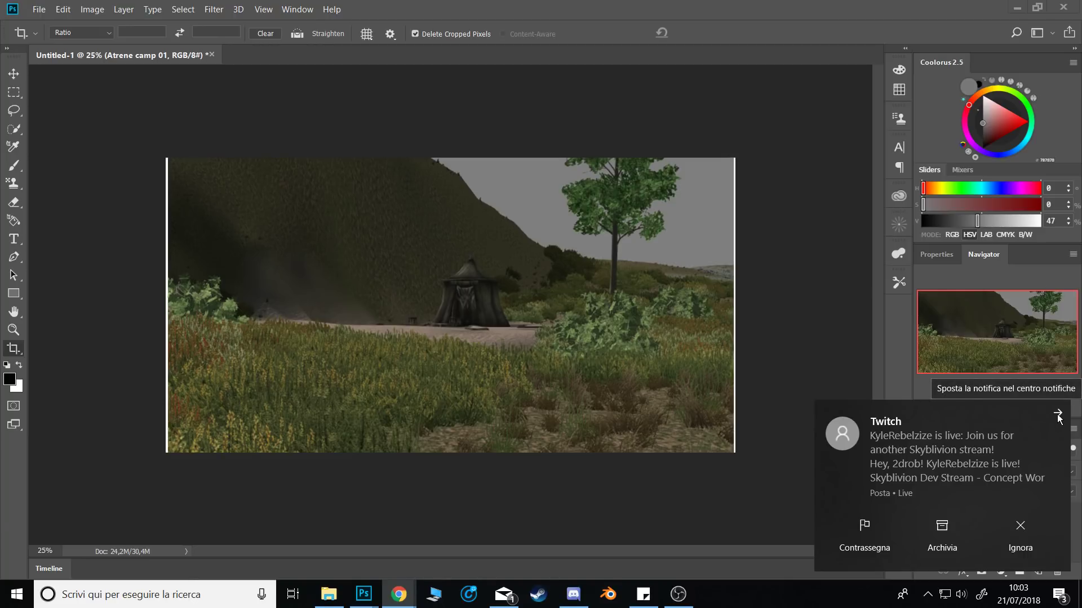
Dismiss the Twitch notification covering the layer list.
left_click(1058, 417)
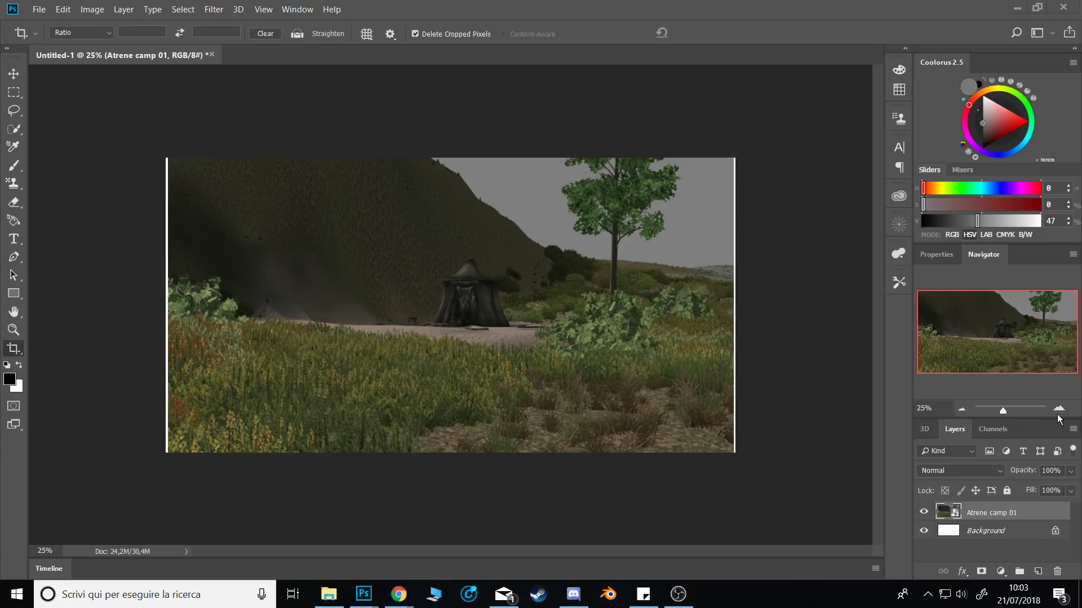
right_click(515, 601)
left_click(526, 565)
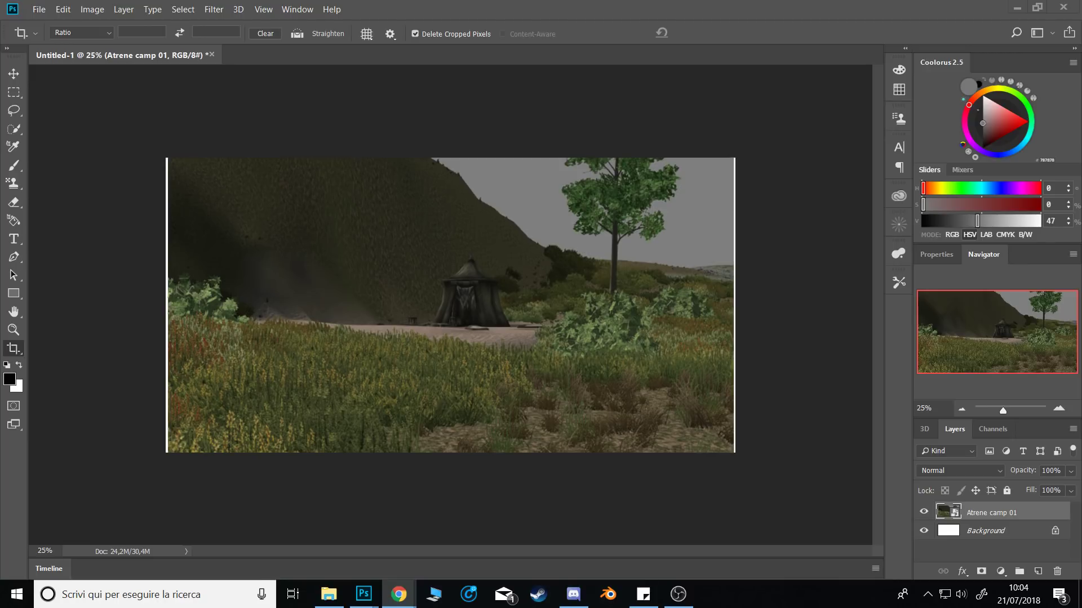
left_click(720, 5)
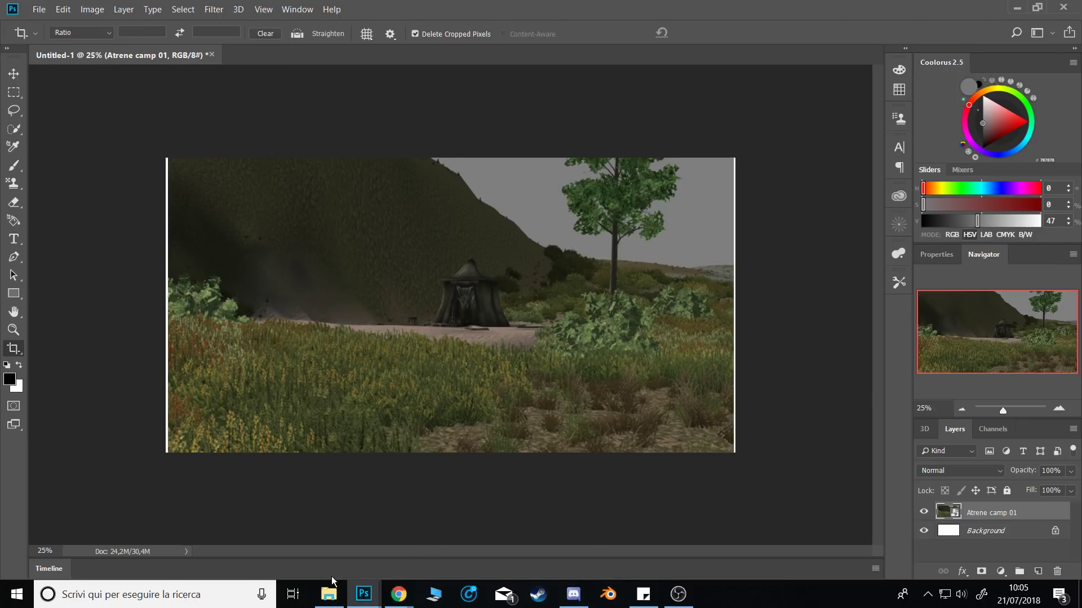
Place atrene camp 02.png from the Aterne folder as a new layer in the document and hide that layer.
mouse_move(330, 591)
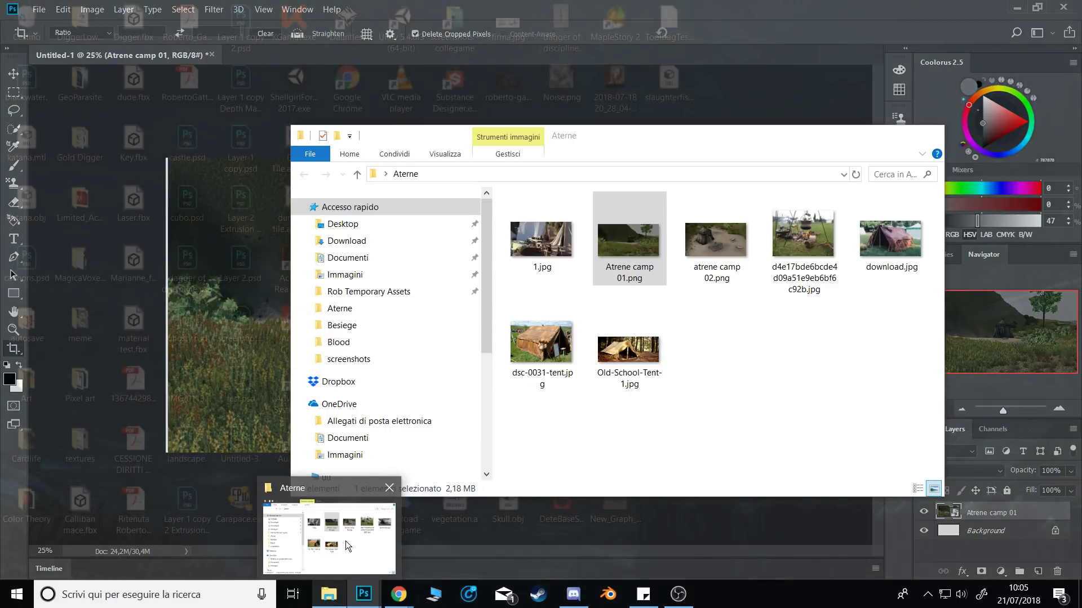
left_click(346, 541)
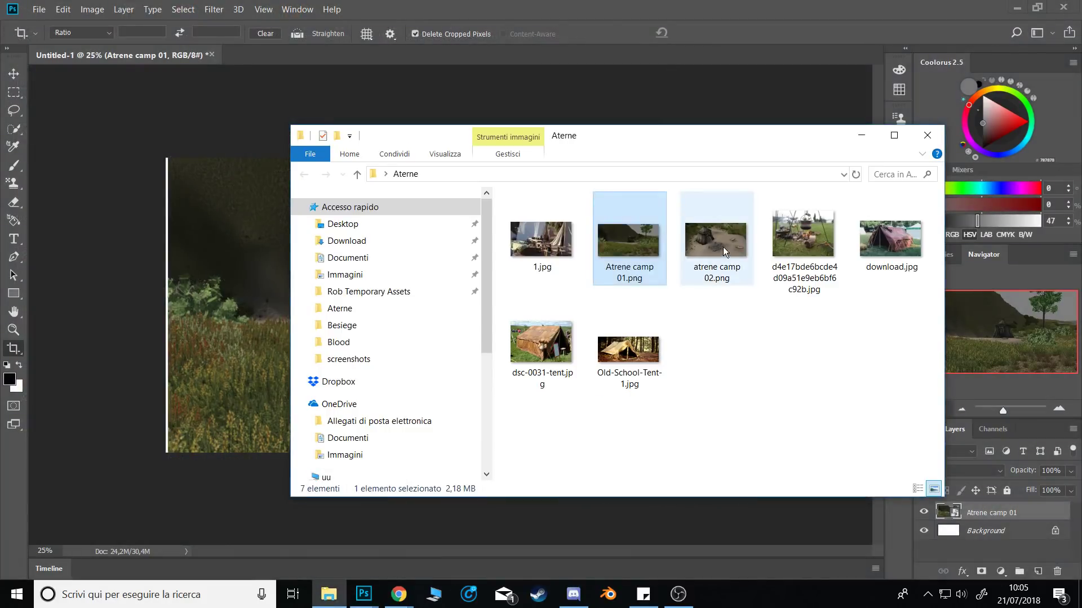
left_click_drag(716, 239, 769, 209)
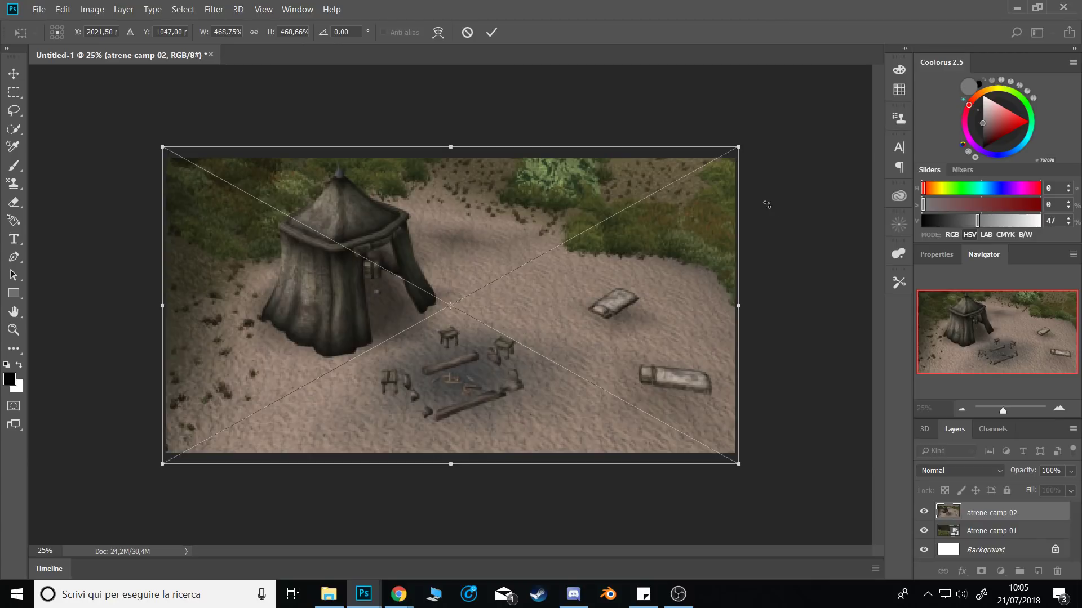
key("c")
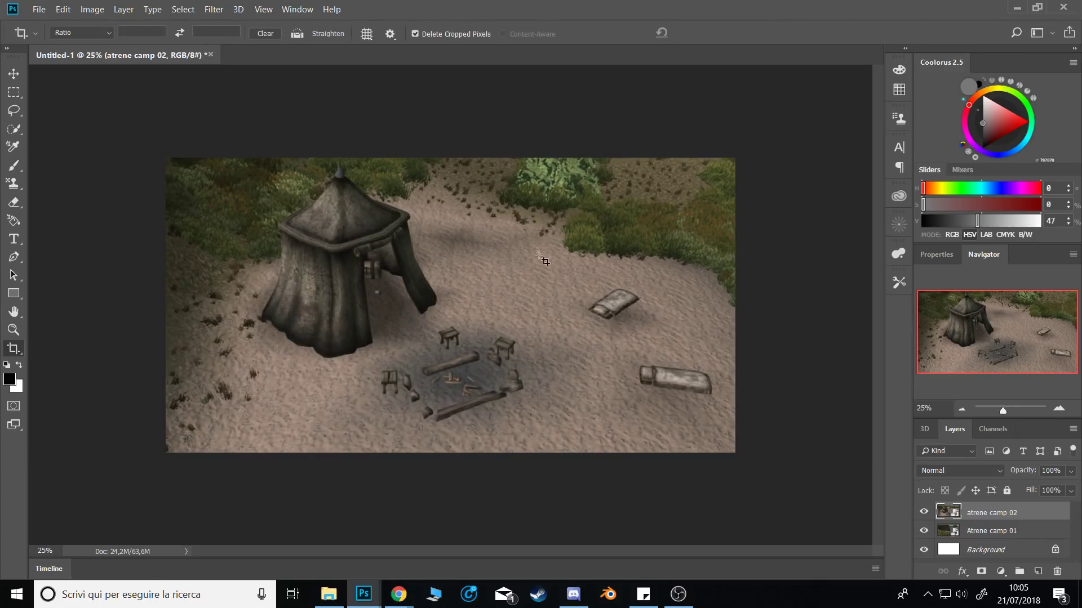
left_click(923, 513)
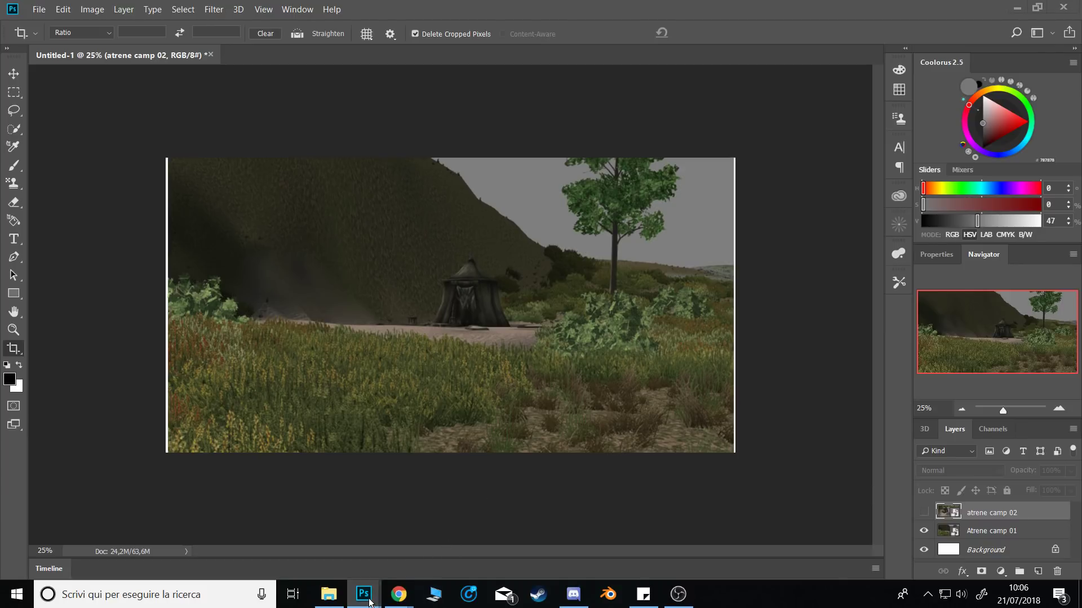
Apply a crop at the full bounds of the current image.
mouse_move(363, 595)
left_click(450, 541)
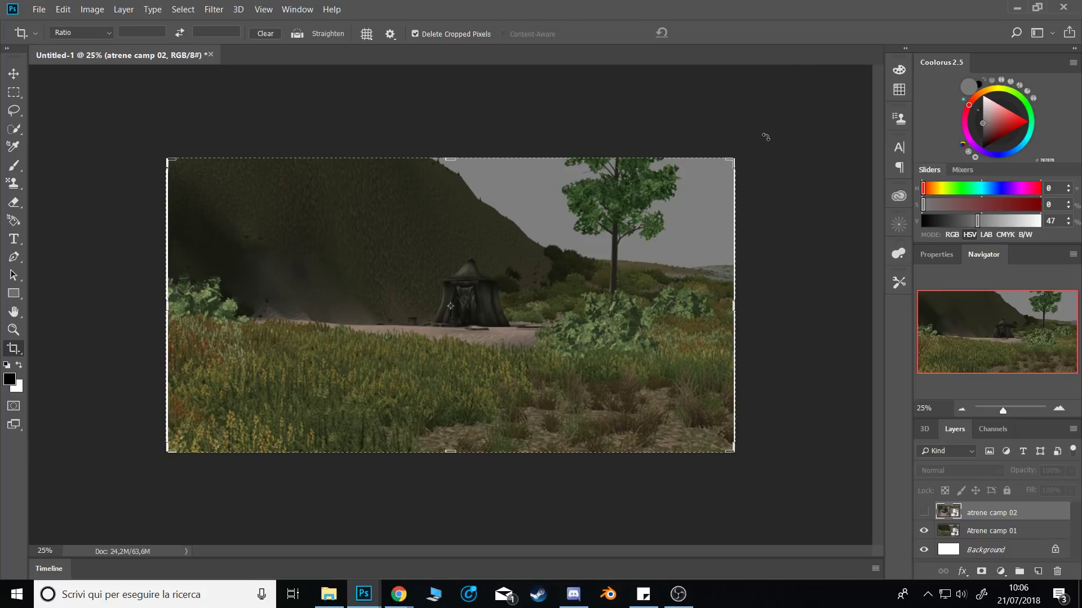
left_click(785, 208)
left_click(14, 73)
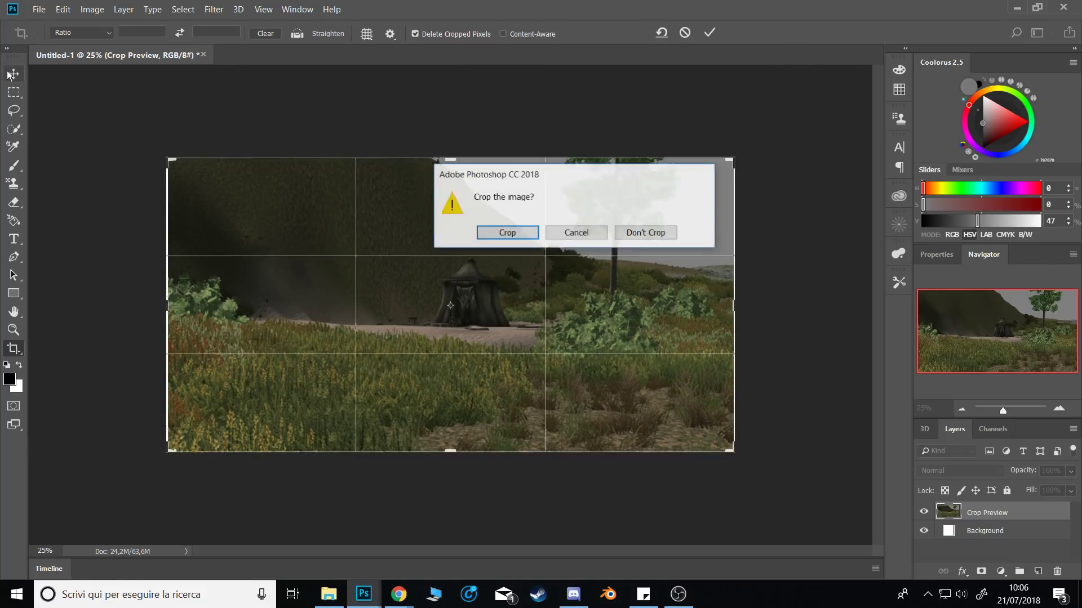
left_click(508, 231)
Rasterize the Atrene camp 01 layer for painting with the Brush tool.
key("b")
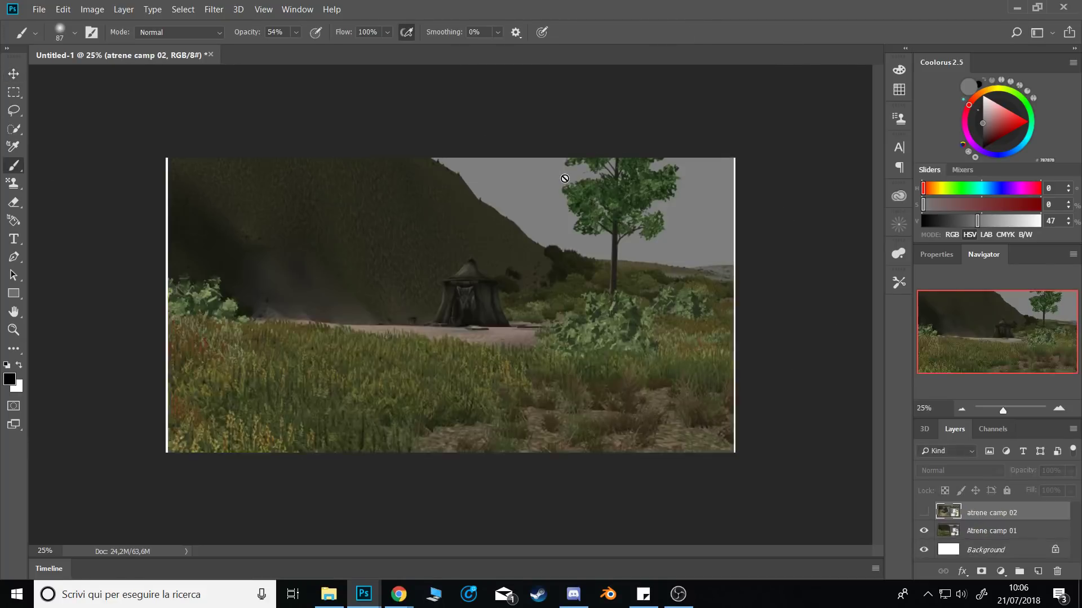
left_click(996, 532)
right_click(996, 533)
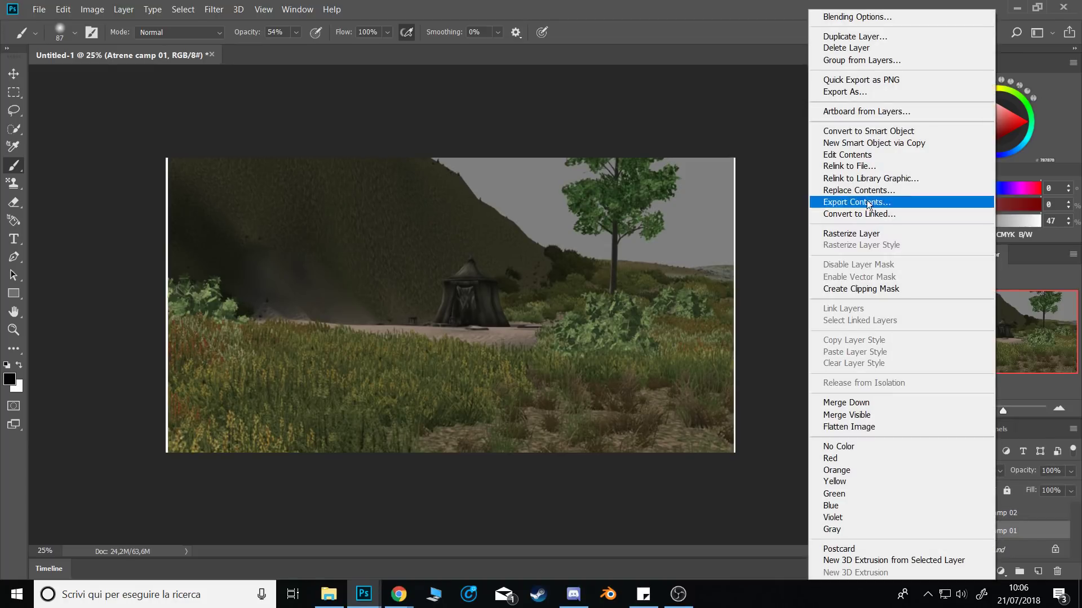
left_click(867, 235)
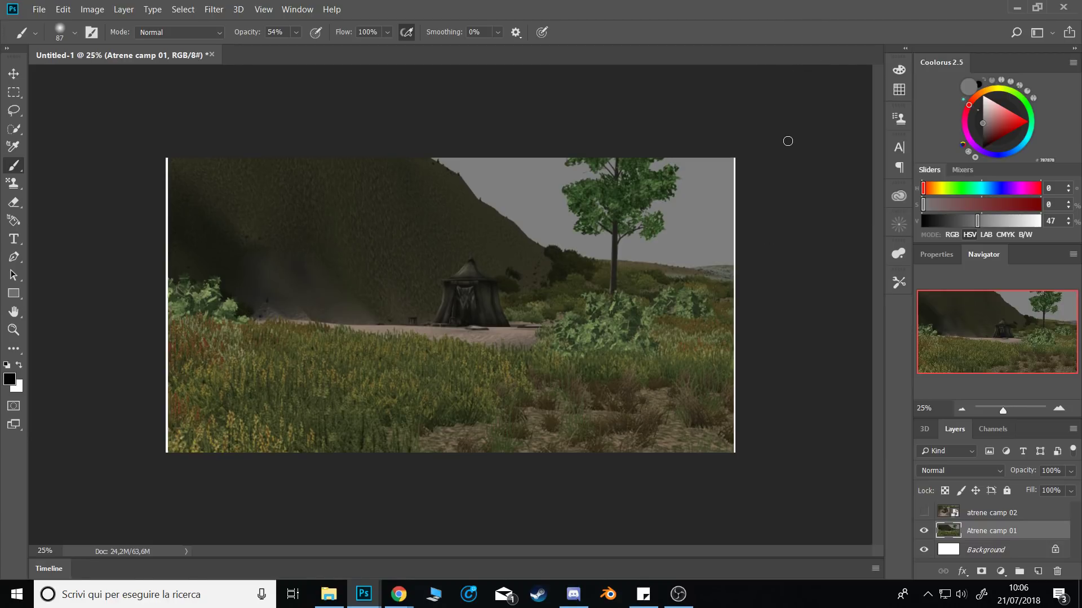
Choose the textured brush 样本画笔 3 1 and set its size to about 141 px.
right_click(506, 283)
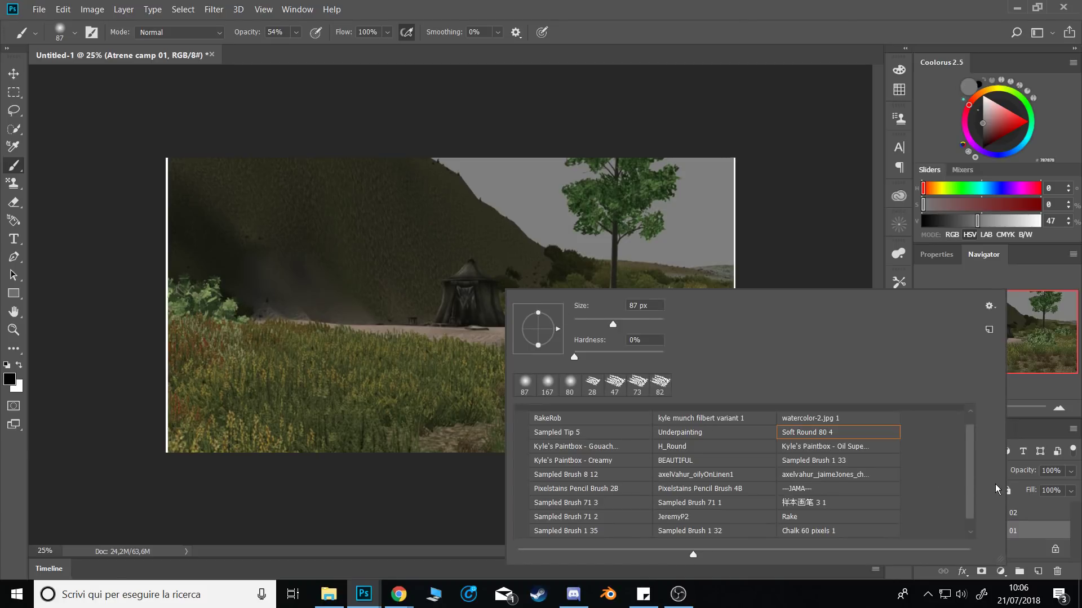
scroll(796, 502, "down", 1)
left_click(811, 492)
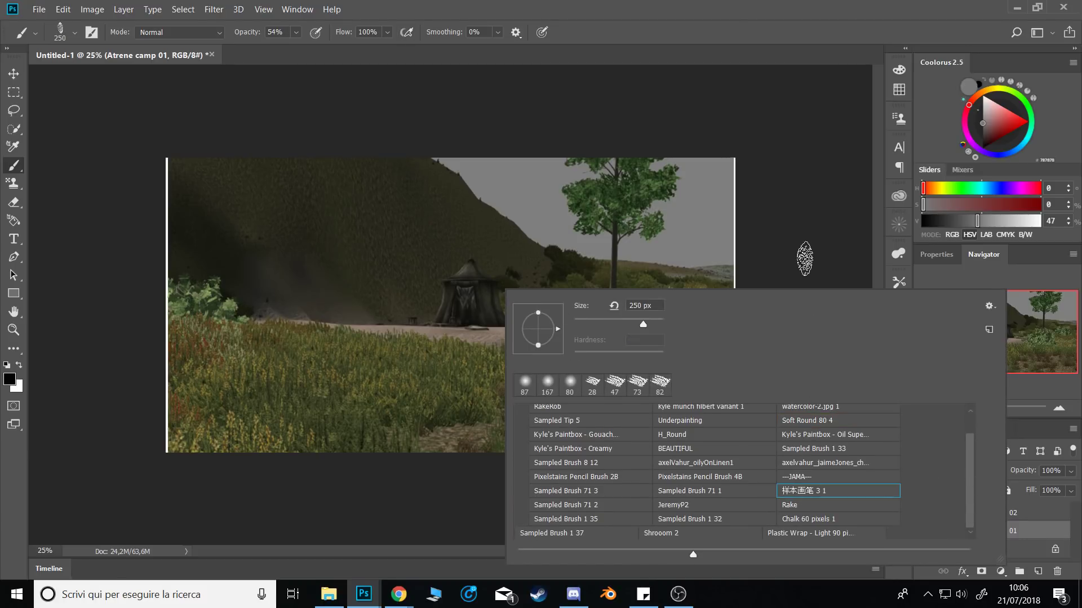
left_click(823, 223)
left_click_drag(573, 334, 567, 348)
left_click_drag(544, 271, 530, 292)
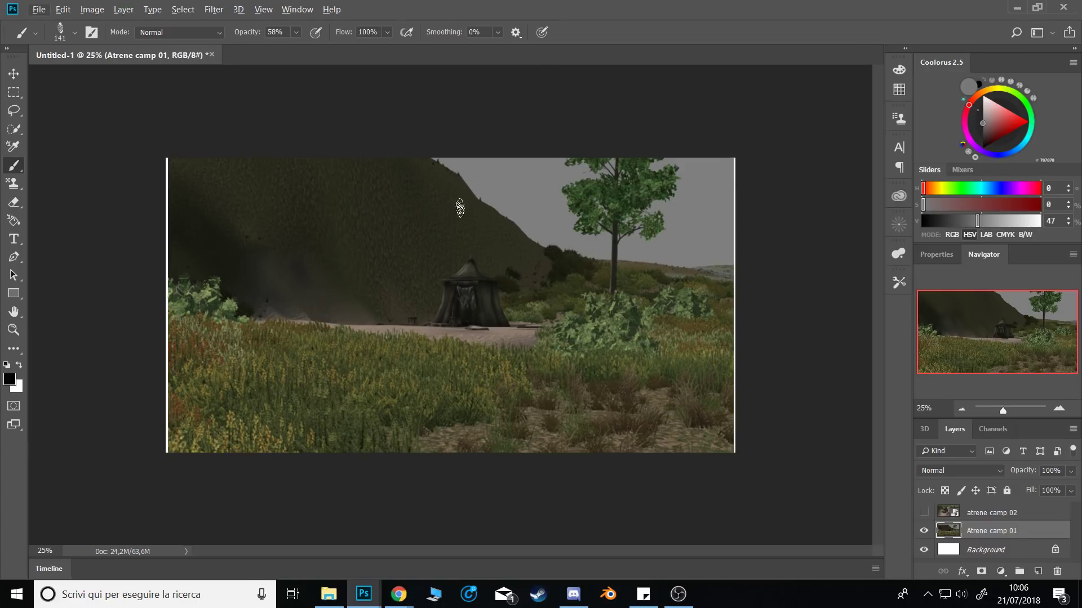
Cover the white strip along the hillside's outer left edge with sampled dark hill tones at 100% brush opacity.
left_click(251, 260, "alt")
left_click(275, 257, "alt")
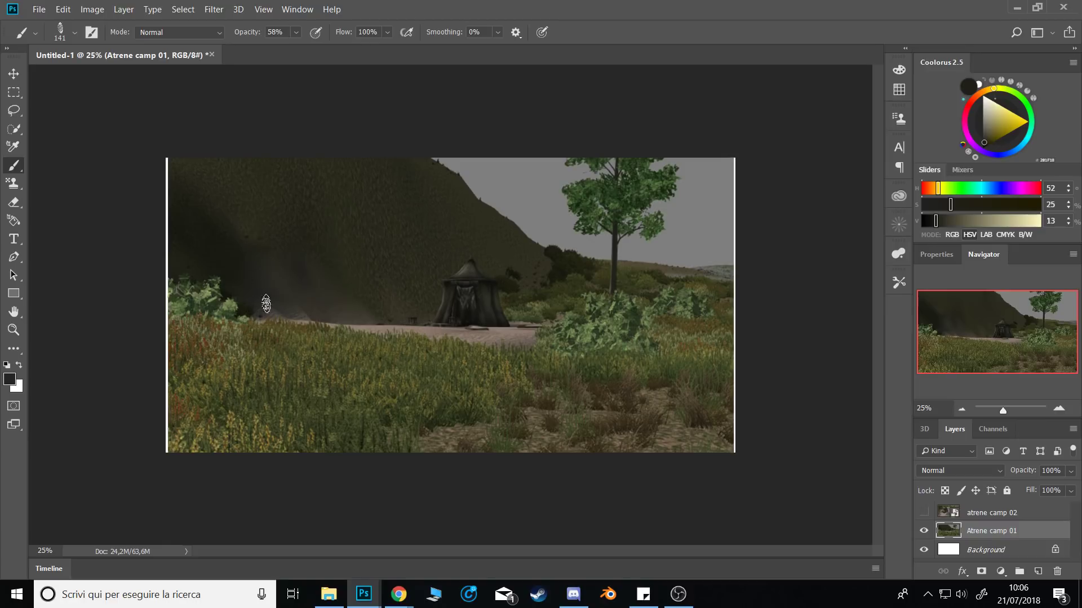
left_click(212, 202, "alt")
mouse_move(167, 191)
left_mouse_down()
mouse_move(168, 205)
mouse_move(162, 179)
mouse_move(163, 223)
left_mouse_up()
left_click(184, 223, "alt")
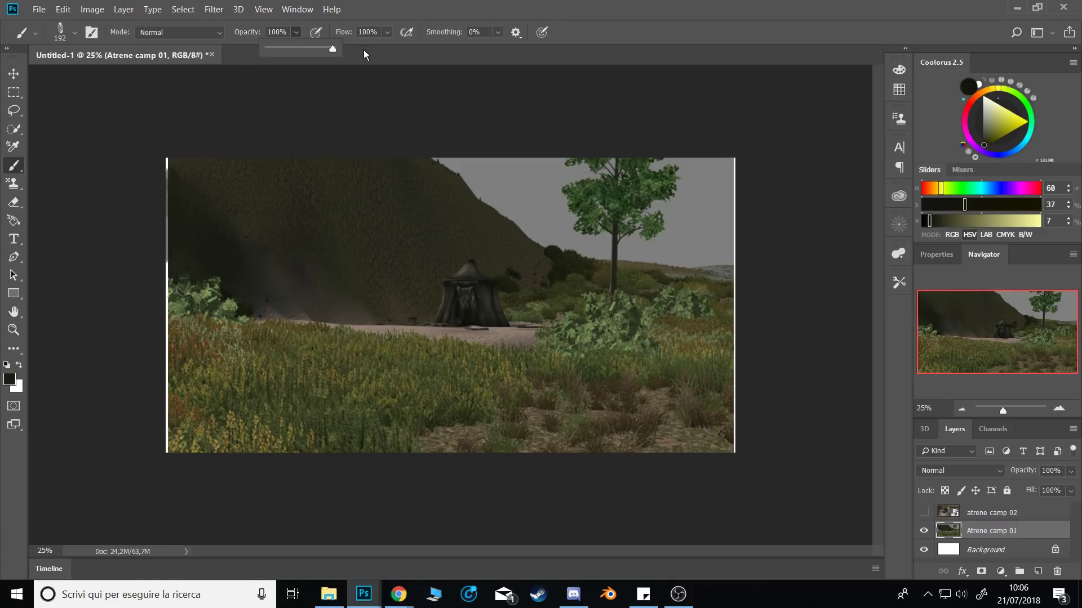
left_click(195, 238, "alt")
left_click(204, 175, "alt")
mouse_move(168, 180)
left_mouse_down()
mouse_move(165, 213)
mouse_move(203, 174)
mouse_move(191, 193)
left_mouse_up()
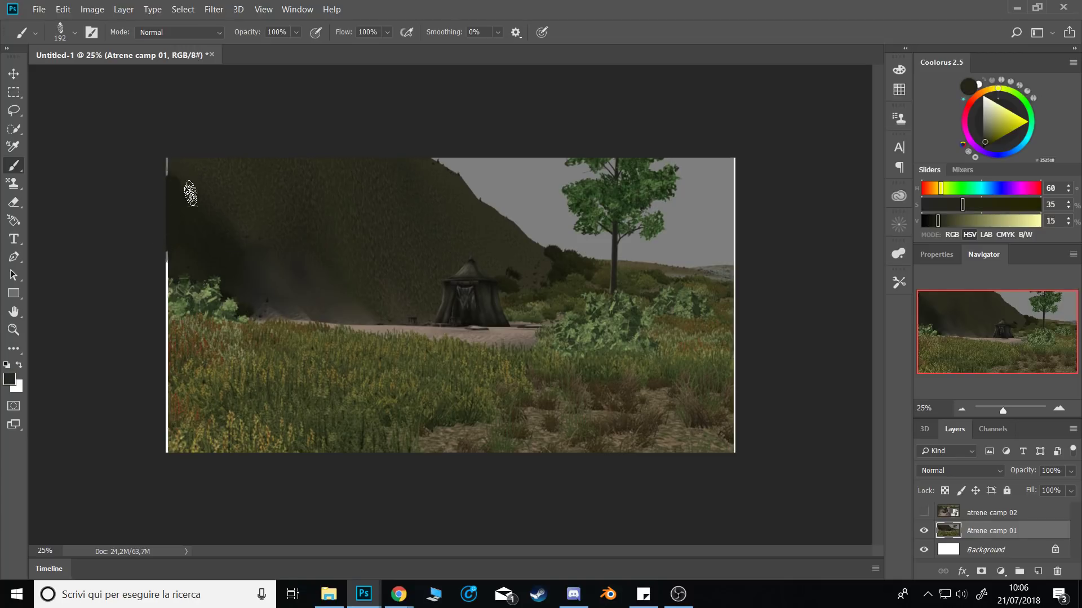
left_click(187, 231, "alt")
left_click_drag(167, 248, 169, 309)
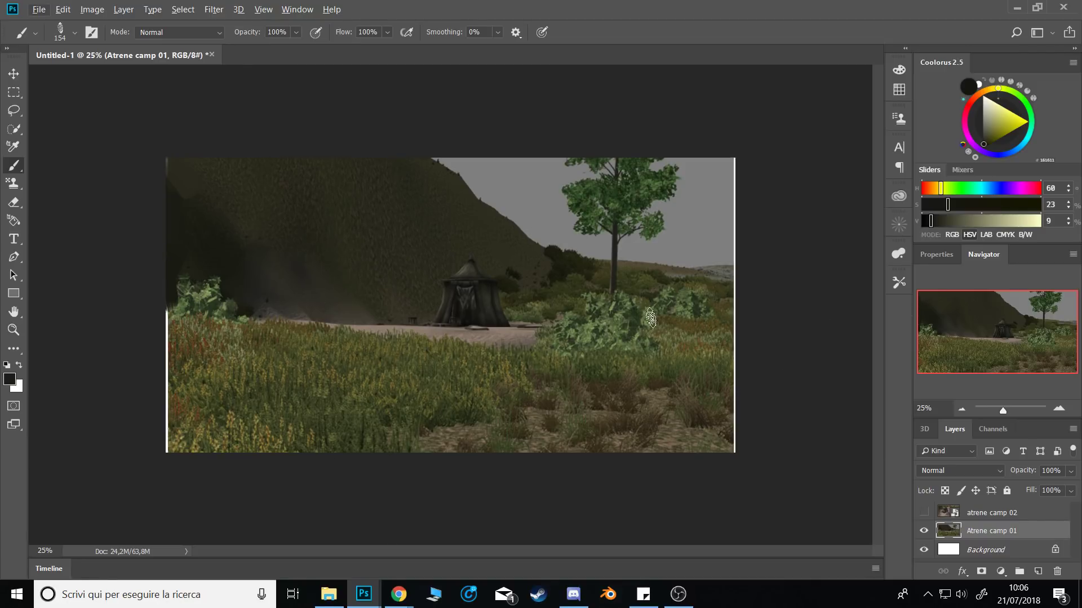
Set the foreground colour to a light sky blue with hue 209, saturation 40 and value 97.
left_click(1014, 149)
left_click_drag(992, 114, 1001, 108)
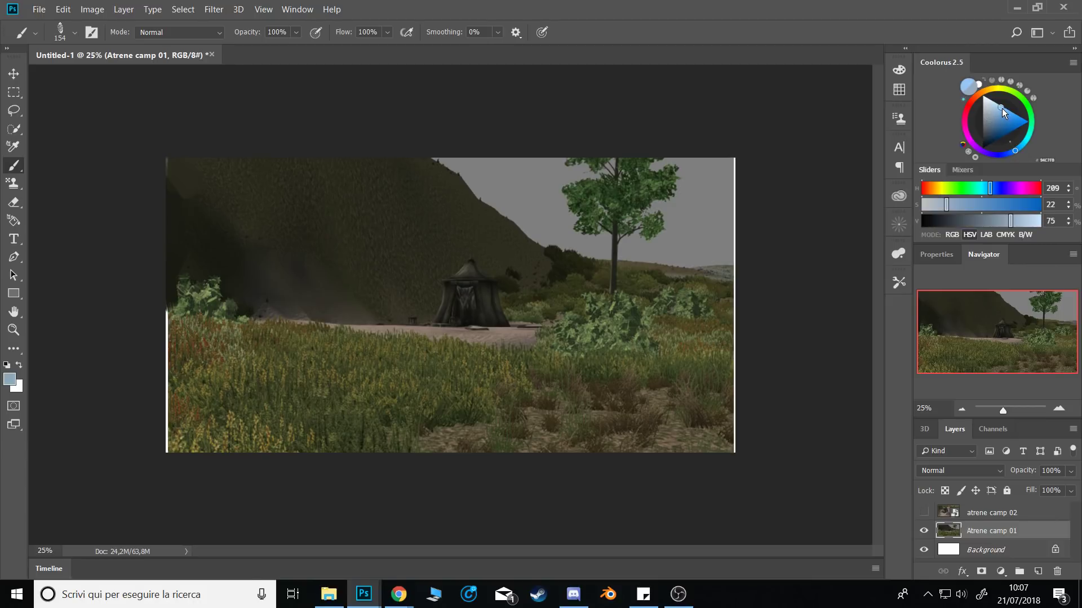
key("e")
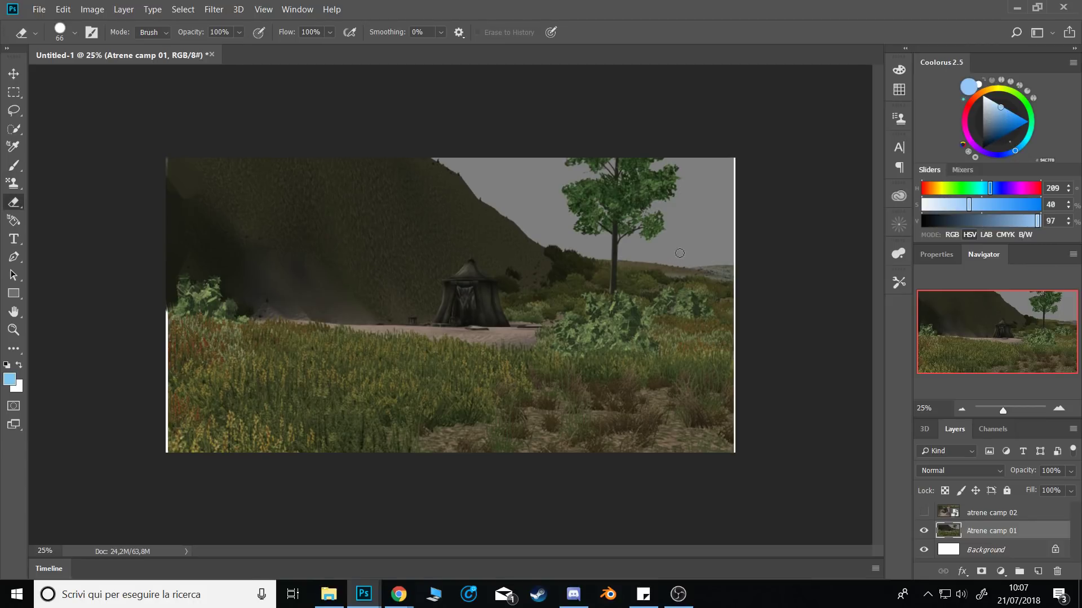
Select the grey sky areas around the tree with the Magic Wand and remove the selection outline from view.
key("w")
left_click(680, 253)
left_click(556, 218, "shift")
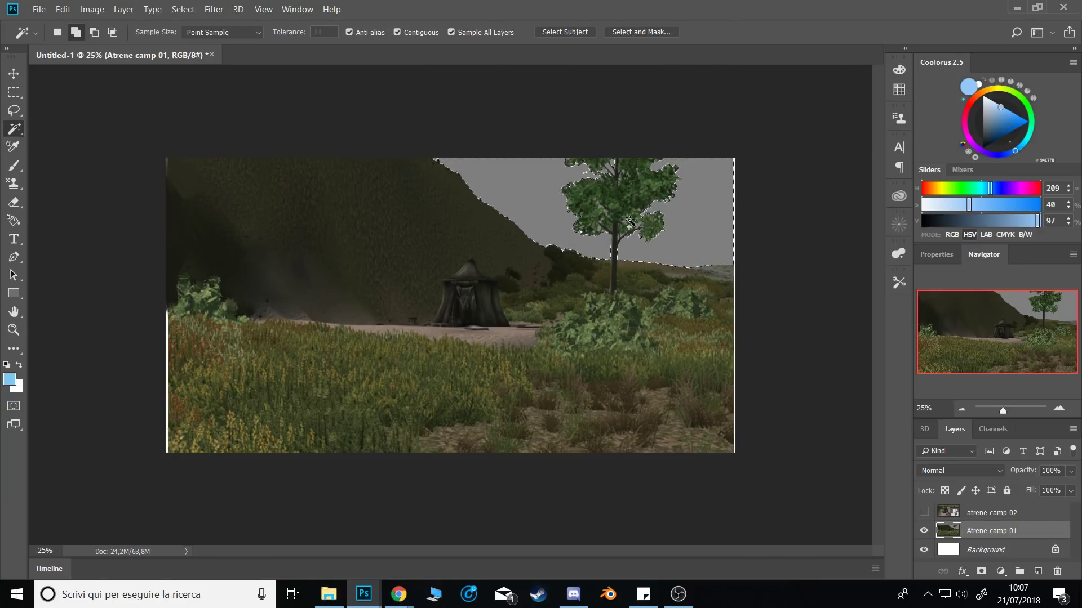
key("ctrl+d")
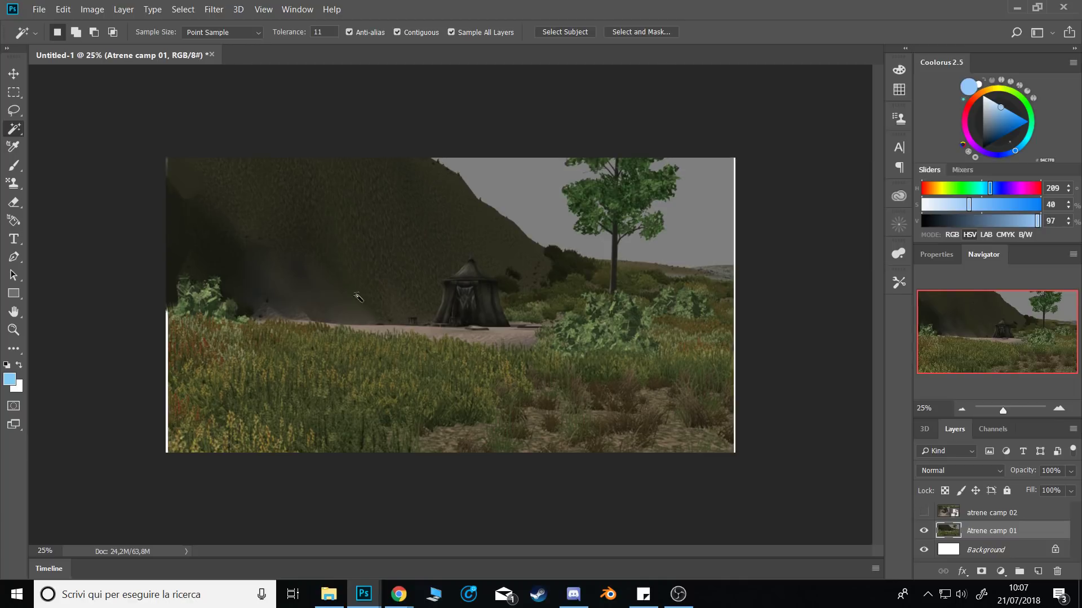
Paint the grey sky light blue with broad strokes of the textured brush, starting at about 473 px.
key("b")
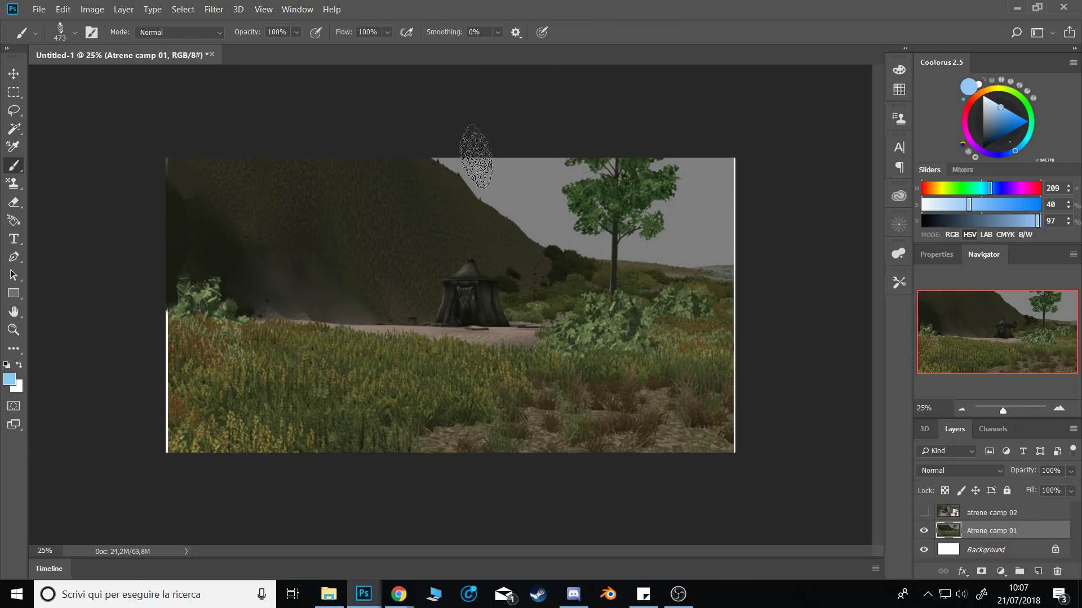
mouse_move(474, 164)
left_mouse_down()
mouse_move(450, 142)
mouse_move(483, 209)
mouse_move(539, 265)
left_mouse_up()
mouse_move(517, 149)
left_mouse_down()
mouse_move(540, 243)
mouse_move(572, 259)
mouse_move(541, 155)
mouse_move(506, 149)
mouse_move(568, 189)
mouse_move(586, 217)
mouse_move(572, 147)
mouse_move(539, 153)
mouse_move(629, 173)
mouse_move(660, 156)
mouse_move(692, 175)
mouse_move(714, 174)
mouse_move(719, 266)
mouse_move(639, 170)
mouse_move(711, 143)
mouse_move(485, 202)
mouse_move(730, 202)
mouse_move(529, 273)
mouse_move(581, 244)
left_mouse_up()
right_click(567, 229, "alt")
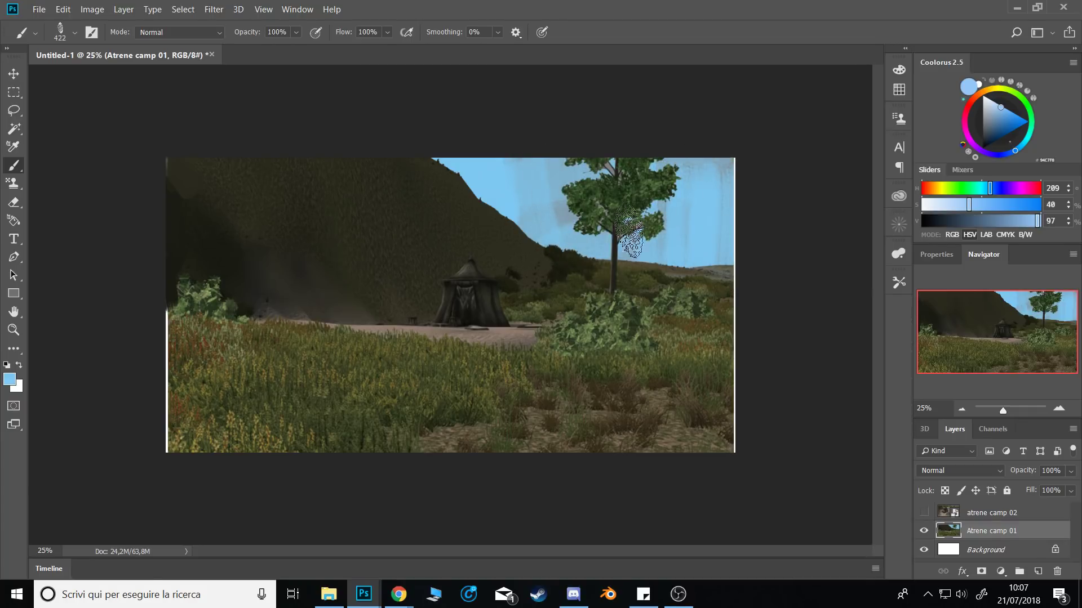
Add darker blue variation to the upper sky, using hue 209, saturation 37 and value 82.
left_click(997, 112)
mouse_move(514, 204)
left_mouse_down()
mouse_move(495, 252)
mouse_move(495, 133)
left_mouse_up()
right_click(518, 202, "alt")
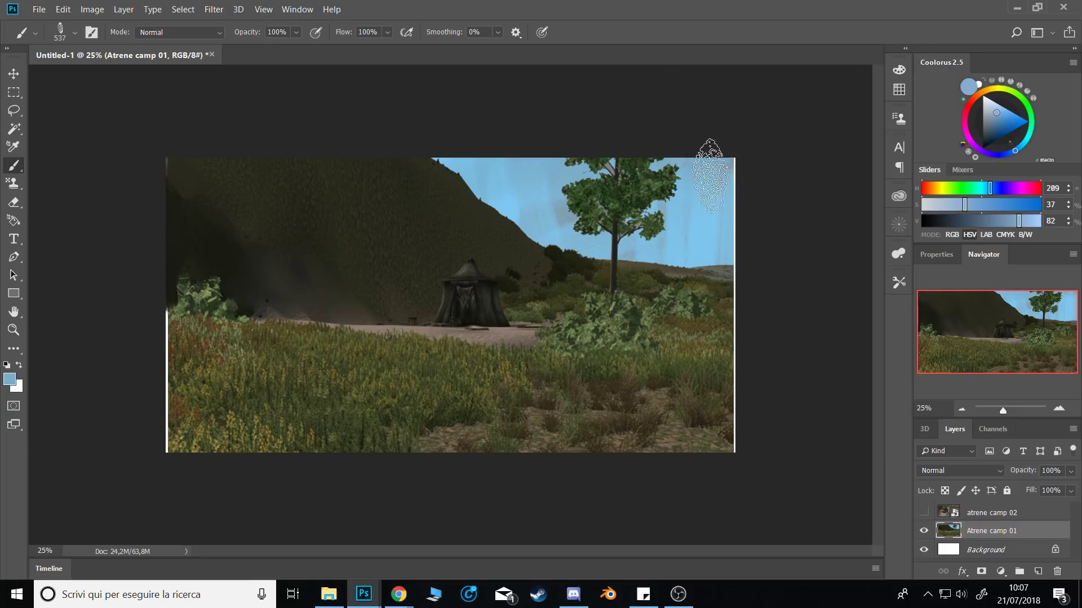
mouse_move(585, 217)
left_mouse_down()
mouse_move(615, 226)
mouse_move(562, 219)
left_mouse_up()
left_click(546, 224, "alt")
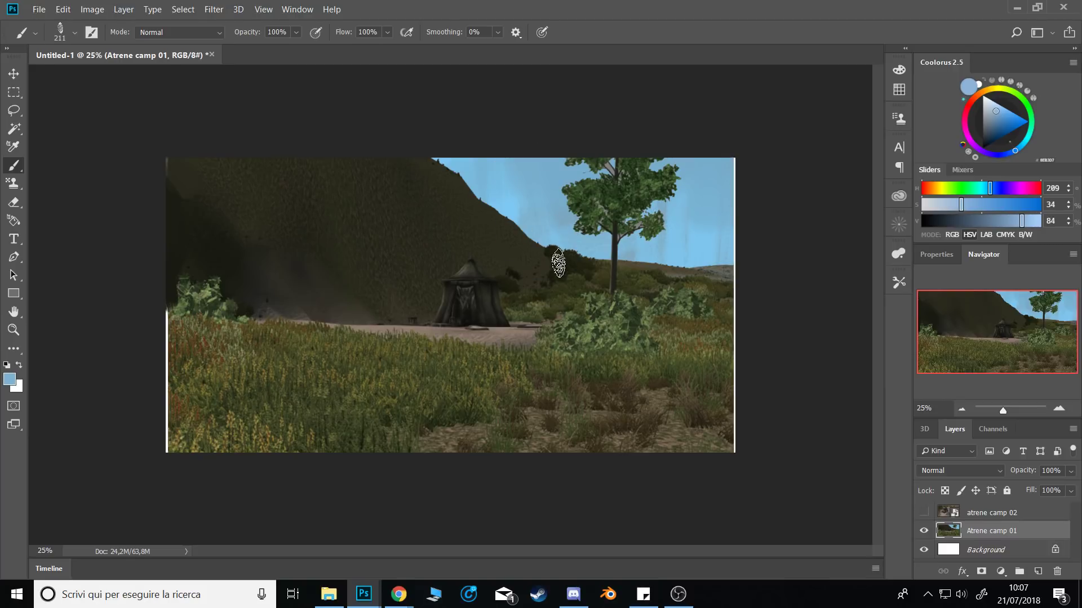
Flip the image horizontally and paint sampled dark hill tones over the bush and white edge beside the hillside.
key("ctrl+shift+h")
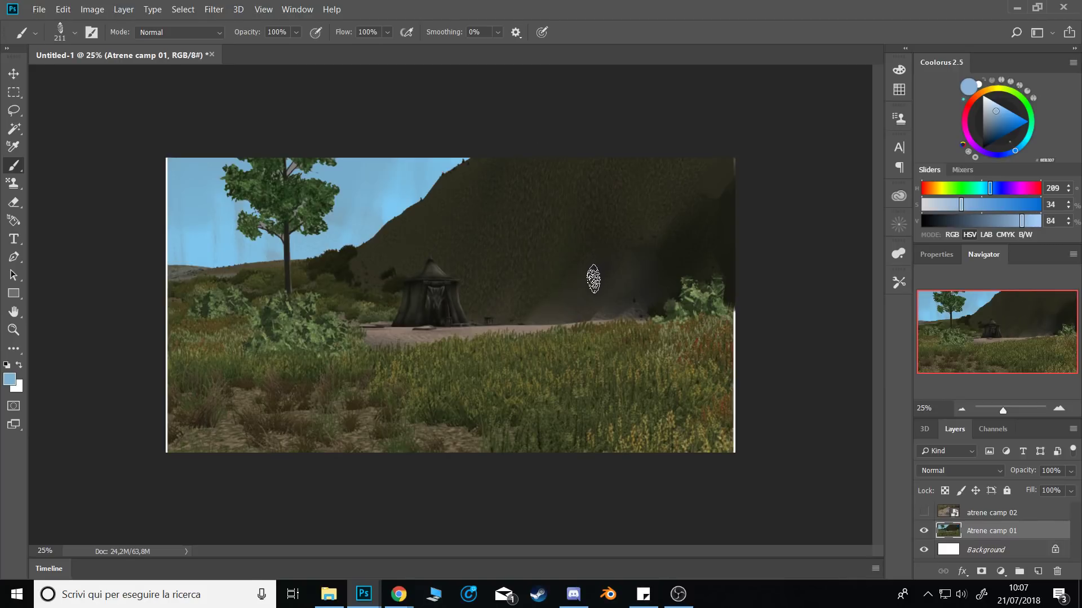
left_click(684, 267, "alt")
left_click_drag(722, 290, 735, 298)
left_click(723, 225, "alt")
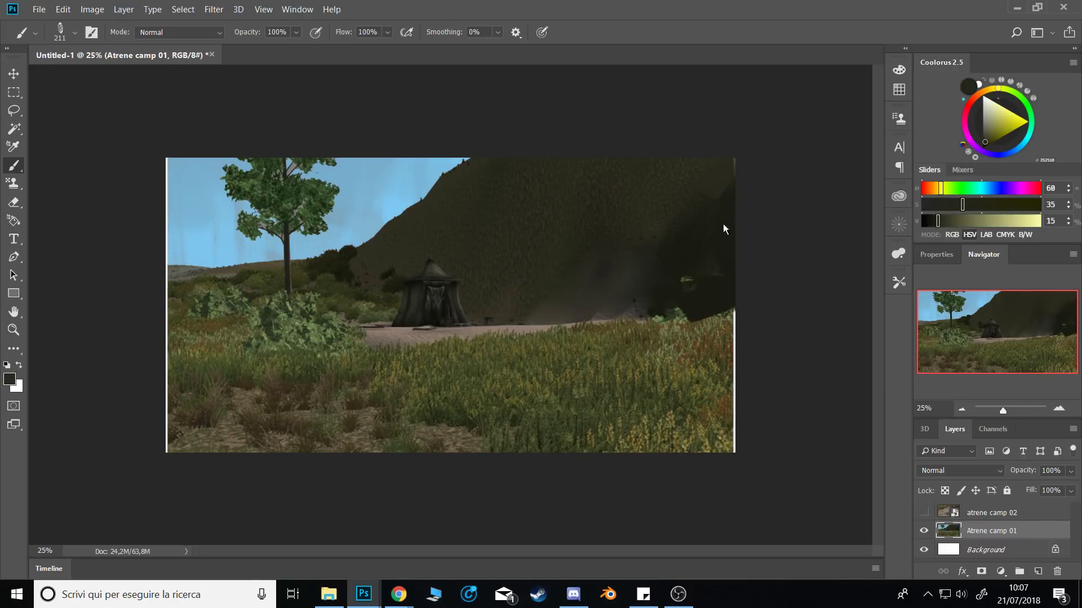
left_click_drag(742, 149, 712, 269)
left_click(696, 202, "alt")
left_click_drag(703, 214, 722, 255)
Switch to the Soft Round 80 4 brush, enlarge it to about 286 px and set its mode to Color Dodge.
right_click(647, 274)
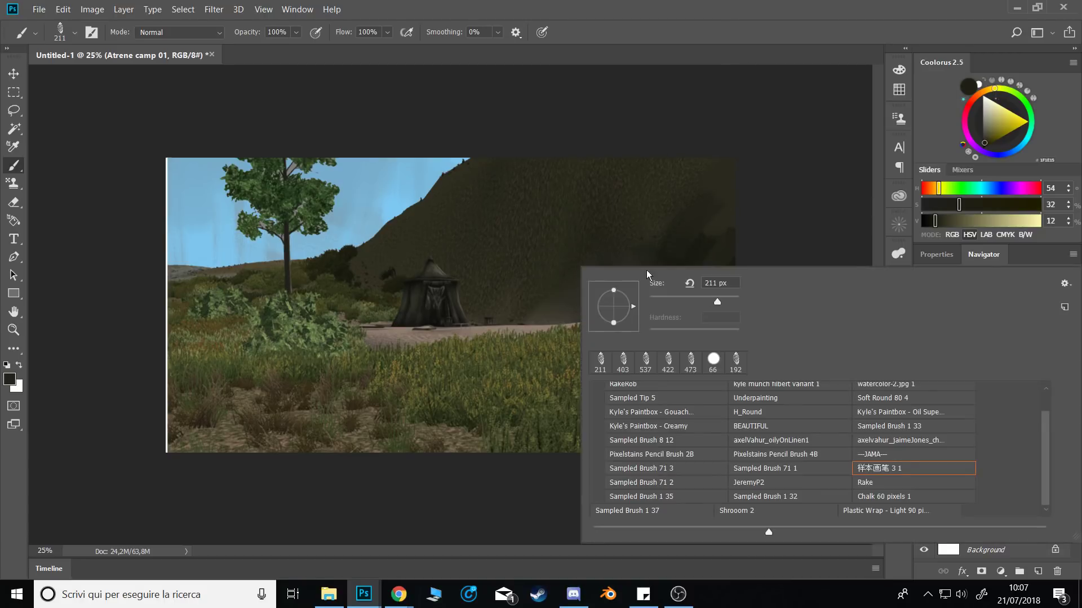
left_click(890, 399)
left_click(709, 198)
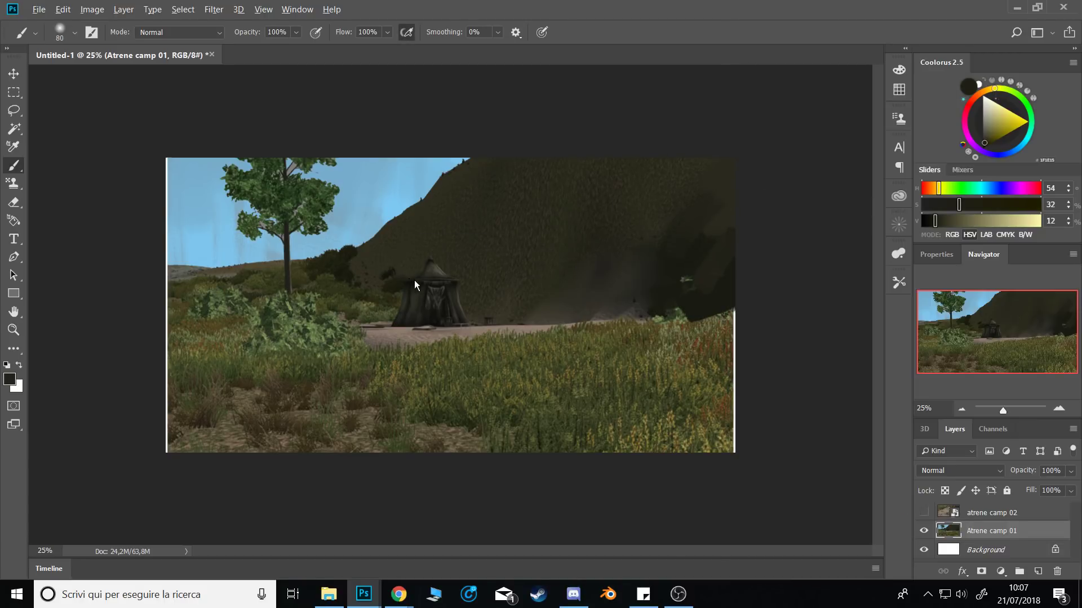
left_click(169, 32)
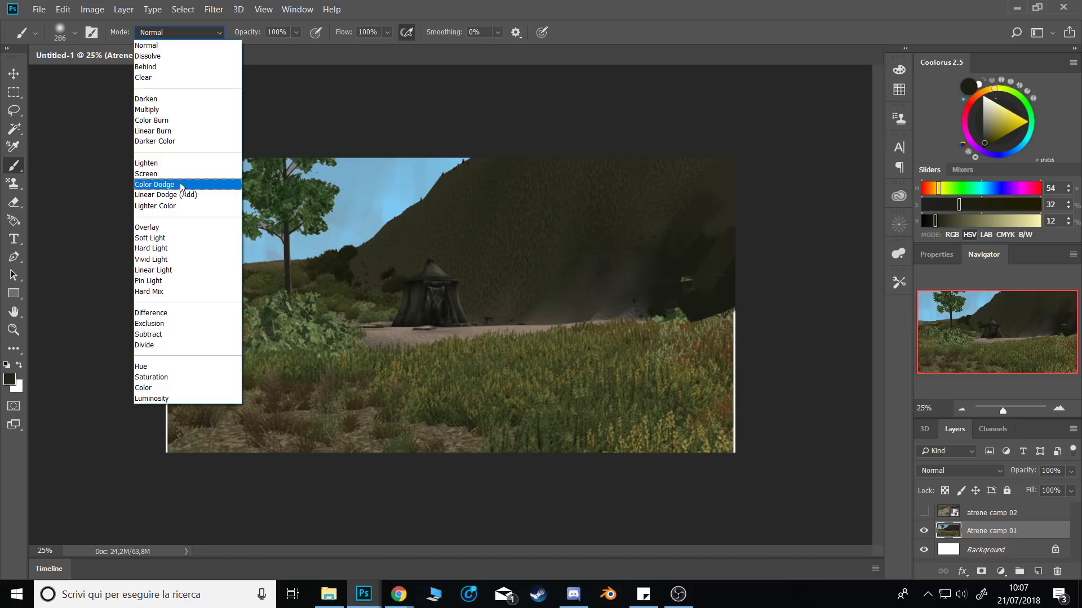
left_click(181, 187)
Brighten the grass field and the sky beside the hill with Color Dodge strokes in a sampled olive green.
left_click(661, 371, "alt")
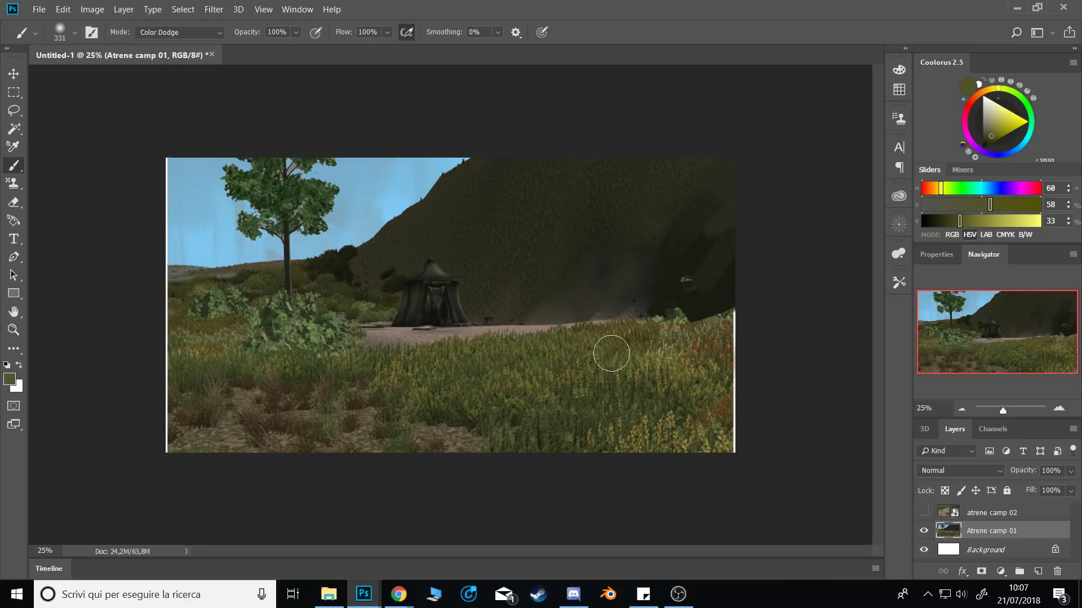
left_click_drag(538, 347, 492, 348)
mouse_move(635, 358)
left_mouse_down()
mouse_move(768, 352)
mouse_move(458, 365)
left_mouse_up()
left_click_drag(677, 347, 612, 357)
key("ctrl+z")
left_click_drag(689, 326, 617, 326)
left_click_drag(431, 164, 440, 176)
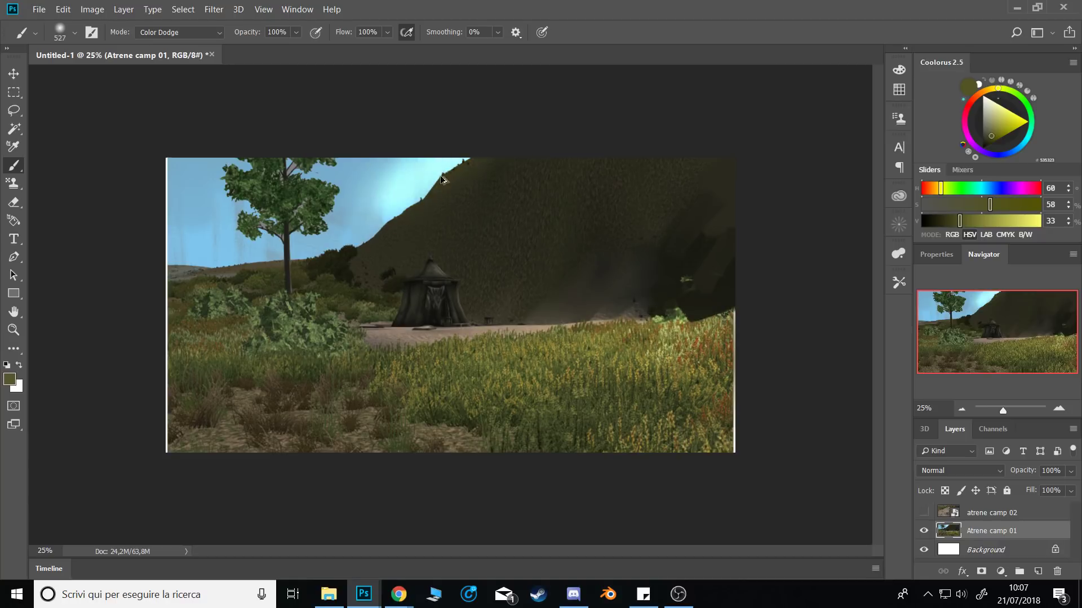
Undo the last sky stroke, then brighten the grass at the hill's foot with Color Dodge, enlarging the brush to 902 px.
key("ctrl+alt+z")
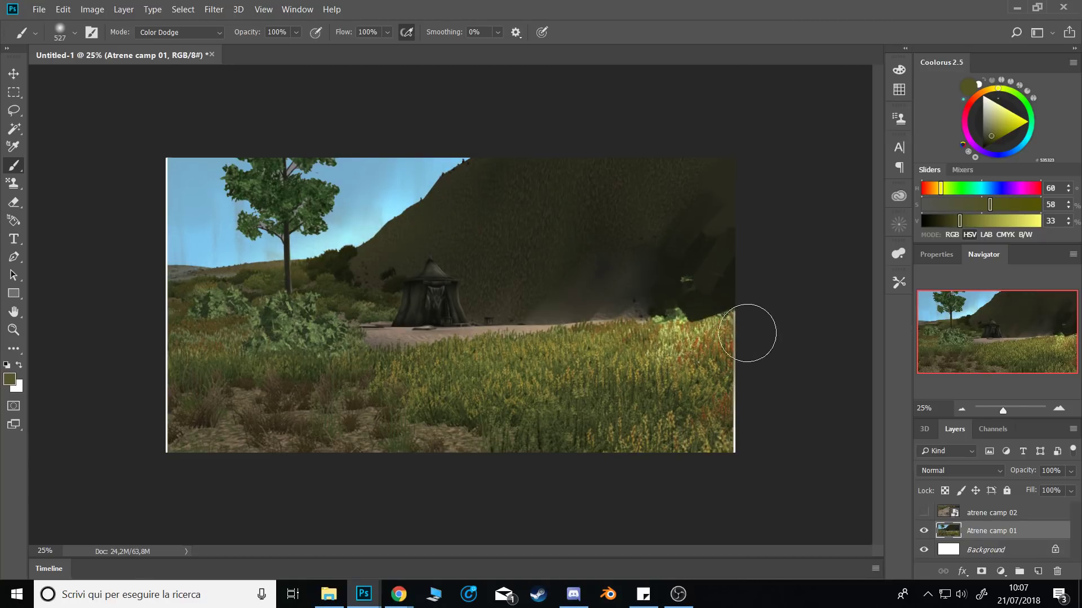
left_click_drag(666, 340, 727, 312)
left_click_drag(682, 243, 708, 243)
left_click_drag(725, 219, 639, 297)
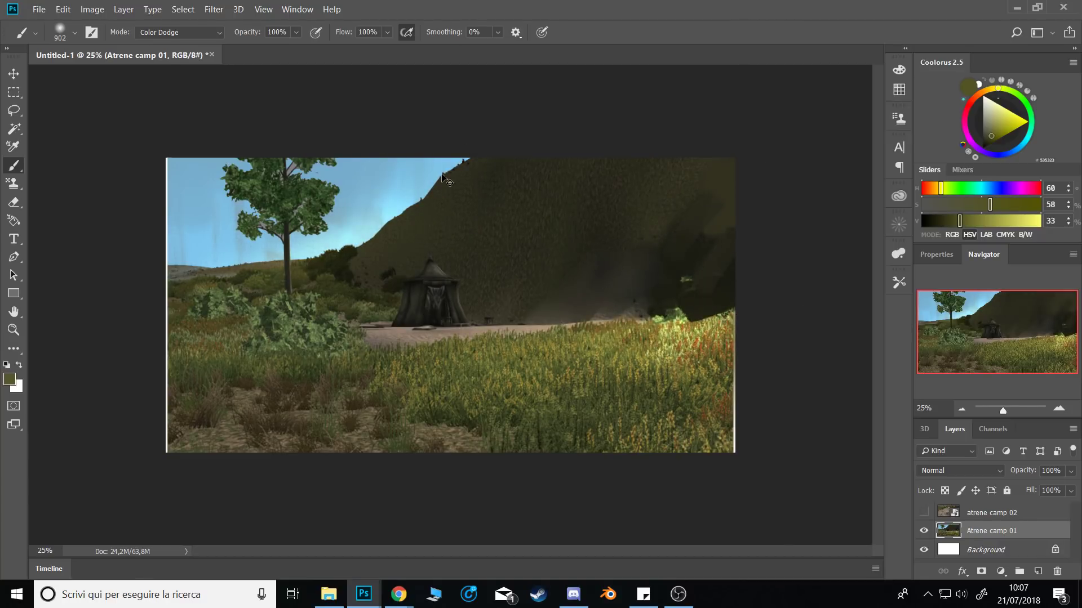
Set the brush mode to Vivid Light and, on an enlarged colour wheel, choose a beige with hue 29, saturation 12 and value 74.
left_click(168, 34)
left_click(155, 260)
left_click_drag(1021, 242, 1020, 305)
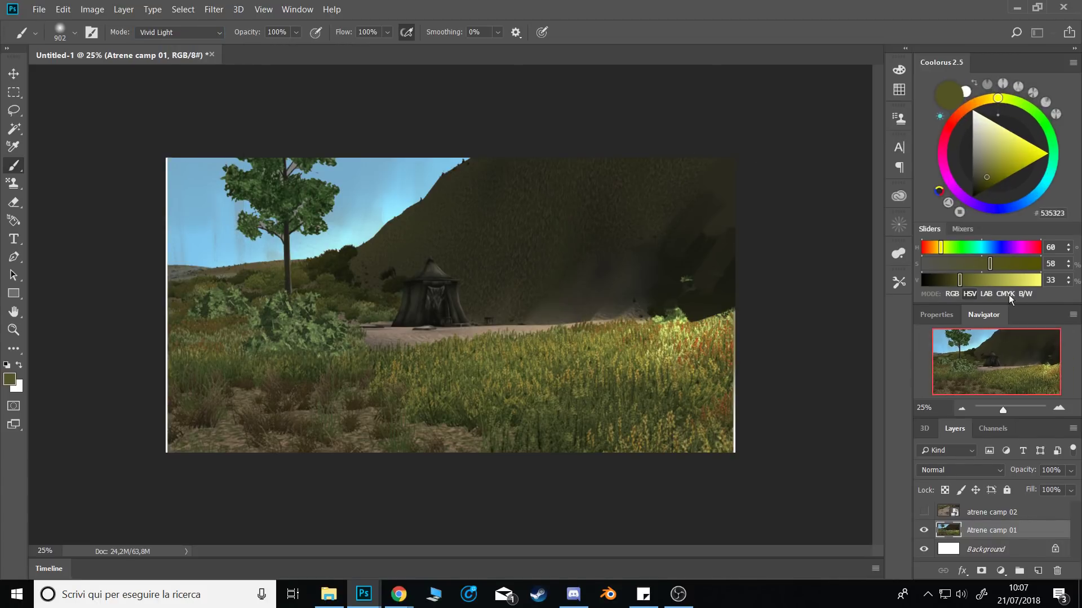
left_click(969, 107)
left_click(988, 134)
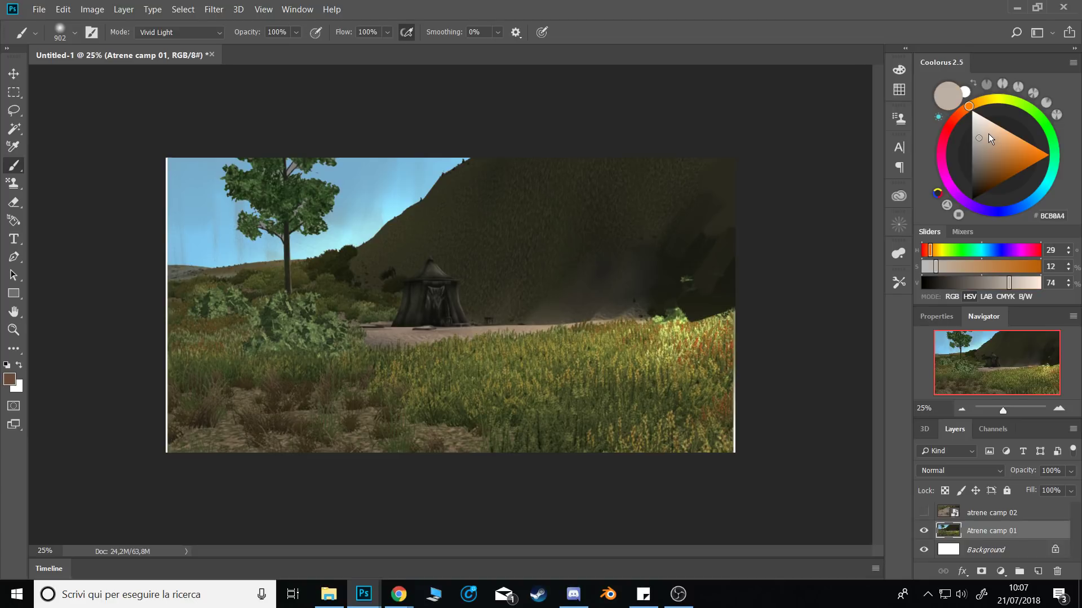
Paint a warm Vivid Light glow over the hill's dark base and the adjoining grass, reducing the brush to 544 px.
mouse_move(743, 260)
left_mouse_down()
mouse_move(700, 307)
mouse_move(748, 306)
mouse_move(722, 300)
left_mouse_up()
right_click(738, 280)
left_click(740, 289)
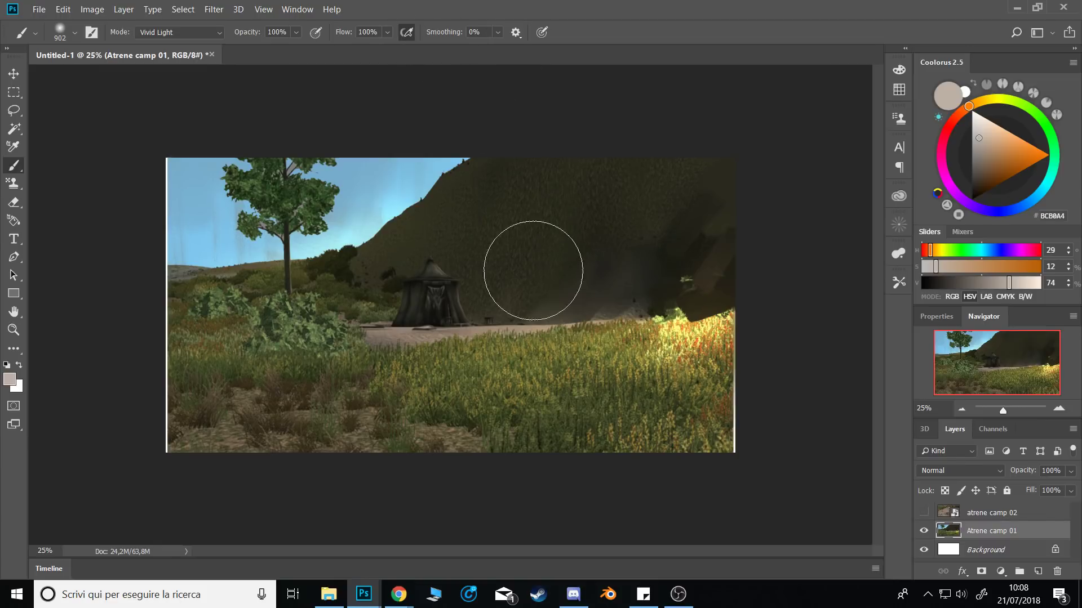
key("F5")
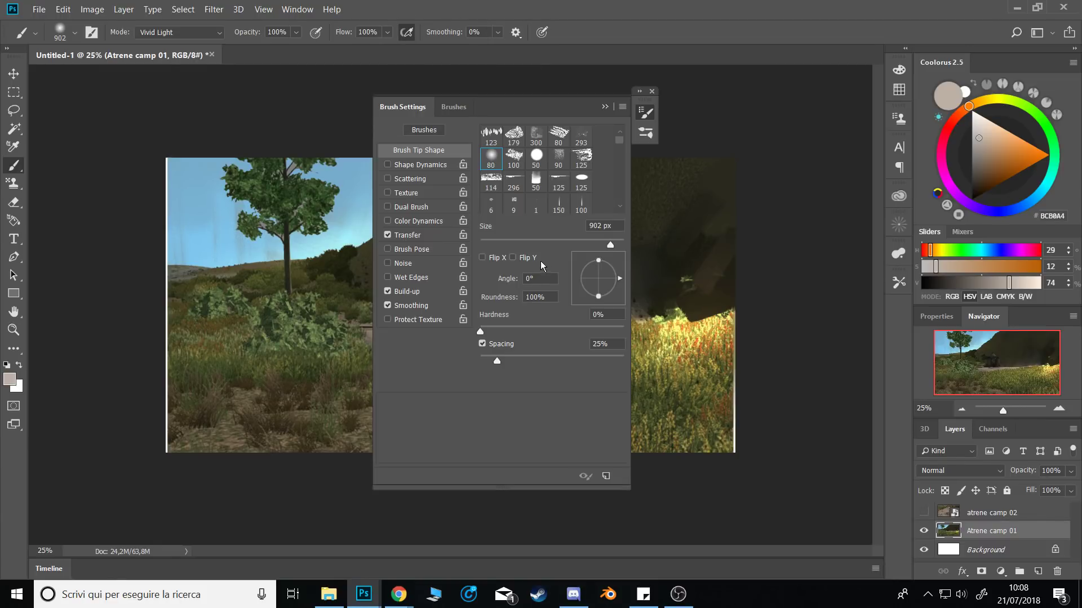
left_click(605, 111)
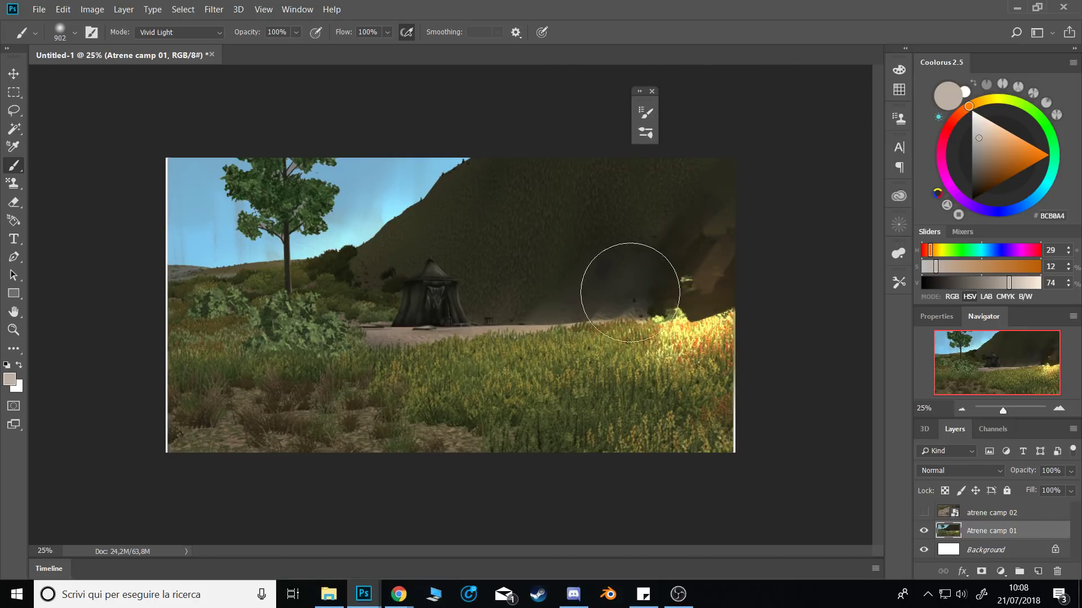
mouse_move(631, 292)
left_mouse_down()
mouse_move(673, 230)
mouse_move(683, 245)
mouse_move(640, 249)
left_mouse_up()
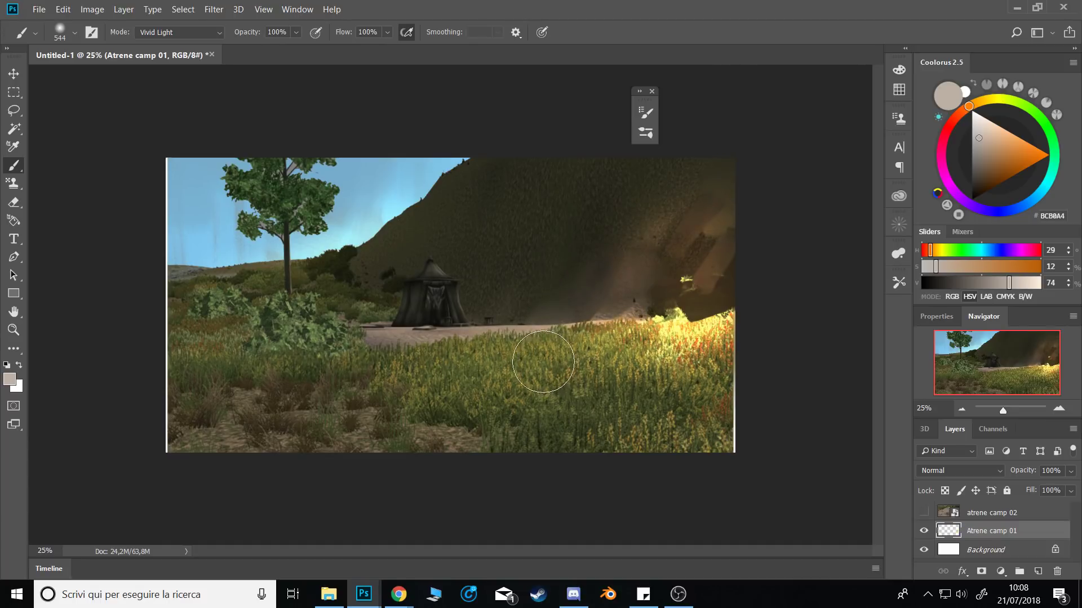
Flip the image horizontally and lighten the tent with Vivid Light strokes, reducing the brush to 60 px.
key("ctrl+shift+h")
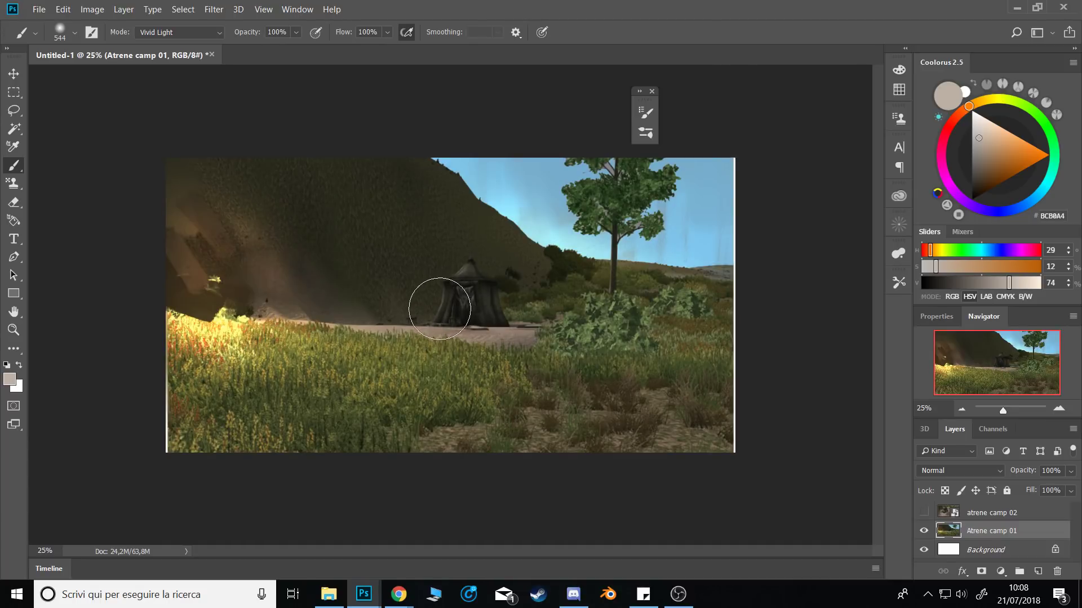
right_click(452, 305)
left_click(455, 289)
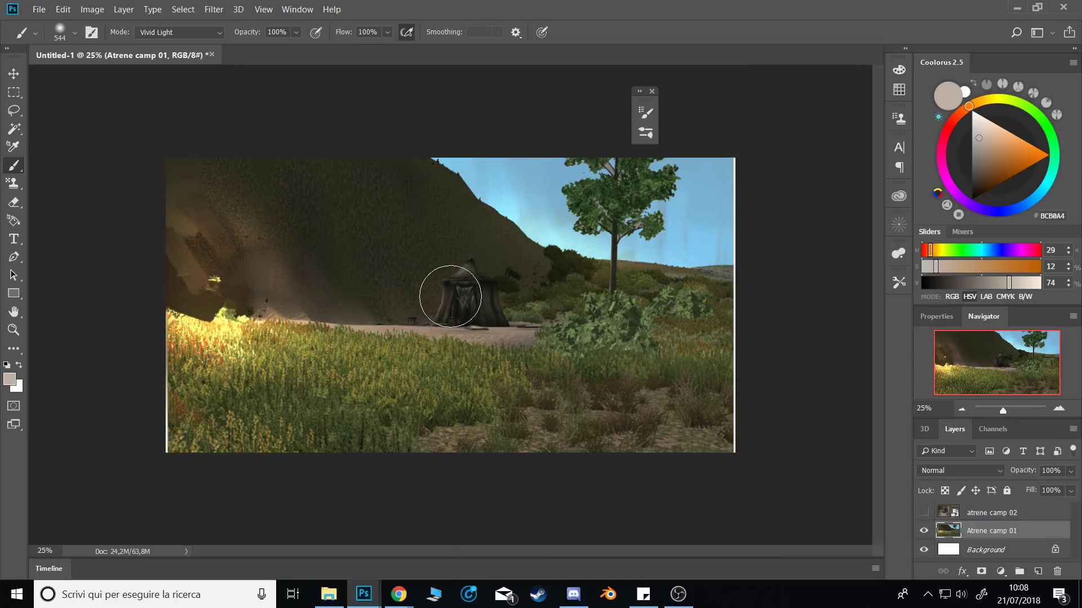
mouse_move(453, 288)
left_mouse_down()
mouse_move(434, 299)
mouse_move(444, 292)
left_mouse_up()
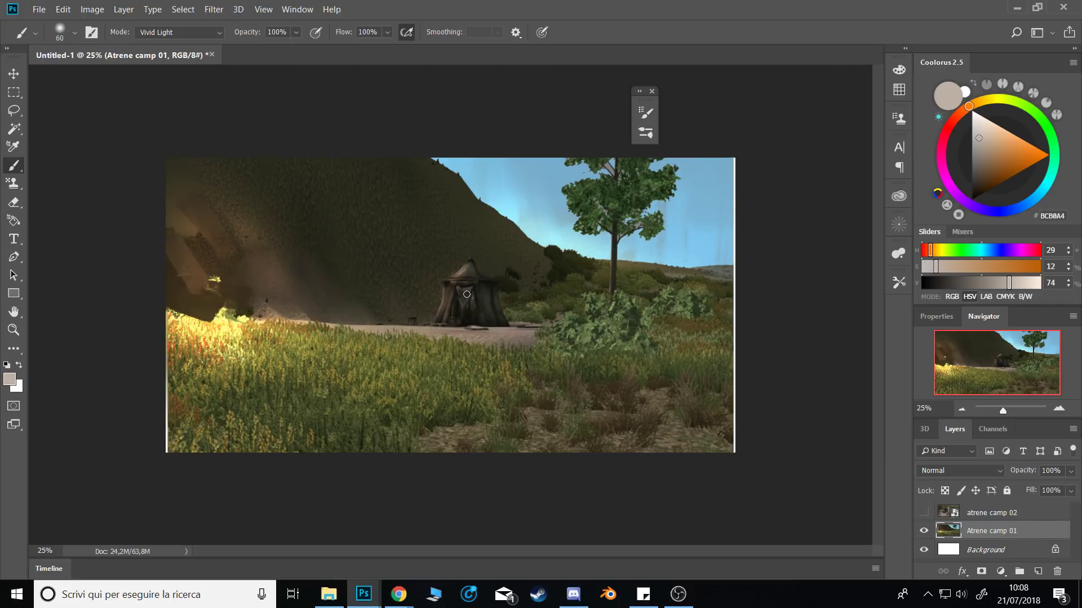
Enlarge the brush to 253 px and lighten the grass field and the bushes beside the tent with Vivid Light strokes.
right_click(578, 327)
key("Escape")
left_click_drag(533, 353, 550, 362)
mouse_move(302, 348)
left_mouse_down()
mouse_move(463, 350)
mouse_move(307, 336)
left_mouse_up()
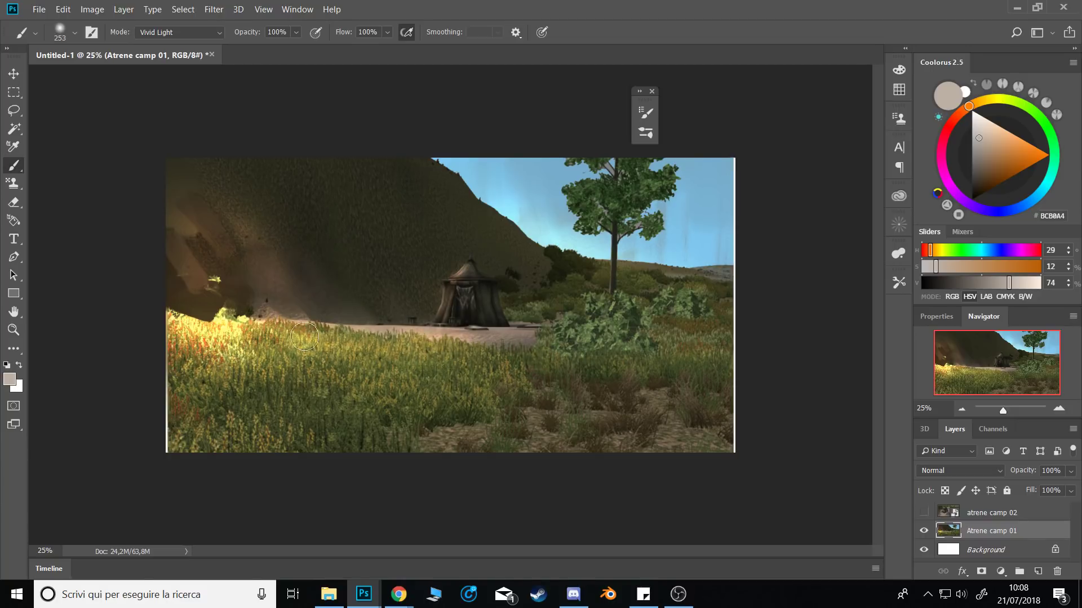
mouse_move(523, 334)
left_mouse_down()
mouse_move(542, 319)
mouse_move(598, 317)
mouse_move(576, 332)
mouse_move(588, 329)
mouse_move(520, 312)
left_mouse_up()
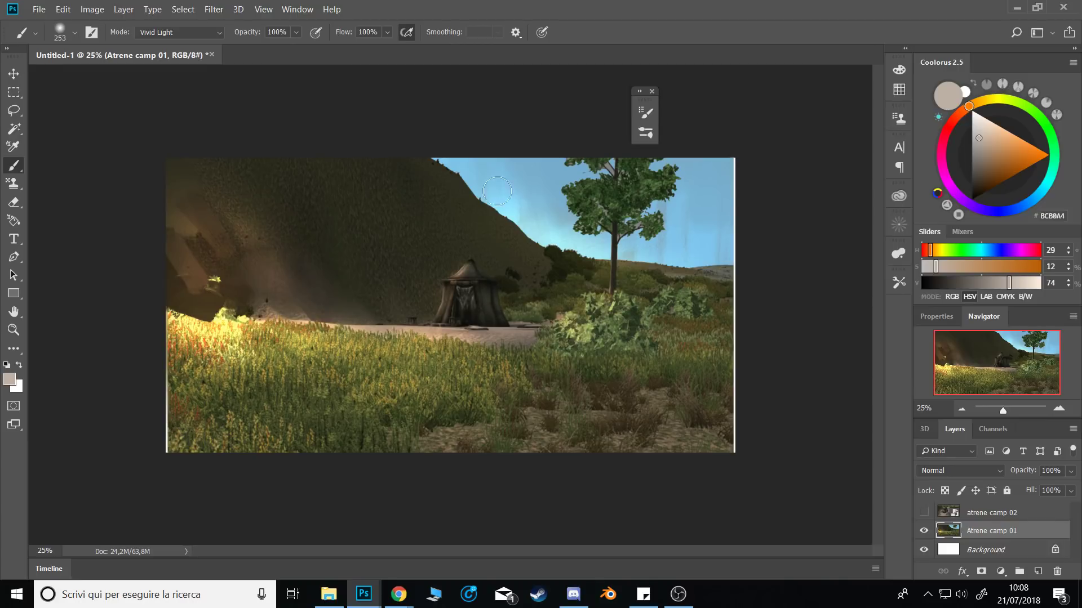
Set the brush mode back to Normal and switch to the 样本画笔 3 1 brush.
left_click(175, 32)
left_click(153, 48)
right_click(642, 418)
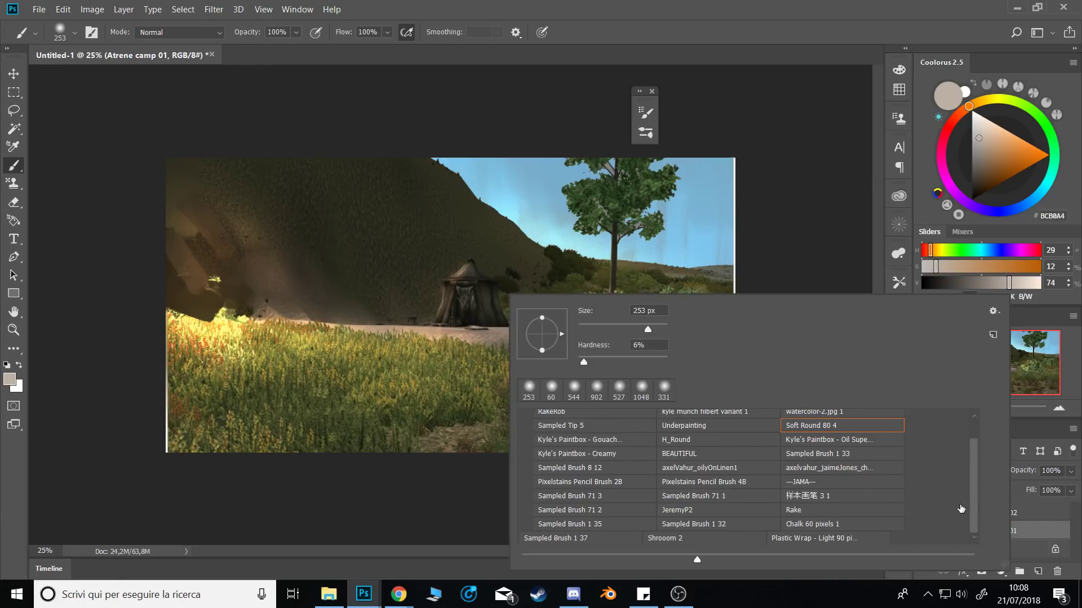
double_click(825, 496)
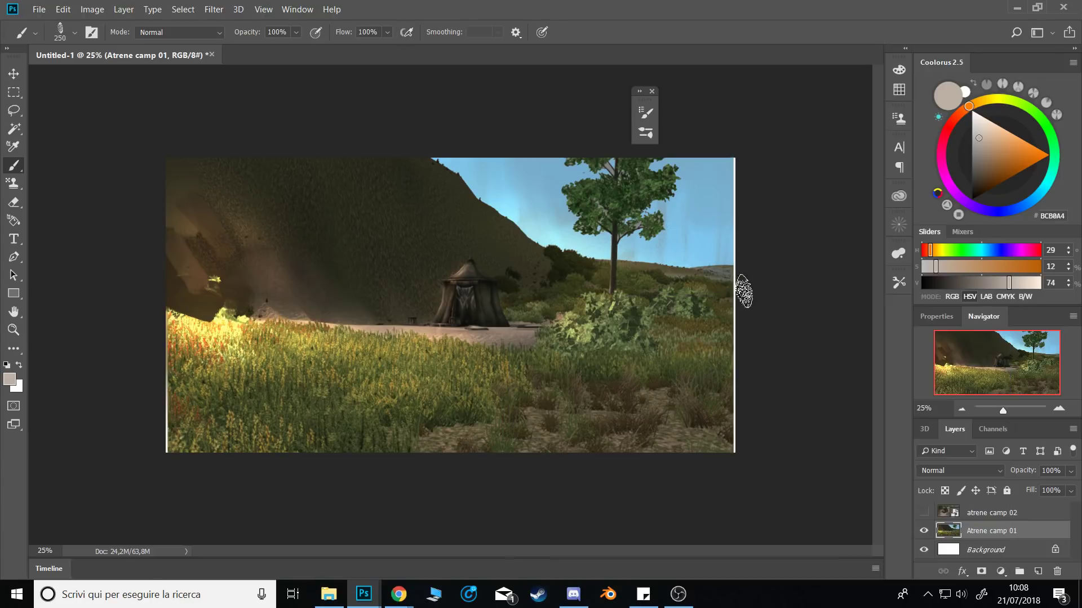
Paint muted green strokes down the hillside slope above the tent, starting from hue 117, saturation 28 and value 36.
left_click(498, 248, "alt")
left_click(1046, 136)
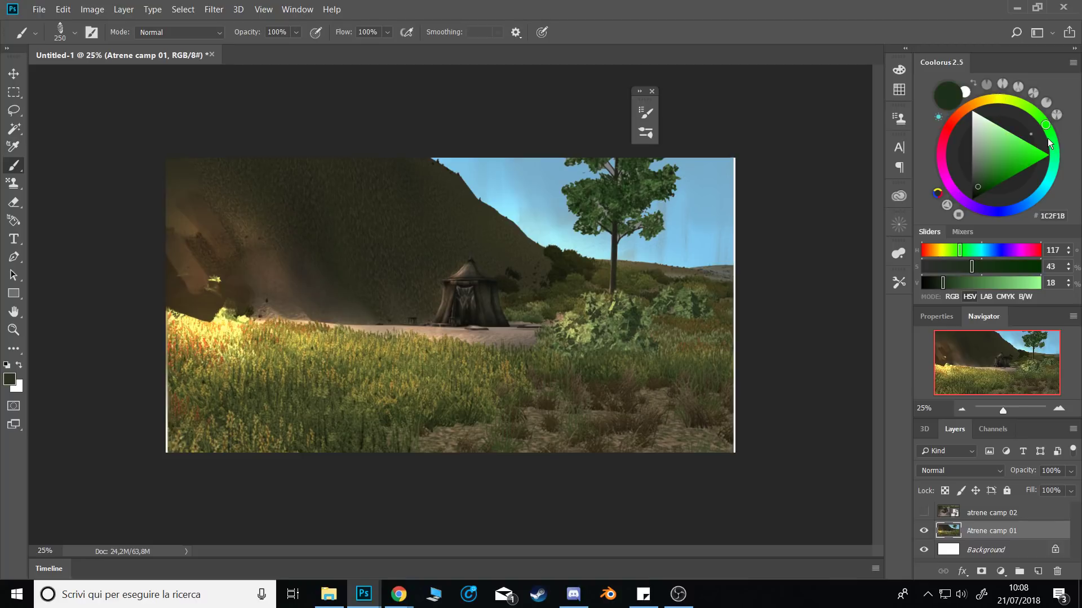
left_click(980, 172)
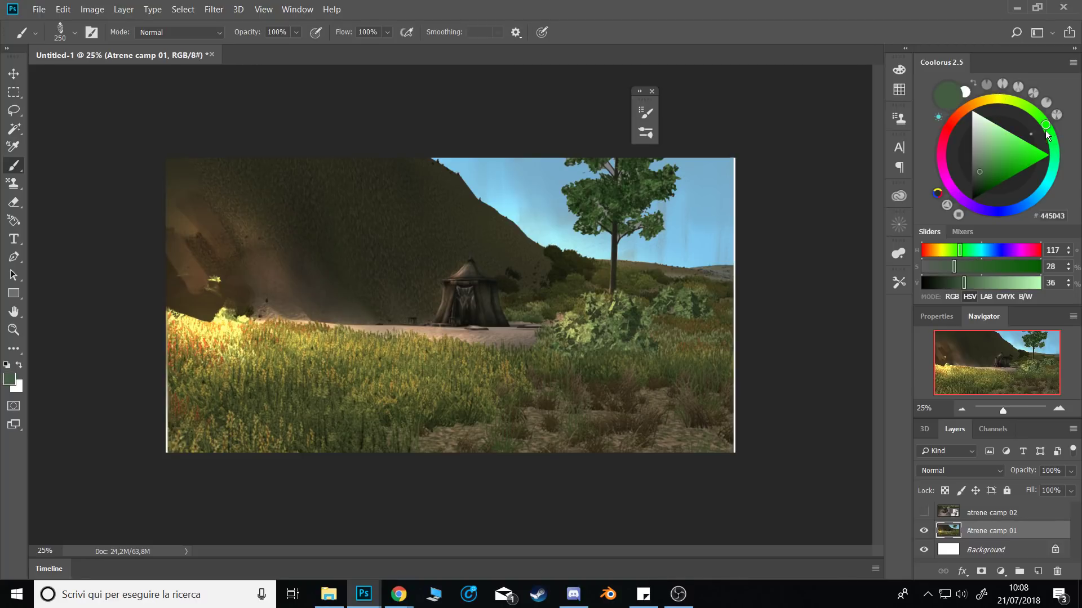
mouse_move(406, 174)
left_mouse_down()
mouse_move(437, 209)
mouse_move(435, 171)
mouse_move(444, 197)
mouse_move(424, 172)
mouse_move(408, 172)
mouse_move(395, 191)
left_mouse_up()
left_click(409, 175, "alt")
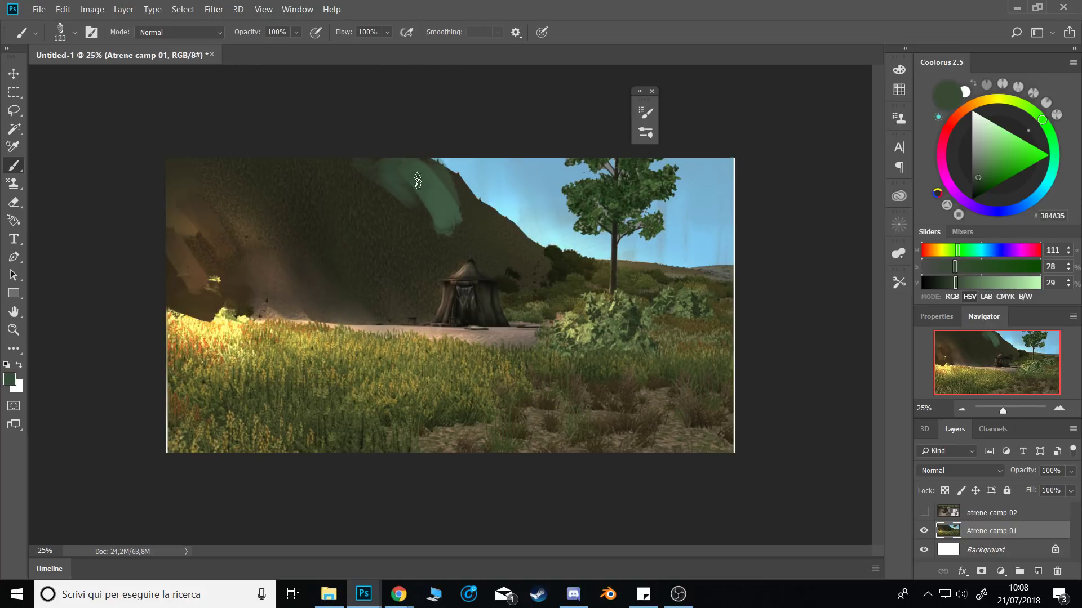
mouse_move(440, 223)
left_mouse_down()
mouse_move(415, 218)
mouse_move(425, 232)
mouse_move(329, 199)
left_mouse_up()
mouse_move(481, 212)
left_mouse_down()
mouse_move(500, 265)
mouse_move(512, 248)
mouse_move(507, 269)
mouse_move(522, 212)
mouse_move(539, 260)
mouse_move(527, 287)
left_mouse_up()
left_click(527, 269, "alt")
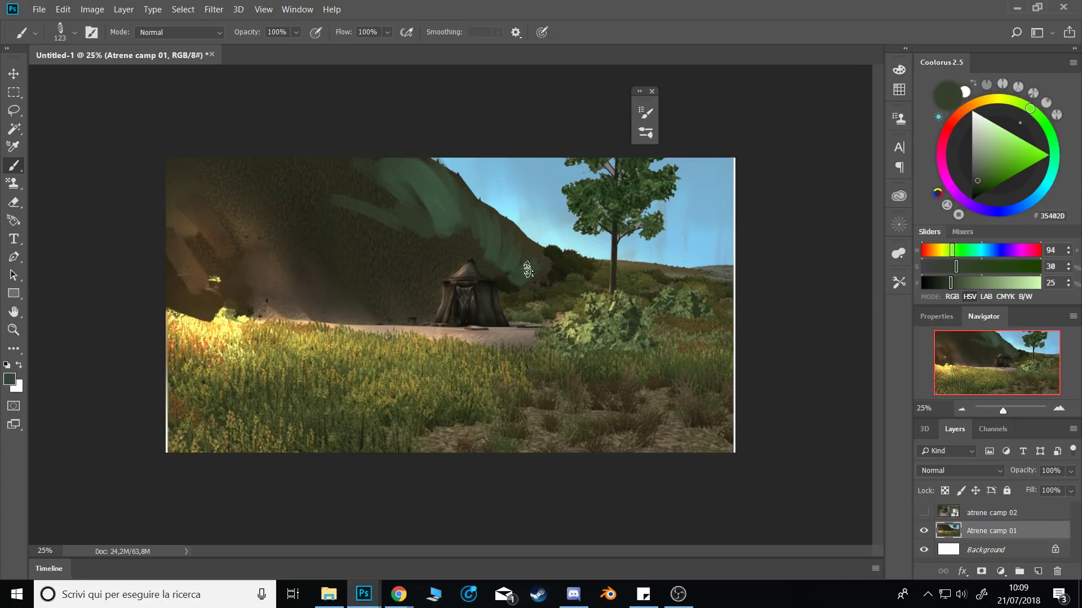
Paint sampled dark olive strokes with the 123 px brush, rising from the bushes into the sky beside the tree.
left_click(591, 270, "alt")
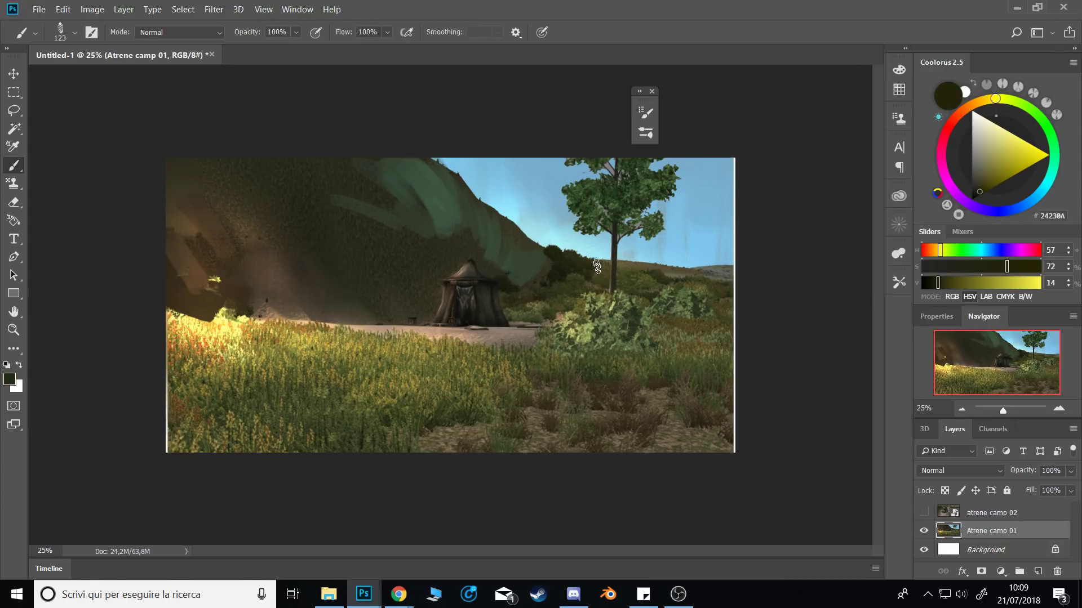
right_click(619, 276)
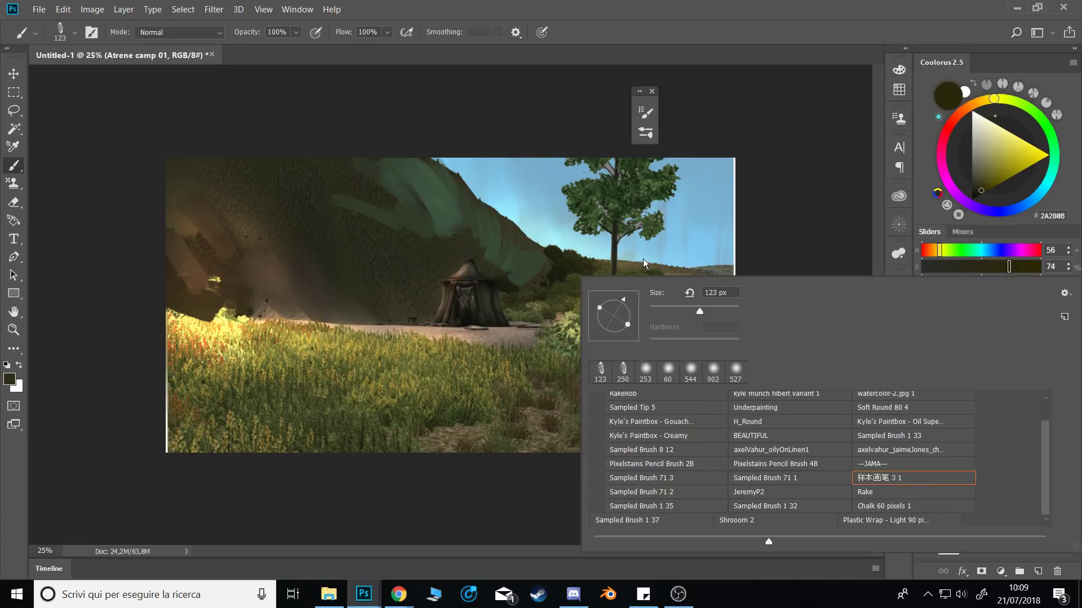
left_click(645, 263)
left_click_drag(648, 264, 657, 298)
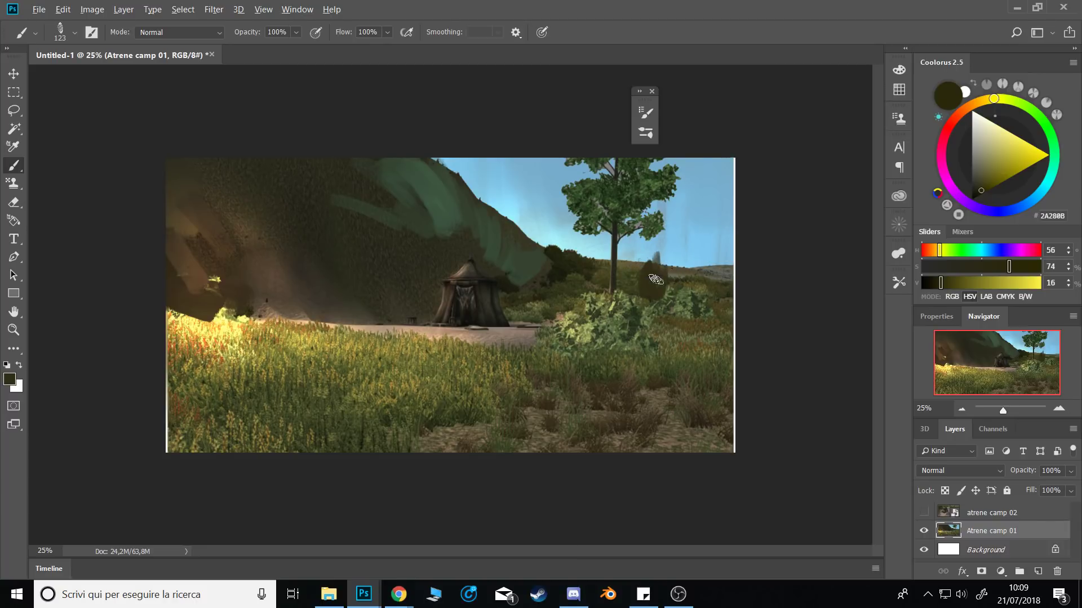
right_click(656, 270)
left_click(654, 273)
left_click_drag(659, 268, 685, 241)
left_click_drag(690, 180, 675, 246)
Blend sampled grey-blue and dark olive tones over the strokes beside the tree.
left_click(685, 262, "alt")
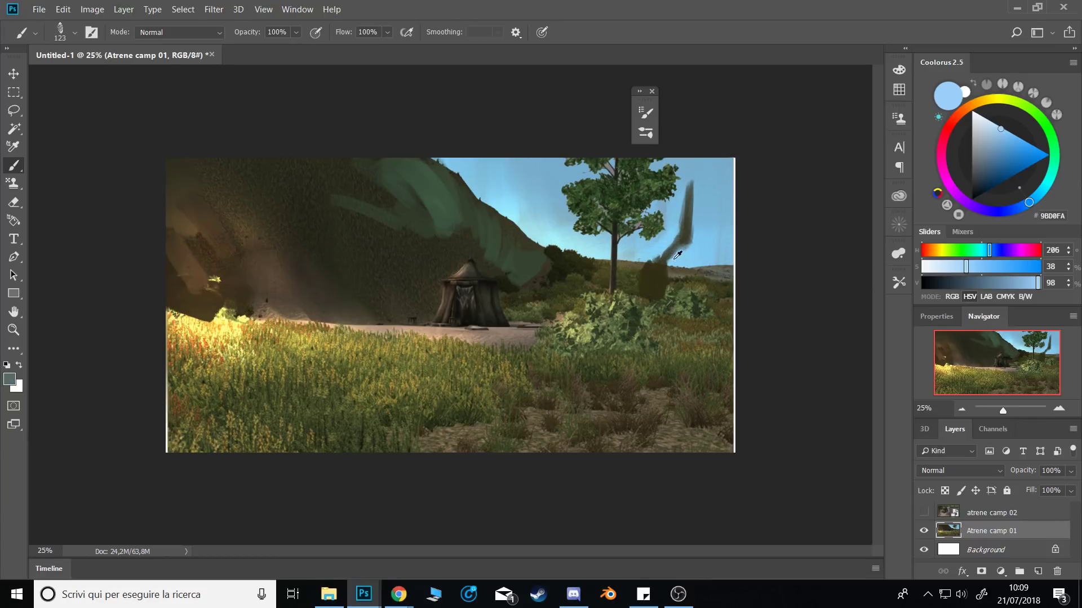
left_click(677, 255, "alt")
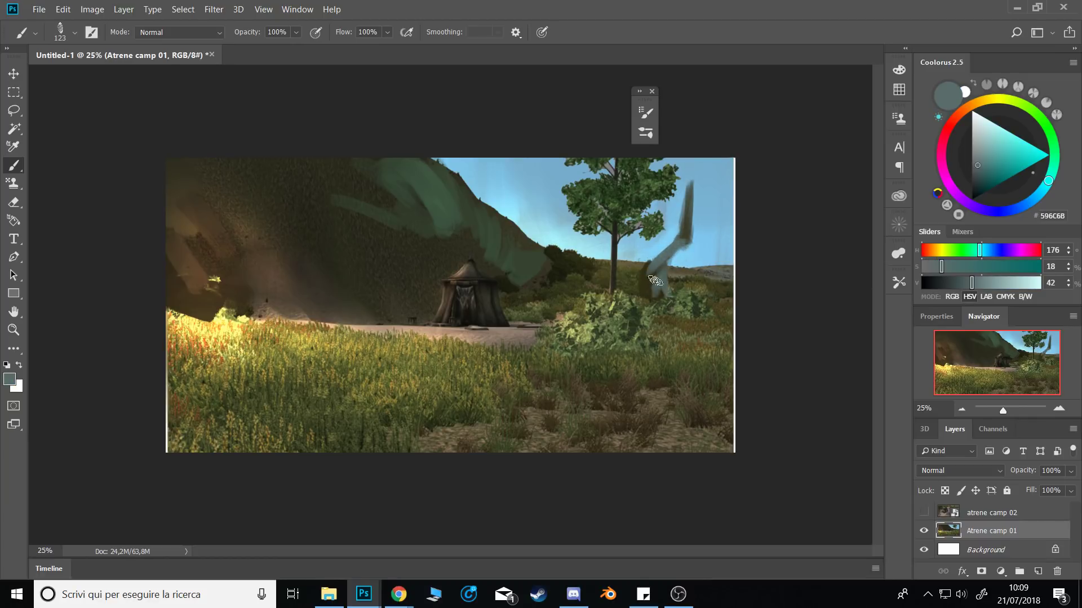
left_click(643, 282, "alt")
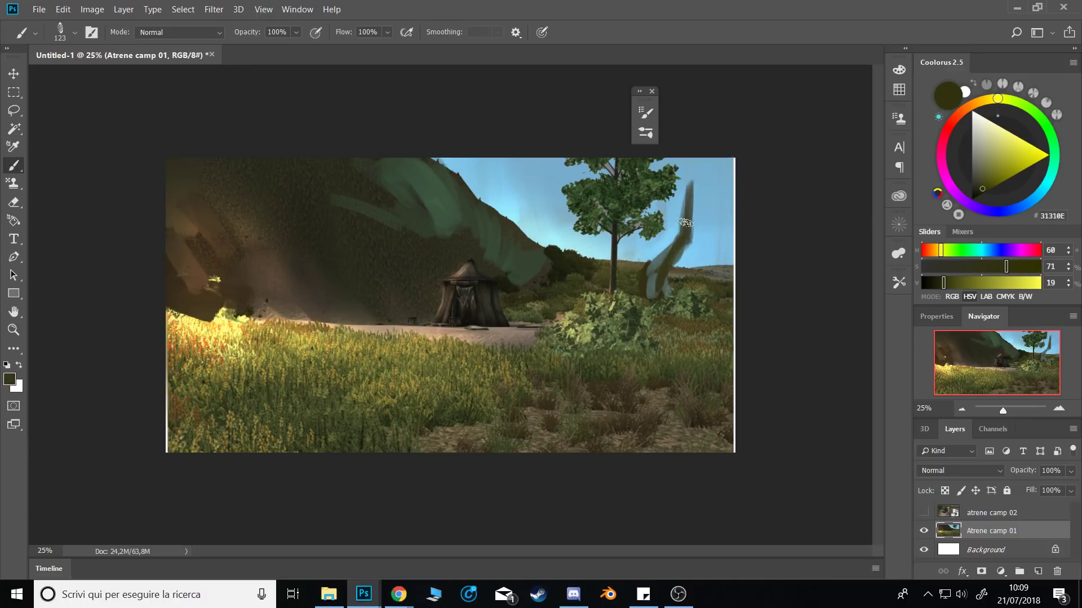
left_click_drag(674, 235, 680, 189)
Paint sampled dark green strokes over the middle of the tree's foliage.
left_click(619, 217, "alt")
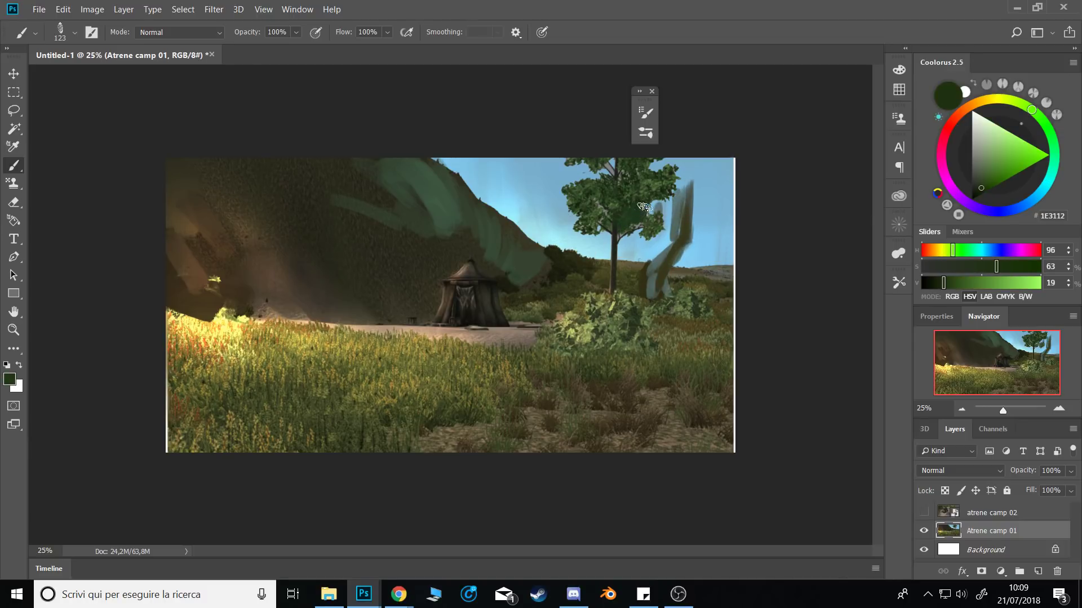
mouse_move(616, 221)
left_mouse_down()
mouse_move(594, 233)
mouse_move(619, 201)
mouse_move(594, 208)
mouse_move(603, 218)
mouse_move(584, 204)
left_mouse_up()
left_click(615, 205, "alt")
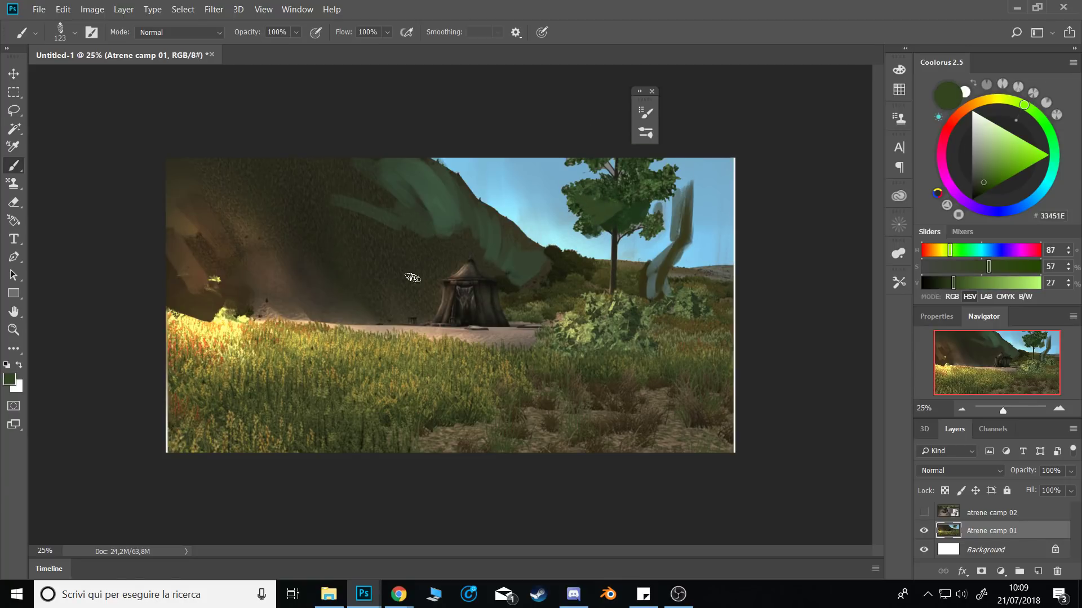
Extend the hillside's green strokes around the tent and towards the bushes, using sampled dark greens.
left_click(514, 273, "alt")
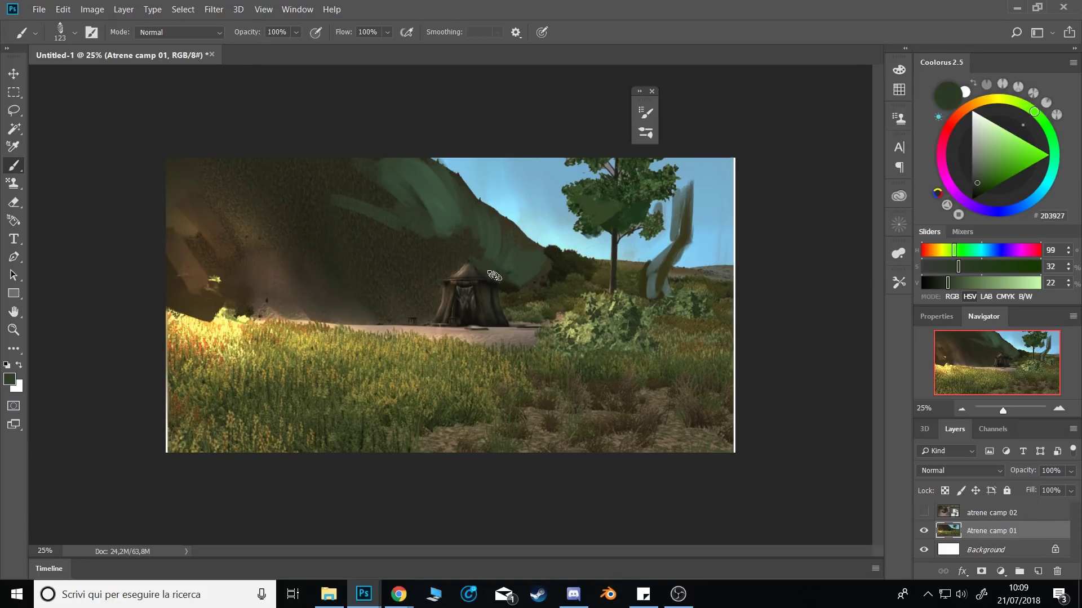
left_click(498, 264, "alt")
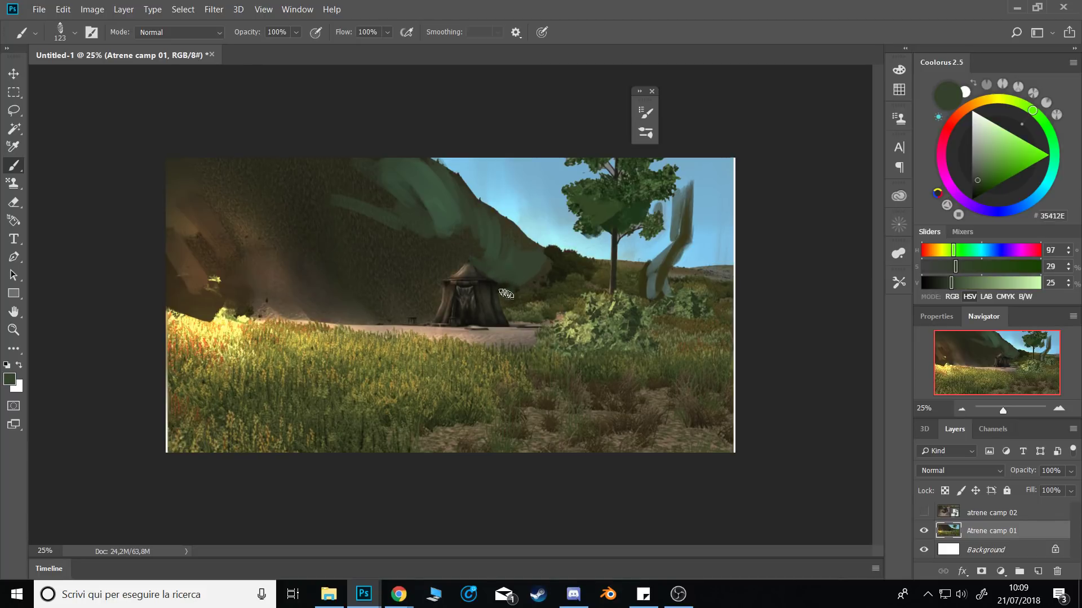
mouse_move(538, 280)
left_mouse_down()
mouse_move(551, 301)
mouse_move(544, 280)
left_mouse_up()
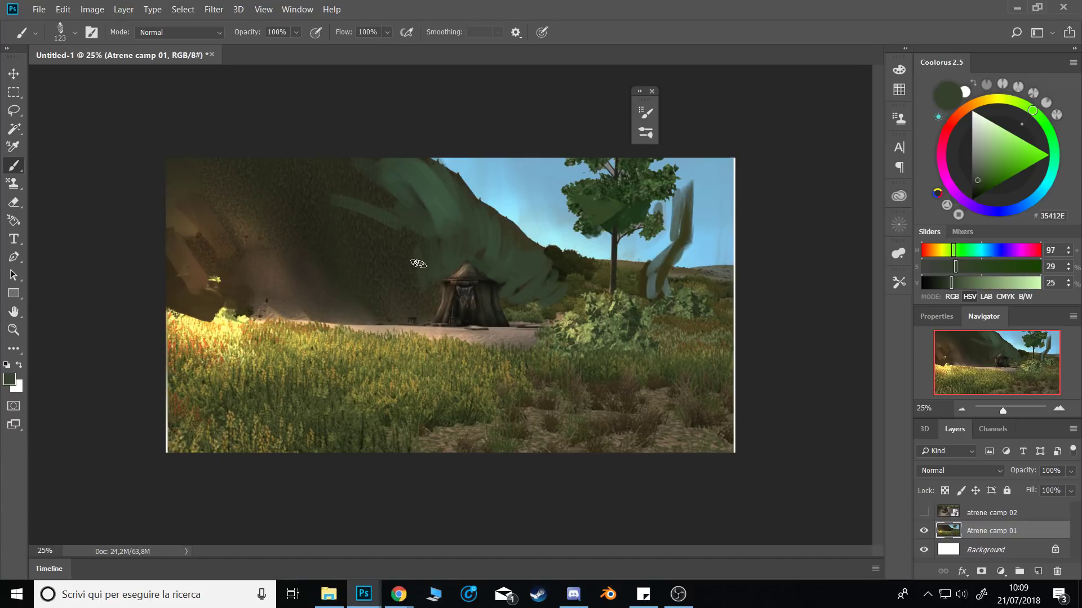
Enlarge the brush to 250 px and paint broader strokes in a sampled green across the hillside above the tent.
left_click(435, 205, "alt")
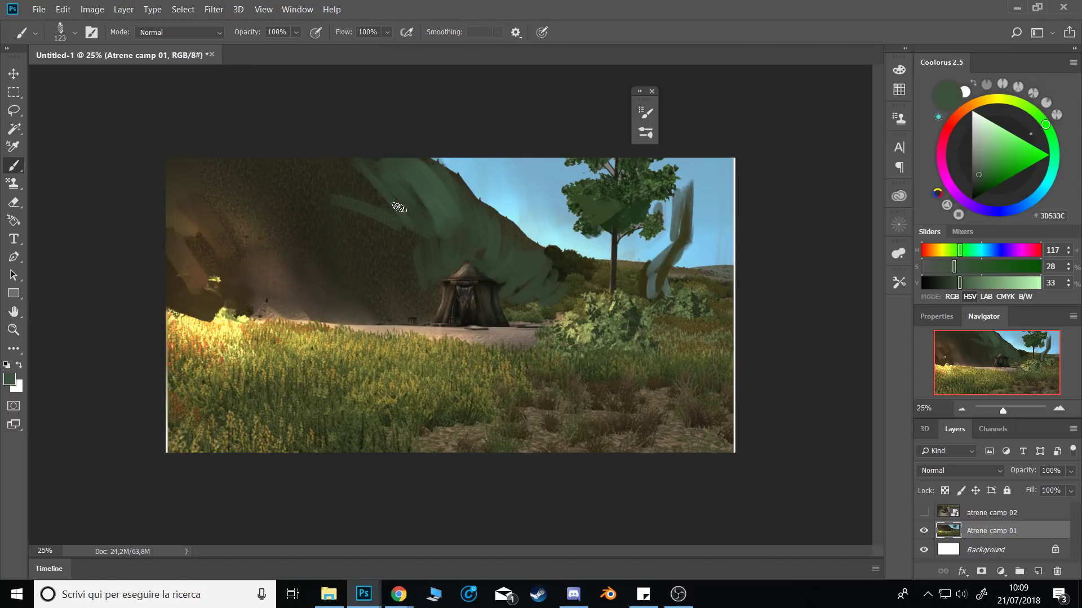
key("bracketright")
key("bracketright")
key("bracketright")
key("bracketright")
left_click_drag(359, 155, 387, 176)
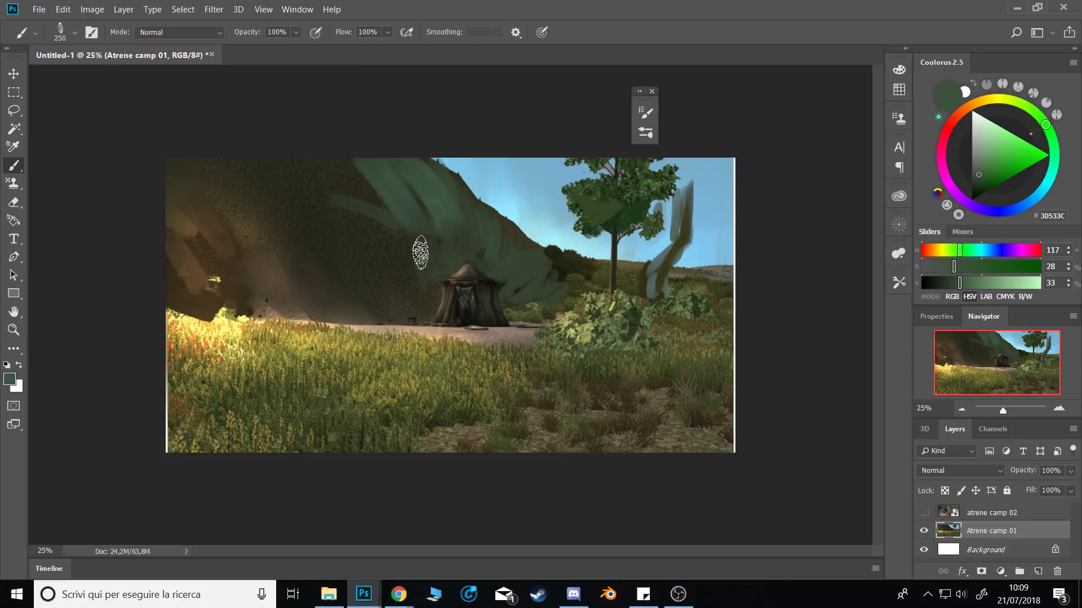
left_click_drag(373, 228, 403, 246)
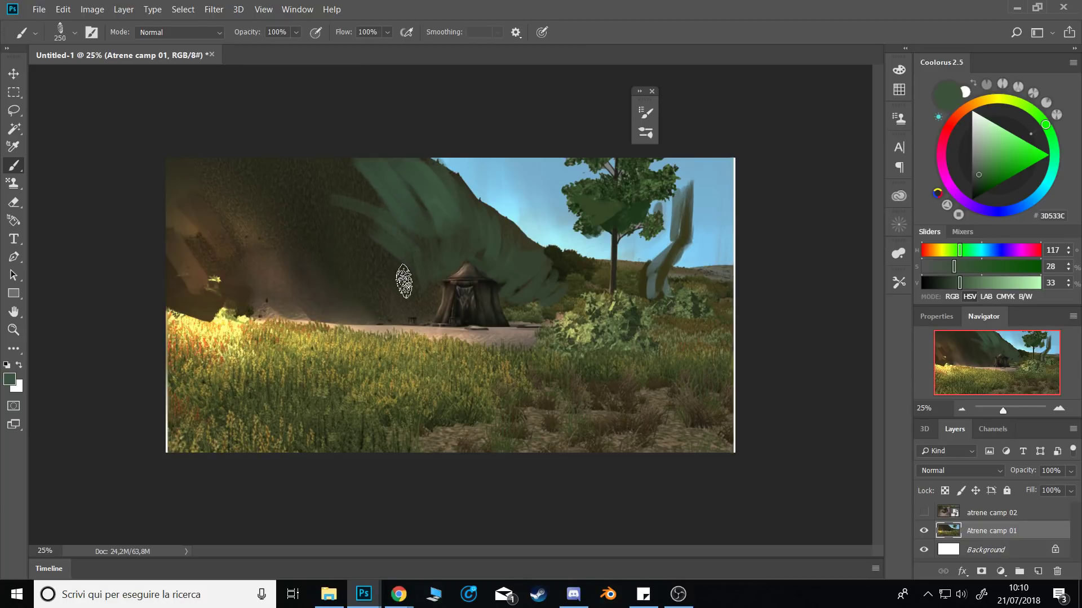
key("l")
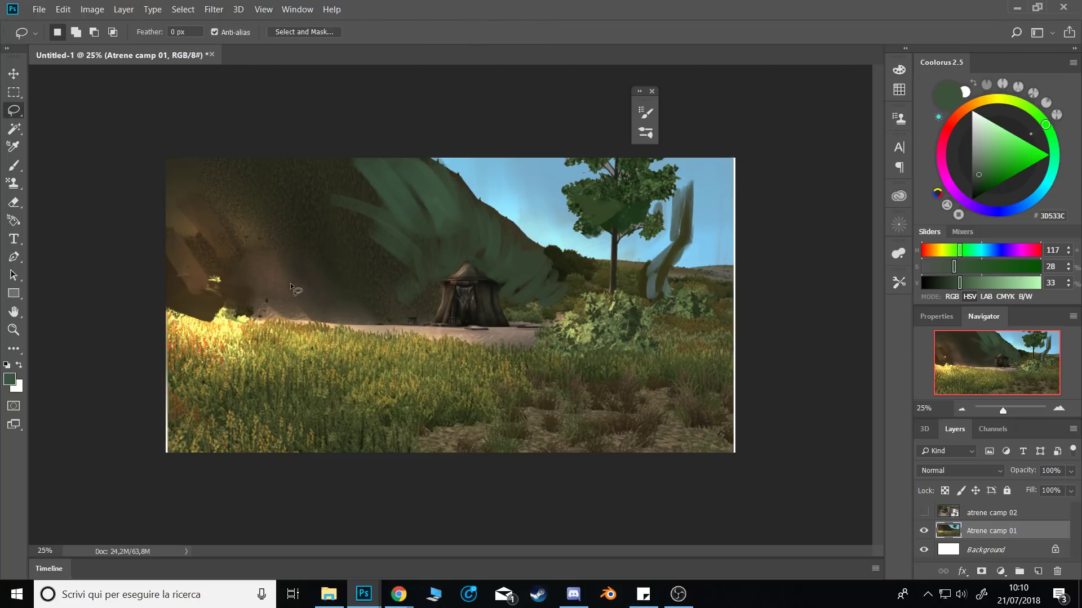
mouse_move(281, 281)
left_mouse_down()
mouse_move(365, 255)
mouse_move(350, 319)
mouse_move(323, 328)
mouse_move(272, 294)
left_mouse_up()
key("ctrl+d")
Block in a sloping tent-like shape on the hillside to the tent's left, using a 250 px brush and dark tones sampled from the tent.
key("b")
left_click(489, 296, "alt")
left_click(490, 294, "alt")
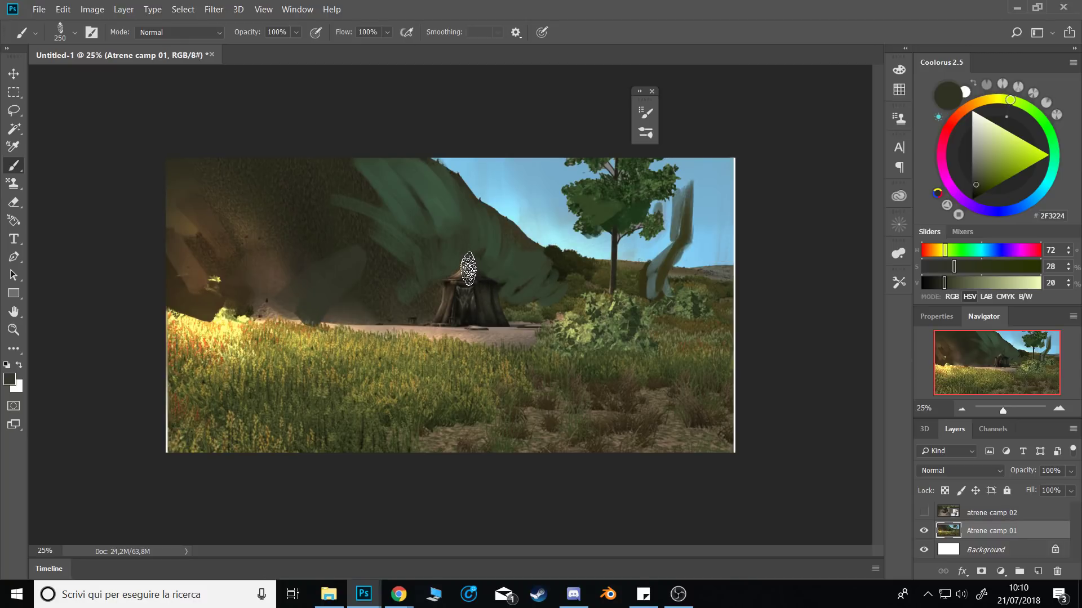
left_click(439, 293, "alt")
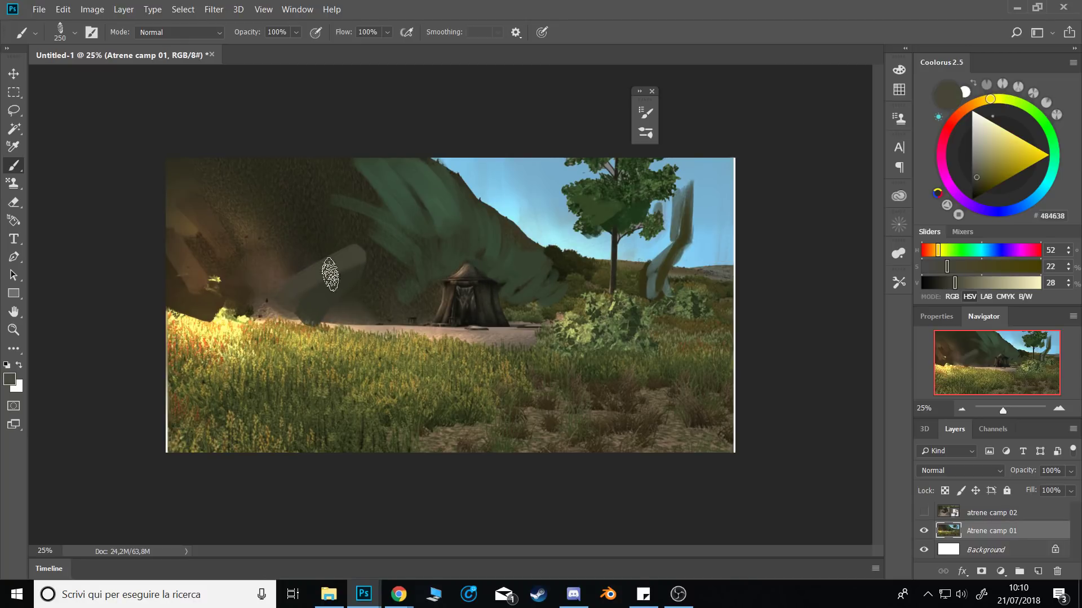
right_click(347, 282)
key("Escape")
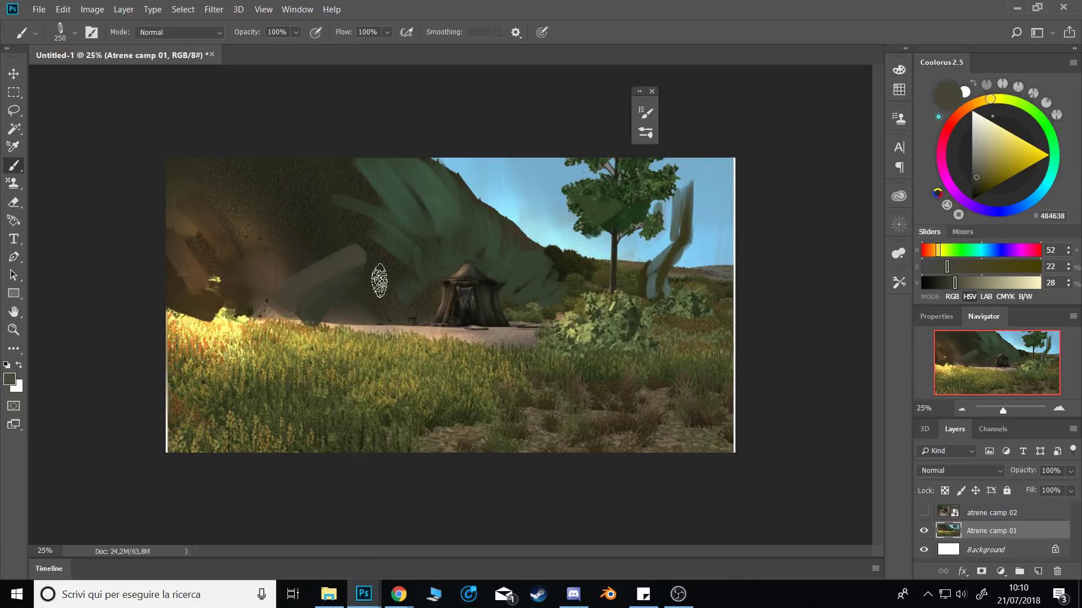
left_click(462, 305, "alt")
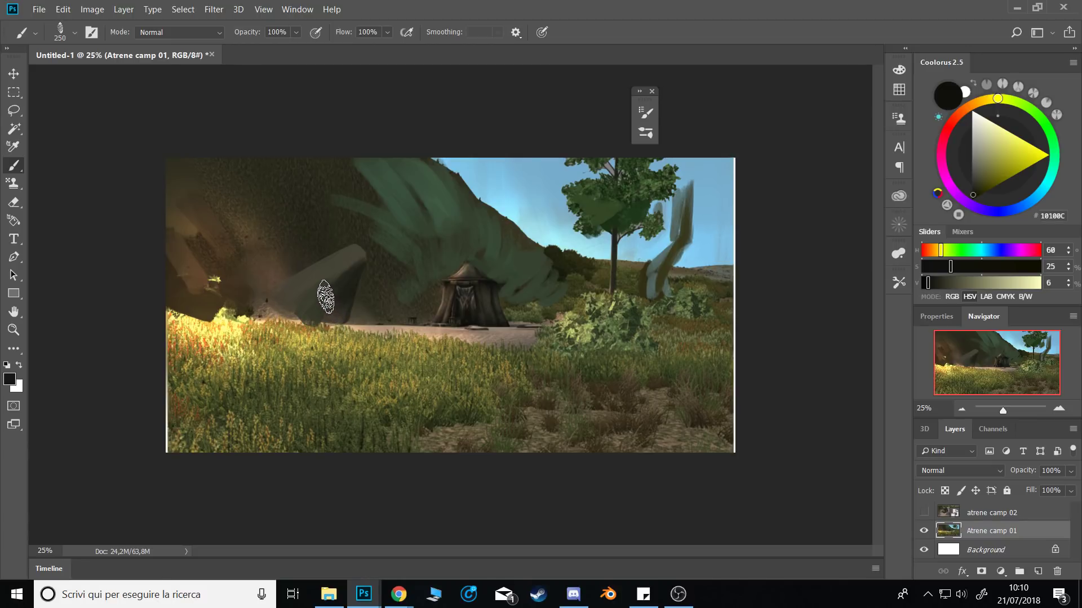
Reduce the brush to 100 px and darken the lower part of the tent-like shape with sampled near-black olive tones.
key("l")
key("b")
mouse_move(335, 291)
left_mouse_down()
mouse_move(313, 312)
mouse_move(336, 298)
mouse_move(322, 326)
mouse_move(299, 315)
mouse_move(340, 282)
mouse_move(304, 311)
mouse_move(320, 310)
mouse_move(342, 272)
mouse_move(289, 312)
left_mouse_up()
left_click(334, 300, "alt")
left_click(335, 290, "alt")
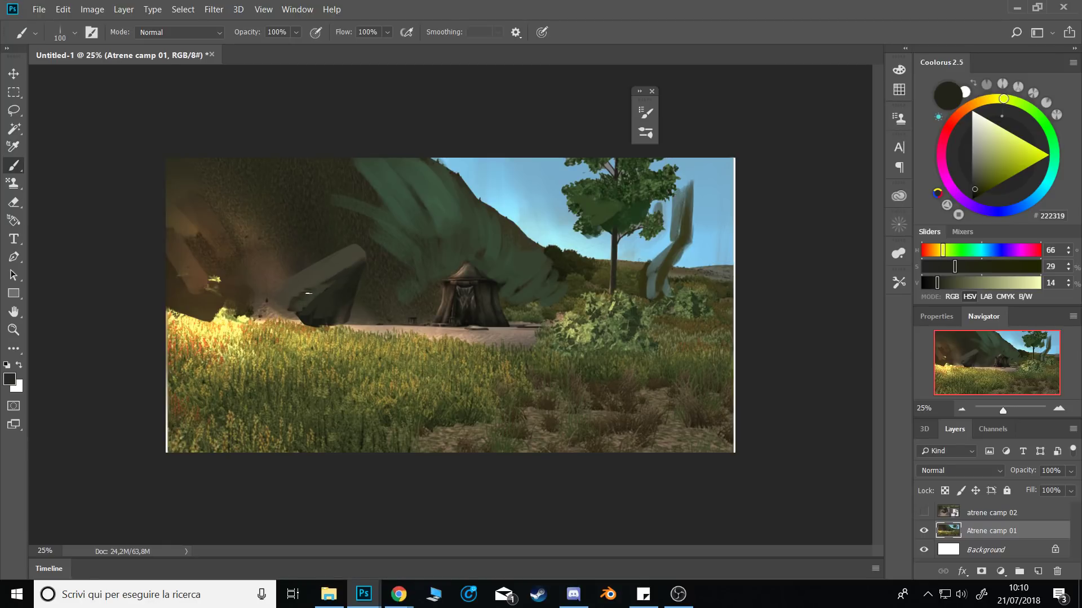
left_click(322, 285, "alt")
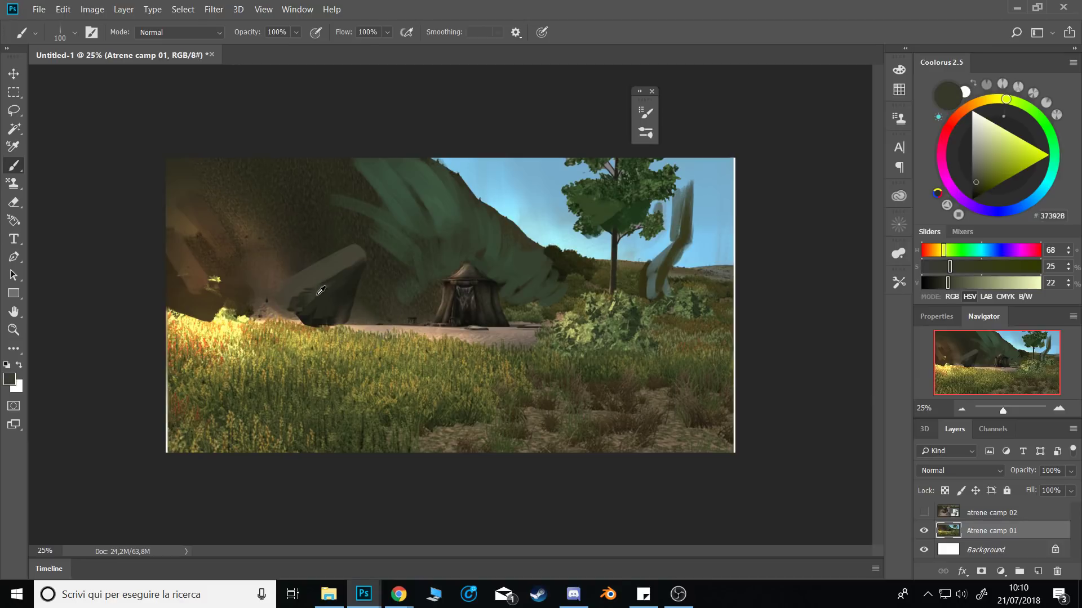
left_click(318, 292, "alt")
Roughen the boundary between the shape's light and dark planes and touch up its peak and base with sampled dark olive.
left_click_drag(331, 288, 327, 299)
left_click(347, 285, "alt")
left_click_drag(362, 261, 332, 267)
left_click_drag(359, 259, 348, 263)
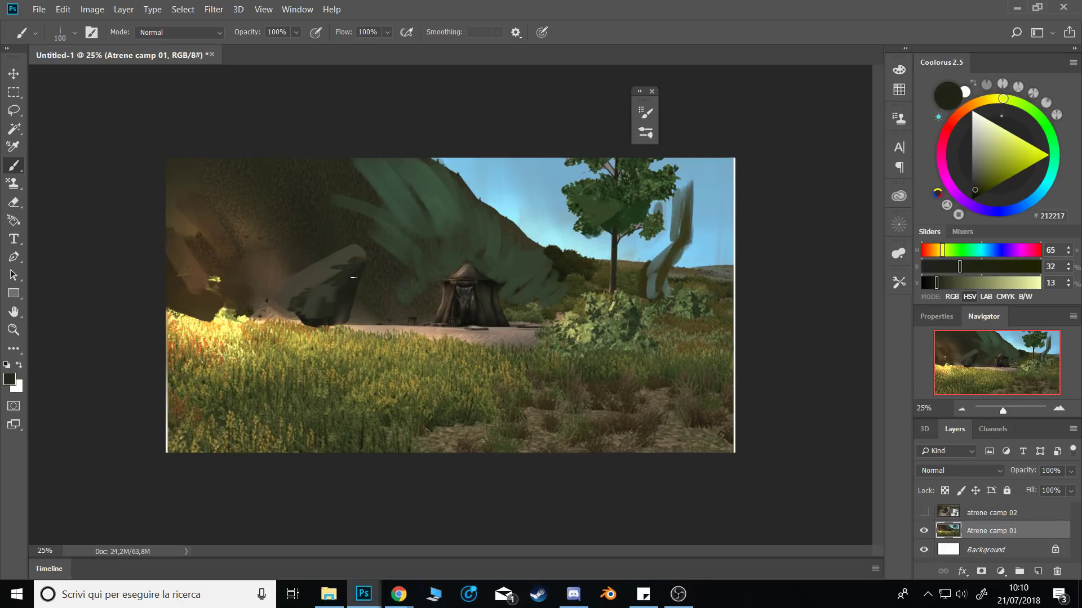
left_click(309, 315, "alt")
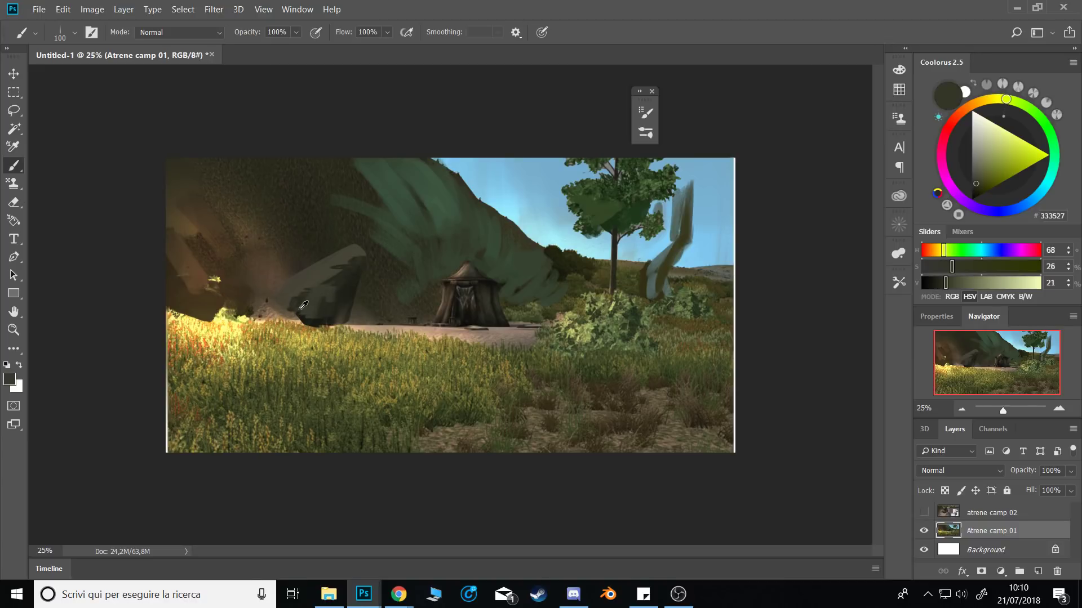
mouse_move(296, 307)
left_mouse_down()
mouse_move(281, 317)
mouse_move(299, 318)
left_mouse_up()
left_click(346, 281, "alt")
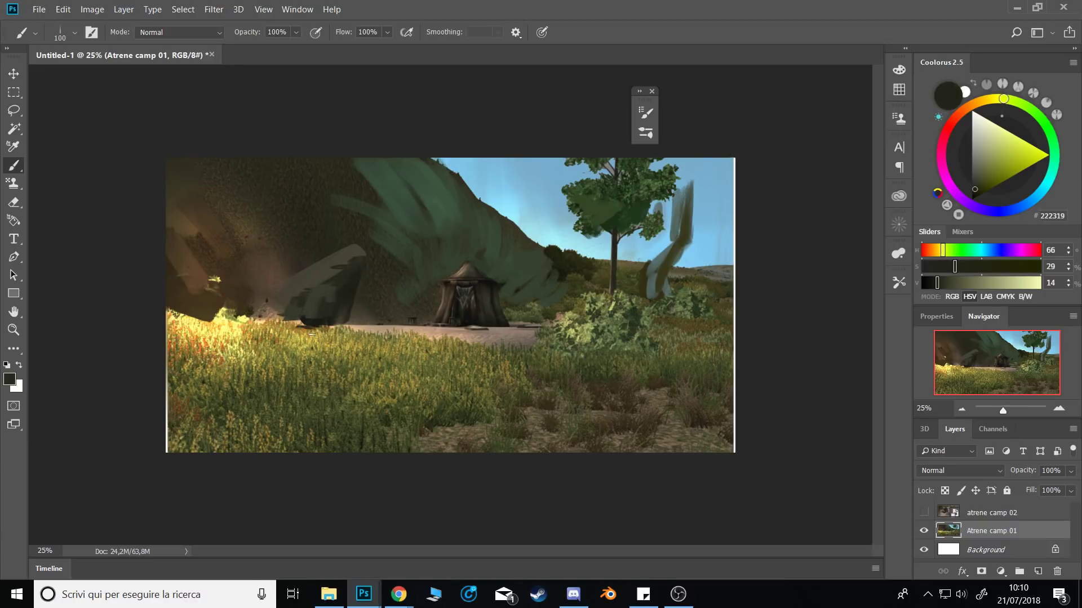
Paint sampled olive-yellow grass tufts along the base of the shape and dark brown strokes on the hillside to its right.
left_click(309, 324, "alt")
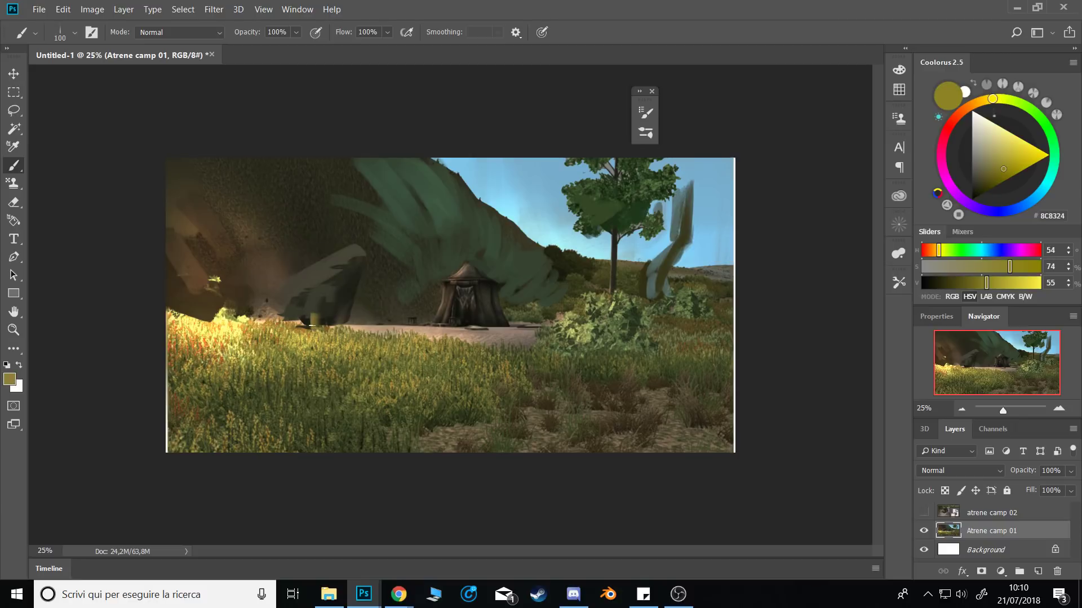
left_click(322, 314, "alt")
left_click(388, 259, "alt")
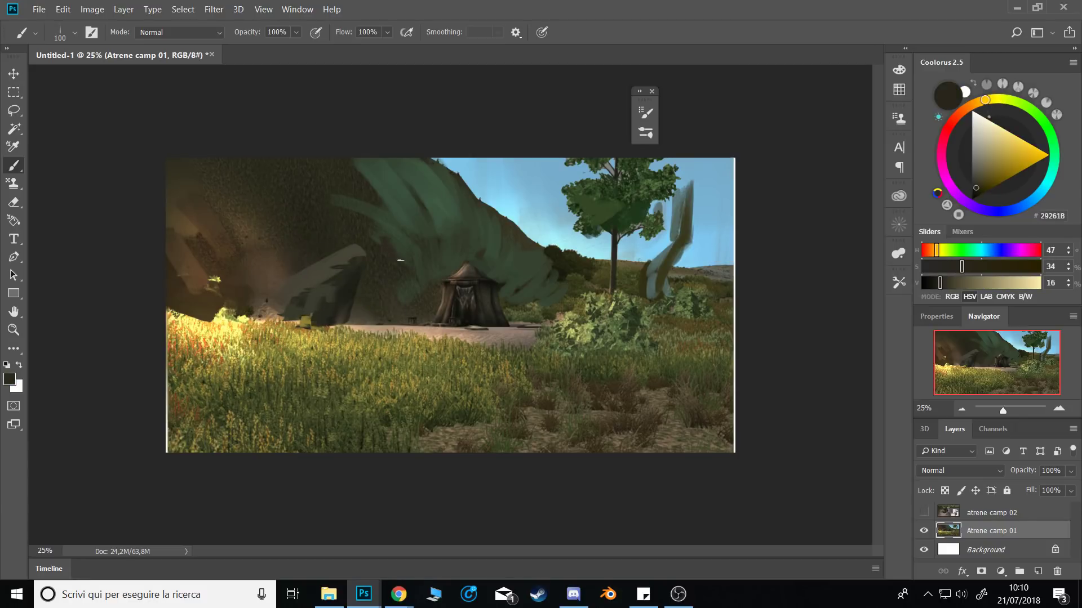
left_click(289, 292, "alt")
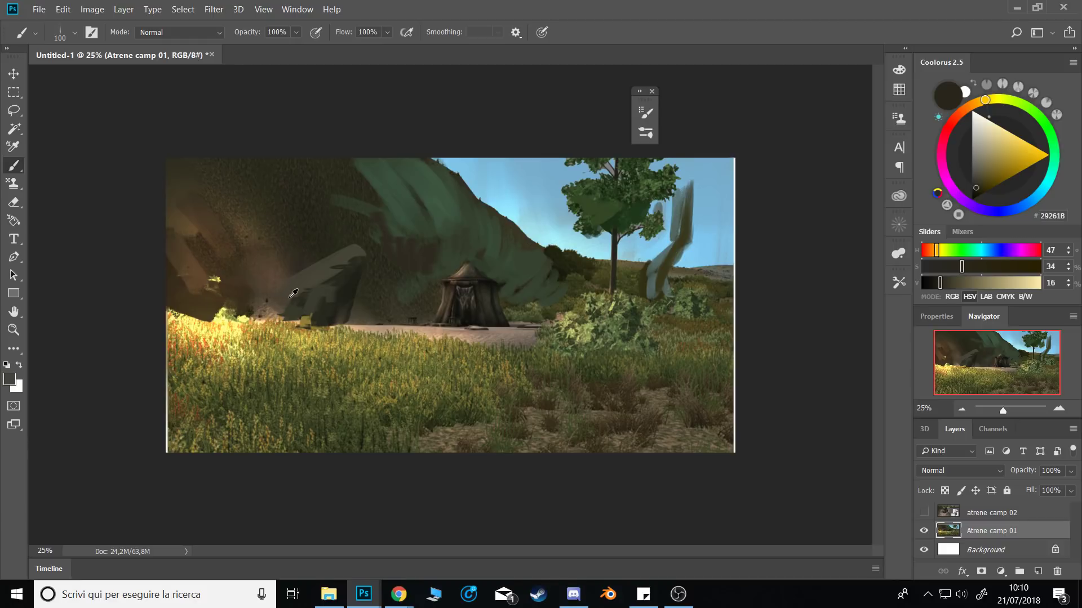
left_click(212, 313, "alt")
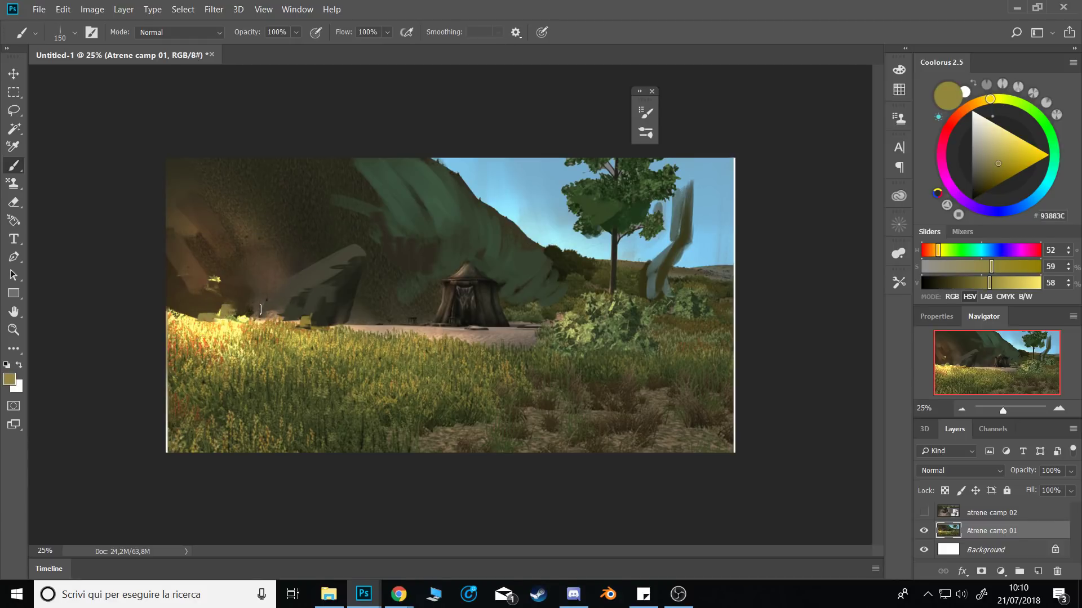
Switch to a flat elliptical brush and set its size to 125 px.
right_click(253, 314, "alt")
key("bracketright")
key("bracketright")
key("bracketright")
key("bracketright")
key("bracketright")
key("bracketright")
key("bracketright")
key("bracketright")
key("bracketright")
key("bracketright")
key("bracketright")
key("bracketright")
key("bracketright")
key("bracketright")
key("bracketright")
key("bracketright")
key("bracketright")
key("bracketright")
key("bracketright")
left_click_drag(355, 270, 357, 302)
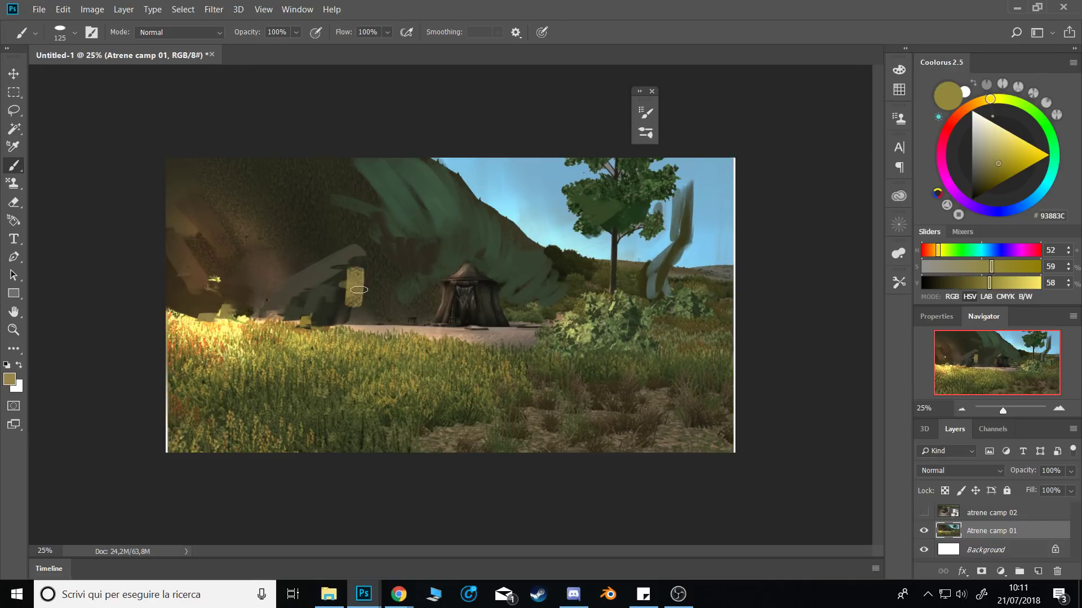
left_click(348, 293, "alt")
mouse_move(354, 265)
left_mouse_down()
mouse_move(343, 297)
mouse_move(357, 279)
mouse_move(355, 302)
left_mouse_up()
key("ctrl+z")
Model the shape's right edge and dark interior with sampled olive tones, reducing the brush to 55 px for its lower left corner.
left_click(358, 261, "alt")
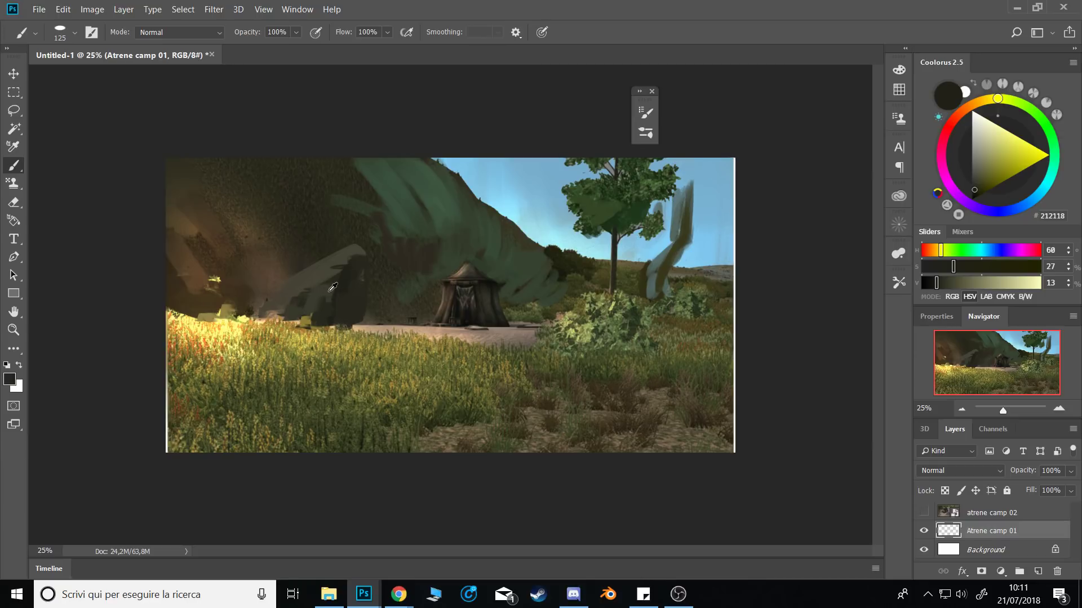
left_click(333, 288, "alt")
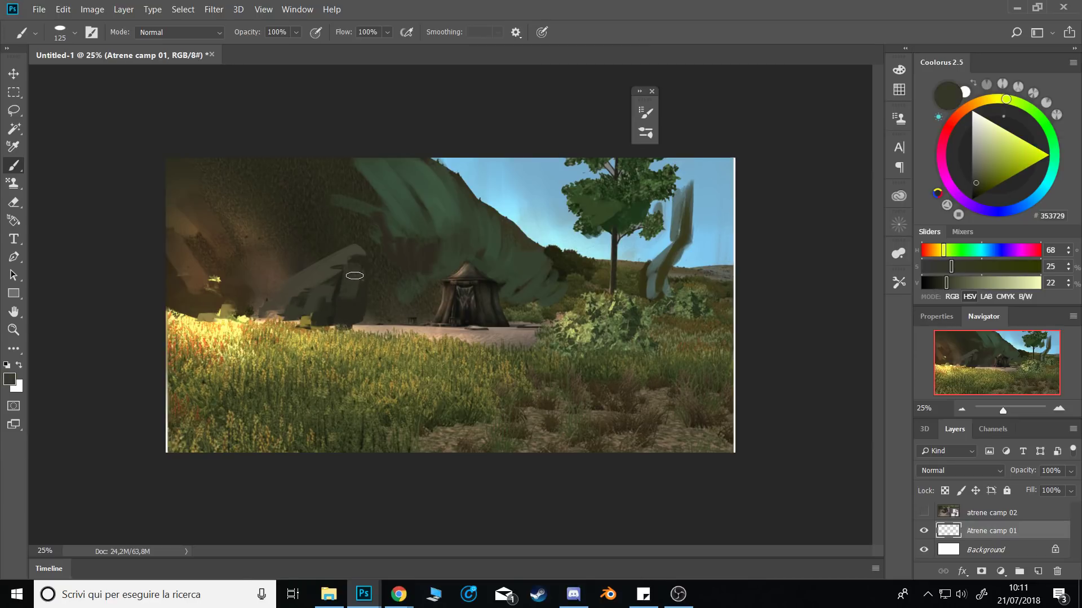
left_click_drag(361, 263, 355, 319)
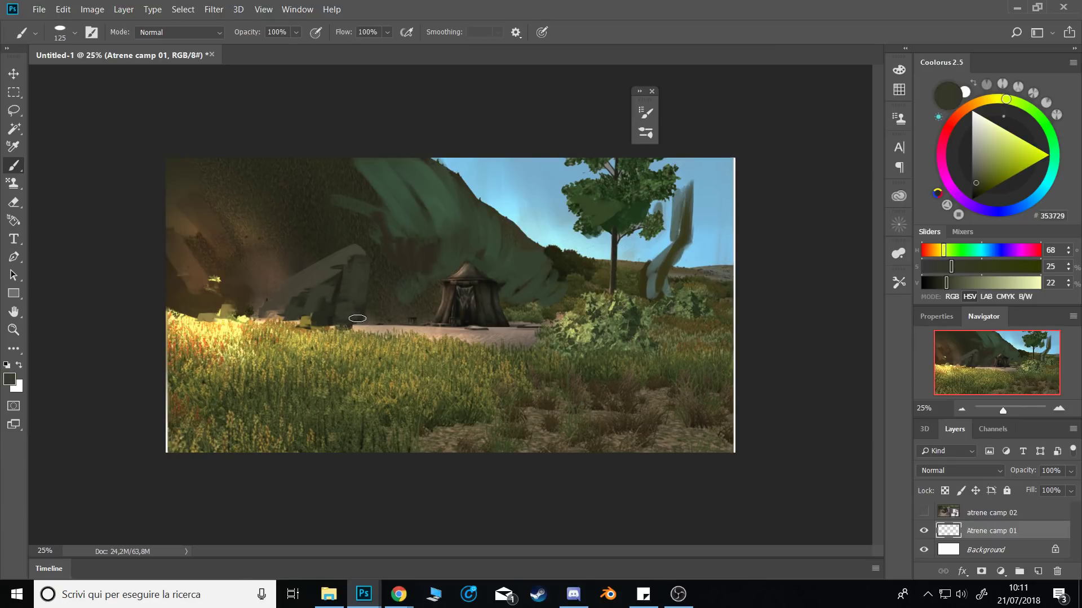
left_click(341, 290, "alt")
mouse_move(342, 290)
left_mouse_down()
mouse_move(357, 273)
mouse_move(289, 294)
mouse_move(318, 317)
mouse_move(346, 284)
mouse_move(325, 302)
left_mouse_up()
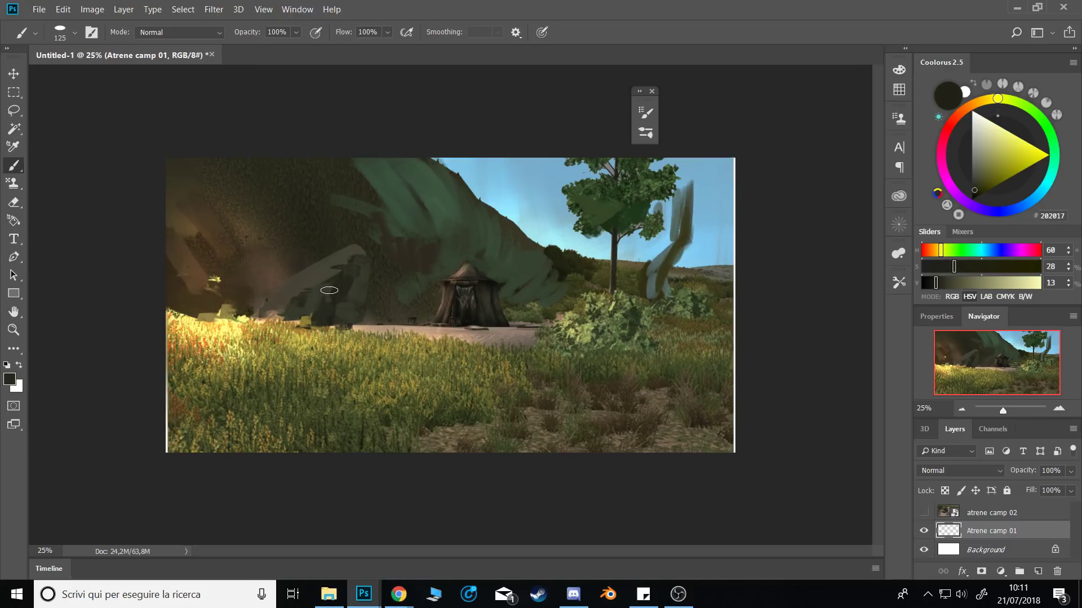
mouse_move(332, 296)
left_mouse_down()
mouse_move(261, 320)
mouse_move(268, 313)
left_mouse_up()
left_click(307, 297, "alt")
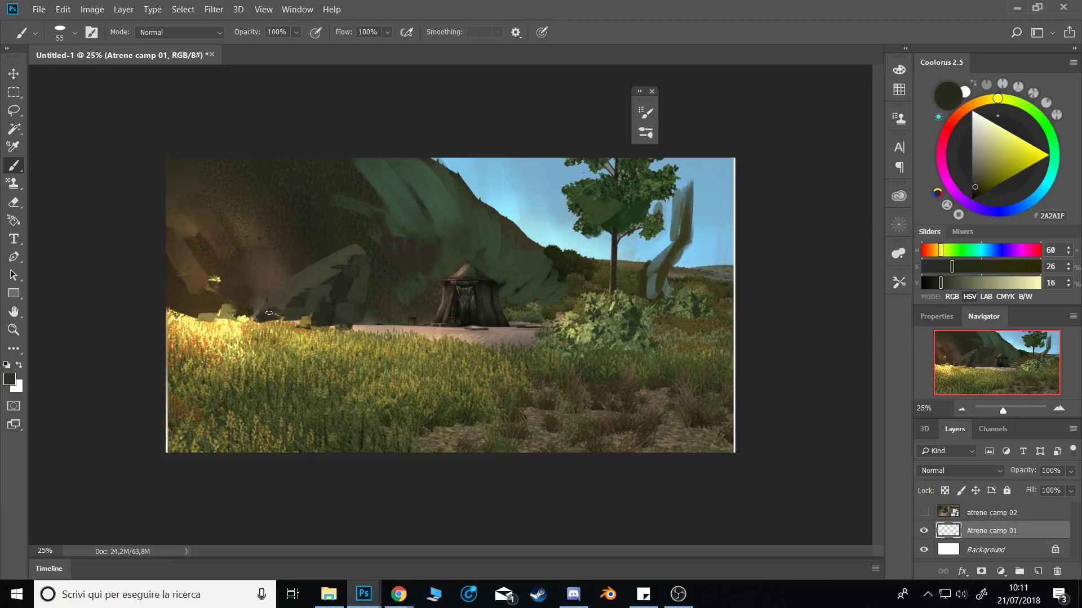
Open the Windows power-saving options.
left_click(927, 594)
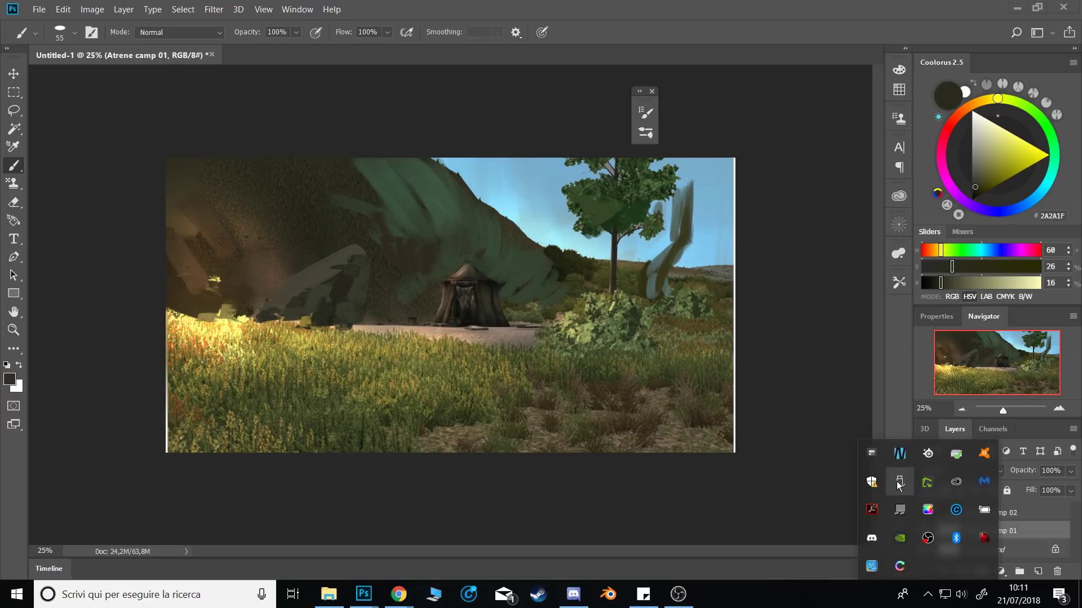
right_click(981, 509)
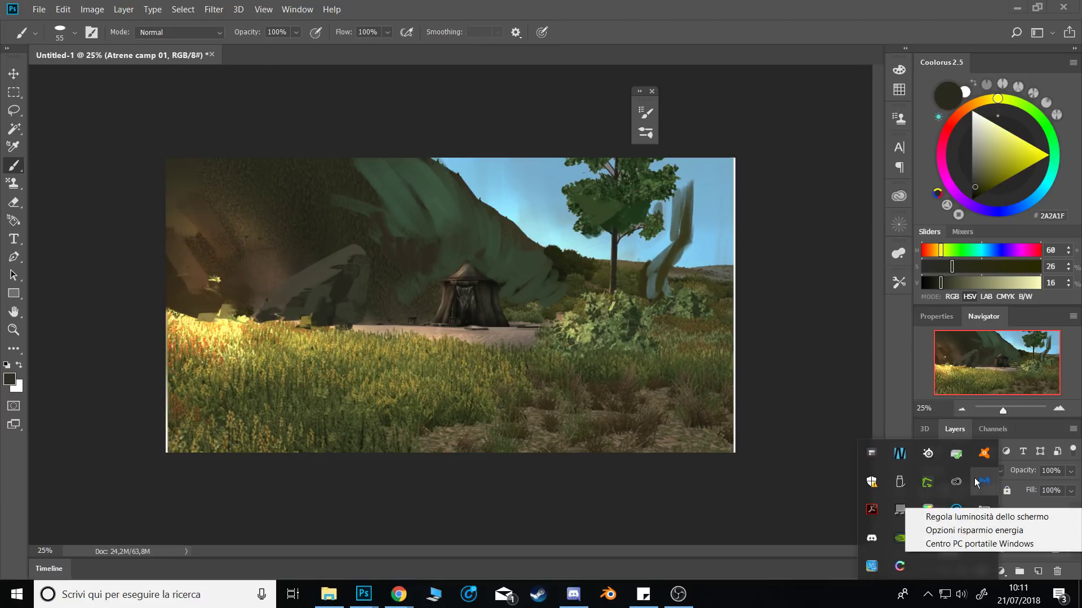
left_click(981, 529)
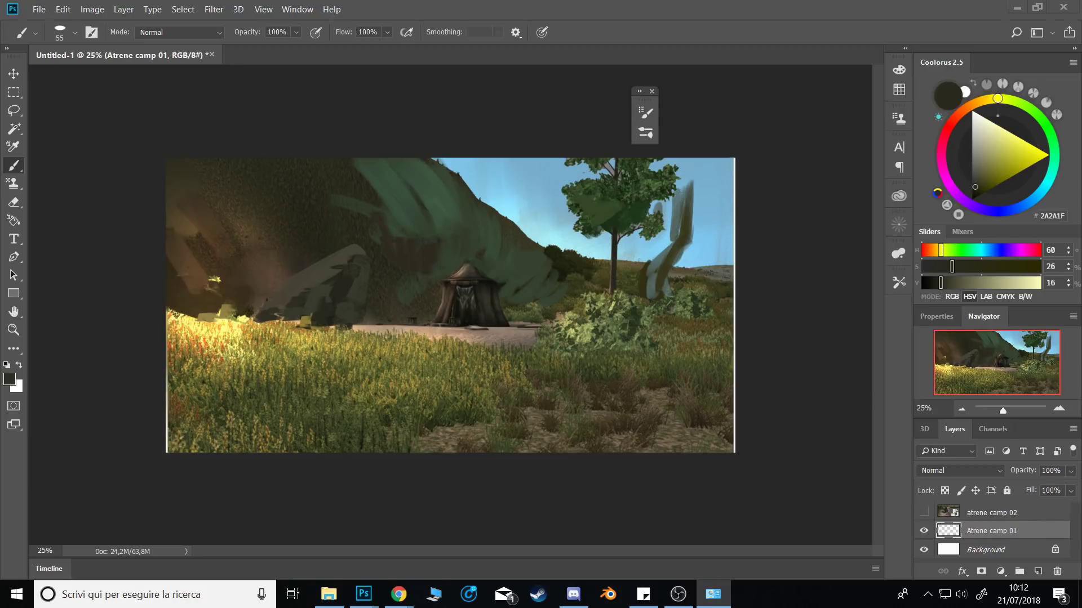
Return to the painting and cover the upper part of the grey-brown streak beside the tree with sampled sky blue.
key("alt+Tab")
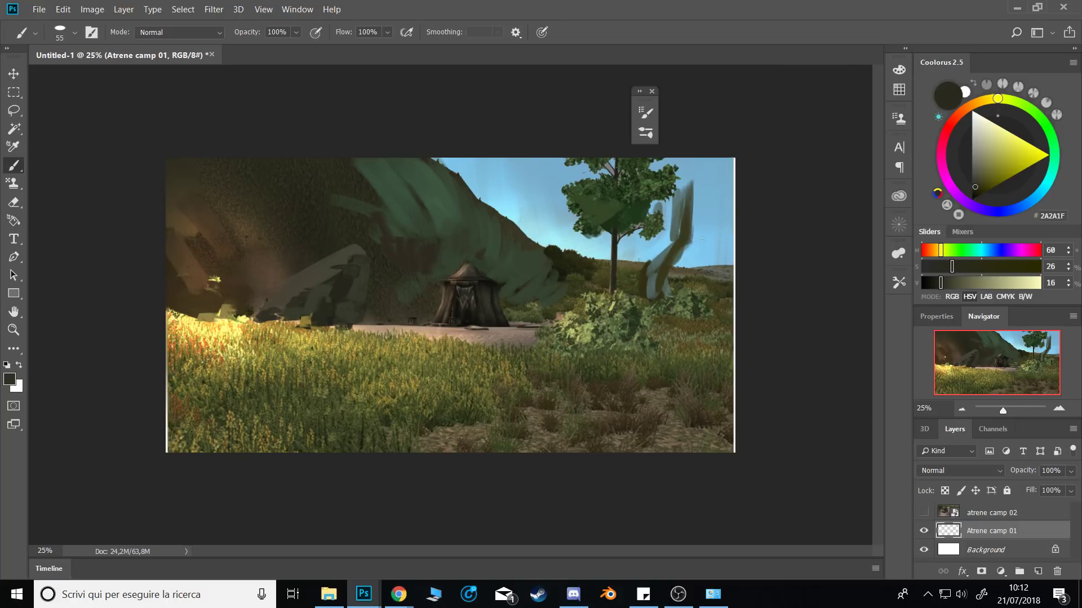
left_click(688, 171, "alt")
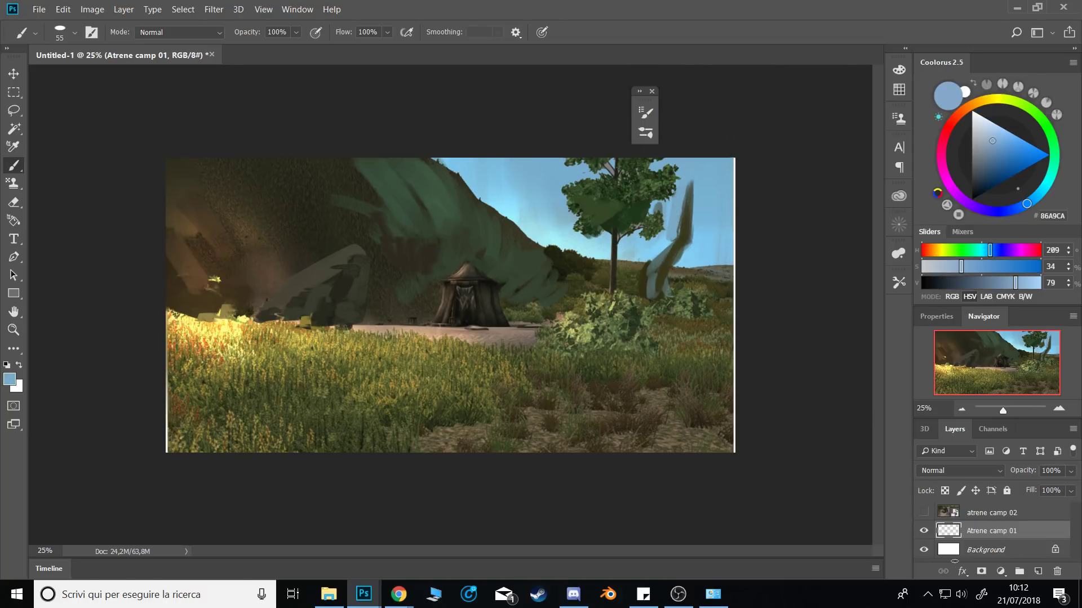
left_click(927, 595)
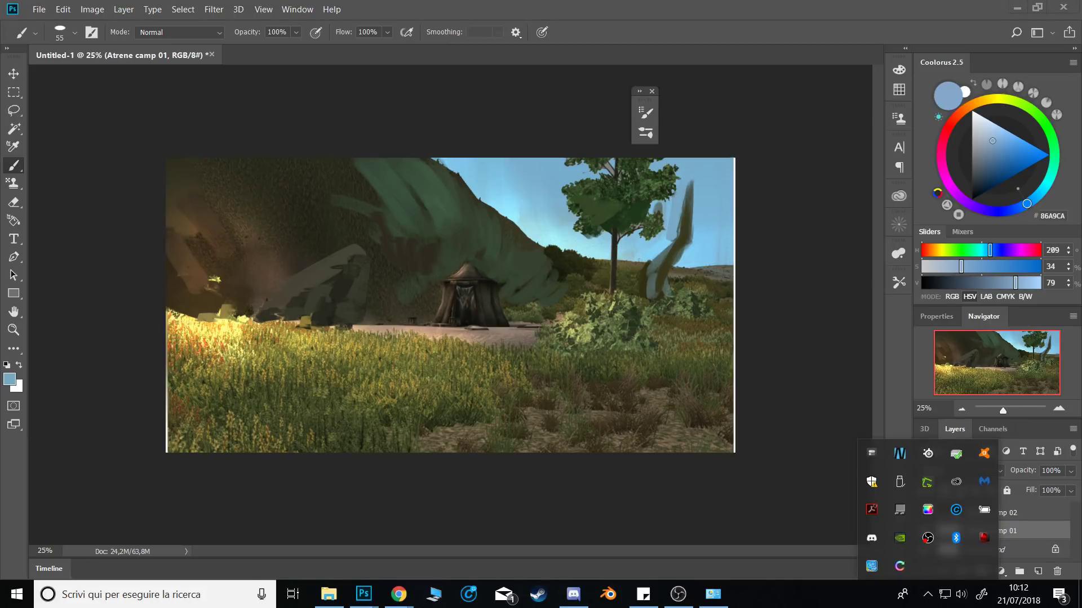
left_click(398, 594)
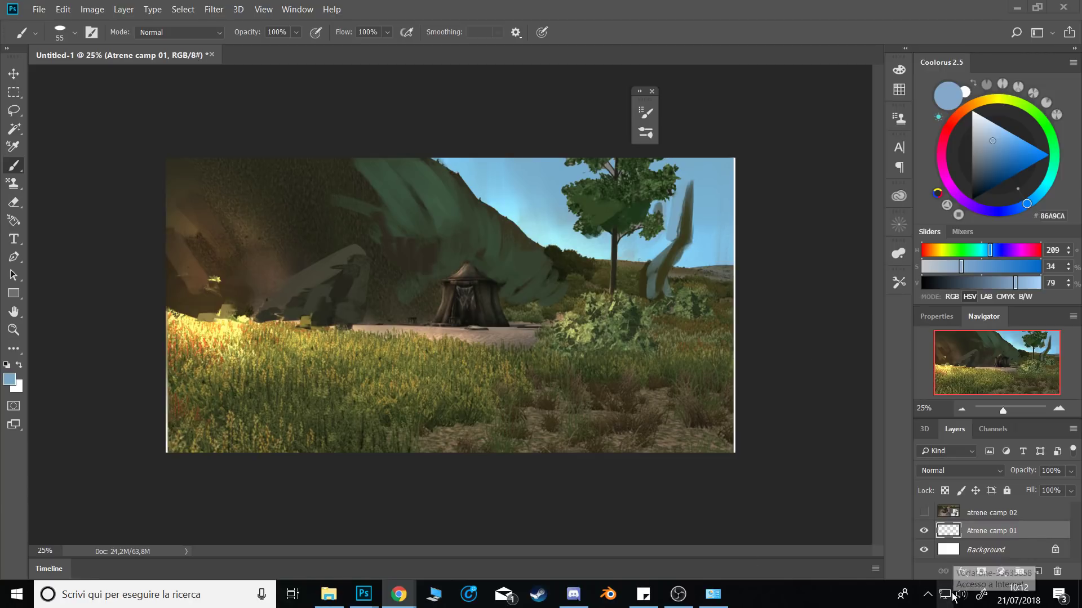
left_click(929, 596)
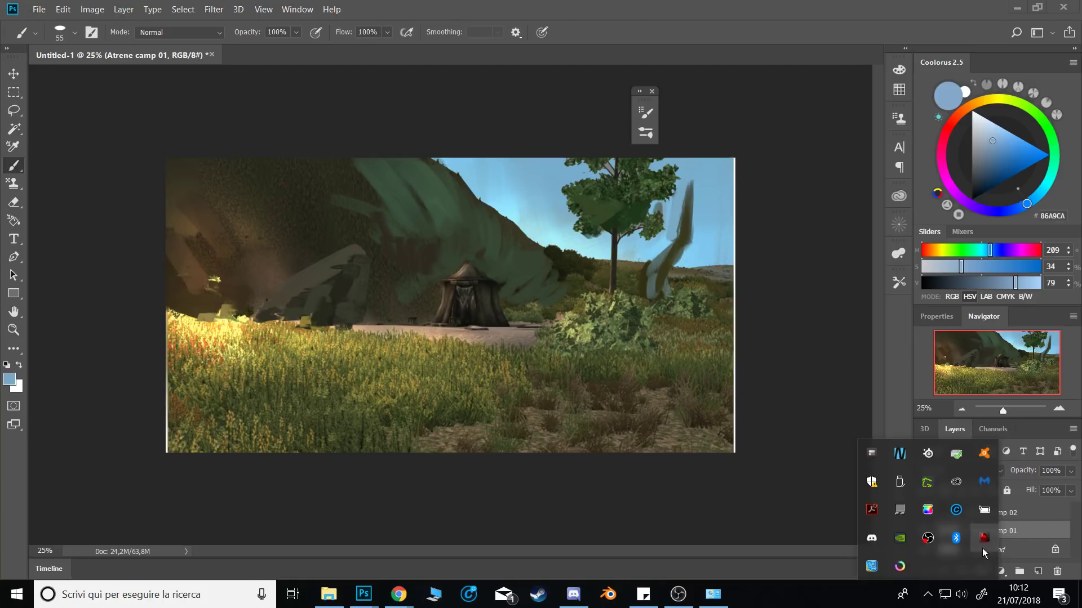
left_click(820, 339)
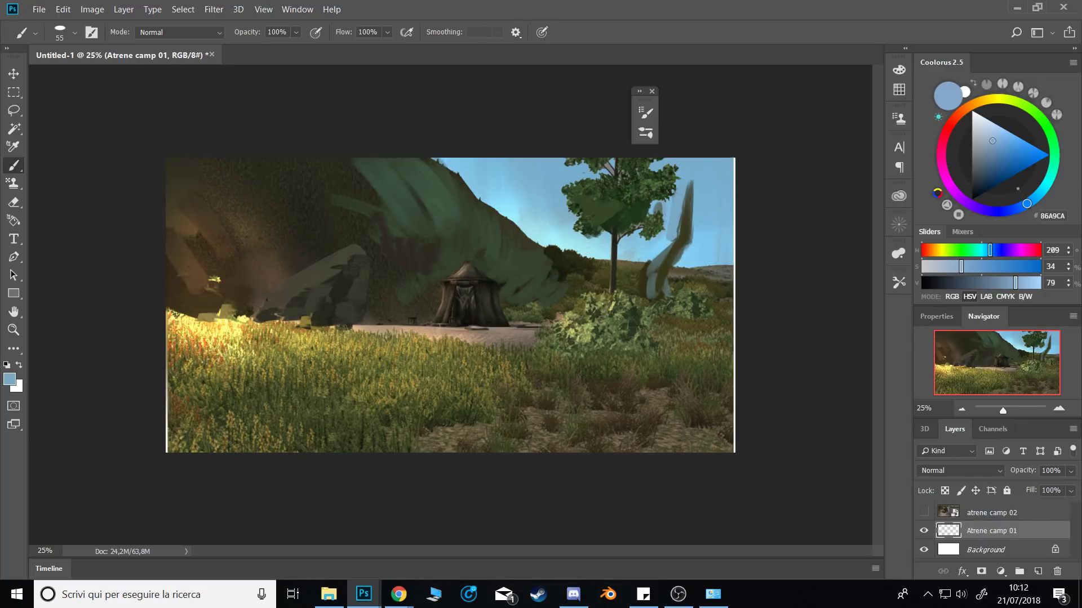
Close the separate window holding the reference-image collage and return to the painting.
key("super+d")
key("super+d")
mouse_move(363, 592)
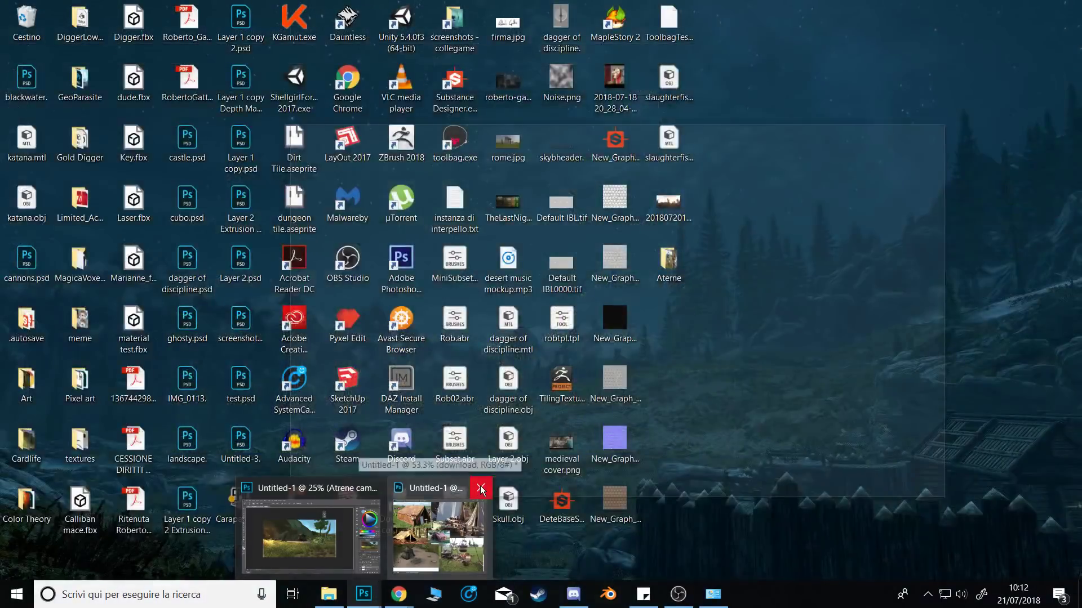
left_click(480, 488)
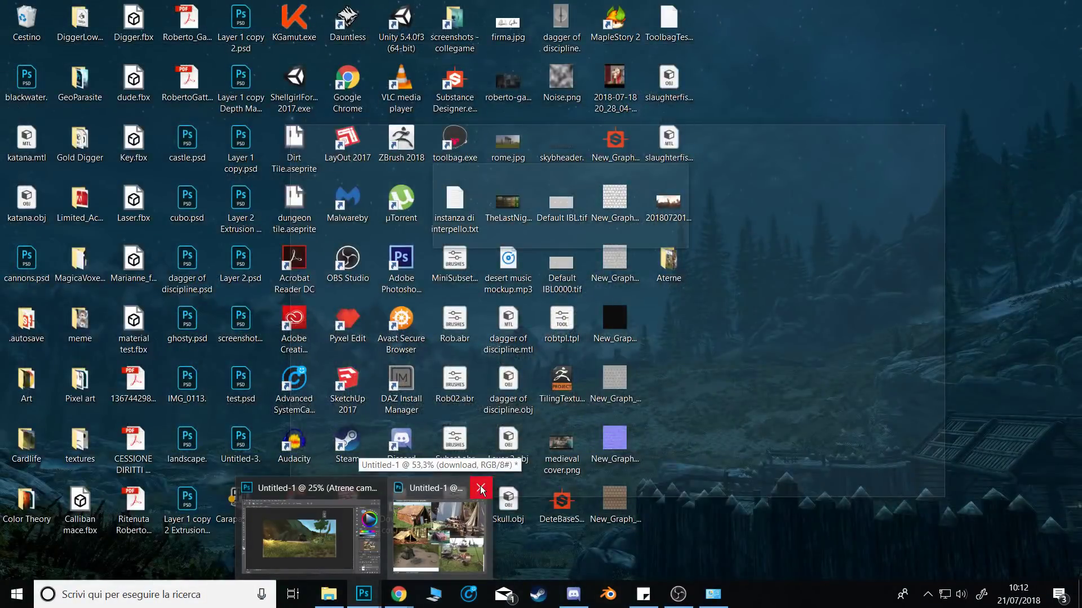
left_click(577, 237)
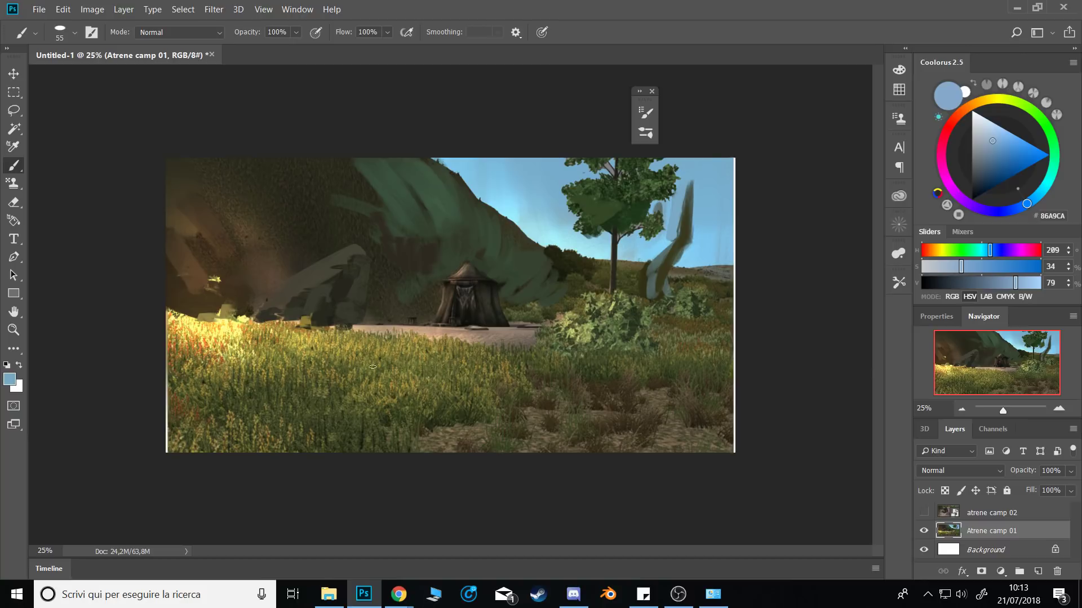
Darken the hillside left of the tent-like shape with sampled brown and widen its right side with sampled olive at 55 px.
left_click(290, 267, "alt")
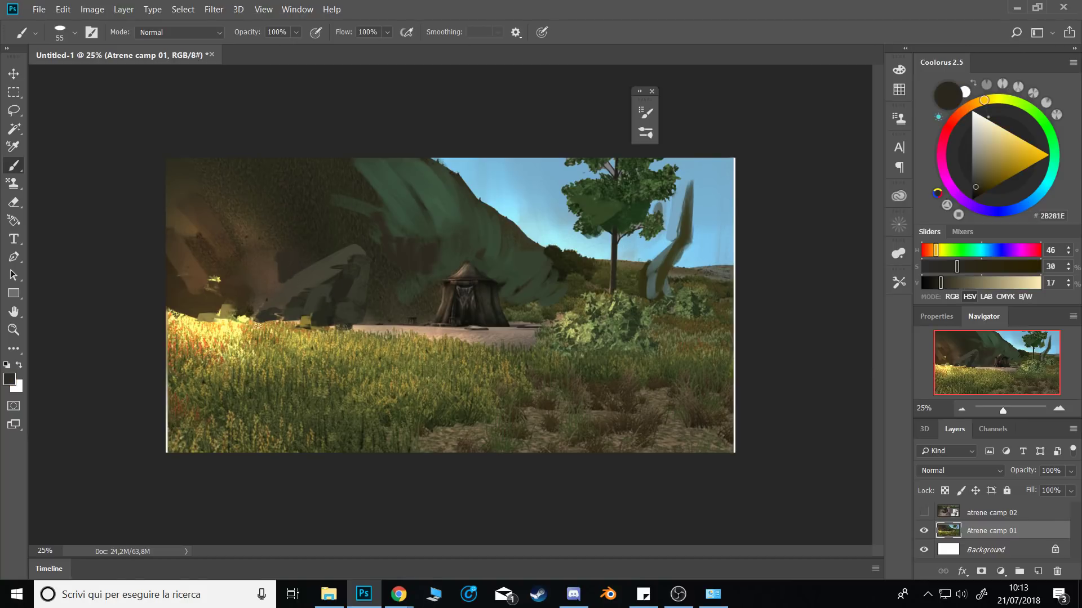
left_click_drag(258, 326, 245, 292)
left_click(360, 283, "alt")
mouse_move(362, 283)
left_mouse_down()
mouse_move(366, 323)
mouse_move(355, 330)
left_mouse_up()
left_click(355, 272, "alt")
left_click(362, 255, "alt")
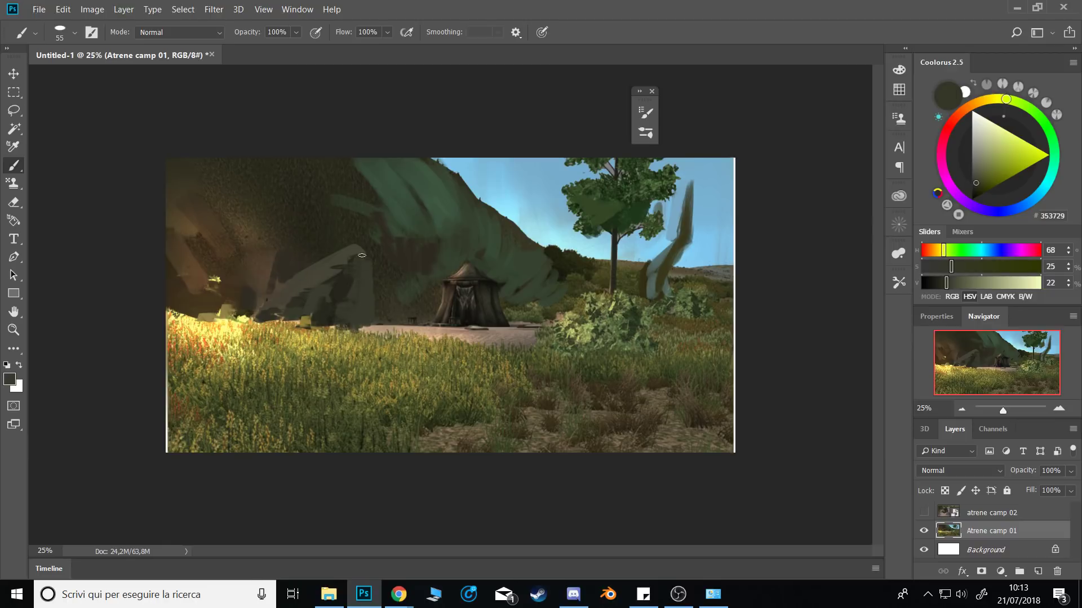
Refine the shape's inner ridge with sampled dark olive and enlarge the brush to 121 px.
left_click(333, 285, "alt")
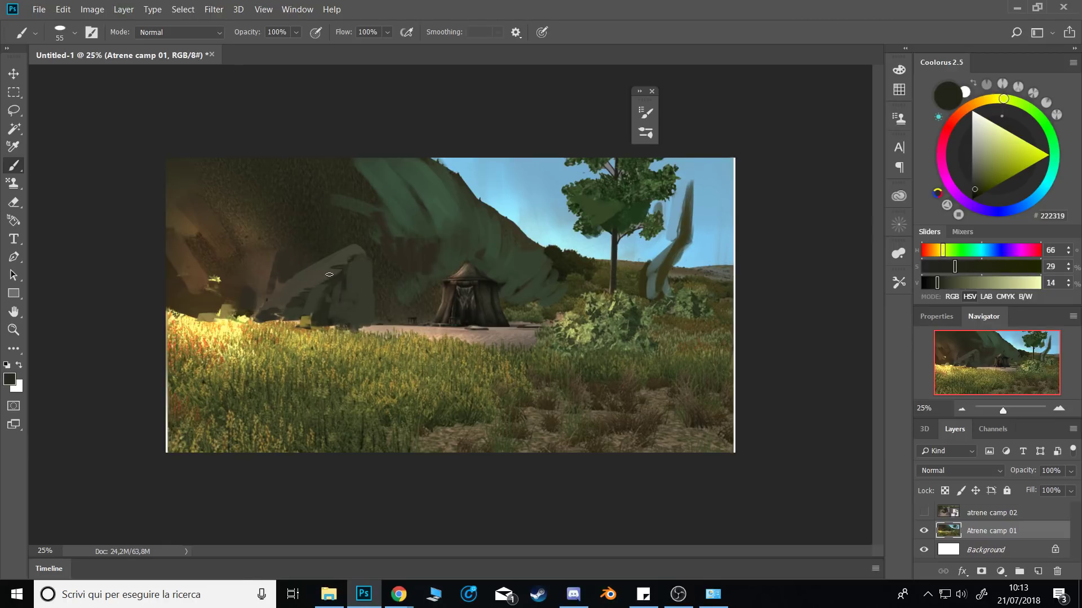
left_click(328, 280, "alt")
left_click_drag(337, 289, 342, 289)
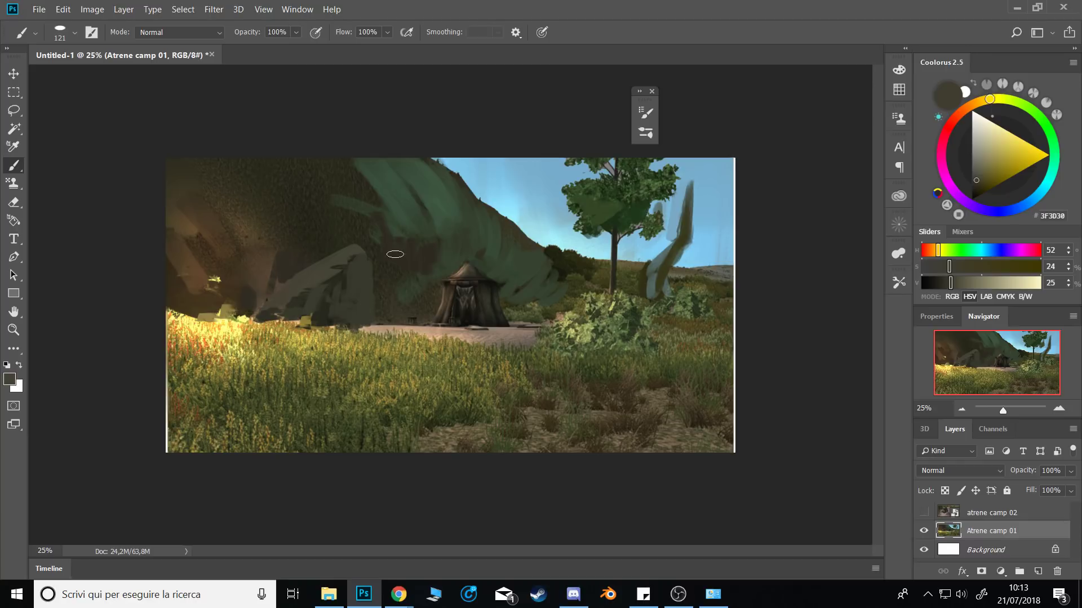
Sample greens on the hillside above the tent-like shape and retouch the shape's base with sampled olive at 121 px.
left_click(427, 233, "alt")
left_click(374, 213, "alt")
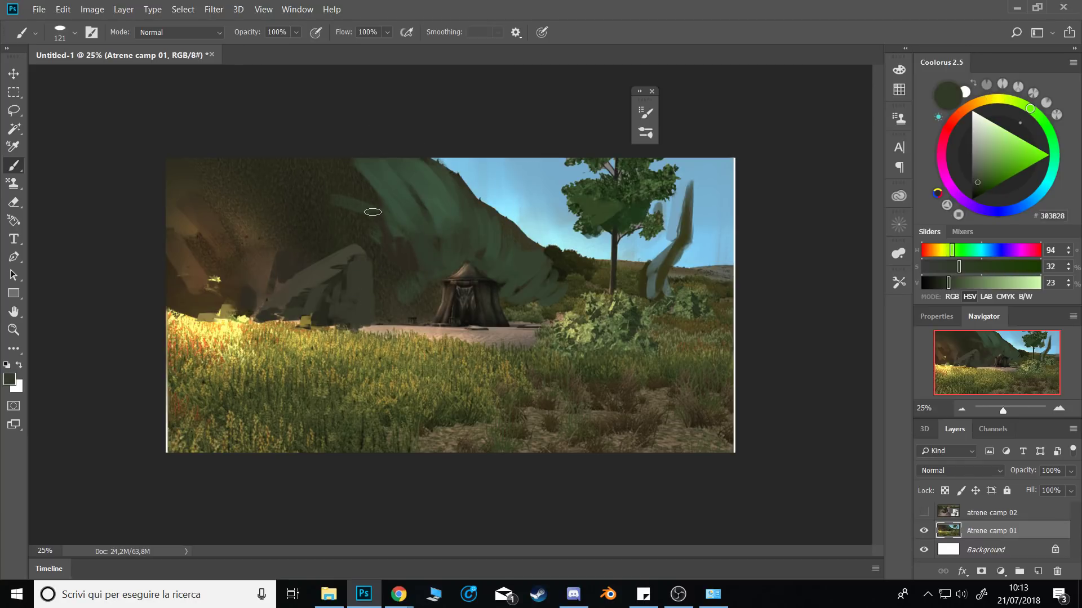
left_click(319, 276, "alt")
left_click_drag(303, 301, 322, 305)
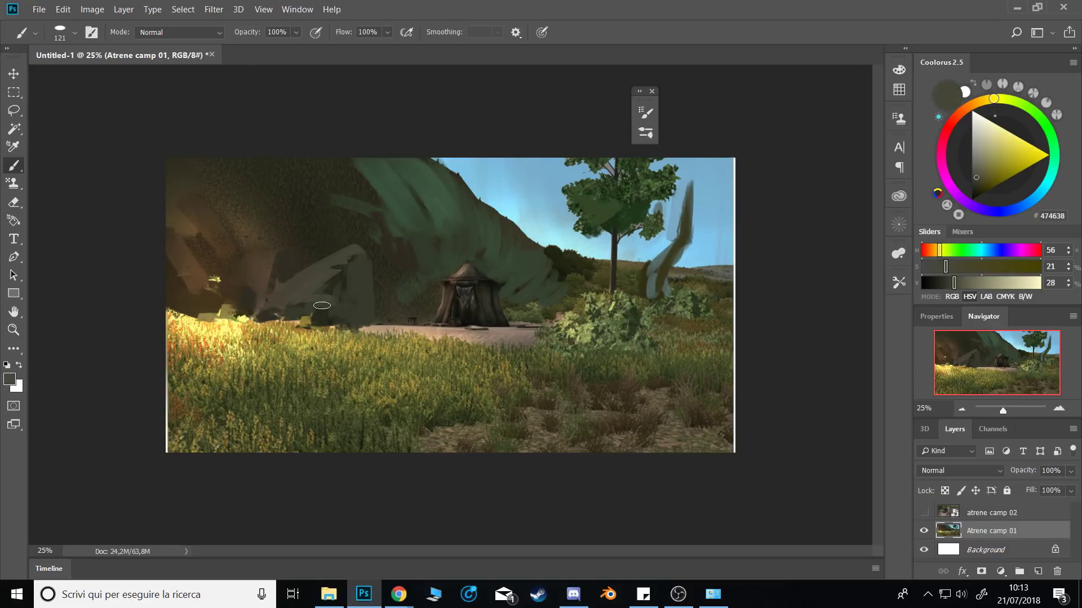
Refine the tent-like shape's edges and lower tip with sampled brown and dark olive at 38 px.
right_click(337, 277, "alt")
left_click(334, 283, "alt")
left_click(275, 293, "alt")
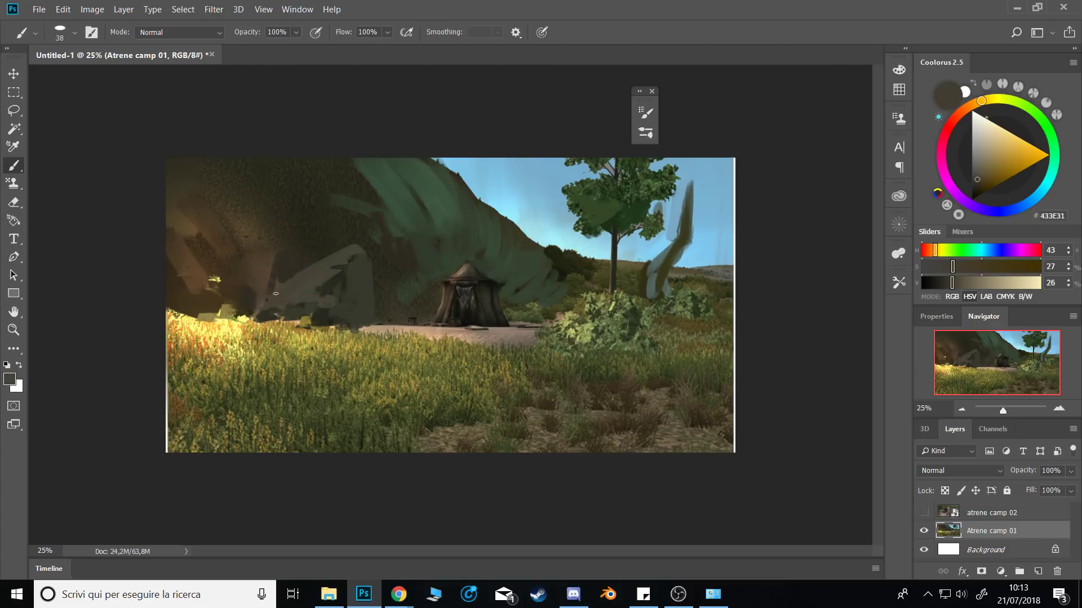
left_click(273, 285, "alt")
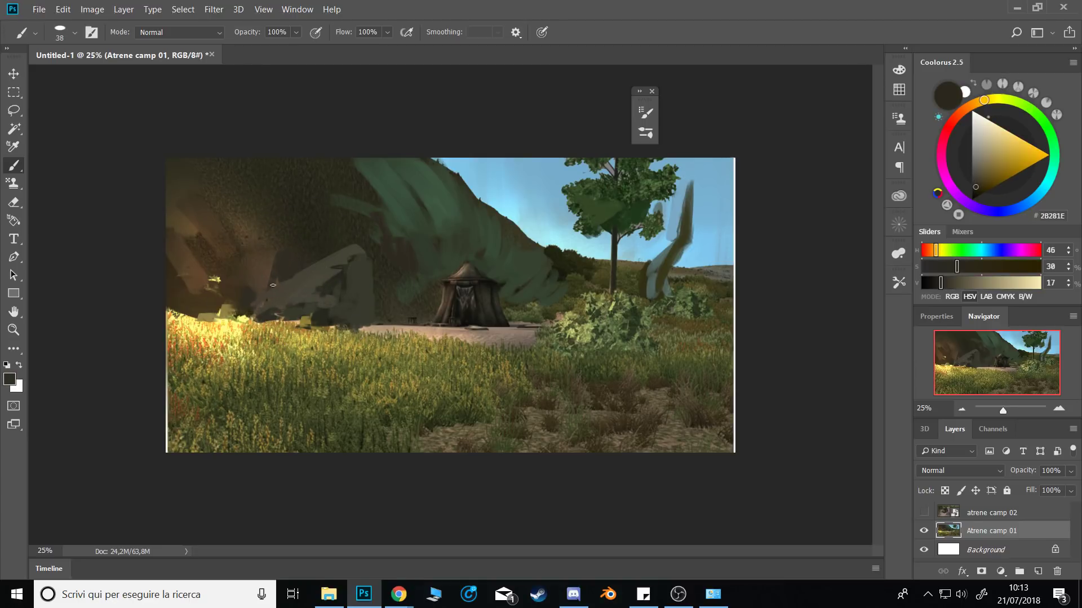
left_click(375, 264, "alt")
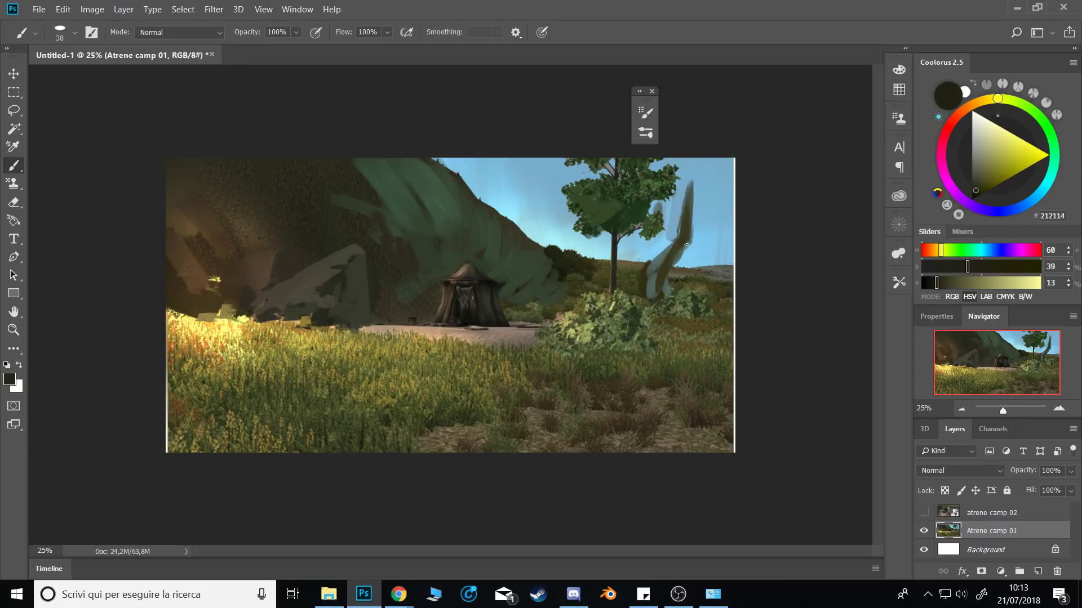
Cover the remaining grey-brown streak in the sky beside the tree with sampled light blue at 148 px.
right_click(667, 244, "alt")
left_click(659, 248, "alt")
mouse_move(666, 255)
left_mouse_down()
mouse_move(694, 178)
mouse_move(694, 255)
mouse_move(657, 258)
left_mouse_up()
right_click(652, 250, "alt")
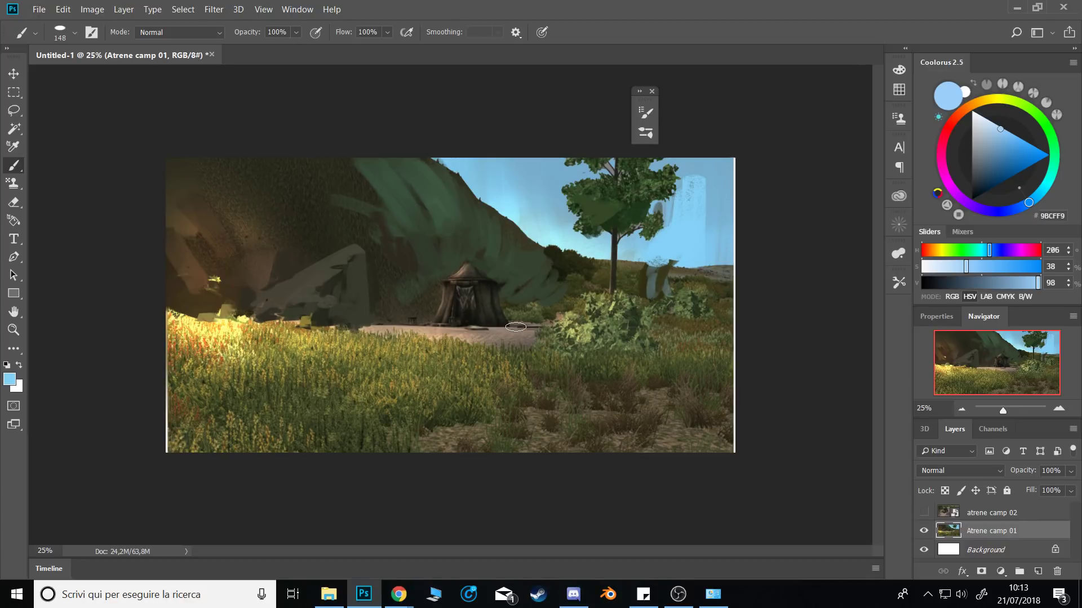
Rework the tent-like shape's sloping side and inner hollow with sampled olive-brown and dark olive, reducing the brush to 97 px.
right_click(314, 277, "alt")
left_click(308, 280, "alt")
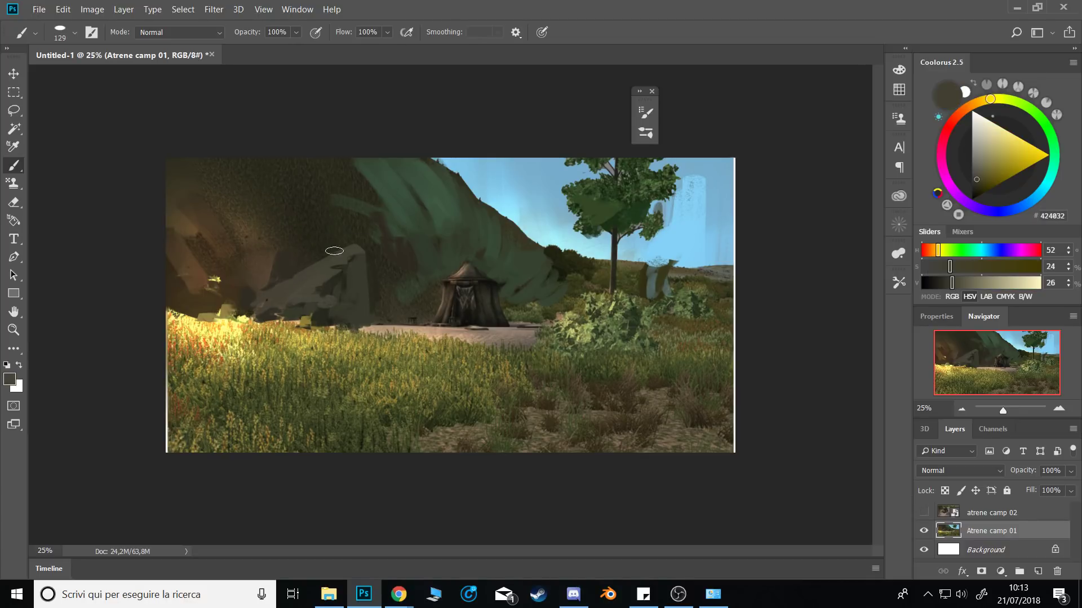
left_click(310, 265, "alt")
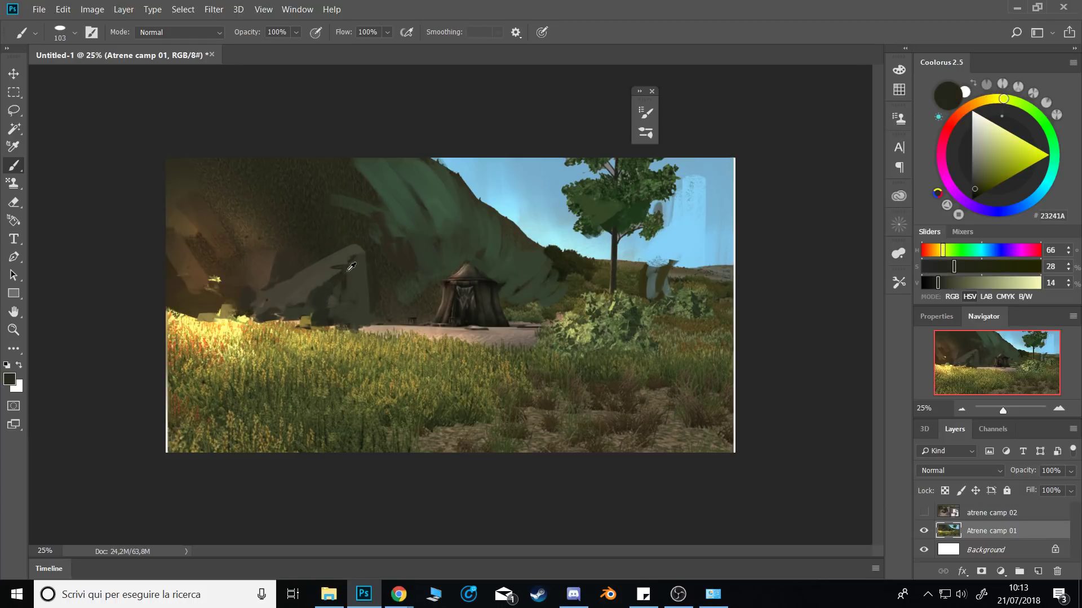
right_click(331, 283, "alt")
left_click(288, 296, "alt")
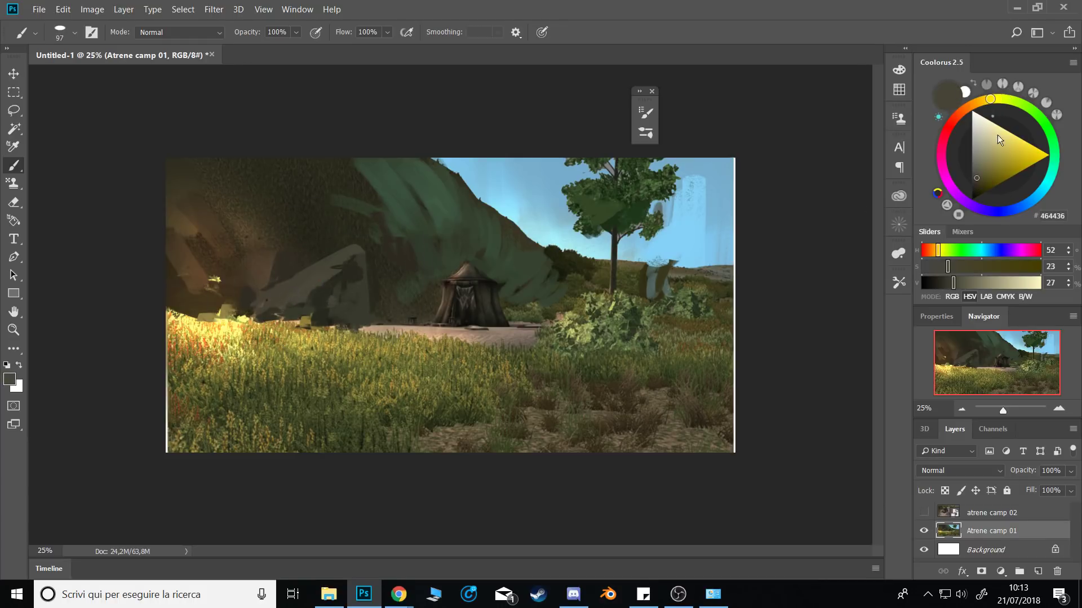
Add lighter grey highlights to the tent-like shape's sloping side and blend them with sampled tones at 58 px.
left_click(977, 162)
mouse_move(302, 292)
left_mouse_down()
mouse_move(279, 298)
mouse_move(311, 298)
mouse_move(314, 273)
mouse_move(296, 290)
mouse_move(321, 276)
mouse_move(339, 298)
mouse_move(337, 279)
mouse_move(345, 305)
mouse_move(353, 279)
mouse_move(350, 313)
left_mouse_up()
left_click(295, 295, "alt")
left_click(311, 280, "alt")
left_click(348, 289, "alt")
left_click(311, 275, "alt")
right_click(314, 291, "alt")
left_click(317, 281, "alt")
left_click(335, 279, "alt")
left_click(354, 276, "alt")
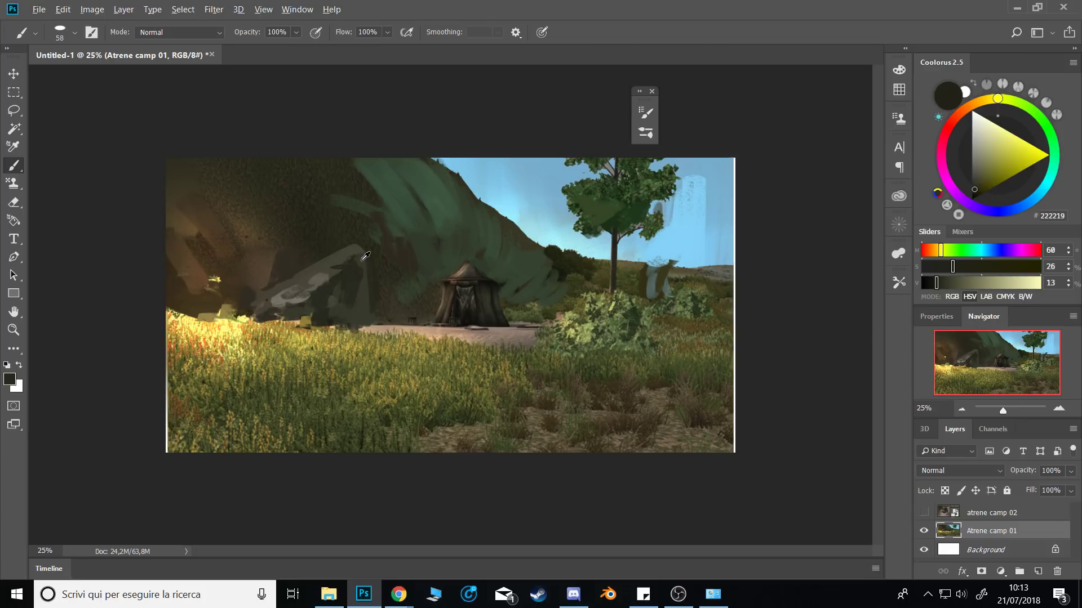
Detail the tent-like shape's inner ridge and base with sampled dark olive tones at 26 px.
left_click(358, 293, "alt")
left_click_drag(352, 273, 345, 299)
left_click(333, 294, "alt")
left_click(350, 311, "alt")
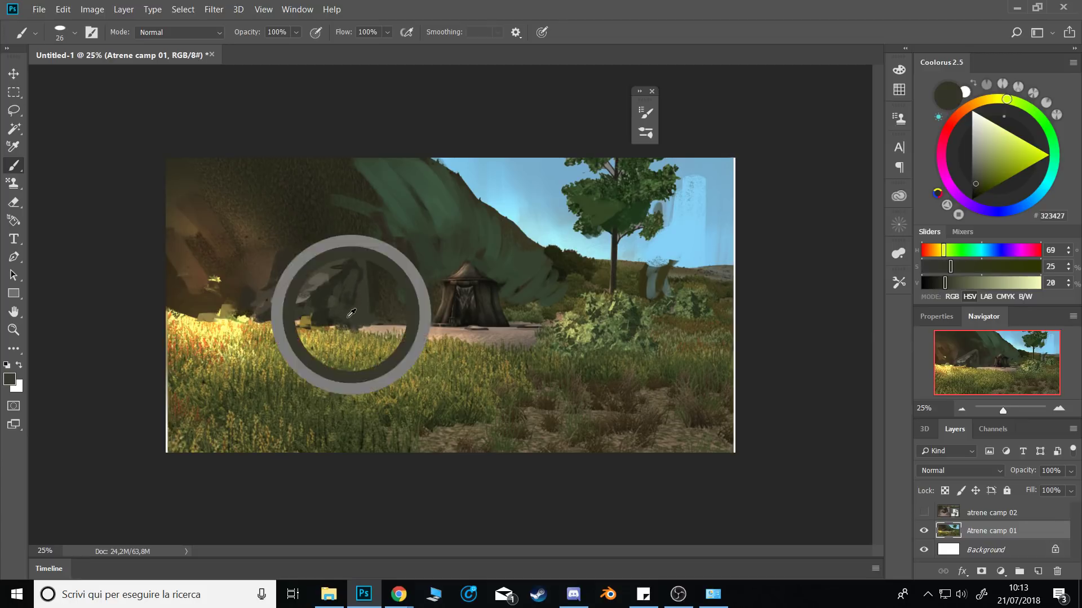
left_click(367, 325, "alt")
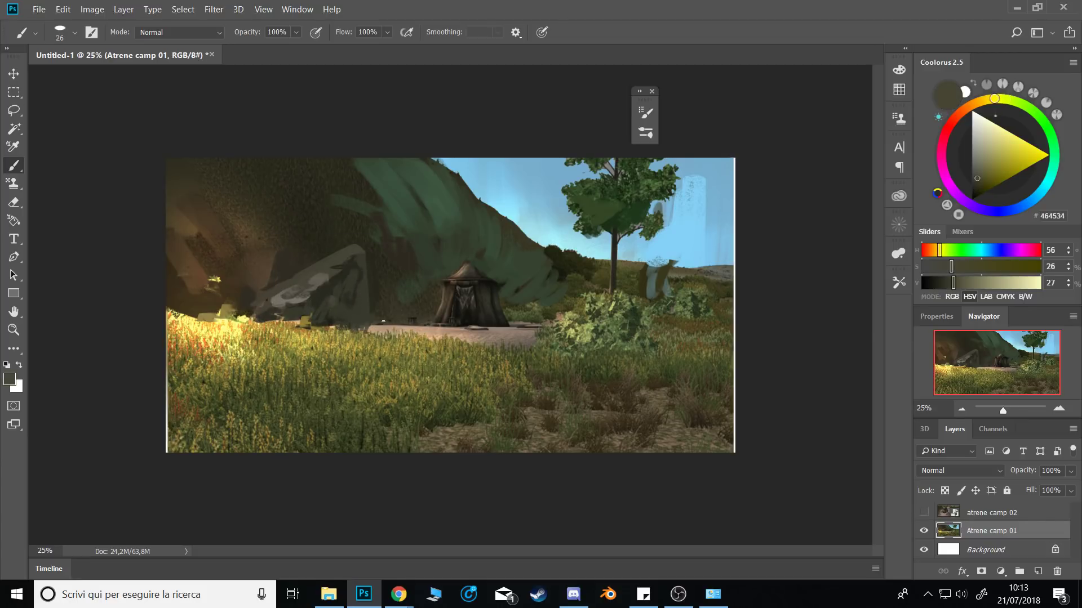
Clean up the shape's upper contour with sampled dark olive and brush sampled grey-brown along its slope at 88 px.
left_click(331, 248, "alt")
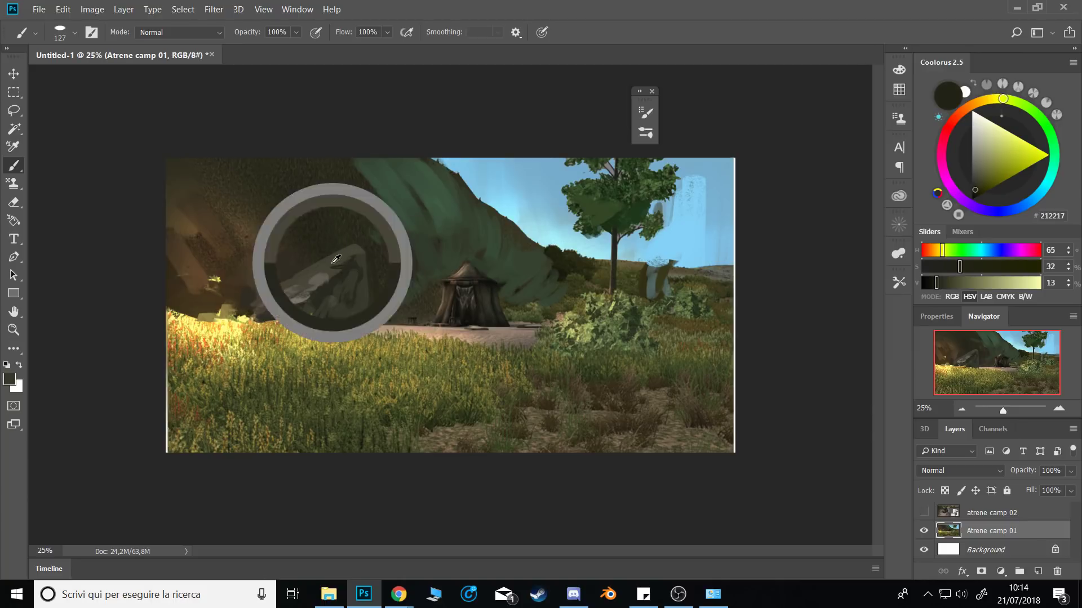
left_click(316, 280, "alt")
mouse_move(313, 279)
left_mouse_down()
mouse_move(328, 267)
mouse_move(331, 277)
left_mouse_up()
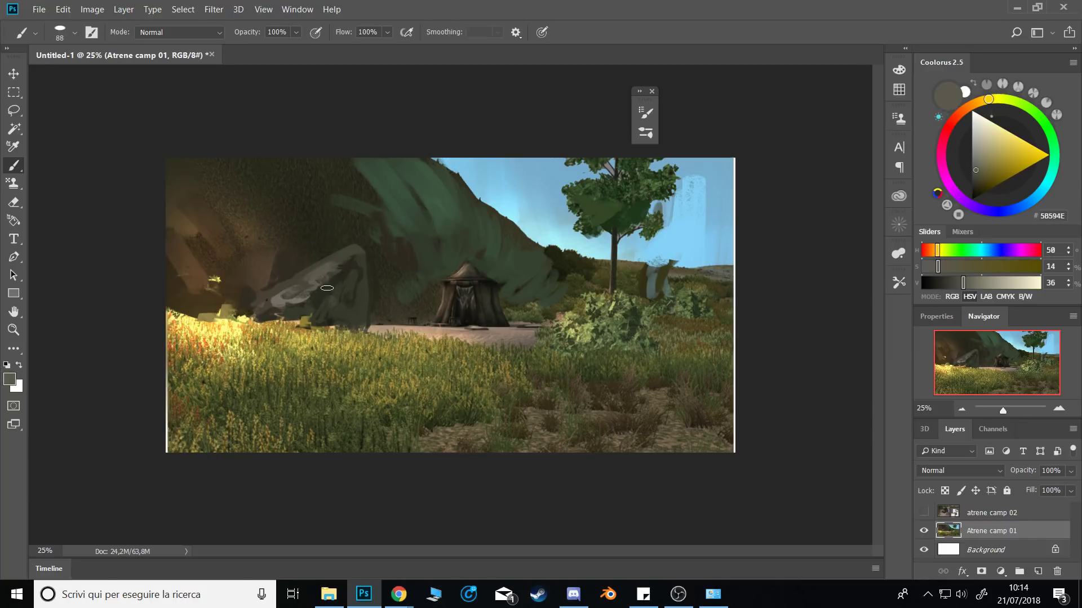
Flip the painting horizontally and tone down the tent-like shape's lower tip with sampled brown.
key("ctrl+shift+h")
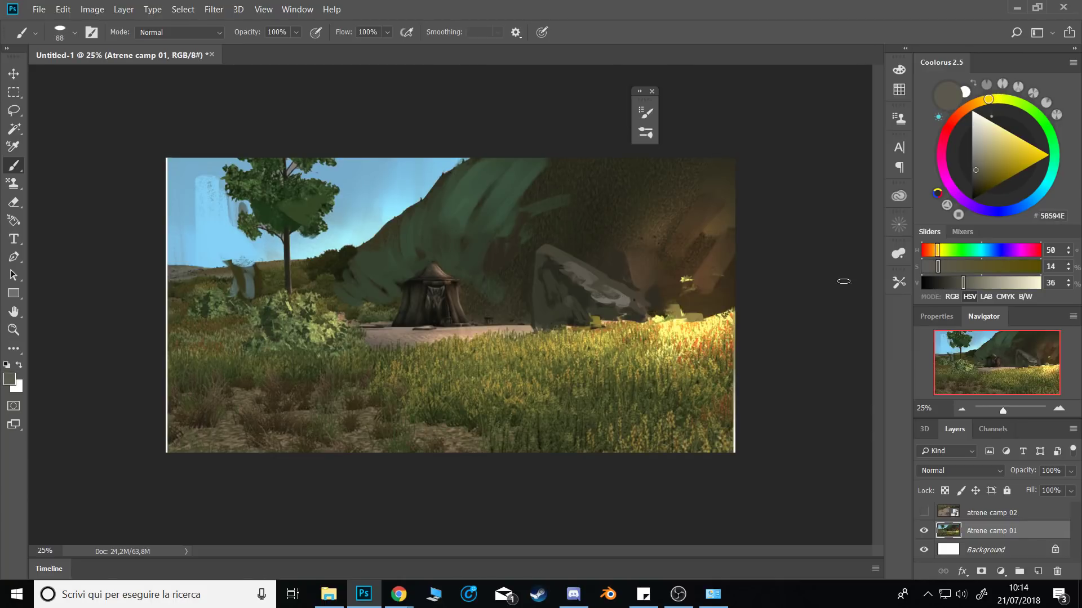
left_click(639, 304, "alt")
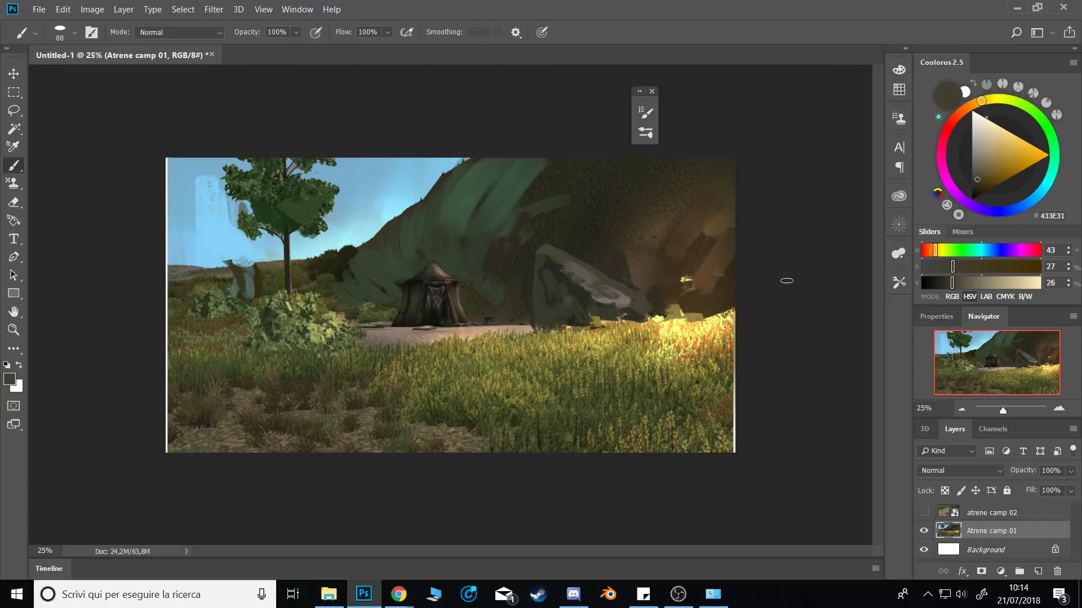
Mass in the tree's foliage with sampled dark greens at 150 px.
left_click(345, 263, "alt")
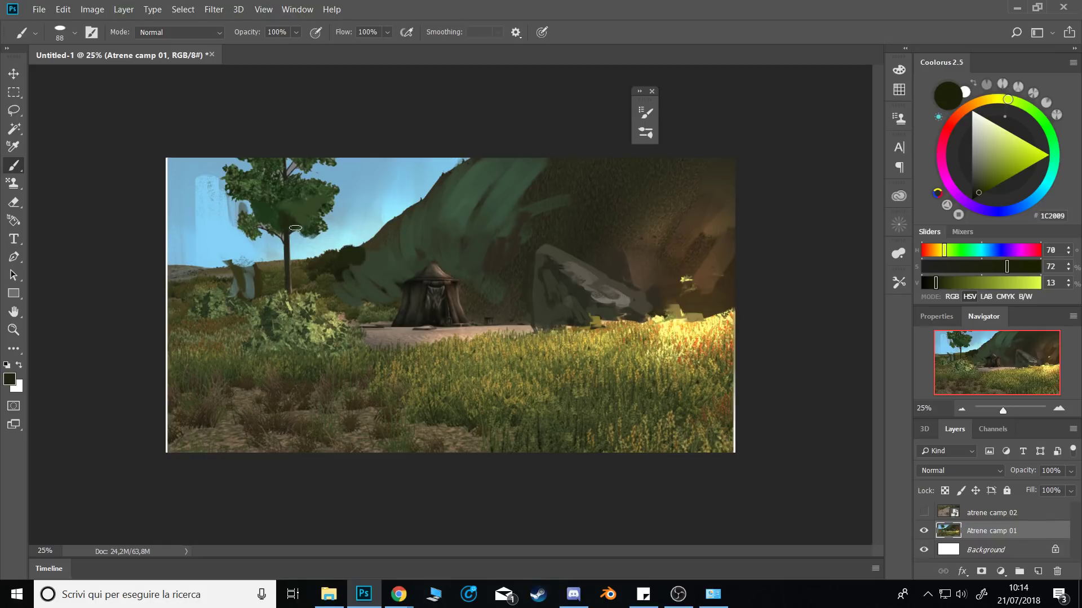
left_click(298, 180, "alt")
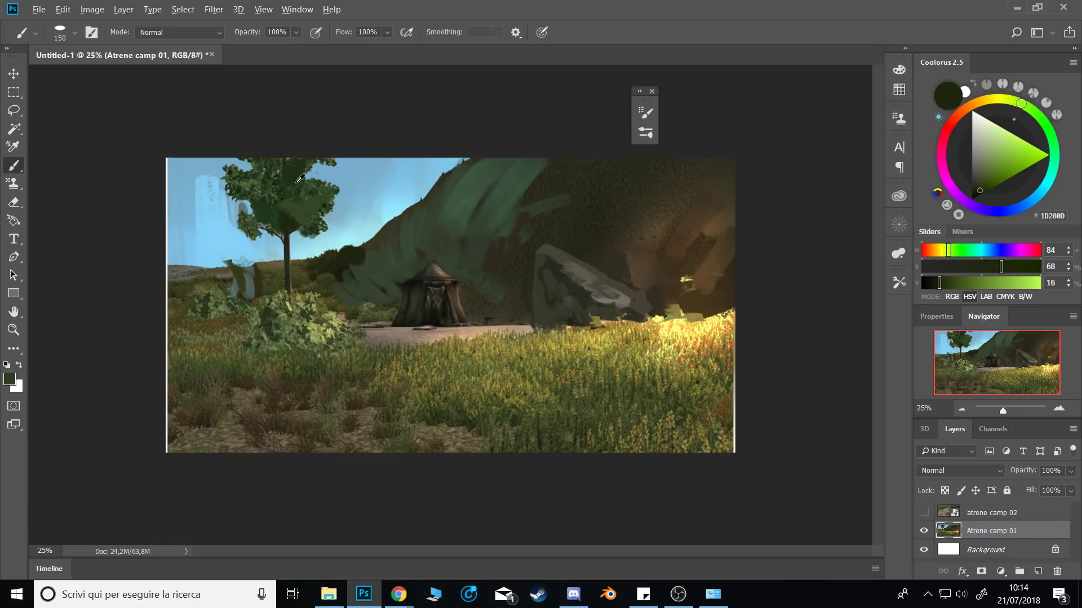
left_click(297, 181, "alt")
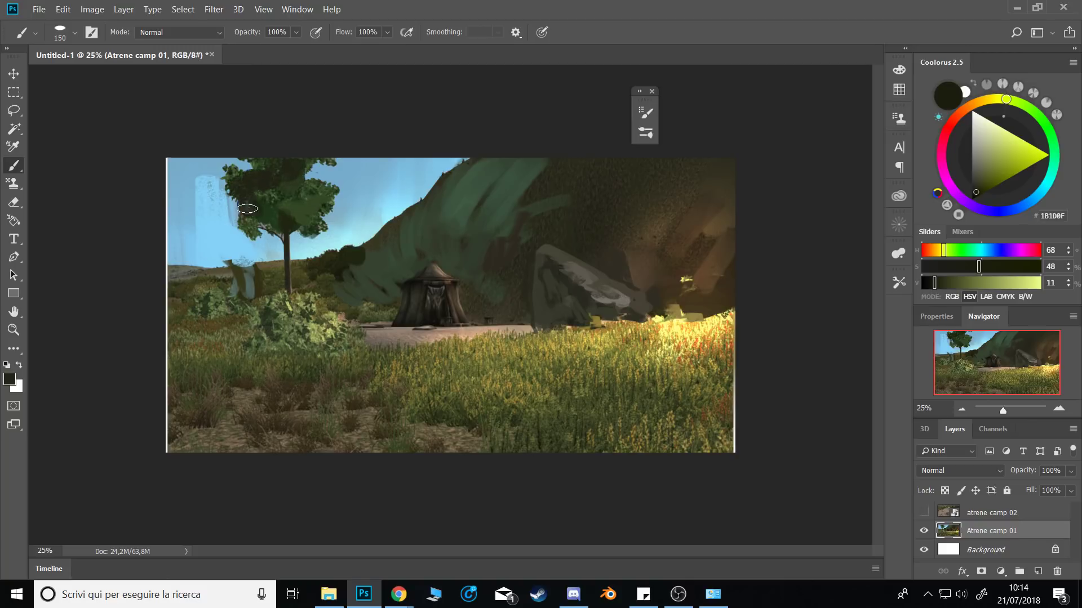
Paint over the leftover blue streaks on the horizon beside the tree trunk with sampled dark green and olive at 79 px.
left_click(270, 268, "alt")
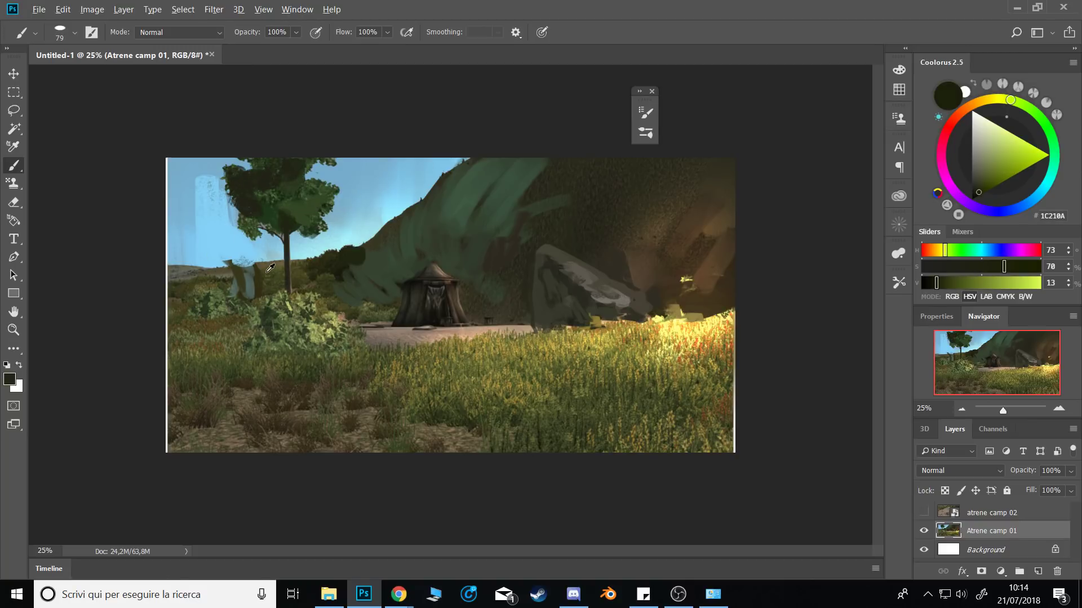
left_click(268, 271, "alt")
mouse_move(265, 271)
left_mouse_down()
mouse_move(229, 282)
mouse_move(281, 270)
mouse_move(237, 281)
mouse_move(219, 268)
mouse_move(263, 296)
mouse_move(208, 278)
mouse_move(273, 269)
left_mouse_up()
left_click(212, 282, "alt")
mouse_move(217, 282)
left_mouse_down()
mouse_move(267, 294)
mouse_move(224, 311)
mouse_move(254, 318)
mouse_move(237, 330)
left_mouse_up()
Enlarge the brush to 200 px and simplify the bushes beneath the tree with sampled greens.
key("]")
key("]")
key("]")
key("]")
key("]")
key("]")
key("]")
left_click(261, 287, "alt")
left_click(246, 306, "alt")
left_click(260, 328, "alt")
left_click(253, 328, "alt")
Extend the pale ground between the bush and the small tent with sampled beige at 90 px.
right_click(393, 309, "alt")
left_click(409, 300, "alt")
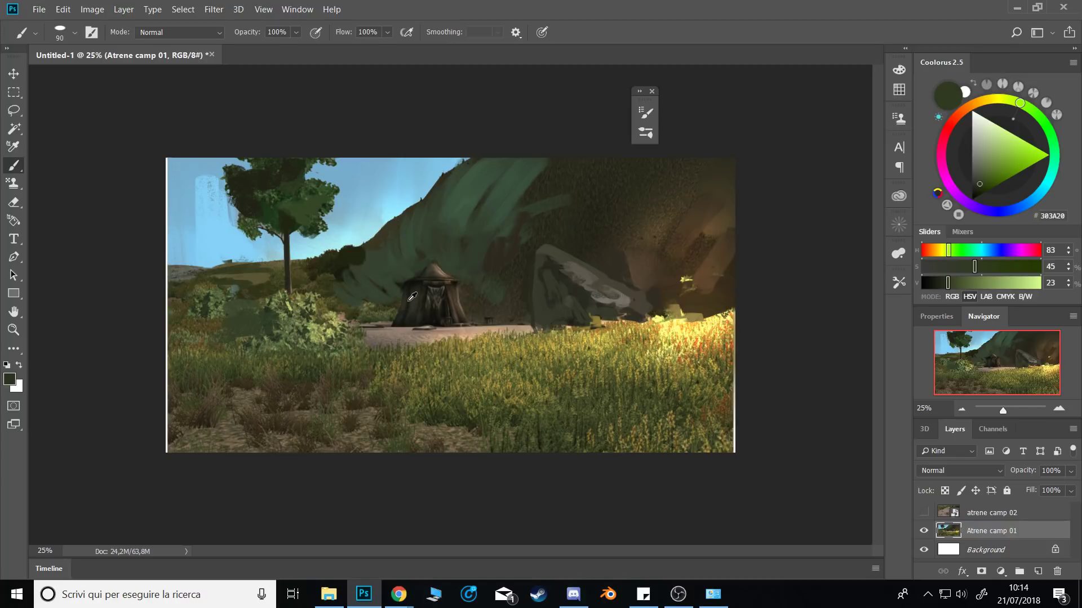
left_click(370, 330, "alt")
mouse_move(365, 334)
left_mouse_down()
mouse_move(338, 334)
mouse_move(350, 329)
left_mouse_up()
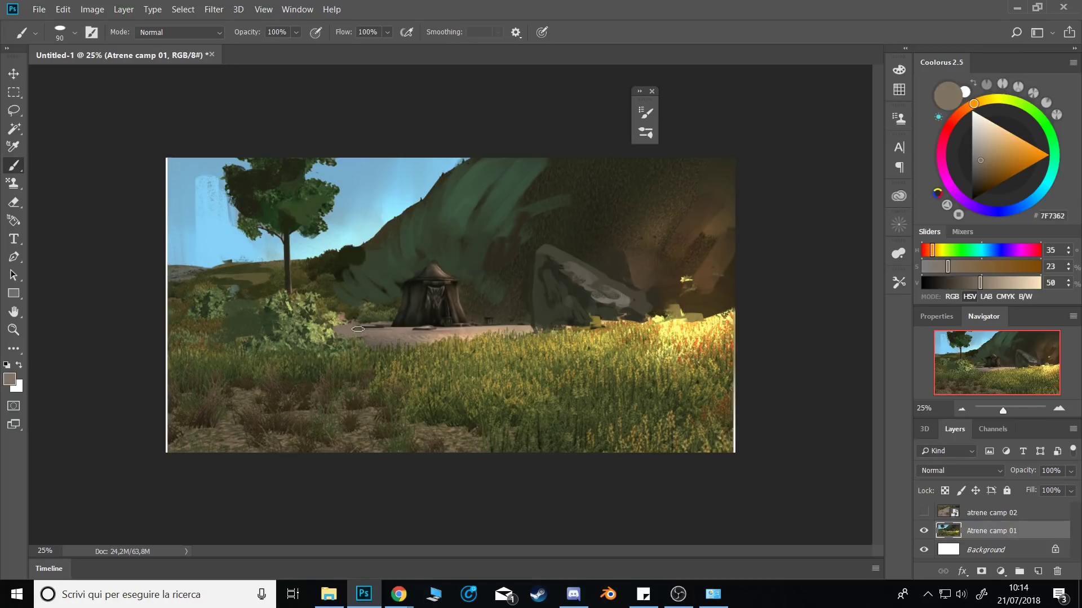
Darken the hillside beside the tent-like shape with sampled olive and extend the pale ground toward its base at 77 px.
left_click(533, 283, "alt")
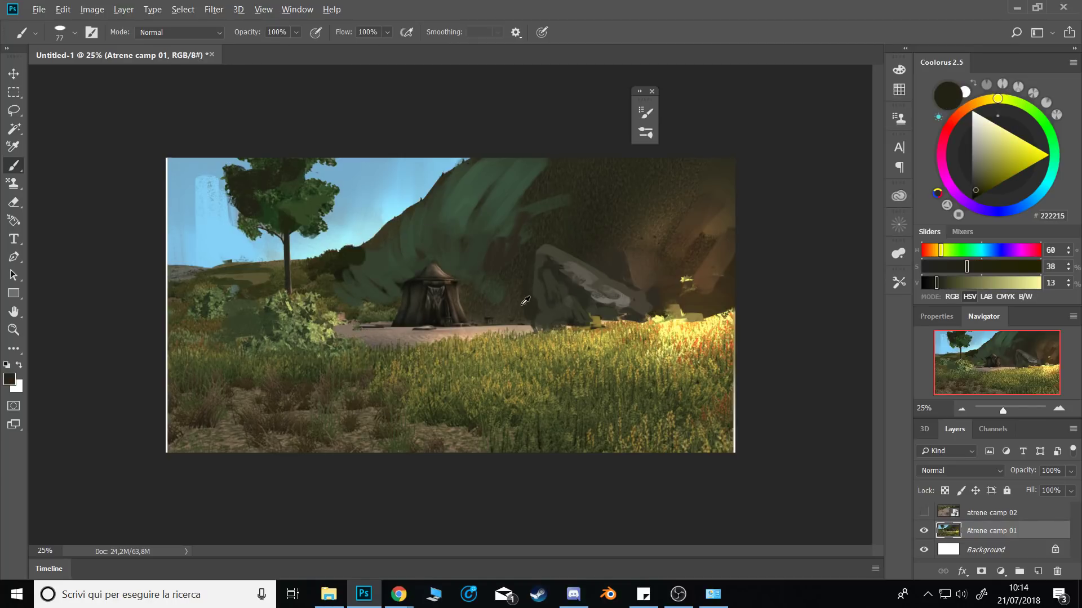
left_click(519, 326, "alt")
mouse_move(519, 327)
left_mouse_down()
mouse_move(570, 327)
mouse_move(530, 329)
left_mouse_up()
left_click(545, 311, "alt")
Repaint the hillside above the tent-like shape with sampled browns and greens, enlarging the brush to 476 px.
left_click(577, 263, "alt")
left_click_drag(588, 267, 567, 254)
mouse_move(551, 207)
left_mouse_down()
mouse_move(574, 215)
mouse_move(616, 169)
mouse_move(586, 227)
mouse_move(537, 225)
left_mouse_up()
left_click(548, 203, "alt")
left_click(514, 191, "alt")
Choose the Kyle's Paintbox - Creamy brush and cycle through the brush presets to a sparse bristle tip.
right_click(535, 206)
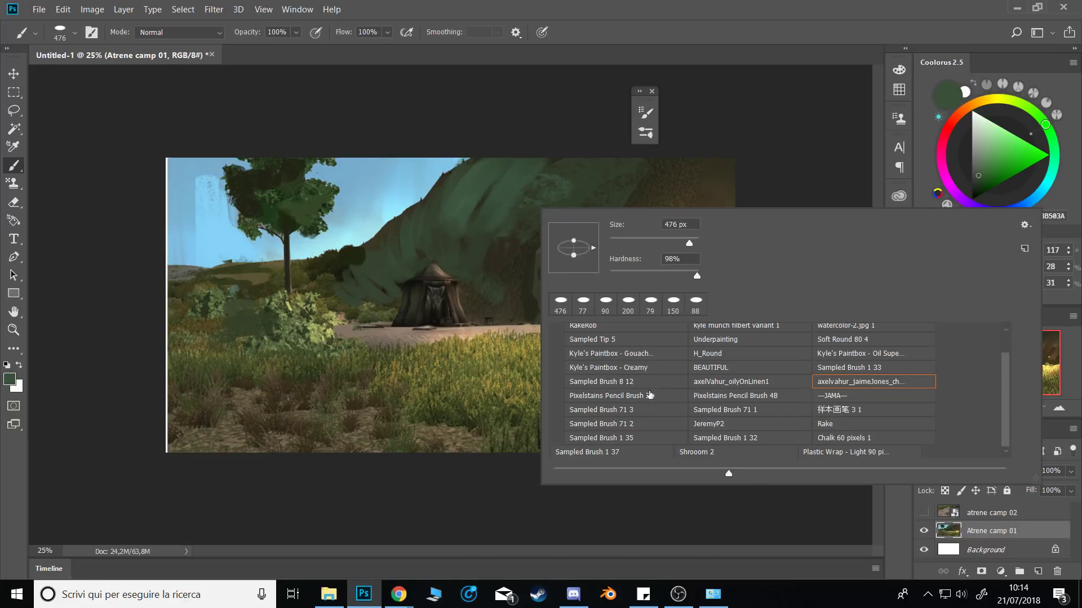
left_click(628, 371)
left_click(772, 167)
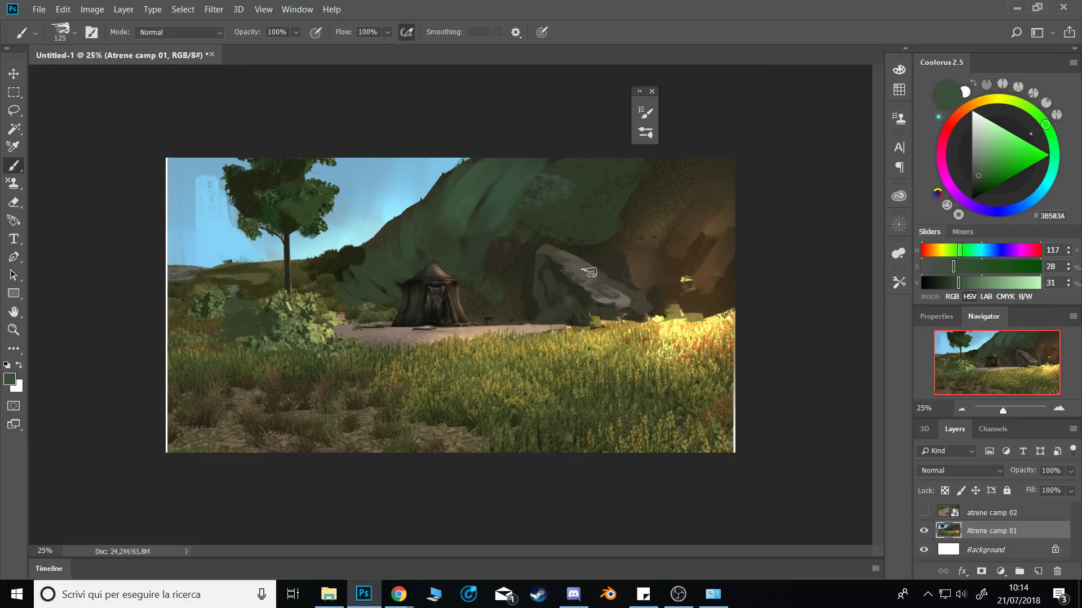
key("comma")
key("comma")
key("comma")
key("comma")
key("comma")
Break up the green hillside above the tent-like shape with sampled dark green and brown at 293 px, then reduce the brush to 204 px.
left_click(616, 212, "alt")
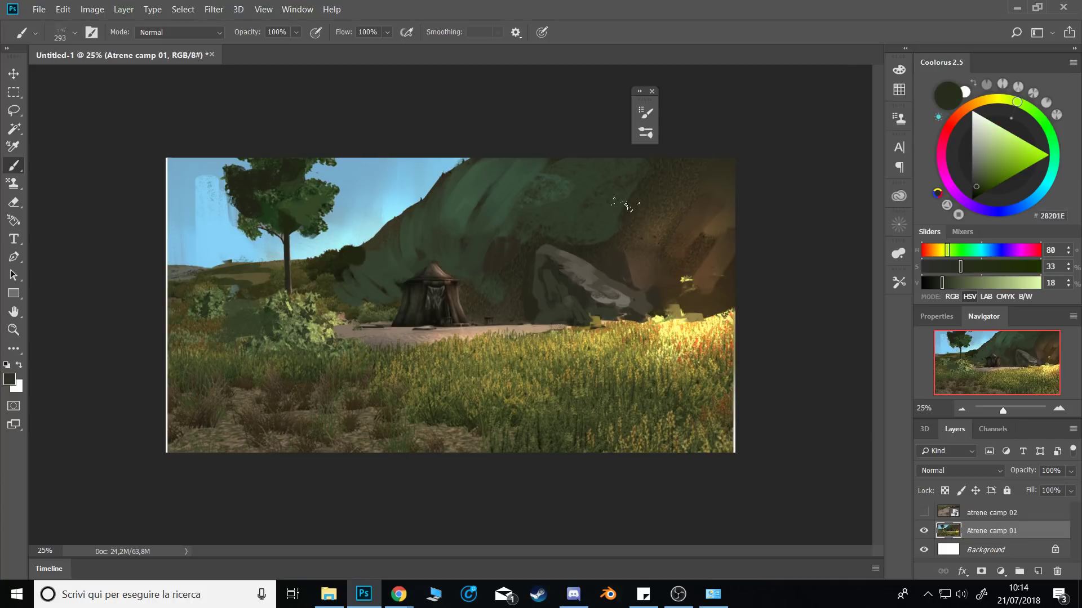
left_click(543, 225, "alt")
left_click_drag(535, 217, 517, 207)
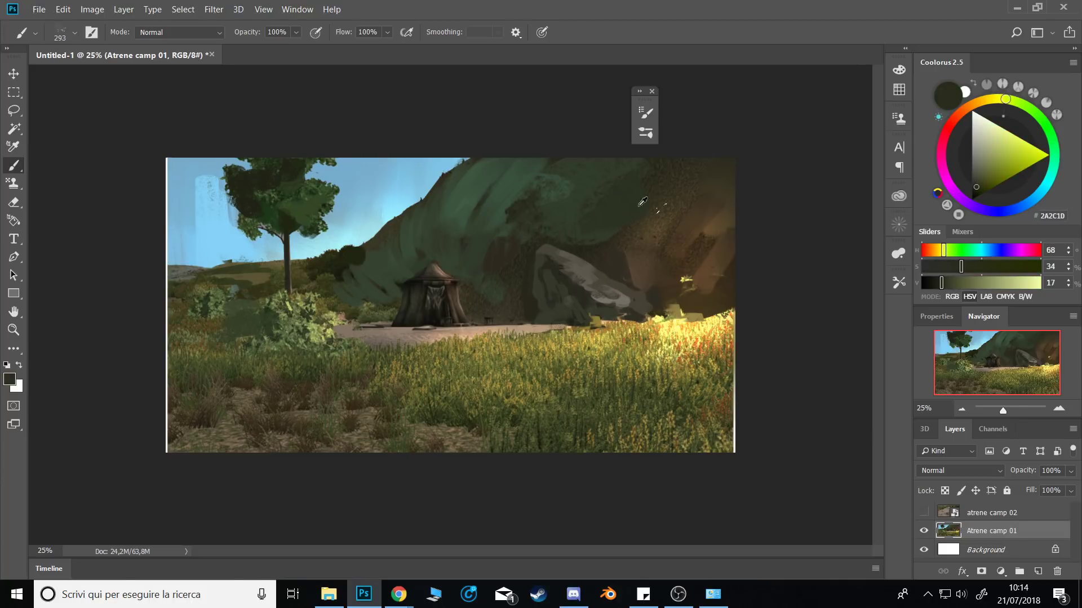
left_click(651, 200, "alt")
left_click_drag(630, 170, 580, 191)
left_click_drag(559, 167, 545, 197)
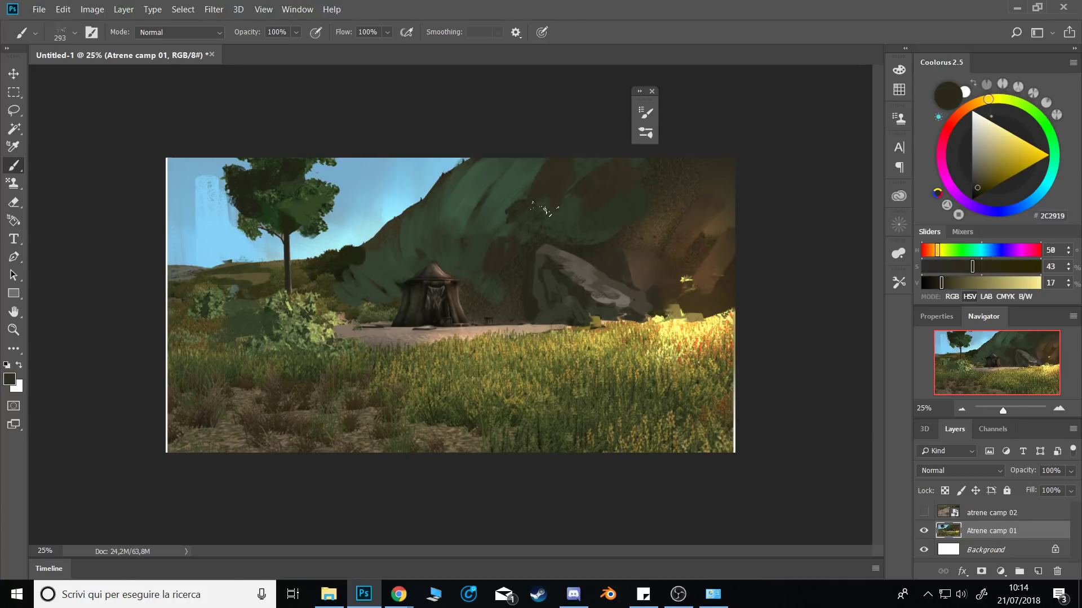
left_click(560, 260, "alt")
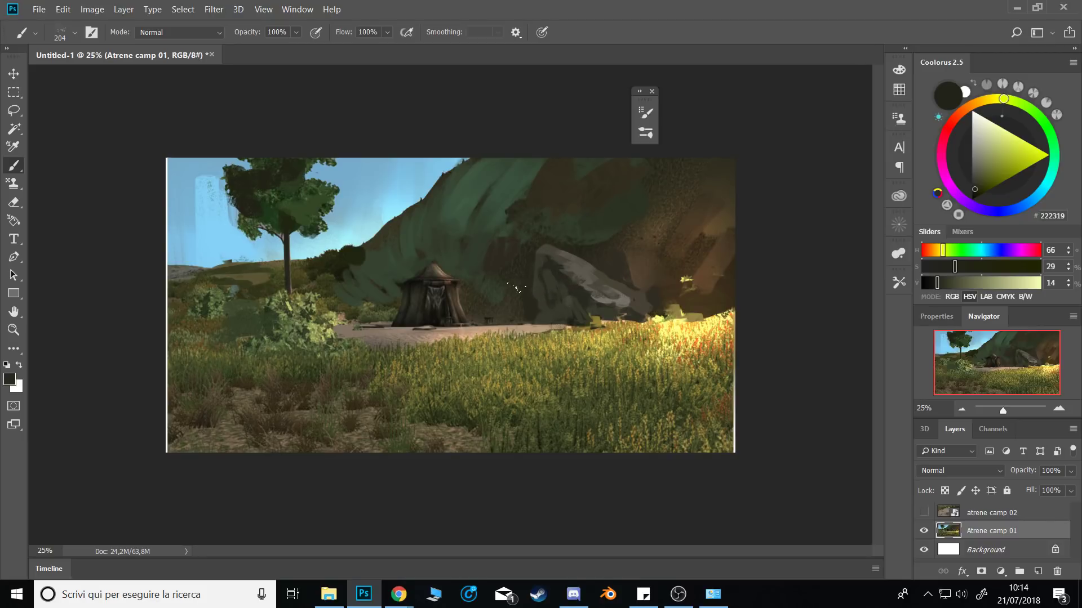
Lasso a rounded patch of hillside between the small tent and the tent-like shape.
key("l")
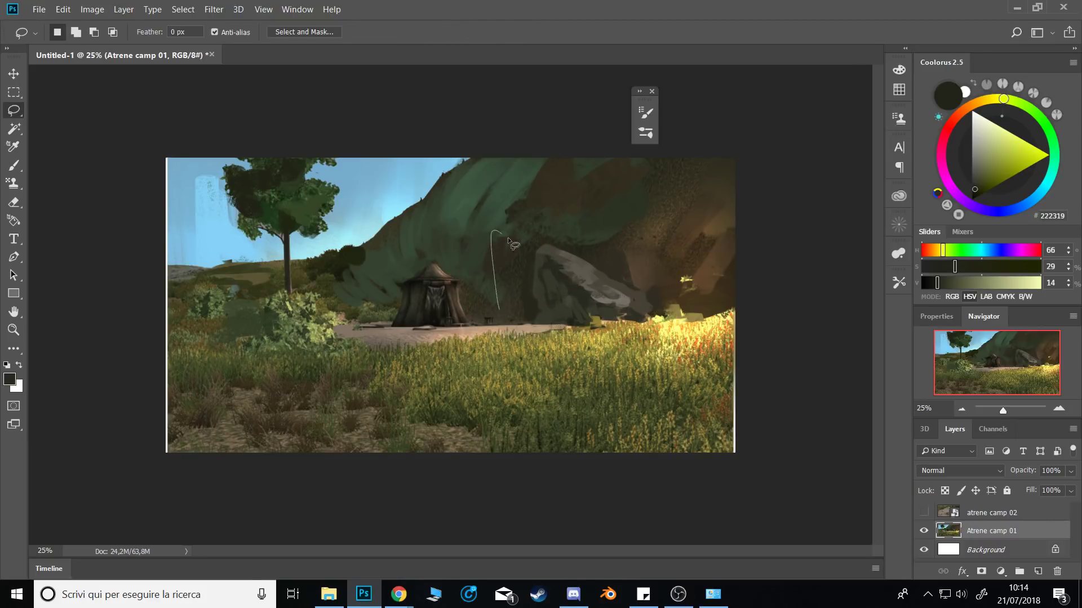
mouse_move(532, 263)
left_mouse_down()
mouse_move(534, 291)
mouse_move(515, 316)
mouse_move(503, 313)
left_mouse_up()
mouse_move(511, 232)
left_mouse_down()
mouse_move(491, 241)
mouse_move(530, 238)
left_mouse_up()
Fill the selected hillside patch with reddish pattern strokes using the Pattern Stamp tool with Impressionist enabled at 100 px.
left_click(17, 185)
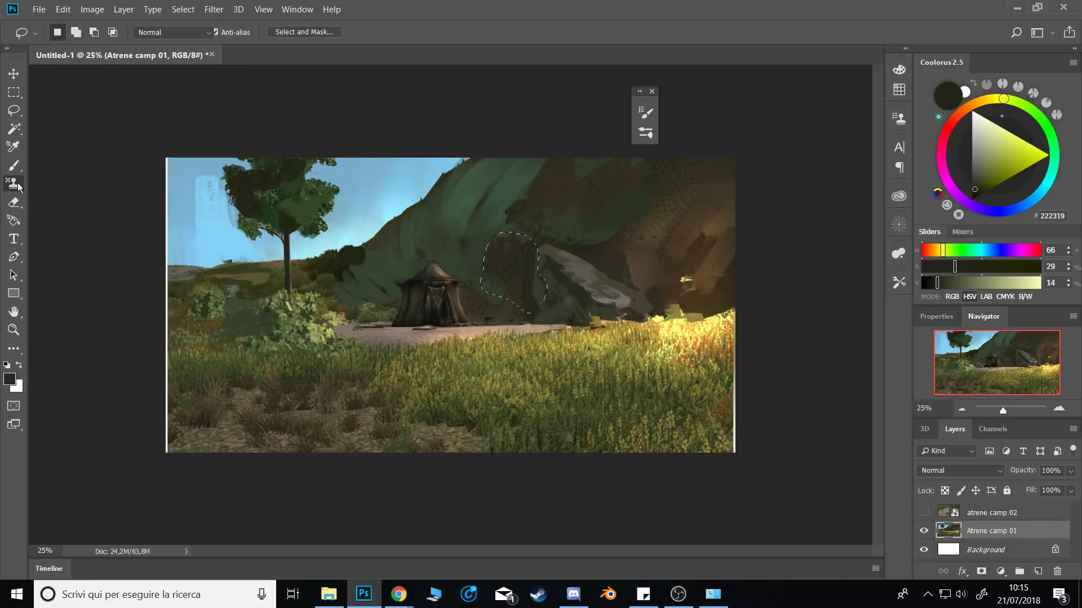
left_click_drag(17, 185, 46, 201)
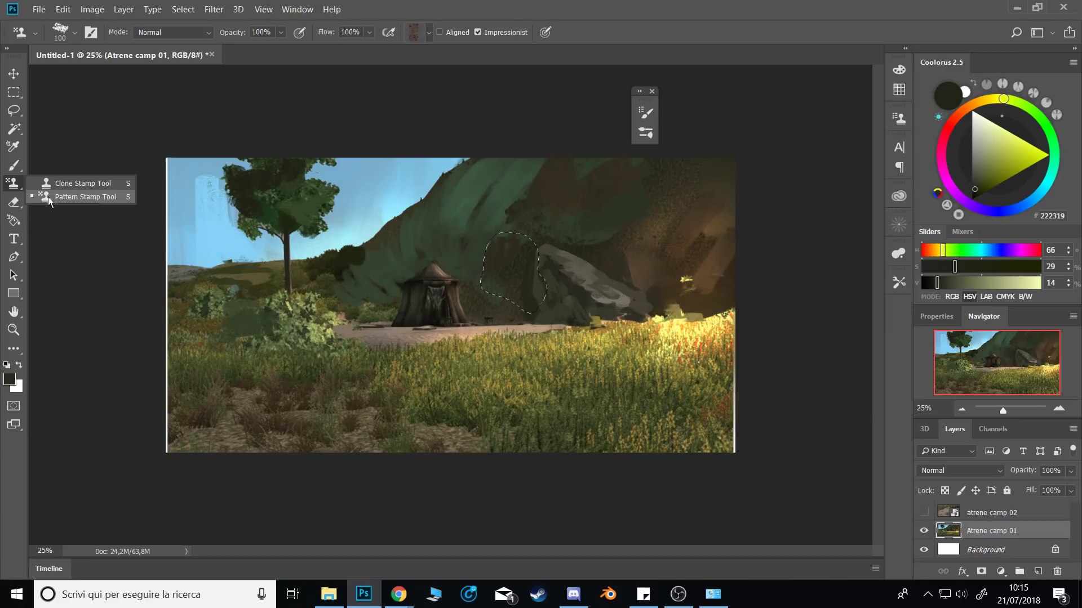
left_click_drag(49, 196, 55, 194)
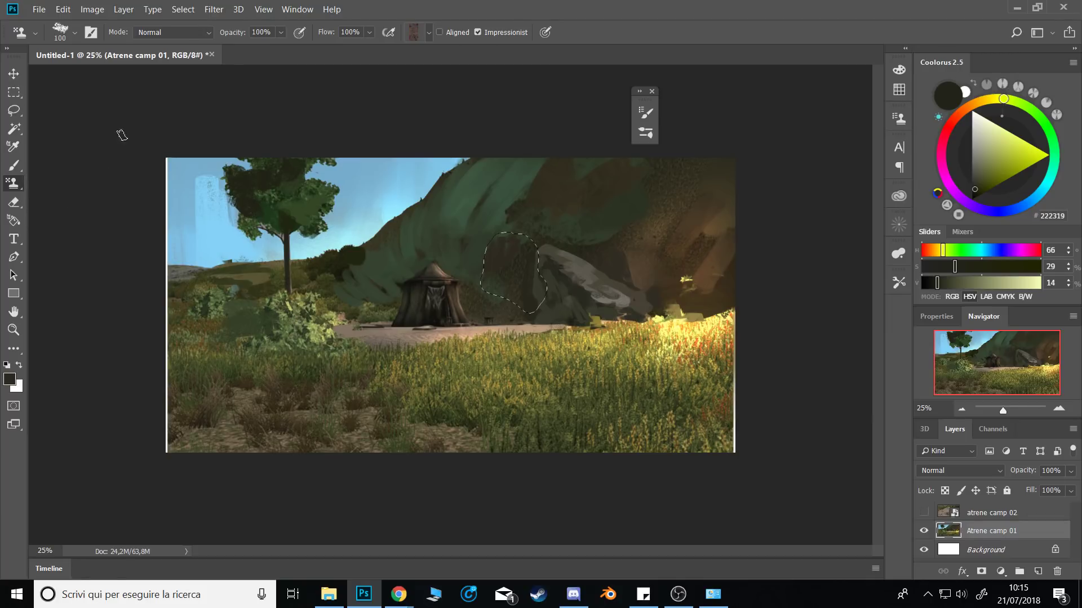
left_click(430, 34)
left_click(498, 231)
mouse_move(498, 231)
left_mouse_down()
mouse_move(487, 259)
mouse_move(518, 224)
mouse_move(510, 245)
mouse_move(525, 245)
mouse_move(523, 284)
mouse_move(488, 279)
mouse_move(530, 311)
left_mouse_up()
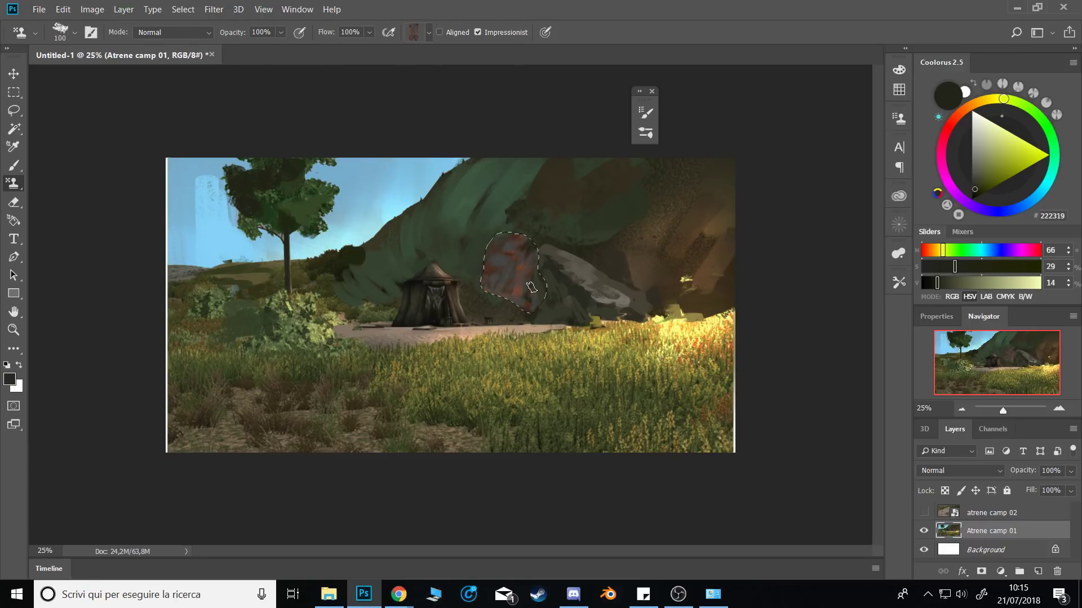
Cover the outer side of the reddish hillside patch with sampled dark olive Brush strokes at about 178 px.
key("b")
left_click(558, 276, "alt")
left_click_drag(491, 239, 495, 299)
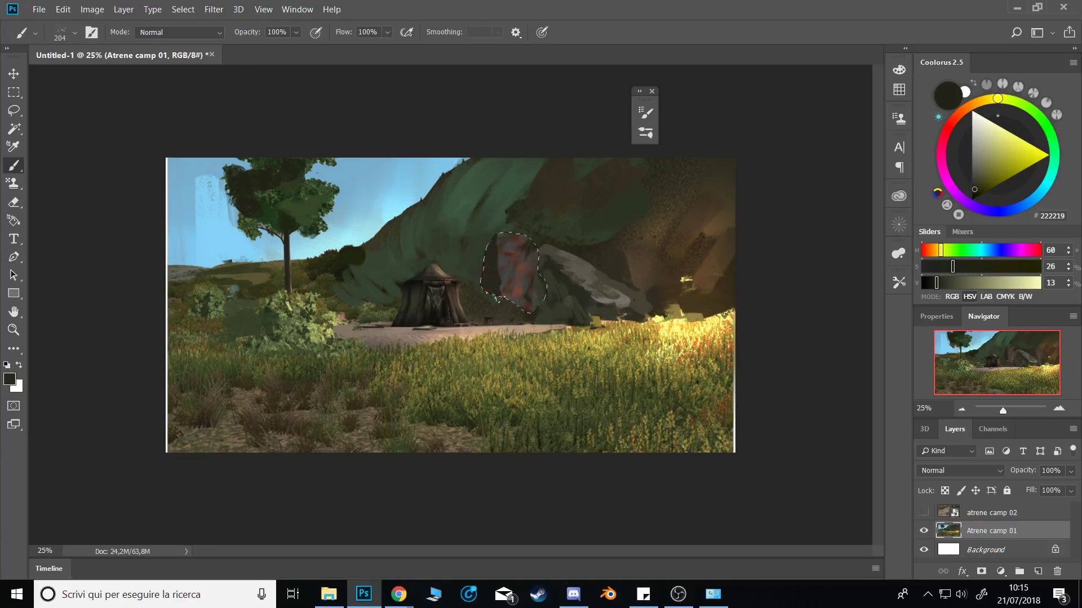
key("ctrl+z")
mouse_move(494, 242)
left_mouse_down()
mouse_move(507, 305)
mouse_move(518, 288)
left_mouse_up()
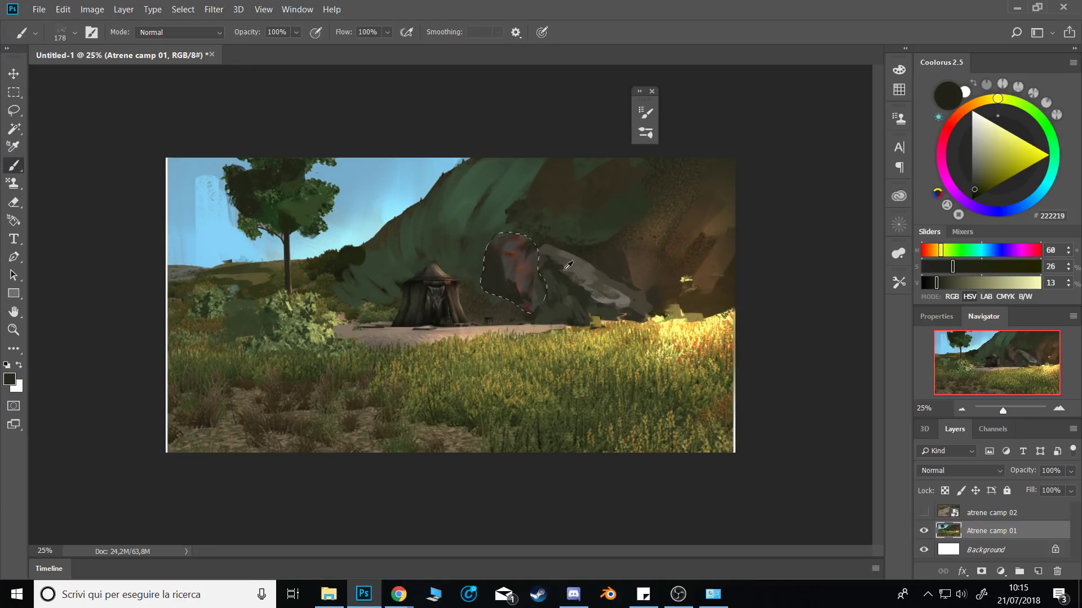
Paint the upper part of the selected patch grey-brown sampled from the tent-like shape, deselect it and reduce the brush size.
left_click(559, 248, "alt")
mouse_move(509, 237)
left_mouse_down()
mouse_move(535, 286)
mouse_move(527, 240)
mouse_move(540, 283)
mouse_move(500, 247)
left_mouse_up()
right_click(491, 264, "alt")
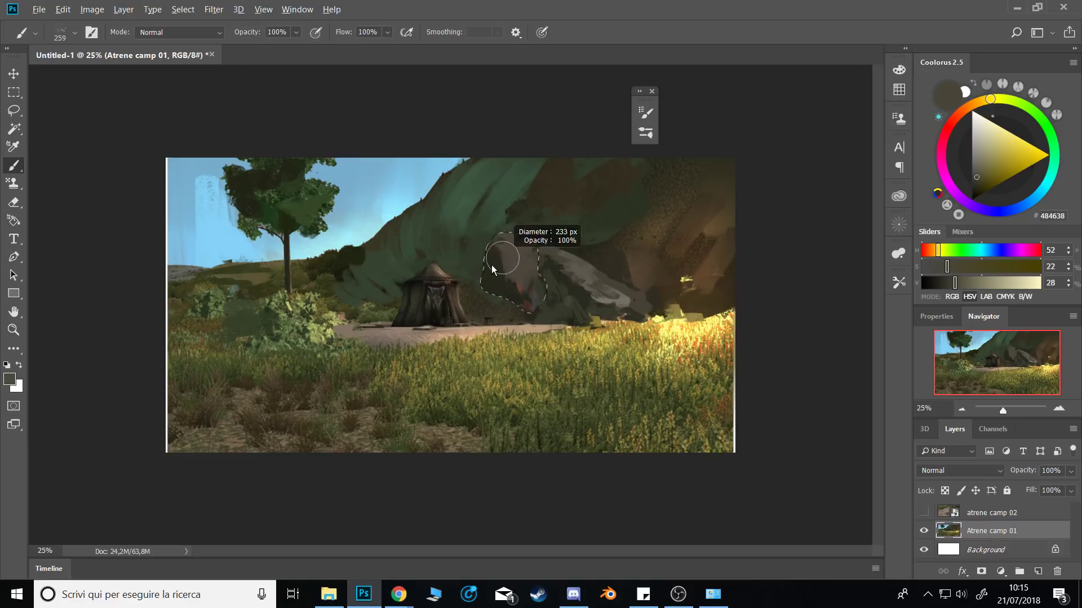
left_click(493, 263, "alt")
key("ctrl+d")
key("bracketleft")
key("bracketleft")
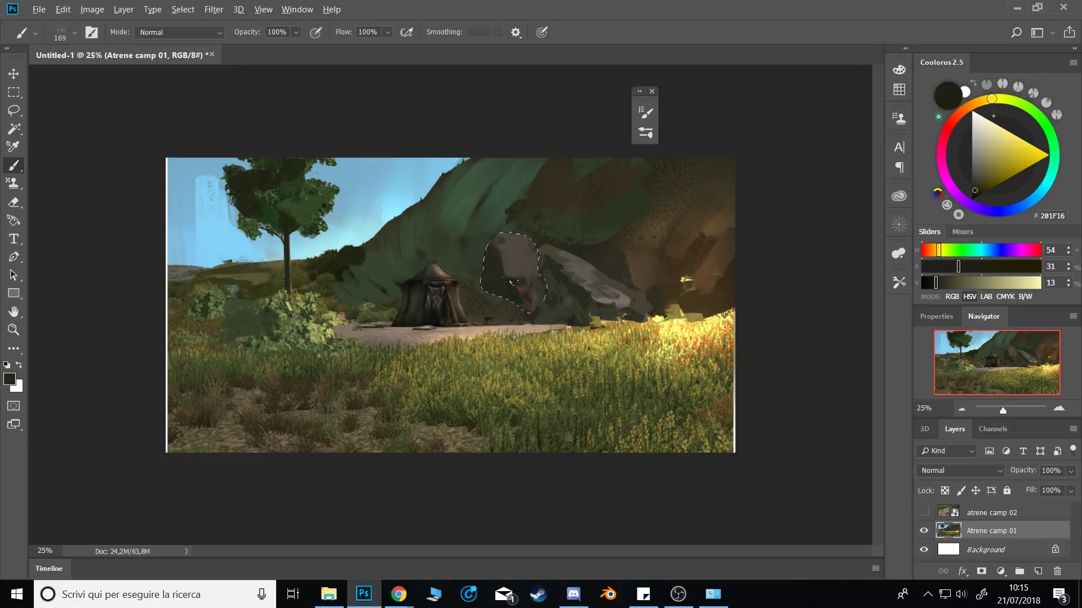
Cover the remaining reddish marks between the new rounded rock and the tent-like shape with sampled dark tones, shrinking the brush to 54 px.
left_click(530, 288, "alt")
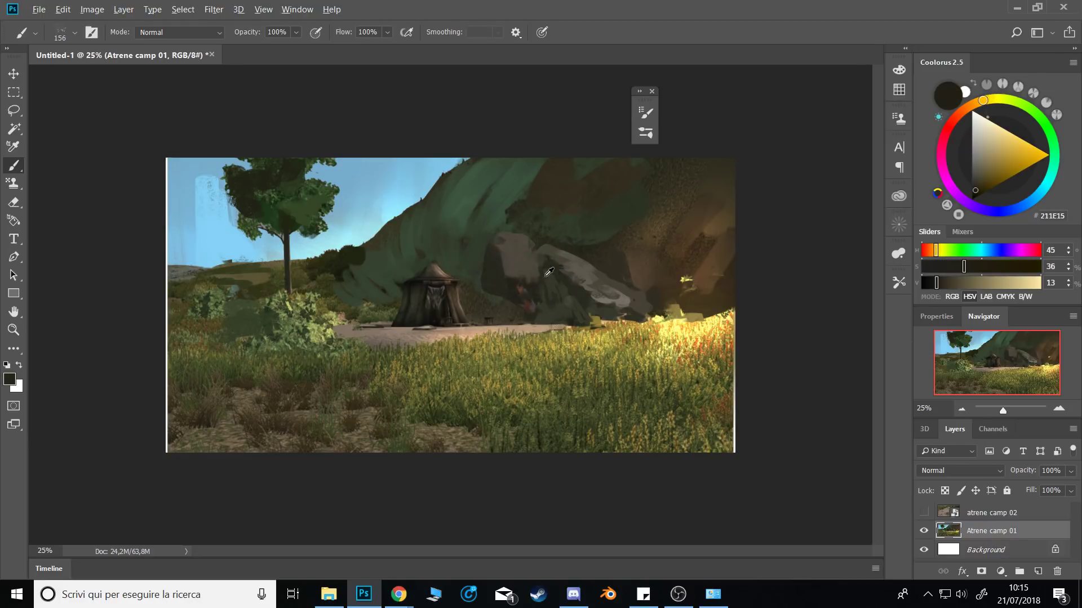
right_click(544, 272, "alt")
mouse_move(545, 255)
left_mouse_down()
mouse_move(540, 311)
mouse_move(526, 292)
mouse_move(520, 316)
left_mouse_up()
left_click(543, 276, "alt")
right_click(543, 281, "alt")
left_click(537, 300, "alt")
left_click(520, 282, "alt")
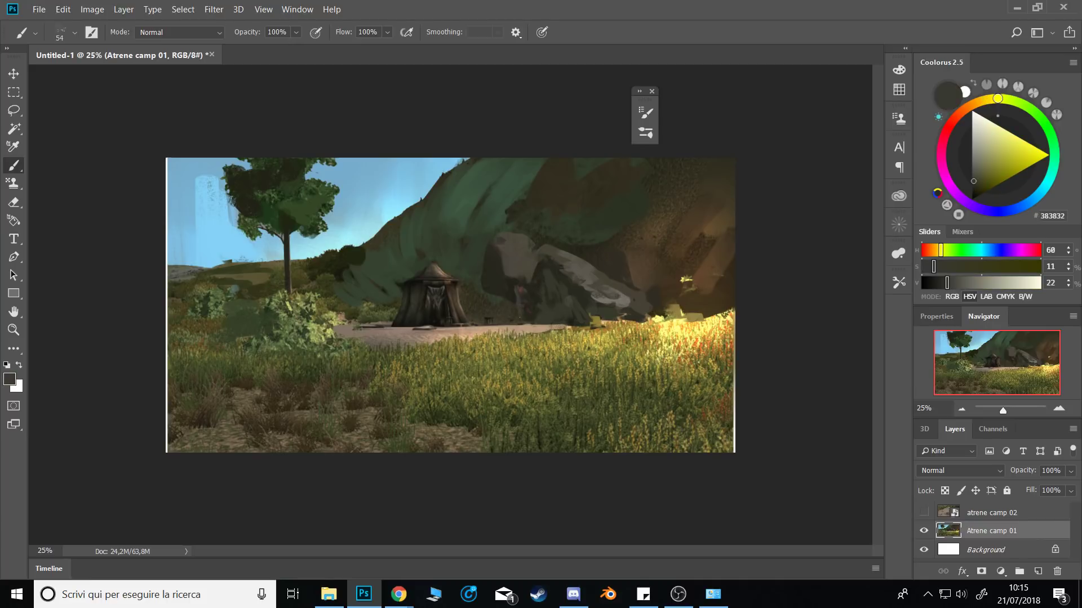
Darken the lower part of the rounded rock with sampled near-black olive tones at about 54 px.
left_click(502, 283, "alt")
left_click(491, 292, "alt")
left_click(489, 290, "alt")
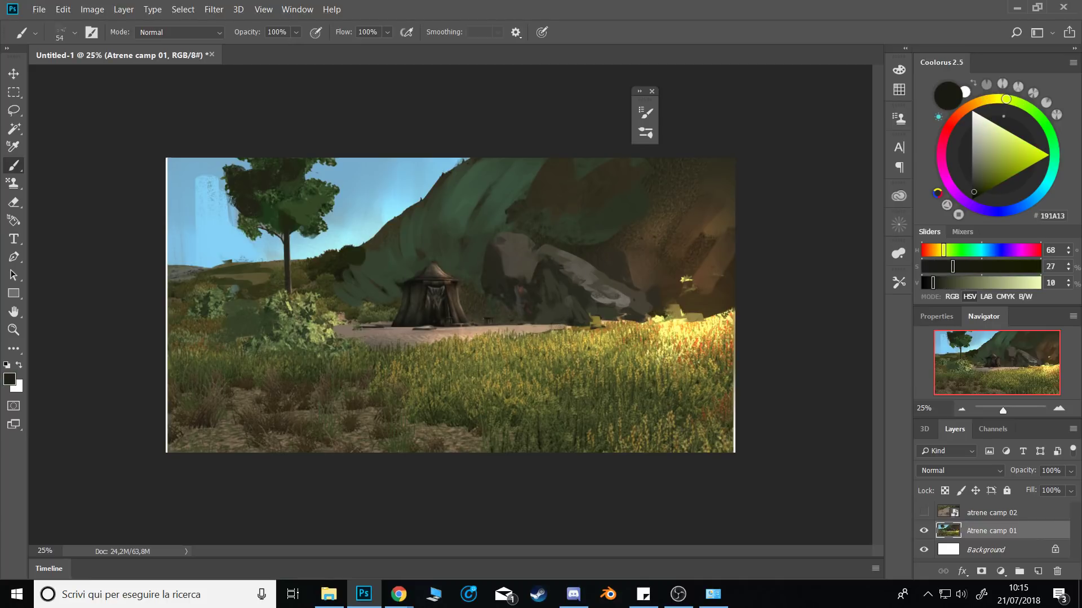
left_click(487, 292, "alt")
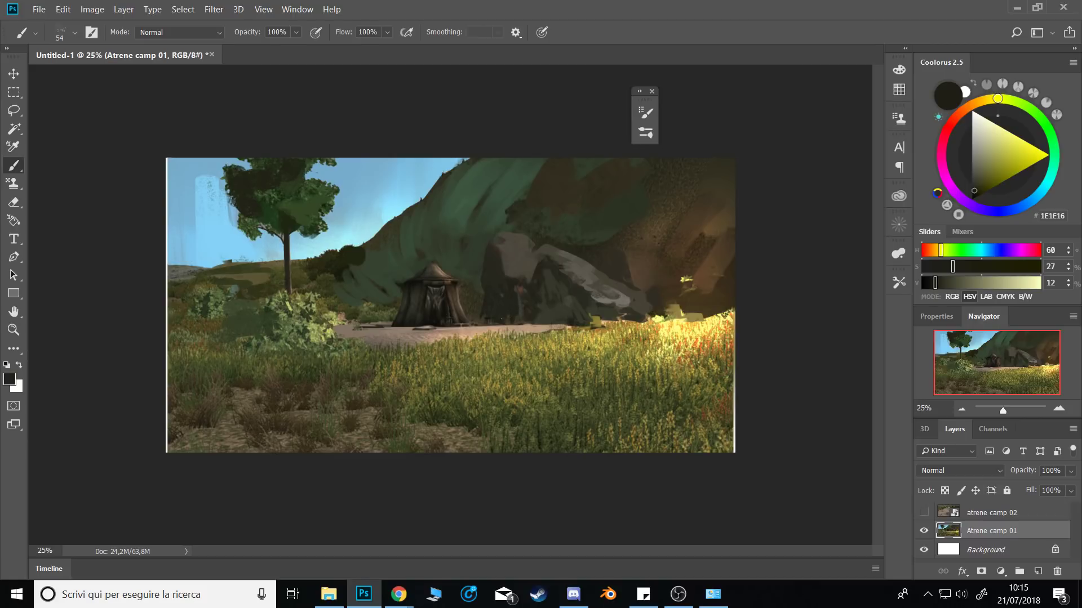
left_click(506, 281, "alt")
left_click(498, 260, "alt")
right_click(506, 267, "alt")
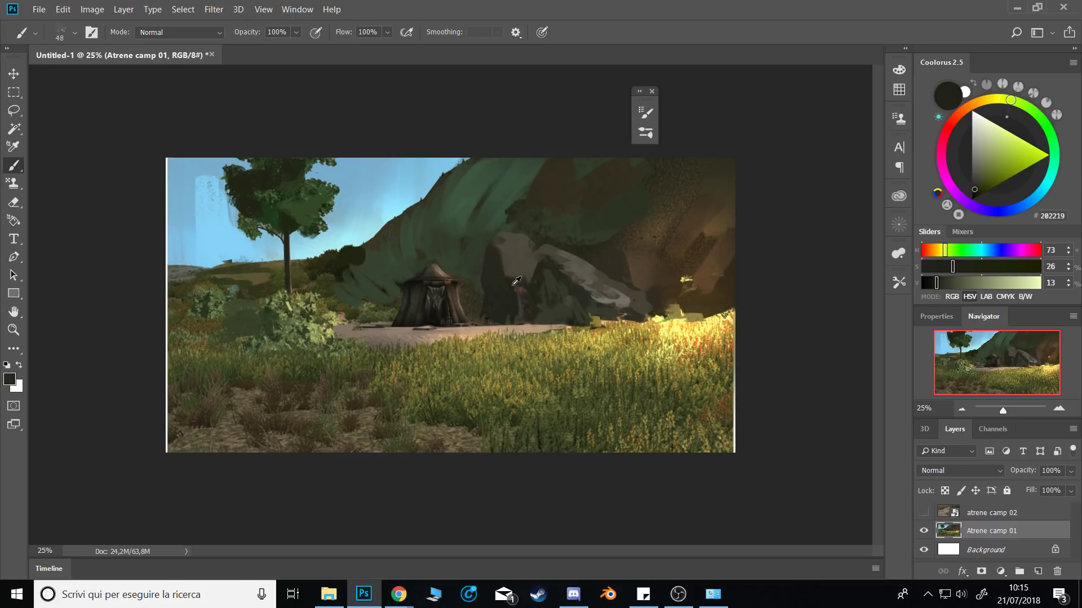
Shape the rounded rock's edge facing the small tent with sampled dark olive and green strokes at 98 down to 53 px.
left_click(548, 306, "alt")
left_click_drag(489, 252, 494, 281)
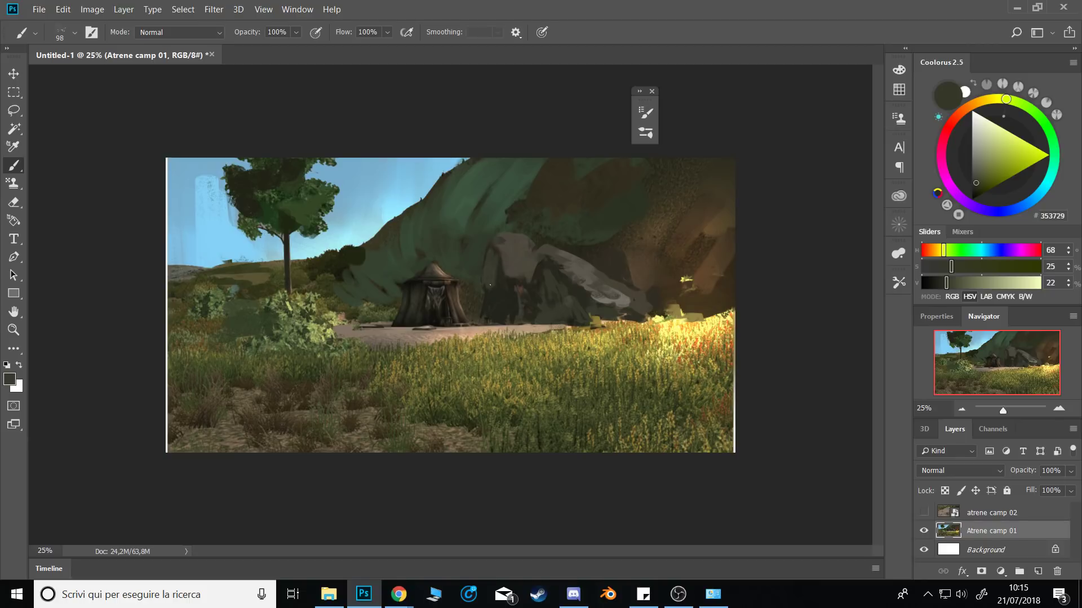
left_click(500, 290, "alt")
right_click(498, 265, "alt")
left_click_drag(495, 252, 499, 270)
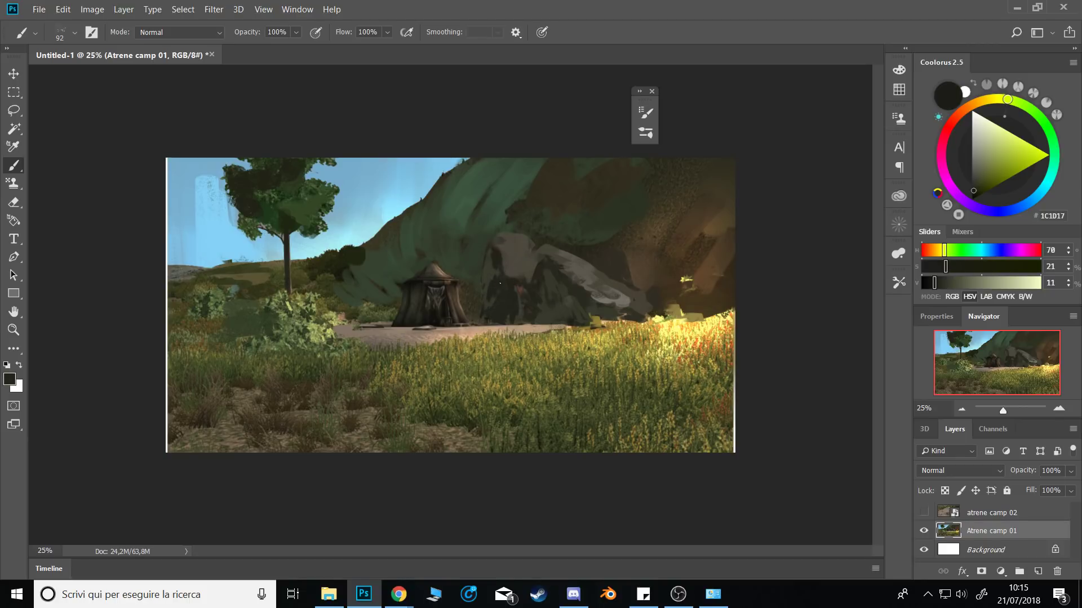
left_click(489, 259, "alt")
right_click(497, 253, "alt")
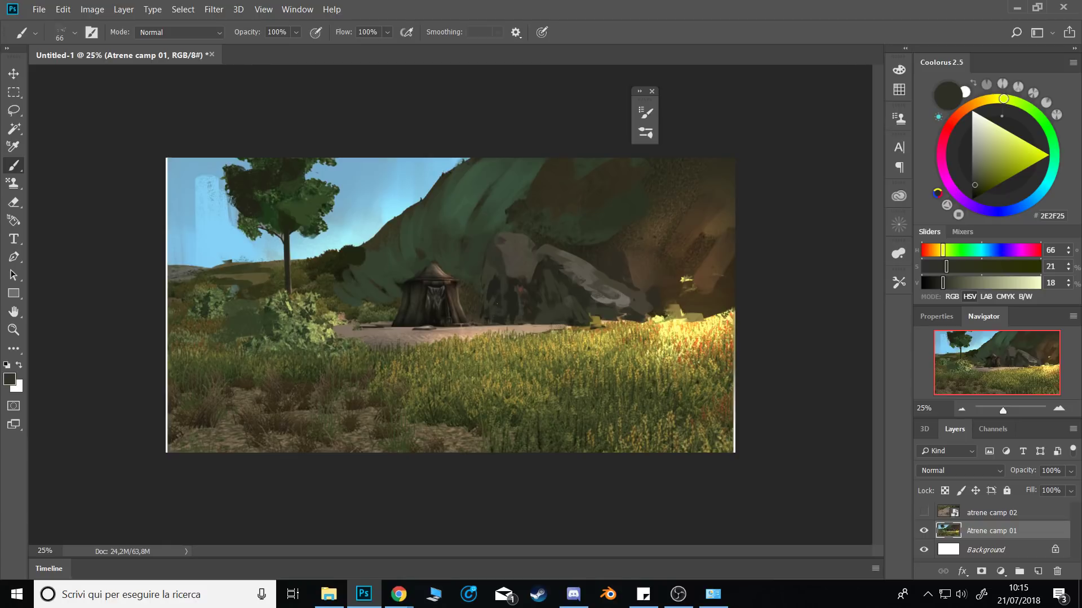
left_click(479, 304, "alt")
left_click_drag(479, 303, 479, 273)
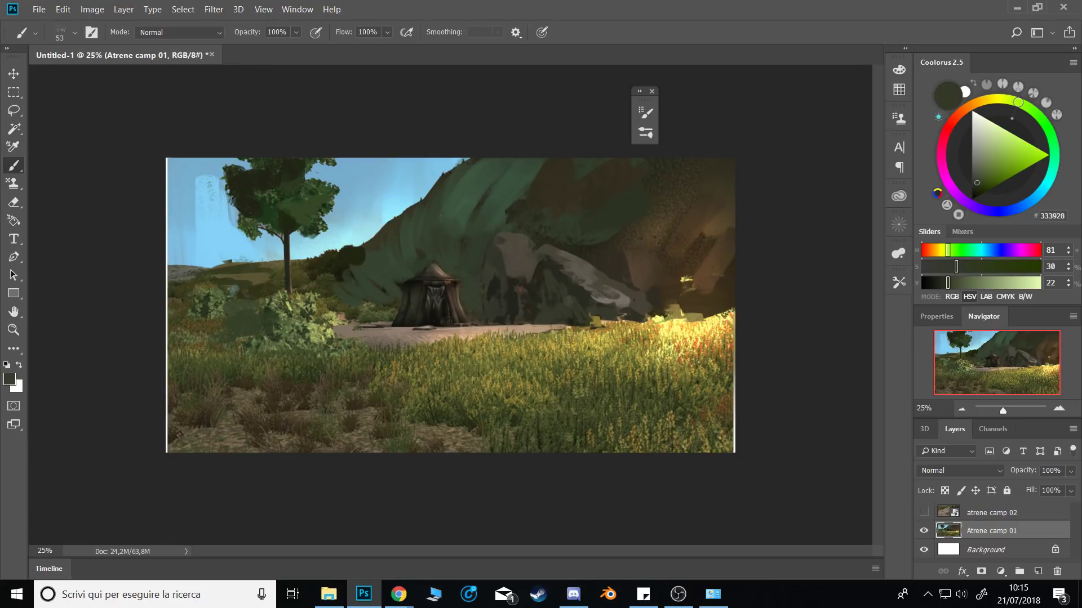
Add sampled dark green and olive strokes to the hillside above the small tent at 53 px.
left_click(467, 240, "alt")
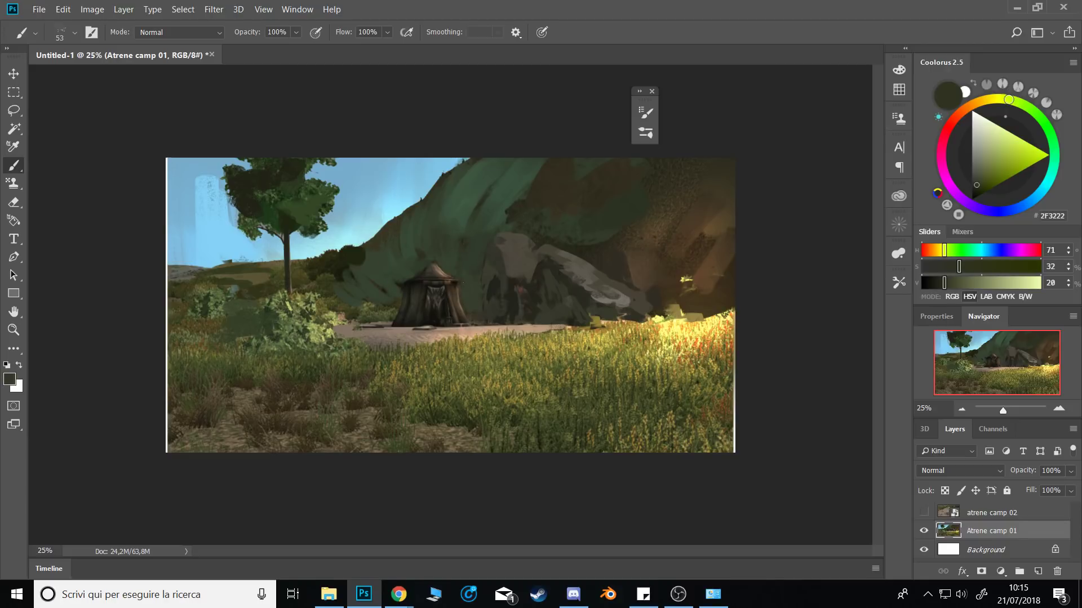
left_click(478, 201, "alt")
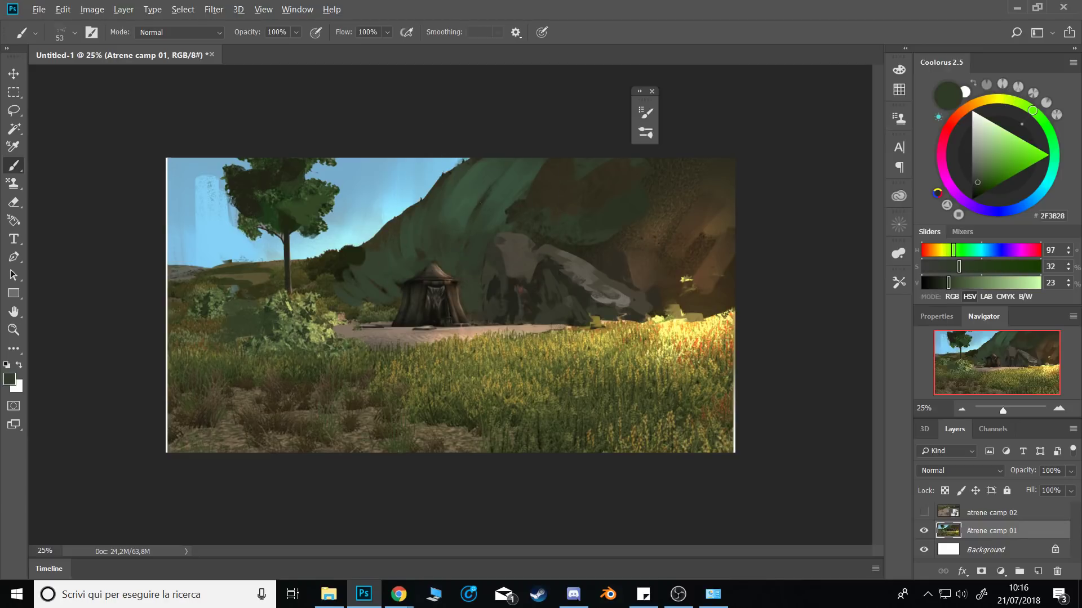
left_click(410, 212, "alt")
left_click(418, 254, "alt")
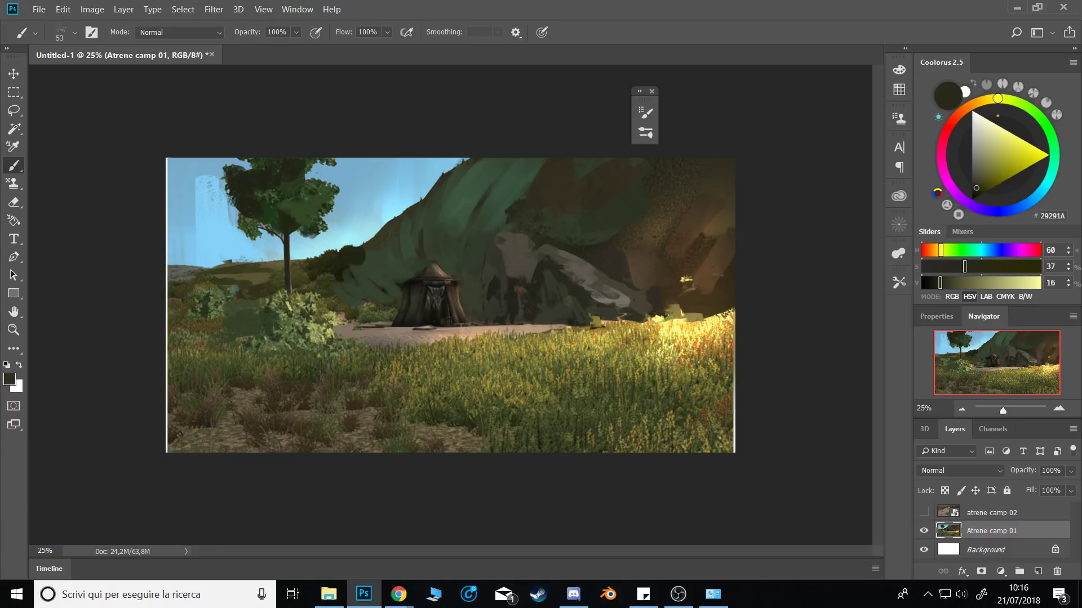
left_click(420, 239, "alt")
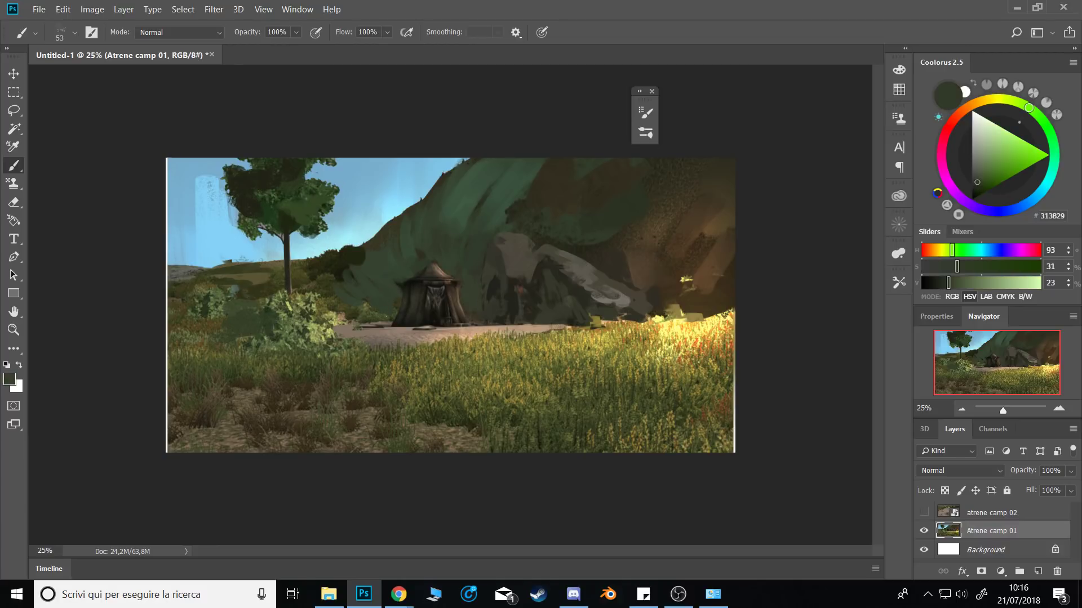
Touch up the hillside foot and the dark bushes between the tree and the small tent with sampled greens and browns.
left_click(396, 293, "alt")
left_click(351, 276, "alt")
left_click(349, 273, "alt")
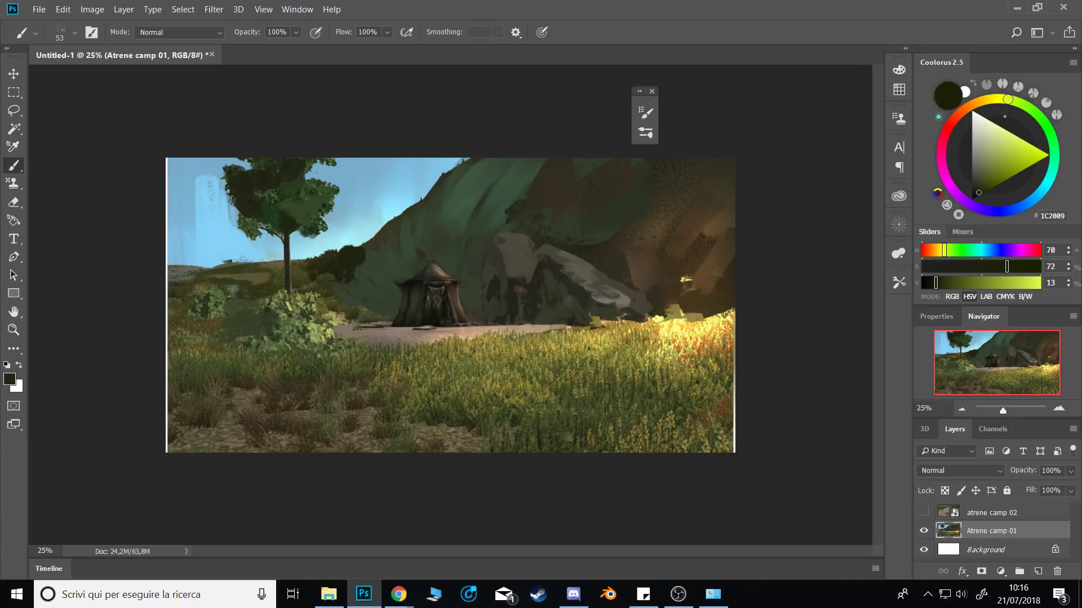
left_click(329, 261, "alt")
left_click(316, 258, "alt")
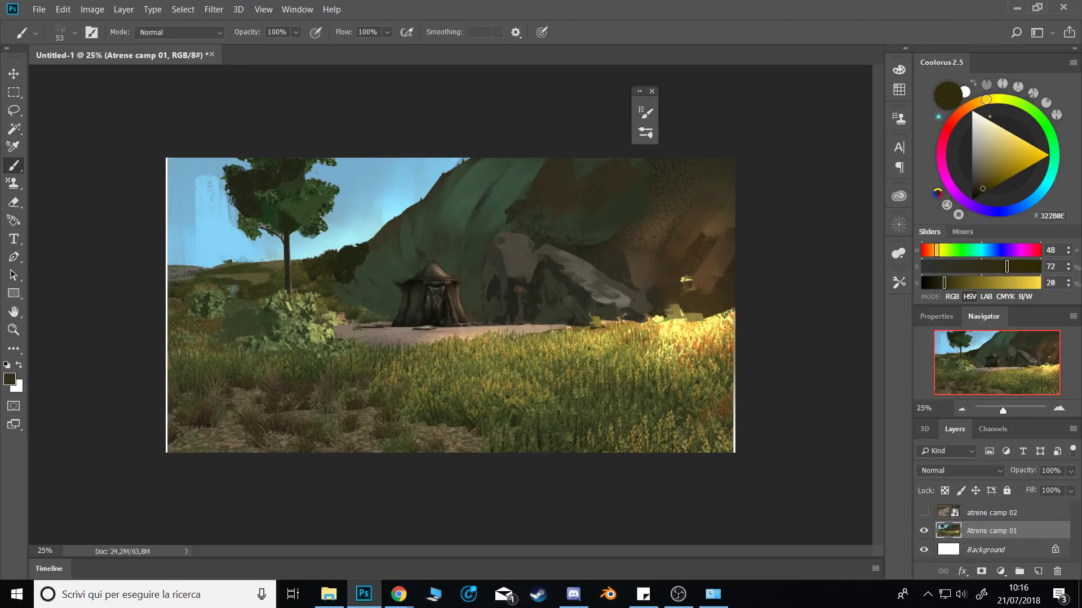
left_click(367, 306, "alt")
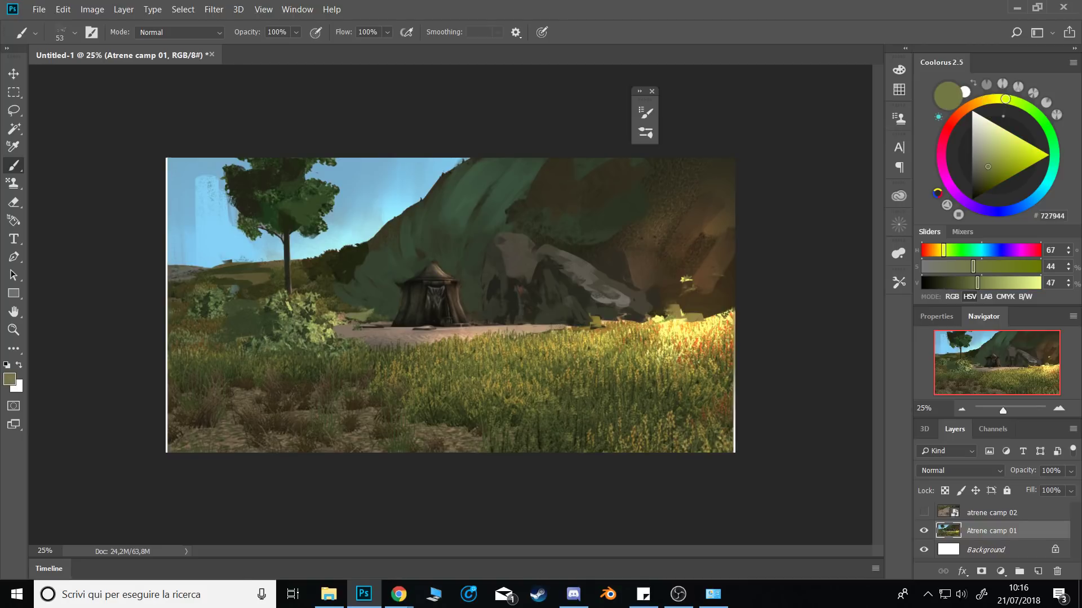
Paint over the small tent's roof and entrance with sampled dark olive and brown to simplify its shape.
left_click(417, 275, "alt")
left_click(436, 268, "alt")
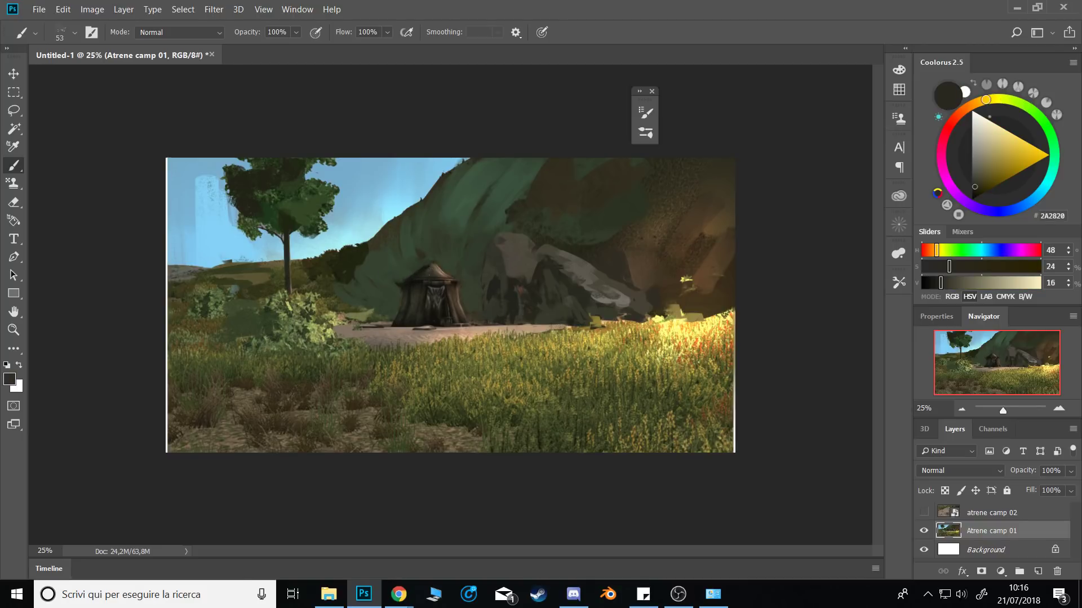
left_click(431, 271, "alt")
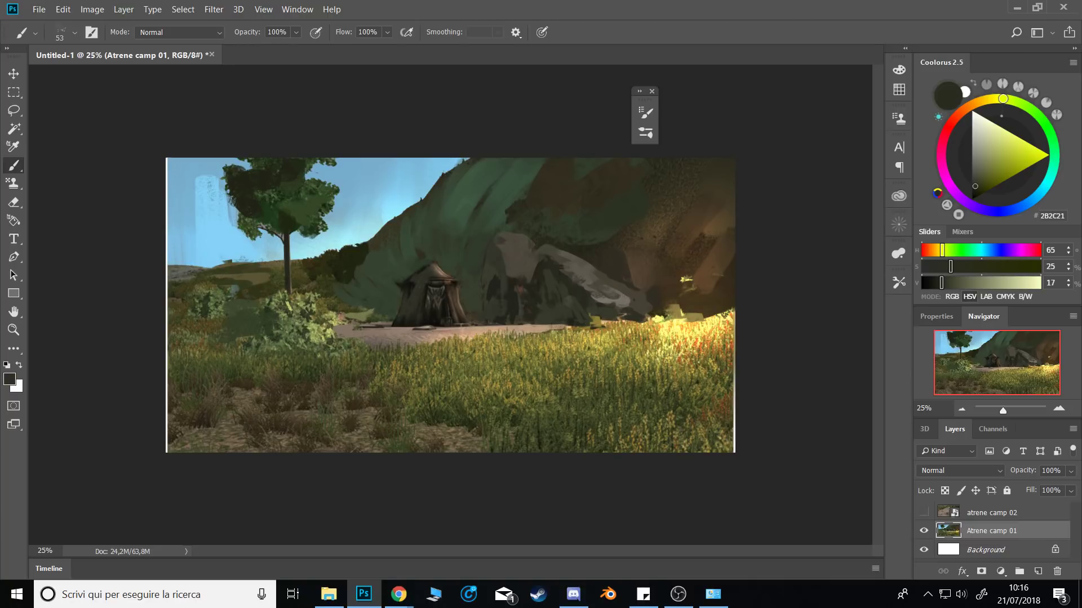
left_click(435, 307, "alt")
left_click(452, 300, "alt")
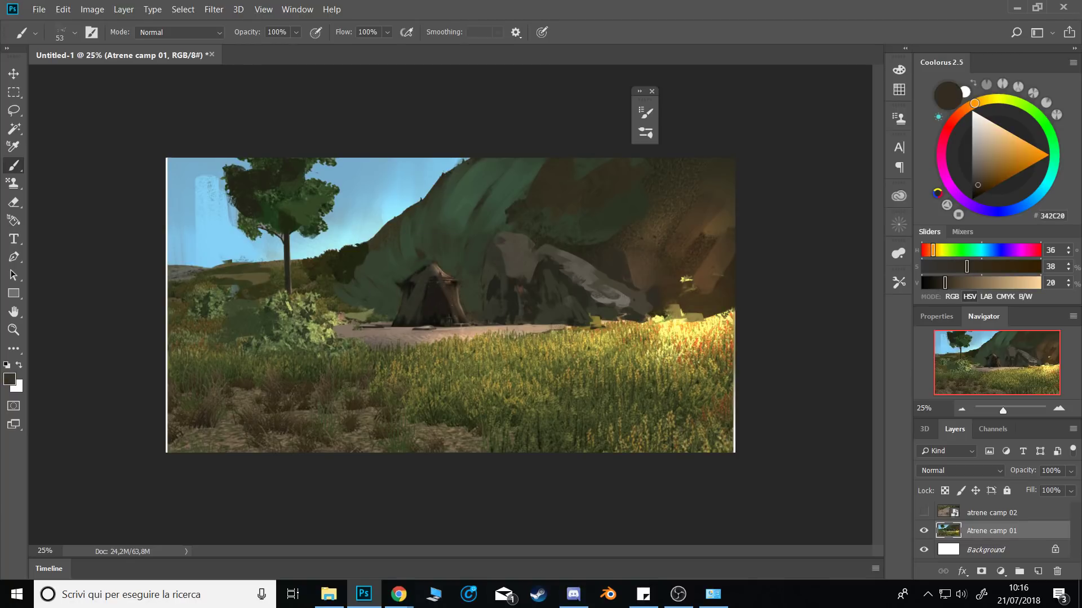
Paint a lighter brown slanted panel down the sunlit side of the small tent, from its peak to the ground.
left_click(438, 269, "alt")
left_click_drag(452, 294, 464, 322)
left_click_drag(434, 276, 474, 321)
left_click(461, 298, "alt")
left_click(462, 296, "alt")
left_click(461, 316, "alt")
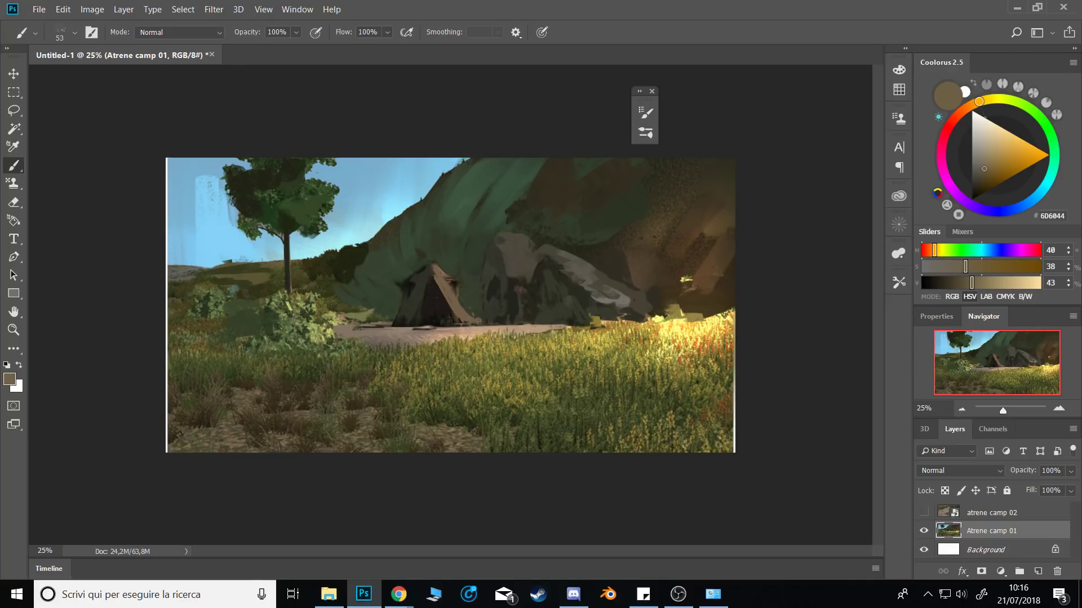
Trim the small tent's shaded roof corner with hillside green and refine its panels with sampled dark and brown tones.
left_click(389, 289, "alt")
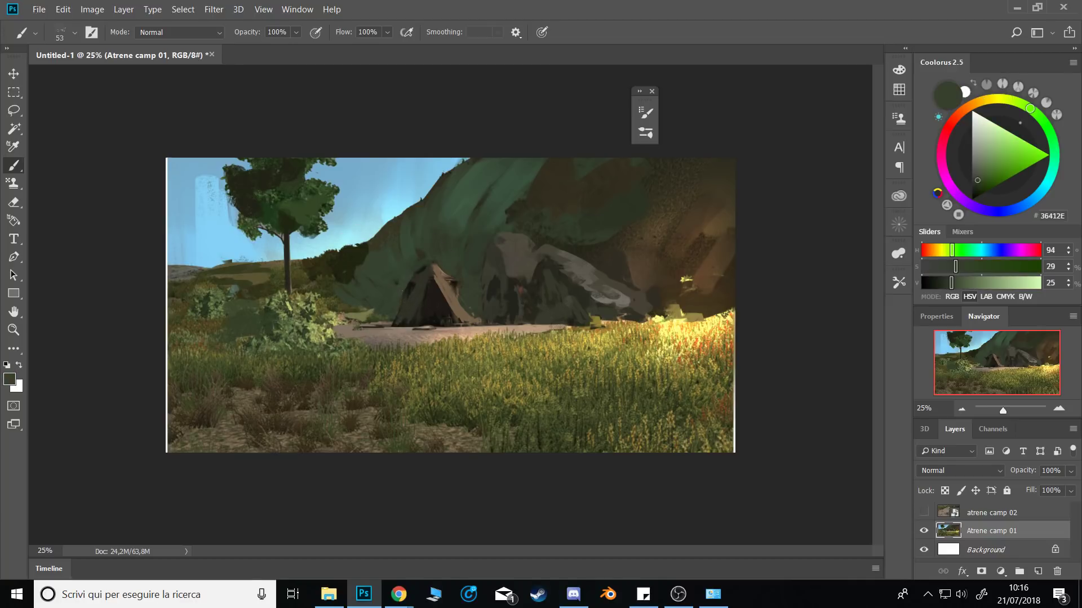
left_click(410, 284, "alt")
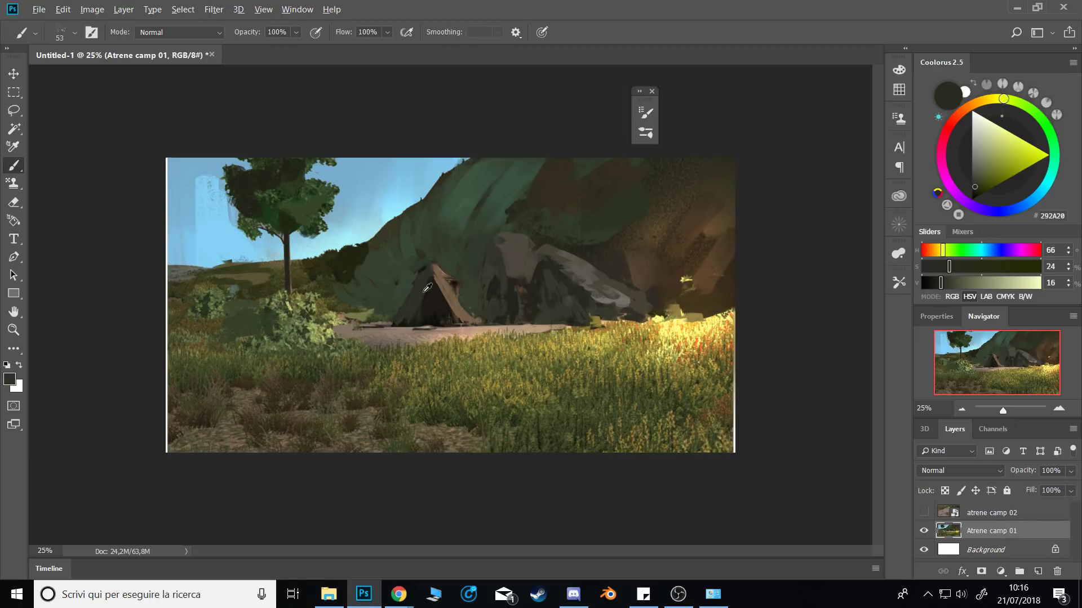
left_click(443, 289, "alt")
left_click(444, 295, "alt")
left_click_drag(452, 305, 457, 288)
Touch up the gap beside the small tent and the neighbouring rocks with sampled dark green and grey.
left_click(473, 283, "alt")
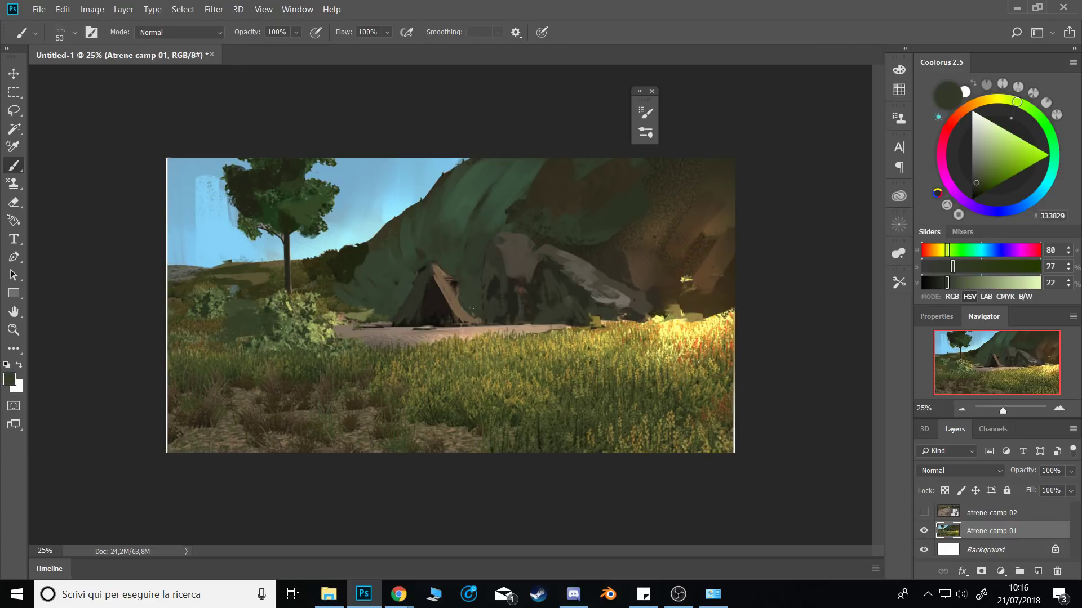
left_click(507, 276, "alt")
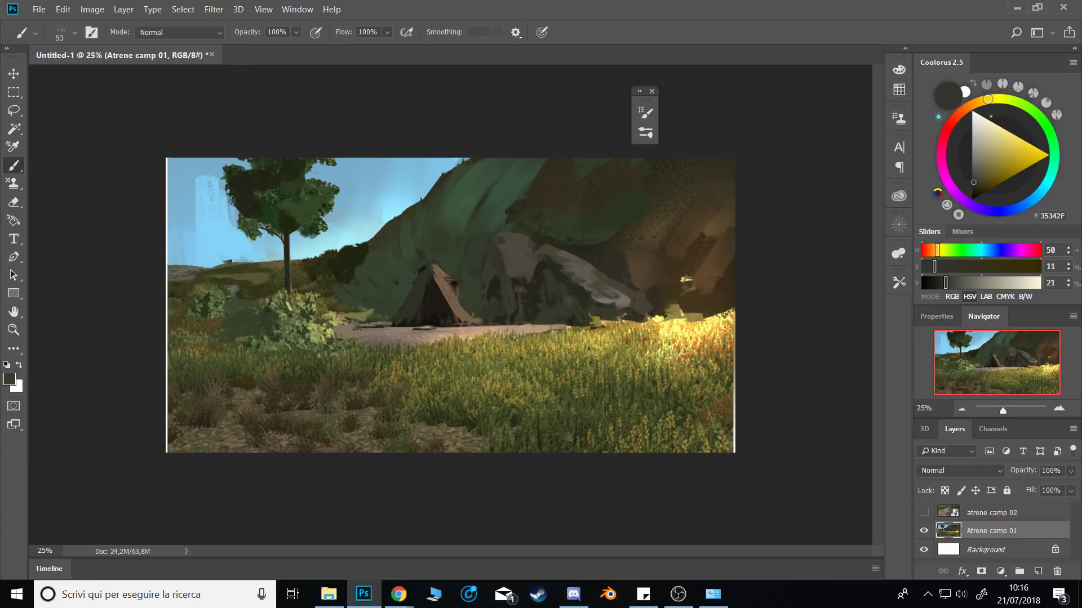
left_click(592, 276, "alt")
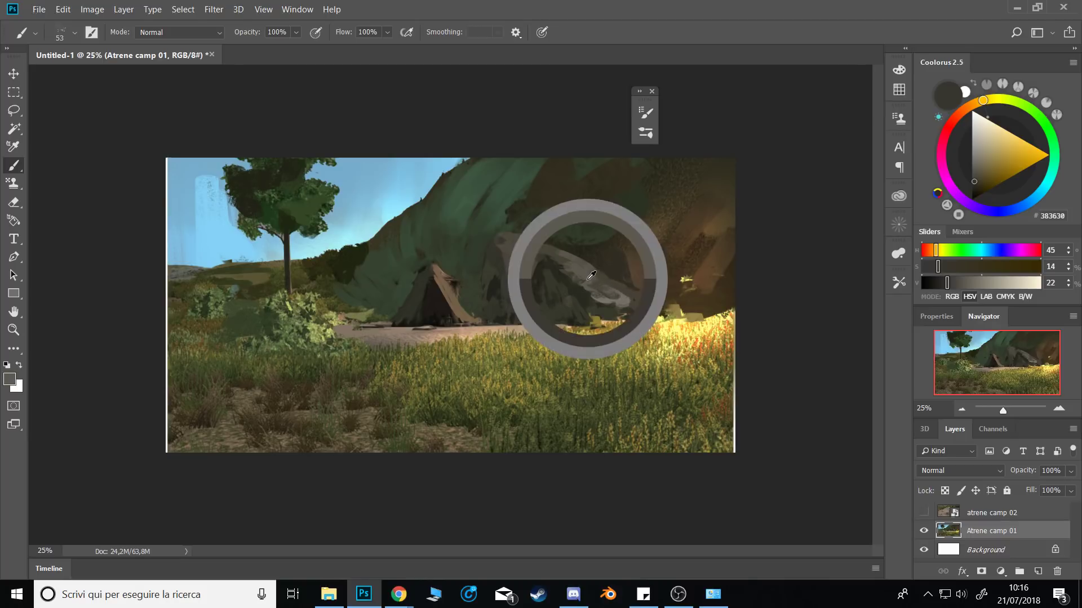
key("w")
left_click(590, 283)
left_click(588, 282, "shift")
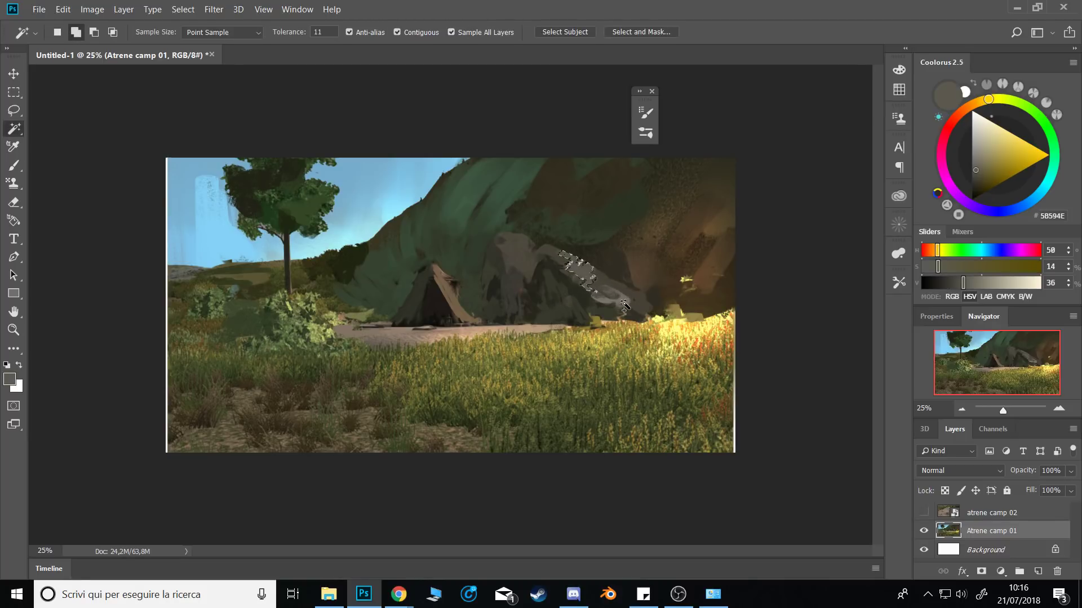
key("ctrl+d")
Apply a Color Balance to the midtones with Cyan-Red at about +7 and a shift toward yellow.
key("i")
key("ctrl+b")
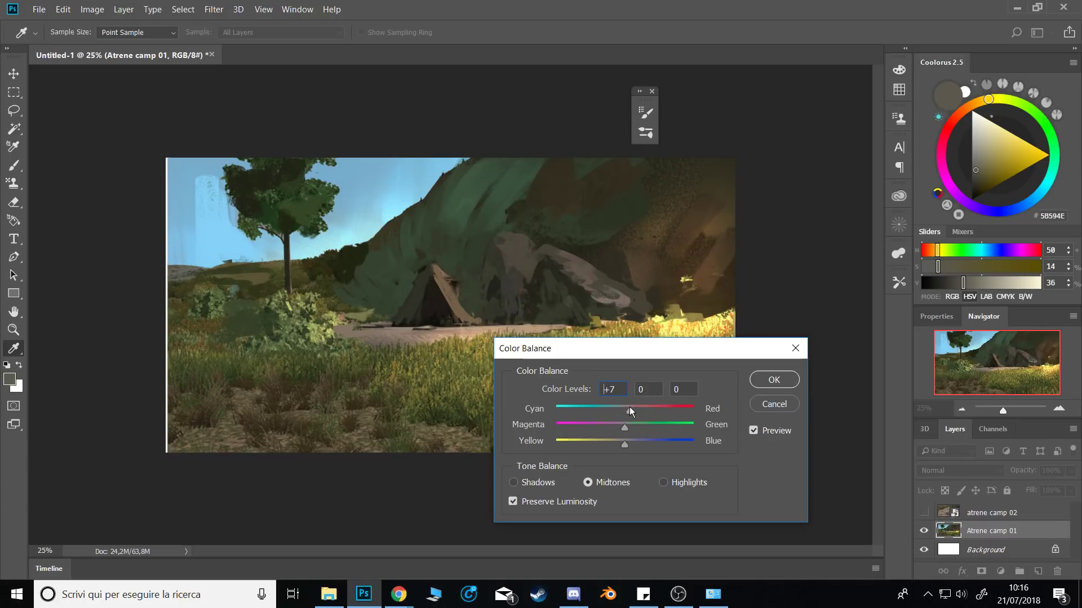
left_click_drag(623, 447, 613, 445)
left_click(781, 376)
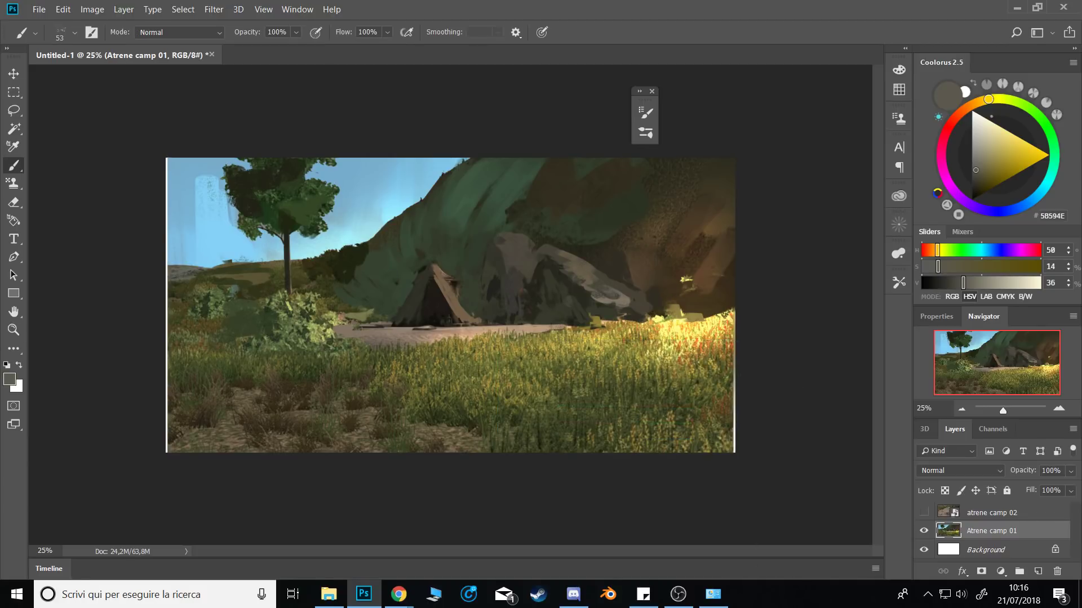
Flip the canvas horizontally and touch up the small tent's peak and panels with sampled green, light brown and dark tones.
key("ctrl+shift+h")
left_click(447, 273, "alt")
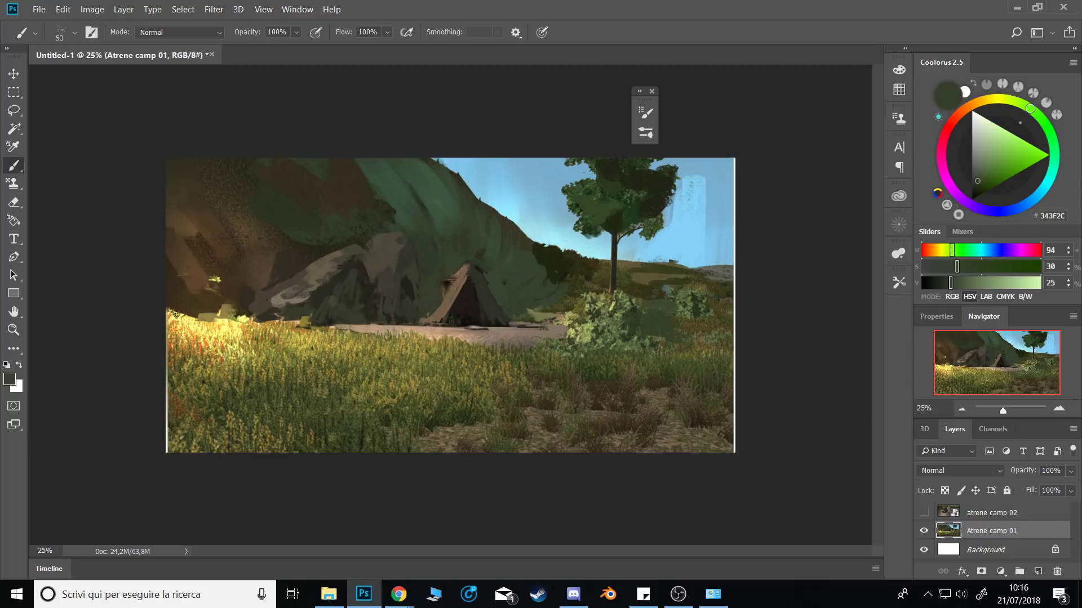
left_click(453, 289, "alt")
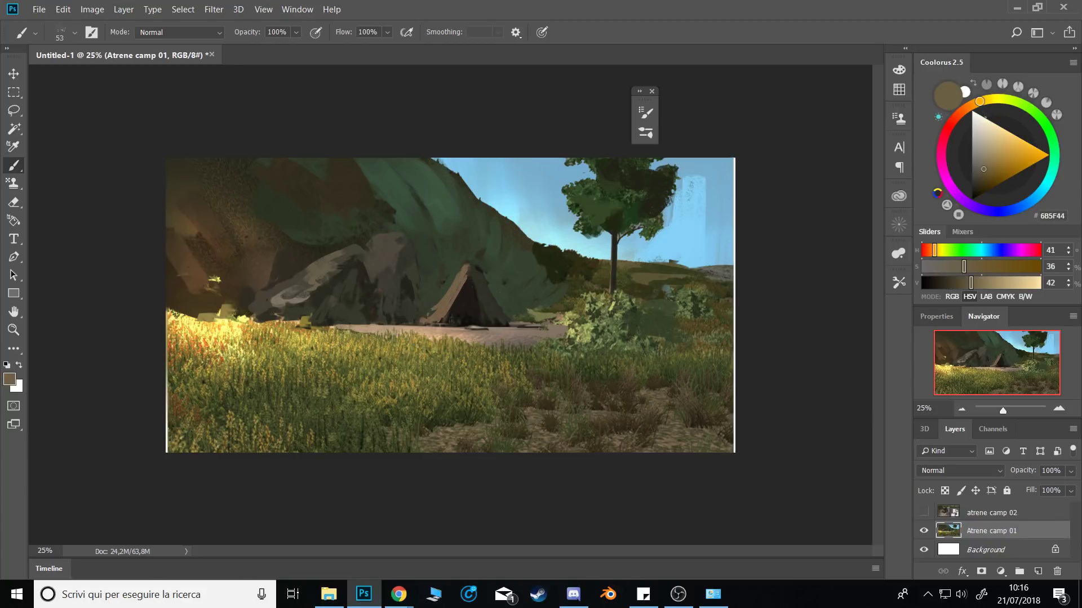
left_click(480, 296, "alt")
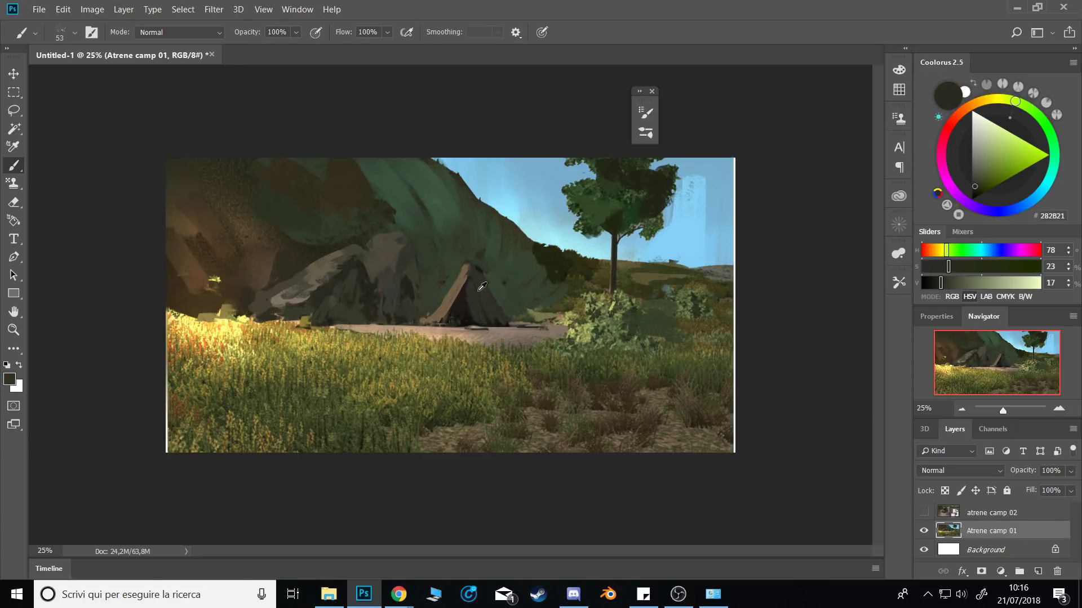
left_click(468, 253, "alt")
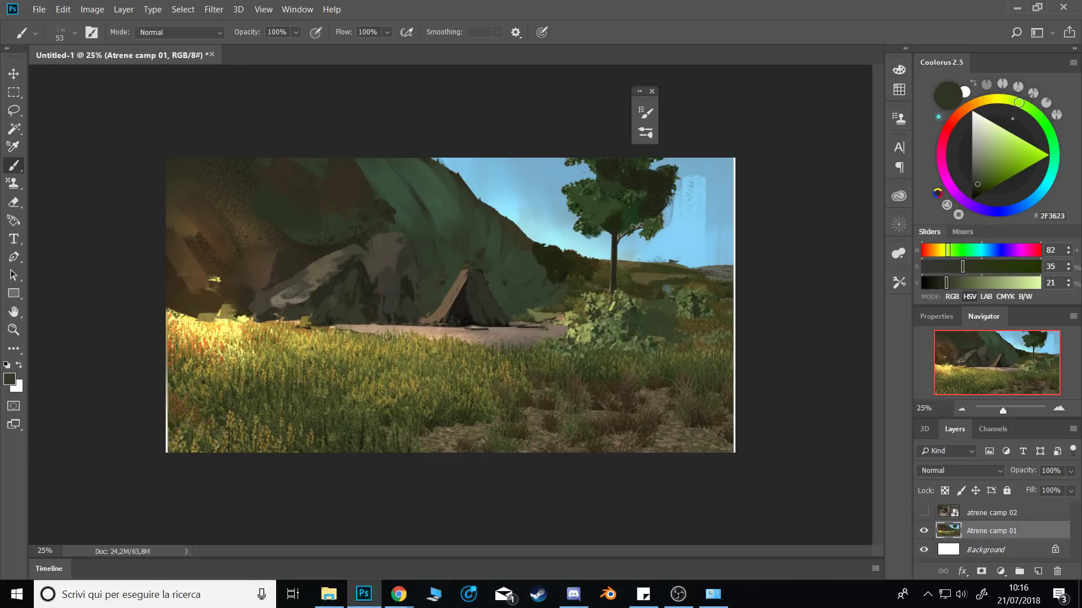
Lower the small tent's peak by painting sampled hillside green over it, and rework the panels with brown and dark tones.
left_click(463, 249, "alt")
left_click(494, 270, "alt")
left_click(466, 266, "alt")
left_click(462, 279, "alt")
left_click(478, 283, "alt")
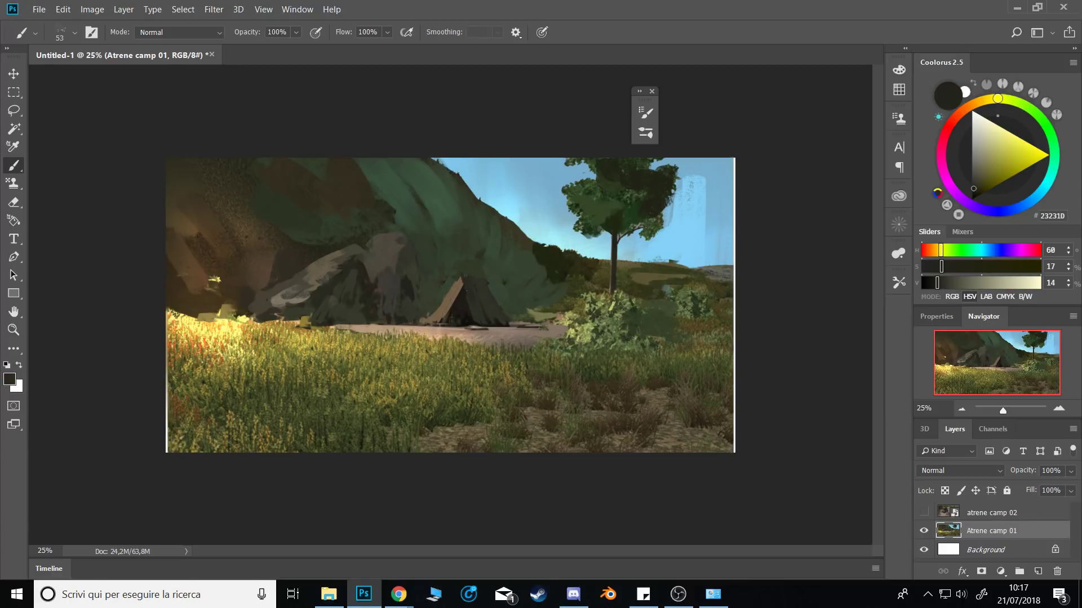
left_click(462, 278, "alt")
key("ctrl+alt+z")
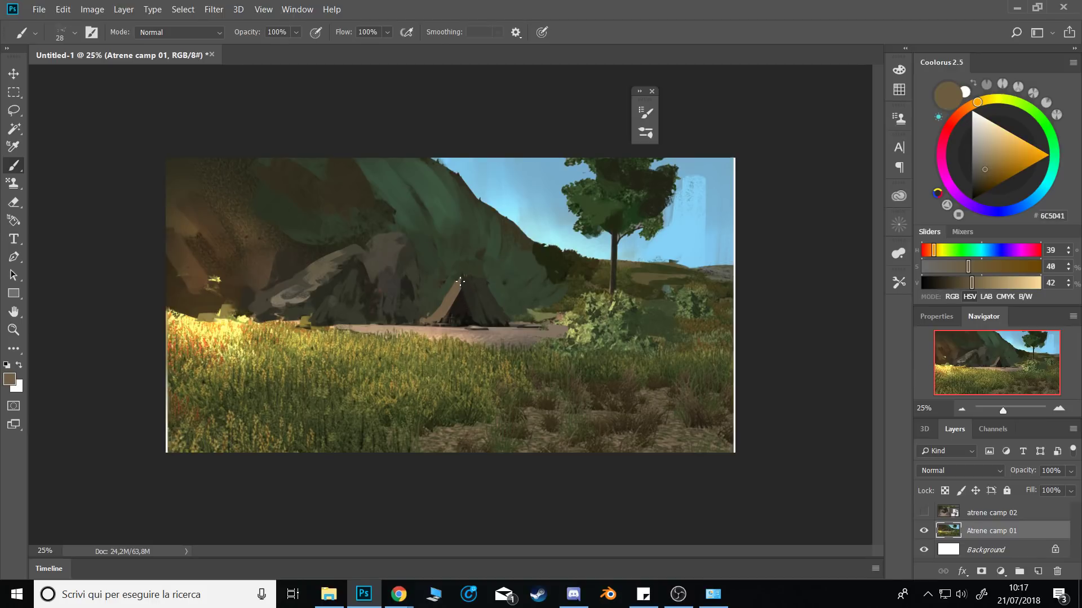
Darken the small tent's entrance with sampled tones and paint a reddish-brown (#472B20) vertical pole in the opening.
left_click(480, 309, "alt")
left_click(475, 304, "alt")
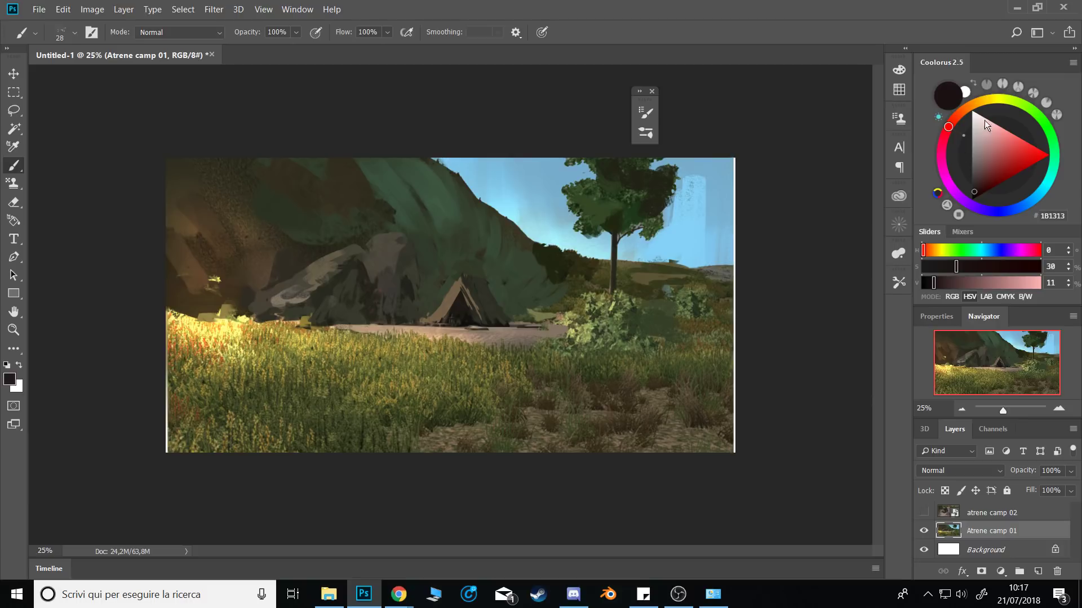
left_click_drag(946, 131, 958, 114)
left_click(985, 182)
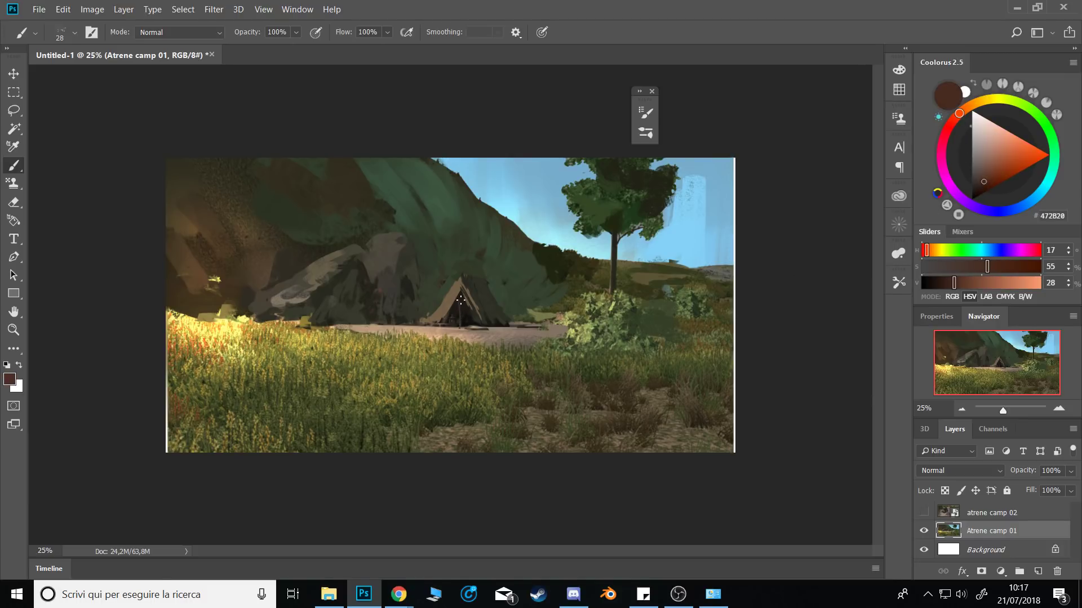
left_click(452, 320, "alt")
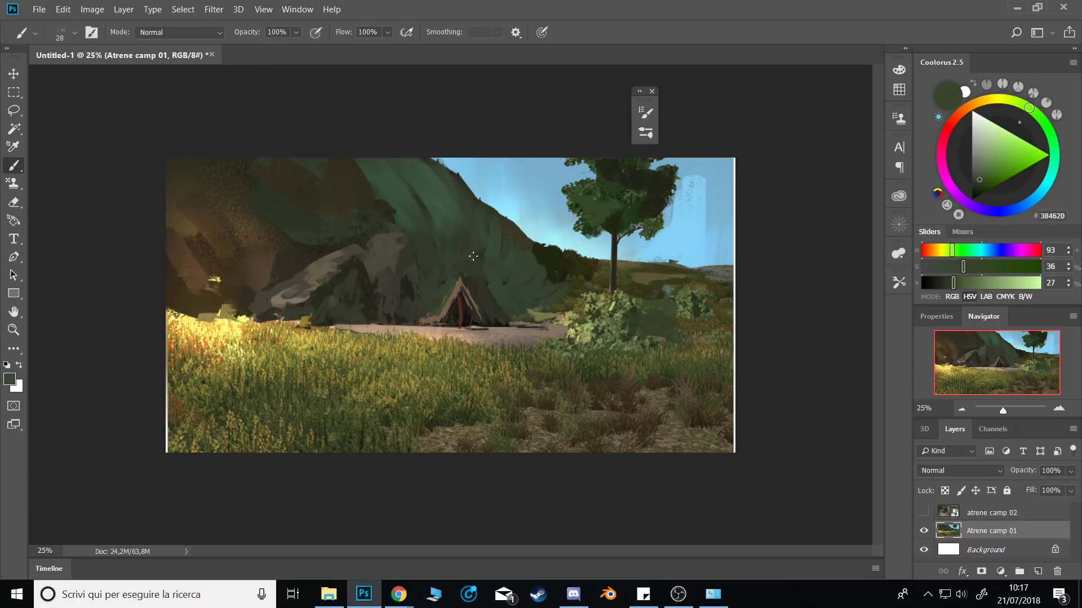
Switch to the Underpainting brush at 50 px and refine the tent's shaded side and roofline with sampled dark tones and greens.
left_click(484, 308, "alt")
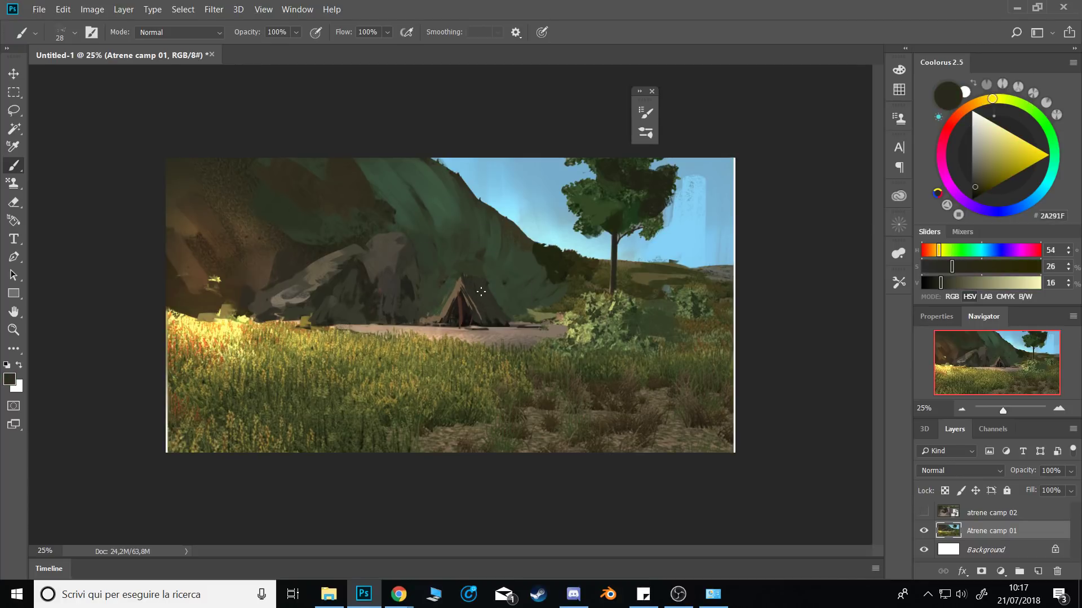
right_click(480, 292)
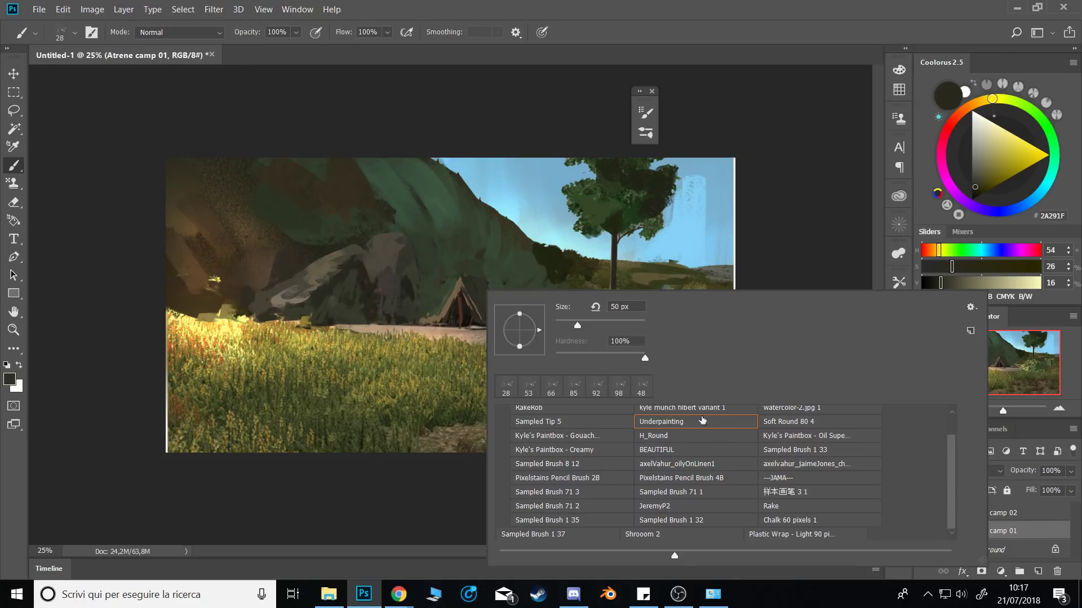
double_click(702, 421)
left_click(493, 308, "alt")
left_click(495, 324, "alt")
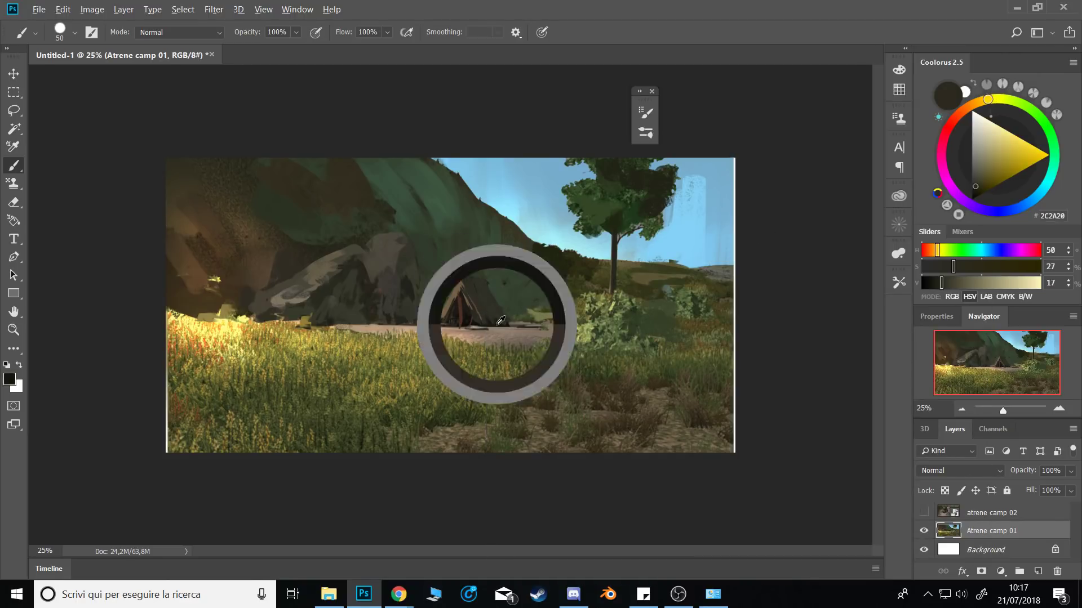
left_click(495, 268, "alt")
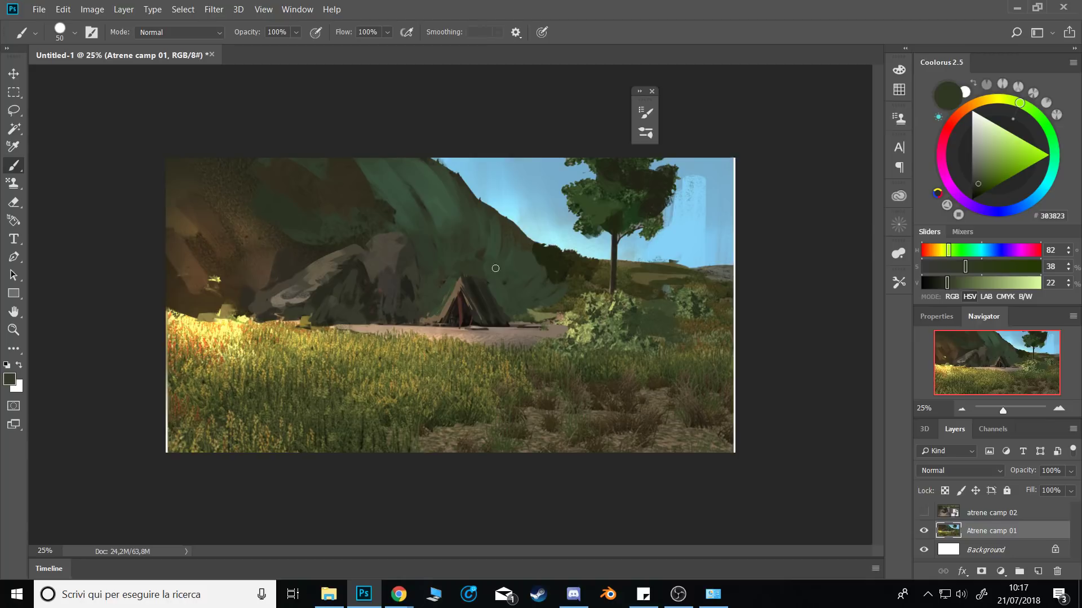
left_click(452, 232, "alt")
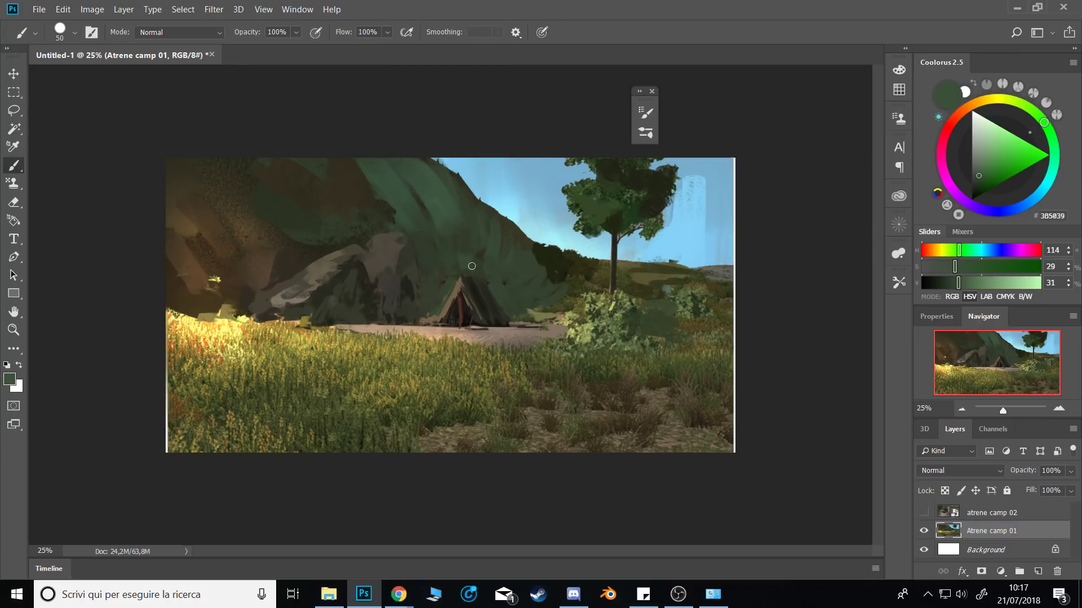
left_click(655, 195, "alt")
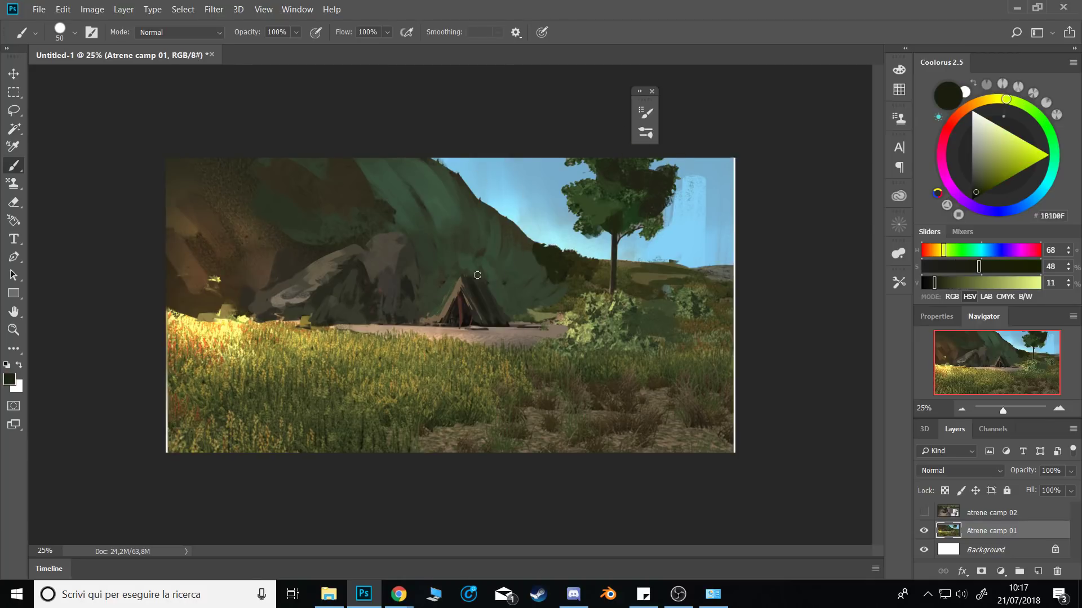
Refine the small tent's front edges and dark opening with sampled green, brown and near-black.
key("ctrl+y")
key("ctrl+y")
key("ctrl+shift+h")
key("ctrl+shift+h")
left_click(446, 294, "alt")
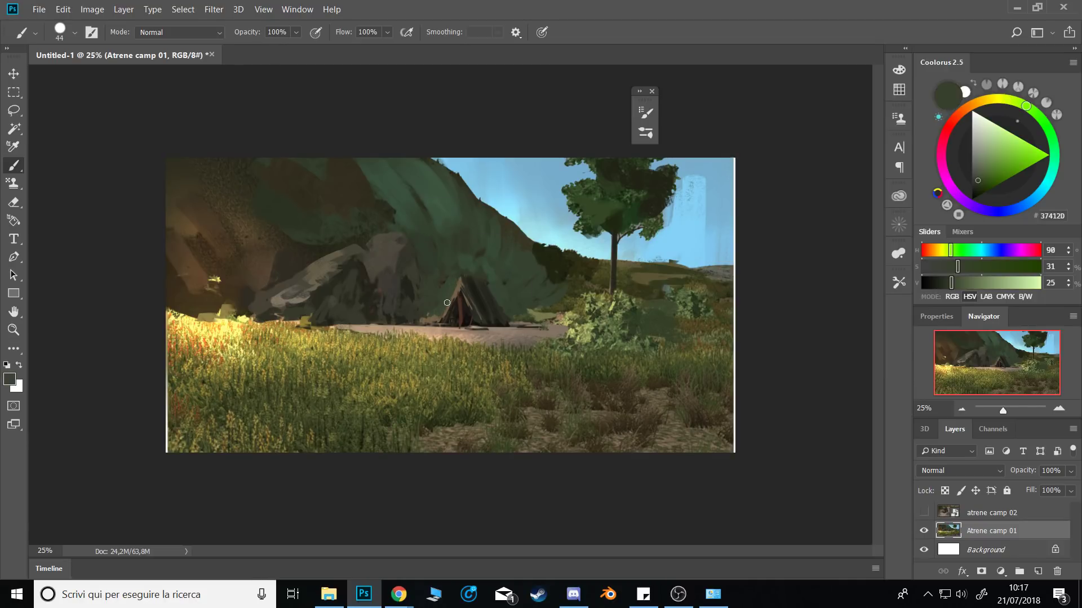
left_click(460, 277, "alt")
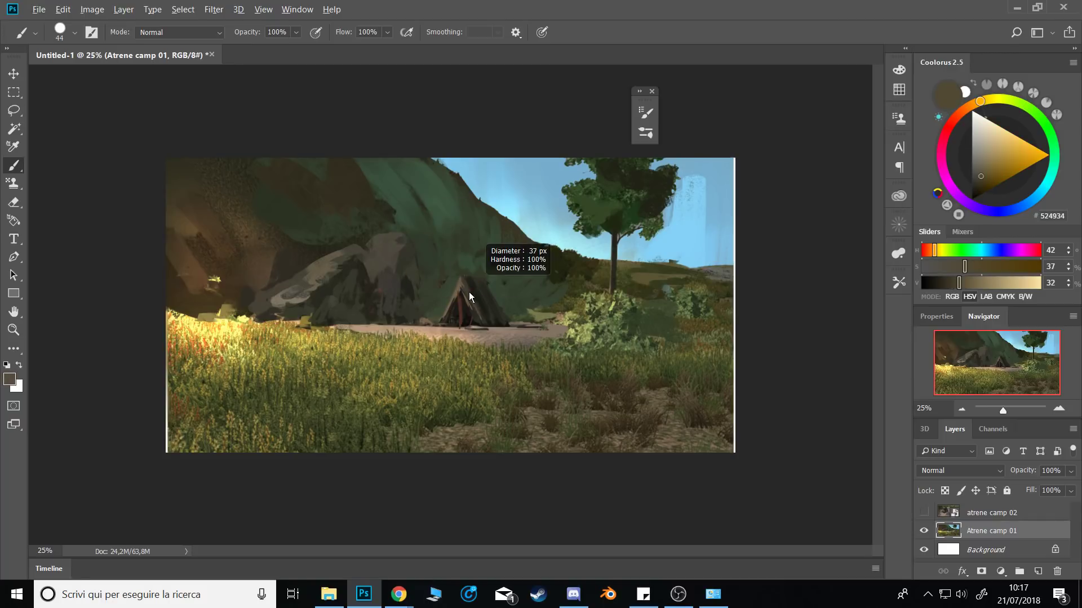
left_click(460, 278, "alt")
left_click(467, 309, "alt")
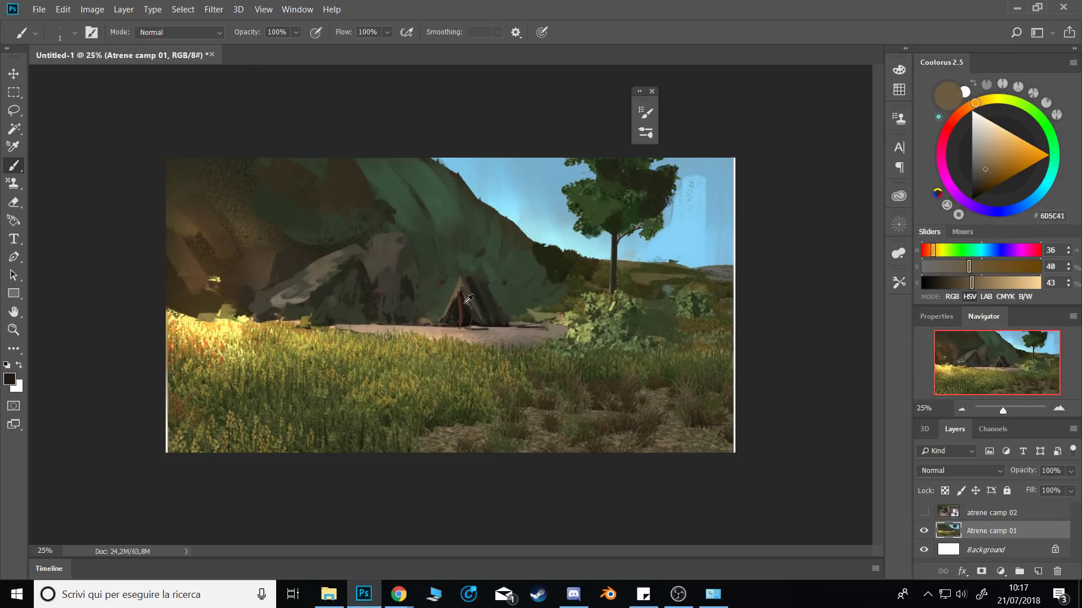
left_click(466, 307, "alt")
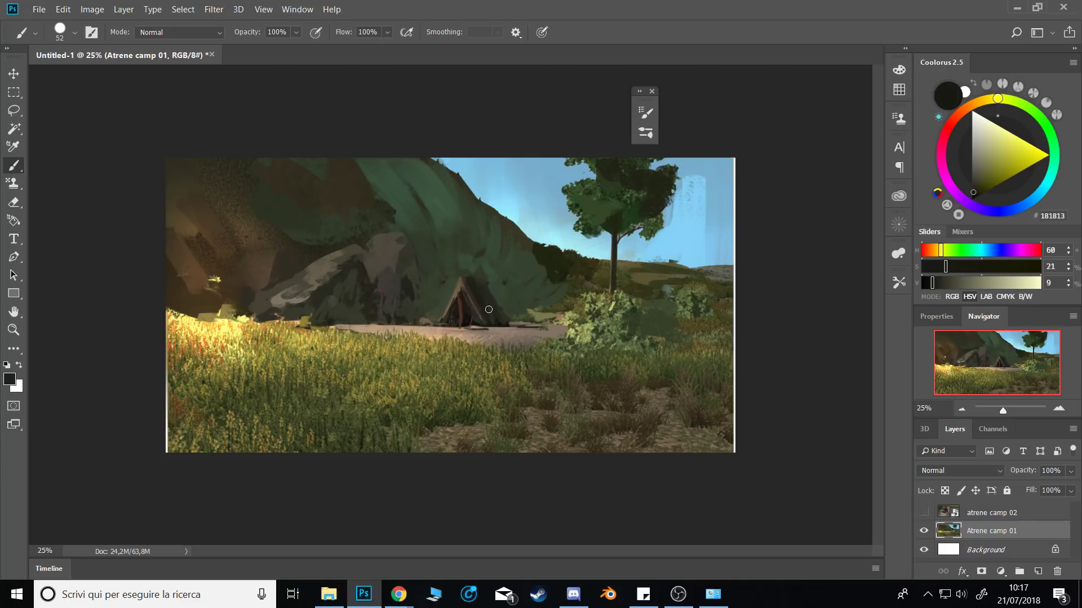
Paint cool reflected light on the small tent's shaded roof panel with blue sampled from the sky.
left_click(558, 225, "alt")
left_click(477, 291)
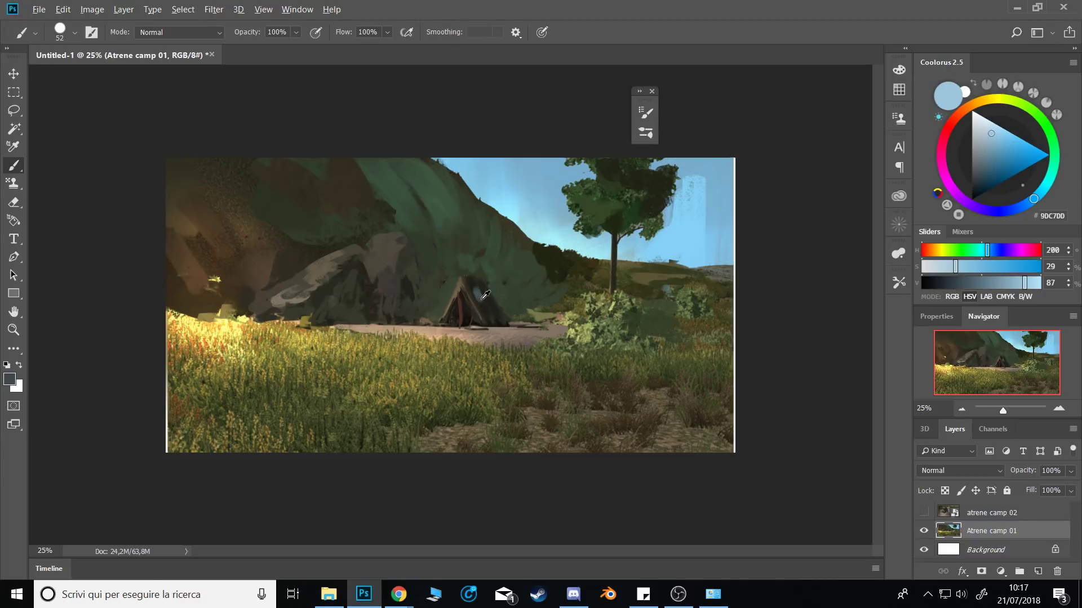
left_click(484, 303, "alt")
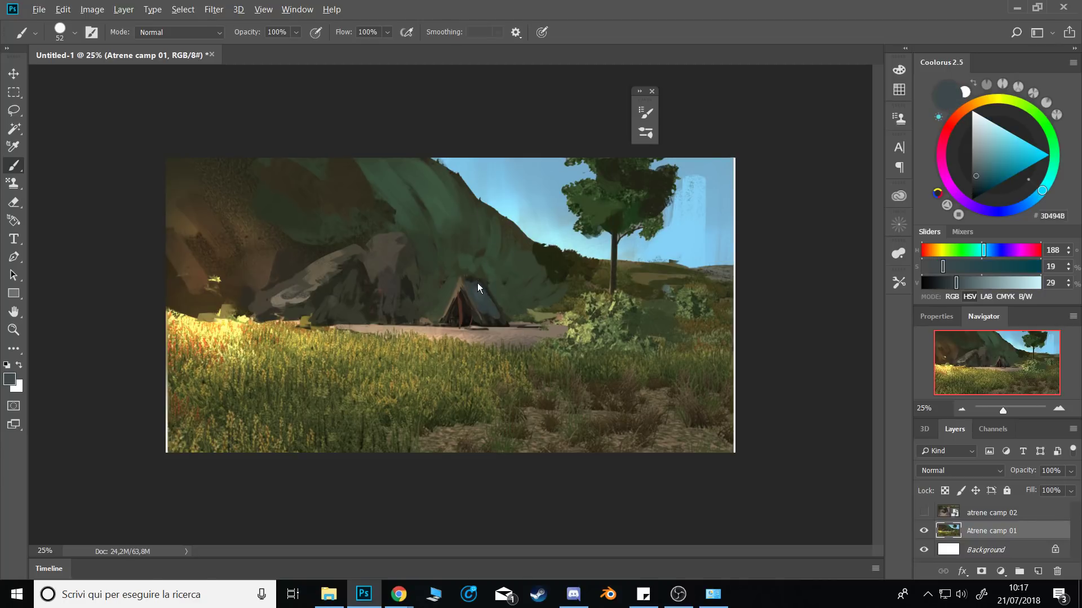
left_click(477, 283, "alt")
Paint rock shapes in the gap between the small tent and the big rocks with sampled near-black and grey tones.
left_click(417, 284, "alt")
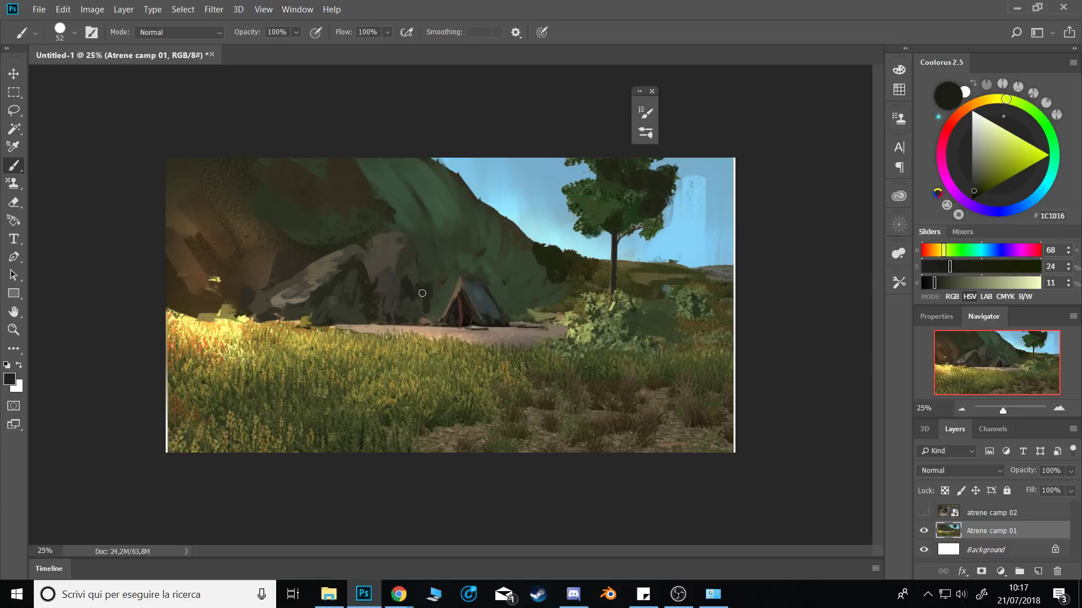
mouse_move(422, 293)
left_mouse_down()
mouse_move(434, 287)
mouse_move(435, 315)
left_mouse_up()
left_click(403, 257, "alt")
mouse_move(431, 289)
left_mouse_down()
mouse_move(420, 303)
mouse_move(431, 293)
left_mouse_up()
left_click(434, 294, "alt")
right_click(433, 290, "alt")
left_click(427, 293, "alt")
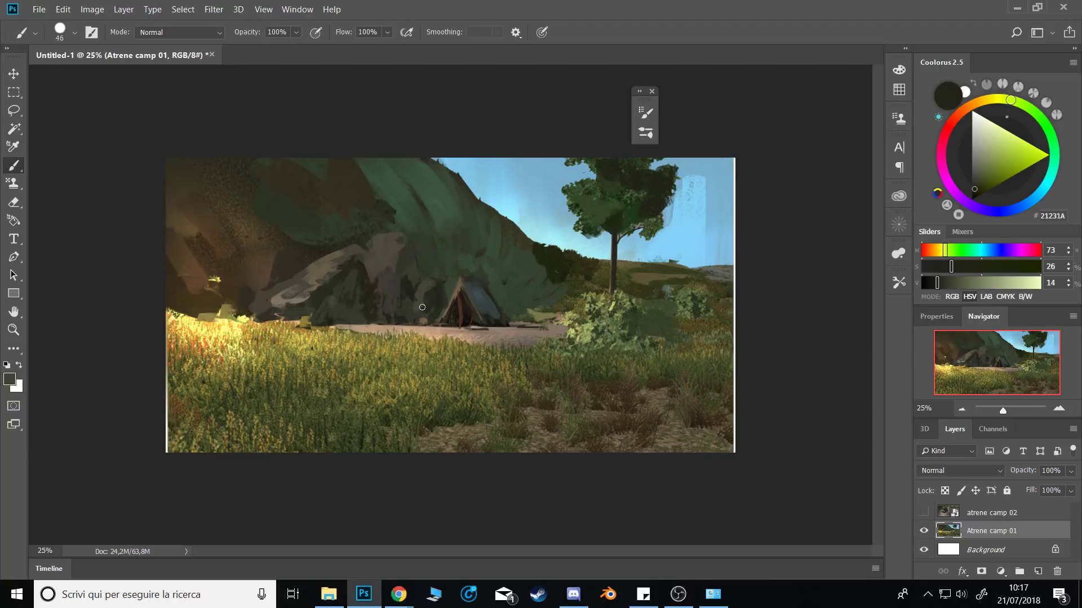
left_click(406, 292, "alt")
left_click(385, 276, "alt")
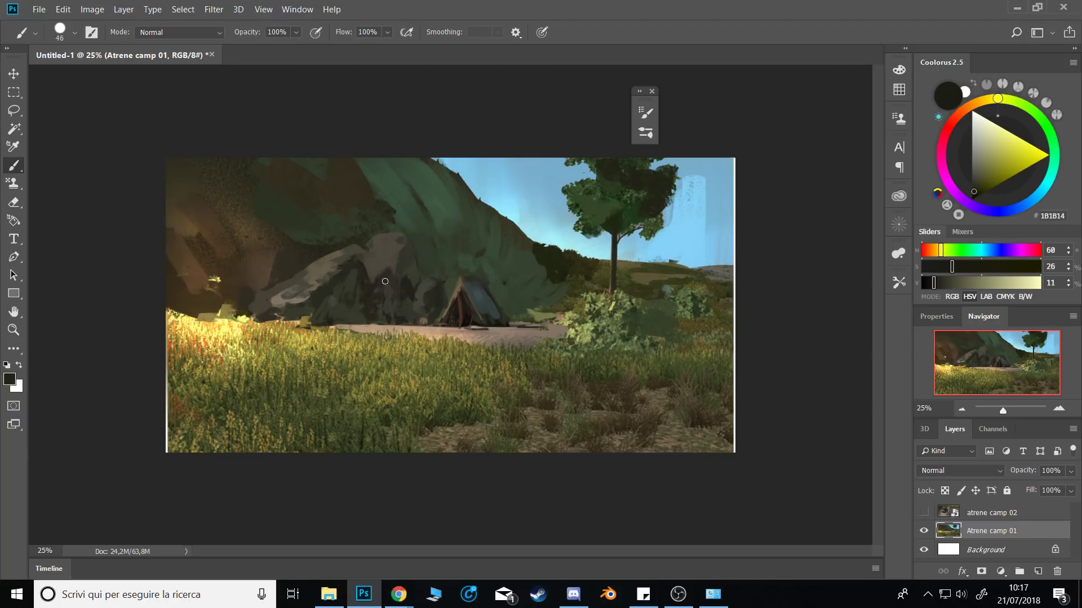
Shape the large slanted rock's facets with sampled light grey-brown planes and dark green shadows.
left_click(323, 271, "alt")
mouse_move(342, 280)
left_mouse_down()
mouse_move(316, 295)
mouse_move(342, 283)
mouse_move(324, 293)
mouse_move(337, 301)
left_mouse_up()
left_click(353, 266, "alt")
left_click(334, 291, "alt")
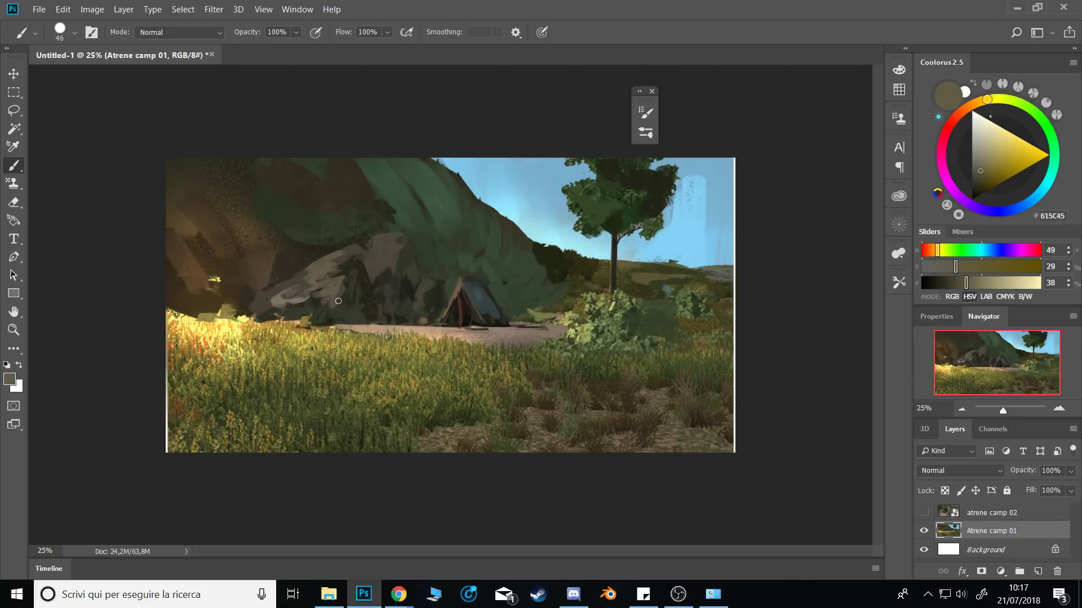
left_click(326, 302, "alt")
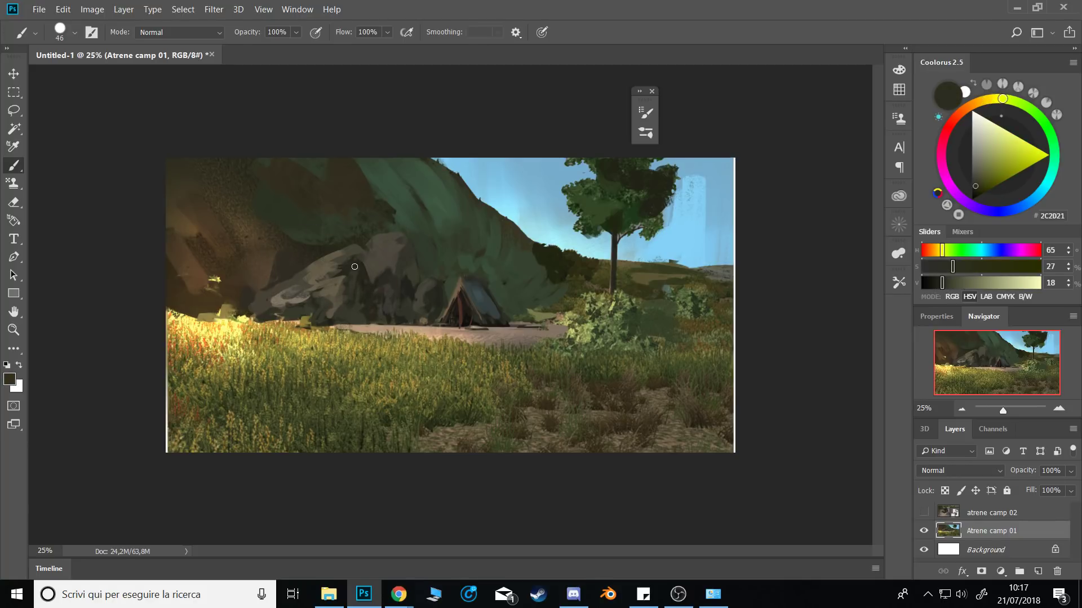
left_click(311, 285, "alt")
left_click(281, 300, "alt")
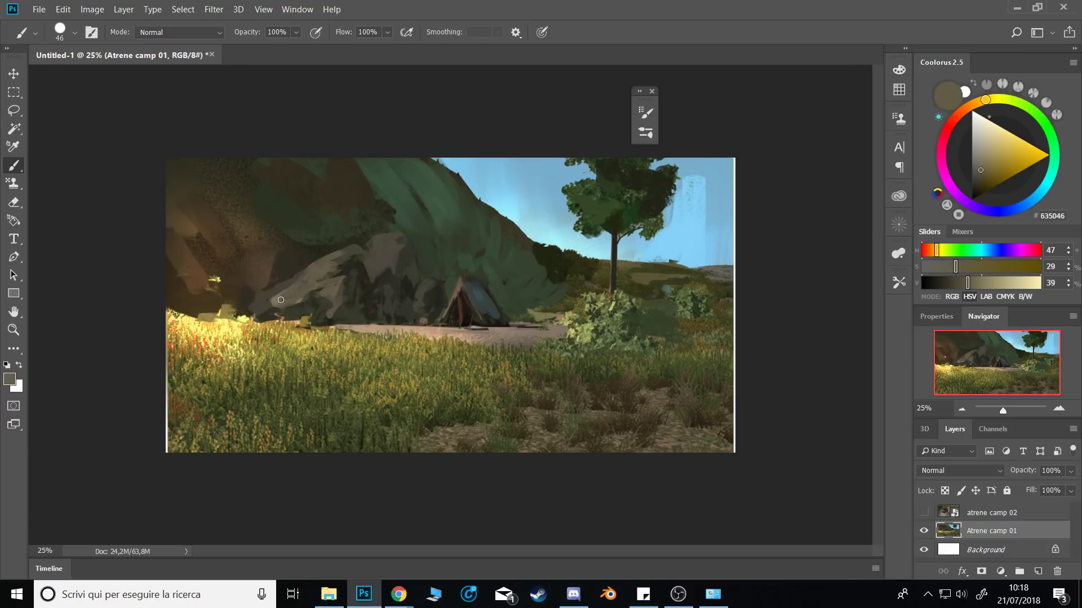
Brush sampled hillside greens onto the slope just above the small tent and the neighbouring rocks.
left_click(443, 277, "alt")
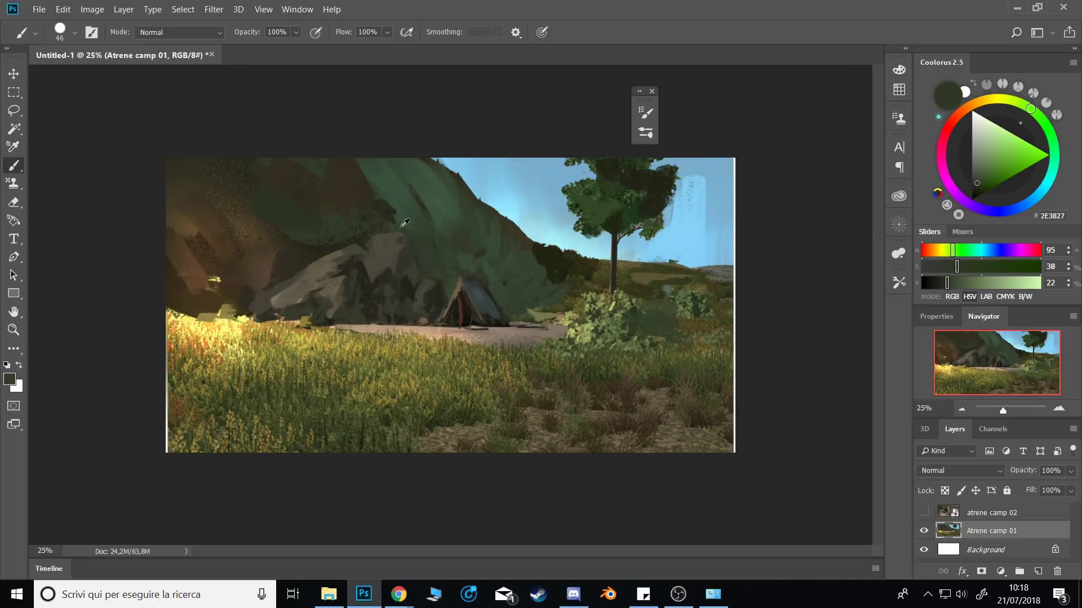
left_click(417, 239, "alt")
mouse_move(429, 271)
left_mouse_down()
mouse_move(455, 233)
mouse_move(471, 261)
left_mouse_up()
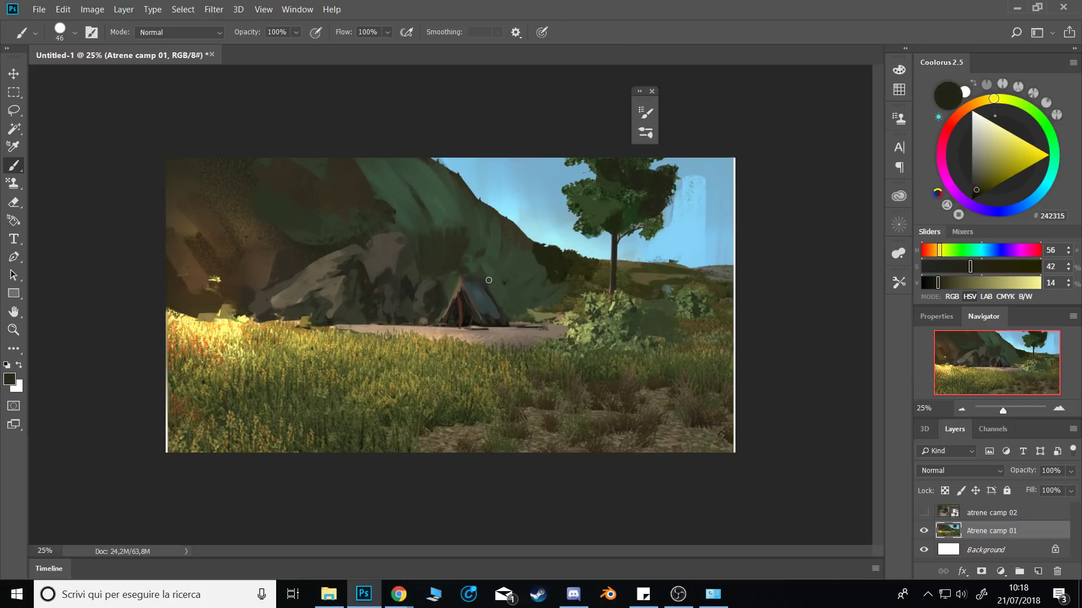
Extend the small tent's bluish side panel along its lower edge and repaint the front flap edge in sampled light brown.
left_click(507, 305, "alt")
right_click(497, 318, "alt")
left_click_drag(491, 319, 508, 322)
right_click(487, 325, "alt")
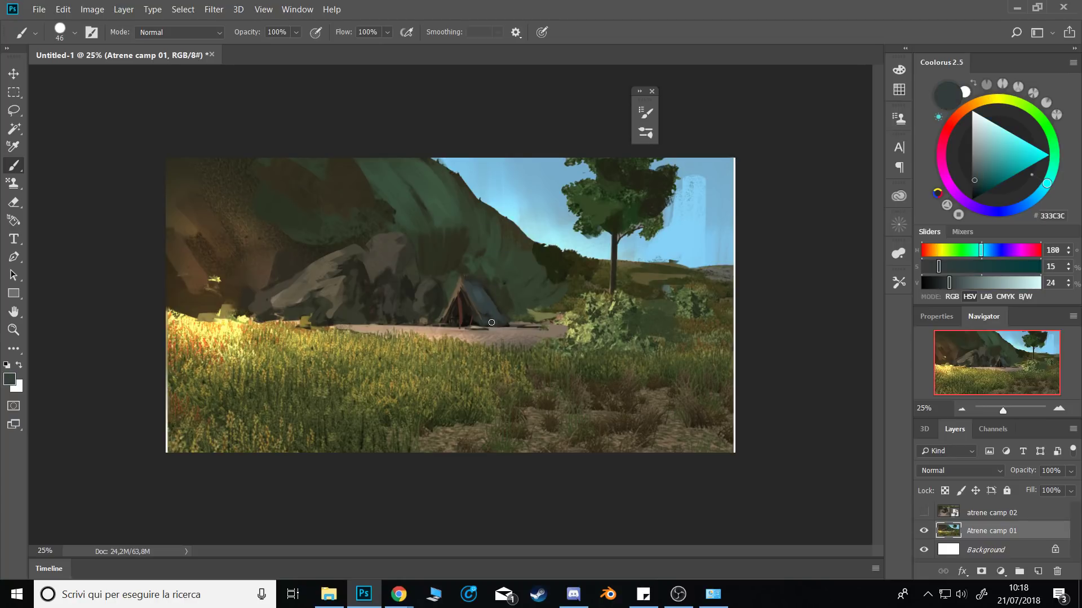
left_click(455, 296, "alt")
right_click(457, 296, "alt")
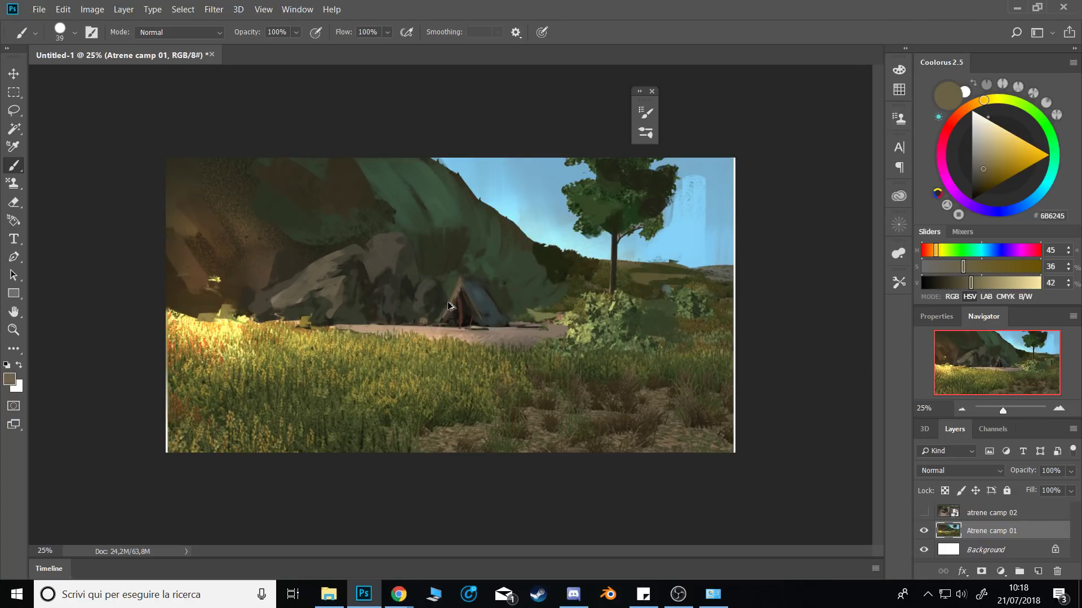
left_click_drag(457, 297, 437, 324)
Touch up the rocks beside the tent and the large rock's lower end with sampled dark olive and grey-brown.
left_click(408, 284, "alt")
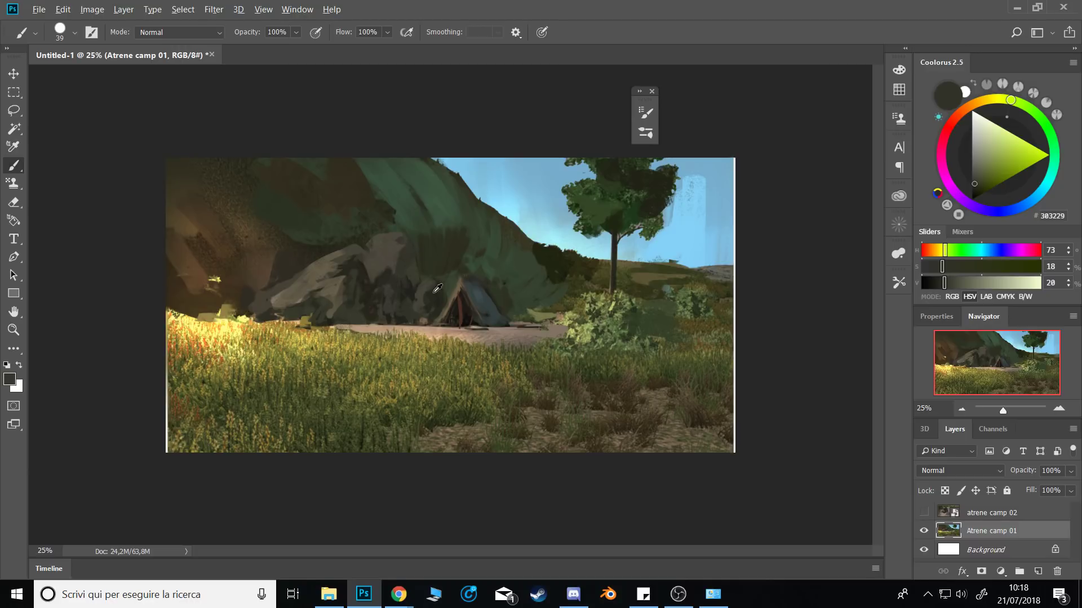
left_click(329, 311, "alt")
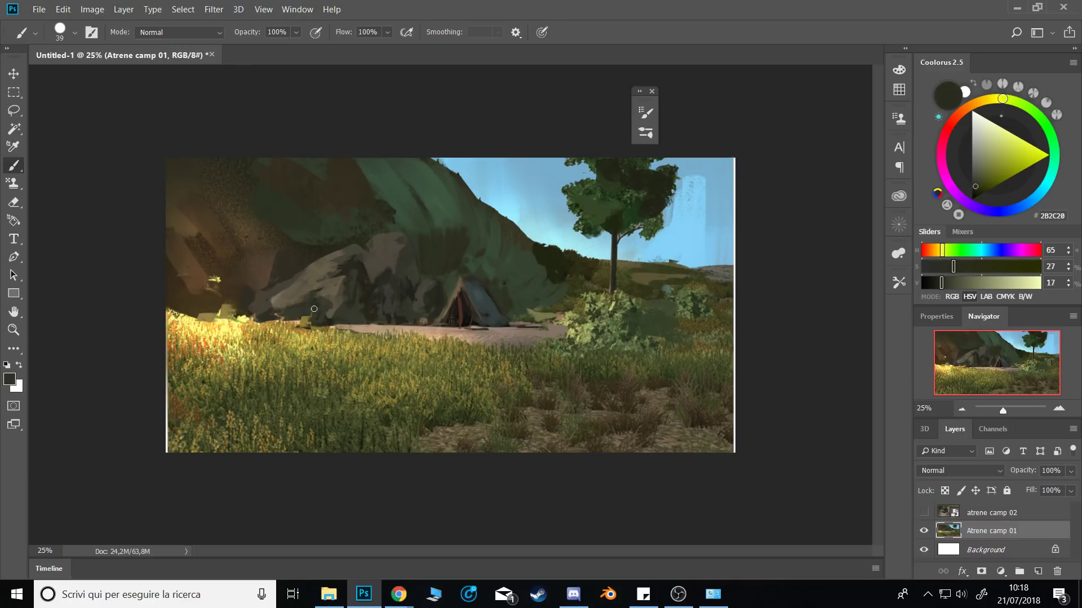
left_click(304, 308, "alt")
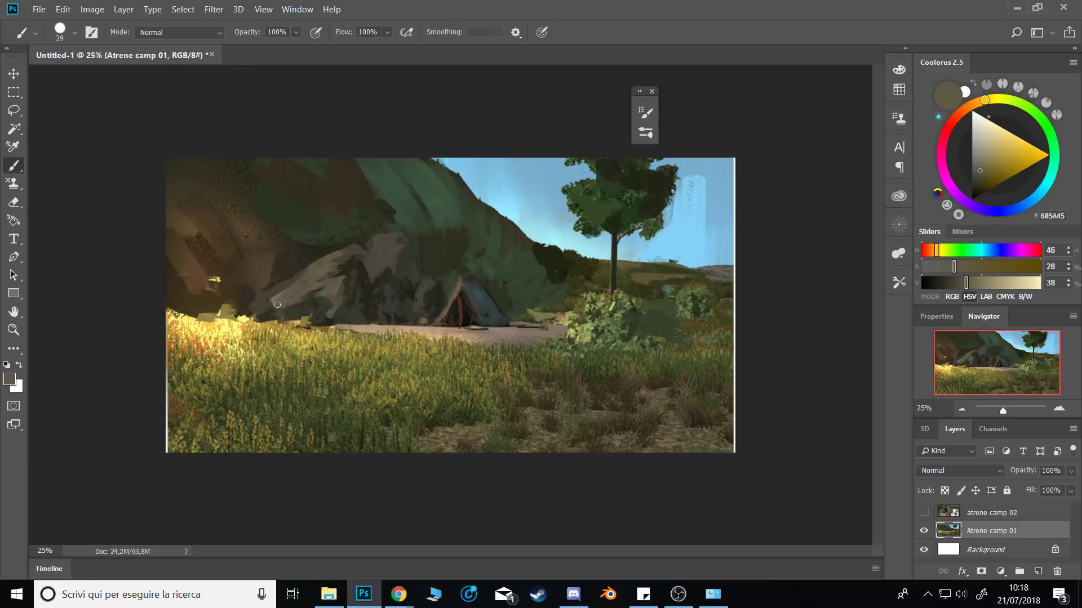
left_click(278, 305, "alt")
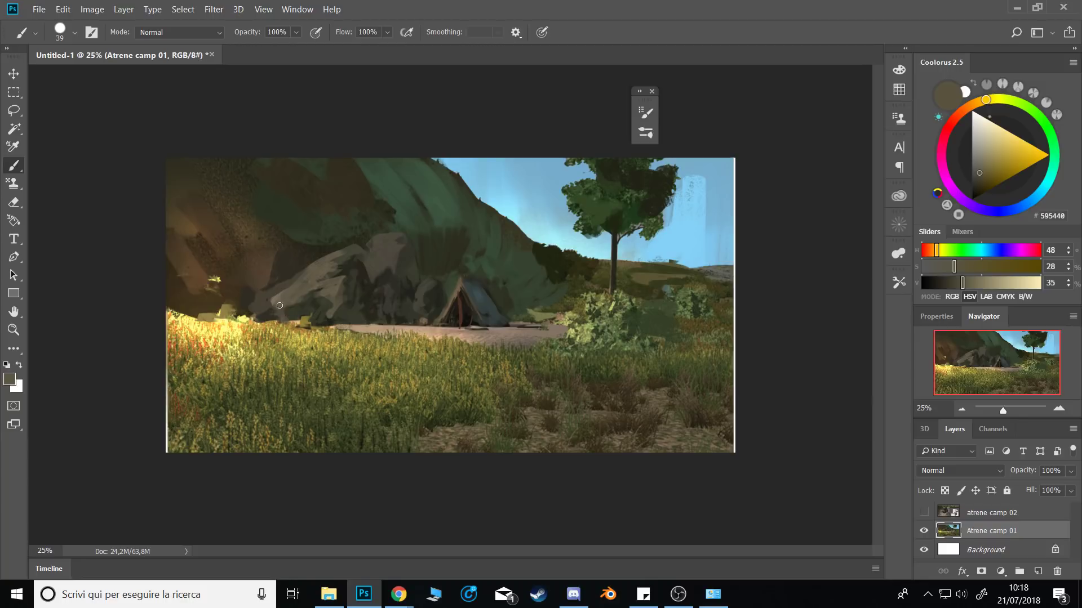
Brush sampled dark olive shadows onto the slope and rock area just beside the tent's side panel.
left_click(275, 249, "alt")
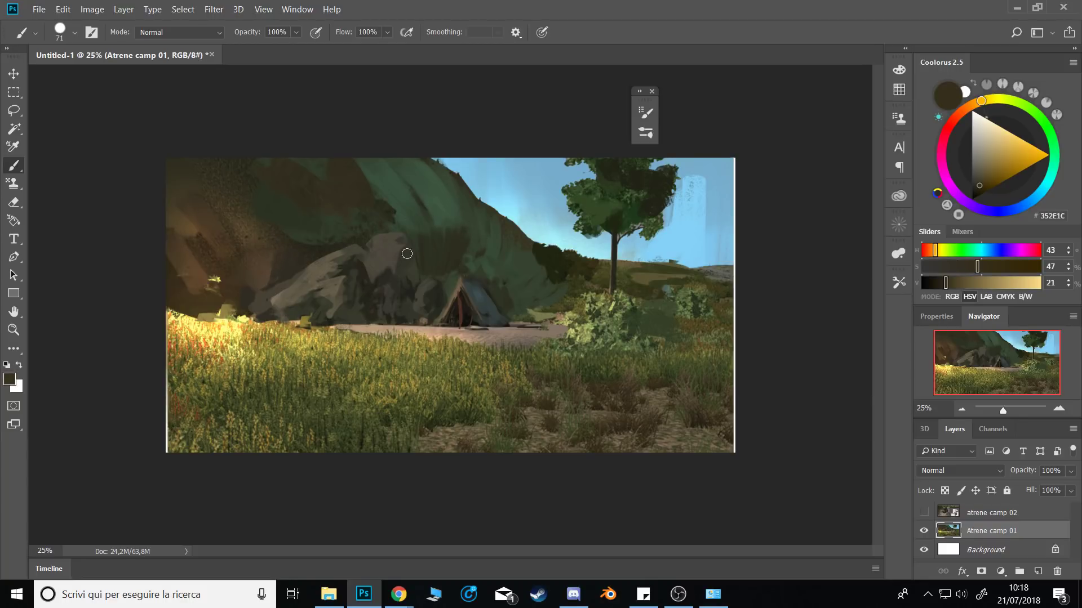
left_click(403, 286, "alt")
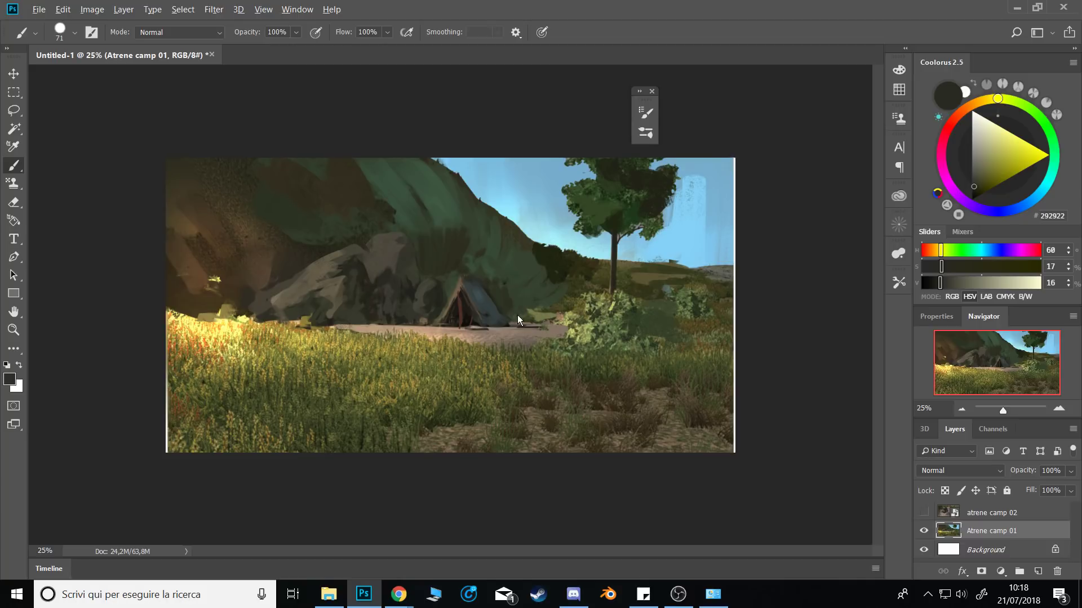
key("bracketleft")
key("bracketleft")
key("bracketleft")
left_click(559, 281, "alt")
mouse_move(516, 305)
left_mouse_down()
mouse_move(523, 292)
mouse_move(535, 304)
mouse_move(523, 318)
left_mouse_up()
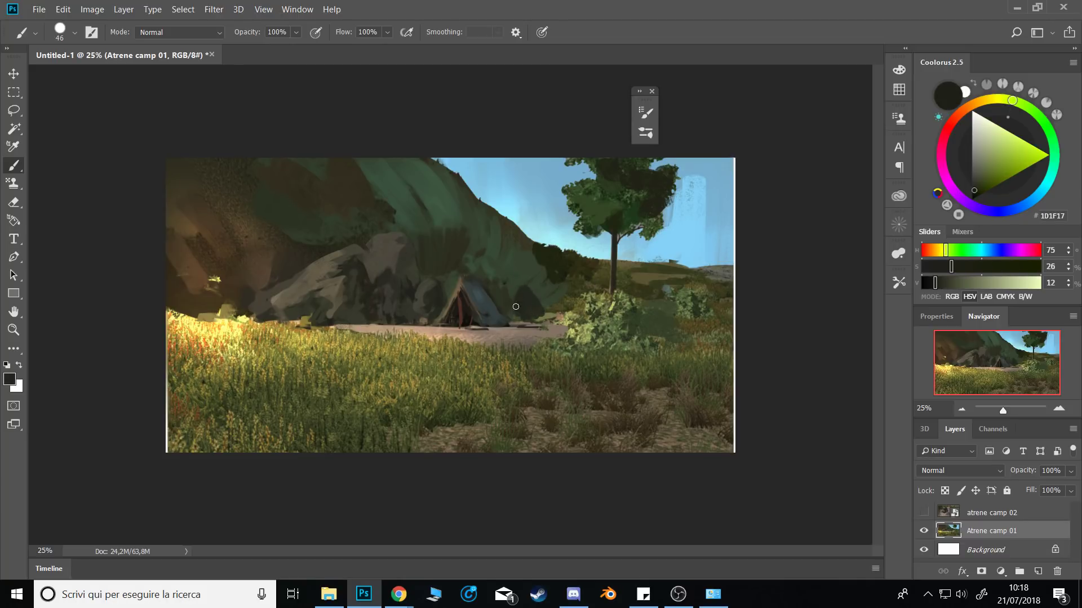
Repaint the upper part of the tent's bluish side panel in a muted reddish grey-mauve and touch up its edges.
left_click(503, 304, "alt")
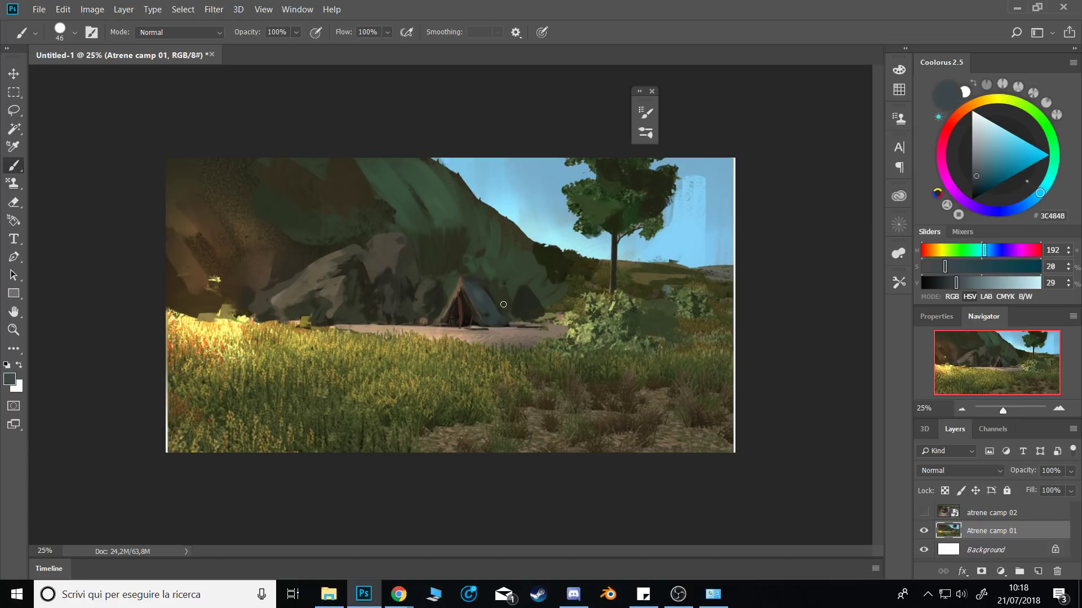
left_click(945, 137)
left_click(979, 171)
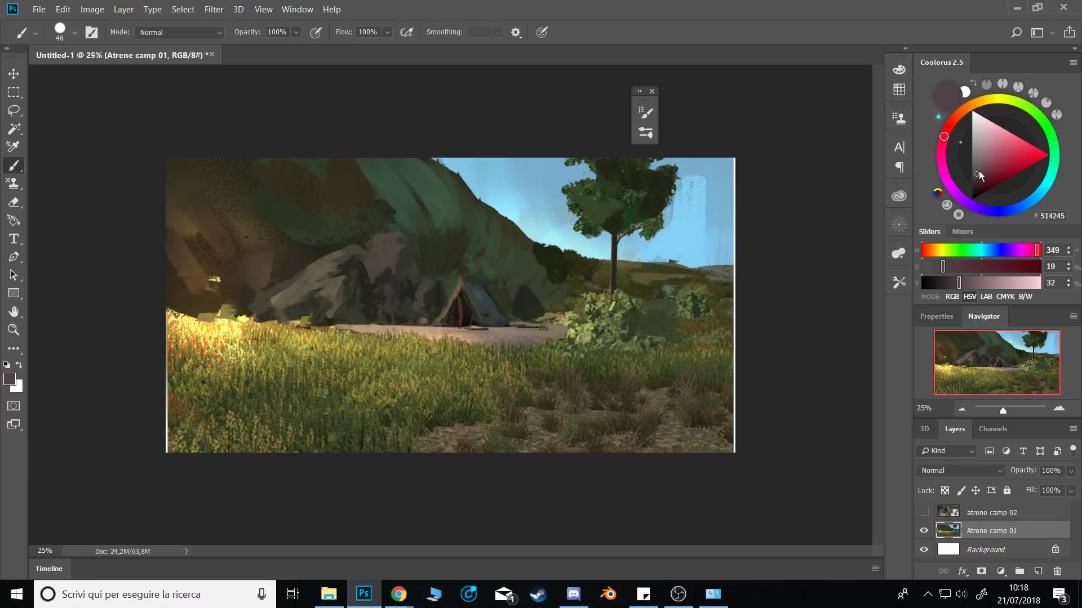
left_click(976, 168)
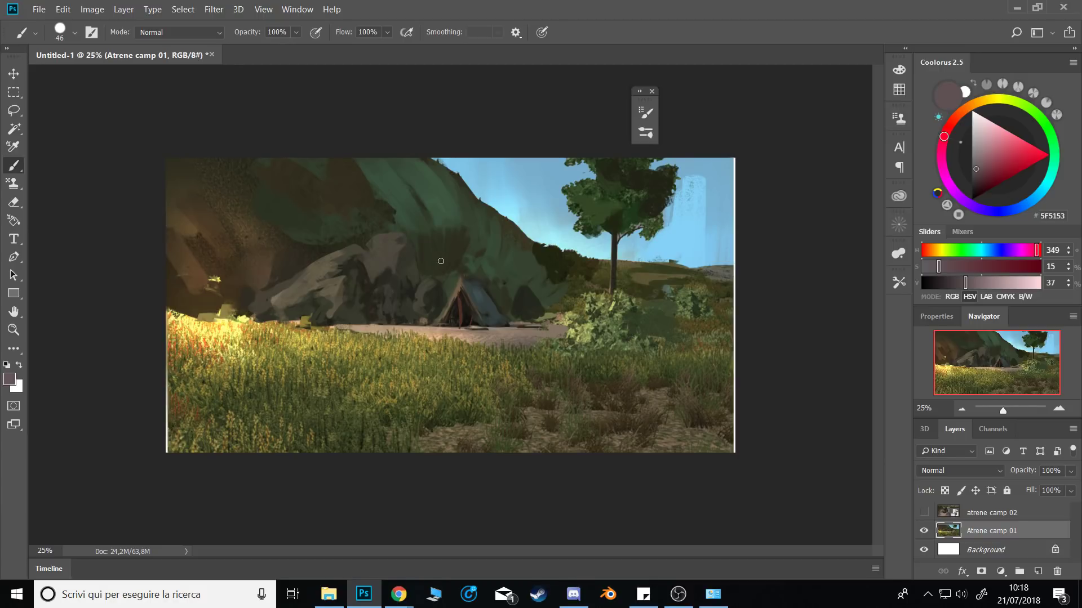
left_click_drag(466, 280, 485, 285)
right_click(477, 277, "alt")
key("ctrl+z")
left_click(477, 296, "alt")
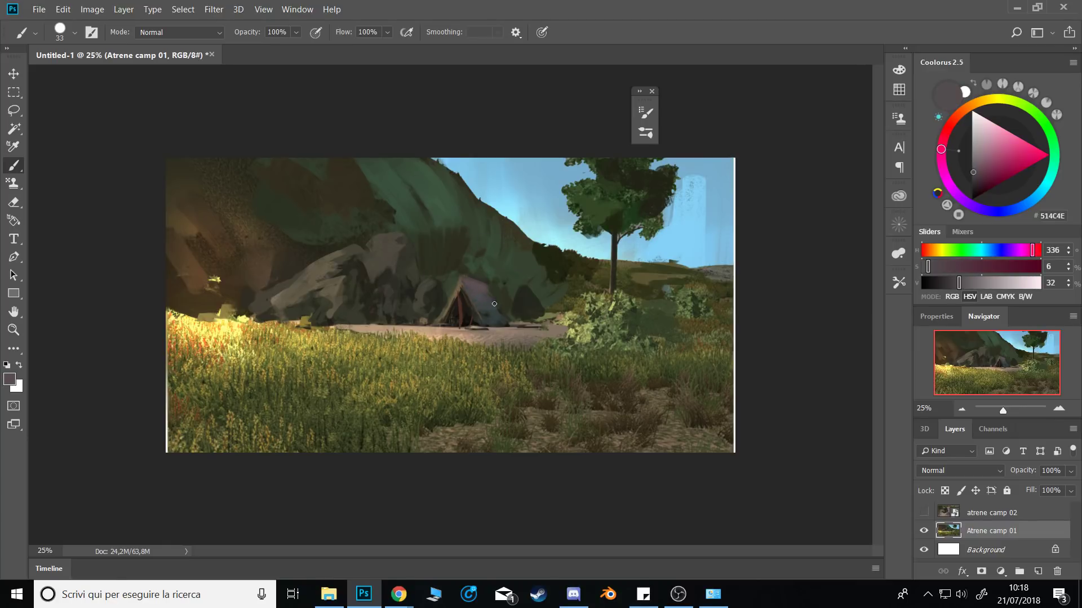
left_click(463, 301, "alt")
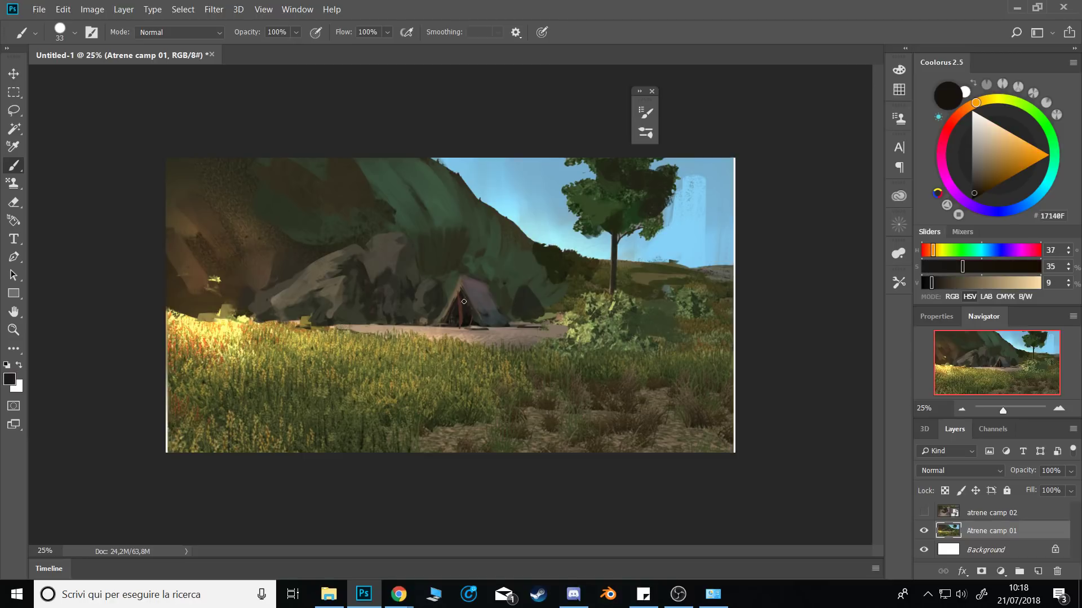
left_click(485, 284, "alt")
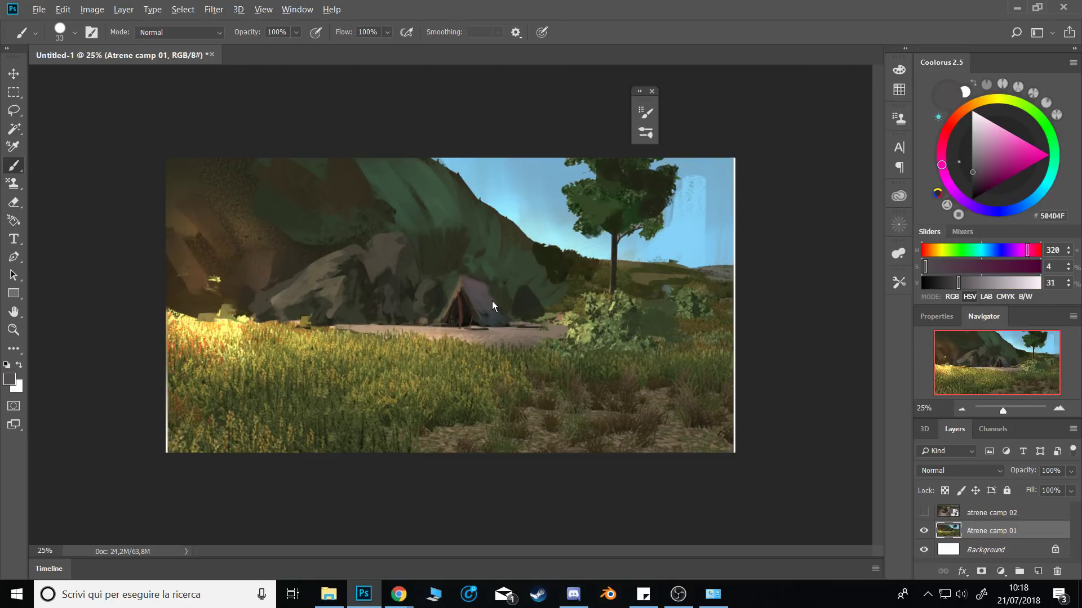
Paint a small pointed rock beside the tent's side panel with sampled grey-browns and dark green shadow.
left_click(521, 307, "alt")
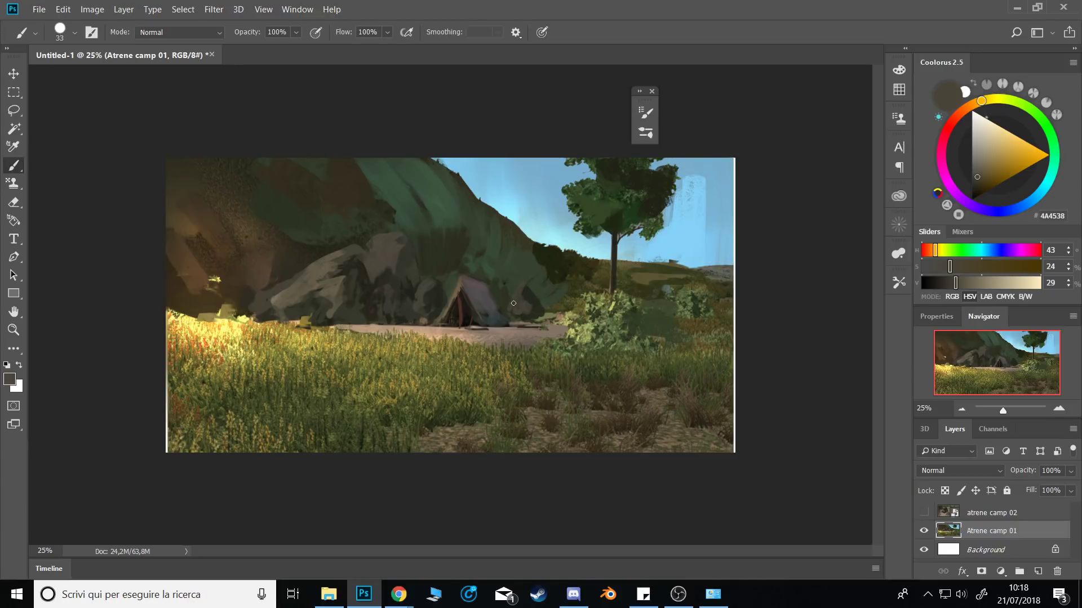
left_click(338, 279, "alt")
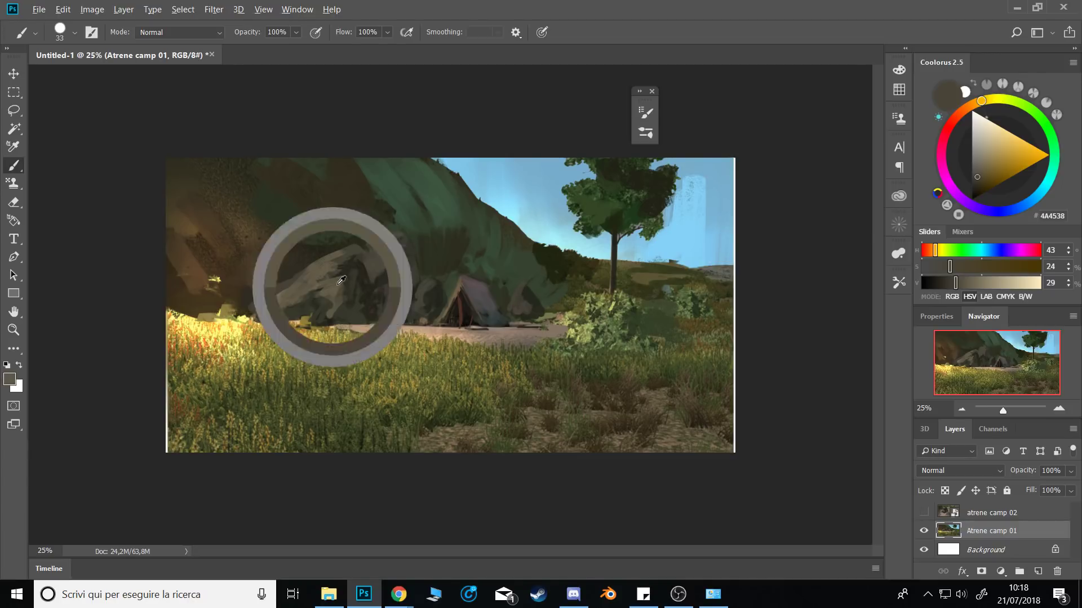
left_click(524, 303, "alt")
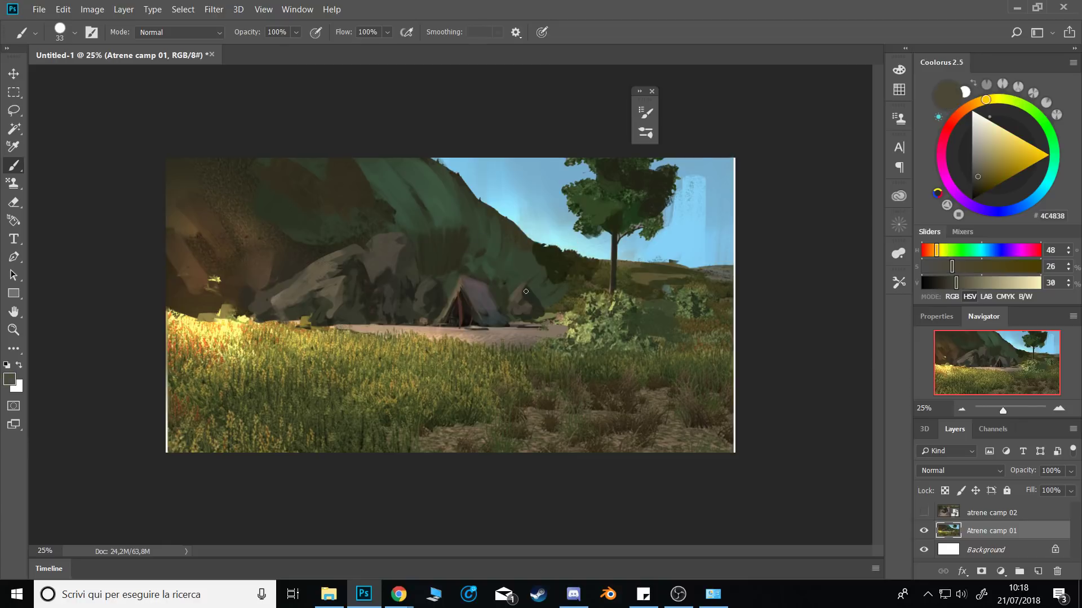
left_click(538, 302, "alt")
left_click(540, 303, "alt")
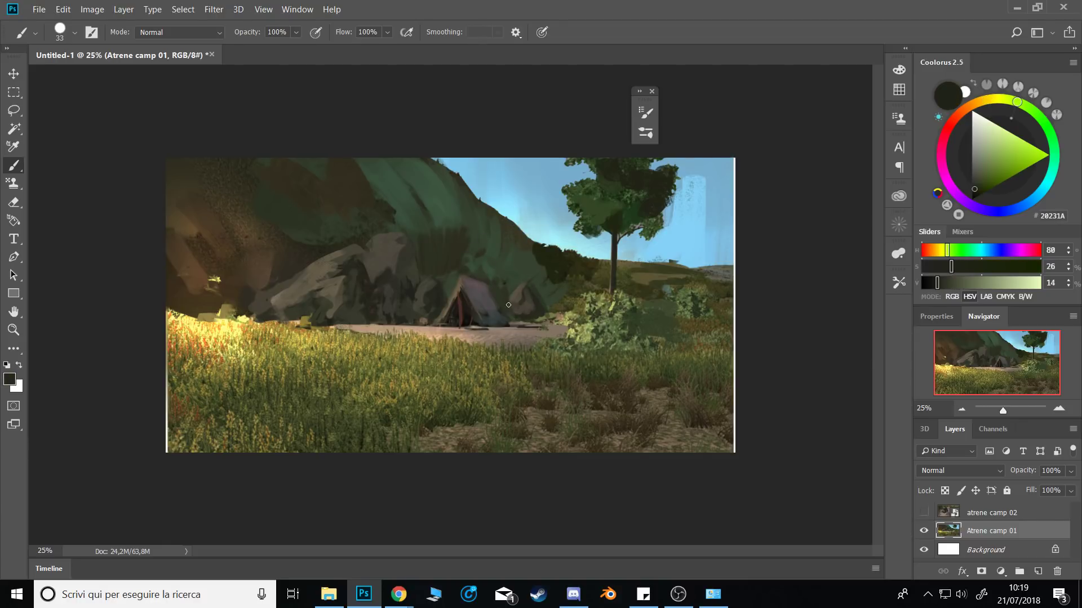
Darken the tent's opening around the front pole with sampled near-black browns using a smaller brush.
key("alt")
left_click(462, 266, "alt")
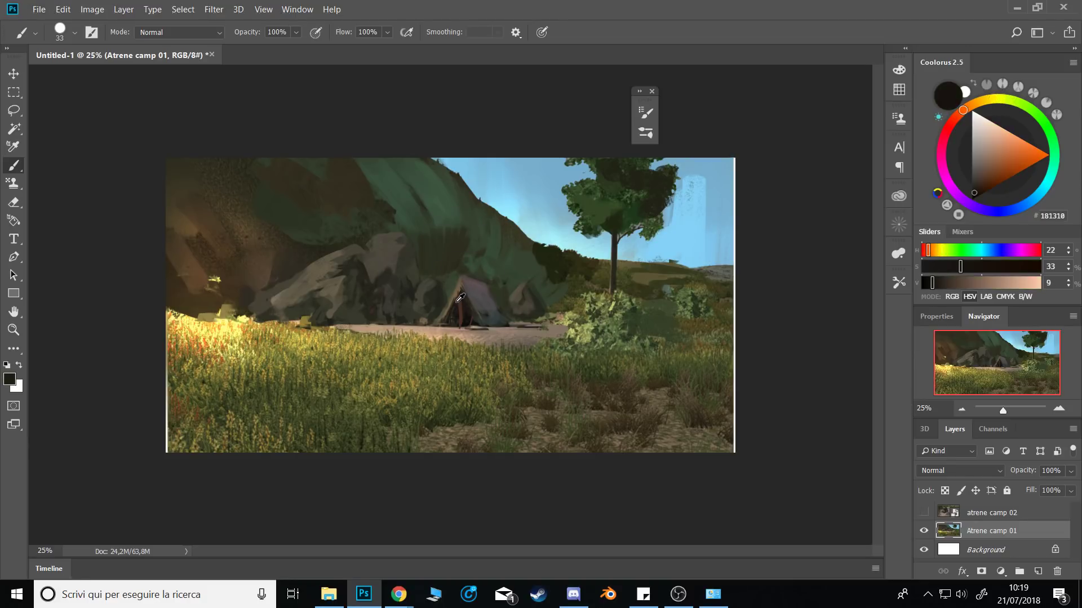
left_click(456, 290, "alt")
left_click(454, 306, "alt")
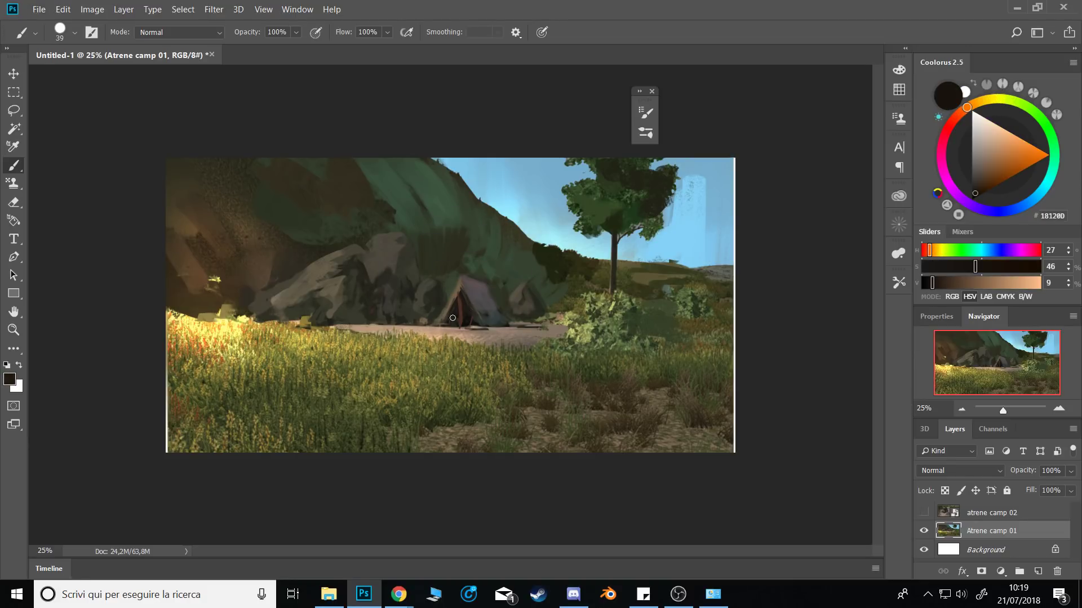
right_click(451, 311, "alt")
left_click(462, 295, "alt")
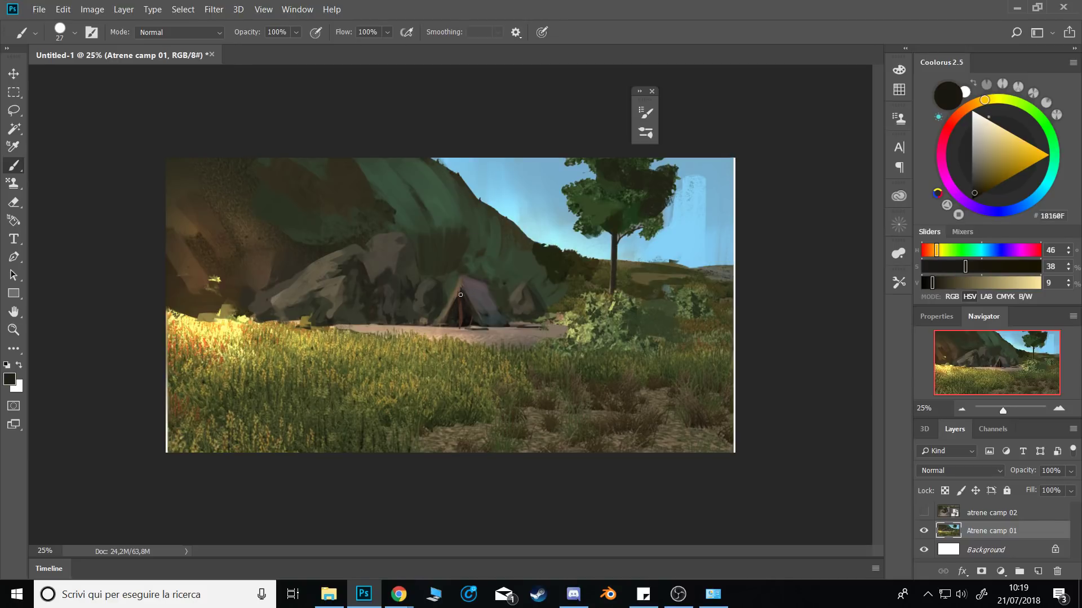
Clean up the tent's peak and the slope directly above it with sampled tent and dark hillside green colors.
left_click(460, 285, "alt")
left_click(461, 272, "alt")
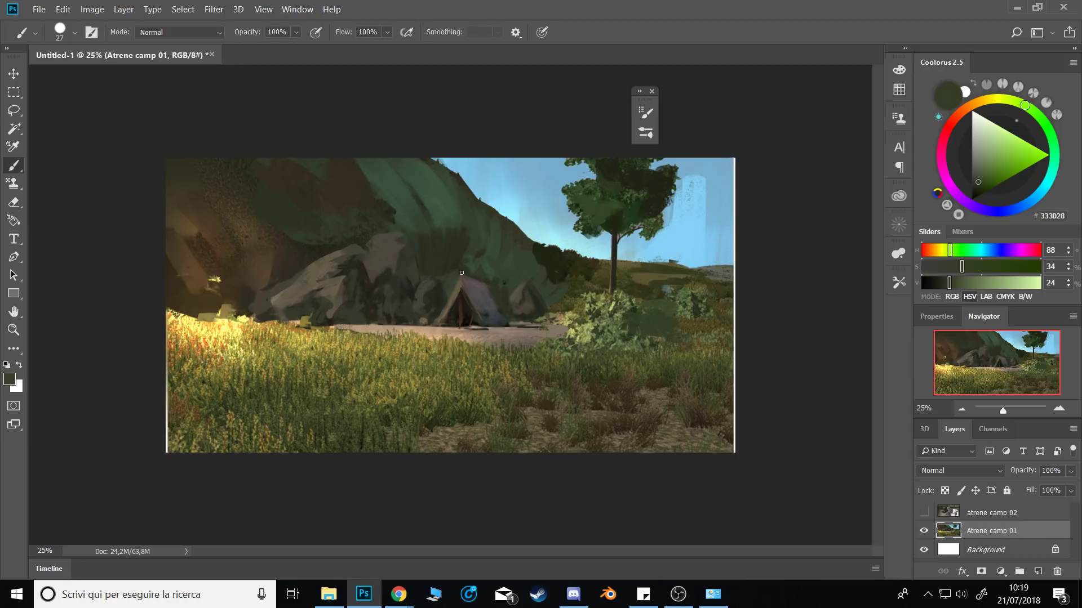
left_click(464, 263, "alt")
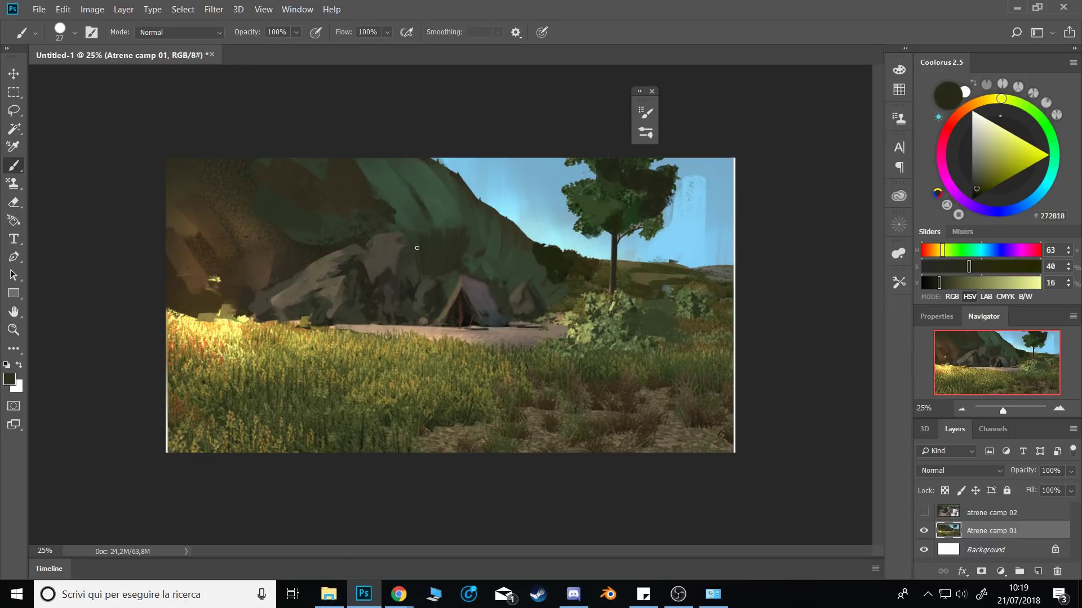
Trim the upper contour of the large slanted rock with sampled dark olive-browns.
left_click(353, 241, "alt")
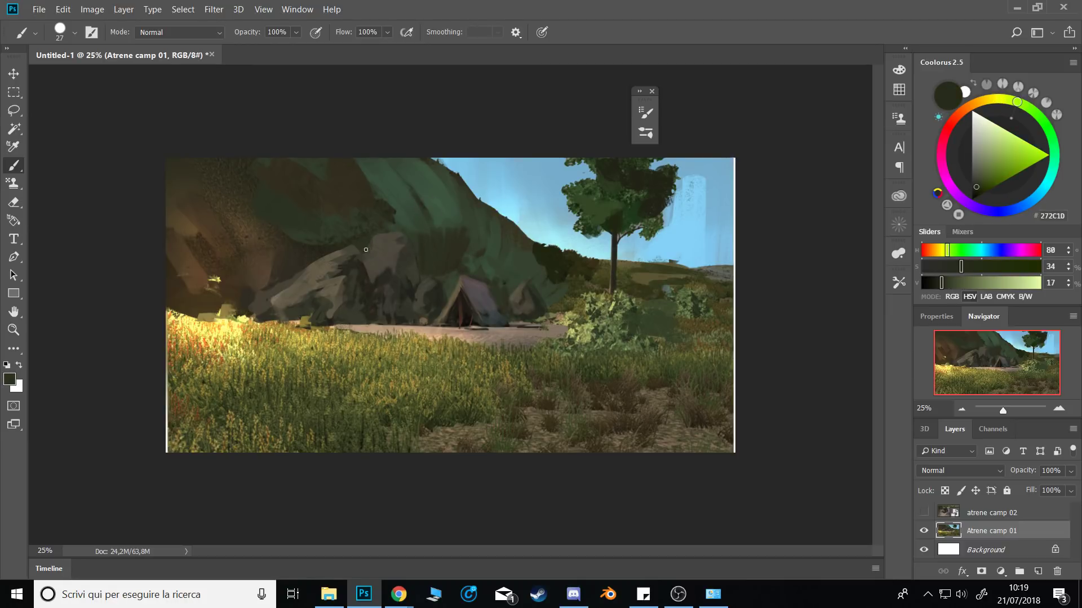
left_click(345, 243, "alt")
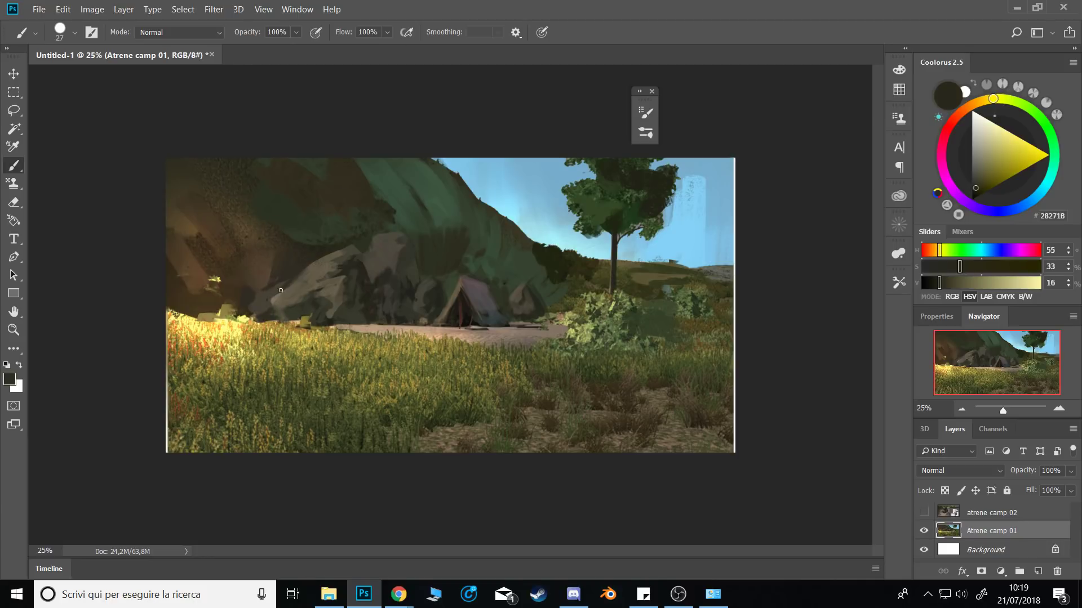
left_click(274, 275, "alt")
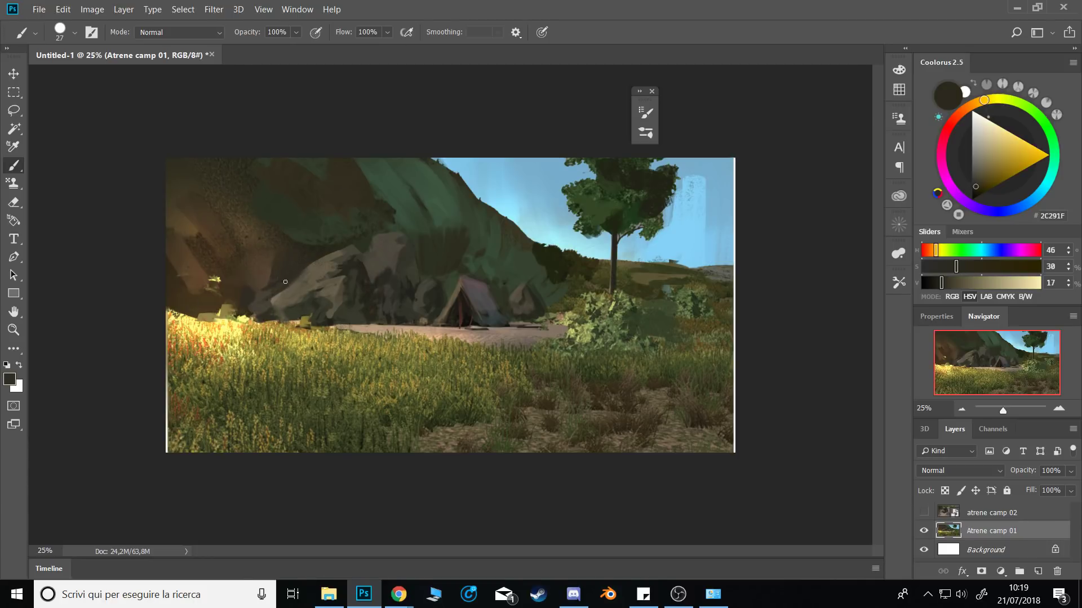
Blend the brown hillside behind the large rock's lower end with sampled browns and near-black olive, painting over the bright yellow patch.
left_click(288, 276, "alt")
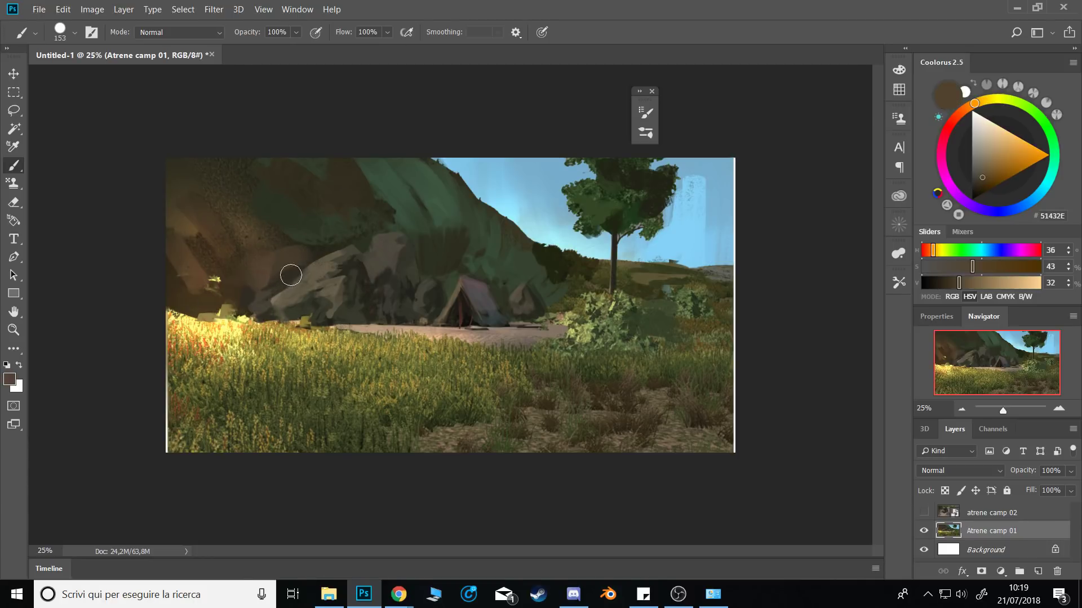
left_click(314, 251, "alt")
left_click_drag(275, 253, 302, 251)
right_click(322, 243, "alt")
left_click(316, 250, "alt")
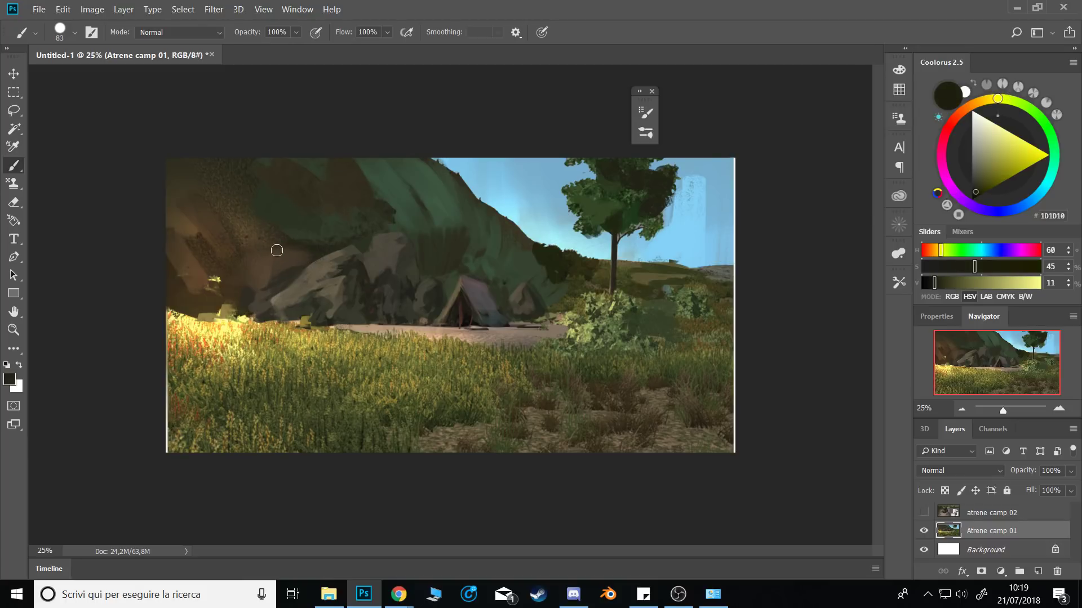
right_click(297, 243, "alt")
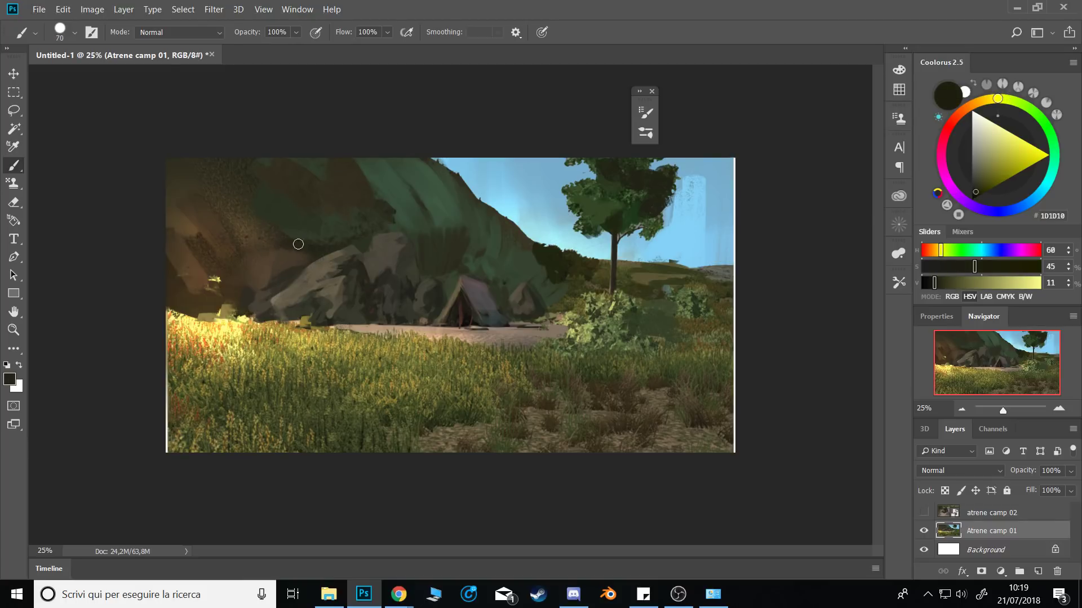
left_click(255, 242, "alt")
right_click(252, 264, "alt")
mouse_move(227, 290)
left_mouse_down()
mouse_move(213, 259)
mouse_move(222, 288)
left_mouse_up()
left_click(212, 259, "alt")
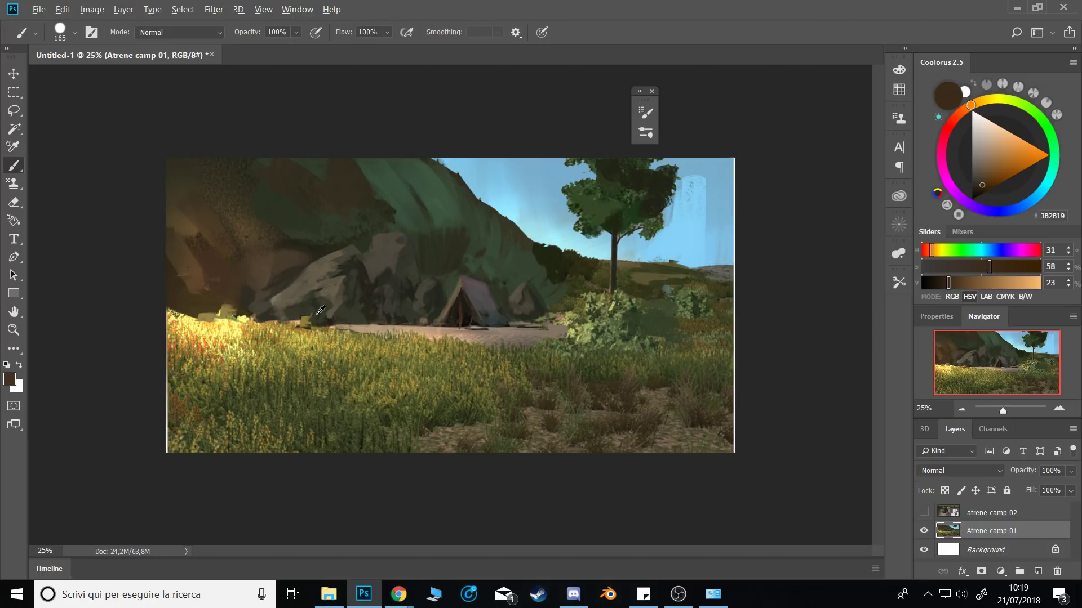
Refine the large rock's top edge and lower shadowed face with sampled dark olive greens.
left_click(333, 243, "alt")
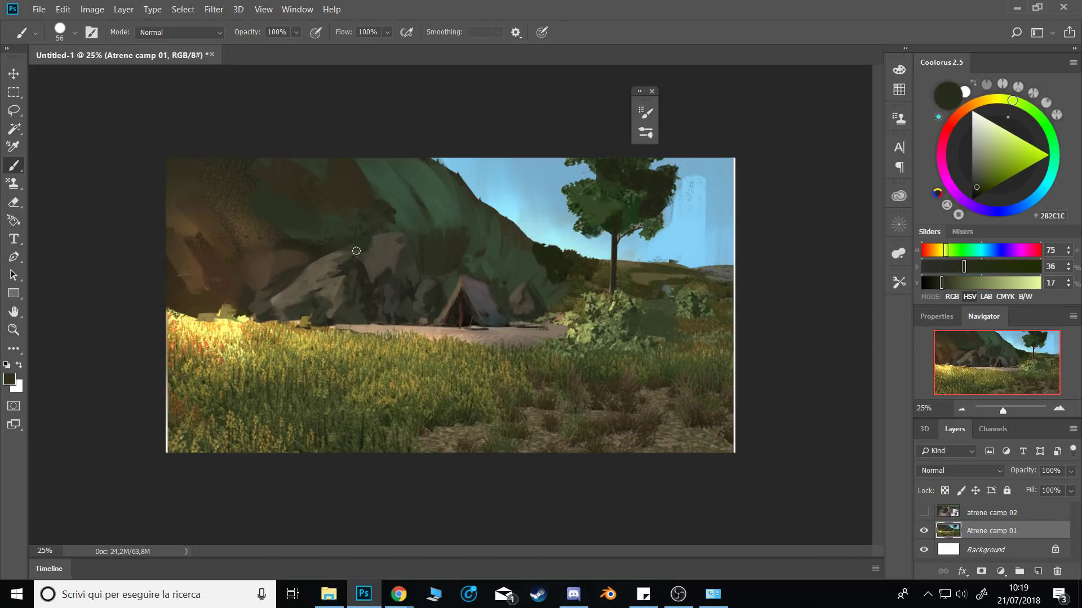
left_click(334, 309, "alt")
left_click(337, 307, "alt")
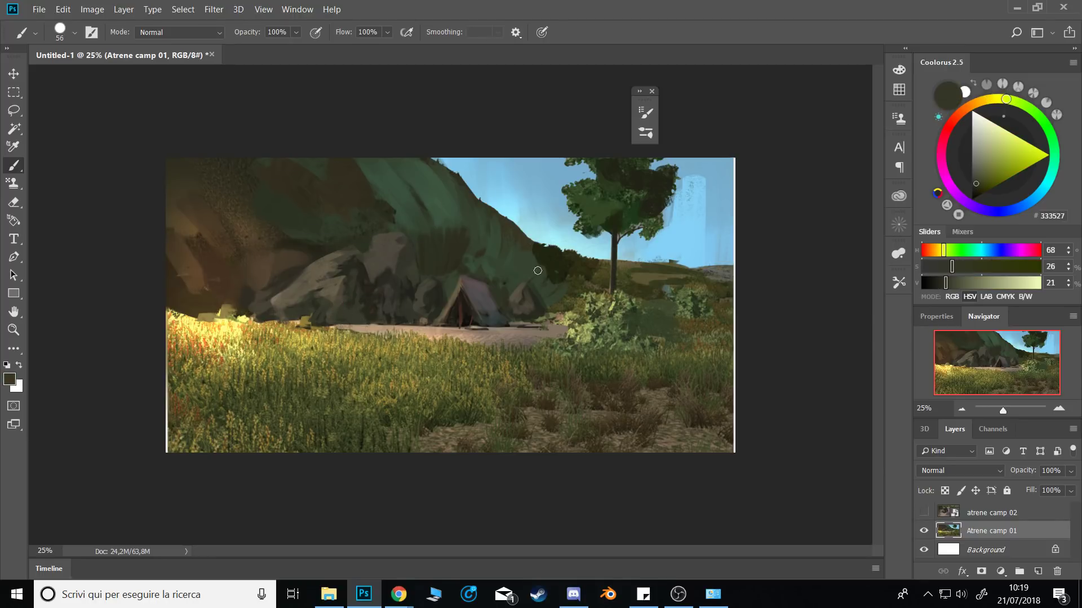
Darken and reshape the small rock beside the tent with sampled olive-grey tones.
left_click(520, 305, "alt")
right_click(519, 305, "alt")
mouse_move(513, 302)
left_mouse_down()
mouse_move(507, 313)
mouse_move(538, 301)
left_mouse_up()
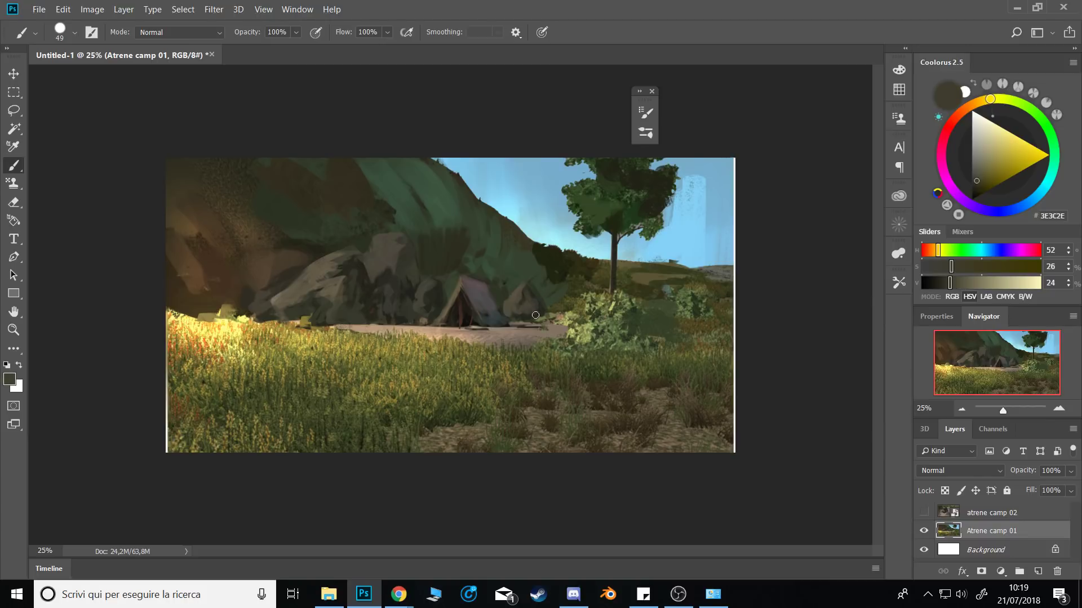
left_click(527, 291, "alt")
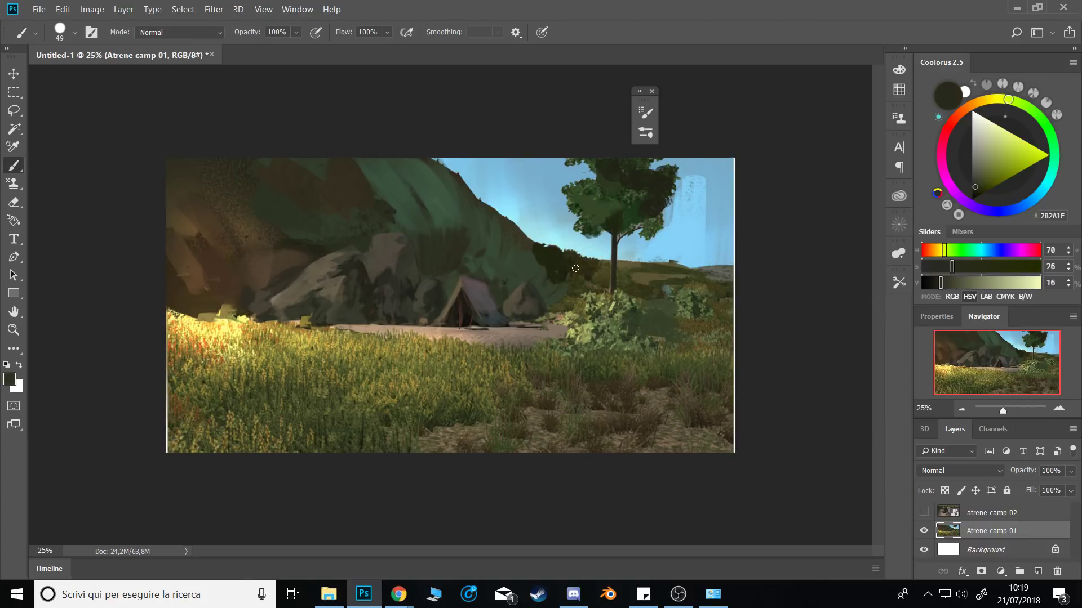
Switch the brush to the _0_Miyazaki_Tree_large tool preset.
right_click(574, 265)
left_click(781, 212)
right_click(581, 244)
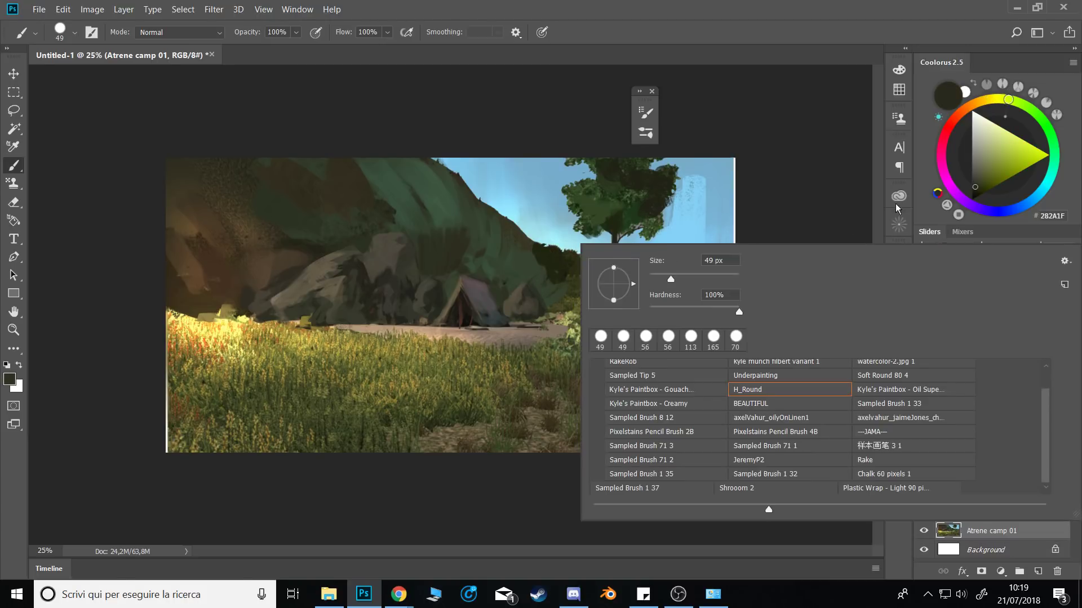
left_click(821, 194)
left_click(897, 282)
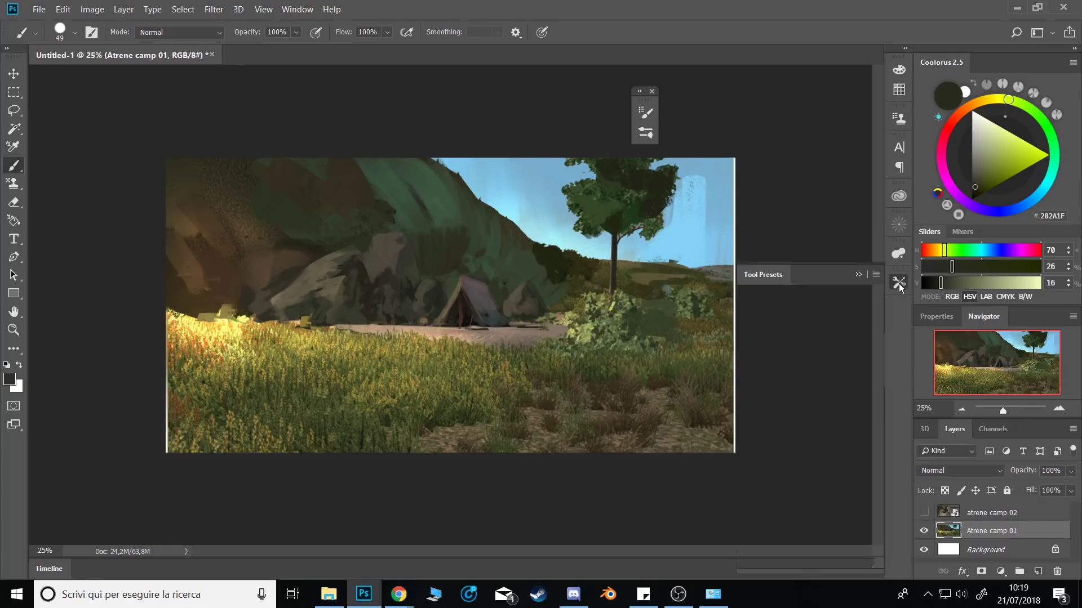
left_click(845, 332)
left_click(840, 363)
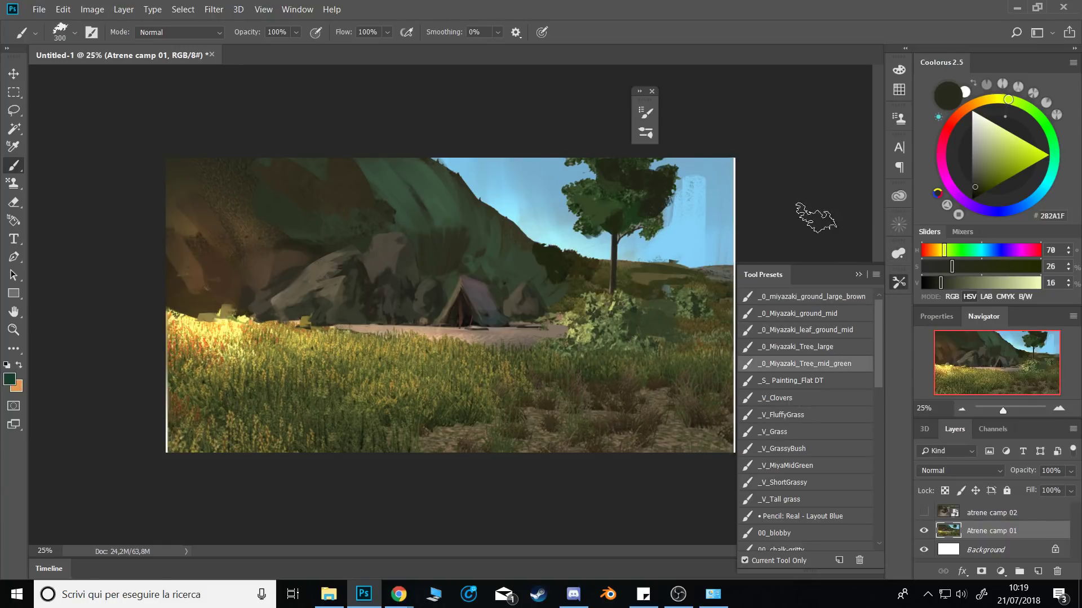
left_click(815, 346)
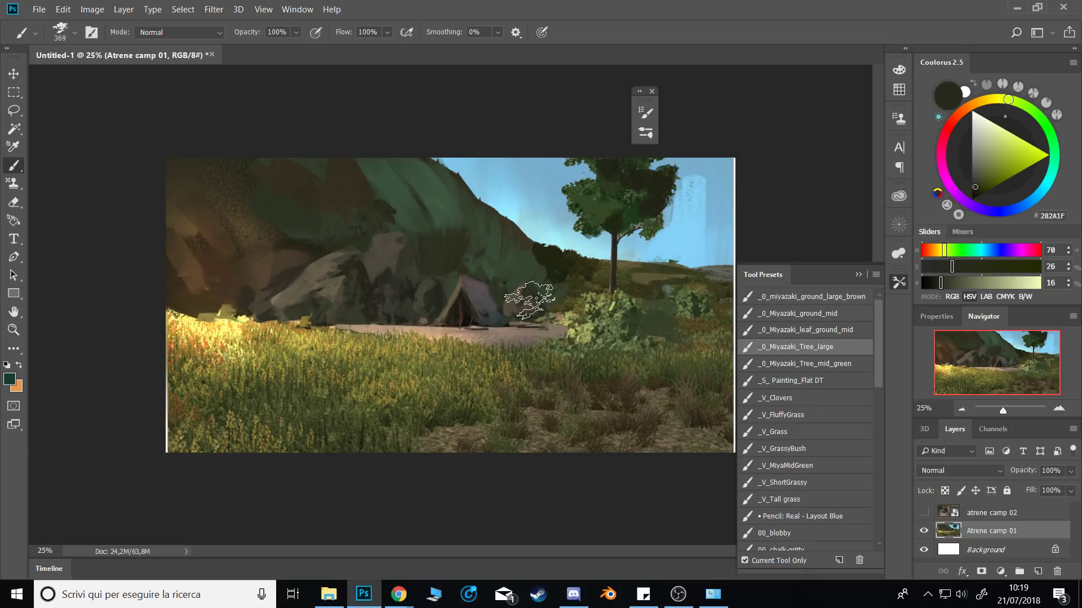
Enable Color Dynamics and Shape Dynamics in the tree brush's settings.
key("F5")
left_click(389, 222)
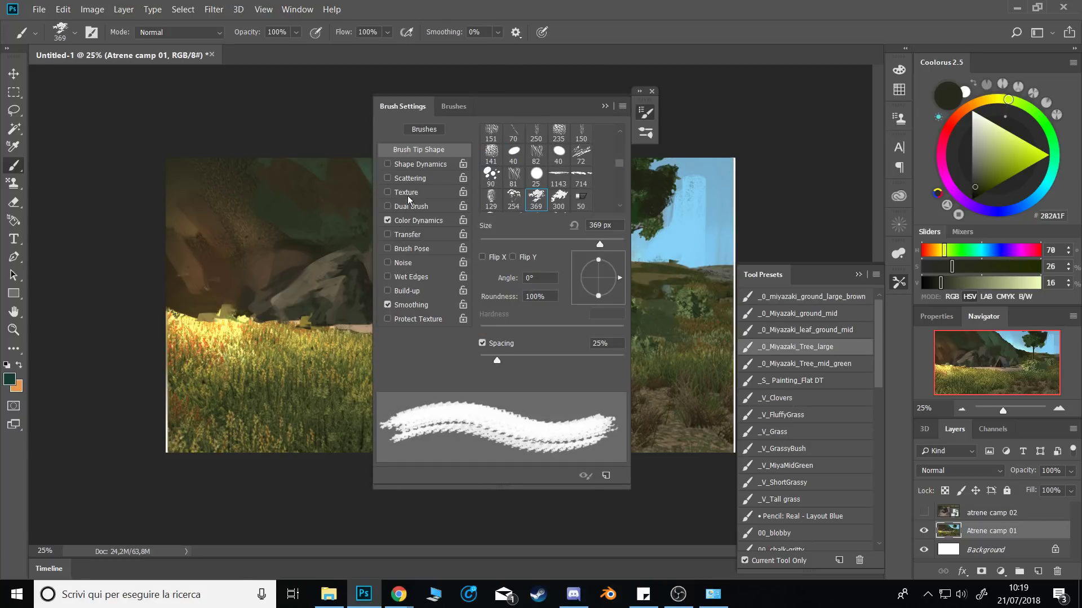
left_click(388, 164)
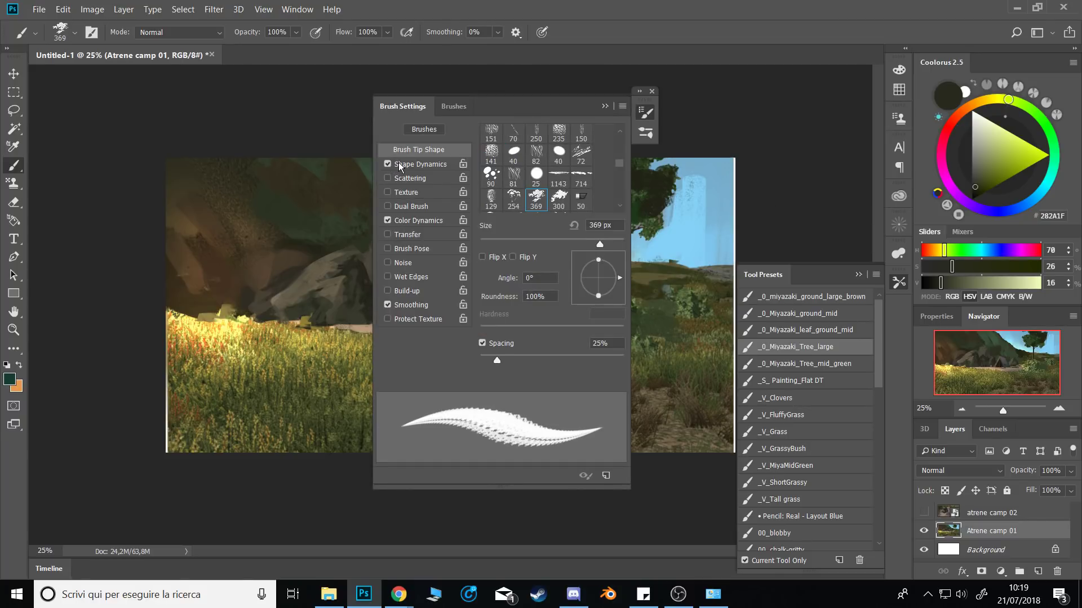
Turn off brush Smoothing and set Shape Dynamics to 4% size jitter, 92% minimum diameter and 12% angle jitter.
left_click(388, 164)
left_click(401, 164)
left_click(388, 164)
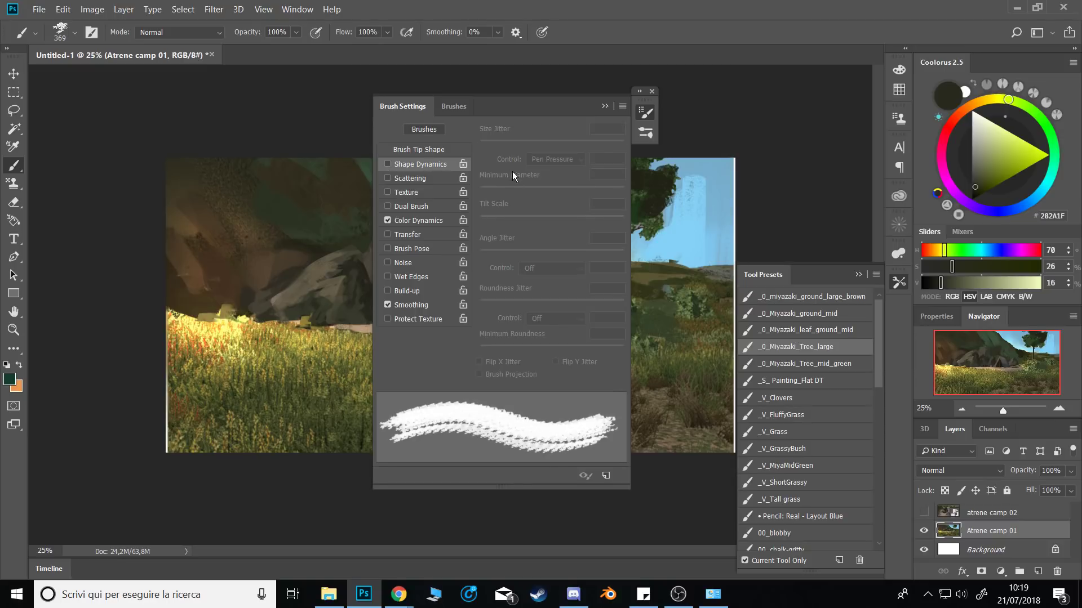
left_click(387, 164)
left_click(387, 305)
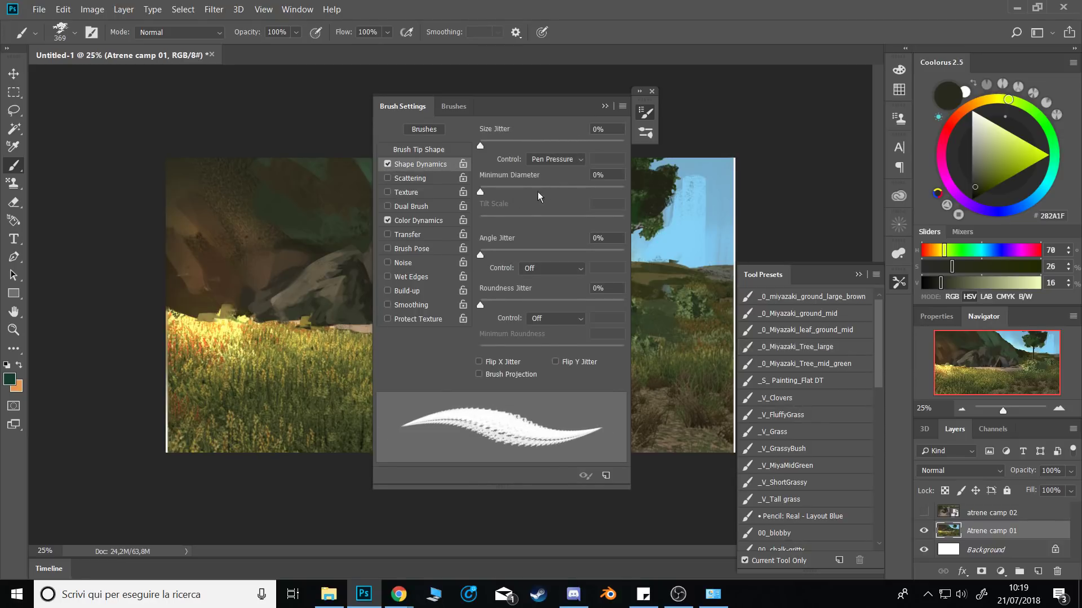
left_click_drag(537, 192, 613, 192)
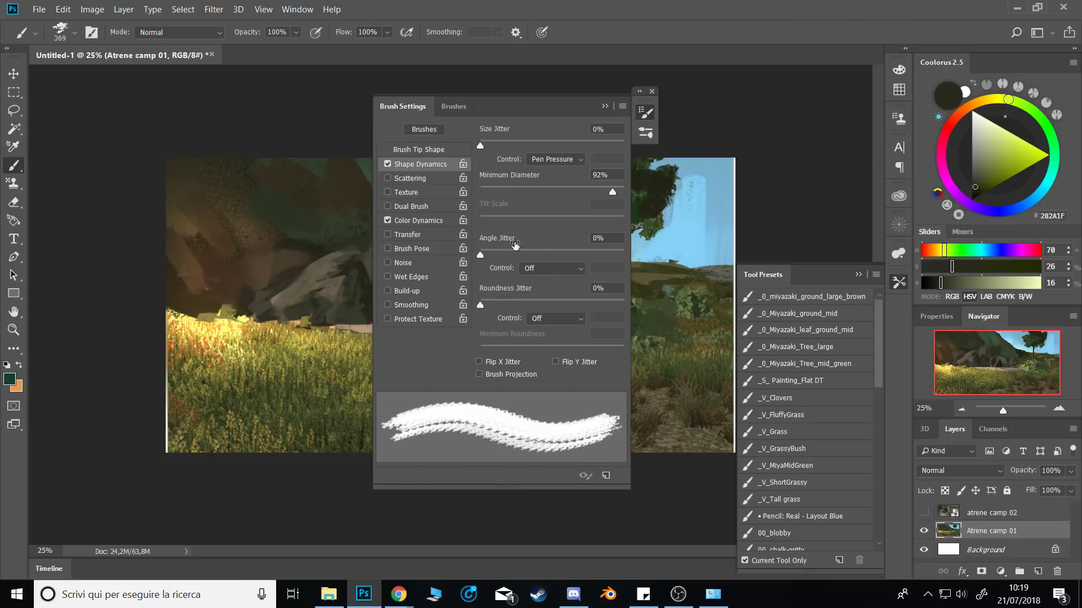
left_click(487, 146)
left_click_drag(480, 255, 498, 257)
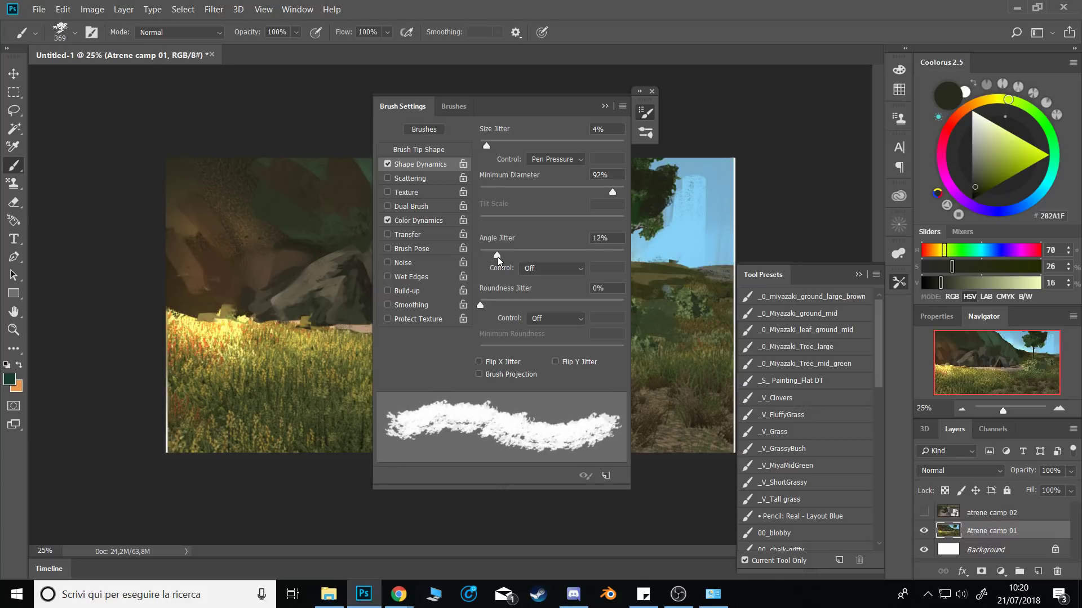
Adjust the tree brush's color jitter in Color Dynamics and collapse the brush settings and tool presets.
left_click(417, 220)
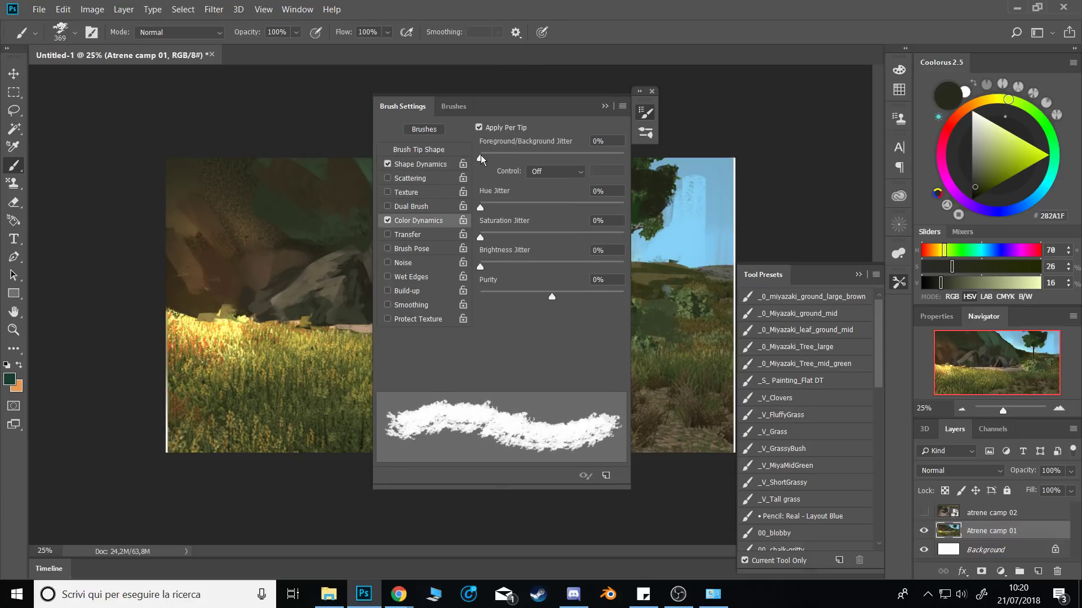
left_click_drag(478, 206, 486, 237)
left_click(605, 107)
left_click(853, 269)
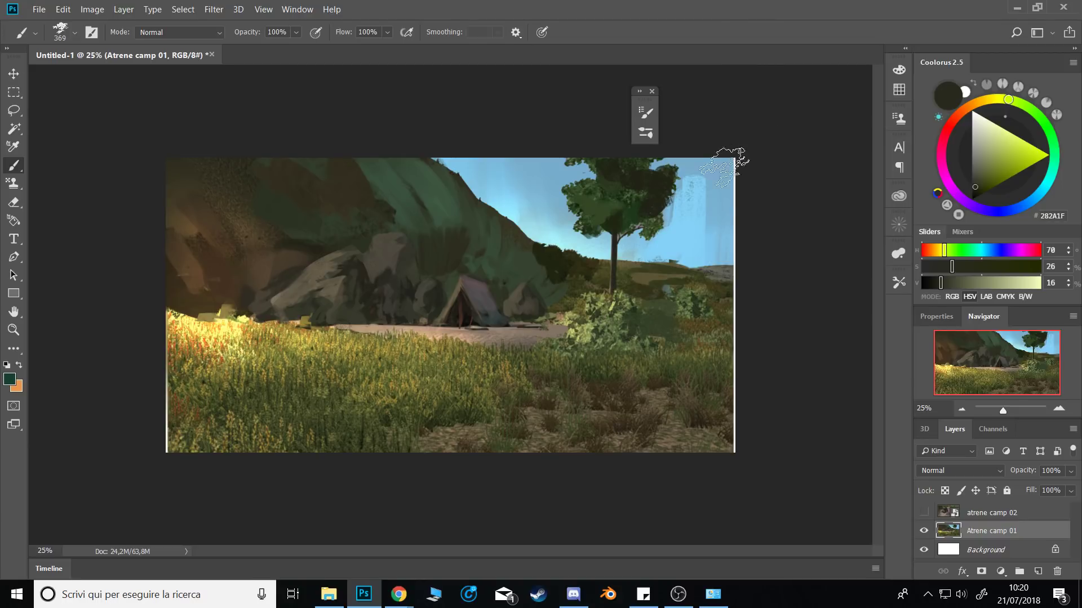
Create a new layer and paint a dark tree canopy between the hillside and the tall tree with a sampled dark olive.
left_click(614, 228, "alt")
left_click(614, 229, "alt")
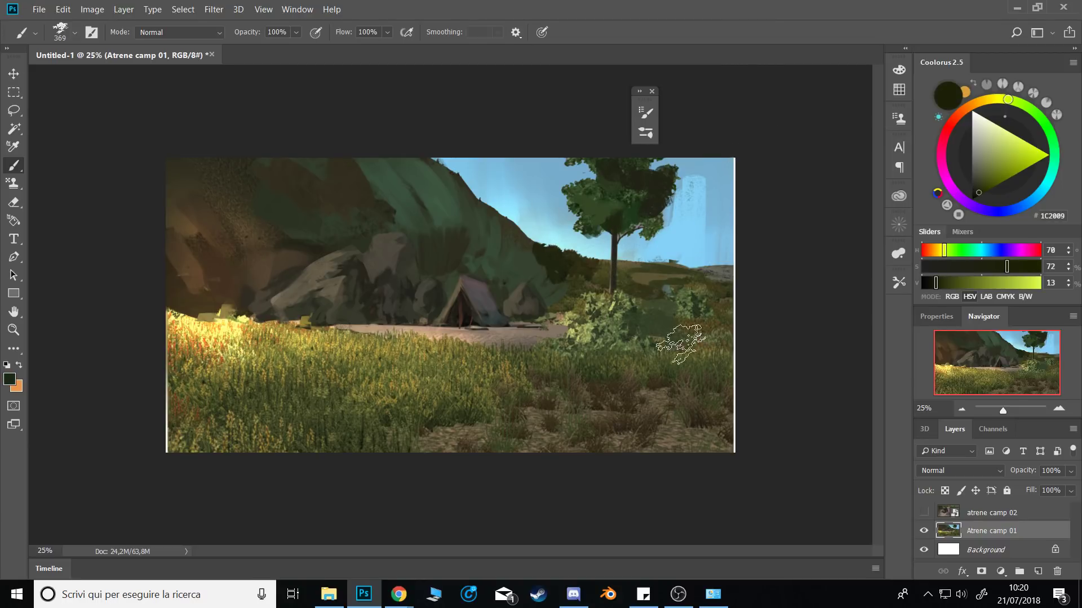
left_click_drag(538, 235, 546, 226)
key("ctrl+z")
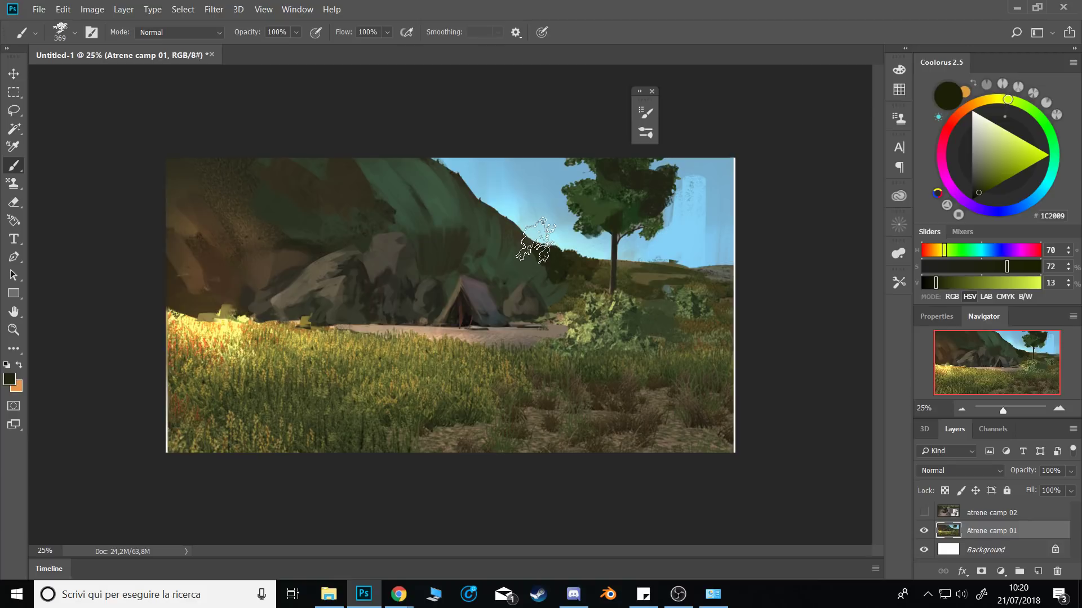
key("ctrl+shift+n")
key("Return")
mouse_move(519, 241)
left_mouse_down()
mouse_move(535, 262)
mouse_move(555, 266)
mouse_move(538, 214)
mouse_move(567, 242)
left_mouse_up()
Paint progressively lighter green leaf clumps on the hillside-facing side of the new tree's canopy.
left_click(518, 241, "alt")
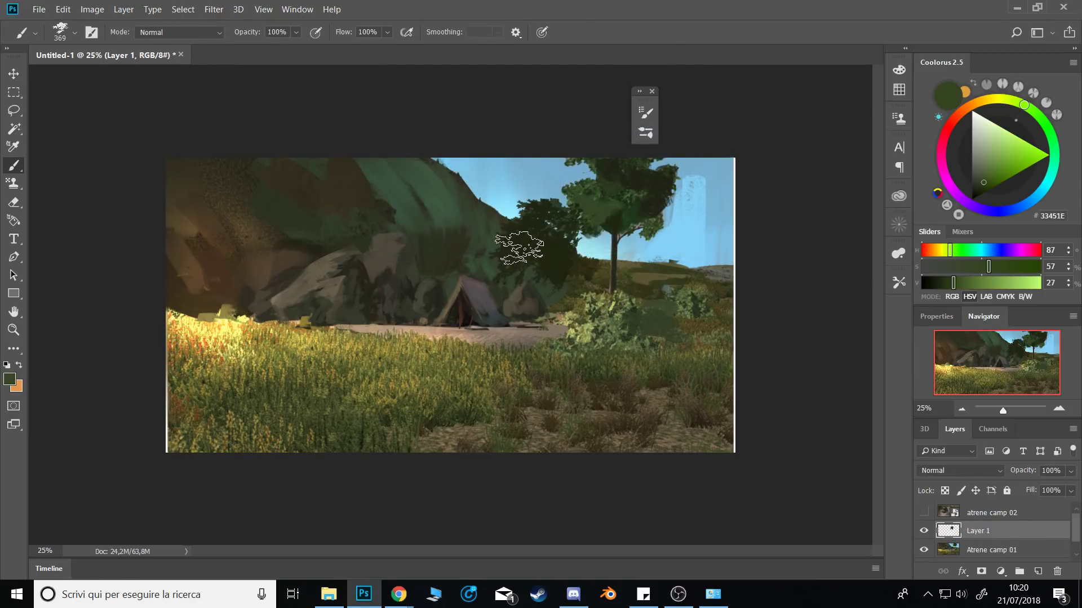
left_click(990, 177)
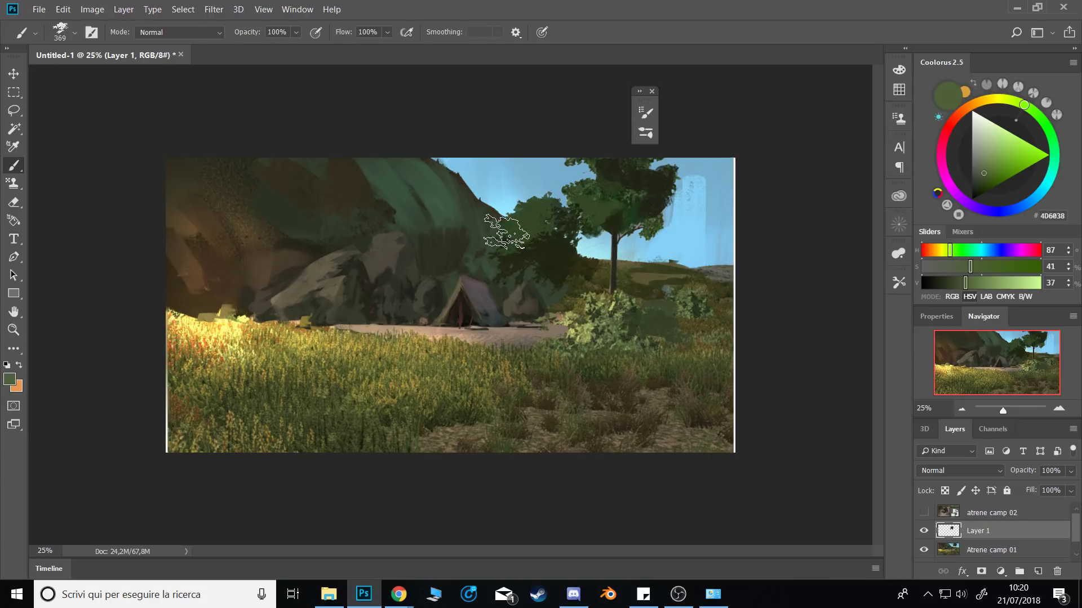
mouse_move(507, 232)
left_mouse_down()
mouse_move(557, 248)
mouse_move(520, 242)
mouse_move(547, 245)
mouse_move(606, 214)
mouse_move(501, 230)
mouse_move(547, 278)
mouse_move(531, 242)
mouse_move(544, 283)
mouse_move(519, 255)
mouse_move(549, 256)
left_mouse_up()
left_click(996, 169)
Fill in dark foliage between the new tree and the tall tree with a sampled dark olive and varied brush sizes.
left_click(557, 254, "alt")
right_click(618, 240, "alt")
left_click(586, 239)
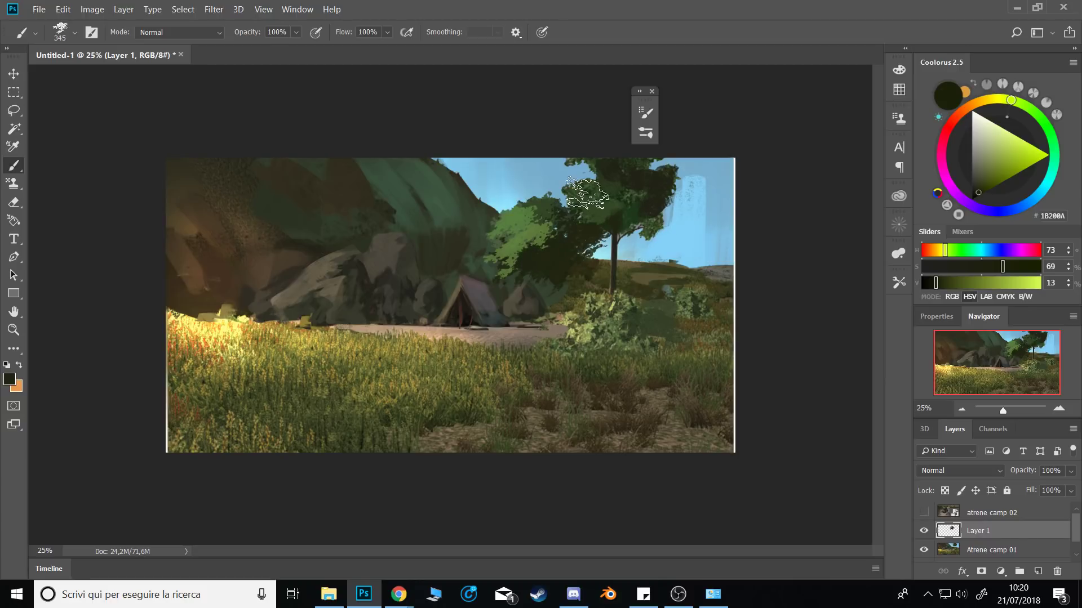
left_click(586, 193)
right_click(628, 228, "alt")
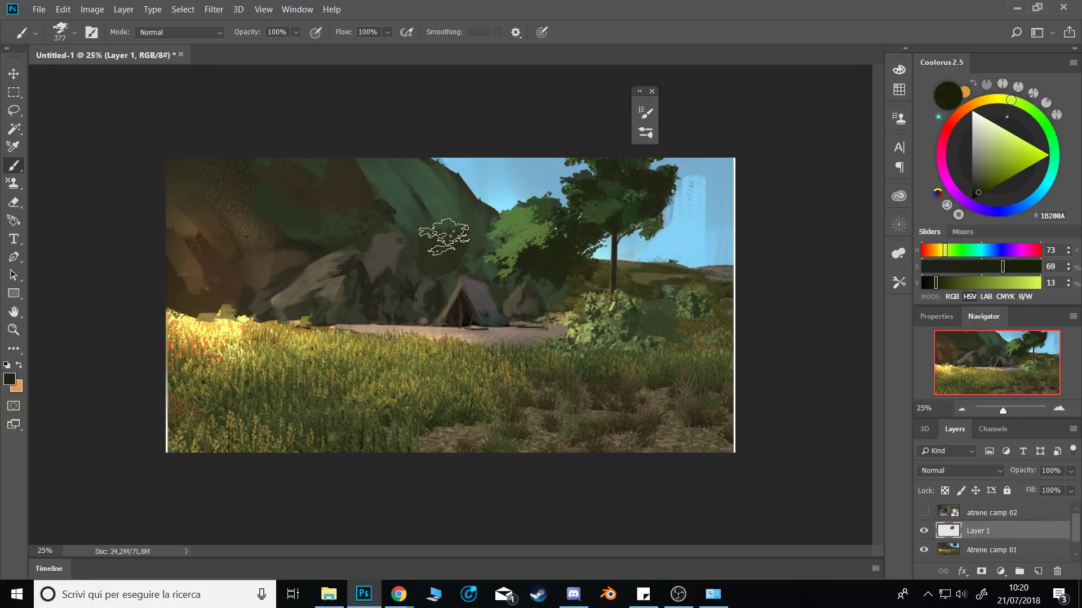
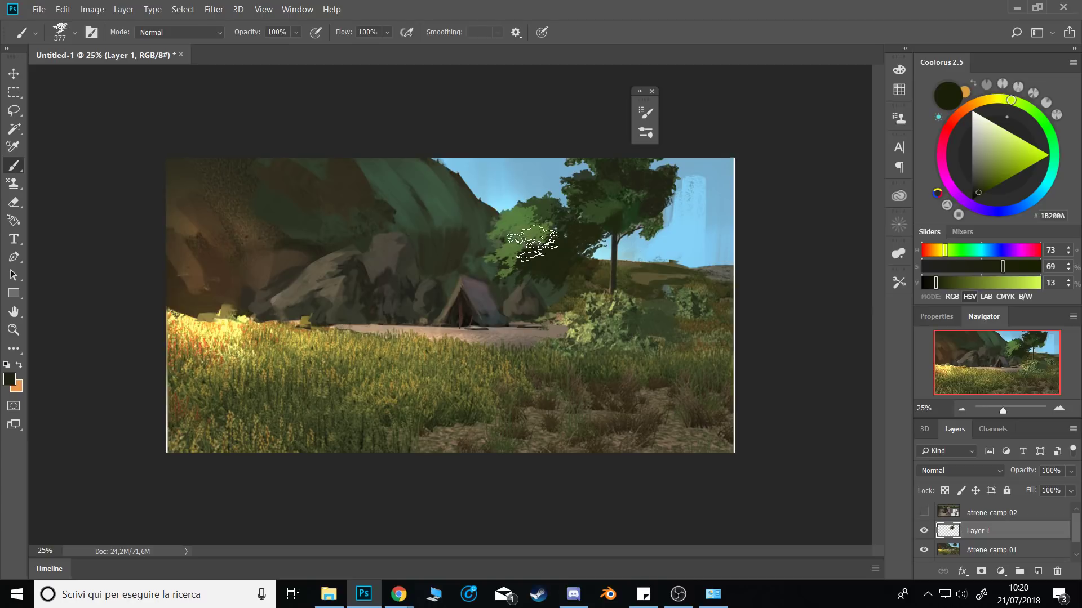
left_click(536, 284, "alt")
key("bracketleft")
key("bracketleft")
key("ctrl+z")
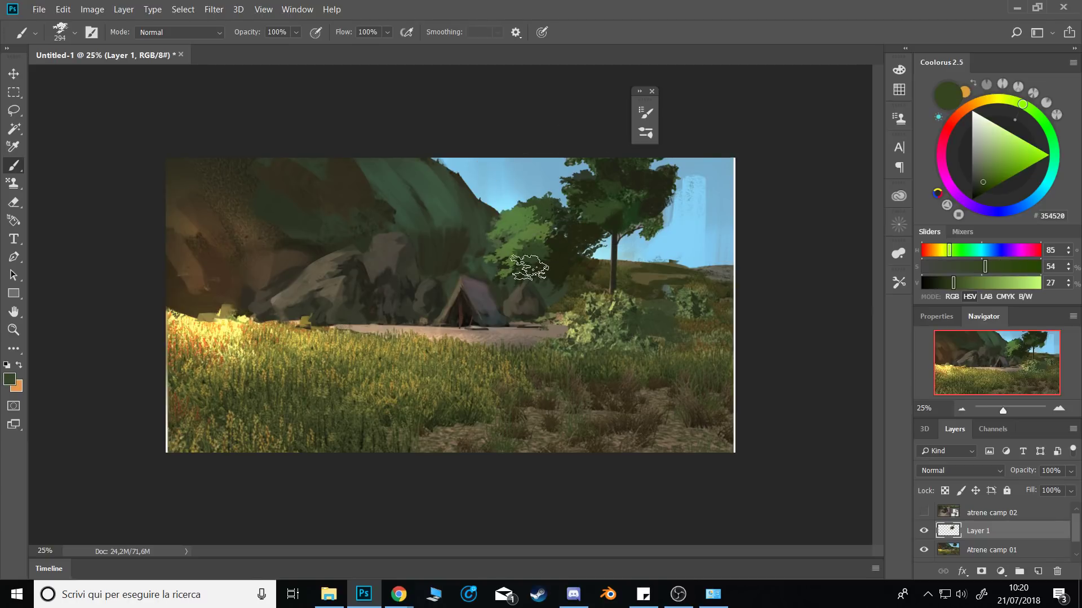
Extend the tall tree's lower canopy outward over the sky with dark olive foliage.
left_click(555, 279, "alt")
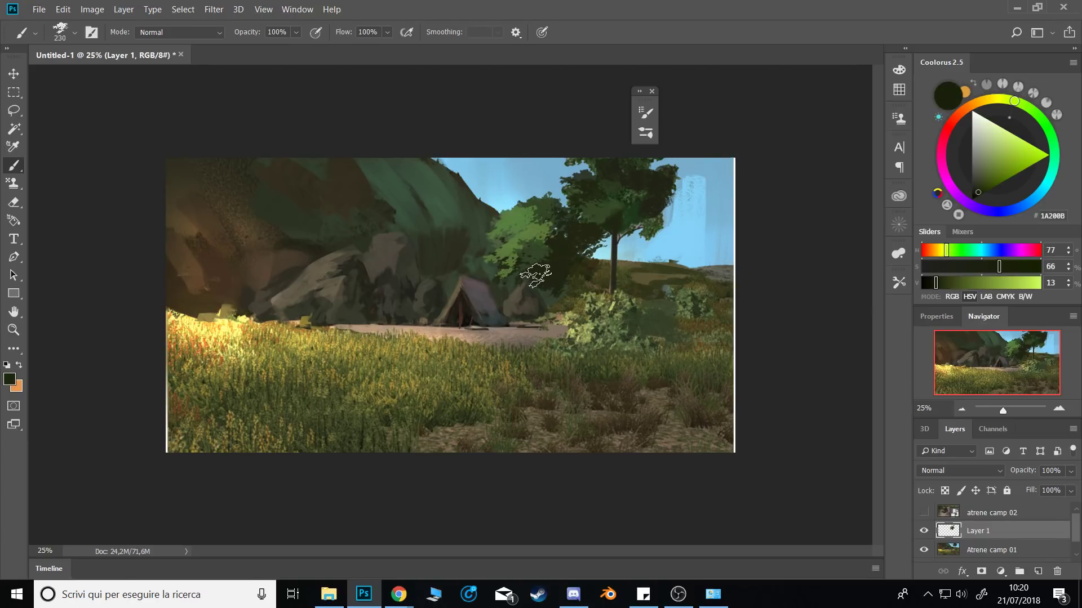
mouse_move(641, 239)
left_mouse_down()
mouse_move(664, 242)
mouse_move(654, 267)
mouse_move(676, 237)
mouse_move(648, 254)
mouse_move(600, 255)
left_mouse_up()
key("ctrl+z")
right_click(654, 237, "alt")
Paint lighter green leaf clumps on the sunlit side of the tall tree with greens sampled from the smaller tree.
left_click(579, 208, "alt")
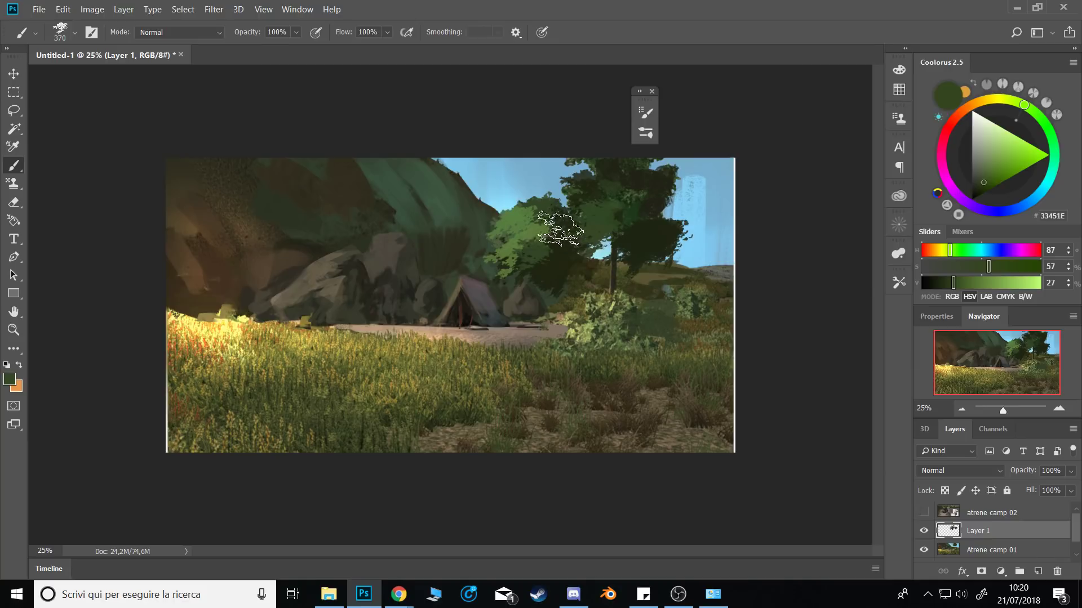
left_click(521, 228, "alt")
left_click_drag(581, 233, 591, 203)
right_click(596, 201, "alt")
Dab a sampled muted green into the tall tree's central foliage and the bush below at 100% opacity.
left_click(602, 210, "alt")
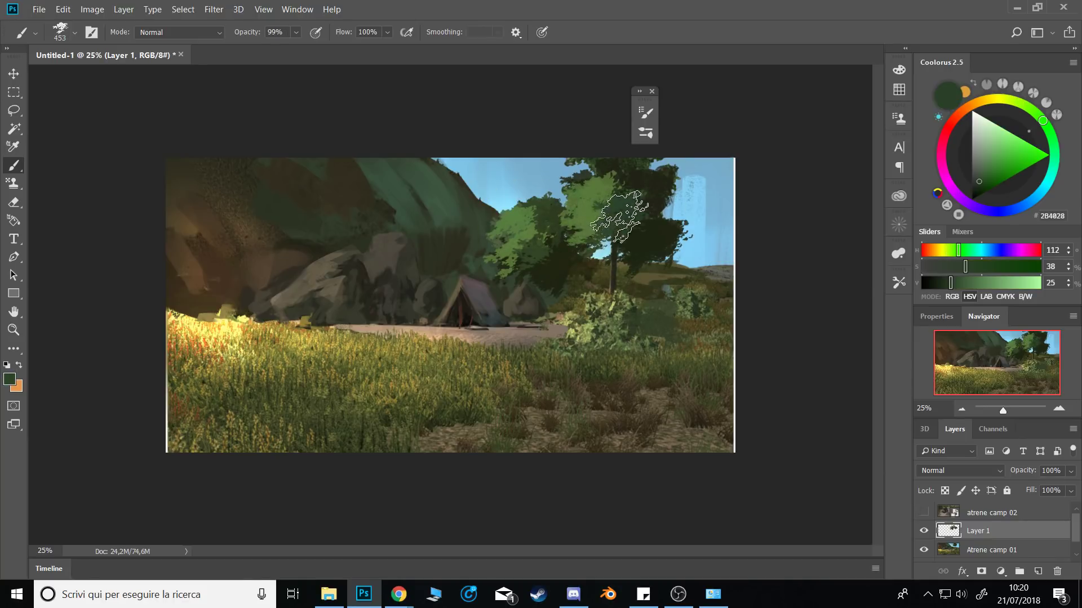
key("0")
Add dark foliage under the tall tree's canopy around its upper trunk with sampled dark olive tones.
left_click(648, 237, "alt")
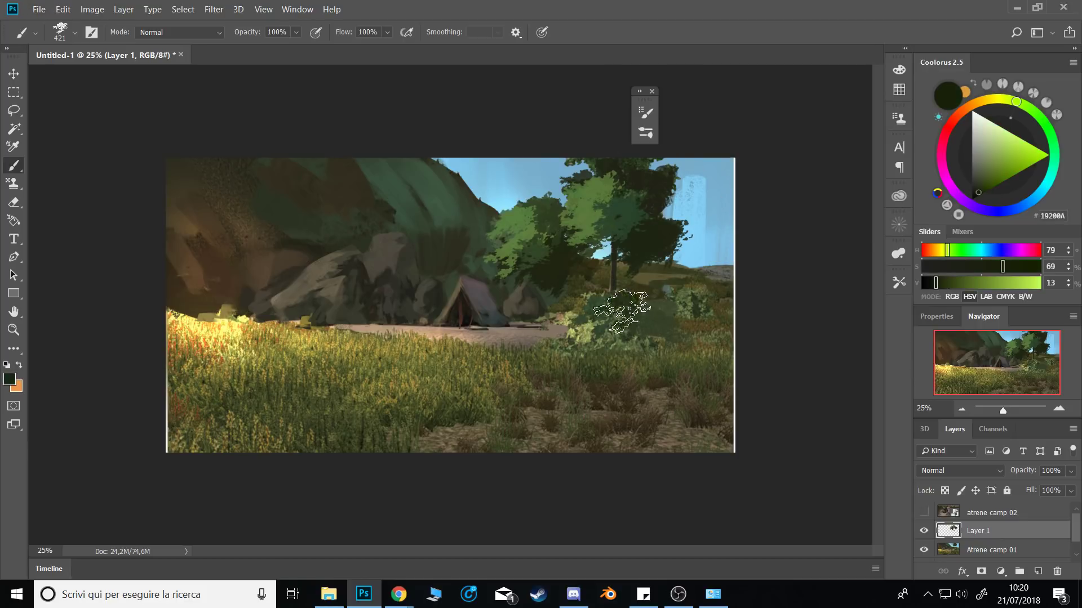
right_click(608, 253, "alt")
right_click(617, 264, "alt")
mouse_move(595, 244)
left_mouse_down()
mouse_move(600, 257)
mouse_move(665, 261)
left_mouse_up()
left_click(619, 251, "alt")
right_click(427, 265, "alt")
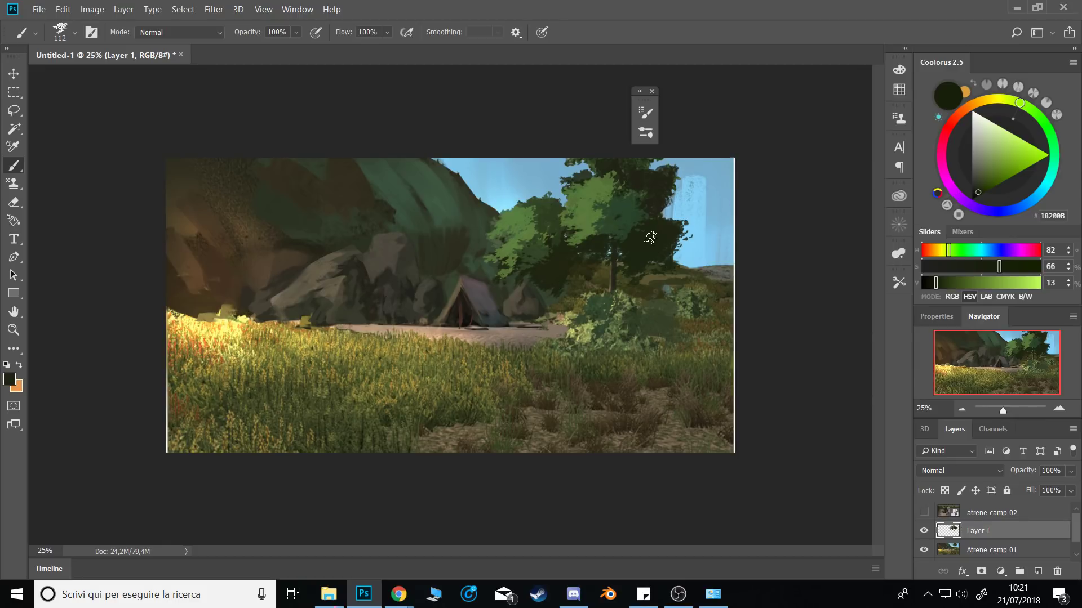
Touch up the foliage edges with the Mixer Brush and merge Layer 1 down into the Atrene camp 01 layer.
key("bracketleft")
key("shift+b")
key("shift+b")
key("shift+b")
left_click(418, 284, "alt")
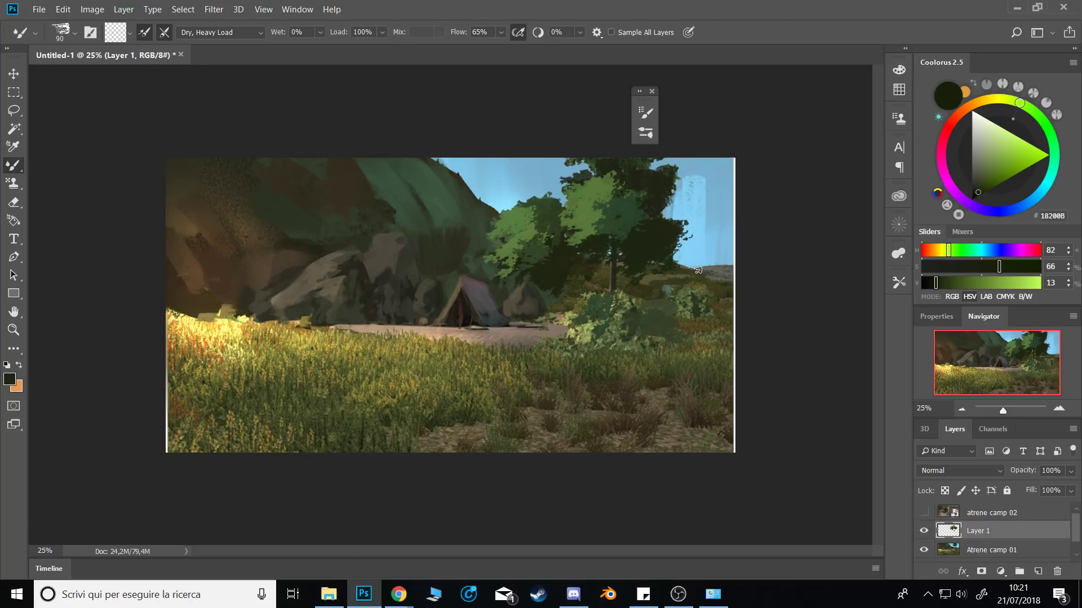
key("ctrl+e")
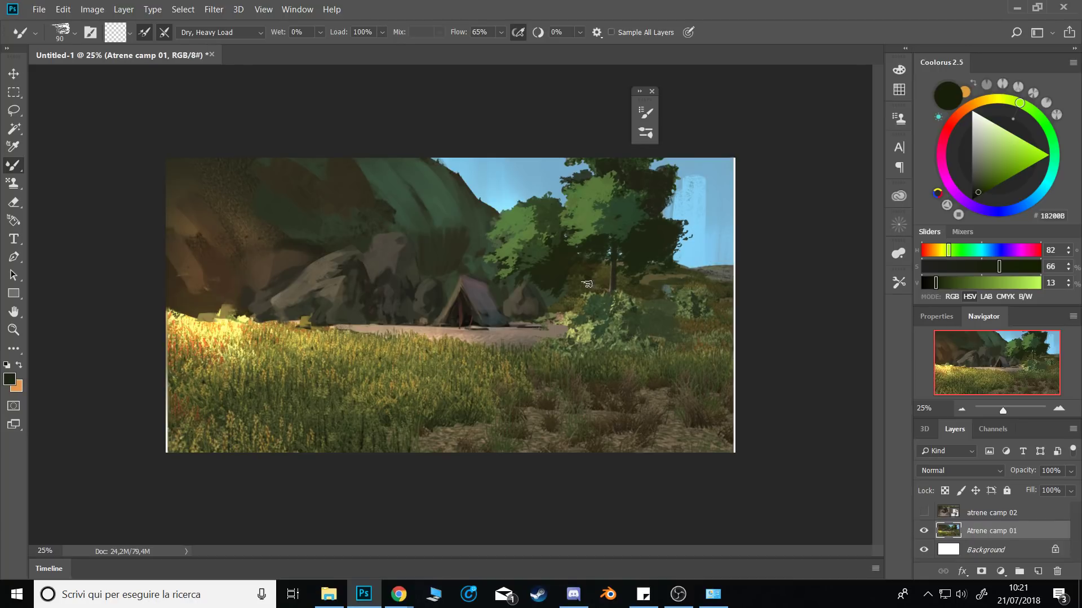
Switch to the Brush tool with the BEAUTIFUL preset at 32 px and sample a dark tone.
key("shift+b")
double_click(748, 432)
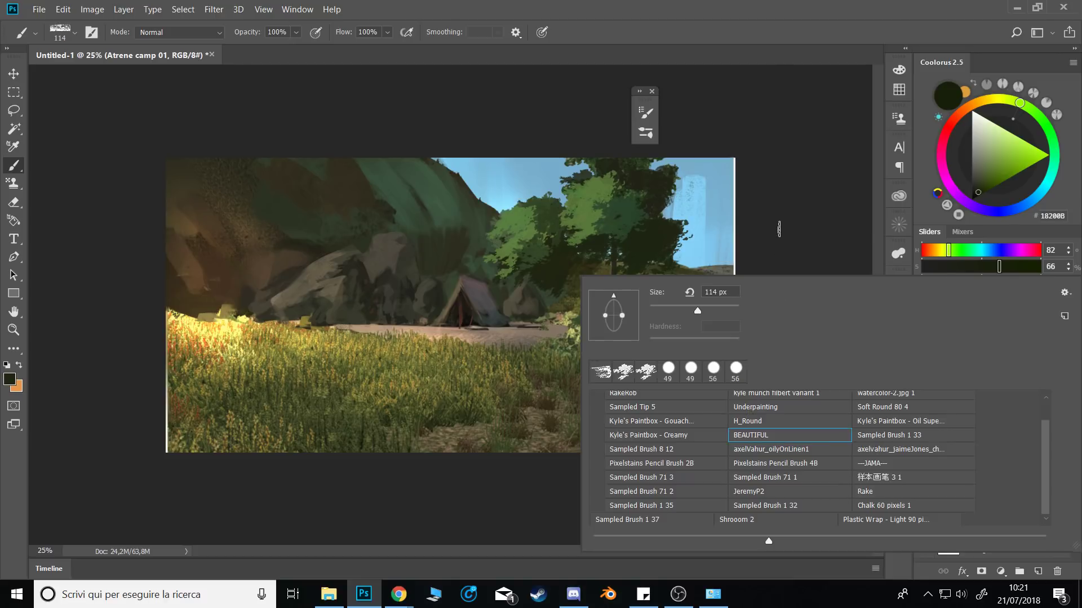
left_click(373, 188, "alt")
mouse_move(638, 252)
left_mouse_down()
mouse_move(625, 266)
mouse_move(611, 251)
left_mouse_up()
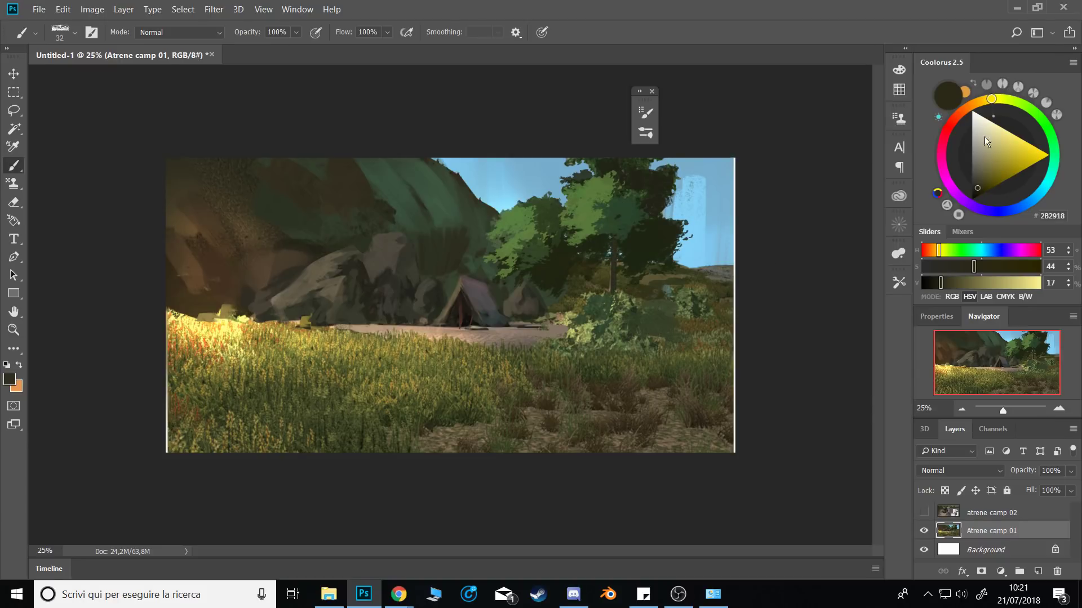
Paint light brown #64513C bark along the tall tree's trunk.
left_click_drag(990, 99, 970, 105)
left_click(983, 181)
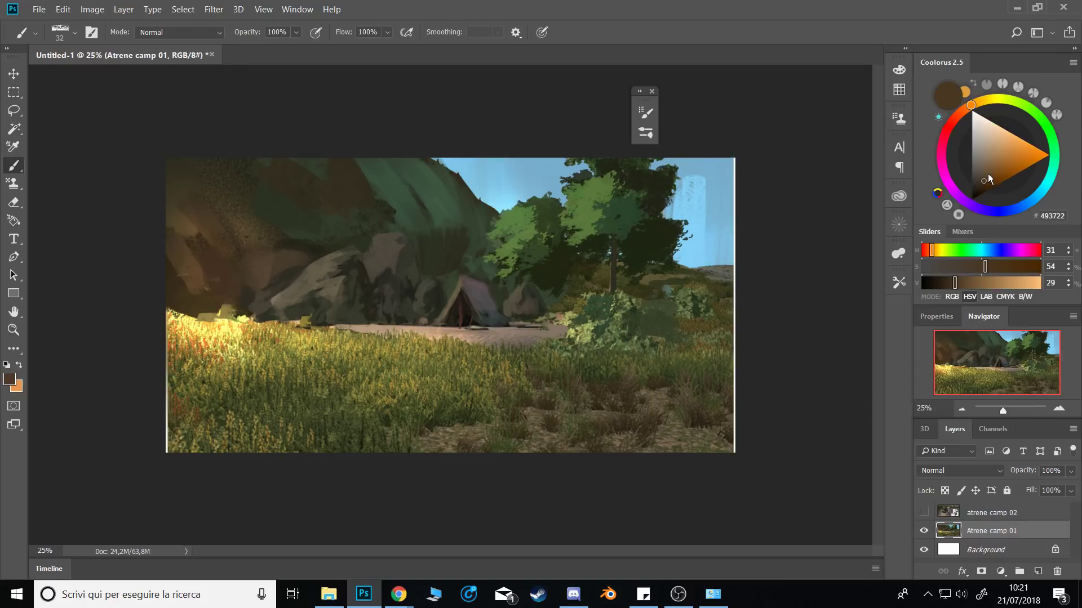
left_click(983, 172)
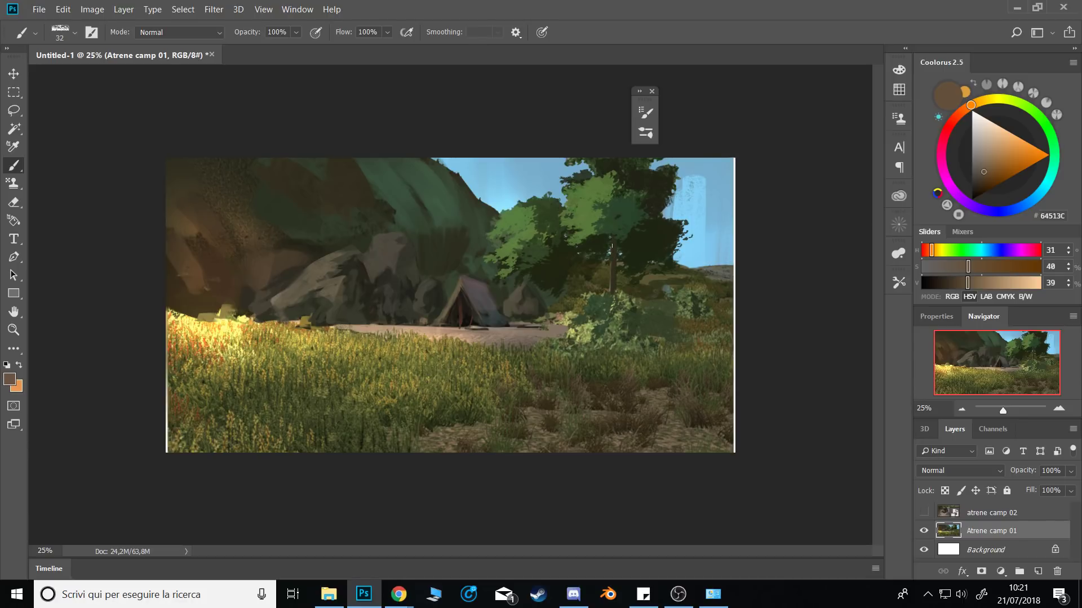
left_click_drag(612, 245, 614, 272)
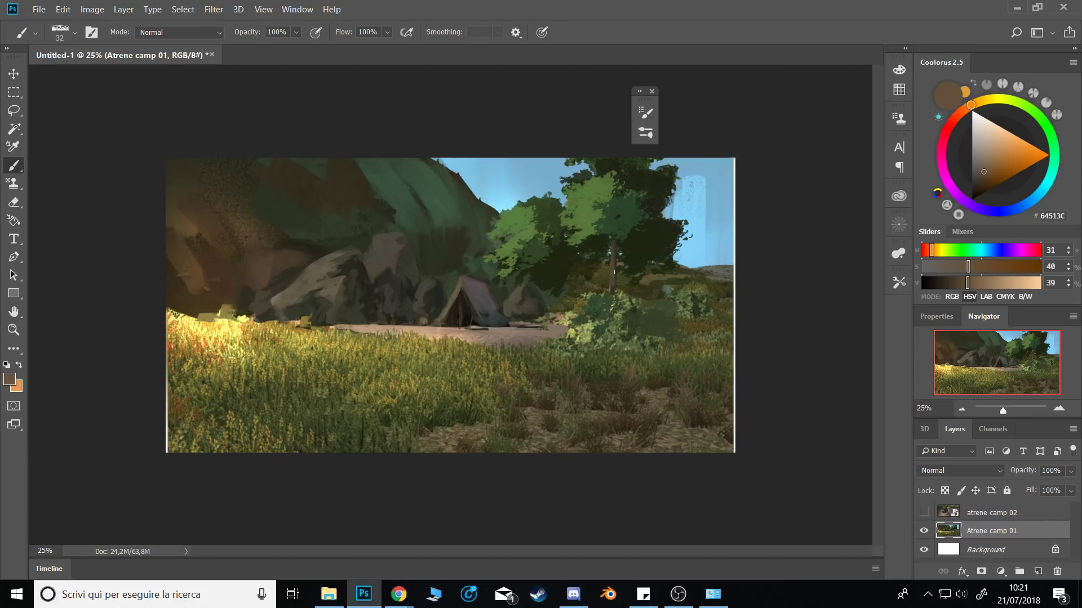
Paint a thin brown trunk for the smaller tree beside the tent and trim it with sampled dark olives at 19 px.
left_click_drag(549, 267, 552, 299)
key("bracketleft")
key("bracketleft")
left_click(556, 272, "alt")
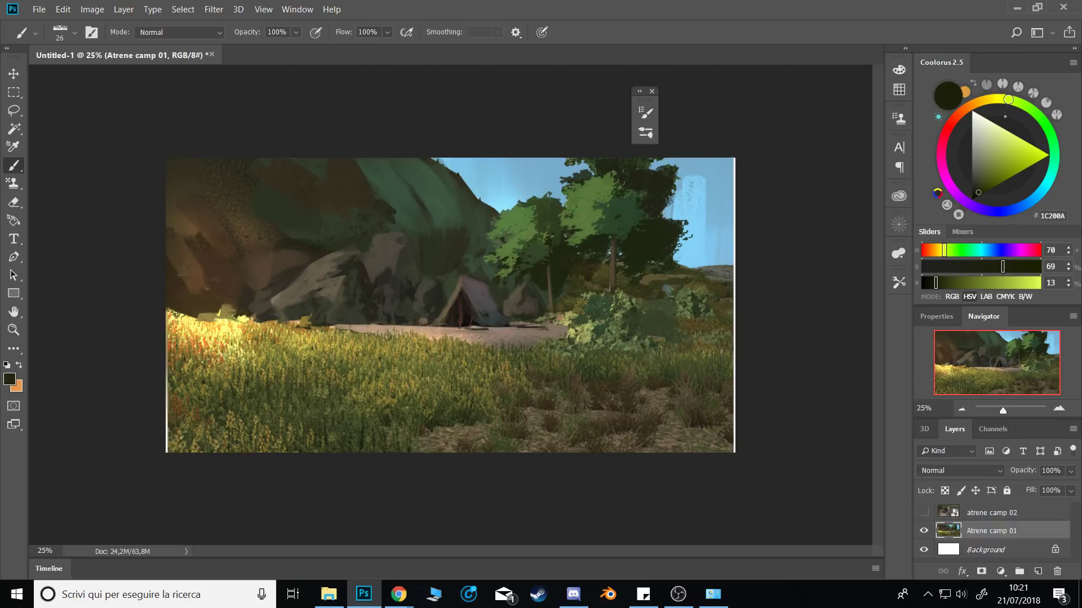
key("bracketleft")
left_click(560, 316, "alt")
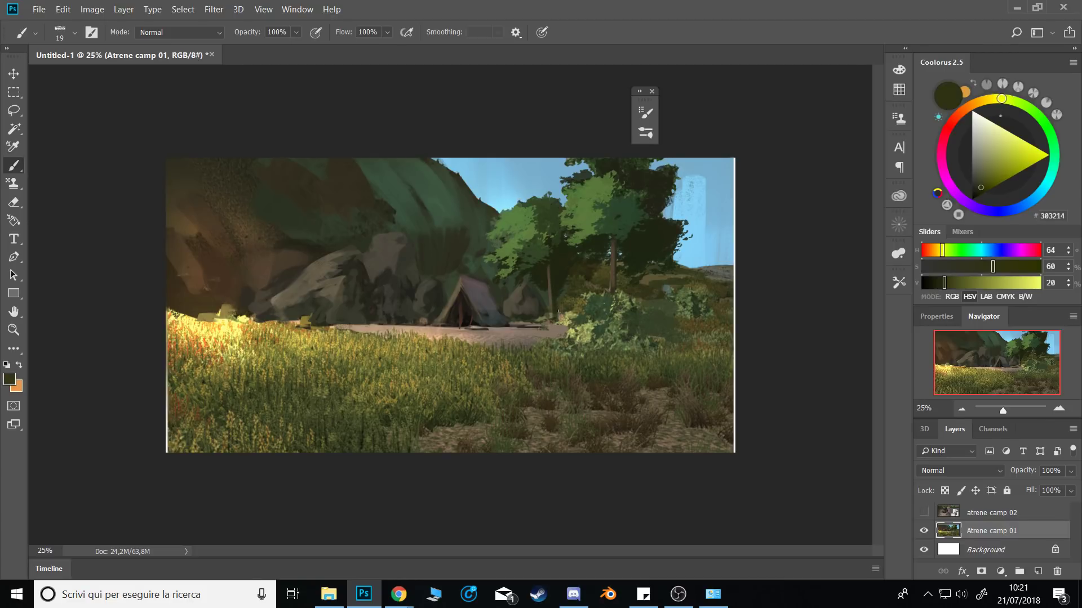
Refine the small tree's upper trunk and lower foliage with dark olive and green tones sampled nearby.
left_click(555, 271, "alt")
left_click(555, 266, "alt")
left_click(548, 266, "alt")
left_click(540, 279, "alt")
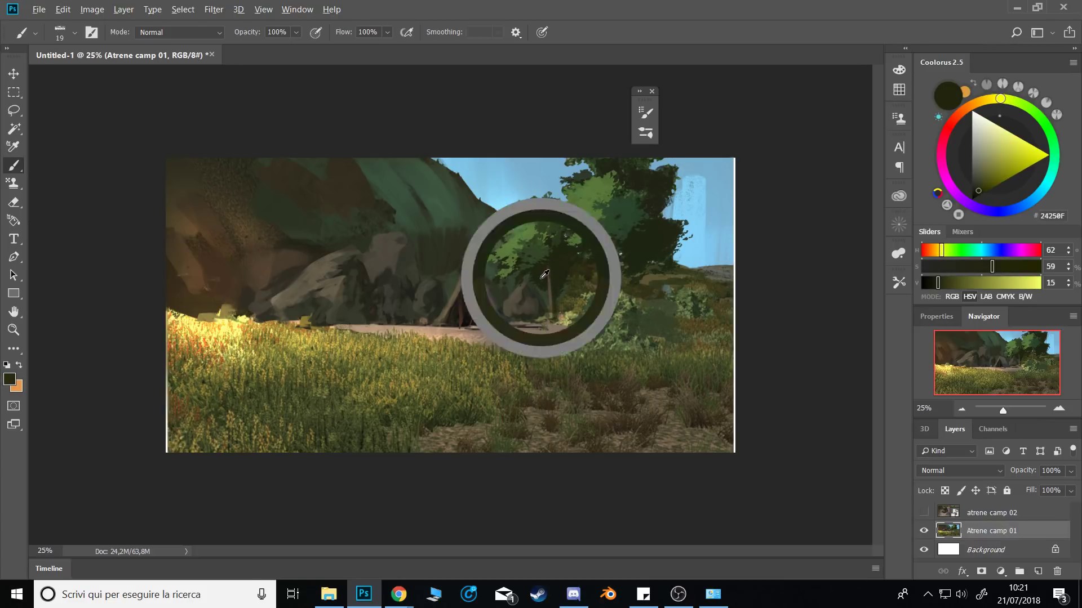
left_click(538, 290, "alt")
left_click(508, 289, "alt")
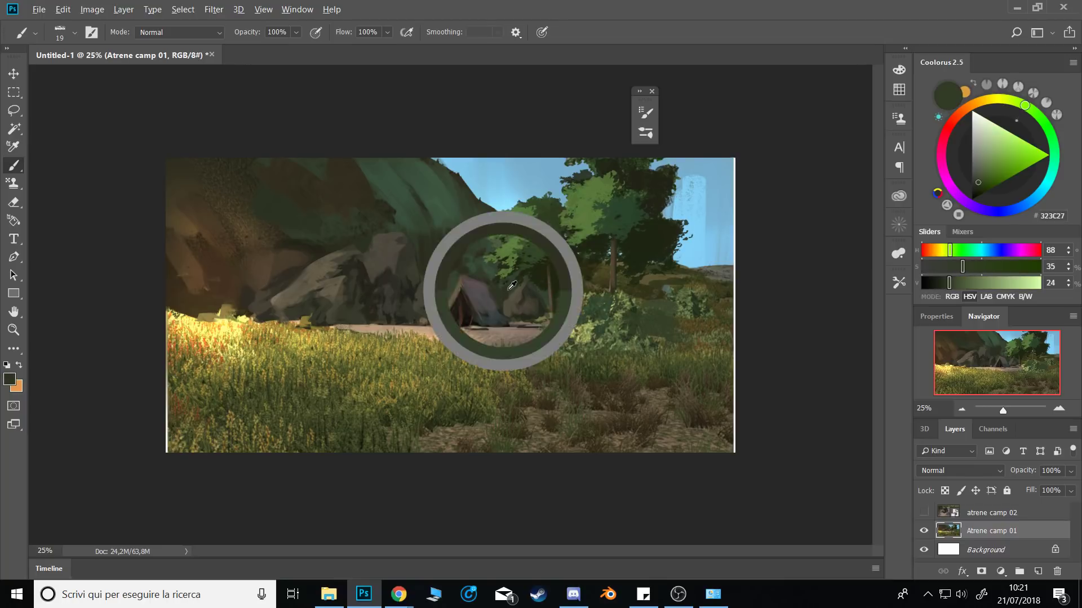
left_click(521, 279, "alt")
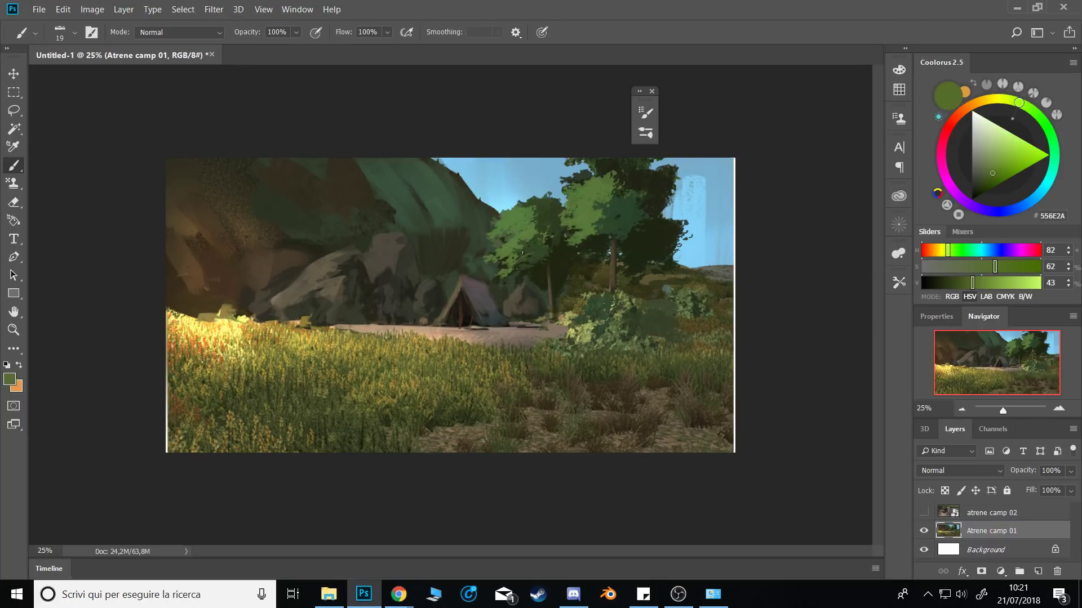
Refine the small tree's canopy with sampled dark and light greens, and flip the canvas horizontally.
left_click(531, 213, "alt")
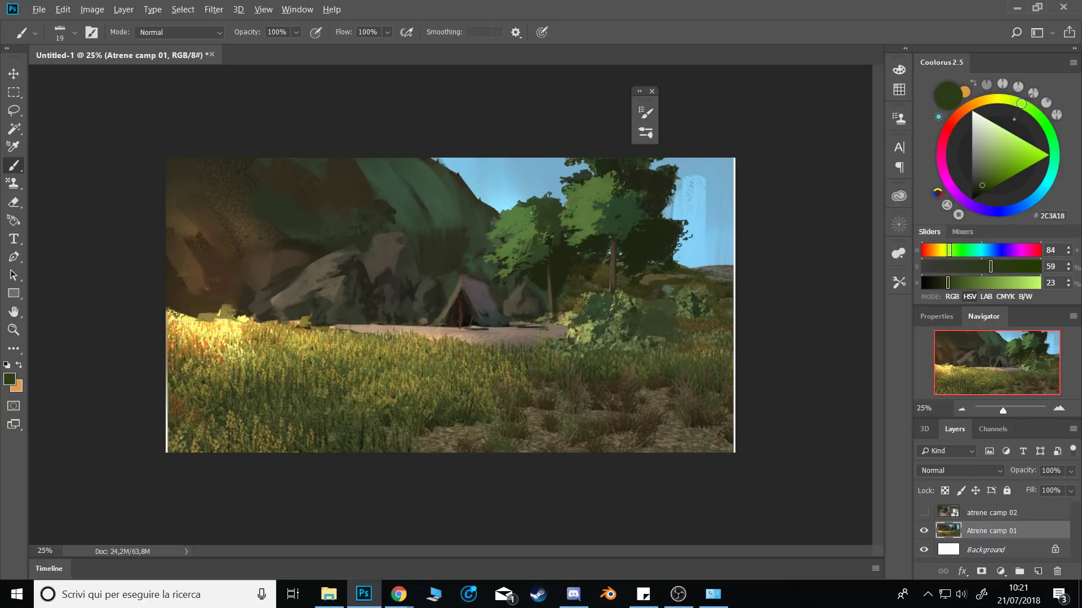
left_click(539, 198, "alt")
left_click(538, 260, "alt")
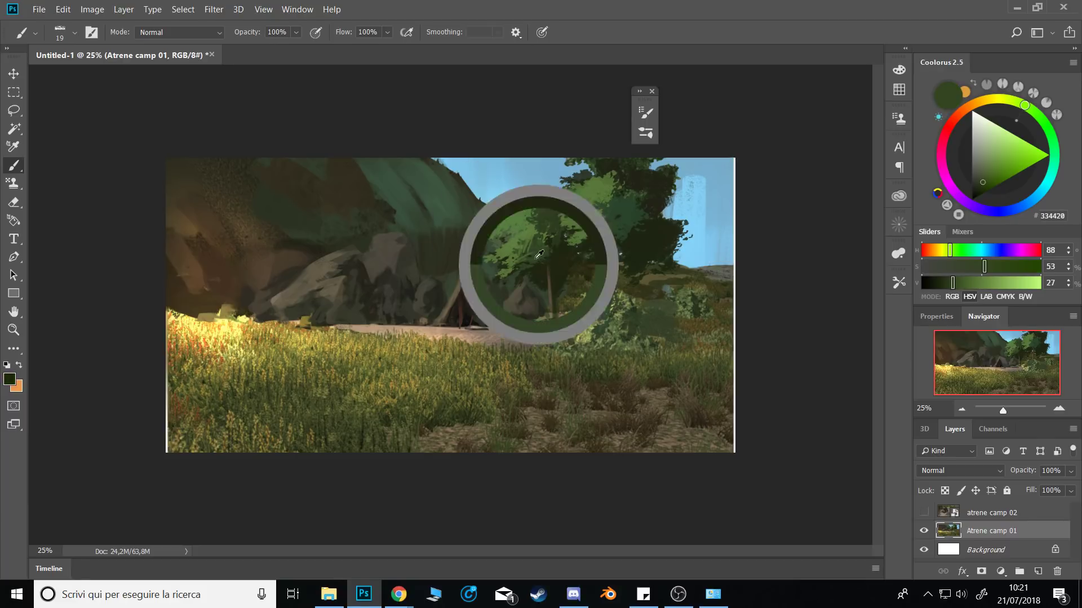
left_click(519, 223, "alt")
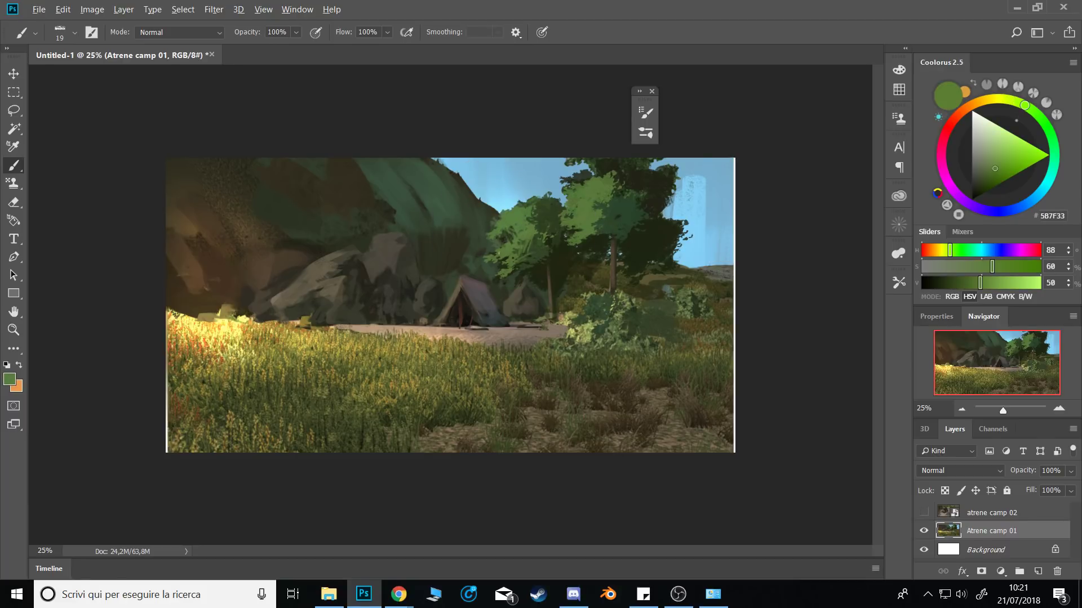
key("ctrl+shift+h")
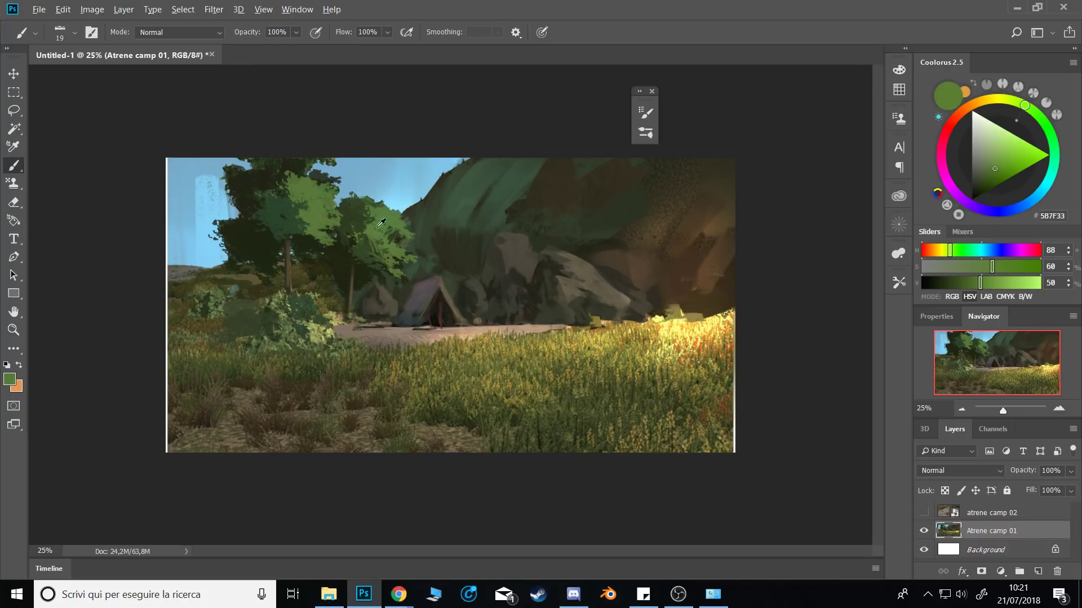
Touch up the tent's entrance and shaded side with dark brown and grey tones sampled nearby at 19 px.
left_click(453, 304, "alt")
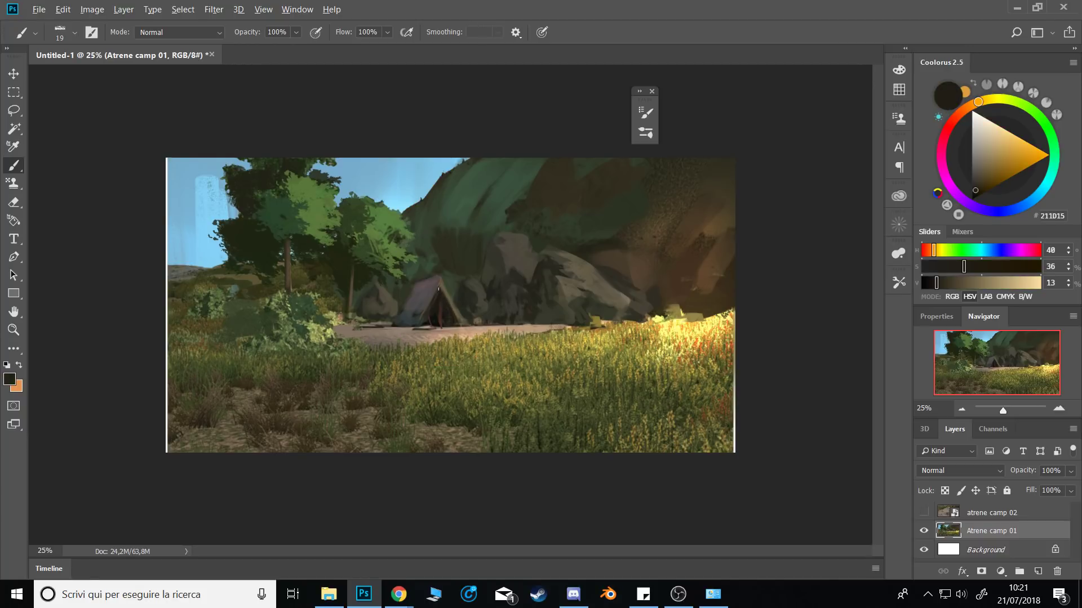
left_click(443, 284, "alt")
left_click_drag(420, 327, 423, 319)
left_click(413, 315, "alt")
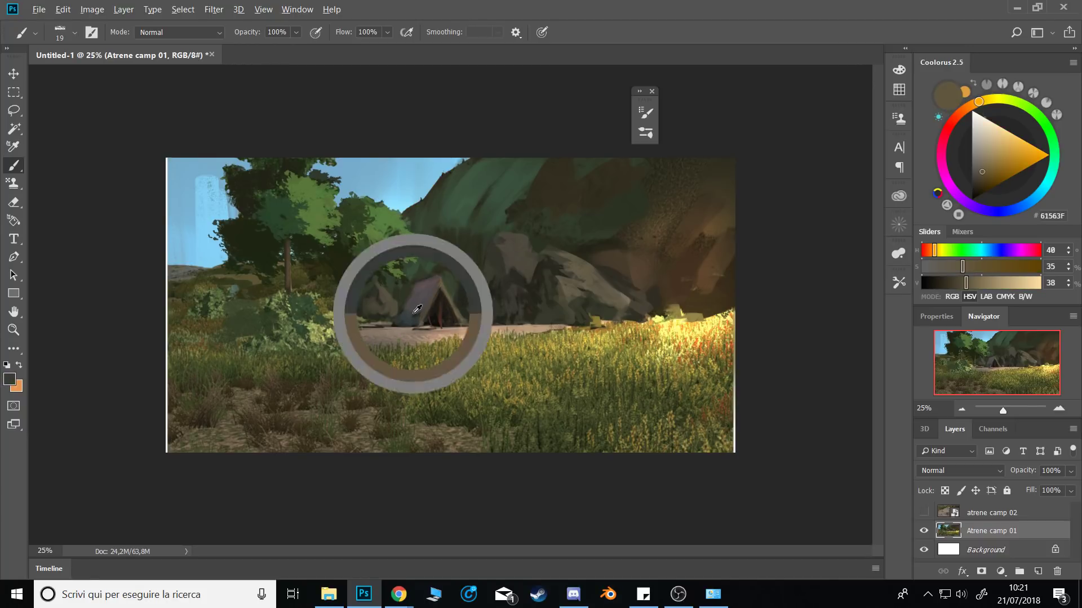
Block in olive-gold undergrowth between the two trees with the brush enlarged to 70 px.
key("bracketright")
key("bracketright")
key("bracketright")
key("bracketright")
key("bracketright")
key("bracketright")
key("bracketright")
key("bracketright")
left_click(313, 286, "alt")
mouse_move(316, 291)
left_mouse_down()
mouse_move(315, 319)
mouse_move(303, 317)
left_mouse_up()
Blend the undergrowth around the tall tree's trunk and bush using sampled dark olives such as #2E2E0E and #3F4217.
left_click(330, 289, "alt")
right_click(316, 291, "alt")
left_click(307, 290, "alt")
left_click(297, 284, "alt")
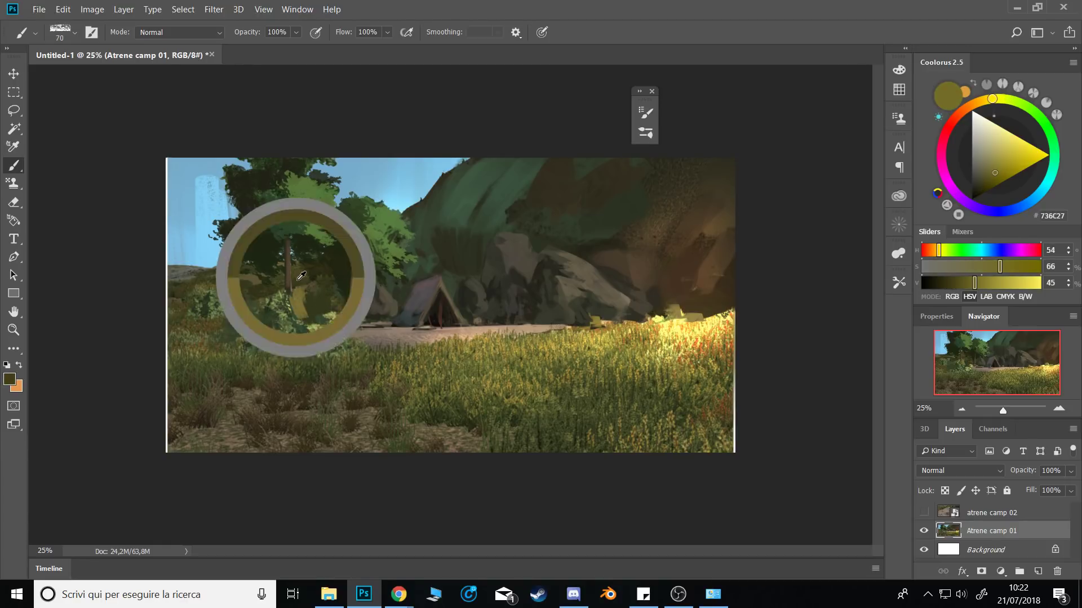
left_click(303, 297, "alt")
left_click(276, 288, "alt")
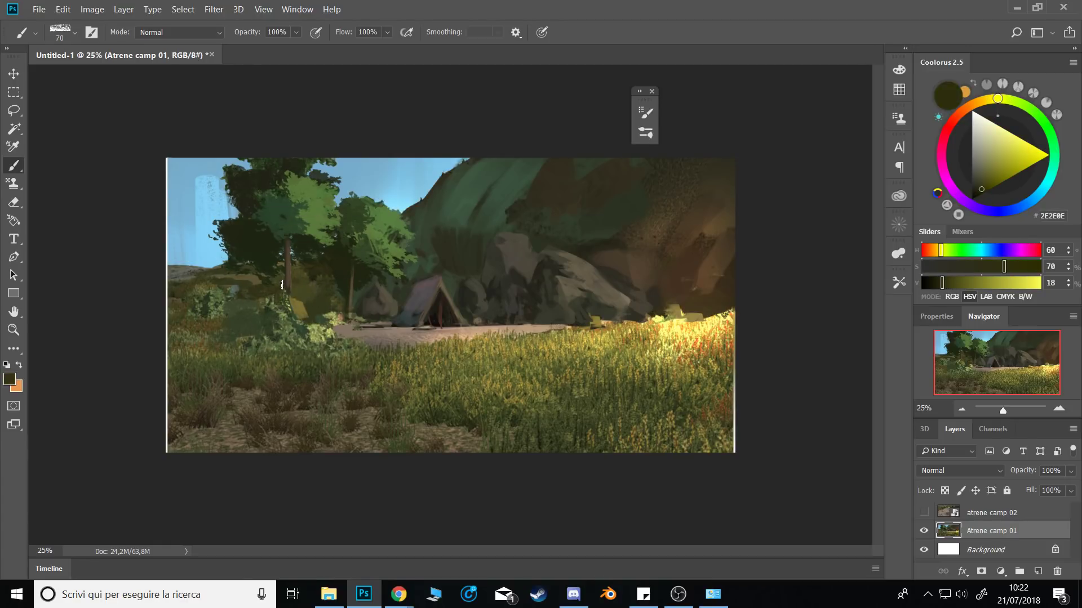
left_click(305, 292, "alt")
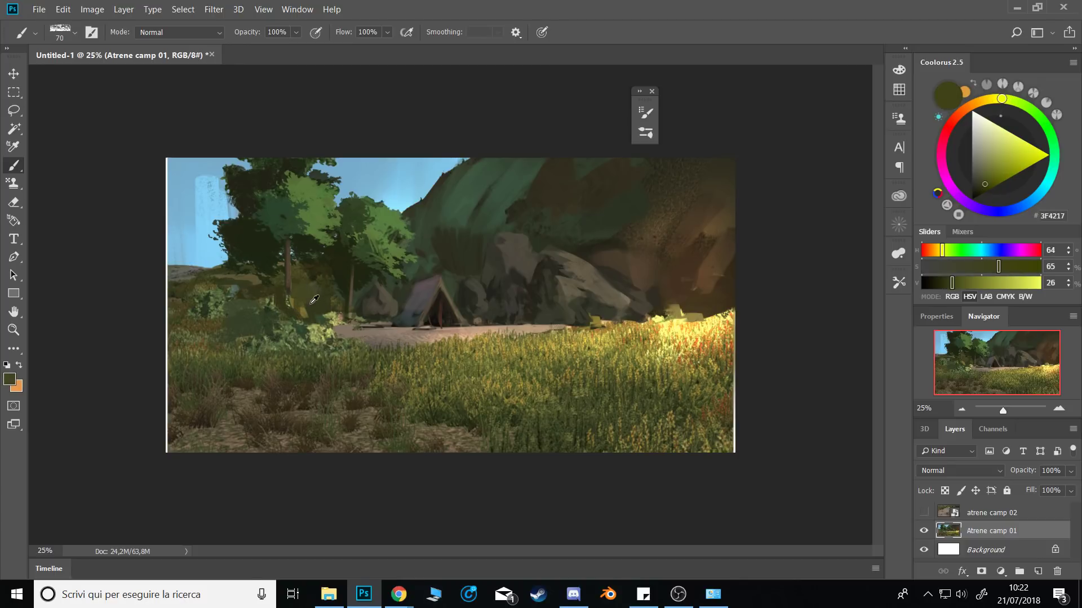
left_click(307, 300, "alt")
left_click(321, 318, "alt")
Soften the sunlit grass edge below the cliff and paint warm grey-brown #615844 planes on the large rocks.
left_click(663, 307, "alt")
left_click(676, 315, "alt")
left_click(623, 298, "alt")
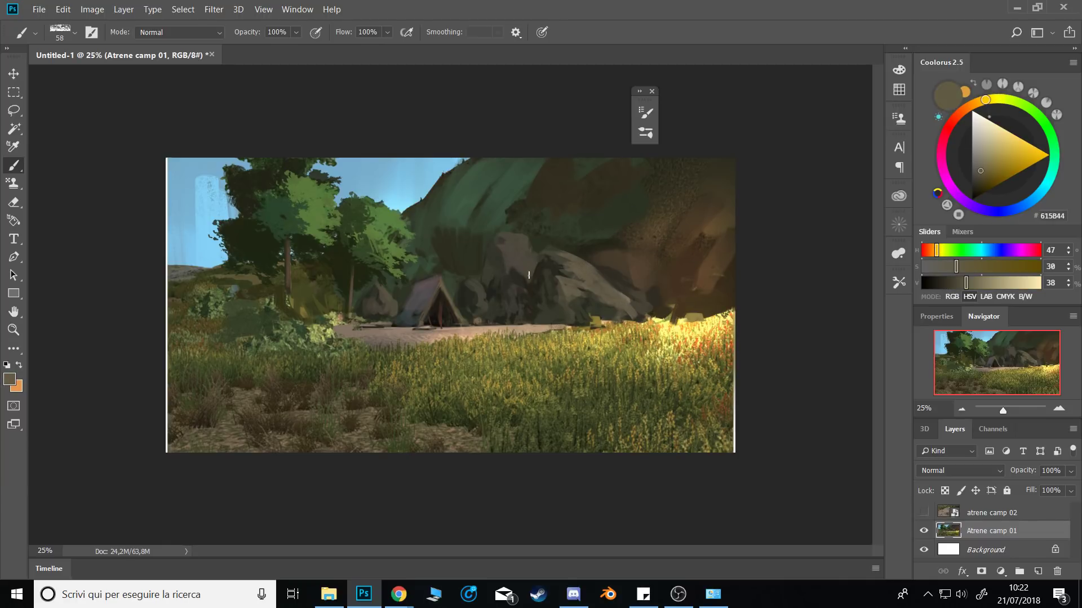
mouse_move(528, 275)
left_mouse_down()
mouse_move(504, 253)
mouse_move(521, 244)
left_mouse_up()
right_click(521, 244, "alt")
left_click(498, 254, "alt")
left_click_drag(502, 238, 501, 250)
right_click(505, 260, "alt")
left_click(574, 270, "alt")
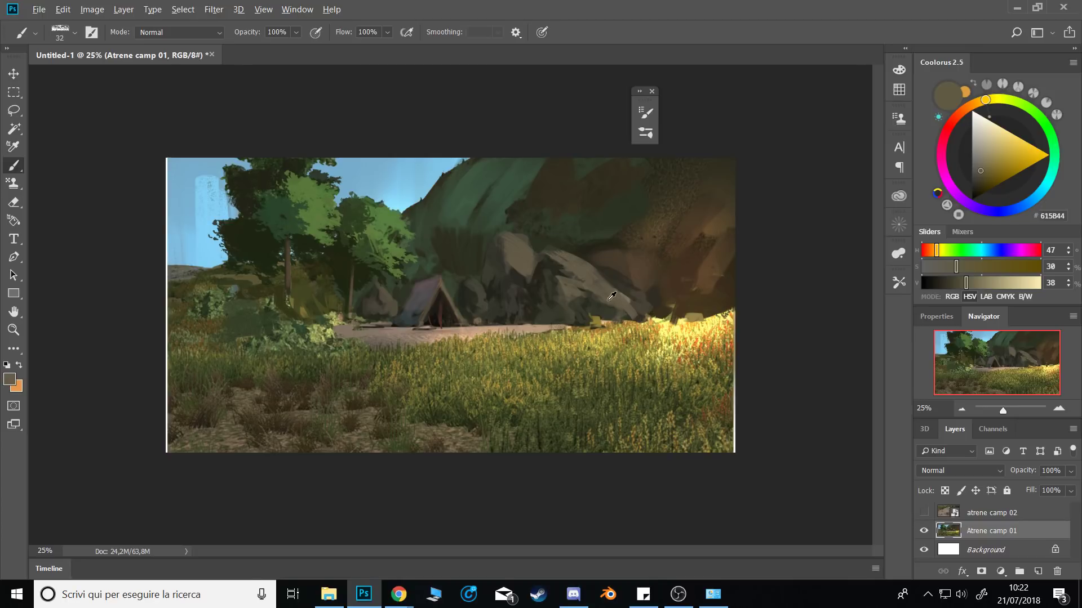
left_click(612, 304, "alt")
Brush lighter blue #99CCF6 across the sky around the trees at 189 px.
left_click(210, 198, "alt")
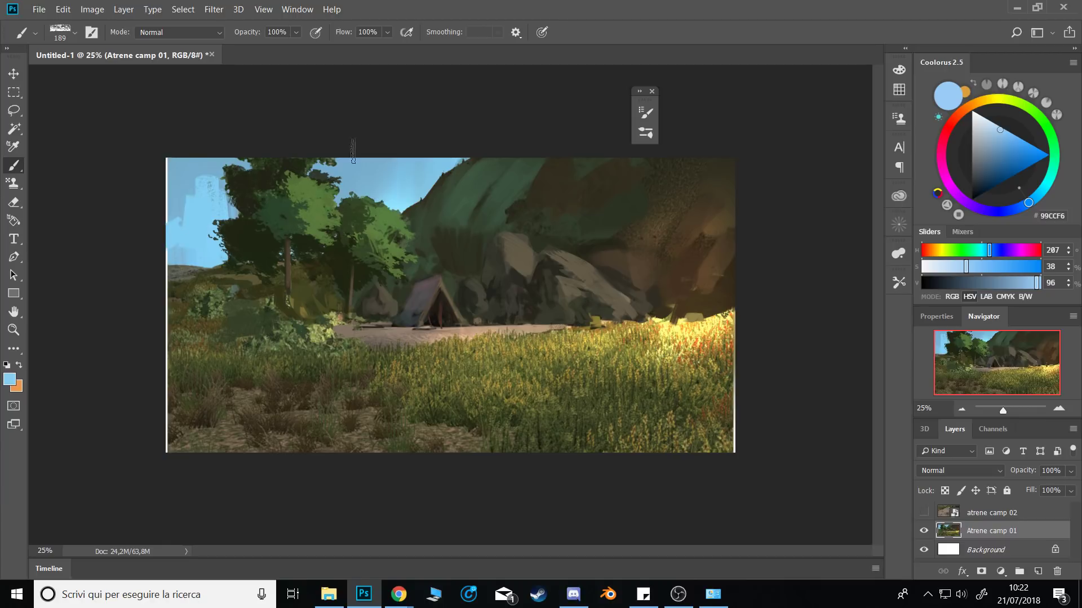
mouse_move(350, 184)
left_mouse_down()
mouse_move(386, 191)
mouse_move(447, 167)
mouse_move(420, 185)
mouse_move(389, 168)
left_mouse_up()
Paint a warm tan #D4AA6C highlight along the tent's front edges, checking the composition with the canvas flipped.
left_click_drag(464, 294, 448, 288, "alt")
left_click(444, 280, "alt")
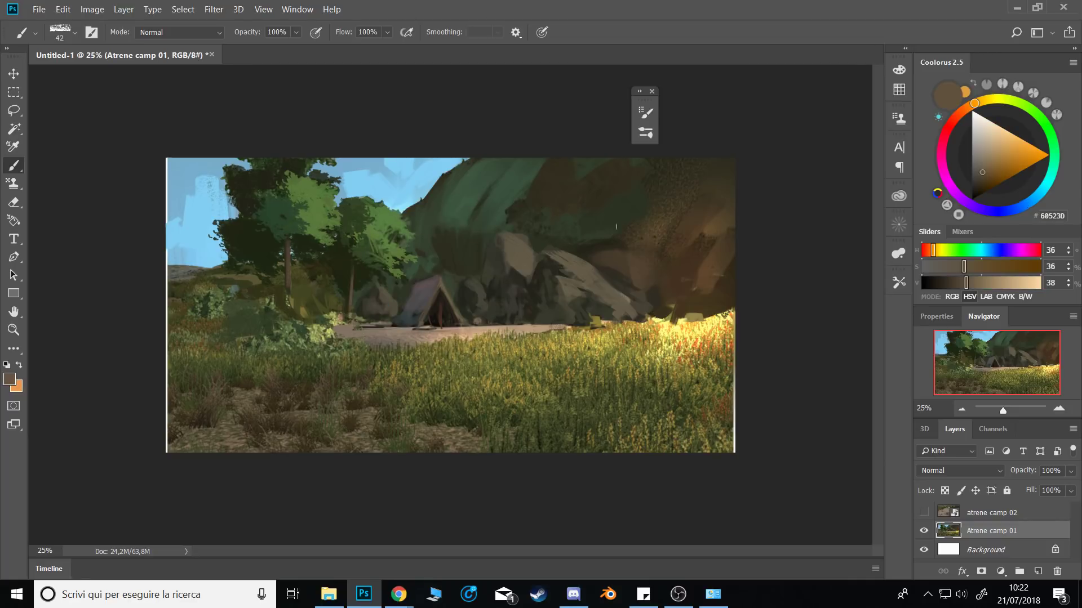
left_click(1003, 144)
left_click_drag(439, 280, 442, 289)
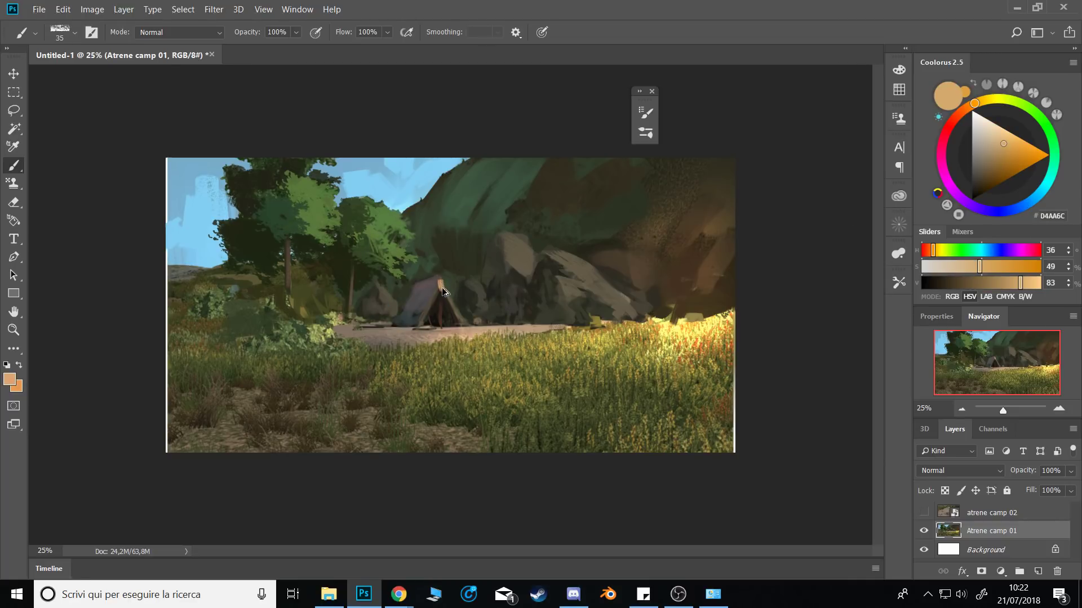
right_click(439, 277, "alt")
key("ctrl+shift+h")
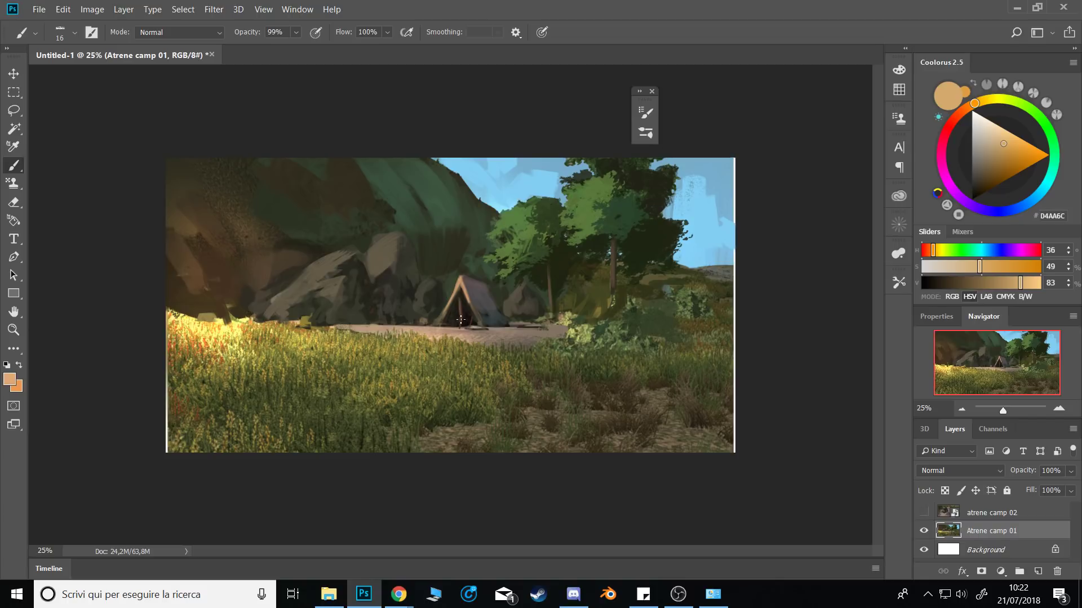
key("ctrl+shift+h")
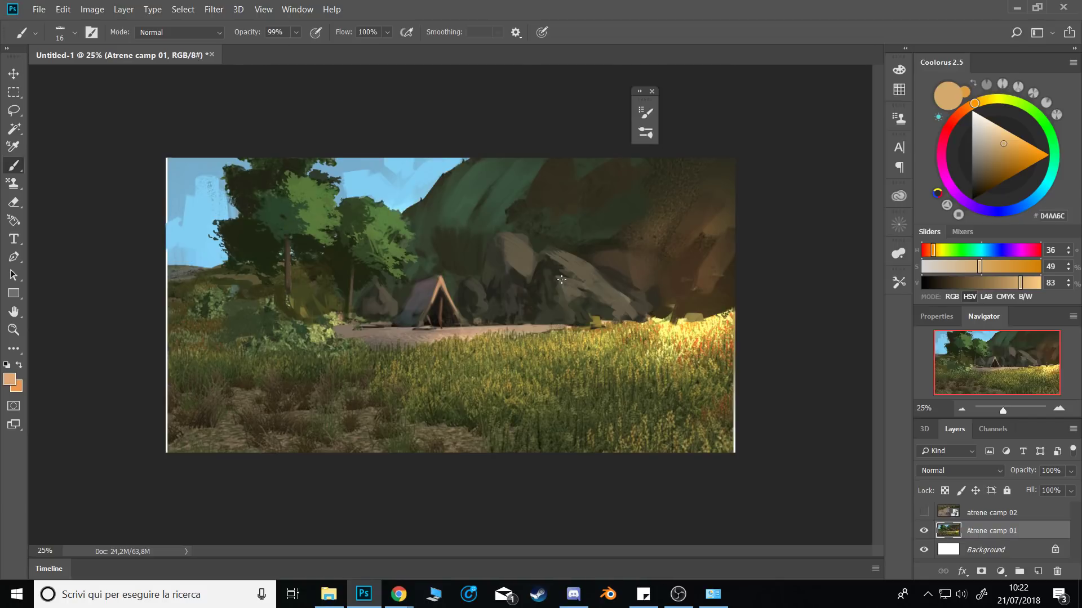
Refine the light and shadow planes of the rocks beside the tent with sampled grey-browns and dark olives at 42 px.
left_click_drag(578, 293, 582, 293)
left_click(566, 296, "alt")
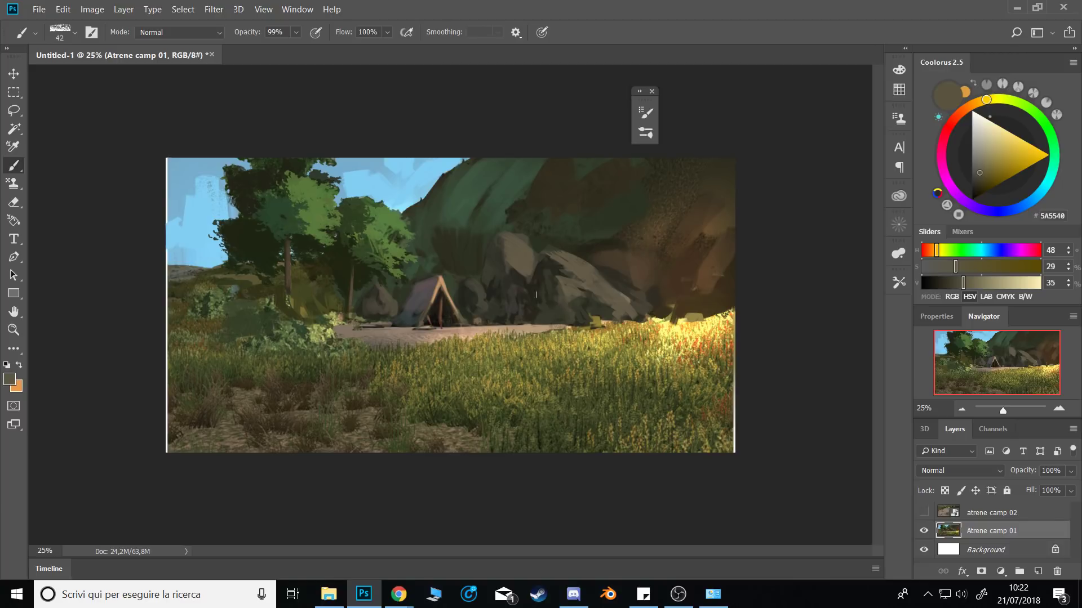
left_click(595, 305, "alt")
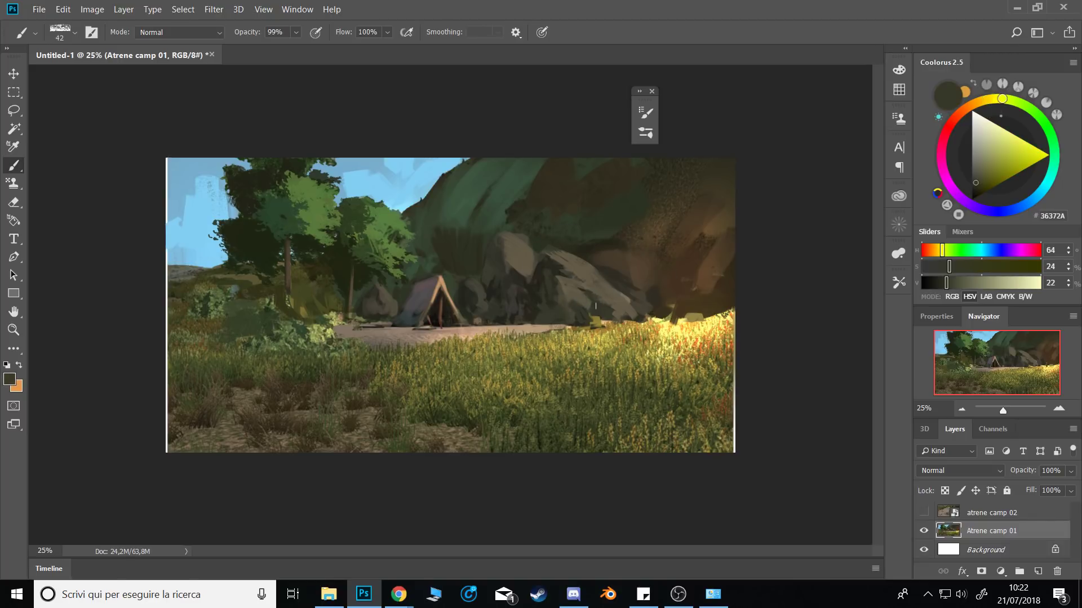
left_click(556, 267, "alt")
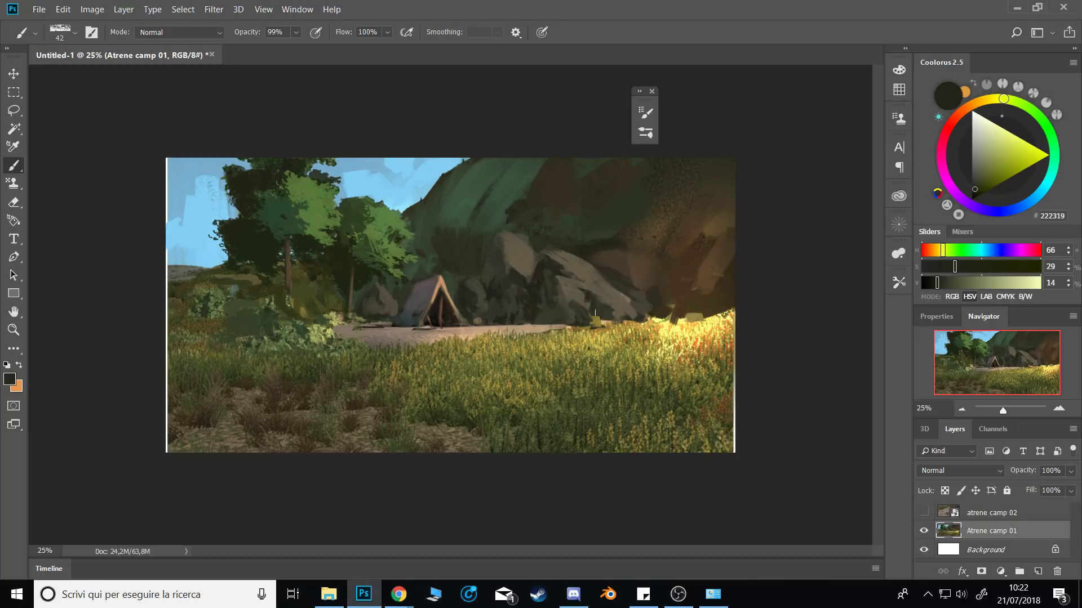
left_click(551, 312, "alt")
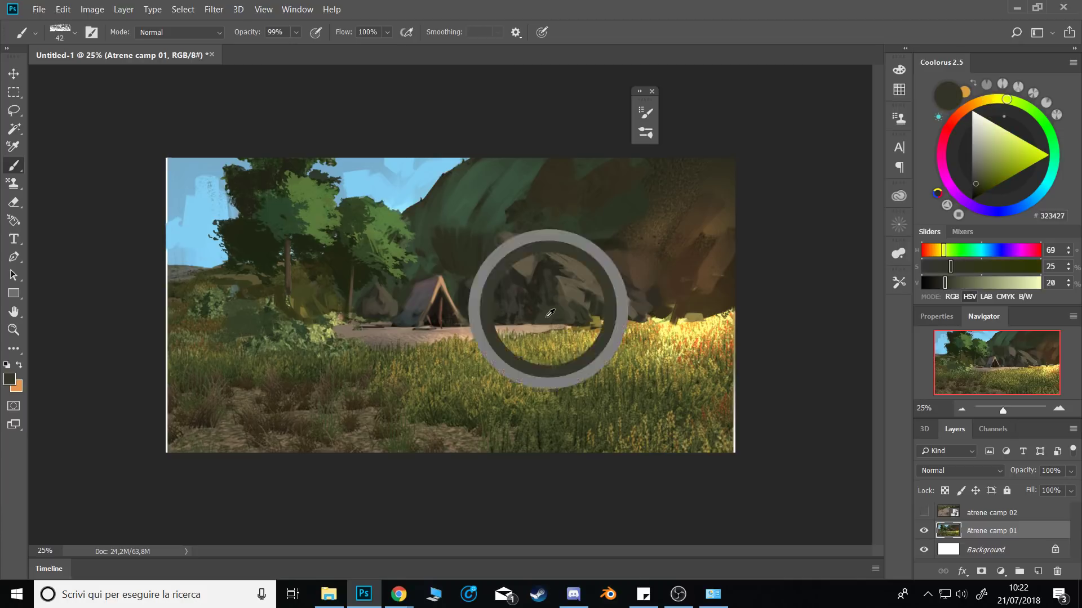
left_click(553, 264, "alt")
left_click(513, 296, "alt")
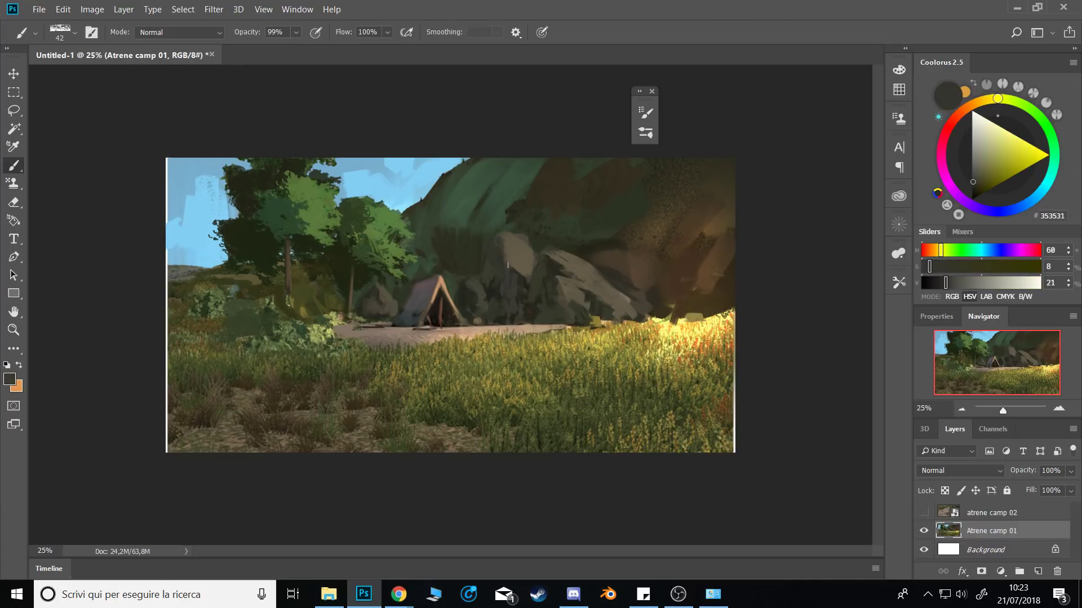
left_click(518, 280, "alt")
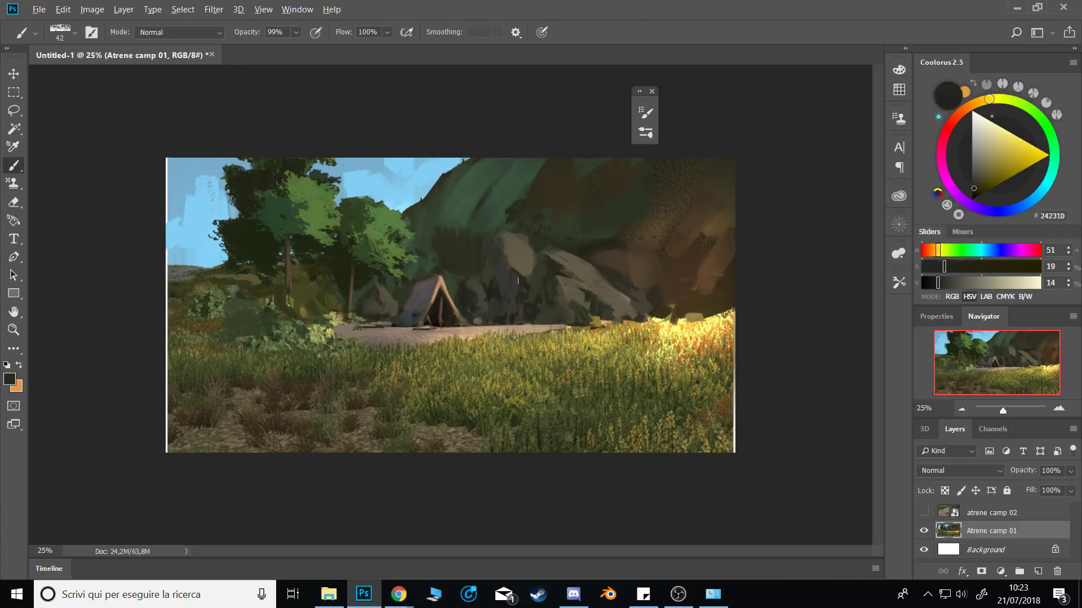
left_click(479, 290, "alt")
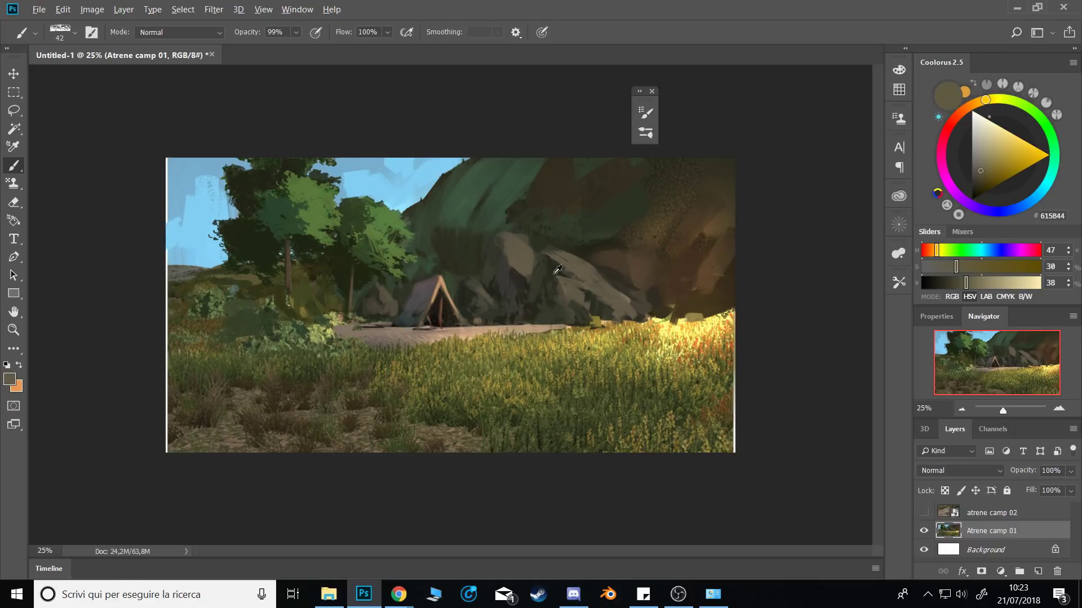
Add cool blue-green tones based on #37554E to the shaded side of the tall tree's canopy.
left_click(255, 195, "alt")
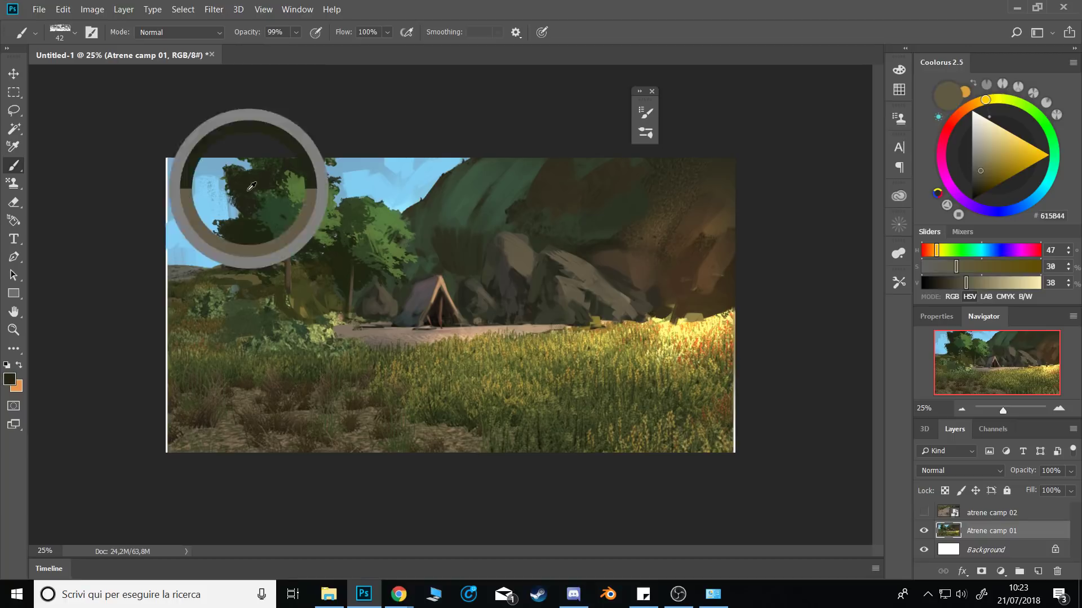
left_click(1051, 169)
left_click(982, 175)
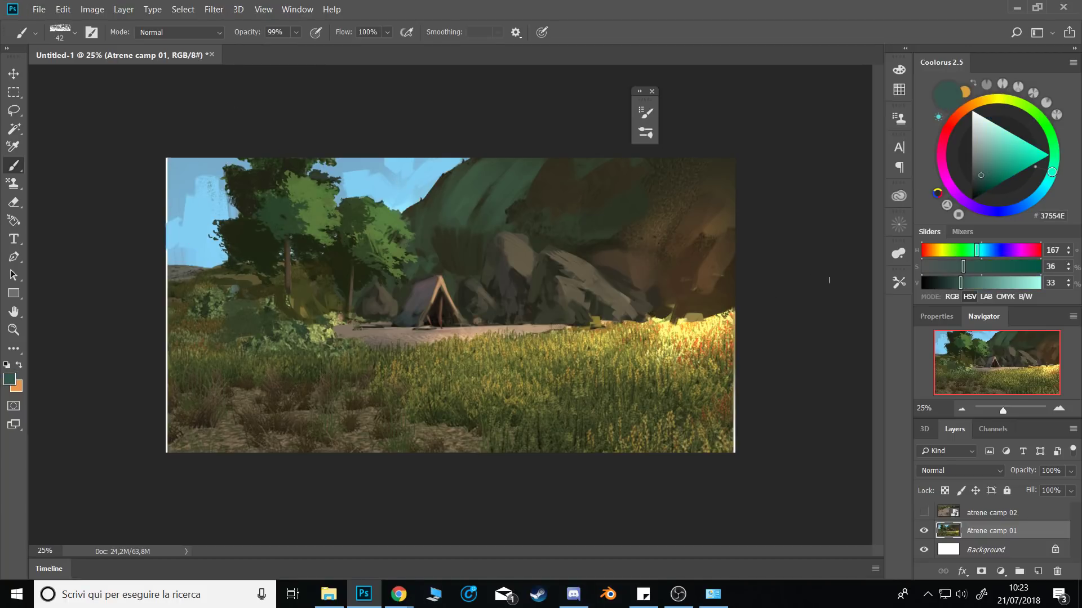
left_click(247, 186, "alt")
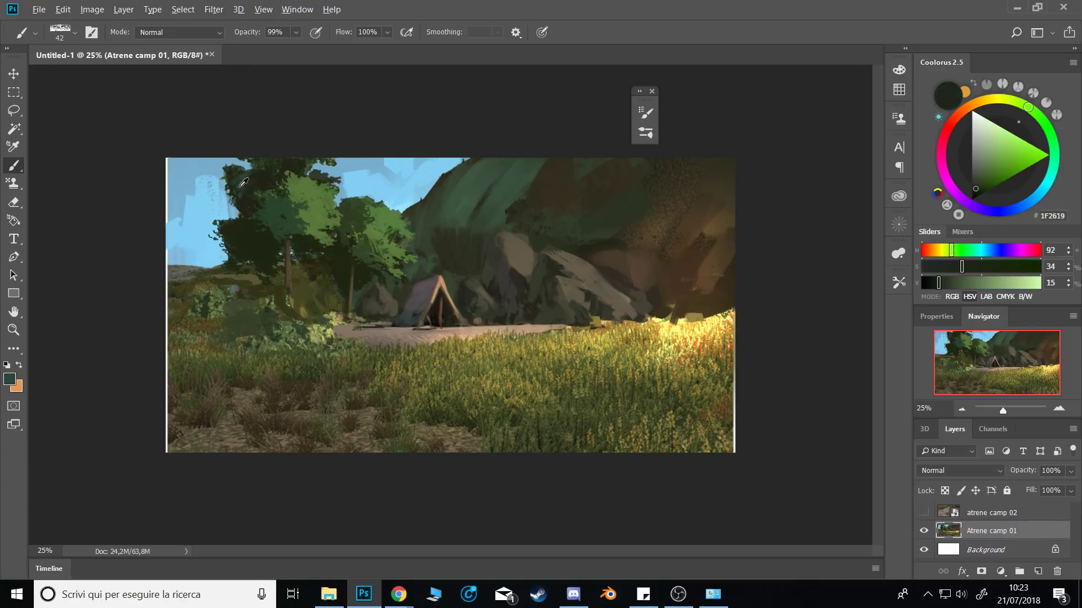
left_click(270, 179, "alt")
left_click_drag(261, 175, 245, 181)
left_click(253, 175, "alt")
left_click(254, 181, "alt")
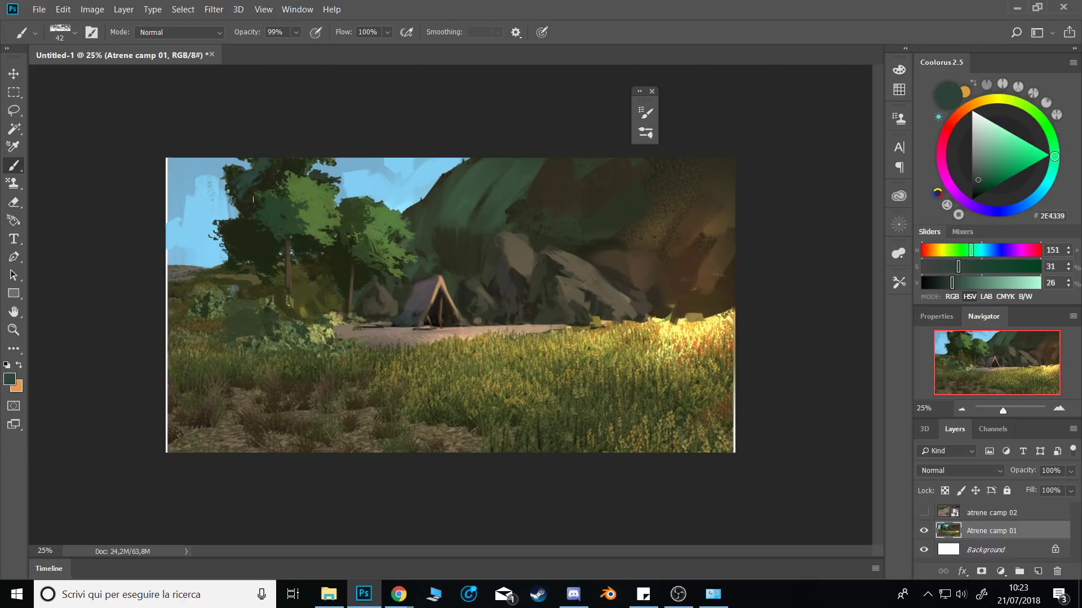
Rework the tent's shaded side with nearby sampled tones at 36 px.
left_click_drag(438, 303, 434, 303)
left_click(417, 288, "alt")
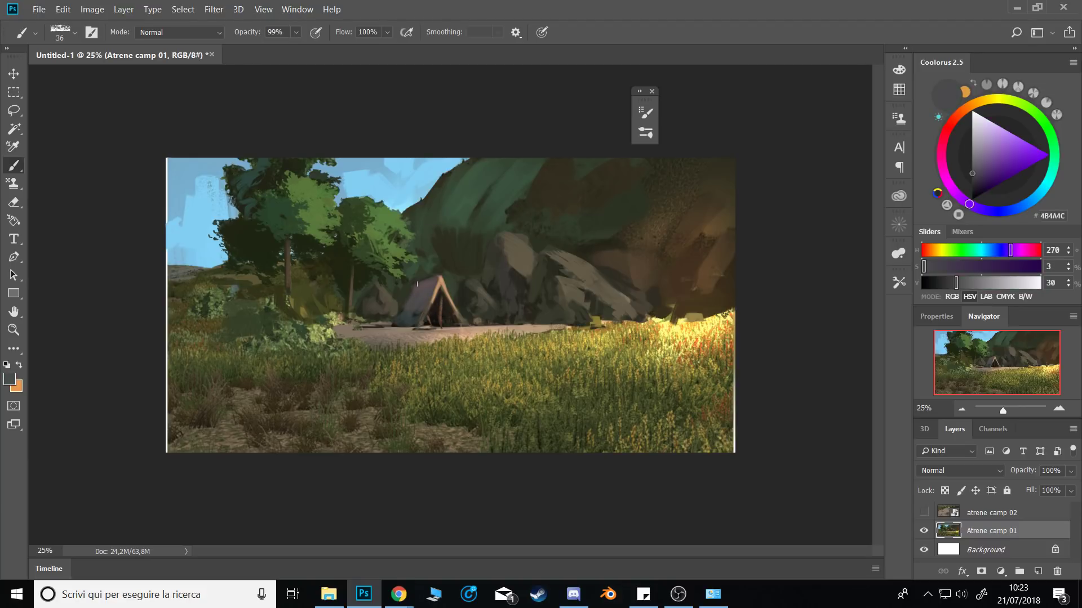
left_click(413, 306, "alt")
Reshape the boulder behind the tent with dark olive tones and add light green #A3B15B leaves to the neighbouring bush.
left_click(384, 281, "alt")
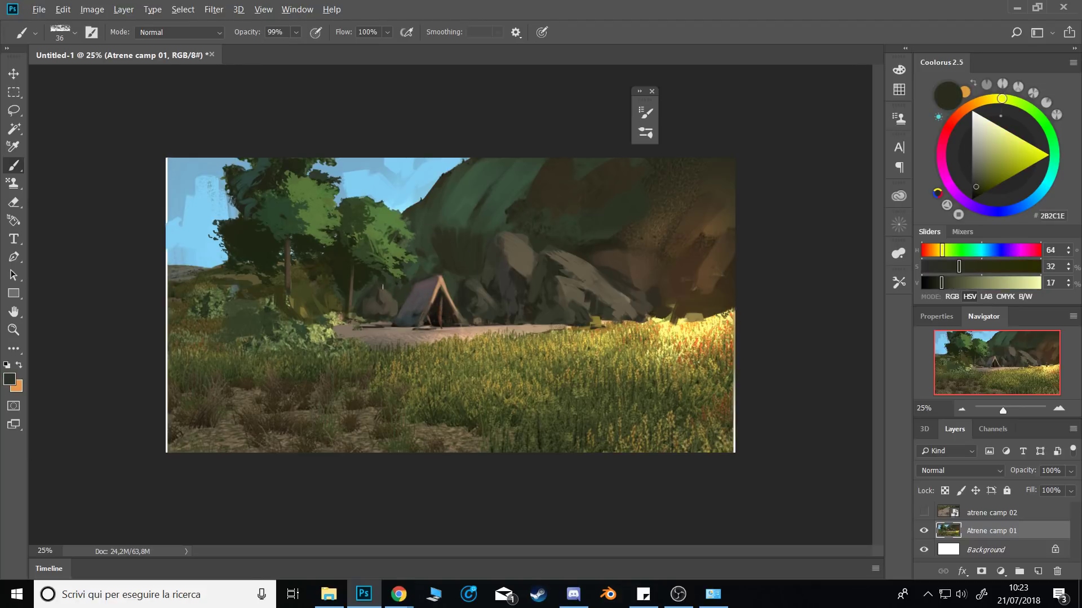
left_click(383, 286, "alt")
left_click(377, 286, "alt")
left_click(379, 285, "alt")
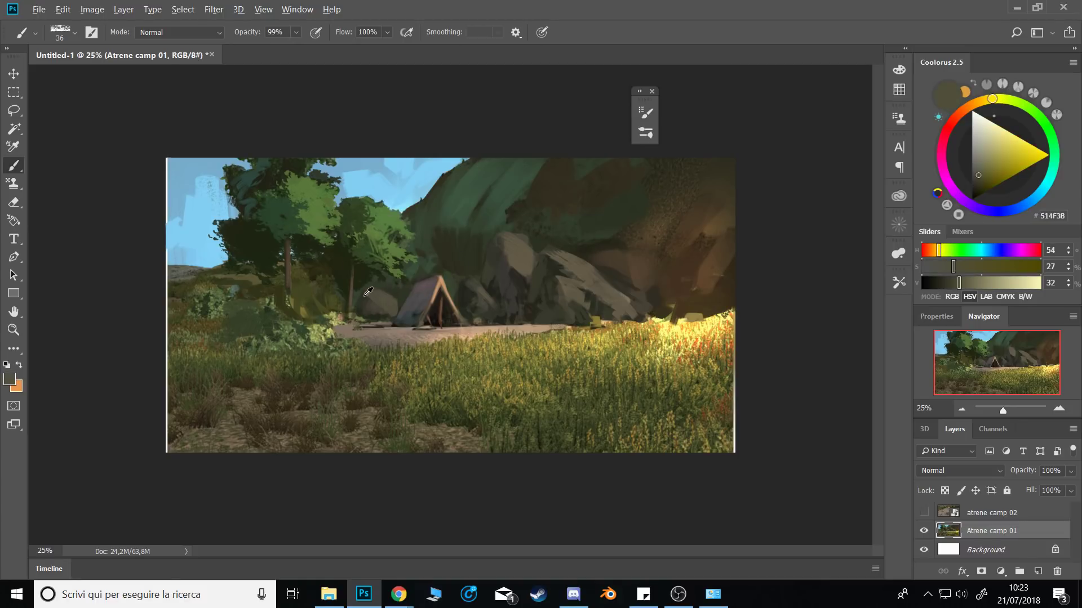
left_click(368, 306, "alt")
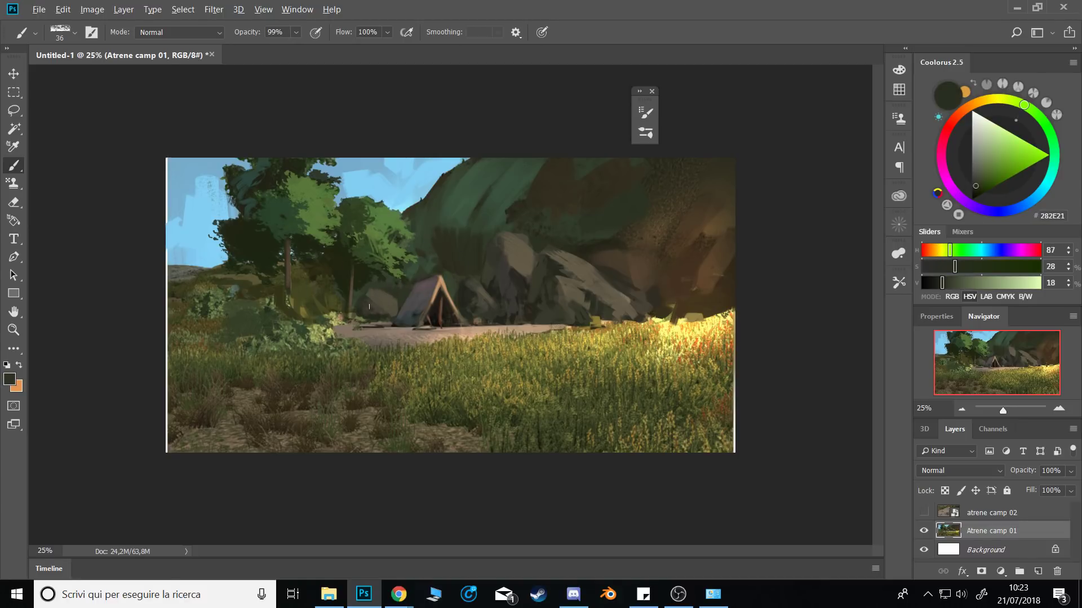
left_click(331, 309, "alt")
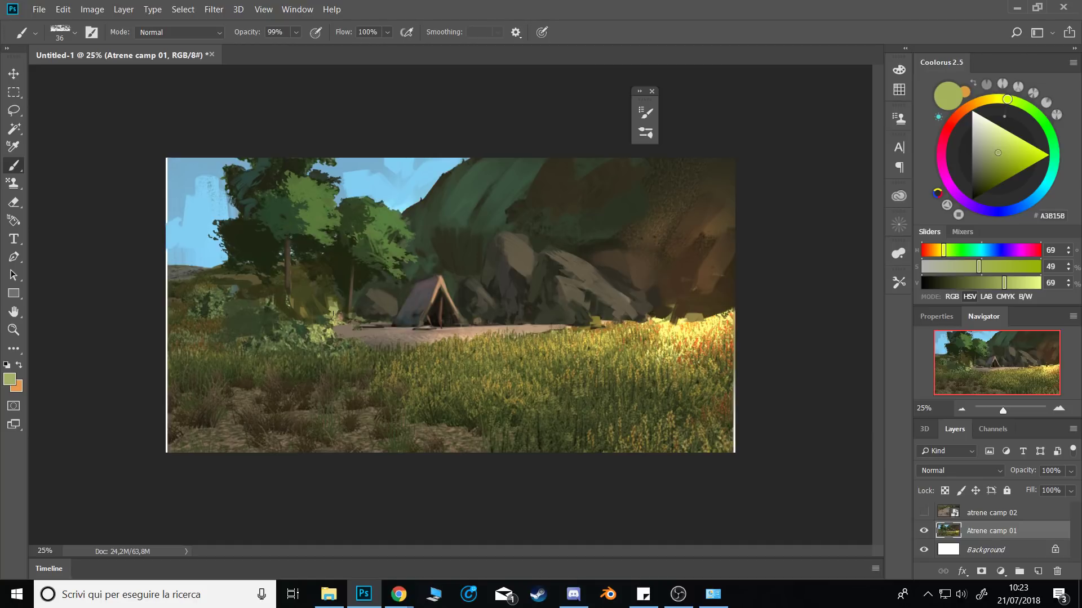
left_click(328, 304, "alt")
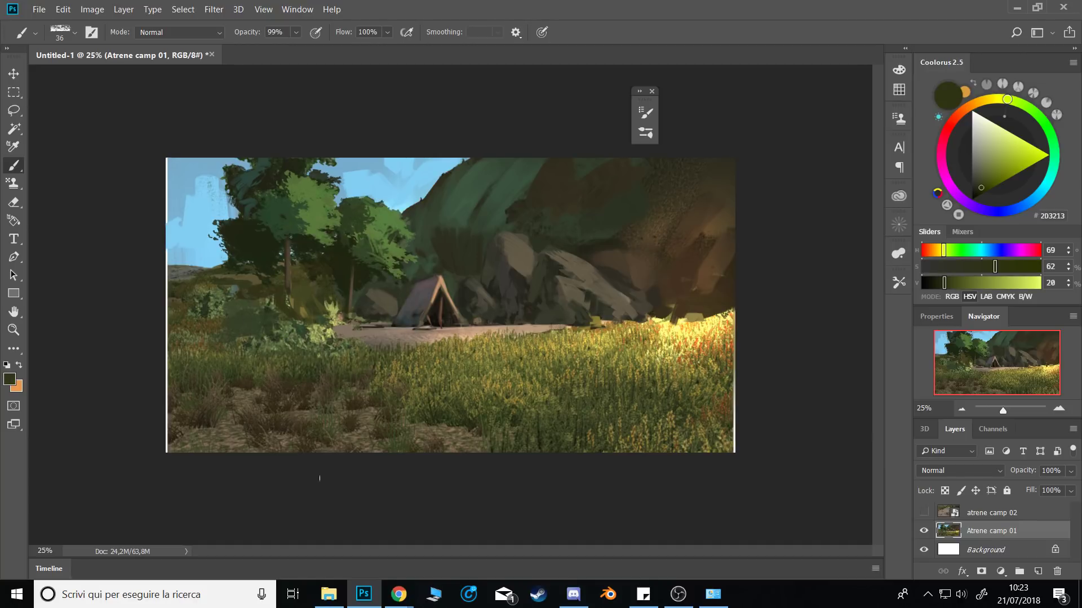
Flip the canvas horizontally, add a new layer, and paint a large near-black #18150E foreground tree trunk in the sunlit grass.
left_click(449, 310, "alt")
key("ctrl+shift+h")
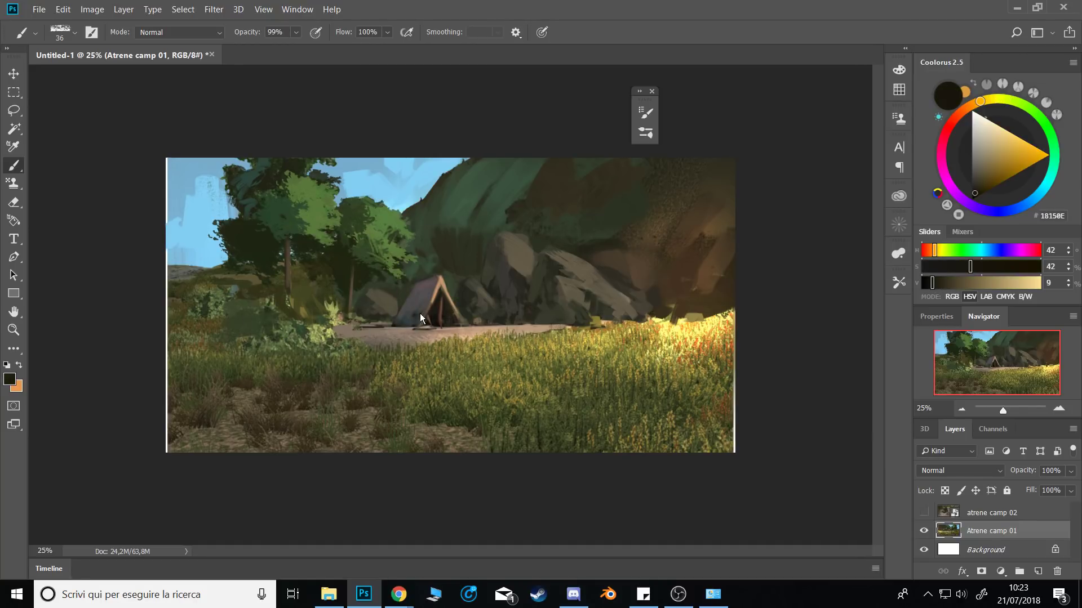
key("ctrl+shift+n")
key("Return")
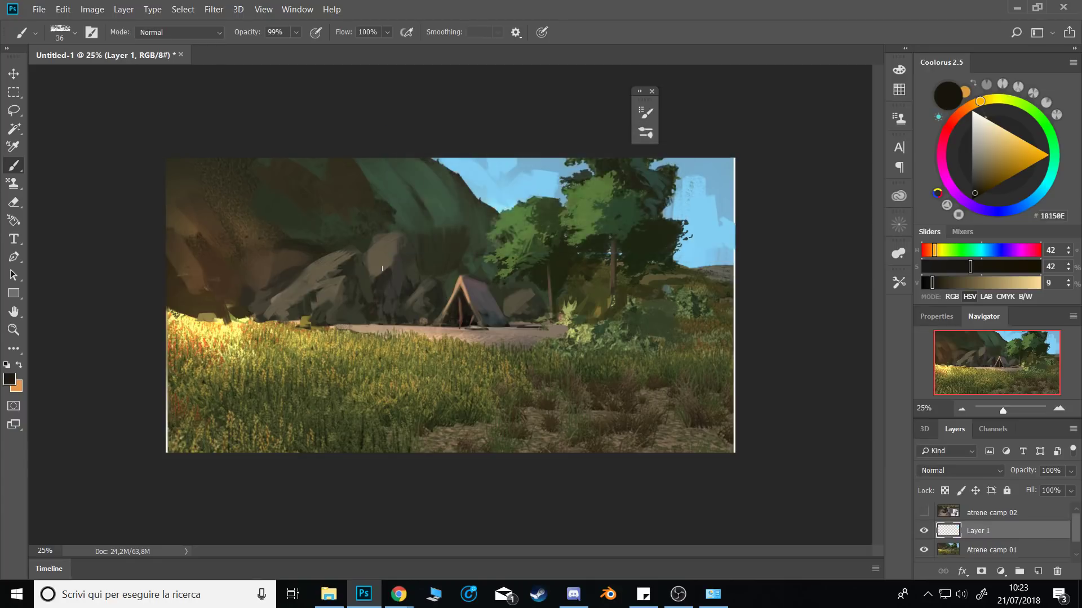
mouse_move(209, 299)
left_mouse_down()
mouse_move(231, 292)
mouse_move(223, 327)
mouse_move(234, 299)
mouse_move(236, 384)
mouse_move(258, 375)
mouse_move(233, 336)
mouse_move(246, 294)
mouse_move(233, 358)
mouse_move(247, 150)
mouse_move(236, 278)
left_mouse_up()
Paint the foreground tree's overhanging canopy in sampled dark and mid greens with the axelvahur_jaimeJones brush.
right_click(390, 311)
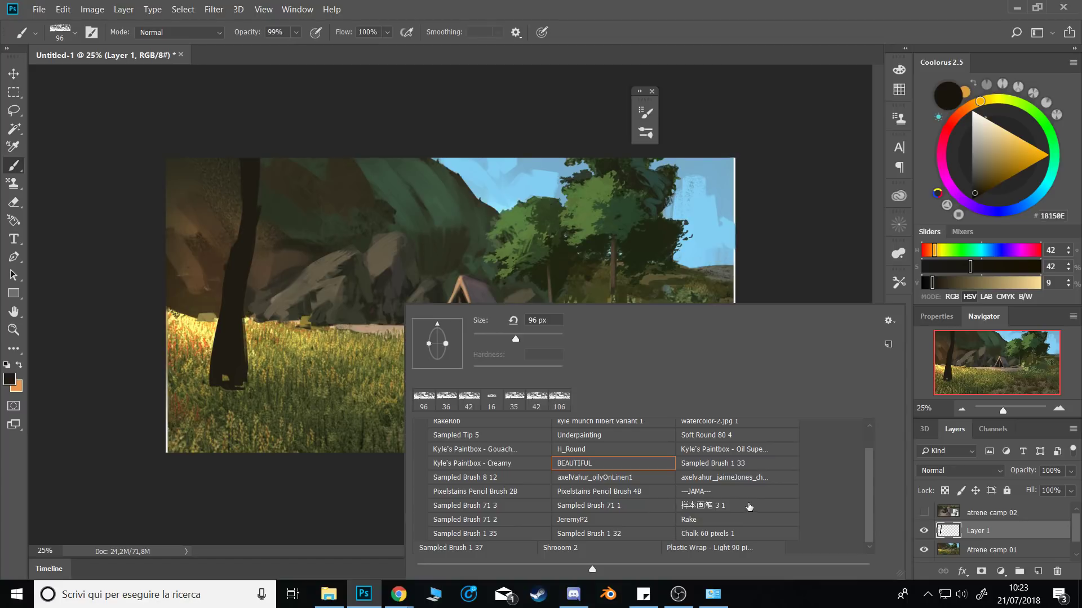
left_click(747, 478)
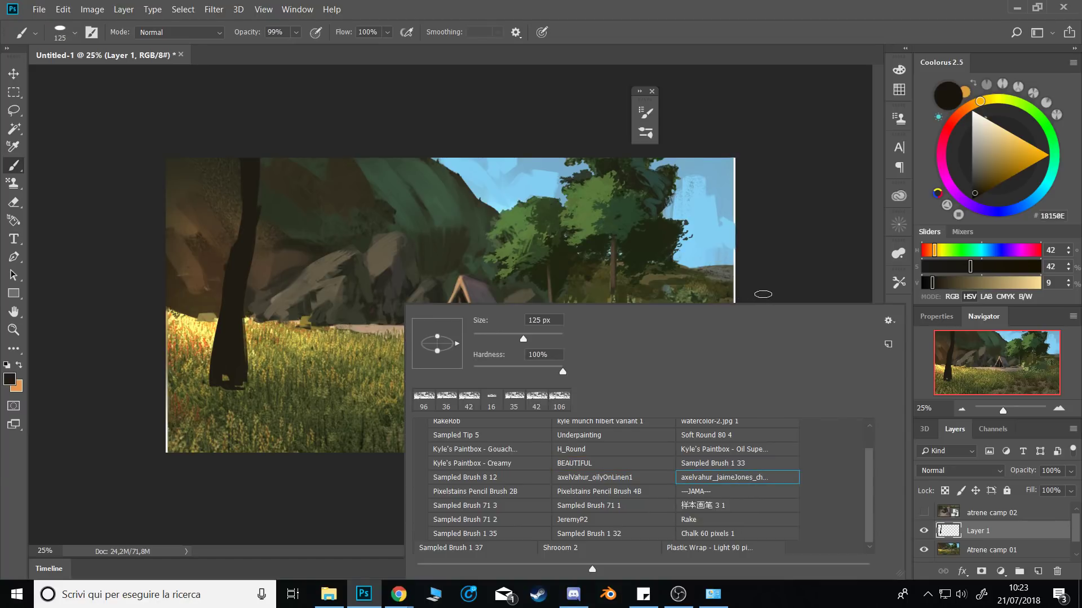
key("Return")
left_click(656, 234, "alt")
mouse_move(257, 201)
left_mouse_down()
mouse_move(285, 196)
mouse_move(271, 176)
mouse_move(349, 180)
mouse_move(301, 154)
mouse_move(283, 169)
mouse_move(174, 173)
mouse_move(308, 177)
mouse_move(320, 195)
mouse_move(340, 169)
mouse_move(382, 186)
mouse_move(312, 167)
mouse_move(344, 176)
mouse_move(319, 185)
mouse_move(284, 173)
mouse_move(360, 170)
mouse_move(340, 178)
mouse_move(352, 169)
mouse_move(370, 184)
mouse_move(324, 172)
mouse_move(340, 166)
mouse_move(290, 185)
mouse_move(253, 166)
mouse_move(228, 179)
mouse_move(229, 188)
mouse_move(291, 184)
left_mouse_up()
left_click(986, 178)
left_click(316, 189, "alt")
left_click(320, 181, "alt")
left_click(286, 184, "alt")
left_click(248, 165, "alt")
key("bracketleft")
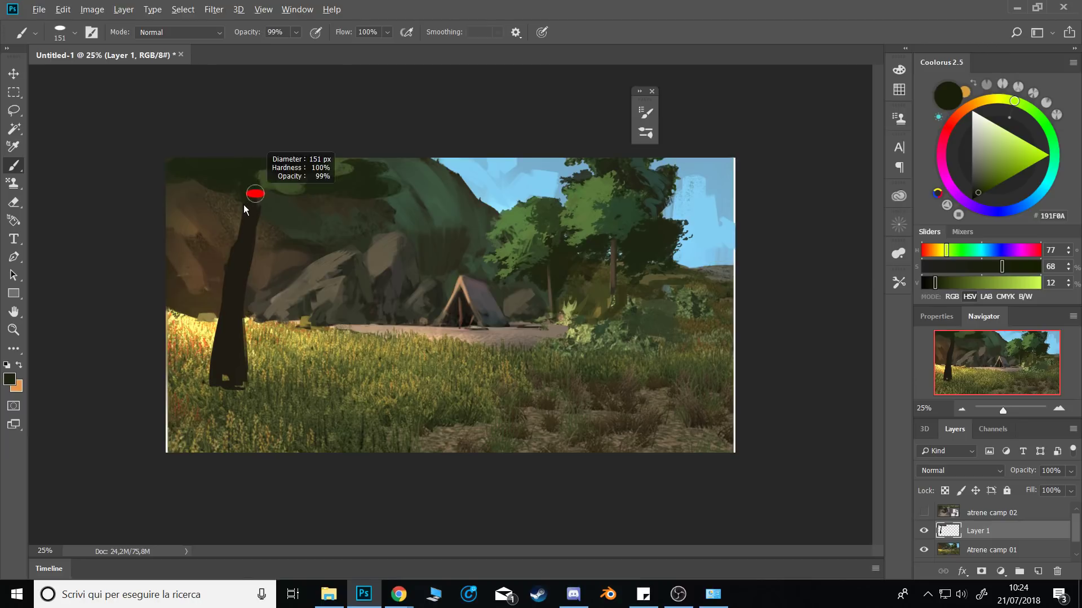
Paint brown bark variation along the foreground trunk's lower half using sampled trunk and background tones.
left_click(217, 364, "alt")
left_click_drag(217, 364, 230, 354)
left_click_drag(236, 344, 222, 355)
left_click(222, 356, "alt")
left_click_drag(225, 349, 226, 307)
left_click_drag(236, 298, 226, 339)
left_click(233, 289, "alt")
left_click_drag(229, 340, 227, 376)
left_click(221, 357, "alt")
left_click(240, 333, "alt")
Paint the foreground trunk's base with sampled brown and dark tones using a 49 px brush.
key("bracketleft")
key("bracketleft")
key("bracketleft")
left_click(218, 378, "alt")
left_click(217, 360, "alt")
left_click(239, 375, "alt")
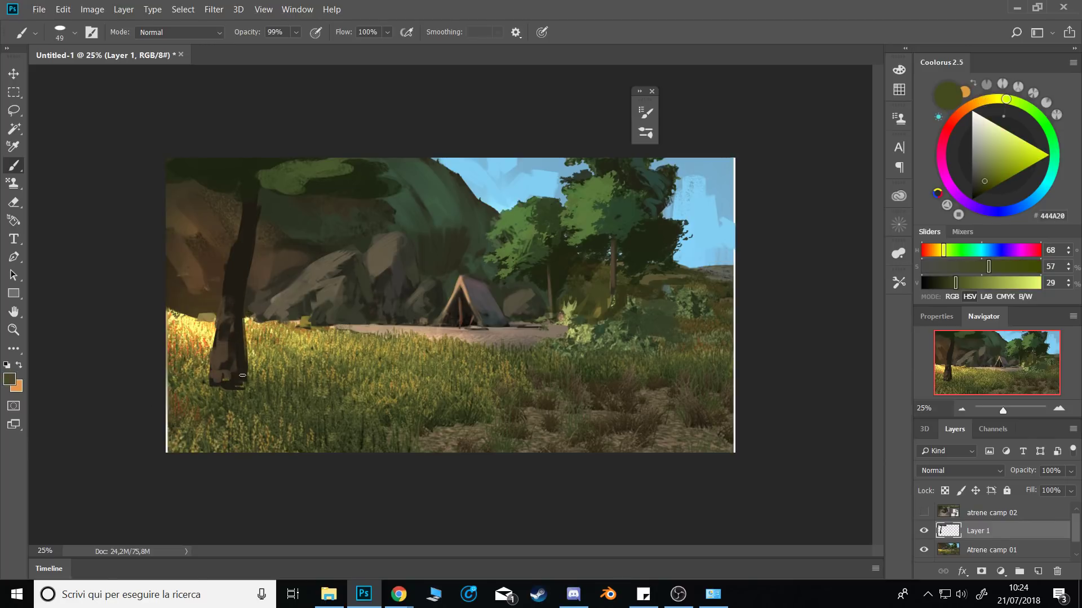
left_click(242, 360, "alt")
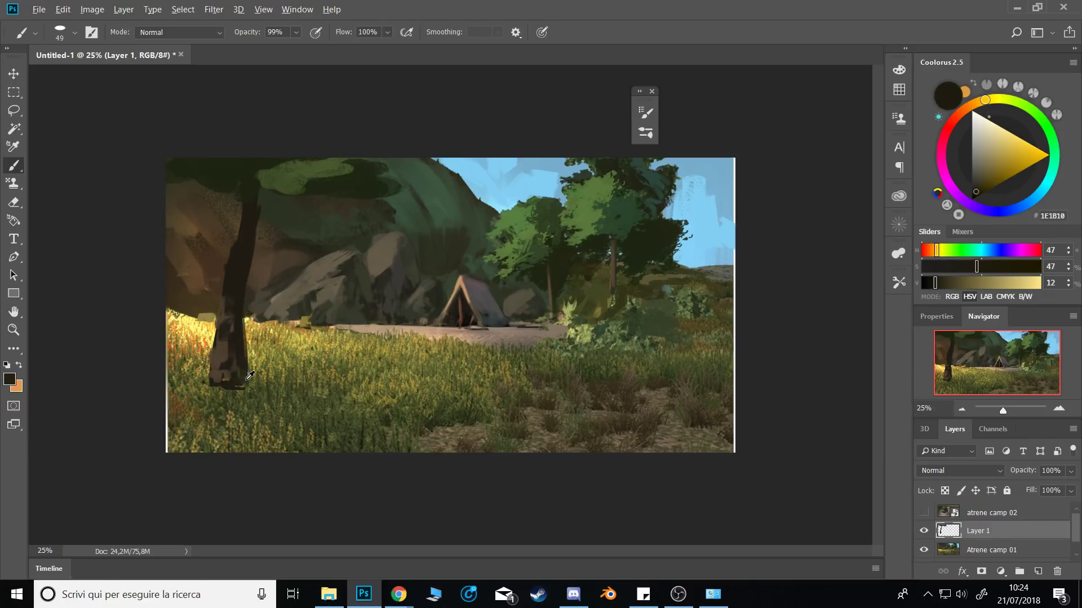
Refine the lower trunk's tent-facing edge with near-black #18150E and dark olive #303117 strokes.
left_click(249, 376, "alt")
left_click(241, 363, "alt")
left_click(239, 327, "alt")
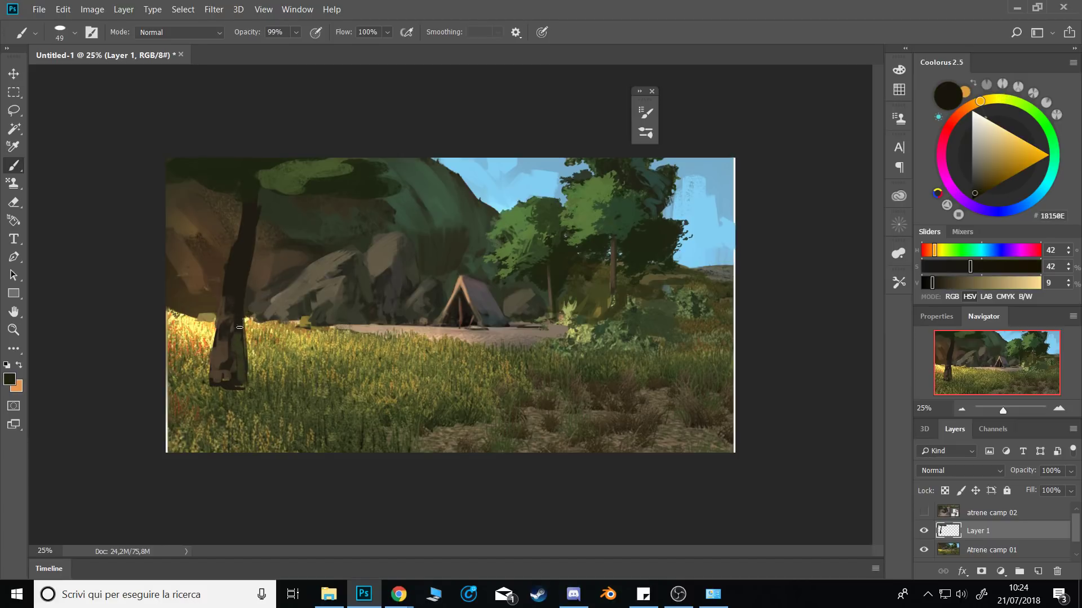
left_click(240, 344, "alt")
left_click(239, 338, "alt")
left_click(242, 341, "alt")
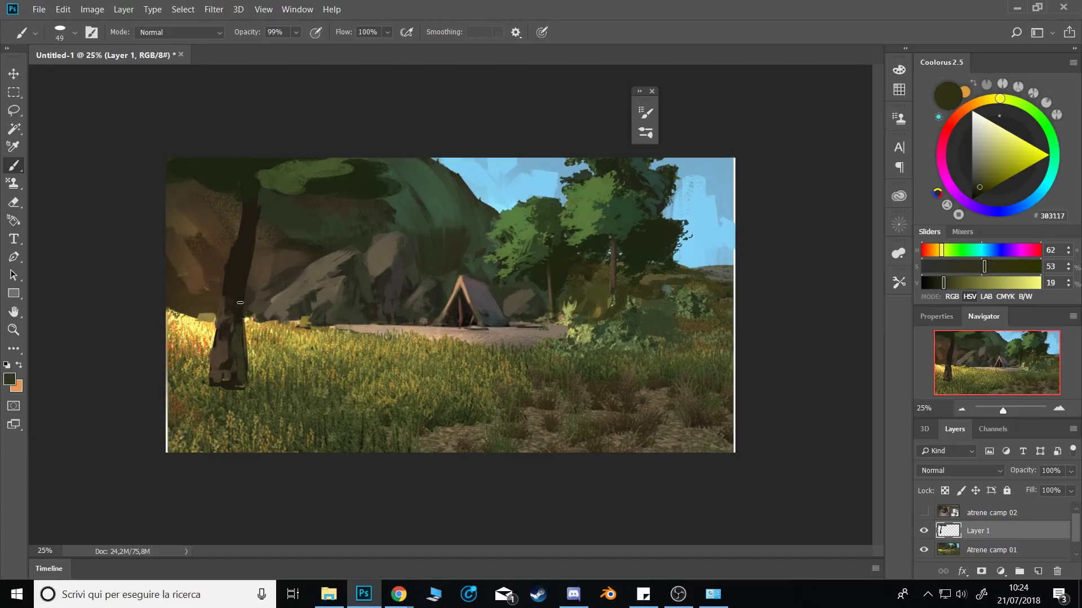
left_click(230, 358, "alt")
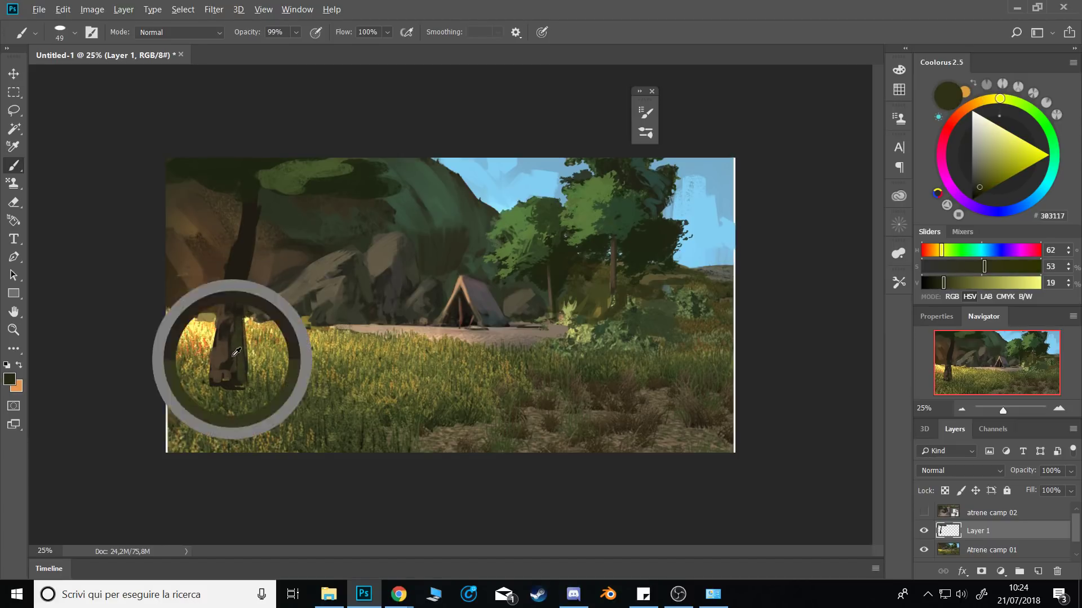
Blend the trunk's base into the grass with ochre #61541A and brown #4B3F2C, using a 76 px brush.
right_click(244, 385, "alt")
left_click(219, 395, "alt")
left_click(208, 377, "alt")
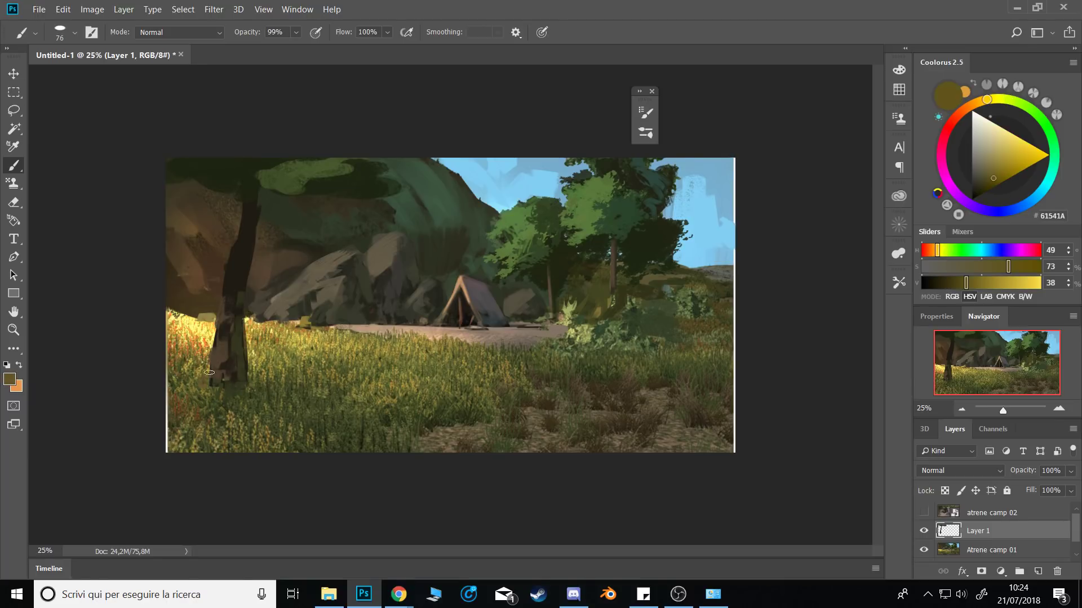
left_click_drag(206, 378, 220, 379)
left_click(207, 354, "alt")
right_click(216, 366, "alt")
left_click(214, 372, "alt")
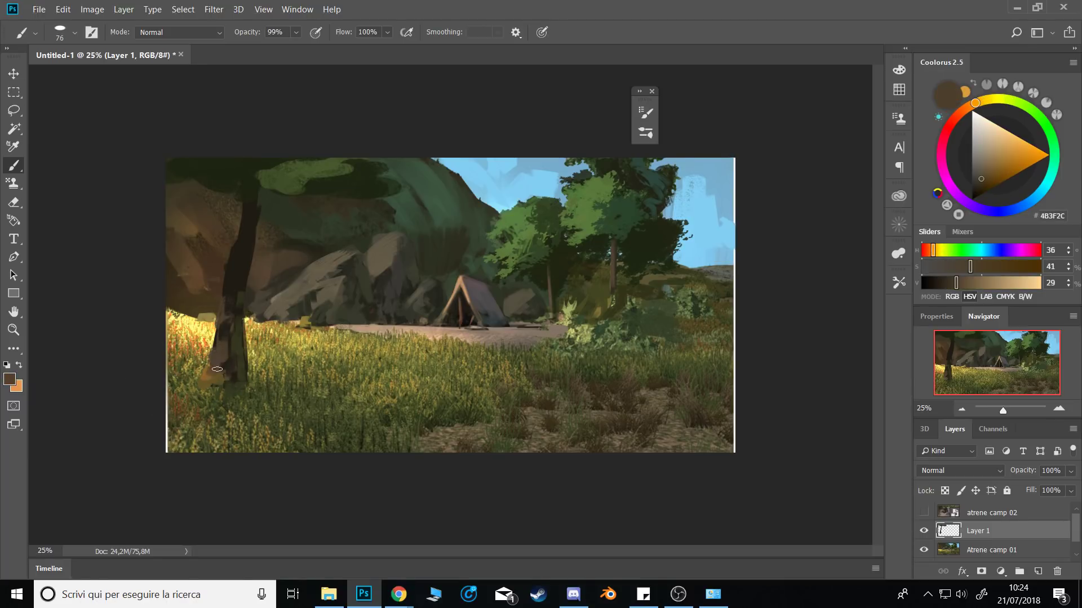
Carry brown #403625 bark up the trunk's sunlit side and darken its tent-facing side.
left_click(233, 307, "alt")
left_click(220, 313, "alt")
left_click_drag(222, 313, 241, 240)
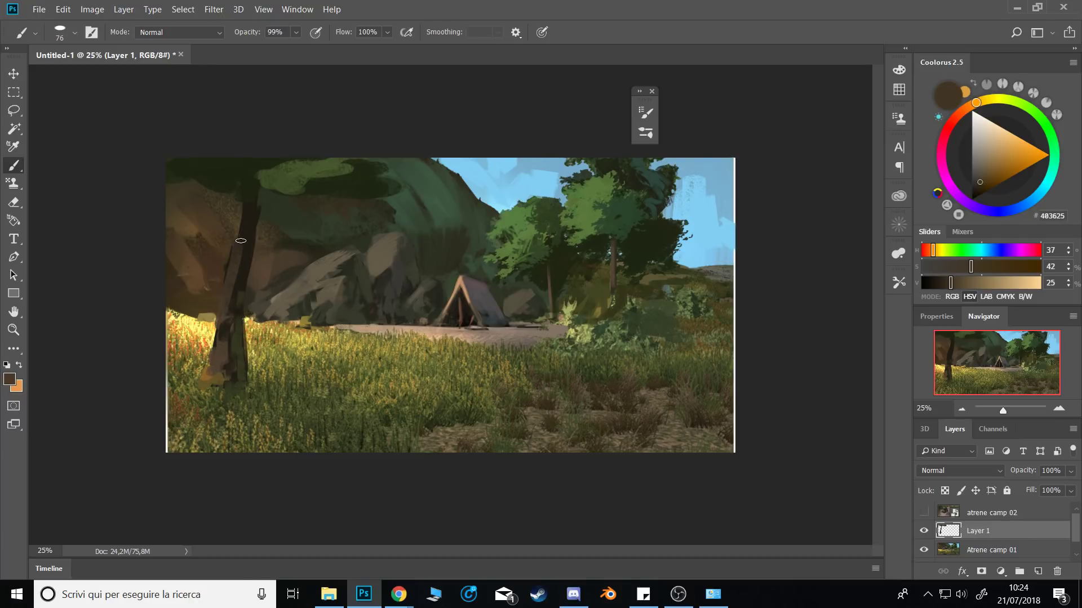
left_click(244, 247, "alt")
right_click(247, 261, "alt")
left_click(245, 265, "alt")
mouse_move(241, 295)
left_mouse_down()
mouse_move(250, 259)
mouse_move(247, 363)
left_mouse_up()
Refine the upper trunk's bark with near-black #18150E and brown #3F3524 streaks using a 31 px brush.
right_click(248, 257, "alt")
left_click(241, 285, "alt")
right_click(235, 309, "alt")
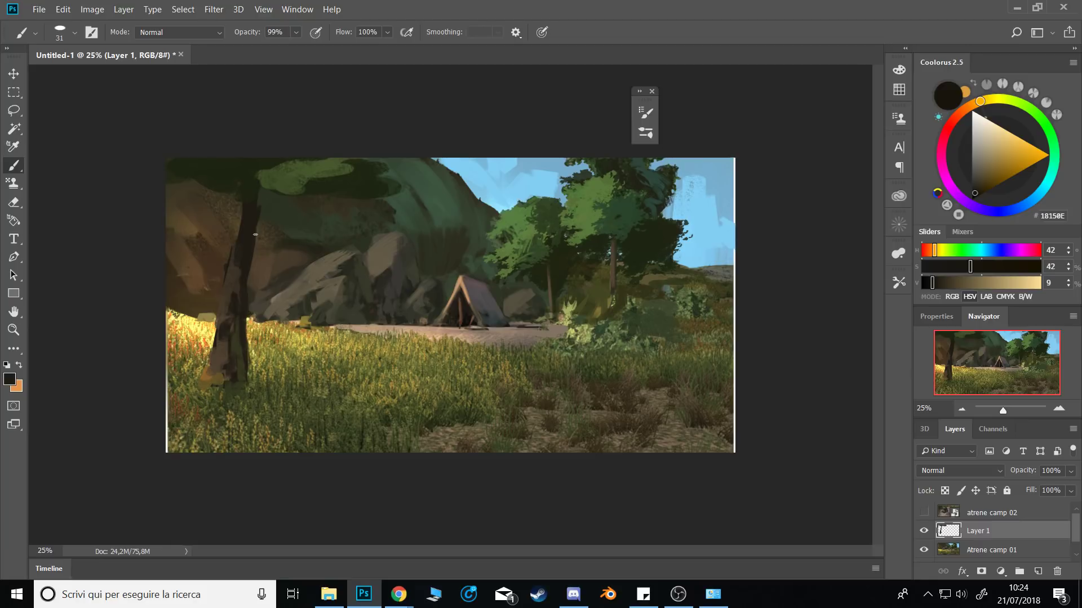
left_click(234, 264, "alt")
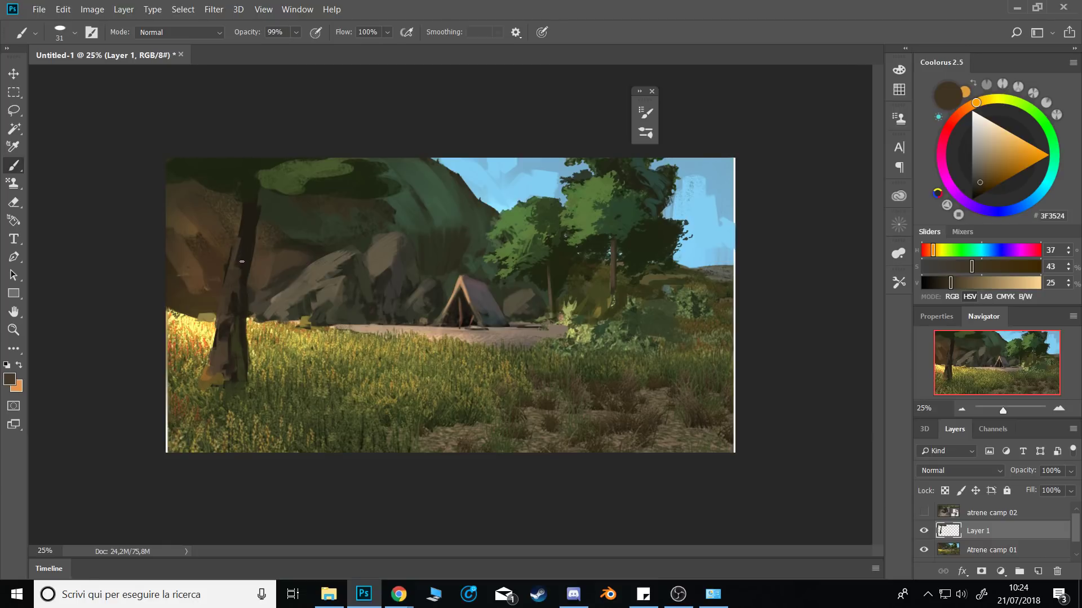
left_click_drag(240, 267, 250, 219)
left_click(240, 274, "alt")
left_click(230, 241, "alt")
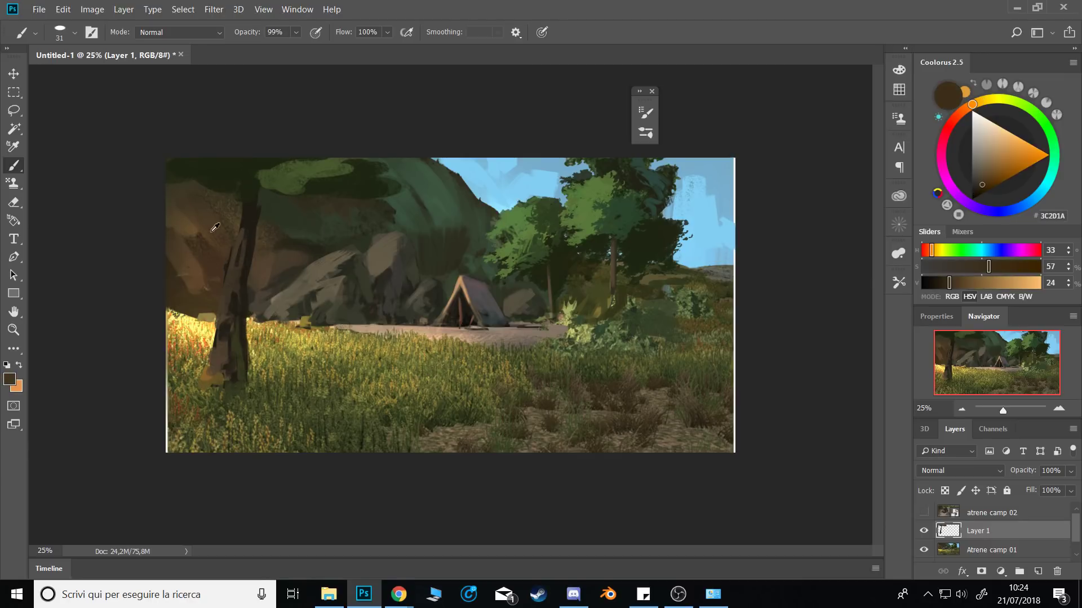
Undo the last stroke, flip the canvas horizontally, and paint warm brown #625027 strokes on the cliff beside the trunk.
mouse_move(227, 279)
left_mouse_down()
mouse_move(224, 259)
mouse_move(221, 292)
left_mouse_up()
key("ctrl+z")
key("ctrl+f")
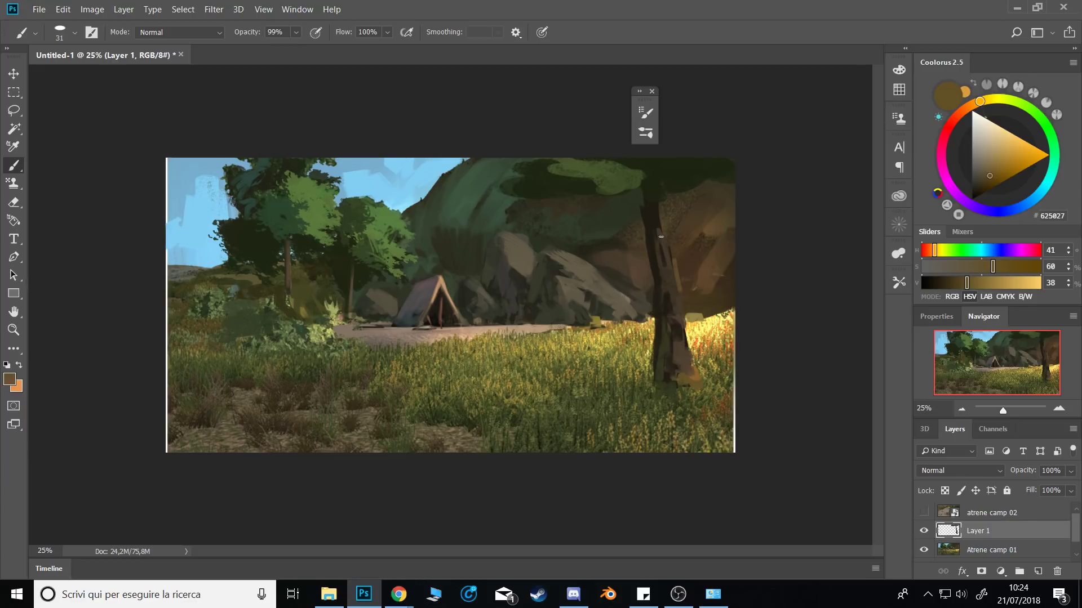
left_click_drag(679, 272, 706, 253)
left_click(692, 232, "alt")
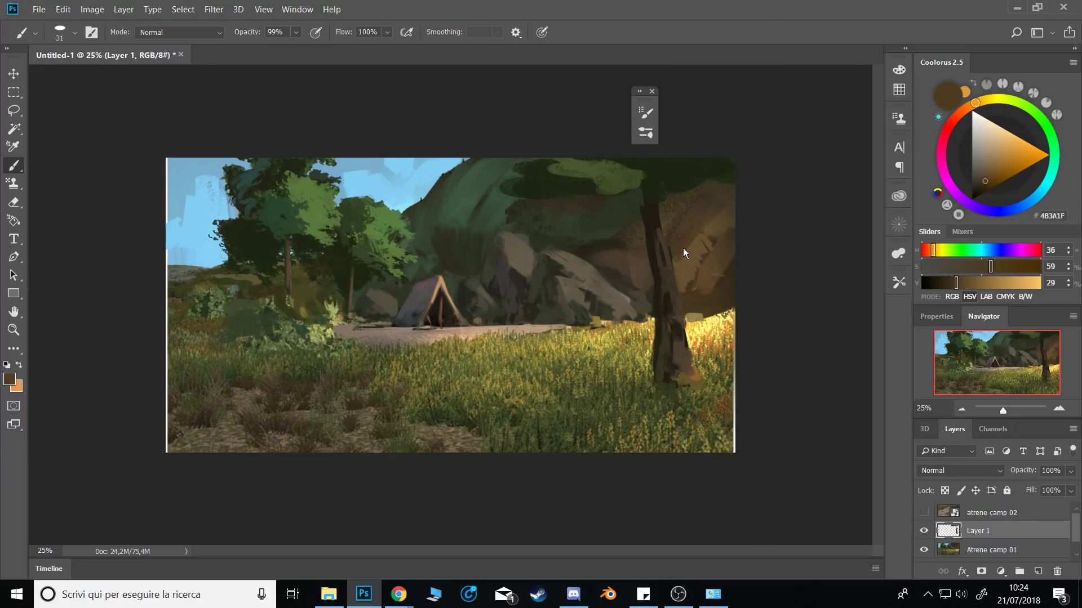
Rework the trunk's top beneath the canopy with sampled brown, dark green #191E0B and near-black #18150E.
left_click(661, 236, "alt")
mouse_move(656, 187)
left_mouse_down()
mouse_move(655, 229)
mouse_move(655, 186)
left_mouse_up()
left_click(648, 181, "alt")
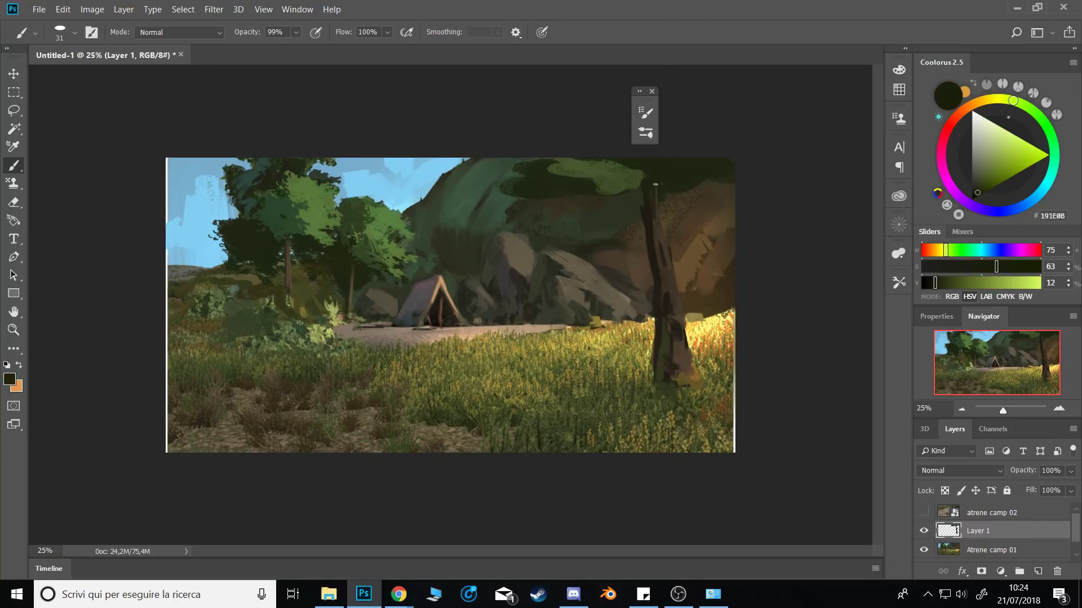
left_click(654, 228, "alt")
left_click(660, 276, "alt")
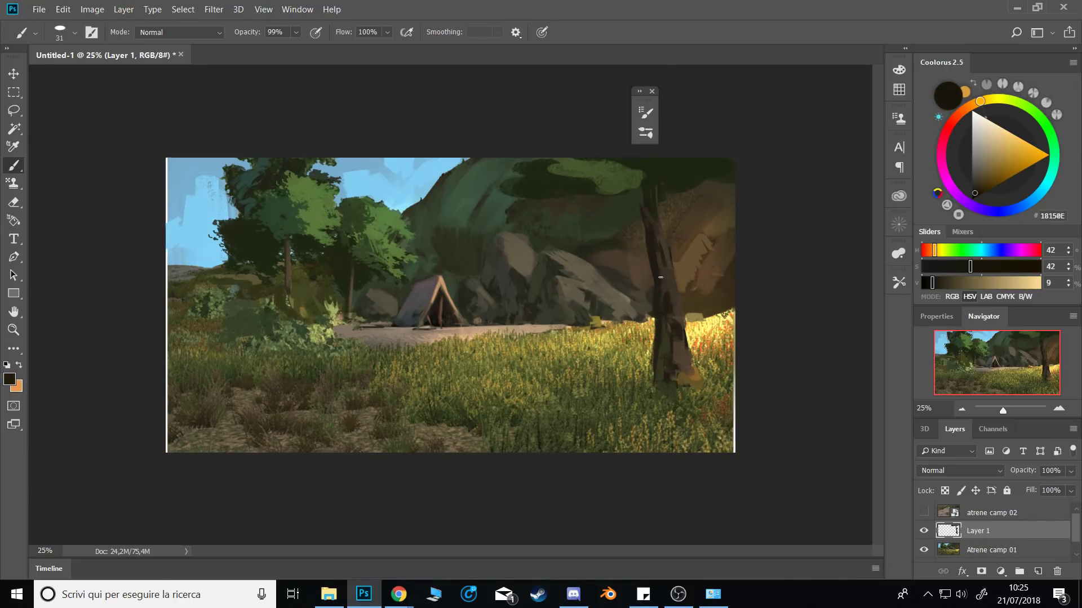
Darken the trunk's tent-facing edge and flare its base into a root with sampled dark tones.
mouse_move(647, 237)
left_mouse_down()
mouse_move(651, 329)
mouse_move(657, 302)
mouse_move(658, 372)
left_mouse_up()
left_click(661, 373, "alt")
left_click(655, 355, "alt")
right_click(666, 360, "alt")
left_click(660, 372, "alt")
left_click(658, 369, "alt")
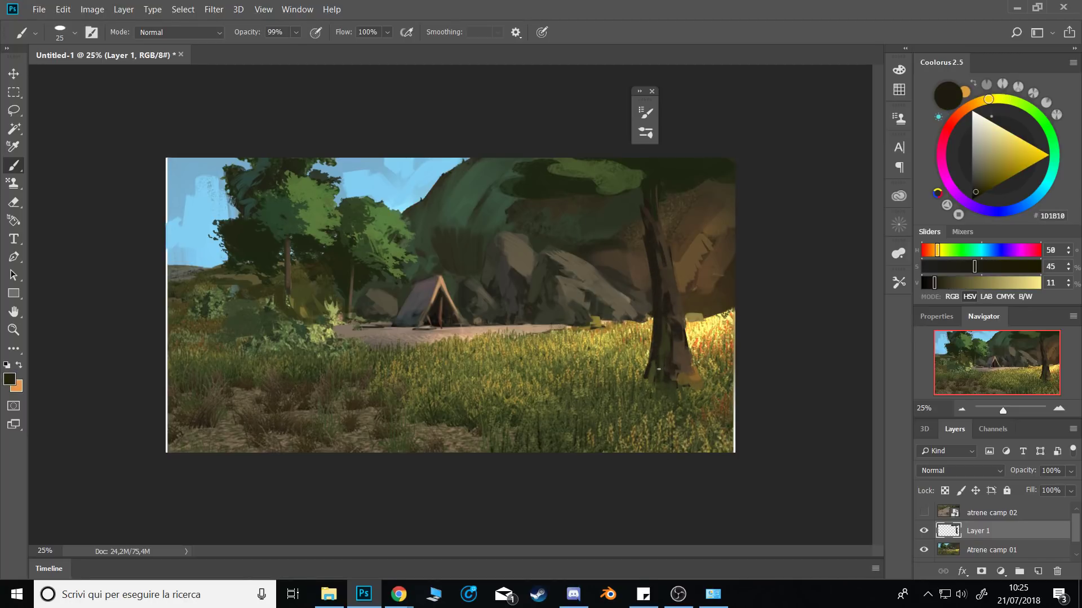
Break up the canopy's light green patch with overlapping strokes in sampled dark and mid greens, including #323D19.
left_click(652, 175, "alt")
right_click(634, 189, "alt")
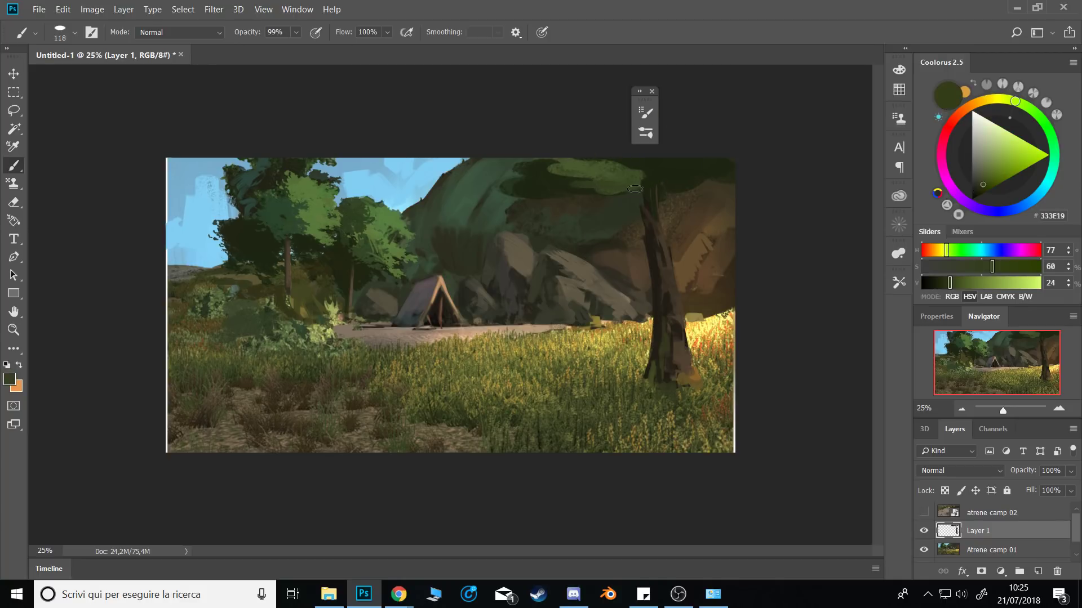
left_click(635, 186, "alt")
right_click(606, 182, "alt")
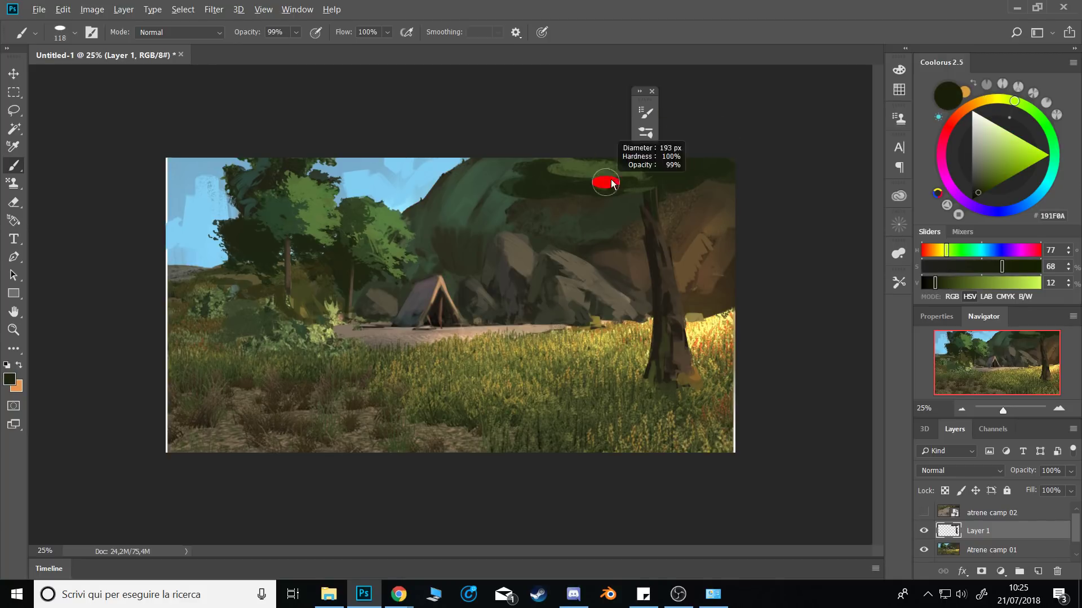
left_click(595, 174, "alt")
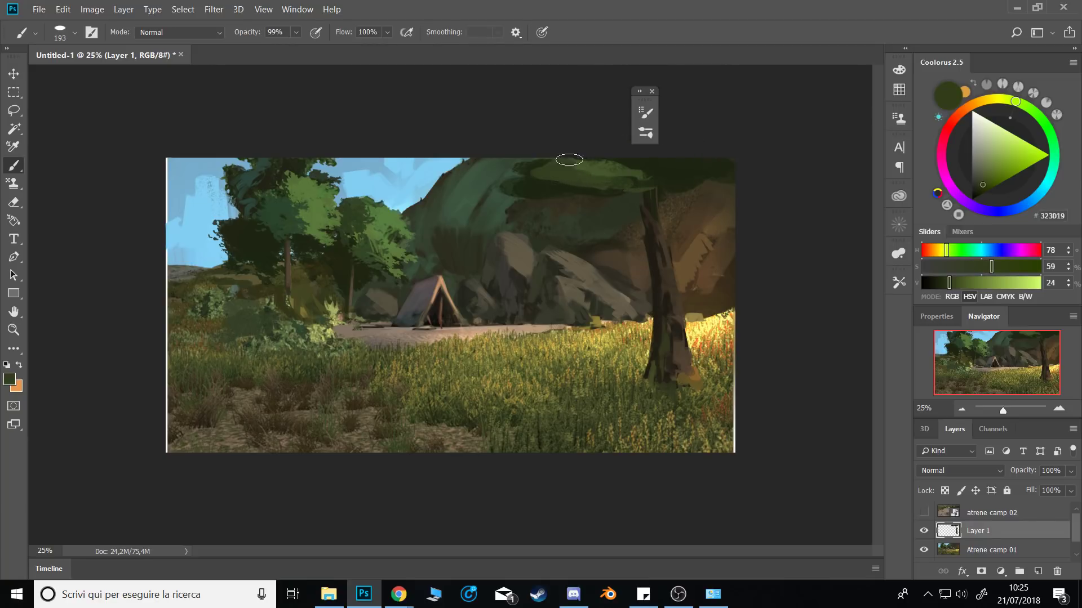
left_click(539, 180, "alt")
left_click_drag(589, 162, 611, 167)
right_click(662, 178, "alt")
left_click(585, 169, "alt")
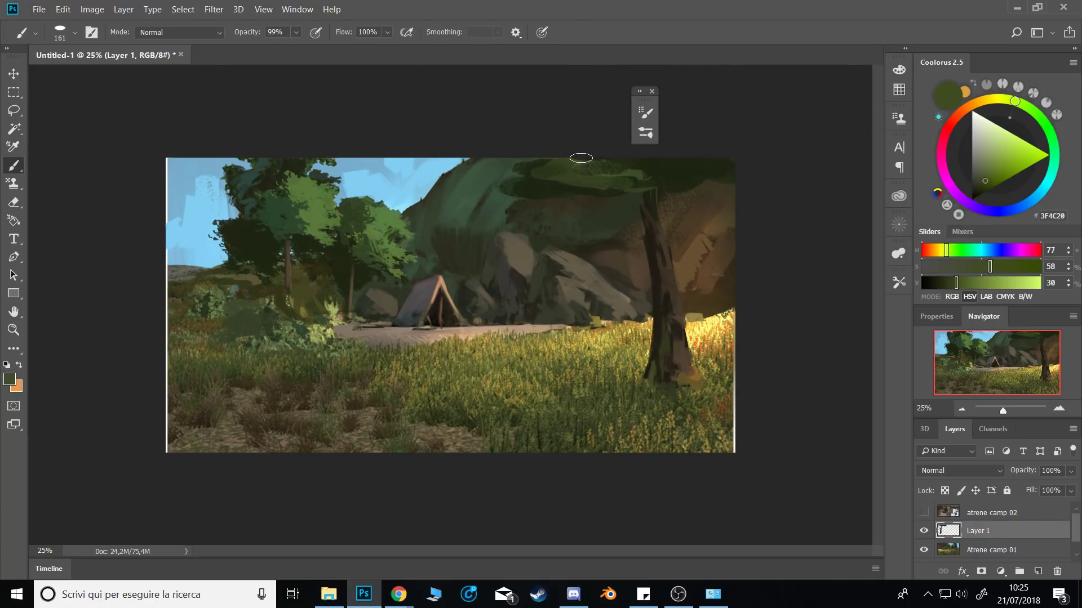
Flip the canvas back and paint foliage variation in the canopy above the trunk with sampled greens.
key("ctrl+shift+h")
left_click(274, 175, "alt")
mouse_move(239, 174)
left_mouse_down()
mouse_move(205, 160)
mouse_move(213, 167)
mouse_move(178, 175)
left_mouse_up()
left_click(243, 162, "alt")
right_click(231, 178, "alt")
left_click(223, 177, "alt")
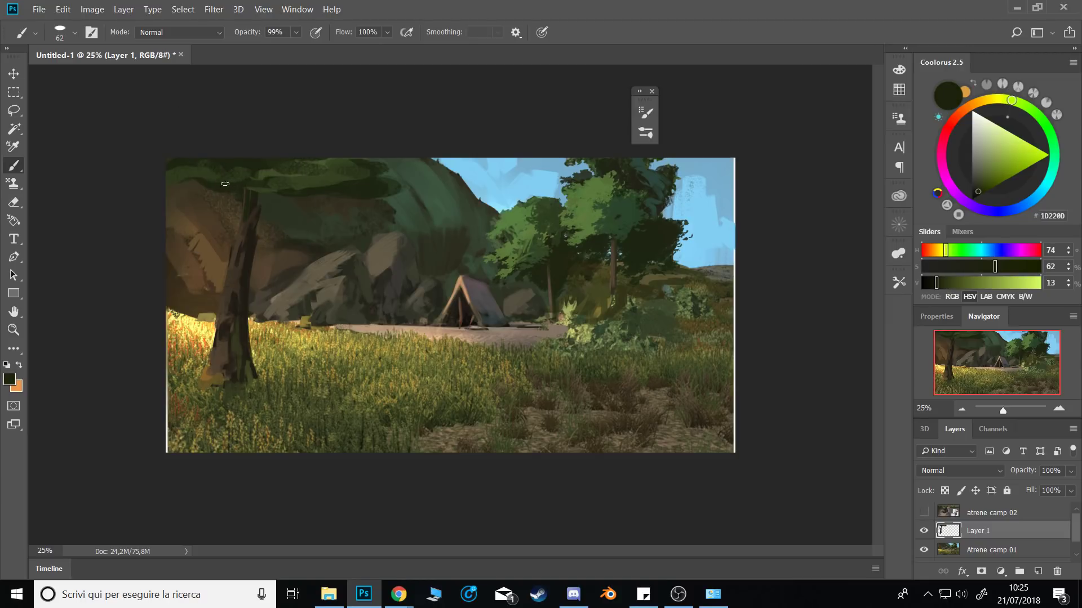
left_click(246, 178, "alt")
left_click(246, 166, "alt")
Reshape the canopy's overhanging foliage toward the tent with sampled greens, including #2E3917.
left_click(337, 174, "alt")
mouse_move(340, 175)
left_mouse_down()
mouse_move(375, 189)
mouse_move(364, 180)
mouse_move(329, 191)
left_mouse_up()
right_click(362, 188, "alt")
left_click(363, 179, "alt")
right_click(322, 194, "alt")
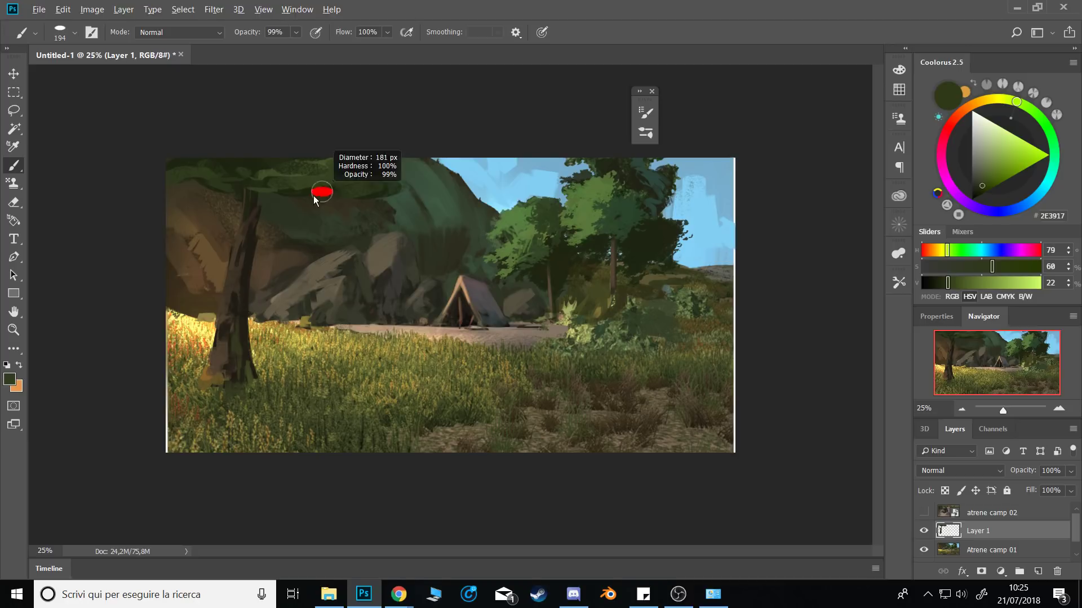
left_click(257, 189, "alt")
mouse_move(257, 190)
left_mouse_down()
mouse_move(345, 180)
mouse_move(264, 178)
left_mouse_up()
right_click(322, 189, "alt")
left_click(260, 164, "alt")
Paint a near-black #18150E branch reaching from the upper trunk into the canopy and refine the fork with sampled dark tones.
right_click(263, 190, "alt")
left_click(251, 211, "alt")
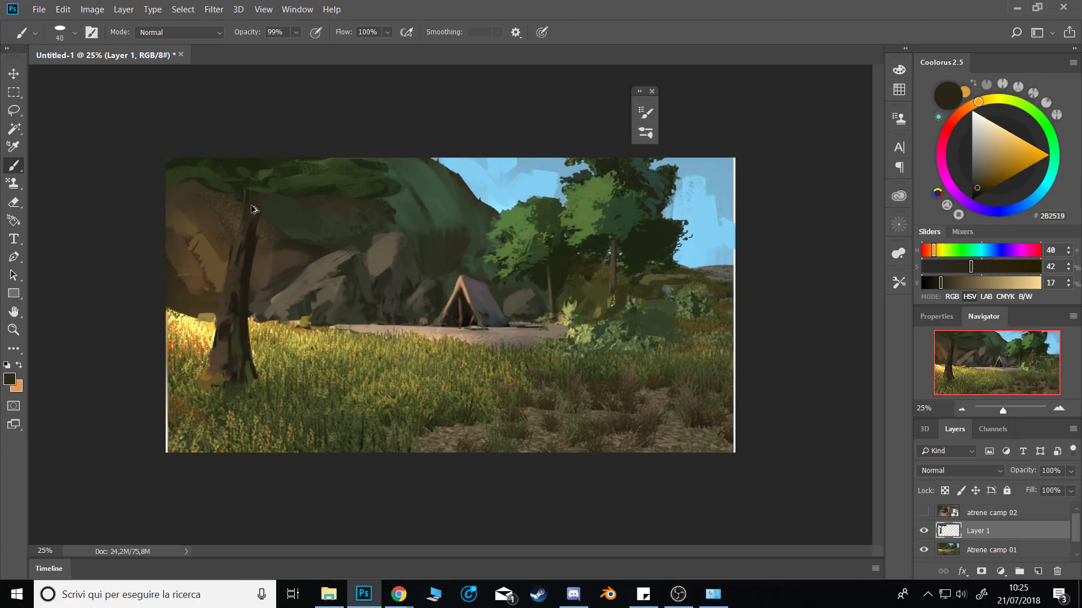
left_click(249, 225, "alt")
left_click_drag(253, 225, 296, 191)
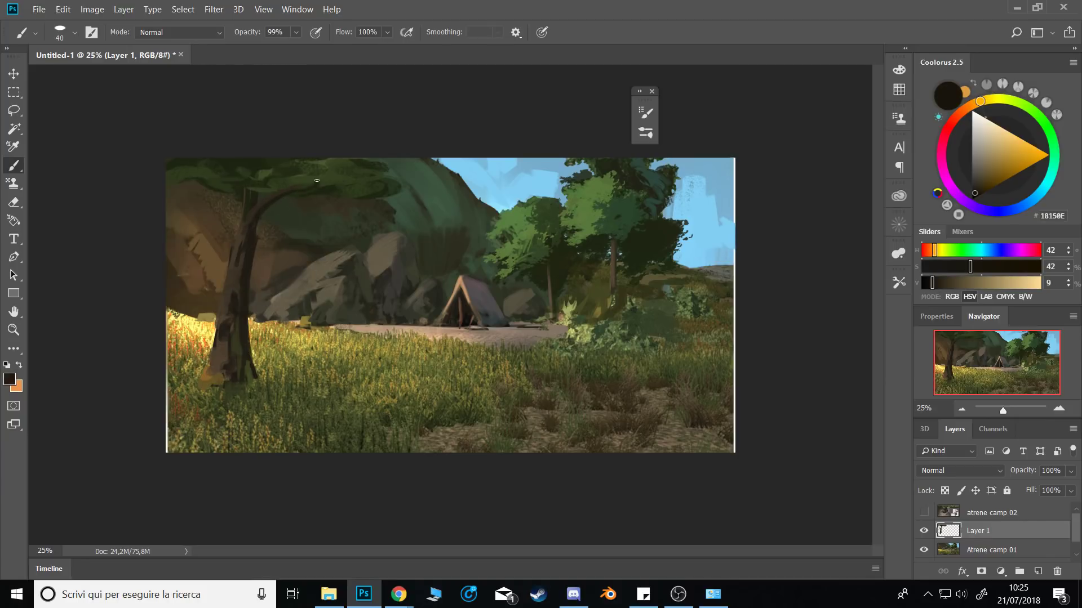
left_click(265, 207, "alt")
left_click(250, 190, "alt")
left_click(247, 197, "alt")
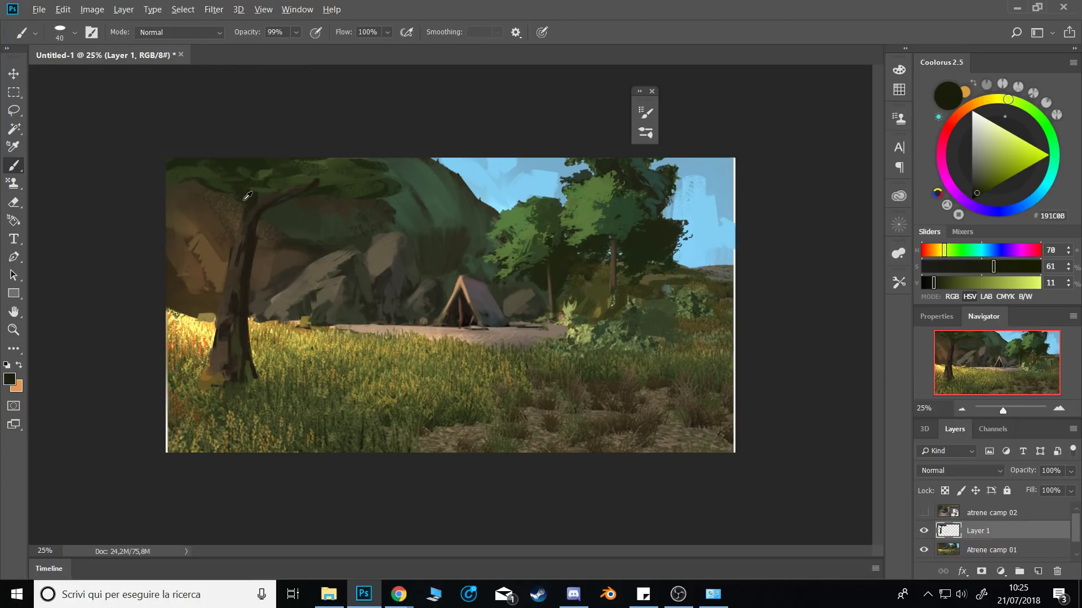
left_click(252, 221, "alt")
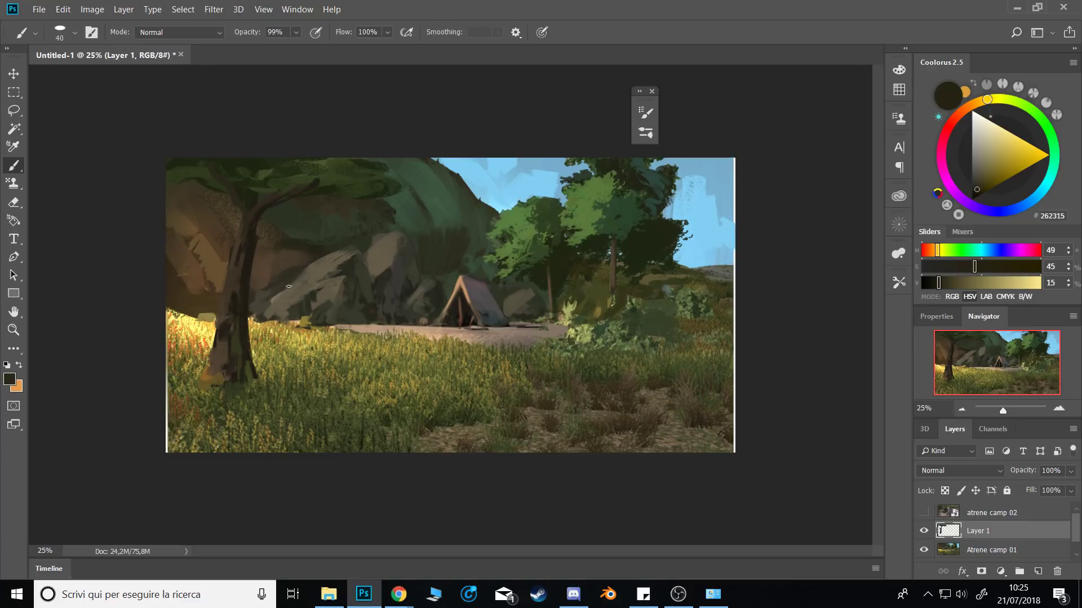
Paint jagged yellow #D8B32D grass tips along the meadow's far edge and trim them with dark brown #382E12.
left_click(273, 322, "alt")
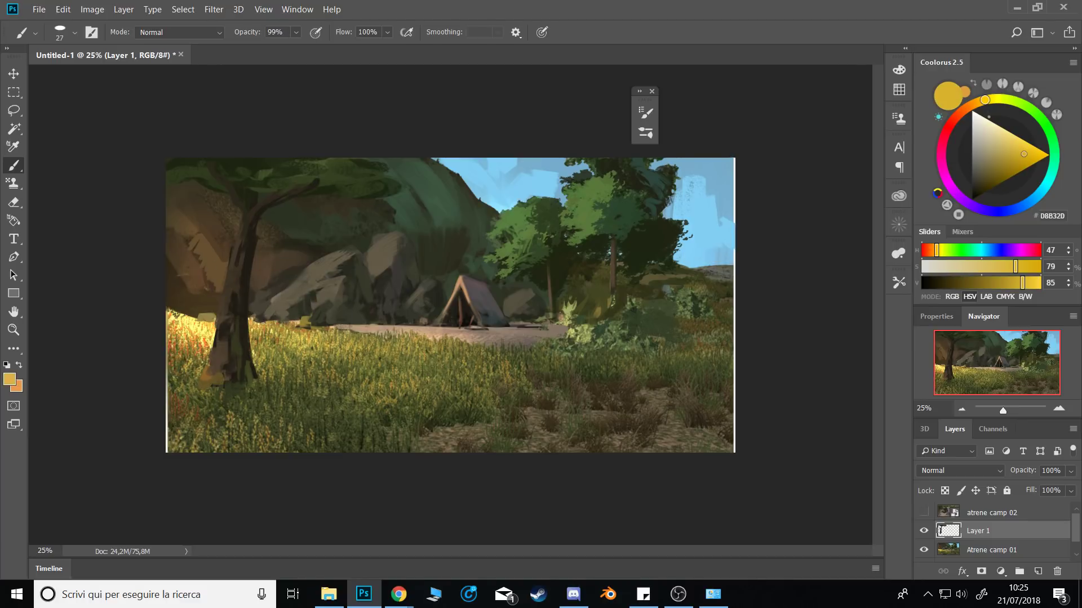
left_click(190, 306, "alt")
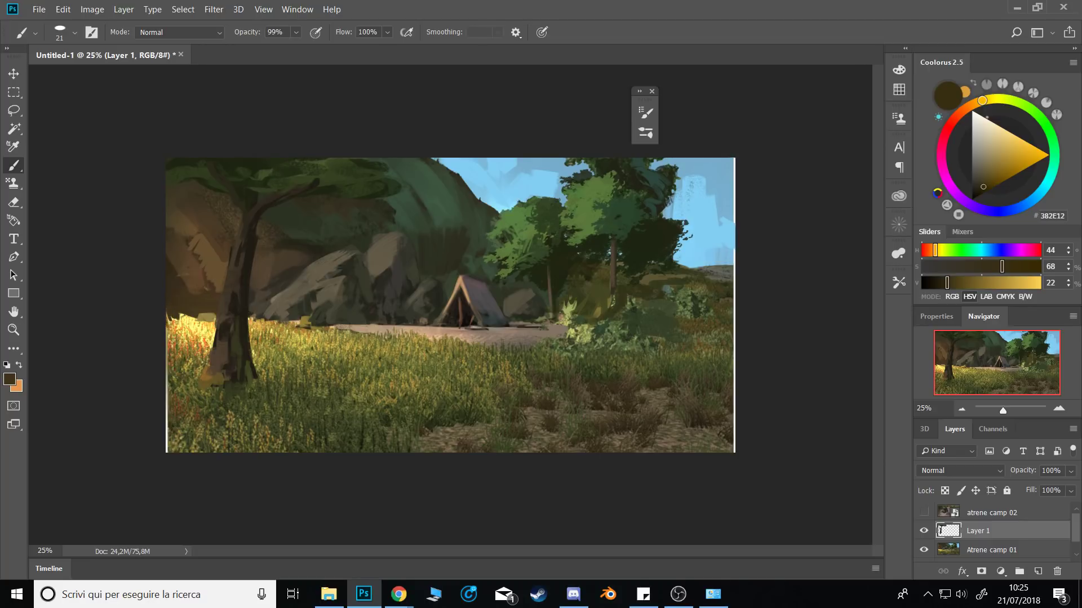
left_click(192, 306, "alt")
Soften the warm cliff face behind the trunk with broad strokes of sampled browns #614F27 and #392E14.
mouse_move(207, 255)
left_mouse_down()
mouse_move(219, 256)
mouse_move(198, 258)
mouse_move(202, 303)
left_mouse_up()
left_click(213, 274, "alt")
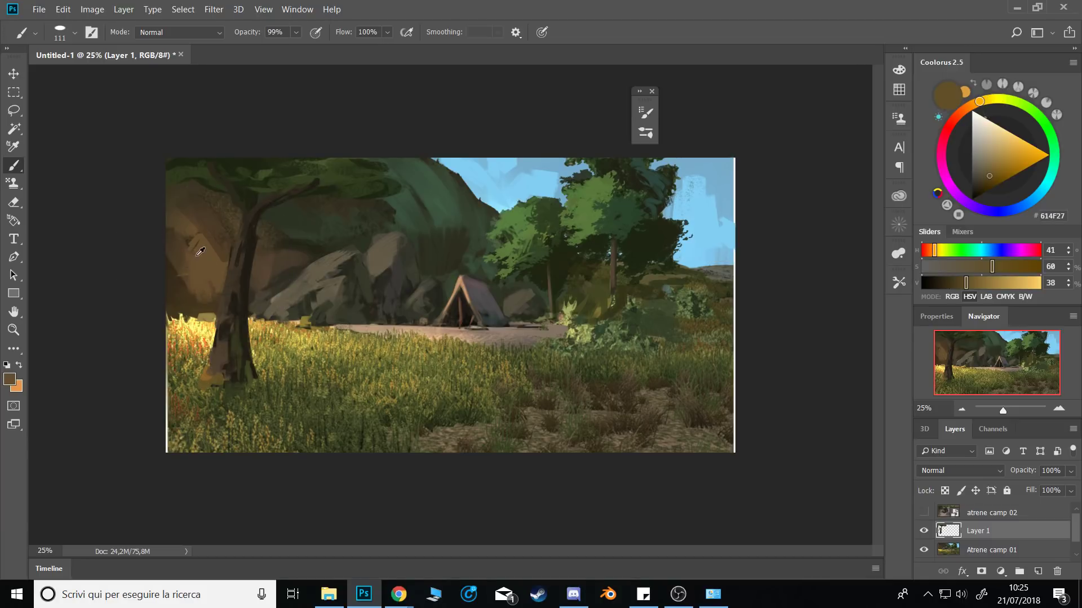
left_click(186, 286, "alt")
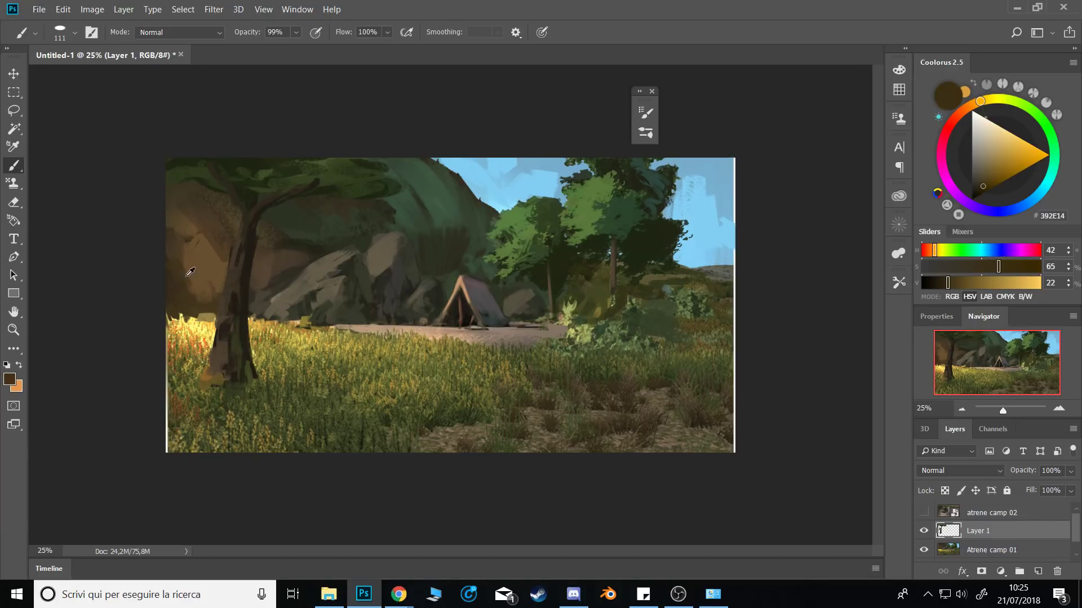
left_click(186, 276, "alt")
mouse_move(199, 289)
left_mouse_down()
mouse_move(184, 288)
mouse_move(188, 304)
mouse_move(186, 283)
left_mouse_up()
left_click(177, 283, "alt")
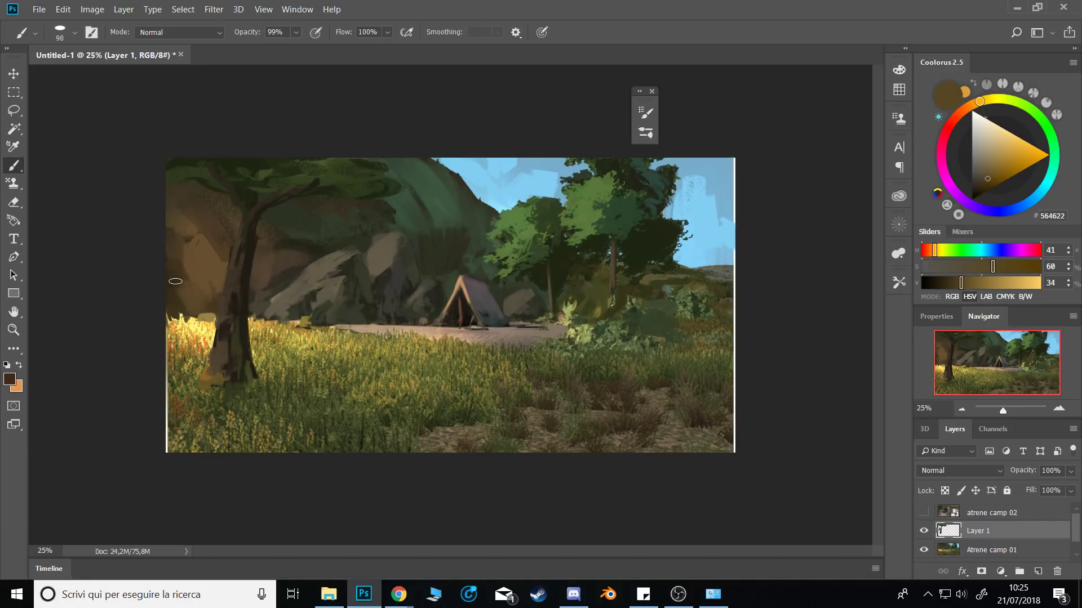
Blend the cliff's upper area beside the trunk with sampled dark browns #463820 and #42371D.
left_click(207, 283, "alt")
left_click(228, 233, "alt")
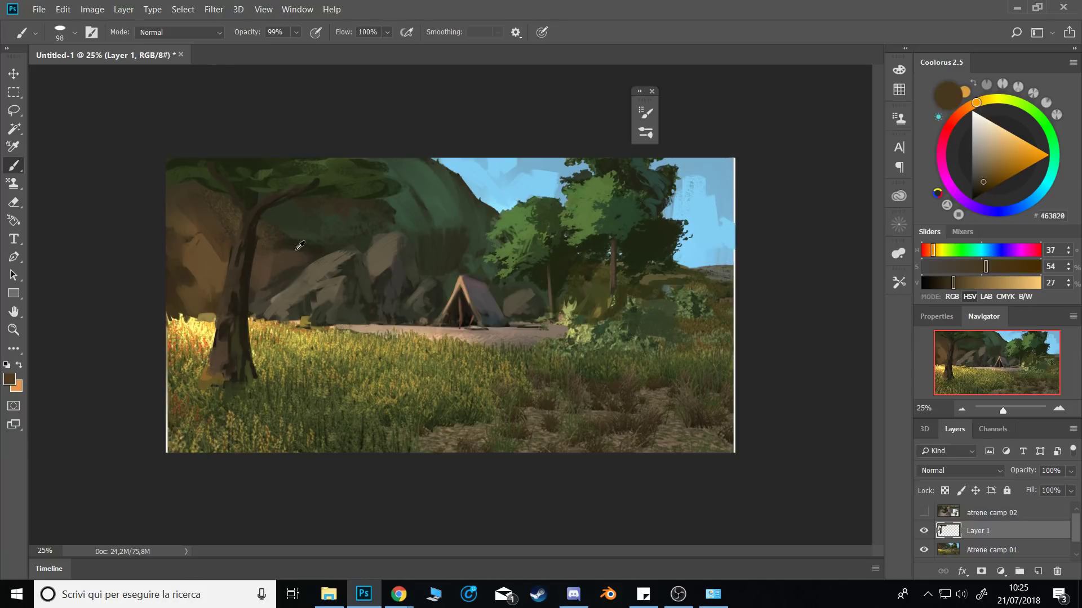
left_click(206, 219, "alt")
left_click(225, 229, "alt")
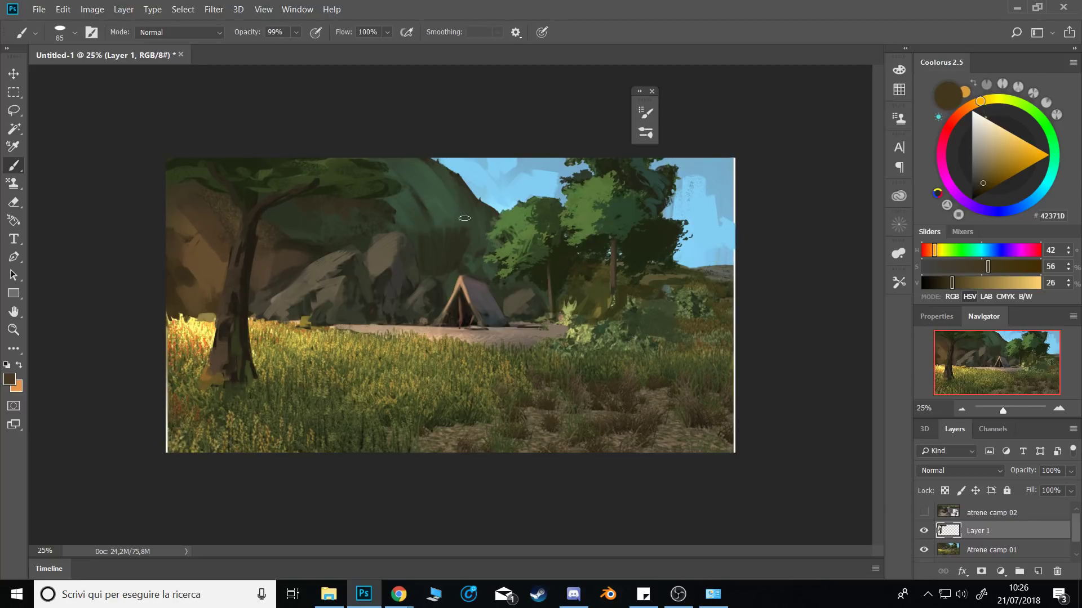
Refine the foreground trunk's bark with small strokes of sampled dark tones #32312D and near-black #18150E.
left_click(408, 265, "alt")
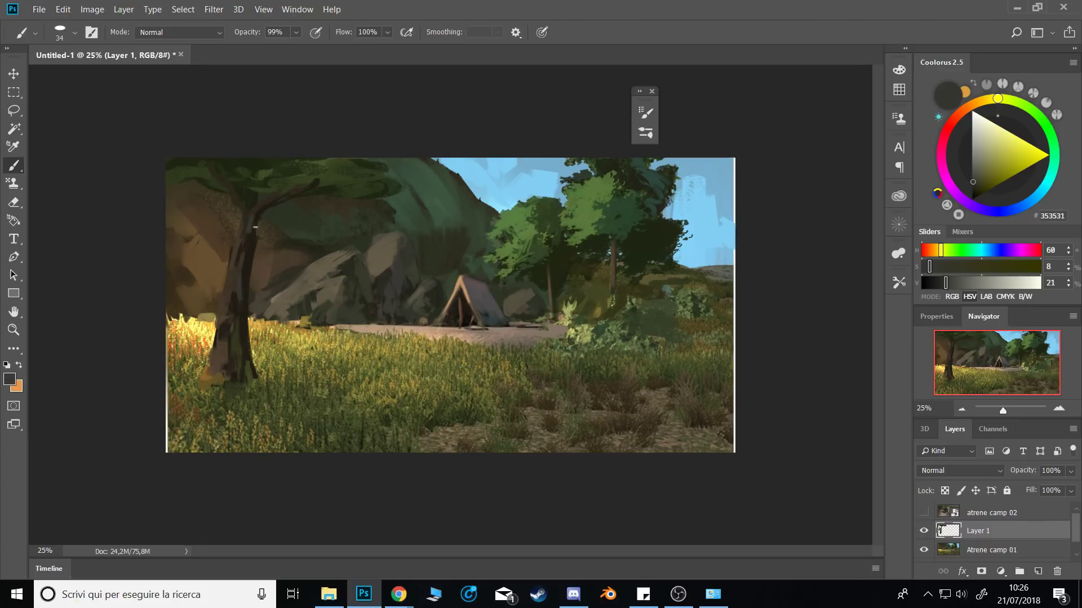
left_click(242, 279, "alt")
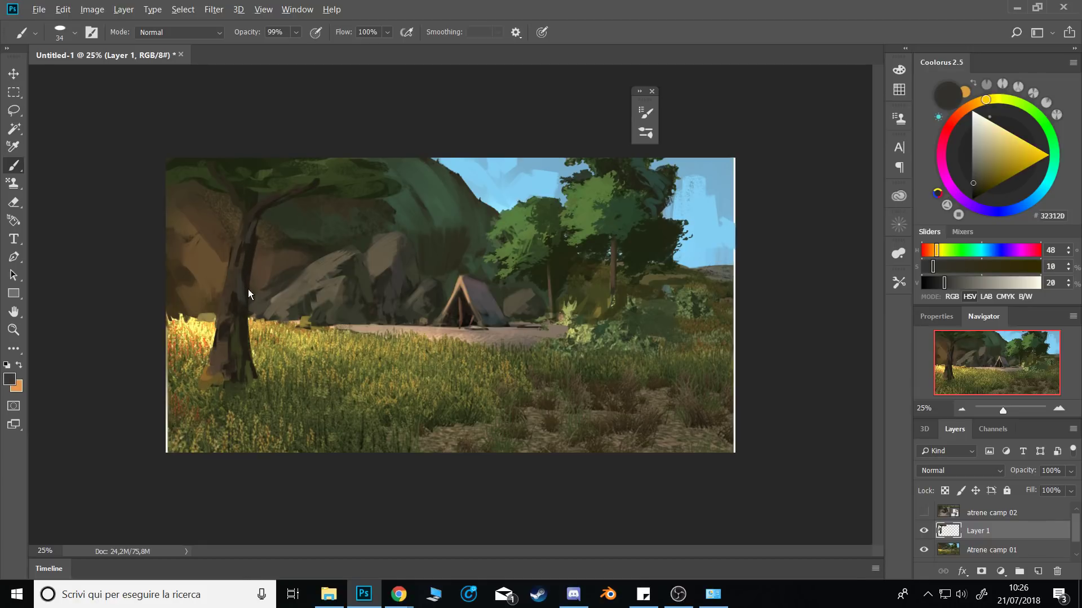
left_click(253, 248, "alt")
left_click_drag(247, 256, 245, 267)
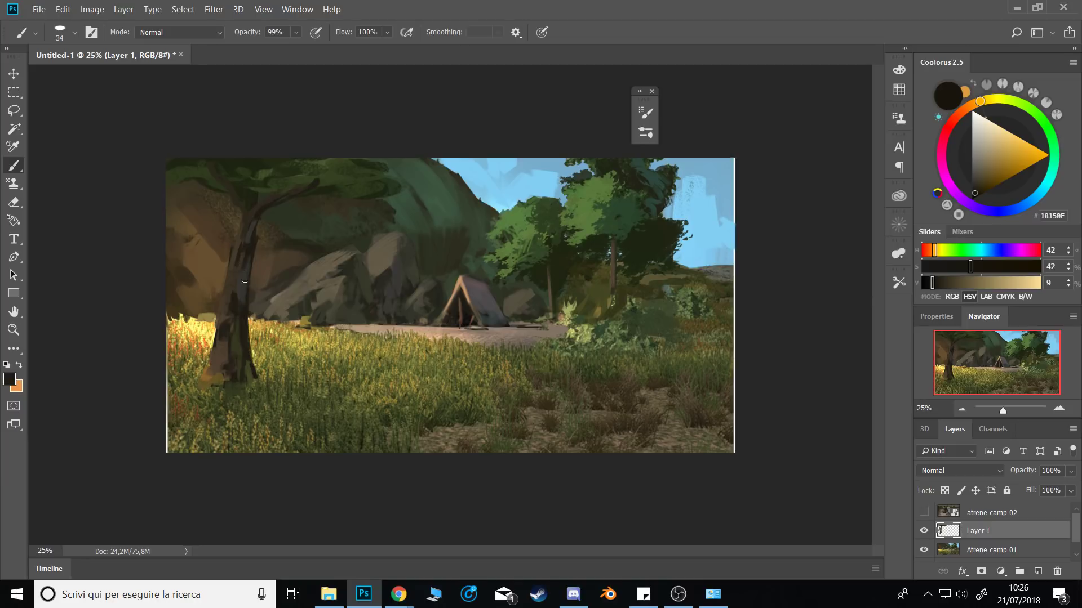
right_click(251, 262, "alt")
left_click(242, 298, "alt")
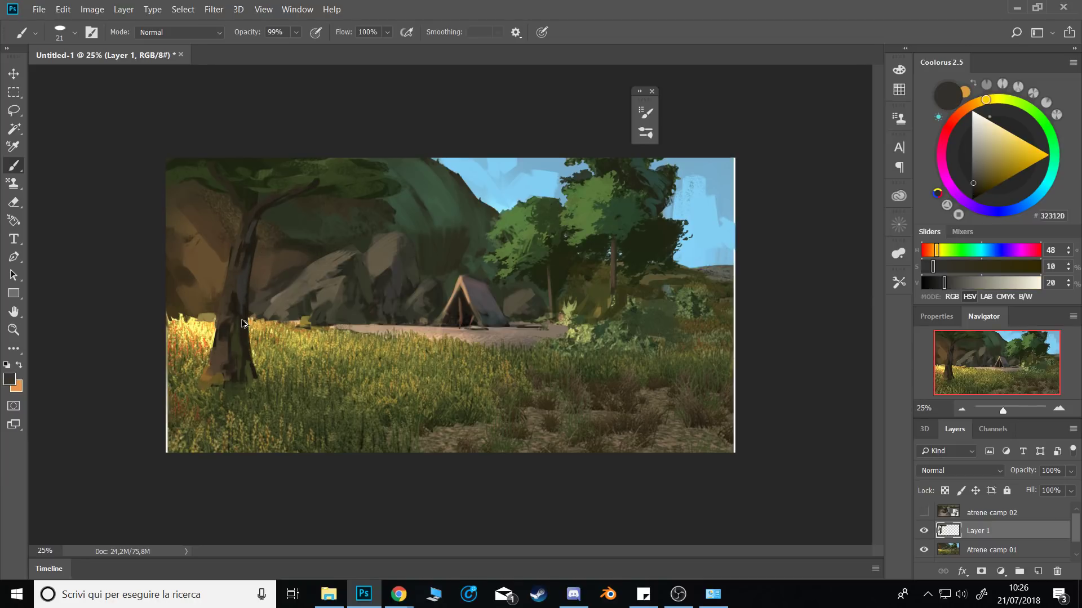
left_click(237, 309, "alt")
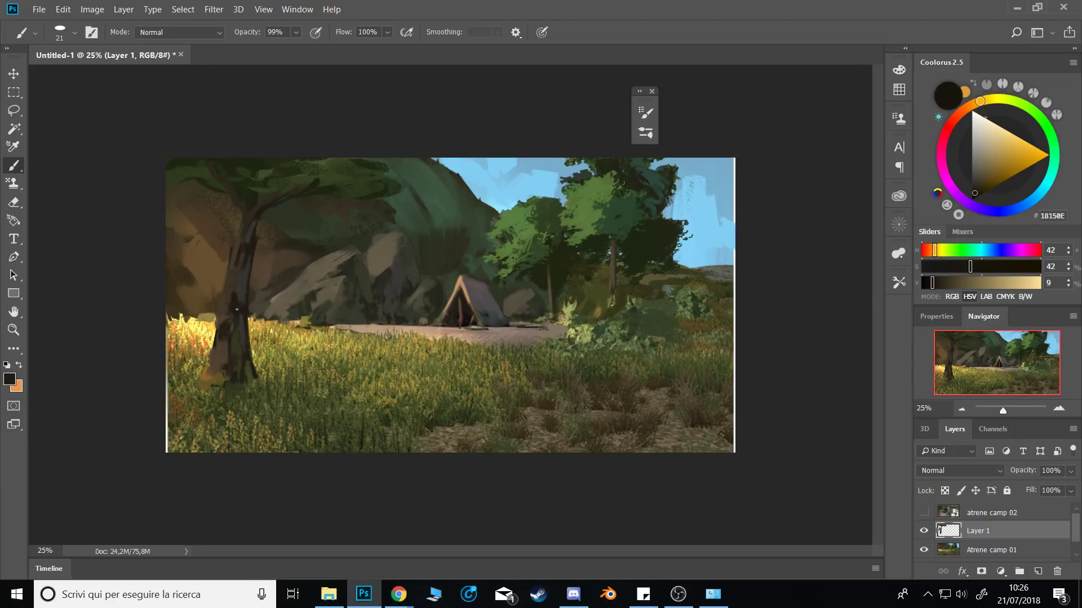
left_click(246, 333, "alt")
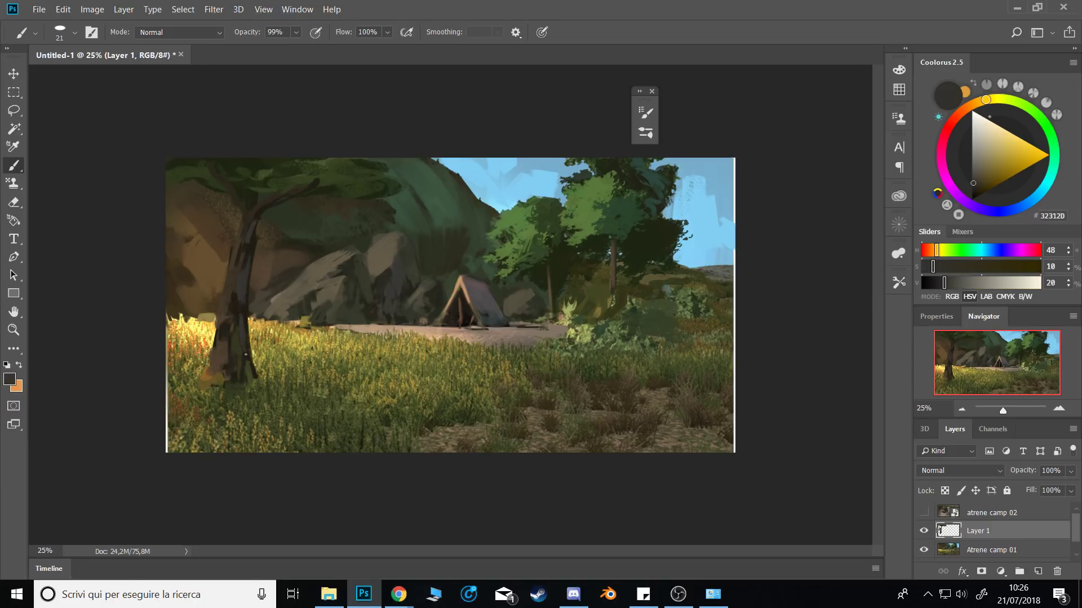
Switch to the brush preset 样本画笔 3 1 and paint a warm yellow haze above the sunlit grass beside the trunk.
left_click(212, 351, "alt")
right_click(305, 305)
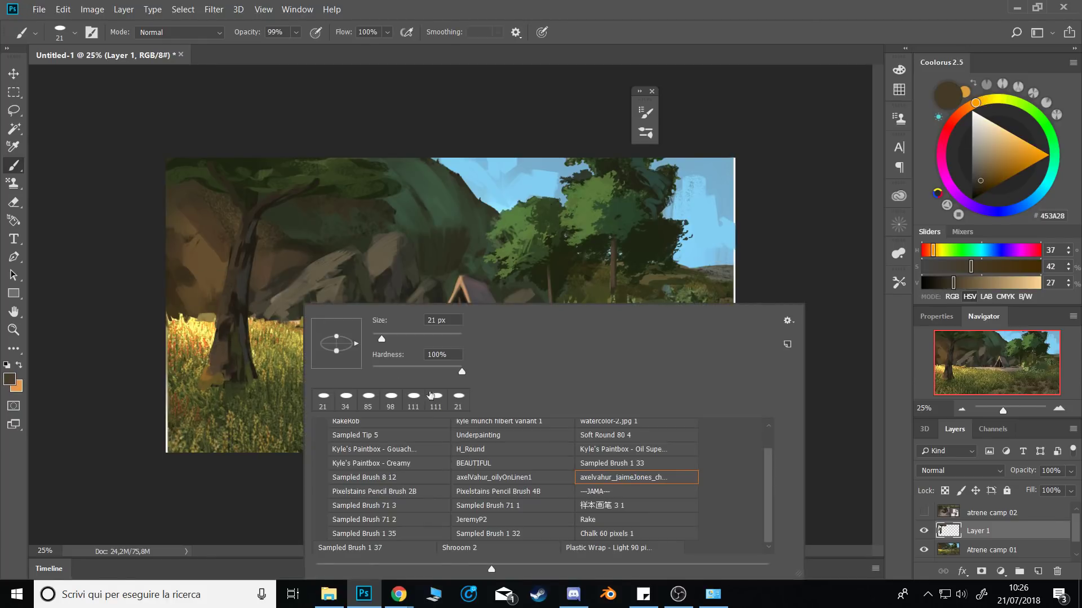
left_click(606, 509)
left_click(138, 352)
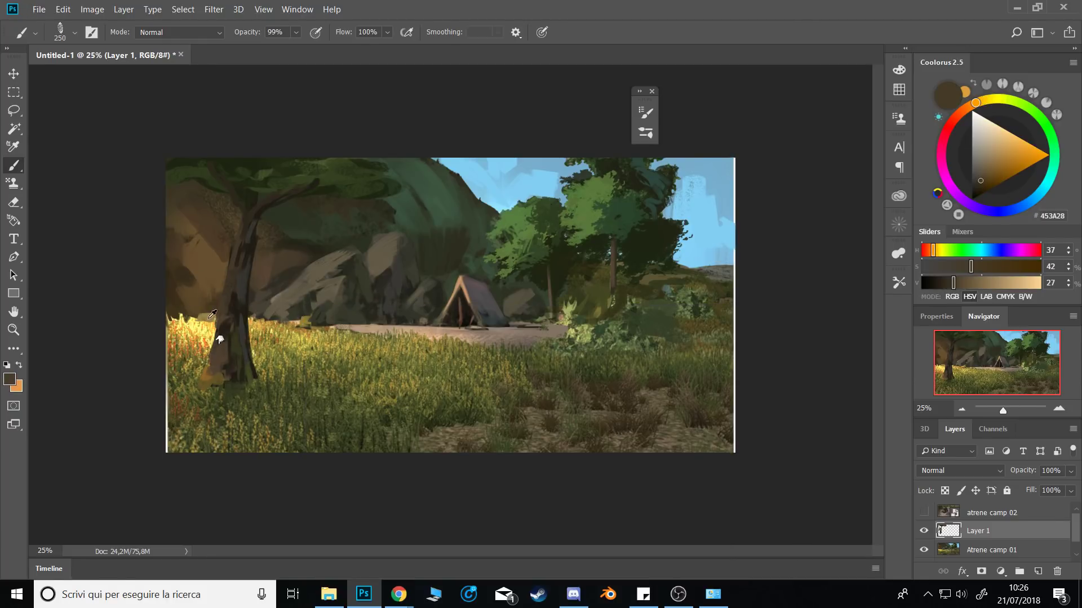
left_click(197, 333, "alt")
mouse_move(189, 313)
left_mouse_down()
mouse_move(202, 272)
mouse_move(195, 286)
left_mouse_up()
left_click(187, 308, "alt")
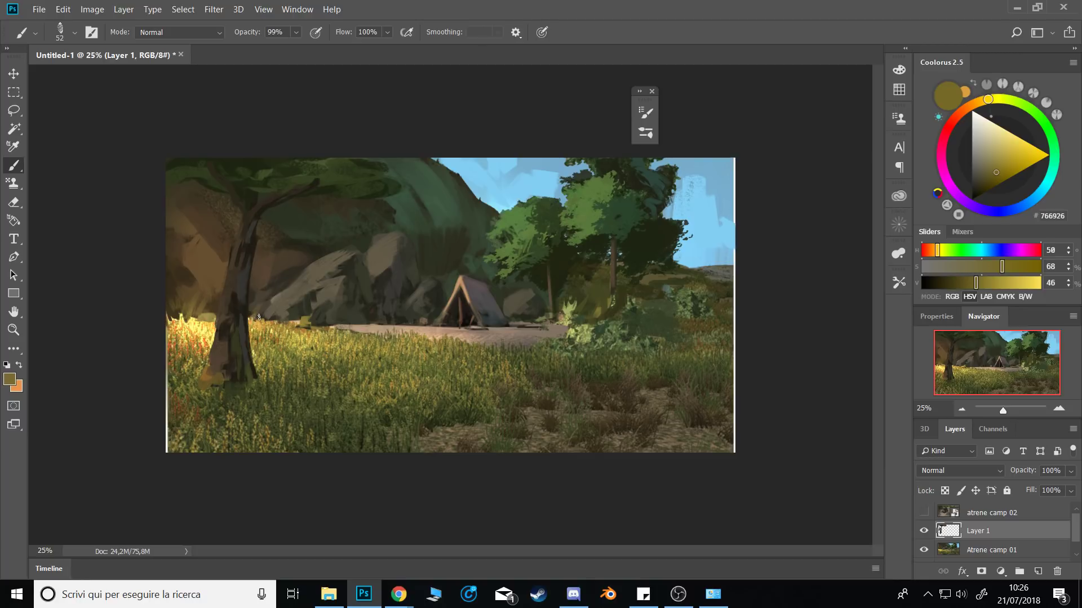
Set the brush opacity to 100% and reshape the yellow grass tuft at the meadow's far edge near the rocks.
key("0")
key("ctrl+f")
left_click(304, 333, "alt")
left_click(302, 339, "alt")
left_click_drag(299, 319, 303, 336)
left_click(301, 334, "alt")
left_click(300, 334, "alt")
left_click(305, 316, "alt")
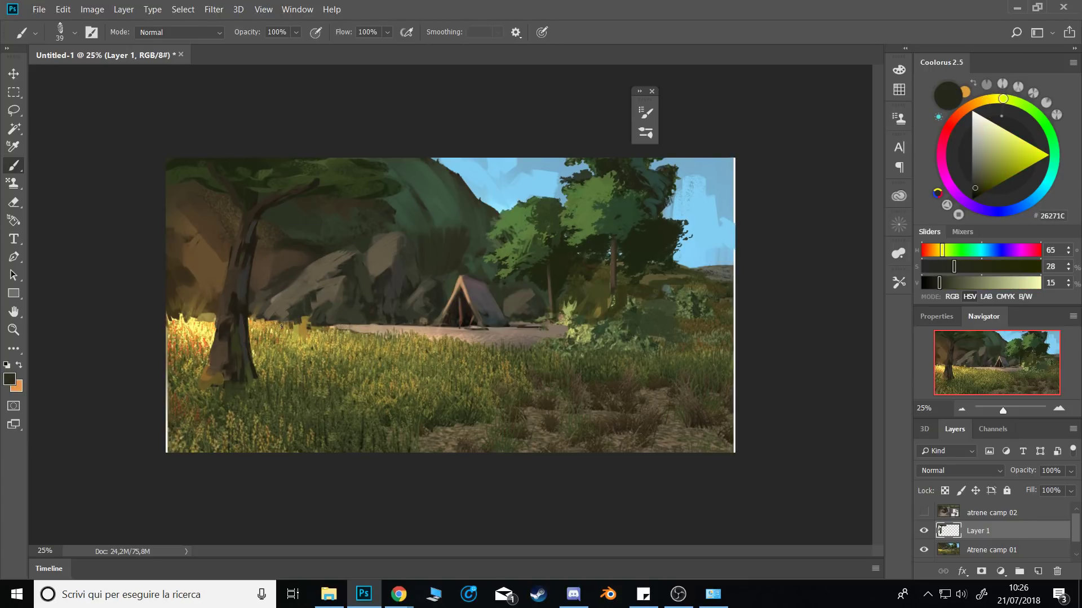
Touch up the grass tips between the trunk and the tuft with yellows #9D8922 and #AE973F and brown #685A44.
left_click(271, 317, "alt")
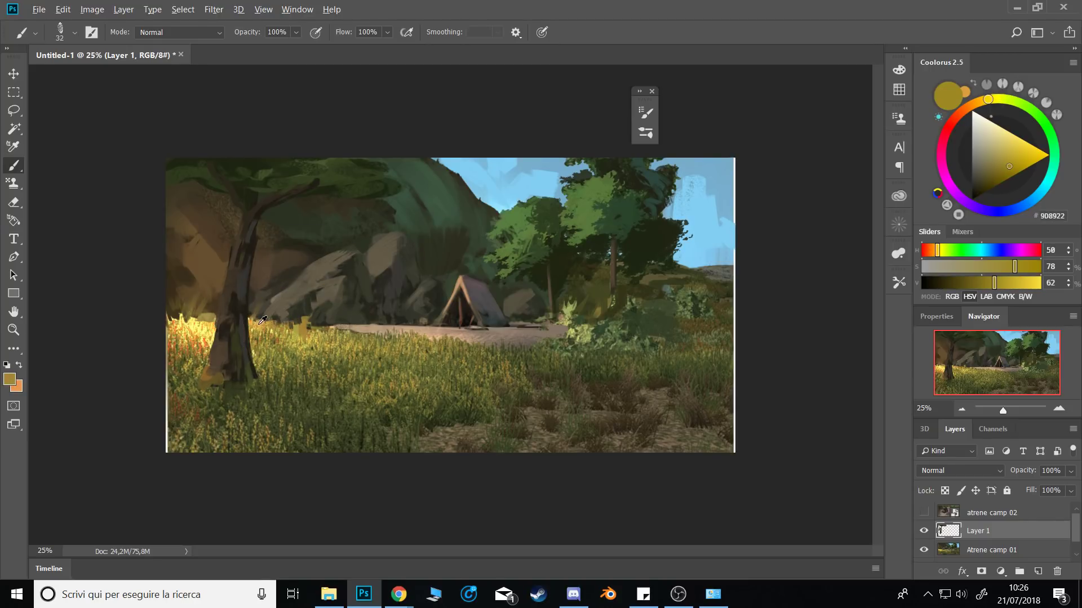
left_click(262, 320, "alt")
left_click(273, 322, "alt")
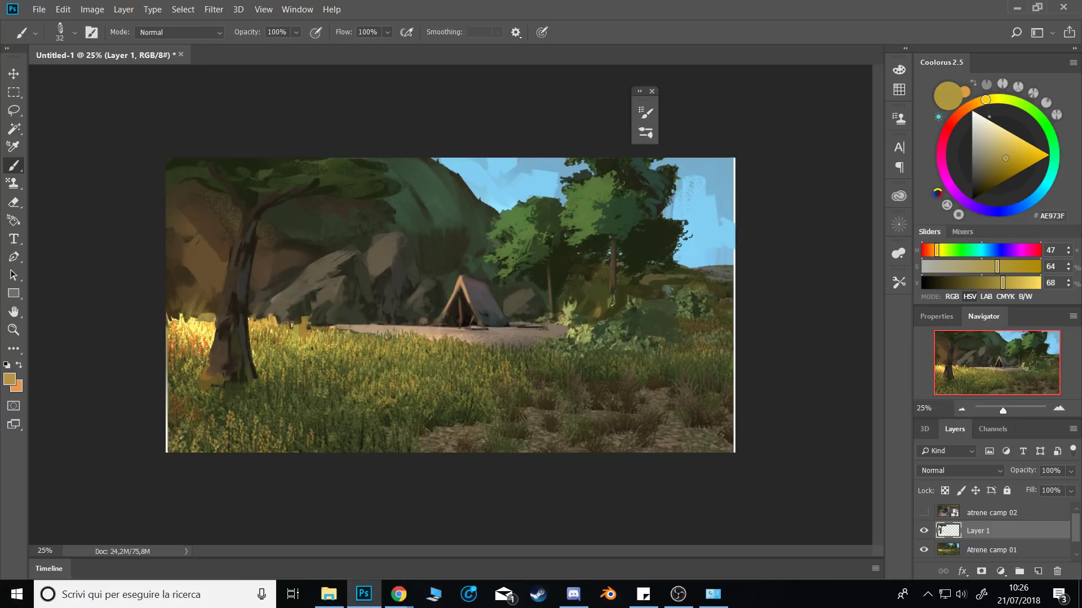
left_click(276, 310, "alt")
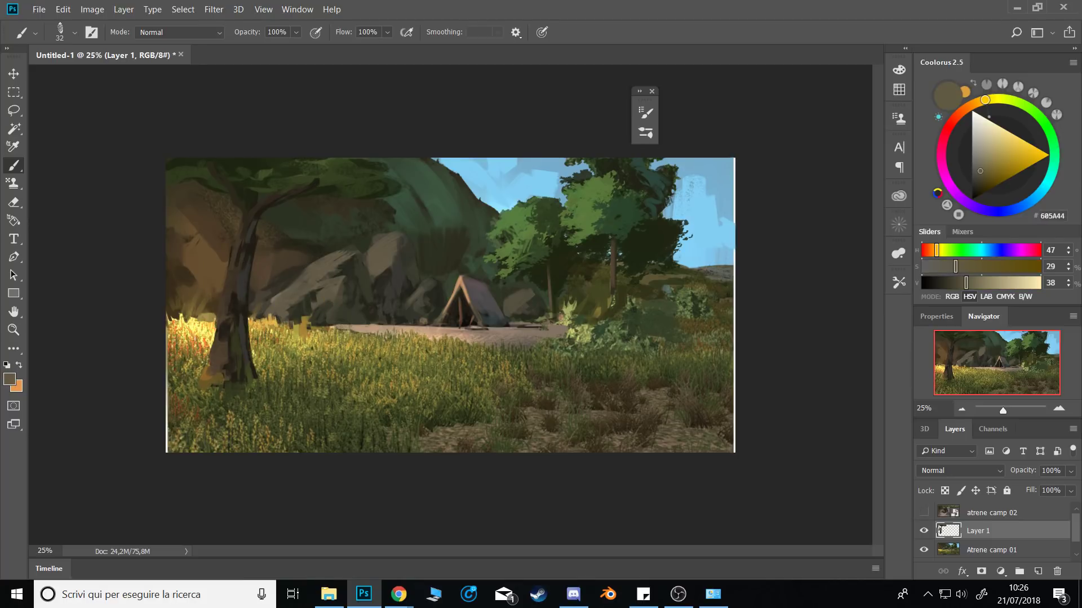
Cover the white strip along the meadow's left canvas edge with sampled grass tones #59521F, #D4A124, #4C3C14 and #615726.
left_click(176, 353, "alt")
left_click(173, 370, "alt")
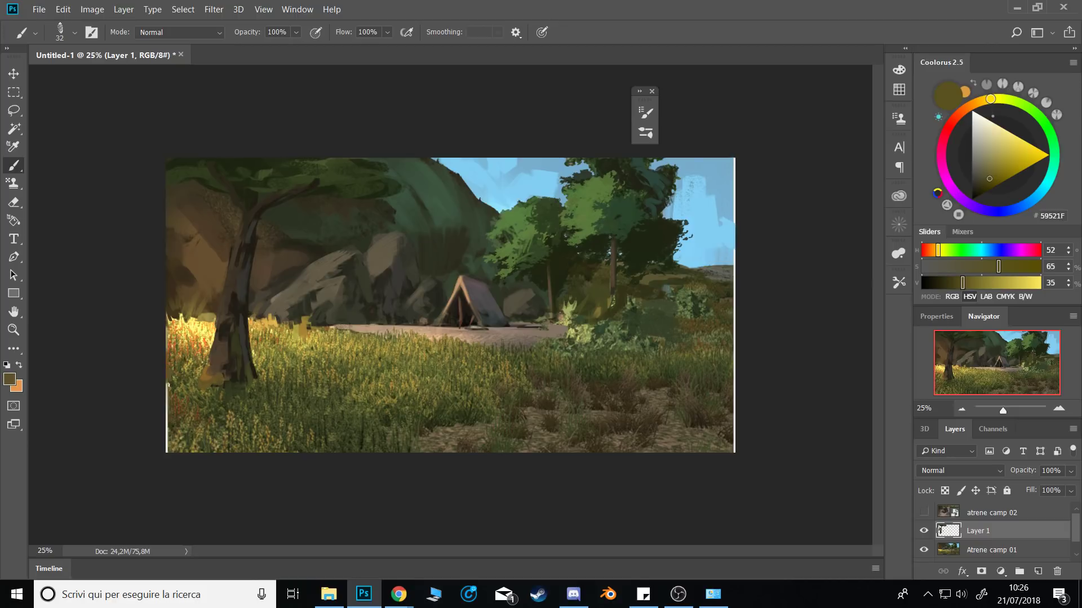
left_click(169, 383, "alt")
left_click(174, 334, "alt")
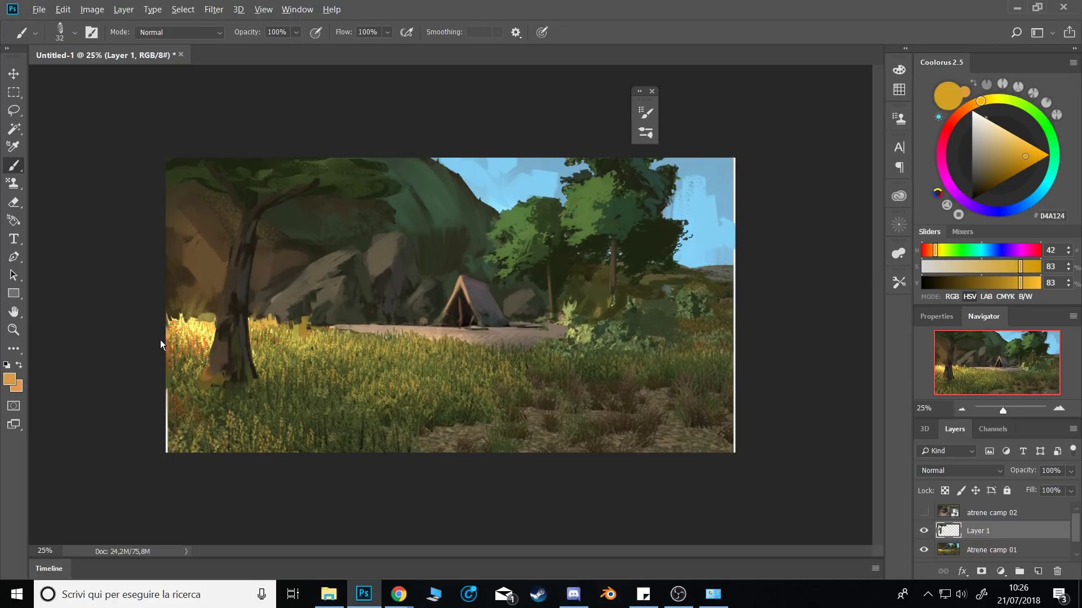
left_click(169, 407, "alt")
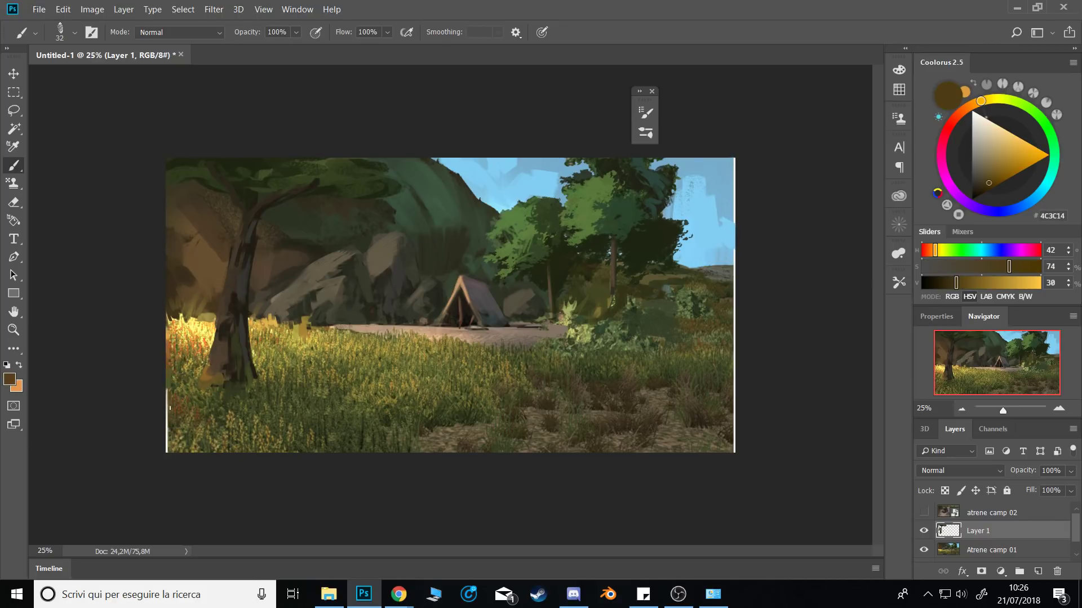
left_click(180, 408, "alt")
left_click_drag(169, 409, 167, 420)
left_click(181, 423, "alt")
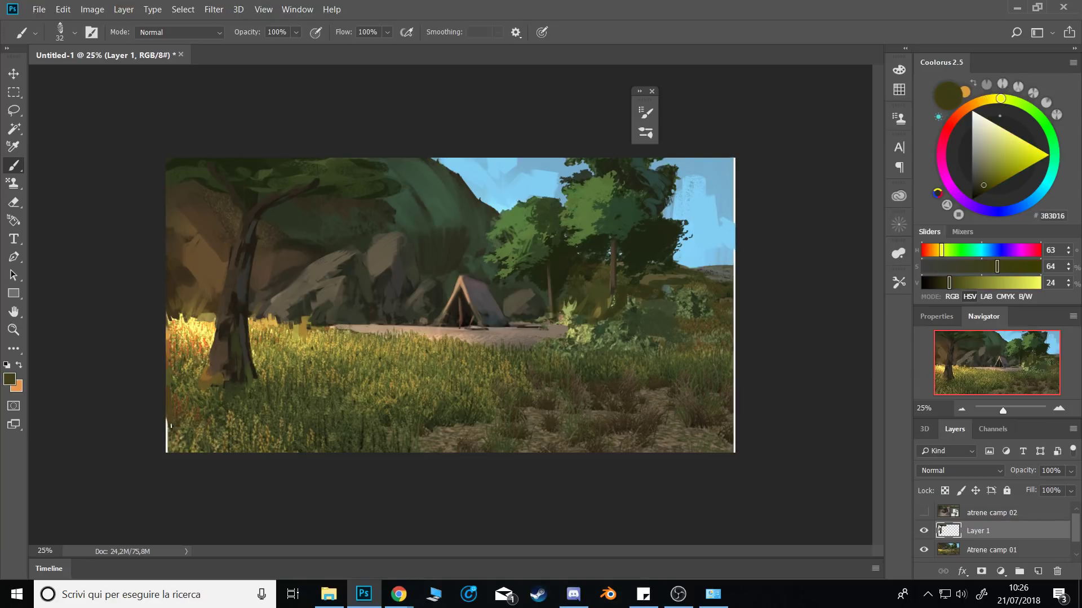
left_click(171, 451, "alt")
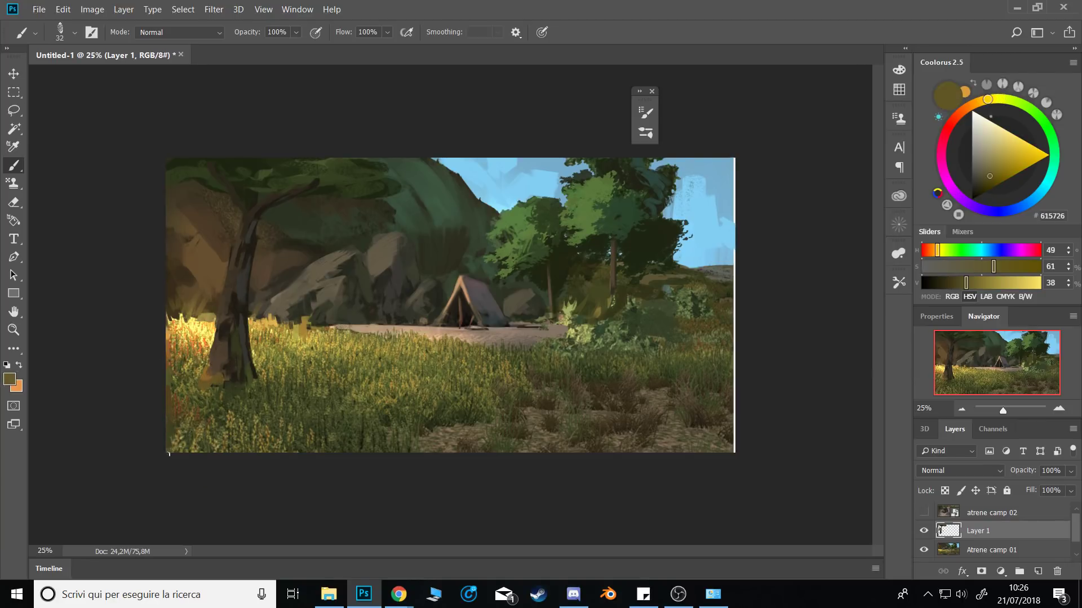
Paint the trunk's sunlit side with sampled browns #463B29 and #3F3426 and a chosen reddish brown #64483C.
left_click(220, 320, "alt")
left_click(216, 349, "alt")
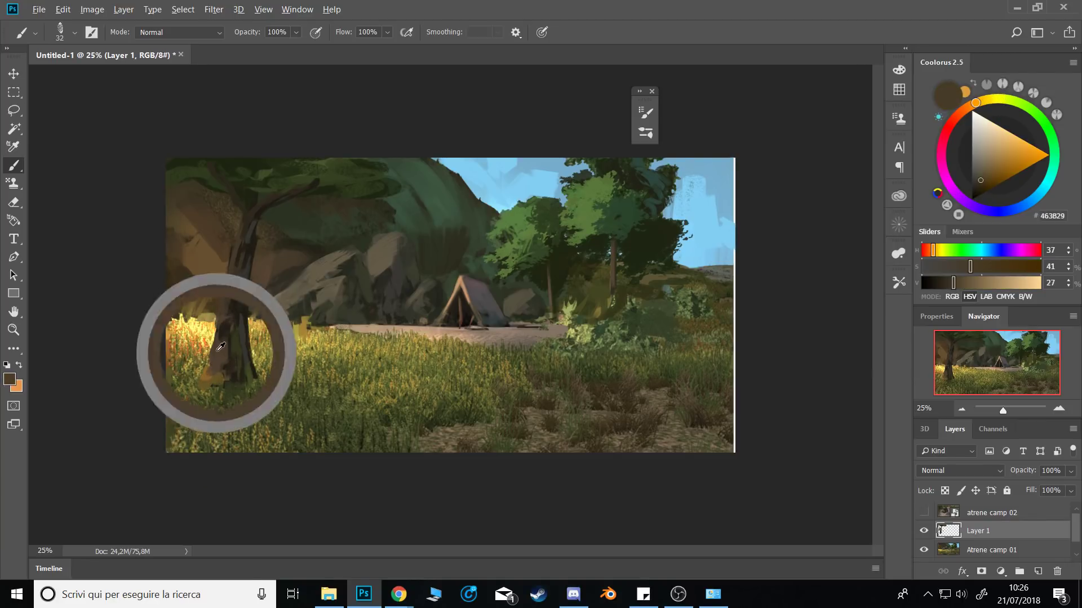
left_click(217, 272, "alt")
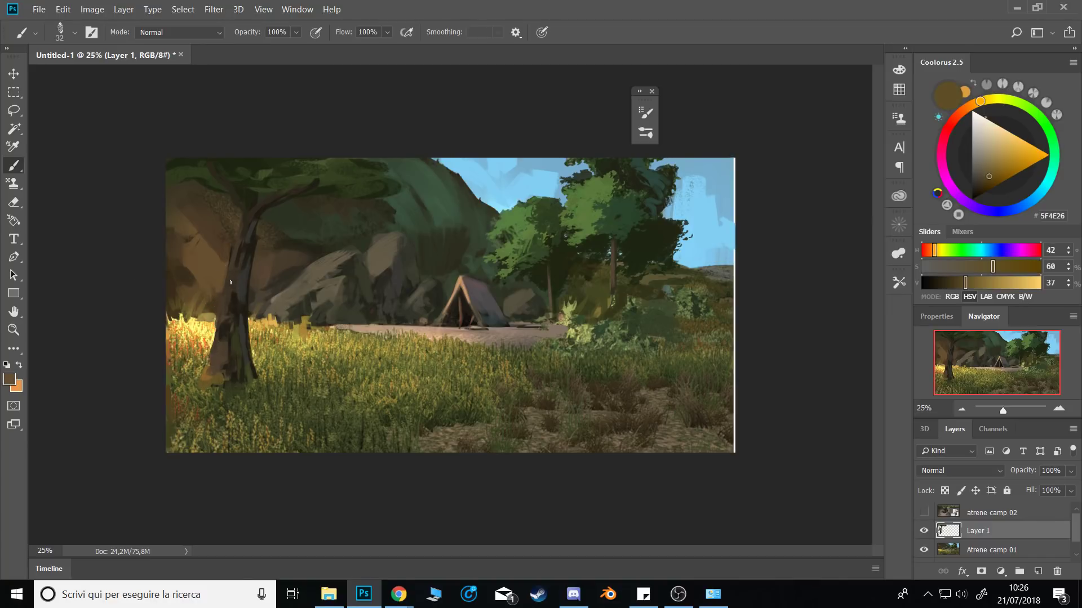
left_click(228, 280, "alt")
left_click_drag(972, 116, 963, 111)
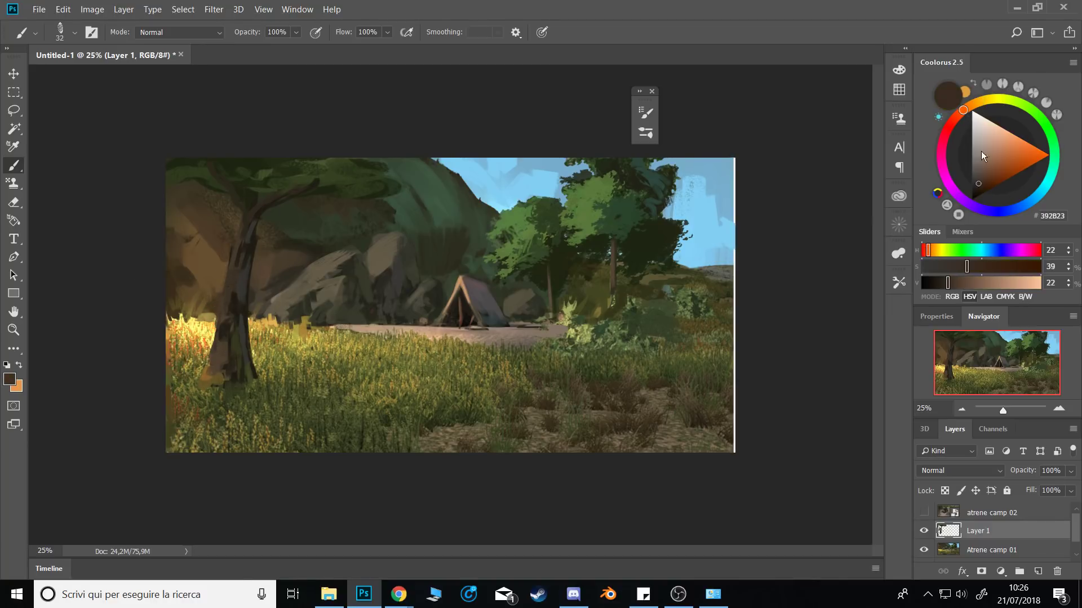
left_click_drag(980, 179, 983, 171)
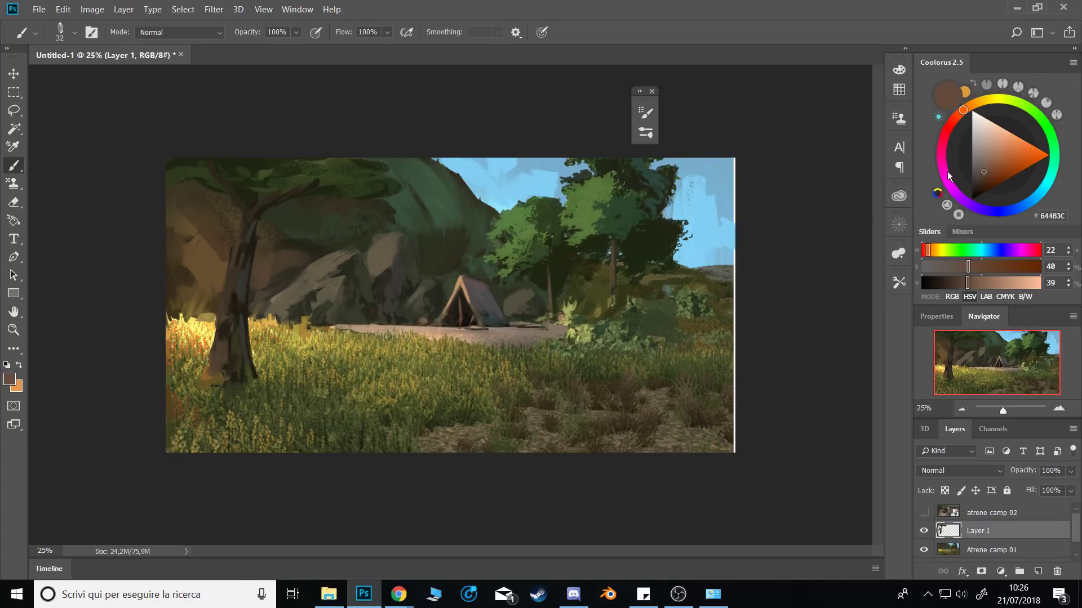
left_click(234, 294, "alt")
left_click(227, 312, "alt")
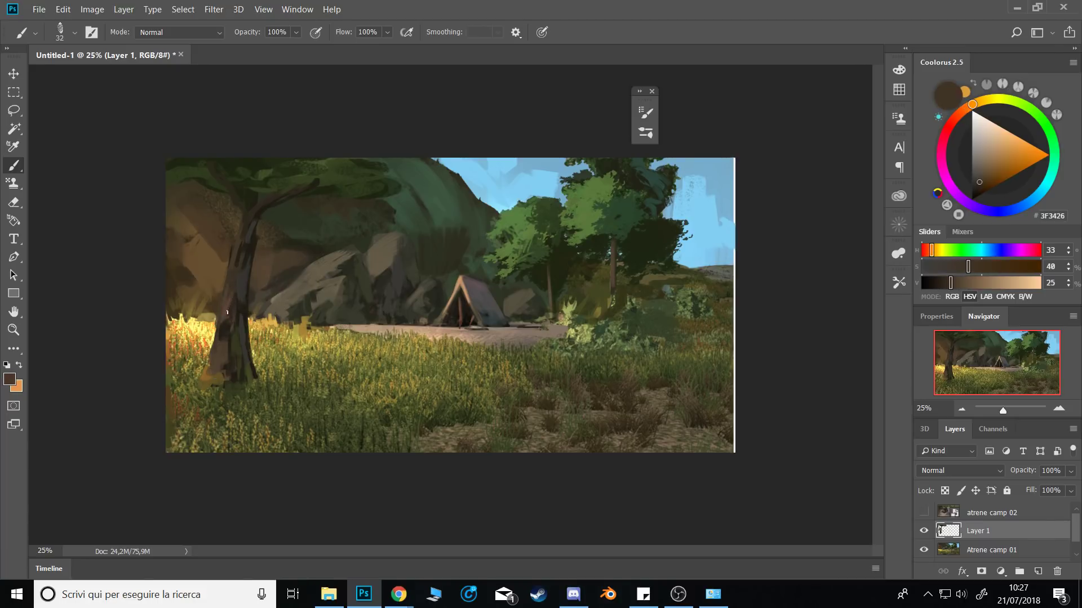
Build up bark texture on the lower trunk with near-black #19150E and browns #403626 and #4F3F2F.
left_click(230, 301, "alt")
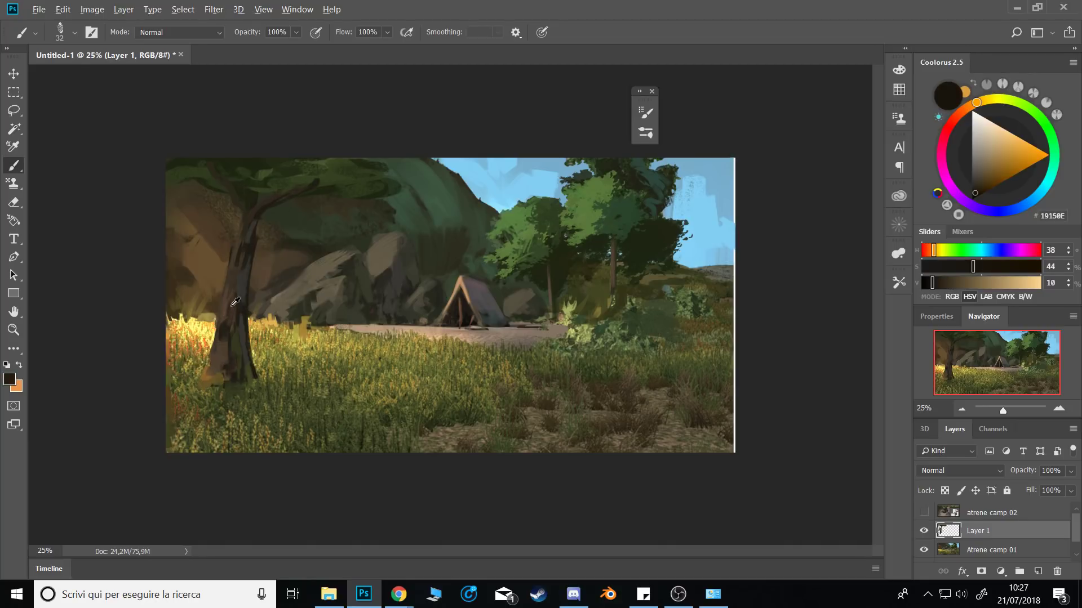
left_click(227, 324, "alt")
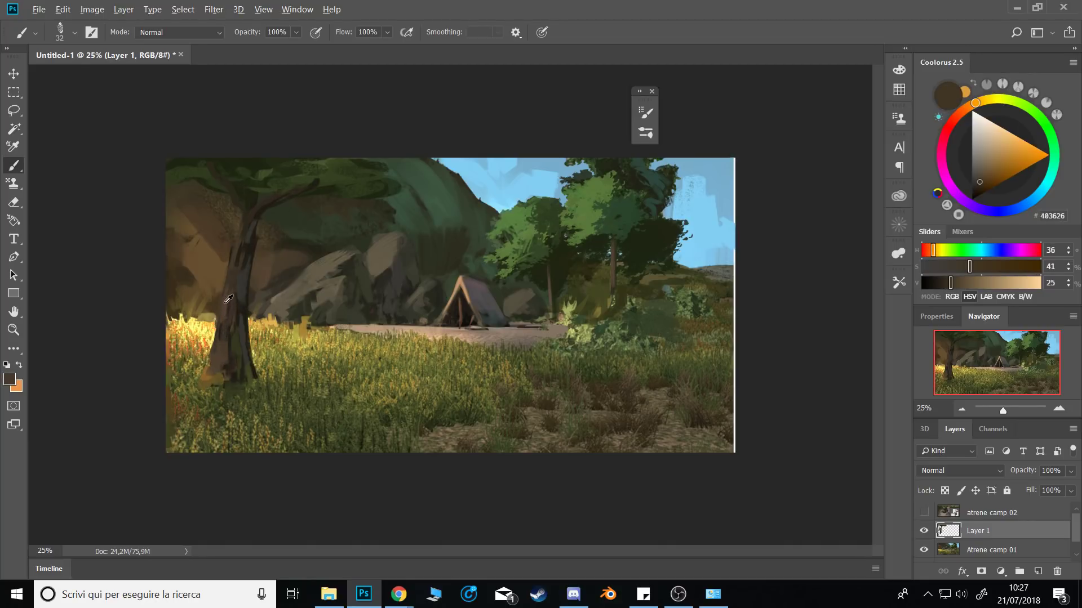
left_click(220, 337, "alt")
left_click(217, 345, "alt")
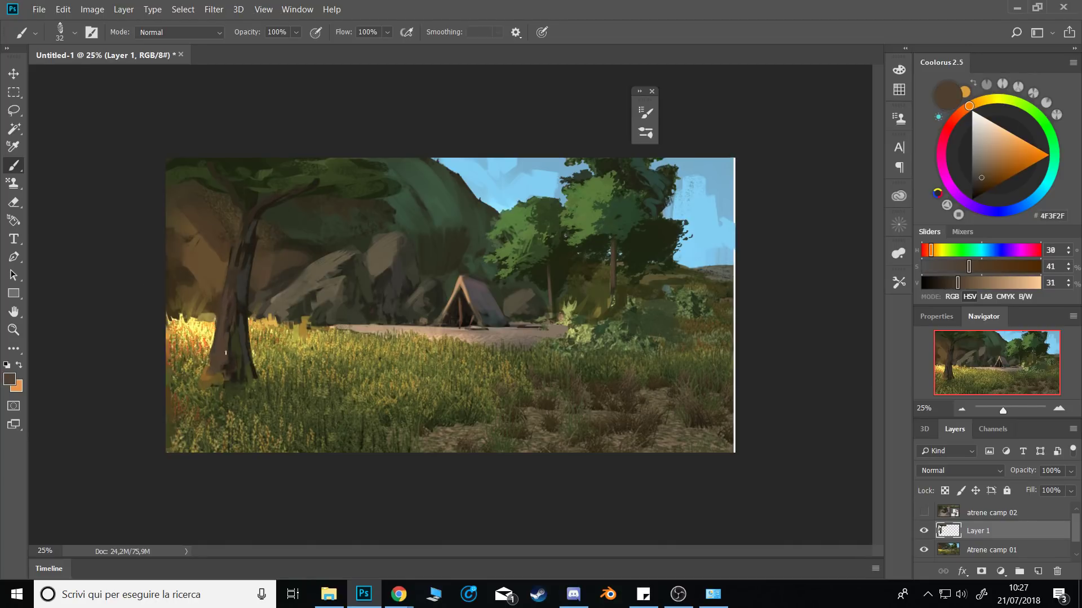
left_click(227, 351, "alt")
left_click(236, 369, "alt")
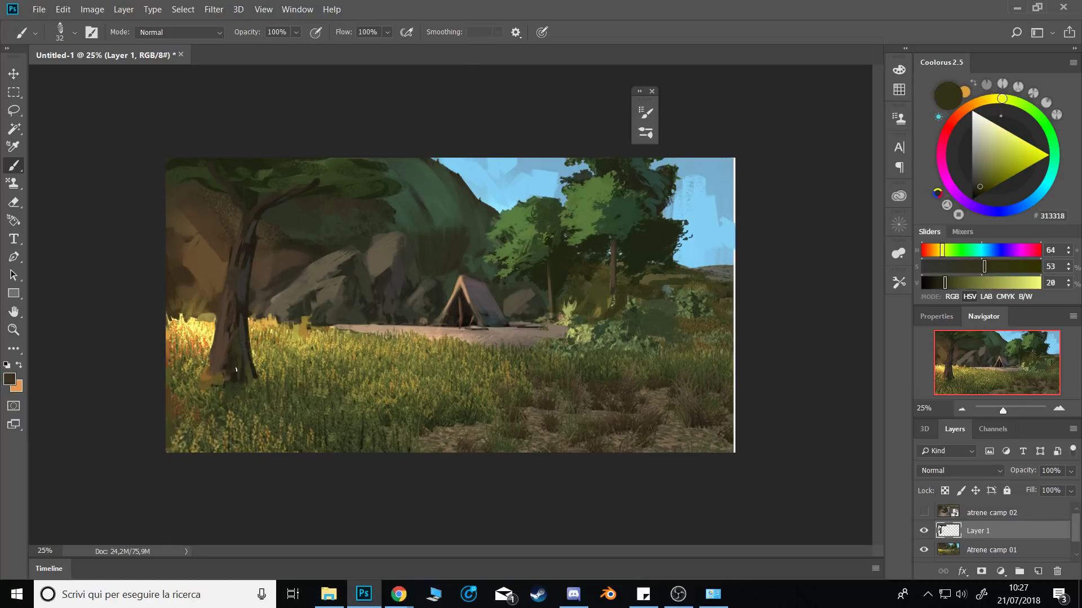
Blend the trunk's base into the grass with sampled olive tones #313318 and #5C501A and dark brown #221D13.
left_click_drag(234, 372, 233, 383)
left_click(236, 390, "alt")
left_click(230, 380, "alt")
left_click(219, 384, "alt")
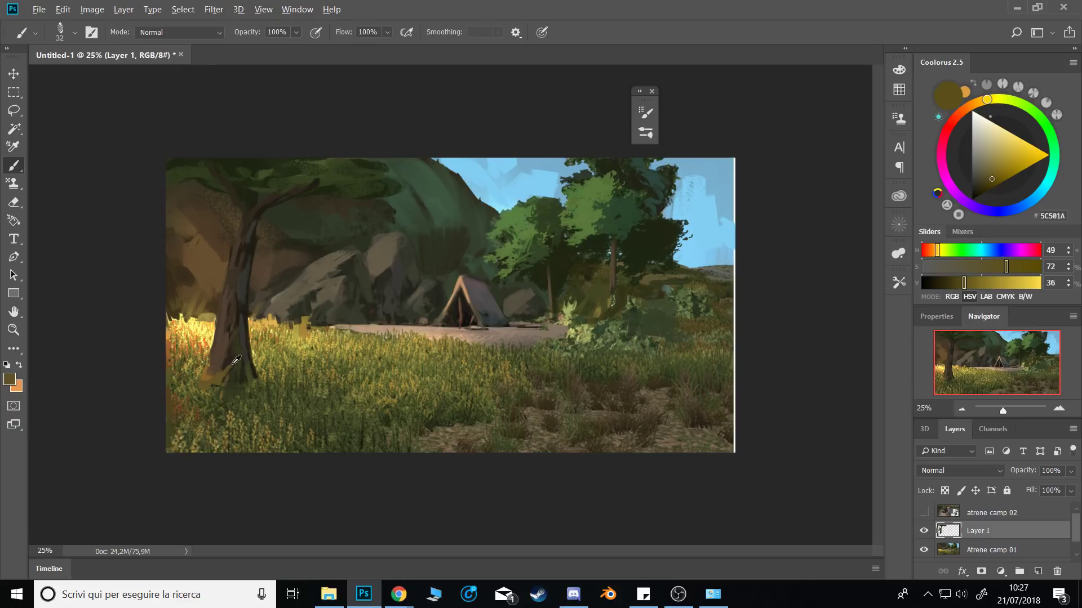
left_click(228, 369, "alt")
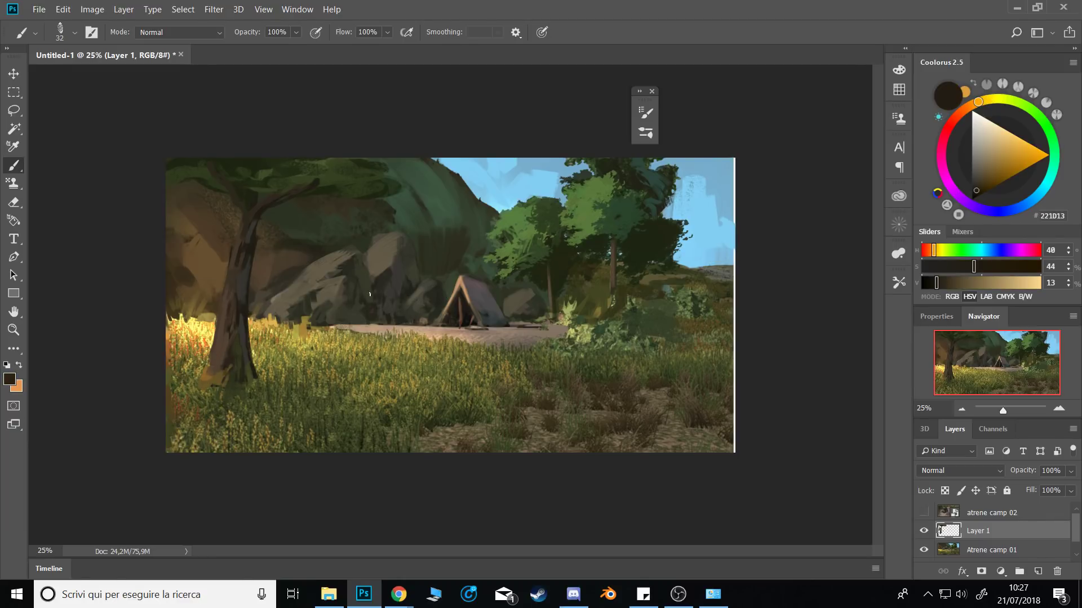
Retouch the upper trunk with brown #3D3323 and the foreground canopy's underside with dark green #1F2311.
left_click(212, 311, "alt")
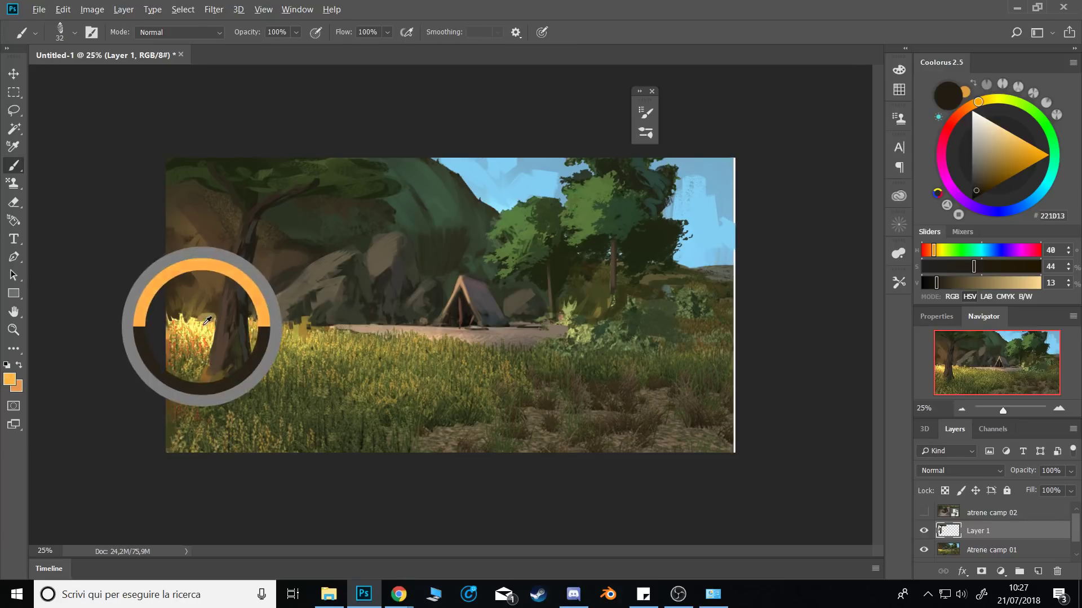
left_click(245, 231, "alt")
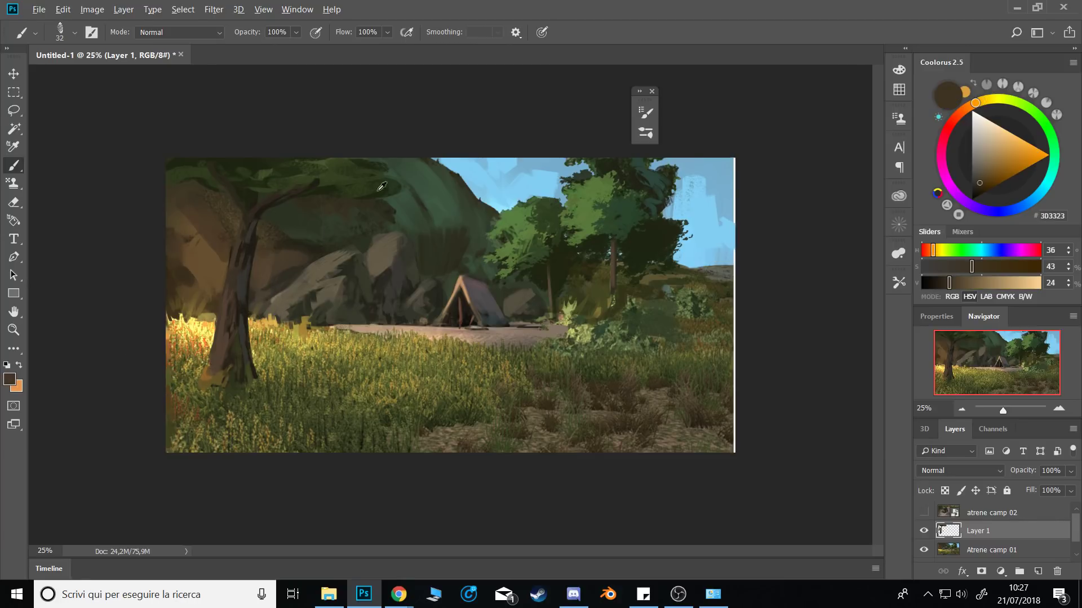
left_click(353, 192, "alt")
Refine the lit foliage of the tall background tree with sampled greens #58732D and #324929.
left_click(614, 174, "alt")
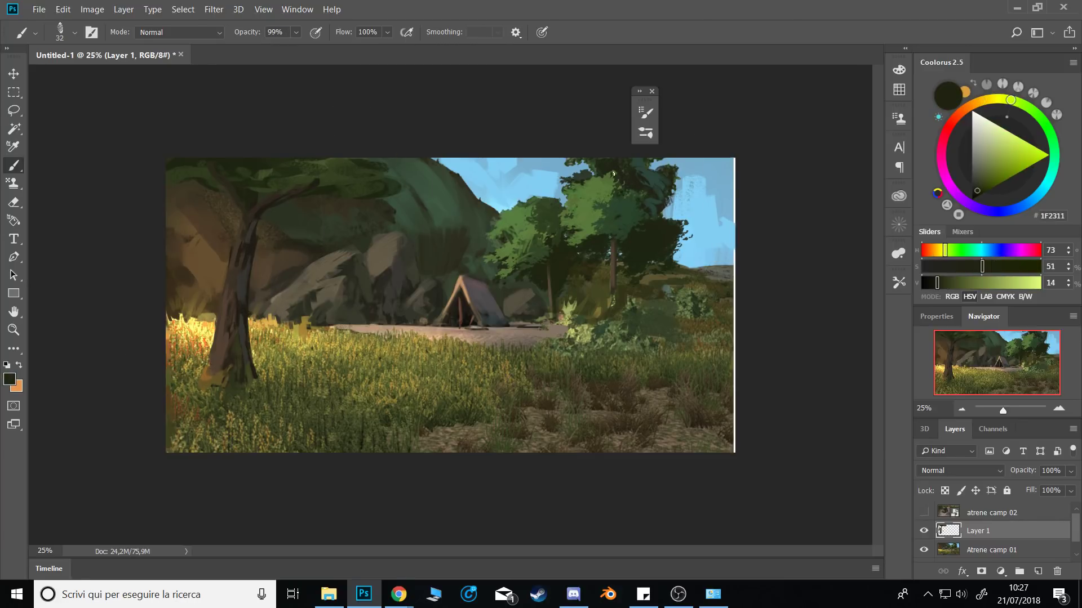
left_click(609, 182, "alt")
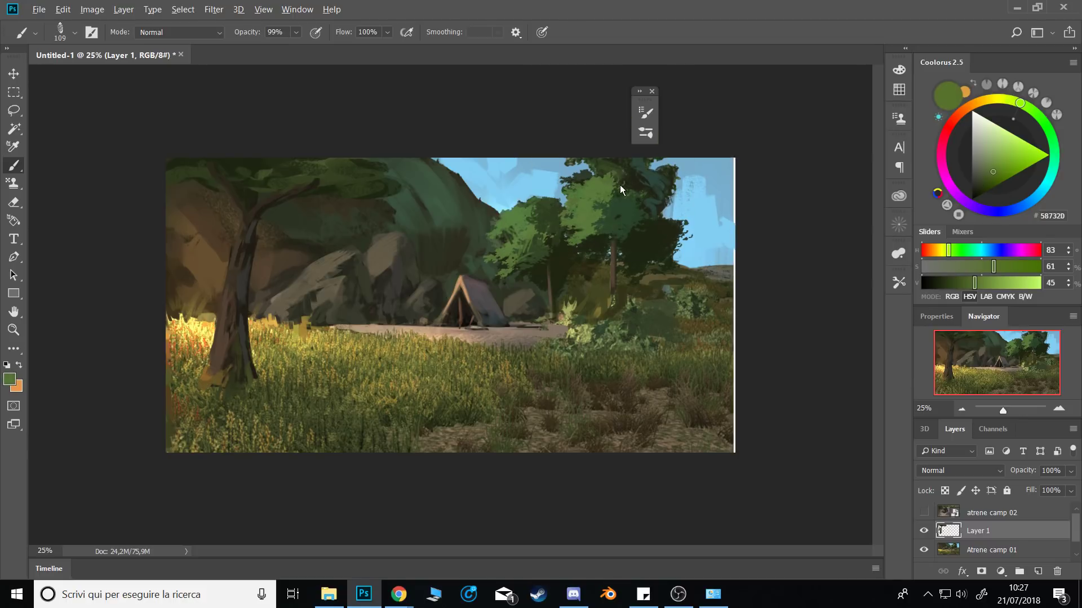
left_click(609, 228, "alt")
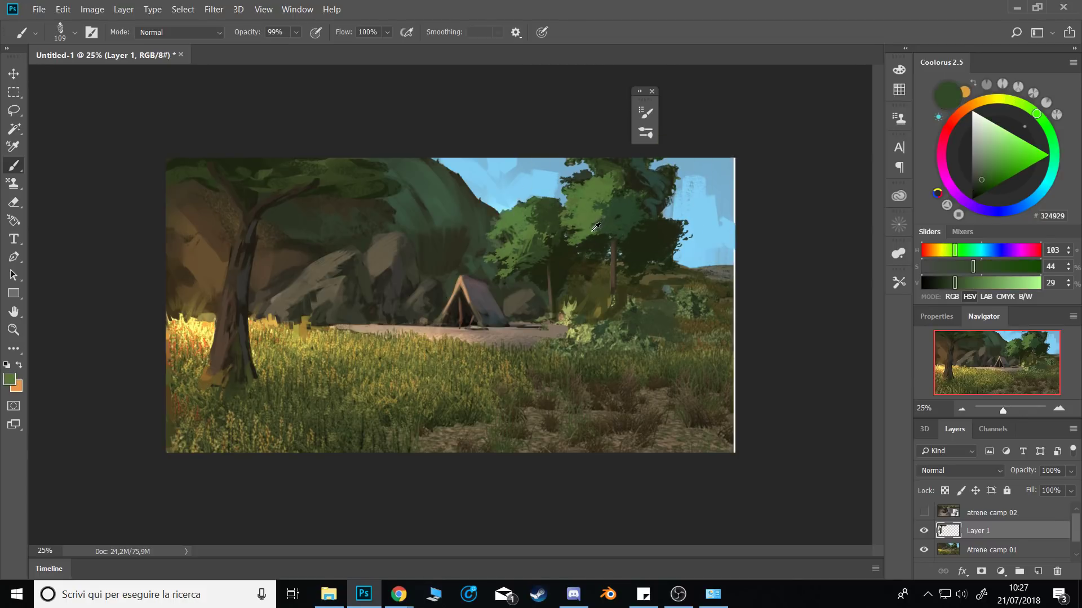
left_click(593, 235, "alt")
Touch up the smaller background tree's canopy with sampled greens #4A6127 and #618030 at full brush opacity.
left_click(543, 245, "alt")
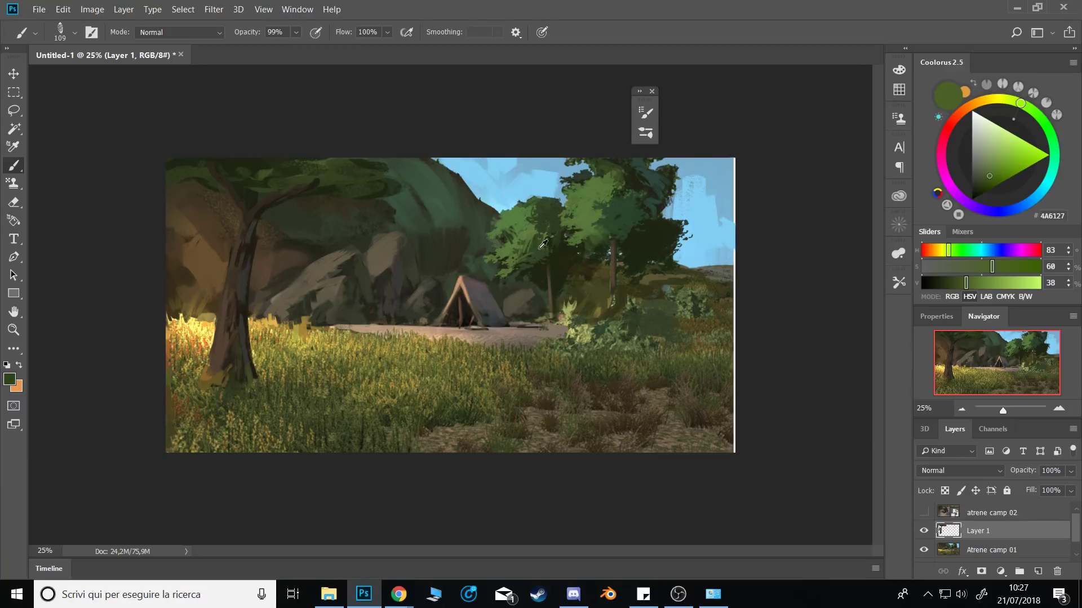
mouse_move(550, 250)
left_mouse_down()
mouse_move(563, 265)
mouse_move(508, 241)
left_mouse_up()
key("0")
left_click(557, 272, "alt")
left_click(527, 236, "alt")
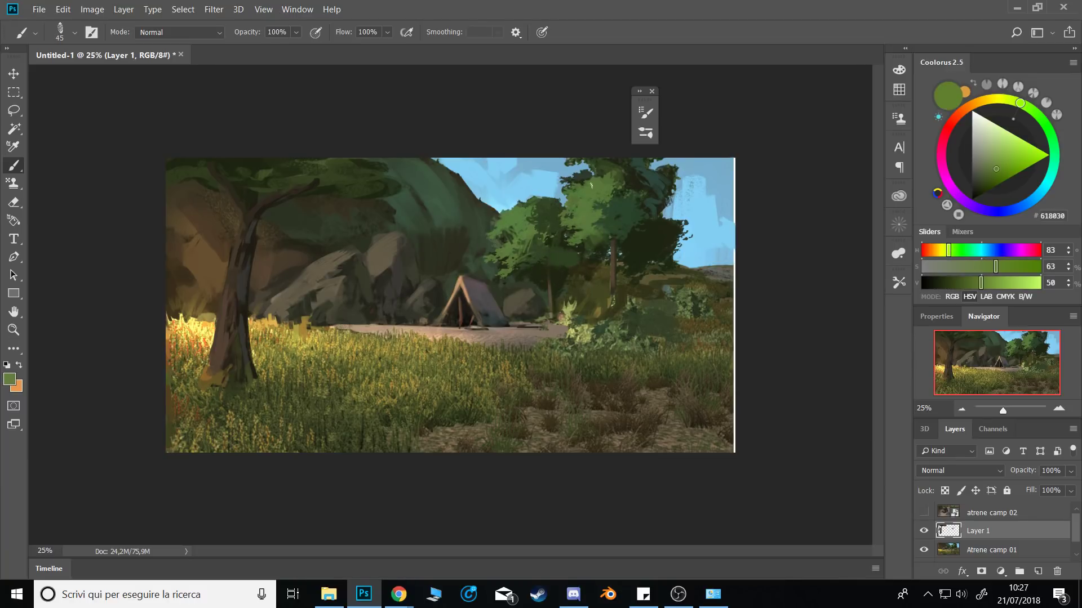
Reshape the tall tree's upper outline with sampled green #56702C and sky blue #85ACD1.
left_click(602, 167, "alt")
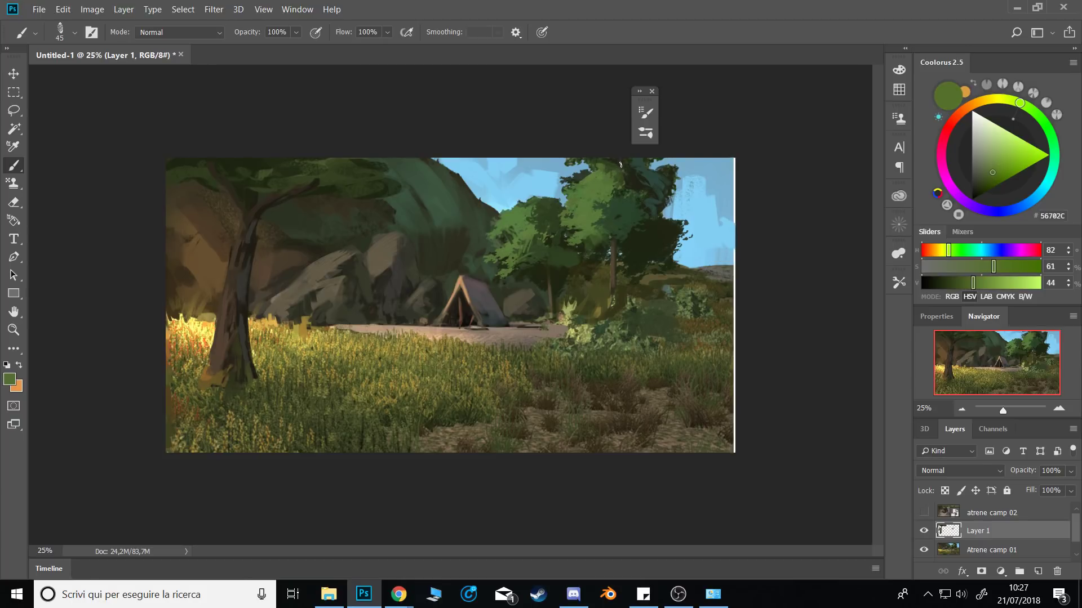
left_click(568, 162, "alt")
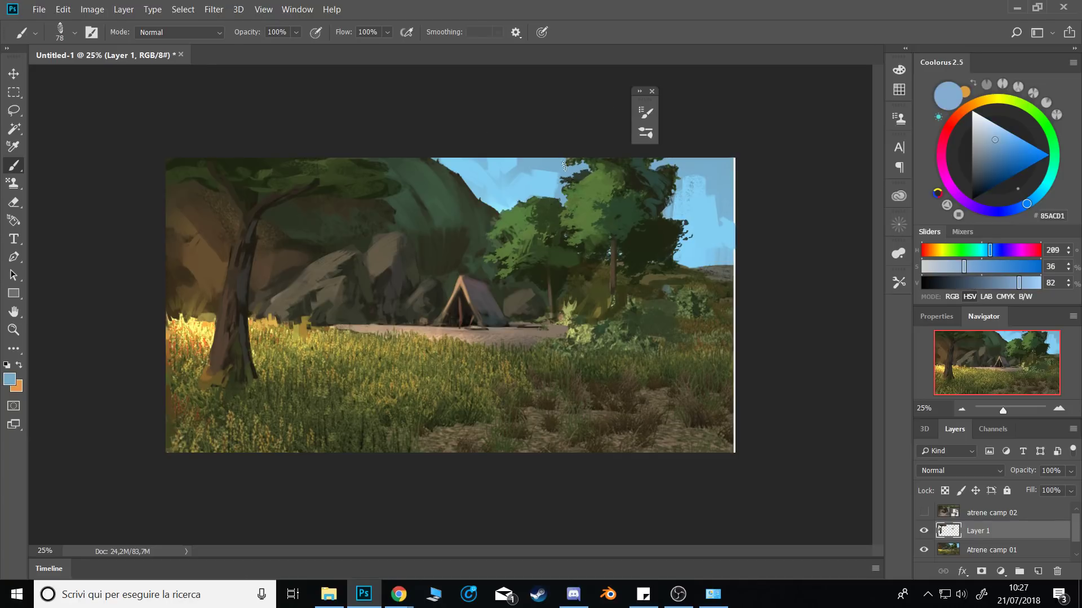
left_click(690, 181, "alt")
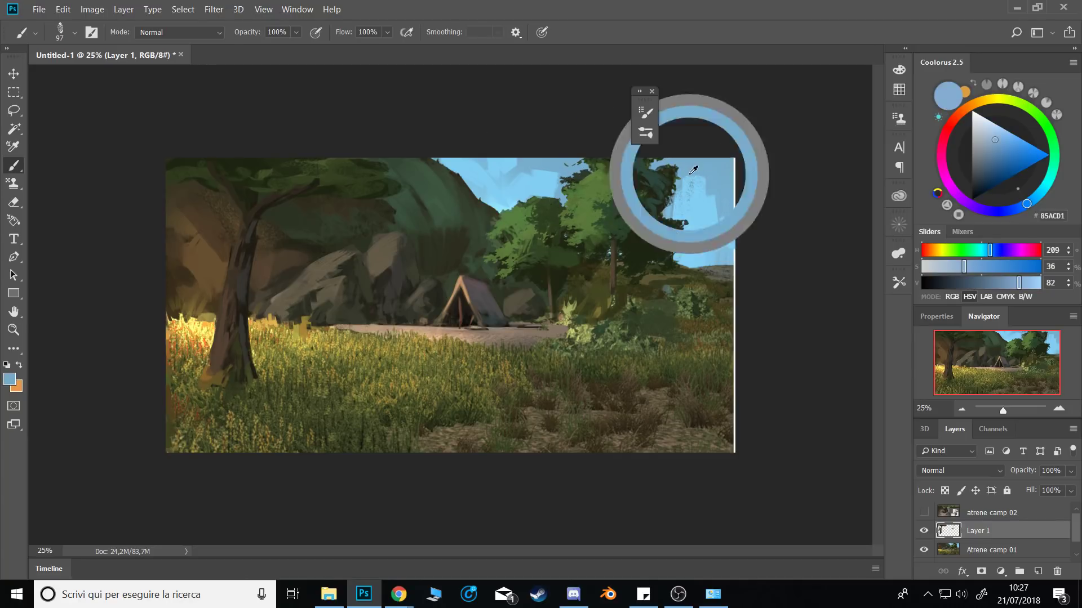
Rework the shaded side of the tall tree's crown with sampled dark greens #2D4036, #3A4928 and #1A200A.
left_click(653, 210, "alt")
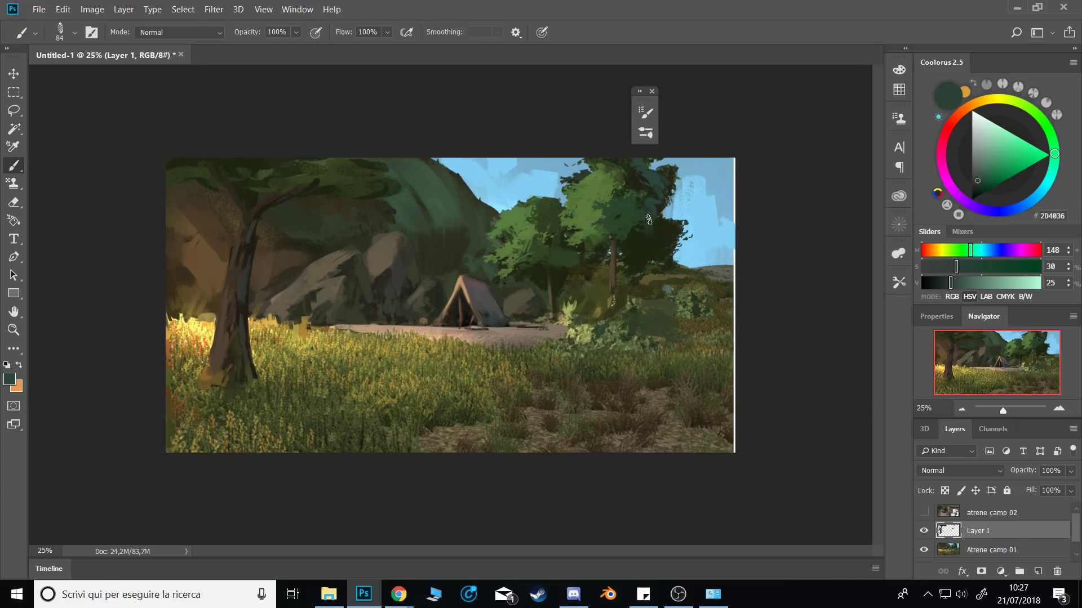
left_click(650, 215, "alt")
left_click(634, 237, "alt")
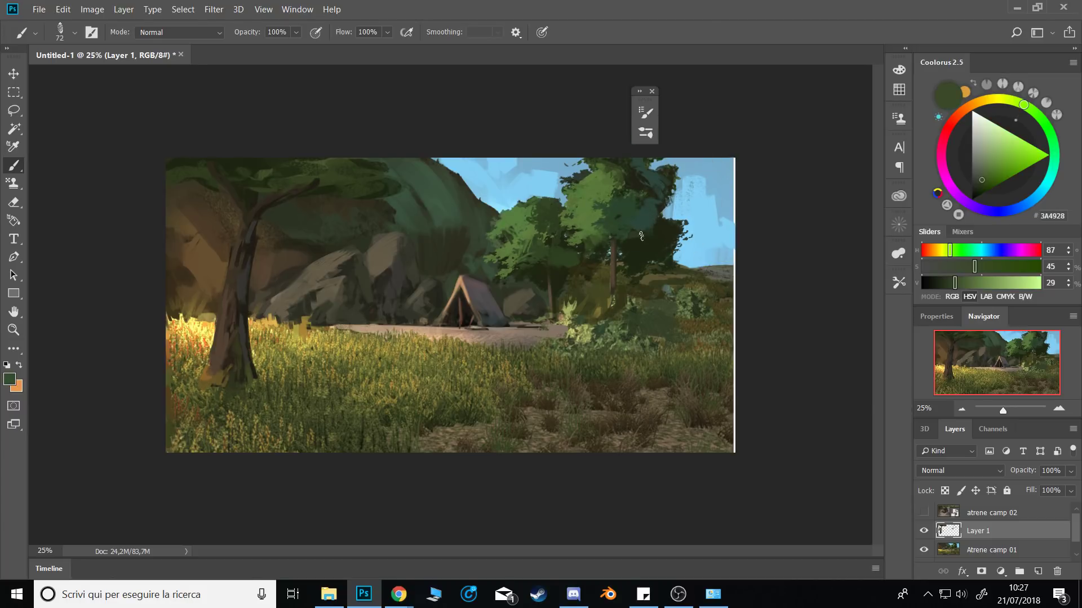
left_click_drag(645, 236, 642, 236)
left_click(645, 237, "alt")
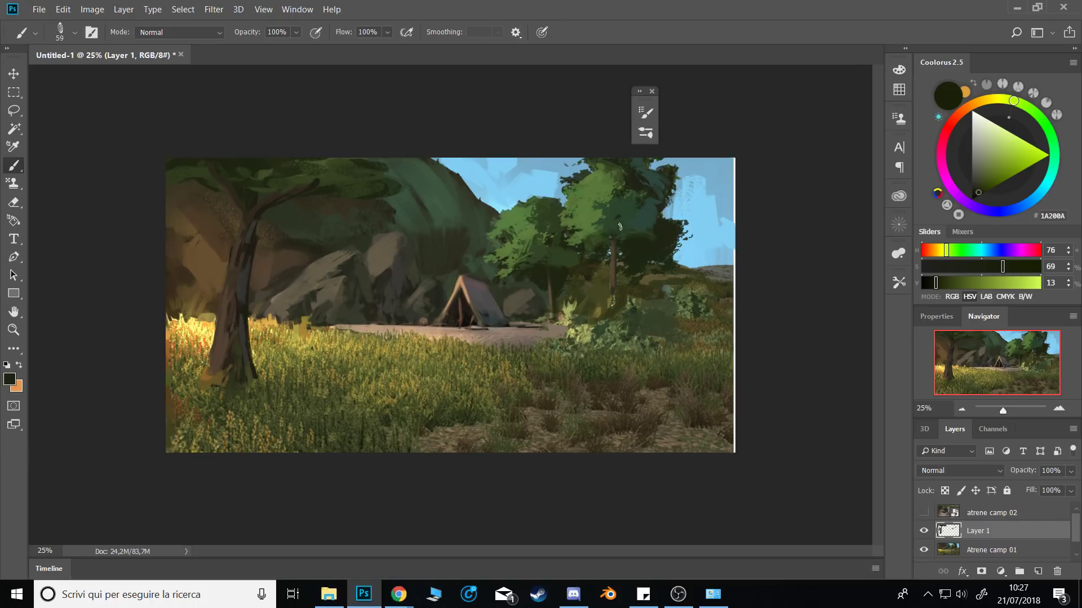
Paint the underside of the tall tree's foliage around the trunk with sampled dark greens #222F17, #293823 and #25341D.
left_click(621, 229, "alt")
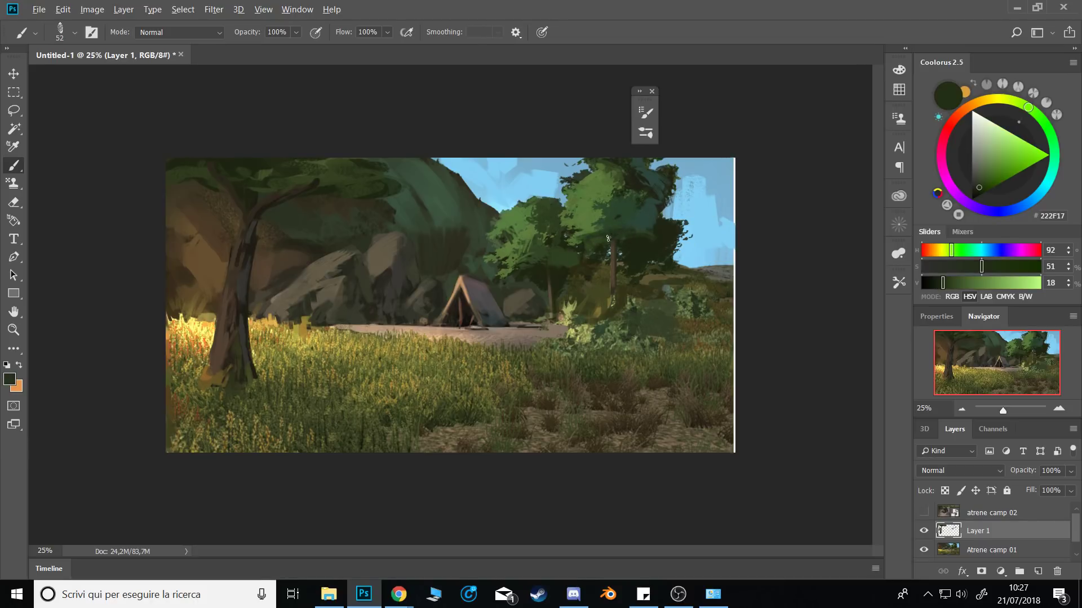
left_click(614, 231, "alt")
left_click(599, 232, "alt")
left_click(638, 229, "alt")
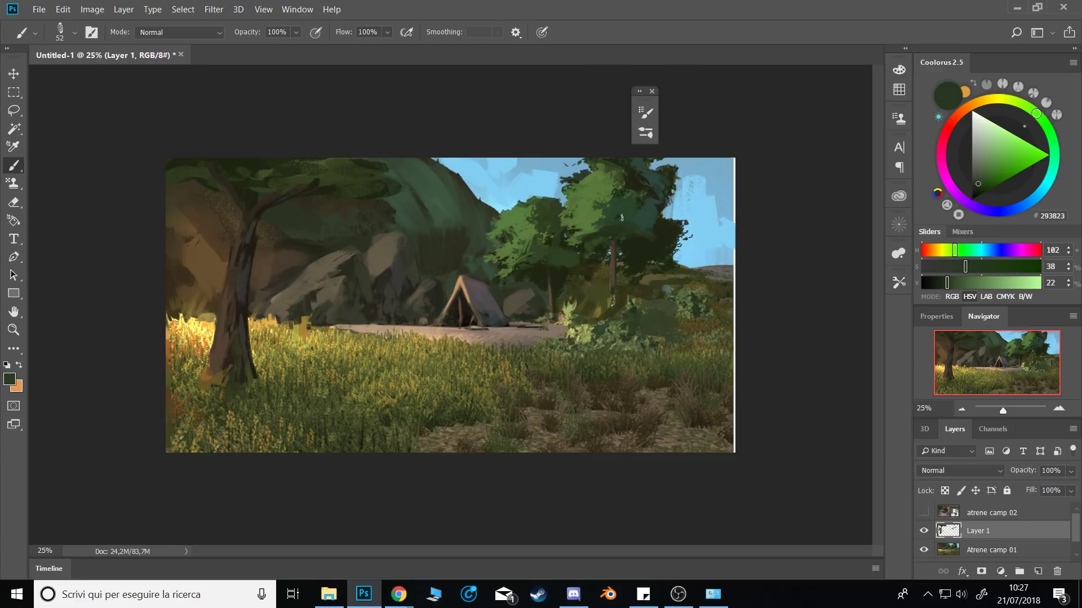
left_click_drag(620, 224, 602, 232)
left_click(609, 221, "alt")
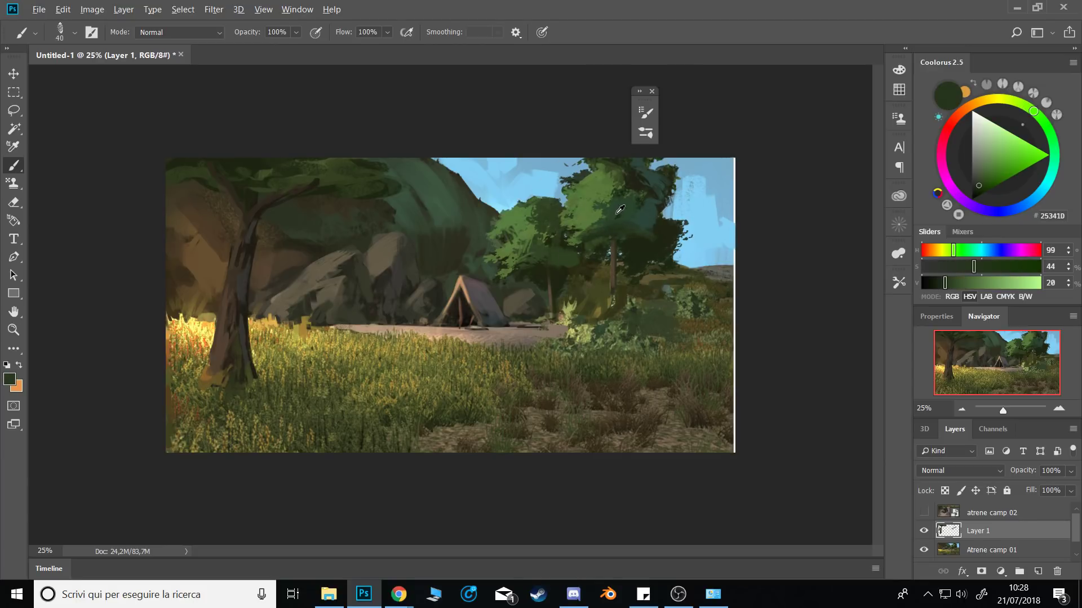
Blend the light and shadow leaf clusters in the middle of the tall tree's crown with sampled greens including #2D4137.
left_click(619, 208, "alt")
left_click(612, 215, "alt")
left_click(645, 217, "alt")
left_click(629, 241, "alt")
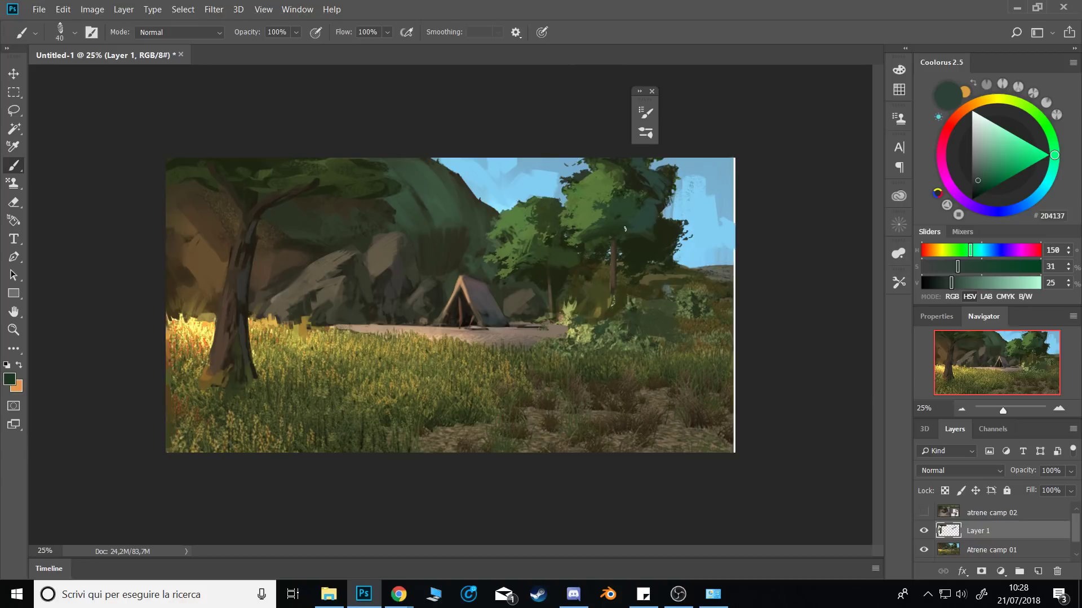
Rework the shaded side of the large background tree's crown on Layer 1 with dark greens sampled from its foliage.
left_click_drag(633, 231, 645, 230)
left_click(650, 218, "alt")
left_click(684, 220, "alt")
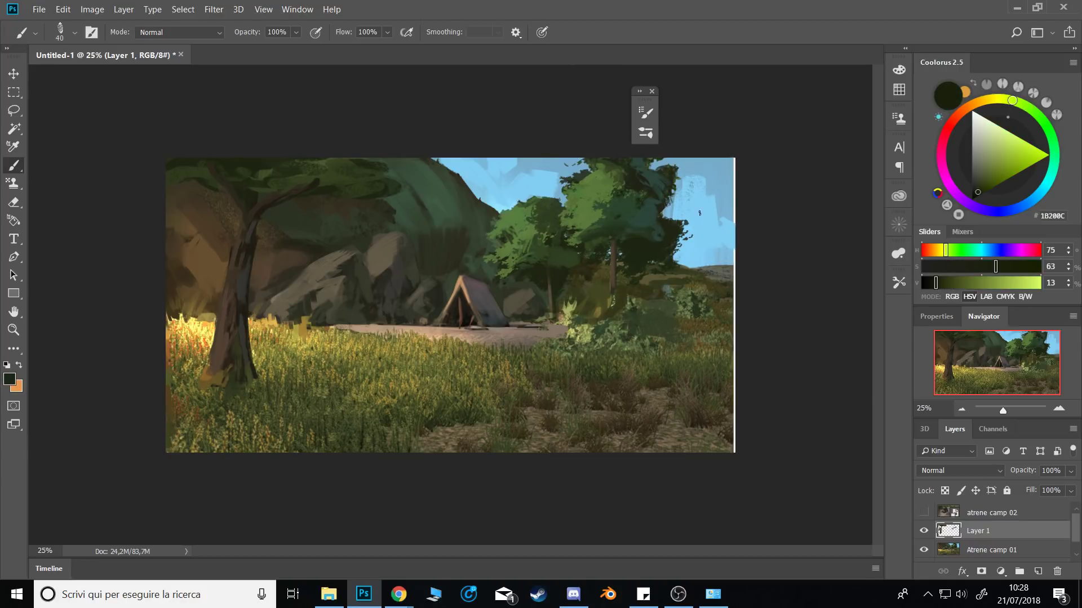
left_click(633, 183, "alt")
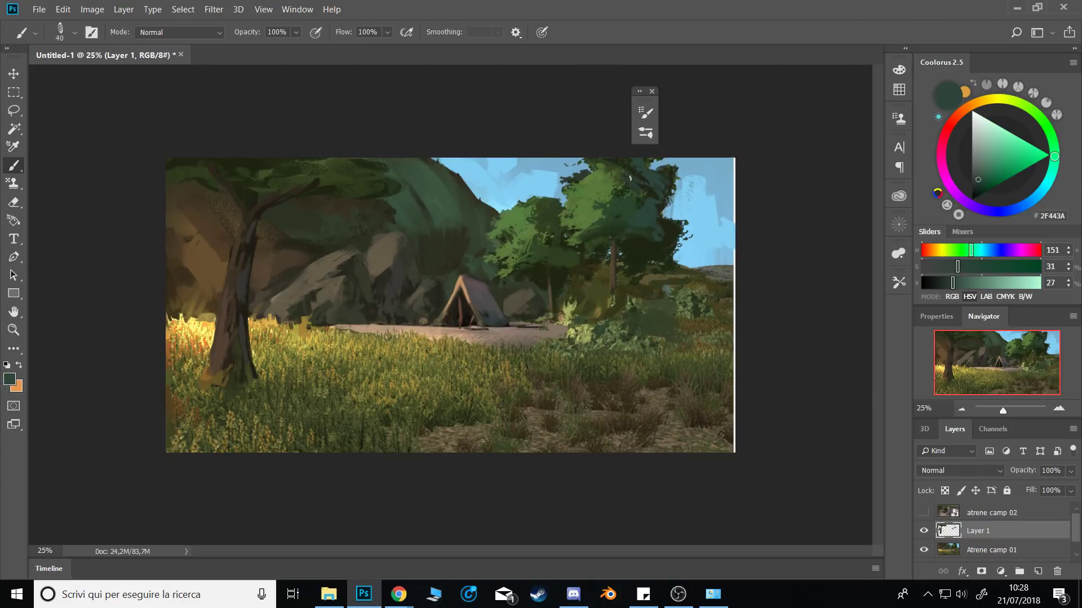
left_click(640, 192, "alt")
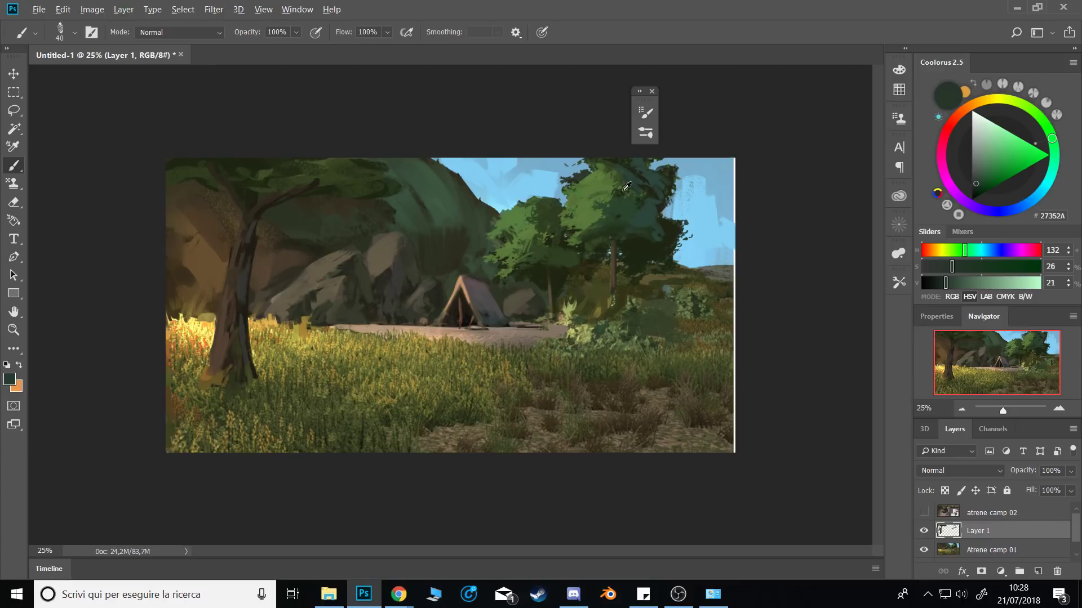
Reshape the sunlit side of the large background tree's crown with sampled light and dark greens and sky blue along its edge.
left_click(605, 202, "alt")
left_click(601, 201, "alt")
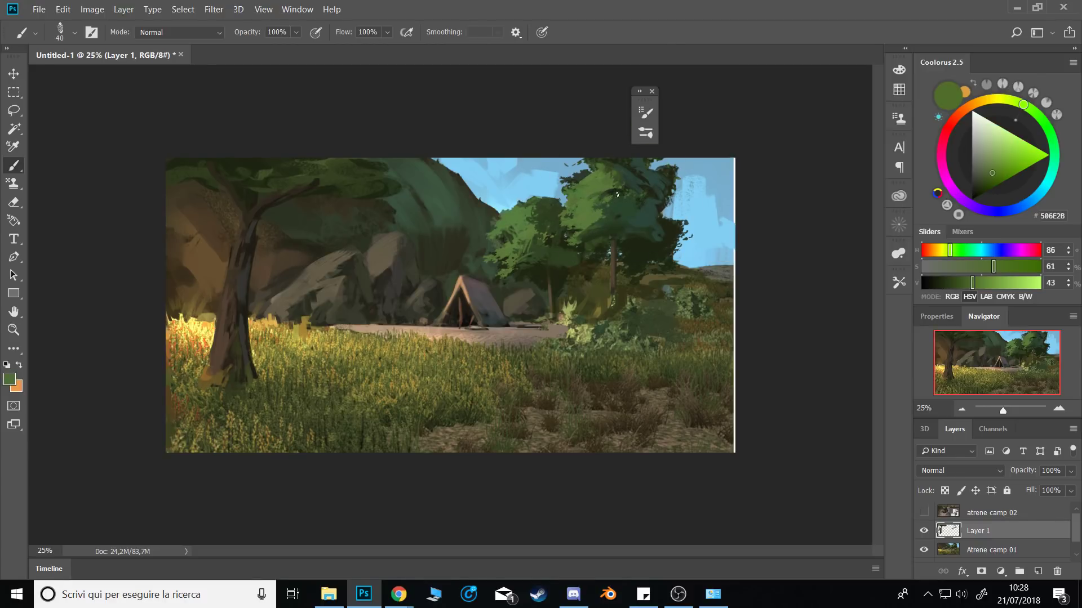
left_click(613, 175, "alt")
left_click(565, 173, "alt")
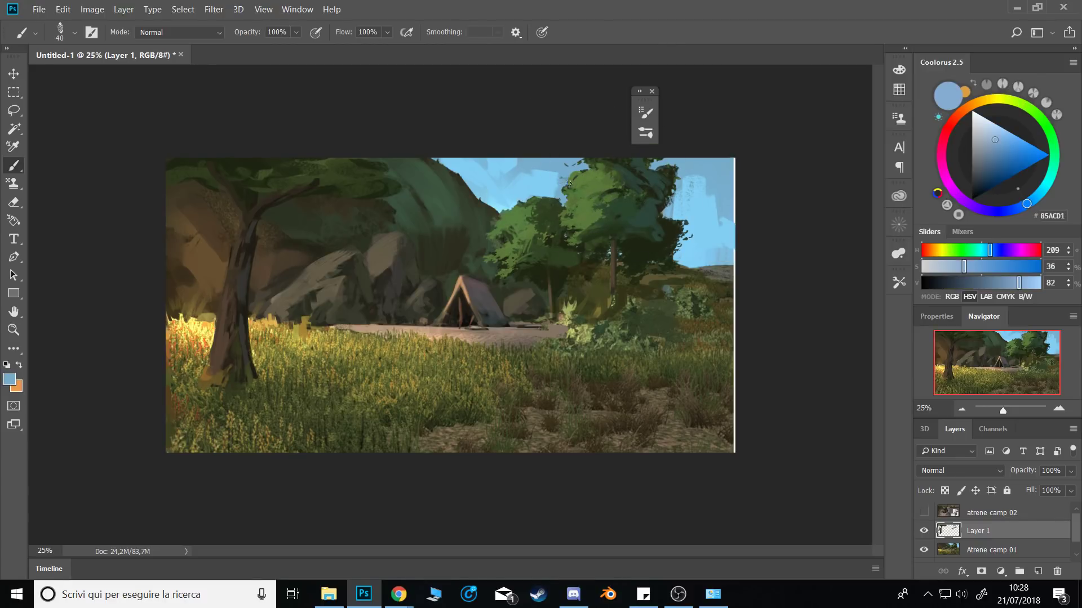
left_click(580, 176, "alt")
left_click(606, 219, "alt")
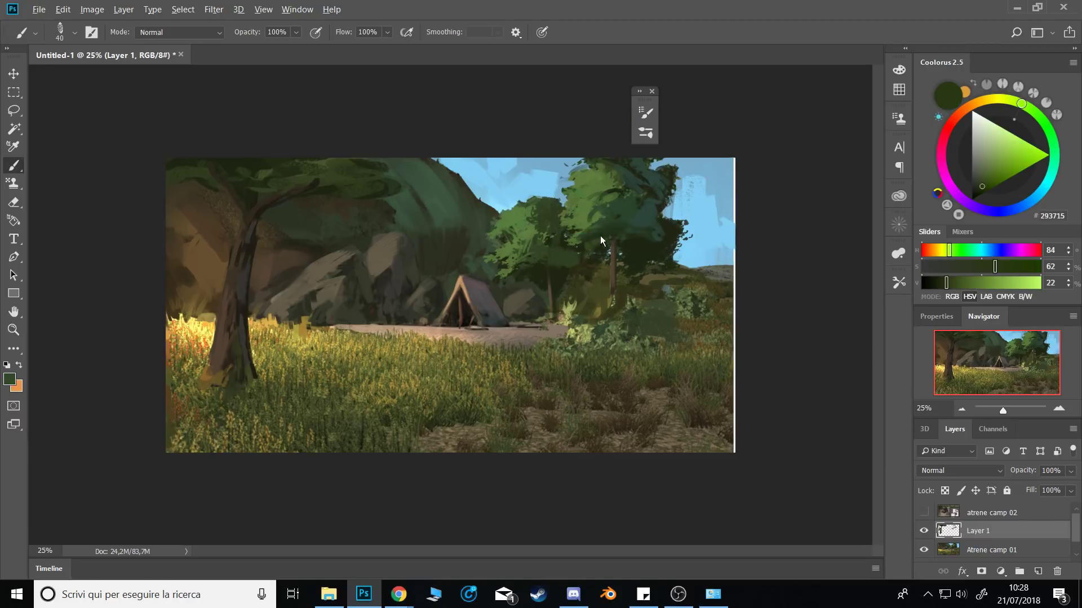
left_click(579, 207, "alt")
left_click(582, 193, "alt")
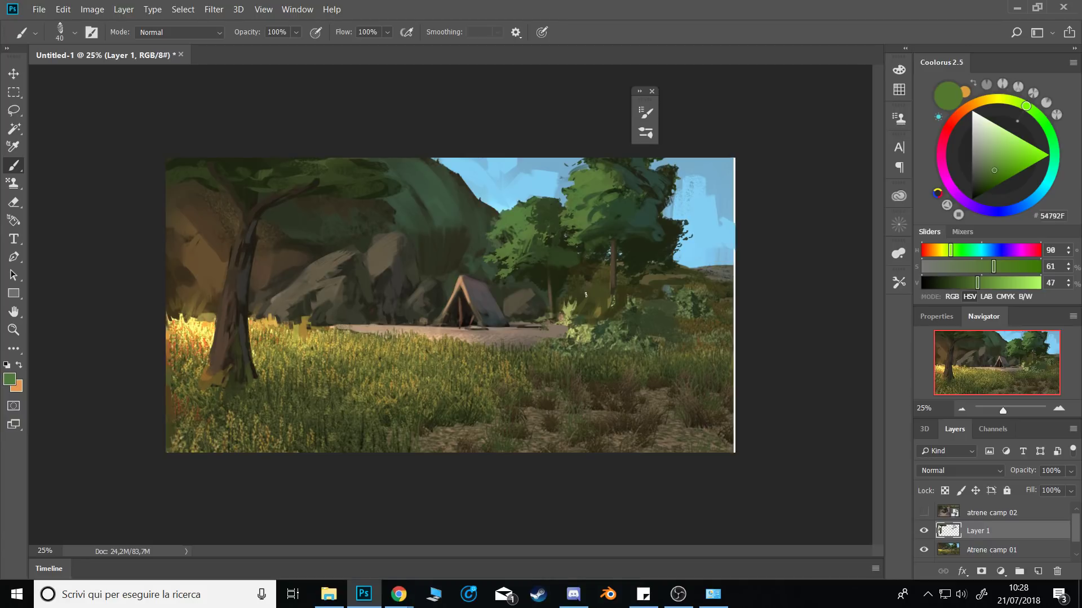
Refine the planes and edges of the large rock beside the foreground tree with sampled dark and light grey-browns.
left_click(287, 285, "alt")
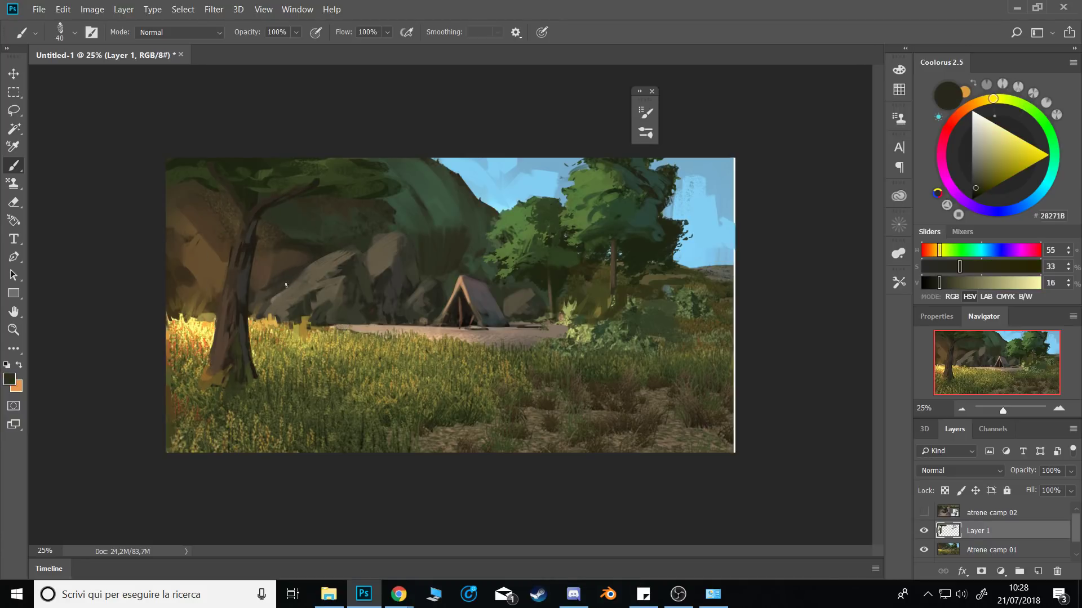
left_click(322, 264, "alt")
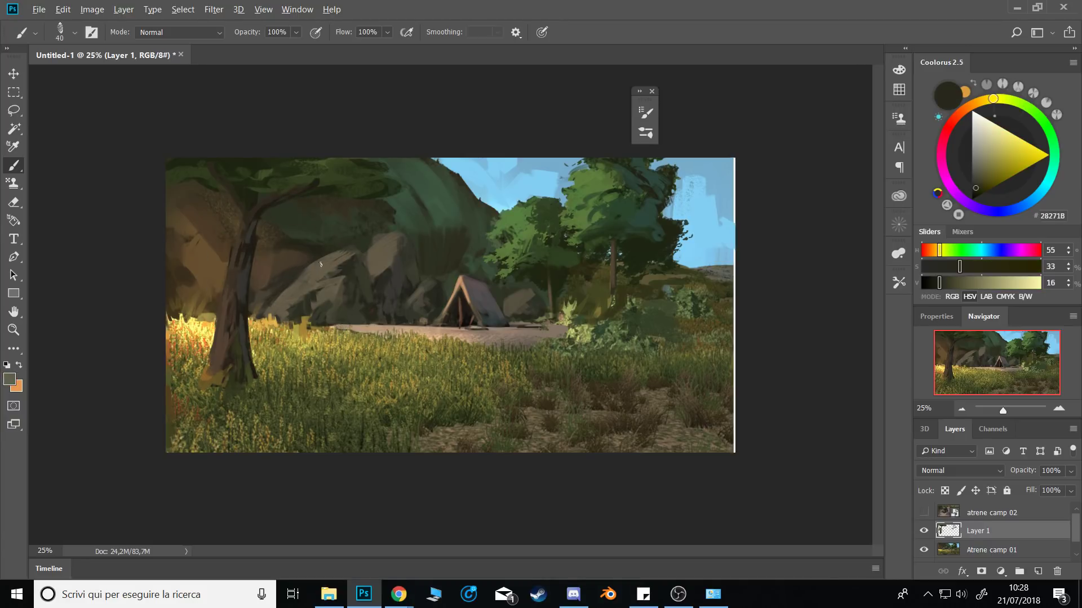
left_click(284, 313, "alt")
left_click(316, 302, "alt")
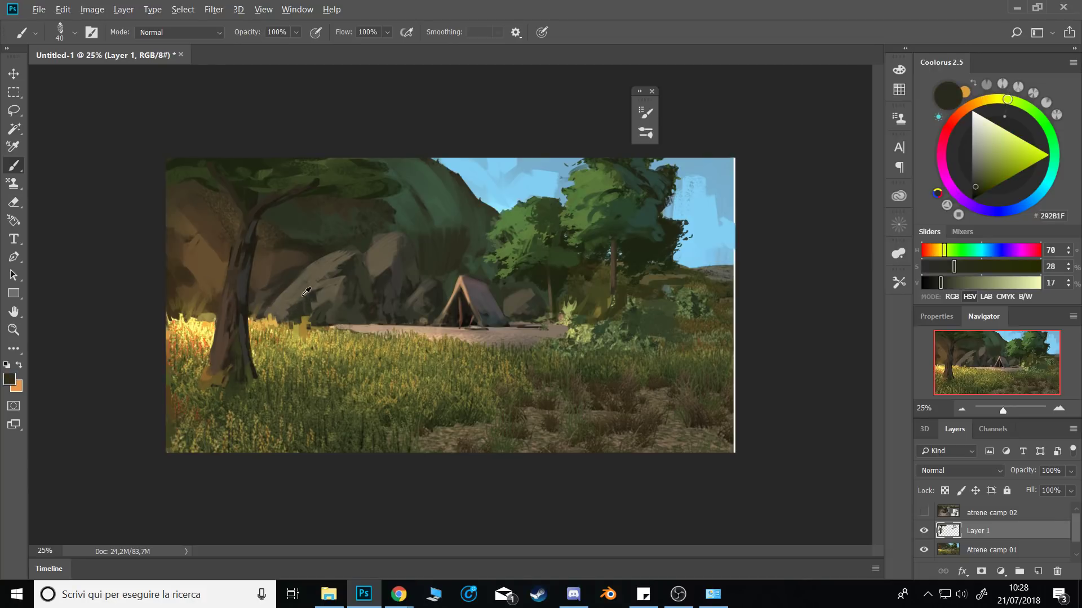
left_click(291, 286, "alt")
left_click(289, 312, "alt")
left_click(323, 298, "alt")
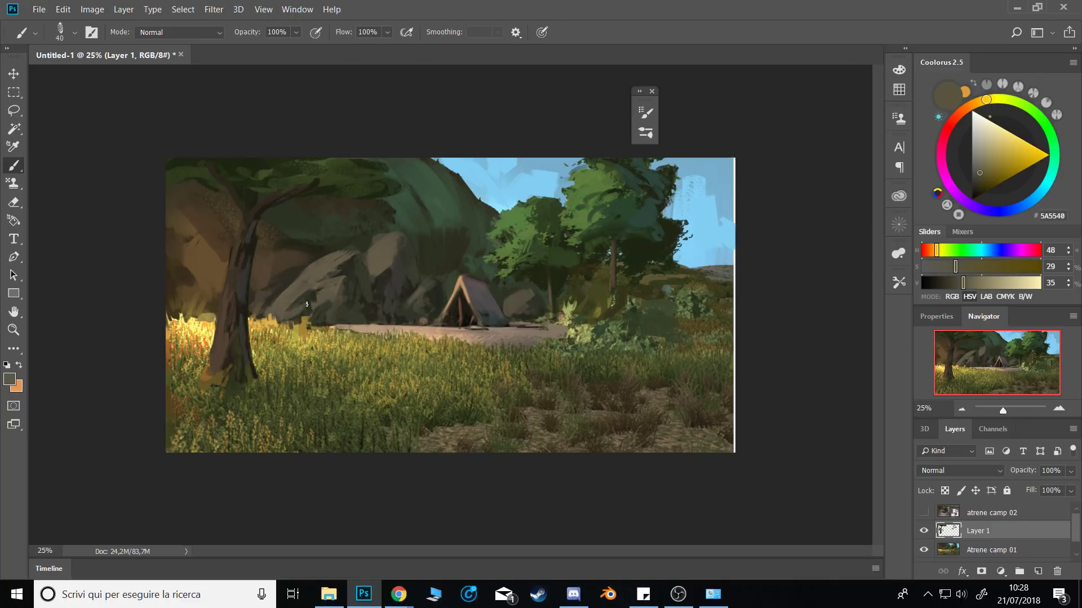
left_click(306, 318, "alt")
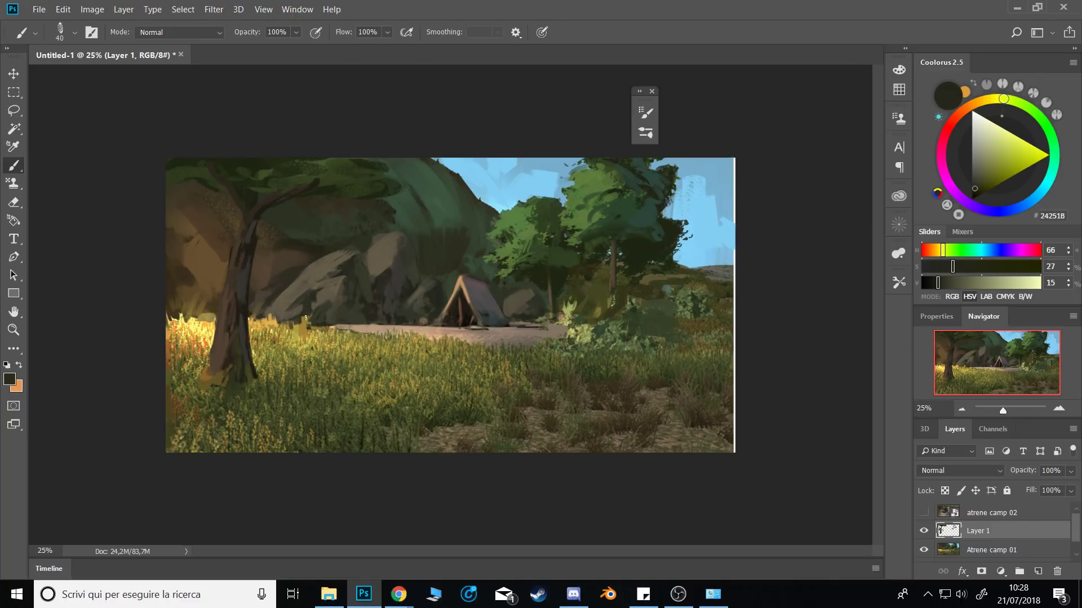
Repaint the base of the foreground tree trunk with sampled dark greens and browns.
left_click(243, 380, "alt")
left_click(231, 370, "alt")
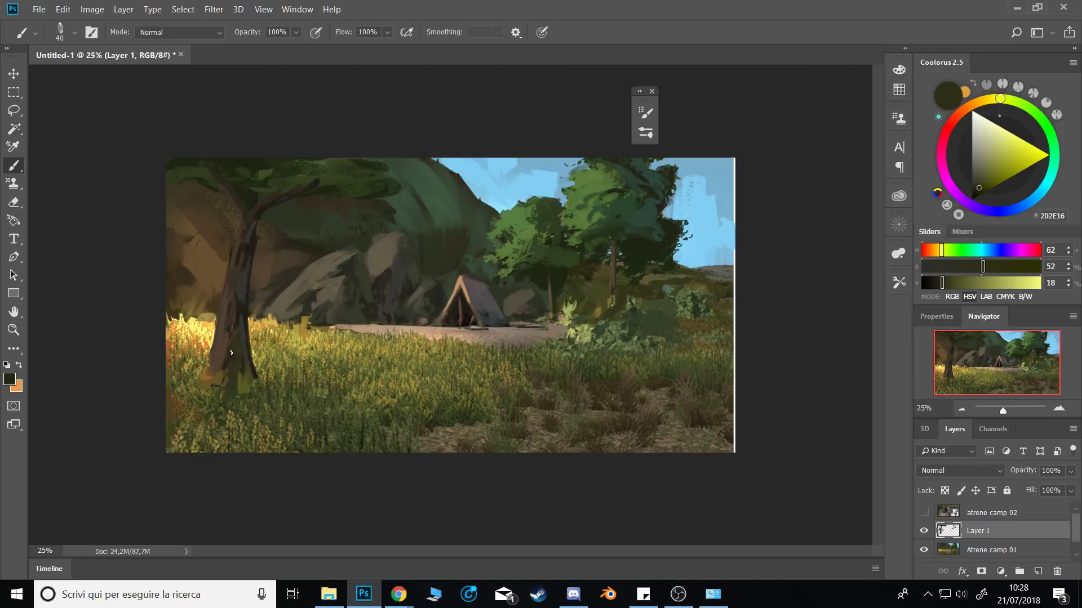
left_click(230, 358, "alt")
mouse_move(229, 363)
left_mouse_down()
mouse_move(228, 383)
mouse_move(218, 380)
left_mouse_up()
left_click(223, 382, "alt")
left_click(217, 362, "alt")
left_click(226, 383, "alt")
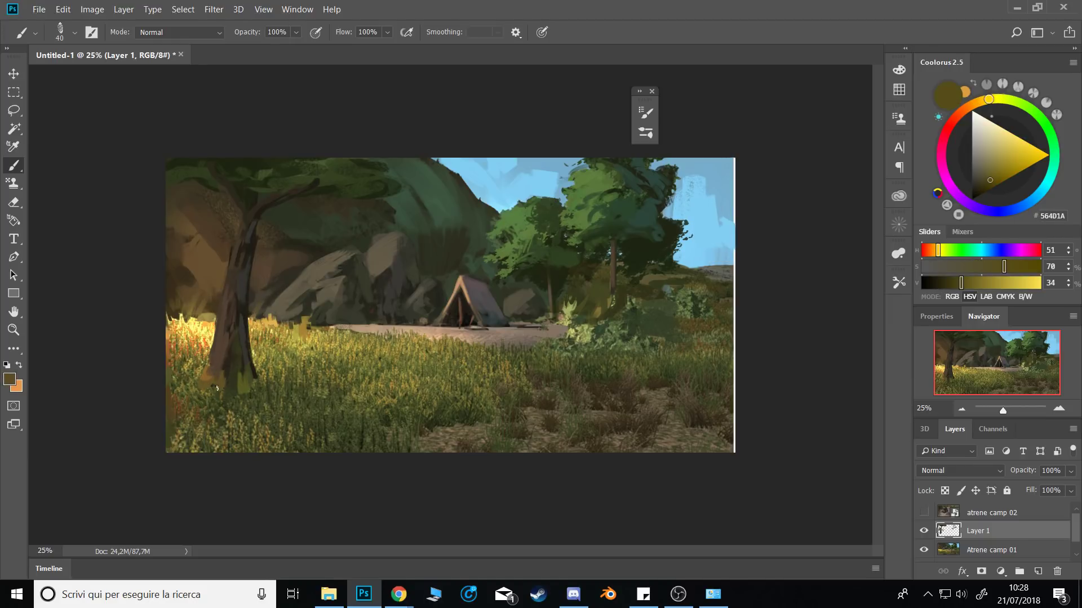
Blend the foreground tree's roots into the surrounding grass with sampled browns and olive greens.
left_click(212, 395, "alt")
left_click(229, 394, "alt")
left_click(219, 372, "alt")
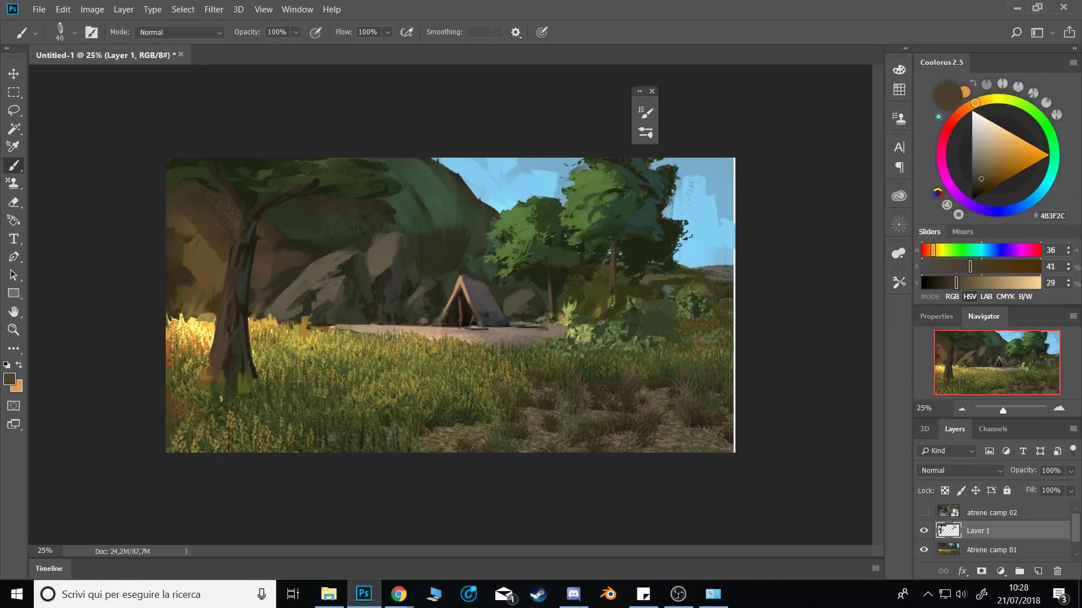
left_click(227, 392, "alt")
left_click(255, 402, "alt")
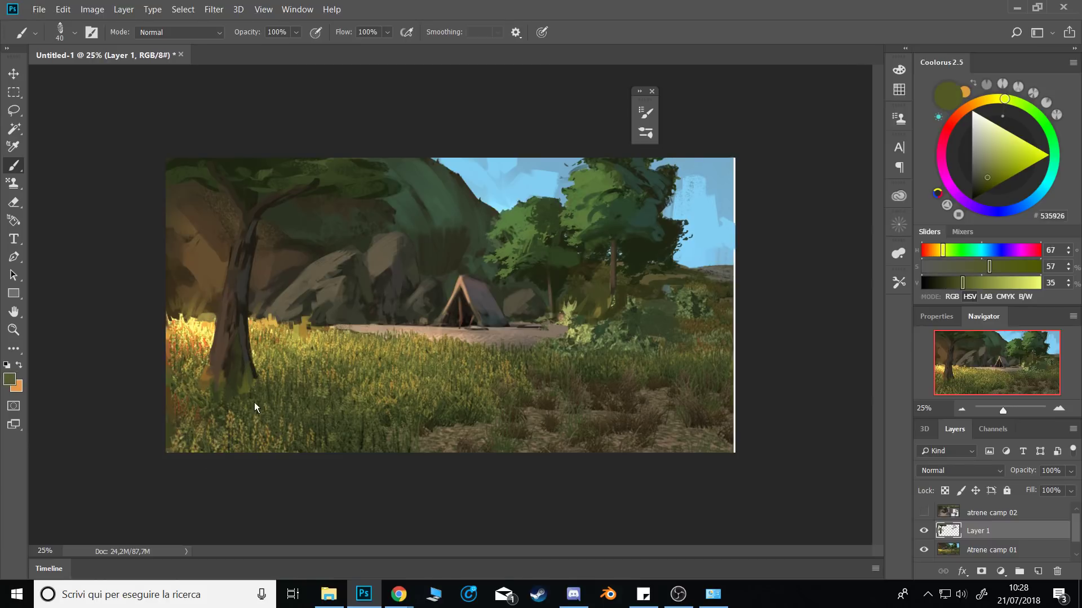
left_click(245, 343, "alt")
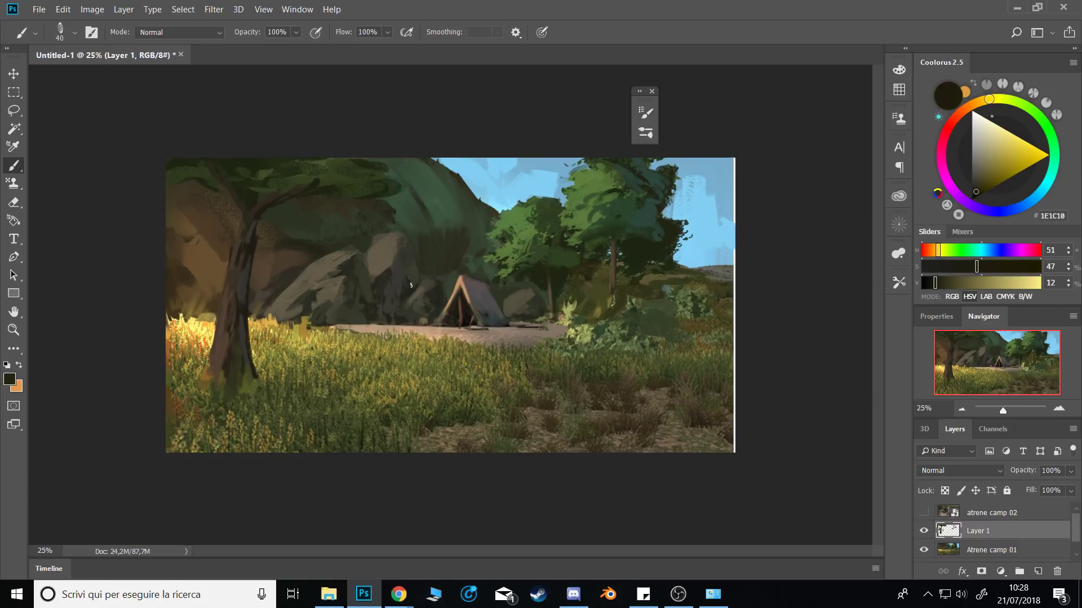
Paint a dark brown patch over the foreground grass below the campsite with sampled ground colors and a 133 px brush.
left_click_drag(474, 425, 499, 408)
left_click(462, 411, "alt")
left_click(544, 399, "alt")
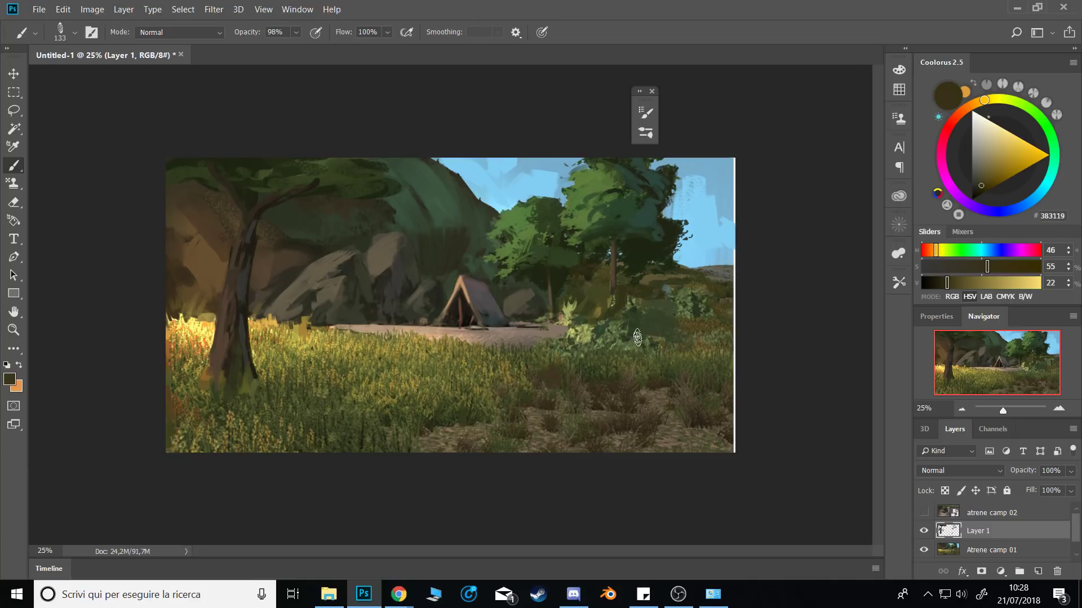
Paint the grassy hill behind the bushes with sampled olive tones, using an 88 px brush.
right_click(634, 319, "alt")
left_click(632, 313, "alt")
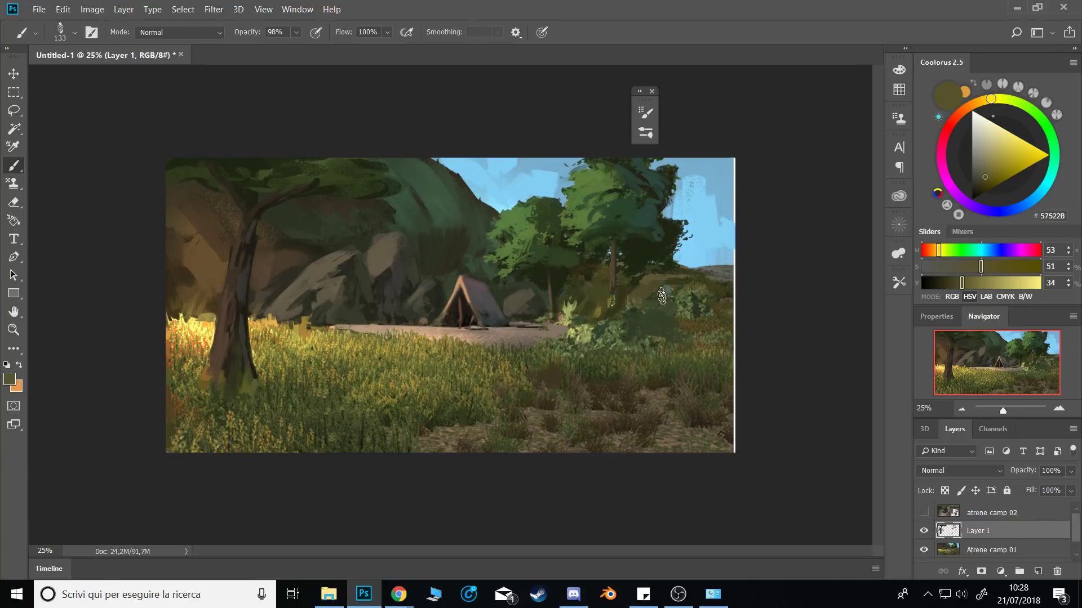
right_click(679, 281, "alt")
right_click(684, 290, "alt")
left_click(702, 282, "alt")
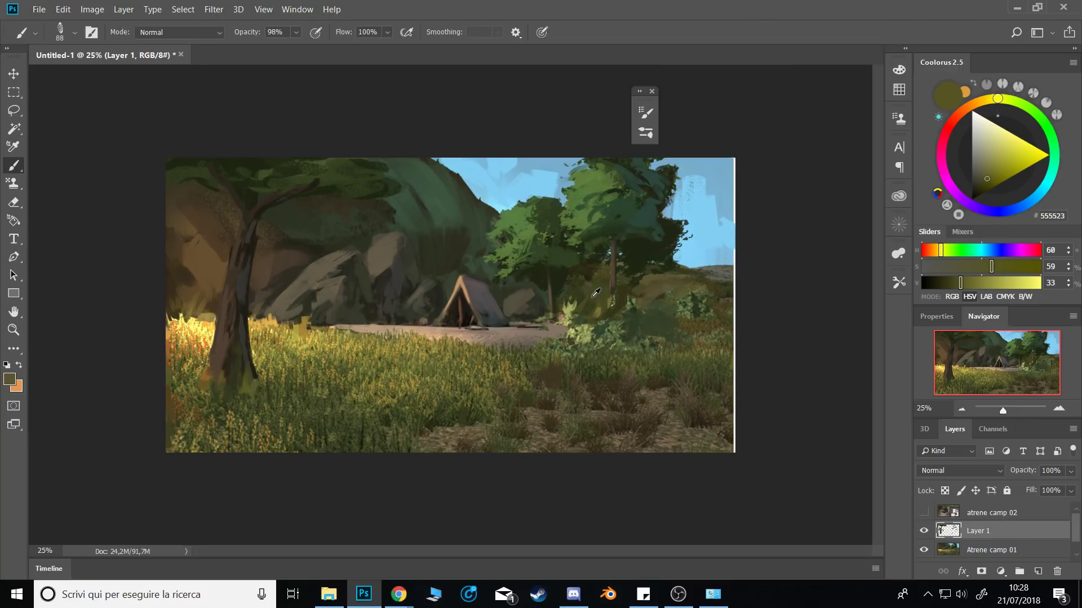
left_click(664, 295, "alt")
left_click(700, 290, "alt")
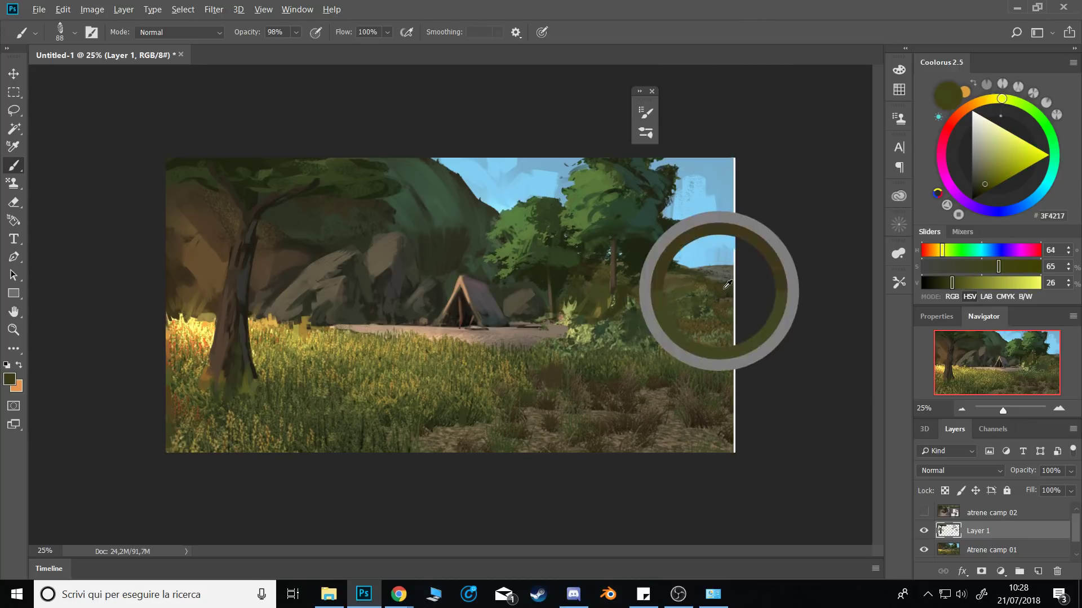
right_click(708, 287, "alt")
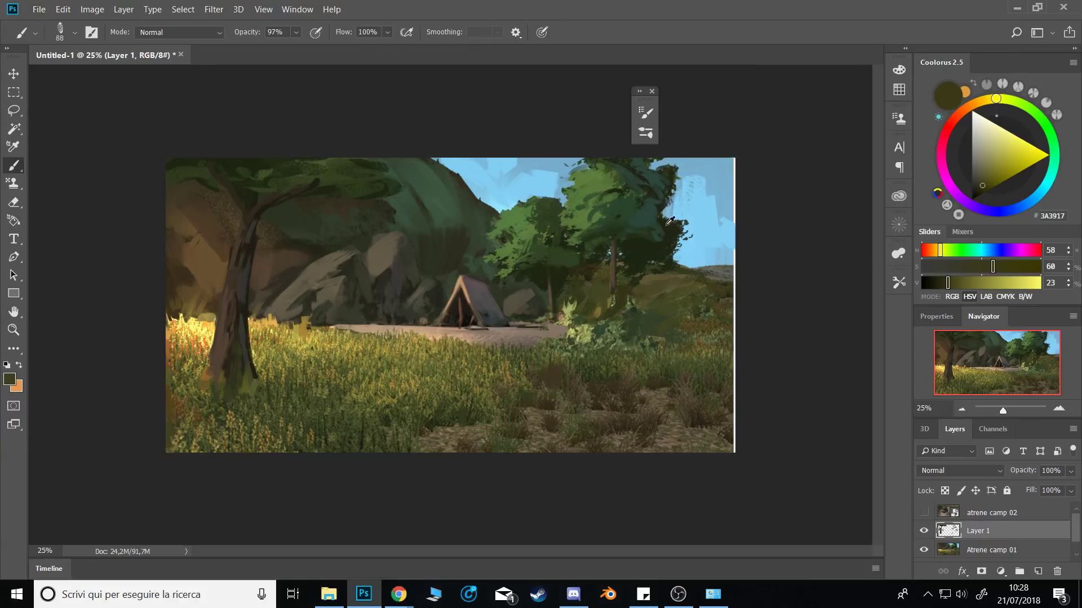
Refine the foliage where the two background trees meet with sampled greens, reducing the brush to 45 px.
left_click(668, 234, "alt")
left_click(639, 251, "alt")
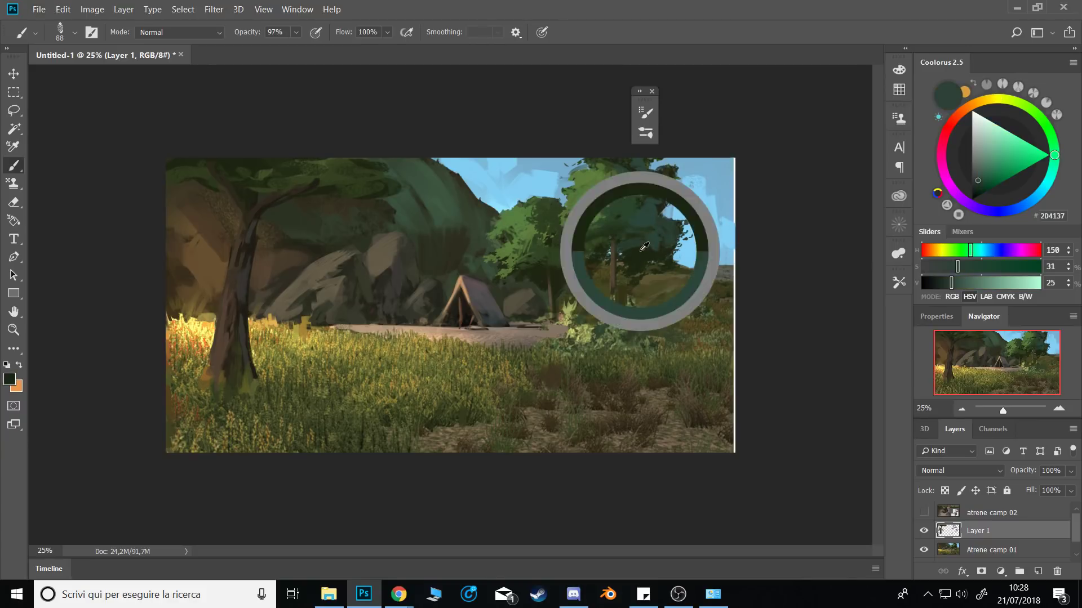
right_click(573, 226, "alt")
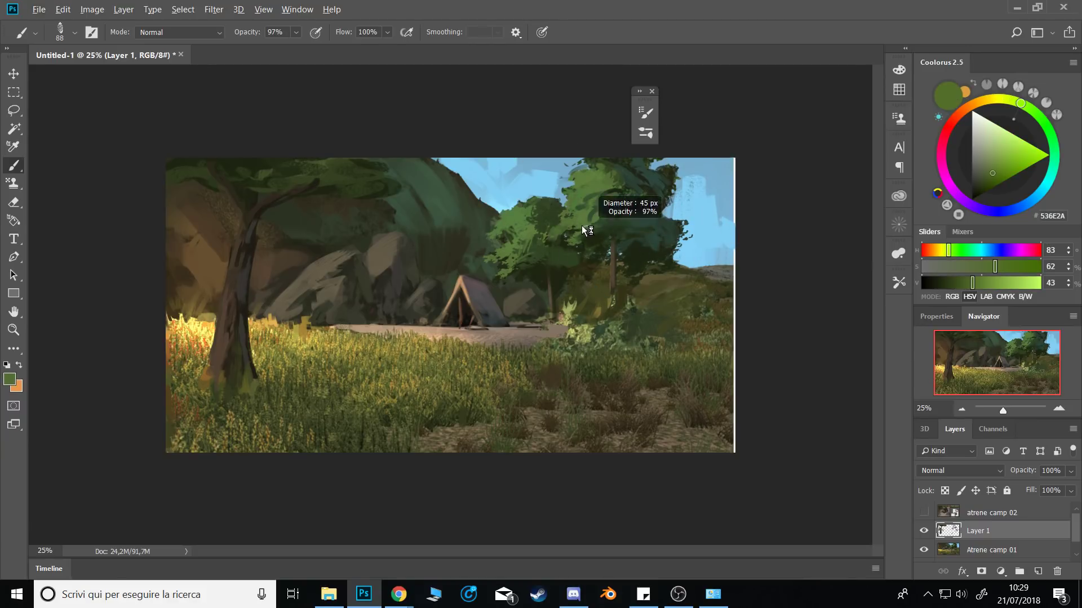
left_click(555, 234, "alt")
left_click(561, 241, "alt")
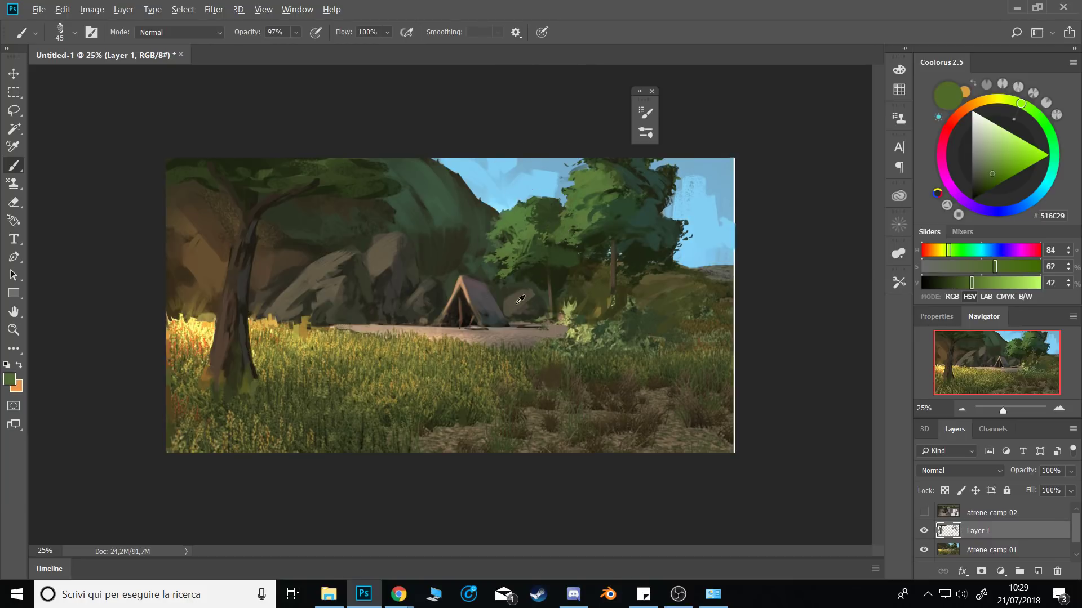
Define the edges and shadows of the upright rock beside the tent with sampled dark tones.
left_click(380, 277, "alt")
left_click(373, 232, "alt")
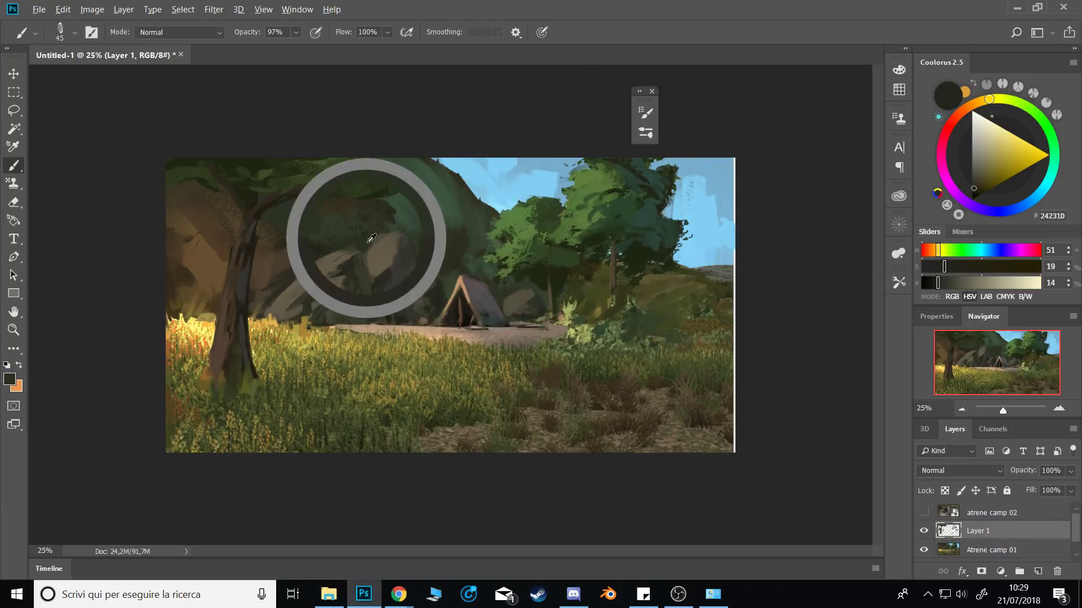
left_click(401, 290, "alt")
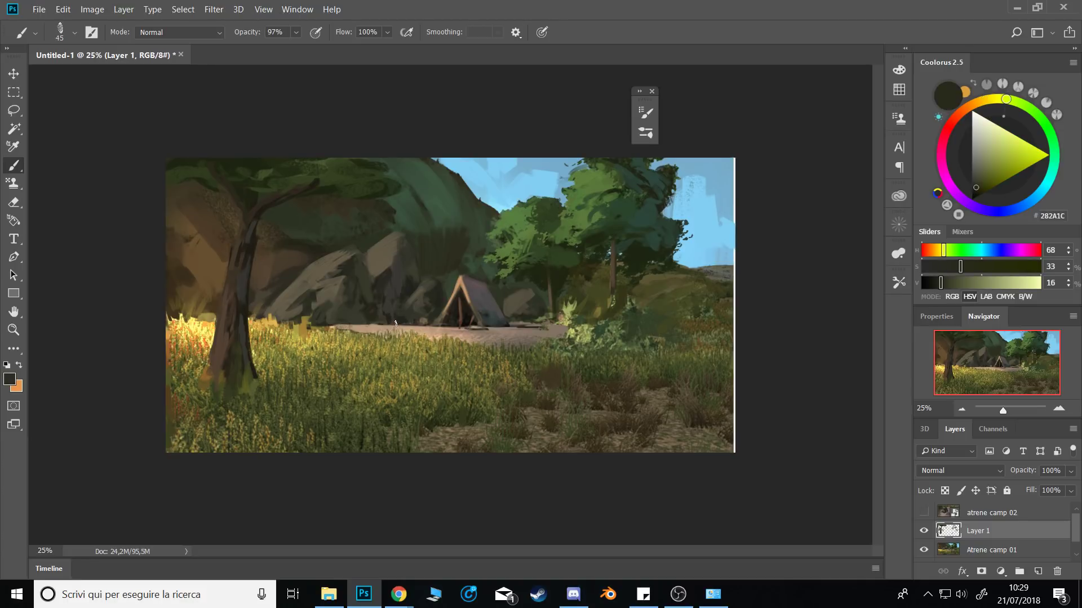
Check the painting's values in a grayscale proof preview and return to the color view.
key("l")
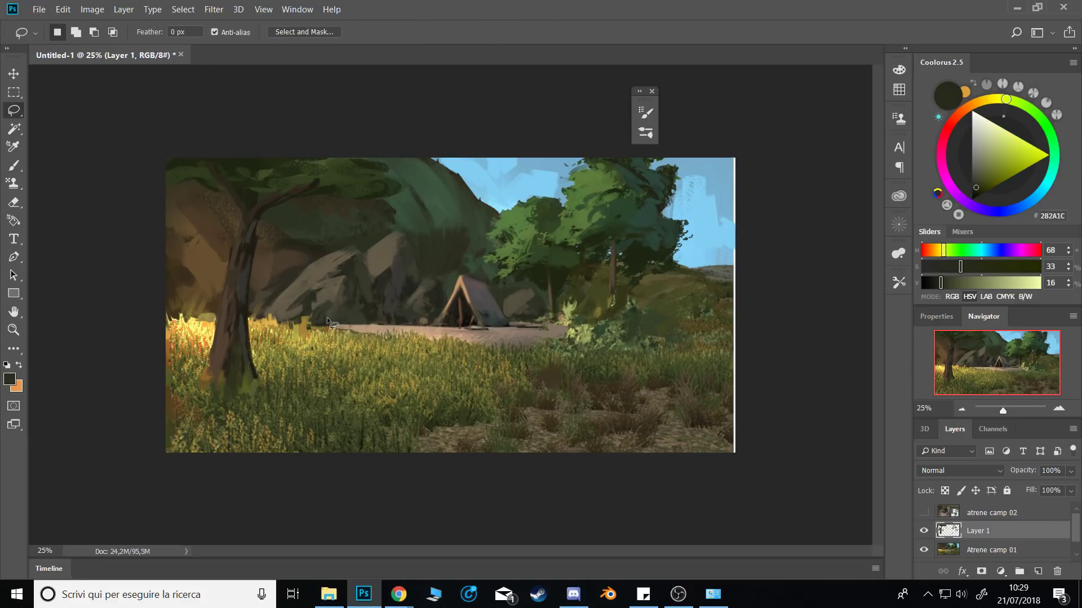
key("ctrl+y")
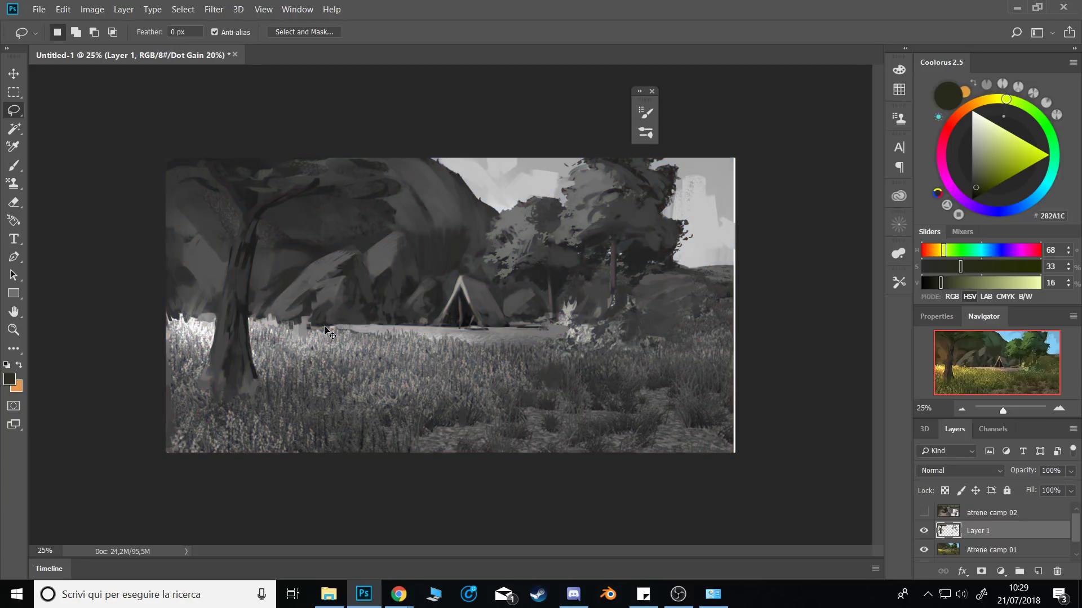
key("ctrl+y")
Set up a 233 px brush at 10% opacity and choose light orange FFCD5D as the painting color.
key("b")
right_click(330, 334)
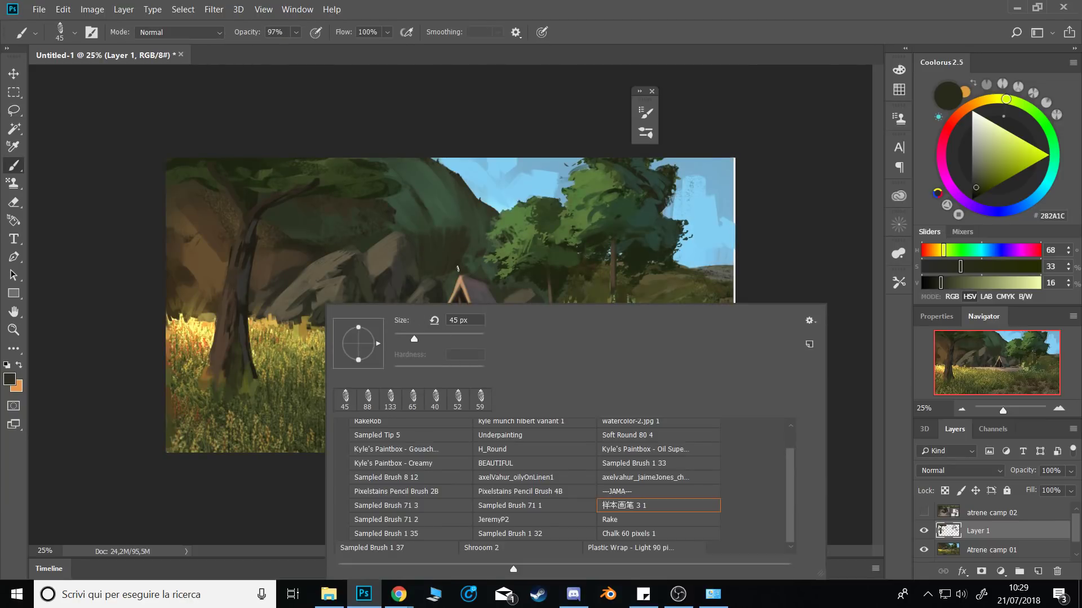
left_click(477, 155)
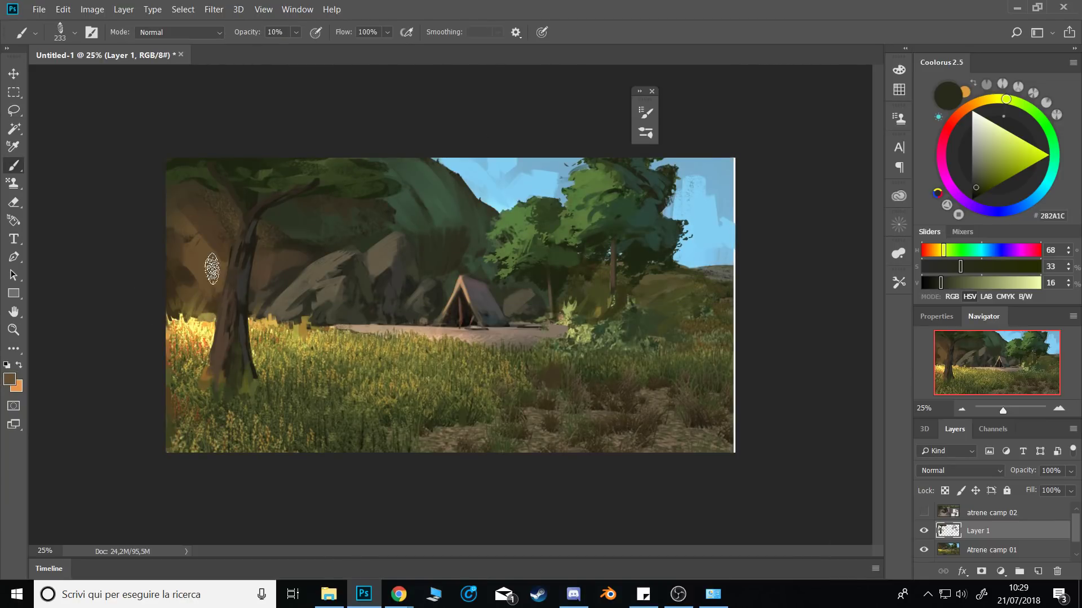
left_click(212, 250, "alt")
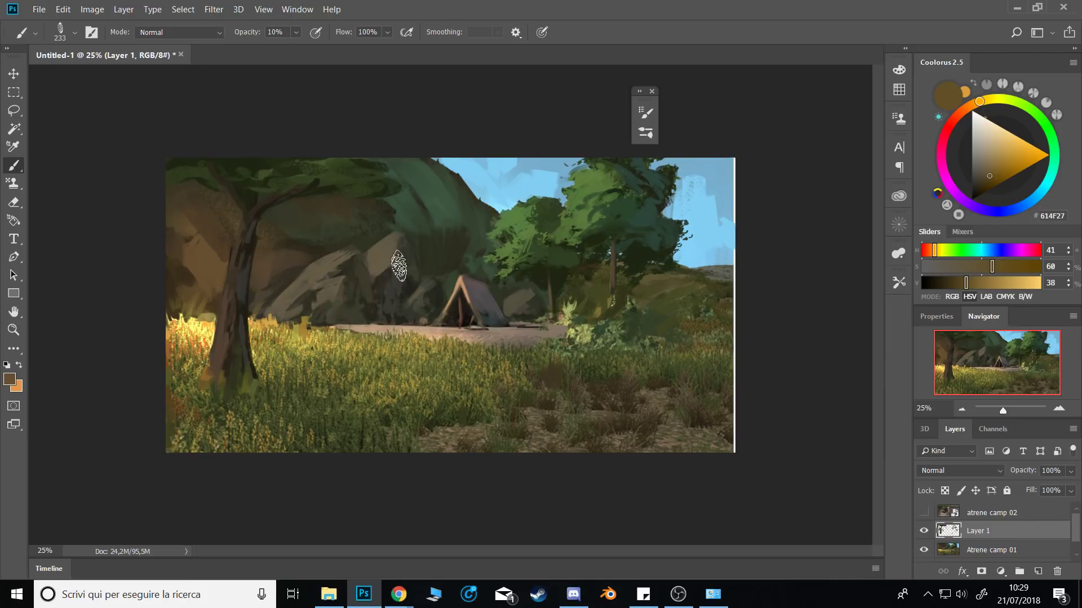
left_click(1021, 138)
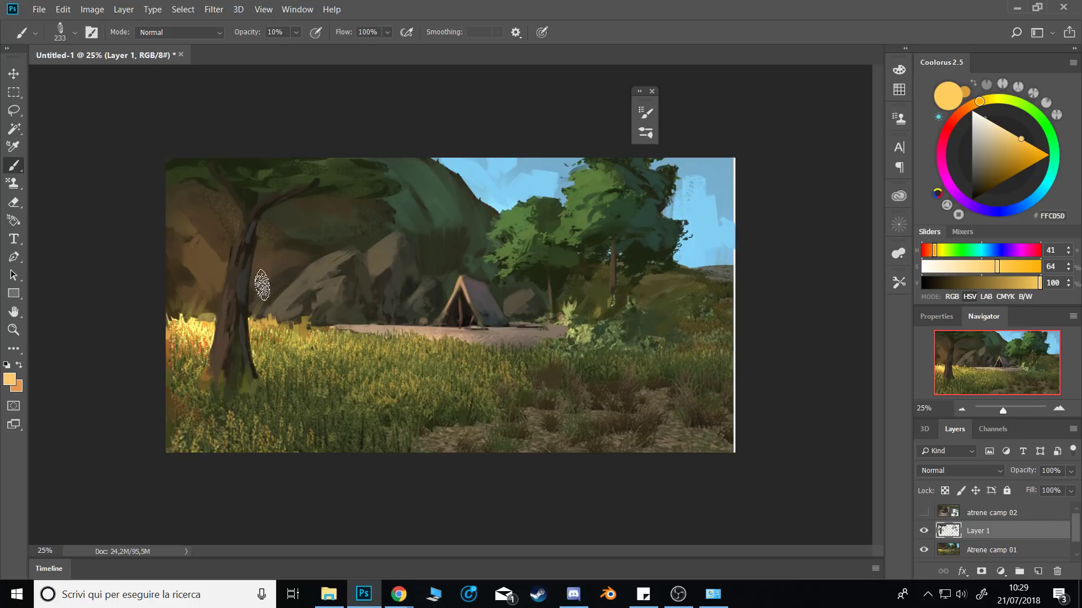
Try to glaze a warm orange glow over the rocks between the foreground tree and the tent.
mouse_move(258, 283)
left_mouse_down()
mouse_move(307, 205)
mouse_move(350, 236)
mouse_move(376, 338)
mouse_move(393, 302)
left_mouse_up()
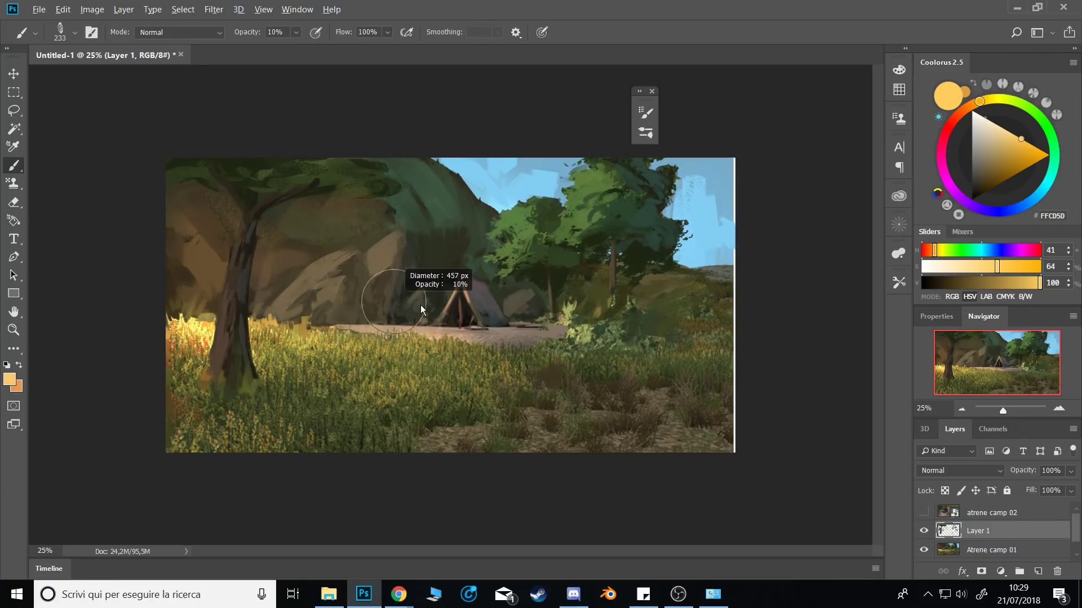
key("ctrl+z")
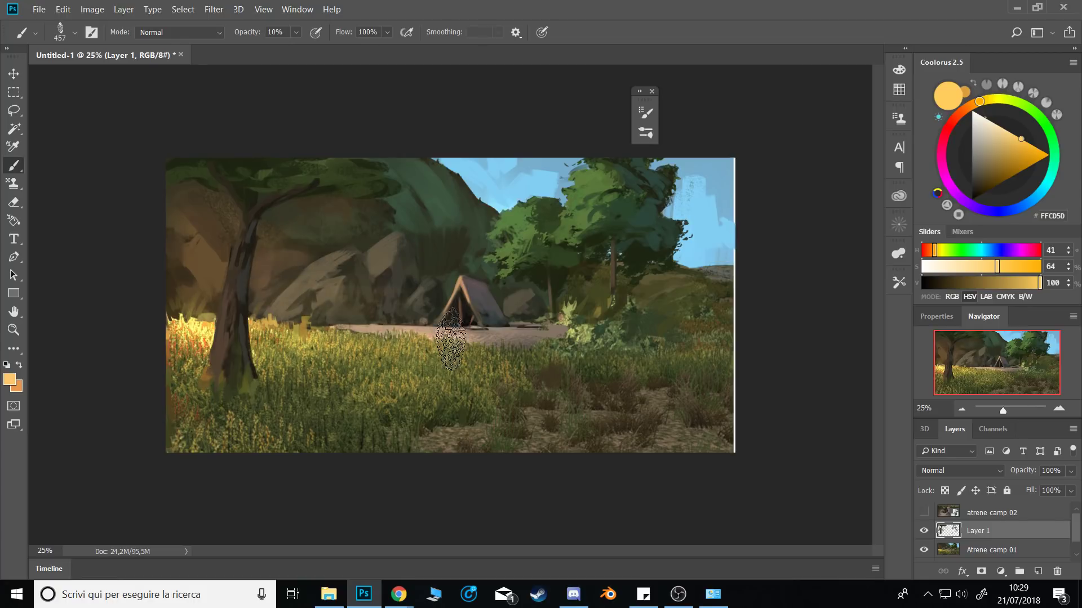
Glaze a soft light orange glow over the dark grass across the meadow with a low-opacity brush.
mouse_move(433, 334)
left_mouse_down()
mouse_move(339, 337)
mouse_move(352, 338)
left_mouse_up()
key("ctrl+z")
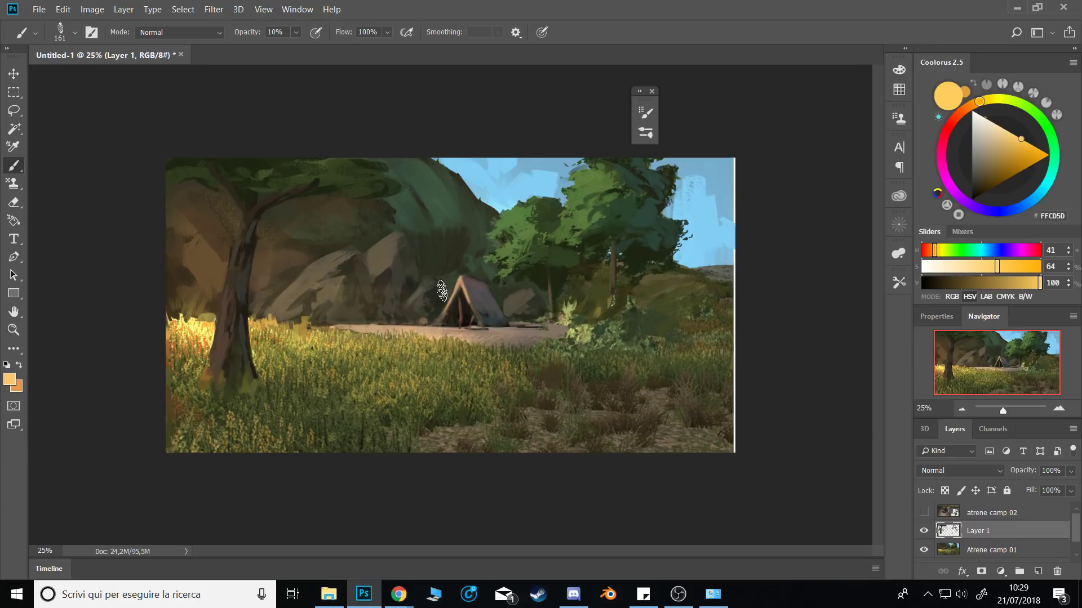
left_click_drag(534, 300, 545, 300)
left_click_drag(554, 355, 522, 342)
left_click_drag(723, 361, 377, 378)
mouse_move(282, 352)
left_mouse_down()
mouse_move(297, 352)
mouse_move(237, 366)
mouse_move(231, 353)
left_mouse_up()
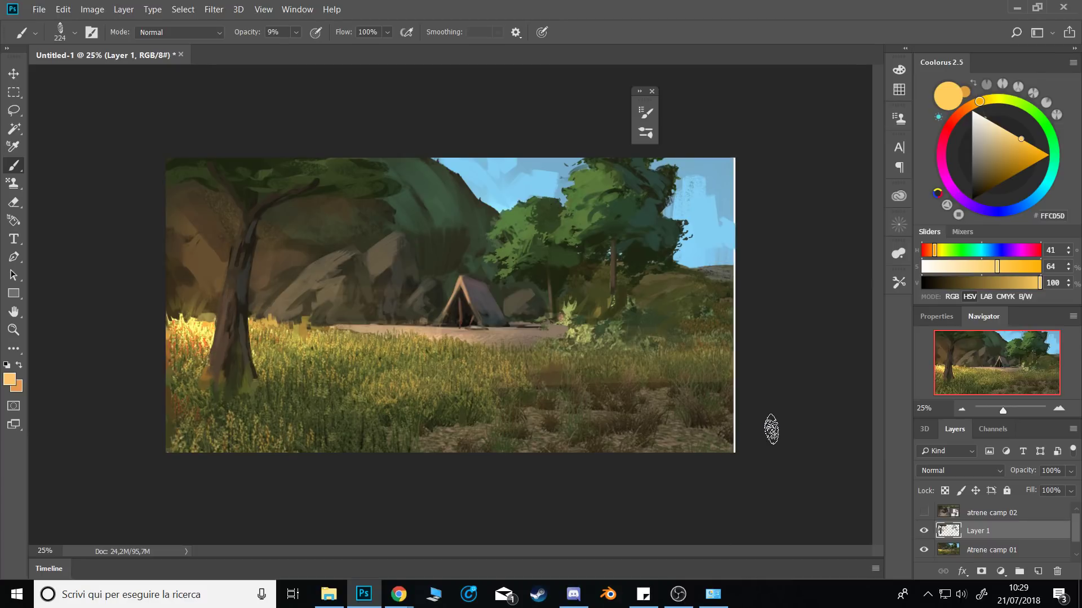
Mirror the canvas horizontally and cover the white edge strip beside the sky with sampled blues at 100% opacity.
key("ctrl+shift+h")
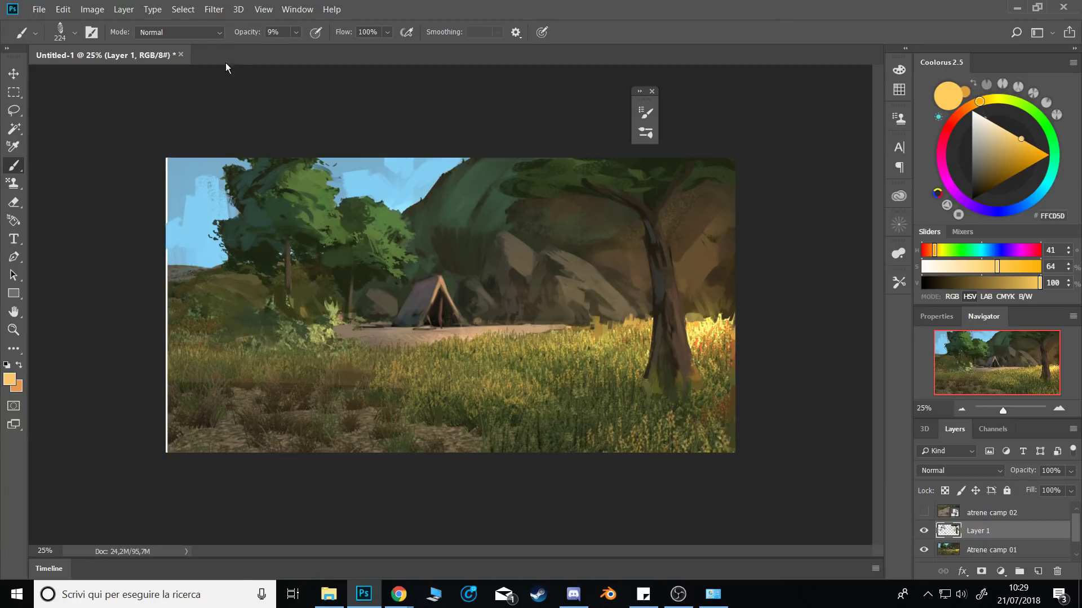
left_click(187, 32)
left_click(187, 44)
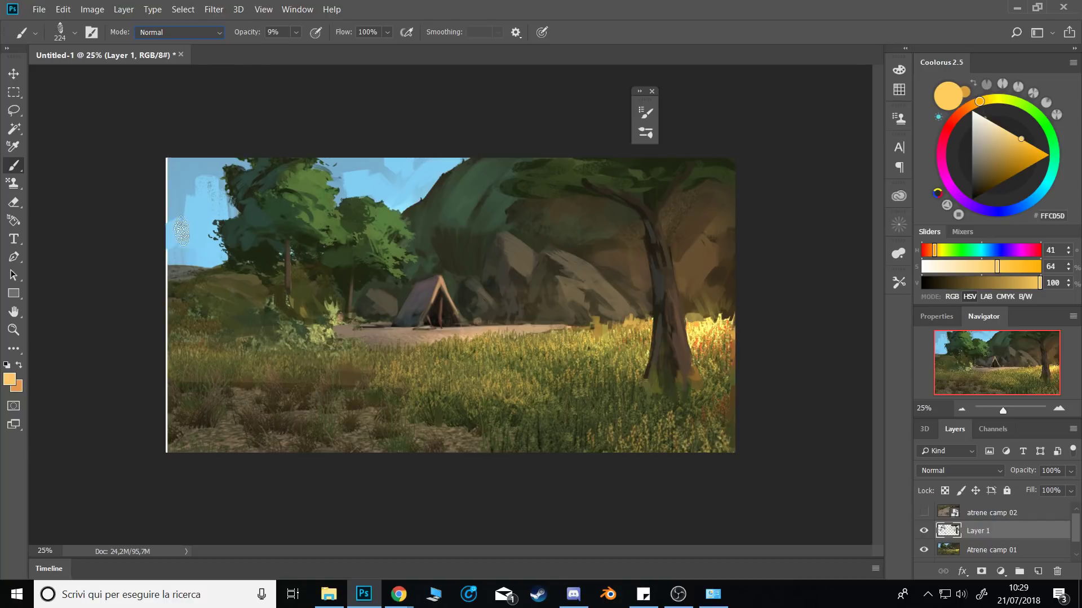
left_click_drag(187, 191, 185, 200)
left_click(190, 192, "alt")
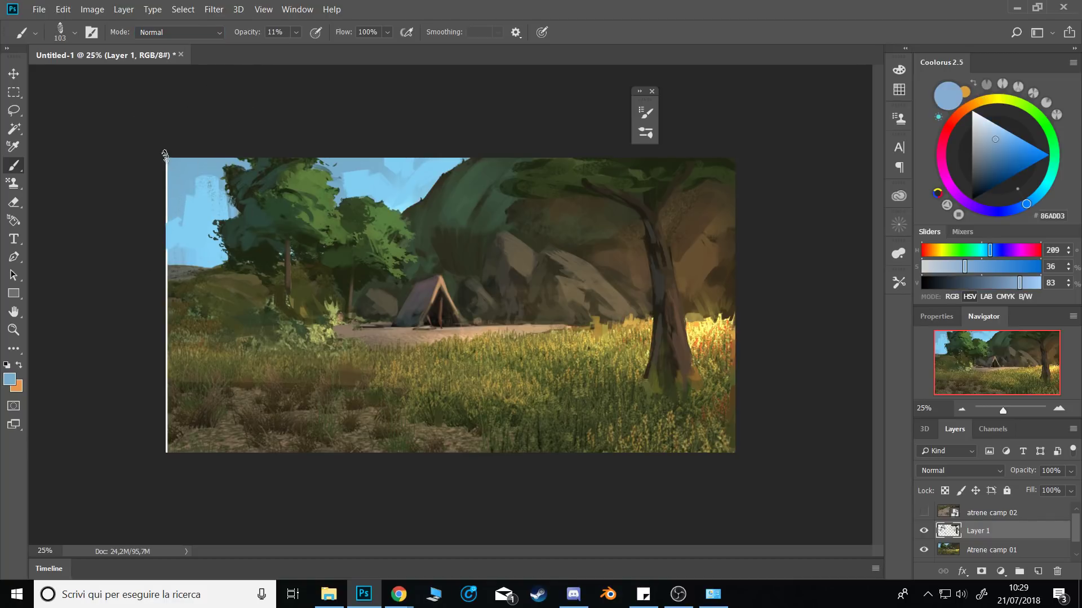
key("0")
left_click(169, 161, "alt")
left_click_drag(166, 161, 171, 224)
left_click(179, 244, "alt")
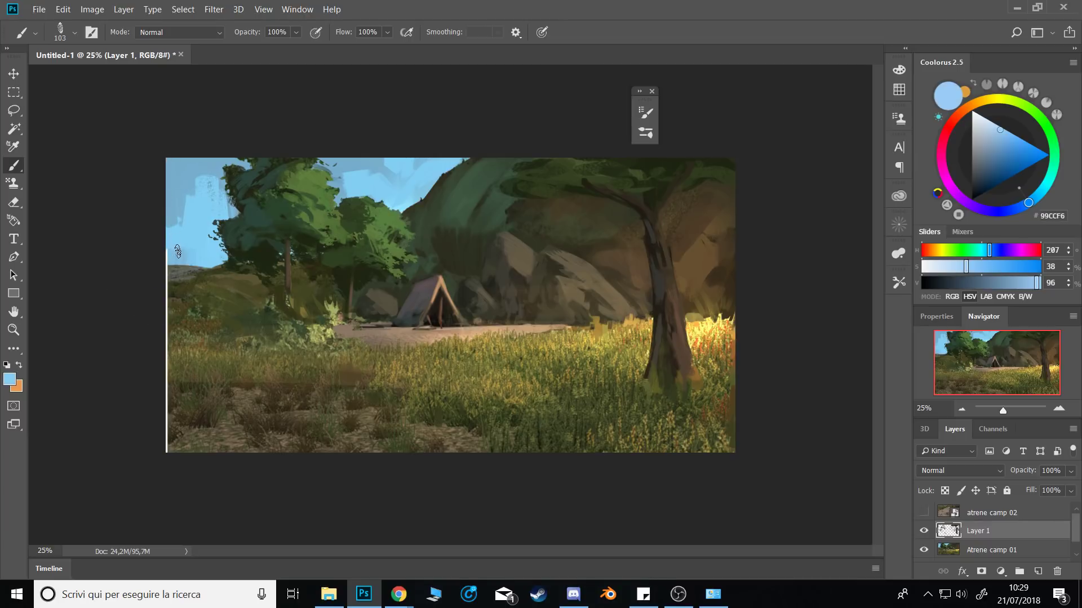
left_click_drag(176, 251, 169, 259)
Paint over the white edge strip beside the distant hills with sampled grey-greens, using a brush of about 84 px.
left_click(178, 274, "alt")
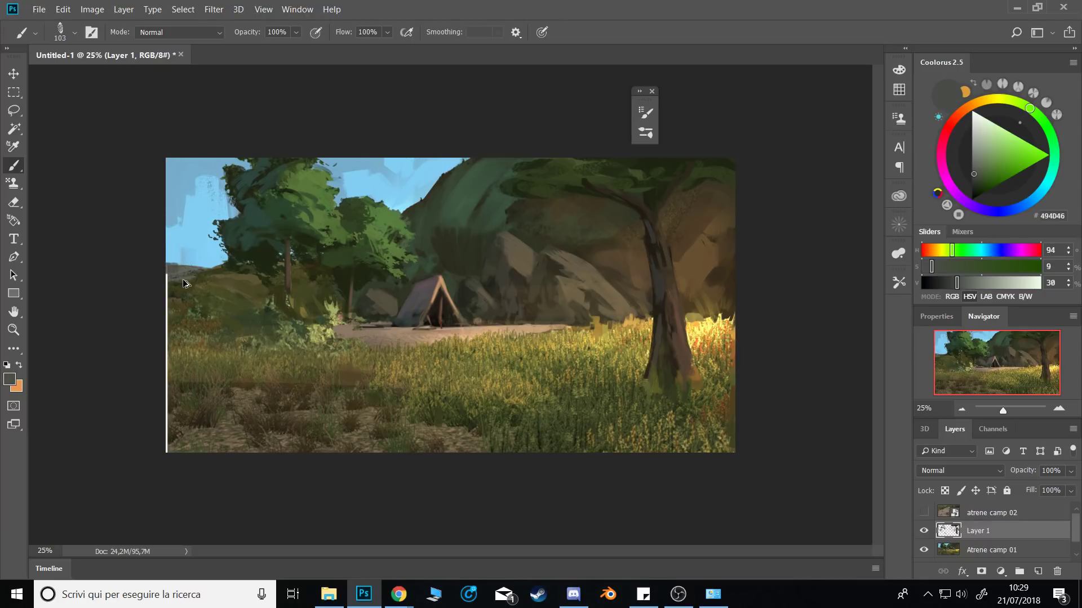
left_click(176, 274, "alt")
left_click_drag(174, 272, 172, 273)
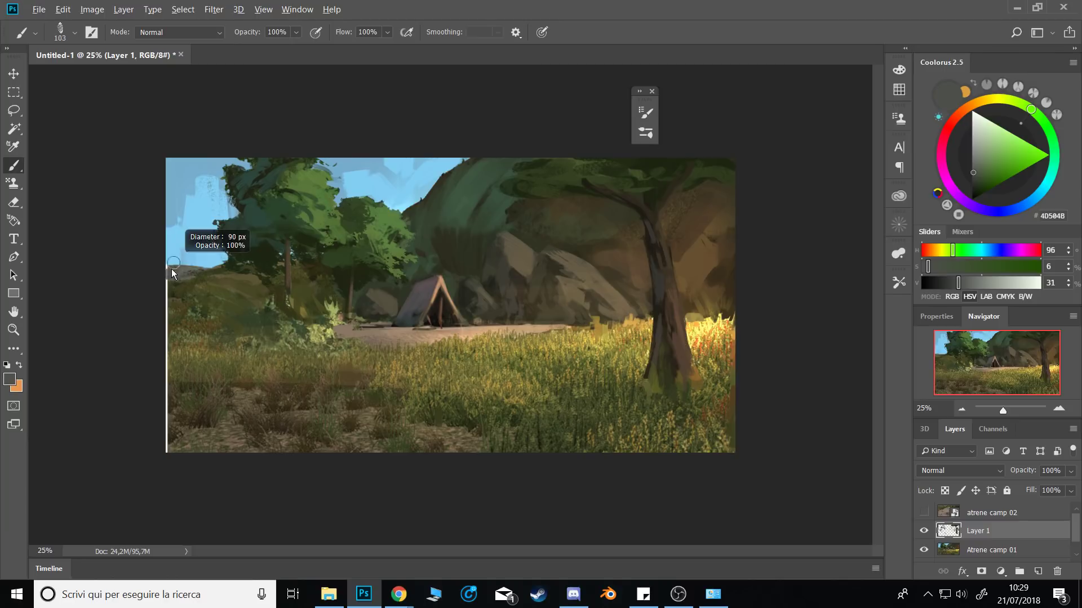
left_click(186, 272, "alt")
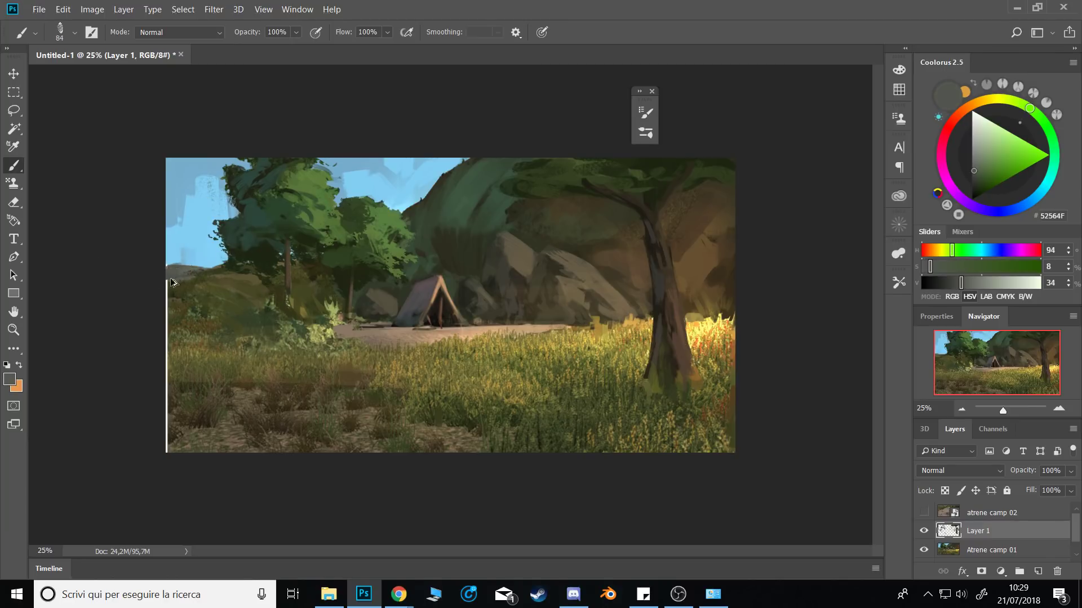
left_click(187, 277, "alt")
left_click(186, 265, "alt")
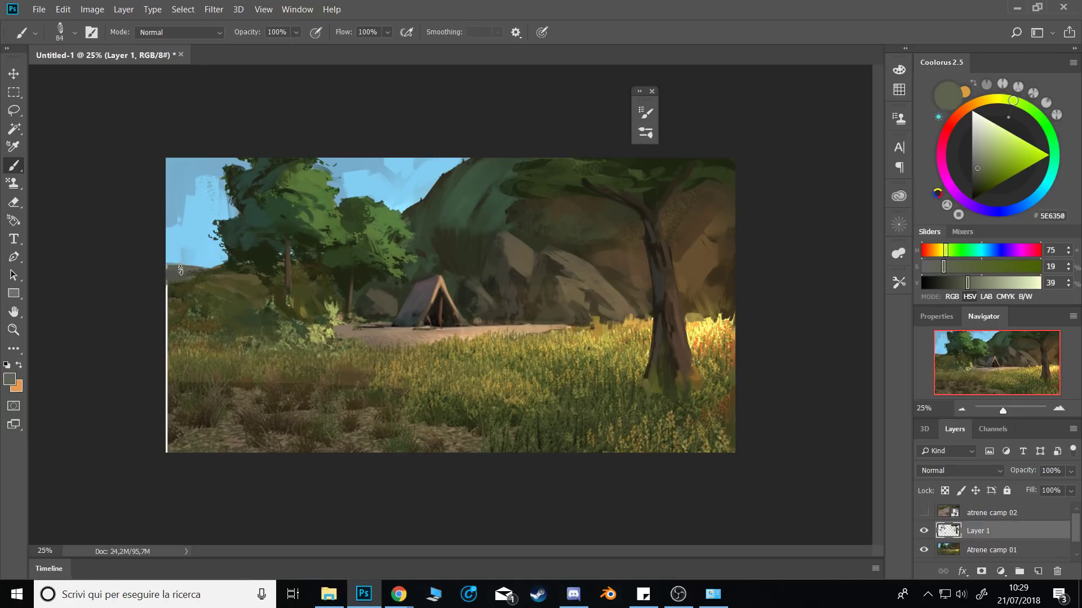
right_click(181, 259, "alt")
Extend sampled dark olive tones over the white strip along the near hillside and mirror the canvas back.
left_click(178, 291, "alt")
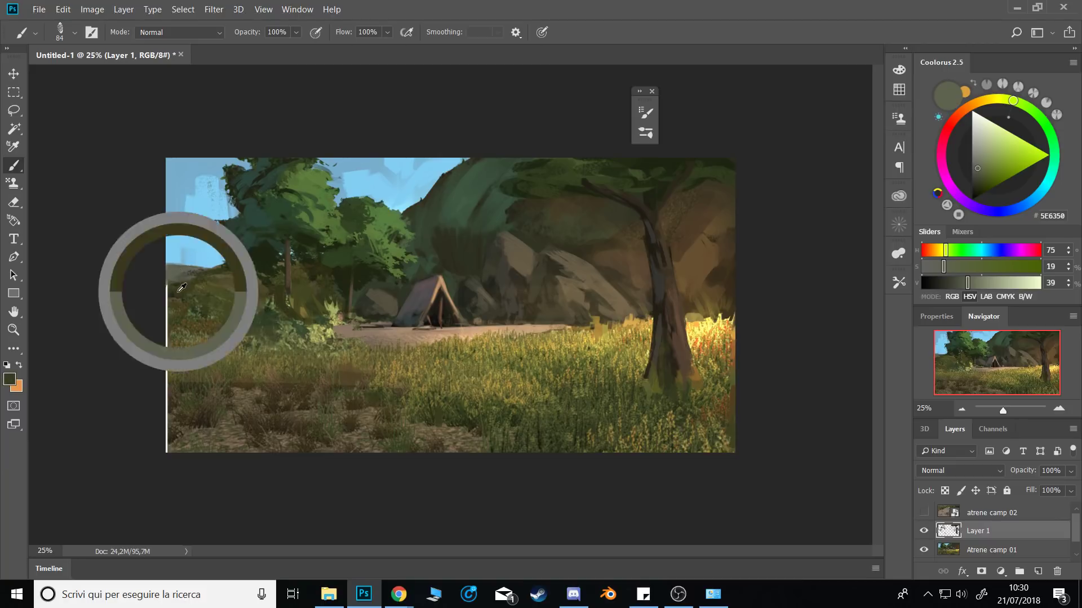
left_click(176, 298, "alt")
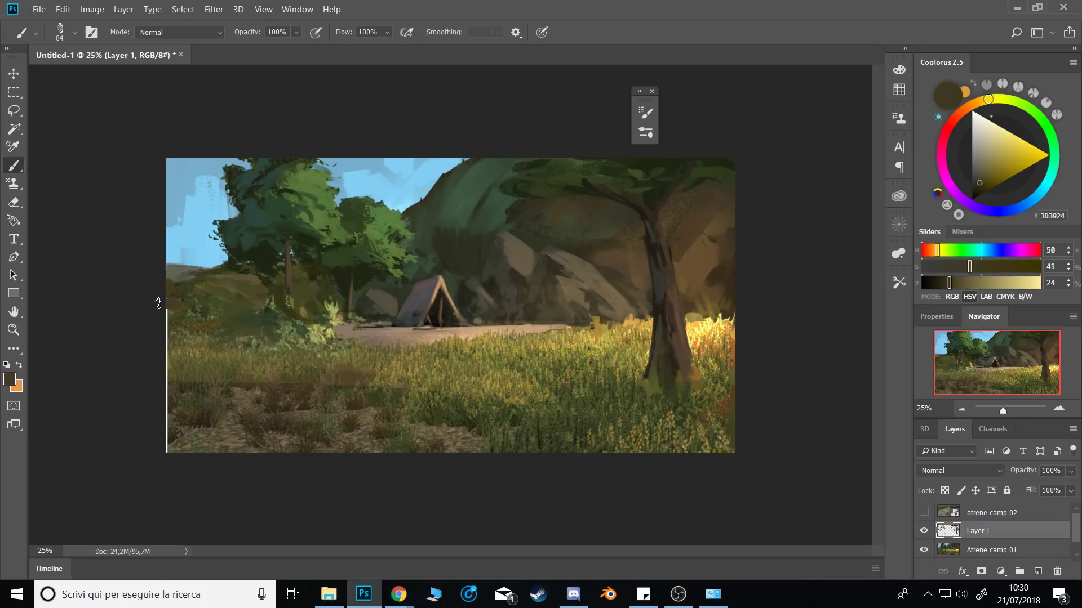
left_click(179, 323, "alt")
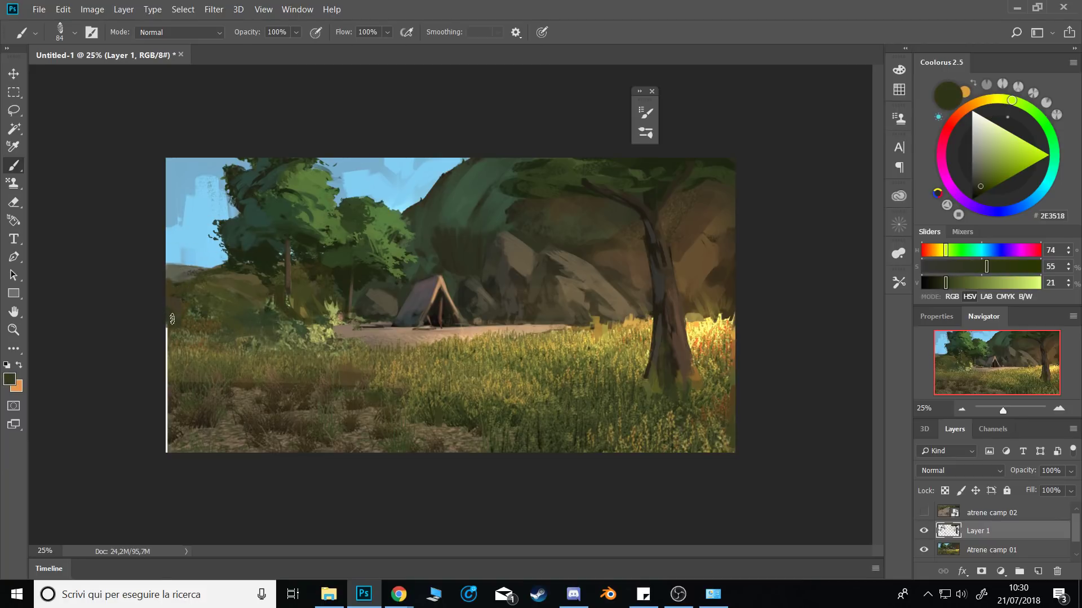
left_click(172, 303, "alt")
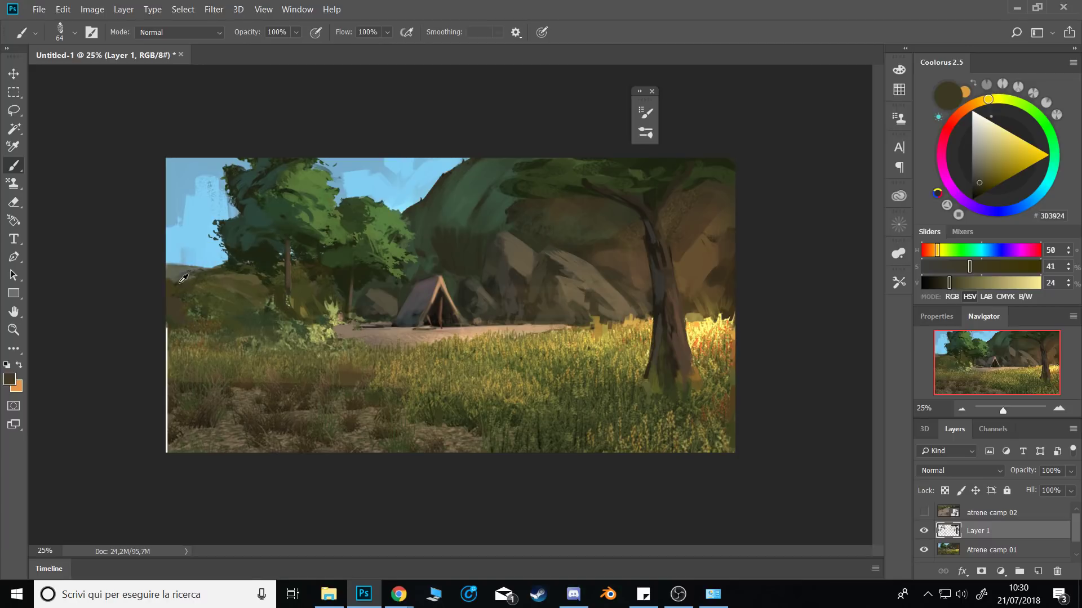
left_click(177, 293, "alt")
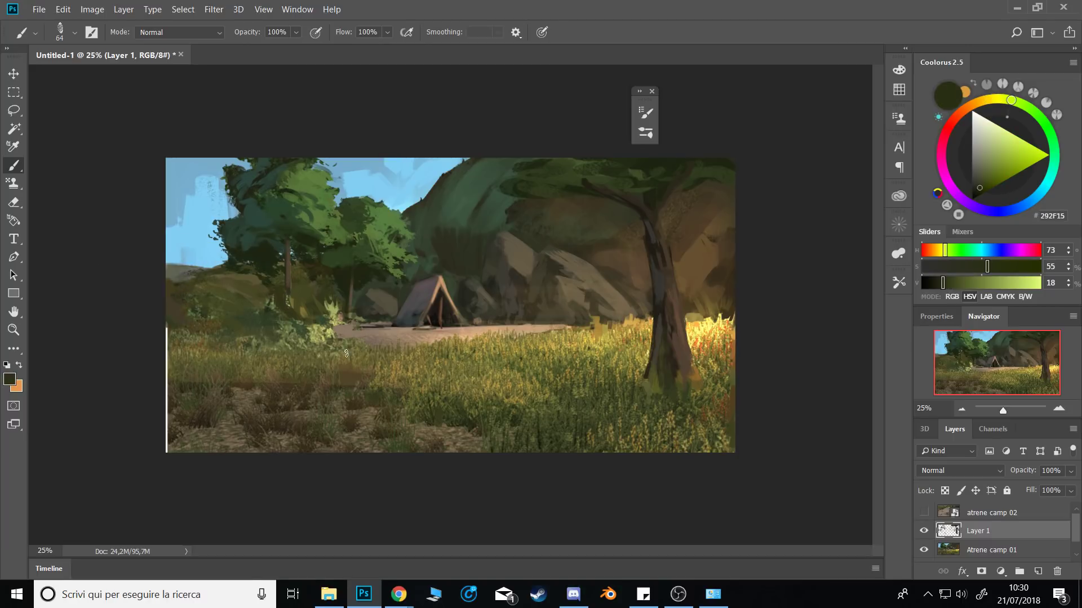
key("ctrl+shift+h")
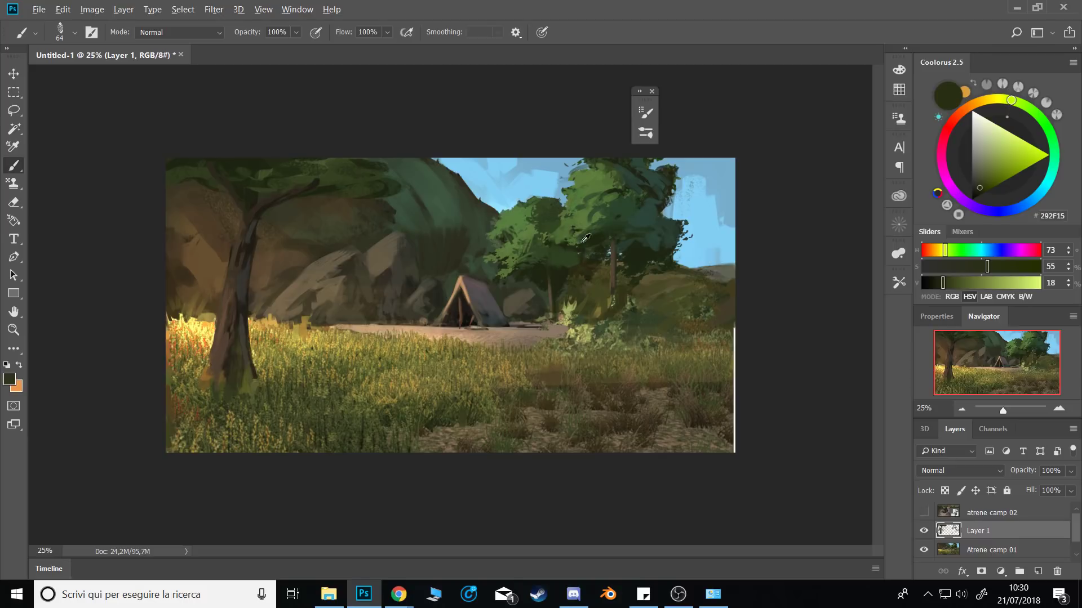
Rework the leaf masses in the smaller tree's crown with sampled dark and mid greens and a 45 px brush.
left_click(562, 270, "alt")
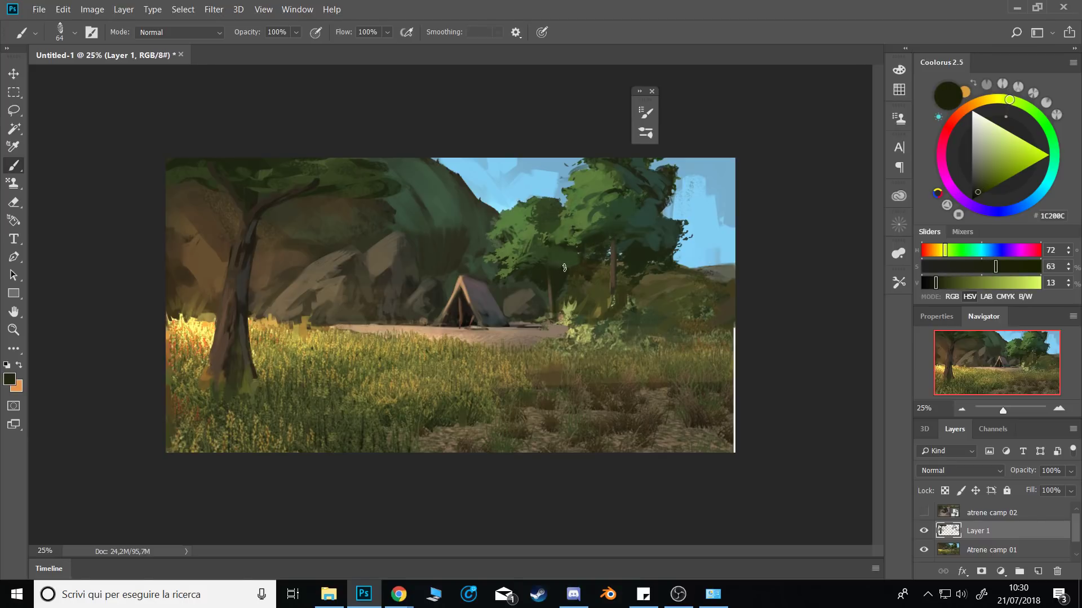
left_click(527, 226, "alt")
left_click_drag(542, 226, 537, 224)
left_click(539, 215, "alt")
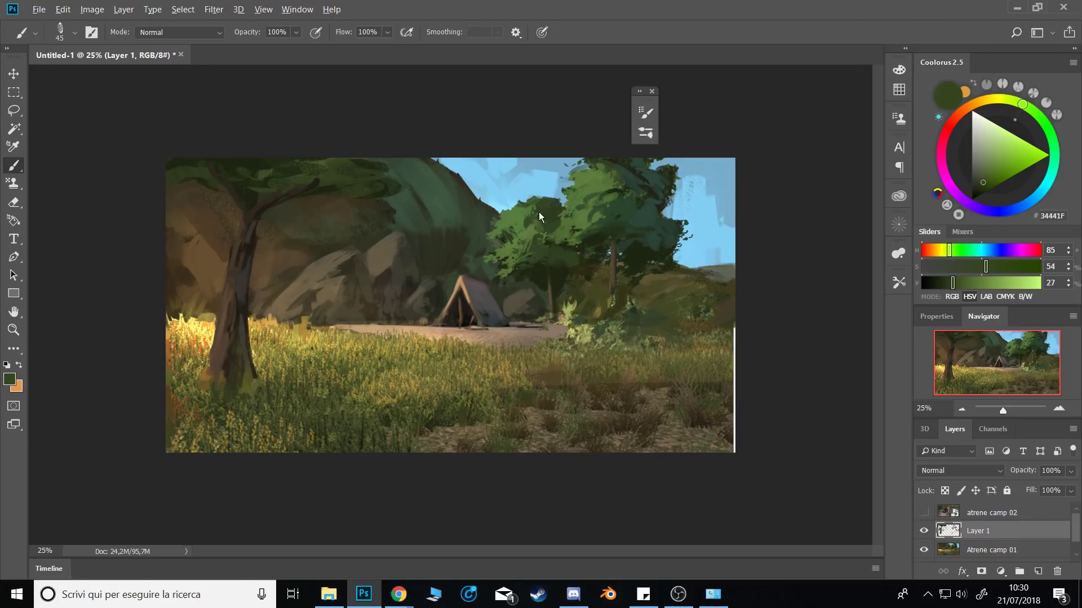
Break up the middle of the large tree's crown with sampled light green 52702C and shadow green 2C4035.
left_click(569, 213, "alt")
left_click(596, 181, "alt")
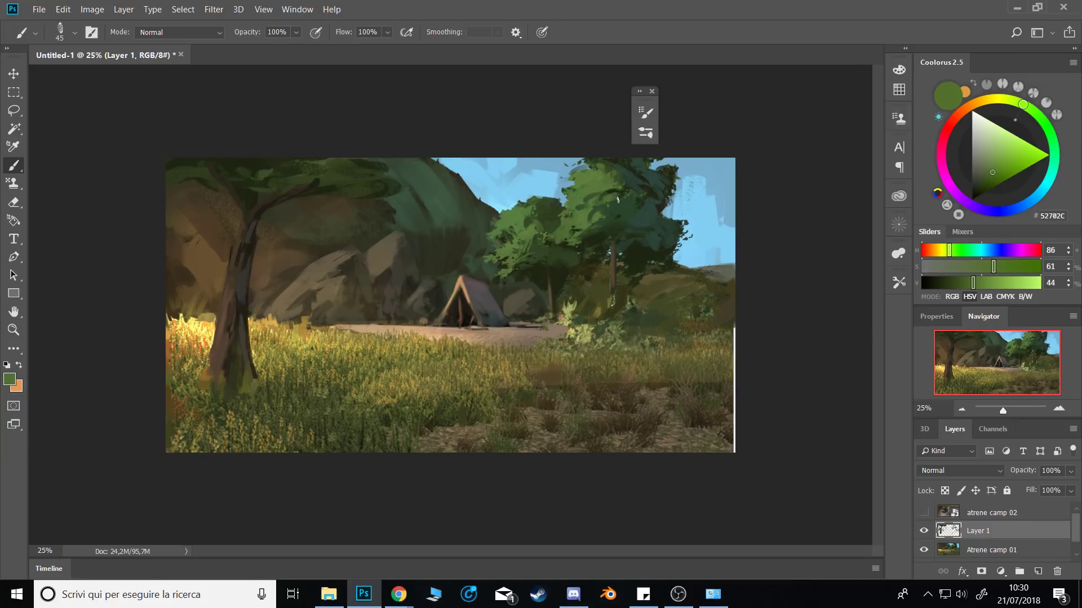
left_click(639, 215, "alt")
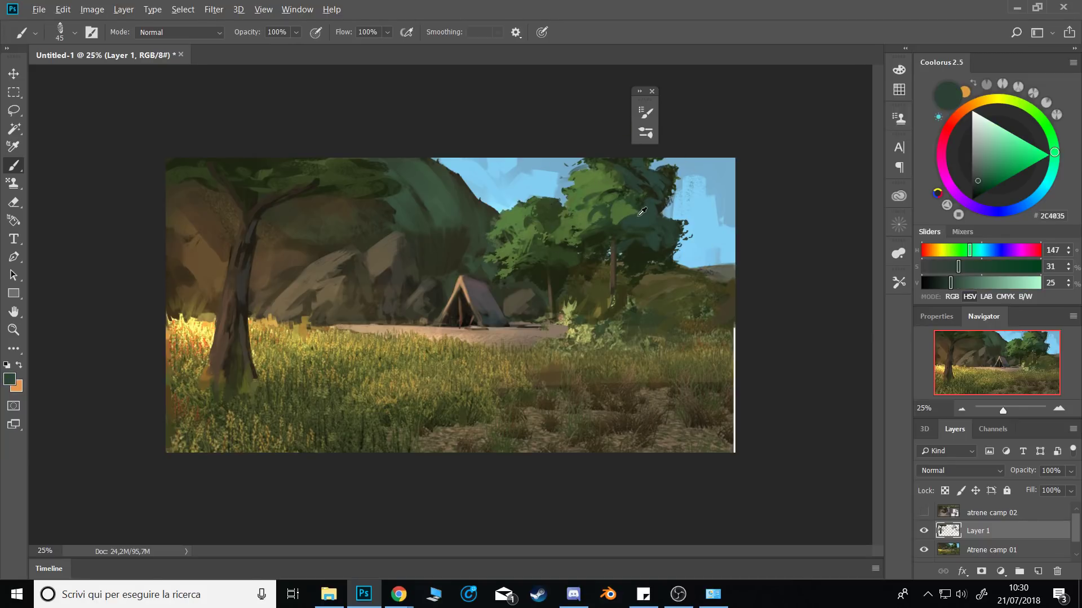
left_click(631, 208, "alt")
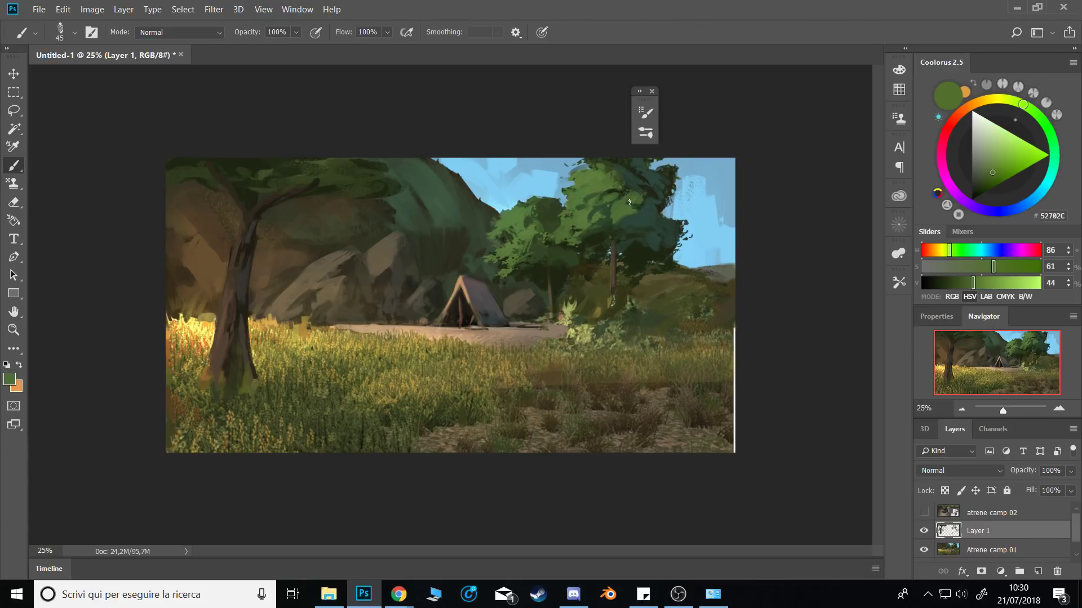
left_click(651, 197, "alt")
Shape leaf clusters in the upper crown of the large tree with alternating sampled light and dark greens.
left_click(611, 188, "alt")
left_click(635, 182, "alt")
left_click(604, 172, "alt")
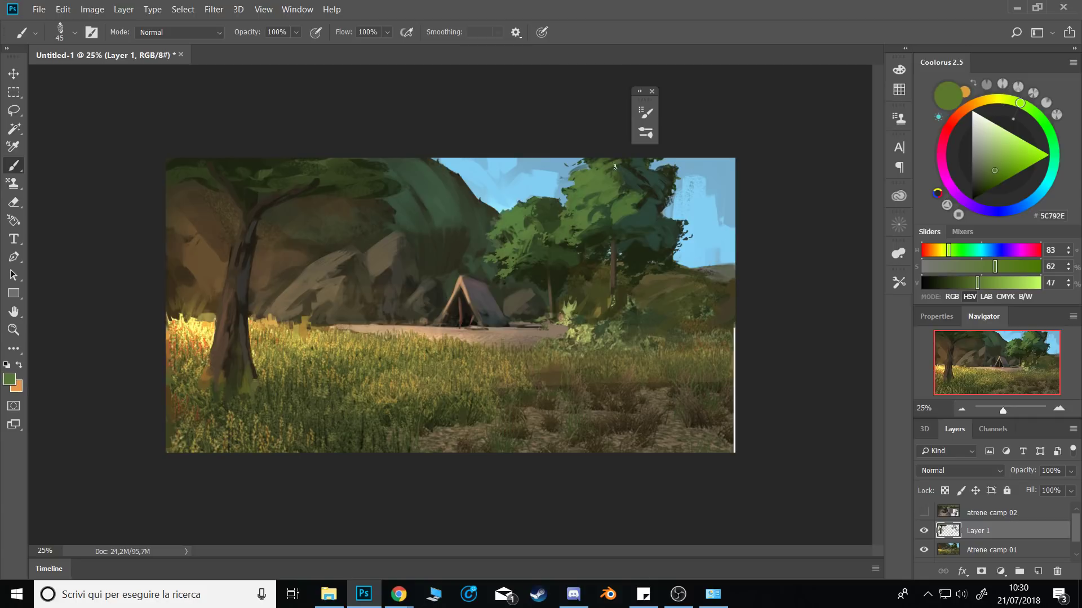
left_click(626, 167, "alt")
left_click(607, 172, "alt")
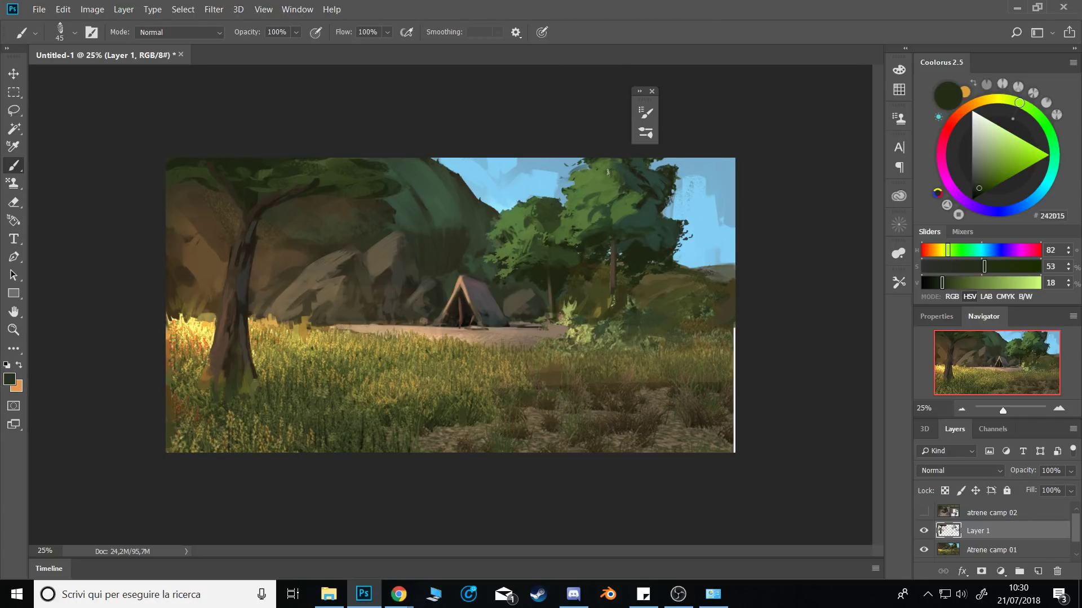
Define lit leaves and dark gaps on the lower left side of the large tree's crown with sampled greens.
left_click(598, 212, "alt")
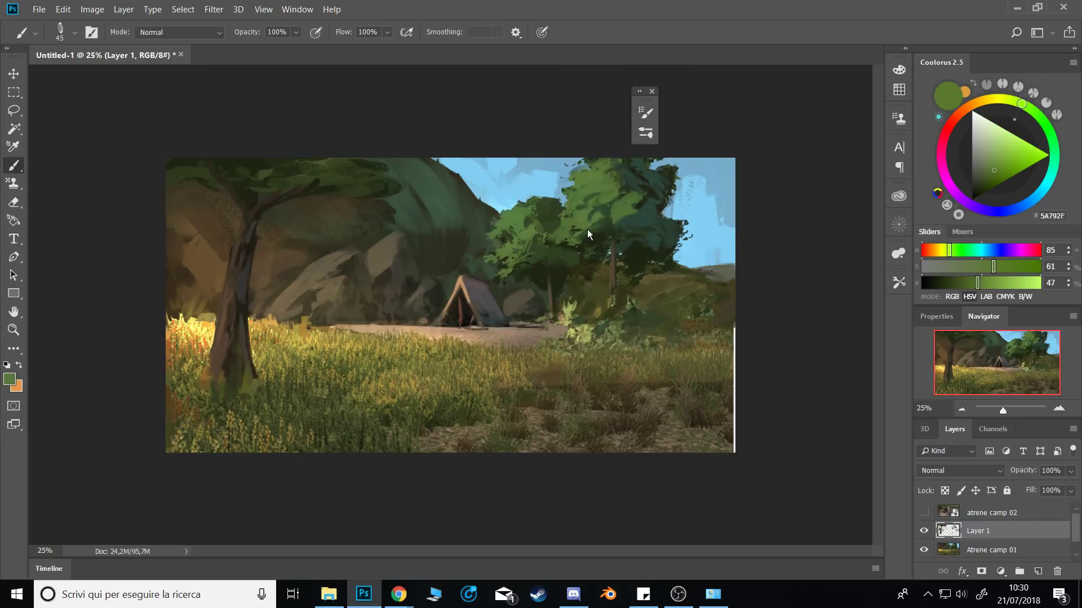
left_click(598, 220, "alt")
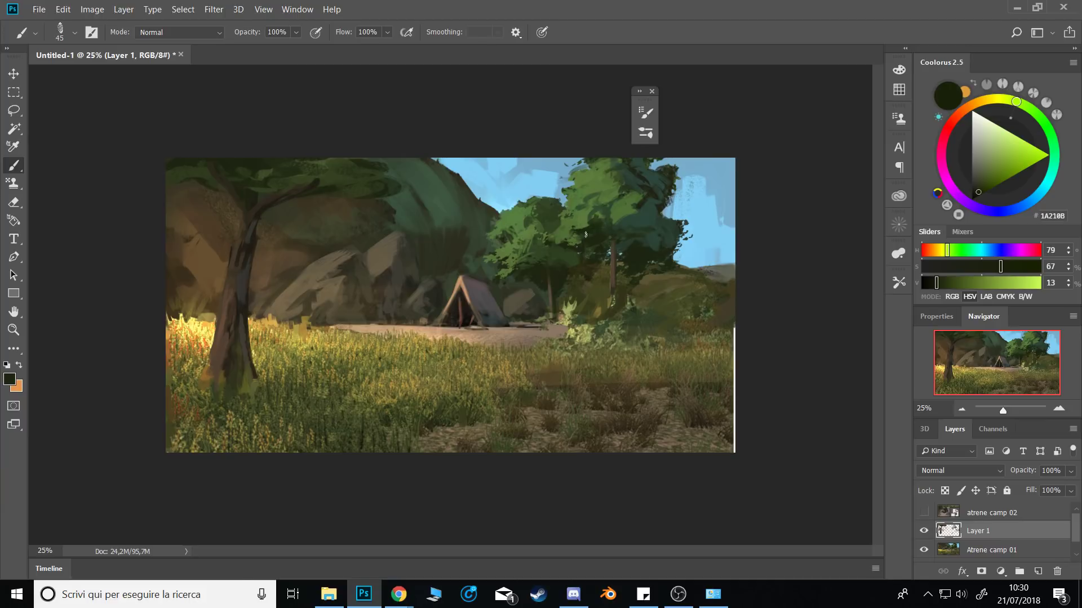
left_click(591, 237, "alt")
left_click(593, 239, "alt")
left_click(595, 192, "alt")
left_click(588, 223, "alt")
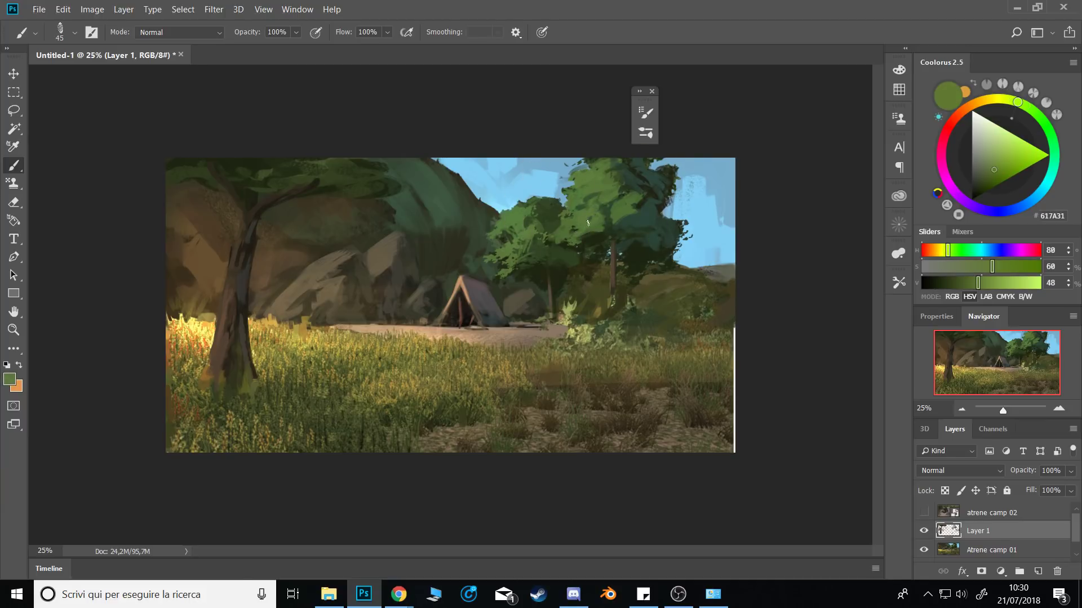
Refine the clusters and shadows in the smaller tree's crown with sampled greens, down to its dark underside.
left_click(533, 221, "alt")
left_click(553, 211, "alt")
left_click(546, 225, "alt")
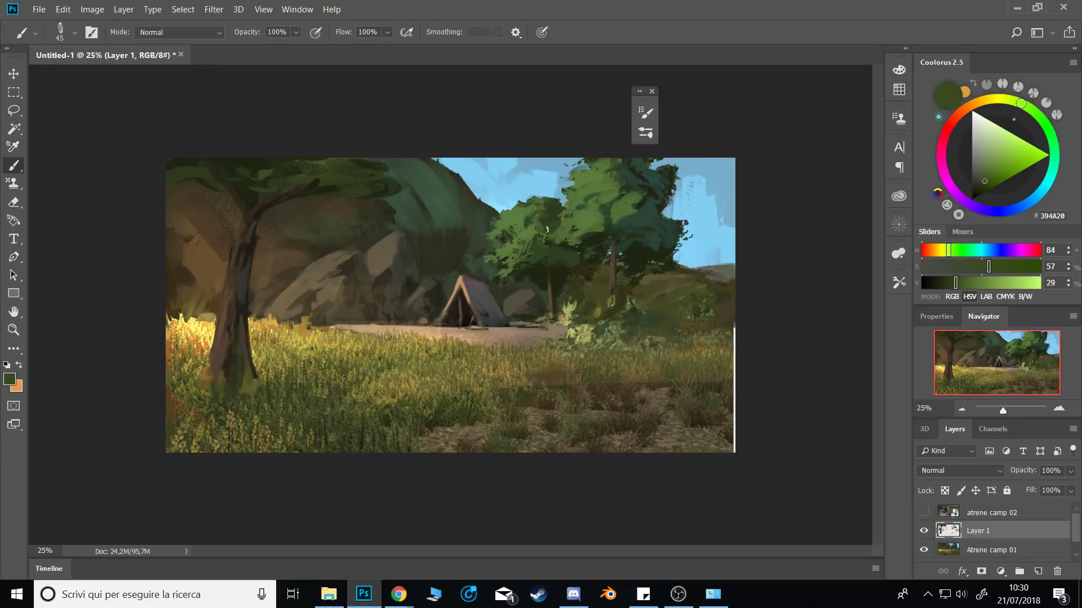
left_click(540, 259, "alt")
left_click(543, 271, "alt")
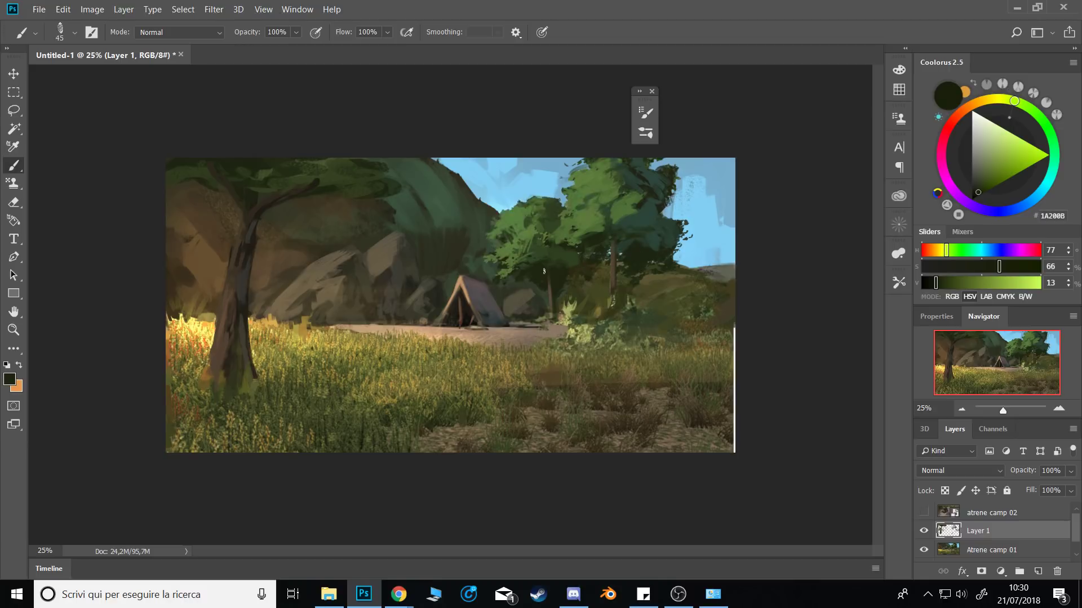
Paint the background around the smaller tree's trunk and the foliage underside with sampled olive and dark green tones.
left_click(567, 282, "alt")
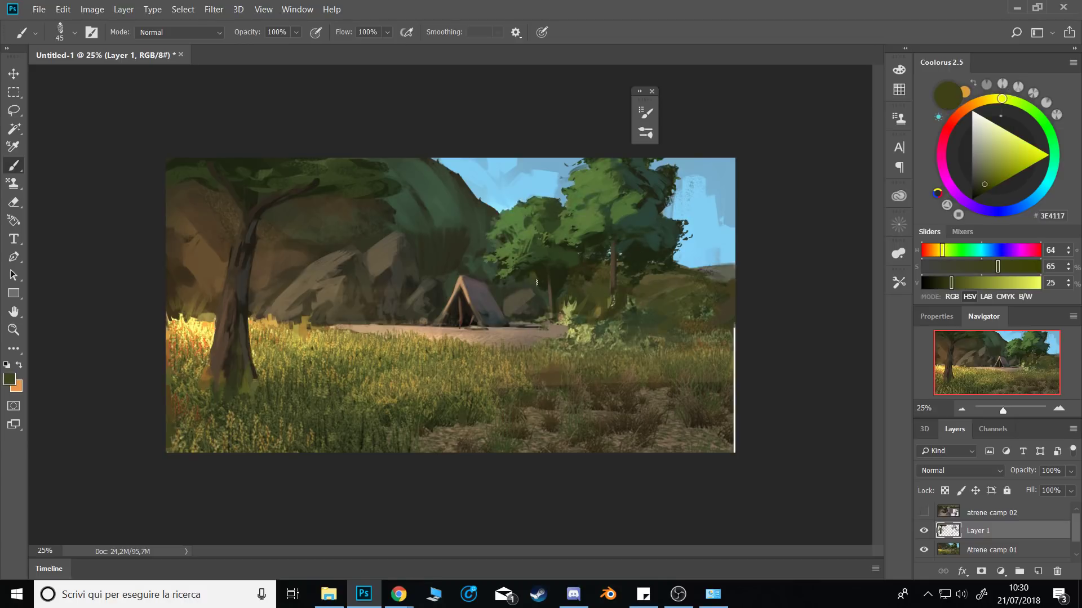
left_click(569, 275, "alt")
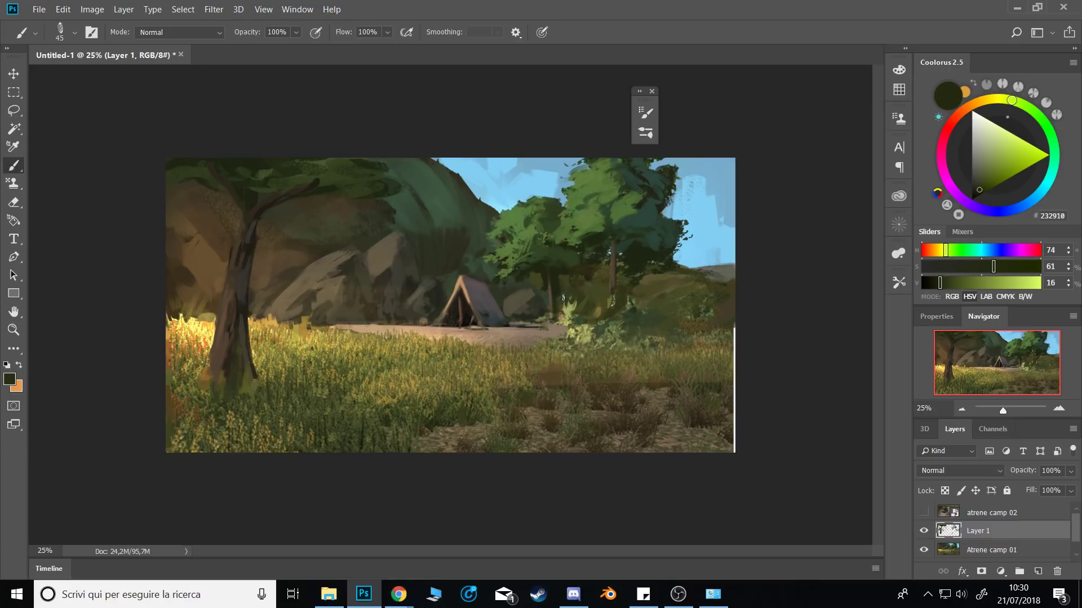
left_click(542, 287, "alt")
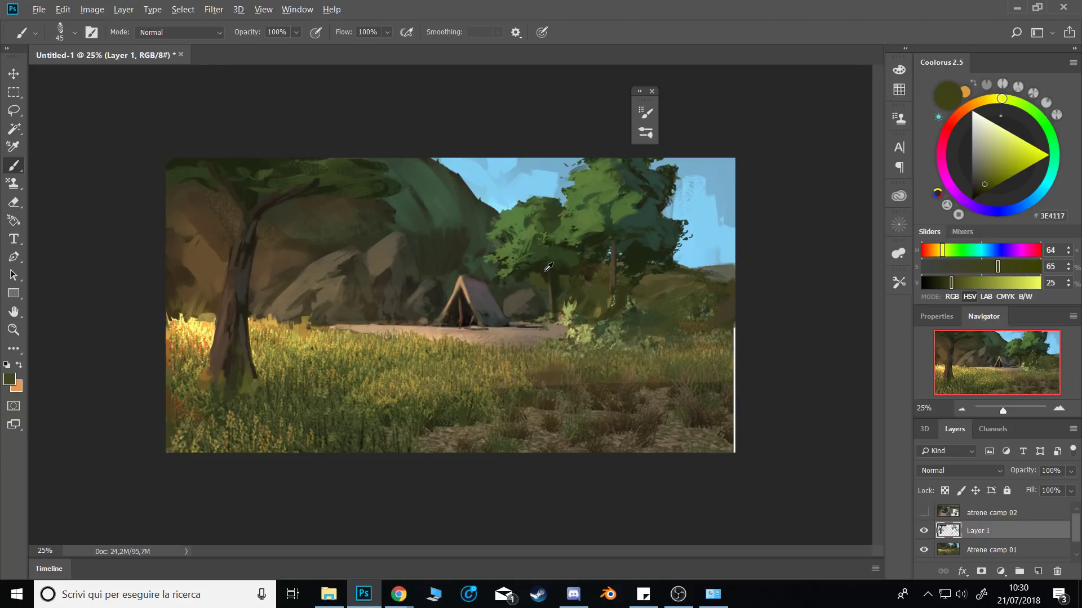
left_click(541, 269, "alt")
left_click(532, 263, "alt")
left_click(508, 278, "alt")
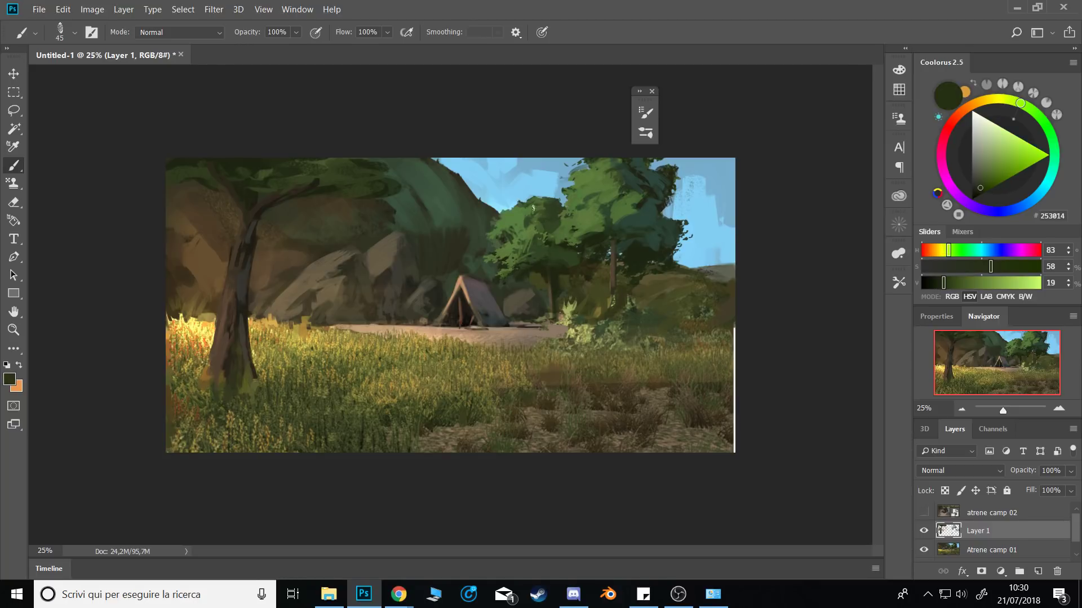
Add lit leaves and dark accents to the lower crown of the smaller tree with sampled greens.
left_click(527, 253, "alt")
left_click(533, 255, "alt")
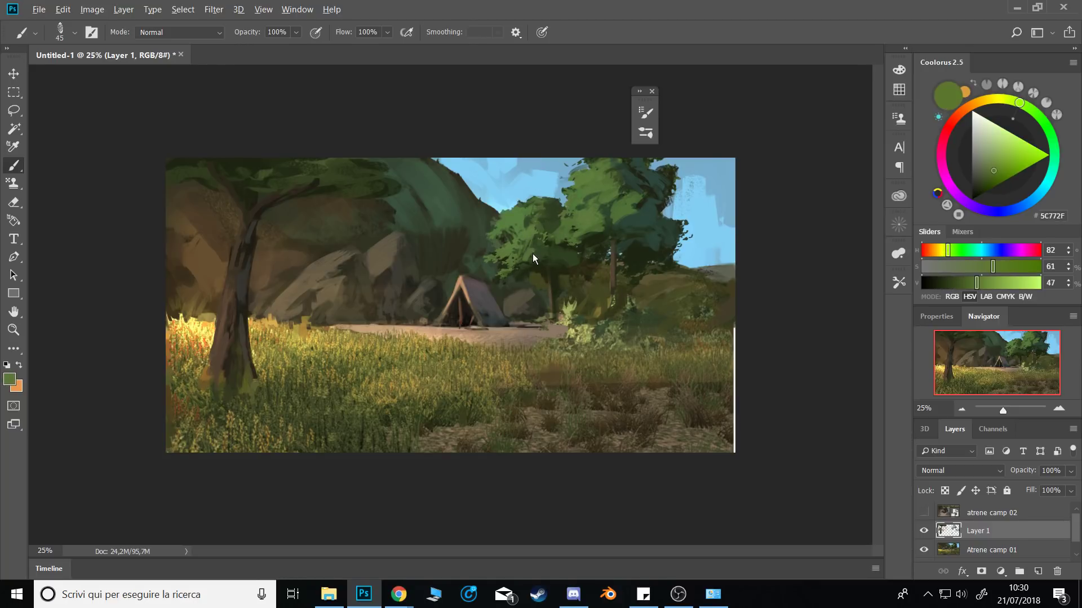
left_click(547, 254, "alt")
right_click(529, 252, "alt")
left_click(534, 261, "alt")
left_click(565, 245, "alt")
Refine the left edge of the large tree's crown with sampled leaf green and sky blue 8AB4D9.
left_click(581, 220, "alt")
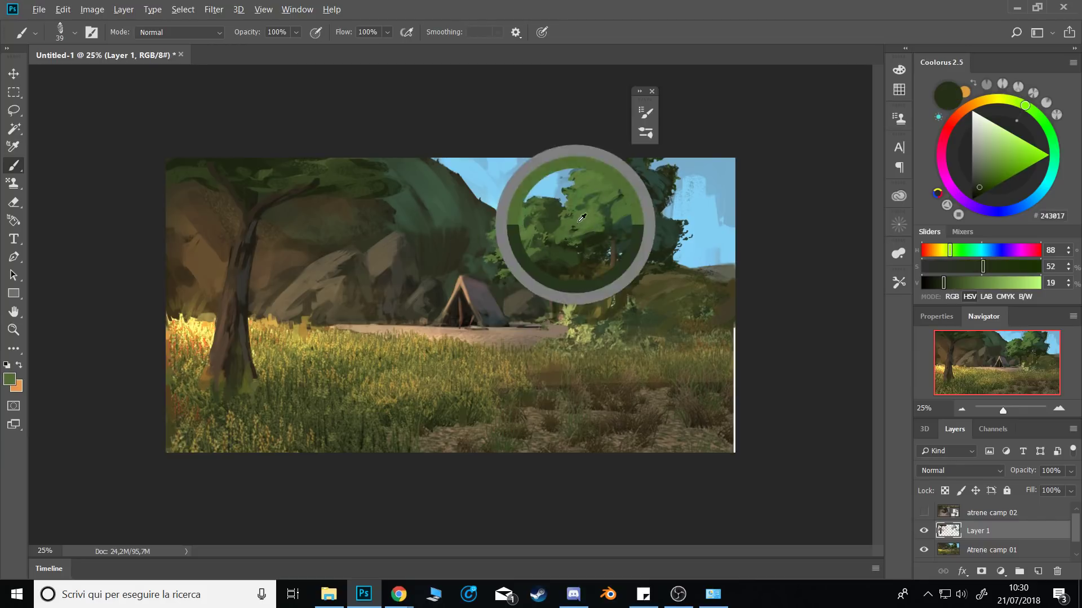
left_click(562, 191, "alt")
left_click(561, 179, "alt")
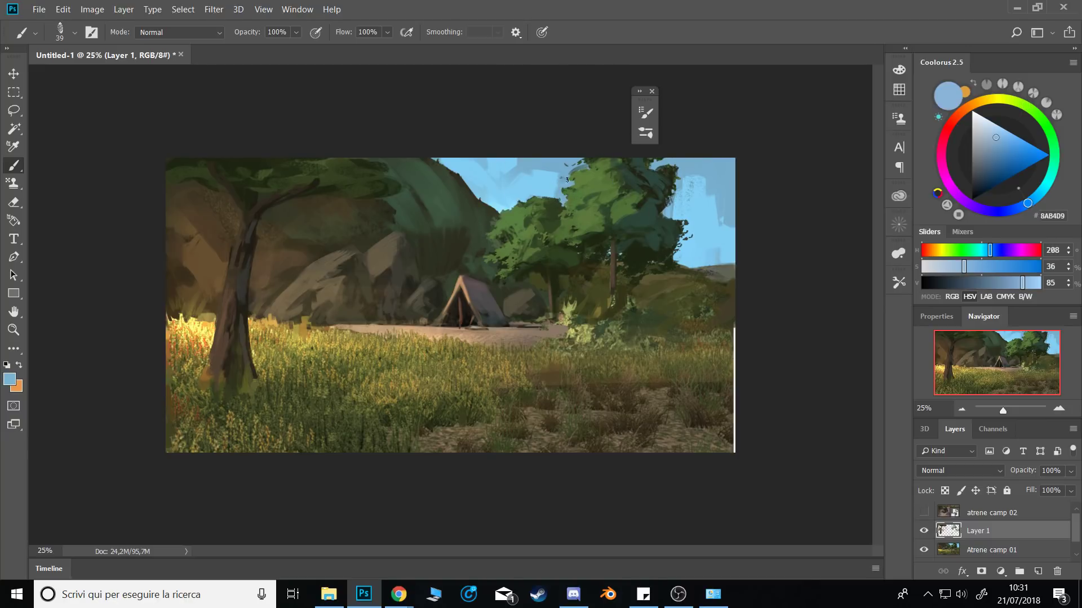
Refine the large tree's right edge and crown underside with sampled dark greens, including 204036 and 1A200A.
left_click(669, 180, "alt")
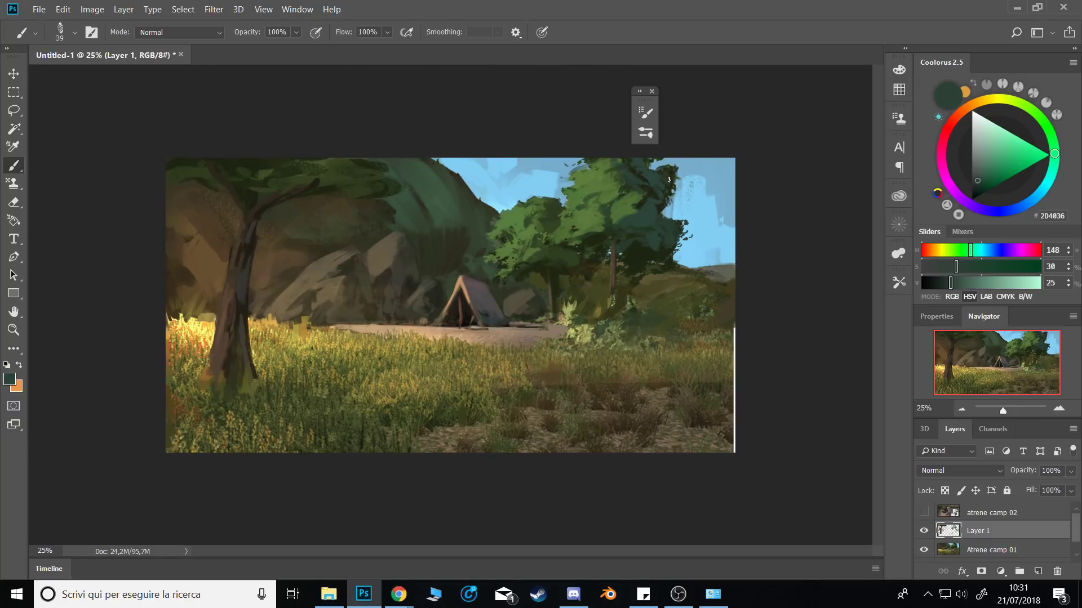
left_click(670, 220, "alt")
left_click(617, 243, "alt")
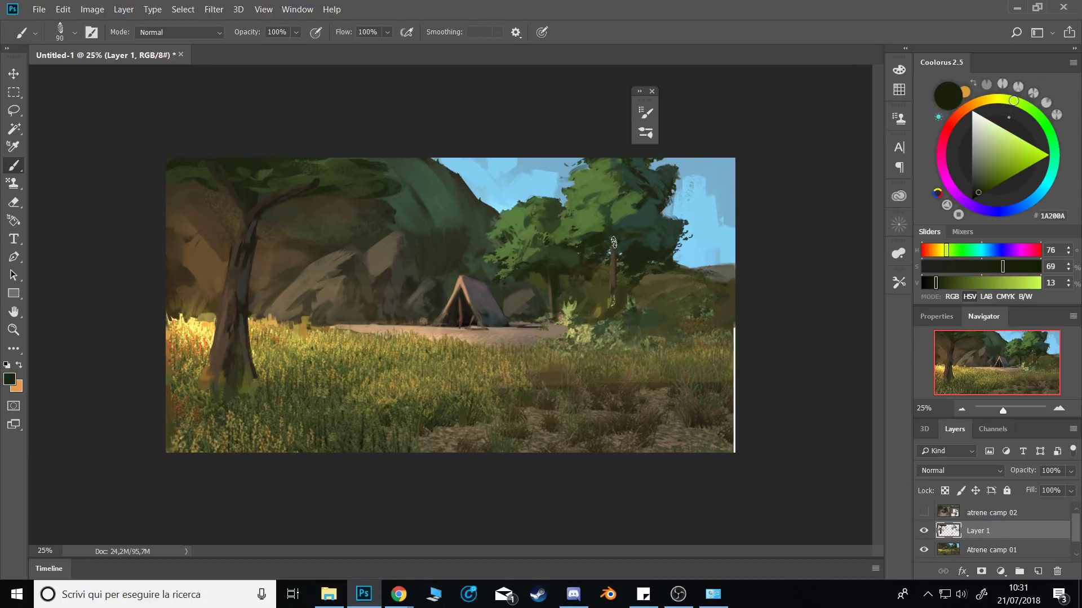
left_click_drag(624, 246, 629, 248)
Paint dark foliage where the large tree's lower crown meets the smaller tree, using sampled greens such as 283818 and 1B210B.
left_click(575, 238, "alt")
left_click(558, 213, "alt")
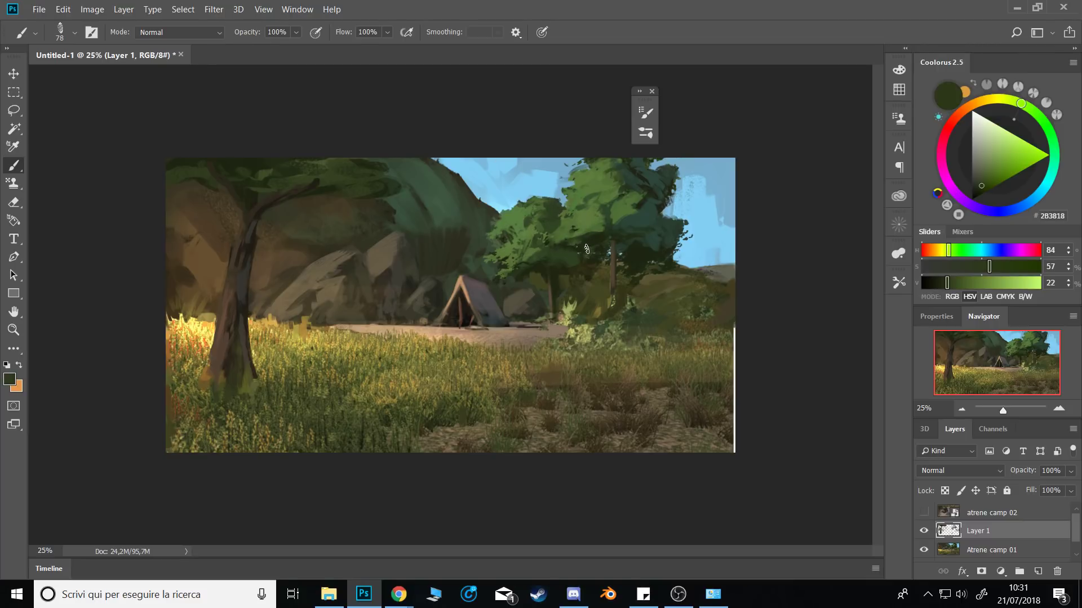
left_click(598, 241, "alt")
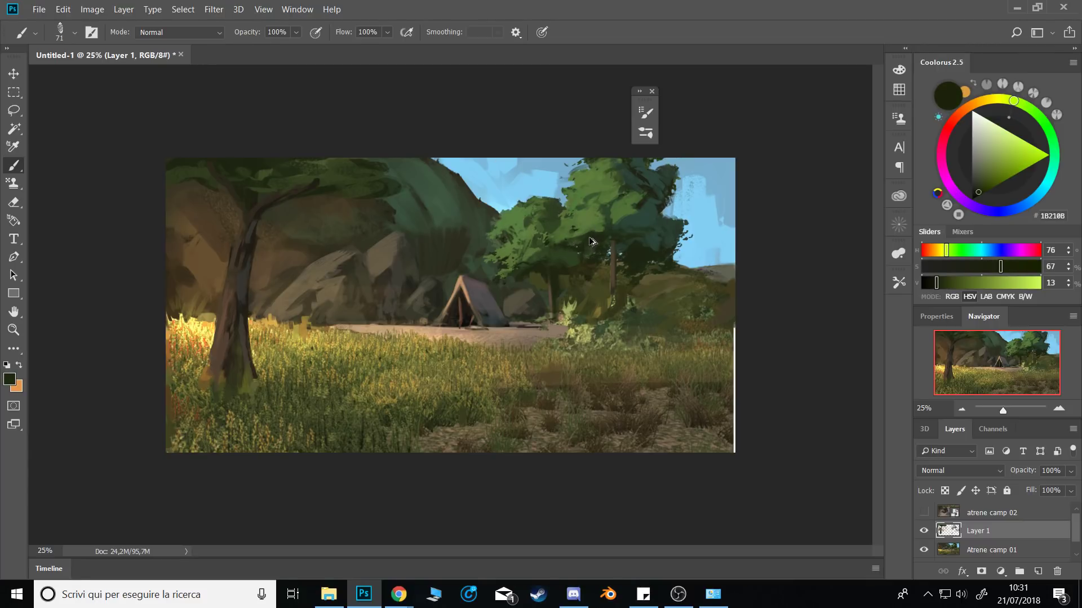
left_click_drag(594, 230, 588, 235)
left_click(600, 207, "alt")
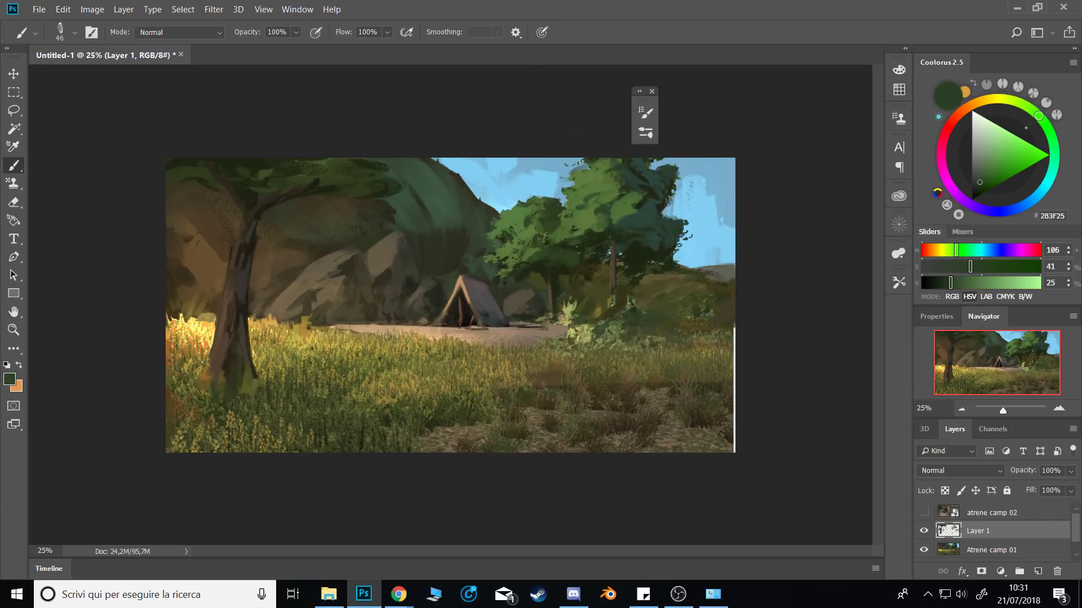
Add leaf clusters across the upper and right parts of the large tree's crown with sampled mid and lit greens.
left_click(616, 177, "alt")
left_click(617, 175, "alt")
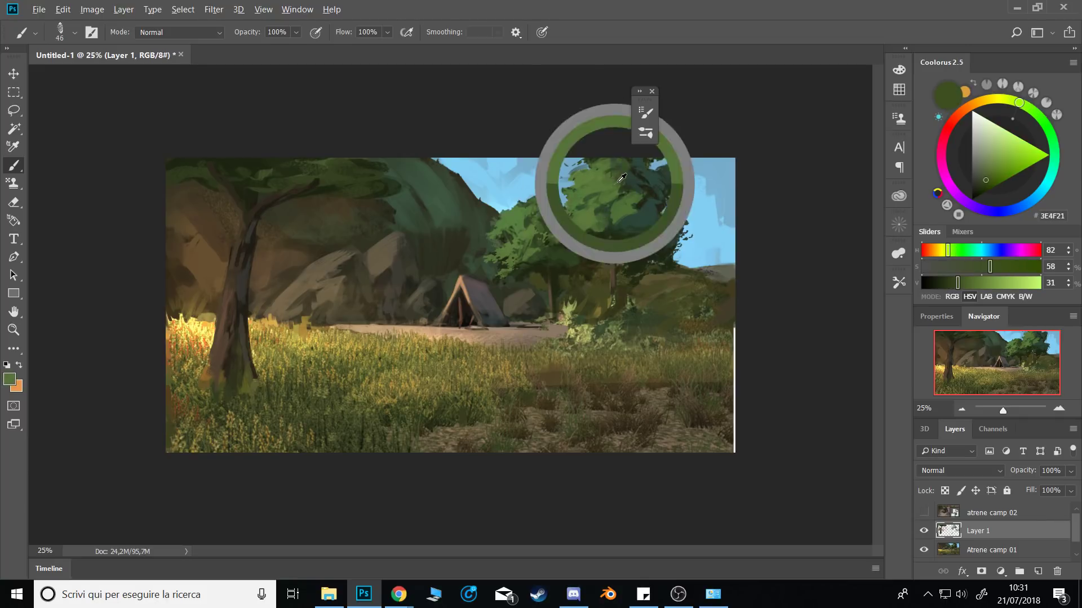
left_click(628, 166, "alt")
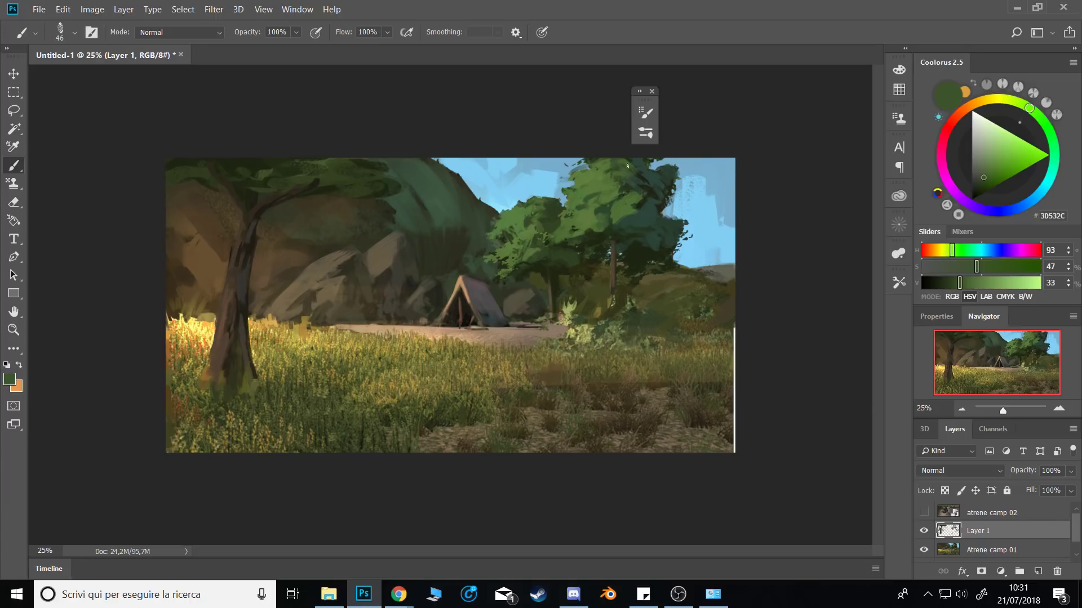
left_click(627, 211, "alt")
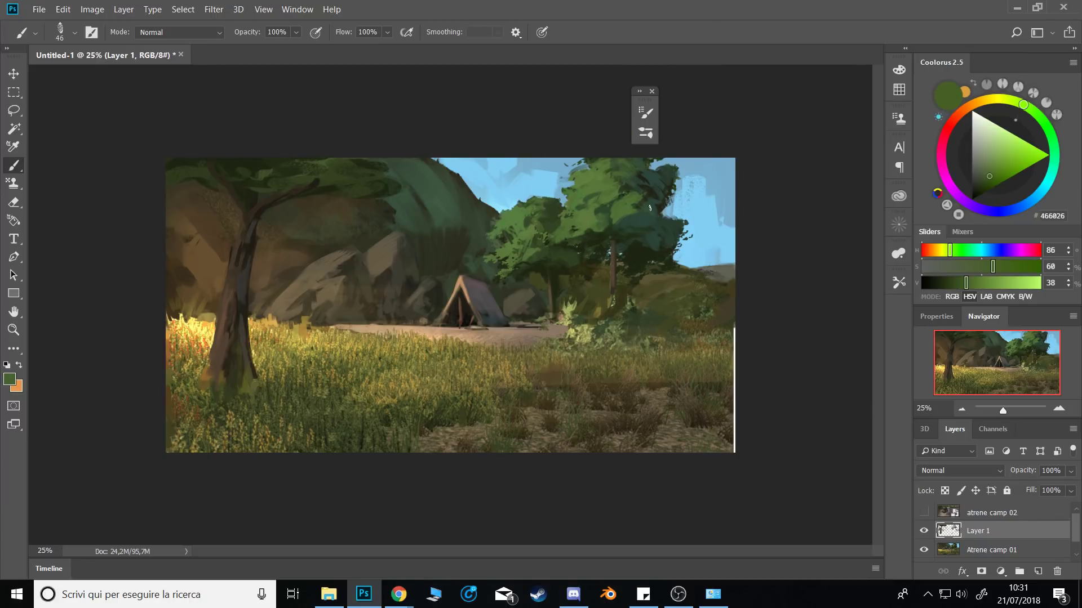
left_click(645, 218, "alt")
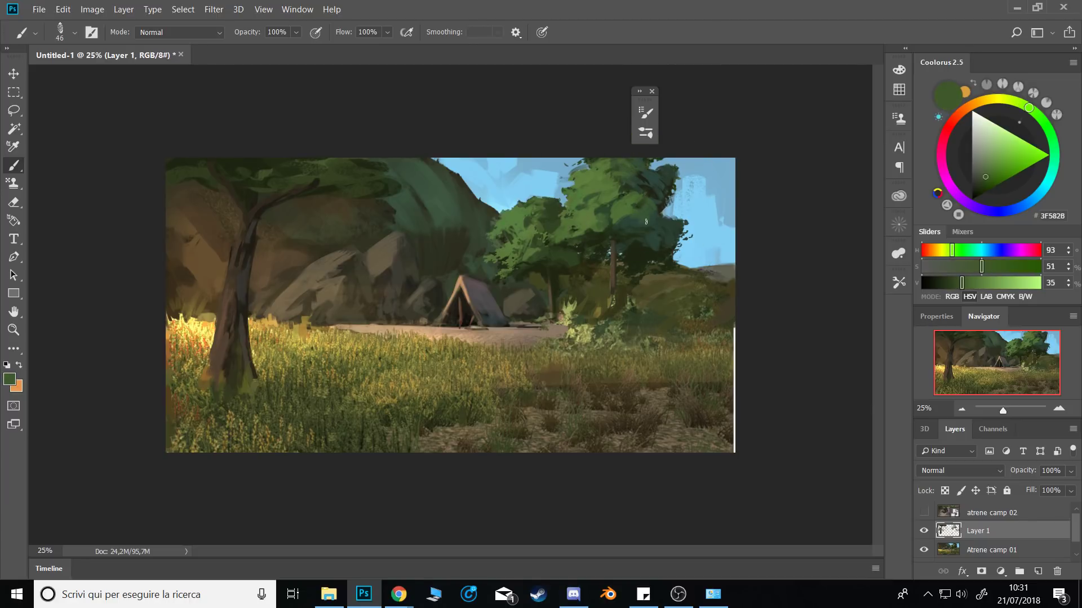
Trim the pale bush beside the clearing with sampled ground tone 7F7362 and dark background tones.
left_click(561, 316, "alt")
left_click(569, 287, "alt")
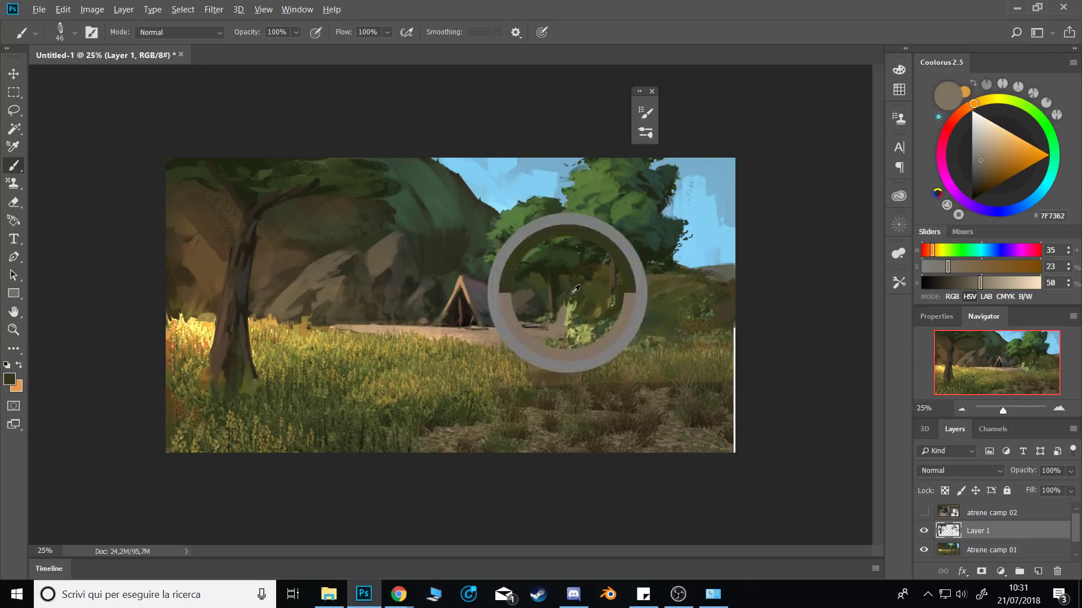
left_click(534, 304, "alt")
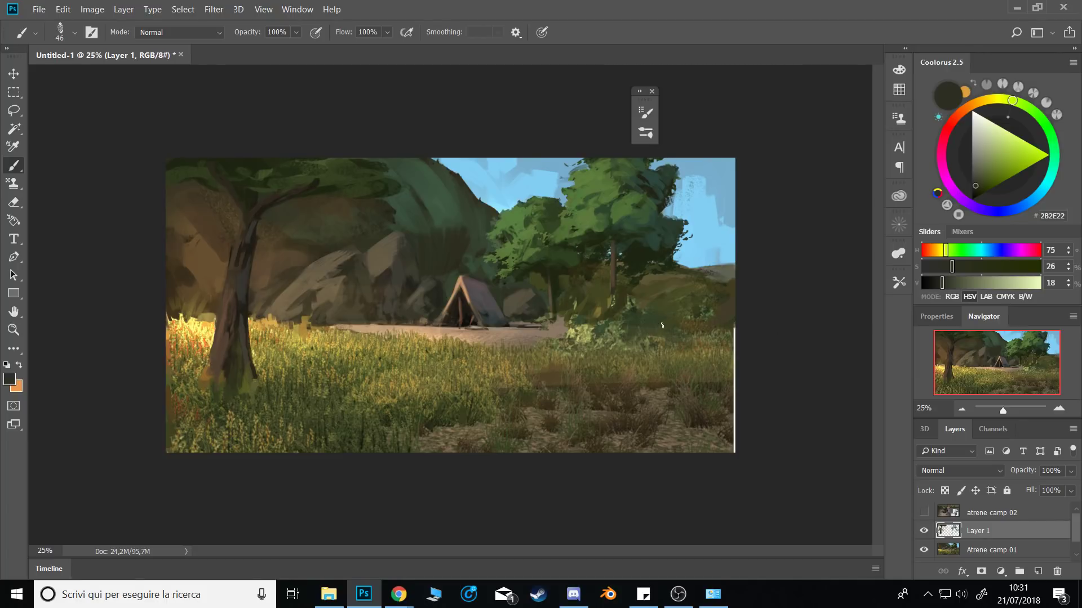
Paint over the white strip along the canvas's right edge with sampled hill, grass and soil tones down to the corner.
left_click(725, 327, "alt")
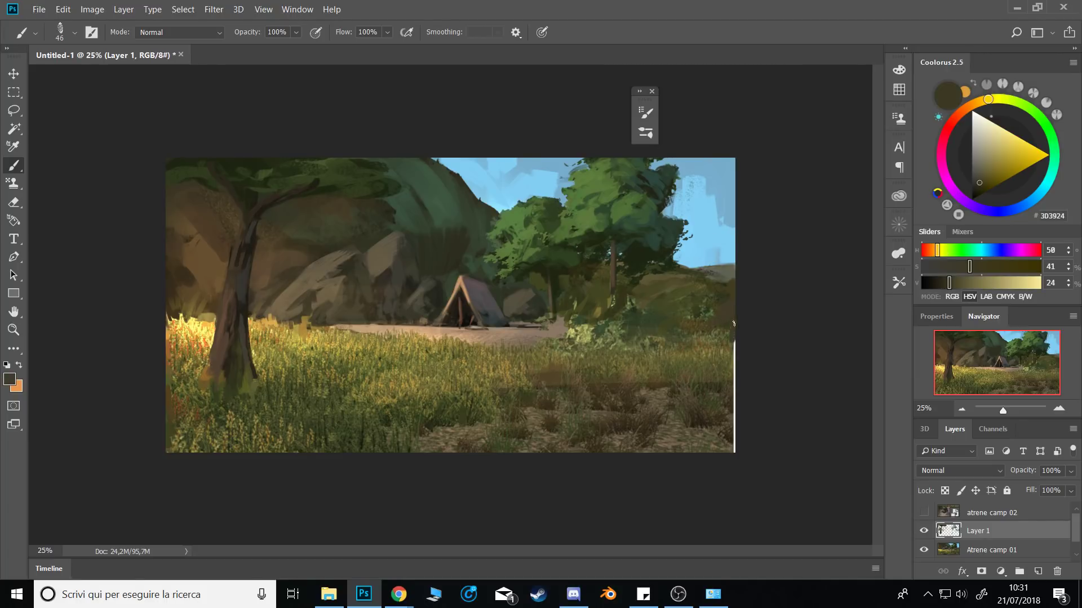
left_click(731, 350, "alt")
left_click(729, 360, "alt")
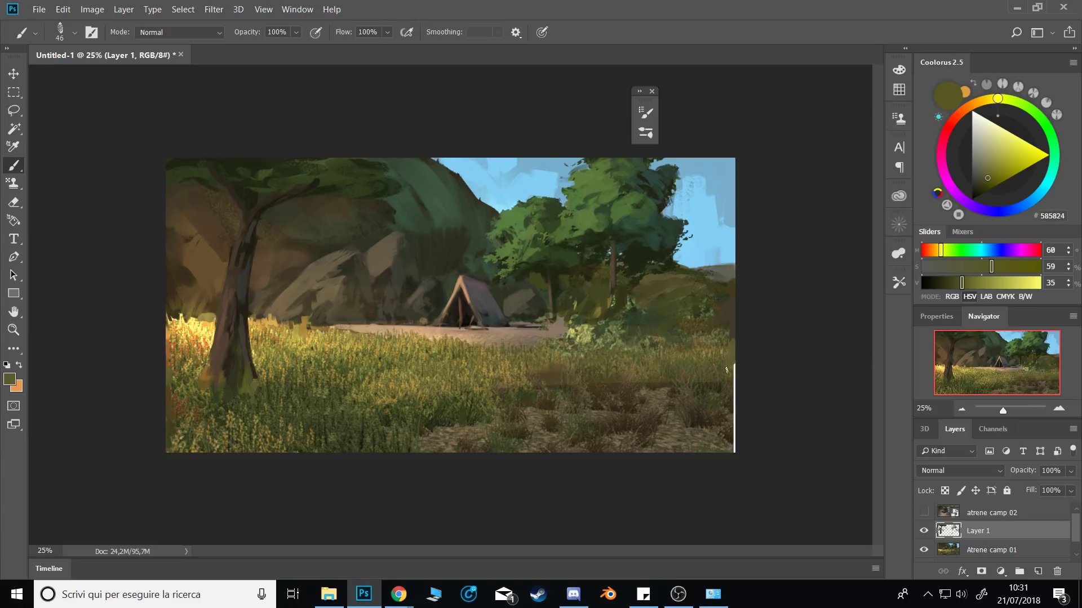
left_click(732, 381, "alt")
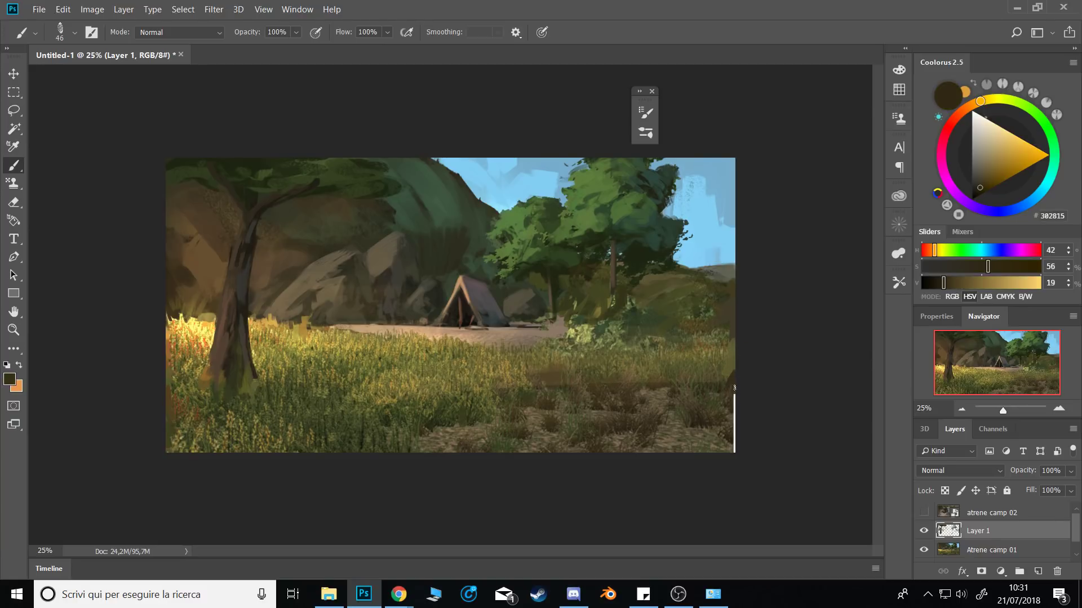
left_click(731, 371, "alt")
left_click_drag(735, 388, 732, 407)
left_click(730, 398, "alt")
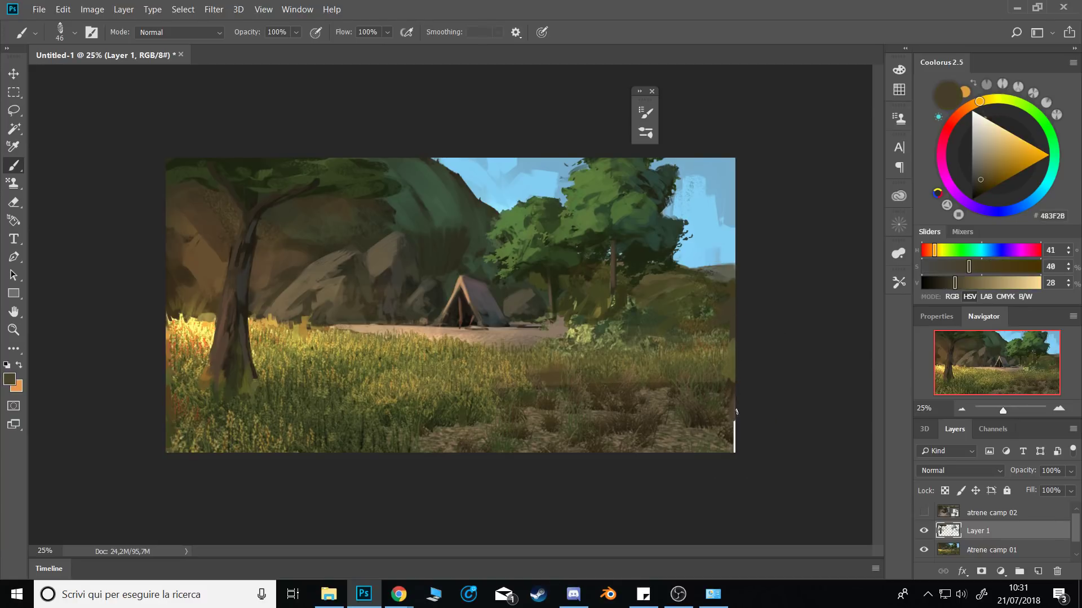
left_click(732, 408, "alt")
left_click(731, 439, "alt")
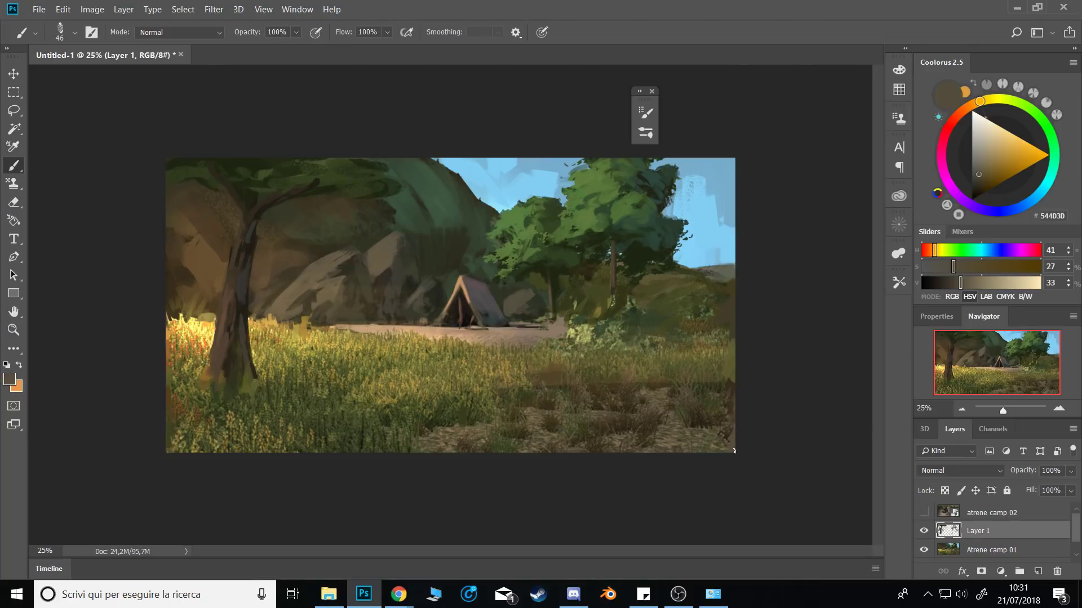
Extend the tip of the sandy clearing towards the foreground tree with sampled tan B69F70 and clean its upper edge.
left_click(352, 323, "alt")
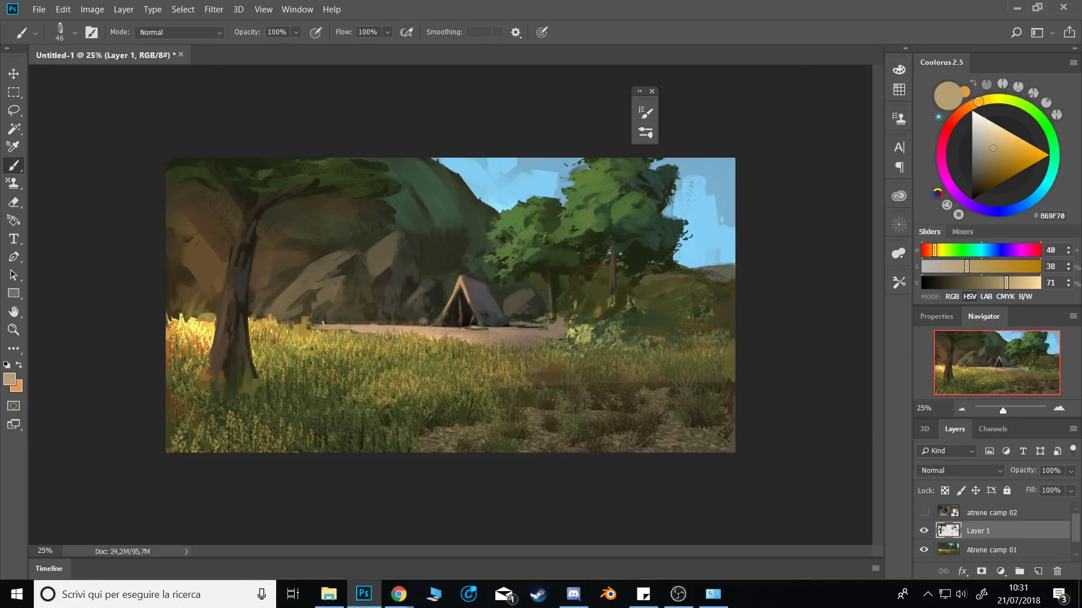
left_click(324, 324, "alt")
left_click(321, 319, "alt")
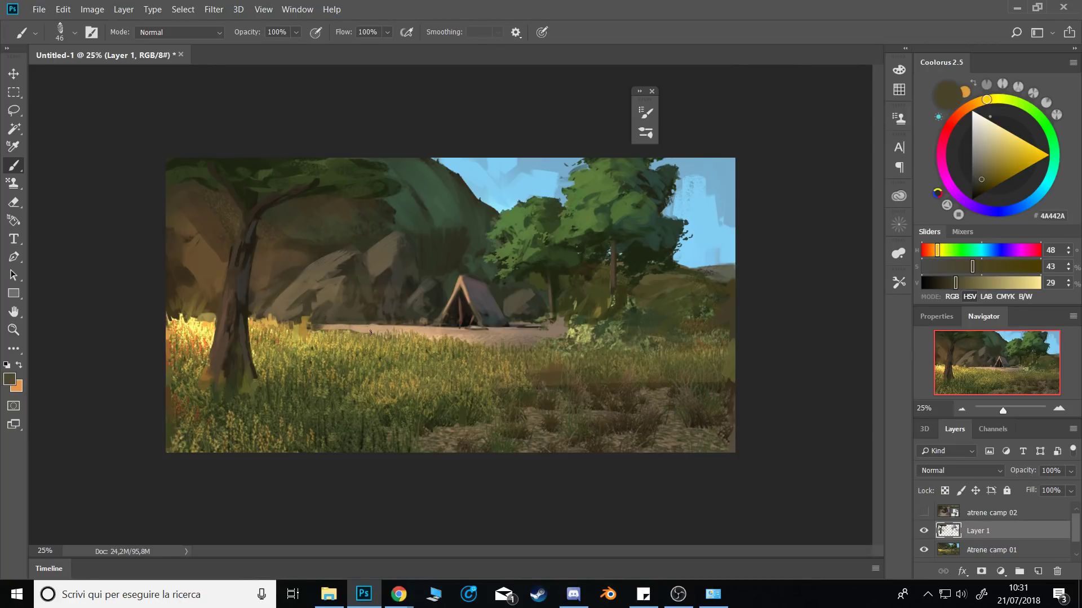
Refine the tent's opening and its pole with sampled near-black and brown tones at 100% opacity.
left_click(467, 316, "alt")
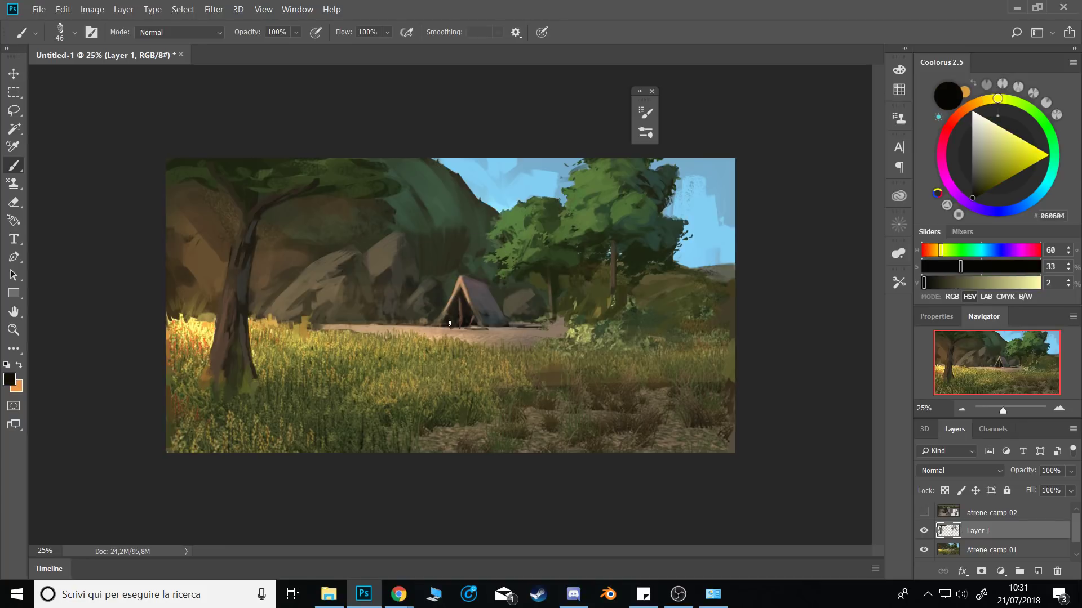
left_click(463, 306, "alt")
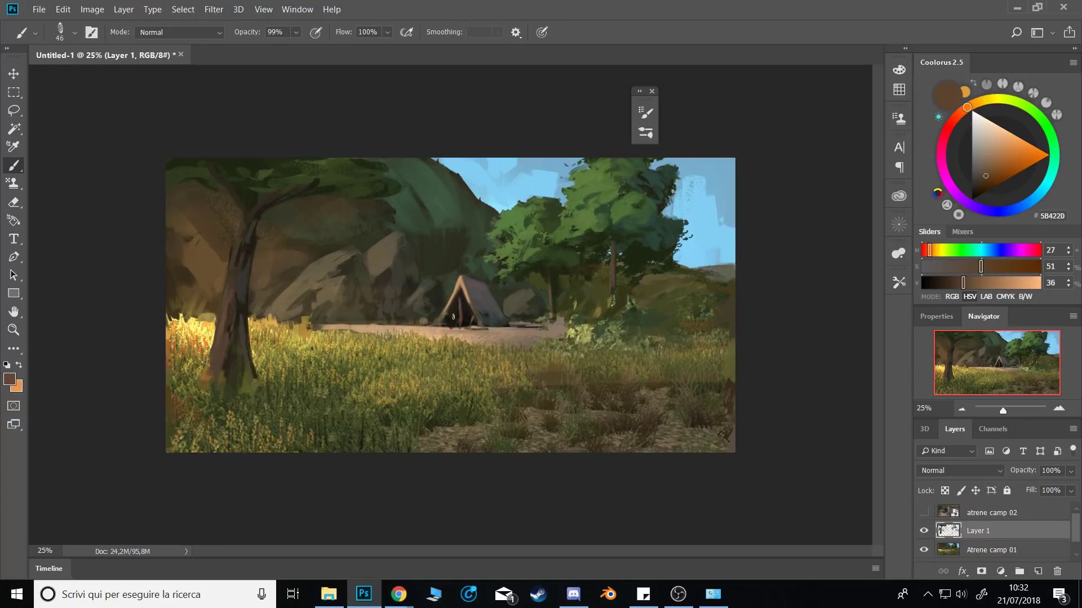
key("0")
left_click(459, 313, "alt")
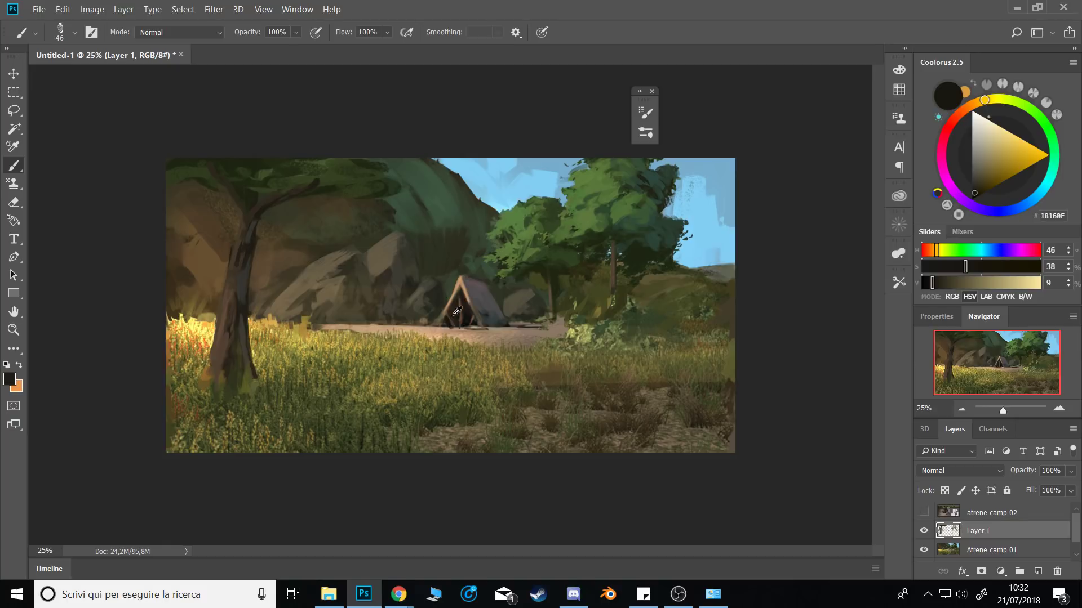
left_click(463, 311, "alt")
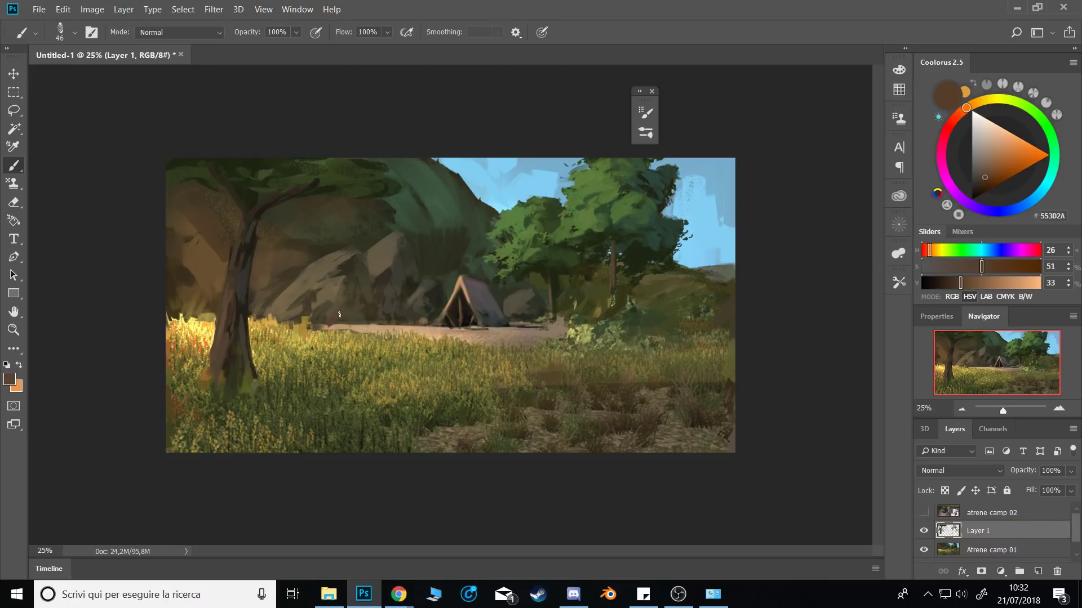
Create a new layer and lasso a row of slanted stakes at the end of the clearing near the foreground tree.
key("ctrl+shift+n")
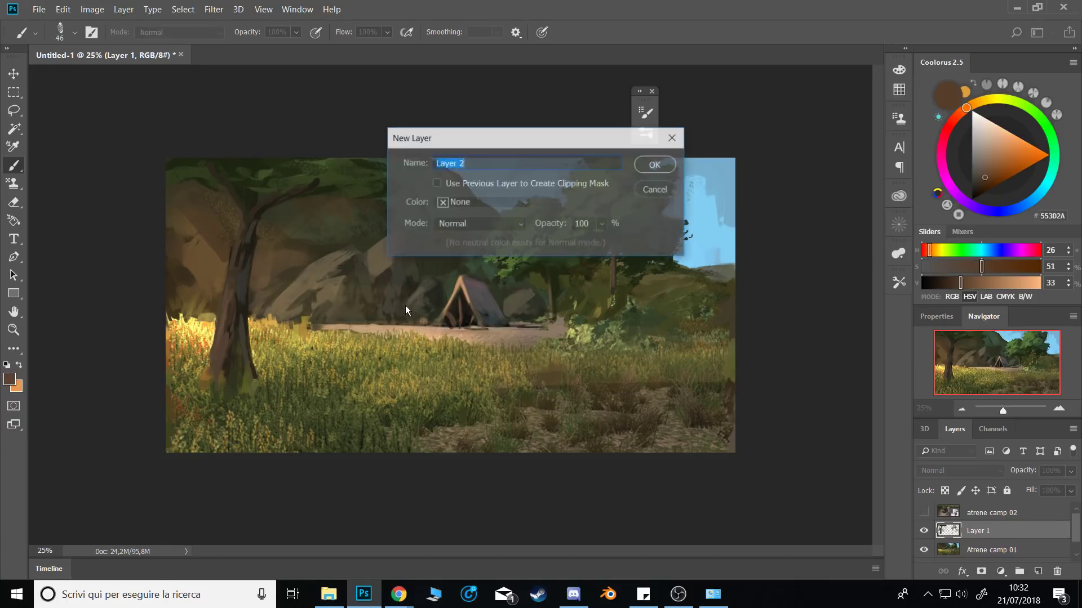
key("Return")
key("l")
mouse_move(322, 327)
left_mouse_down()
mouse_move(340, 306)
mouse_move(324, 329)
mouse_move(351, 311)
mouse_move(333, 339)
mouse_move(366, 315)
mouse_move(359, 309)
mouse_move(362, 338)
mouse_move(354, 314)
mouse_move(360, 337)
mouse_move(372, 311)
mouse_move(368, 333)
left_mouse_up()
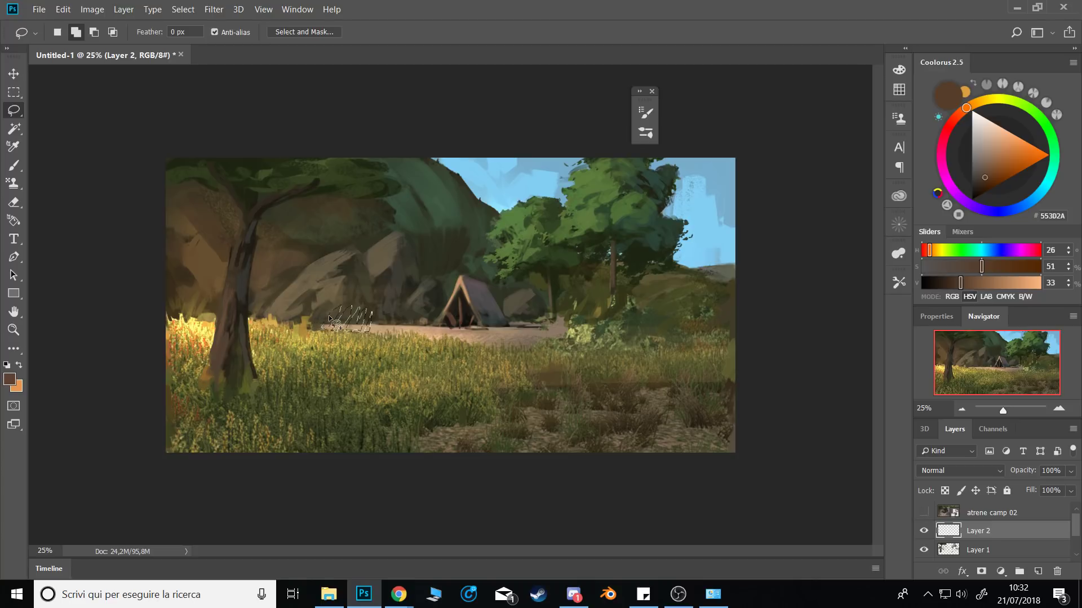
mouse_move(302, 326)
left_mouse_down()
mouse_move(381, 318)
mouse_move(365, 332)
mouse_move(388, 309)
mouse_move(381, 333)
left_mouse_up()
Fill the outlined row of slanted stakes with the tent's dark brown 191612 on the new layer.
key("ctrl+j")
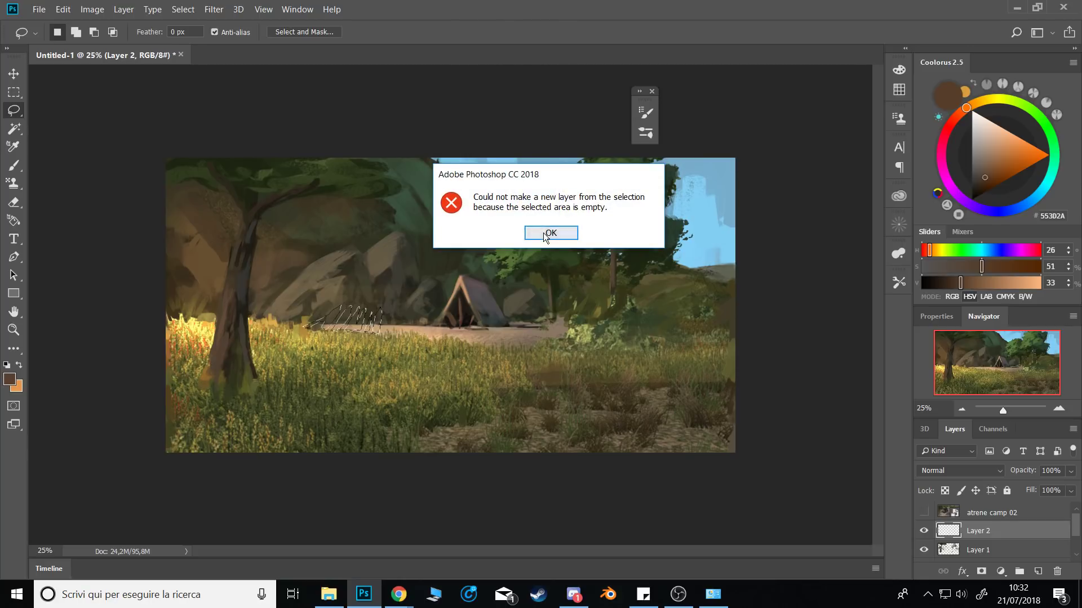
key("Return")
key("ctrl+d")
key("b")
left_click(465, 310, "alt")
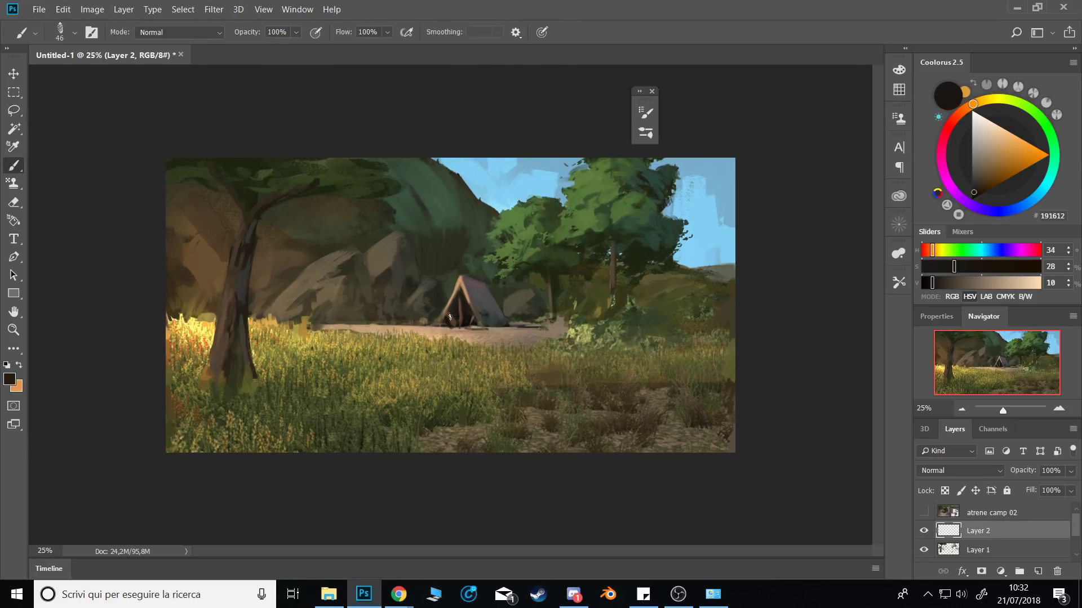
left_click_drag(329, 323, 378, 322)
key("bracketleft")
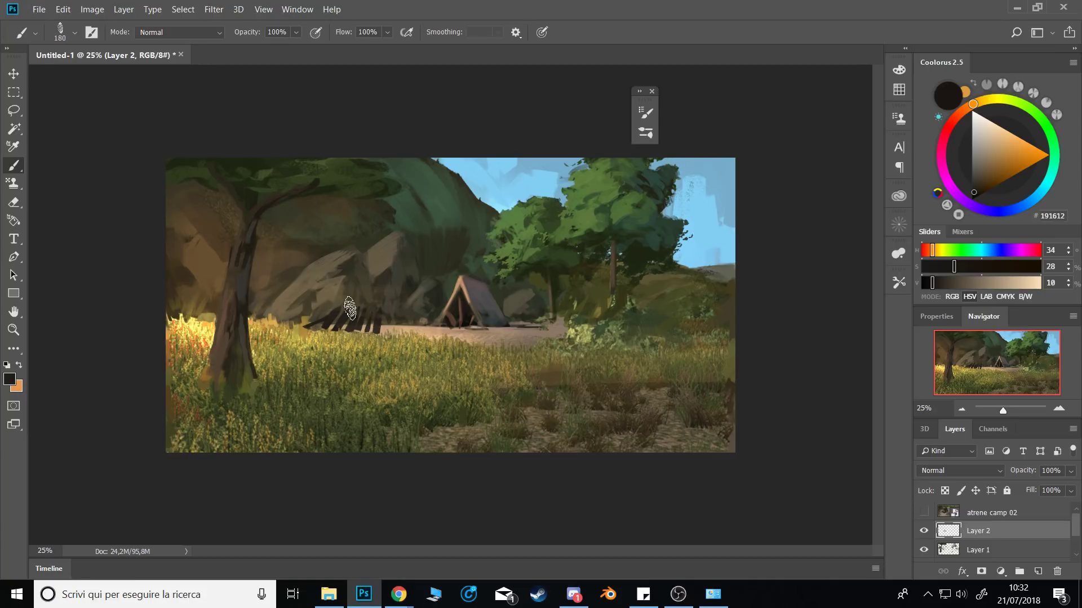
Shade the stakes with reddish brown 53332C and paint lighter planes on them with 9A6856.
left_click(954, 118)
left_click(984, 178)
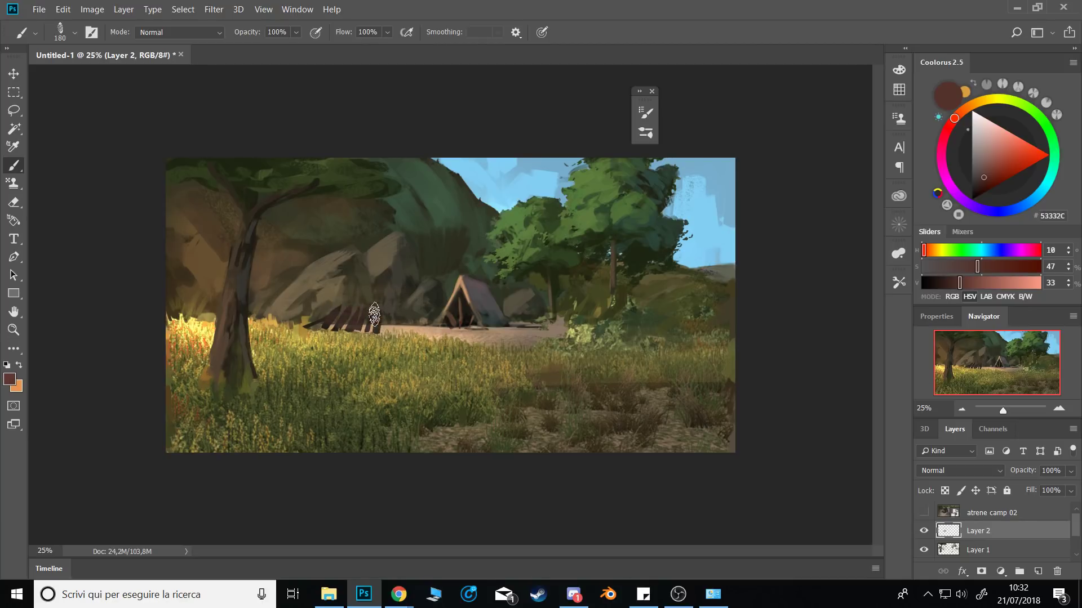
left_click_drag(953, 117, 962, 117)
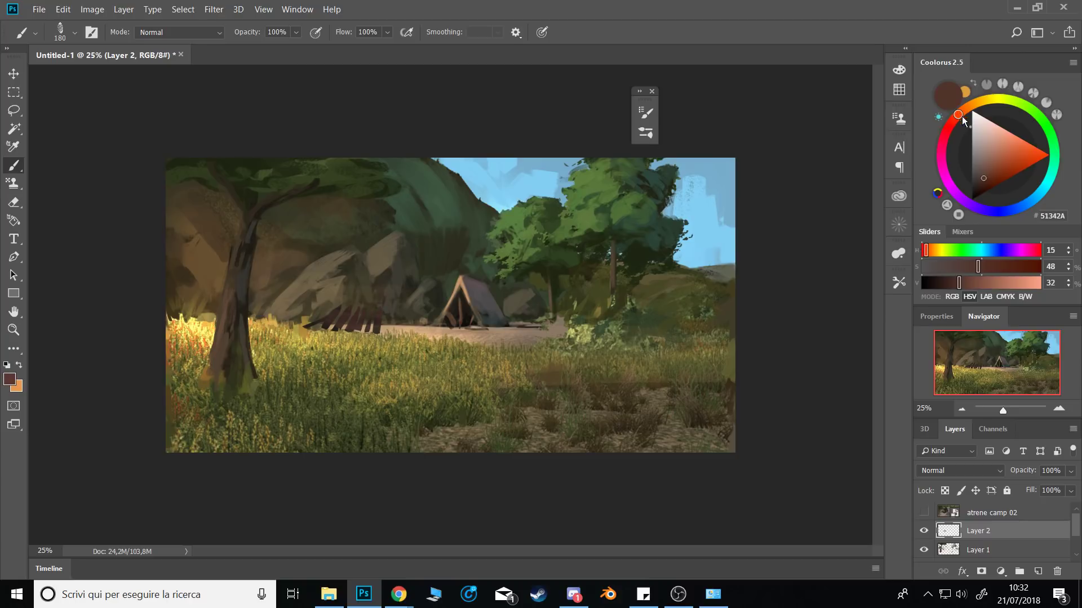
left_click(991, 156)
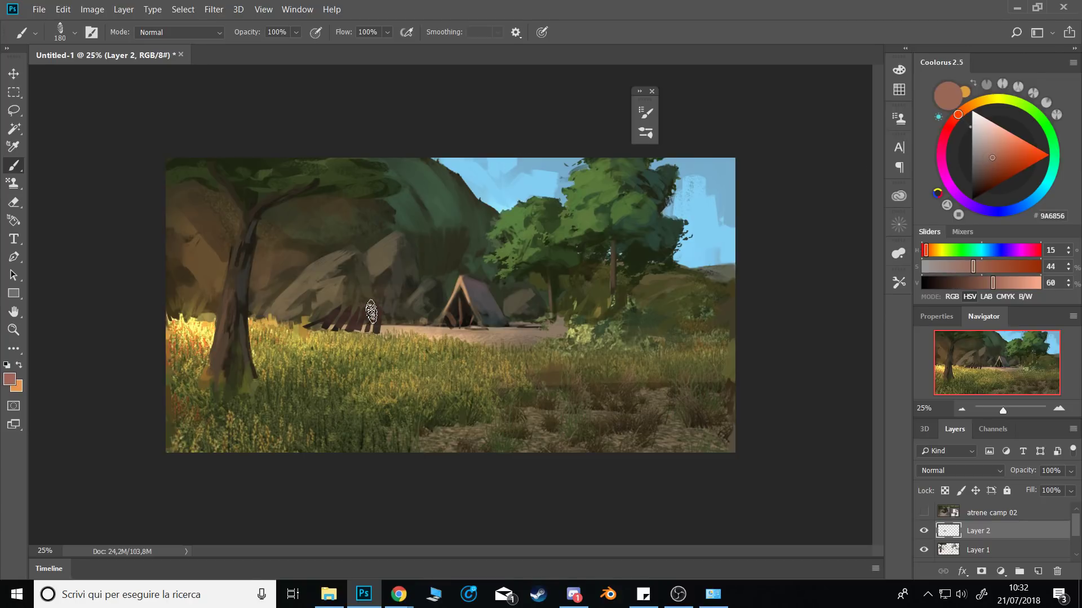
mouse_move(367, 316)
left_mouse_down()
mouse_move(337, 300)
mouse_move(318, 330)
mouse_move(349, 307)
left_mouse_up()
left_click(337, 311, "alt")
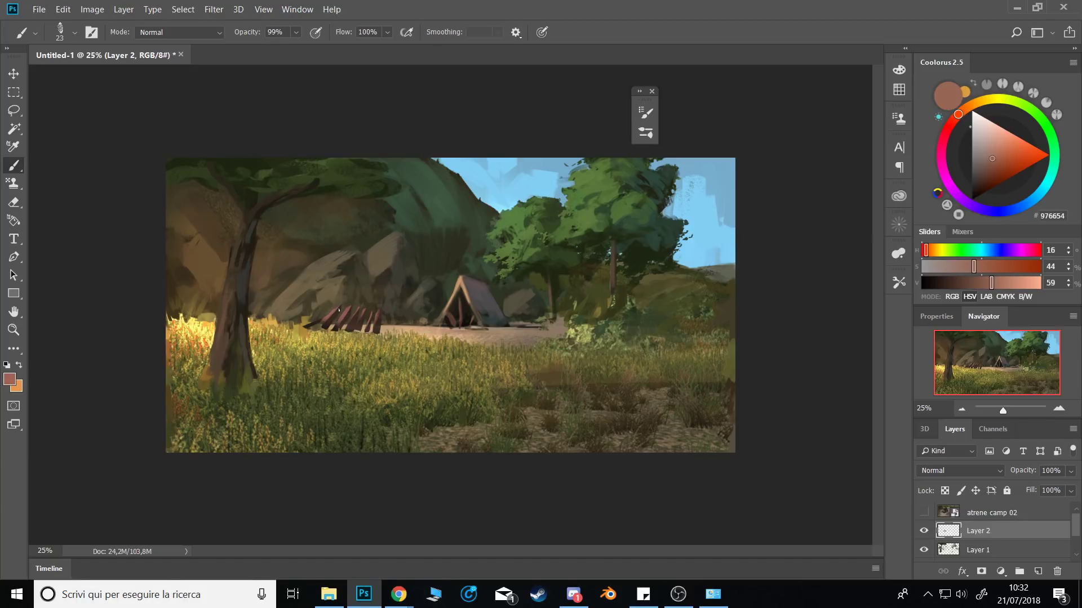
Refine the shorter stakes nearest the foreground tree with colours sampled from the stakes.
left_click(328, 322, "alt")
left_click(333, 316, "alt")
left_click(312, 324, "alt")
Add warm highlights along the stakes' edges with tan B99663 and blend them with the stakes' sampled red-brown.
left_click(209, 261, "alt")
left_click(999, 164)
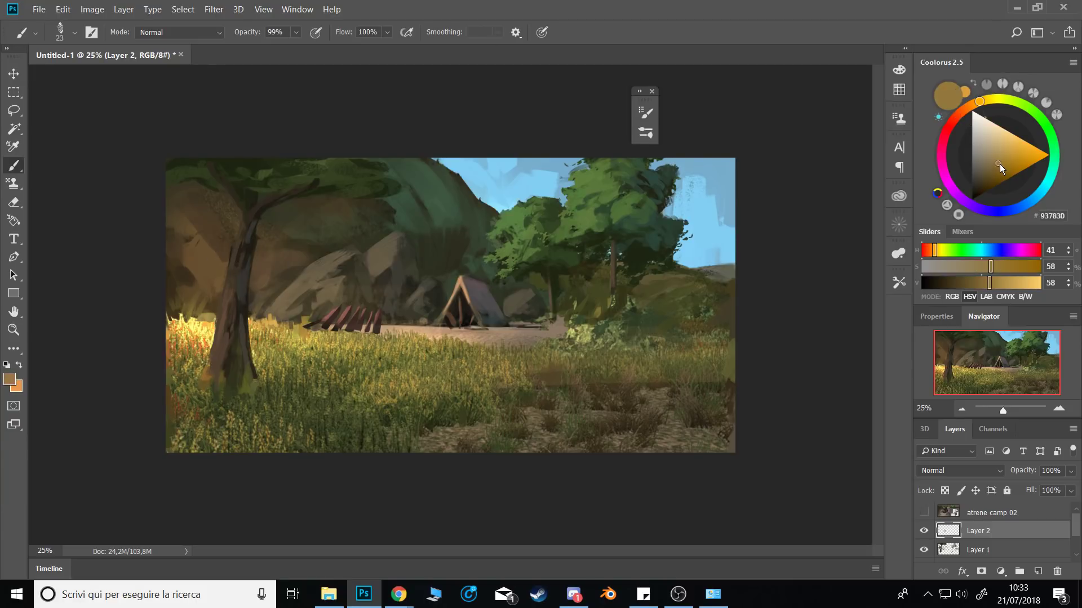
left_click(969, 106)
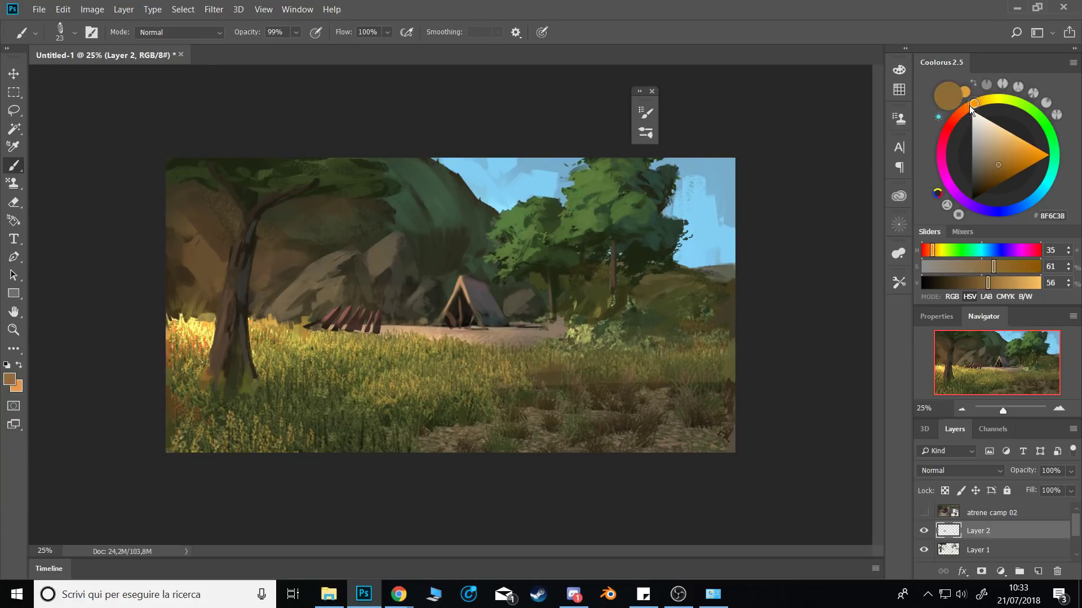
left_click(999, 151)
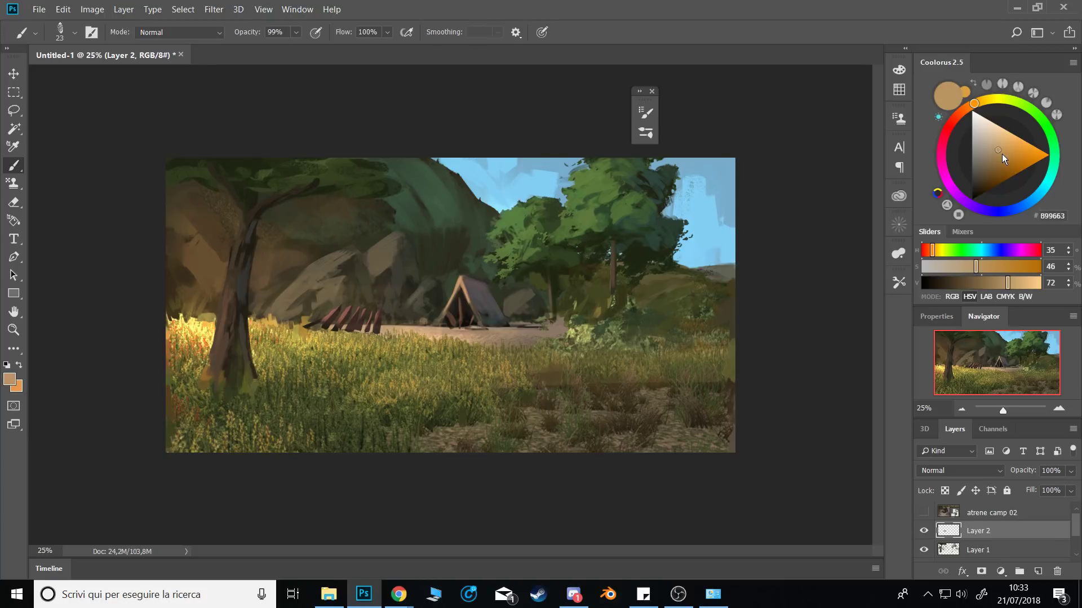
left_click(371, 317, "alt")
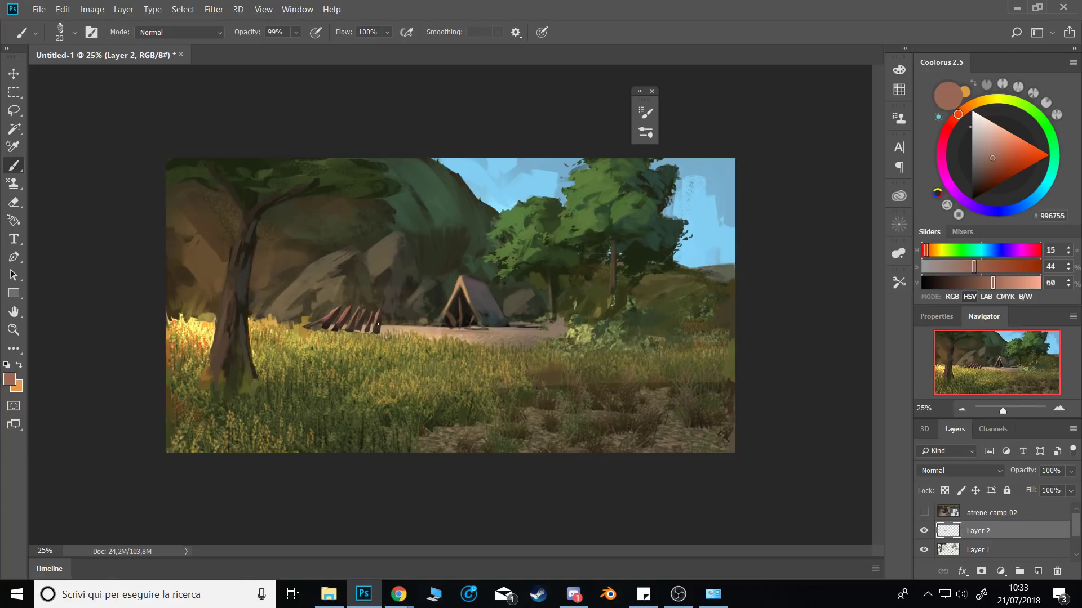
Blend the bases of the stakes into the grass with sampled tan A18C62 and olive greens 837F2B and 91852C.
left_click(325, 334, "alt")
left_click(320, 326, "alt")
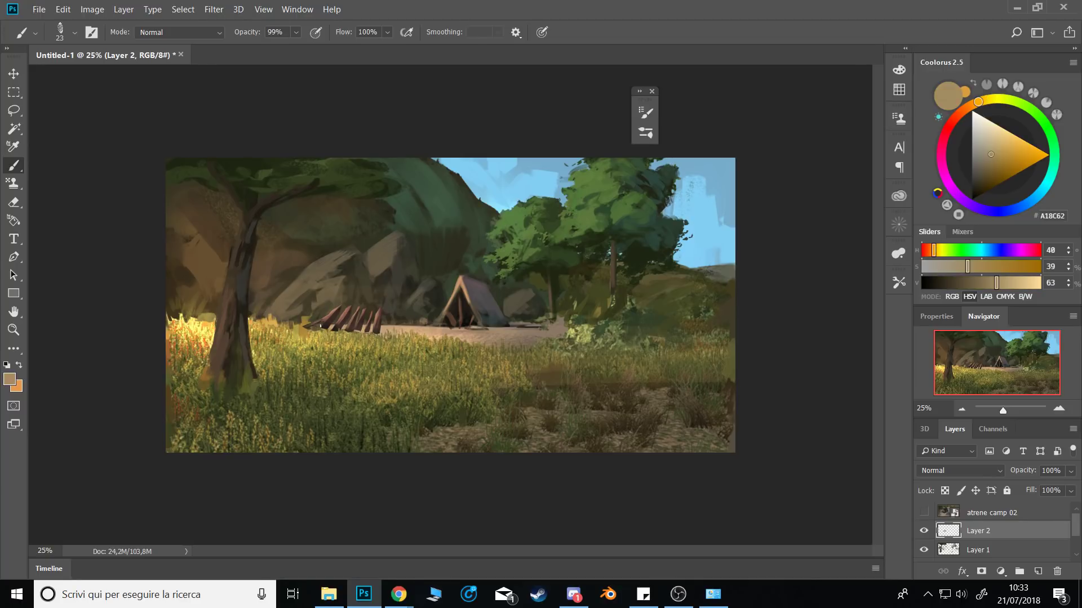
left_click(317, 329, "alt")
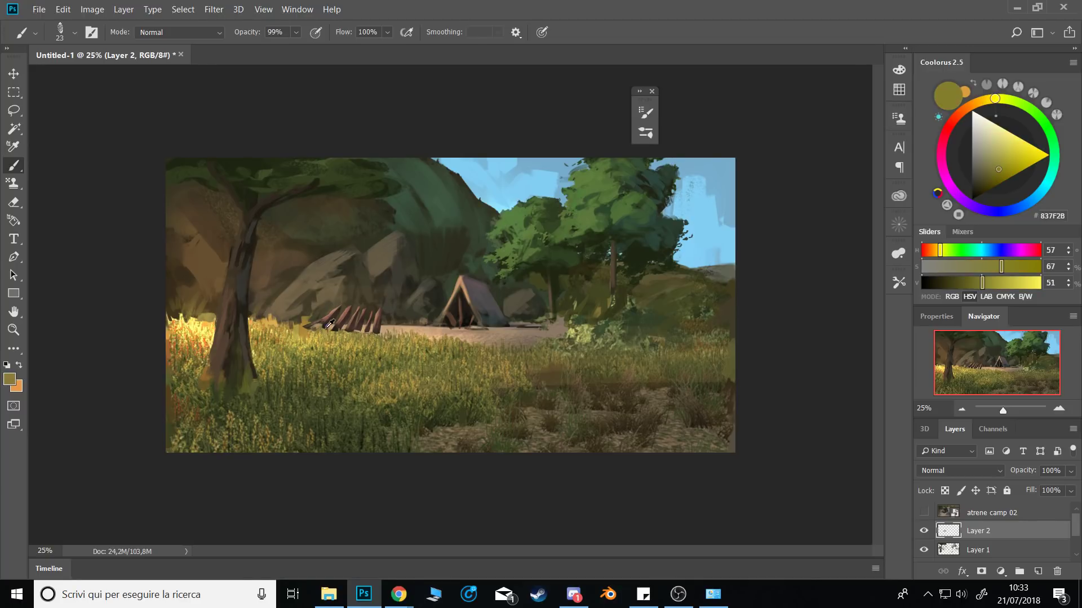
left_click(325, 327, "alt")
left_click(342, 329, "alt")
left_click(333, 322, "alt")
left_click(355, 337, "alt")
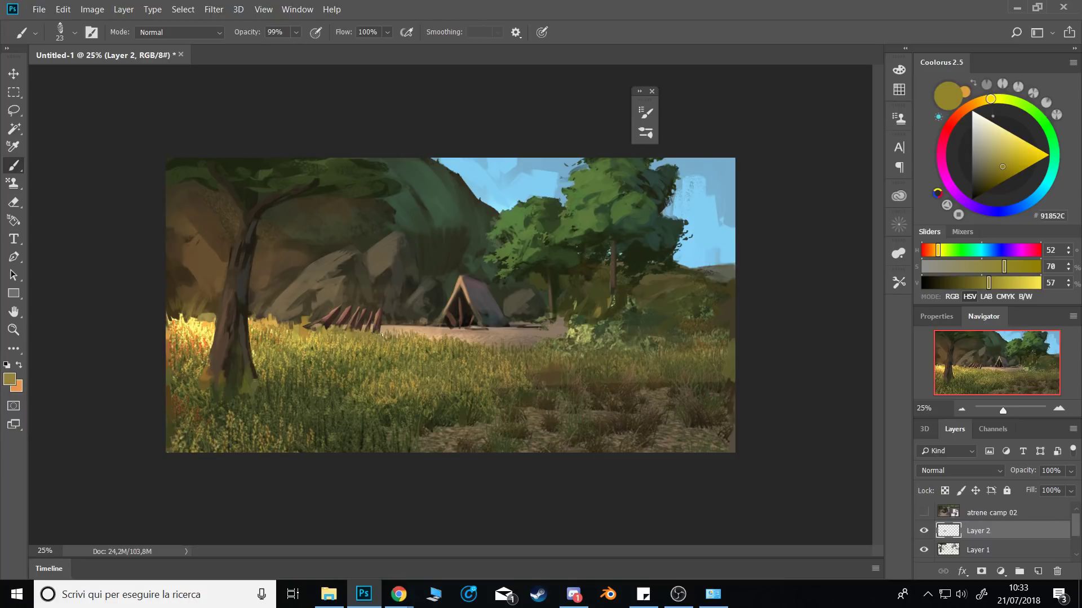
Refine the end stake nearest the foreground tree with tan B59062 and touch up the grass around it with golden A68D25 and D3B23D.
left_click(335, 310, "alt")
left_click(336, 308, "alt")
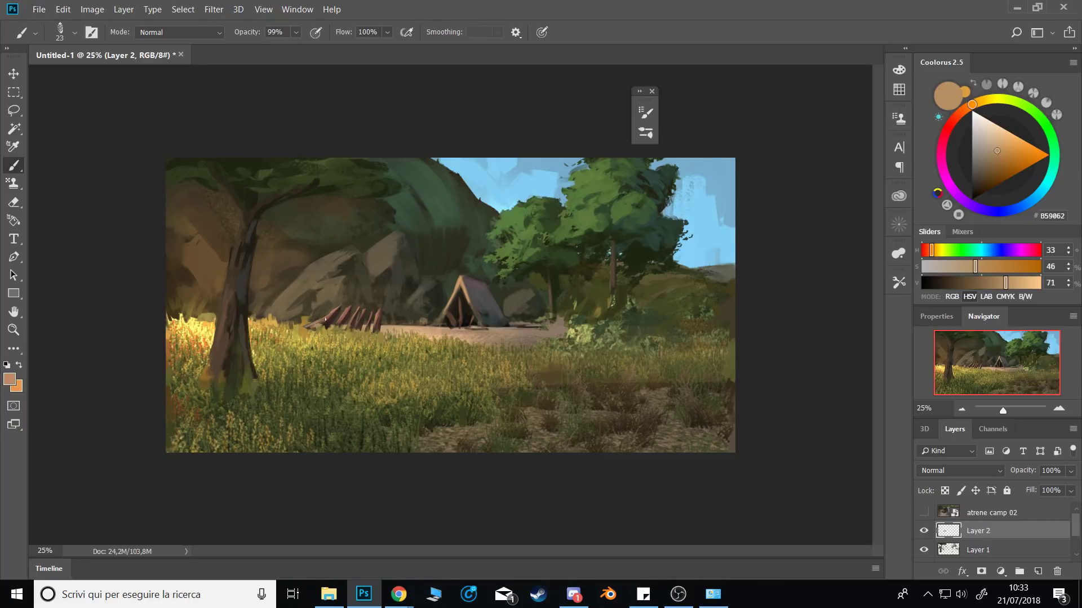
left_click(303, 329, "alt")
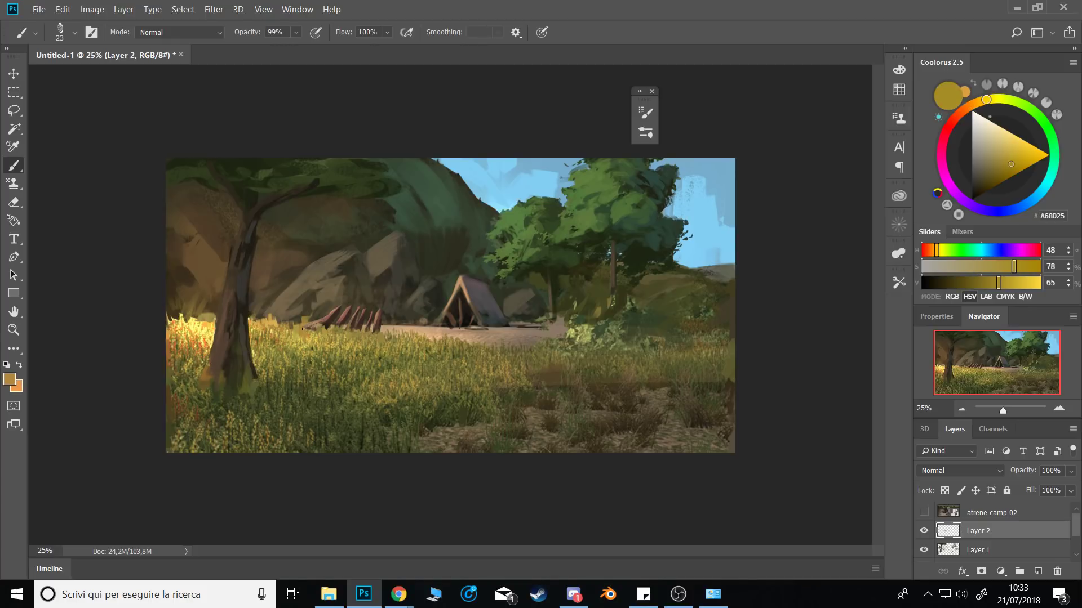
left_click(304, 325, "alt")
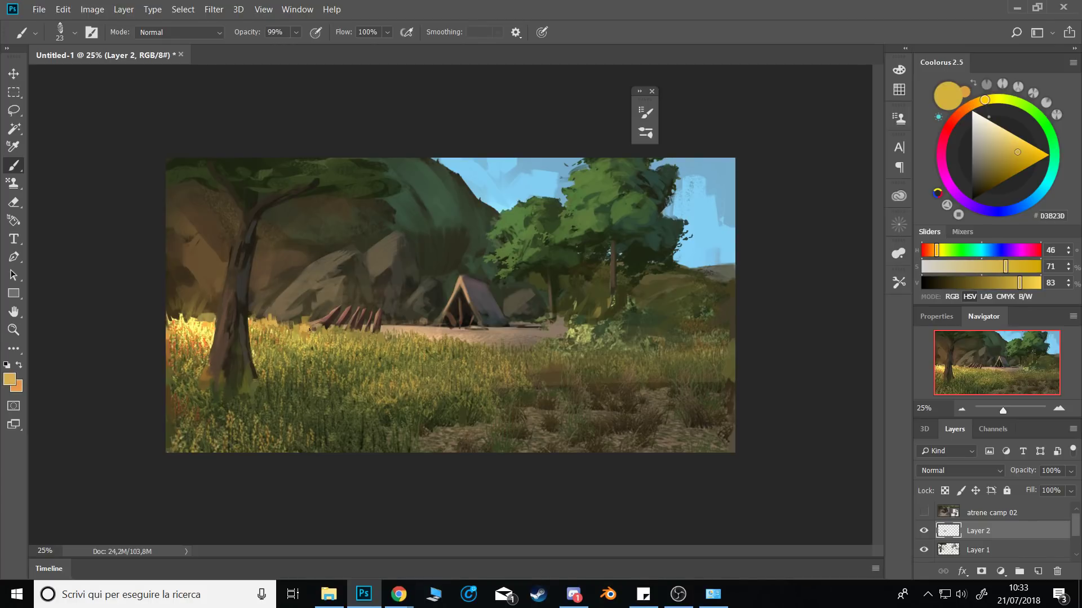
left_click(311, 326, "alt")
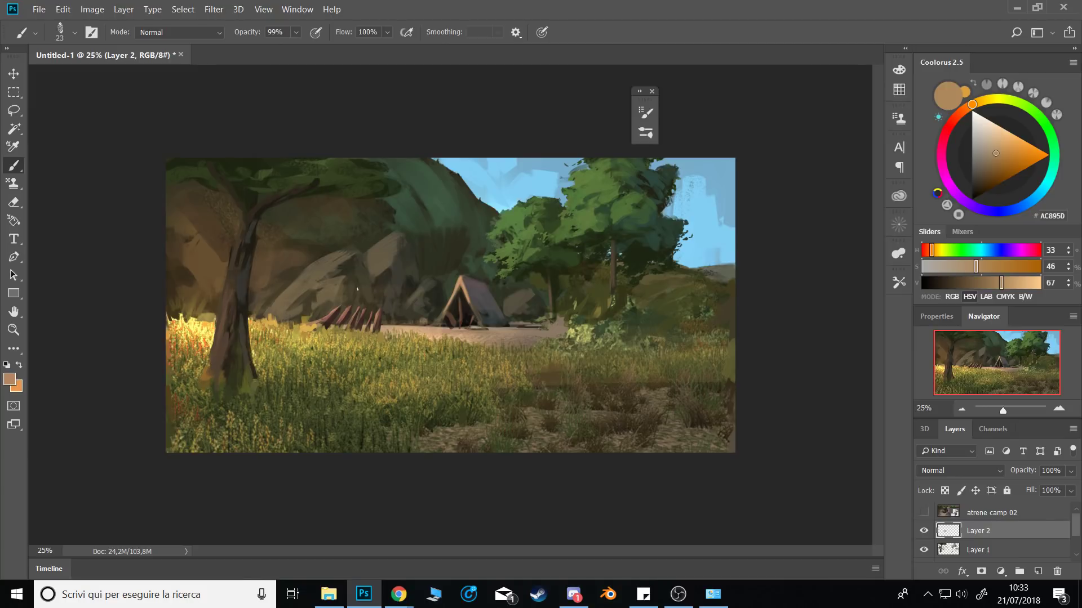
left_click(311, 324, "alt")
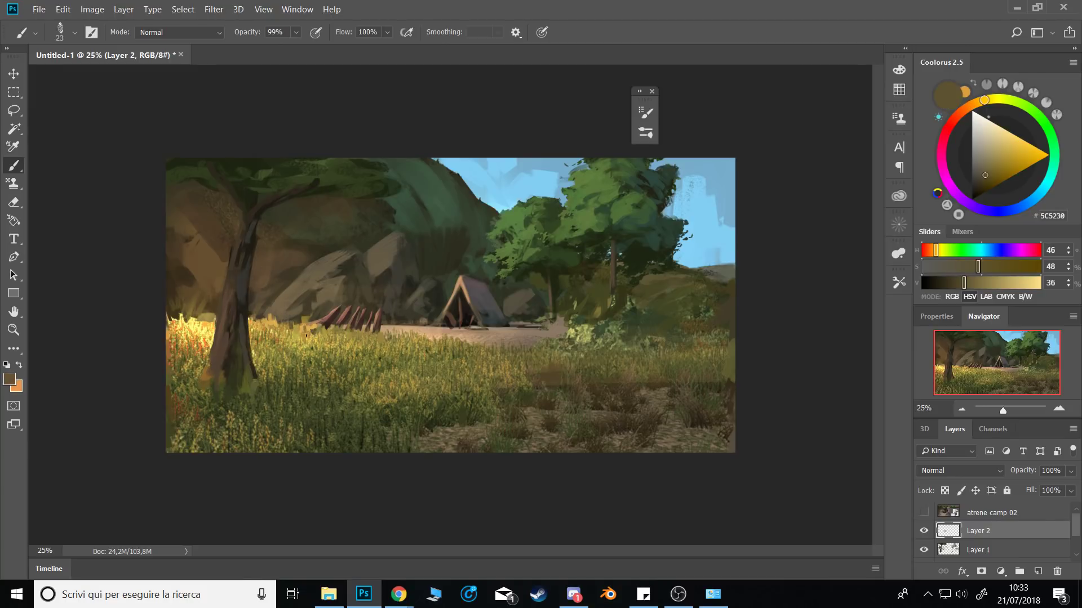
left_click(311, 326, "alt")
left_click(314, 332, "alt")
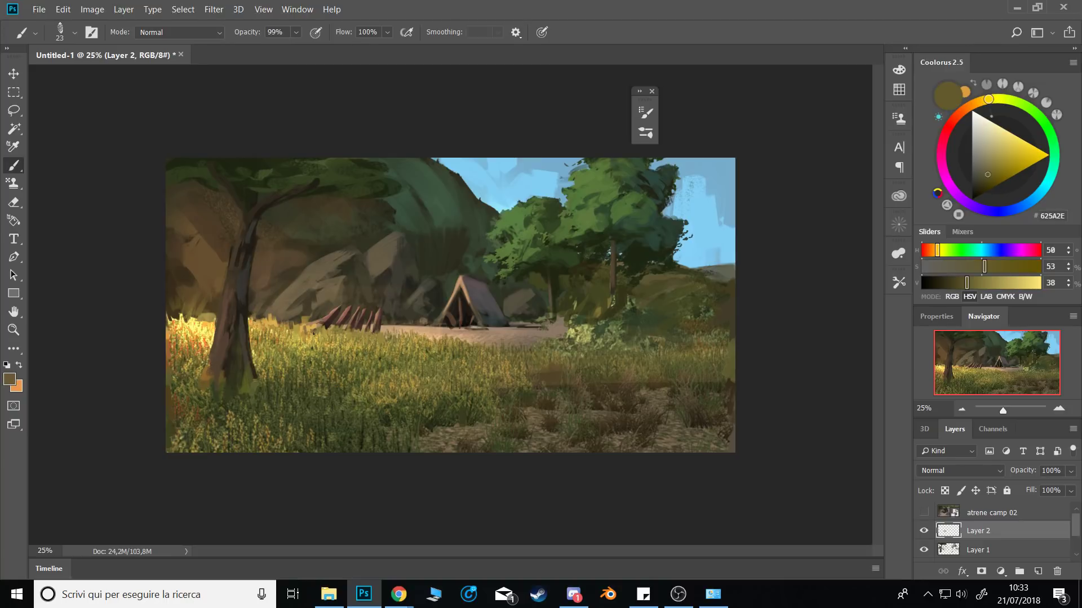
left_click(308, 324, "alt")
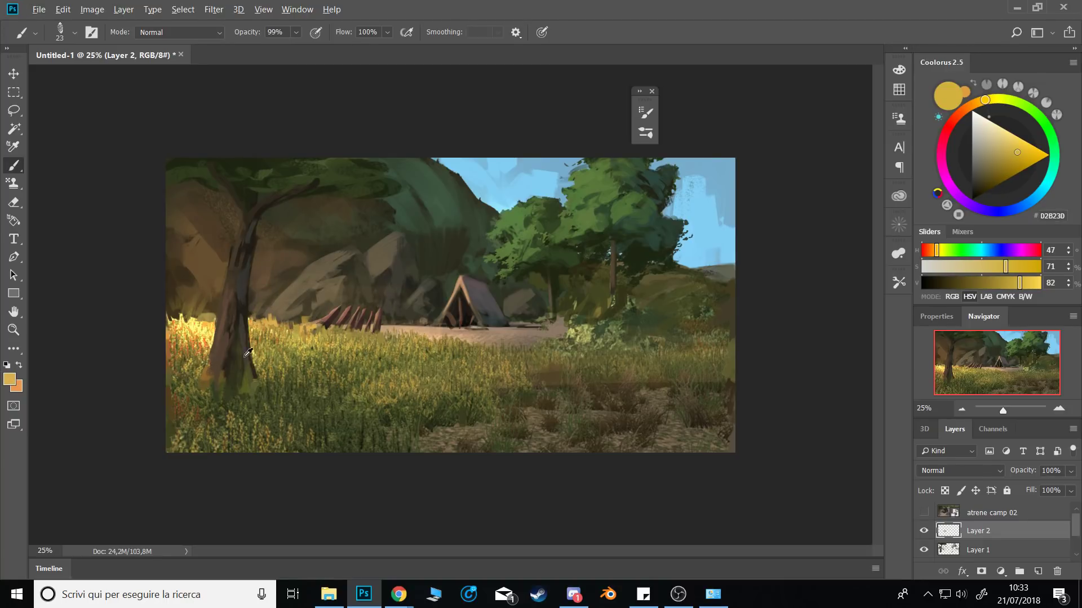
Repaint the lower trunk of the foreground tree with sampled dark browns, including 3C392F and 221D13, using a 29 px brush.
left_click(268, 397, "alt")
left_click(253, 378, "alt")
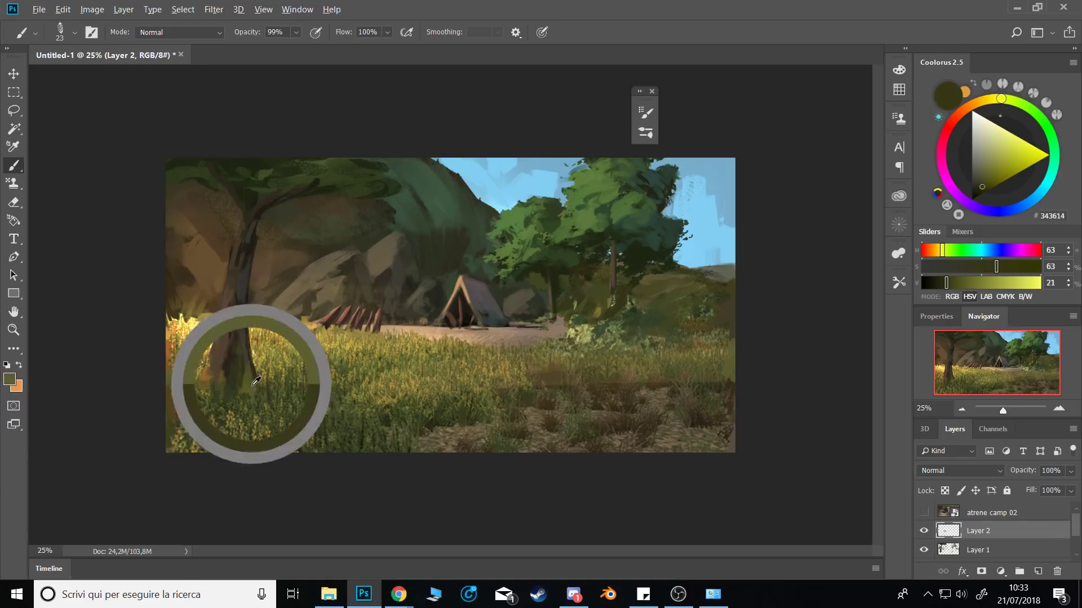
left_click(239, 341, "alt")
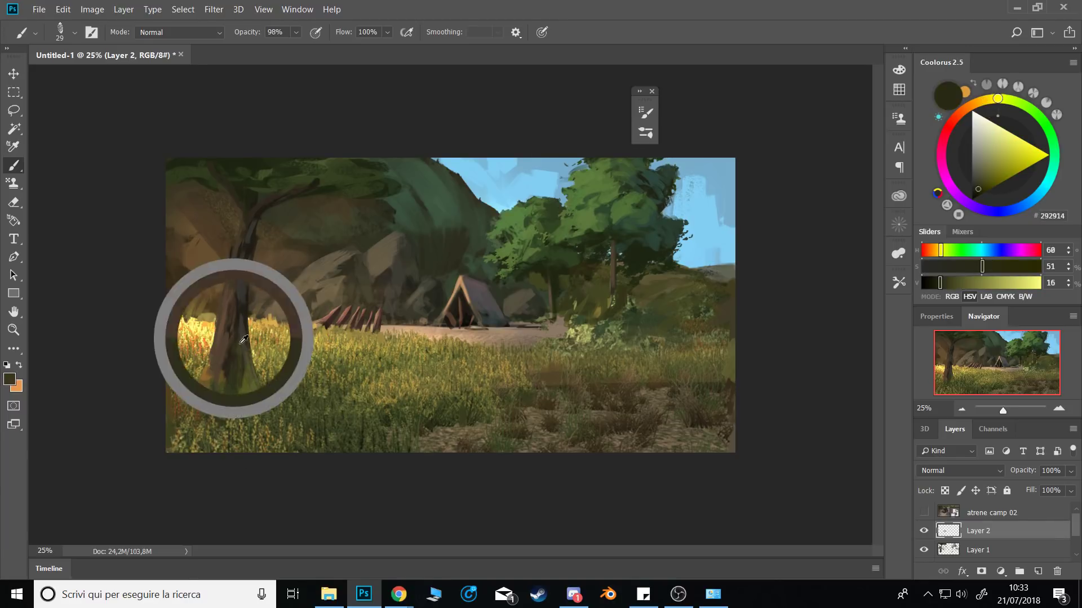
left_click(246, 344, "alt")
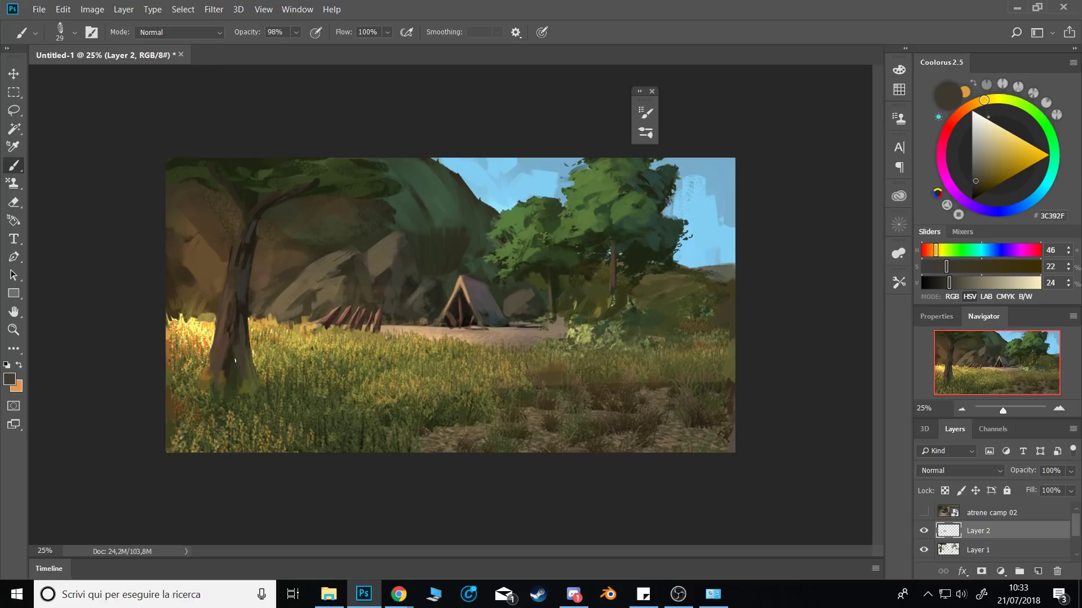
left_click(231, 358, "alt")
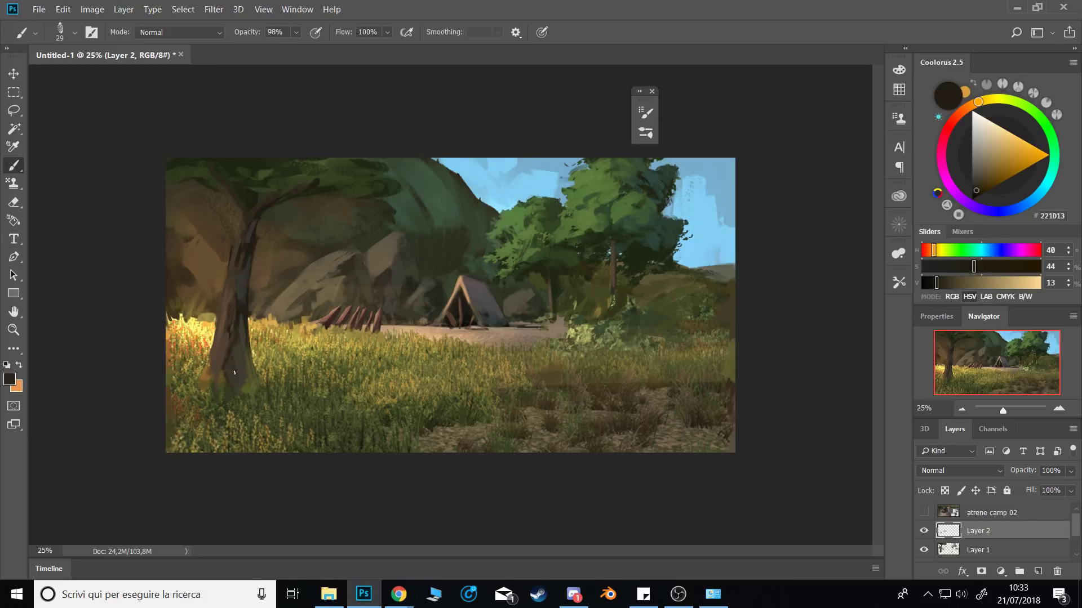
left_click(249, 351, "alt")
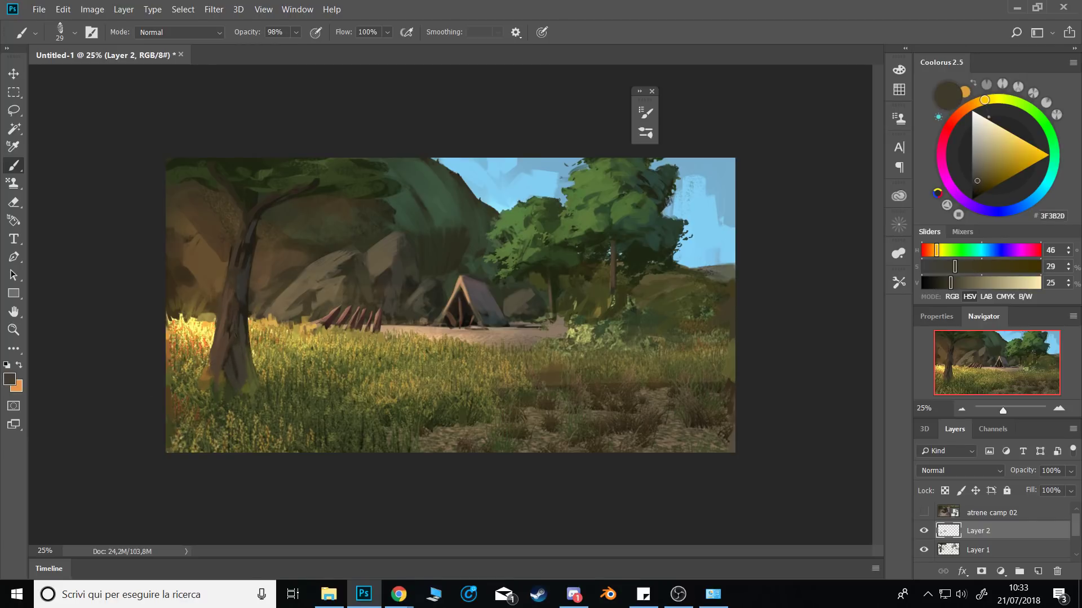
Unify the foreground tree's trunk up to the branches with browns 392F22, 2E281A and 19160F, enlarging the brush to 157 px.
left_click(242, 296, "alt")
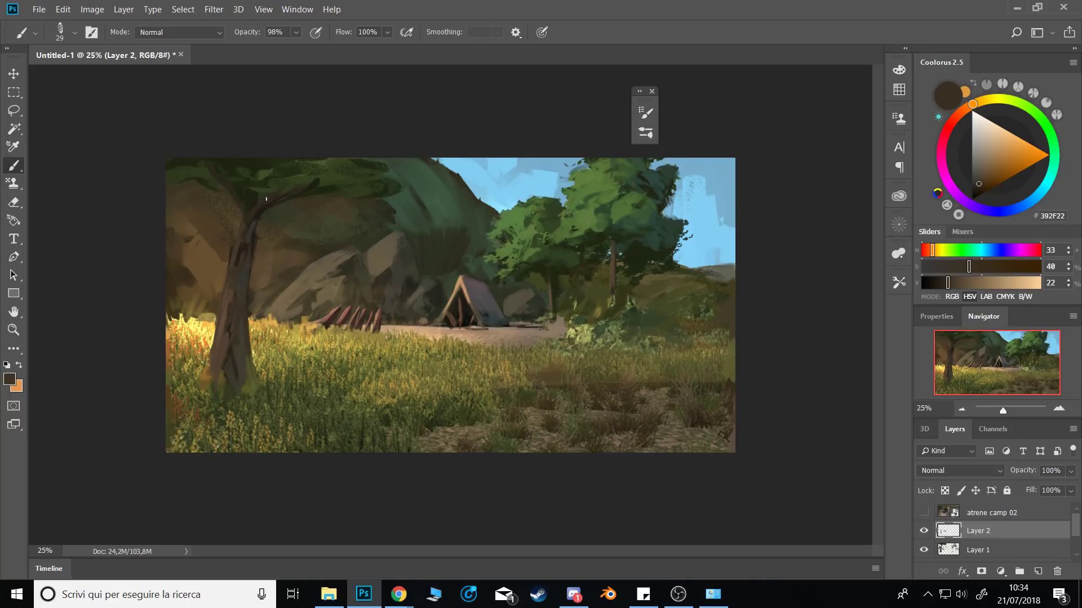
left_click(228, 357, "alt")
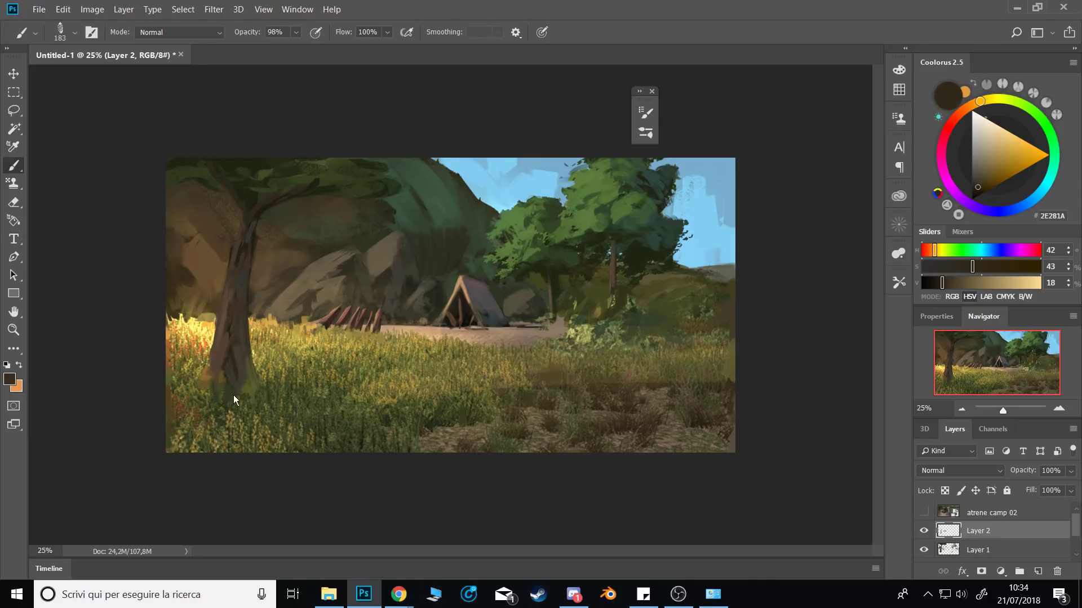
left_click(250, 352, "alt")
left_click(237, 257, "alt")
left_click_drag(243, 233, 246, 243)
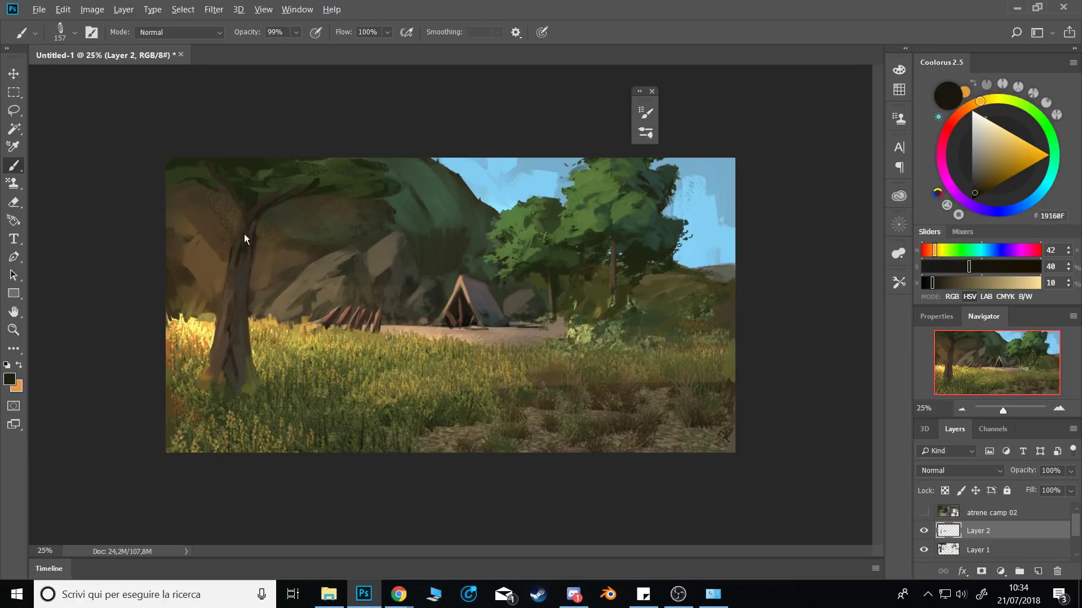
left_click(239, 236, "alt")
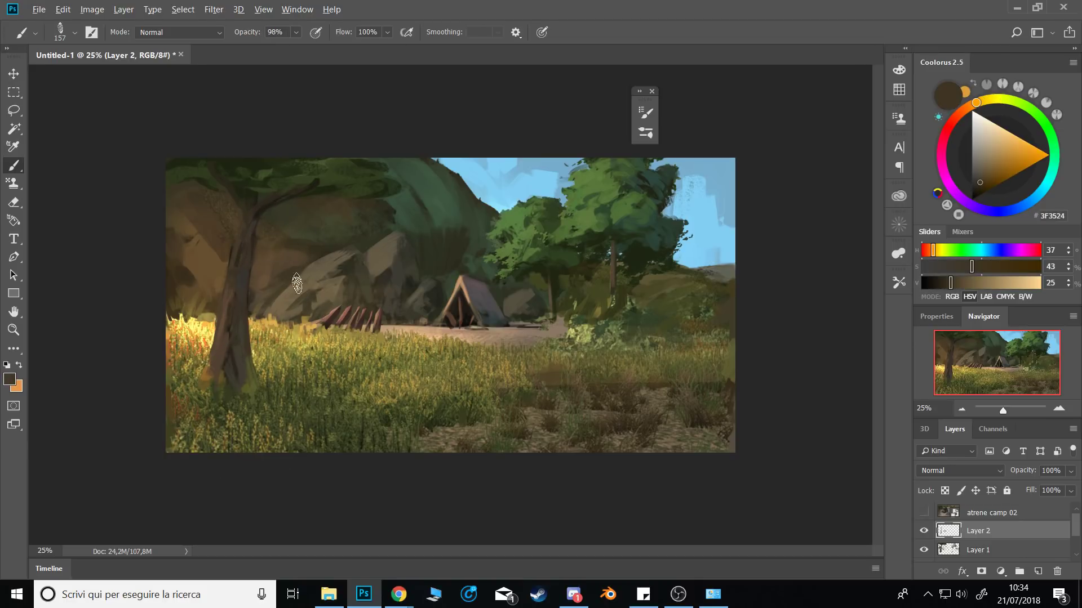
Paint a dark bush mass over the light green shrubs between the clearing and the hillside, using dark tones sampled from the scene.
left_click_drag(397, 352, 380, 371)
key("bracketleft")
left_click(552, 312, "alt")
mouse_move(561, 322)
left_mouse_down()
mouse_move(588, 337)
mouse_move(581, 327)
mouse_move(568, 336)
mouse_move(584, 309)
mouse_move(586, 336)
mouse_move(613, 333)
mouse_move(588, 335)
mouse_move(590, 302)
mouse_move(570, 327)
mouse_move(578, 314)
mouse_move(583, 334)
mouse_move(570, 336)
mouse_move(592, 311)
mouse_move(553, 321)
mouse_move(568, 327)
mouse_move(558, 335)
mouse_move(590, 306)
mouse_move(606, 309)
mouse_move(609, 328)
mouse_move(642, 325)
left_mouse_up()
key("ctrl+z")
left_click(359, 269, "alt")
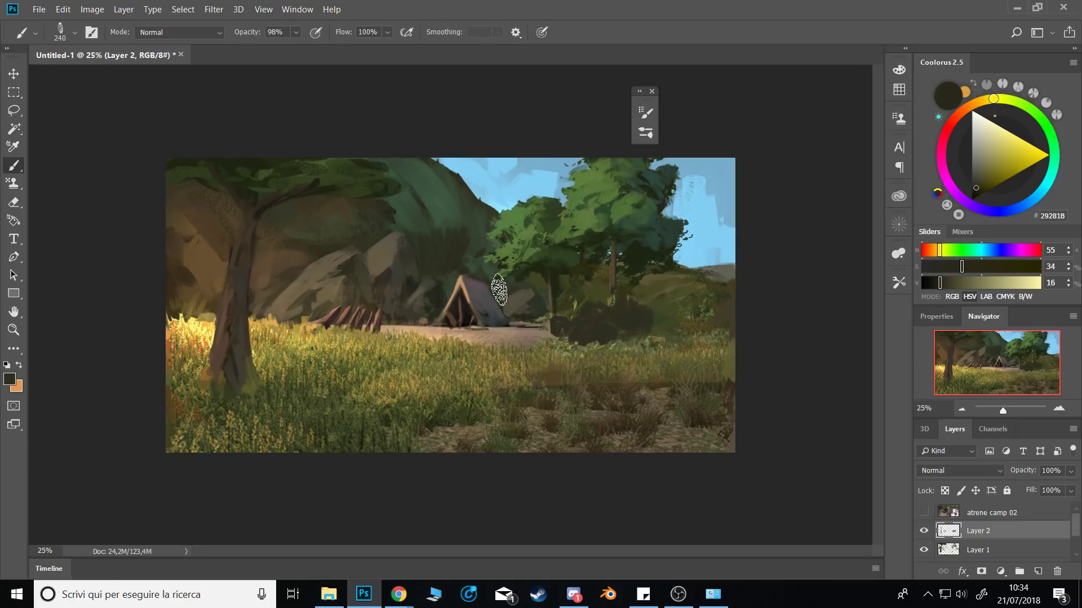
Lasso the two large rocks behind the stakes and create a new 256 x 256 px document.
key("l")
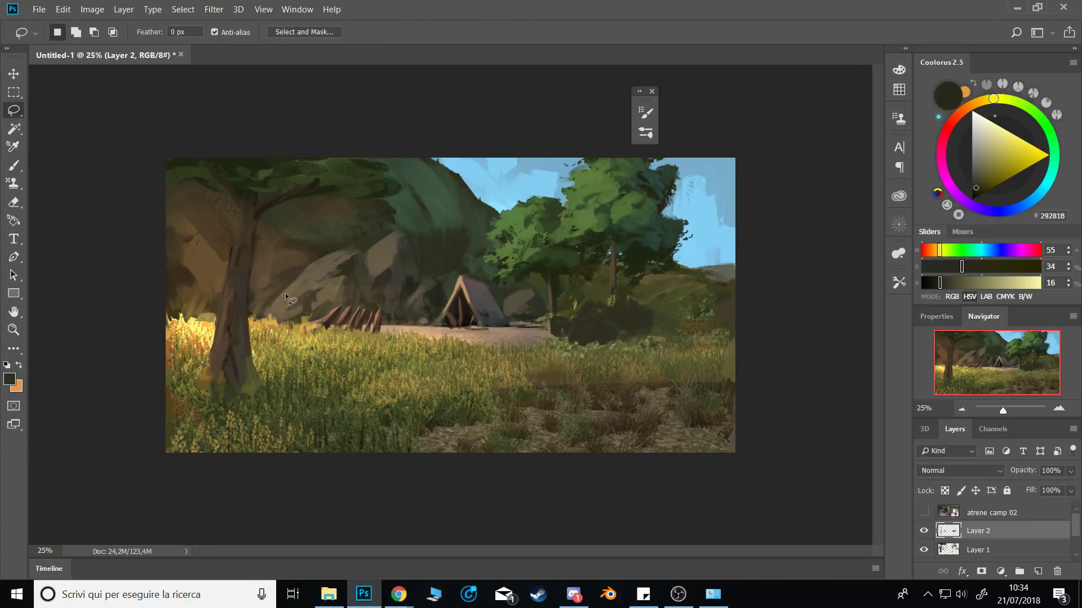
mouse_move(316, 262)
left_mouse_down()
mouse_move(358, 290)
mouse_move(379, 283)
left_mouse_up()
left_click(39, 9)
left_click(56, 23)
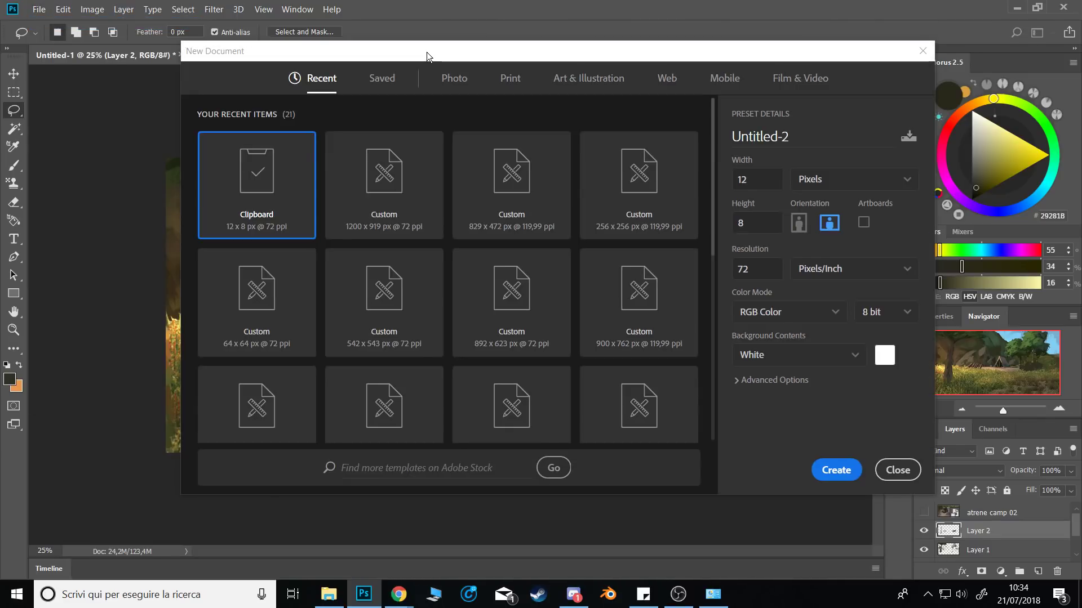
left_click_drag(427, 52, 391, 62)
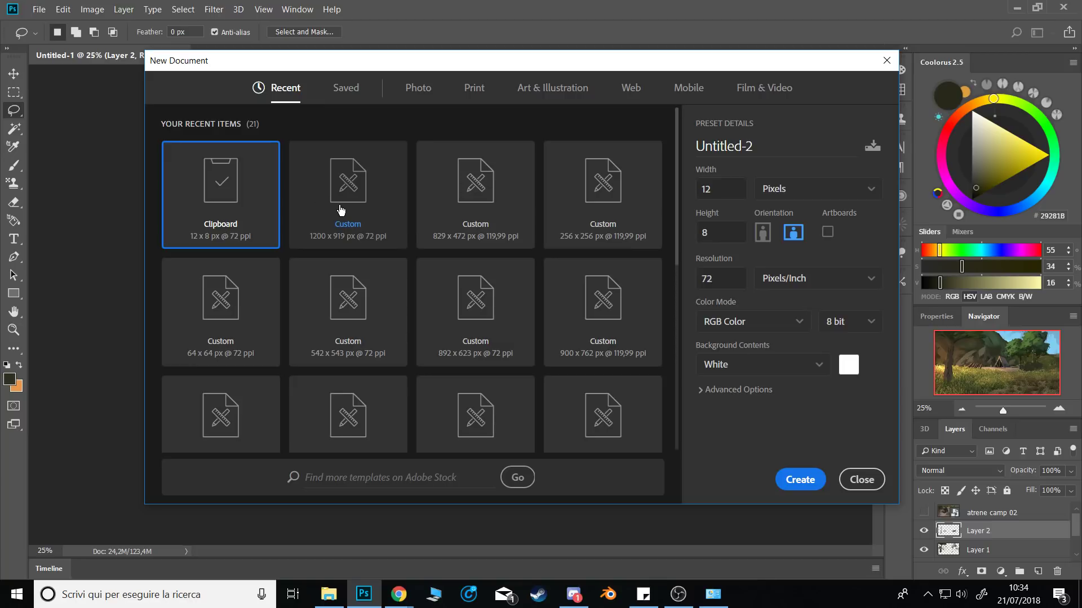
double_click(618, 194)
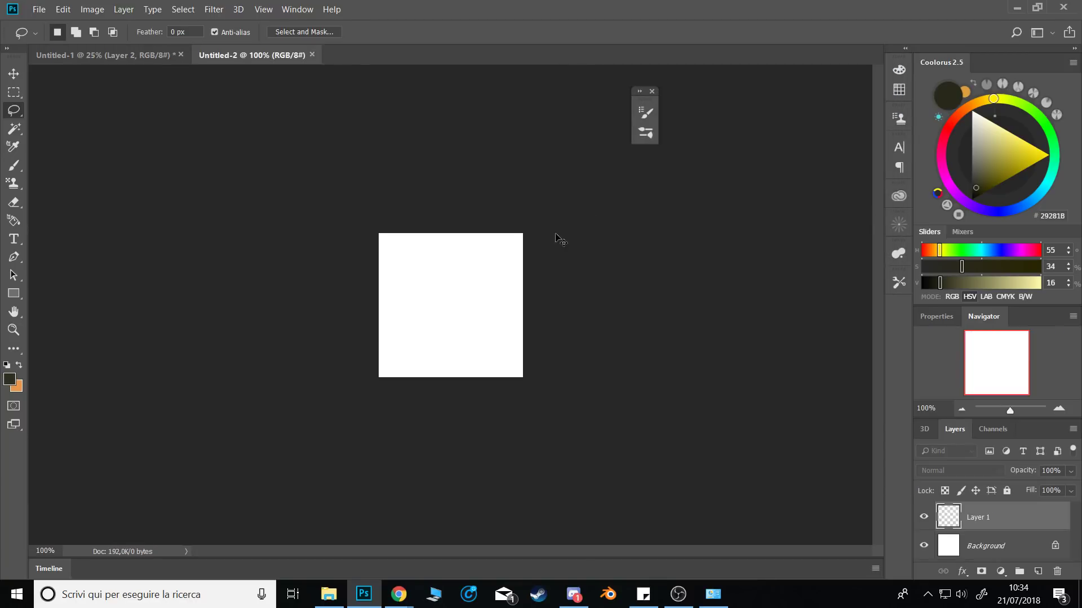
Copy the selected rocks from the landscape painting into the new 256 x 256 px document.
key("ctrl+v")
key("ctrl+z")
left_click(110, 53)
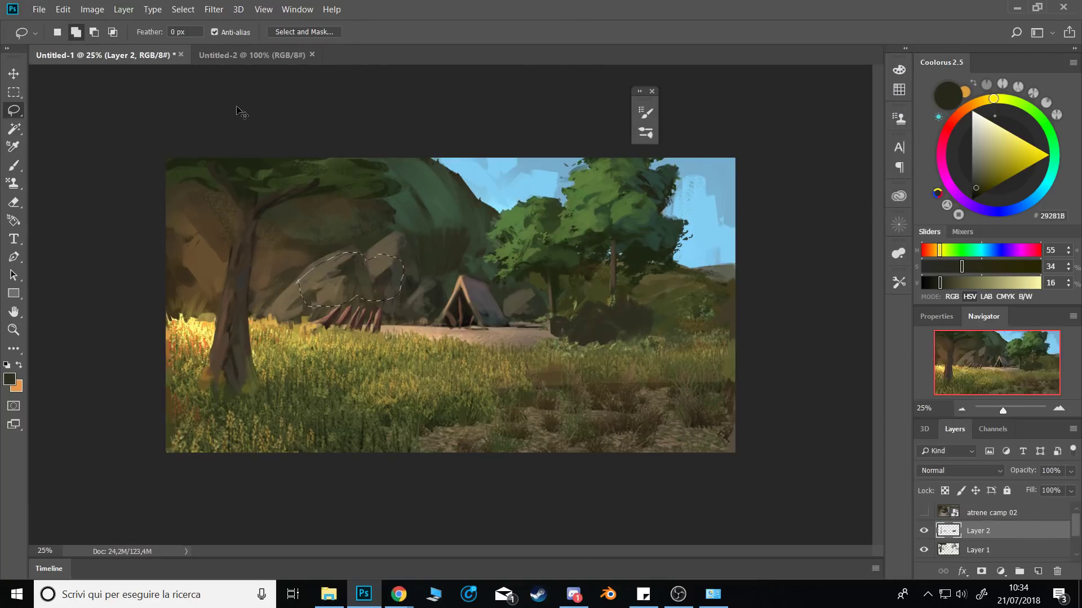
left_click(238, 54)
left_click_drag(343, 162, 625, 273)
Scale the pasted rocks to 38.13% width and 89.18% height so they span the square canvas.
key("v")
key("ctrl+t")
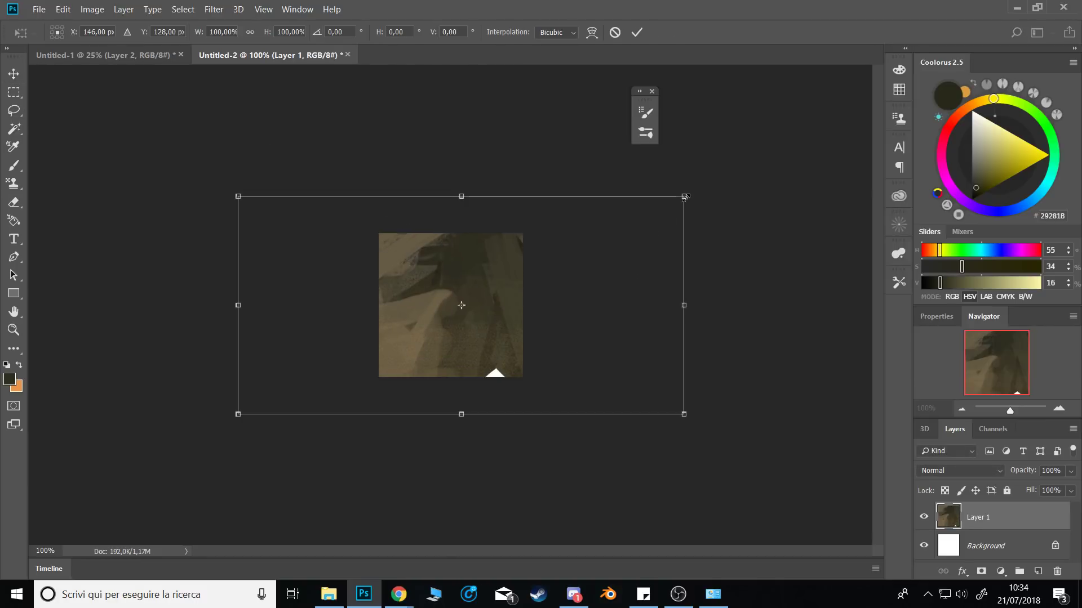
left_click_drag(684, 197, 502, 282)
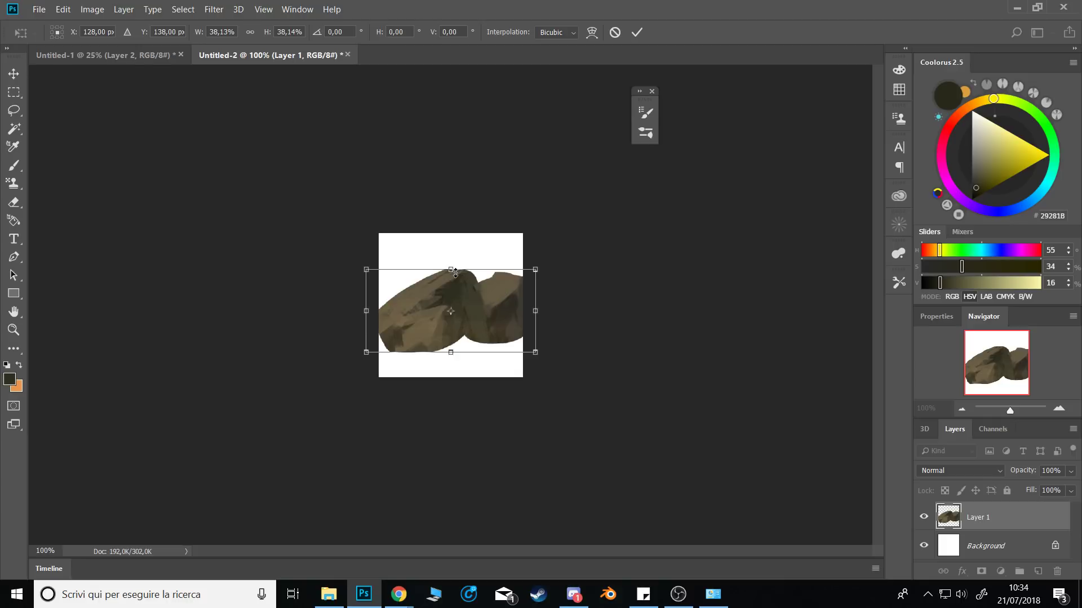
left_click_drag(456, 273, 458, 242)
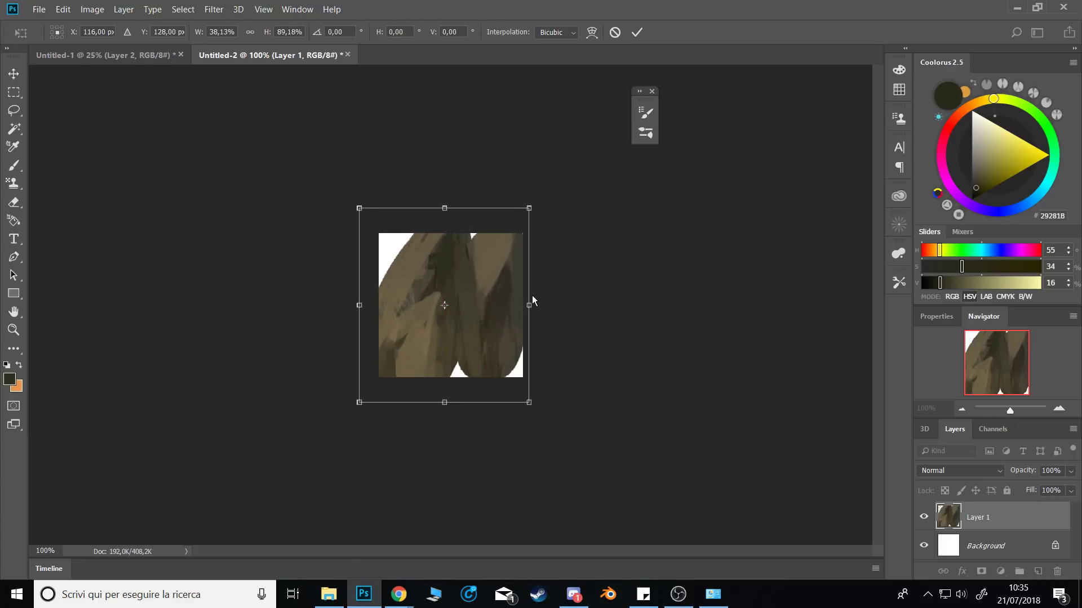
key("alt+space")
key("Escape")
key("Return")
Paint over the white gaps along the upper edge of the rock image with sampled rock colours 615A41 and 373726.
key("b")
right_click(432, 272, "alt")
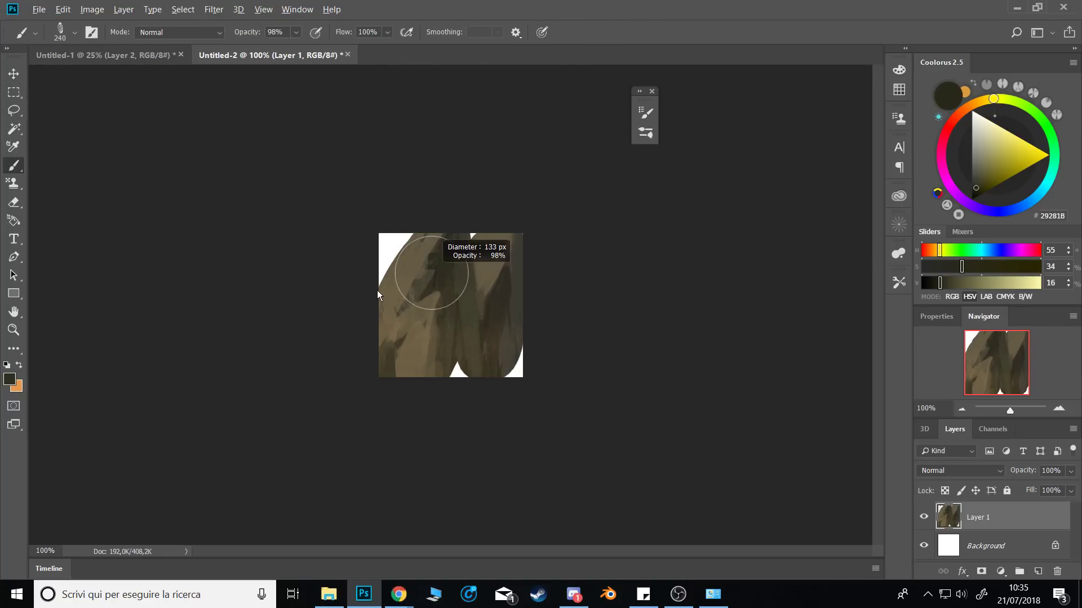
left_click(404, 263, "alt")
left_click_drag(399, 251, 378, 275)
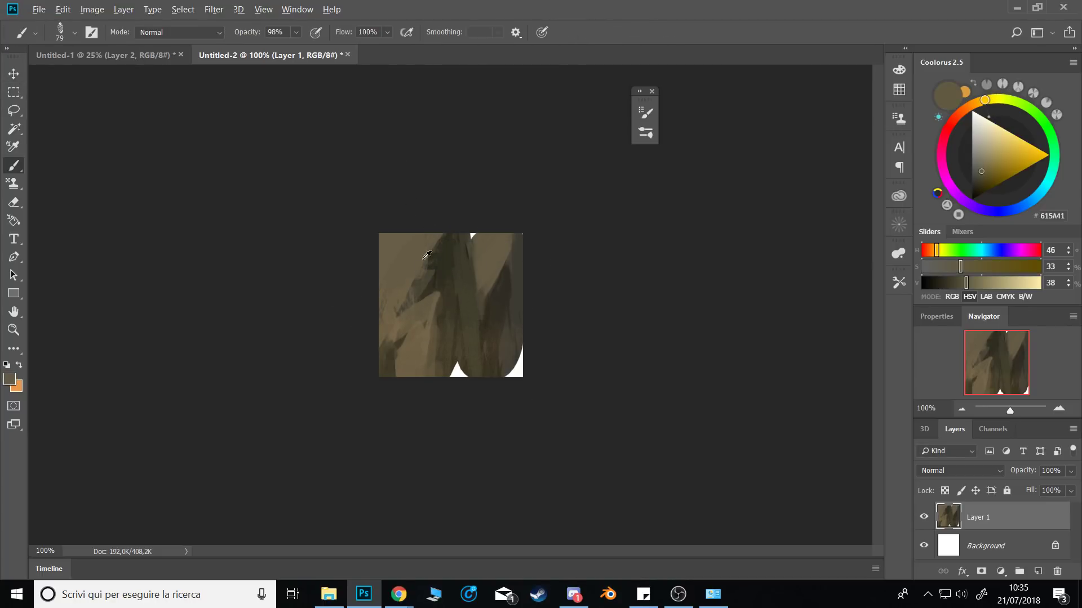
right_click(466, 234, "alt")
left_click(466, 234, "alt")
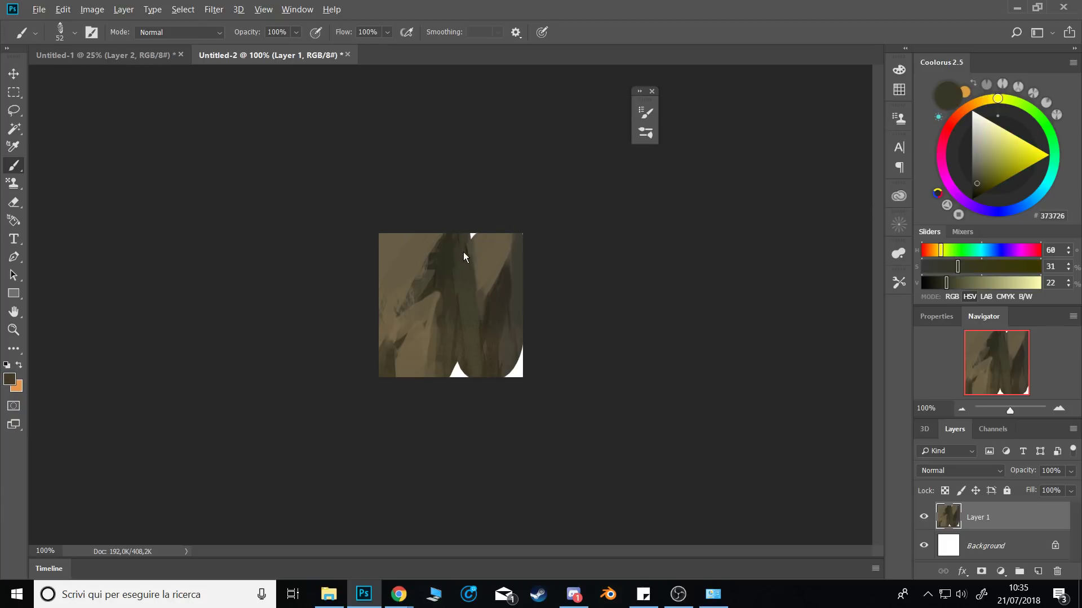
right_click(464, 253, "alt")
left_click_drag(464, 232, 482, 221)
Cover the white gaps along the rock image's lower edge with 3E3C33 and 413F29, and set the brush opacity to 98%.
left_click(518, 345, "alt")
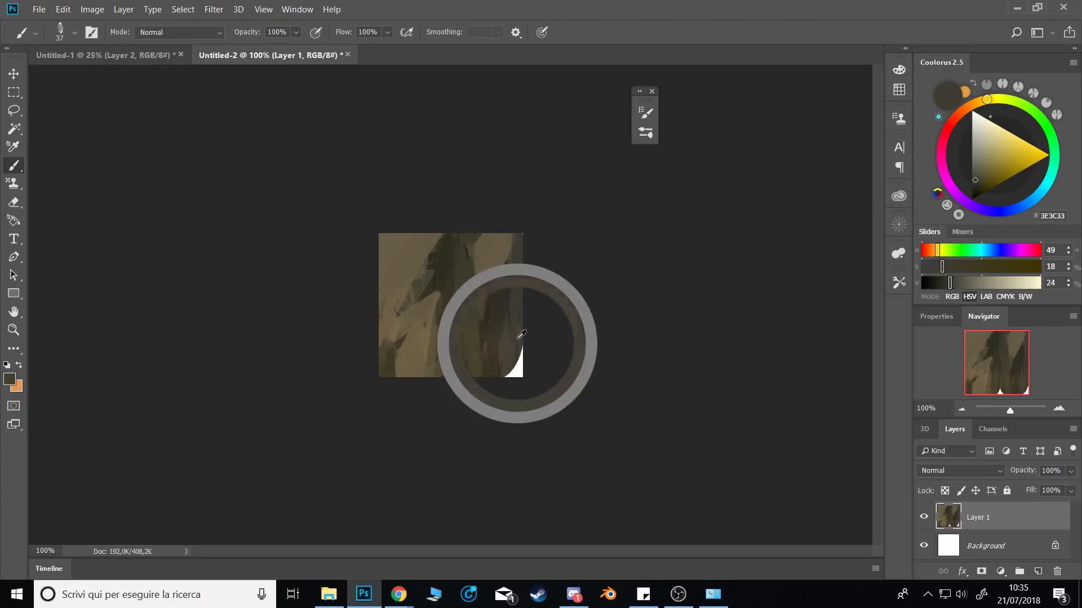
mouse_move(521, 350)
left_mouse_down()
mouse_move(499, 391)
mouse_move(457, 369)
left_mouse_up()
left_click(472, 363, "alt")
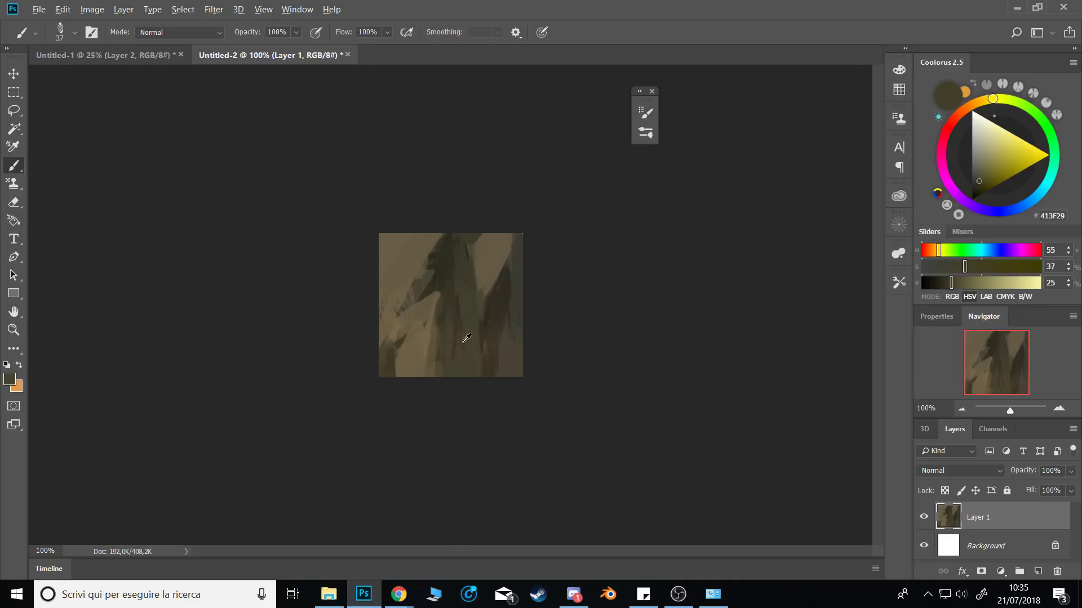
key("9")
key("8")
left_click(524, 240, "alt")
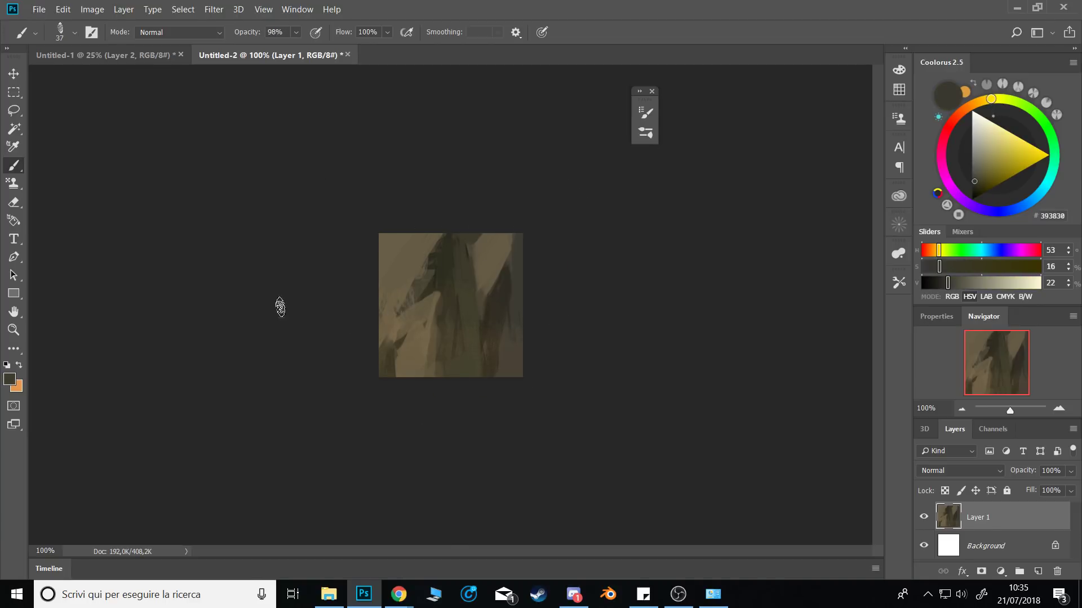
Define the square rock image as a new pattern named Pattern 4.
left_click(66, 8)
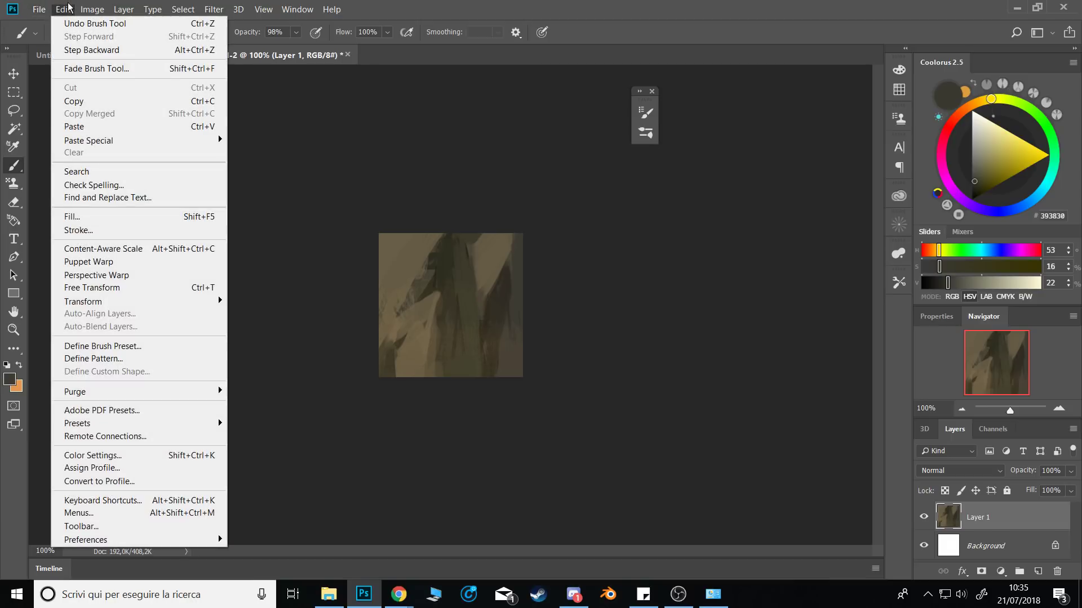
left_click(97, 360)
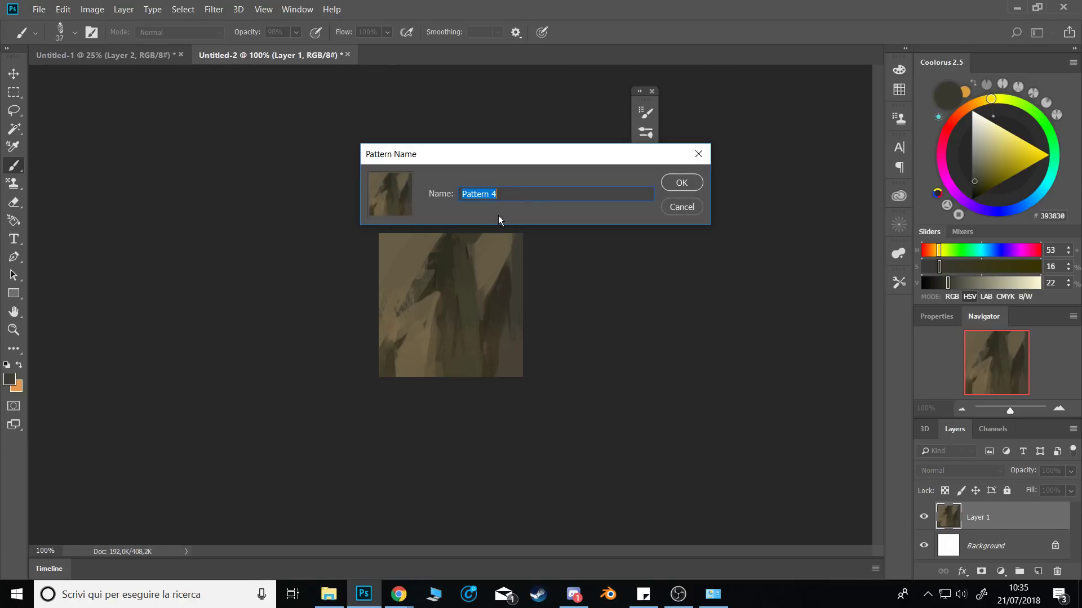
left_click(687, 183)
In the Untitled-1 landscape, replace the old selection with a jagged boulder-shaped lasso selection over the dark bushes beside the tent.
left_click(146, 58)
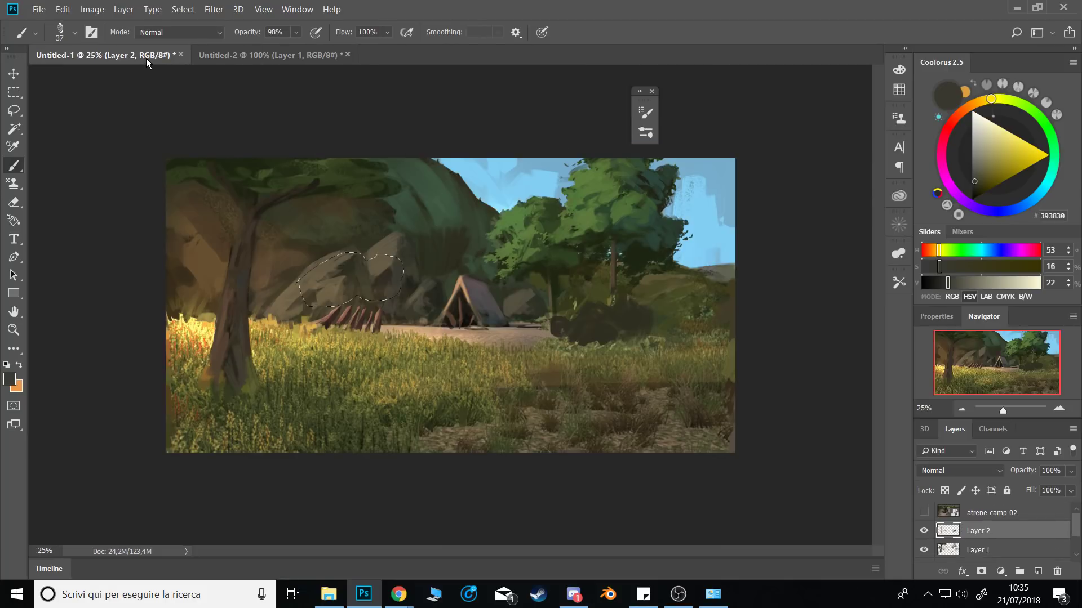
key("ctrl+d")
key("l")
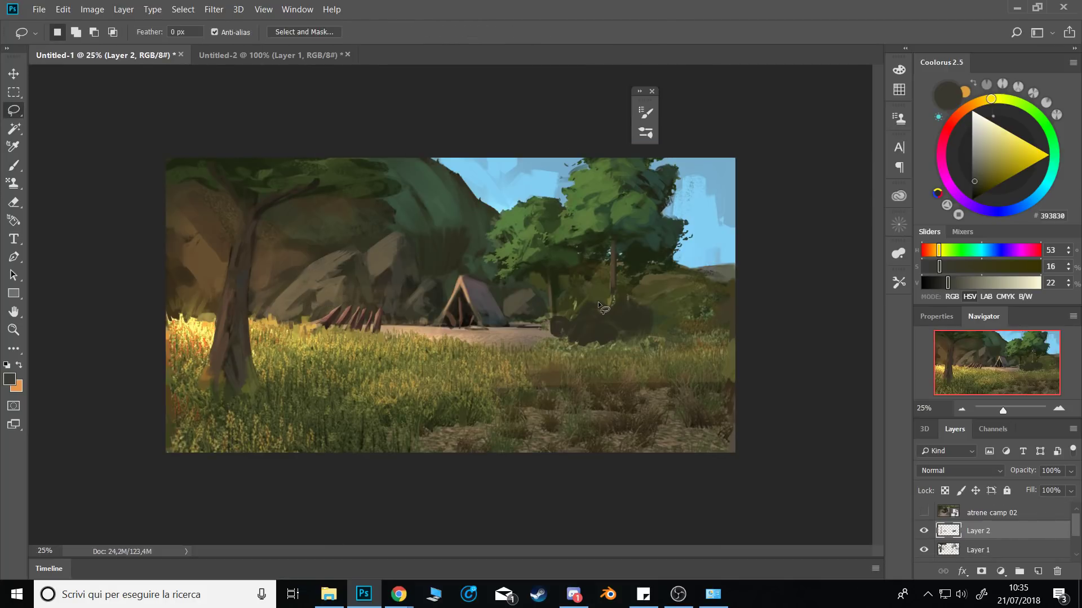
mouse_move(547, 321)
left_mouse_down()
mouse_move(585, 296)
mouse_move(616, 302)
left_mouse_up()
left_click_drag(566, 349, 567, 349)
left_click_drag(623, 304, 675, 280, "shift")
left_click_drag(653, 349, 648, 340, "shift")
mouse_move(613, 299)
left_mouse_down("shift")
mouse_move(656, 276)
mouse_move(669, 322)
left_mouse_up("shift")
mouse_move(632, 257)
left_mouse_down("shift")
mouse_move(672, 277)
mouse_move(690, 332)
mouse_move(664, 345)
mouse_move(630, 336)
mouse_move(649, 344)
mouse_move(627, 345)
left_mouse_up("shift")
Load the newly defined rock pattern into the Pattern Stamp tool.
left_click_drag(14, 183, 62, 197)
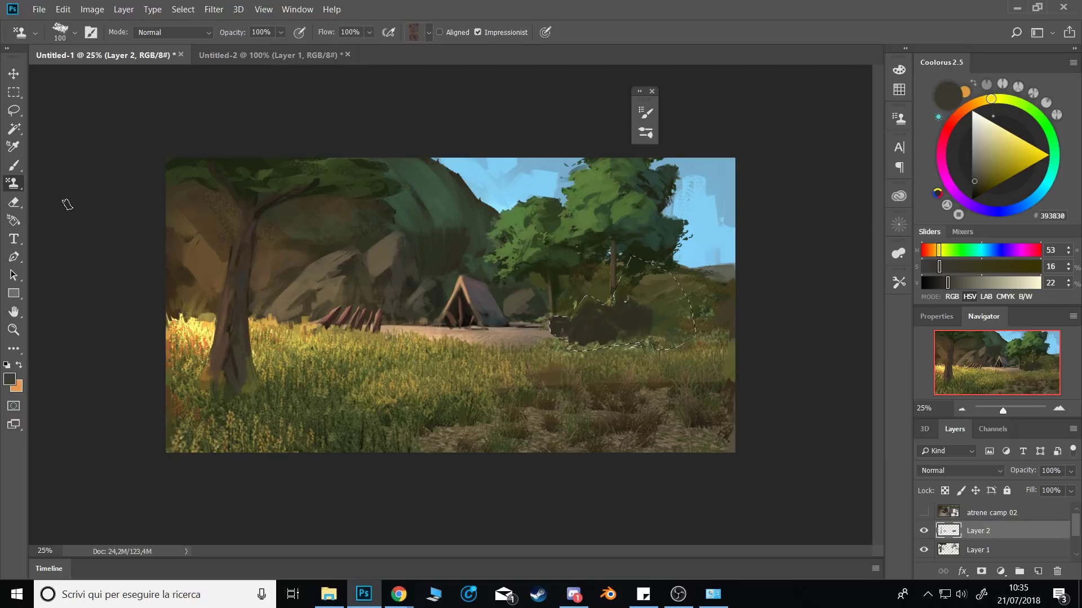
left_click(429, 33)
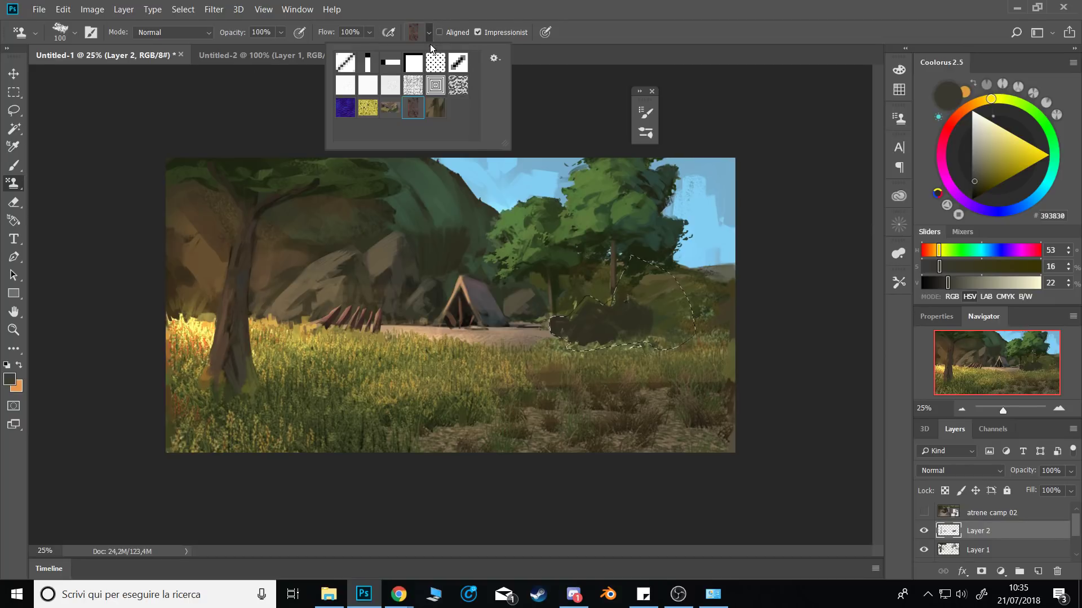
left_click(436, 108)
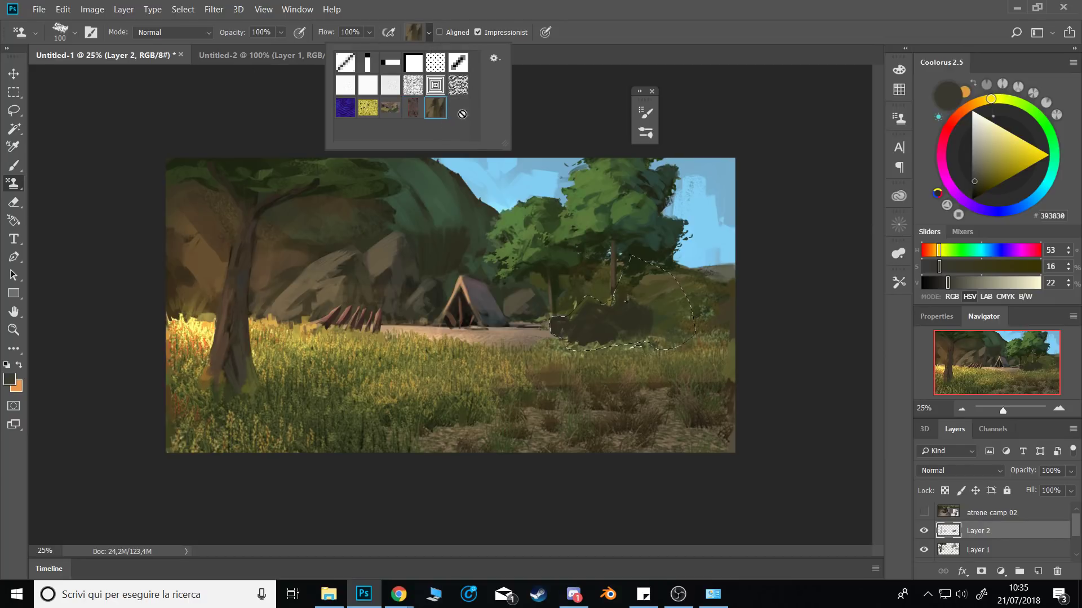
left_click(520, 12)
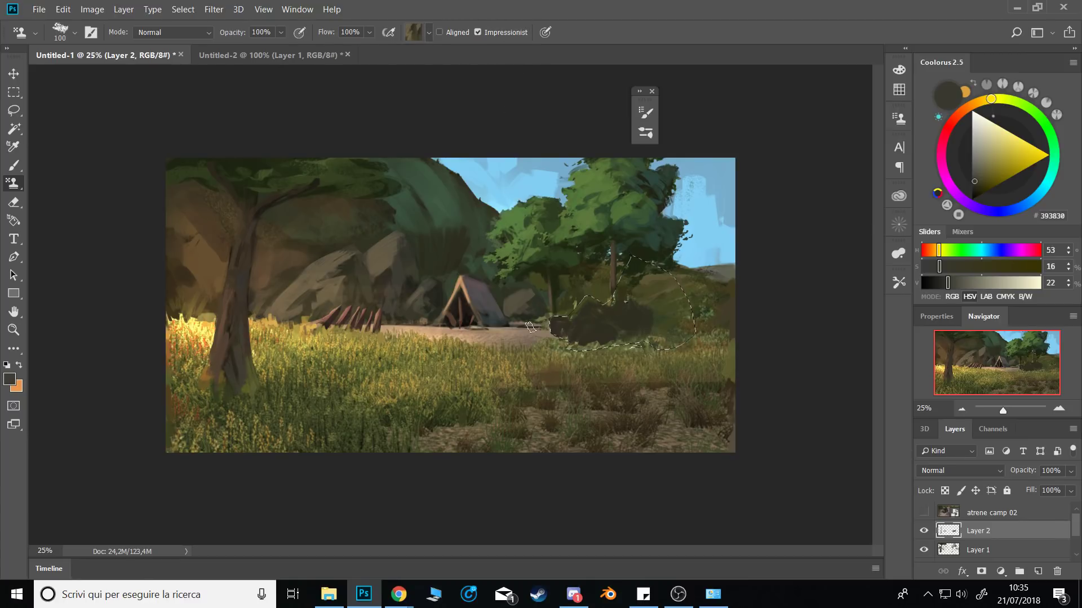
Try the Kyle's Paintbox - Creamy and Sampled Brush 8 12 presets, and settle on the 293 px brush for stamping.
right_click(646, 308)
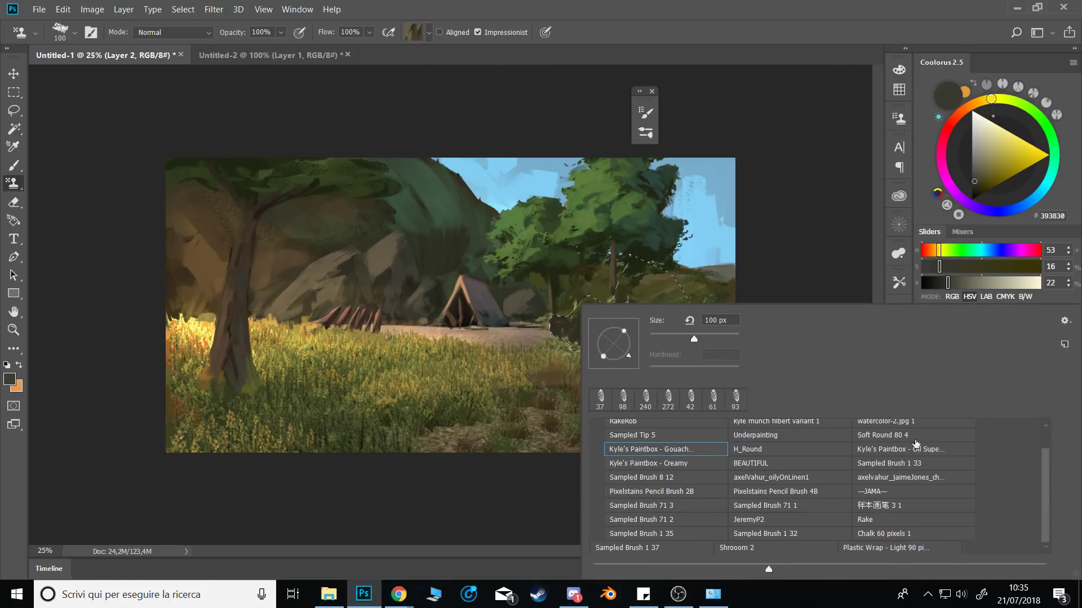
left_click_drag(1043, 463, 1008, 424)
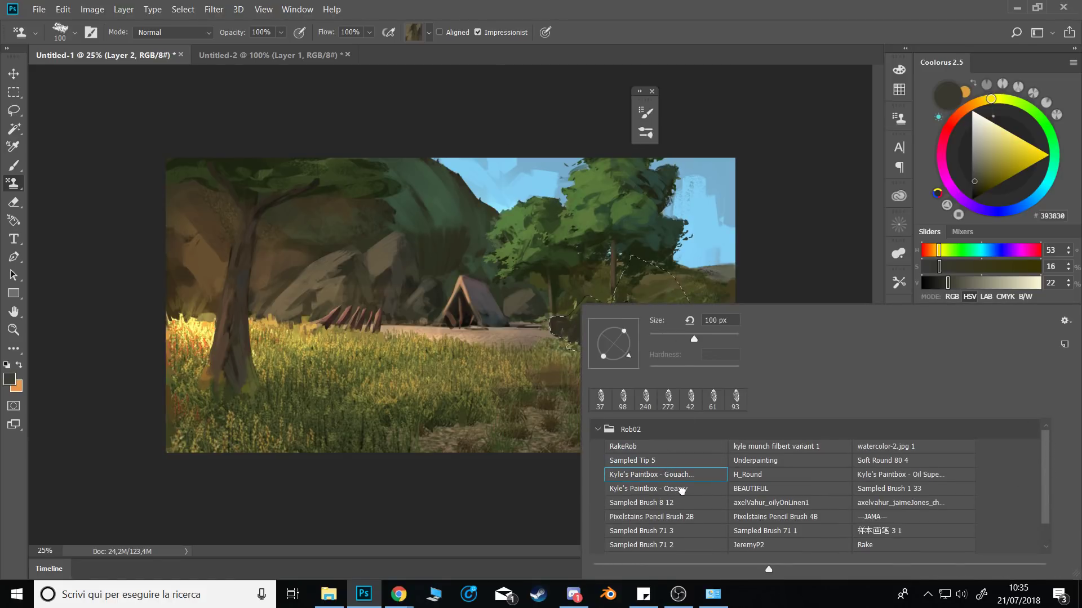
left_click(680, 490)
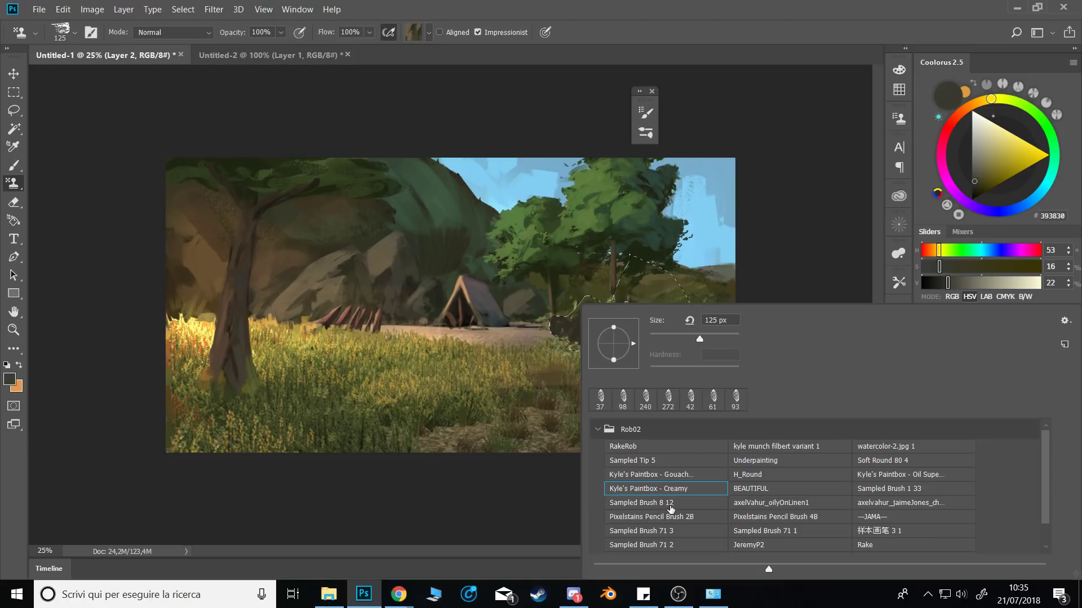
left_click(675, 504)
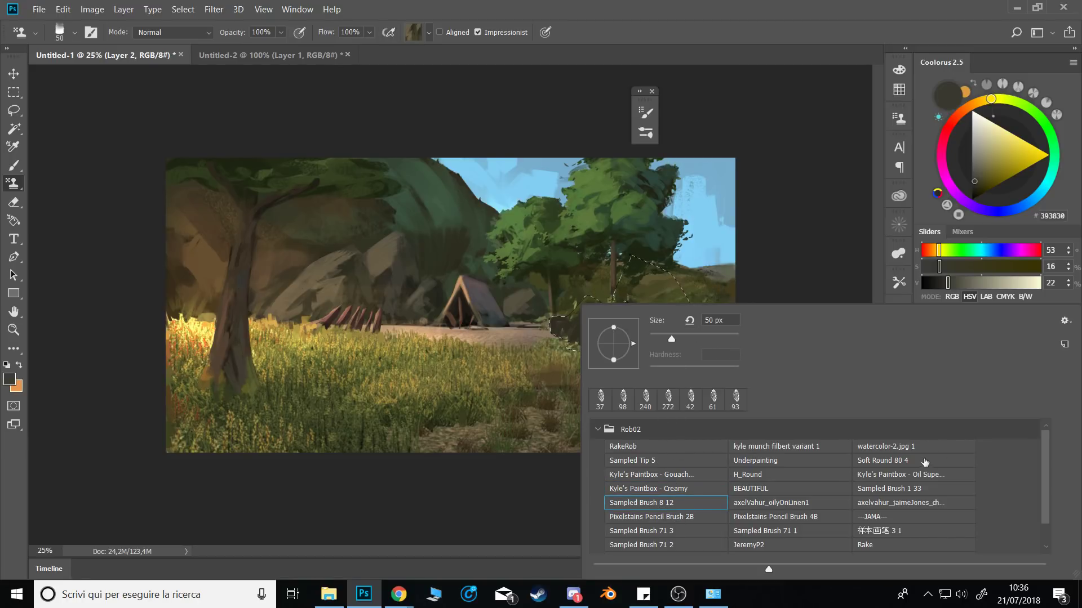
left_click(795, 455)
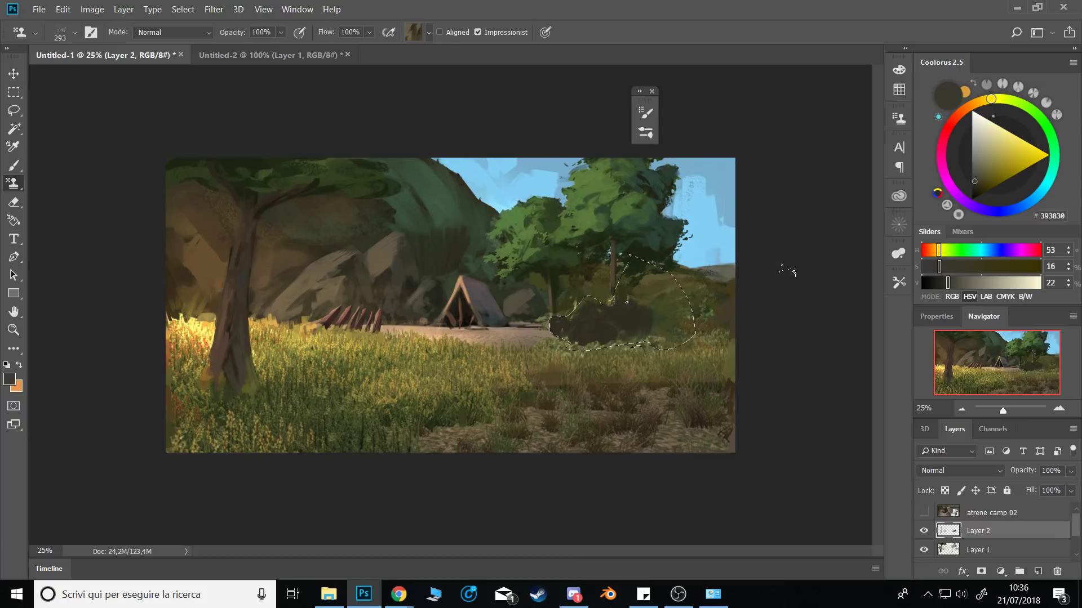
left_click(777, 282)
Stamp the rock pattern over the selected bush area to form a large pointed boulder, and clear the selection.
key("ctrl+d")
mouse_move(629, 326)
left_mouse_down()
mouse_move(648, 295)
mouse_move(664, 337)
mouse_move(676, 338)
mouse_move(614, 295)
mouse_move(589, 327)
mouse_move(631, 265)
mouse_move(569, 336)
mouse_move(541, 346)
mouse_move(561, 322)
left_mouse_up()
mouse_move(634, 362)
left_mouse_down()
mouse_move(683, 356)
mouse_move(674, 294)
mouse_move(695, 339)
mouse_move(664, 285)
left_mouse_up()
left_click_drag(687, 333, 686, 307)
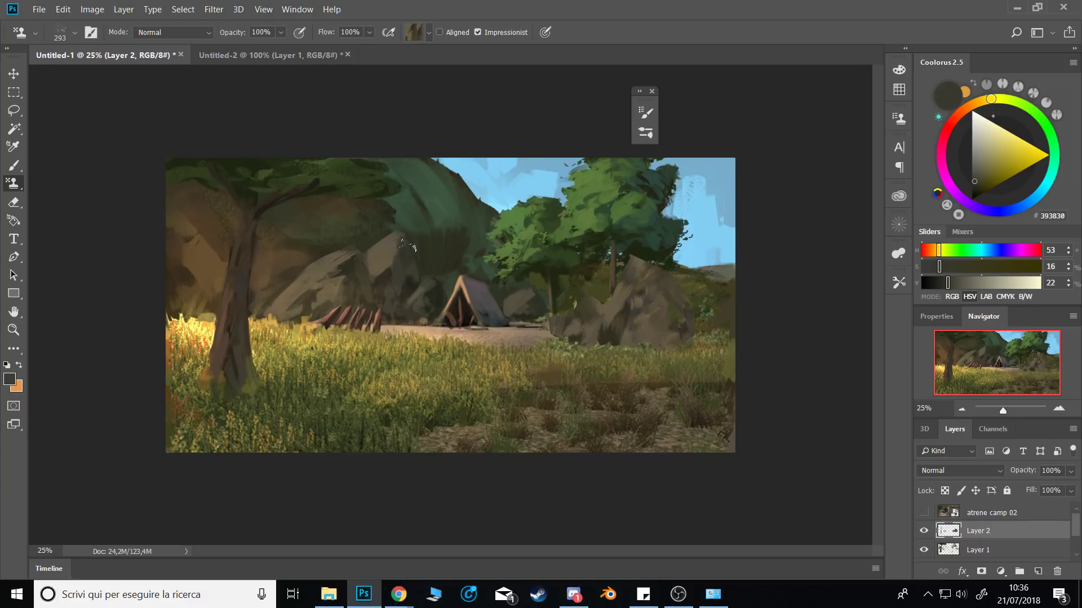
Restamp the boulder's far slope and base with the rock pattern at 268 px and 210 px brush sizes.
left_click_drag(680, 309, 686, 349)
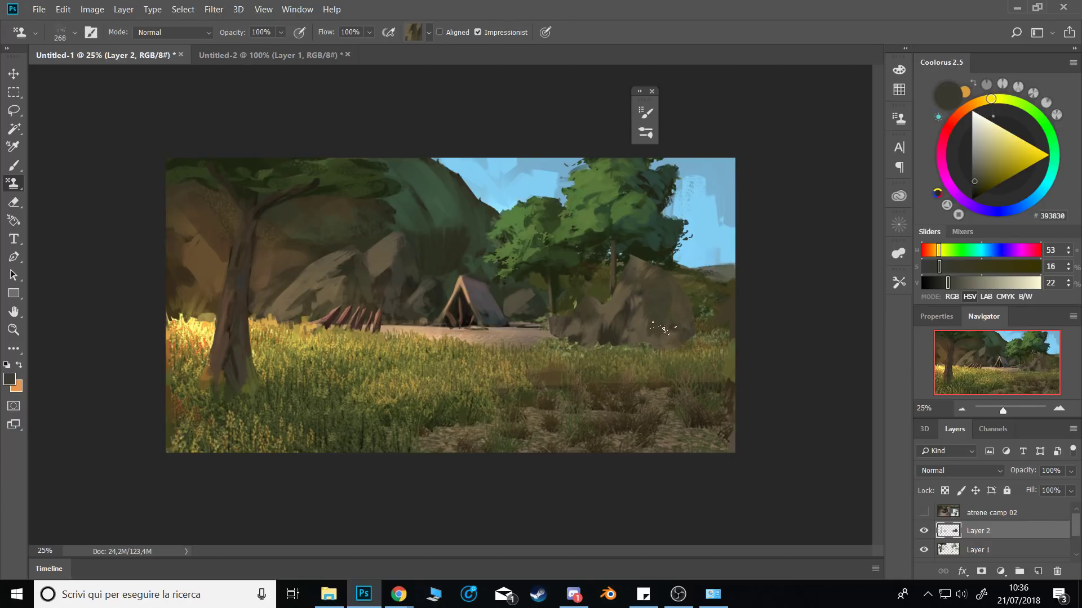
mouse_move(659, 275)
left_mouse_down()
mouse_move(653, 310)
mouse_move(670, 292)
mouse_move(665, 279)
mouse_move(663, 335)
mouse_move(684, 322)
left_mouse_up()
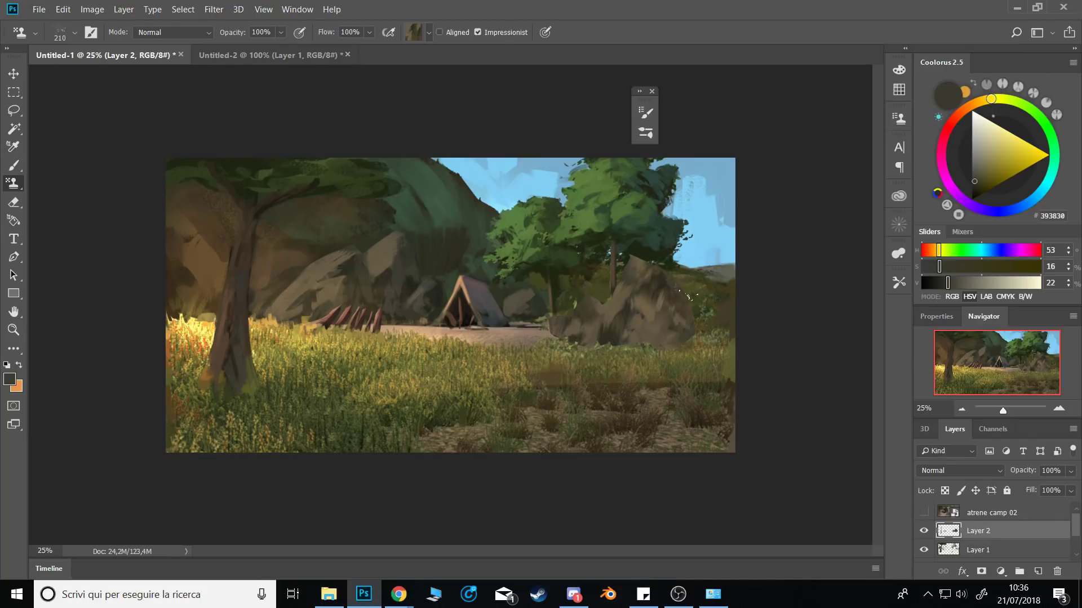
left_click_drag(668, 280, 686, 313)
mouse_move(664, 271)
left_mouse_down()
mouse_move(693, 325)
mouse_move(692, 298)
left_mouse_up()
Paint shadow strokes on the boulder's slope facing away from the tent with the Brush in sampled dark brown 29271A.
key("b")
left_click(667, 303, "alt")
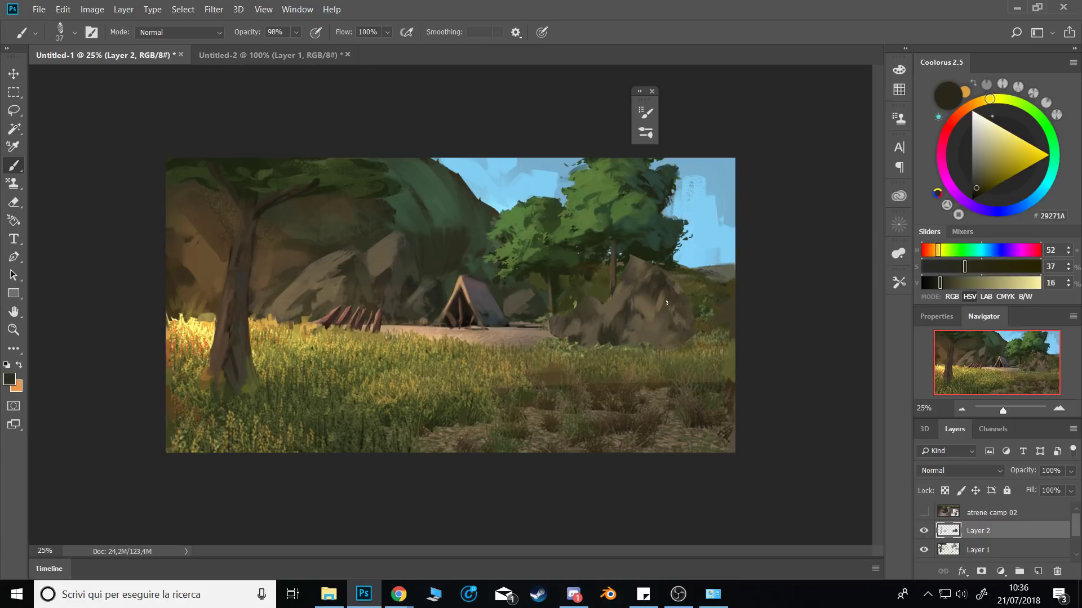
left_click_drag(672, 287, 688, 286)
mouse_move(670, 272)
left_mouse_down()
mouse_move(688, 311)
mouse_move(690, 327)
mouse_move(669, 285)
mouse_move(680, 331)
left_mouse_up()
mouse_move(673, 302)
left_mouse_down()
mouse_move(665, 311)
mouse_move(647, 293)
mouse_move(657, 307)
left_mouse_up()
Smooth the boulder's upper face with sampled rock colours 353324 and 393830 at 100% brush opacity.
left_click(647, 282, "alt")
left_click_drag(664, 286, 660, 301)
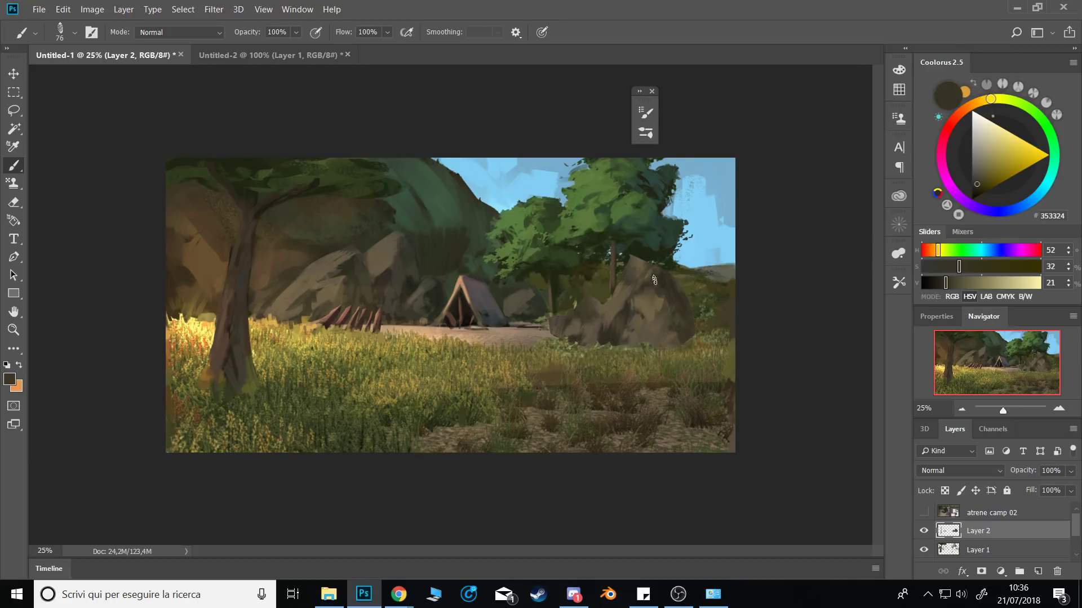
left_click(664, 281, "alt")
left_click(395, 276, "alt")
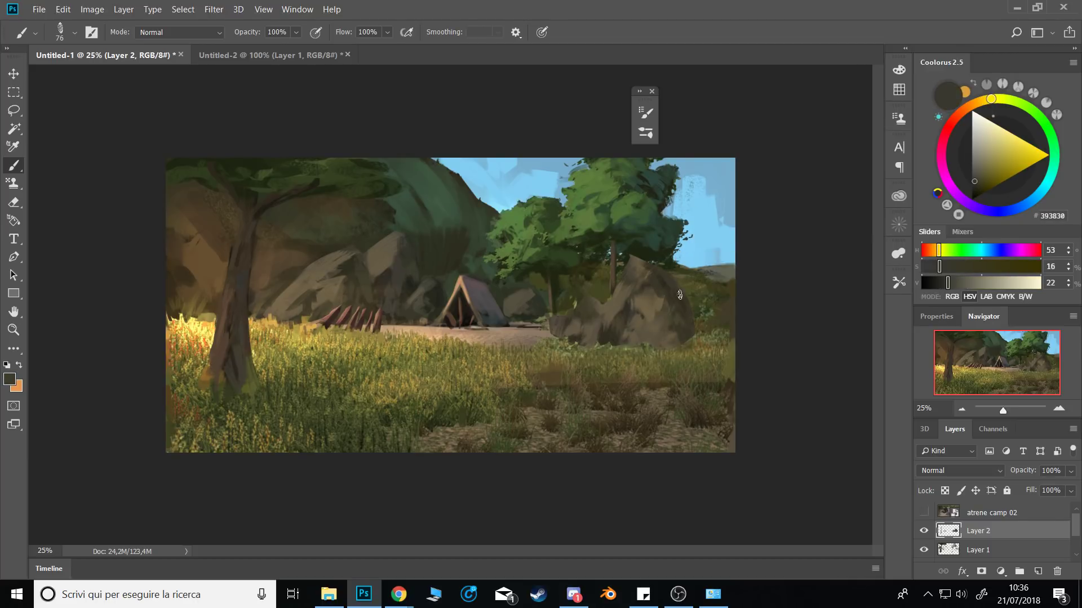
left_click_drag(676, 281, 674, 289)
Add a bluish sky reflection to the boulder's shaded upper slope, blending it with sampled colours 434845, 4C5556 and 414643.
left_click(698, 244, "alt")
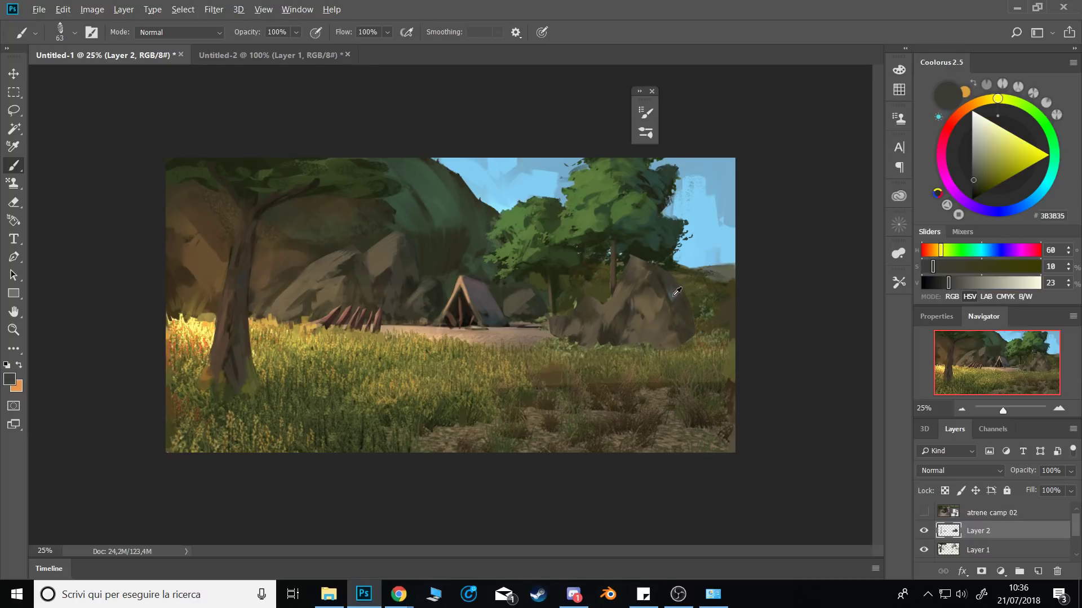
left_click(675, 287, "alt")
left_click(676, 288, "alt")
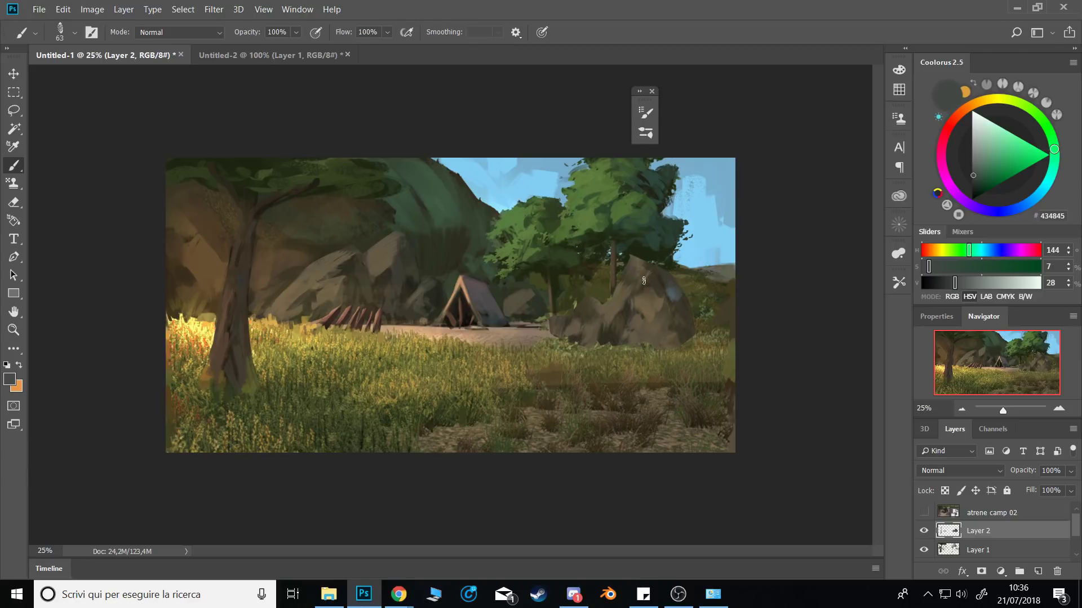
left_click(676, 282, "alt")
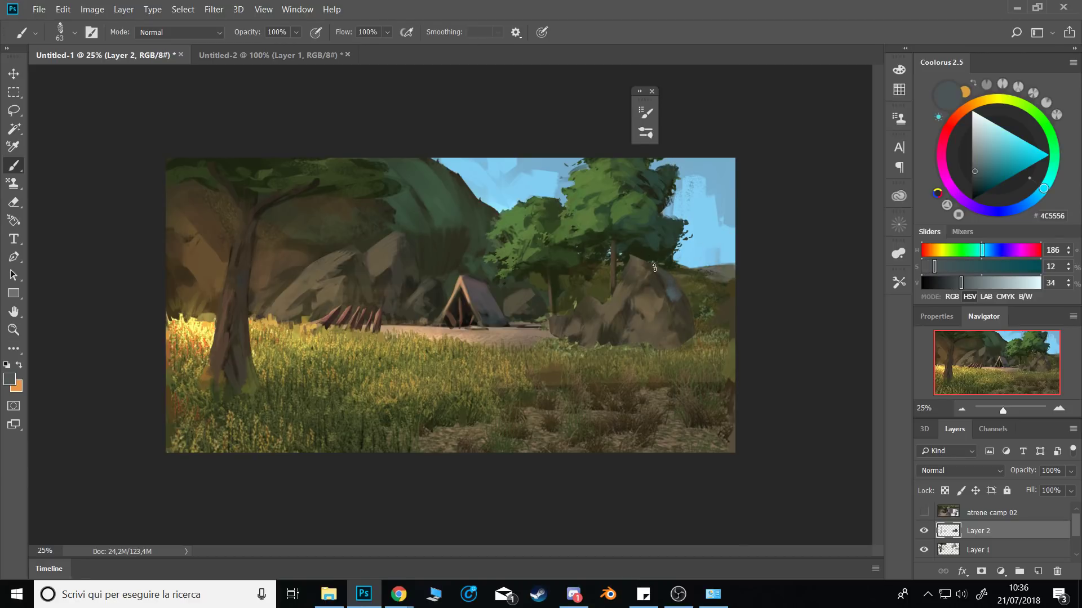
left_click(673, 285, "alt")
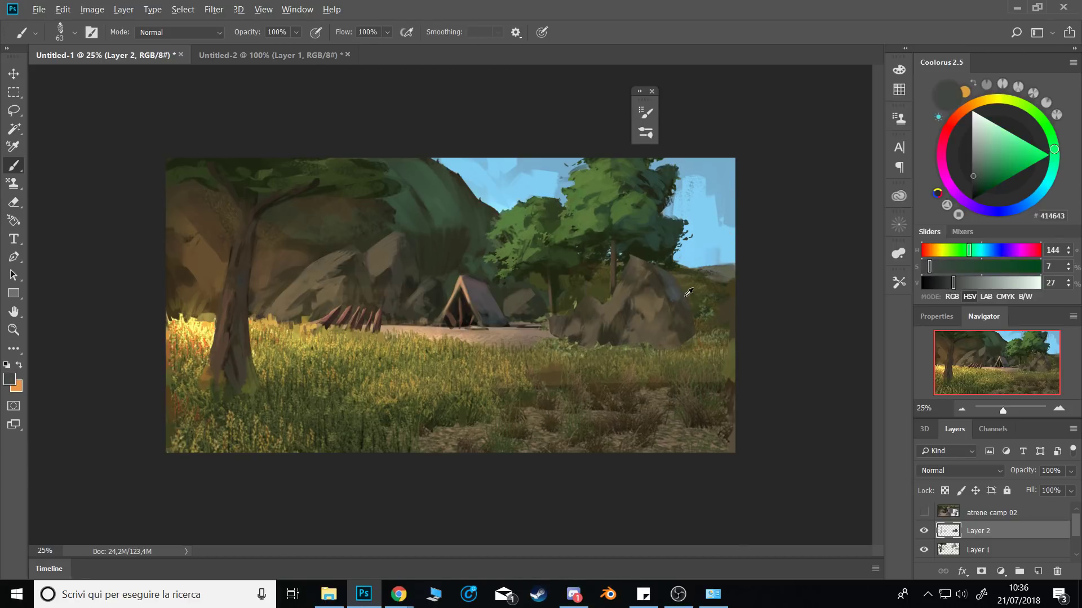
left_click(683, 298, "alt")
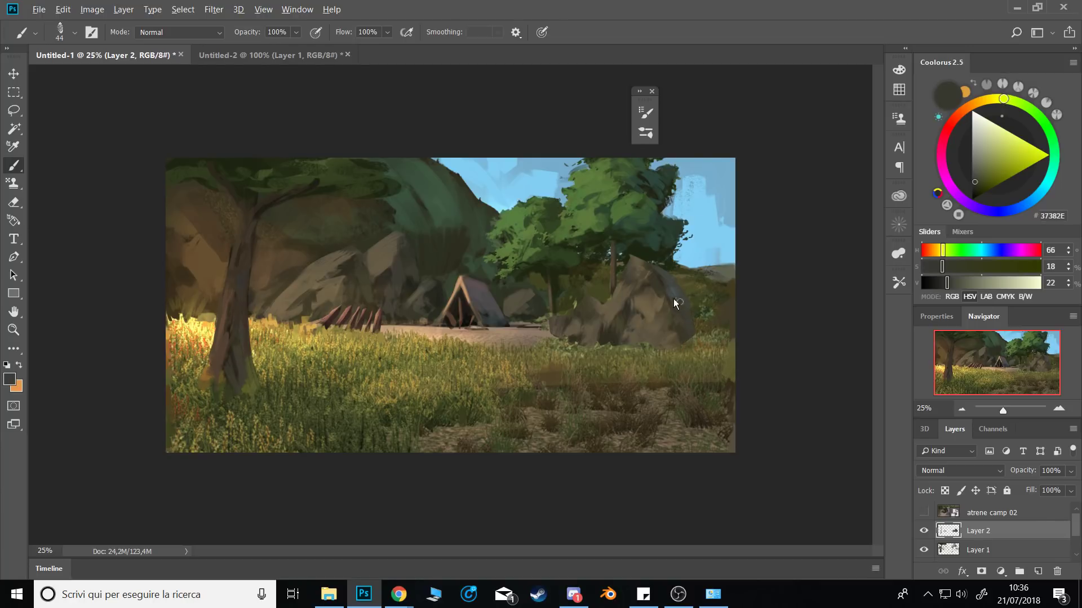
Extend the cool highlight along the boulder's outer slope with smaller strokes in sampled 485151, 3B3A33 and 484F4E.
left_click(681, 340, "alt")
left_click(676, 290, "alt")
key("bracketleft")
left_click(661, 283, "alt")
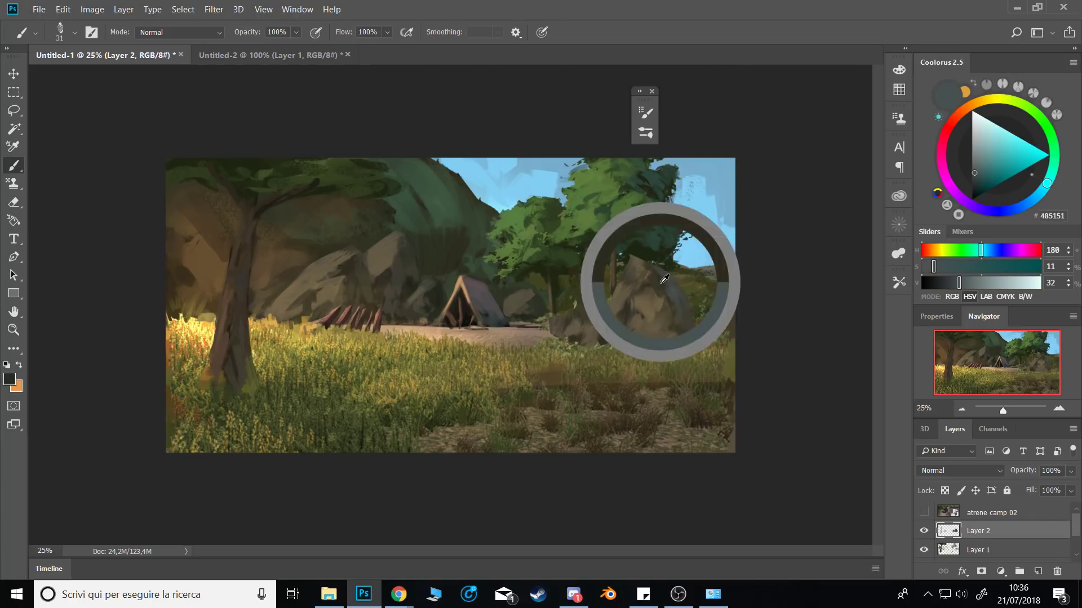
left_click(668, 275, "alt")
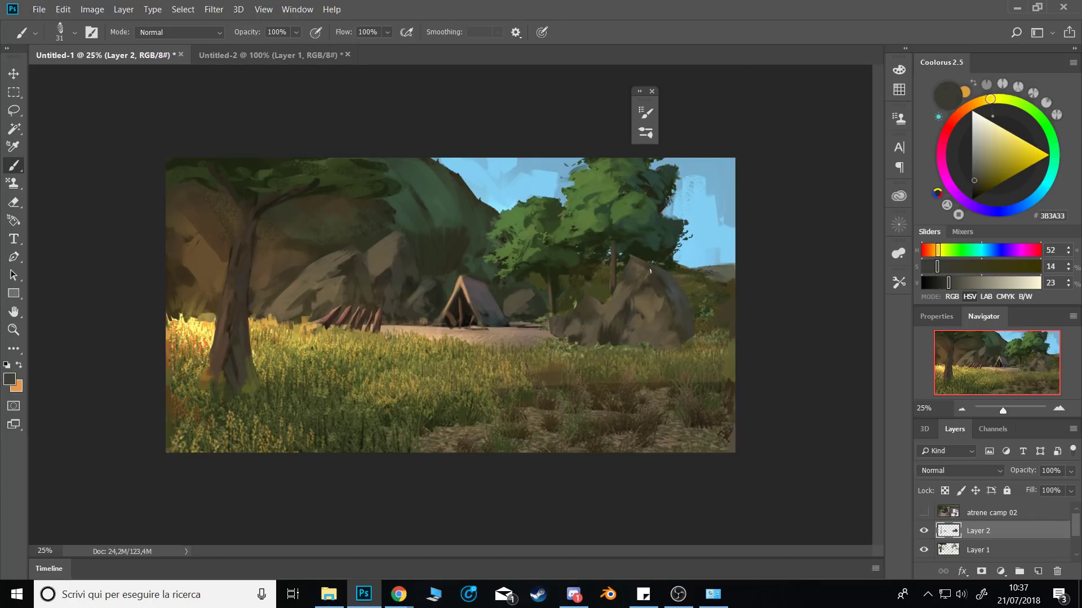
left_click(678, 287, "alt")
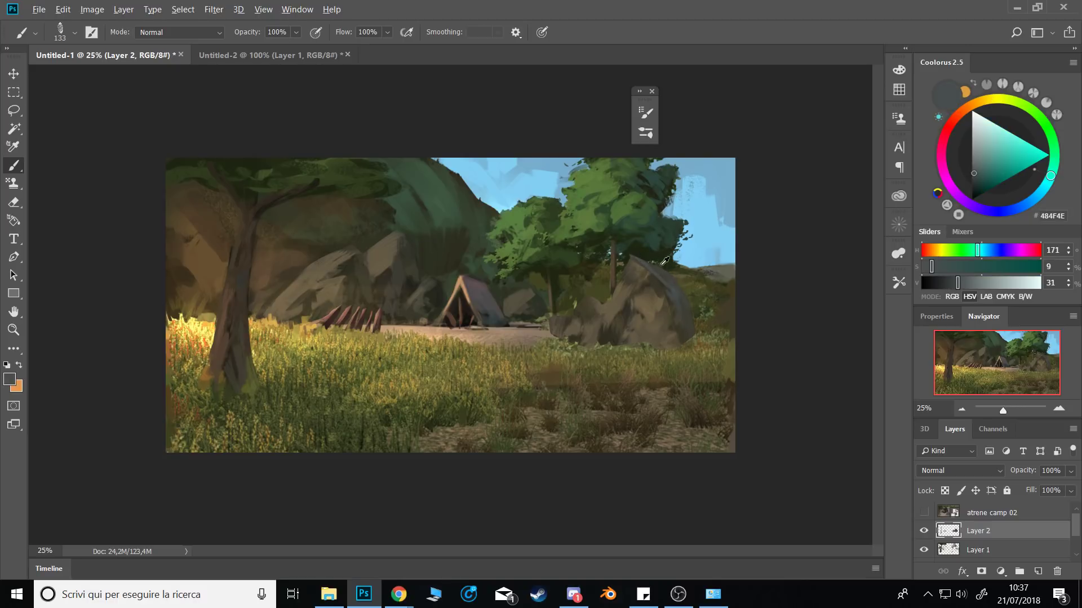
Refine the boulder's peak and the ridge below it with sampled browns 534F39, 534834 and 333123.
left_click(664, 263, "alt")
left_click(663, 273, "alt")
left_click(627, 260, "alt")
left_click(634, 261, "alt")
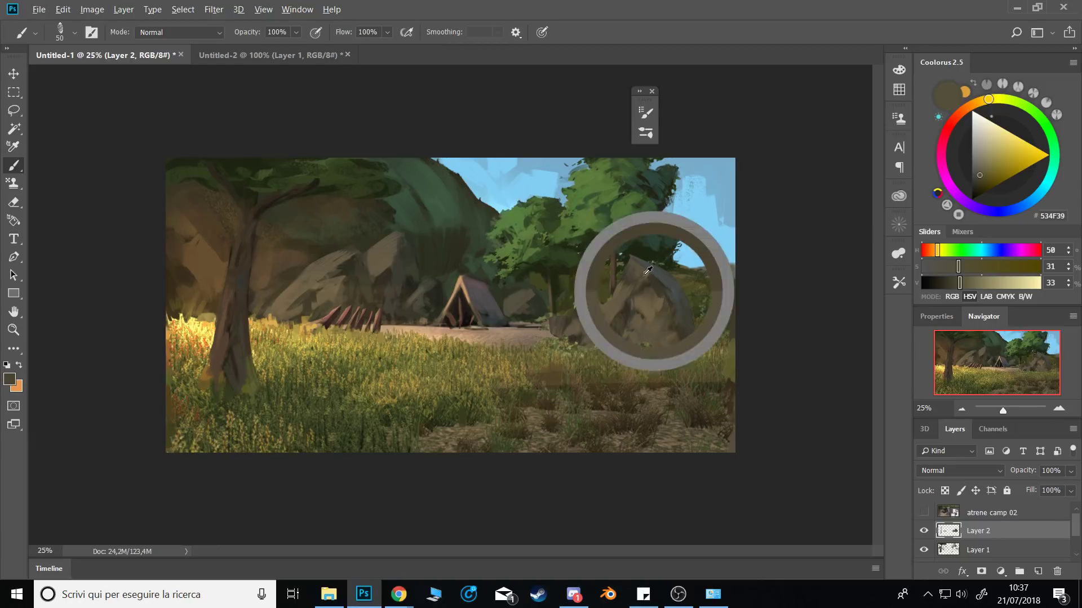
left_click(644, 271, "alt")
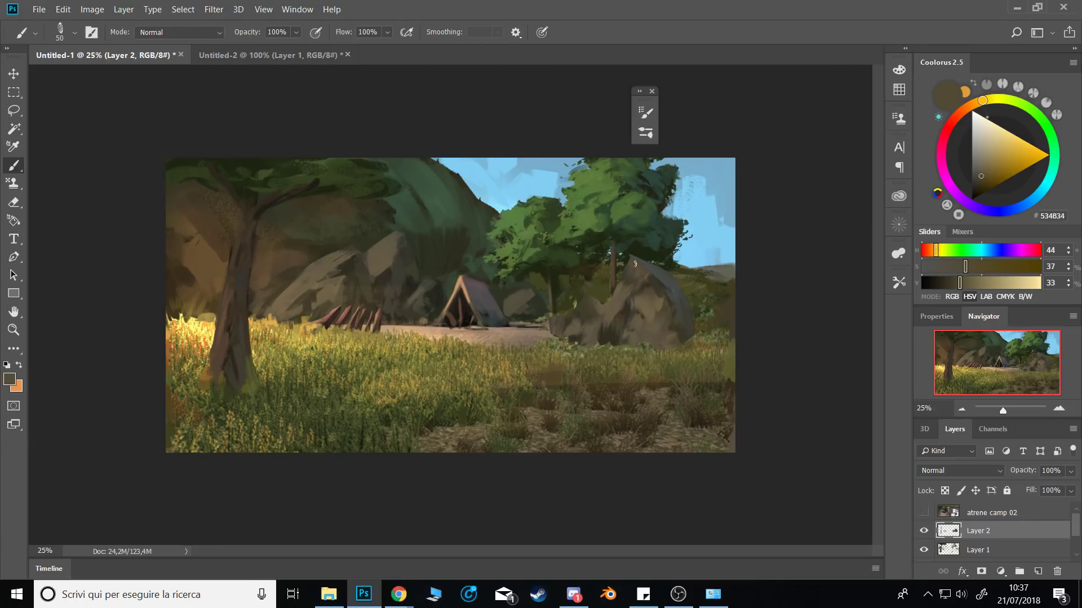
left_click(662, 280, "alt")
left_click_drag(642, 269, 640, 270)
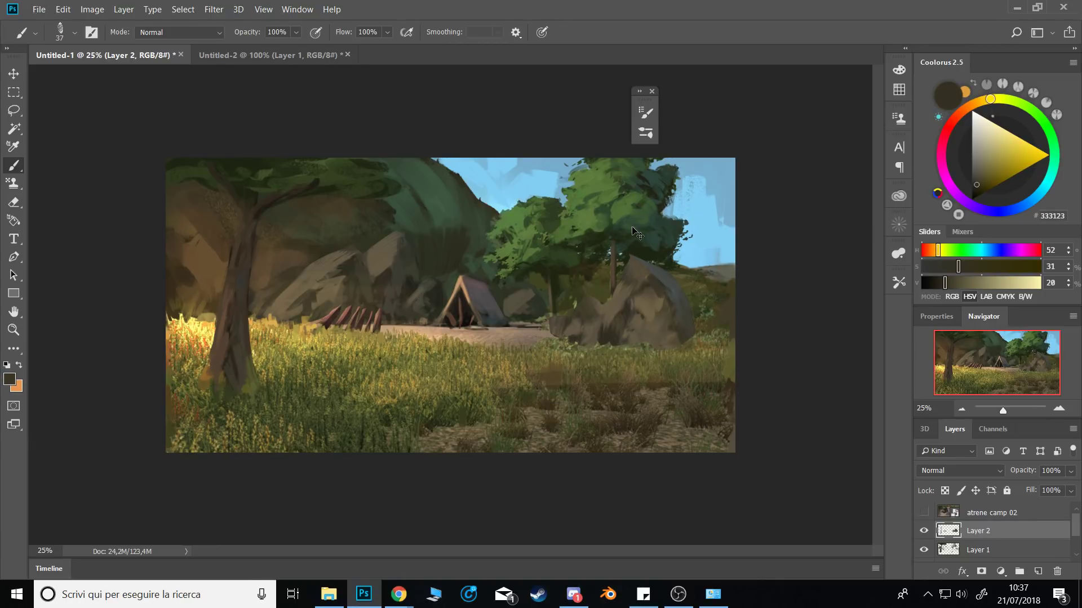
Build up a small rock beside the large boulder's inner base with sampled colours 5D563E, 2A291B, 454A47, 625840 and 312D1D.
left_click(622, 293, "alt")
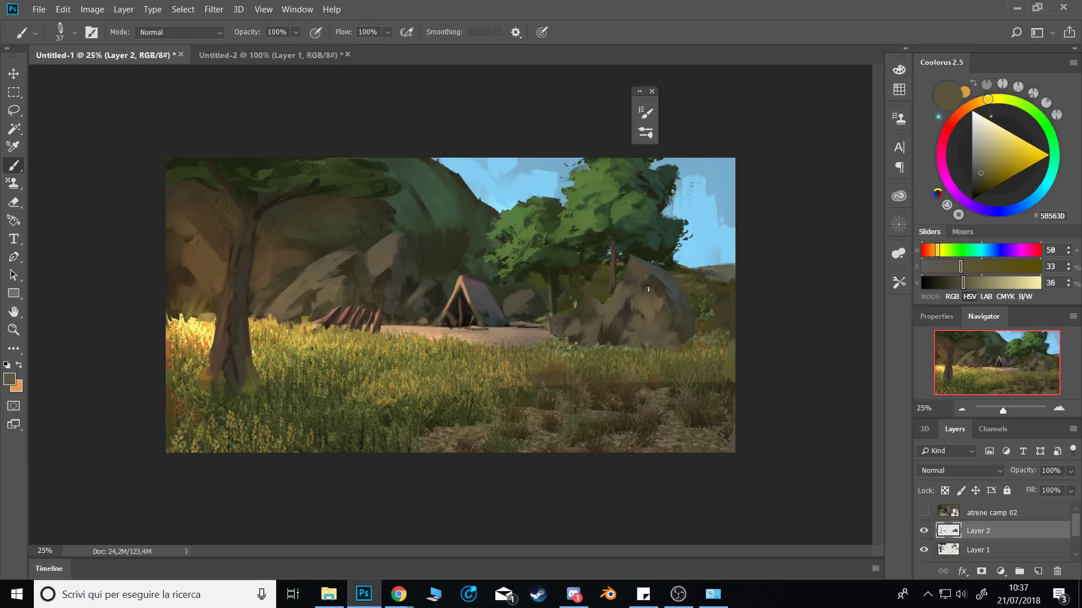
left_click(615, 302, "alt")
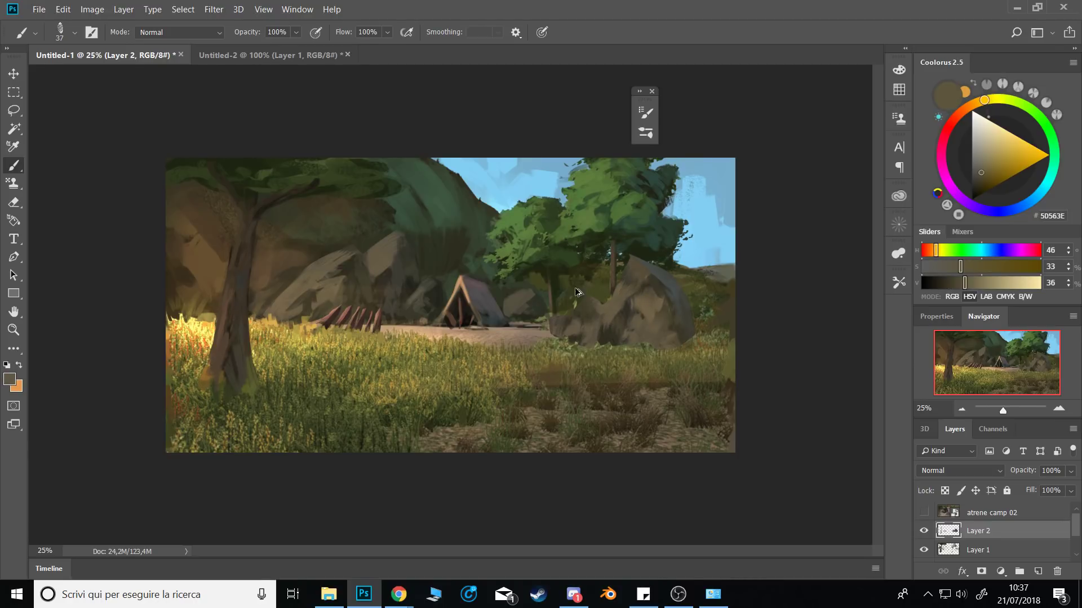
left_click(583, 283, "alt")
left_click(614, 317, "alt")
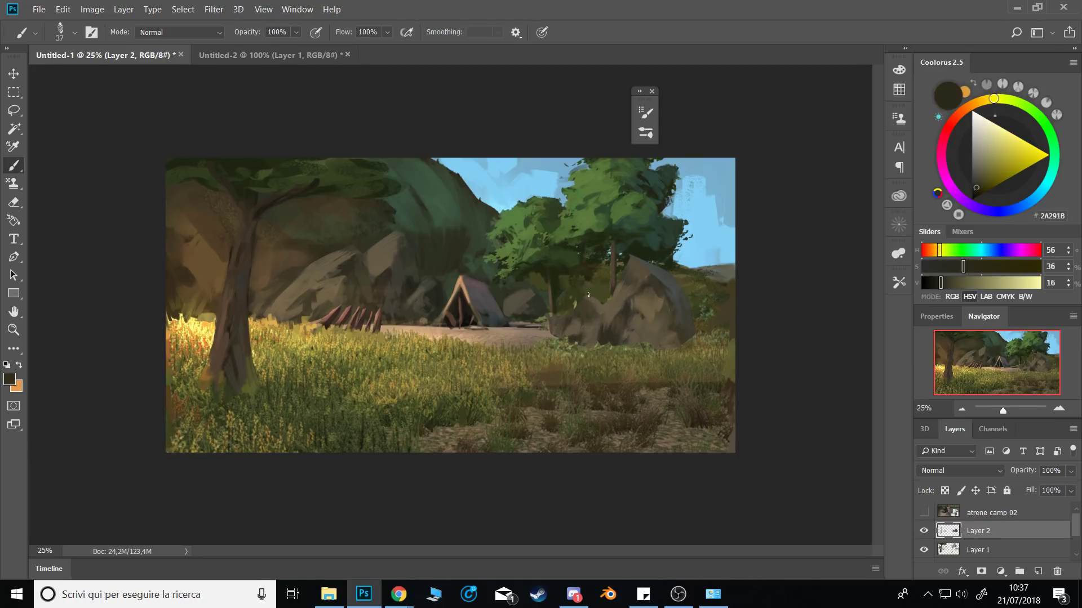
left_click(601, 293, "alt")
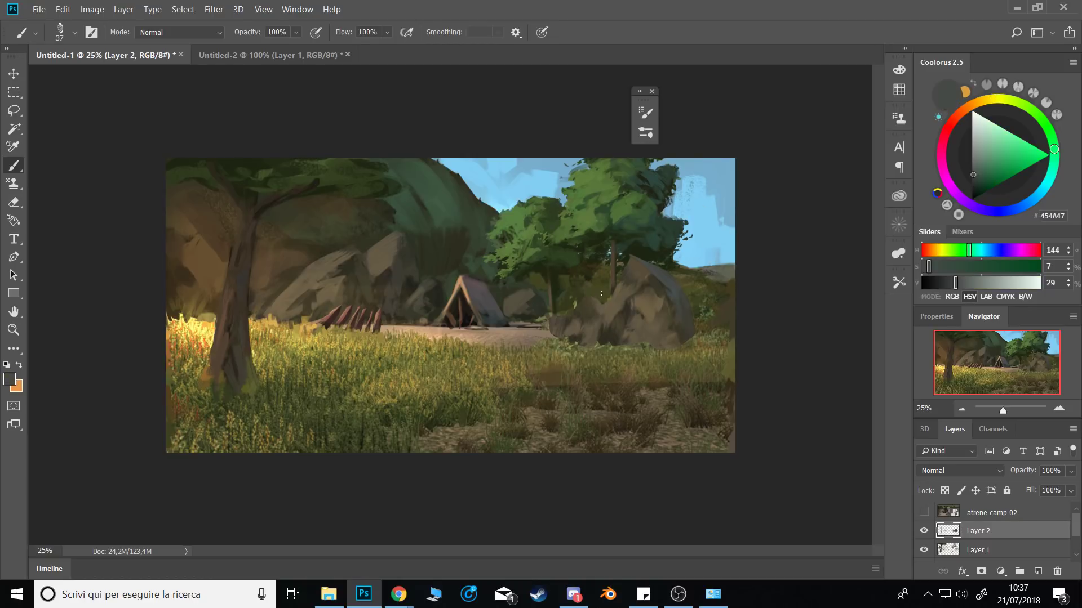
left_click(597, 310, "alt")
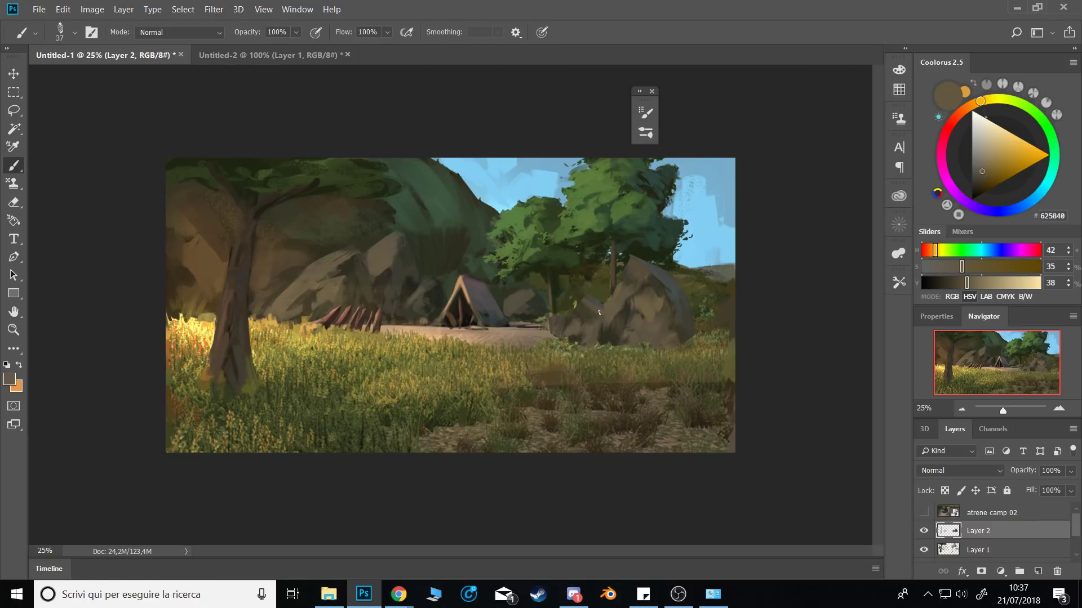
left_click(595, 319, "alt")
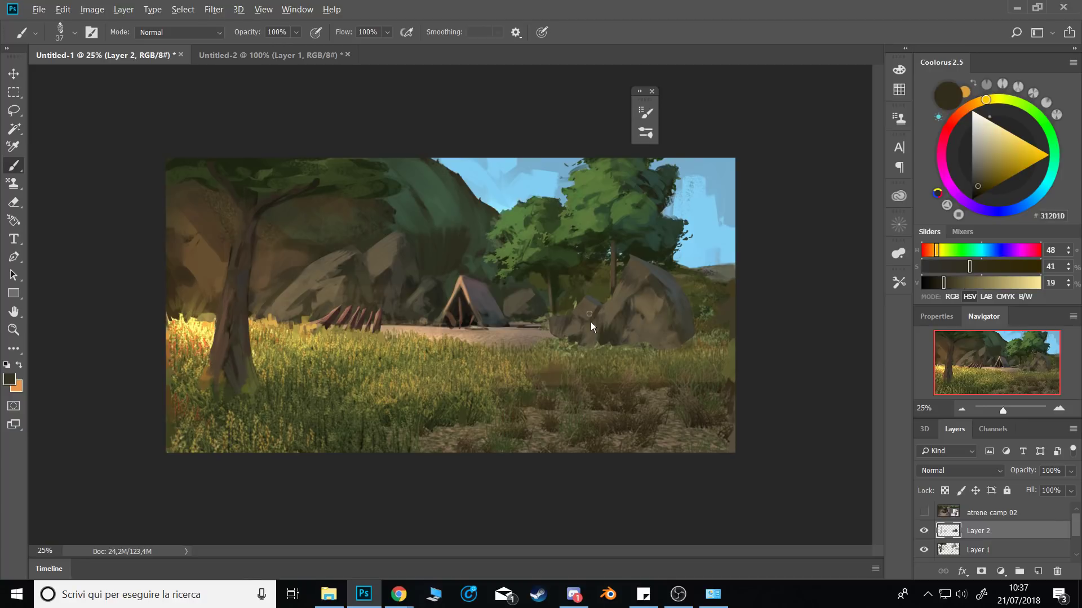
Flip the canvas horizontally and rework the boulder's outer lower edge where it meets the grass, using sampled rock and grass tones including 3A392F.
key("alt")
key("ctrl+shift+h")
left_click(208, 333, "alt")
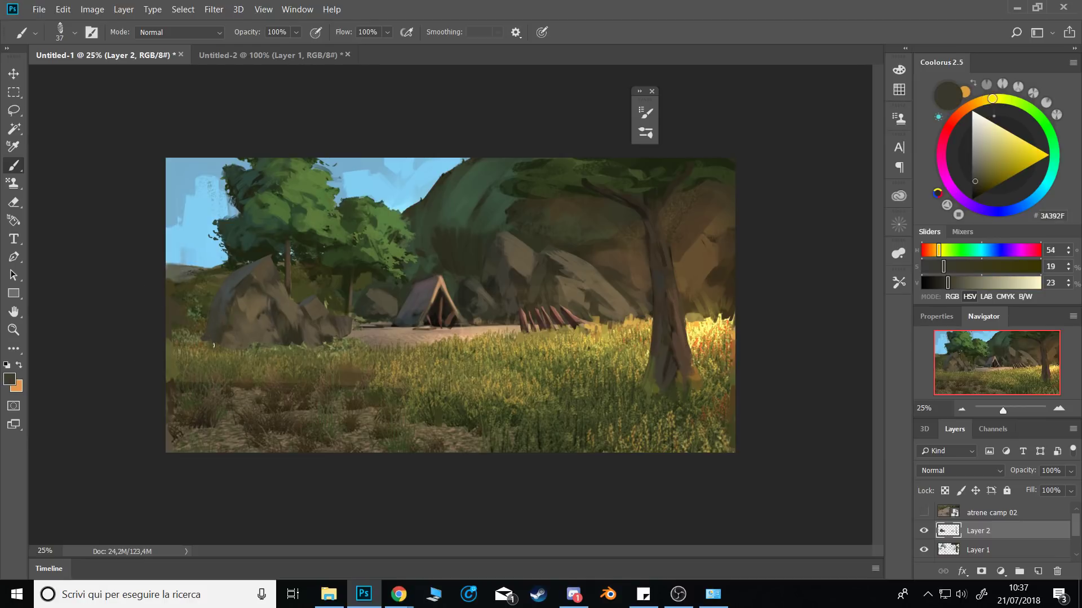
left_click(214, 355, "alt")
left_click_drag(214, 350, 213, 340)
left_click(213, 342, "alt")
left_click(213, 334, "alt")
left_click(205, 337, "alt")
left_click(202, 338, "alt")
left_click(206, 341, "alt")
left_click(221, 324, "alt")
left_click(208, 340, "alt")
Blend grass over the foot of the boulder with a 31 px brush in sampled colours 5C6333, 524B39 and 545E2F.
left_click(246, 346, "alt")
left_click(255, 338, "alt")
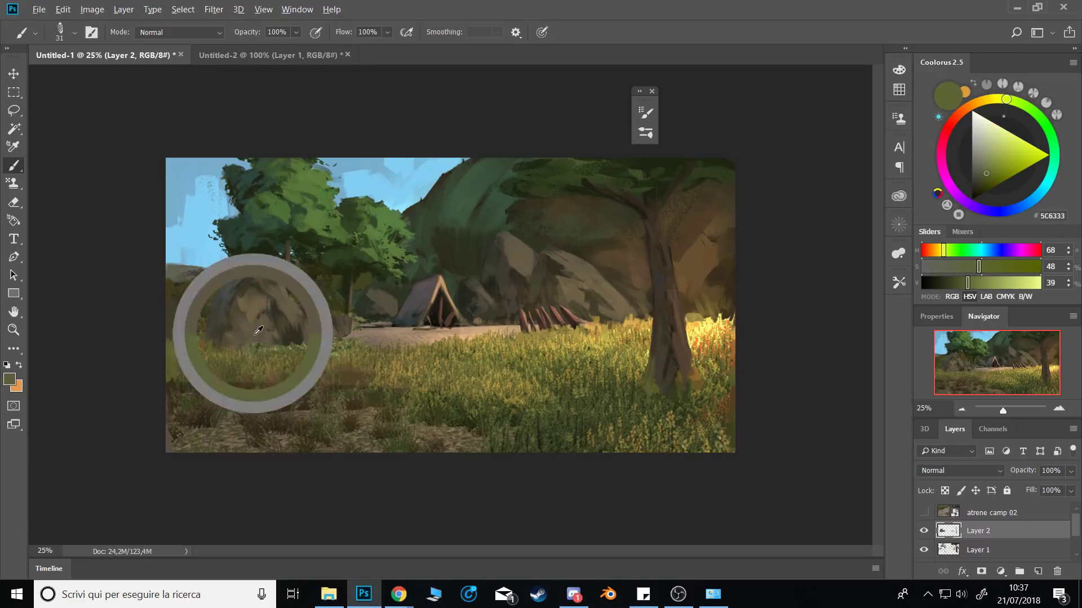
left_click(272, 342, "alt")
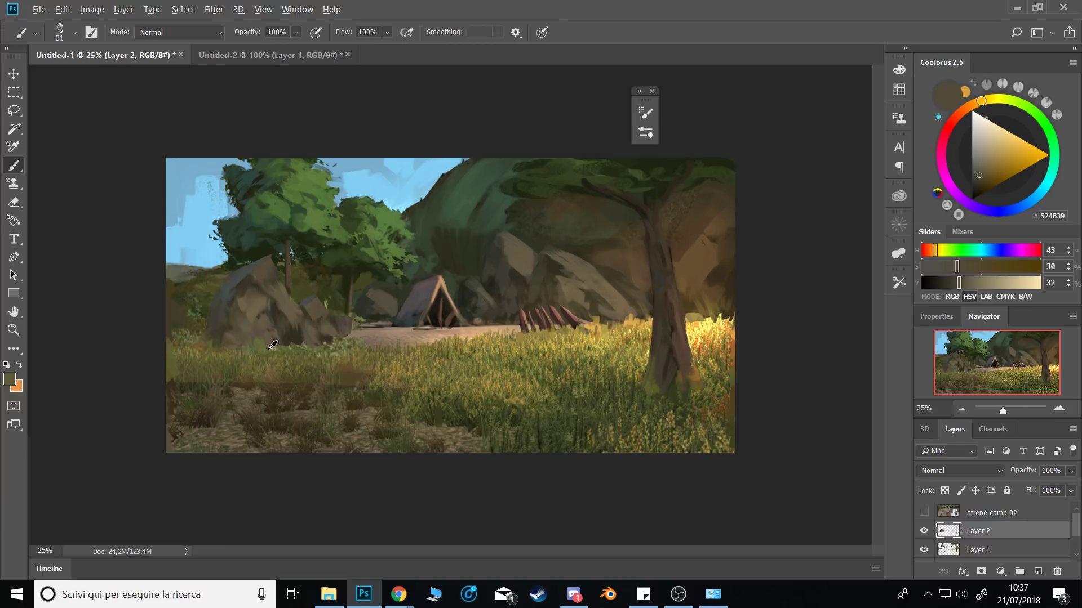
left_click(279, 338, "alt")
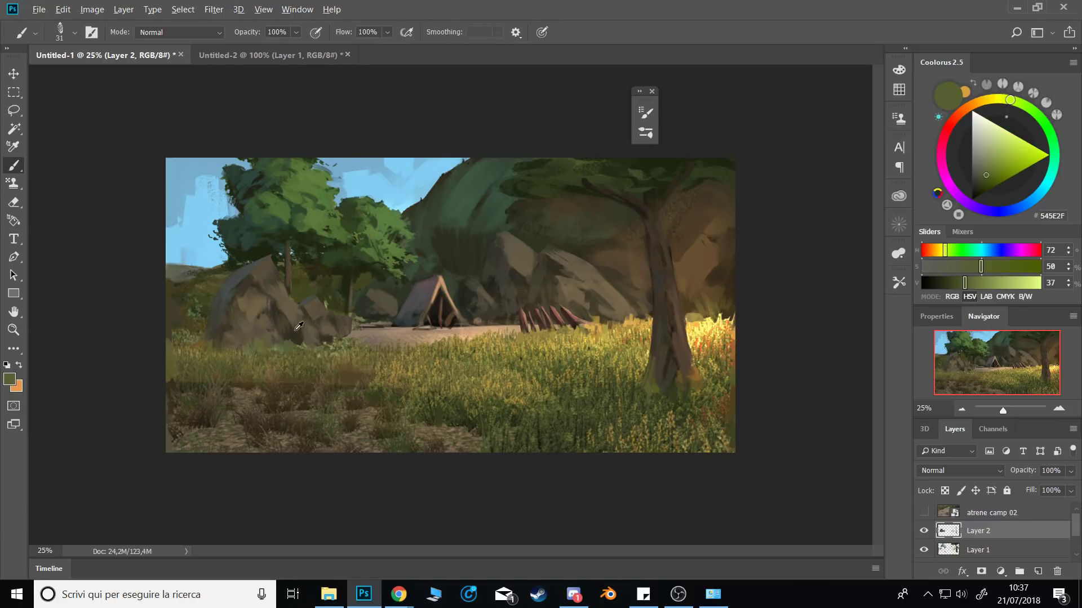
Shape the planes and dark crevice on the boulder's inner side with sampled browns 2F291E and 5F573F.
left_click(276, 307, "alt")
left_click(296, 322, "alt")
left_click(278, 308, "alt")
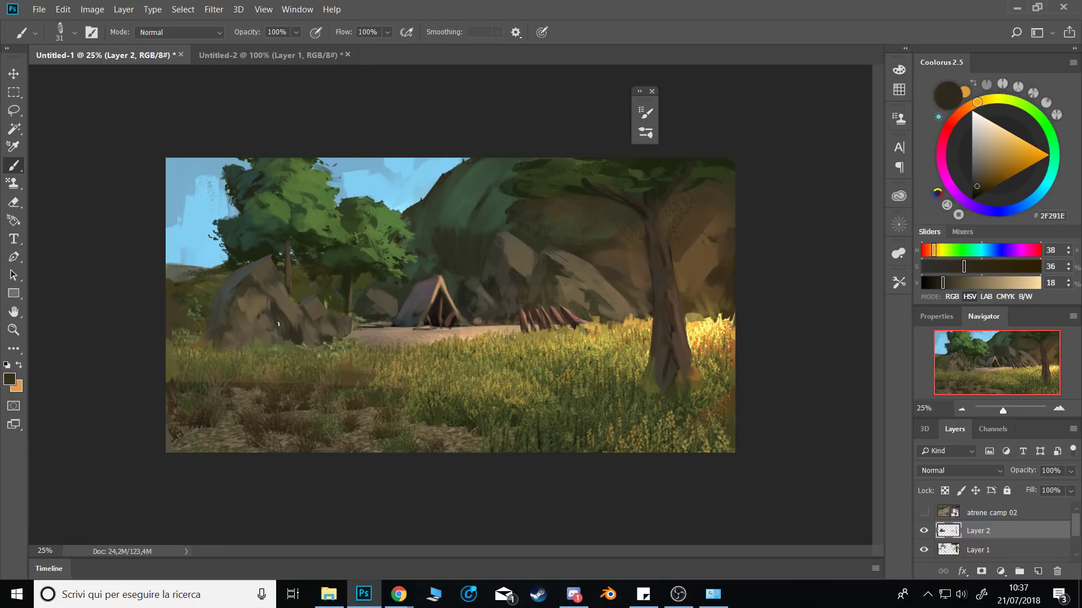
left_click(269, 304, "alt")
left_click(272, 296, "alt")
left_click(289, 297, "alt")
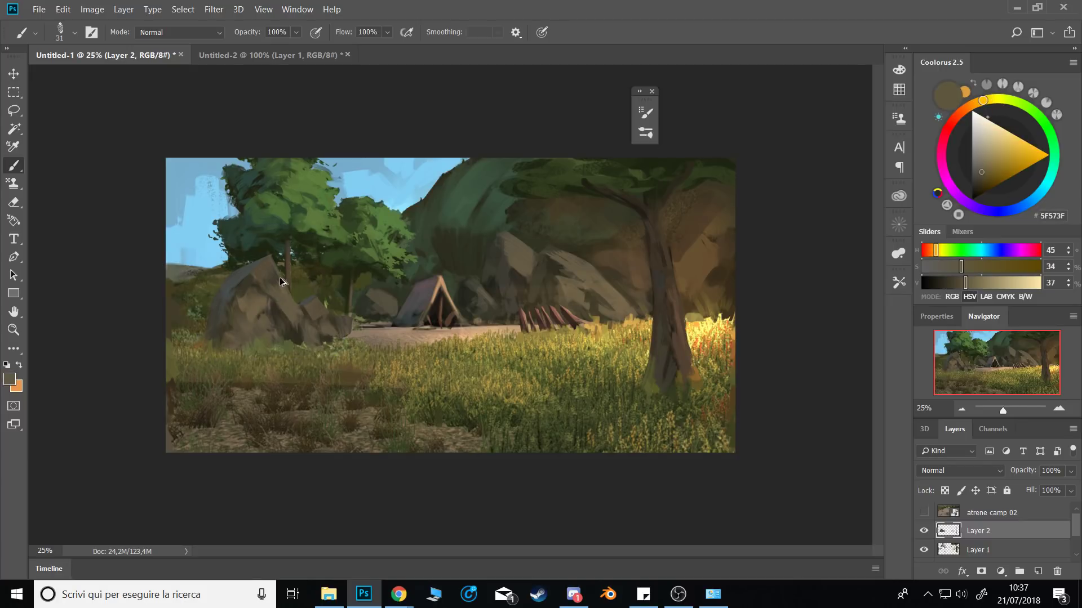
Refine the boulder's central face with small strokes in sampled colours 3A3624, 4F4A33, 45402D and 5E5940.
left_click(250, 275, "alt")
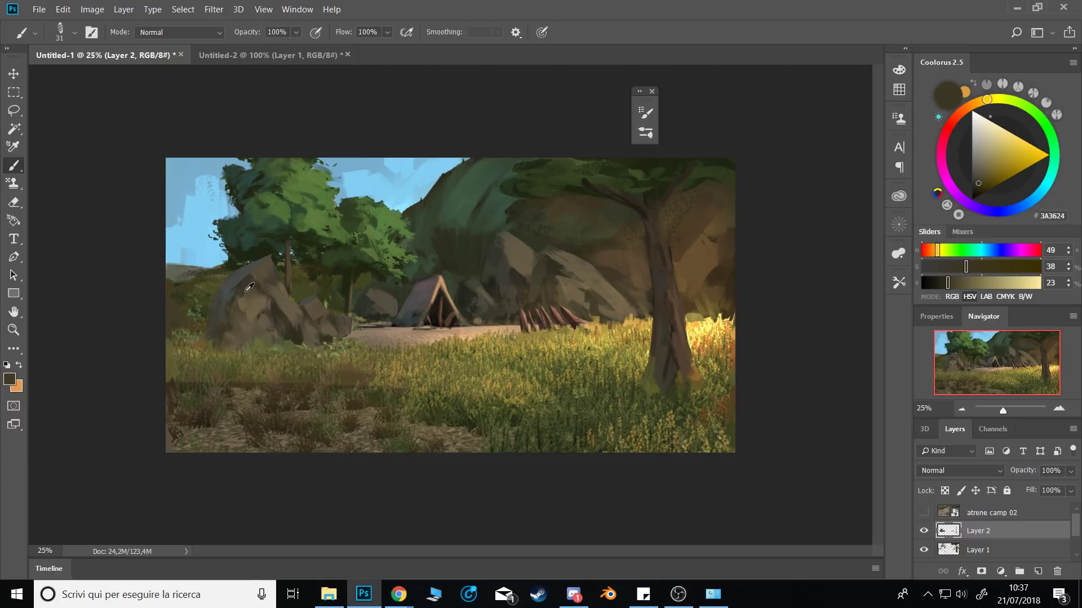
left_click(245, 290, "alt")
left_click(243, 329, "alt")
left_click(248, 315, "alt")
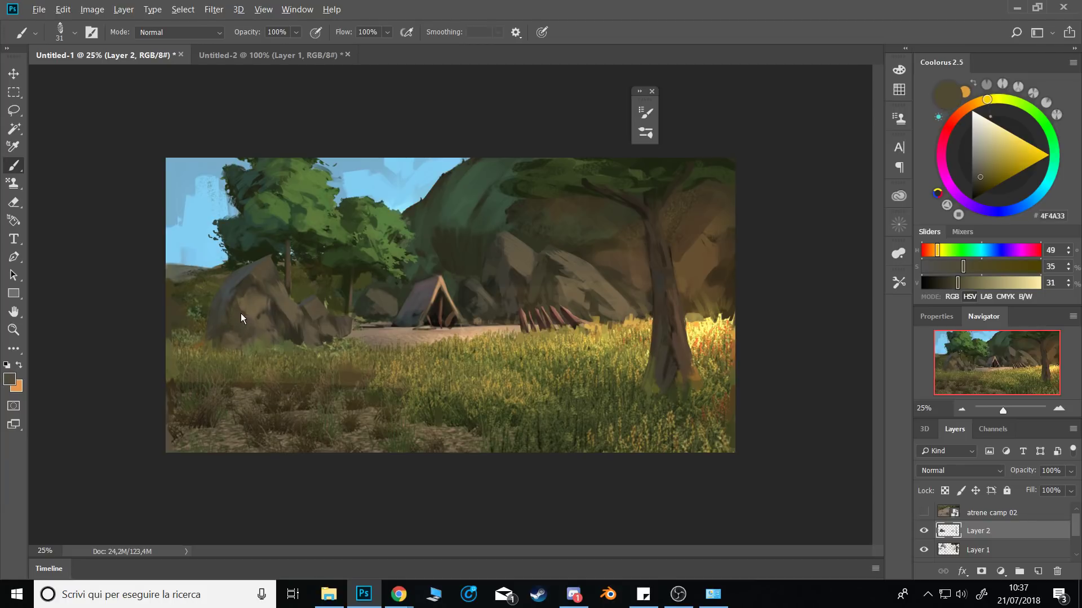
left_click(253, 325, "alt")
left_click(250, 308, "alt")
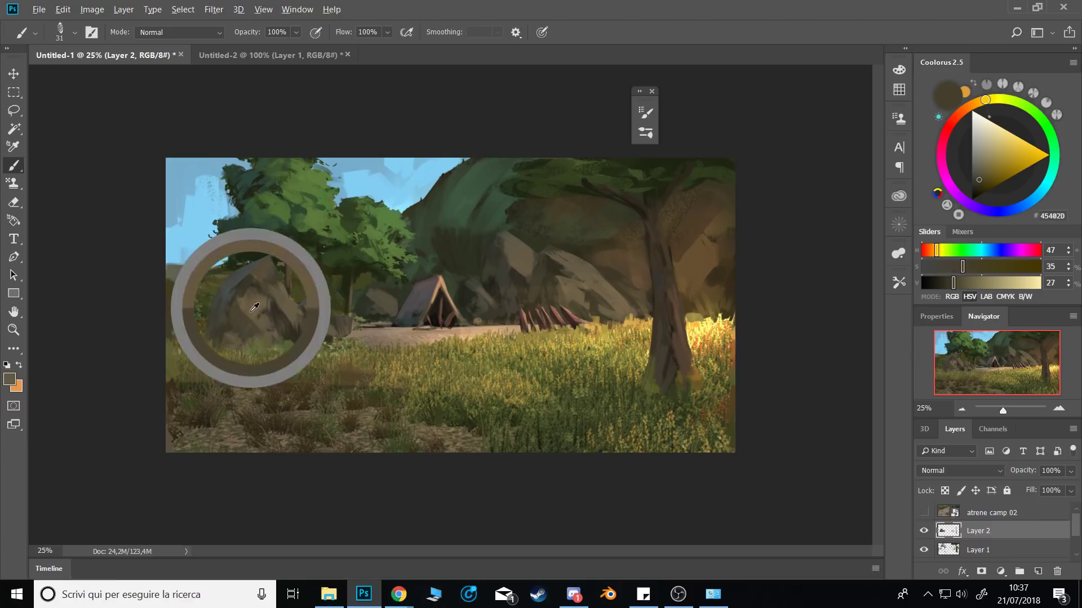
left_click(248, 329, "alt")
left_click(265, 322, "alt")
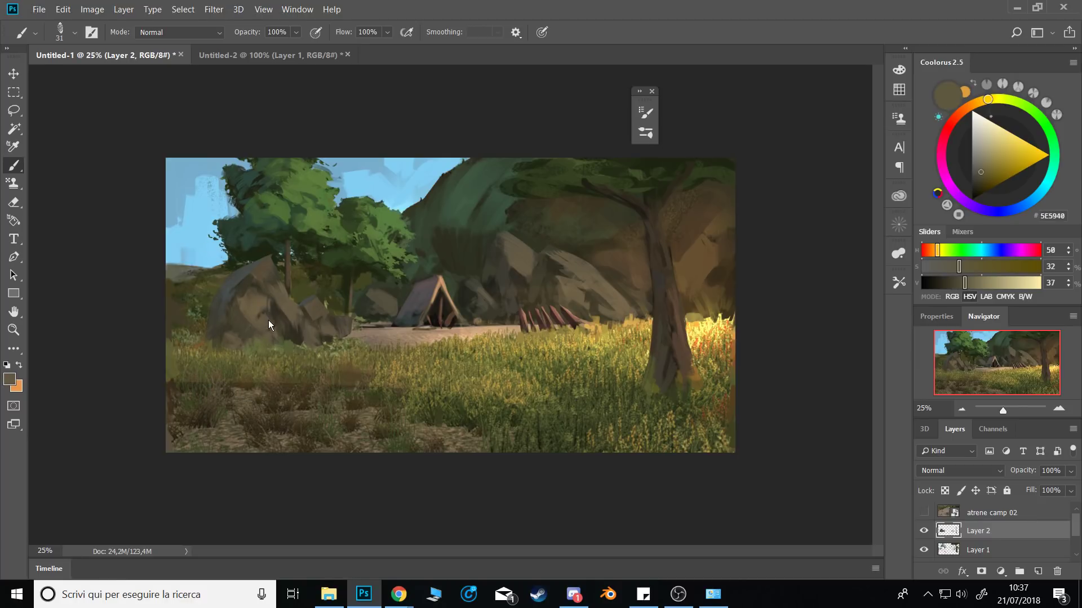
Redefine the boulder's upper ridge and central cracks with sampled tones 343026, 40423D, 2D281E, 5B563D and 343324, varying the brush size.
left_click(271, 306, "alt")
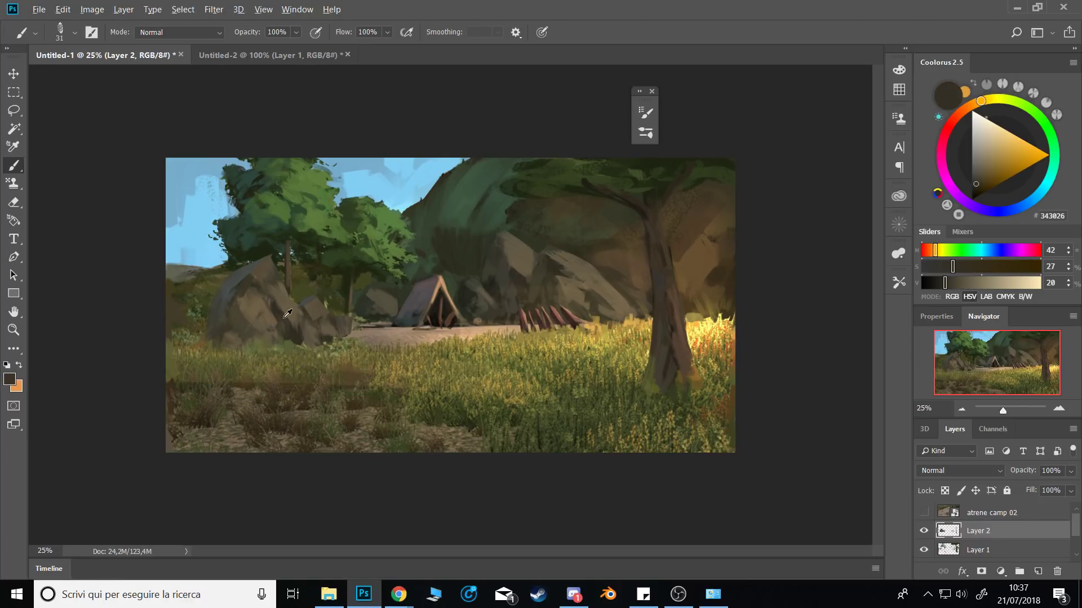
left_click(248, 275, "alt")
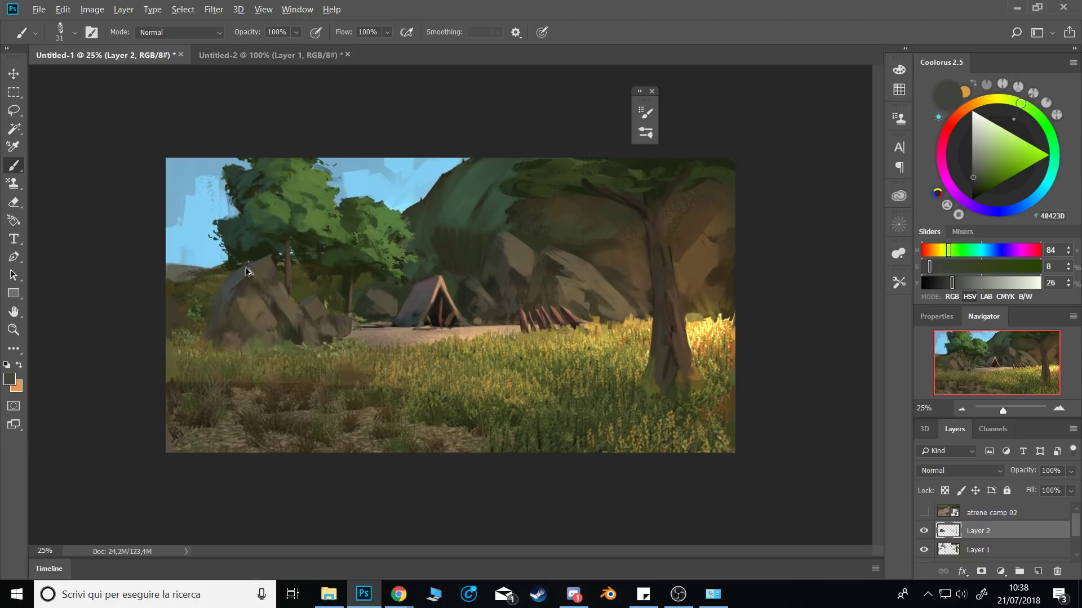
left_click(246, 273, "alt")
left_click(272, 297, "alt")
left_click(277, 310, "alt")
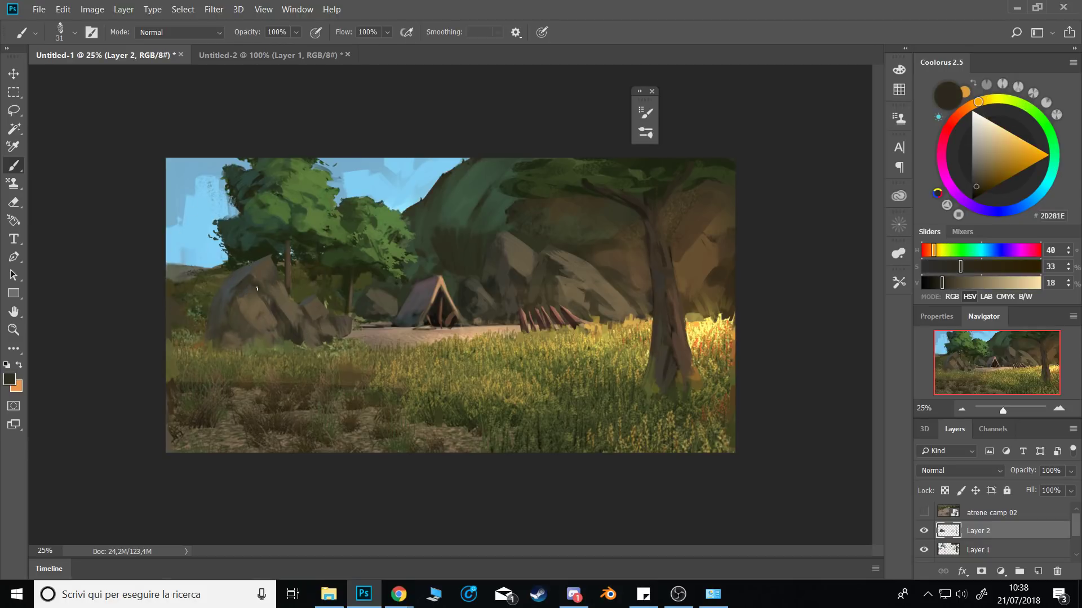
left_click(279, 305, "alt")
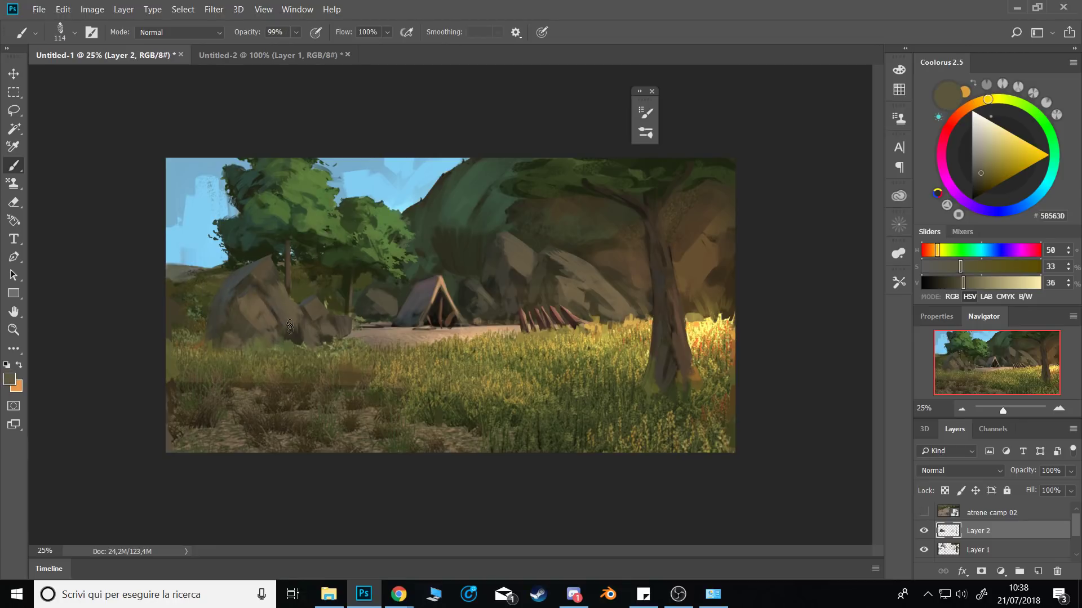
left_click(268, 290, "alt")
left_click_drag(277, 327, 271, 322)
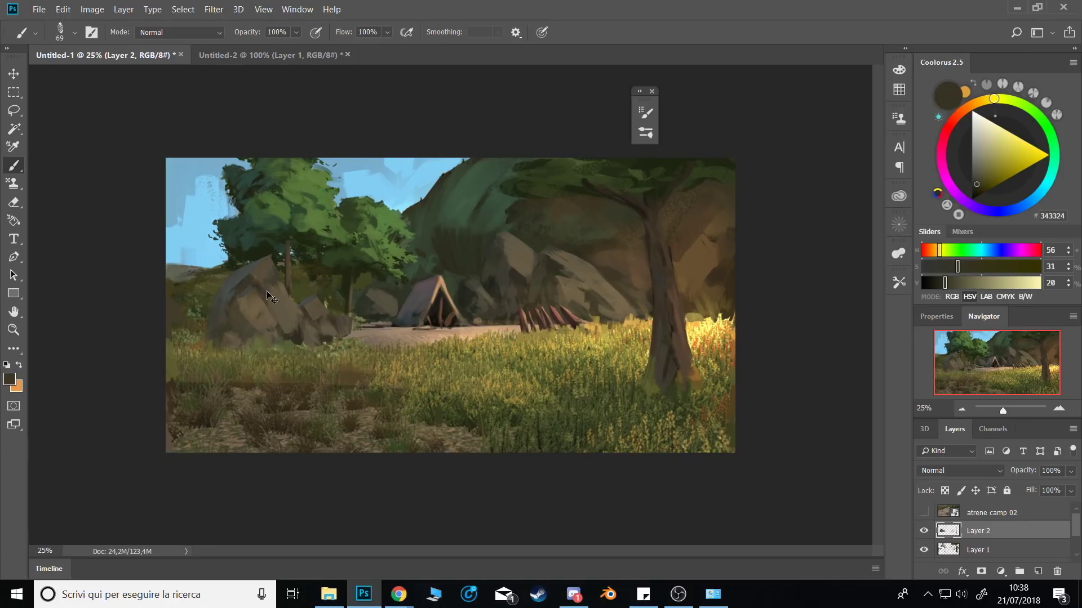
Flip the canvas back and paint the boulder's inner face down to its base with a smaller brush, sampling dark brown 29241C.
key("ctrl+shift+h")
left_click(603, 338, "alt")
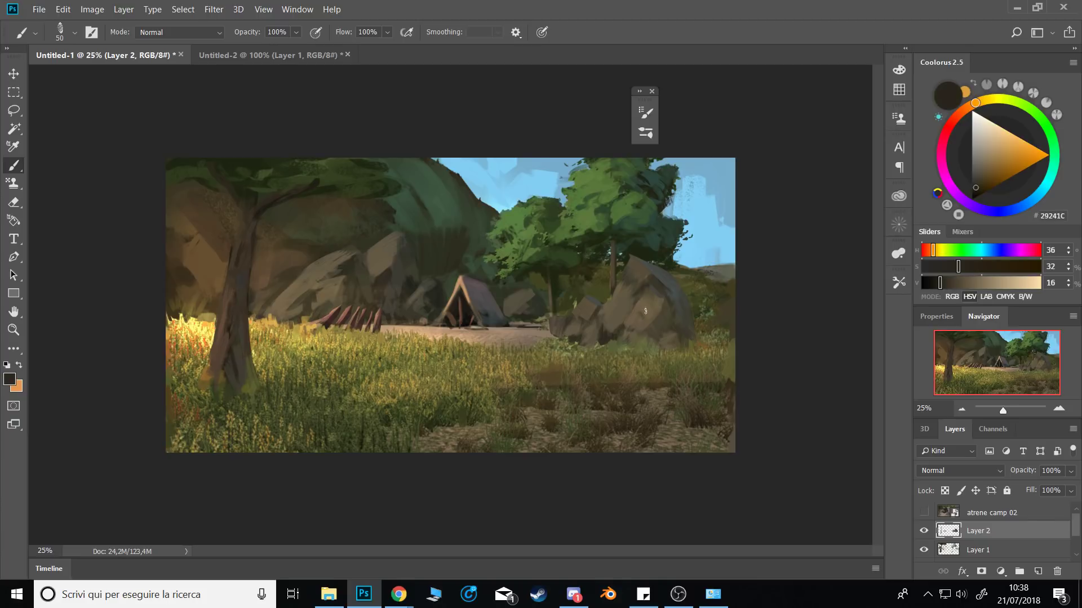
key("bracketleft")
key("bracketleft")
left_click_drag(635, 295, 619, 324)
Brighten the boulder's peak and inner edge with 6B5D41, blending the plane below it with 4E4934 and 3E3B28.
left_click(628, 272, "alt")
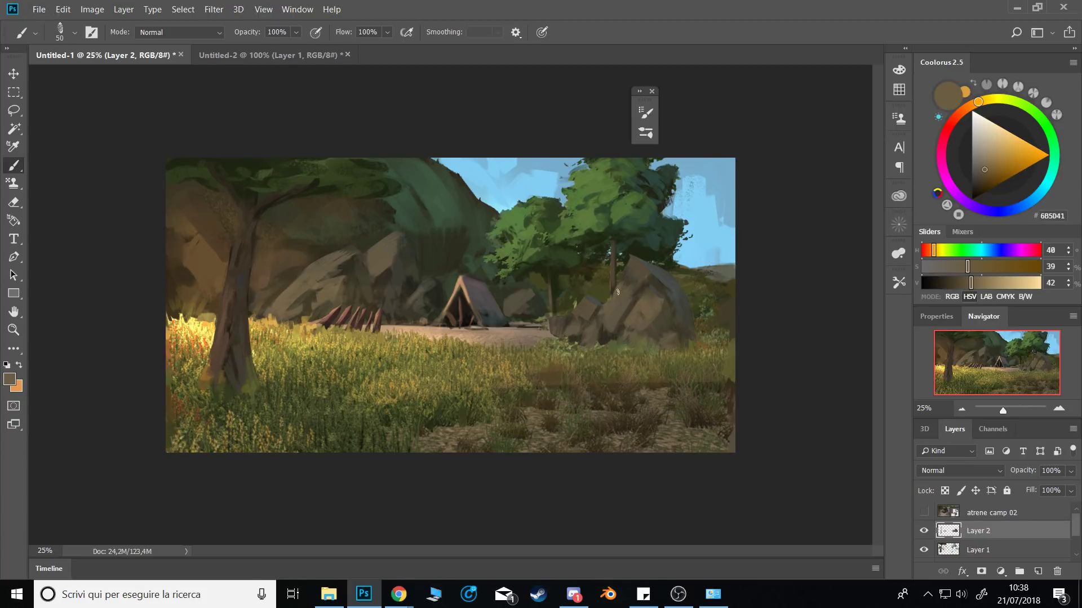
left_click_drag(629, 264, 630, 275)
left_click(631, 275, "alt")
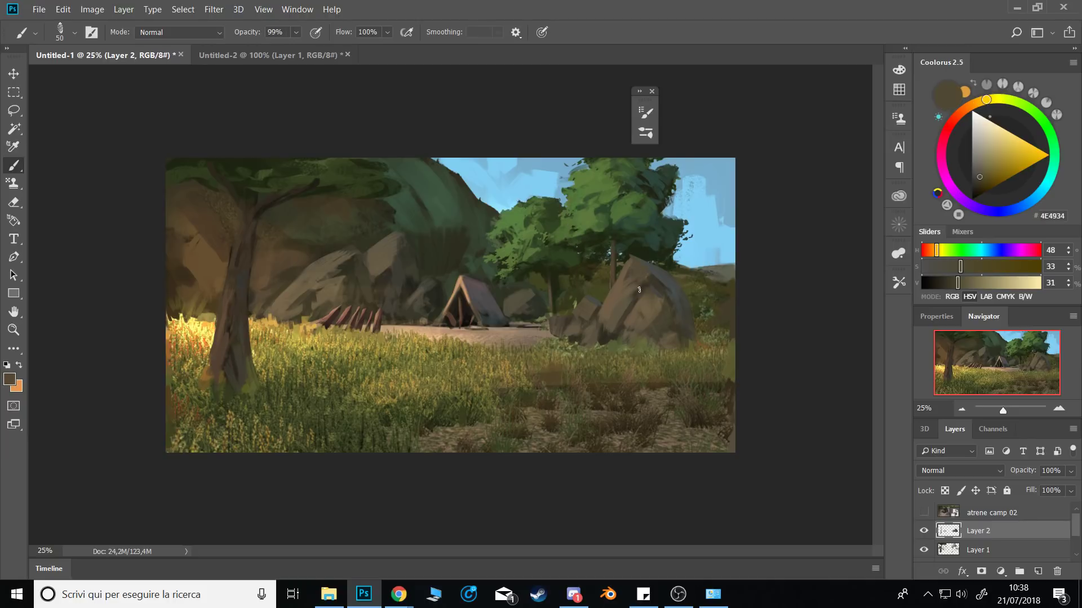
left_click(644, 280, "alt")
left_click(648, 286, "alt")
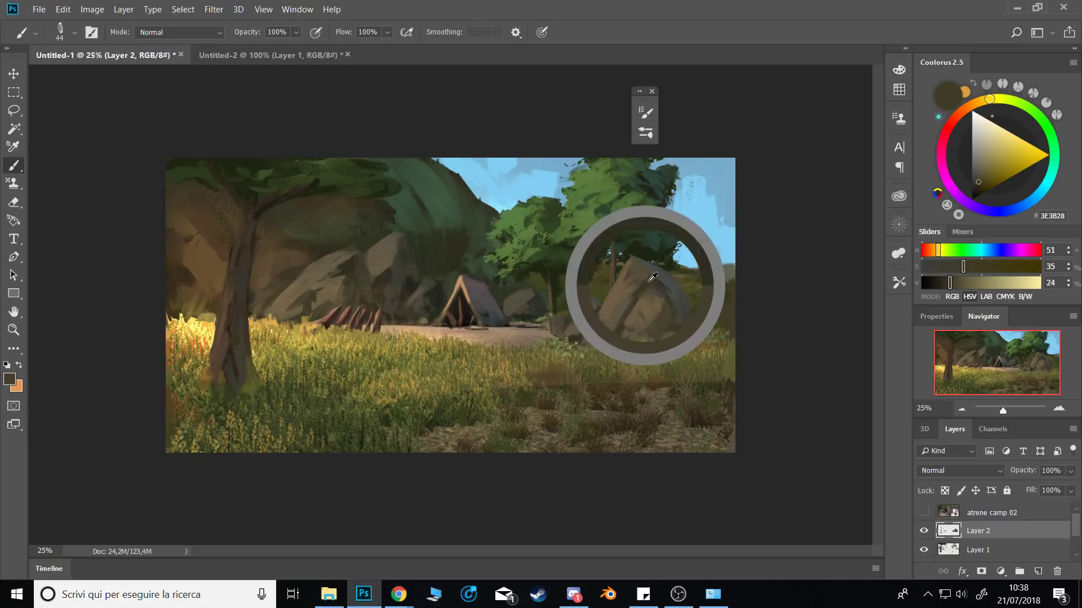
Clean up the boulder's inner edge and lower face with a 31 px brush in sampled colours 2A291B, 5A5339 and 46422F.
left_click(610, 287, "alt")
left_click(604, 327, "alt")
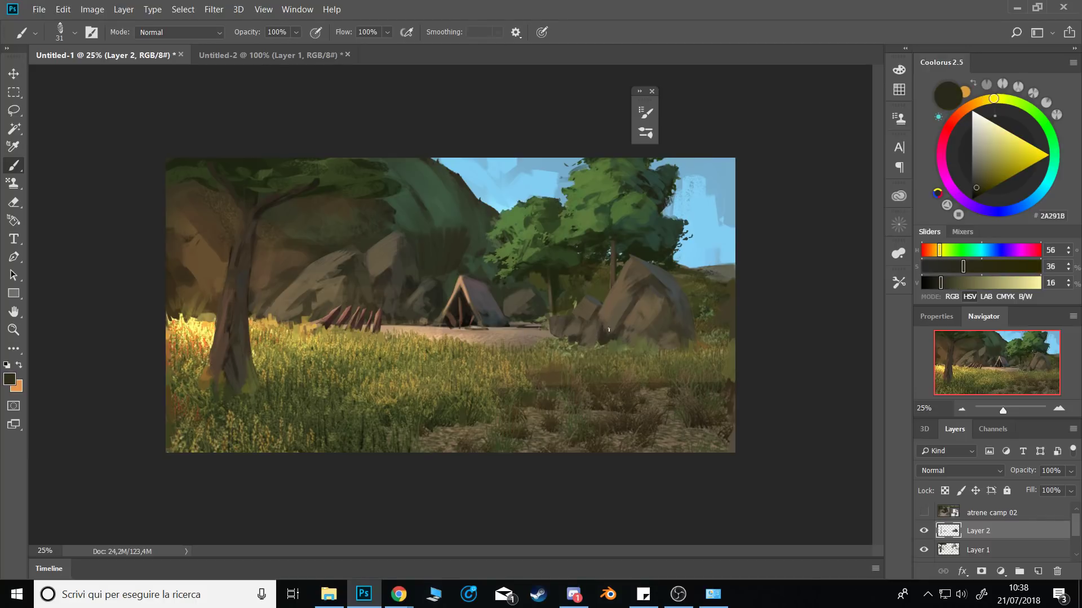
left_click(613, 333, "alt")
left_click(653, 302, "alt")
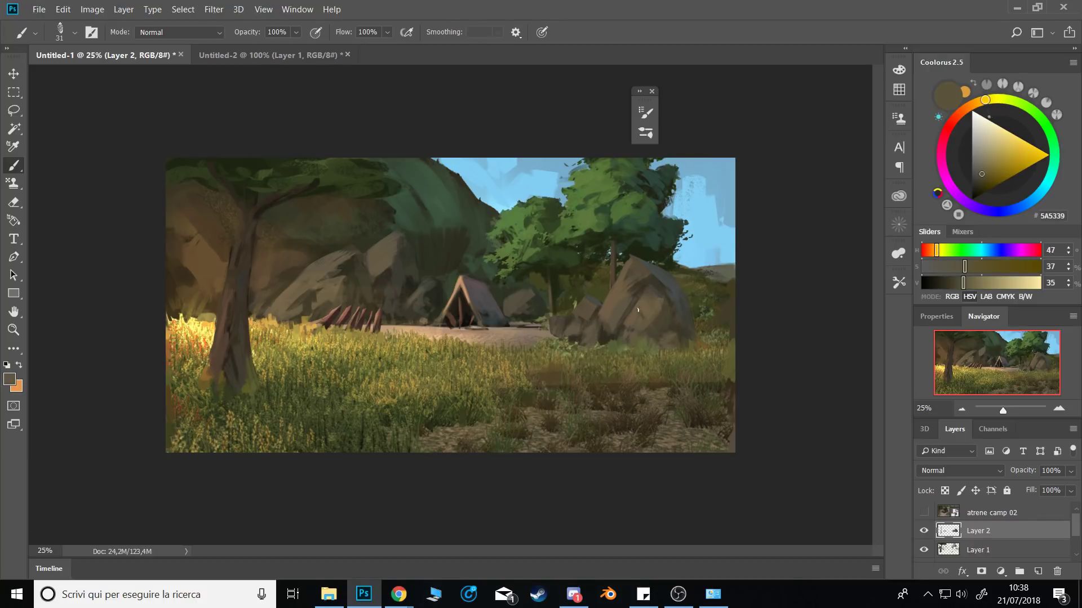
left_click(630, 354, "alt")
left_click(650, 332, "alt")
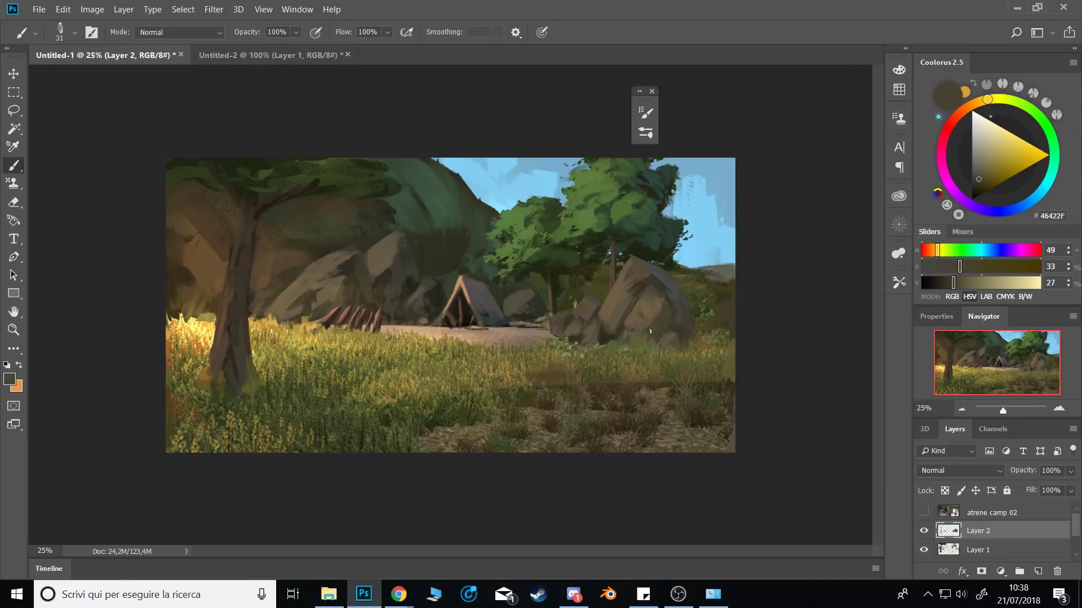
Touch up the grass at the base of the small rocks with sampled greens 706F3D and 524F30.
left_click(566, 357, "alt")
left_click(563, 348, "alt")
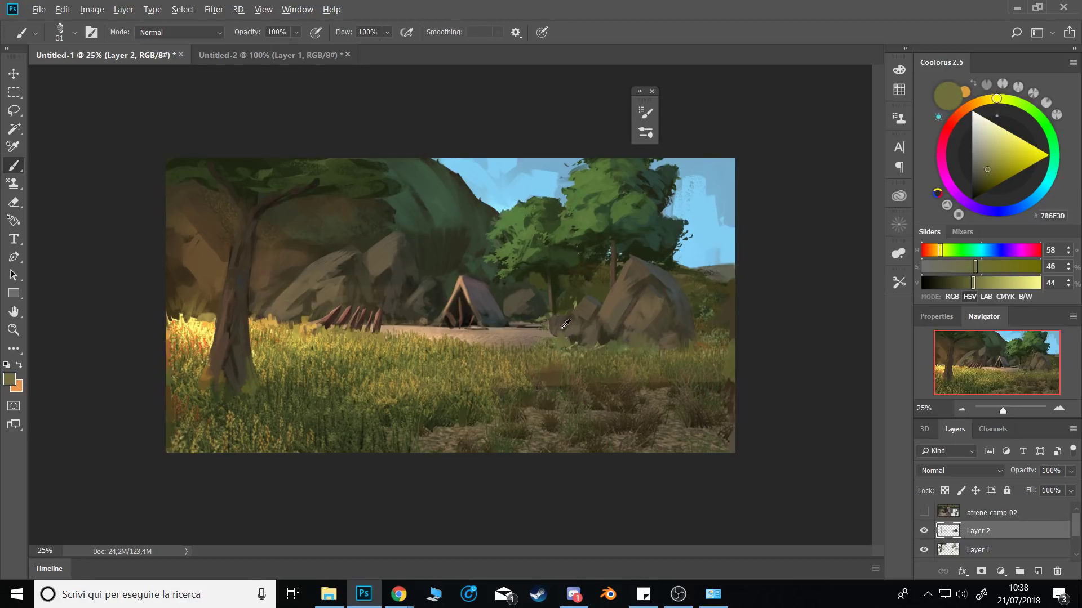
left_click(571, 343, "alt")
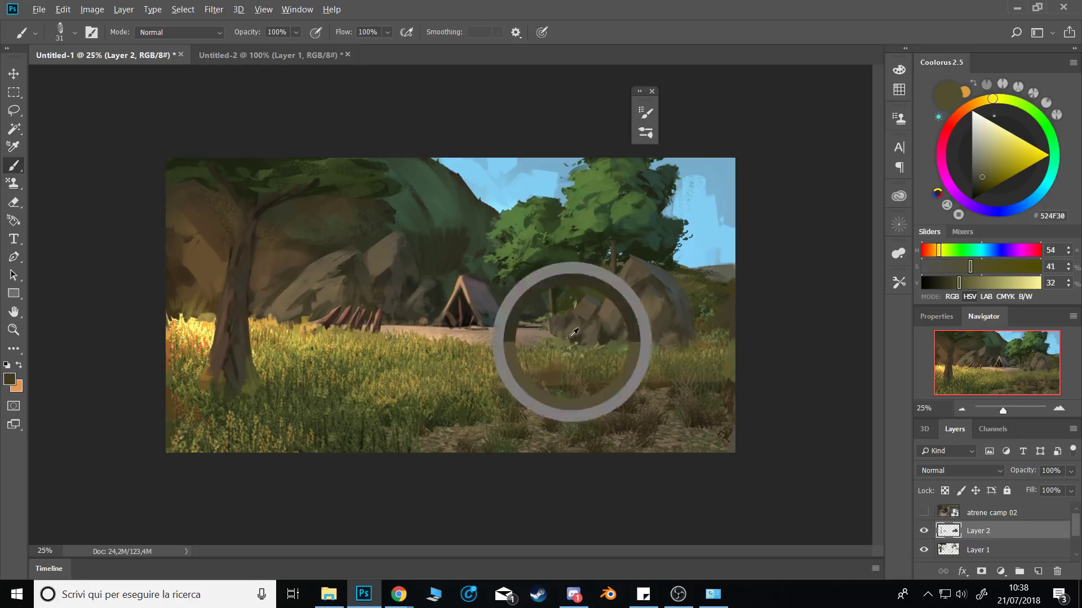
Rework the lower ends of the reddish stakes with sampled brown 403528, and sample grass green 4F5323 beside the tree trunk.
left_click(383, 324, "alt")
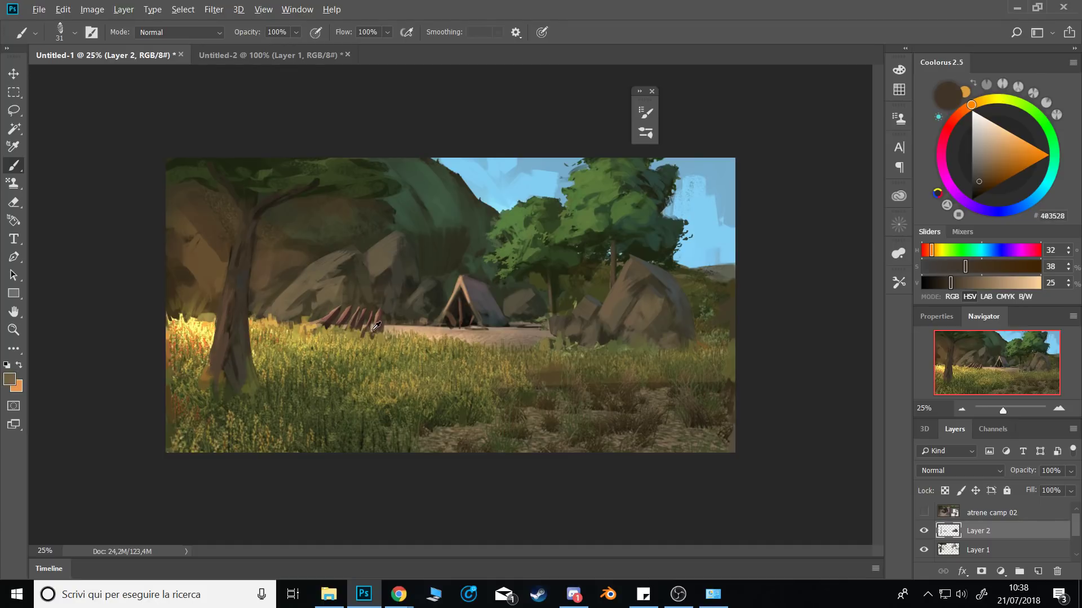
left_click(373, 331, "alt")
left_click(372, 331, "alt")
left_click(258, 378, "alt")
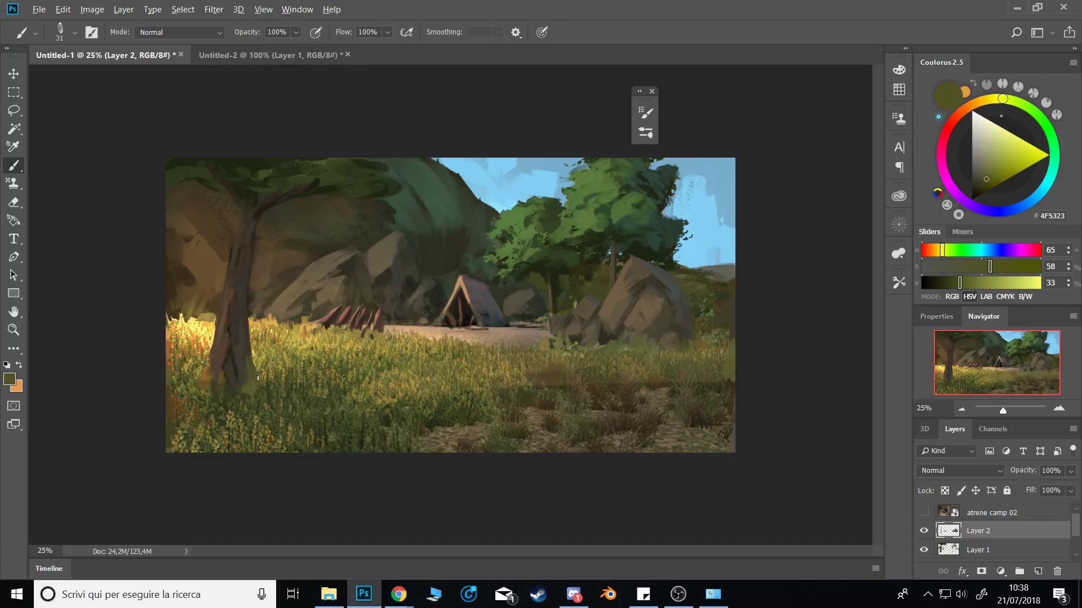
Touch up the dark interior and front poles of the tent opening with sampled dark brown 171510.
left_click(443, 337, "alt")
right_click(448, 324, "alt")
left_click(446, 319, "alt")
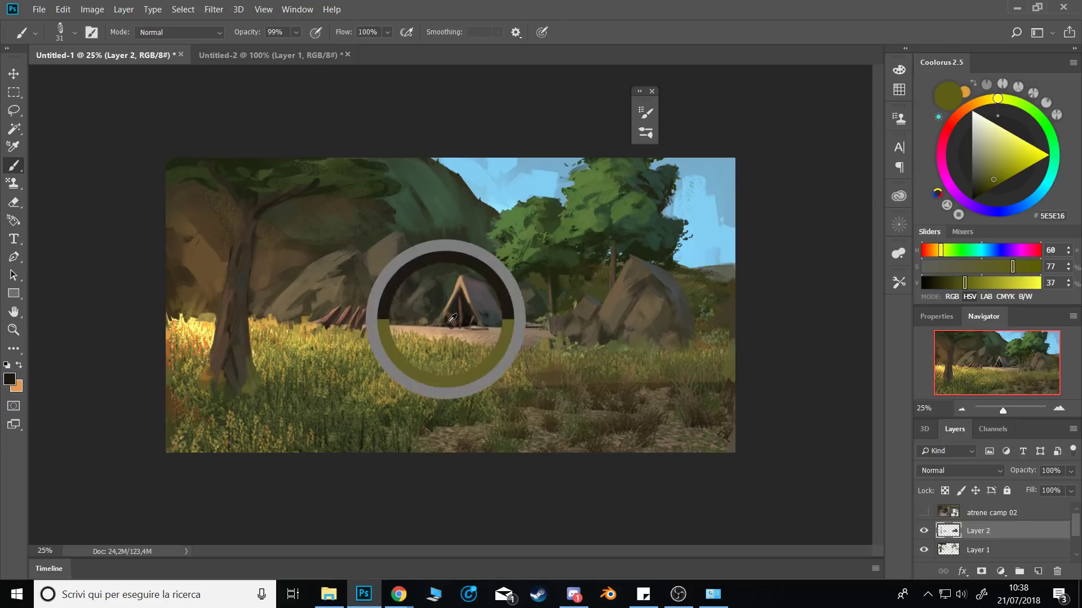
left_click(455, 314, "alt")
left_click_drag(458, 311, 450, 315)
left_click(453, 311, "alt")
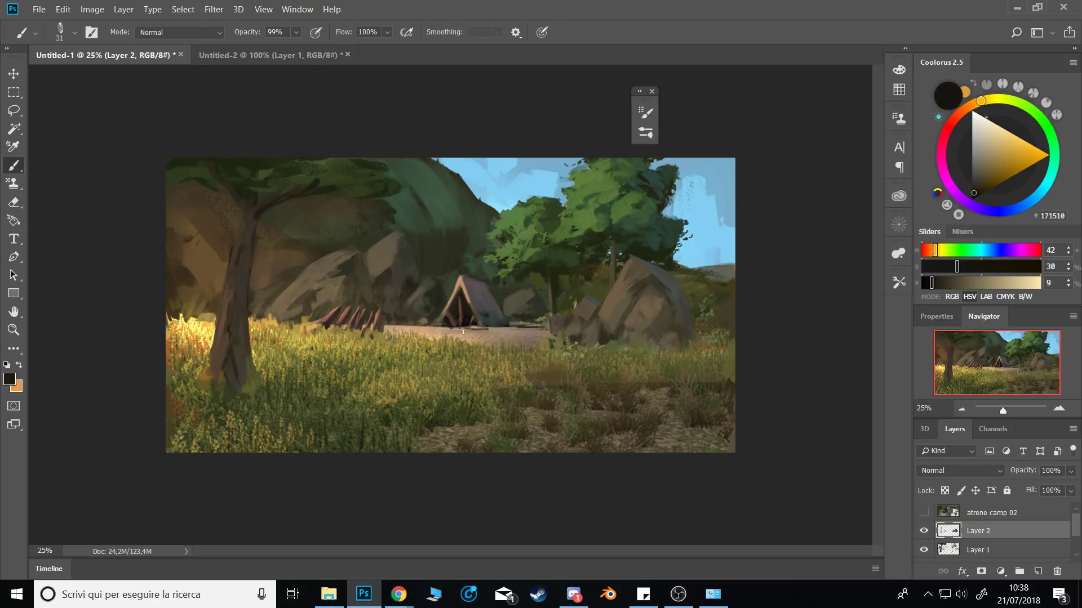
Rework the tent's canvas side with sampled 3B3D3A and 5A4F50, and paint a dark hole in it with 171310 and 272422.
right_click(465, 321, "alt")
left_click(483, 309, "alt")
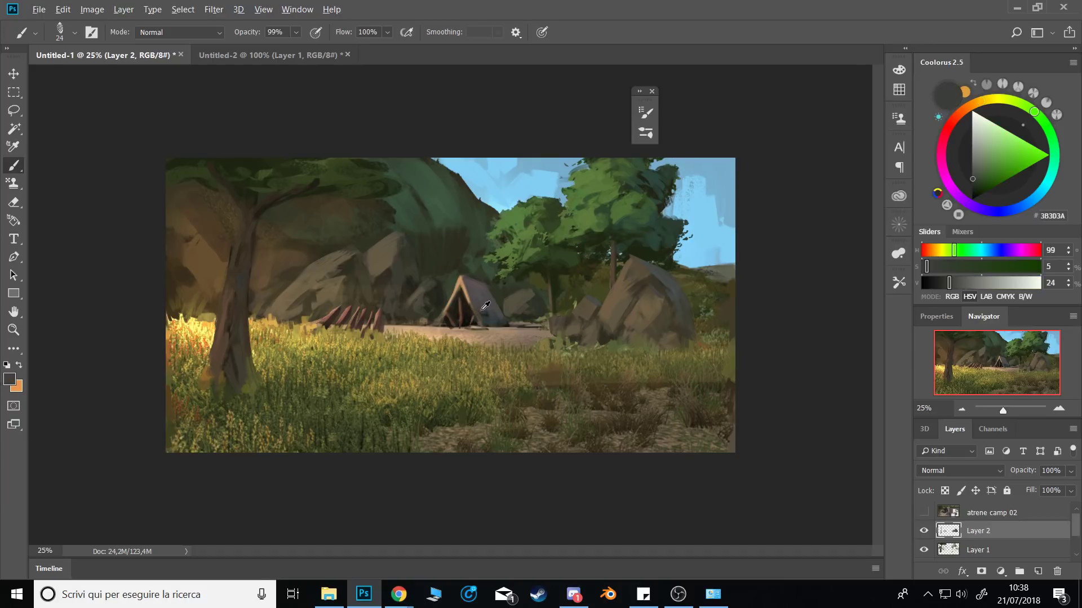
left_click(483, 308, "alt")
left_click(476, 319, "alt")
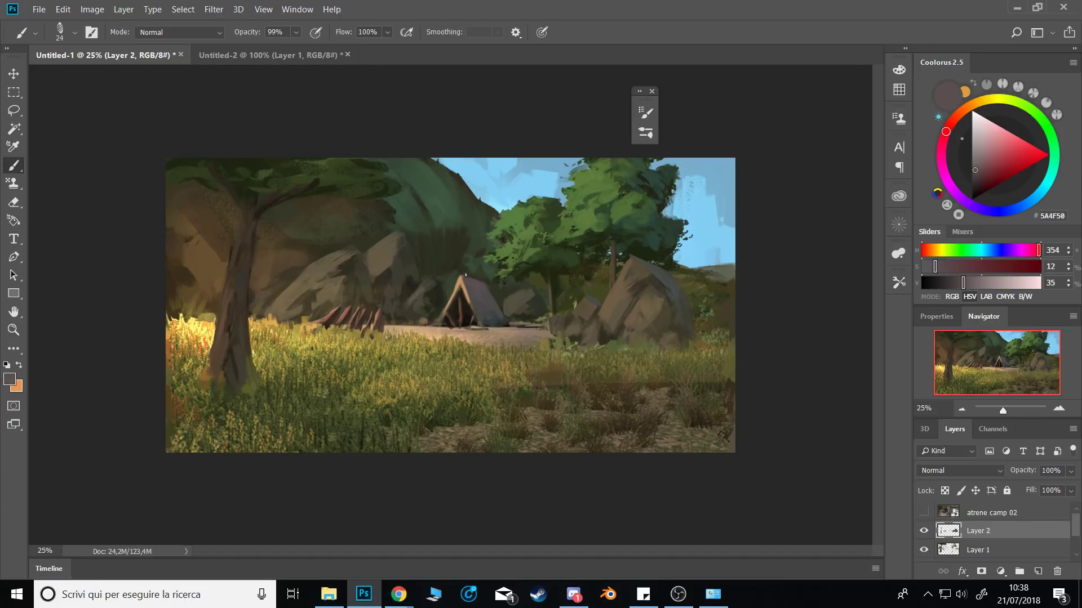
left_click(479, 301, "alt")
left_click(485, 308, "alt")
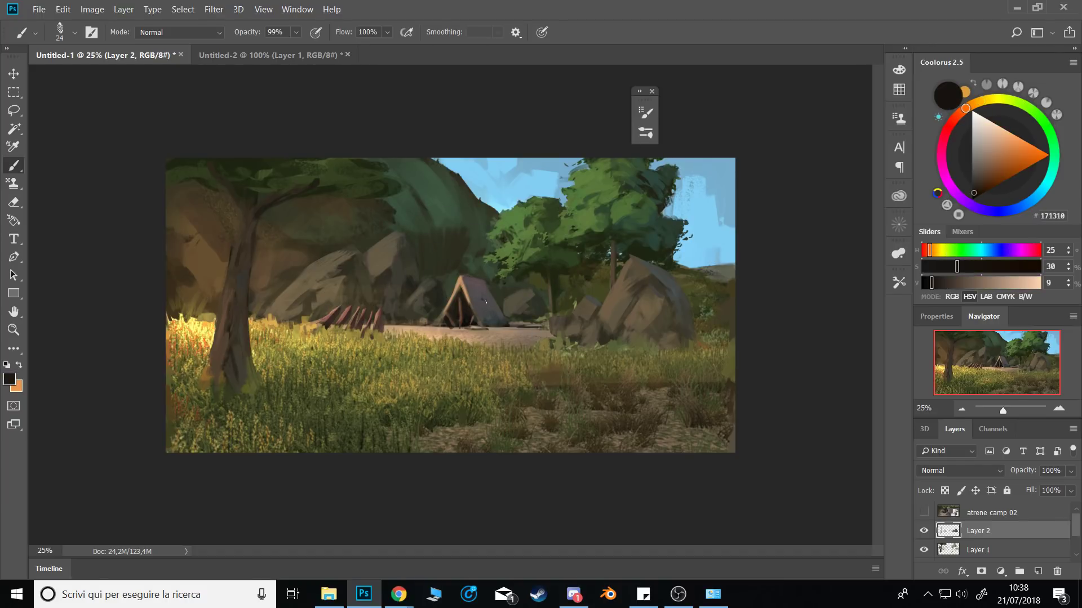
left_click(484, 305, "alt")
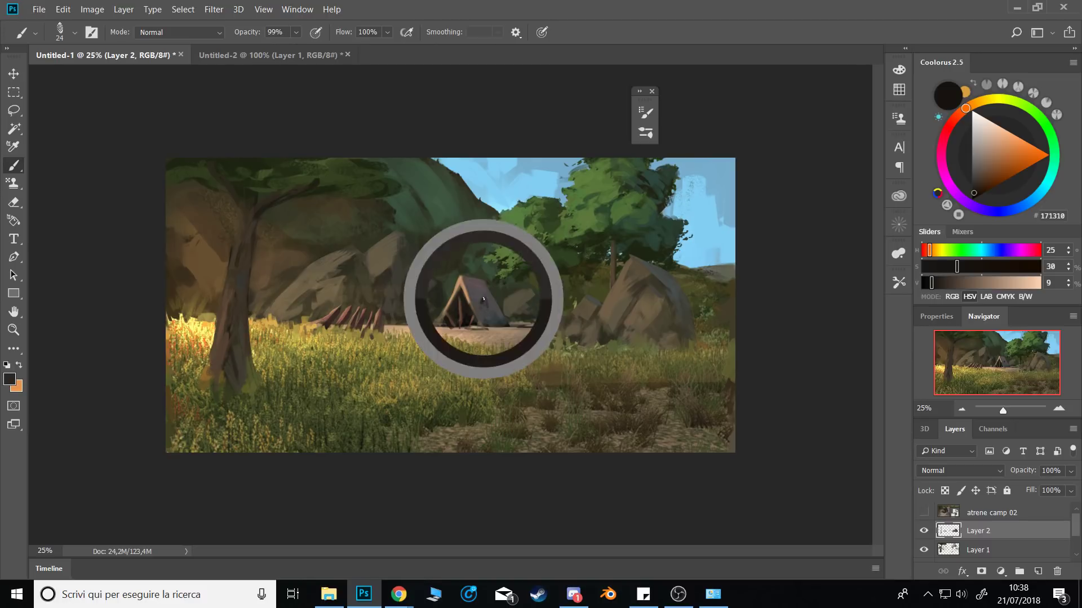
key("0")
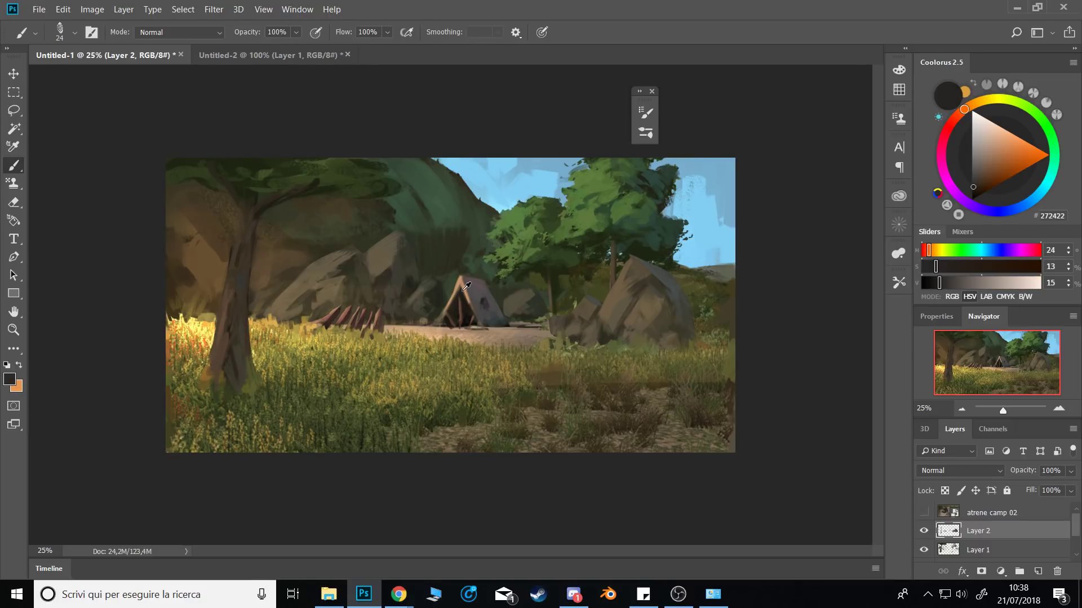
Extend the crossed pole tips above the tent with sampled brown 685236, and trim around them with 2A2F1E and 1E1F18.
left_click(459, 298, "alt")
left_click_drag(461, 280, 460, 265)
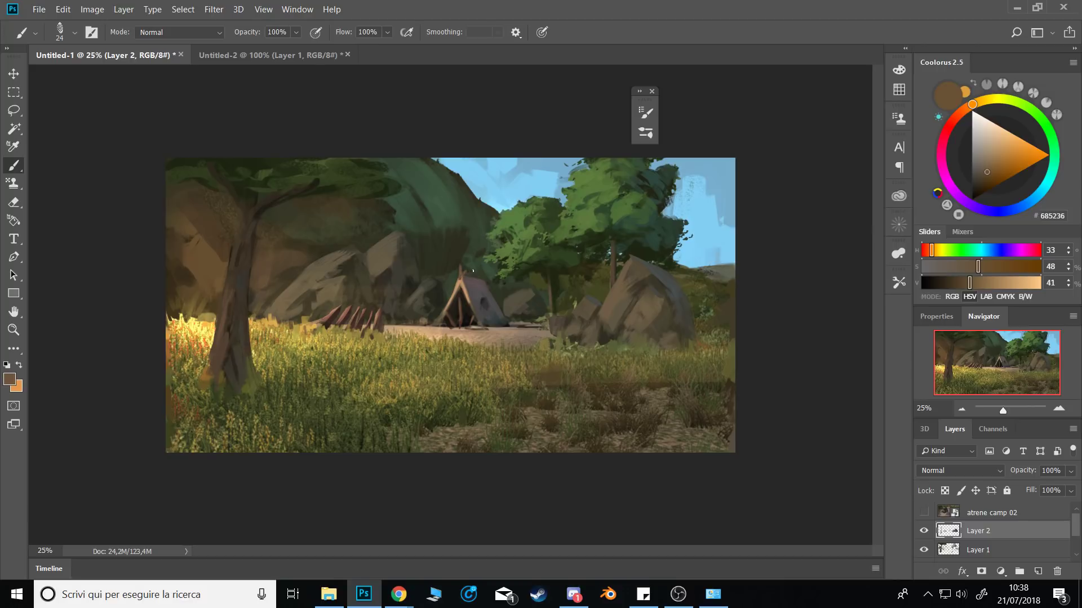
left_click(467, 266, "alt")
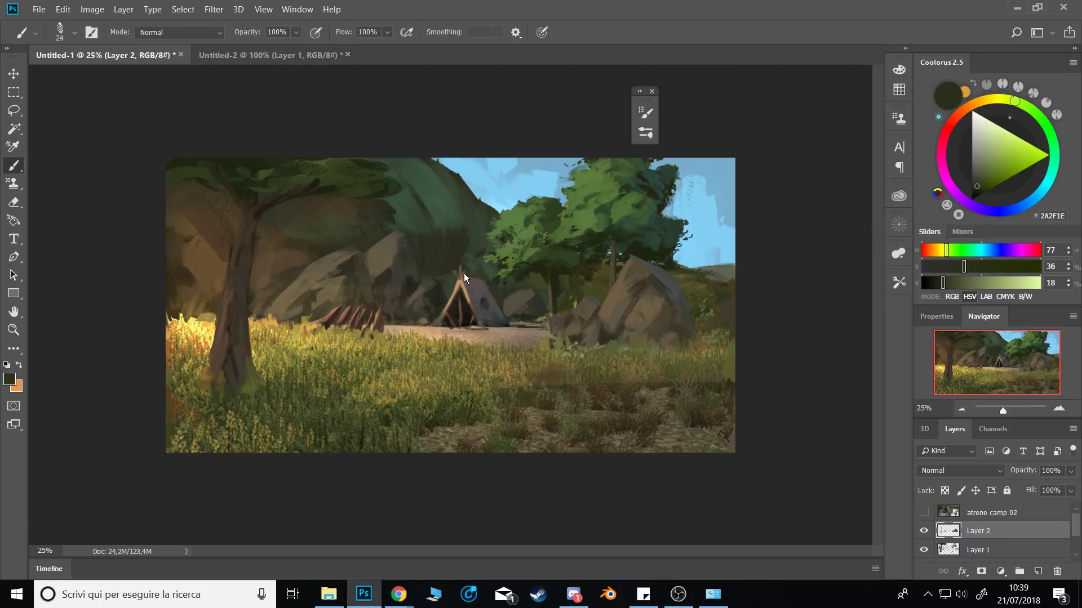
left_click(435, 303, "alt")
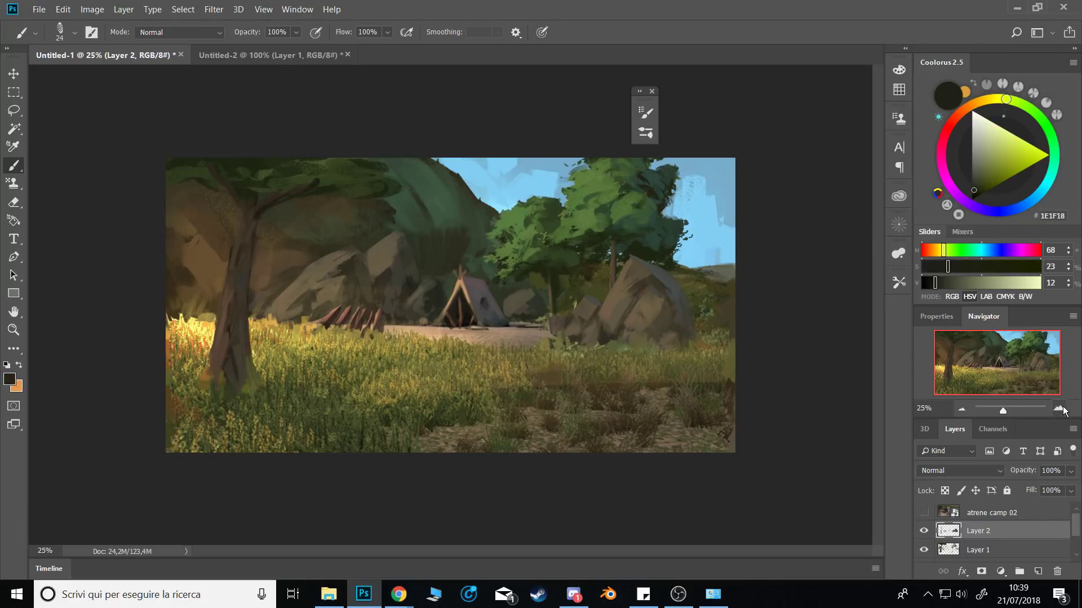
Paint a limb branching from the upper tree trunk toward the left foliage, shaping it with sampled 19160E, 3A3219, 201B13, 614F27 and 3D351B.
left_click(320, 181, "alt")
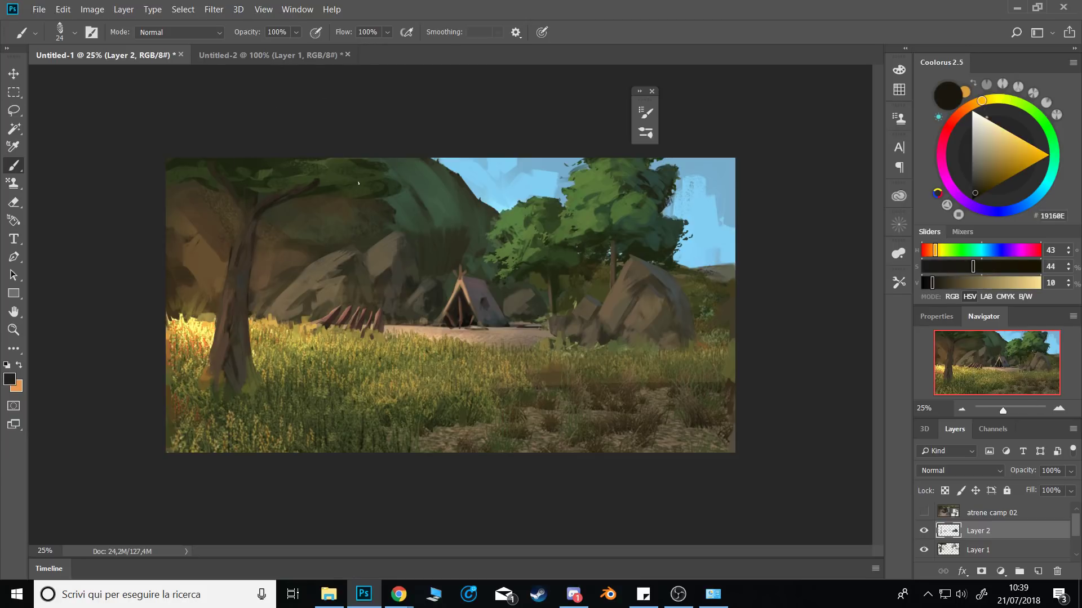
left_click_drag(242, 223, 245, 230)
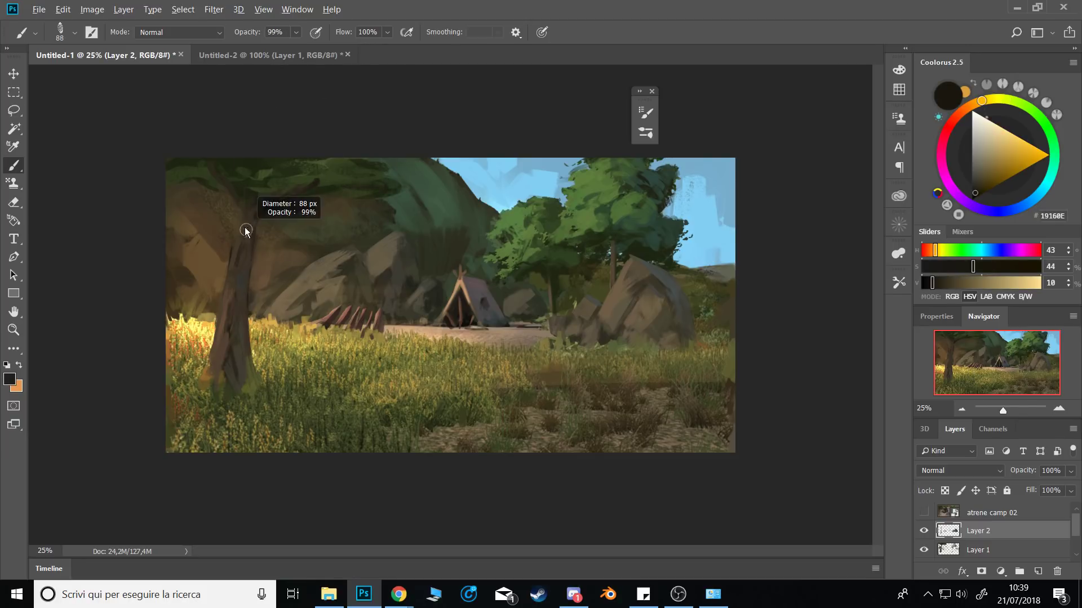
left_click(237, 232, "alt")
left_click_drag(213, 182, 231, 211)
left_click(233, 244, "alt")
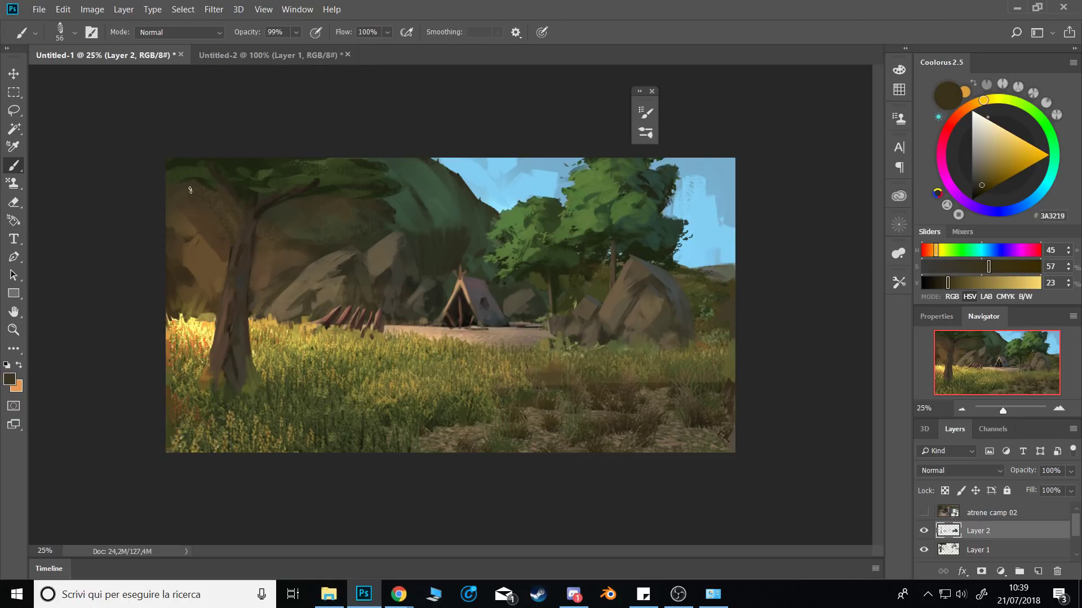
left_click(248, 213, "alt")
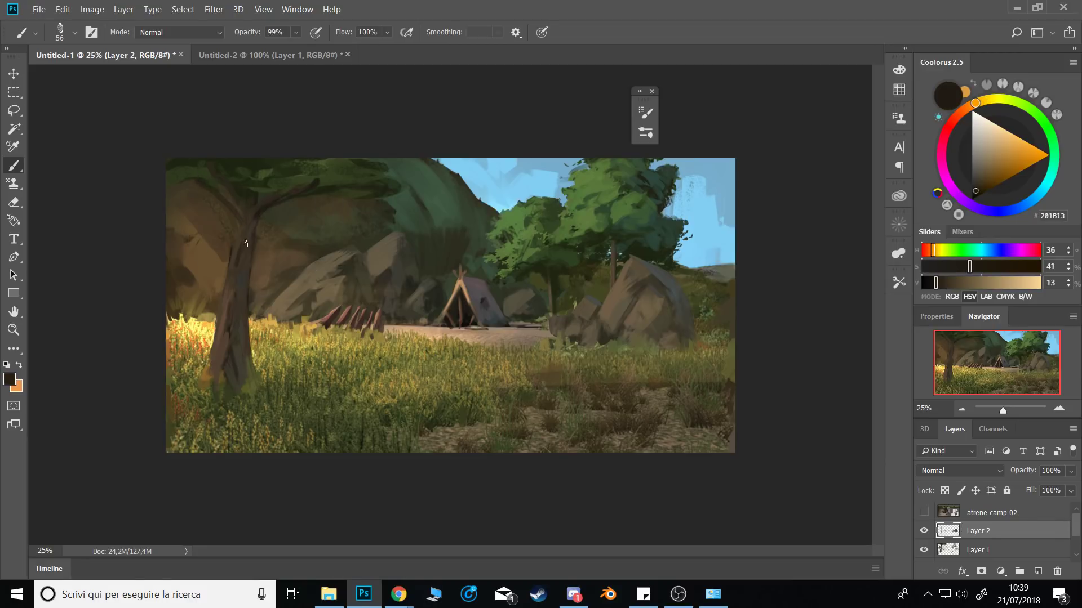
left_click(243, 218, "alt")
left_click(231, 223, "alt")
left_click(241, 220, "alt")
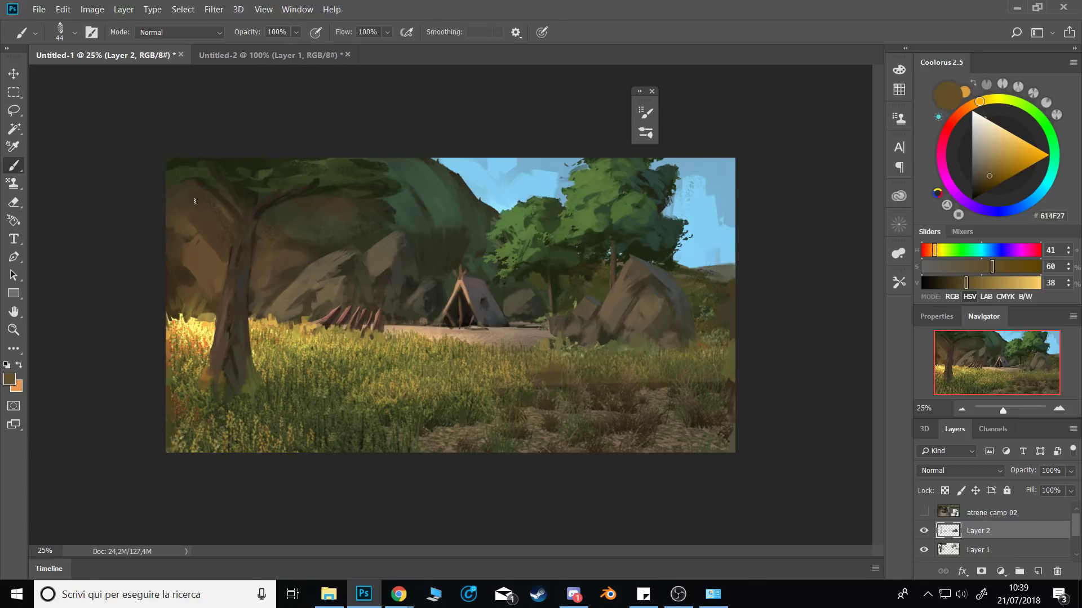
left_click(228, 222, "alt")
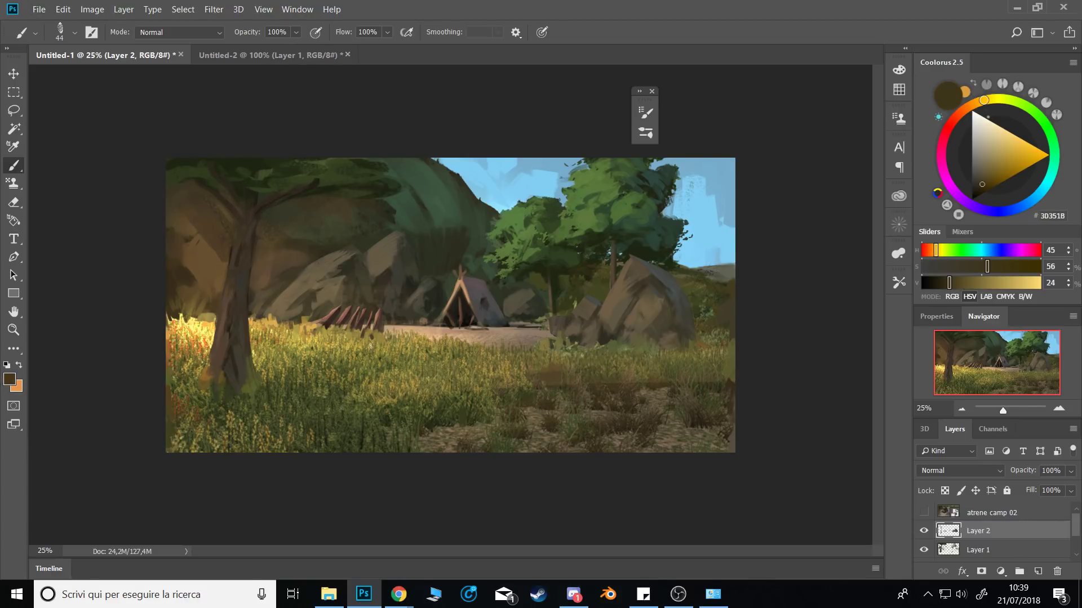
Zoom to 50% and touch up the tent's rear lower corner with sampled grey 333C3C, then sample brown 453C26 from the foreground.
left_click(1057, 410)
left_click(1057, 410)
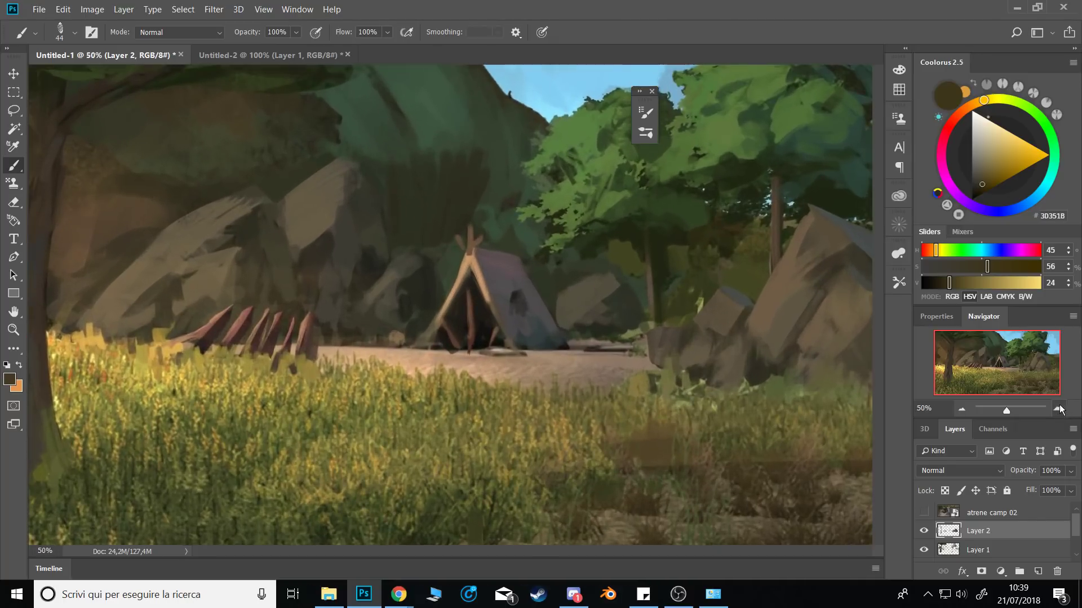
mouse_move(566, 350)
left_mouse_down()
mouse_move(526, 355)
mouse_move(498, 326)
left_mouse_up()
left_click(507, 332, "alt")
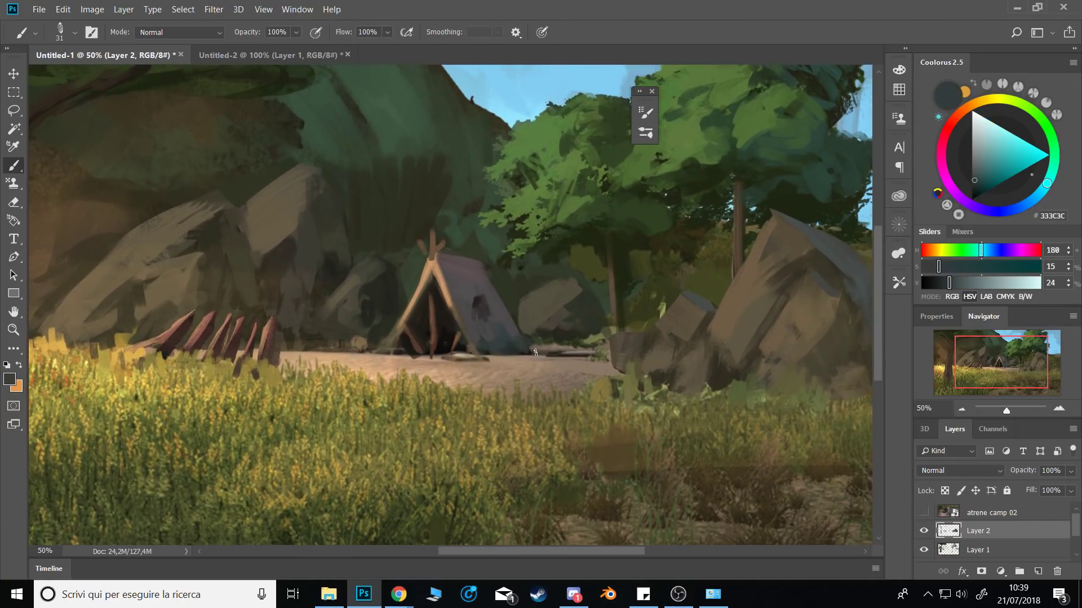
left_click(512, 346, "alt")
left_click(747, 464, "alt")
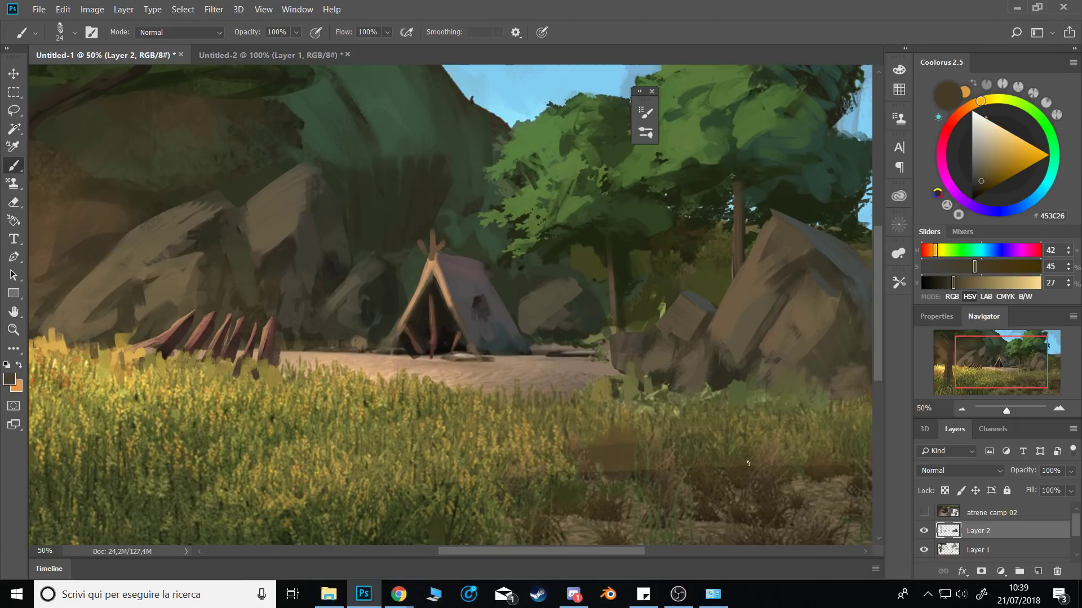
Add a second small stone beside the tent using a lasso selection, and shade the pair with 806F48, 25281C and 7F6E47.
key("l")
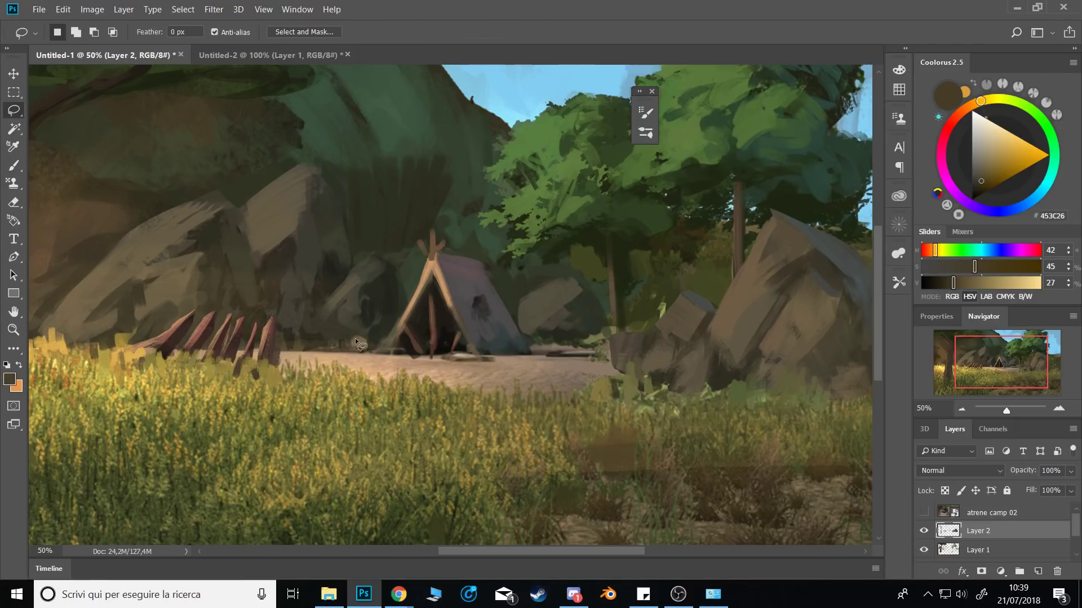
key("shift")
mouse_move(367, 349)
left_mouse_down("shift")
mouse_move(365, 338)
mouse_move(351, 339)
left_mouse_up("shift")
key("ctrl+d")
key("b")
left_click(357, 351, "alt")
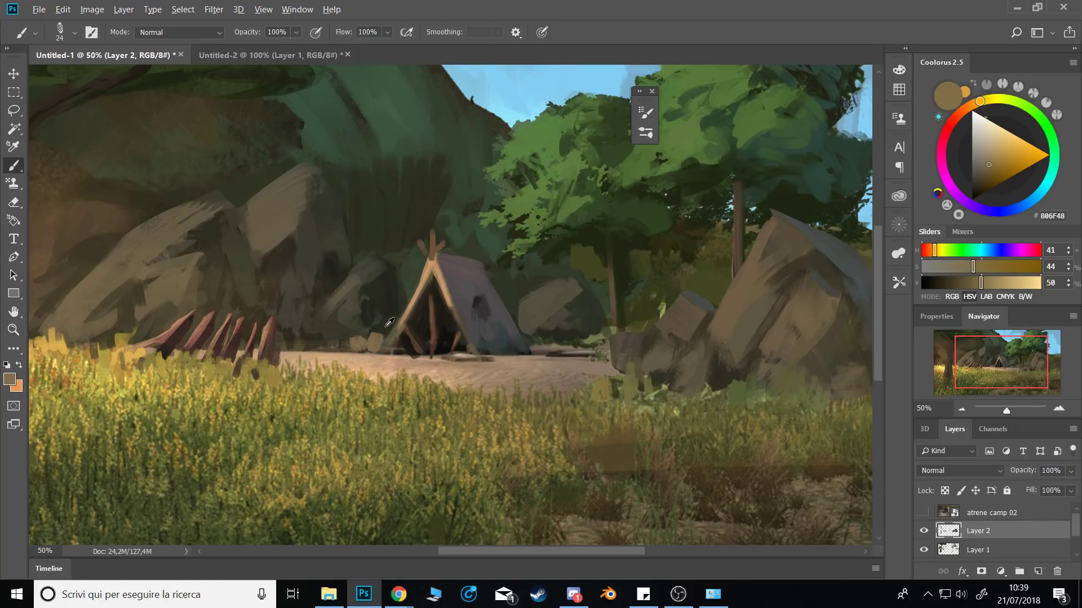
left_click(373, 330, "alt")
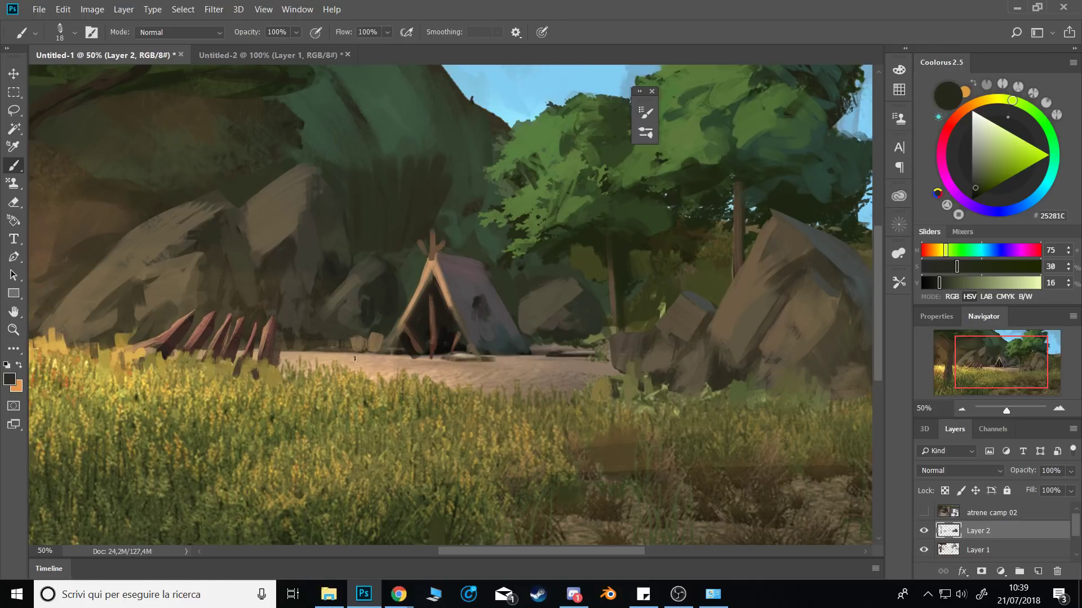
left_click(377, 338, "alt")
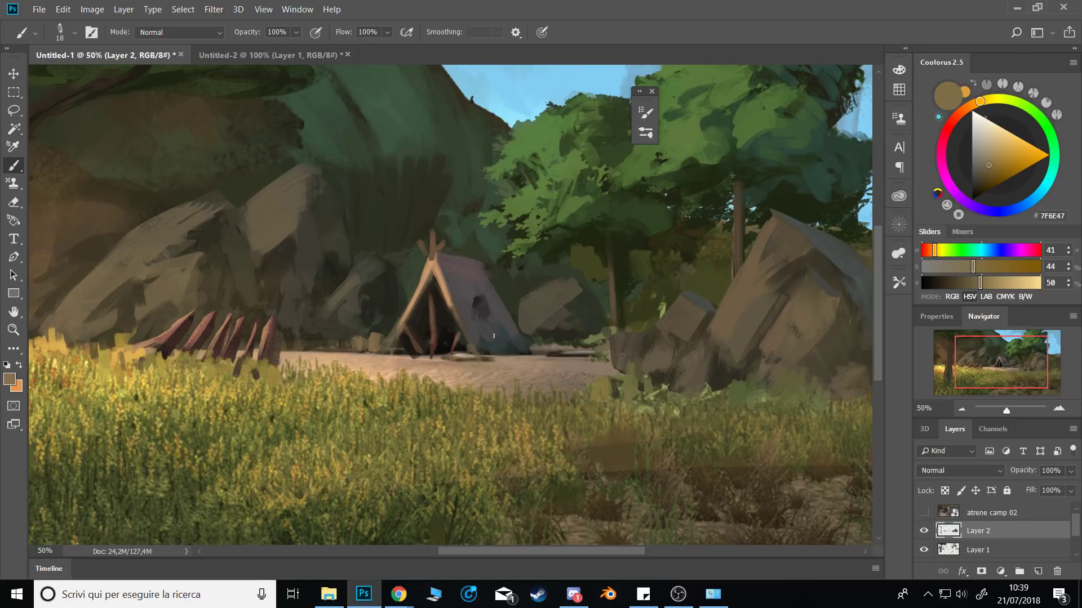
Paint the small orange top of a barrel at the tent's rear corner with BF723B, using an elliptical selection as guide.
key("m")
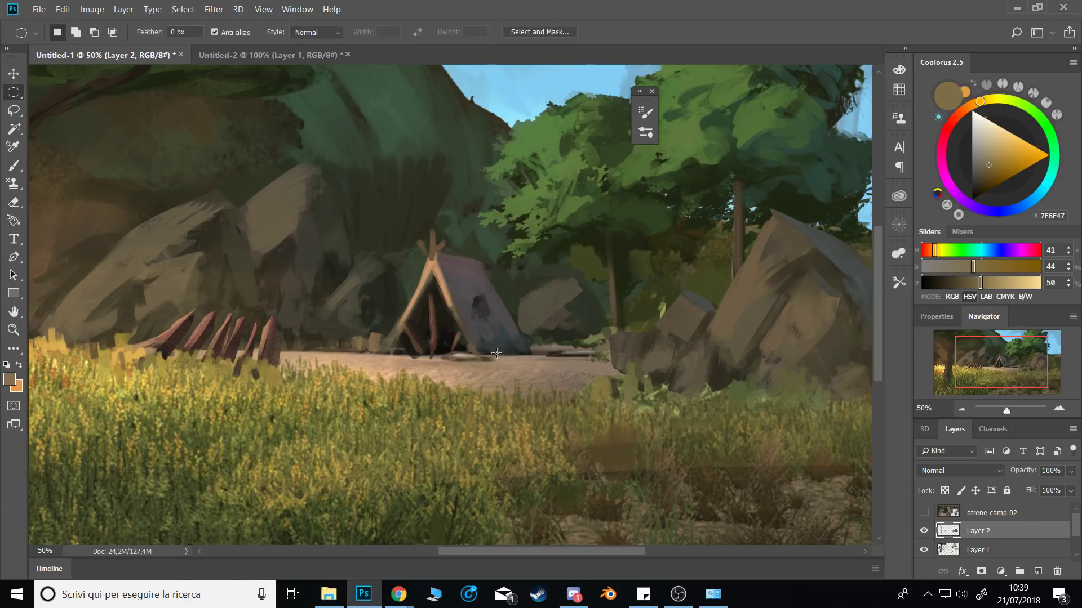
left_click_drag(500, 346, 522, 344)
key("b")
left_click(960, 115)
left_click_drag(983, 178, 978, 178)
left_click(979, 184)
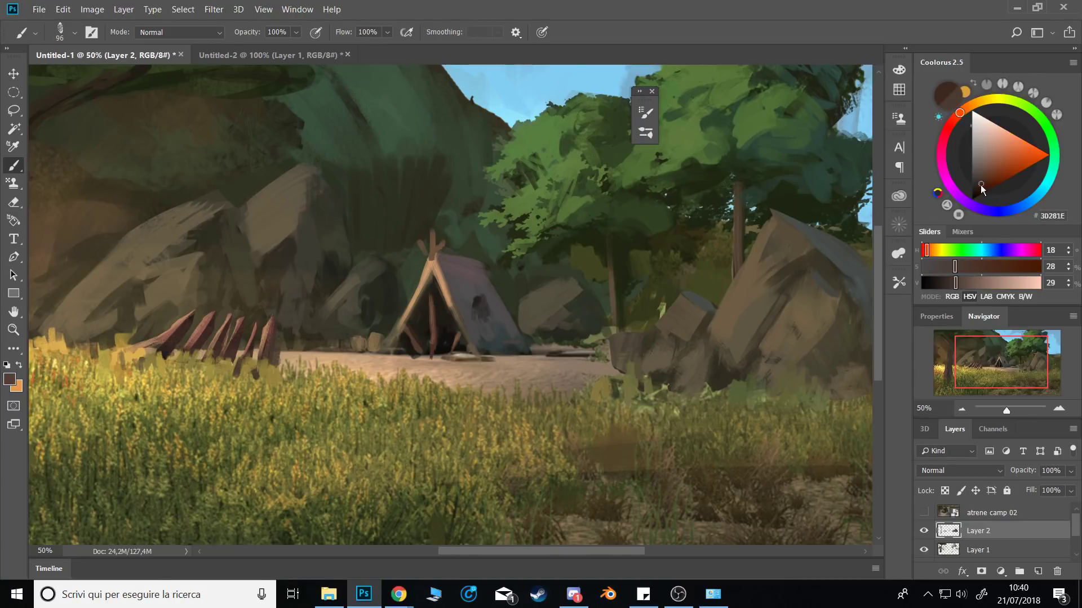
left_click_drag(506, 343, 520, 342)
left_click(1012, 153)
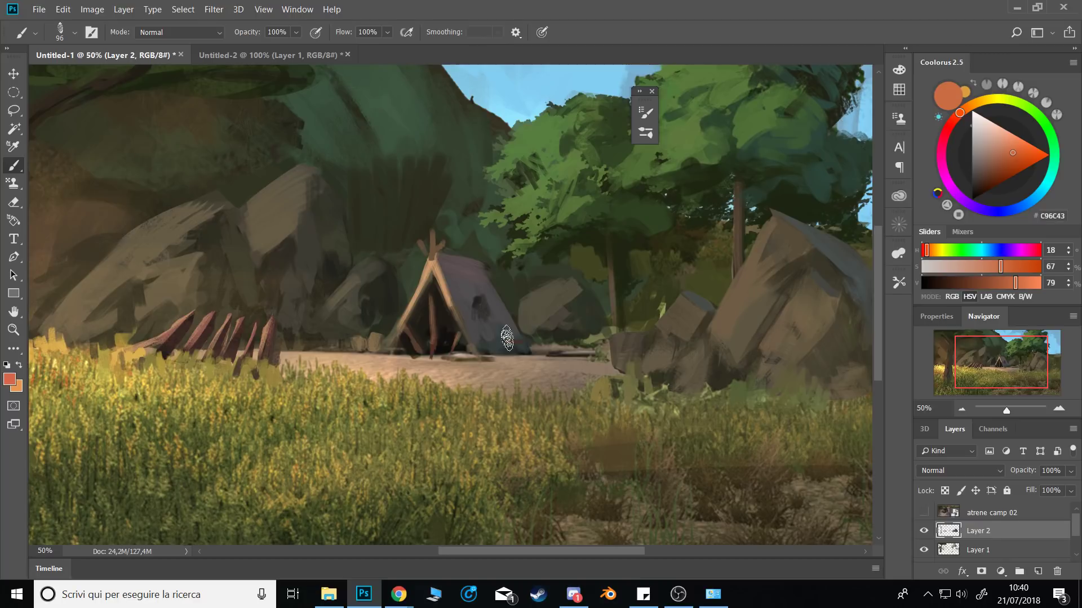
left_click(965, 108)
left_click_drag(505, 342, 514, 342)
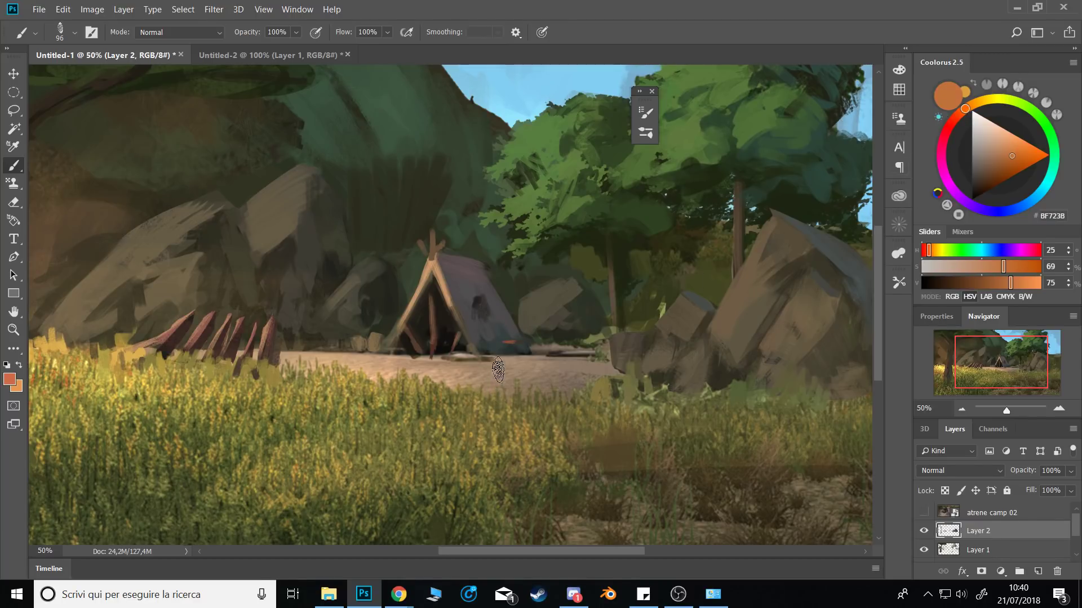
Paint the barrel's dark body with 21160E beneath its top, and sample reddish brown 965835 for its lit side.
left_click(984, 181)
left_click_drag(519, 353, 510, 353)
left_click_drag(945, 282, 936, 282)
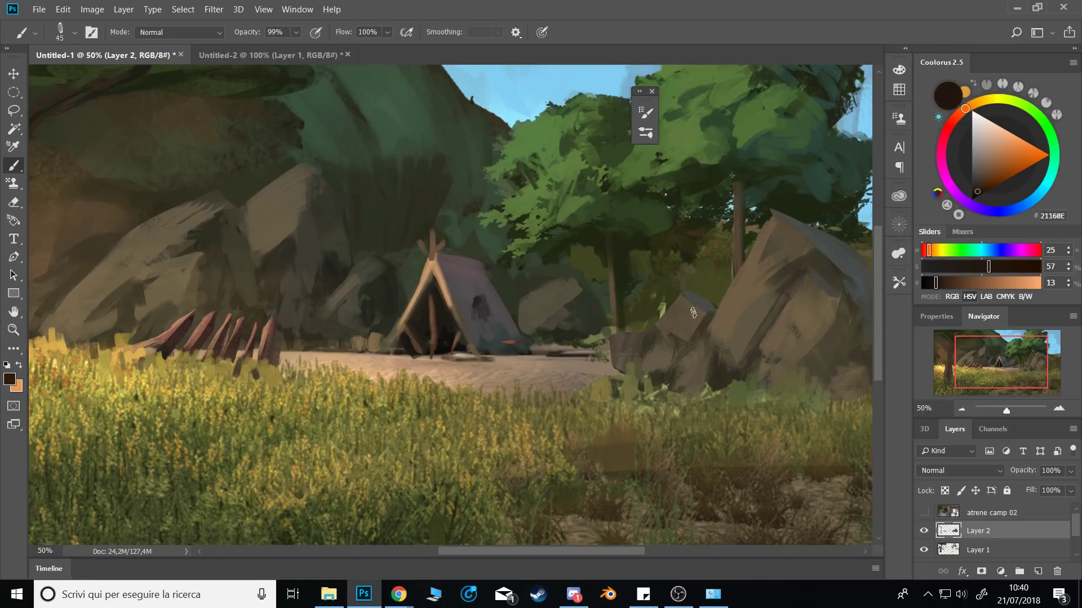
left_click_drag(504, 348, 500, 350)
left_click_drag(500, 357, 520, 347)
left_click(514, 342, "alt")
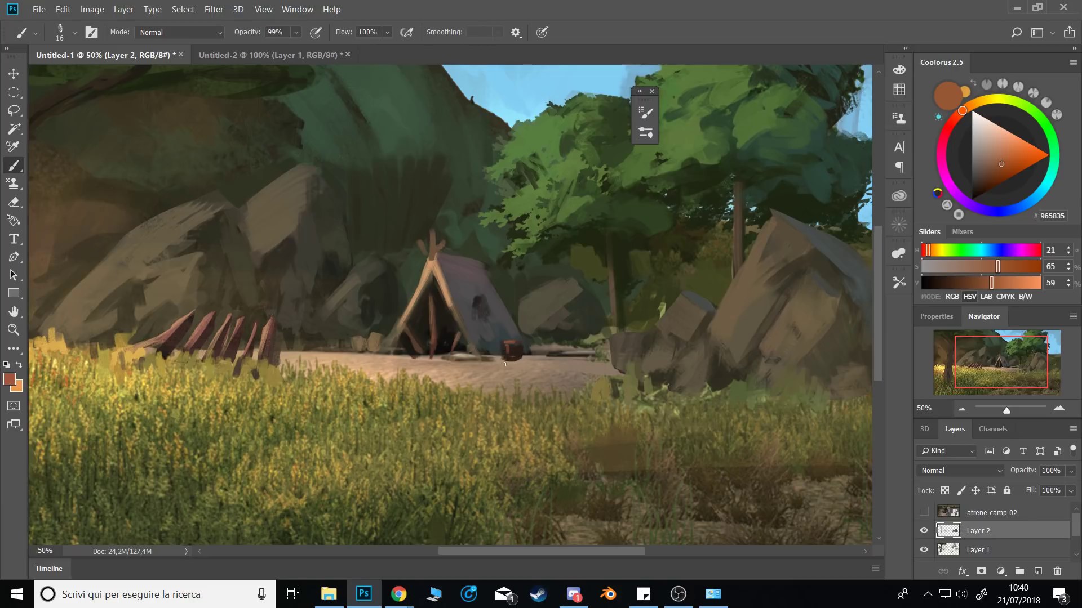
Refine the barrel's shape and planks with a 16 px brush in sampled browns 3F2C1F, 71482F and 21160F.
left_click(507, 348, "alt")
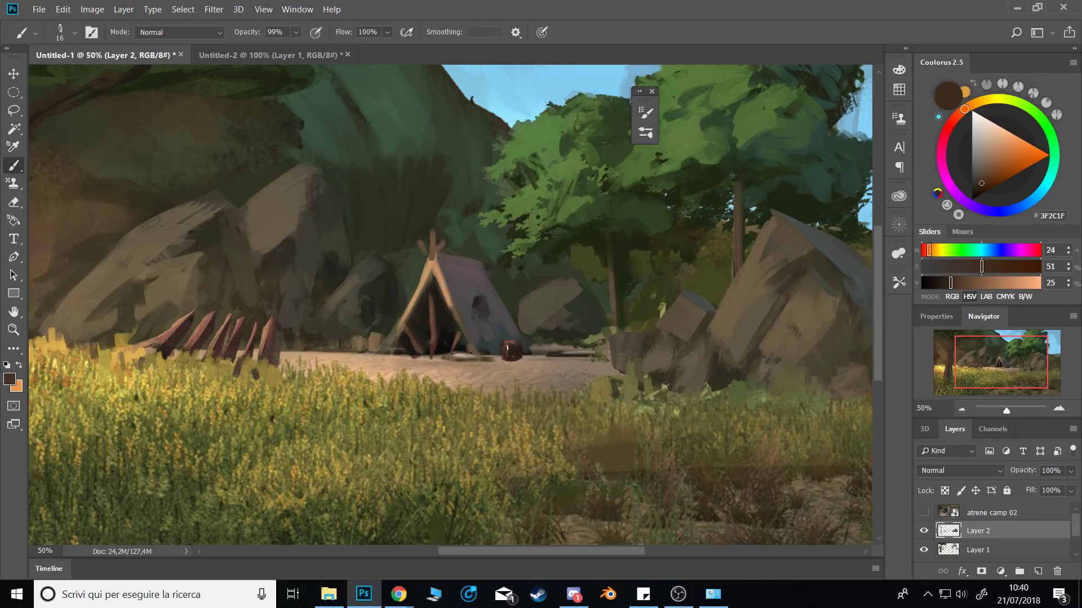
left_click(512, 348, "alt")
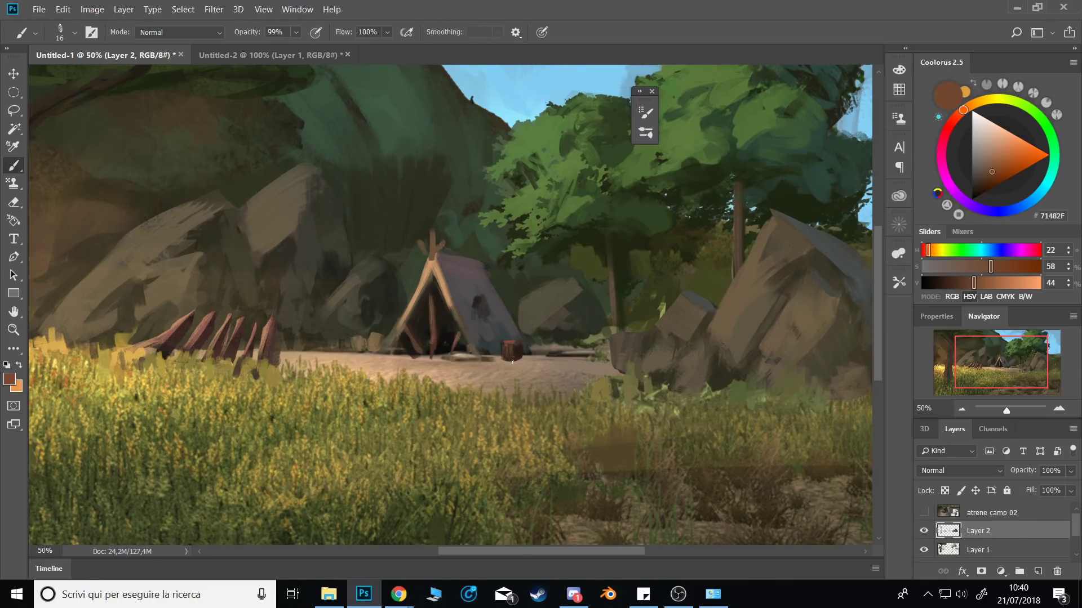
left_click(518, 351, "alt")
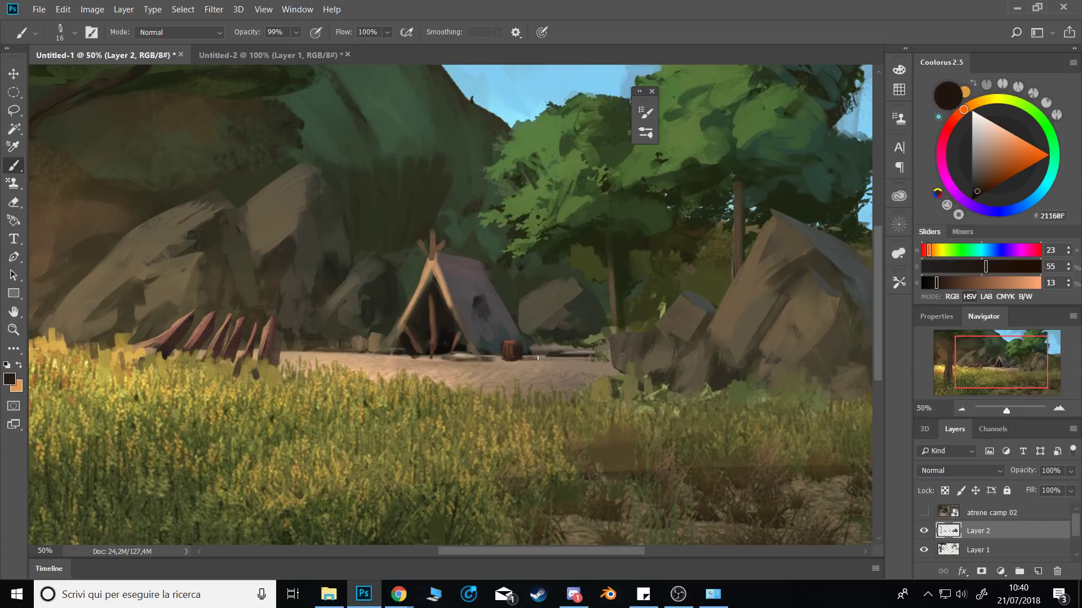
left_click(516, 353, "alt")
right_click(509, 354, "alt")
Touch up the tent's cloth, its poles and the barrel beside it with sampled colours 313939, 49484A, C29C63, 534C4D and 5B3C28.
left_click(500, 340, "alt")
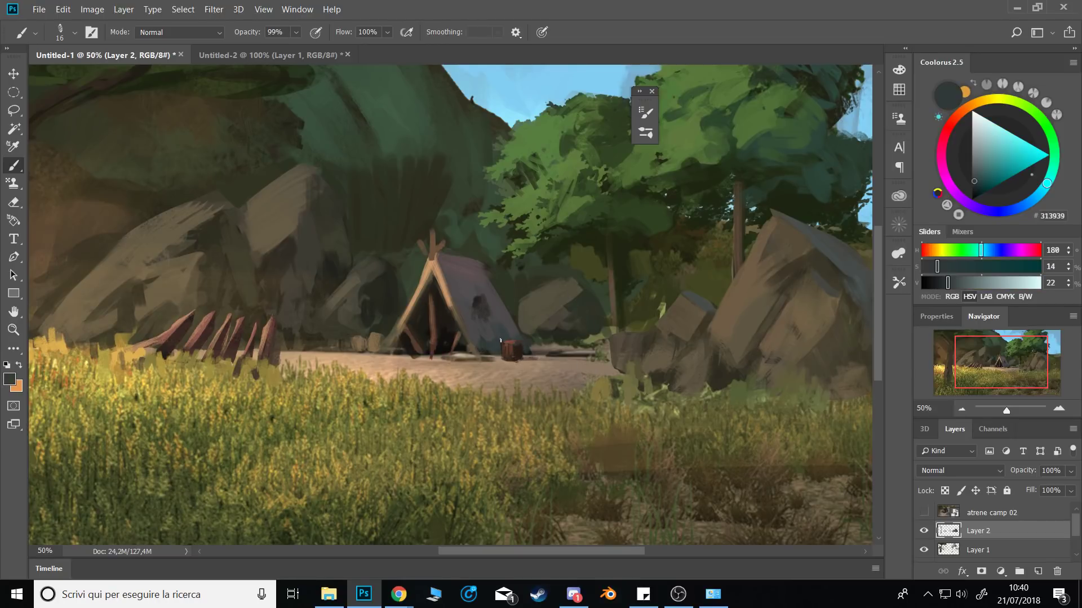
right_click(522, 347, "alt")
left_click(509, 337, "alt")
left_click(509, 328, "alt")
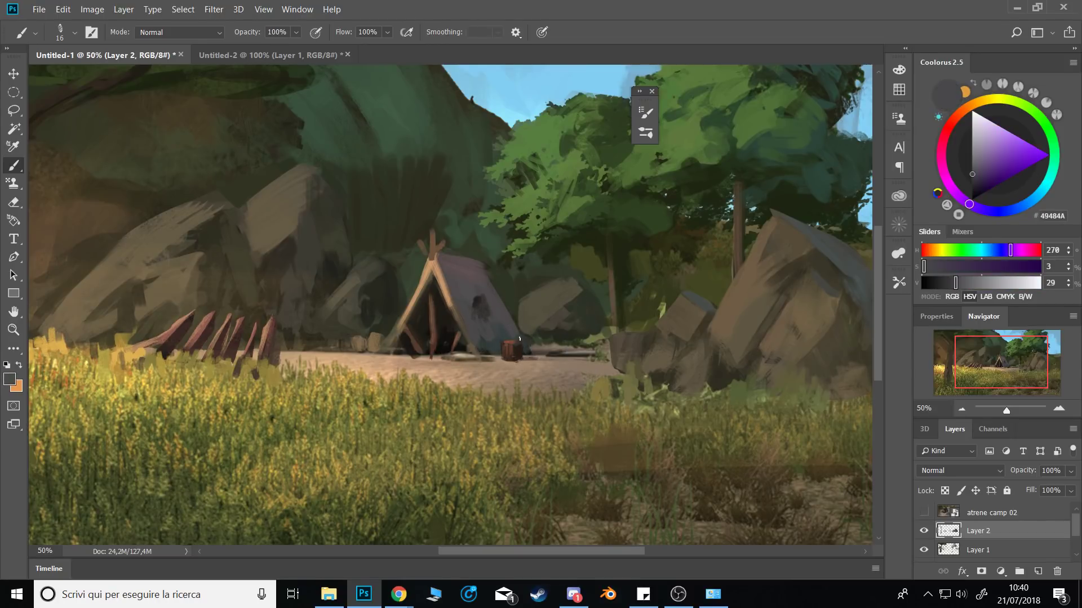
left_click(433, 246, "alt")
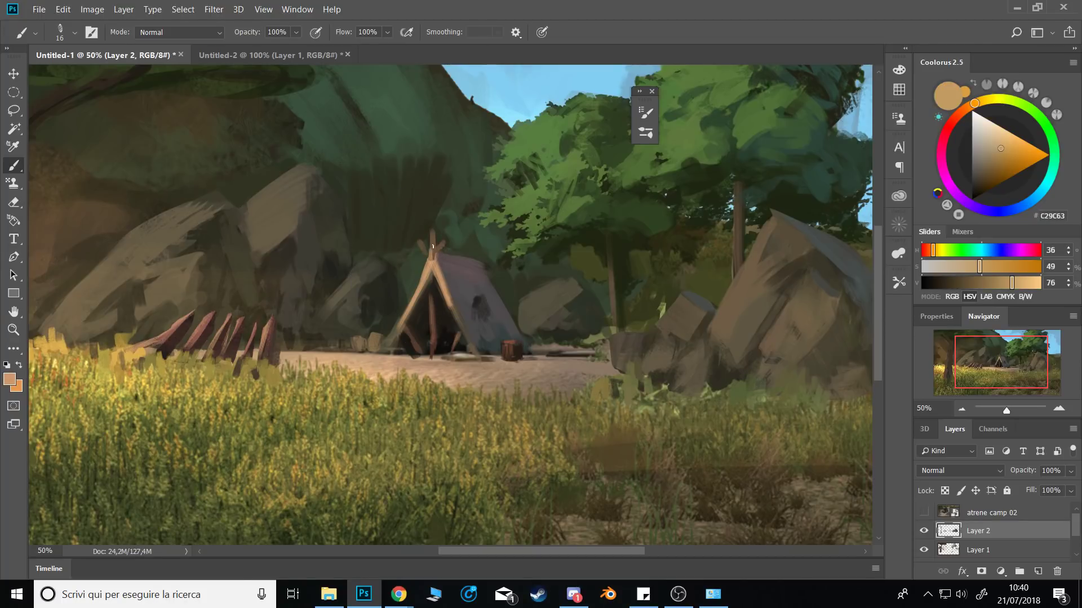
left_click(462, 293, "alt")
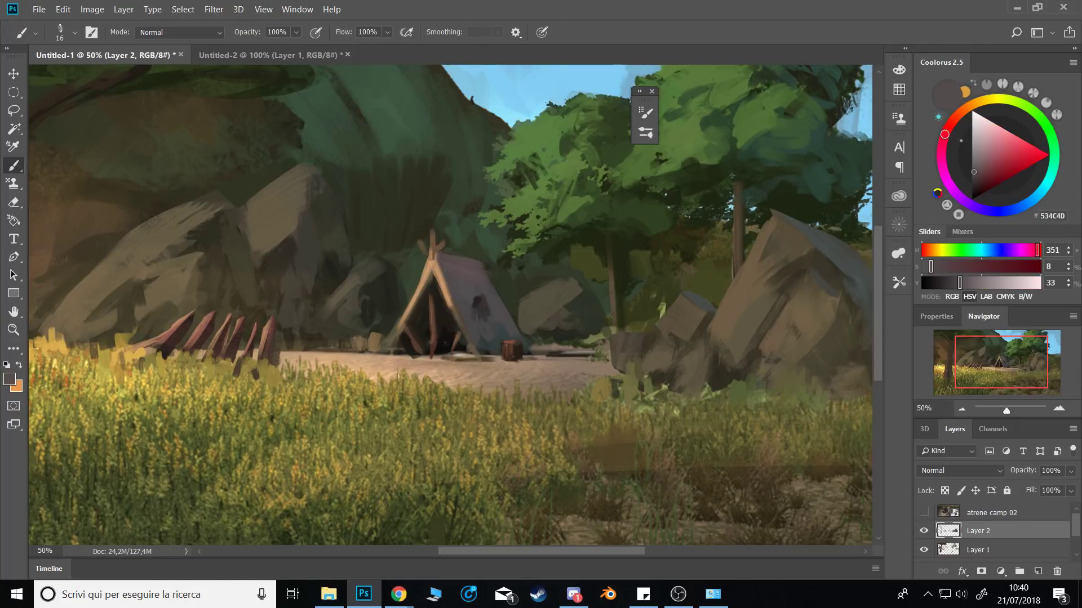
left_click(513, 347, "alt")
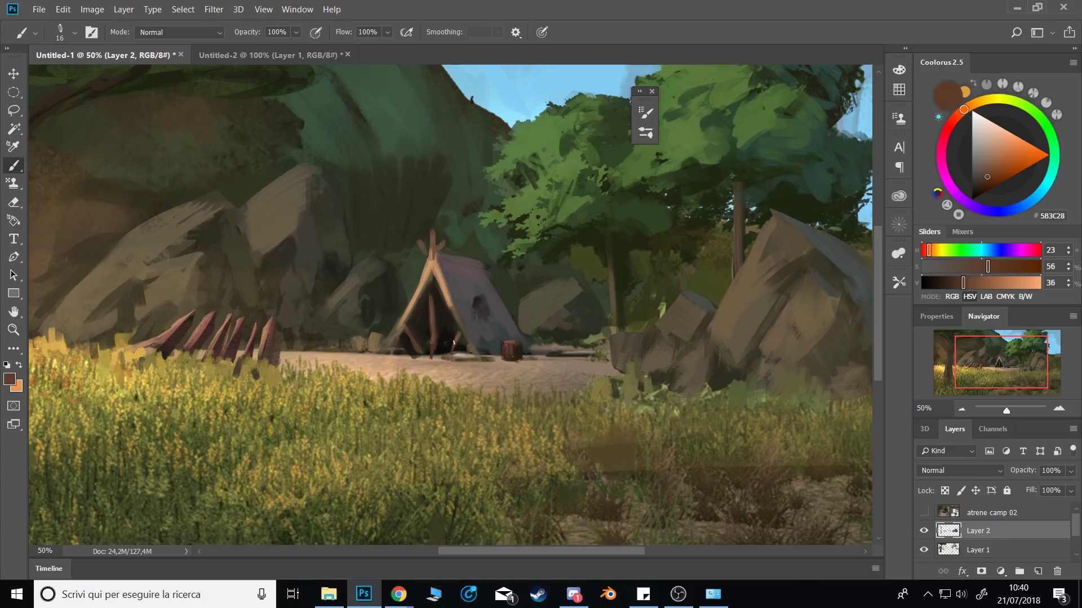
Paint a dark wooden frame of two posts and a crossbar between the stakes and the tent in 21160F, and sample 4D4938.
left_click(516, 343, "alt")
left_click_drag(291, 334, 296, 309)
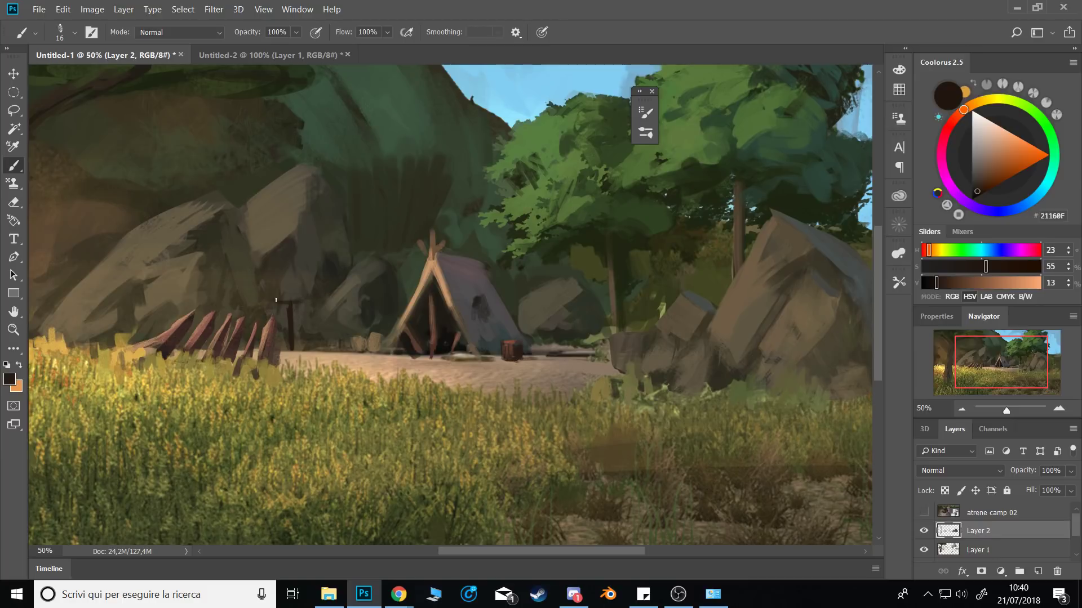
left_click_drag(337, 291, 340, 345)
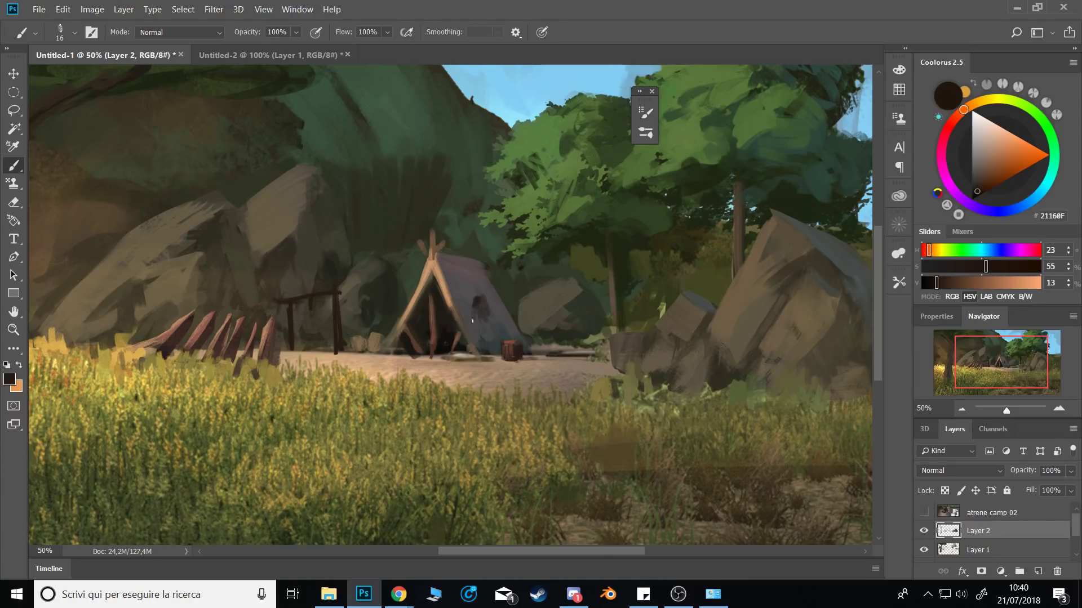
left_click(626, 344, "alt")
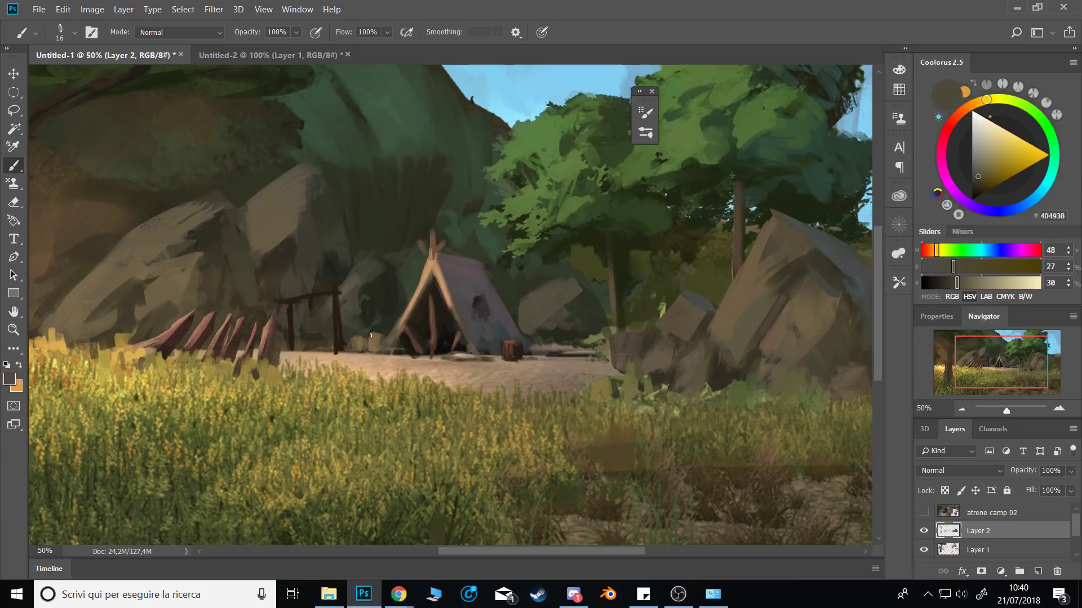
Start a hanging pot under the frame's crossbar with a 13 px brush in 21160F, and darken sampled 2A291B to 1B1A11.
left_click_drag(312, 310, 309, 310)
left_click(313, 312, "alt")
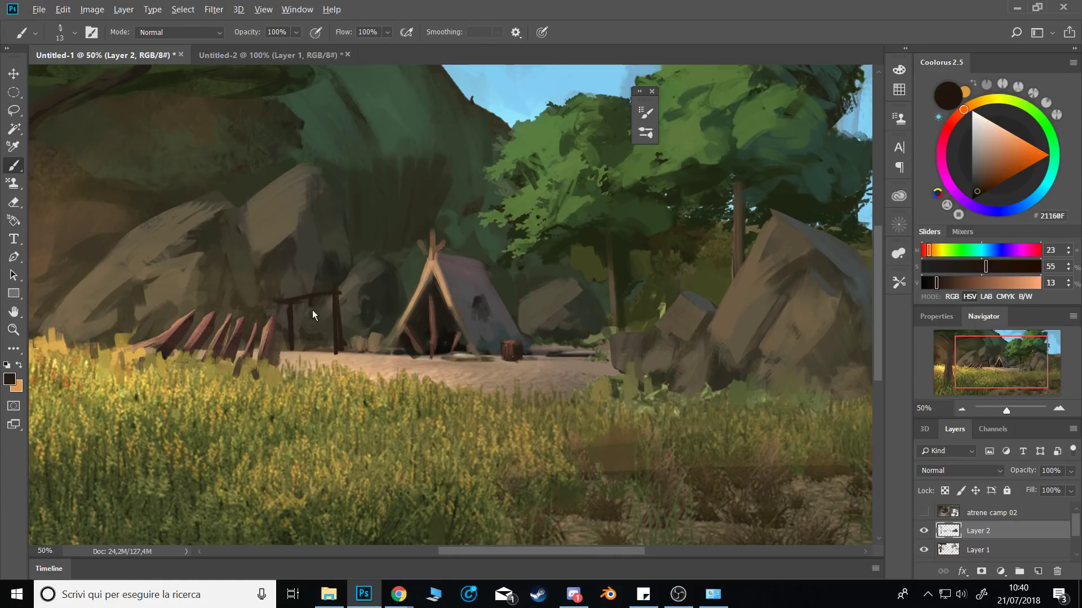
left_click(663, 373, "alt")
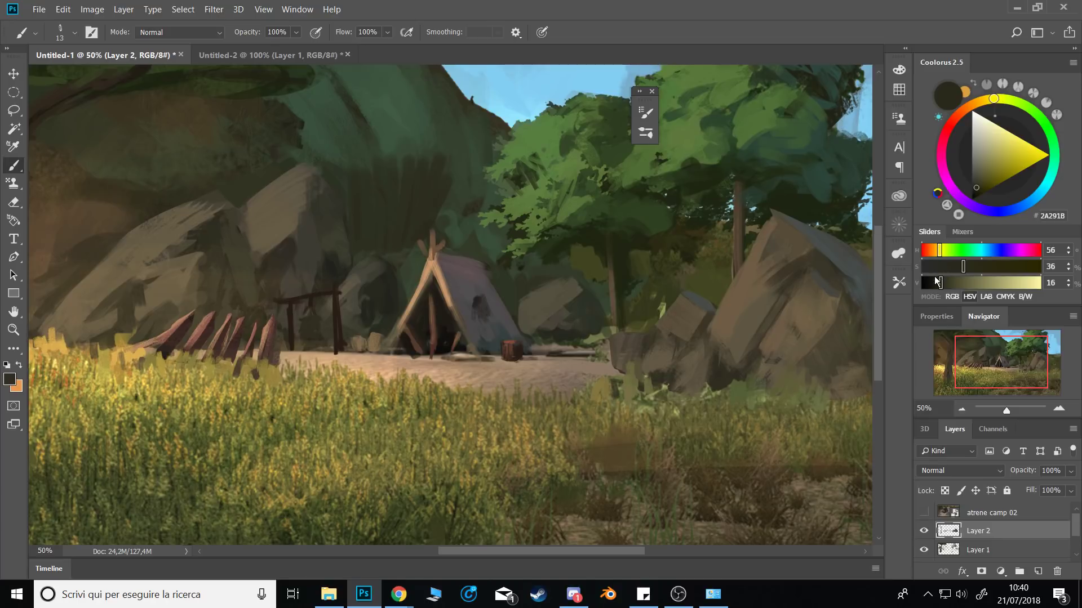
left_click_drag(937, 282, 932, 282)
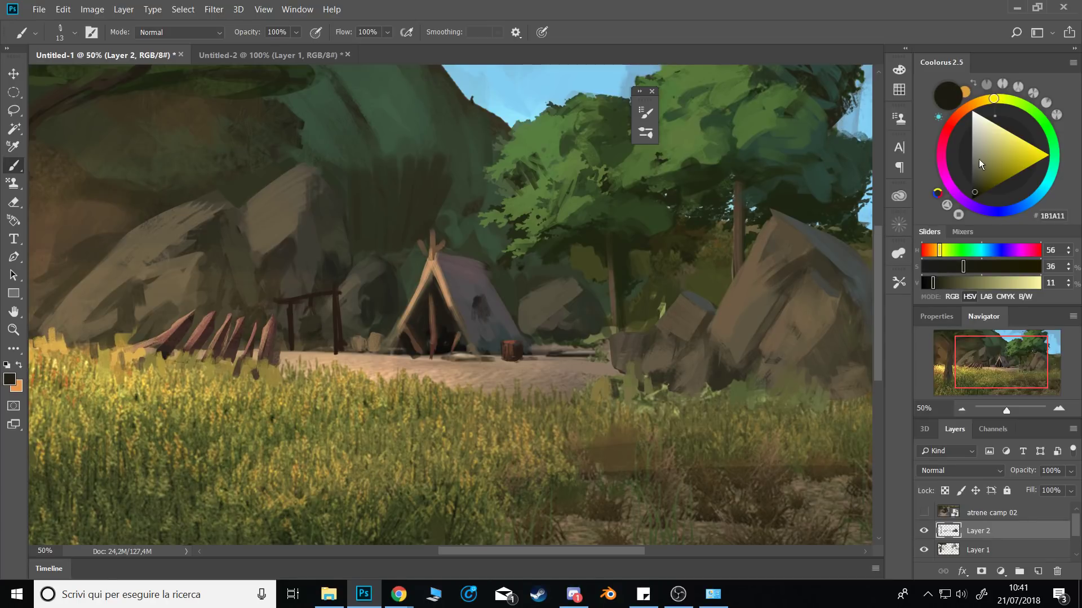
Highlight the hanging pot with neutral grey 767676 and blend its body with sampled 4F4E46.
left_click_drag(979, 160, 970, 159)
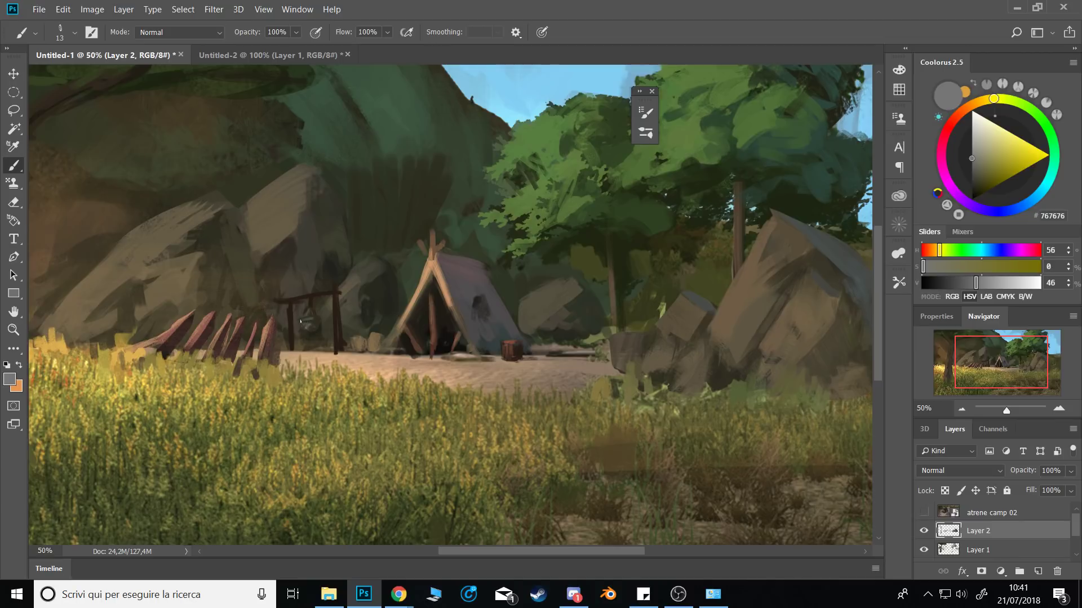
left_click_drag(302, 320, 313, 324)
left_click(307, 323, "alt")
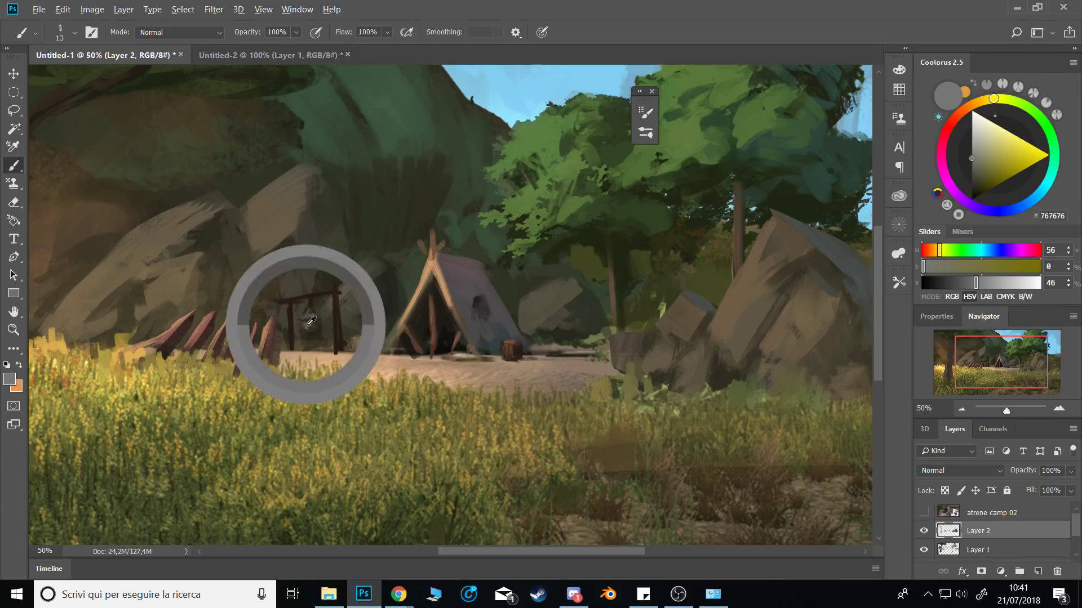
left_click(304, 327, "alt")
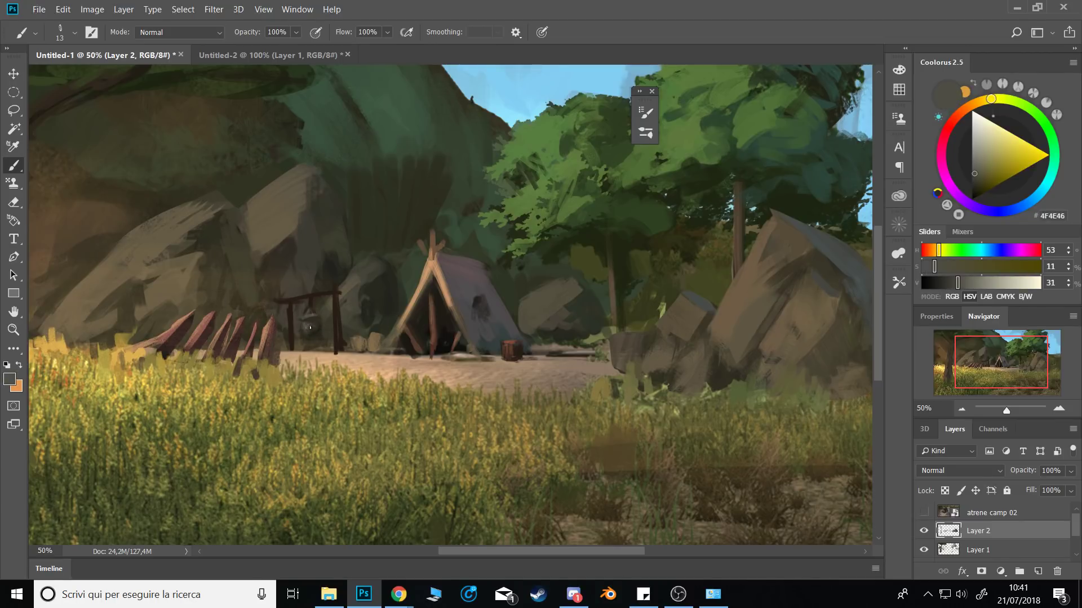
left_click(306, 316, "alt")
left_click(311, 314, "alt")
Add a slanted support to the frame's tent-side post in 21160F, sample sand colour C7A878, and mirror the canvas horizontally.
left_click(338, 346, "alt")
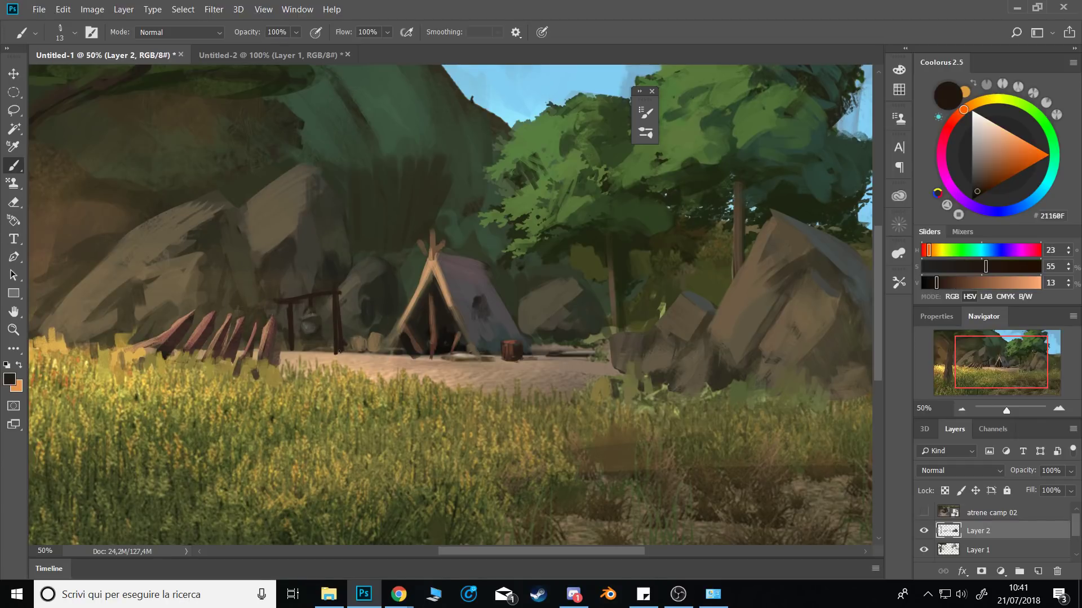
left_click(343, 357, "alt")
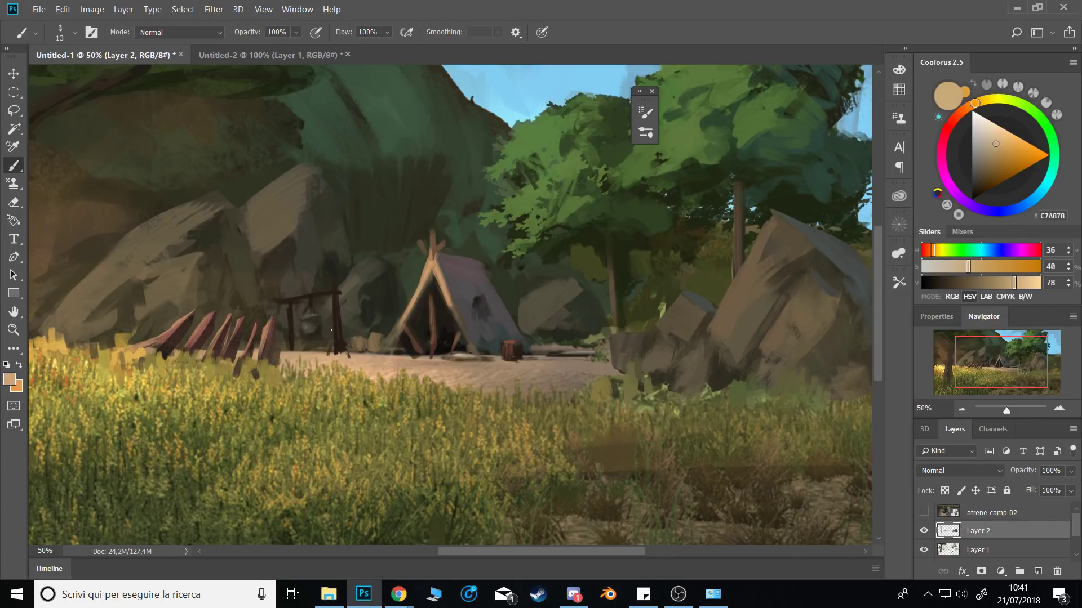
key("ctrl+shift+h")
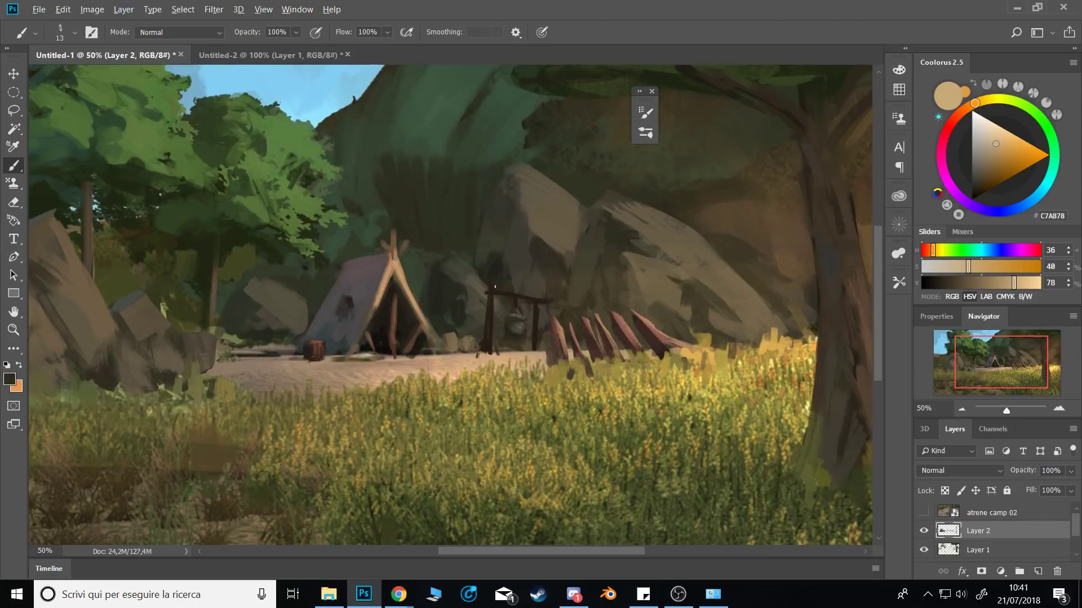
left_click(516, 301, "alt")
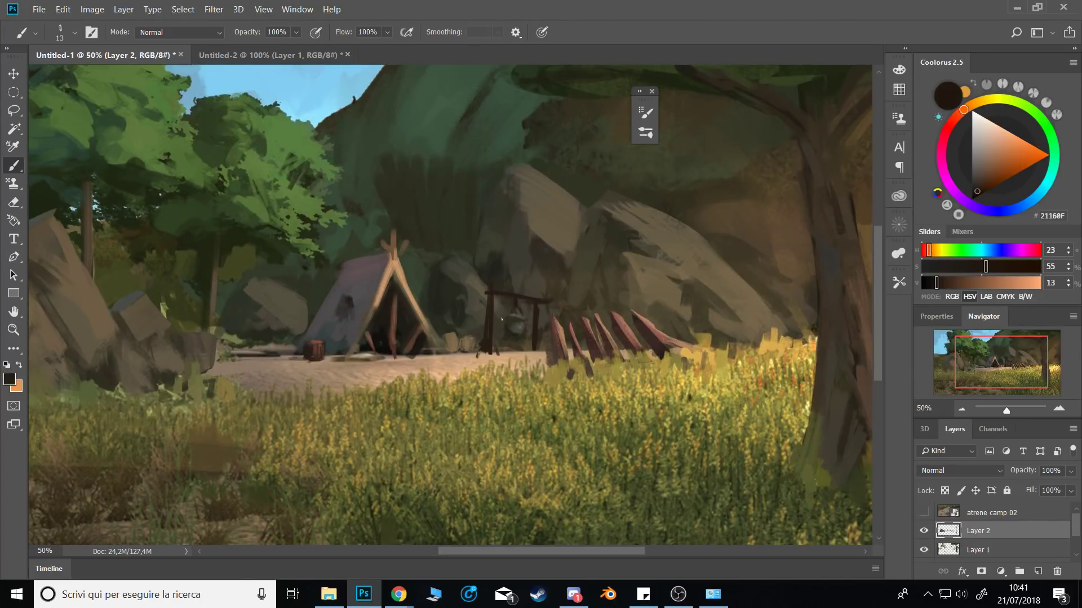
Lasso the wooden frame with its pot, rotate it to about -9.25 degrees, and deselect it.
key("m")
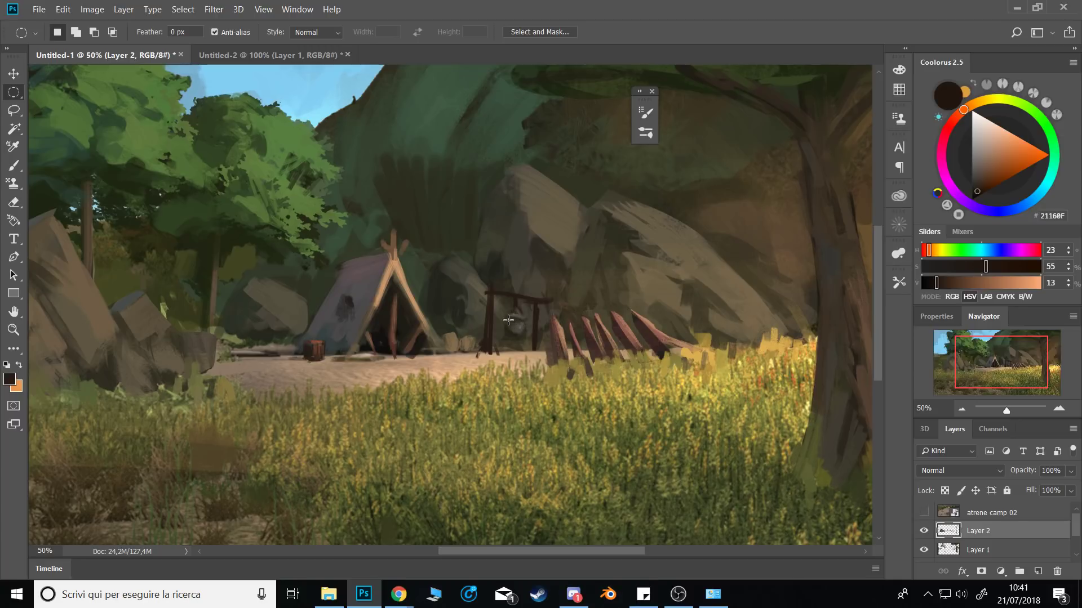
key("l")
mouse_move(471, 303)
left_mouse_down()
mouse_move(553, 289)
mouse_move(528, 359)
mouse_move(478, 363)
left_mouse_up()
key("ctrl+t")
left_click_drag(573, 232, 567, 239)
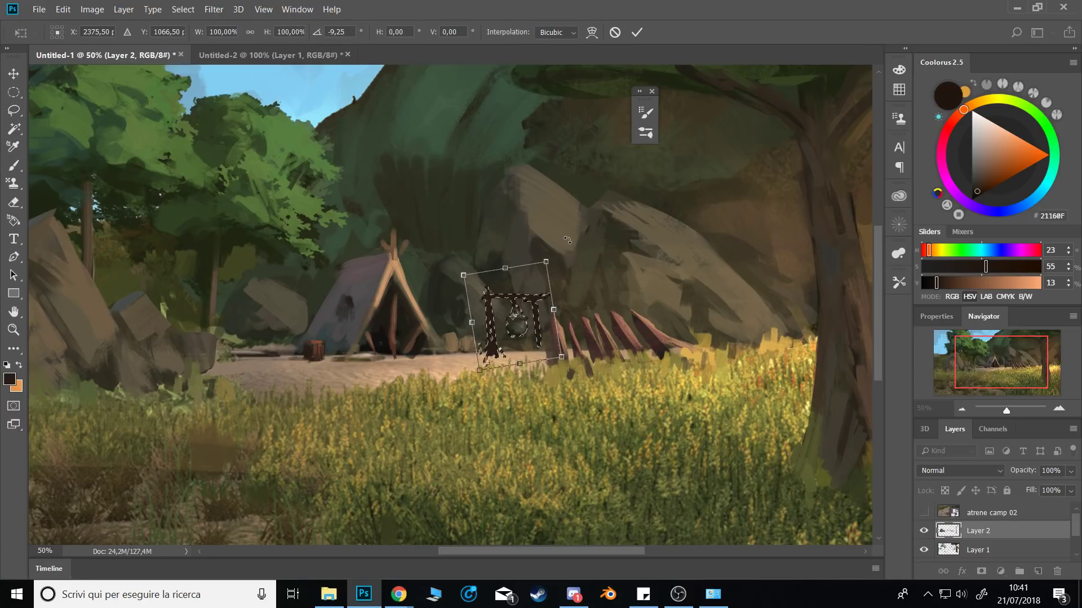
key("Return")
key("ctrl+d")
key("b")
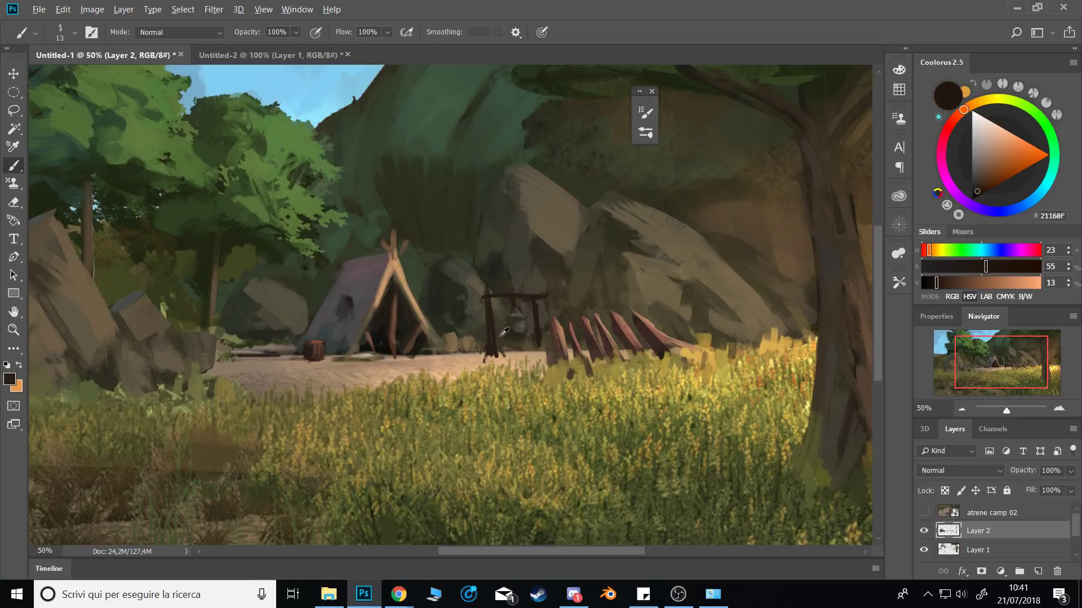
Try to paint a lit edge on the frame's post beside the stakes in 9F7B57.
left_click_drag(502, 334, 558, 332)
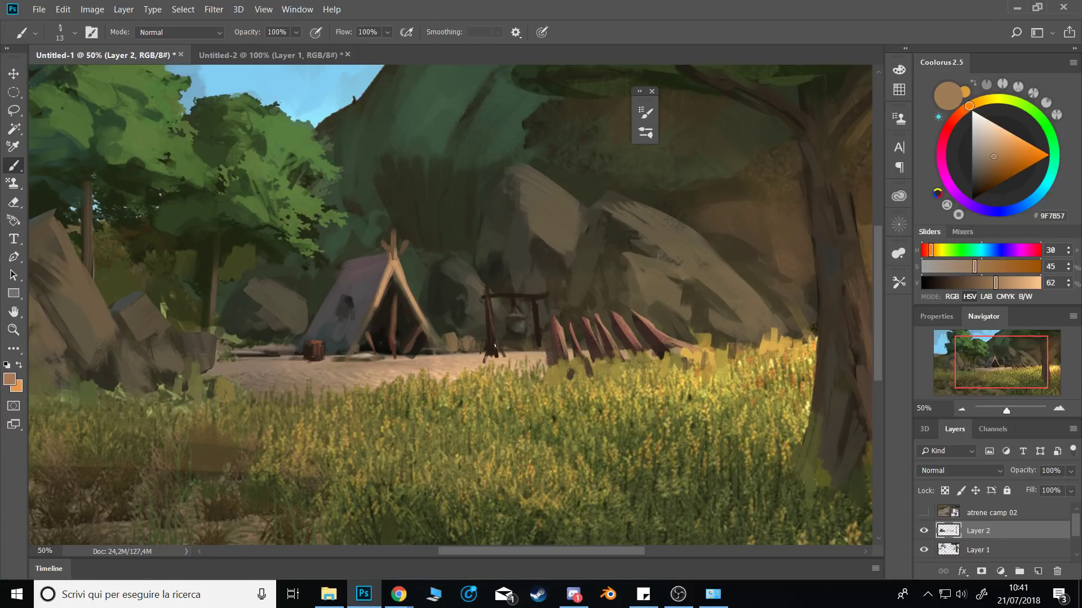
mouse_move(549, 295)
left_mouse_down()
mouse_move(495, 297)
mouse_move(548, 294)
mouse_move(540, 338)
left_mouse_up()
key("ctrl+z")
key("ctrl+z")
Paint lighter wood on the frame's crossbar and post tips with a 23 px brush in 35281C and 70563D, and refine the posts in 21160F.
left_click_drag(496, 288, 492, 295)
key("0")
left_click(489, 308, "alt")
right_click(494, 296, "alt")
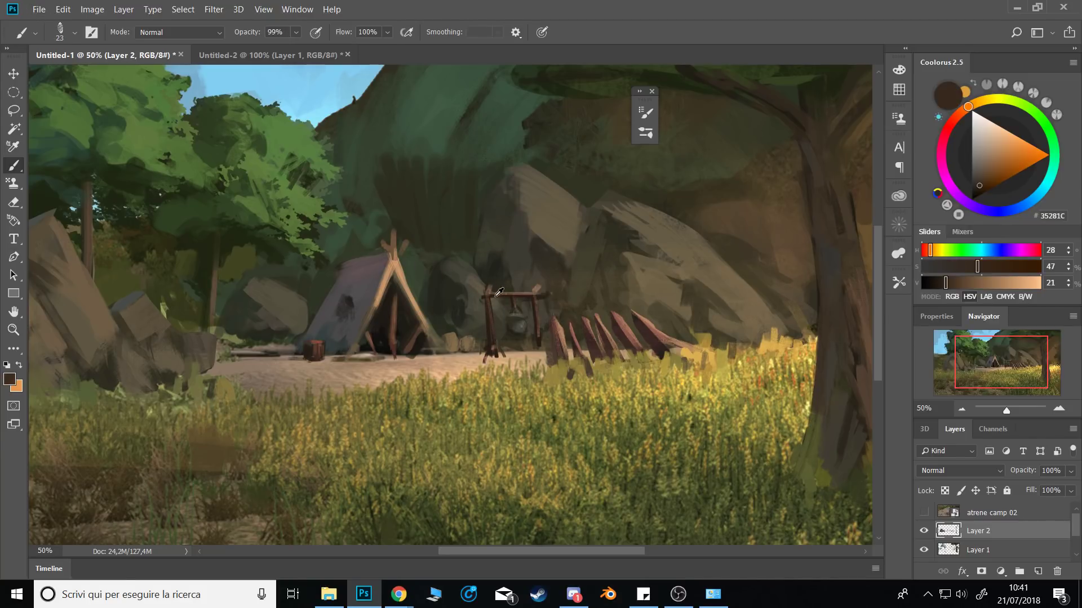
left_click(490, 290, "alt")
key("0")
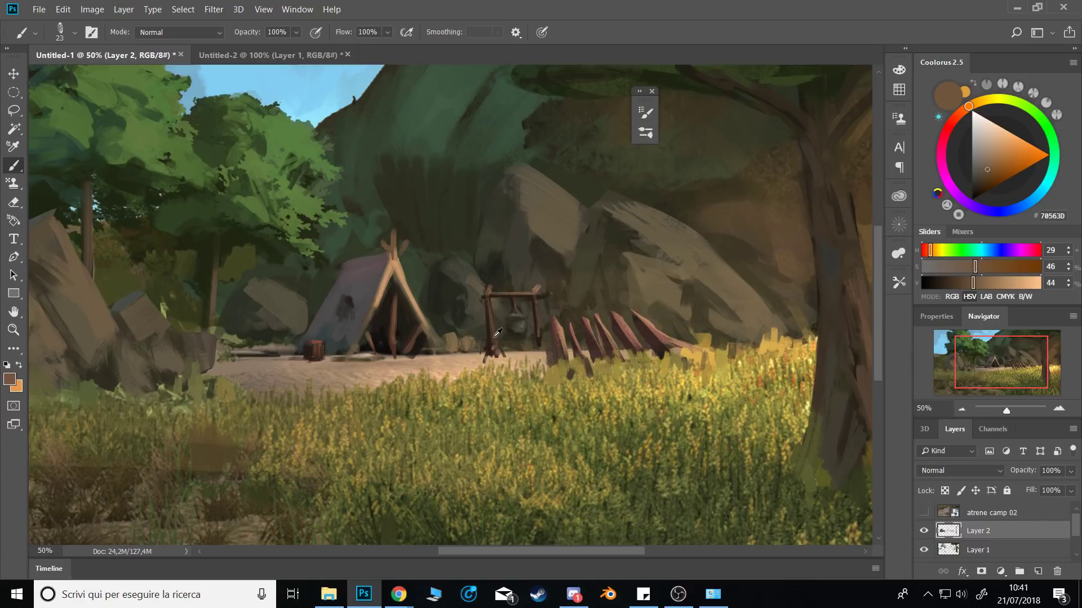
left_click(494, 347, "alt")
left_click(536, 325, "alt")
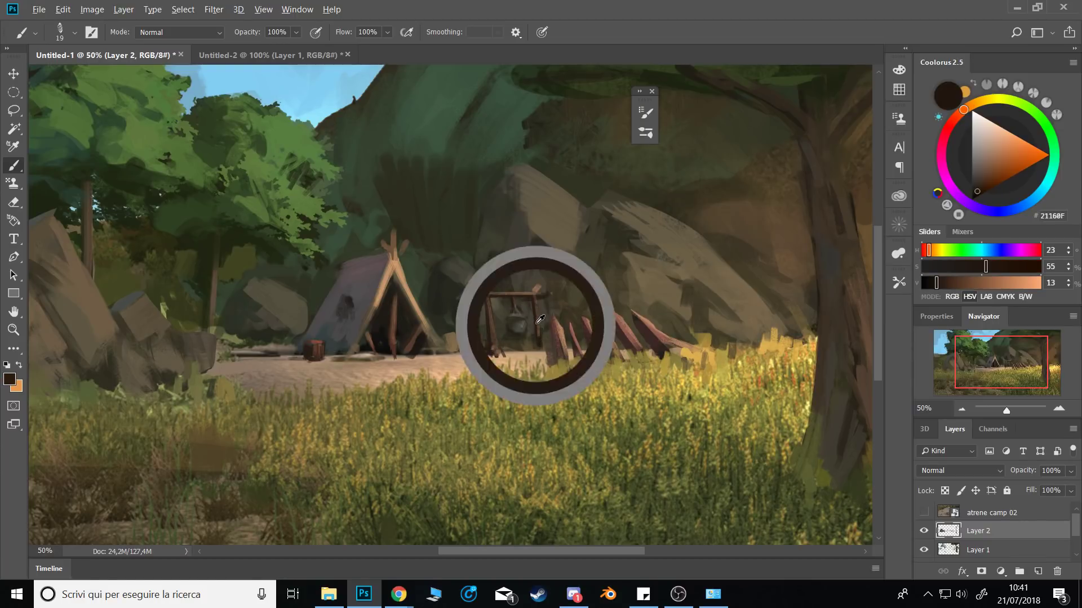
Repaint the end of the rock group beside the sandy path in 4D4736 and 5F583F, enlarging the brush to 39 px.
left_click(212, 344, "alt")
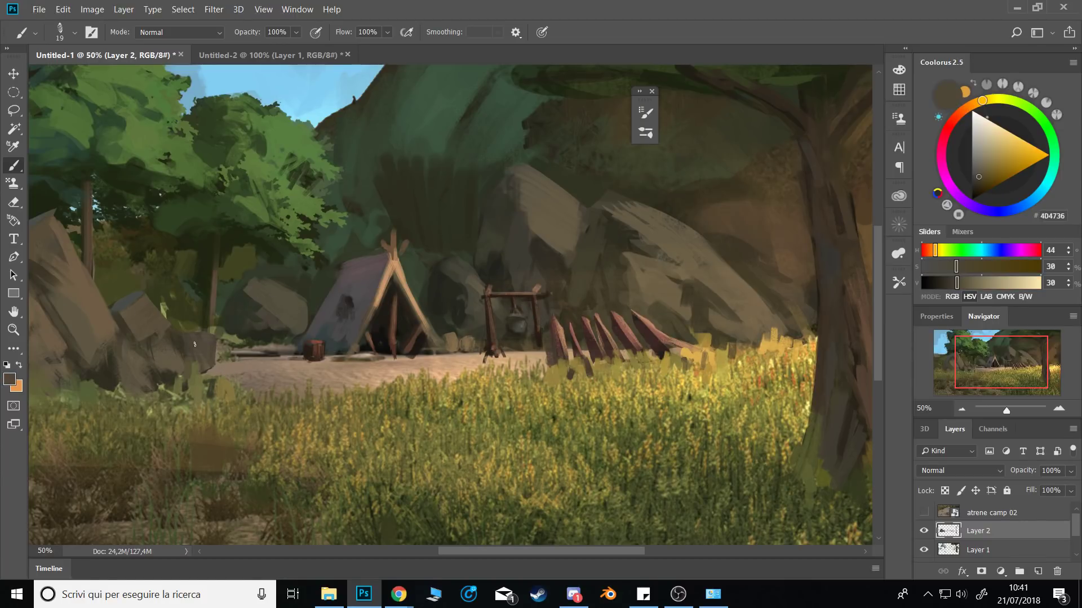
left_click(140, 317, "alt")
key("bracketright")
key("bracketright")
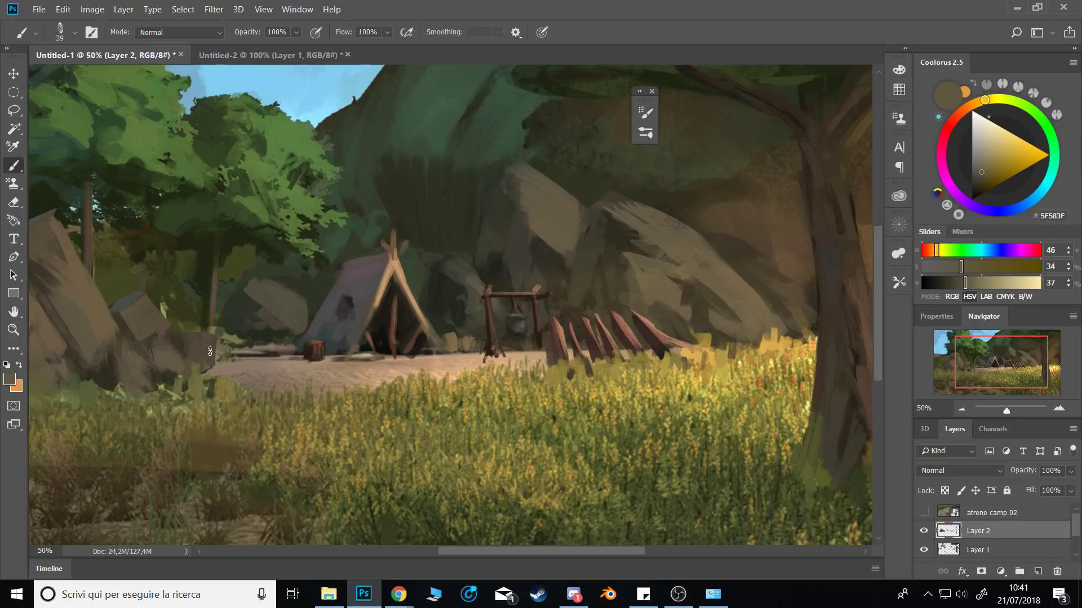
left_click(208, 349, "alt")
mouse_move(210, 369)
left_mouse_down()
mouse_move(218, 387)
mouse_move(200, 385)
left_mouse_up()
Reshape the upper edge of the boulder behind the tent with a 39 px brush in sampled 2B2F22 and 424743.
left_click(241, 306, "alt")
left_click_drag(260, 281, 251, 297)
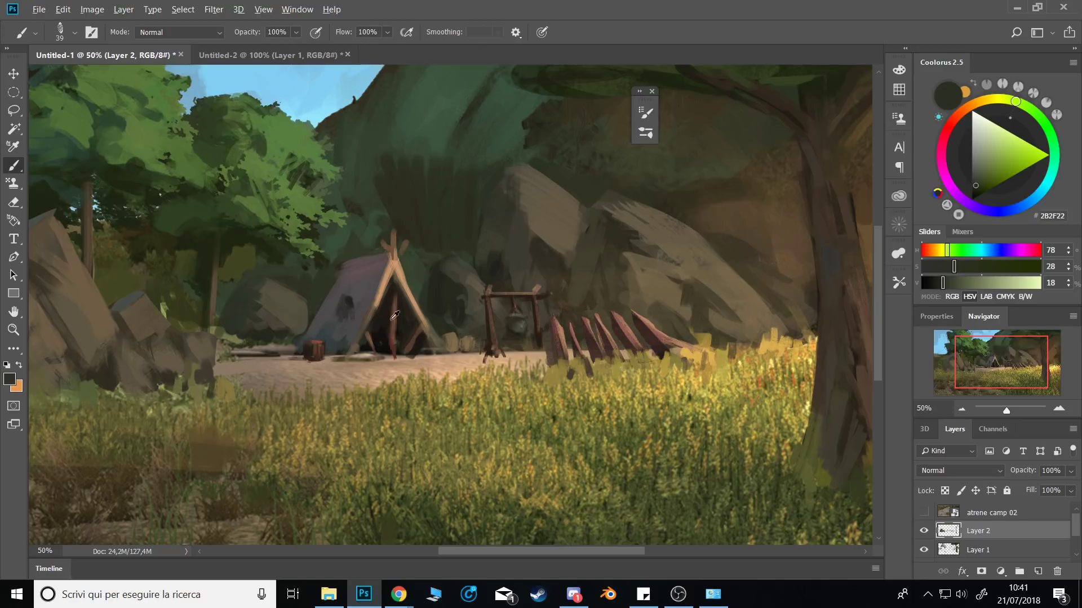
left_click(390, 320, "alt")
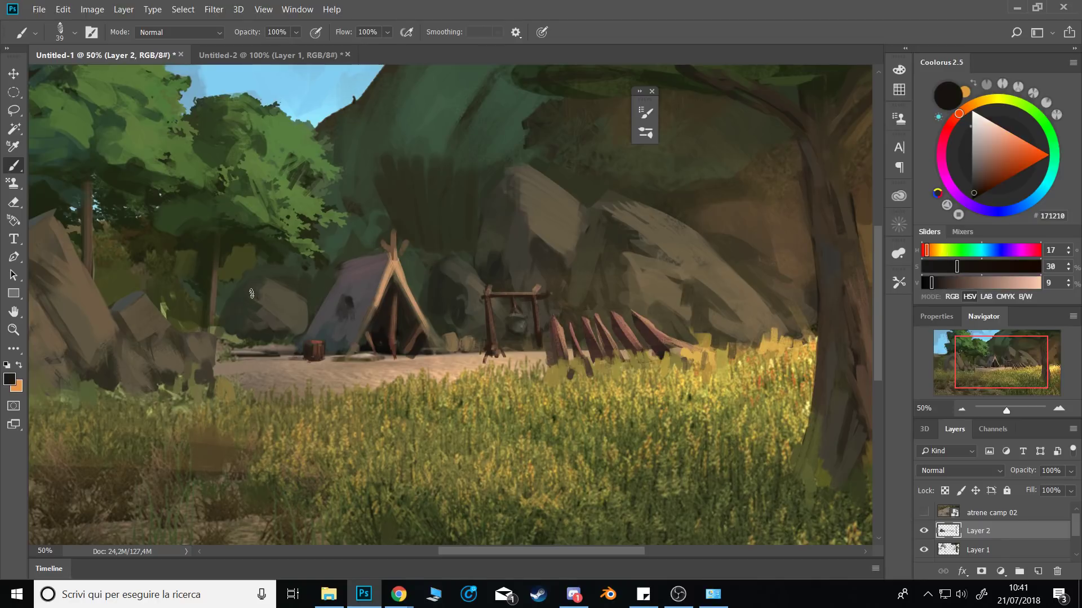
left_click(126, 301, "alt")
left_click_drag(234, 309, 258, 284)
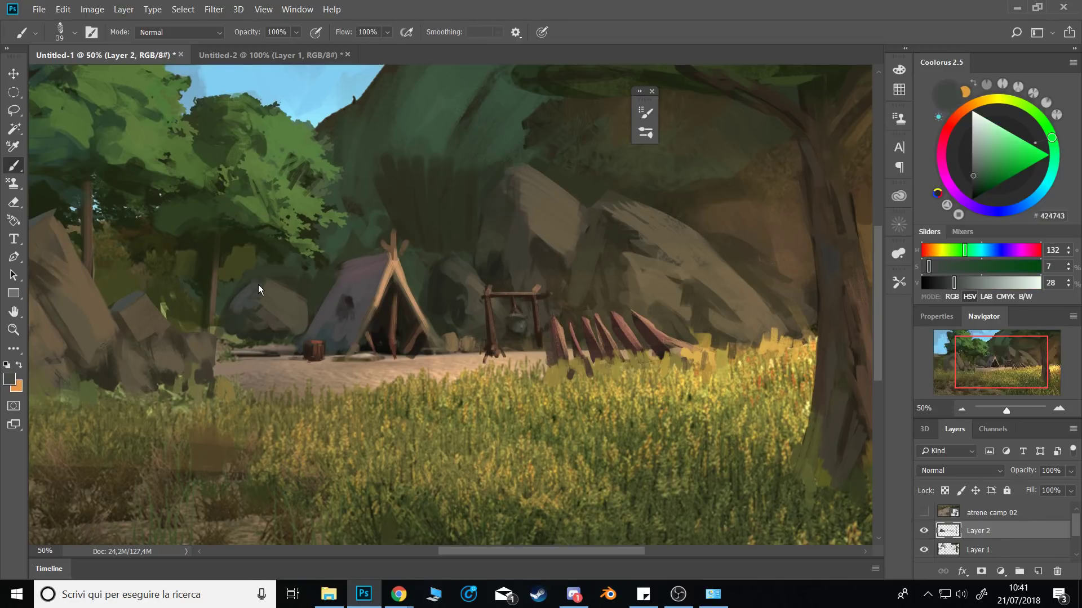
Darken the base of the boulder behind the tent with a 32 px brush in 1E2017 and 202219, at 99% opacity.
left_click(245, 313, "alt")
left_click(286, 330, "alt")
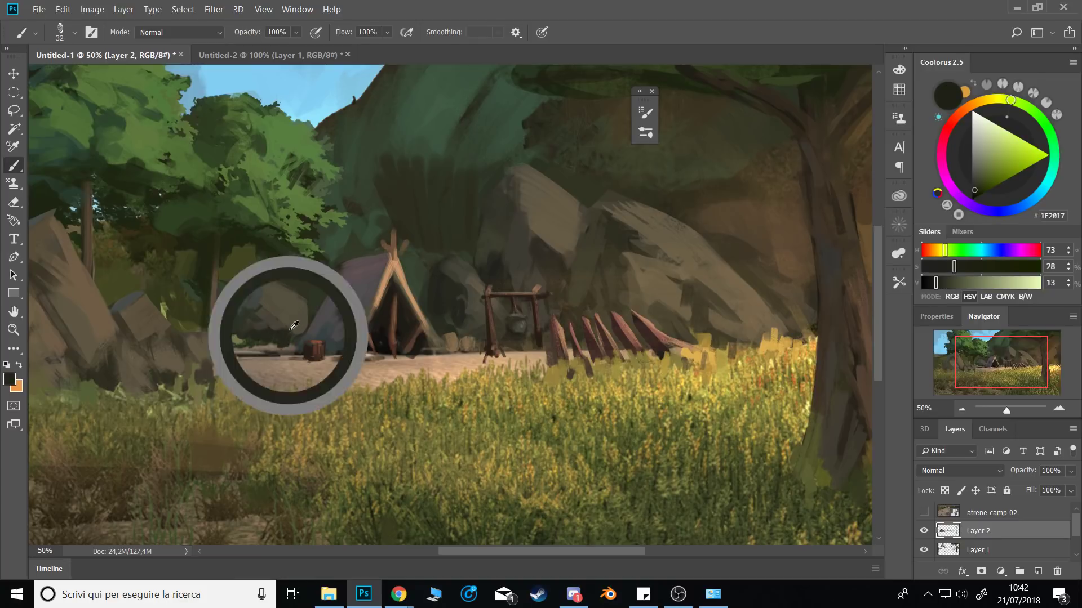
key("9")
key("9")
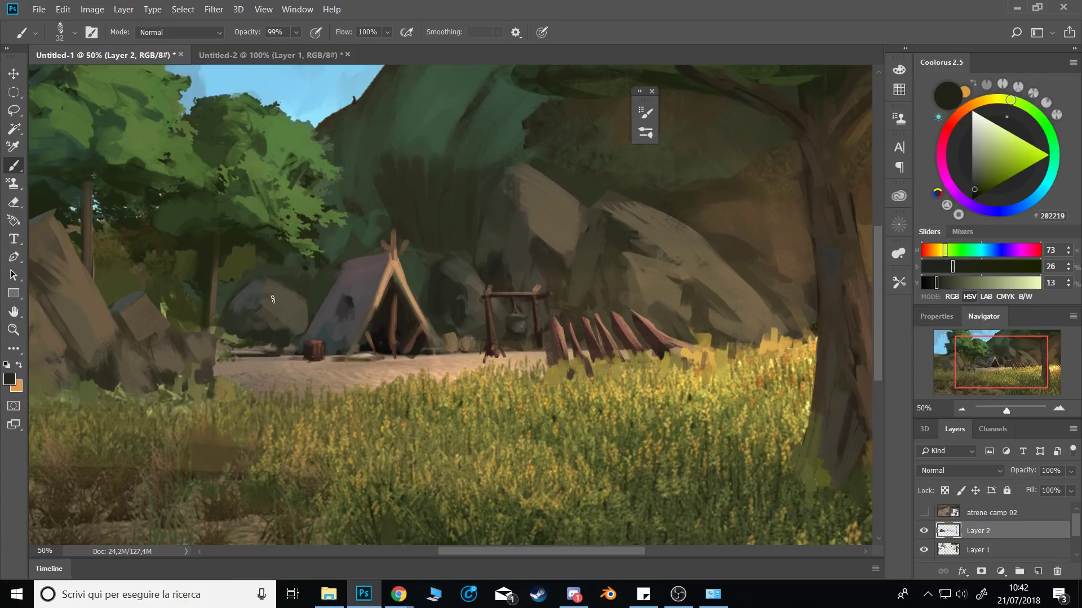
Refine the shading of the boulder behind the tent with a 13 px brush in sampled 3D3D2E and 514F3B.
left_click(294, 321, "alt")
left_click(272, 292, "alt")
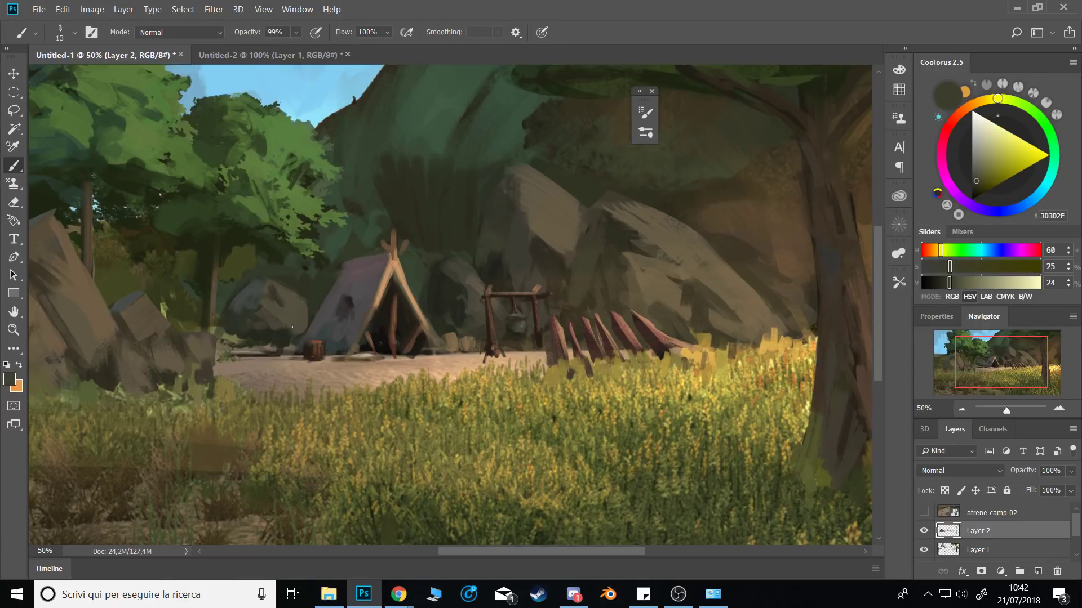
left_click(298, 306, "alt")
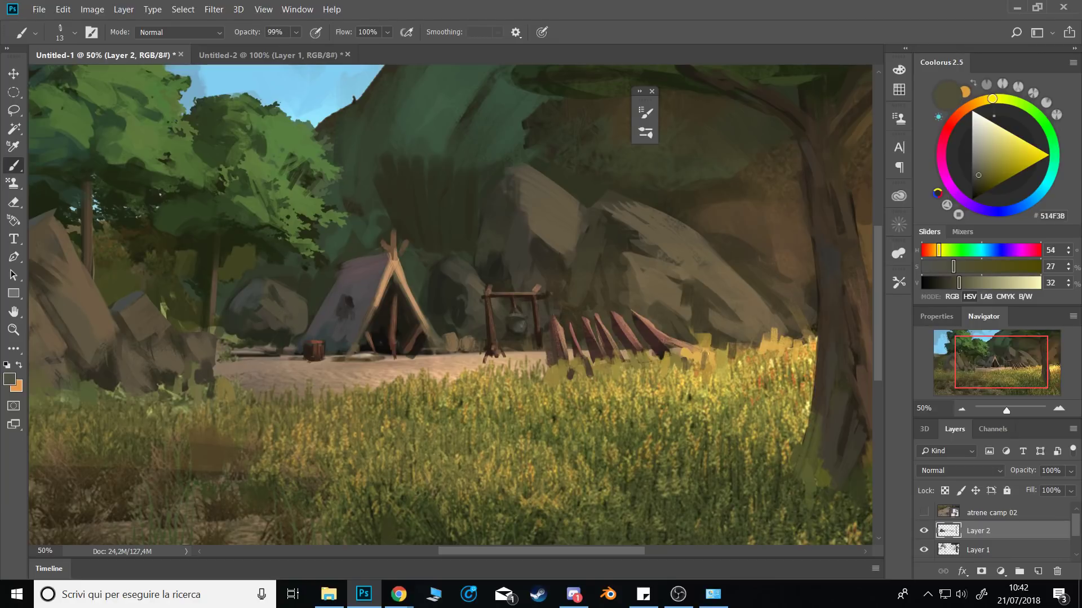
Touch up the tent canvas, its opening and the barrel's surroundings with a 13 px brush in sampled 4F4B4C, 282520 and 3A3629.
left_click(385, 260, "alt")
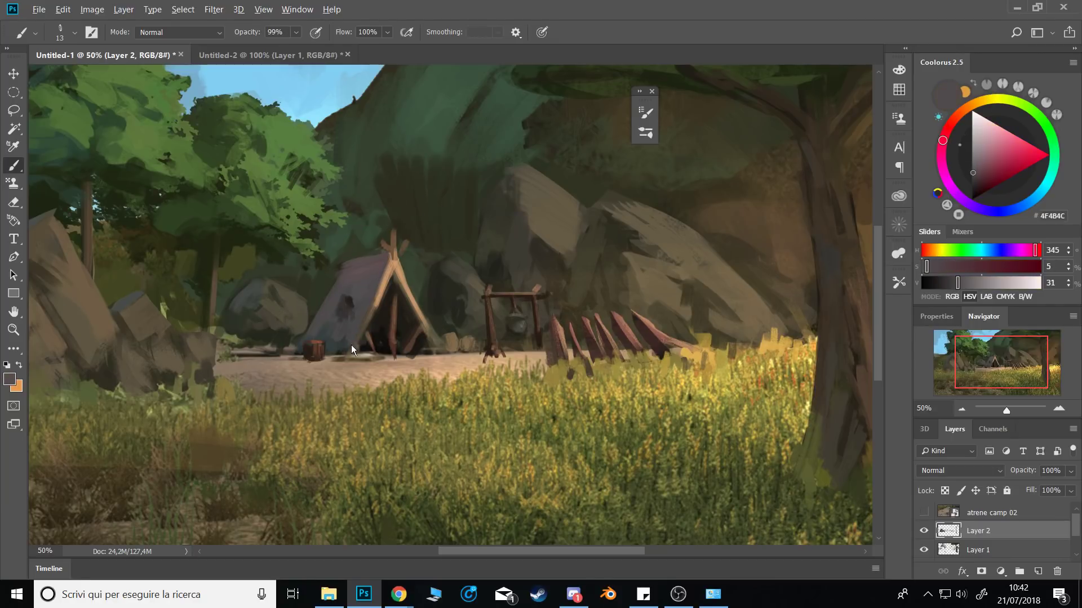
left_click(391, 300, "alt")
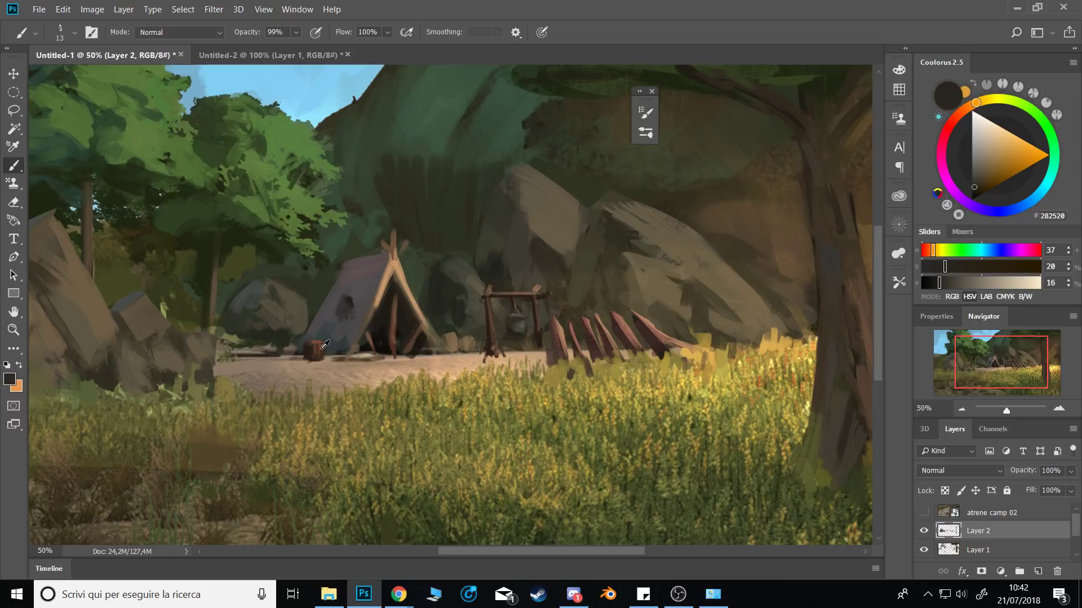
left_click(309, 352, "alt")
left_click(202, 368, "alt")
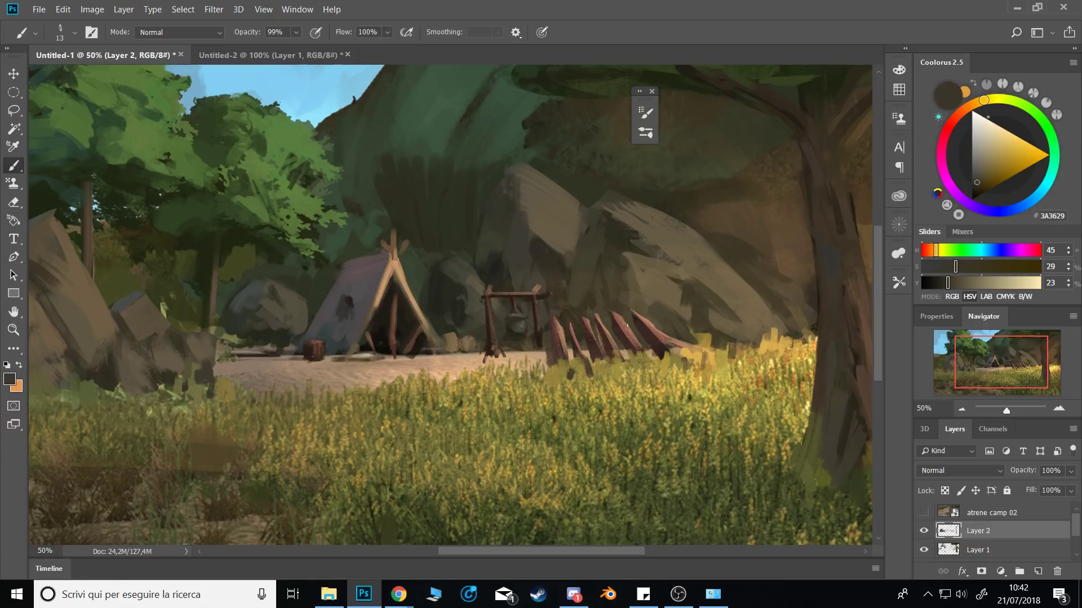
left_click(569, 332, "alt")
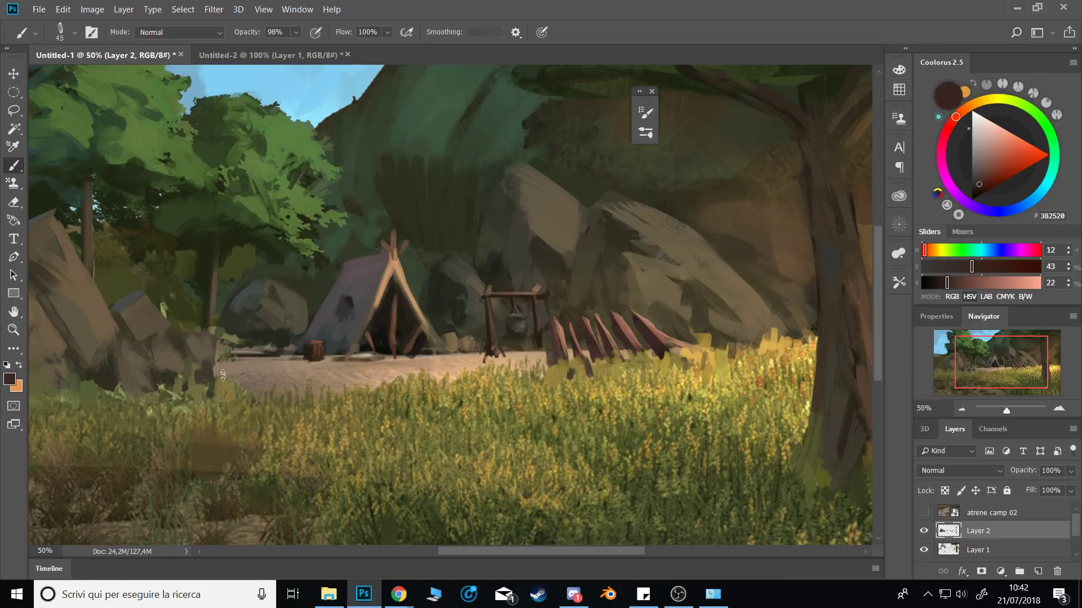
key("l")
mouse_move(228, 354)
left_mouse_down()
mouse_move(229, 378)
mouse_move(248, 360)
mouse_move(240, 381)
mouse_move(263, 354)
mouse_move(252, 374)
mouse_move(277, 321)
mouse_move(260, 388)
mouse_move(264, 372)
mouse_move(276, 379)
mouse_move(268, 388)
mouse_move(277, 360)
mouse_move(269, 390)
left_mouse_up()
key("ctrl+d")
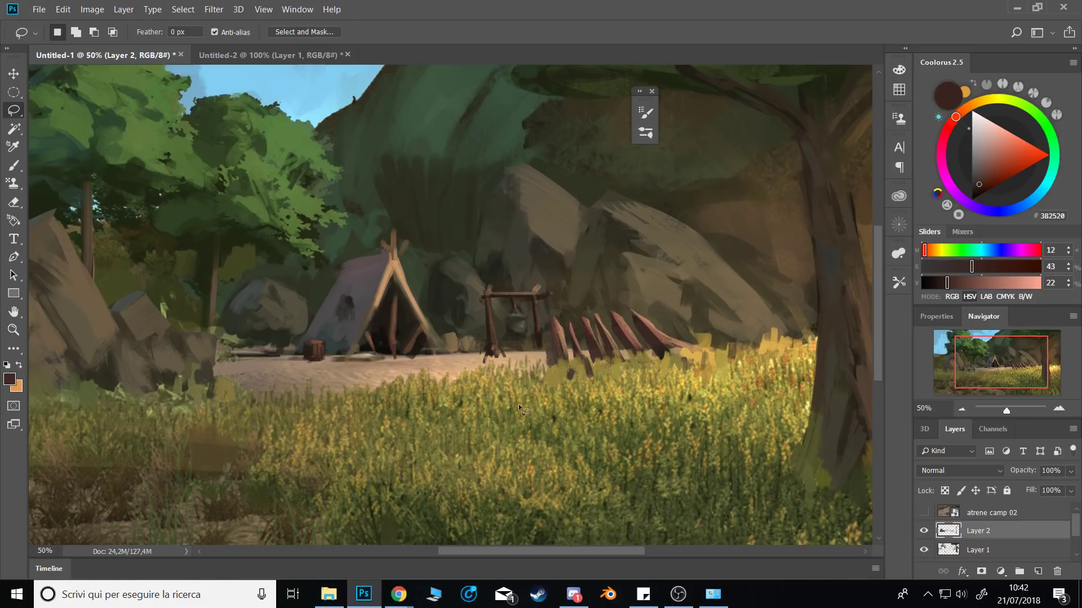
Block in a row of dark slanted stakes between the rock group and the barrel in 221810, using a 227 px brush.
key("b")
left_click(491, 328, "alt")
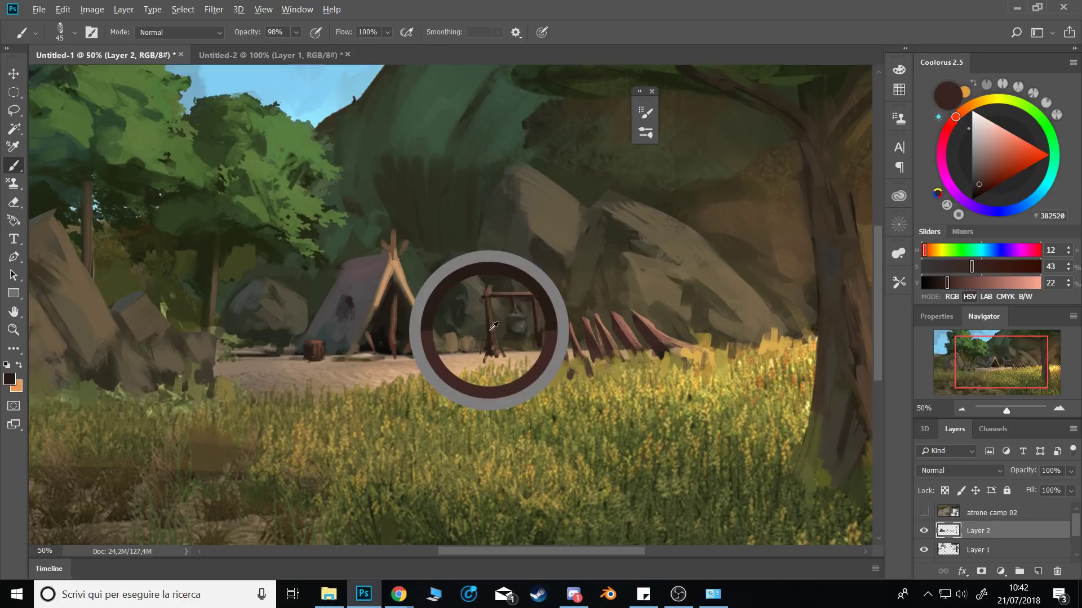
left_click_drag(271, 352, 317, 352)
left_click_drag(235, 330, 227, 375)
left_click_drag(251, 333, 243, 376)
left_click_drag(275, 331, 259, 368)
left_click_drag(282, 355, 276, 390)
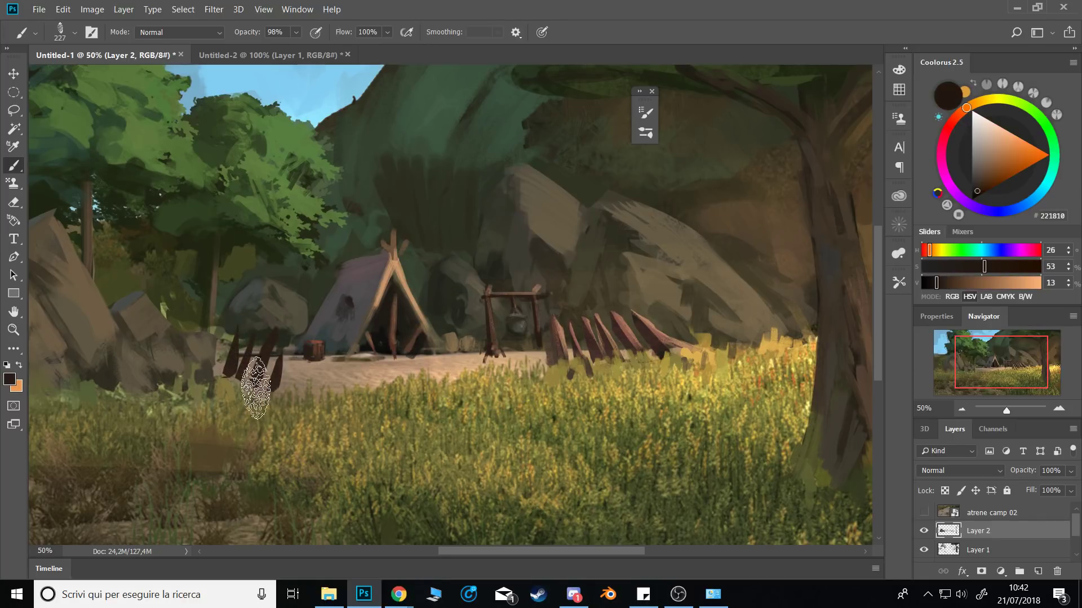
Shape and shade the new stakes in the reddish wood sampled from the existing palisade, adding 16 px highlights in 4C494B.
left_click(615, 338, "alt")
mouse_move(314, 344)
left_mouse_down()
mouse_move(318, 366)
mouse_move(276, 352)
mouse_move(275, 389)
left_mouse_up()
left_click_drag(278, 323, 269, 369)
mouse_move(282, 351)
left_mouse_down()
mouse_move(279, 326)
mouse_move(261, 381)
mouse_move(287, 320)
mouse_move(273, 314)
mouse_move(237, 383)
left_mouse_up()
mouse_move(253, 332)
left_mouse_down()
mouse_move(230, 377)
mouse_move(253, 325)
left_mouse_up()
left_click(379, 280, "alt")
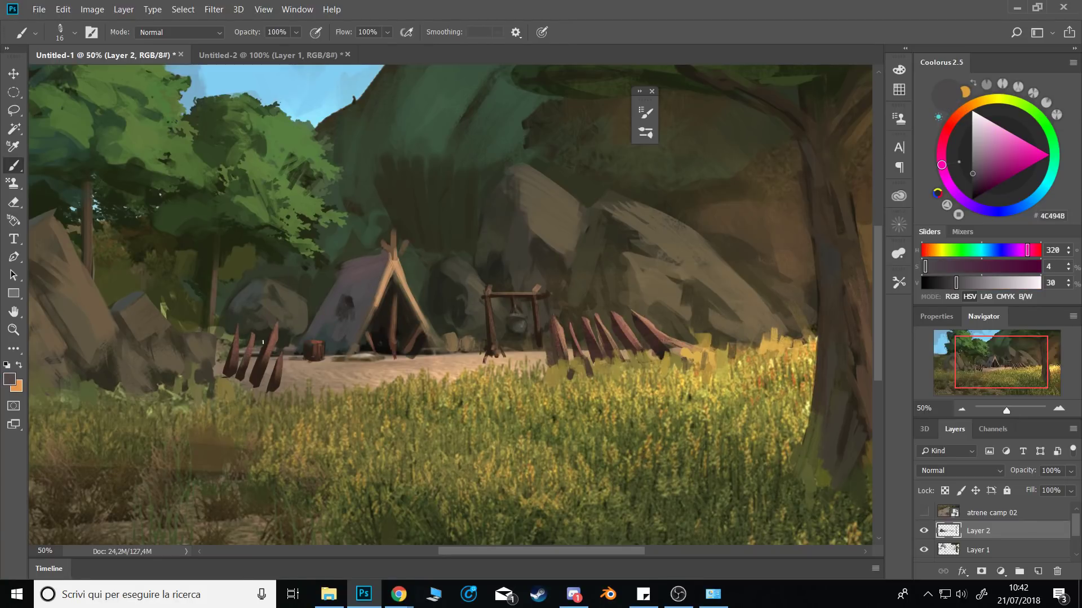
left_click_drag(275, 322, 254, 368)
Blend the feet of the new stakes into the grass with a 16 px brush in sampled 53481F and 5E5F36.
left_click(276, 399, "alt")
left_click(256, 396, "alt")
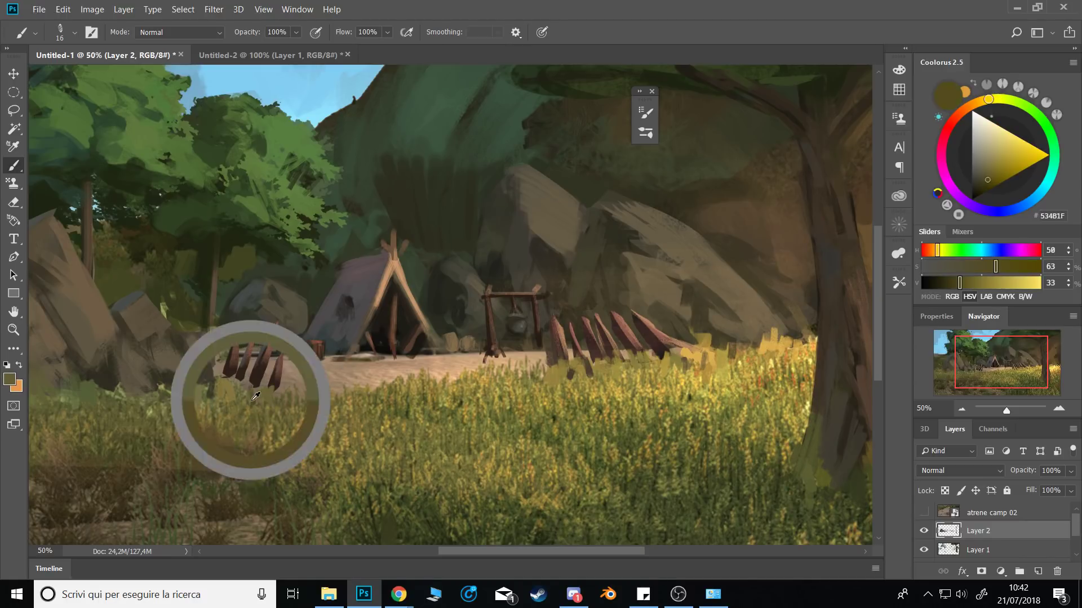
left_click(244, 391, "alt")
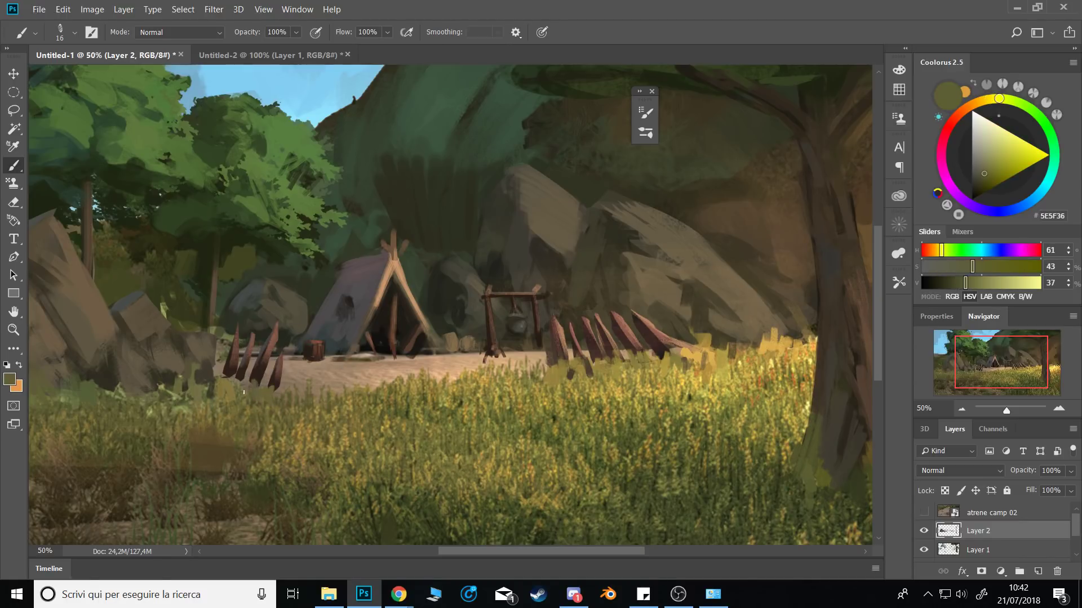
Repaint the bare brown patch in the foreground grass with a 131 px brush in sampled 493E2A.
left_click(962, 409)
left_click(285, 387, "alt")
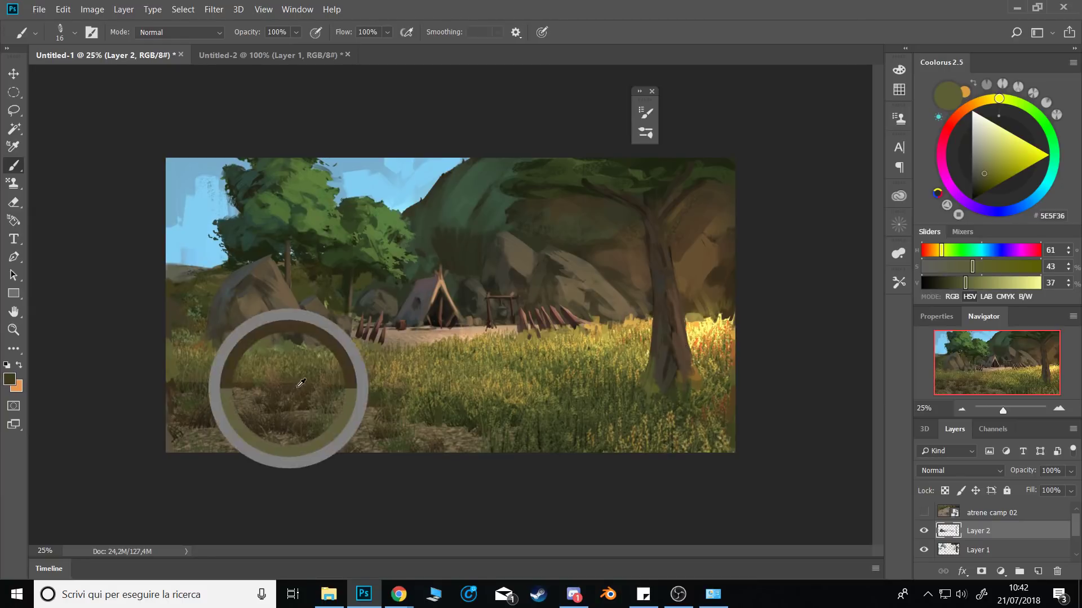
left_click(221, 378, "alt")
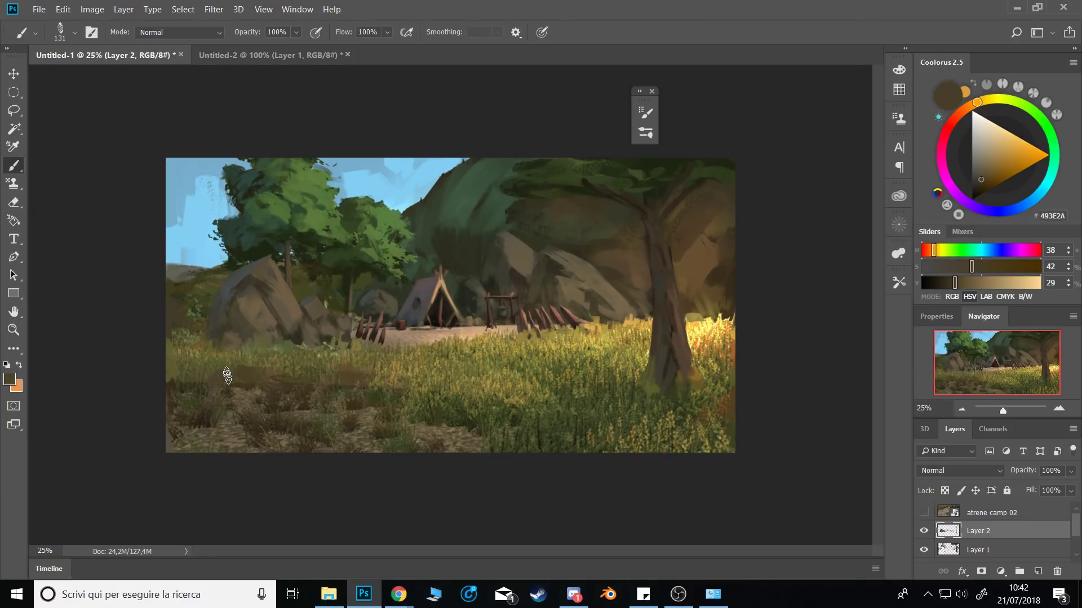
Refine the tent's side and surroundings in 2E3327, 514D4F and 23261B, reducing the brush from 82 to 24 px.
left_click(1059, 409)
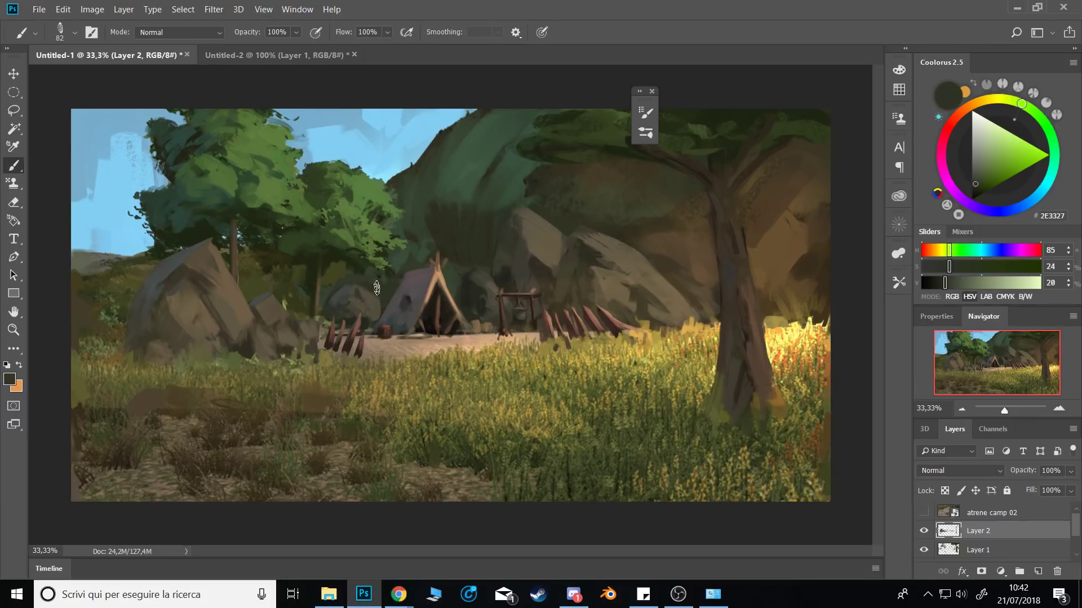
left_click(408, 307, "alt")
left_click(410, 289, "alt")
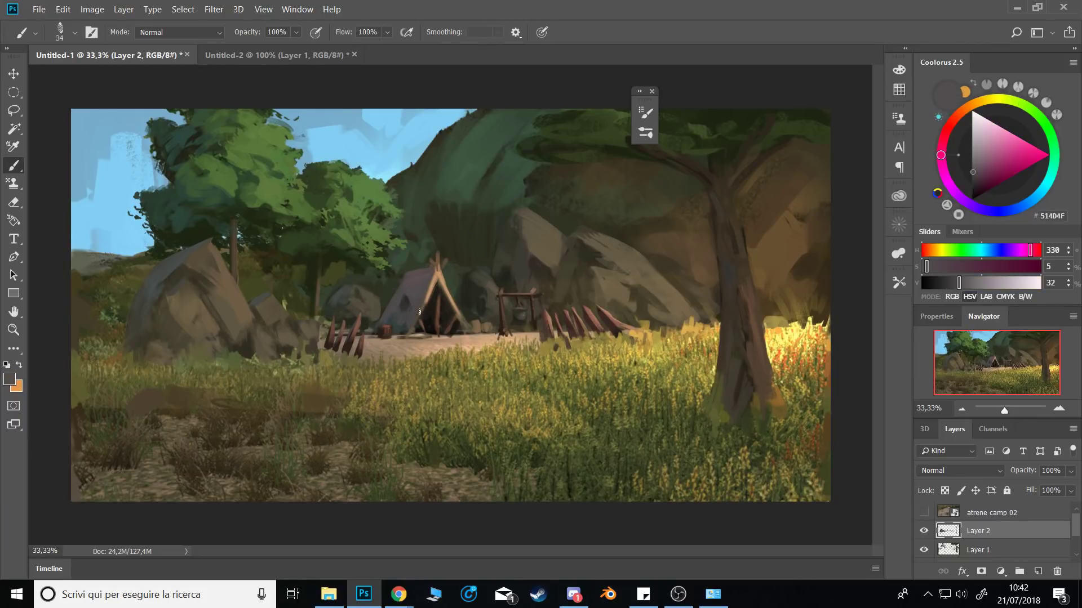
key("bracketleft")
left_click(444, 354, "alt")
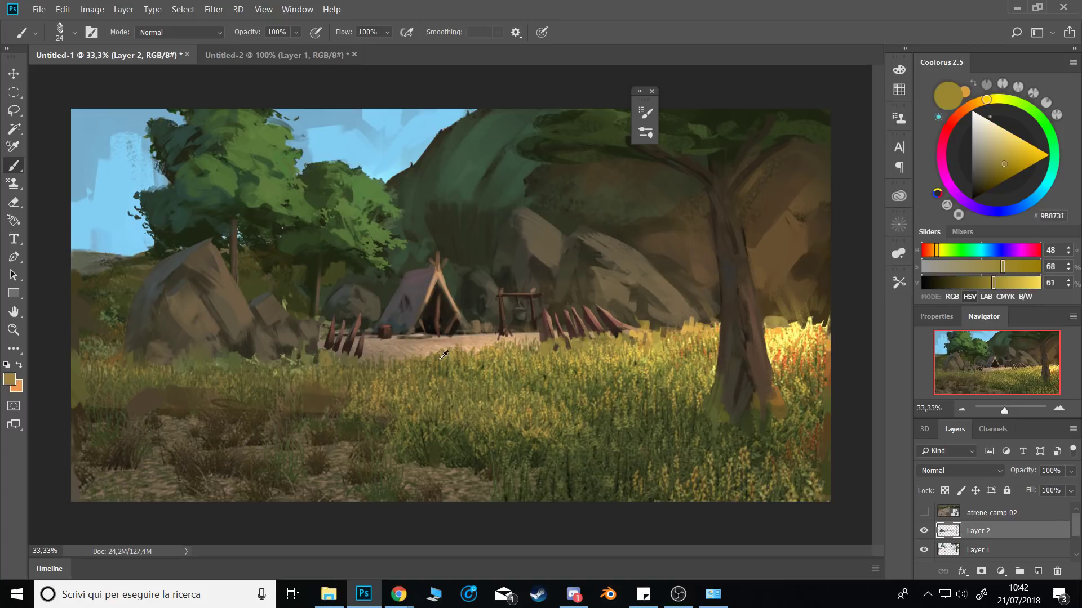
left_click(469, 319, "alt")
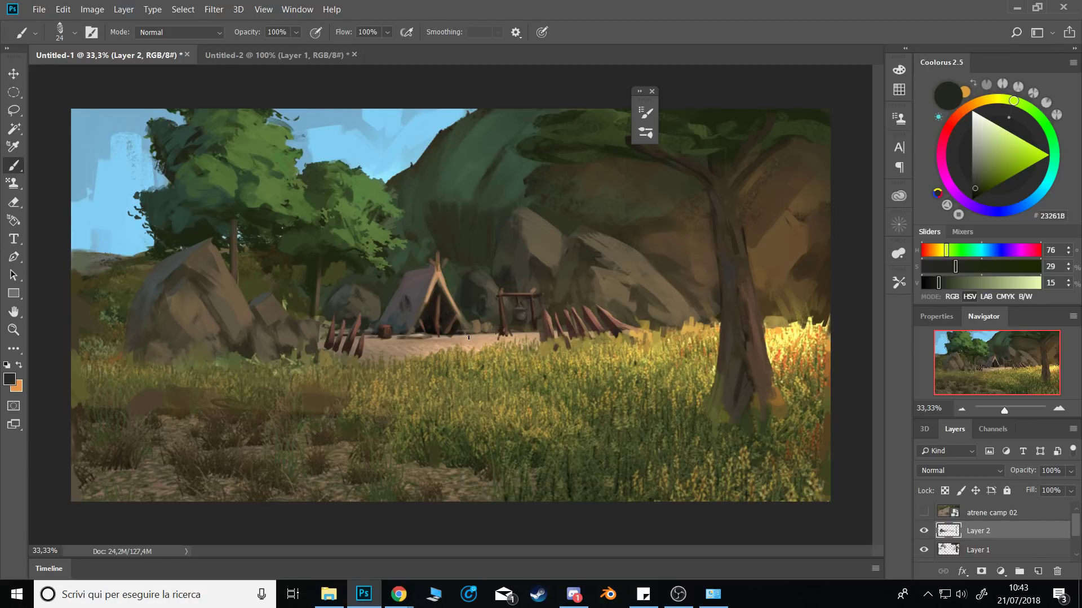
Rework the shaded face and outer edge of the large boulder with a 29 px brush in sampled rock tones and 29271C.
left_click(153, 282, "alt")
mouse_move(181, 286)
left_mouse_down()
mouse_move(188, 279)
mouse_move(176, 278)
mouse_move(169, 303)
left_mouse_up()
left_click(186, 282, "alt")
left_click(169, 302, "alt")
left_click(161, 317, "alt")
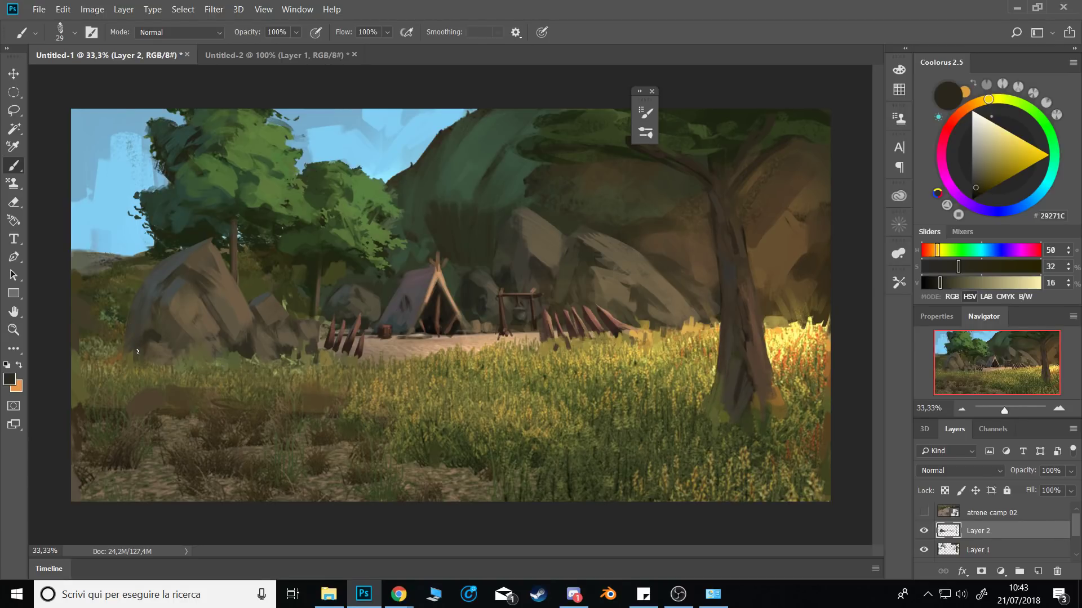
Repaint the small tree's trunk and add a side branch with a 24 px brush, using sampled trunk brown and 1E210D.
key("bracketleft")
left_click(435, 226, "alt")
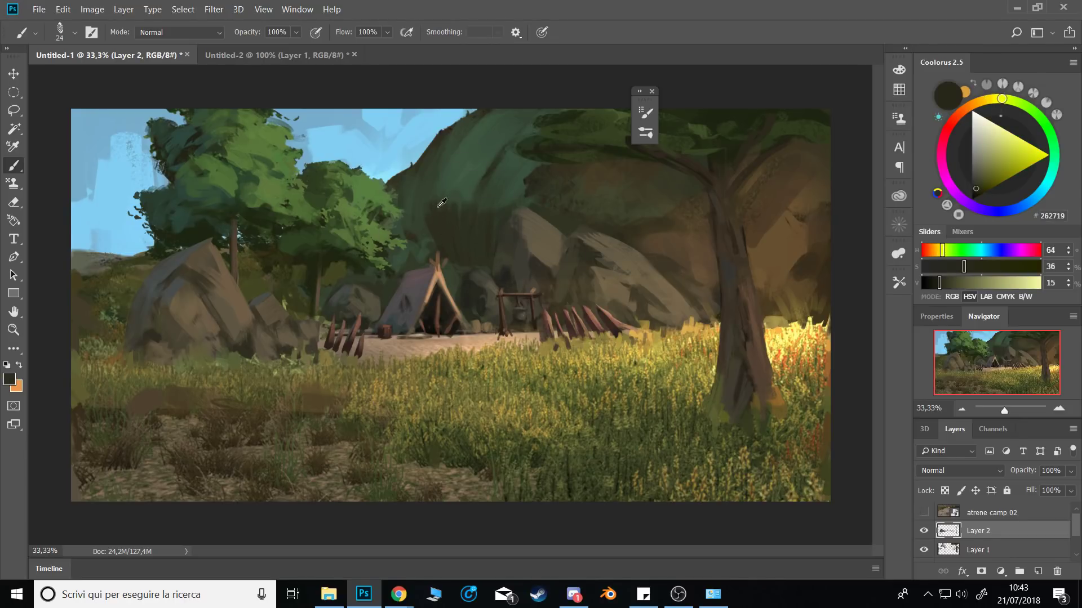
left_click(338, 252, "alt")
left_click(318, 284, "alt")
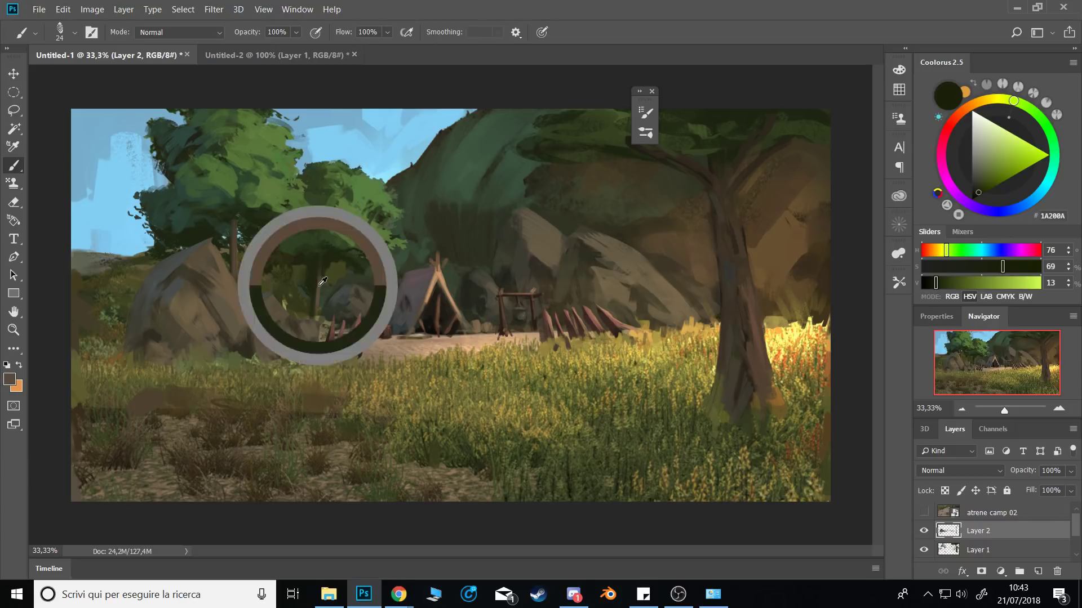
left_click(341, 254, "alt")
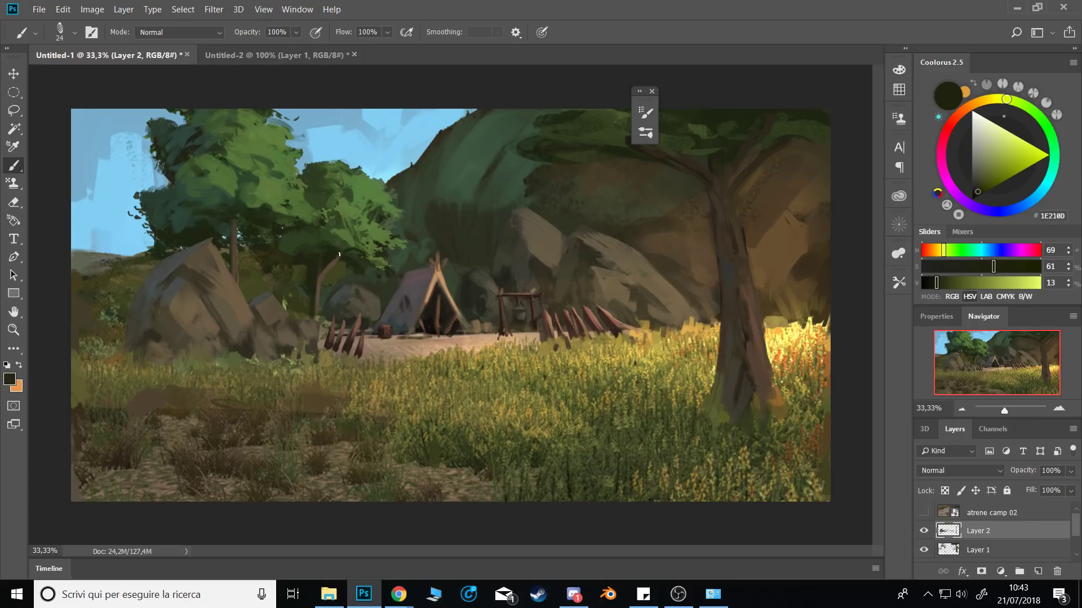
Reshape the small rocks beside the stakes with a 24 px brush in sampled 3A3629 and 2A271C.
left_click(308, 353, "alt")
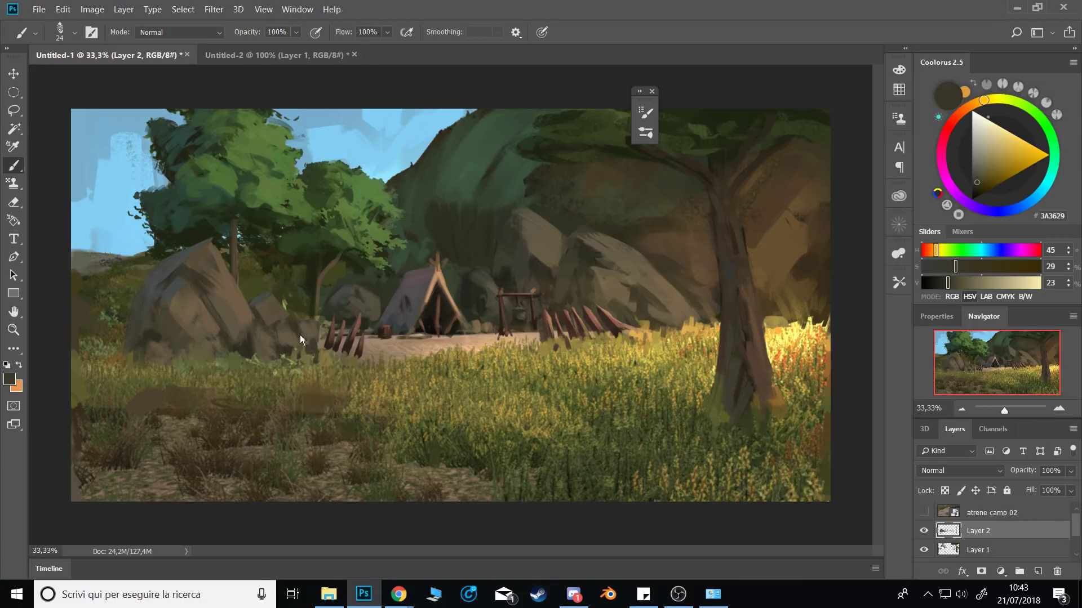
left_click_drag(303, 339, 308, 350)
left_click(305, 352, "alt")
left_click(249, 344, "alt")
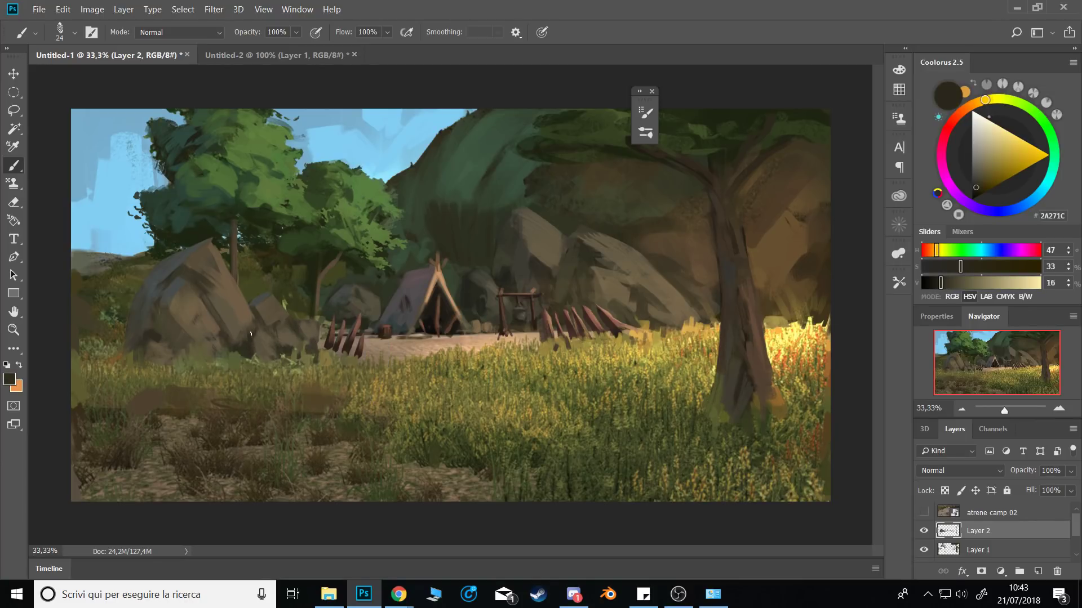
Darken the gap at the large boulder's base in 29291B and touch up the grass below it in 707030.
left_click(258, 345, "alt")
left_click(244, 348, "alt")
left_click(249, 343, "alt")
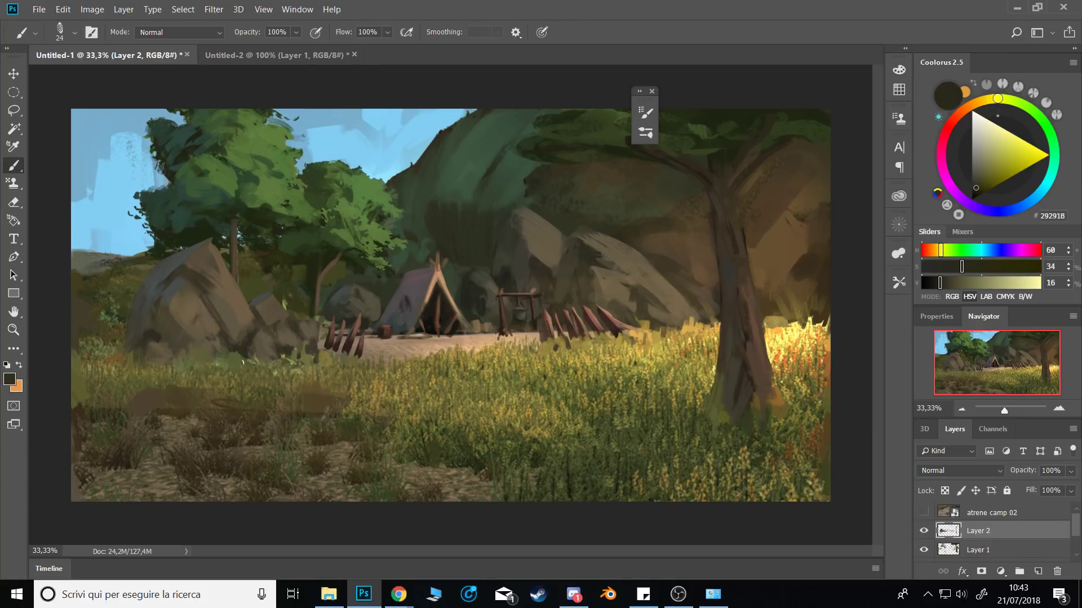
left_click(235, 360, "alt")
left_click(232, 374, "alt")
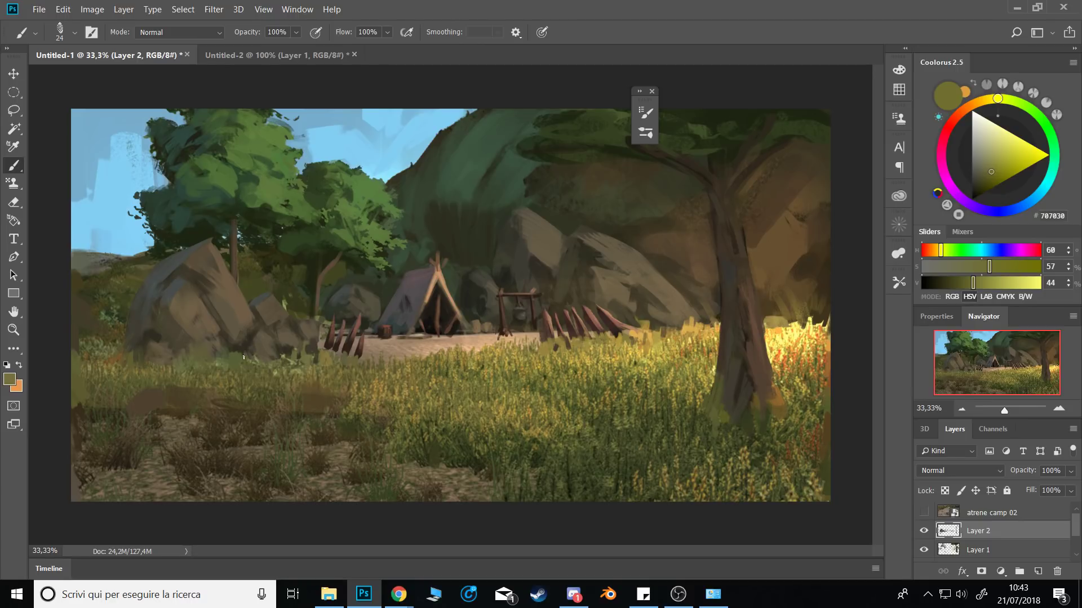
Refine the large boulder's lower edge and shaded face with the 24 px brush in sampled 433F2C and 665A40.
left_click(237, 343, "alt")
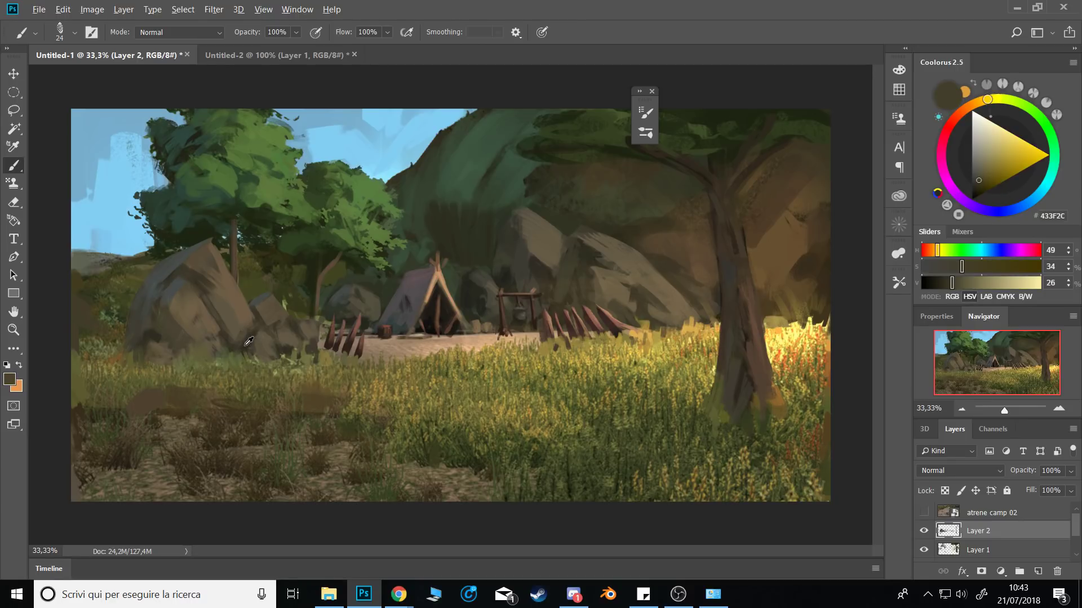
left_click(242, 345, "alt")
left_click(208, 332, "alt")
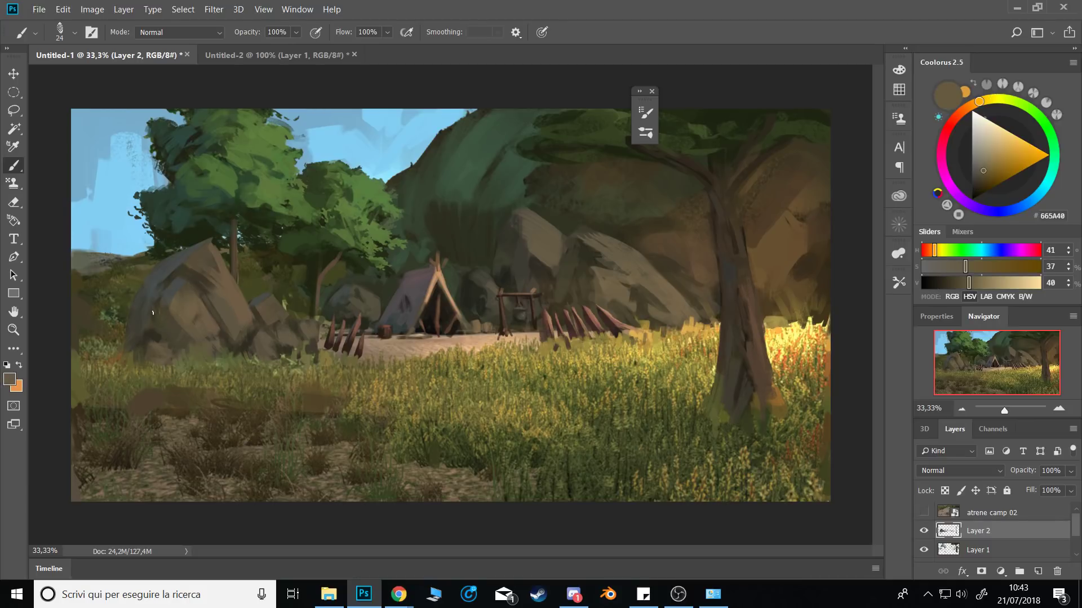
left_click(160, 328, "alt")
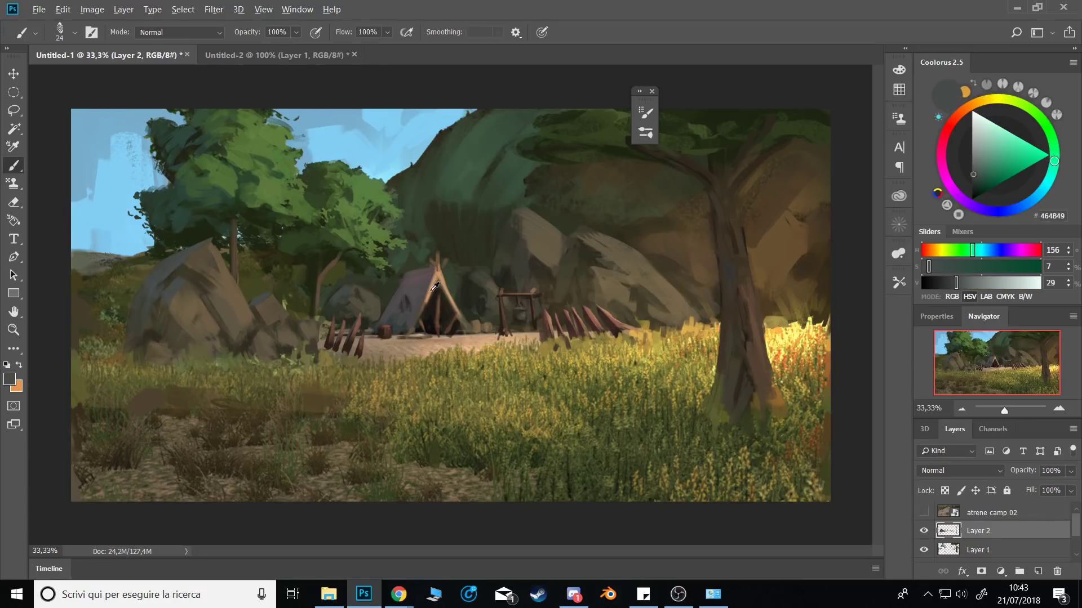
Rework the tent's canvas and front edge in 2C2F21, 473E3B and 433A2A, reducing the brush from 24 to 15 px.
left_click(426, 298, "alt")
left_click_drag(426, 298, 409, 270)
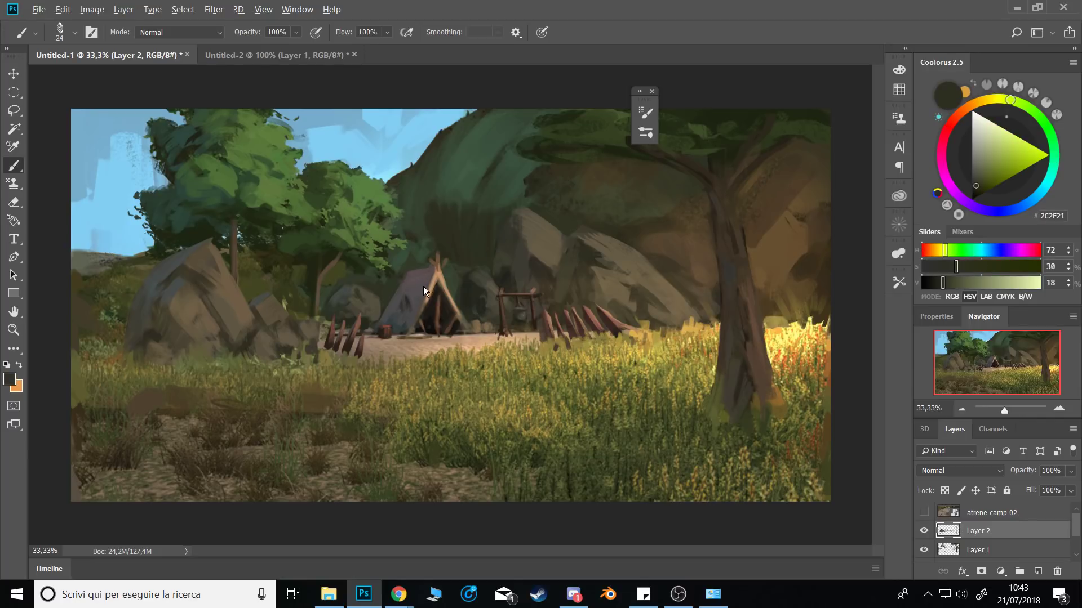
key("bracketleft")
left_click(426, 288, "alt")
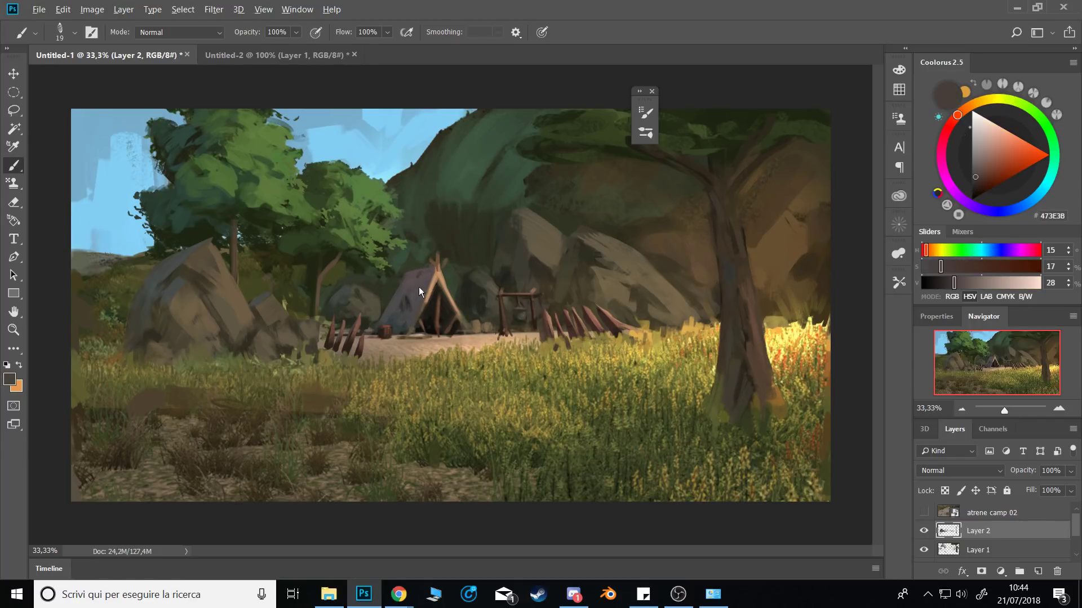
left_click(405, 305, "alt")
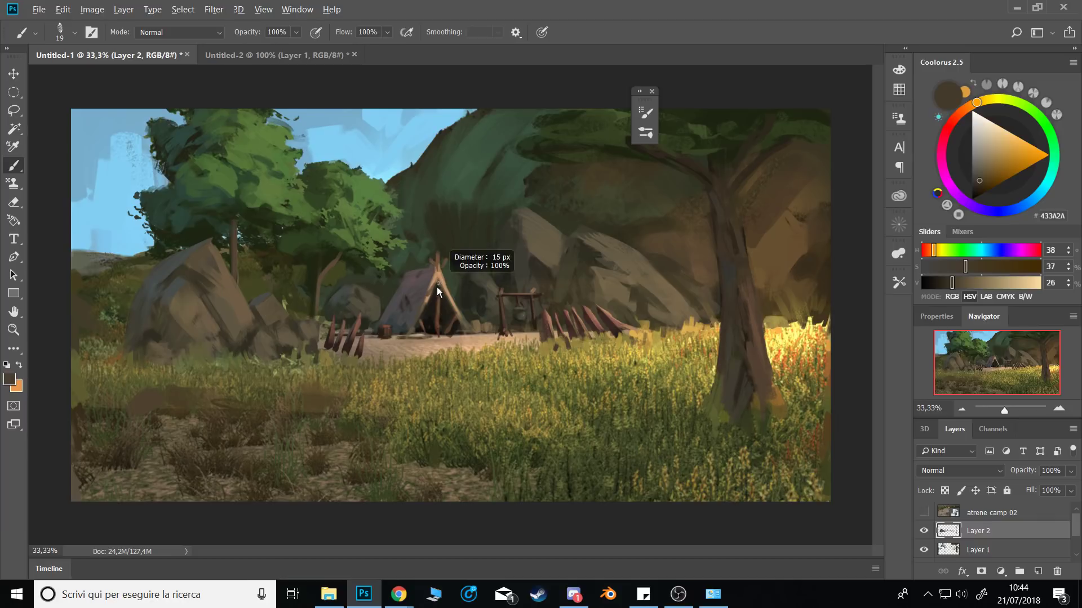
Draw thin ropes at the front of the tent in A8A8A8, undoing a stray stroke, and sample 7F6C4C for a 10 px brush.
left_click_drag(995, 148, 909, 175)
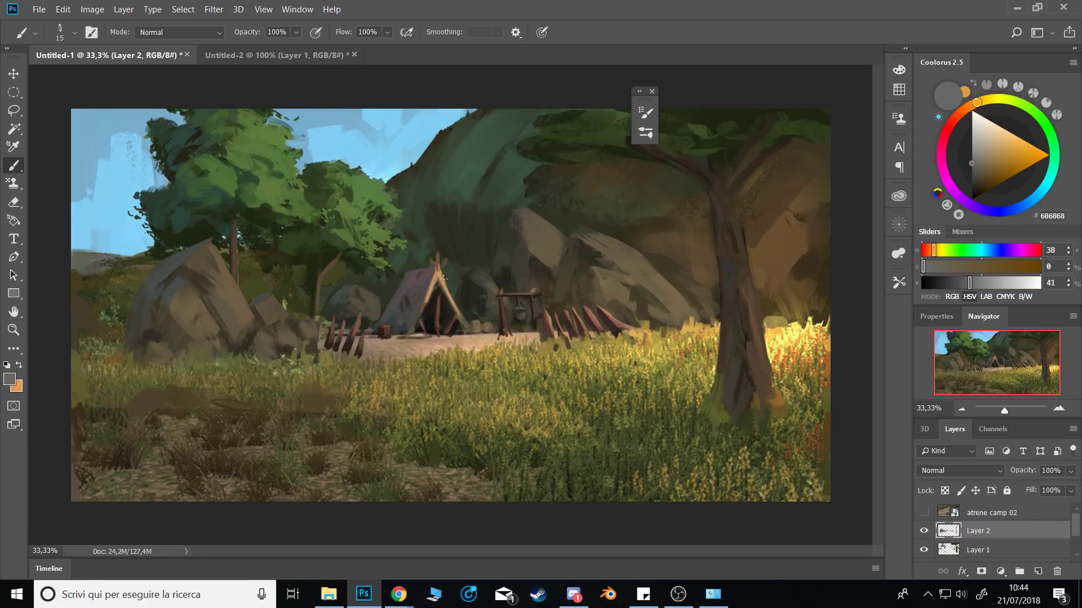
left_click_drag(980, 148, 968, 140)
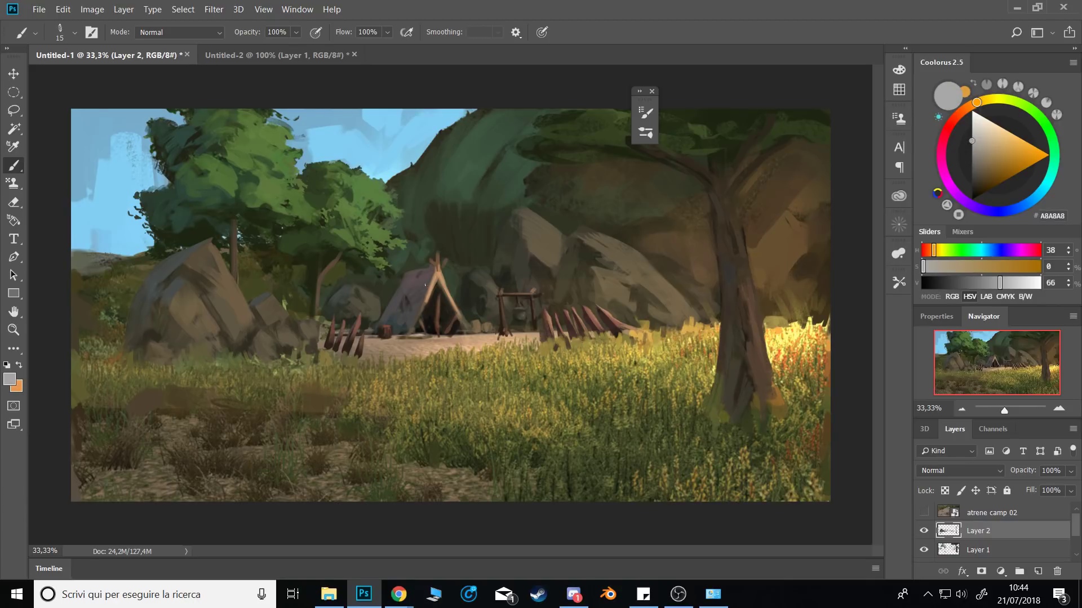
left_click_drag(435, 280, 427, 292)
key("ctrl+alt+z")
left_click_drag(436, 303, 423, 321)
left_click_drag(445, 266, 451, 296)
left_click(426, 295, "alt")
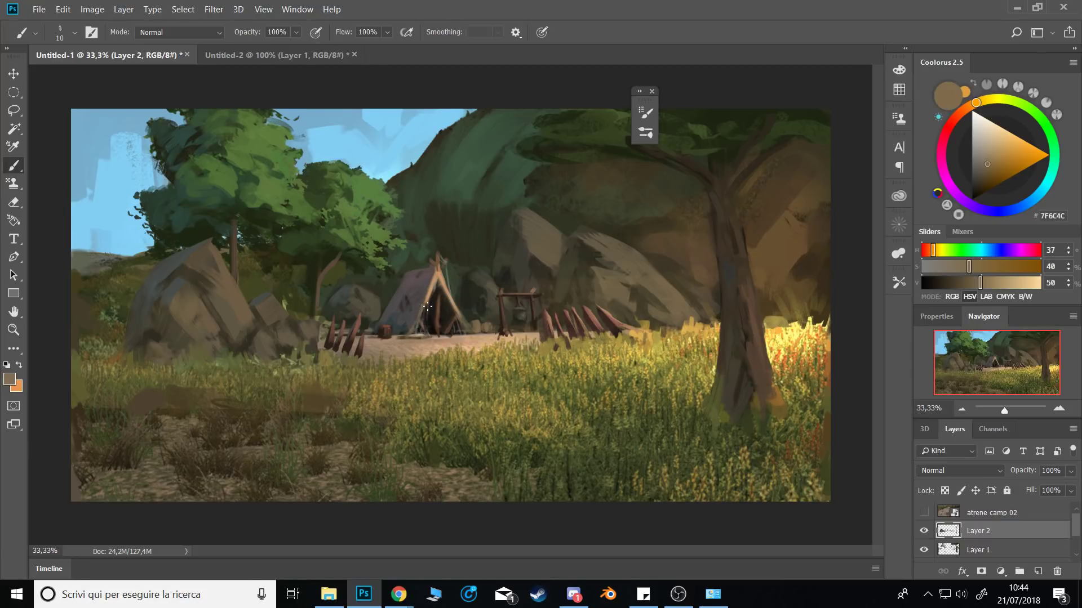
Touch up the ground and grass around the barrel and nearby stakes in sampled 968566, 5E5F36 and 626131, darkening the stakes in 241A12.
left_click(385, 344, "alt")
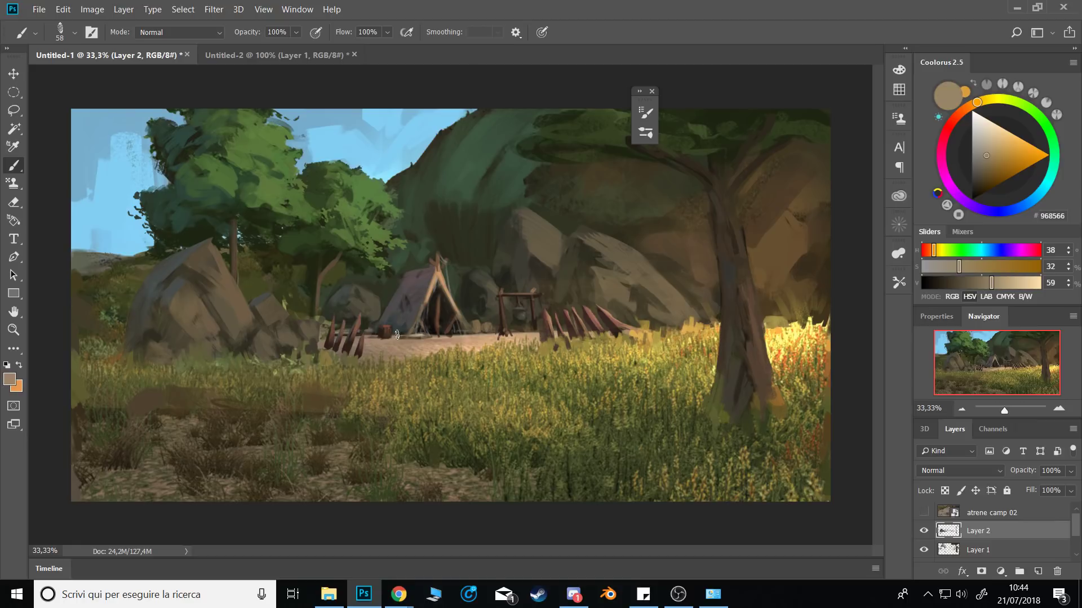
left_click(374, 335, "alt")
left_click_drag(378, 330, 362, 332, "alt")
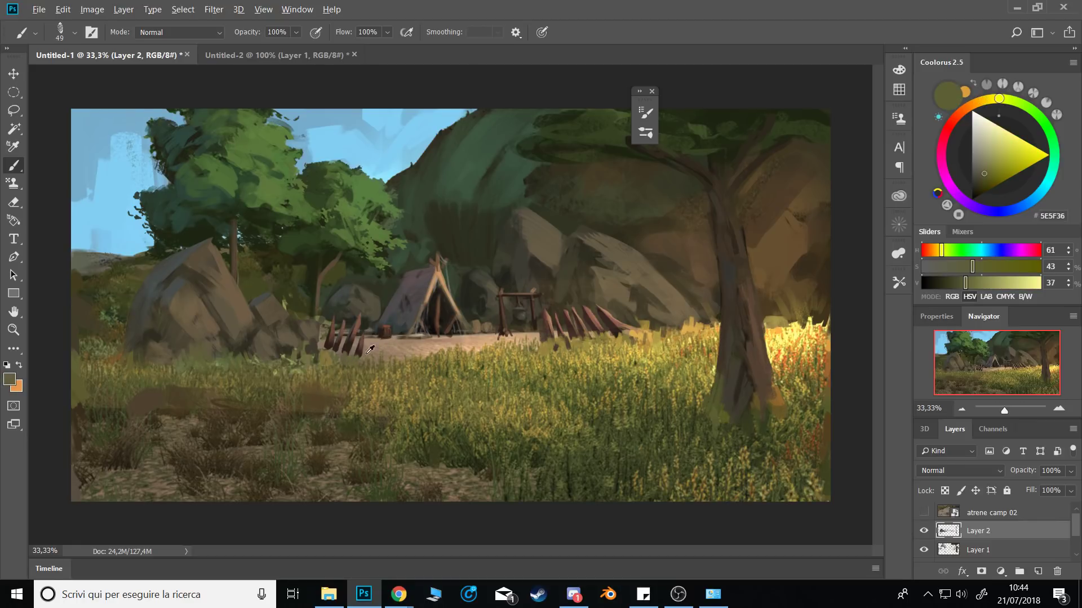
left_click(346, 338, "alt")
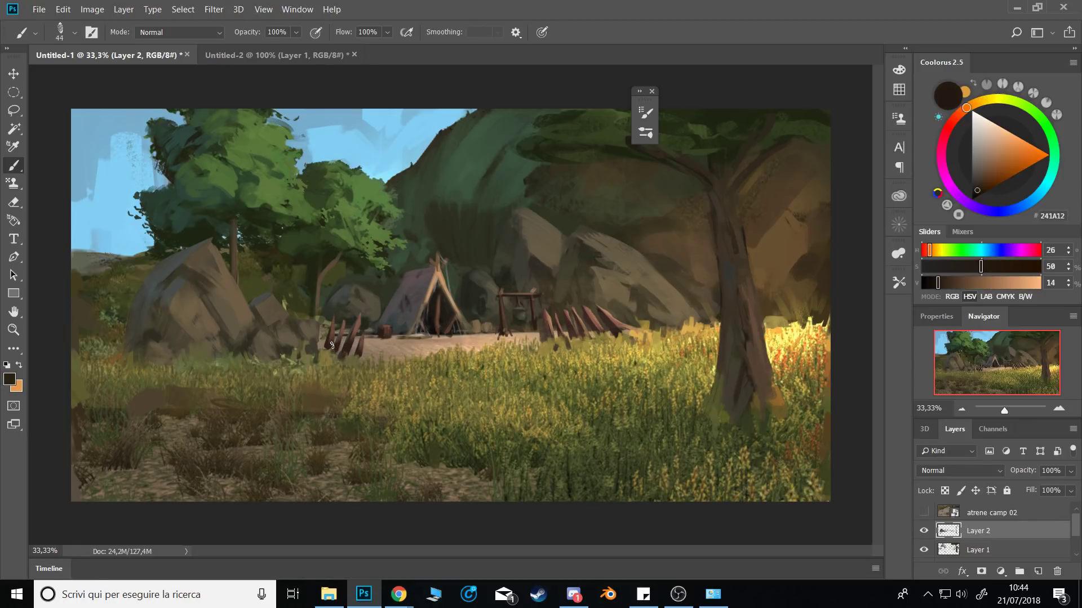
left_click(336, 337, "alt")
left_click(363, 357, "alt")
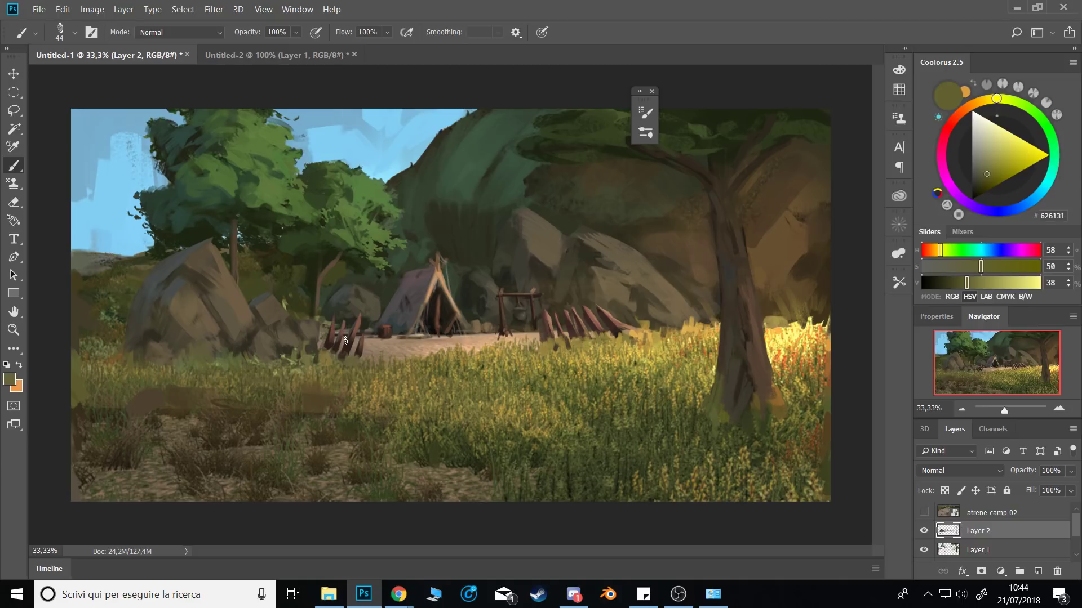
Smooth the sky beside the large tree in 9BCEF8 with a 68 px brush, and dab sky gaps under its foliage at 22 px.
left_click(117, 163, "alt")
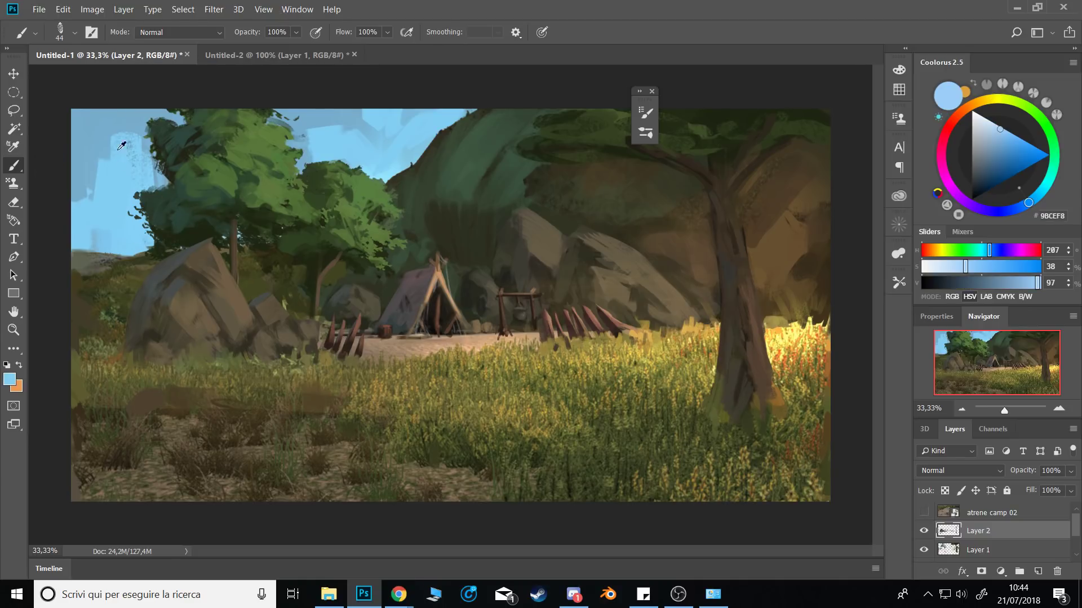
right_click(130, 121, "alt")
mouse_move(113, 112)
left_mouse_down()
mouse_move(108, 193)
mouse_move(85, 113)
mouse_move(76, 191)
mouse_move(149, 107)
mouse_move(169, 115)
left_mouse_up()
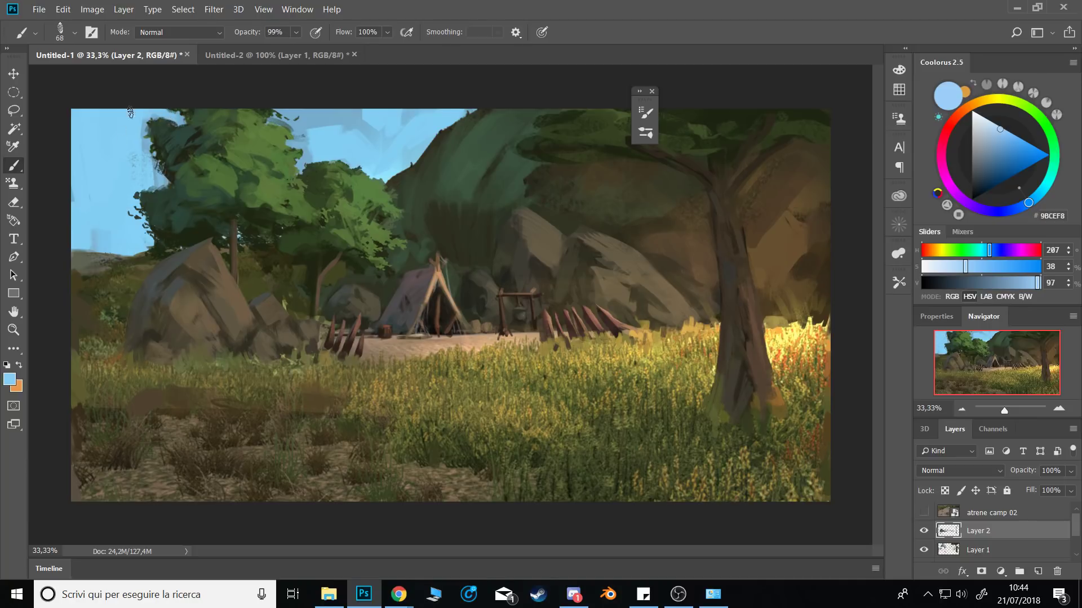
mouse_move(151, 157)
left_mouse_down()
mouse_move(164, 188)
mouse_move(146, 182)
left_mouse_up()
right_click(144, 179, "alt")
key("0")
right_click(237, 239, "alt")
left_click_drag(239, 241, 242, 239)
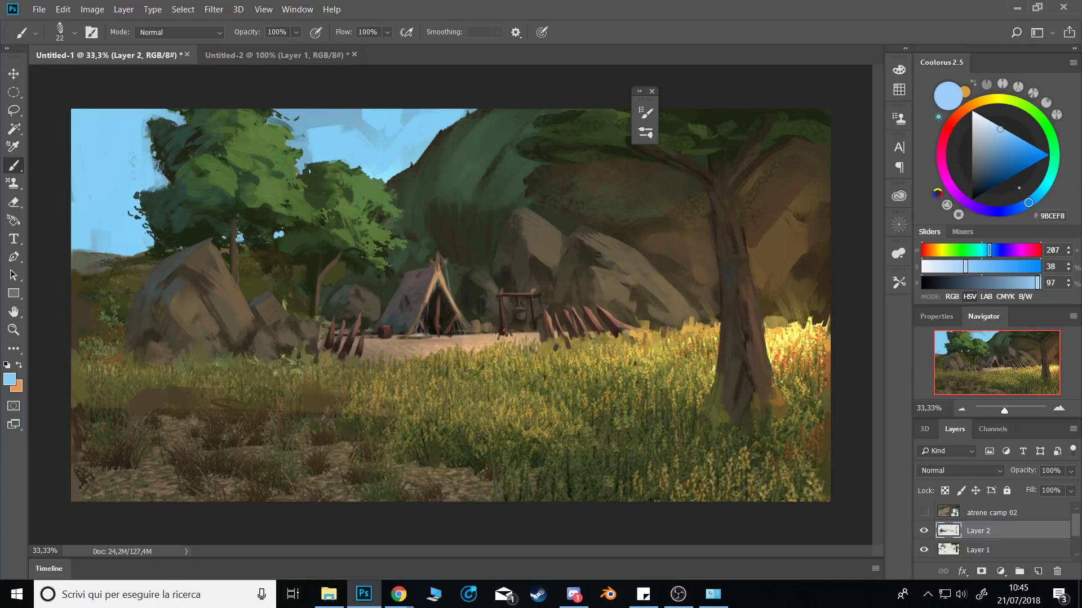
Sample foliage green 506B28, flip the canvas horizontally and close the floating brush palette.
left_click(304, 188, "alt")
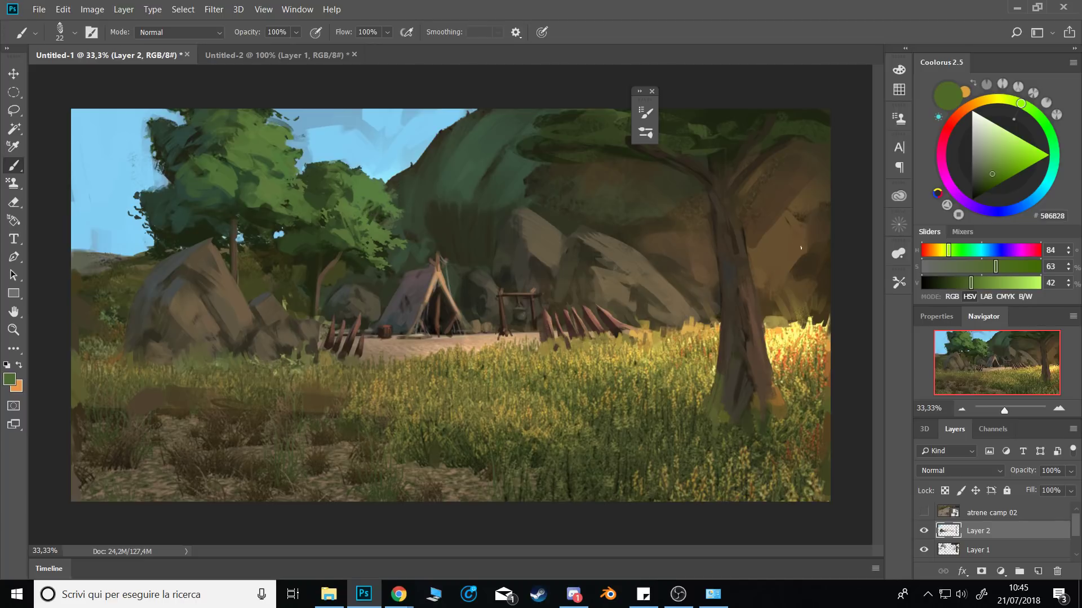
key("ctrl+shift+h")
left_click(653, 91)
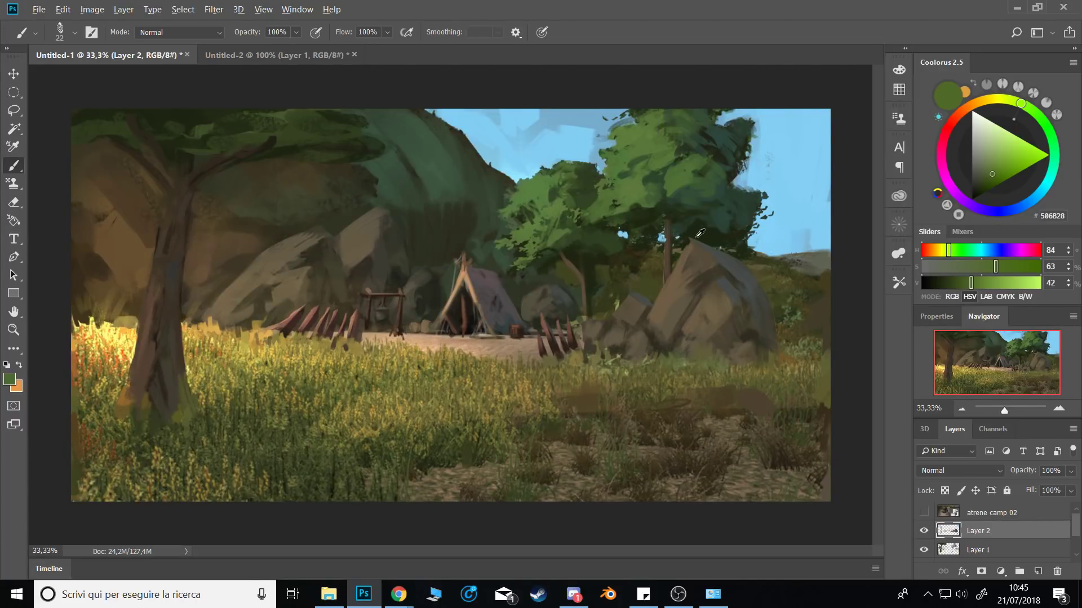
Retouch the two background trees' foliage in sampled 1A200A, 3E562B, 2C3F25 and 2B3918, reducing the brush from 77 to 34 px.
left_click(719, 221, "alt")
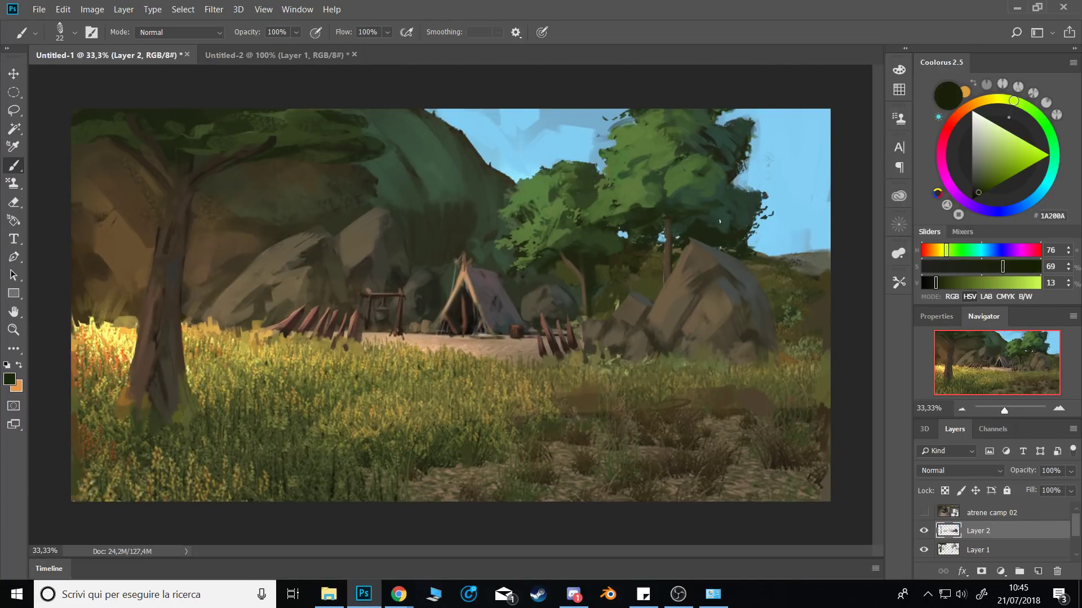
left_click(705, 148, "alt")
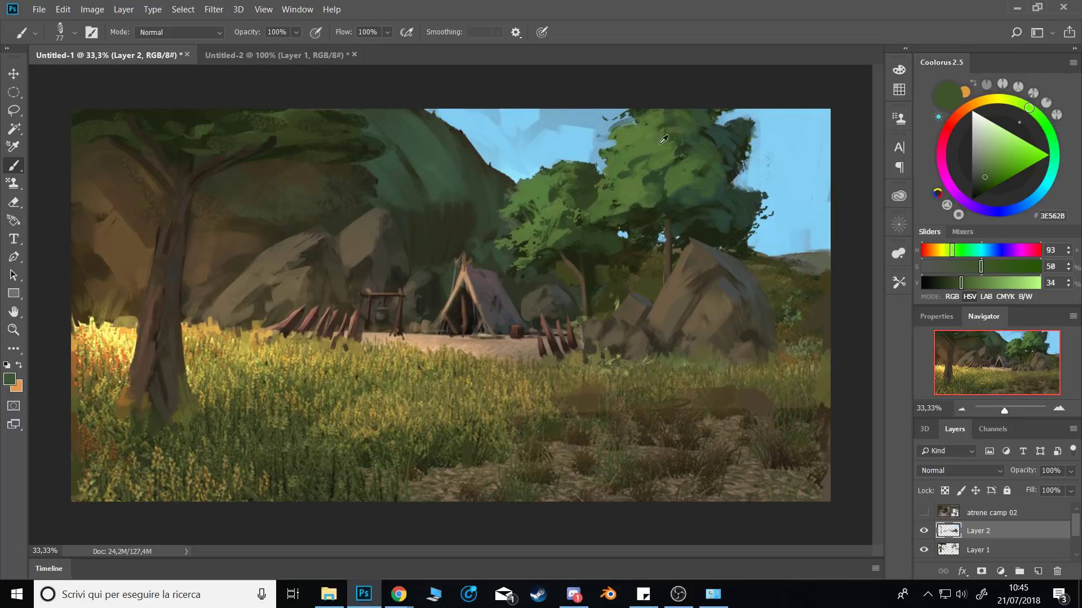
left_click(662, 169, "alt")
key("bracketleft")
key("bracketleft")
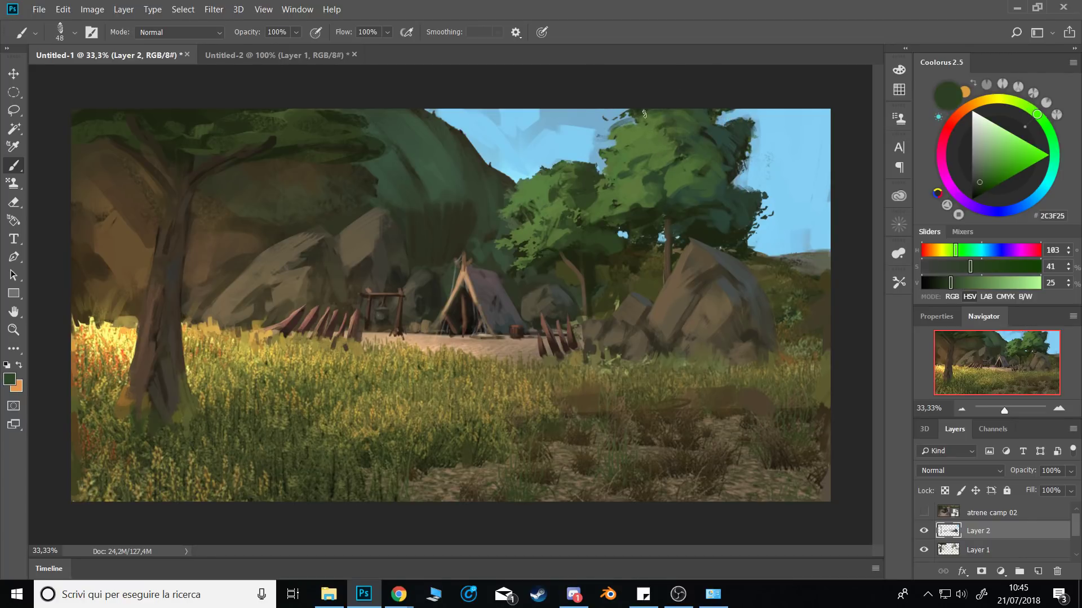
left_click(567, 172, "alt")
left_click(584, 193, "alt")
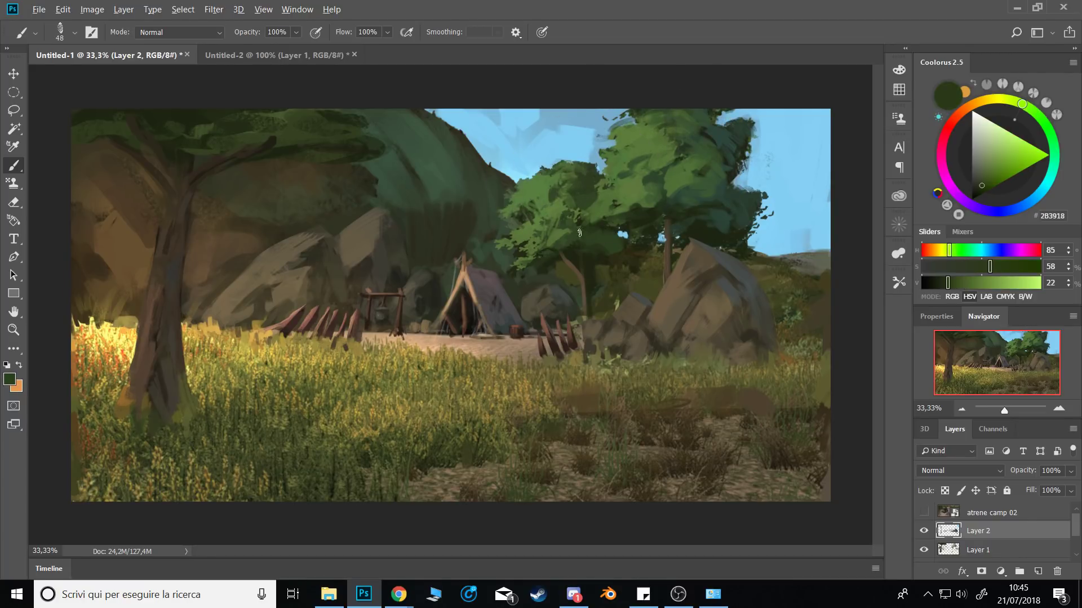
key("bracketleft")
key("bracketleft")
Add branches to the smaller background tree's trunk in 52482F with a 34 px brush, and blend them into the leaves with 1E200A.
left_click(586, 264, "alt")
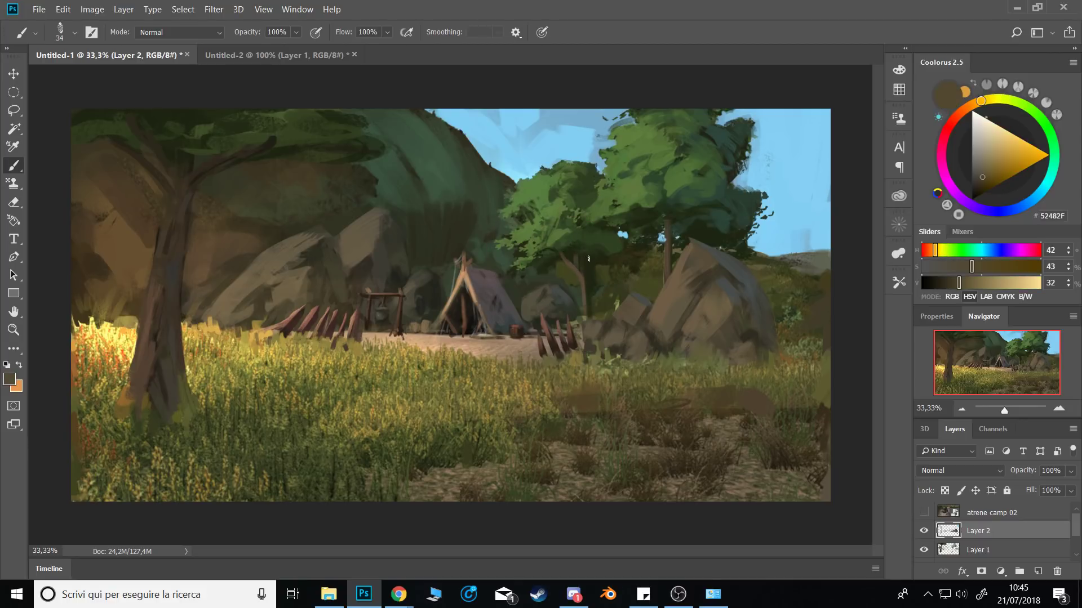
right_click(598, 254, "alt")
right_click(591, 254, "alt")
left_click(590, 257, "alt")
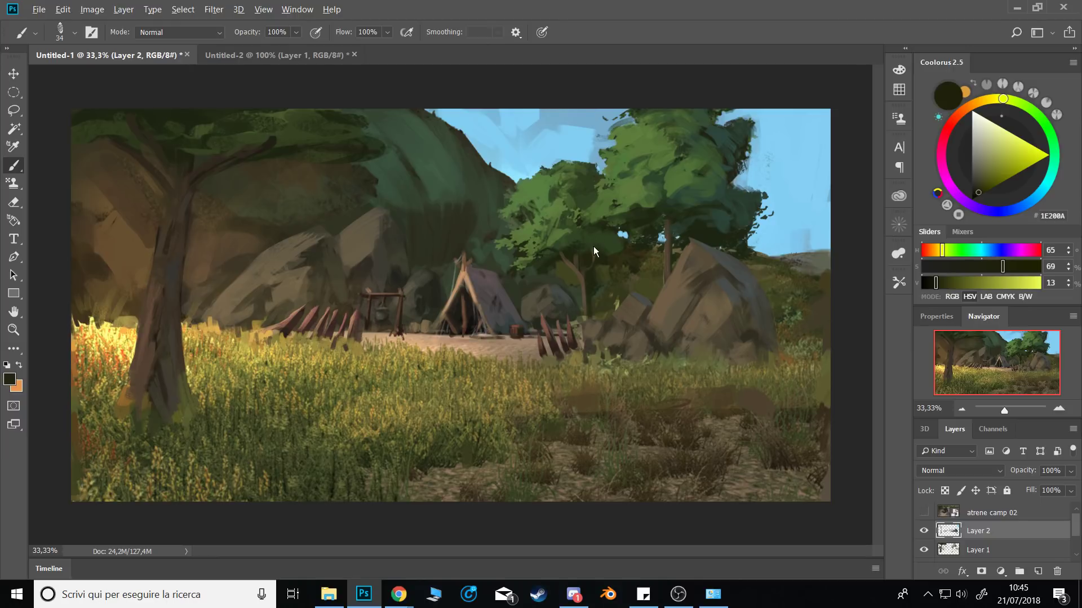
right_click(592, 247)
Paint branches on the larger background tree in 50472C and 4B472F, and darken the surrounding foliage in 1B210B and 252F10.
left_click(661, 236, "alt")
left_click_drag(661, 237, 631, 218)
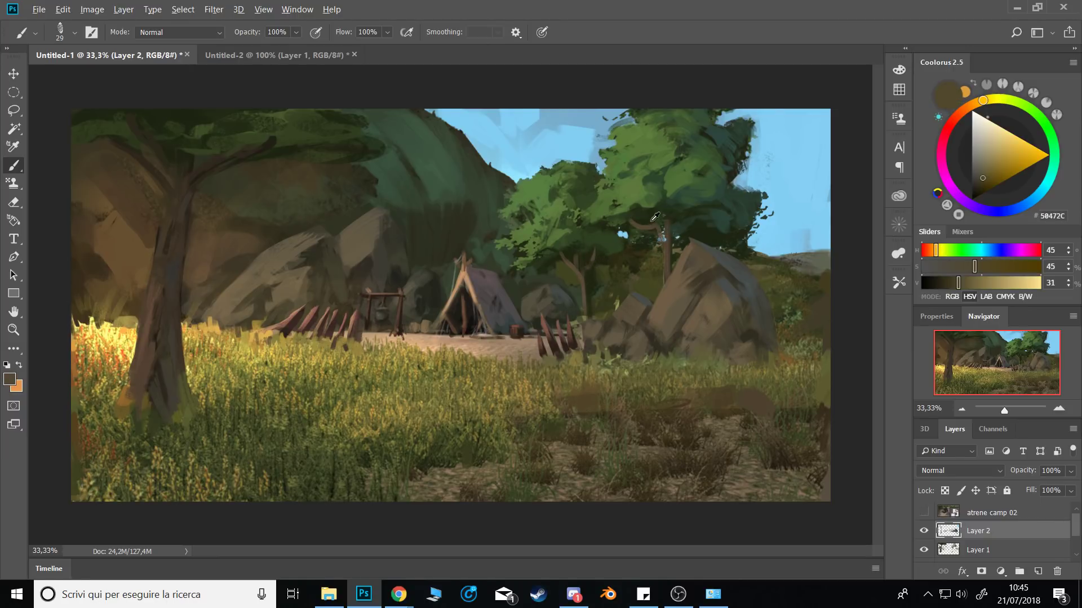
left_click(655, 217, "alt")
right_click(633, 215, "alt")
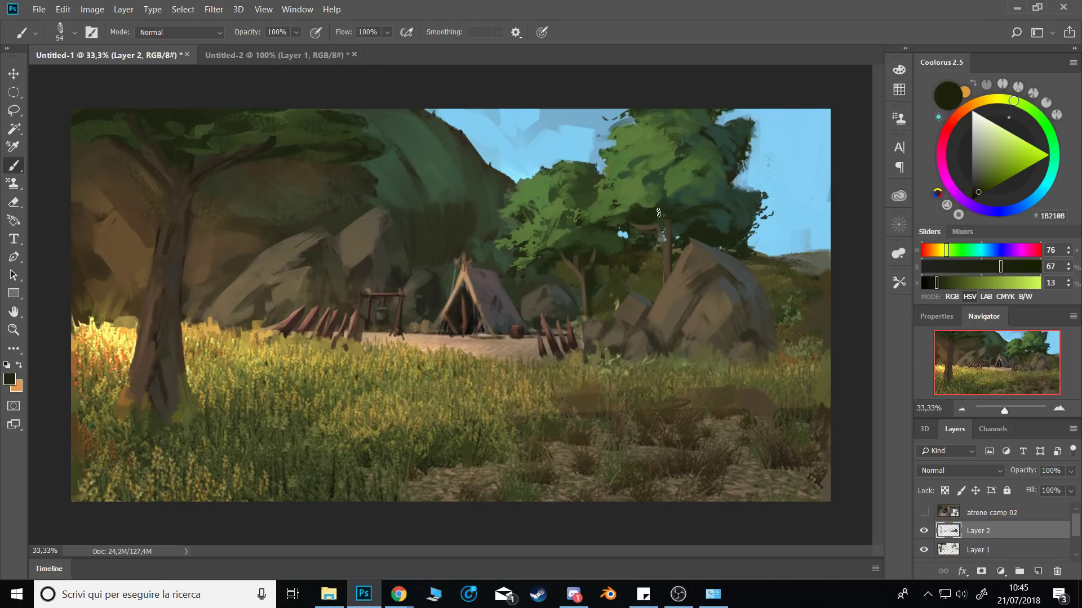
right_click(654, 221, "alt")
left_click(660, 217, "alt")
left_click(670, 214, "alt")
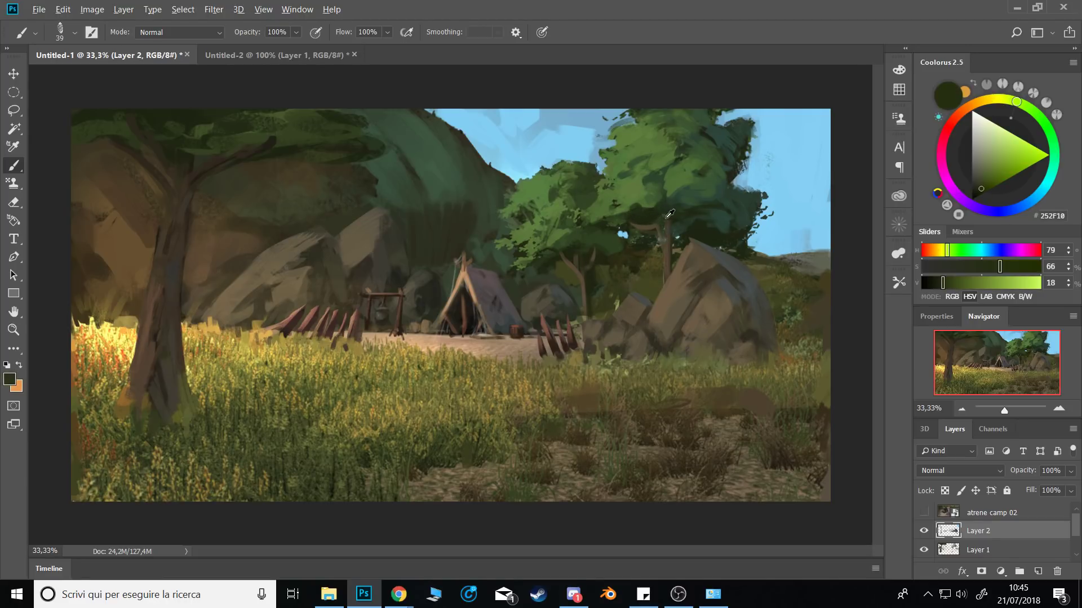
left_click(677, 217, "alt")
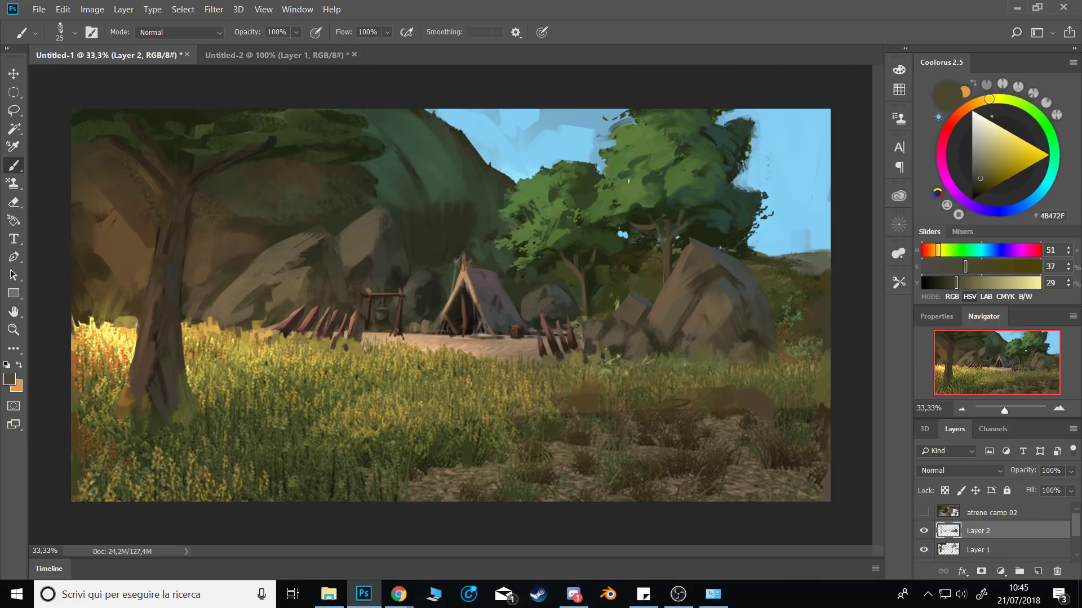
Even out the sky on both sides of the trees in 99CCF6 with a 256 px brush, reducing it to 40 px.
left_click(592, 145, "alt")
mouse_move(598, 143)
left_mouse_down()
mouse_move(613, 144)
mouse_move(610, 98)
mouse_move(579, 98)
mouse_move(584, 130)
mouse_move(530, 97)
left_mouse_up()
mouse_move(815, 176)
left_mouse_down()
mouse_move(772, 181)
mouse_move(795, 166)
mouse_move(800, 191)
left_mouse_up()
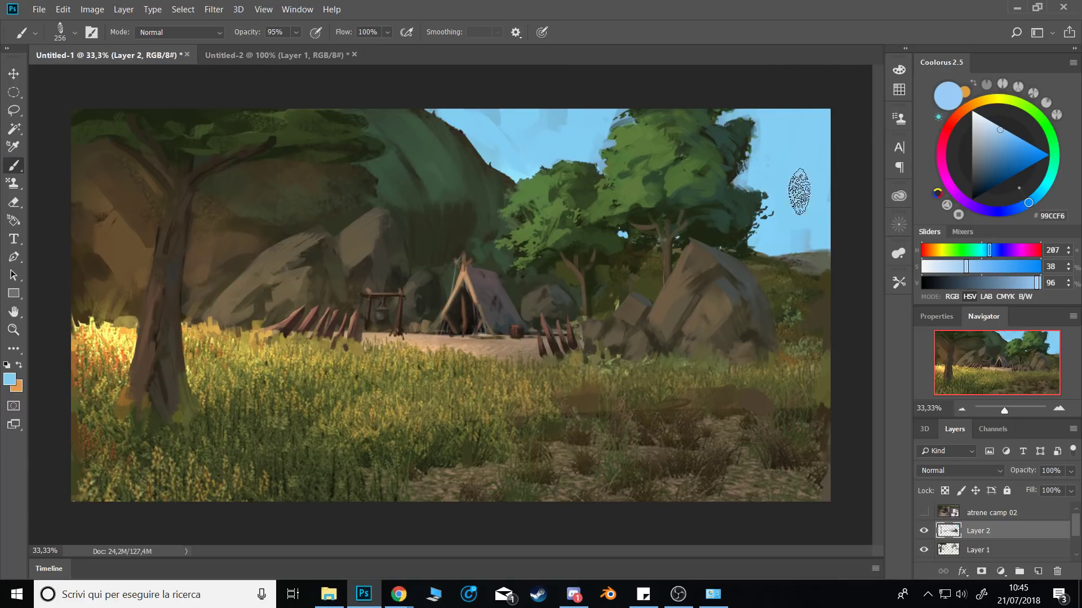
left_click_drag(753, 149, 750, 148)
left_click_drag(622, 284, 588, 292)
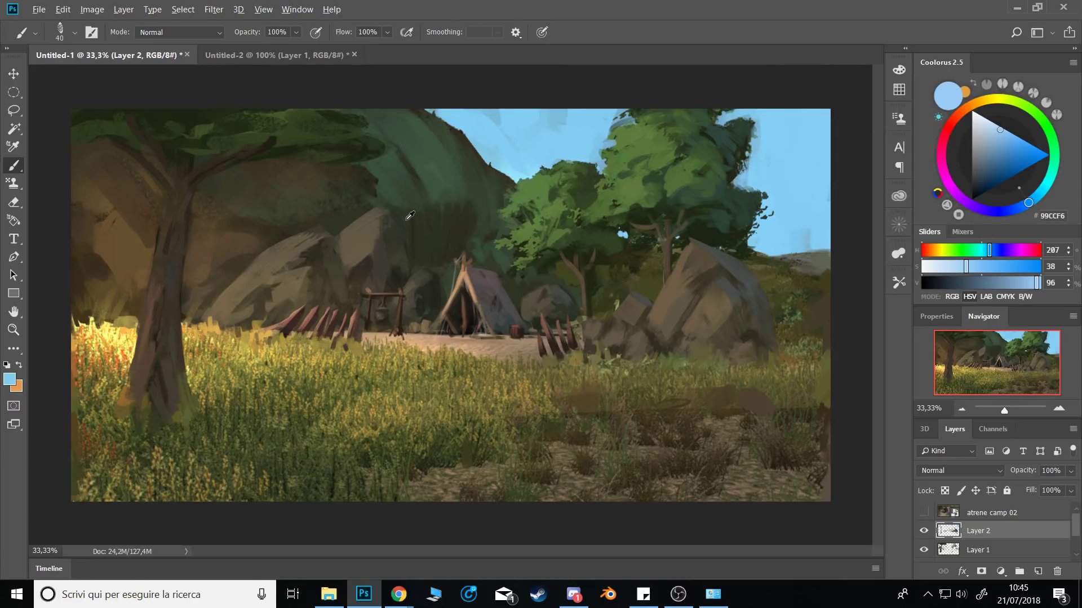
Refine the edges of the rocks behind the camp in 202E24 and 434744 at 40 px, flip the canvas back and sample 1D1C17.
left_click(397, 248, "alt")
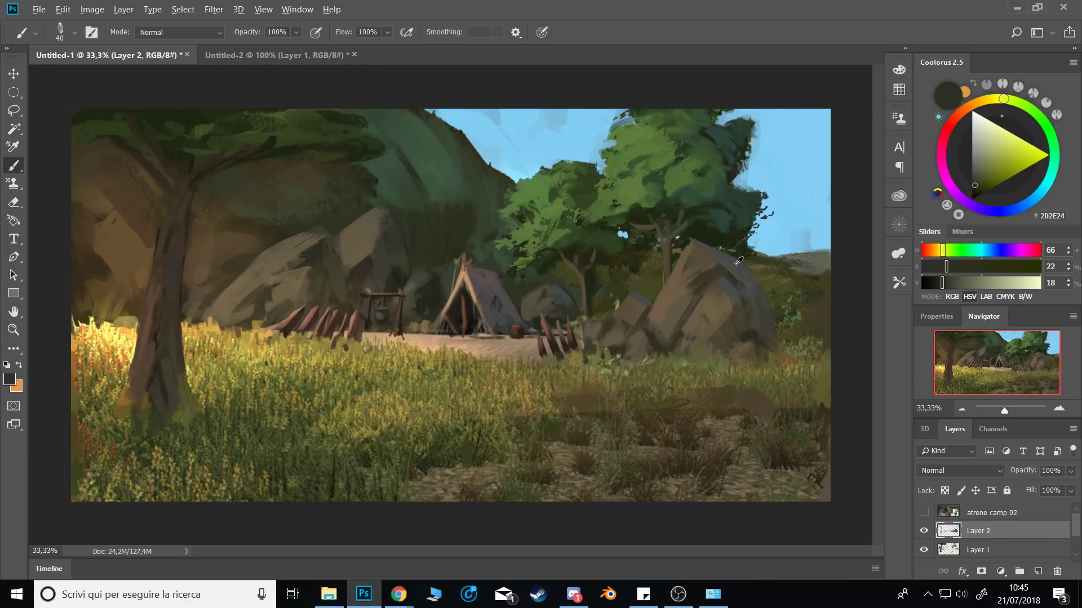
left_click(705, 257, "alt")
left_click_drag(384, 218, 404, 269)
left_click(407, 266, "alt")
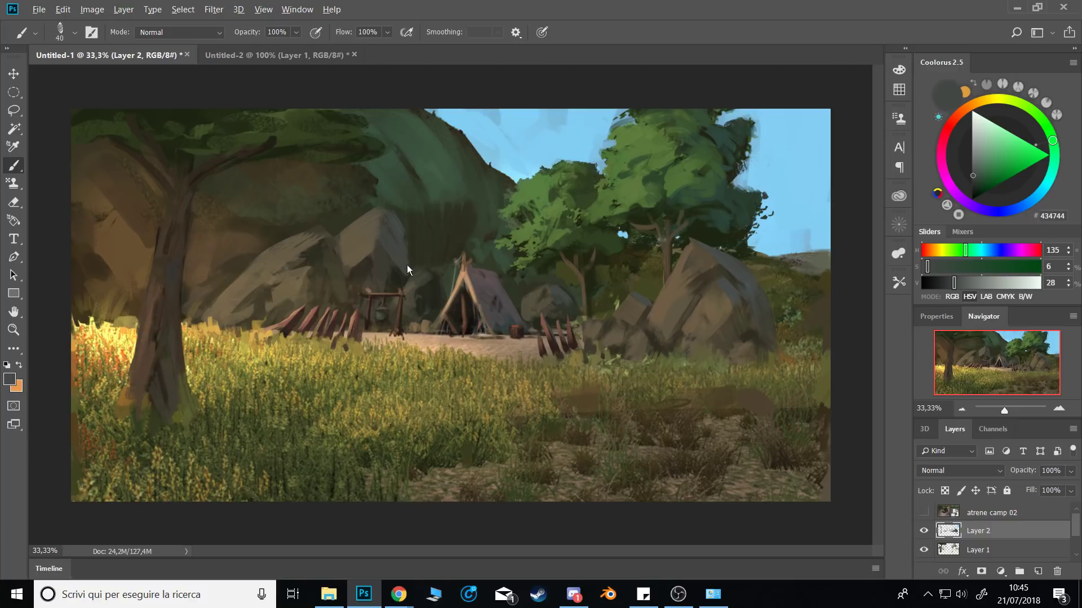
mouse_move(344, 252)
left_mouse_down()
mouse_move(325, 264)
mouse_move(319, 252)
mouse_move(309, 276)
left_mouse_up()
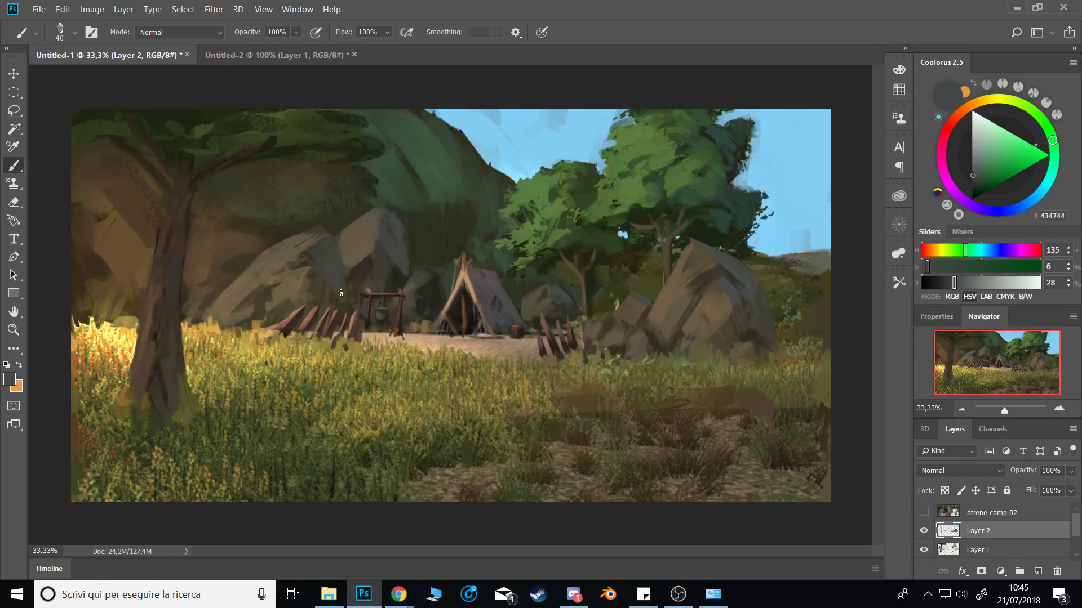
left_click_drag(435, 279, 436, 298)
key("ctrl+shift+h")
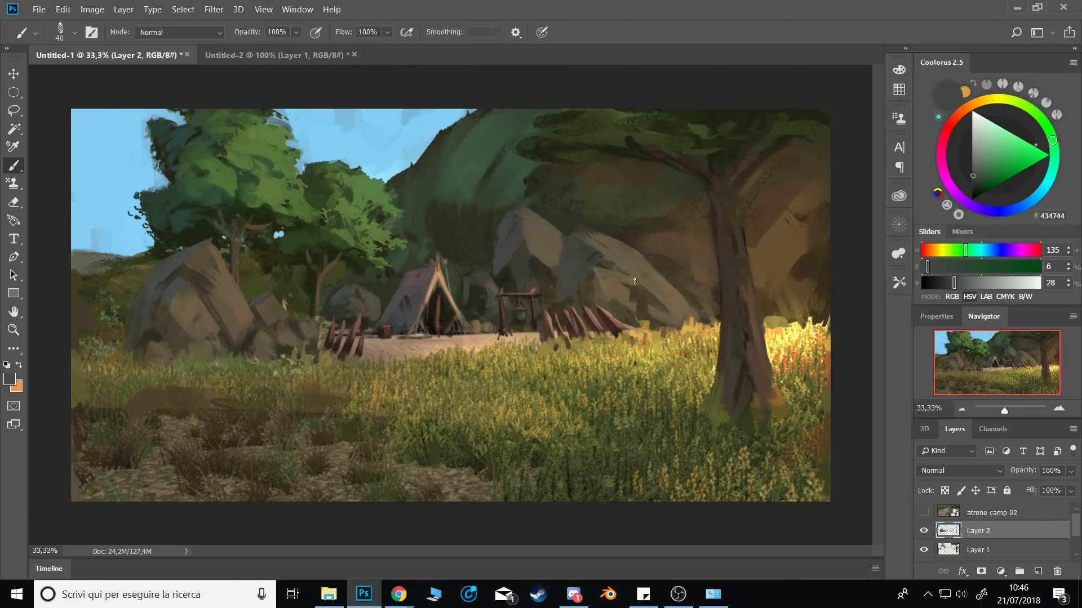
left_click(506, 277, "alt")
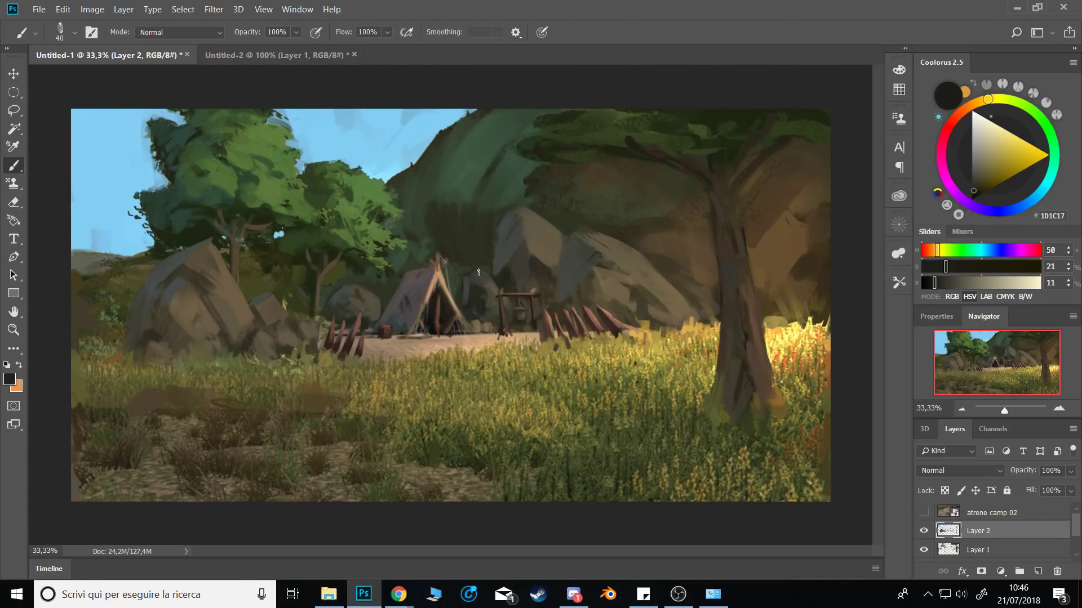
Lasso a tall rounded boulder shape behind the tent, add a new layer and hide the selection outline.
key("l")
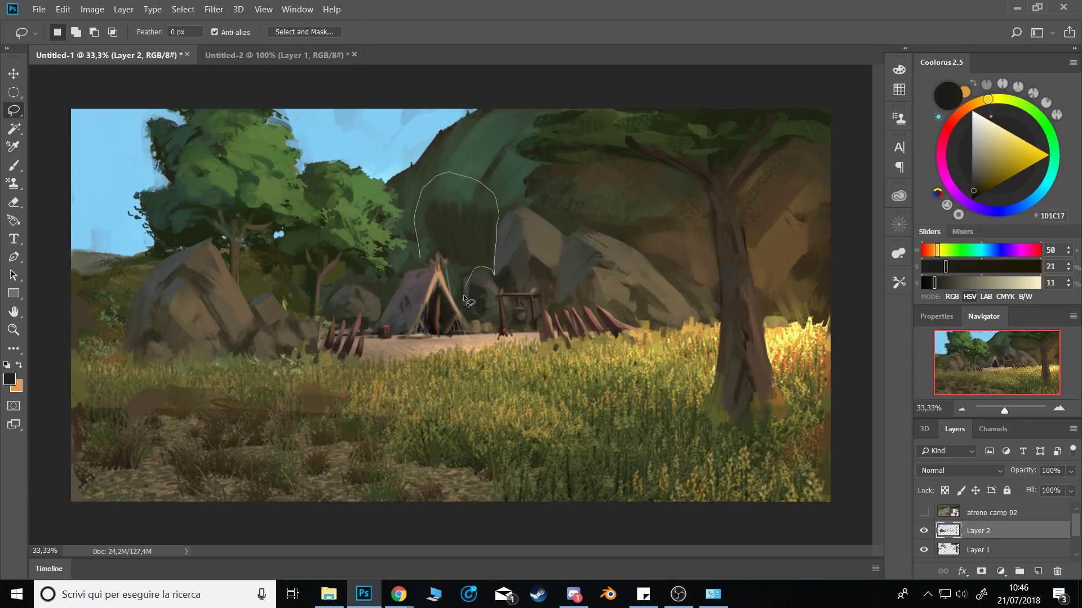
left_click_drag(463, 295, 437, 262)
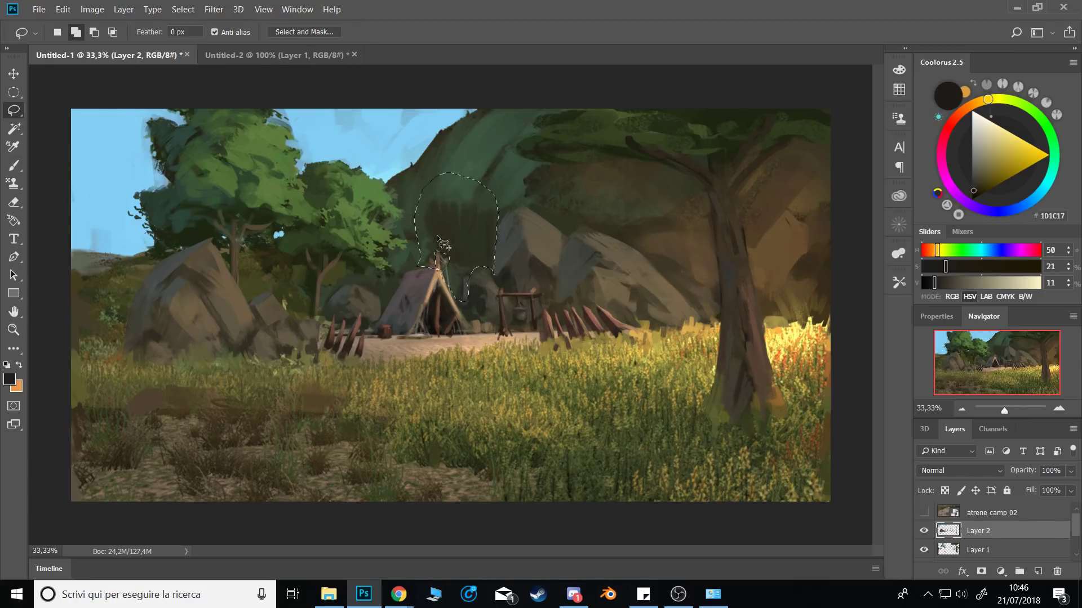
left_click_drag(436, 249, 443, 258)
key("ctrl+shift+n")
key("Return")
key("ctrl+d")
key("b")
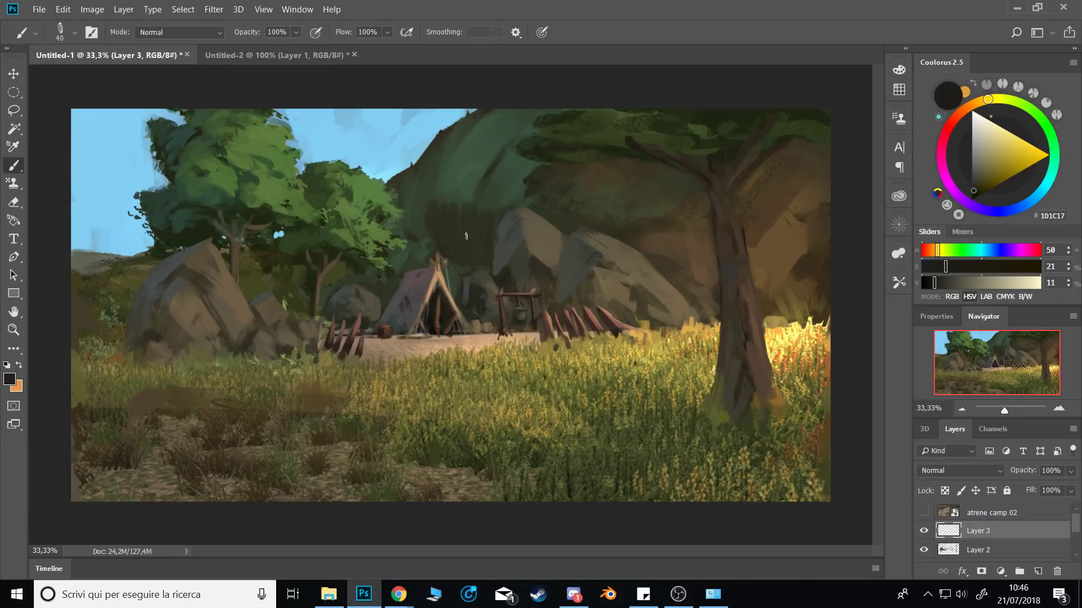
Fill the boulder shape with rock texture using the impressionist Pattern Stamp at 500 px, undoing one stroke and restamping its side.
left_click(13, 182)
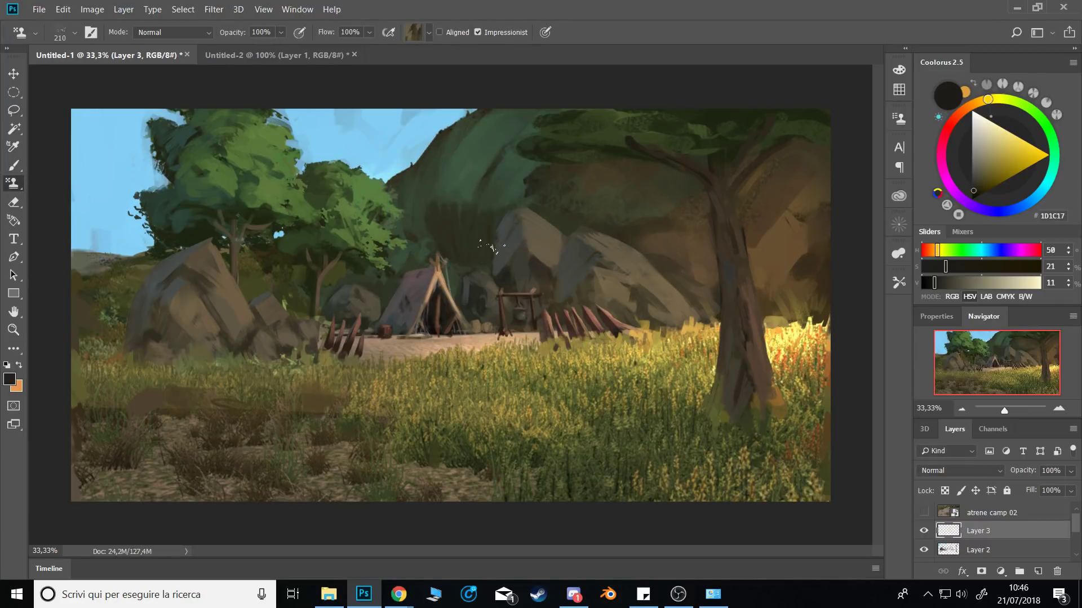
mouse_move(484, 255)
left_mouse_down()
mouse_move(455, 211)
mouse_move(446, 231)
left_mouse_up()
left_click_drag(474, 237, 511, 239)
mouse_move(464, 211)
left_mouse_down()
mouse_move(445, 208)
mouse_move(442, 234)
mouse_move(461, 292)
mouse_move(425, 242)
left_mouse_up()
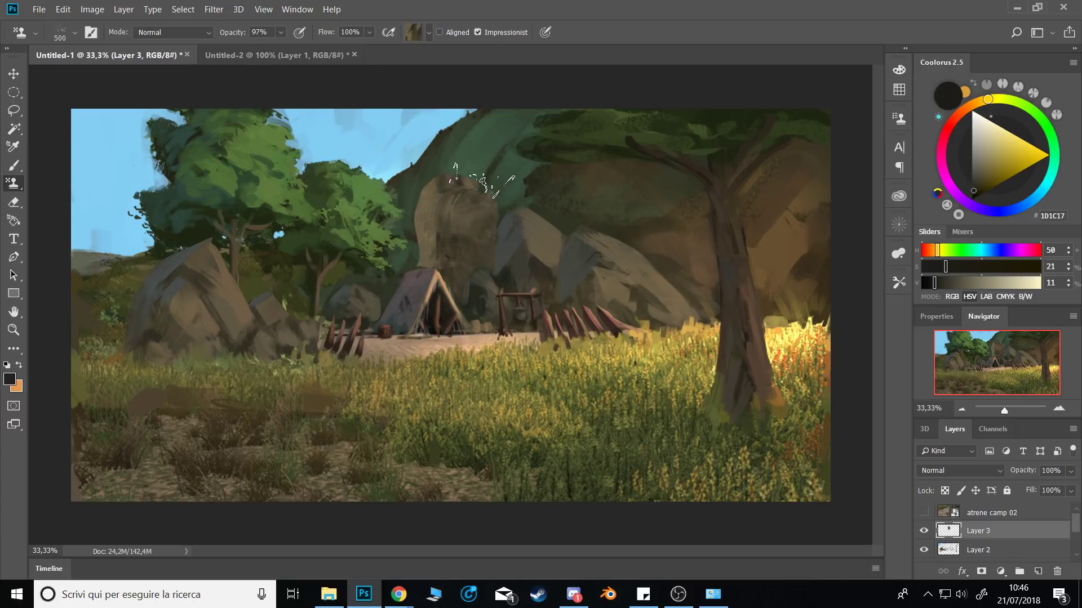
left_click_drag(477, 182, 482, 268)
key("ctrl+z")
mouse_move(436, 231)
left_mouse_down()
mouse_move(472, 176)
mouse_move(440, 243)
left_mouse_up()
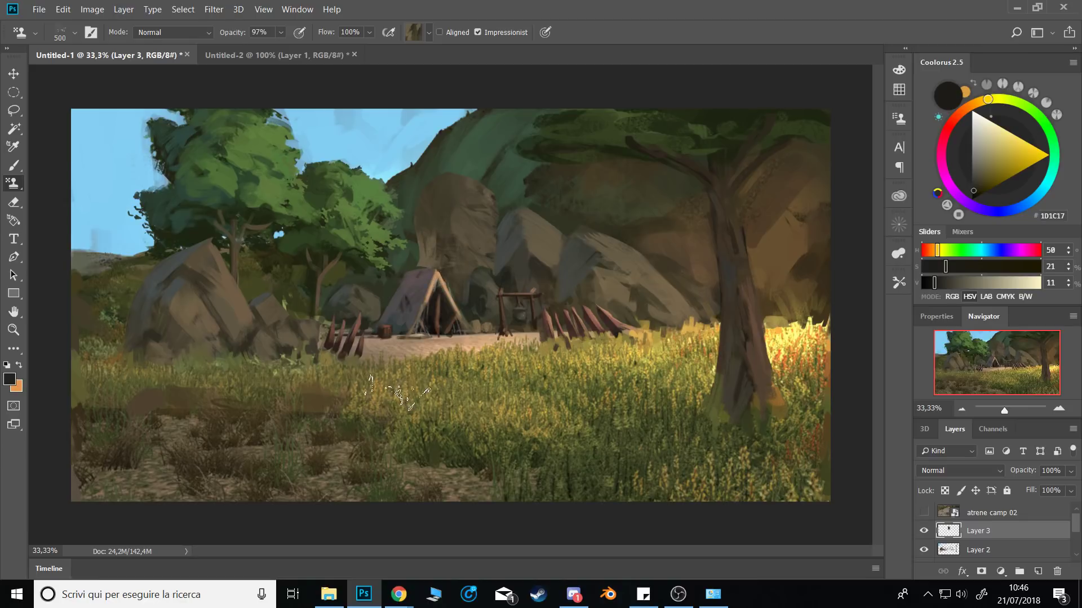
Try to tint the new boulder's upper-left side with the brush in 424642 and 495253, starting at 128 px.
key("b")
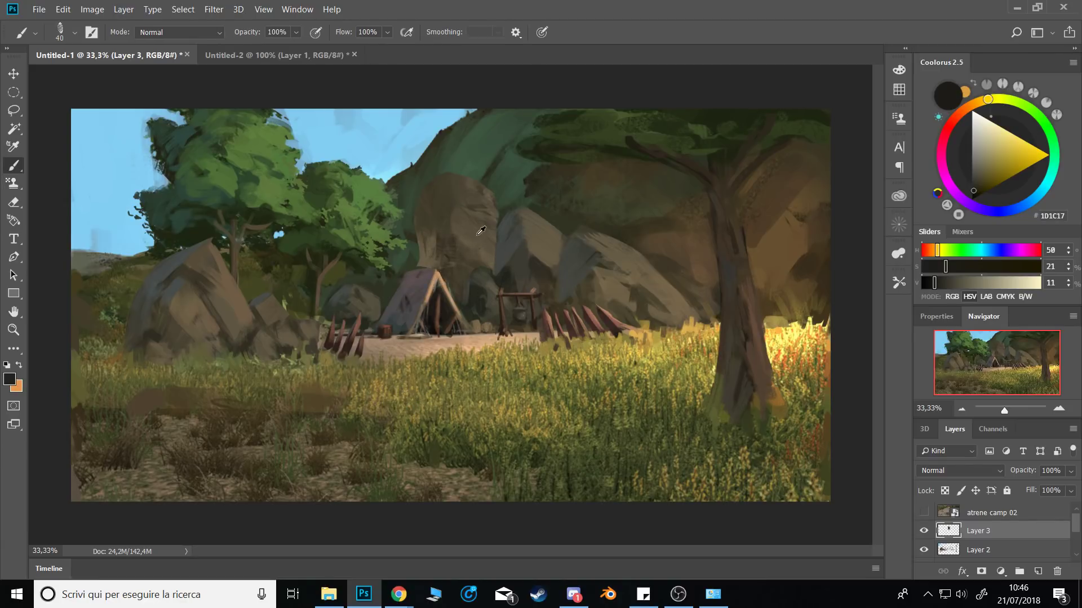
left_click(459, 212, "alt")
left_click(512, 241, "alt")
left_click_drag(471, 212, 487, 214)
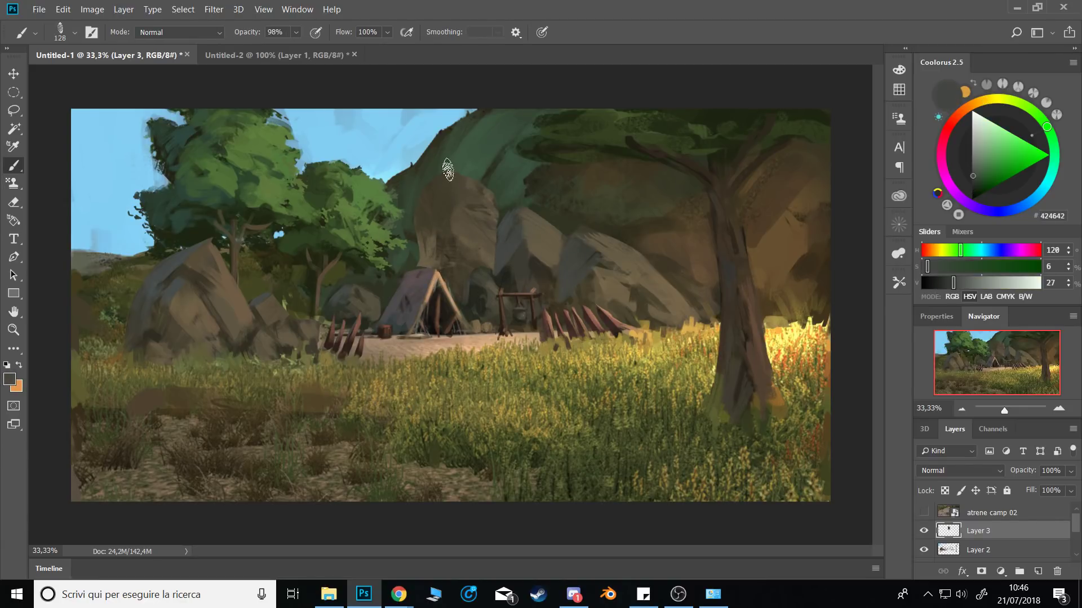
mouse_move(448, 170)
left_mouse_down()
mouse_move(416, 220)
mouse_move(425, 200)
mouse_move(417, 241)
left_mouse_up()
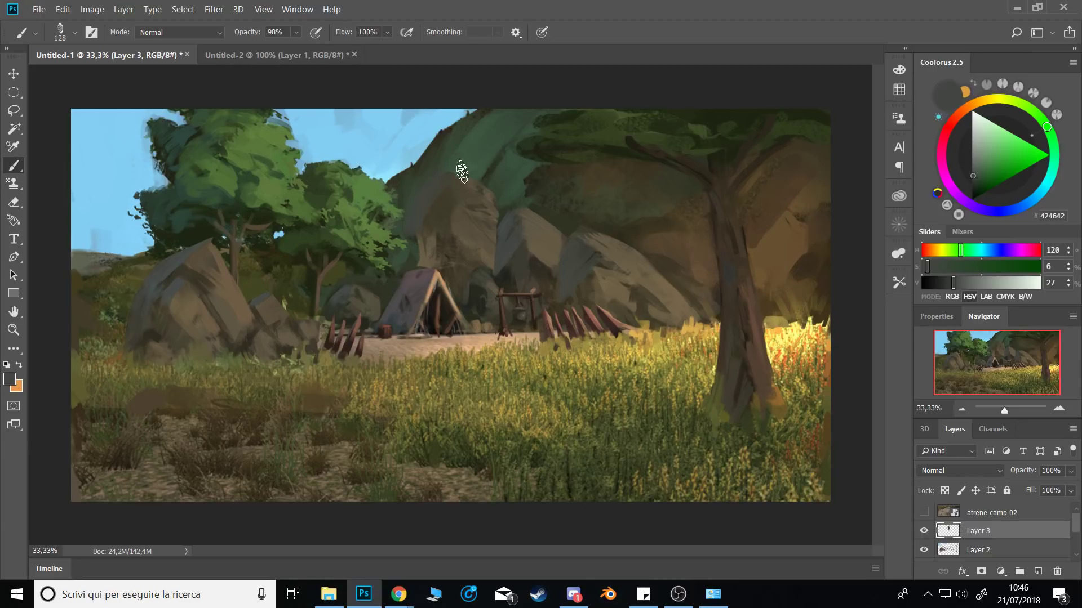
left_click(166, 287, "alt")
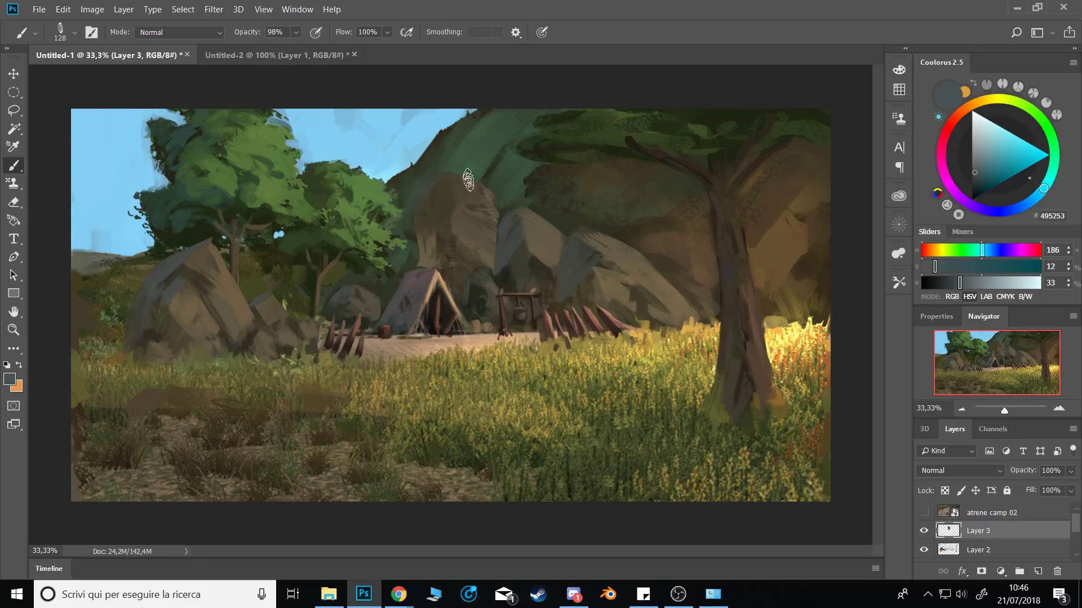
mouse_move(438, 202)
left_mouse_down("alt")
mouse_move(430, 194)
mouse_move(441, 195)
mouse_move(413, 214)
left_mouse_up("alt")
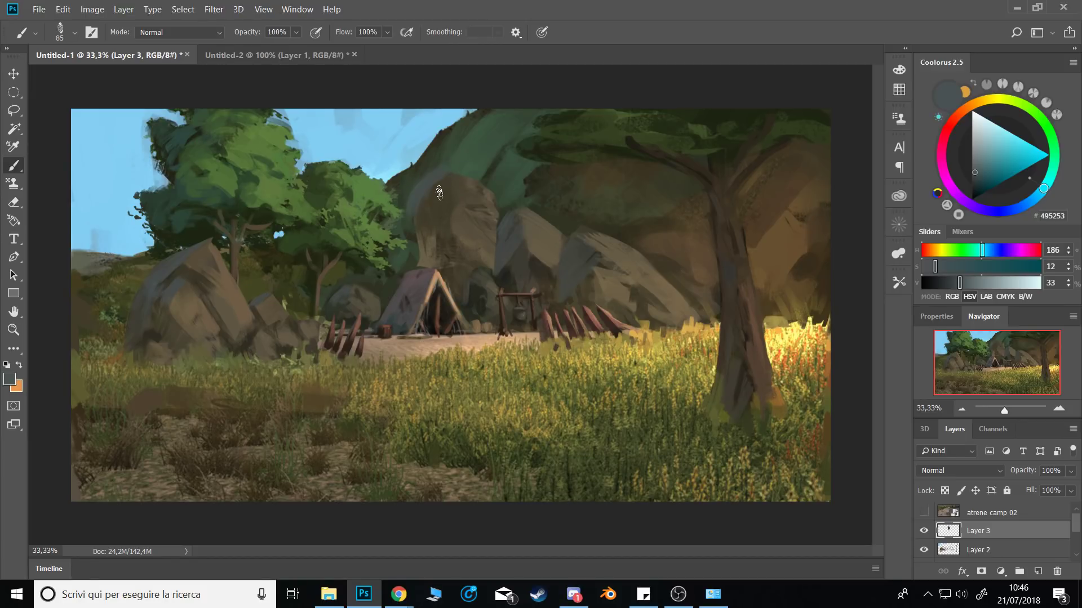
key("ctrl+z")
Lock the boulder layer's transparent pixels and brush cool grey 495253 over its upper-left side.
left_click(945, 491)
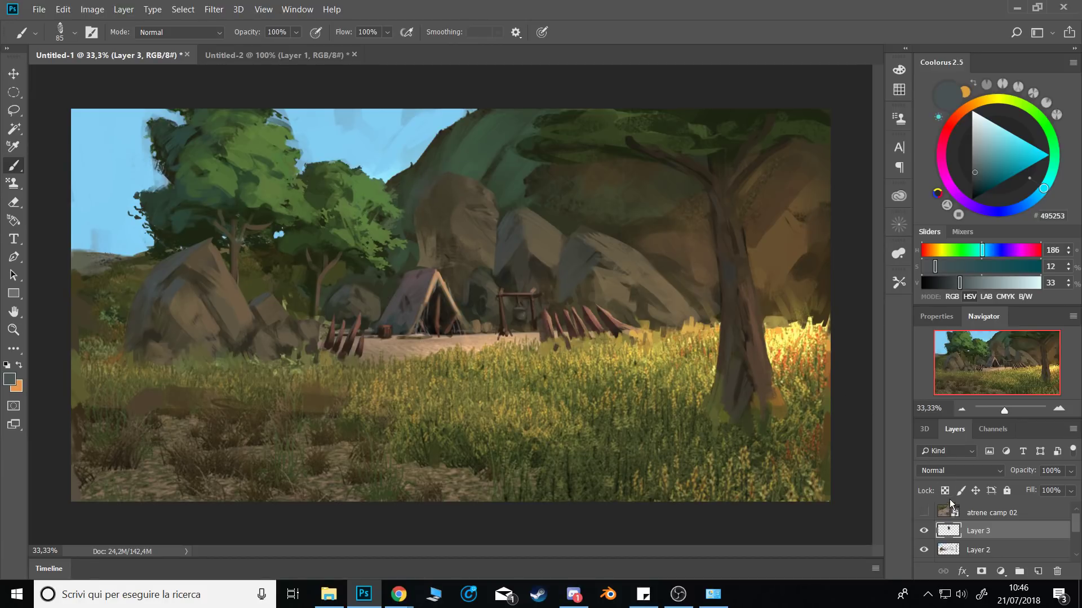
left_click_drag(434, 188, 432, 237, "alt")
left_click_drag(449, 193, 436, 222, "alt")
Shade the boulder's lower-left side with sampled browns 3A3725 at 32 px and 423D28 at 46 px.
left_click(451, 240, "alt")
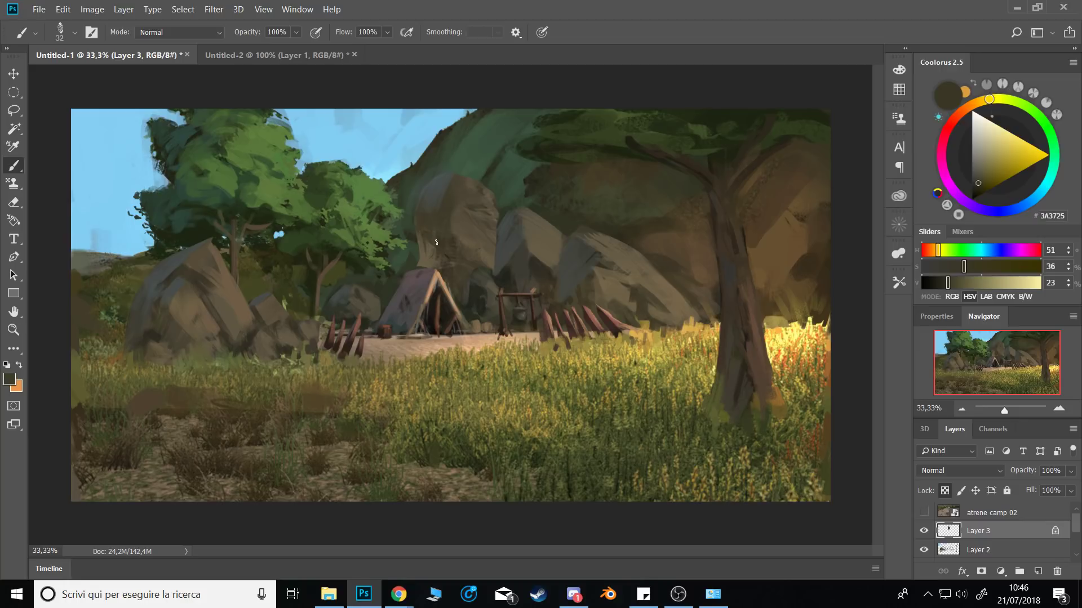
left_click(434, 245, "alt")
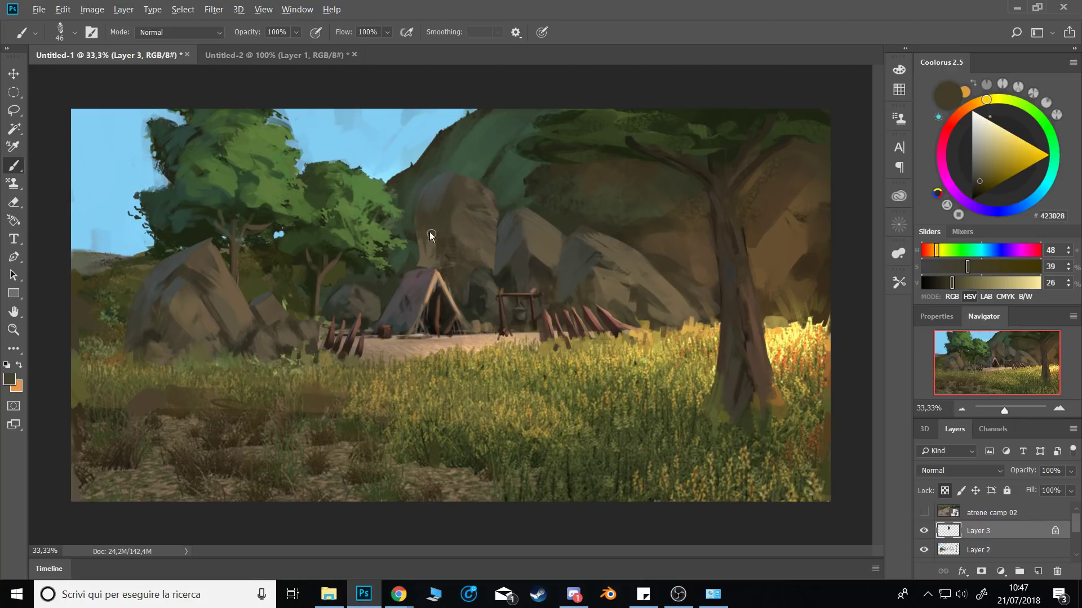
key("bracketright")
key("bracketright")
left_click(437, 248, "alt")
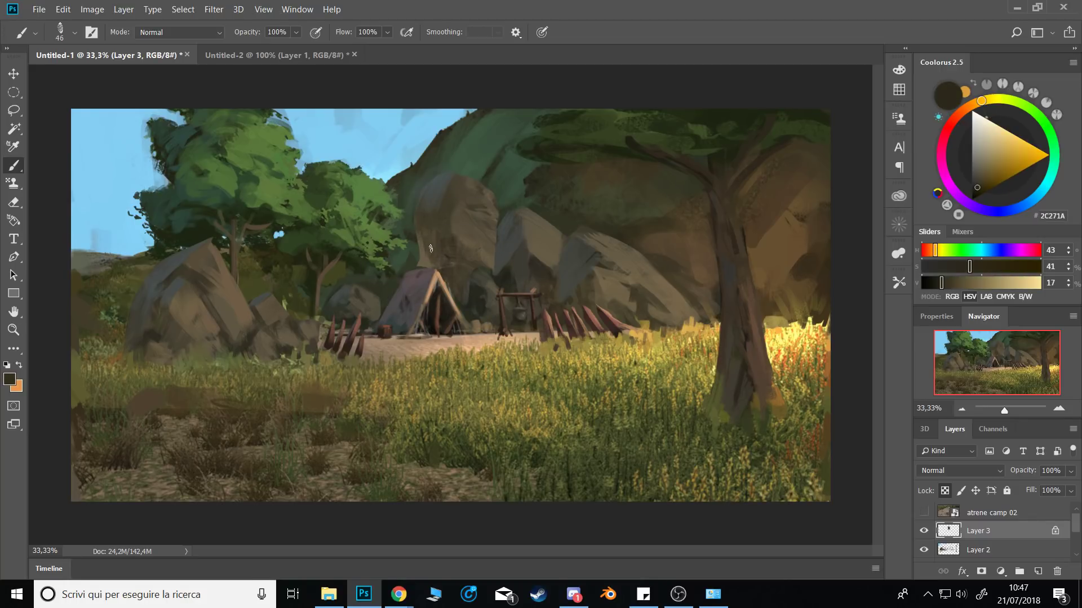
Darken the boulder's lower-left side above the tent with 2C271A using a 124 px brush at 99% opacity.
key("bracketright")
key("bracketright")
key("bracketright")
key("bracketright")
key("bracketright")
key("9")
key("9")
key("bracketleft")
key("bracketleft")
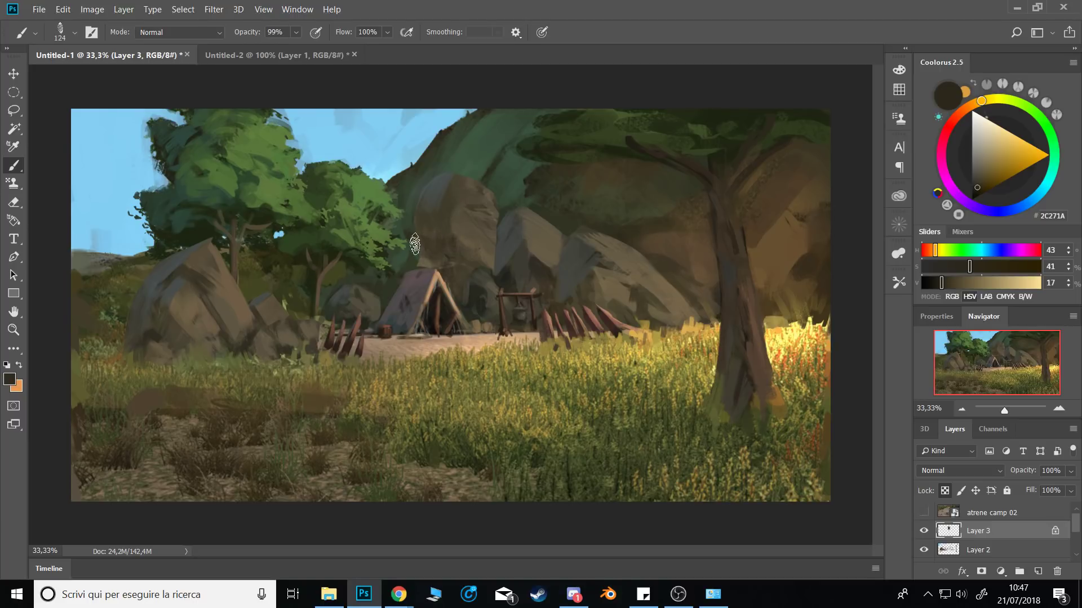
left_click_drag(432, 241, 436, 227)
Blend the boulder's front face with sampled 433C2A and 464D4A using a 62 px brush.
left_click(435, 226, "alt")
key("bracketleft")
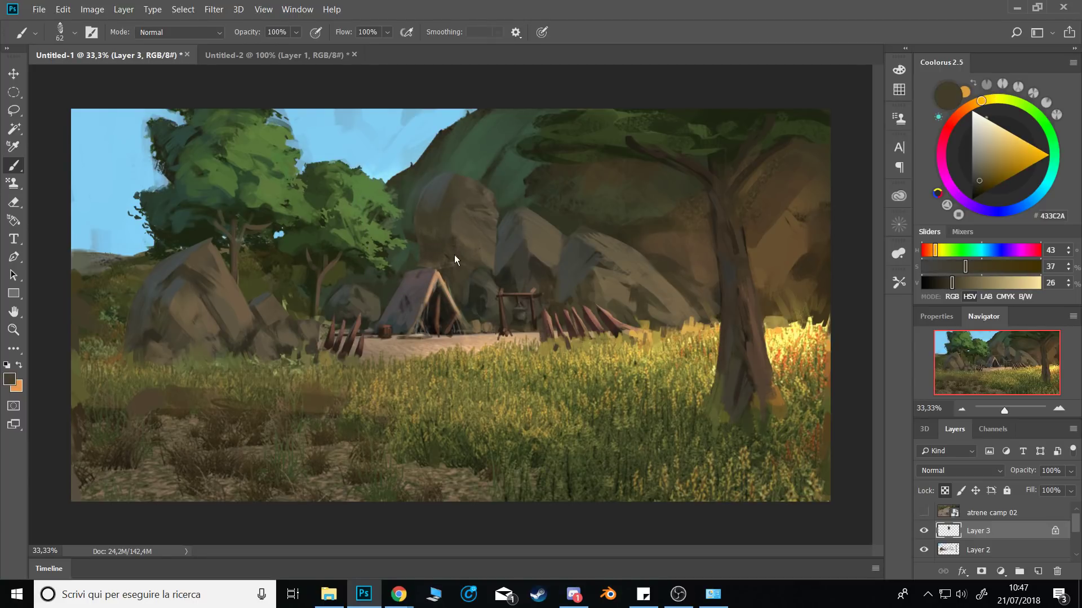
left_click(448, 204, "alt")
left_click(441, 189, "alt")
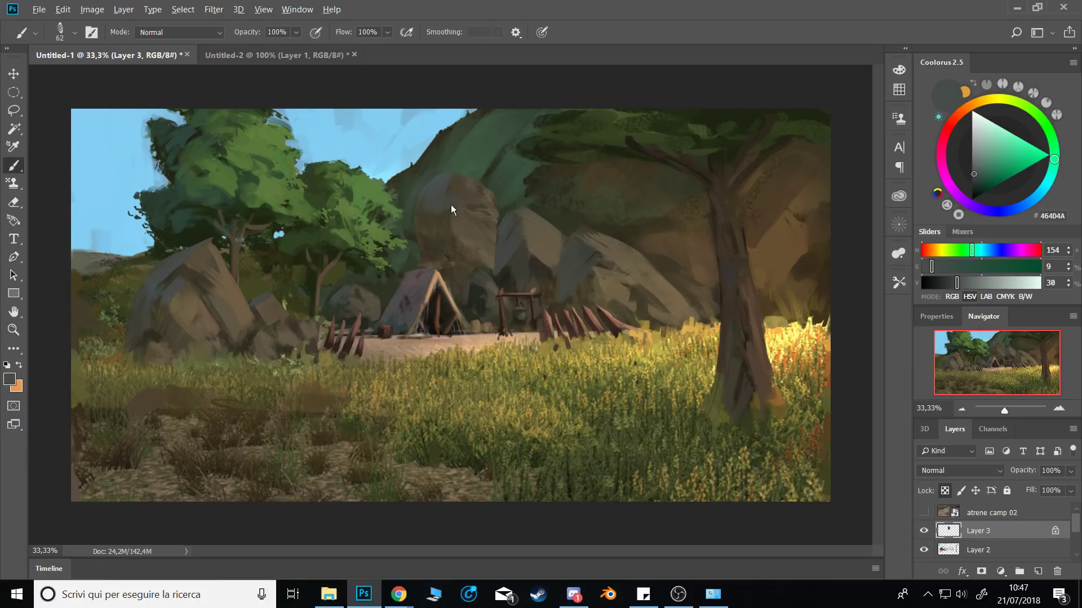
mouse_move(449, 182)
left_mouse_down()
mouse_move(463, 180)
mouse_move(416, 240)
mouse_move(424, 227)
mouse_move(460, 247)
mouse_move(455, 263)
left_mouse_up()
left_click(439, 183, "alt")
Paint a dark 1F2019 shadow at the boulder's base just above the tent with an 85 px brush.
left_click(479, 299, "alt")
right_click(473, 256, "alt")
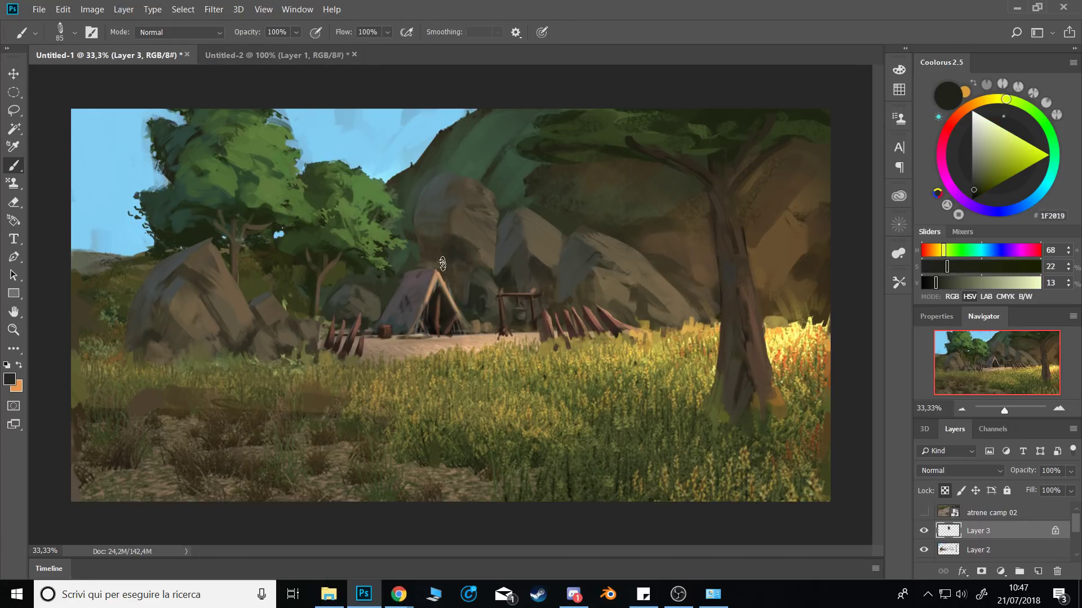
right_click(447, 264, "alt")
key("e")
left_click_drag(437, 265, 436, 268)
key("ctrl+z")
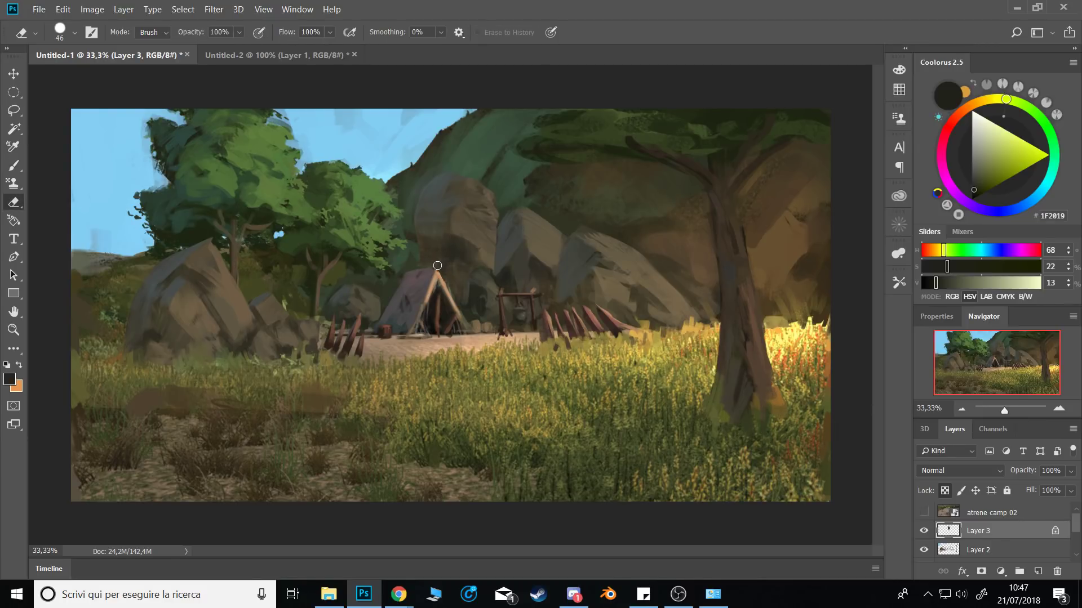
key("b")
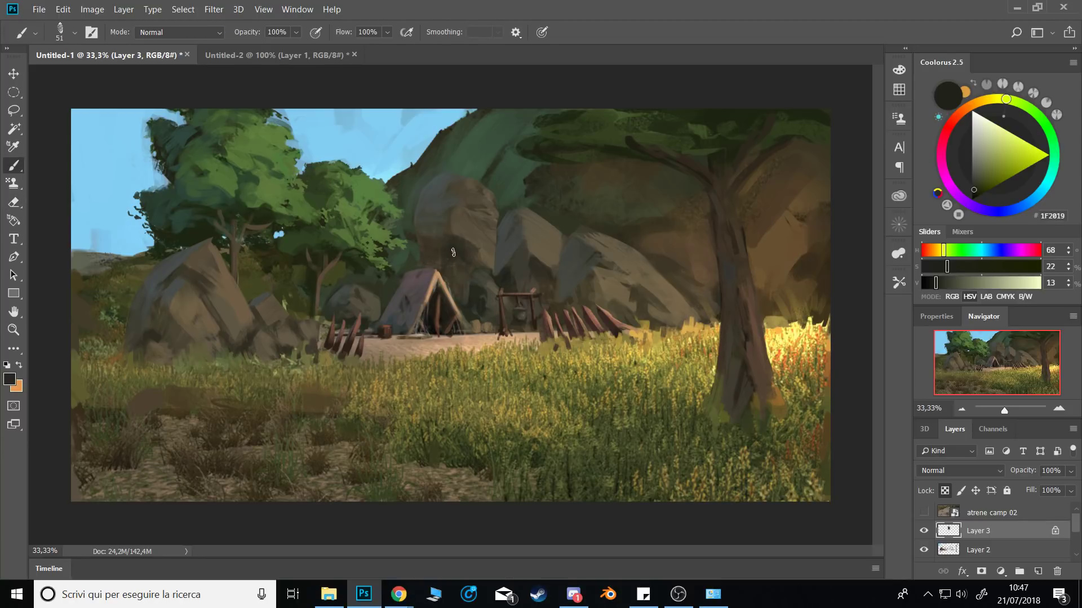
Deepen the shadow under the boulder's overhang with 1F2019 at 51 px and 29281D at 32 px.
mouse_move(438, 260)
left_mouse_down()
mouse_move(424, 237)
mouse_move(448, 228)
left_mouse_up()
left_click(451, 249, "alt")
left_click(446, 233, "alt")
left_click(448, 244, "alt")
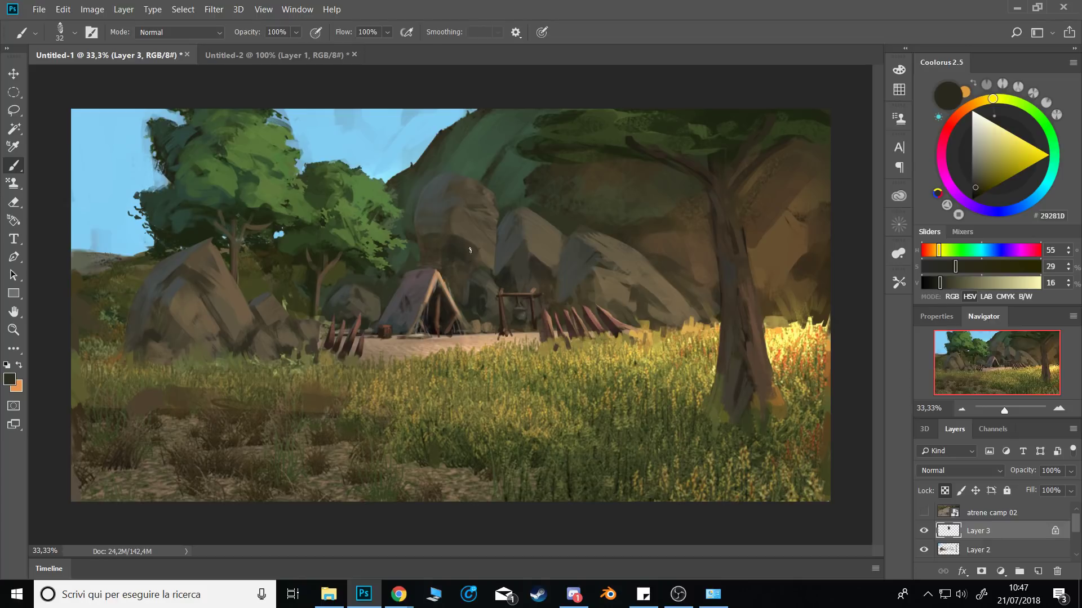
Work lighter browns 645B41 and 645A3E into the boulder's lower-right face with a 32 px brush.
left_click(469, 223, "alt")
left_click(487, 258, "alt")
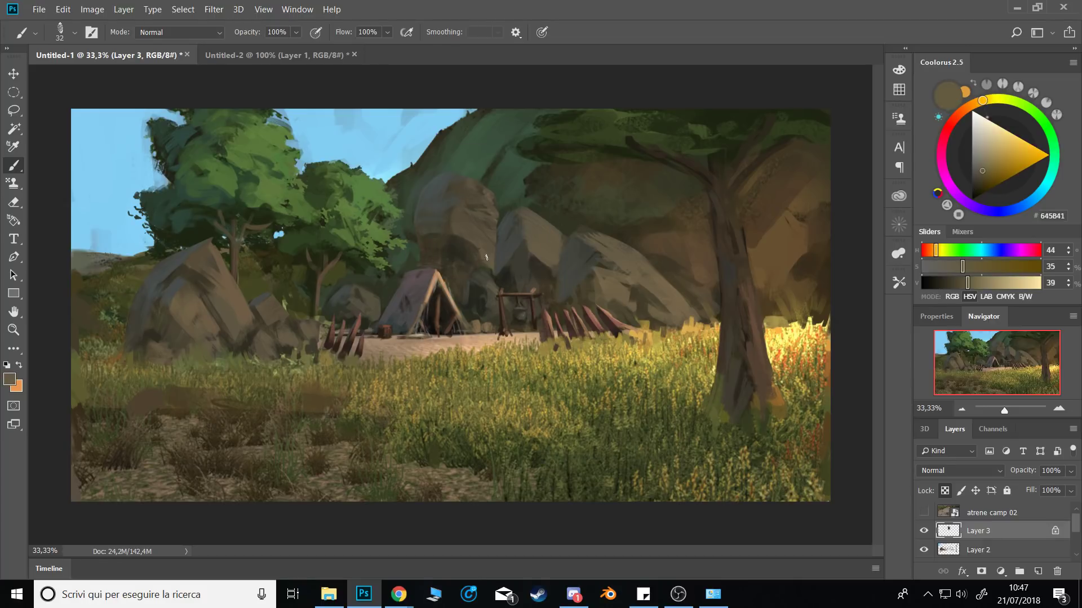
left_click(490, 266, "alt")
left_click(480, 263, "alt")
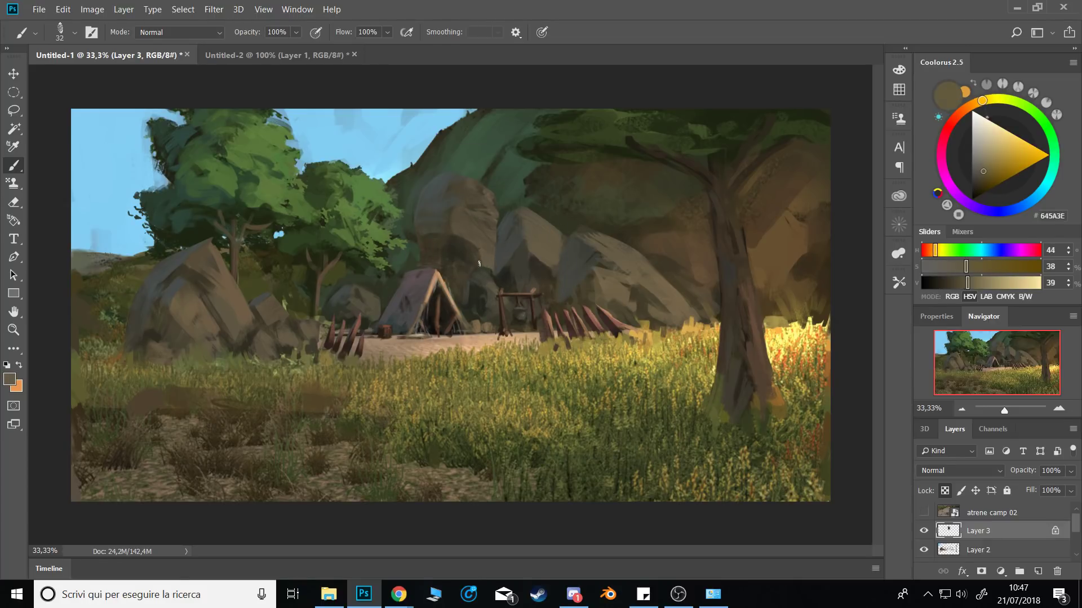
Model the boulder's upper-right face in 3E3A27 and 5A543F at 32 px and define its top edge with 454C49 at 27 px.
left_click(490, 207, "alt")
left_click(473, 198, "alt")
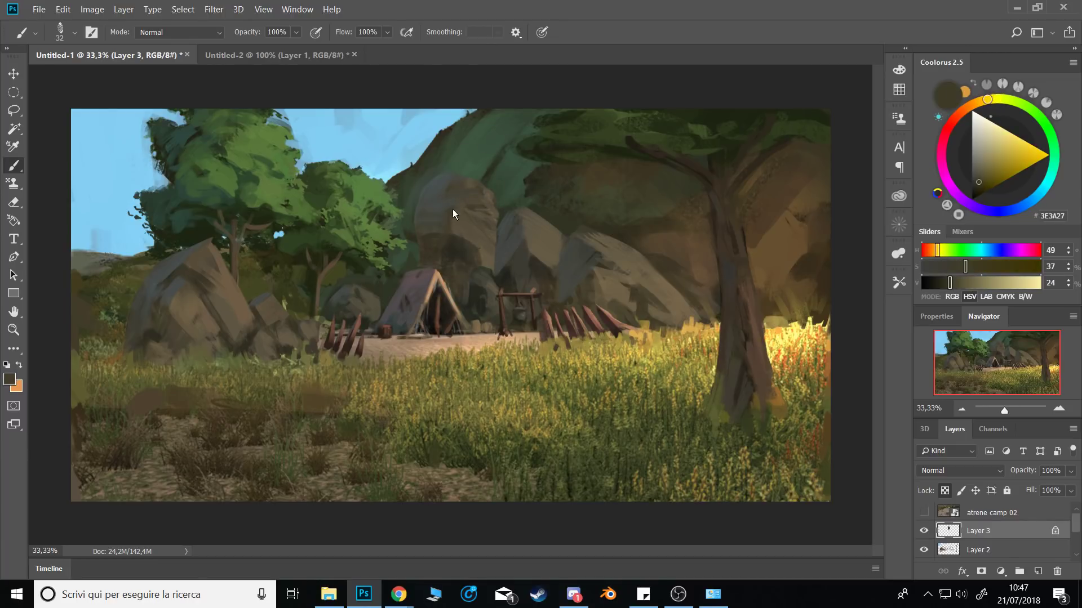
left_click(489, 217, "alt")
left_click(488, 191, "alt")
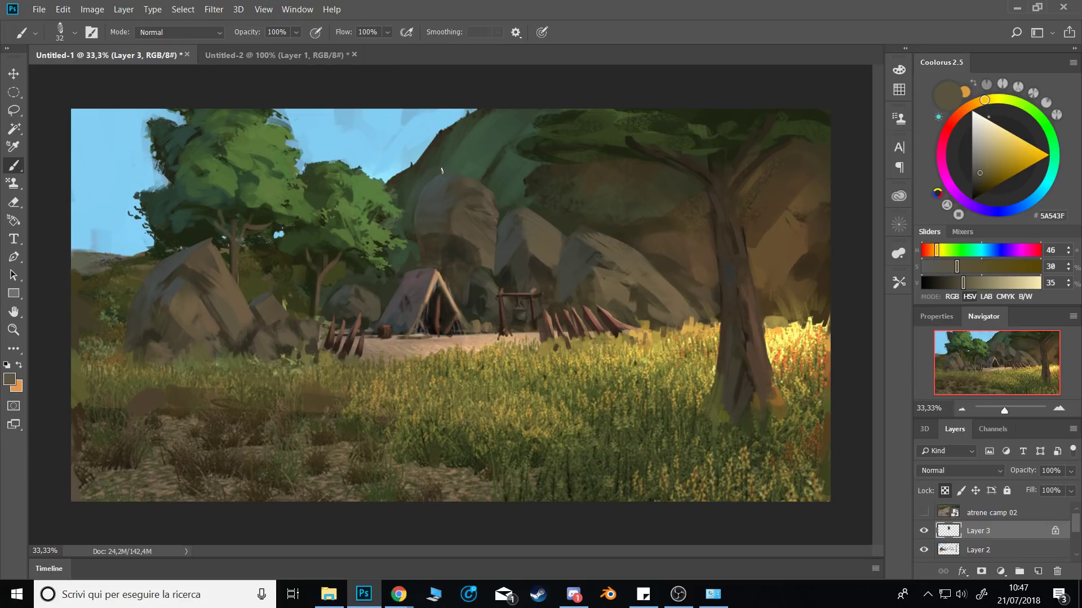
left_click(482, 237, "alt")
left_click_drag(458, 180, 453, 179)
right_click(464, 180, "alt")
left_click(444, 180, "alt")
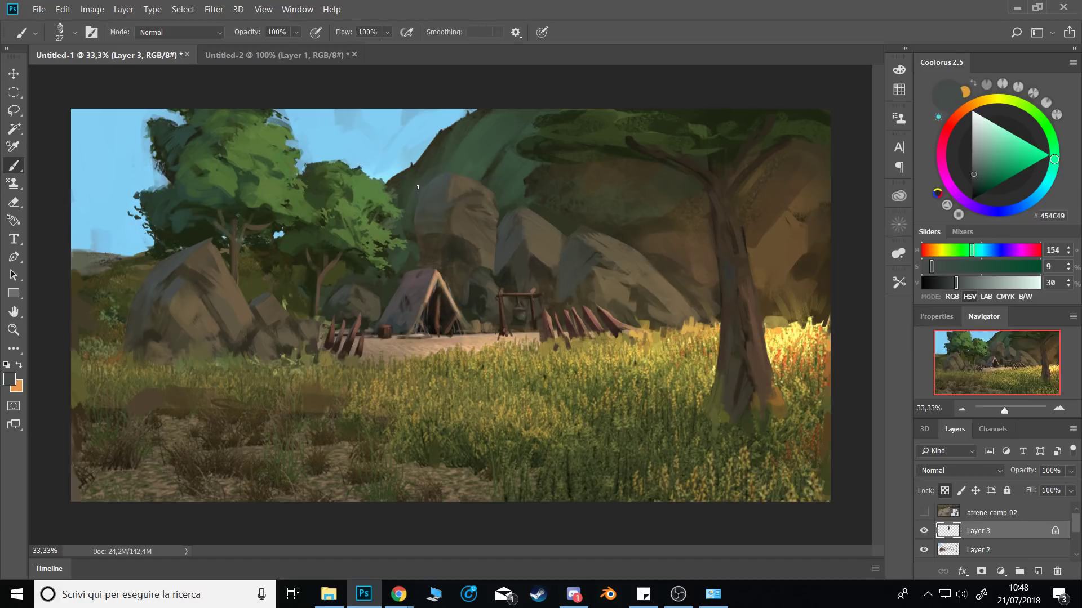
Touch up the hillside foliage at the painting's far left in 3D3815 and 2E3416 with a 27 px brush.
left_click(69, 243, "alt")
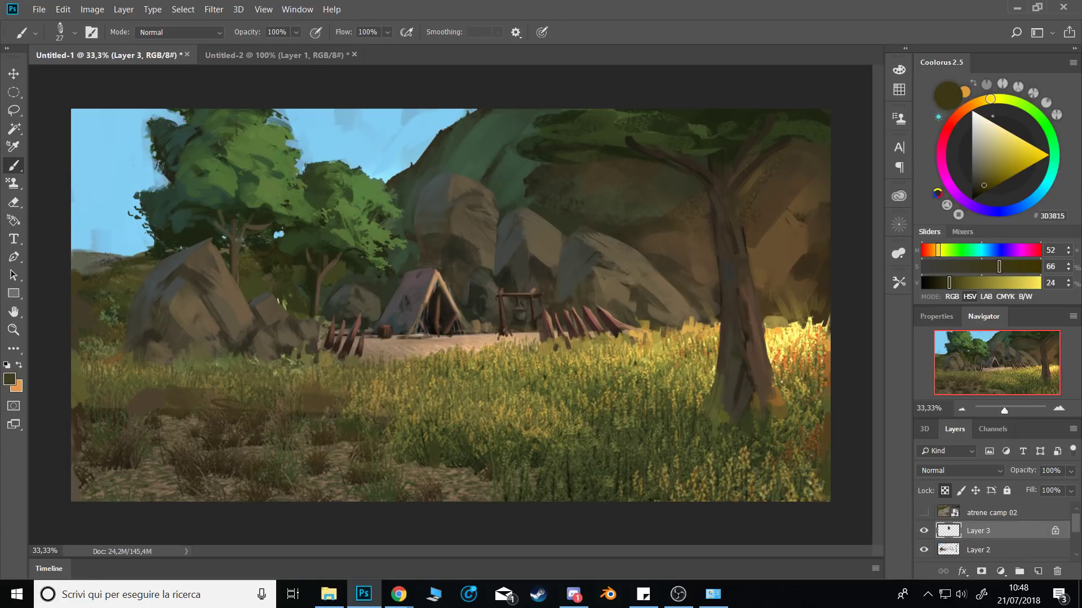
left_click(84, 284, "alt")
left_click(115, 271, "alt")
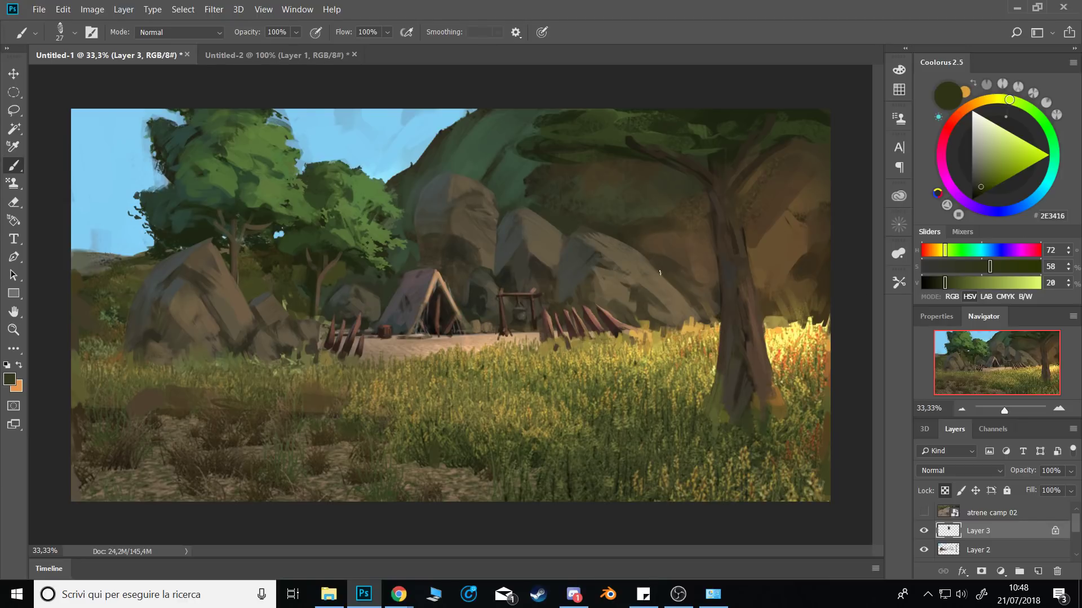
Reinforce the dark crease below the boulder's overhang with 2E2A1F at 27 px and 202119 at 18 px.
left_click(435, 215, "alt")
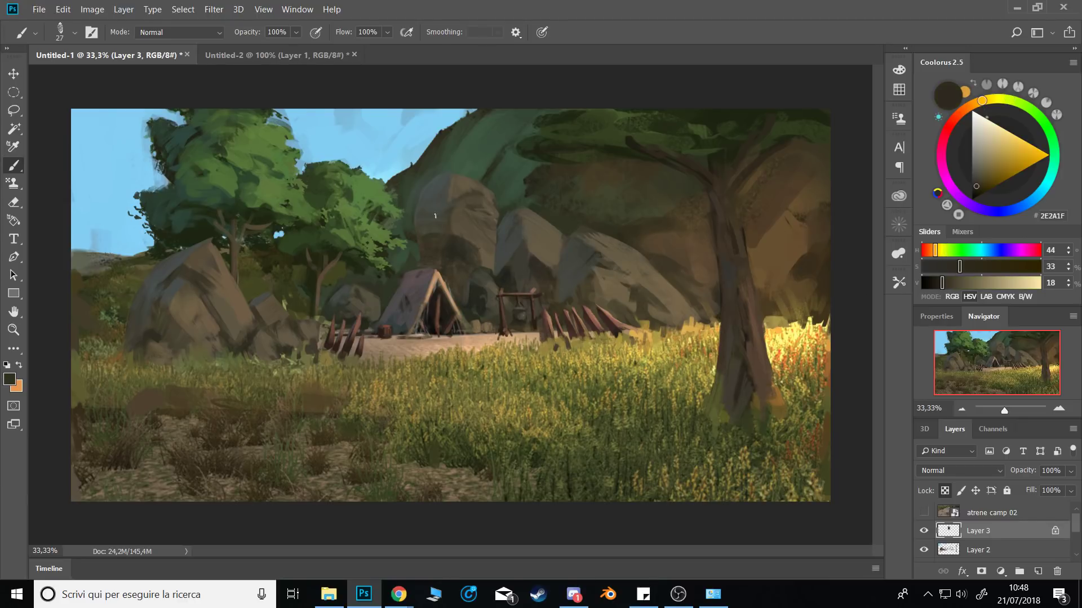
left_click(442, 245, "alt")
key("bracketleft")
left_click(459, 250, "alt")
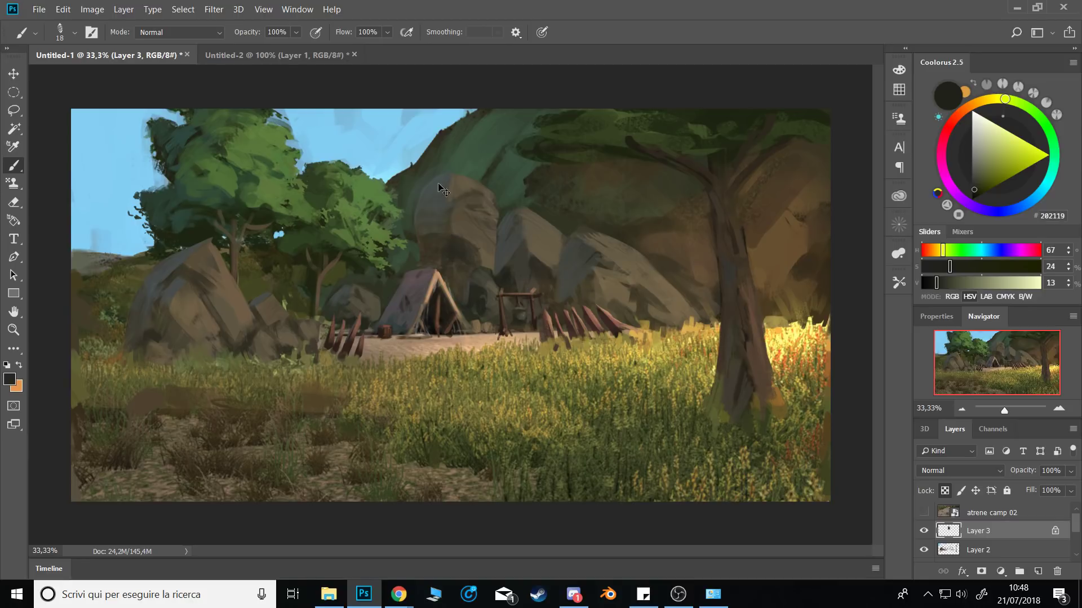
Add lighter strokes in 605940 and 4D4834 to the boulder's top and upper-right edge with an 18 px brush.
left_click(449, 208, "alt")
left_click(462, 184, "alt")
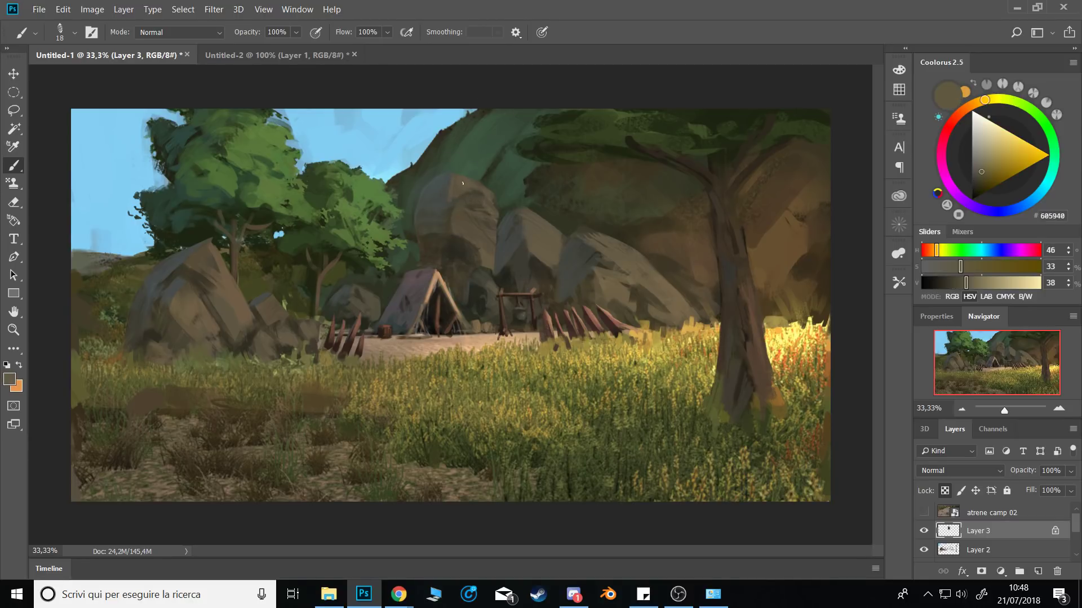
left_click(479, 186, "alt")
left_click(508, 195, "alt")
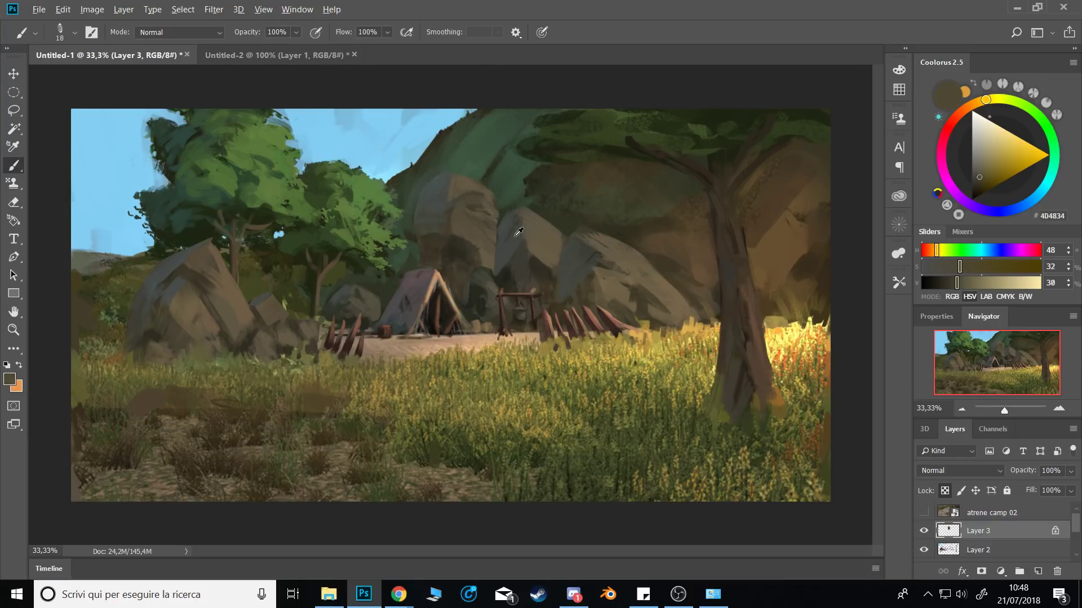
Paint fine crease details across the middle of the boulder in 393525 with a 13 px brush.
left_click(485, 250, "alt")
key("bracketleft")
left_click(448, 228, "alt")
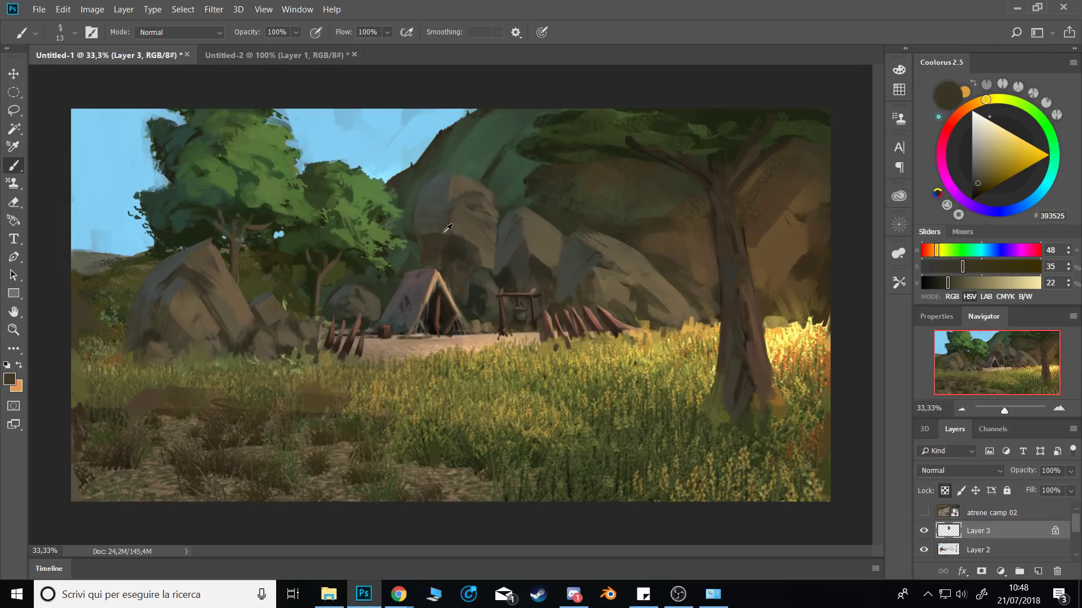
left_click_drag(444, 233, 457, 234)
Blend the boulder's shadowed lower part with 29291D and 393524 at 81 px and 3D3927 at 62 px, using 98% opacity.
left_click(448, 241, "alt")
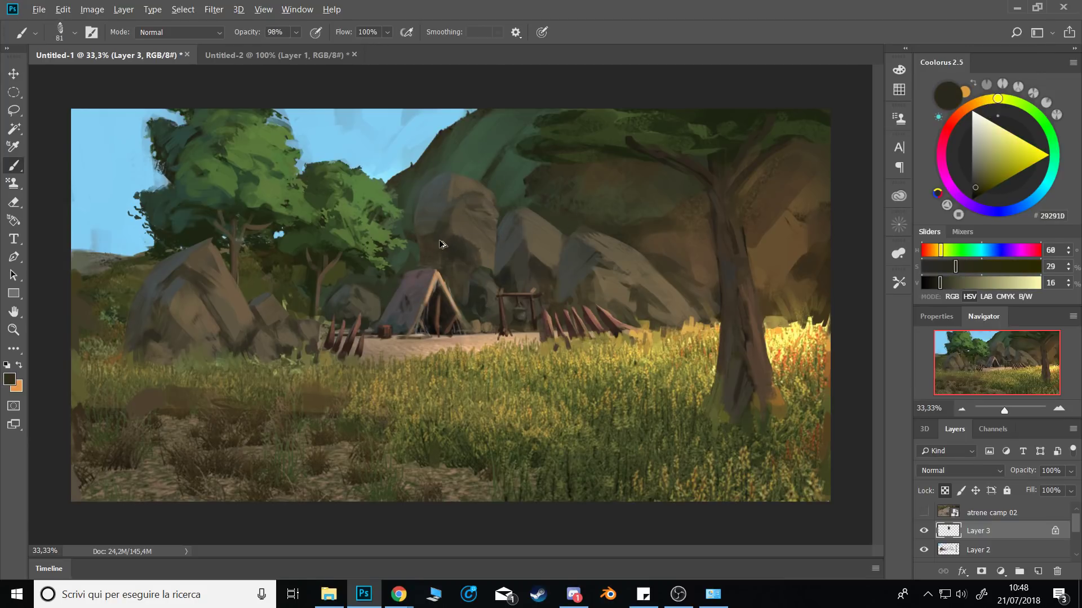
left_click(441, 237, "alt")
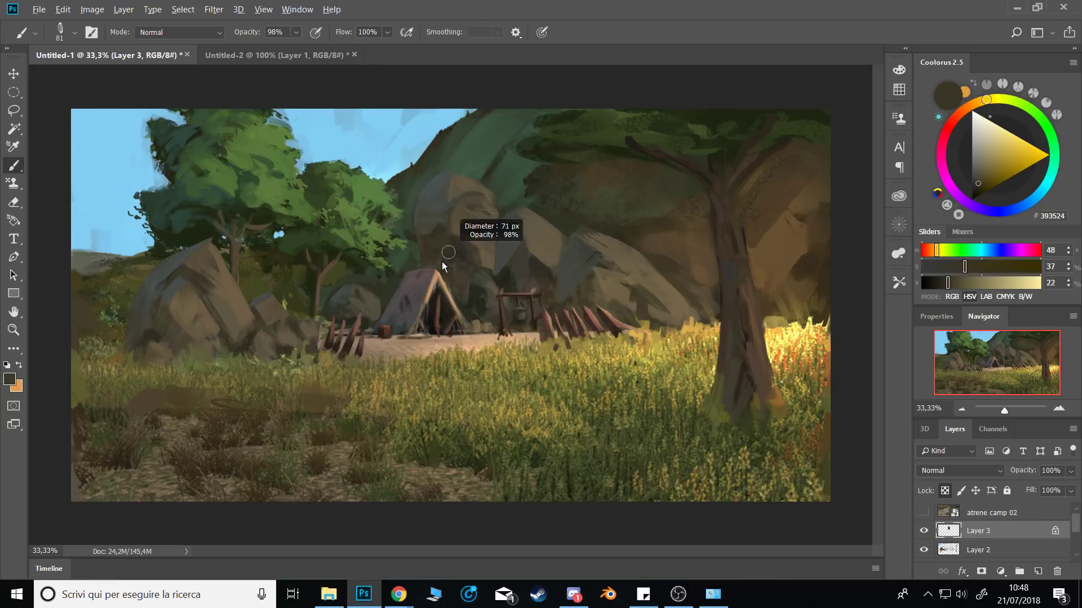
left_click(447, 254, "alt")
left_click(448, 227, "alt")
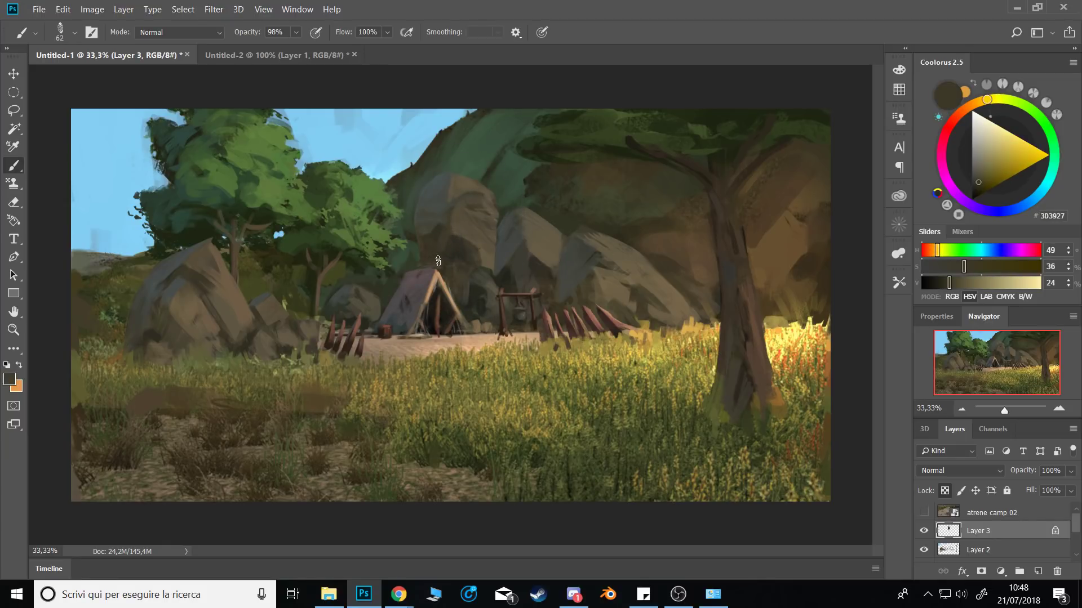
left_click(445, 228, "alt")
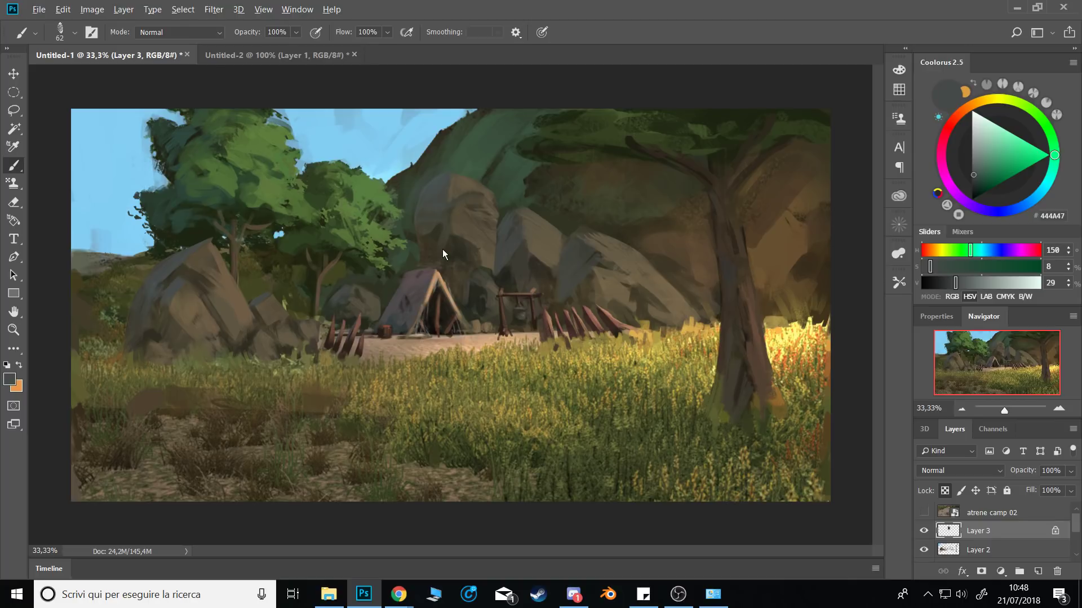
Soften the tall boulder's outline behind the tent with 333121 and 3E533C, using a 57 px brush.
left_click(419, 240, "alt")
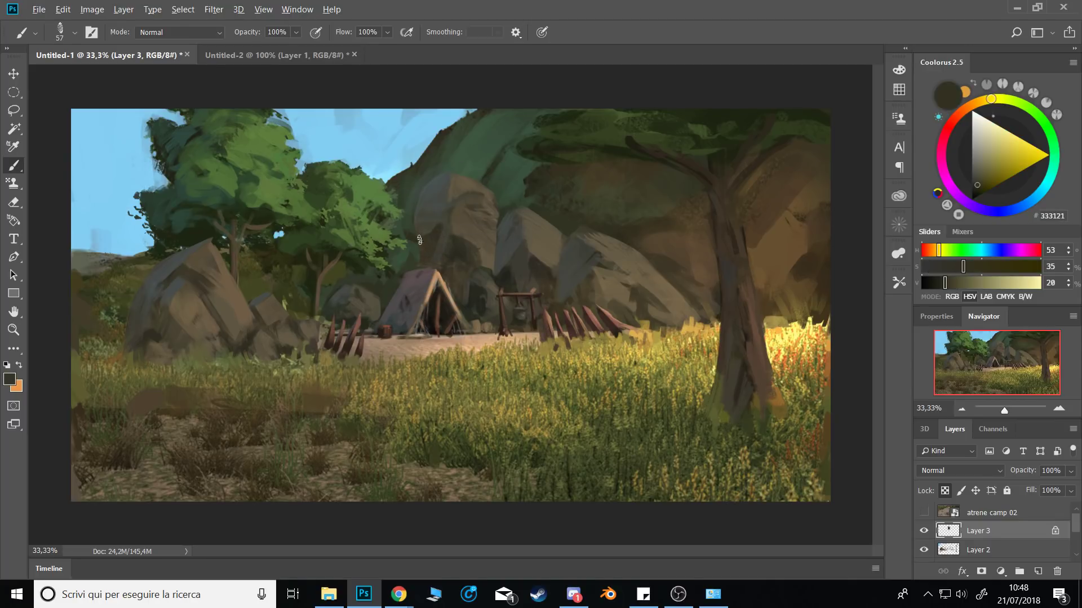
left_click(472, 158, "alt")
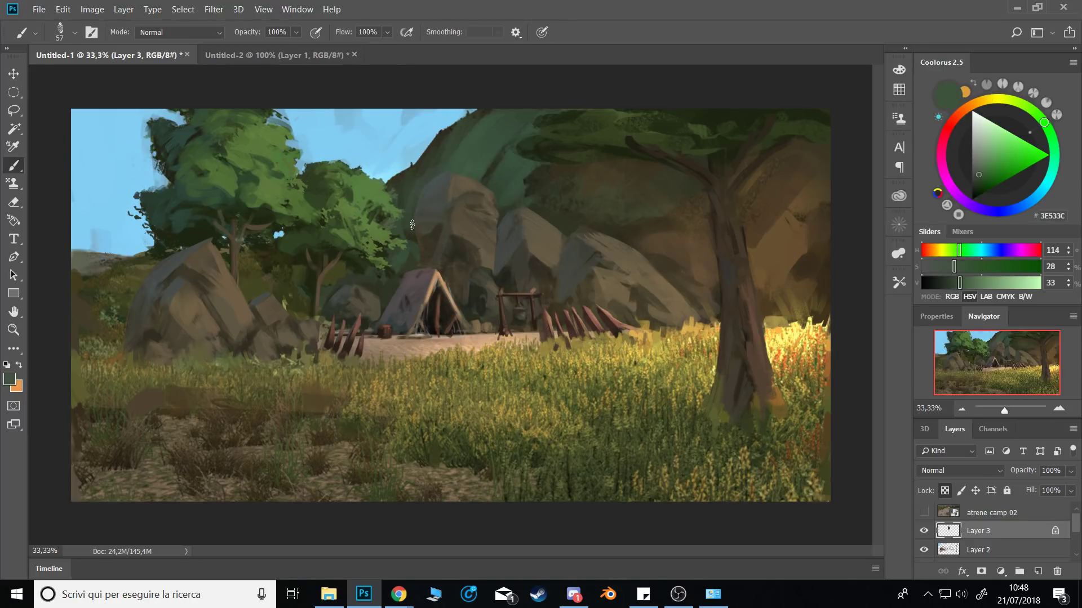
left_click(454, 178, "alt")
Unlock Layer 3's transparent pixels and touch up the two background tree trunks with 50432F and 554633 at 28 px and 594D38 at 14 px.
left_click(237, 260, "alt")
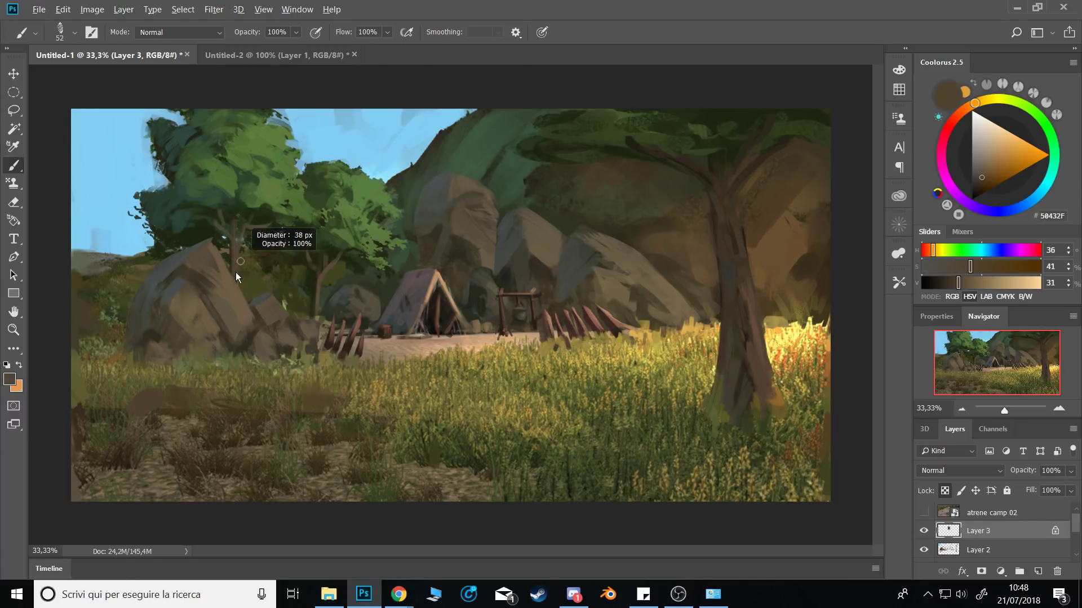
left_click_drag(236, 272, 233, 273)
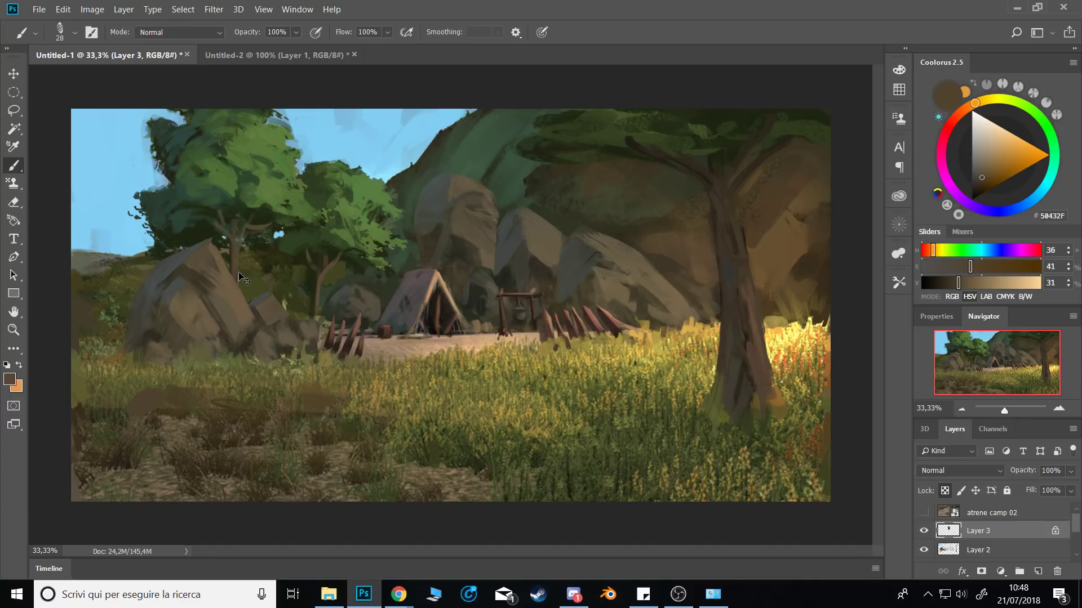
left_click(237, 269, "alt")
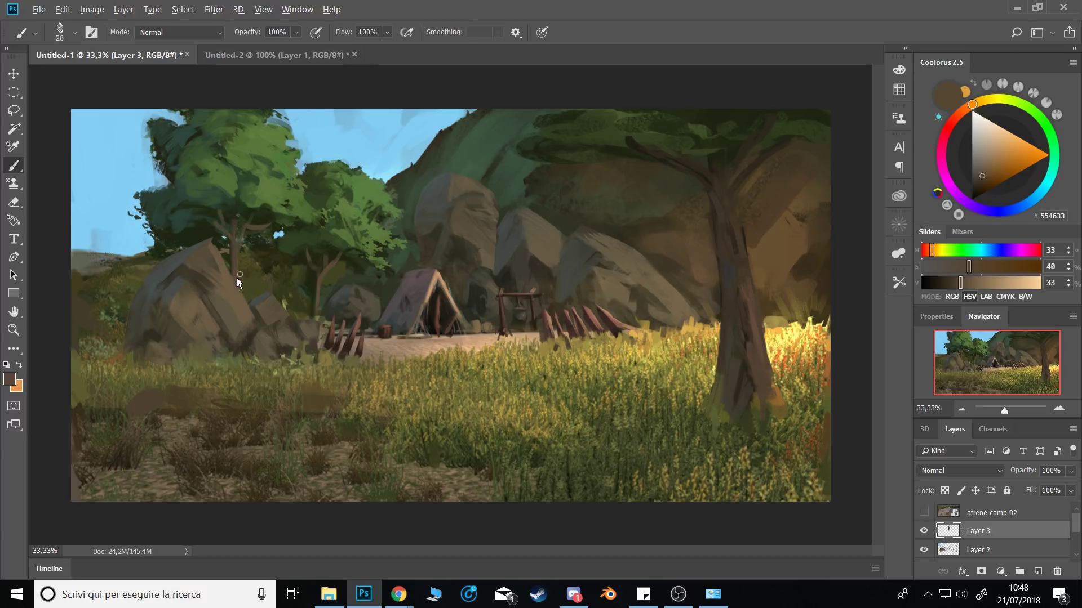
left_click_drag(238, 278, 246, 298)
left_click(309, 282, "alt")
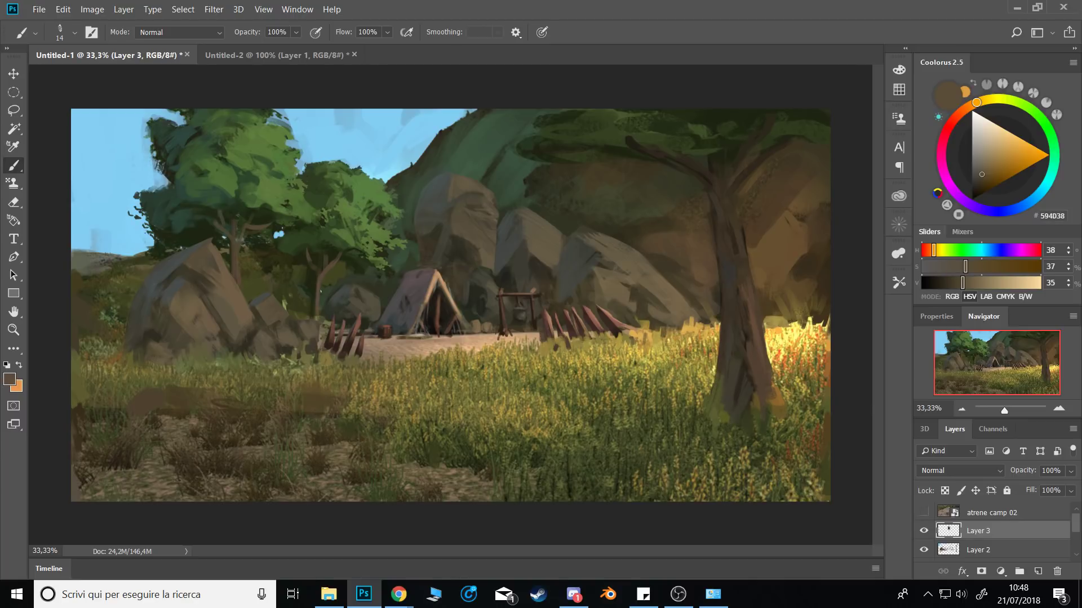
left_click(322, 273, "alt")
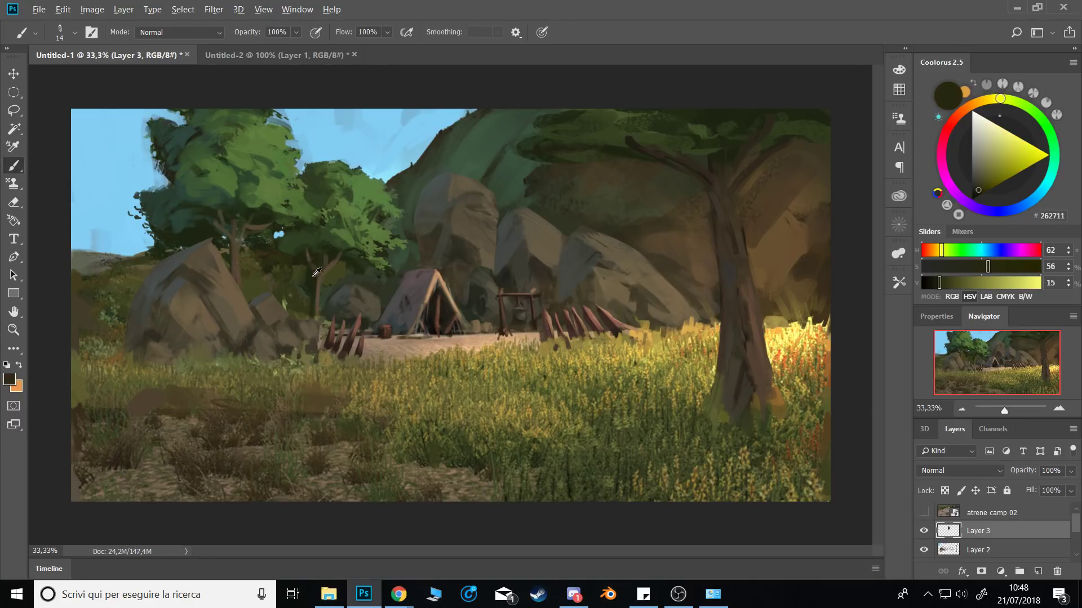
Fill in the undergrowth around the smaller tree's trunk with 3E4117, using a 42 px brush.
left_click(312, 270, "alt")
left_click_drag(305, 265, 297, 285)
left_click(297, 285, "alt")
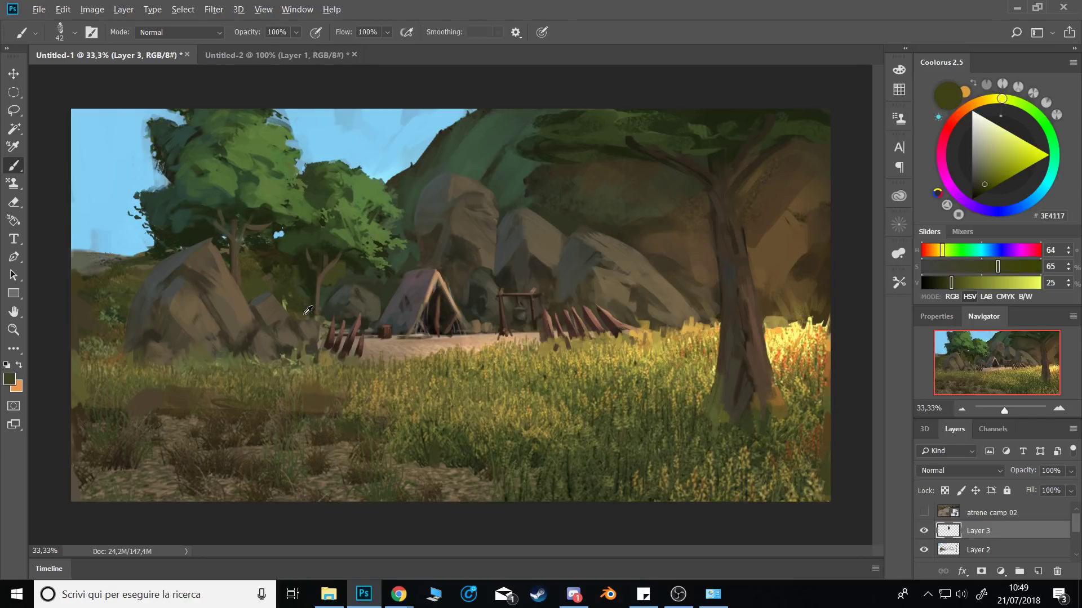
left_click(301, 316, "alt")
Dab dark grass over the border between bare ground and meadow in the foreground with 2F3514 at 42 px.
left_click(346, 418, "alt")
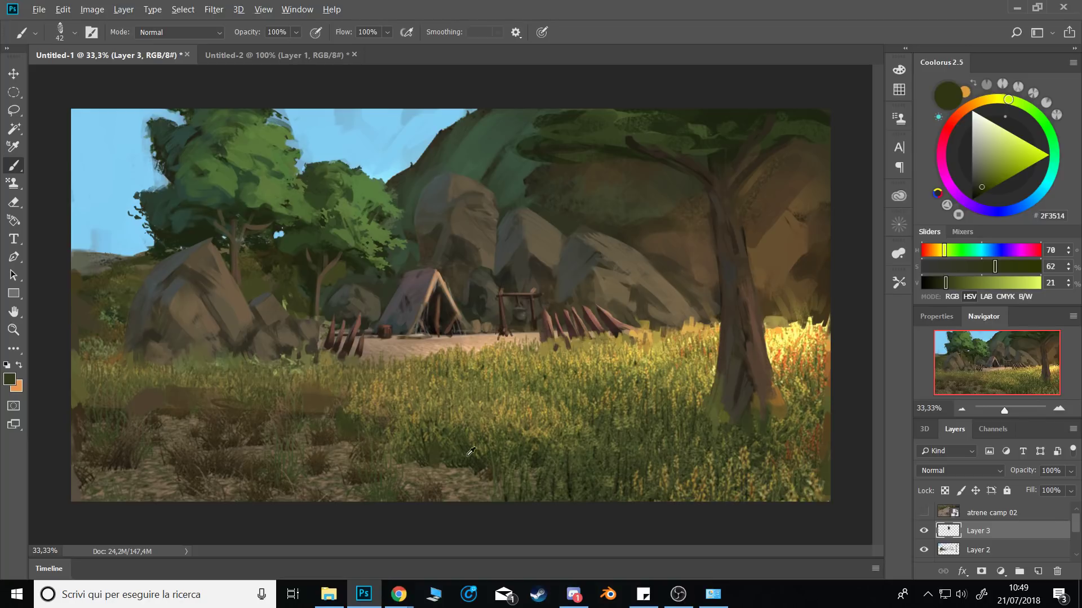
left_click_drag(447, 450, 459, 450)
left_click(458, 432, "alt")
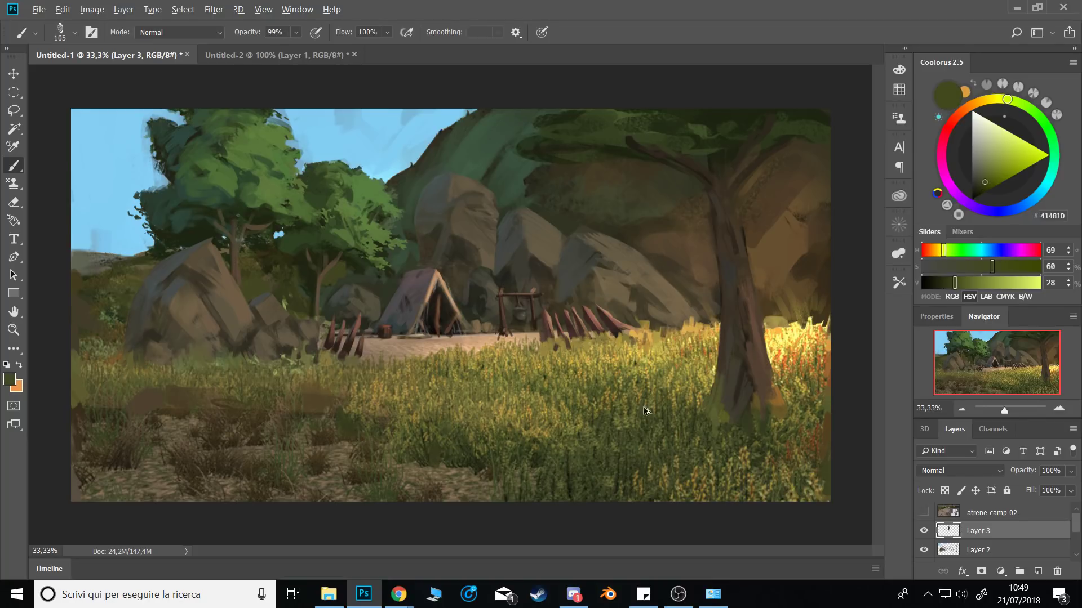
Paint grass clumps beside the large tree's base with 353918 at 81 px and 9D9624 at 18 px.
left_click(629, 433, "alt")
mouse_move(647, 405)
left_mouse_down()
mouse_move(692, 416)
mouse_move(700, 395)
mouse_move(687, 384)
mouse_move(669, 410)
mouse_move(670, 419)
mouse_move(678, 386)
mouse_move(698, 398)
left_mouse_up()
left_click(687, 413, "alt")
right_click(681, 394, "alt")
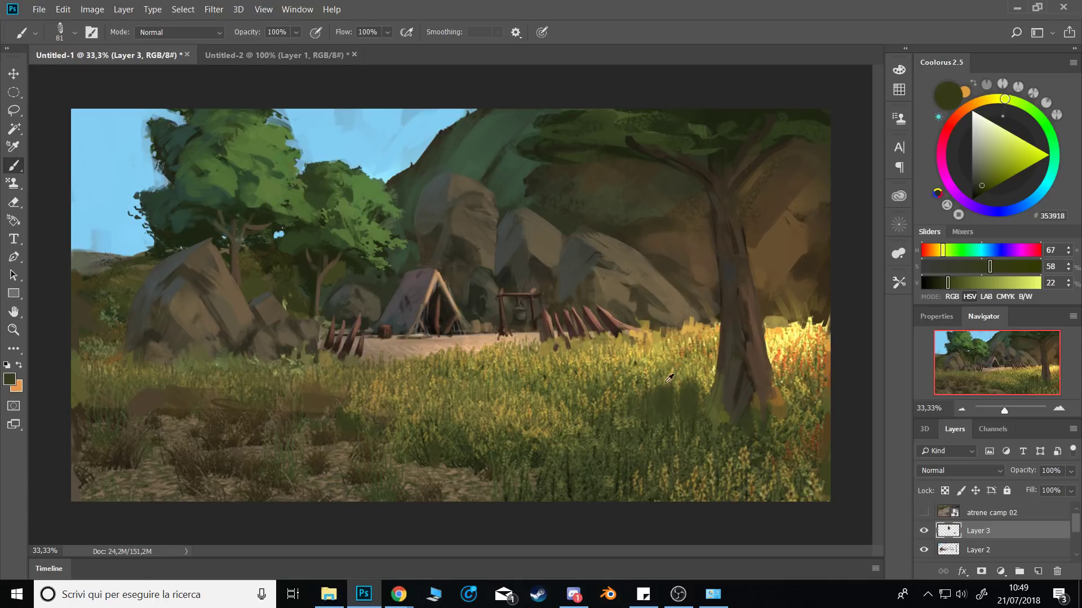
left_click(672, 388, "alt")
left_click(676, 386, "alt")
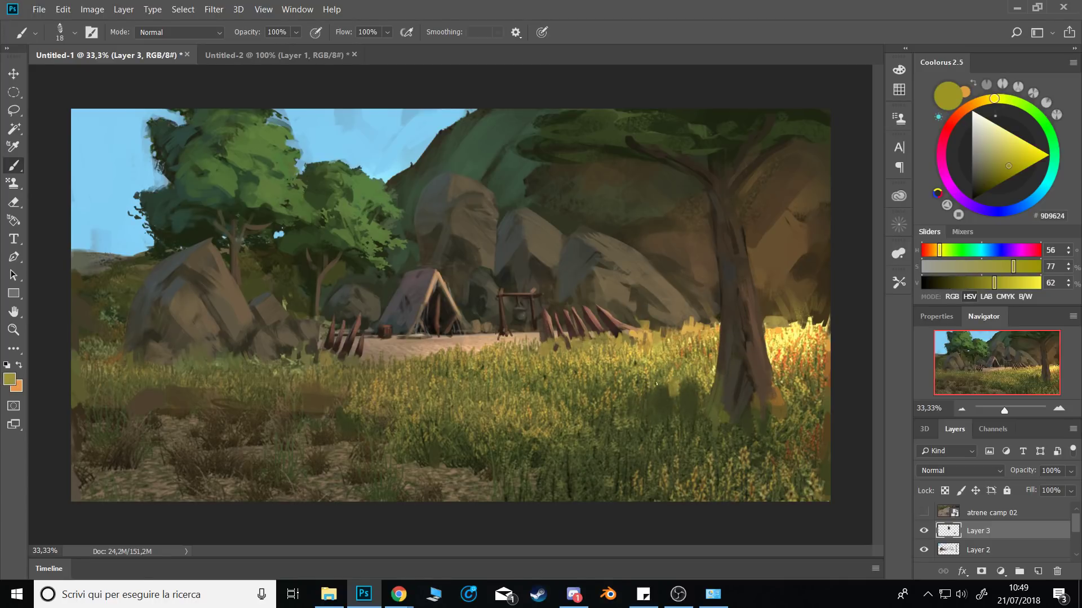
Blend the grass clumps into the foot of the large tree with 303618 at 18 px and 56582B at 86 px.
left_click(692, 400, "alt")
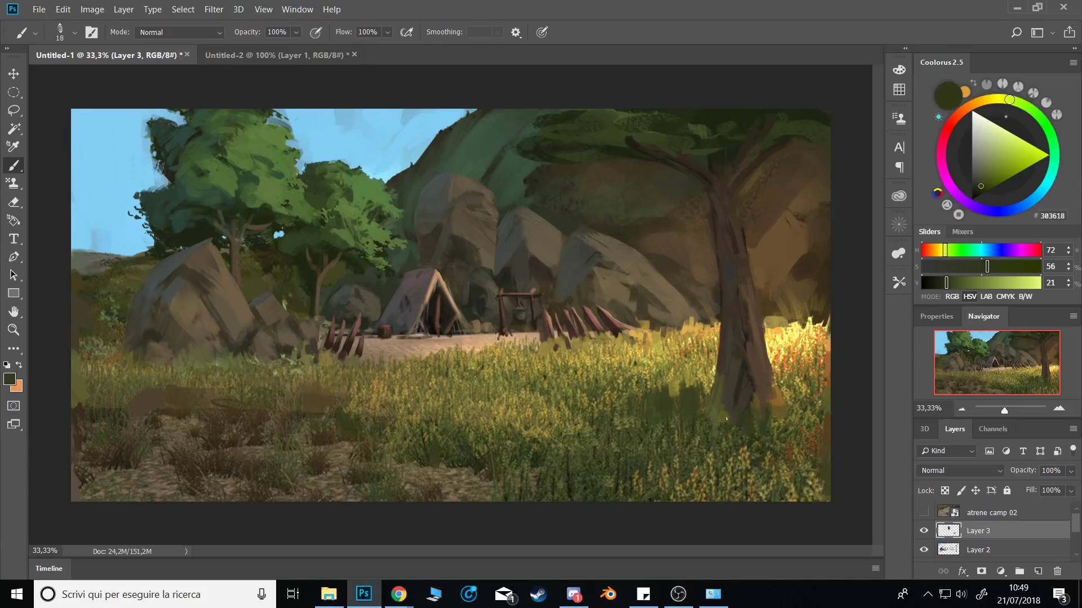
left_click(711, 406, "alt")
left_click(718, 407, "alt")
left_click_drag(698, 414, 700, 434)
right_click(699, 399, "alt")
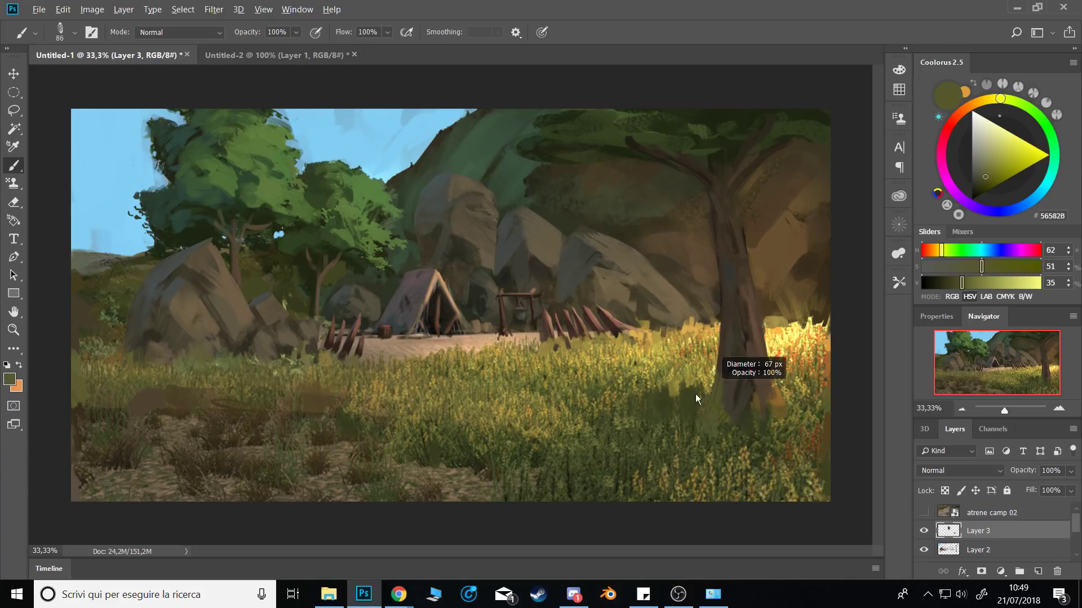
Touch up the sunlit grass edge beside the sharpened stakes with AFA333 at 14 px and CAA942 at 42 px.
left_click(639, 358, "alt")
right_click(622, 337, "alt")
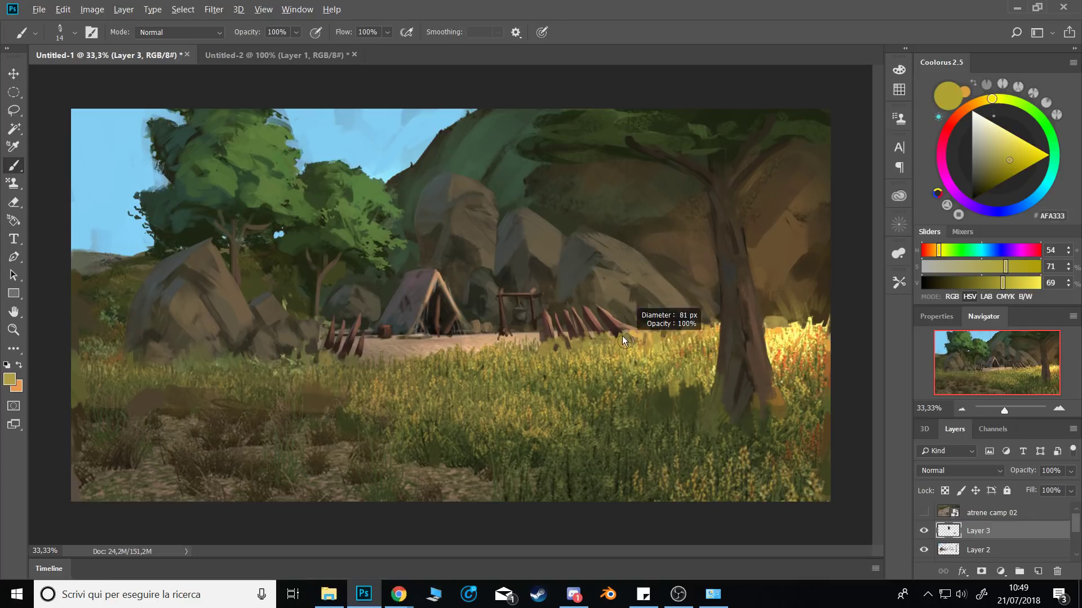
left_click_drag(620, 327, 615, 342)
left_click(624, 339, "alt")
right_click(612, 330, "alt")
left_click(658, 336, "alt")
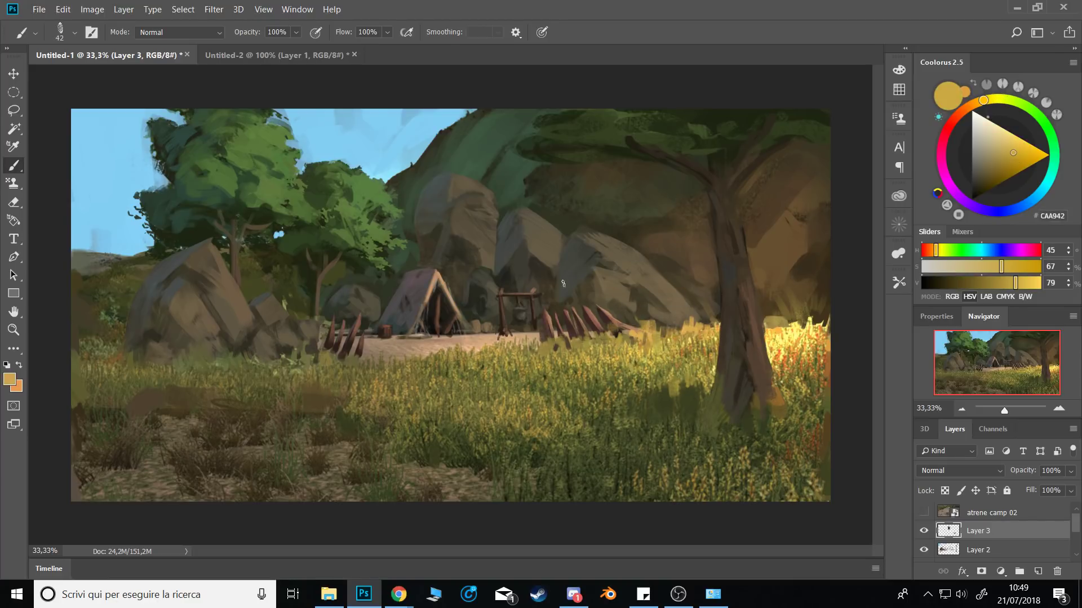
Paint grass growing into the sandy clearing in front of the tent with 5D5C27 and B8A136 at 18 px.
right_click(513, 320, "alt")
left_click(492, 349, "alt")
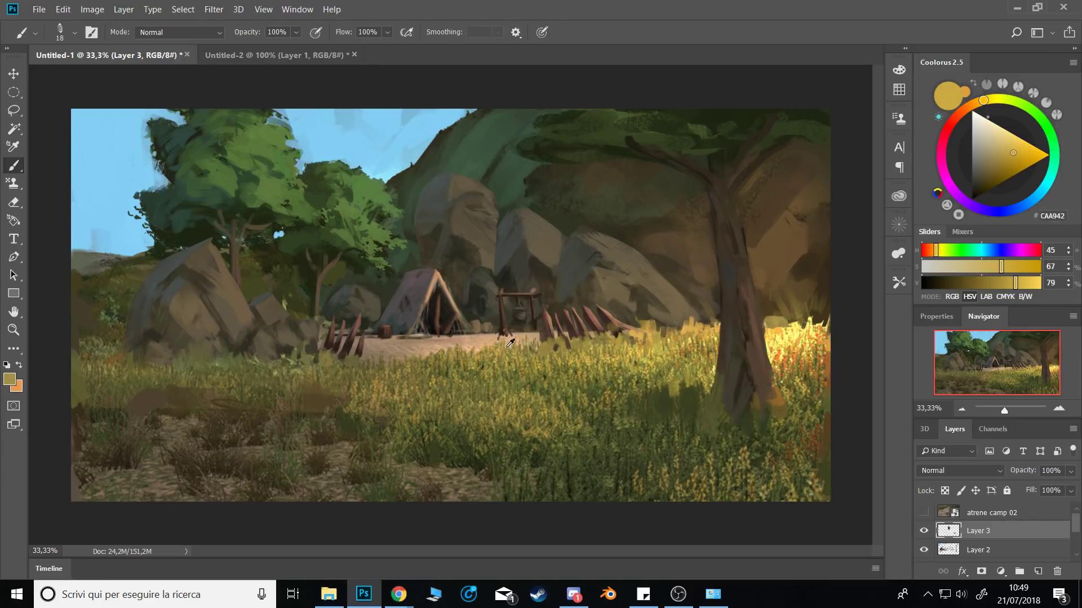
left_click(390, 375, "alt")
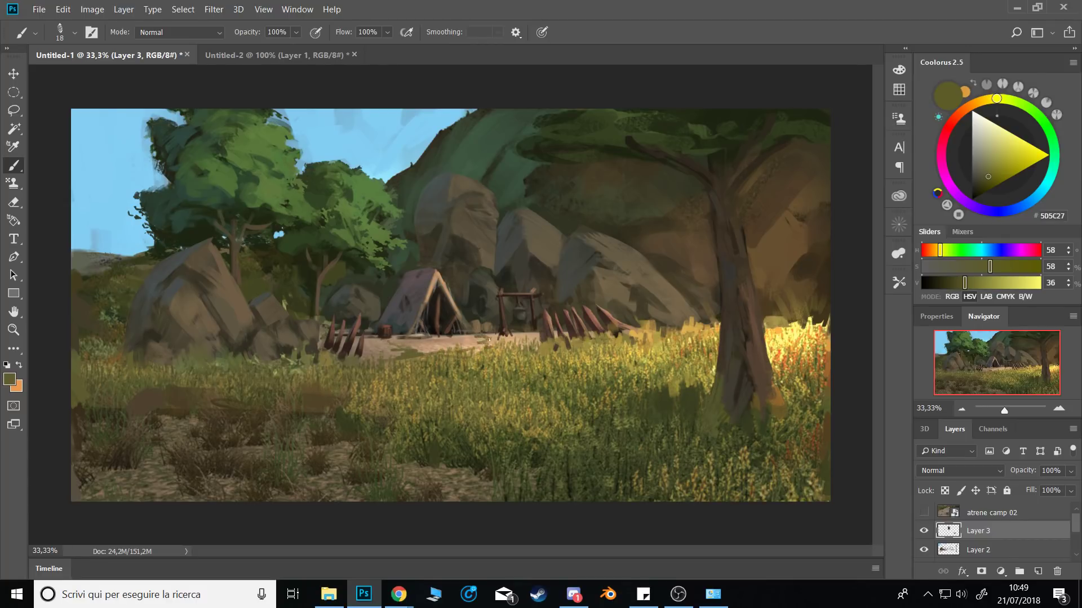
left_click(476, 339, "alt")
left_click(463, 352, "alt")
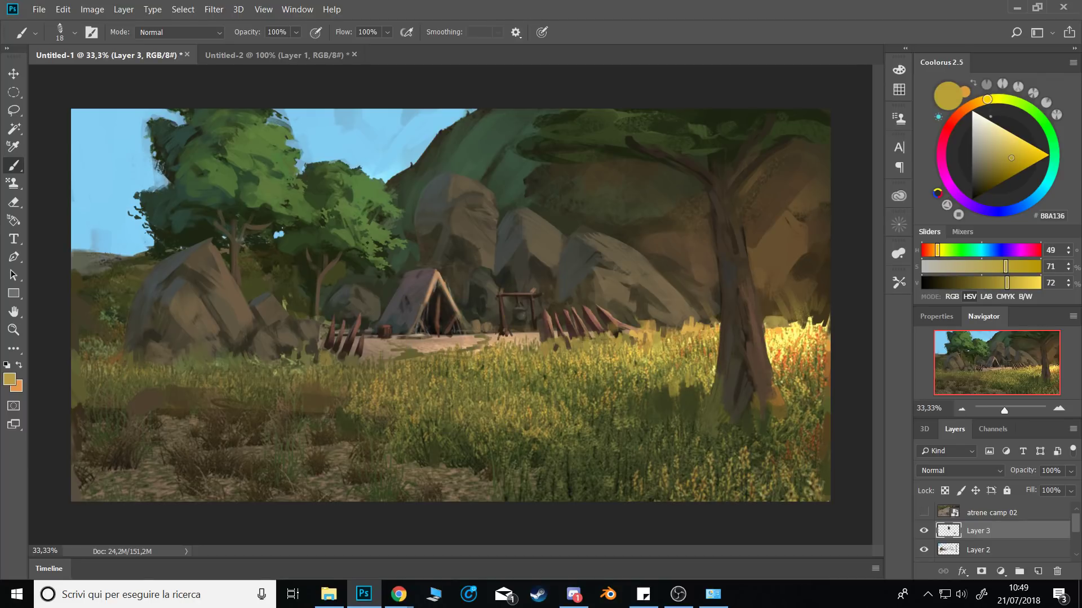
left_click(678, 593)
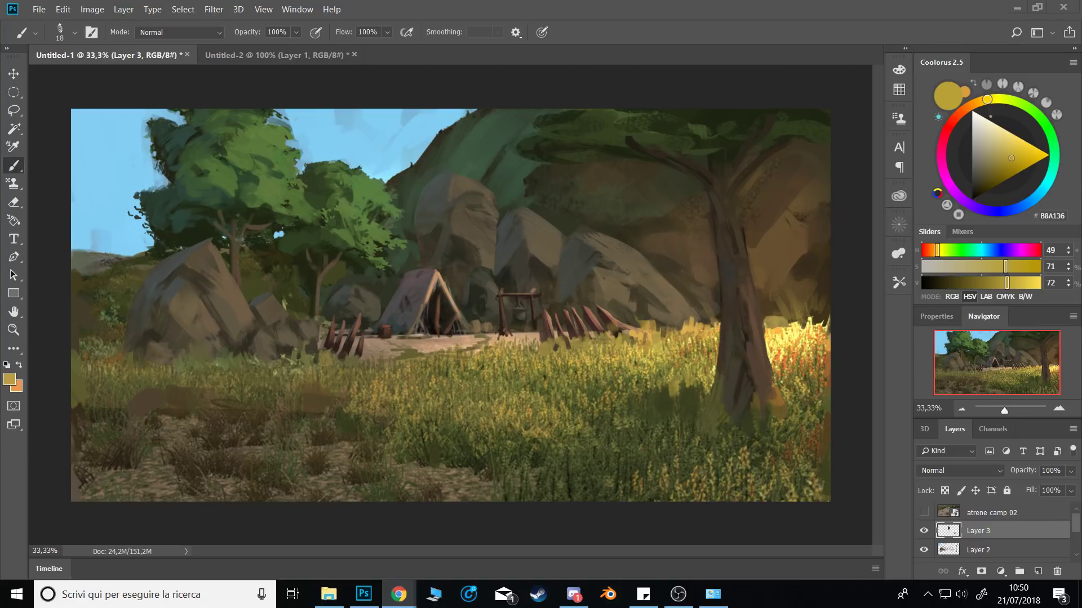
left_click(704, 11)
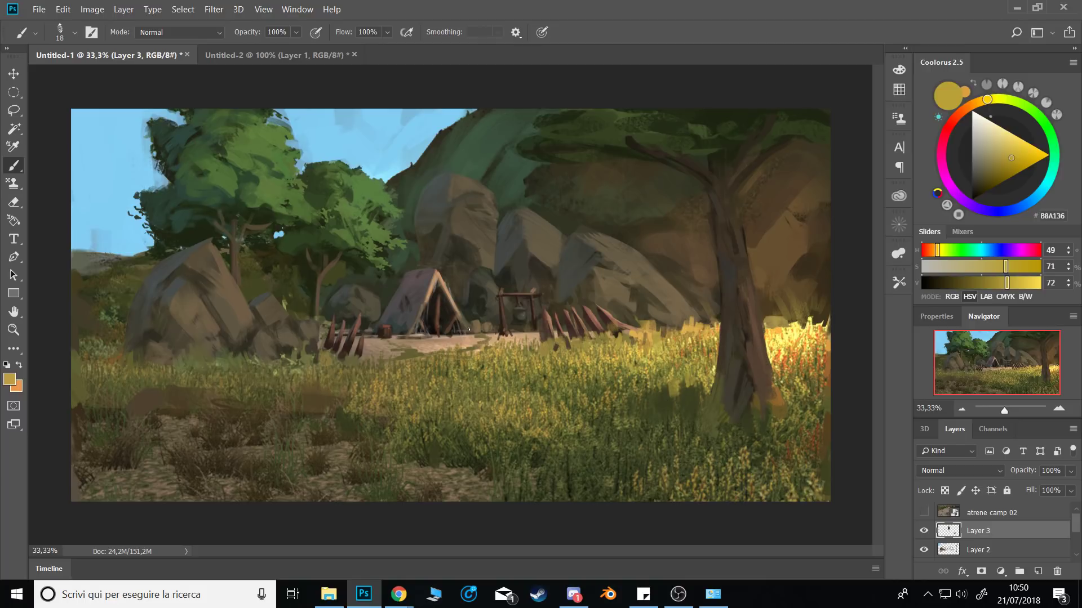
Brighten the tent's front pole and extend the crossed pole tips above its peak with C19C66 and B59260 at 18 px.
left_click(428, 297, "alt")
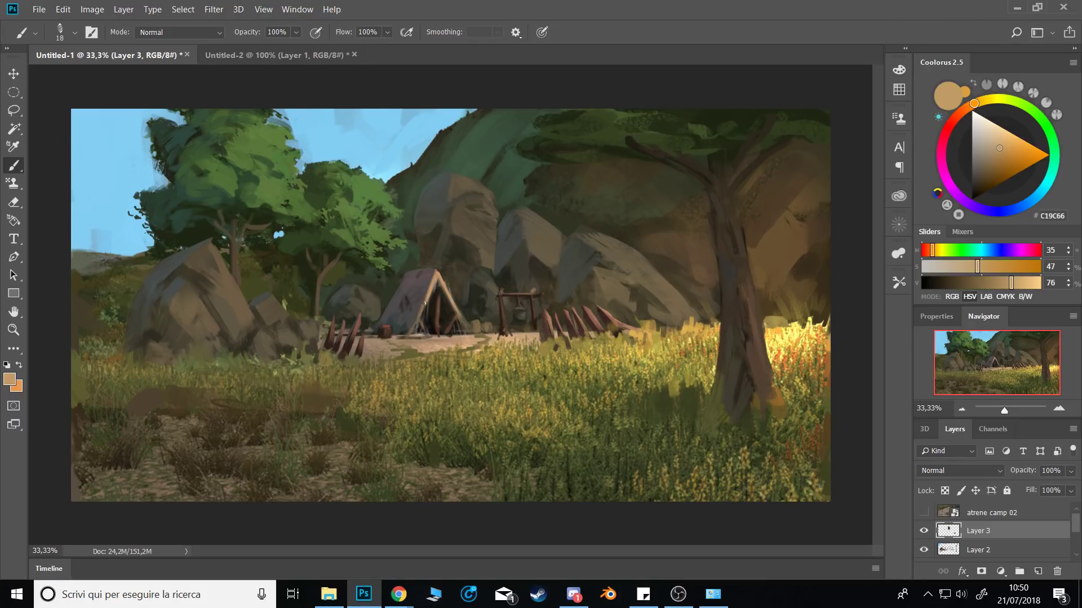
left_click(439, 271, "alt")
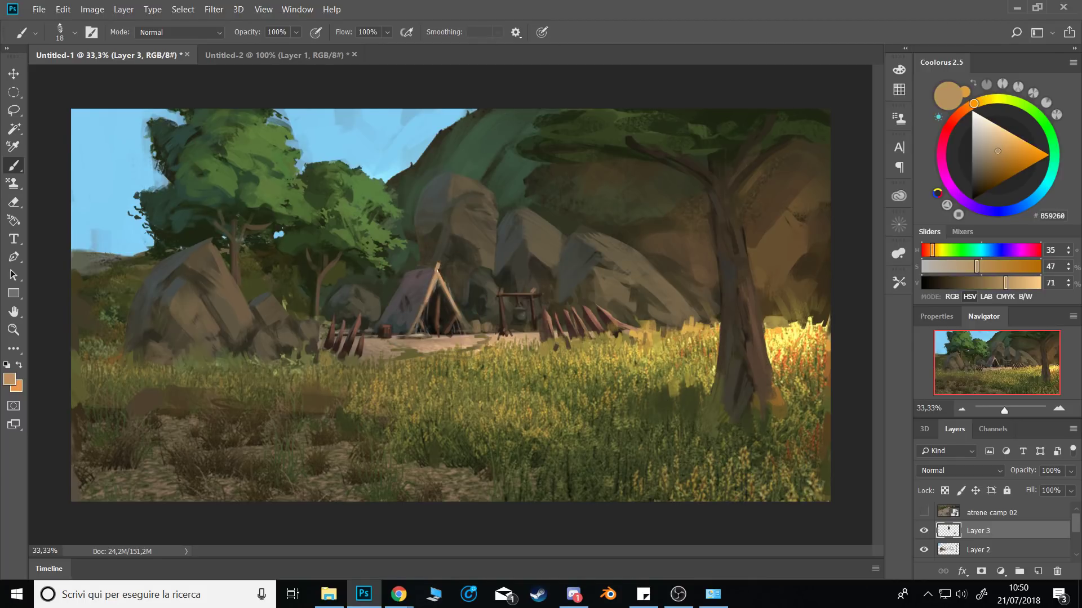
left_click_drag(437, 271, 435, 268)
left_click(437, 271, "alt")
Reshape the upper-right edge of the tall boulder behind the tent with 5F583F, using an 18 px brush.
left_click(494, 202, "alt")
left_click(489, 189, "alt")
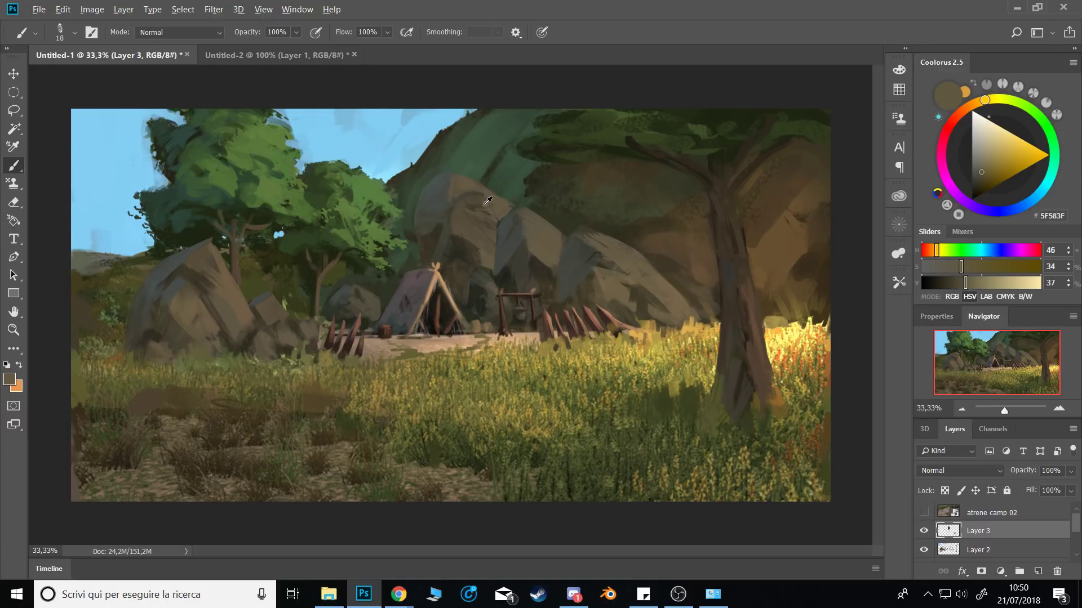
Touch up the boulders behind the tent and beside the green trees using brown-grey tones sampled from the rocks.
left_click(487, 202, "alt")
left_click(490, 198, "alt")
left_click(276, 317, "alt")
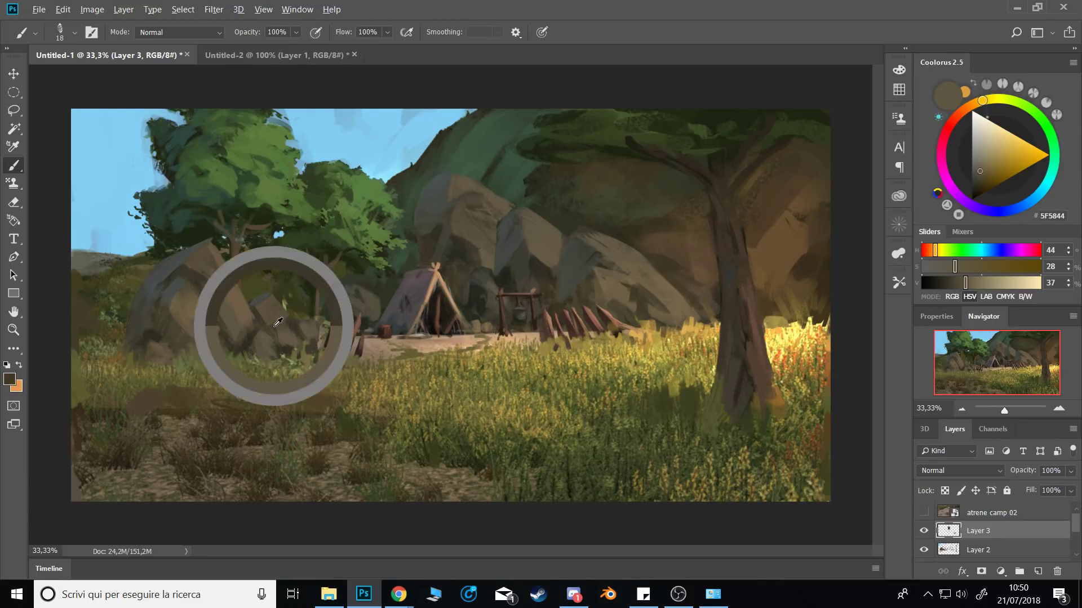
left_click(283, 331, "alt")
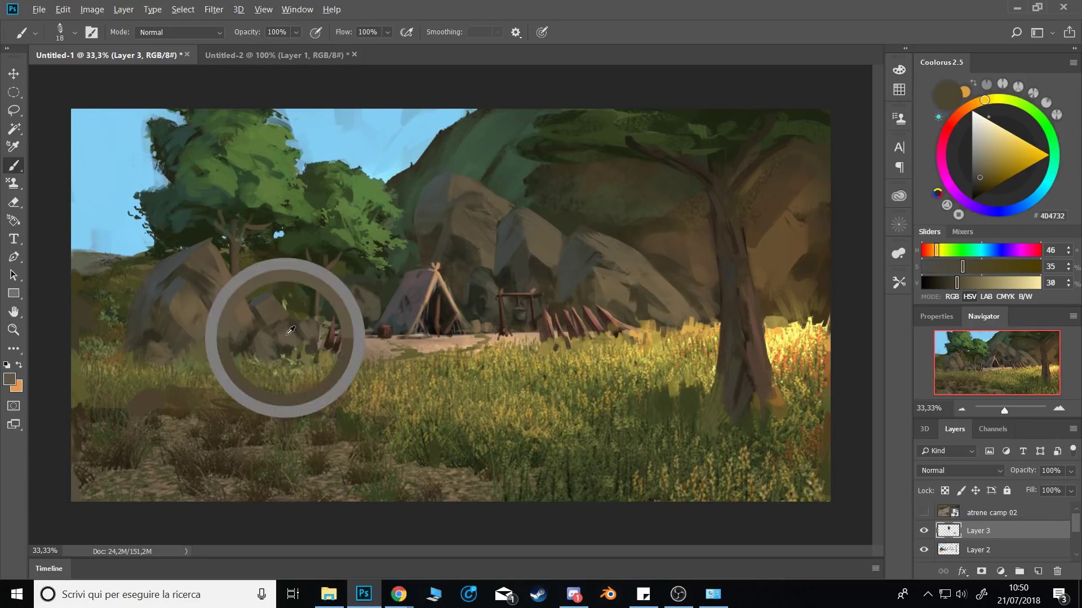
left_click(435, 283, "alt")
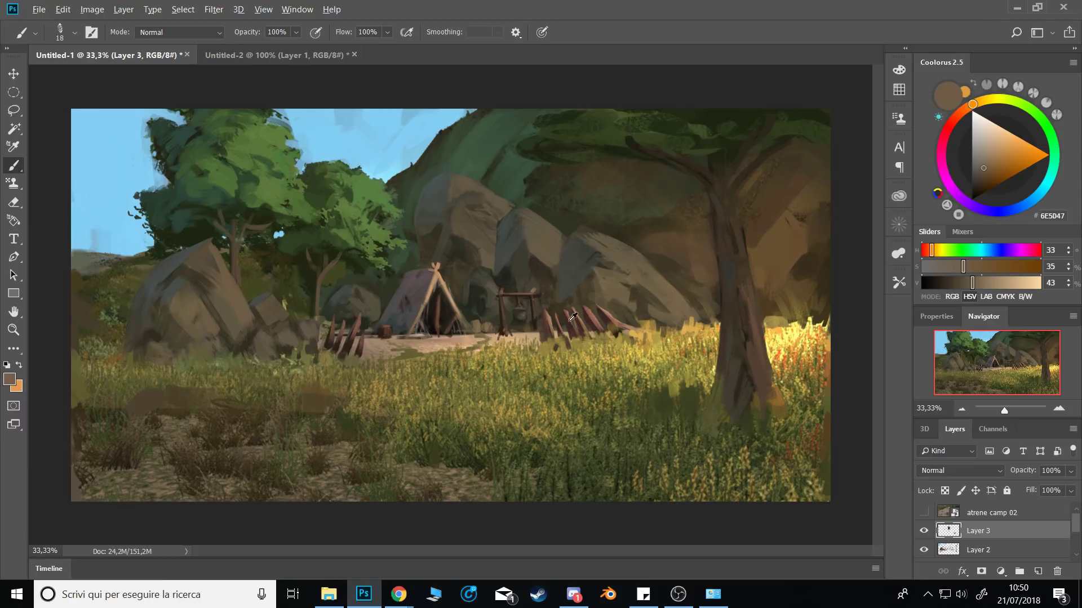
Blend the base of the wooden spikes near the cooking rack into the grass with sampled browns and grass tones.
left_click(563, 357, "alt")
left_click(552, 339, "alt")
left_click(555, 342, "alt")
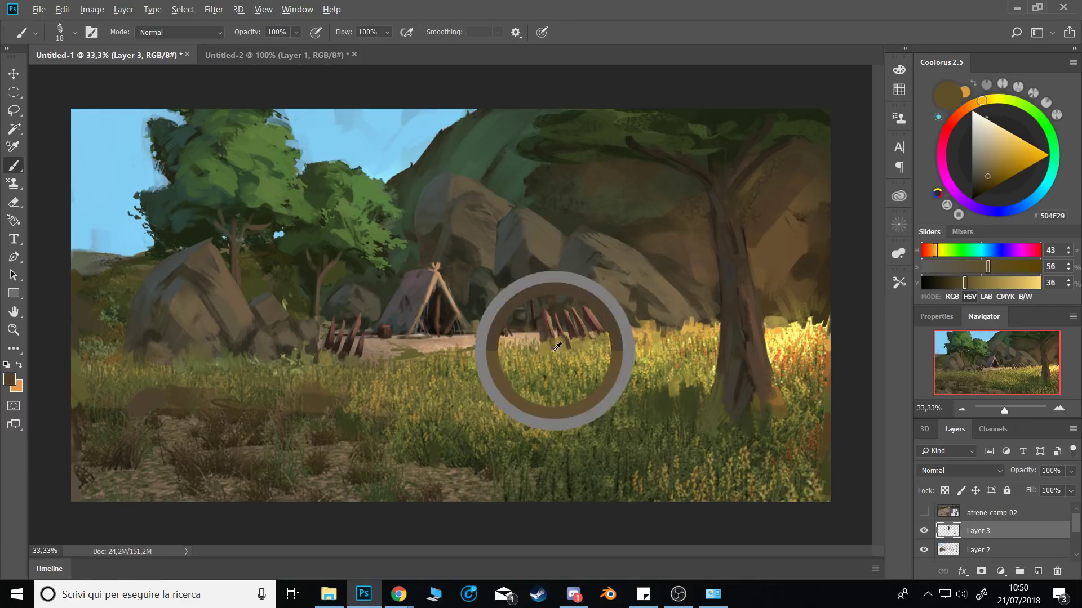
left_click(564, 344, "alt")
left_click(549, 329, "alt")
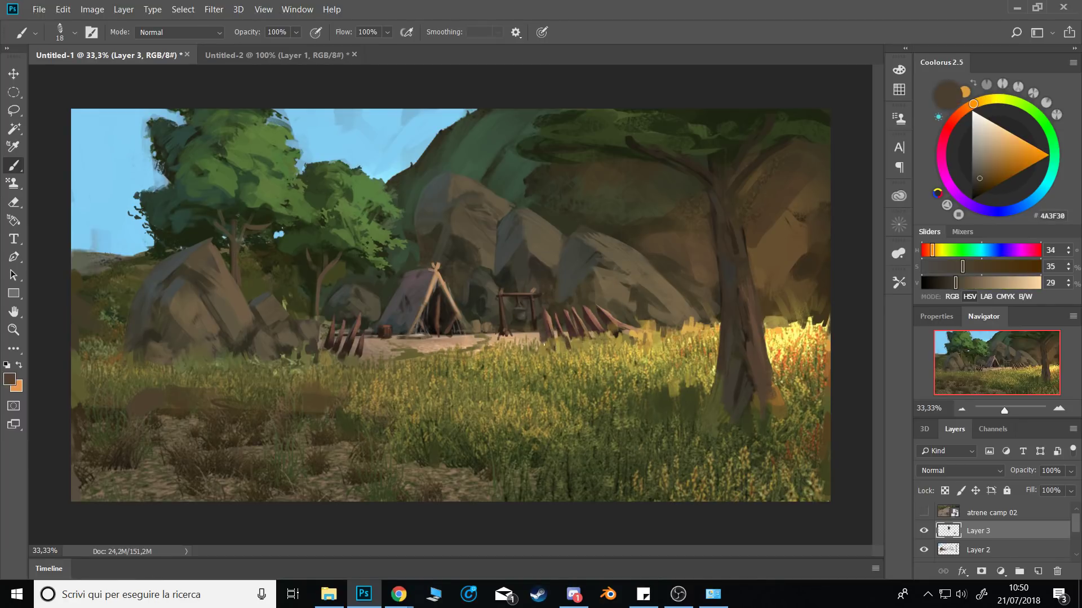
Paint sampled yellow-green and olive grass strokes along the front edge of the dirt clearing below the tent.
left_click(486, 348, "alt")
left_click(463, 348, "alt")
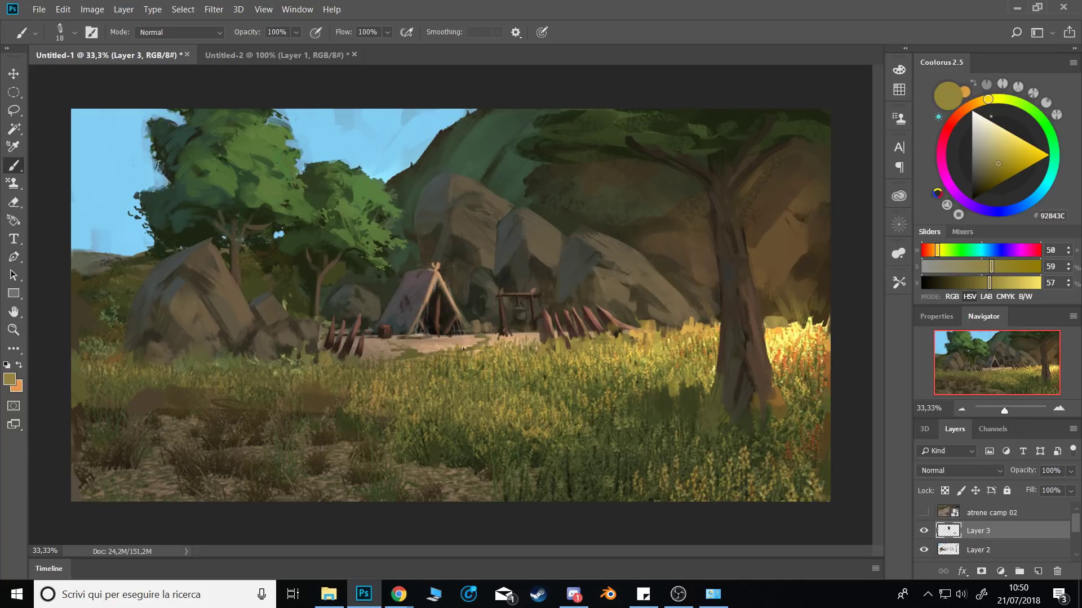
left_click(420, 349, "alt")
left_click(413, 359, "alt")
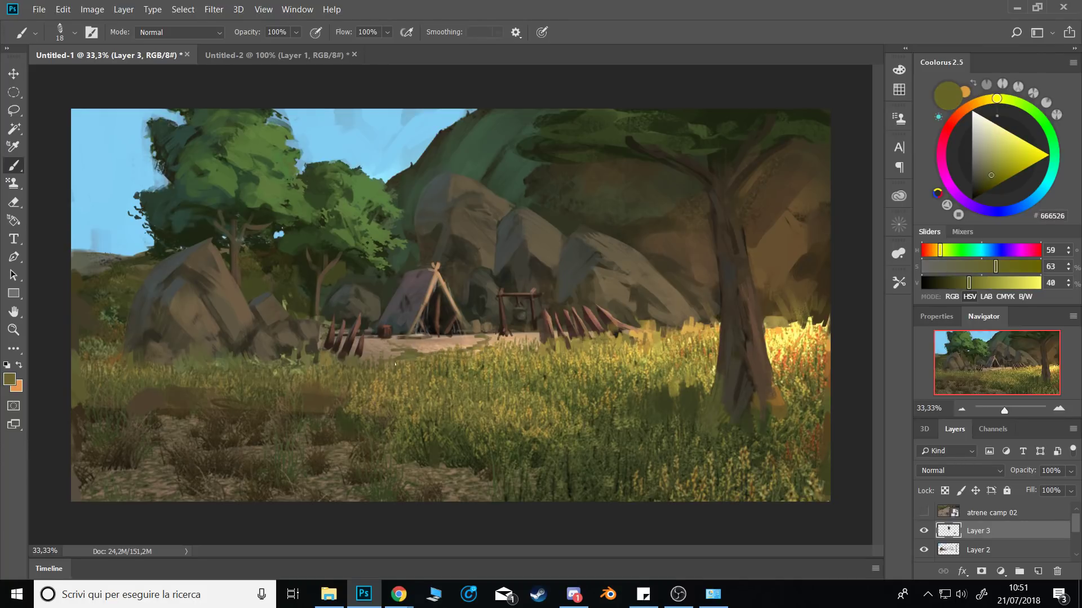
left_click(409, 358, "alt")
left_click(404, 365, "alt")
left_click(403, 355, "alt")
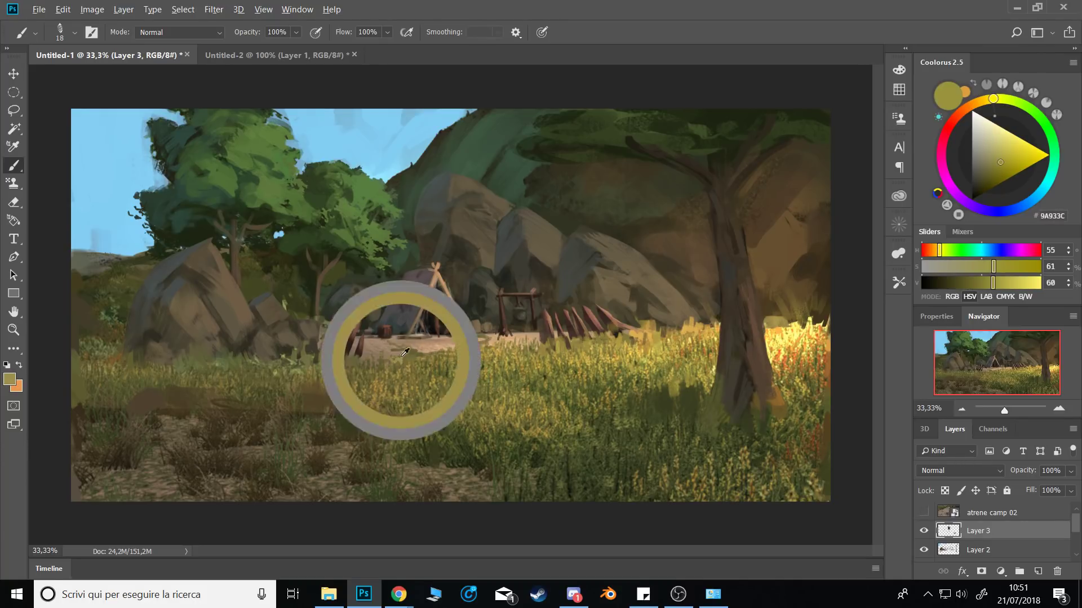
left_click(392, 354, "alt")
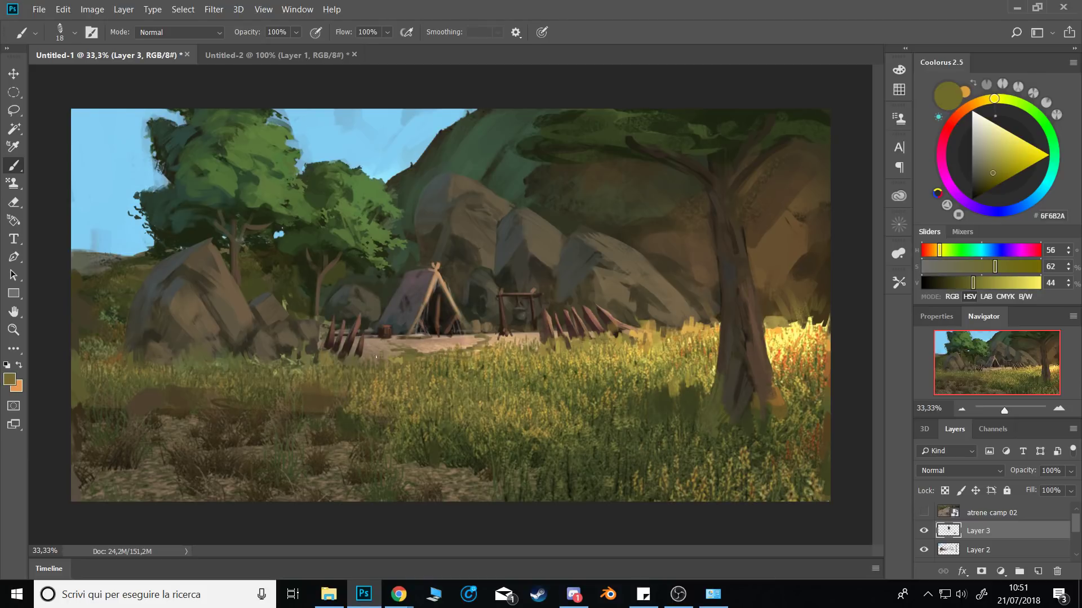
Break up the rim of the sandy clearing with small patches of sampled olive, ochre and sand colors.
left_click(372, 355, "alt")
left_click(370, 353, "alt")
left_click(409, 347, "alt")
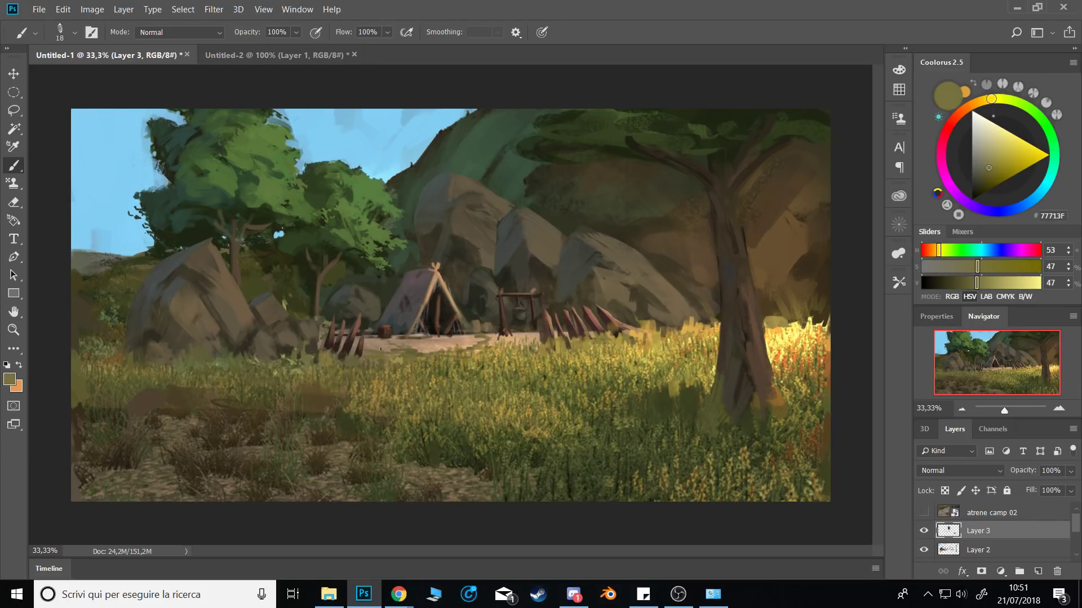
left_click(437, 337, "alt")
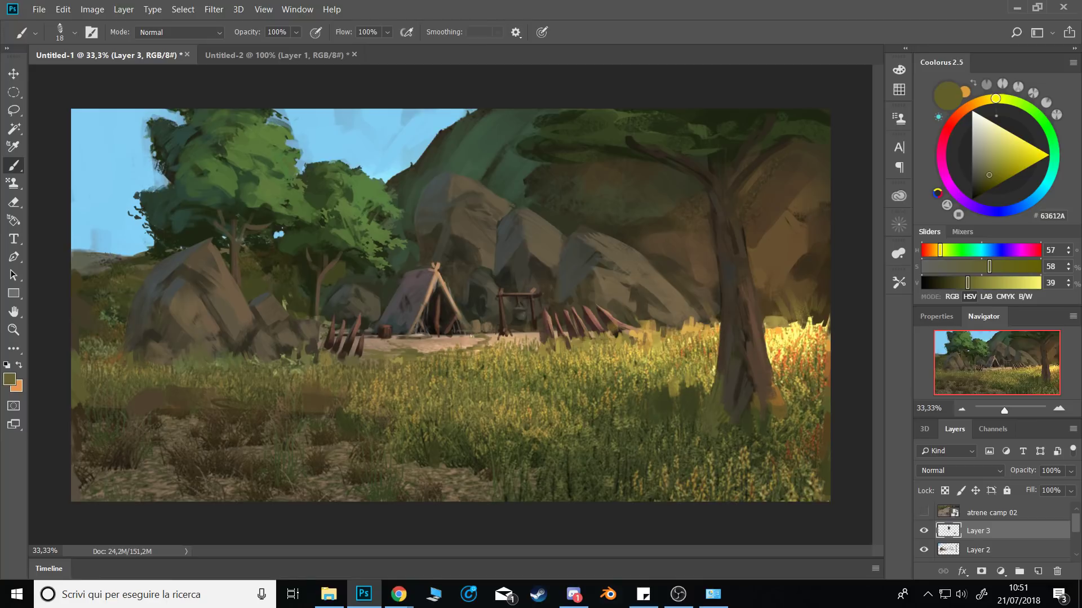
left_click(463, 359, "alt")
left_click(470, 349, "alt")
left_click(482, 338, "alt")
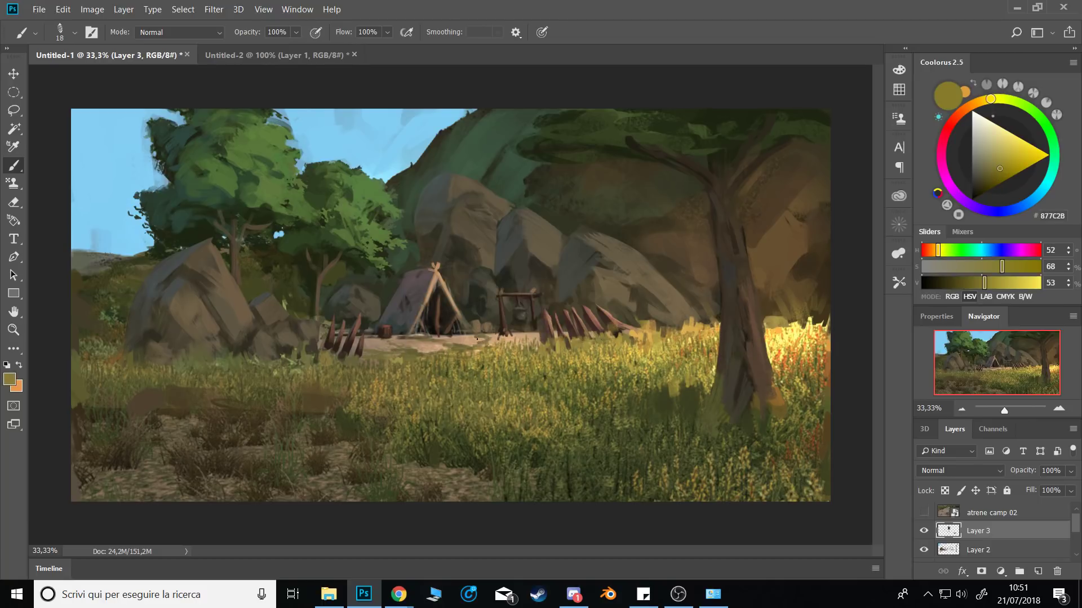
left_click(478, 335, "alt")
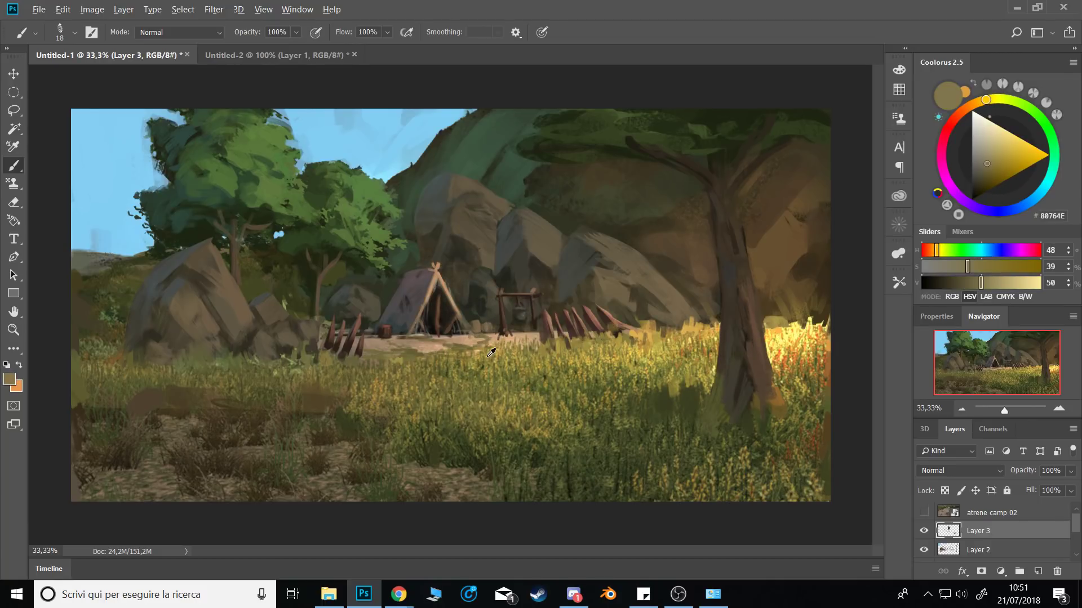
left_click(488, 355, "alt")
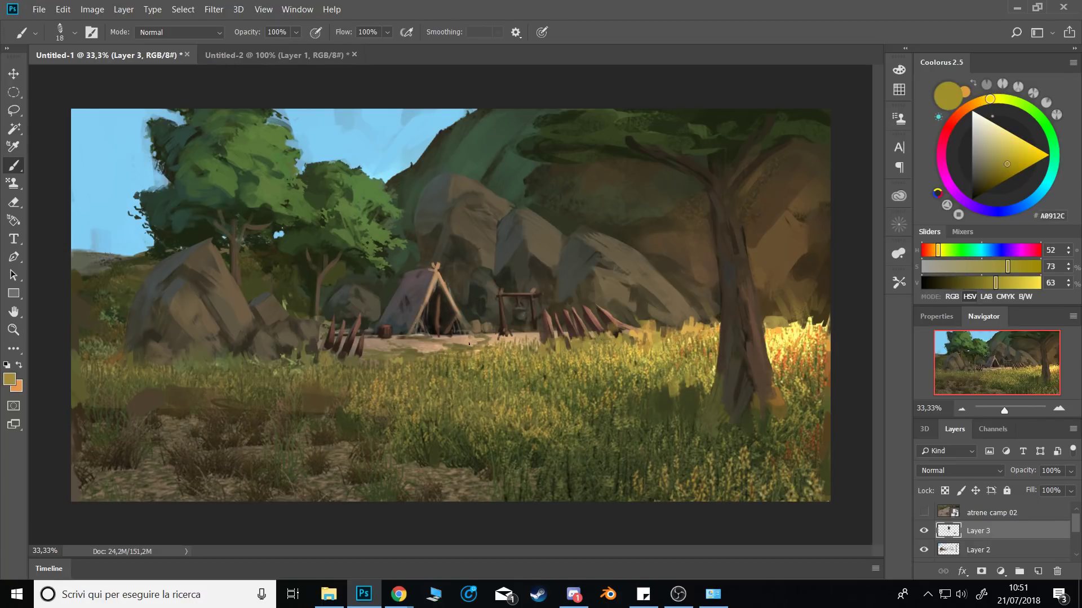
Soften the border between the meadow and the bare foreground soil with grass strokes in sampled greens and browns.
left_click(355, 423, "alt")
left_click_drag(357, 420, 359, 402)
mouse_move(363, 420)
left_mouse_down()
mouse_move(385, 412)
mouse_move(361, 396)
left_mouse_up()
right_click(372, 400, "alt")
left_click(373, 401, "alt")
left_click(375, 402, "alt")
left_click(352, 419, "alt")
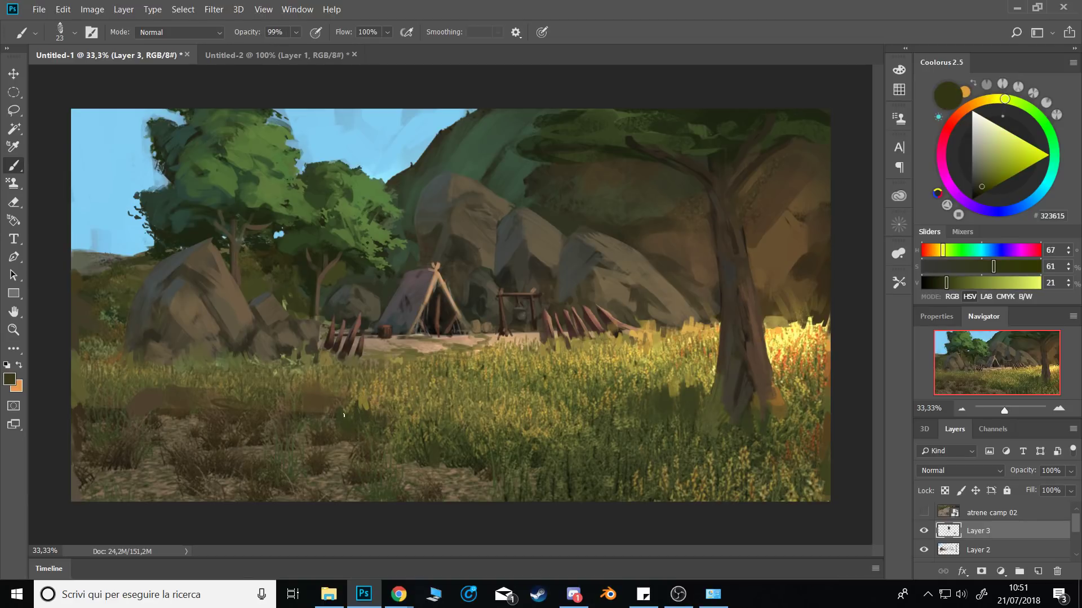
left_click(331, 406, "alt")
left_click_drag(294, 413, 283, 405)
Enlarge the brush and paint sampled muted green over the shaded cliff above the grey boulders.
left_click(674, 408, "alt")
left_click(697, 326, "alt")
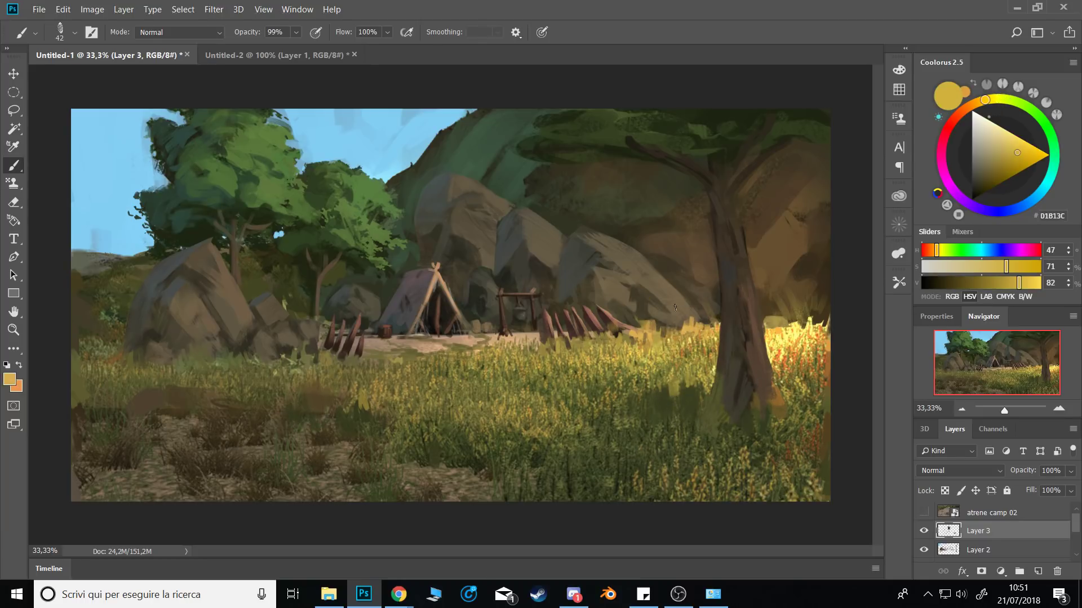
left_click(677, 307, "alt")
left_click(624, 234, "alt")
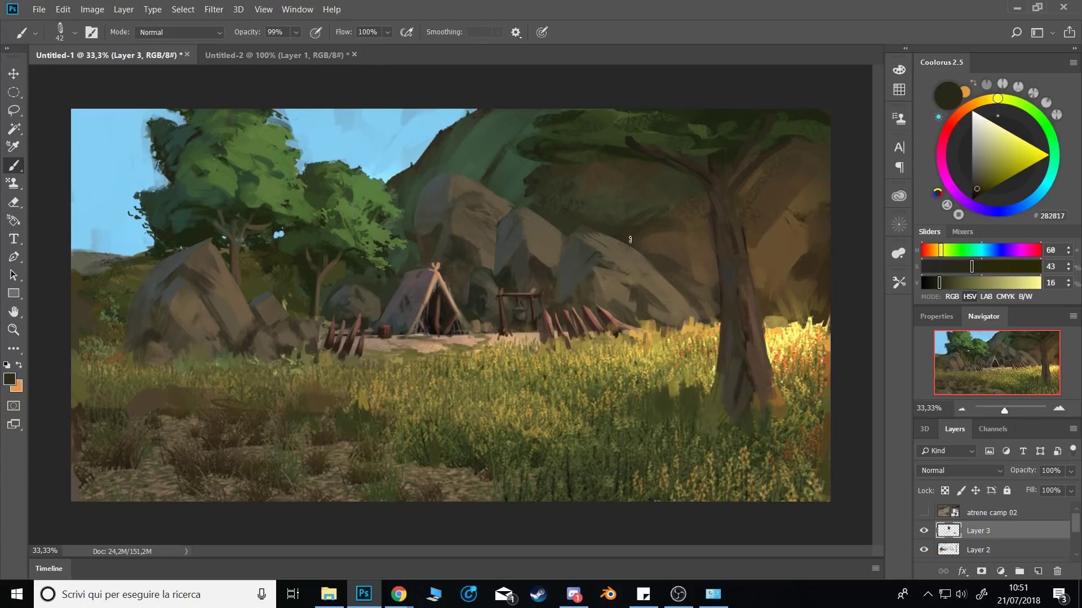
left_click_drag(621, 210, 628, 211, "alt")
left_click(527, 175, "alt")
mouse_move(529, 182)
left_mouse_down()
mouse_move(606, 196)
mouse_move(575, 211)
mouse_move(623, 197)
left_mouse_up()
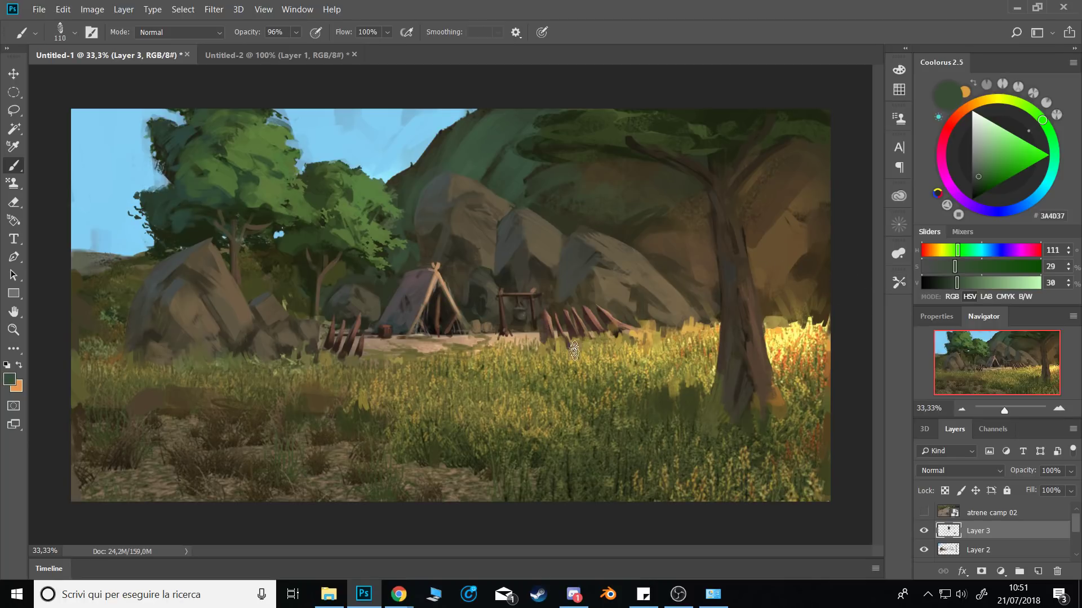
Refine the large boulder, the clearing's edge and the small rock beside the tent with sampled tones and a smaller brush.
left_click(157, 340, "alt")
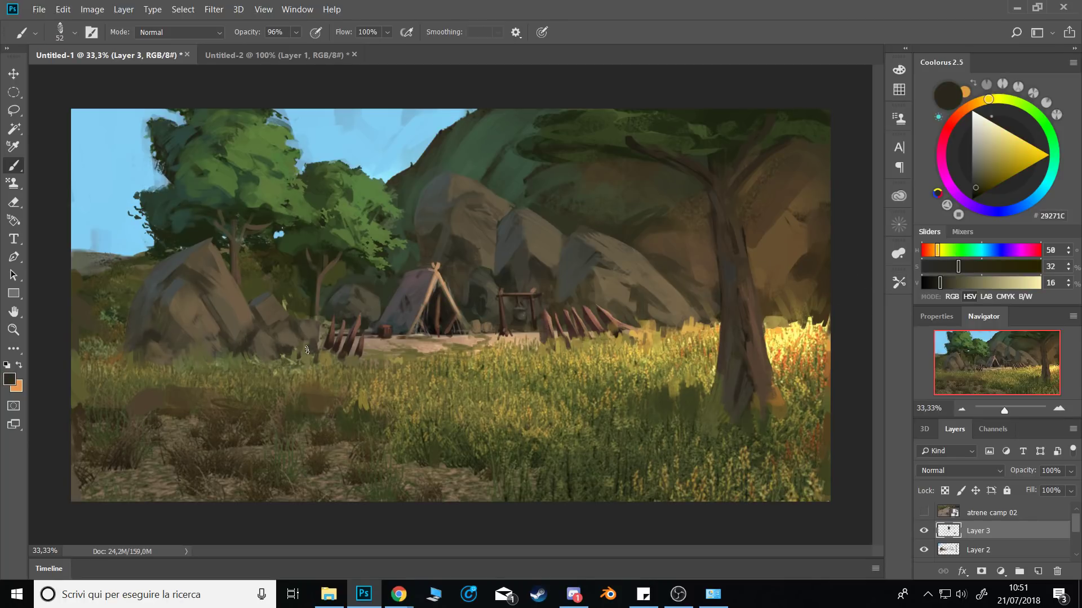
left_click(415, 348, "alt")
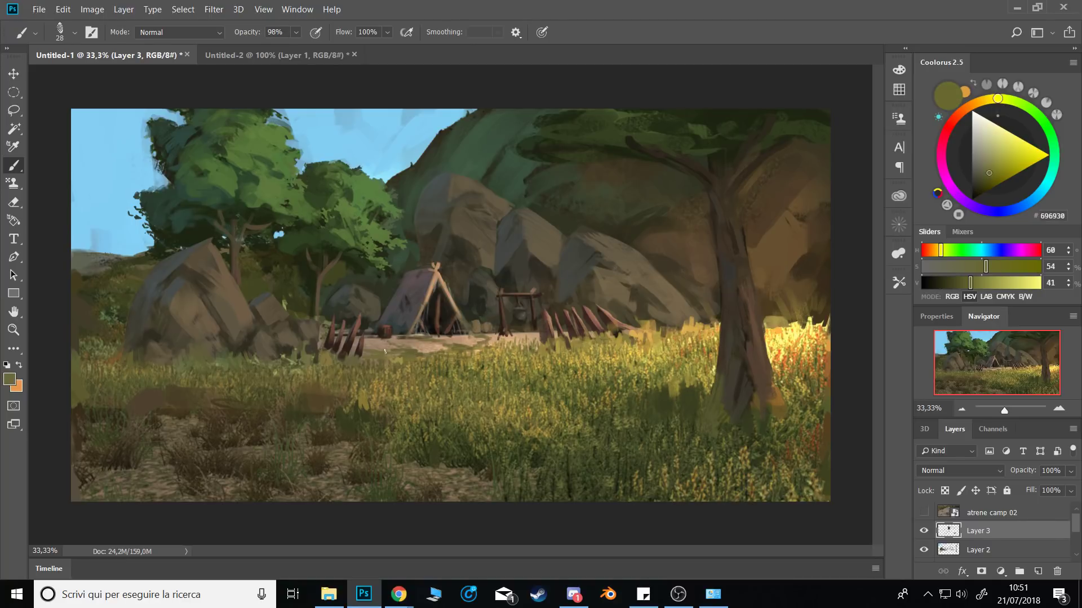
left_click(381, 277, "alt")
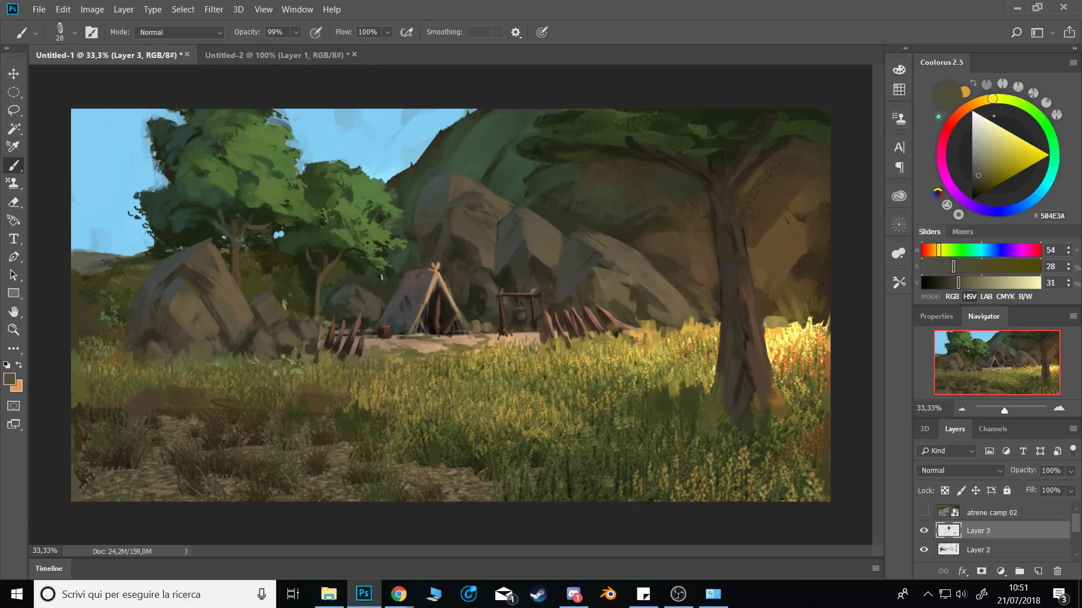
left_click(384, 303, "alt")
left_click(353, 297, "alt")
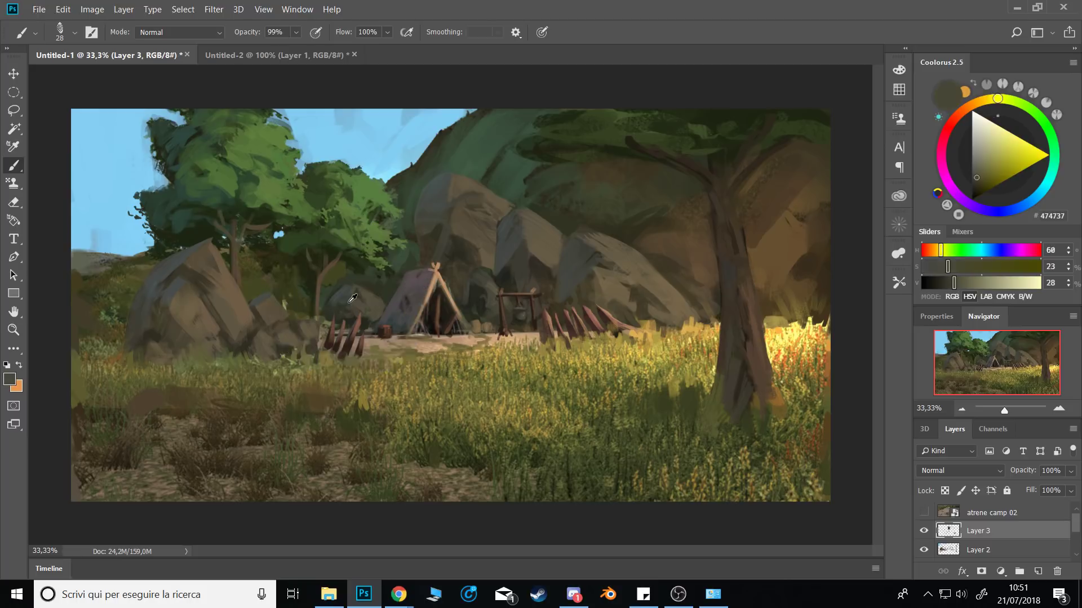
right_click(399, 299, "alt")
left_click(428, 259, "alt")
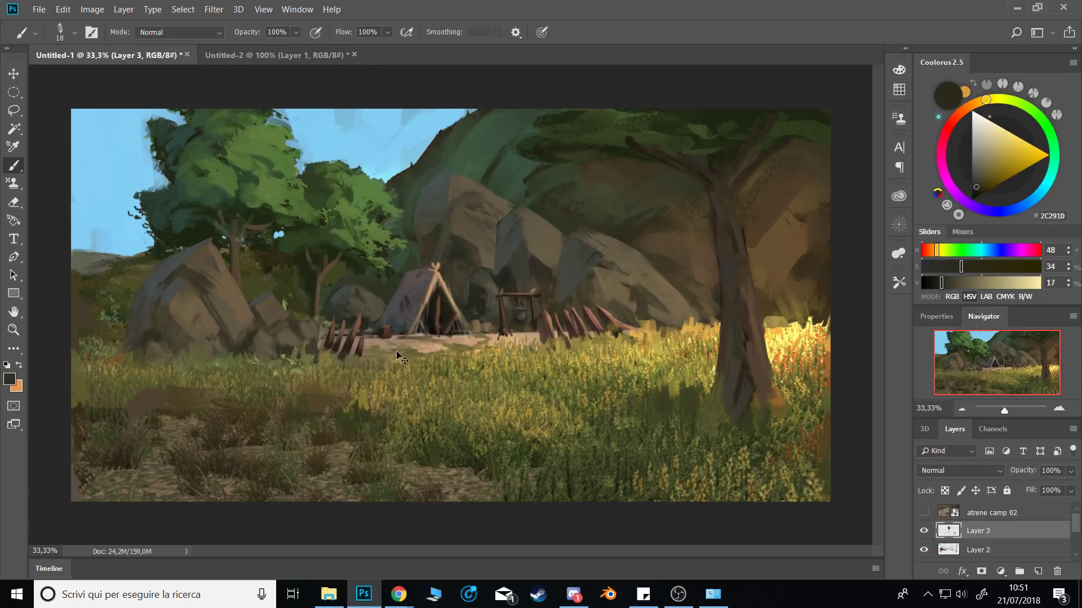
Flip the painting horizontally and enlarge the view of the tent area to 66.67%.
key("ctrl+shift+h")
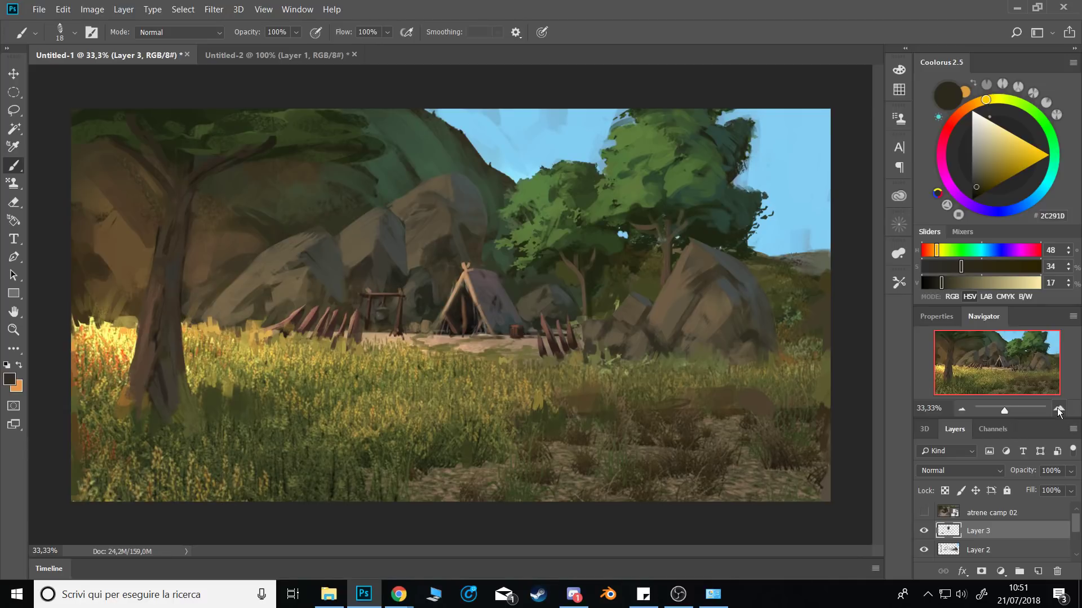
key("ctrl+plus")
key("ctrl+plus")
left_click_drag(663, 335, 613, 357)
key("l")
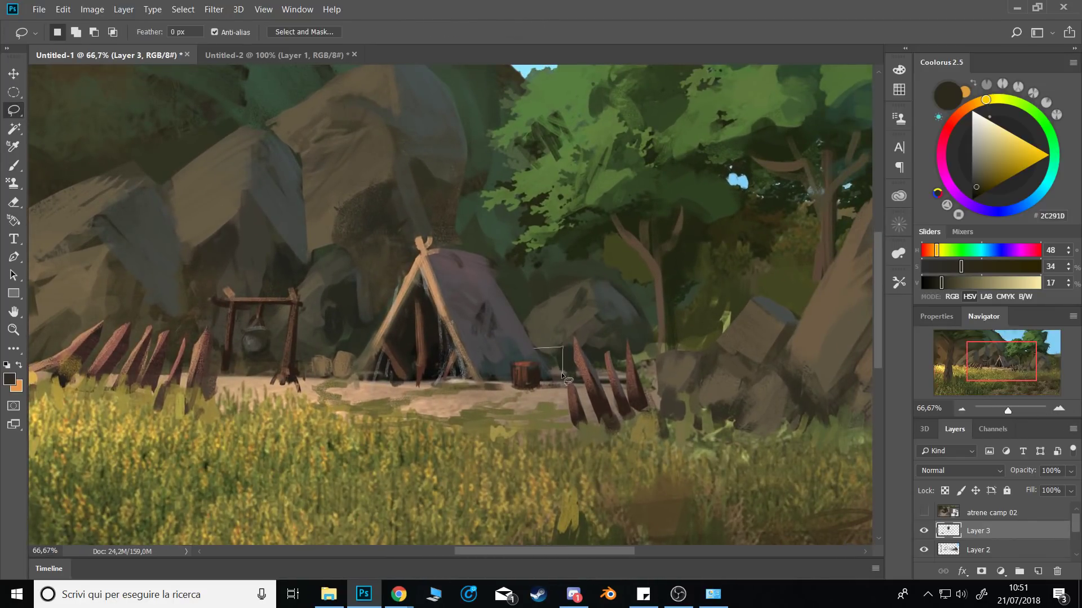
key("alt")
key("ctrl+d")
key("b")
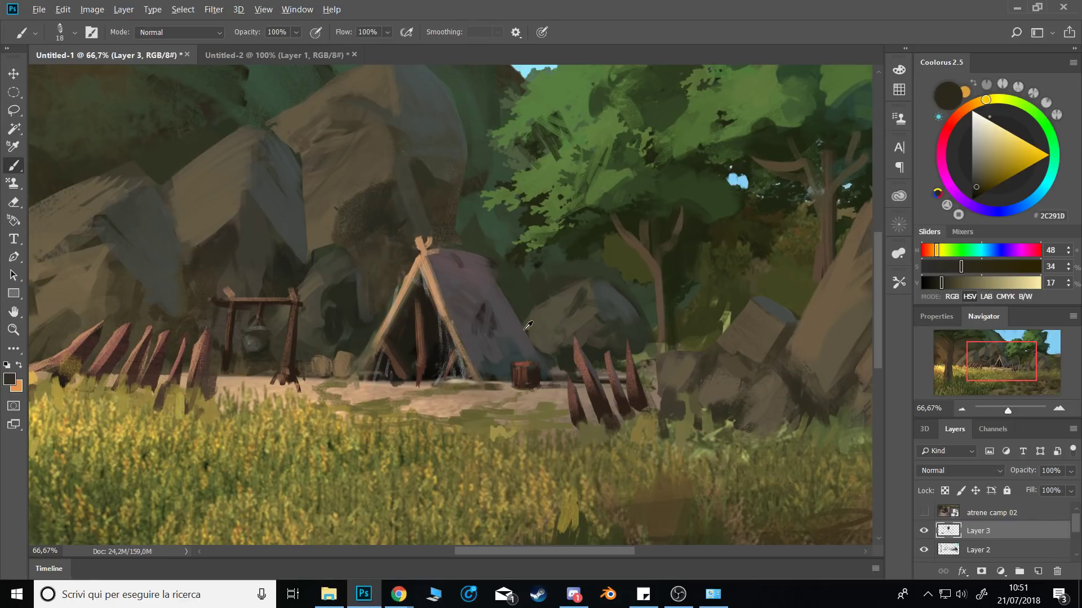
Paint a reddish-brown crate behind the small wooden barrel beside the tent, using the barrel's color and a size 30 brush.
left_click(524, 371, "alt")
key("bracketright")
key("bracketright")
key("bracketright")
mouse_move(548, 354)
left_mouse_down()
mouse_move(559, 371)
mouse_move(561, 349)
left_mouse_up()
Shade the new crate's side with dark brown sampled from the spikes and trim its upper edge with the rock color.
left_click(583, 398, "alt")
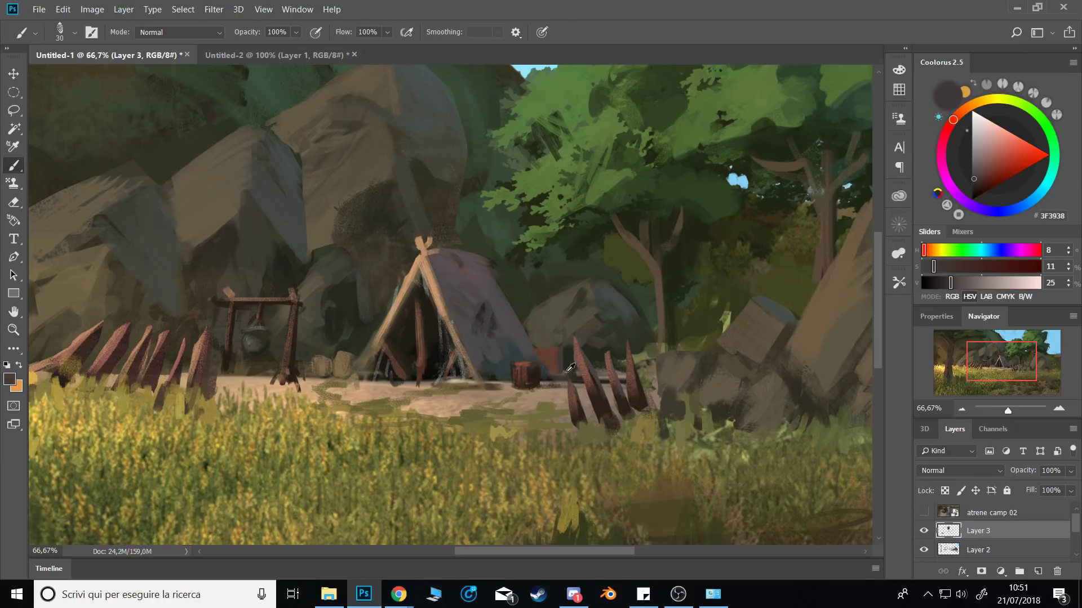
left_click(582, 399, "alt")
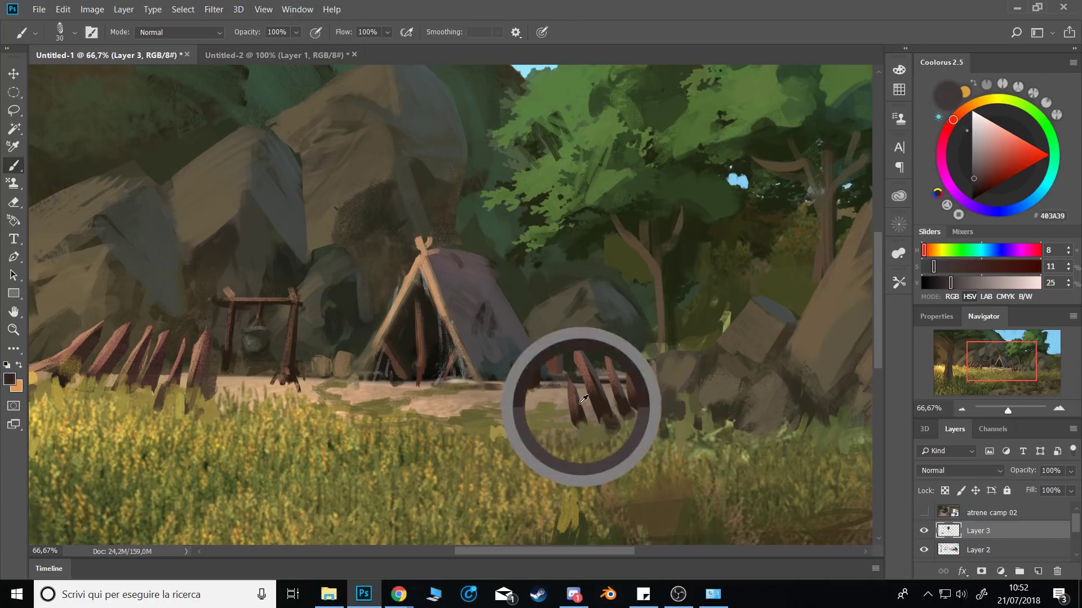
left_click_drag(560, 361, 559, 346)
left_click(560, 349, "alt")
right_click(561, 354, "alt")
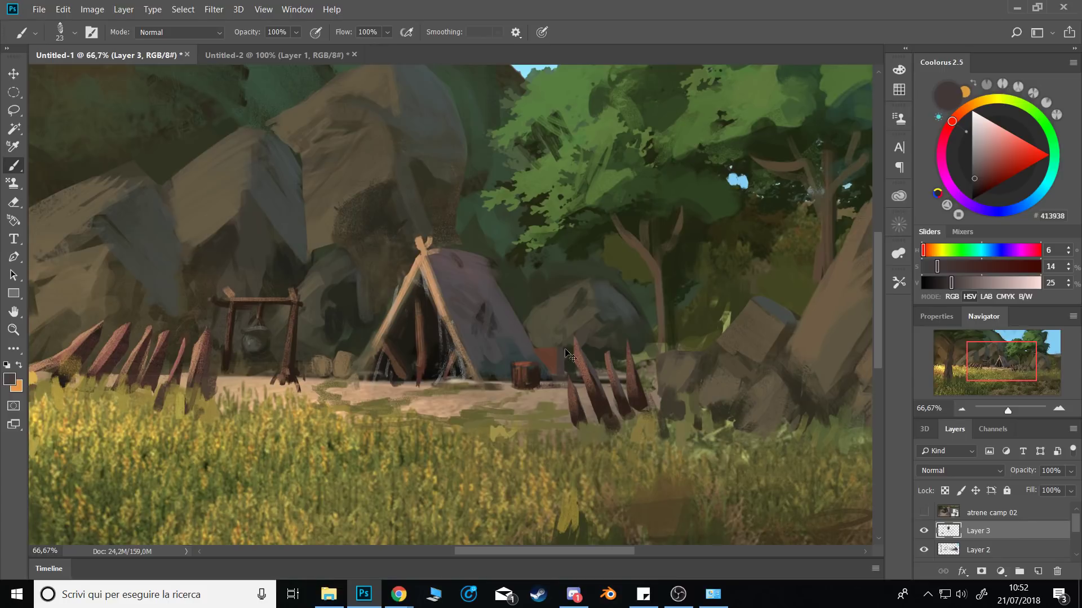
left_click(551, 337, "alt")
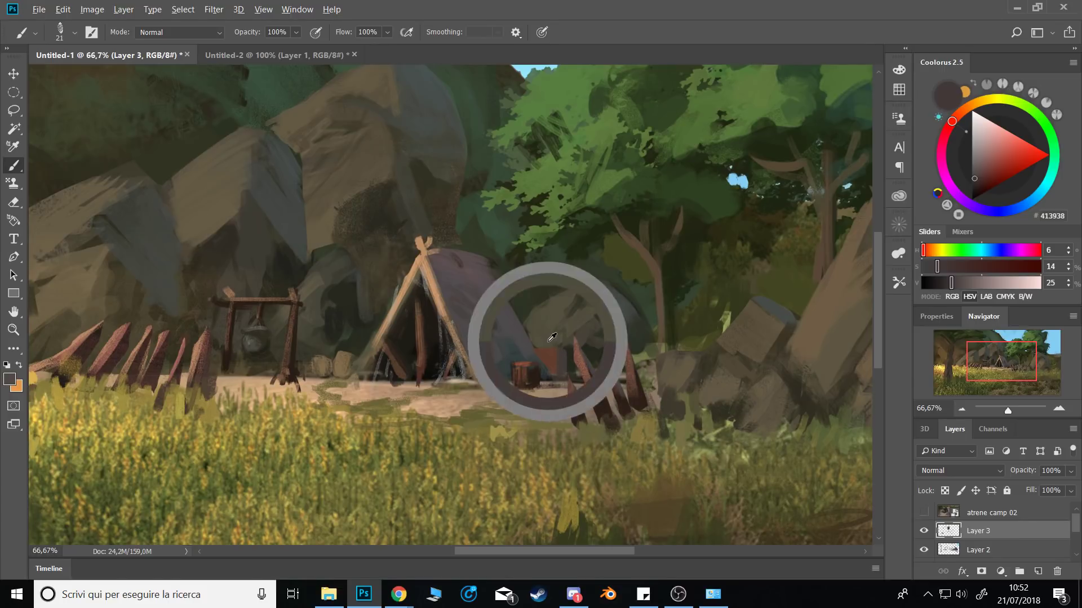
left_click_drag(551, 337, 542, 292)
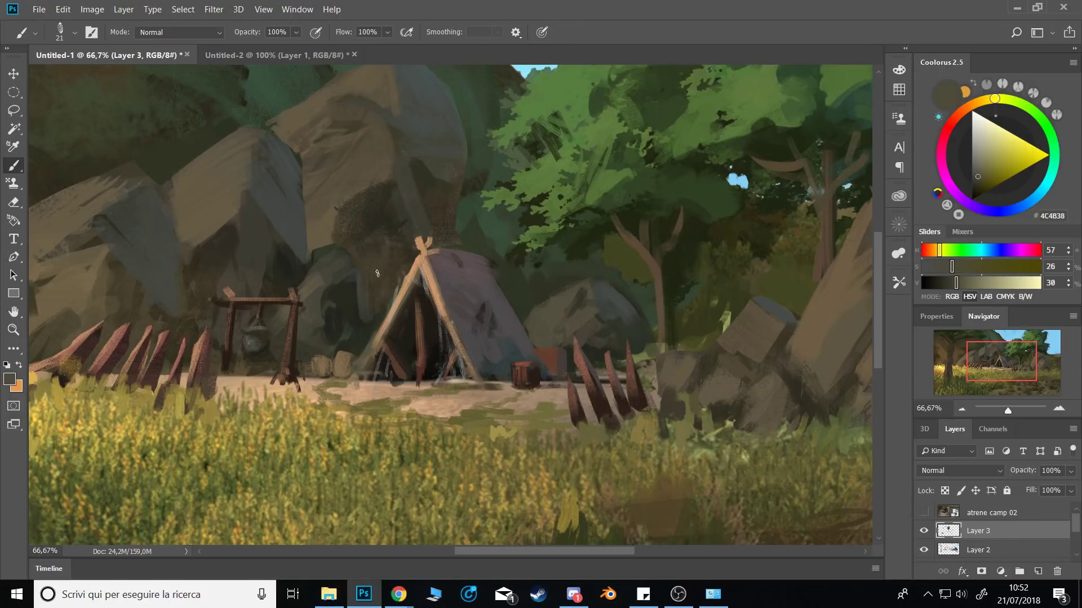
Reduce the brush to size 11 and clean up the tent's base and entrance with sampled dark browns.
key("bracketleft")
left_click(279, 341, "alt")
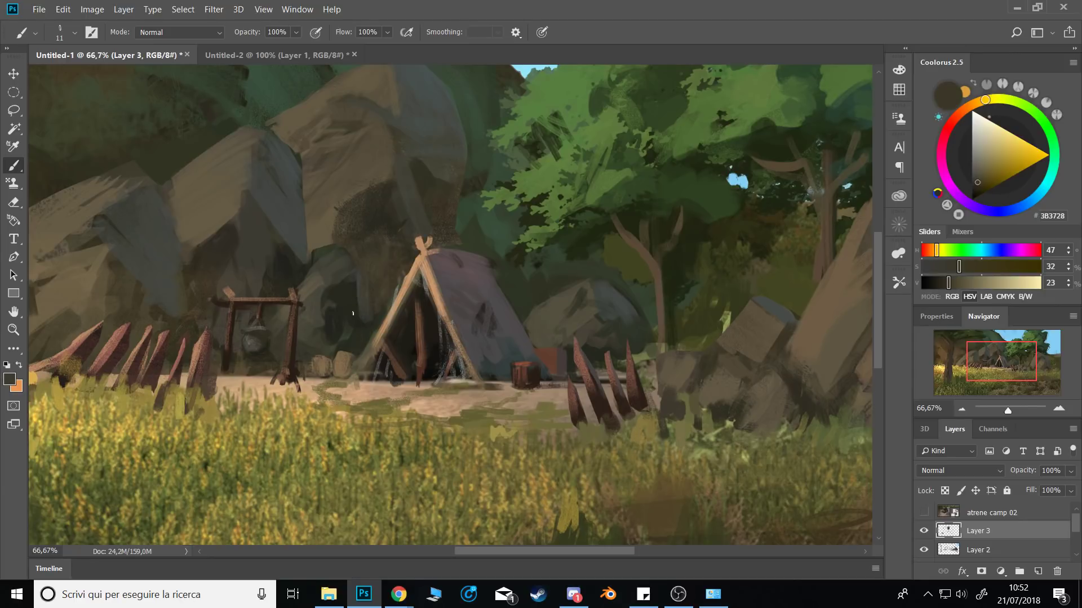
left_click_drag(377, 365, 368, 376)
left_click(440, 371, "alt")
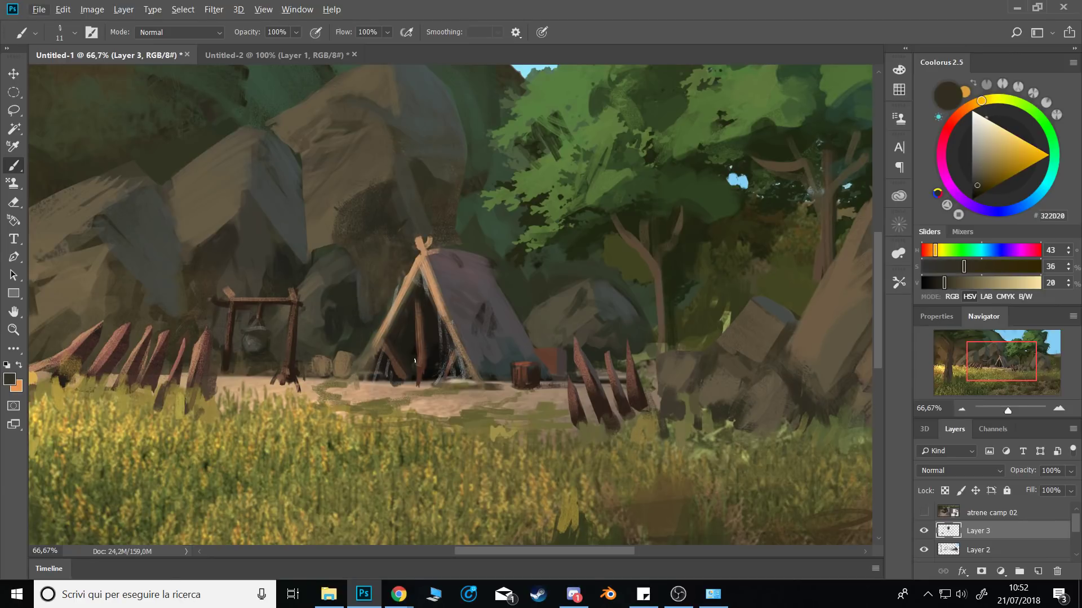
left_click_drag(455, 380, 462, 386)
left_click(460, 385, "alt")
Clean up the tent's lower outer edge with sampled tones and detail the crate behind the barrel with dark browns, reducing the brush to size 9.
left_click(540, 361, "alt")
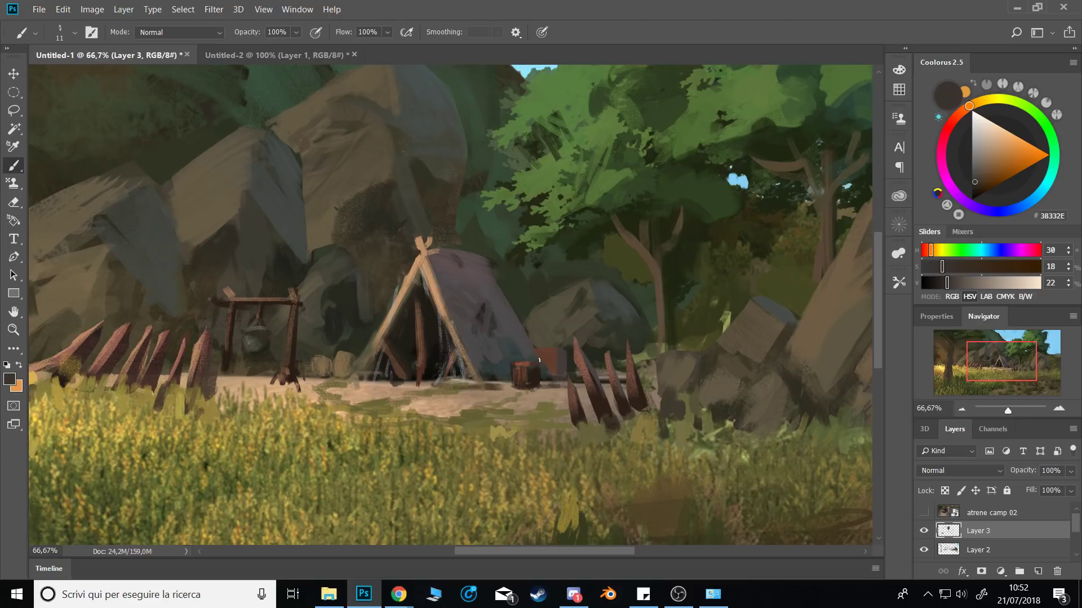
left_click(542, 329, "alt")
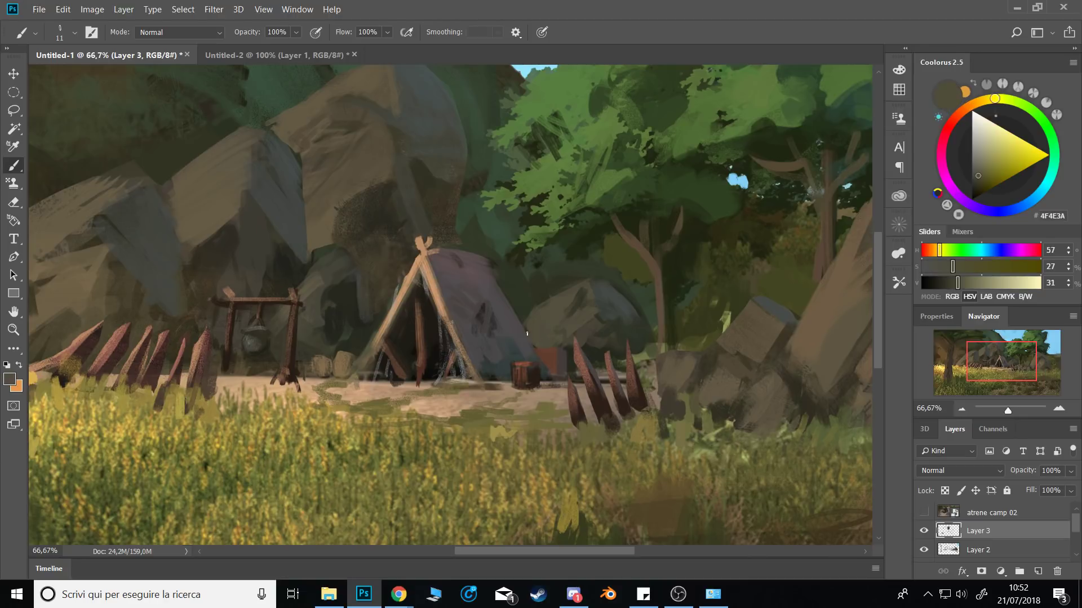
left_click(557, 355, "alt")
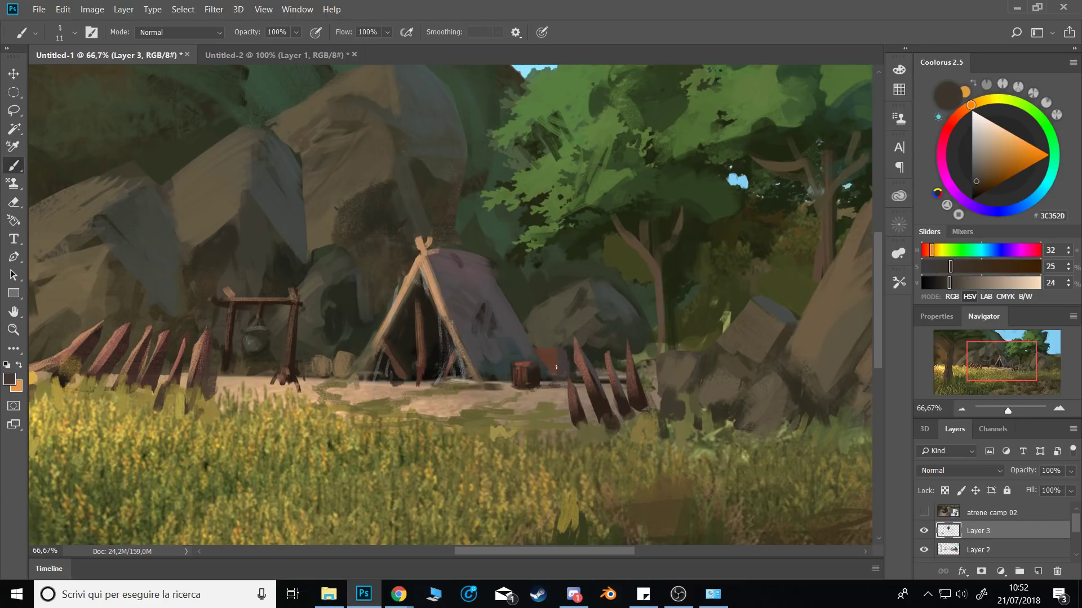
left_click(582, 394, "alt")
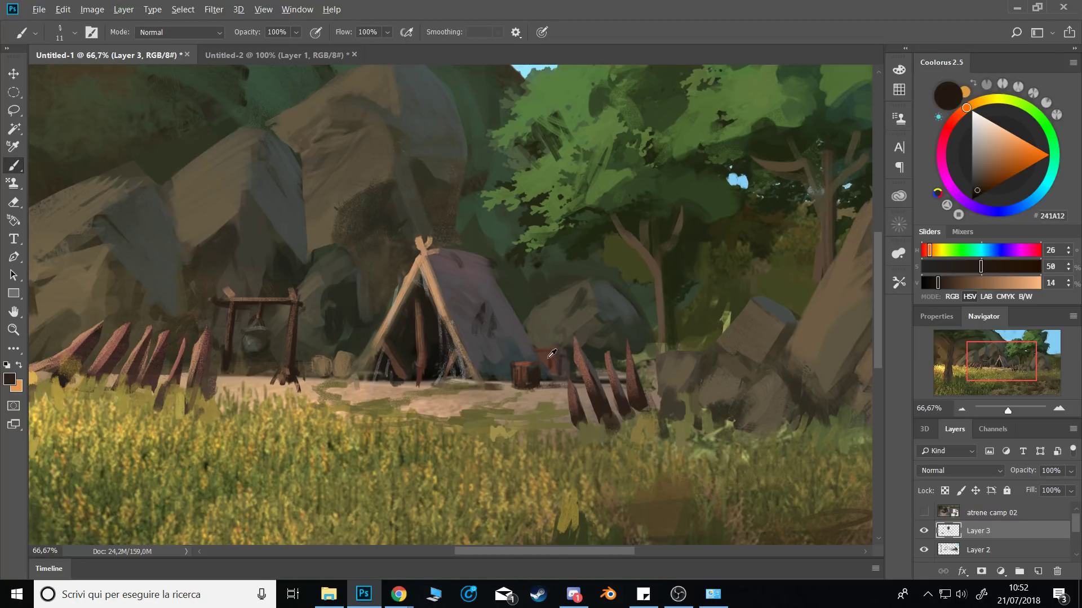
left_click(551, 355, "alt")
left_click(551, 350, "alt")
key("bracketleft")
key("bracketleft")
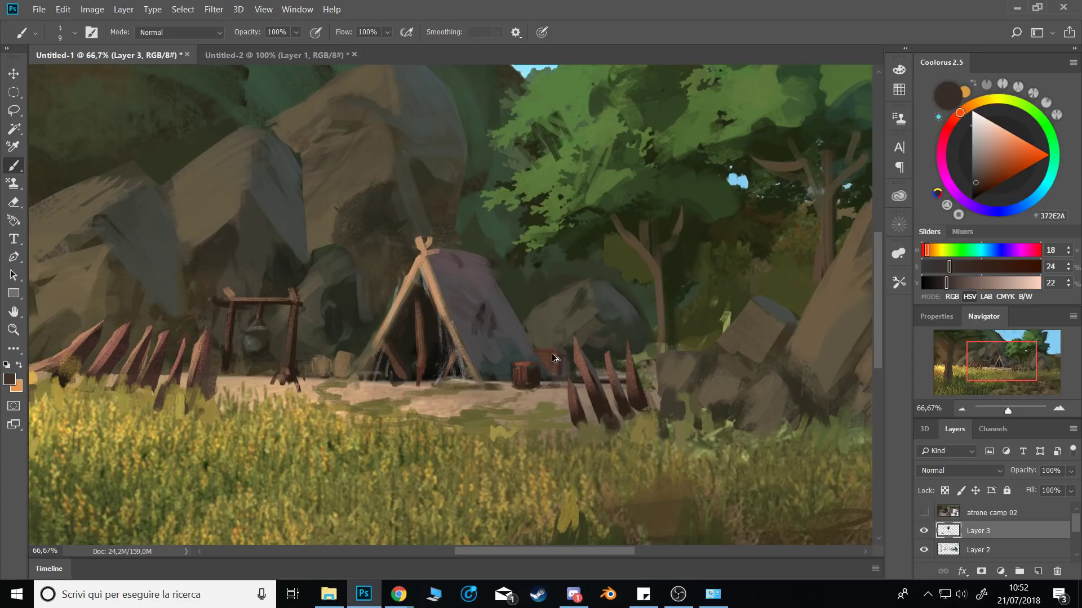
left_click(551, 373, "alt")
Flip the painting back horizontally and reduce the view of the camp to 50%.
key("ctrl+shift+h")
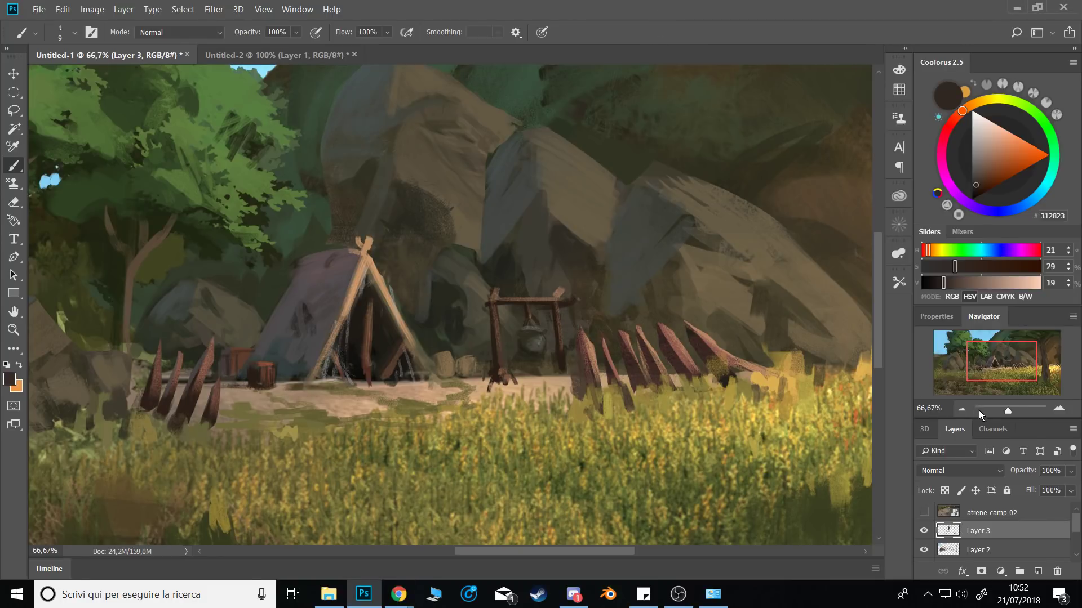
left_click(962, 410)
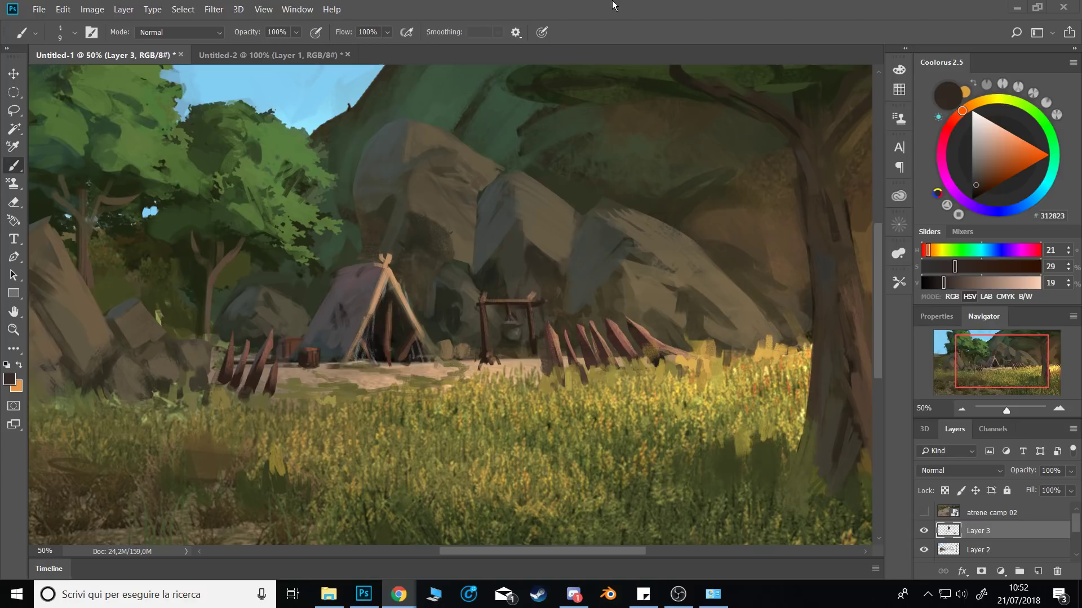
left_click_drag(347, 303, 411, 271)
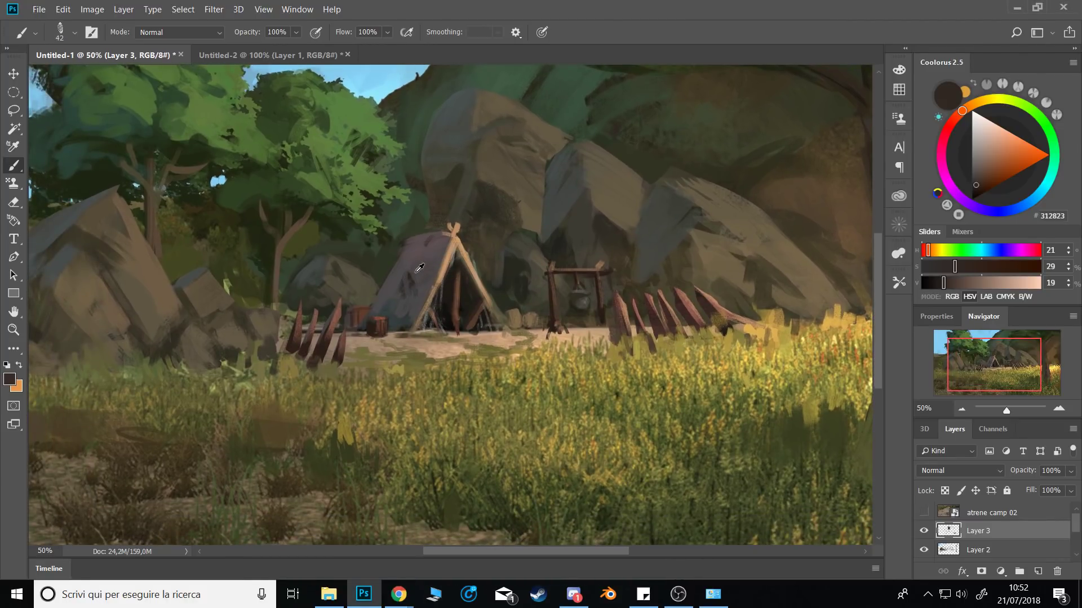
Smooth the tent's canvas side with sampled muted purple-grey tones using a size 32 brush.
left_click(417, 264, "alt")
left_click(402, 299, "alt")
left_click_drag(403, 299, 403, 284)
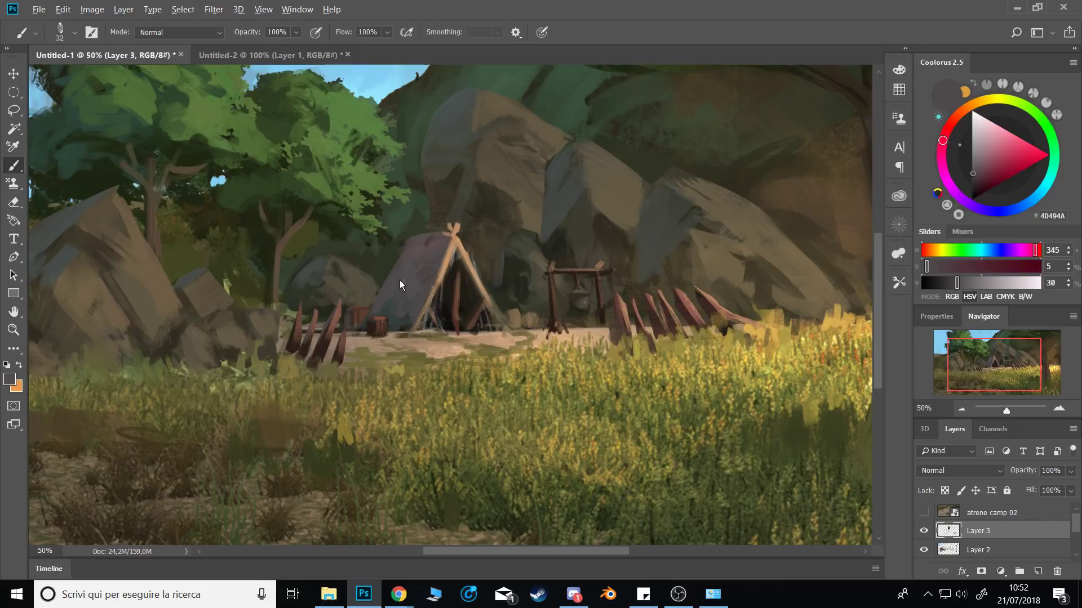
left_click(400, 284, "alt")
Rework the rocks just behind the tent with sampled olive-grey rock tones, reducing the brush to size 23.
left_click(367, 279, "alt")
key("bracketleft")
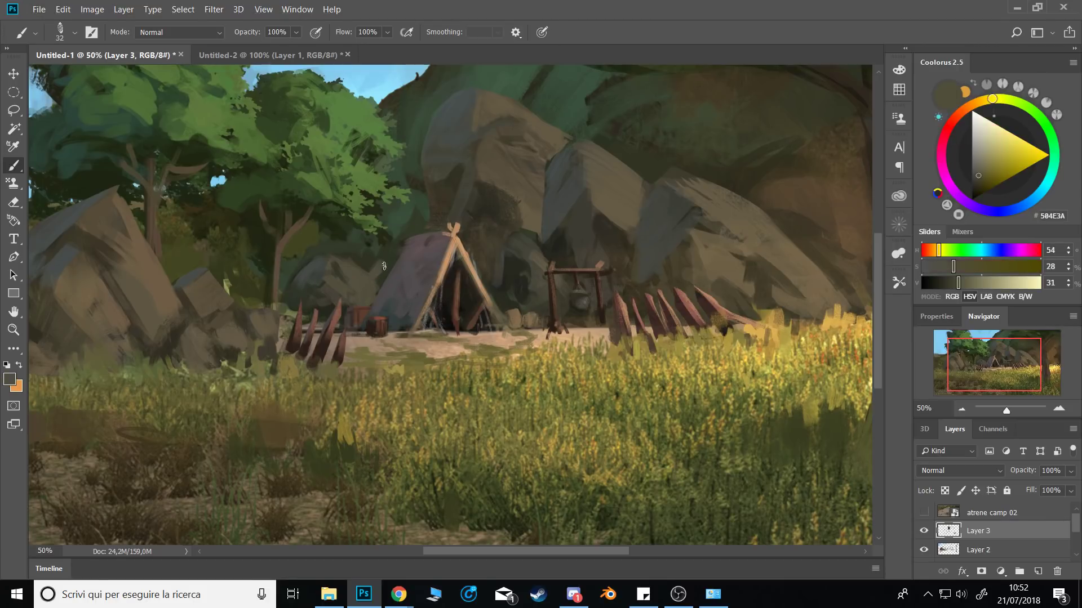
left_click(457, 159, "alt")
key("bracketleft")
mouse_move(376, 259)
left_mouse_down()
mouse_move(364, 268)
mouse_move(369, 283)
left_mouse_up()
left_click(373, 279, "alt")
left_click(367, 274, "alt")
key("bracketleft")
left_click(376, 281, "alt")
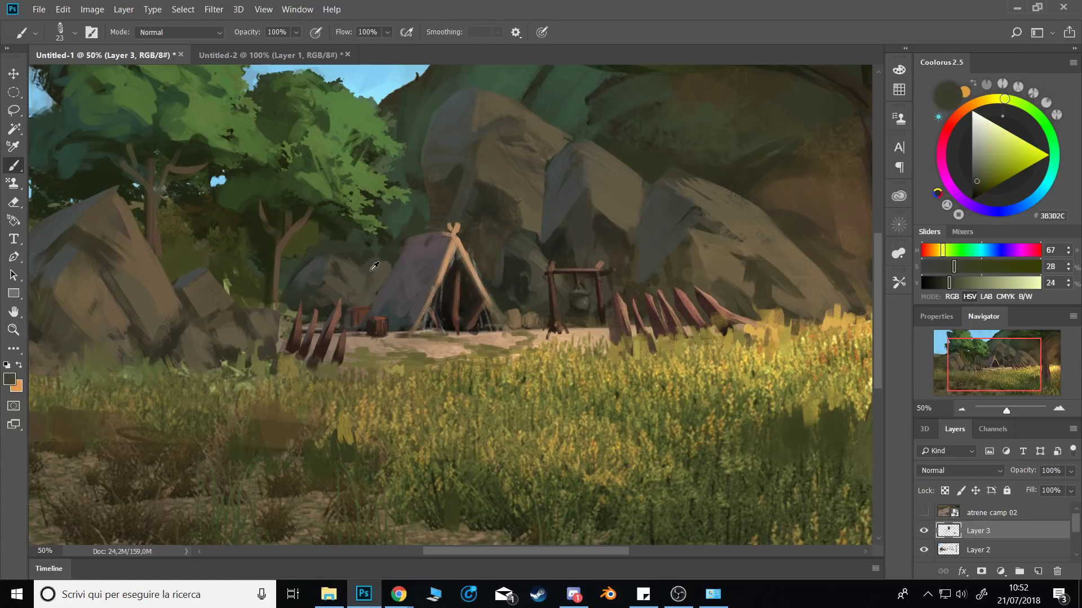
left_click(371, 270, "alt")
left_click(329, 287, "alt")
Retouch the large rock beside the trees with sampled dark olive-brown tones, enlarging the brush to size 55.
mouse_move(335, 304)
left_mouse_down()
mouse_move(389, 265)
mouse_move(451, 332)
mouse_move(486, 345)
left_mouse_up()
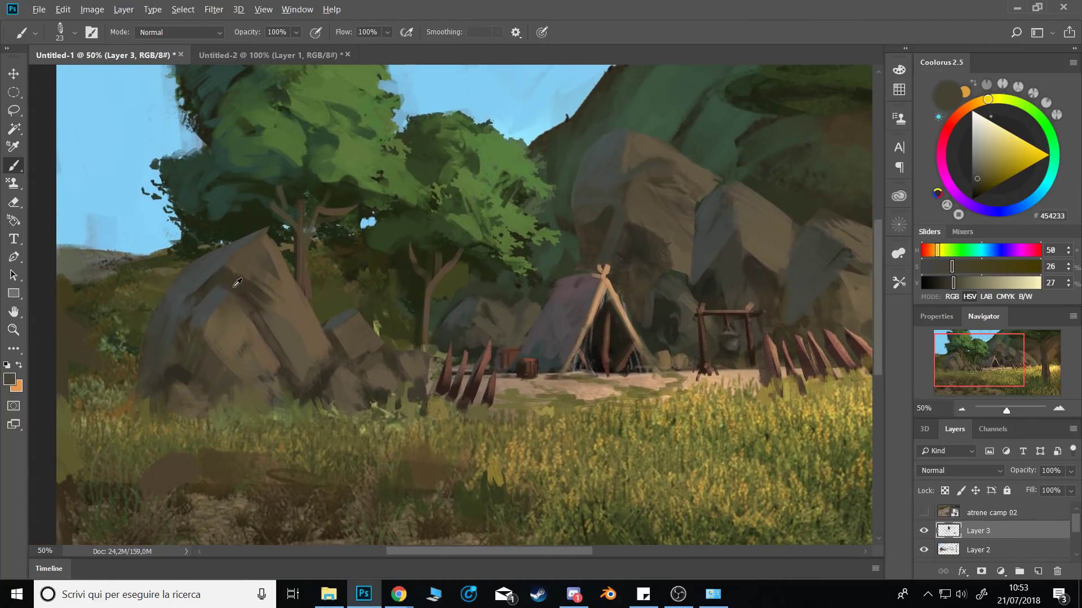
left_click(238, 283, "alt")
right_click(262, 397, "alt")
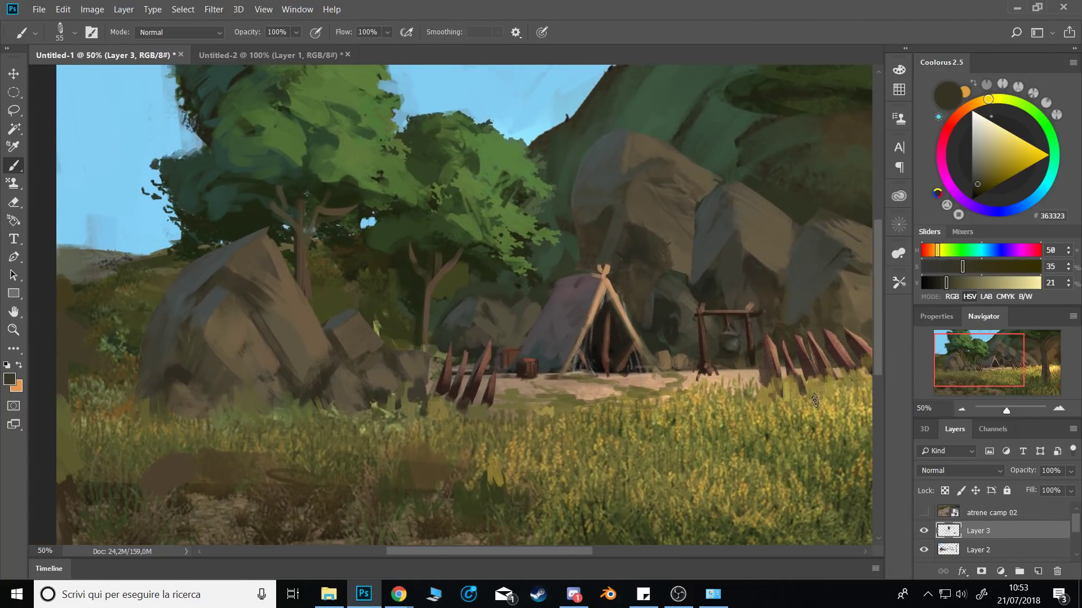
Add a dark stroke beside the spikes near the barrel and a dark ridge pole along the tent's top, using size 21 at 99% opacity.
key("ctrl+minus")
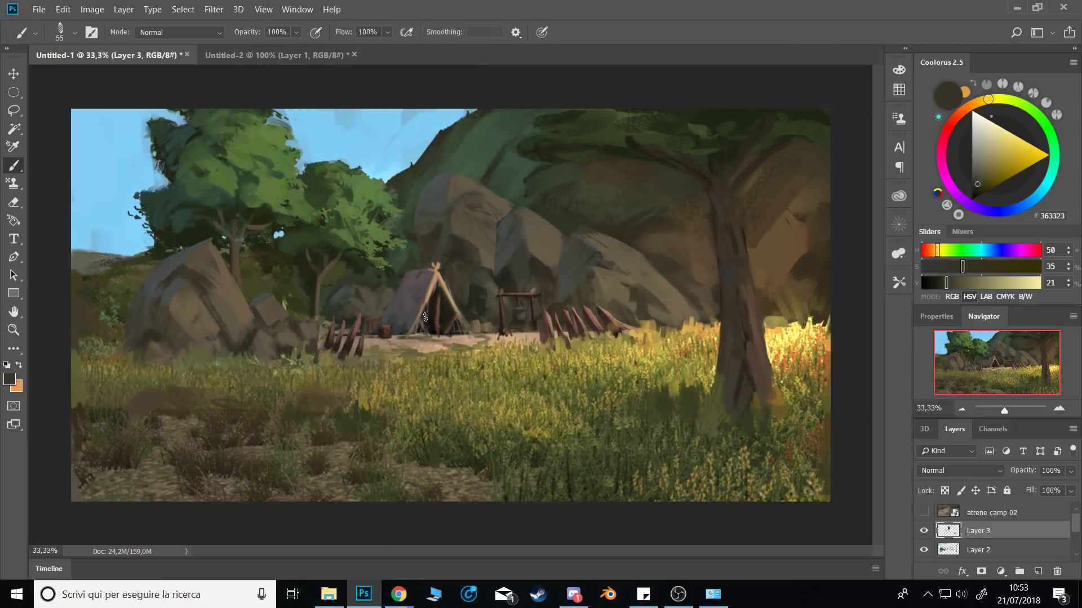
left_click(355, 353, "alt")
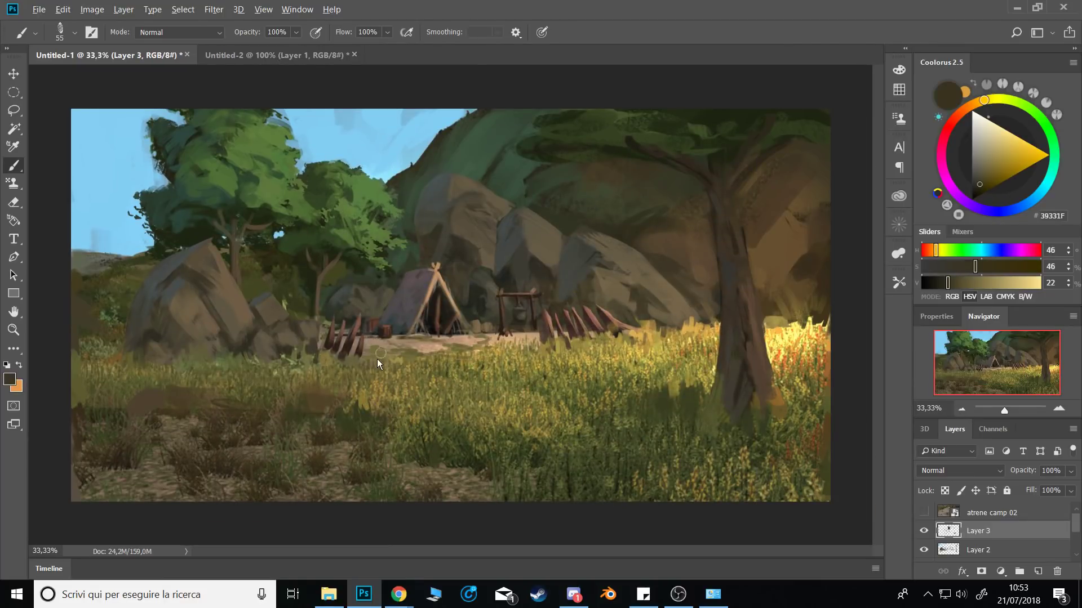
right_click(407, 273, "alt")
key("9")
key("9")
left_click(454, 264, "alt")
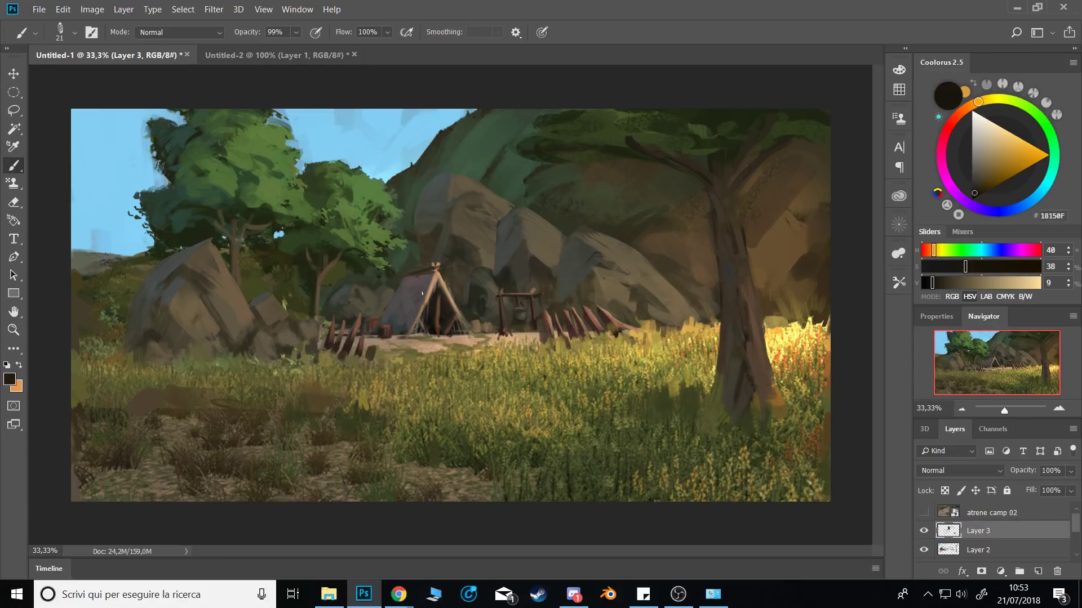
Retouch the dark background beside the cooking frame and the rock base behind the neighboring spikes with sampled colors.
left_click(504, 300, "alt")
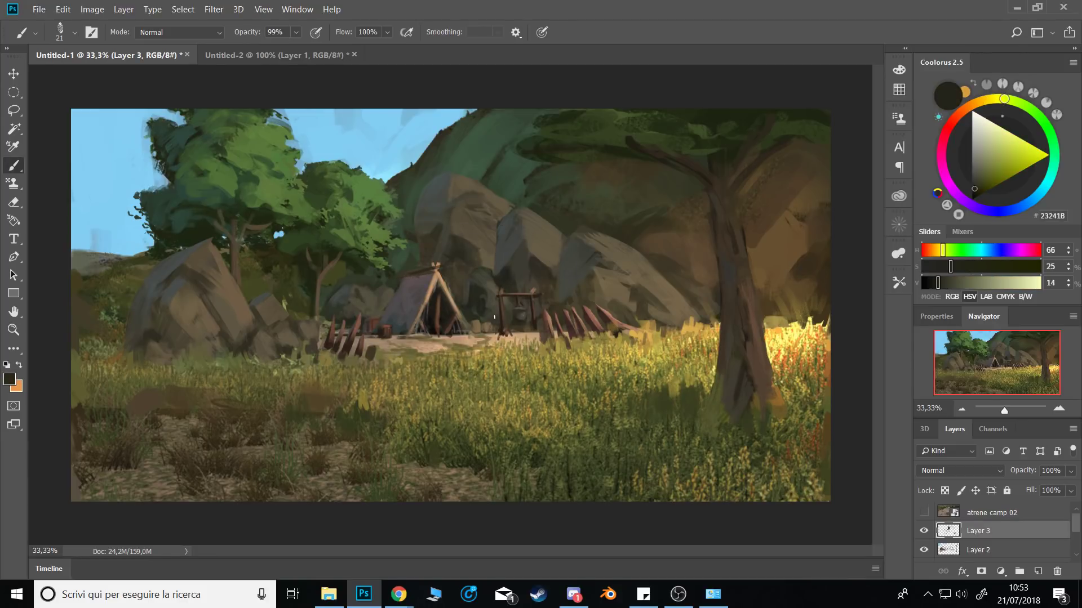
left_click(646, 329, "alt")
left_click(629, 302, "alt")
left_click_drag(624, 306, 629, 323)
left_click(617, 324, "alt")
left_click(599, 310, "alt")
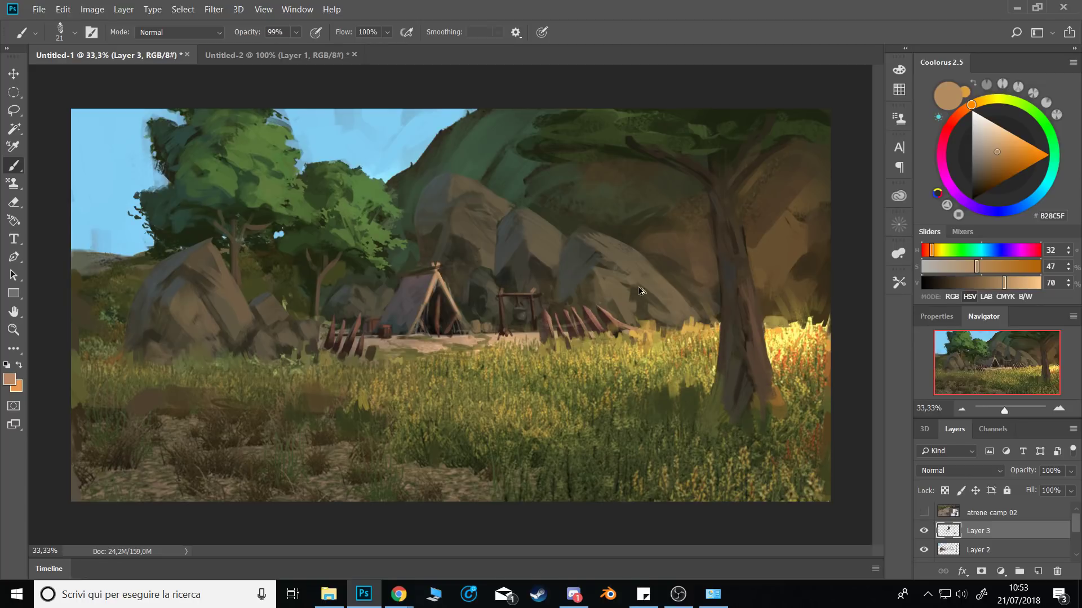
Paint a pale beige (B0A190) rope across both rows of spikes, reducing the brush to size 15 and undoing unwanted strokes.
left_click_drag(982, 162, 982, 143)
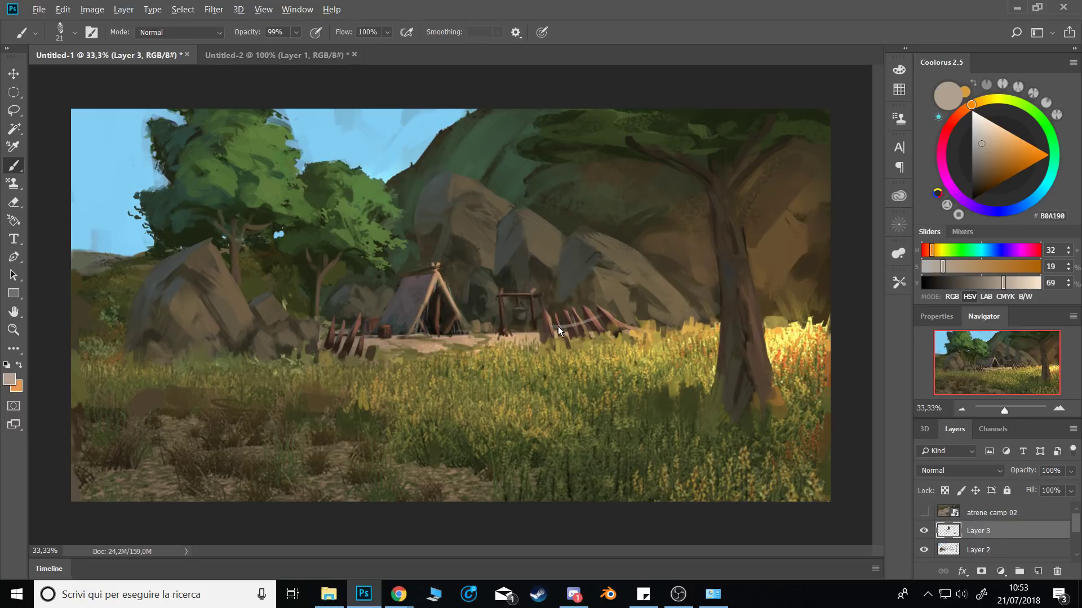
mouse_move(543, 324)
left_mouse_down()
mouse_move(598, 311)
mouse_move(569, 321)
mouse_move(594, 316)
mouse_move(573, 329)
mouse_move(605, 313)
left_mouse_up()
key("bracketleft")
key("bracketleft")
key("bracketleft")
key("bracketleft")
key("bracketleft")
key("bracketleft")
key("bracketleft")
key("bracketleft")
key("bracketleft")
key("bracketleft")
key("bracketleft")
key("ctrl+z")
key("ctrl+z")
mouse_move(361, 340)
left_mouse_down()
mouse_move(334, 333)
mouse_move(363, 338)
left_mouse_up()
key("ctrl+z")
Retouch the sky around the outline of the large tree's foliage with sampled sky blue, enlarging the brush as needed.
left_click(157, 242, "alt")
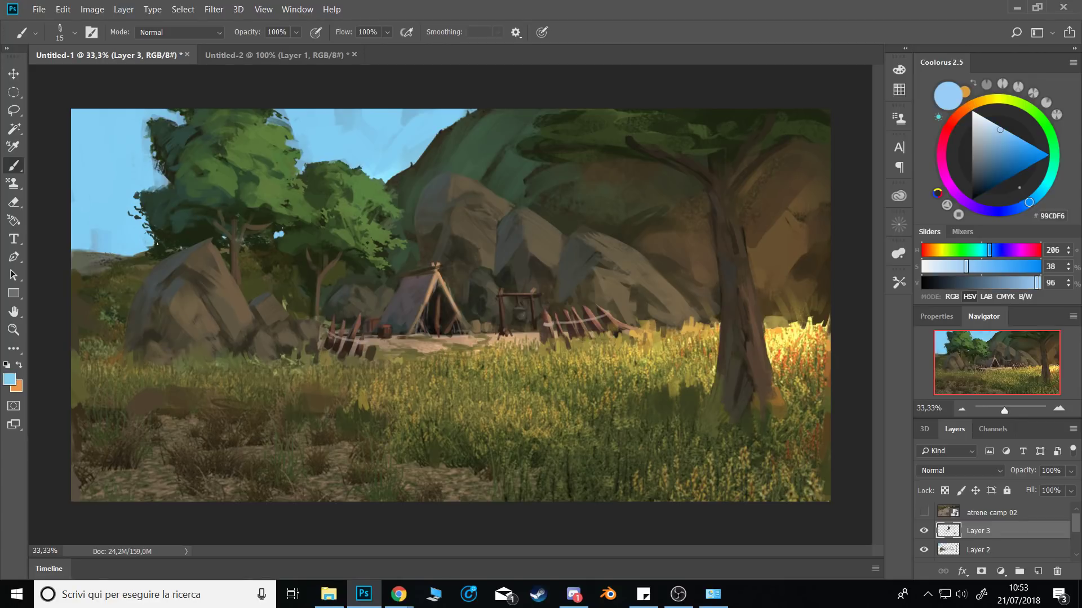
key("bracketright")
left_click(150, 185, "alt")
left_click_drag(157, 178, 164, 181)
left_click(138, 157, "alt")
key("bracketright")
key("bracketright")
left_click_drag(140, 142, 140, 117)
Smooth the sky between the trees and the hill with sampled blue, using a size 124 brush at 98% opacity.
key("bracketright")
key("9")
key("8")
left_click(360, 138, "alt")
key("bracketright")
key("bracketright")
key("bracketright")
key("bracketright")
key("bracketright")
key("bracketright")
key("bracketright")
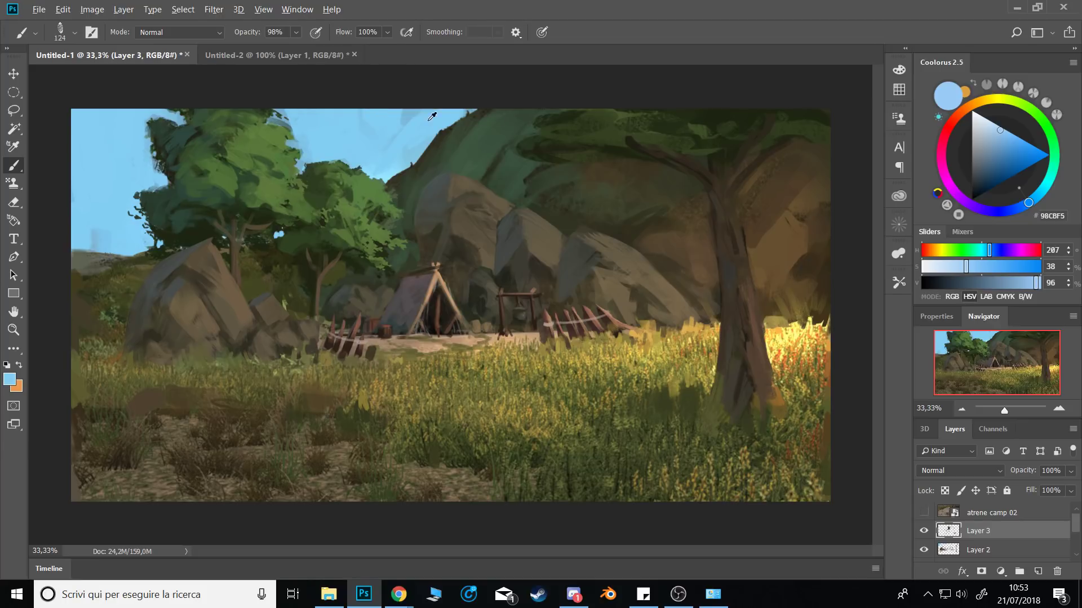
left_click(420, 121, "alt")
left_click_drag(418, 118, 413, 142)
Blend the dark undergrowth between the two background trees with sampled deep greens, using brush sizes 100 and 85.
left_click(294, 241, "alt")
right_click(290, 256, "alt")
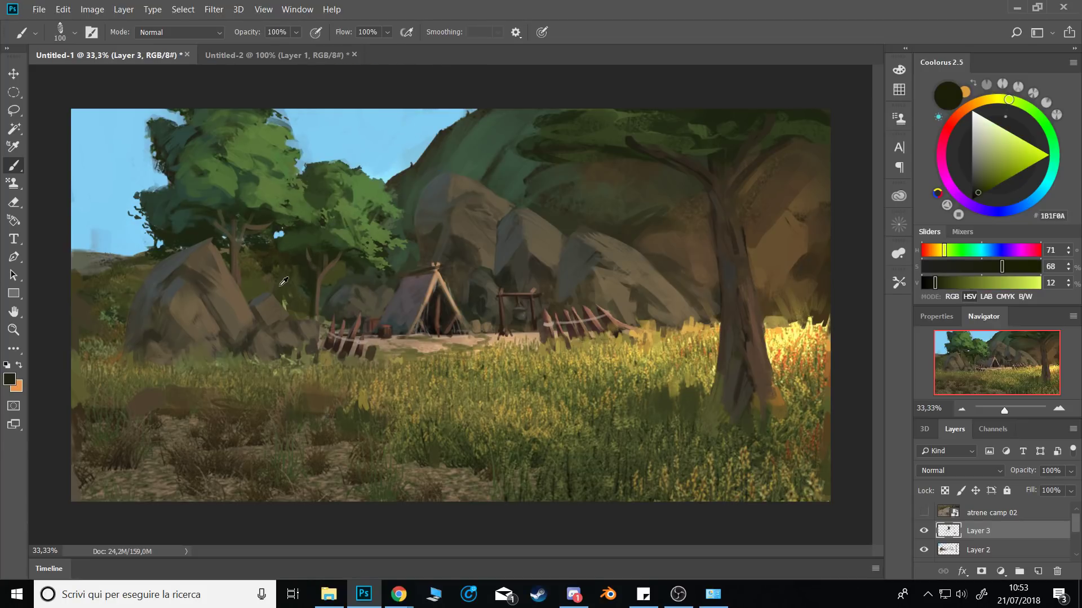
left_click(282, 267, "alt")
right_click(279, 261, "alt")
left_click(266, 267, "alt")
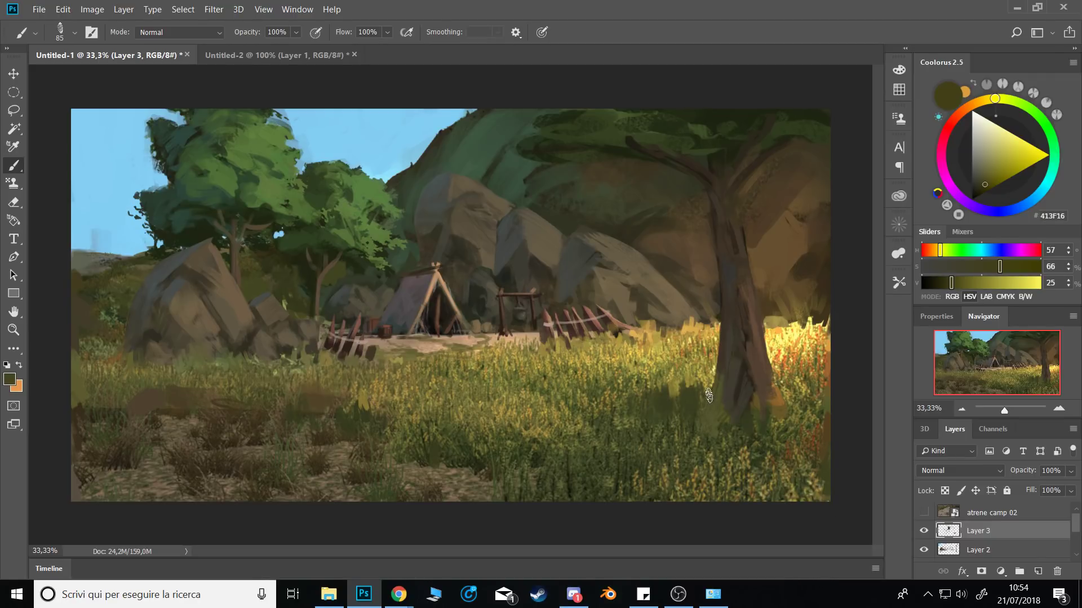
Refine the cooking frame's post nearest the tent with sampled rock and brown tones, reducing the brush to size 8.
left_click_drag(508, 305, 498, 315)
left_click(1059, 409)
right_click(525, 309, "alt")
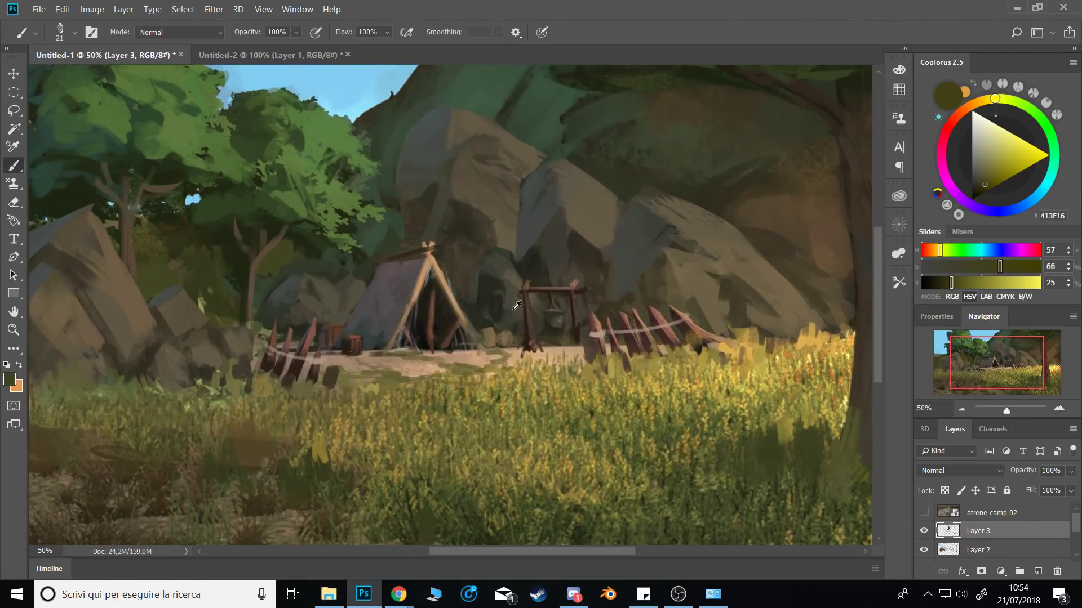
left_click(521, 303, "alt")
right_click(532, 307, "alt")
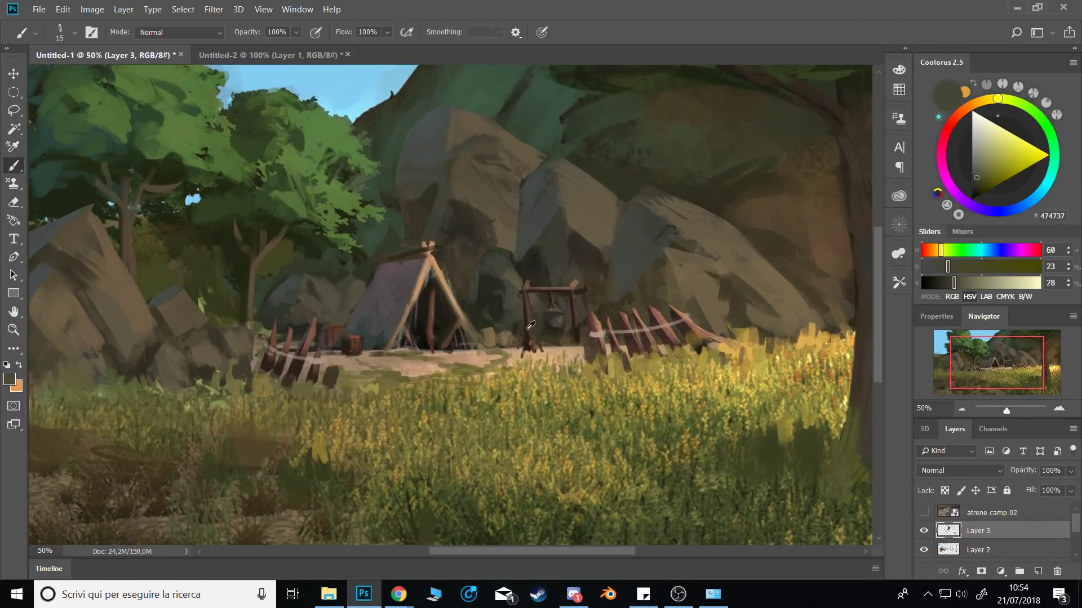
left_click(530, 325, "alt")
left_click(527, 291, "alt")
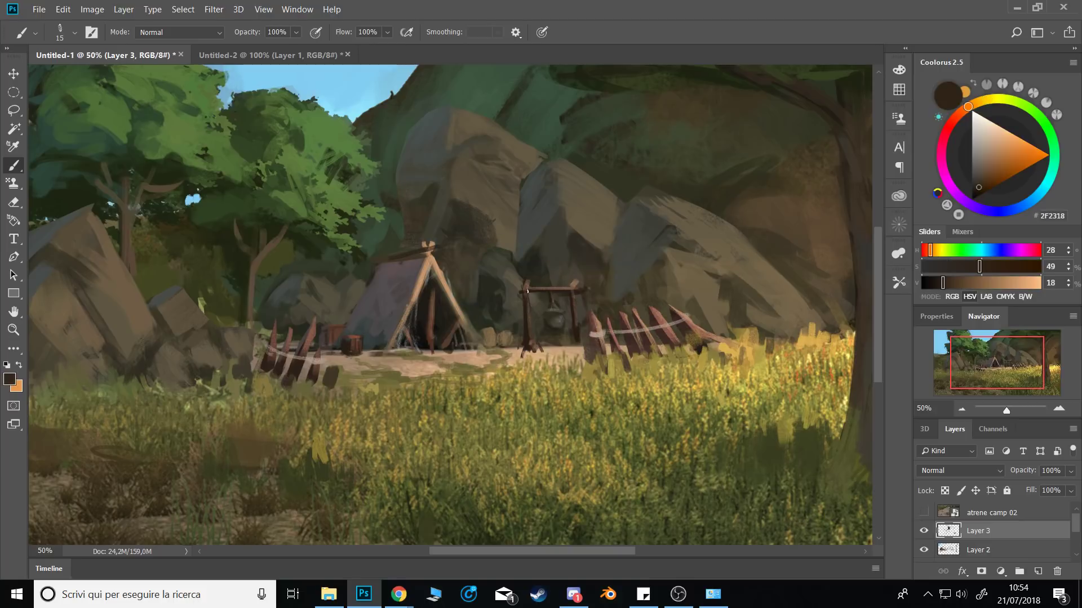
left_click(530, 330, "alt")
right_click(532, 304, "alt")
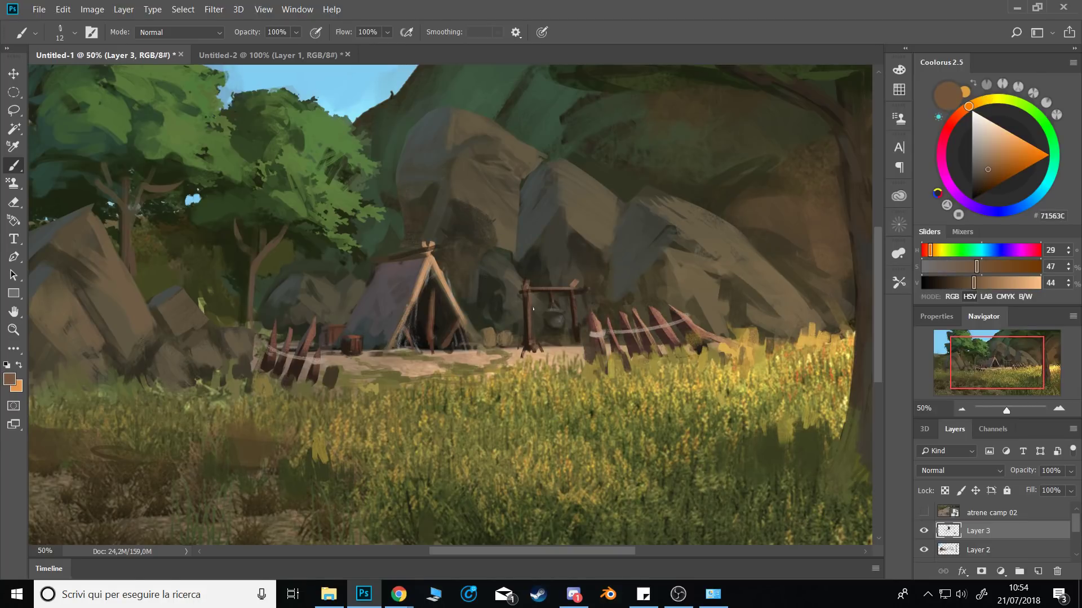
right_click(533, 309, "alt")
key("alt")
Paint a small pile of firewood under the hanging pot with the size 8 brush, using browns sampled from the posts and spikes.
key("ctrl+minus")
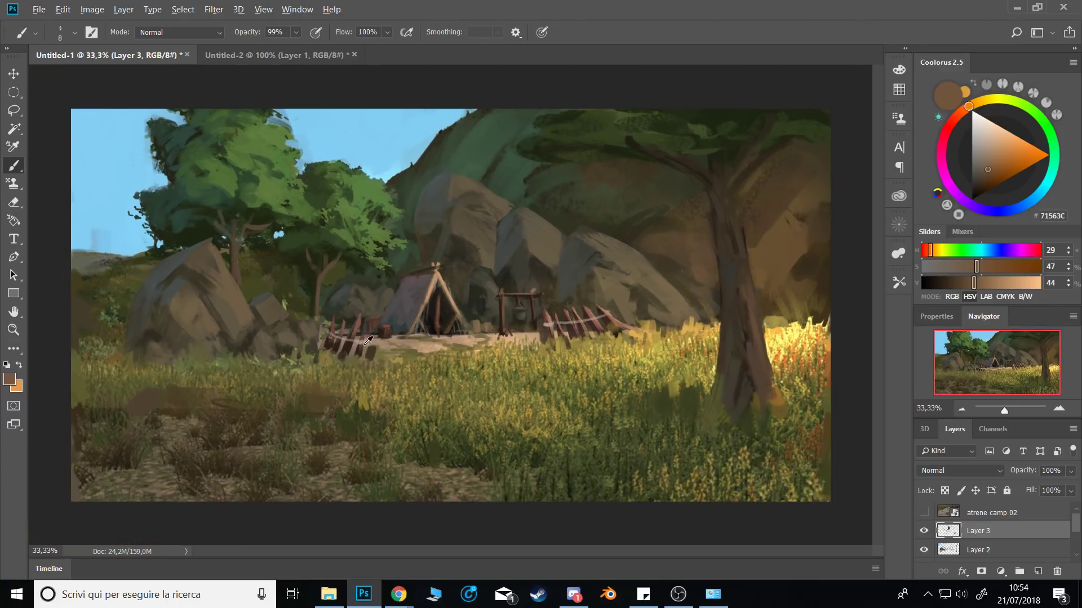
left_click(368, 342, "alt")
left_click(375, 347, "alt")
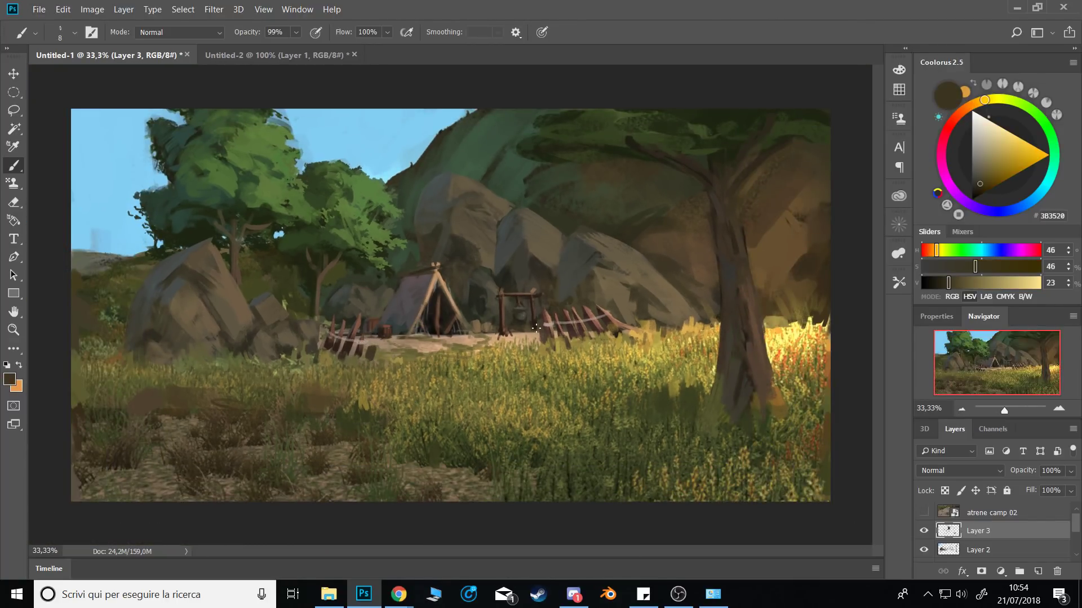
left_click(1064, 410)
left_click(1064, 410)
left_click(1064, 410)
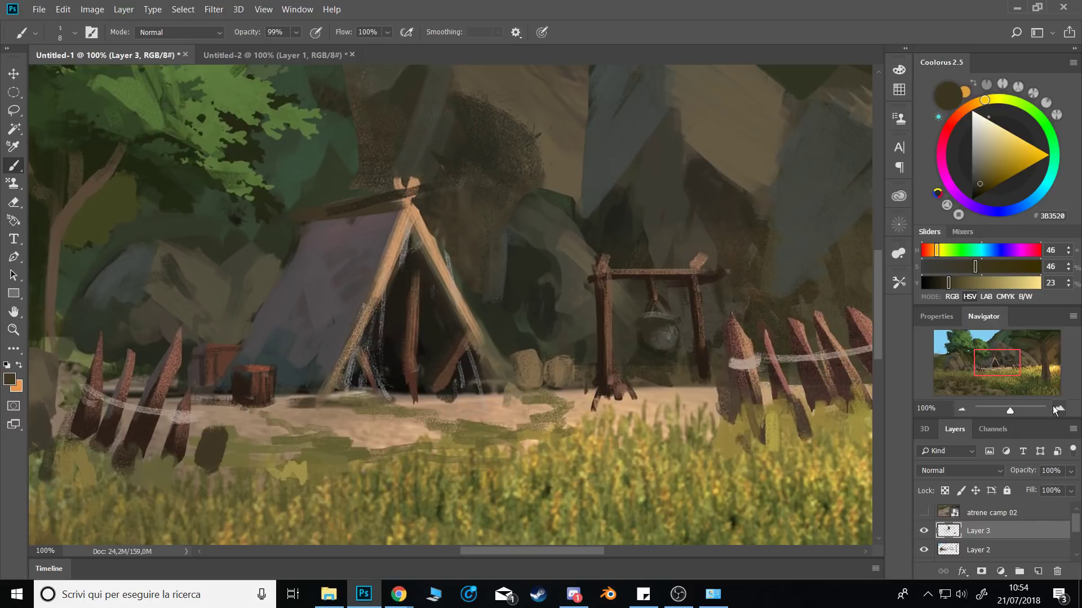
left_click_drag(997, 370, 1005, 374)
left_click(455, 288, "alt")
mouse_move(489, 305)
left_mouse_down()
mouse_move(535, 309)
mouse_move(512, 313)
left_mouse_up()
left_click(590, 267, "alt")
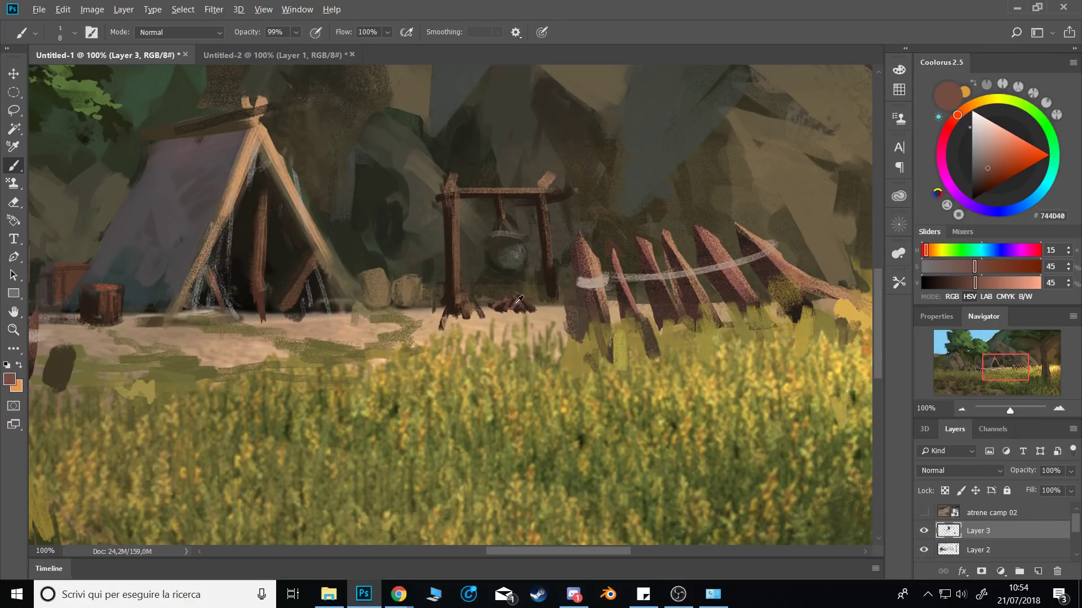
left_click(515, 301, "alt")
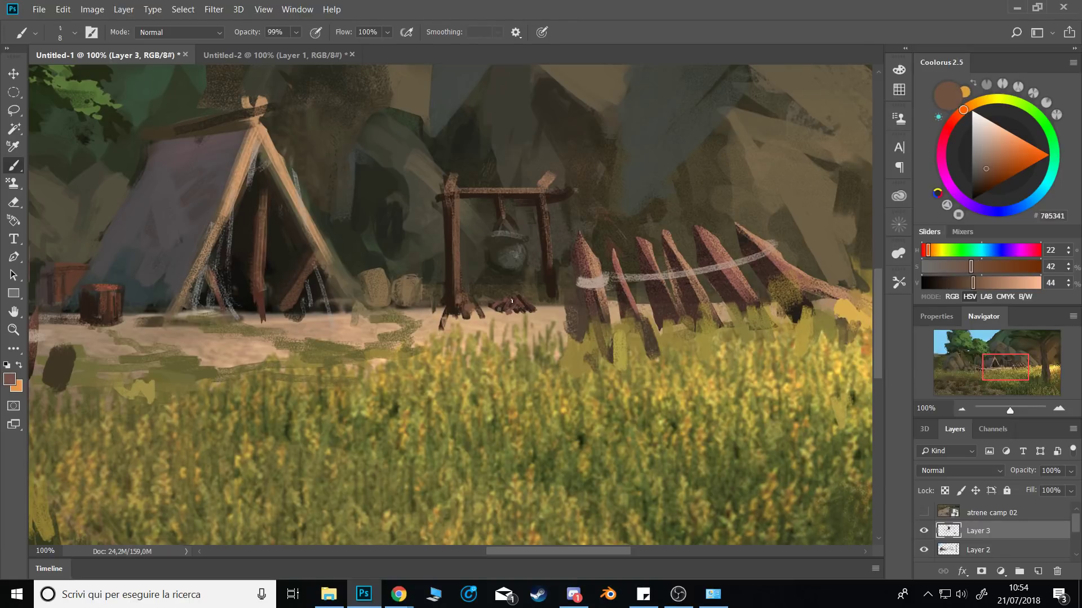
Refine the edges around the front barrel and the tent's lower back edge with sampled dark brown and grey, using the size 8 brush.
left_click_drag(492, 290, 566, 289)
left_click(304, 314, "alt")
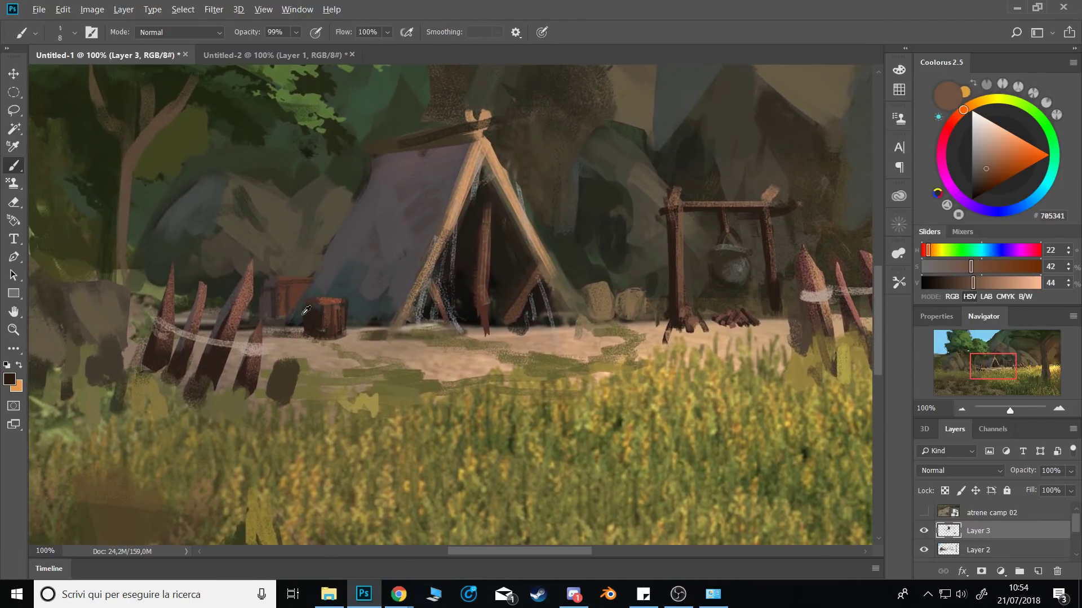
left_click(305, 310, "alt")
left_click_drag(264, 284, 264, 321)
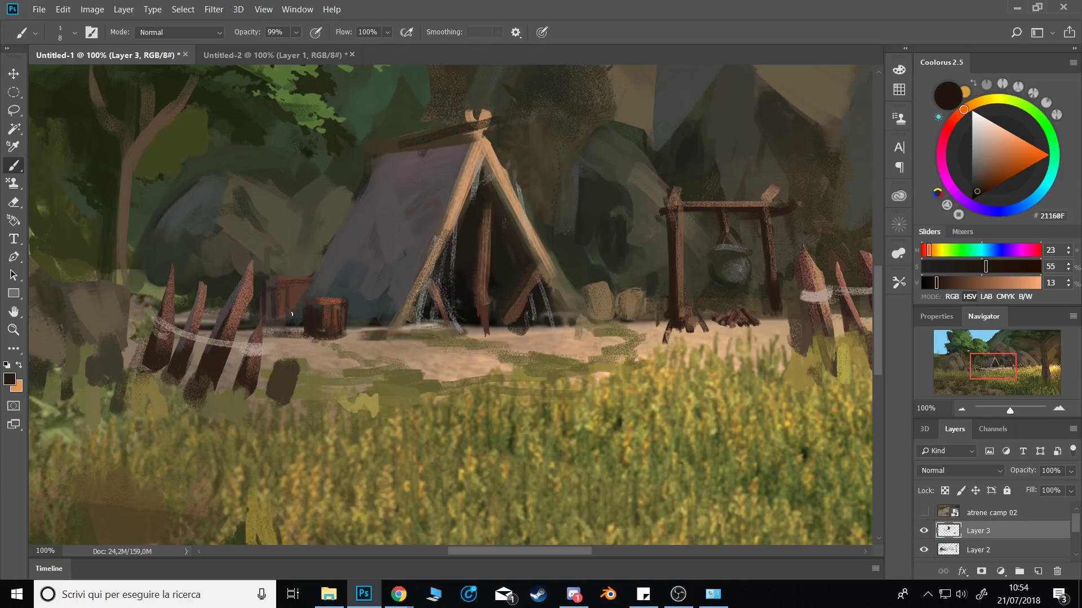
left_click(304, 298, "alt")
left_click(322, 266, "alt")
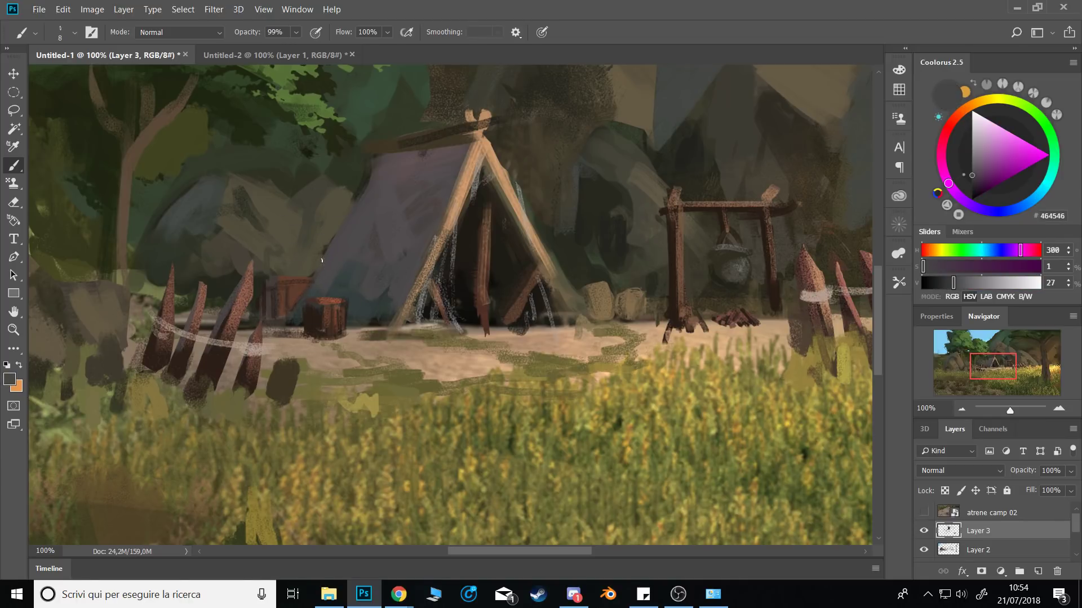
Paint crossed wooden pole ends at the tent's apex, using the pole's tan and darker browns.
left_click(482, 139, "alt")
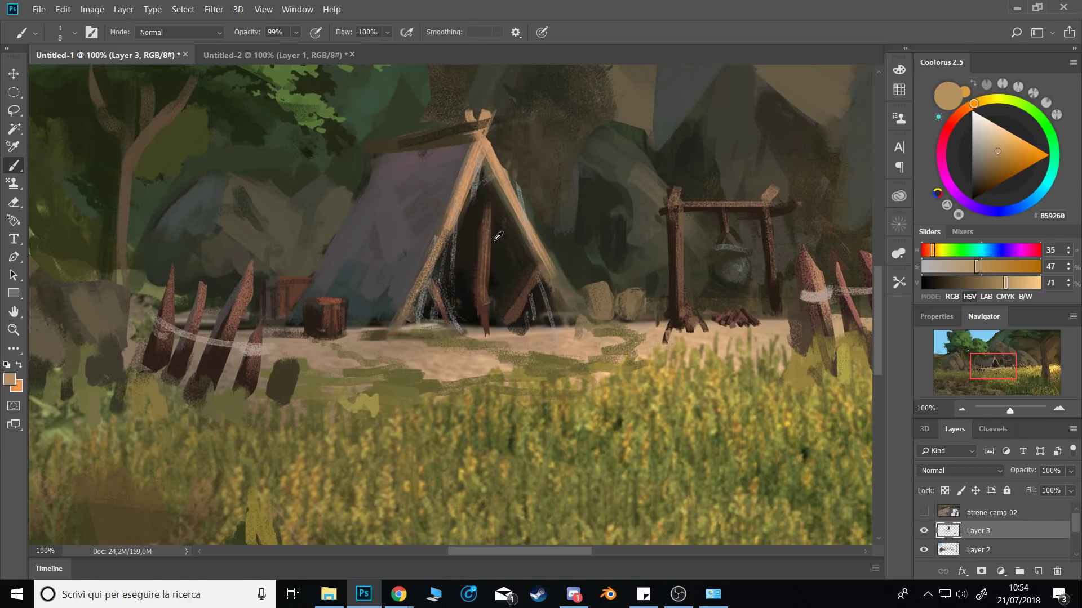
mouse_move(492, 129)
left_mouse_down()
mouse_move(478, 101)
mouse_move(479, 139)
left_mouse_up()
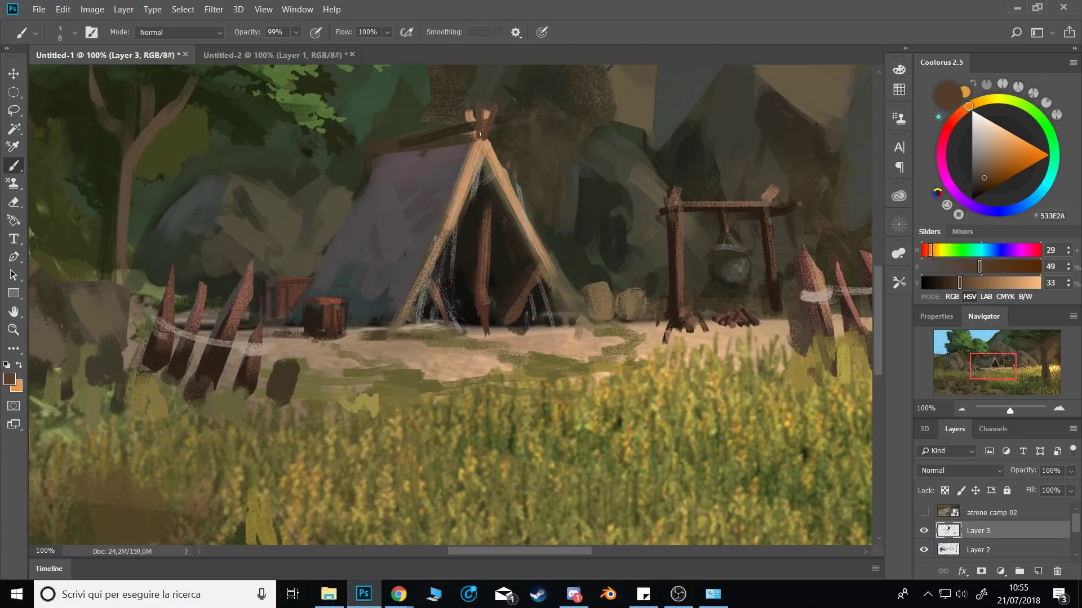
left_click(989, 171)
left_click_drag(480, 107, 479, 138)
Break up the inner edge of the tent's front pole nearest the cooking frame with sampled dark and tan tones.
left_click(494, 175, "alt")
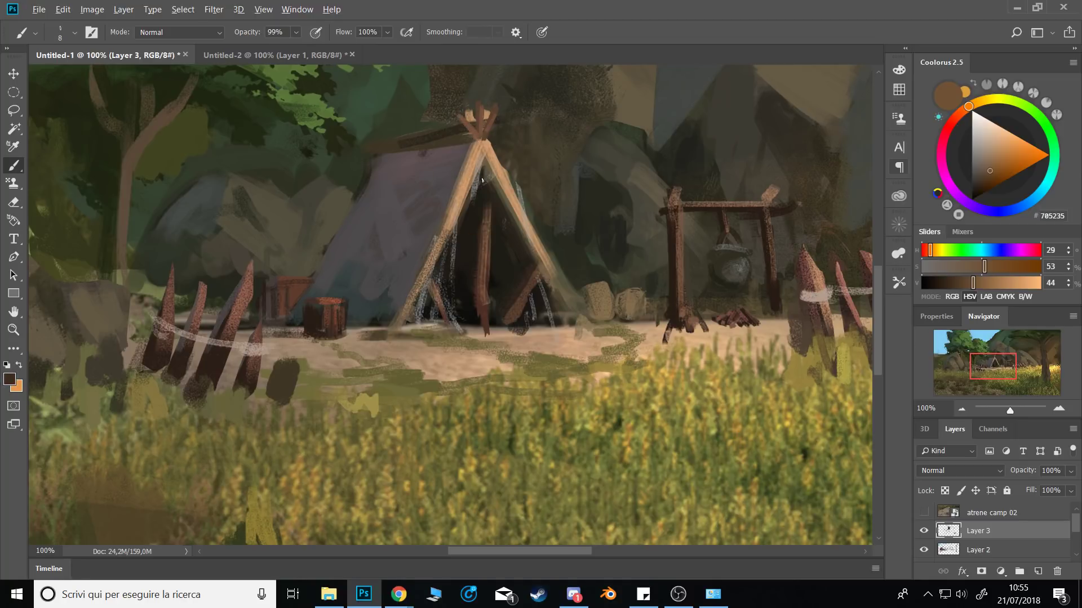
left_click(505, 207, "alt")
left_click(515, 193, "alt")
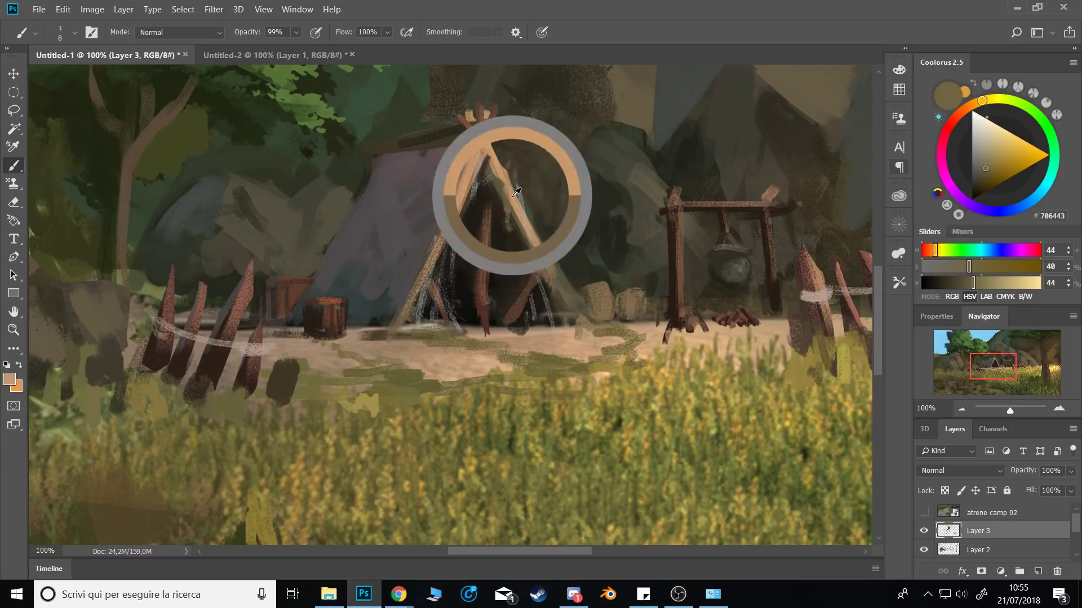
Refine the planks and shadows of the front barrel with browns sampled from it.
left_click(323, 322, "alt")
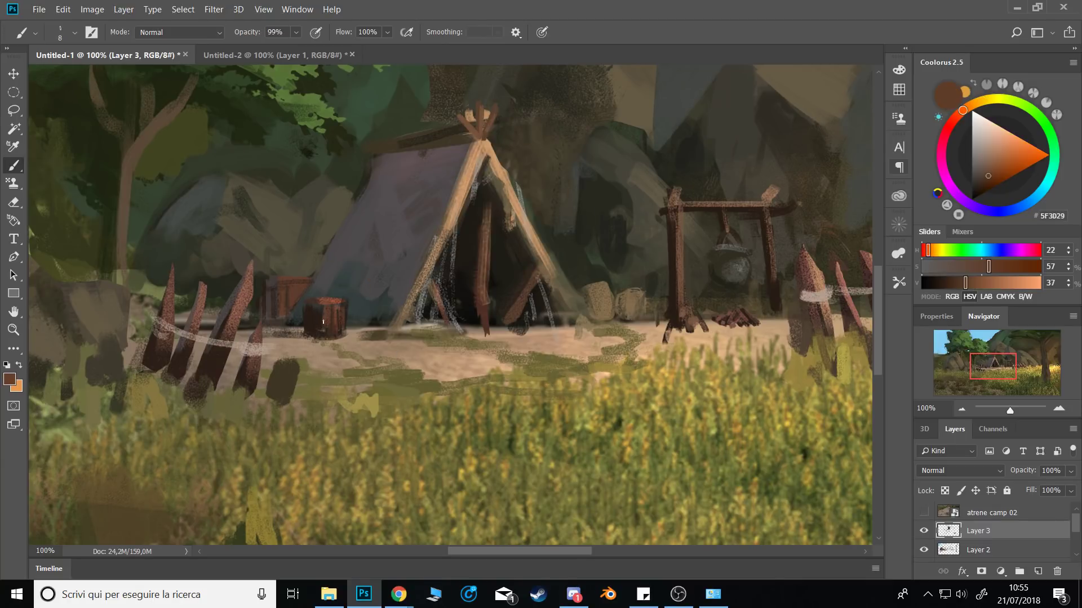
left_click(323, 321, "alt")
left_click(318, 313, "alt")
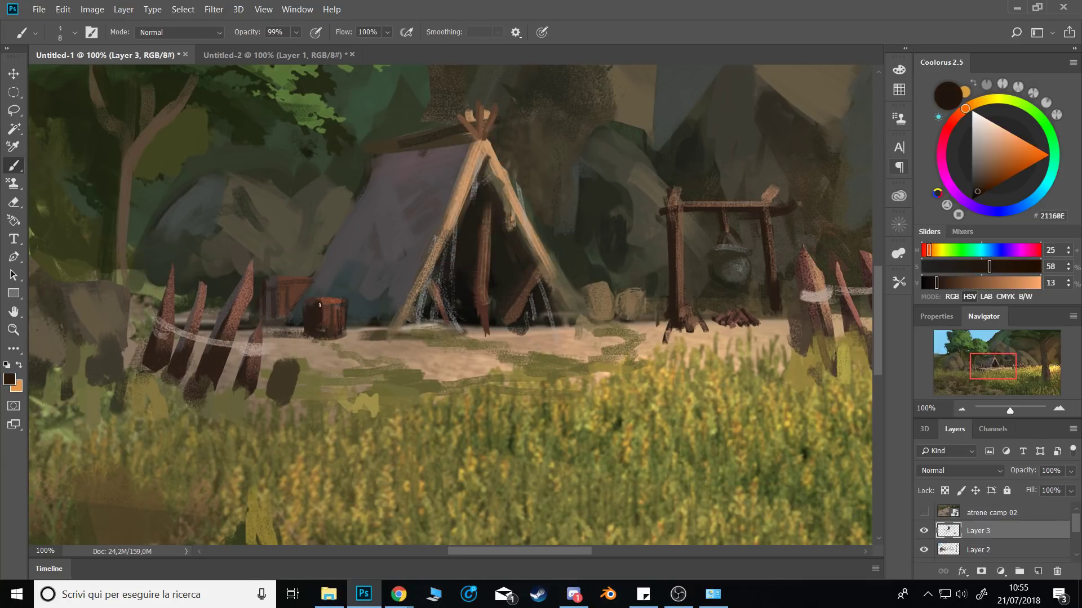
left_click(323, 333, "alt")
left_click(314, 318, "alt")
left_click(322, 311, "alt")
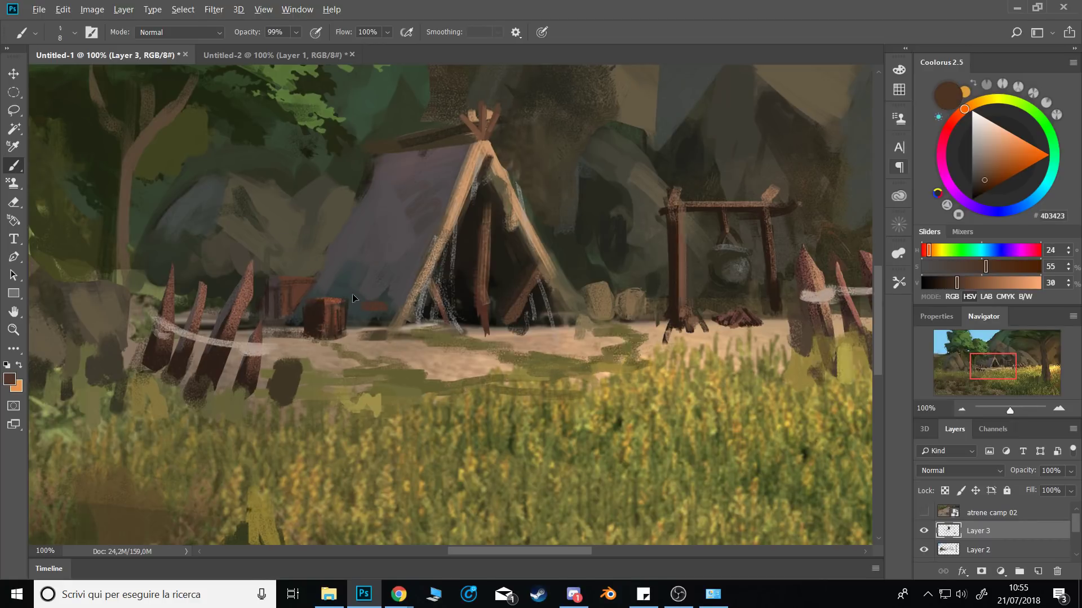
Block in a second small barrel between the first barrel and the tent opening with sampled reddish browns.
left_click(332, 300, "alt")
left_click_drag(364, 306, 388, 303)
left_click(334, 308, "alt")
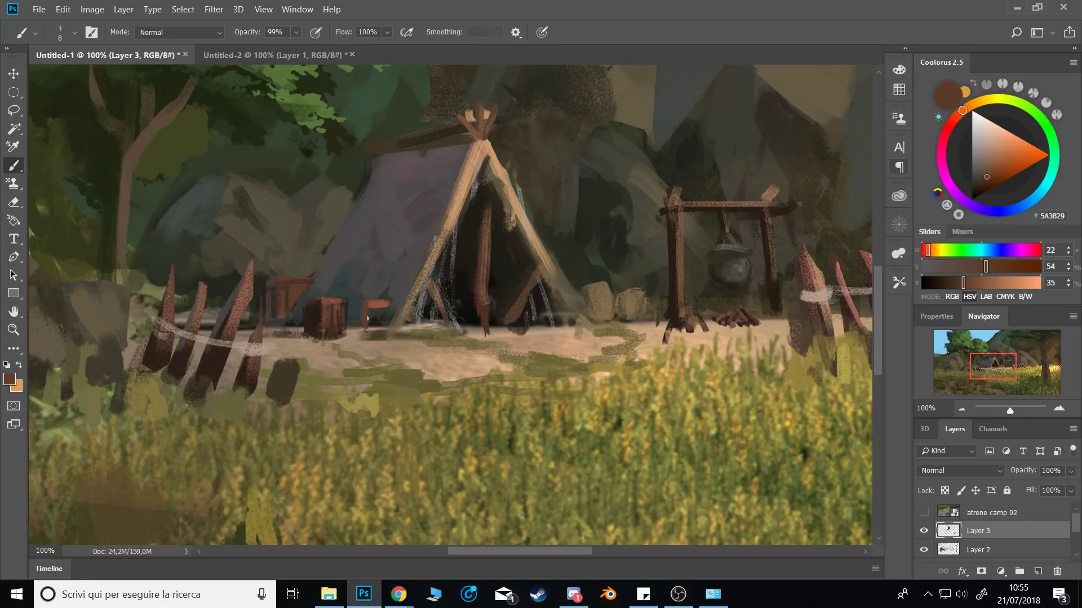
left_click(326, 304, "alt")
mouse_move(364, 306)
left_mouse_down()
mouse_move(367, 336)
mouse_move(384, 308)
mouse_move(387, 327)
left_mouse_up()
Shade the second barrel's lid, sides and base with light and dark browns sampled from it.
left_click(386, 303, "alt")
left_click(383, 315, "alt")
left_click(383, 310, "alt")
left_click(387, 309, "alt")
left_click(383, 308, "alt")
left_click(375, 330, "alt")
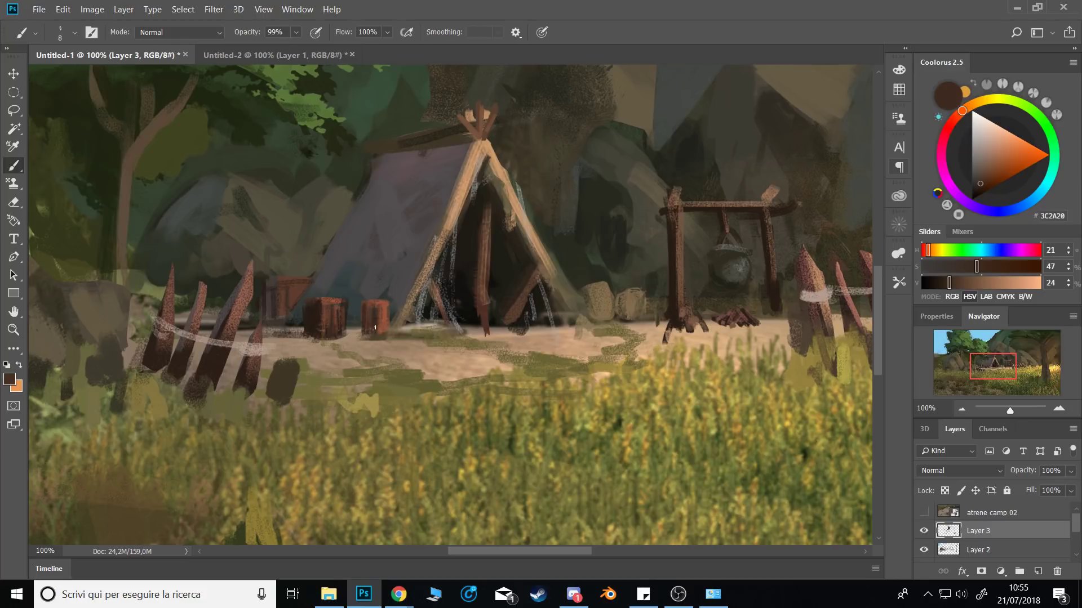
left_click(375, 328, "alt")
left_click(368, 312, "alt")
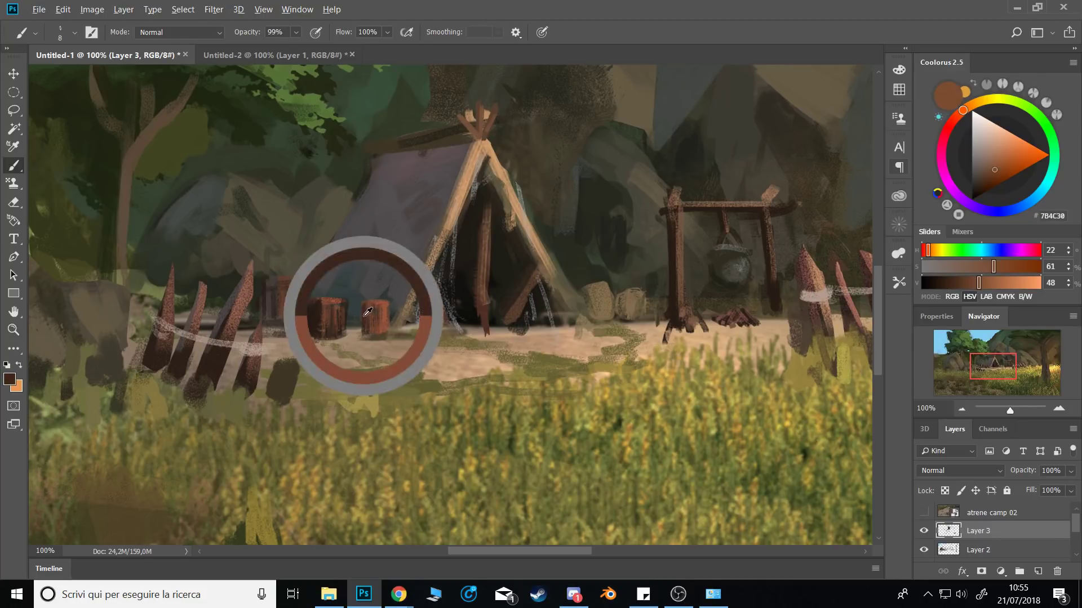
left_click_drag(371, 313, 370, 334)
left_click(374, 304, "alt")
left_click(372, 323, "alt")
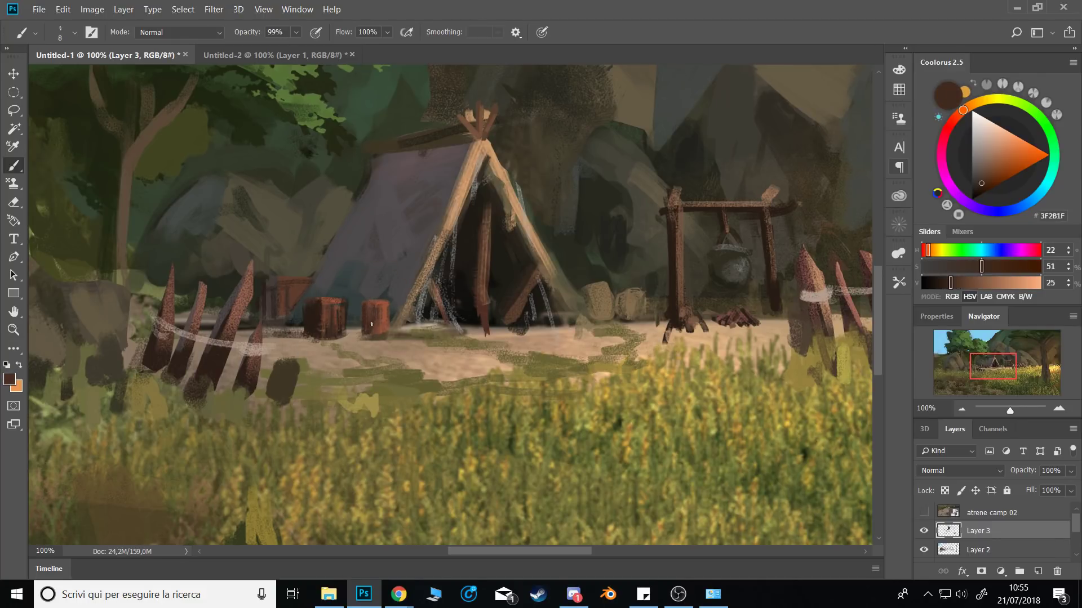
Refine the light and shadow on the cooking frame's post nearest the tent with sampled browns.
left_click(676, 236, "alt")
left_click_drag(678, 217, 677, 292)
left_click(679, 258, "alt")
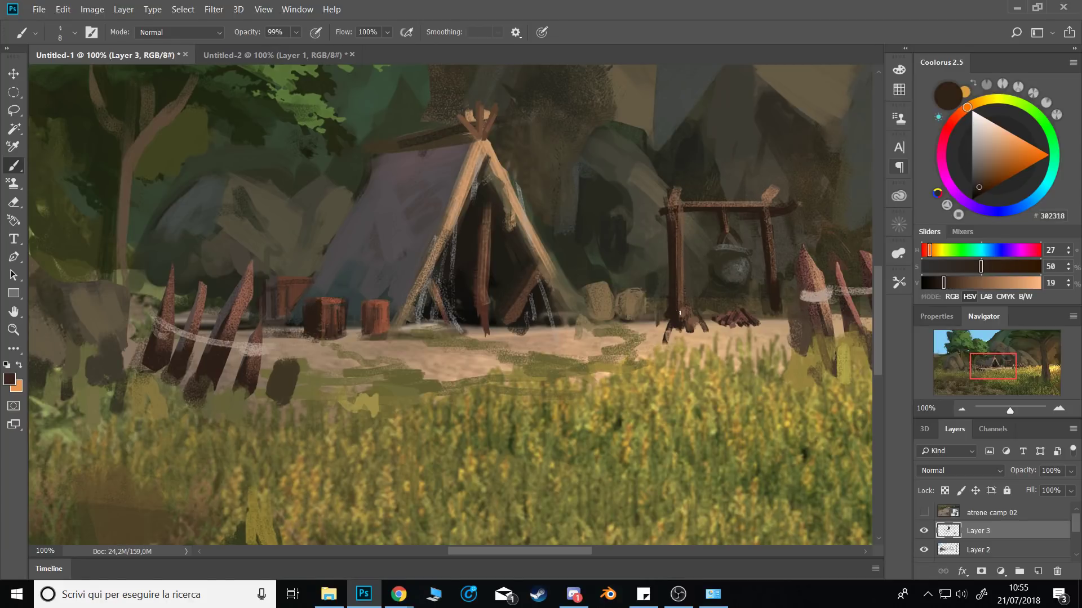
left_click(682, 223, "alt")
left_click(683, 224, "alt")
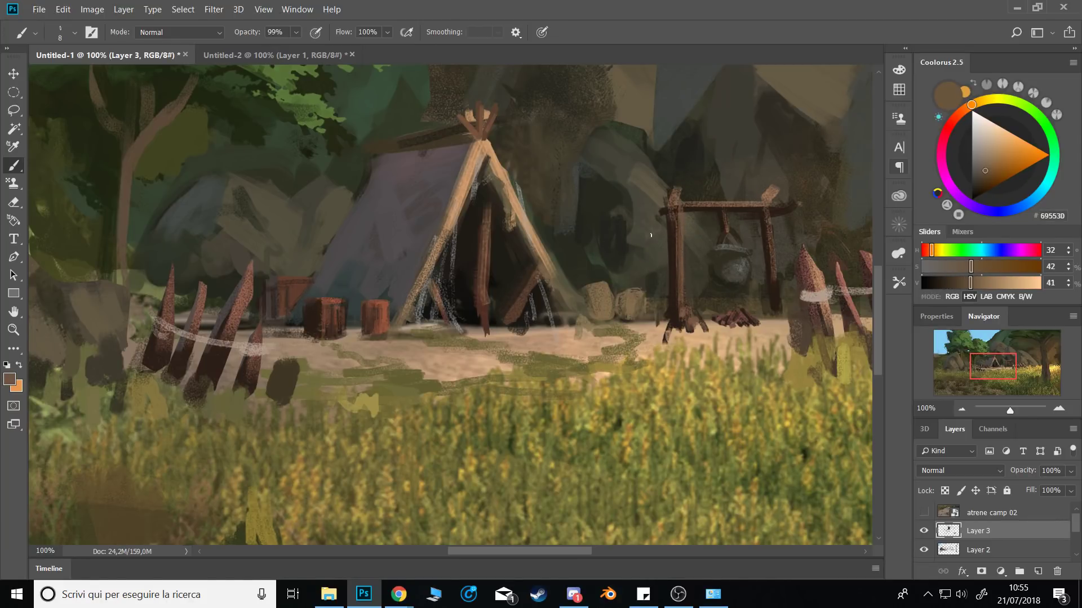
Touch up the tent's dark opening and the rocks behind the tent with sampled dark brown and grey-green tones.
key("ctrl+minus")
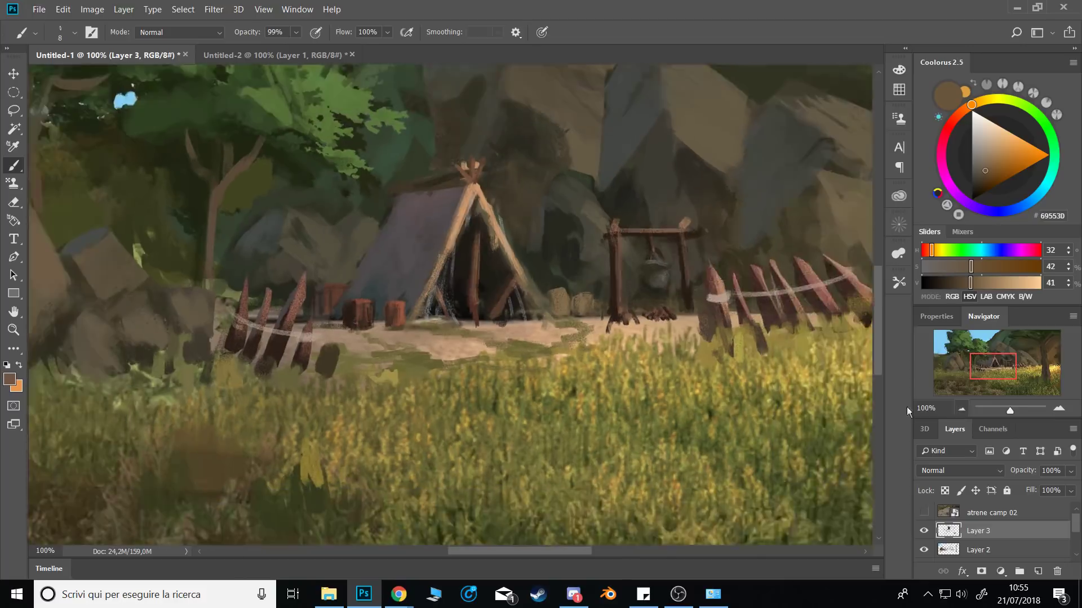
left_click(499, 258, "alt")
left_click(501, 257, "alt")
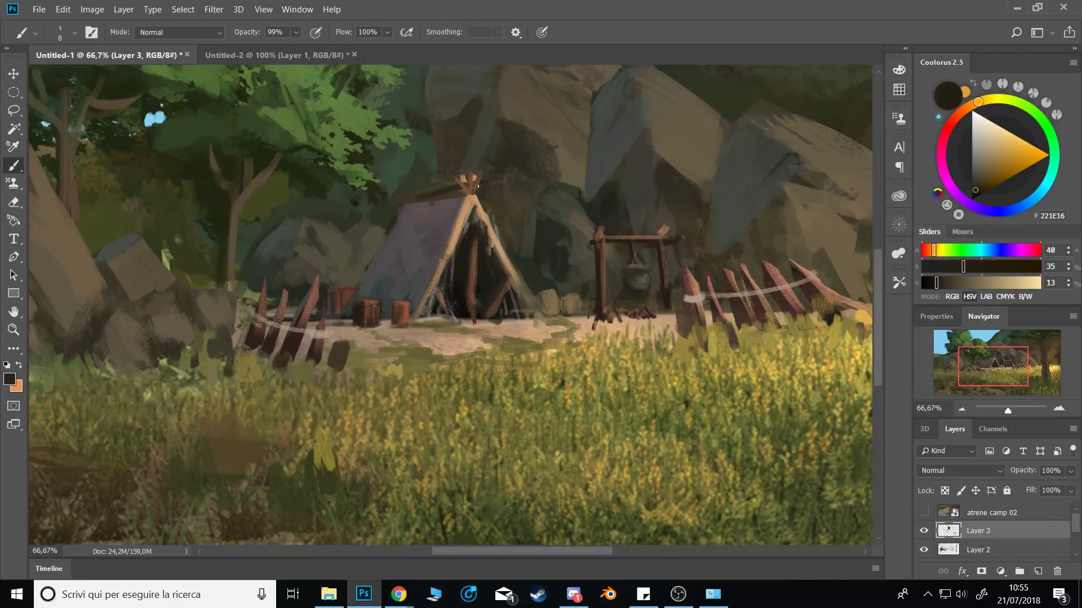
left_click(329, 214, "alt")
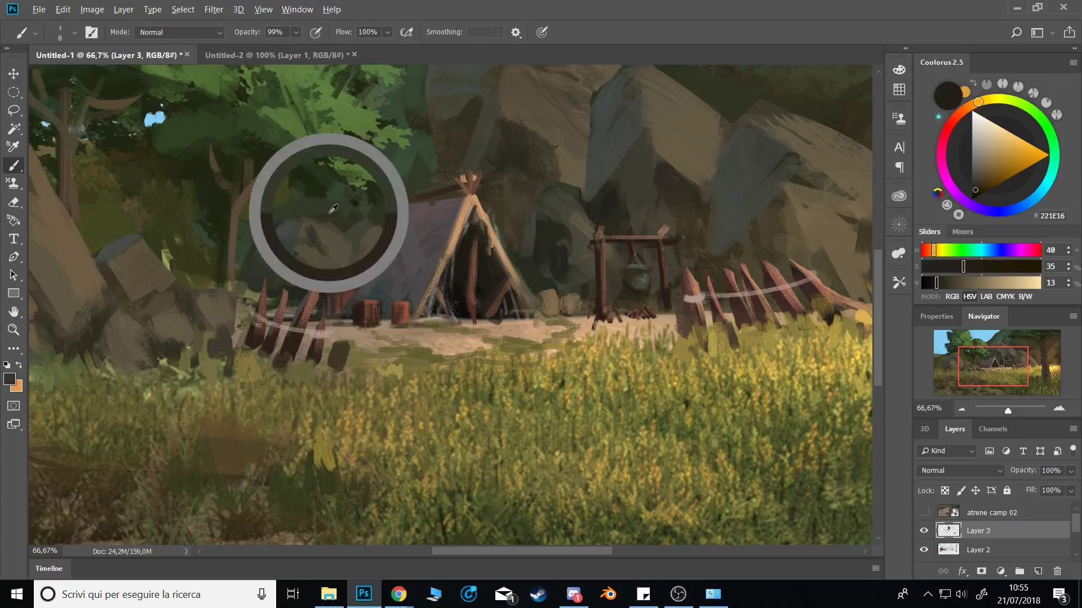
left_click(295, 218, "alt")
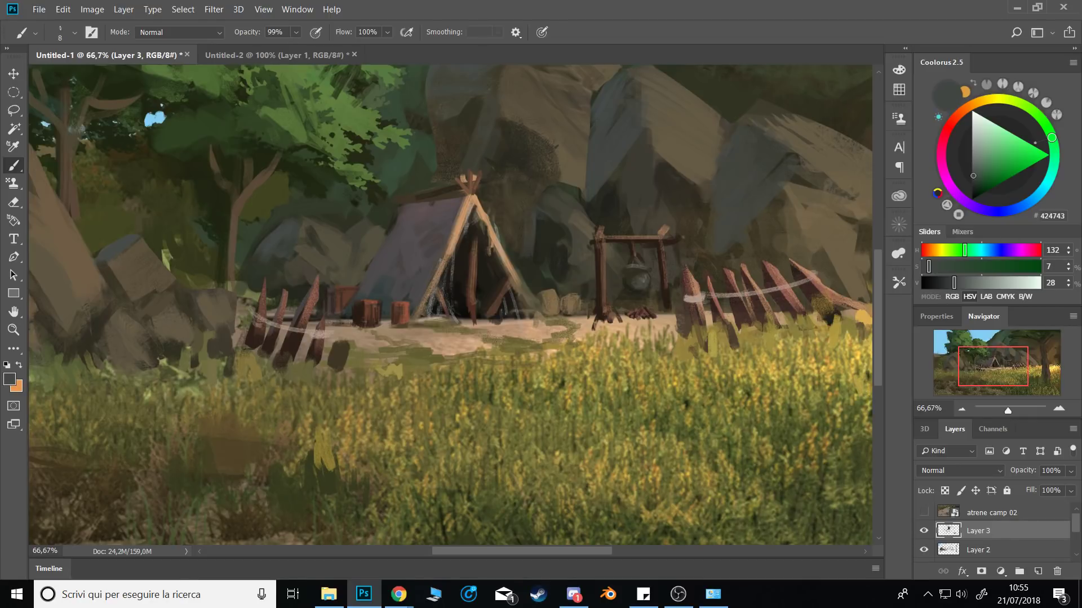
key("alt+Tab")
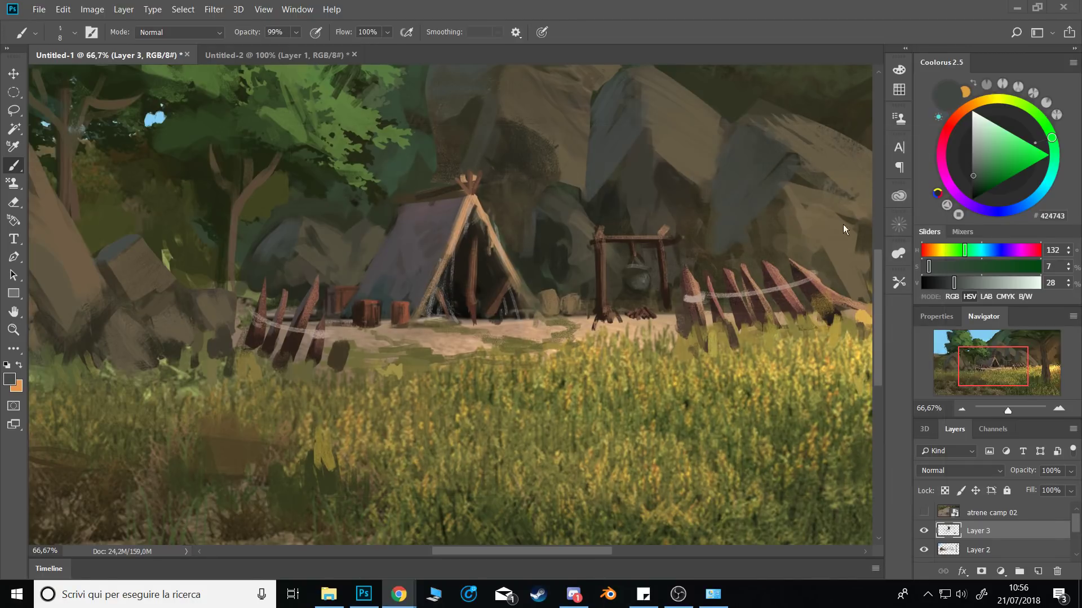
left_click(658, 5)
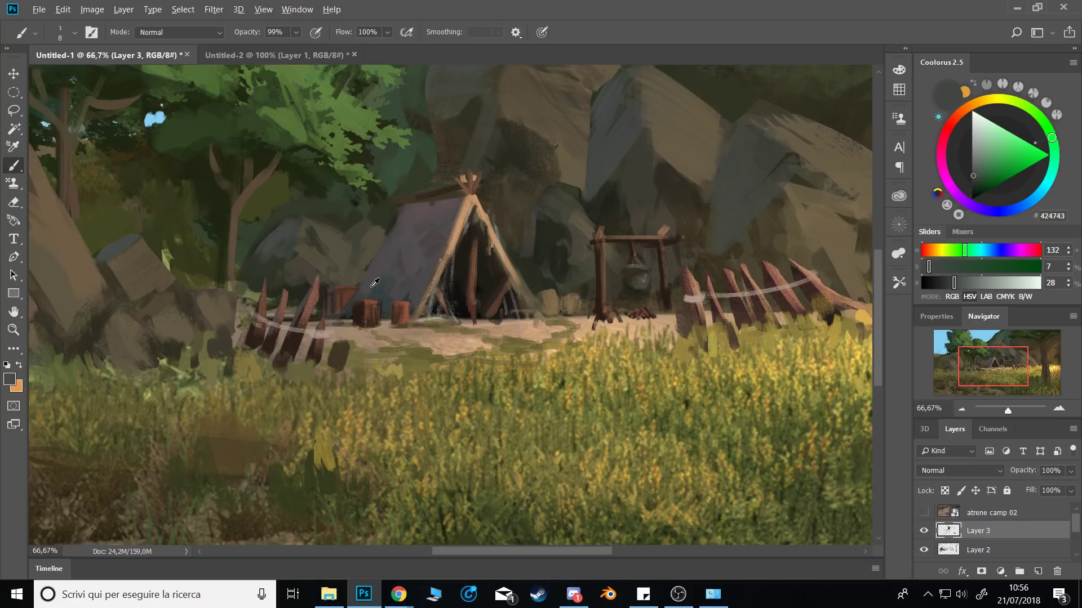
Mirror the canvas horizontally and set the brush to size 16 with a brown sampled from the tent's poles.
left_click(350, 302, "alt")
left_click(961, 409)
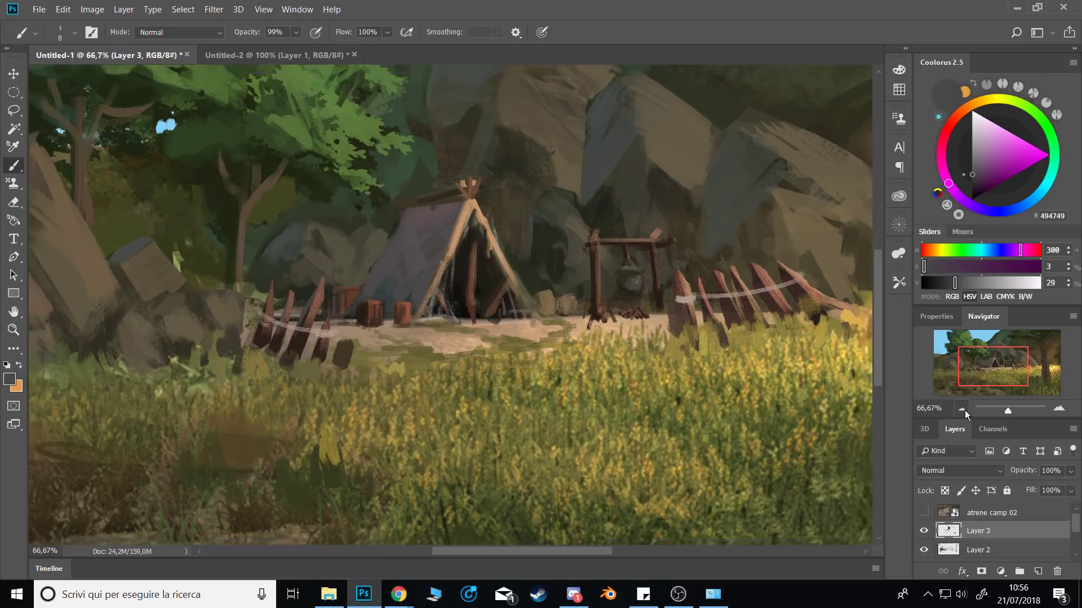
left_click(468, 270, "alt")
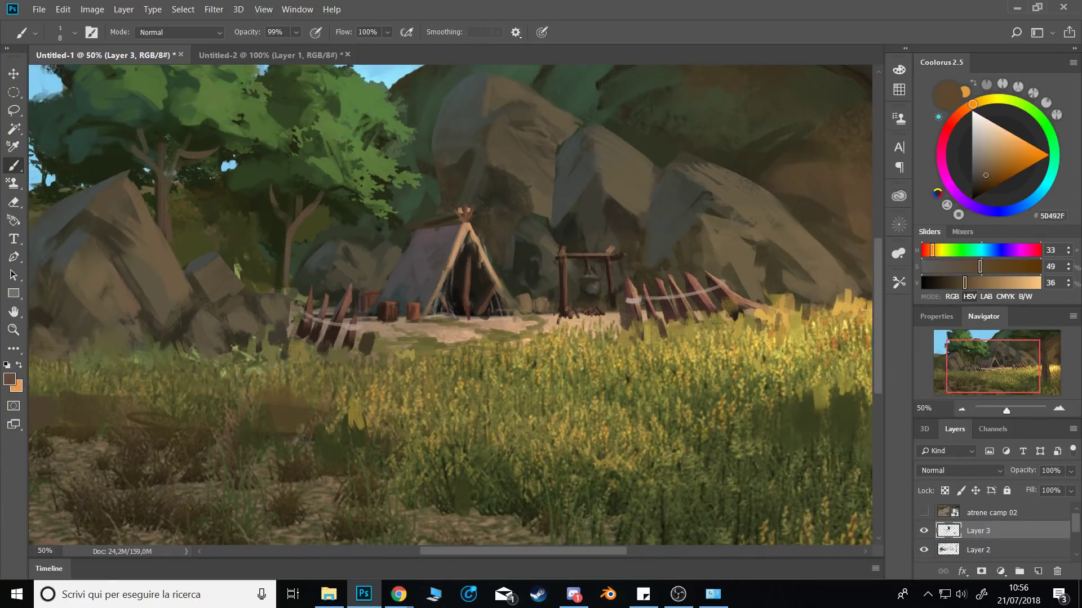
key("ctrl+shift+h")
mouse_move(451, 258)
left_mouse_down()
mouse_move(421, 250)
mouse_move(392, 273)
left_mouse_up()
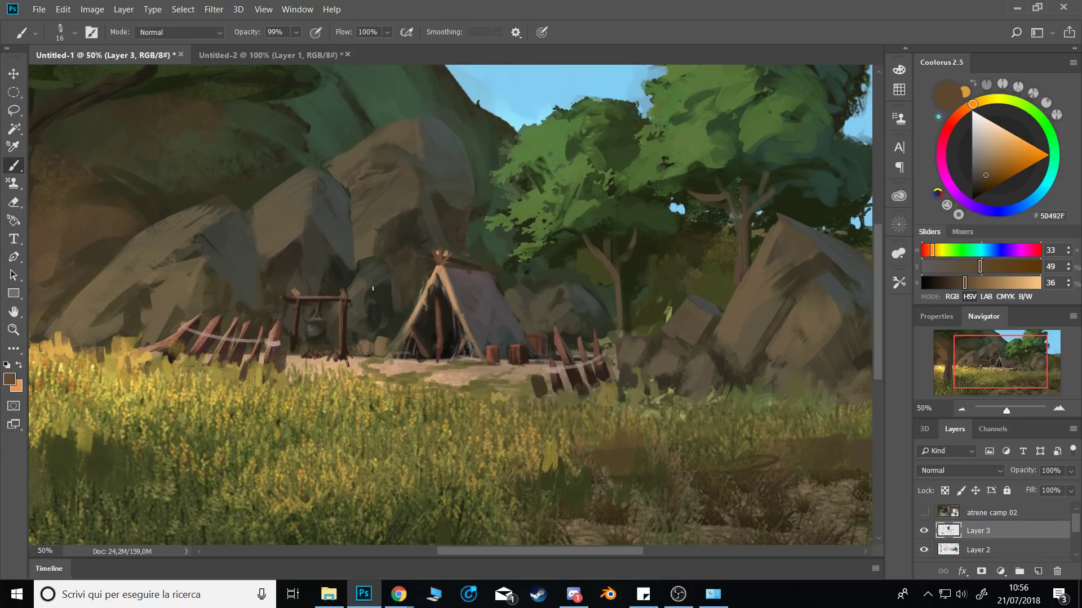
Paint a dark brown beam against the rocks between the cooking frame and the tent, undo the stray stroke and reduce the brush to size 6.
left_click(343, 309, "alt")
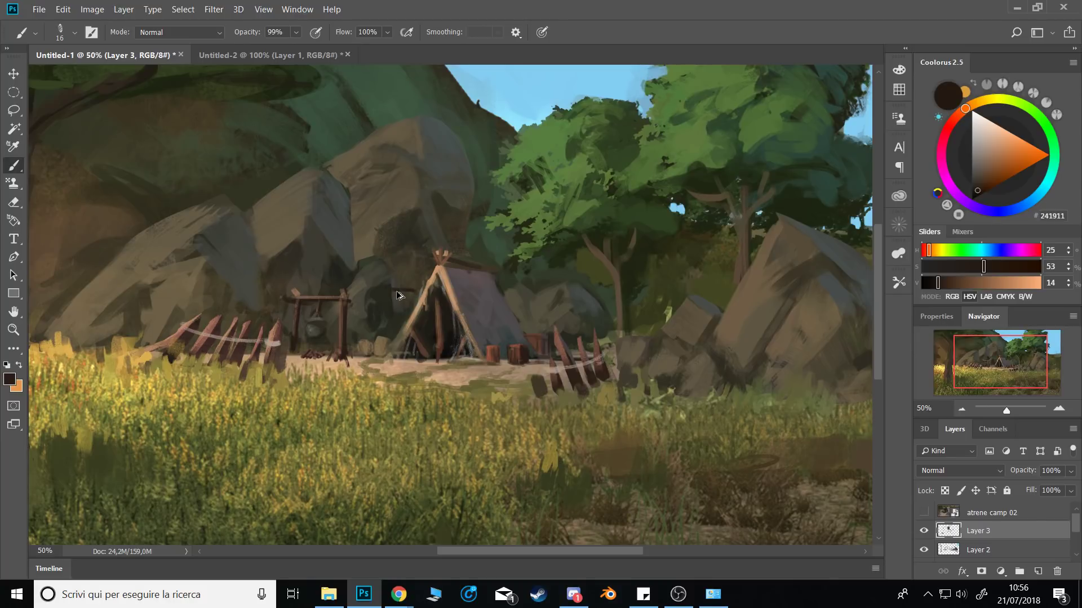
left_click_drag(386, 286, 416, 292)
left_click_drag(388, 301, 386, 299)
key("ctrl+z")
left_click(1058, 409)
key("ctrl+shift+h")
key("ctrl+plus")
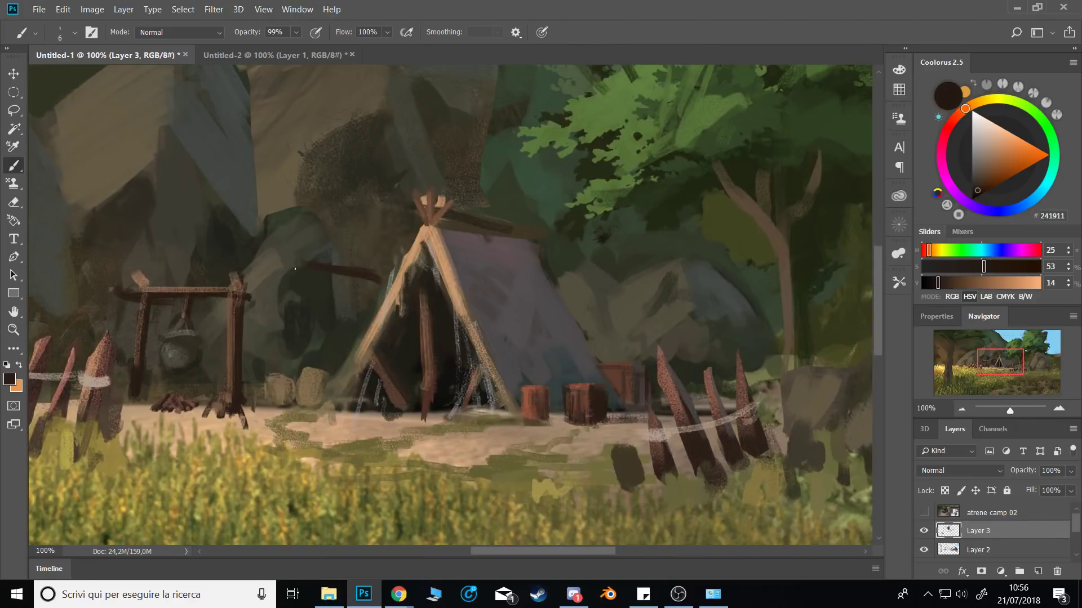
Paint two slanted legs supporting the free end of the new beam with sampled dark and mid browns.
left_click(321, 347, "alt")
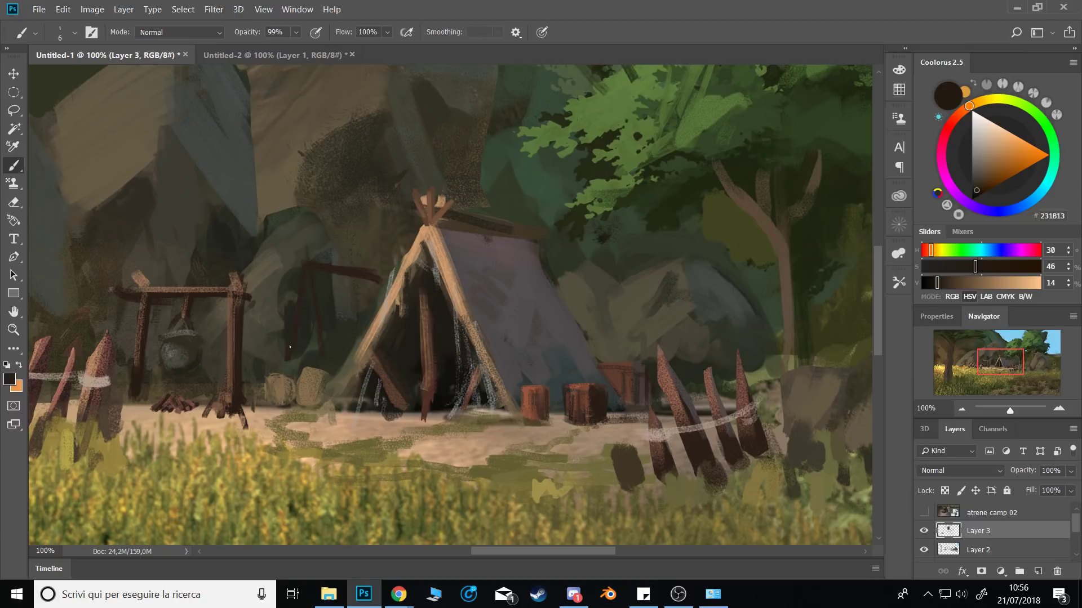
left_click(309, 249, "alt")
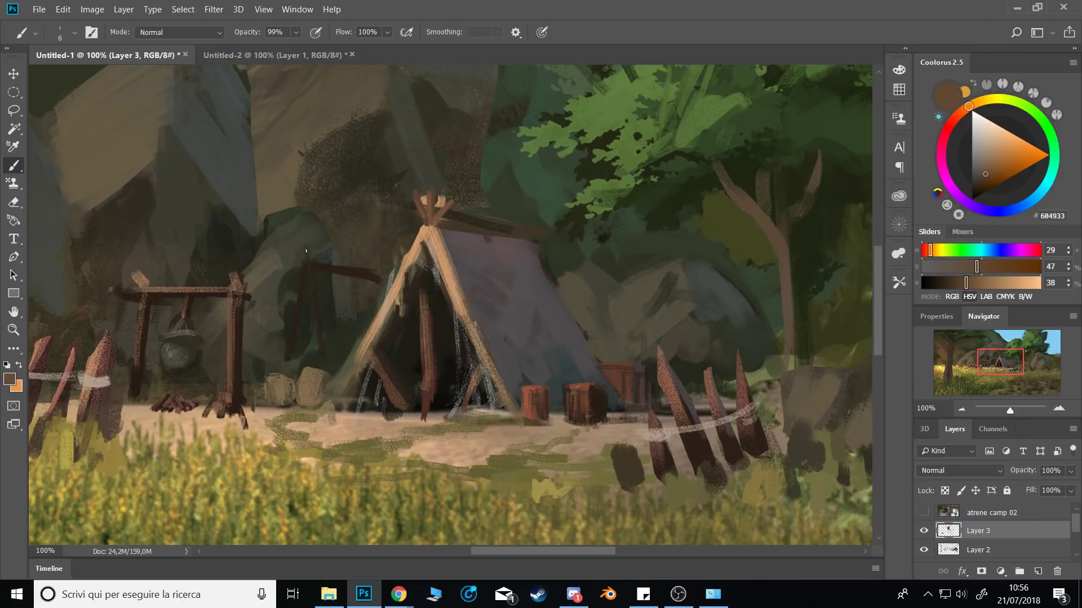
left_click_drag(298, 313, 294, 336)
left_click_drag(300, 288, 286, 359)
Define the rack's beam and the joint above its legs with lighter sampled browns.
left_click_drag(341, 269, 313, 263)
left_click(334, 266, "alt")
left_click(352, 269, "alt")
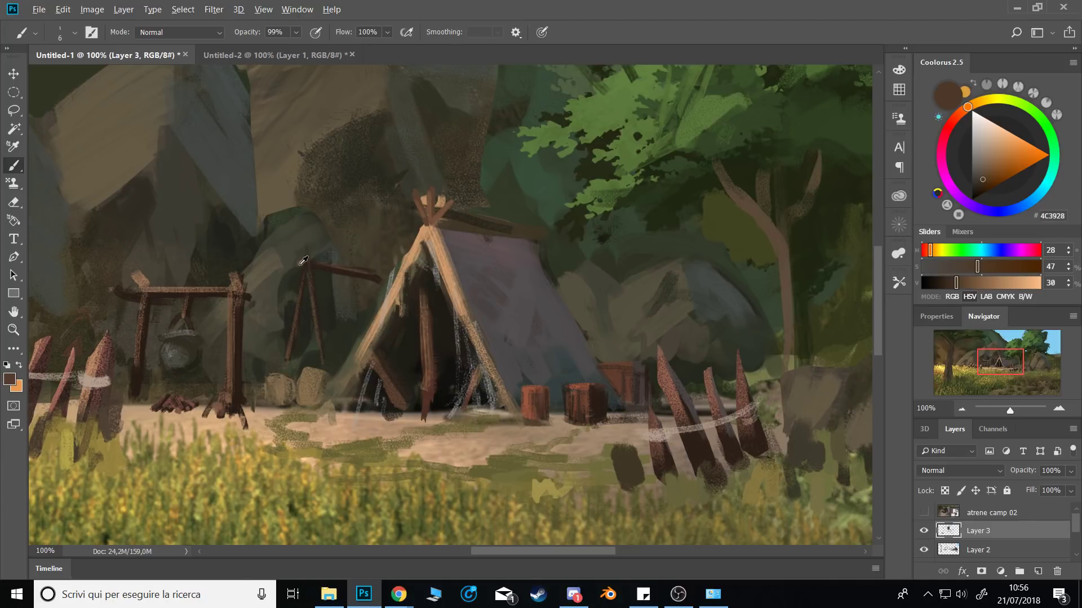
left_click(303, 260, "alt")
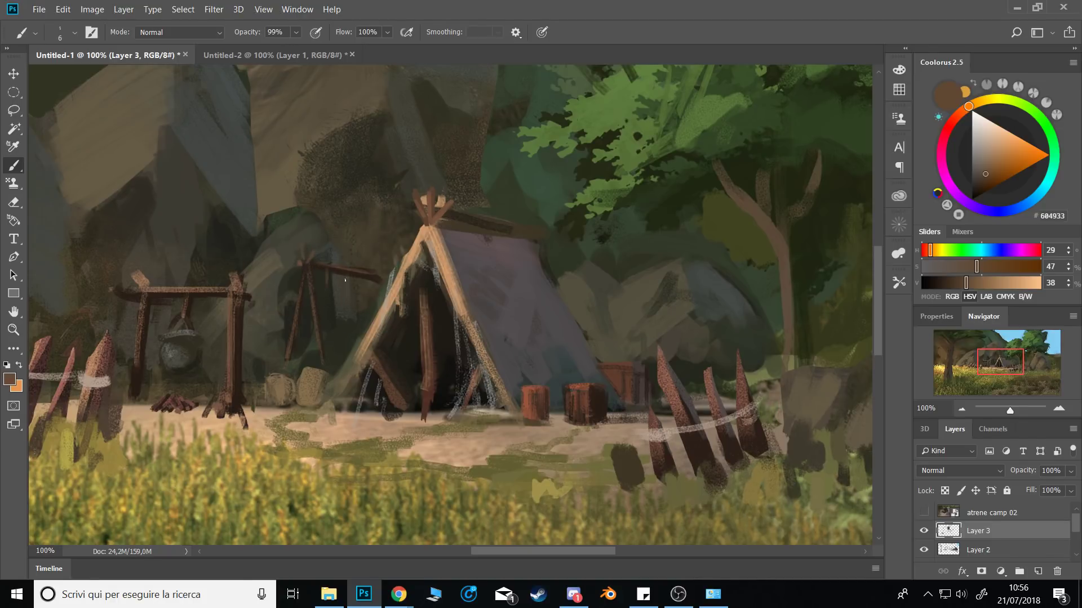
Paint thin pieces hanging from the rack's beam with sampled browns, raising the brush opacity to 100%.
left_click(350, 262, "alt")
left_click(354, 266, "alt")
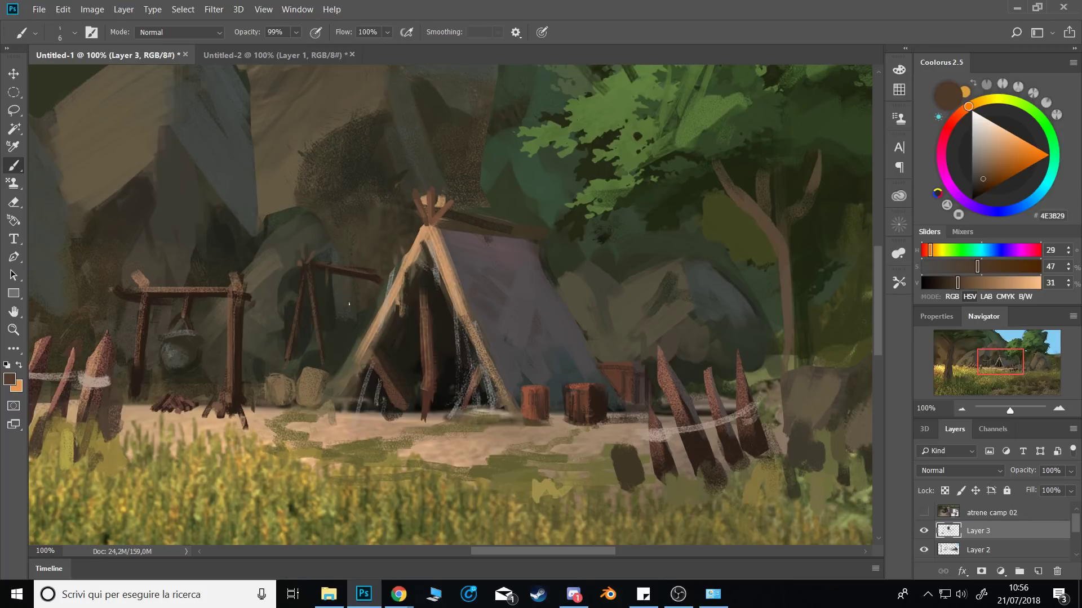
left_click(355, 264, "alt")
key("0")
left_click(349, 269, "alt")
left_click(422, 205, "alt")
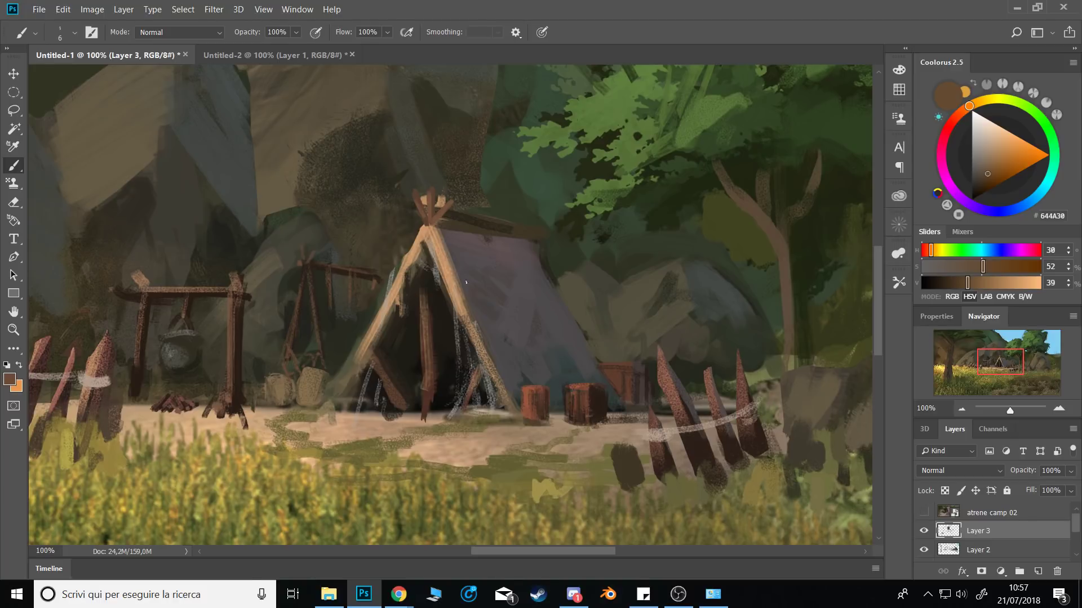
Paint over the dark patch beside the spikes near the barrels with sampled ground and grass tones, using a size 21 brush.
left_click(961, 409)
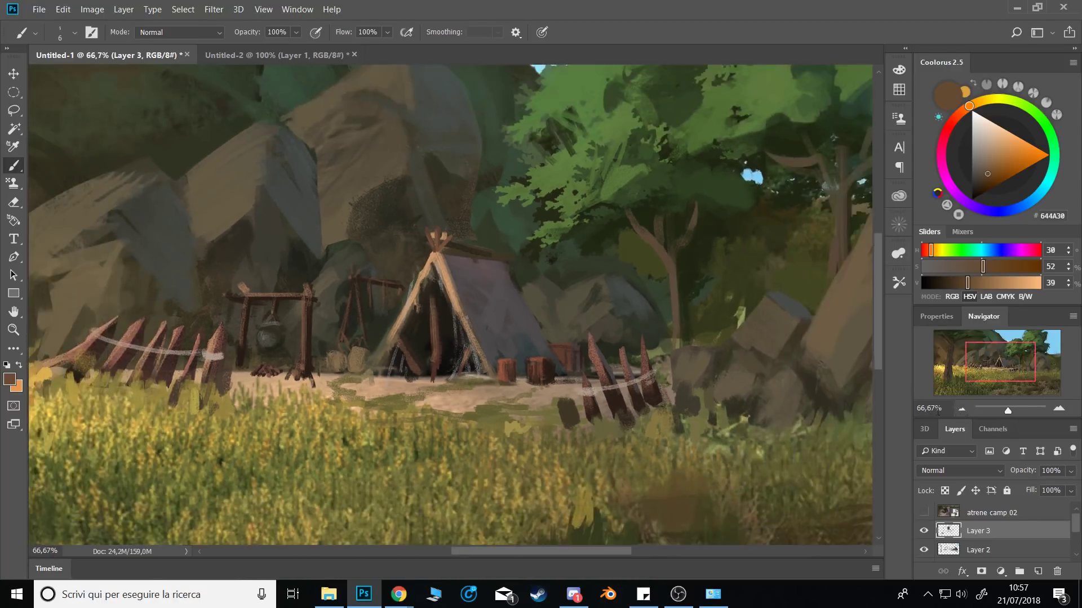
left_click(556, 395, "alt")
left_click_drag(566, 398, 562, 405)
left_click(551, 403, "alt")
left_click(551, 428, "alt")
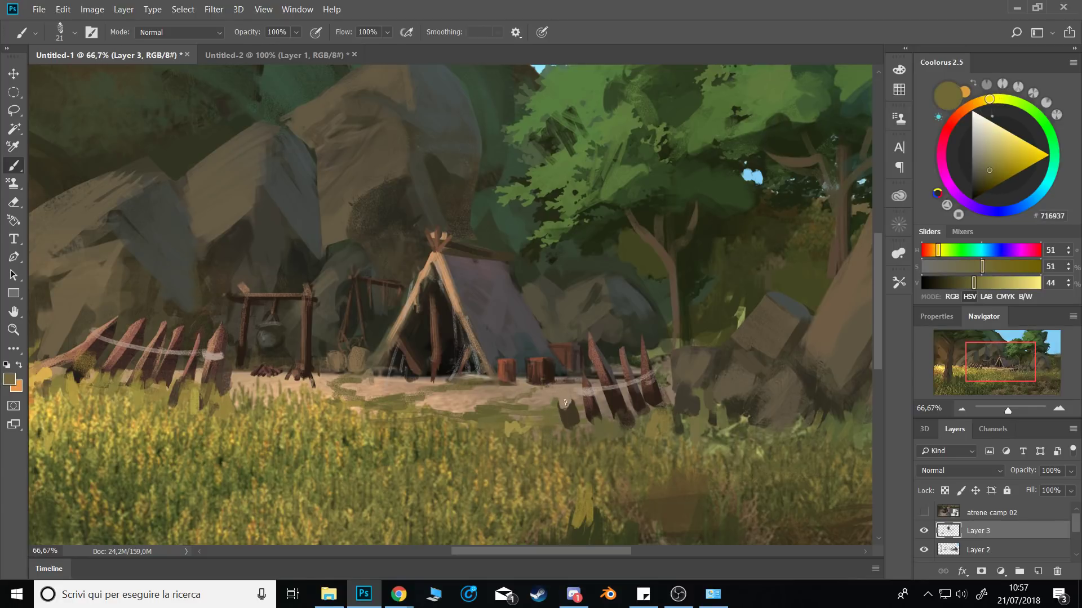
Touch up the ground beside the barrels and the tent's ridge edge with sampled sand and dark tones, reducing the brush to size 13.
right_click(548, 387, "alt")
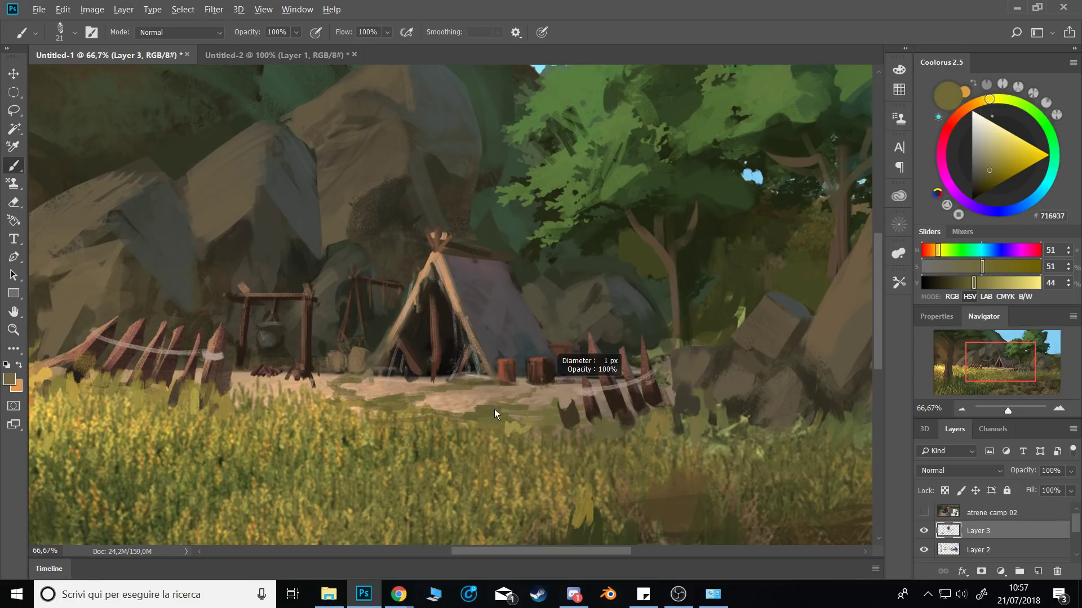
left_click(512, 399, "alt")
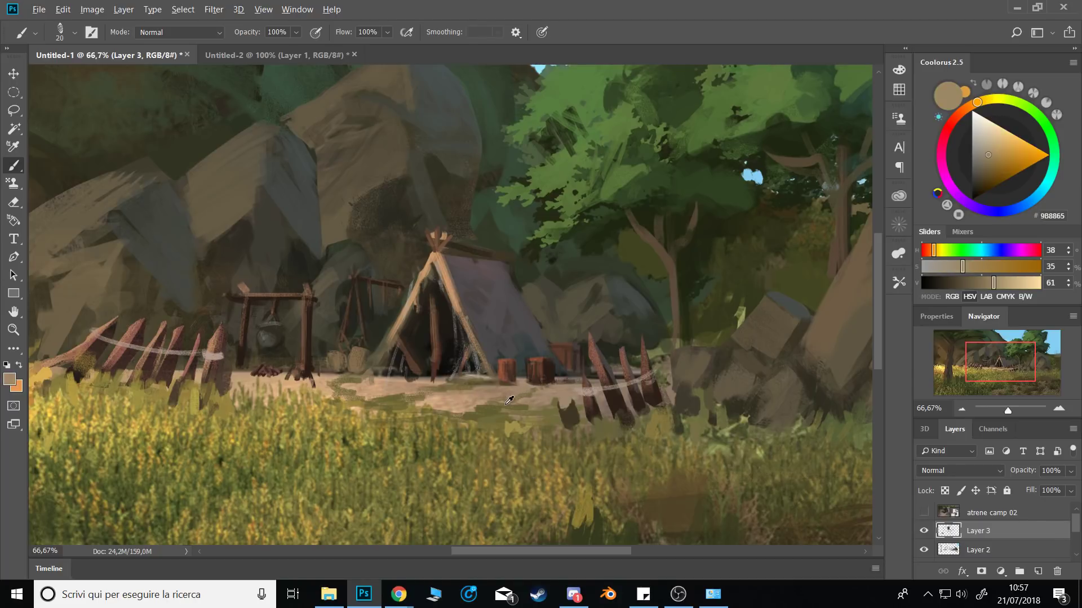
left_click(548, 372, "alt")
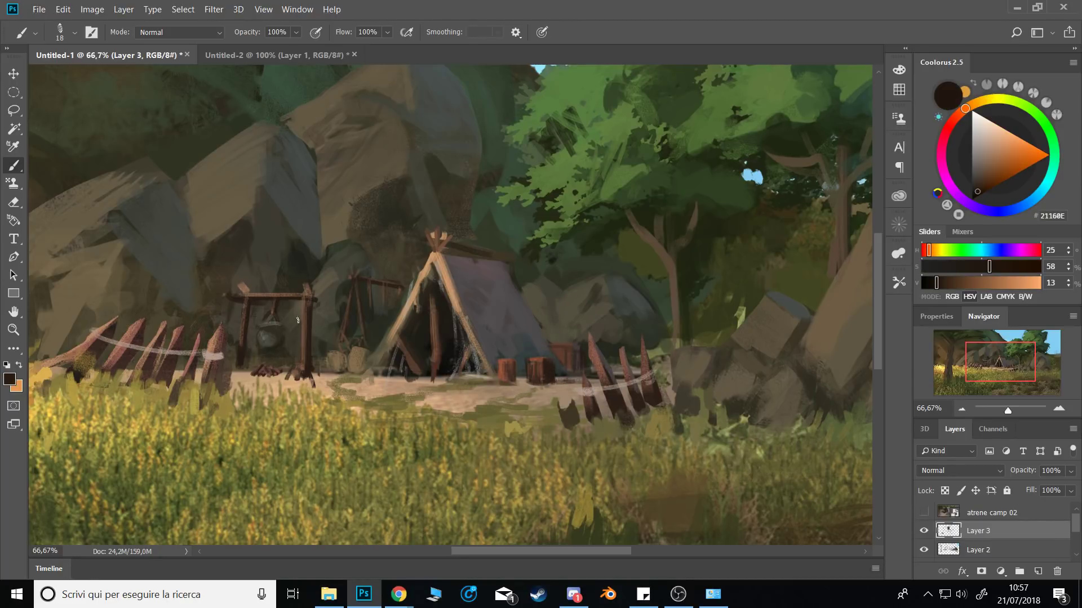
key("bracketleft")
left_click(466, 242, "alt")
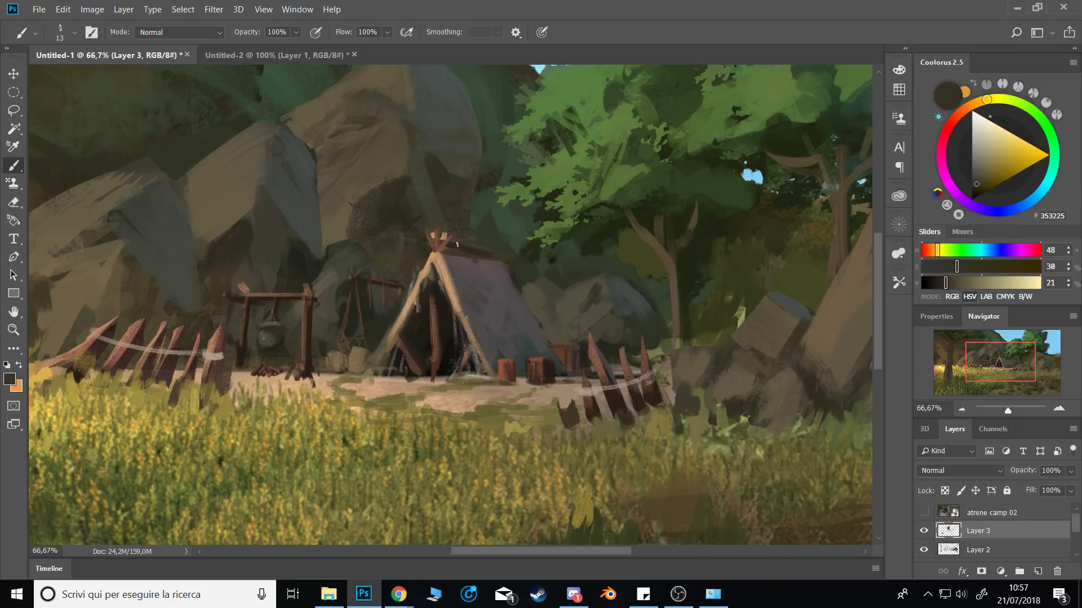
left_click(473, 240, "alt")
Clean up the foot of the tent's entrance with sampled sand, near-black and dark brown tones, using a size 15 brush.
left_click(408, 382, "alt")
left_click(401, 378, "alt")
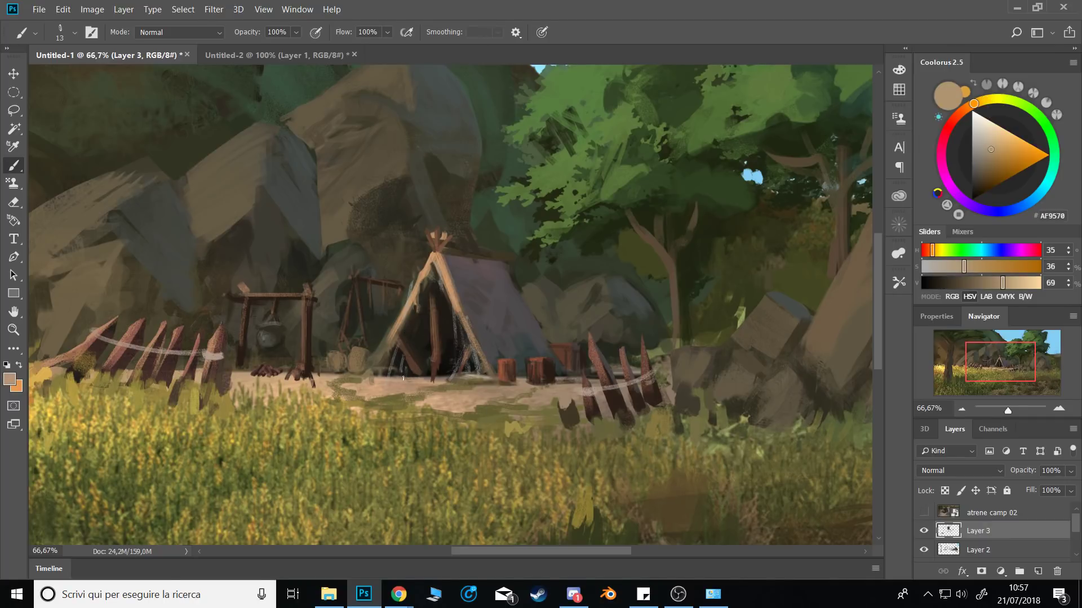
left_click(421, 348, "alt")
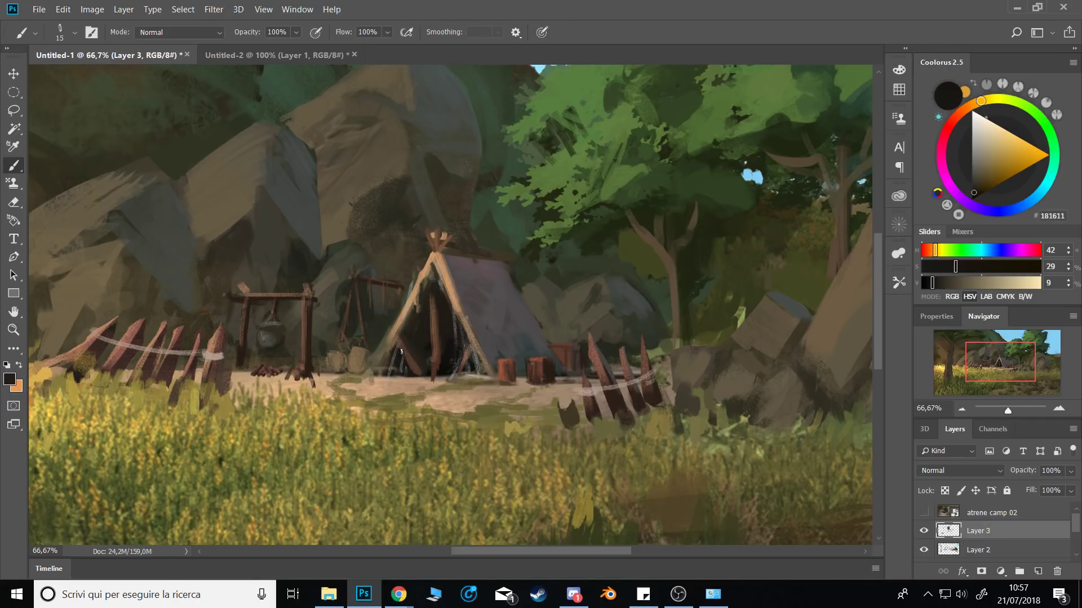
left_click(431, 355, "alt")
left_click(437, 357, "alt")
left_click_drag(436, 340, 437, 369)
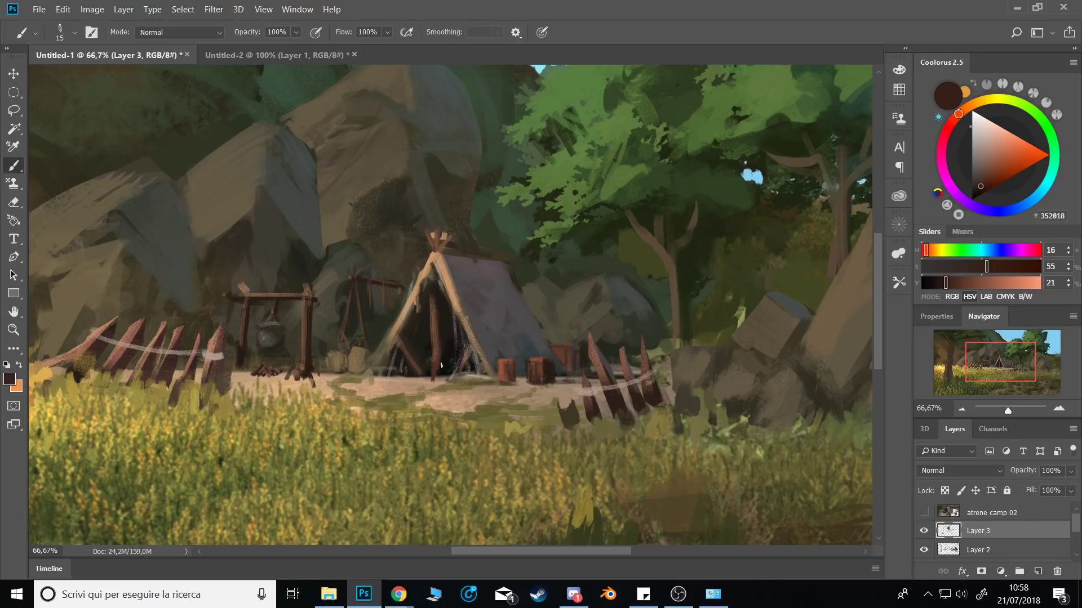
left_click(425, 365, "alt")
left_click(439, 379, "alt")
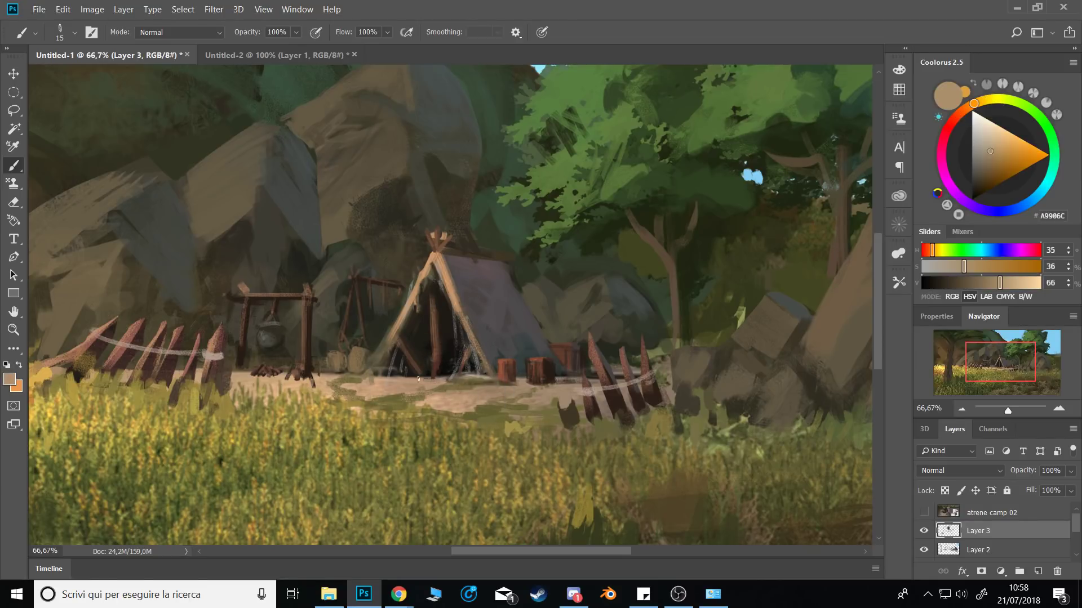
Refine the tent's central post and dark interior with sampled browns and near-black tones, using a size 13 brush.
left_click(435, 360, "alt")
left_click(447, 334, "alt")
left_click_drag(434, 305, 434, 345)
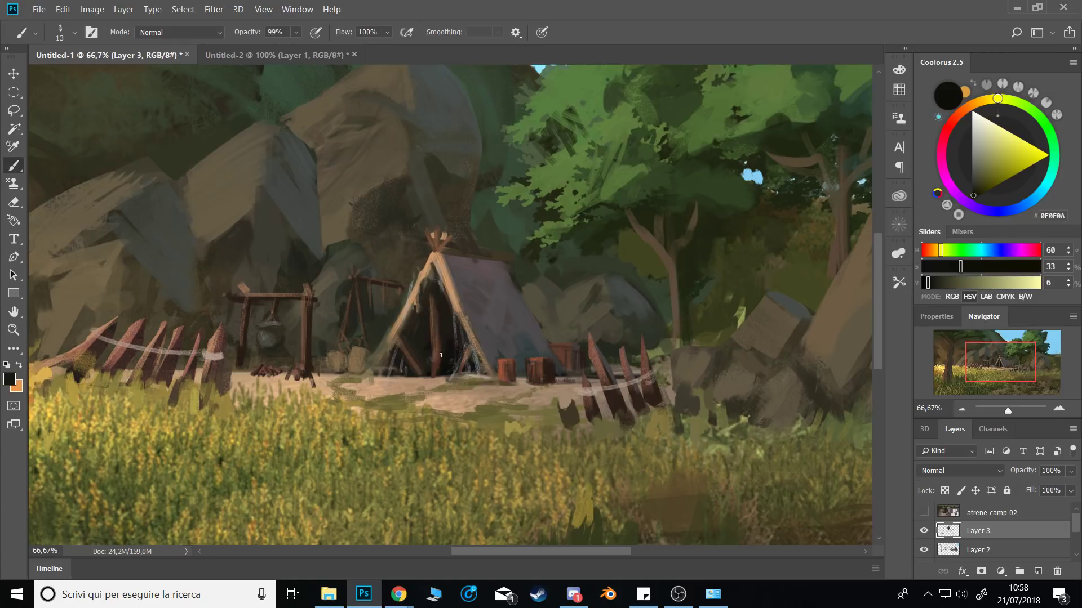
left_click(435, 326, "alt")
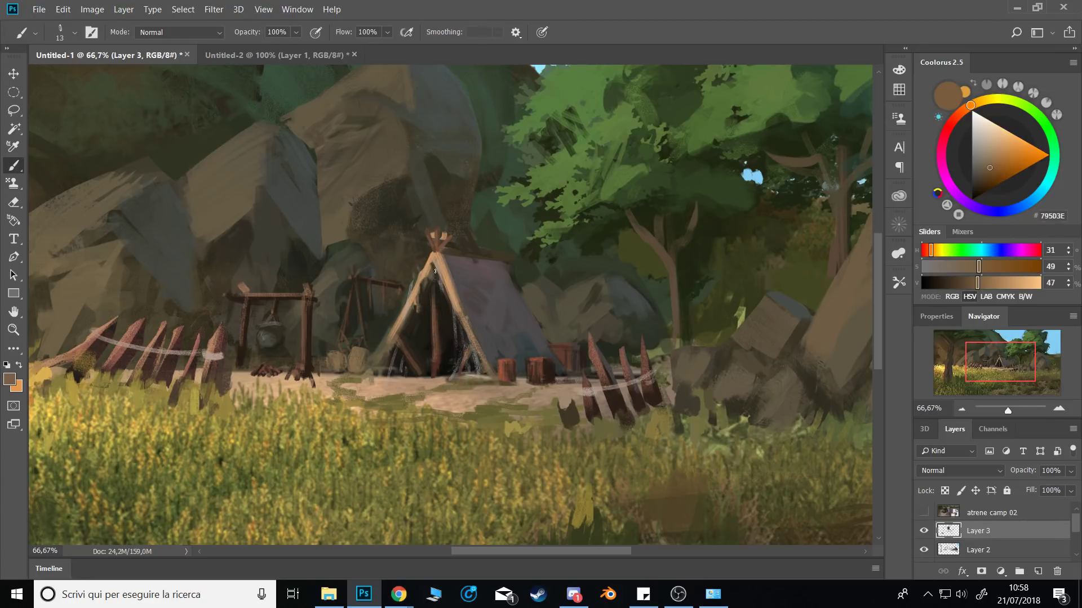
left_click(443, 359, "alt")
left_click_drag(443, 358, 451, 316)
left_click(445, 333, "alt")
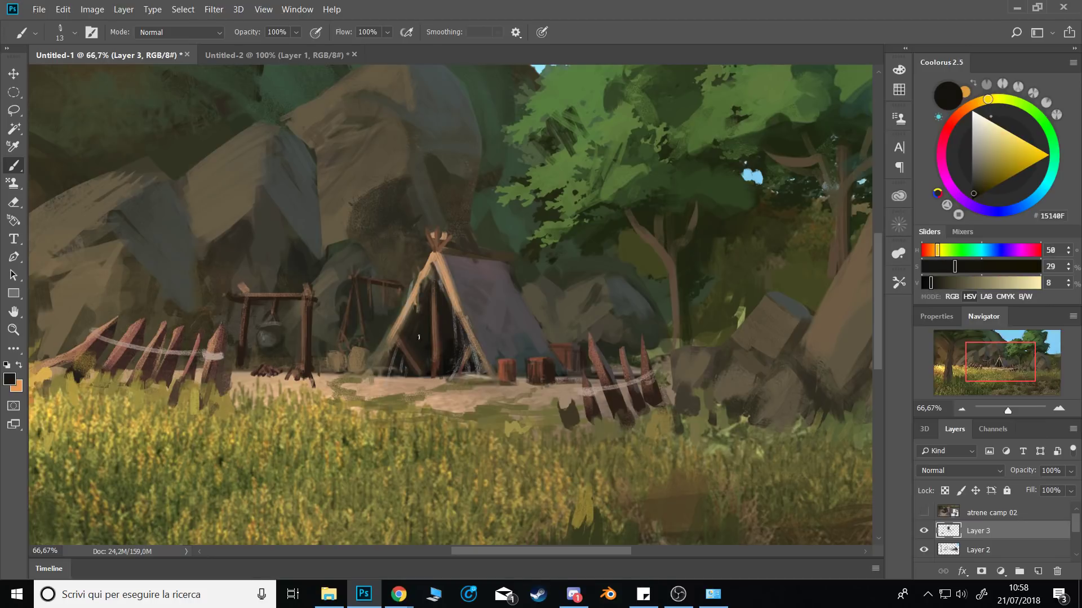
left_click(411, 333, "alt")
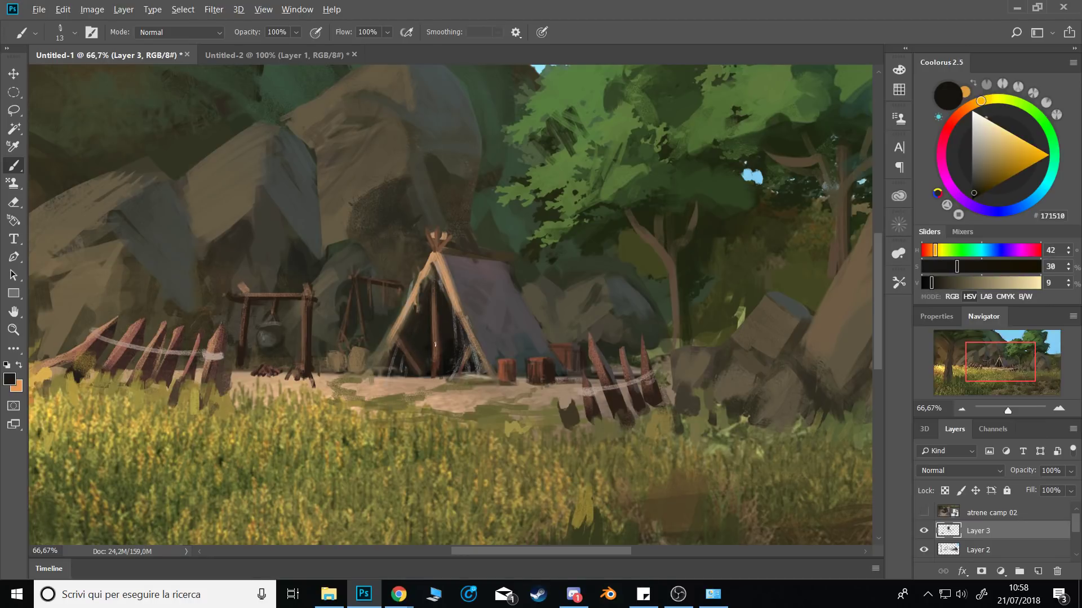
Touch up the bases of the spikes and the small rocks with sampled dark brown, rock and olive grass tones.
left_click(200, 383, "alt")
left_click(171, 375, "alt")
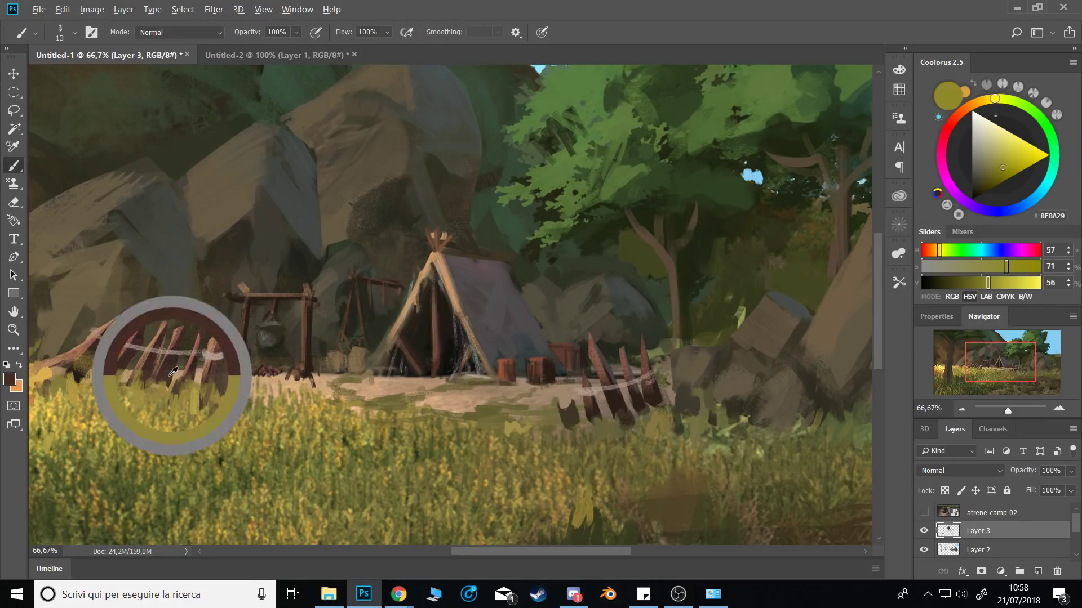
left_click(961, 409)
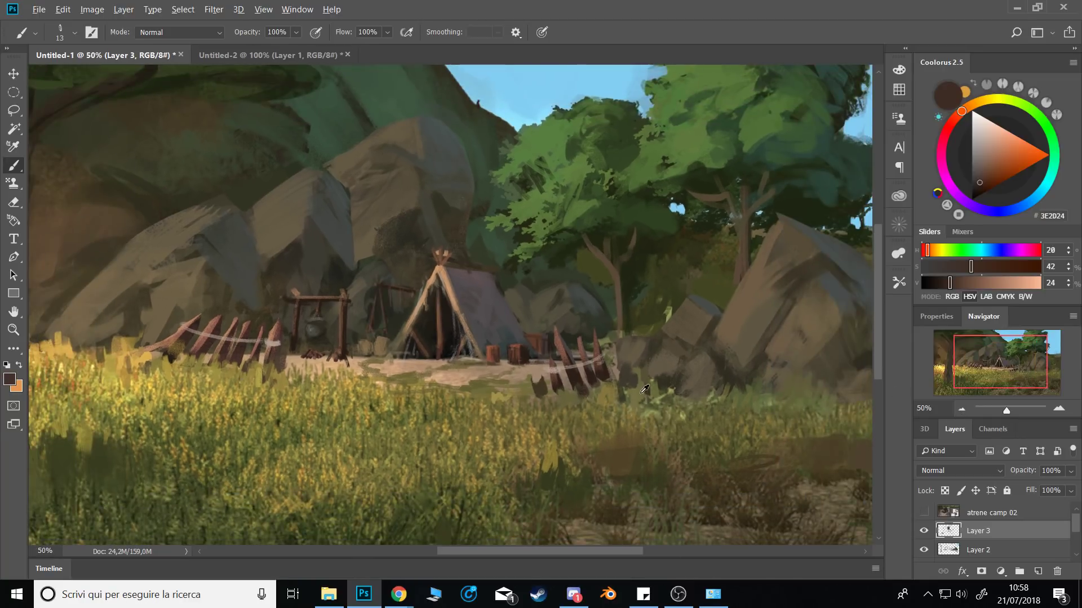
left_click(644, 388, "alt")
mouse_move(628, 385)
left_mouse_down()
mouse_move(631, 369)
mouse_move(643, 376)
left_mouse_up()
left_click(645, 356, "alt")
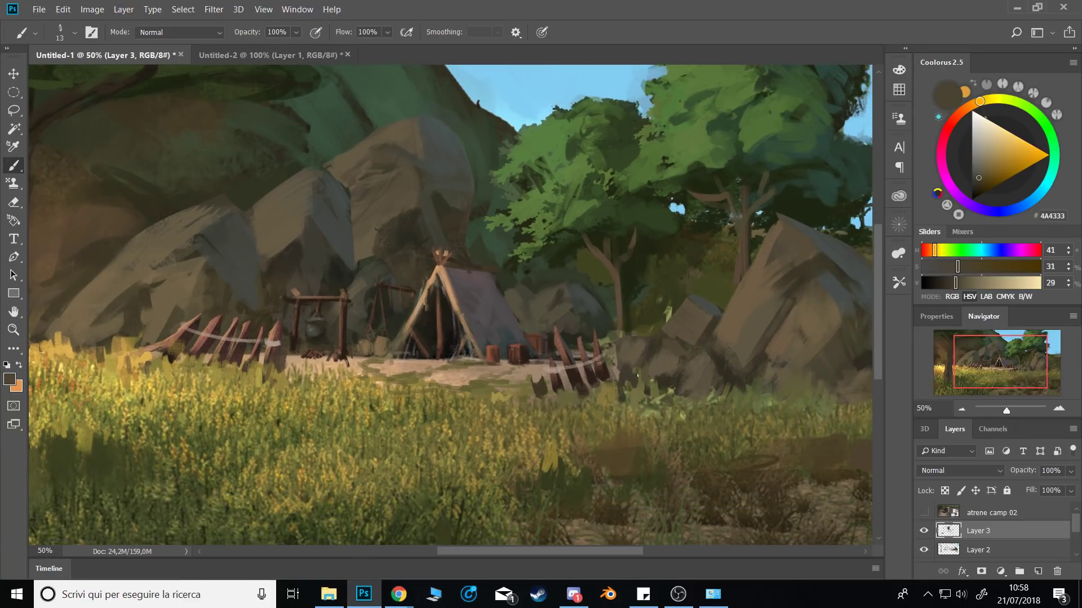
left_click(629, 403, "alt")
left_click(622, 401, "alt")
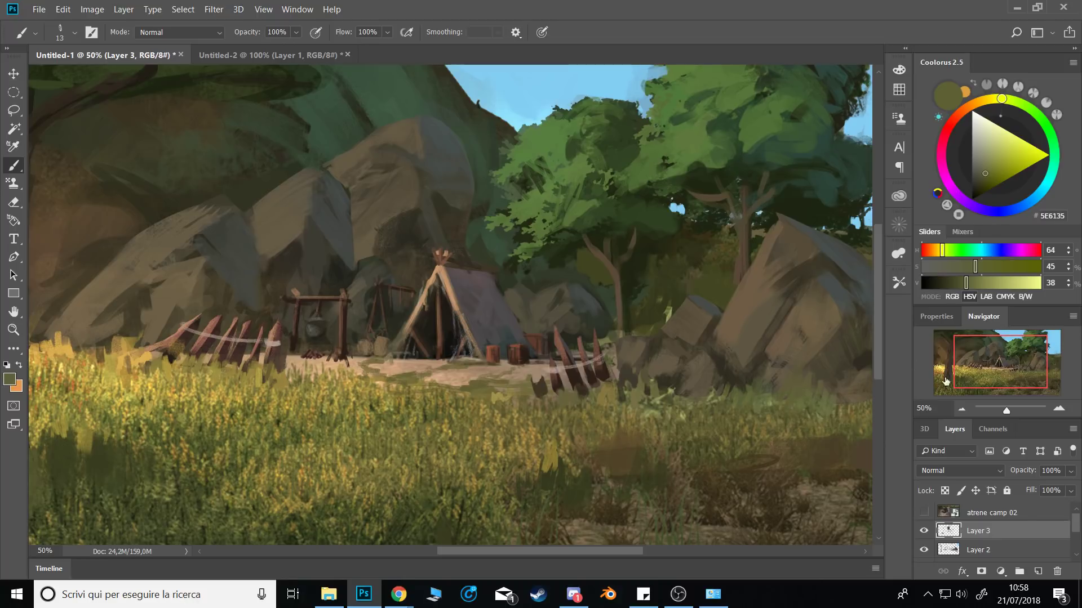
Paint yellow-green grass strokes below the spikes near the barrels and along the adjoining rocks' base with a size 23 brush.
left_click(961, 410)
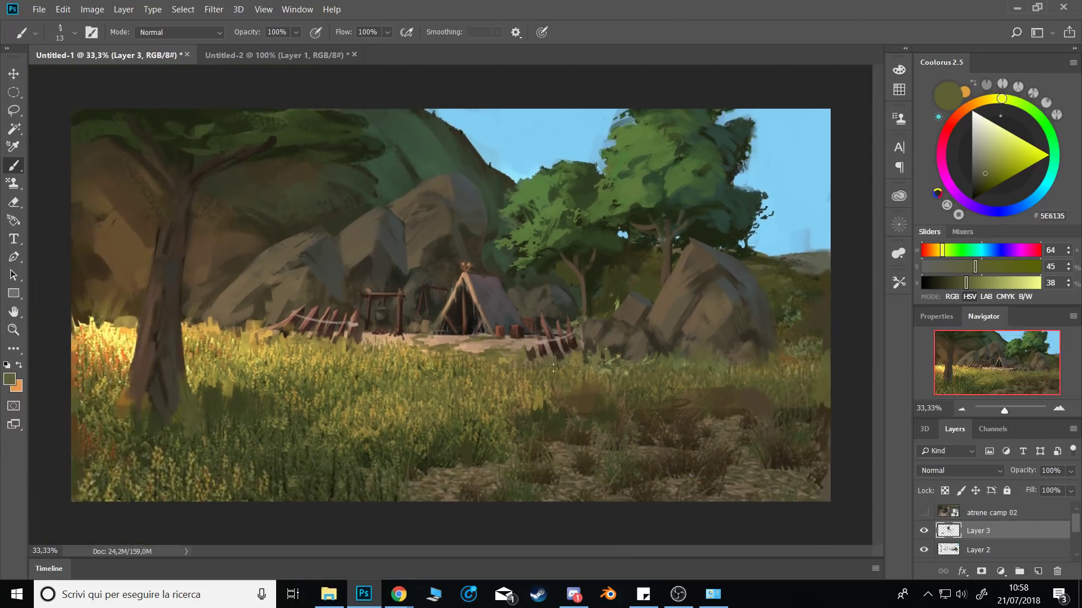
left_click(655, 389, "alt")
left_click_drag(655, 372, 658, 373)
left_click(544, 394, "alt")
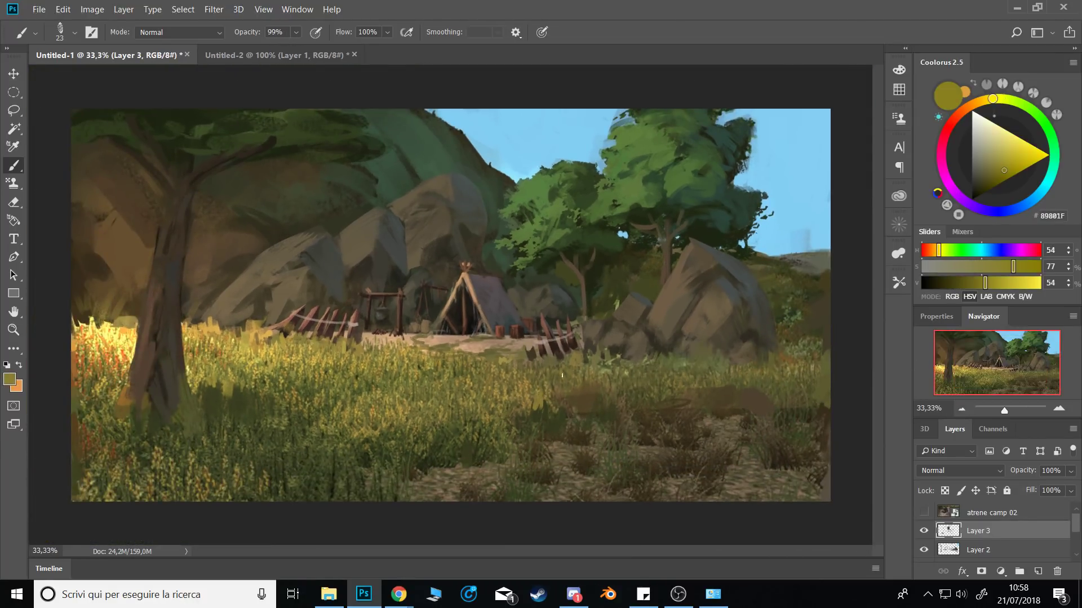
left_click_drag(564, 370, 566, 382)
left_click(598, 370, "alt")
left_click(598, 343, "alt")
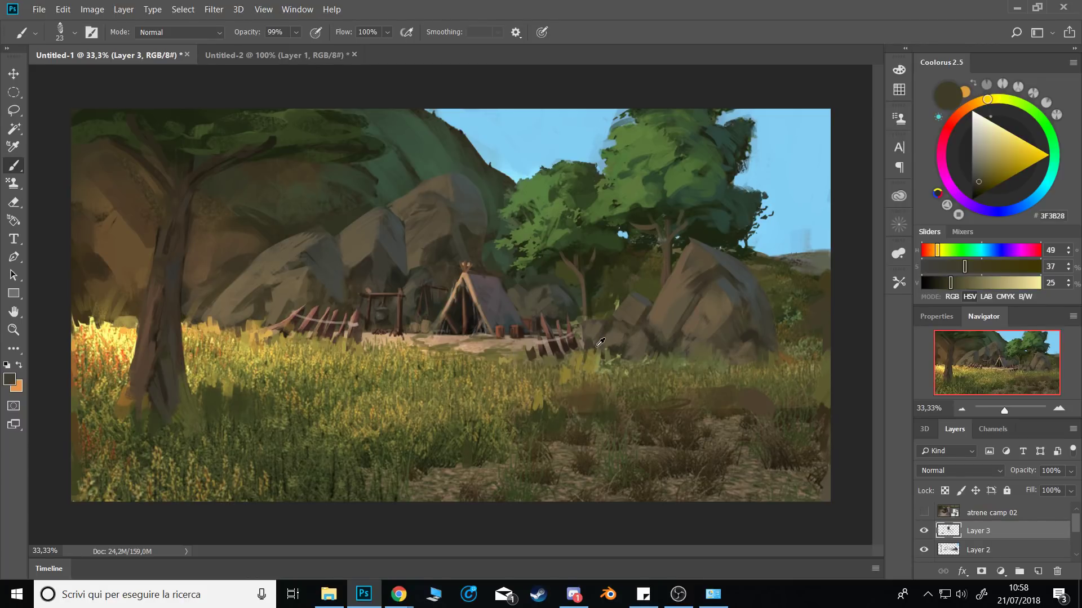
left_click(595, 356, "alt")
left_click(593, 367, "alt")
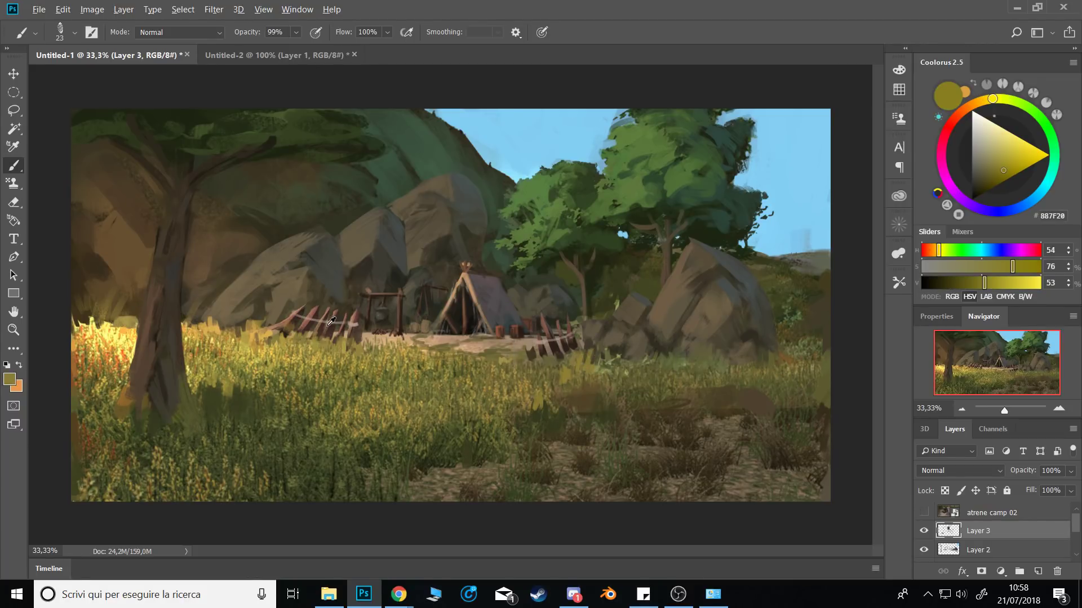
Touch up the grass edge between the cooking rack's spikes and the foreground tree with sampled yellow-green and golden tones.
left_click(348, 334, "alt")
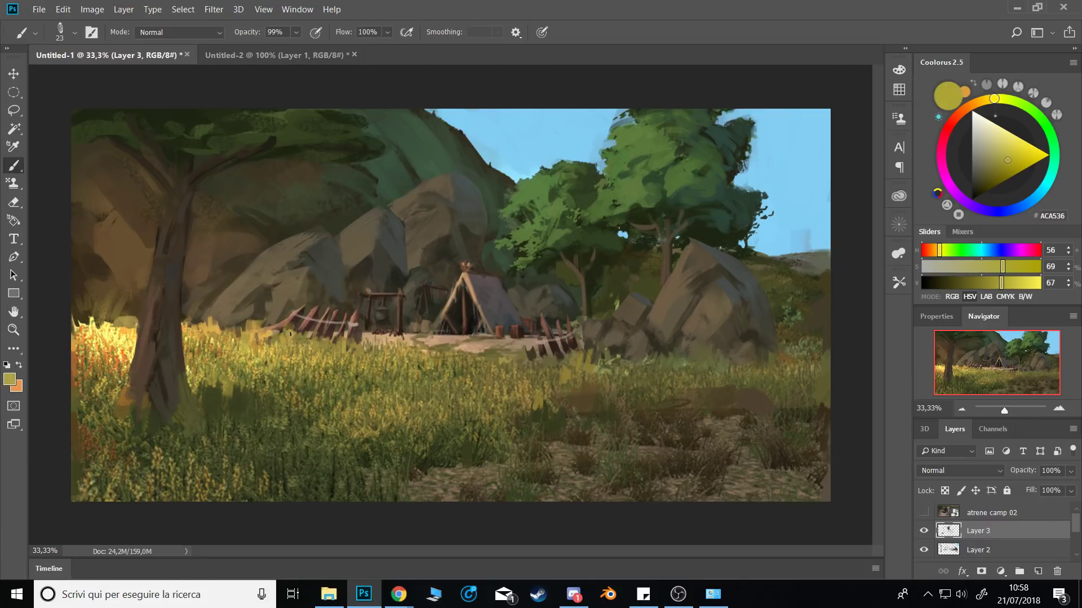
left_click(285, 335, "alt")
left_click(217, 328, "alt")
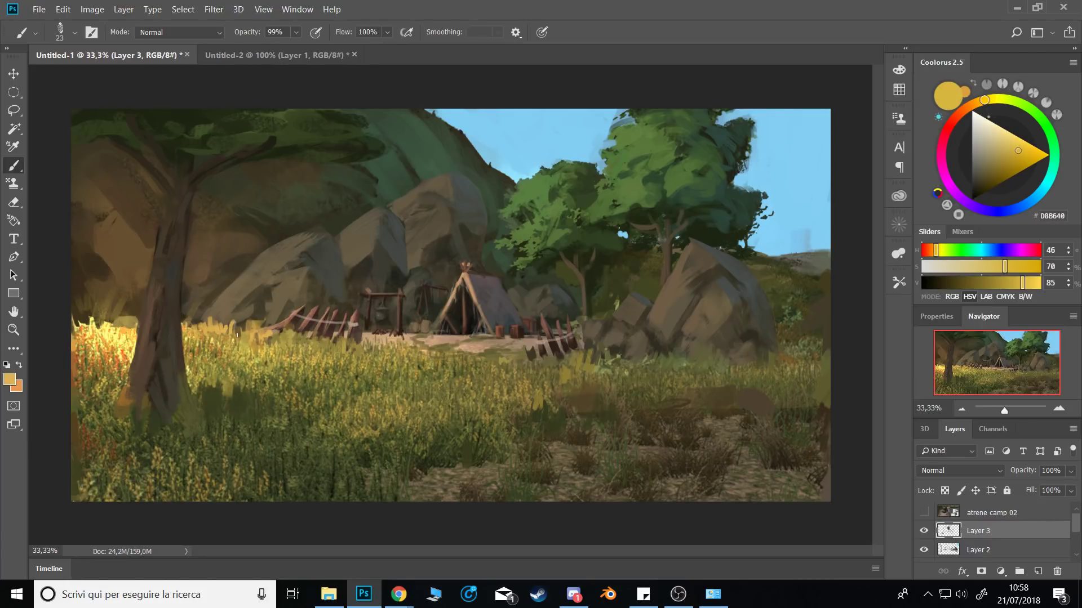
left_click(210, 335, "alt")
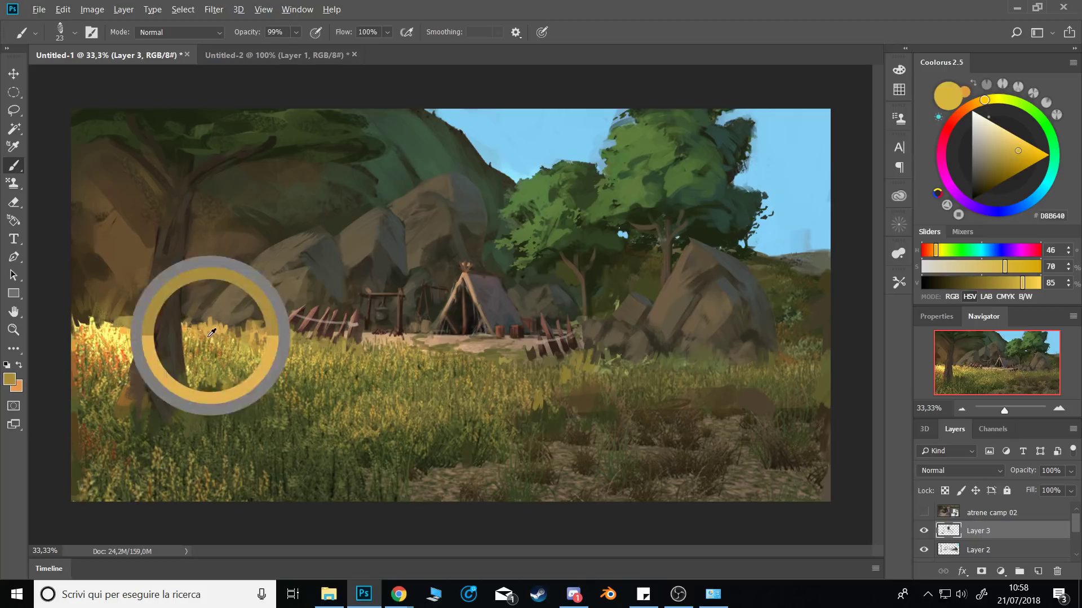
Paint a sampled golden brown over the bright grass at the canvas edge beside the foreground tree, using a size 61 brush.
right_click(118, 365, "alt")
left_click(116, 363, "alt")
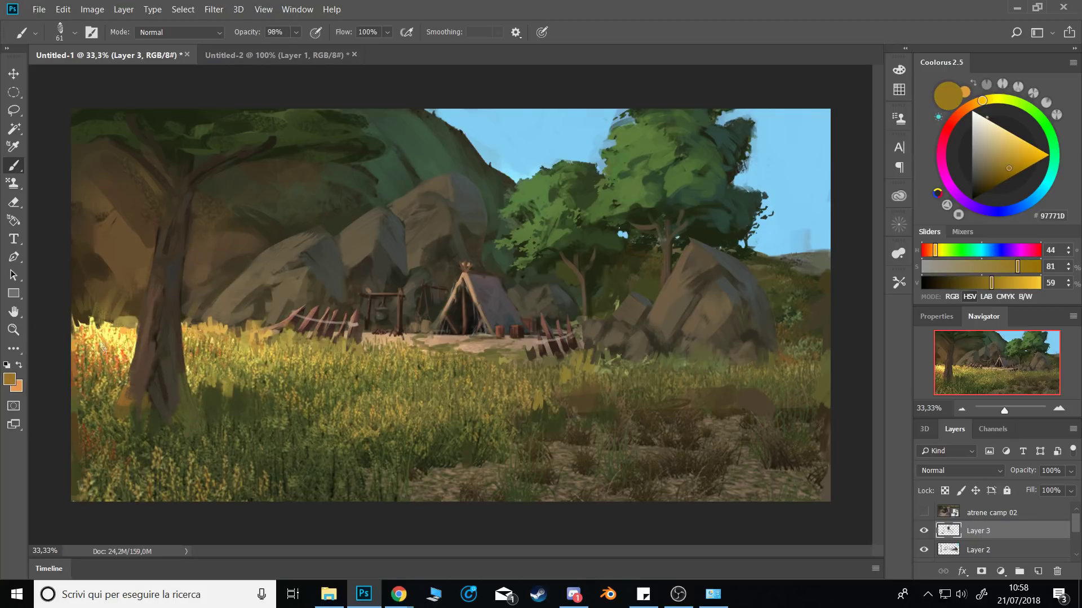
mouse_move(100, 334)
left_mouse_down()
mouse_move(97, 355)
mouse_move(88, 345)
left_mouse_up()
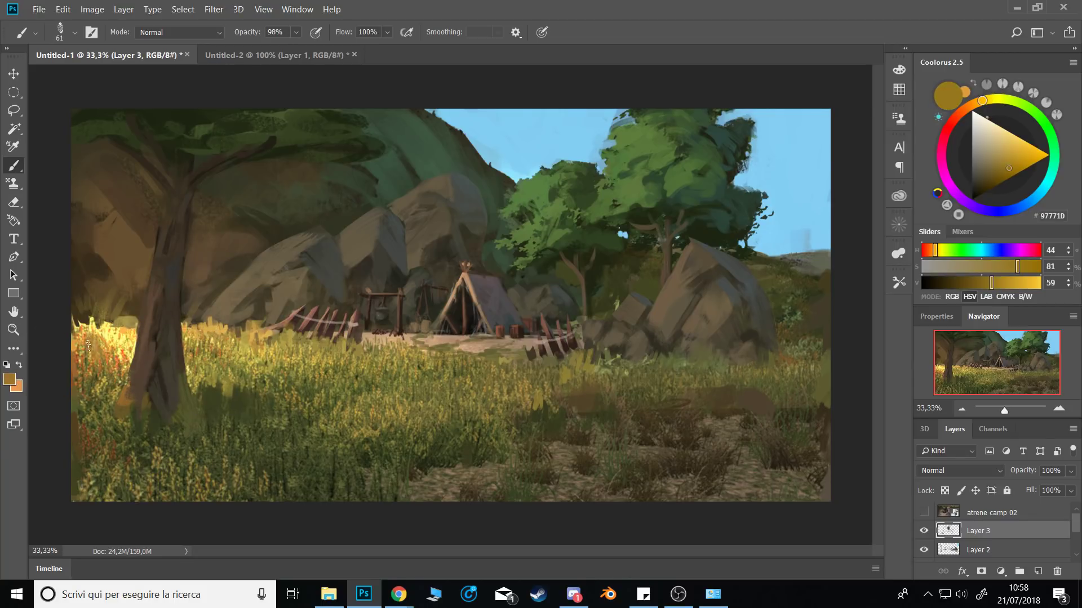
Break up the dark grass patch beside the foreground tree's trunk with sampled olive tones, using a size 23 brush.
left_click(214, 377, "alt")
left_click(219, 388, "alt")
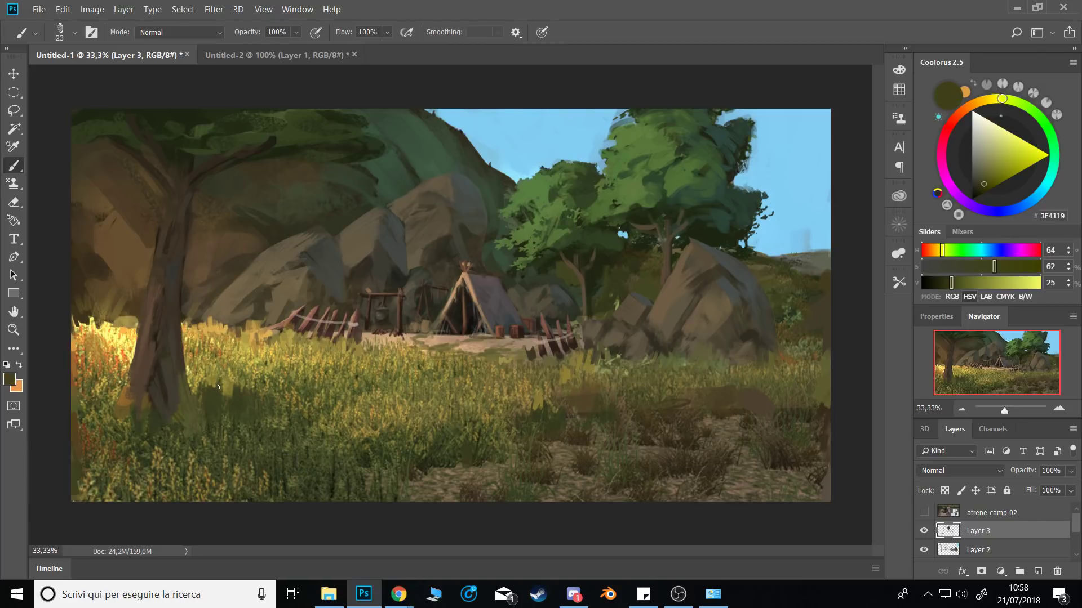
left_click(227, 378, "alt")
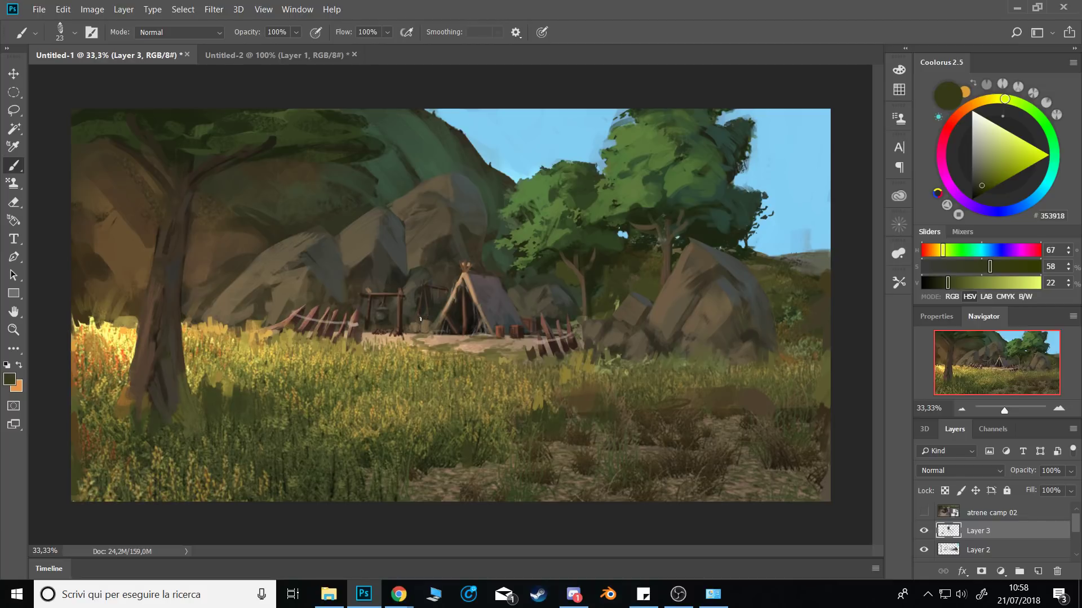
Try painting dark green foliage over the foreground tree's branch with a size 66 brush, undoing the strokes.
left_click(357, 256, "alt")
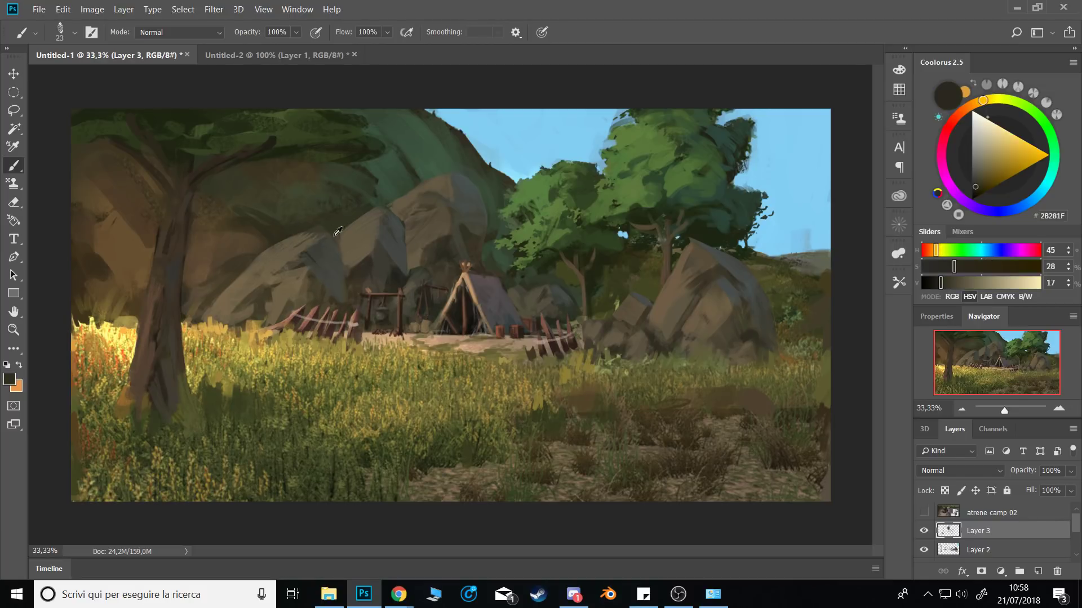
key("bracketright")
key("bracketright")
key("bracketright")
key("bracketright")
key("bracketright")
key("bracketright")
key("bracketright")
key("bracketright")
right_click(354, 207, "alt")
right_click(383, 137, "alt")
left_click_drag(375, 153, 282, 147)
left_click(277, 145, "alt")
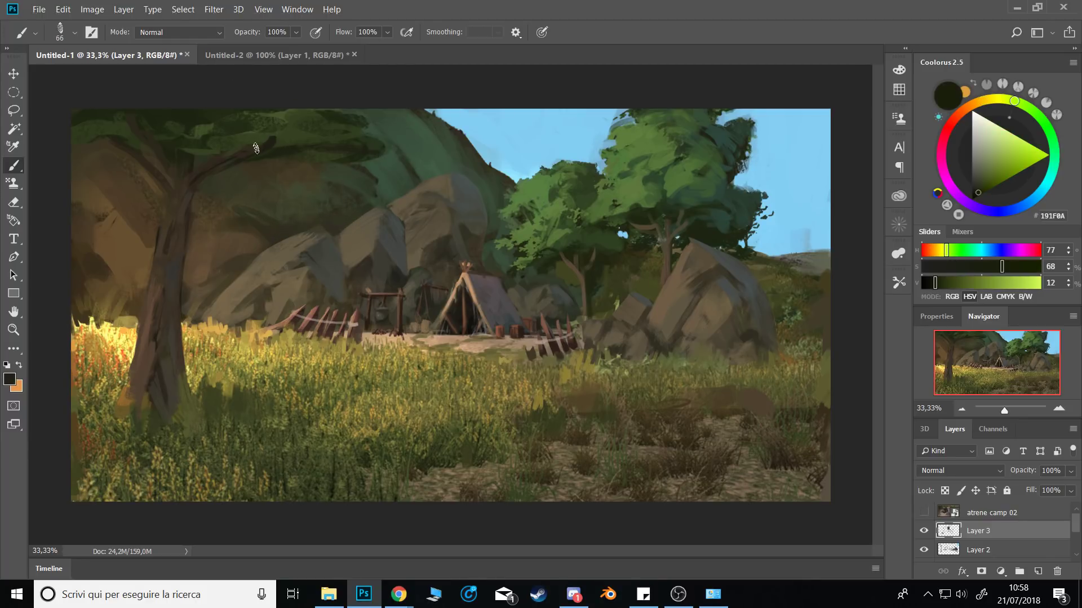
key("ctrl+z")
key("ctrl+z")
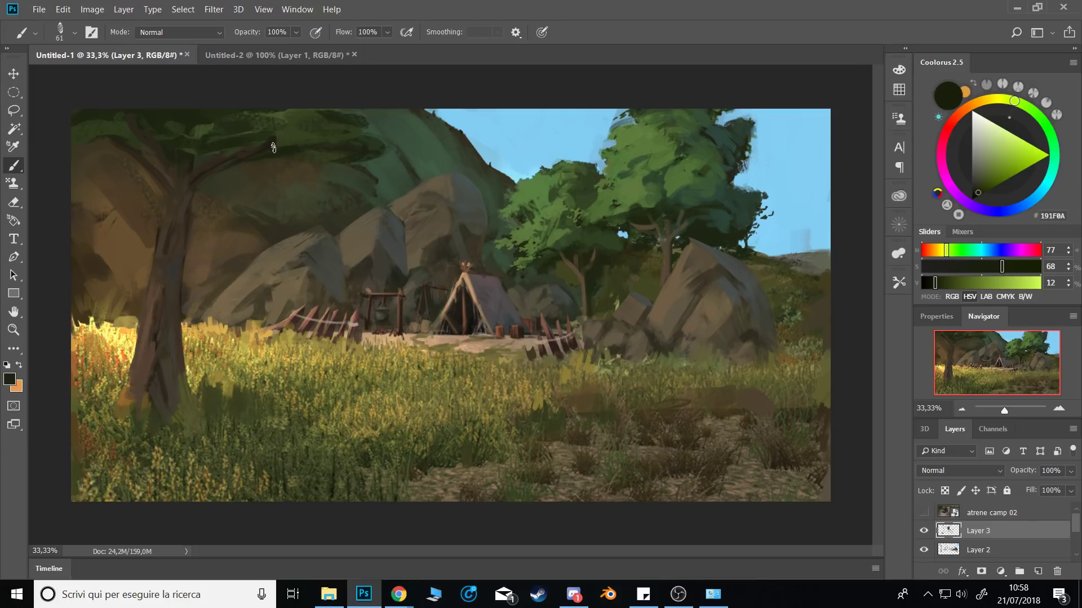
key("ctrl+z")
Try extending the foreground tree's branch with a sampled dark brown and a size 61 brush, undoing the stroke.
right_click(272, 144, "alt")
left_click(270, 141, "alt")
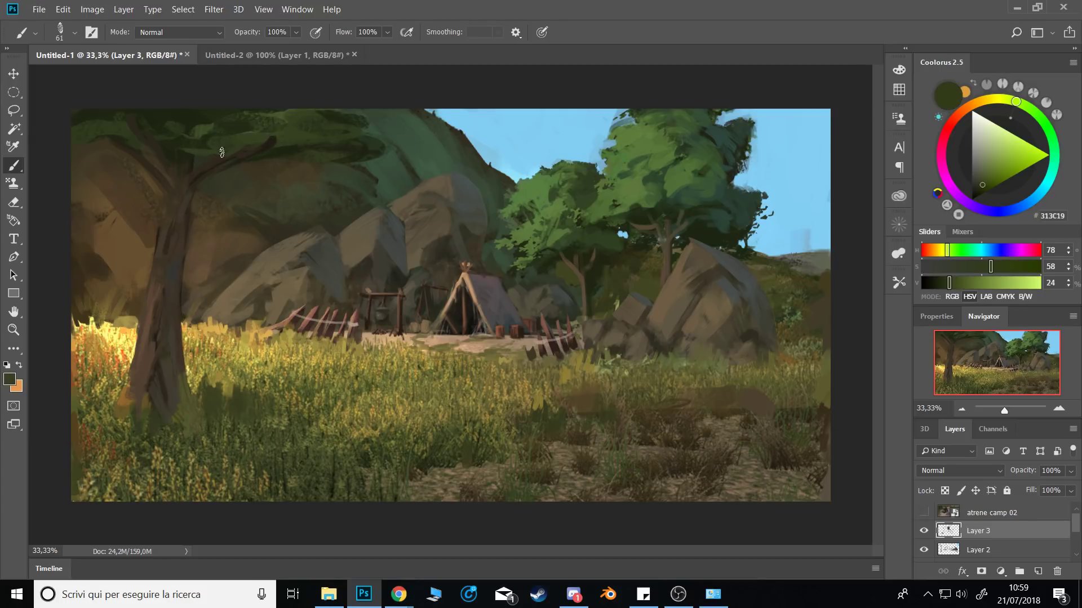
left_click(269, 141, "alt")
left_click_drag(253, 147, 304, 137)
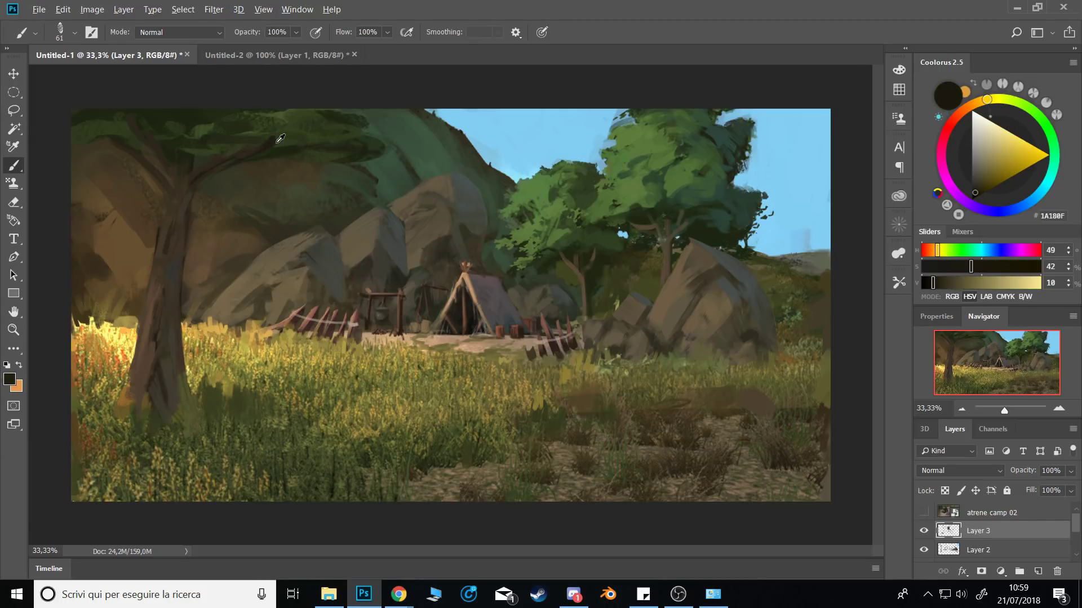
key("ctrl+z")
Darken the rock behind the cooking rack's spikes and add golden grass beside the foreground trunk with a size 32 brush.
key("bracketright")
left_click_drag(333, 294, 314, 297)
left_click(199, 326, "alt")
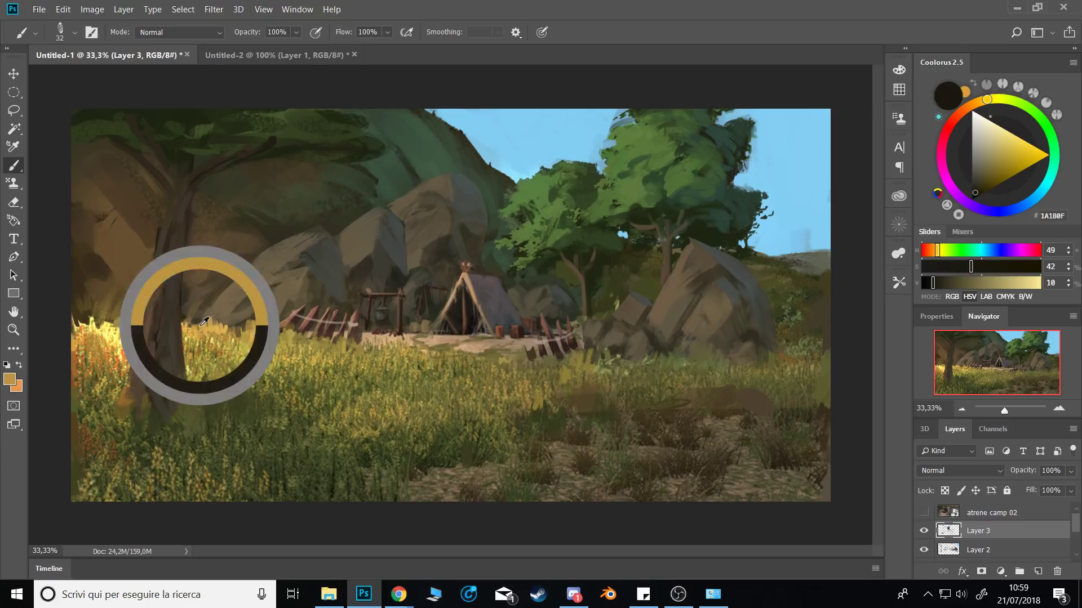
left_click_drag(197, 328, 199, 309)
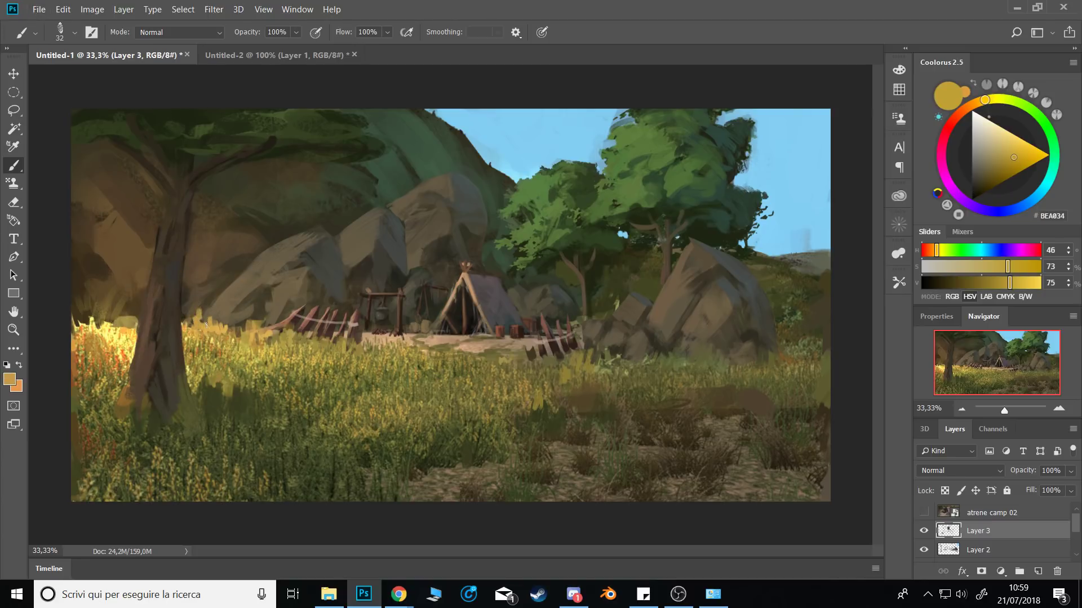
Touch up the small rocks beside the spikes near the tent with sampled brown and dark olive tones, using a size 32 brush.
left_click(592, 329, "alt")
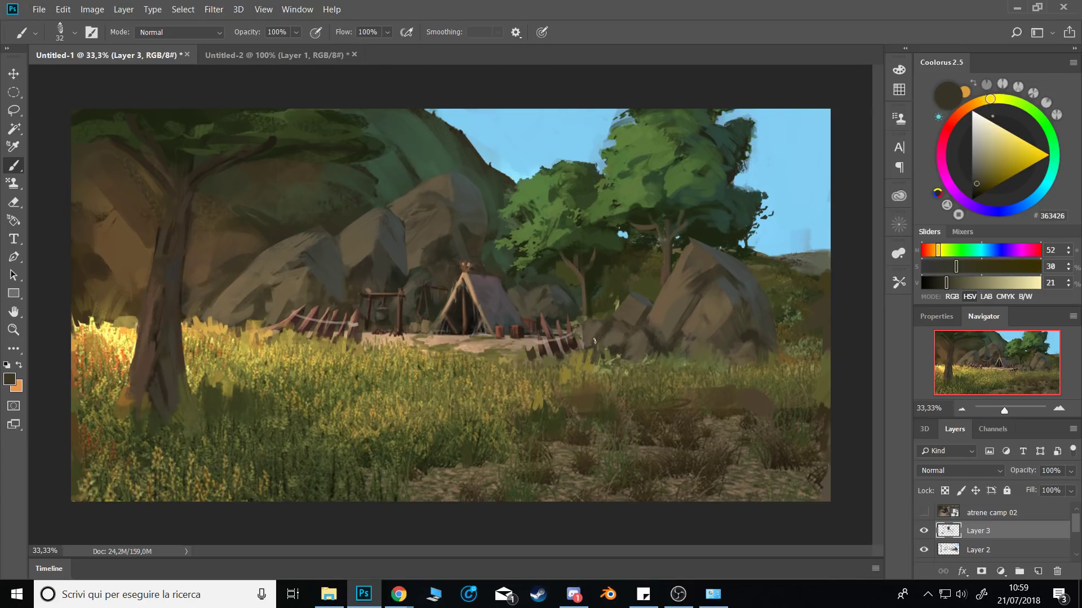
left_click(606, 325, "alt")
left_click(591, 328, "alt")
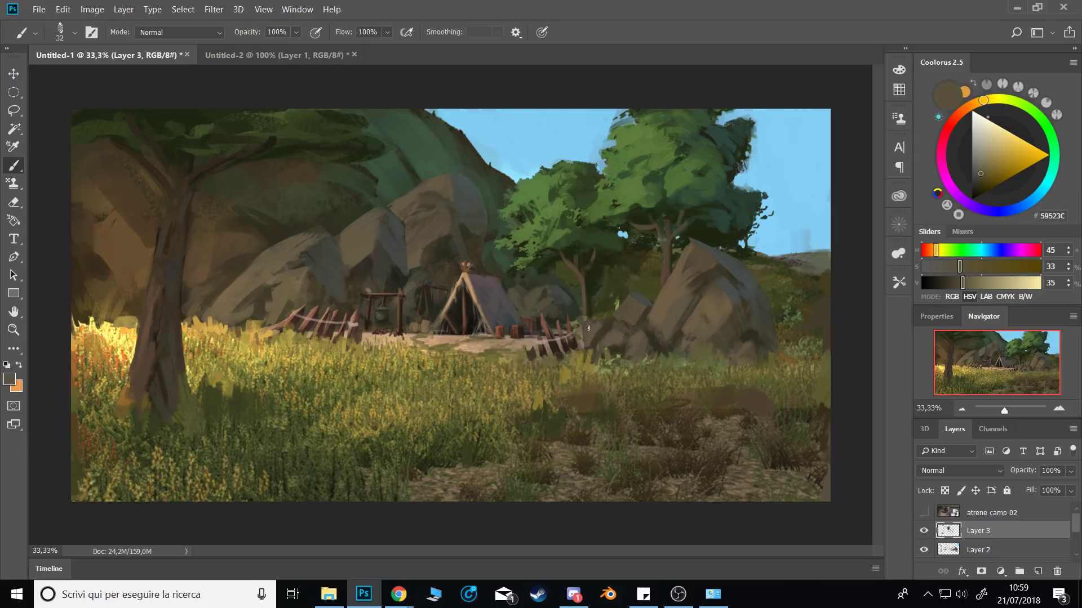
left_click(595, 320, "alt")
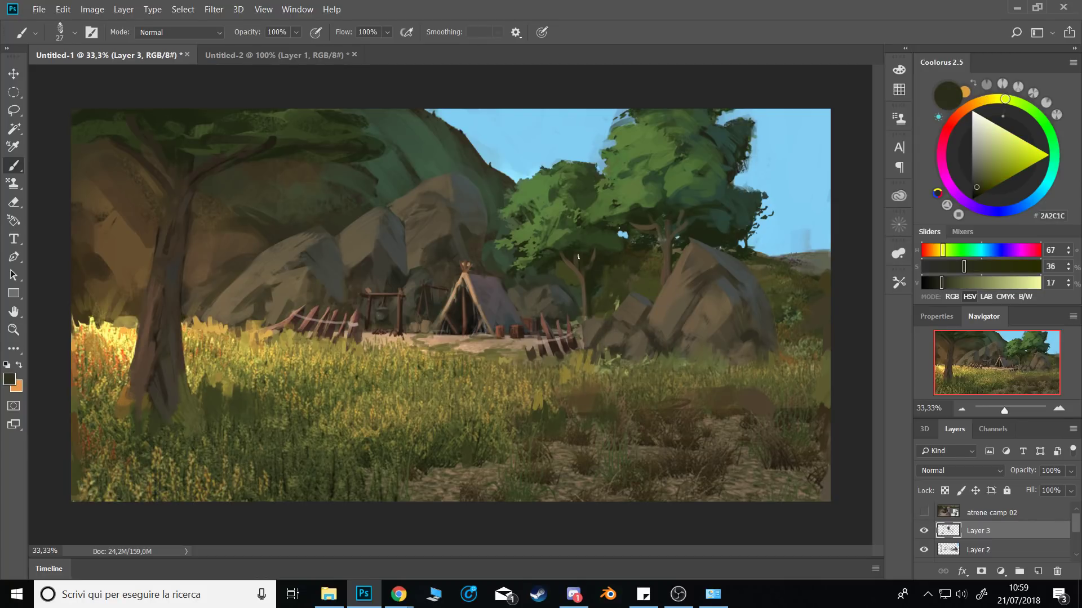
Repaint the lower trunk of the thin tree behind the tent with sampled dark tones, reducing the brush to size 18.
left_click(581, 275, "alt")
left_click_drag(584, 289, 587, 315)
left_click_drag(586, 290, 587, 284)
left_click(593, 287, "alt")
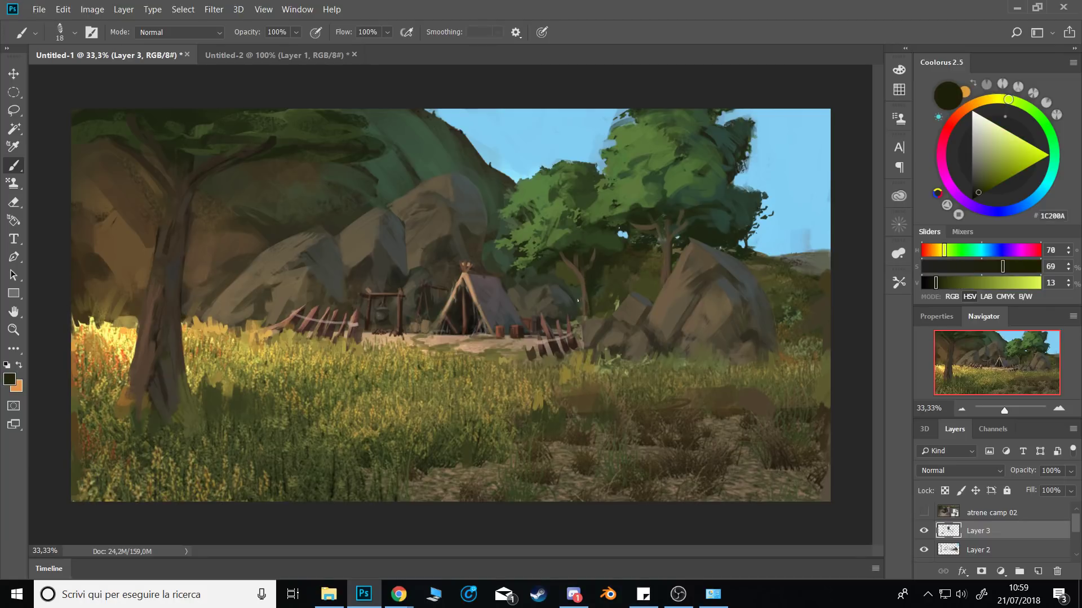
Refine the faces and upper edge of the rock behind the cooking rack's spikes with sampled grey and brown tones, using brush sizes 18 to 37.
left_click(472, 295, "alt")
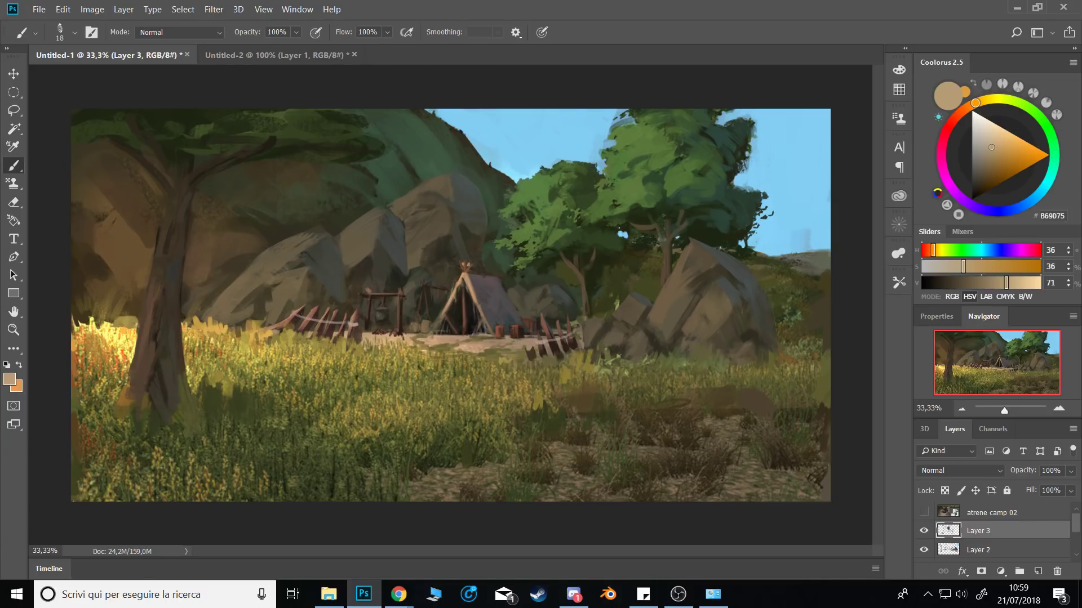
left_click(369, 286, "alt")
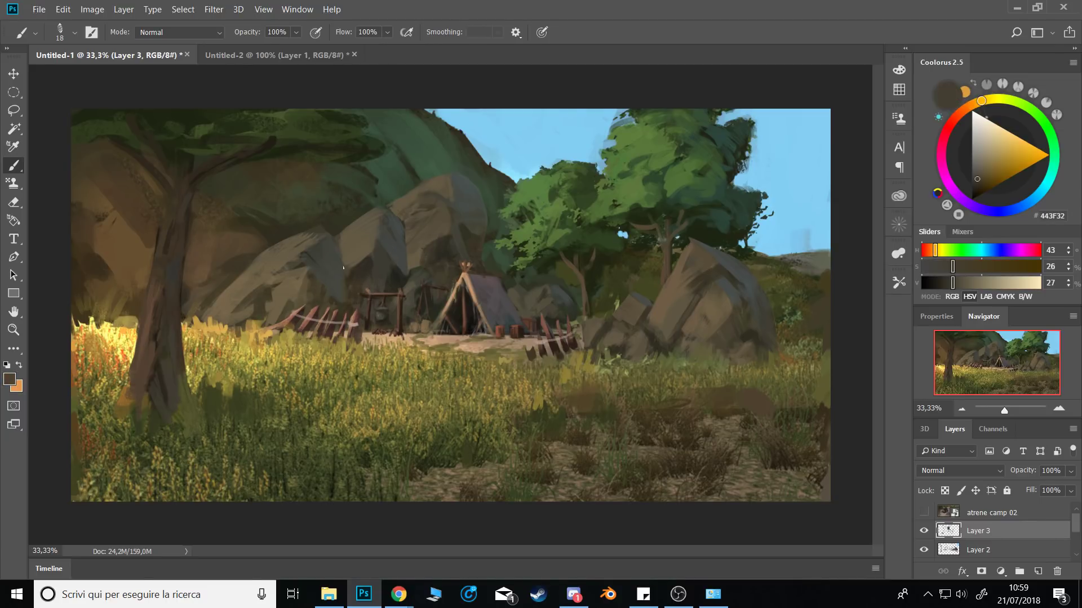
left_click(334, 218, "alt")
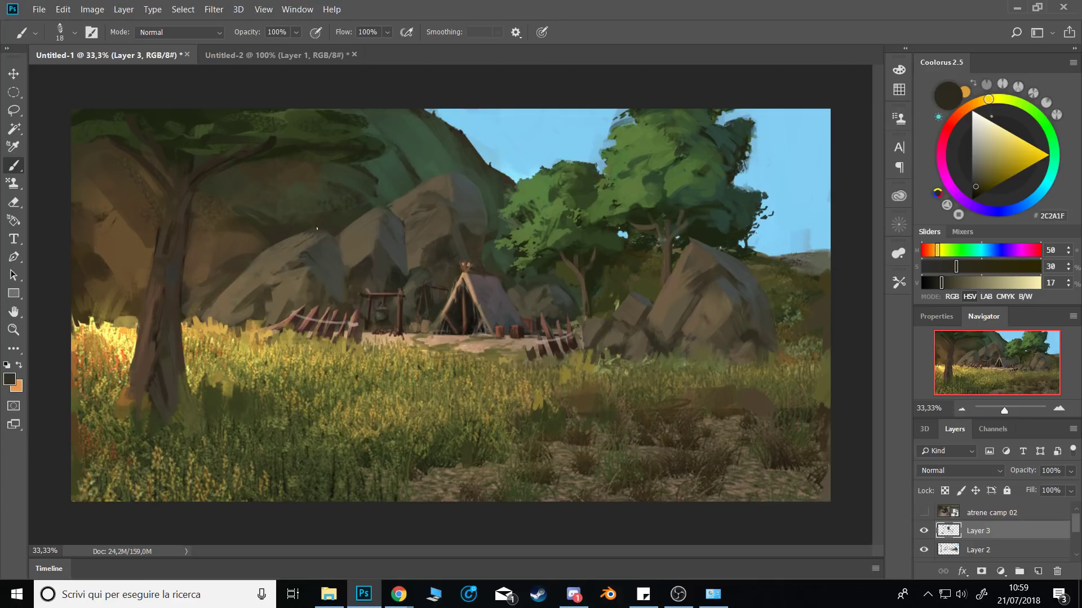
left_click(337, 252, "alt")
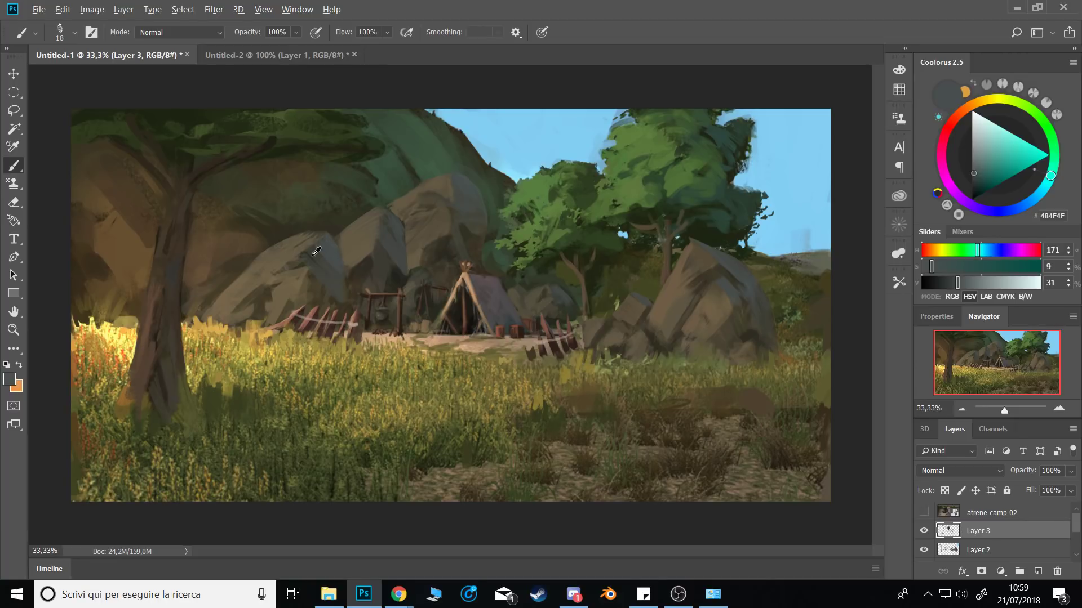
left_click(314, 246, "alt")
key("bracketright")
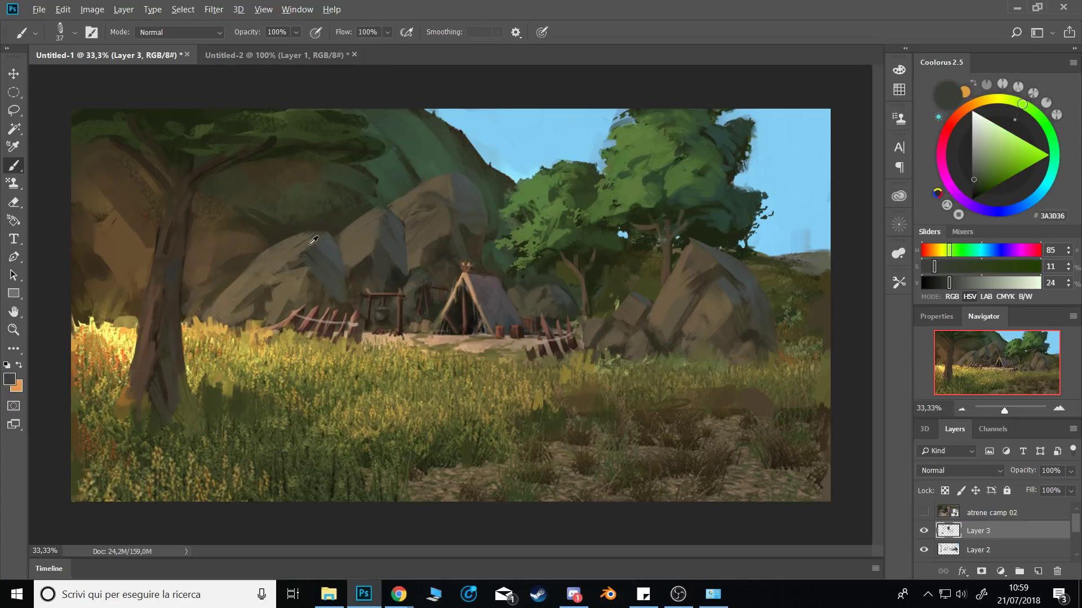
left_click(300, 242, "alt")
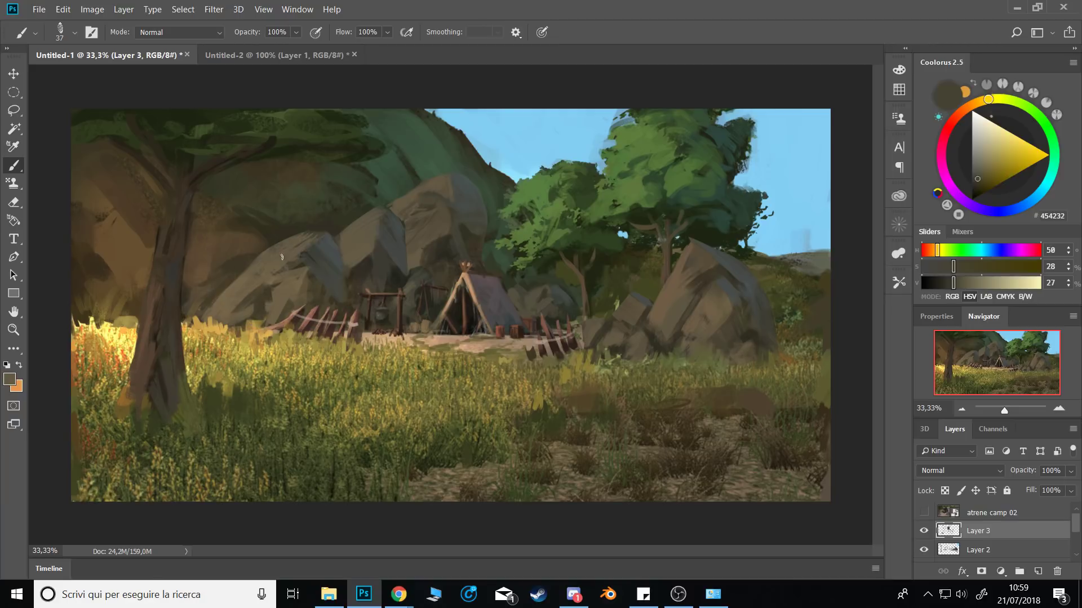
left_click(304, 250, "alt")
key("bracketleft")
key("bracketleft")
key("bracketleft")
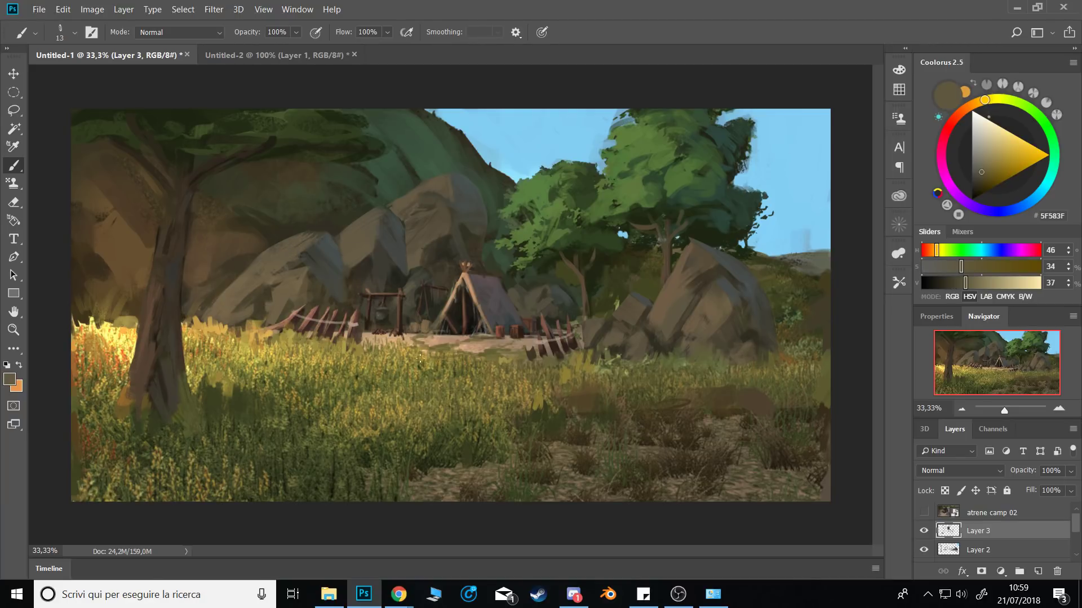
Blend the grass edge beside the cooking rack's spikes and the foreground trunk's base with sampled golden and brown tones.
left_click(268, 333, "alt")
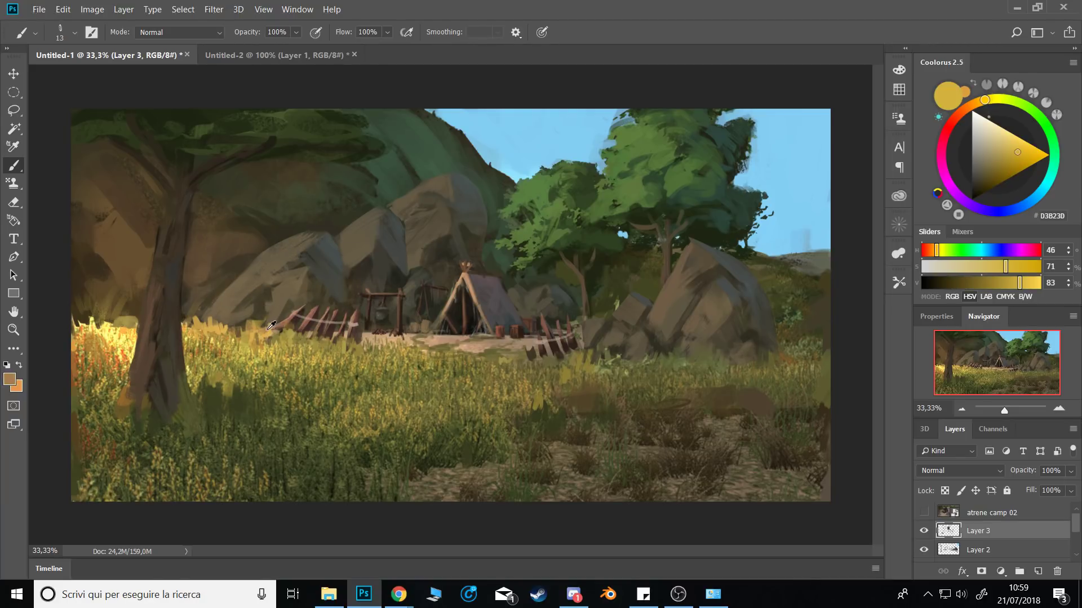
left_click(269, 329, "alt")
left_click(274, 325, "alt")
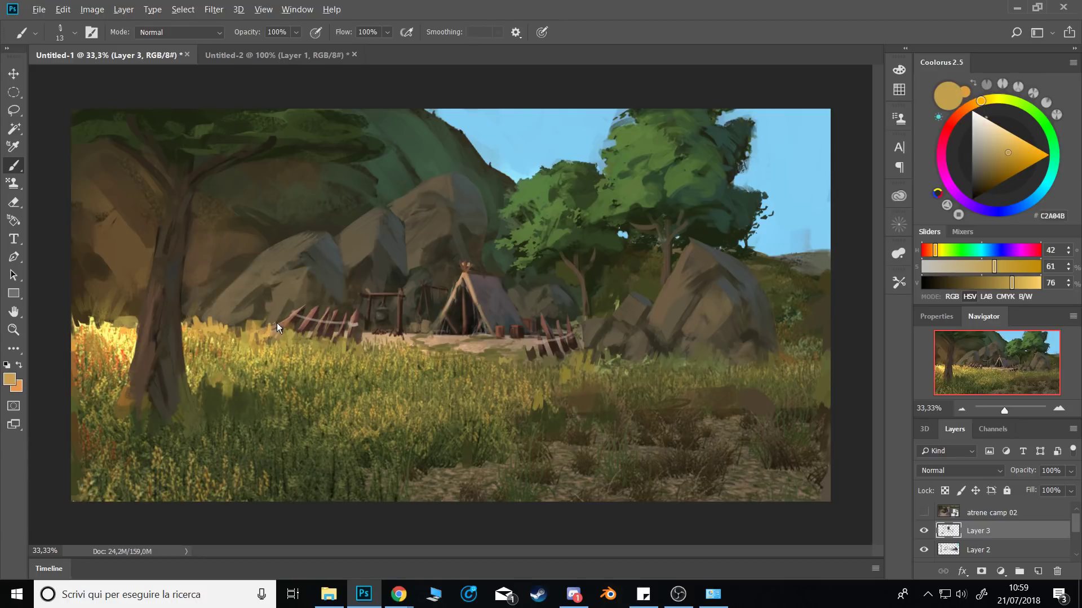
left_click(273, 314, "alt")
left_click_drag(268, 319, 257, 317)
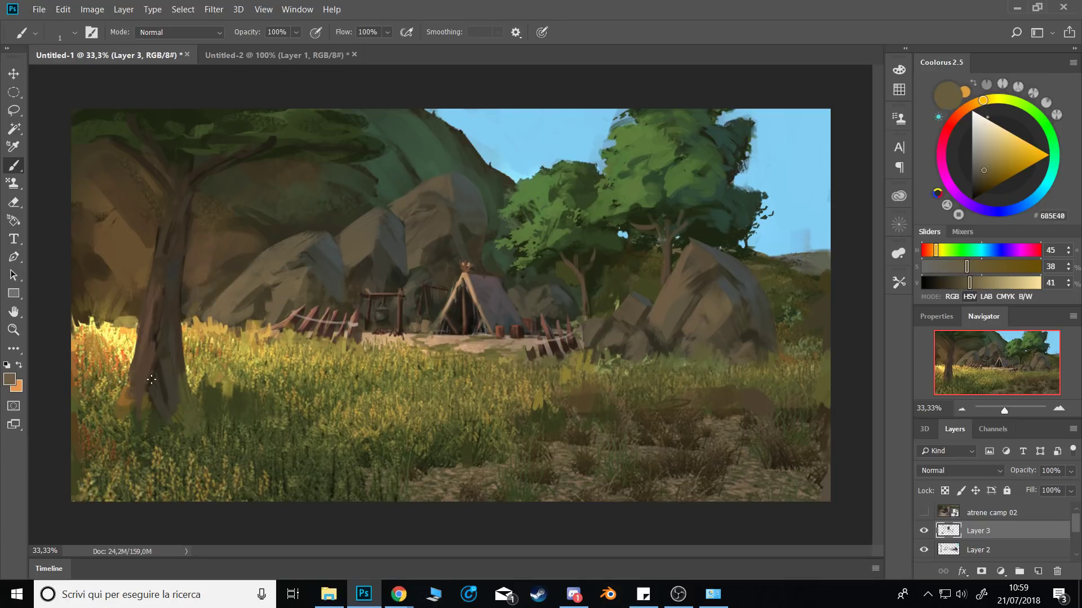
left_click(119, 332, "alt")
left_click_drag(127, 341, 499, 340)
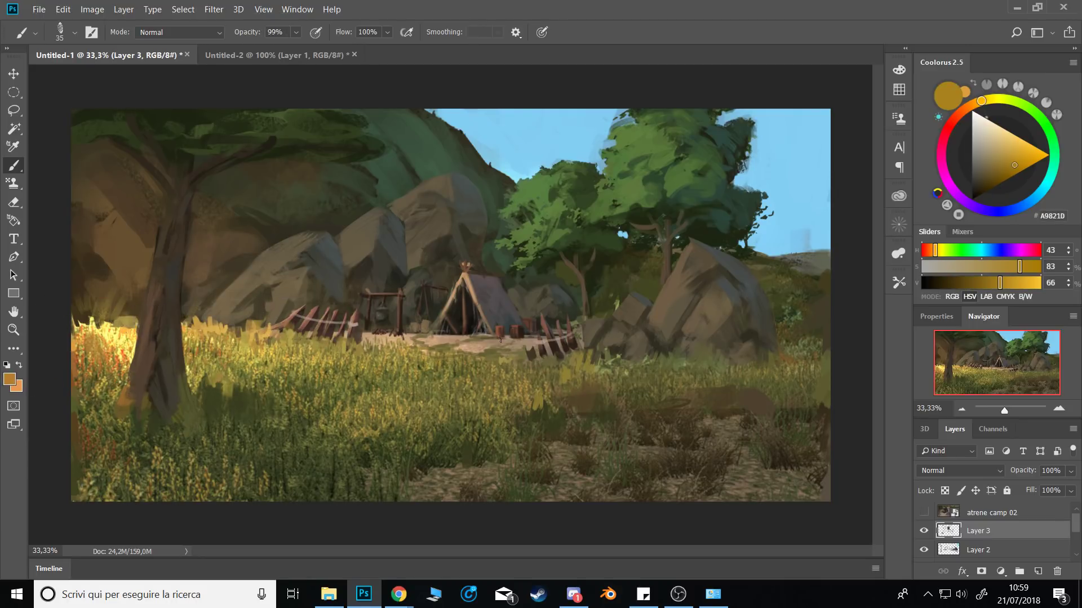
Flip the canvas horizontally and paint small dark green conifers along the hill's ridge with a size 11 brush.
key("ctrl+f")
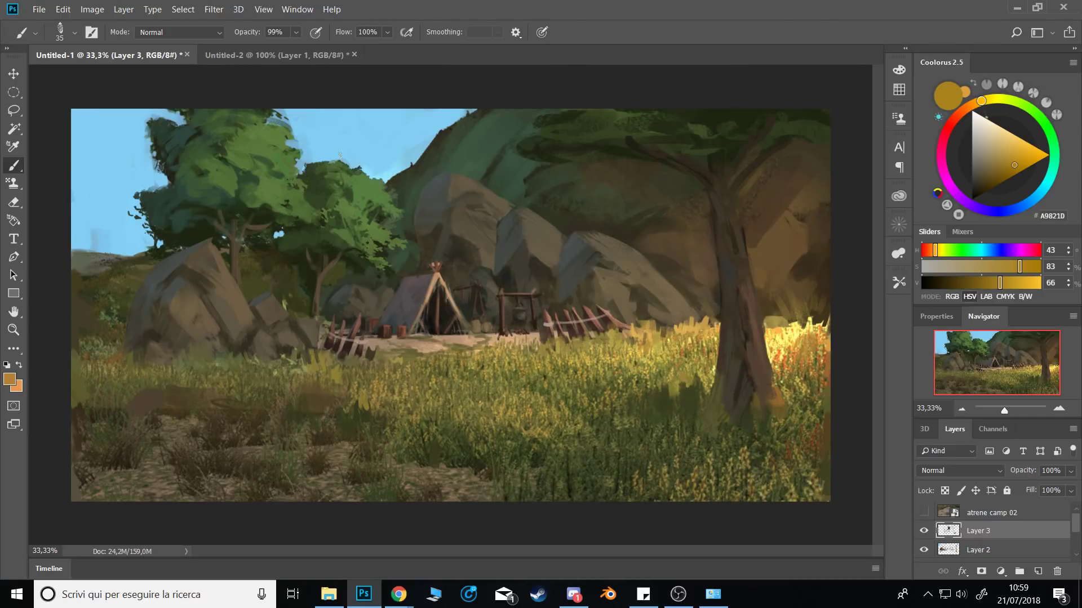
left_click(282, 111, "alt")
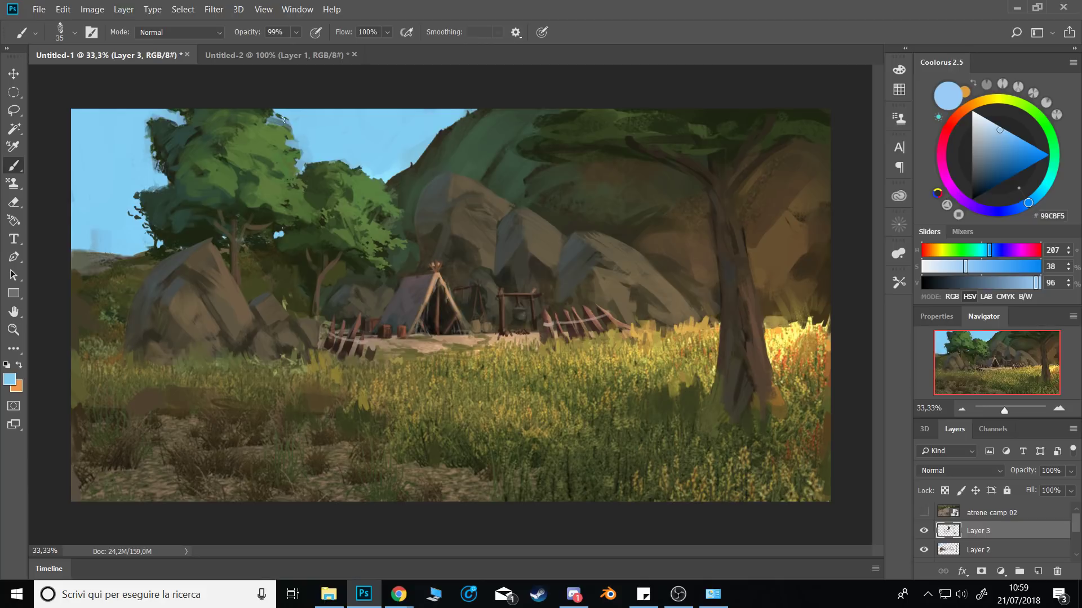
left_click_drag(413, 167, 401, 164)
left_click(401, 164, "alt")
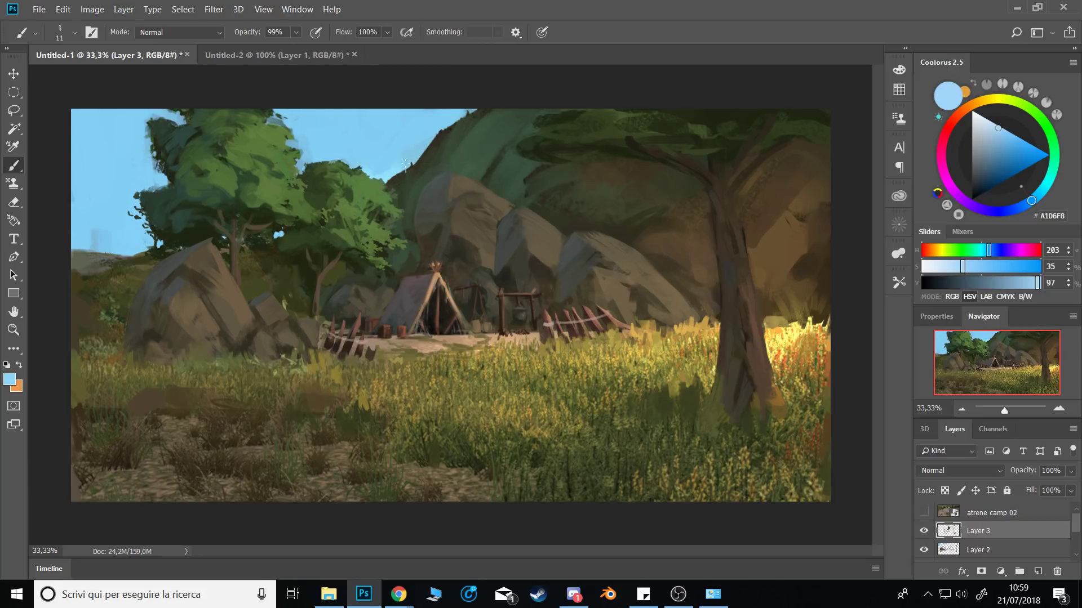
left_click(408, 173, "alt")
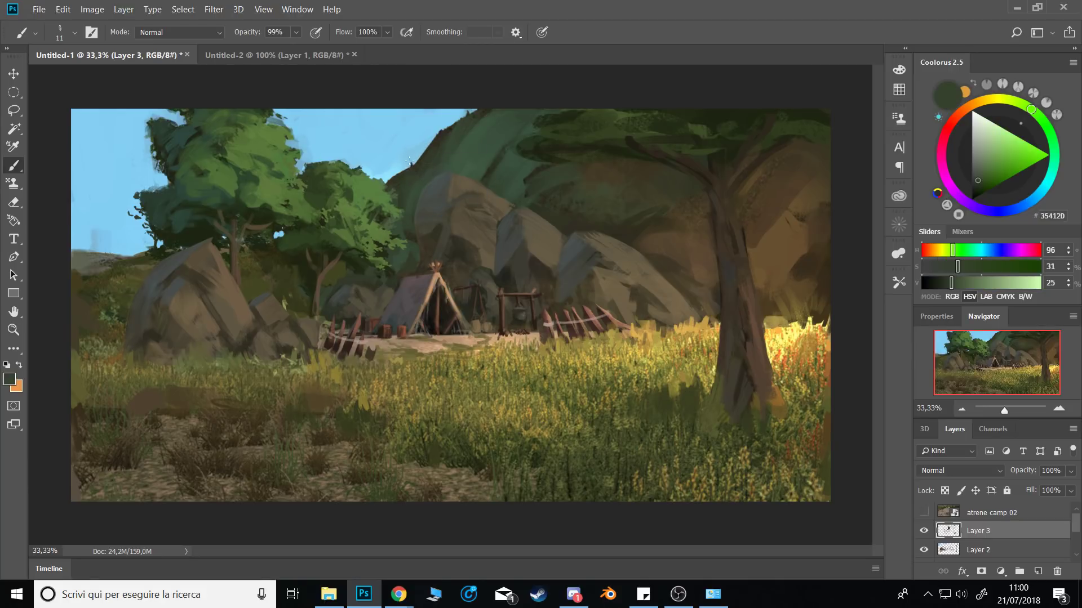
mouse_move(413, 168)
left_mouse_down()
mouse_move(446, 111)
mouse_move(450, 123)
left_mouse_up()
left_click_drag(408, 167, 405, 176)
left_click_drag(447, 121, 464, 123)
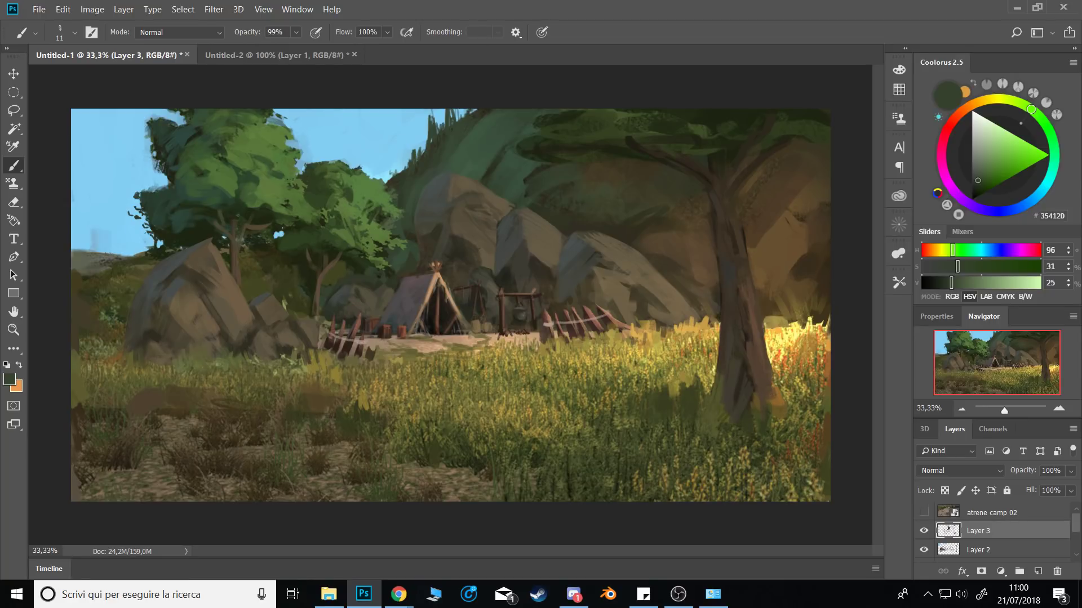
Shape the ridge conifers' silhouettes by alternating sampled sky blue and dark green with a size 20 brush at 98% opacity.
left_click(420, 114, "alt")
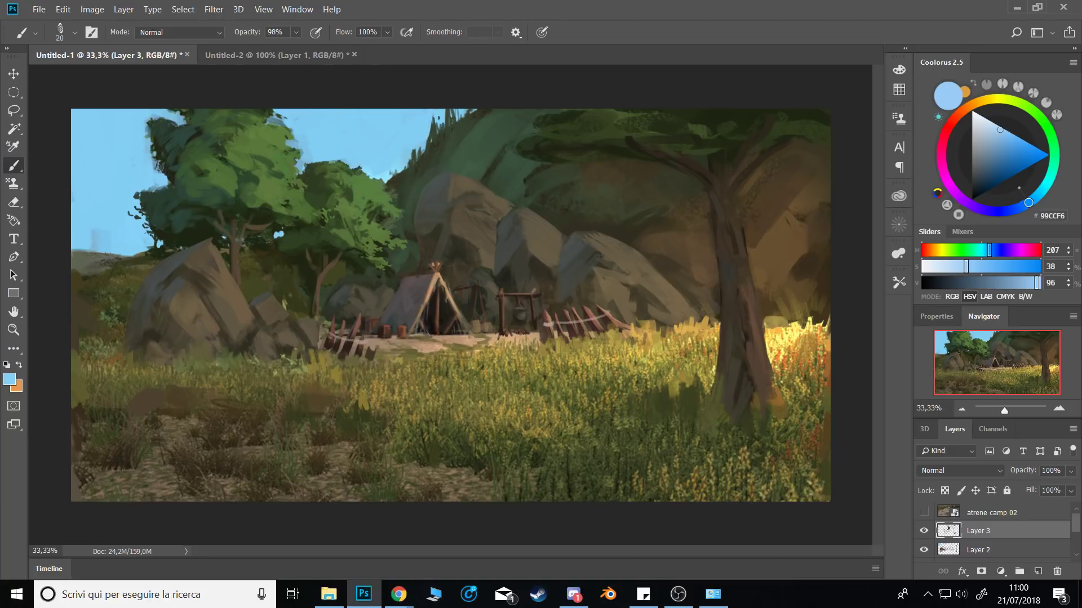
left_click(420, 163, "alt")
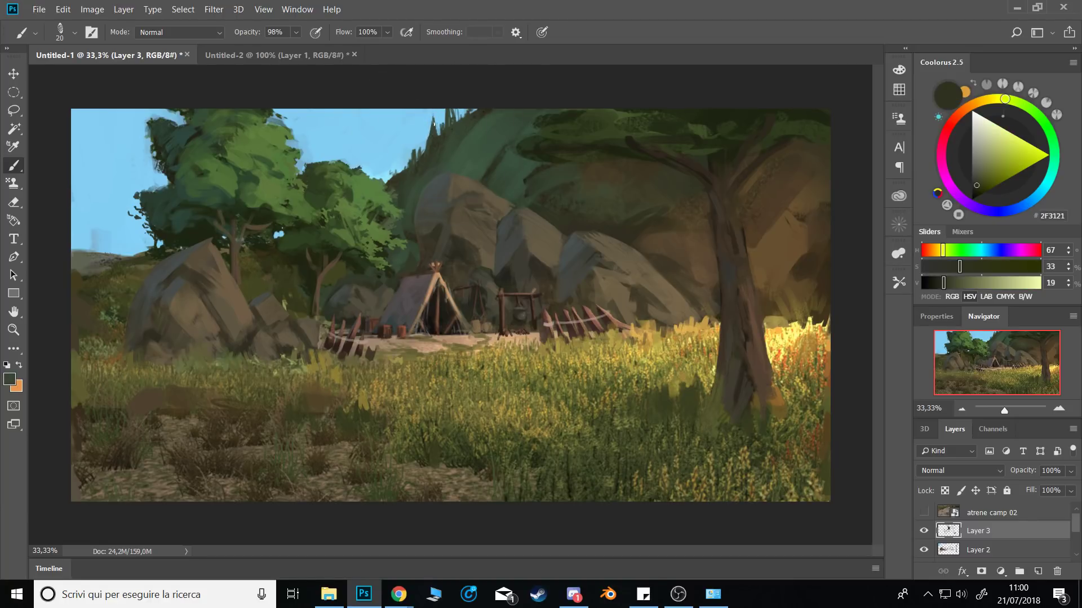
left_click(420, 133, "alt")
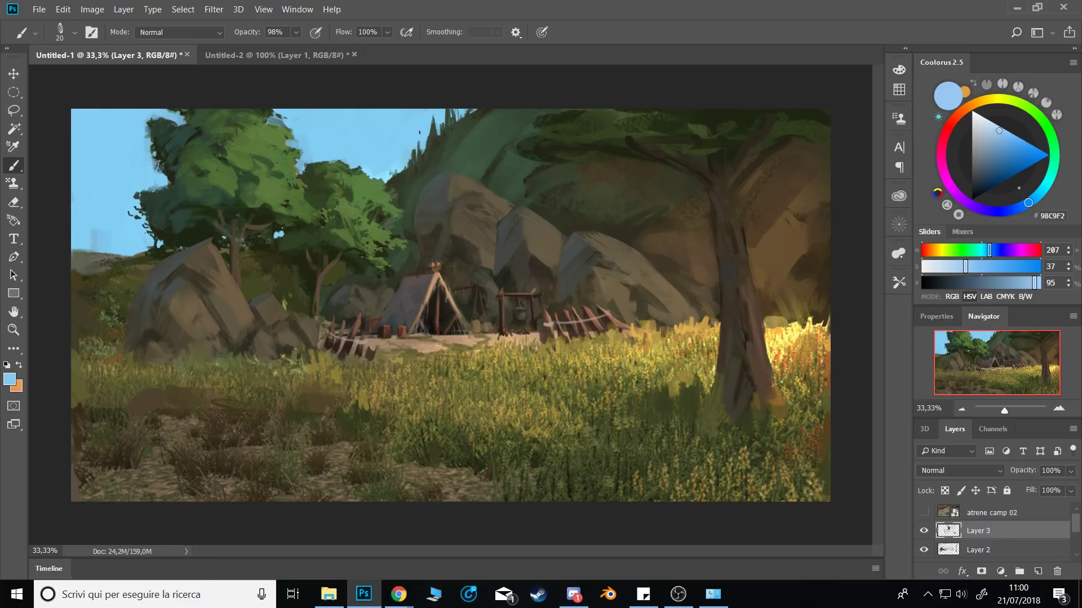
left_click(421, 155, "alt")
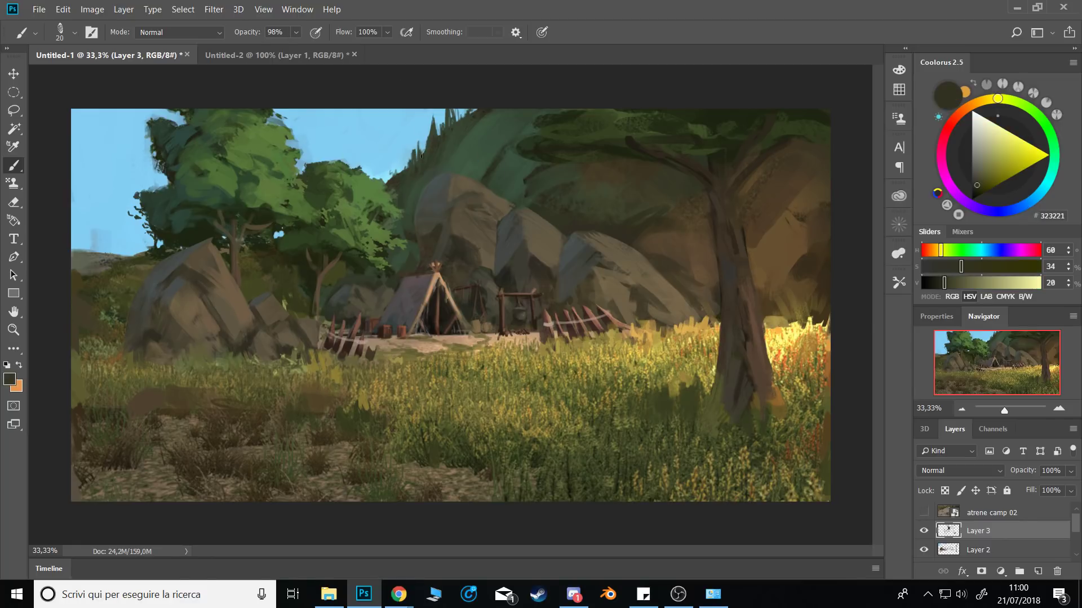
left_click(416, 138, "alt")
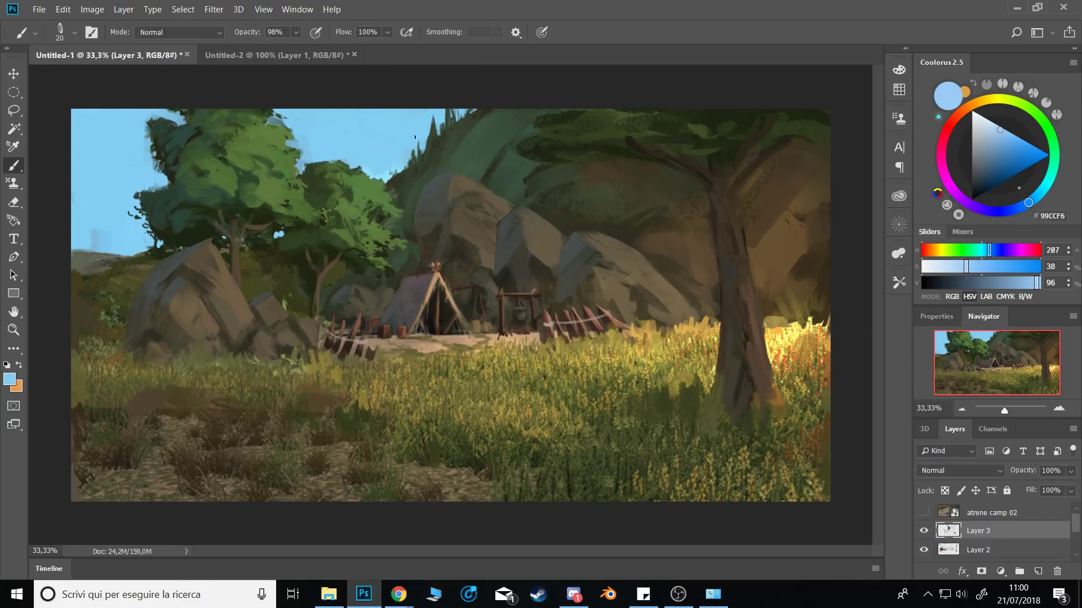
left_click(413, 152, "alt")
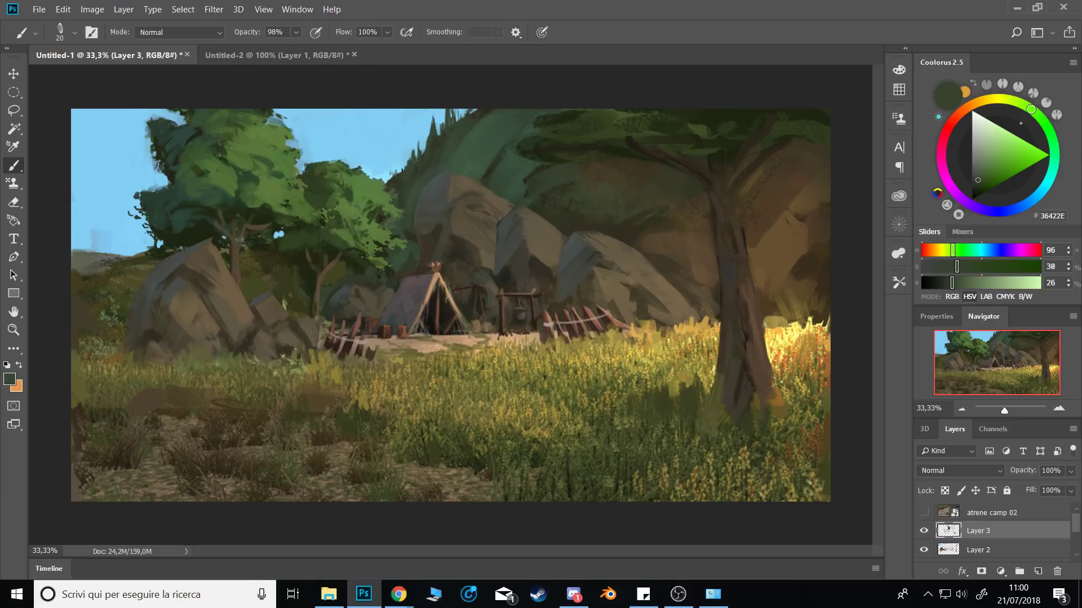
left_click(400, 156, "alt")
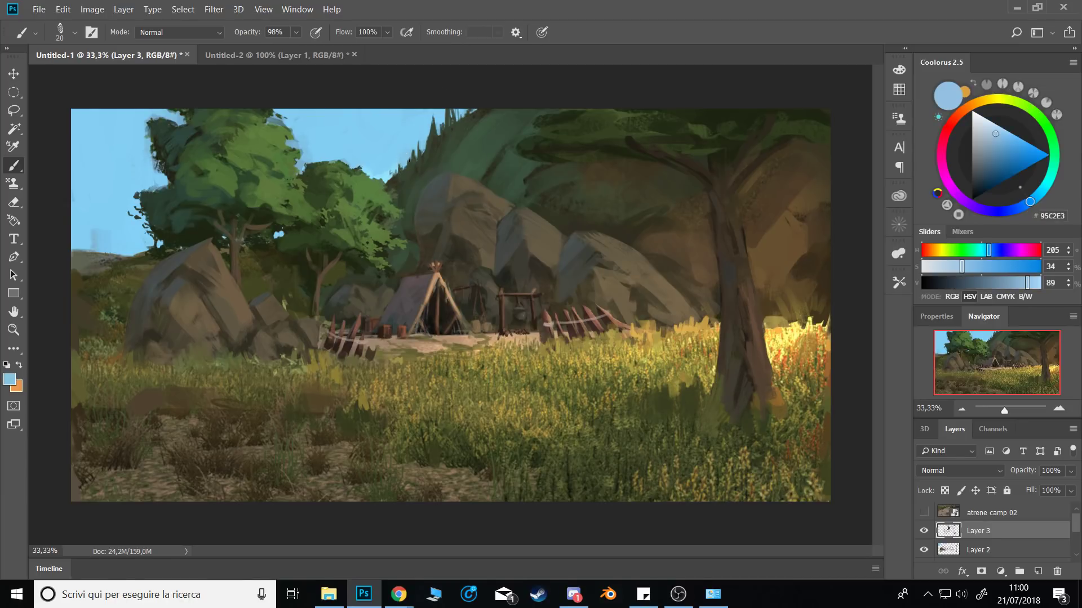
left_click(401, 177, "alt")
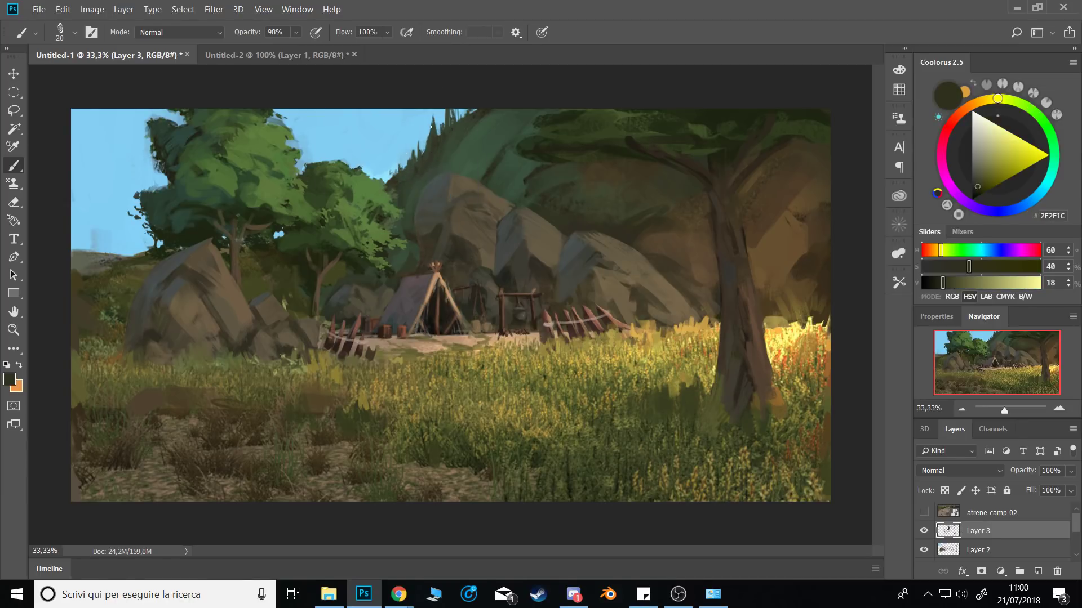
Sharpen the taller conifers at the top of the ridge with sampled greens and sky blue at 100% opacity.
left_click_drag(423, 153, 431, 127)
key("0")
left_click(449, 113, "alt")
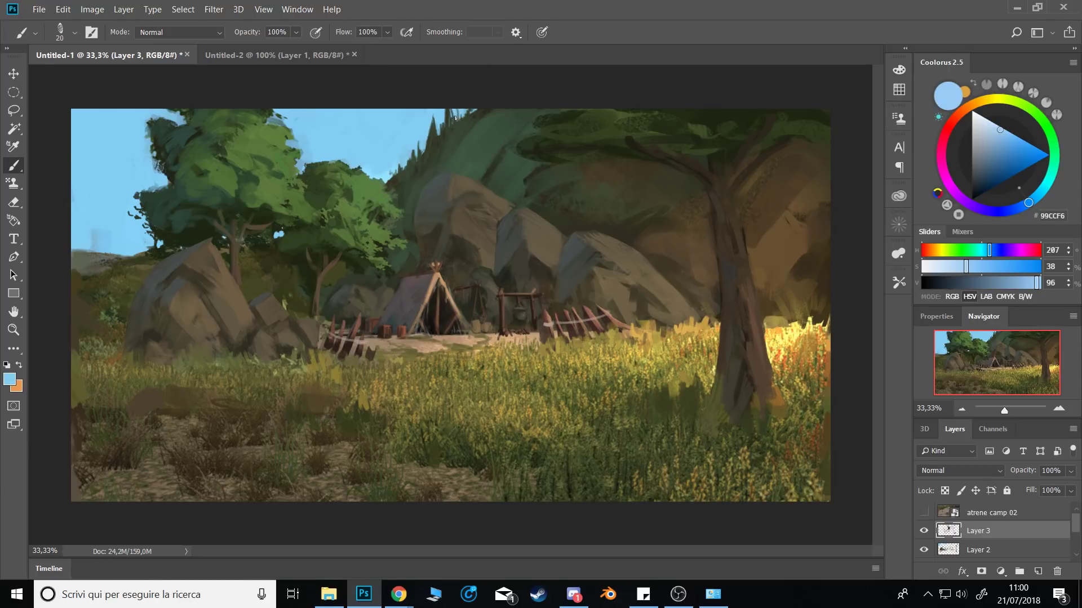
left_click(449, 108, "alt")
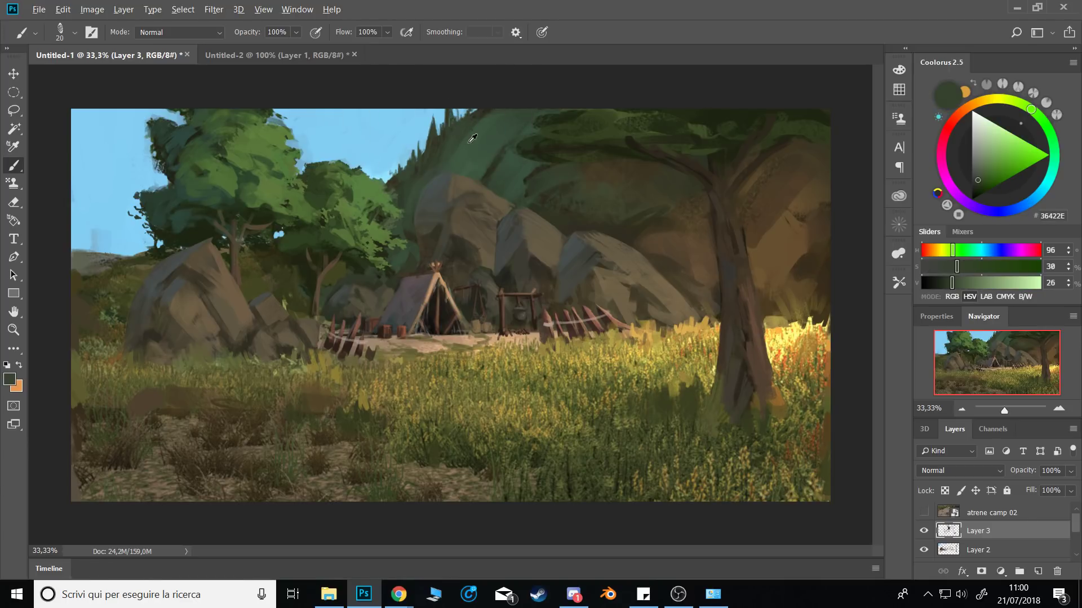
left_click(448, 103, "alt")
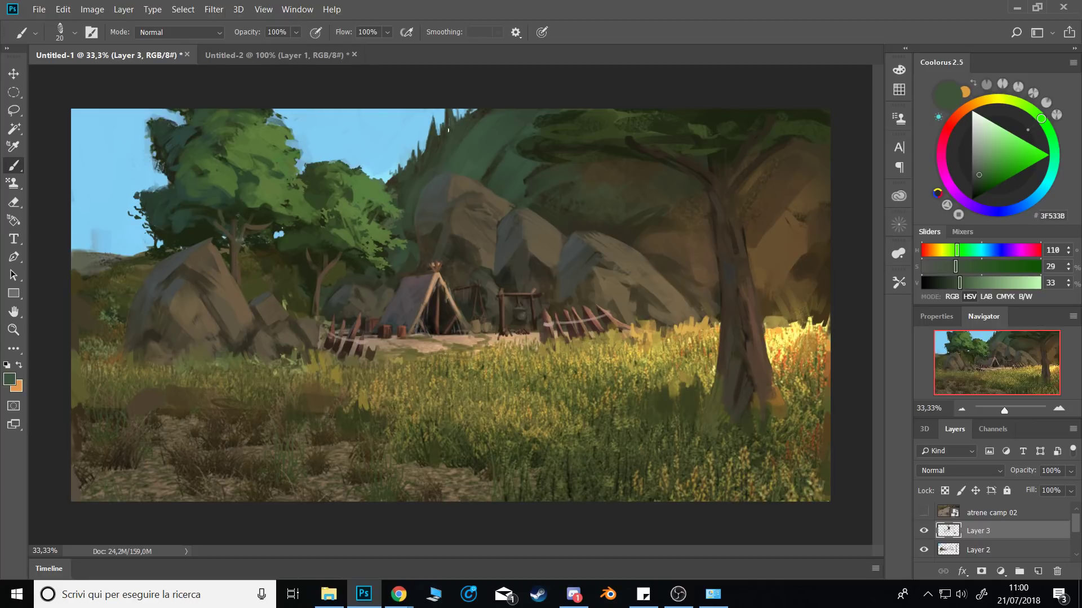
left_click(449, 103, "alt")
left_click(445, 133, "alt")
left_click(439, 115, "alt")
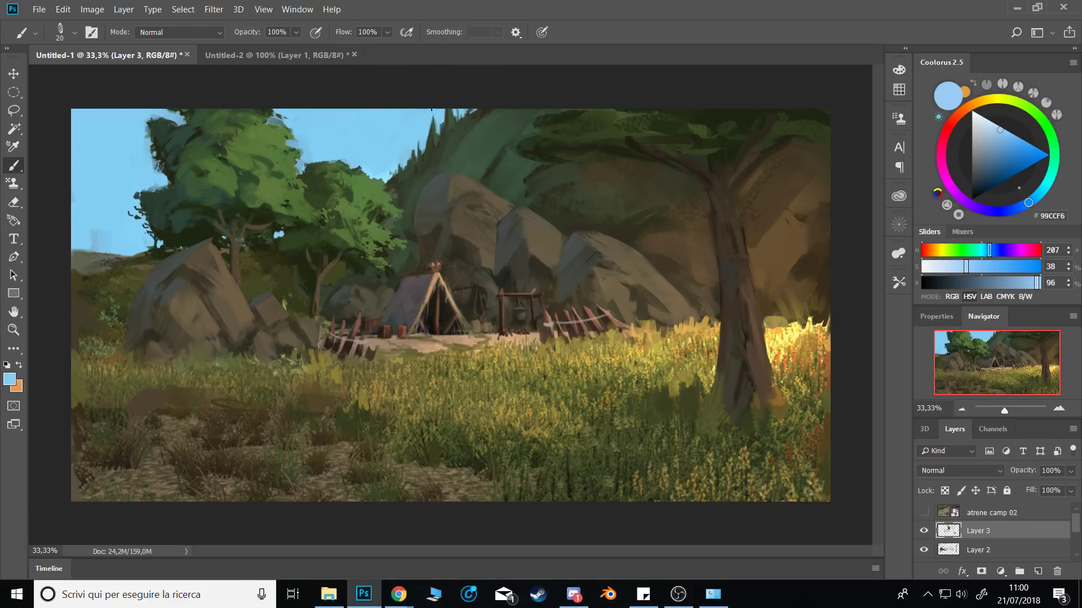
left_click(442, 140, "alt")
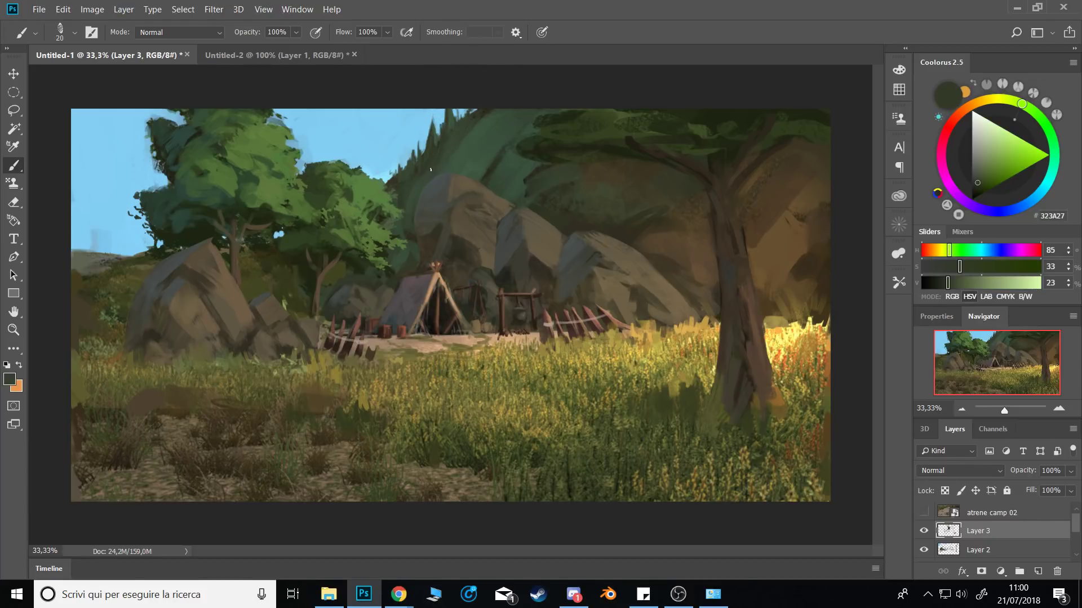
Darken the foliage beside the large boulder's base with sampled very dark green, using a size 20 brush.
left_click(206, 237, "alt")
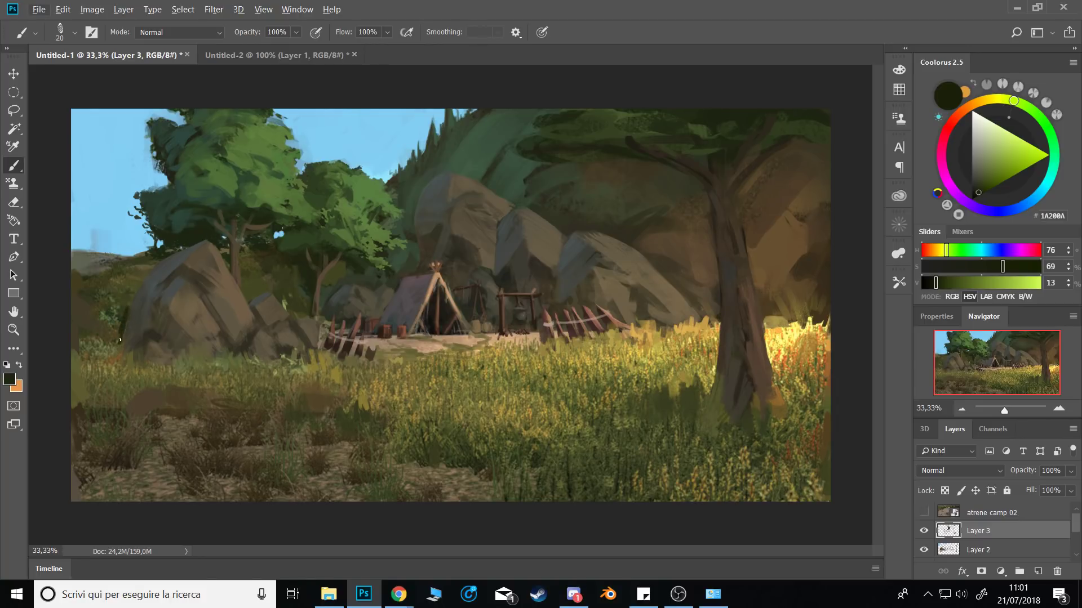
mouse_move(117, 344)
left_mouse_down()
mouse_move(109, 338)
mouse_move(116, 351)
left_mouse_up()
left_click(110, 340, "alt")
left_click(117, 351, "alt")
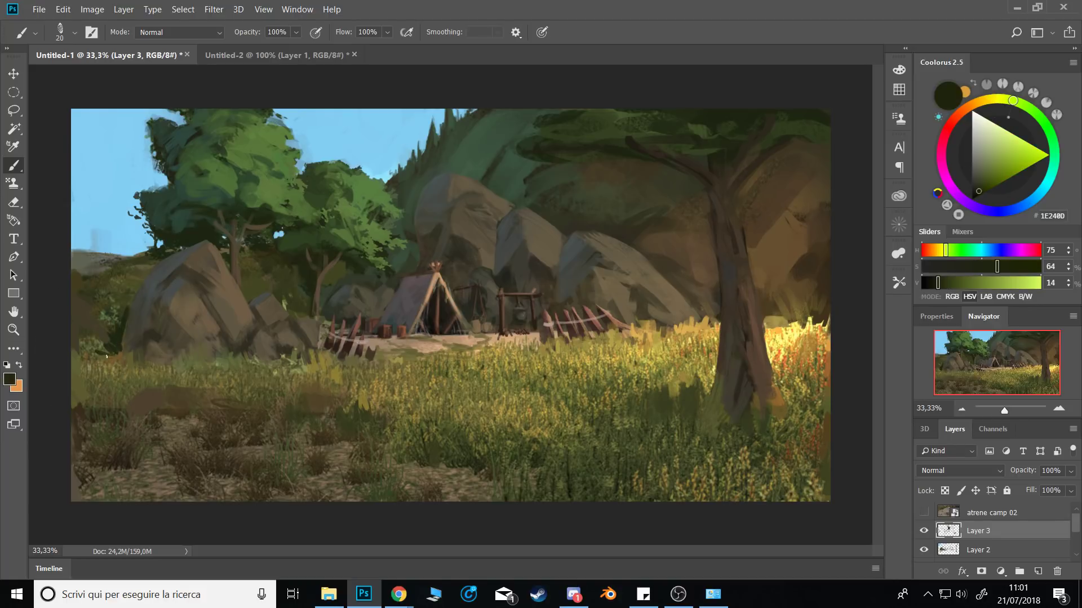
Cover the light patch beside the large boulder's base with sampled dark greens, using a size 20 brush at 100% opacity.
left_click(110, 353, "alt")
left_click_drag(109, 351, 98, 350)
left_click(108, 353, "alt")
left_click(117, 352, "alt")
left_click(121, 319, "alt")
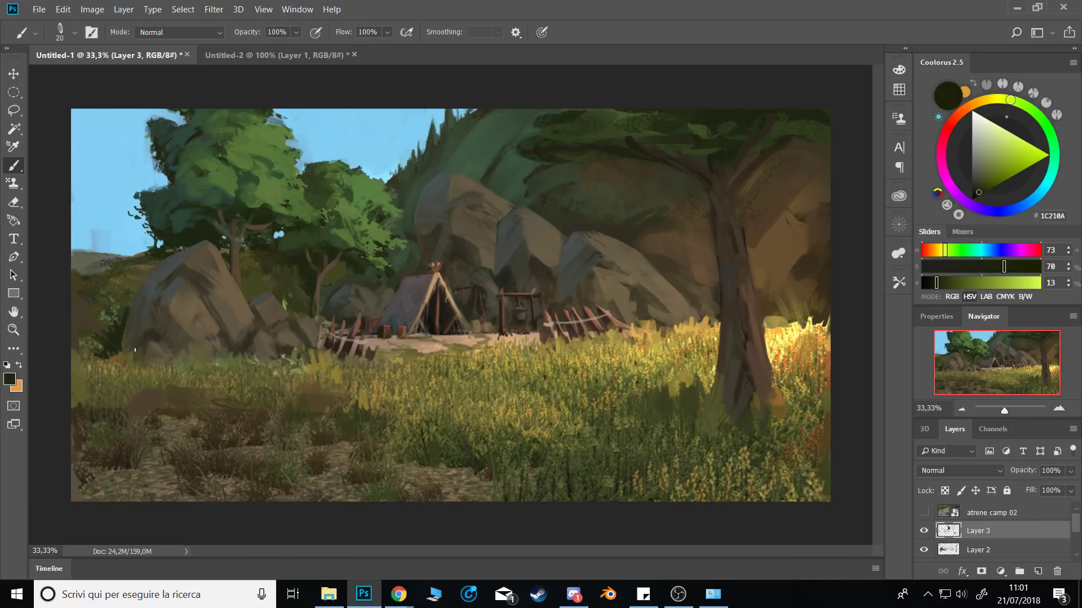
Touch up the dark foliage behind the smaller tree and clean the sky around both trees with sampled sky blue at size 25.
left_click(354, 254, "alt")
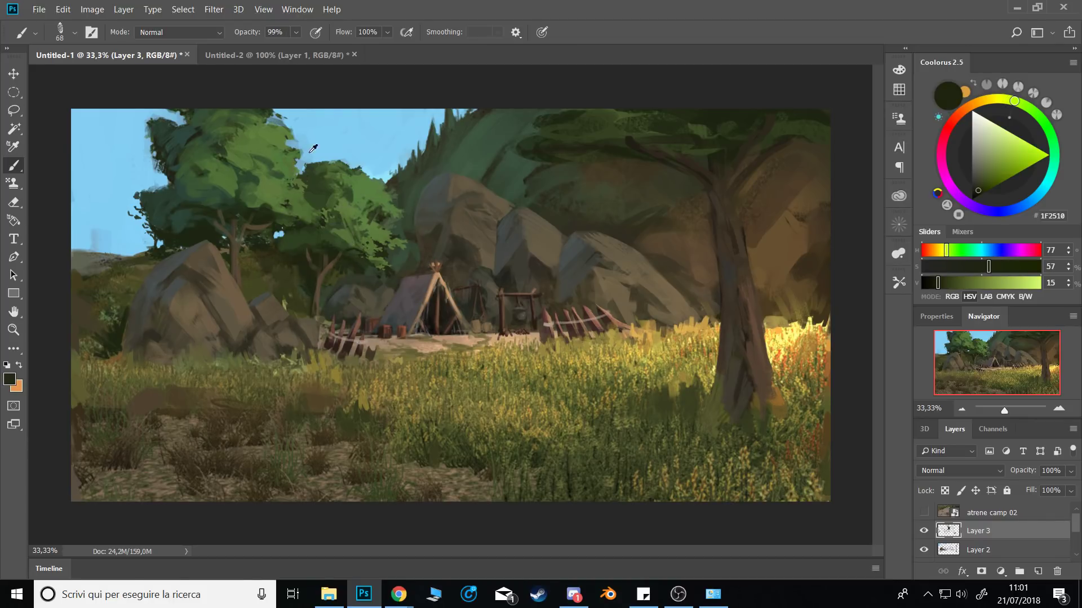
left_click(334, 146, "alt")
key("bracketright")
key("bracketright")
key("bracketright")
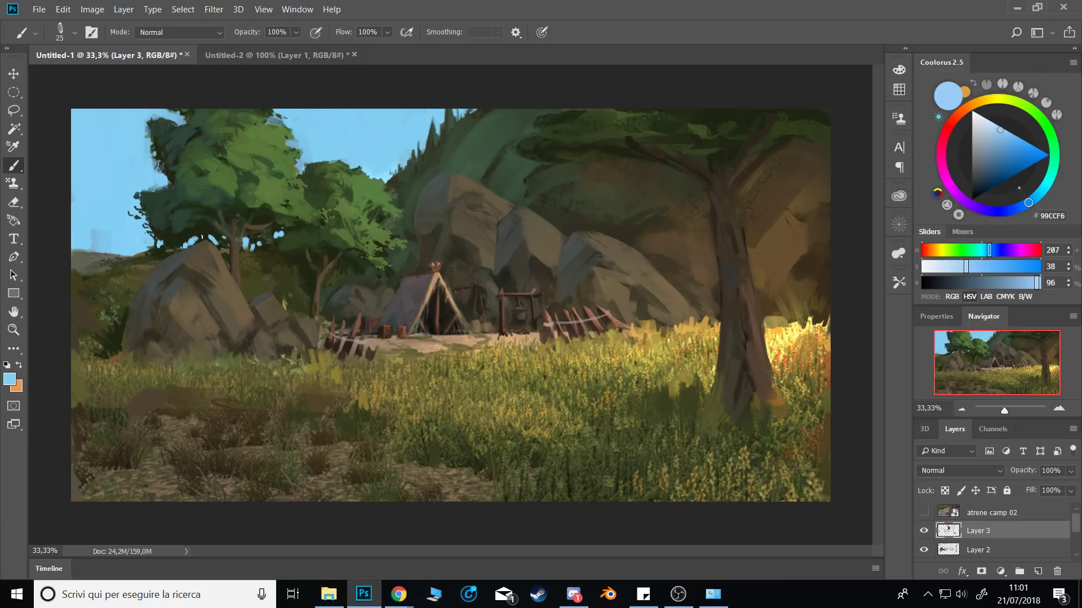
left_click(144, 237, "alt")
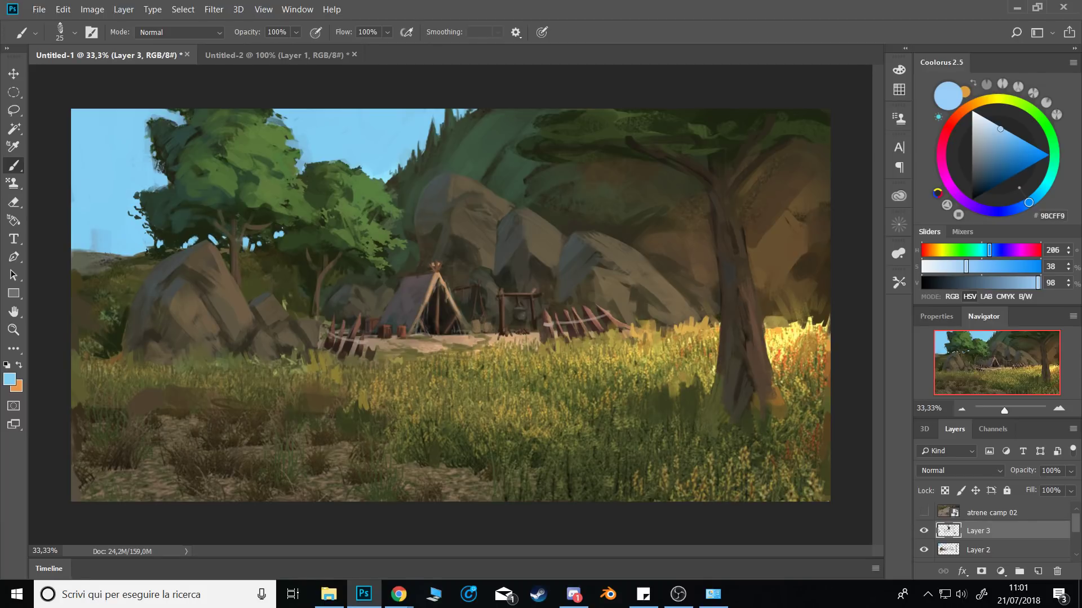
left_click(125, 230, "alt")
key("[")
Flip the canvas horizontally and repaint the distant hillside behind the large boulder with colours sampled from the hill.
key("F2")
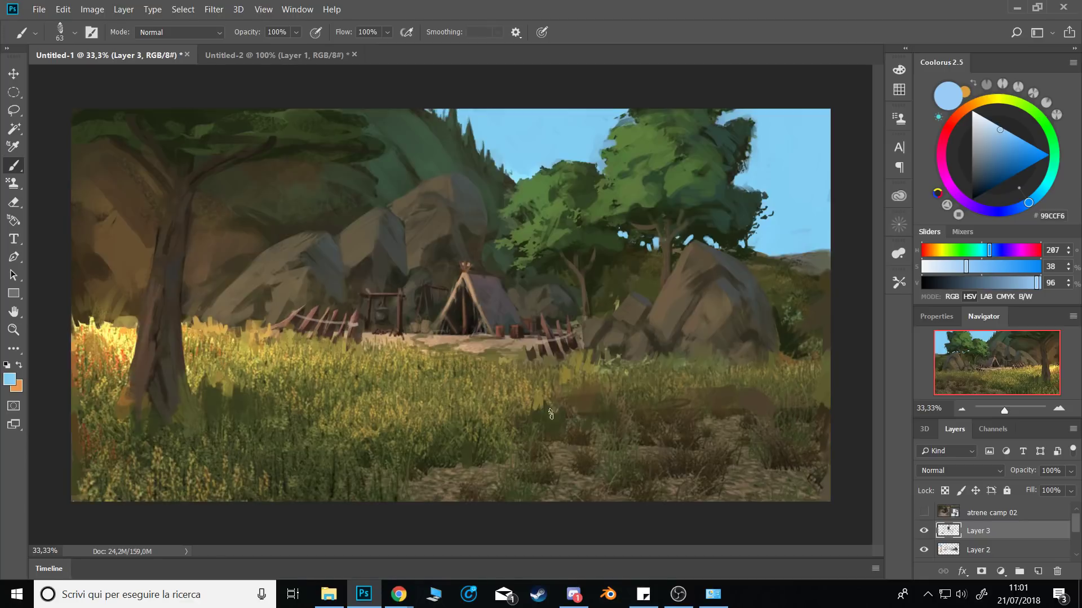
left_click(808, 266, "alt")
left_click_drag(802, 273, 828, 293)
left_click(800, 276, "alt")
left_click(830, 292, "alt")
right_click(801, 282, "alt")
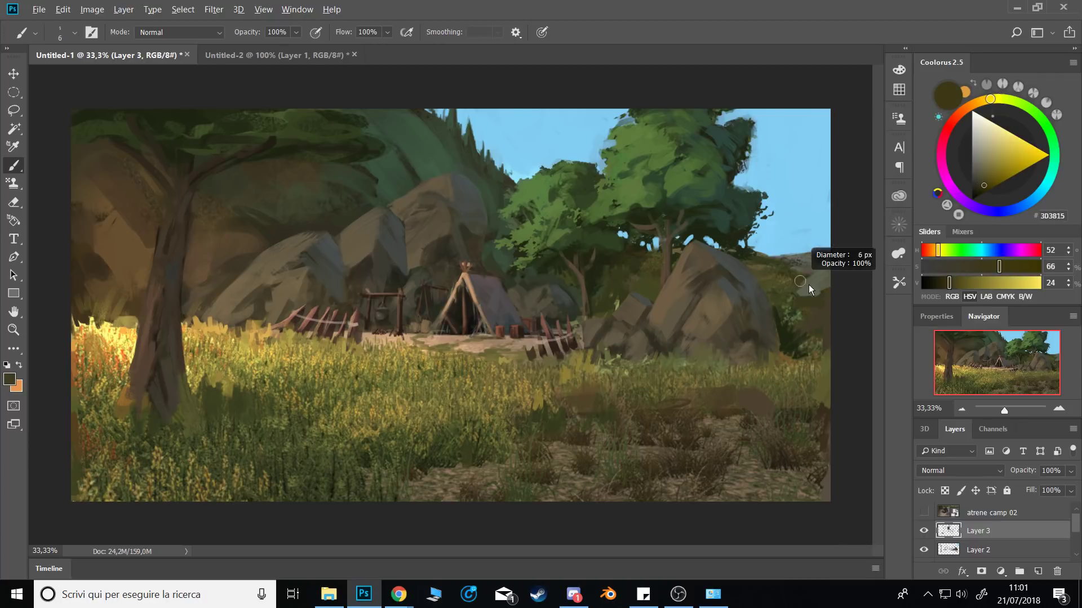
left_click(781, 277, "alt")
right_click(787, 284, "alt")
Rework the sky gap beneath the larger tree's foliage with sampled dark olive and sky blue, using a size 49 brush.
right_click(606, 280, "alt")
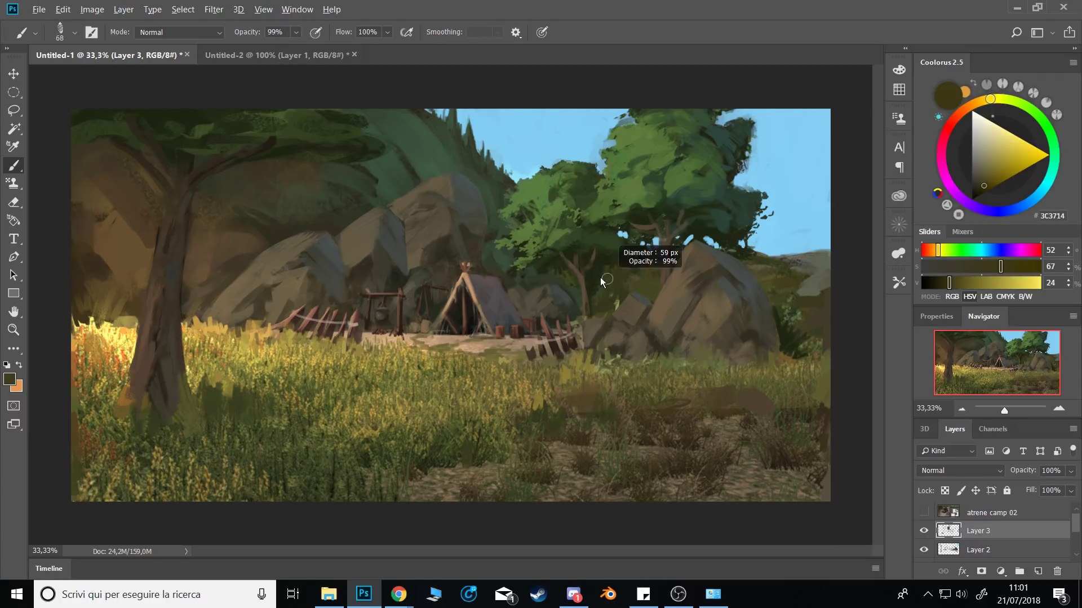
left_click(634, 263, "alt")
right_click(635, 244, "alt")
left_click(624, 232, "alt")
left_click_drag(625, 234, 625, 240)
right_click(632, 242, "alt")
key("ctrl+z")
left_click(781, 213, "alt")
right_click(628, 243, "alt")
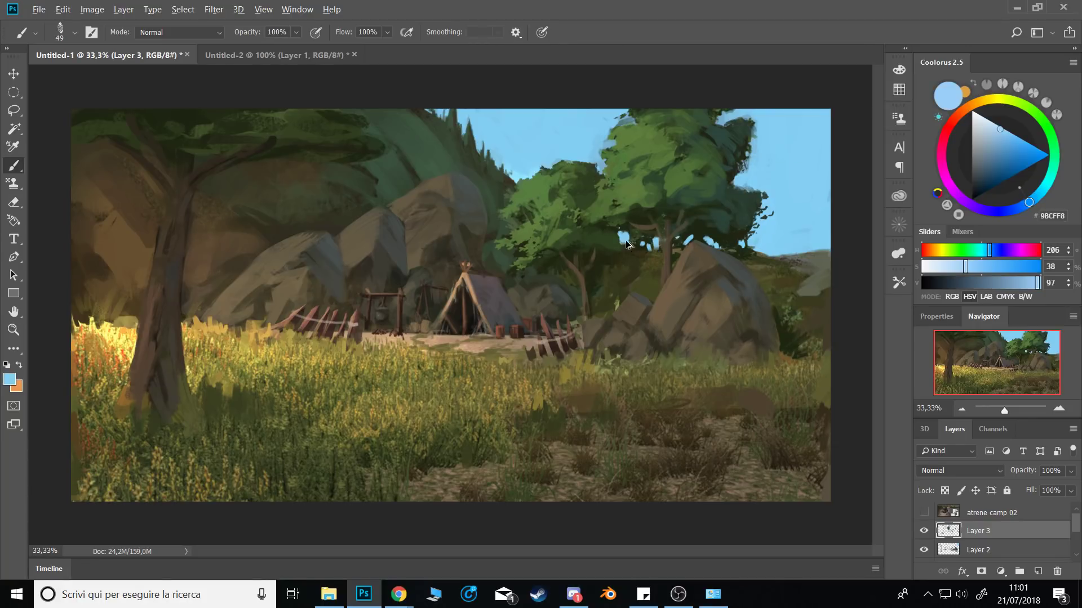
left_click(626, 240)
Refine the smaller tree's upper edge with sampled sky blue and green, and touch up the overhanging foliage's tip with dark green.
left_click(593, 154, "alt")
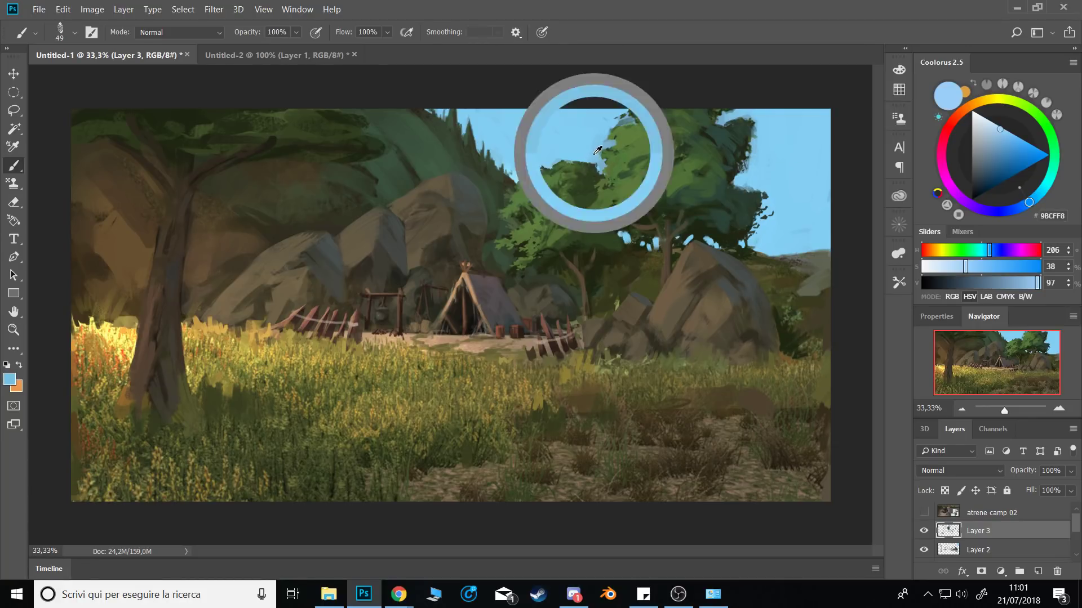
key("bracketleft")
key("bracketleft")
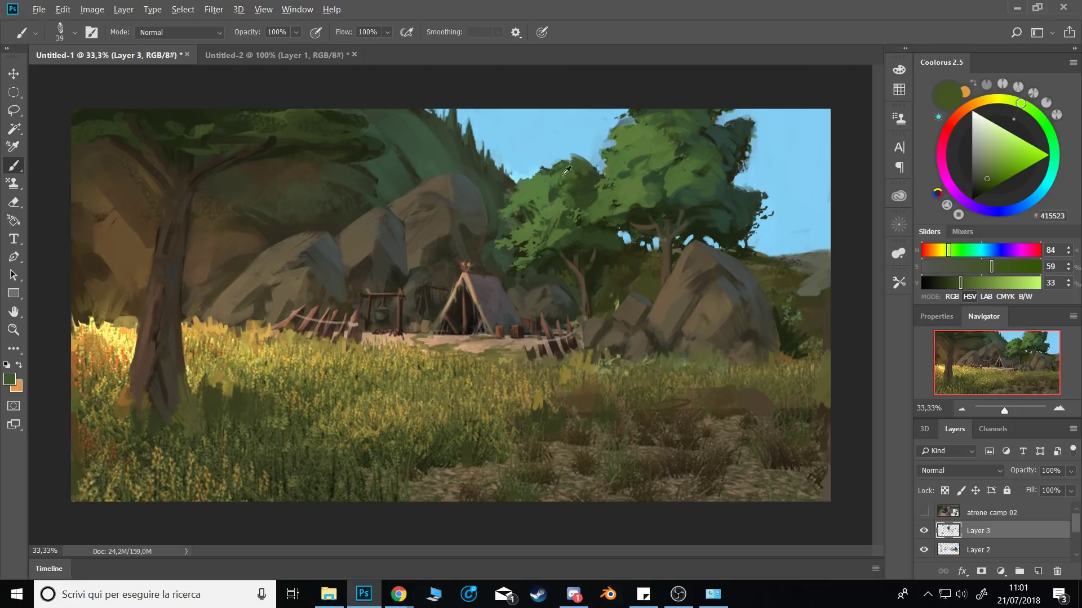
left_click(372, 176, "alt")
left_click(372, 178, "alt")
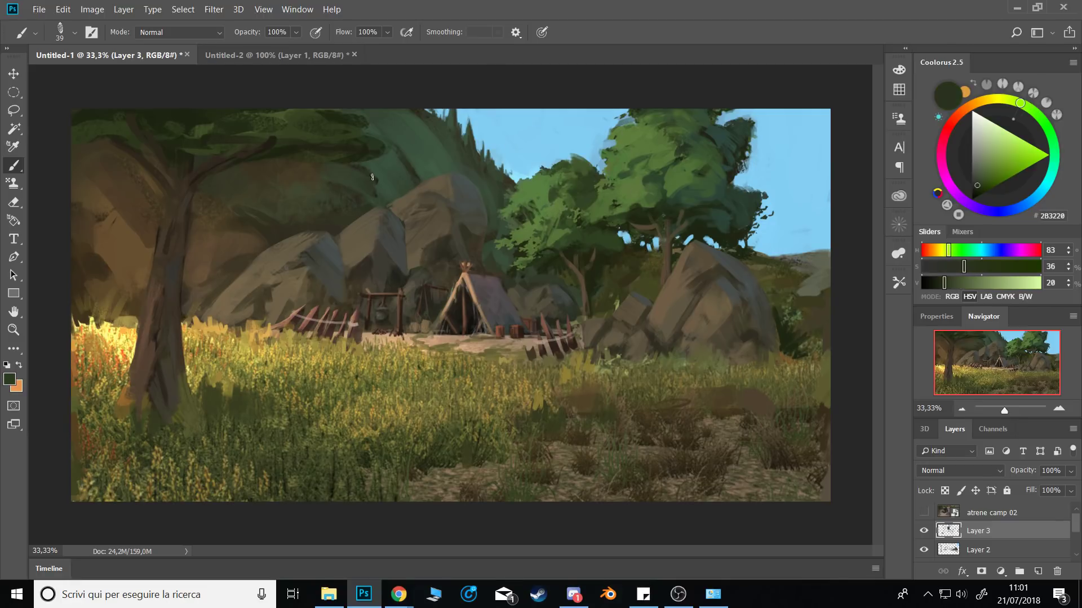
left_click(418, 142, "alt")
Flip the canvas horizontally and paint sampled browns on the cliff beside the foreground tree's upper trunk.
left_click(206, 235, "alt")
left_click_drag(250, 195, 243, 200)
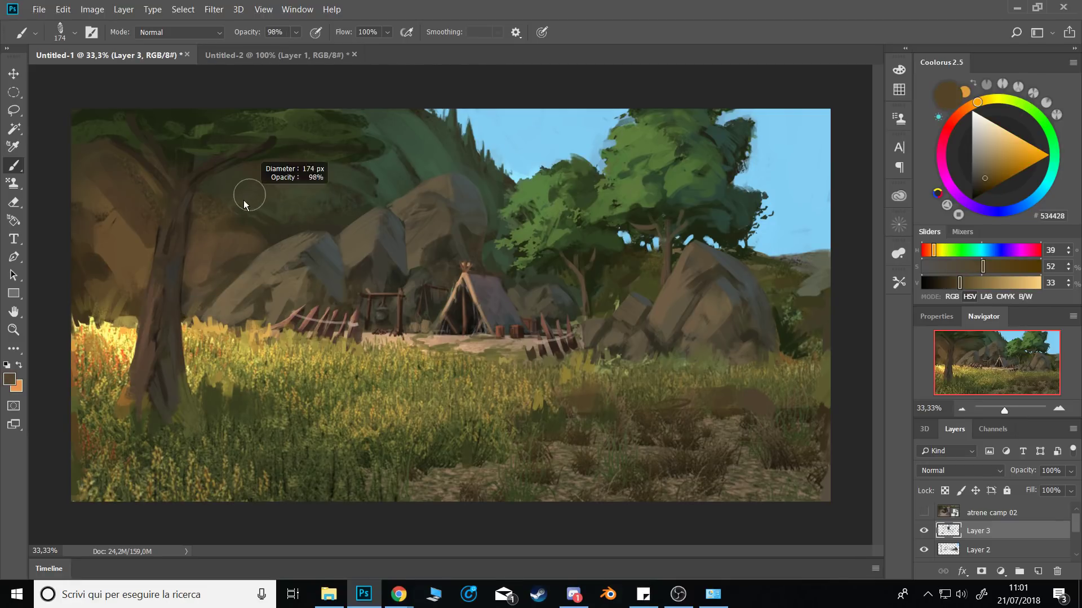
key("ctrl+shift+h")
left_click_drag(724, 202, 702, 217)
left_click(711, 220, "alt")
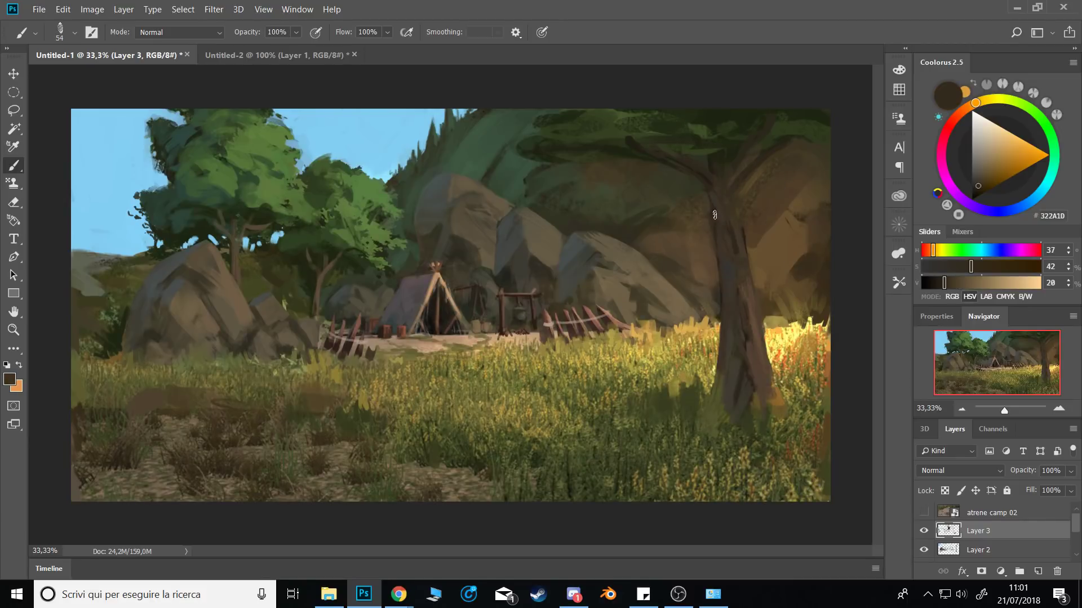
Darken the foreground tree's upper trunk with very dark brown strokes and check the painting's values in greyscale.
left_click(741, 232, "alt")
mouse_move(727, 176)
left_mouse_down()
mouse_move(734, 246)
mouse_move(732, 233)
left_mouse_up()
left_click_drag(725, 249, 724, 251)
mouse_move(720, 187)
left_mouse_down()
mouse_move(727, 231)
mouse_move(737, 223)
mouse_move(730, 240)
mouse_move(735, 178)
mouse_move(733, 302)
left_mouse_up()
left_click_drag(734, 231, 731, 229)
left_click_drag(728, 186, 738, 291)
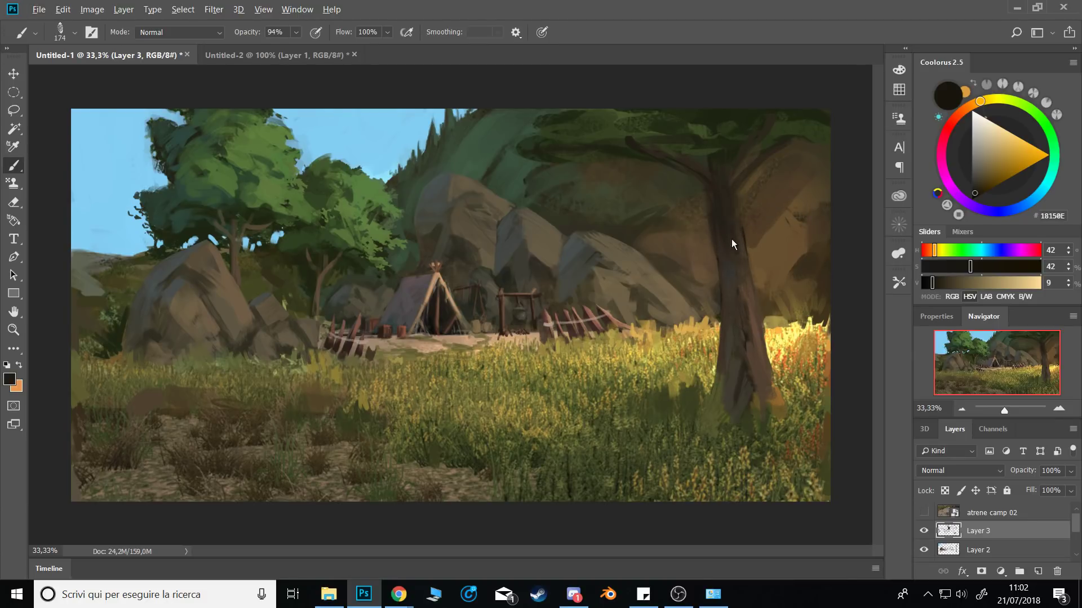
key("ctrl+y")
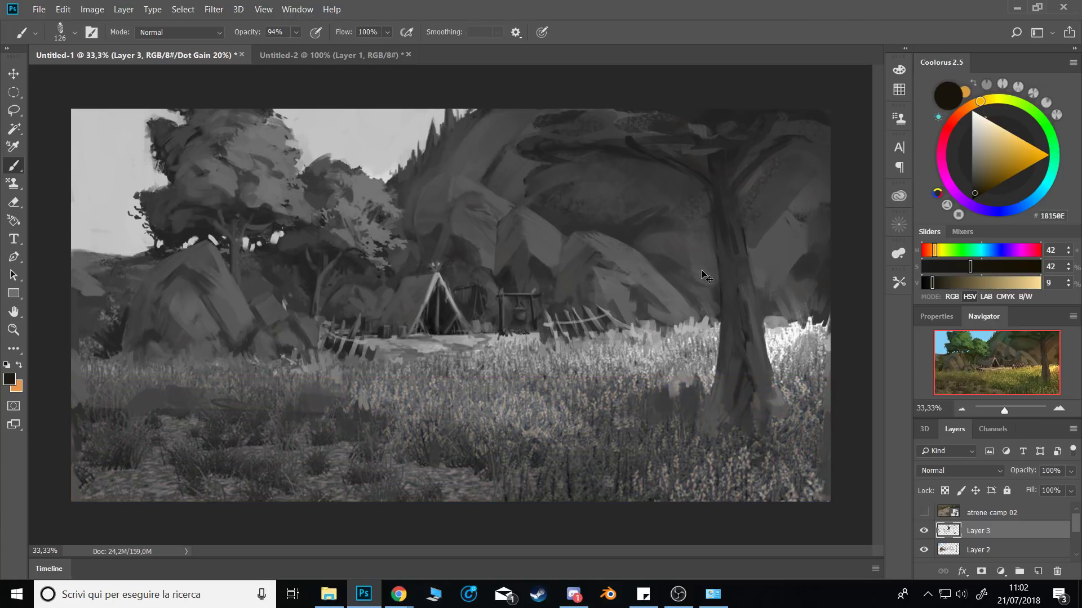
key("ctrl+y")
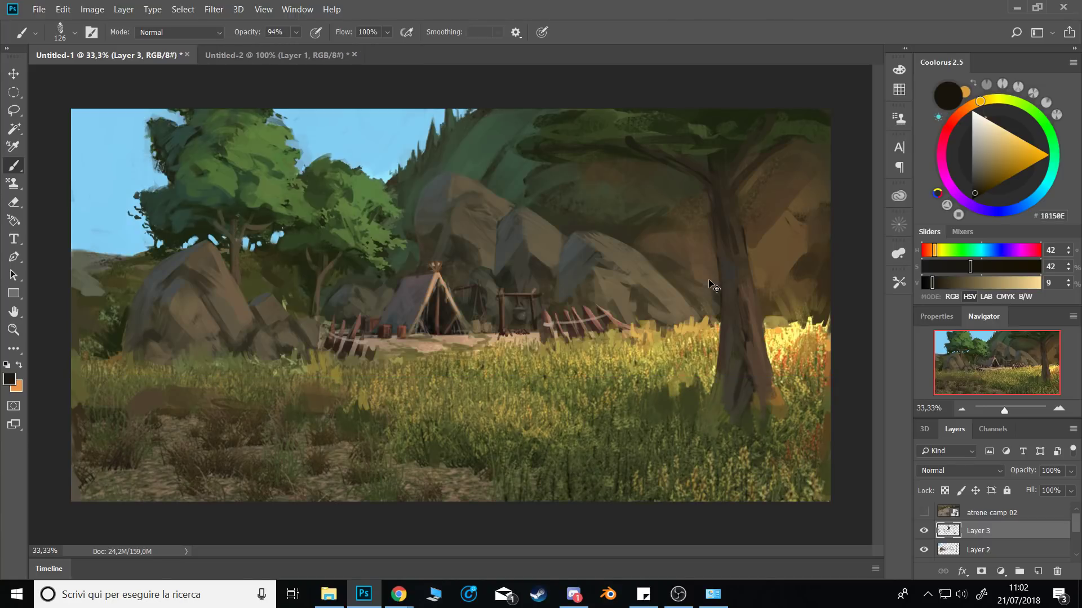
Merge the visible layers and switch to the Soft Round 80 4 brush with the painting viewed at 12.5%.
left_click(961, 409)
left_click(960, 410)
left_click(961, 409)
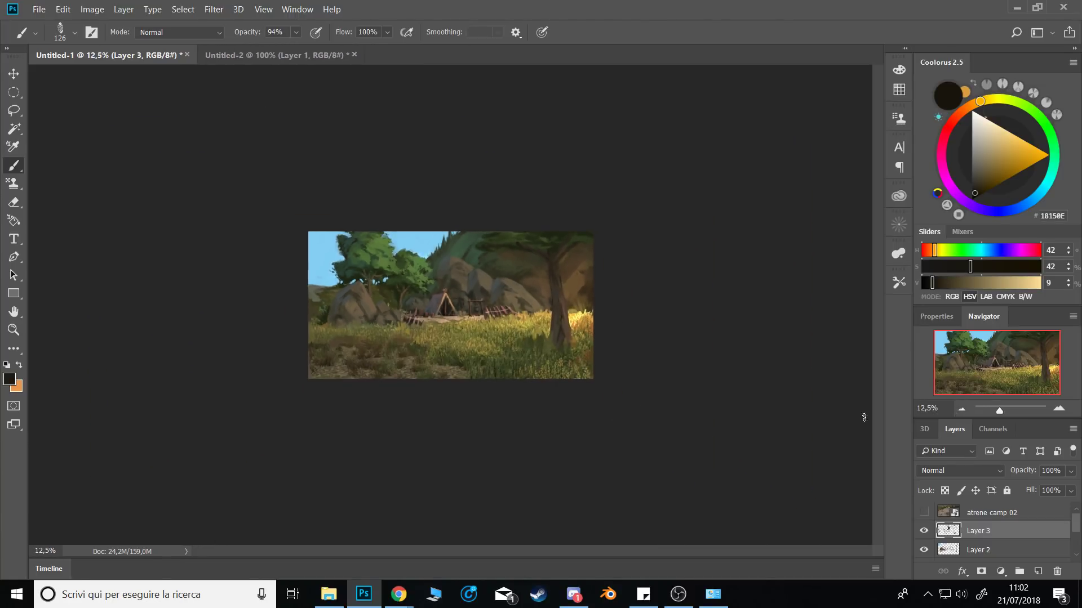
key("ctrl+shift+e")
right_click(668, 378)
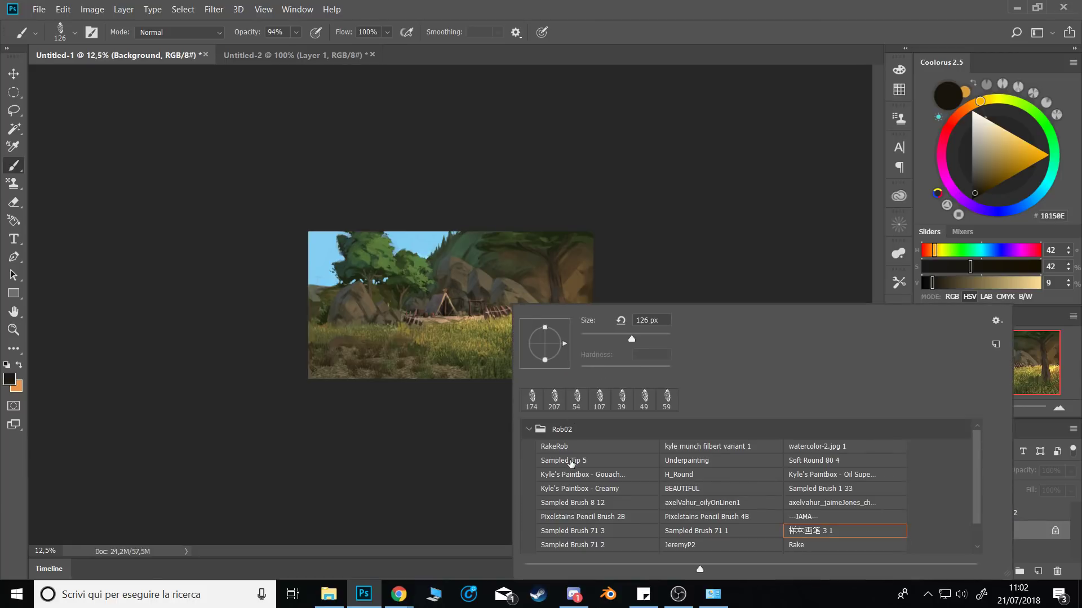
left_click(795, 475)
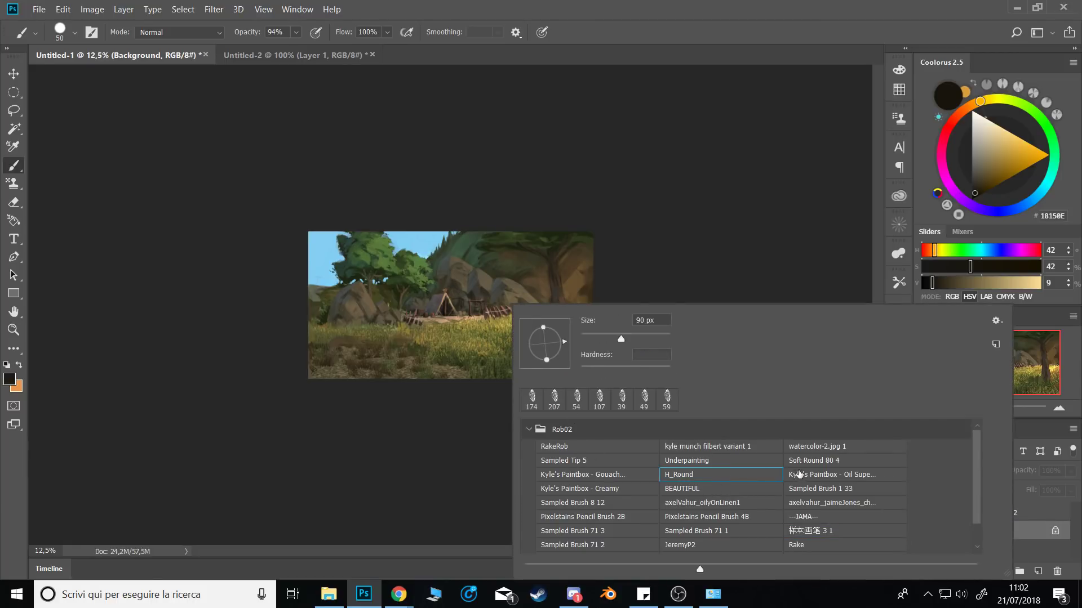
left_click(797, 461)
left_click(737, 273)
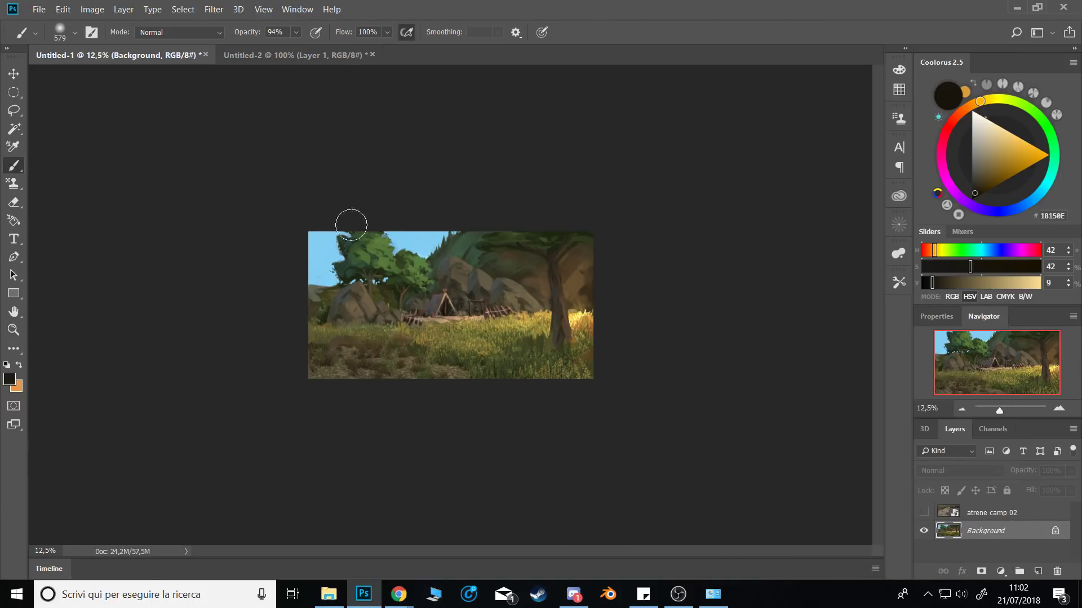
Shade the foreground grass with sampled sky blue, using the soft brush in Multiply mode at 30% flow.
left_click(166, 32)
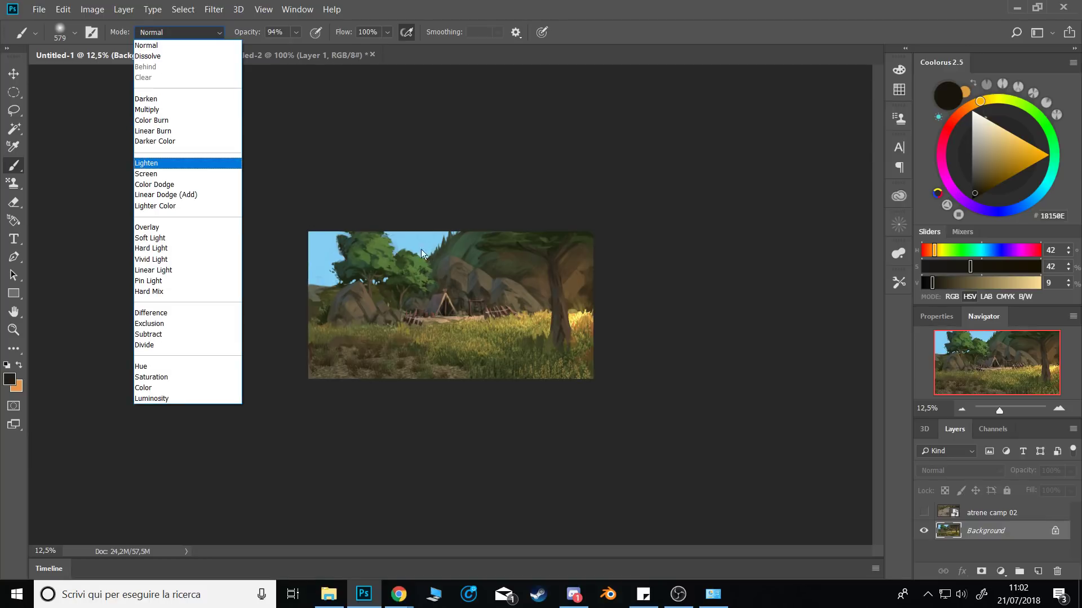
left_click(200, 109)
left_click(428, 234, "alt")
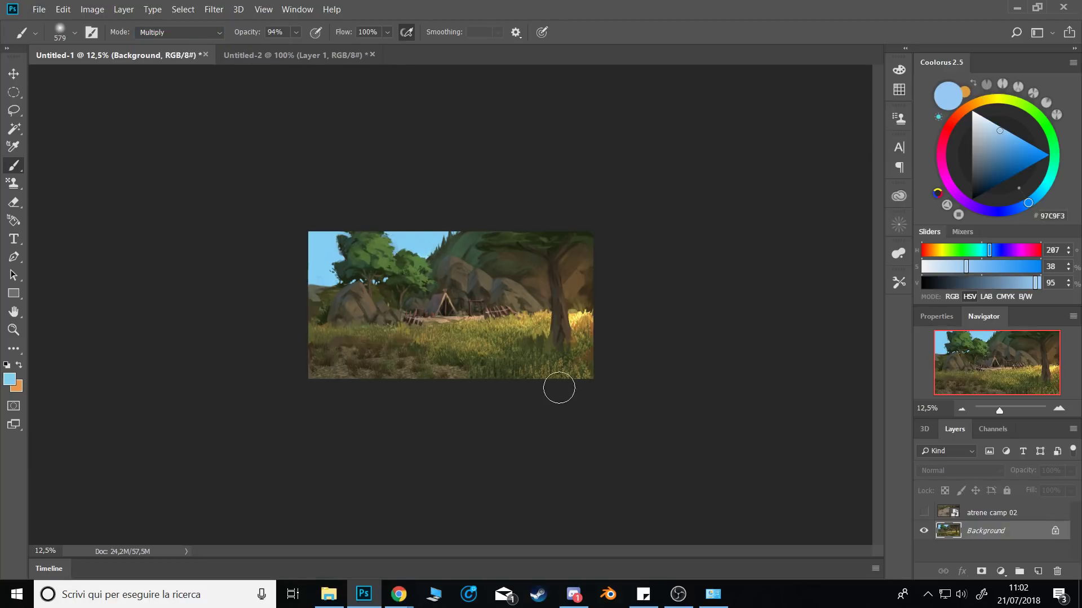
key("shift+1")
key("3")
left_click_drag(517, 350, 546, 350)
mouse_move(404, 390)
left_mouse_down()
mouse_move(235, 394)
mouse_move(568, 372)
left_mouse_up()
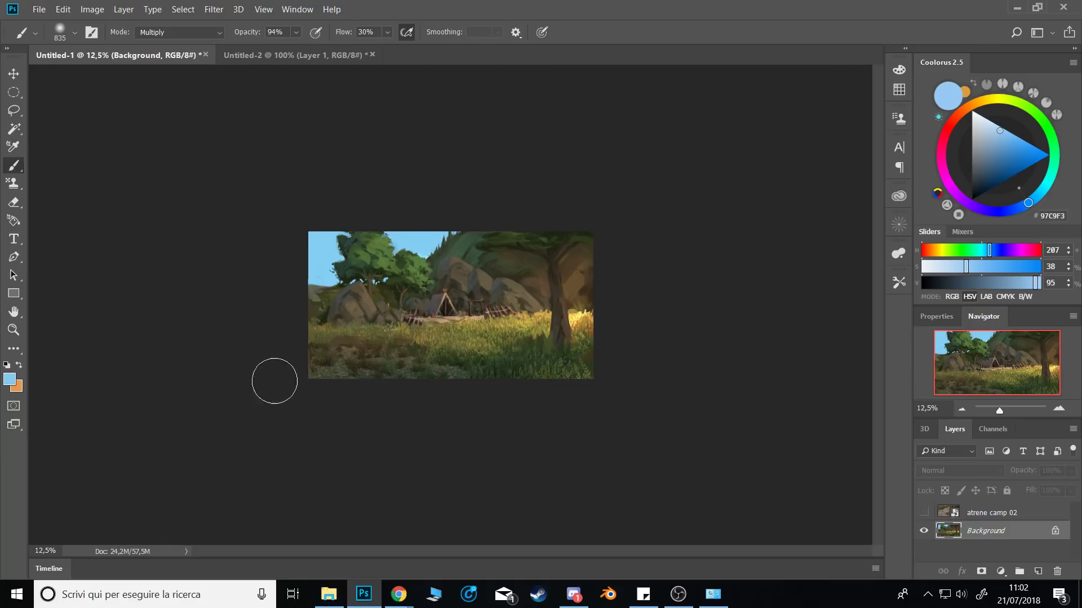
Cool and darken the foreground tree's trunk with the sky blue Multiply brush.
left_click_drag(570, 341, 551, 339)
left_click(1059, 408)
left_click_drag(601, 296, 580, 234)
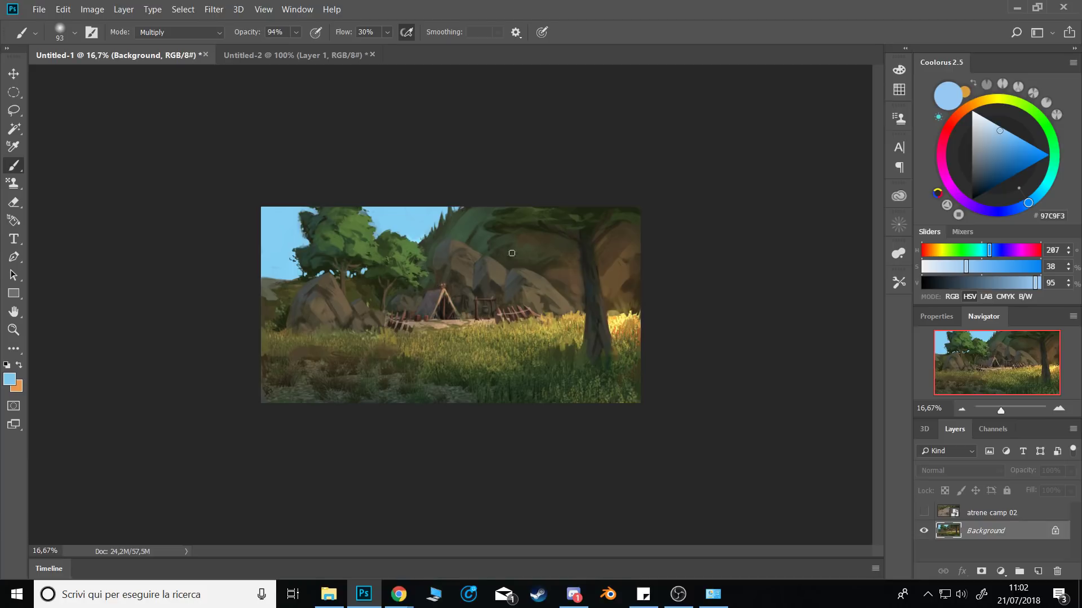
Set the brush to Hard Light and paint a pale orange glow over the sunlit area beside the foreground trunk.
left_click(179, 32)
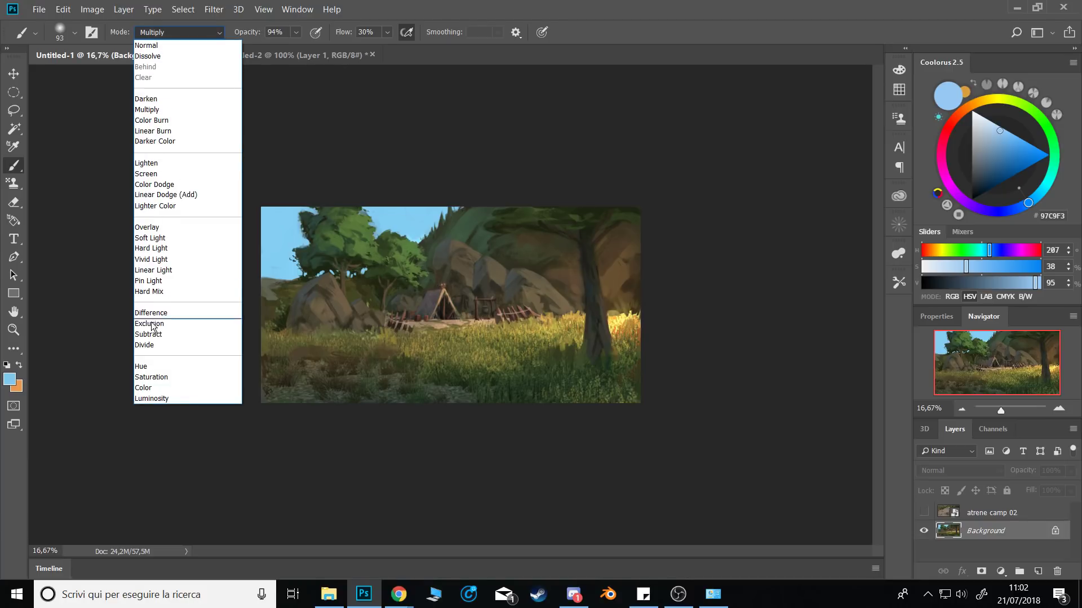
left_click(162, 248)
left_click(964, 109)
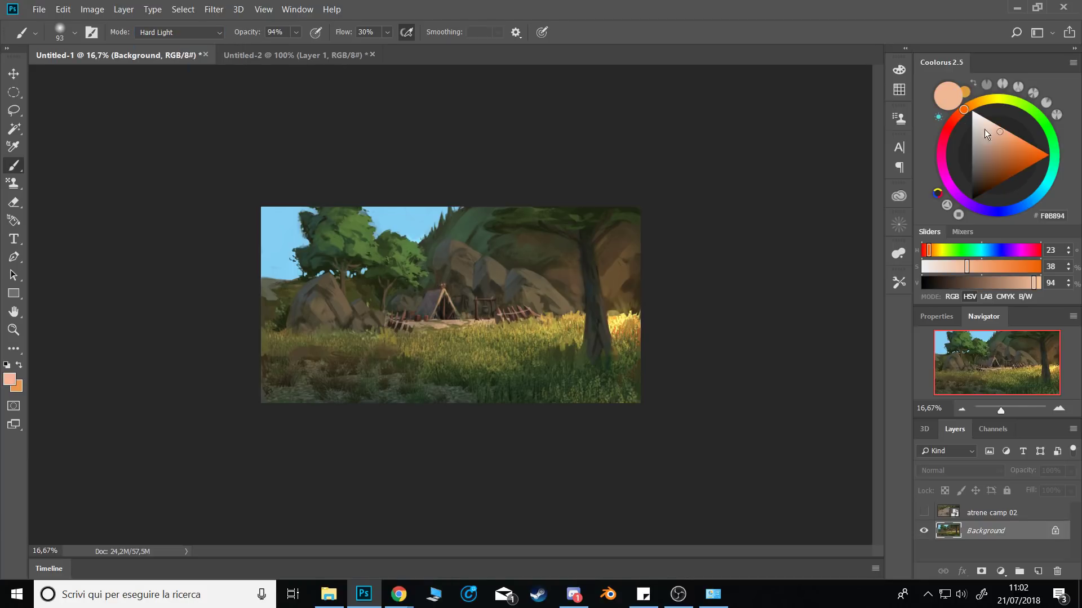
left_click(992, 133)
mouse_move(616, 304)
left_mouse_down()
mouse_move(590, 284)
mouse_move(619, 289)
mouse_move(566, 287)
mouse_move(565, 305)
mouse_move(559, 269)
mouse_move(567, 298)
mouse_move(587, 296)
mouse_move(582, 256)
mouse_move(592, 330)
mouse_move(597, 254)
mouse_move(605, 308)
mouse_move(596, 243)
mouse_move(630, 219)
mouse_move(659, 324)
mouse_move(642, 350)
left_mouse_up()
key("w")
left_click(618, 264)
key("ctrl+d")
key("shift+w")
Lasso the rock wall, camp and grass around the foreground trunk, leaving the trunk out, and hide the selection outline.
key("l")
mouse_move(559, 304)
left_mouse_down()
mouse_move(498, 262)
mouse_move(541, 375)
mouse_move(585, 345)
mouse_move(569, 327)
left_mouse_up()
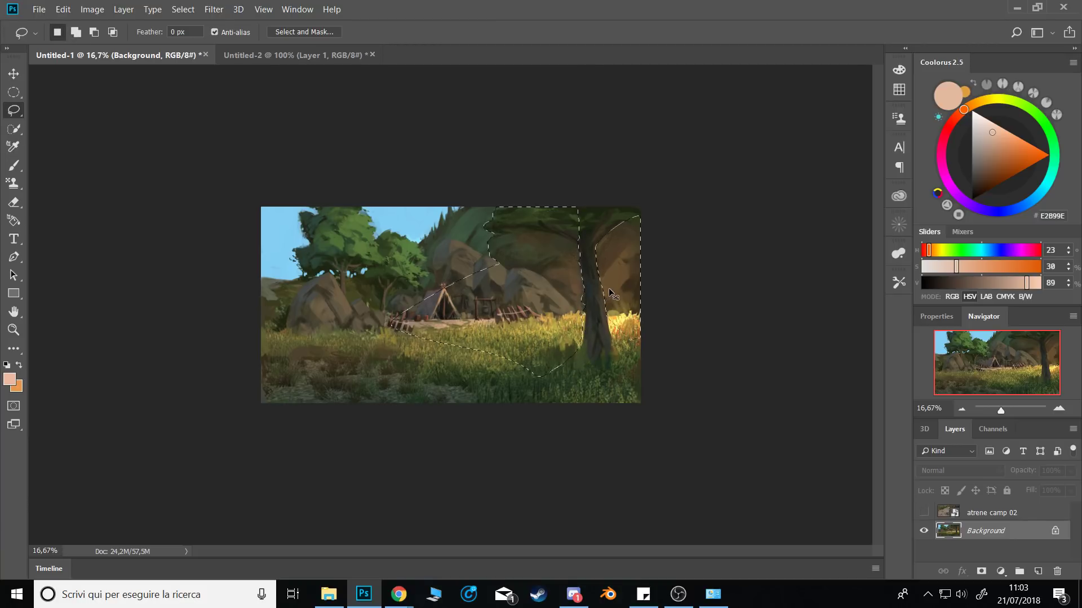
key("b")
key("ctrl+h")
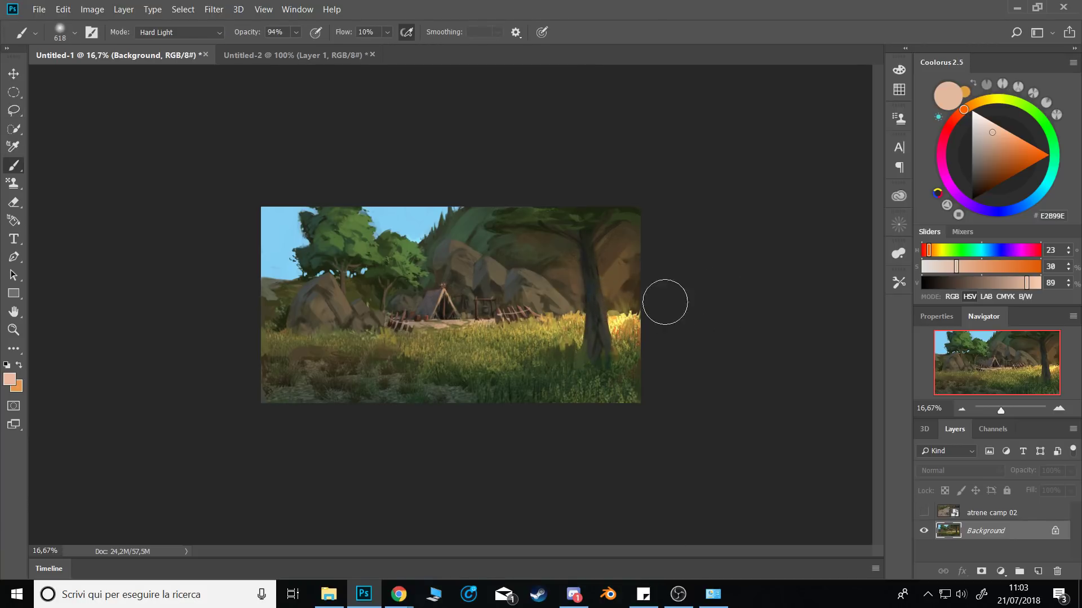
Build up a warm haze behind the foreground trunk with large pale orange Hard Light strokes at 10% flow.
mouse_move(572, 309)
left_mouse_down()
mouse_move(586, 313)
mouse_move(627, 288)
left_mouse_up()
left_click(997, 125)
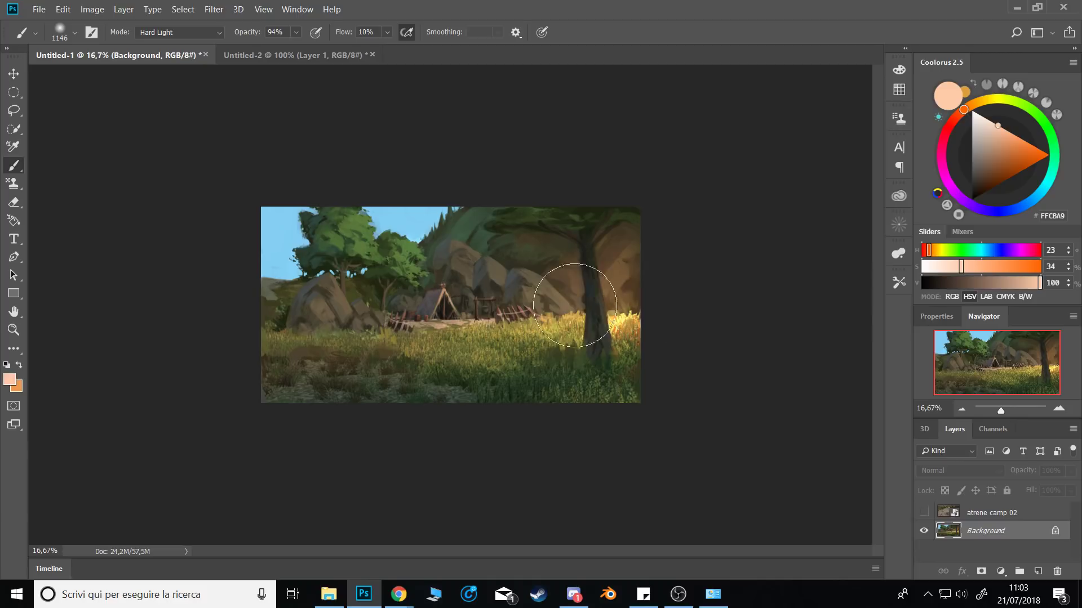
left_click_drag(538, 332, 534, 332)
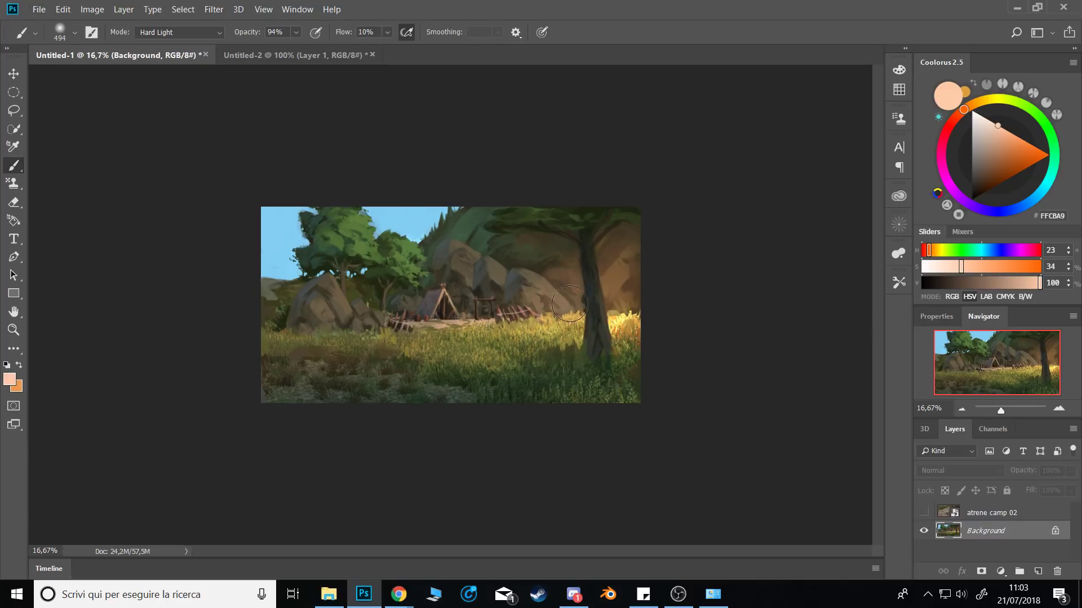
mouse_move(559, 264)
left_mouse_down()
mouse_move(547, 271)
mouse_move(642, 261)
left_mouse_up()
mouse_move(575, 336)
left_mouse_down()
mouse_move(562, 335)
mouse_move(591, 328)
mouse_move(580, 325)
left_mouse_up()
left_click_drag(609, 285, 619, 286)
Flip the canvas horizontally and repaint the rock beside the cooking rack with sampled rock colours, using the Dry, Heavy Load Mixer Brush.
key("ctrl+shift+h")
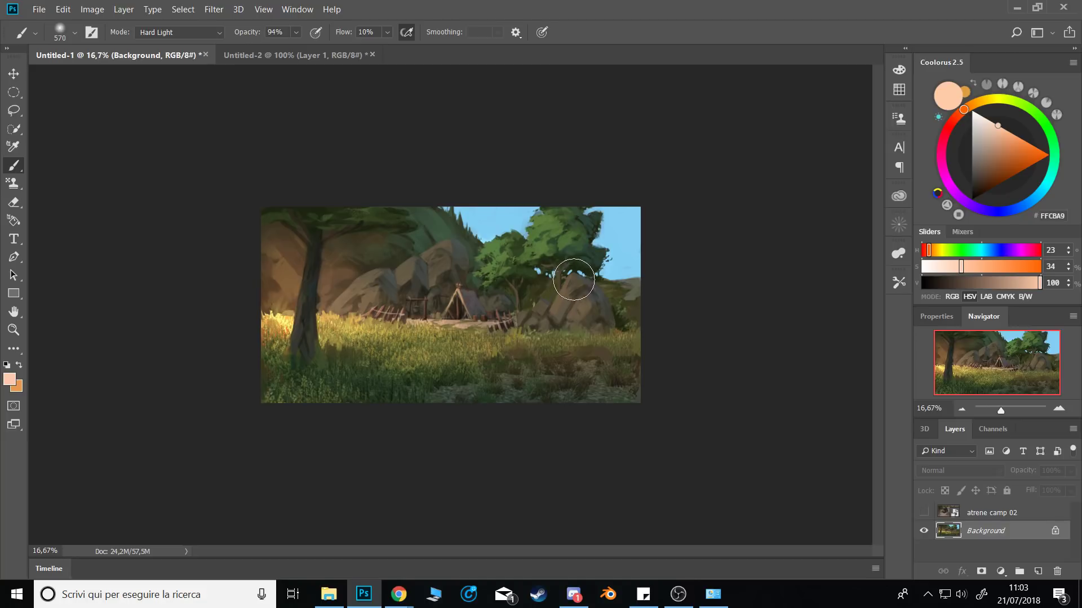
key("shift+b")
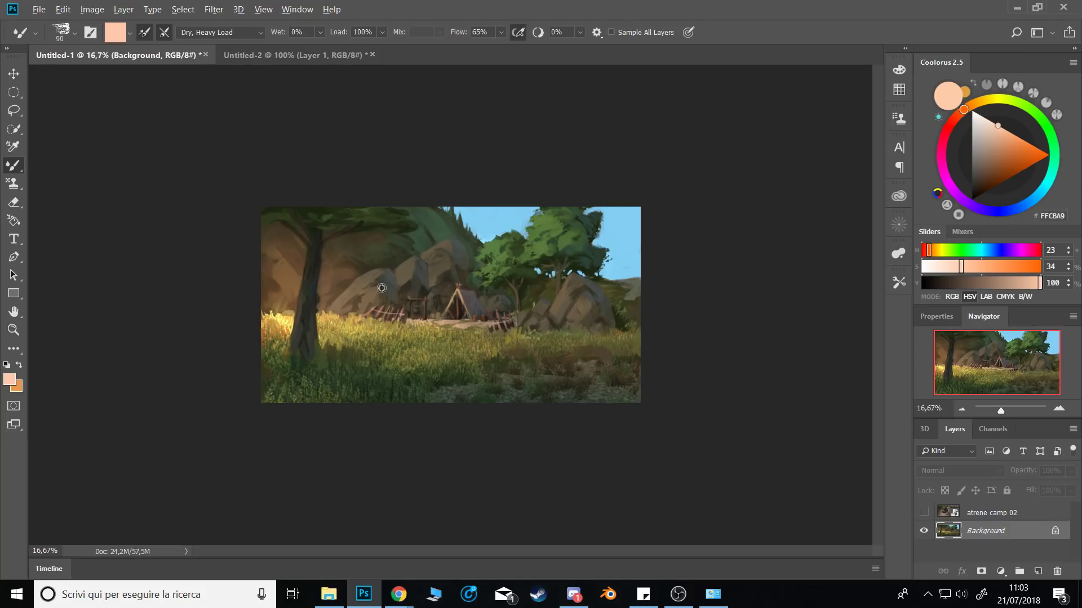
left_click(399, 287, "alt")
left_click(408, 295, "alt")
right_click(388, 286, "alt")
left_click(377, 283, "alt")
left_click(381, 293, "alt")
left_click(382, 276, "alt")
left_click(378, 274, "alt")
left_click(371, 281, "alt")
Touch up the bright grass edge beside the foreground trunk with sampled yellow grass tones, using the Mixer Brush.
left_click(1059, 408)
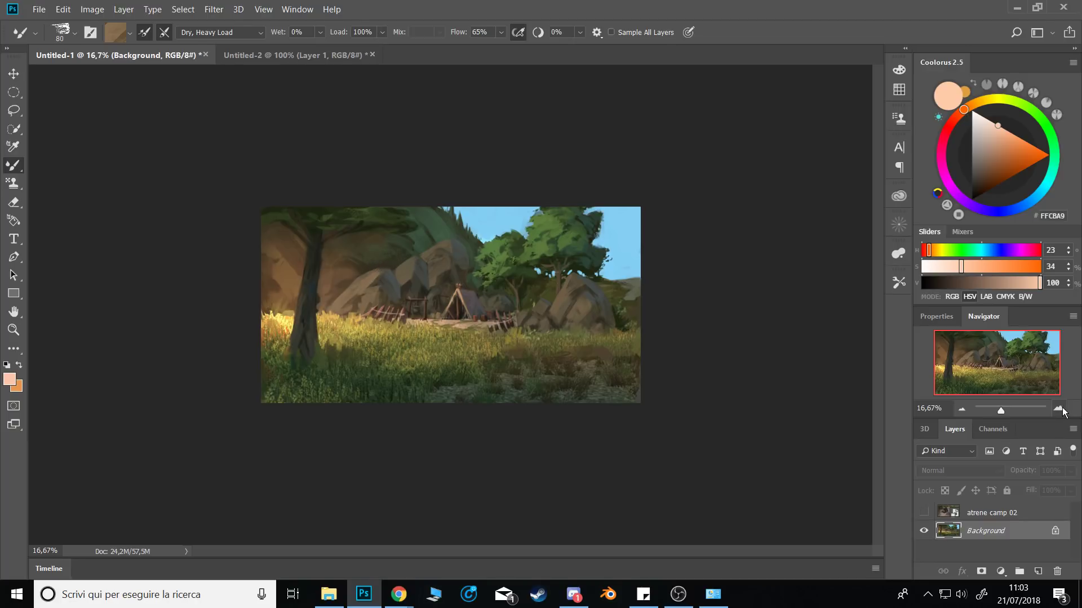
left_click(191, 321, "alt")
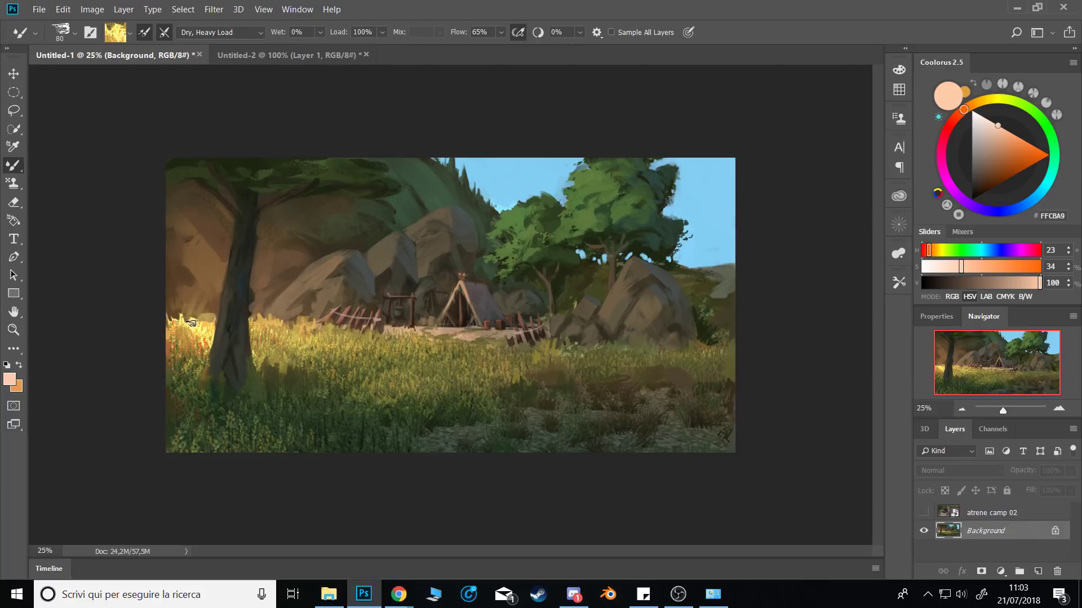
left_click(193, 339, "alt")
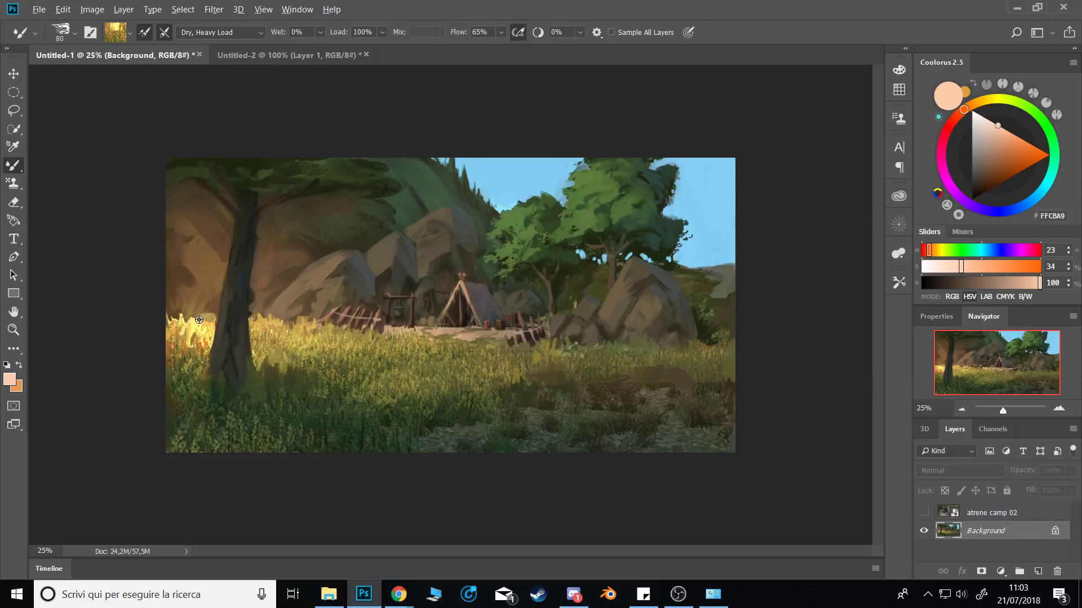
left_click(192, 355, "alt")
left_click(200, 313, "alt")
Switch to the Brush tool with the BEAUTIFUL preset in Normal mode at 100% flow, and flip the canvas horizontally.
key("shift+b")
right_click(365, 265)
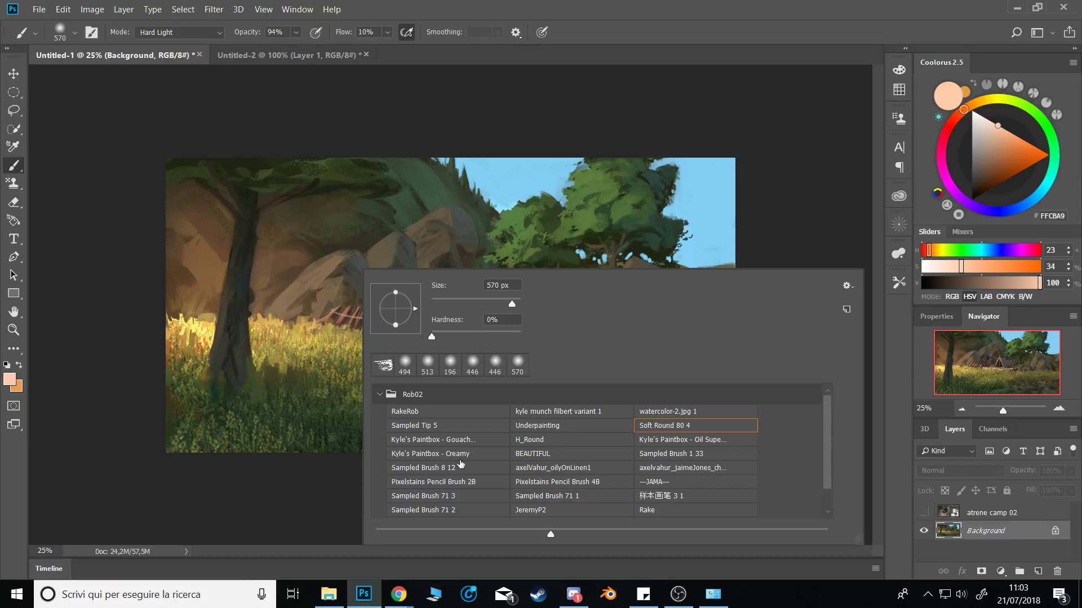
left_click(569, 457)
left_click(766, 237)
key("ctrl+shift+h")
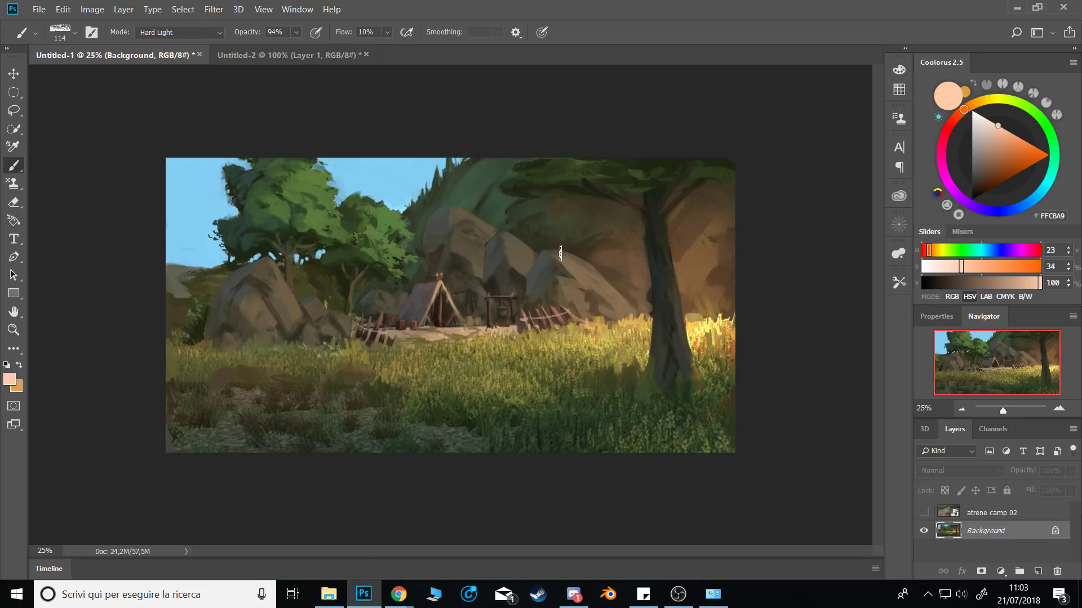
left_click(179, 36)
left_click(180, 46)
left_click(389, 33)
left_click_drag(394, 48, 450, 49)
Touch up the rock wall and grass edge around the foreground trunk with sampled dark brown and ochre tones.
left_click(670, 216, "alt")
left_click(614, 220, "alt")
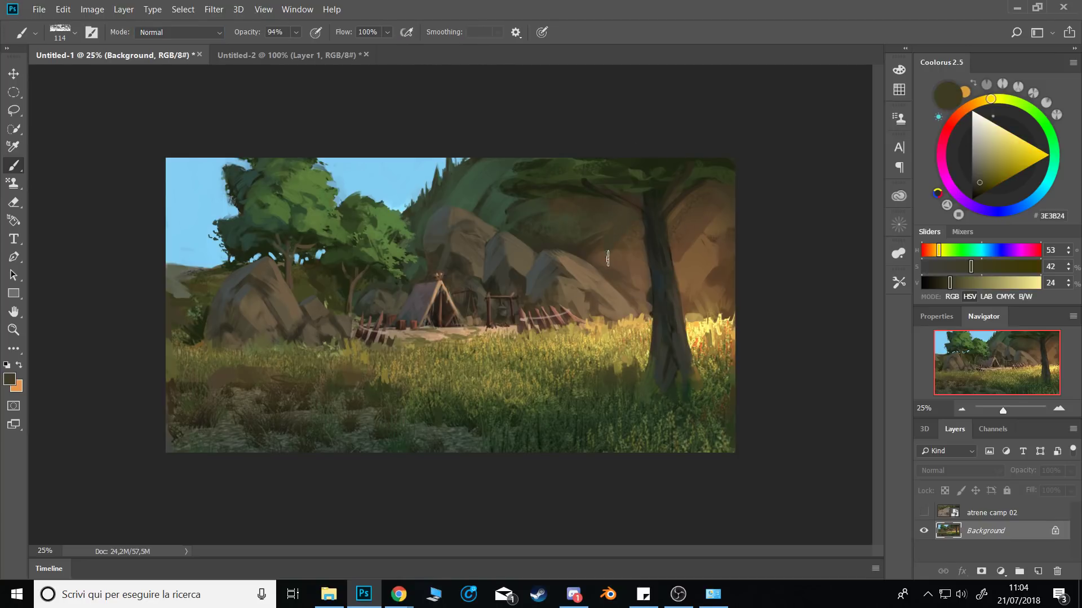
left_click(608, 221, "alt")
left_click_drag(692, 226, 684, 225)
left_click(628, 226, "alt")
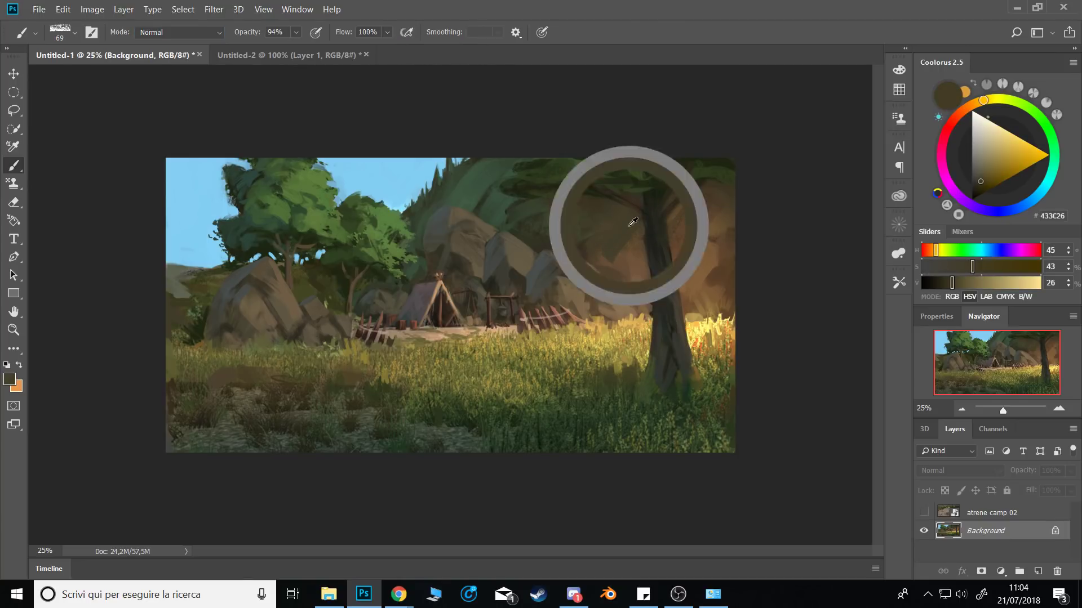
left_click(704, 315, "alt")
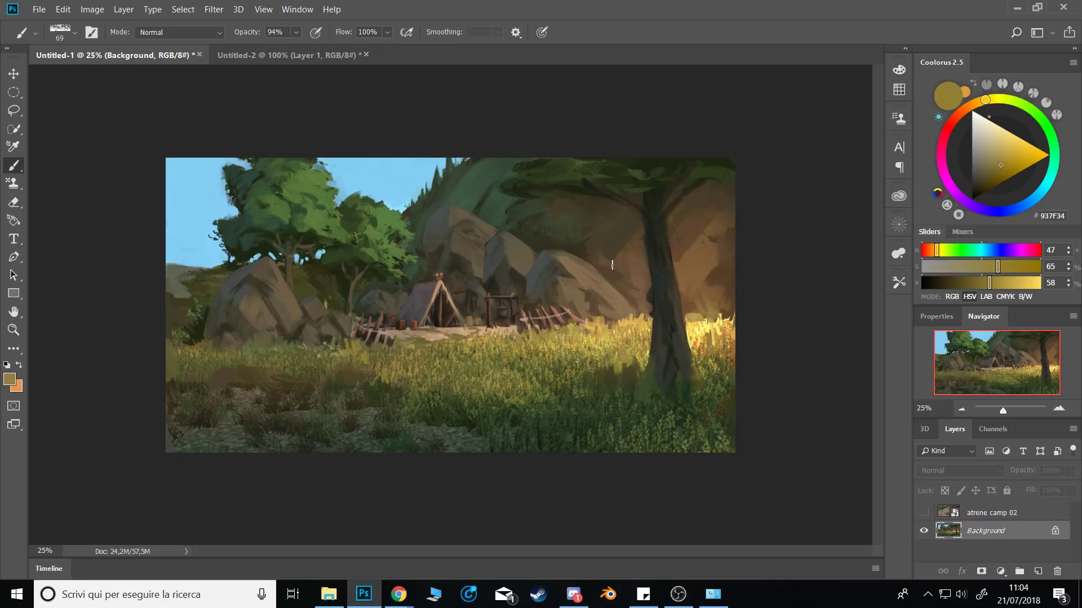
left_click(578, 248, "alt")
left_click(721, 245, "alt")
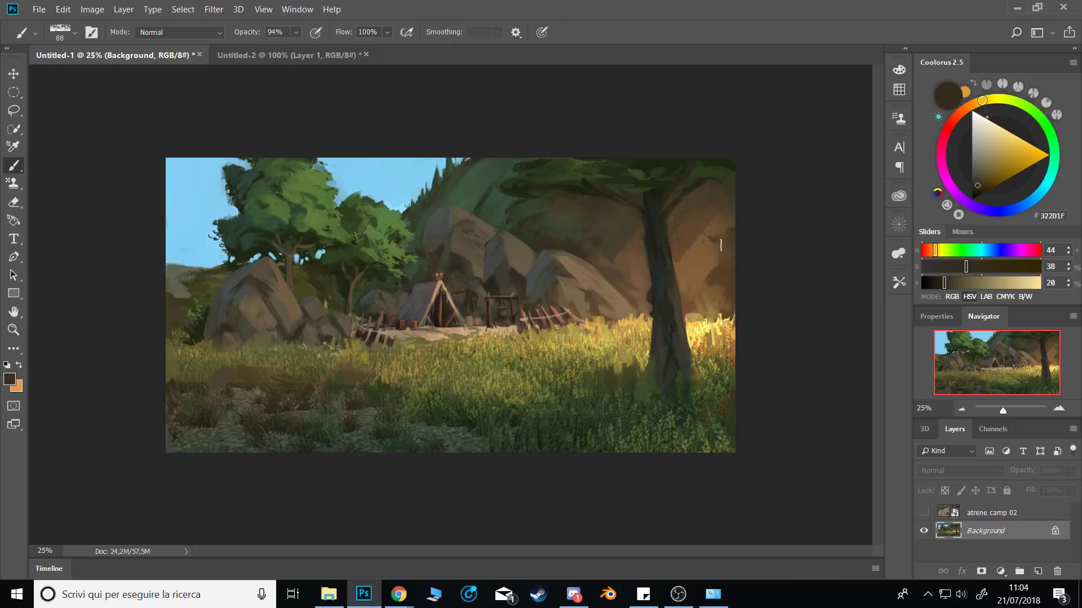
Load the _V_Tall grass brush preset after trying the _V_FluffyGrass and _V_ShortGrassy presets.
left_click(899, 282)
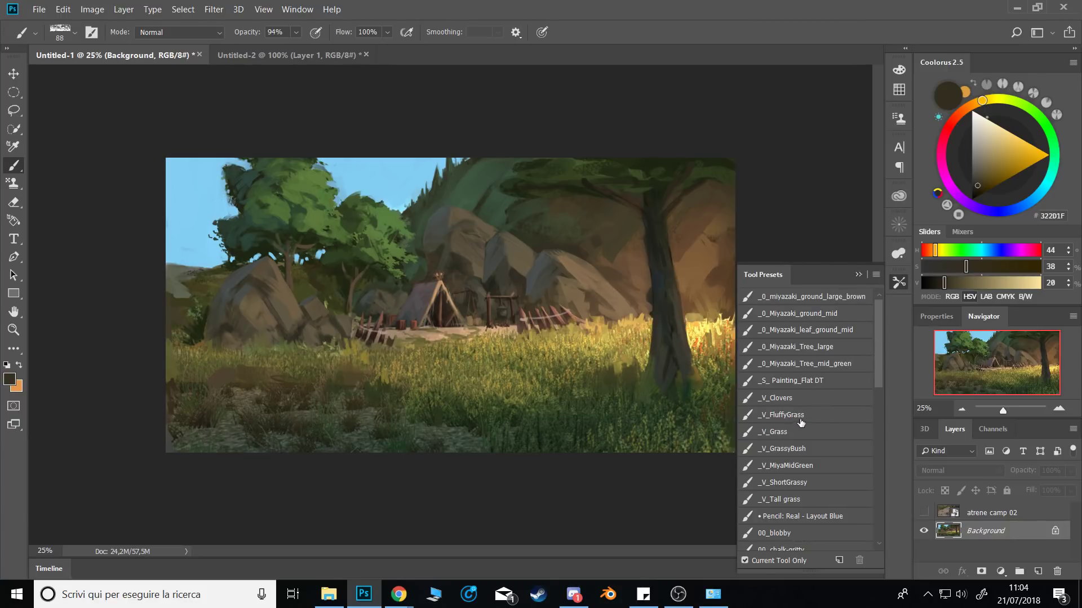
left_click(788, 415)
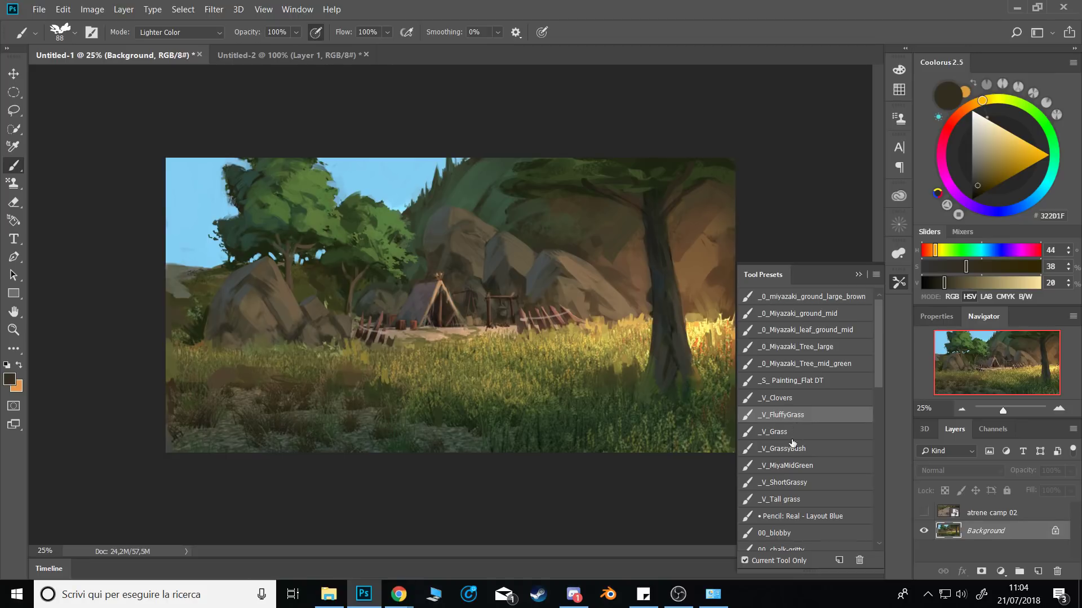
left_click(789, 483)
left_click(793, 499)
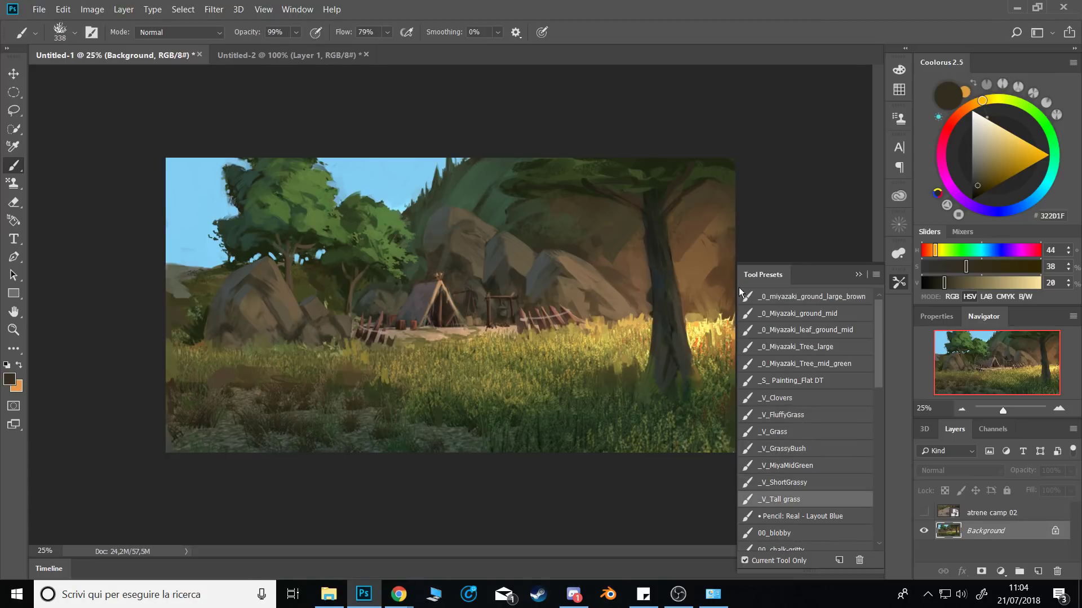
left_click(857, 275)
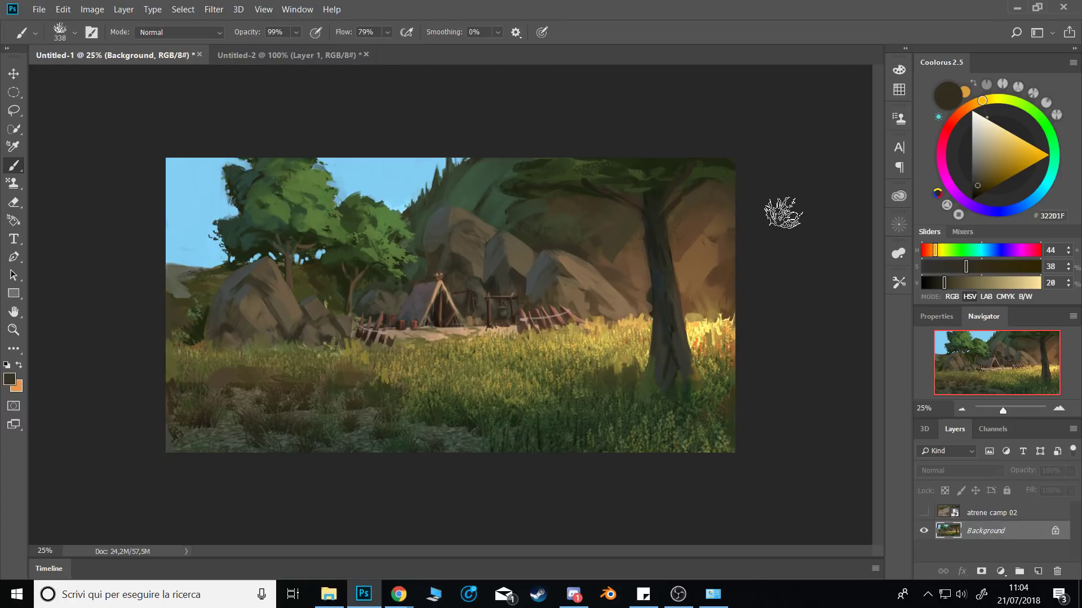
Paint tall grass tufts along the rock wall's base around the foreground trunk with sampled colours, undoing stray dabs, and flip the canvas.
key("bracketleft")
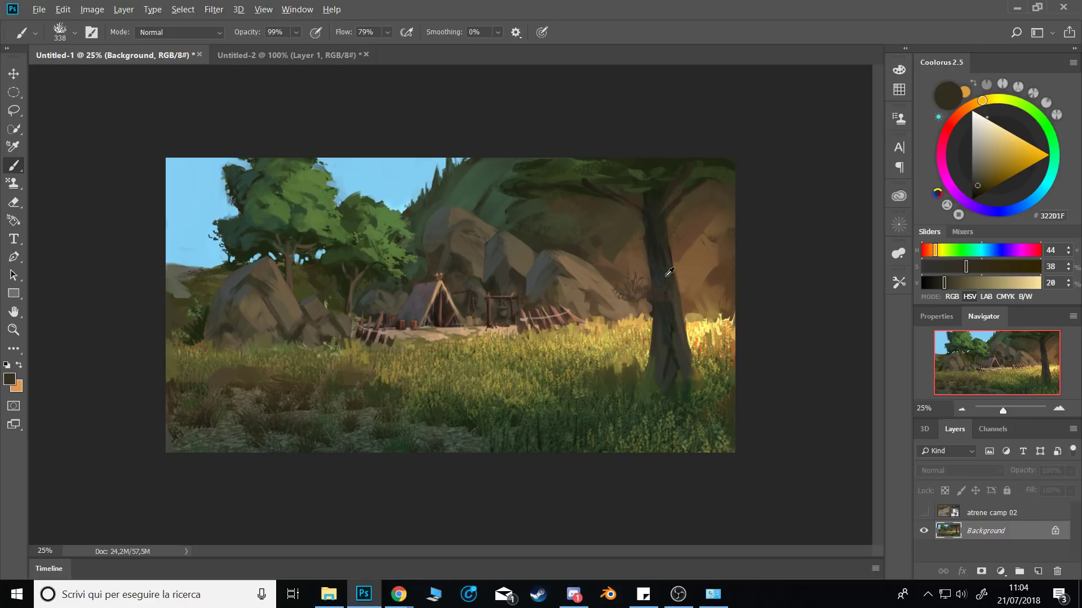
left_click(705, 318, "alt")
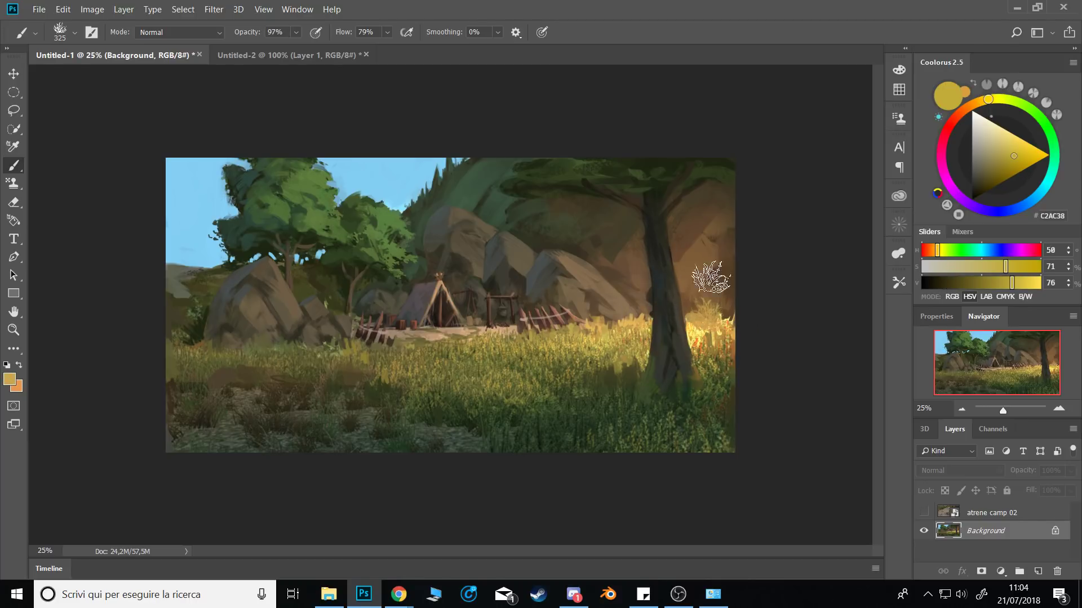
key("ctrl+alt+z")
key("ctrl+alt+z")
left_click(710, 276)
key("ctrl+alt+z")
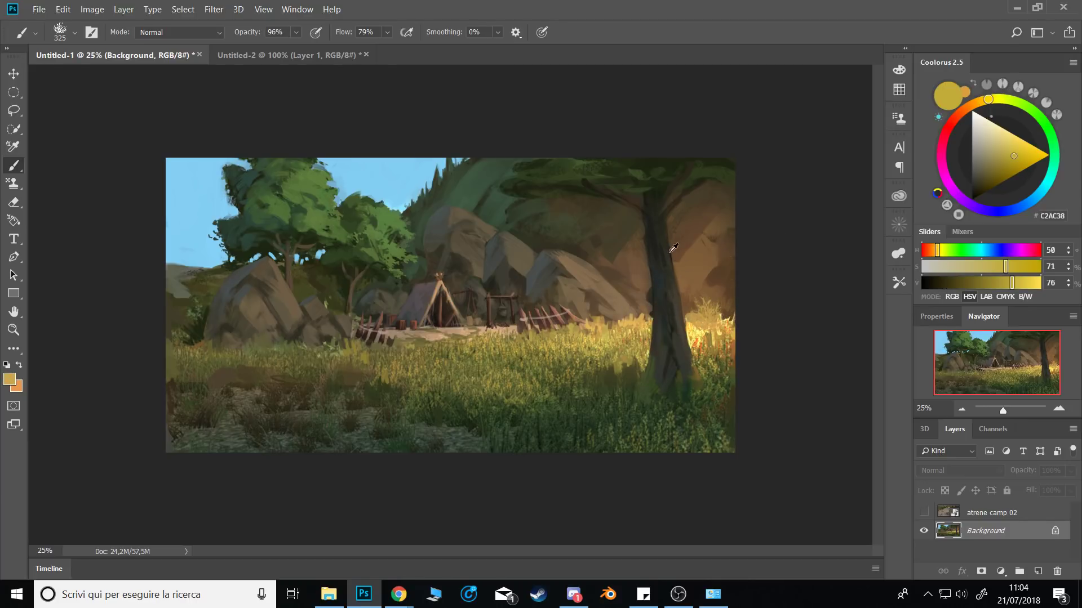
left_click(608, 233, "alt")
left_click_drag(712, 278, 702, 291)
key("ctrl+shift+h")
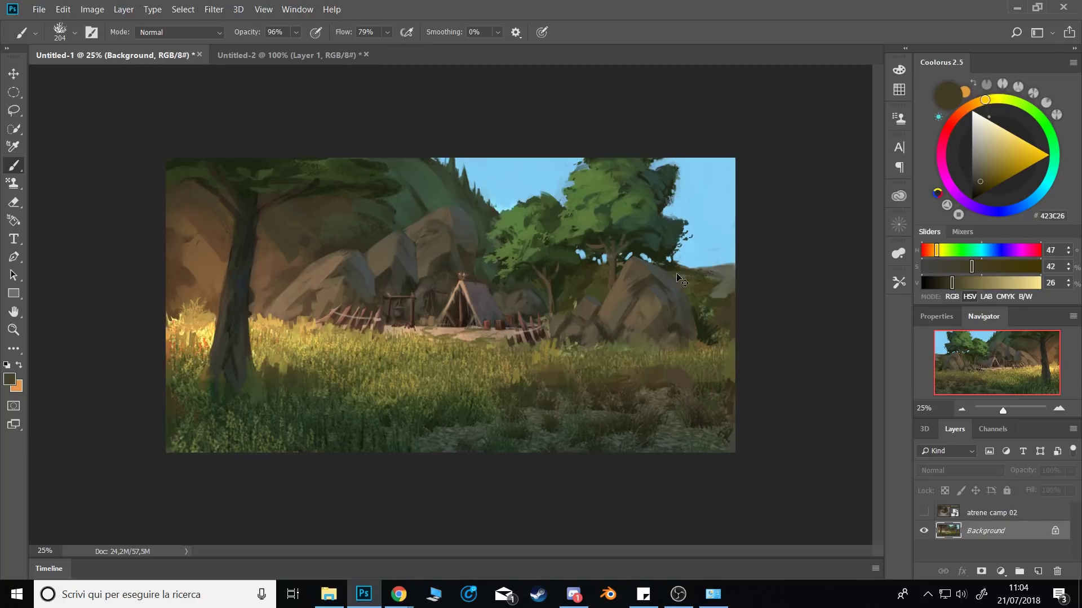
Enlarge the tall grass brush and paint grass over the ground in front of the large rock with sampled colours.
mouse_move(615, 363)
left_mouse_down()
mouse_move(704, 357)
mouse_move(748, 340)
left_mouse_up()
left_click(632, 369, "alt")
left_click(668, 357, "alt")
left_click(461, 410, "alt")
left_click(454, 408)
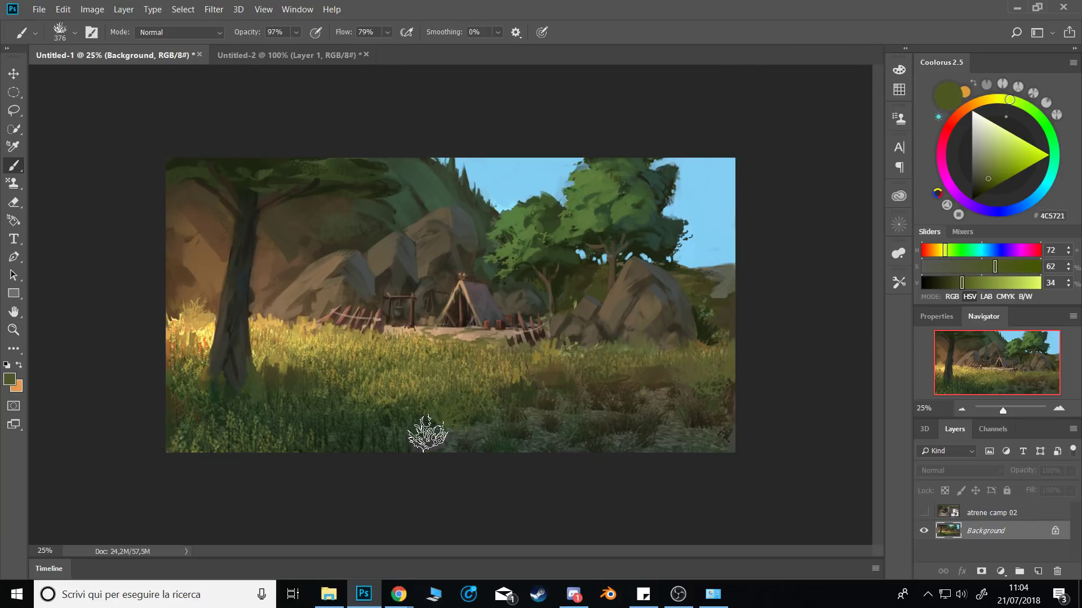
Undo the last grass dab and paint dark olive tall grass in the shadow beside the foreground trunk's base.
key("ctrl+alt+z")
left_click(313, 394, "alt")
mouse_move(301, 393)
left_mouse_down()
mouse_move(311, 394)
mouse_move(302, 369)
mouse_move(322, 388)
left_mouse_up()
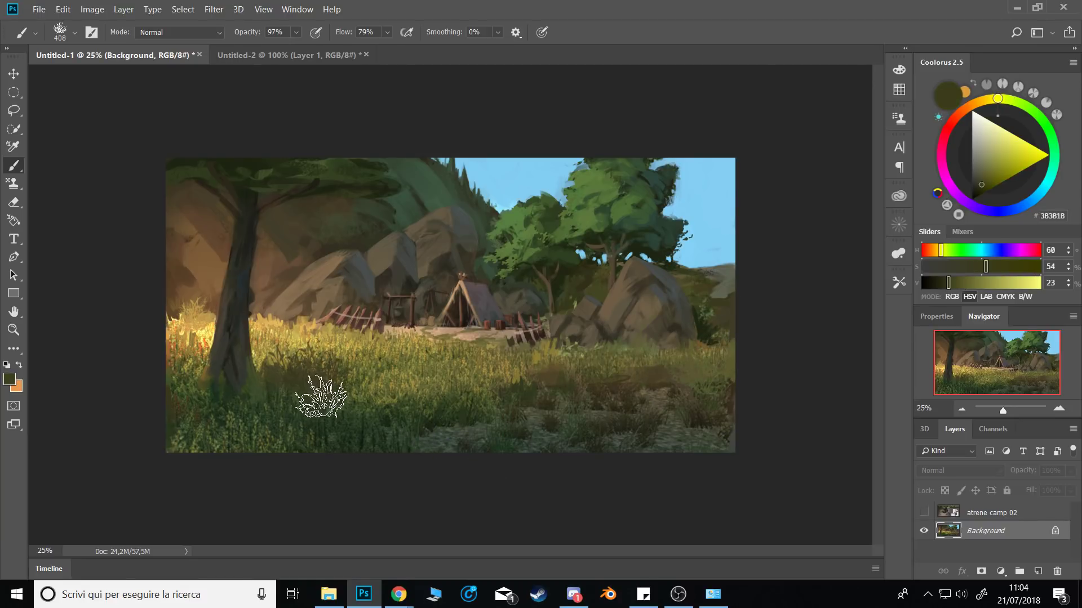
key("bracketleft")
left_click(204, 400, "alt")
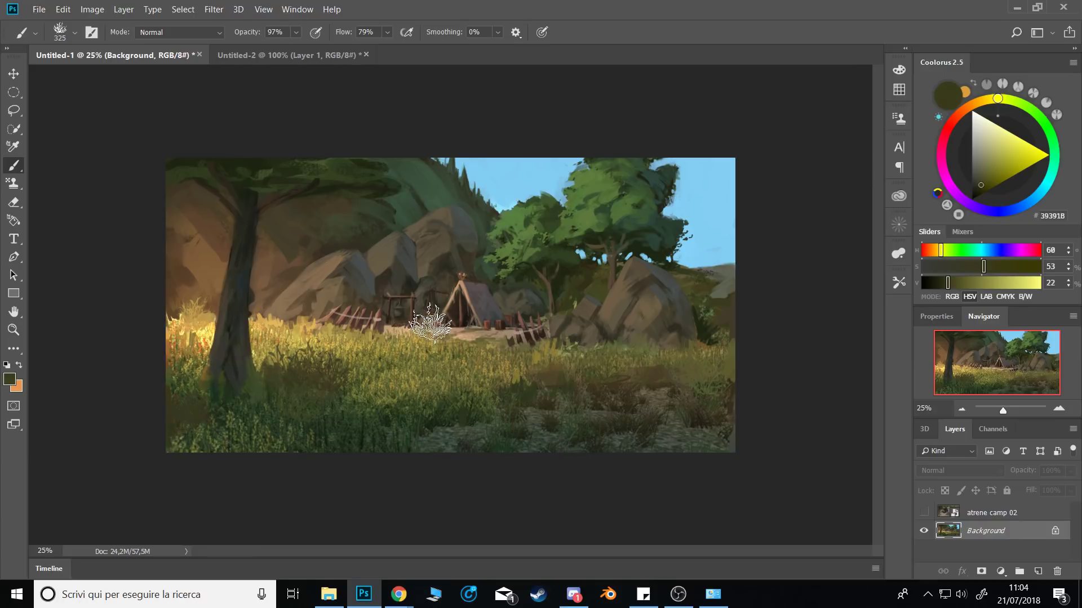
Shrink the tall grass brush to 255 px and touch up the rock wall beside the trunk with sampled dark olive tones.
left_click(300, 237, "alt")
mouse_move(282, 268)
left_mouse_down()
mouse_move(275, 281)
mouse_move(290, 262)
left_mouse_up()
left_click(324, 243, "alt")
left_click(323, 242, "alt")
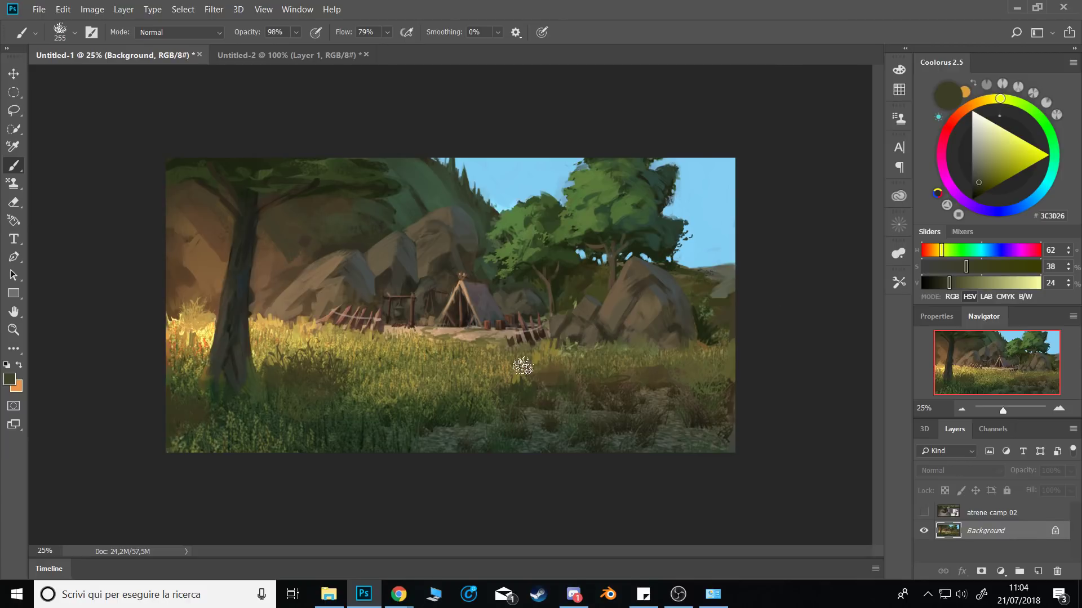
Try the 样本画笔 3 1 brush, then choose the Underpainting brush at 293 px.
right_click(523, 366)
scroll(994, 497, "down", 2)
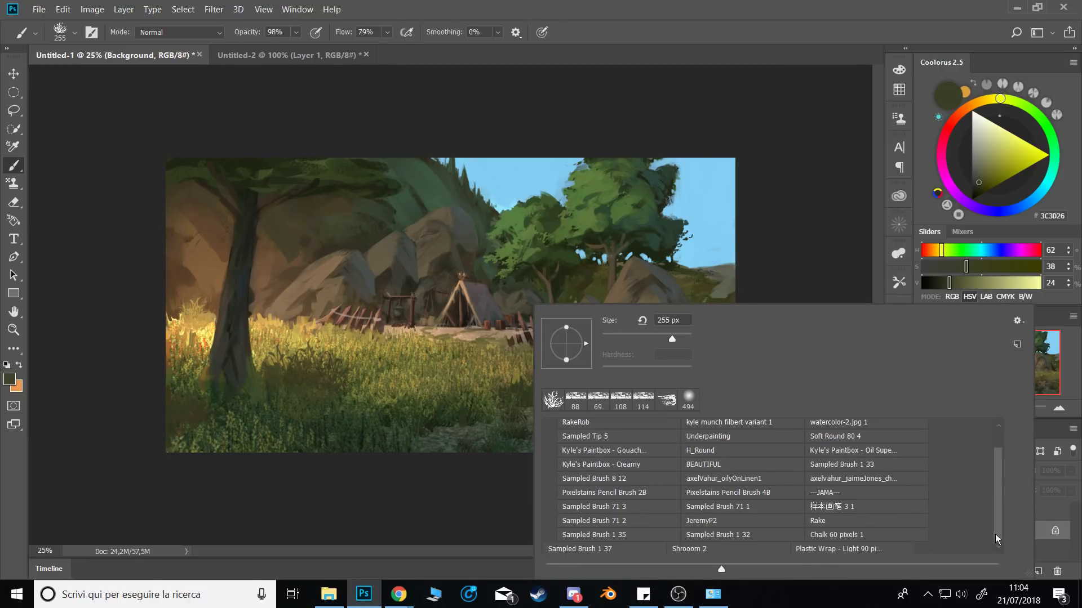
left_click(839, 505)
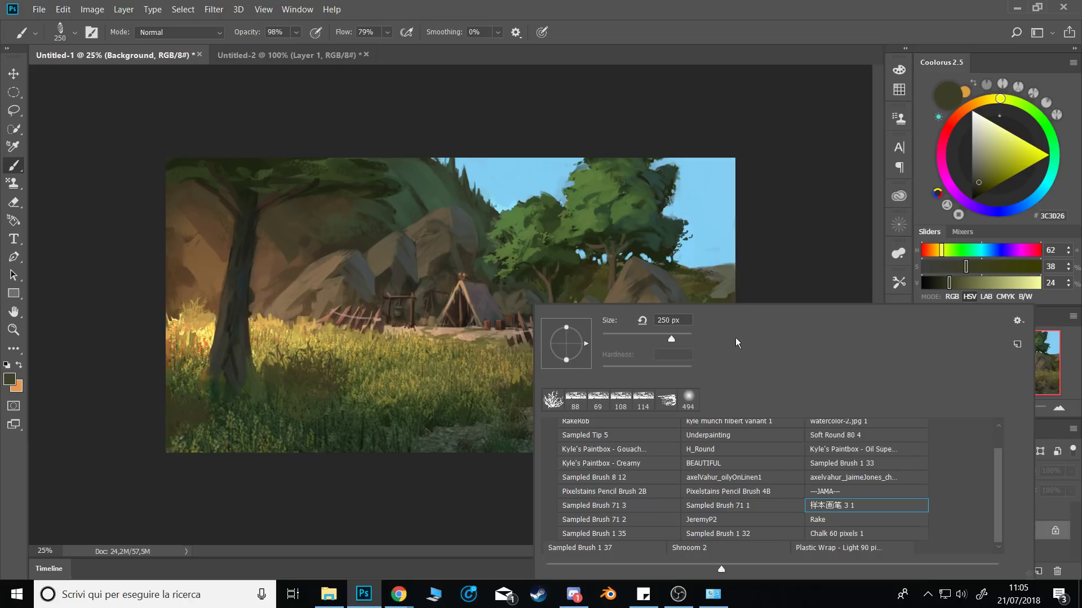
left_click(770, 259)
right_click(521, 392)
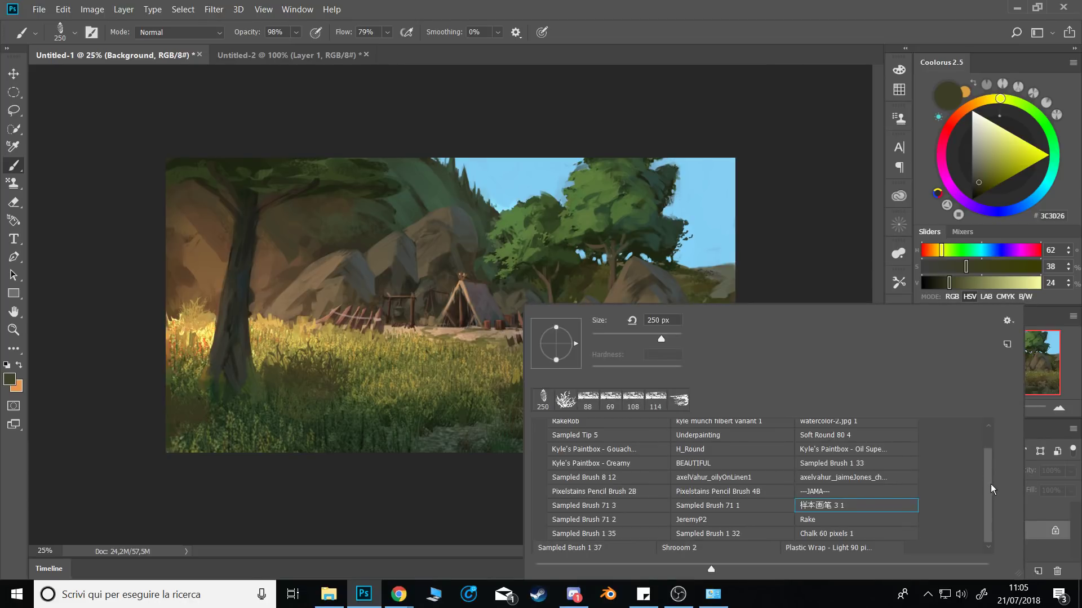
scroll(992, 489, "up", 2)
left_click(733, 448)
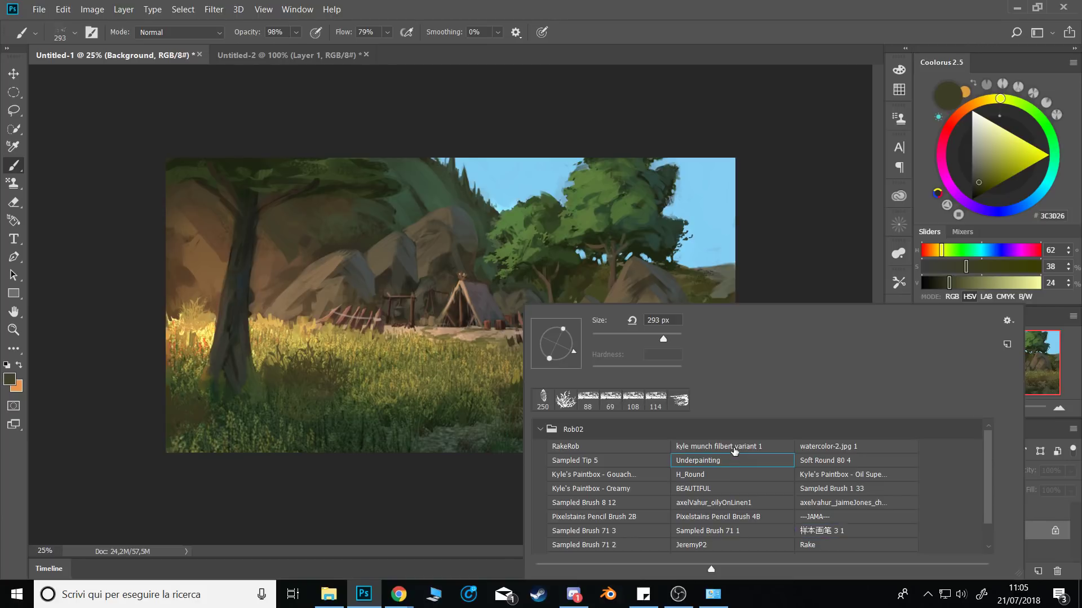
left_click(769, 286)
Flip the canvas and touch up the rock wall behind the foreground tree with sampled browns, using a smaller Underpainting brush.
left_click(303, 370, "alt")
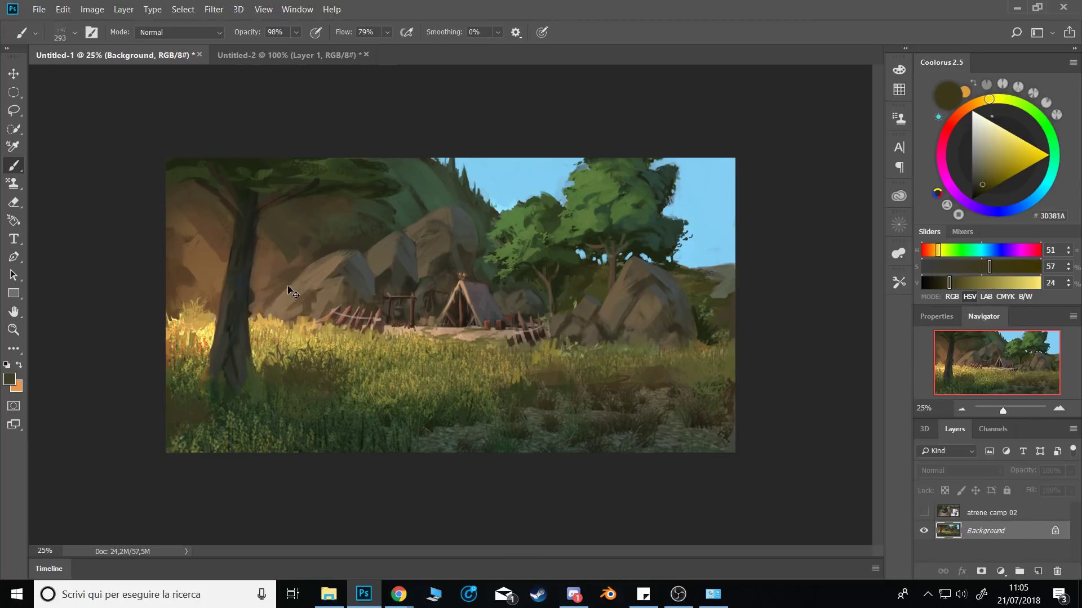
key("ctrl+f")
mouse_move(620, 257)
left_mouse_down()
mouse_move(599, 263)
mouse_move(629, 251)
left_mouse_up()
left_click(620, 248, "alt")
left_click_drag(629, 252, 611, 271)
left_click(554, 217, "alt")
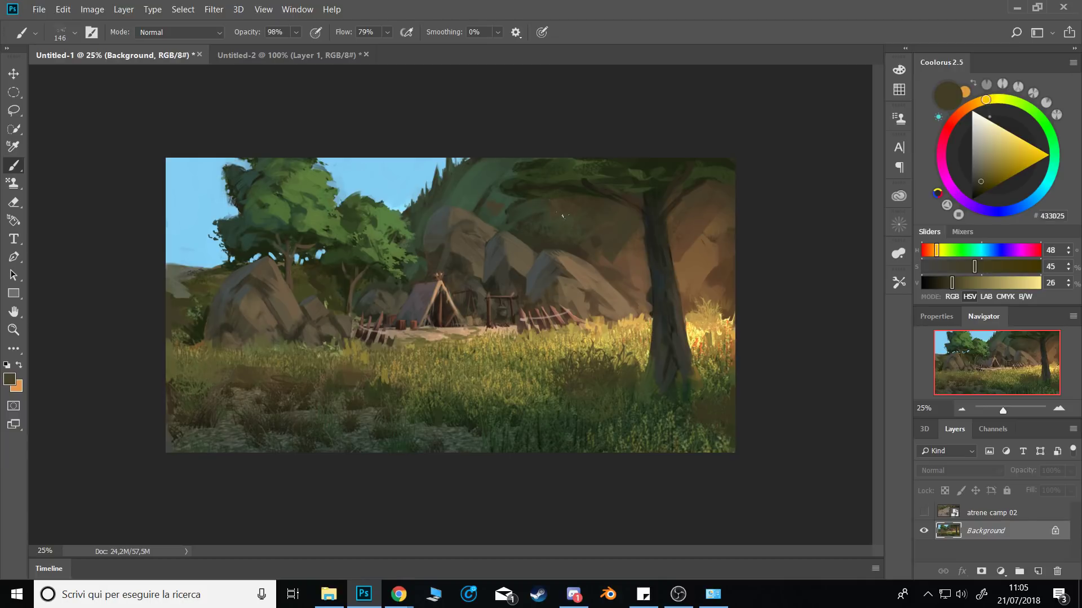
Undo the last rock wall stroke and refine the foreground tree's canopy with a 95 px brush in sampled colours.
key("ctrl+z")
left_click_drag(611, 187, 545, 186)
left_click(551, 181, "alt")
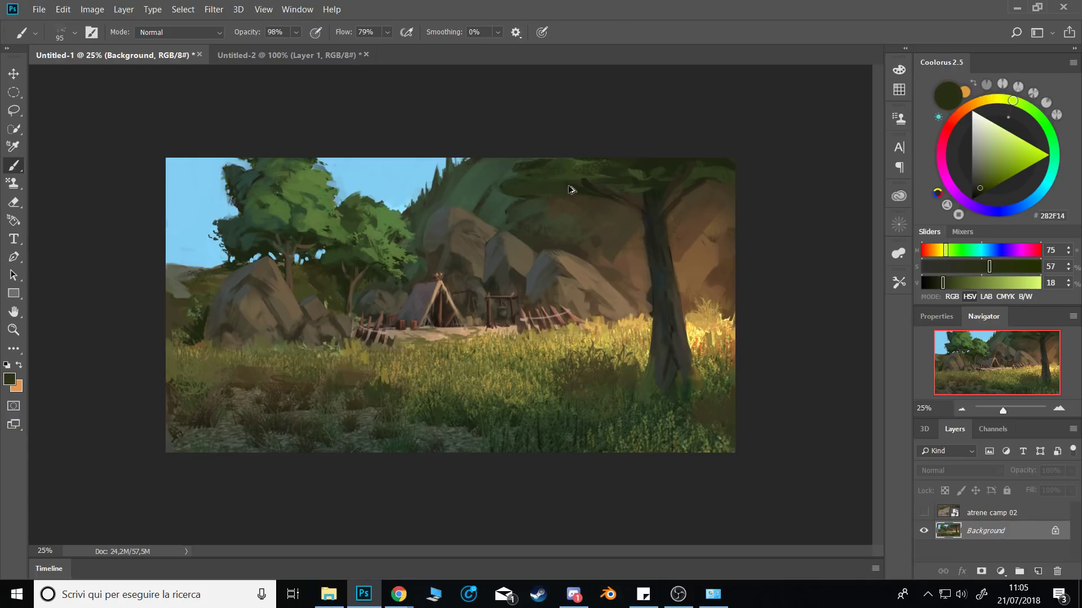
key("h")
left_click(553, 182, "alt")
key("h")
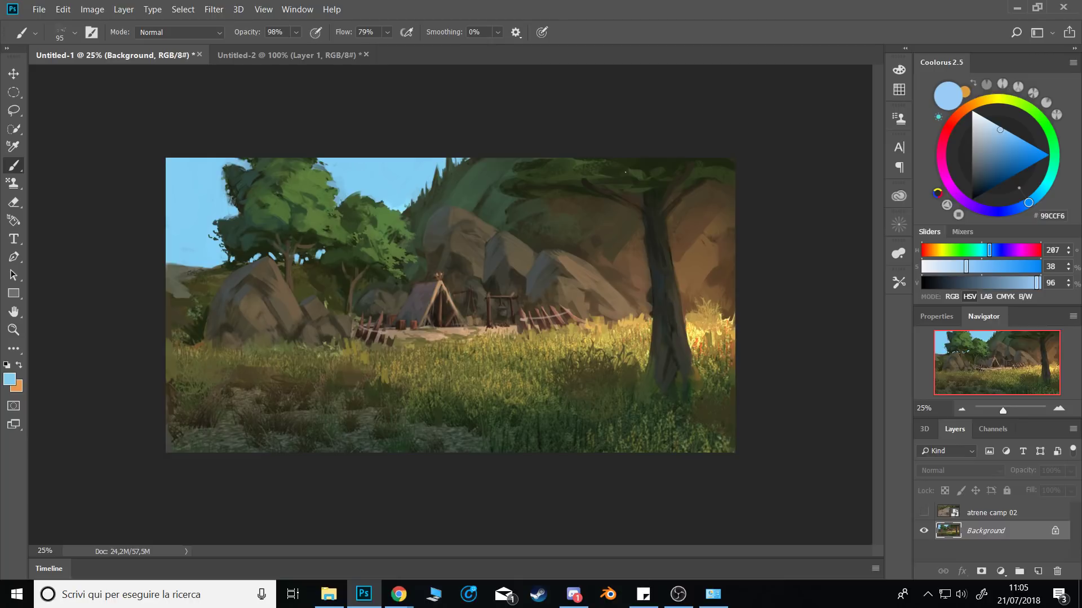
Load the _0_Miyazaki_Tree_large preset and paint leafy clusters over the foreground tree's canopy in sampled dark green.
left_click(899, 281)
left_click(839, 330)
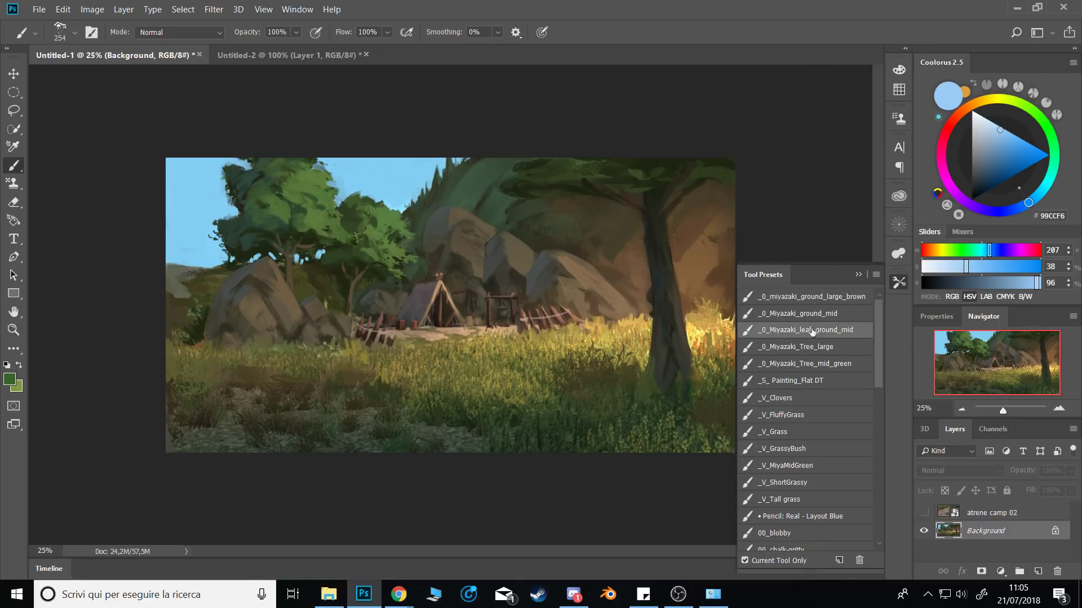
left_click(811, 346)
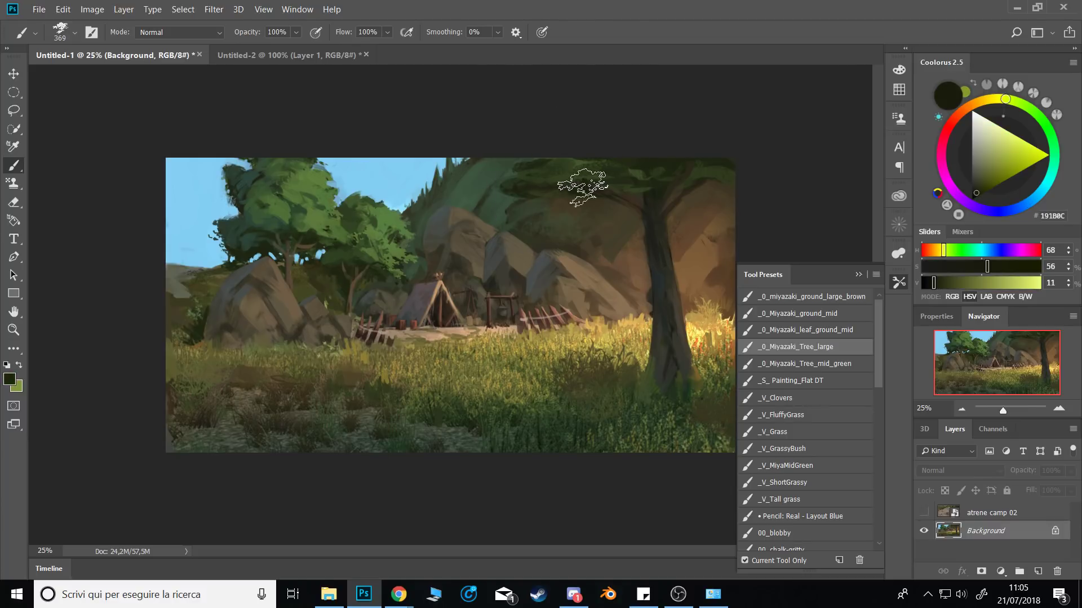
left_click(596, 184, "alt")
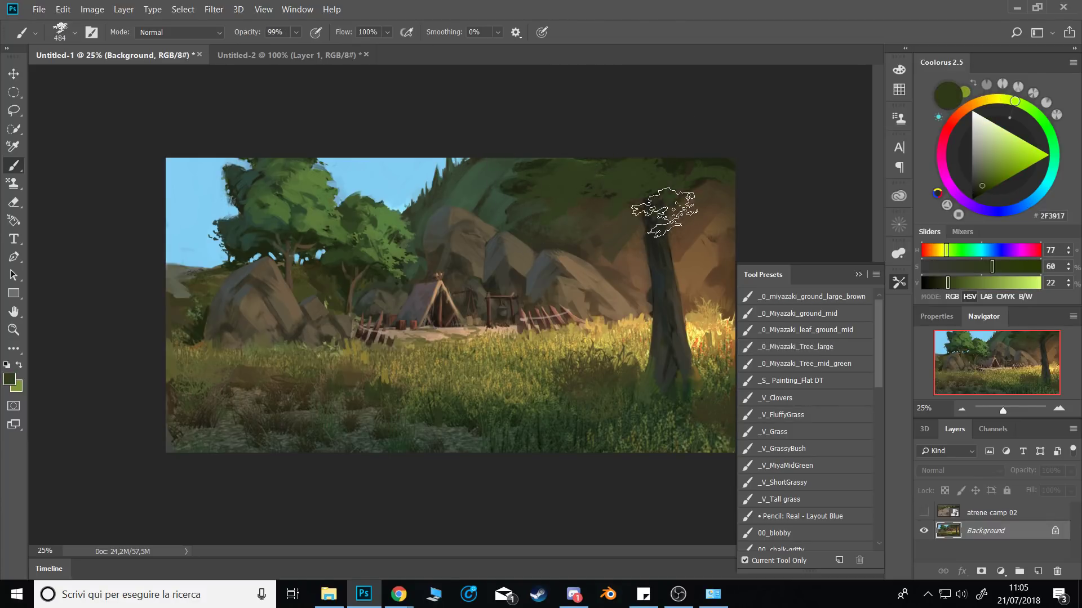
mouse_move(660, 180)
left_mouse_down()
mouse_move(676, 182)
mouse_move(638, 198)
left_mouse_up()
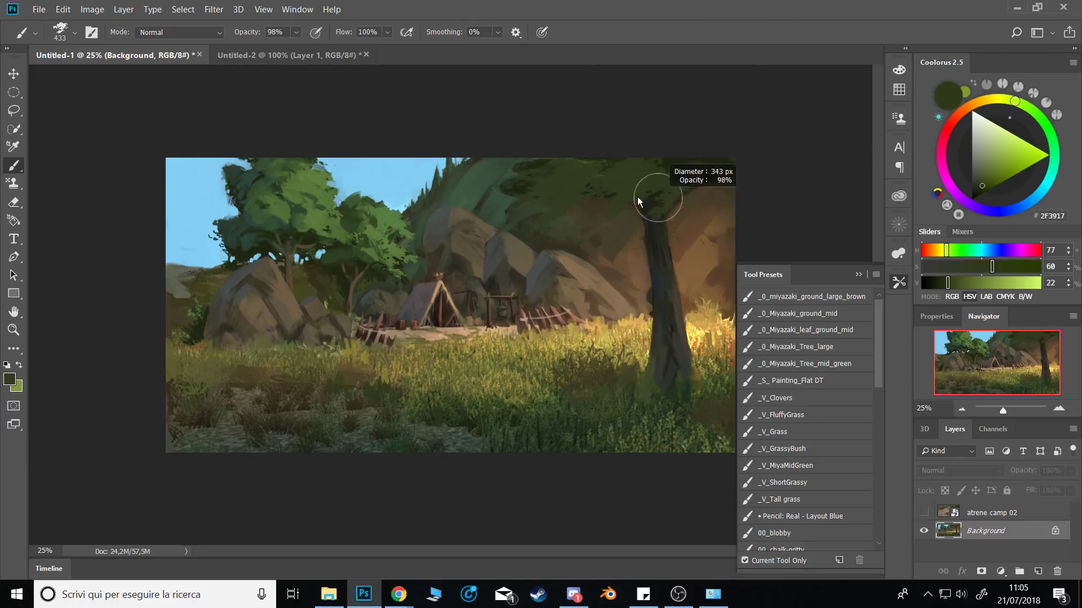
left_click(858, 274)
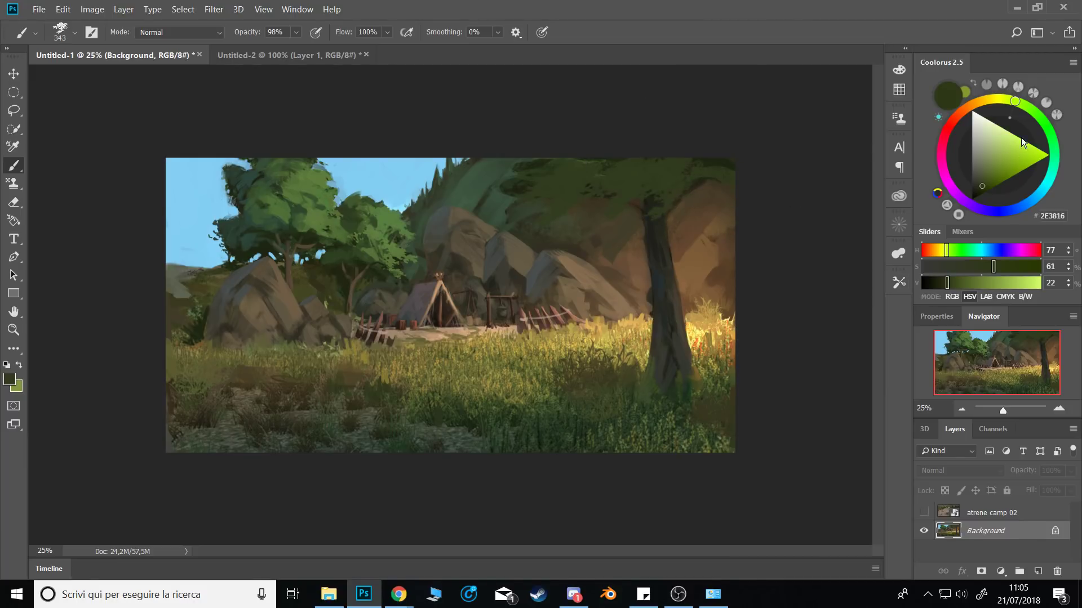
Flip the canvas and paint leafy clusters over the foreground tree's canopy in dark green #294625.
left_click(1039, 124)
left_click(982, 181)
key("ctrl+shift+h")
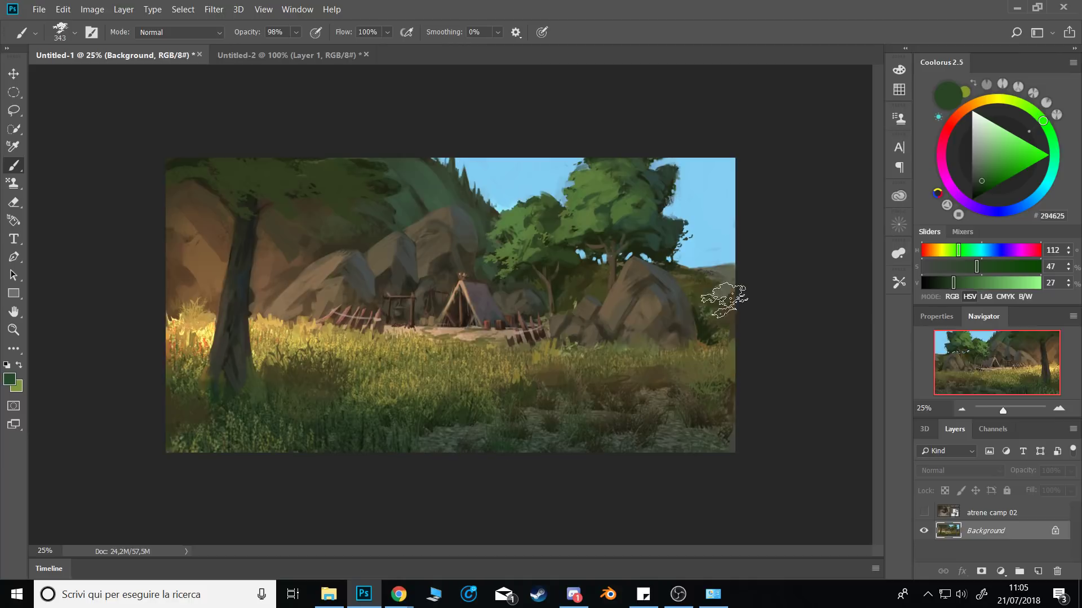
mouse_move(328, 163)
left_mouse_down()
mouse_move(352, 169)
mouse_move(366, 203)
left_mouse_up()
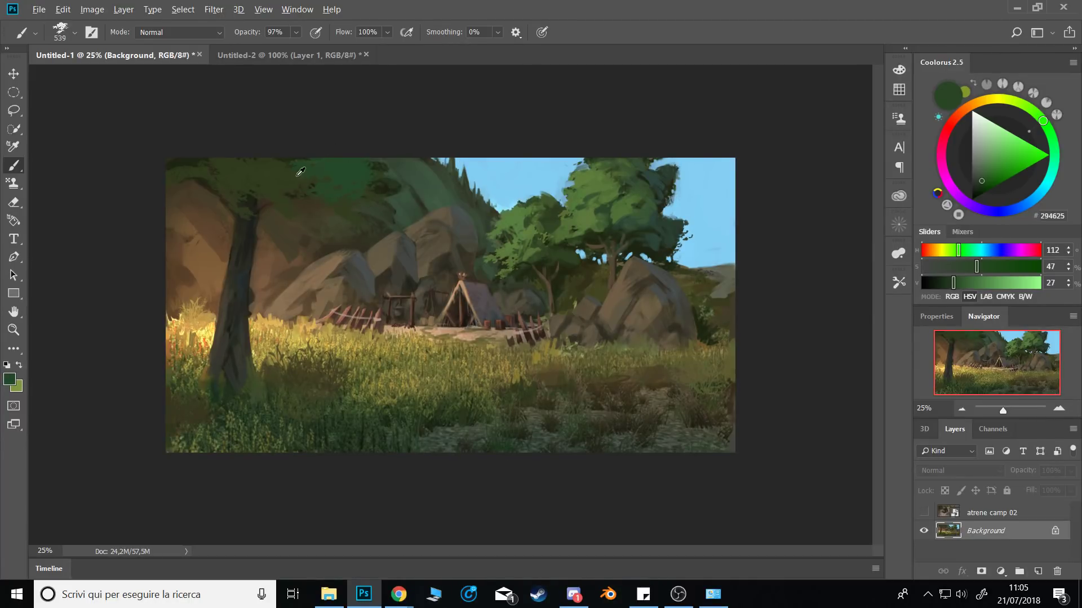
left_click_drag(297, 176, 288, 172)
left_click_drag(308, 195, 285, 194)
Paint lighter leaf clusters across the foreground tree's canopy in cooler green #3C5844.
left_click(980, 174)
left_click_drag(1043, 121, 1053, 143)
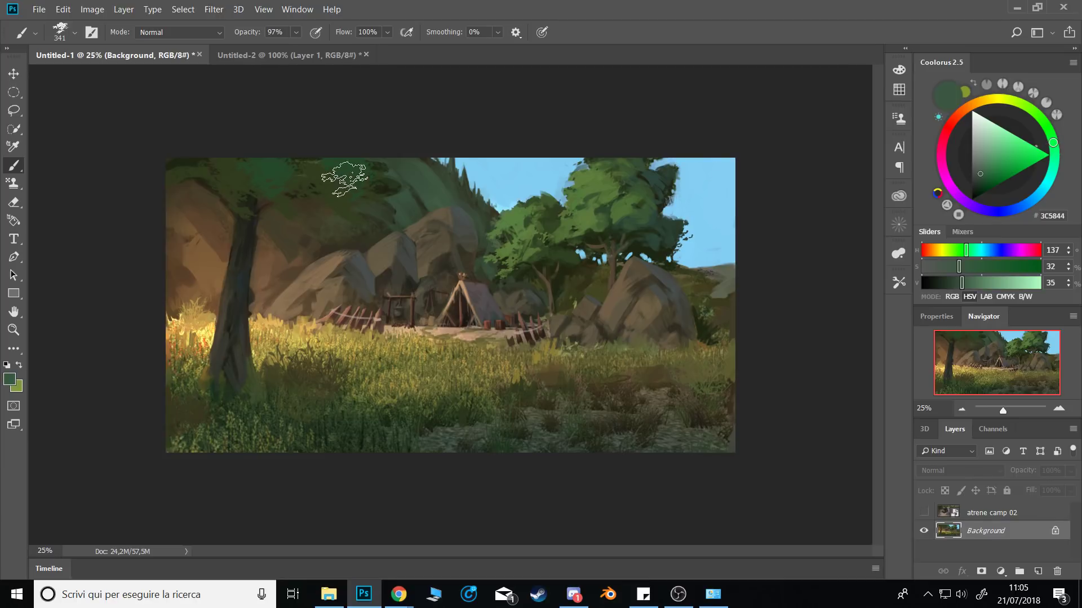
left_click(372, 175)
key("ctrl+z")
left_click(319, 192)
mouse_move(319, 204)
left_mouse_down()
mouse_move(323, 195)
mouse_move(360, 205)
left_mouse_up()
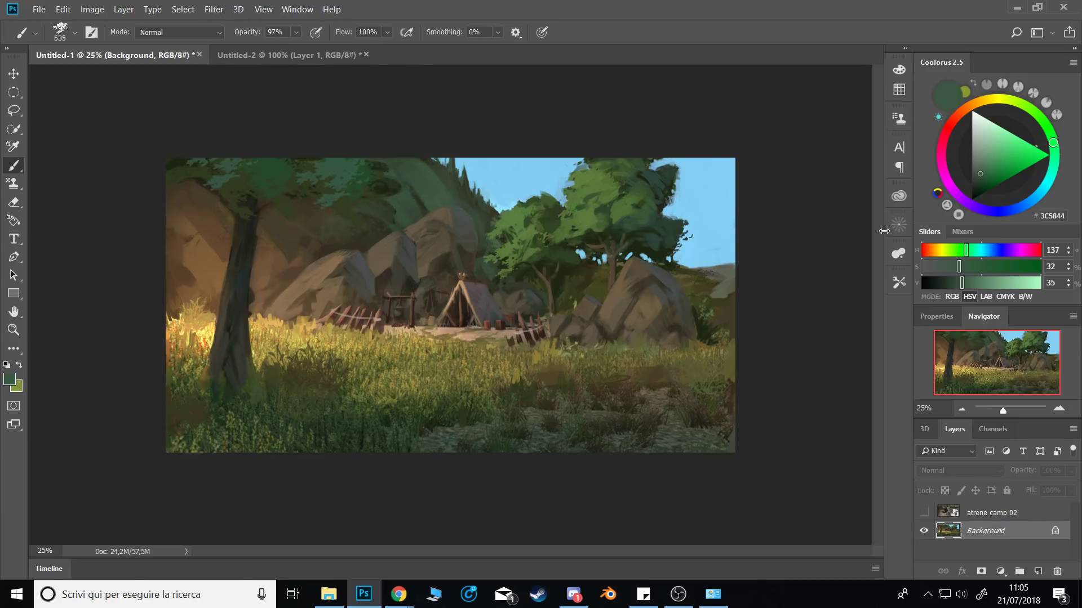
Load the _0_Miyazaki_leaf_ground_mid preset and paint finer leaves over the foreground canopy in sampled greens.
left_click(899, 282)
left_click(805, 346)
left_click(806, 329)
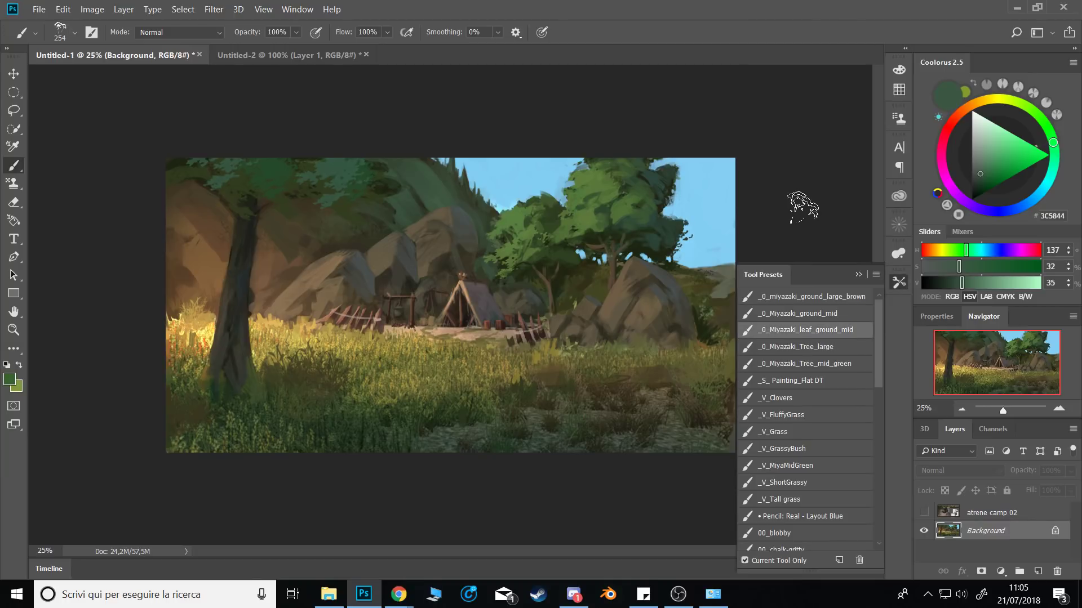
left_click_drag(325, 176, 337, 176)
left_click(336, 173, "alt")
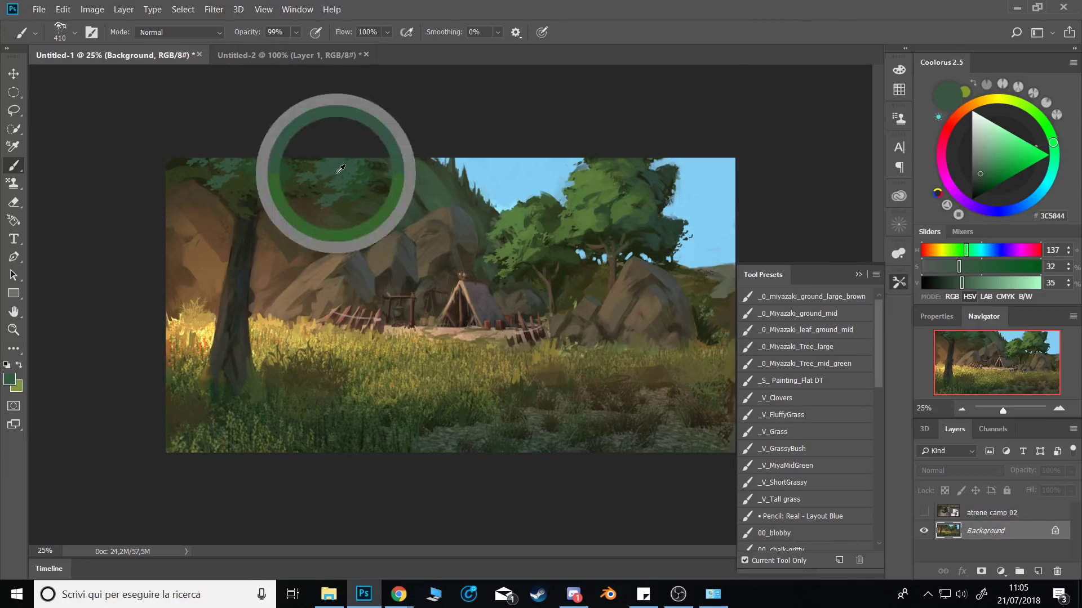
key("x")
left_click(356, 170, "alt")
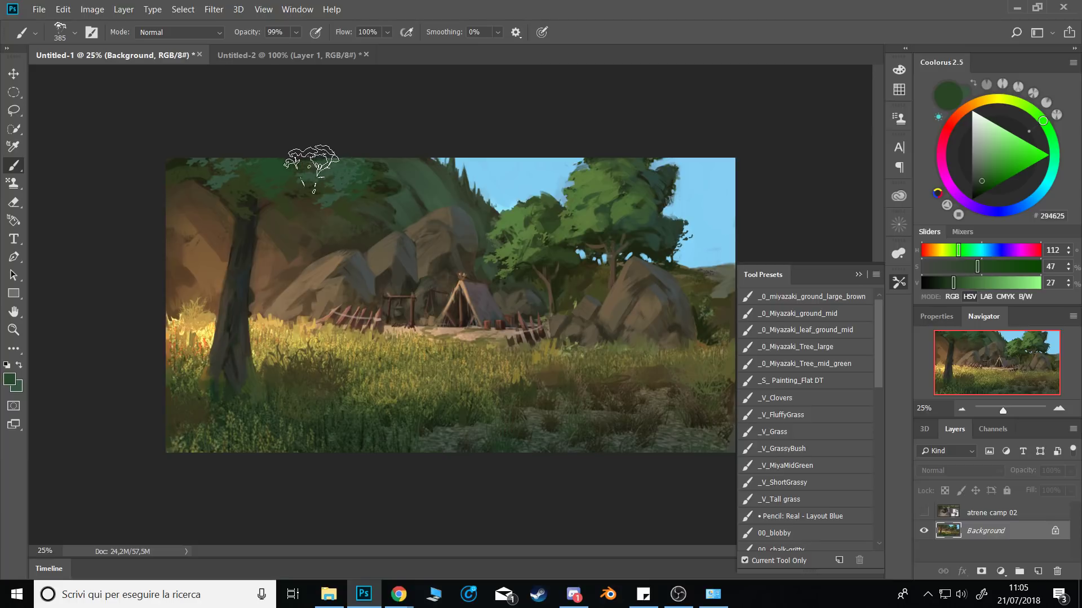
left_click_drag(281, 182, 286, 215)
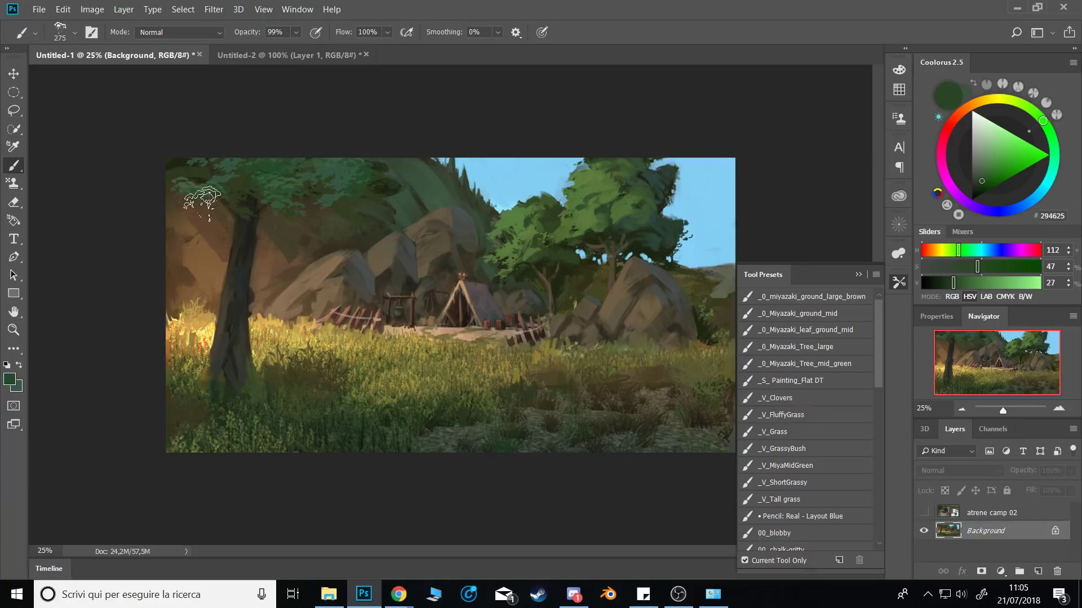
Choose the Sampled Brush 1 33 brush, reduce its size, and paint near-black green accents where the foreground trunk meets the canopy.
right_click(281, 191)
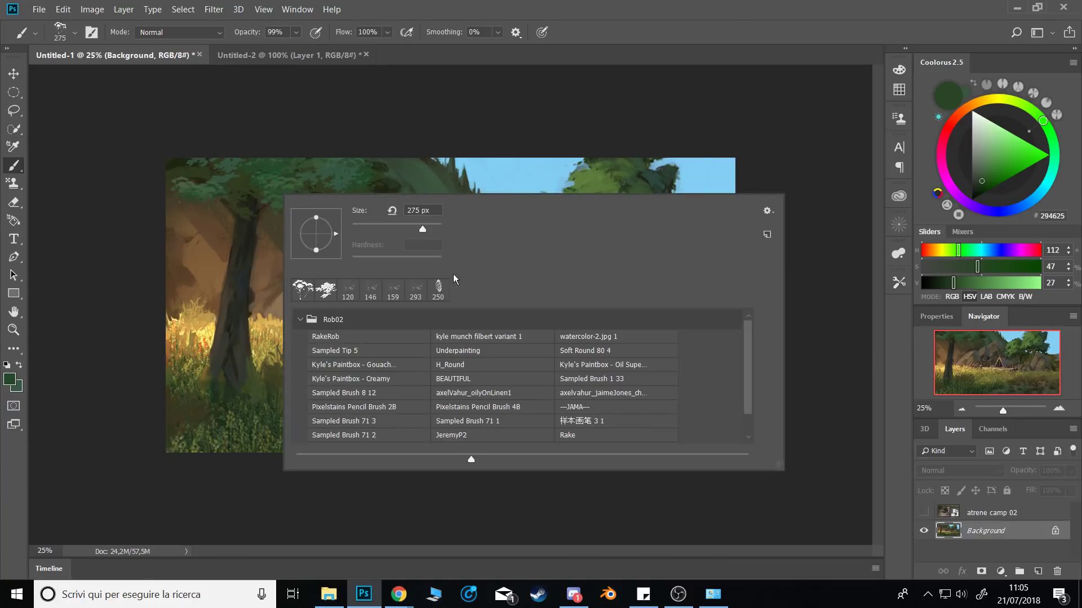
left_click(575, 421)
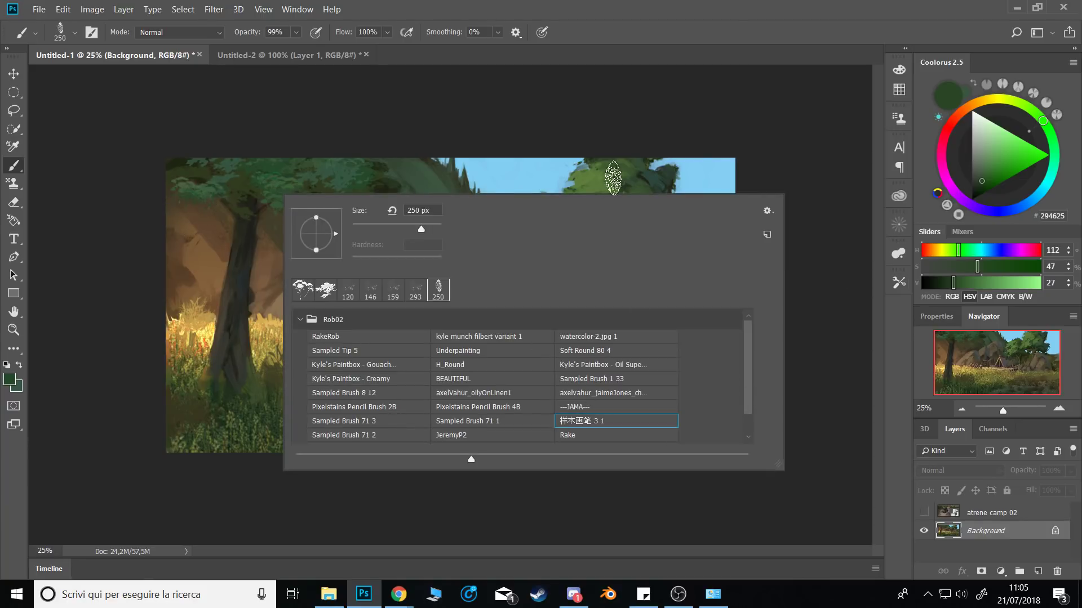
left_click(389, 411)
left_click(635, 380)
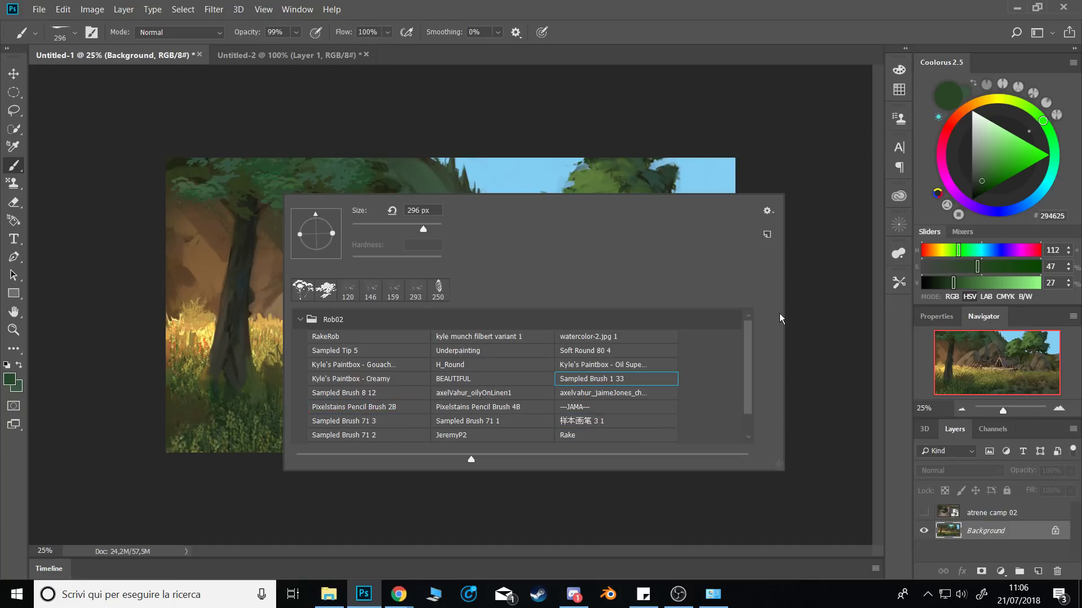
left_click_drag(417, 295, 392, 310)
left_click(255, 197, "alt")
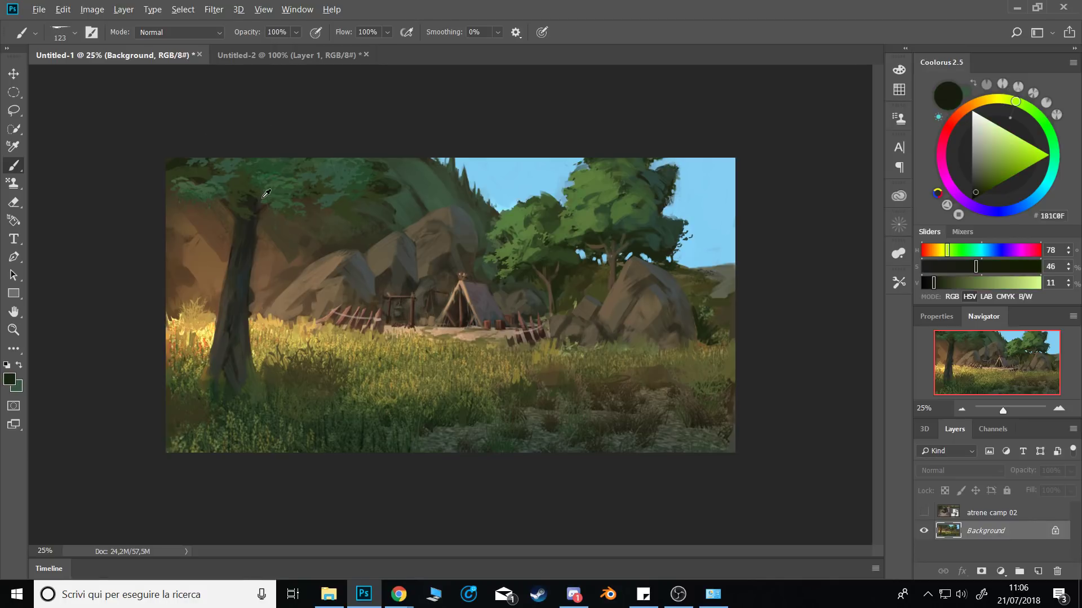
mouse_move(289, 194)
left_mouse_down()
mouse_move(302, 201)
mouse_move(293, 202)
left_mouse_up()
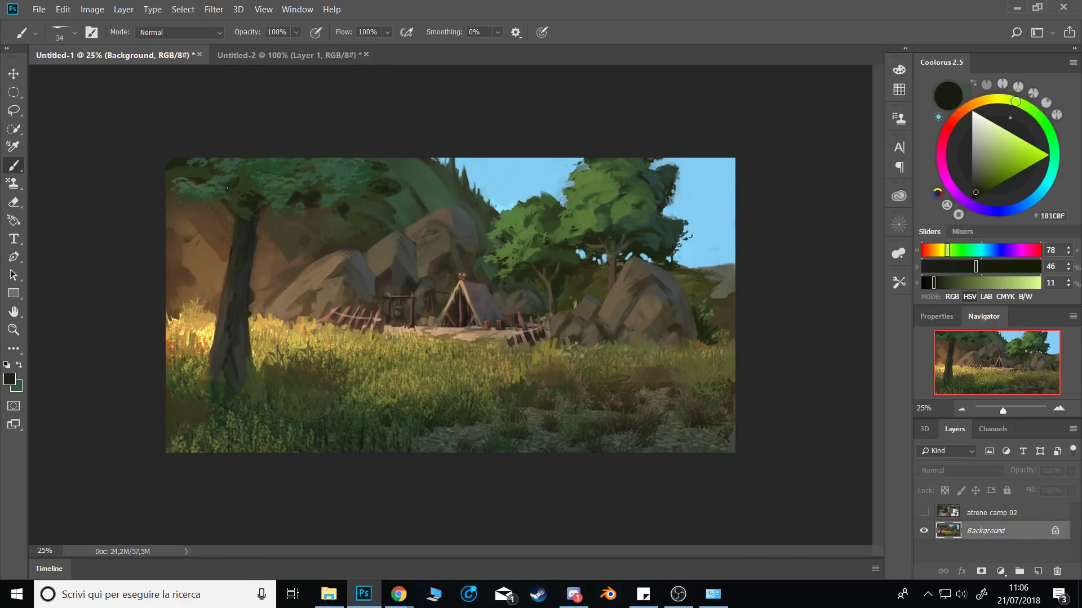
Refine the leaf shapes in the canopy left of and above the foreground trunk with sampled dark and mid greens.
left_click(229, 187, "alt")
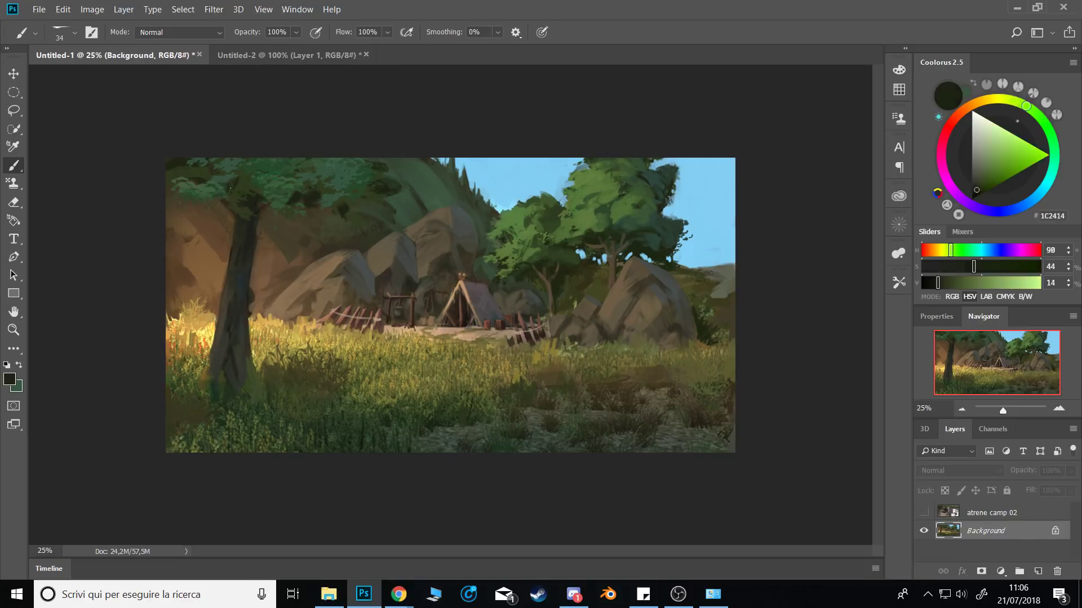
left_click(189, 186, "alt")
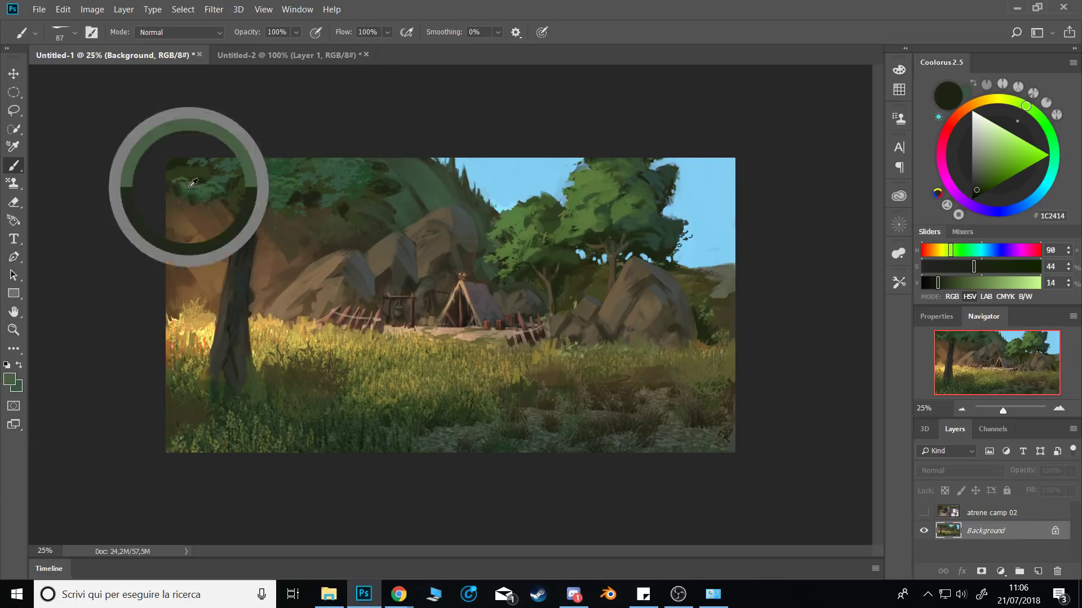
left_click(212, 184, "alt")
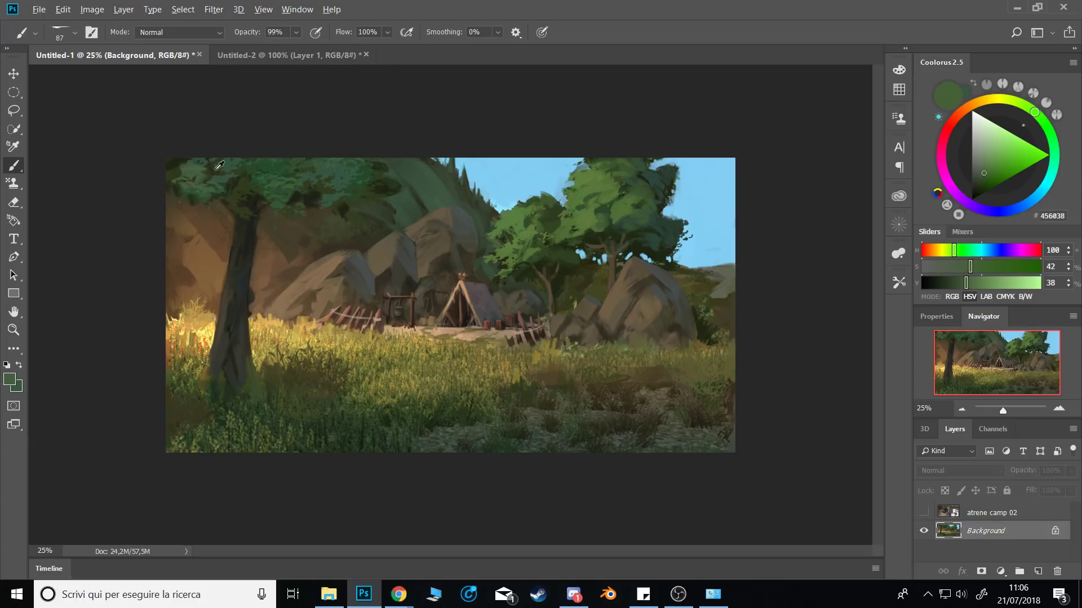
left_click(223, 176, "alt")
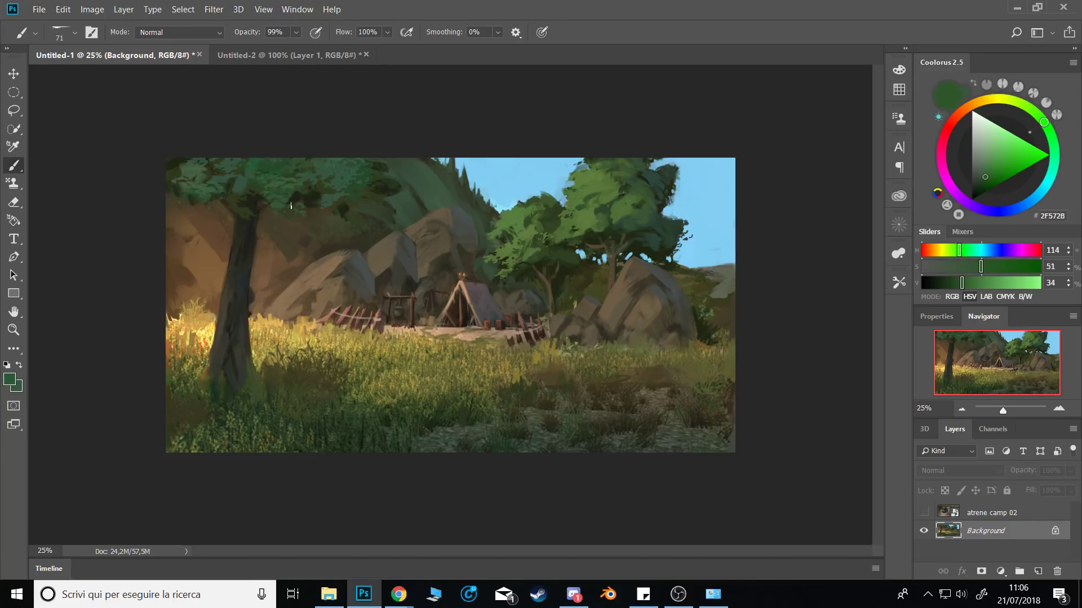
left_click(206, 206, "alt")
Paint a branch forking from the foreground tree's upper trunk into the canopy with a 58 px brush in sampled dark tones.
left_click(253, 237, "alt")
mouse_move(257, 239)
left_mouse_down()
mouse_move(248, 266)
mouse_move(276, 223)
left_mouse_up()
right_click(262, 235, "alt")
left_click(248, 270, "alt")
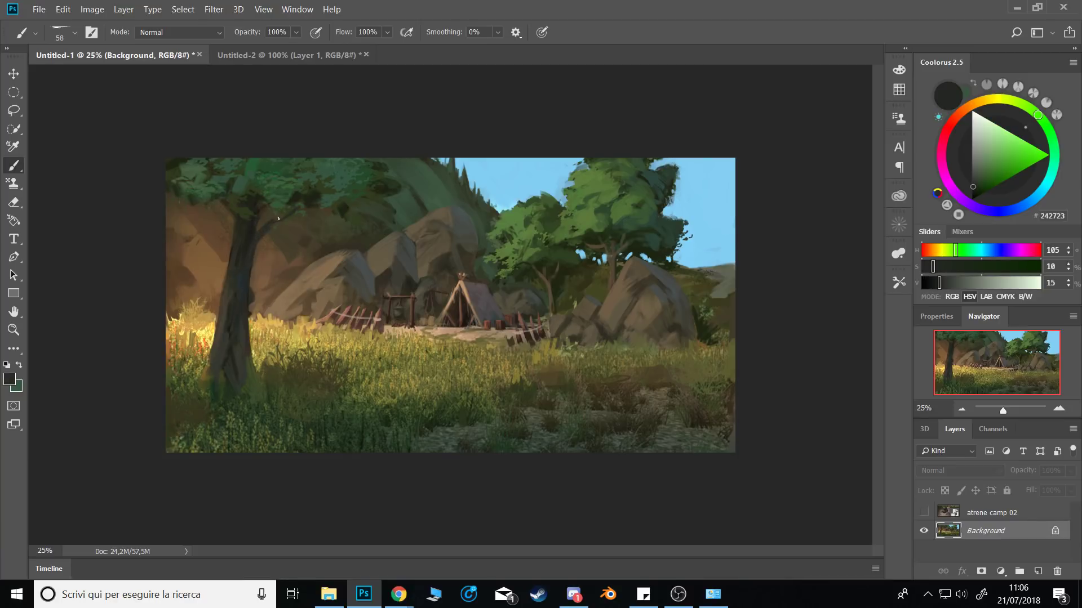
left_click(257, 232, "alt")
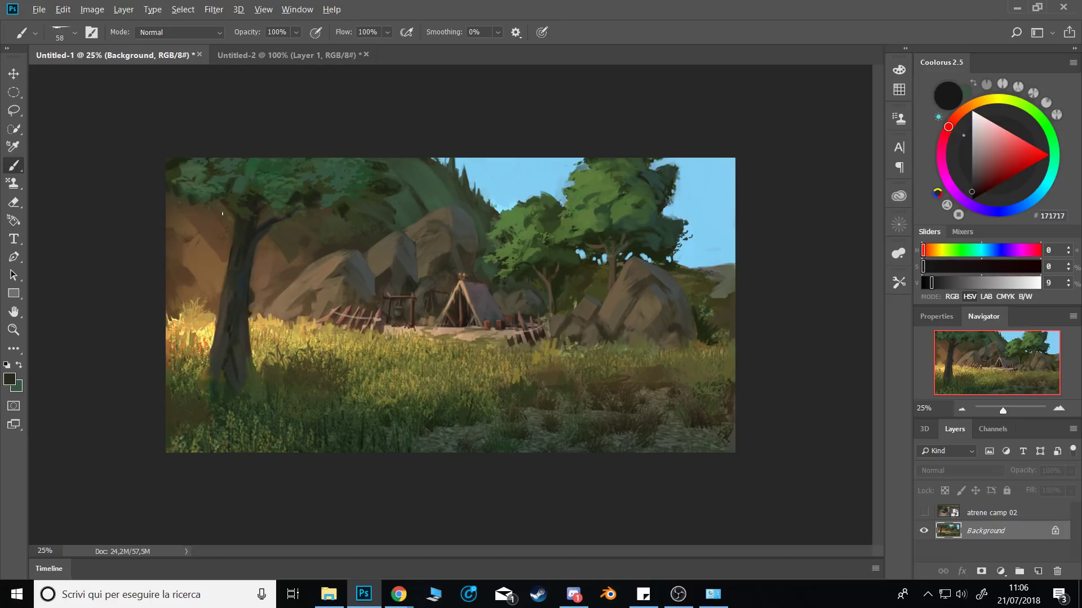
Reshape the foreground trunk's outline, adding a knot on its right side, with sampled bark and background colours.
left_click(234, 247, "alt")
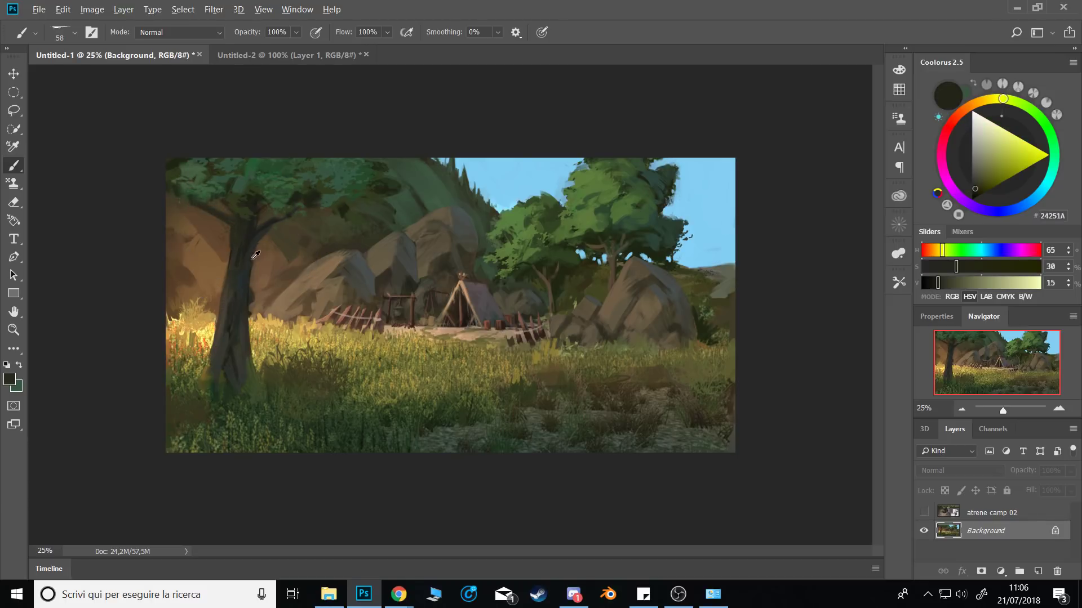
left_click(252, 290, "alt")
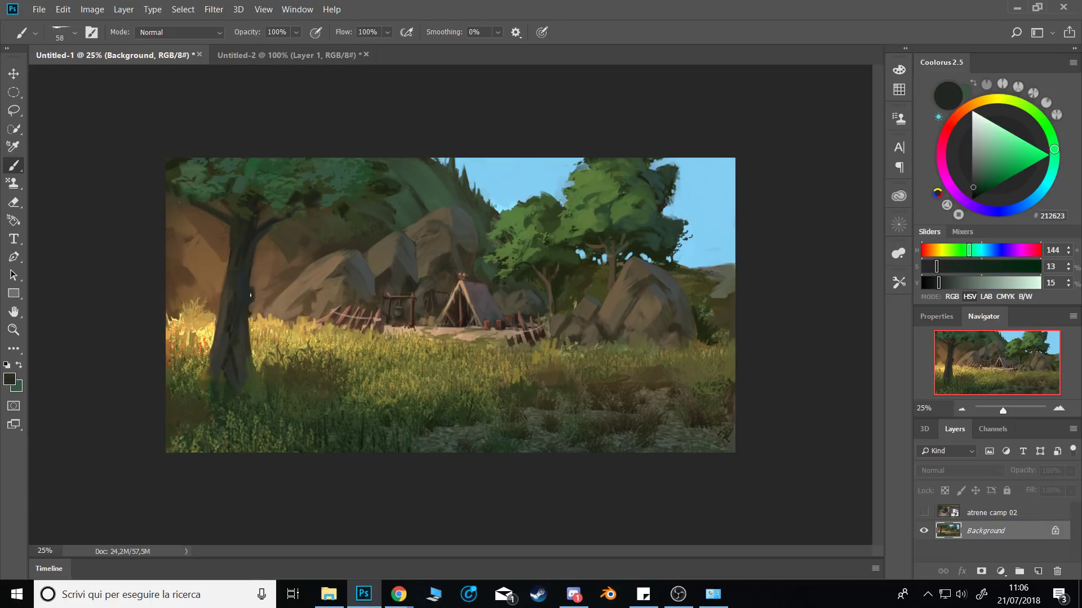
left_click(262, 274, "alt")
left_click(258, 298, "alt")
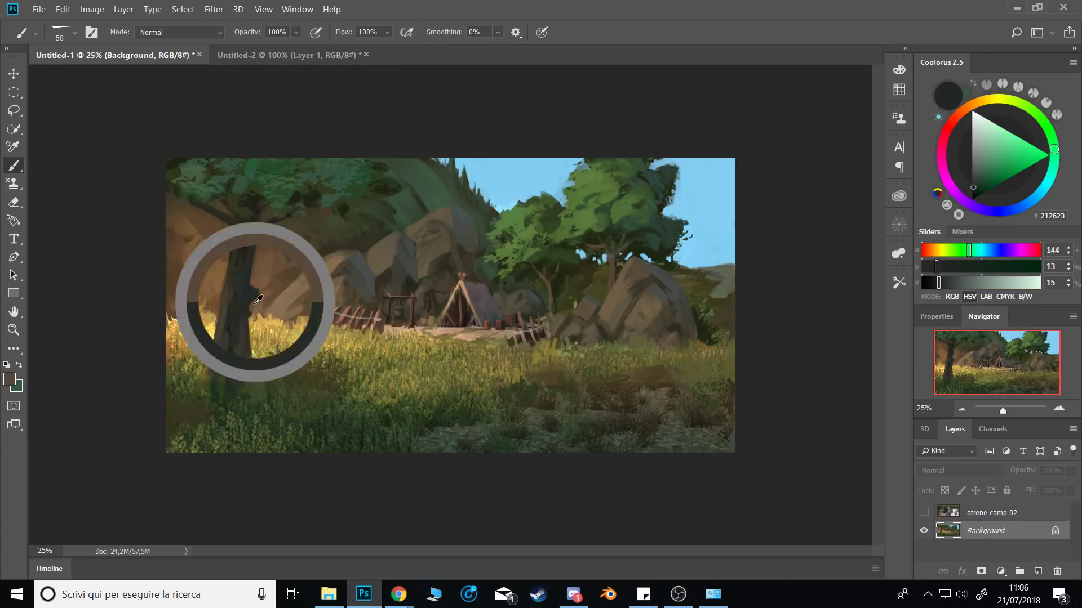
left_click_drag(253, 309, 251, 319)
left_click(246, 296, "alt")
left_click(221, 316, "alt")
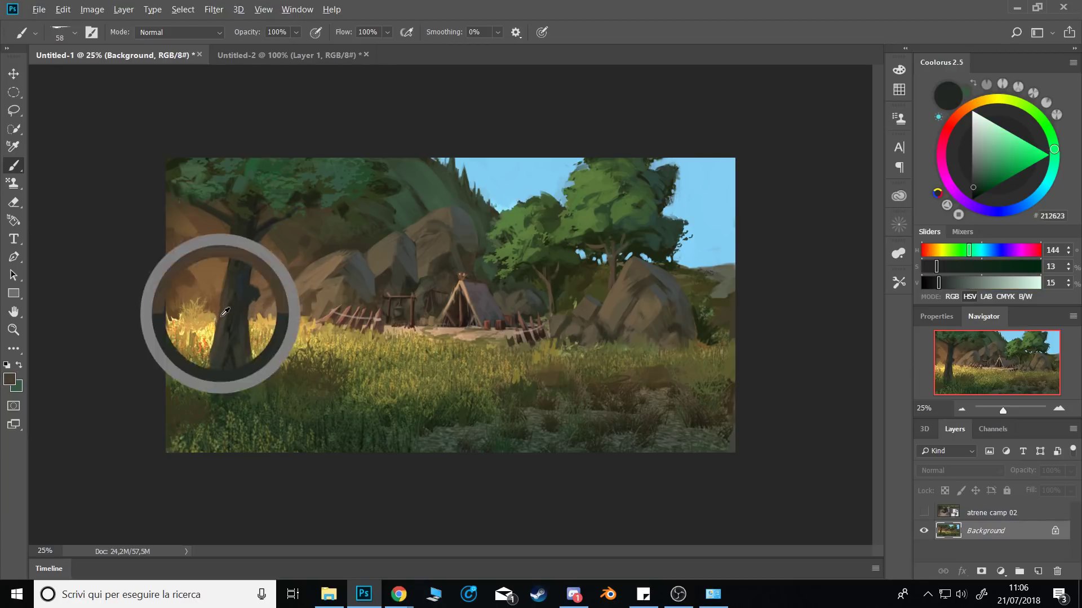
Shade the foreground trunk's bark down to its base with sampled dark tones and warm brown, and sample the sunlit grass yellow.
left_click(234, 280, "alt")
left_click(239, 244, "alt")
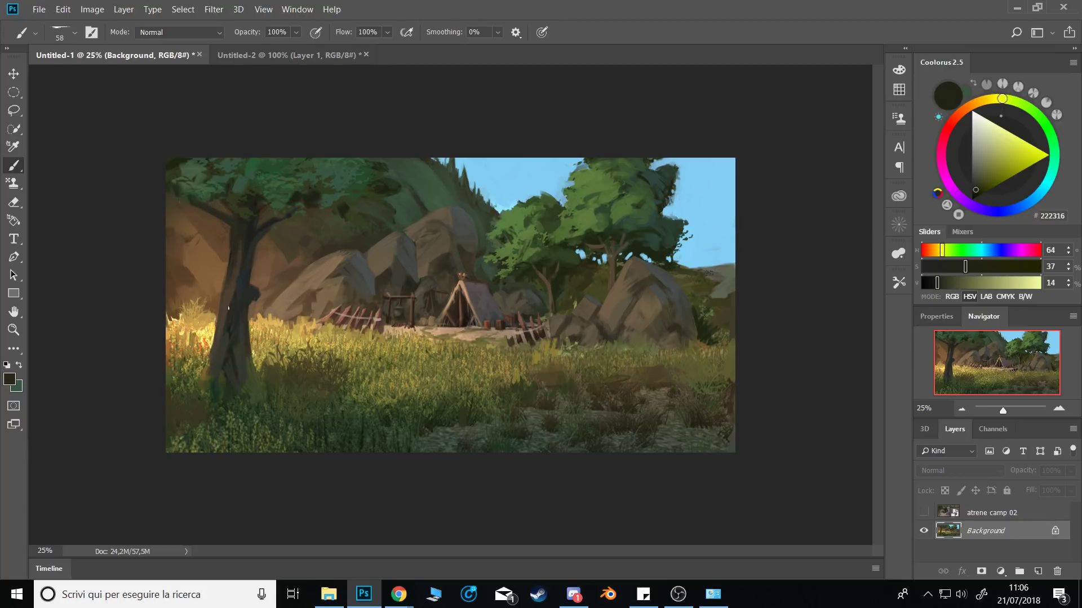
left_click(222, 347, "alt")
left_click(243, 331, "alt")
mouse_move(226, 362)
left_mouse_down()
mouse_move(240, 336)
mouse_move(229, 357)
left_mouse_up()
left_click(229, 356, "alt")
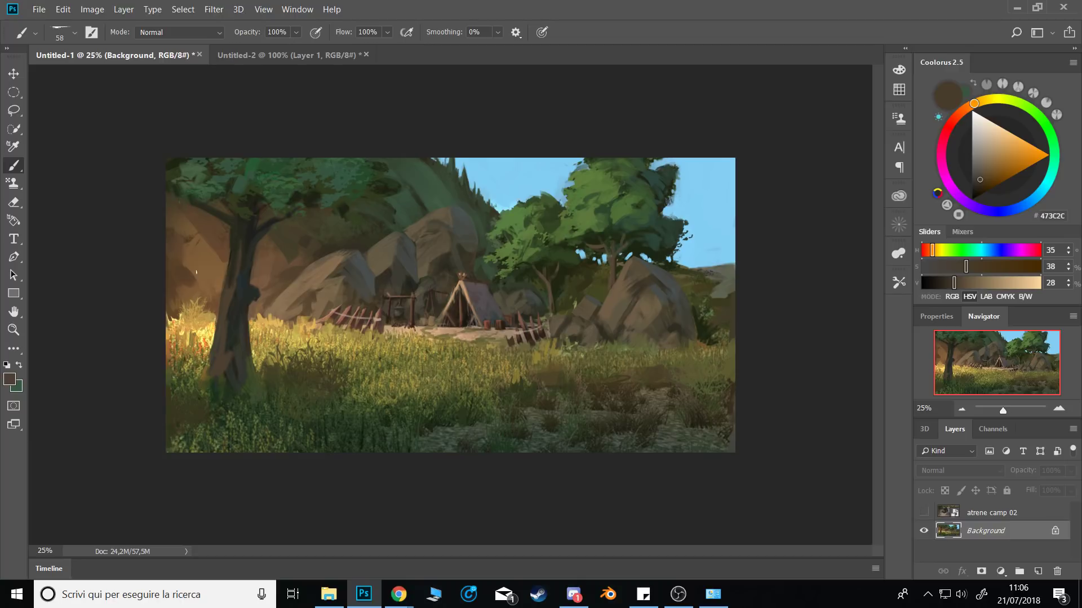
left_click(206, 308, "alt")
left_click(273, 323, "alt")
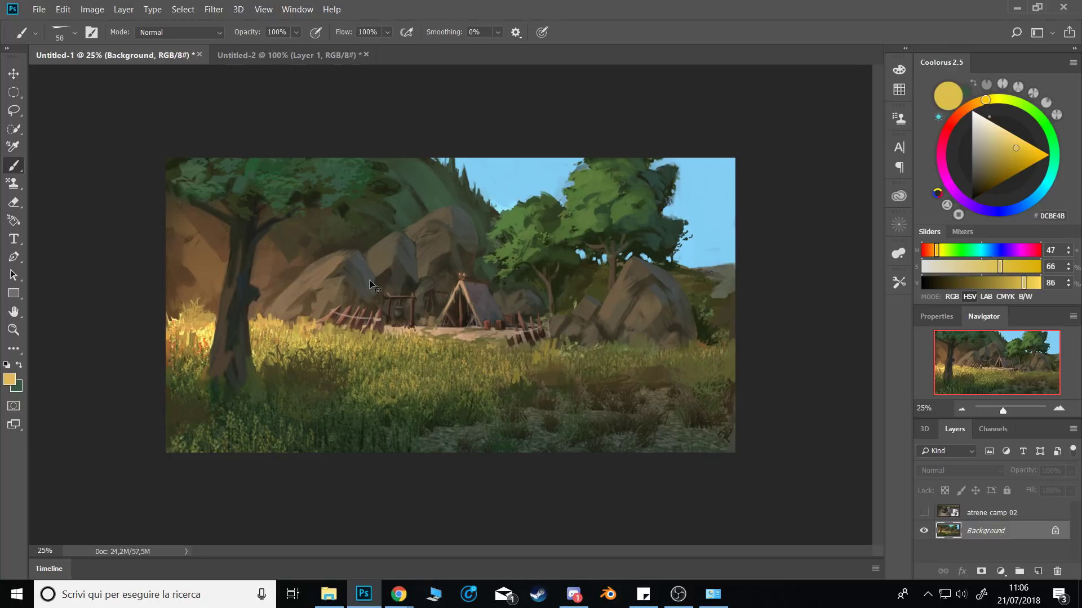
Create a new layer and paint greenery above the rocks beside the foreground tree in sampled greens.
left_click(421, 201, "alt")
key("ctrl+shift+n")
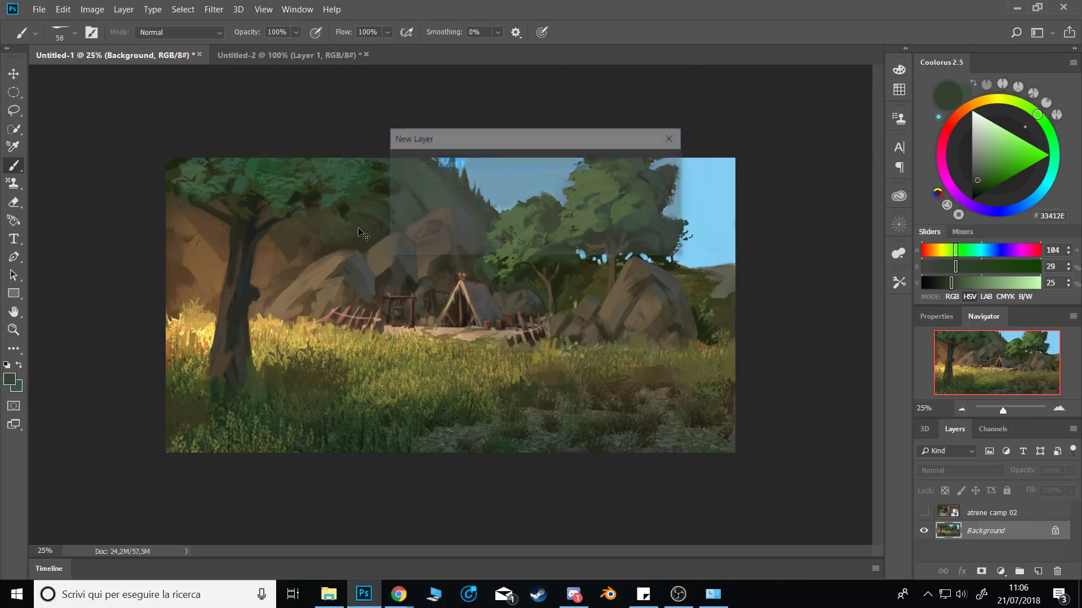
key("Return")
left_click(356, 241, "alt")
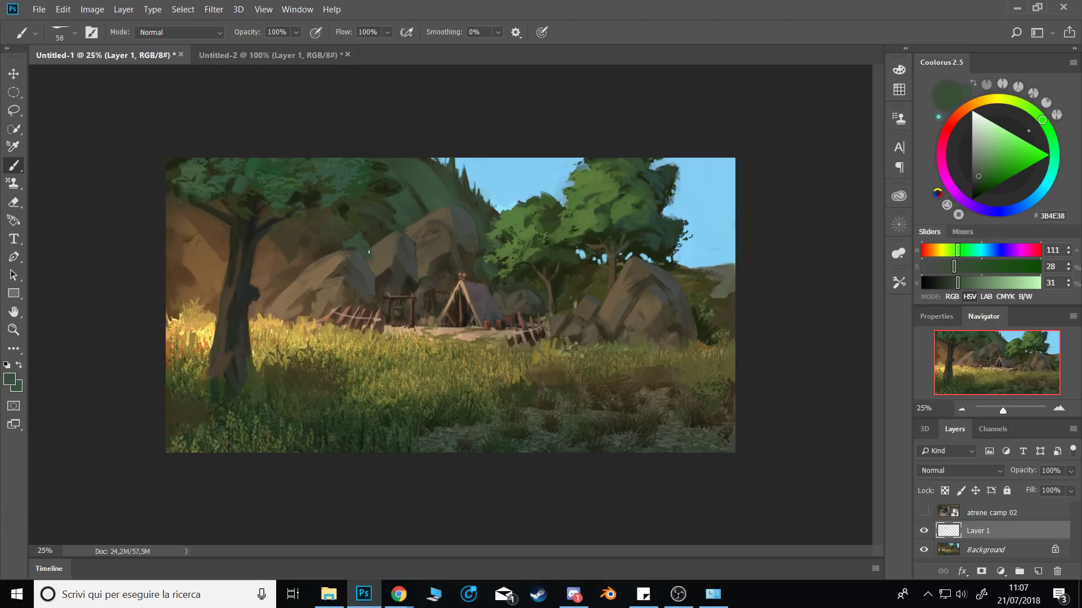
left_click(373, 228, "alt")
left_click_drag(354, 235, 365, 240)
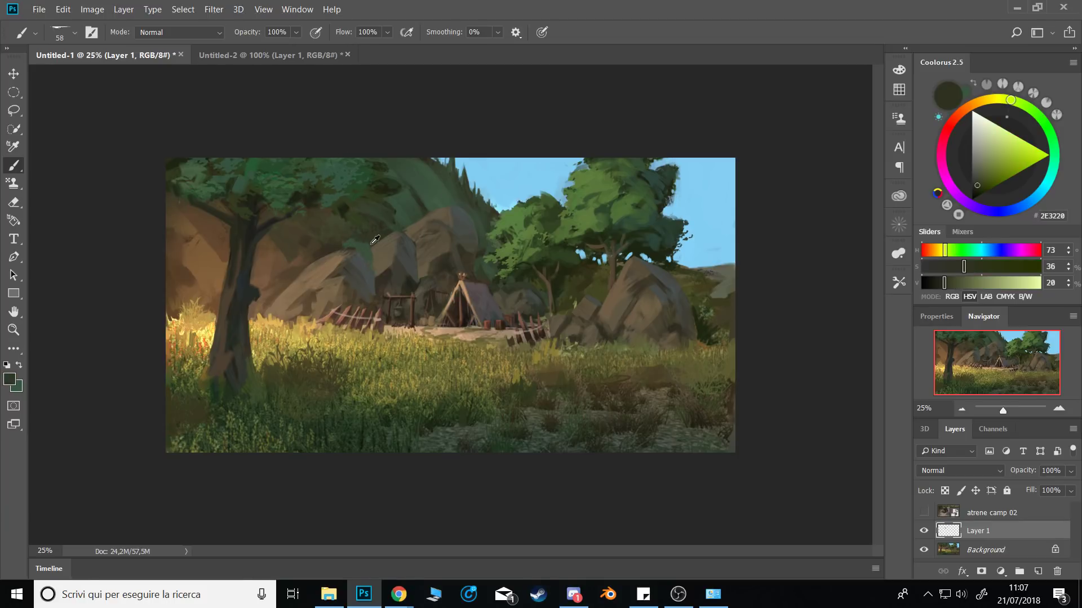
left_click(375, 240, "alt")
left_click(344, 242, "alt")
left_click(362, 250, "alt")
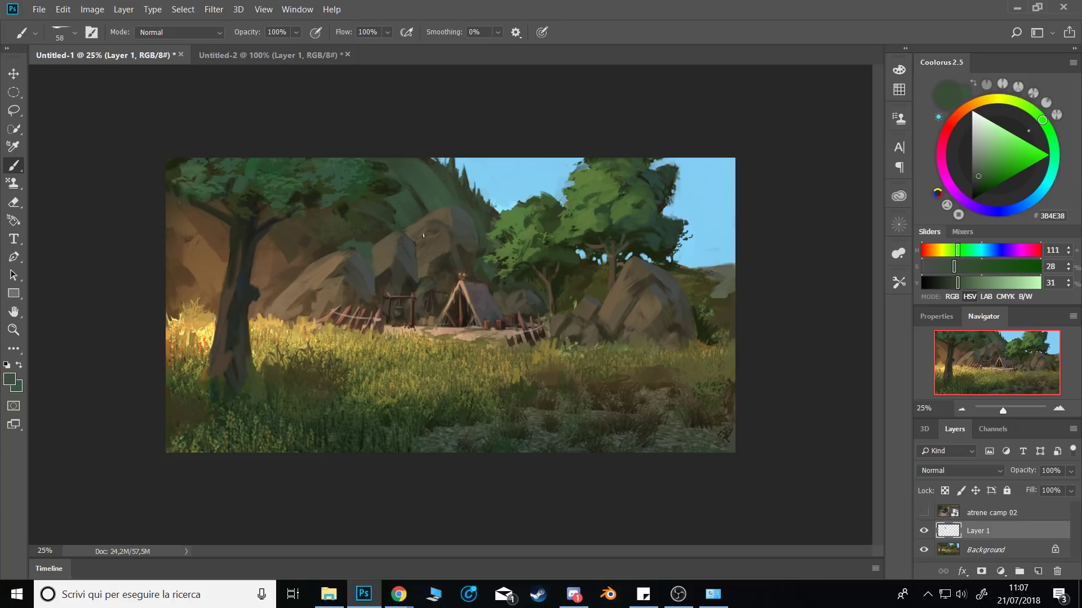
Add lighter green #4E6749 touches to the foliage above the rocks and shape it with sampled dark greens.
left_click(394, 222, "alt")
left_click(981, 169)
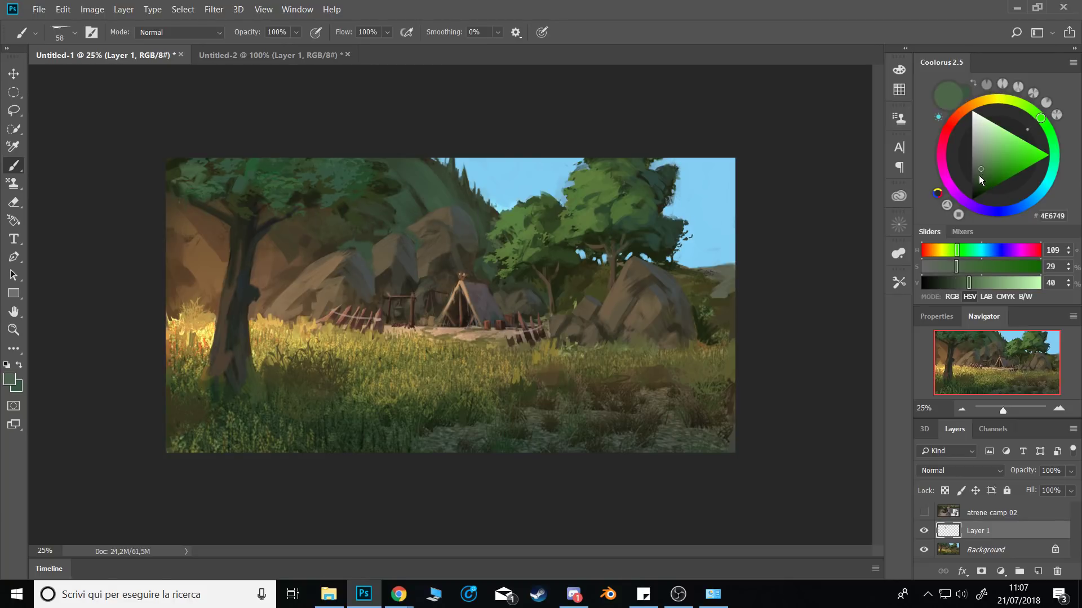
left_click(363, 237, "alt")
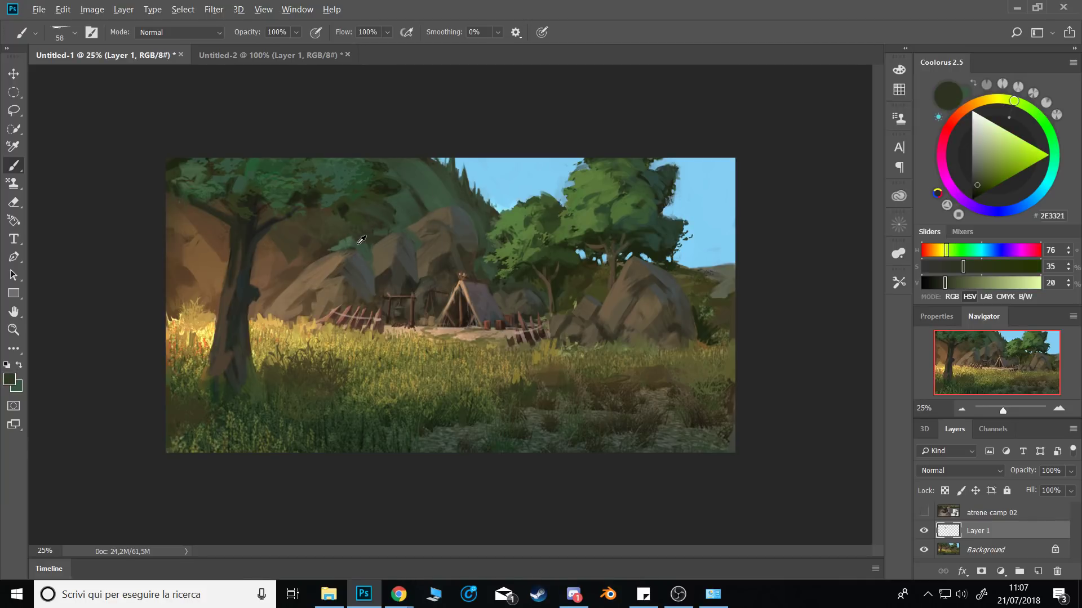
left_click(365, 260, "alt")
left_click(364, 248, "alt")
left_click(358, 230, "alt")
left_click(356, 227, "alt")
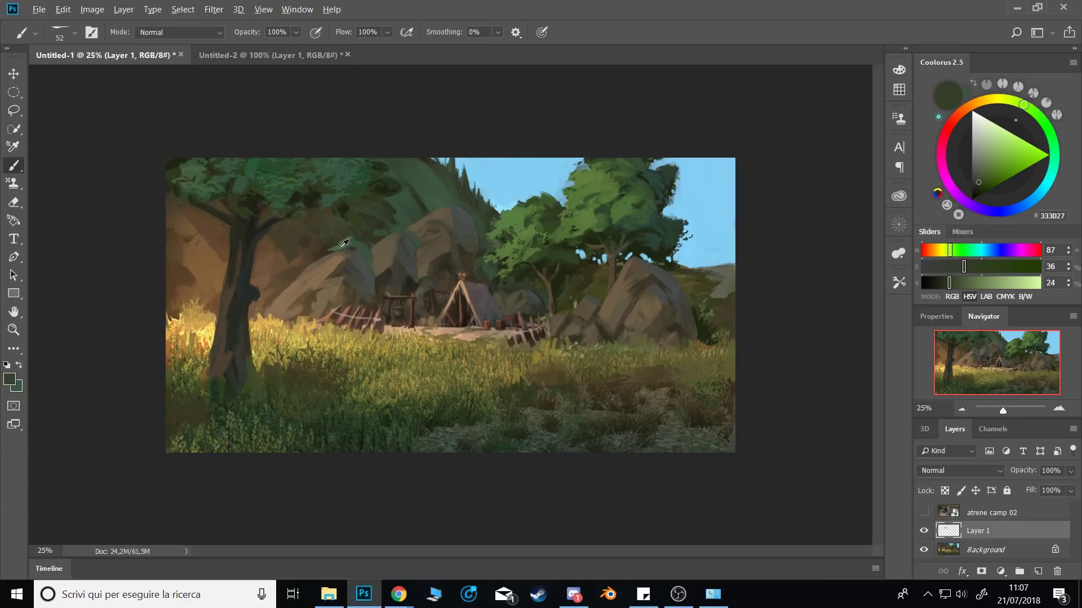
Refine the bush on top of the rock nearest the foreground tree with a 52 px brush in sampled greens.
left_click(353, 246, "alt")
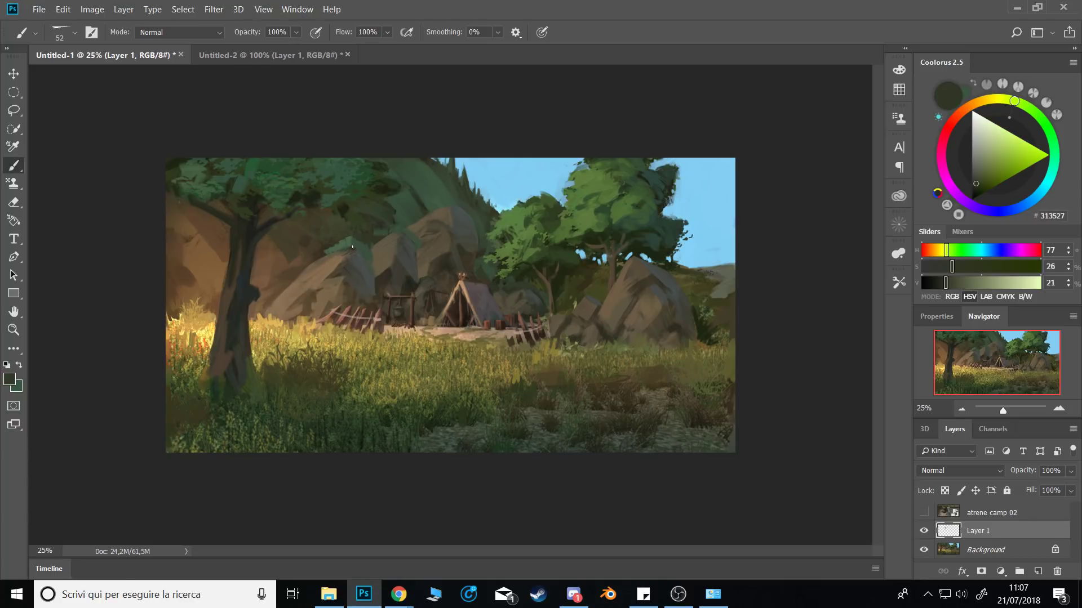
left_click(363, 241, "alt")
left_click(368, 245, "alt")
left_click(368, 245, "alt")
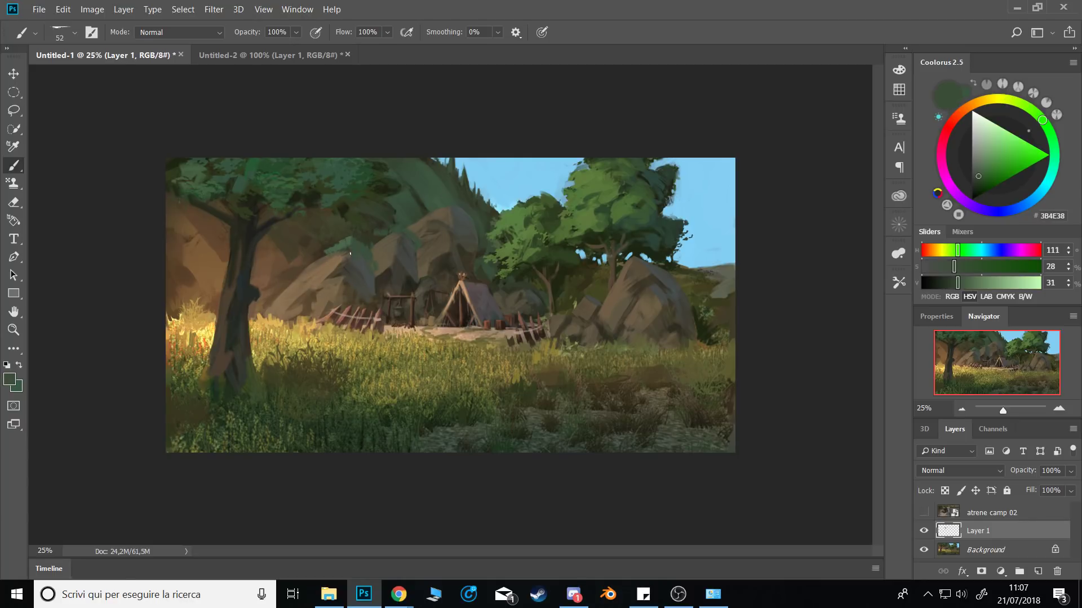
Paint sunlit yellow leaves on the bush above the rock nearest the foreground tree, using sampled grass yellow and a 45 px brush.
left_click(510, 234, "alt")
left_click(359, 345, "alt")
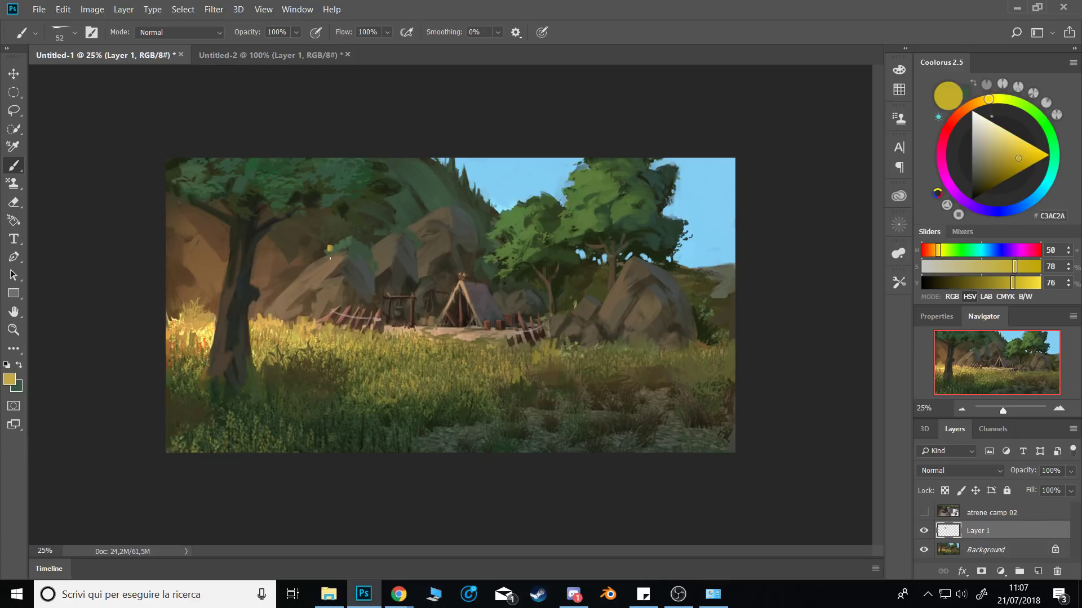
key("bracketleft")
left_click(331, 251, "alt")
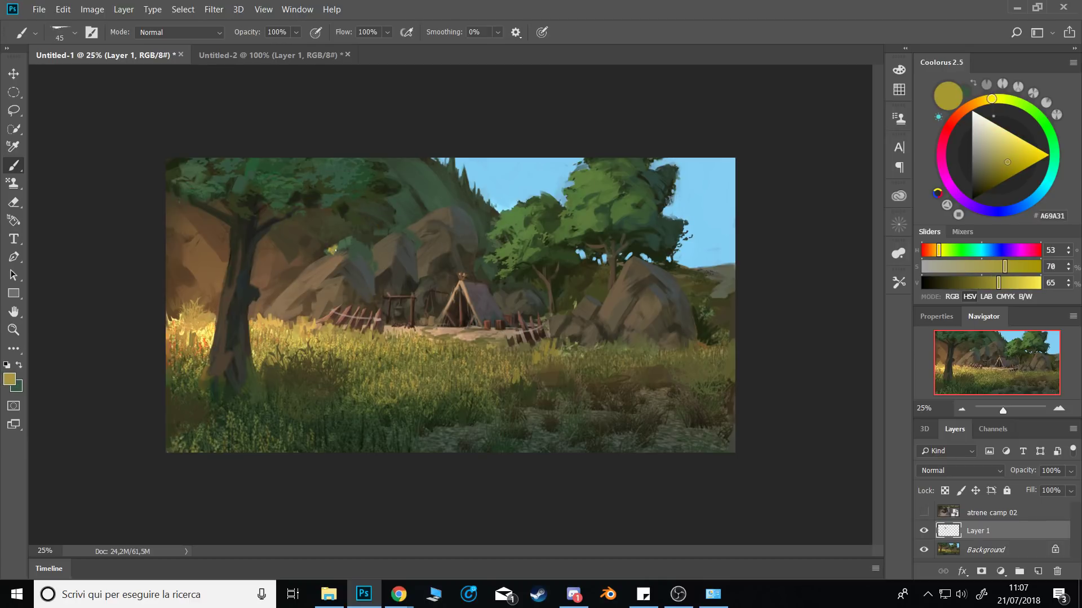
left_click(340, 249, "alt")
left_click(338, 253, "alt")
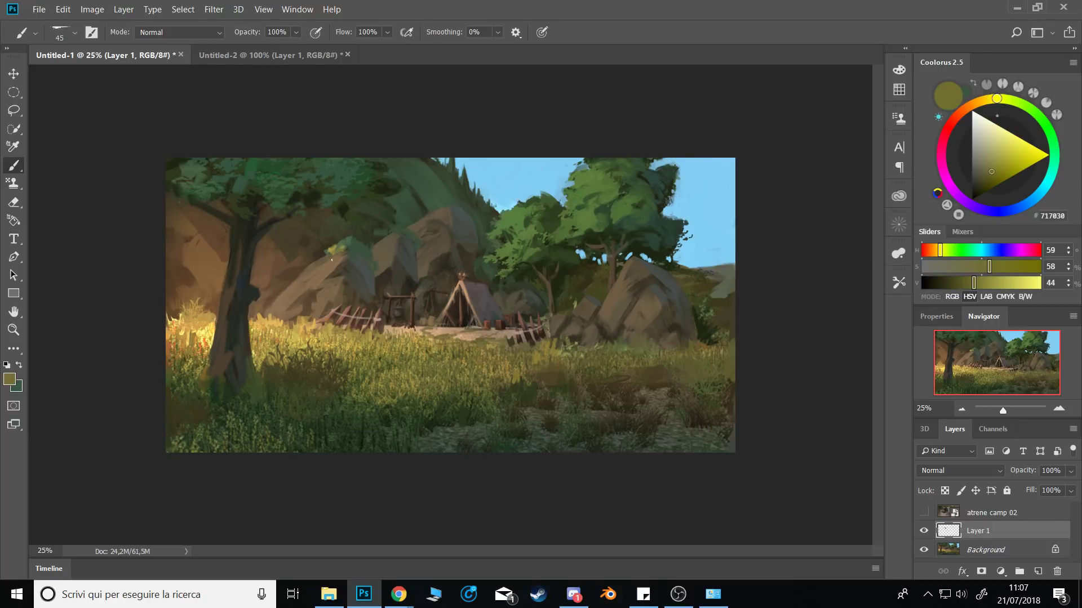
left_click(329, 253, "alt")
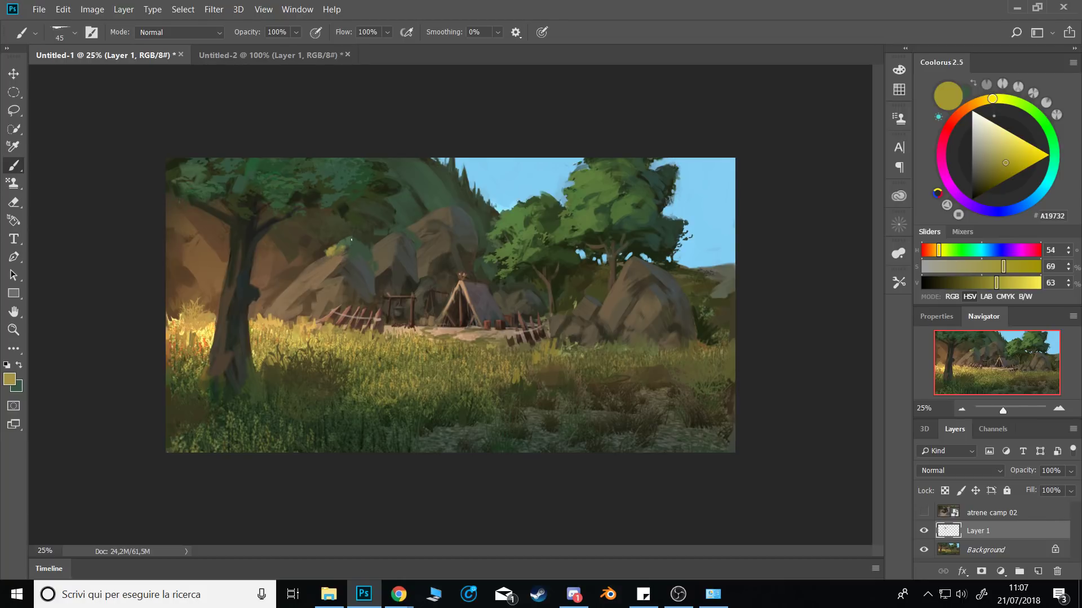
Break up the edges of the bush's yellow leaves with sampled dark olive #353823, yellow #A19732 and green #40543C.
left_click(335, 241, "alt")
left_click(333, 241, "alt")
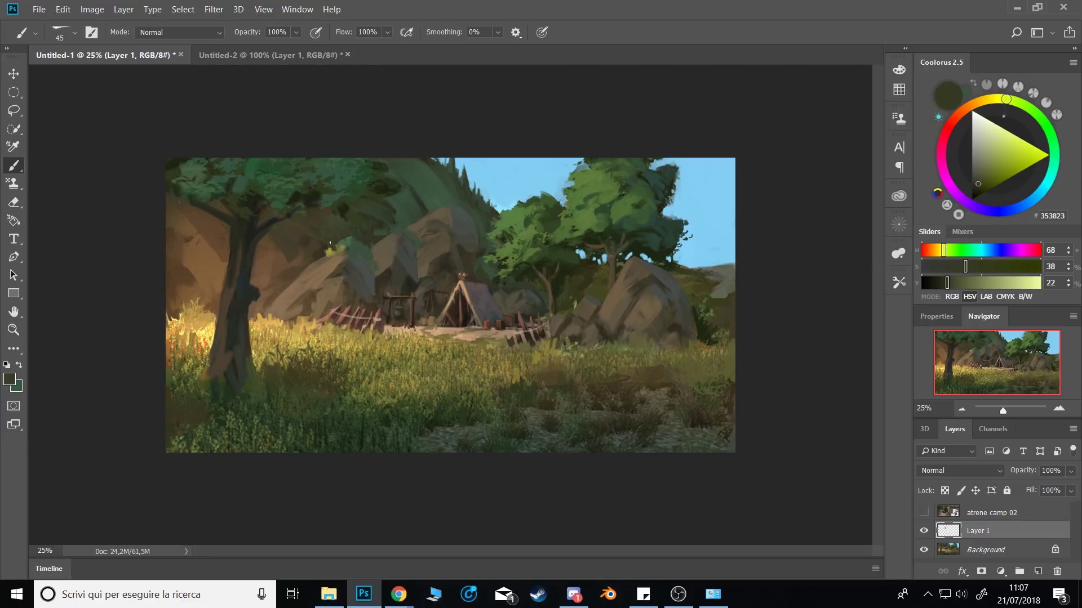
left_click(332, 251, "alt")
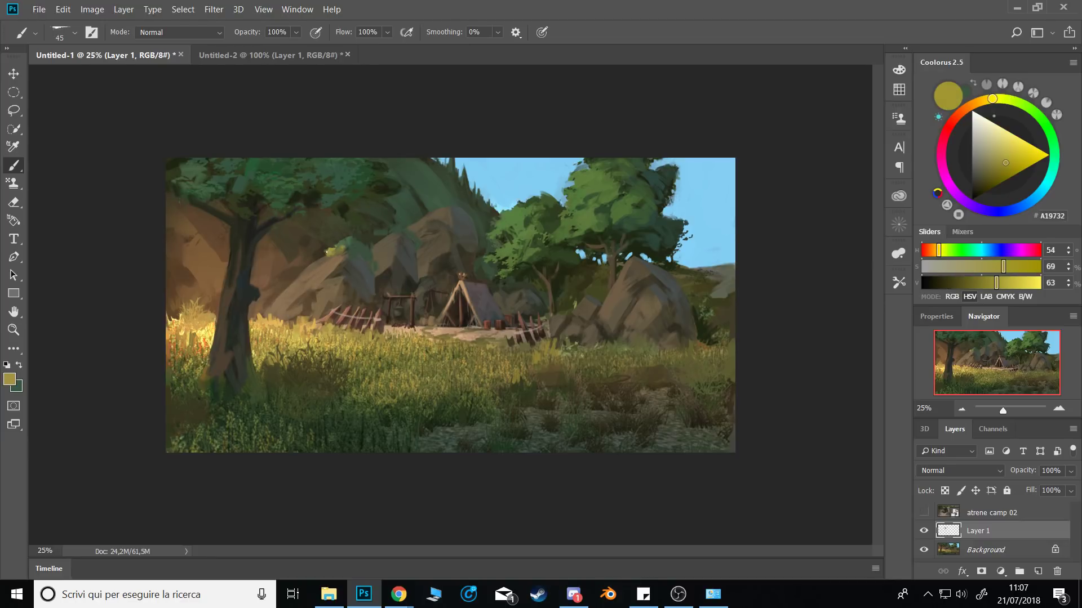
left_click(325, 252, "alt")
left_click(349, 242, "alt")
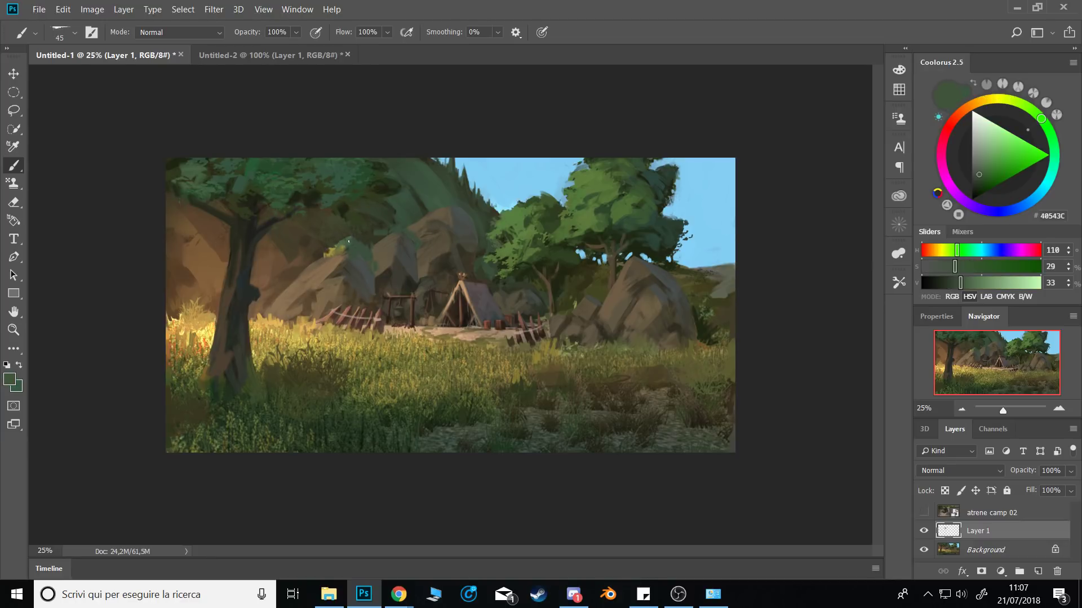
left_click(347, 248, "alt")
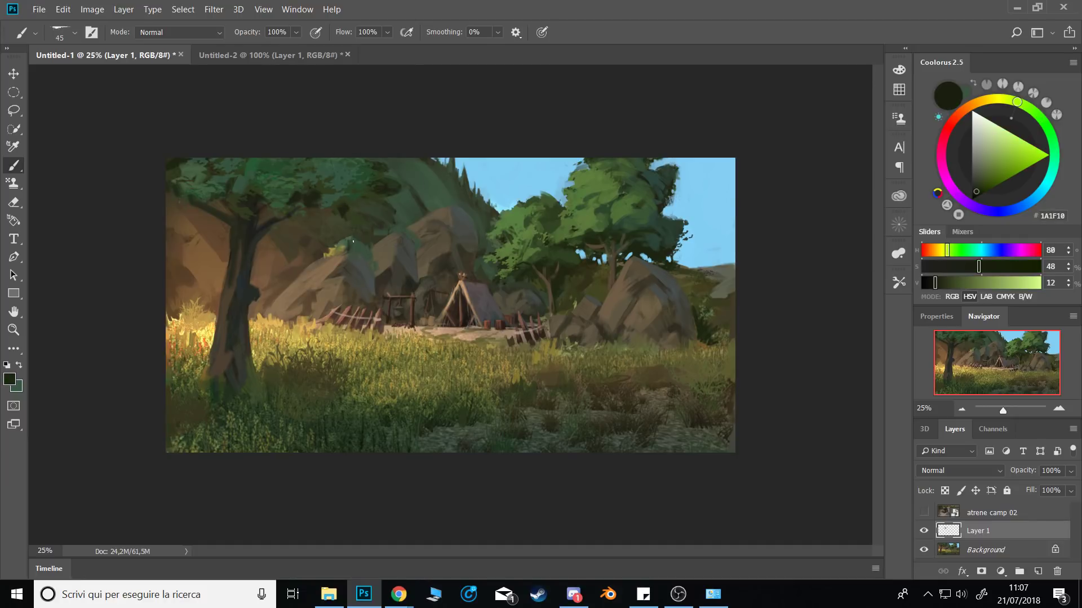
Darken the shaded side of the bush and blend its top into the hillside with sampled dark greens.
left_click(354, 251, "alt")
left_click(365, 250, "alt")
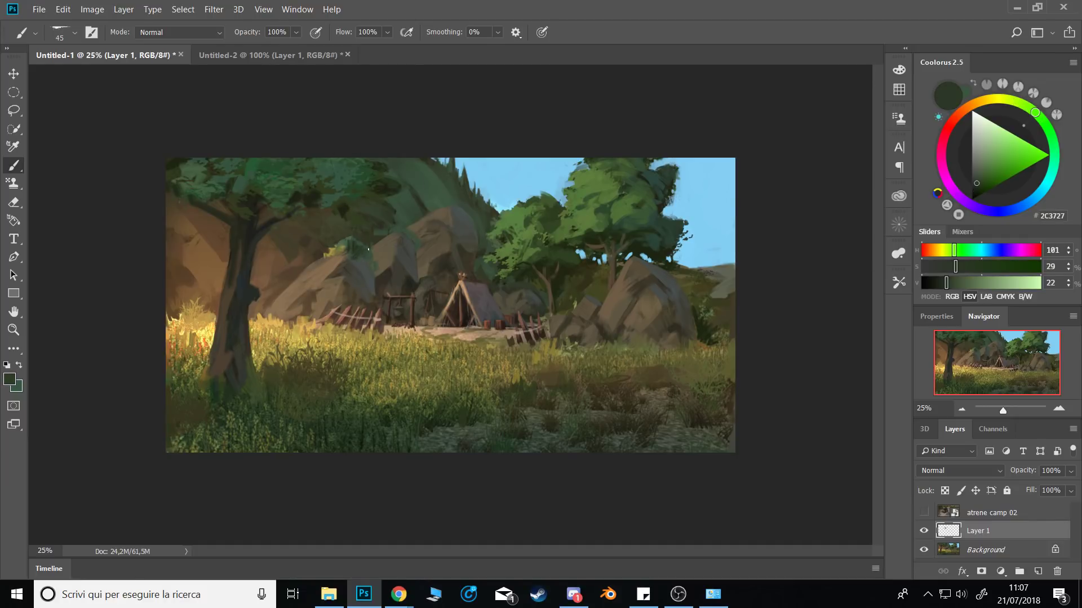
left_click(361, 241, "alt")
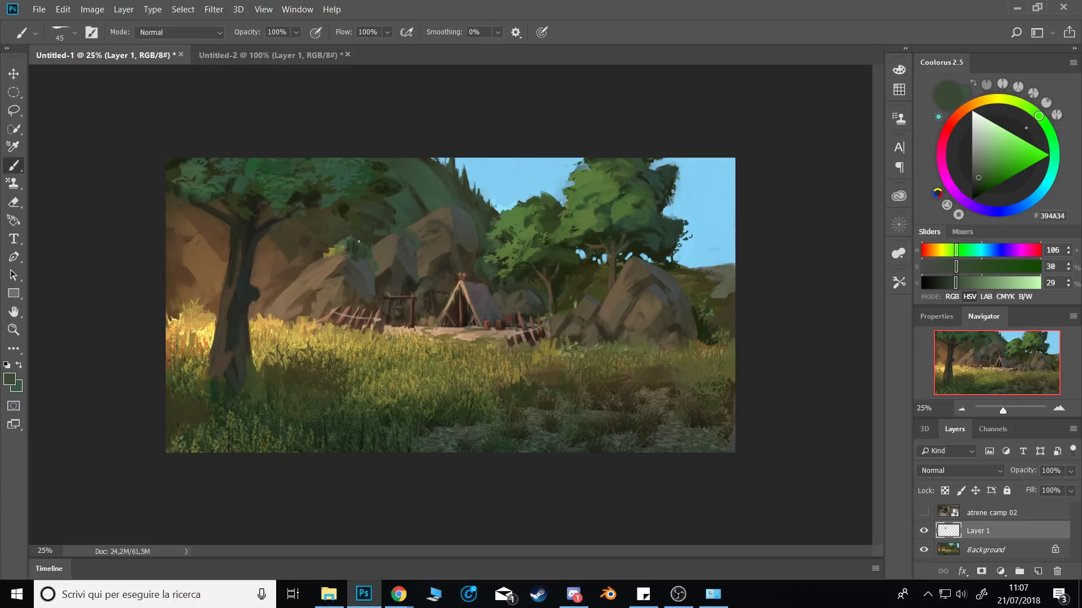
left_click(360, 233, "alt")
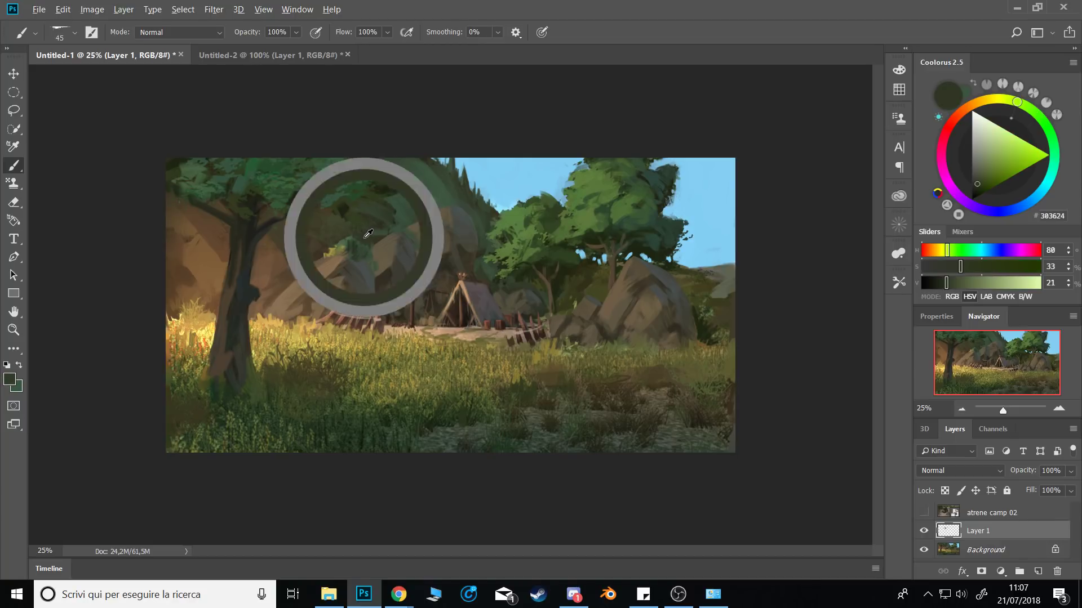
left_click(365, 237, "alt")
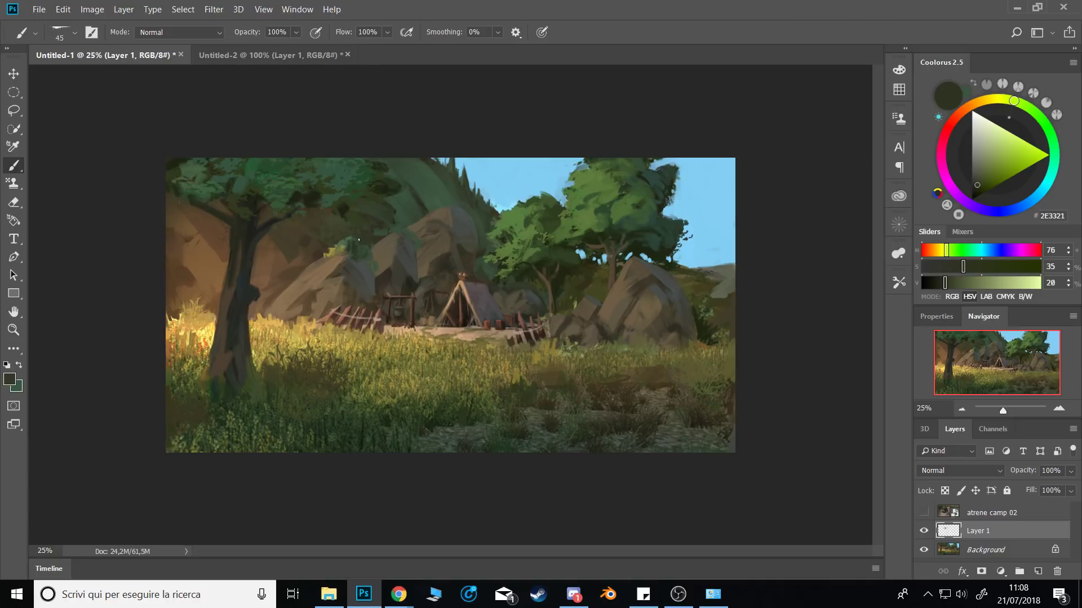
left_click(345, 230, "alt")
left_click(354, 231, "alt")
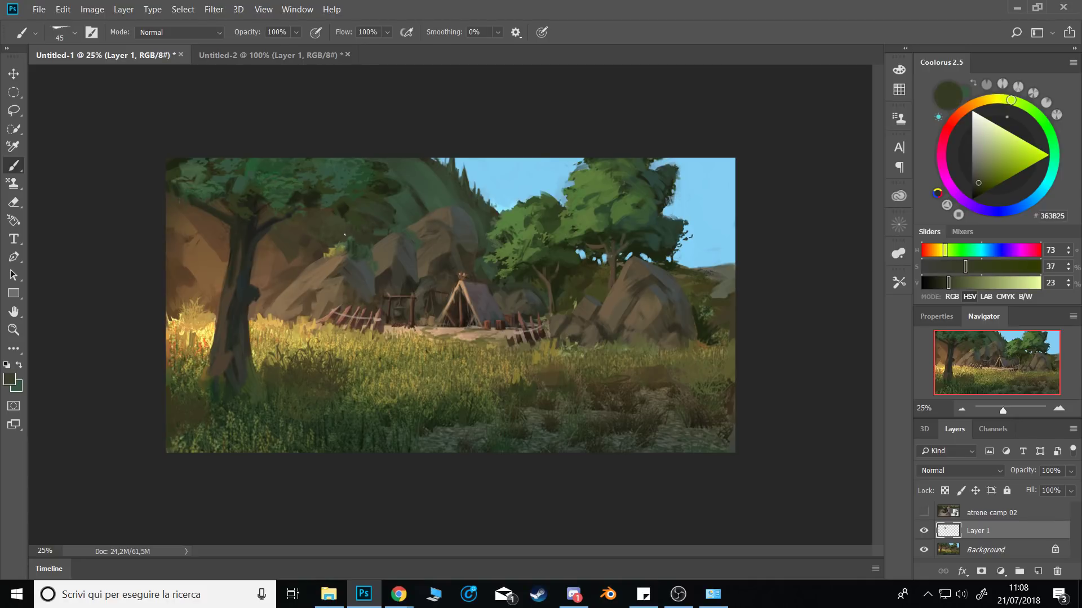
Shade the base of the bush down to the gap between the rocks with sampled dark greens #31402C and #1F2512.
left_click(353, 247, "alt")
left_click(352, 247, "alt")
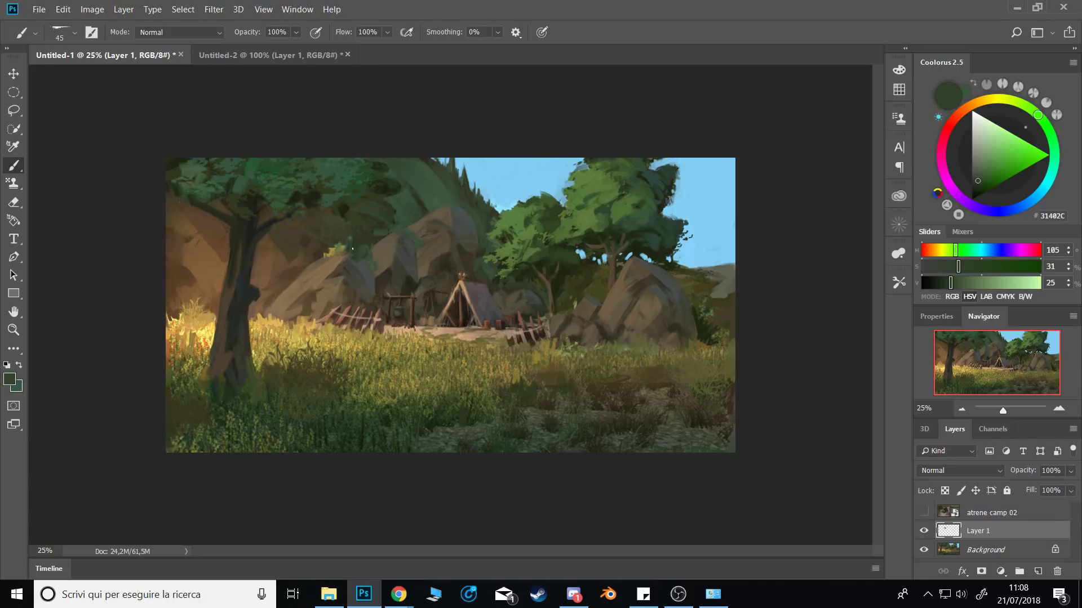
left_click(356, 253, "alt")
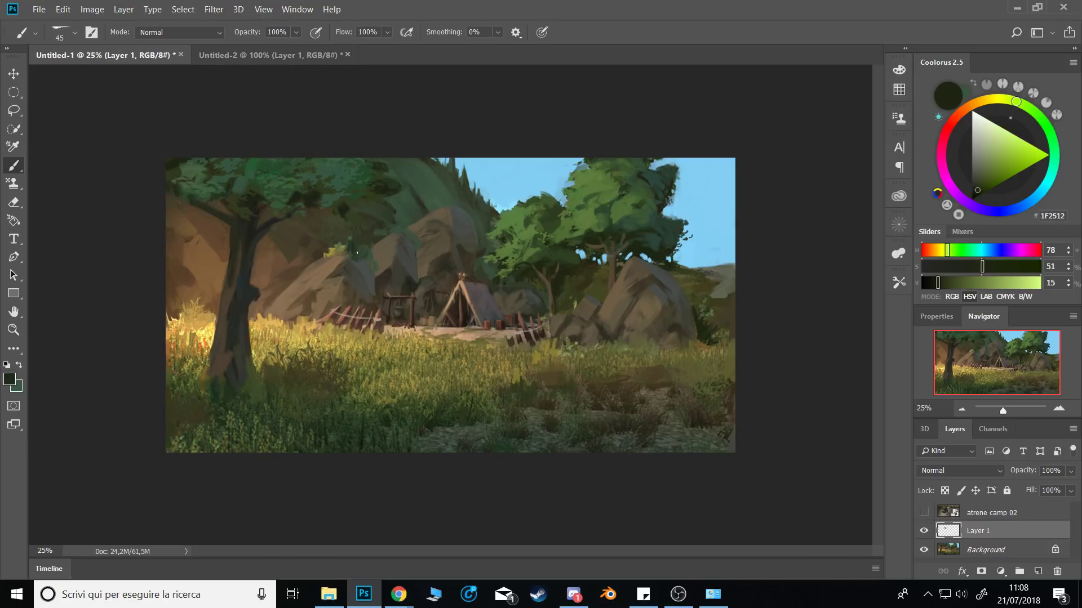
left_click(364, 254, "alt")
left_click(368, 259, "alt")
left_click(356, 249, "alt")
Add yellow-green leaf highlights across the top of the bush with sampled #777632 and #958B30.
left_click(346, 246, "alt")
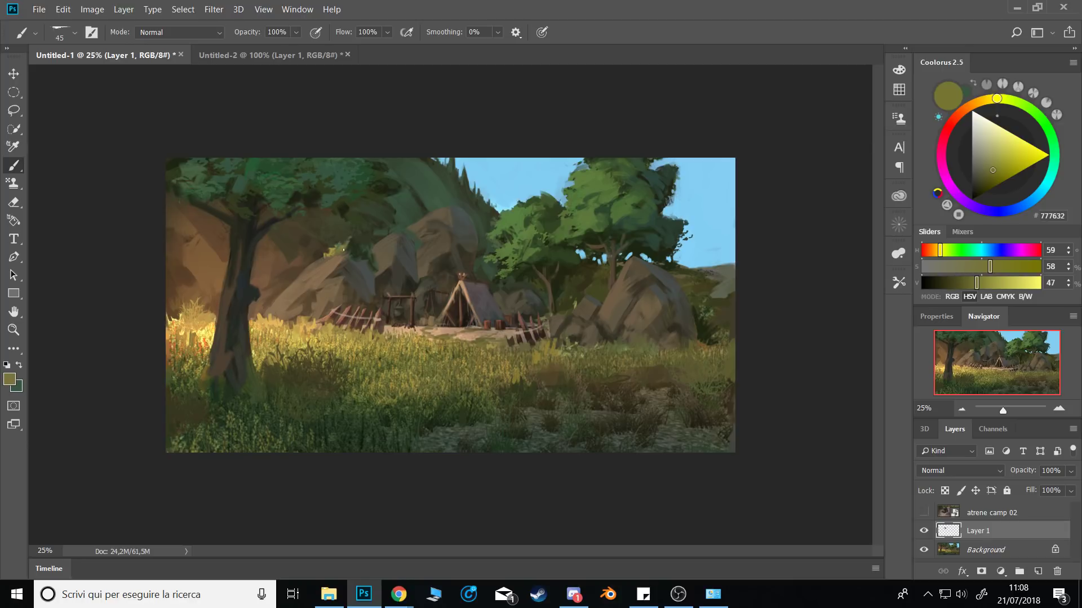
left_click(352, 248, "alt")
left_click(360, 241, "alt")
left_click(357, 237, "alt")
left_click(355, 241, "alt")
left_click(345, 244, "alt")
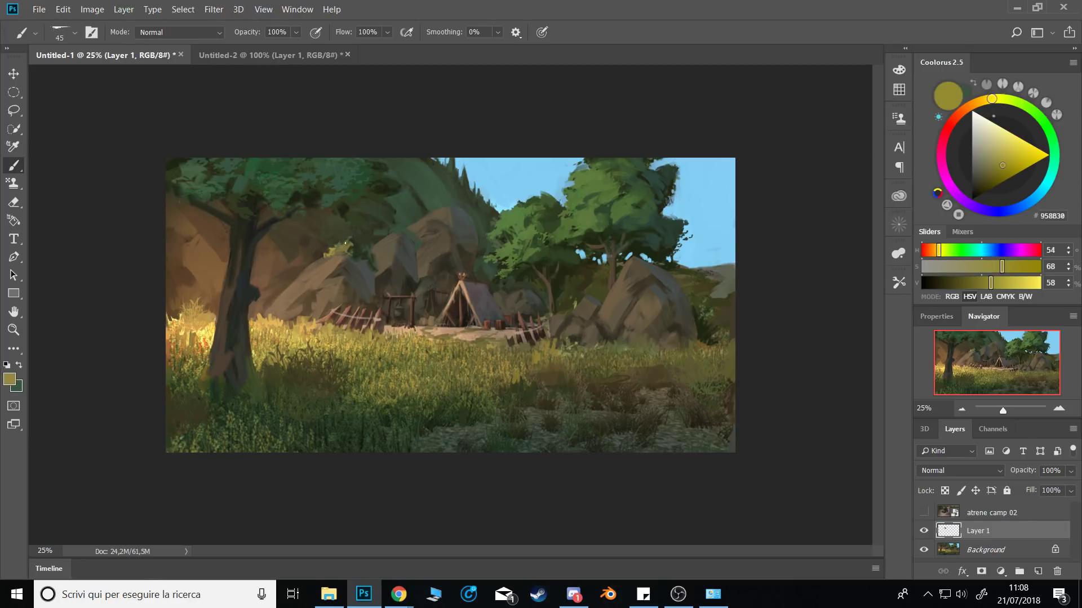
Deepen the shadows between the bush's leaves and the neighbouring rock with sampled dark greens and olive #60612A.
left_click(346, 251, "alt")
left_click(354, 251, "alt")
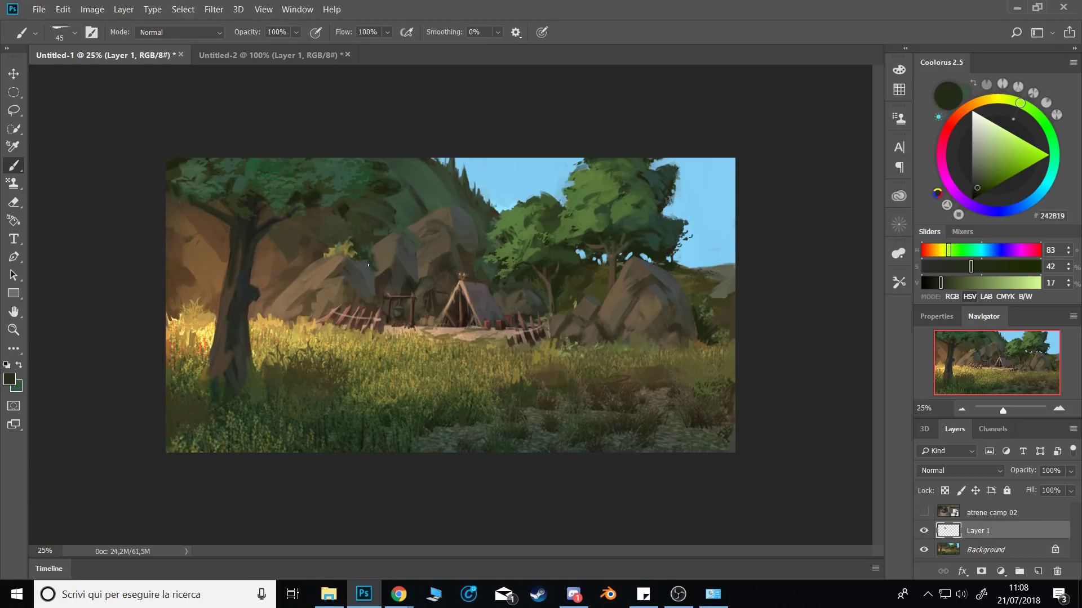
left_click(366, 262, "alt")
left_click(357, 251, "alt")
left_click_drag(354, 245, 350, 240)
left_click(356, 251, "alt")
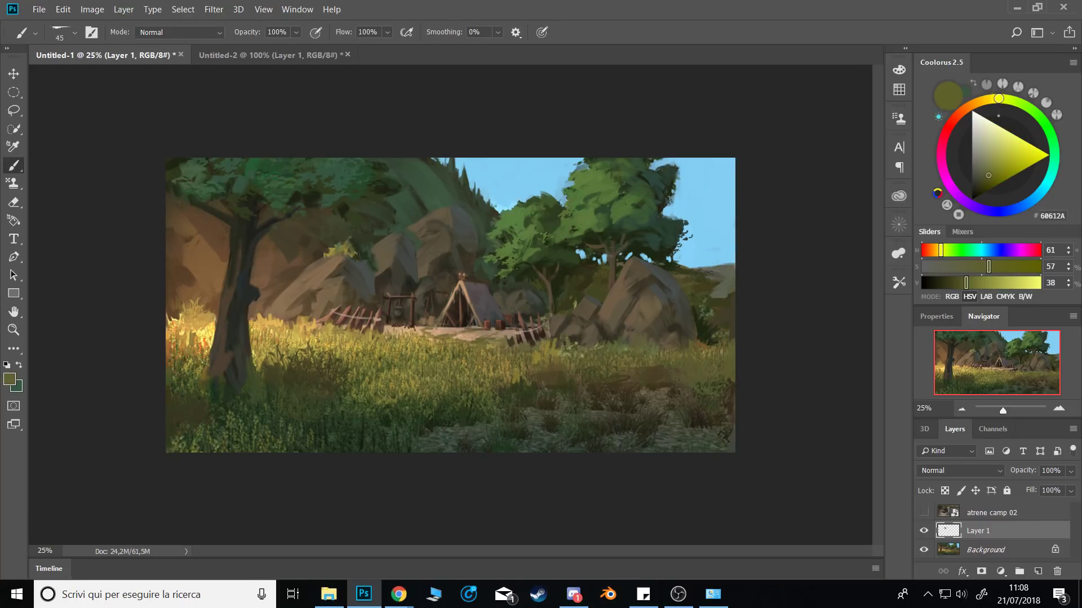
left_click(366, 259, "alt")
left_click(368, 260, "alt")
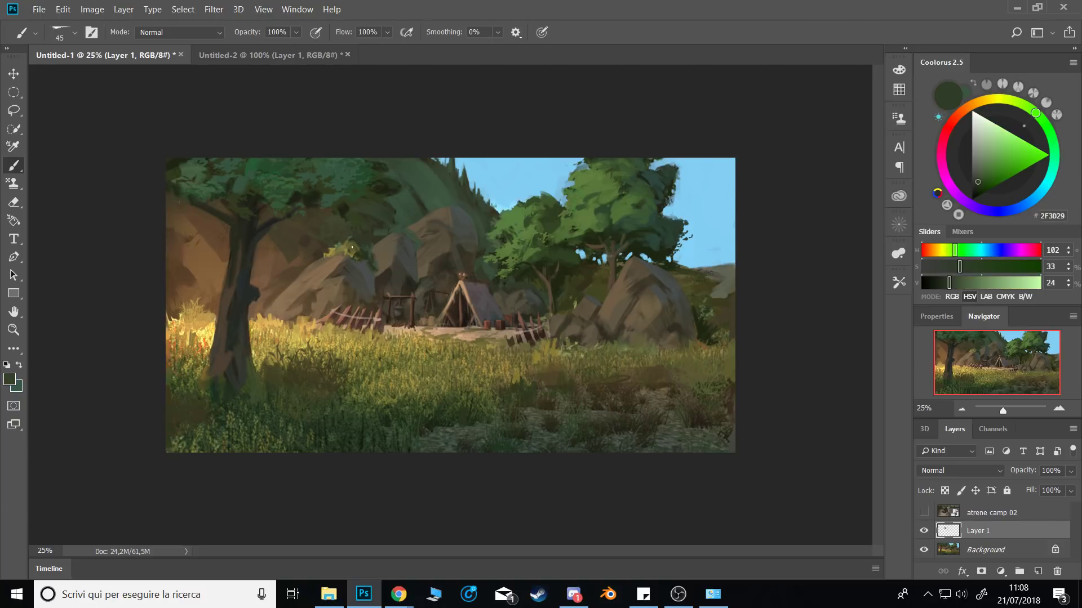
Retouch the edges of the two tall rocks behind the camp with sampled hillside greens, rock brown #60583F and dark shadow tones.
left_click(421, 255, "alt")
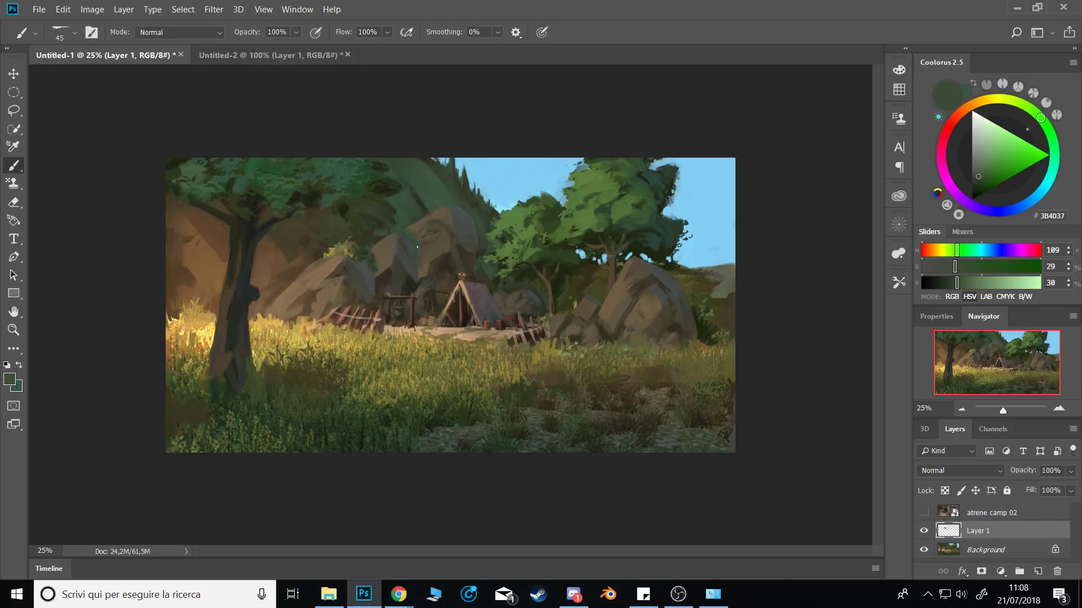
left_click(370, 244, "alt")
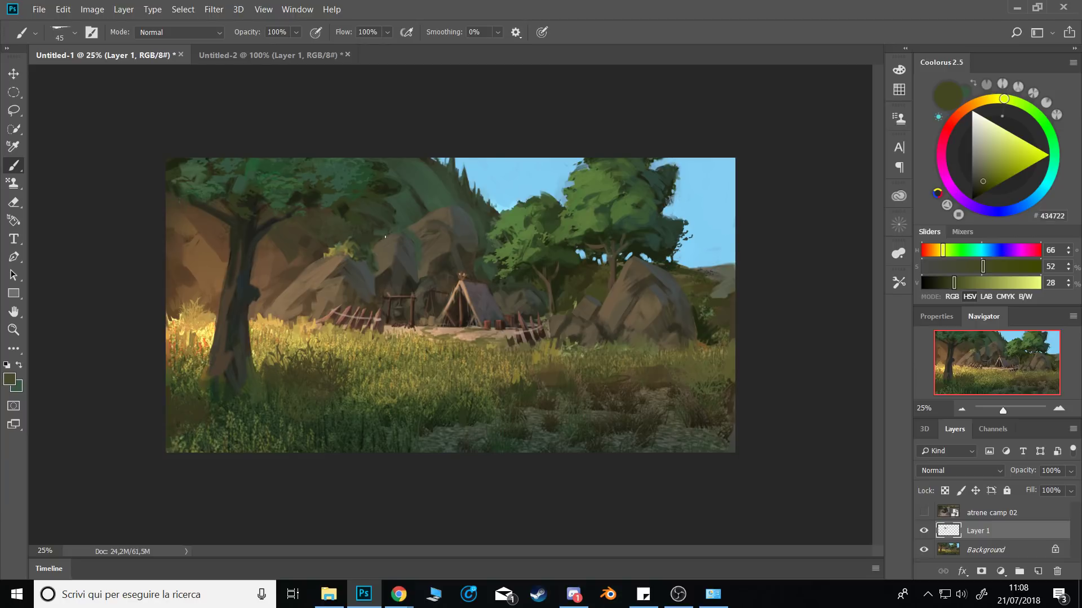
left_click(393, 232, "alt")
left_click(440, 208, "alt")
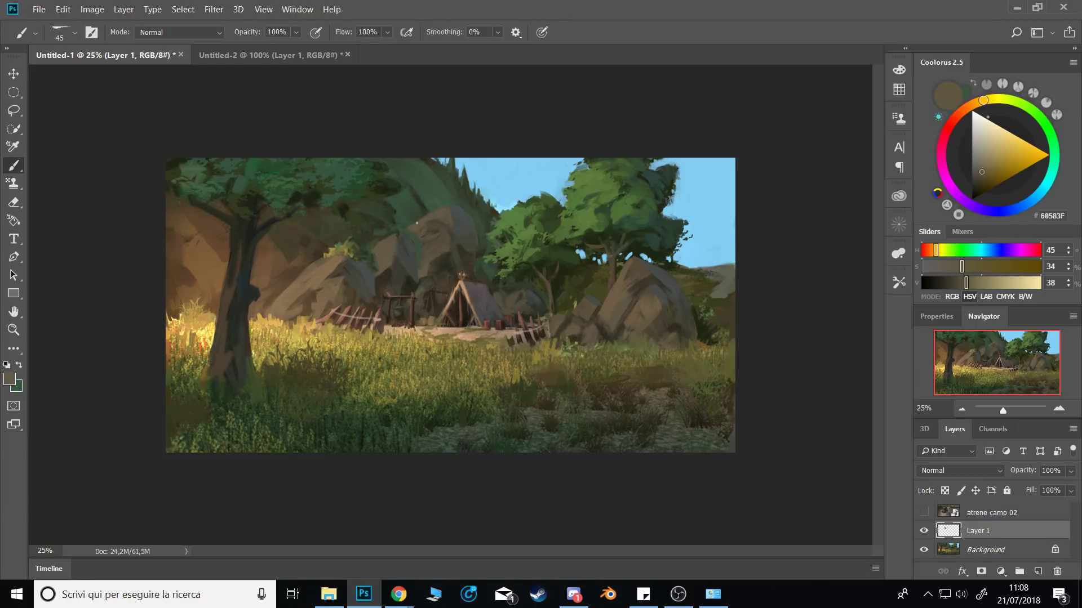
left_click(420, 207, "alt")
left_click(417, 259, "alt")
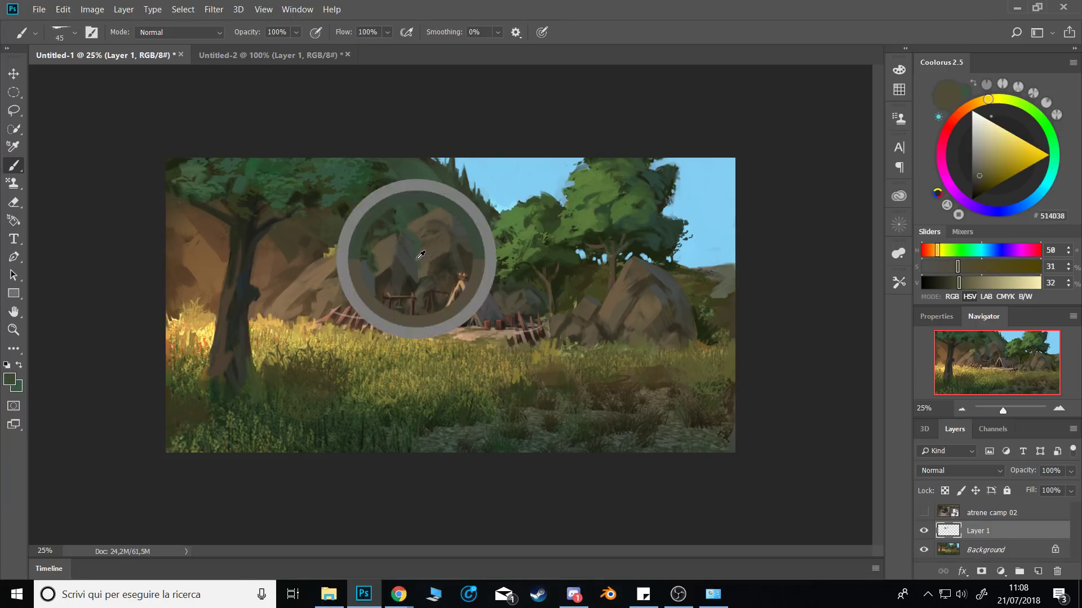
left_click(429, 269, "alt")
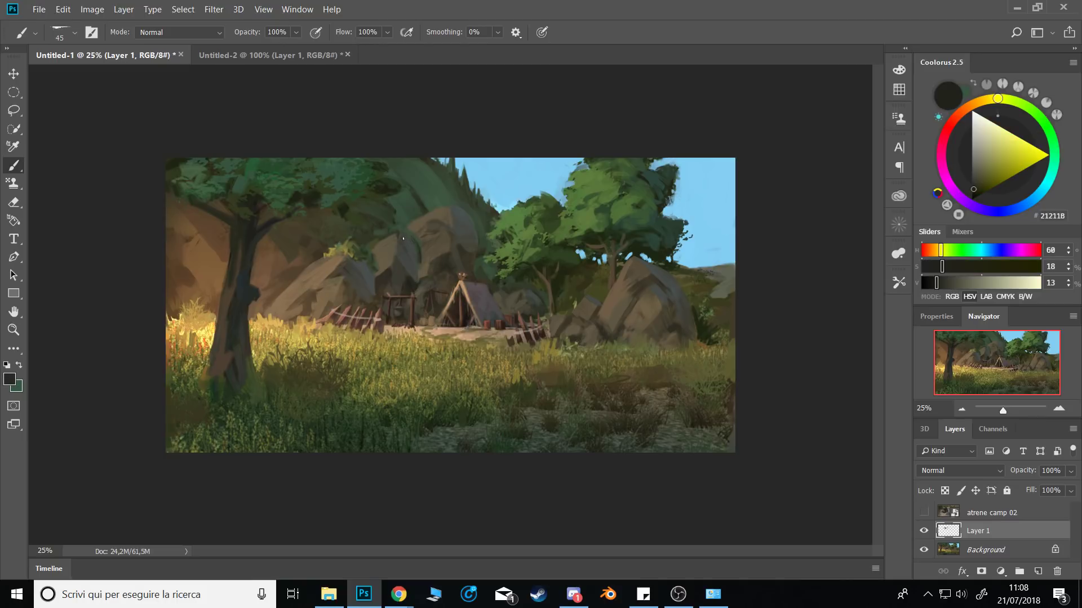
left_click(417, 251, "alt")
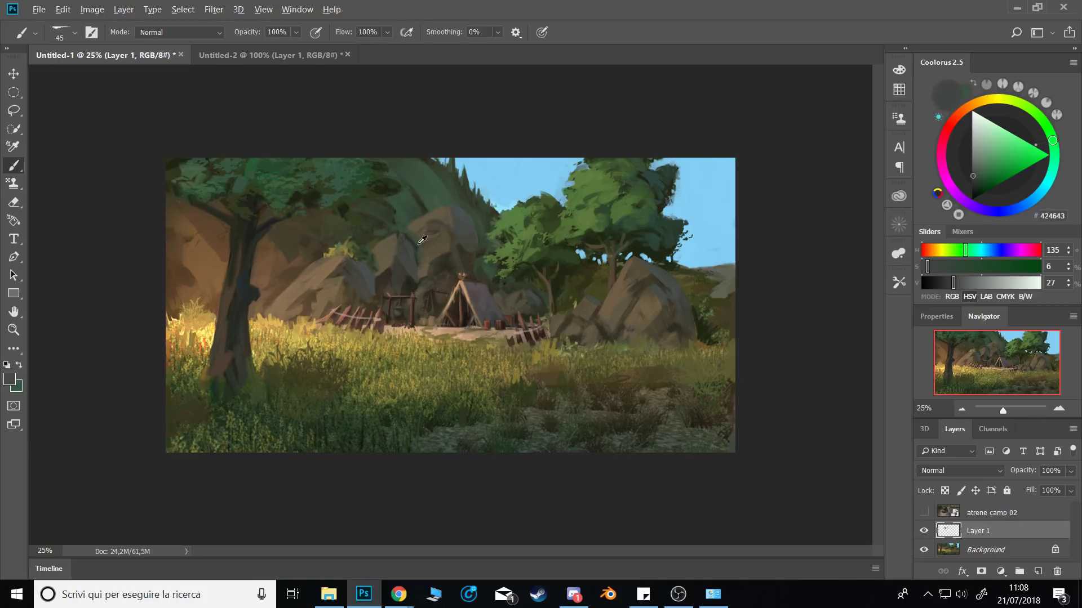
left_click(422, 243, "alt")
Touch up the bush above the rock with sampled greens #384D37 and #2F3823 and leaf yellow #9D9432.
left_click(352, 254, "alt")
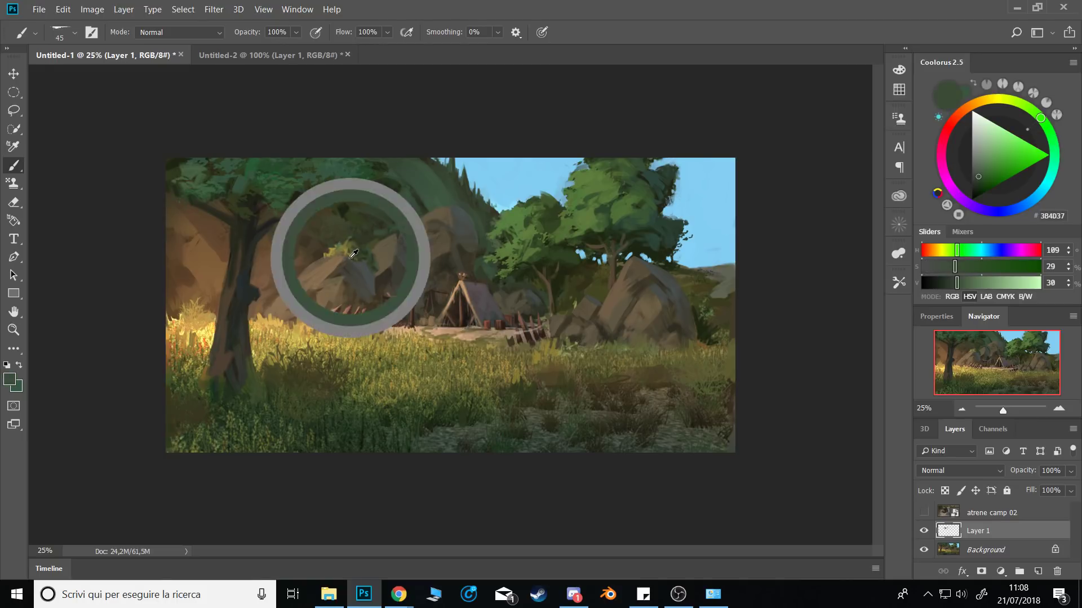
left_click(357, 253, "alt")
left_click(358, 253, "alt")
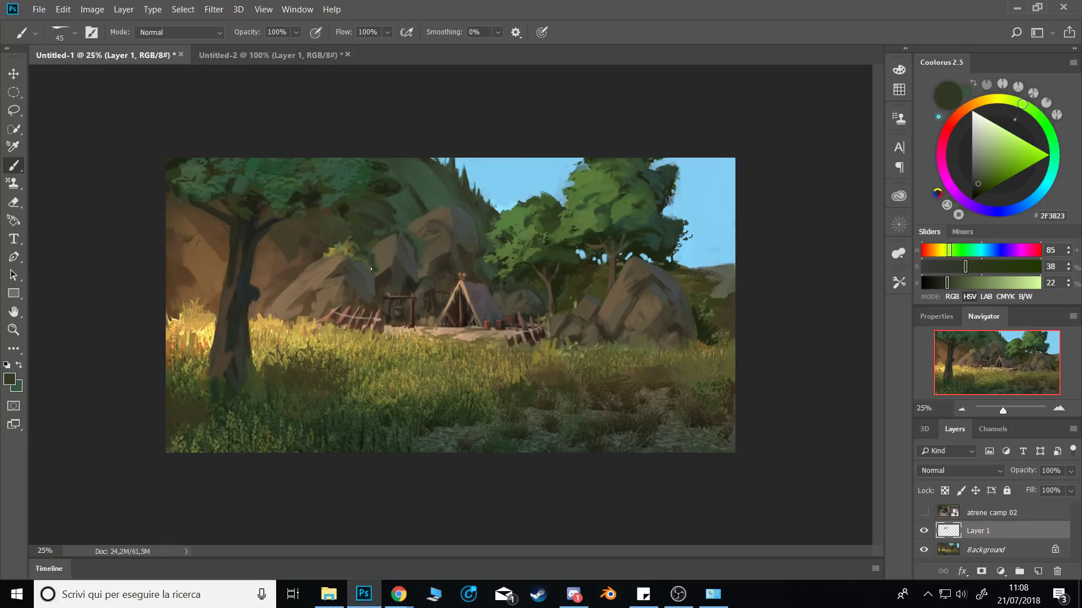
left_click(321, 256, "alt")
left_click(331, 251, "alt")
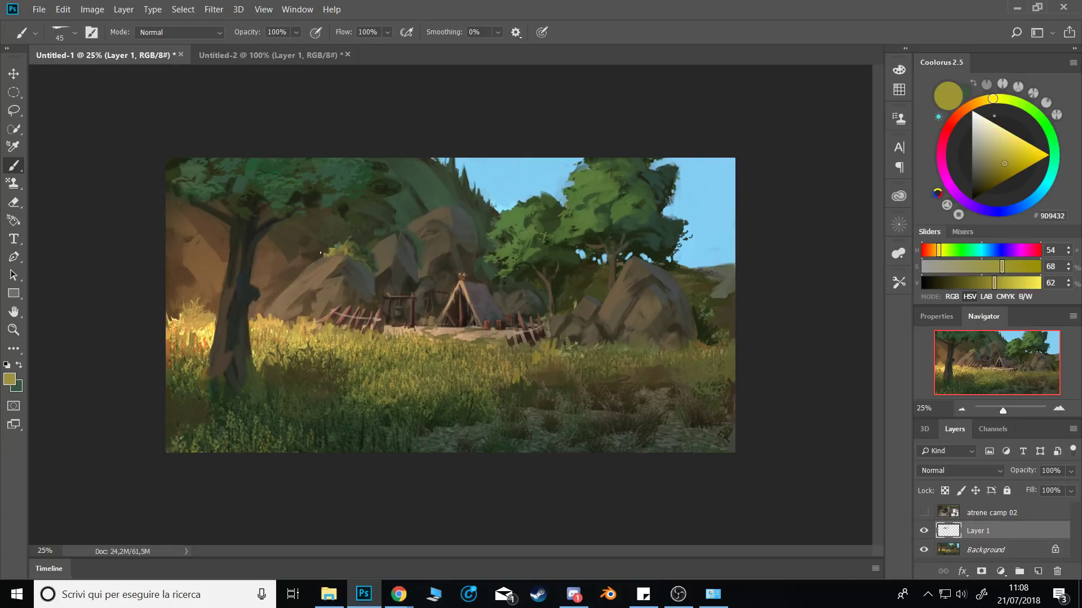
left_click(329, 249, "alt")
Extend the bush's yellow foliage toward the foreground tree, shaping it with sampled cliff browns and grass yellow.
left_click(303, 239, "alt")
left_click_drag(308, 243, 321, 251)
left_click(347, 358, "alt")
left_click(347, 361, "alt")
left_click_drag(323, 247, 326, 254)
left_click(325, 232, "alt")
left_click(329, 242, "alt")
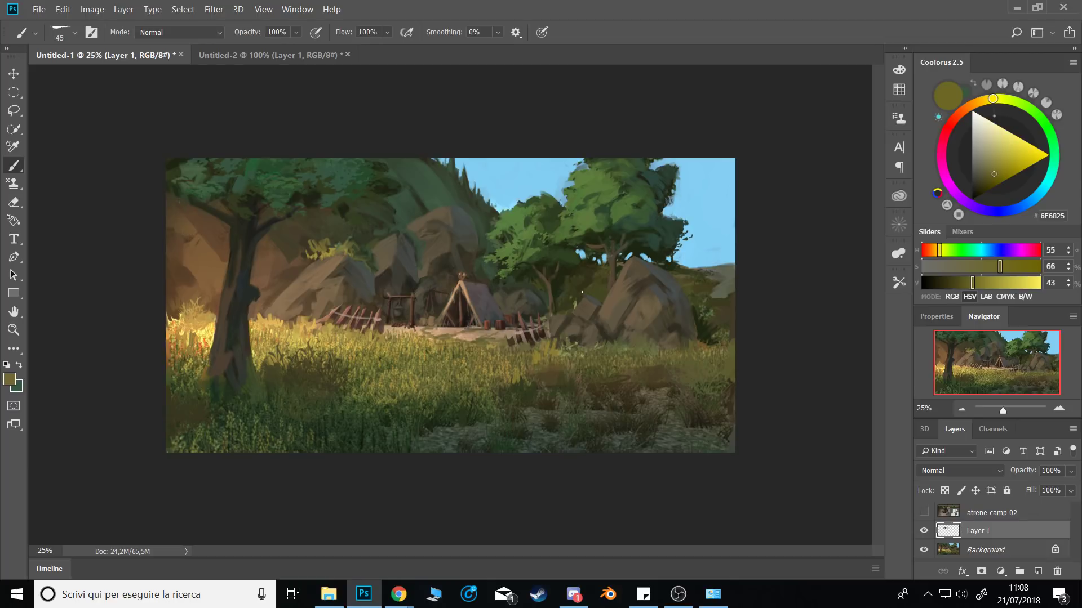
Flip the canvas horizontally and sample the dark brown #353222 from the rocks behind the tent.
key("ctrl+shift+h")
left_click(433, 262, "alt")
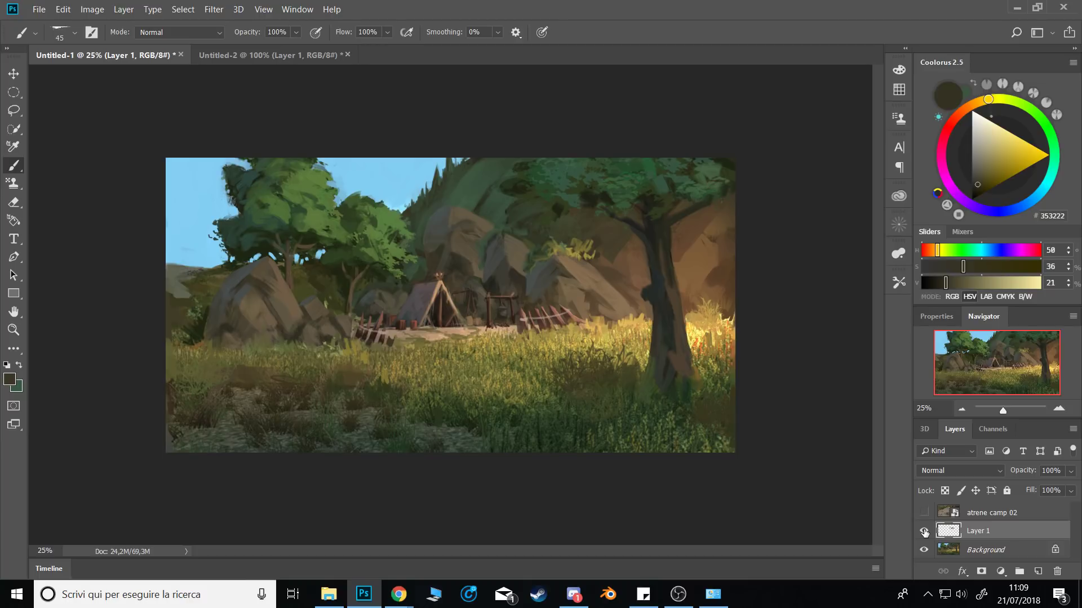
Place the Atrene camp 01 image from the Aterne folder in File Explorer, scale it to cover the canvas and flip it horizontally.
mouse_move(329, 594)
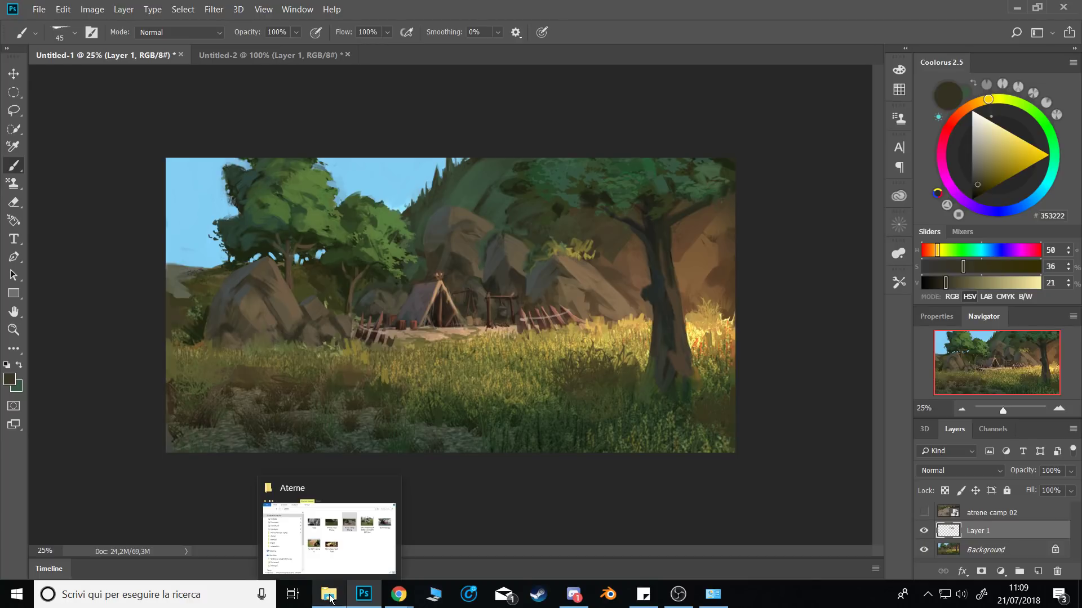
left_click(349, 519)
left_click_drag(629, 242, 199, 280)
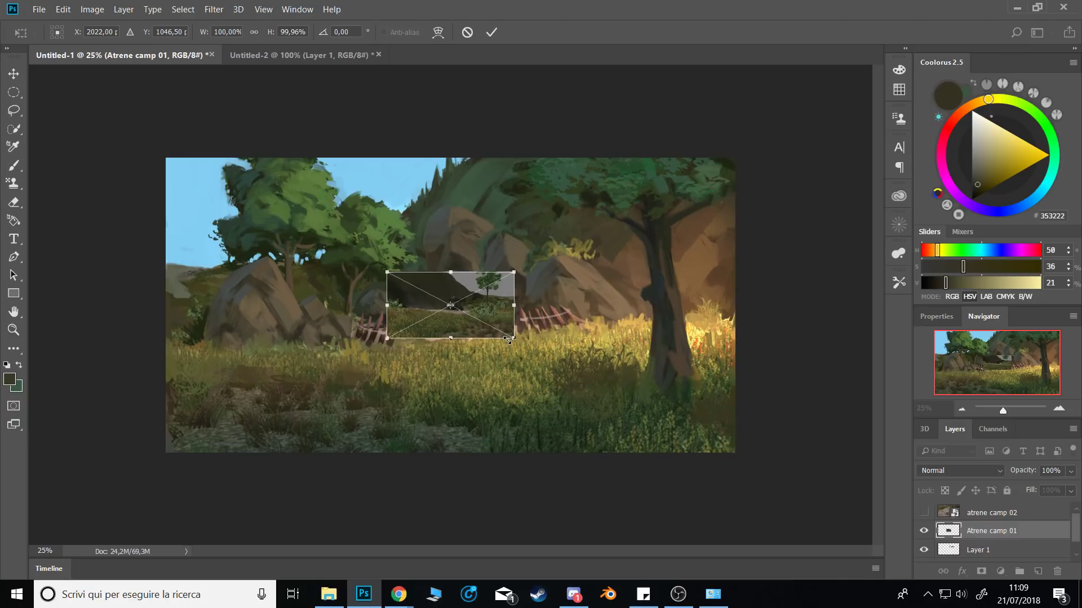
left_click_drag(512, 340, 729, 468)
right_click(669, 441)
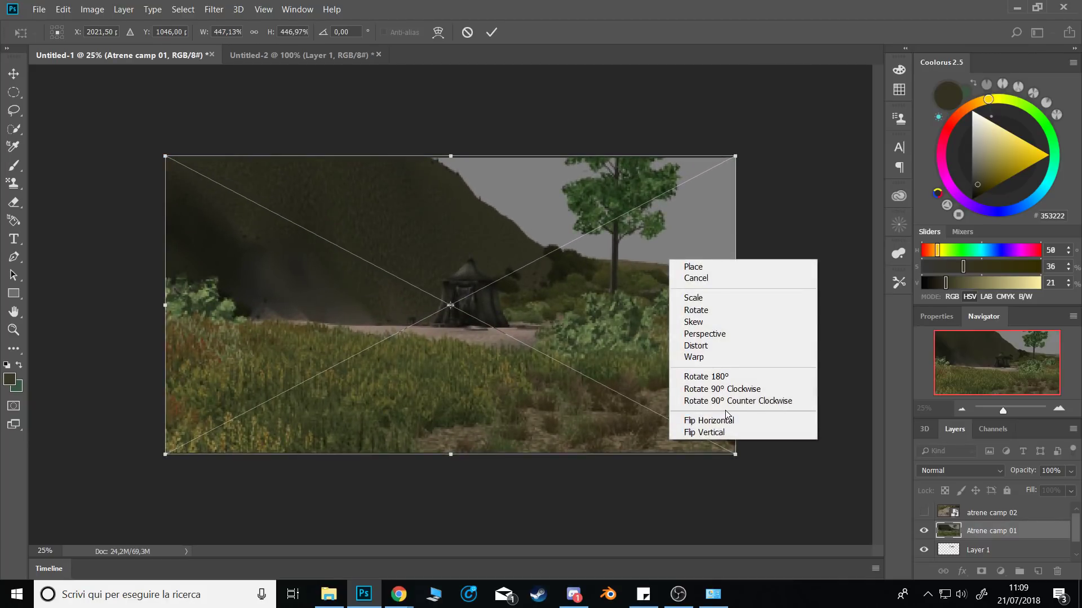
left_click(710, 421)
key("Return")
key("b")
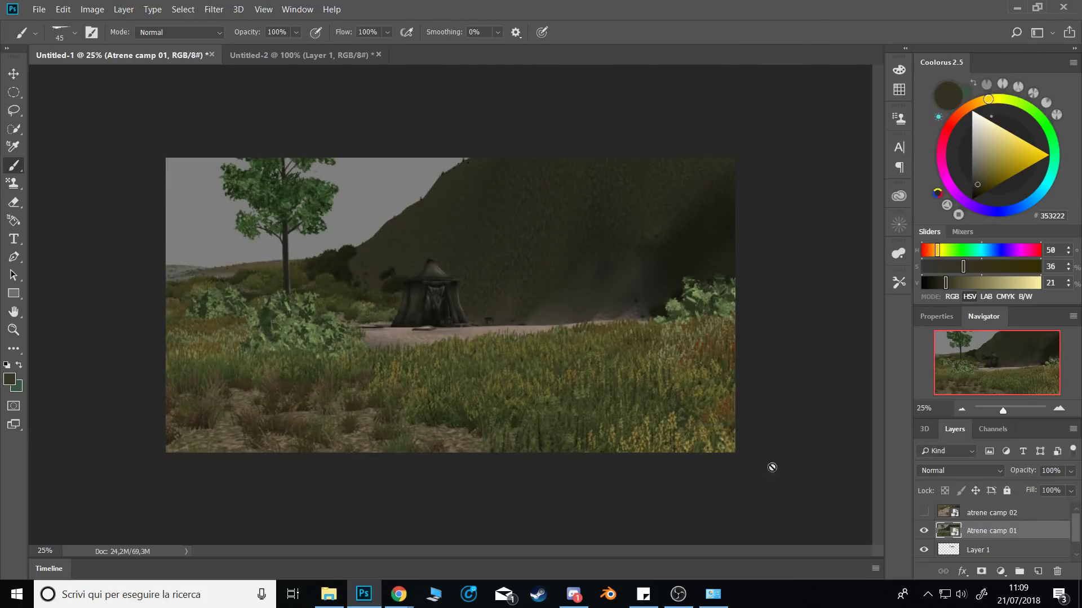
Toggle the Atrene camp 01 reference repeatedly to compare it with the painting, leave it hidden and make Layer 1 active.
left_click(924, 532)
left_click(923, 532)
left_click(924, 532)
left_click(924, 532)
left_click(924, 532)
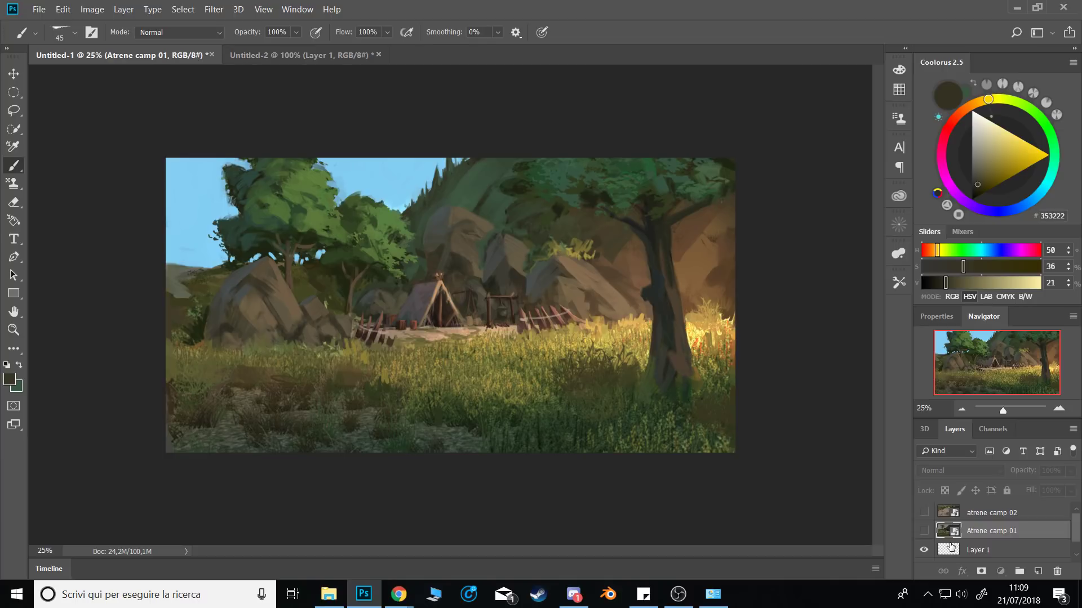
left_click(948, 550)
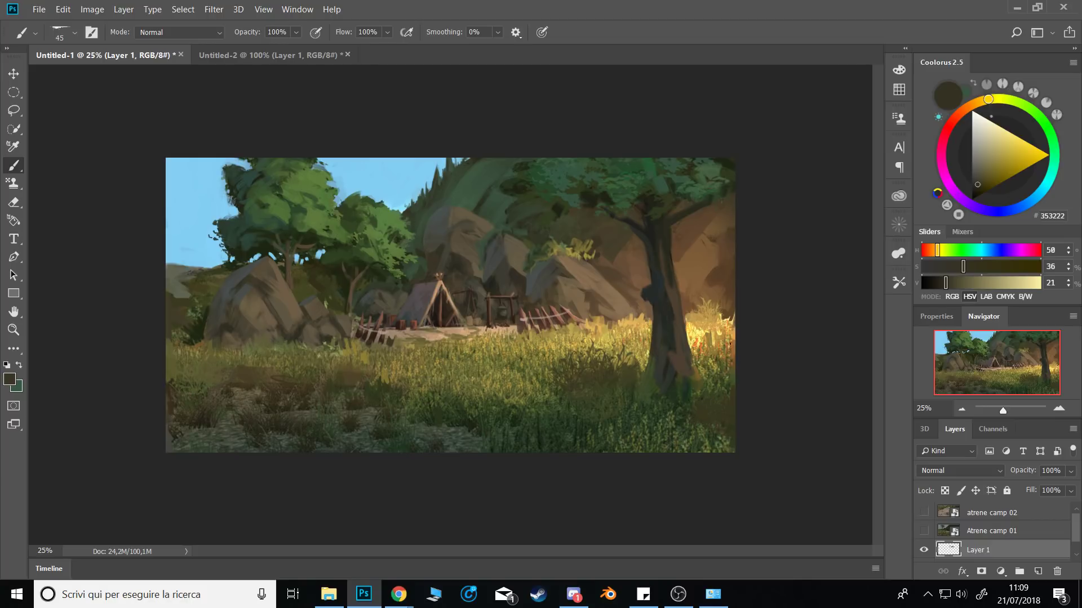
Paint a small dark green shrub in the middle of the foreground grass using sampled greens such as #273417.
left_click(509, 409, "alt")
left_click(530, 399, "alt")
left_click_drag(523, 389, 541, 405)
left_click(516, 411, "alt")
left_click(539, 384, "alt")
key("bracketleft")
key("bracketleft")
left_click(531, 381, "alt")
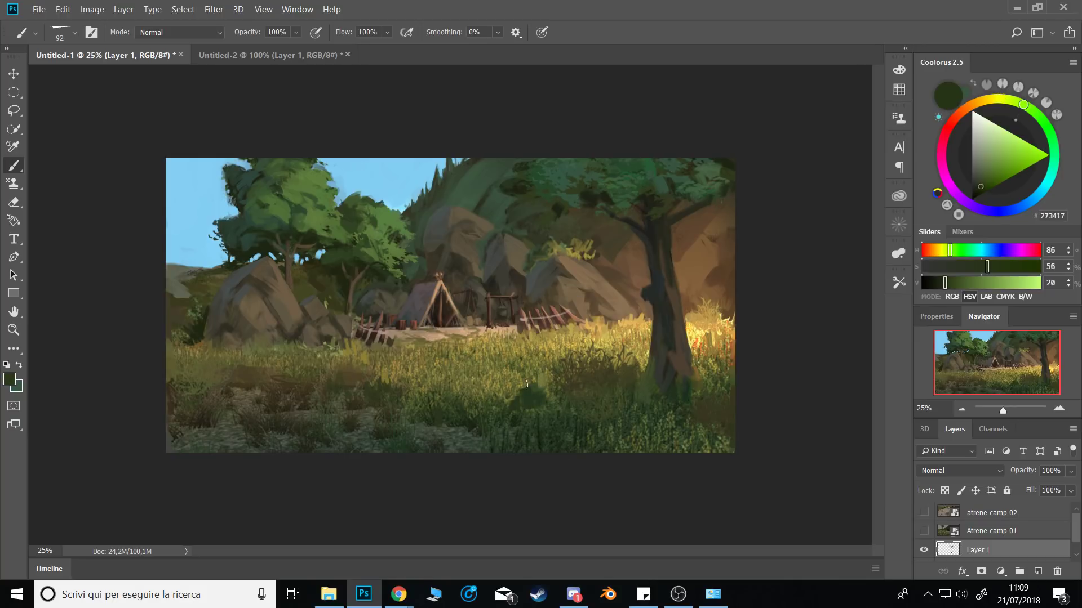
Paint slim dark tree trunks on the green hillside behind the tall rocks with sampled hill colors, including #252818.
key("9")
key("9")
left_click(482, 249, "alt")
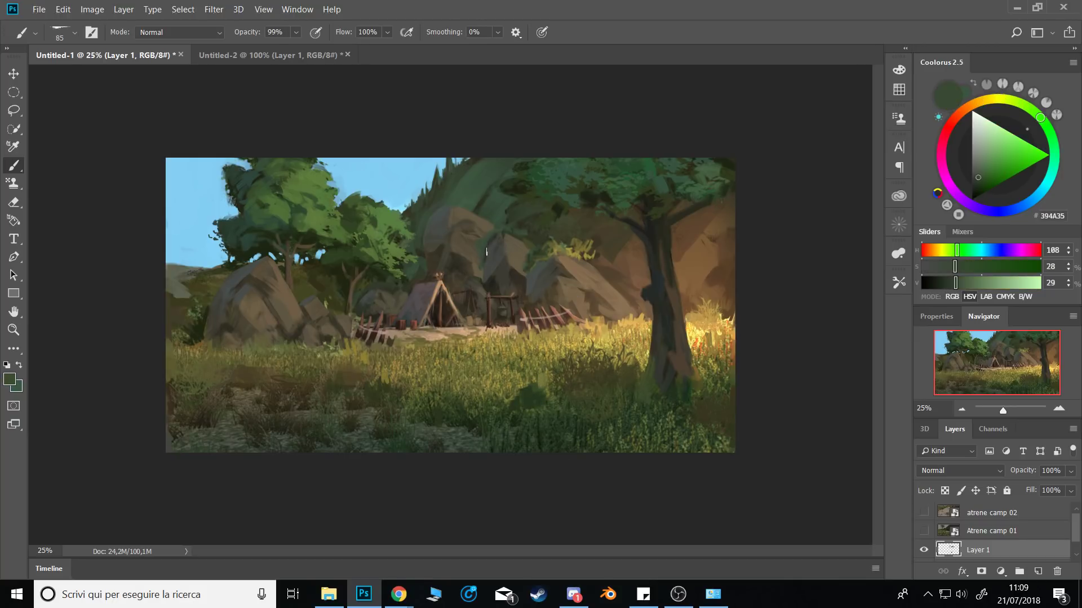
left_click(479, 220, "alt")
left_click(449, 170, "alt")
mouse_move(455, 176)
left_mouse_down()
mouse_move(457, 194)
mouse_move(476, 171)
left_mouse_up()
key("ctrl+z")
left_click(482, 201, "alt")
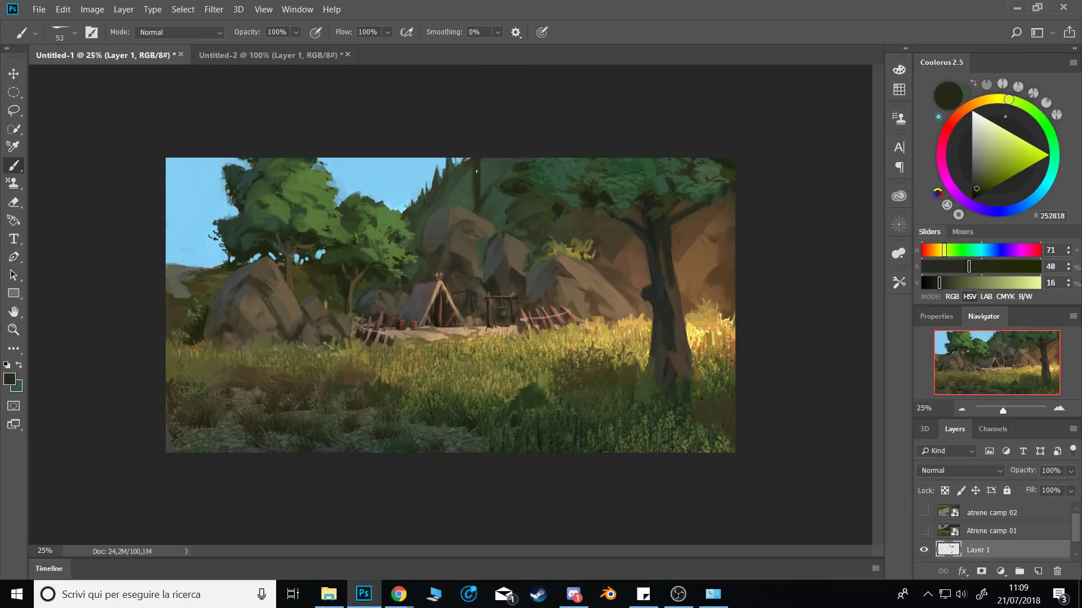
left_click_drag(501, 212, 501, 176)
Add dark trunks at the hillside's edge against the sky with #252818, undoing the first stroke.
mouse_move(445, 198)
left_mouse_down()
mouse_move(439, 166)
mouse_move(428, 178)
mouse_move(416, 141)
left_mouse_up()
key("ctrl+z")
left_click_drag(438, 176, 436, 186)
left_click_drag(437, 193, 432, 193)
key("alt")
left_click(444, 198, "alt")
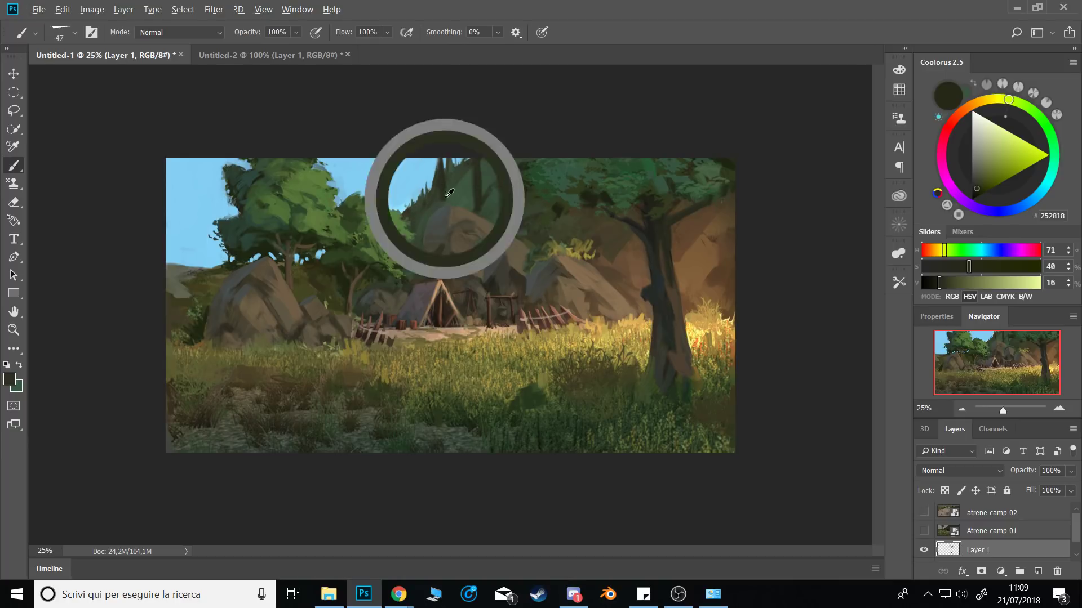
Warm the central hillside trunk with sampled cliff brown #634F30 and shade it with dark olives #272B1A and #34321B.
left_click(626, 265, "alt")
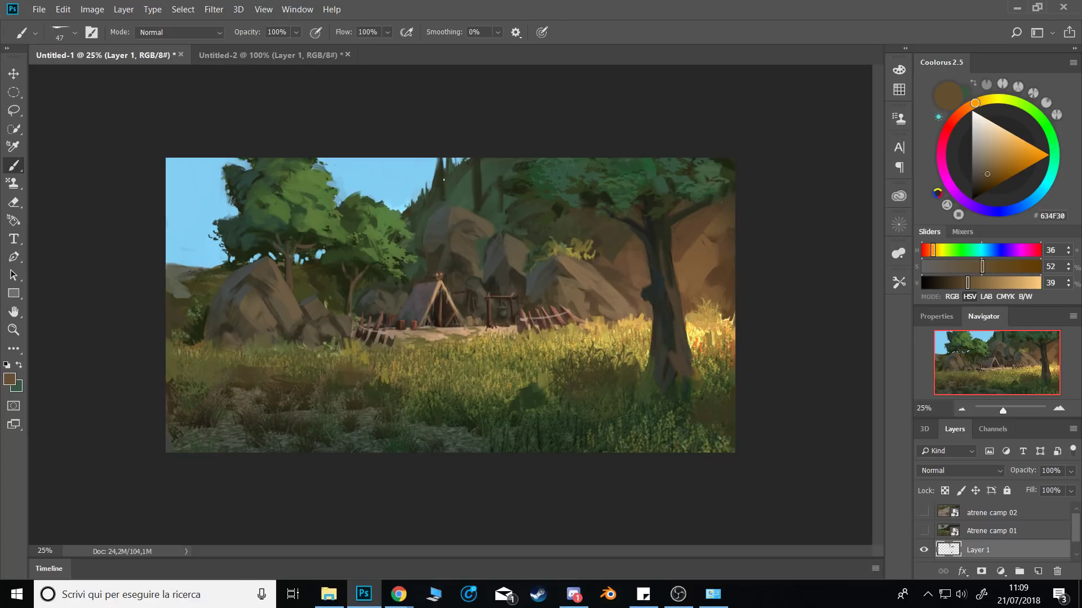
left_click_drag(481, 199, 478, 176)
left_click(478, 177, "alt")
left_click_drag(478, 185, 471, 181)
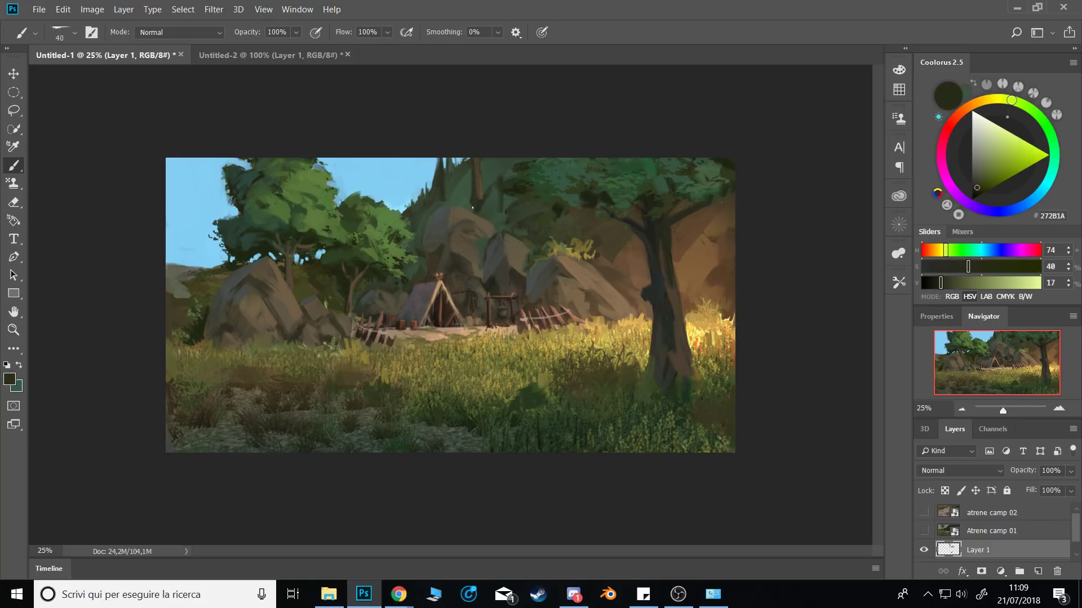
left_click(478, 191, "alt")
left_click_drag(478, 190, 481, 201)
left_click(473, 199, "alt")
left_click(475, 196, "alt")
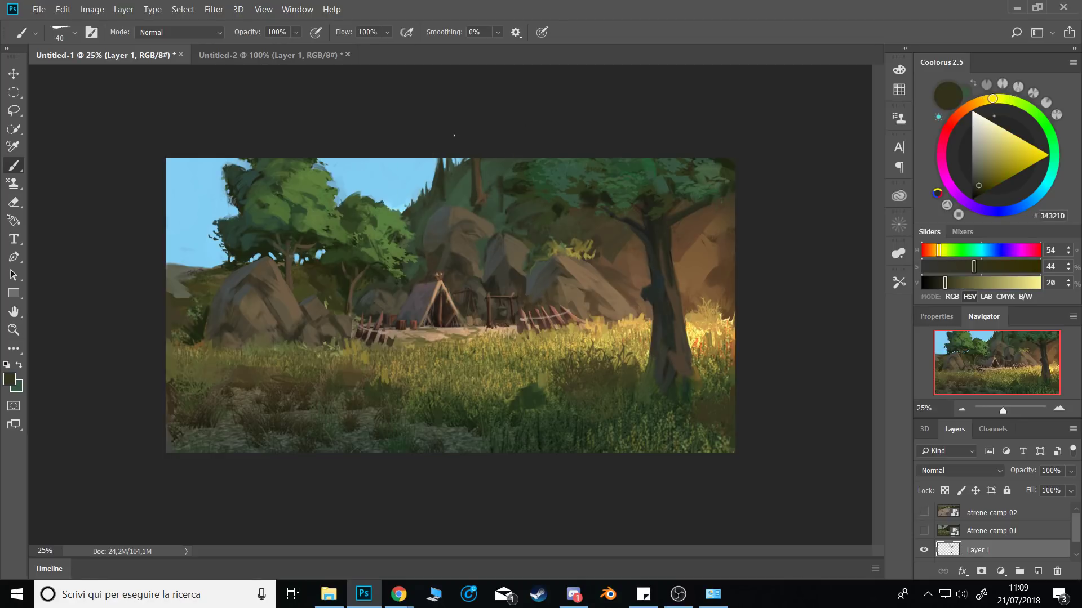
Refine the trunks above the tall rock with sampled browns #483E25 and #55462B and dark green #292E1D.
left_click(479, 184, "alt")
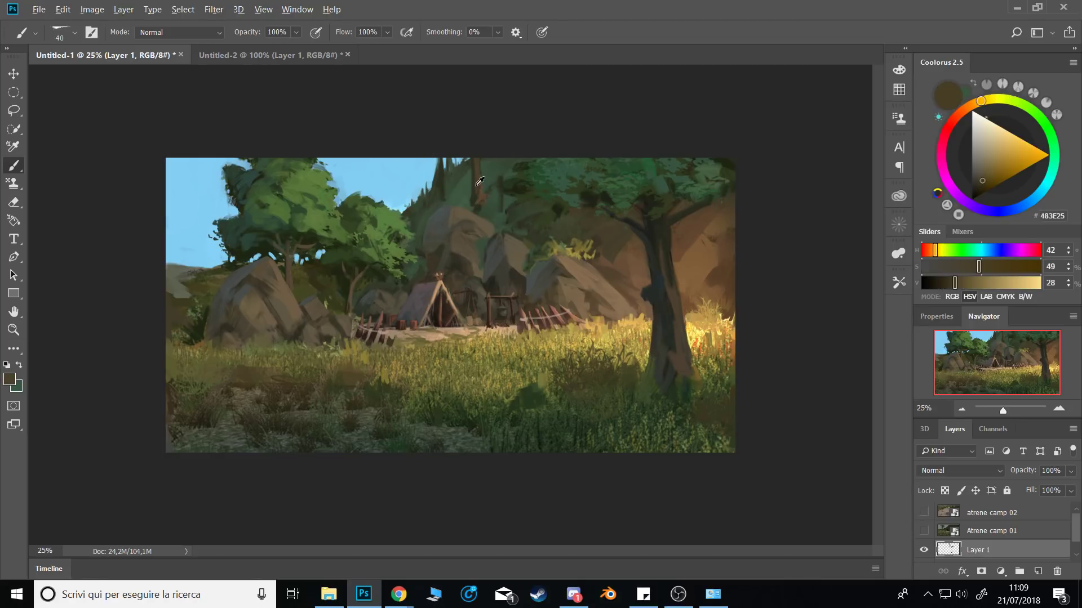
left_click(479, 182, "alt")
left_click(472, 192, "alt")
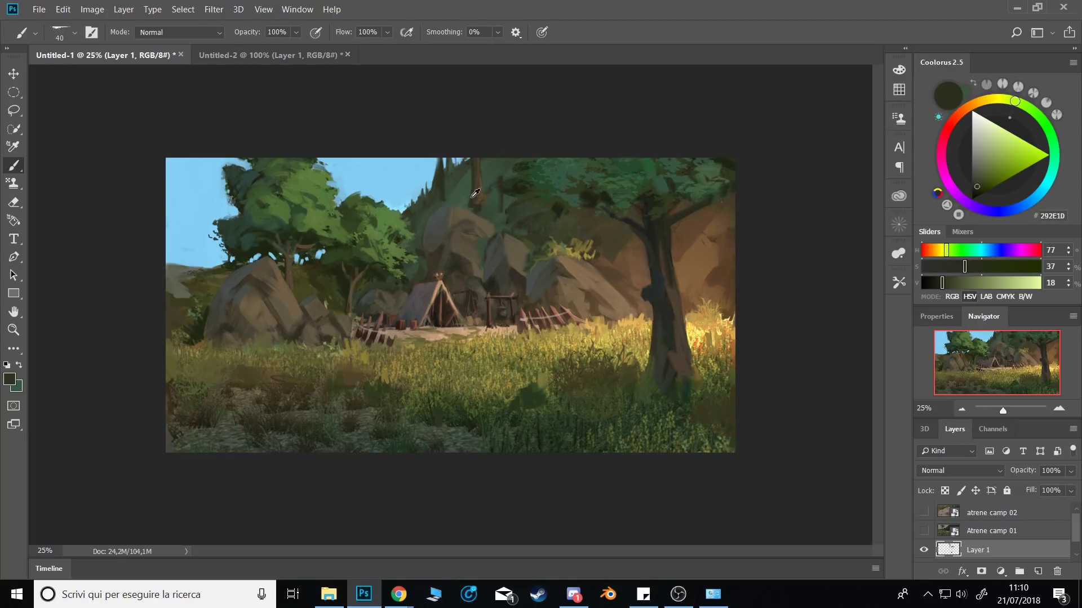
left_click(472, 186, "alt")
left_click(470, 209, "alt")
left_click(473, 204, "alt")
left_click(480, 179, "alt")
left_click(482, 201, "alt")
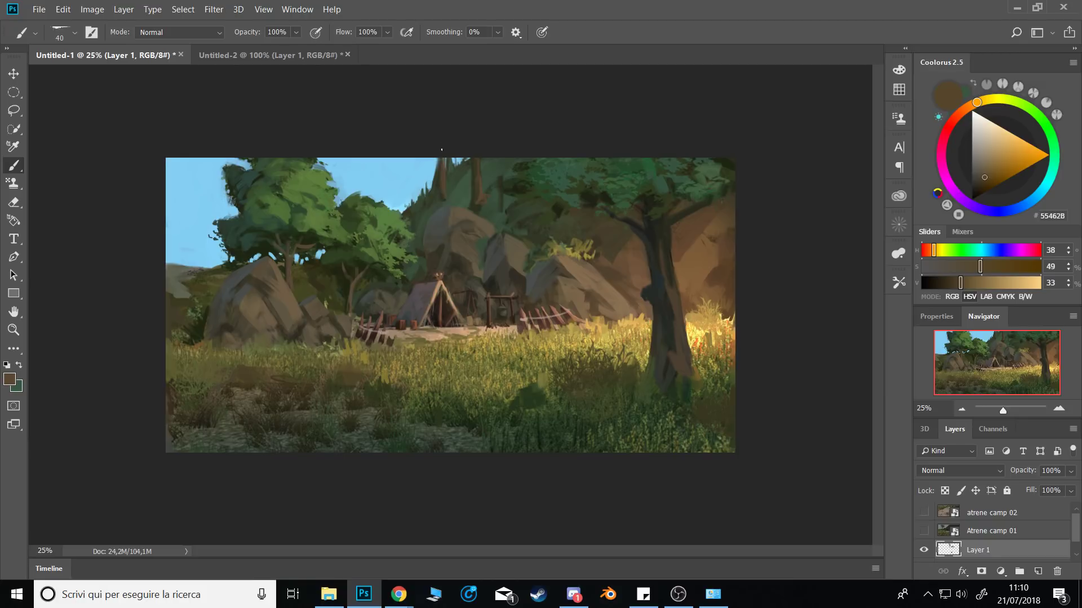
Shade the trunk bordering the sky and its base with sampled dark greens #323828 and #262919.
left_click(436, 192, "alt")
left_click(438, 186, "alt")
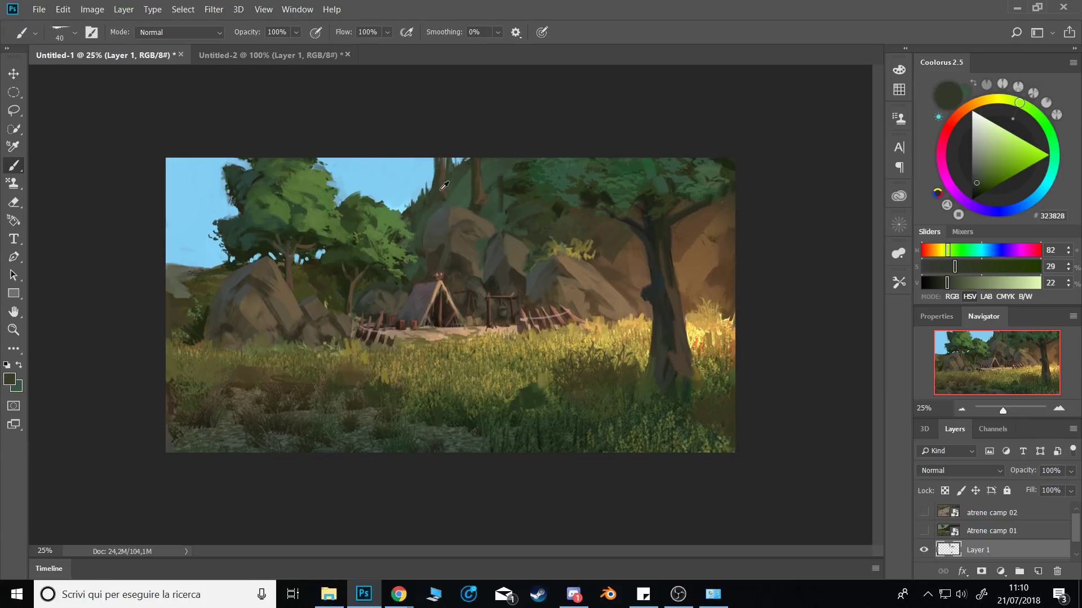
left_click(442, 201, "alt")
left_click(432, 202, "alt")
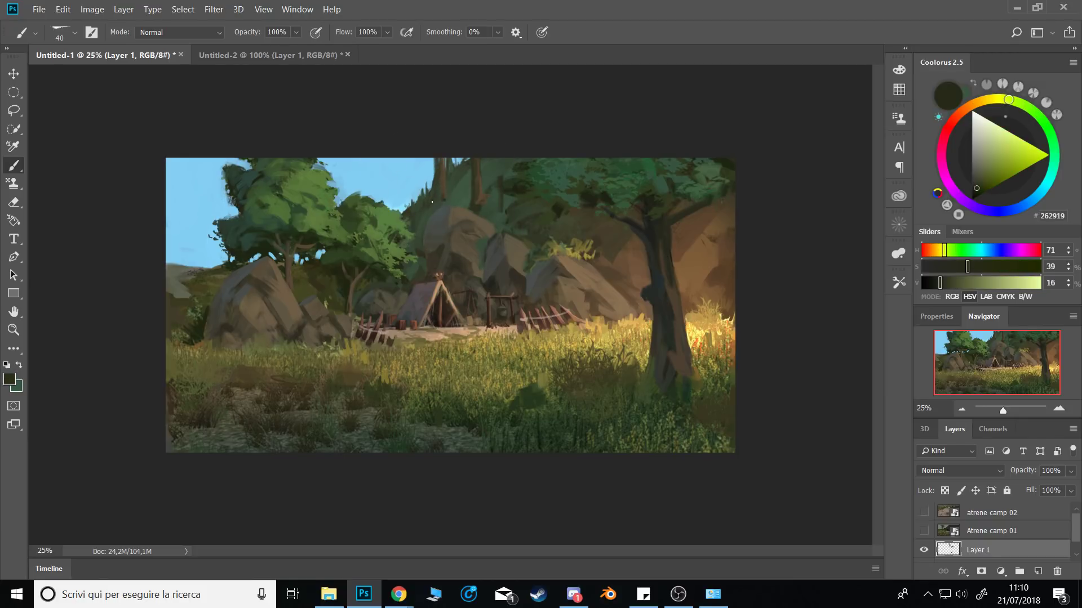
left_click_drag(435, 165, 436, 158)
left_click(445, 182, "alt")
Trim the trunk's outer edge with sky blue #98CBF4, undo a stroke and touch up its bark with browns #4D4228 and #4E4228.
left_click(428, 160, "alt")
left_click_drag(434, 159, 435, 186)
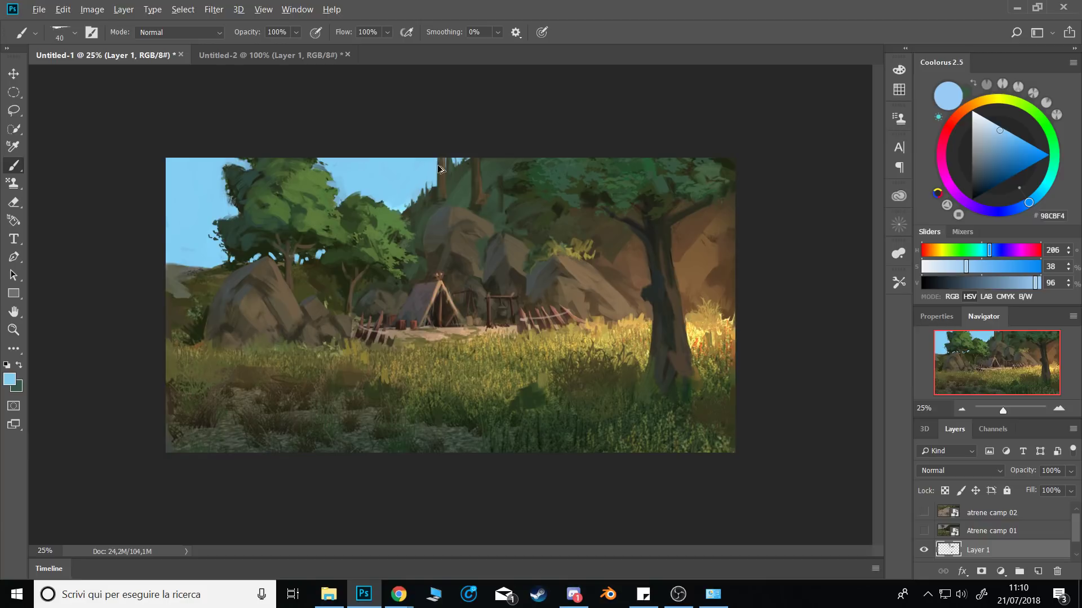
key("ctrl+z")
left_click(445, 174, "alt")
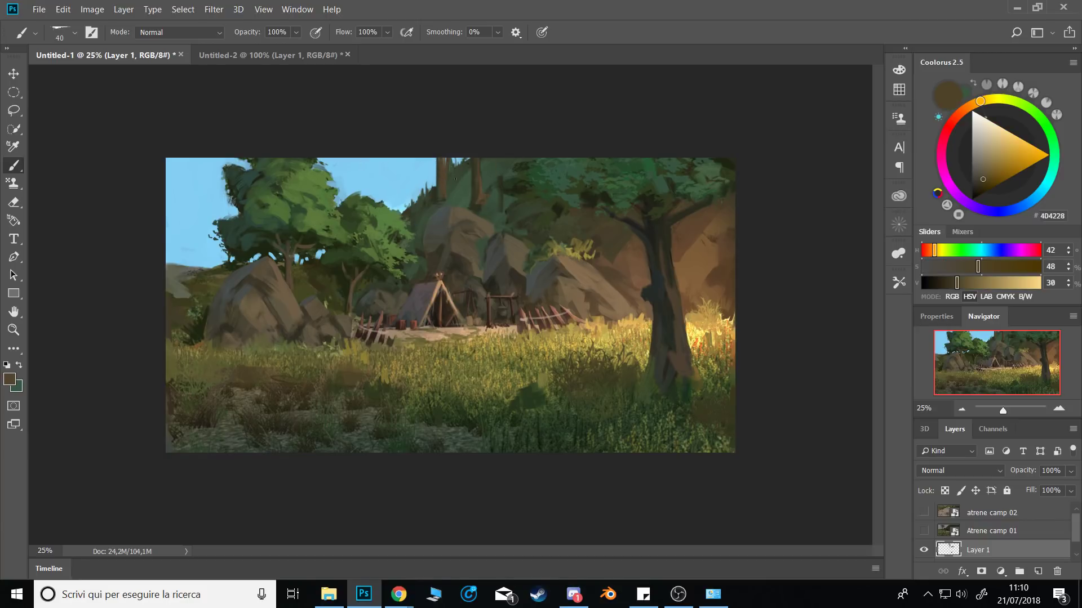
right_click(449, 192, "alt")
left_click(442, 185, "alt")
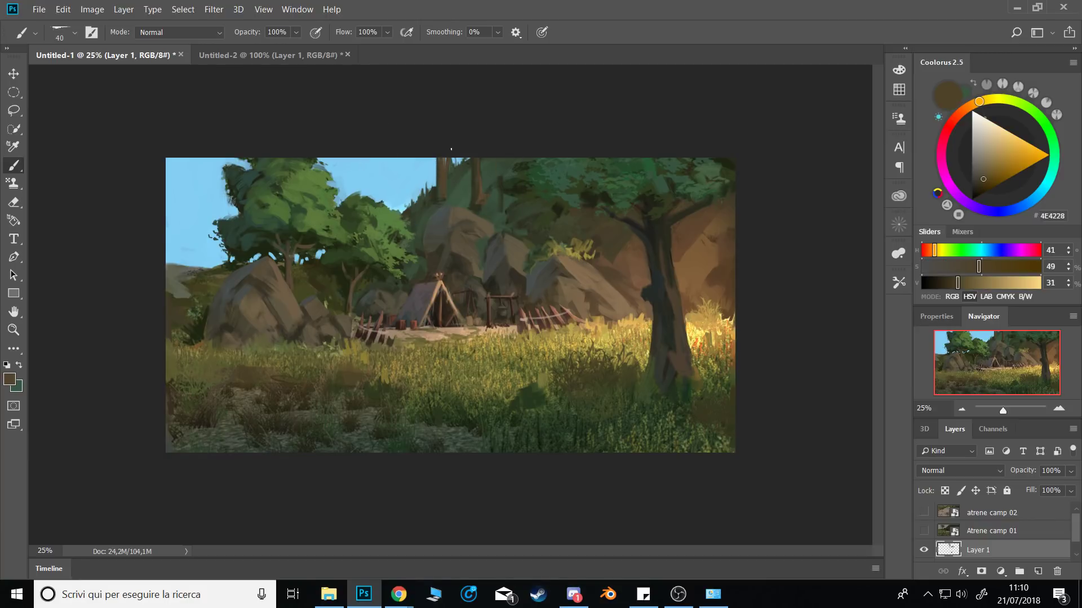
Touch up the second trunk with brown #59492C and the foliage around it with sampled greens #3D513B, #424520 and #39553D.
left_click(475, 189, "alt")
left_click(485, 183, "alt")
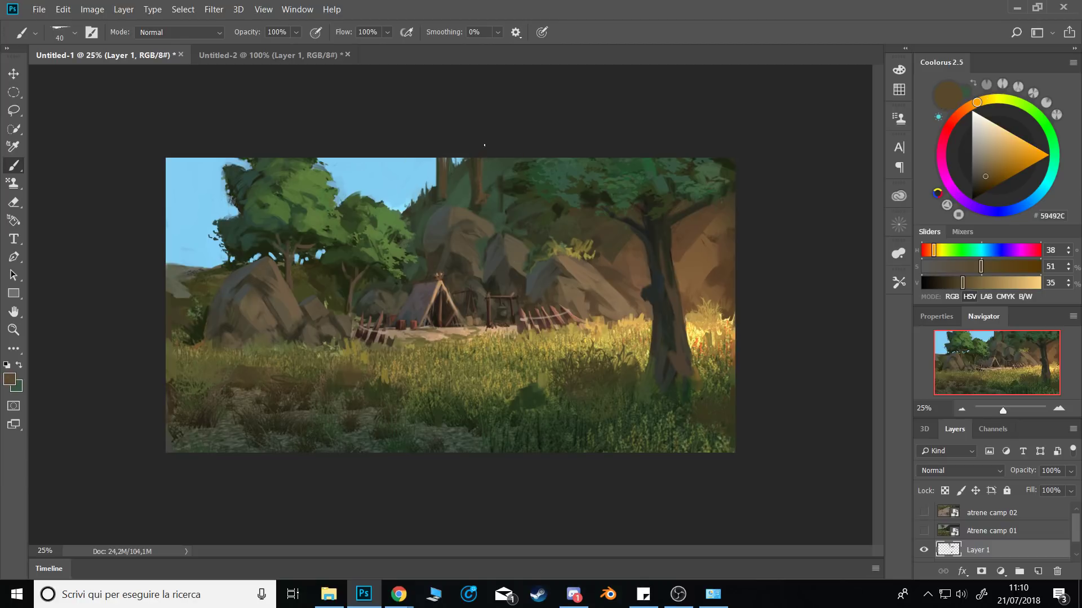
left_click(489, 208, "alt")
left_click(488, 179, "alt")
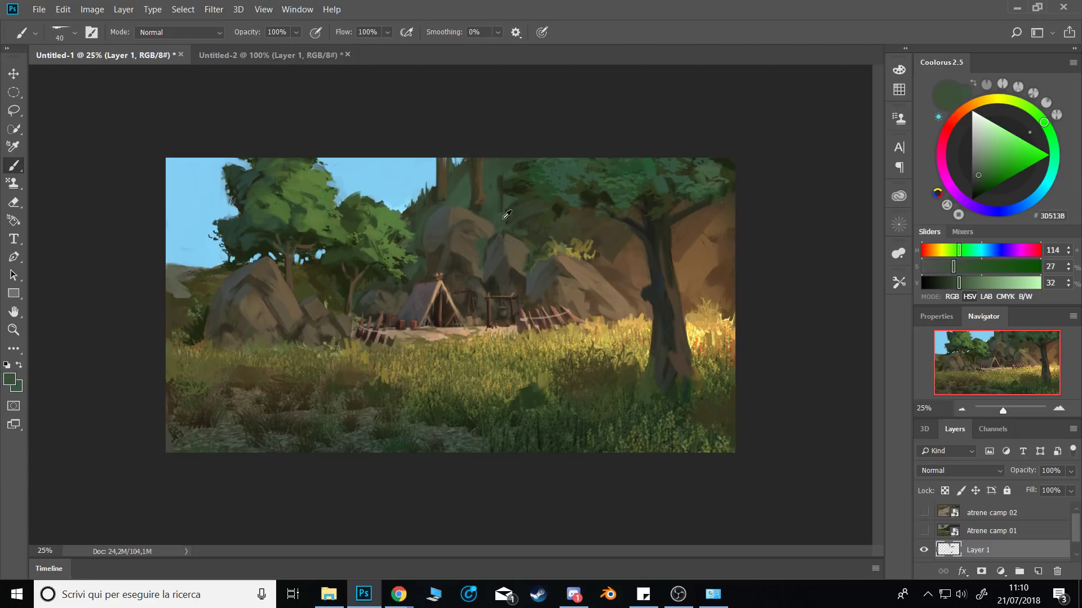
left_click(539, 248, "alt")
left_click(558, 179, "alt")
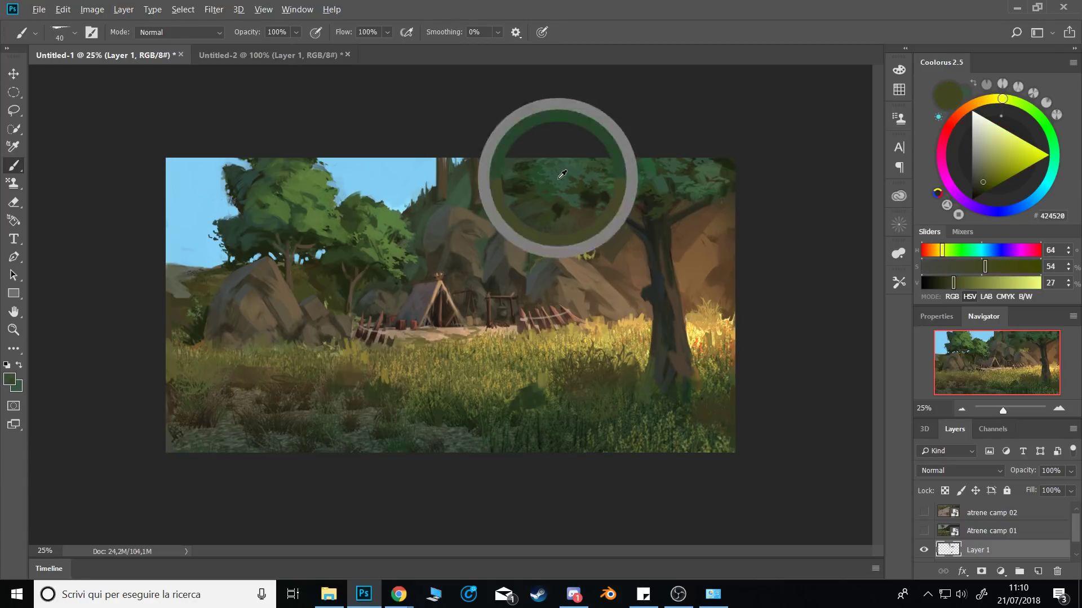
left_click(488, 191, "alt")
left_click(489, 195, "alt")
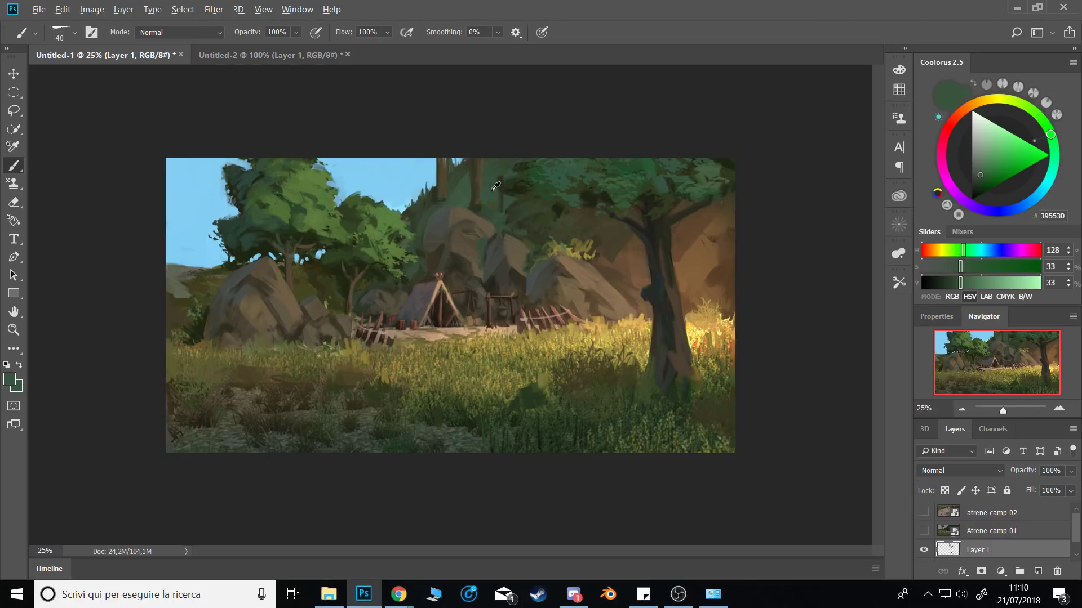
left_click(482, 209, "alt")
Rework the distant hills and bushes beside the large left rock with sampled #5D624F, #49482C and #2E3415.
left_click(622, 313, "alt")
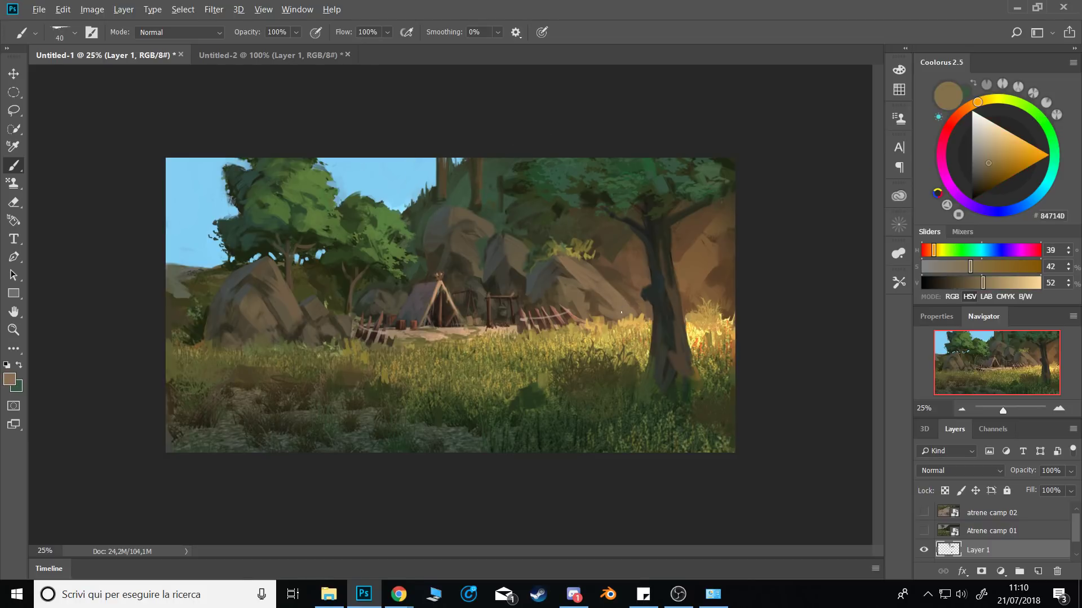
left_click(188, 301, "alt")
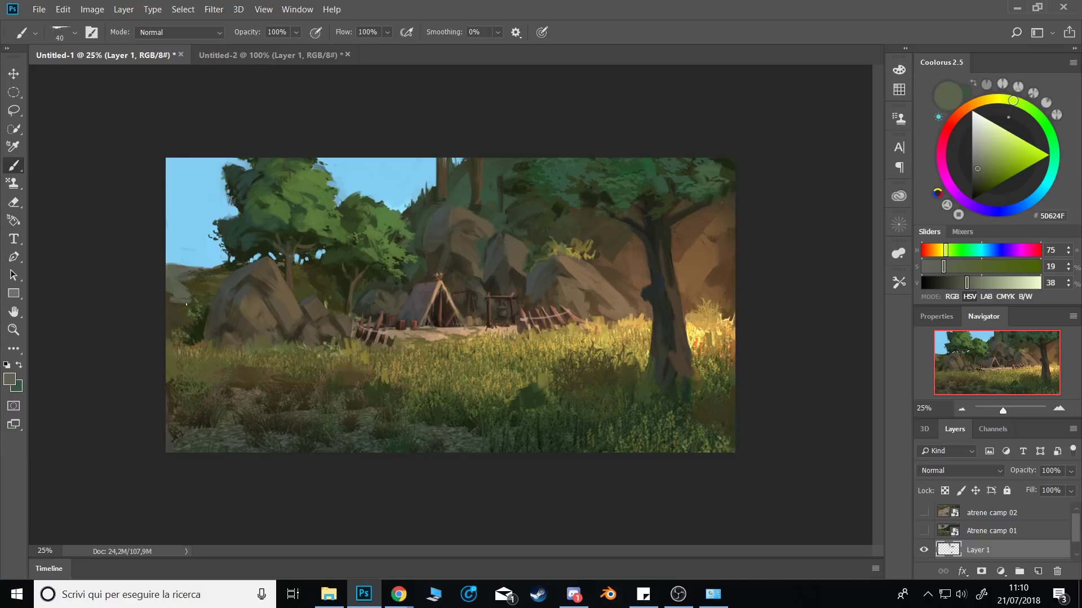
left_click(181, 286, "alt")
left_click(171, 285, "alt")
left_click(188, 288, "alt")
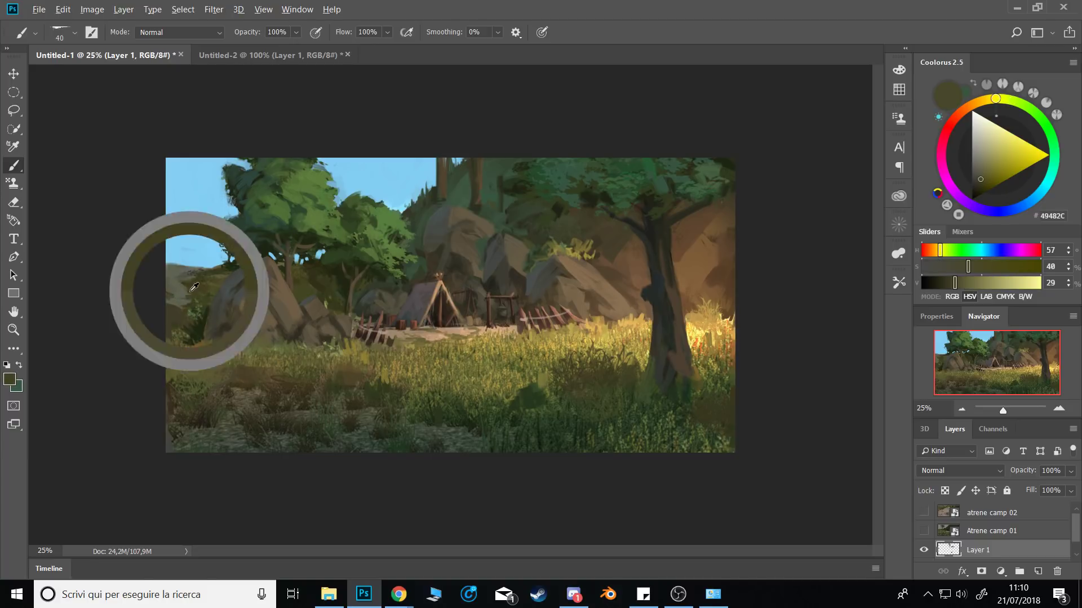
left_click(207, 264, "alt")
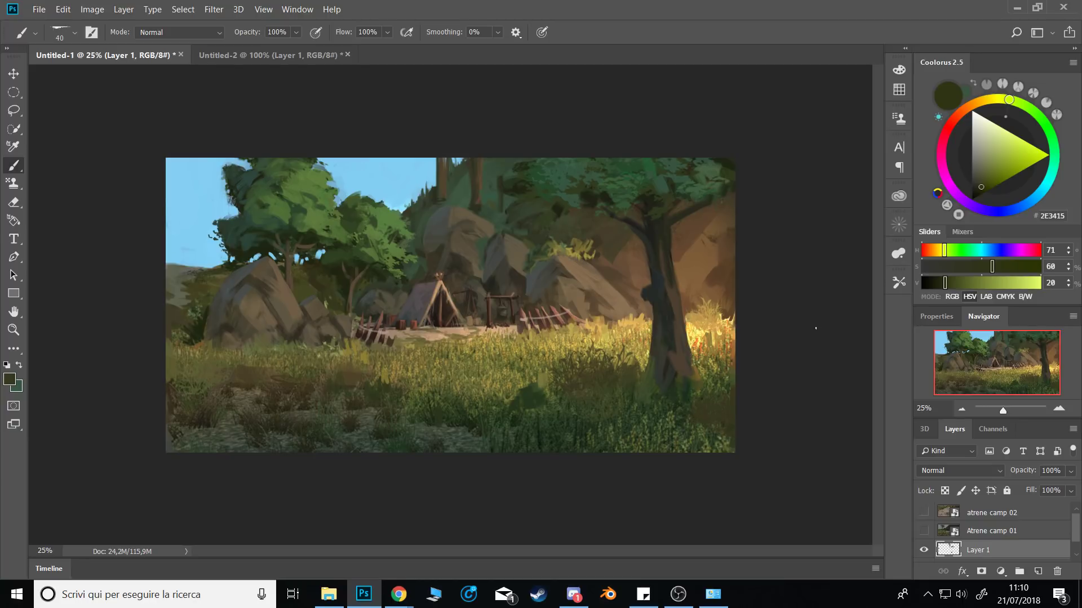
Flip the canvas horizontally and rework the tall rock behind the tent with sampled browns #484331 and #60583F.
key("ctrl+shift+h")
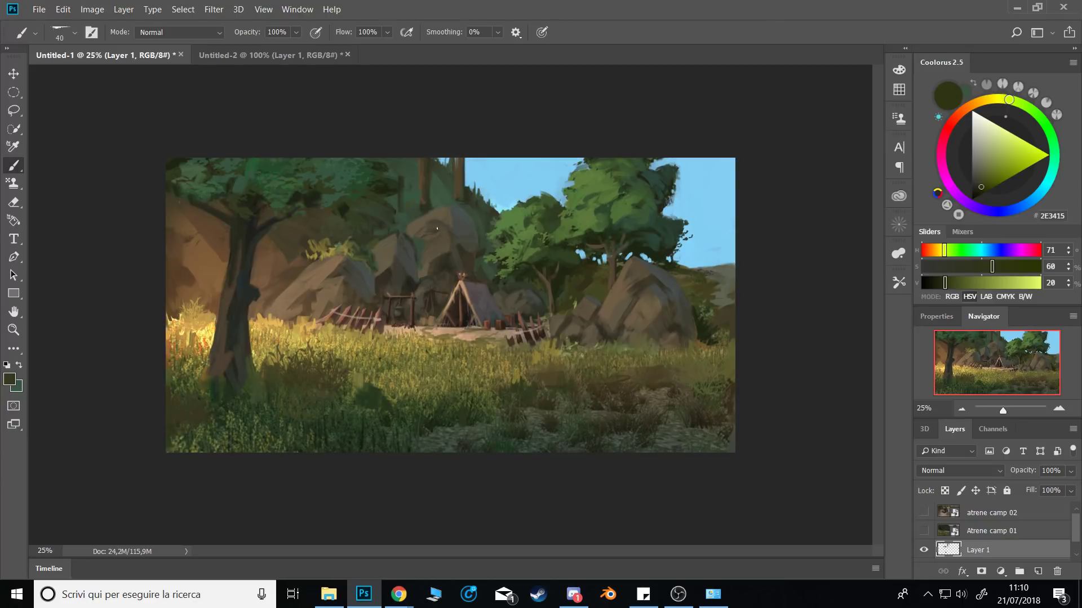
left_click(430, 242, "alt")
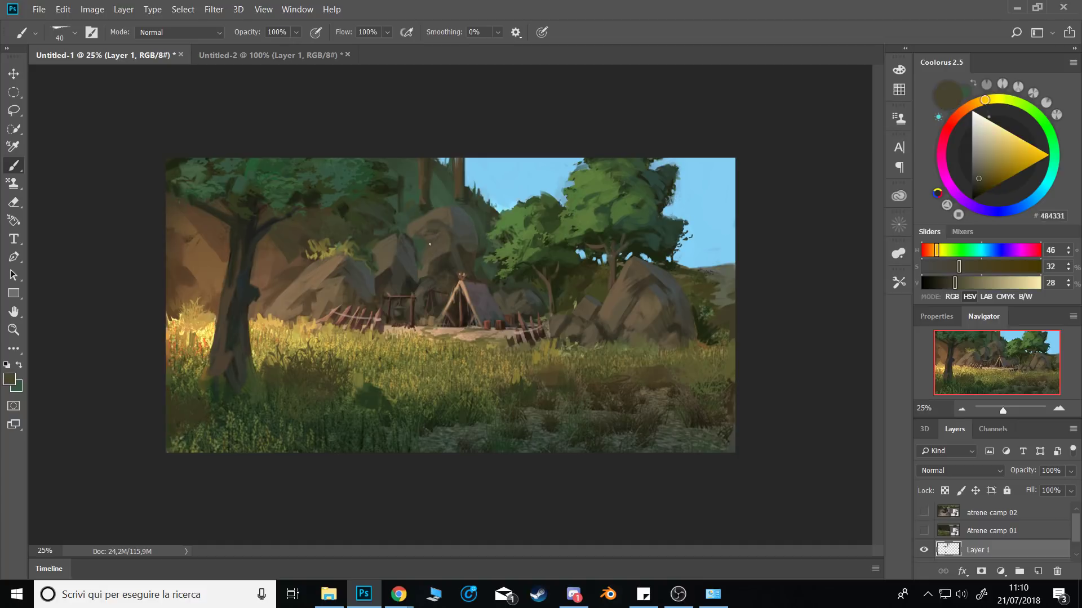
left_click(415, 231, "alt")
right_click(421, 231, "alt")
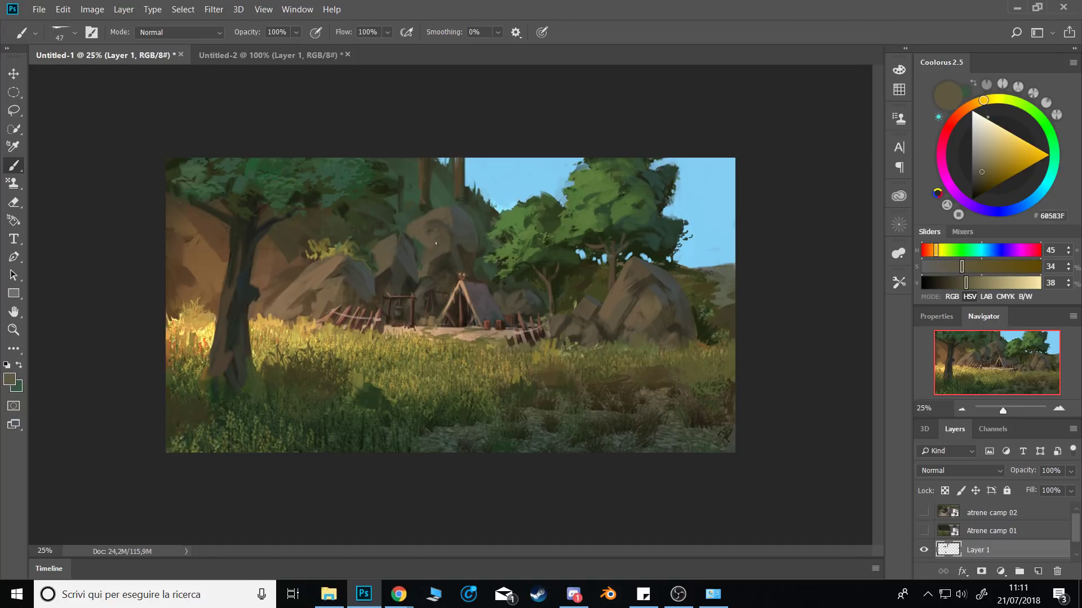
mouse_move(438, 240)
left_mouse_down()
mouse_move(445, 232)
mouse_move(434, 239)
left_mouse_up()
left_click(436, 236, "alt")
Refine the smaller rock beside the tall one with sampled green #374632, gray #3F433E and dark browns #2A271E and #2D2B1F.
left_click(415, 243, "alt")
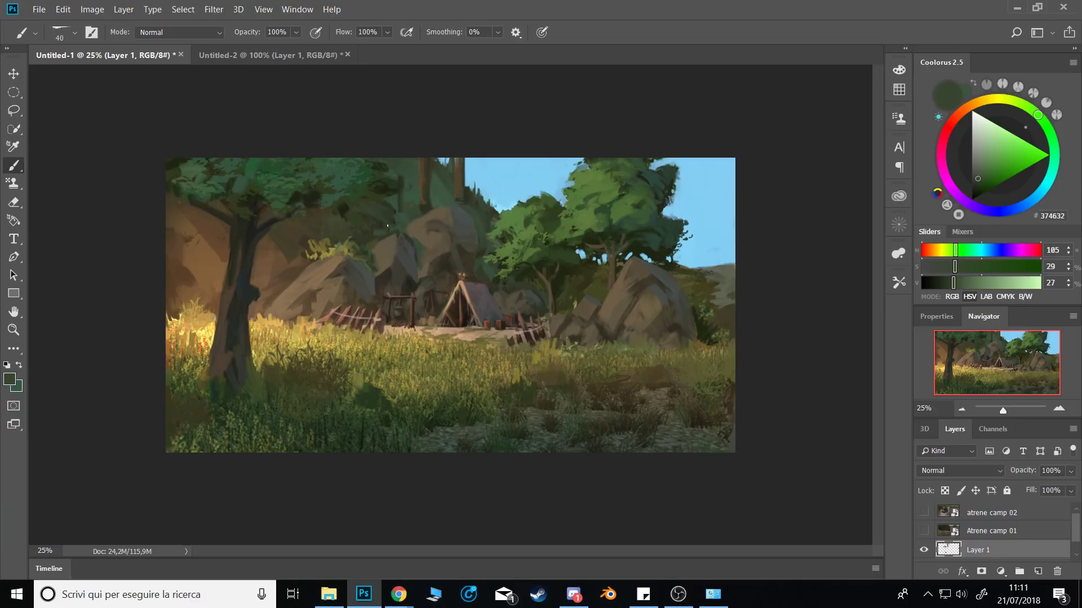
left_click(417, 236, "alt")
left_click(398, 257, "alt")
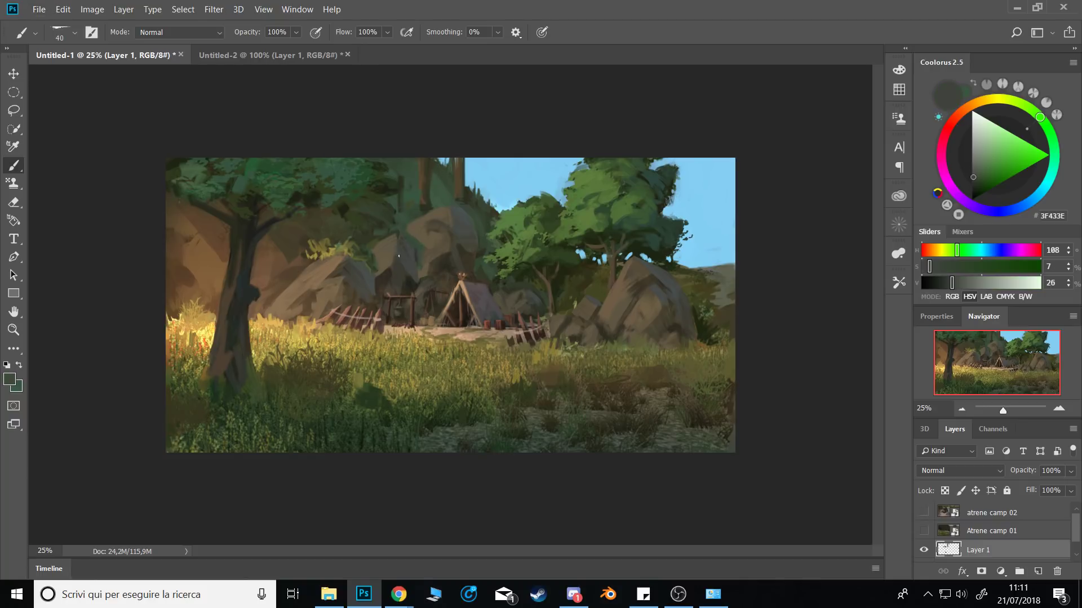
left_click(407, 284, "alt")
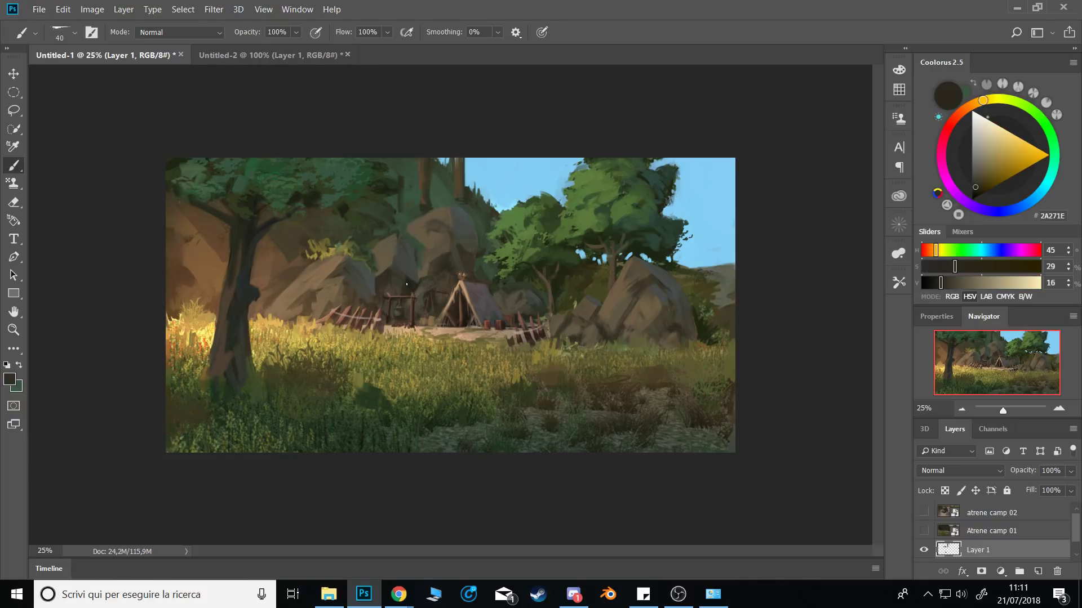
left_click_drag(401, 282, 403, 273)
left_click(387, 271, "alt")
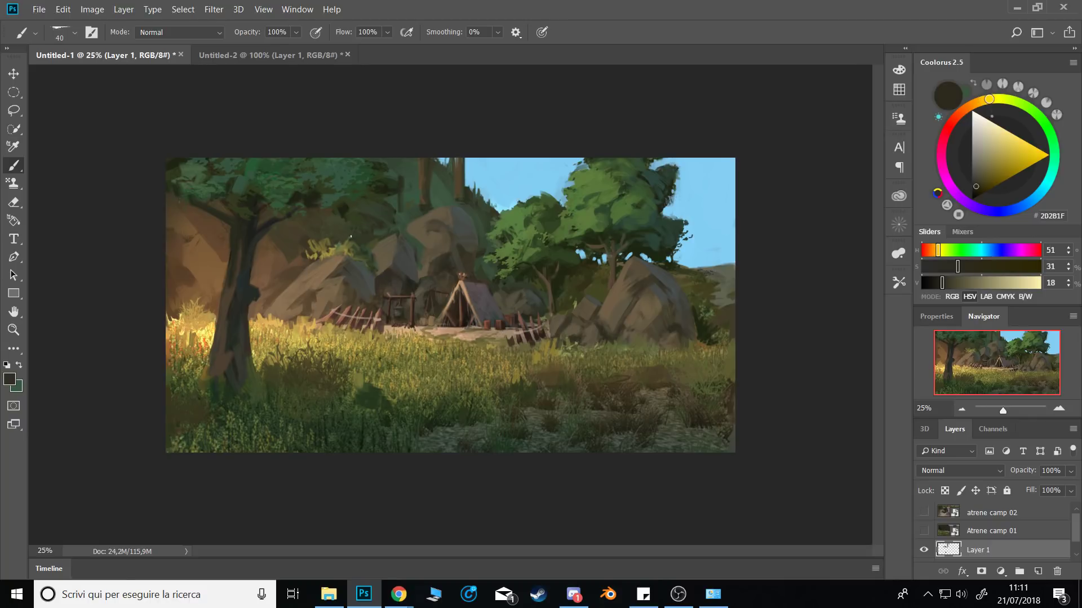
Touch up the dark background around the yellow bush with sampled olive greens #2C311F and #3D4027.
right_click(363, 238, "alt")
left_click(363, 239, "alt")
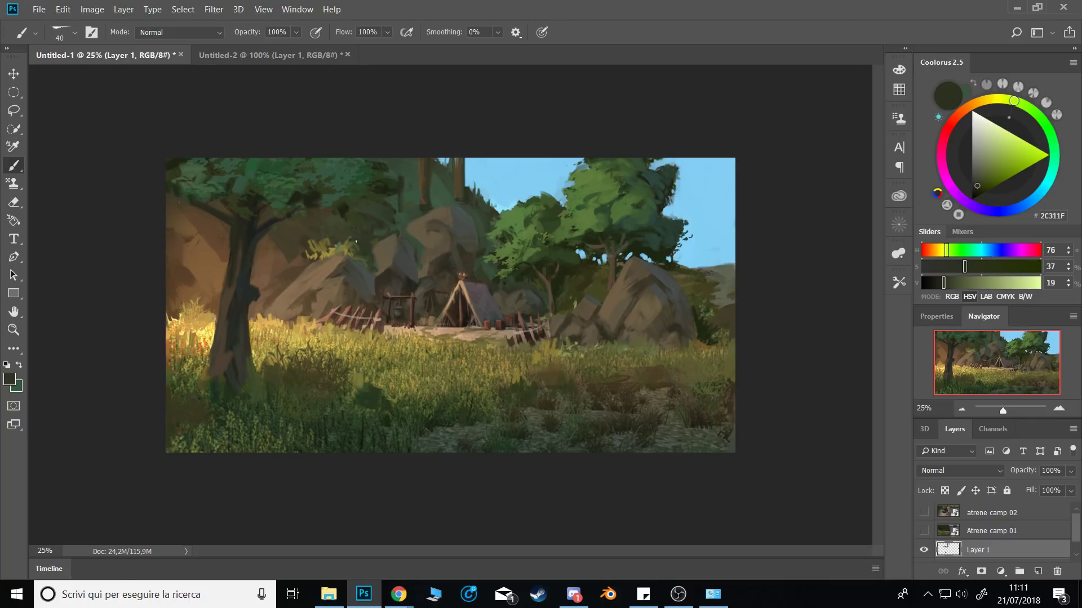
left_click(328, 228, "alt")
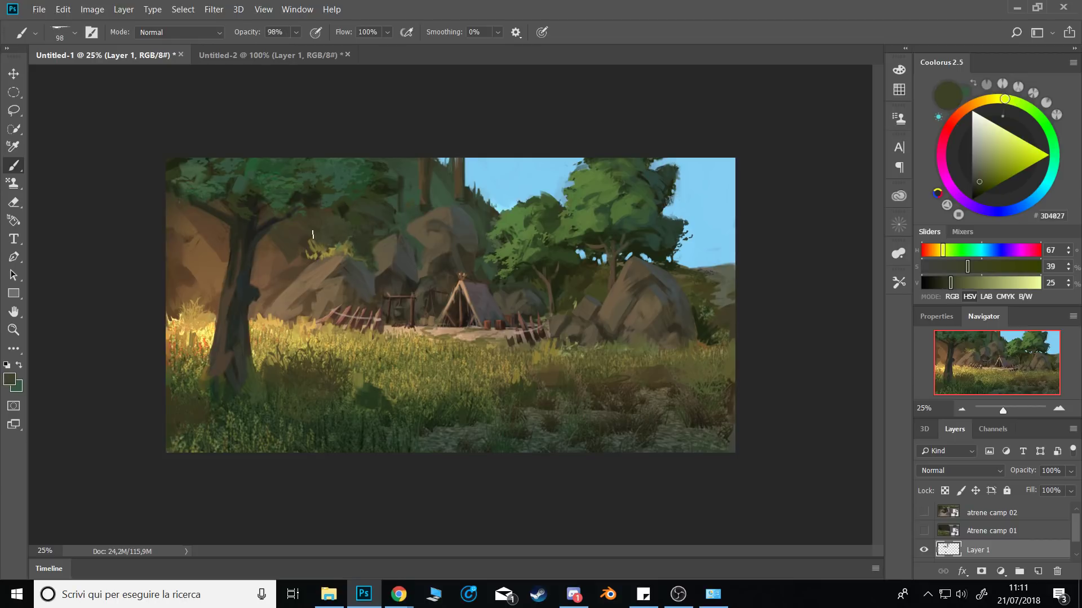
right_click(323, 232, "alt")
Refine the background trunk above the tall rock with sampled browns #56472B and #55462A and greens #3E533C, #313624 and #303624.
left_click(435, 181, "alt")
key("0")
left_click(434, 179, "alt")
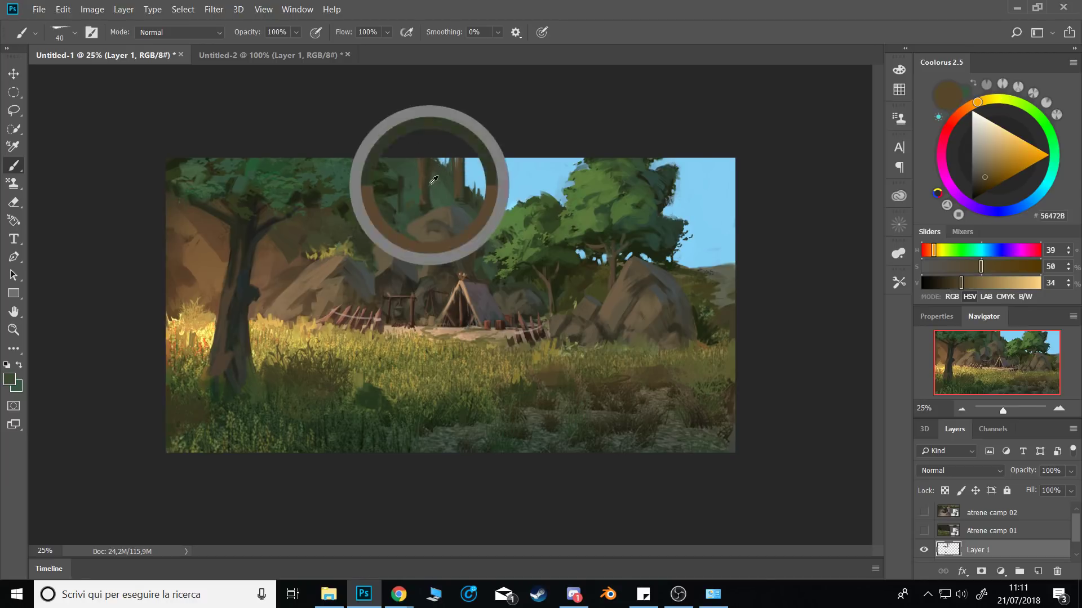
left_click(431, 179, "alt")
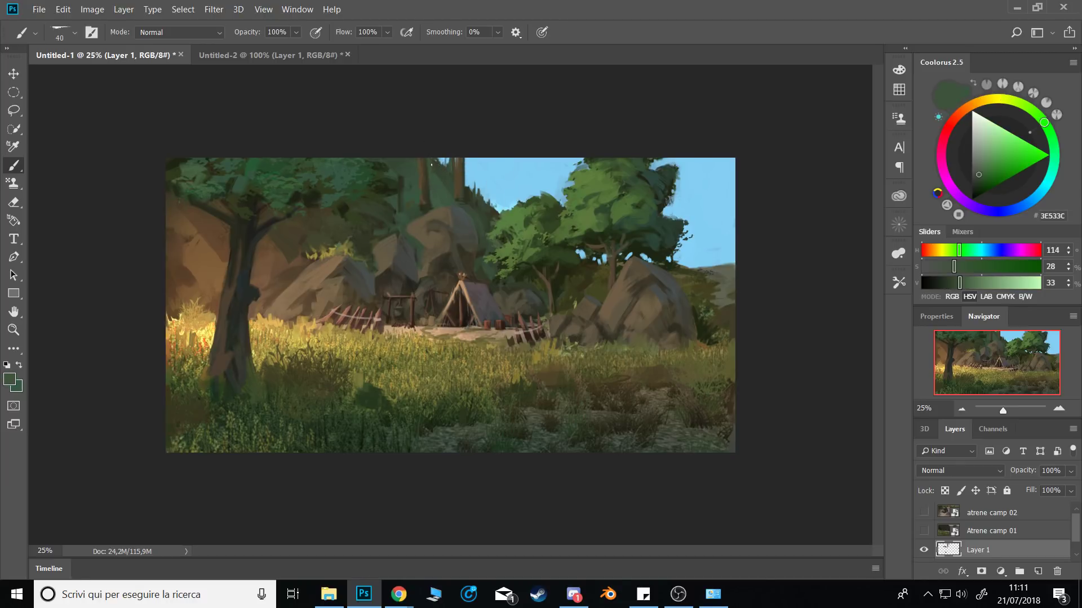
left_click(431, 188, "alt")
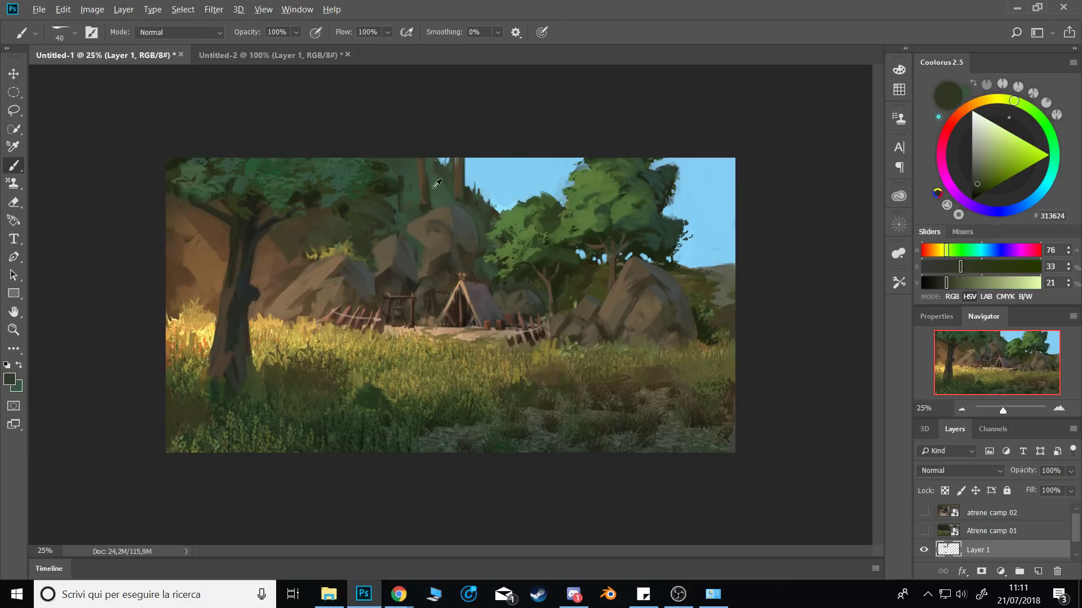
left_click(431, 188, "alt")
left_click(427, 187, "alt")
left_click(431, 183, "alt")
left_click(421, 201, "alt")
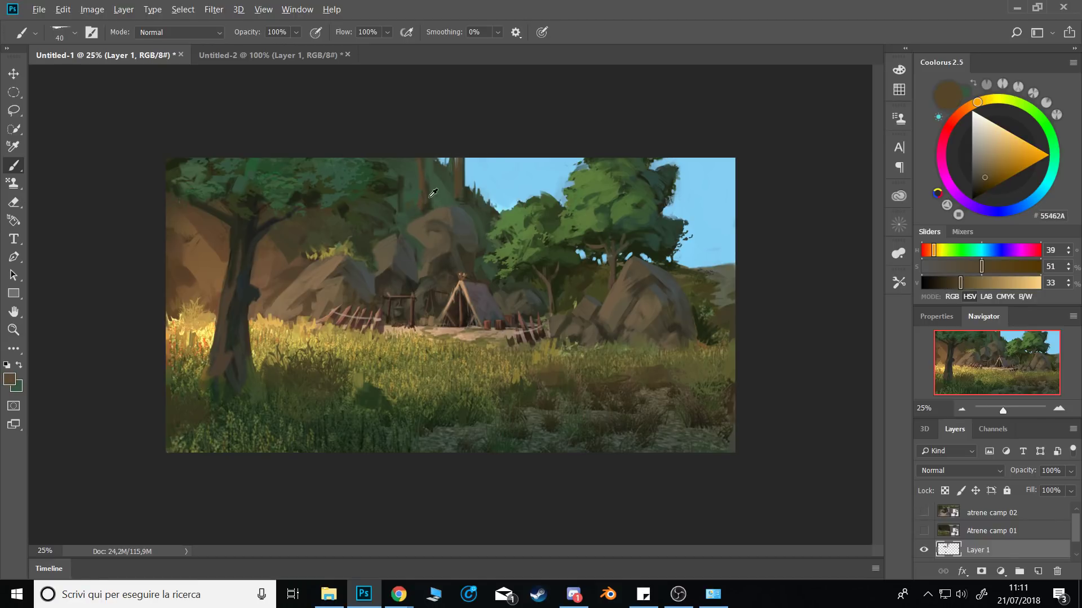
left_click(433, 193, "alt")
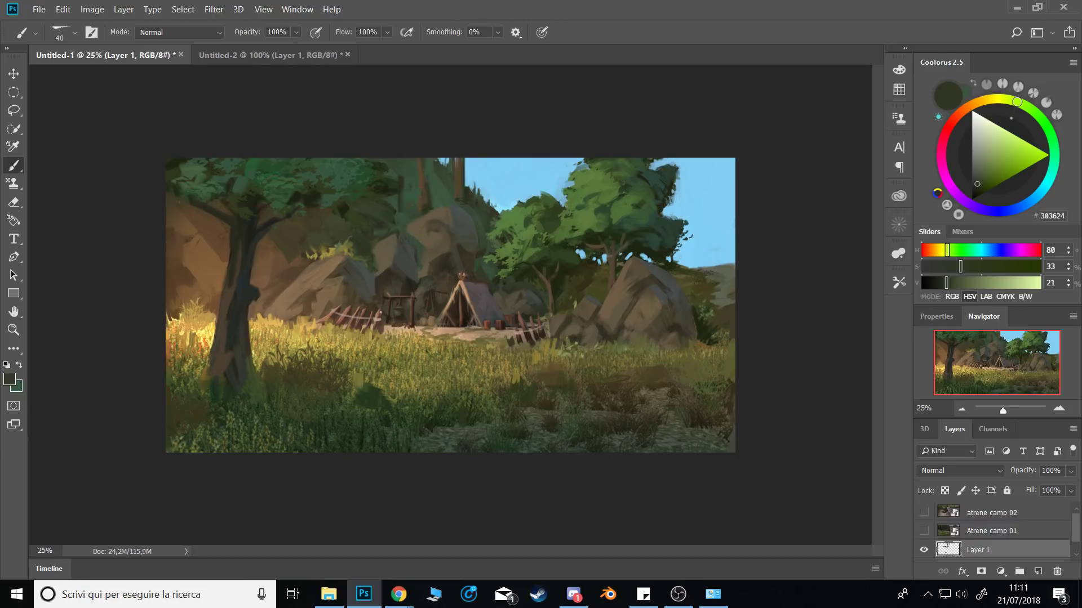
Rework the brown cliff wall between the big tree and the rock below the yellow bush with sampled #5E4B31 and #433C26.
left_click(283, 260, "alt")
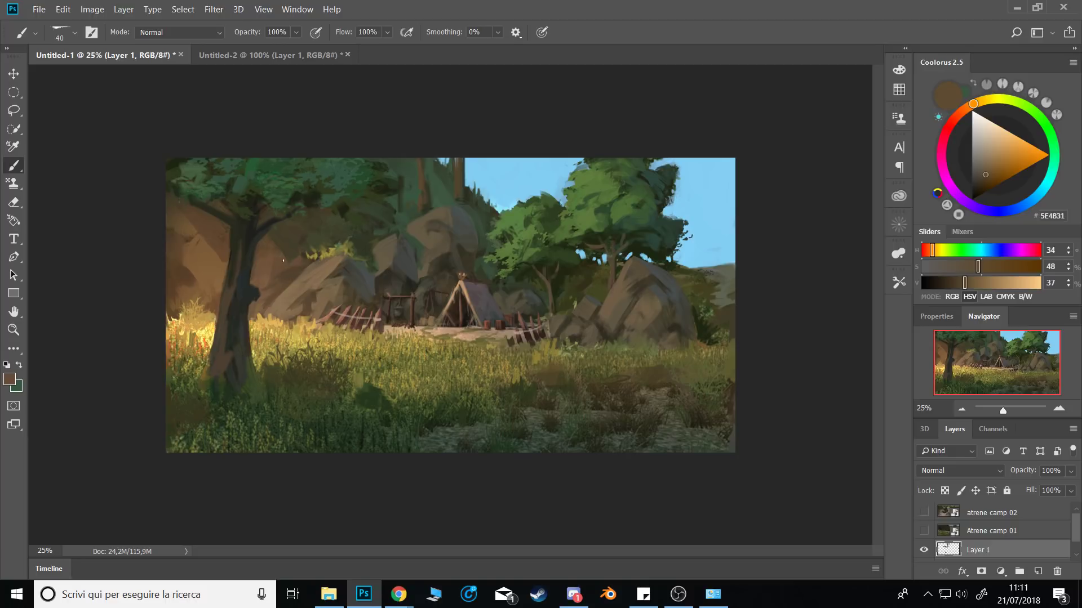
left_click(270, 241, "alt")
left_click_drag(280, 257, 294, 263)
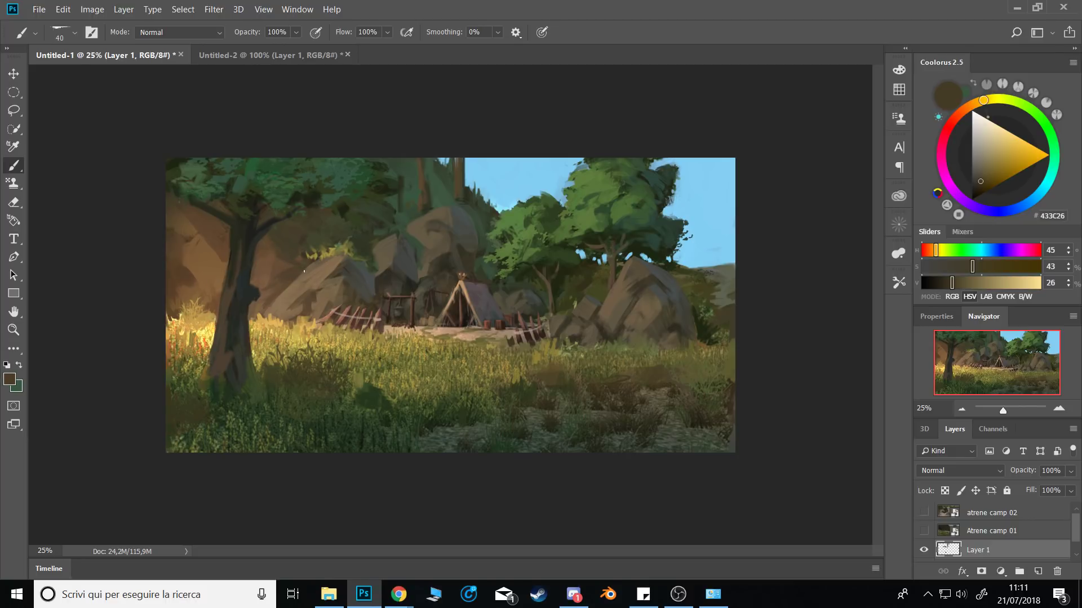
left_click(278, 279, "alt")
left_click(291, 257, "alt")
left_click(289, 258, "alt")
Clean up the greenery and edges around the tall rock behind the tent with sampled #3C503A, #4B4027 and #60583F.
left_click(413, 181, "alt")
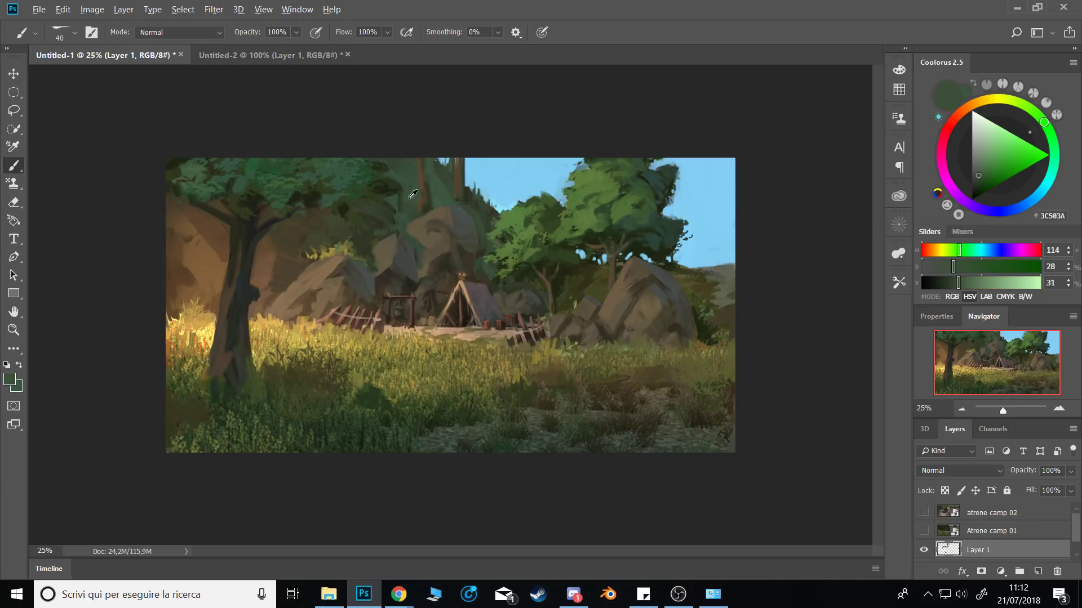
left_click(409, 195, "alt")
left_click(404, 198, "alt")
left_click(439, 259, "alt")
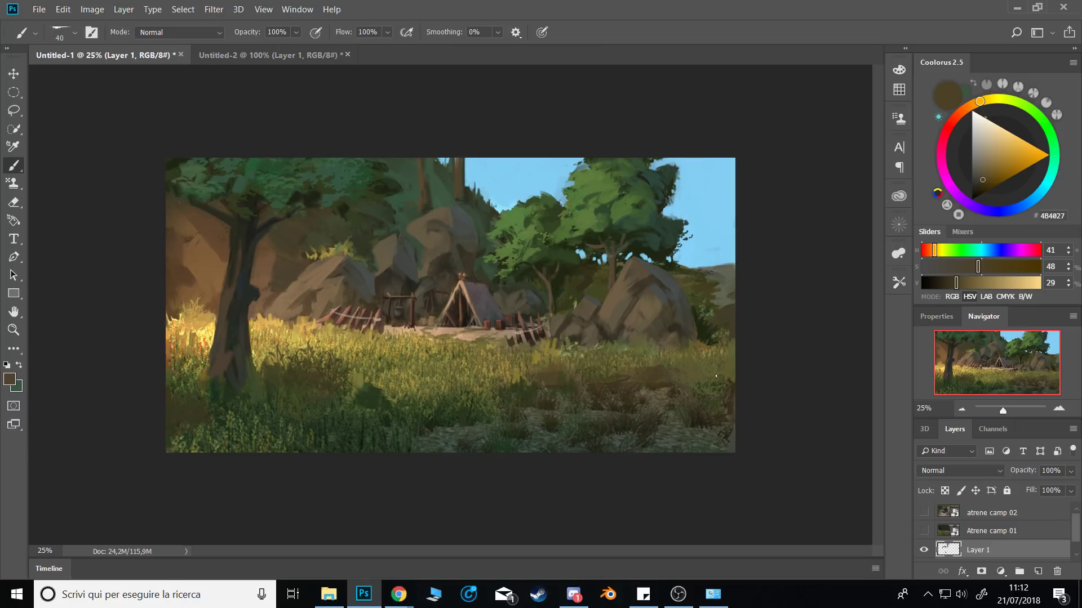
left_click(414, 235, "alt")
left_click(411, 238, "alt")
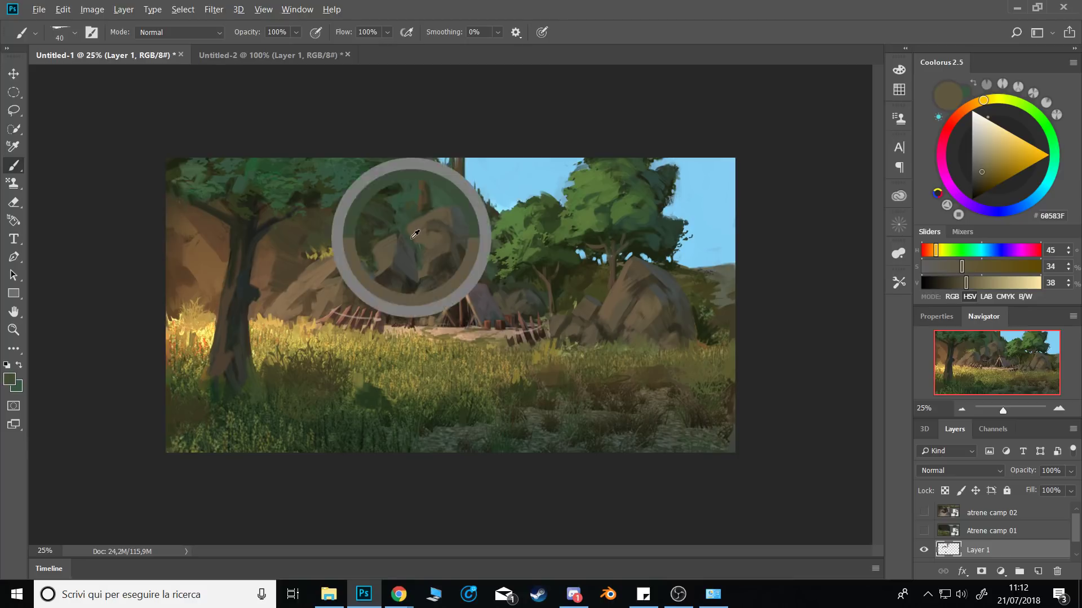
Paint the foliage between the big tree's crown and the tall rocks with sampled greens #384F38, #2F3827 and #39543C.
left_click(393, 222, "alt")
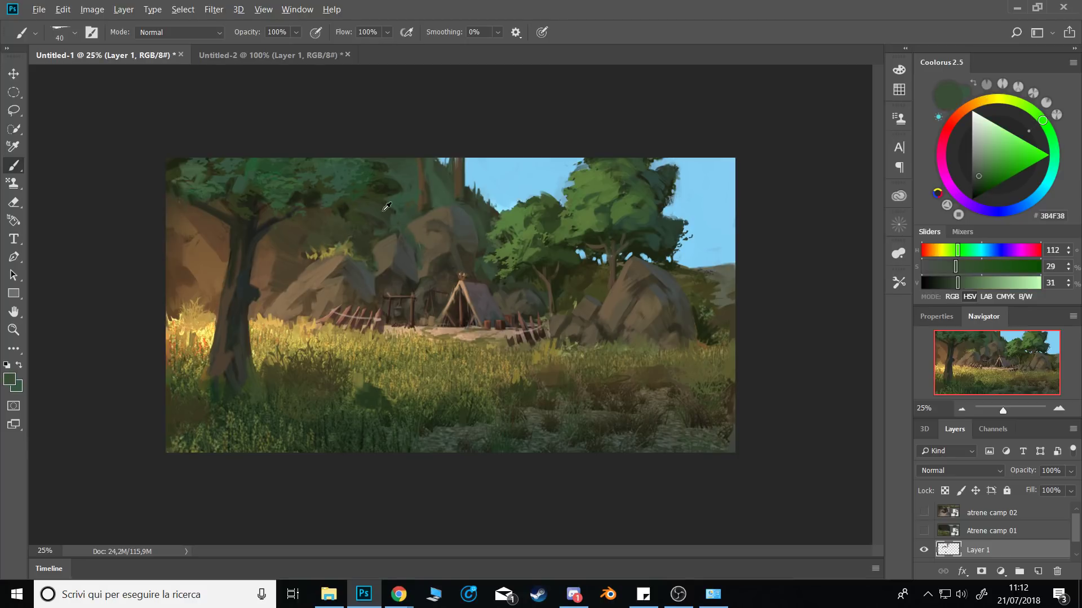
left_click(387, 207, "alt")
left_click(404, 222, "alt")
left_click(390, 211, "alt")
left_click(401, 213, "alt")
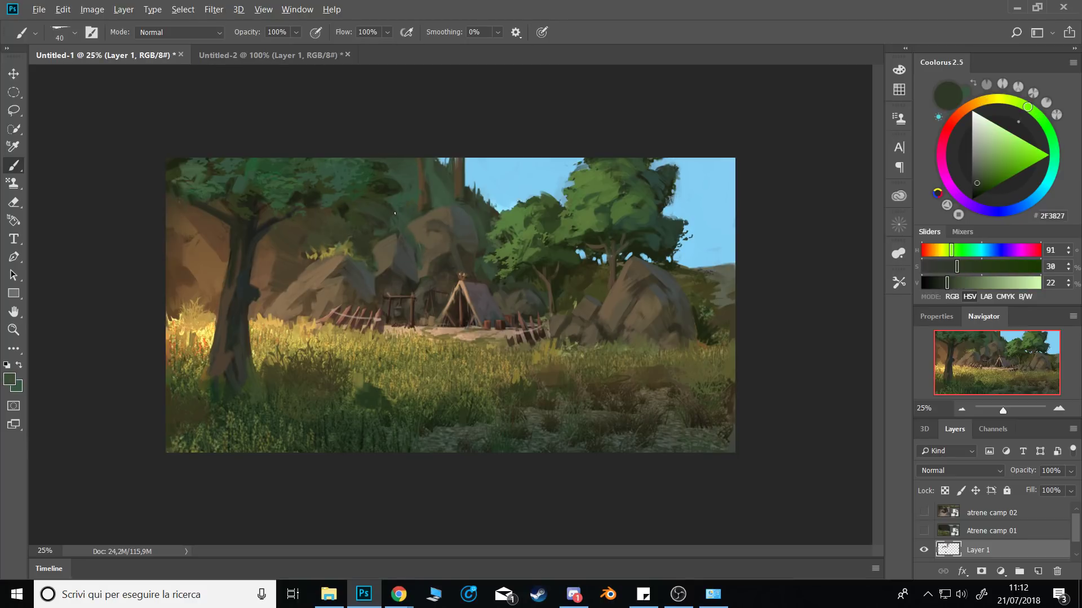
left_click_drag(354, 203, 389, 199)
left_click(363, 180, "alt")
left_click(372, 180, "alt")
left_click(342, 203, "alt")
left_click(383, 198, "alt")
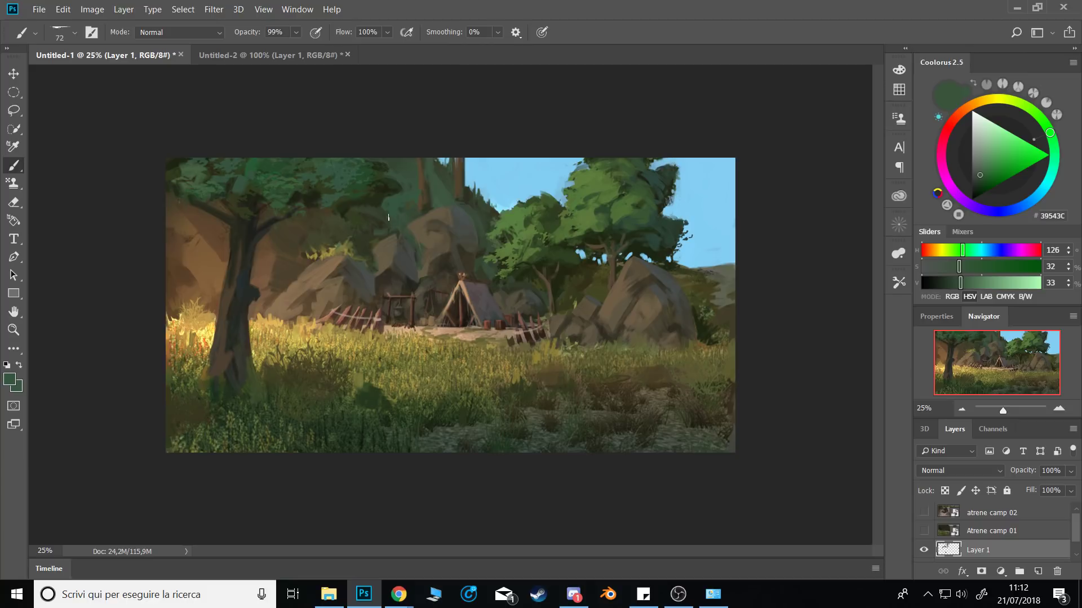
Add background foliage above the yellow bush with sampled greens #3E452C, #3D3E26 and #313A19.
left_click(310, 224, "alt")
left_click(333, 218, "alt")
left_click(323, 233, "alt")
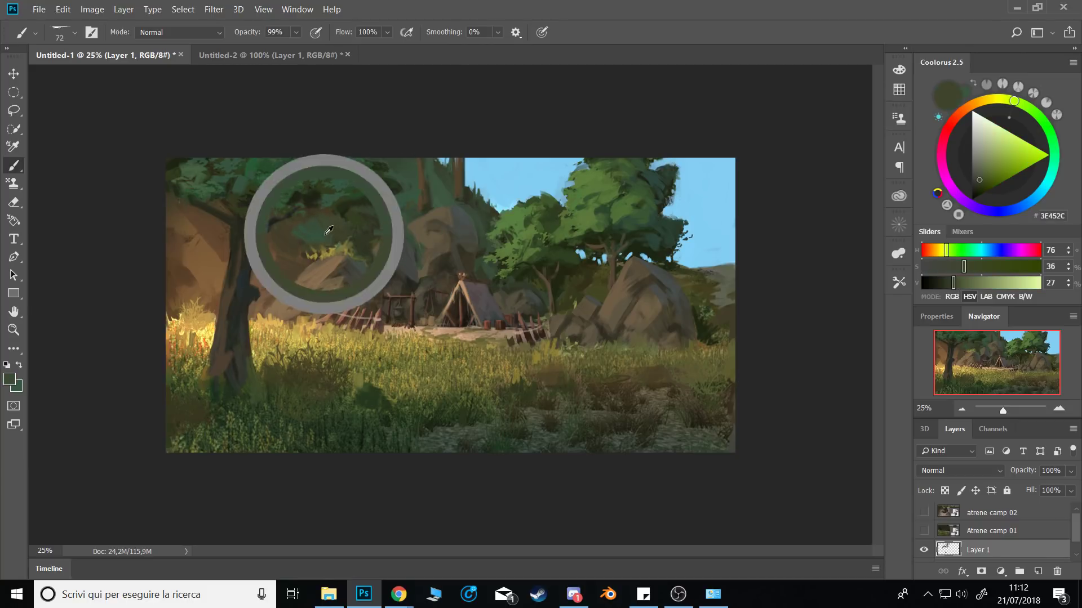
left_click(311, 219, "alt")
left_click(335, 230, "alt")
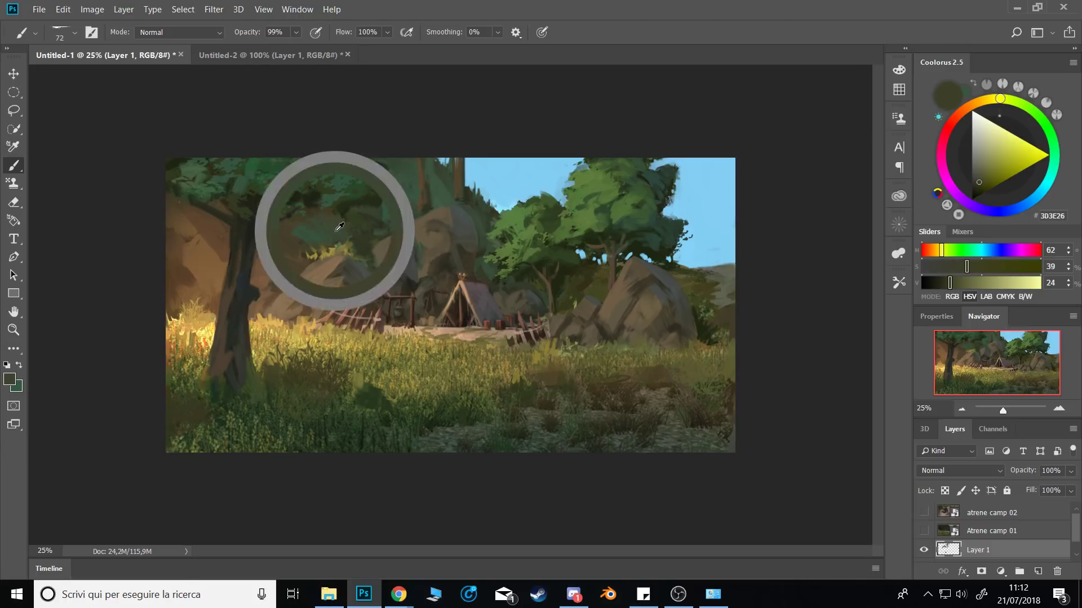
left_click(361, 225, "alt")
left_click(356, 217, "alt")
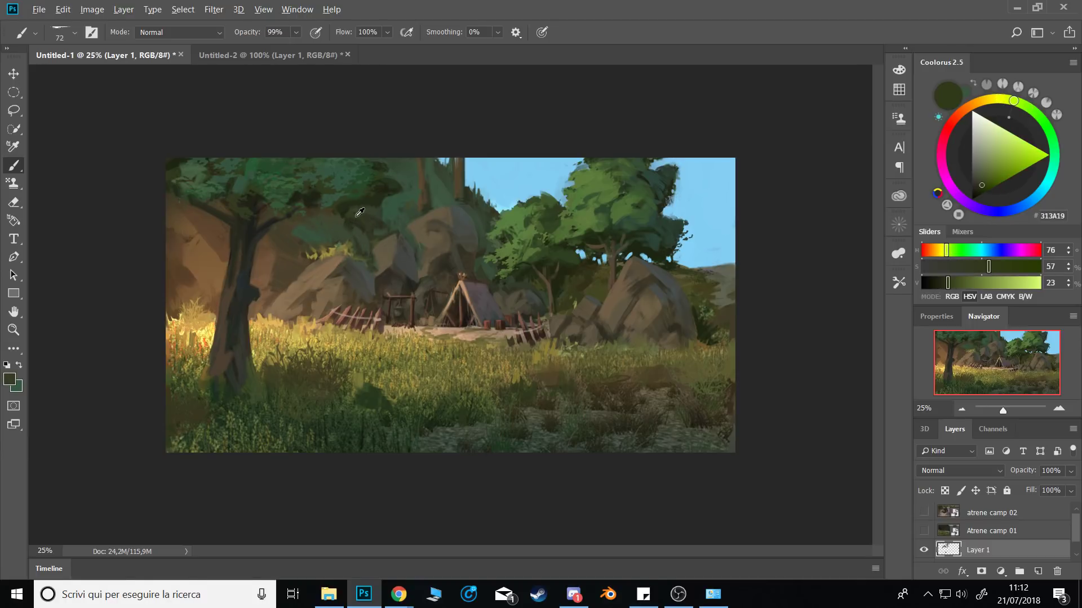
Rework the big tree's trunk from branches to base with sampled #28291B, #3A431F, #31381F, #374622 and #252928.
left_click(237, 260, "alt")
left_click_drag(230, 222, 231, 216)
left_click(238, 265, "alt")
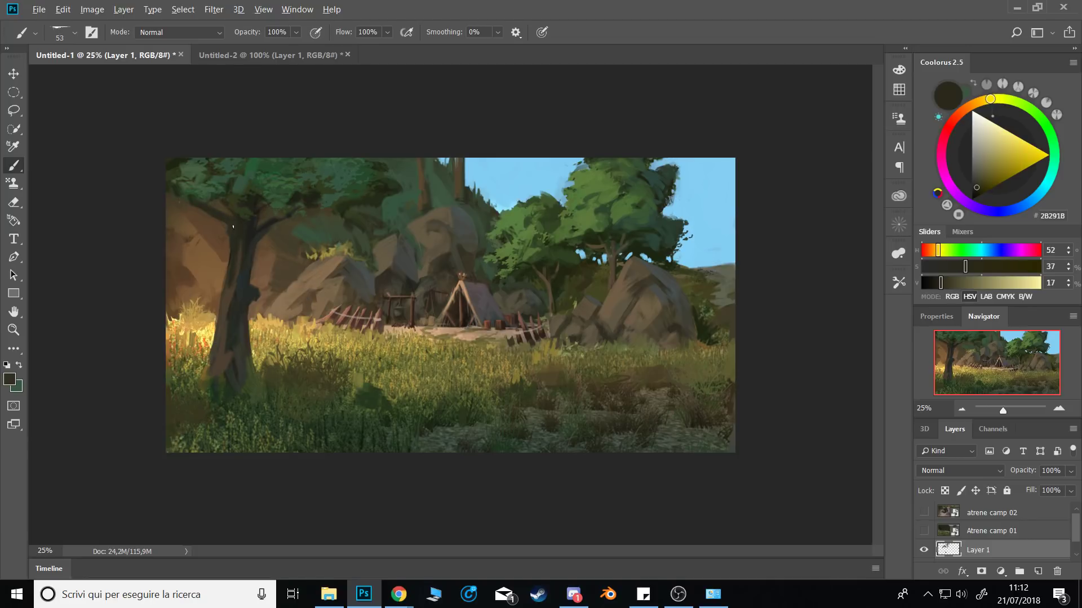
left_click(244, 345, "alt")
left_click(239, 341, "alt")
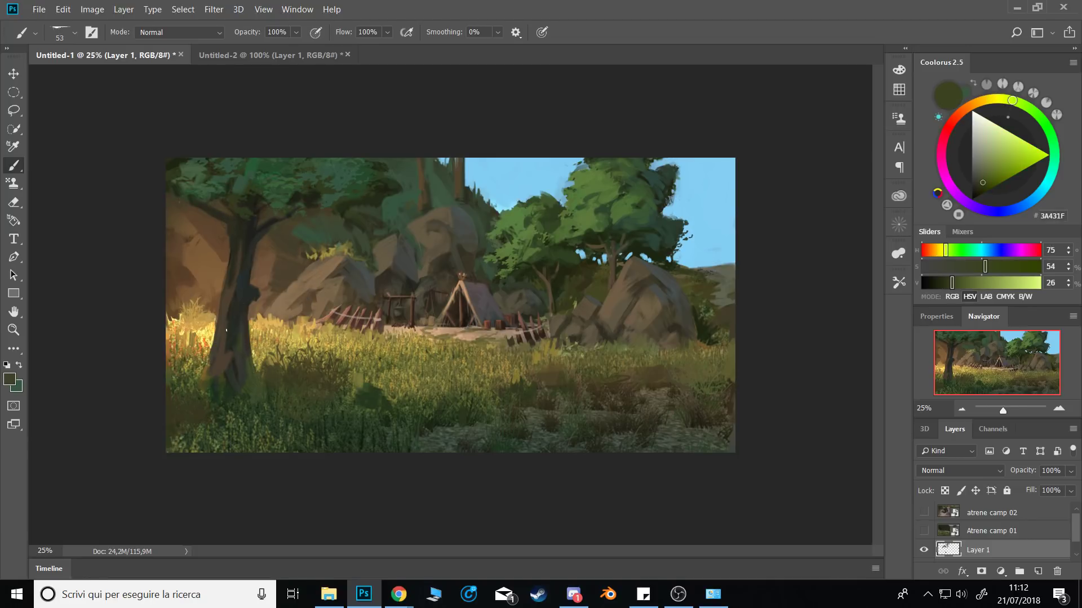
left_click(250, 362, "alt")
left_click(239, 363, "alt")
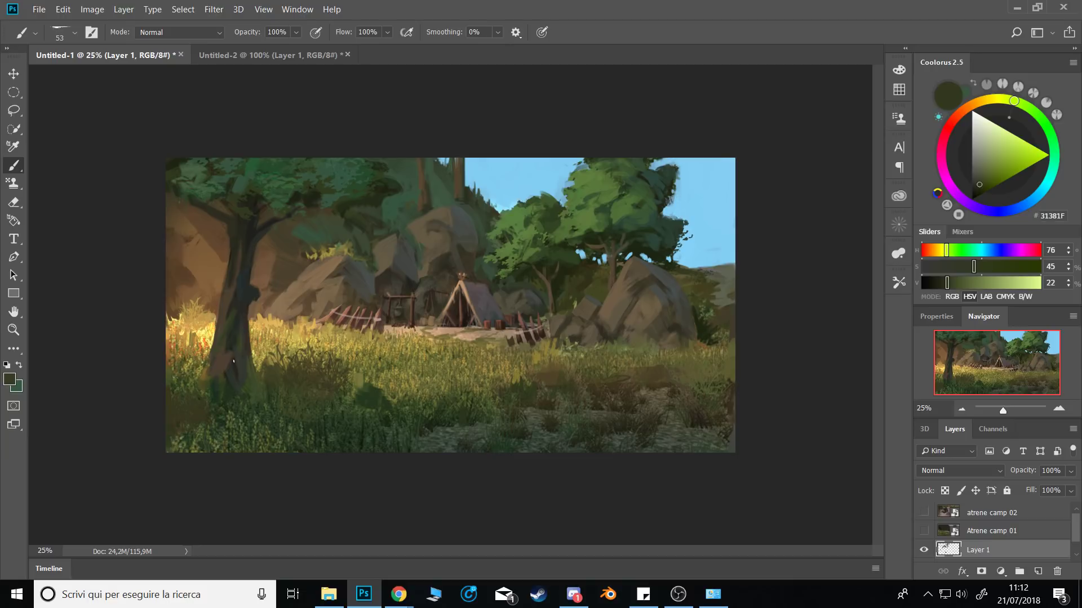
left_click(247, 384, "alt")
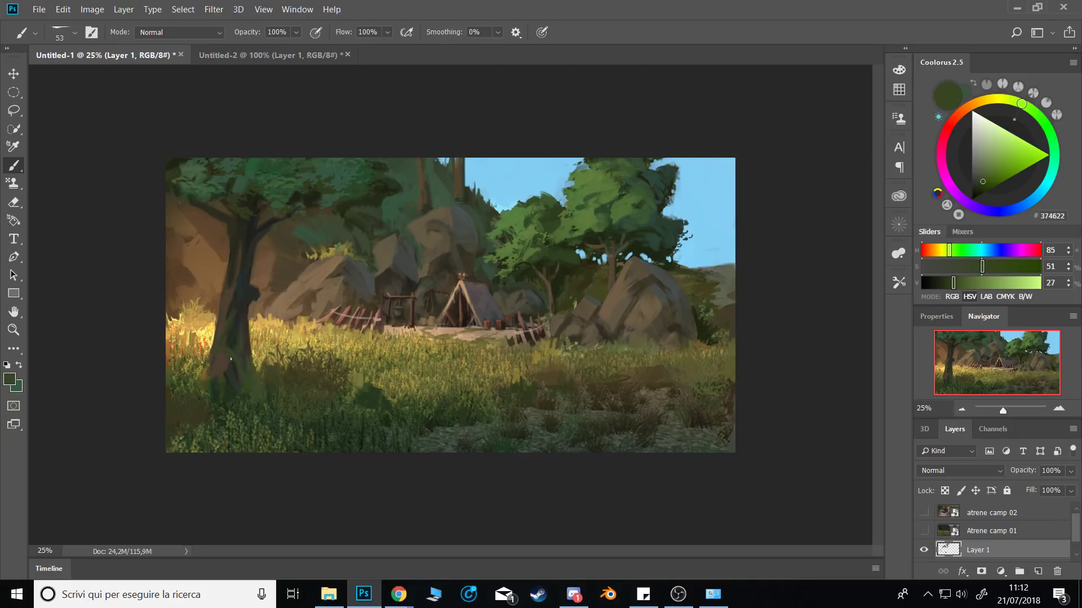
left_click(242, 288, "alt")
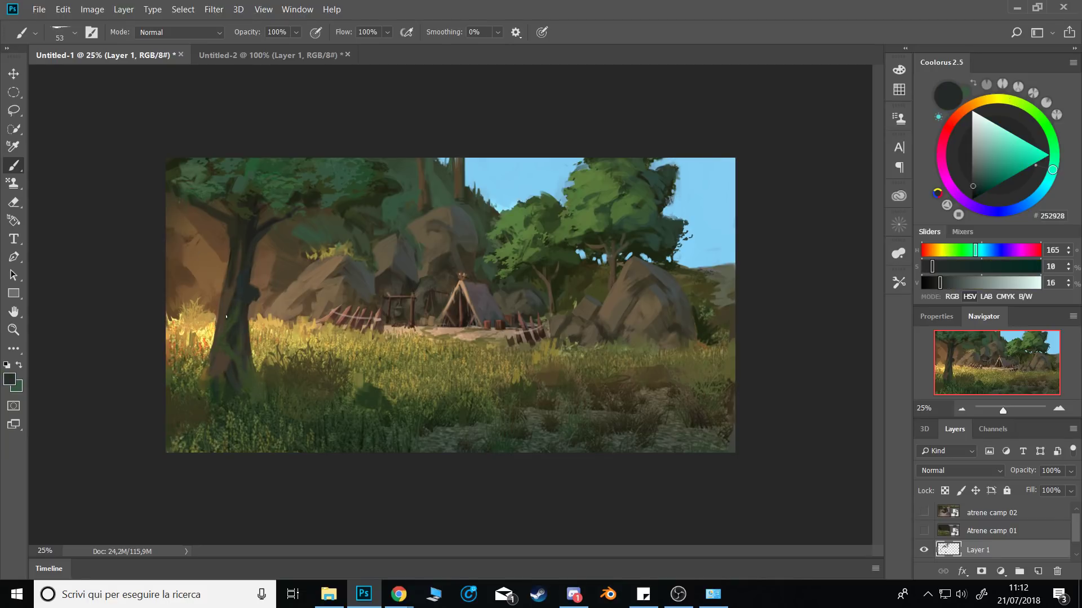
Rework the distant hills and sky beside the large rock with sampled #9BCFF9, #525343, #4C513D and #2E3414, flipping the canvas horizontally and back.
left_click(690, 248, "alt")
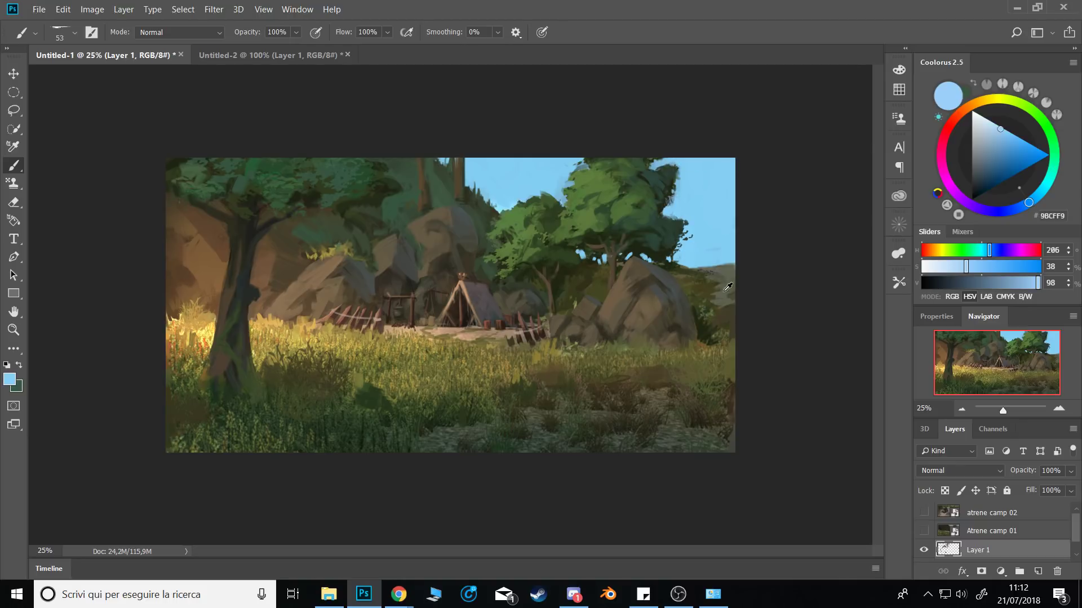
left_click(728, 273, "alt")
key("ctrl+f")
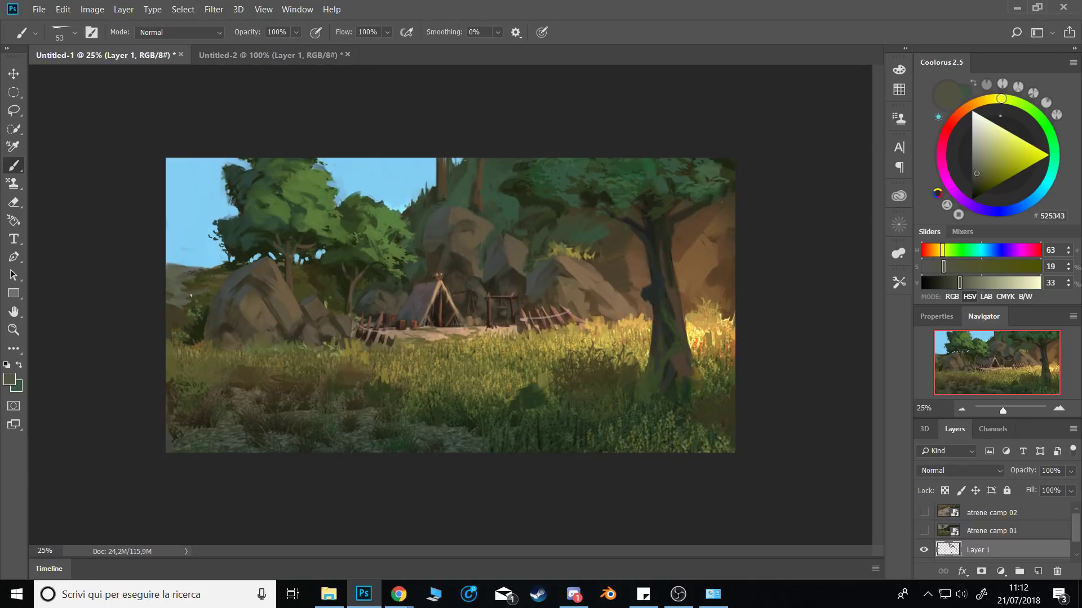
left_click(176, 281, "alt")
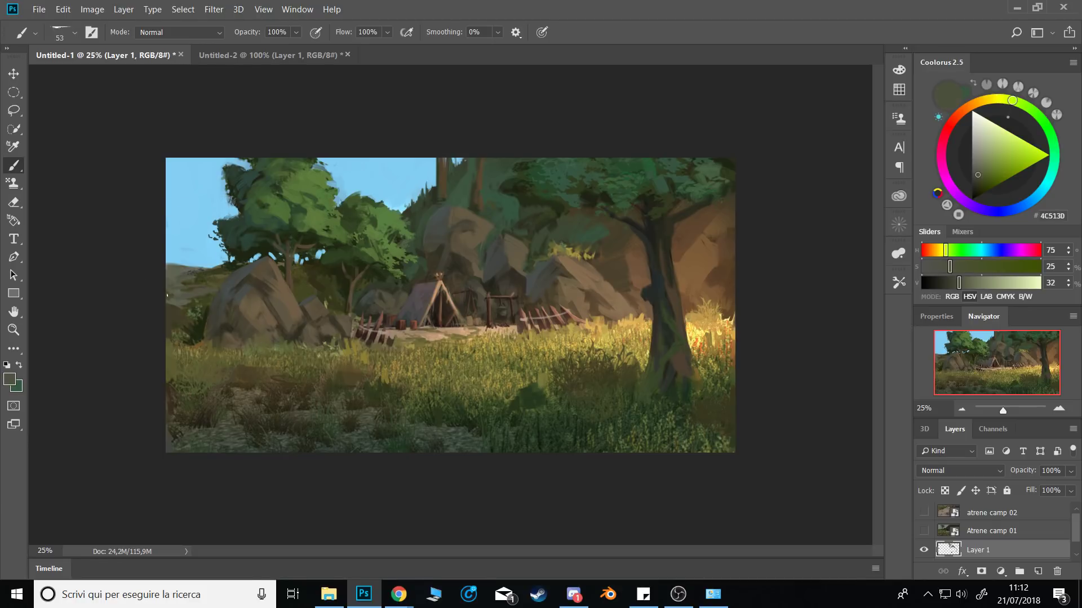
left_click(195, 281, "alt")
left_click_drag(186, 286, 214, 285)
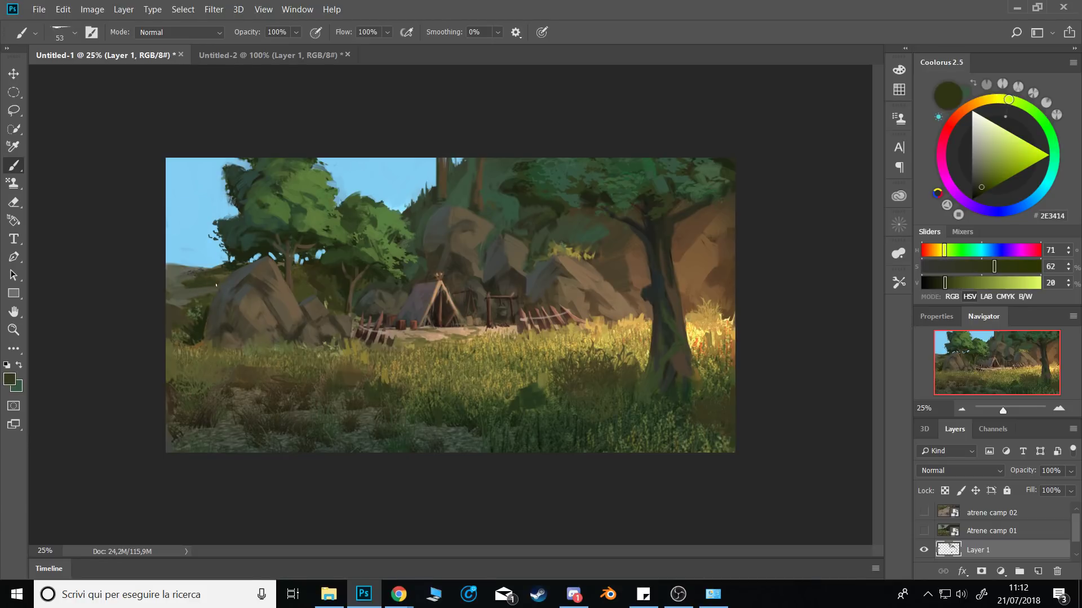
left_click(194, 293, "alt")
key("ctrl+shift+h")
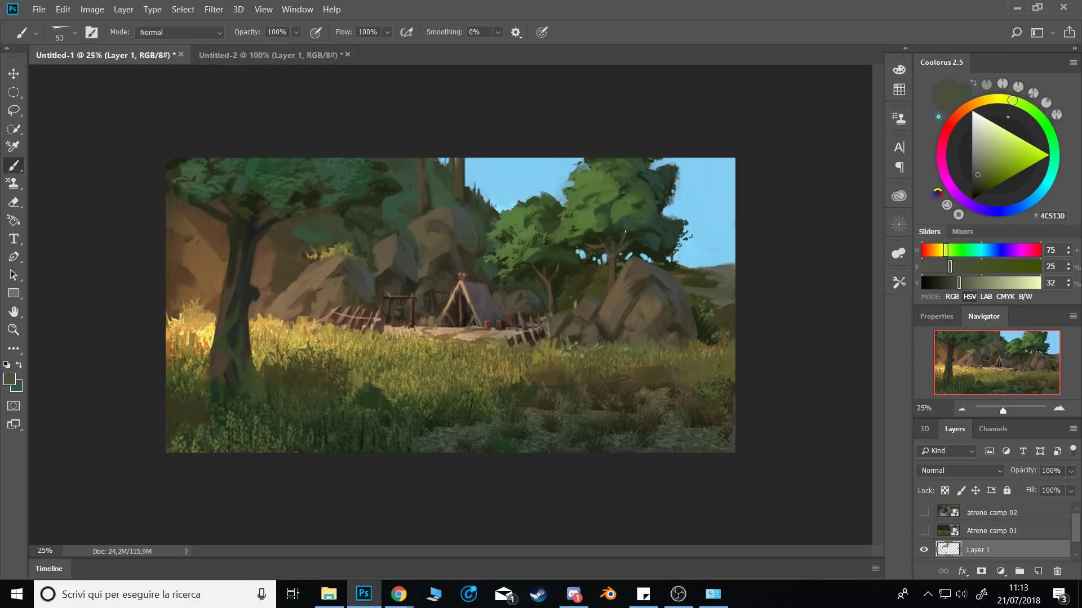
Touch up the bushes and hill edge beside the large rock with sampled #3D3924, #606256 and #4D4930.
left_click(711, 302, "alt")
left_click(723, 315, "alt")
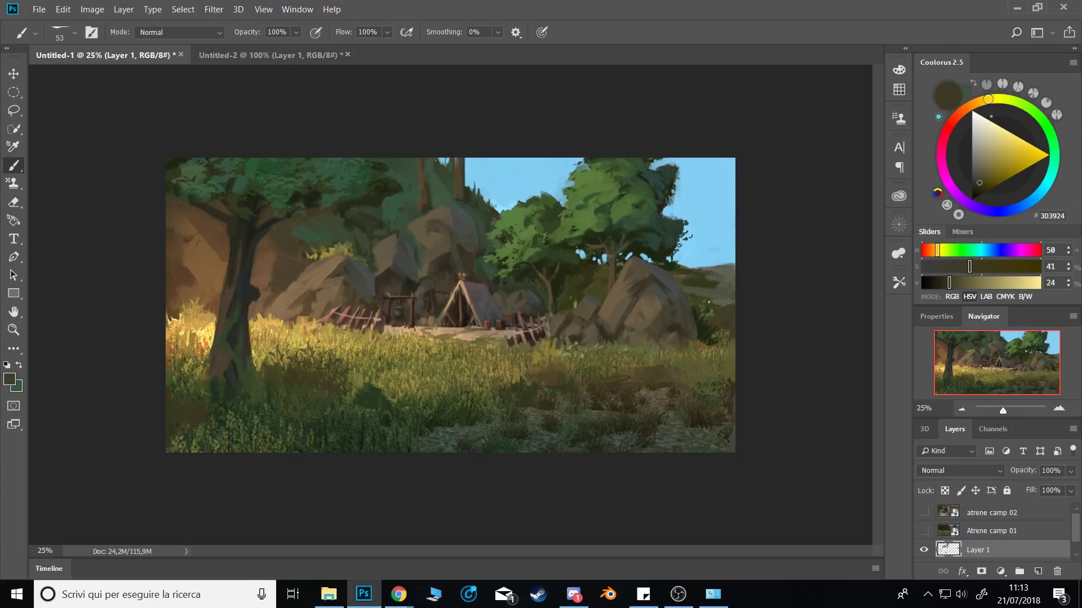
key("bracketright")
key("bracketright")
left_click(714, 269, "alt")
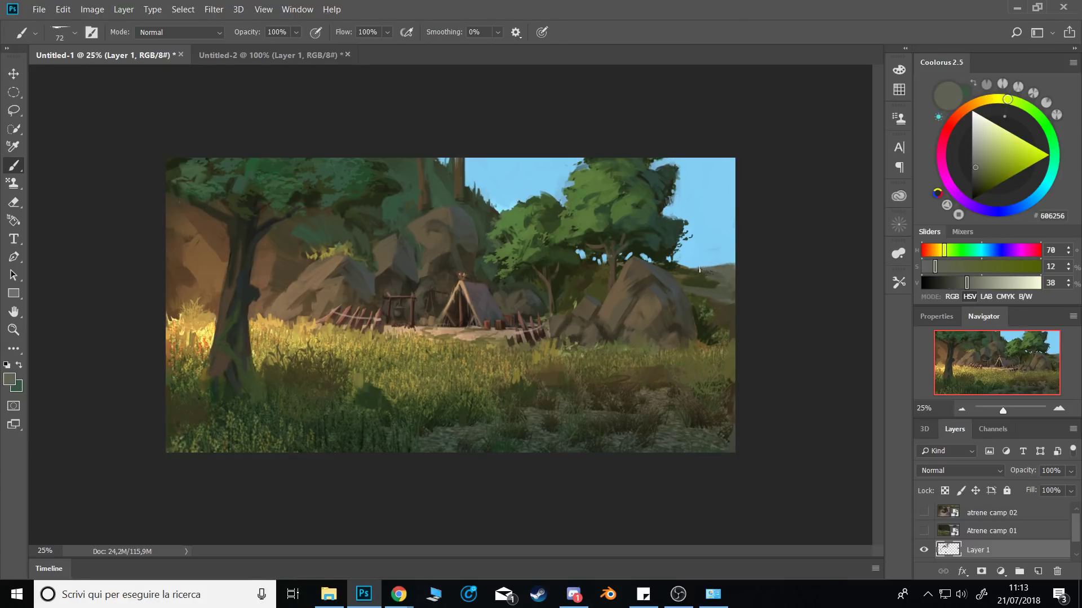
left_click(695, 265, "alt")
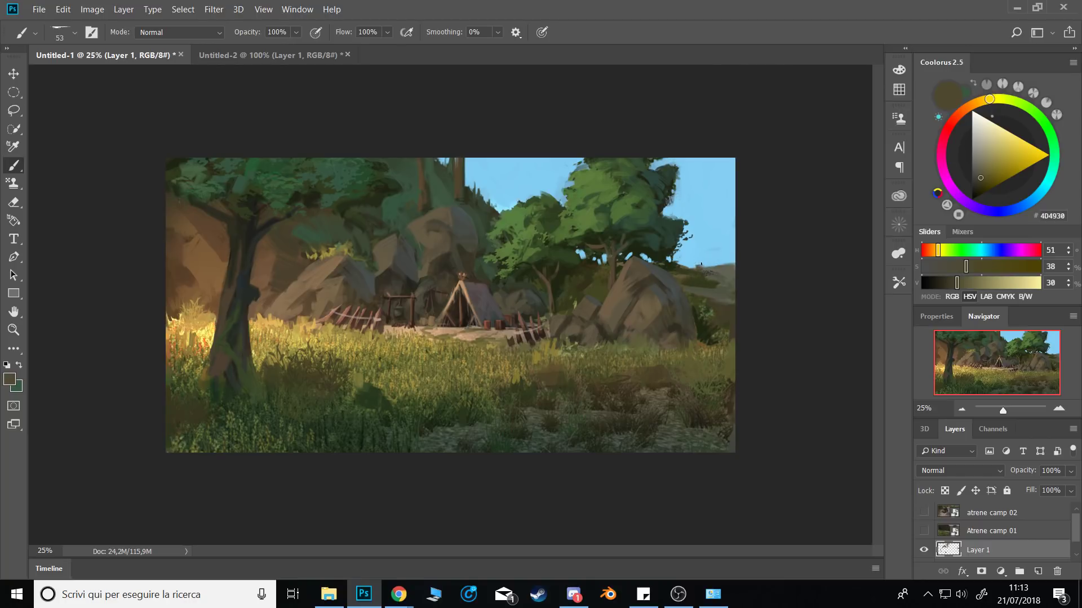
Paint small distant trees along the top of the far hill with sampled gray-green #585C4D.
mouse_move(700, 263)
left_mouse_down()
mouse_move(722, 266)
mouse_move(730, 258)
mouse_move(689, 270)
left_mouse_up()
left_click(711, 253, "alt")
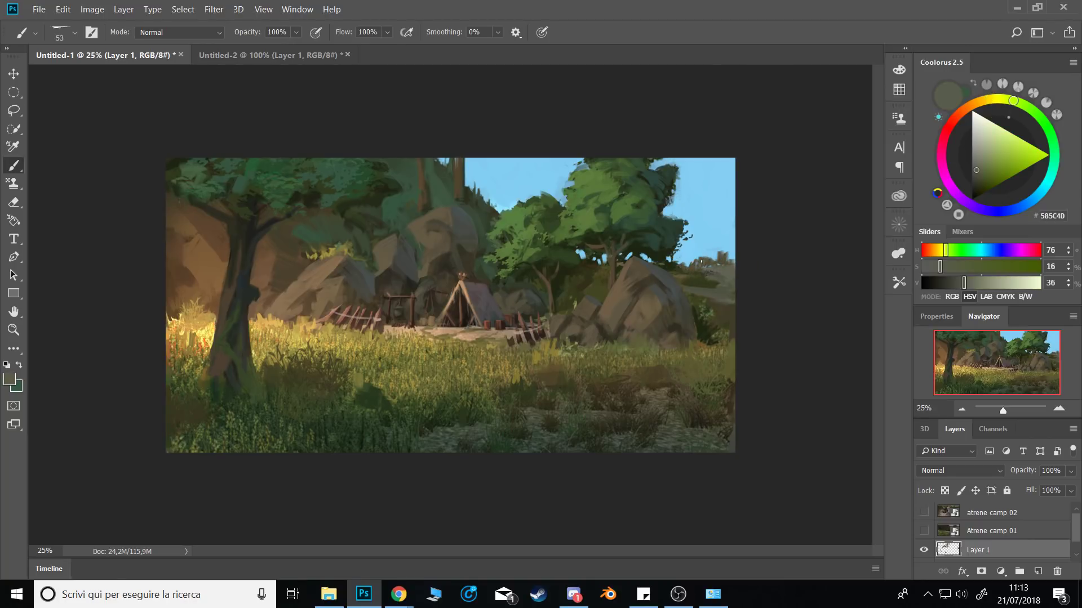
left_click_drag(702, 258, 702, 252)
mouse_move(711, 249)
left_mouse_down()
mouse_move(710, 281)
mouse_move(700, 274)
mouse_move(722, 280)
left_mouse_up()
left_click(704, 256, "alt")
left_click(731, 256, "alt")
Flip the canvas horizontally and refine the hillside and dark bushes beside the large rock with sampled #2E3414, #4C513D and #1C210B.
left_click(707, 285, "alt")
right_click(721, 288, "alt")
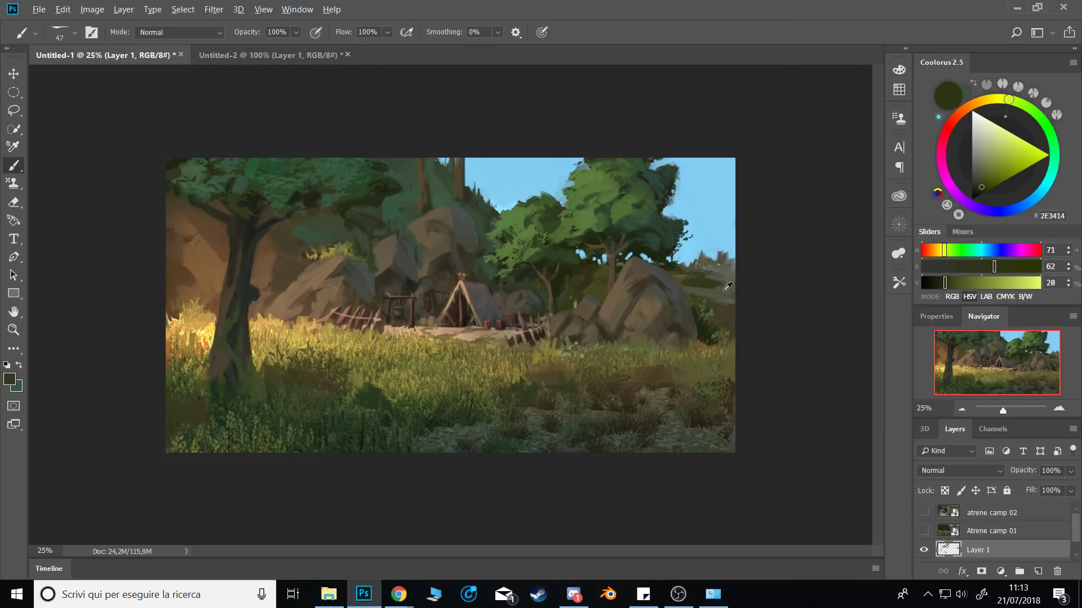
left_click(724, 288, "alt")
key("ctrl+shift+h")
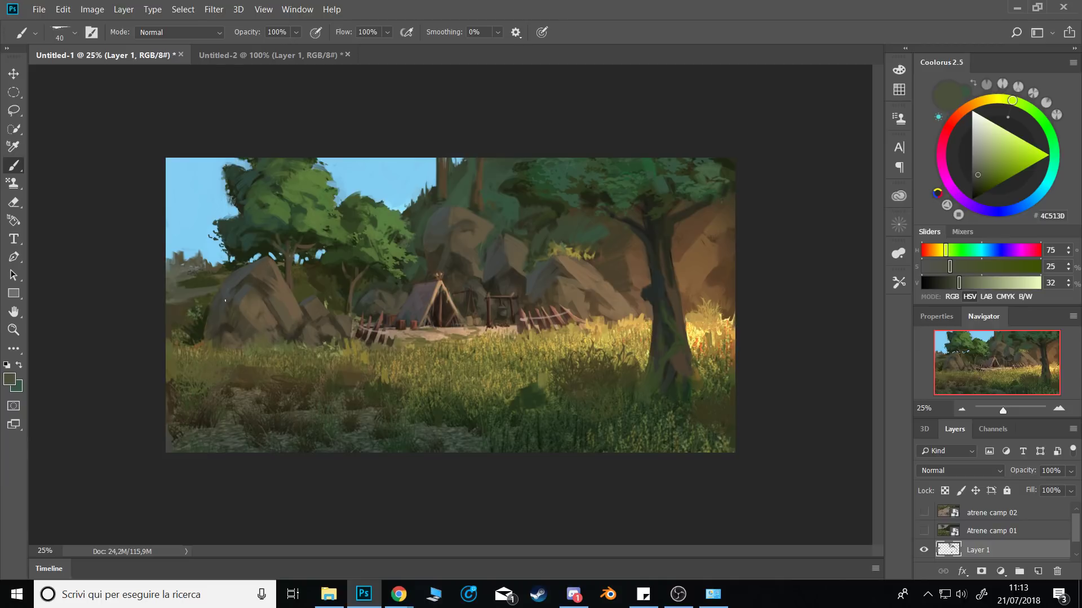
left_click(200, 331, "alt")
left_click_drag(211, 297, 173, 302)
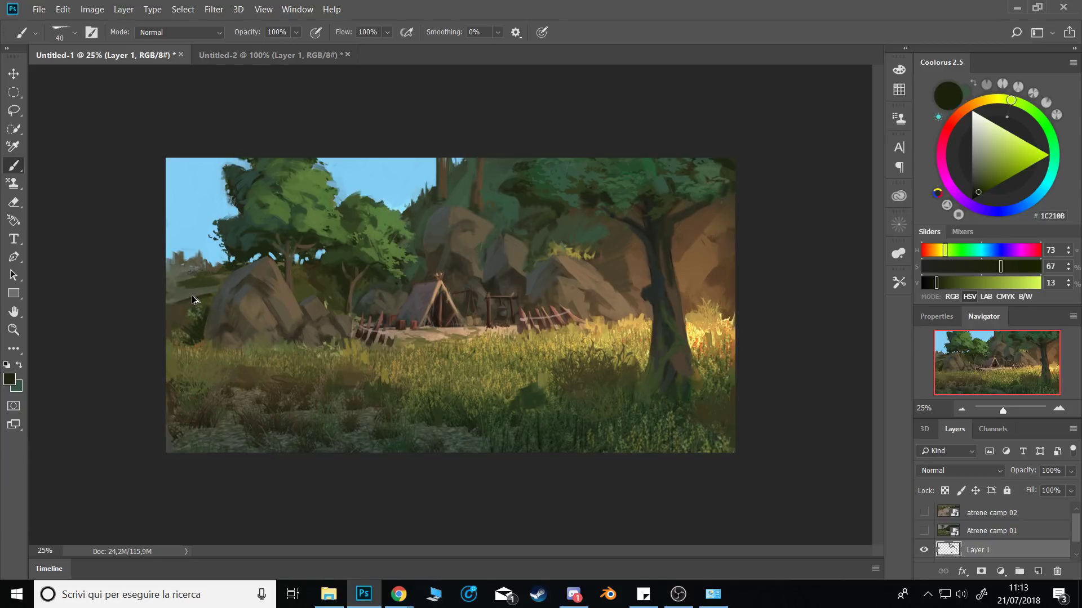
Touch up the bushes and foreground grass with sampled #3F3D2E, dark green, olive #7D792D and #6D6D27.
left_click(360, 304, "alt")
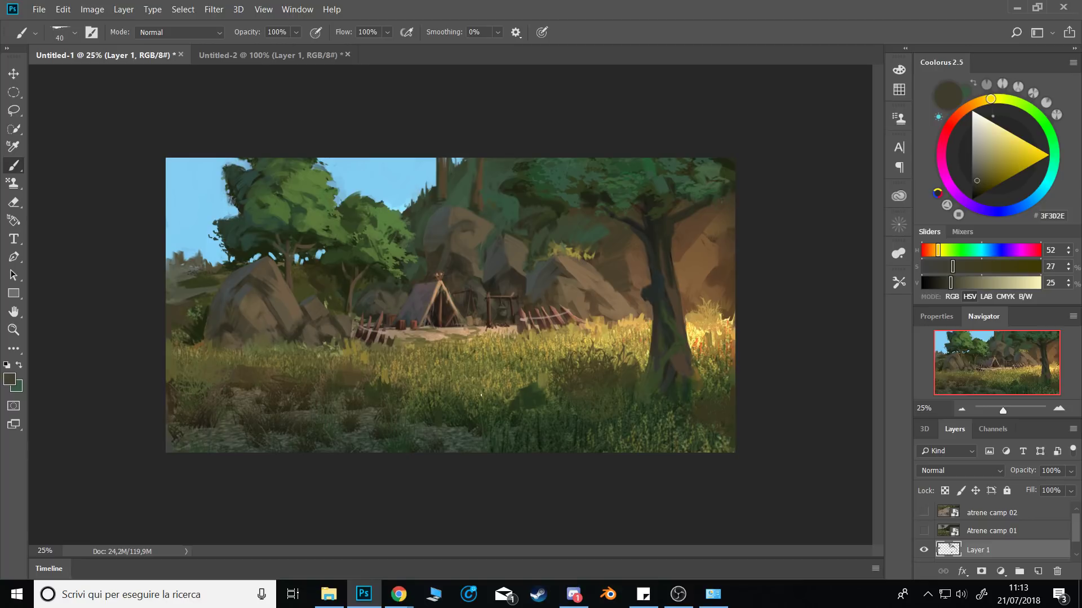
left_click(542, 397, "alt")
left_click(547, 413, "alt")
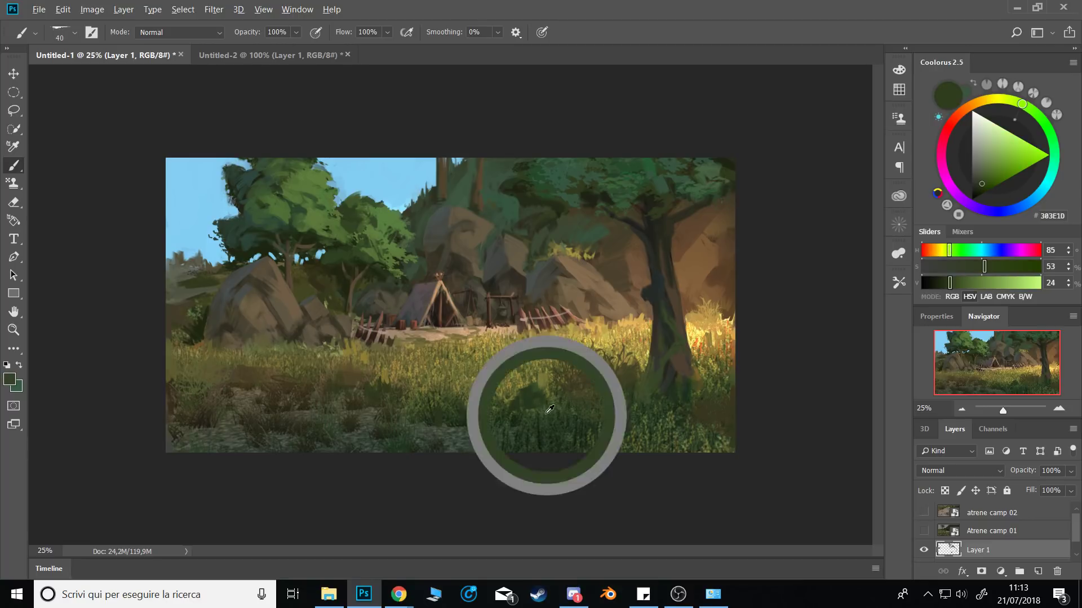
left_click(545, 383, "alt")
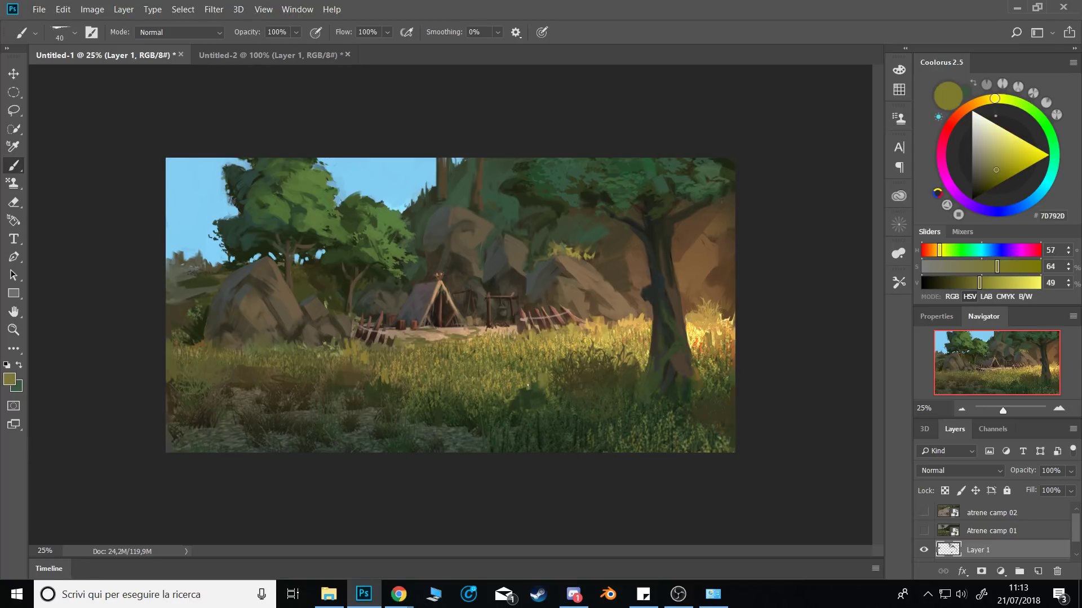
left_click(533, 387, "alt")
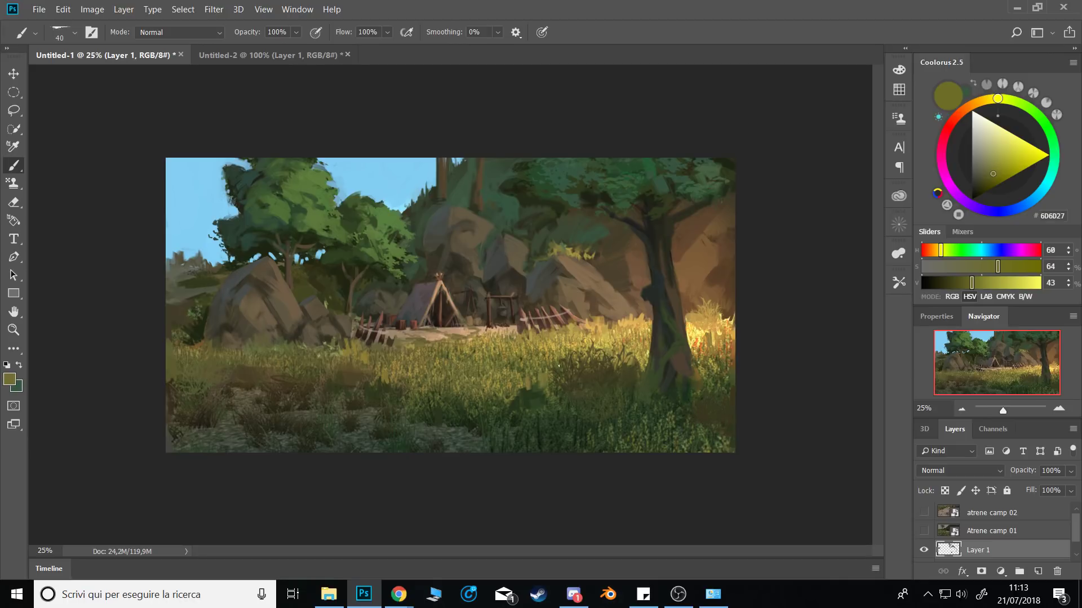
Sample dark #292B21 near the main tree's base and choose the Shrooom 2 brush.
left_click(658, 377, "alt")
right_click(614, 377)
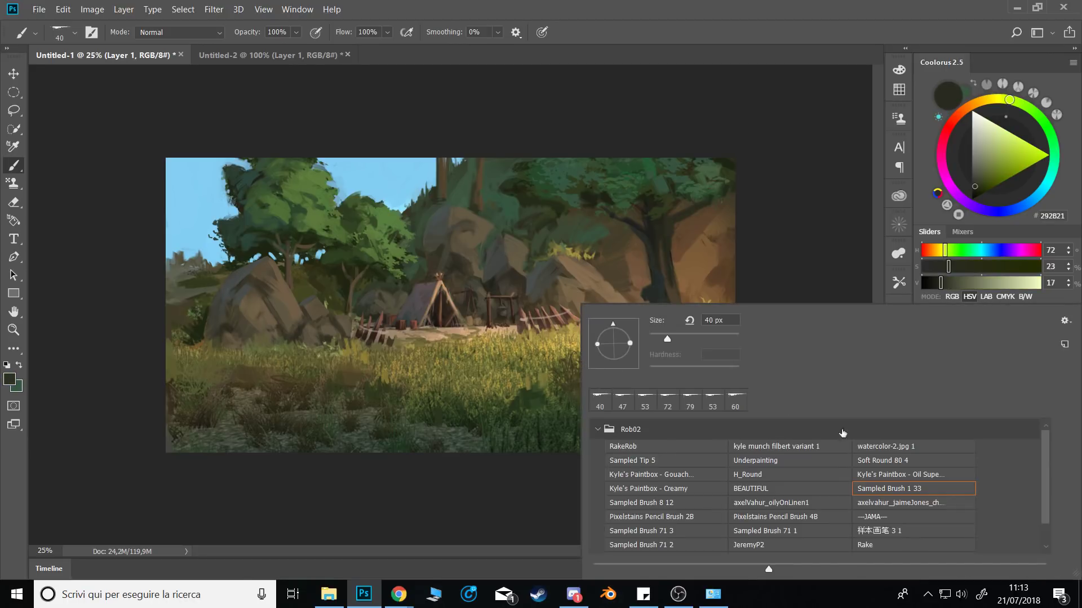
left_click_drag(1046, 501, 1040, 533)
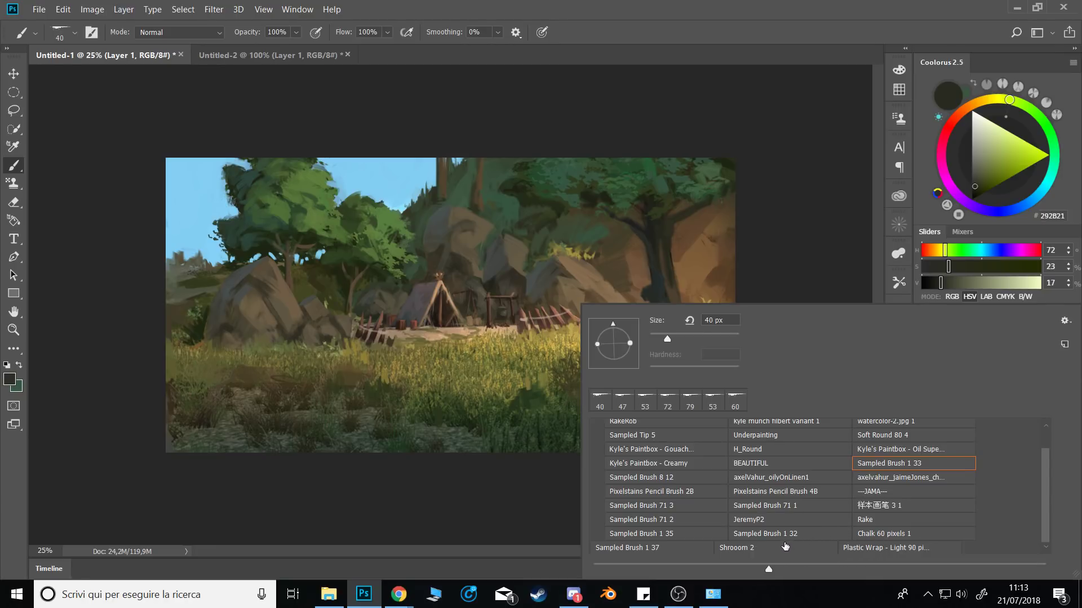
left_click(783, 546)
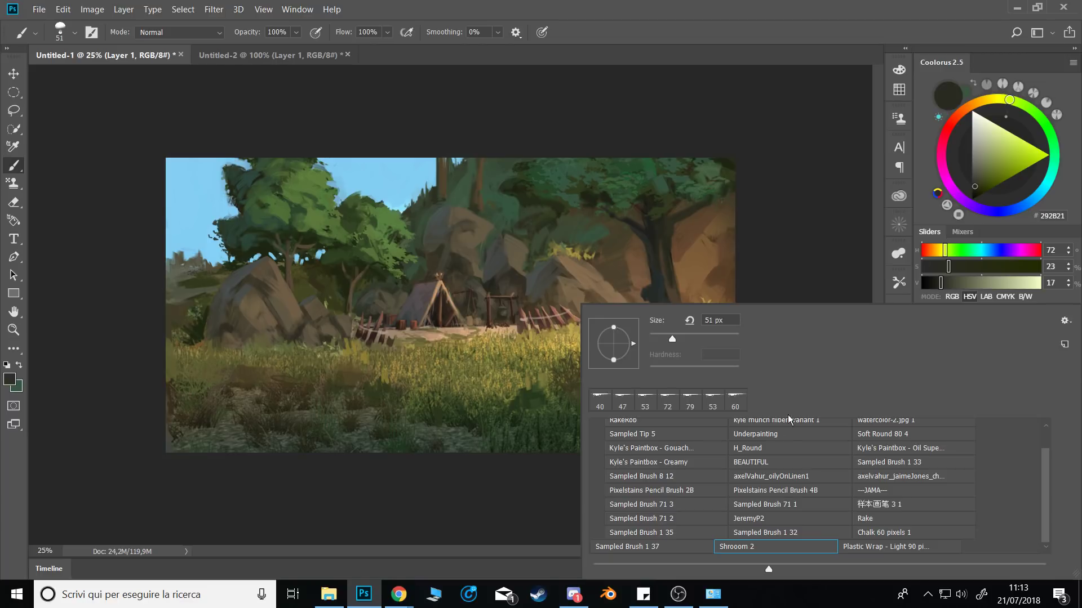
left_click(780, 282)
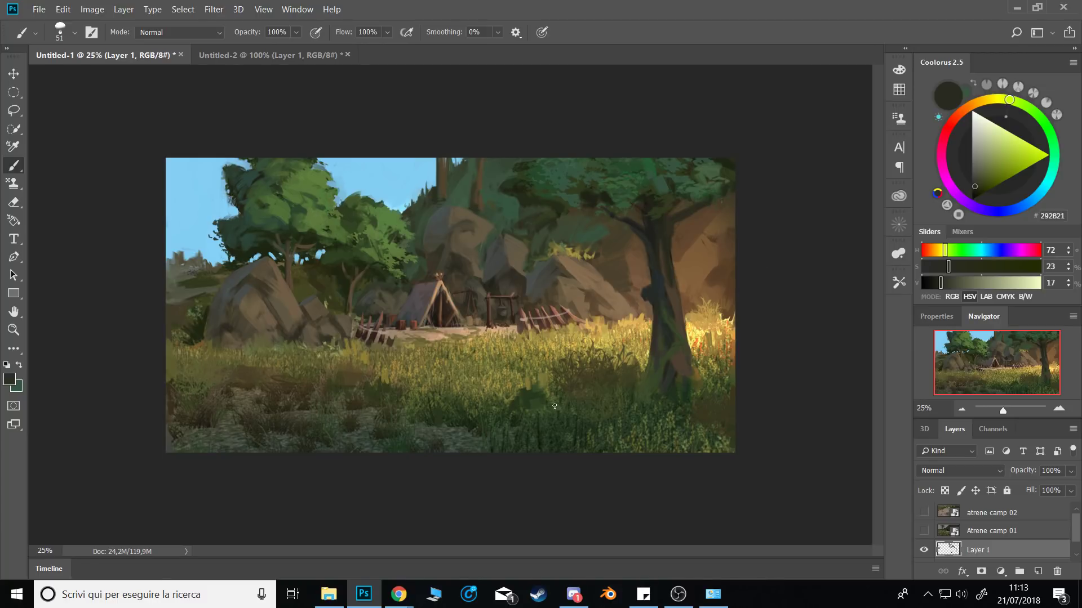
Try stamping mushrooms in the grass beside the main tree, using the sampled dark olive #363717.
left_click_drag(544, 388, 556, 388)
left_click(607, 372, "alt")
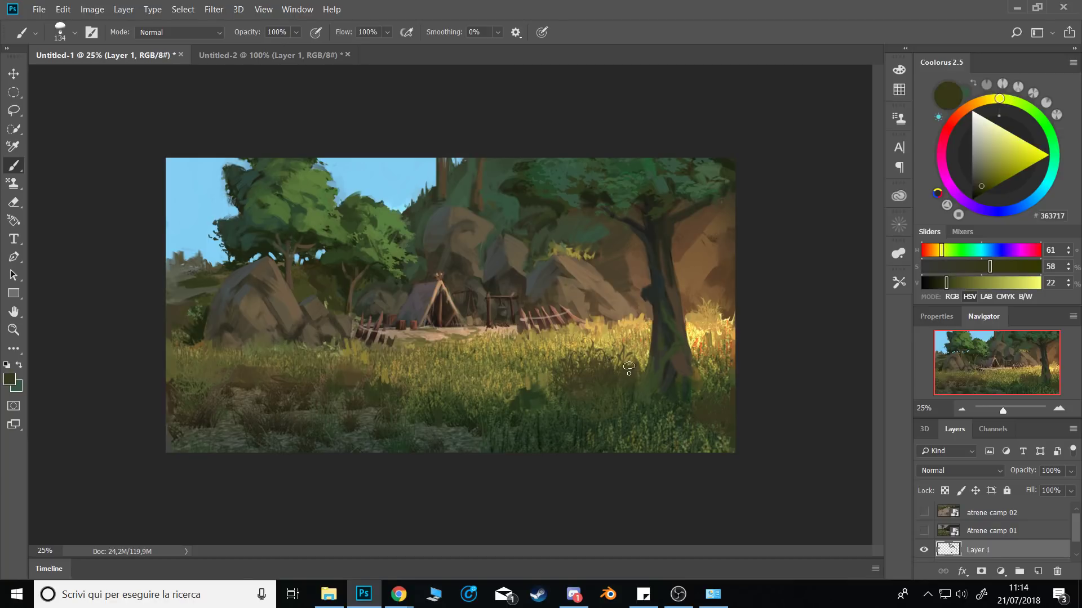
left_click(616, 358)
left_click_drag(624, 371, 624, 374)
Mix a gray-brown #625C56 as the mushroom color and create a new layer.
left_click(705, 380, "alt")
right_click(704, 373, "alt")
left_click(976, 169)
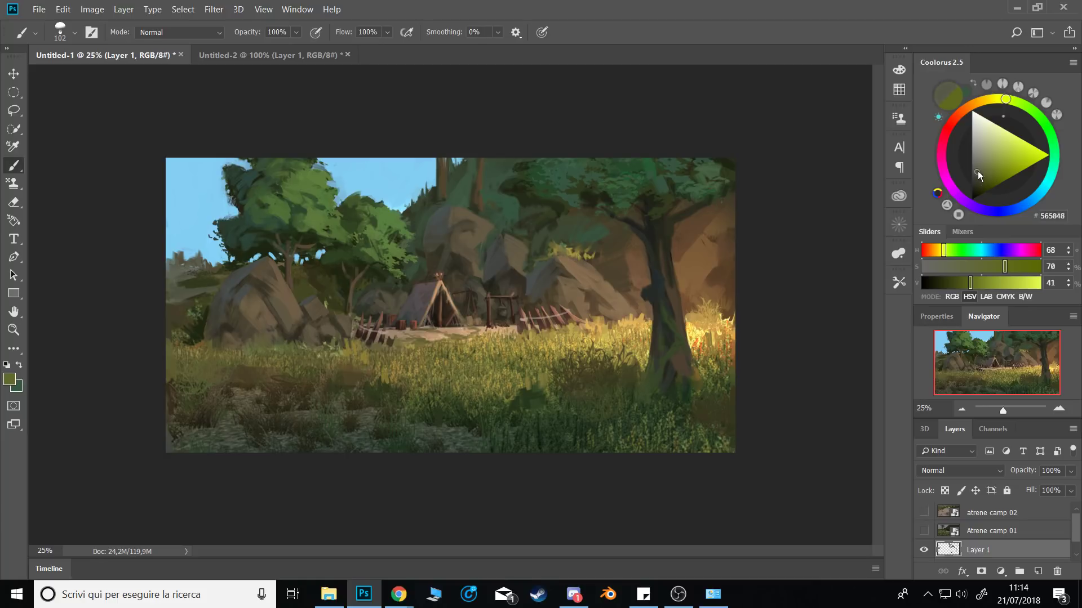
left_click(970, 104)
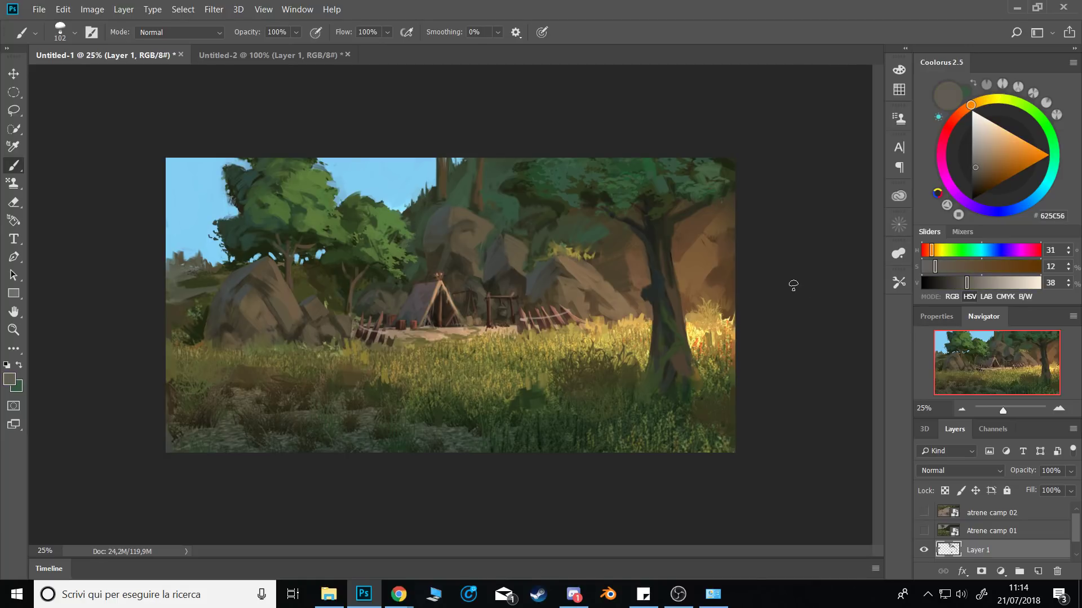
key("ctrl+shift+n")
key("Return")
Stamp a cluster of small gray-brown mushrooms in varied sizes around the base of the main tree.
left_click_drag(678, 393, 703, 392)
right_click(707, 386, "alt")
key("ctrl+z")
left_click(714, 398)
left_click(687, 391)
right_click(676, 398, "alt")
left_click(675, 391)
left_click(672, 405)
right_click(678, 399, "alt")
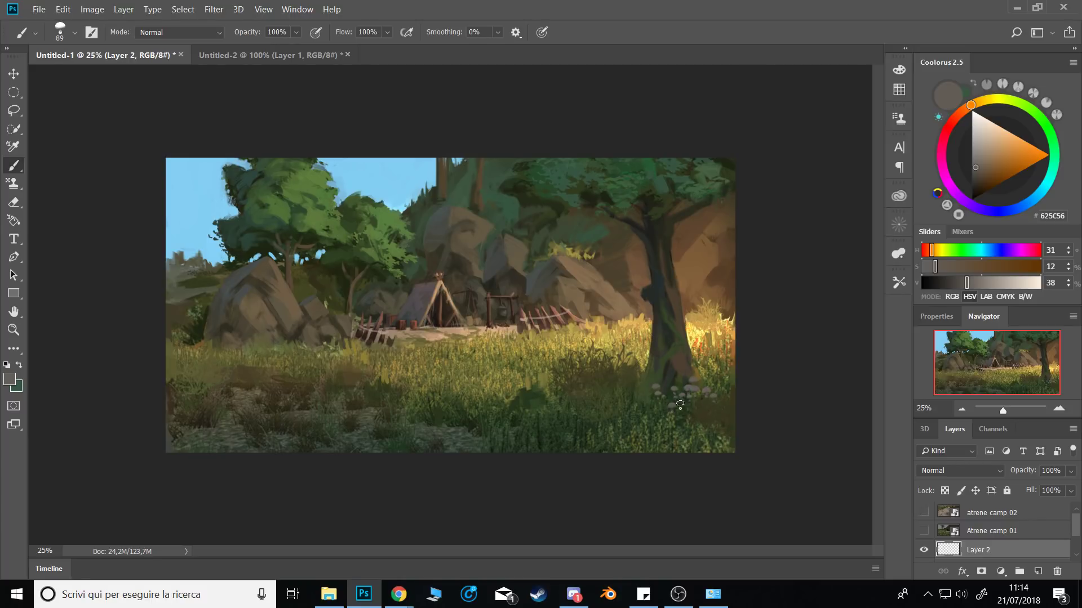
left_click(690, 399)
Flip the canvas horizontally and switch to the H_Round brush.
key("ctrl+shift+h")
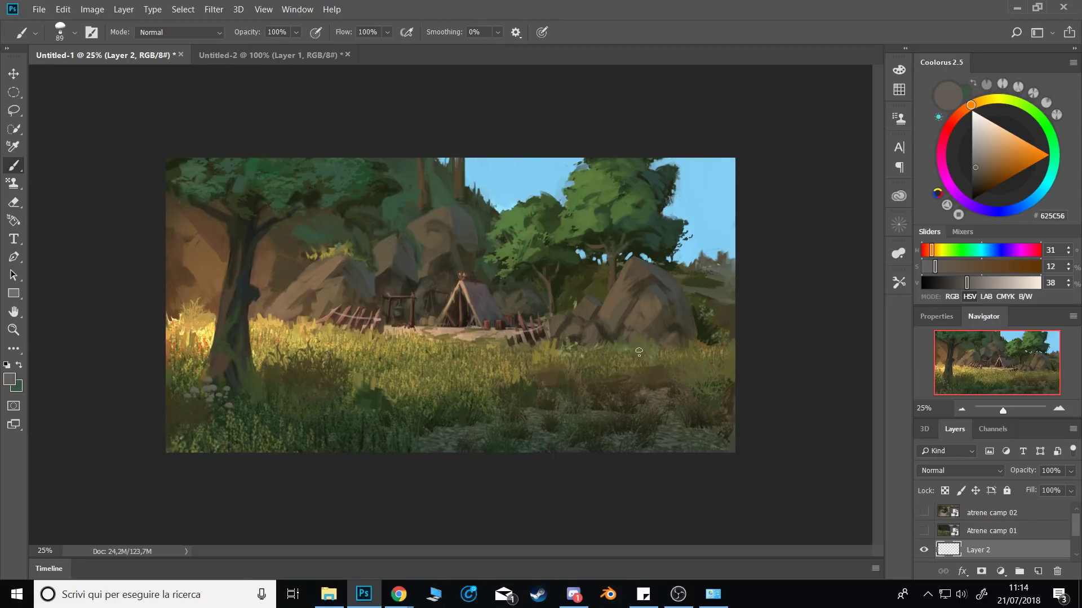
right_click(627, 349)
left_click(664, 531)
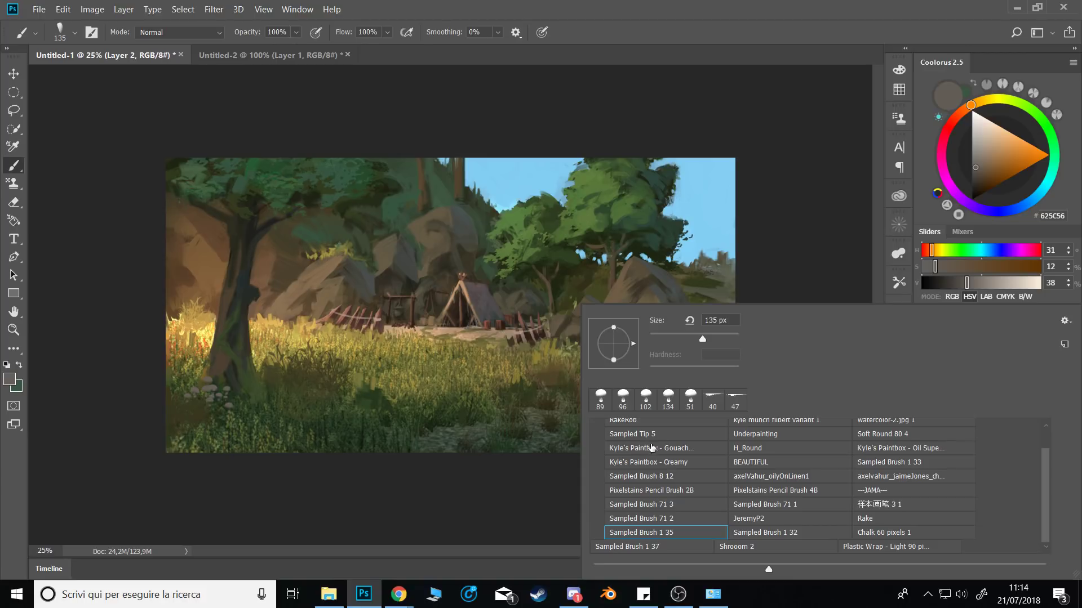
double_click(770, 448)
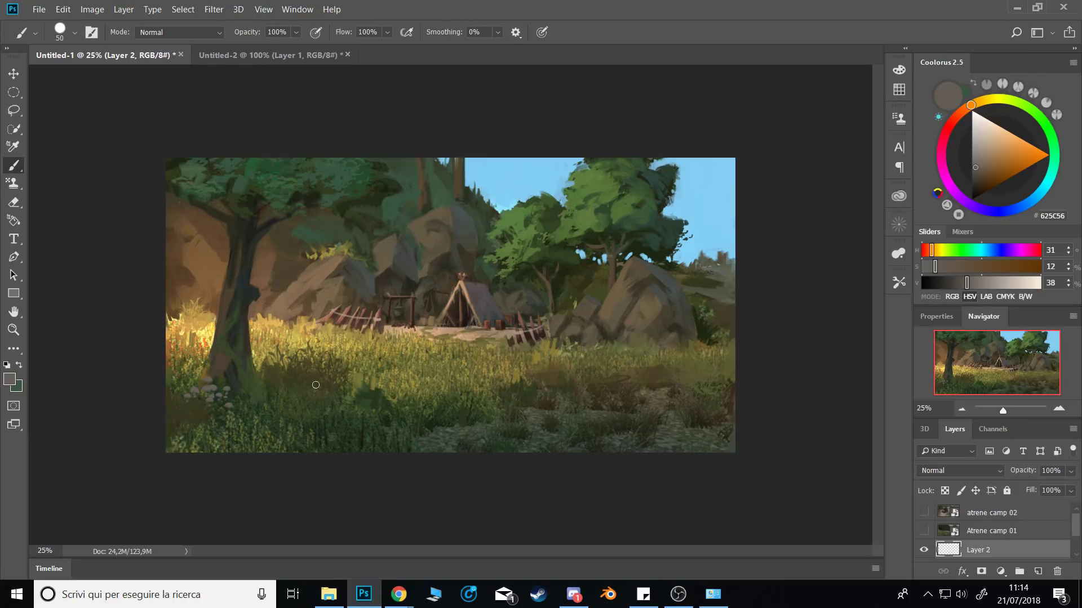
Paint the sunlit cliff wall beside the main tree's trunk with sampled browns, including #7D6334.
left_click(232, 290, "alt")
left_click_drag(234, 271, 223, 278)
left_click(230, 262, "alt")
left_click(227, 277, "alt")
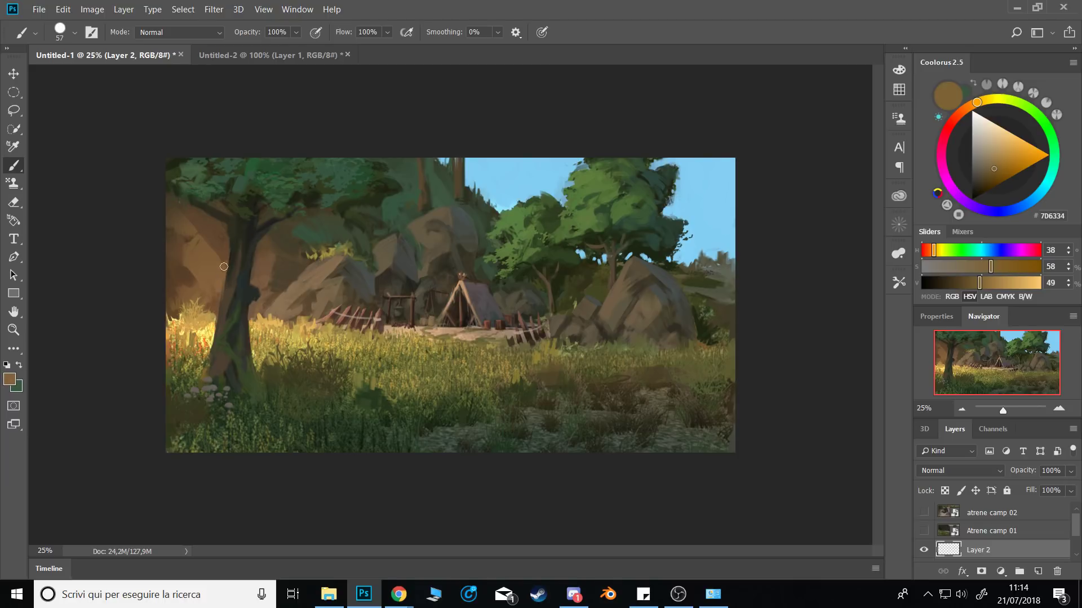
Touch up the edge of the foreground tree's trunk facing the brown cliff with sampled bark and rock tones, reducing the brush to 18 px.
left_click(227, 277, "alt")
left_click(226, 277, "alt")
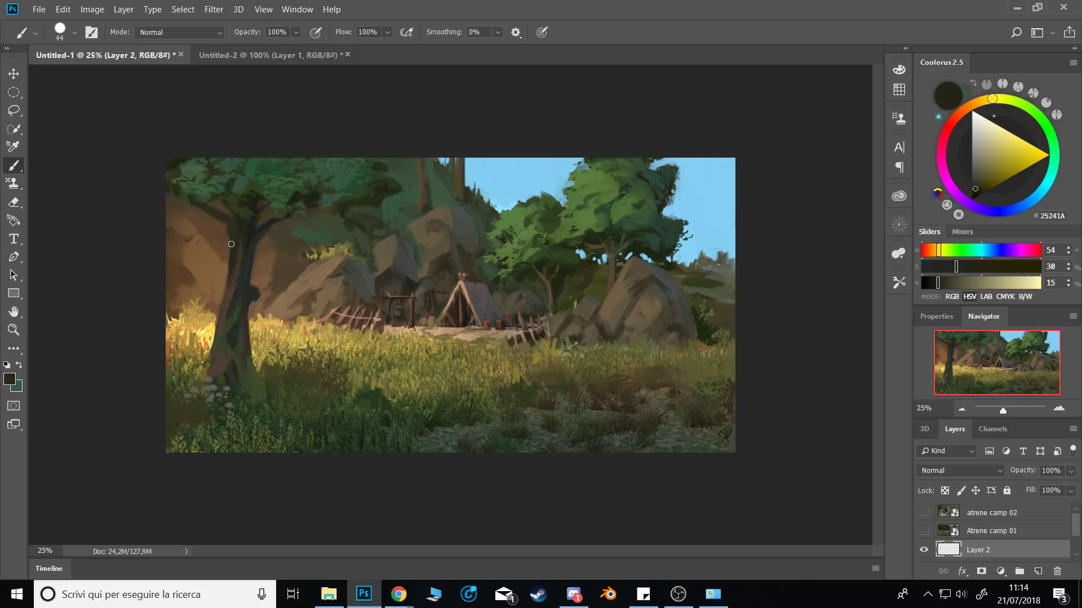
left_click(225, 307, "alt")
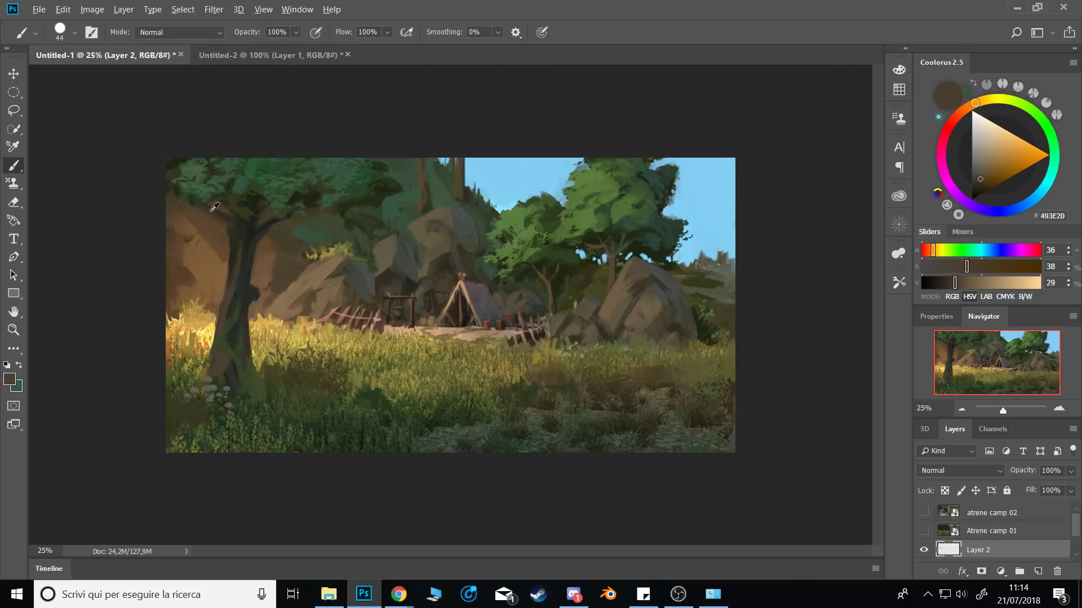
left_click(234, 221, "alt")
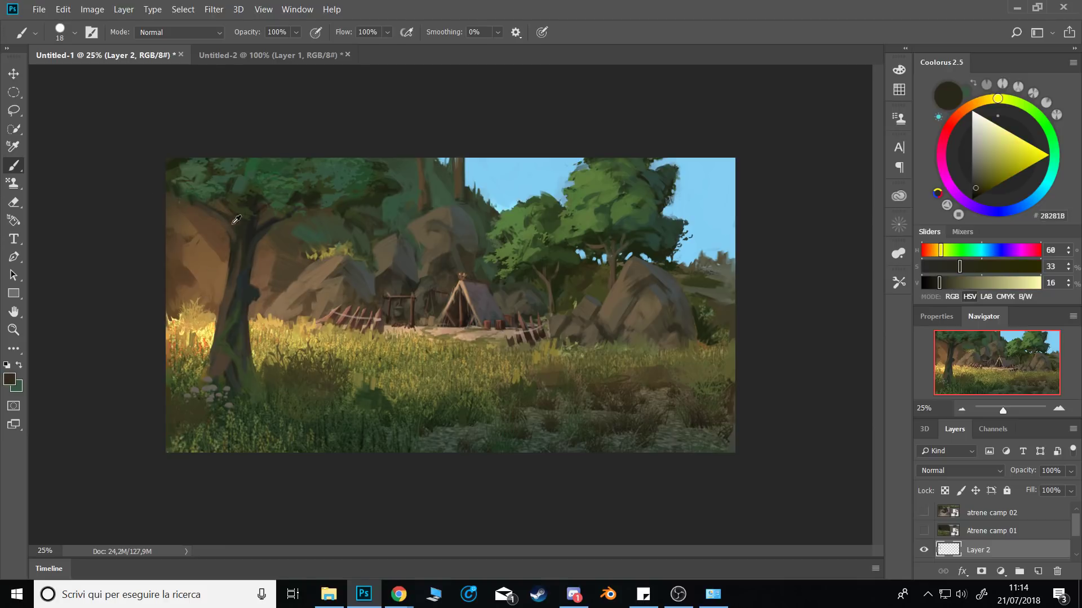
Refine the upper trunk below the branch fork with sampled dark and warm browns, using the 18 px brush.
left_click(234, 229, "alt")
left_click(235, 234, "alt")
left_click(236, 235, "alt")
left_click(232, 236, "alt")
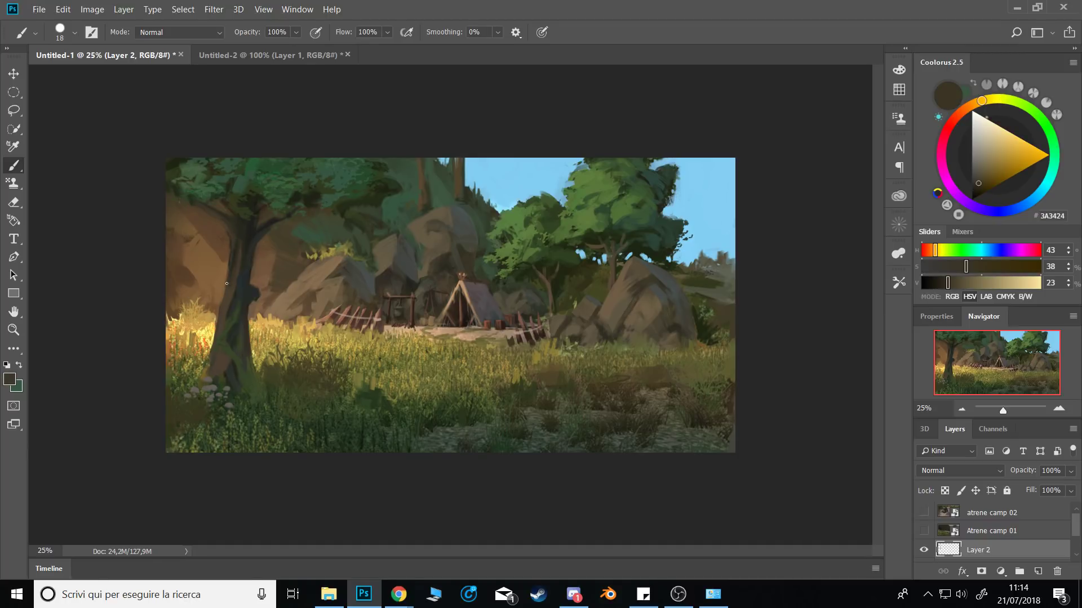
left_click(225, 242, "alt")
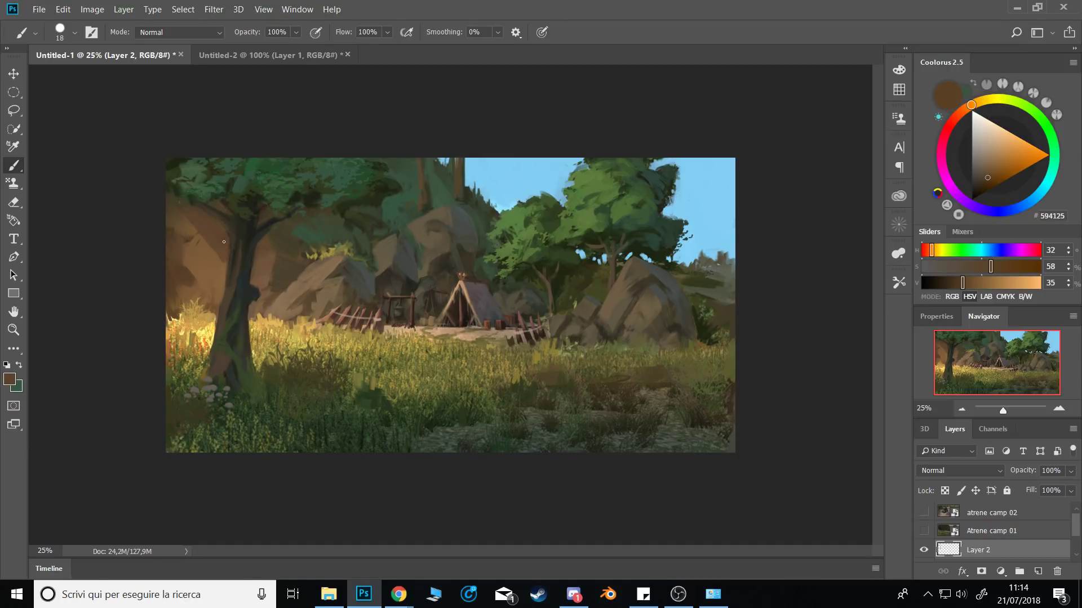
left_click(234, 257, "alt")
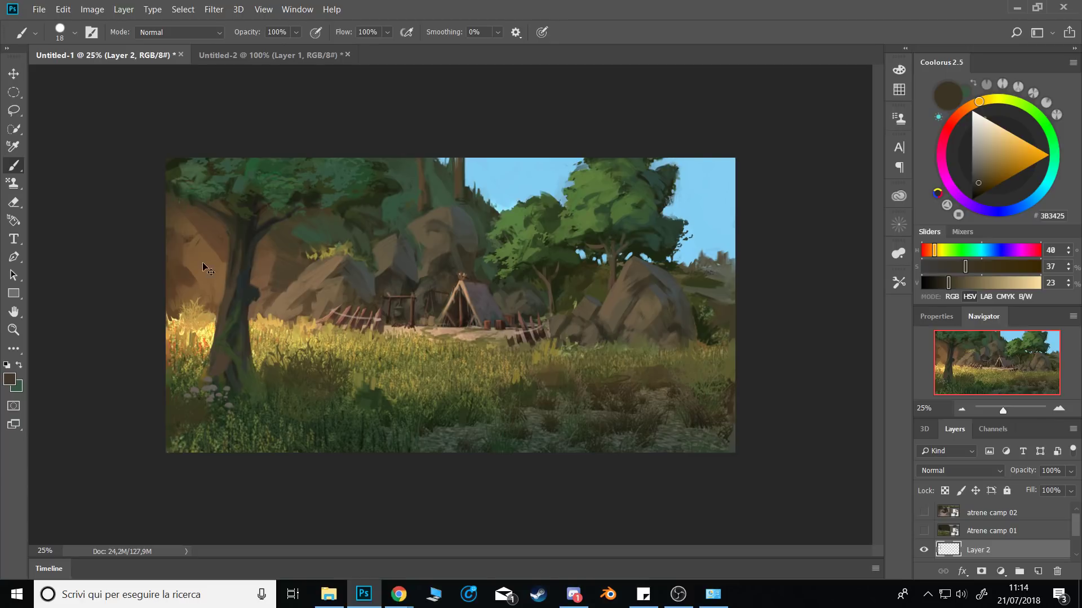
Shade the upper and middle trunk of the foreground tree with sampled near-black and dark brown bark tones.
left_click(243, 234, "alt")
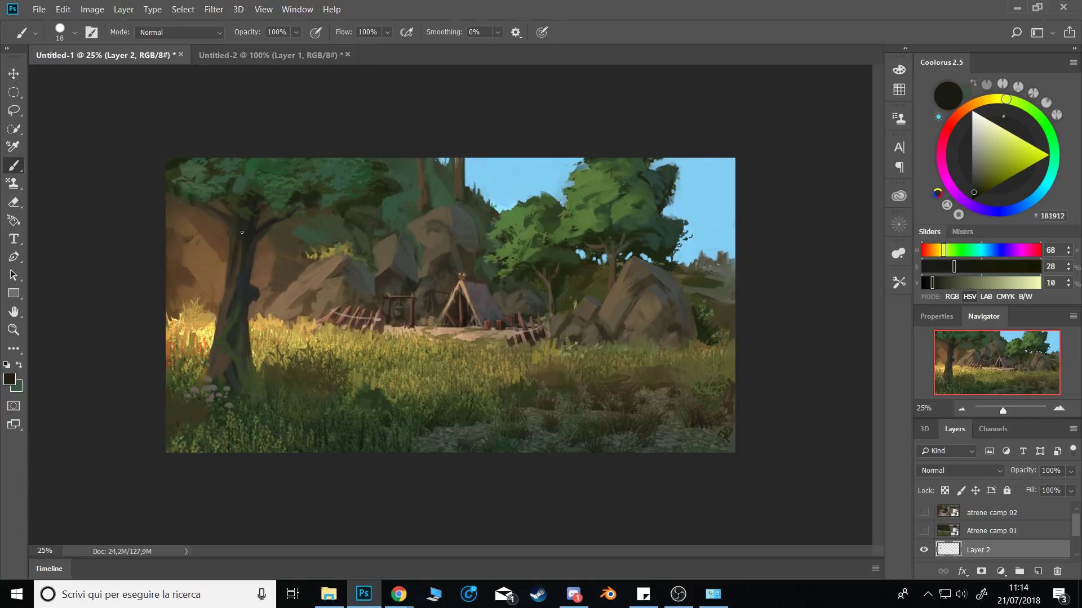
left_click(241, 248, "alt")
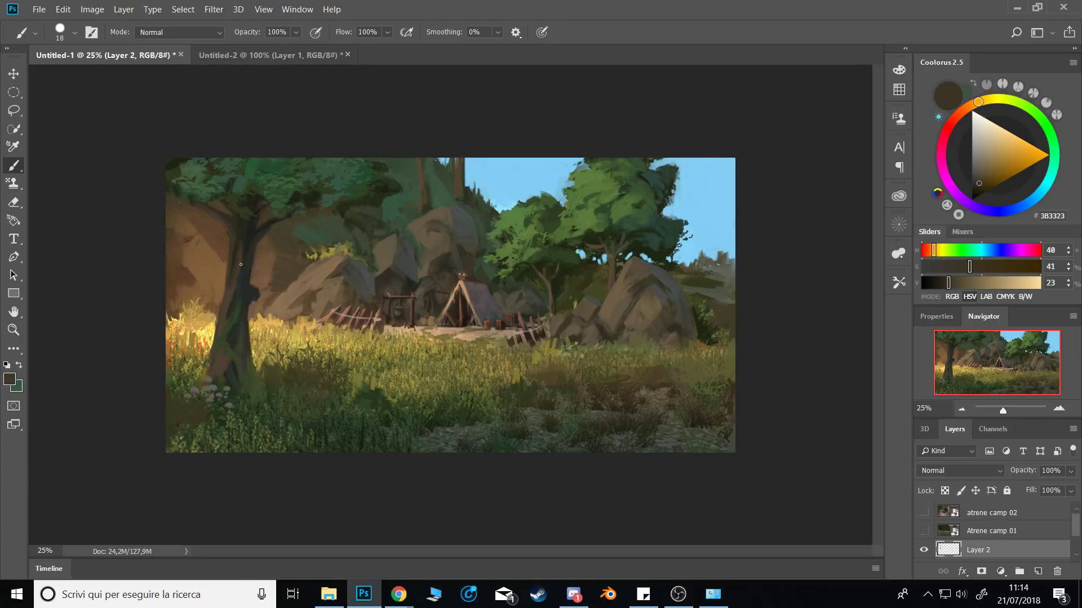
left_click(242, 236, "alt")
left_click(236, 301, "alt")
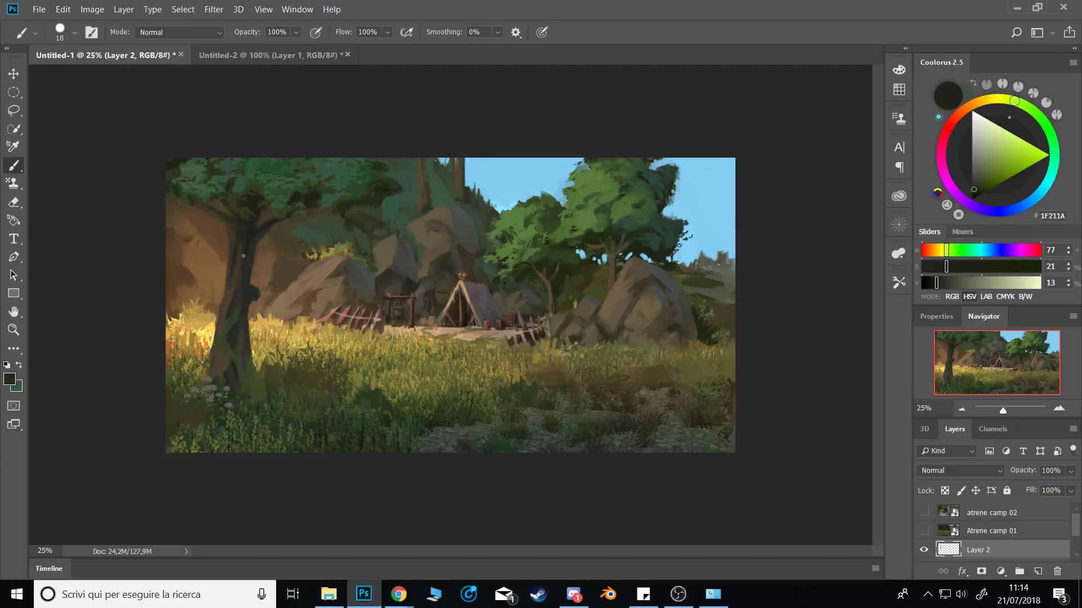
left_click(233, 301, "alt")
left_click(239, 298, "alt")
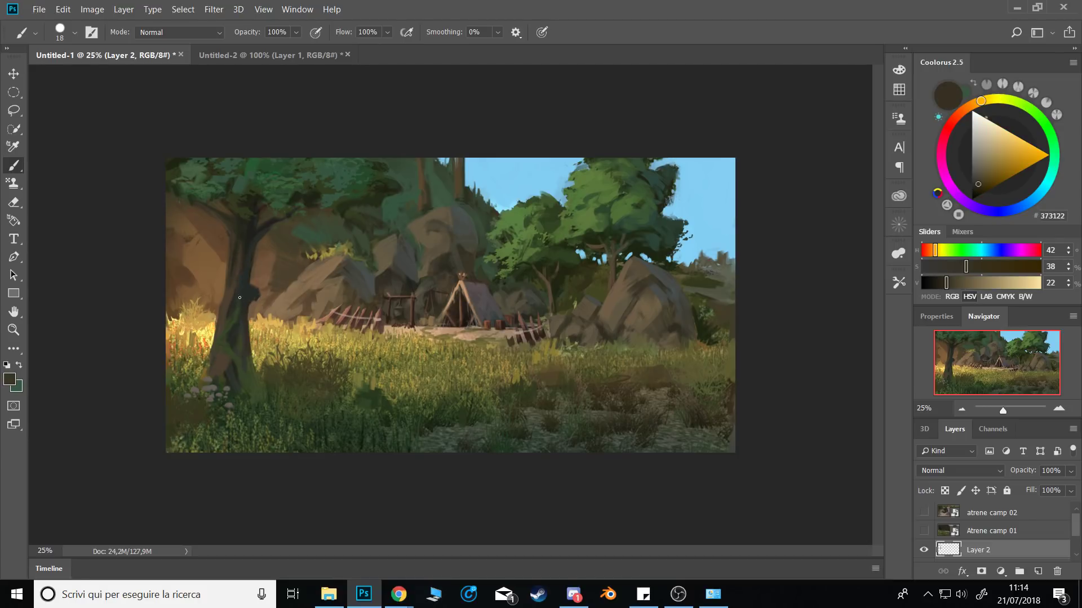
left_click(241, 251, "alt")
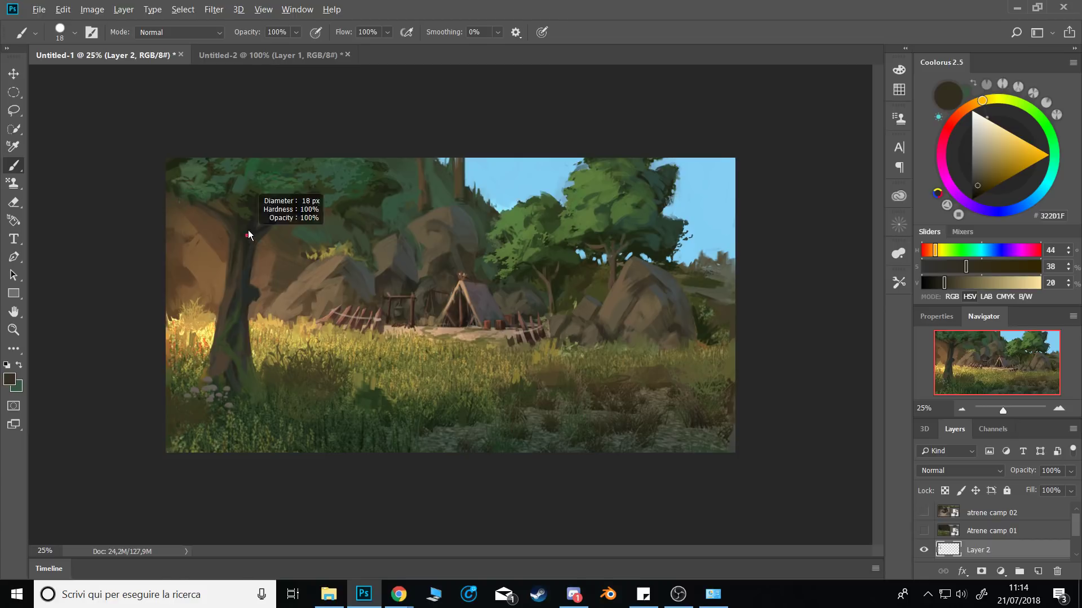
left_click(239, 254, "alt")
left_click(243, 239, "alt")
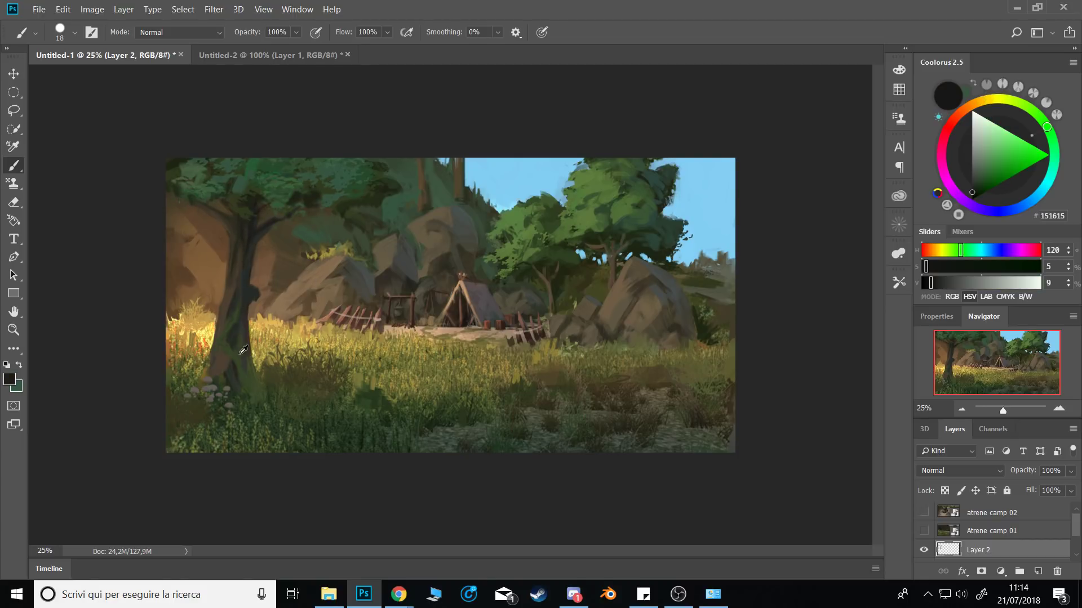
Paint small pale flowers in the grass beside the foreground tree's base, using a greyish beige sampled from the existing flowers.
left_click(216, 372, "alt")
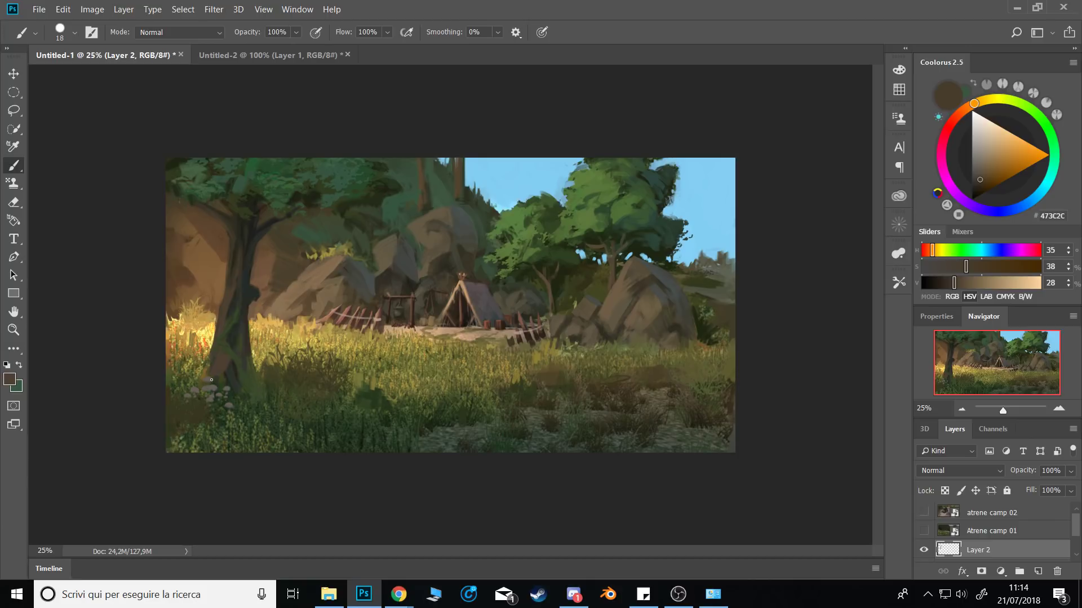
left_click(213, 387, "alt")
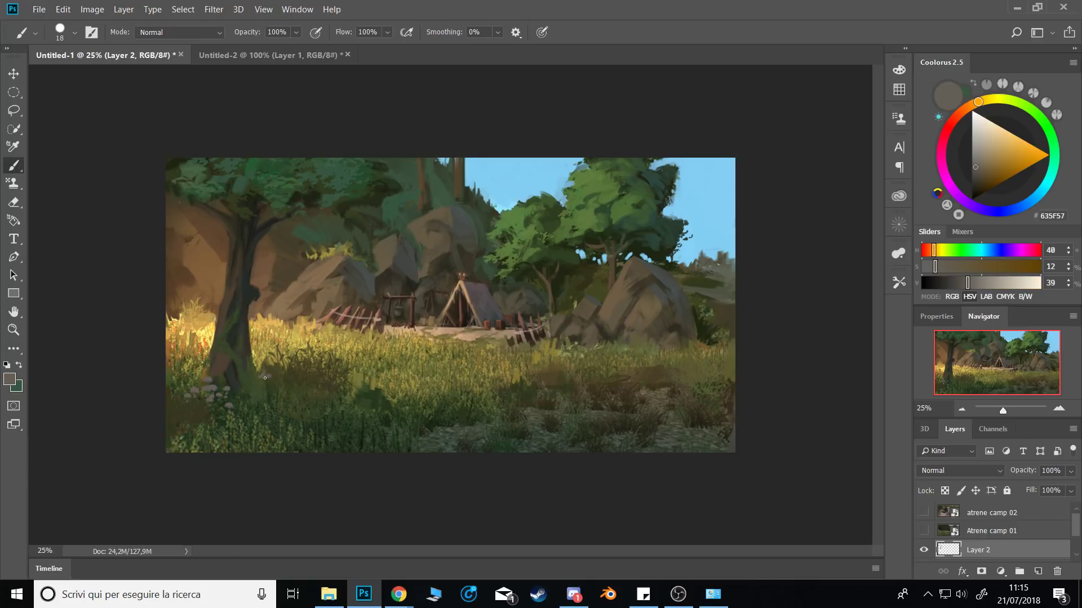
left_click_drag(261, 376, 269, 378)
left_click(254, 305, "alt")
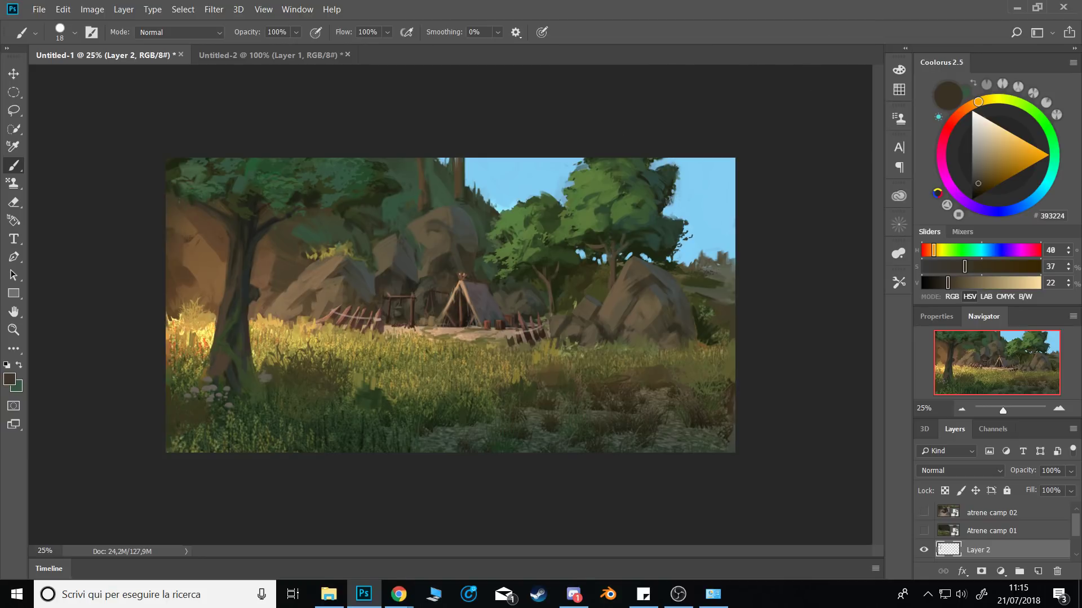
key("alt+Tab")
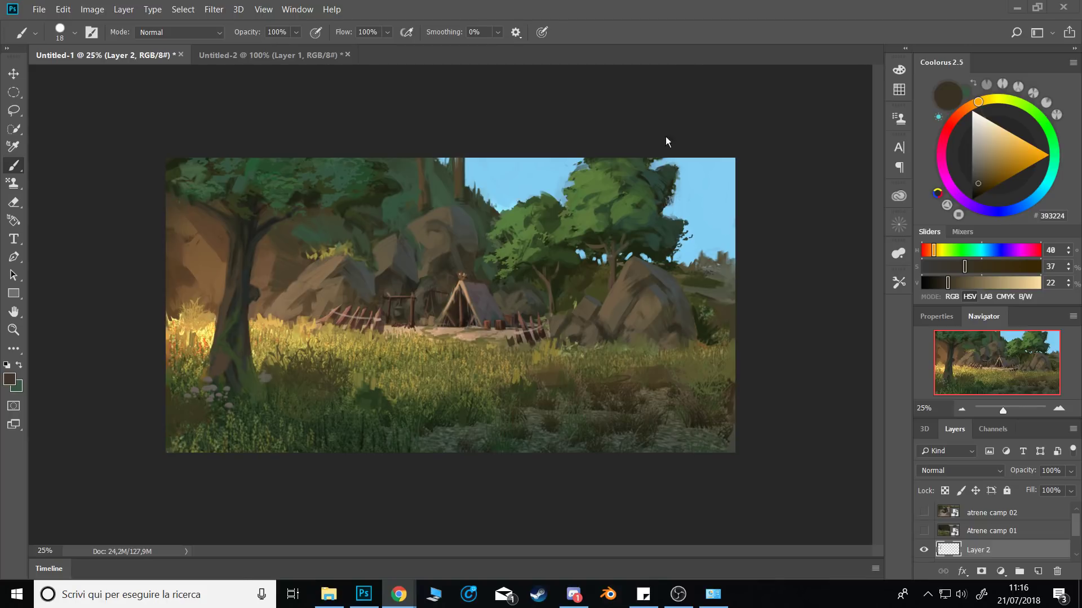
left_click(728, 103)
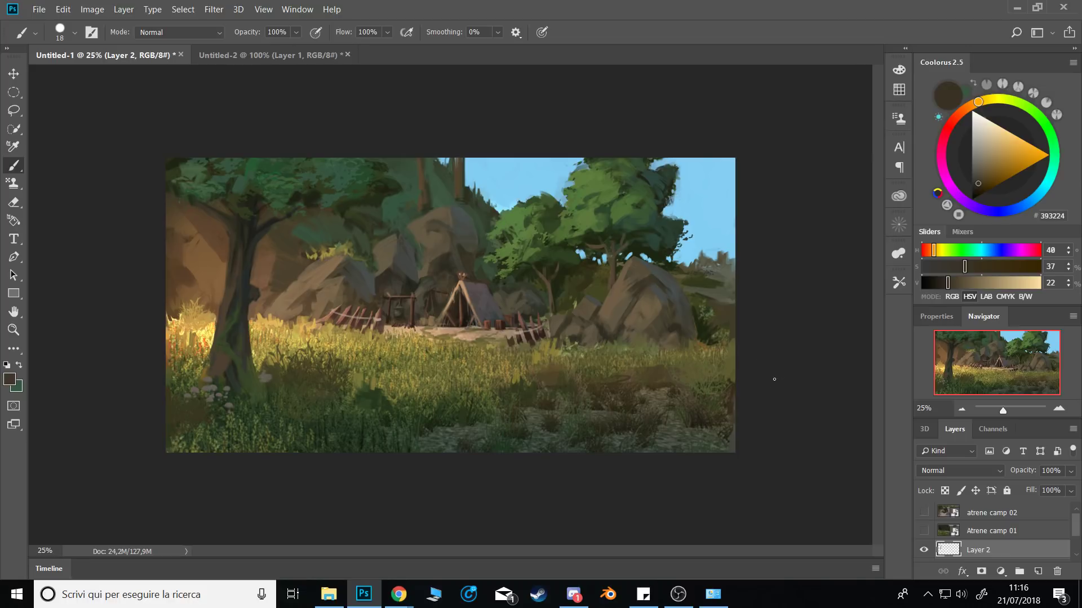
Touch up the broken fence between the tent and the large boulder with sampled brown and olive tones, setting the brush to 36 px.
left_click_drag(533, 419, 541, 416)
left_click_drag(528, 329, 519, 334)
left_click(523, 325, "alt")
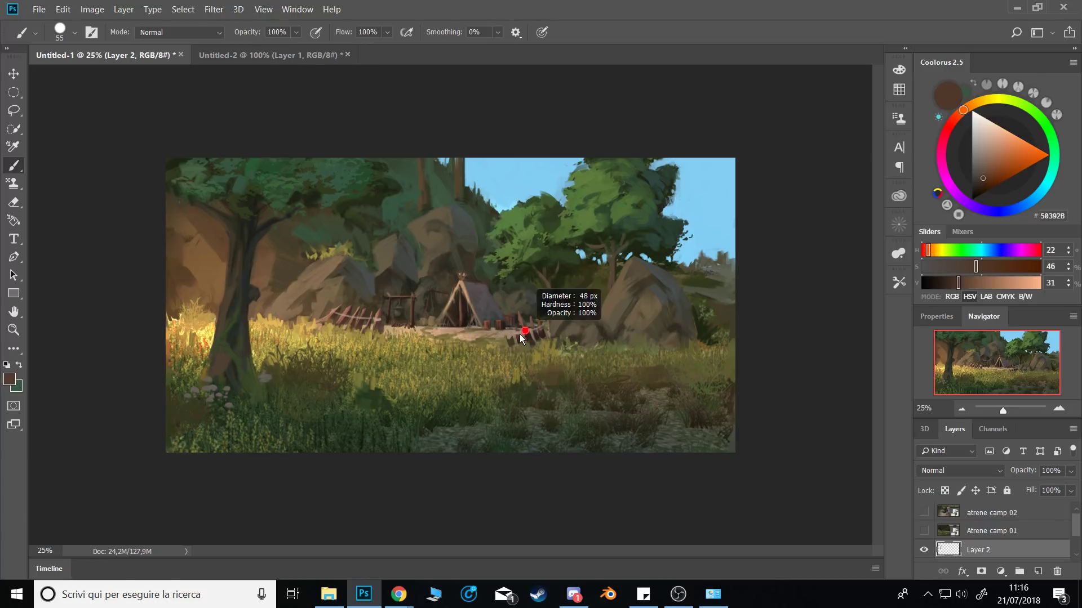
left_click(521, 327, "alt")
left_click(541, 341, "alt")
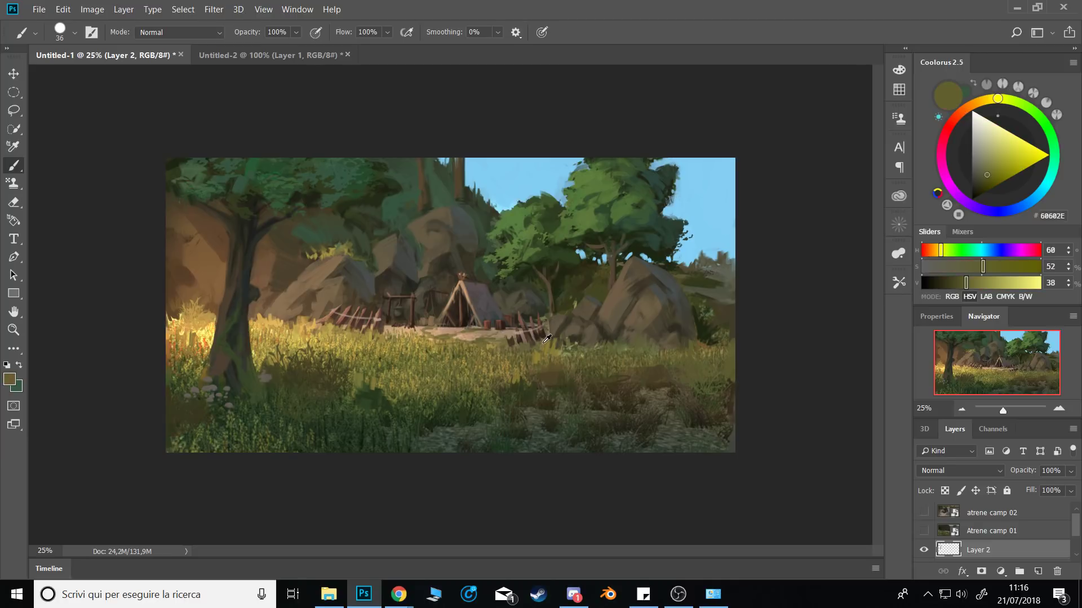
Touch up the large boulder and the grass at its base with dark green and grey-brown tones sampled from the shrub and rocks.
left_click(705, 338, "alt")
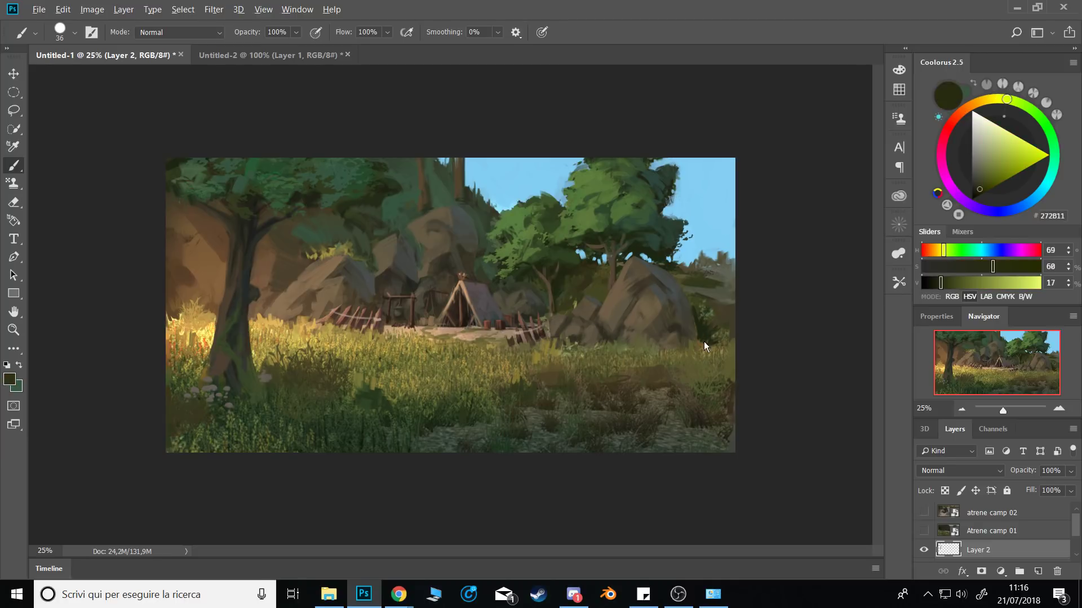
left_click_drag(702, 351, 689, 345)
left_click(631, 308, "alt")
left_click(608, 321, "alt")
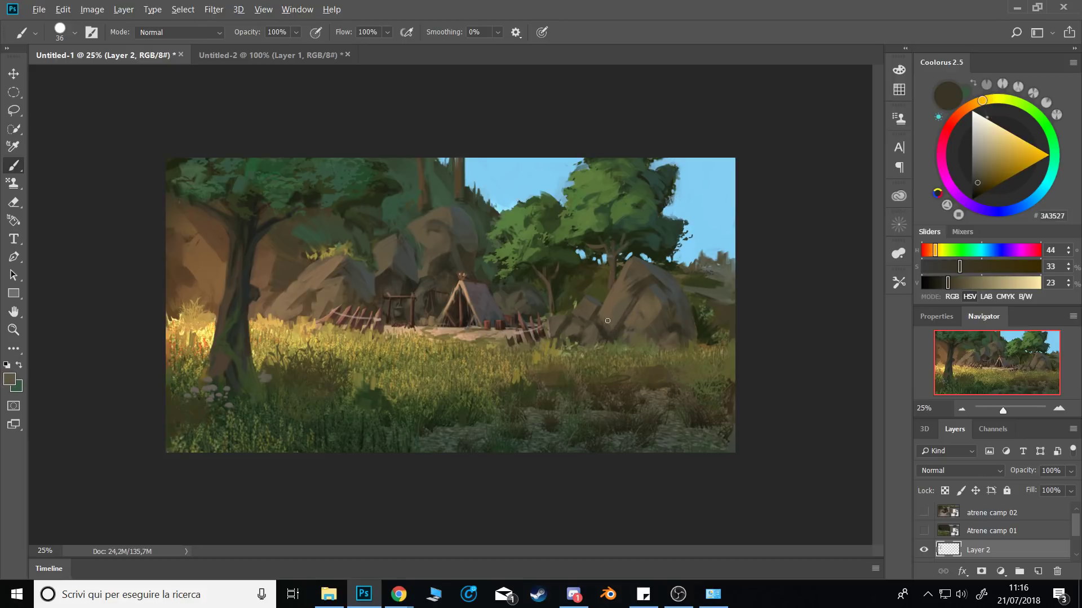
left_click(607, 330, "alt")
left_click(615, 329, "alt")
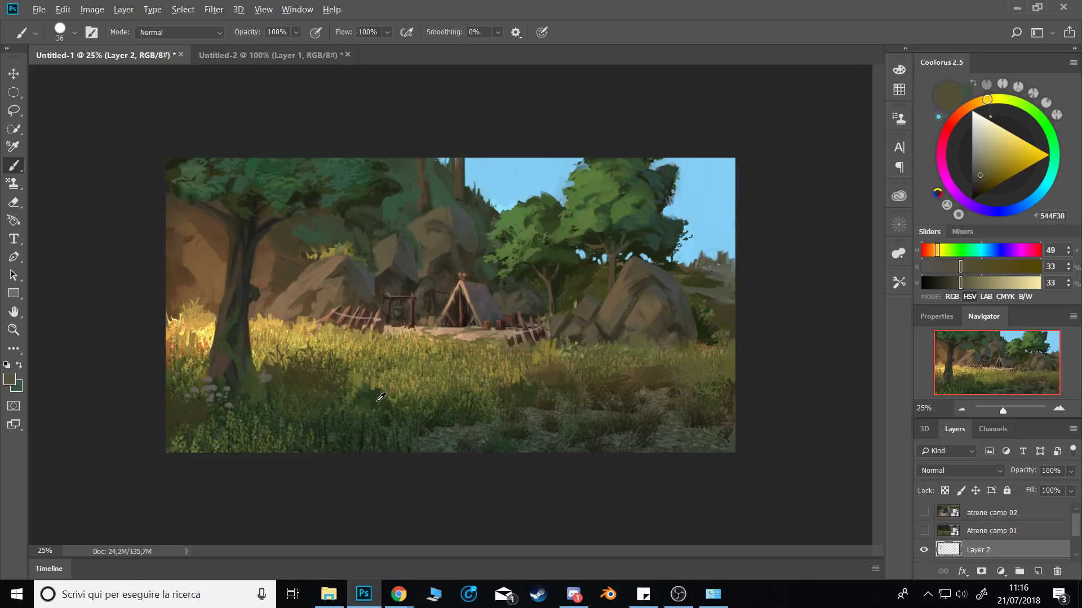
Touch up the grass around the foreground tree's base with sampled dark tones, enlarging the brush to about 46 px.
left_click(345, 419, "alt")
left_click(233, 364, "alt")
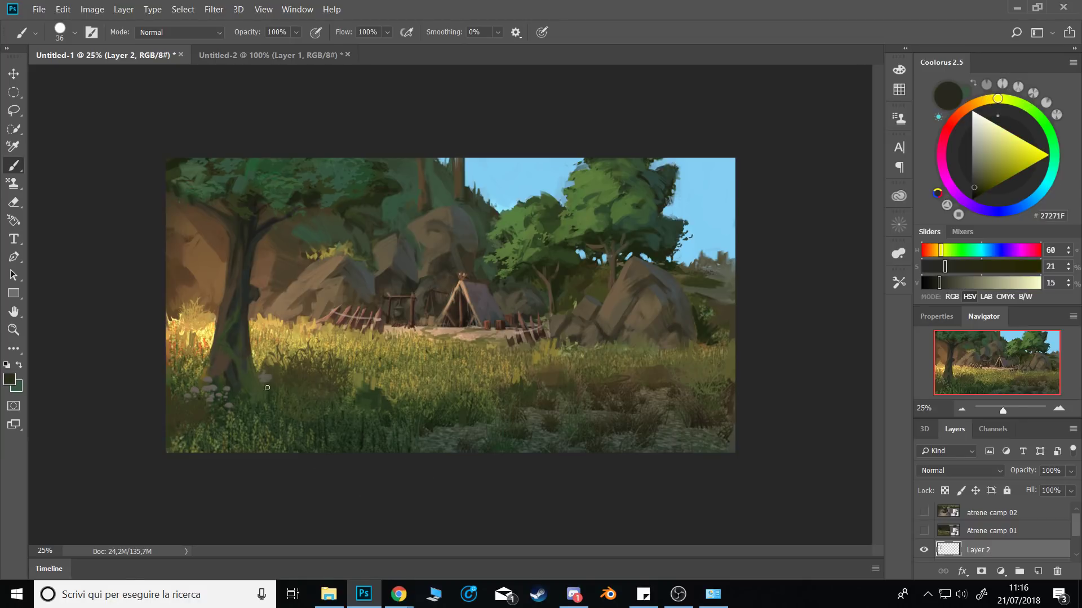
left_click_drag(270, 388, 259, 391)
key("bracketright")
key("bracketright")
key("bracketright")
left_click(254, 307, "alt")
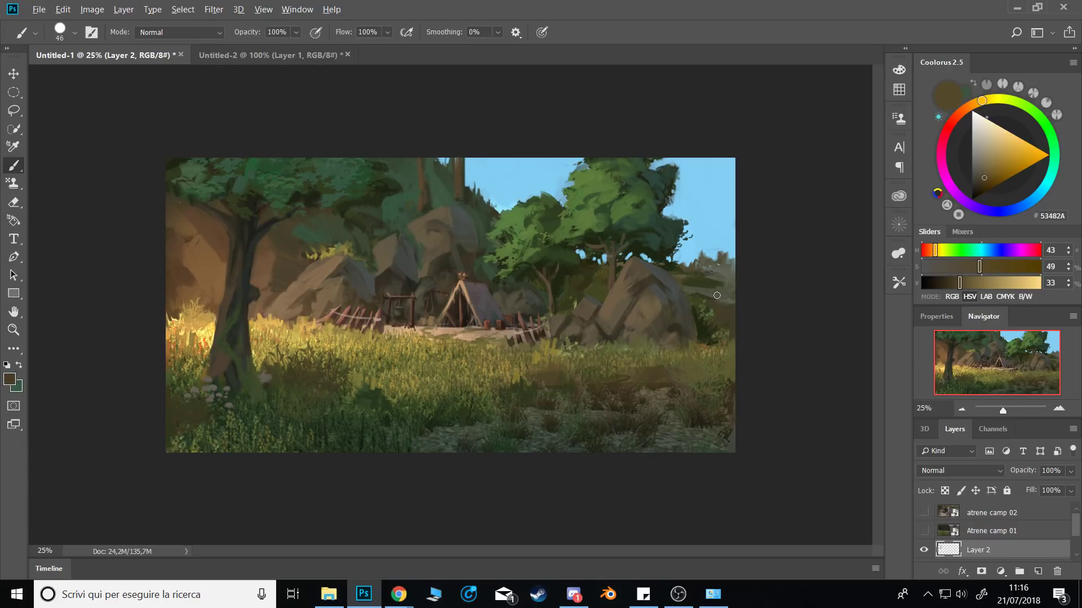
Touch up the sky near the distant trees with sampled light blue, and sample ground tones from the camp and foreground.
left_click(709, 243, "alt")
key("bracketleft")
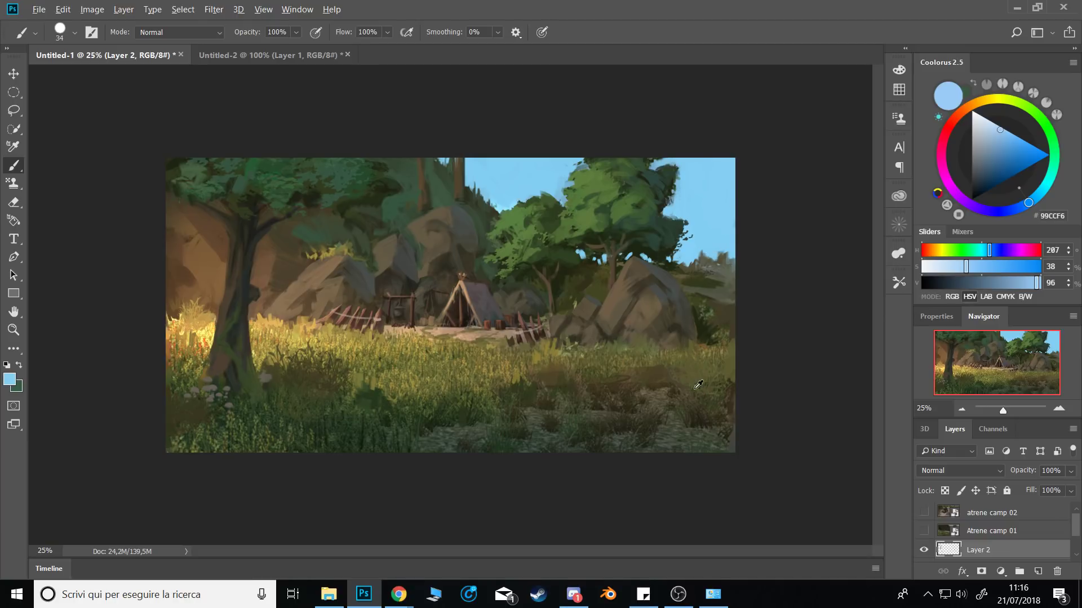
left_click(695, 388, "alt")
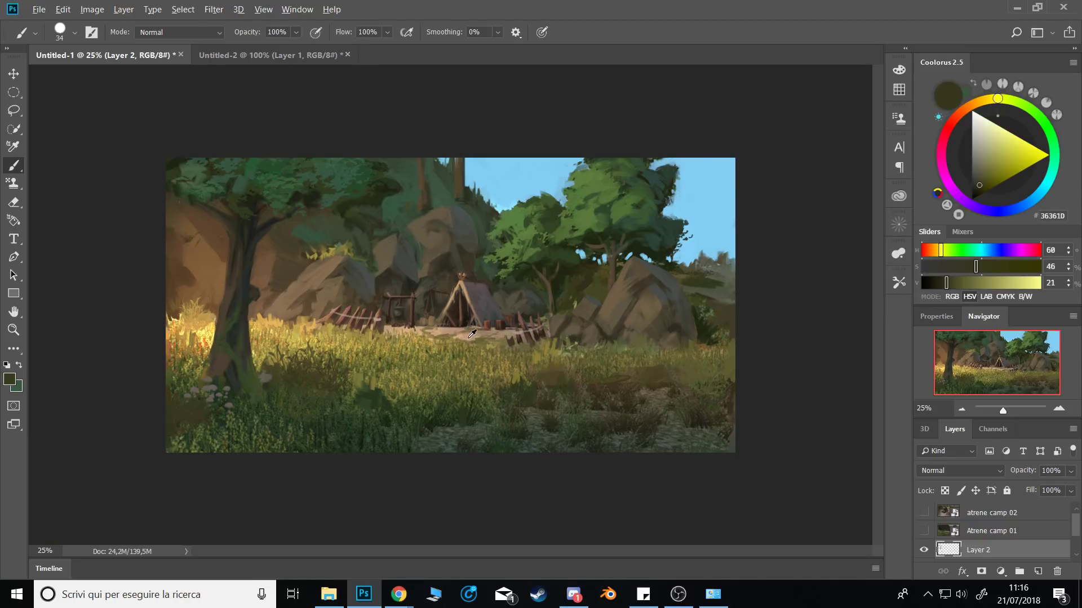
left_click(469, 338, "alt")
right_click(471, 354, "alt")
left_click(470, 432, "alt")
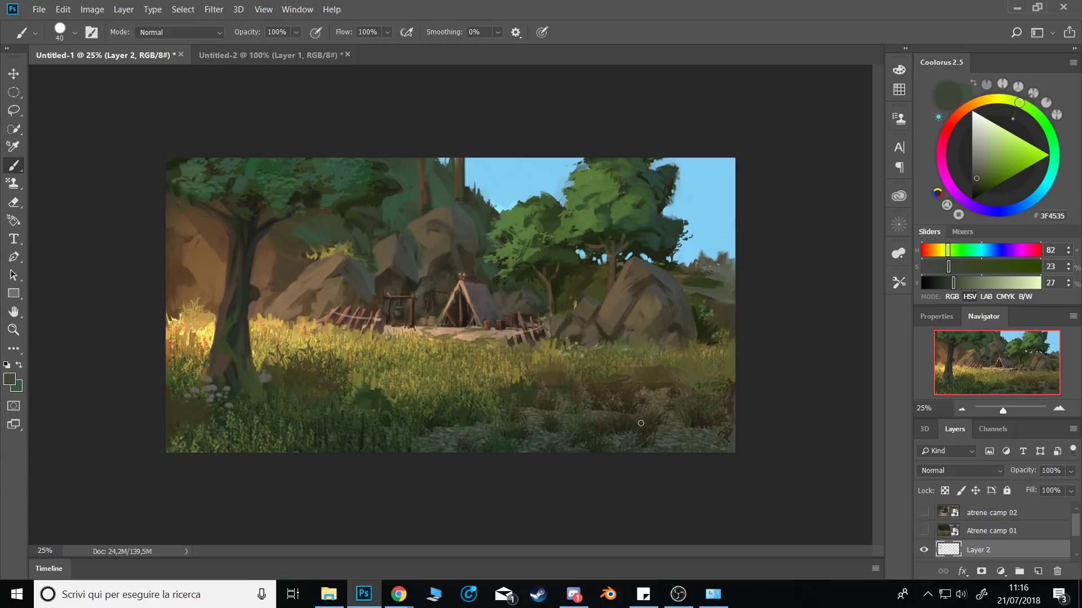
Create a new layer and block in a winding tan path from the camp into the grass, using a textured brush and sampled ground color.
key("ctrl+shift+n")
key("Return")
left_click(467, 342, "alt")
left_click_drag(442, 344, 452, 342)
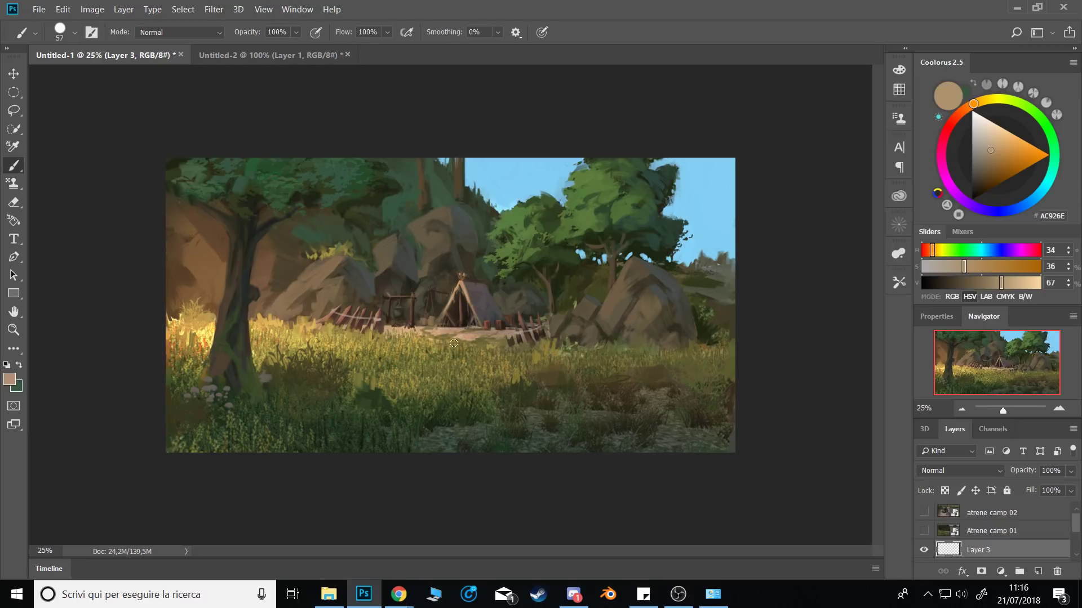
right_click(475, 358)
left_click(793, 504)
left_click(750, 267)
mouse_move(470, 363)
left_mouse_down()
mouse_move(500, 362)
mouse_move(437, 353)
mouse_move(508, 370)
mouse_move(447, 387)
mouse_move(495, 378)
mouse_move(455, 390)
mouse_move(523, 403)
mouse_move(476, 405)
mouse_move(483, 392)
mouse_move(525, 411)
mouse_move(489, 393)
mouse_move(524, 384)
left_mouse_up()
Extend the winding path into the shaded foreground with sampled tan and muted grey-green strokes, using an 89 px brush.
left_click(507, 407, "alt")
left_click(471, 428, "alt")
left_click(485, 393, "alt")
left_click(489, 384, "alt")
left_click_drag(458, 383, 483, 383)
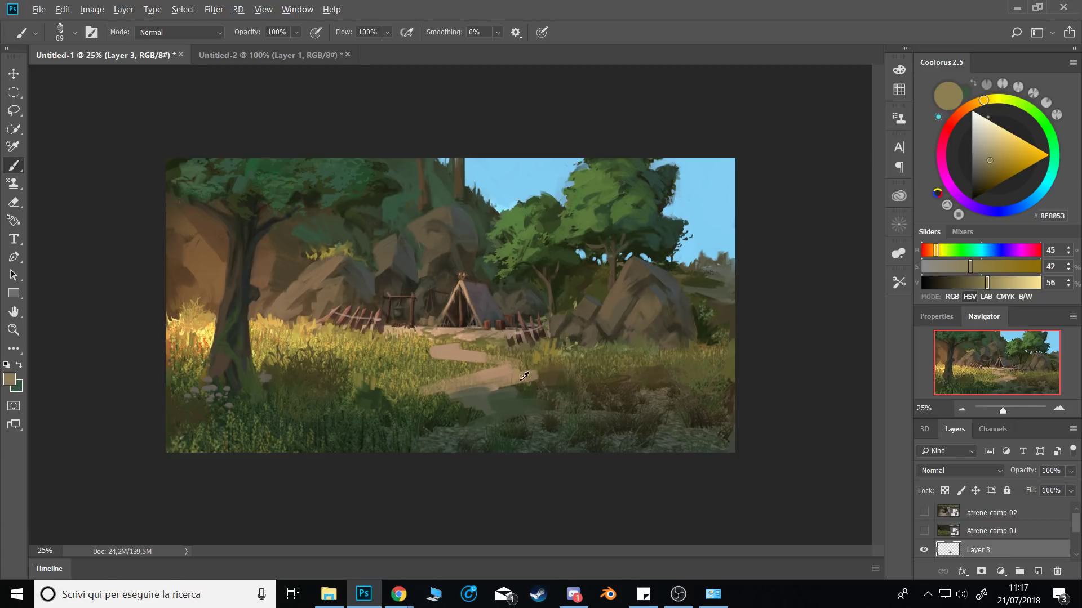
left_click(468, 397, "alt")
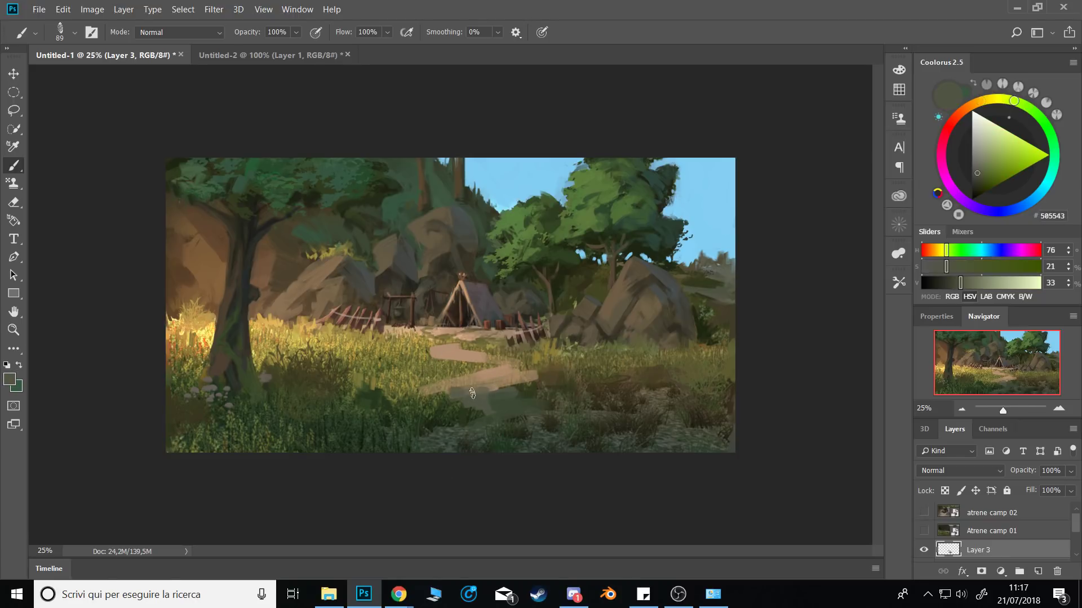
Paint dark green grass clumps over the inner bend of the path with sampled grass colors and a 69 px brush.
left_click(434, 387, "alt")
left_click(421, 384)
left_click(437, 382, "alt")
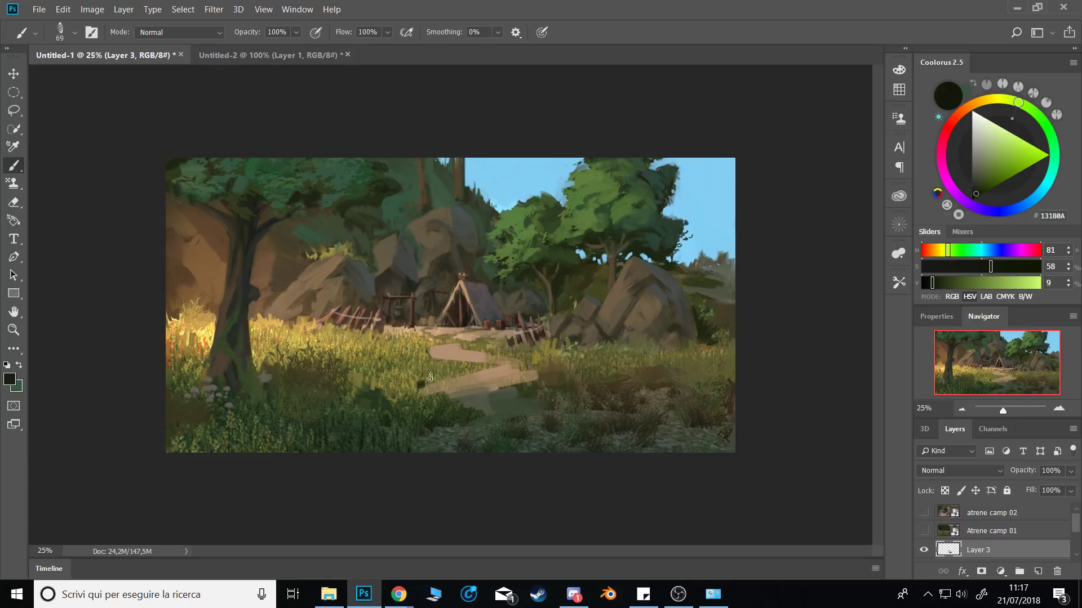
left_click(434, 380, "alt")
left_click(433, 373, "alt")
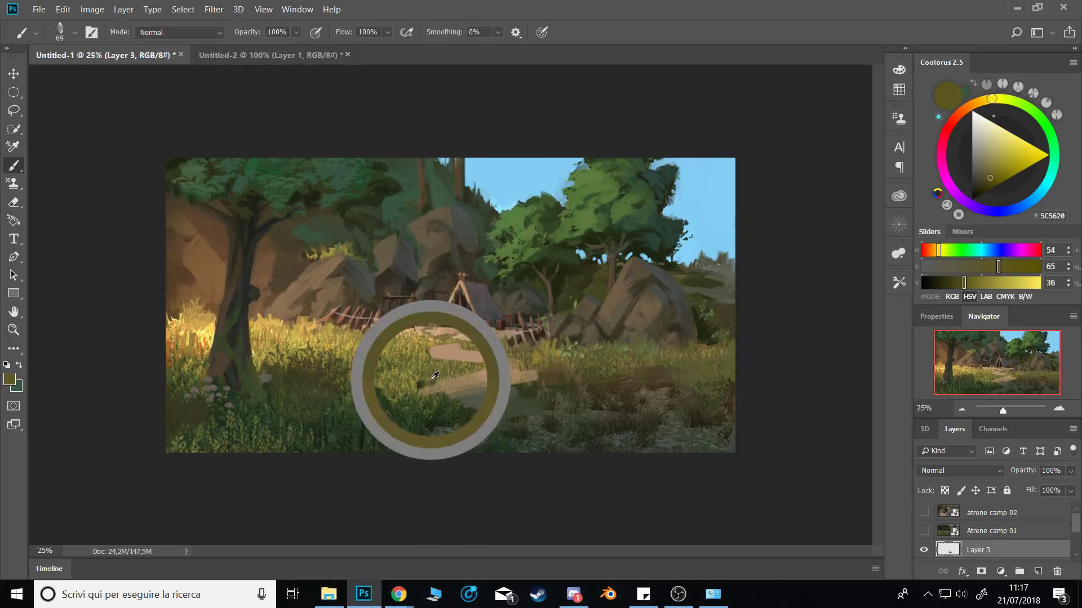
left_click(437, 374, "alt")
left_click(441, 374)
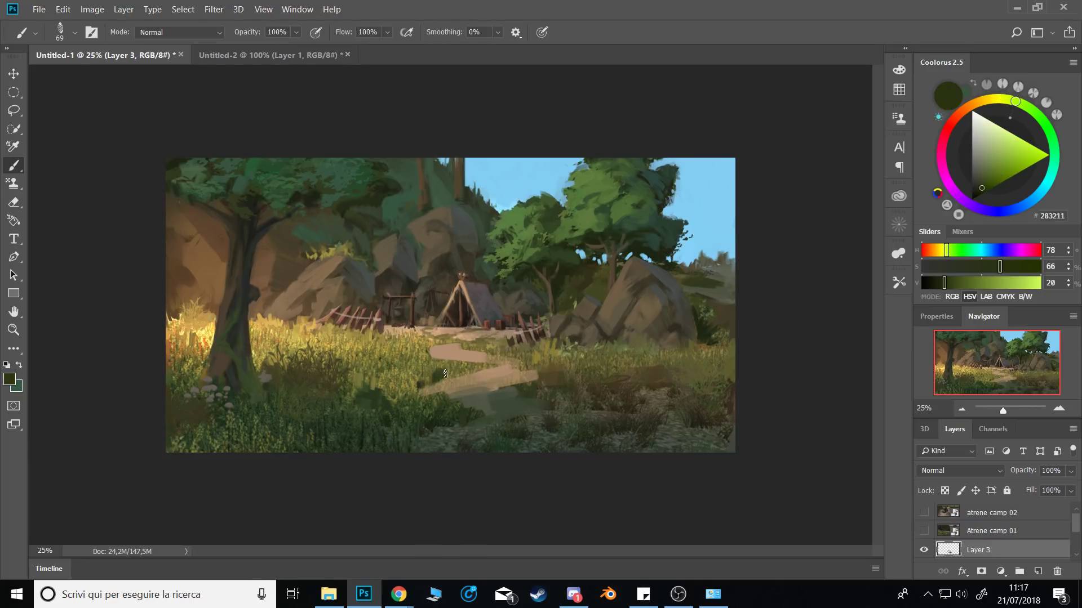
mouse_move(453, 375)
left_mouse_down()
mouse_move(483, 366)
mouse_move(433, 359)
mouse_move(448, 354)
left_mouse_up()
Refine the path's upper bend near the camp with sampled olive grass and tan ground colors, using a 37 px brush.
key("bracketleft")
left_click(426, 359, "alt")
left_click(431, 360, "alt")
left_click(484, 343, "alt")
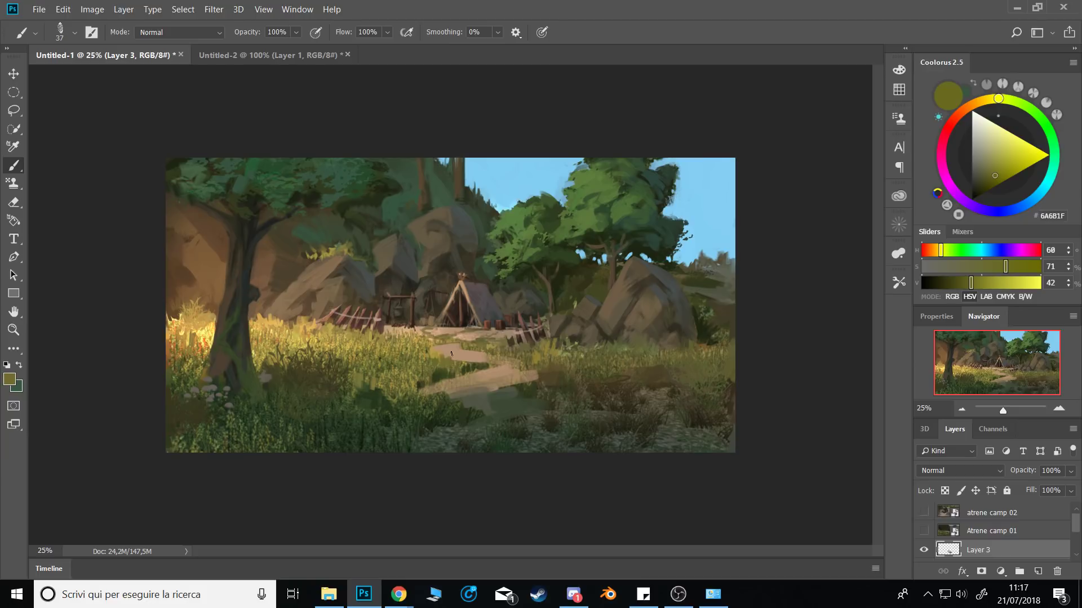
left_click(447, 342, "alt")
left_click(438, 340, "alt")
left_click(439, 346, "alt")
left_click(470, 345, "alt")
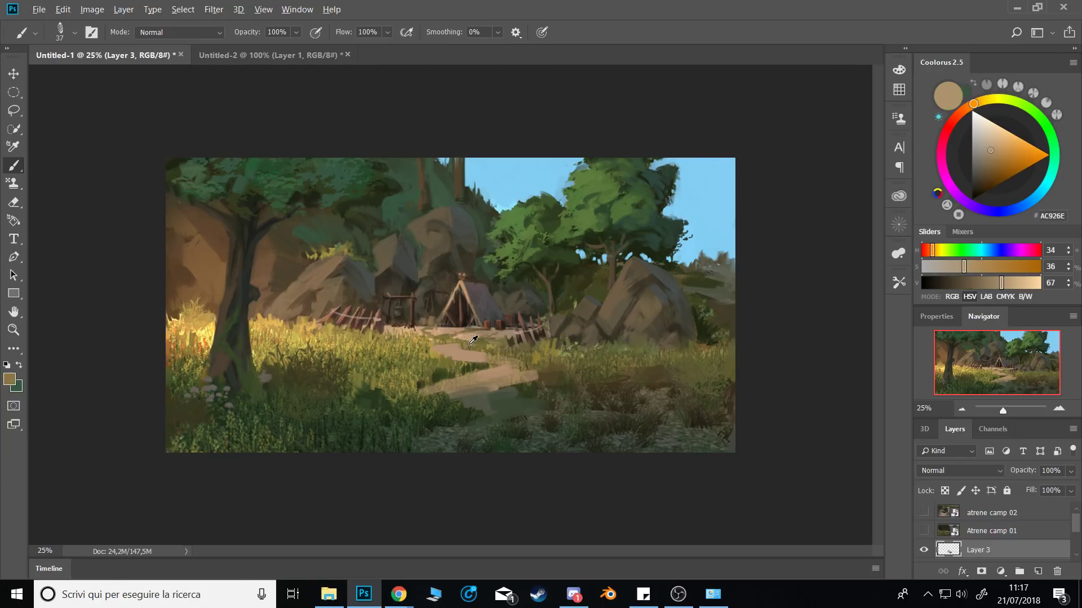
Break up the path's edges around the middle bend with sampled dark green, olive and brown grass strokes.
left_click(484, 372, "alt")
left_click(473, 361, "alt")
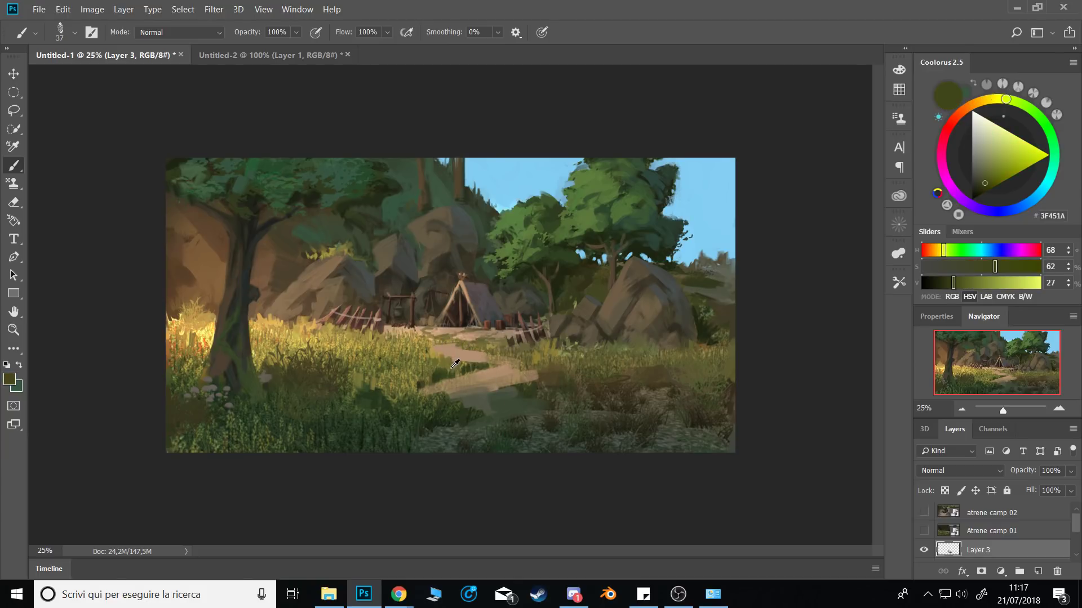
left_click(476, 361, "alt")
left_click(531, 381, "alt")
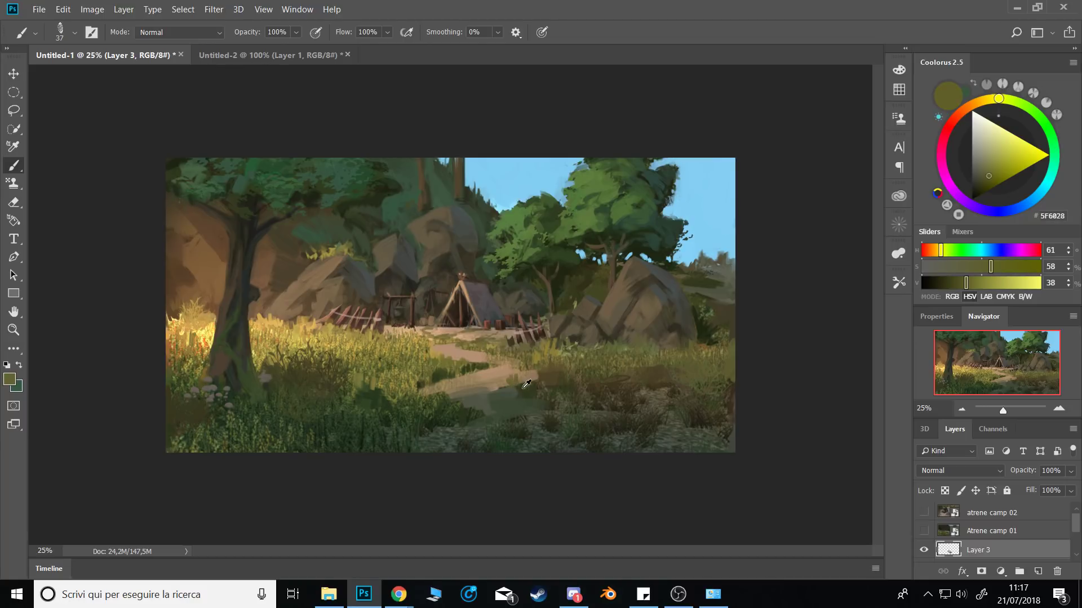
left_click(526, 384, "alt")
left_click(531, 385, "alt")
left_click(526, 375, "alt")
left_click(538, 375, "alt")
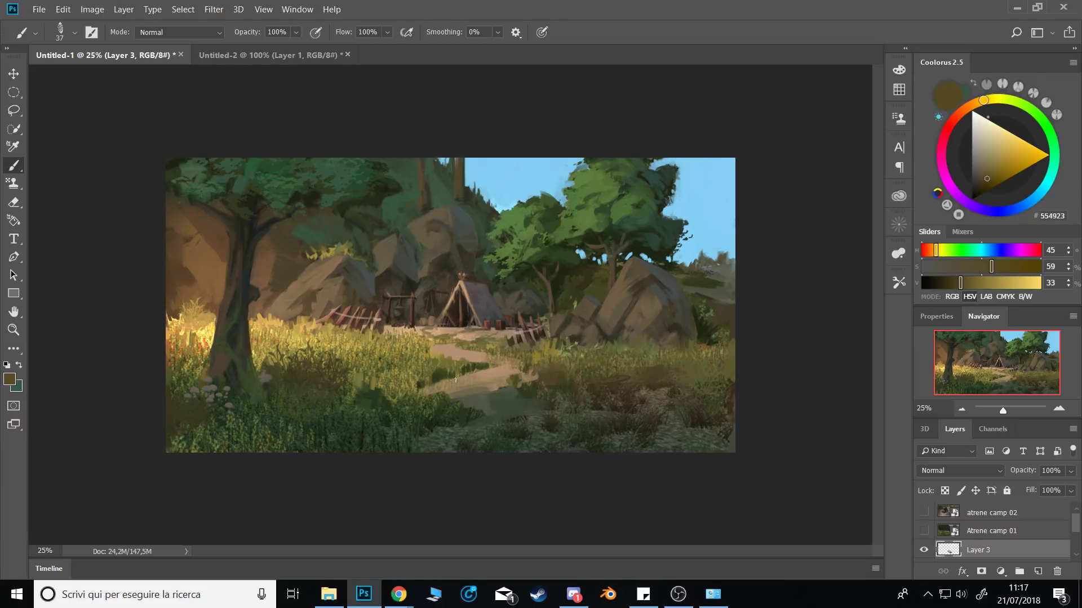
Paint grass tufts over the lower edge of the path, alternating sampled dark green, olive and tan tones.
left_click(459, 397, "alt")
left_click(474, 410, "alt")
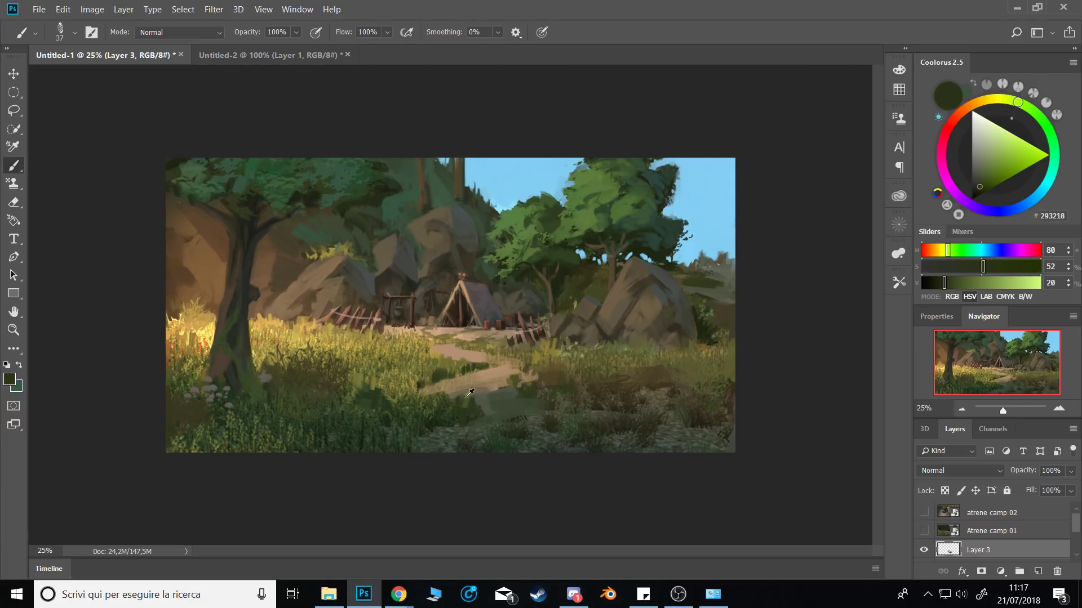
left_click(446, 394, "alt")
left_click(445, 396, "alt")
left_click(442, 398, "alt")
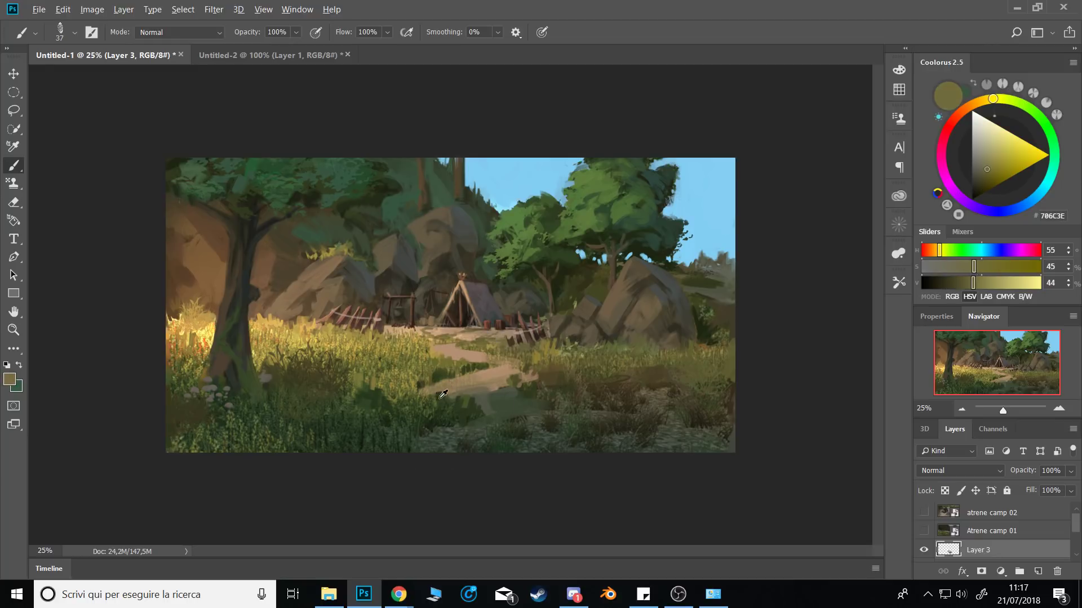
left_click(442, 393, "alt")
left_click(449, 402, "alt")
left_click(453, 393, "alt")
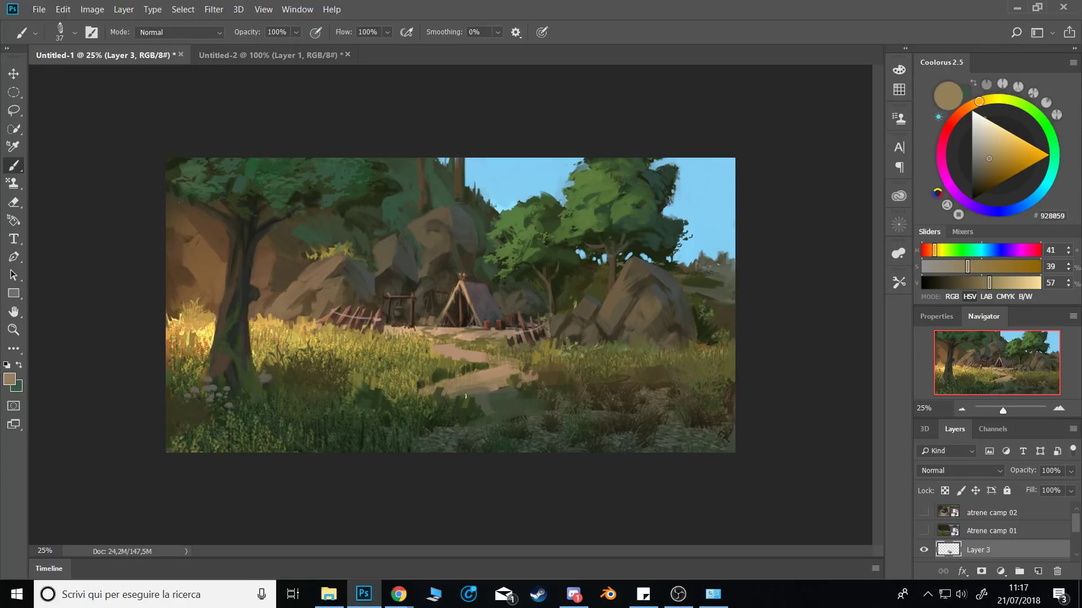
Add finer grass details along the path's lower and upper bends with sampled greens, using a 24 px brush.
left_click(495, 380, "alt")
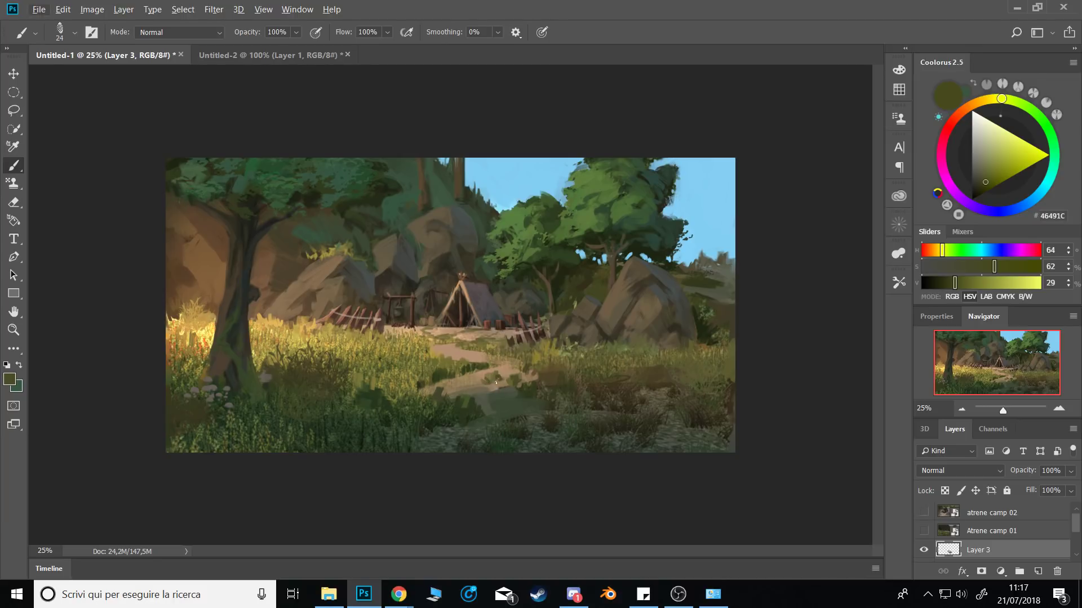
left_click(512, 389, "alt")
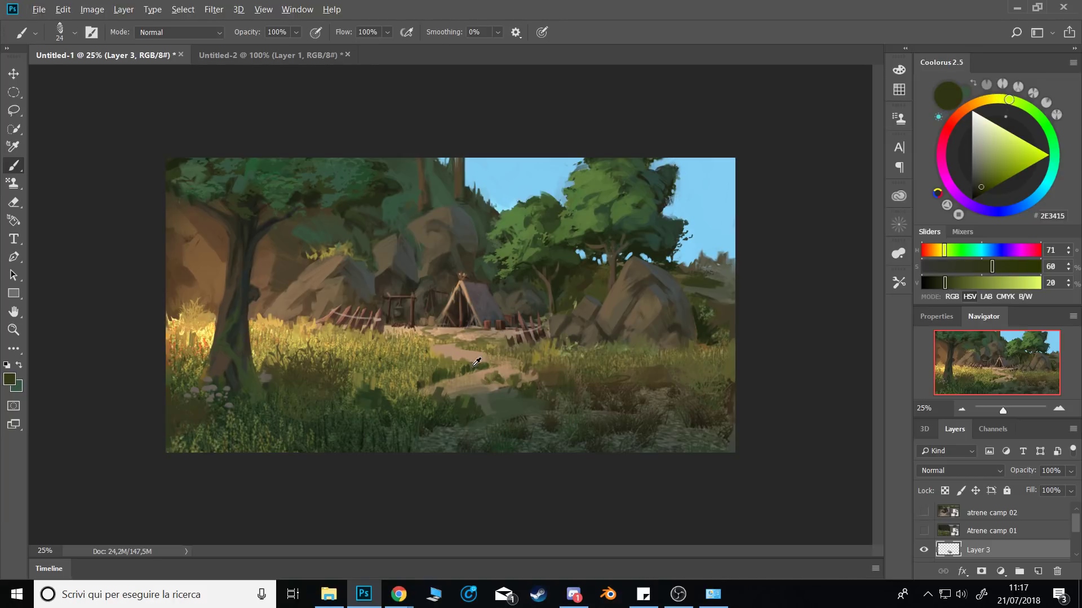
left_click(479, 366, "alt")
left_click(429, 350, "alt")
left_click_drag(427, 355, 433, 356)
left_click(430, 346, "alt")
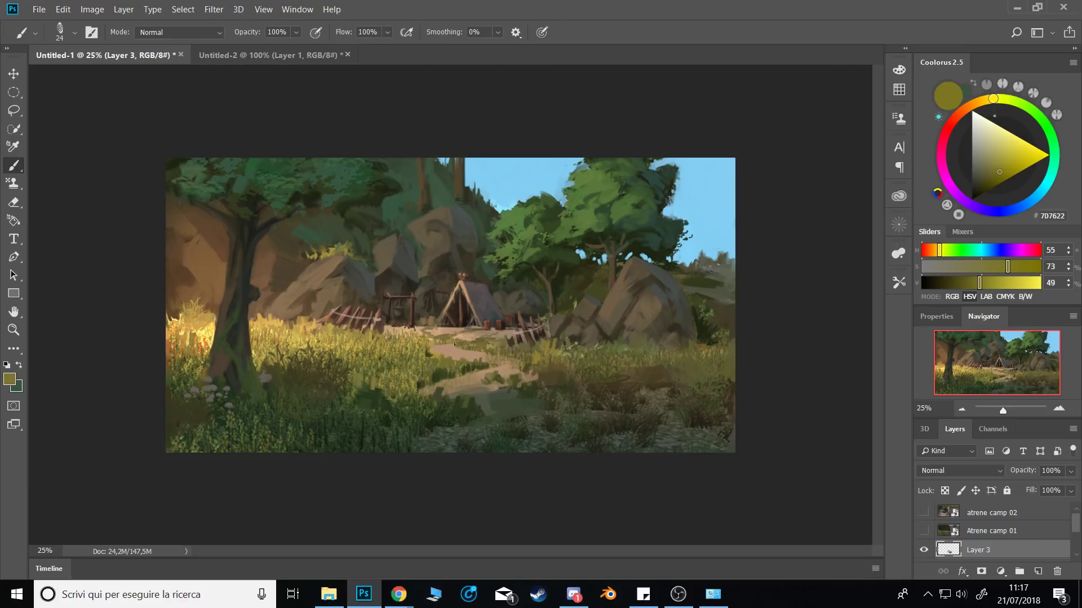
Paint small olive and yellow-green grass patches across the path just in front of the camp clearing.
left_click(465, 341, "alt")
left_click(451, 354, "alt")
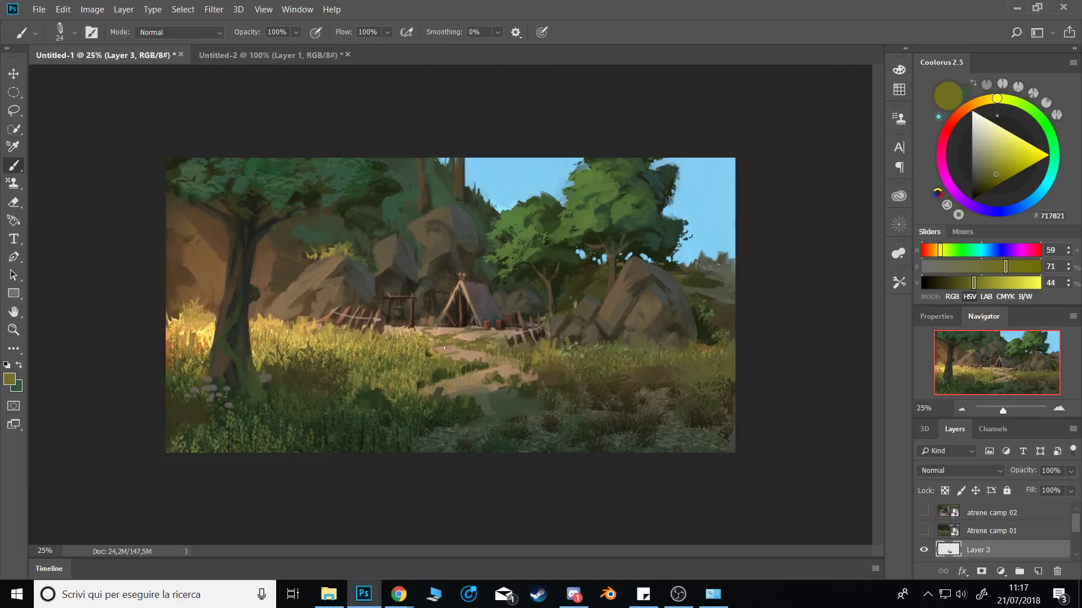
left_click(472, 343, "alt")
left_click(477, 336, "alt")
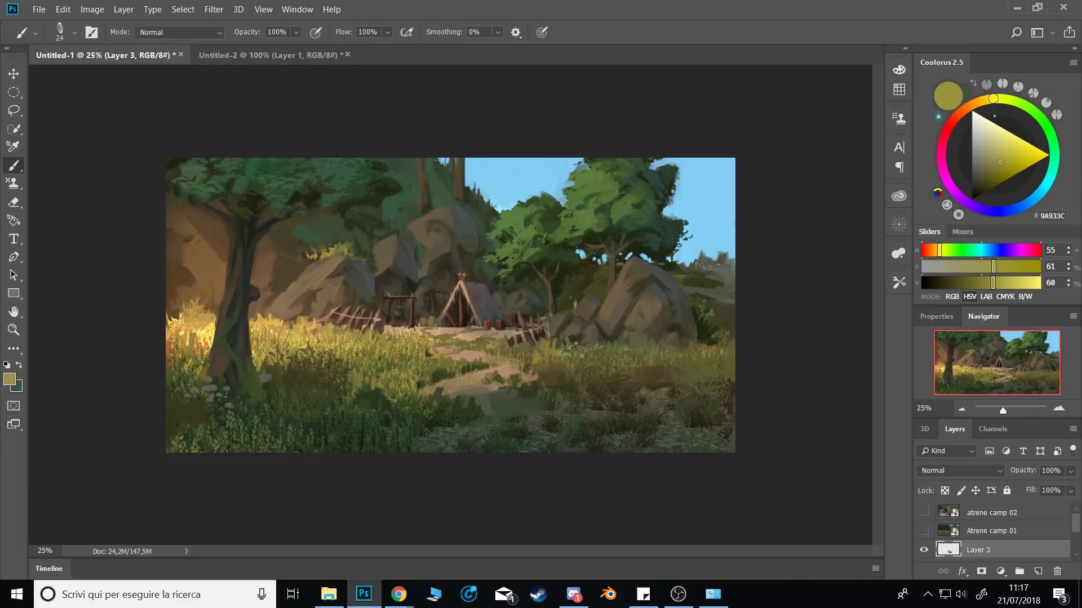
left_click(479, 338, "alt")
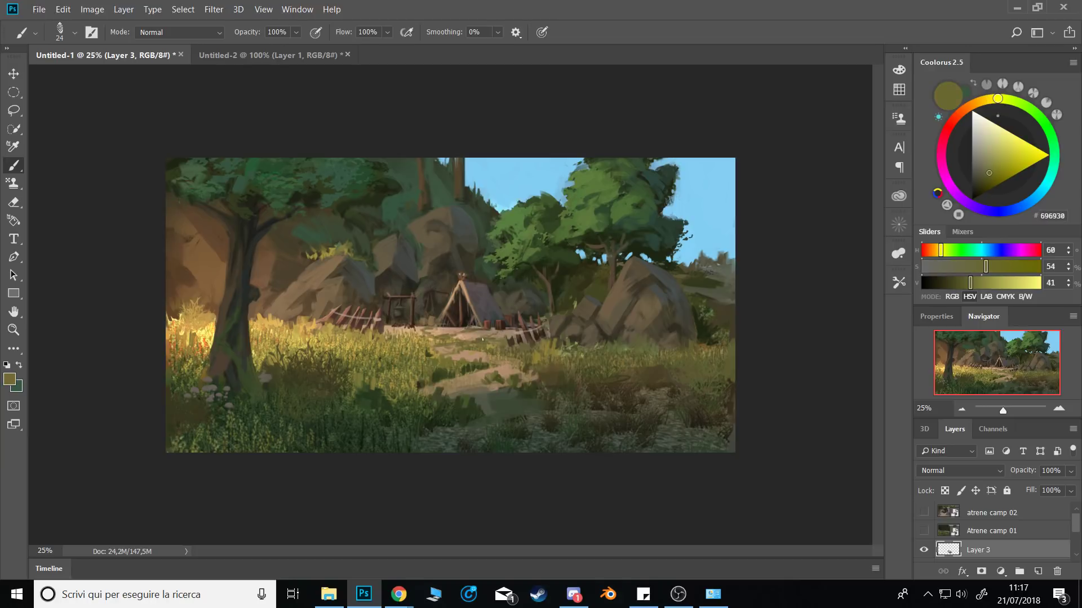
left_click(408, 332, "alt")
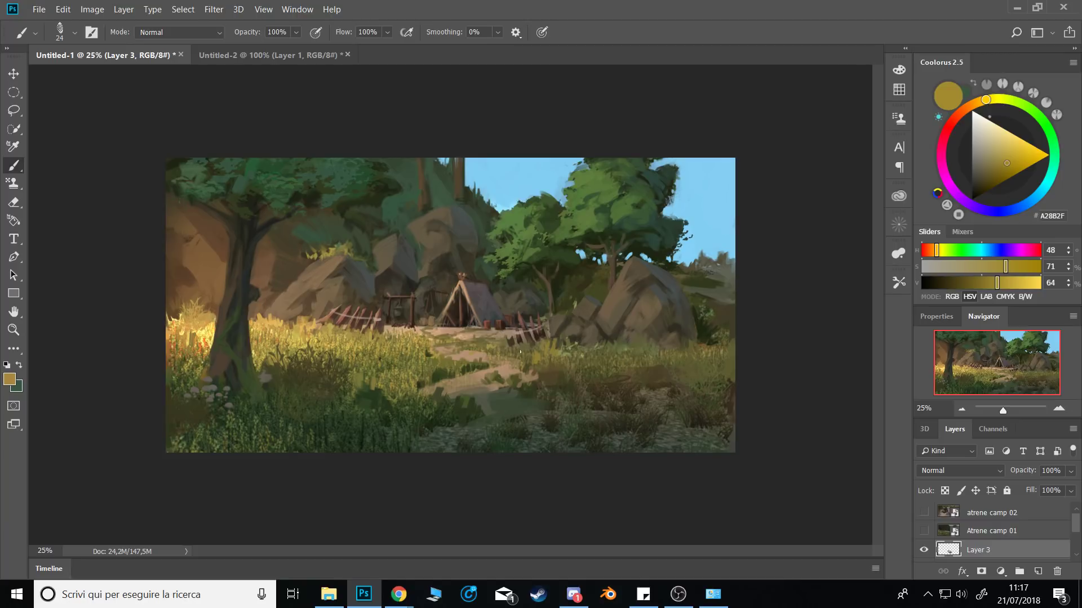
Touch up the grass at the outer side of the path's bend with sampled muted brown and dark green.
left_click(530, 360, "alt")
left_click(524, 373, "alt")
left_click(470, 366, "alt")
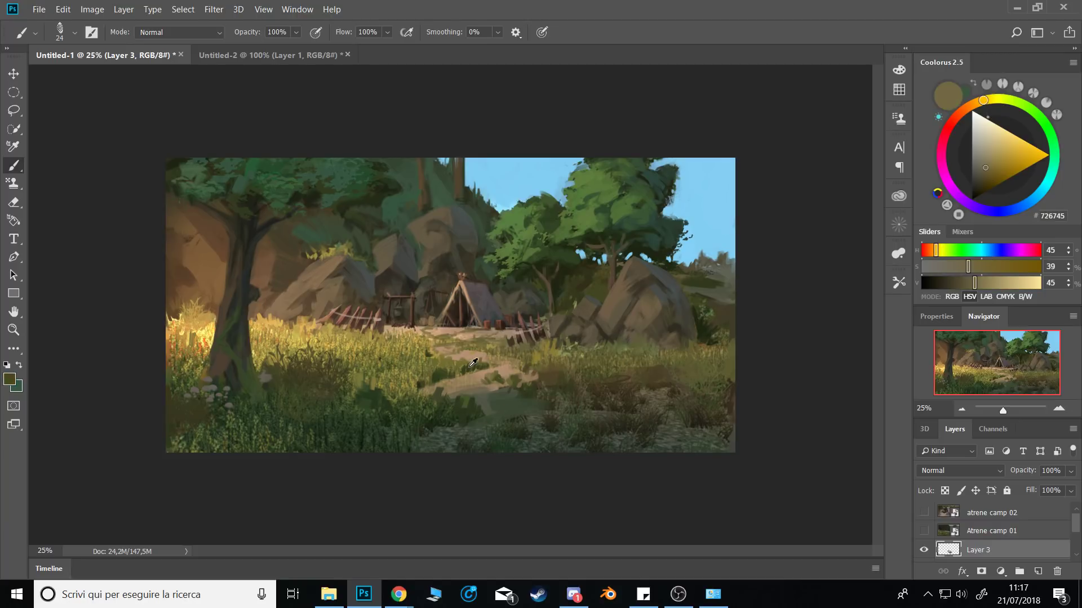
left_click(473, 364, "alt")
left_click(479, 410, "alt")
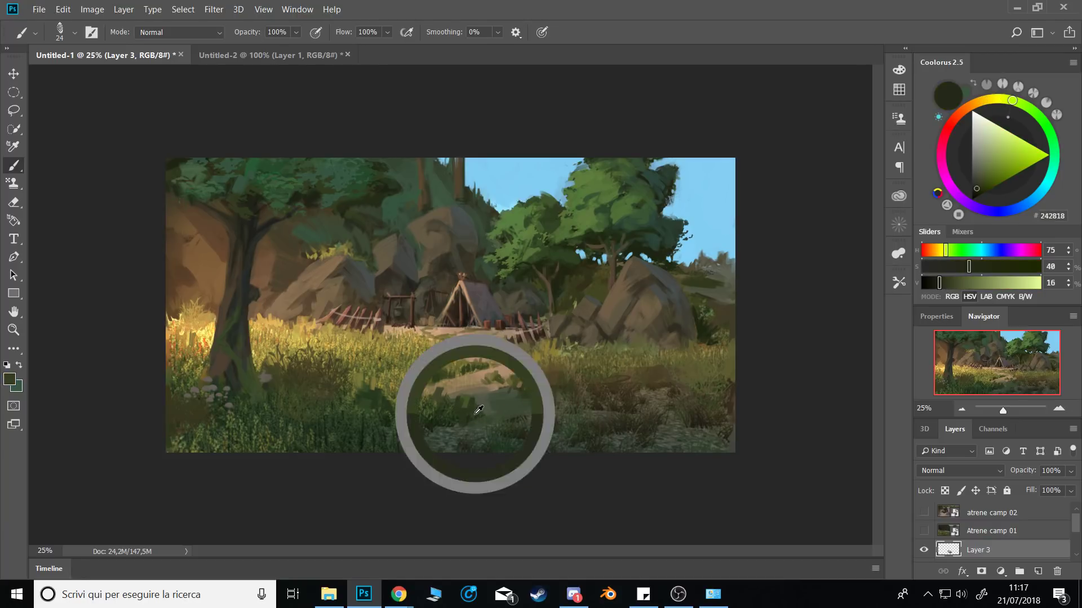
right_click(507, 384, "alt")
right_click(526, 374, "alt")
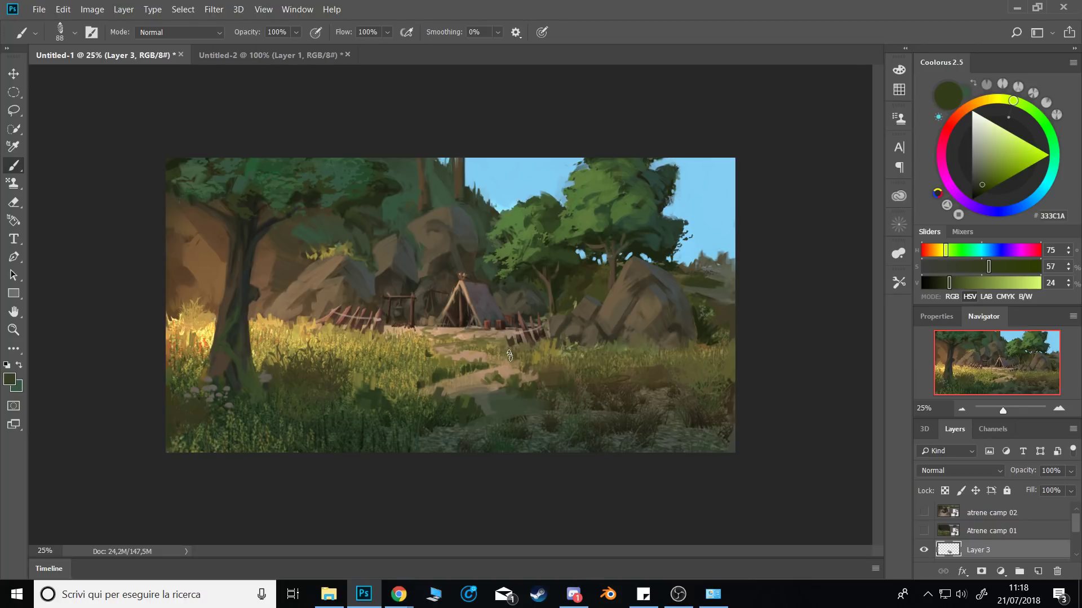
Paint grass tufts along the base of the large boulders with sampled grey-green and rock tones, using a 37 px brush.
key("bracketleft")
key("bracketleft")
key("bracketleft")
key("bracketleft")
key("bracketleft")
left_click(576, 341, "alt")
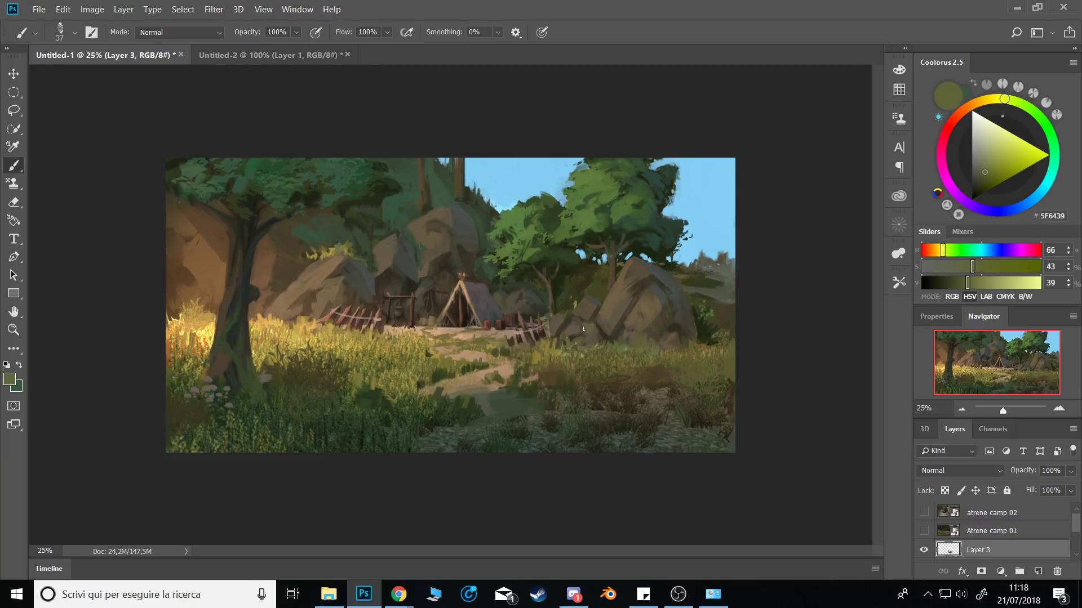
left_click(614, 336, "alt")
left_click(601, 331, "alt")
left_click(615, 345, "alt")
Extend the olive grass tufts along the boulders' base toward the painting's right edge with sampled grass colors.
mouse_move(607, 345)
left_mouse_down()
mouse_move(655, 364)
mouse_move(667, 336)
left_mouse_up()
left_click(656, 355, "alt")
left_click(656, 355, "alt")
left_click(704, 349, "alt")
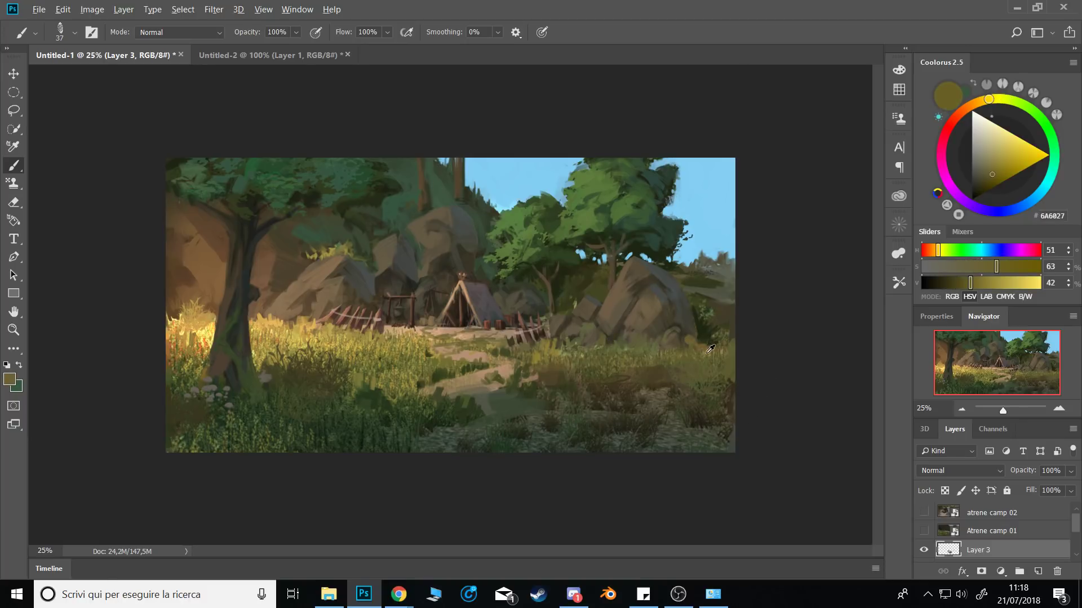
left_click(702, 344, "alt")
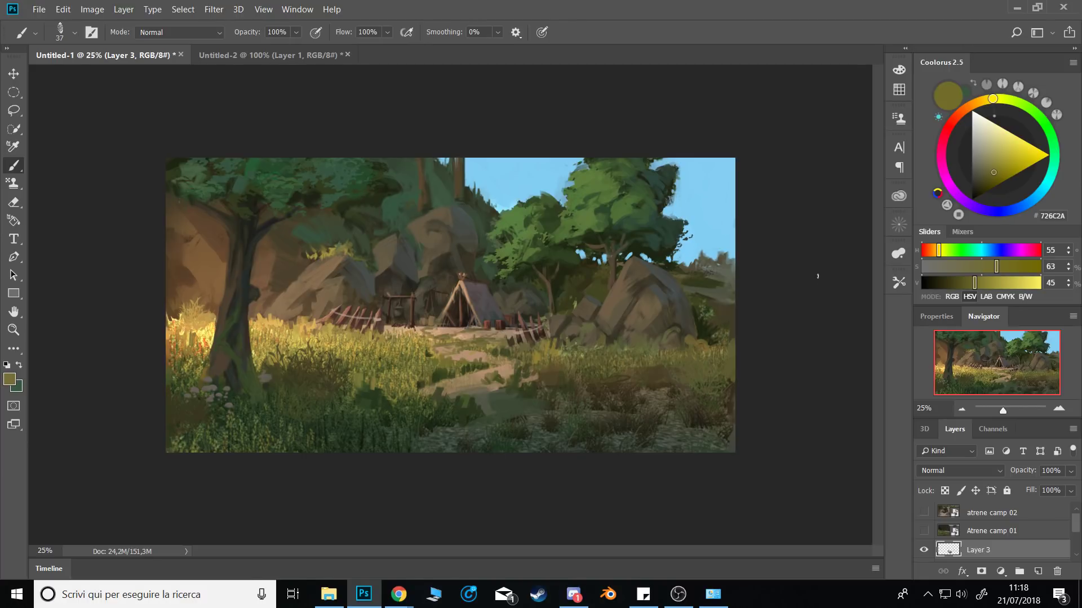
Touch up the foreground tree trunk and the sunlit grass around it with sampled golden yellow and dark bark tones.
left_click(293, 226, "alt")
left_click(206, 319, "alt")
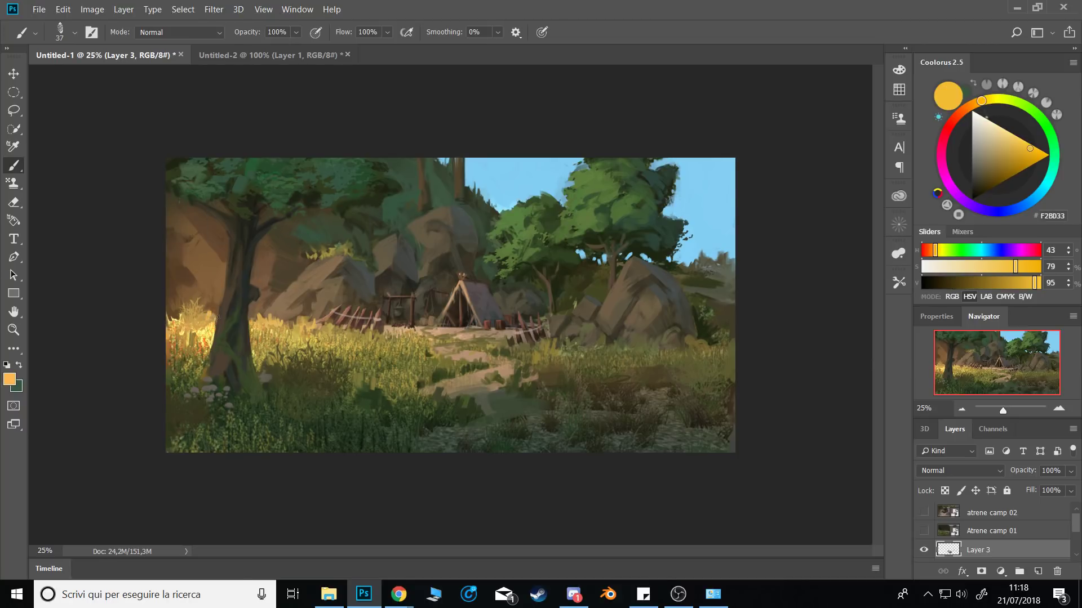
left_click(238, 340, "alt")
left_click(235, 301, "alt")
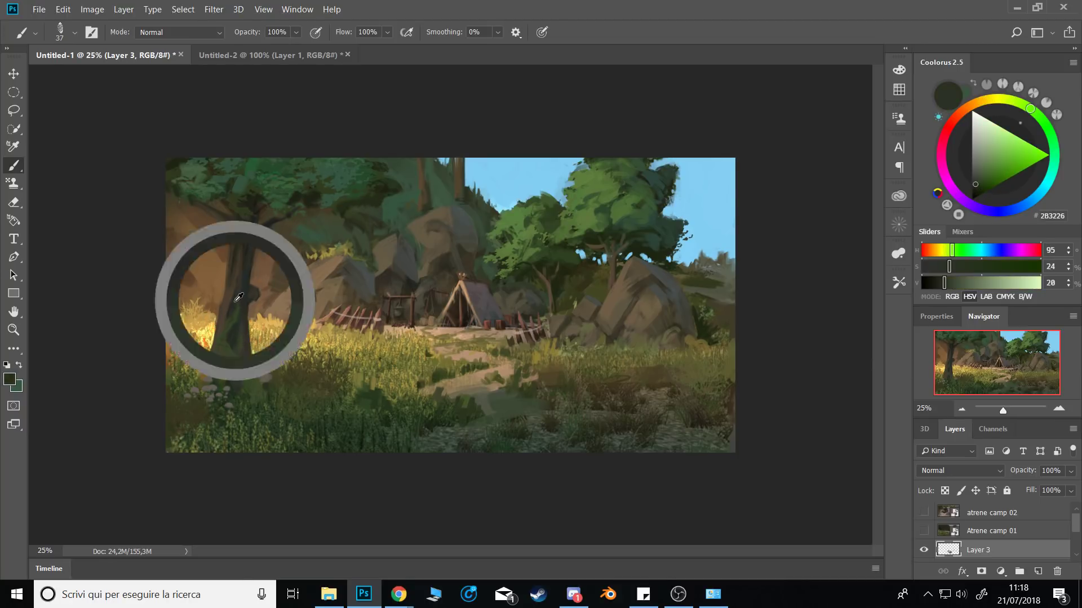
left_click(239, 331, "alt")
left_click(243, 342, "alt")
Touch up the sunlit ground by the left broken fence and the dark foreground grass with sampled tan and green.
left_click(319, 324, "alt")
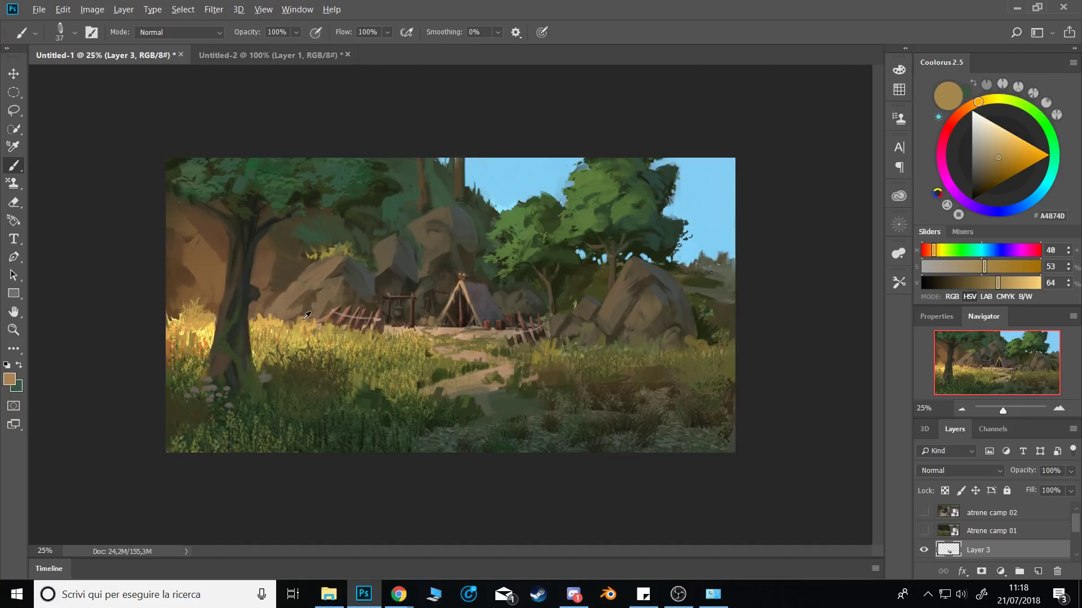
left_click(300, 326, "alt")
left_click(293, 315, "alt")
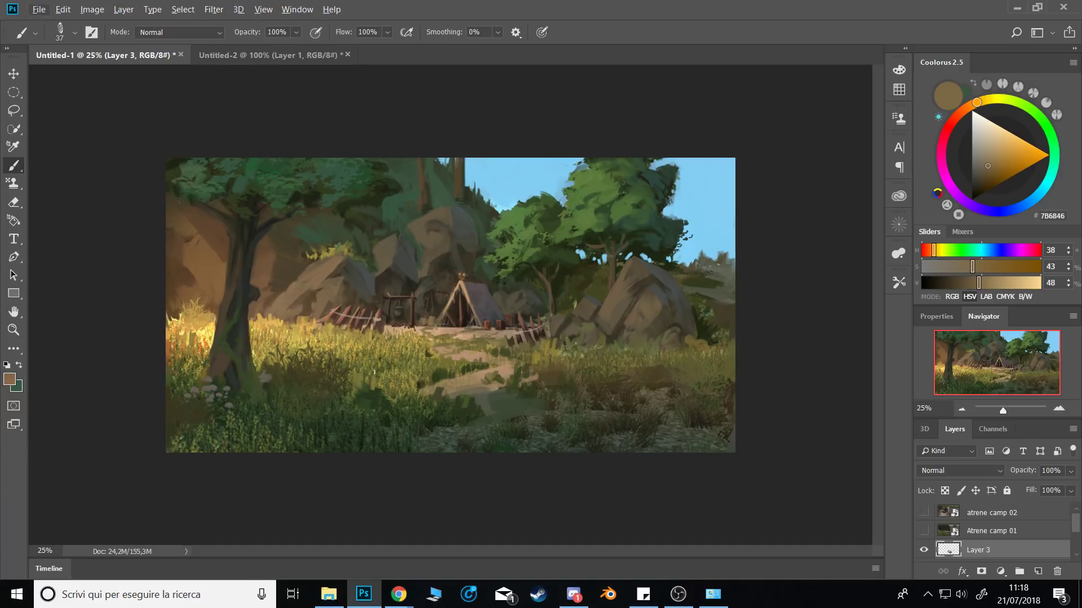
left_click(397, 398, "alt")
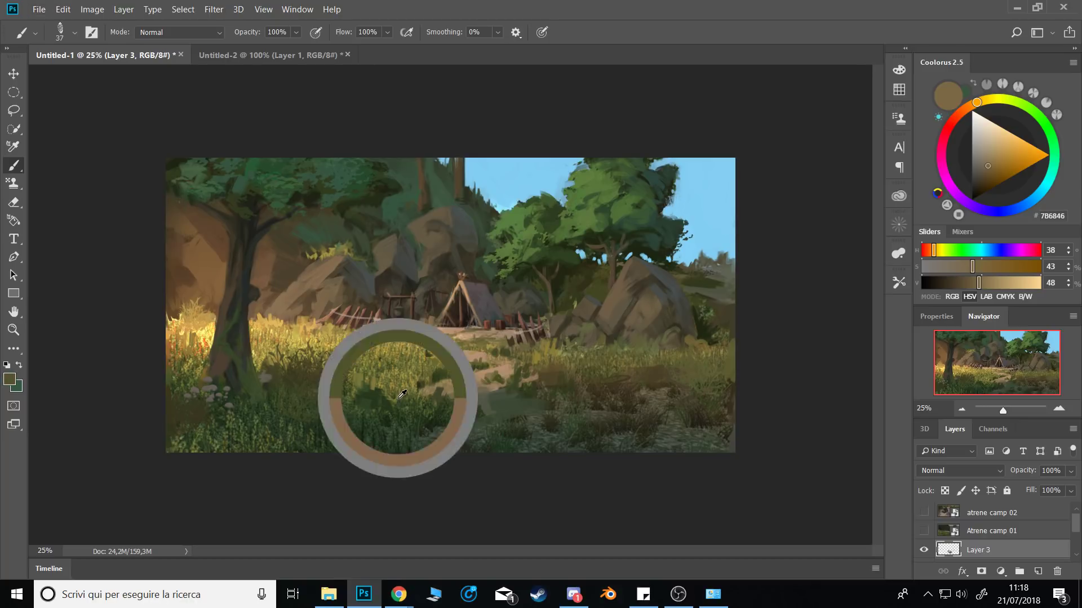
left_click(405, 415, "alt")
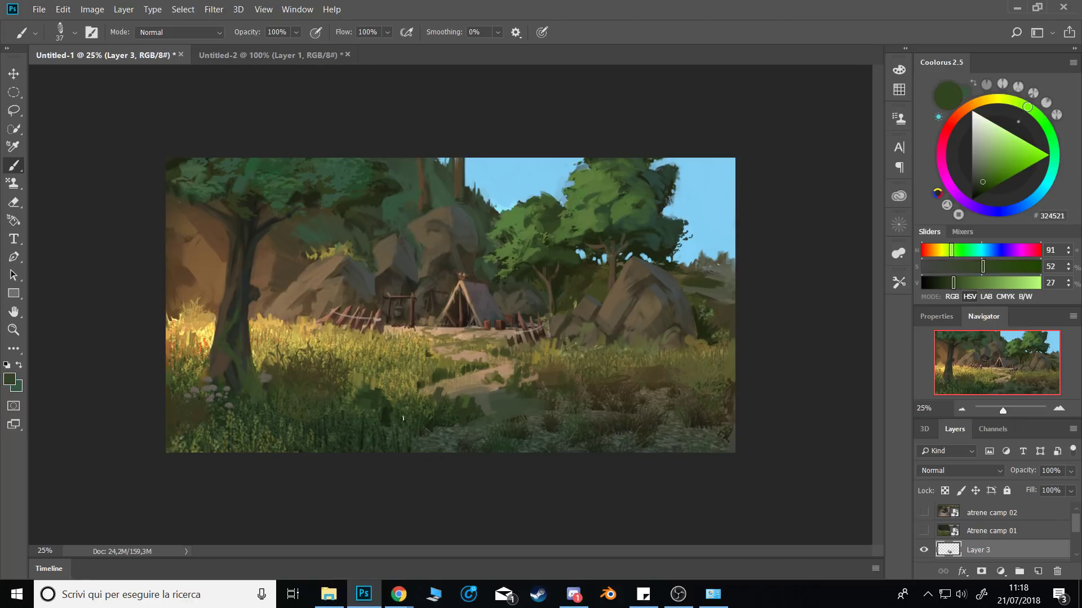
Darken the bushes beside the large boulder at the painting's right edge with sampled near-black green.
left_click(585, 397, "alt")
left_click(714, 329, "alt")
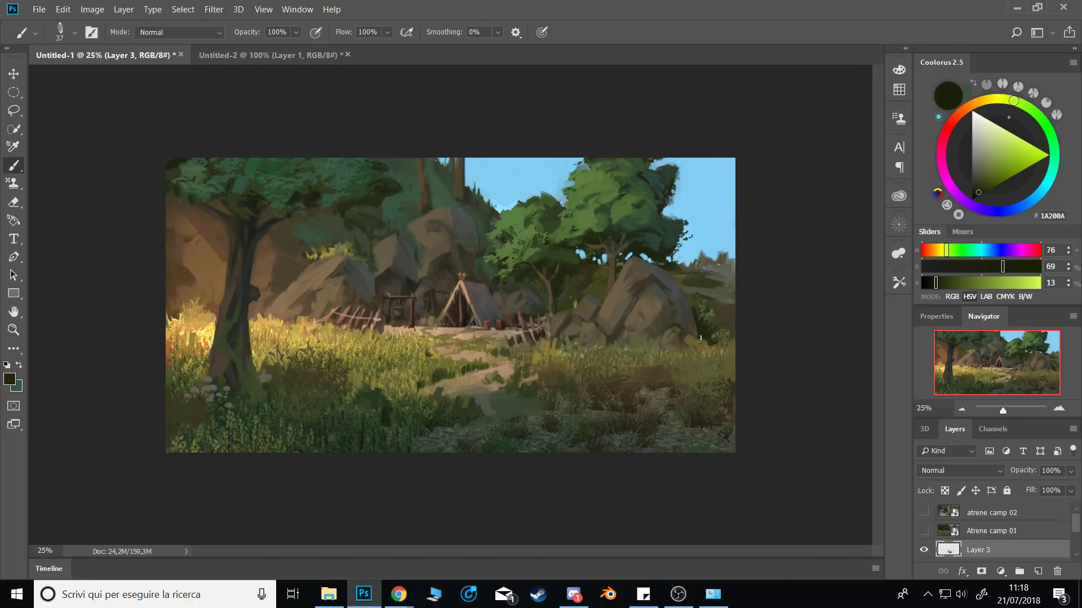
left_click(703, 335, "alt")
Load the _0_Miyazaki_leaf_ground_mid brush preset.
left_click(897, 251)
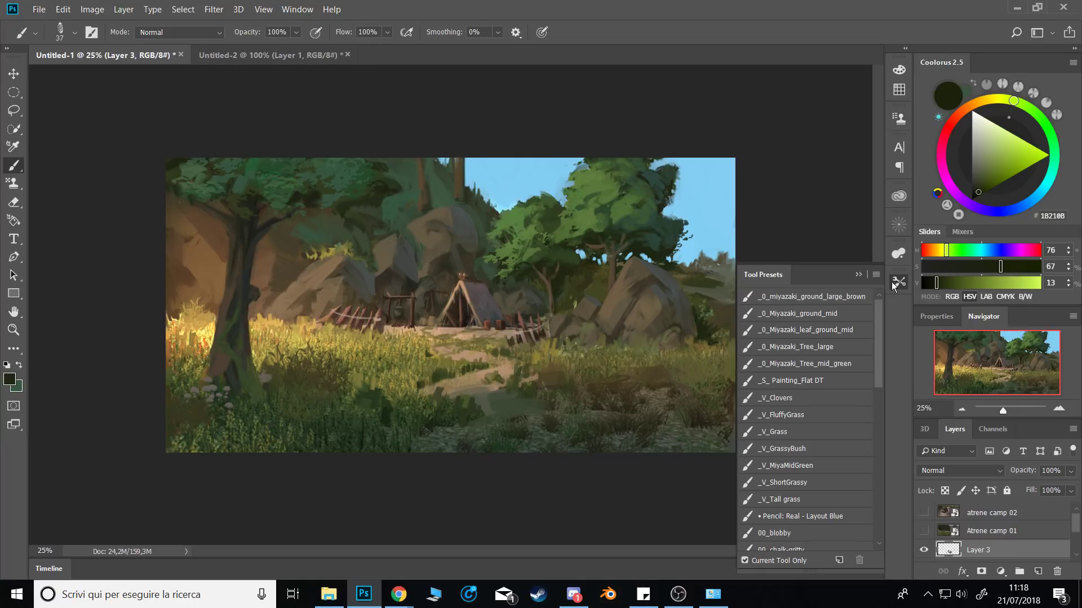
scroll(856, 330, "down", 2)
left_click(850, 331)
left_click(842, 313)
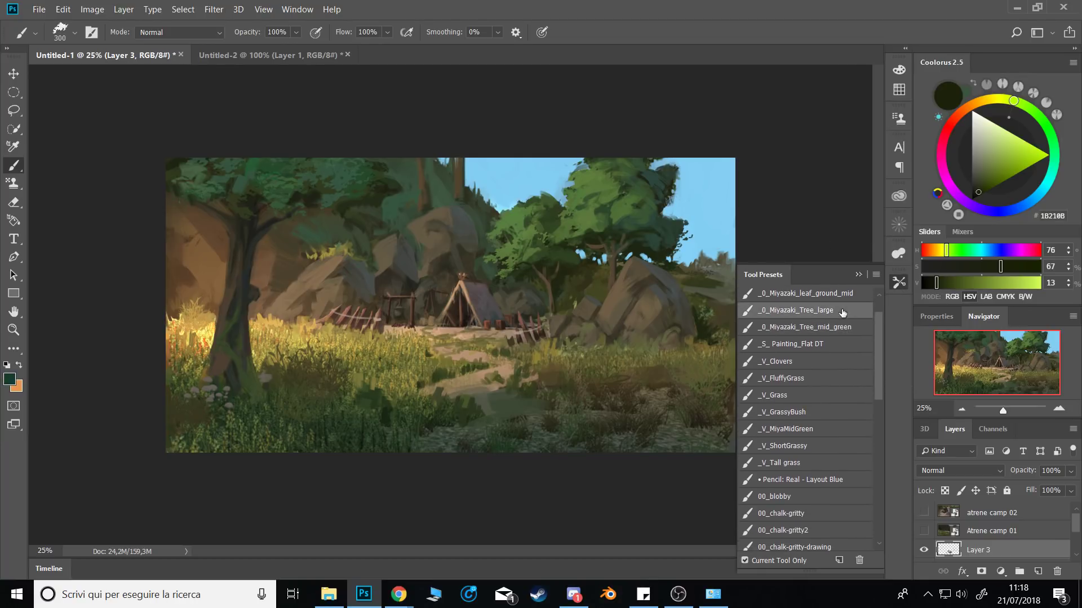
left_click(841, 295)
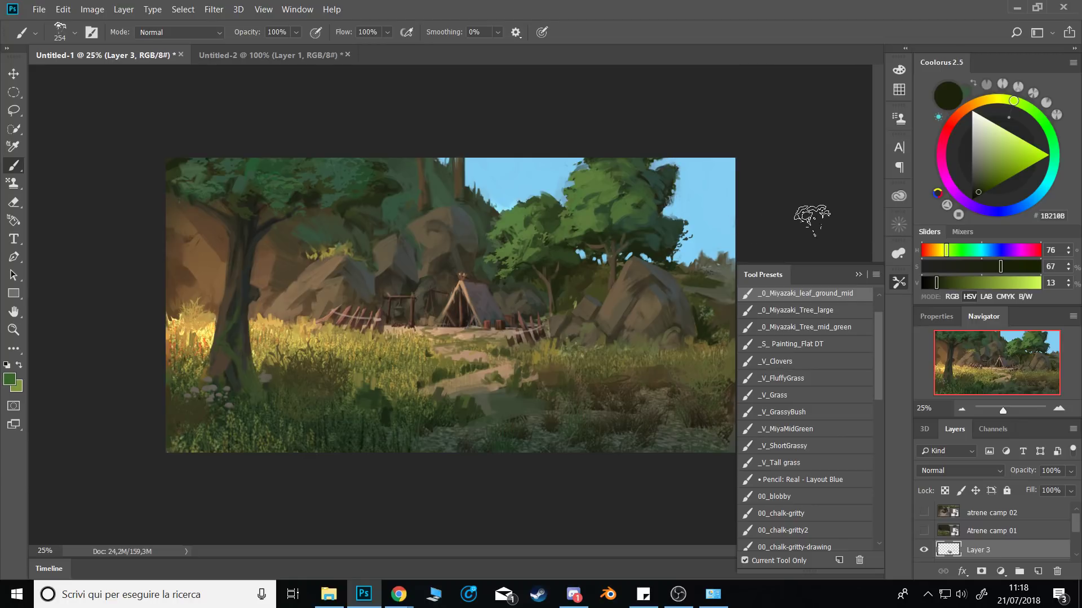
left_click(858, 274)
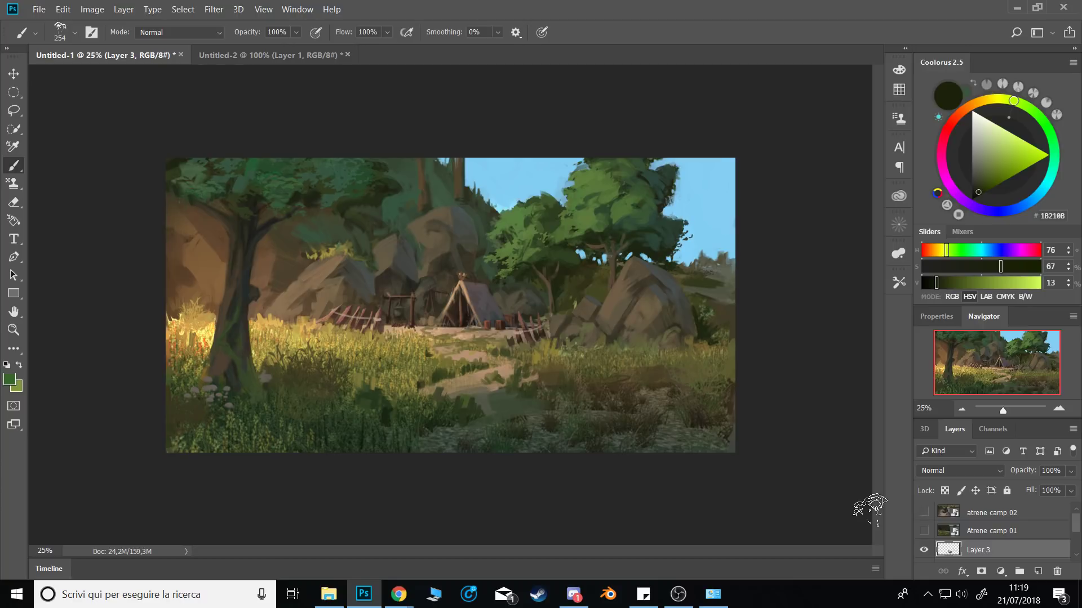
Set the paint color to blue 4879A7 and dab a small flower patch at the base of the boulders with a 196 px brush.
left_click(1022, 206)
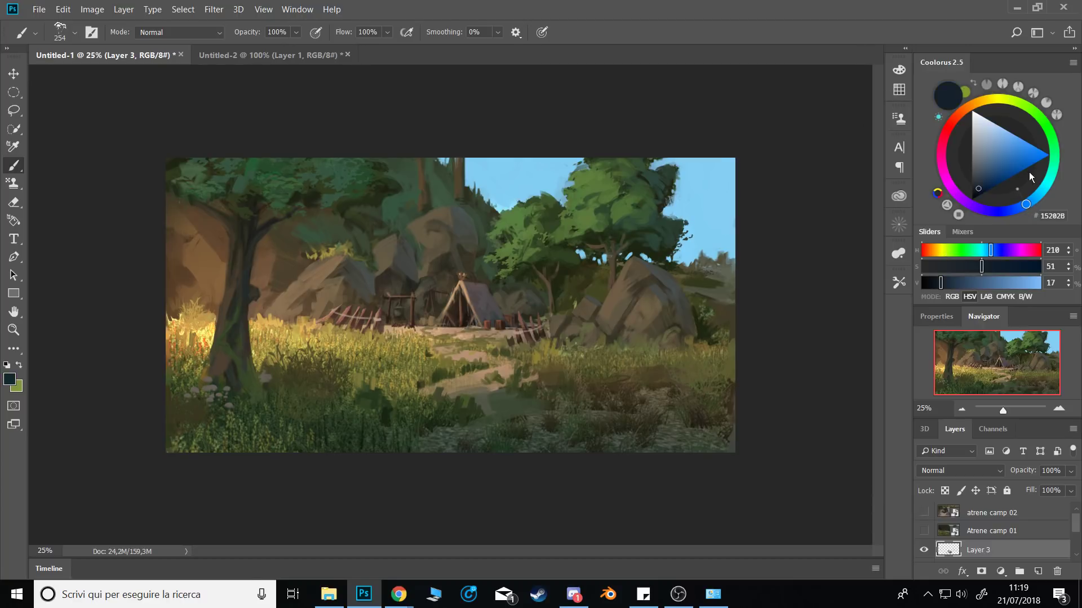
left_click(1012, 100)
left_click(1026, 203)
left_click_drag(985, 177, 1001, 158)
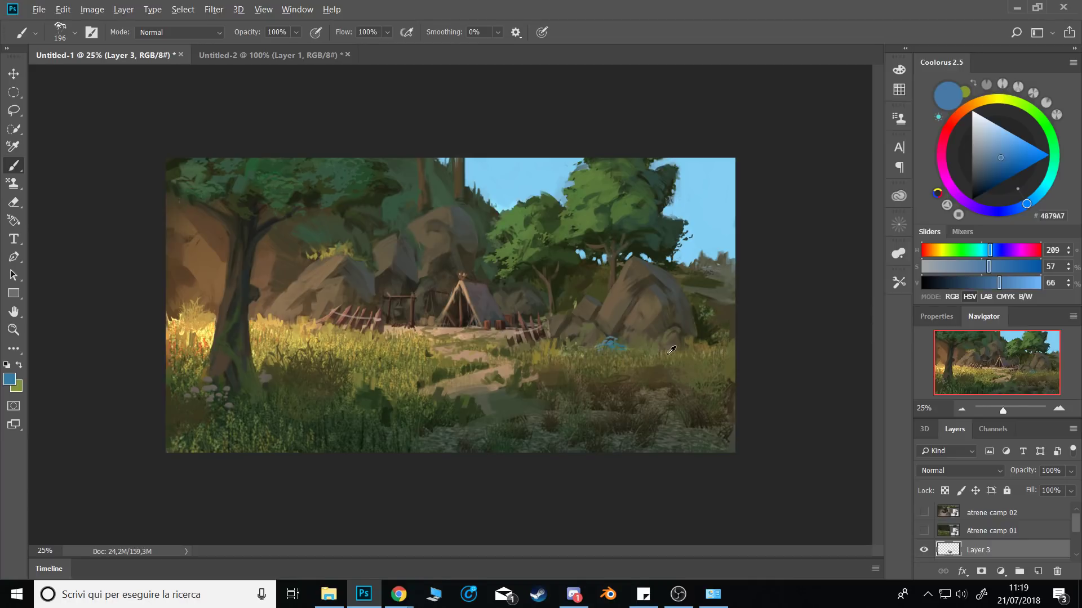
Dab a patch of darker blue 375068 flowers in the grass beside the large tree's base with a 225 px leaf brush.
left_click_drag(666, 353, 652, 353)
key("bracketleft")
left_click_drag(257, 406, 270, 412)
left_click(987, 171)
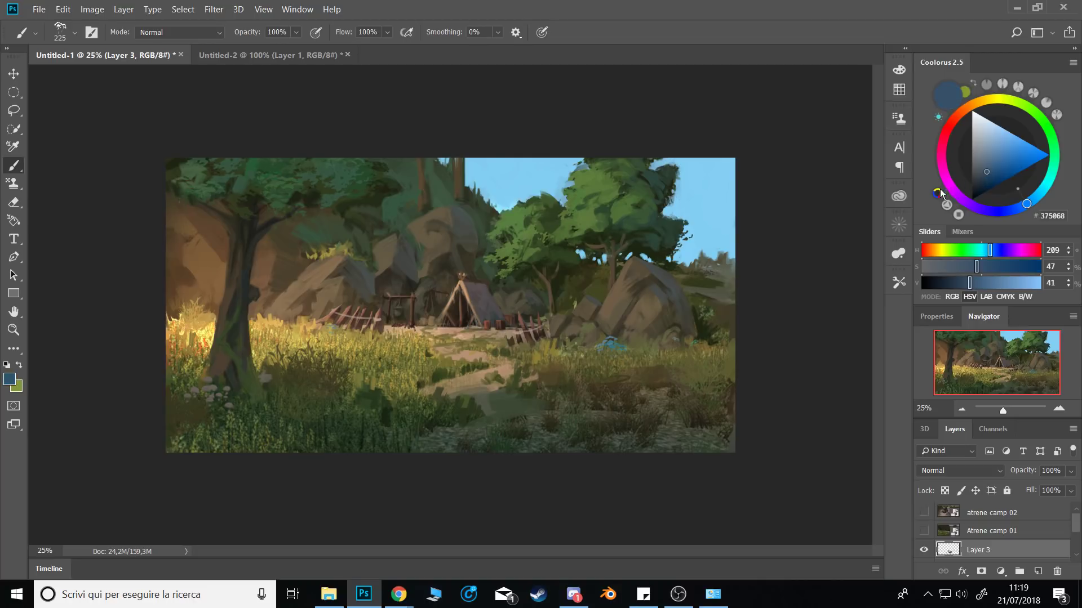
left_click_drag(279, 419, 290, 419)
left_click(264, 402)
left_click(266, 416)
Add leafy undergrowth to the dark foreground below the right boulders with sampled greens and near-black 1F1C13.
mouse_move(642, 388)
left_mouse_down()
mouse_move(676, 383)
mouse_move(716, 411)
mouse_move(685, 435)
mouse_move(711, 441)
left_mouse_up()
key("ctrl+z")
left_click(701, 370, "alt")
left_click(681, 383)
left_click(702, 404)
left_click(667, 445, "alt")
left_click(707, 438)
left_click(705, 460)
left_click(645, 415)
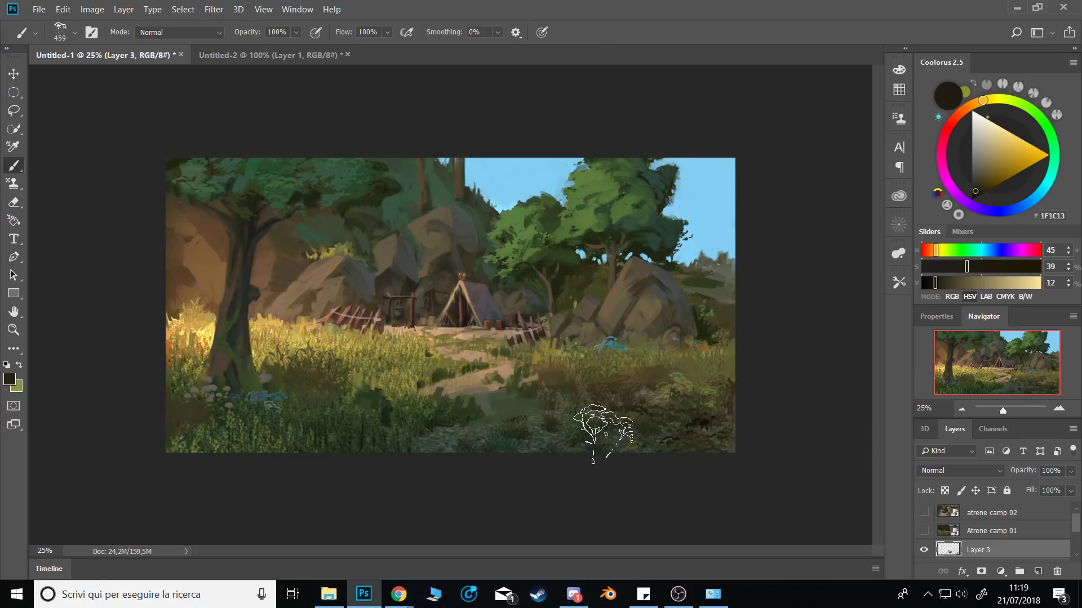
left_click(605, 428)
left_click_drag(650, 426, 623, 424)
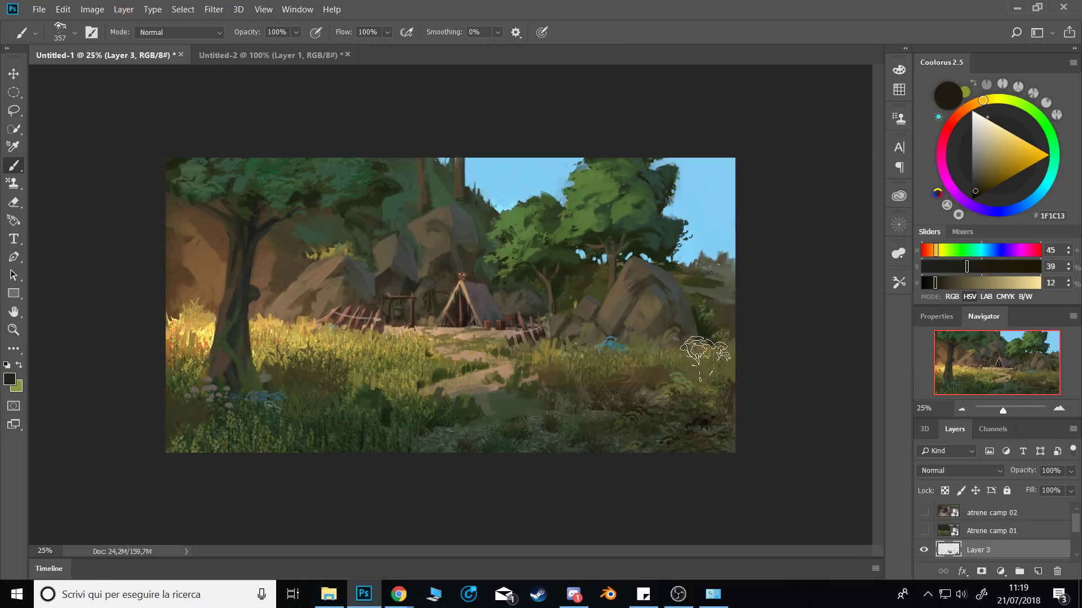
key("l")
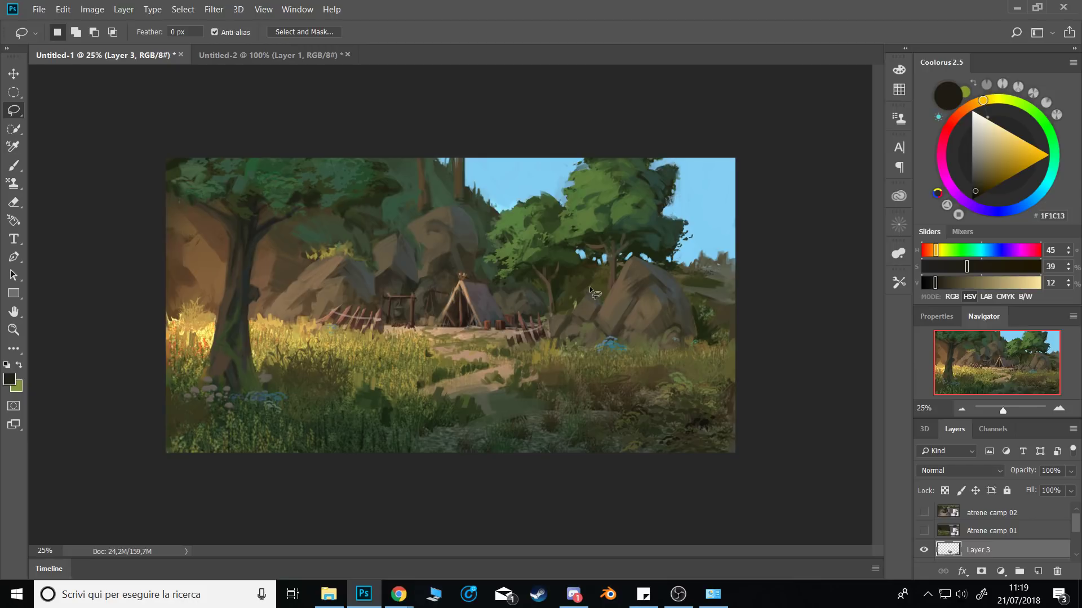
key("shift")
left_click(361, 344)
key("b")
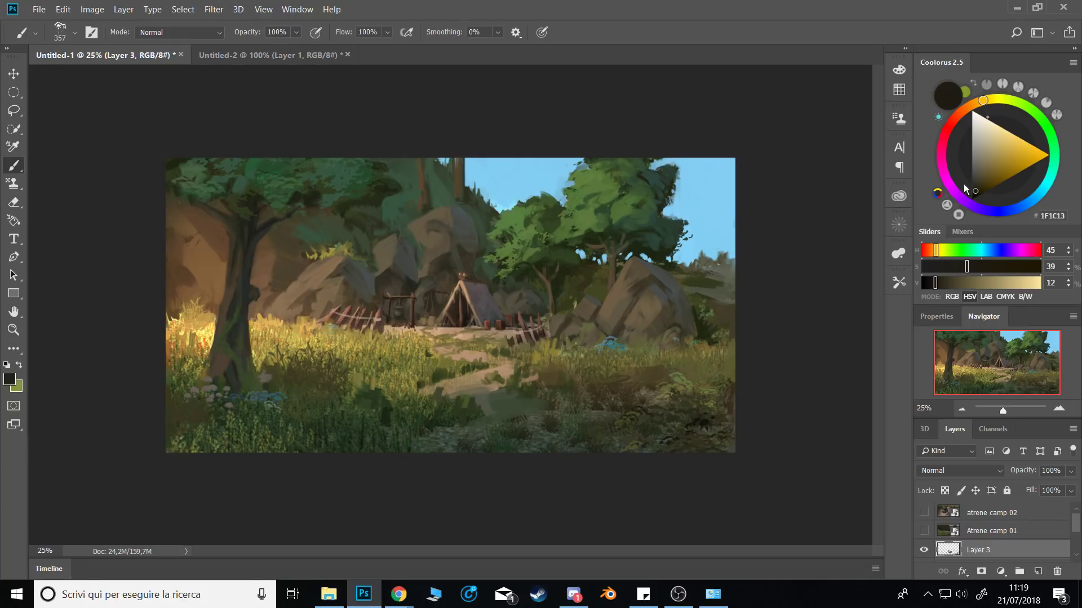
Dab small orange butterflies around the large right boulder with color 9A5732 and a hard round brush.
left_click(958, 116)
left_click(1005, 164)
left_click(963, 110)
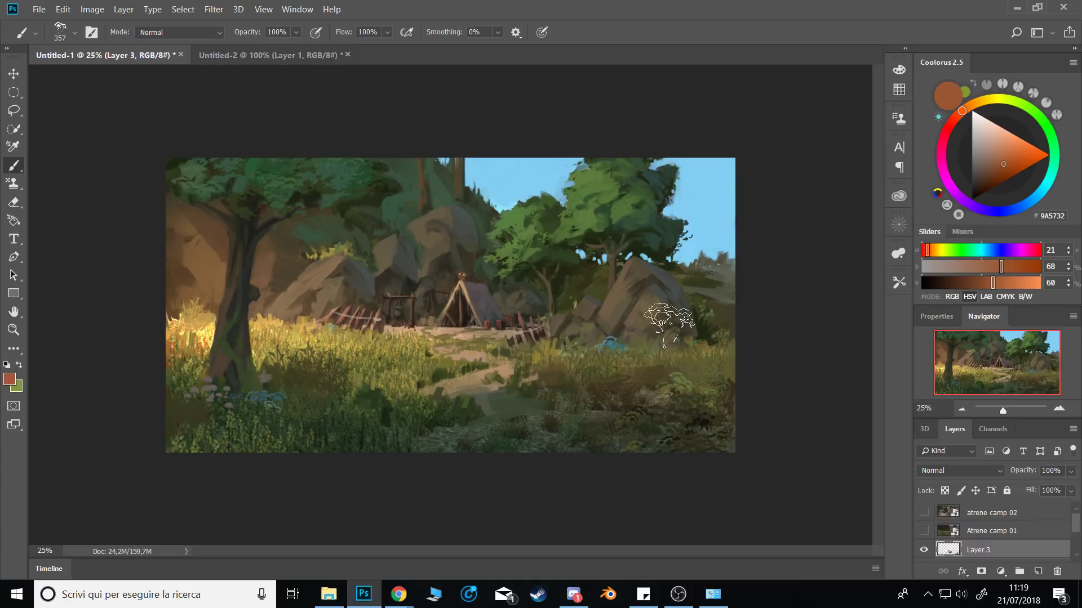
right_click(668, 320)
left_click(671, 461)
left_click(772, 448)
left_click(785, 241)
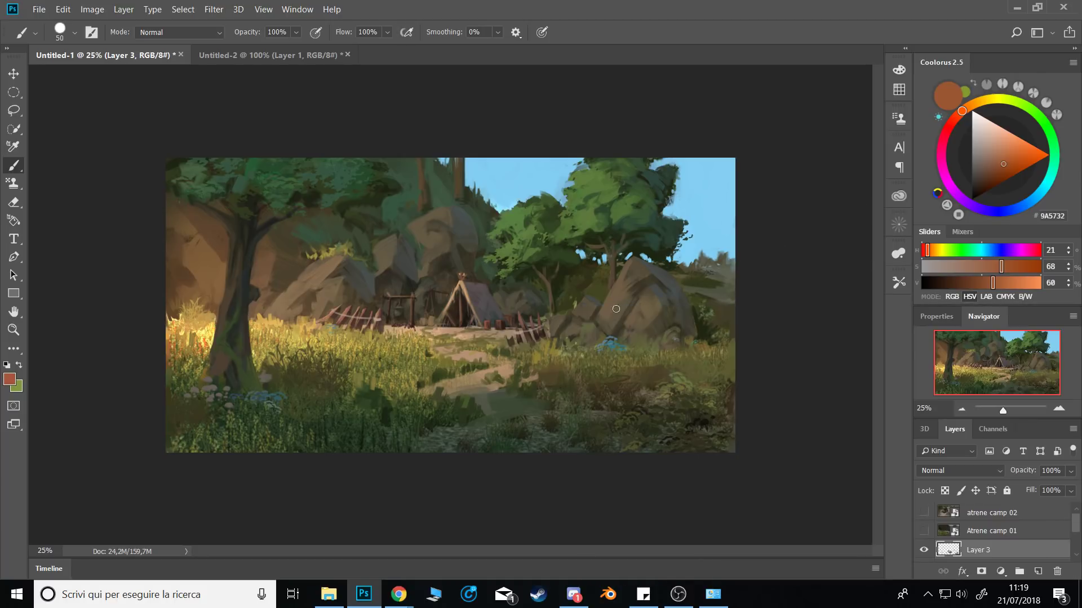
left_click_drag(704, 299, 690, 300)
Paint a small blue butterfly just left of the large boulder's peak with color 4A9DE2.
left_click(697, 213, "alt")
left_click(593, 289)
key("ctrl+z")
left_click(1018, 147)
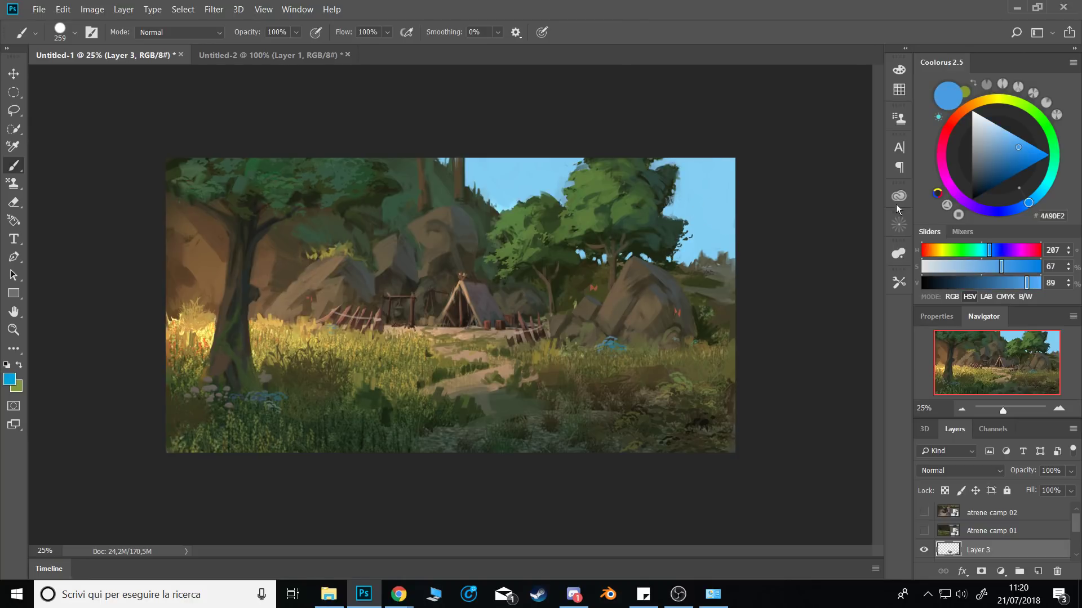
left_click_drag(560, 308, 552, 307)
left_click(593, 288)
left_click_drag(622, 289, 605, 289)
left_click_drag(397, 328, 388, 328)
Trim the blue butterfly's shape with a small eraser.
key("e")
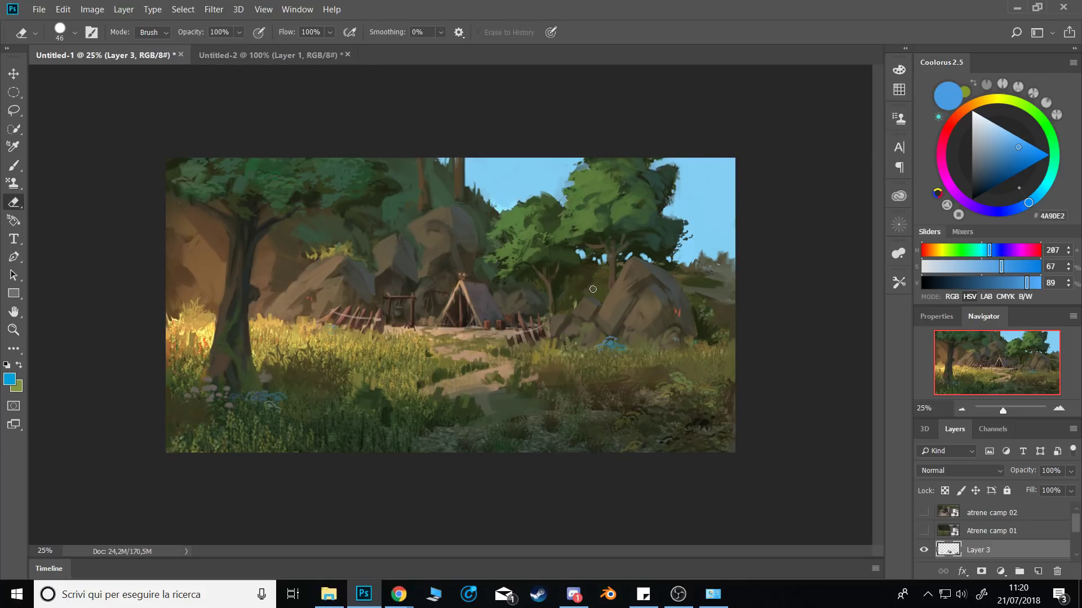
key("bracketleft")
key("bracketleft")
key("bracketleft")
key("bracketleft")
key("bracketleft")
key("bracketright")
key("bracketright")
key("bracketright")
key("b")
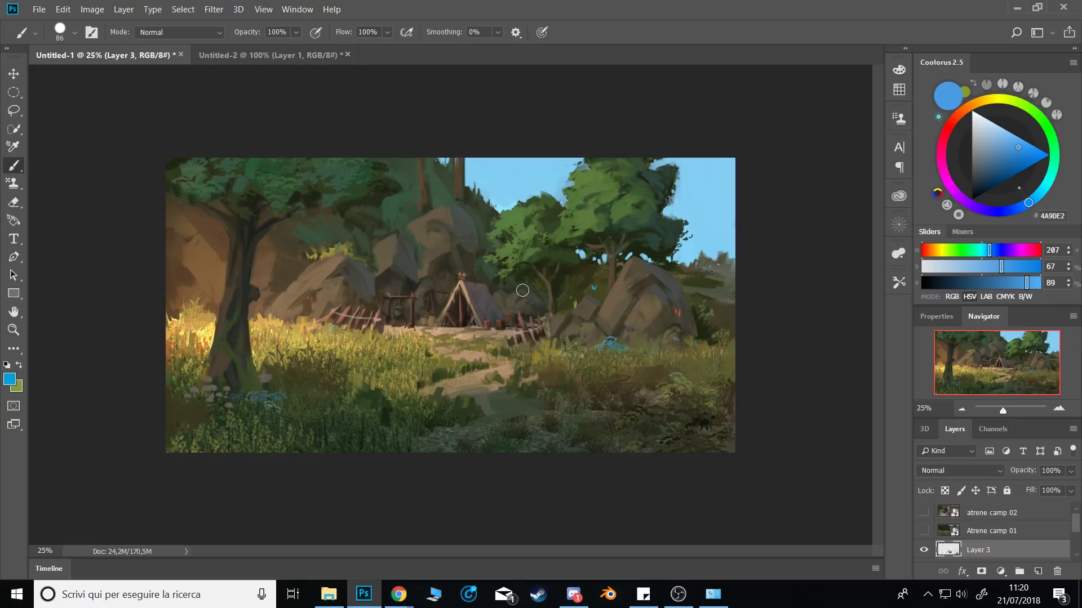
On a new layer, outline a small bottle with the Lasso on the stump beside the tent and paint it orange-brown BD713F.
left_click_drag(514, 318, 505, 319)
left_click(1059, 409)
left_click(1059, 409)
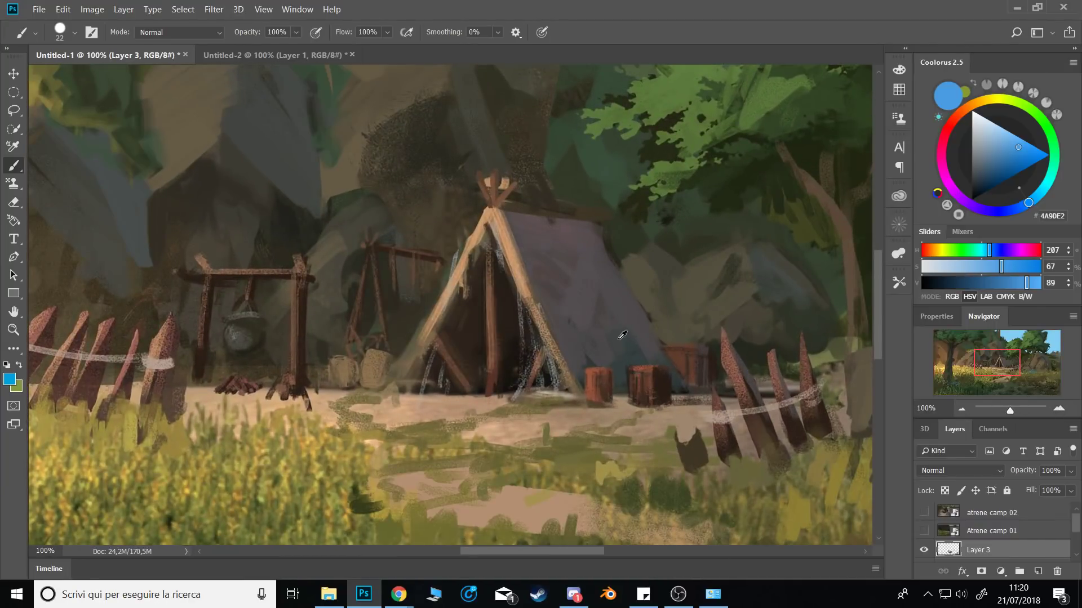
left_click_drag(622, 335, 617, 335)
left_click_drag(991, 105, 974, 104)
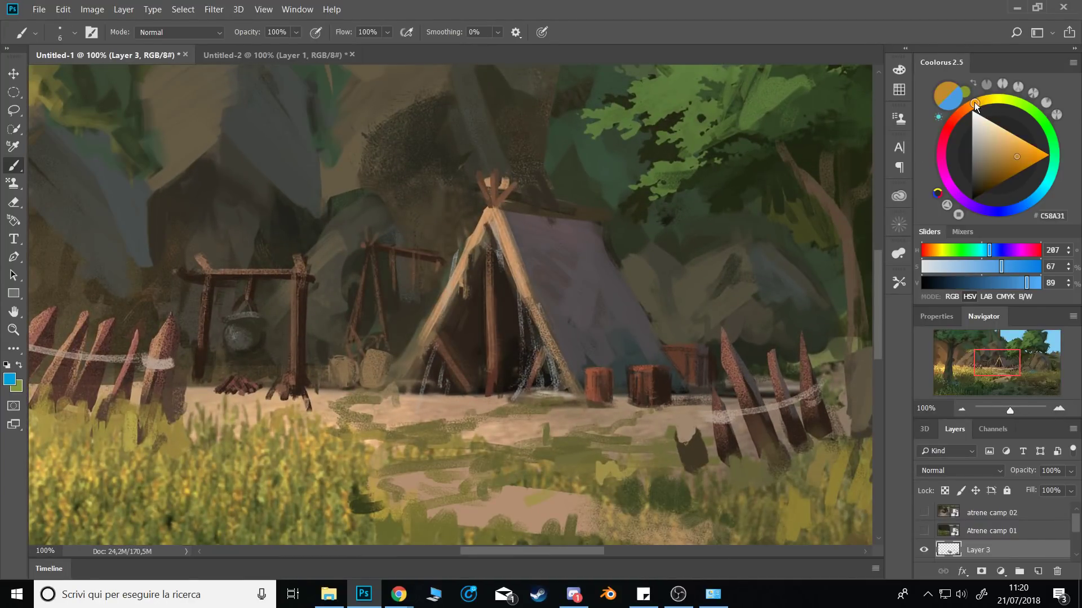
left_click(1010, 161)
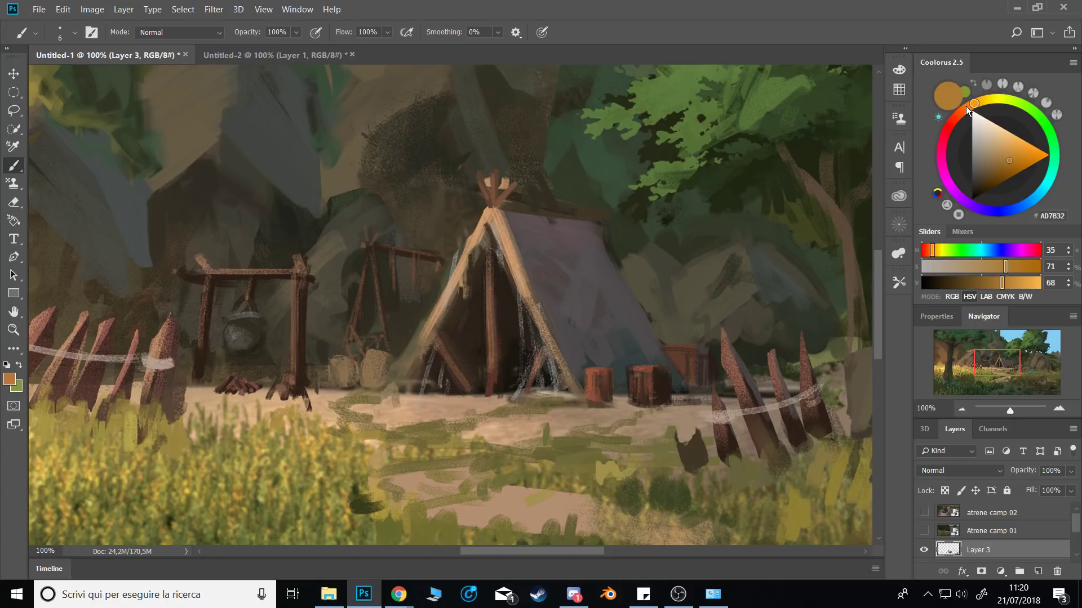
left_click(965, 105)
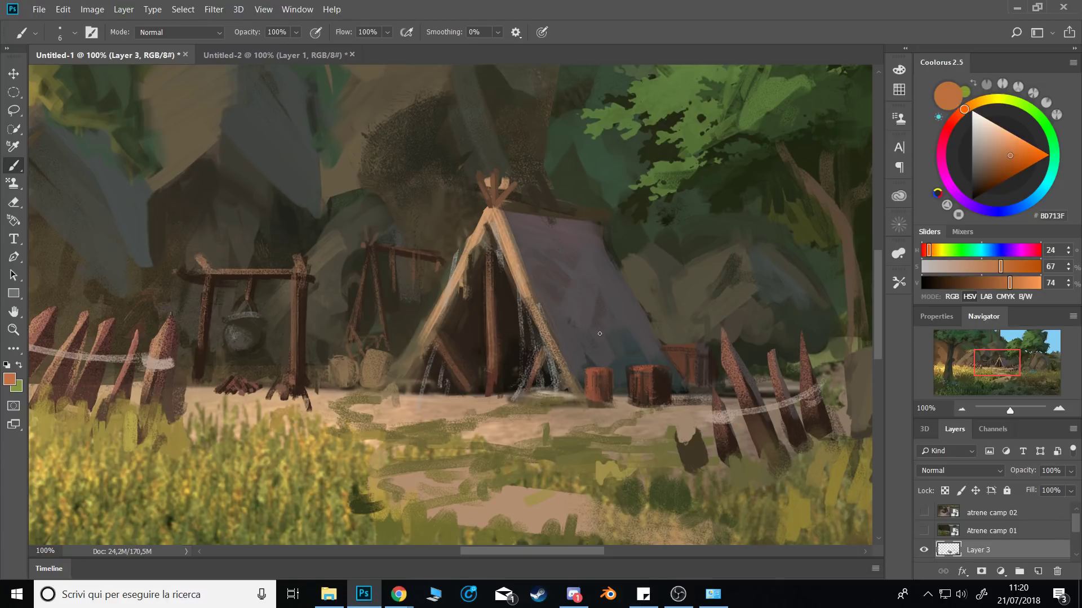
key("ctrl+shift+n")
key("Return")
key("l")
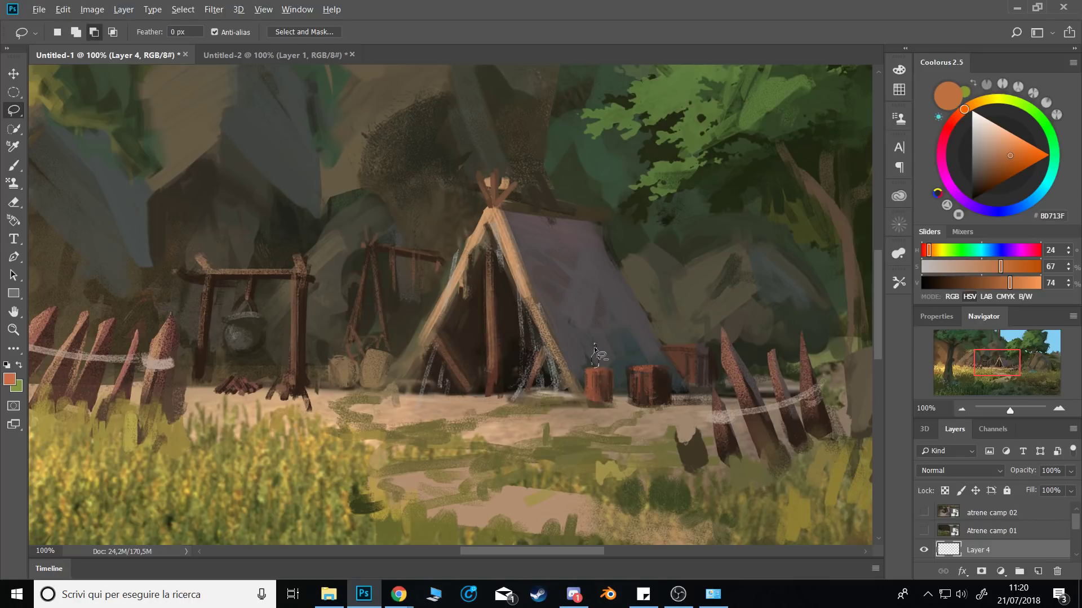
mouse_move(594, 349)
left_mouse_down()
mouse_move(594, 366)
mouse_move(590, 342)
left_mouse_up()
key("b")
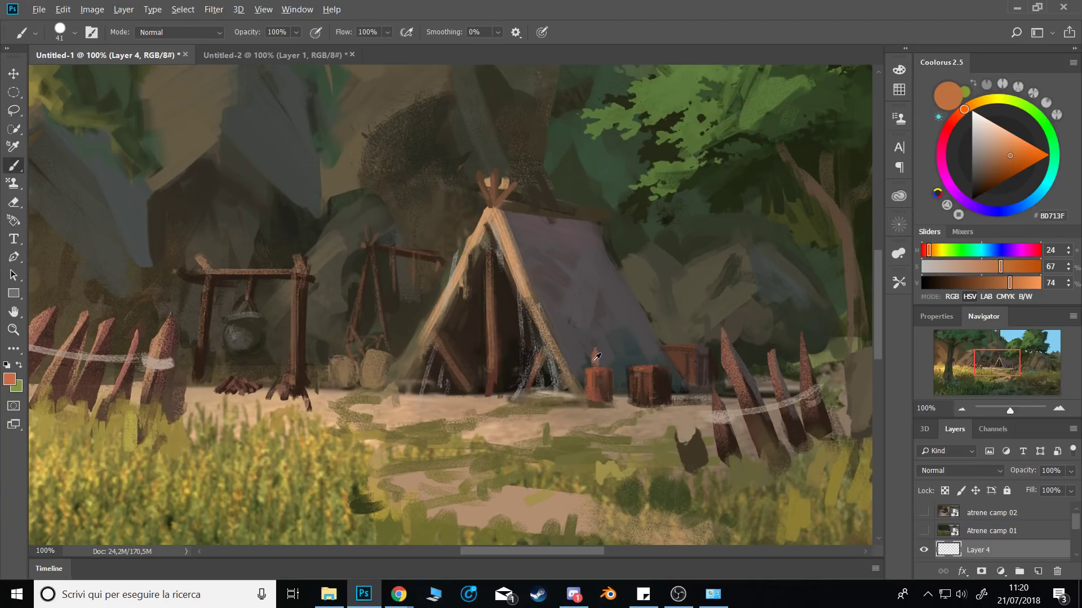
left_click_drag(593, 361, 584, 357)
right_click(589, 359, "alt")
Shade the bottle with dark brown 5E3011, brighten it with orange E67A32 and add a pale BBAEA6 label.
left_click(590, 373, "alt")
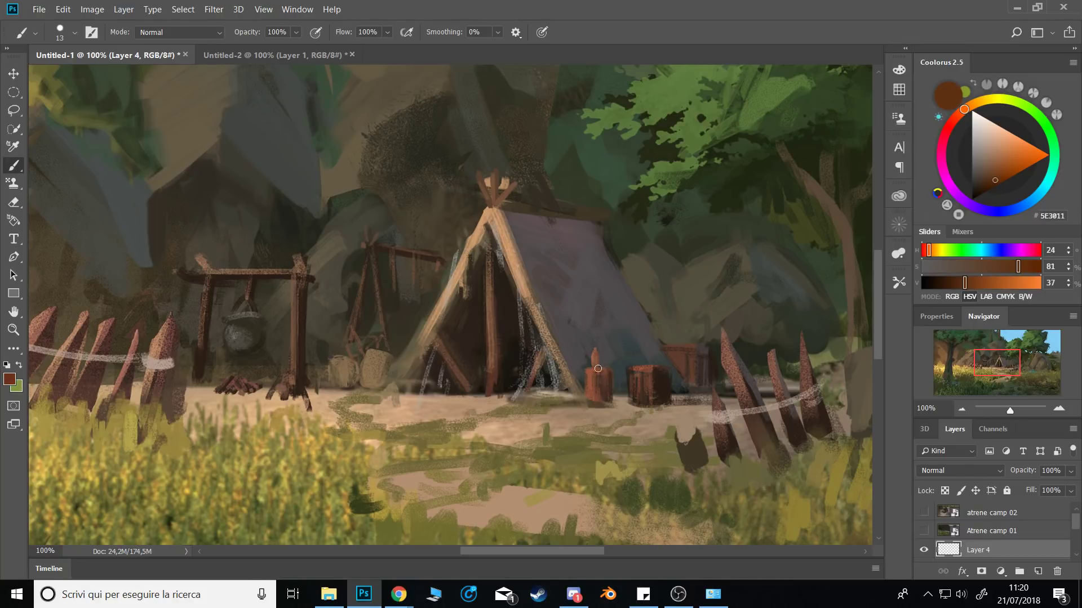
key("alt")
left_click(994, 171)
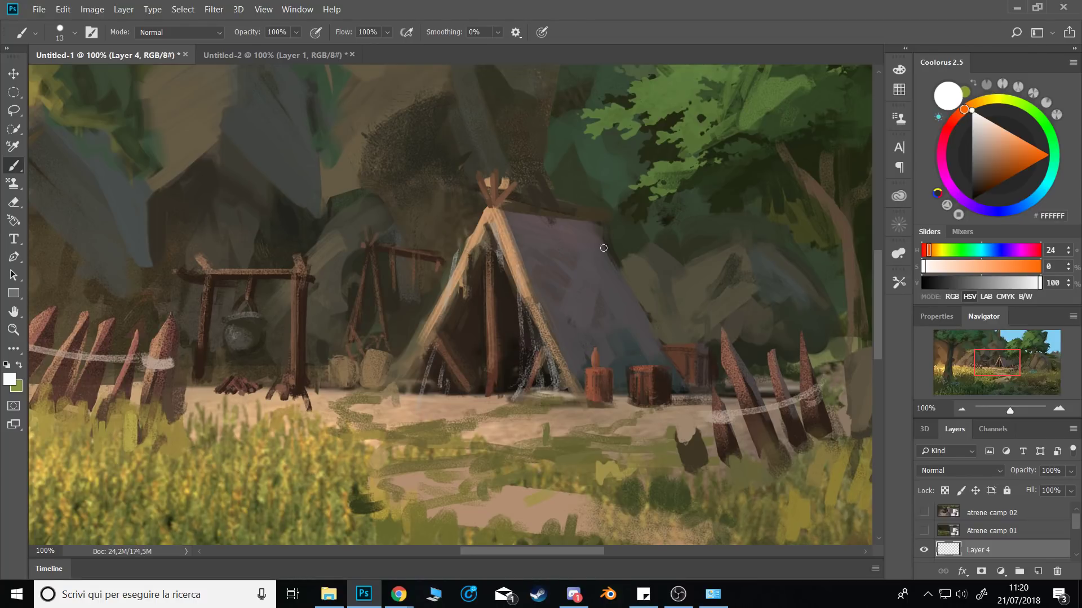
left_click_drag(594, 363, 595, 357)
left_click(1026, 151)
right_click(597, 362, "alt")
right_click(595, 360, "alt")
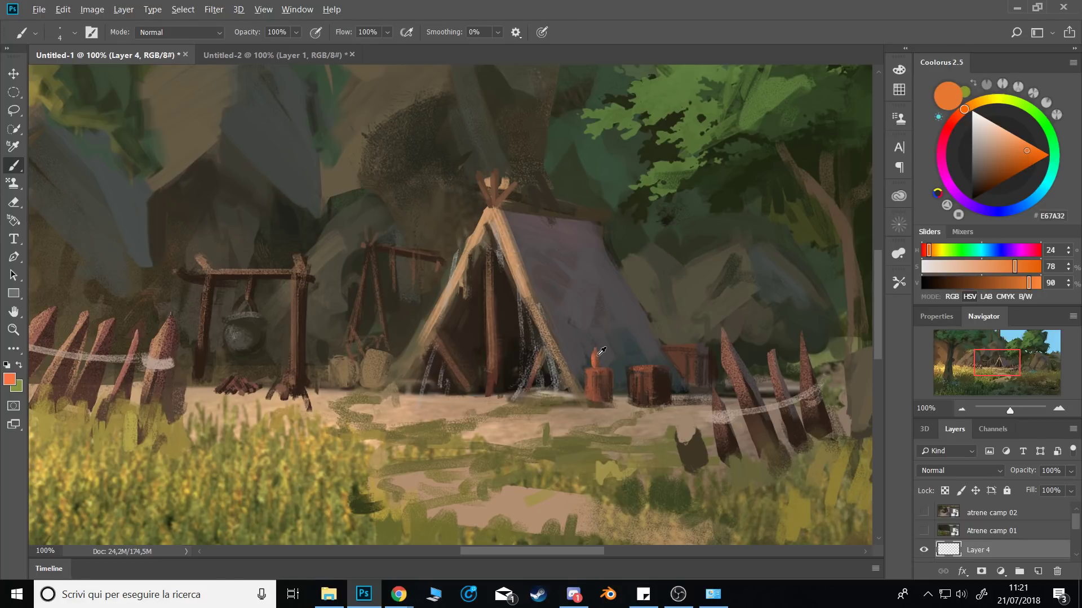
left_click(596, 359, "alt")
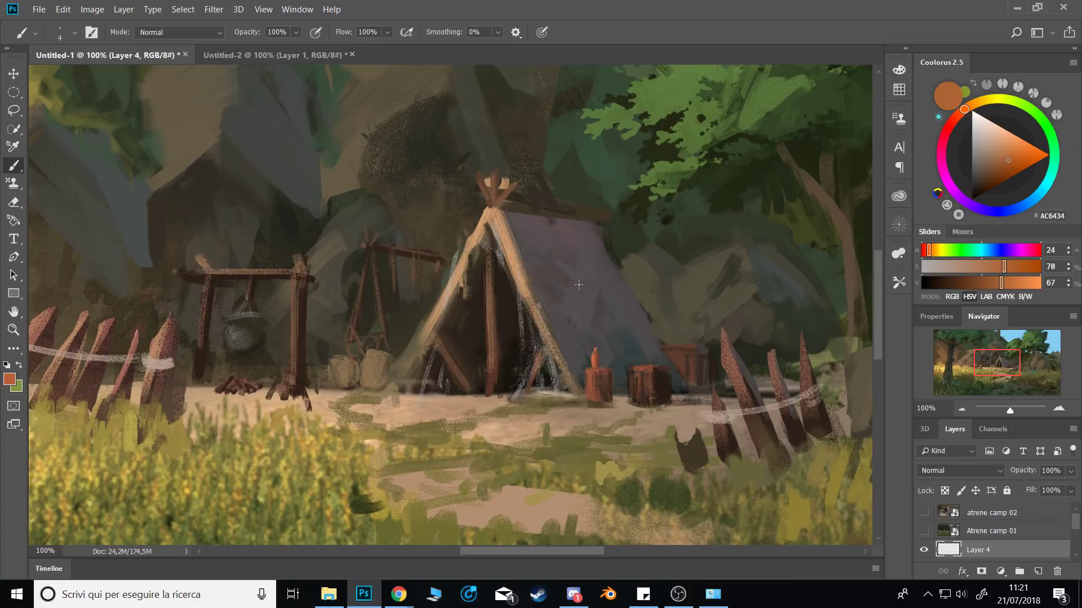
left_click_drag(993, 159, 978, 138)
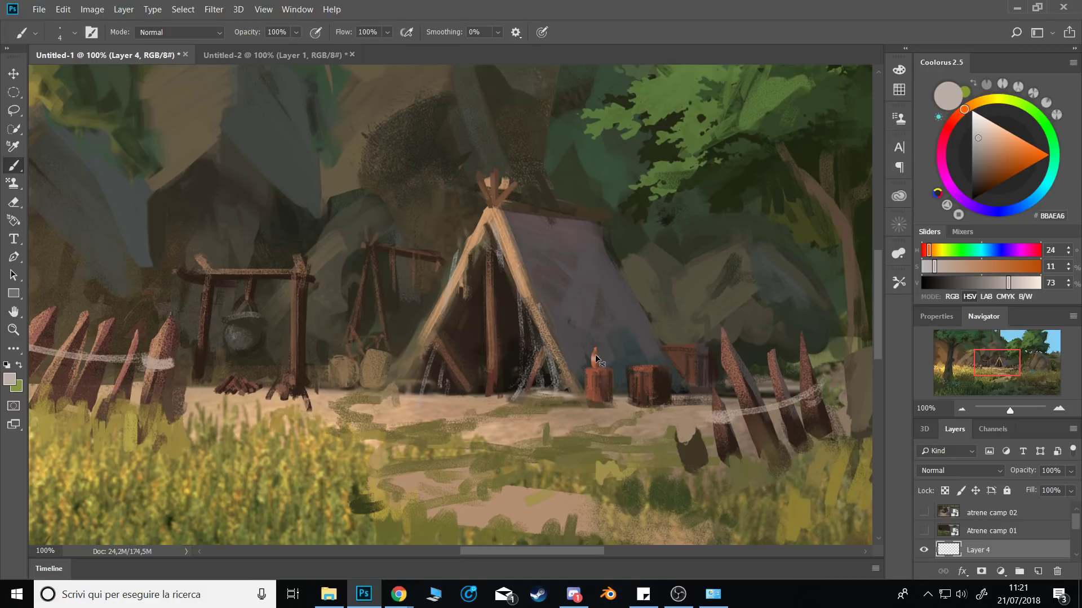
Duplicate the bottle onto a new layer and shift the copy slightly right of the original on the stump.
key("ctrl+shift+alt+n")
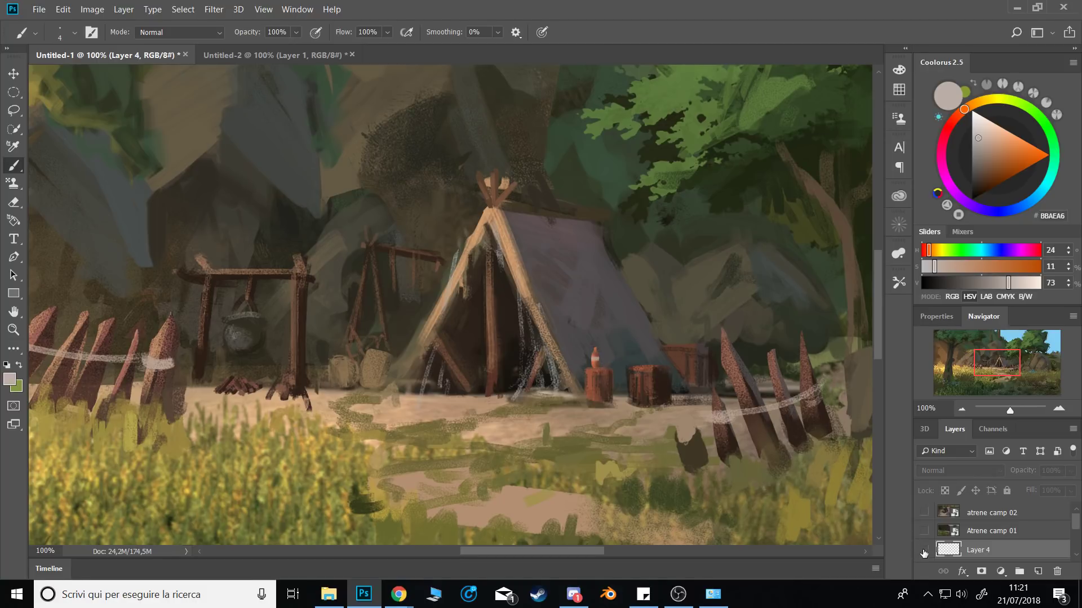
key("v")
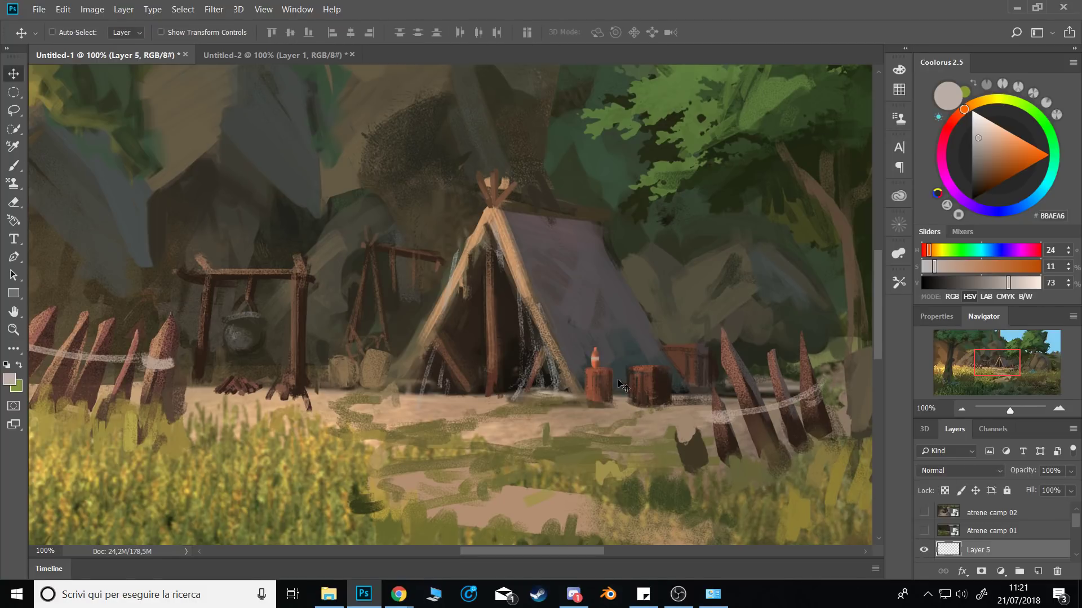
left_click_drag(618, 381, 627, 381)
Lock the copied bottle layer's transparent pixels and shade the copy with sampled near-black brown 21160E, varying the brush between 2 and 10 px.
key("b")
left_click(655, 369, "alt")
key("bracketright")
key("bracketright")
key("bracketright")
key("bracketright")
key("bracketright")
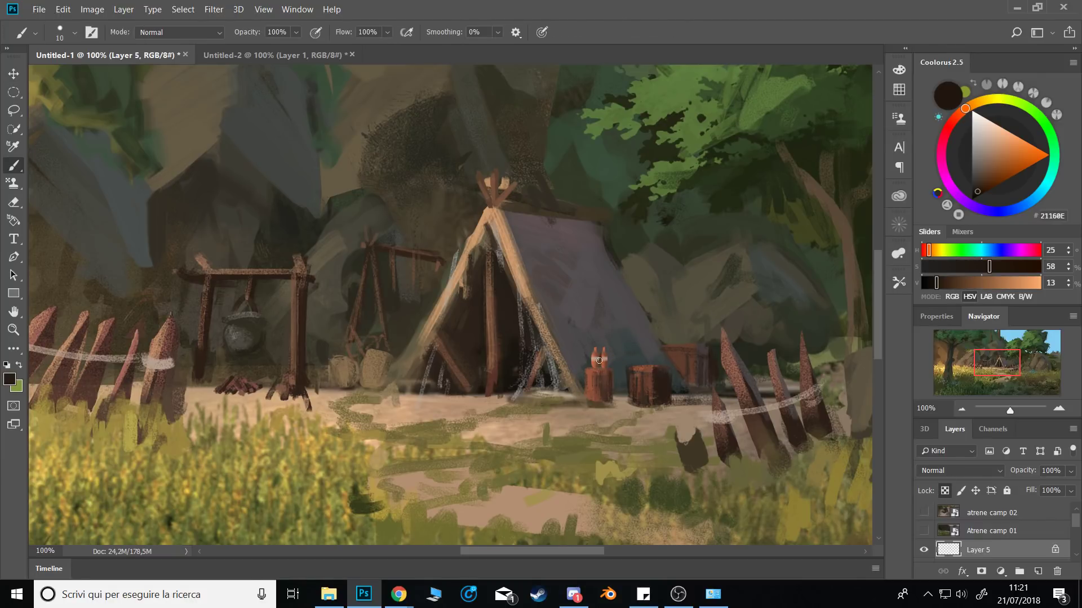
left_click_drag(598, 360, 608, 362)
right_click(607, 354, "alt")
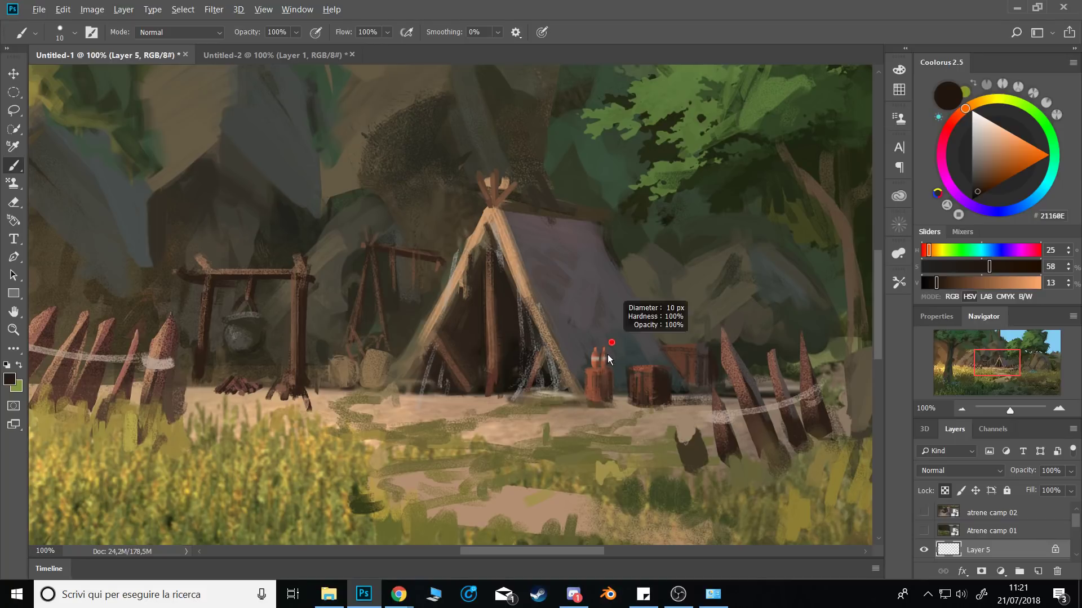
key("bracketleft")
key("bracketleft")
key("bracketleft")
key("bracketleft")
key("bracketleft")
key("bracketleft")
key("bracketleft")
key("bracketleft")
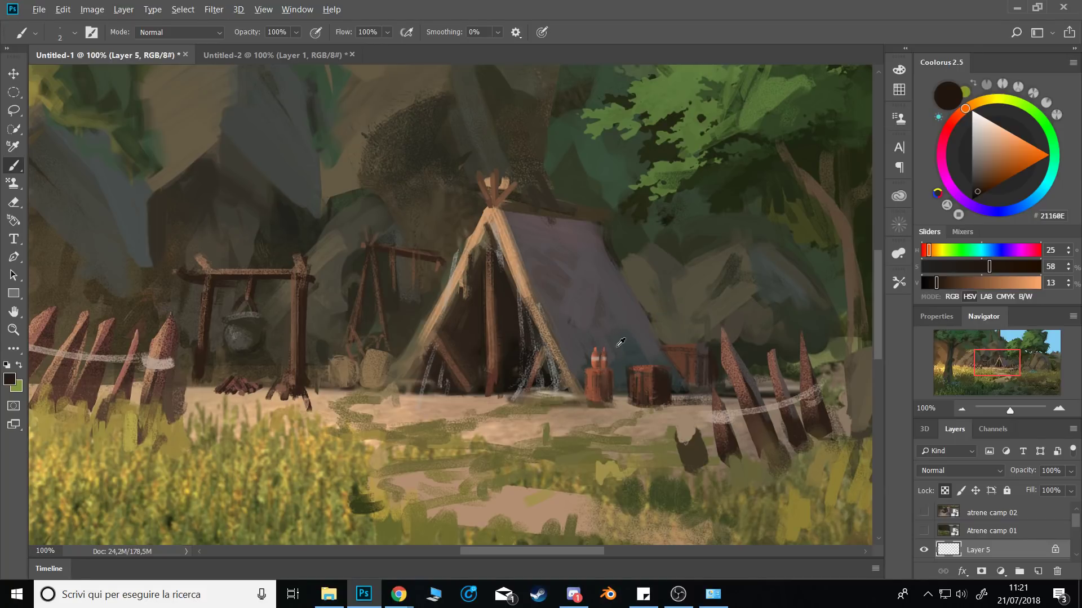
key("bracketright")
key("bracketright")
key("bracketright")
key("bracketright")
key("bracketright")
Clean up the original bottle's edges on Layer 4 with a 14 px eraser.
scroll(927, 523, "down", 2)
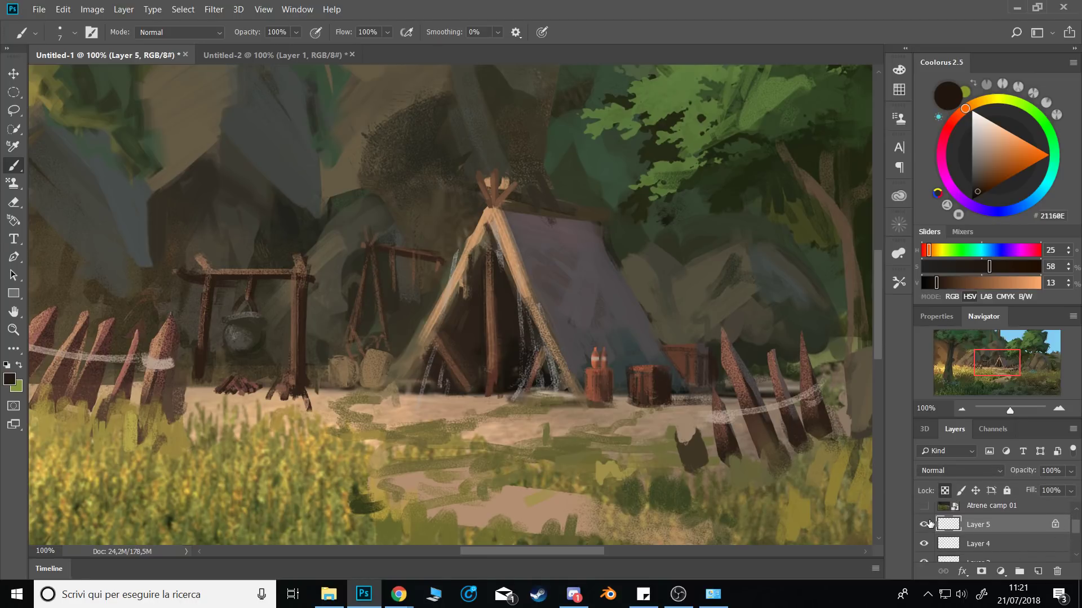
left_click(945, 546)
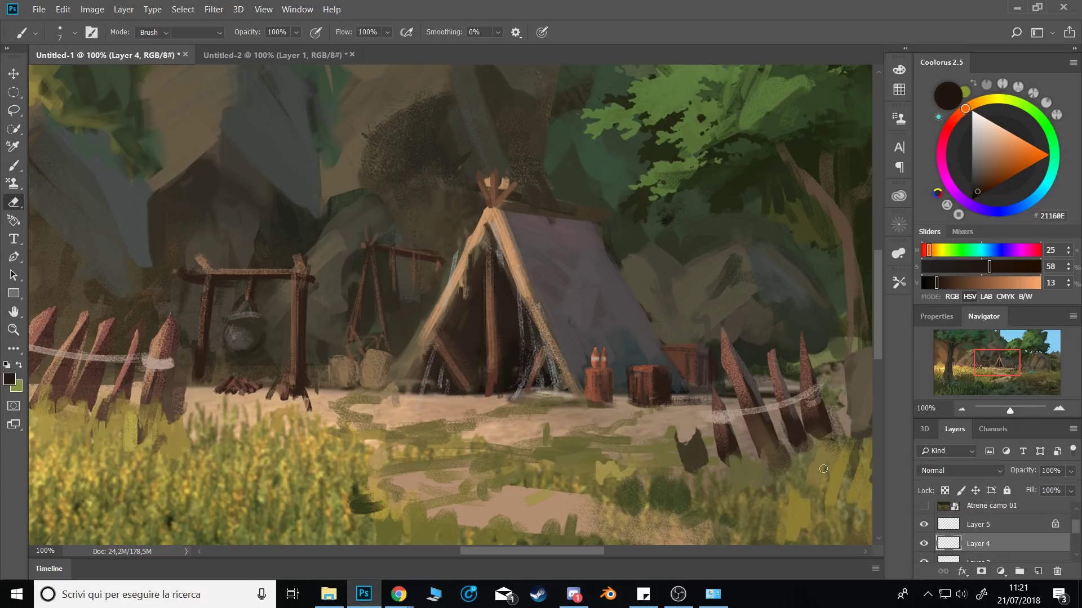
key("e")
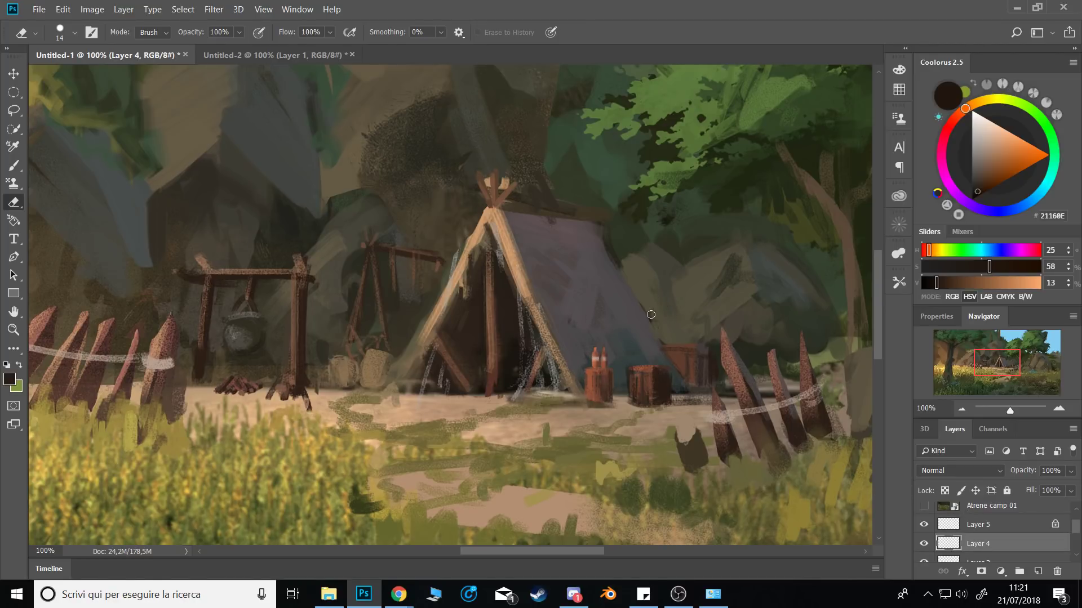
left_click_drag(623, 343, 600, 335)
key("b")
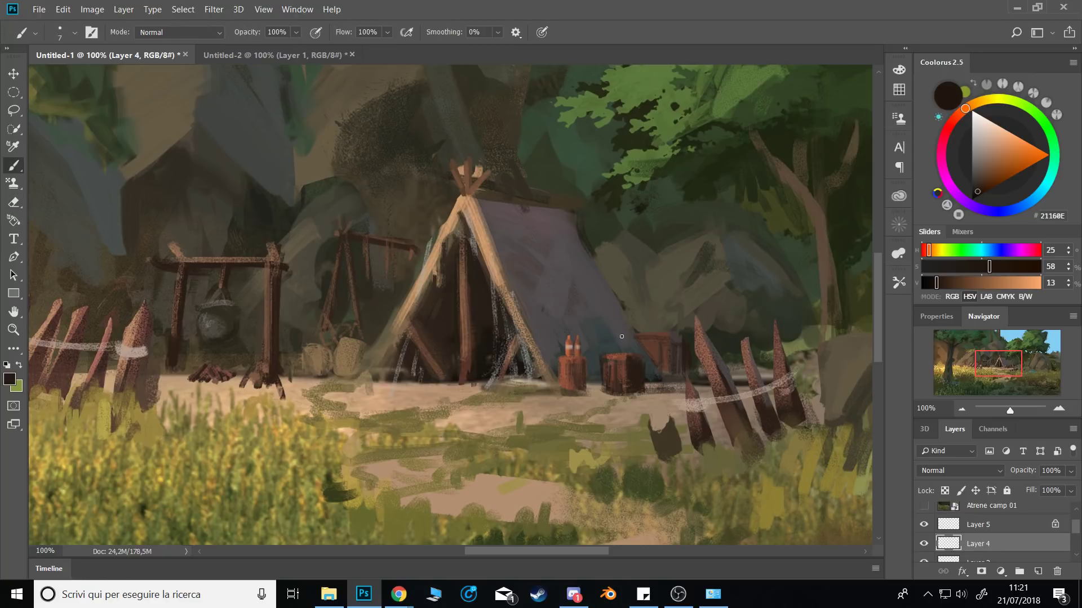
Touch up the ground shadow beside the cooking frame's base with sampled grey-brown 453F3D at 9 px, and undo the last stroke.
left_click_drag(402, 321, 437, 318)
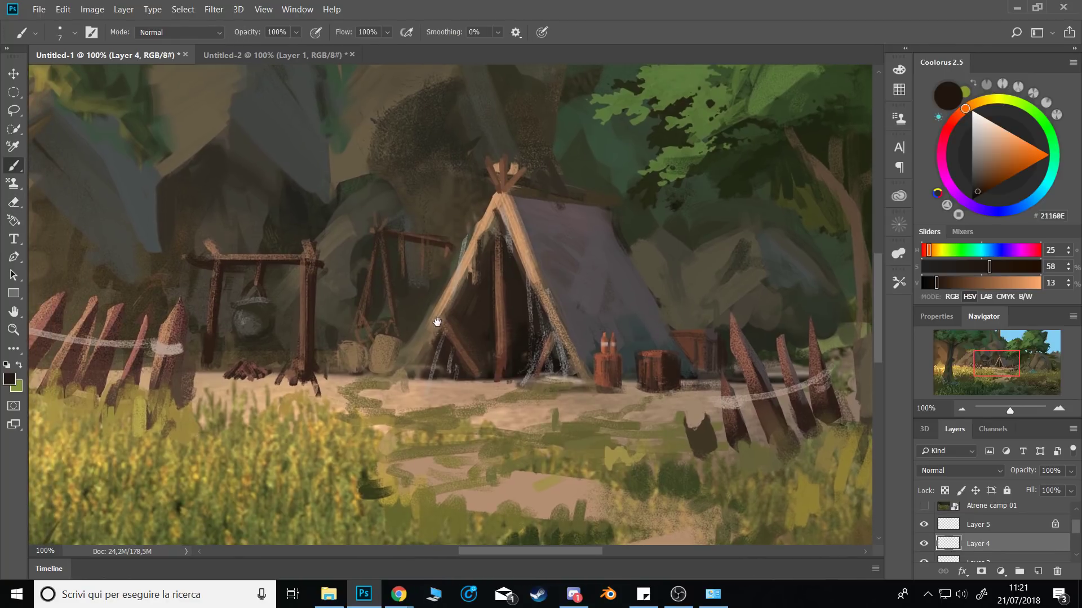
left_click(312, 374, "alt")
left_click(568, 282, "alt")
left_click_drag(345, 384, 351, 384)
mouse_move(315, 379)
left_mouse_down()
mouse_move(371, 388)
mouse_move(352, 381)
left_mouse_up()
key("ctrl+alt+z")
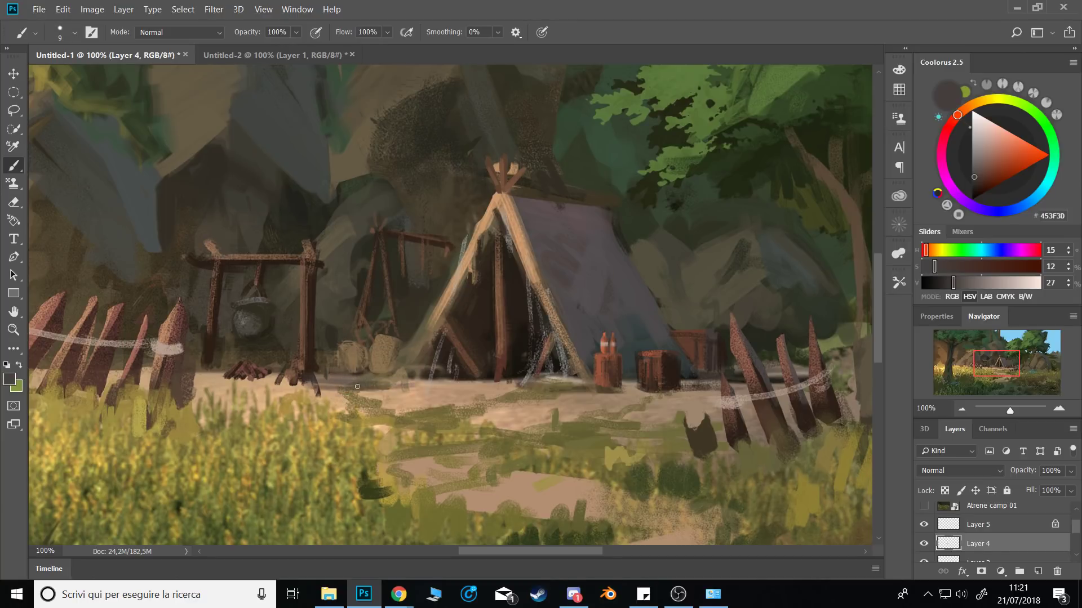
Paint grass strokes along the meadow's edge below the cooking frame with sampled dark olive 313510 and yellow-green B3AB3B, up to 12 px.
left_click(368, 465, "alt")
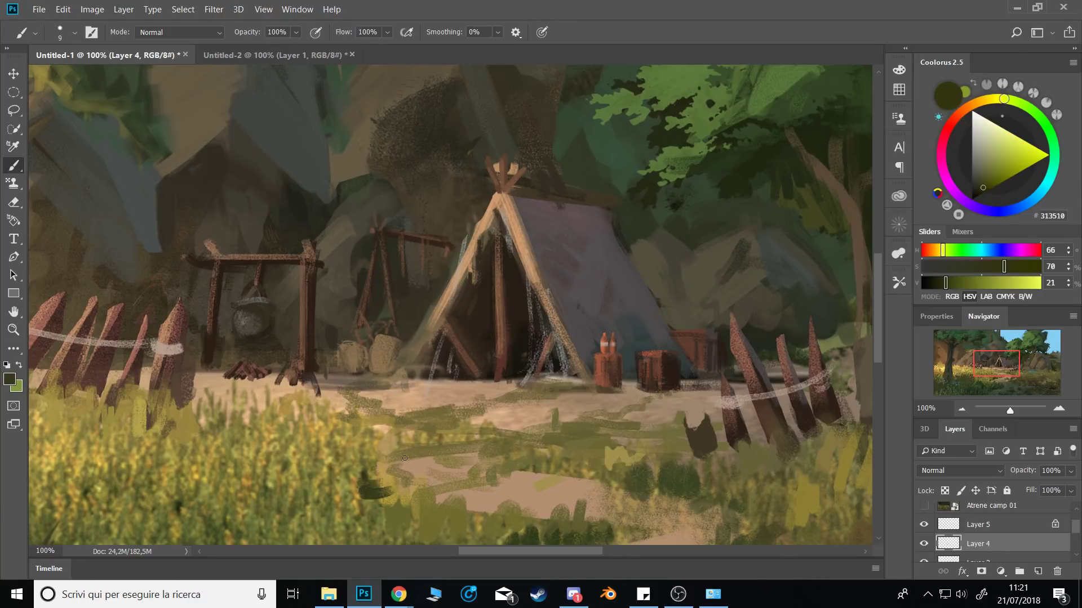
left_click(959, 410)
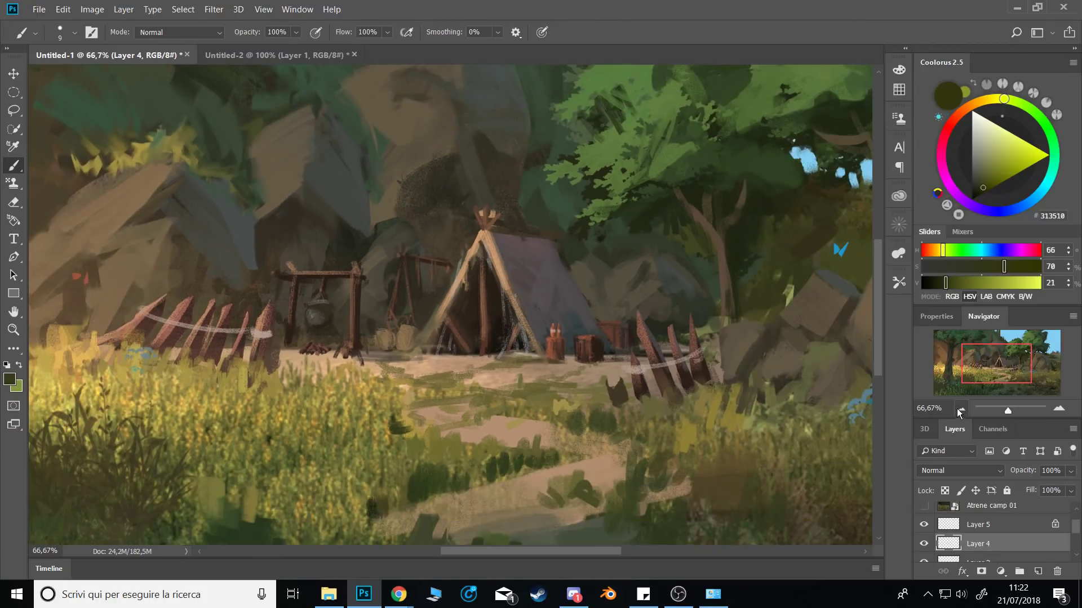
left_click_drag(318, 416, 351, 408, "alt")
left_click(316, 416, "alt")
mouse_move(353, 407)
left_mouse_down("alt")
mouse_move(341, 408)
mouse_move(367, 398)
left_mouse_up("alt")
left_click_drag(367, 420, 370, 401)
left_click(355, 410, "alt")
mouse_move(308, 423)
left_mouse_down()
mouse_move(316, 406)
mouse_move(352, 392)
mouse_move(349, 401)
left_mouse_up()
left_click(344, 385, "alt")
left_click(352, 389, "alt")
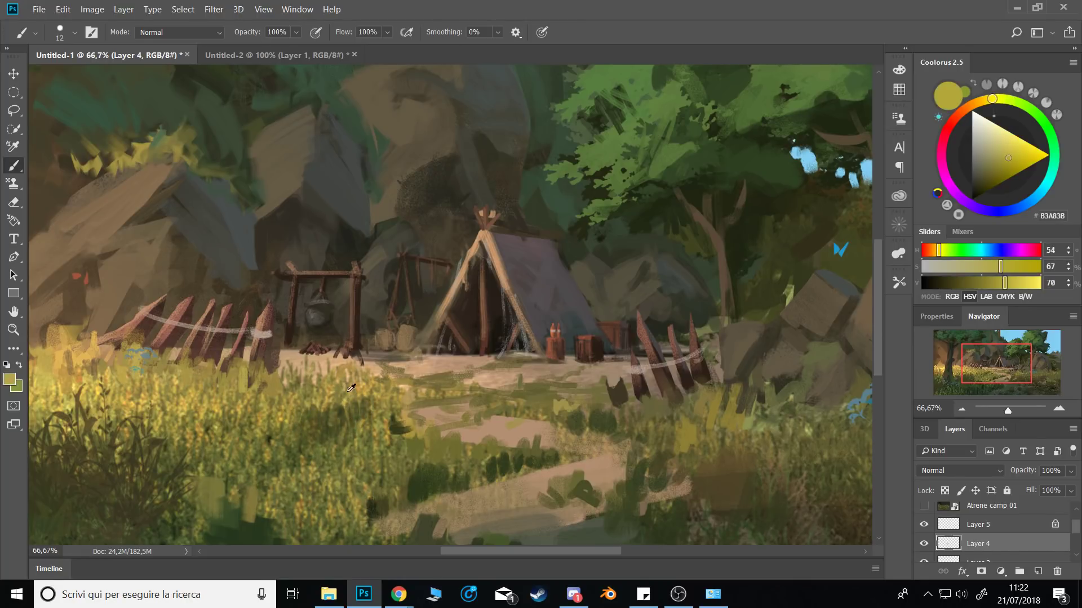
left_click(345, 385, "alt")
Undo a trial sky stroke, then tint the distant treeline beside the right-hand trees with light blue 659EEB.
left_click_drag(660, 353, 601, 365)
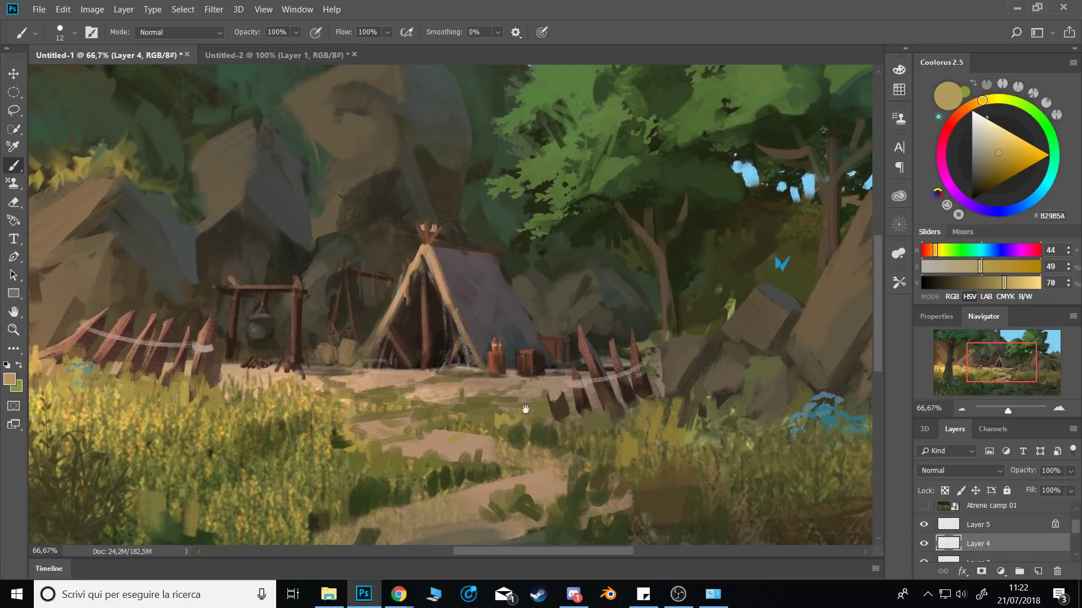
left_click_drag(515, 337, 514, 323)
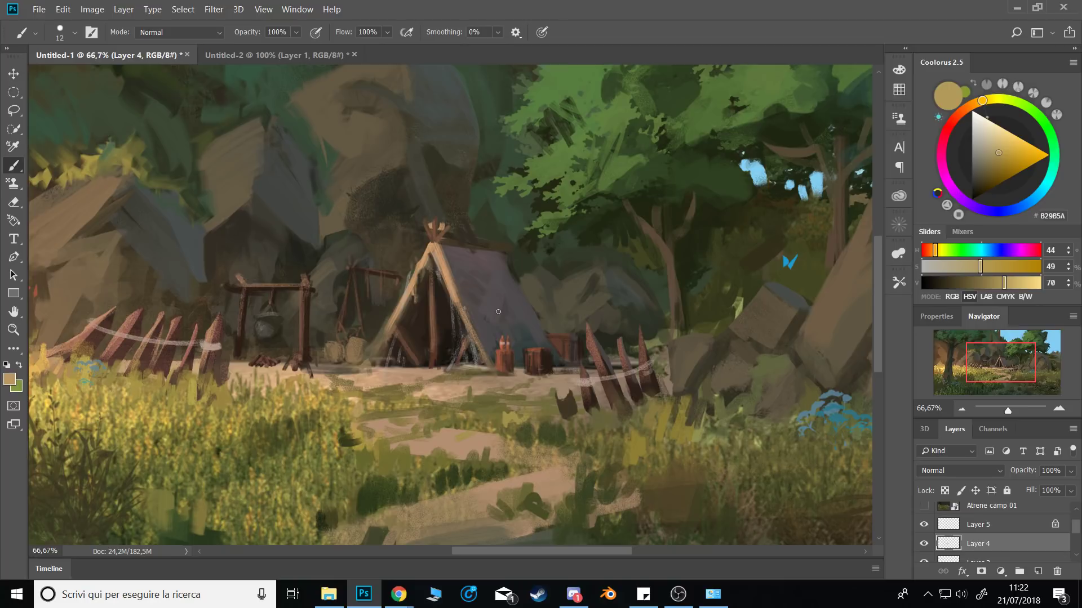
left_click(962, 408)
left_click(961, 408)
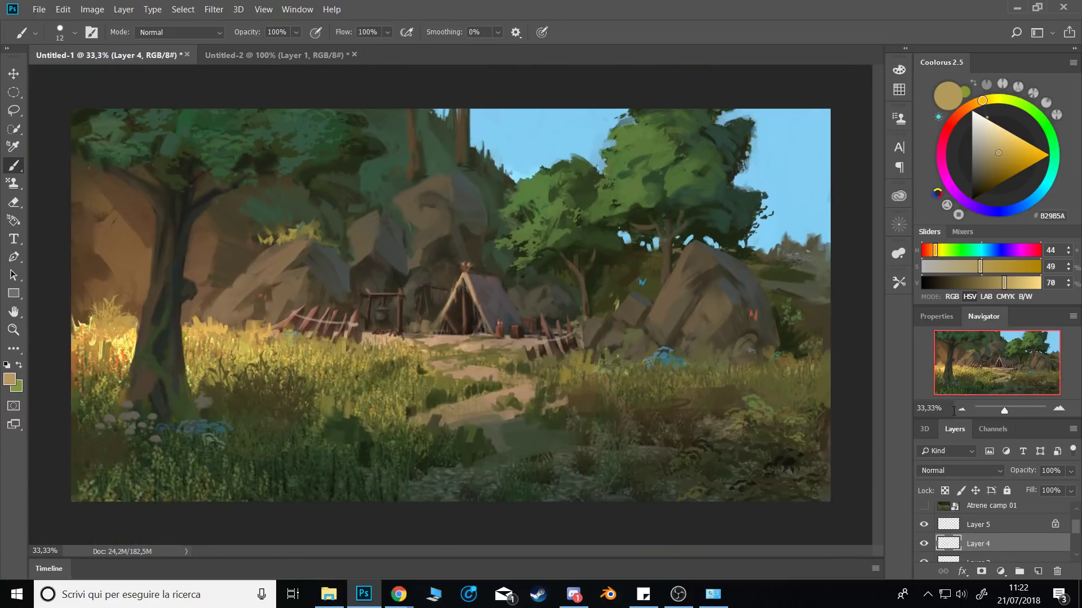
left_click(962, 409)
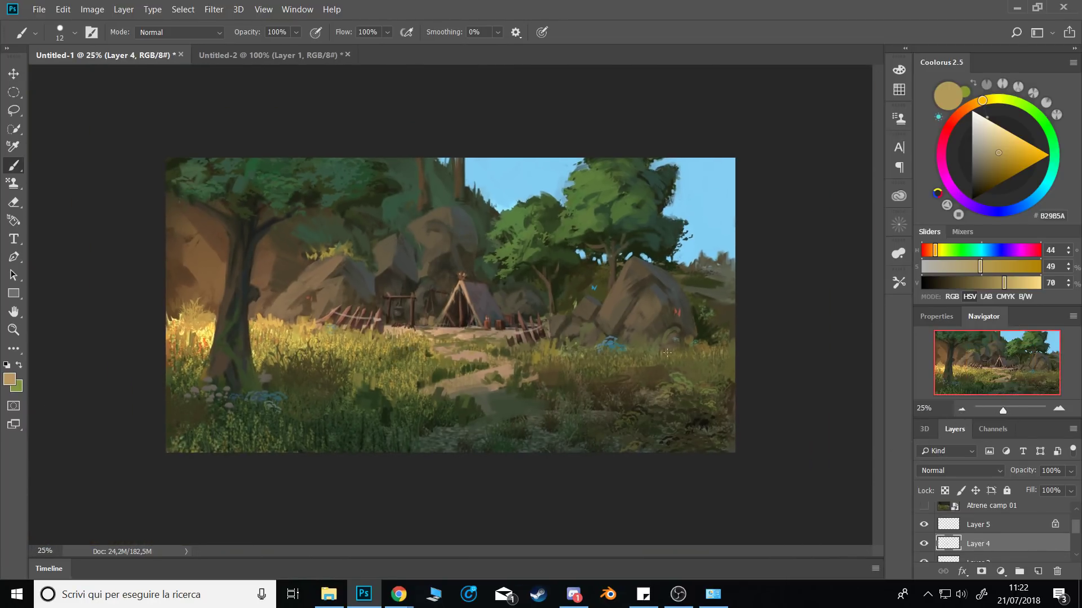
left_click(711, 231, "alt")
mouse_move(704, 243)
left_mouse_down()
mouse_move(751, 244)
mouse_move(708, 250)
mouse_move(725, 263)
mouse_move(731, 254)
left_mouse_up()
key("ctrl+z")
left_click(1031, 149)
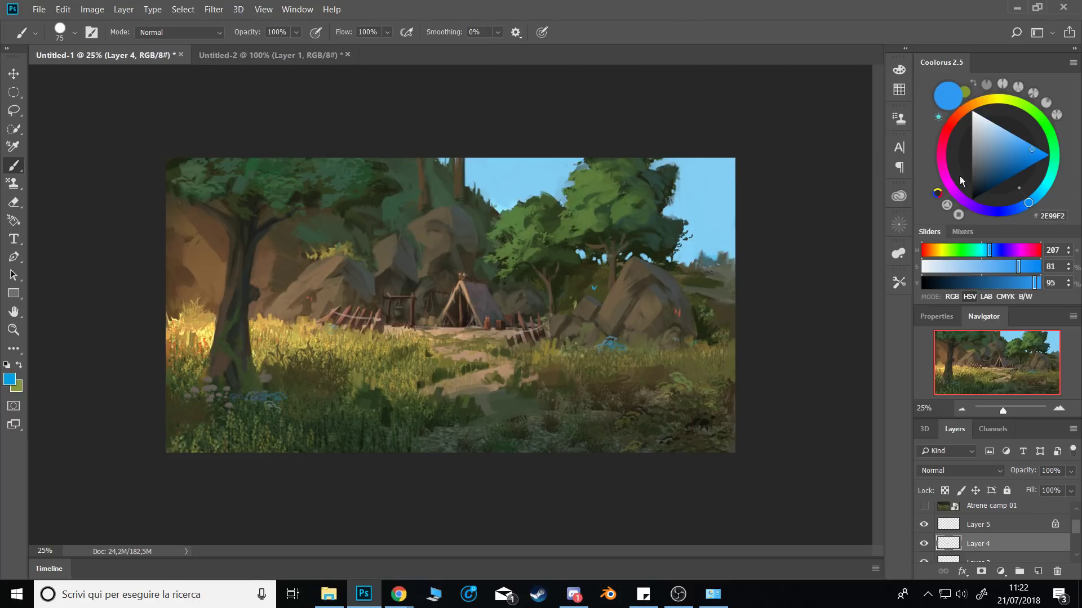
left_click_drag(1029, 198, 1021, 205)
left_click(1013, 141)
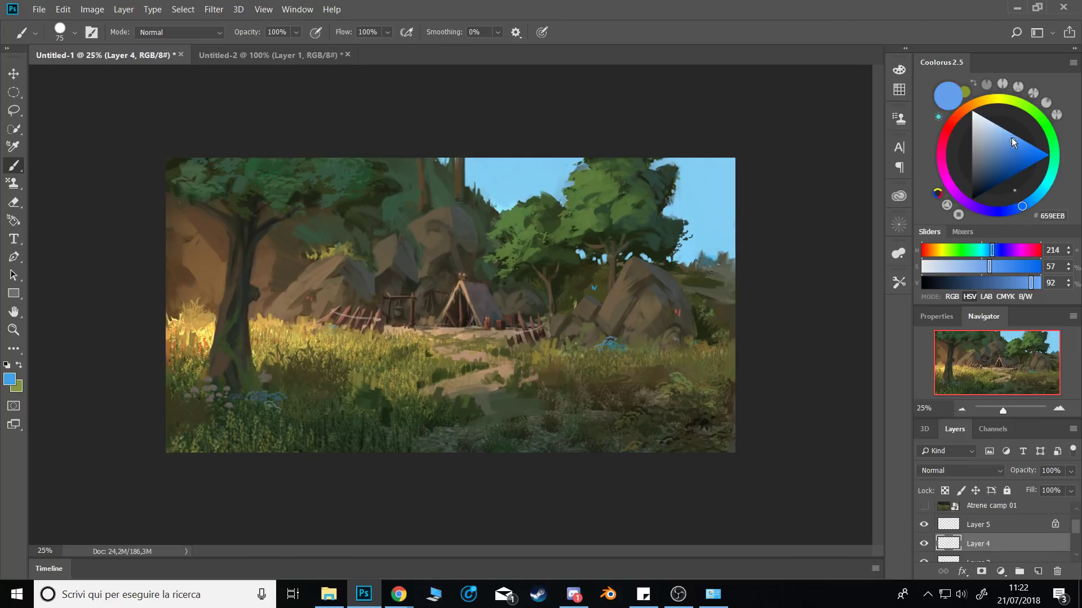
left_click_drag(726, 257, 714, 258)
Shape the distant treeline's silhouette with sampled grey-blue 557286, sky blue 99CCF6 and mid blue 5985B2, using an 18 to 37 px brush.
left_click(713, 256, "alt")
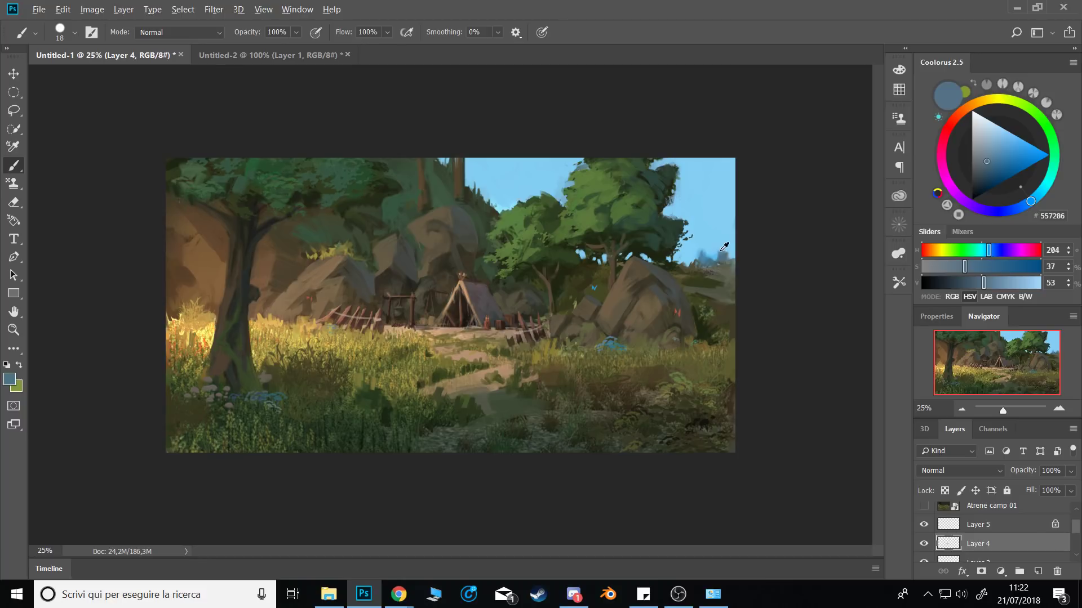
left_click(712, 254, "alt")
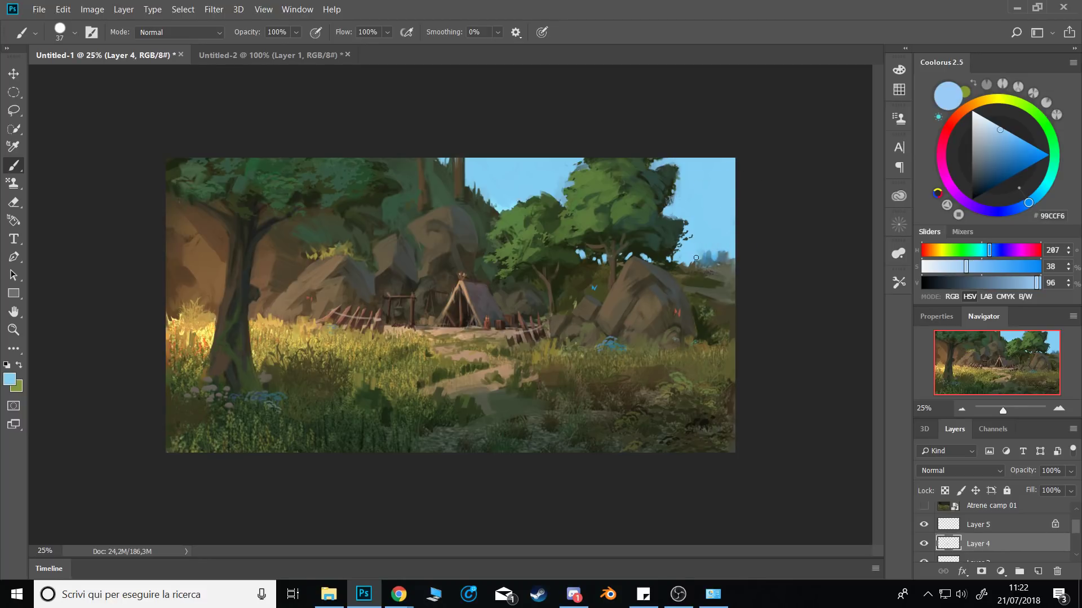
left_click(696, 254, "alt")
left_click(699, 260, "alt")
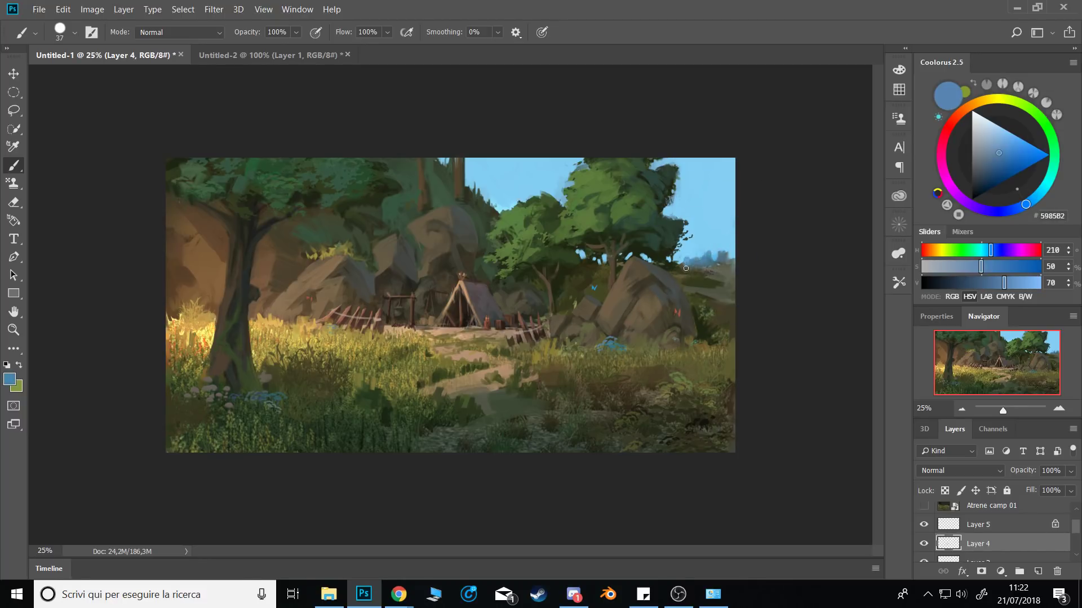
left_click(692, 254, "alt")
left_click(715, 258, "alt")
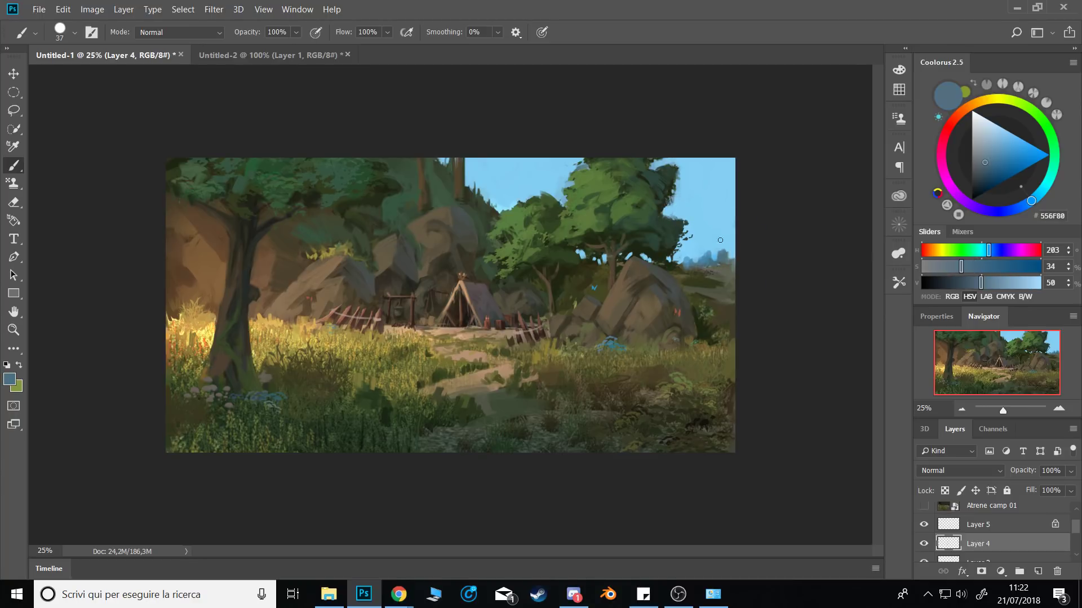
Touch up the brown cliff behind the large foreground tree with sampled browns 7D6132 and 63542C at 37 px.
left_click(203, 292, "alt")
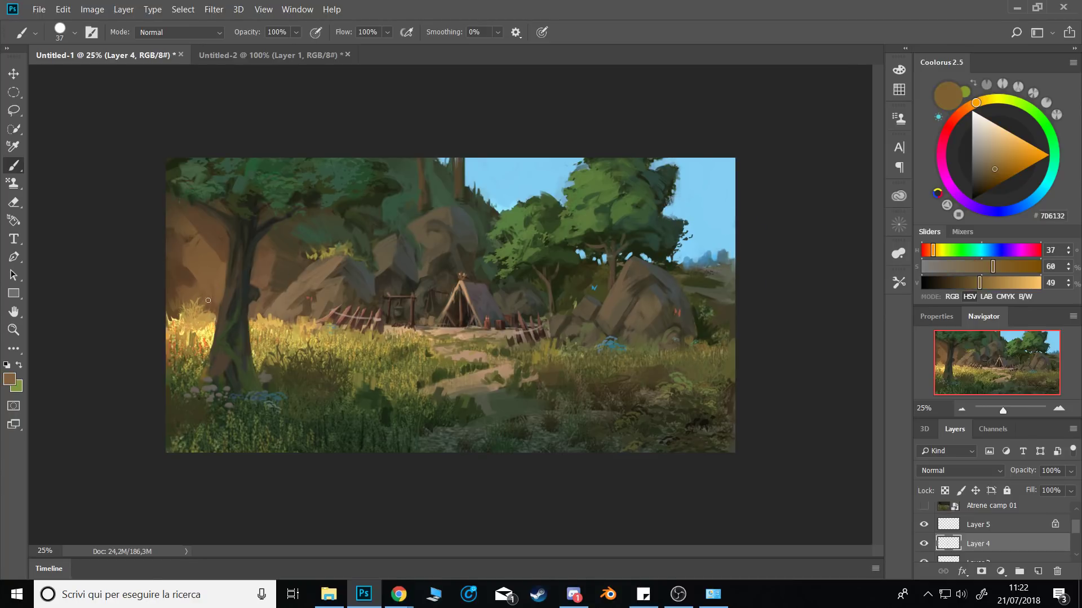
left_click(192, 235, "alt")
left_click(189, 224, "alt")
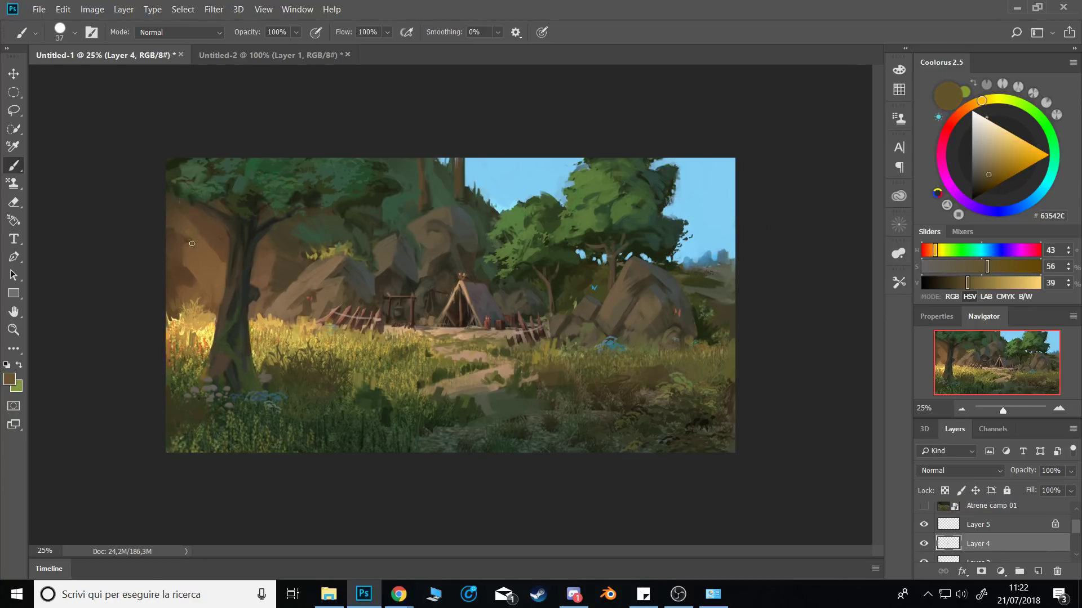
left_click(198, 247, "alt")
Touch up the fence right of the tent with sampled dark brown 3D2C20, reducing the brush from 24 to 18 px.
left_click(521, 332, "alt")
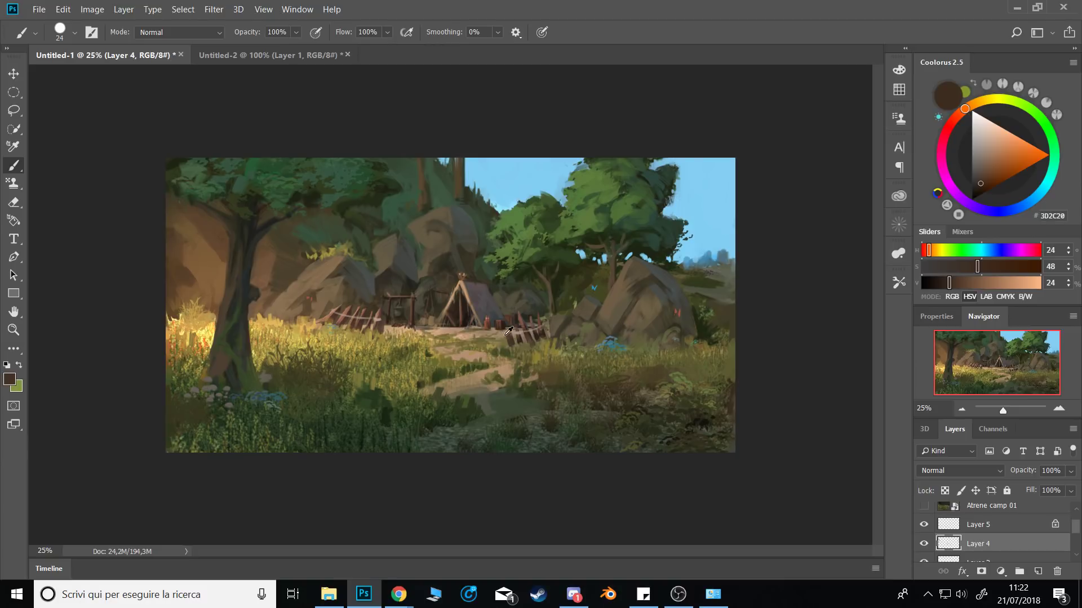
left_click(505, 336, "alt")
left_click(509, 339, "alt")
key("bracketleft")
Refine the tent and cooking frame area with sampled tans 9C8969 and C2AB75 and dark brown 4B4434 at 18 px.
left_click(467, 300, "alt")
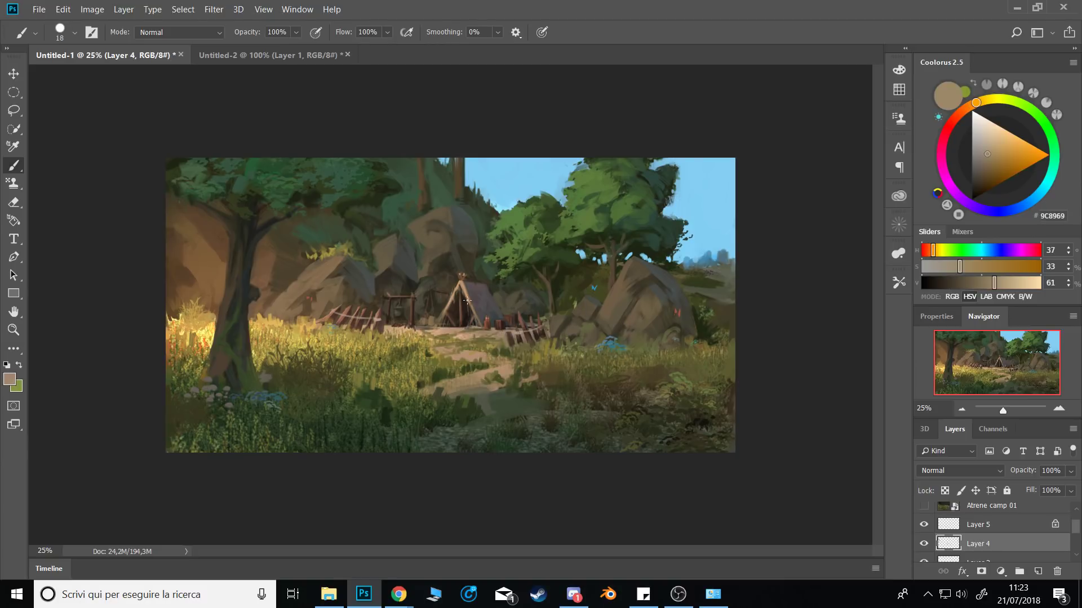
left_click(382, 325, "alt")
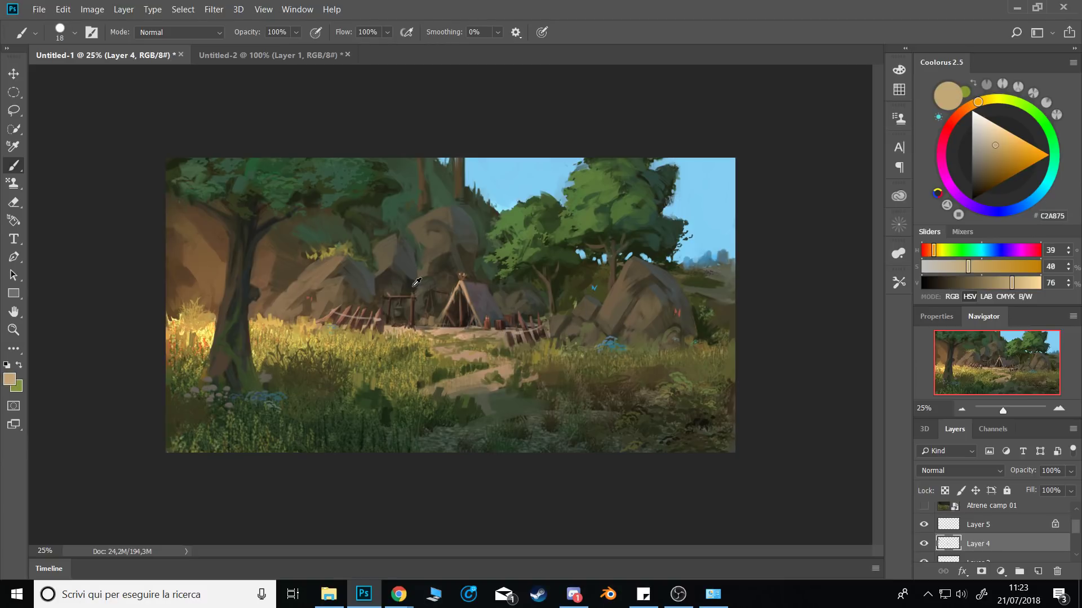
left_click(391, 289, "alt")
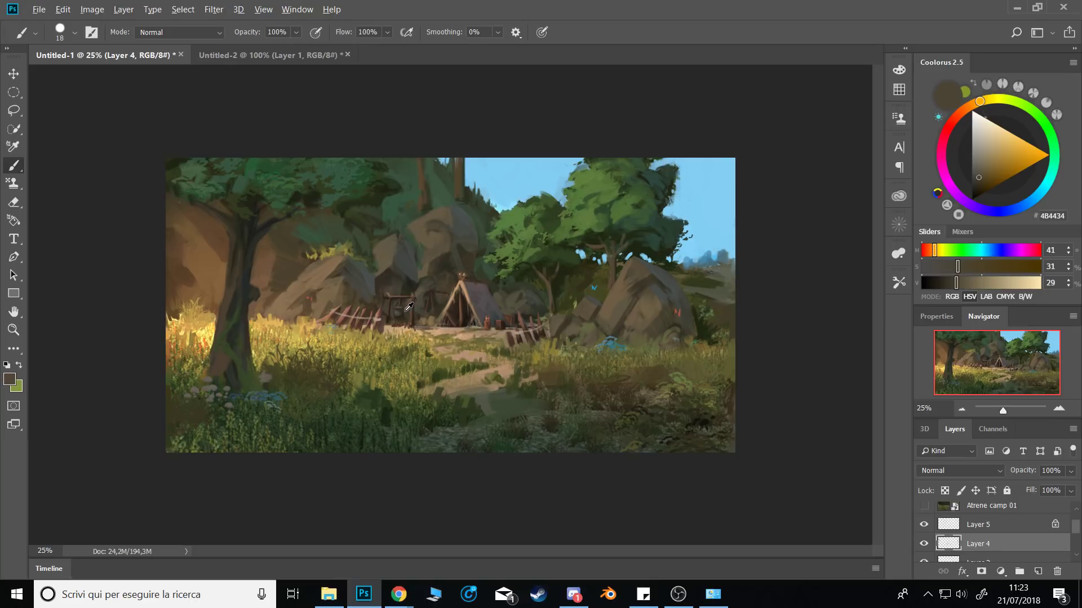
left_click(398, 314, "alt")
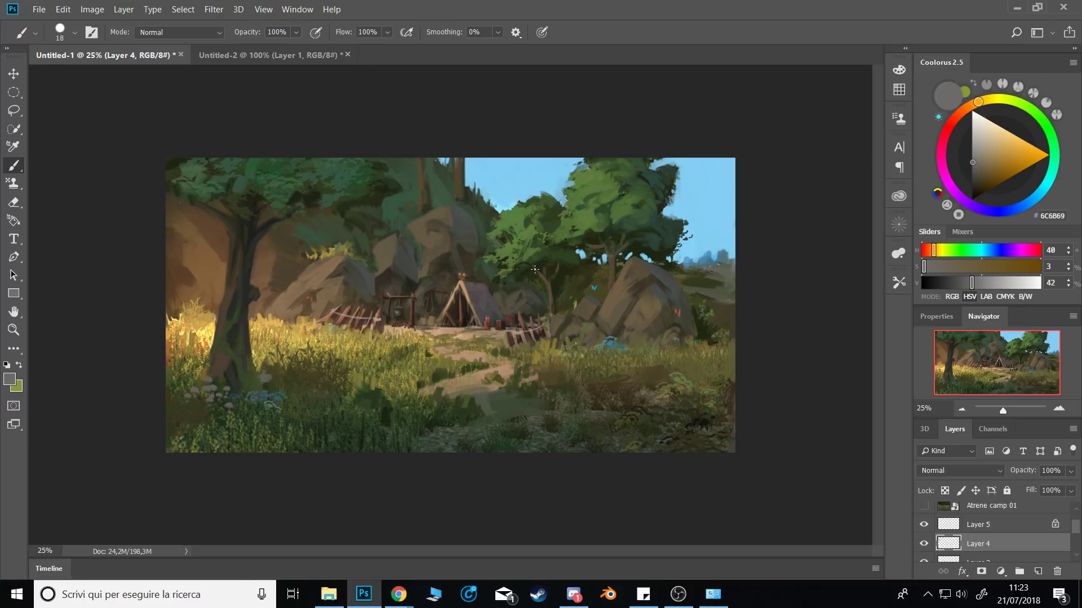
Smooth the dirt path's lower bend with sampled sandy brown 928157 at 63 px.
left_click(503, 383, "alt")
left_click(470, 381, "alt")
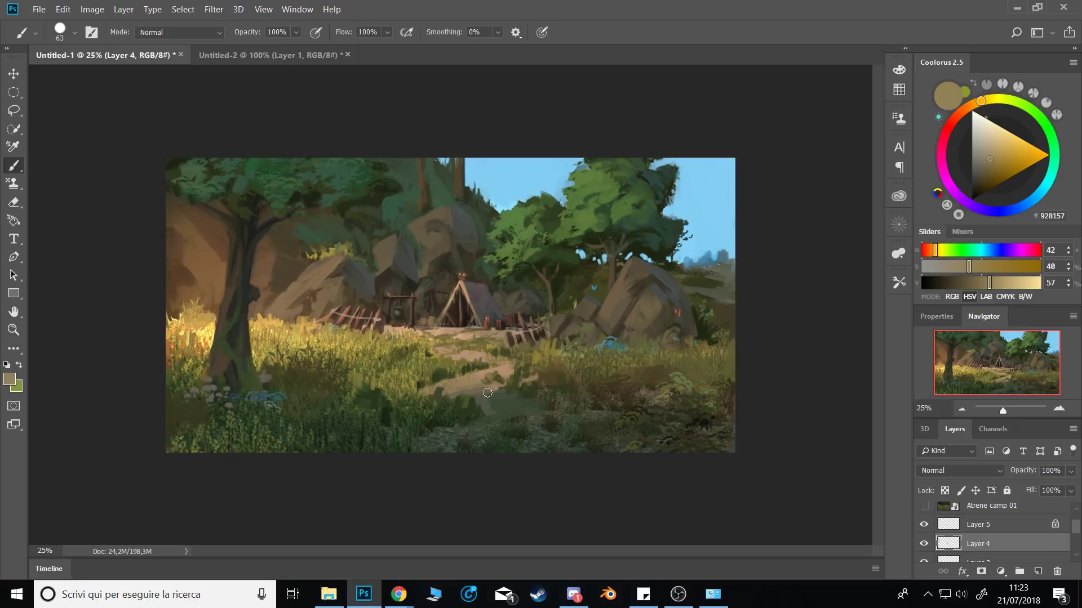
right_click(503, 367, "alt")
right_click(515, 366, "alt")
Shade the boulders right of the tent with sampled dark brown 393426 at 27 px and the nearby fence posts with 241911 at 7 px.
left_click(620, 321, "alt")
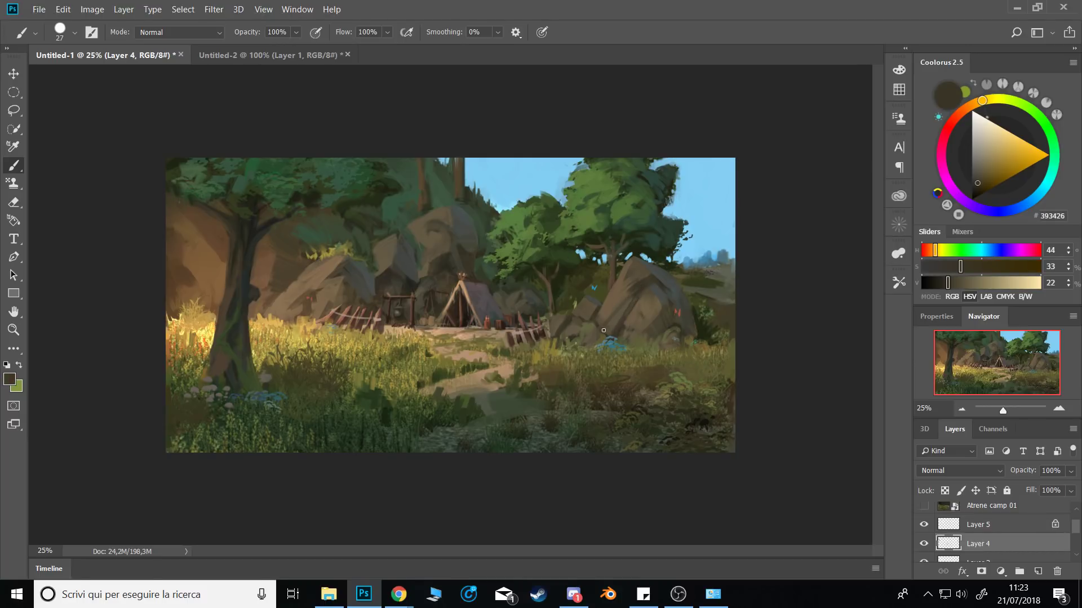
key("bracketleft")
key("bracketleft")
left_click(535, 329, "alt")
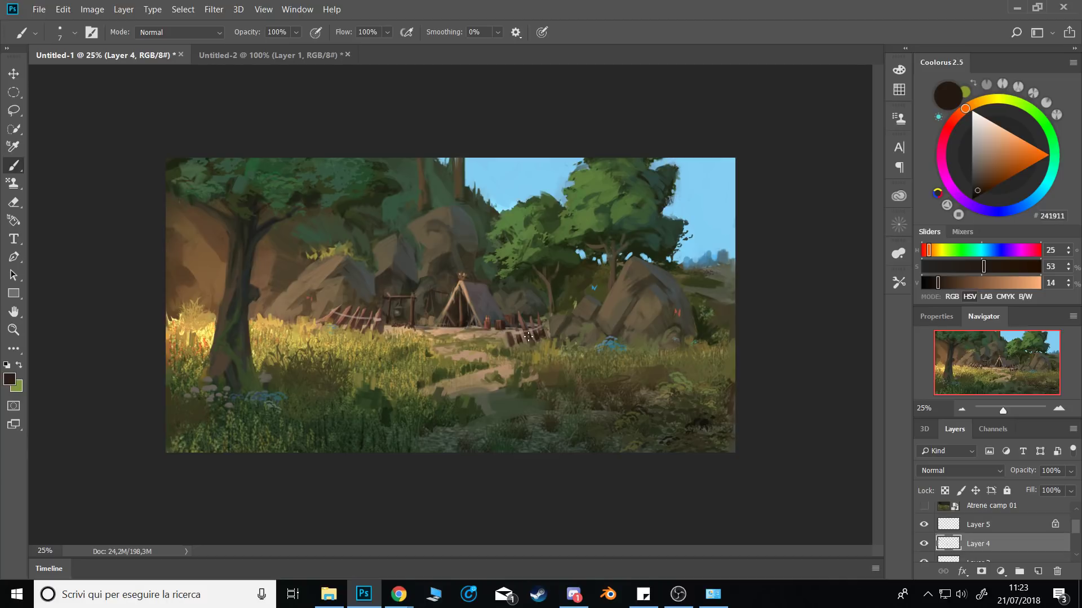
left_click_drag(527, 338, 533, 338)
Build up the end of the fence beside the cooking frame with sampled browns 463828, 614C34 and 443728, using a 14 to 11 px brush.
left_click_drag(416, 327, 419, 339)
left_click(1059, 409)
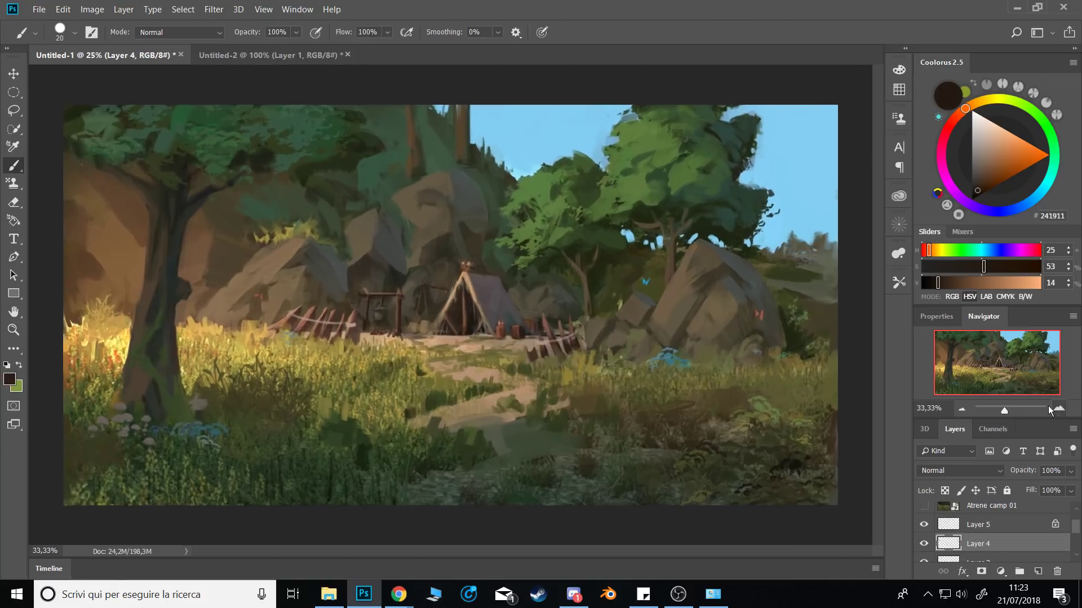
left_click(1059, 409)
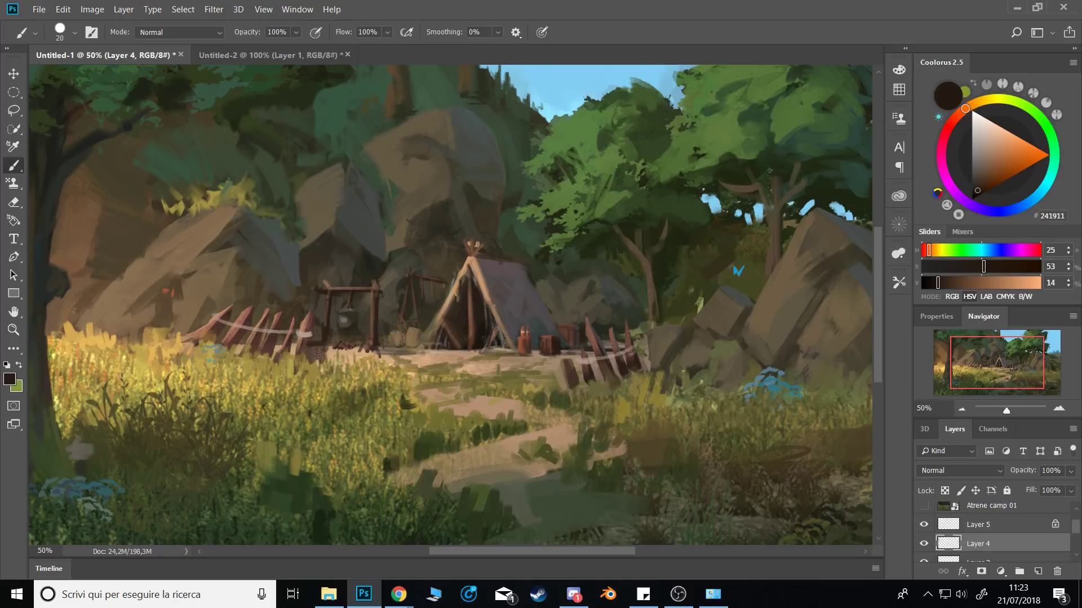
key("bracketleft")
left_click_drag(314, 348, 324, 362)
left_click(301, 339, "alt")
left_click(321, 349, "alt")
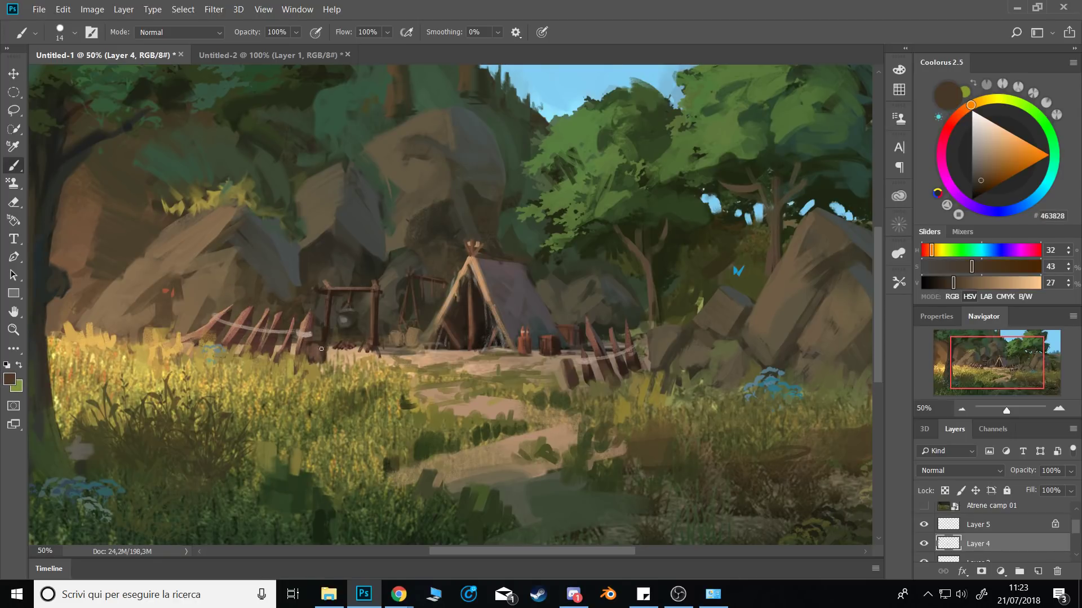
key("bracketleft")
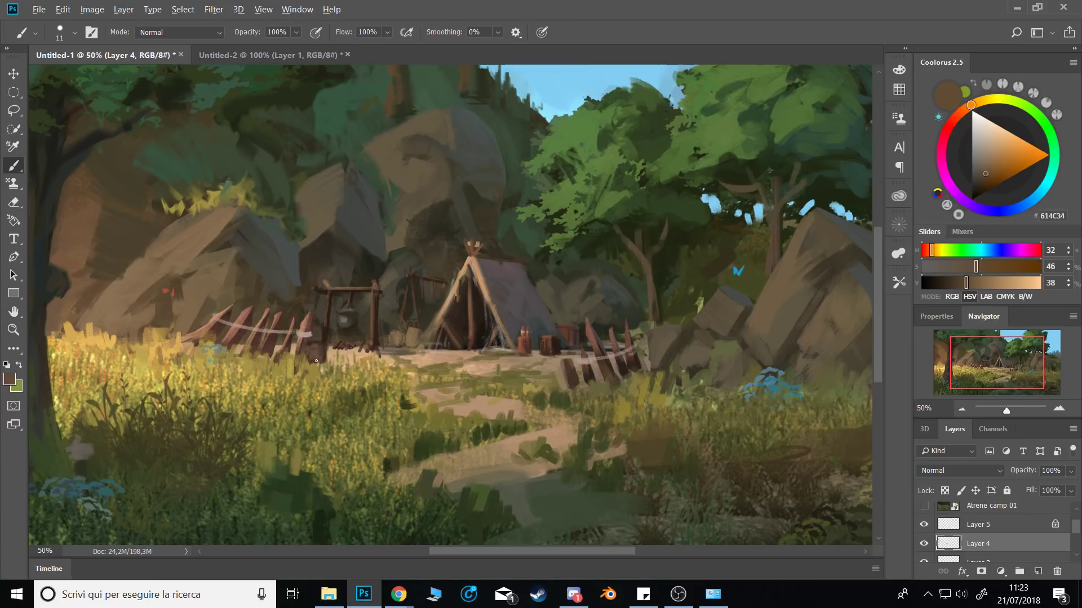
left_click(320, 353, "alt")
left_click(318, 349, "alt")
left_click(316, 352, "alt")
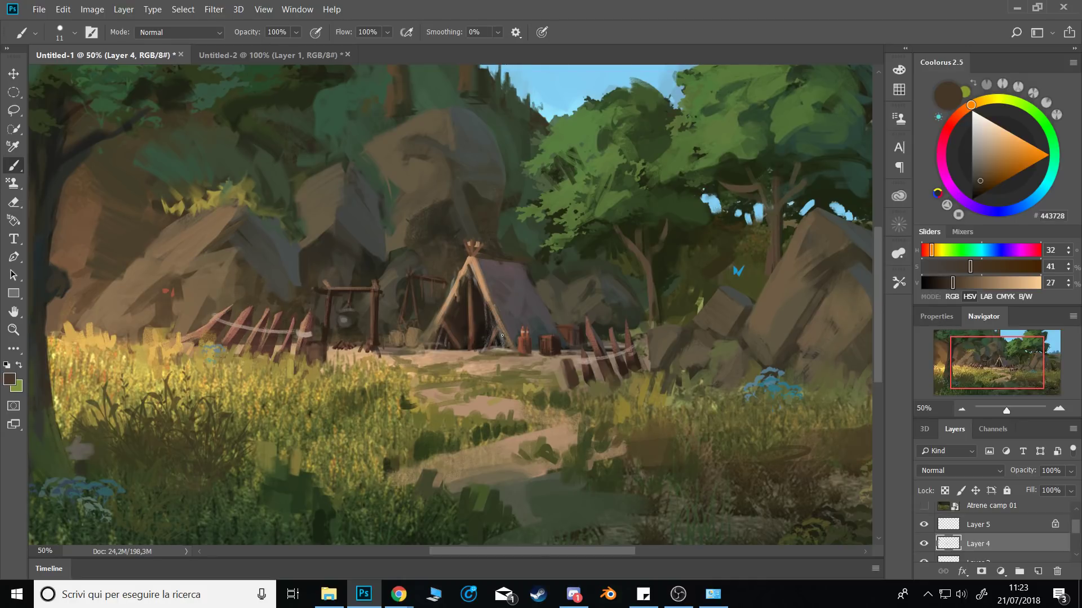
left_click(549, 340, "alt")
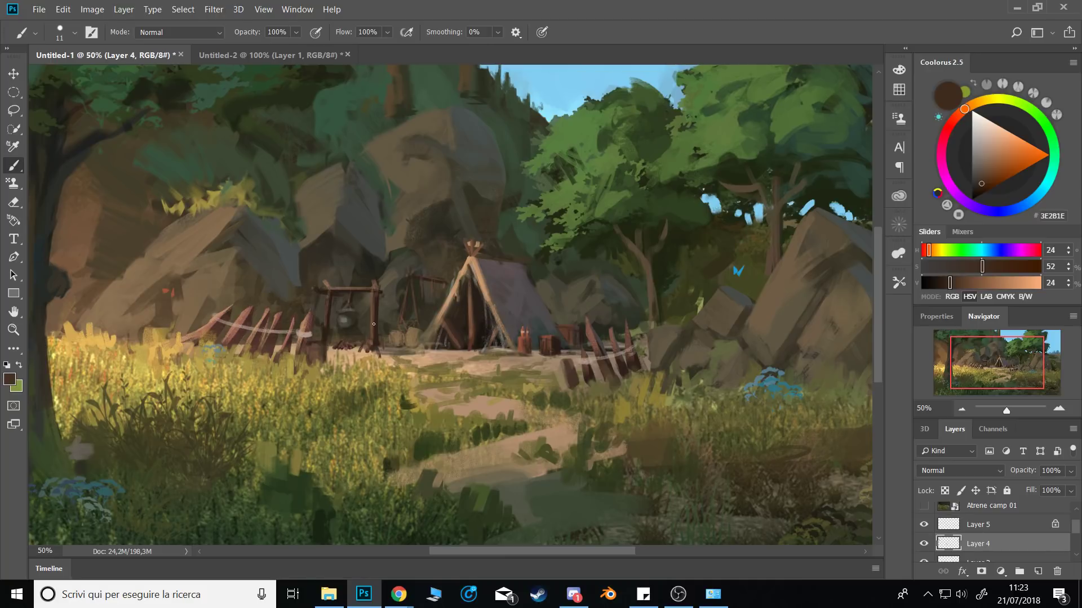
Place atrene camp 02.png from the Aterne folder into the painting and scale it to about 230%.
mouse_move(338, 592)
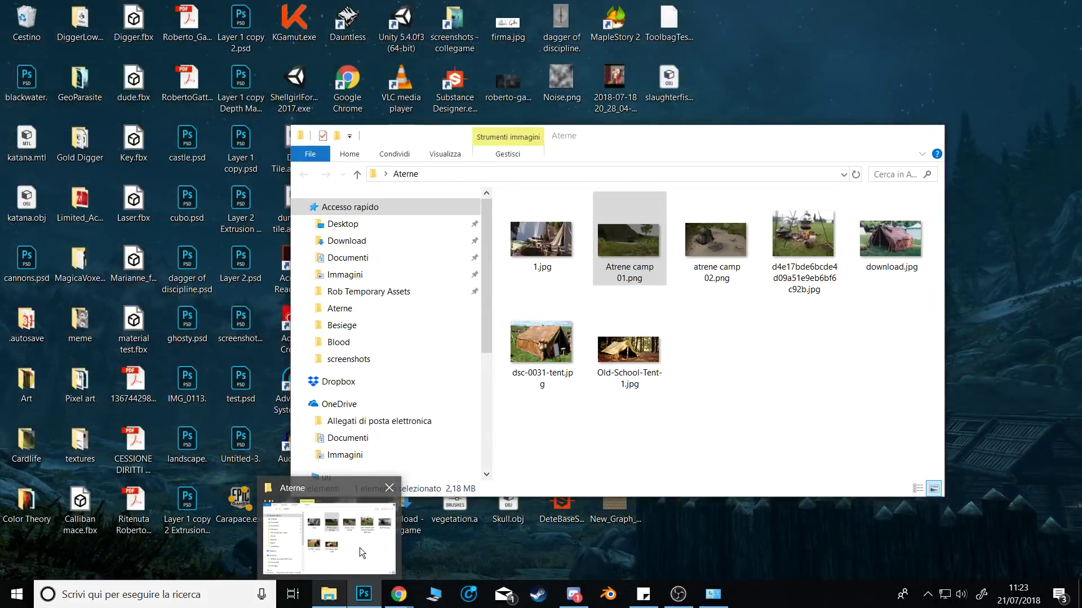
left_click(359, 548)
left_click_drag(706, 245, 220, 265)
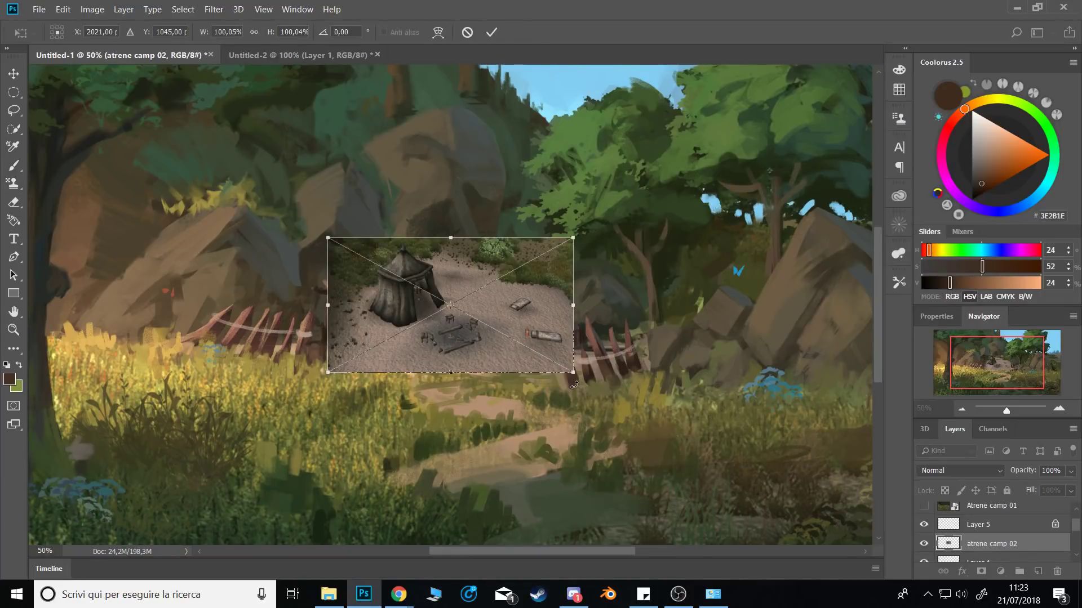
left_click_drag(573, 372, 721, 471)
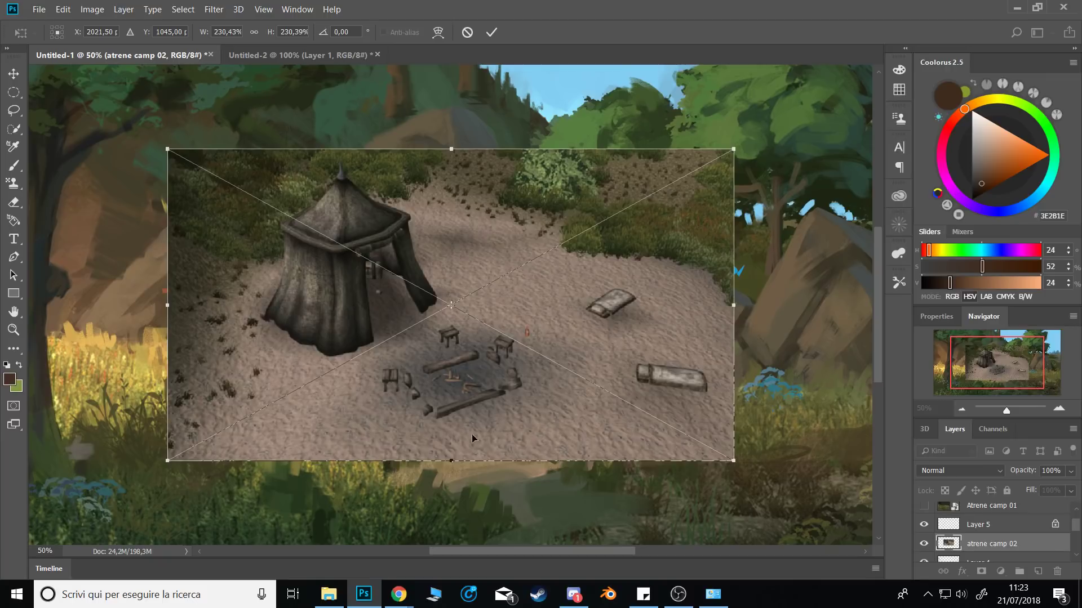
key("Return")
Return to the Brush tool and hide the atrene camp 02 reference layer.
key("b")
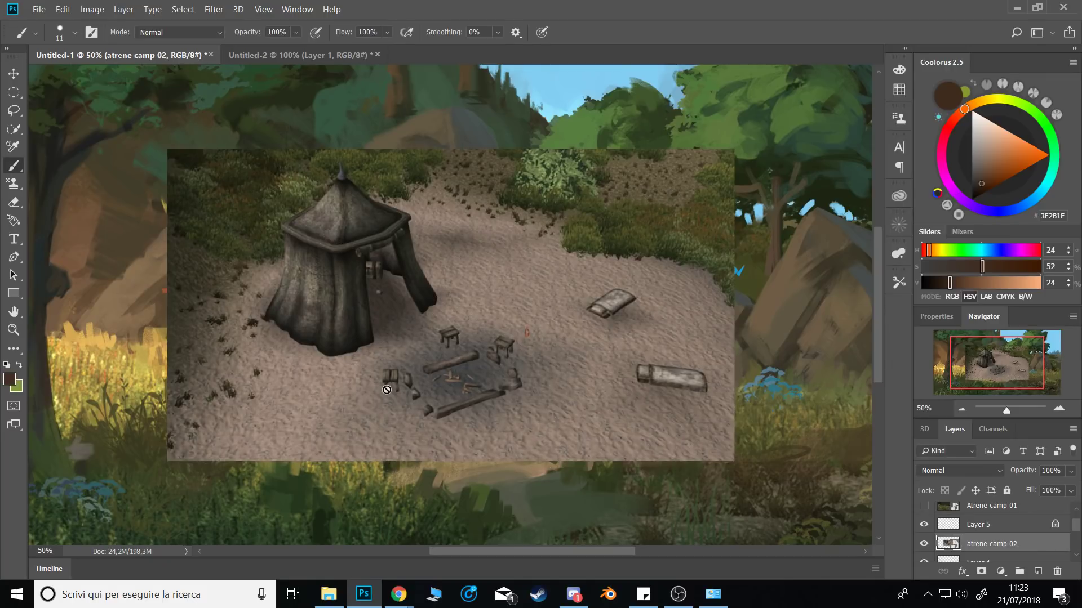
left_click(920, 543)
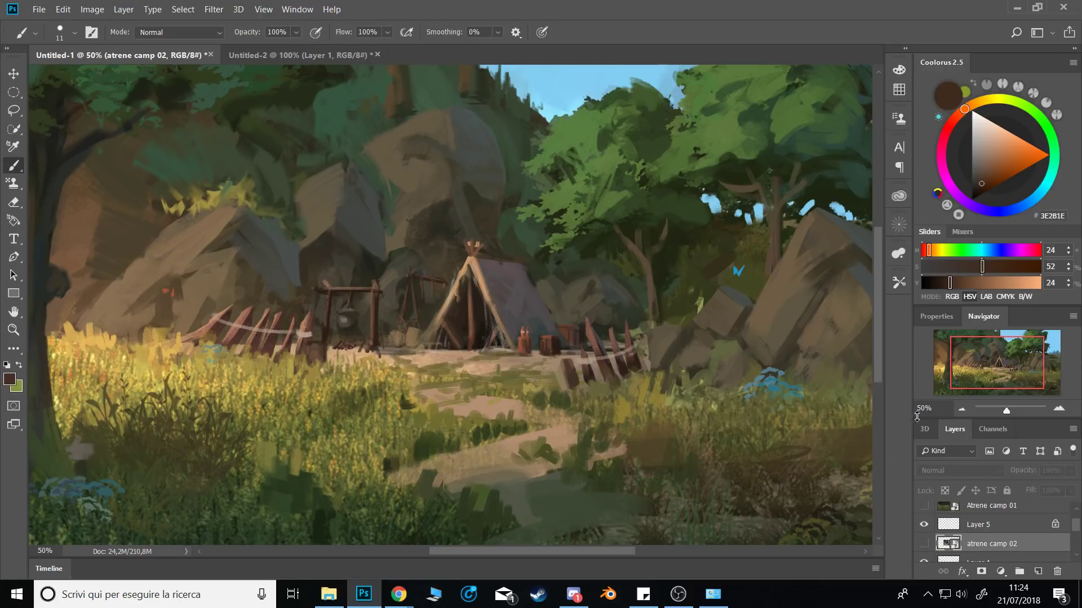
left_click(961, 407)
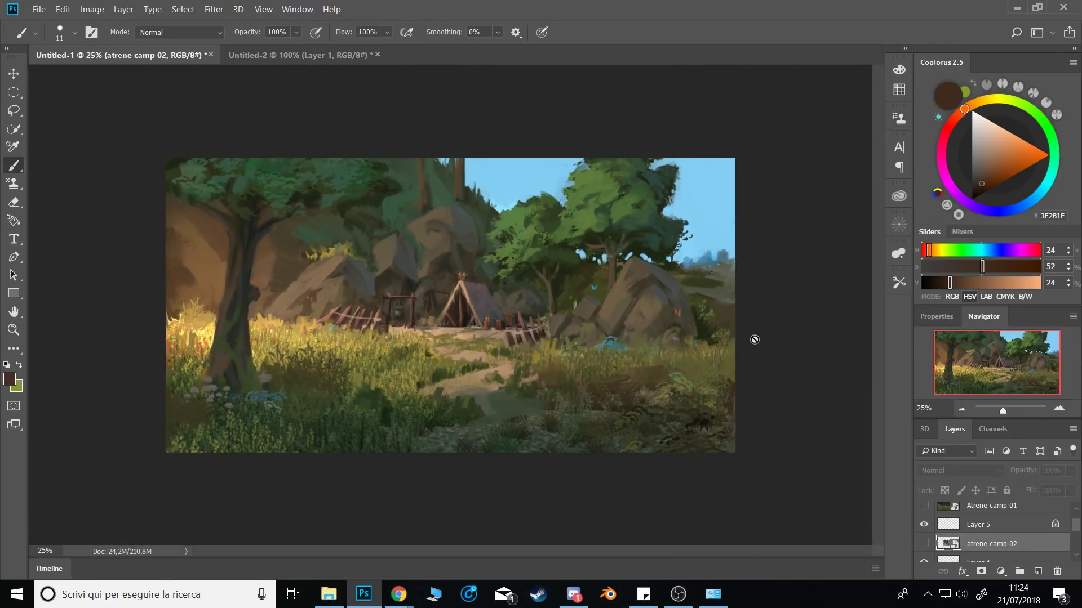
Unlock Layer 5 and darken the undergrowth in the meadow below the large boulder with sampled 545029, 423A1F and 232013, using a 54 to 35 px brush.
left_click(985, 526)
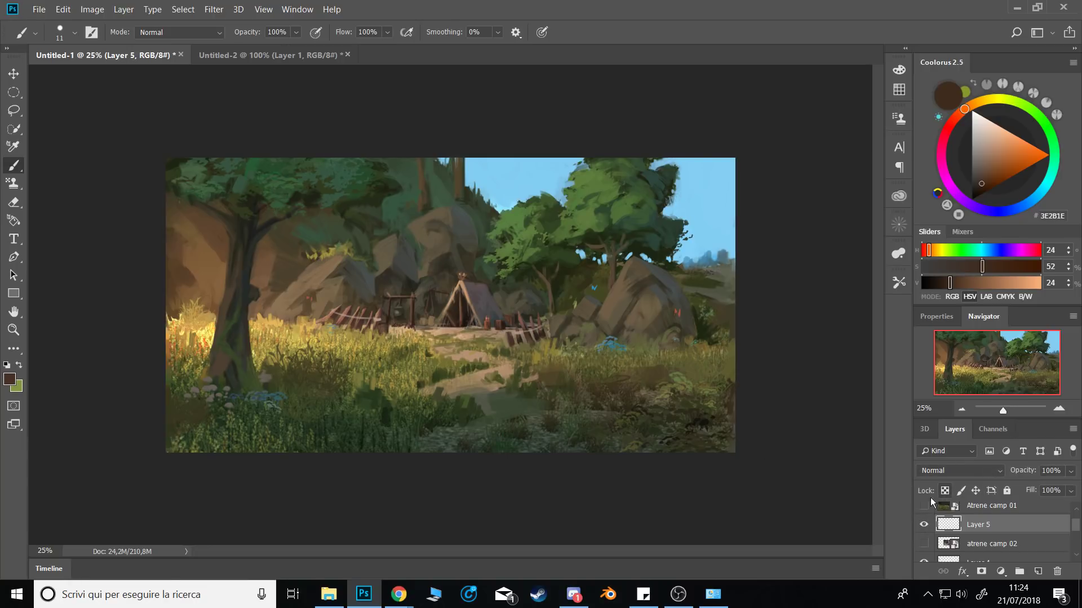
left_click(633, 369, "alt")
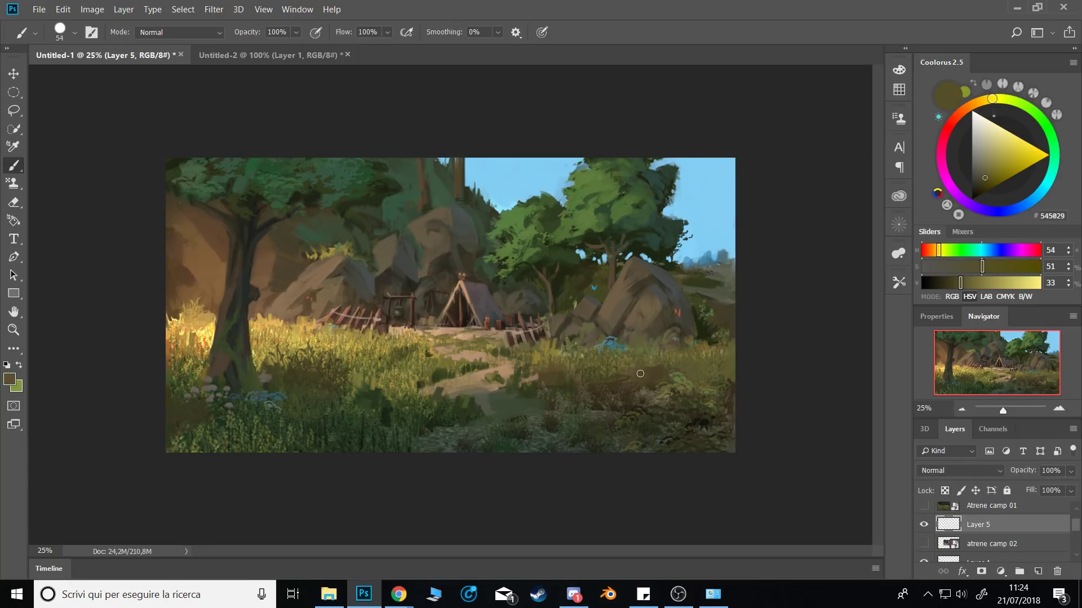
left_click(664, 376, "alt")
right_click(664, 373, "alt")
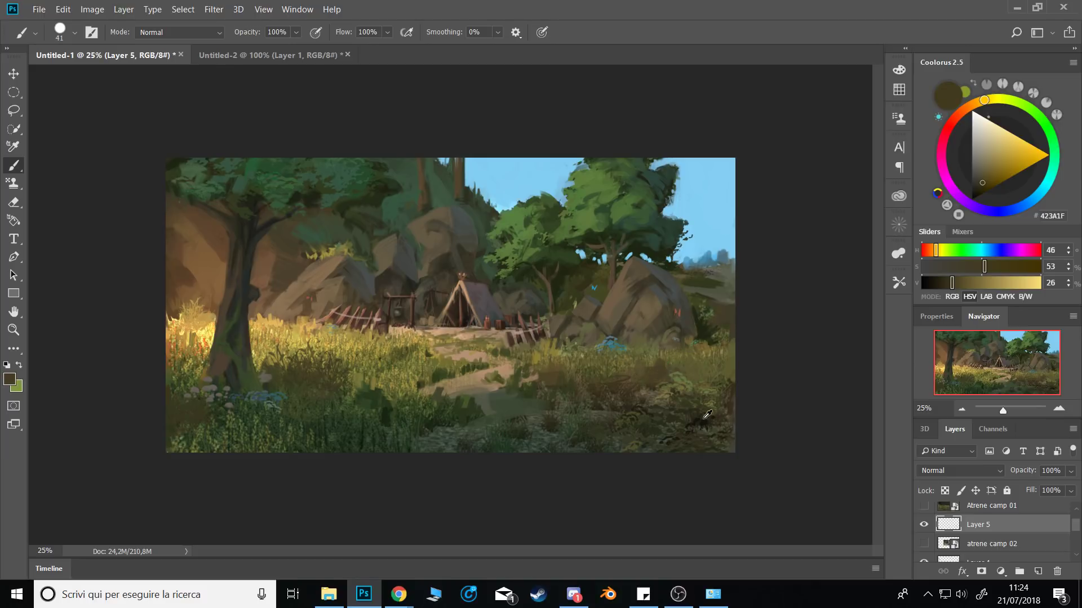
left_click(702, 420, "alt")
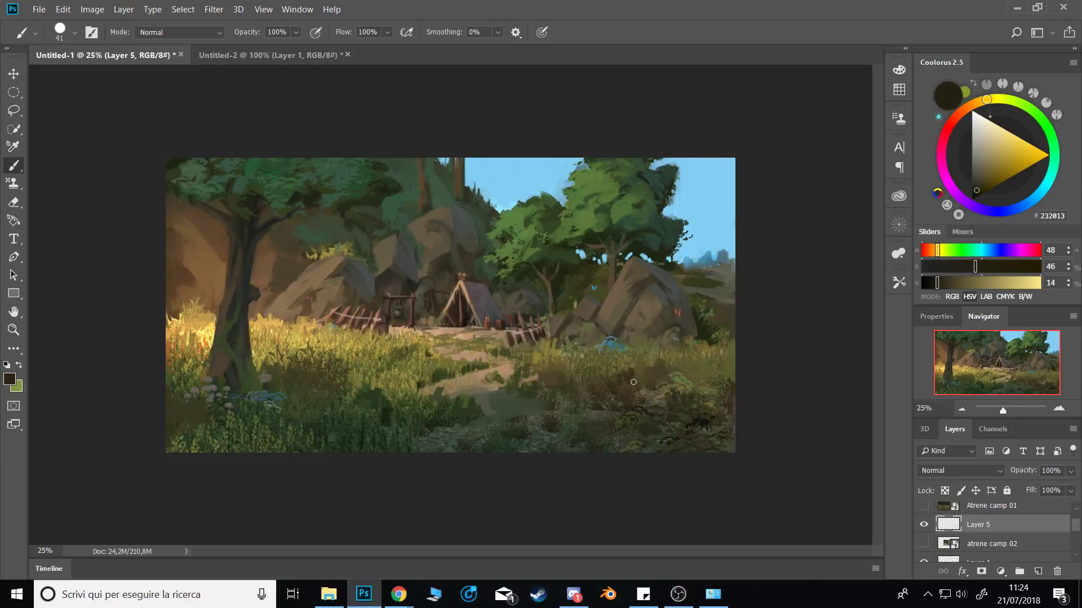
left_click(704, 343, "alt")
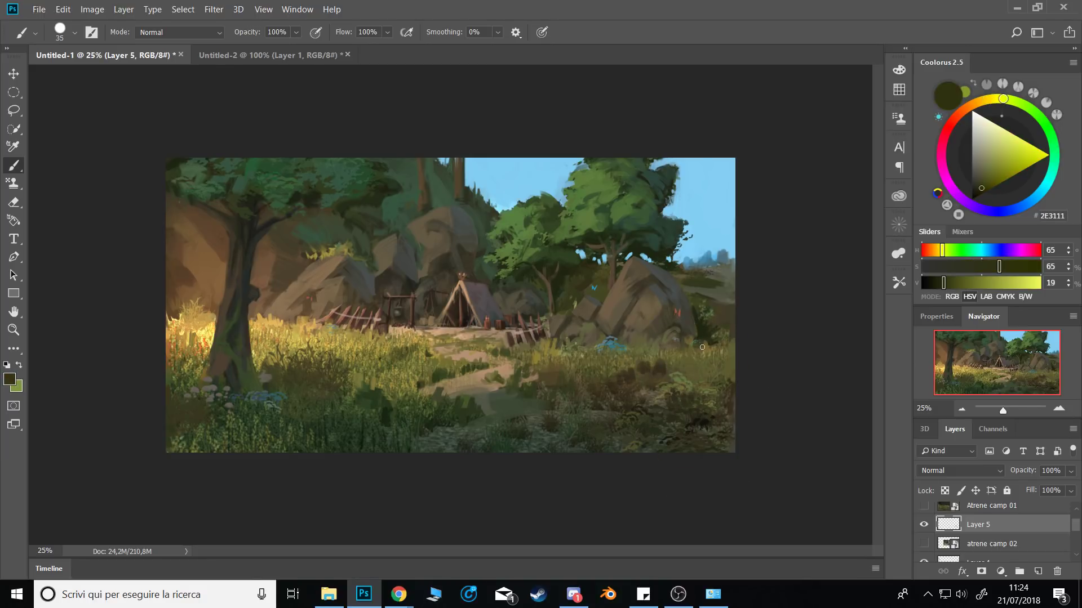
Block in a bush against the rock wall behind the large tree with sampled greens 3A452E and 3E442C, using a 51 to 31 px brush.
left_click(270, 252, "alt")
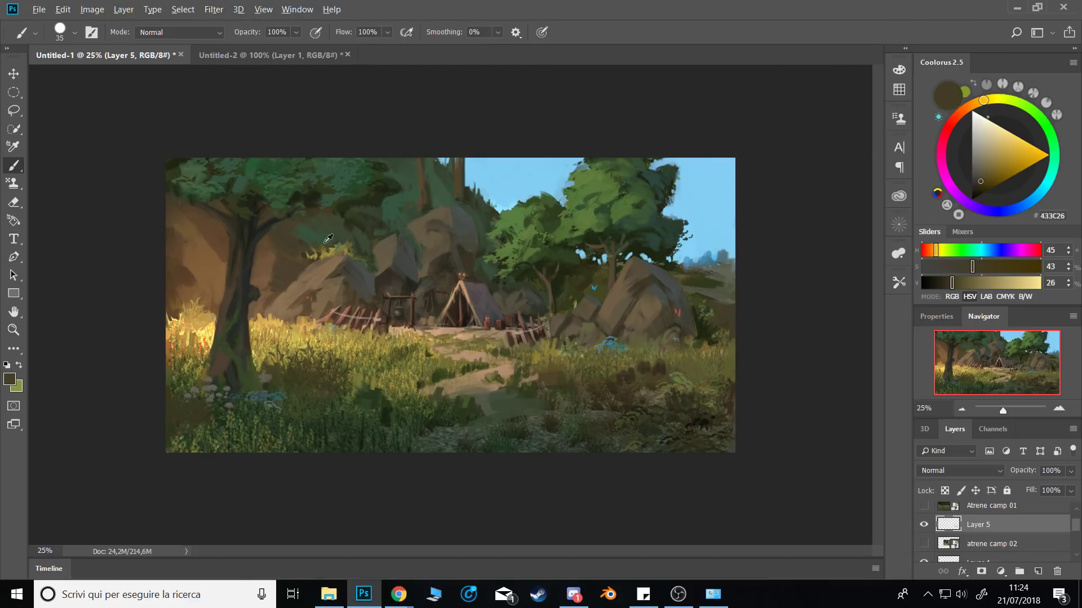
left_click(292, 238, "alt")
left_click_drag(185, 268, 186, 275)
mouse_move(193, 273)
left_mouse_down()
mouse_move(212, 289)
mouse_move(208, 276)
mouse_move(198, 293)
left_mouse_up()
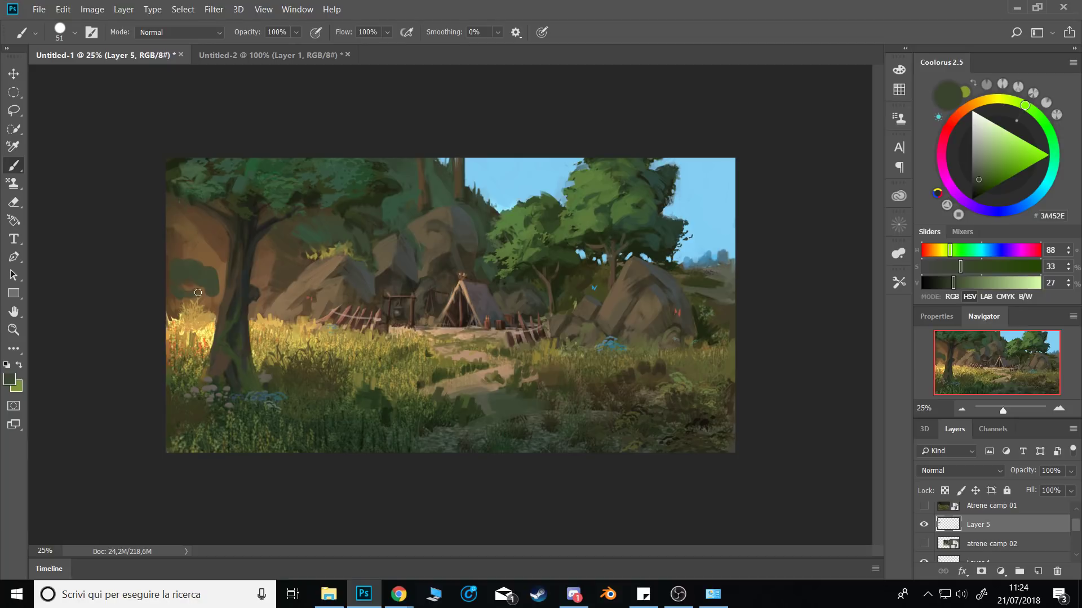
left_click(196, 295, "alt")
left_click(194, 290, "alt")
key("bracketleft")
key("bracketleft")
left_click(206, 276, "alt")
left_click_drag(207, 275, 206, 259)
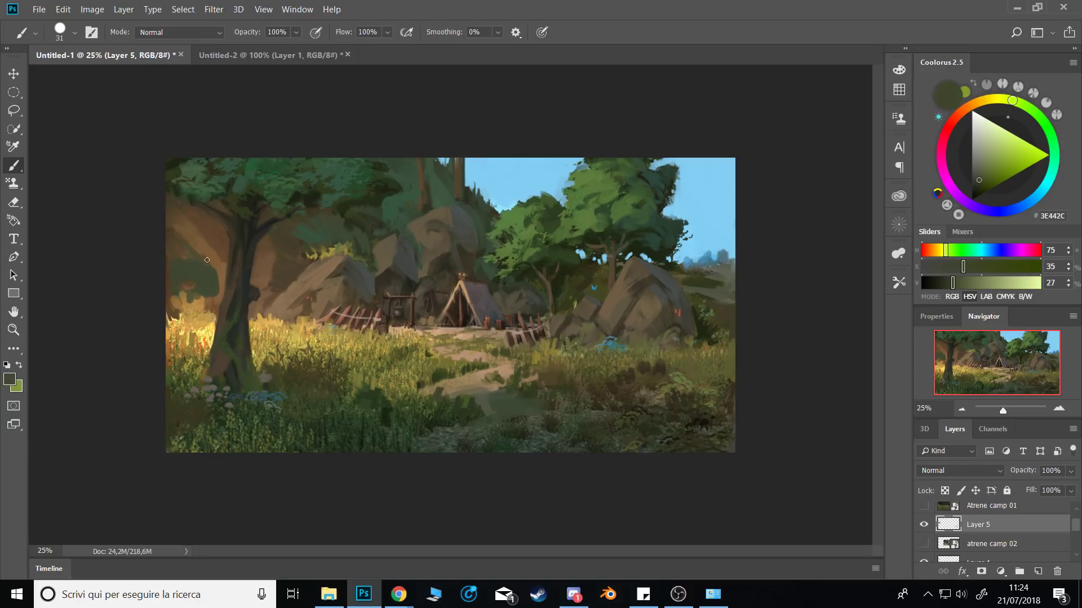
Flip the canvas horizontally and build up the bush's light and dark leaf masses with sampled greens 3B442D and 3D452D at 38 px.
key("ctrl+shift+h")
left_click(387, 213, "alt")
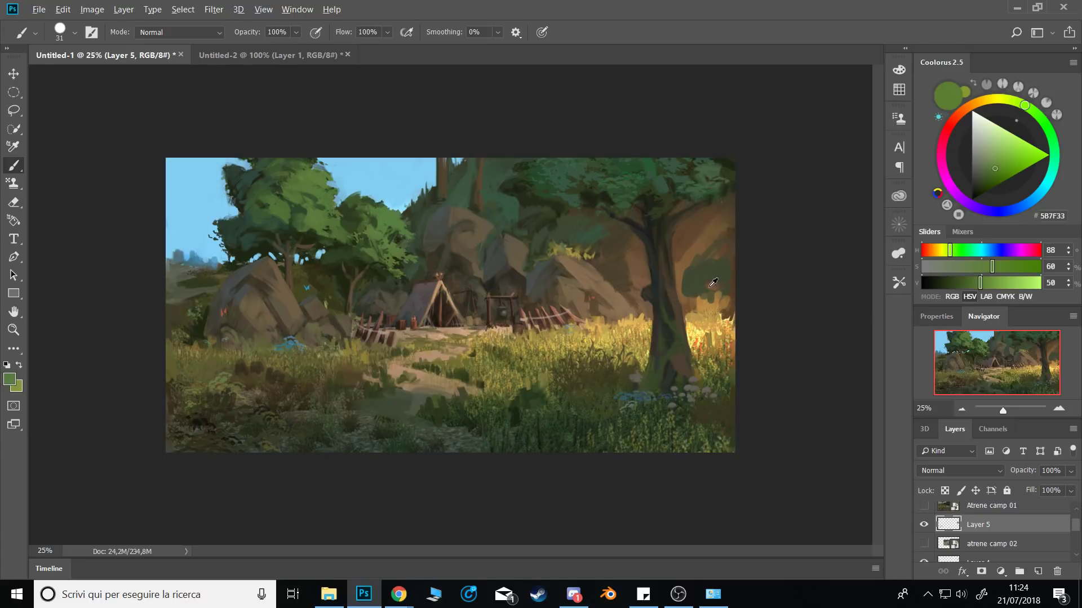
left_click_drag(714, 306, 717, 306)
left_click(729, 272, "alt")
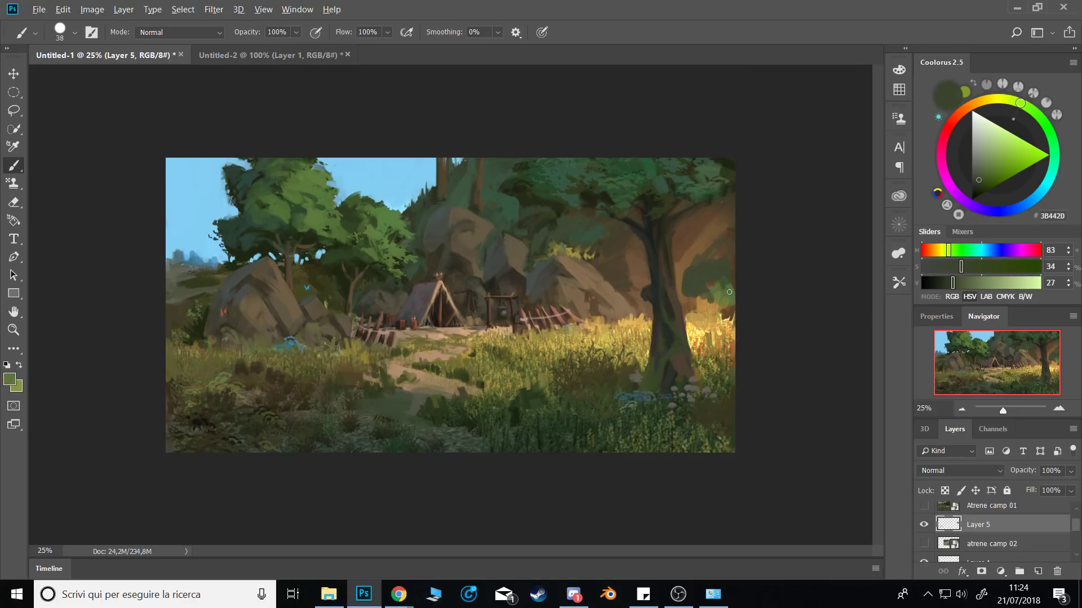
left_click(714, 268, "alt")
mouse_move(718, 266)
left_mouse_down()
mouse_move(725, 276)
mouse_move(711, 290)
left_mouse_up()
left_click(718, 269, "alt")
left_click(718, 295, "alt")
left_click(710, 292, "alt")
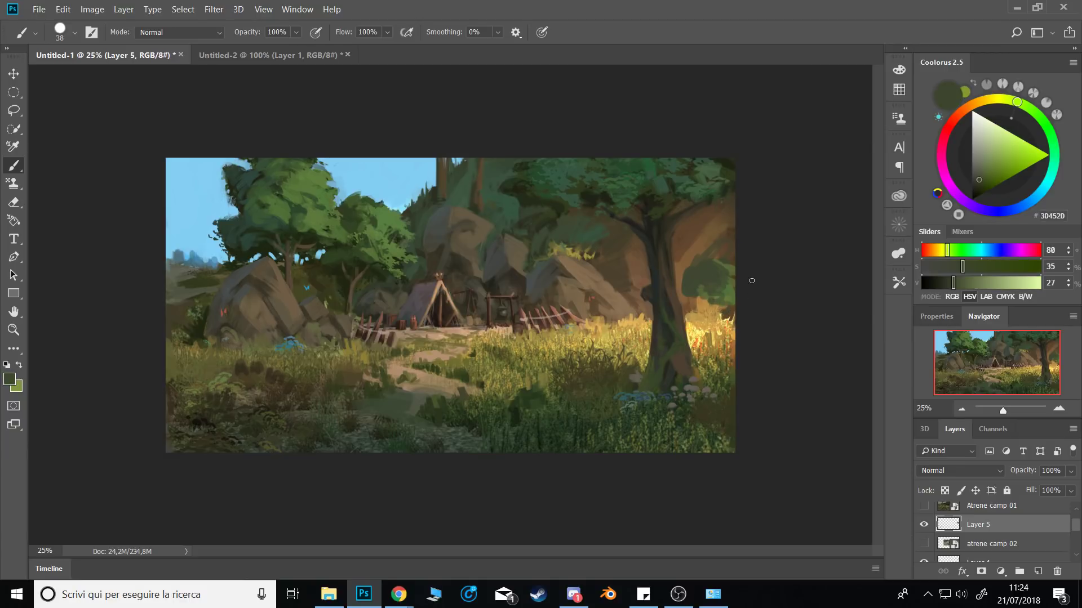
Add leaf texture to the bush with the _0_Miyazaki_leaf_ground_mid brush preset at 254 to 304 px in greens 547031 and 99A041.
left_click(727, 265, "alt")
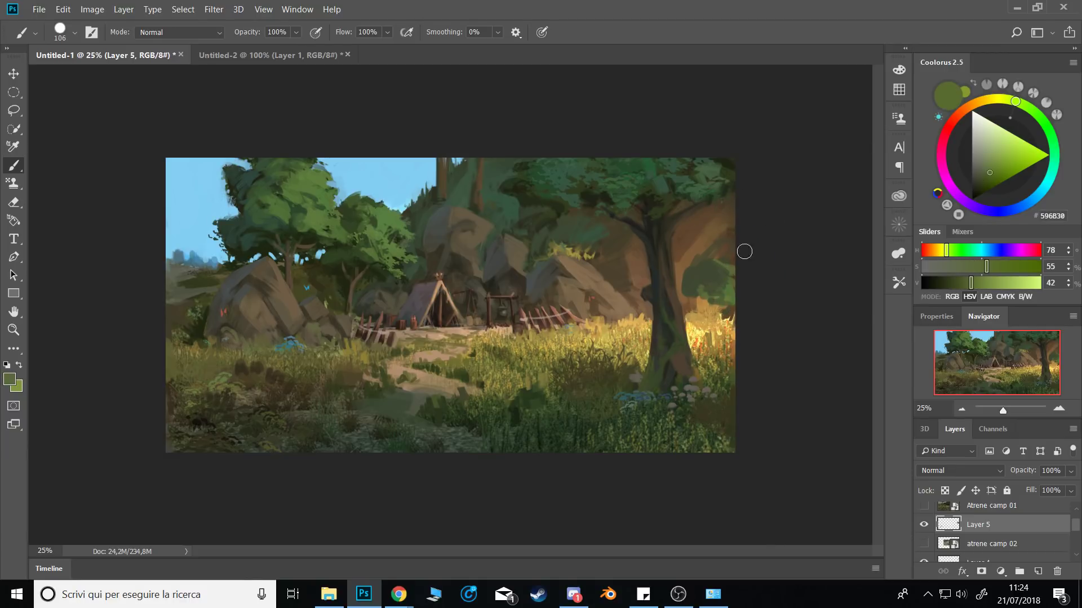
left_click(900, 254)
left_click(814, 314)
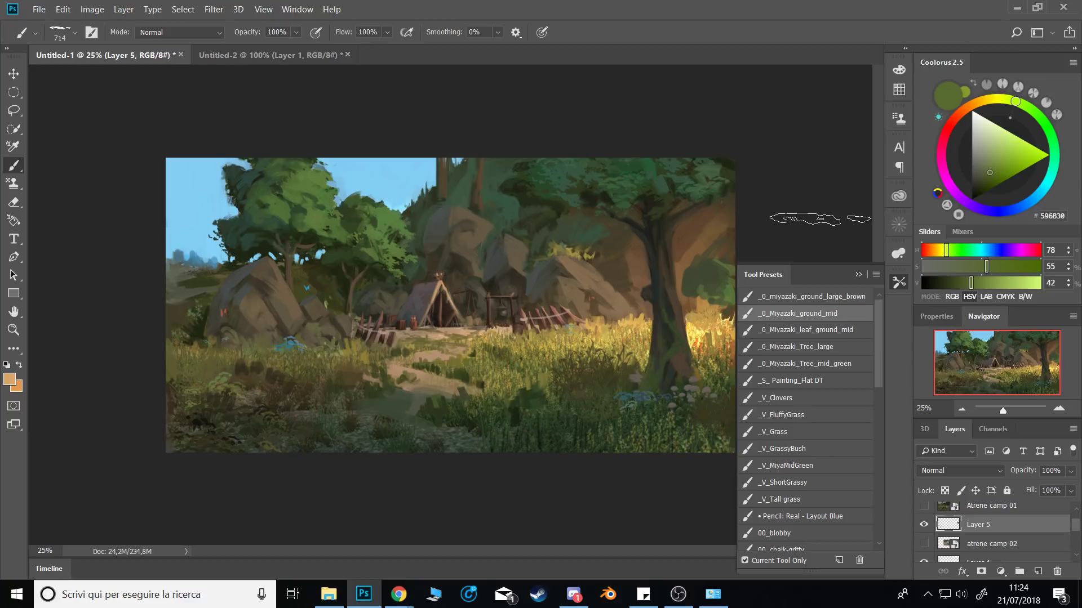
left_click(811, 330)
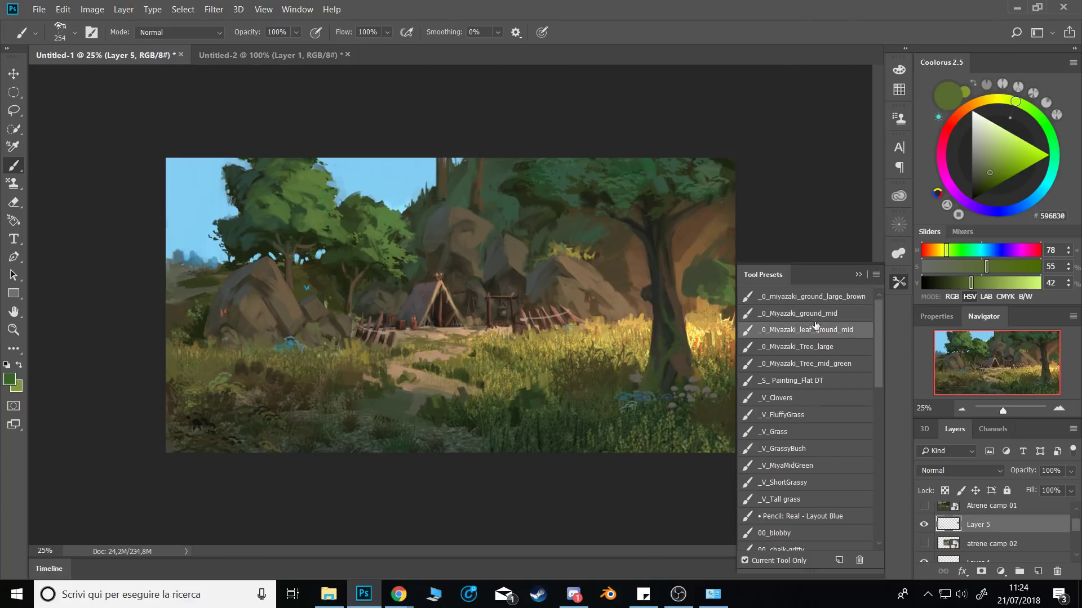
left_click(711, 281, "alt")
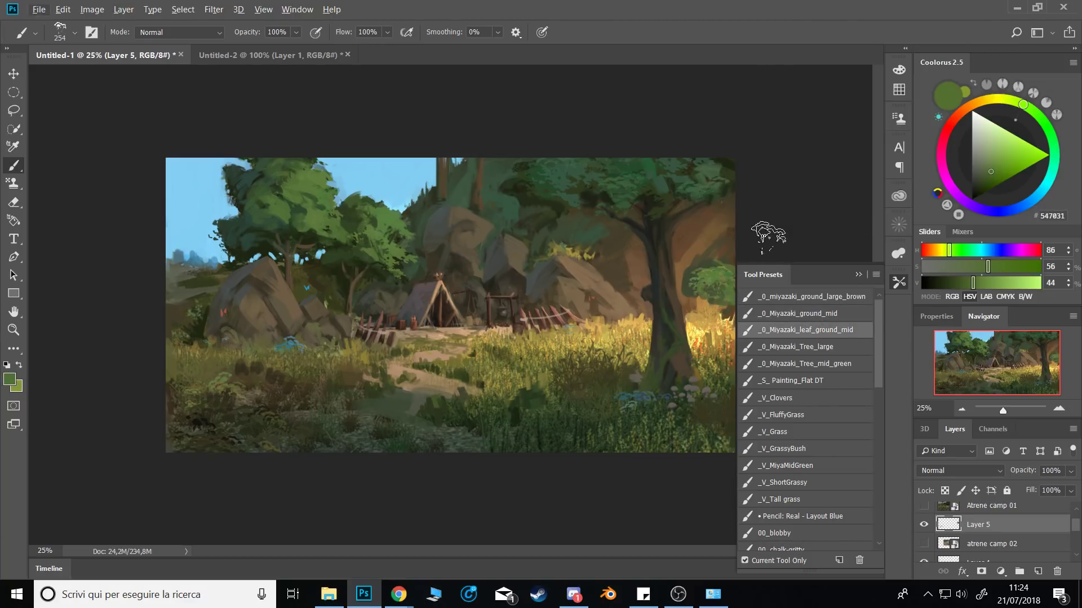
left_click(720, 319, "alt")
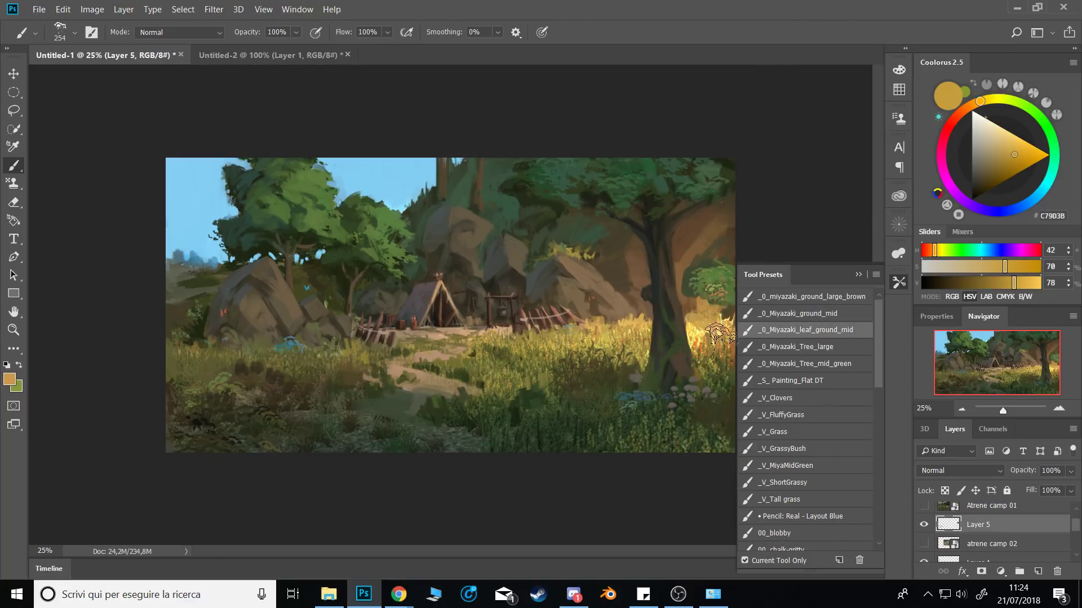
left_click(858, 275)
key("x")
left_click(713, 291, "alt")
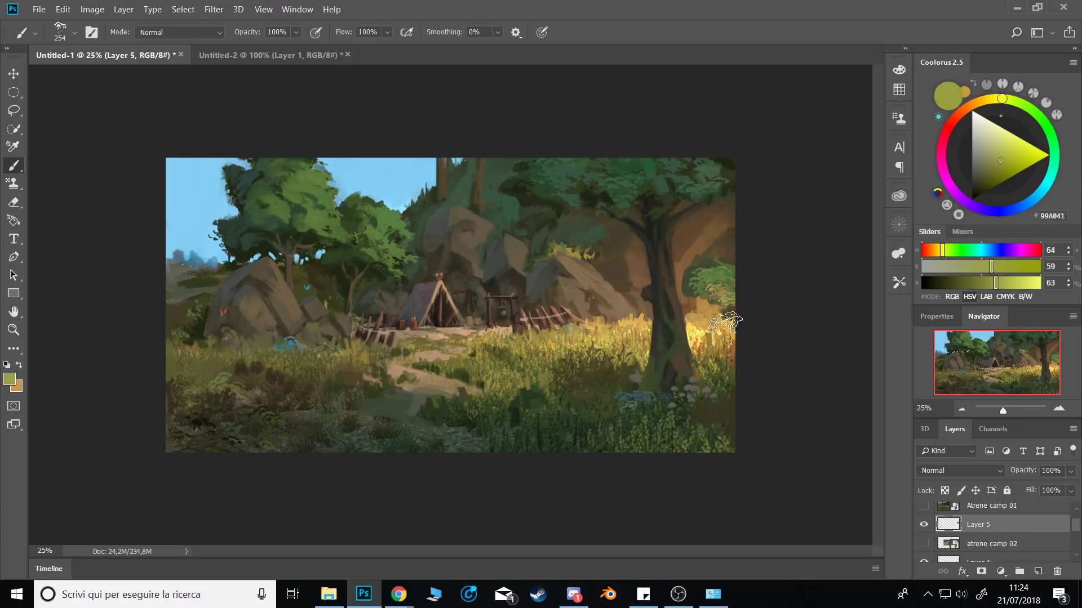
left_click(733, 312)
left_click_drag(710, 272, 686, 300)
Switch to the 样本画笔 3 1 brush at 103 px and work on the large tree's upper branches with sampled dark green 191D0F.
right_click(686, 303)
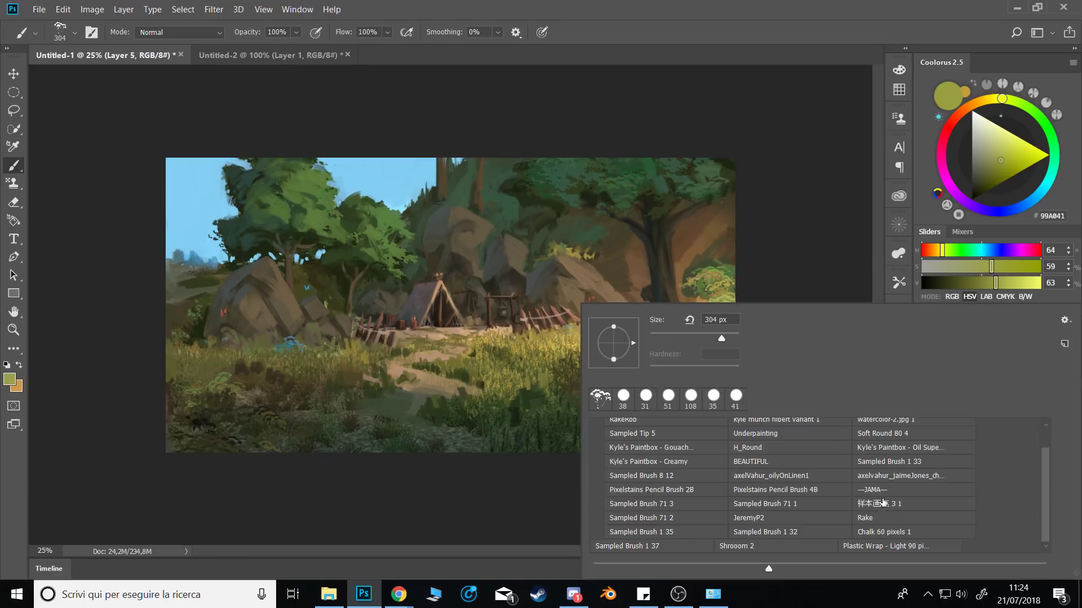
left_click(882, 503)
left_click(672, 192)
left_click_drag(669, 222, 656, 206)
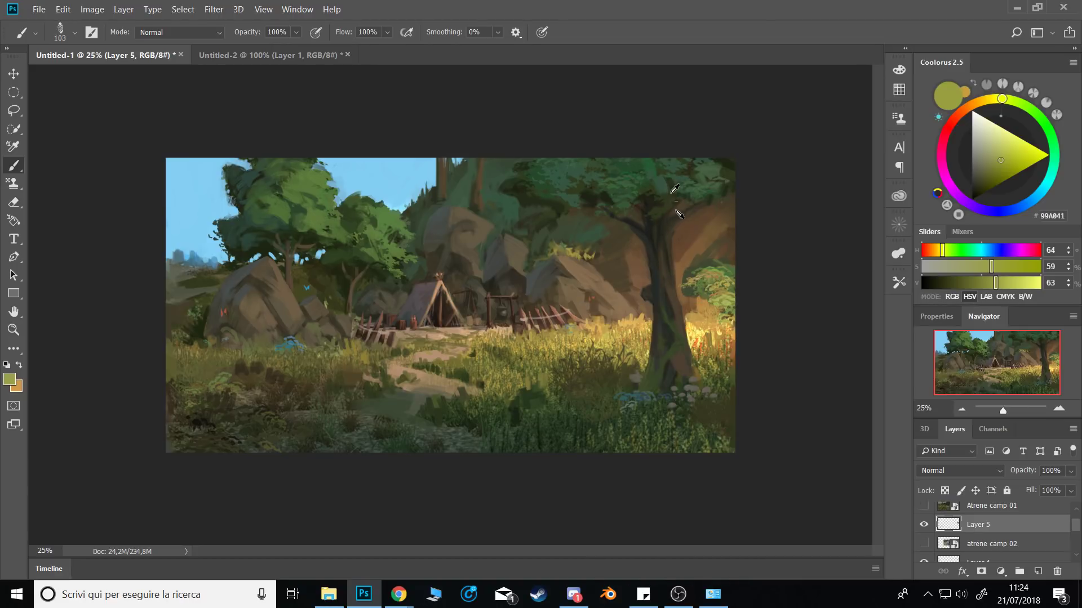
left_click(641, 193, "alt")
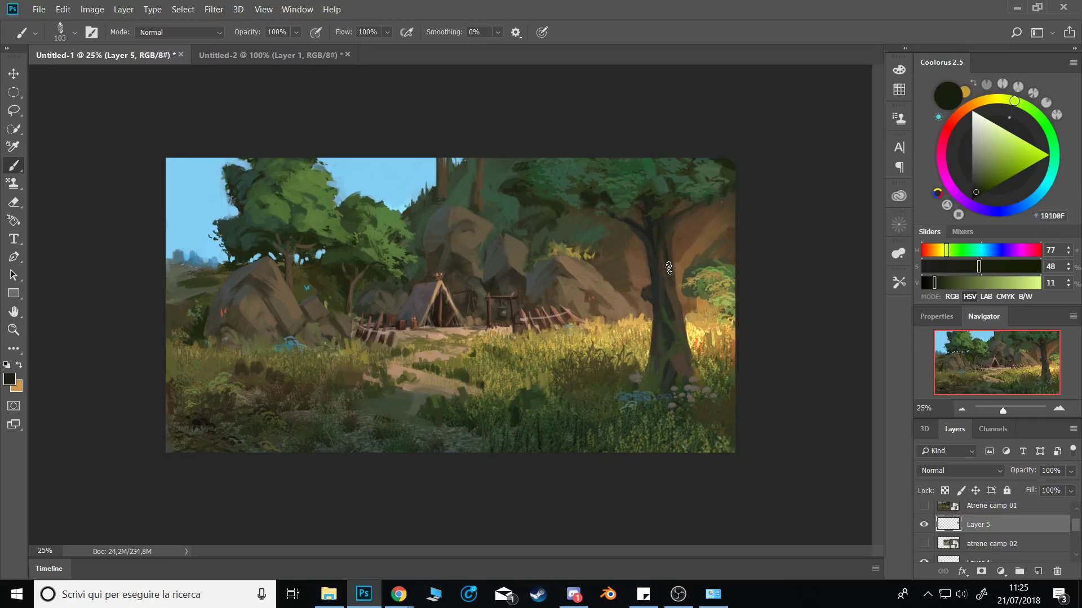
mouse_move(700, 300)
left_mouse_down()
mouse_move(726, 293)
mouse_move(715, 304)
left_mouse_up()
left_click(706, 267, "alt")
key("ctrl+alt+z")
key("ctrl+alt+z")
Touch up the bush's edge with 3D452C at 32 px and rework the rock wall above it with browns 765D31, 5B4428 and 725B2F at 103 px.
key("bracketleft")
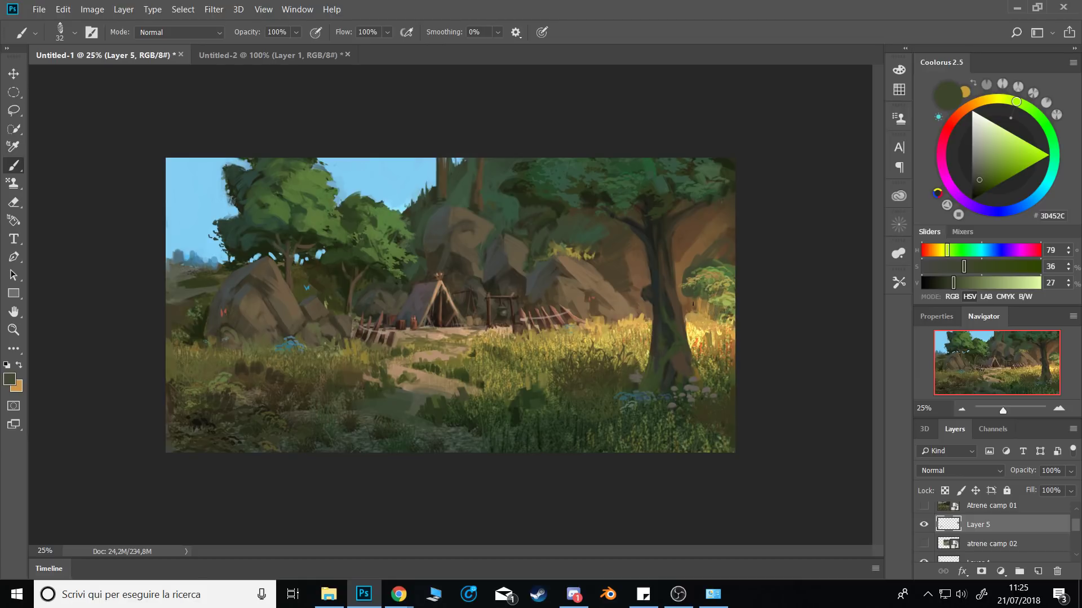
left_click_drag(697, 311, 700, 298)
left_click(697, 256, "alt")
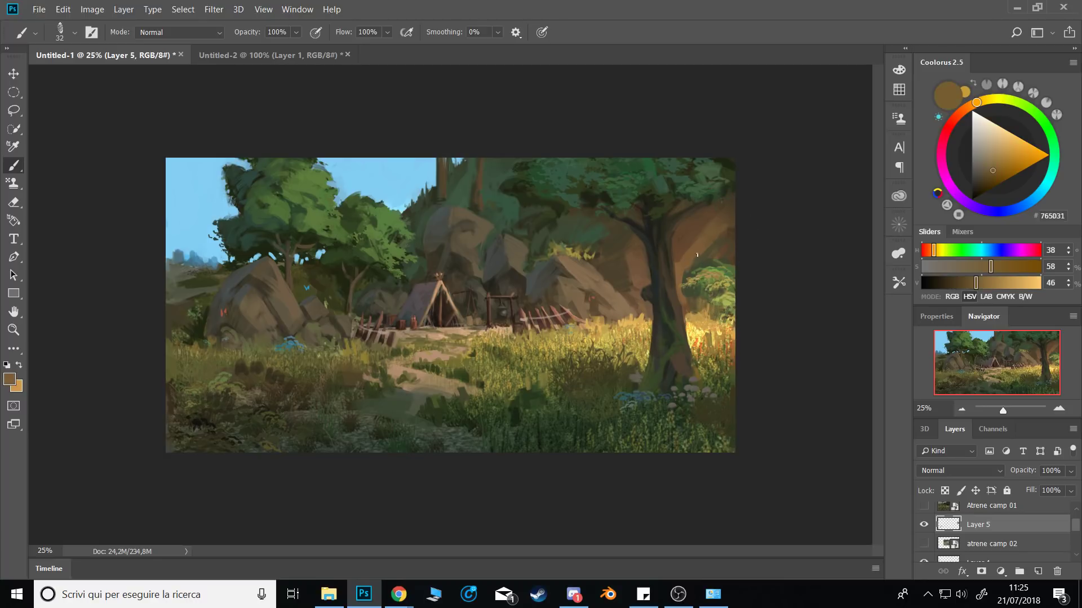
left_click(706, 224, "alt")
mouse_move(710, 237)
left_mouse_down()
mouse_move(720, 237)
mouse_move(701, 247)
left_mouse_up()
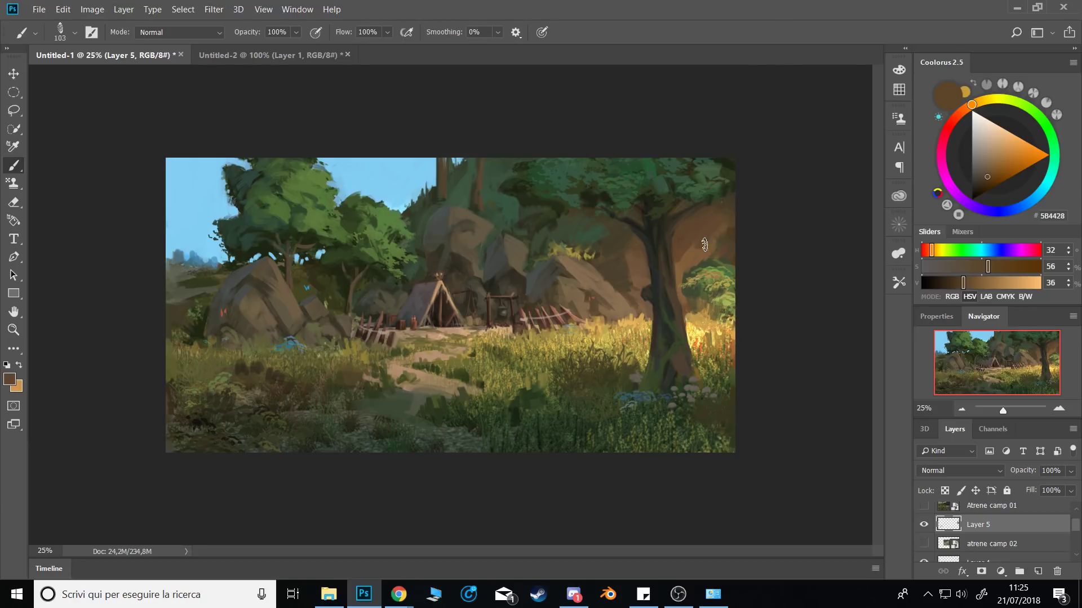
left_click(699, 251, "alt")
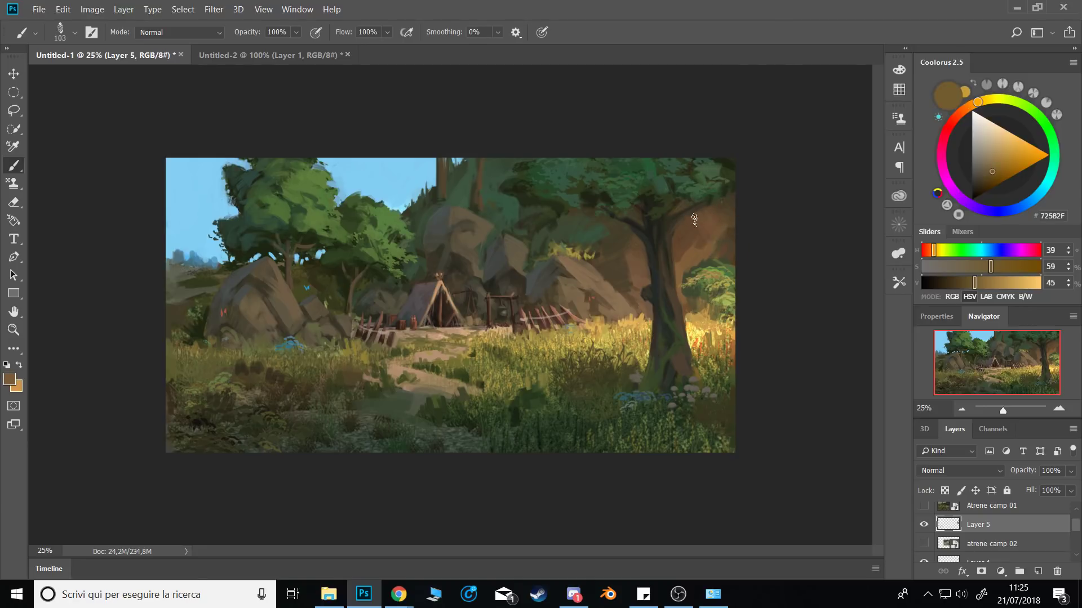
left_click(677, 230, "alt")
left_click(704, 258, "alt")
left_click_drag(709, 232, 720, 251)
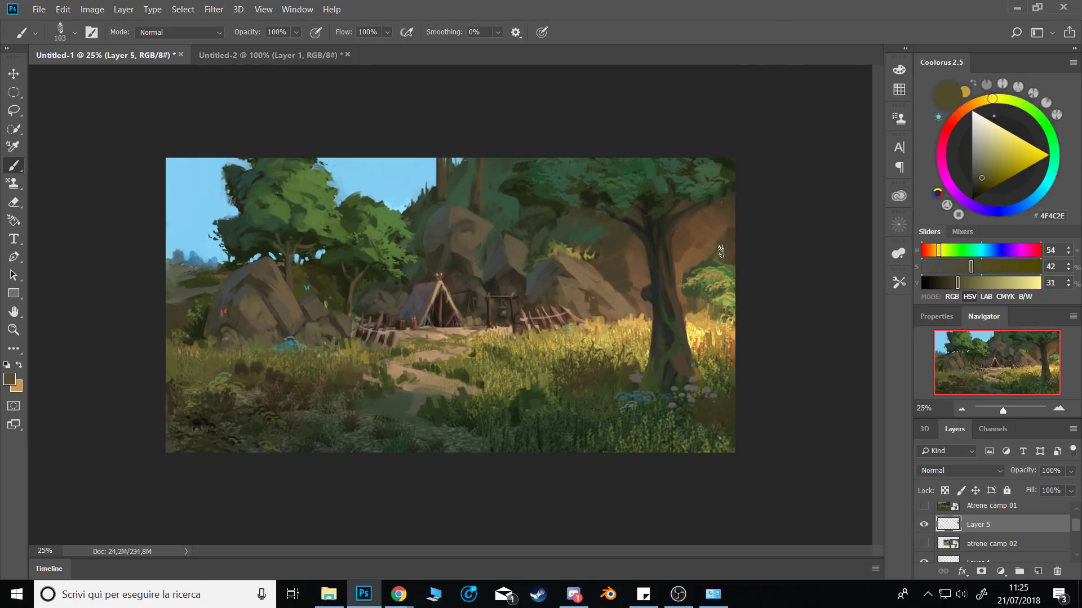
left_click(700, 254, "alt")
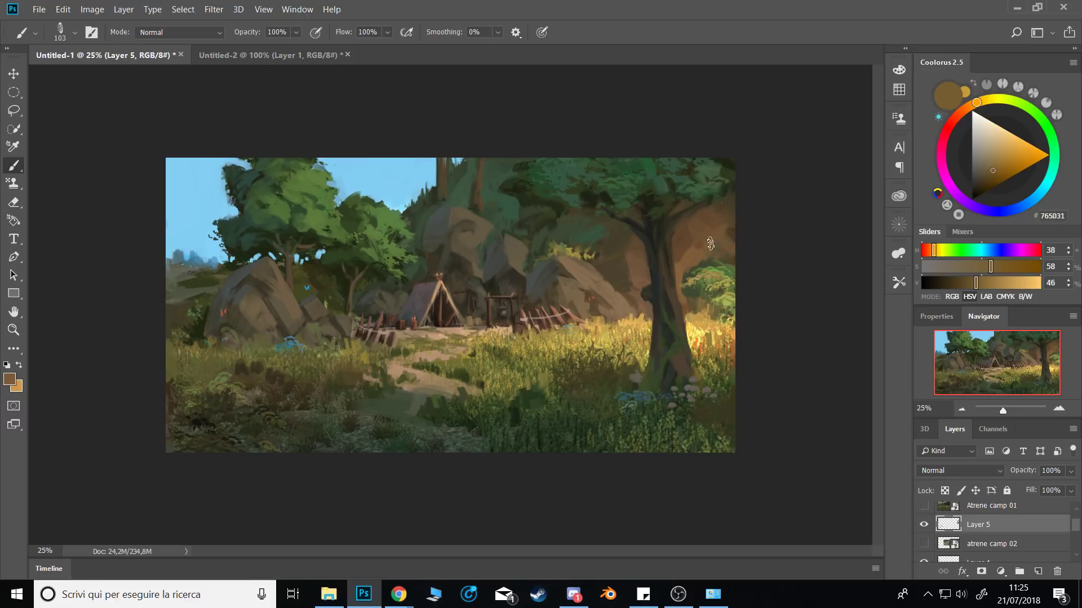
Flip the canvas back and refine the large boulder's peak against the sky with sampled 9BCFF9, 5A5139, 91C2E7 and 454948 at 32 px.
key("bracketleft")
key("ctrl+shift+h")
right_click(674, 246, "alt")
left_click(674, 248, "alt")
left_click_drag(631, 256, 635, 257)
right_click(635, 254, "alt")
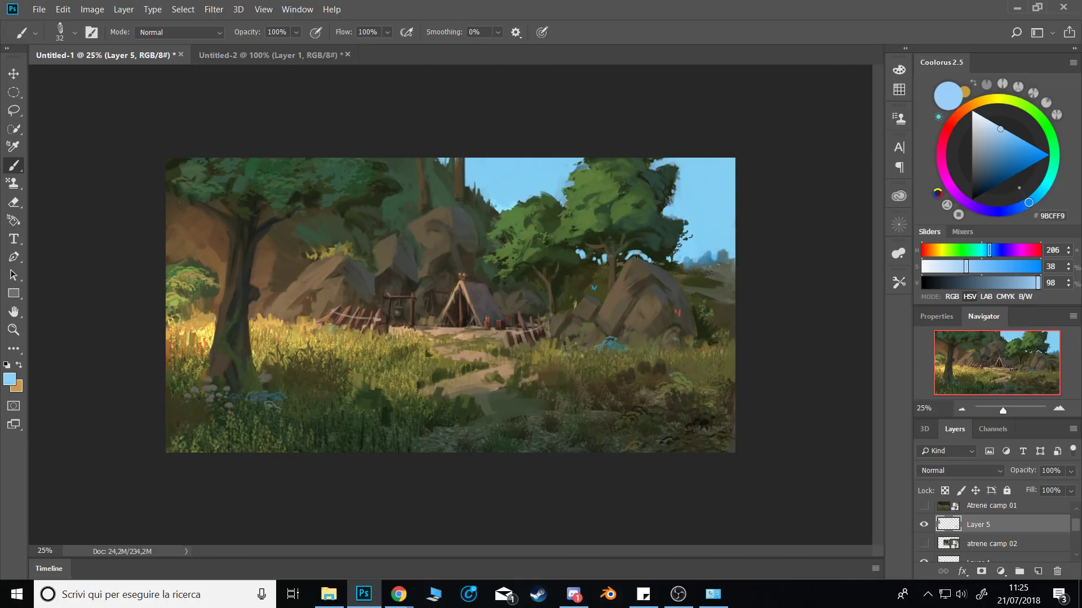
left_click(629, 261, "alt")
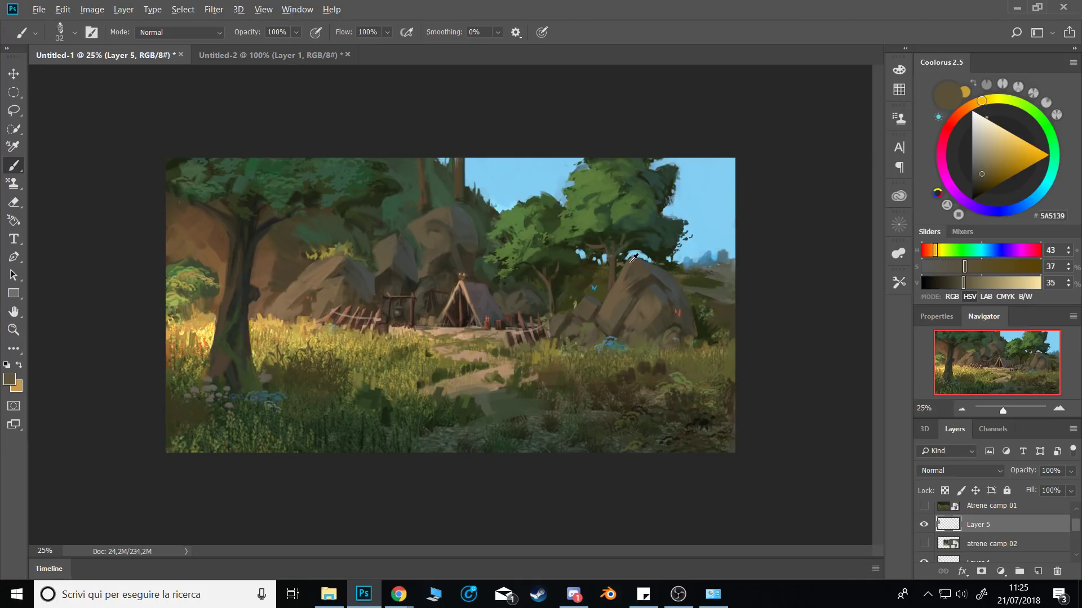
left_click(635, 256, "alt")
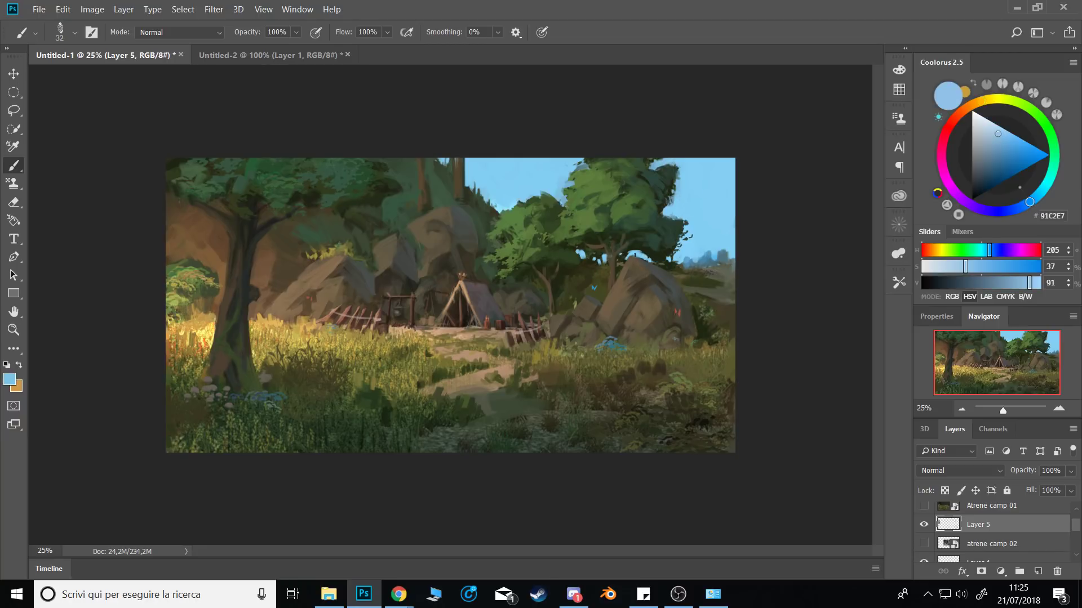
left_click(637, 259, "alt")
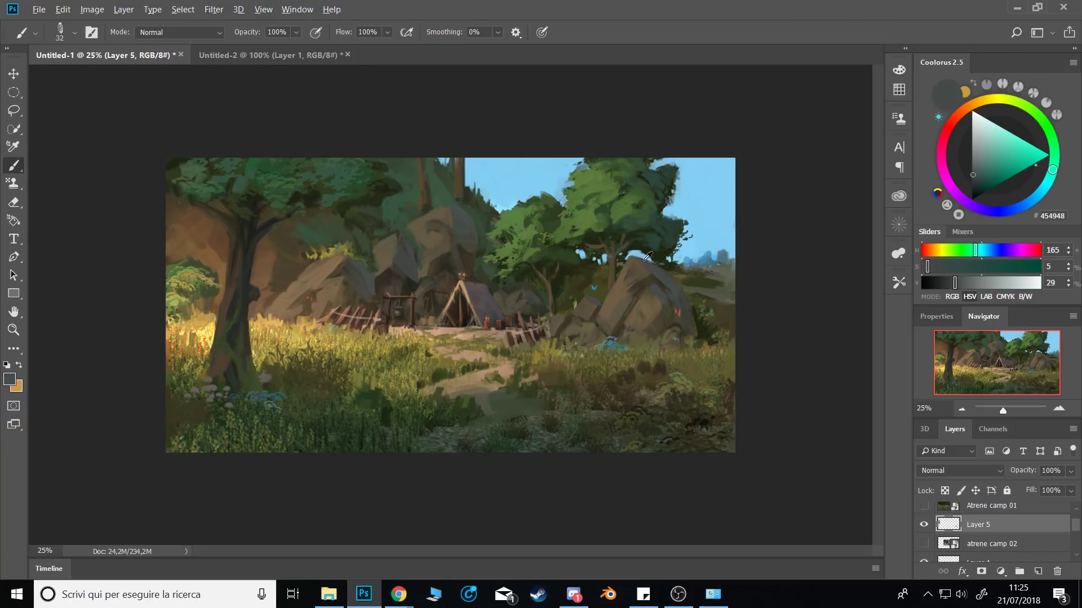
left_click(643, 253, "alt")
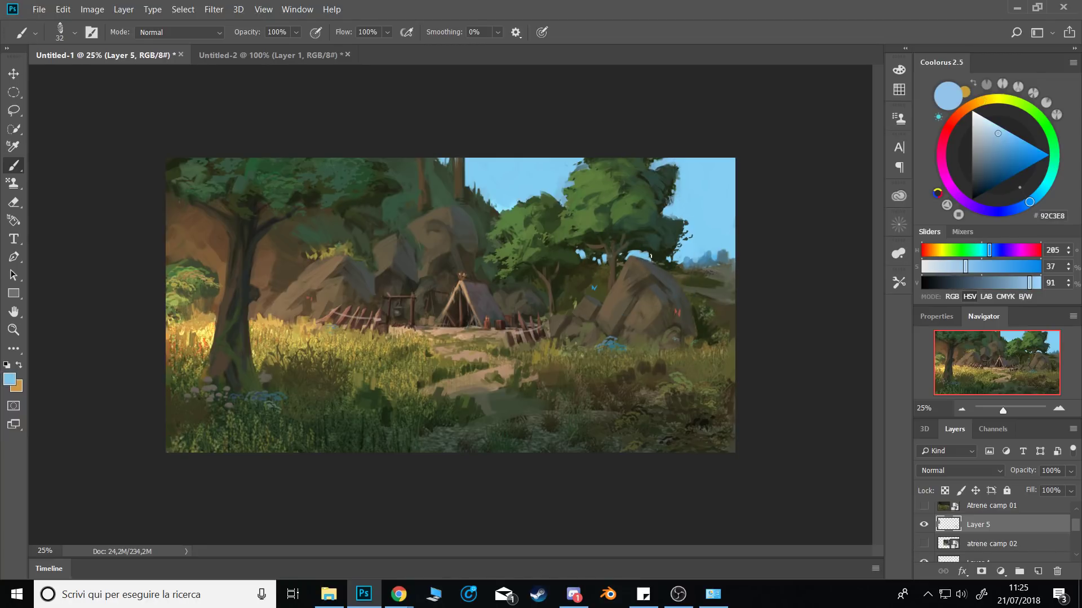
Refine the foliage of the two trees behind the boulders with sampled greens 1A200A, 32421C and 516C28 at 32 px.
left_click(652, 245, "alt")
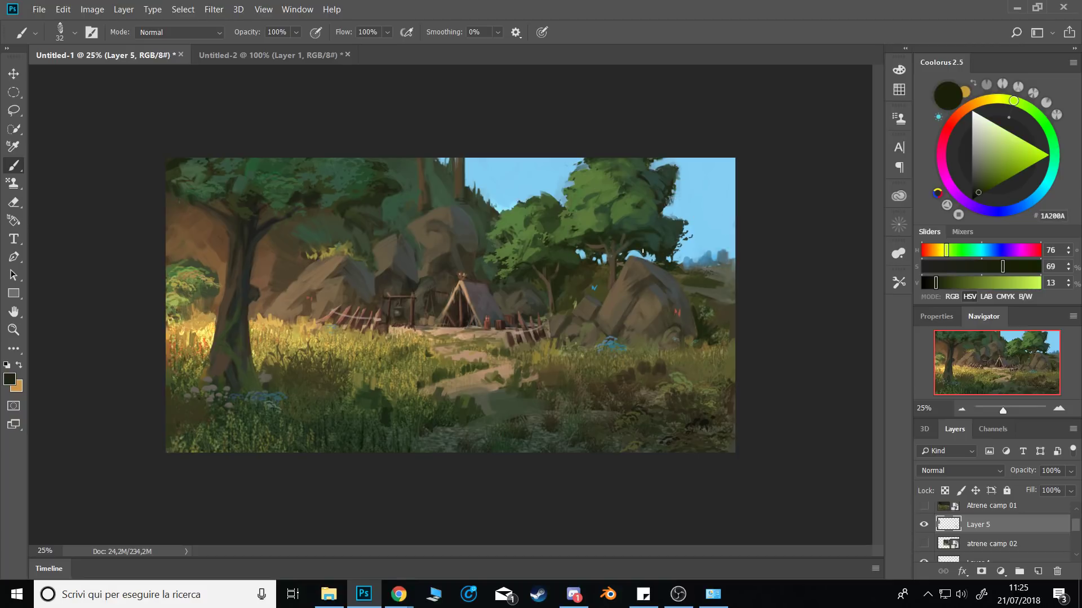
left_click(555, 224, "alt")
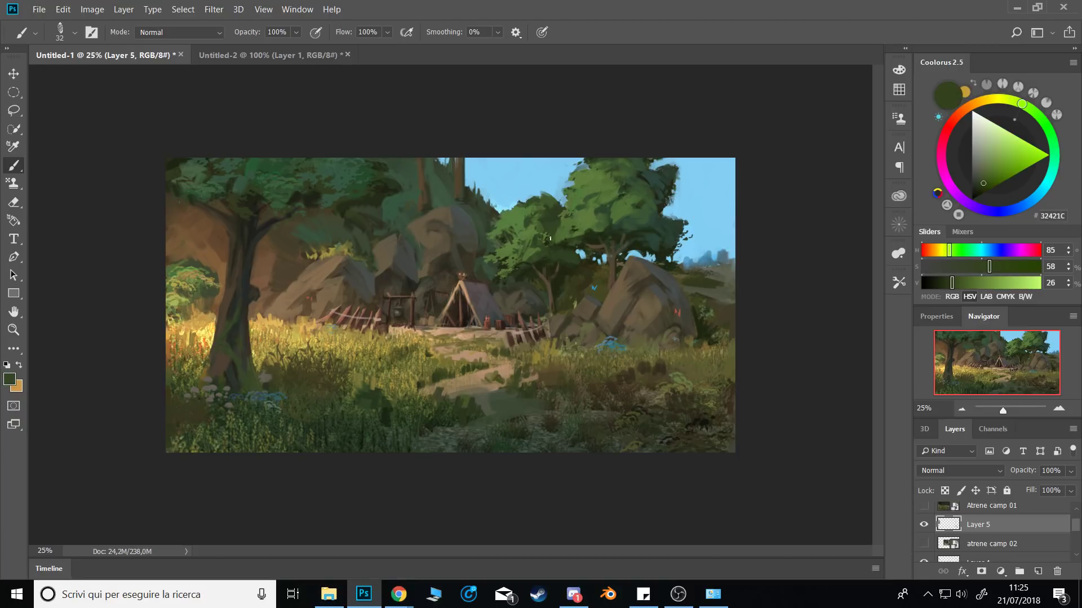
left_click(558, 225, "alt")
left_click(555, 221, "alt")
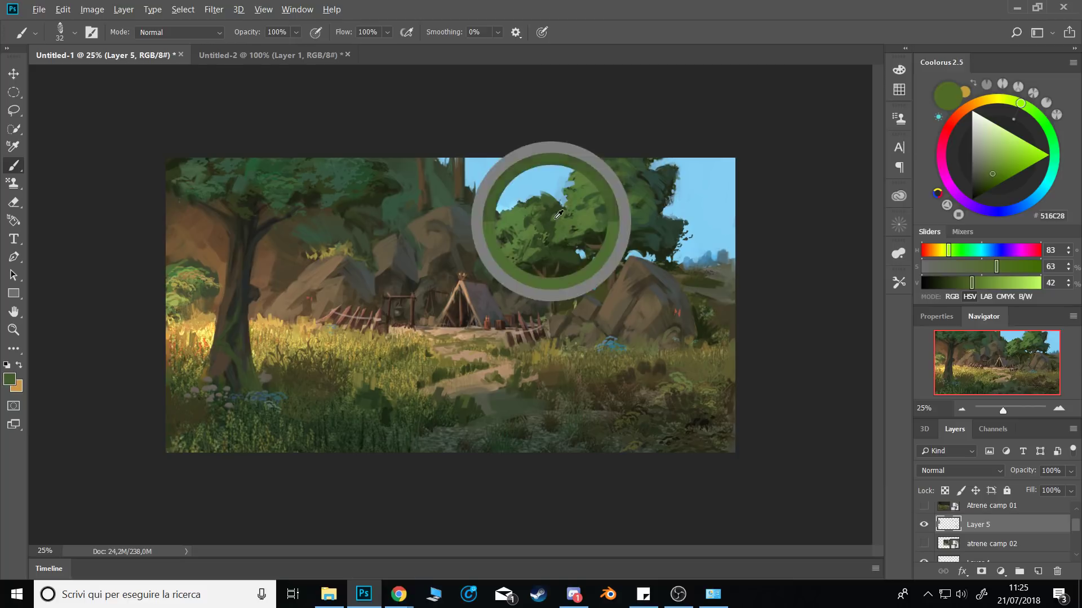
left_click(562, 225, "alt")
left_click(560, 221, "alt")
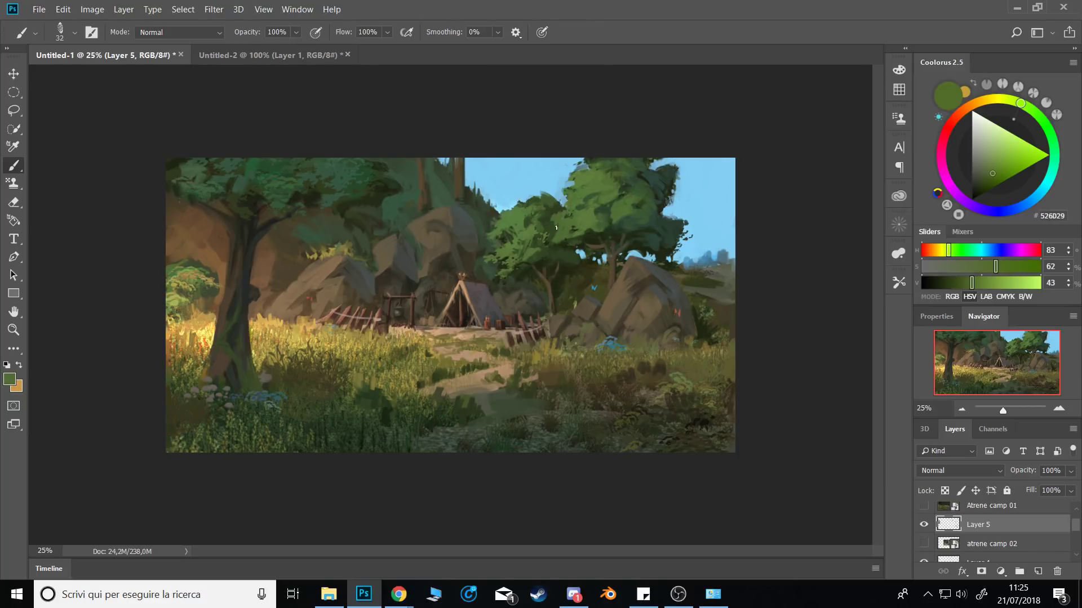
Touch up the foliage of the smaller tree behind the boulders with sampled dark green 2F3D1A at 32 px.
left_click(552, 208, "alt")
left_click(554, 214, "alt")
left_click(549, 214, "alt")
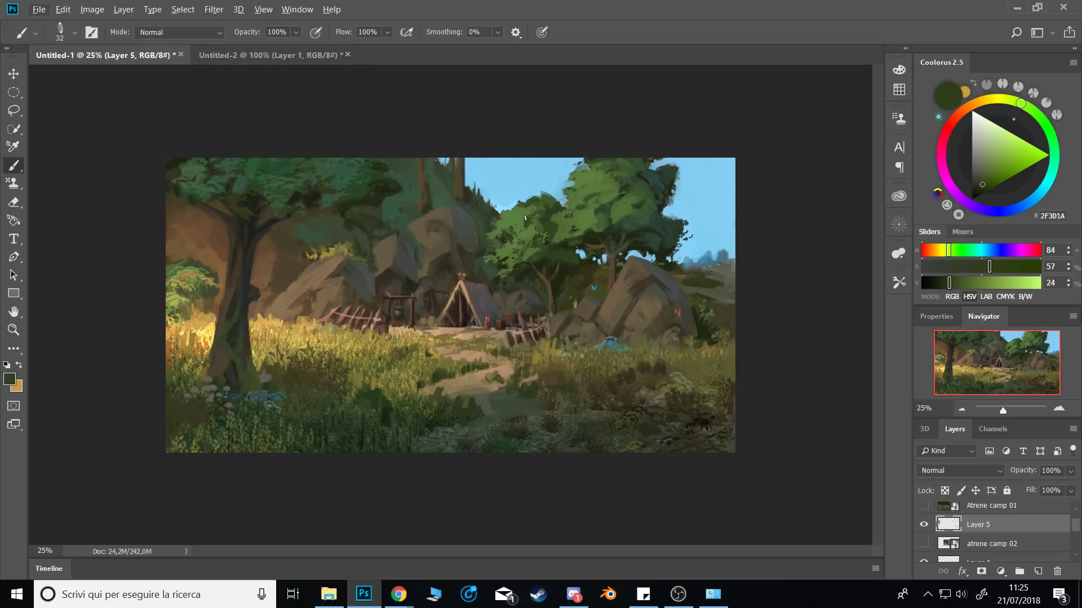
Rework the dark grass clumps beside the path at 99% opacity with sampled greens 2E3813 and 141E0D, enlarging the brush to 45 px.
left_click(434, 386, "alt")
key("9")
key("9")
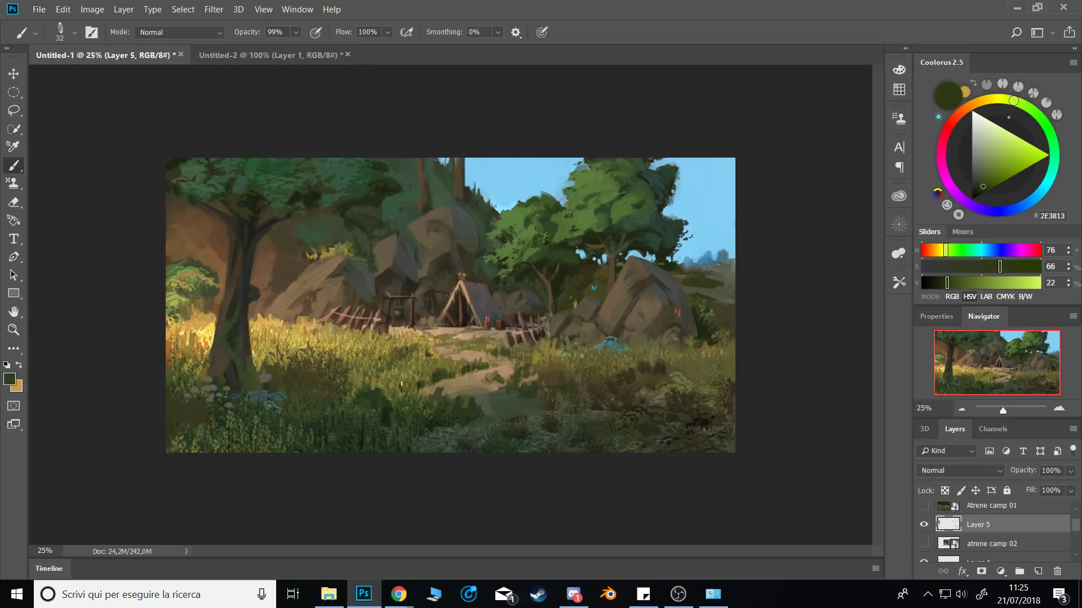
left_click_drag(418, 379, 409, 388)
left_click(438, 381, "alt")
left_click(368, 400, "alt")
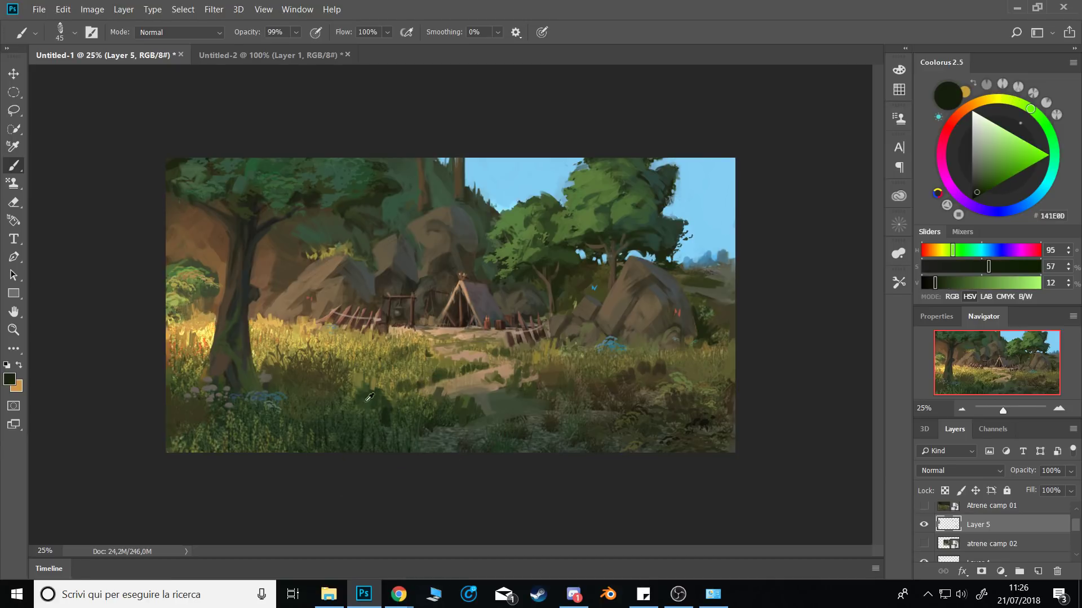
left_click_drag(305, 397, 336, 379)
Soften the bushes and foliage around the large tree at 52 px with sampled greens 3A4D36, 7E7E36 and 475C3B.
left_click(311, 235, "alt")
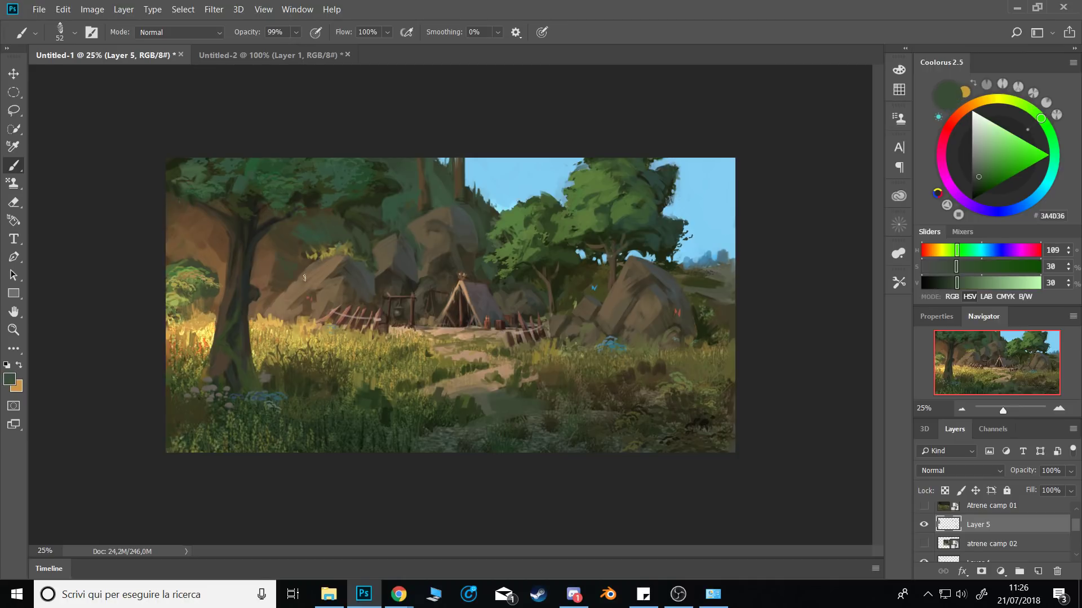
left_click(212, 284, "alt")
left_click(207, 291, "alt")
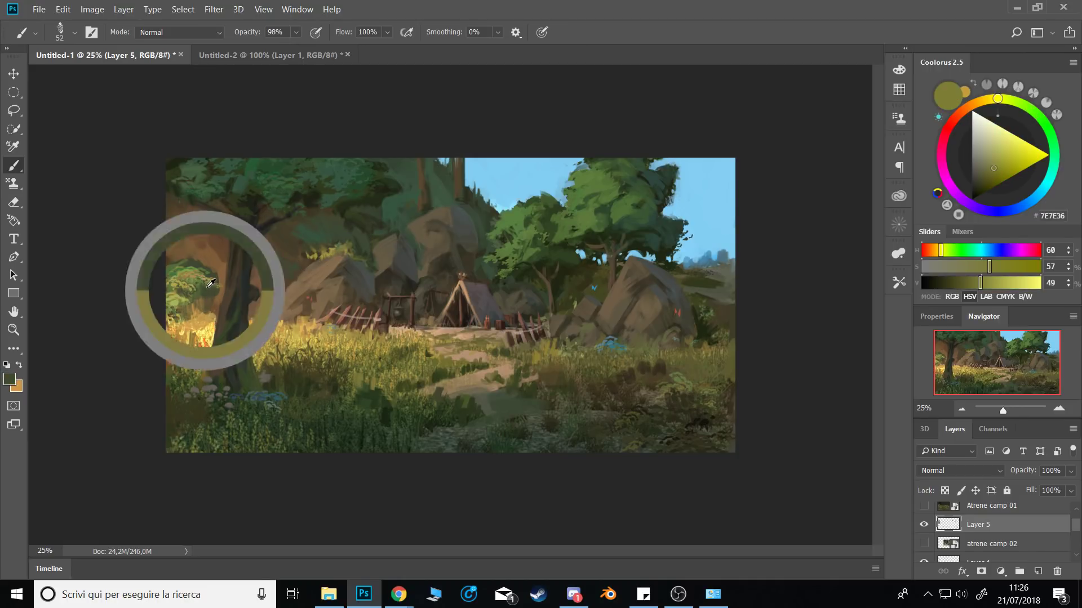
left_click(186, 171, "alt")
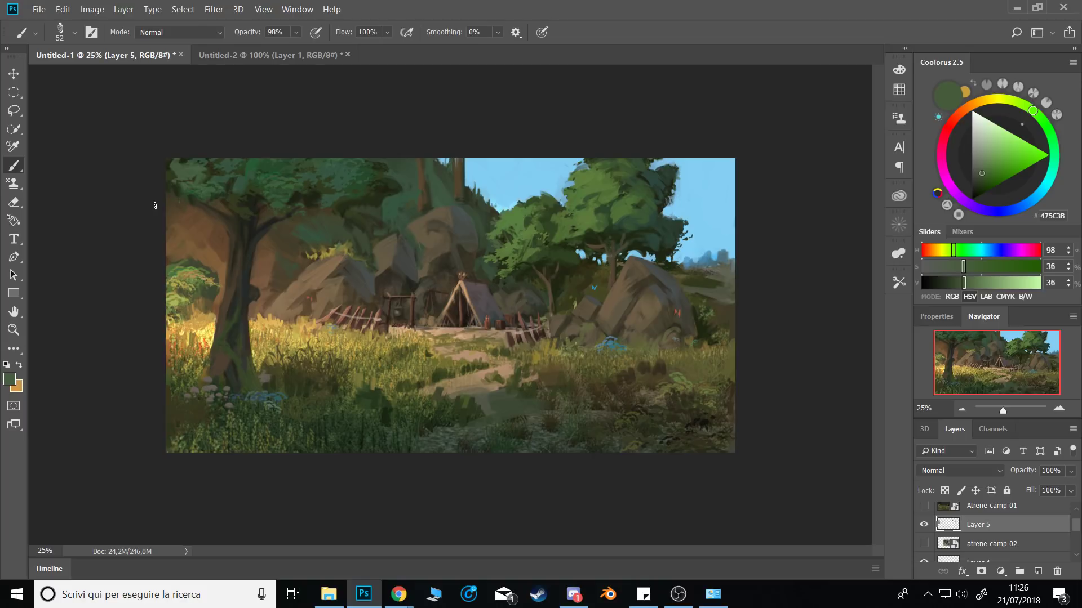
Check Layer 5's contribution, move it below the atrene camp 02 layer, and paste a merged copy of the whole painting above it.
left_click(923, 525)
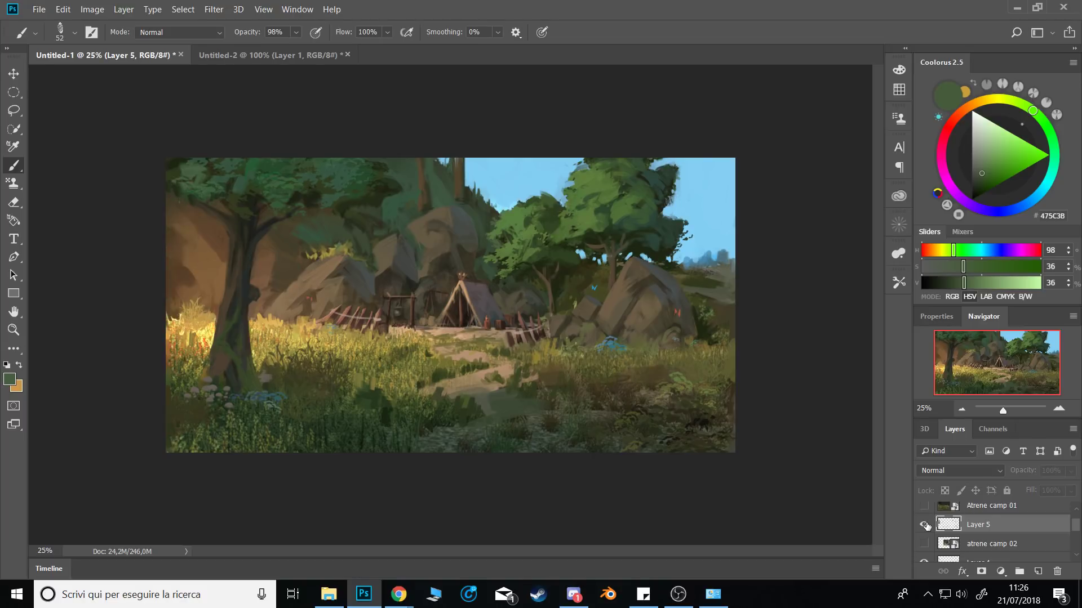
left_click(924, 525)
left_click_drag(972, 526, 969, 544)
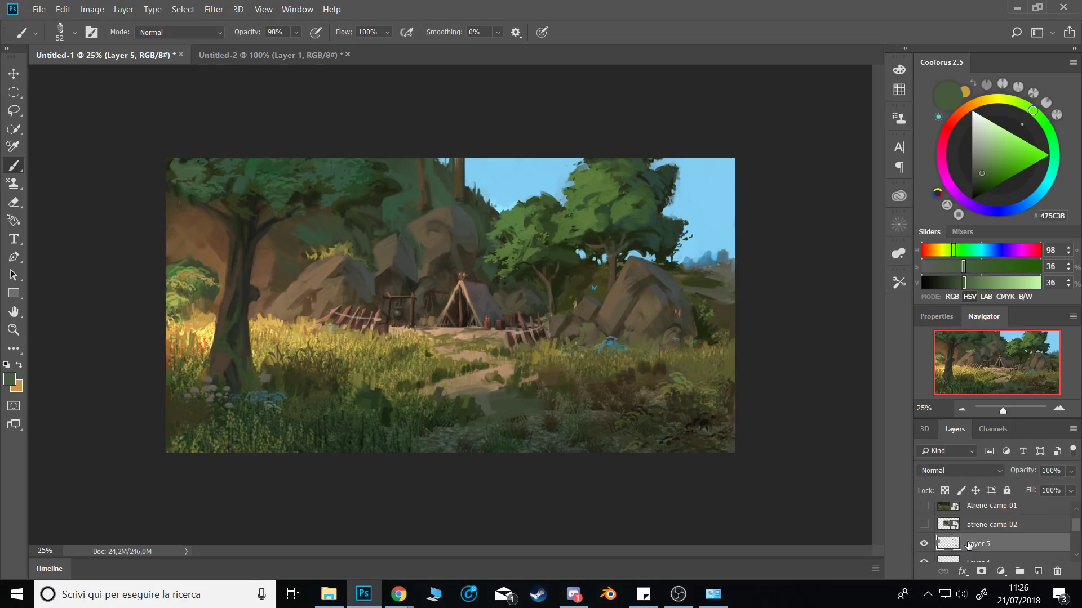
key("ctrl+a")
key("ctrl+shift+c")
key("ctrl+v")
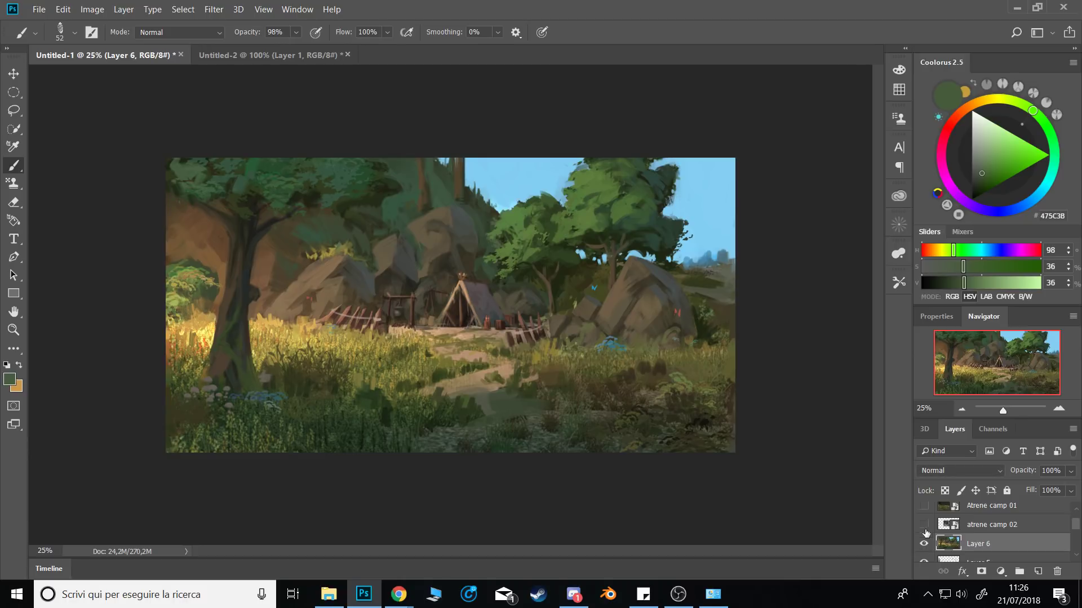
scroll(929, 523, "down", 1)
scroll(929, 523, "up", 1)
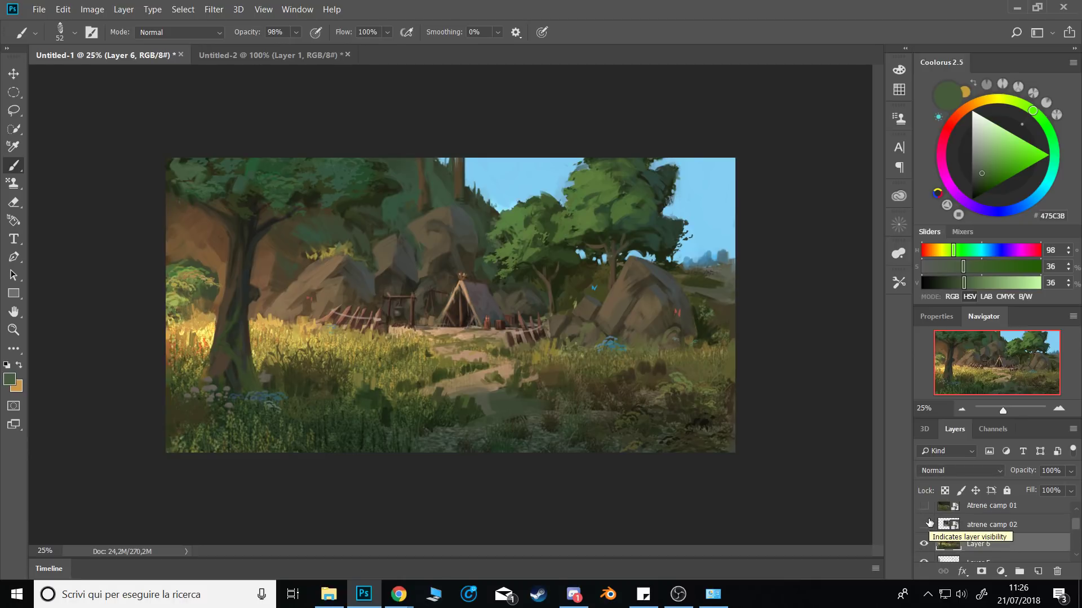
Show the atrene camp 02 image, scale it to fill the canvas, and add a new layer above it.
left_click(929, 524)
left_click(977, 524)
key("ctrl+t")
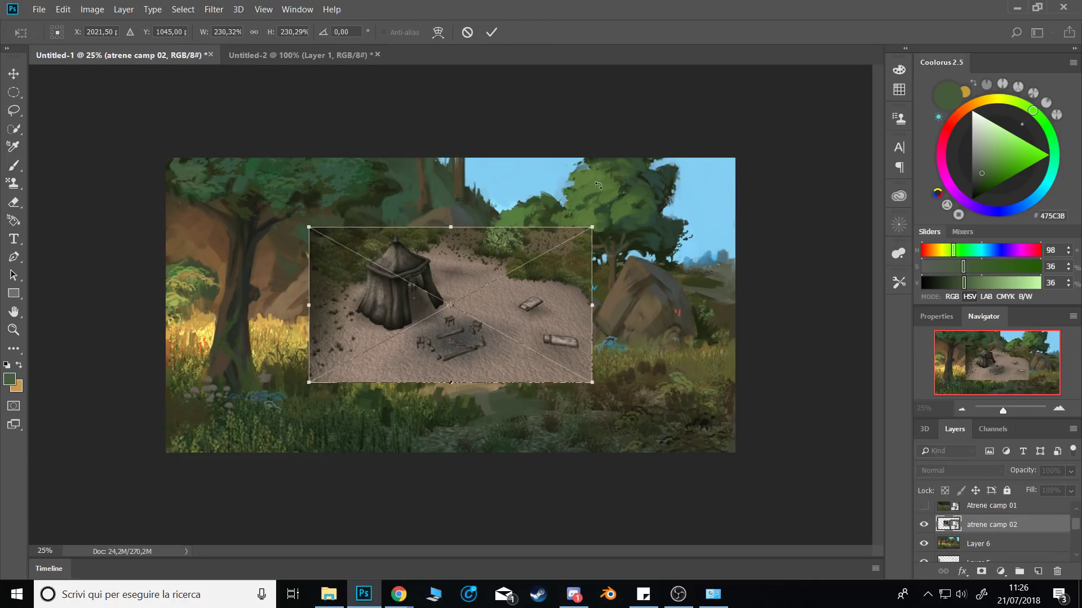
left_click_drag(601, 221, 789, 262)
left_click_drag(728, 304, 735, 302)
key("Return")
left_click(924, 524)
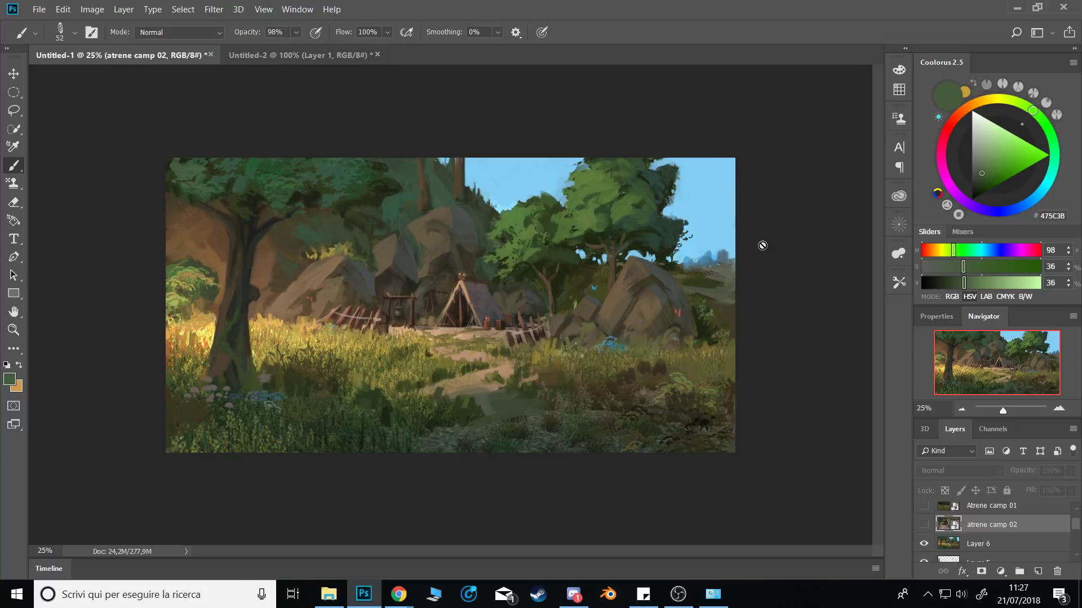
left_click(924, 525)
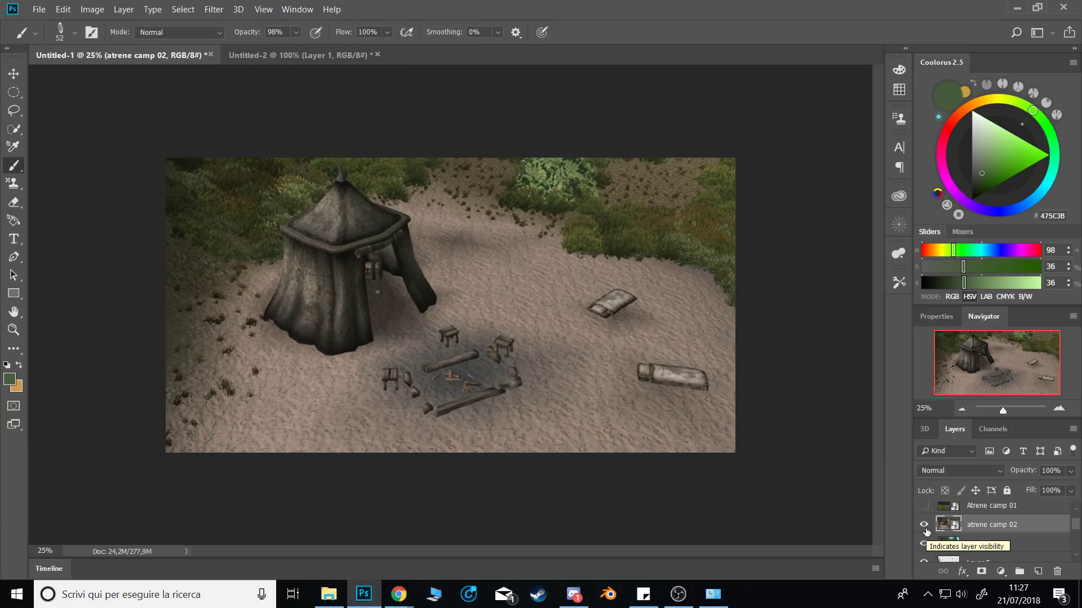
key("ctrl+shift+n")
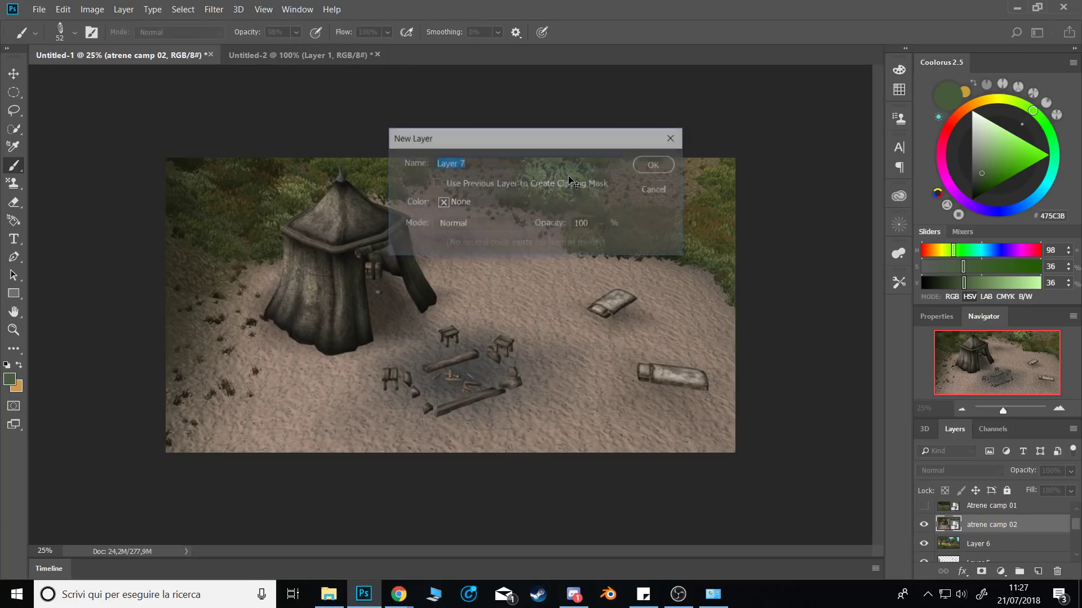
key("Return")
Try marking the camp image with a crimson 891E32 arrow pointing inward from the edge near the bedrolls, and undo it.
left_click(944, 136)
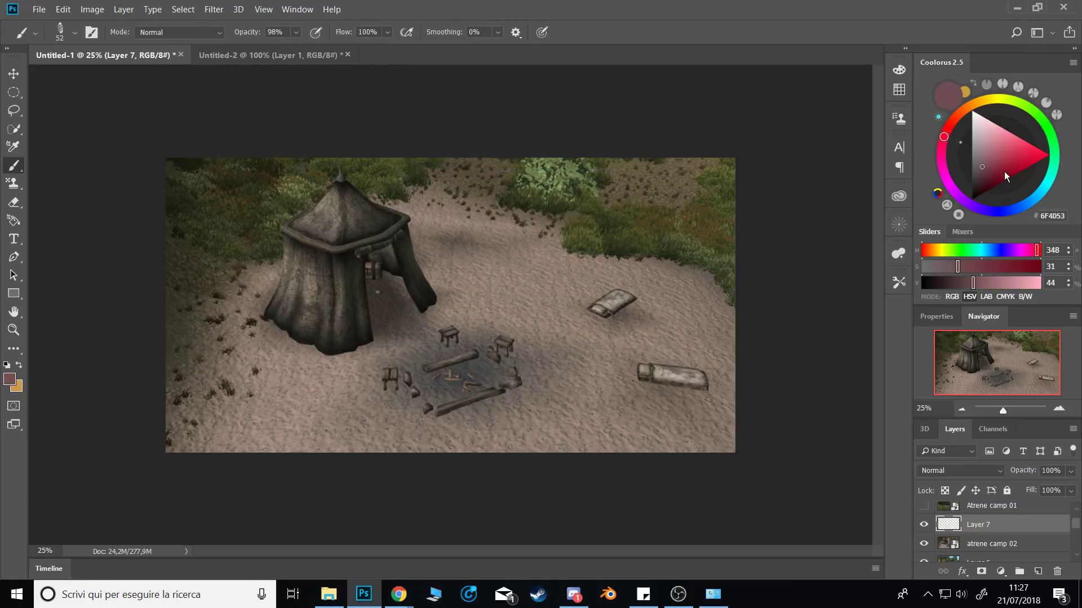
left_click(1004, 170)
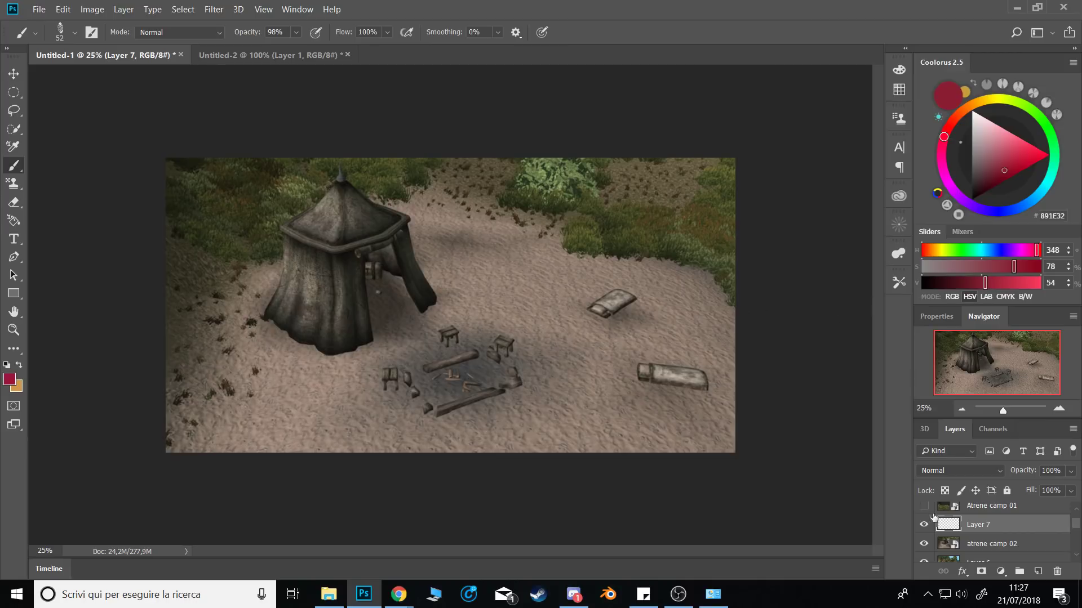
mouse_move(733, 302)
left_mouse_down()
mouse_move(642, 326)
mouse_move(648, 334)
left_mouse_up()
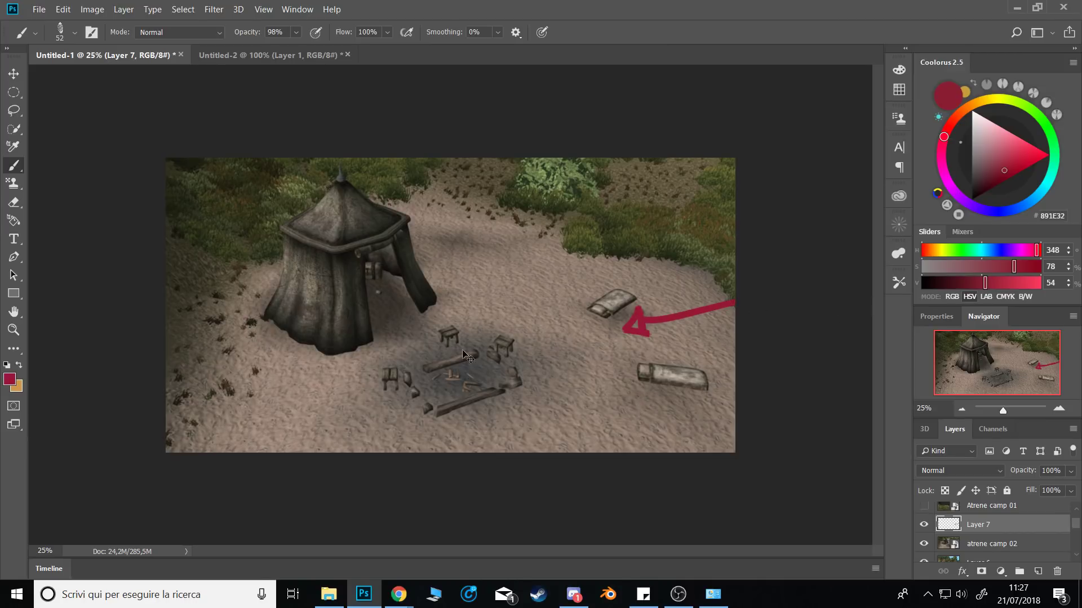
key("ctrl+z")
key("ctrl+alt+z")
Compare the camp image with the finished forest painting, viewing the canvas at 16.67%.
left_click(924, 544)
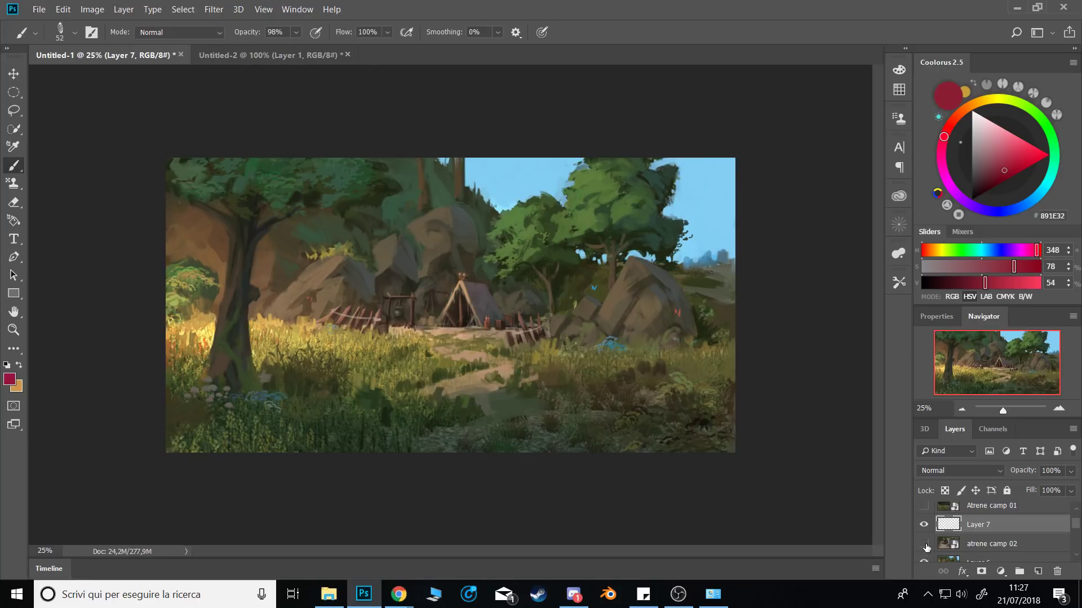
left_click(924, 545)
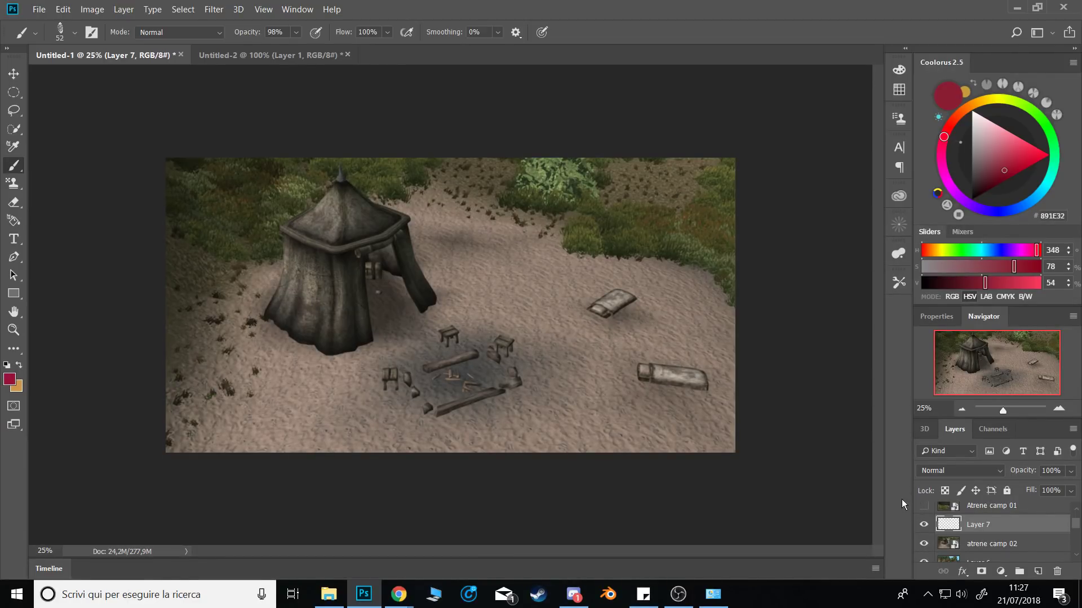
left_click(961, 411)
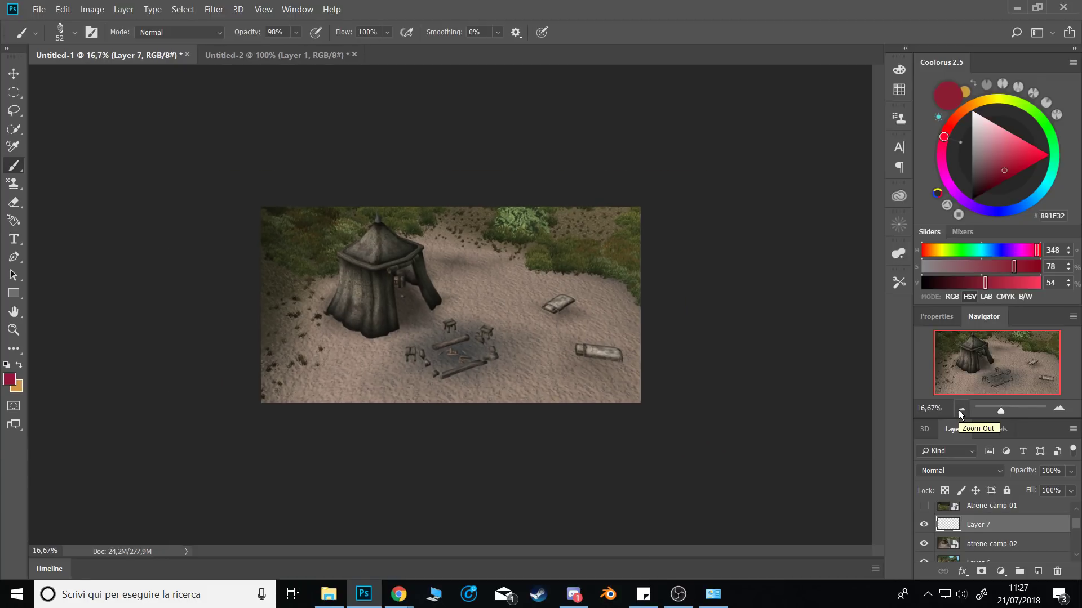
Switch to the Soft Round 80 4 brush and set its painting mode to Color Dodge.
right_click(535, 333)
left_click(532, 435)
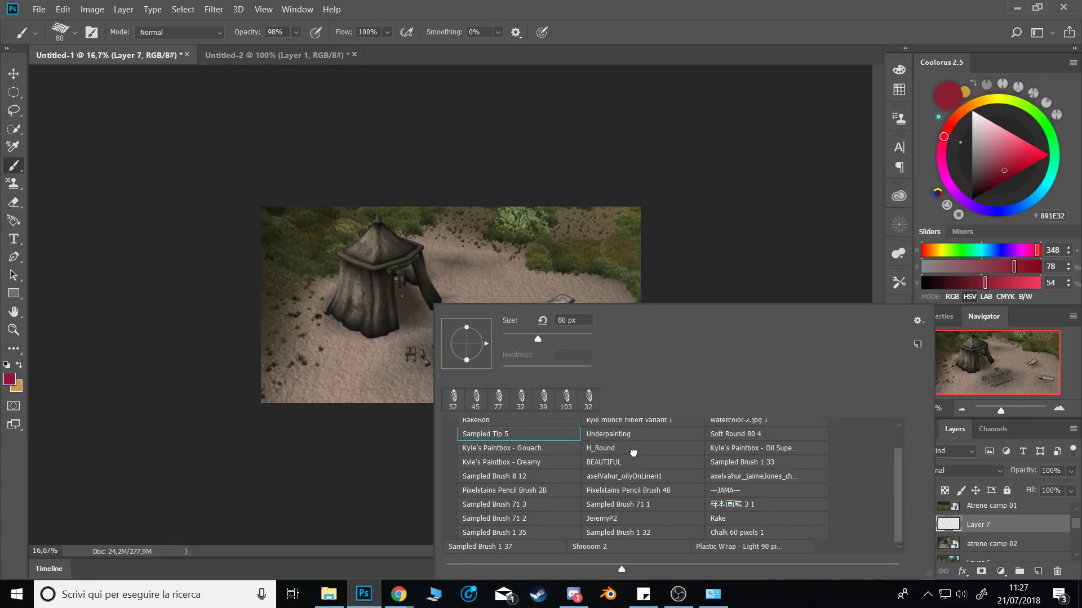
left_click(635, 452)
left_click(649, 438)
left_click(734, 439)
left_click(736, 273)
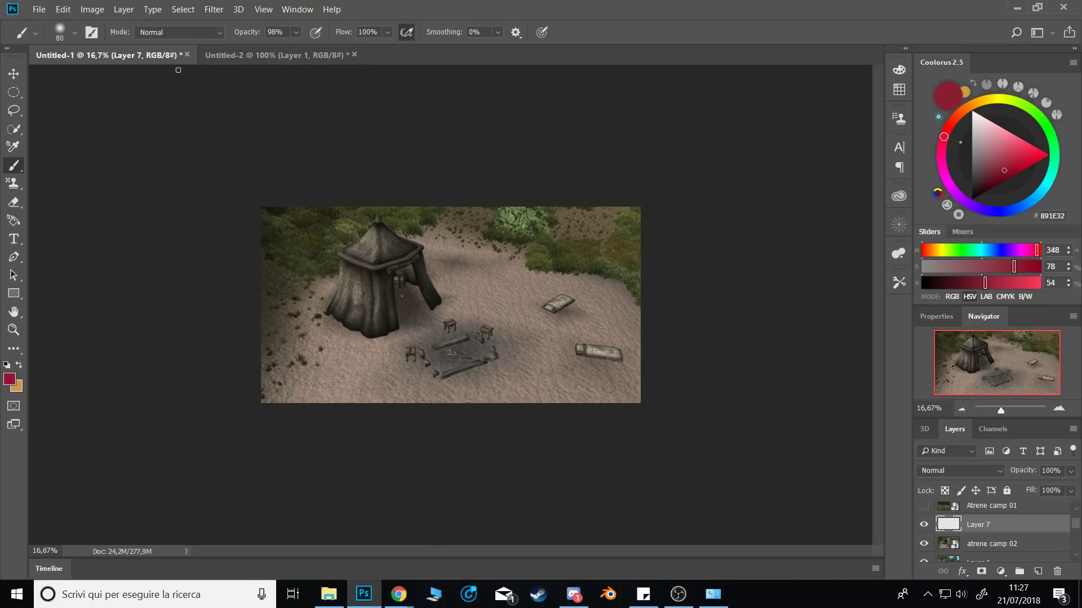
left_click(178, 33)
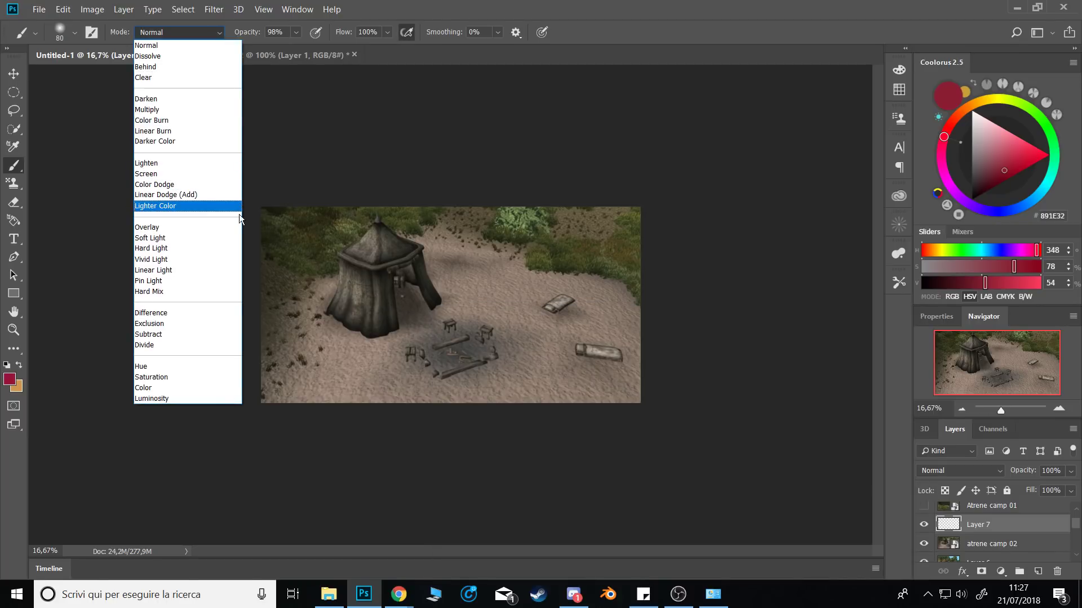
left_click(200, 184)
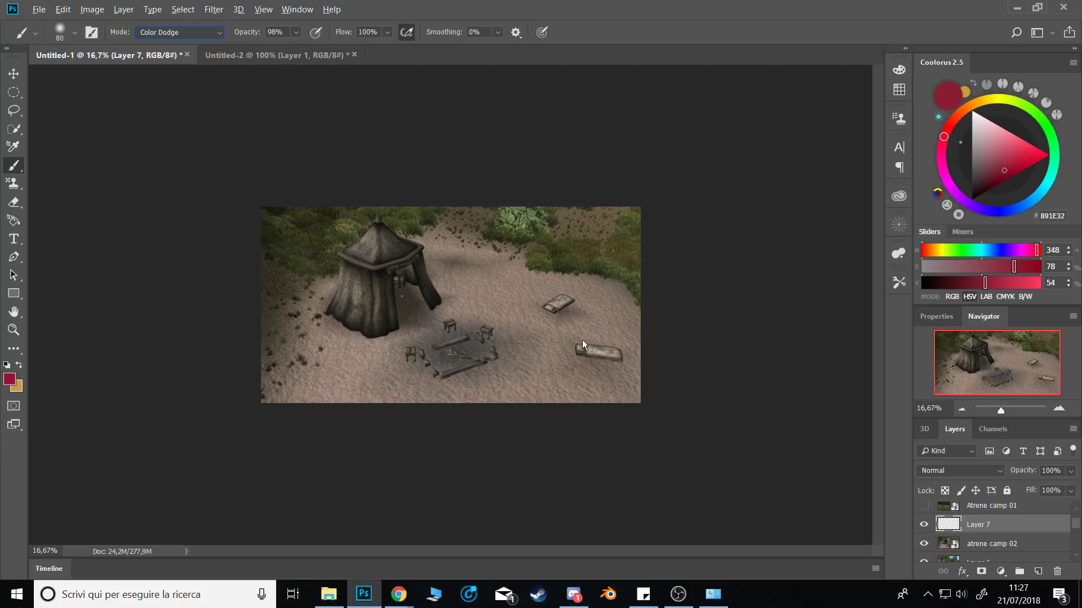
Choose the warm brown 987A4C with a 984 px brush and merge Layer 7 with the camp image.
left_click_drag(583, 339, 602, 339)
left_click(579, 354, "alt")
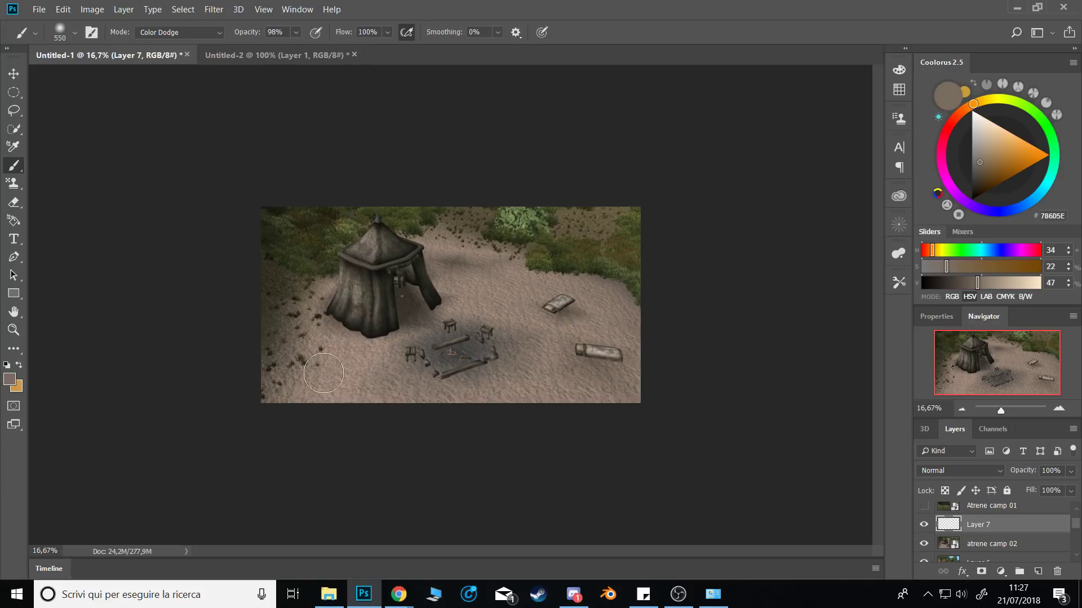
left_click(995, 159)
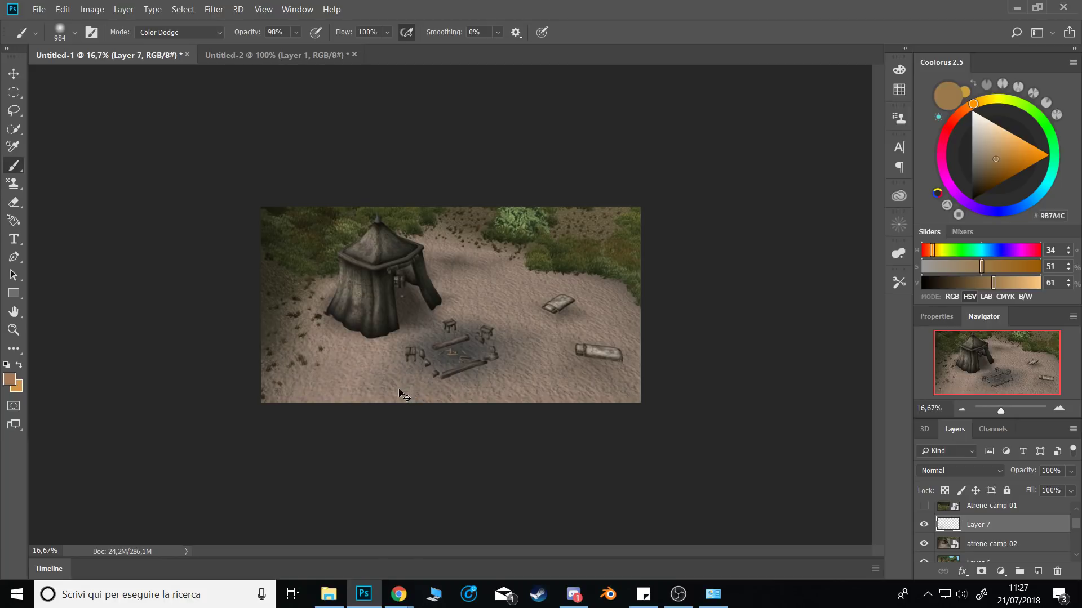
key("ctrl+e")
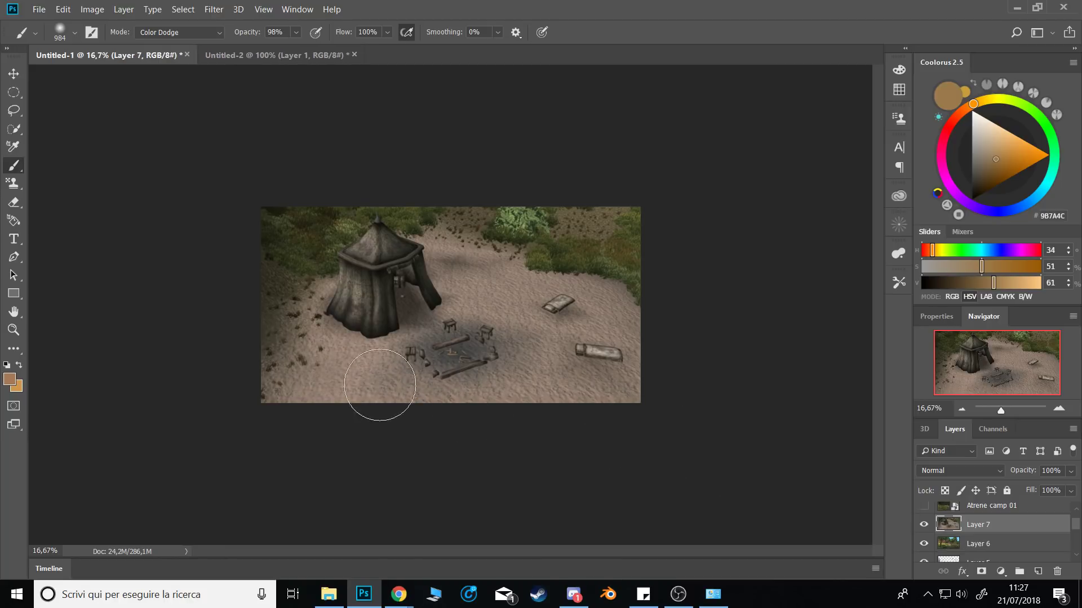
Brighten the sandy ground in front of the tent with soft Color Dodge strokes of 987A4C at 984 and 843 px.
mouse_move(342, 390)
left_mouse_down()
mouse_move(491, 407)
mouse_move(247, 371)
mouse_move(417, 372)
left_mouse_up()
left_click(286, 345)
left_click(361, 359)
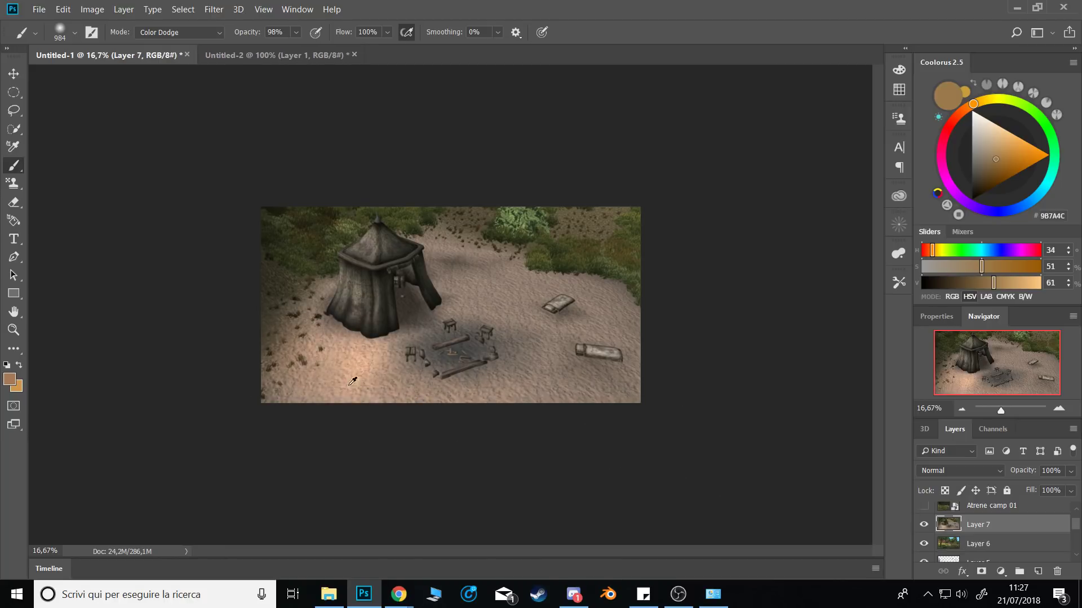
left_click_drag(350, 385, 361, 382)
key("ctrl+z")
mouse_move(282, 389)
left_mouse_down()
mouse_move(389, 362)
mouse_move(409, 388)
left_mouse_up()
left_click_drag(521, 380, 509, 367)
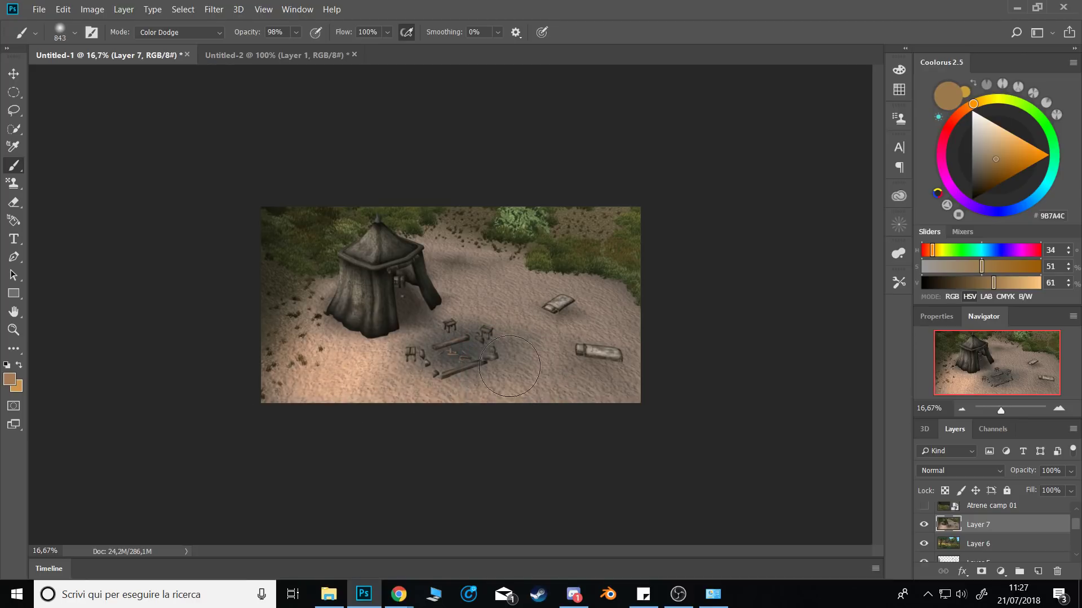
Add warm Color Dodge light along the ground below the campfire and across the clearing's far edge near the bushes.
left_click_drag(482, 408, 414, 406)
left_click(502, 401)
left_click_drag(577, 275, 554, 266)
left_click_drag(597, 270, 577, 271)
left_click_drag(611, 303, 584, 282)
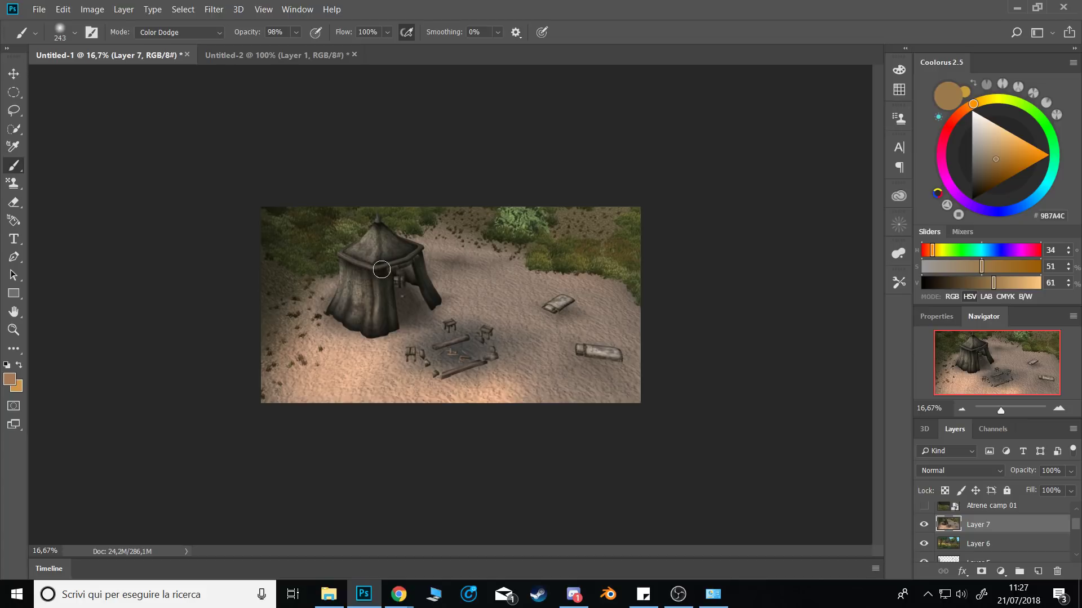
Warm the tent's front folds at 243 px and the foreground sand at 778 px, undoing the excess strokes.
left_click_drag(382, 270, 382, 305)
mouse_move(505, 386)
left_mouse_down()
mouse_move(556, 399)
mouse_move(493, 399)
left_mouse_up()
mouse_move(387, 354)
left_mouse_down()
mouse_move(407, 334)
mouse_move(465, 348)
left_mouse_up()
key("ctrl+alt+z")
key("ctrl+alt+z")
left_click_drag(295, 366, 266, 368)
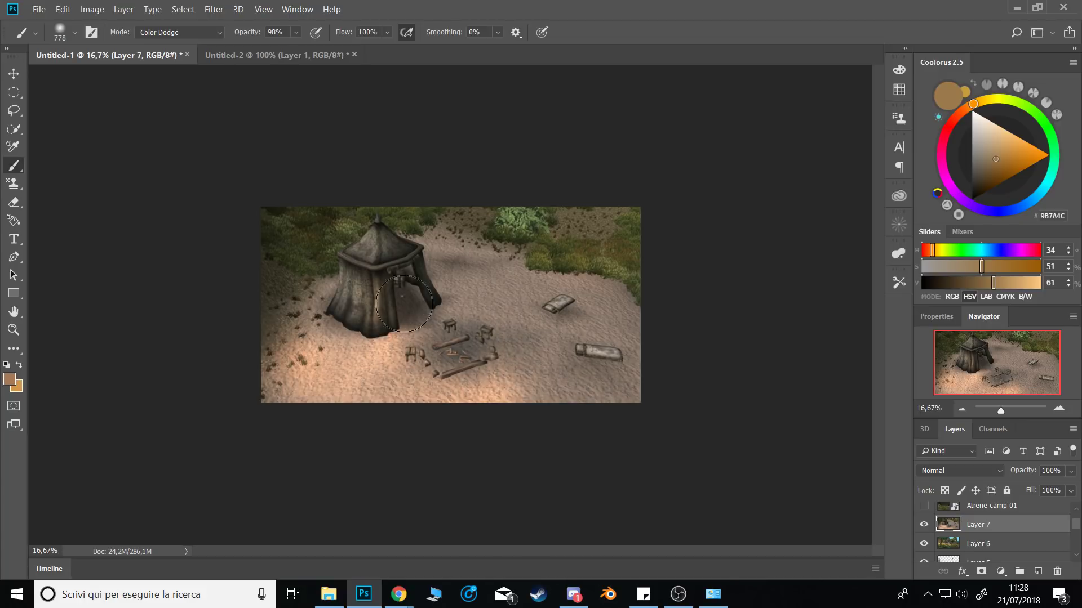
left_click_drag(652, 395, 528, 401)
key("ctrl+alt+z")
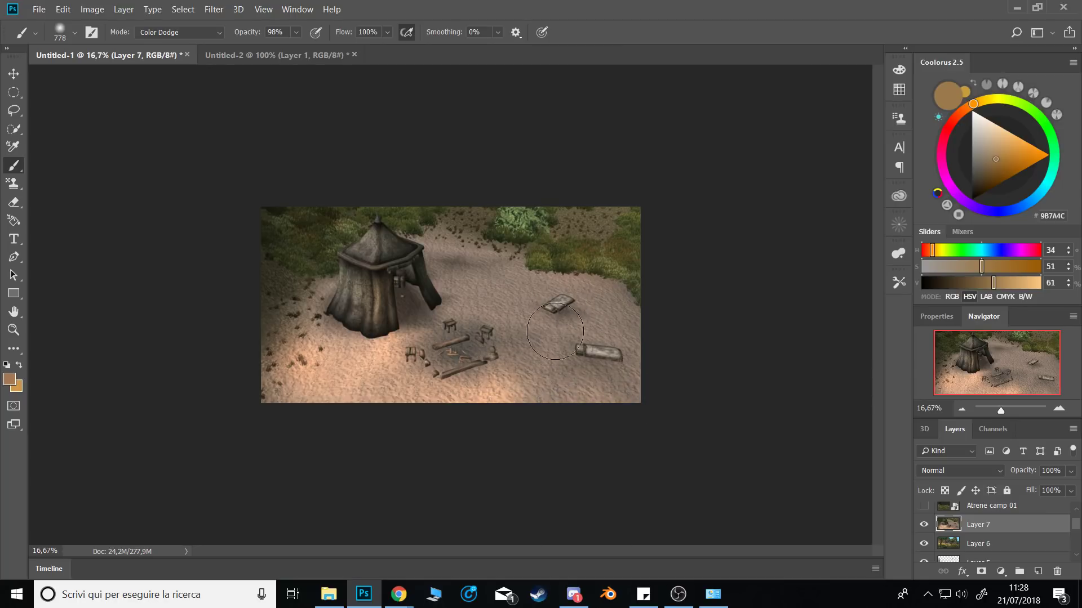
Compare the relit camp image with the forest painting by toggling Layer 7's visibility.
left_click(923, 525)
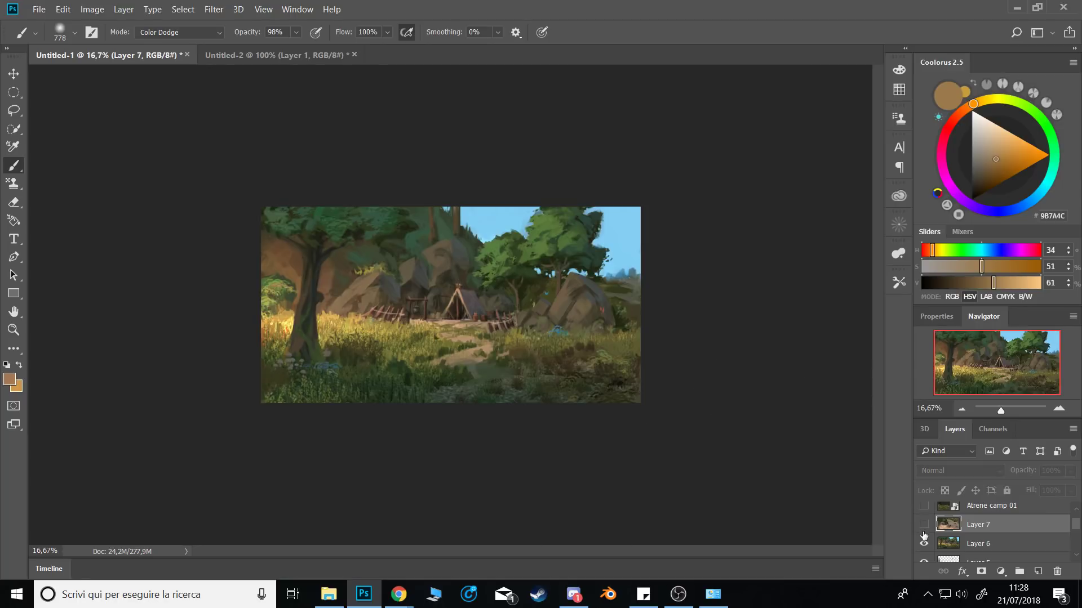
left_click(923, 525)
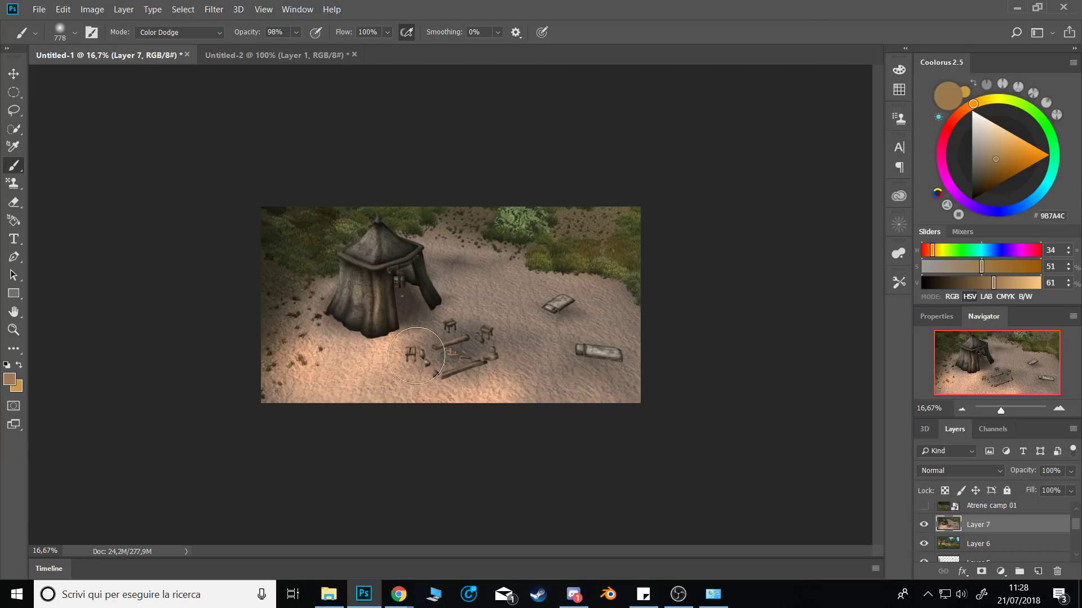
Switch to the 50 px H_Round brush with colour AF7F59, try a Color Dodge stroke on the tent front and undo it.
right_click(463, 291)
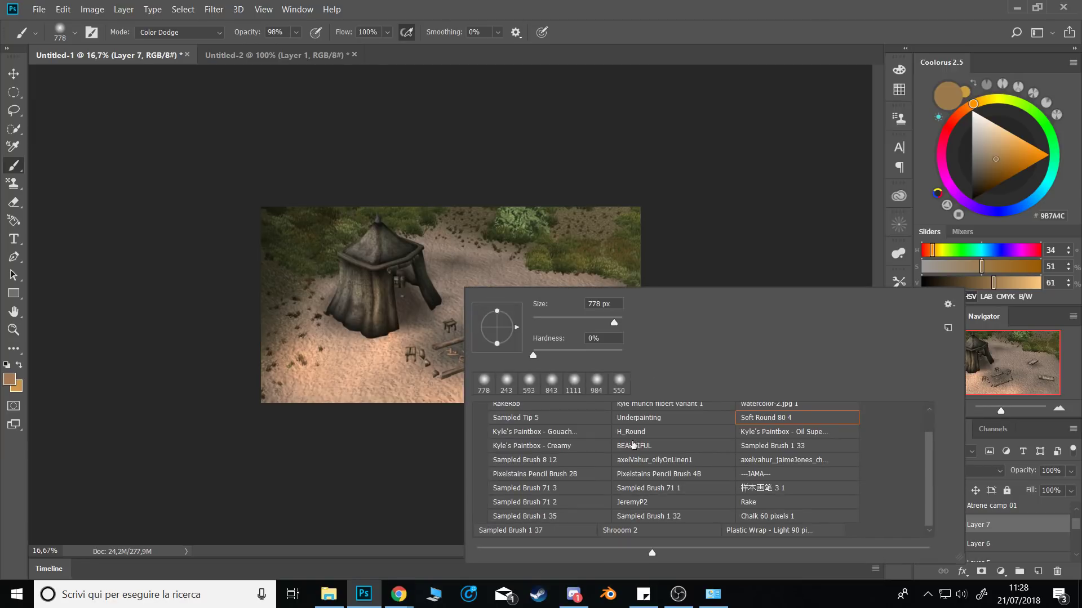
double_click(676, 435)
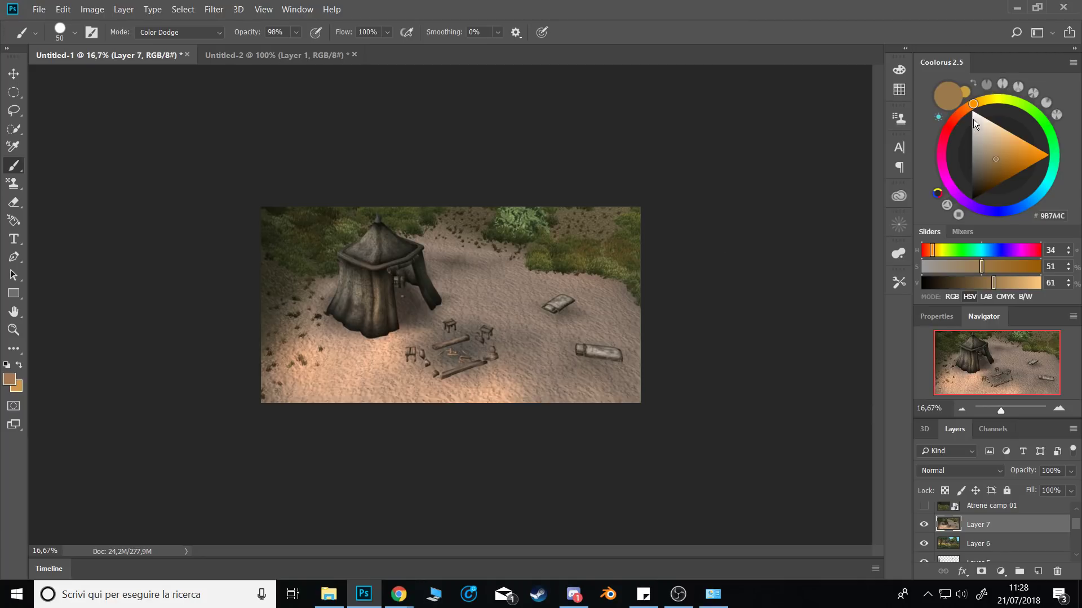
left_click_drag(973, 120, 965, 105)
left_click(997, 154)
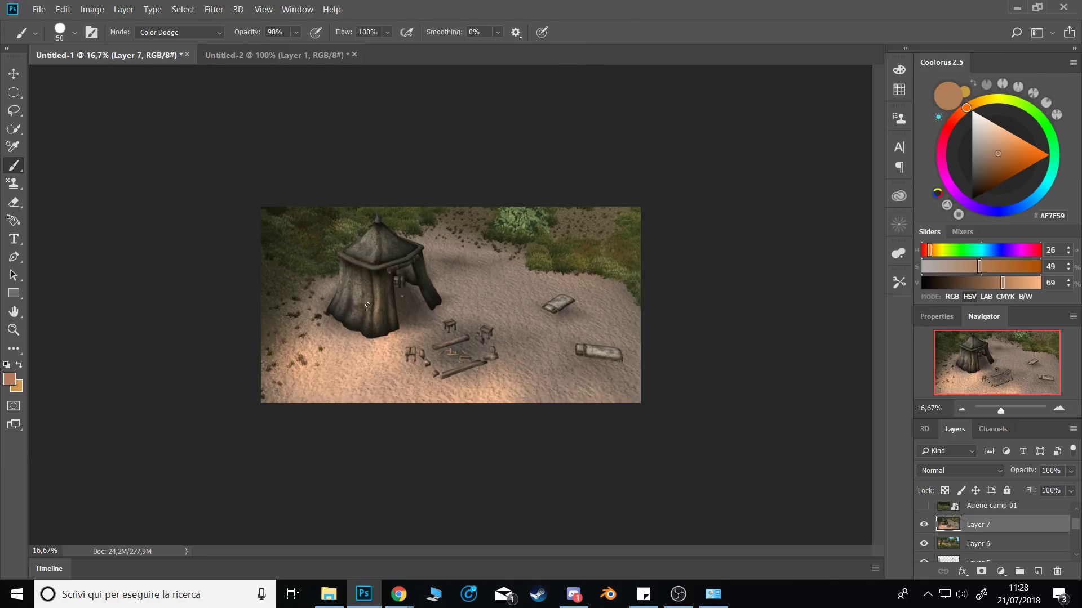
left_click_drag(385, 311, 386, 265)
key("ctrl+z")
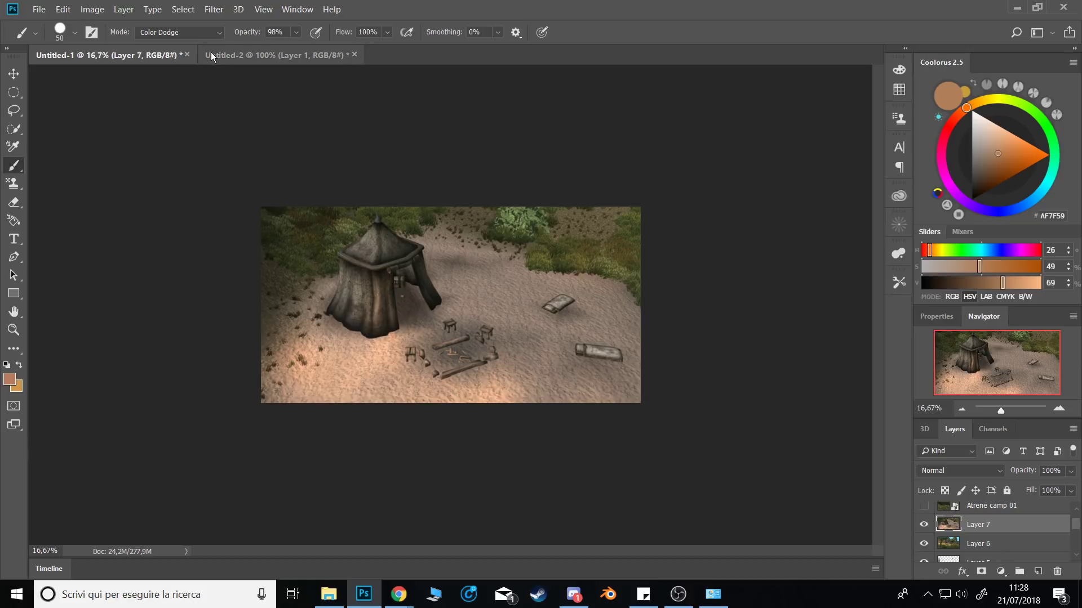
Set the brush mode to Normal and cover the tent's front folds with flat warm-brown strokes, sampling browns down to the lower hem.
left_click(204, 33)
left_click(202, 45)
mouse_move(392, 318)
left_mouse_down()
mouse_move(379, 282)
mouse_move(364, 307)
mouse_move(369, 270)
mouse_move(344, 310)
mouse_move(356, 294)
left_mouse_up()
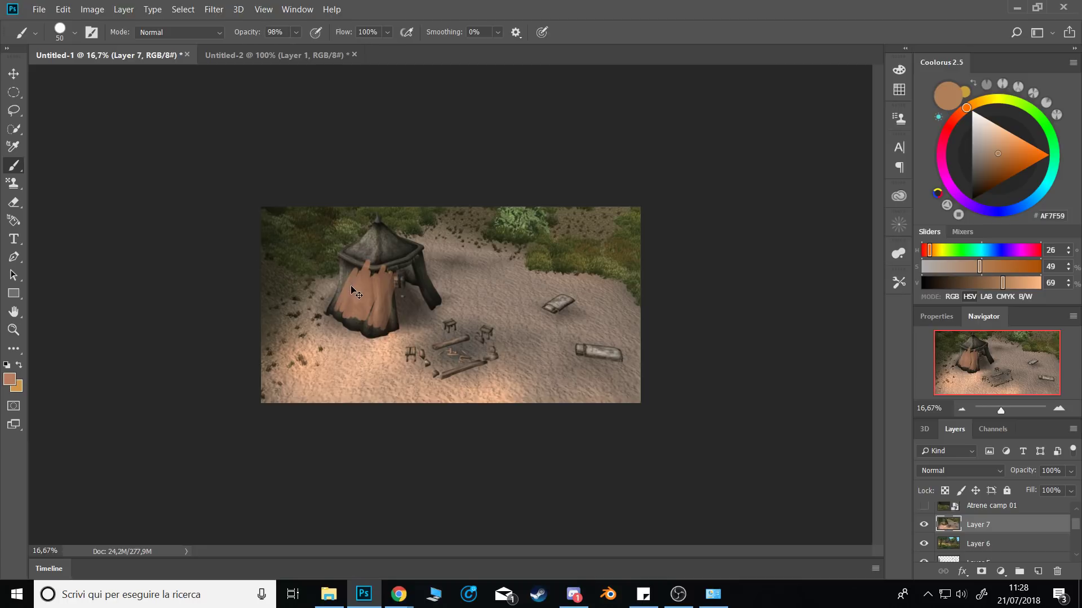
key("ctrl+shift+h")
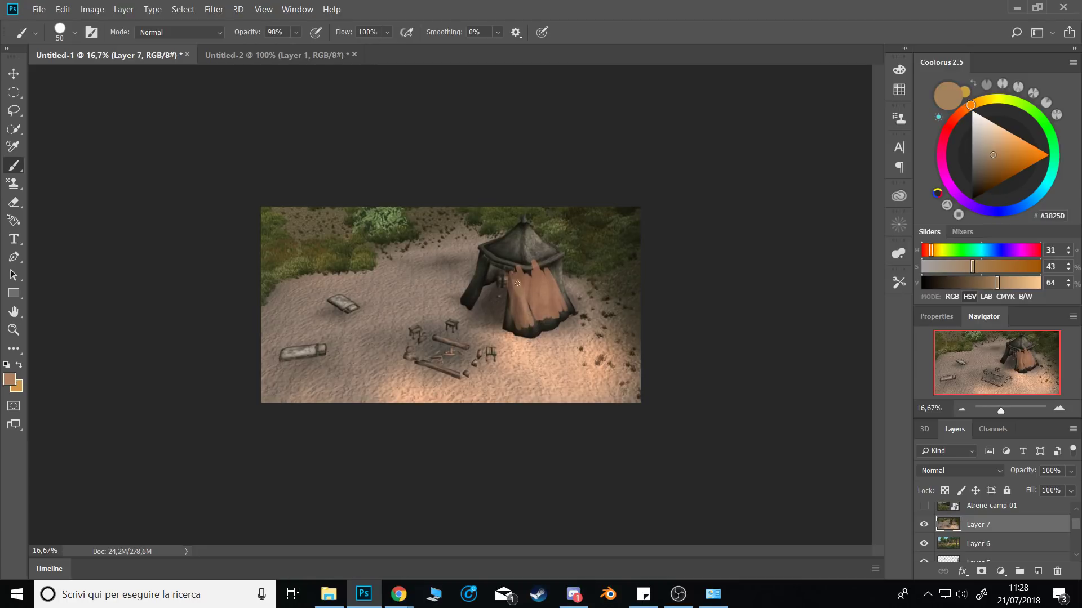
left_click(499, 289, "alt")
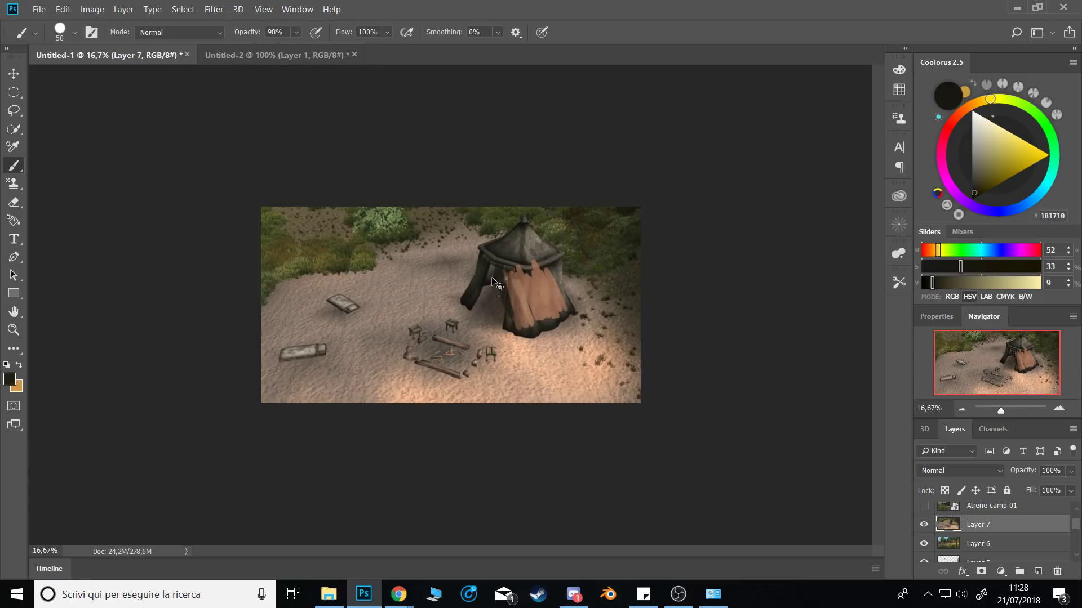
key("ctrl+shift+h")
left_click(349, 316, "alt")
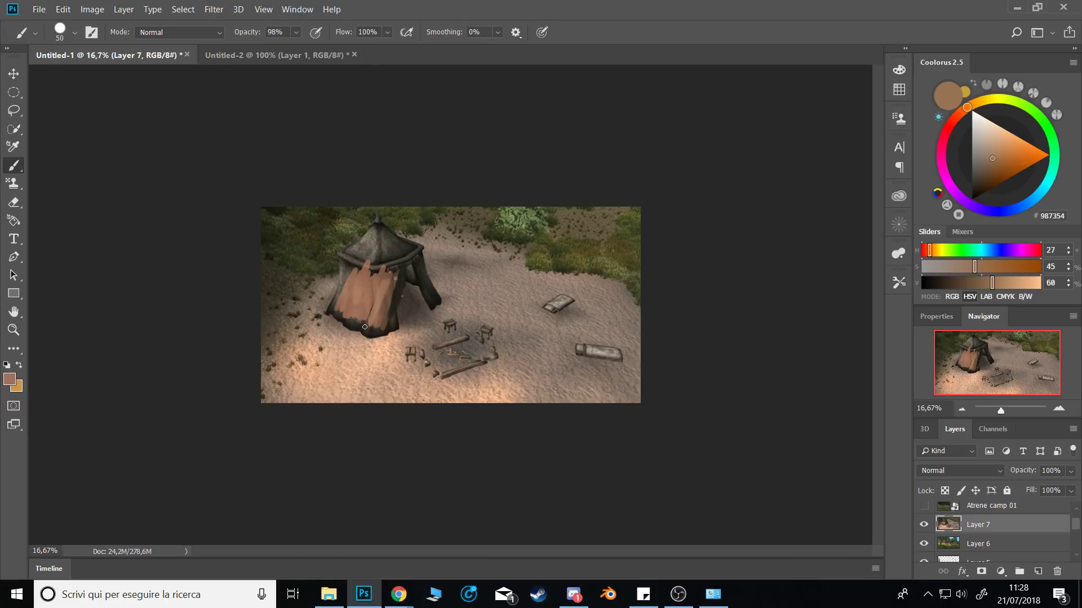
left_click_drag(371, 333, 382, 320)
Extend the brown canvas over the tent's left side and up across the old roof, using colours sampled from the painted folds.
left_click(403, 284, "alt")
left_click(396, 294, "alt")
mouse_move(395, 272)
left_mouse_down()
mouse_move(364, 264)
mouse_move(369, 273)
mouse_move(354, 261)
mouse_move(394, 262)
mouse_move(349, 252)
mouse_move(331, 304)
left_mouse_up()
left_click(379, 277, "alt")
left_click(369, 269, "alt")
right_click(361, 270, "alt")
right_click(354, 264, "alt")
left_click(354, 265, "alt")
Paint bush green sampled beside the tent over the remains of the old roof to shape the canvas's upper left corner.
left_click(334, 247, "alt")
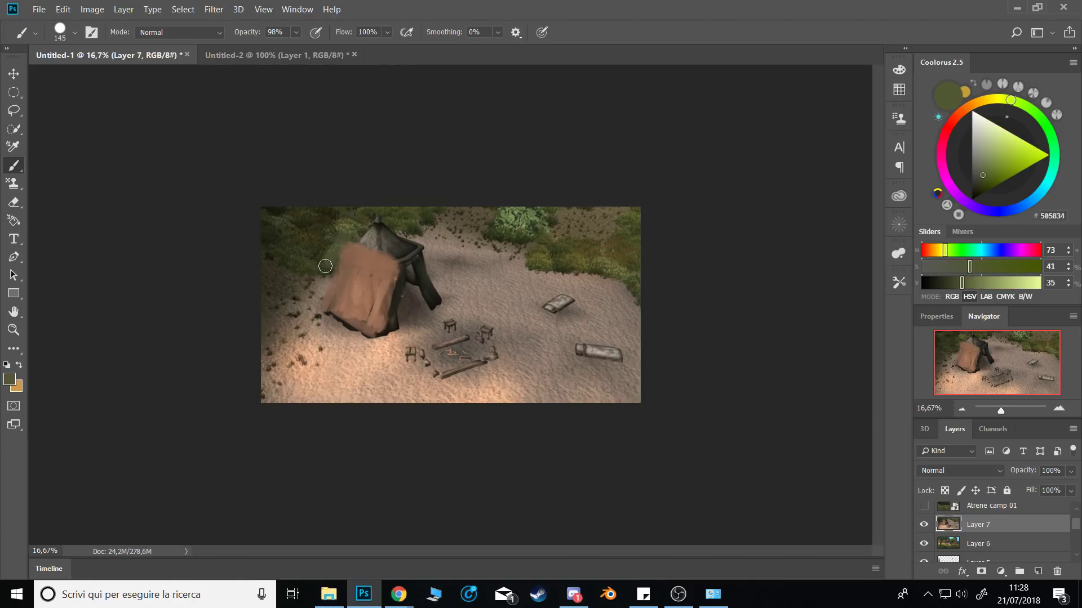
right_click(353, 256, "alt")
left_click(336, 248, "alt")
left_click_drag(339, 255, 346, 242)
Smooth the large canvas panel with sampled browns from the lower hem up to the entrance edge.
left_click(356, 259, "alt")
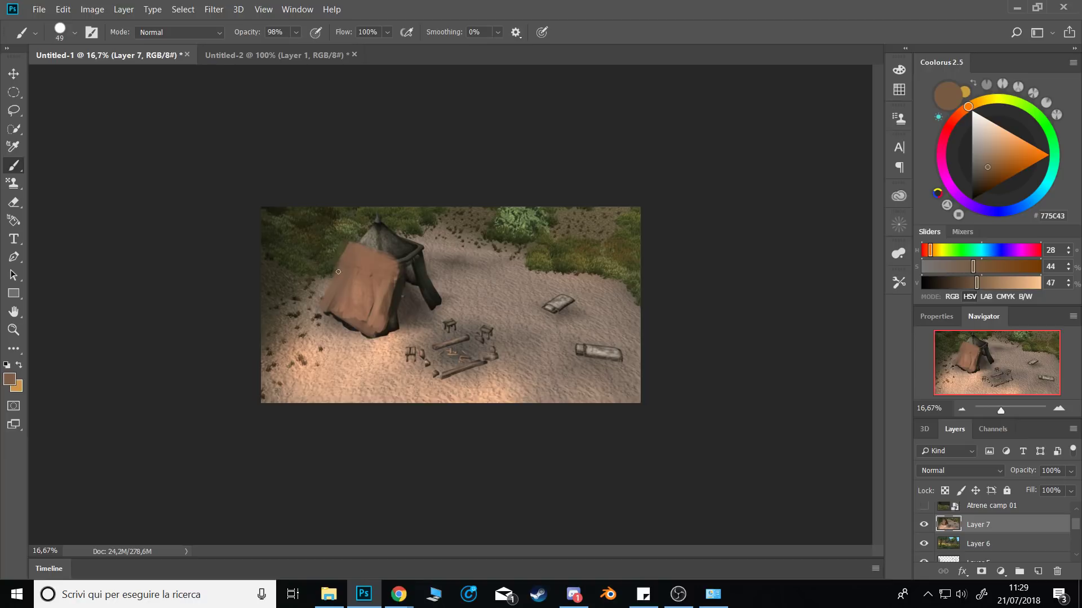
left_click(349, 304, "alt")
left_click(359, 322, "alt")
left_click_drag(363, 320, 397, 251)
right_click(404, 273, "alt")
left_click(399, 280, "alt")
left_click(389, 289, "alt")
right_click(406, 251, "alt")
left_click(389, 278, "alt")
Mirror the canvas, paint the tent's opposite flap brown from the ridge down to the ground, and flip the view back.
key("ctrl+shift+h")
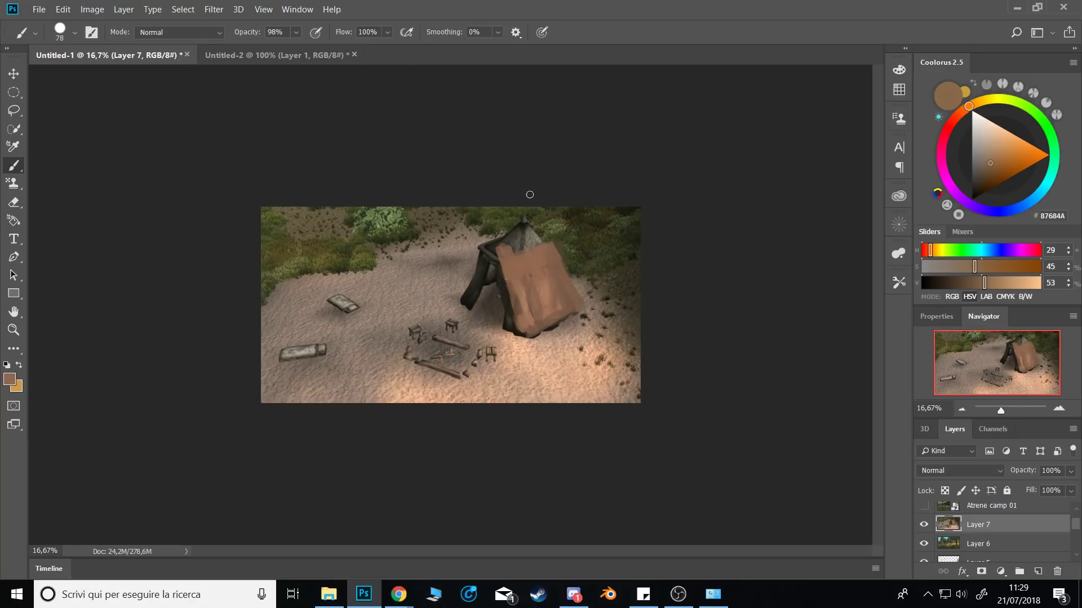
mouse_move(510, 247)
left_mouse_down()
mouse_move(543, 236)
mouse_move(483, 276)
mouse_move(467, 307)
mouse_move(462, 290)
left_mouse_up()
key("ctrl+shift+h")
Sharpen the entrance edge of the large canvas panel with sampled tones and a smaller brush.
left_click(410, 263, "alt")
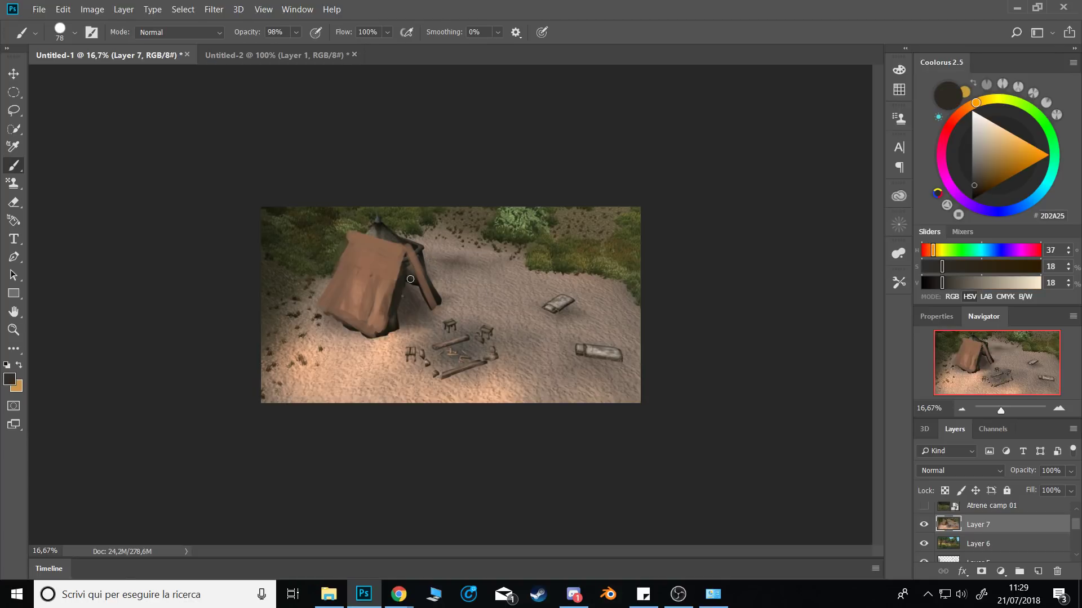
key("bracketleft")
key("bracketleft")
key("bracketleft")
key("bracketleft")
key("bracketleft")
key("bracketleft")
left_click(407, 269, "alt")
left_click(392, 269, "alt")
left_click_drag(404, 257, 391, 305)
Repaint the large panel's entrance side with sampled brown at 129 px, from the ridge to the lower hem.
left_click(394, 274, "alt")
key("bracketright")
key("bracketright")
key("bracketright")
key("bracketright")
key("bracketright")
key("bracketright")
left_click_drag(402, 260, 378, 335)
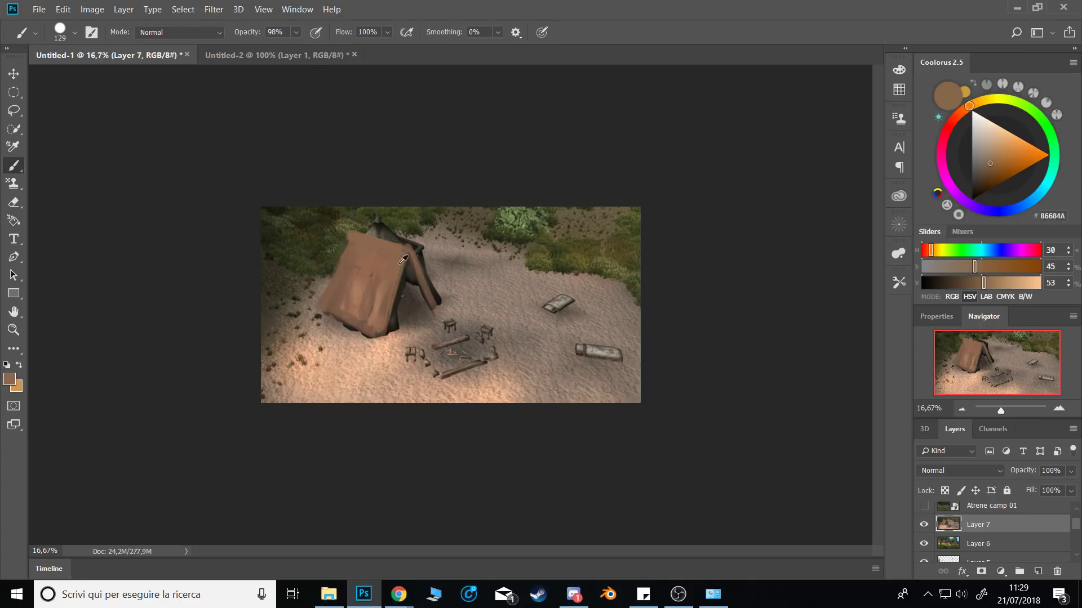
left_click_drag(403, 260, 389, 320)
Blend the large panel's lower left area with sampled browns, reducing the brush to 42 px.
left_click(367, 310, "alt")
right_click(364, 314, "alt")
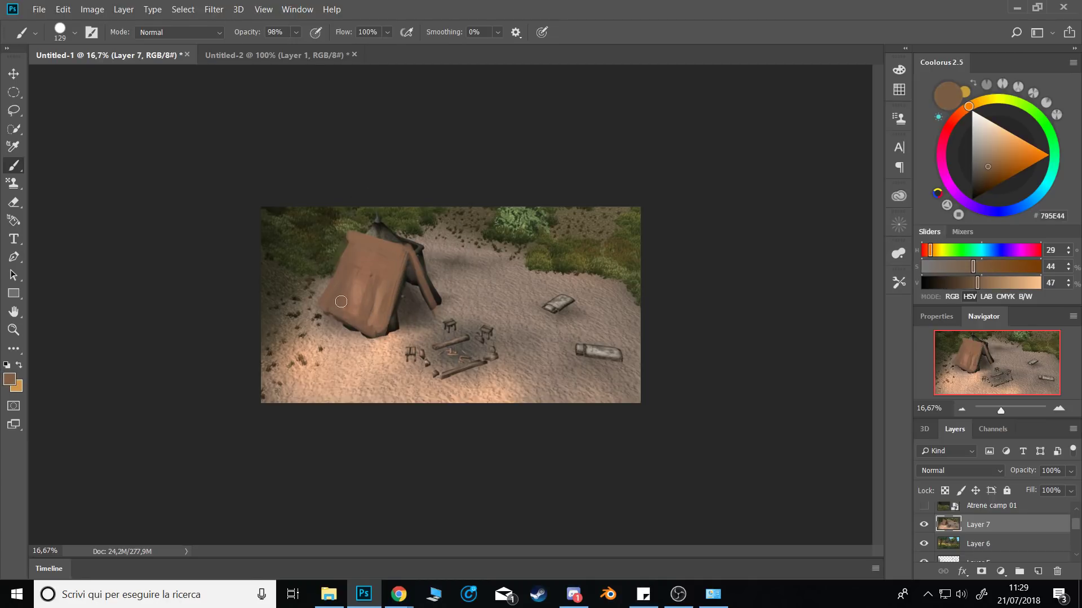
left_click(337, 316, "alt")
right_click(339, 310, "alt")
left_click_drag(339, 310, 342, 292)
right_click(355, 277, "alt")
left_click(363, 249, "alt")
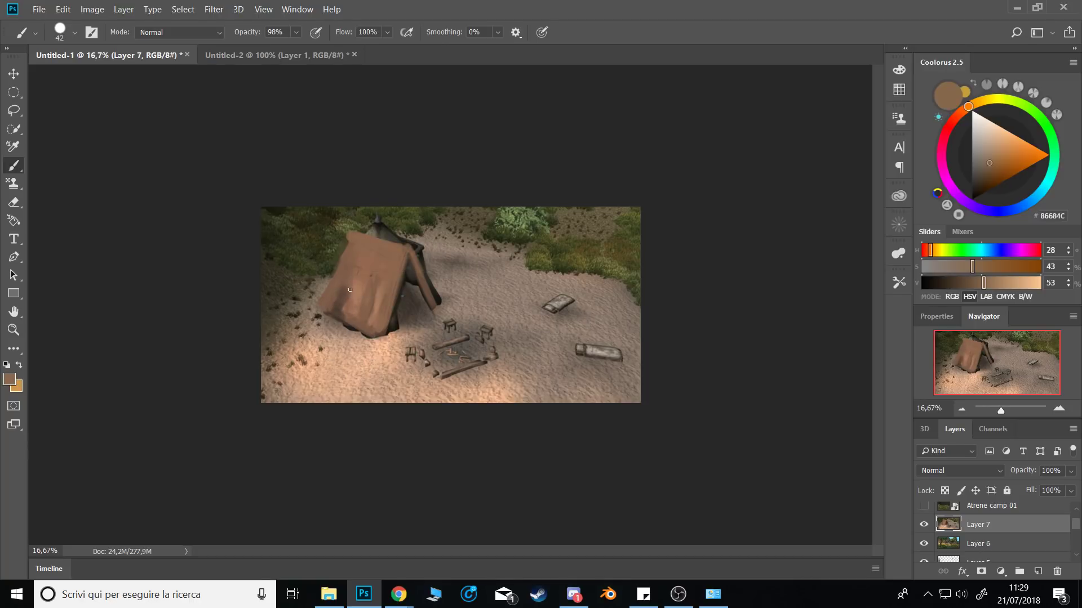
Refine the large panel's upper edge and lower left folds at 42 px with browns sampled from the canvas.
left_click(353, 250, "alt")
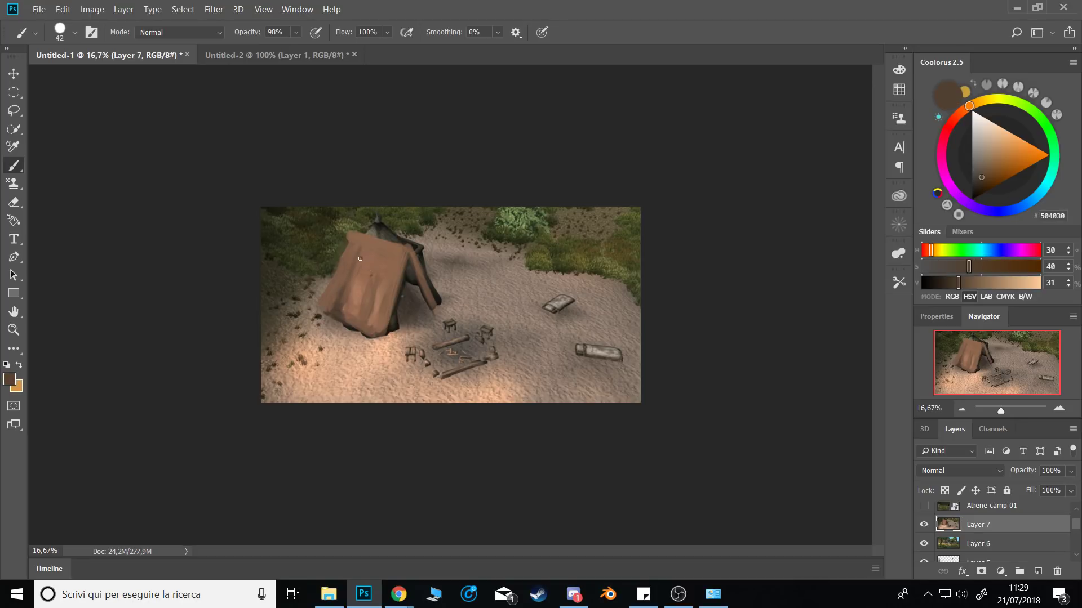
left_click(360, 249, "alt")
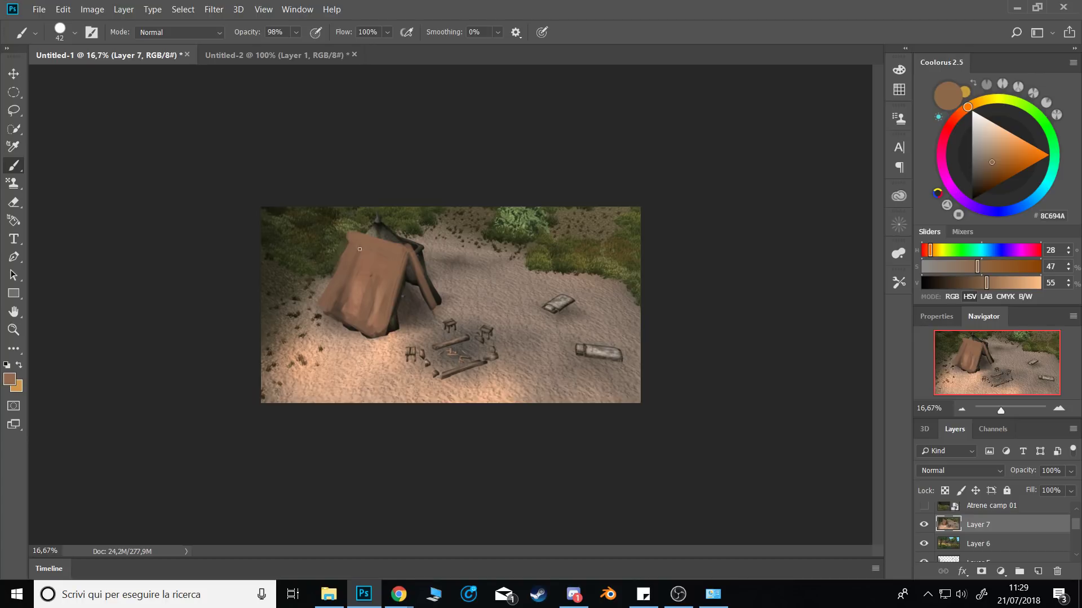
left_click(335, 306, "alt")
left_click(339, 308, "alt")
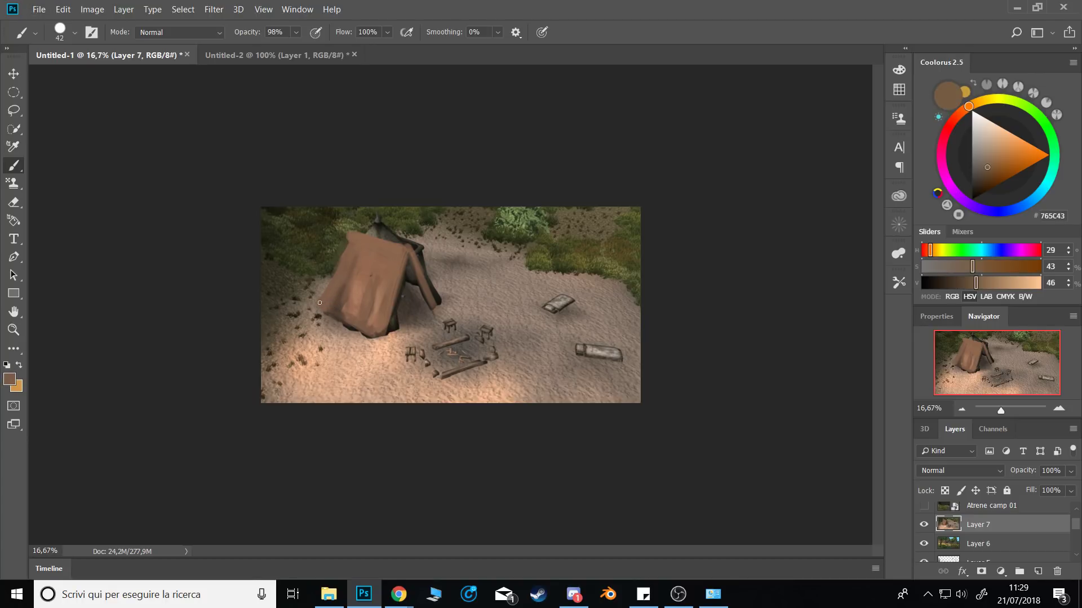
left_click(355, 310, "alt")
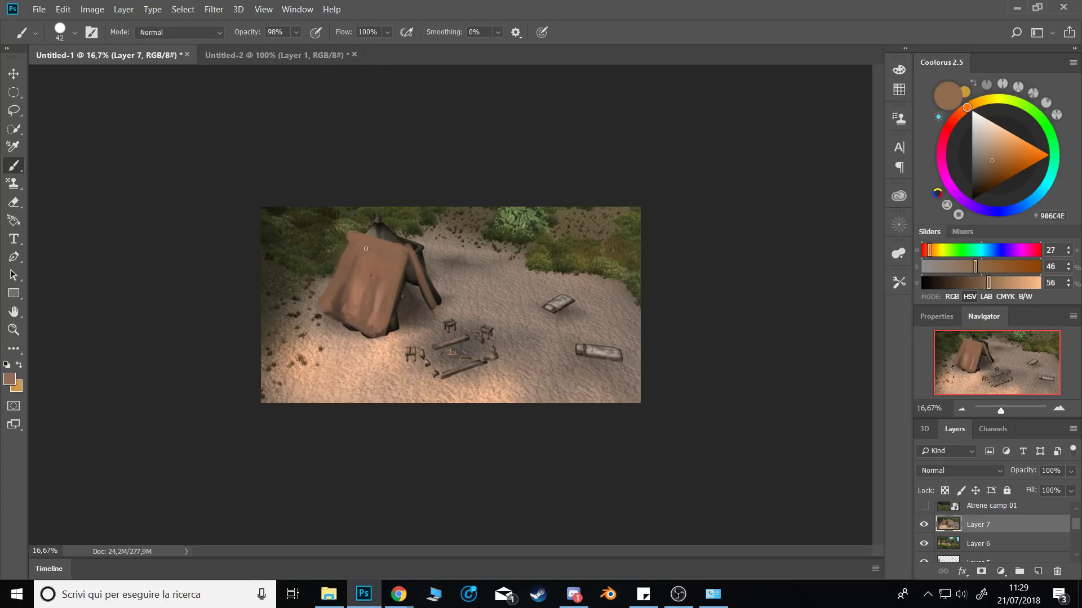
Dismiss the antivirus offer and darken the tent's entrance beneath the flap with sampled near-black tones.
left_click(401, 260, "alt")
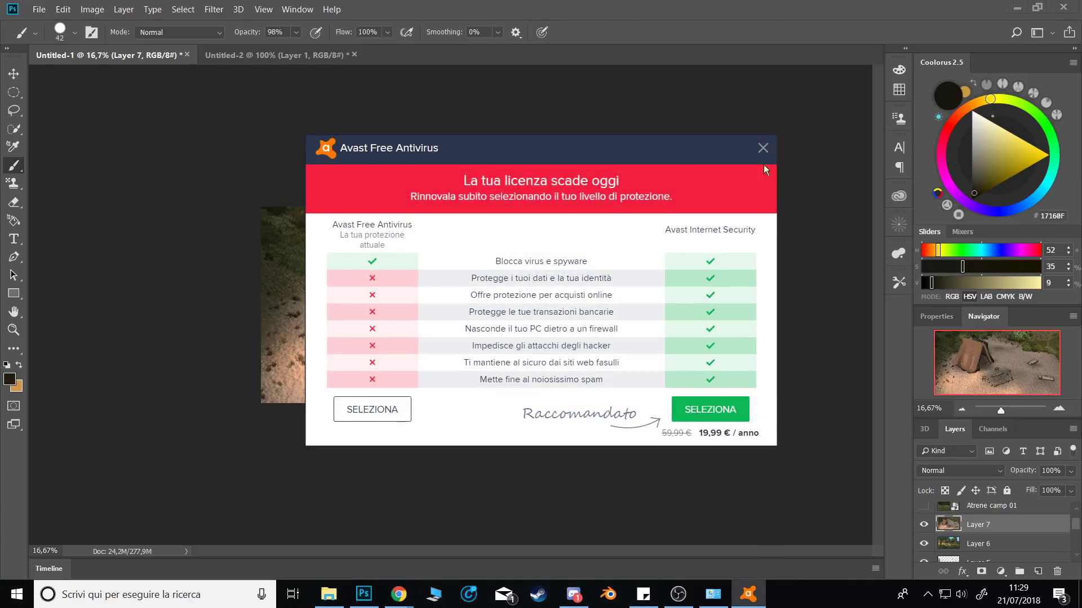
left_click(764, 148)
left_click(407, 281, "alt")
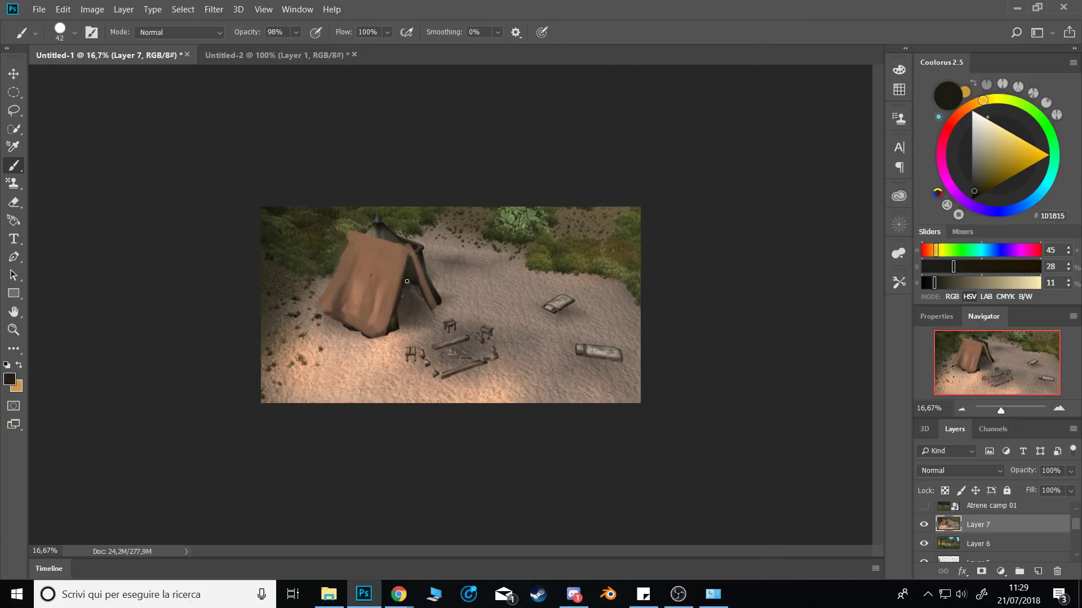
left_click(405, 290, "alt")
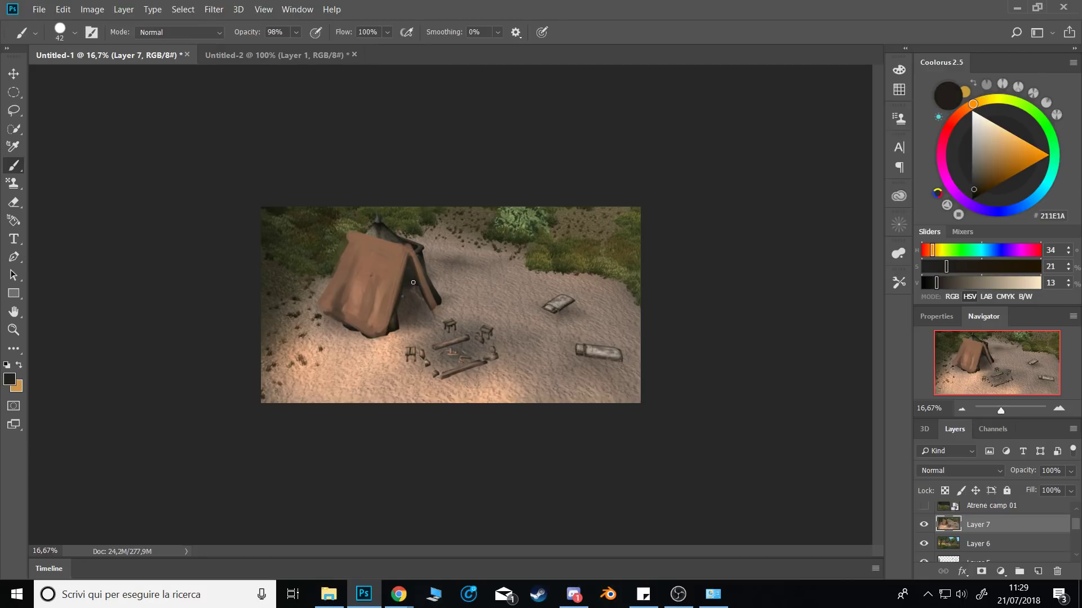
left_click(418, 274, "alt")
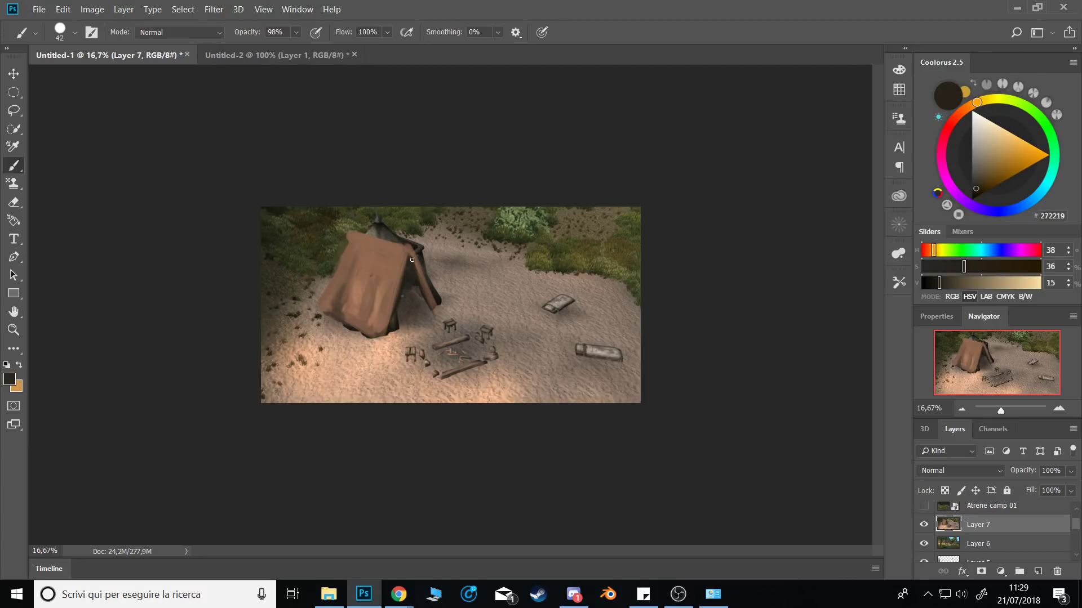
Paint sampled sand colours over the old roof edge outside the narrow flap.
left_click(432, 232, "alt")
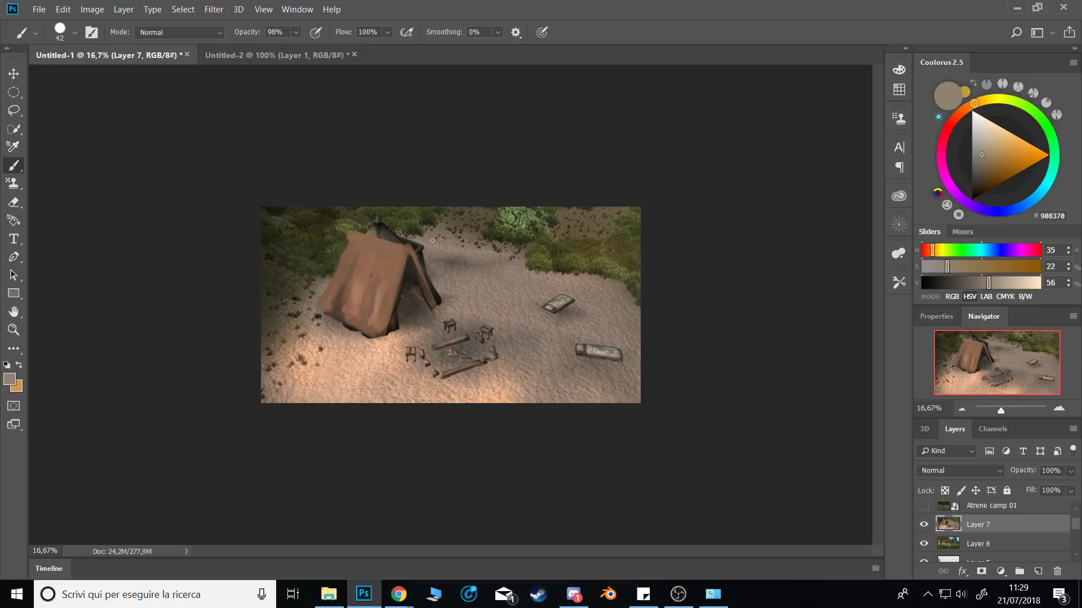
left_click(439, 254, "alt")
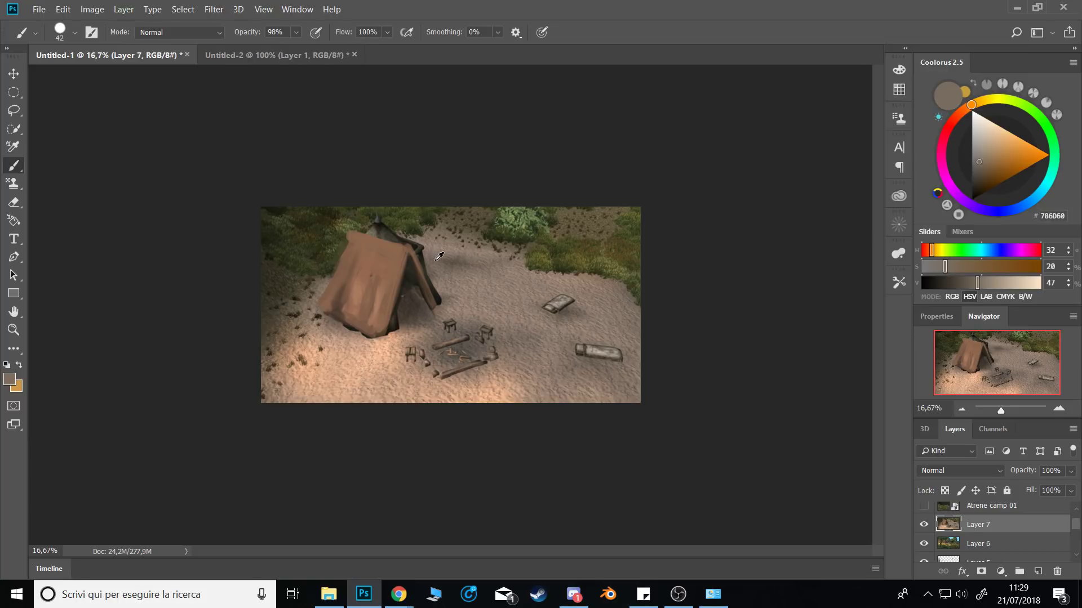
left_click(428, 263, "alt")
Mirror the canvas and paint out the old tent peak with sampled sand and bush-green tones.
key("ctrl+shift+h")
left_click(478, 238, "alt")
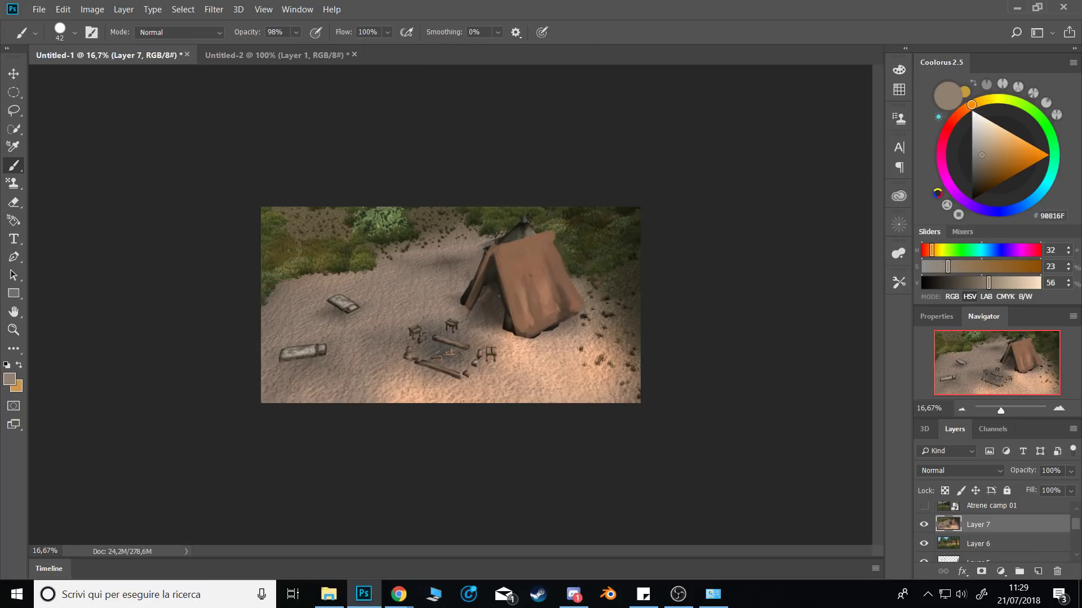
left_click(504, 225, "alt")
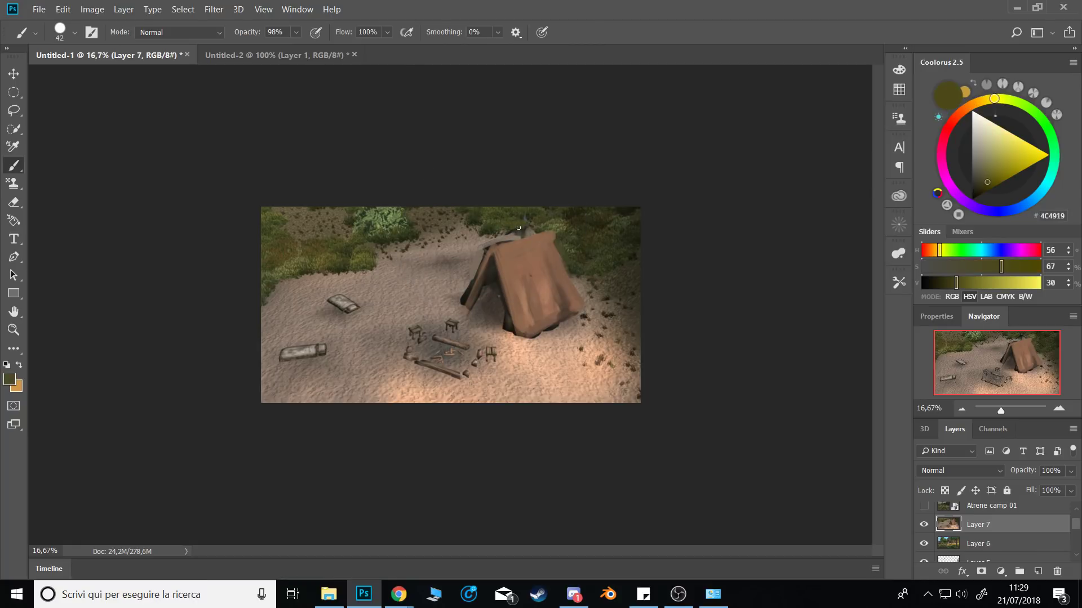
left_click(533, 215, "alt")
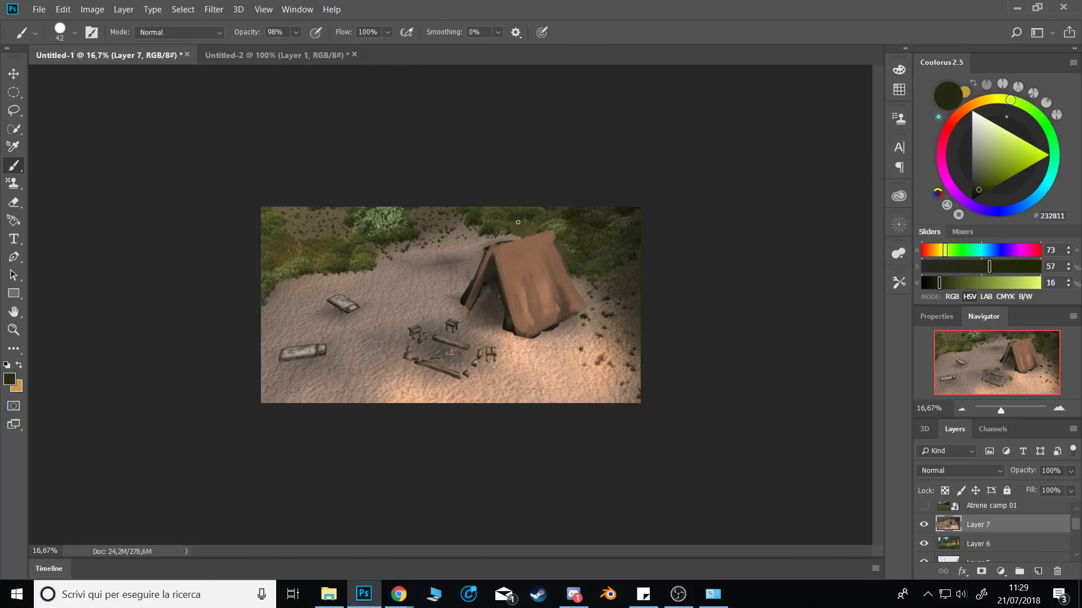
Clean up the ground around the narrow flap's top and outer edge with sampled sand tones, covering the old dark outline.
left_click(485, 242, "alt")
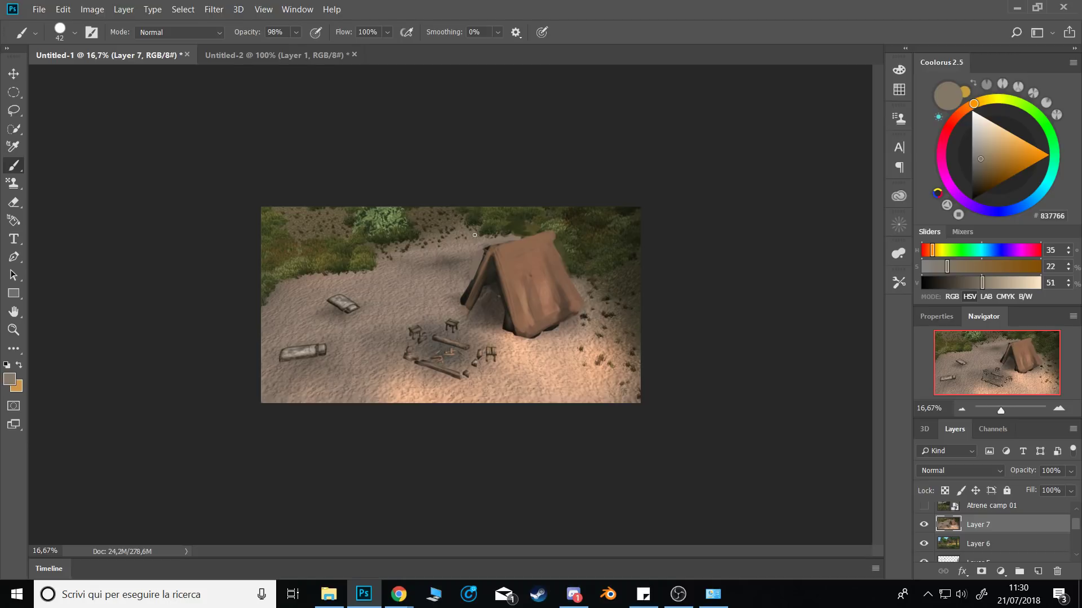
left_click(483, 246, "alt")
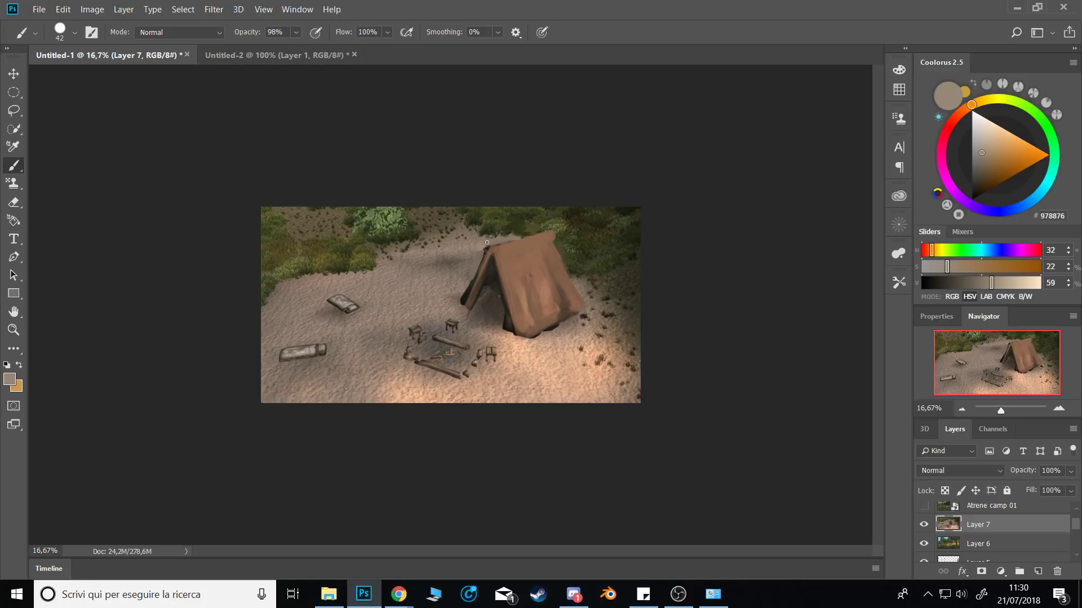
left_click(486, 246, "alt")
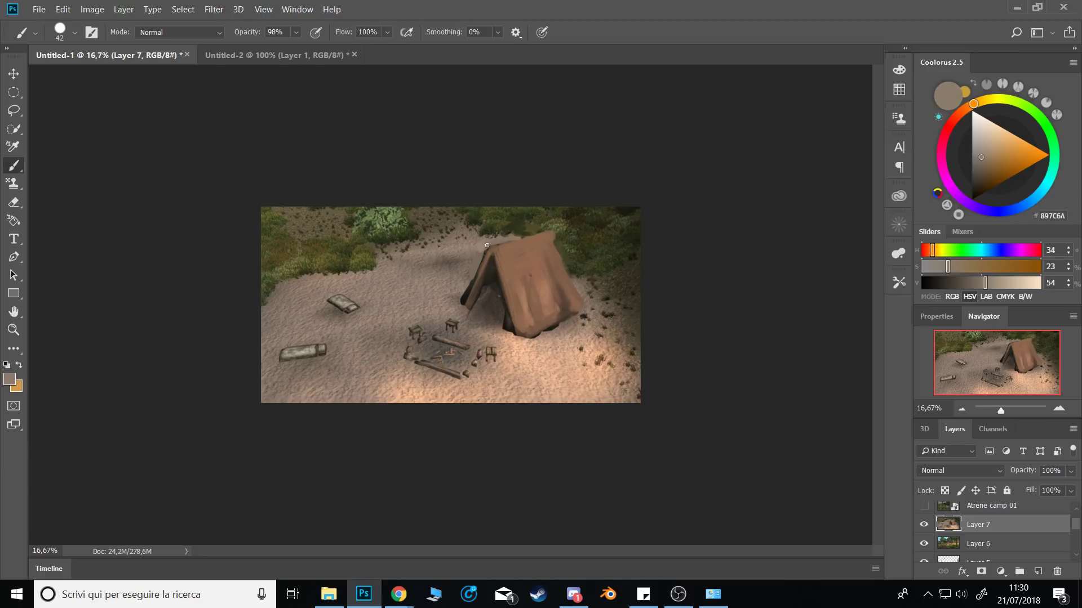
left_click(487, 263, "alt")
left_click_drag(487, 251, 462, 303)
left_click(469, 273, "alt")
left_click(474, 272, "alt")
left_click(469, 282, "alt")
Flip the canvas back and paint a dark ridge pole in 201E17 along the tent's top, undoing the excess stroke.
key("ctrl+alt+h")
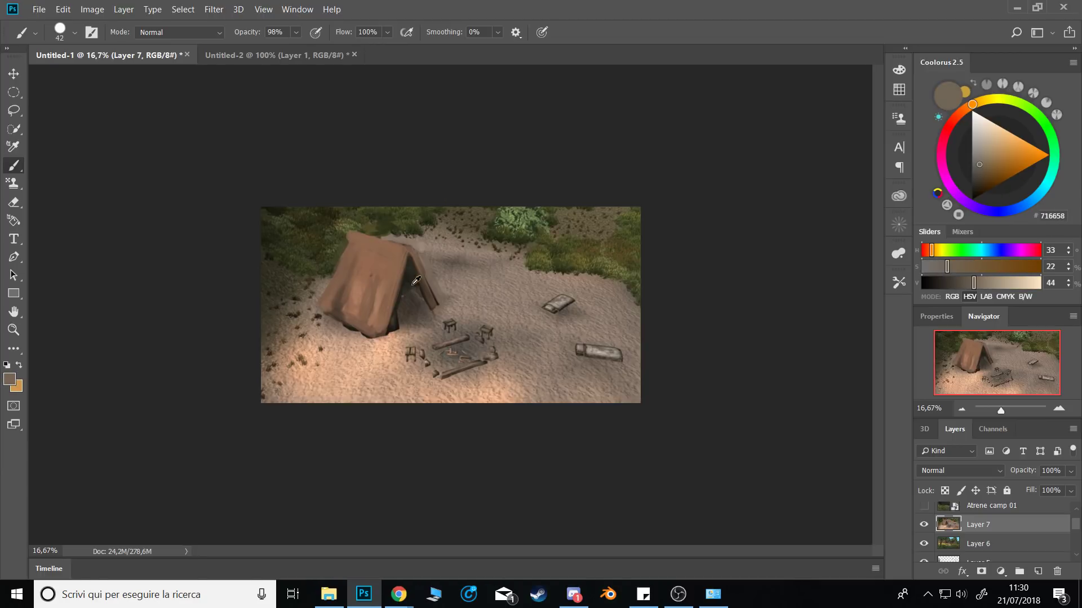
left_click(414, 290, "alt")
left_click_drag(346, 230, 422, 247)
key("ctrl+z")
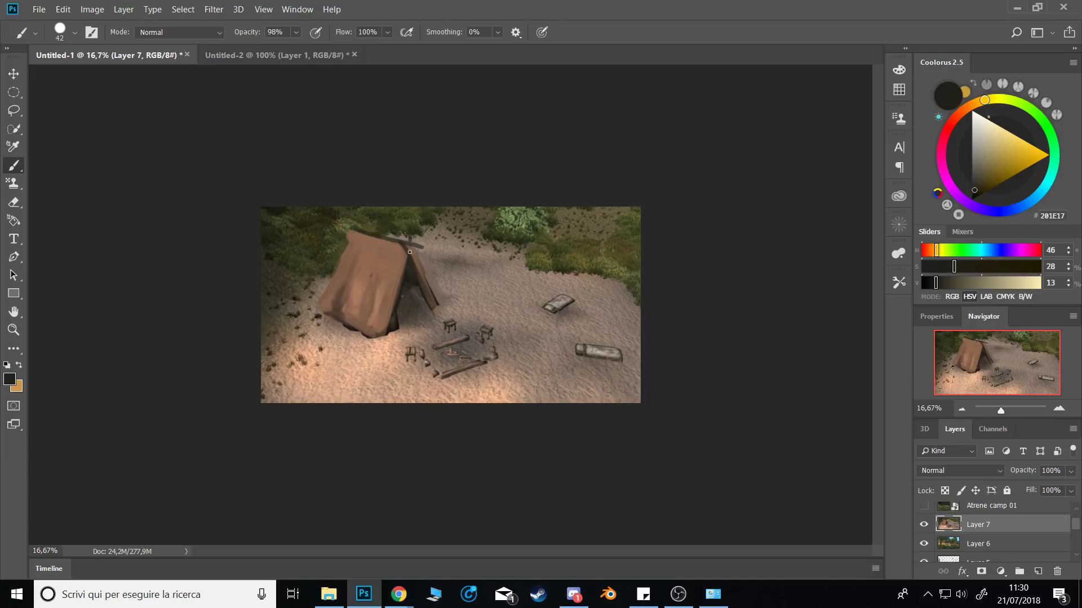
Paint the tent's front support pole inside the opening with sampled browns and the reddish brown A46C4D.
left_click(412, 260, "alt")
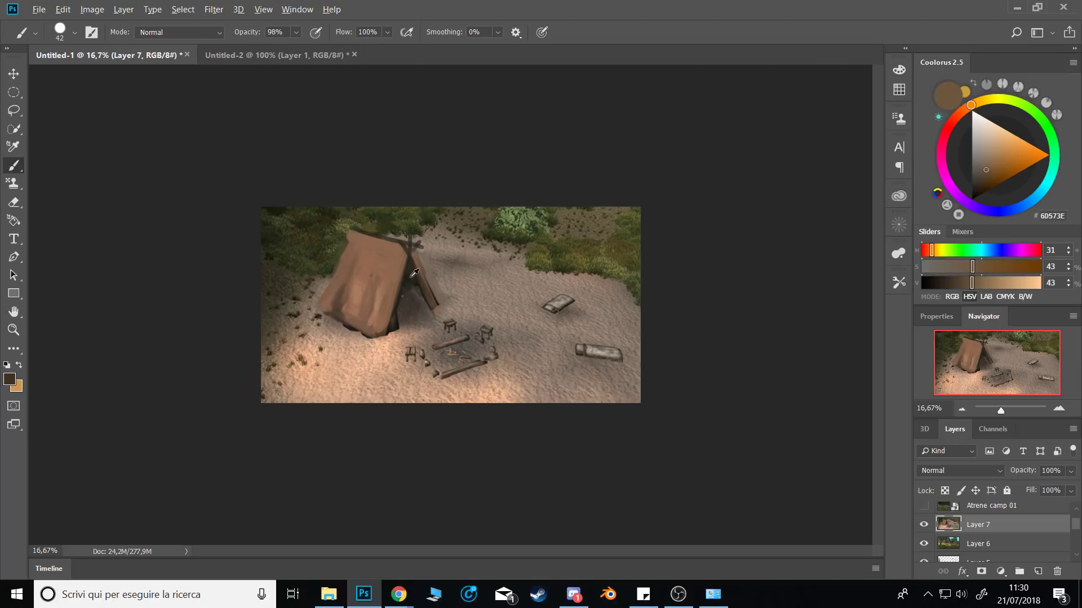
left_click_drag(413, 262, 415, 306)
left_click(408, 254, "alt")
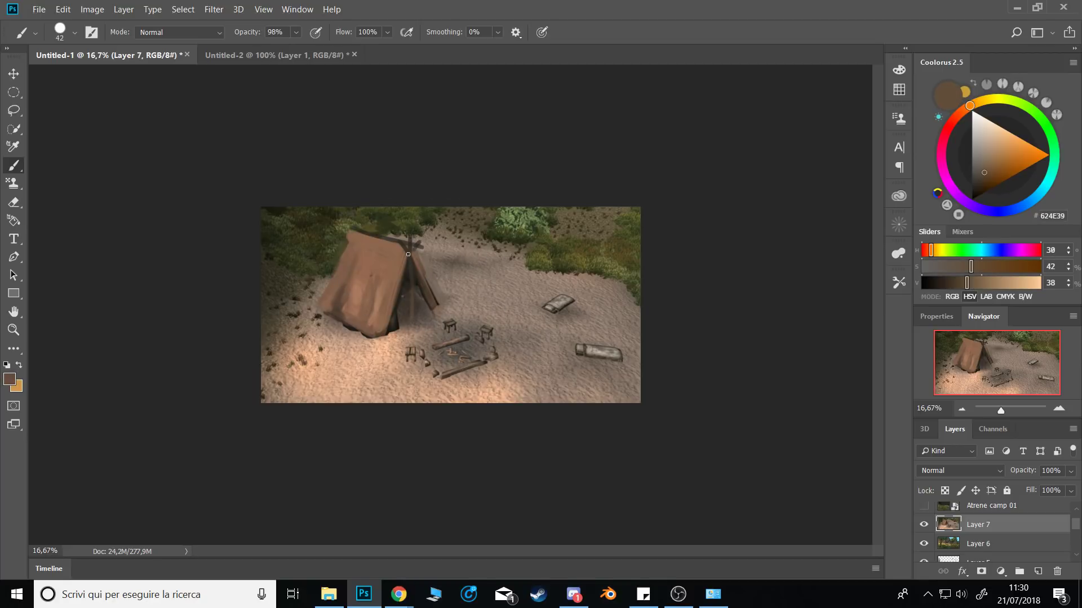
left_click(398, 265, "alt")
left_click(998, 160)
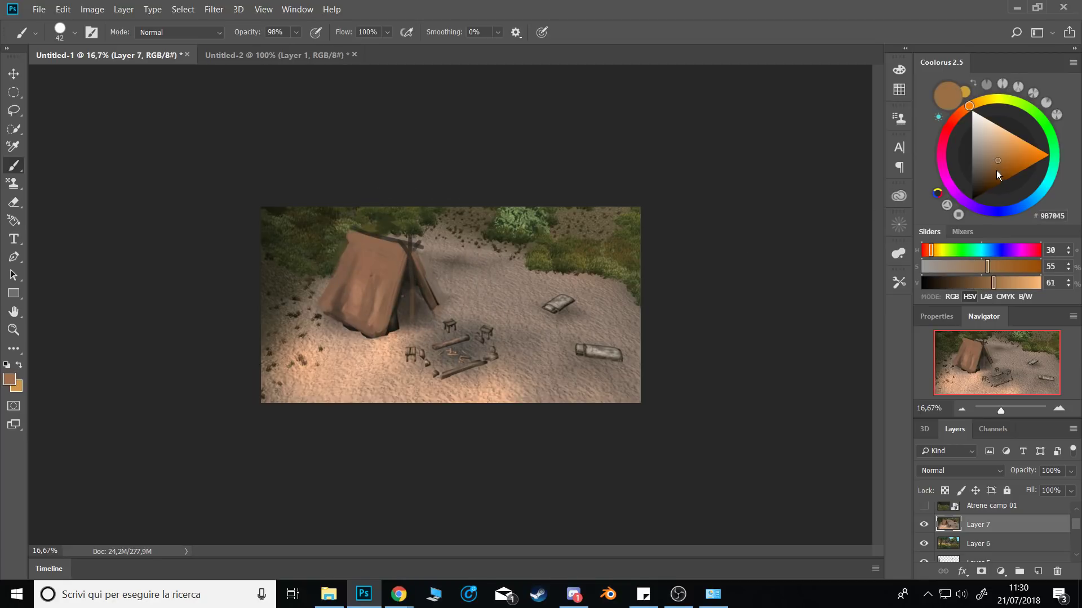
left_click(965, 120)
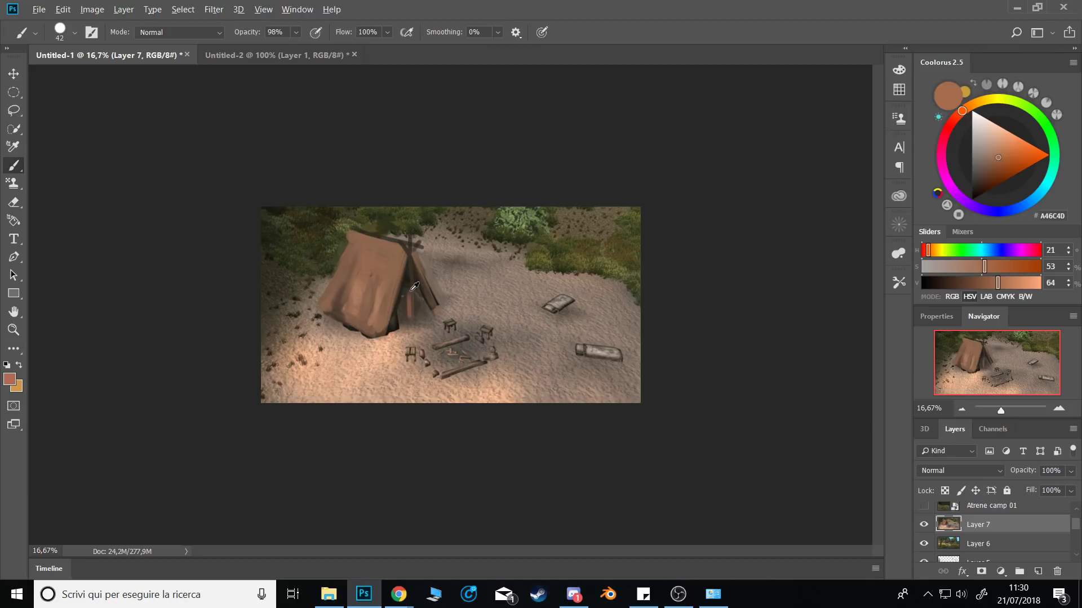
left_click(409, 318, "shift")
left_click(418, 280, "alt")
left_click(403, 319, "alt")
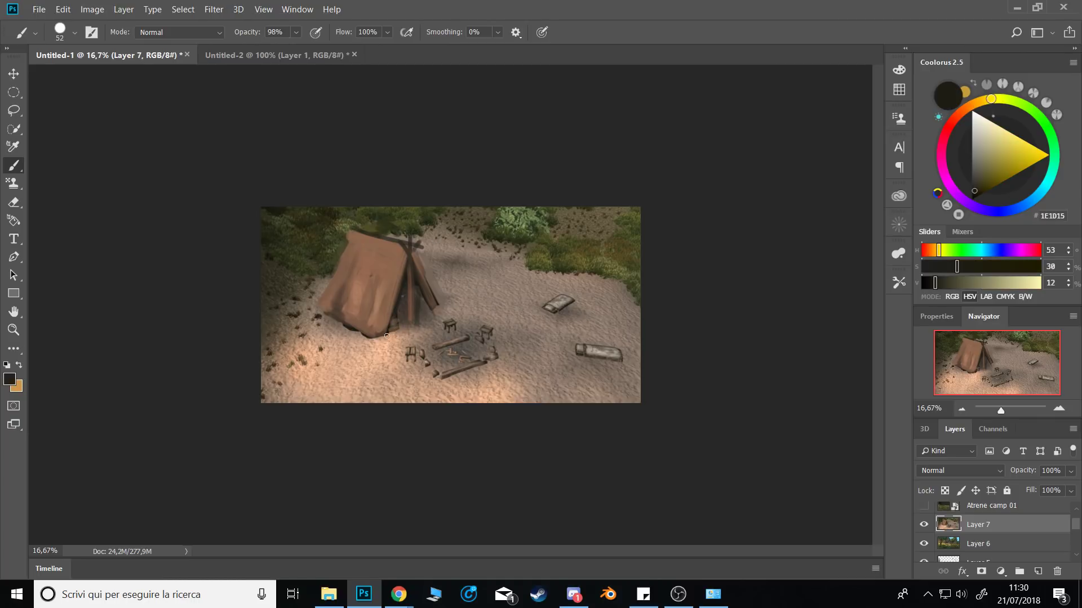
Paint over the dark gap at the canvas's front corner and bottom hem with sampled dark browns.
left_click(393, 315, "alt")
left_click(403, 293, "alt")
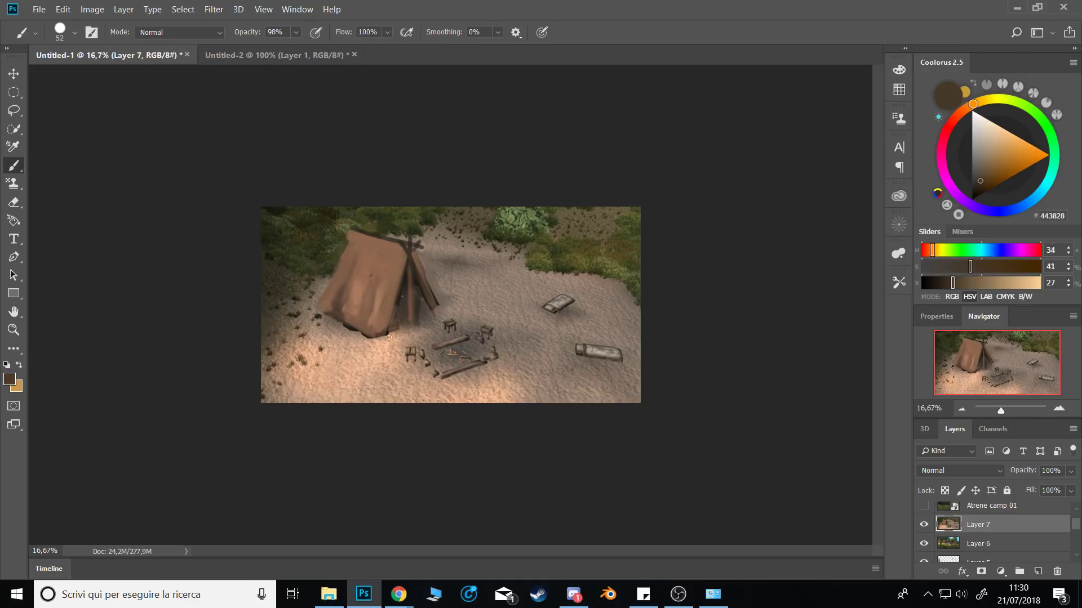
left_click(389, 329, "alt")
left_click(358, 326, "alt")
left_click(360, 331, "alt")
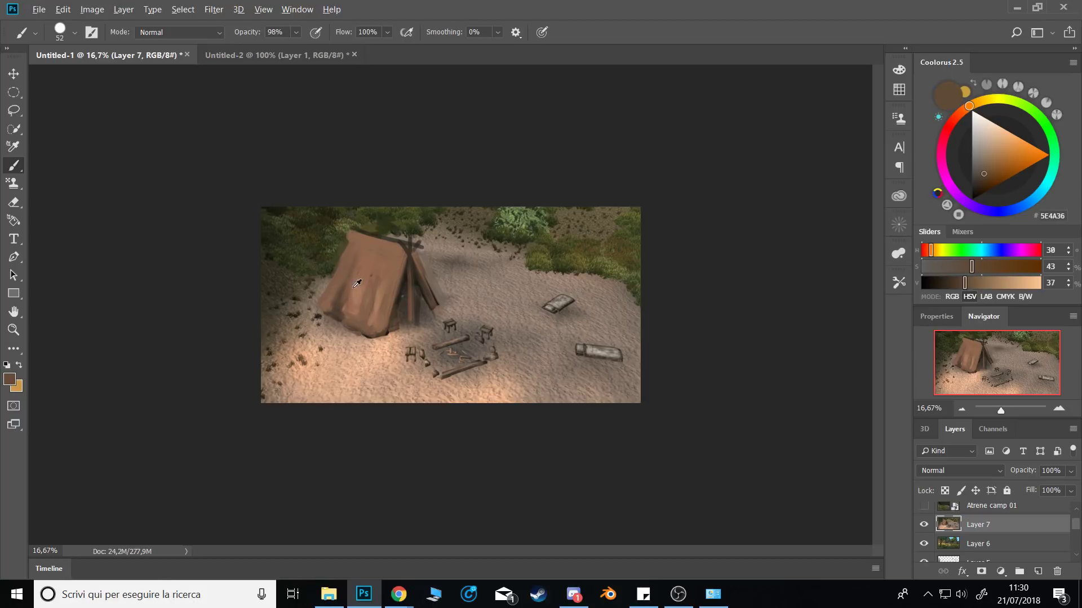
Rework the shading on the canvas's outer side and lower back corner with sampled browns and a 55 px brush.
left_click(349, 276, "alt")
left_click_drag(357, 248, 341, 272, "alt")
left_click(336, 301, "alt")
left_click(338, 282, "alt")
right_click(341, 276, "alt")
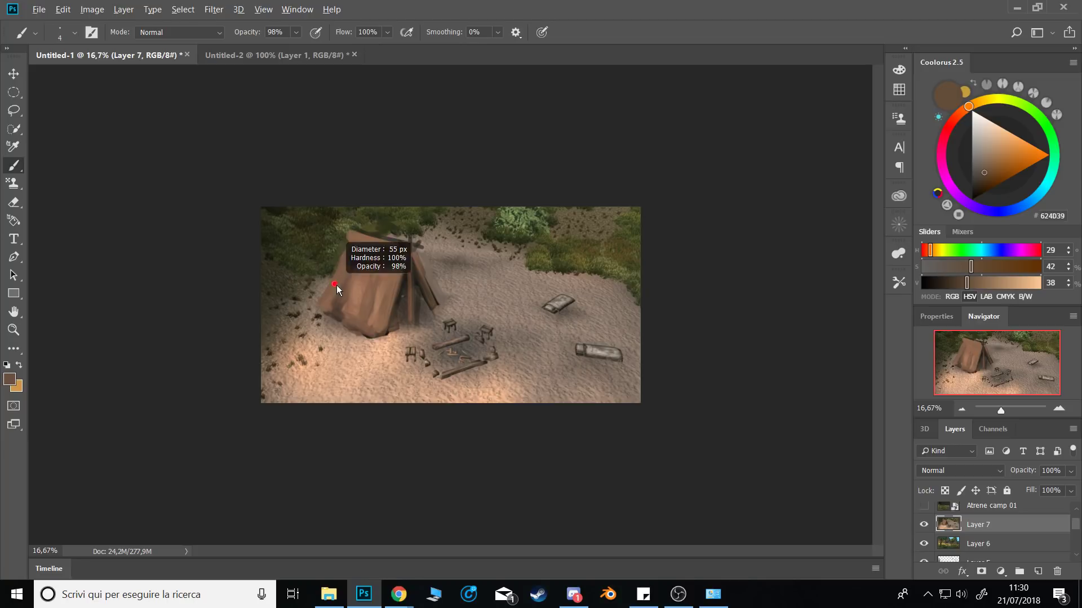
left_click(325, 308, "alt")
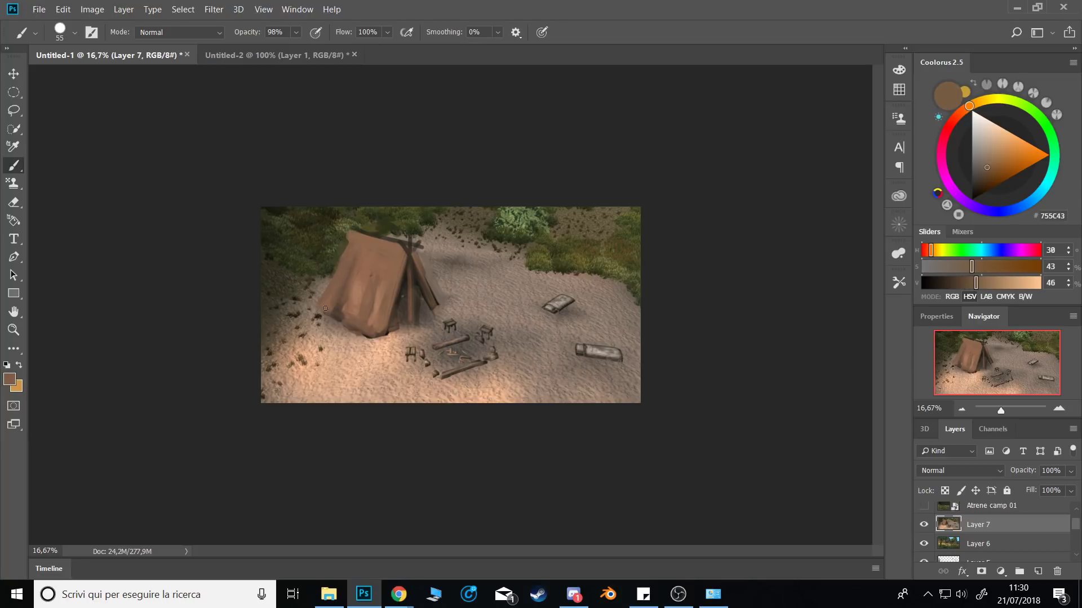
Mirror the canvas, refine the ridge line in 4D382A and the flap pole with sampled brown 856749, and flip the canvas back.
left_click(413, 271, "alt")
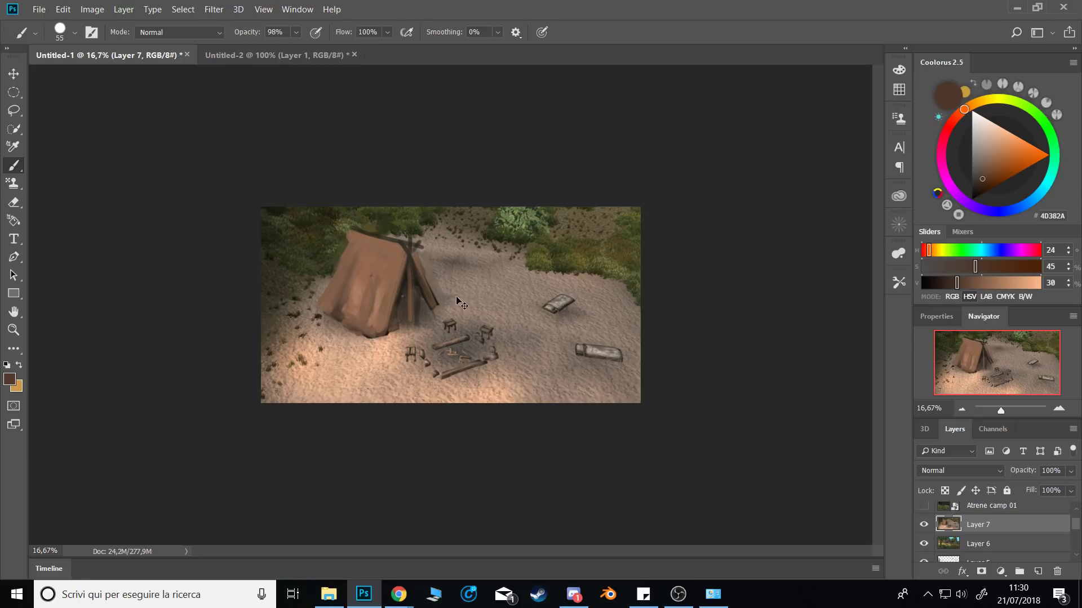
key("ctrl+shift+h")
right_click(499, 241, "alt")
left_click_drag(498, 243, 546, 233)
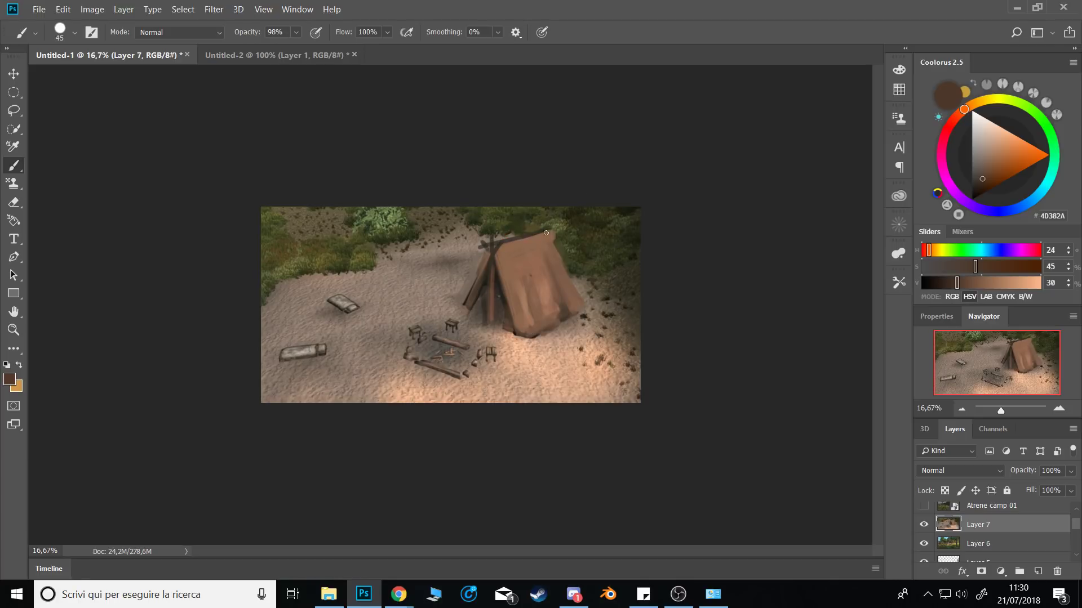
left_click(506, 258, "alt")
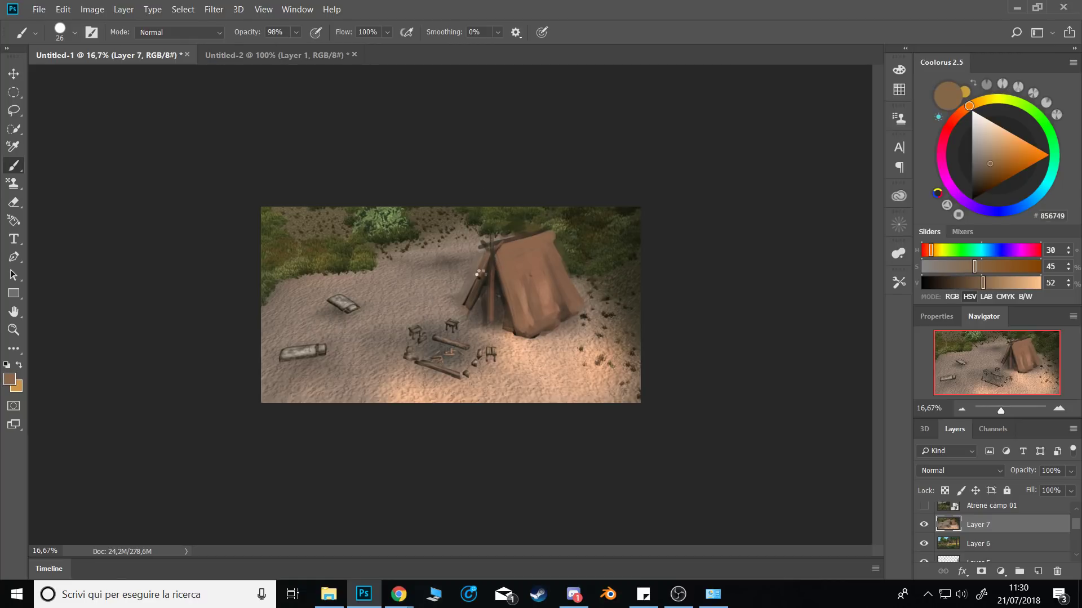
key("ctrl+shift+h")
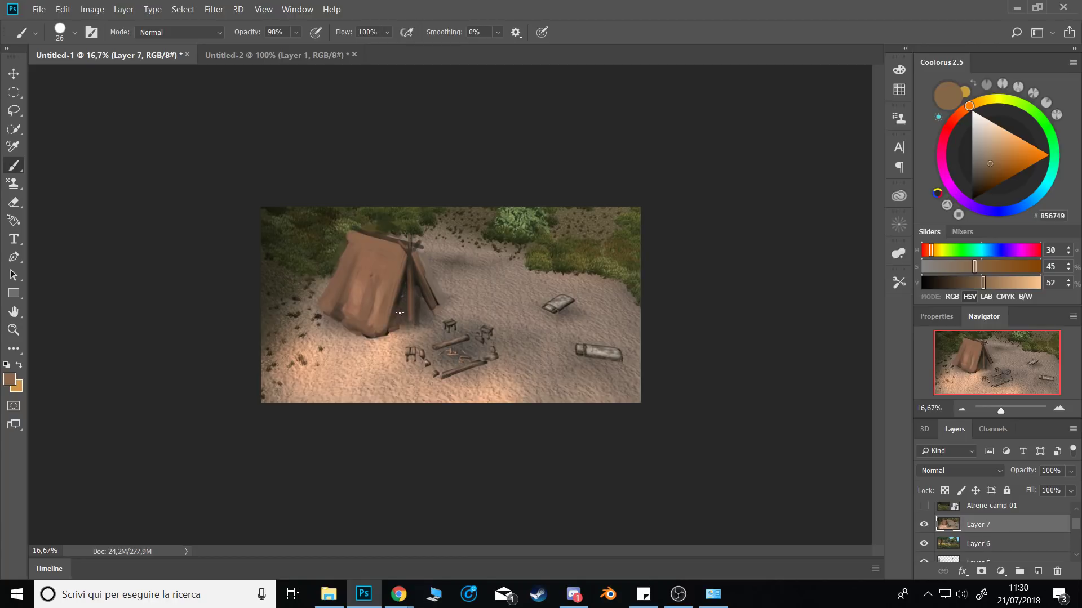
Hide and show Layer 7 again to compare the camp with the forest painting on Layer 6.
left_click(399, 313, "alt")
left_click_drag(567, 257, 573, 257)
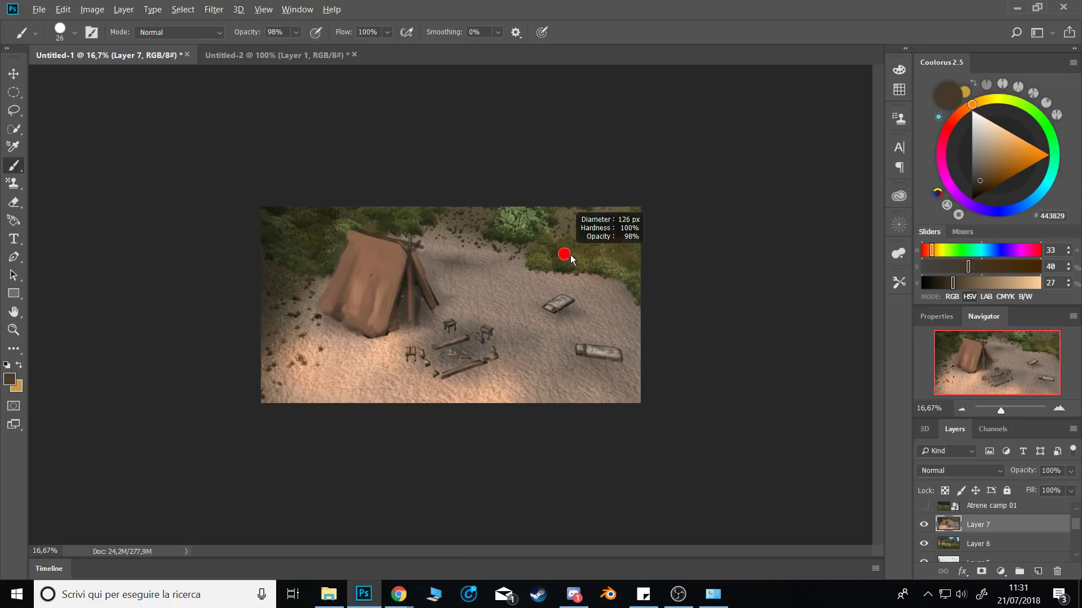
left_click(540, 262, "alt")
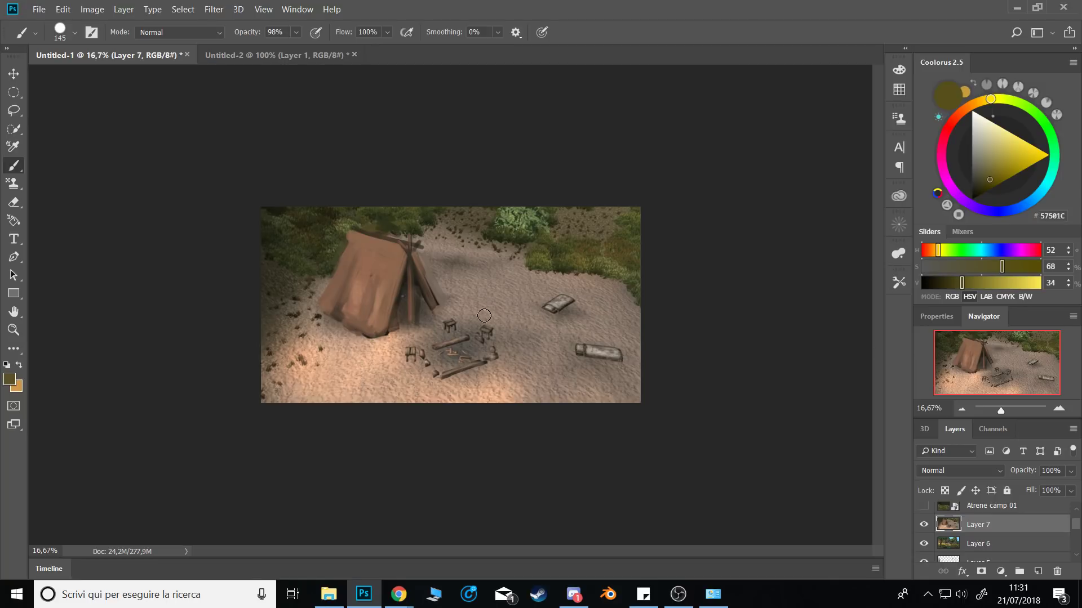
left_click(923, 526)
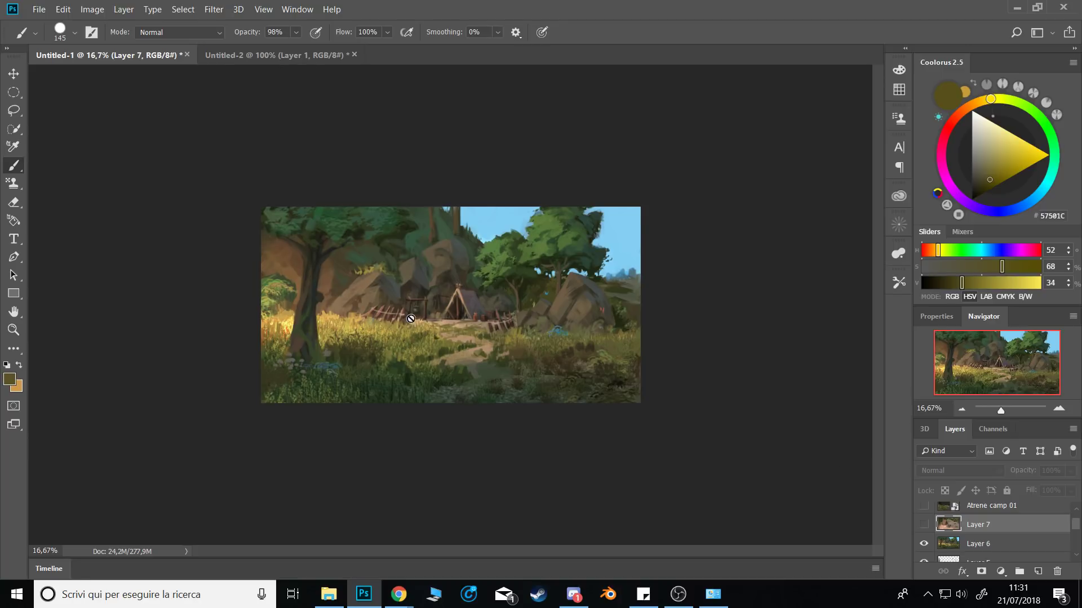
left_click(924, 525)
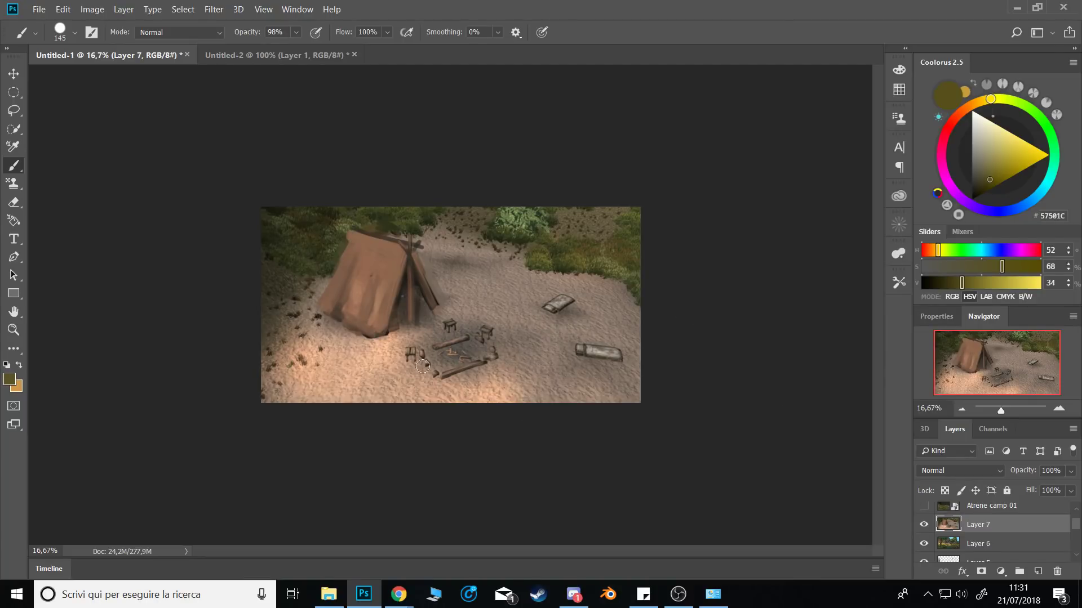
Load the _0_Miyazaki_Tree_mid_green brush and enable Scattering plus Color Dynamics with 5% hue and 3% saturation jitter.
left_click(899, 282)
left_click(841, 376)
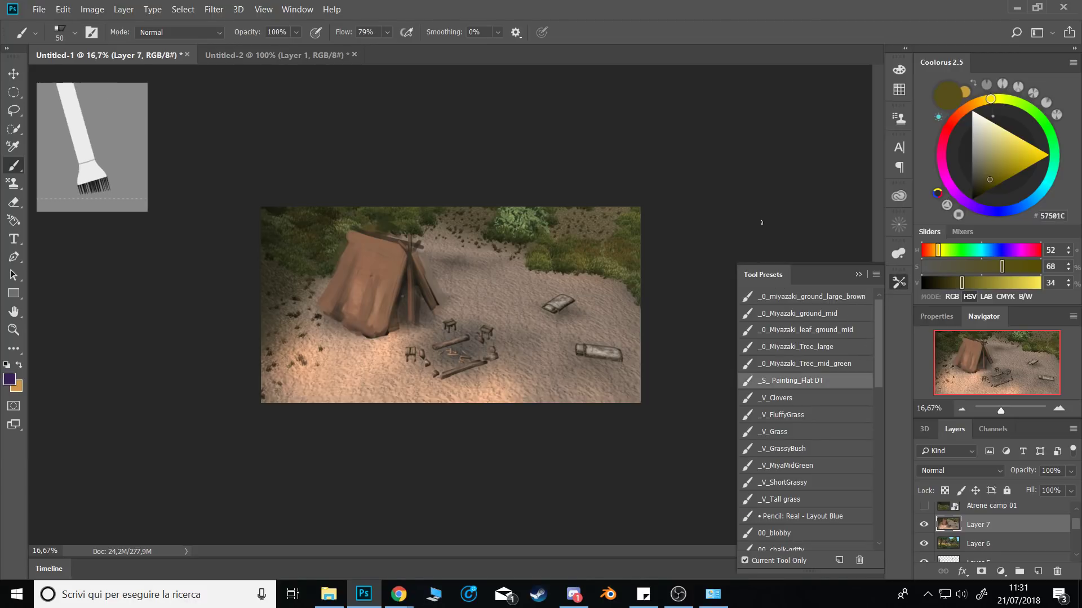
left_click(828, 364)
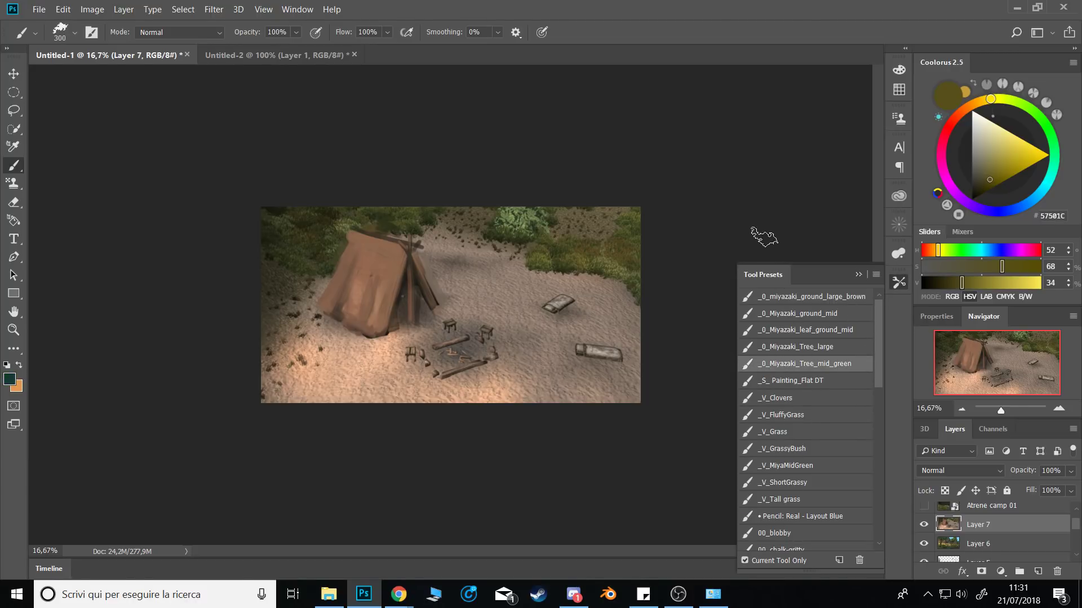
key("F5")
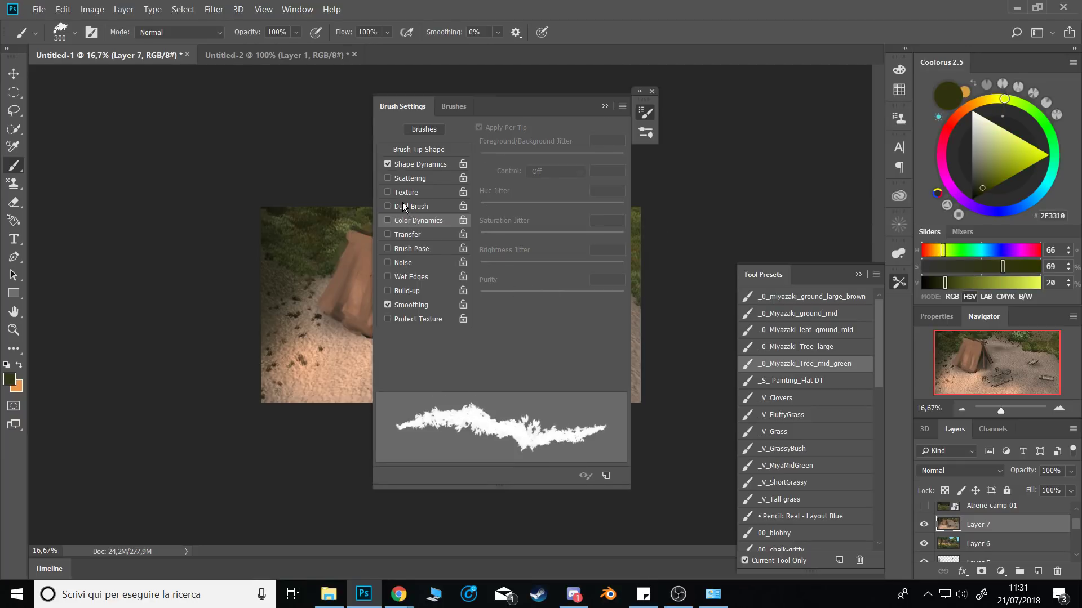
left_click(388, 179)
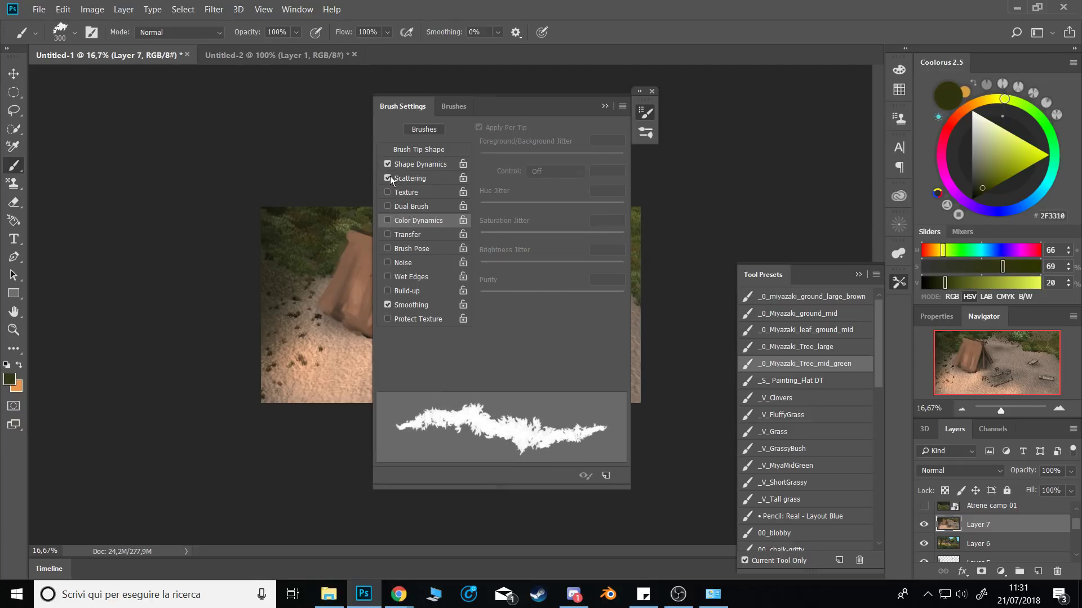
left_click(387, 220)
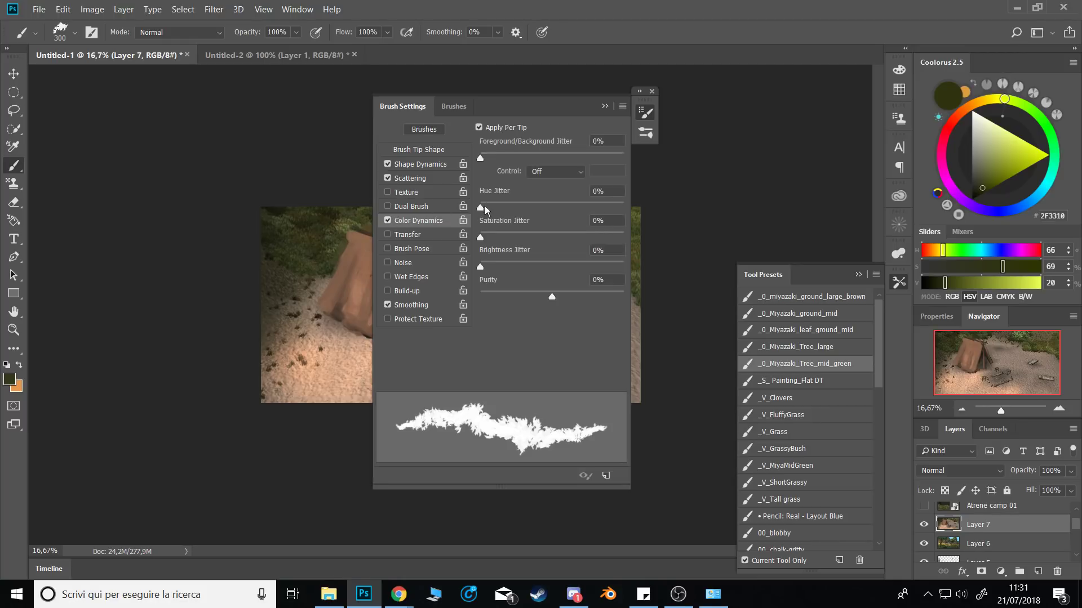
left_click_drag(485, 208, 488, 208)
left_click_drag(481, 237, 486, 237)
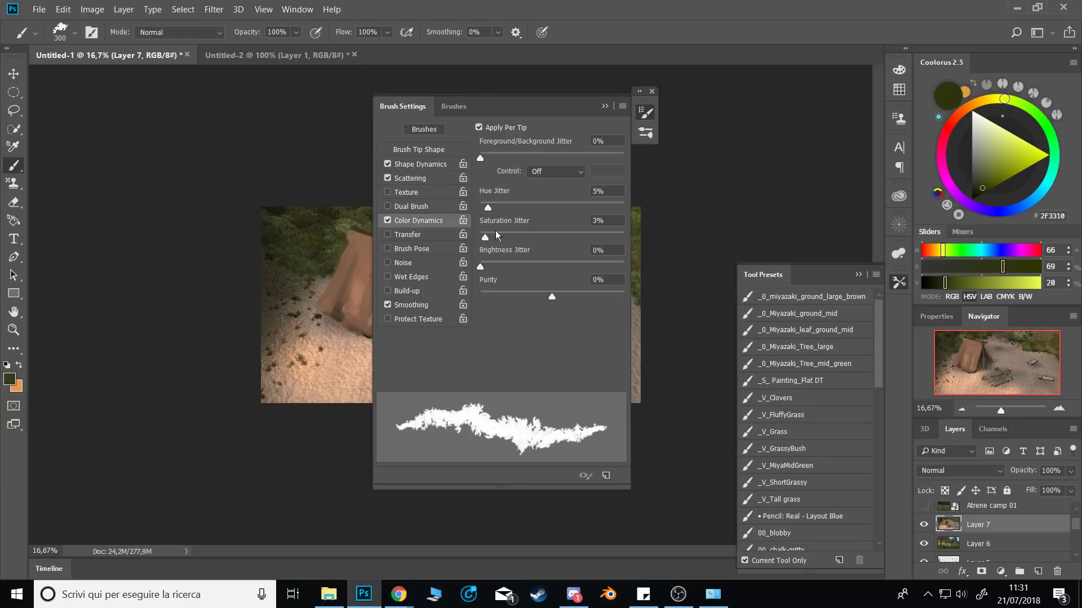
left_click(605, 107)
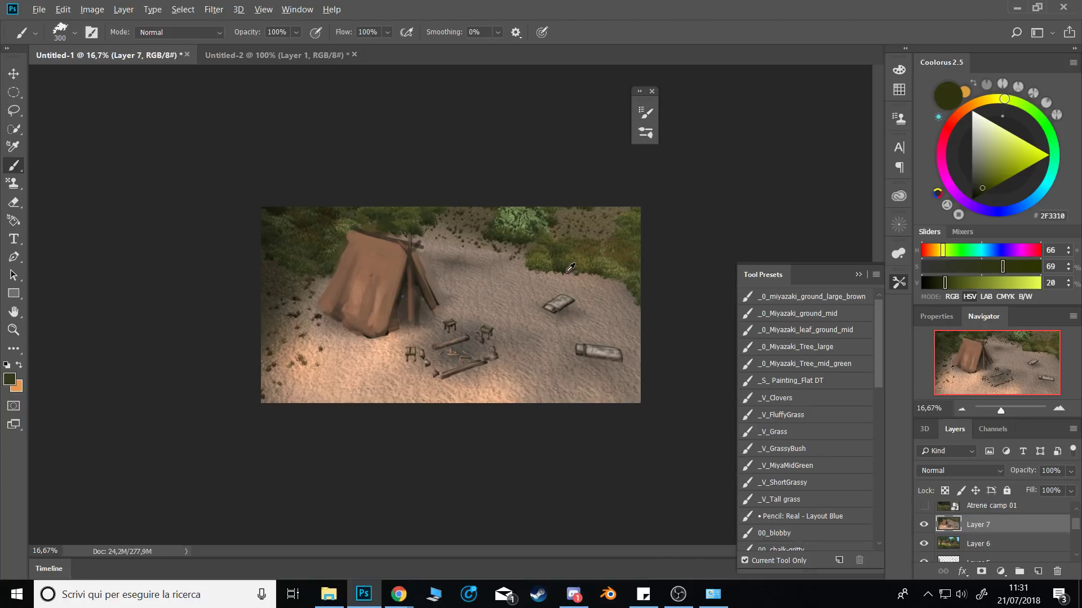
Undo a test foliage stroke over the upper bedroll and repaint dark green foliage beneath the bushes with a larger brush.
left_click(561, 273, "alt")
left_click_drag(561, 302, 584, 317)
key("ctrl+z")
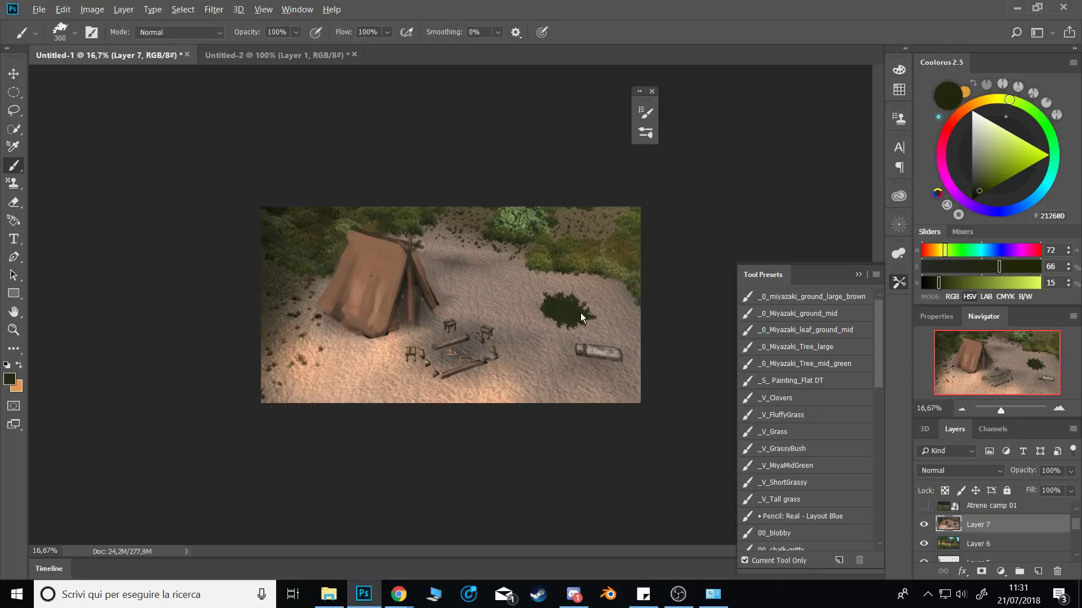
key("ctrl+z")
mouse_move(557, 283)
left_mouse_down()
mouse_move(542, 307)
mouse_move(573, 318)
mouse_move(533, 279)
mouse_move(581, 307)
left_mouse_up()
key("bracketright")
left_click(535, 278)
Extend the foliage toward the tent and the image's side edge with sampled olive and dark green, covering the upper bedroll.
left_click(559, 269, "alt")
mouse_move(558, 272)
left_mouse_down()
mouse_move(577, 293)
mouse_move(524, 267)
mouse_move(451, 263)
mouse_move(500, 278)
left_mouse_up()
left_click(568, 302, "alt")
left_click(567, 277, "alt")
left_click(557, 297, "alt")
left_click(467, 252, "alt")
left_click(461, 256, "alt")
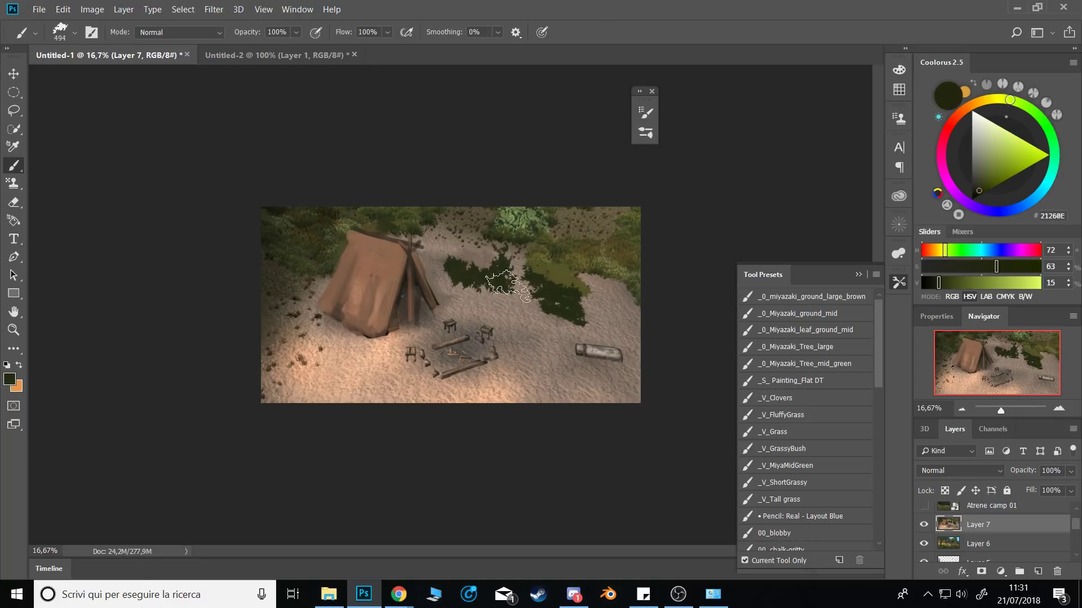
left_click(564, 303, "alt")
Paint out the lower bedroll with sampled sand tones and dab light sand C0A17D along the image's bottom edge.
left_click(561, 340, "alt")
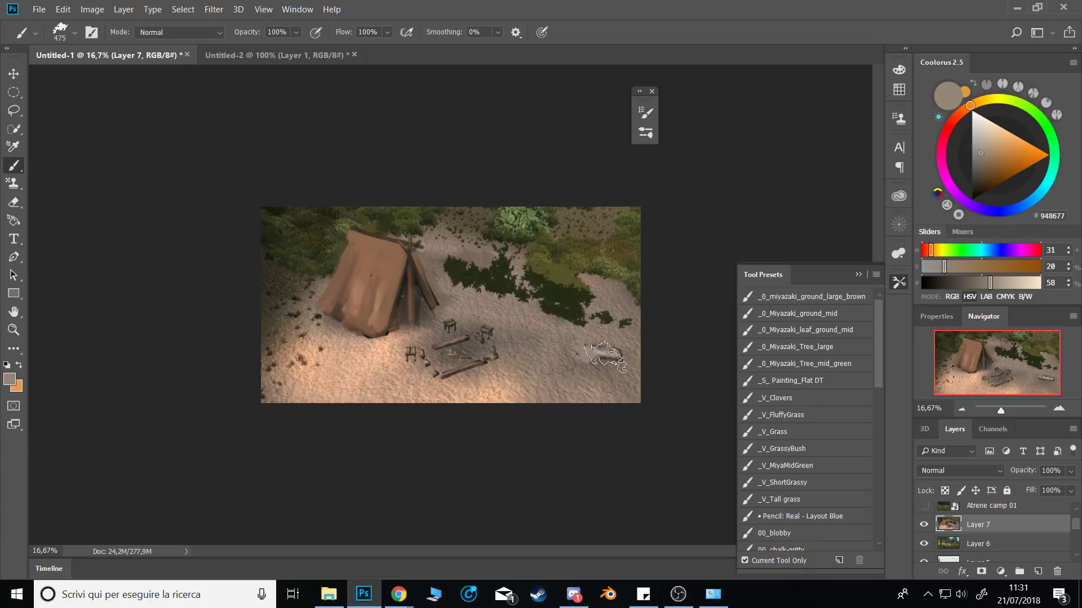
left_click_drag(596, 356, 612, 357)
left_click(544, 375, "alt")
left_click(509, 389, "alt")
left_click_drag(522, 399, 550, 401)
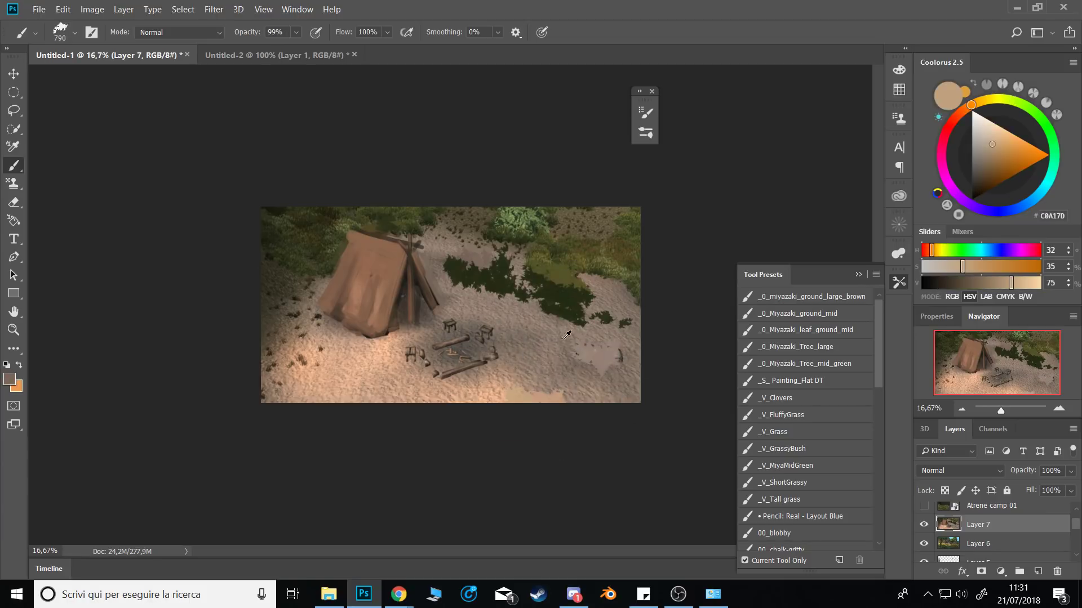
left_click(599, 345, "alt")
mouse_move(610, 355)
left_mouse_down()
mouse_move(589, 361)
mouse_move(585, 339)
left_mouse_up()
Sample yellow-green 938B33 from the Layer 6 forest painting and dab it onto the dark foliage on Layer 7.
left_click(580, 313, "alt")
left_click(570, 303, "alt")
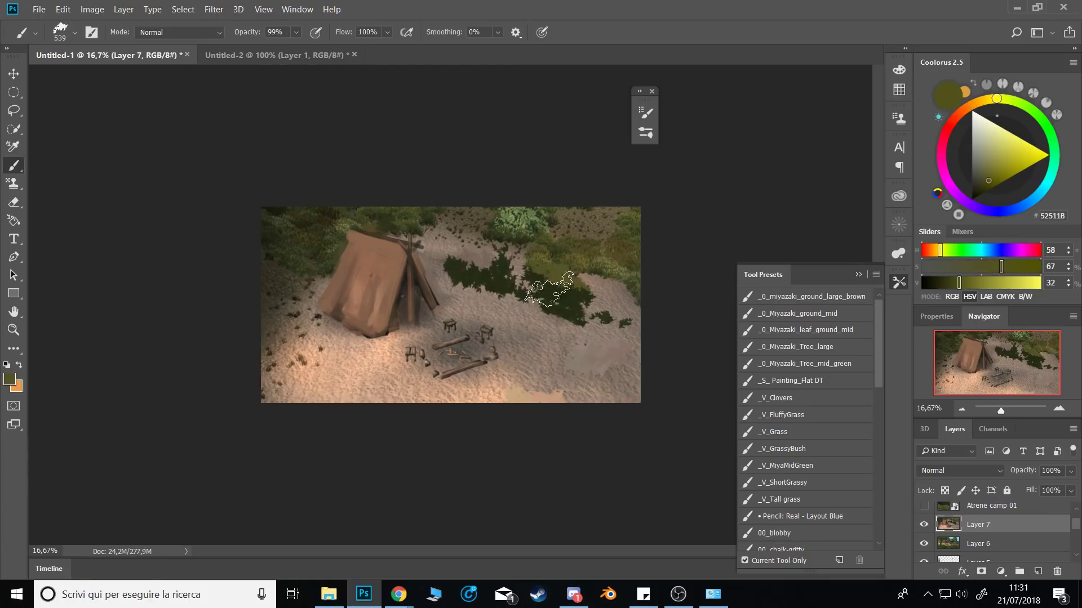
left_click(923, 525)
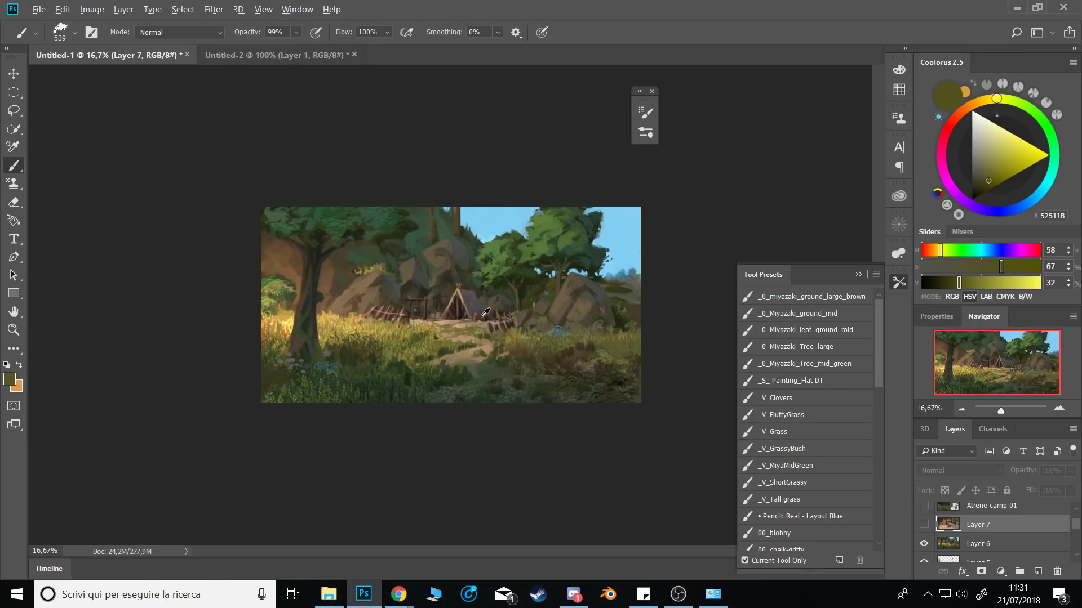
left_click(425, 321, "alt")
left_click(923, 524)
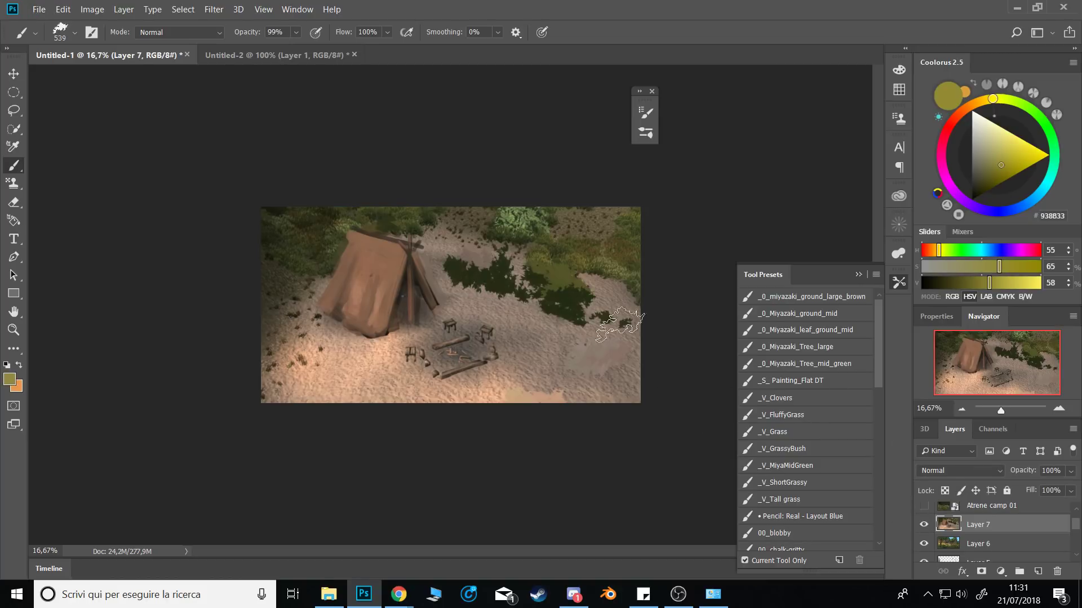
left_click(554, 297)
key("]")
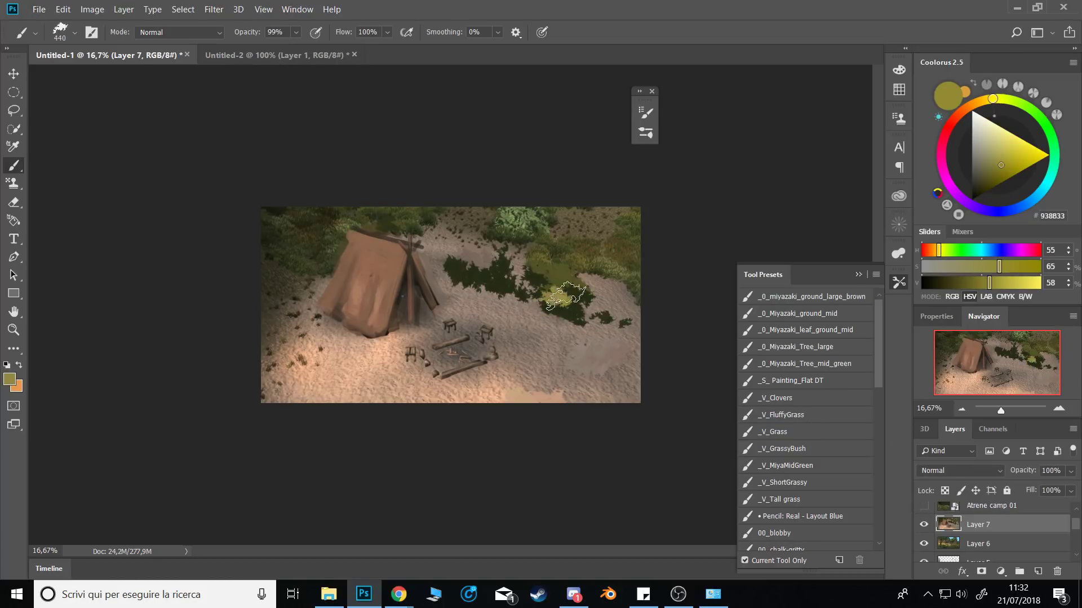
Add sampled olive highlights to the foliage between the tent and the bushes, undoing one misplaced dab.
mouse_move(470, 273)
left_mouse_down("alt")
mouse_move(598, 307)
mouse_move(582, 323)
left_mouse_up("alt")
left_click(479, 273)
key("ctrl+z")
left_click(505, 279)
left_click(565, 278, "alt")
left_click(509, 274)
left_click(532, 285)
left_click(575, 287, "alt")
Paint olive and dark green foliage clumps in the image's lower-right corner, undoing one dab along the way.
left_click(628, 359)
left_click(616, 396)
left_click(577, 395)
left_click(577, 310, "alt")
left_click(625, 371)
key("ctrl+z")
left_click(582, 320, "alt")
left_click(648, 367)
left_click_drag(621, 356, 616, 356, "alt")
Tone down the bright yellow foliage patch with sampled olive and dark green, and enable pen pressure for opacity.
left_click(579, 306, "alt")
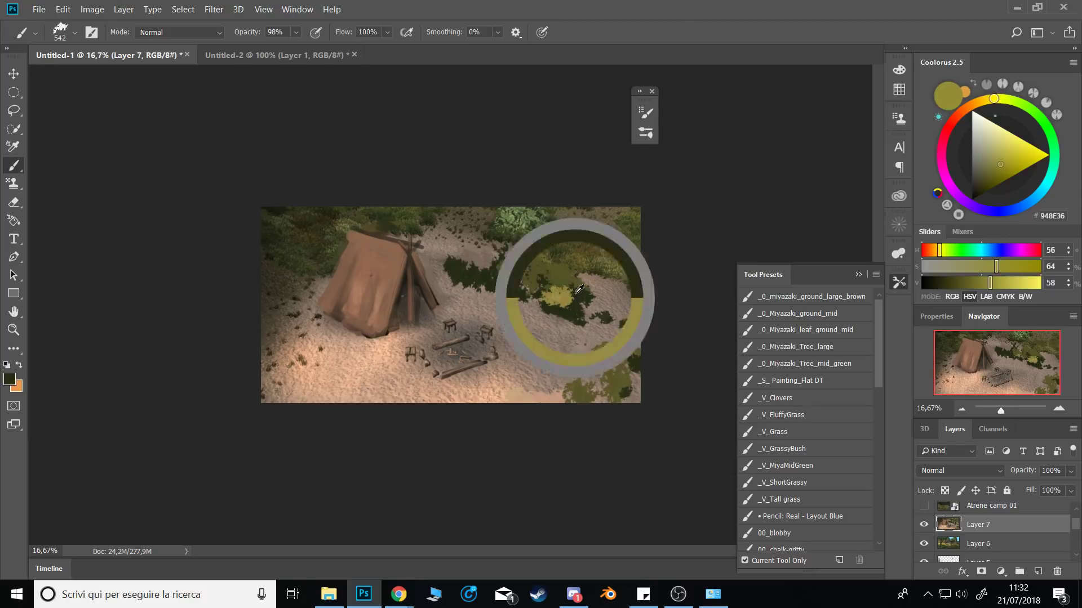
left_click_drag(560, 294, 581, 304)
left_click(580, 305, "alt")
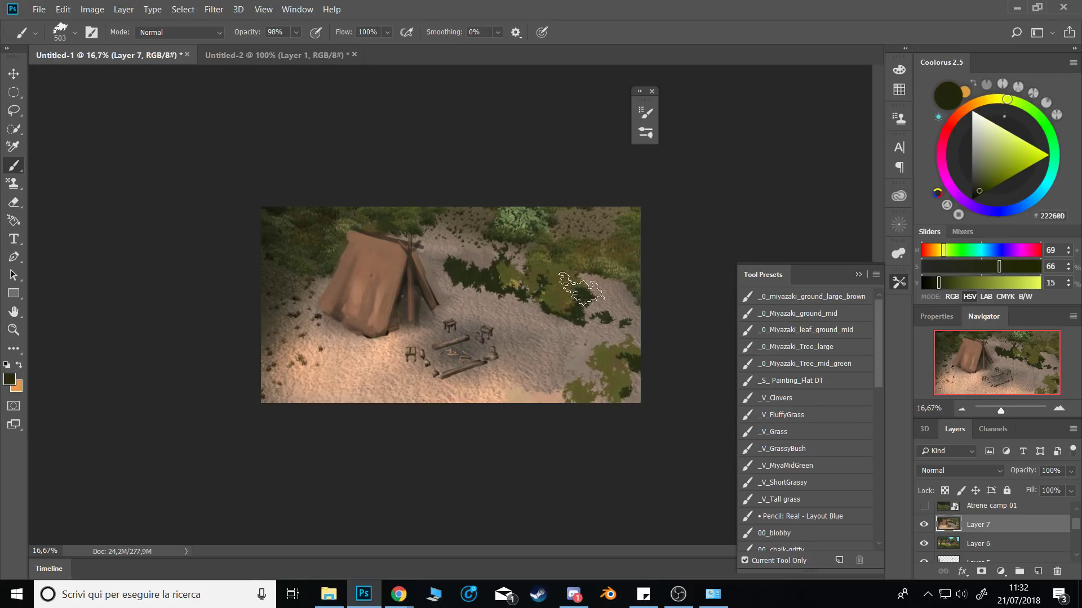
left_click(315, 32)
left_click(579, 302, "alt")
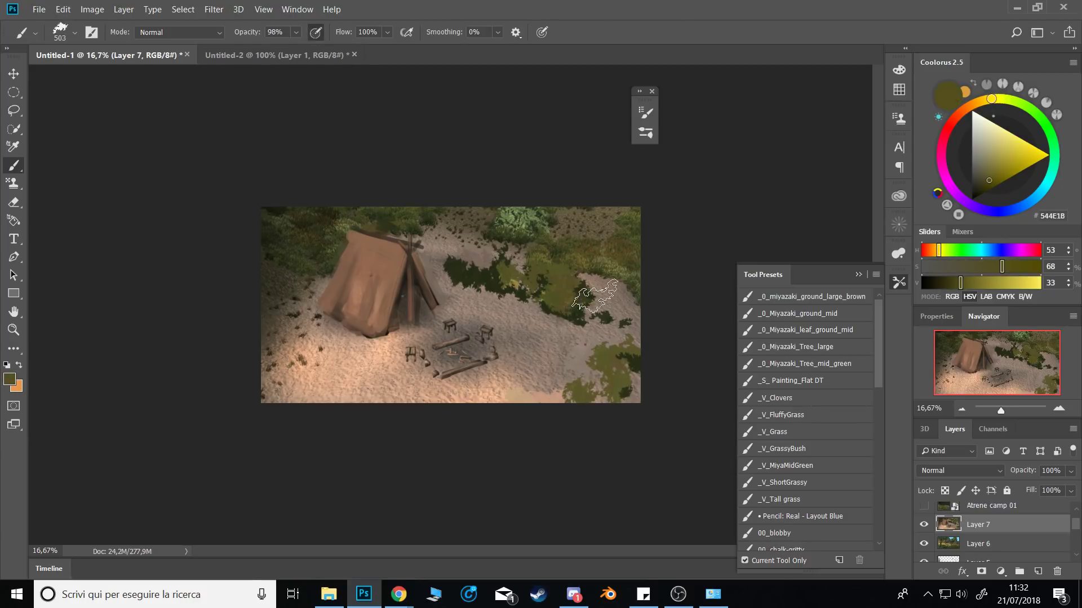
Dab sampled dark green 2B2C10 foliage along the right-hand bushes and into the gap beside the tent with a reduced brush.
left_click_drag(623, 284, 615, 284, "alt")
left_click(583, 283, "alt")
left_click(601, 293)
left_click(630, 303)
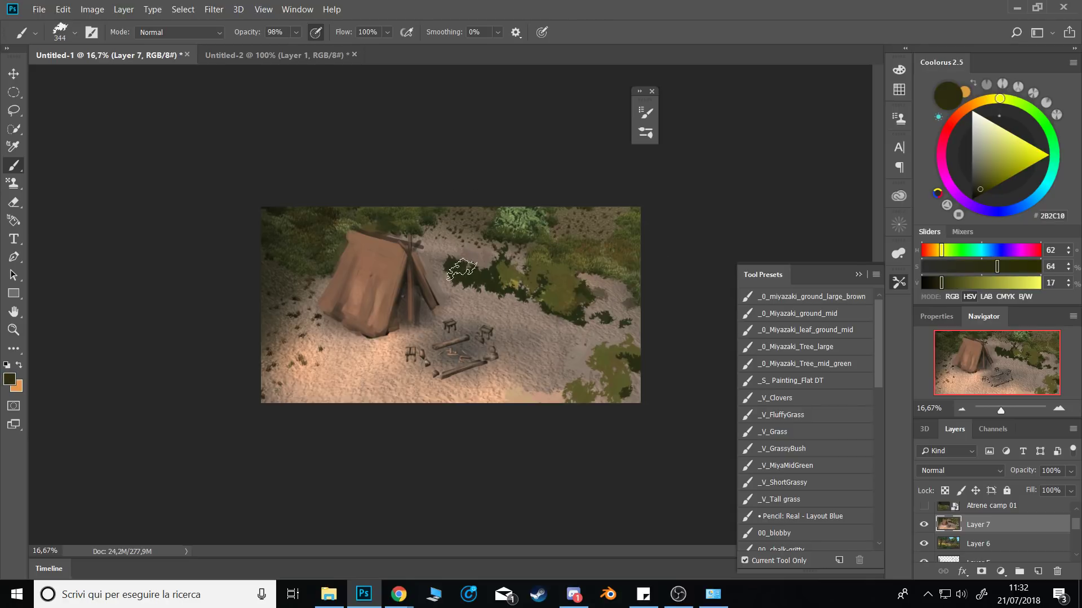
left_click(476, 250)
left_click_drag(472, 243, 465, 242, "alt")
left_click(477, 263, "alt")
Cover the bright green bush near the image's upper edge with sampled olive 484D1A and dark green, reducing the brush to 117.
left_click(538, 277, "alt")
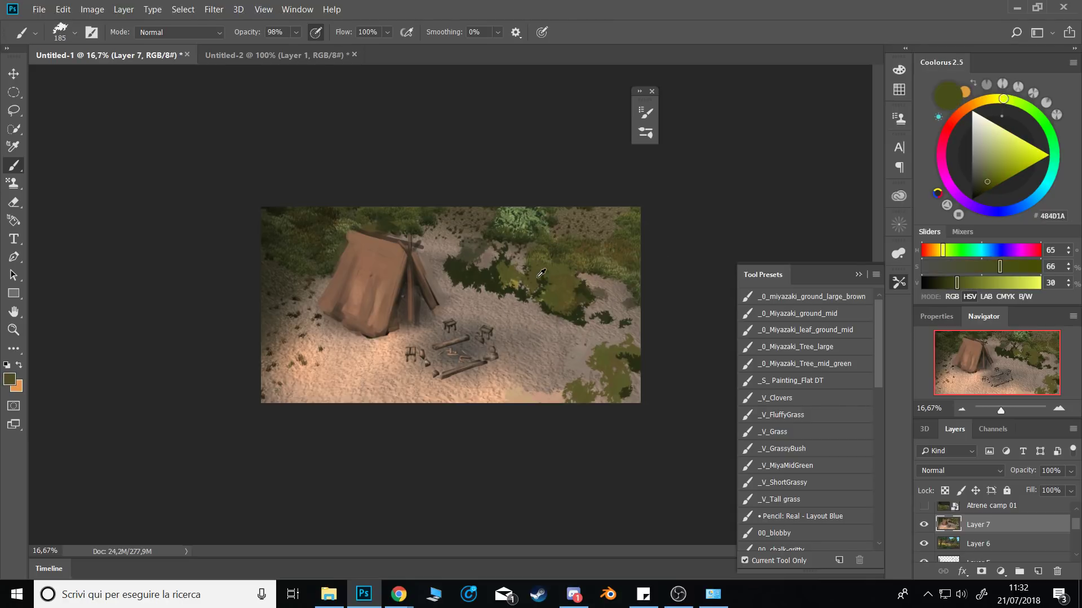
left_click(501, 234, "alt")
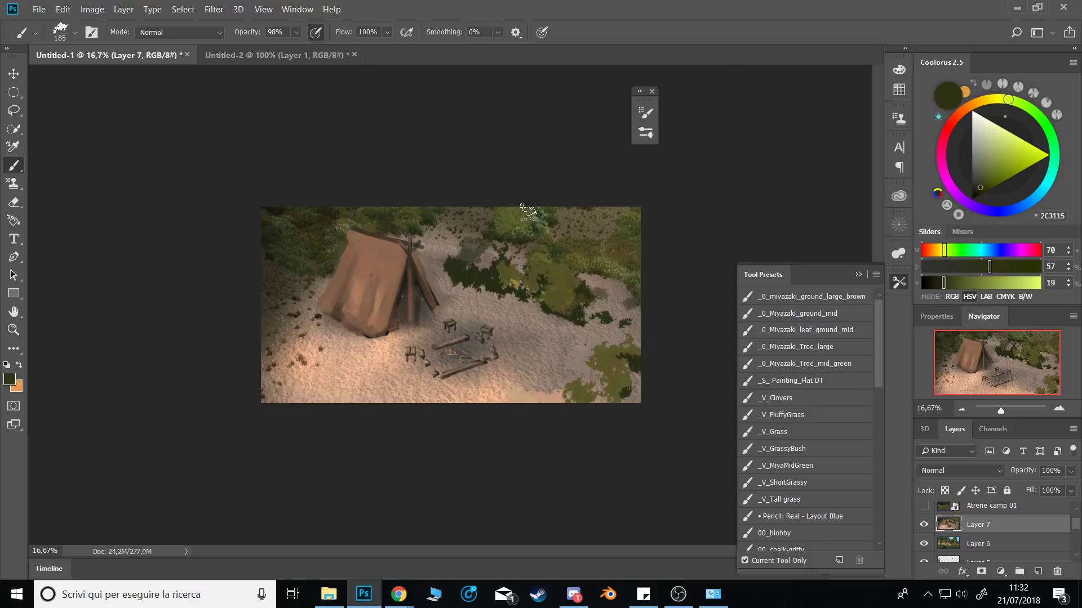
left_click_drag(529, 211, 541, 216)
left_click(486, 235, "alt")
left_click_drag(459, 257, 456, 257, "alt")
left_click(421, 227, "alt")
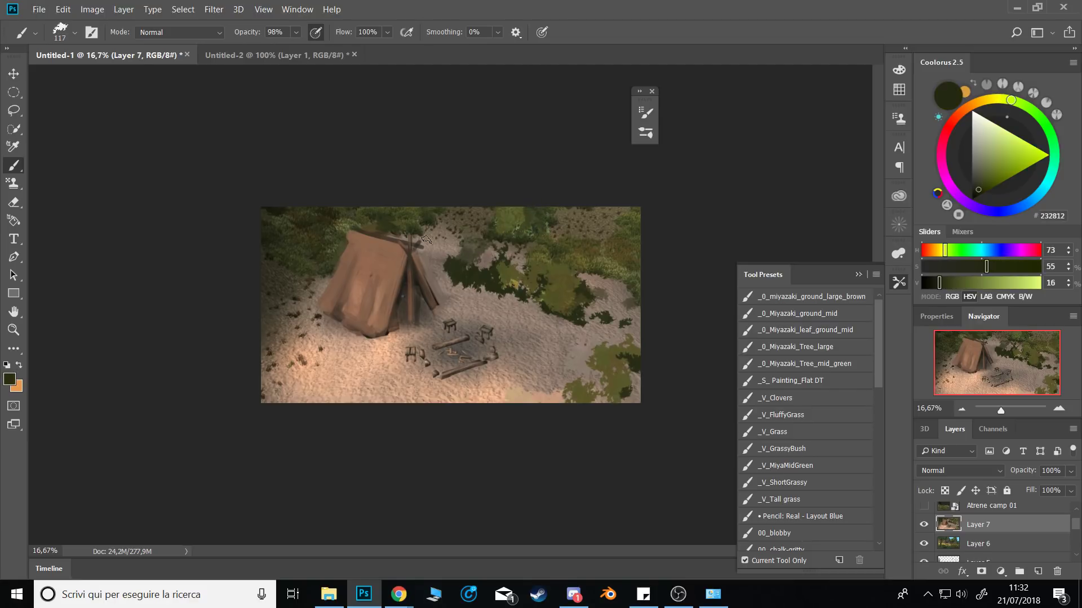
left_click(423, 241, "alt")
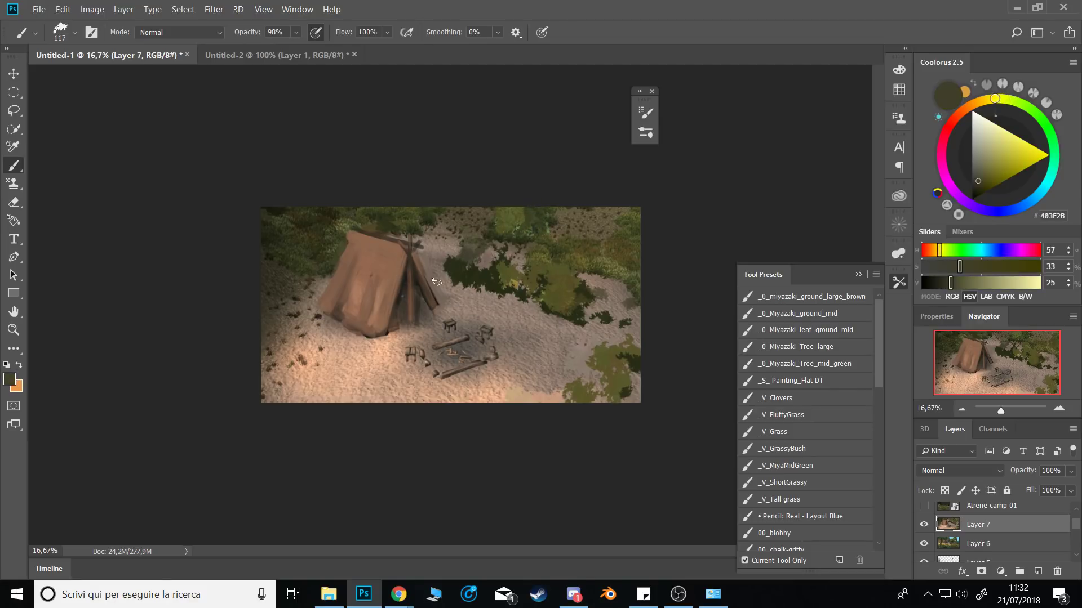
Fill the image's lower-left corner with foliage clumps in sampled olive 50541A and dark green 22240D.
left_click(604, 359, "alt")
mouse_move(297, 388)
left_mouse_down("alt")
mouse_move(310, 387)
mouse_move(267, 348)
left_mouse_up("alt")
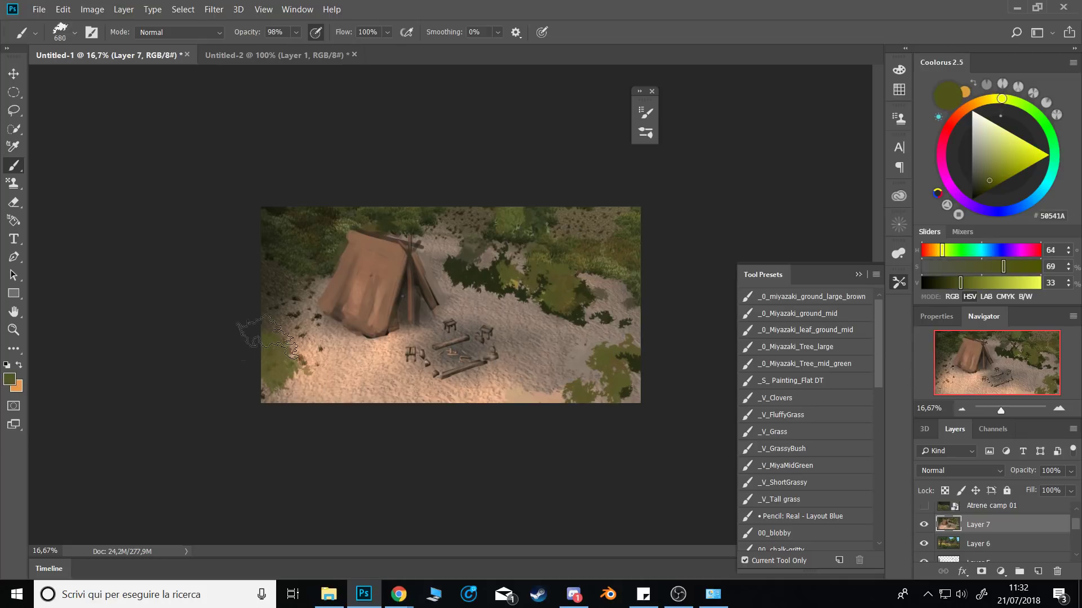
left_click(437, 283, "alt")
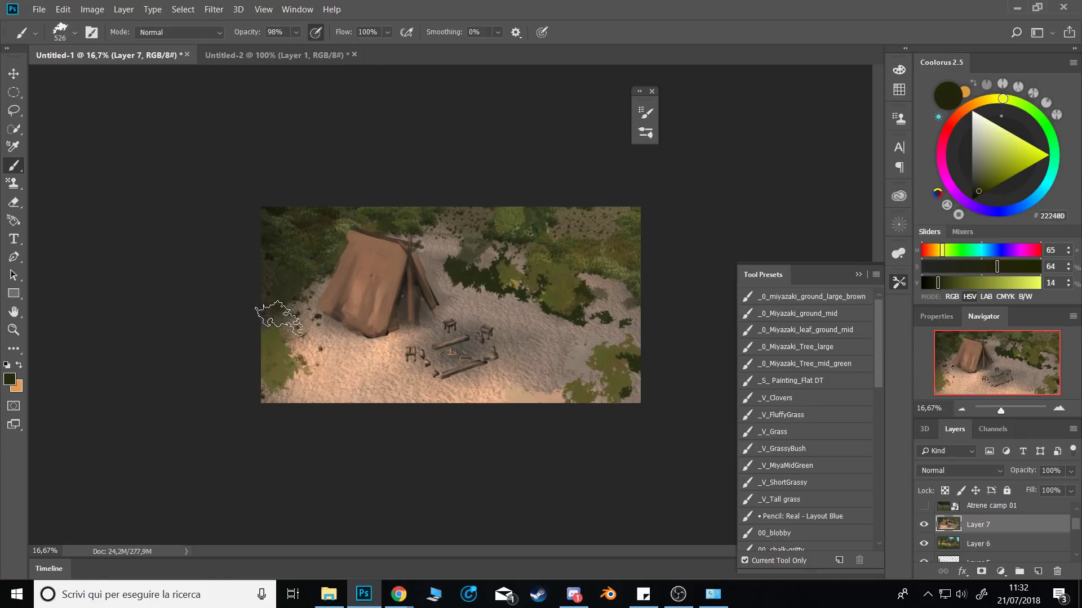
mouse_move(293, 352)
left_mouse_down()
mouse_move(313, 375)
mouse_move(259, 395)
mouse_move(273, 415)
left_mouse_up()
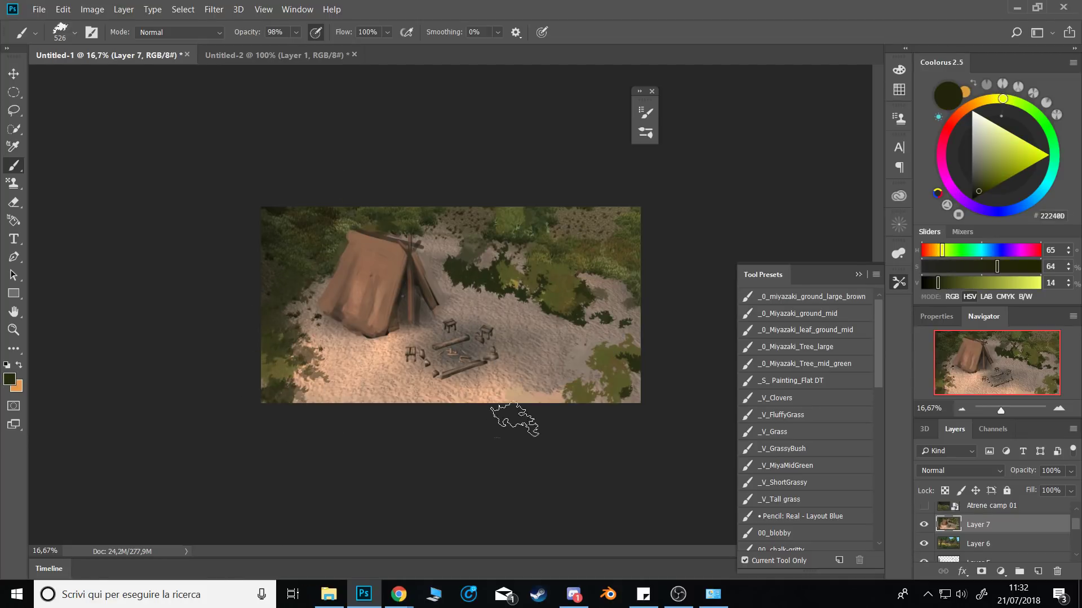
Paint soft olive tufts on the sand below the tent and near the image's lower edge.
left_click(449, 296, "alt")
left_click(468, 247, "alt")
mouse_move(452, 289)
left_mouse_down()
mouse_move(468, 247)
mouse_move(495, 279)
left_mouse_up()
left_click(520, 283, "alt")
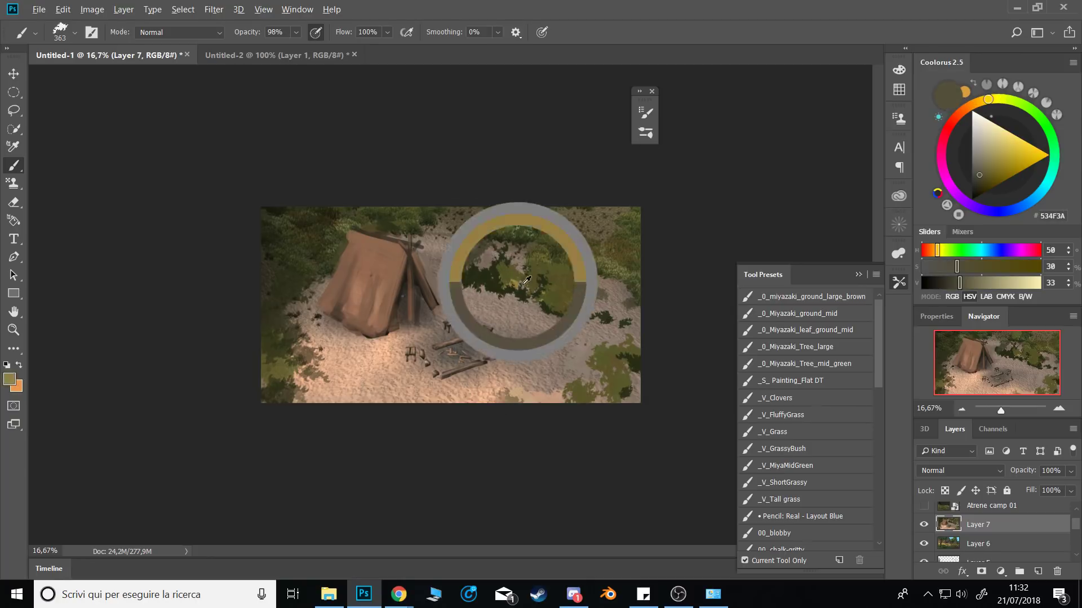
mouse_move(361, 364)
left_mouse_down()
mouse_move(387, 386)
mouse_move(330, 369)
mouse_move(379, 376)
left_mouse_up()
Paint a dark green bush right of the campfire, trim it with sampled sand color, and add a small tuft farther right.
left_click(299, 367, "alt")
left_click(570, 332, "alt")
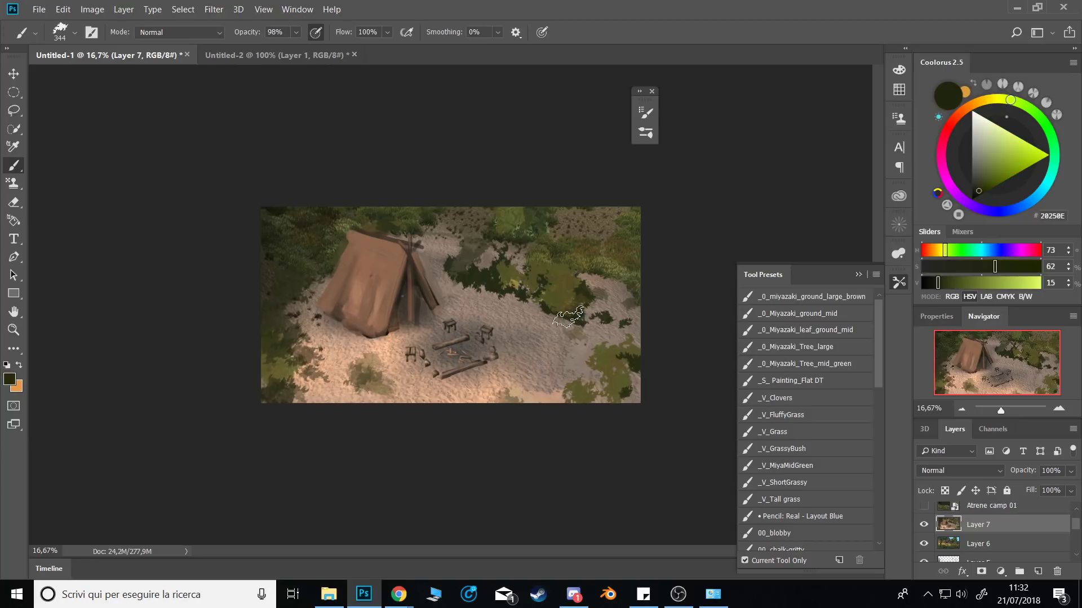
left_click_drag(504, 327, 501, 342)
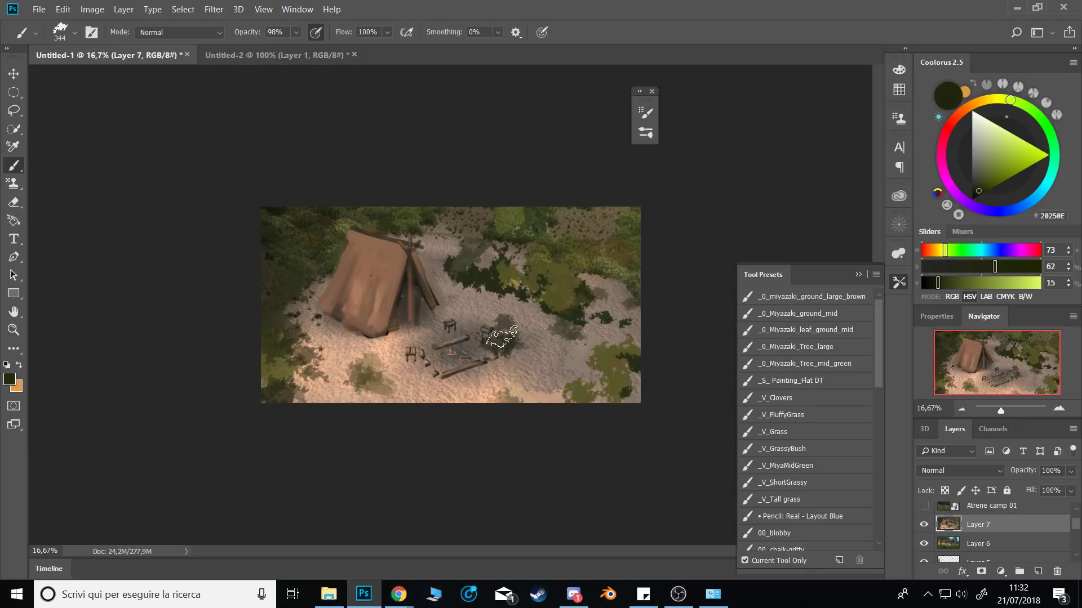
right_click(517, 337, "alt")
left_click(530, 357)
left_click(507, 365)
left_click(555, 346, "alt")
left_click(540, 350)
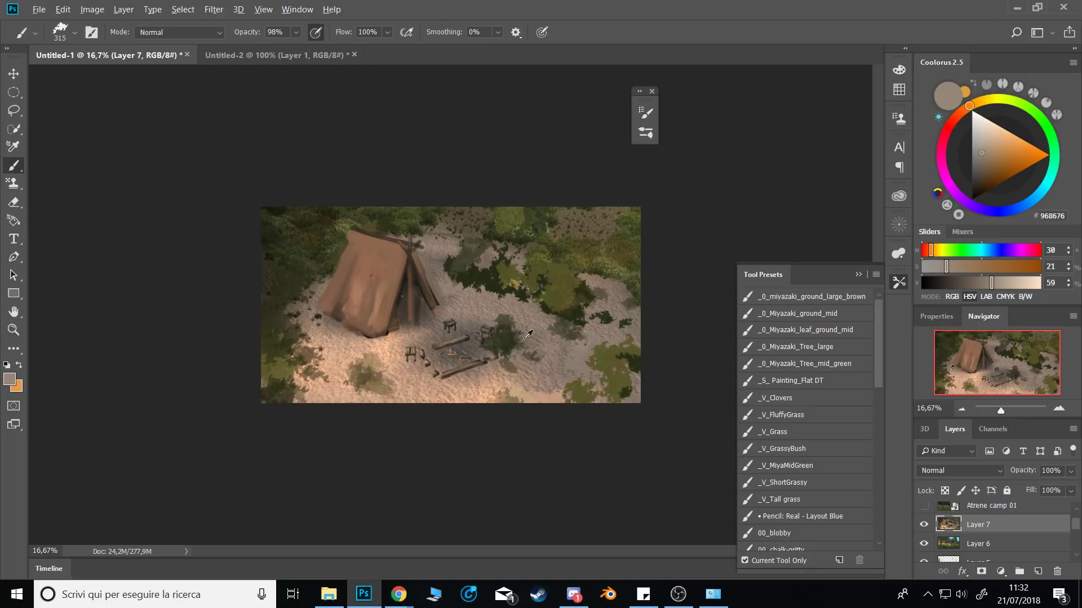
left_click(499, 331, "alt")
left_click(565, 332)
left_click(501, 334, "alt")
Paint a dark bush at the tent's front base and add sampled olive highlights such as 6B6832 with a smaller brush.
left_click_drag(390, 344, 363, 339)
left_click(423, 333, "alt")
left_click(383, 351)
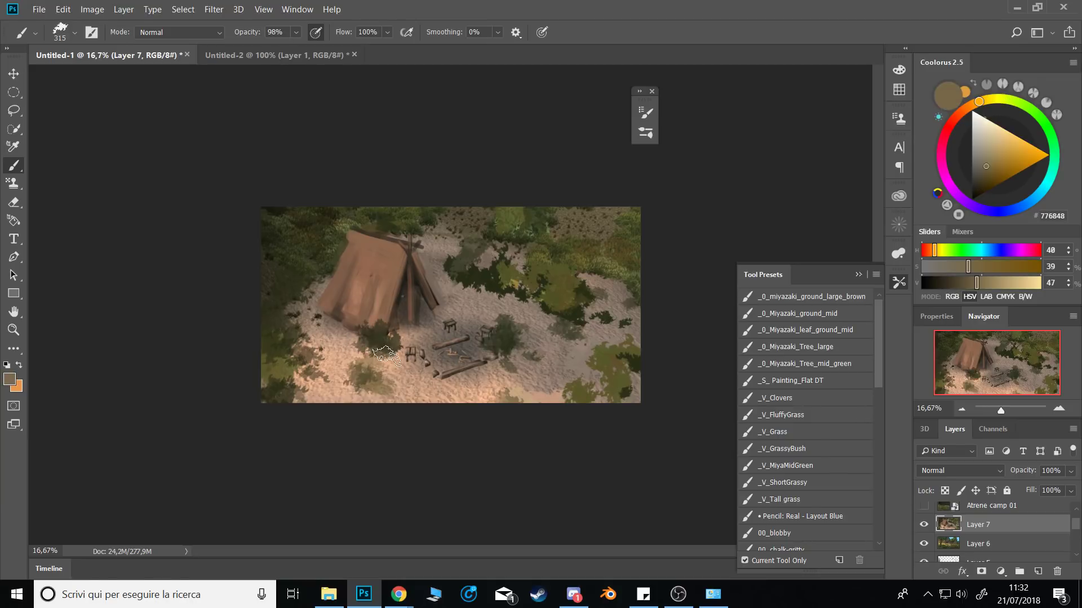
left_click(306, 358, "alt")
left_click(366, 347, "alt")
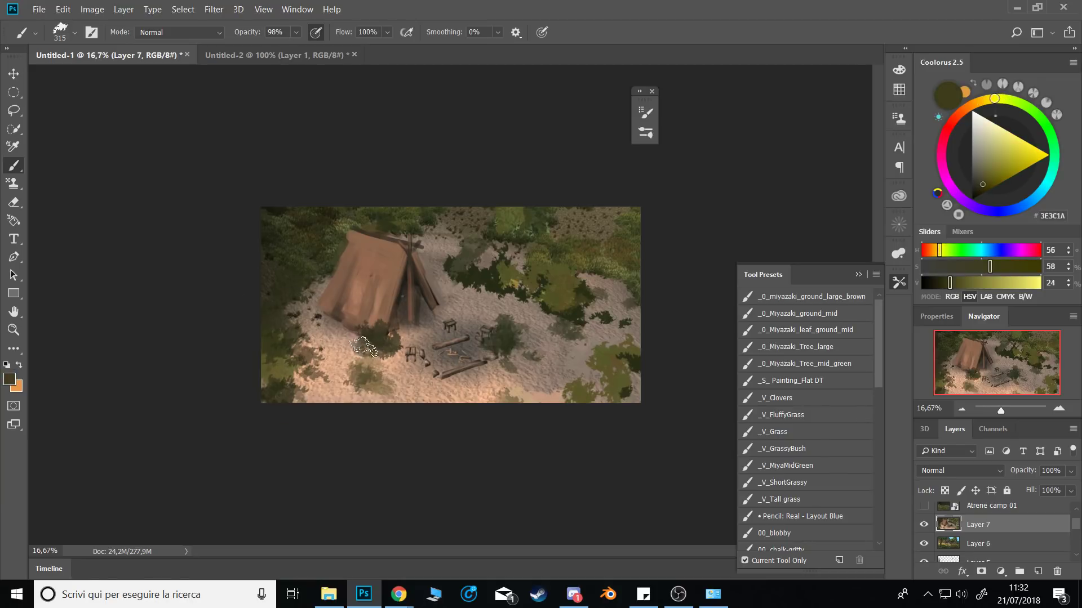
left_click(286, 377, "alt")
left_click_drag(364, 342, 379, 346)
key("[")
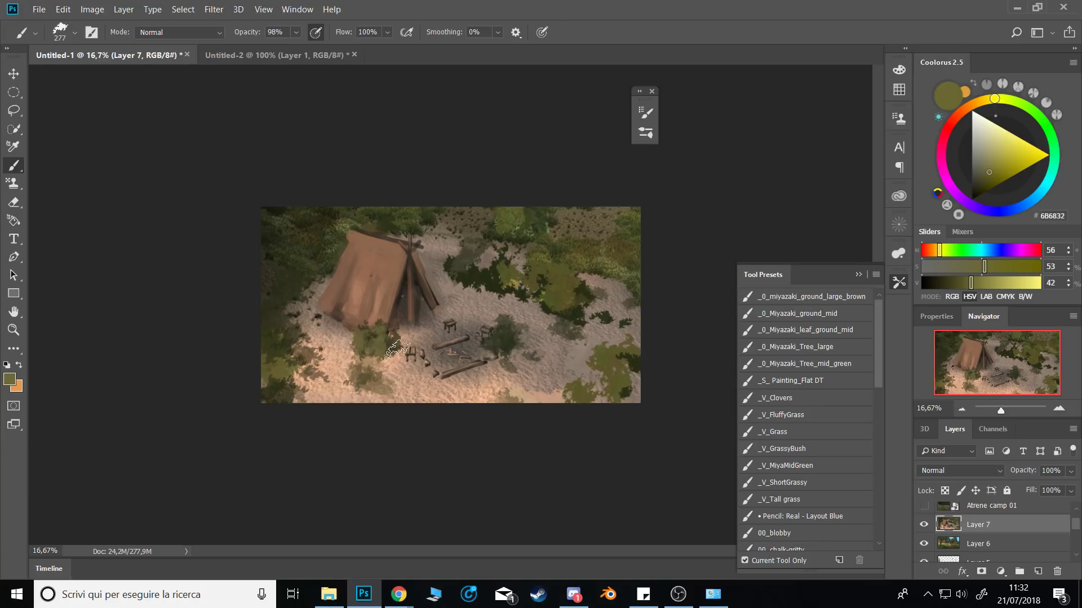
left_click(394, 348, "alt")
key("bracketleft")
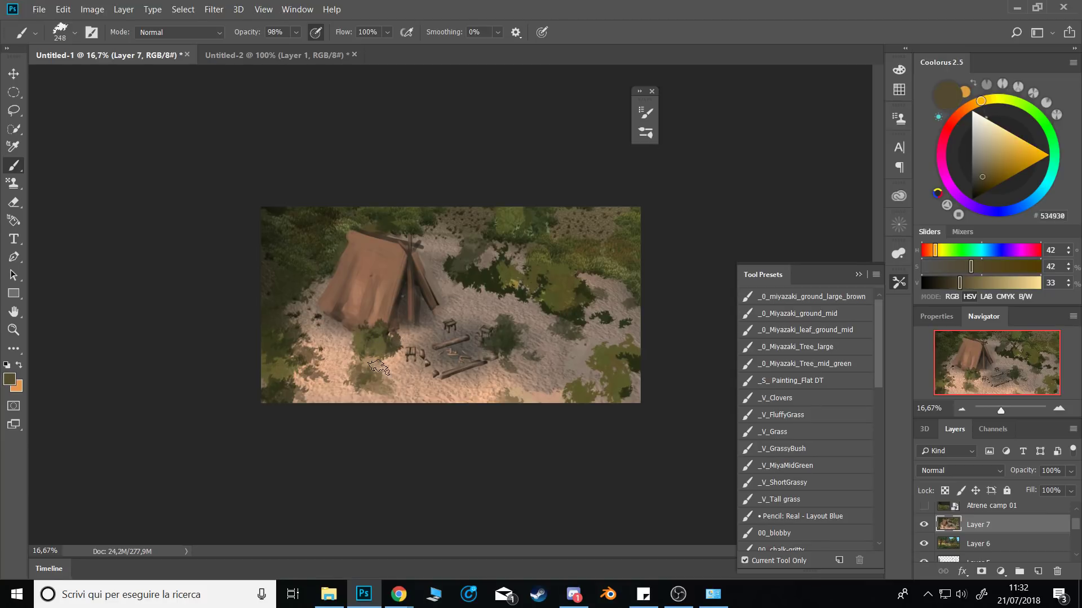
Touch up the foliage between the tent and the right-hand bushes with sampled sand and dark green, using brush size 142.
left_click(445, 292, "alt")
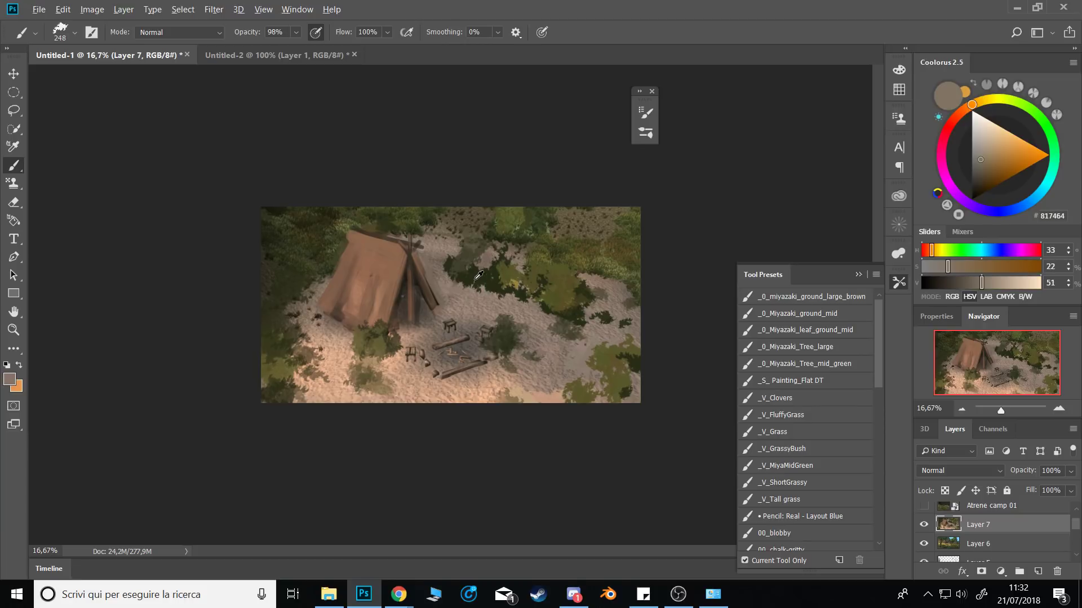
left_click(475, 282, "alt")
key("bracketleft")
key("bracketleft")
key("bracketleft")
key("bracketleft")
key("bracketleft")
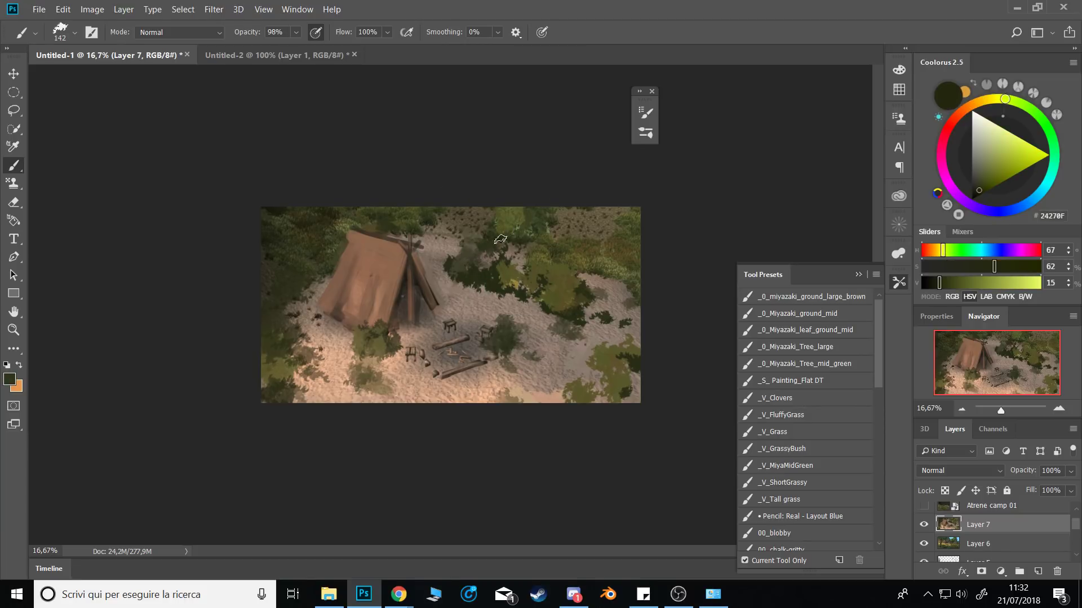
left_click(483, 236, "alt")
left_click(300, 315, "alt")
left_click(310, 255, "alt")
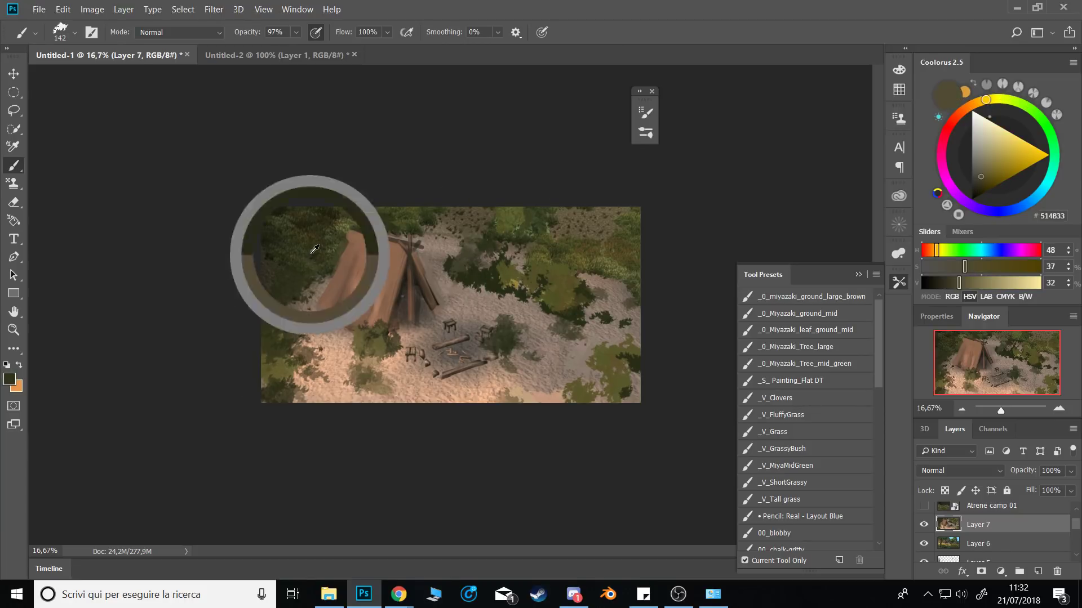
left_click(500, 331, "alt")
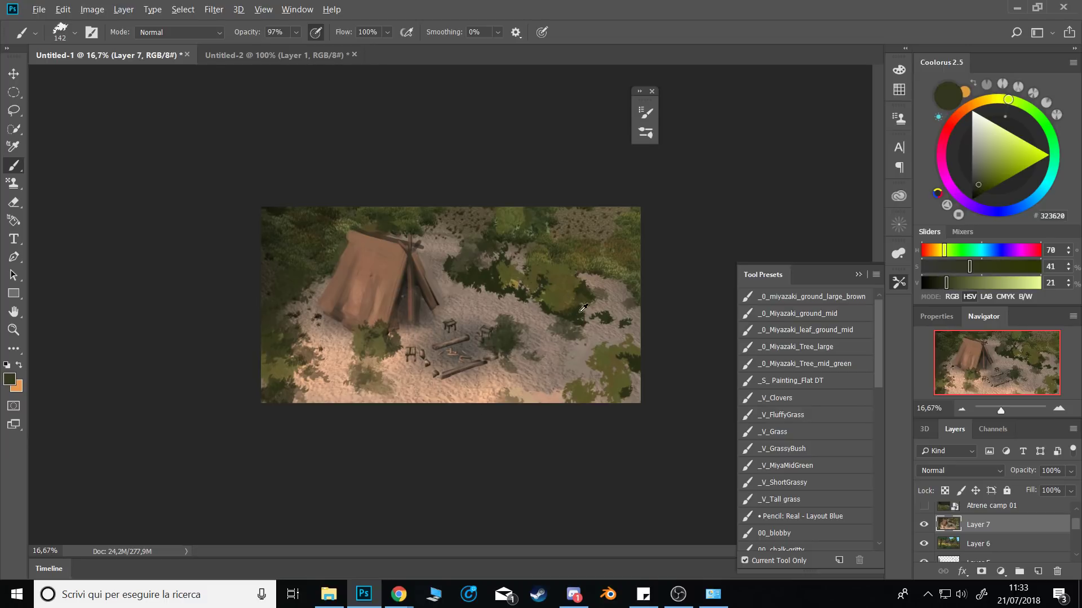
Enlarge the brush to 257 and dab dark green 323620 along the lower edge of the right-hand bushes.
key("bracketright")
key("bracketright")
key("bracketright")
key("bracketright")
key("bracketright")
left_click_drag(558, 315, 529, 316)
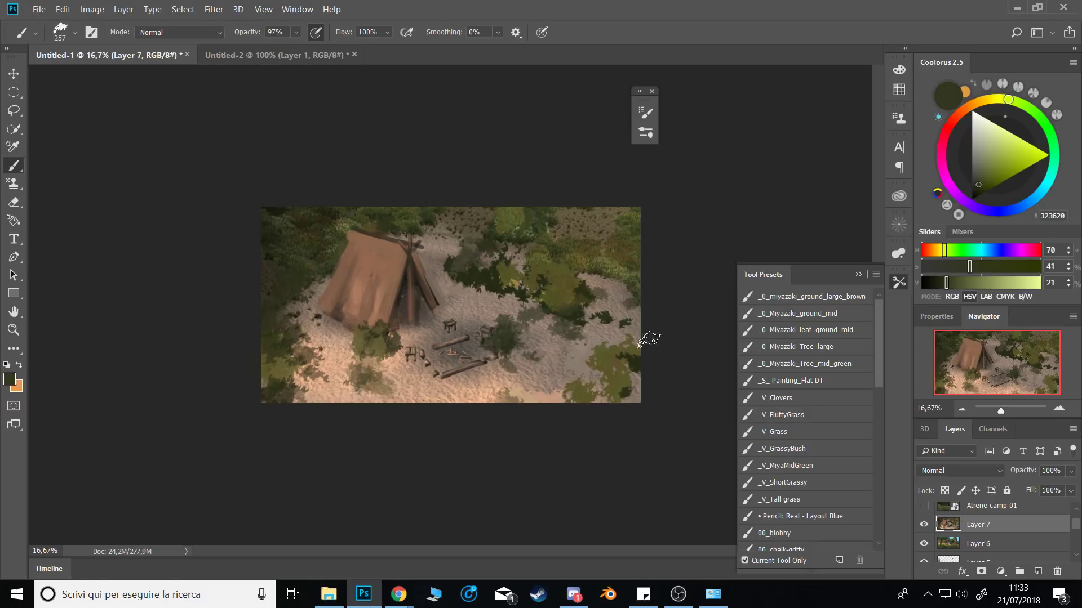
Hide and show Layer 7 to compare the camp with the forest painting on Layer 6.
left_click(924, 526)
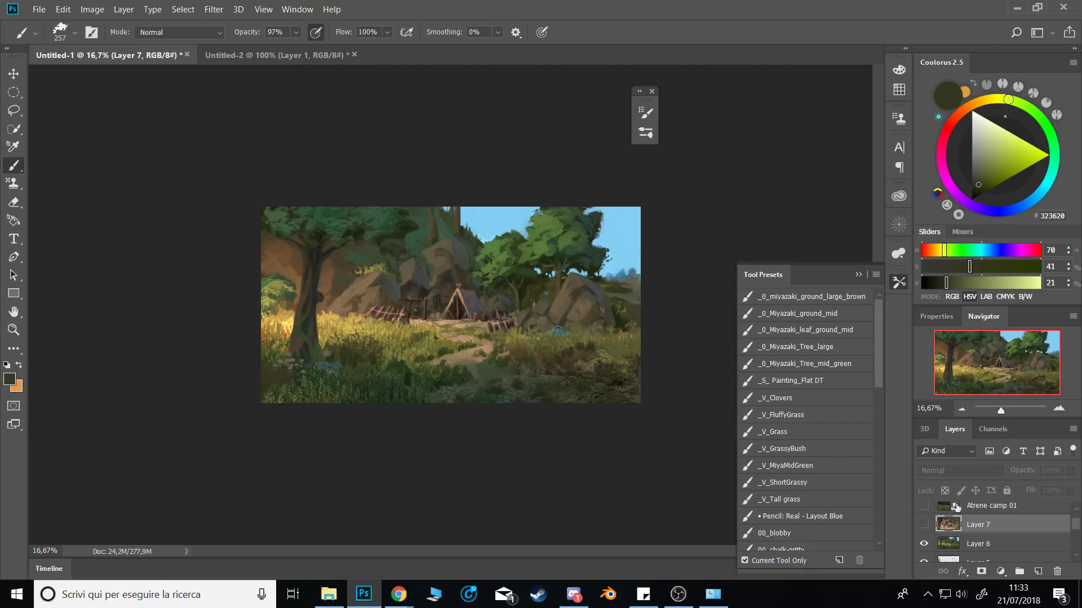
left_click(926, 525)
left_click(923, 526)
left_click(923, 524)
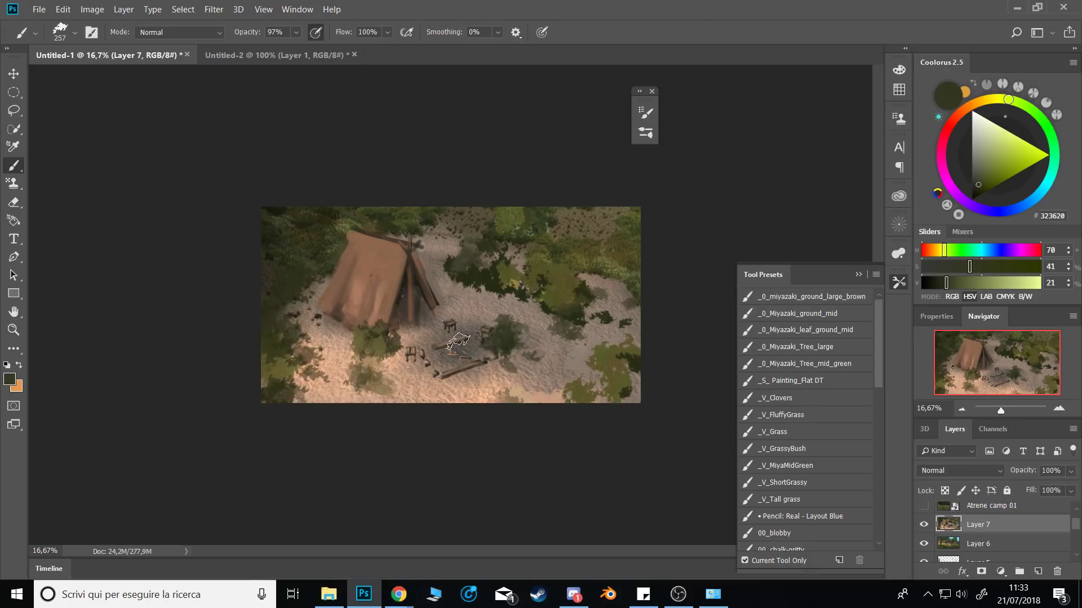
Choose the BEAUTIFUL brush and set the foreground color to muted grey-green 54564A.
right_click(369, 307)
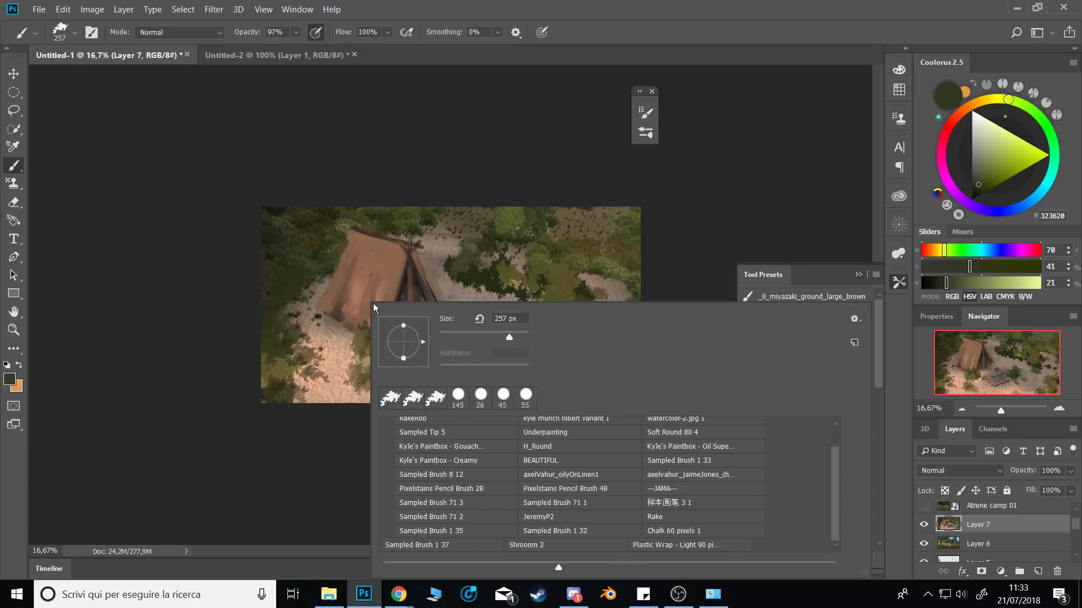
left_click(575, 459)
left_click(714, 255)
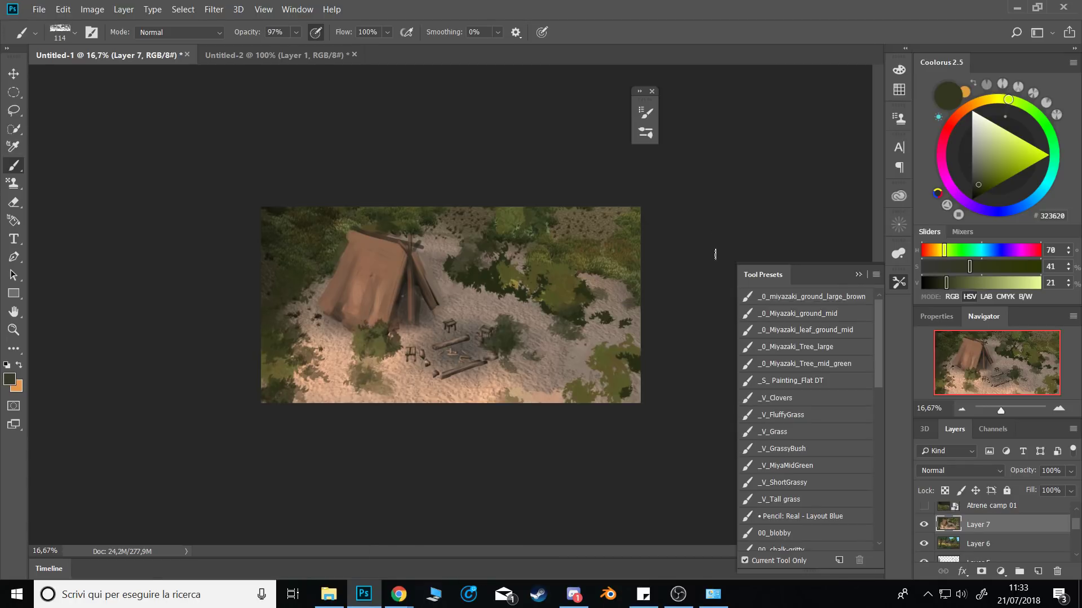
left_click(975, 172)
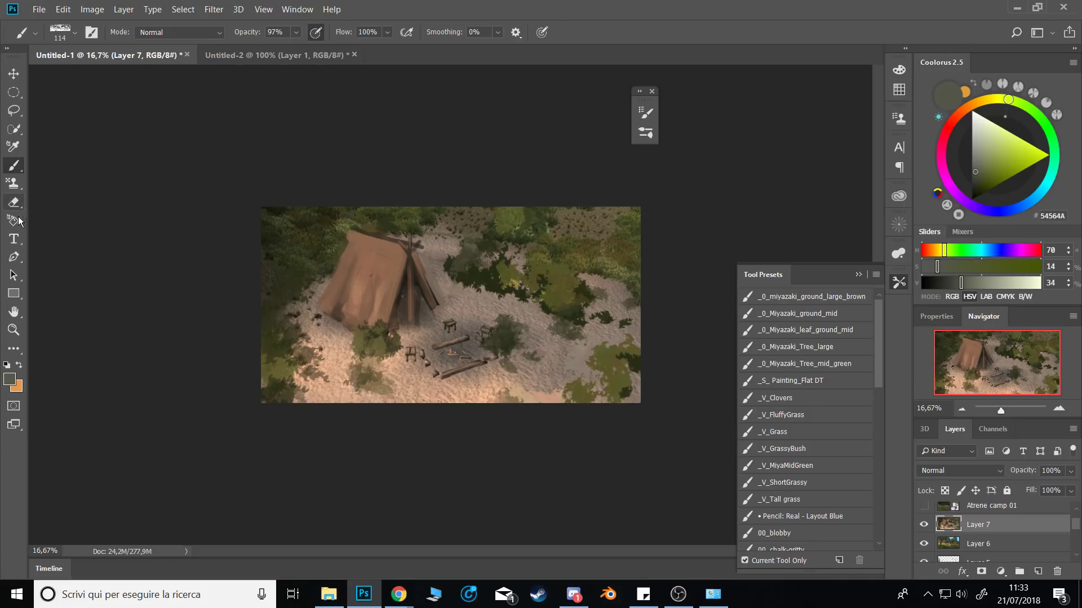
left_click(17, 187)
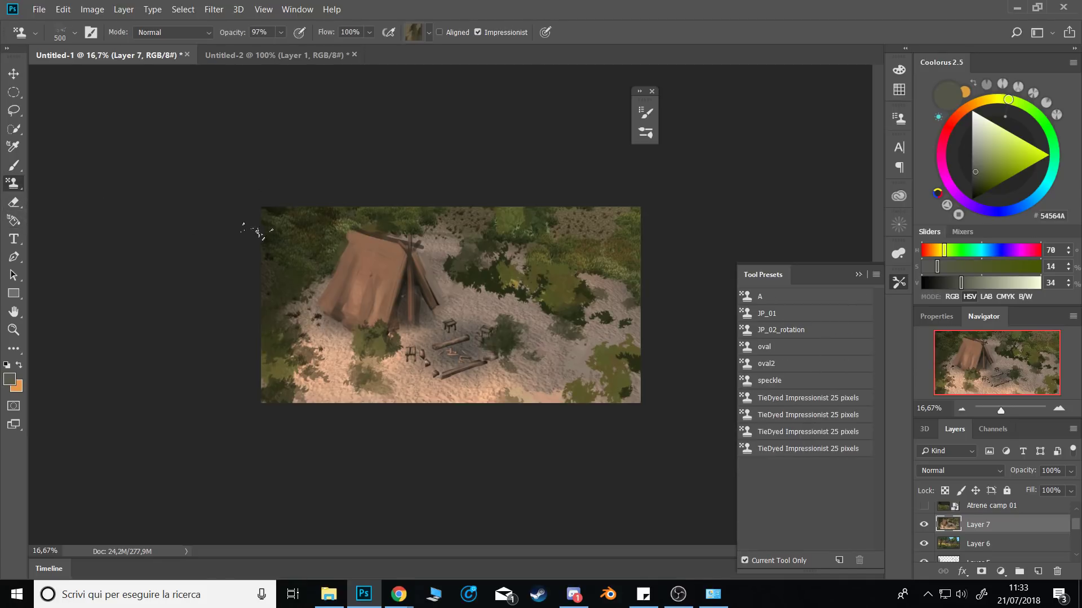
key("l")
mouse_move(258, 233)
left_mouse_down()
mouse_move(284, 254)
mouse_move(315, 251)
mouse_move(345, 209)
mouse_move(308, 178)
mouse_move(254, 176)
mouse_move(277, 267)
mouse_move(275, 306)
mouse_move(252, 329)
mouse_move(276, 243)
left_mouse_up()
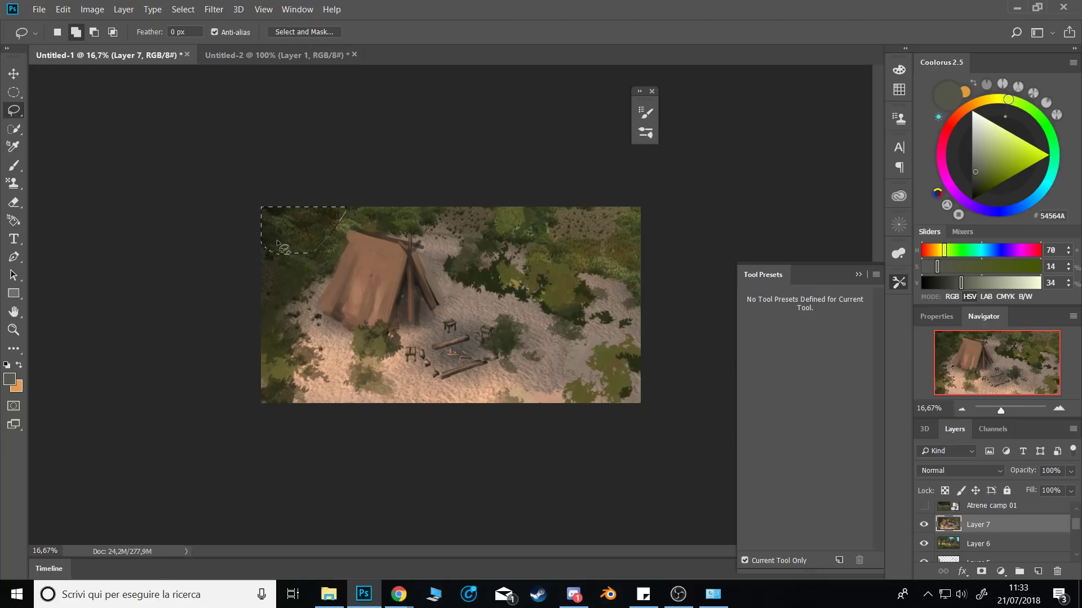
mouse_move(399, 226)
left_mouse_down()
mouse_move(447, 203)
mouse_move(374, 180)
left_mouse_up()
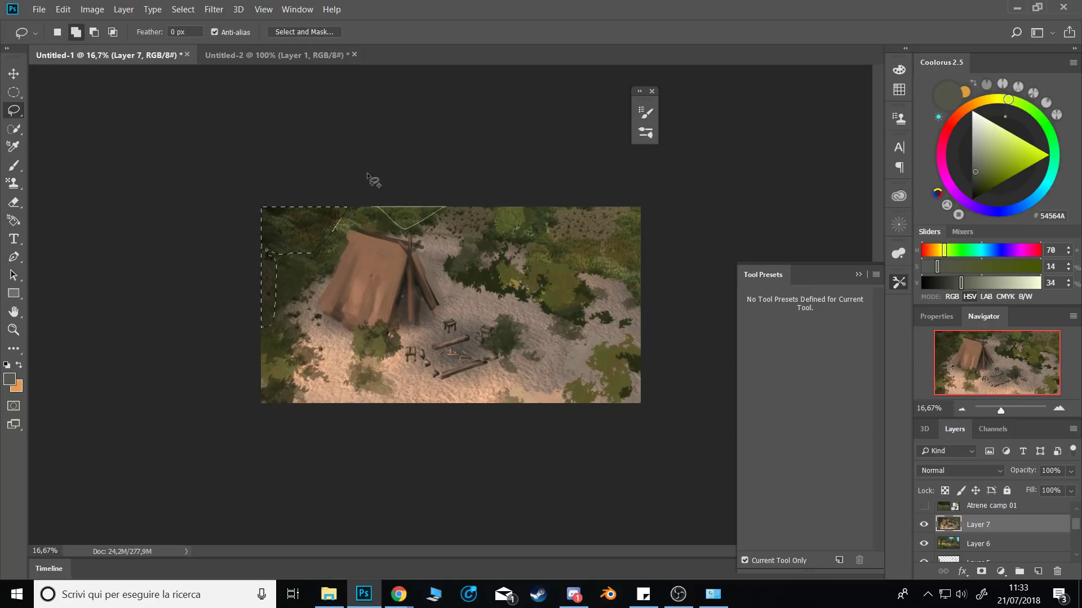
key("ctrl+d")
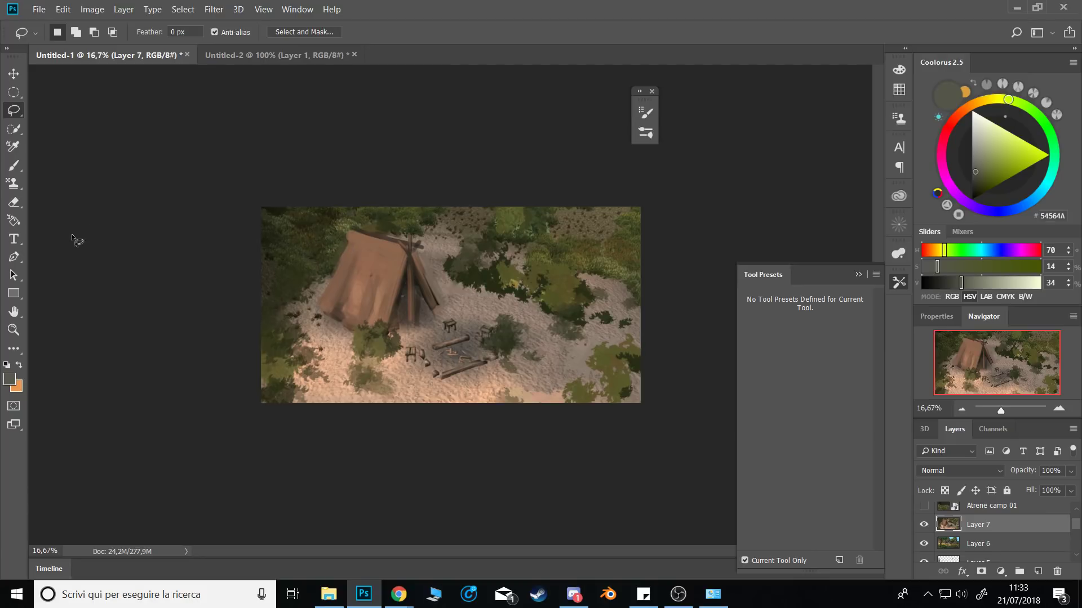
Paint grey-green rock shapes over the upper-left foliage behind the tent with the Pattern Stamp at 97% opacity.
left_click(14, 183)
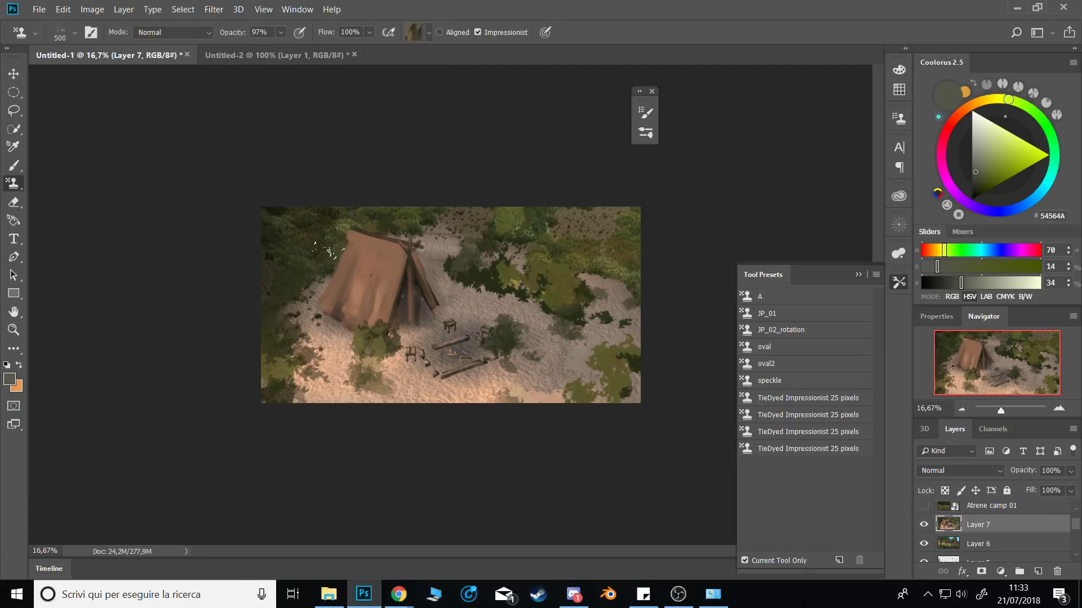
mouse_move(305, 279)
left_mouse_down()
mouse_move(265, 286)
mouse_move(271, 258)
mouse_move(249, 215)
mouse_move(256, 267)
mouse_move(285, 296)
mouse_move(261, 292)
mouse_move(261, 303)
mouse_move(298, 231)
mouse_move(353, 211)
mouse_move(294, 223)
mouse_move(262, 201)
mouse_move(352, 226)
left_mouse_up()
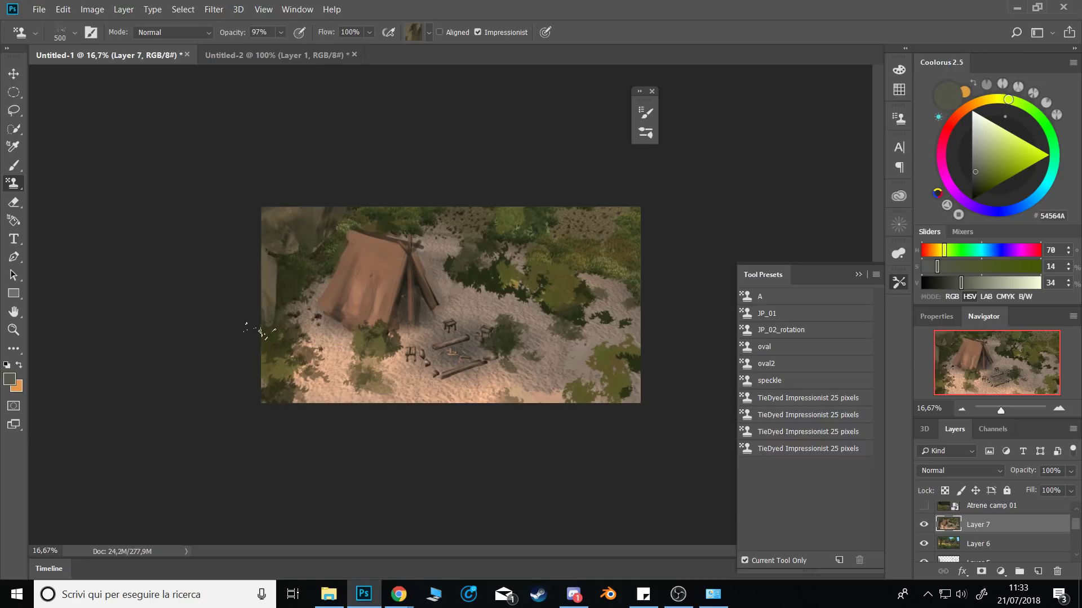
left_click_drag(281, 241, 276, 269)
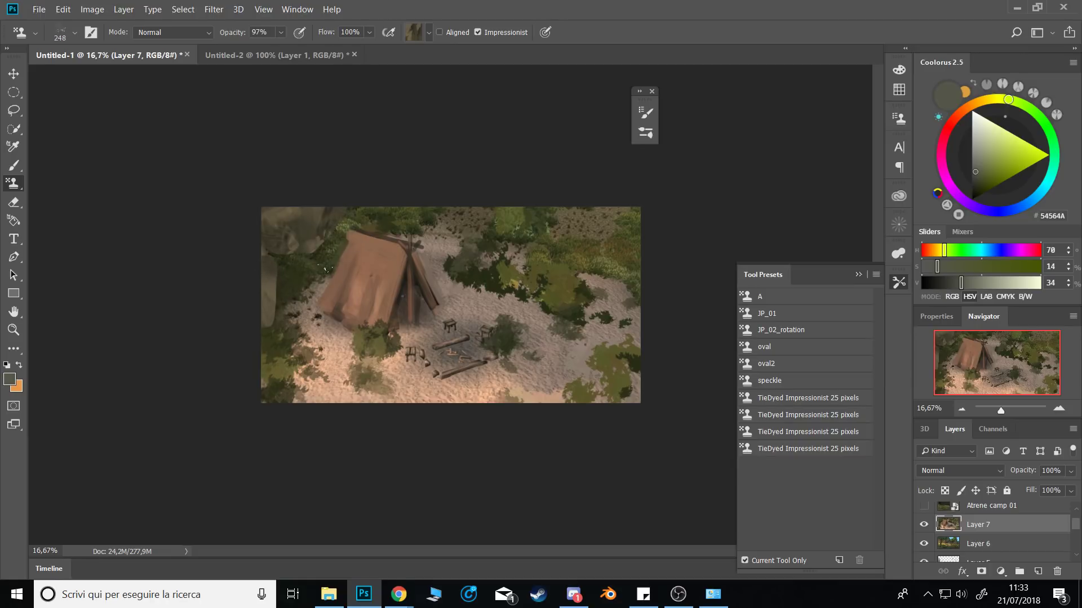
Switch to the Brush and retouch the left part of the upper-left rocks with dark olive and grey-brown tones sampled there.
key("b")
right_click(325, 269)
key("Escape")
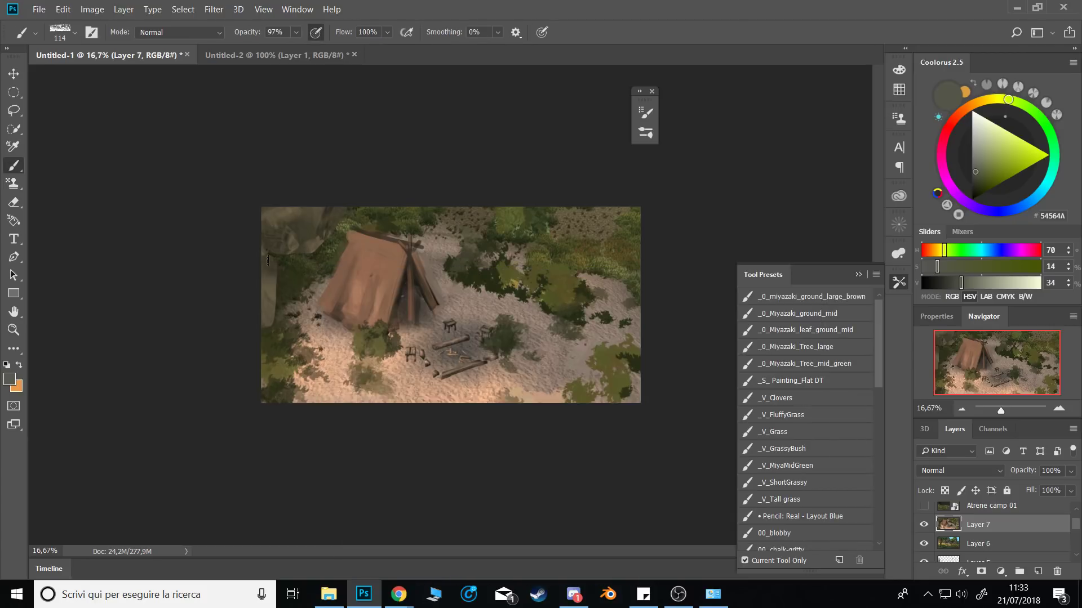
left_click(272, 262, "alt")
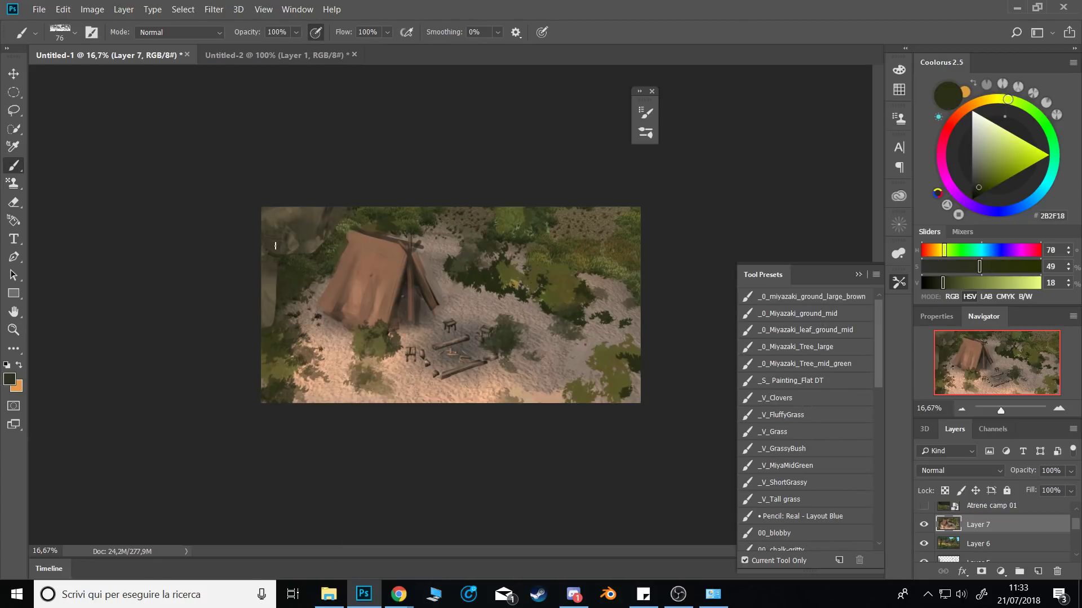
left_click(279, 210, "alt")
left_click(276, 213, "alt")
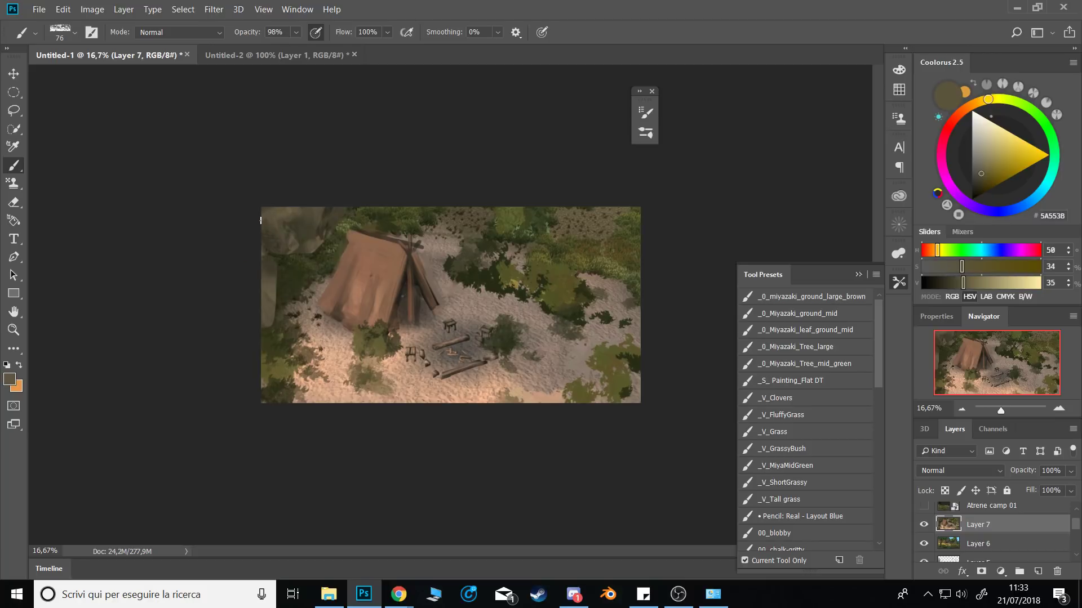
Blend the rocks into the foliage beside the tent at 100% opacity, using sampled grey-brown and dark green tones.
left_click(308, 250, "alt")
key("0")
left_click(310, 241, "alt")
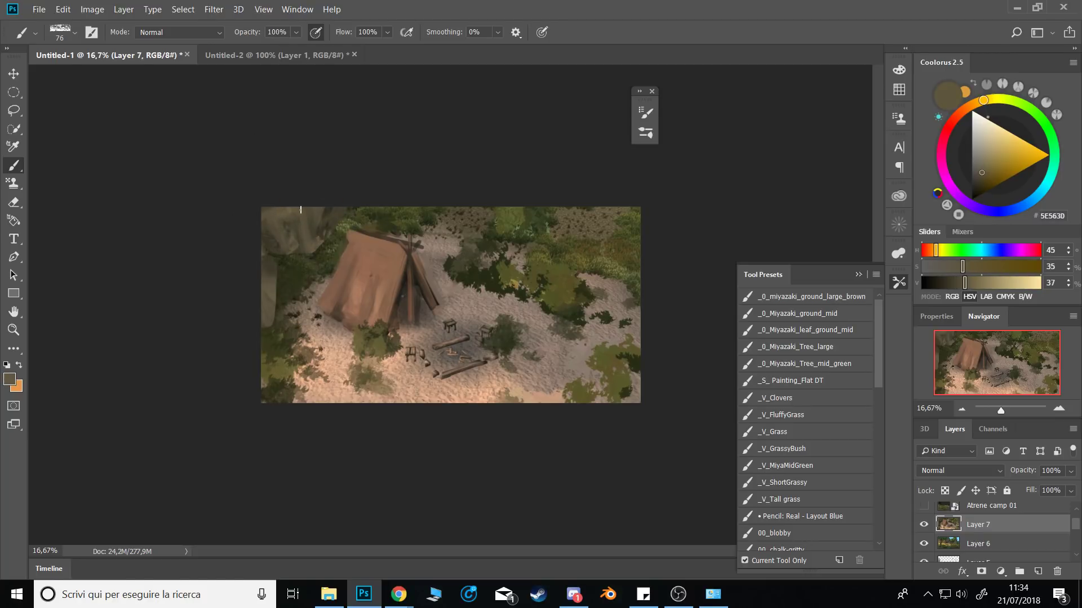
left_click(328, 217, "alt")
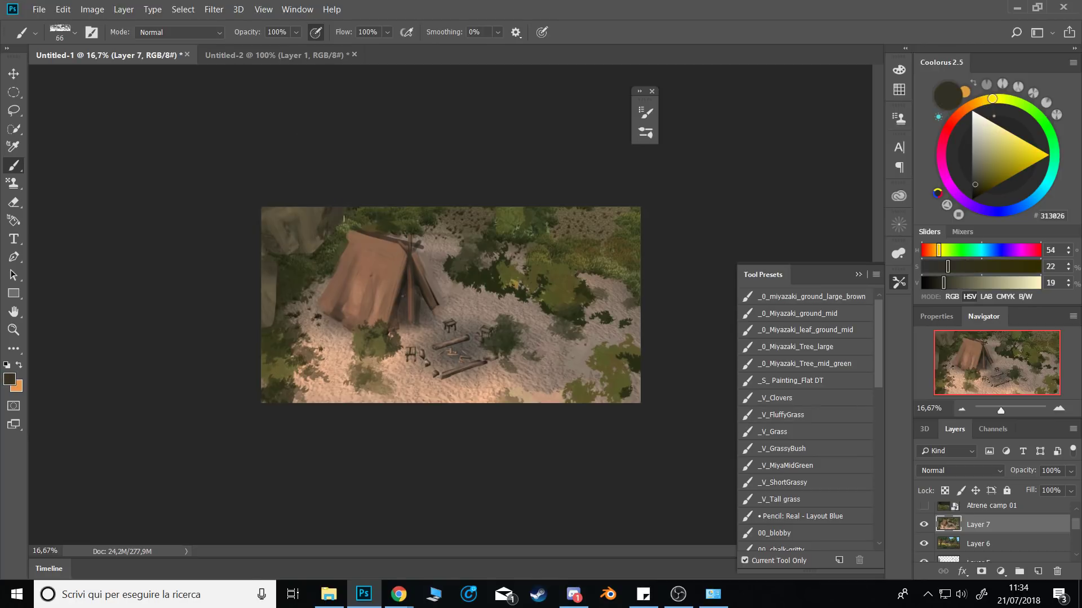
left_click(303, 238, "alt")
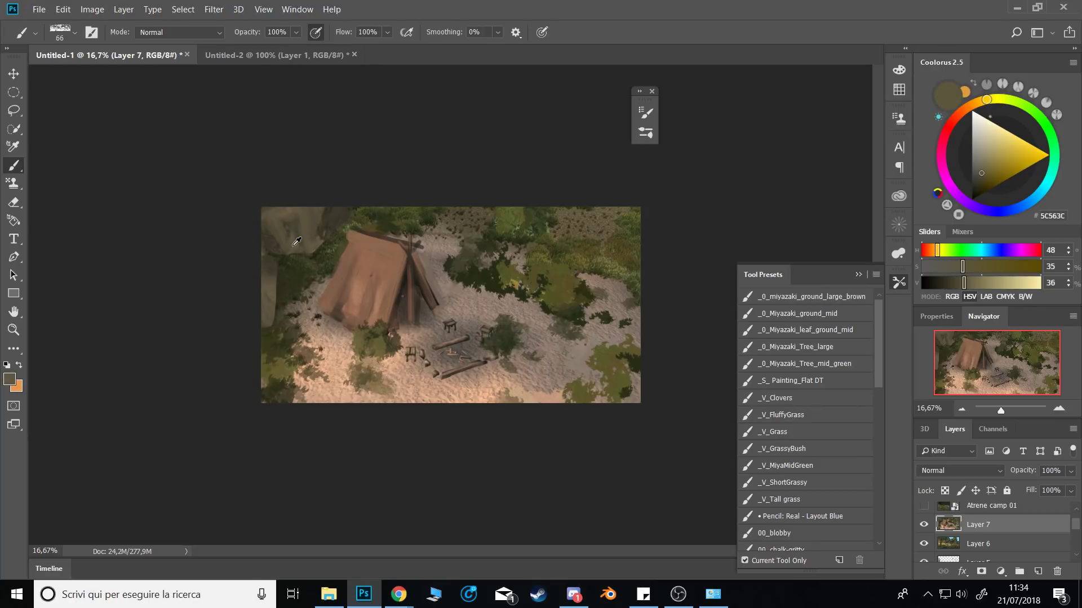
left_click(300, 262, "alt")
left_click(342, 241, "alt")
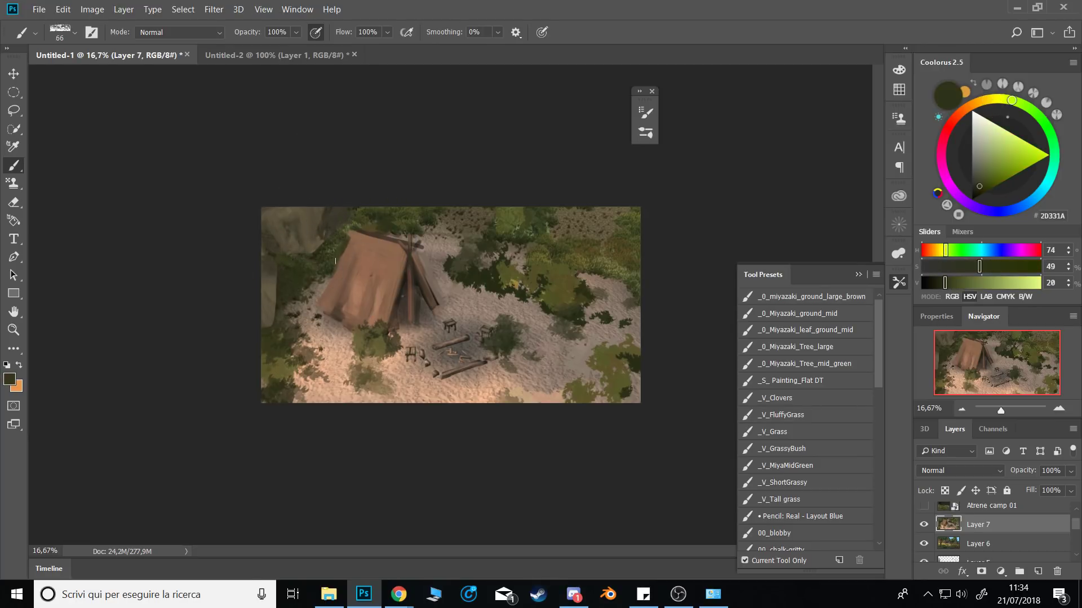
Retouch the tent's left canvas edge and shaded opening with browns sampled from the tent.
left_click(359, 243, "alt")
left_click_drag(351, 239, 338, 265)
left_click(351, 253, "alt")
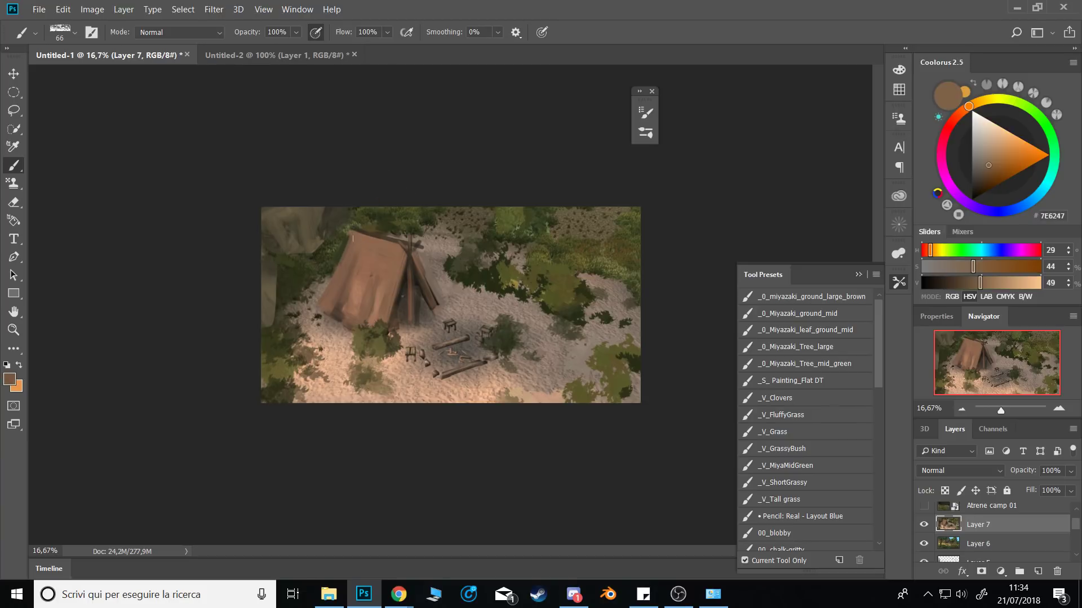
left_click(408, 288, "alt")
left_click(401, 311, "alt")
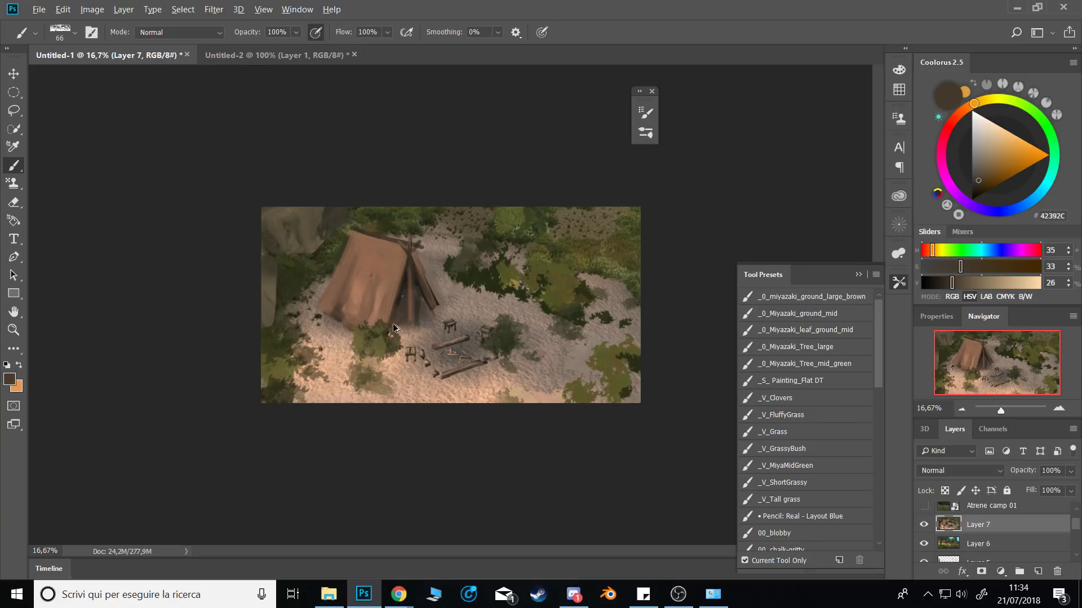
left_click(394, 329, "alt")
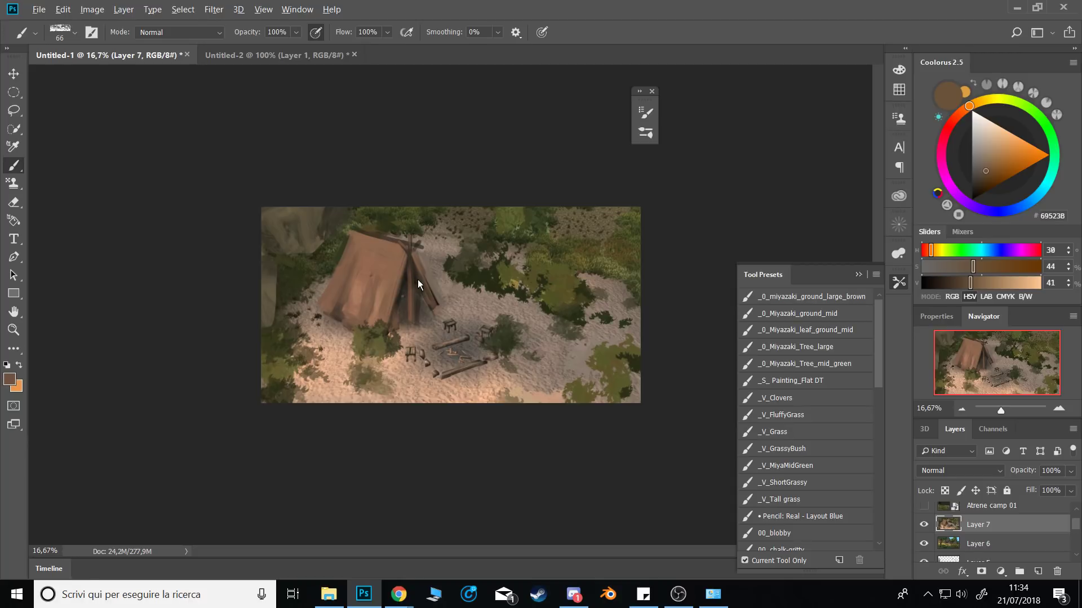
Reduce the brush to 56 and refine the right-hand tent pole and the nearby ground with sampled browns.
left_click(418, 299, "alt")
key("bracketleft")
left_click(447, 321, "alt")
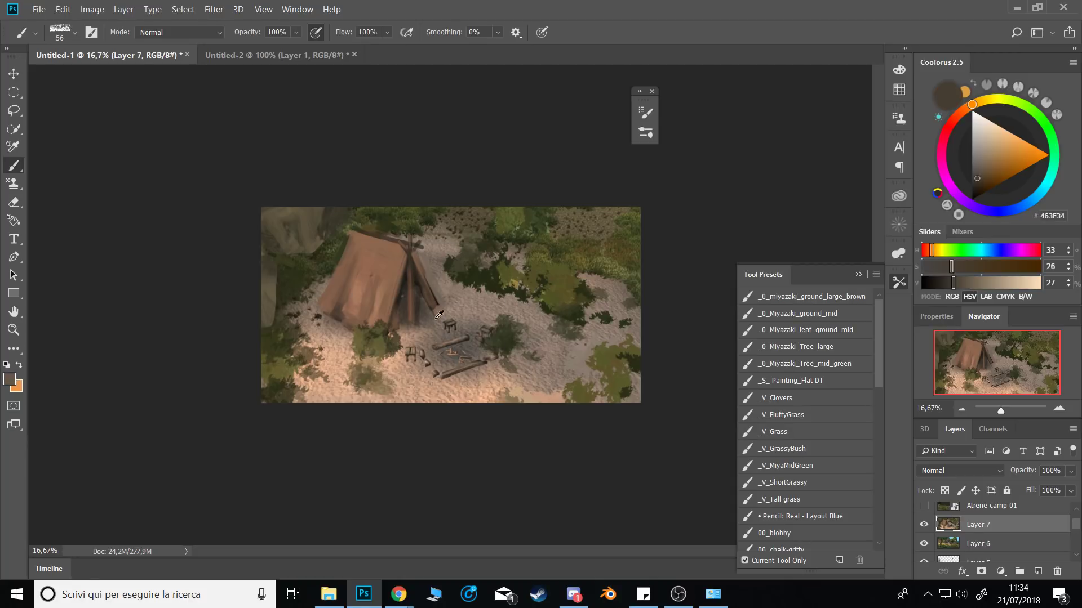
left_click(445, 334, "alt")
left_click(391, 344, "alt")
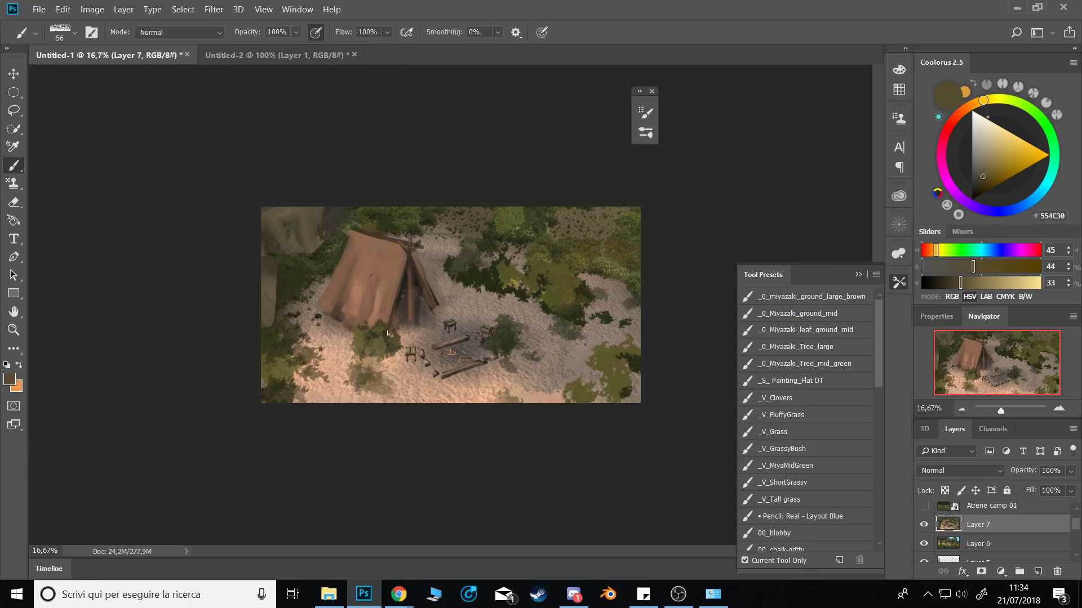
Touch up the bushes left of and below the tent with sampled dark olive and sandy tones.
left_click(292, 342, "alt")
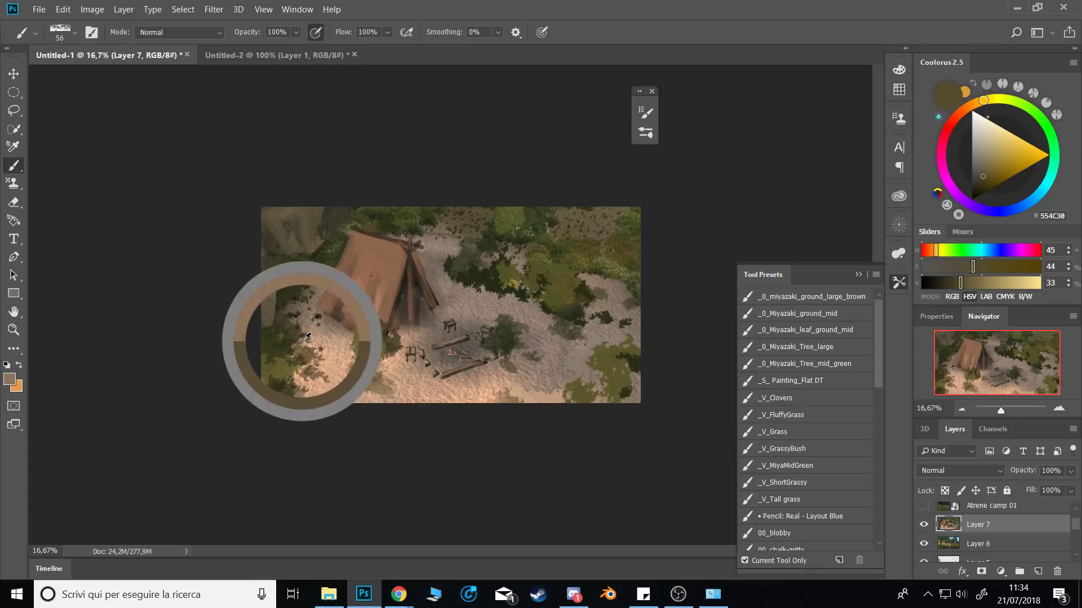
left_click(303, 287, "alt")
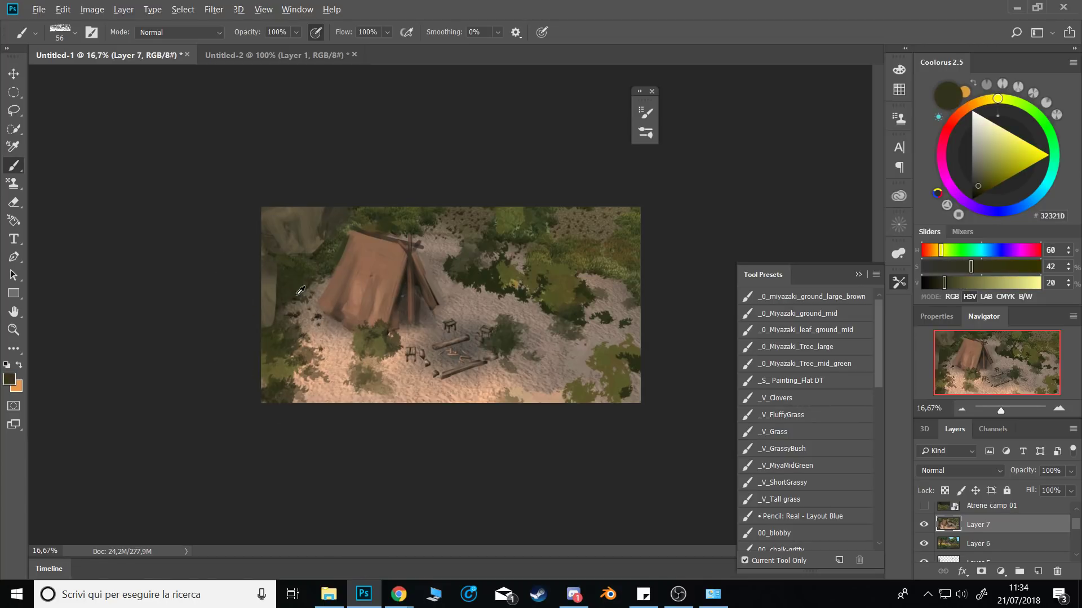
left_click(387, 346, "alt")
left_click(386, 377, "alt")
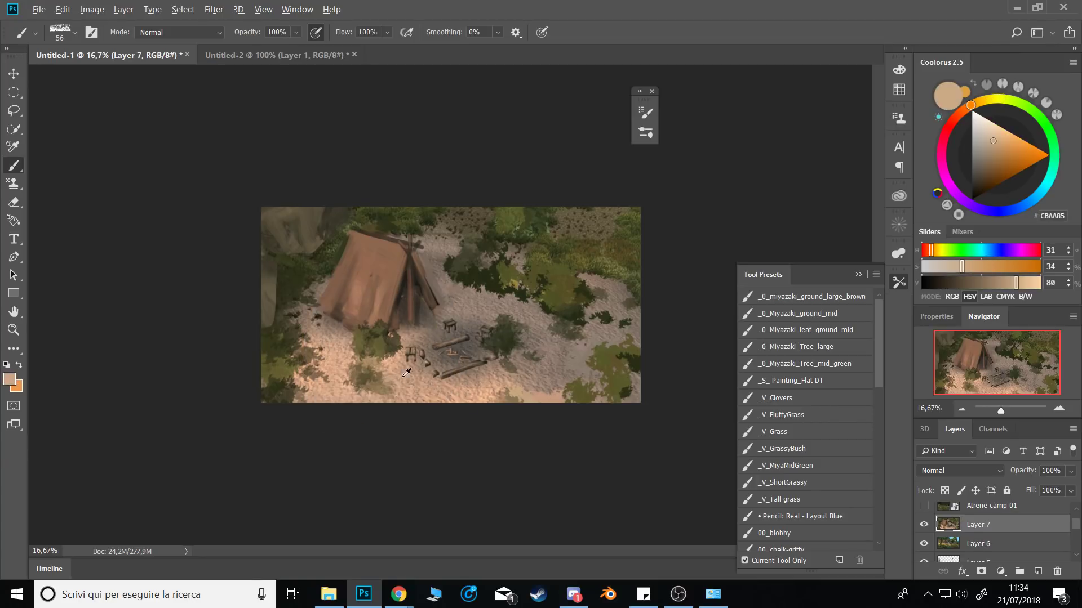
left_click(389, 381, "alt")
Paint over the campfire, logs and upper stool with grey-brown ground tones sampled around them, enlarging the brush to 87.
mouse_move(454, 357)
left_mouse_down()
mouse_move(453, 334)
mouse_move(435, 343)
mouse_move(481, 335)
mouse_move(453, 345)
mouse_move(478, 331)
mouse_move(457, 314)
mouse_move(445, 328)
mouse_move(462, 333)
mouse_move(465, 353)
mouse_move(450, 358)
mouse_move(482, 375)
mouse_move(455, 367)
mouse_move(480, 359)
mouse_move(464, 367)
mouse_move(483, 376)
mouse_move(432, 369)
left_mouse_up()
left_click(450, 332, "alt")
left_click(479, 331, "alt")
left_click(455, 314, "alt")
left_click(455, 329, "alt")
left_click(461, 333, "alt")
left_click(466, 353, "alt")
left_click(486, 372, "alt")
left_click(450, 353, "alt")
left_click(477, 383, "alt")
left_click(459, 362, "alt")
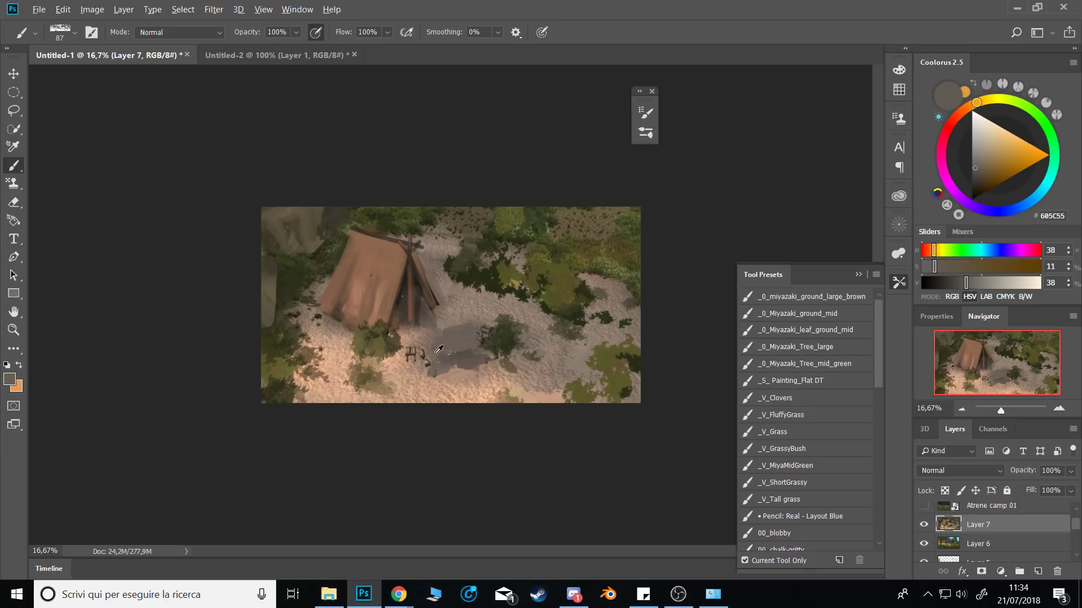
Paint out the stools left of the former campfire with sandy and grey-brown tones sampled from the ground.
left_click(430, 347, "alt")
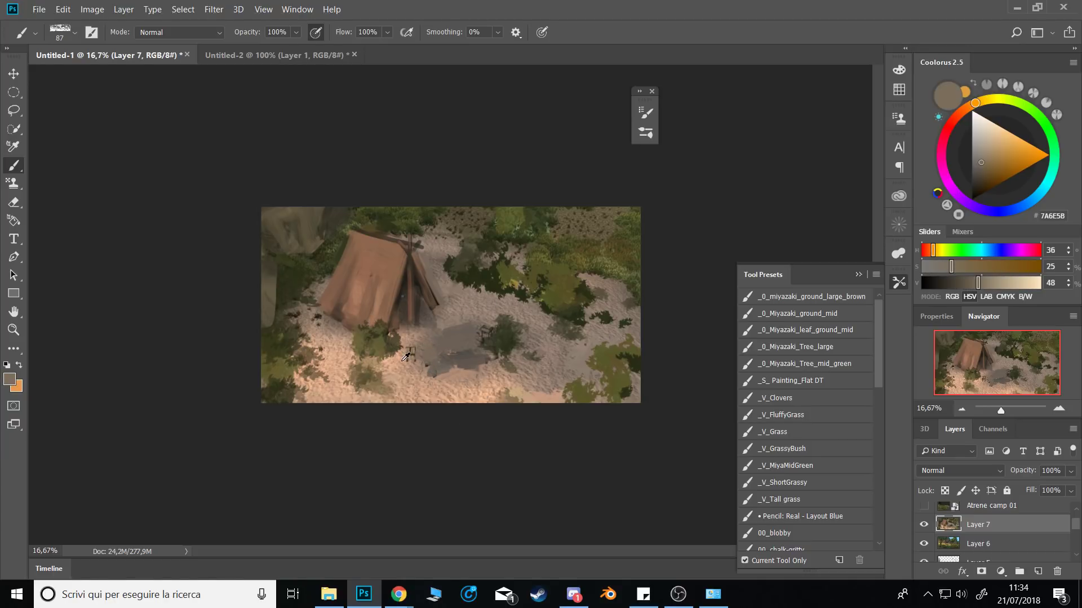
left_click(421, 357, "alt")
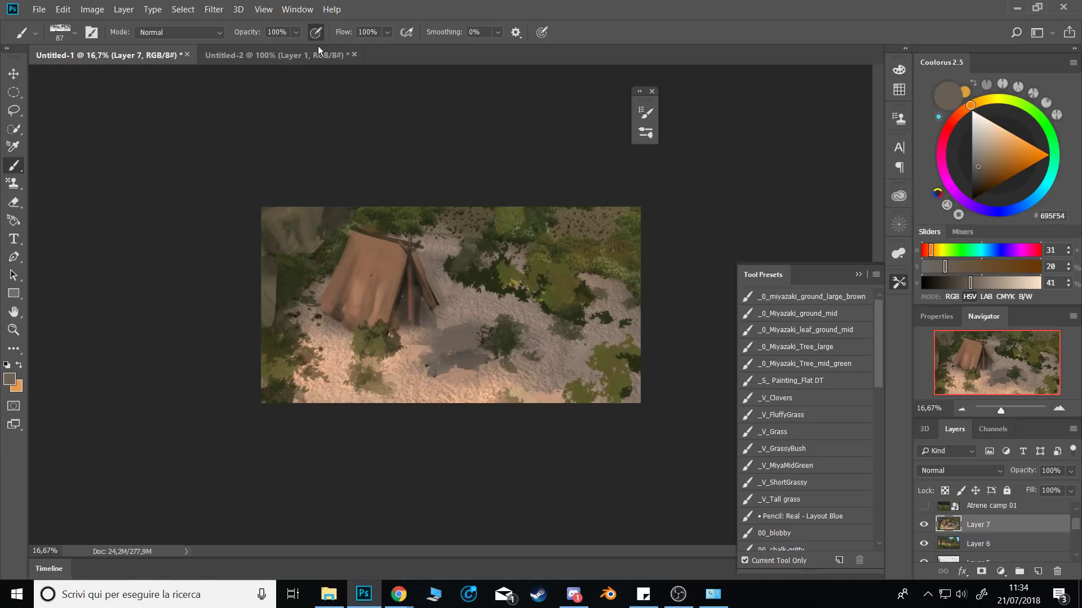
left_click(420, 383, "alt")
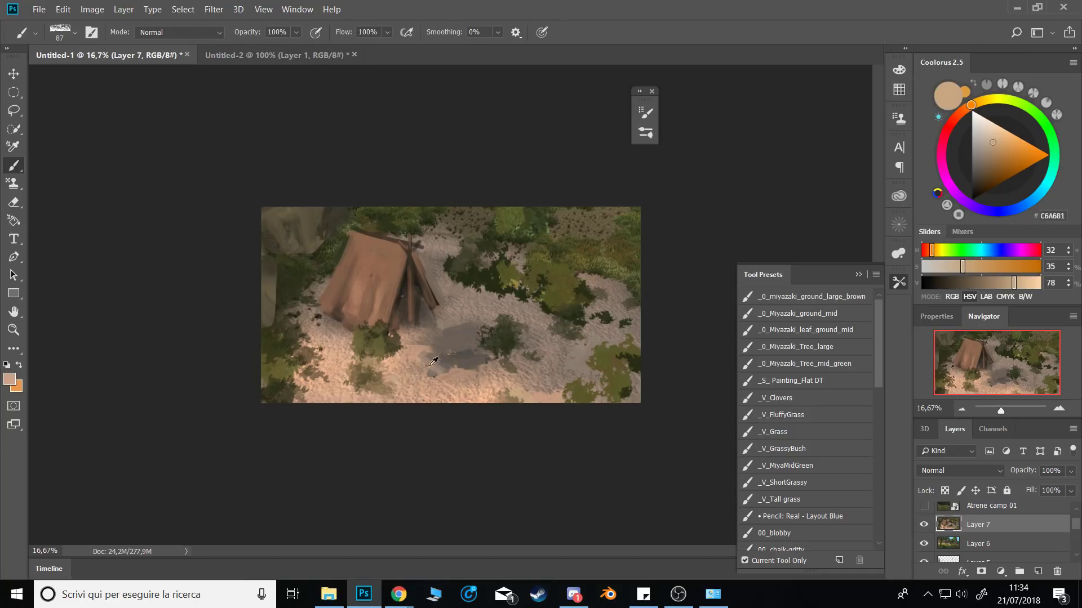
left_click(428, 358, "alt")
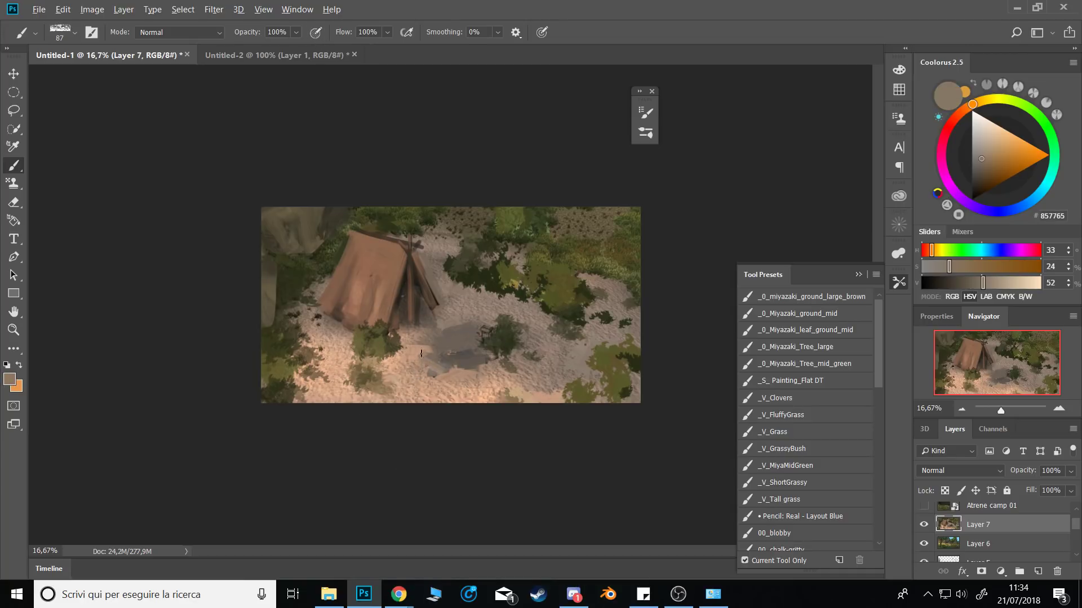
Blend the grey patch in front of the tent into the sand with horizontal strokes in sampled brown tones.
left_click_drag(440, 356, 485, 361)
left_click(461, 360, "alt")
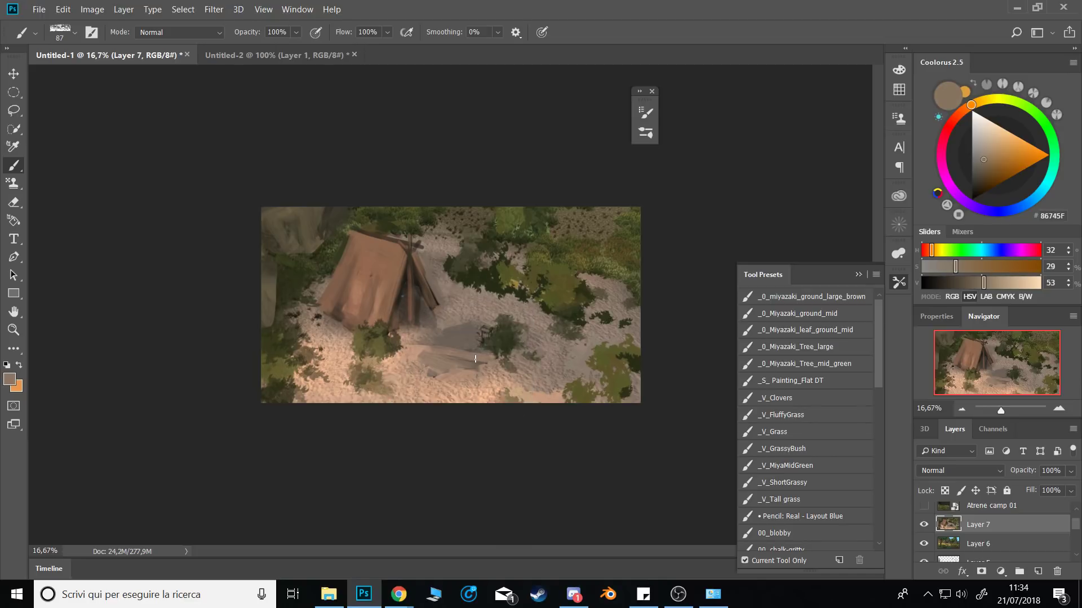
left_click(470, 361, "alt")
left_click(445, 335, "alt")
left_click_drag(423, 346, 467, 354)
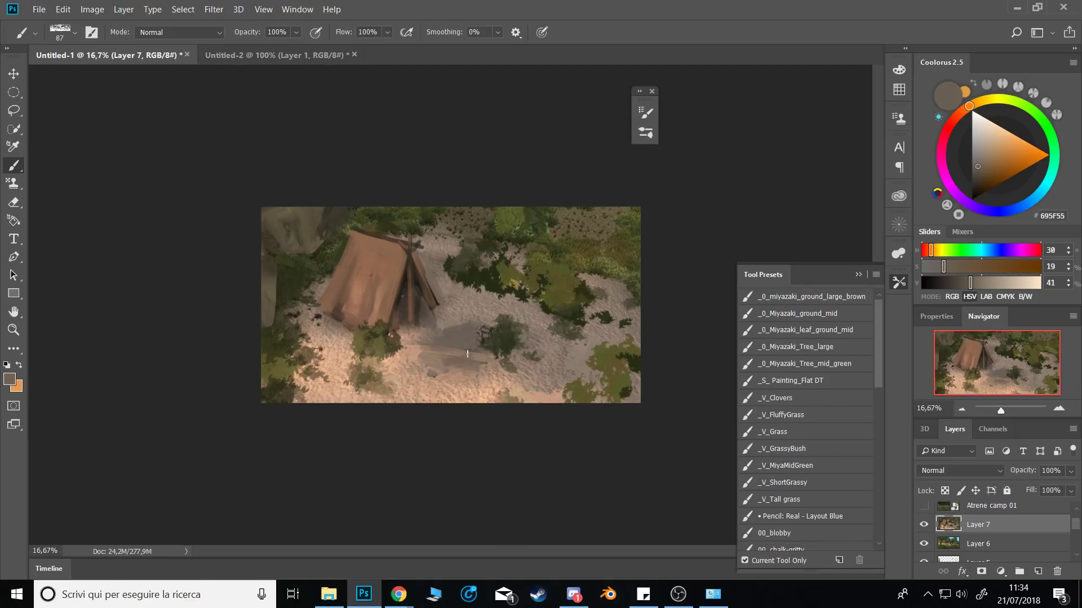
Reduce the brush to 39 and refine the tent's right-hand pole with sampled dark brown and ground tones.
left_click_drag(445, 290, 419, 290)
left_click(418, 284, "alt")
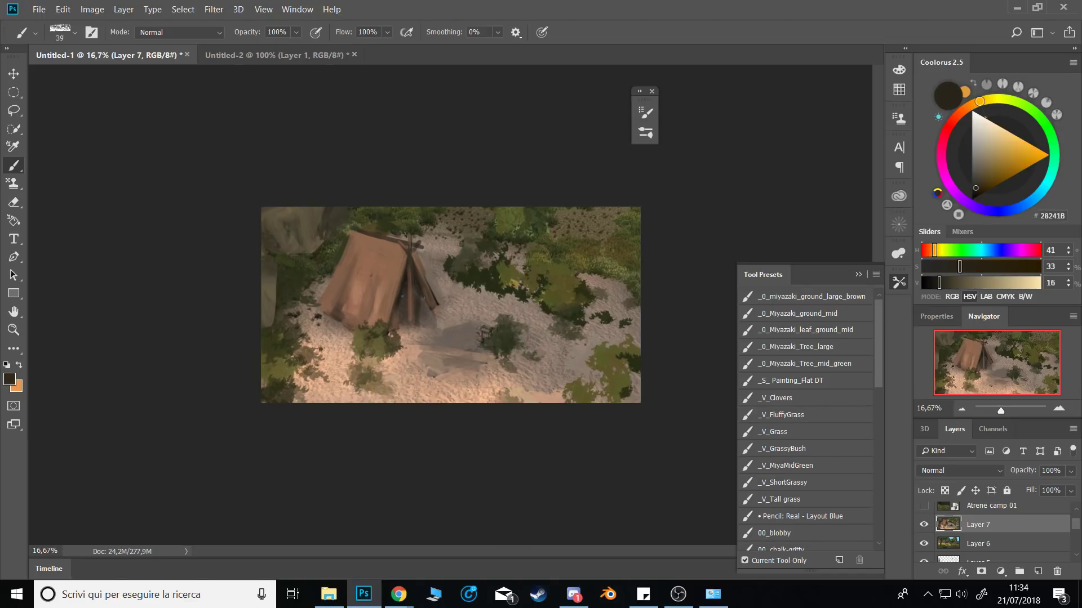
left_click(431, 290, "alt")
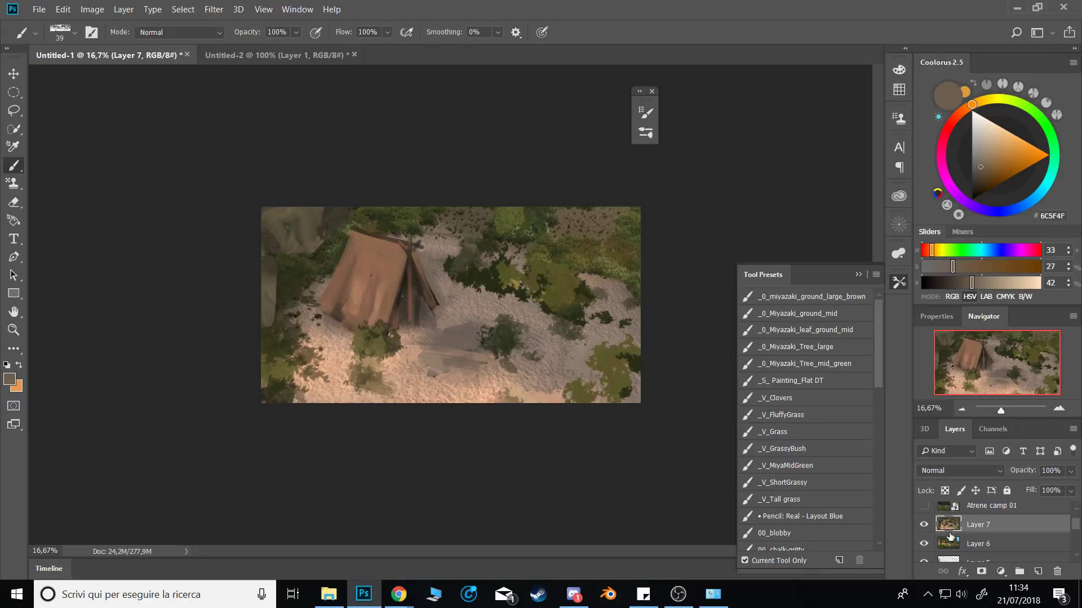
Hide and show Layer 7 to compare the camp with Layer 6, and flip the whole canvas horizontally.
left_click(923, 525)
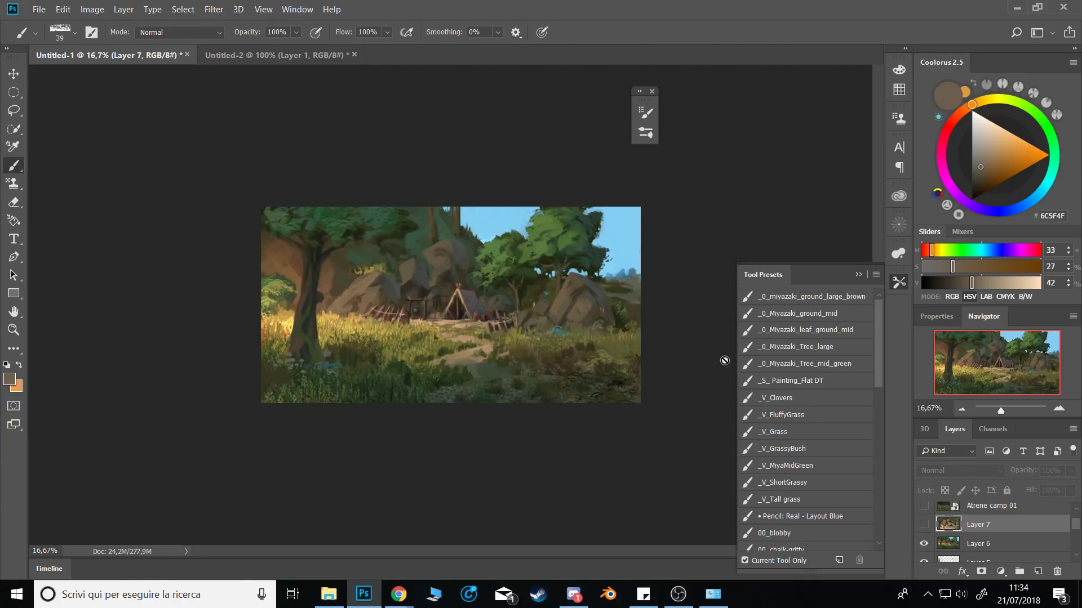
left_click(924, 524)
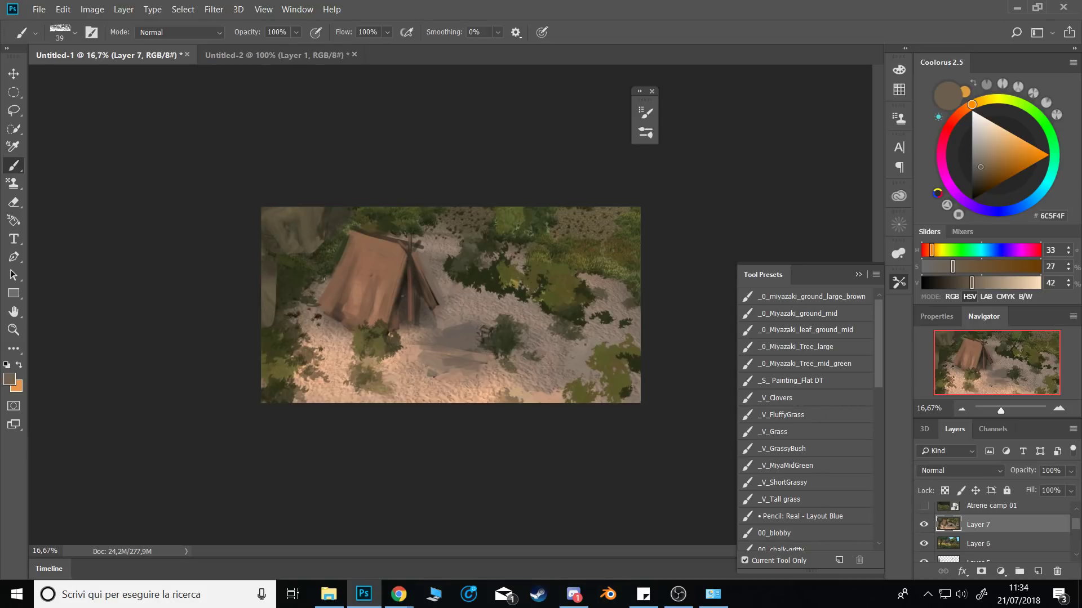
left_click(973, 543)
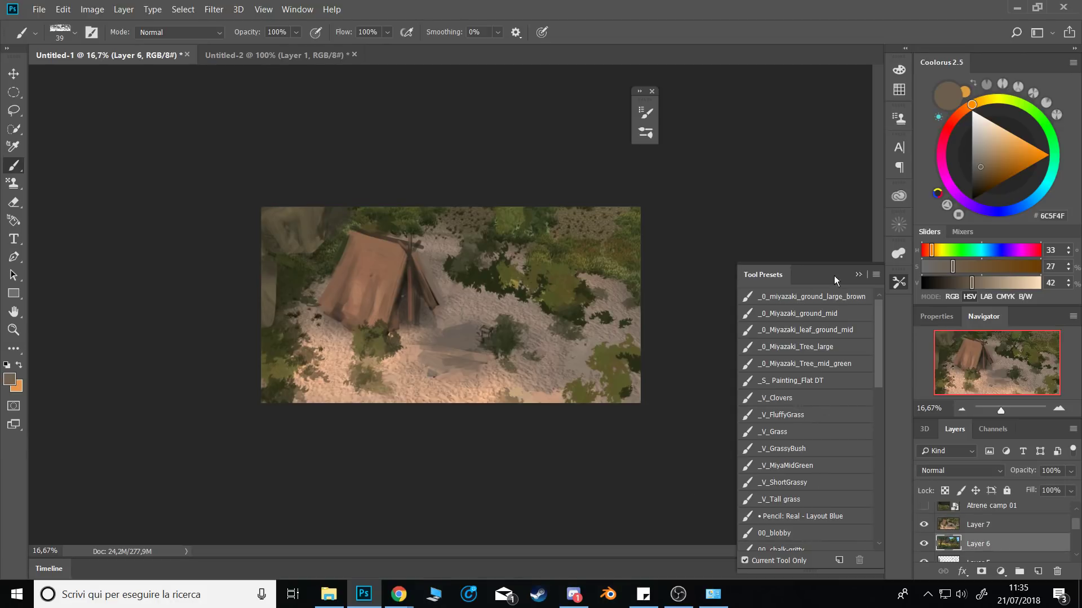
left_click(412, 263, "alt")
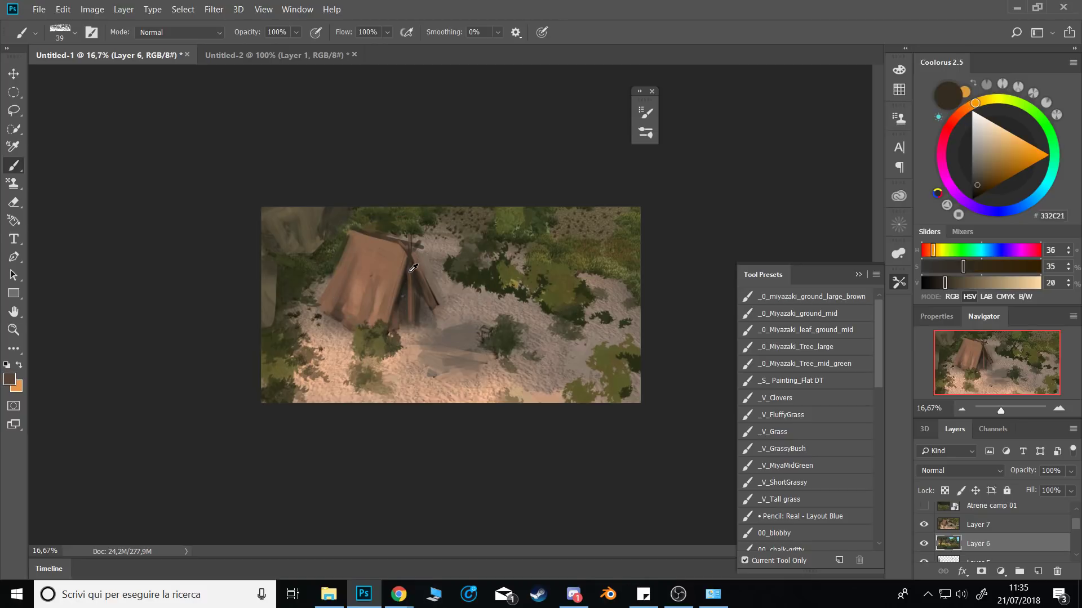
key("ctrl+shift+h")
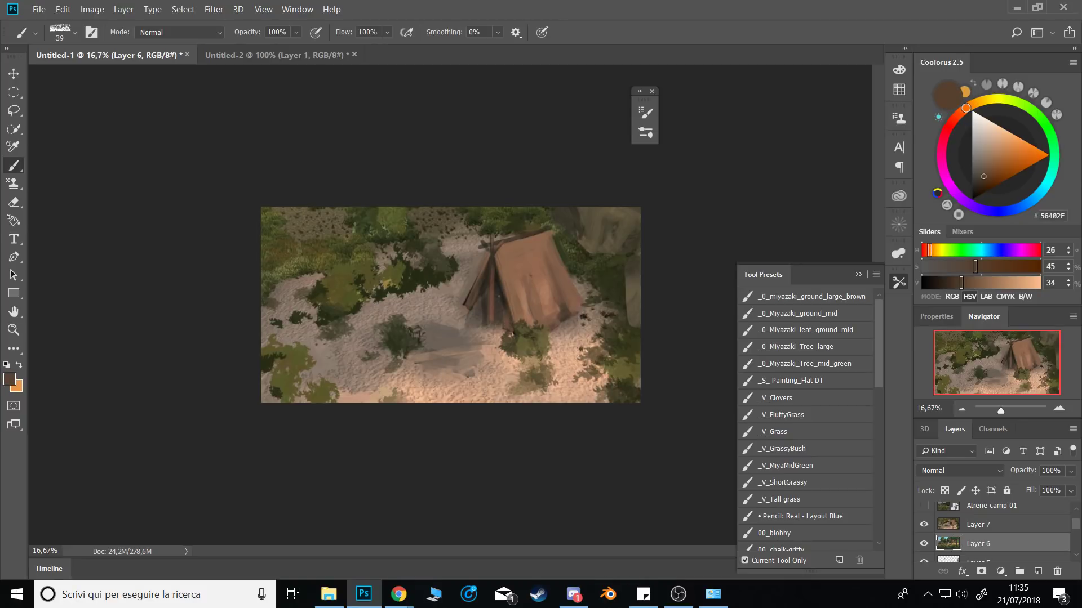
Select Layer 7 and toggle its visibility to compare the mirrored camp with the mirrored forest painting.
left_click(962, 527)
left_click(923, 526)
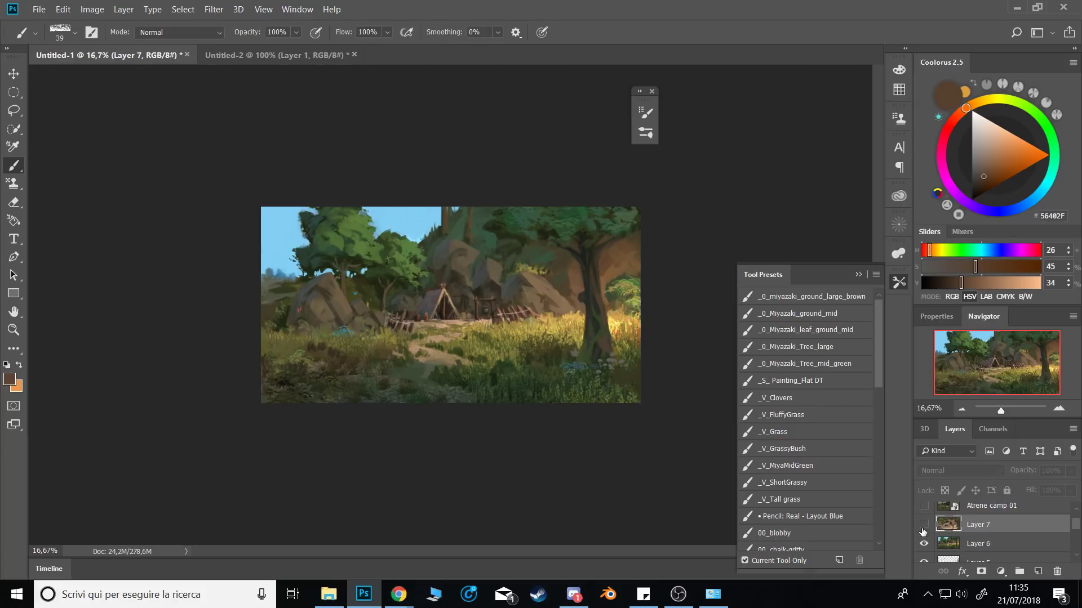
left_click(923, 529)
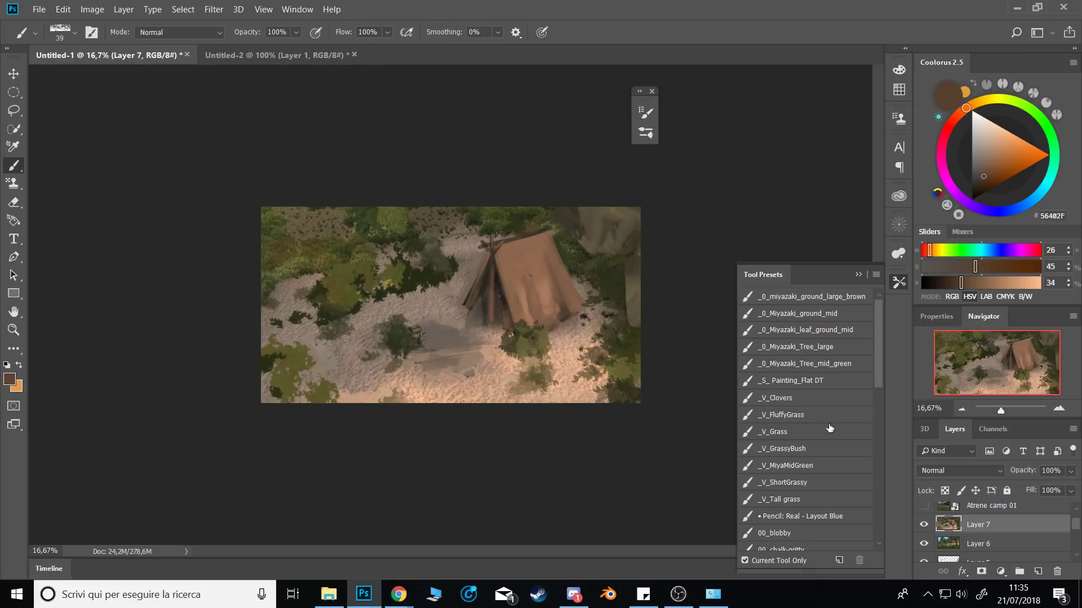
Add a new layer above Layer 7 and set the foreground color to reddish brown 71452E.
key("ctrl+shift+n")
key("Return")
left_click(539, 266, "alt")
left_click(998, 164)
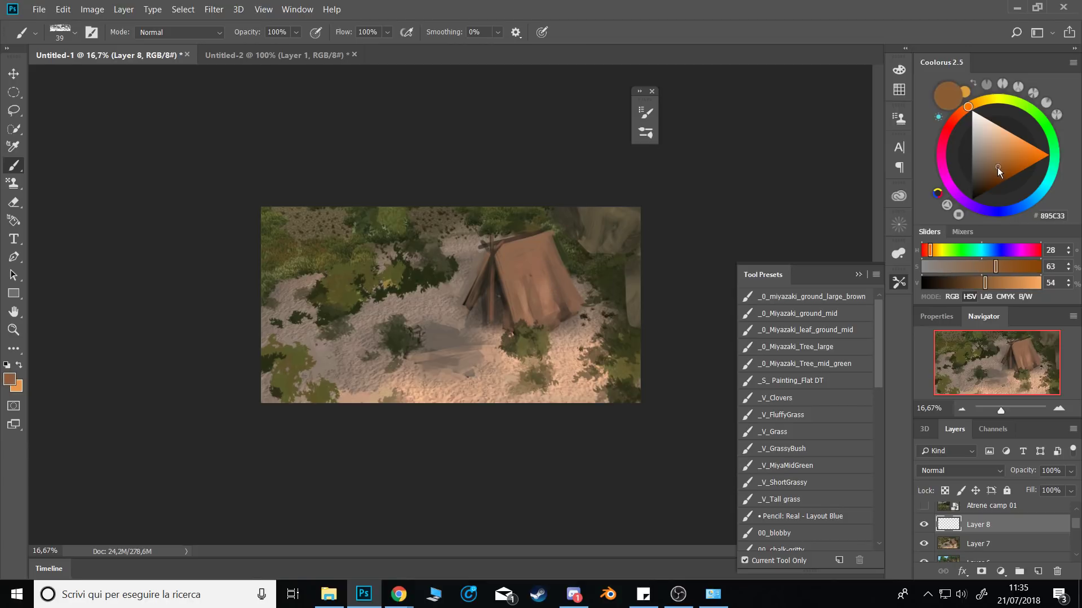
left_click(961, 110)
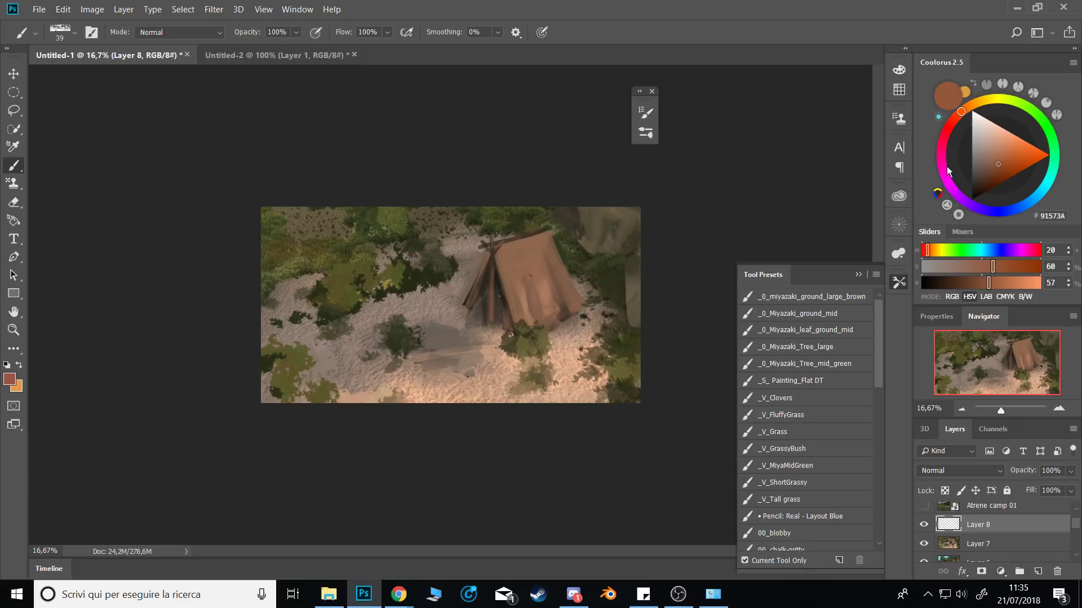
left_click(992, 173)
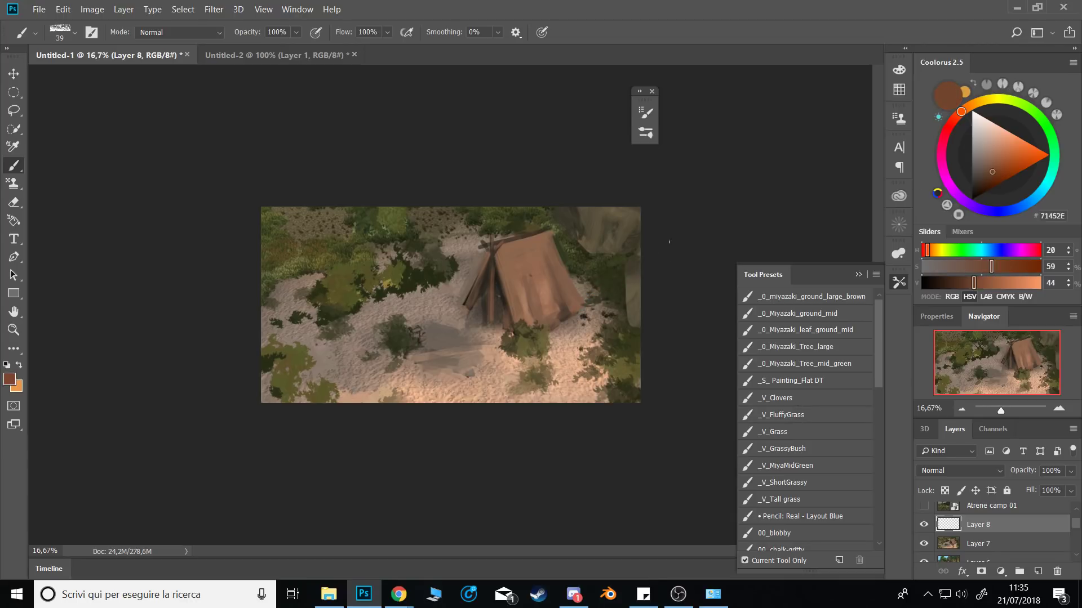
Paint a slanted reddish-brown pole at the tent's outer back corner and flip the canvas horizontally again.
left_click_drag(583, 309, 612, 281)
key("ctrl+shift+h")
left_click_drag(342, 329, 334, 380)
key("ctrl+alt+z")
key("ctrl+alt+z")
key("v")
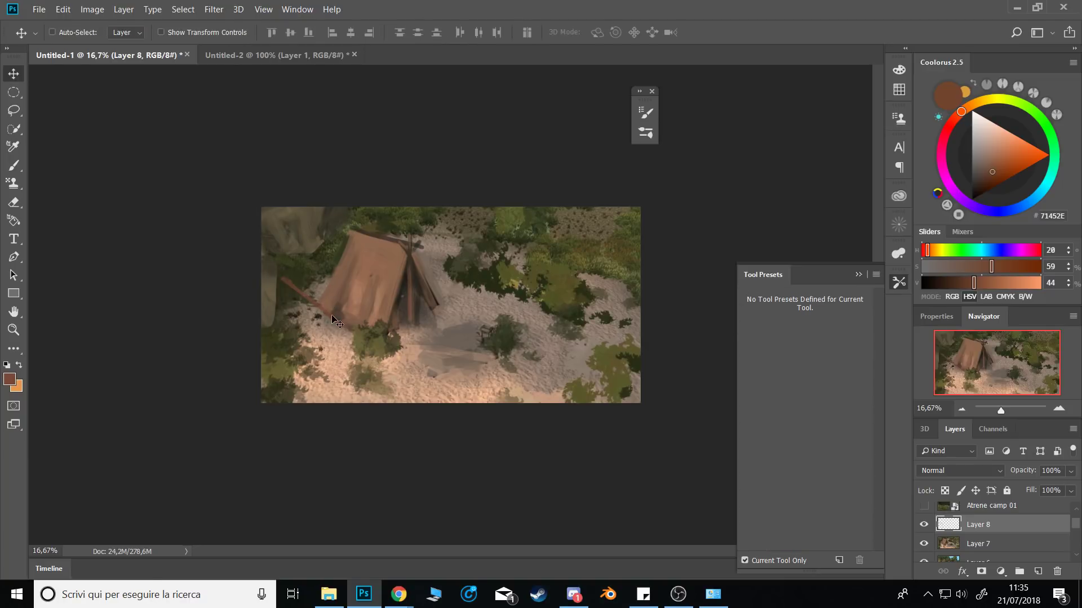
Move the reddish-brown pole on Layer 8 up beside the tent and darken it with a Hue/Saturation lightness adjustment.
left_click_drag(332, 310, 324, 281)
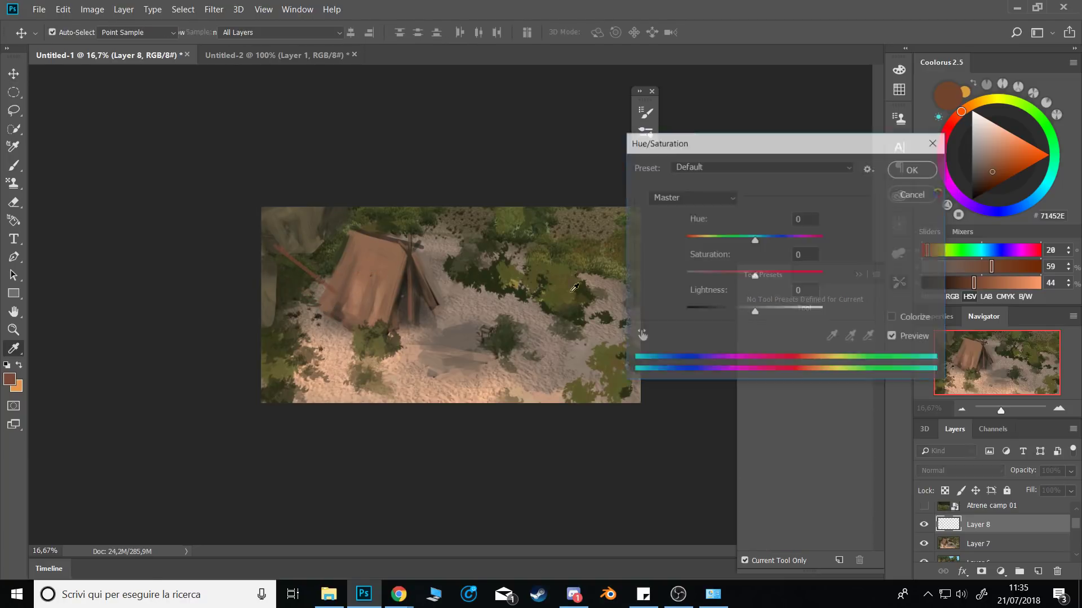
key("ctrl+u")
left_click_drag(755, 308, 729, 309)
left_click(913, 169)
Paint dark slanted support legs in 1E1C15 under both ends of the pole to form a wooden rack.
key("b")
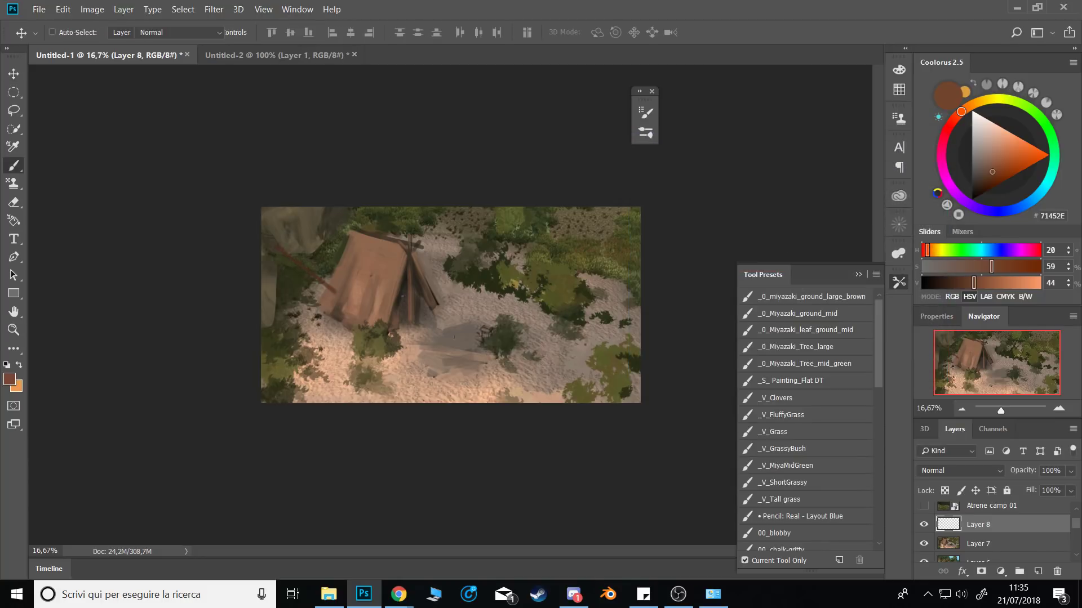
left_click(387, 240, "alt")
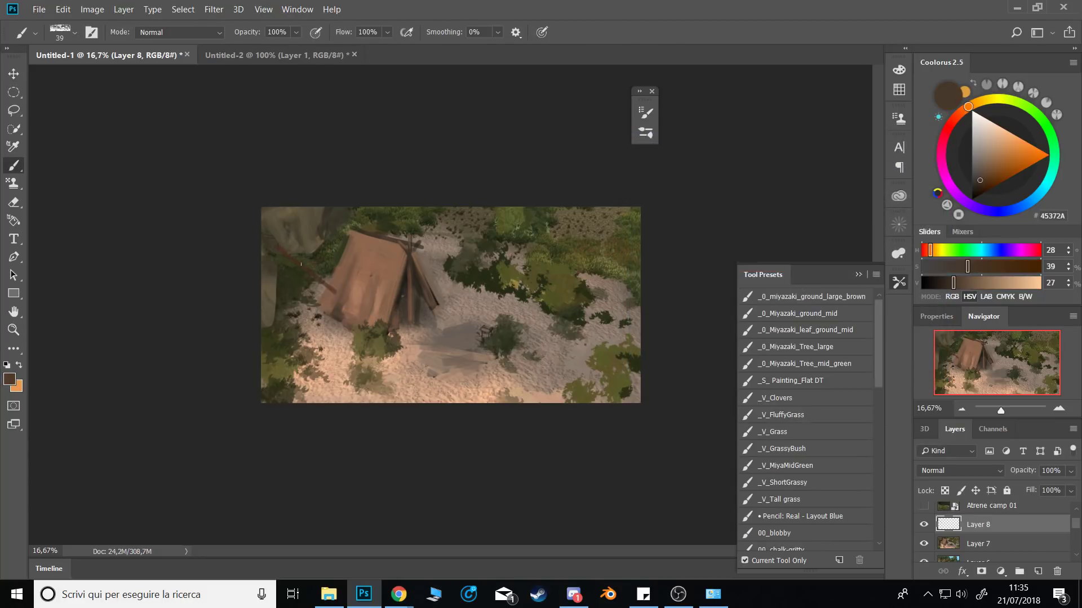
left_click(405, 284, "alt")
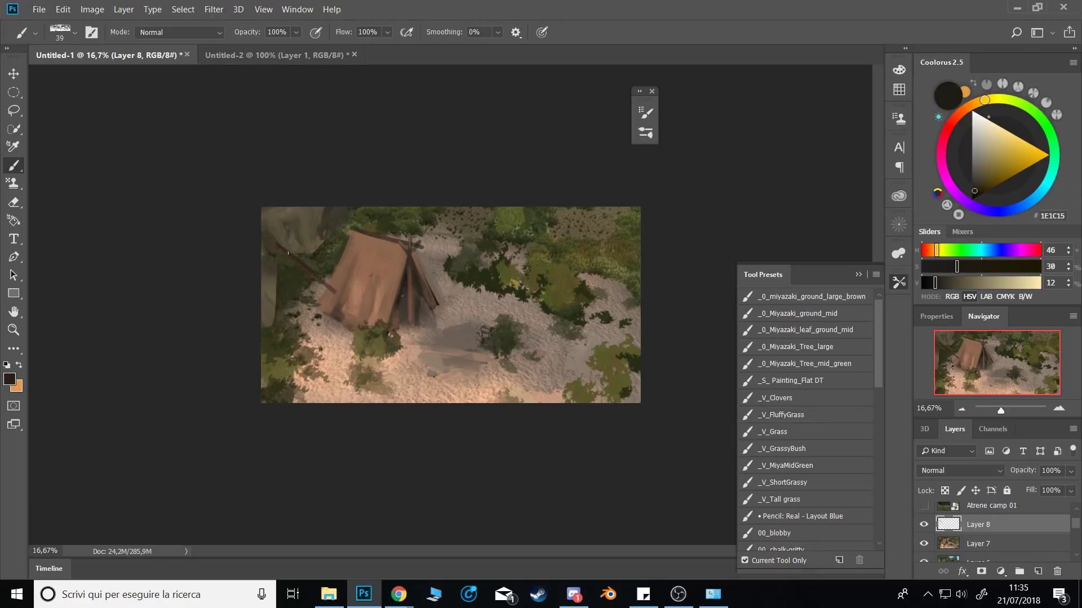
left_click_drag(326, 353, 334, 287)
left_click_drag(282, 232, 275, 320)
mouse_move(328, 275)
left_mouse_down()
mouse_move(340, 338)
mouse_move(327, 348)
left_mouse_up()
key("v")
key("b")
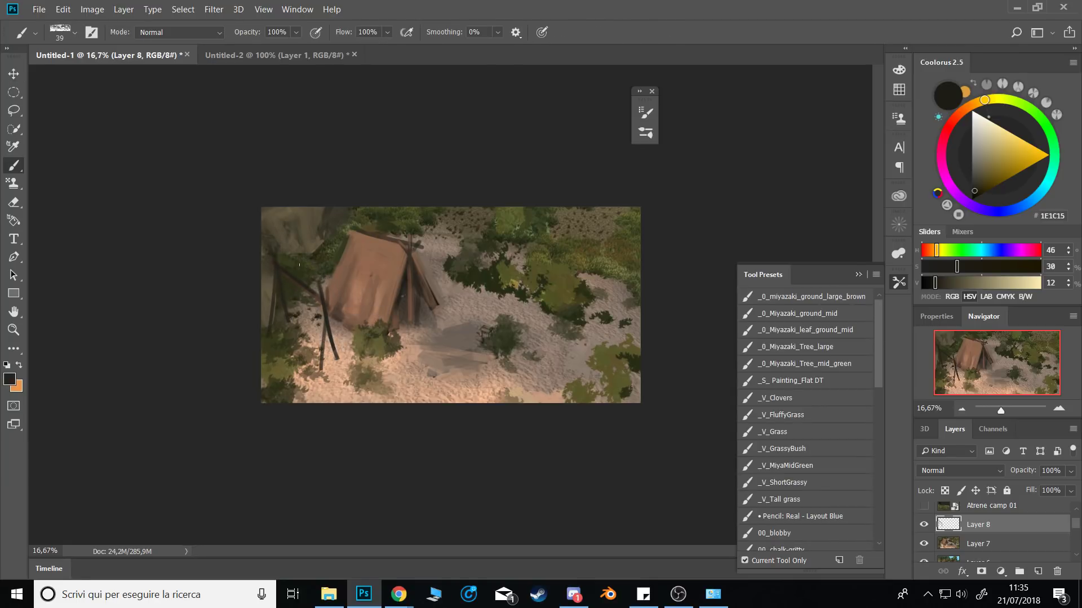
Paint the rack's legs with dark brown 362617 and lighter brown 694F36, concentrating on the crossed pair beside the tent.
left_click(285, 272, "alt")
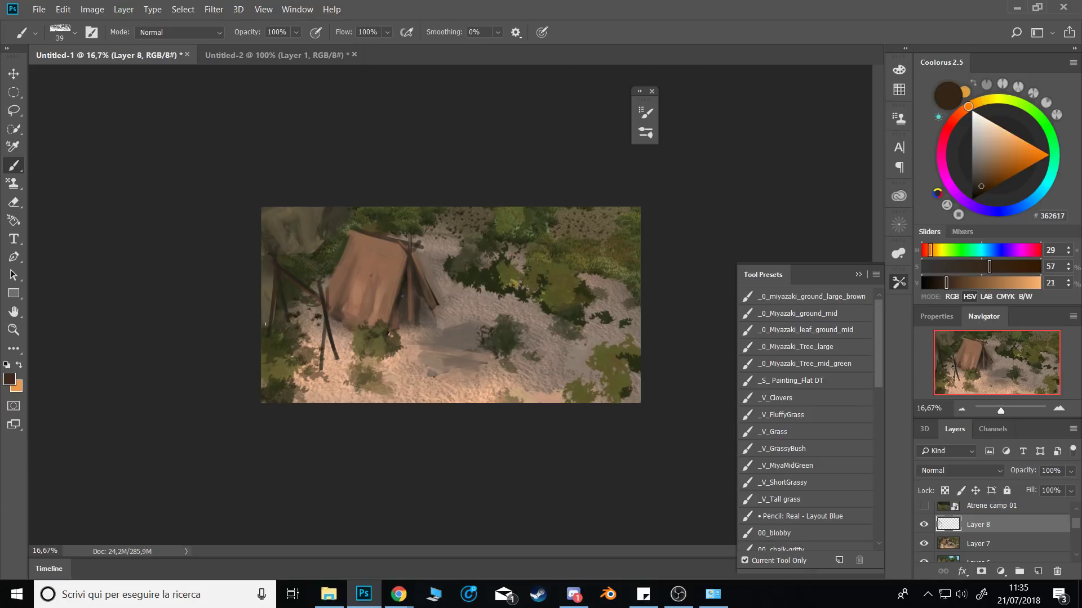
left_click_drag(273, 273, 268, 319)
left_click_drag(1008, 186, 986, 187)
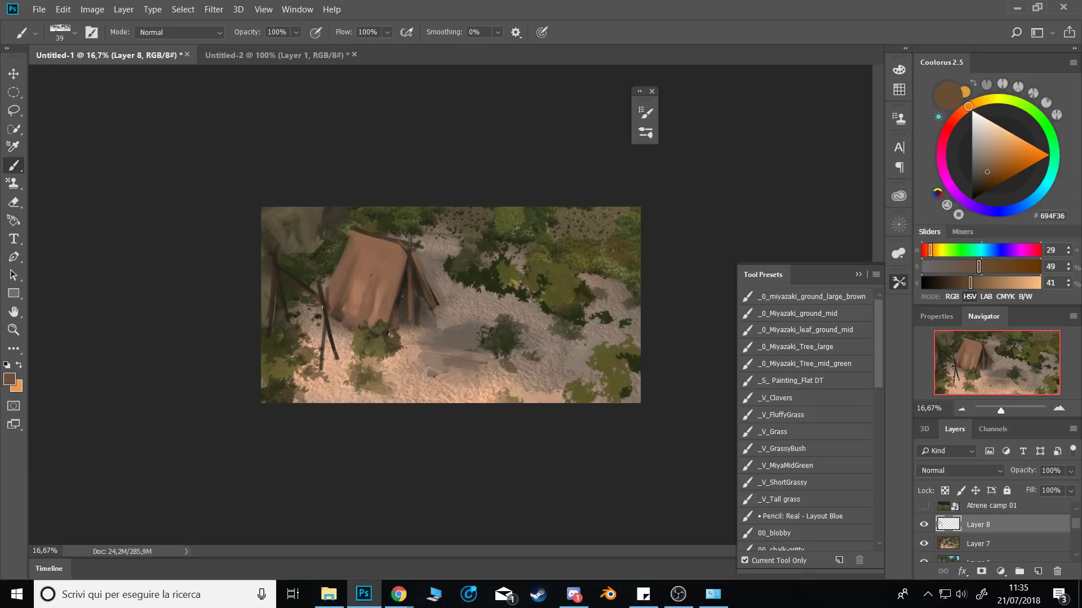
left_click_drag(320, 286, 326, 329)
right_click(323, 307, "alt")
left_click_drag(320, 288, 334, 352)
left_click_drag(319, 285, 338, 355)
right_click(324, 336, "alt")
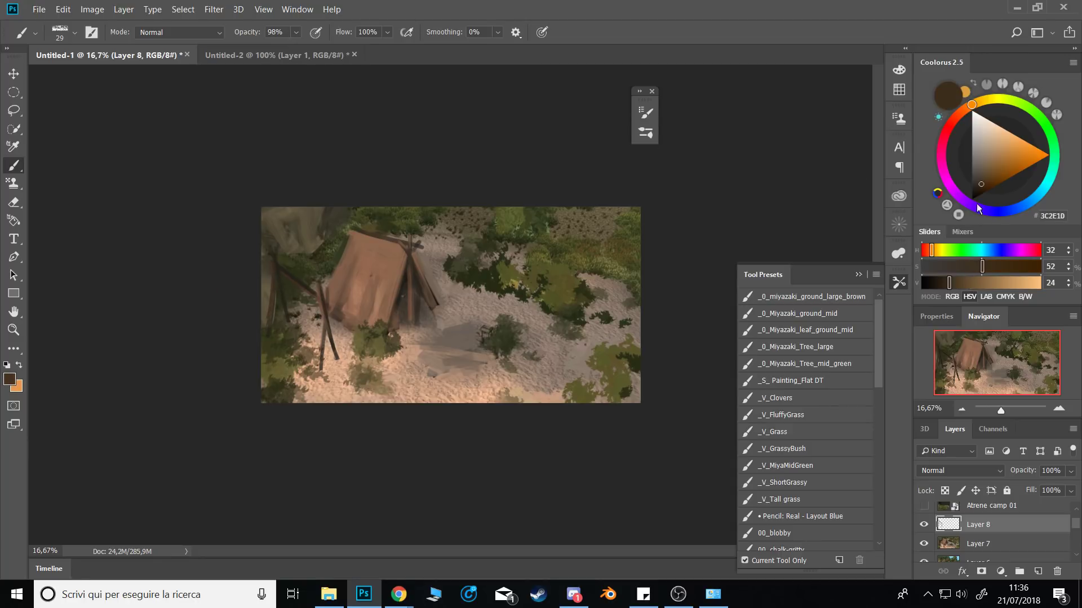
Paint warm brown 6F512C highlights along the rack's far leg at the image edge.
left_click(992, 173)
left_click_drag(275, 268, 273, 282)
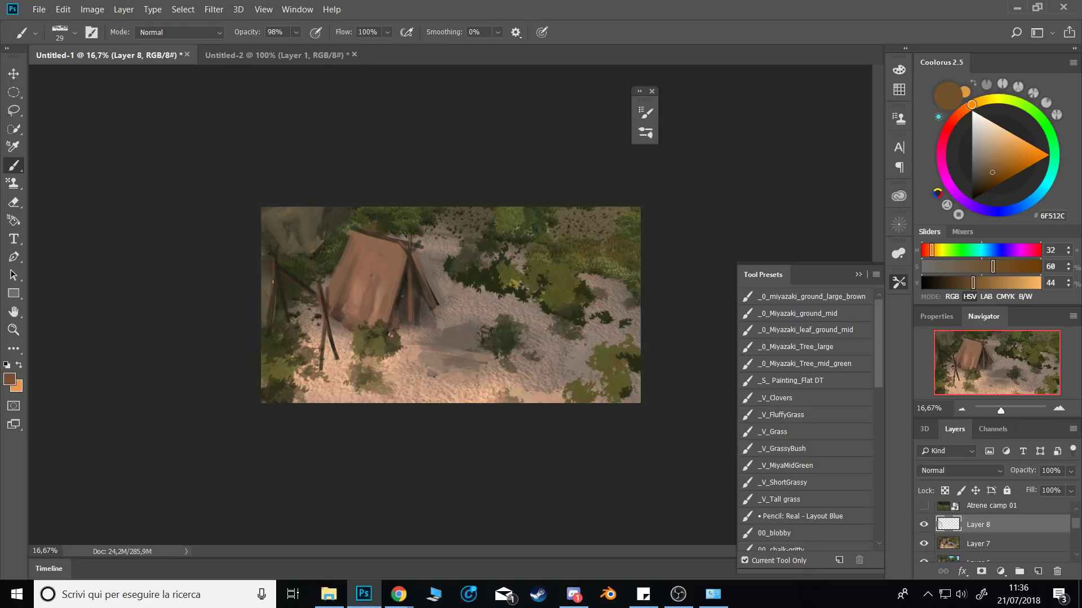
left_click_drag(261, 335, 275, 275)
Paint thin rope lashings in beige 94826C around the rack's two joints and hang a rope from the crossbar at full opacity.
key("0")
left_click(983, 153)
left_click(1058, 408)
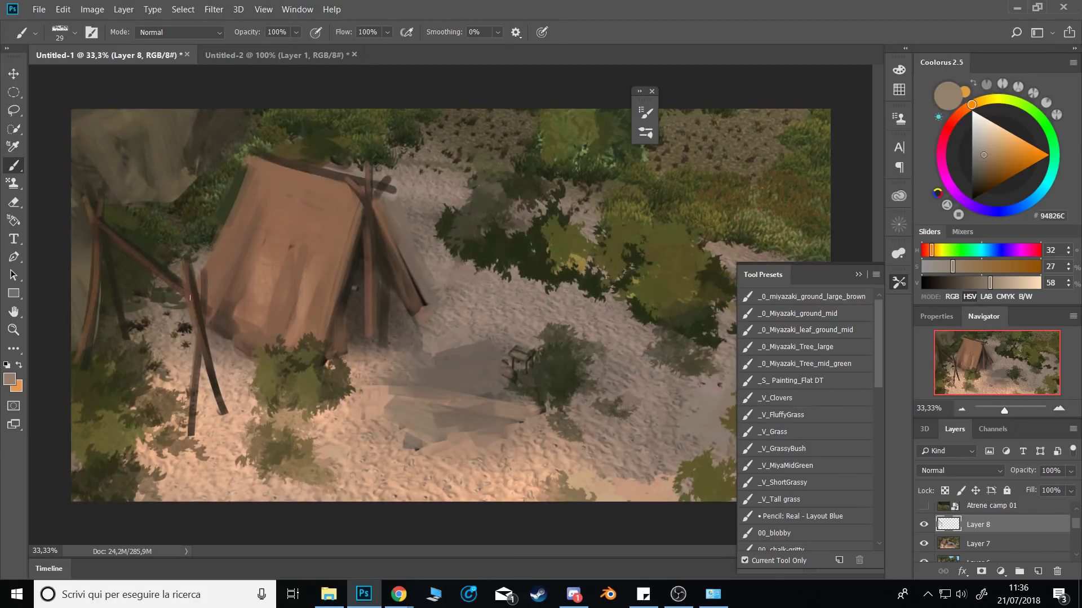
key("bracketleft")
left_click_drag(184, 303, 203, 294)
key("ctrl+z")
key("bracketleft")
left_click_drag(97, 219, 99, 217)
key("ctrl+alt+z")
key("bracketleft")
mouse_move(110, 235)
left_mouse_down()
mouse_move(113, 267)
mouse_move(109, 240)
mouse_move(113, 262)
mouse_move(134, 246)
mouse_move(130, 280)
left_mouse_up()
key("ctrl+z")
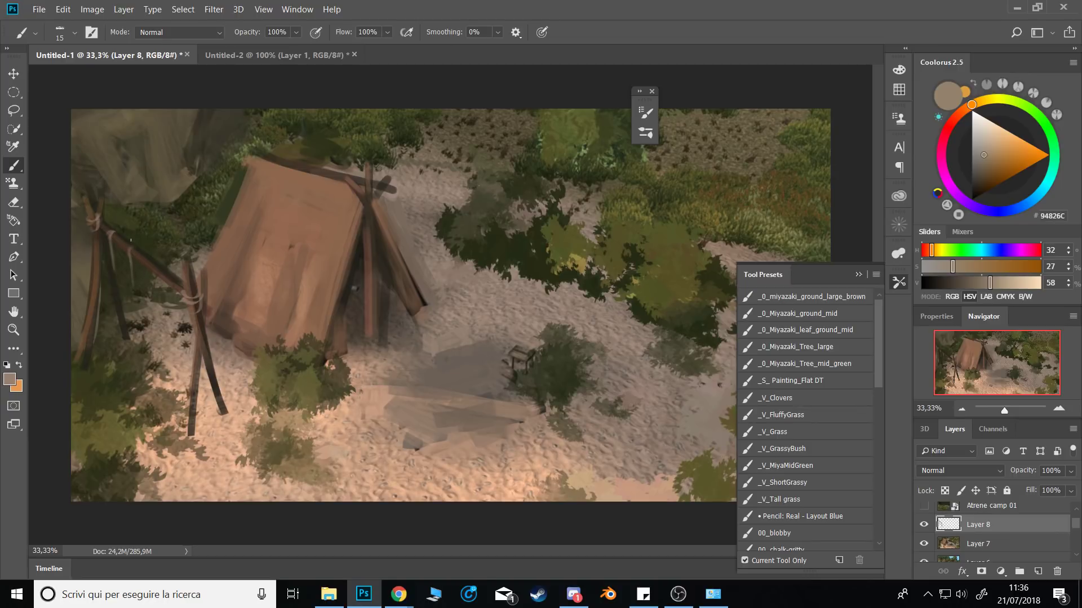
Hang a looped rope in beige 9E886C from the crossbar and touch up the far legs with brown 5F4627 and dark 1F1E14.
key("bracketright")
key("bracketleft")
left_click(102, 307, "alt")
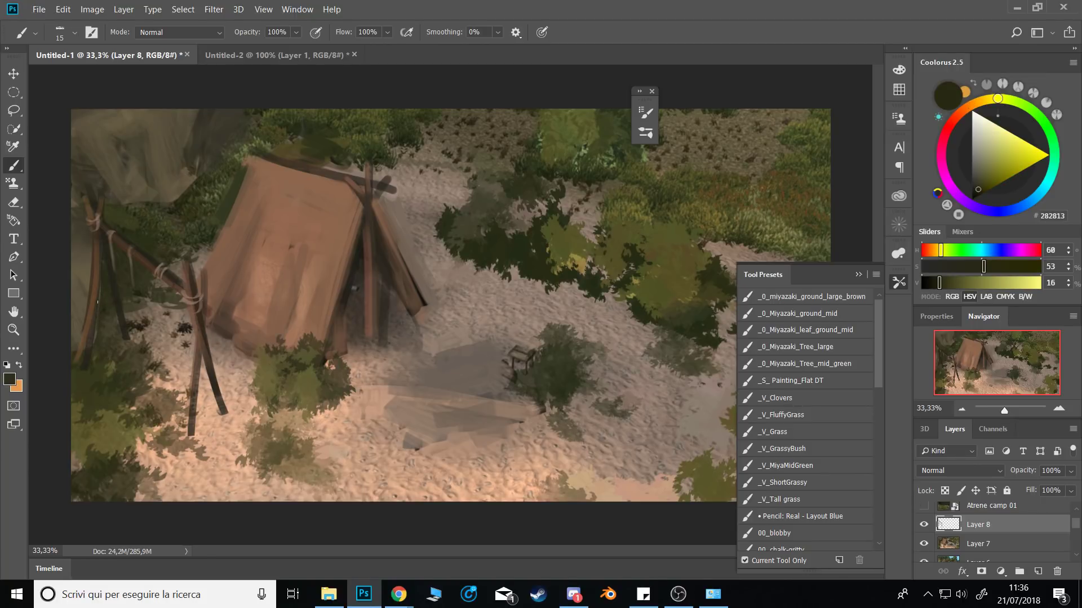
left_click(174, 315, "alt")
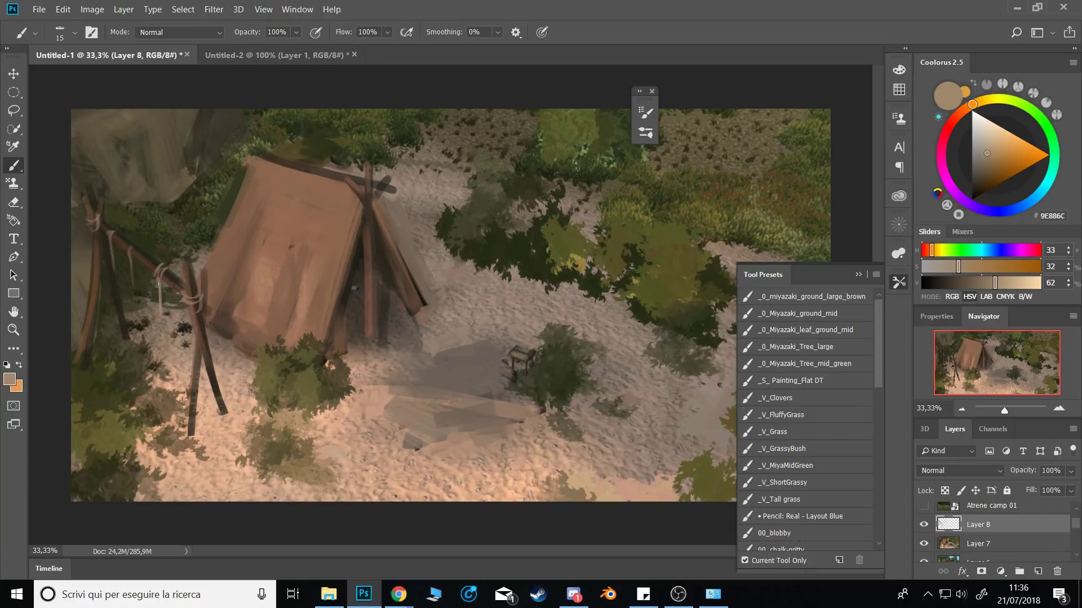
left_click_drag(159, 279, 162, 302)
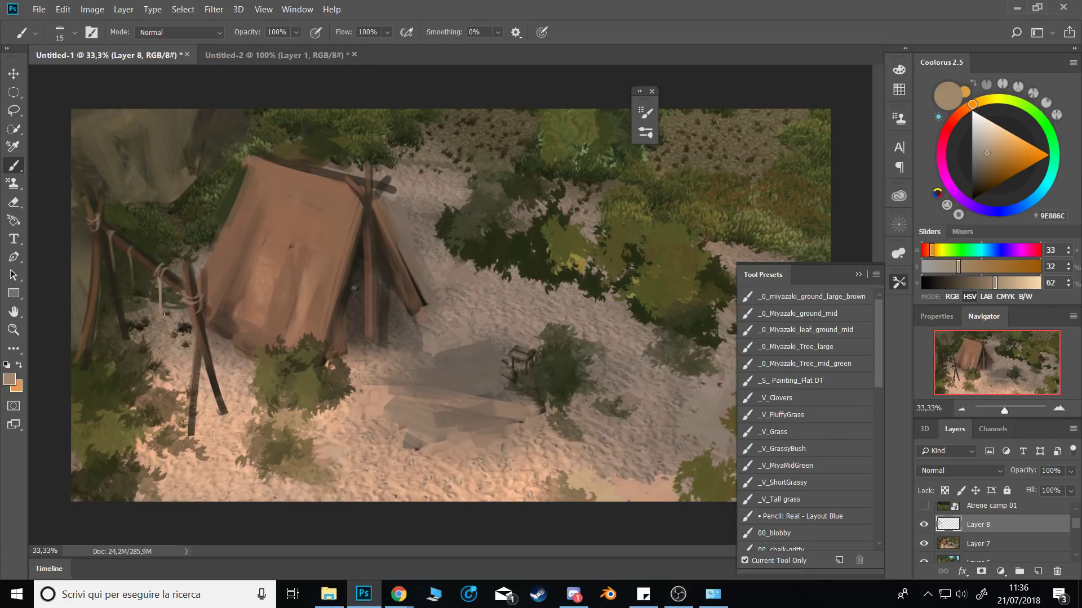
left_click(104, 271, "alt")
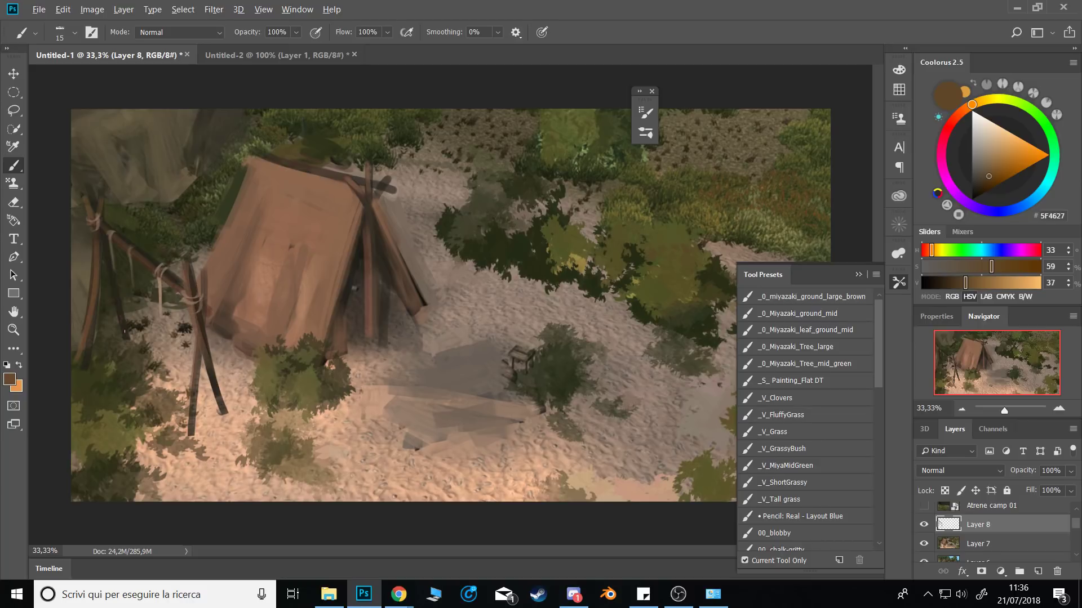
left_click(117, 272, "alt")
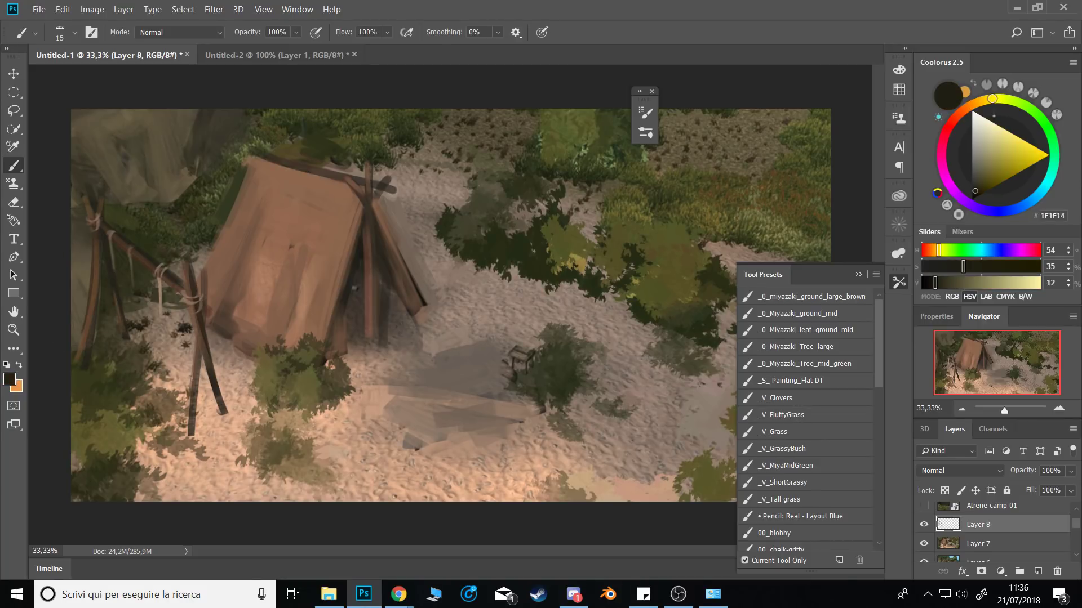
Paint the rack's cast shadows, using 685E54 on the sand by its foot and a dark slanted band across the lower tent canvas.
left_click(471, 373, "alt")
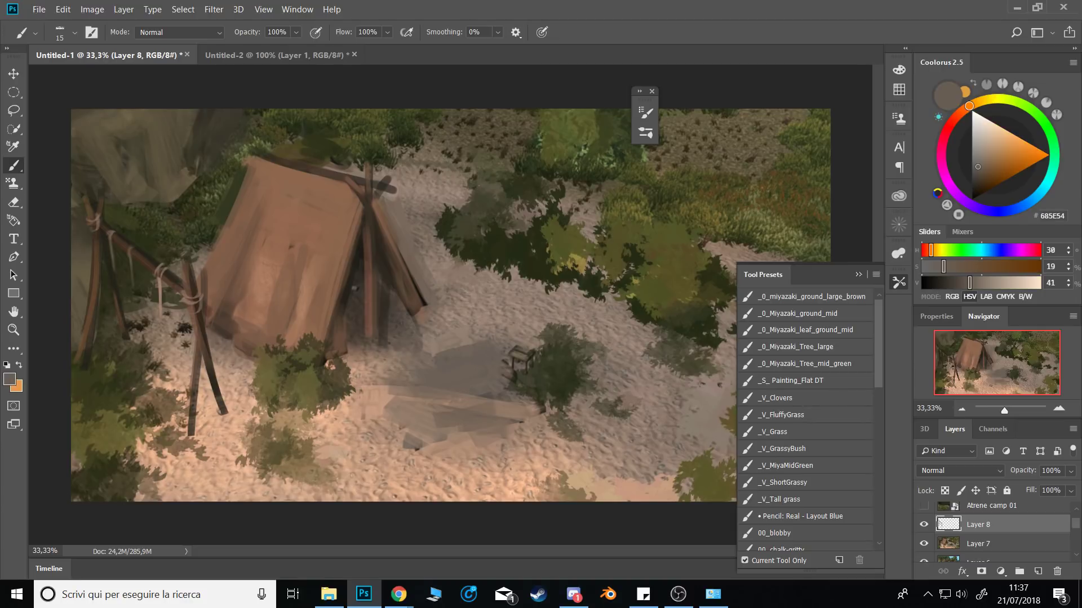
left_click_drag(244, 393, 229, 407)
left_click(200, 295, "alt")
mouse_move(287, 334)
left_mouse_down()
mouse_move(267, 342)
mouse_move(296, 324)
mouse_move(232, 289)
mouse_move(197, 300)
left_mouse_up()
left_click(275, 359, "alt")
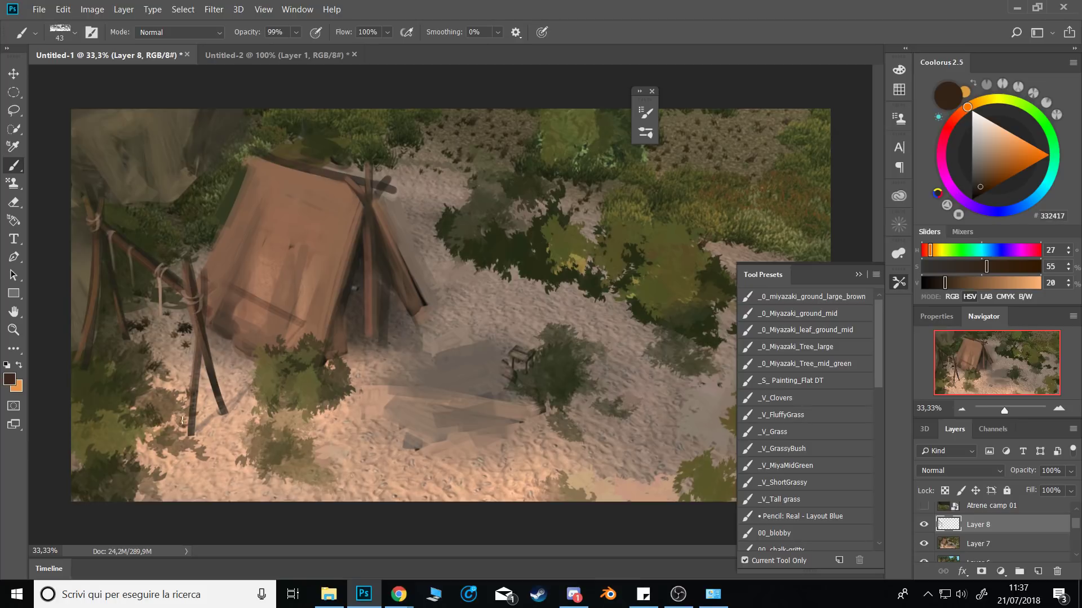
Touch up the edge of the bush in front of the tent and the tent canvas with colors sampled from the sand and fabric.
left_click(961, 408)
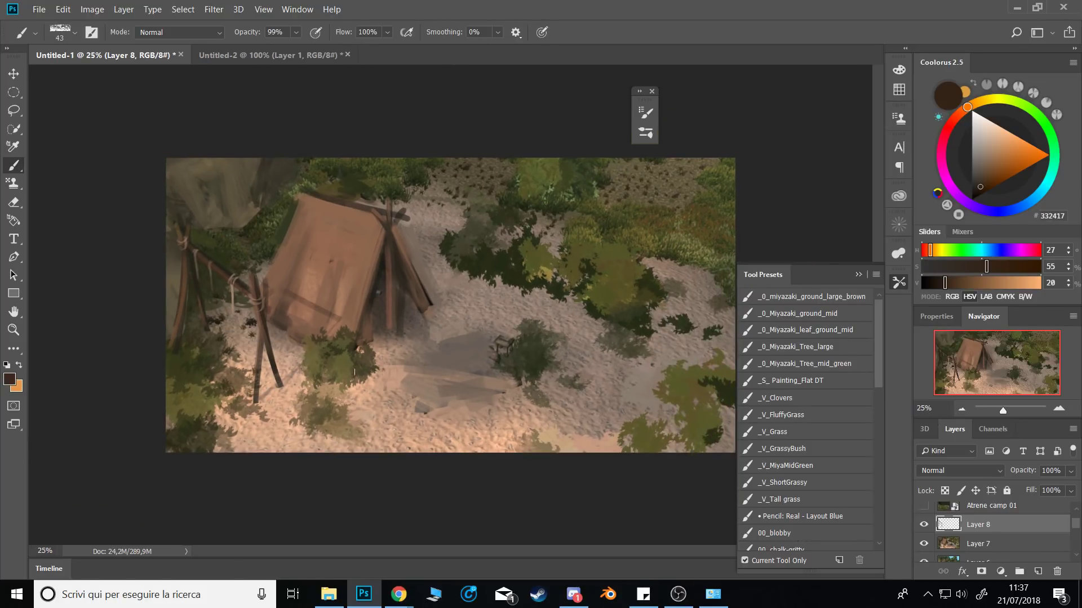
left_click(363, 377, "alt")
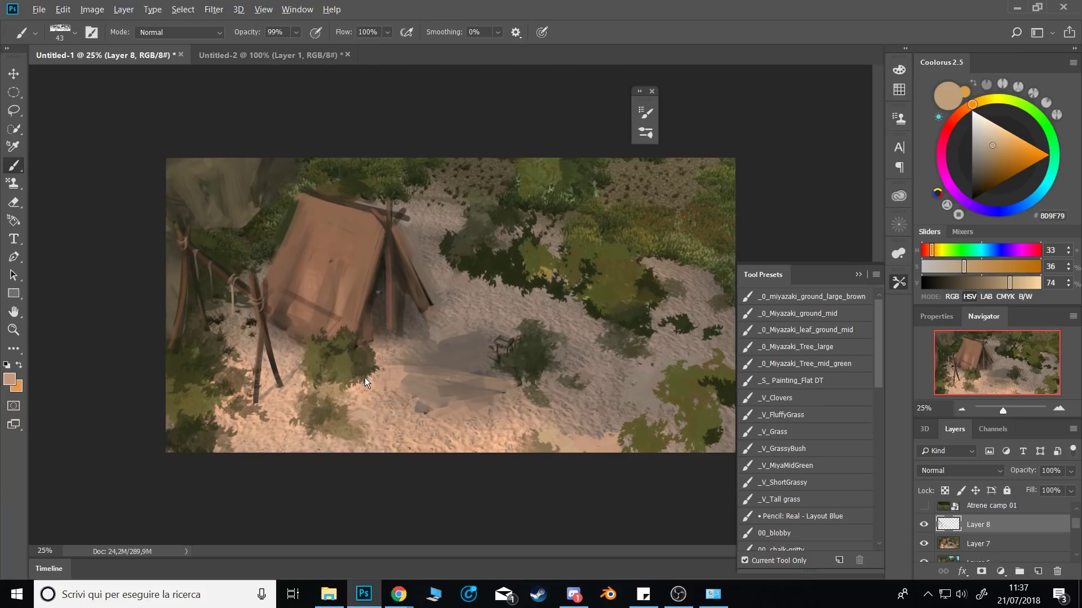
left_click(360, 373, "alt")
left_click(308, 224, "alt")
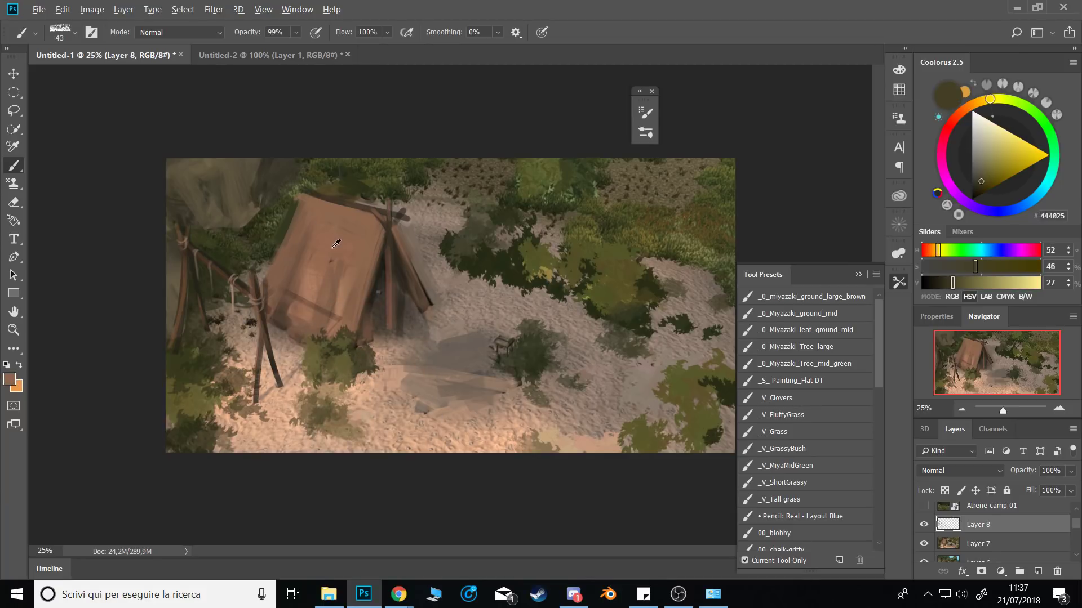
left_click(320, 285, "alt")
left_click(317, 285, "alt")
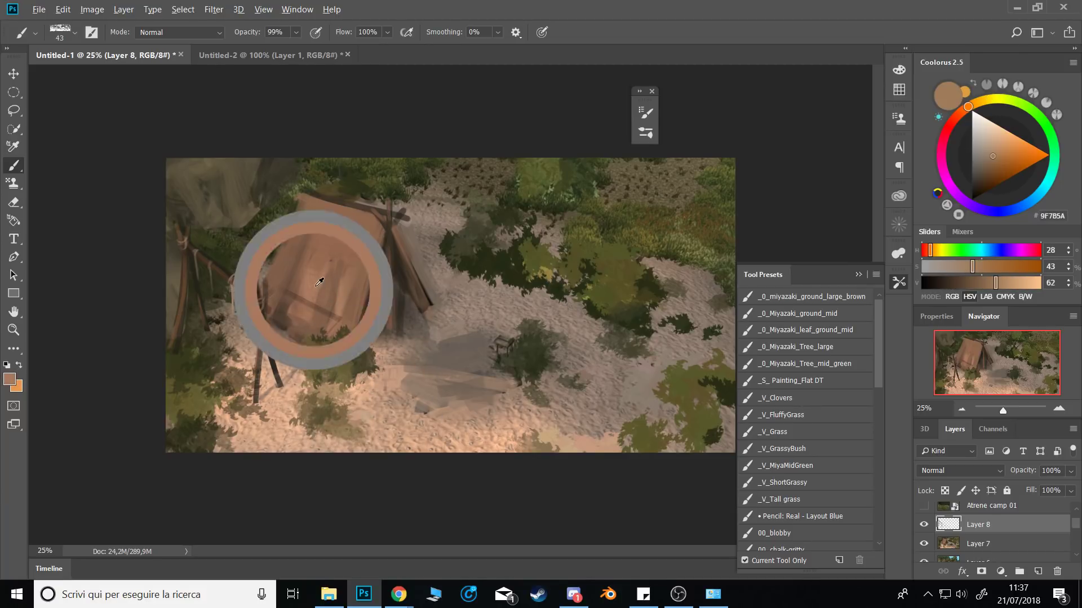
left_click(339, 253, "alt")
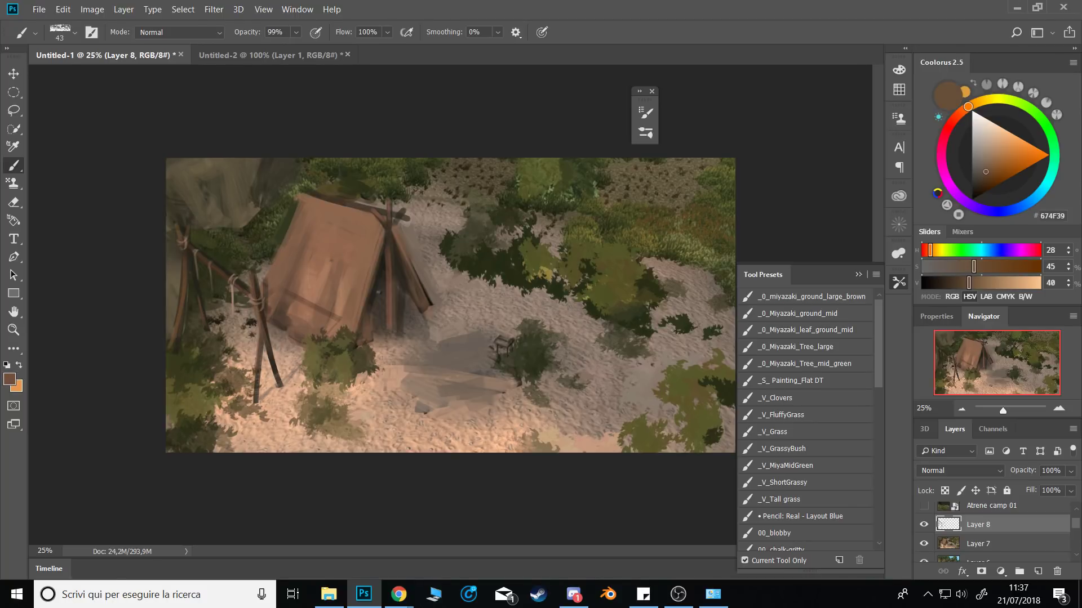
key("alt+Tab")
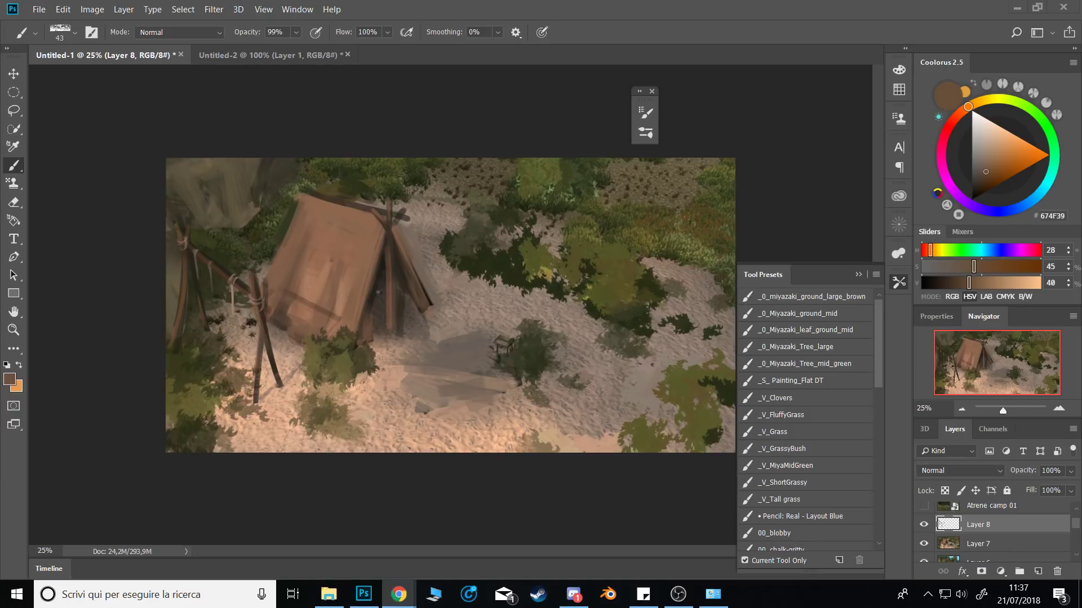
left_click(635, 5)
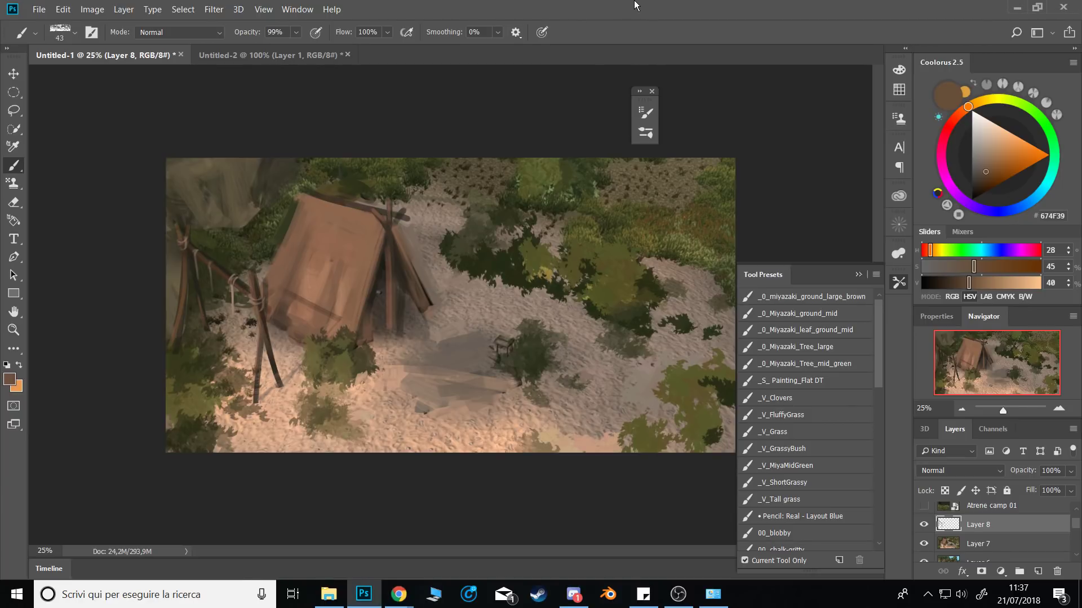
Paint out the small dark stone beside the grey ground patch with sampled sand color BE9E7C.
left_click(425, 427, "alt")
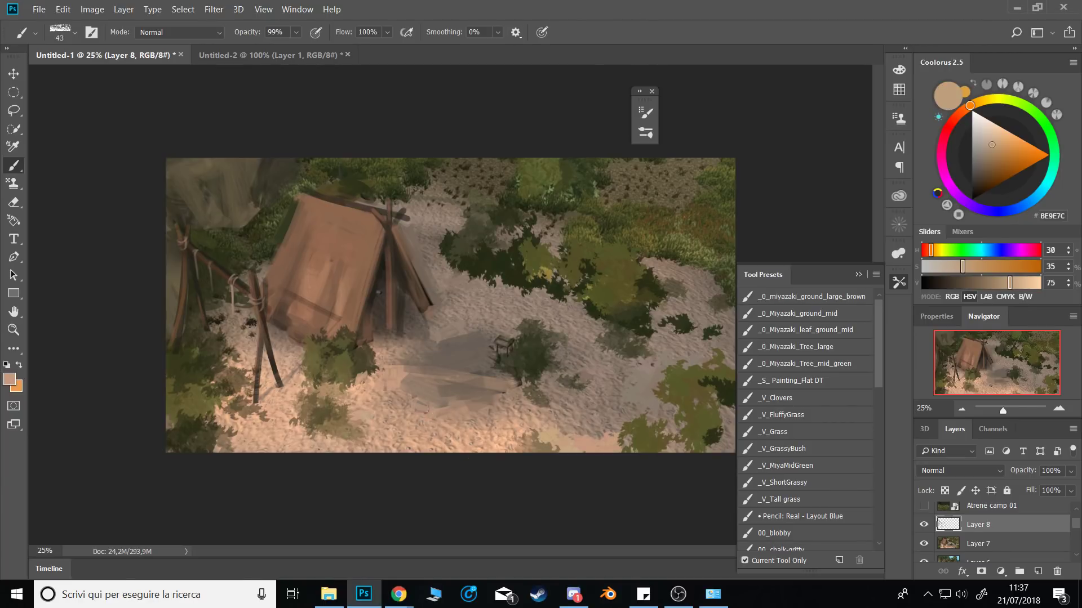
left_click(408, 366, "alt")
left_click(361, 370, "alt")
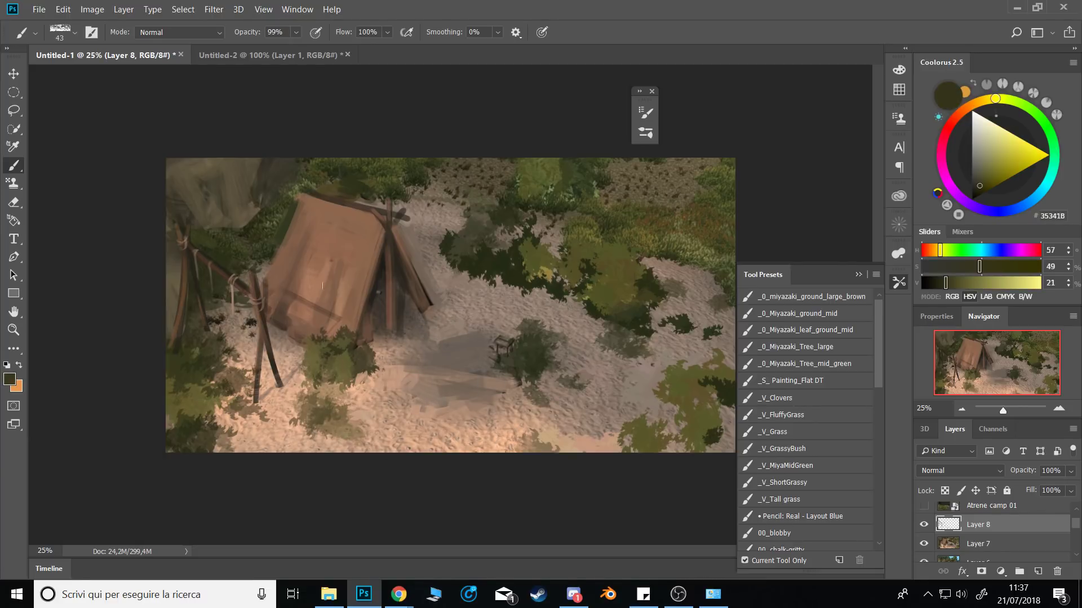
Rework the lower edge of the rock behind the rack at full opacity with sampled dark greens 2D3011 and 3D3925.
key("0")
left_click(248, 218, "alt")
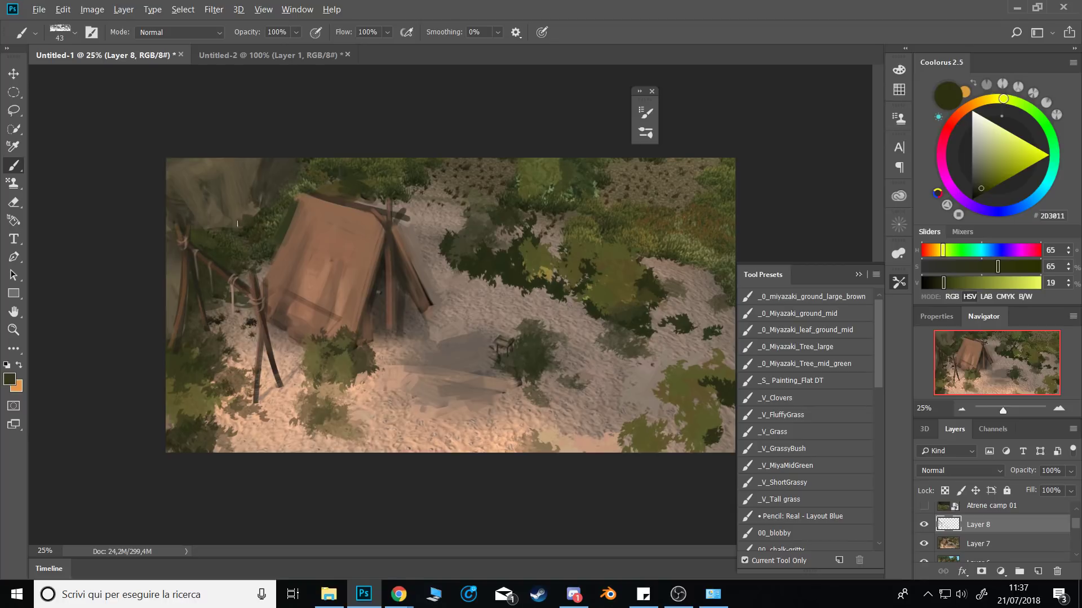
left_click(237, 223, "alt")
left_click(243, 234, "alt")
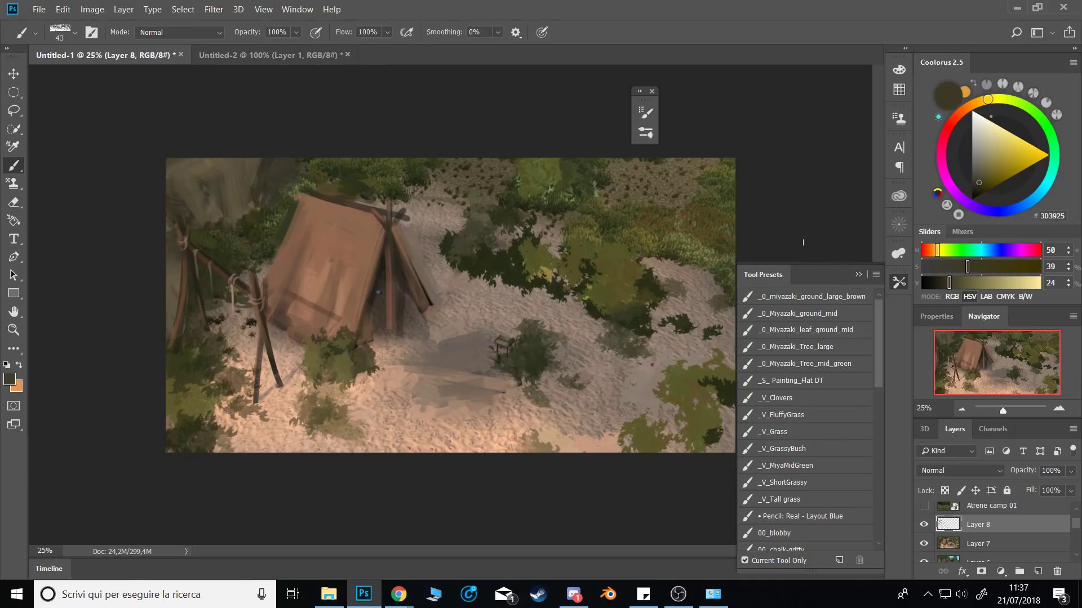
key("l")
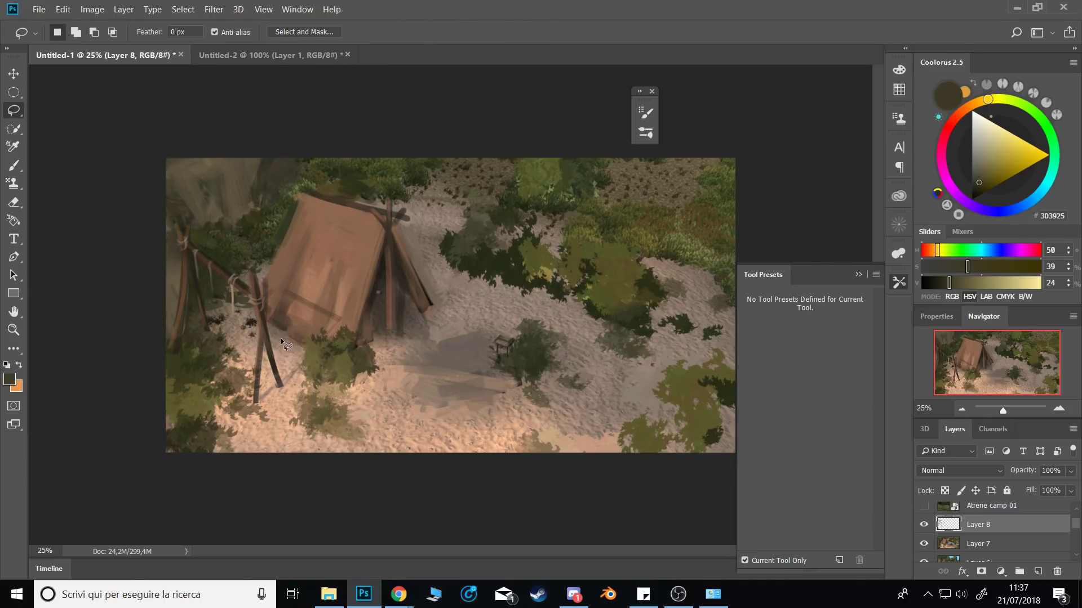
mouse_move(280, 338)
left_mouse_down()
mouse_move(301, 319)
mouse_move(305, 339)
mouse_move(286, 347)
mouse_move(299, 317)
mouse_move(315, 329)
mouse_move(288, 346)
left_mouse_up()
key("shift")
Paint a small sack at the tent's lower corner in sandy A78B6B with lighter D4B188 on top.
key("b")
left_click(350, 394, "alt")
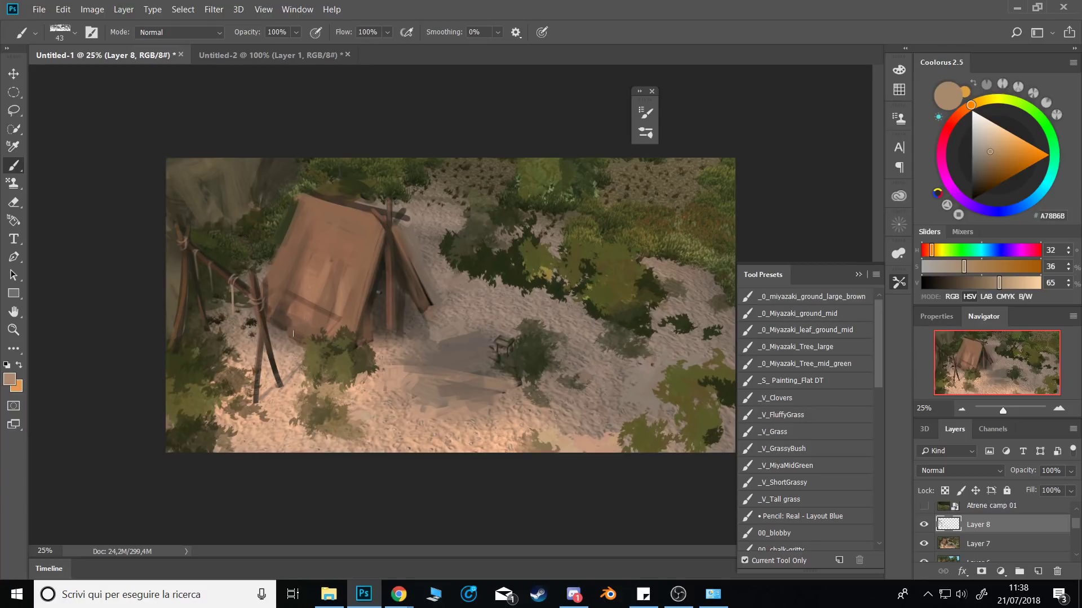
mouse_move(286, 333)
left_mouse_down()
mouse_move(310, 317)
mouse_move(294, 344)
left_mouse_up()
left_click(995, 138)
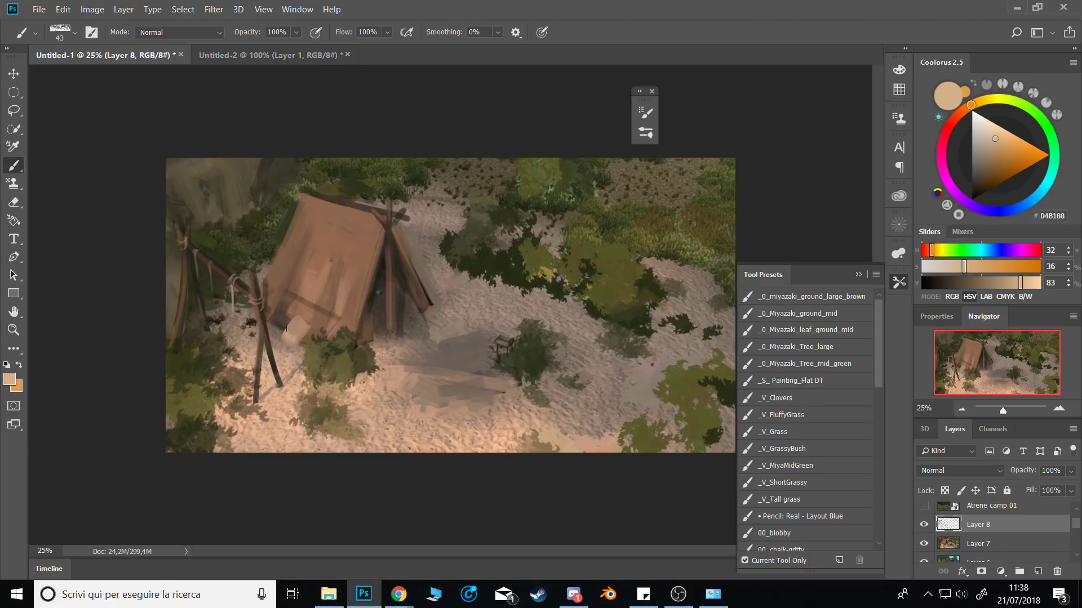
left_click_drag(288, 337, 299, 323)
key("bracketleft")
key("9")
key("9")
Place a second sack on a new layer beside the first, scaled to 89.05% height and skewed 15.93 degrees horizontally.
key("ctrl+shift+alt+n")
key("v")
left_click_drag(291, 342, 266, 309)
key("ctrl+t")
key("Return")
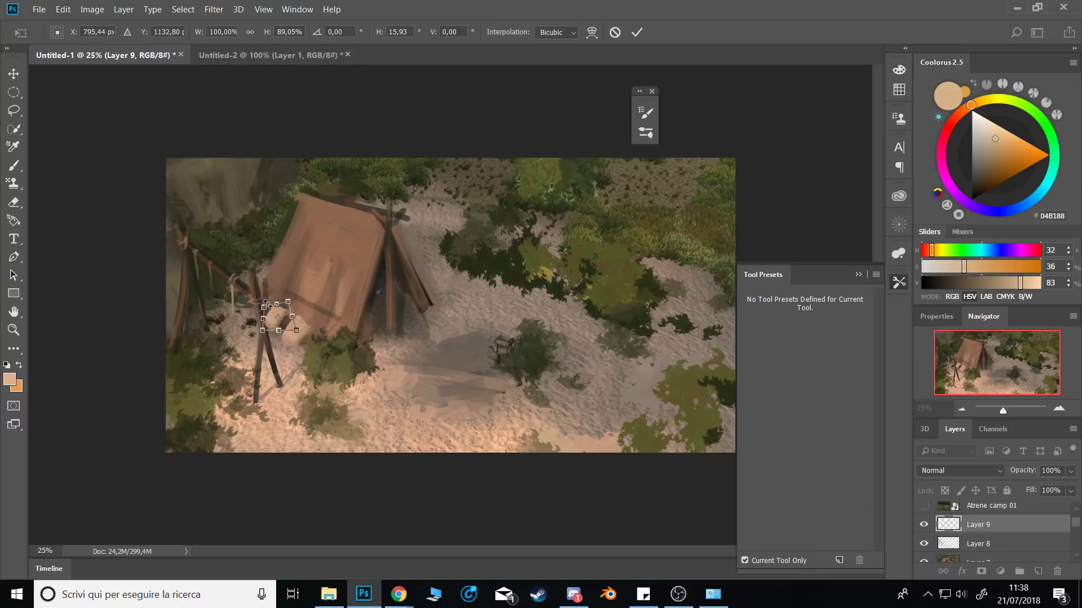
Nudge the second sack on Layer 9 slightly right and down toward the first one, and switch to the Eraser.
key("Right")
key("Right")
key("Right")
key("Right")
key("Right")
key("Right")
key("Right")
key("Right")
key("Right")
key("Right")
key("Down")
key("Down")
key("Down")
key("Down")
key("Down")
key("Down")
key("Down")
key("Down")
key("Down")
key("Down")
key("Down")
key("Down")
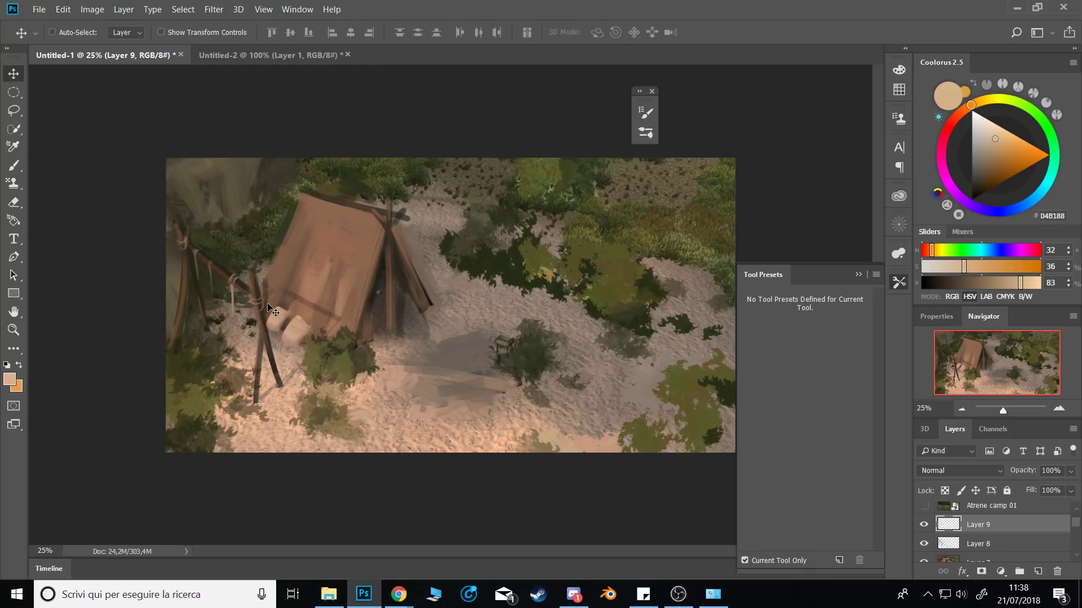
key("e")
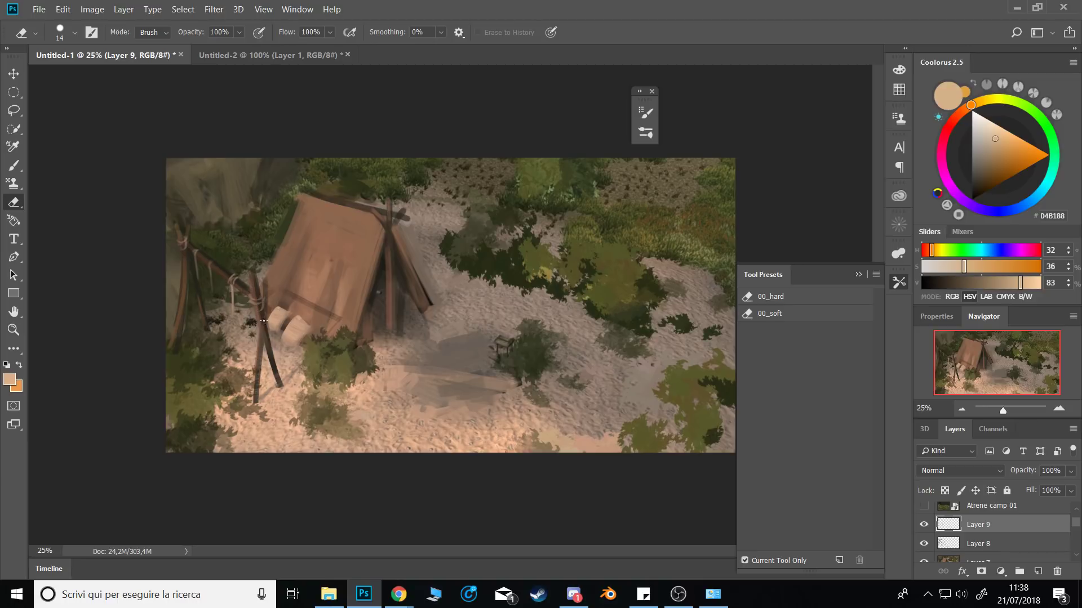
Shade the two sacks at the tent's corner with the brush using sampled browns 413529 and 7C654D and olive 61582C.
key("b")
left_click(291, 320, "alt")
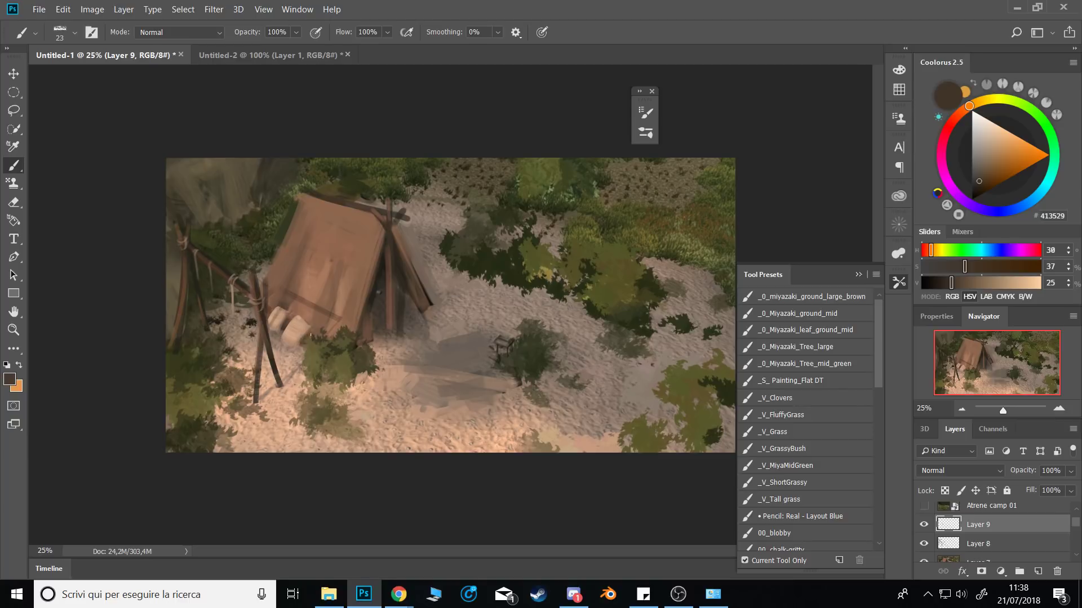
key("alt")
left_click(288, 324, "alt")
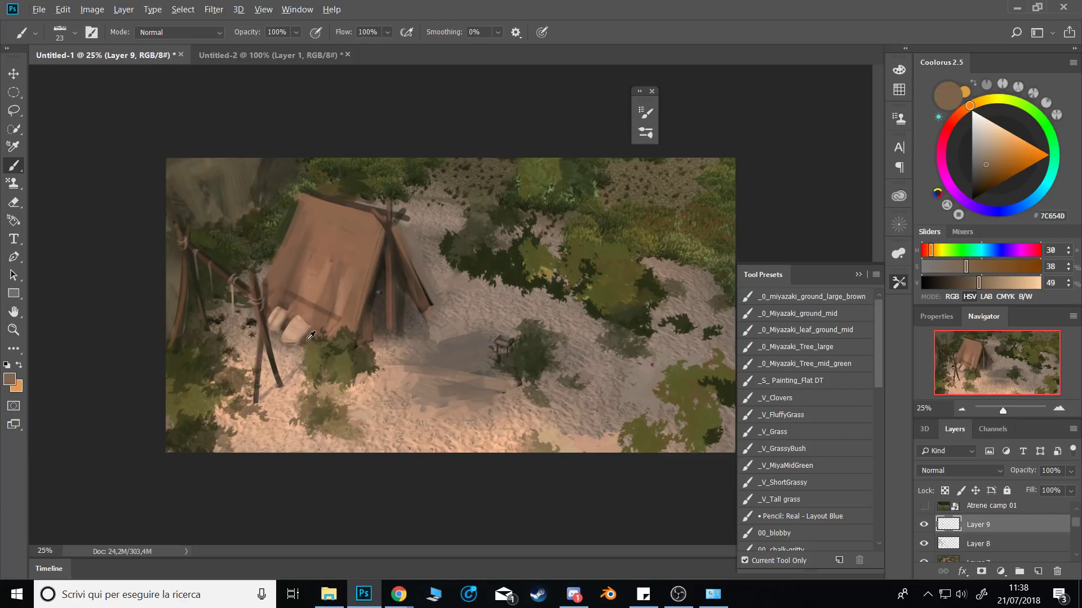
left_click(310, 336, "alt")
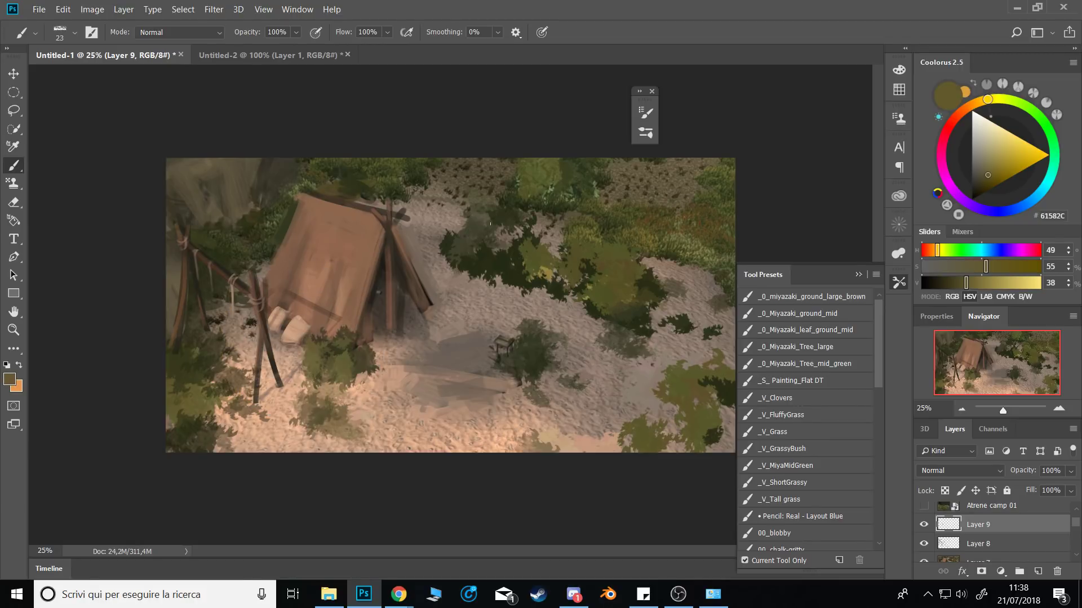
key("l")
key("b")
left_click(219, 244, "alt")
key("l")
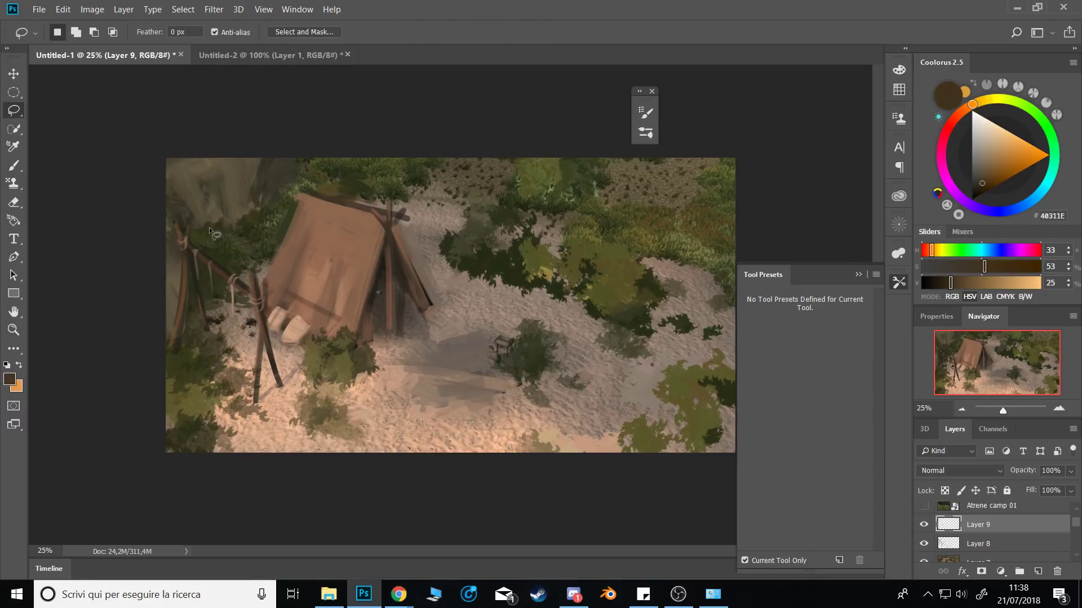
mouse_move(206, 228)
left_mouse_down()
mouse_move(249, 222)
mouse_move(238, 214)
mouse_move(209, 227)
mouse_move(208, 244)
mouse_move(222, 239)
mouse_move(207, 243)
mouse_move(230, 250)
mouse_move(250, 223)
mouse_move(225, 249)
left_mouse_up()
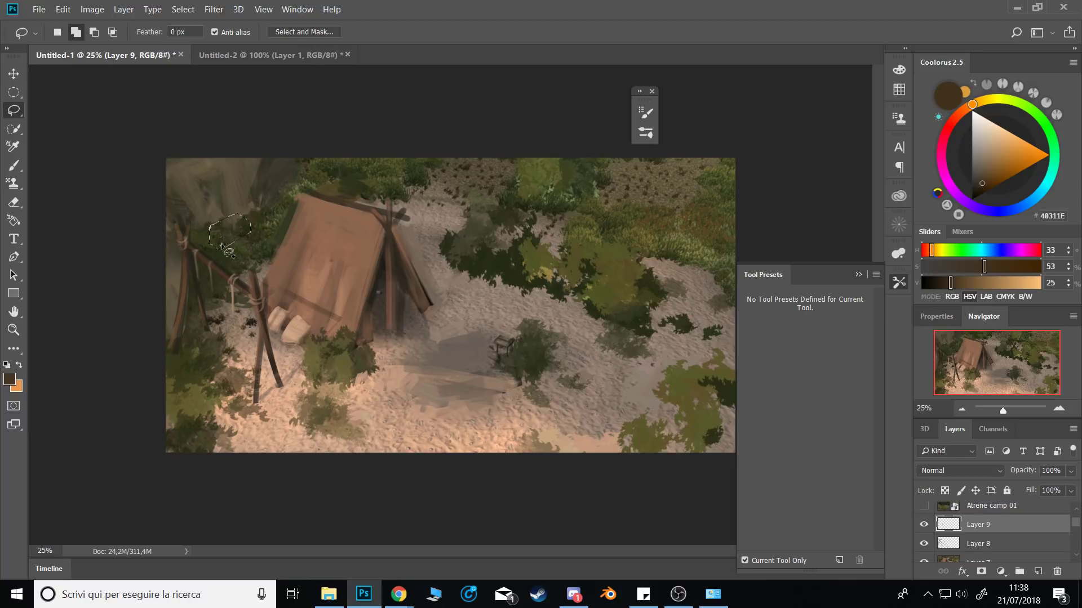
key("shift")
key("alt")
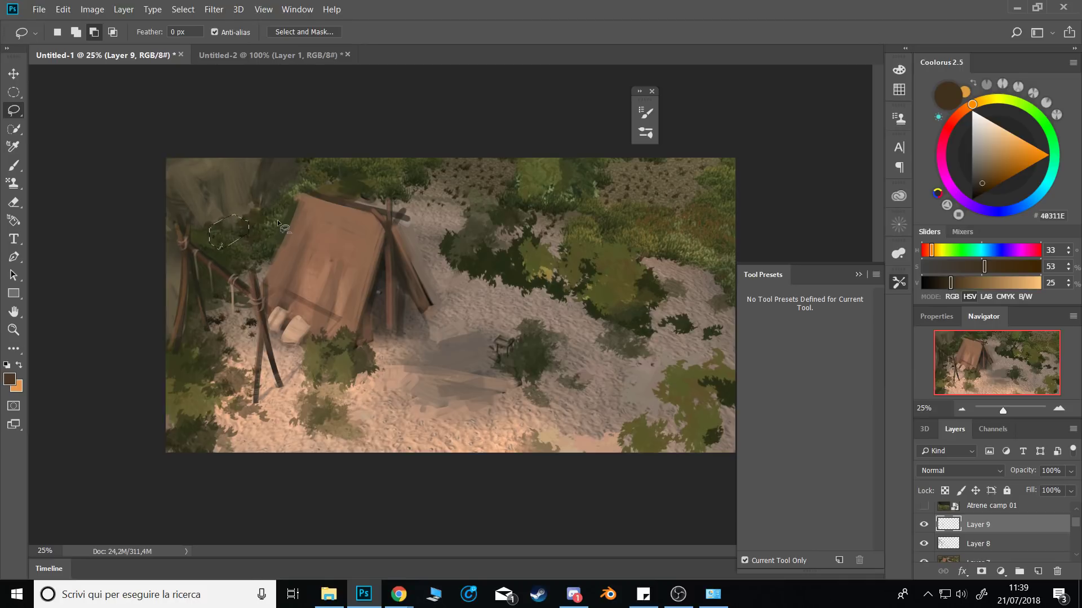
key("ctrl+d")
Block in a small brown crate on Layer 9 between the rock and the tent, behind the rack, with an enlarged brush.
key("b")
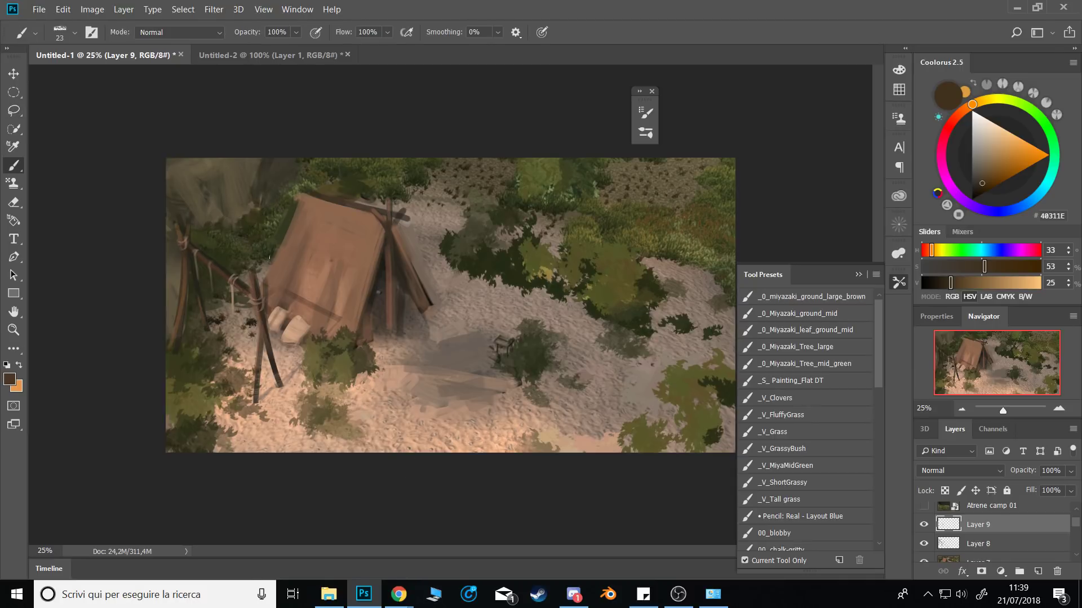
left_click(219, 263, "alt")
right_click(229, 237, "alt")
mouse_move(220, 238)
left_mouse_down()
mouse_move(243, 216)
mouse_move(400, 259)
mouse_move(225, 247)
mouse_move(249, 229)
left_mouse_up()
Define the crate's sides and edges with a progressively smaller brush down to 40 px, using sampled browns 262119, 4F3C22, 30271B and 4C3920.
left_click(400, 258, "alt")
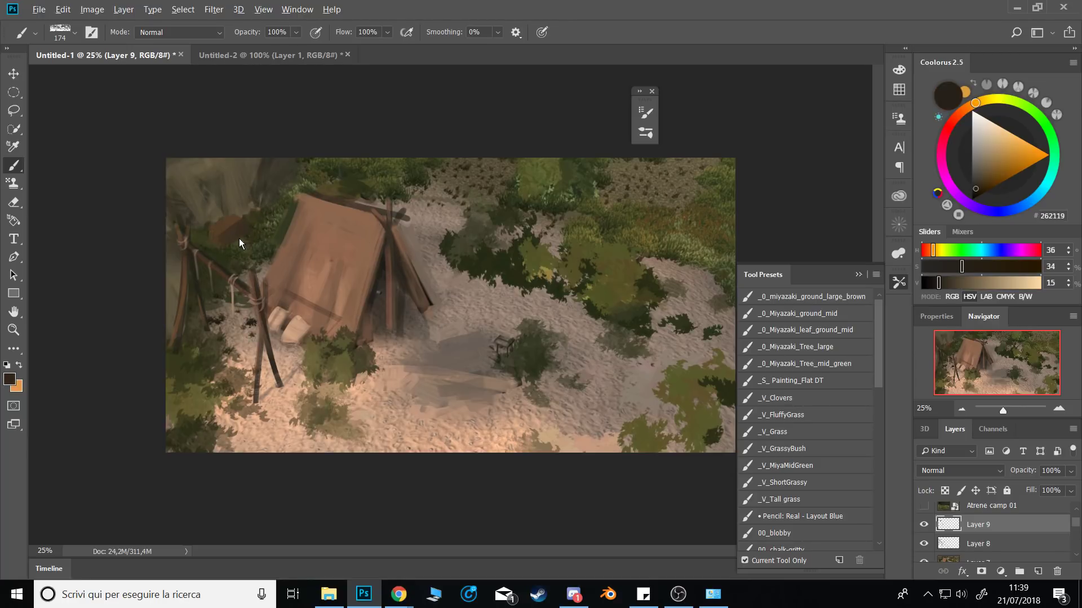
key("[")
key("bracketleft")
left_click(223, 225, "alt")
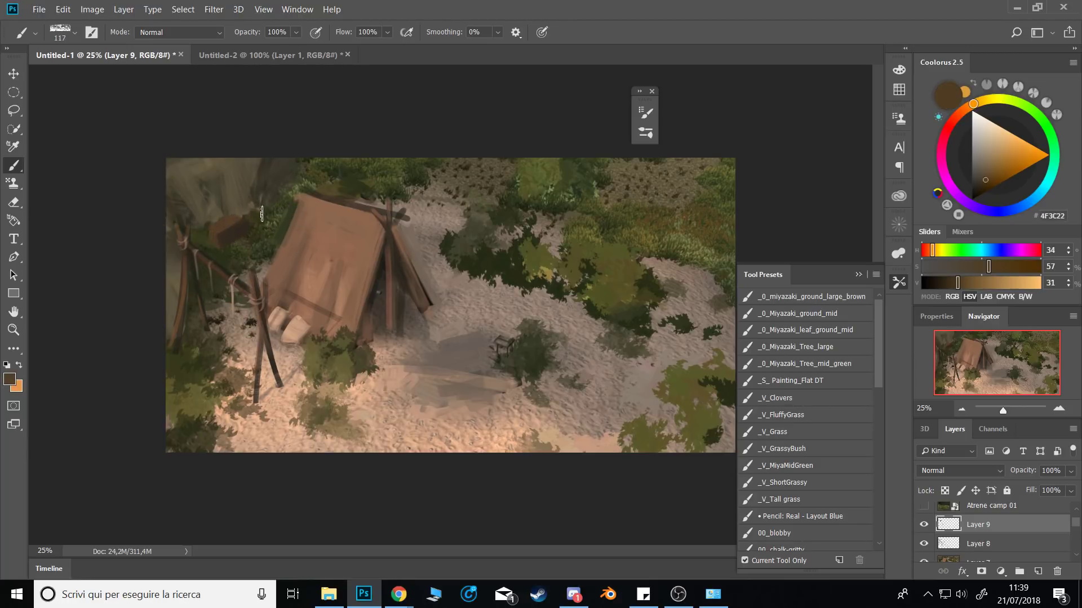
left_click(220, 238, "alt")
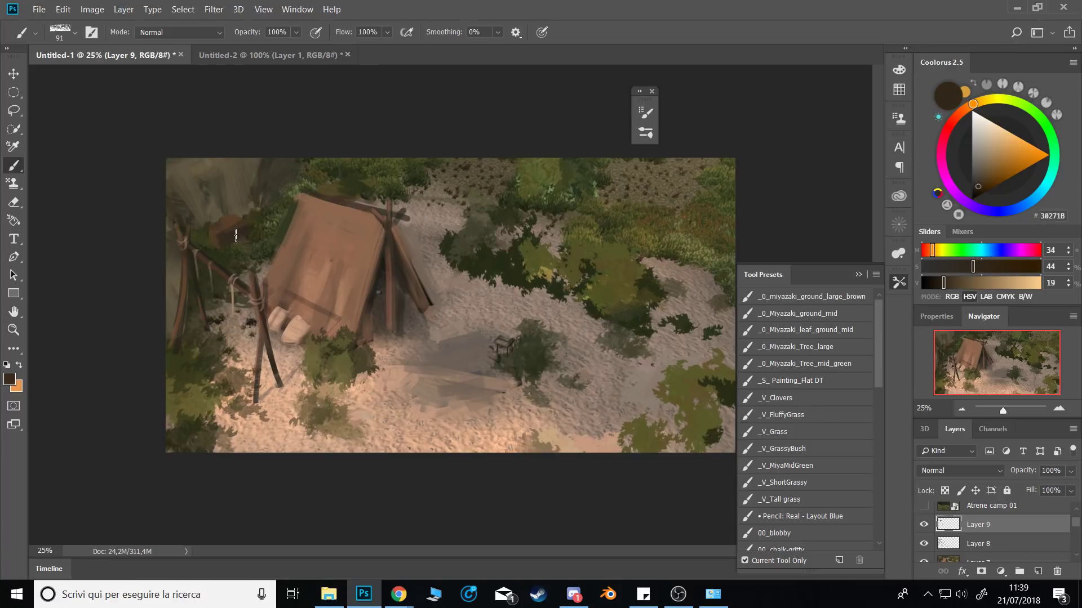
left_click(213, 231, "alt")
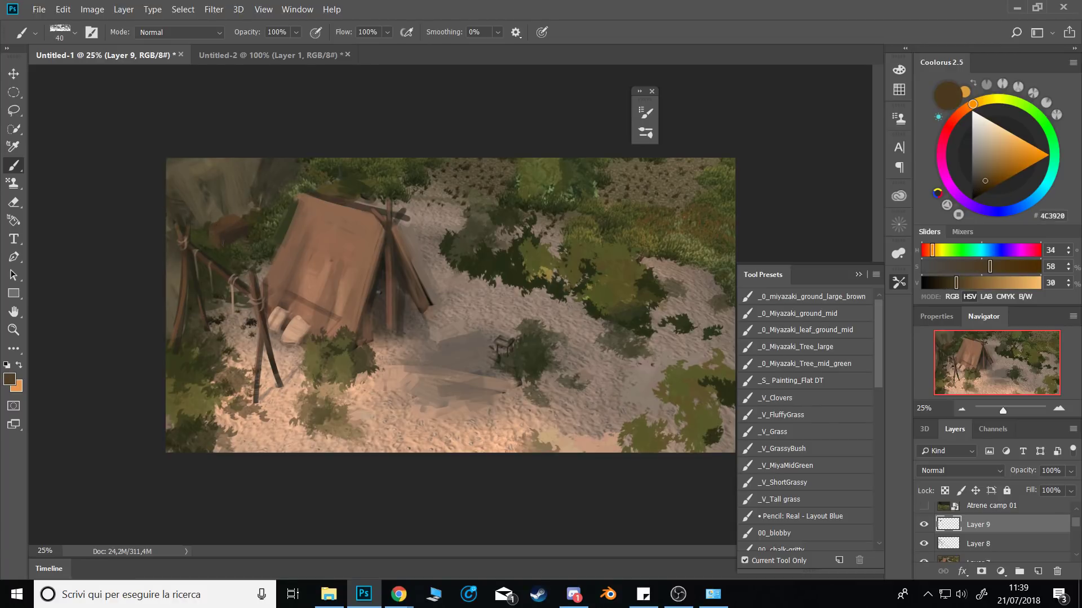
Paint the crate's front face in lighter brown 694C26 and refine its shaded side with sampled dark browns, finishing at full opacity.
left_click(991, 175)
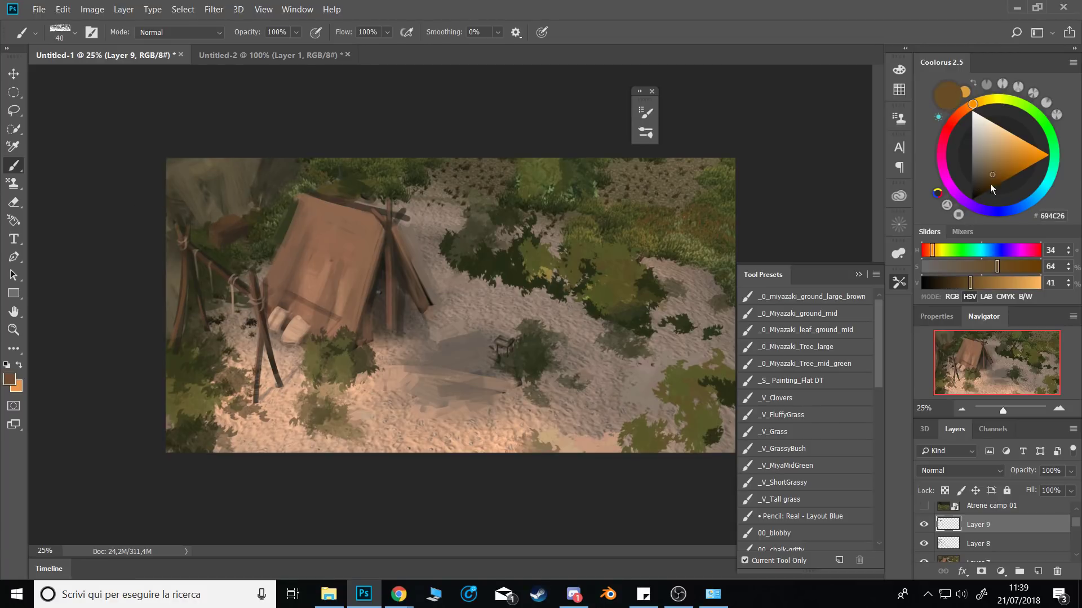
mouse_move(218, 246)
left_mouse_down()
mouse_move(213, 236)
mouse_move(232, 234)
left_mouse_up()
left_click(227, 239, "alt")
key("9")
key("9")
left_click(228, 237, "alt")
left_click(230, 236, "alt")
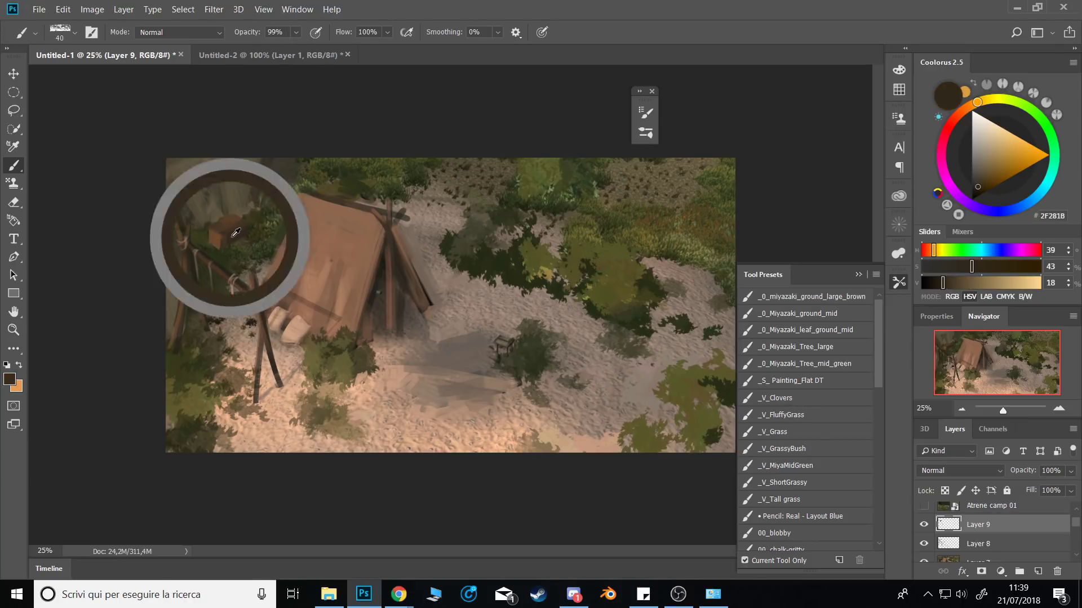
key("0")
Zoom in to 66.67% and centre the view on the brown crate behind the rack for detail work.
left_click(1056, 408)
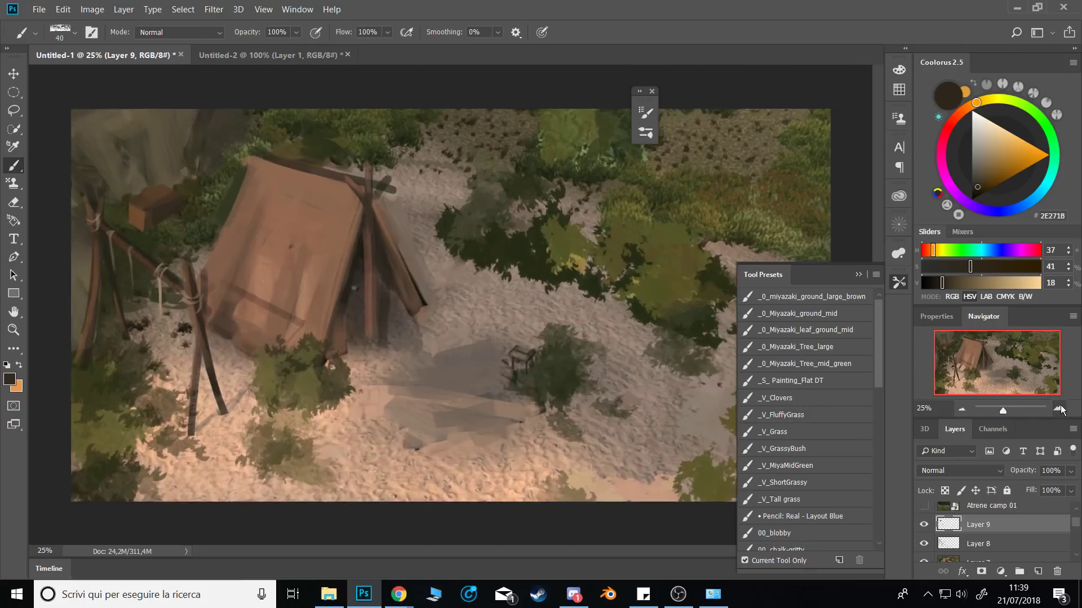
left_click(1056, 408)
left_click(1056, 407)
mouse_move(73, 199)
left_mouse_down()
mouse_move(374, 256)
mouse_move(375, 302)
left_mouse_up()
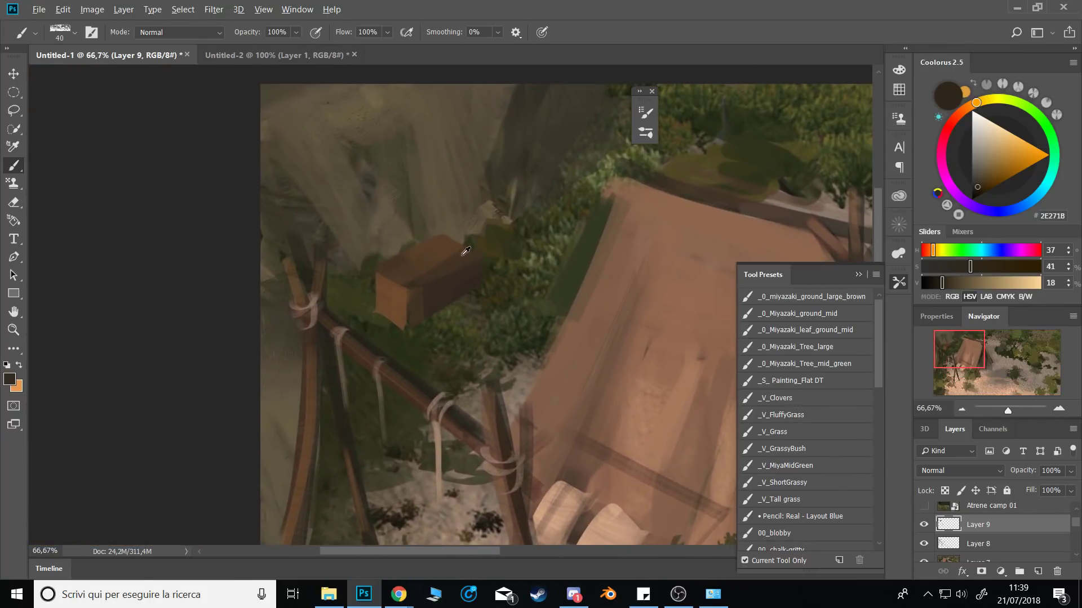
Paint a diagonal brace across the crate's shaded long side with sampled brown, then redefine its recess with the dark brown.
left_click(452, 246, "alt")
mouse_move(458, 260)
left_mouse_down()
mouse_move(449, 262)
mouse_move(476, 264)
mouse_move(477, 286)
mouse_move(417, 305)
left_mouse_up()
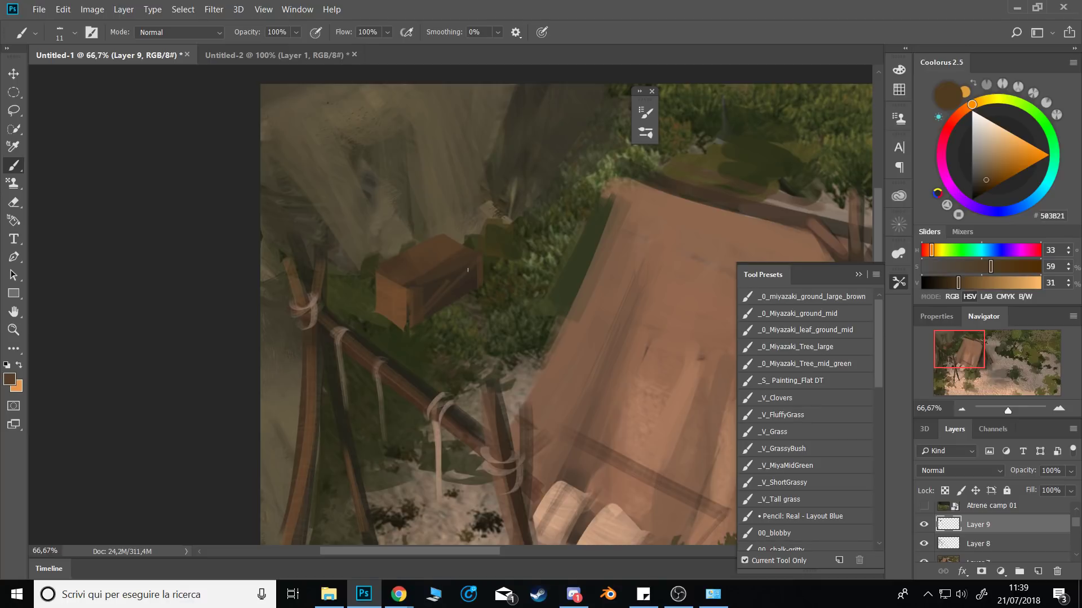
left_click(427, 288, "alt")
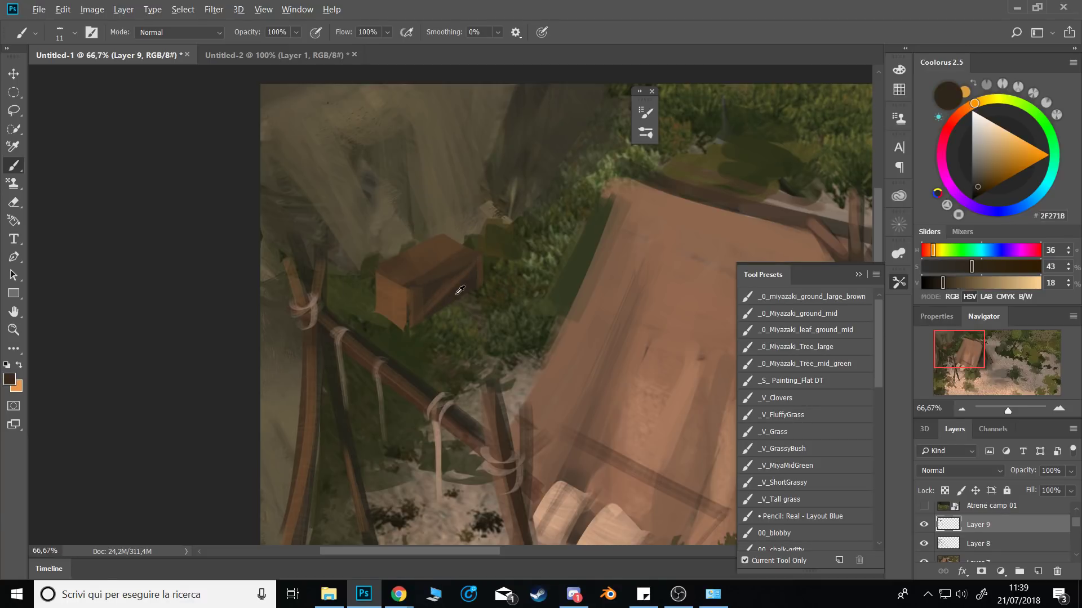
left_click(460, 290, "alt")
Add the plank frame to the crate's front end and a dark line along its top edge, using sampled browns.
left_click(406, 303, "alt")
left_click(389, 281, "alt")
left_click_drag(380, 276, 380, 303)
left_click(400, 275, "alt")
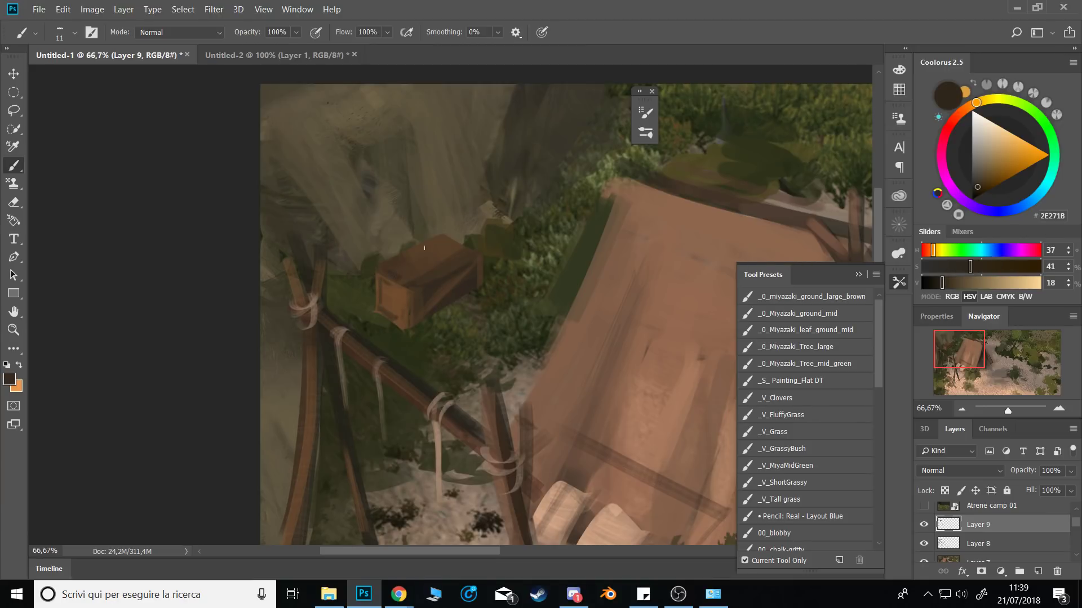
left_click_drag(388, 268, 437, 242)
Tidy the crate's lower side edge and front corner with sampled grass green and wood browns.
left_click(431, 324, "alt")
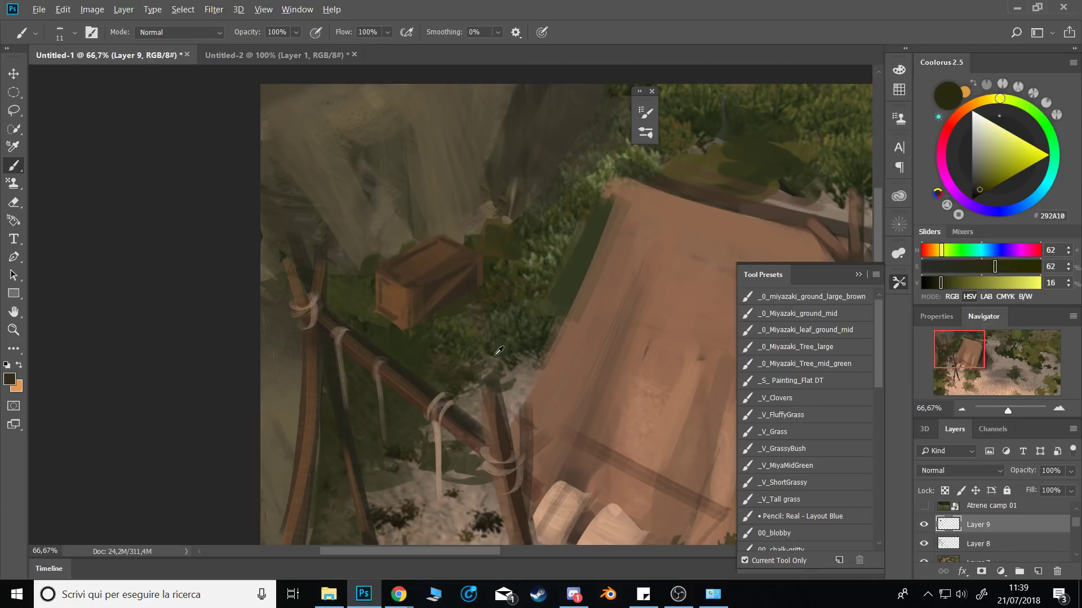
left_click(453, 312, "alt")
left_click(473, 273, "alt")
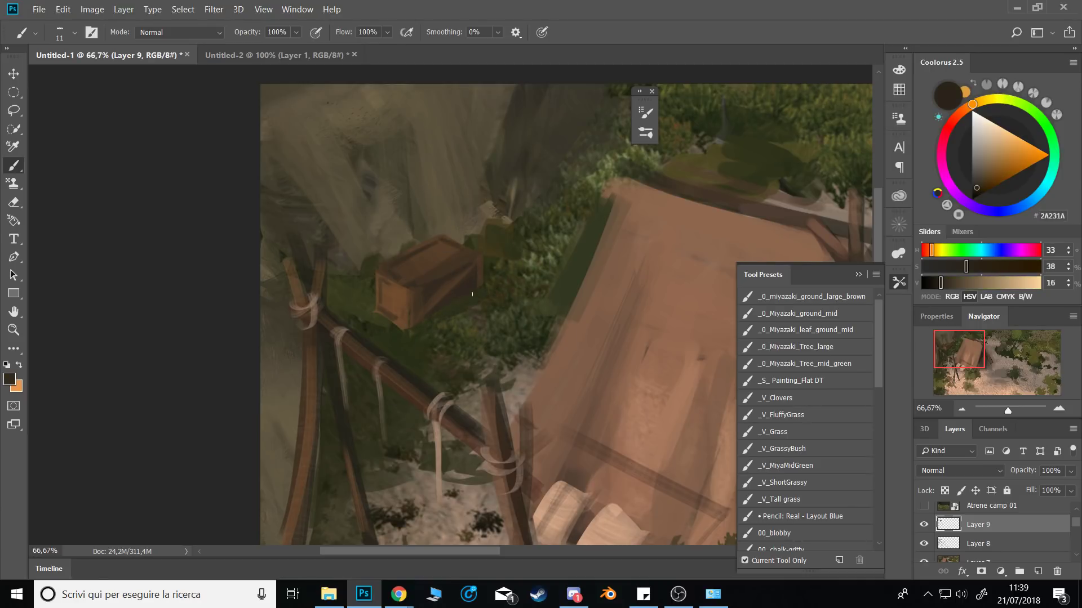
left_click(410, 316, "alt")
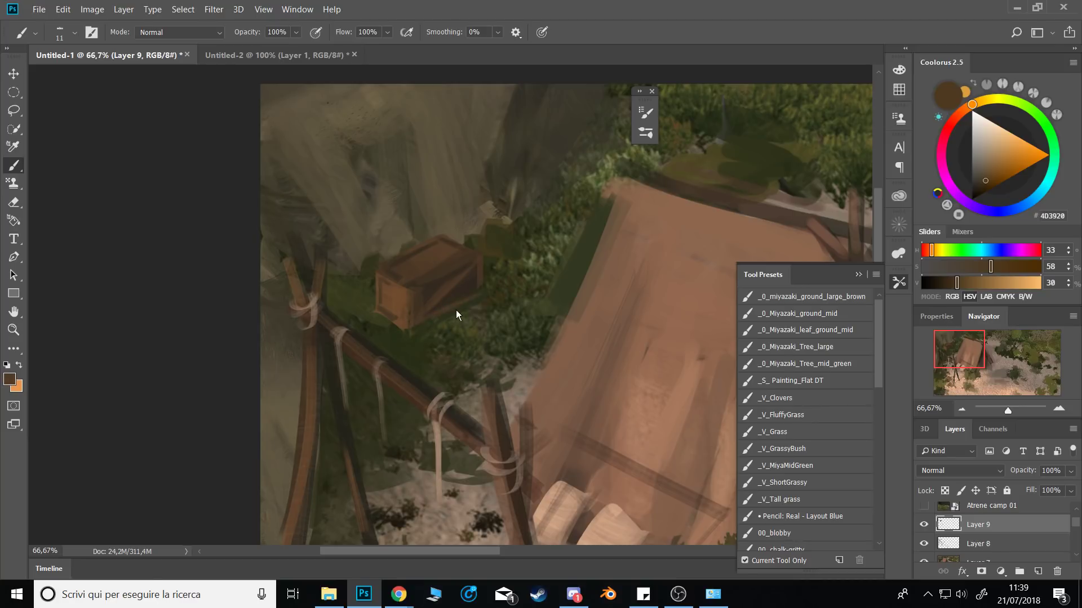
left_click(414, 335, "alt")
left_click(378, 319, "alt")
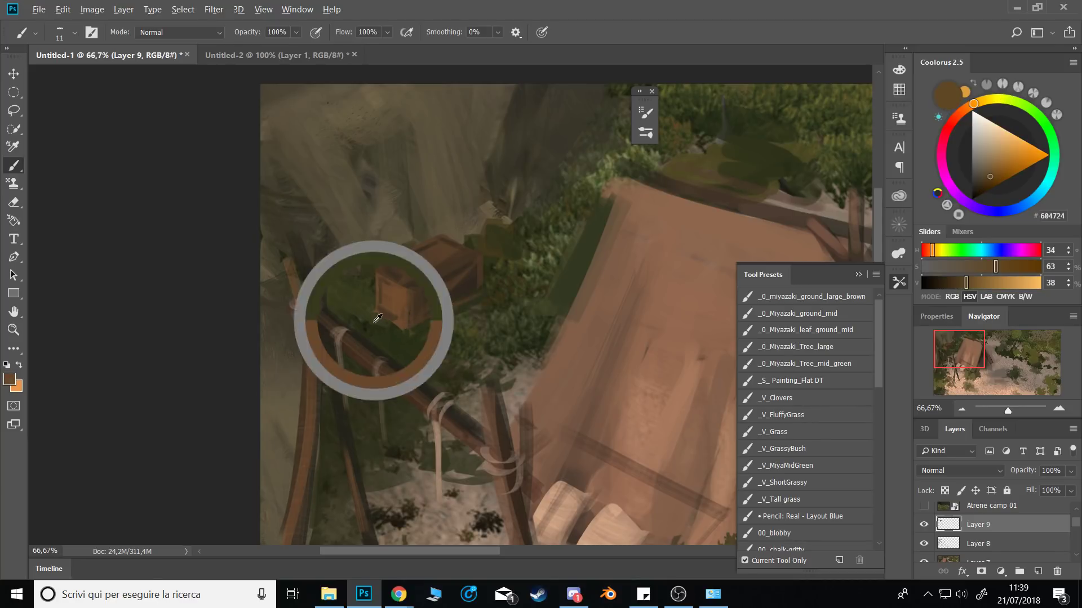
Trim the crate's base and far edge against the grass with sampled greens.
left_click(398, 329, "alt")
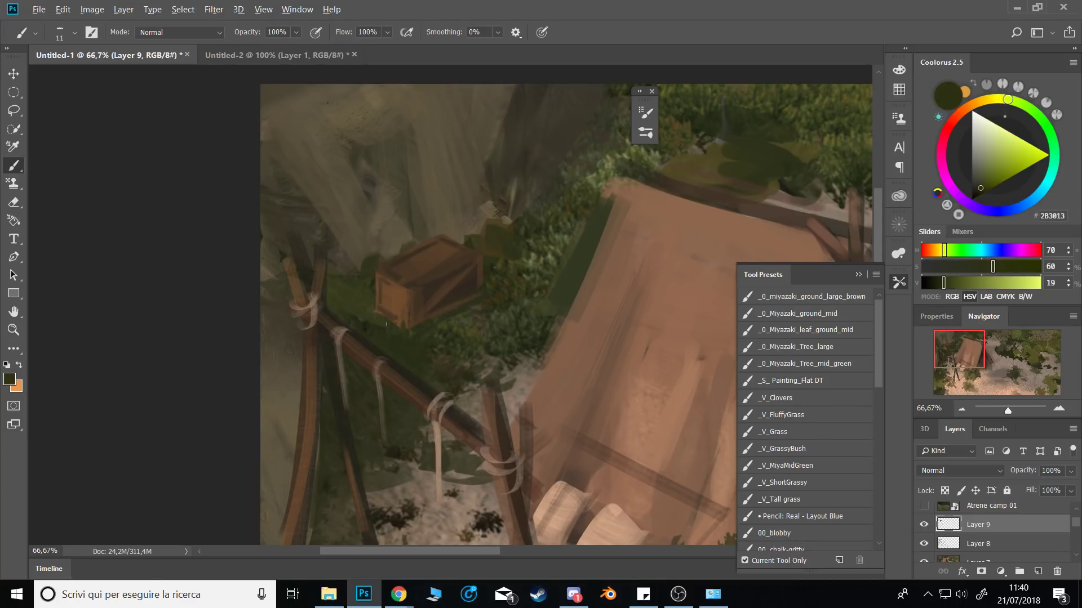
left_click(448, 293, "alt")
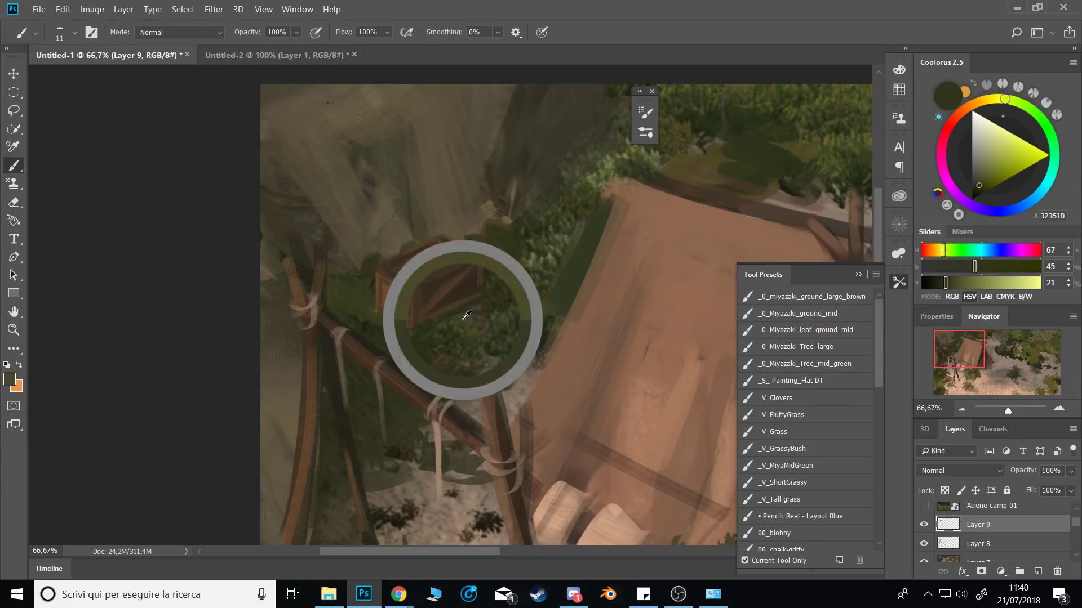
left_click(459, 317, "alt")
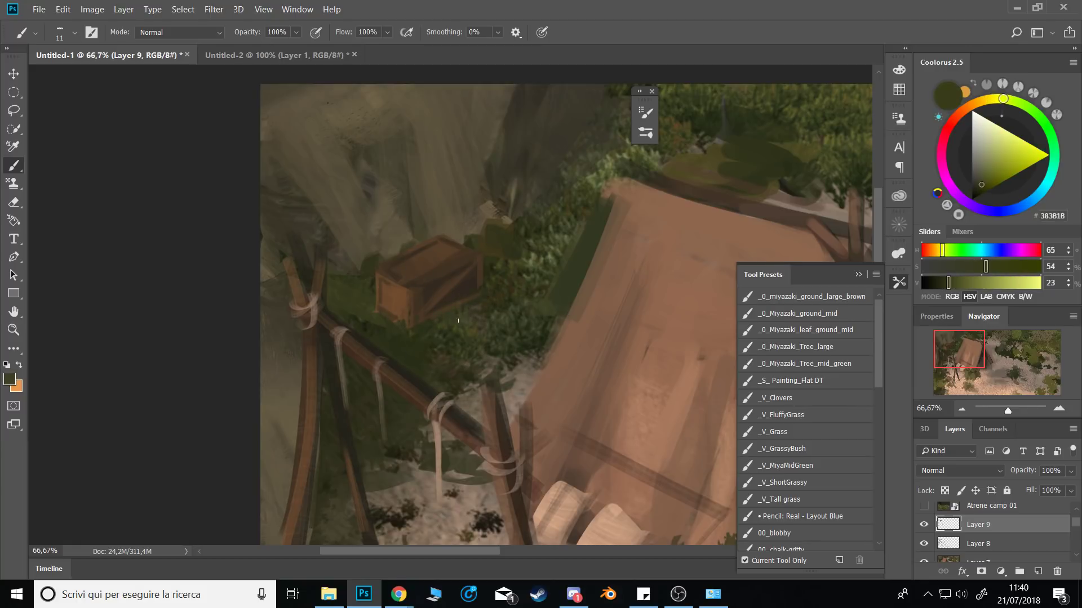
left_click(486, 303, "alt")
left_click(497, 287, "alt")
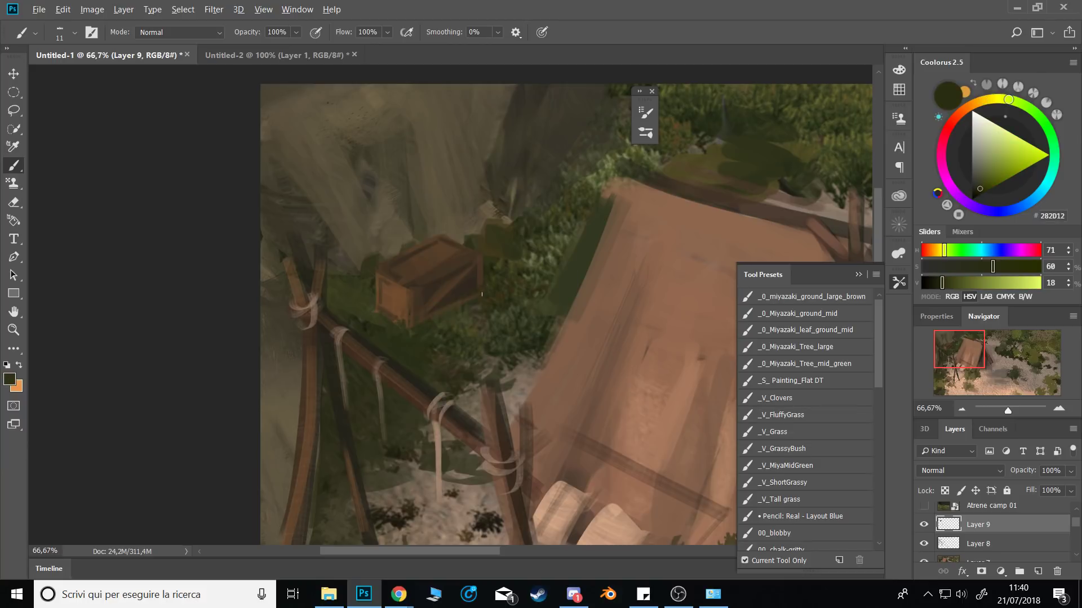
Refine the crate's top planks and upper side rail with sampled brown, darkening the recess around the diagonal brace.
left_click(444, 256, "alt")
left_click(460, 254, "alt")
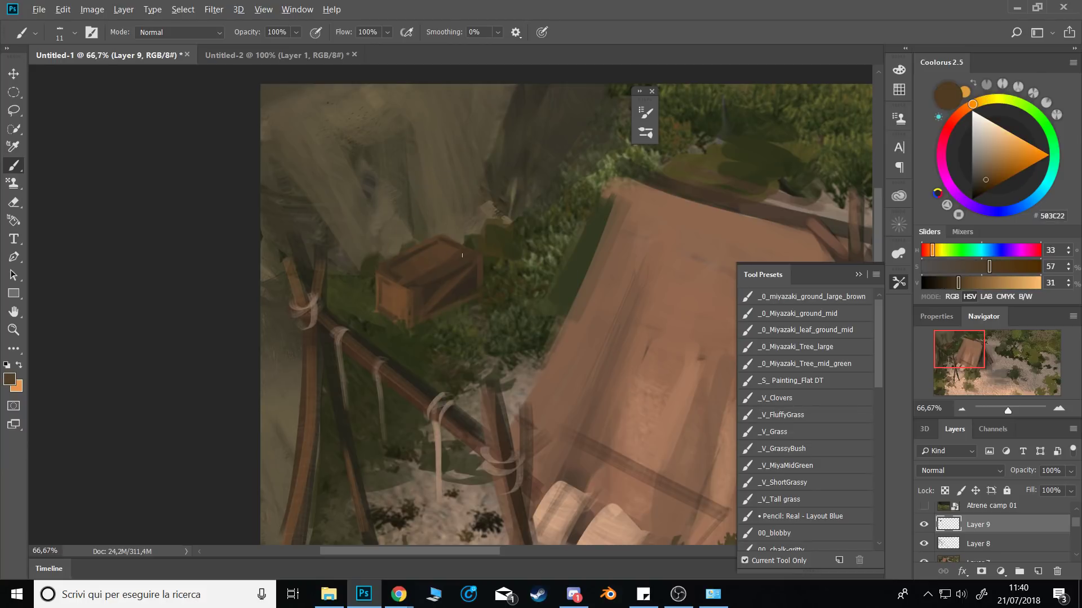
left_click_drag(465, 268, 422, 284)
left_click(424, 296, "alt")
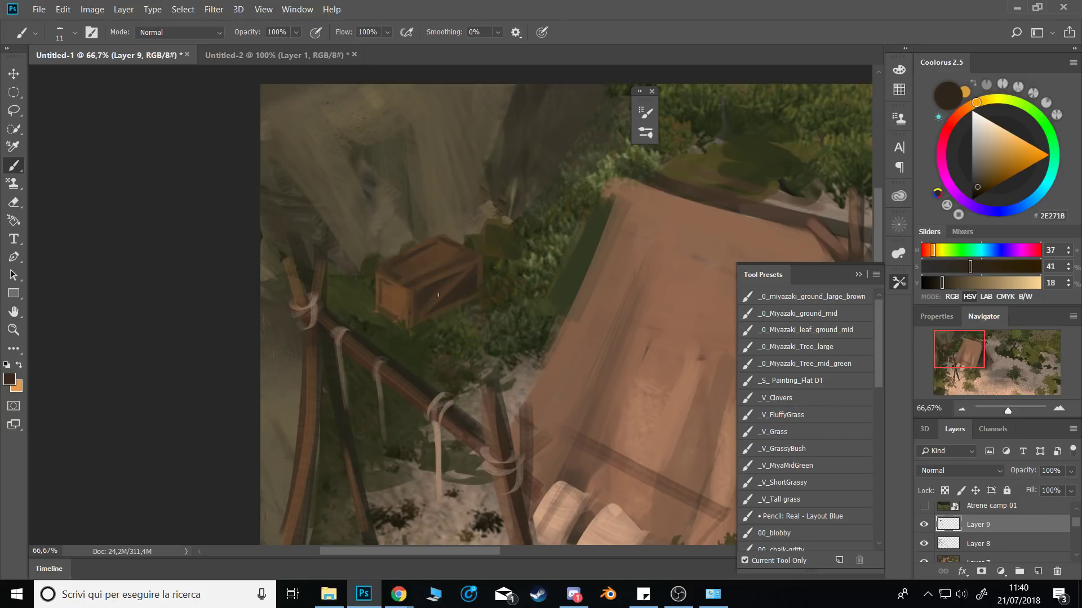
left_click(465, 270, "alt")
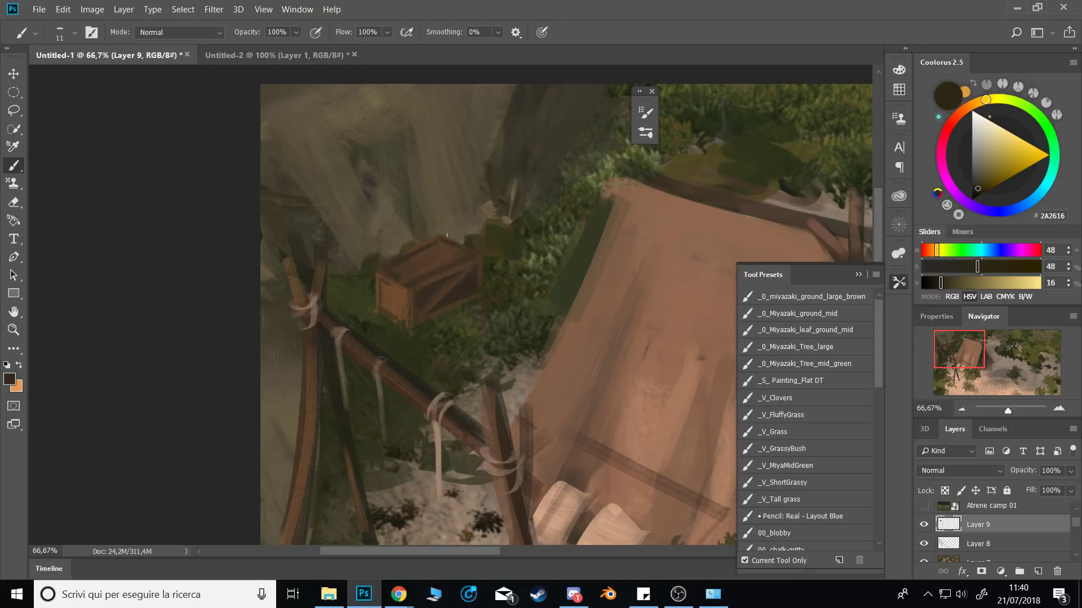
Lasso a second, taller crate's front face behind the first crate and fill it with sampled brown using a 73 px brush.
key("l")
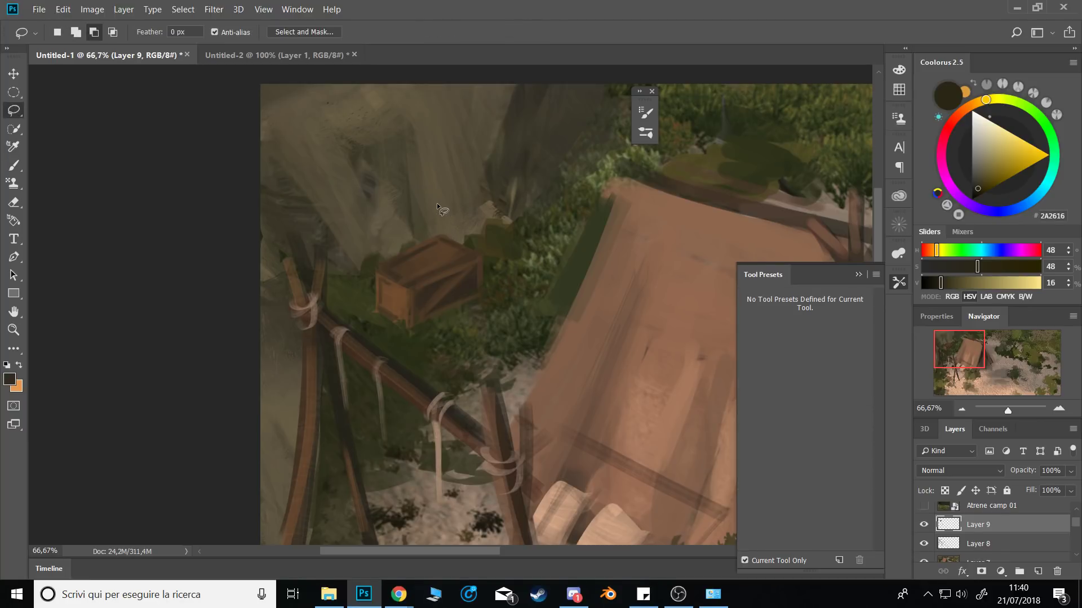
mouse_move(435, 232)
left_mouse_down()
mouse_move(432, 200)
mouse_move(503, 236)
mouse_move(494, 228)
mouse_move(496, 298)
mouse_move(481, 290)
mouse_move(484, 251)
mouse_move(450, 239)
left_mouse_up()
key("ctrl+h")
key("b")
left_click(388, 301, "alt")
right_click(483, 243, "alt")
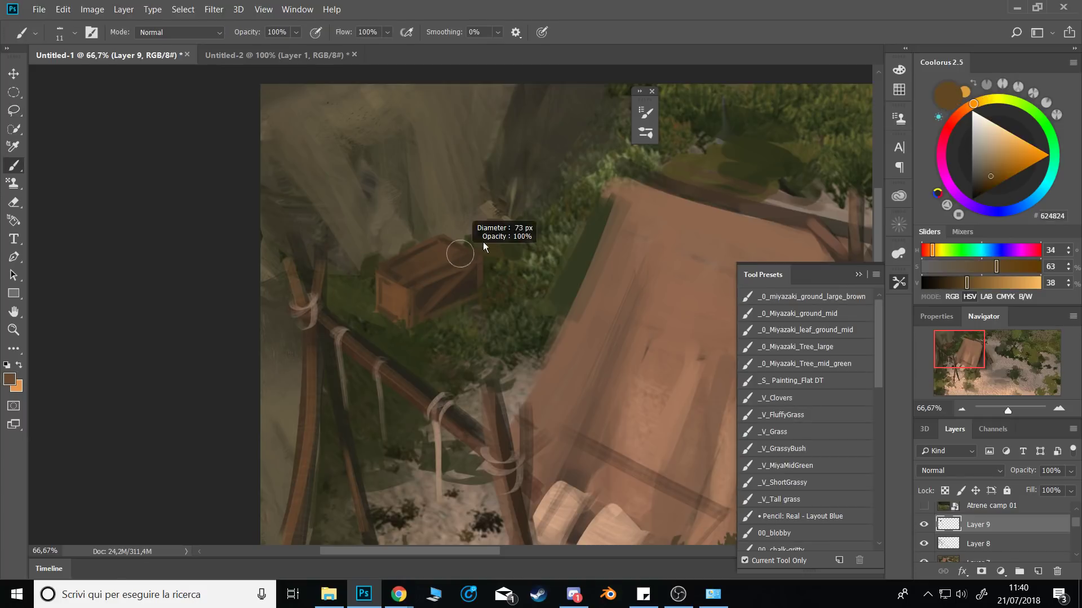
mouse_move(449, 193)
left_mouse_down()
mouse_move(468, 178)
mouse_move(490, 231)
mouse_move(488, 284)
left_mouse_up()
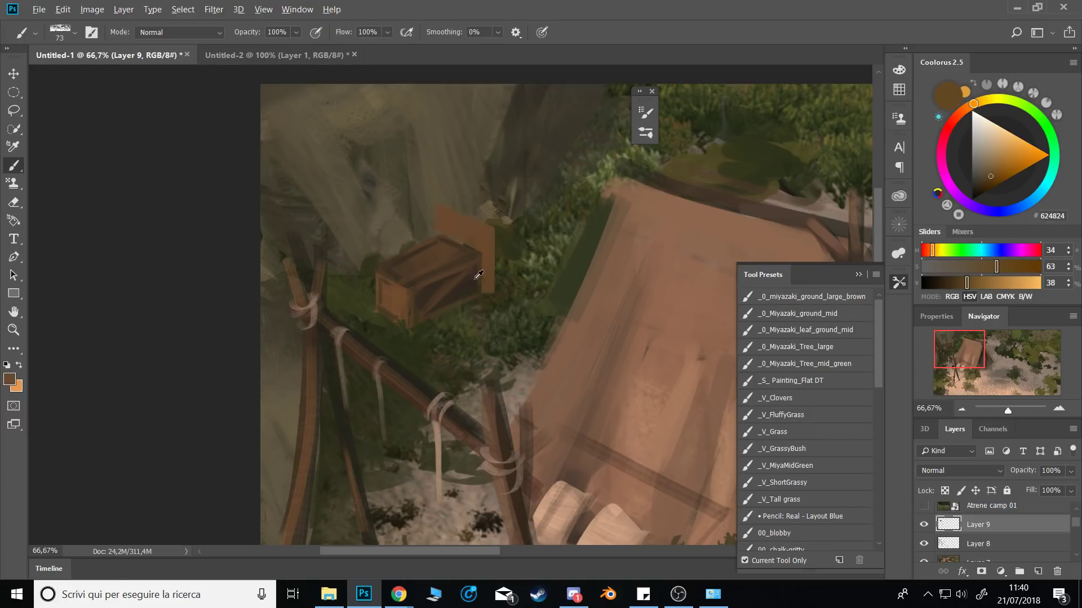
Paint dark brown recess lines on the taller crate's front face to leave a plank frame, reducing the brush size.
left_click(459, 288, "alt")
right_click(435, 222, "alt")
right_click(447, 220, "alt")
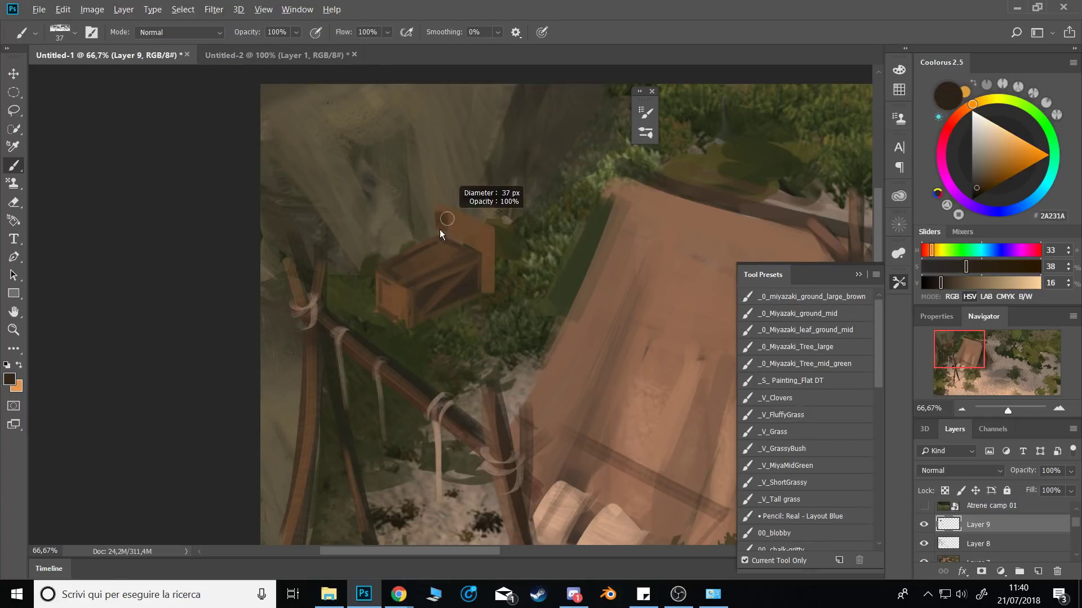
mouse_move(441, 213)
left_mouse_down()
mouse_move(442, 230)
mouse_move(483, 232)
left_mouse_up()
right_click(448, 226, "alt")
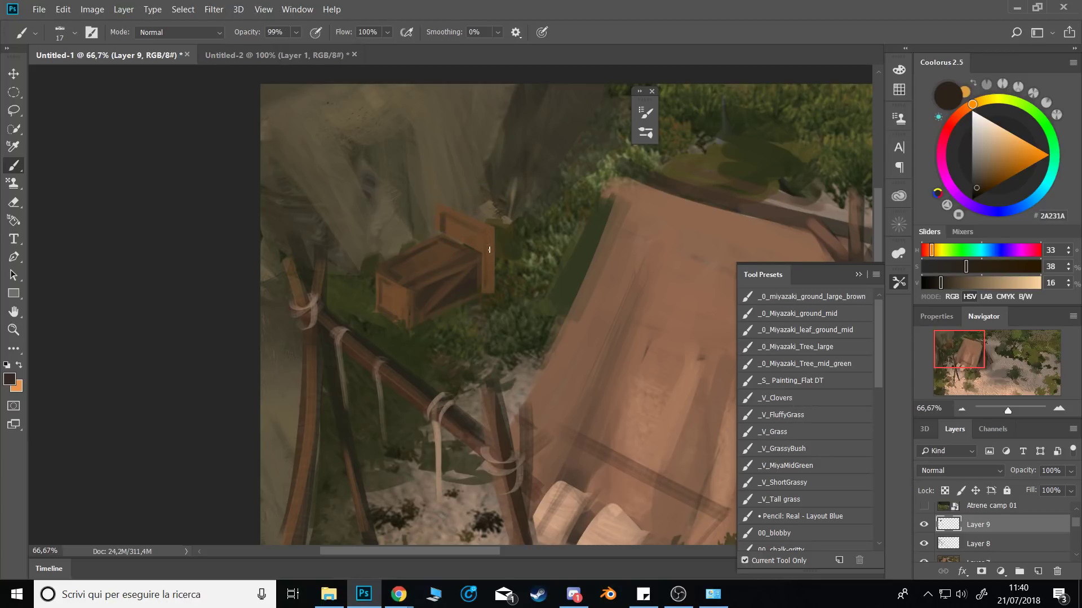
right_click(489, 249, "alt")
Lasso the taller crate's shaded side face and fill it with sampled dark brown.
key("l")
mouse_move(496, 228)
left_mouse_down()
mouse_move(543, 204)
mouse_move(541, 270)
mouse_move(491, 297)
mouse_move(491, 230)
left_mouse_up()
key("ctrl+x")
key("ctrl+d")
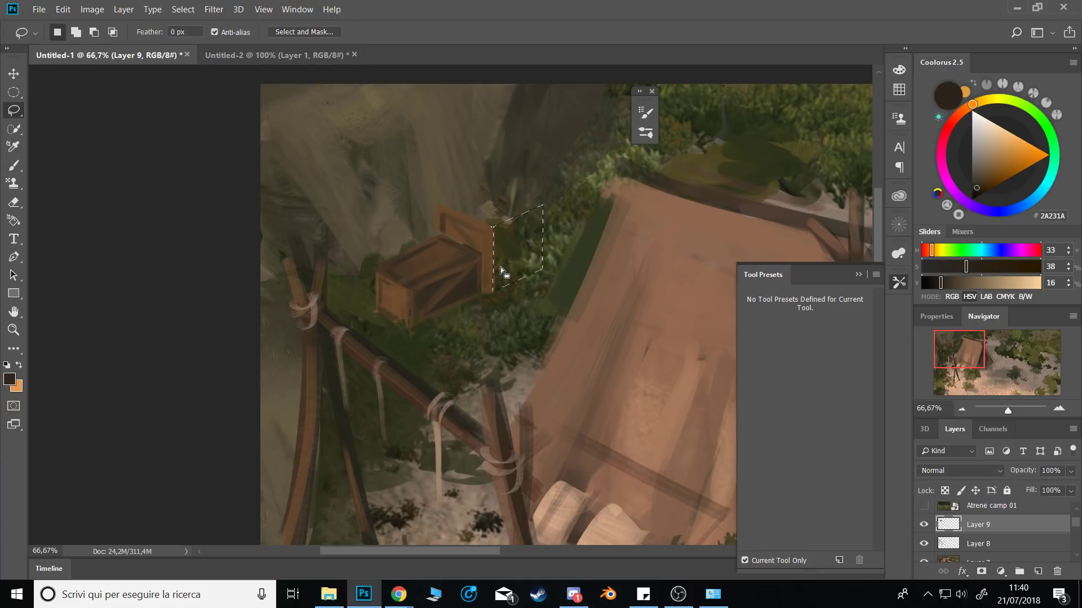
key("b")
left_click(470, 282, "alt")
right_click(486, 265, "alt")
mouse_move(500, 234)
left_mouse_down()
mouse_move(513, 303)
mouse_move(533, 238)
mouse_move(446, 287)
mouse_move(500, 287)
left_mouse_up()
Paint the plank frame on the taller crate's shaded side with a sampled medium brown and a 31 px brush.
right_click(533, 238, "alt")
left_click(445, 287, "alt")
right_click(499, 237, "alt")
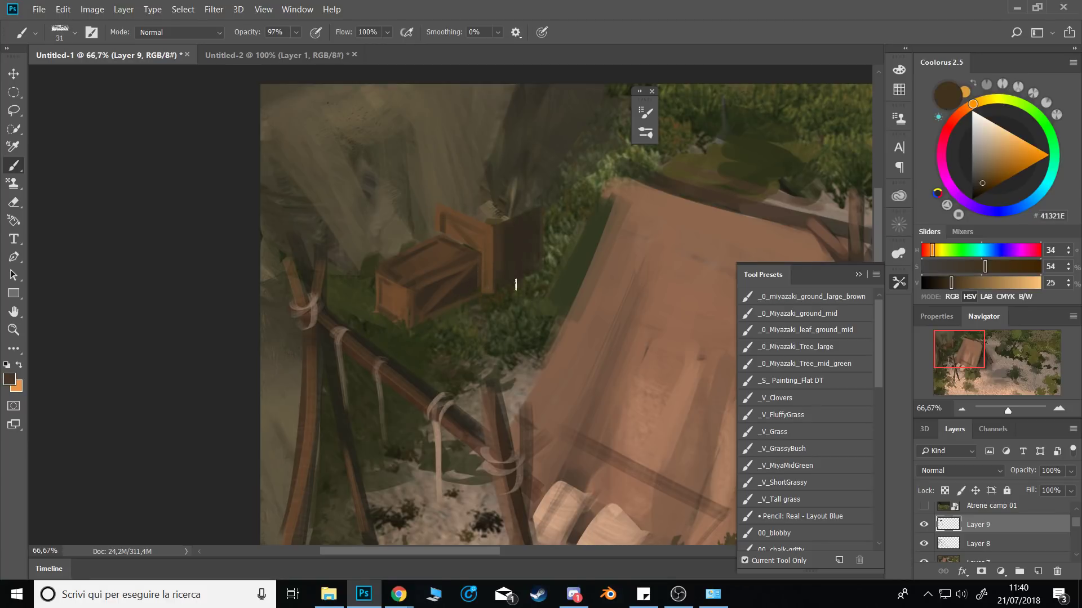
left_click_drag(532, 215, 497, 281)
right_click(530, 237, "alt")
Deepen the taller crate's side recesses with default black at 19 px and touch up the planks with sampled brown.
left_click(536, 342, "alt")
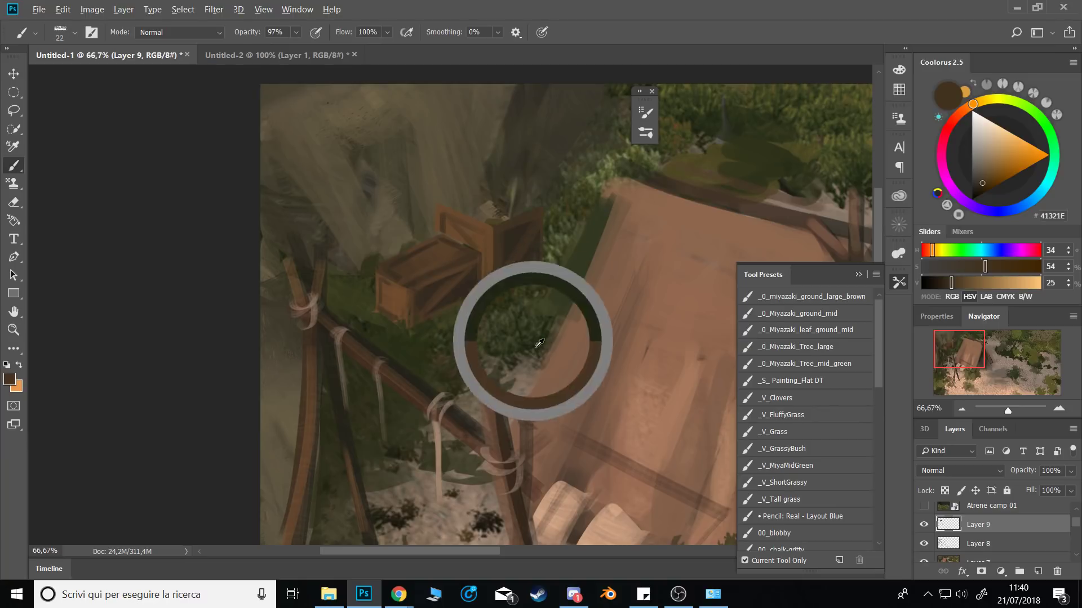
key("d")
right_click(534, 253, "alt")
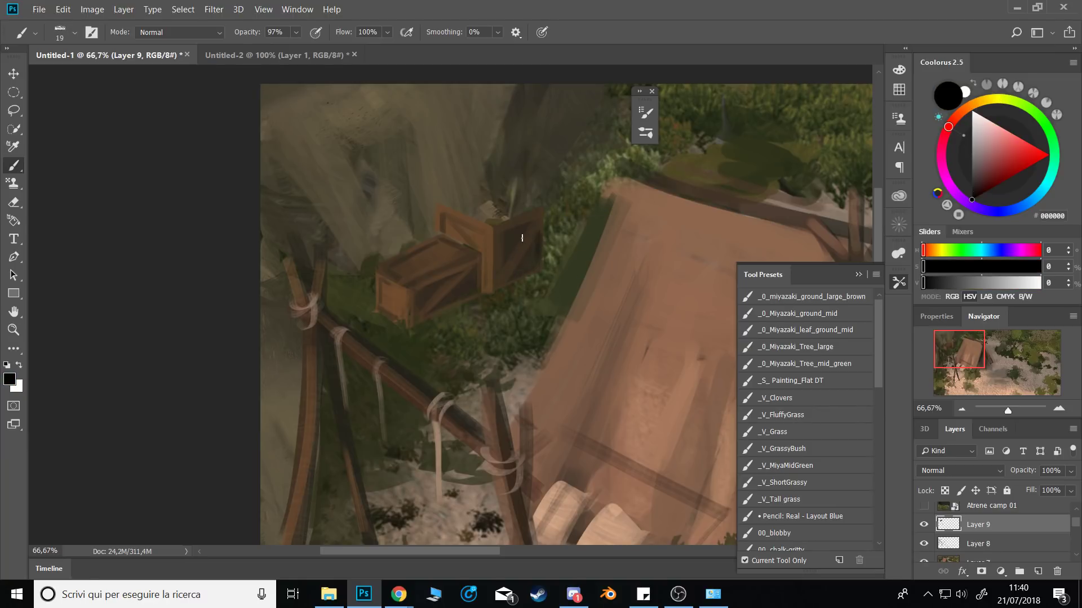
left_click(504, 223, "alt")
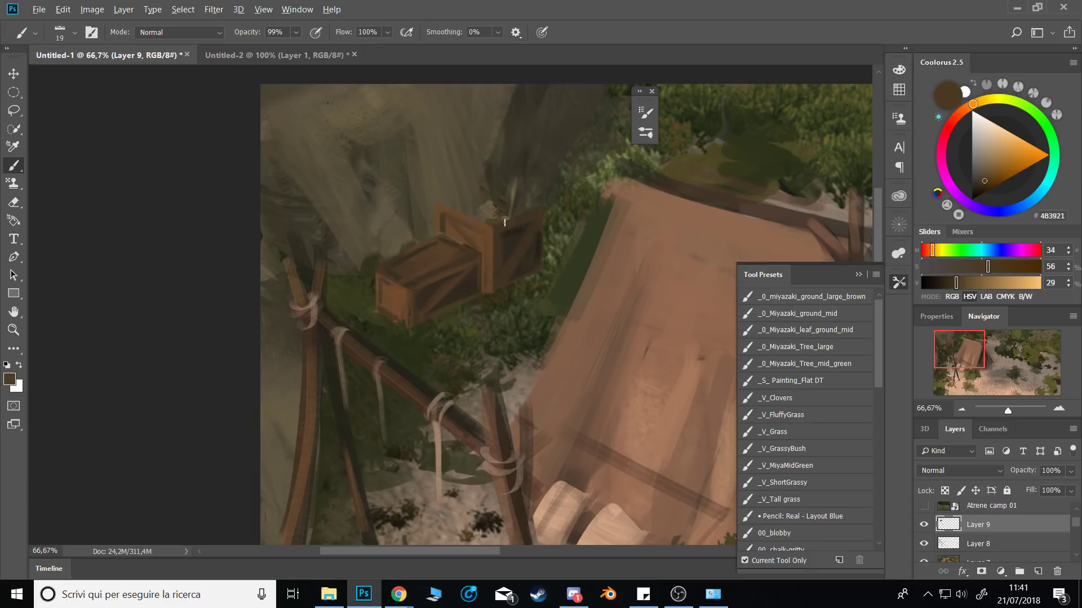
Lasso the taller crate's top face and paint it brown with a plank frame around its edges.
key("l")
left_click_drag(488, 223, 542, 204)
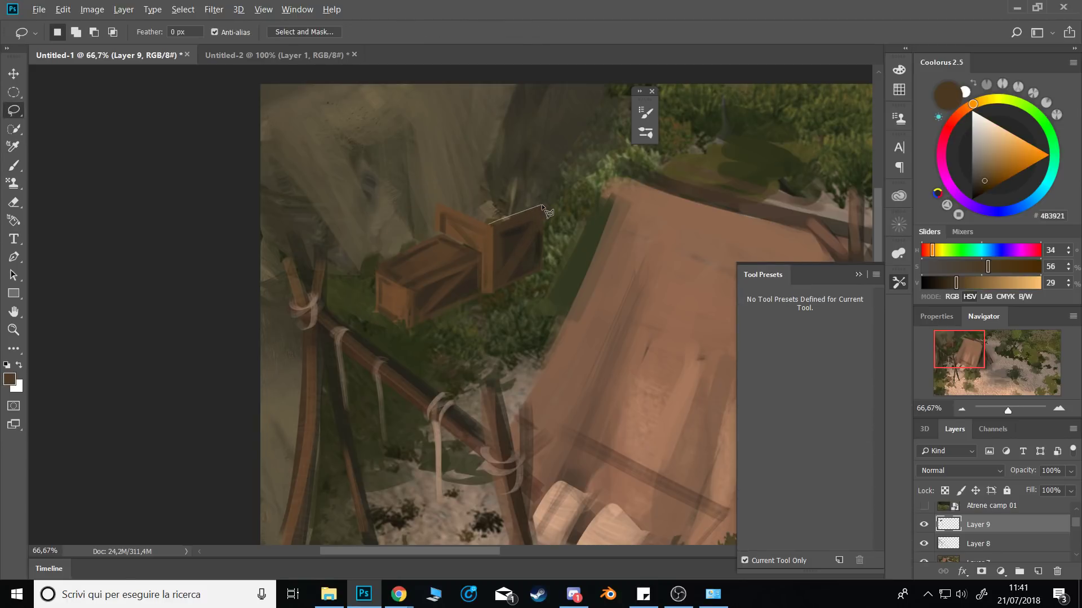
left_click(441, 203)
key("b")
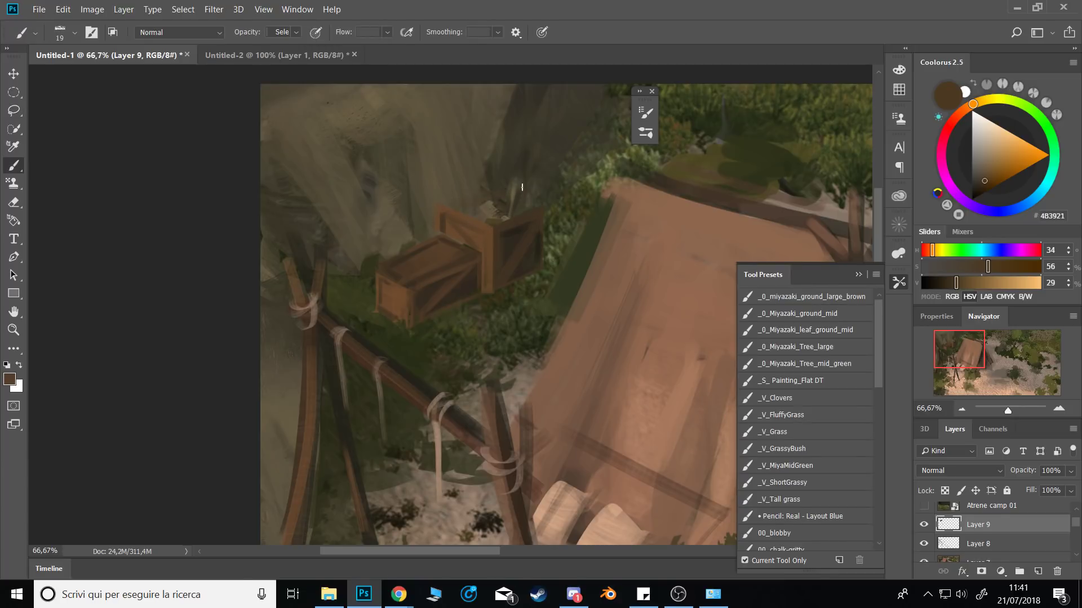
left_click_drag(489, 204, 498, 216)
left_click(500, 218, "alt")
mouse_move(459, 207)
left_mouse_down()
mouse_move(500, 191)
mouse_move(525, 210)
left_mouse_up()
Refine the diagonal brace and frame on the taller crate's front face with sampled browns and a 22 px brush.
left_click(462, 223, "alt")
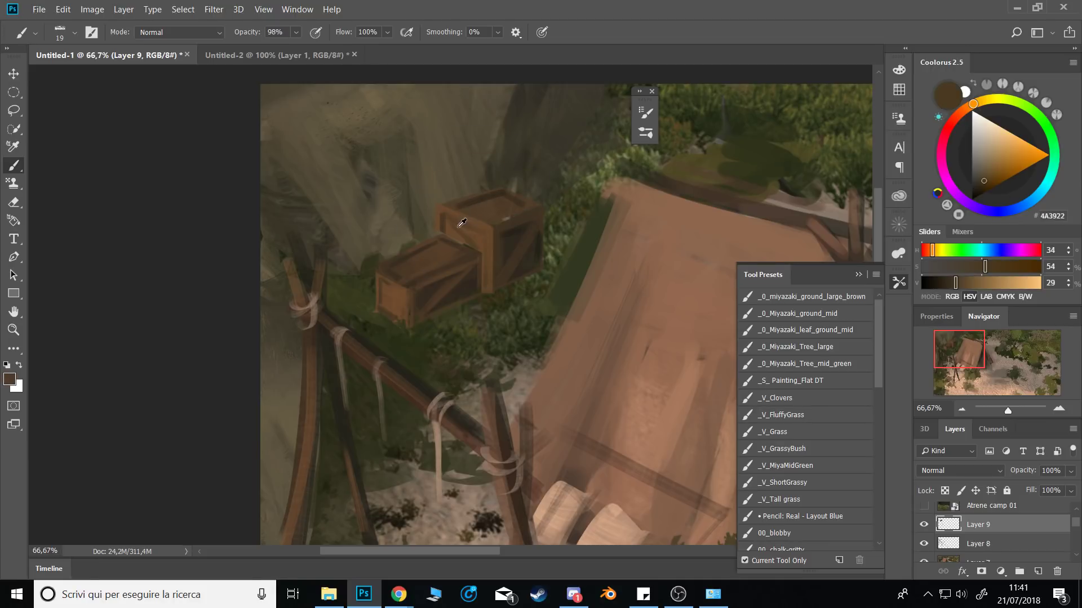
left_click(452, 232, "alt")
left_click_drag(467, 242, 459, 229)
right_click(458, 229, "alt")
left_click(443, 243, "alt")
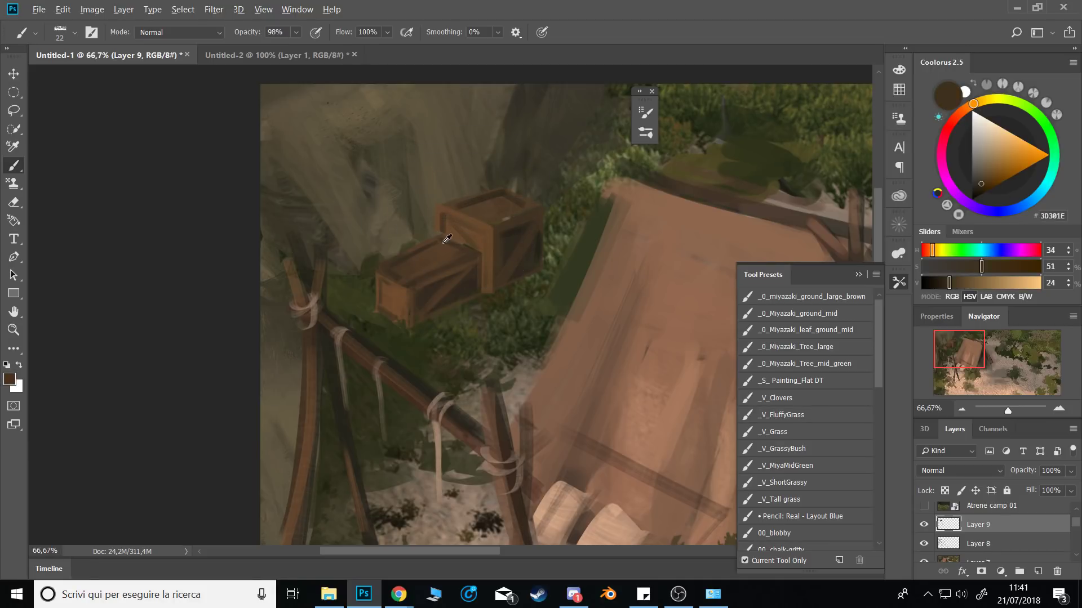
left_click(438, 225, "alt")
left_click(438, 233, "alt")
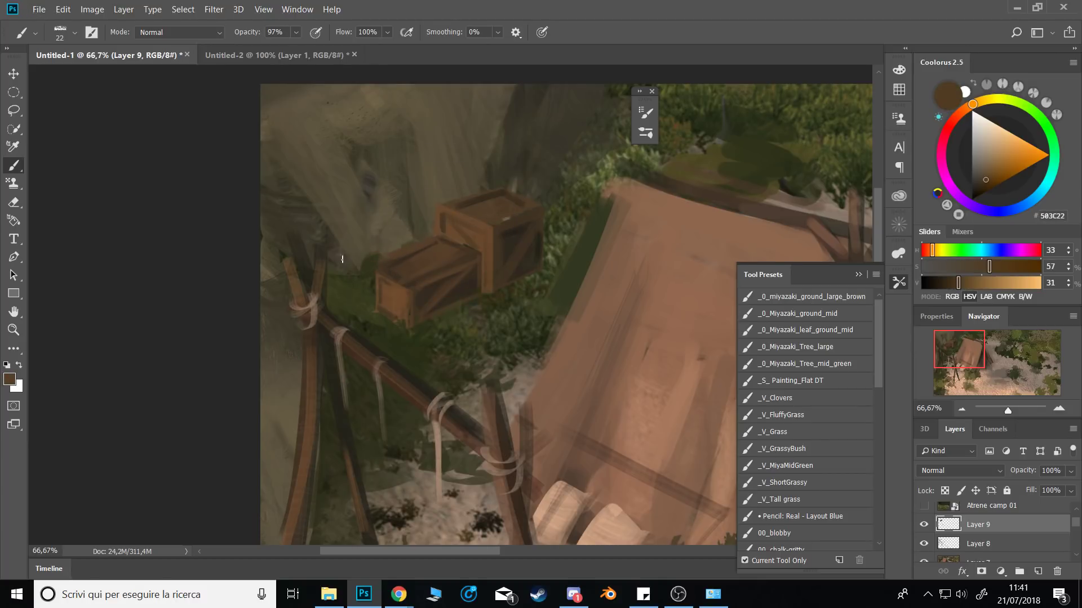
Touch up the lower crate's top edge and the taller crate's top with sampled browns, reducing the brush to 14 px.
left_click(380, 269, "alt")
left_click_drag(399, 263, 399, 246)
left_click(398, 248, "alt")
left_click(1058, 409)
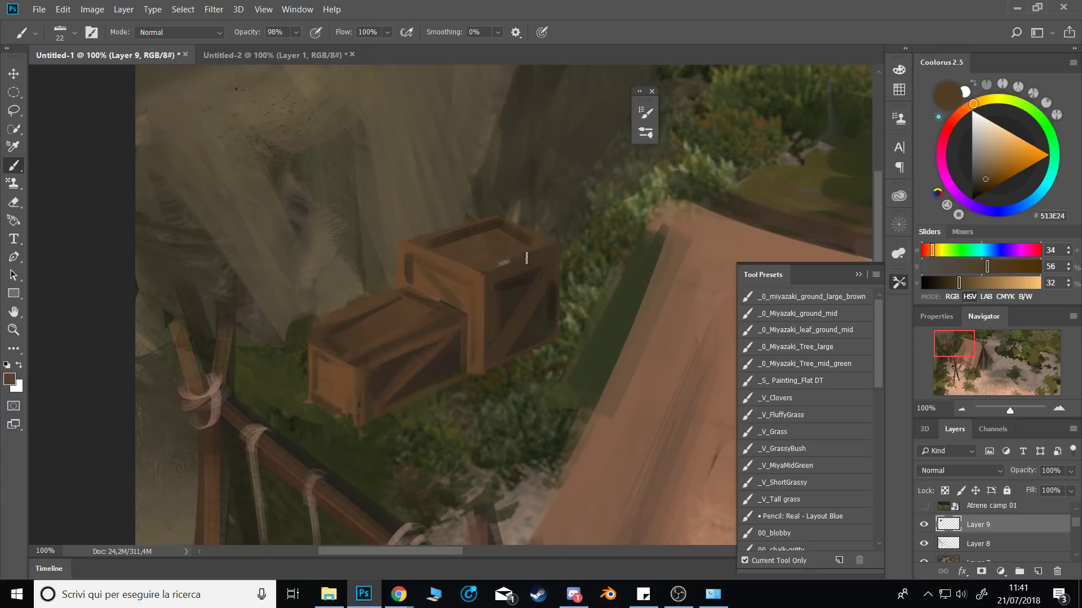
left_click(482, 278, "alt")
key("bracketleft")
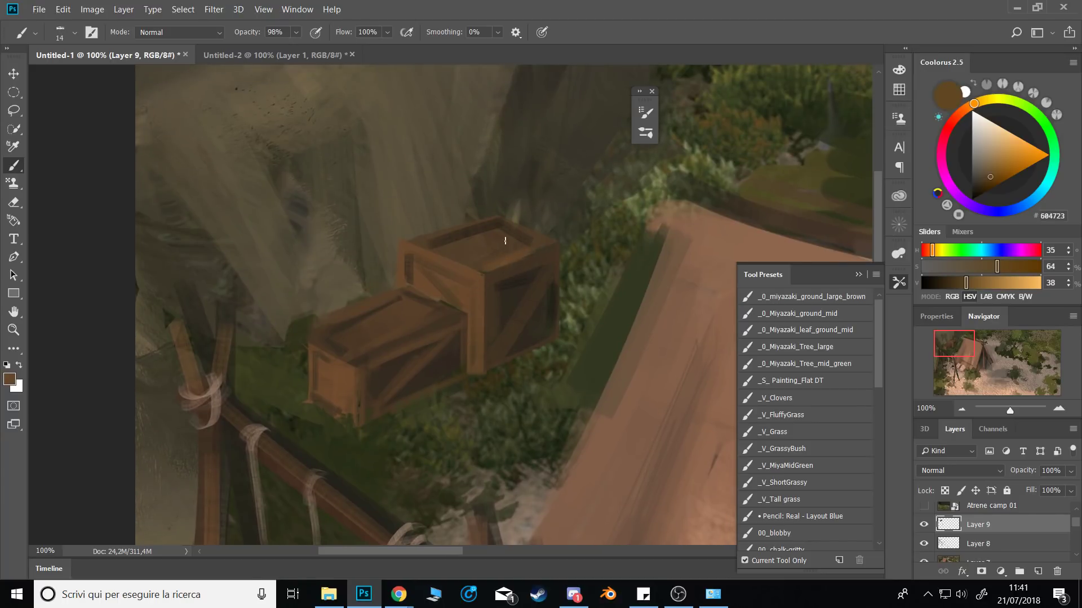
Create a new empty layer above the crates layer for further brush painting.
key("l")
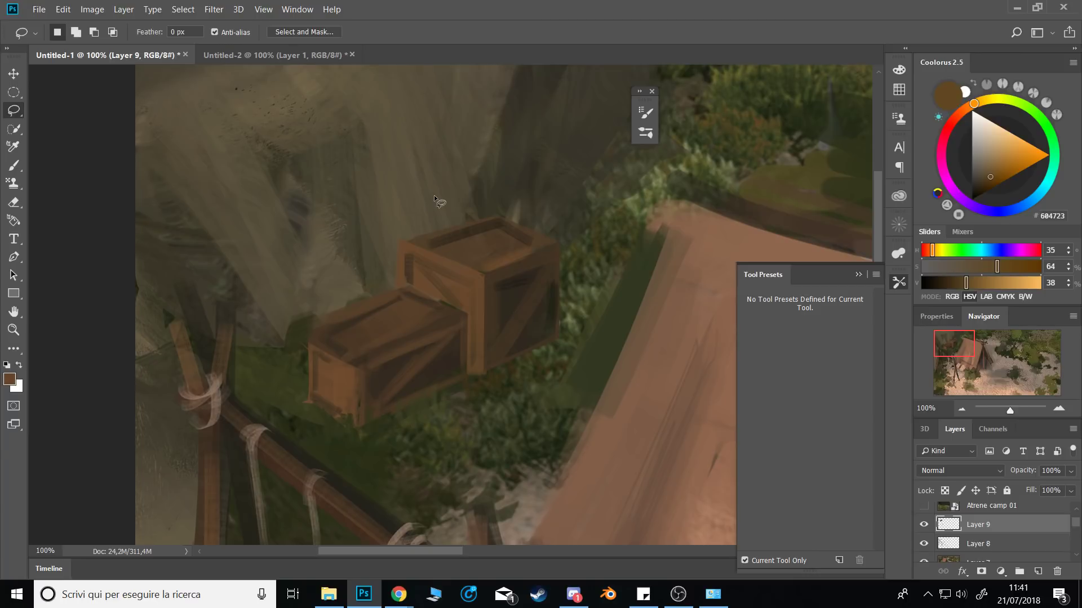
key("ctrl+shift+n")
key("Return")
key("b")
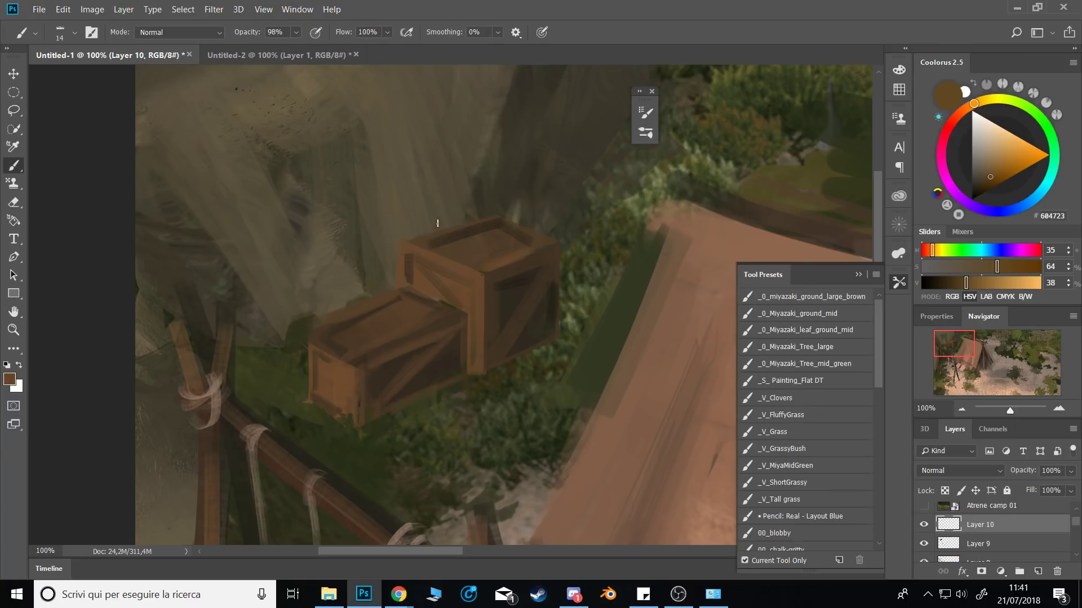
Mix a saturated orange-brown #9A4E16 and paint a short upright bottle body on the taller crate's top.
left_click(953, 127)
left_click_drag(991, 163, 997, 172)
left_click_drag(957, 118, 963, 113)
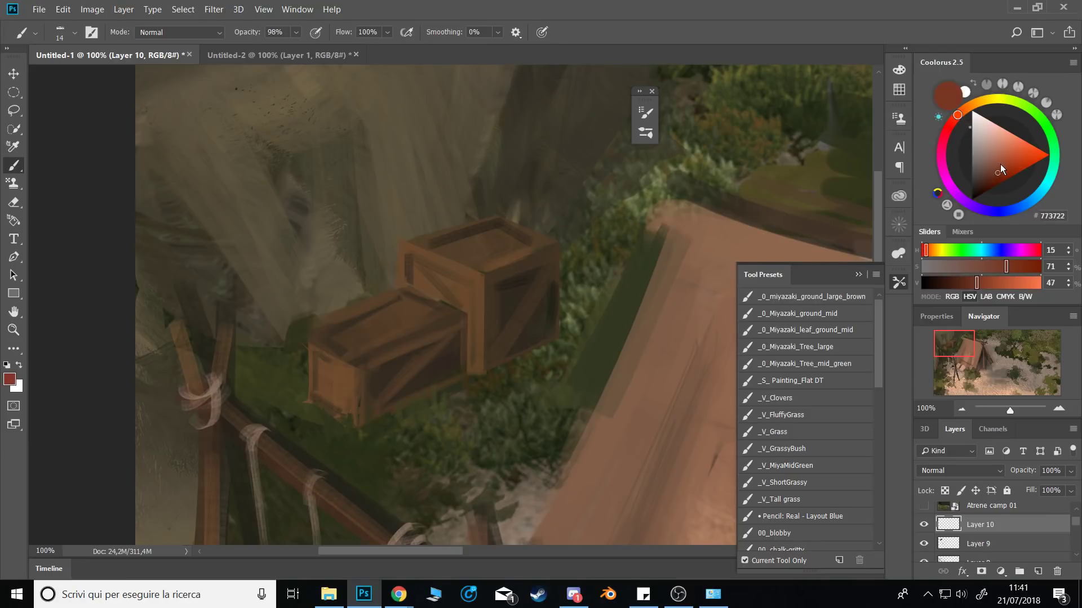
left_click(1001, 164)
left_click(963, 114)
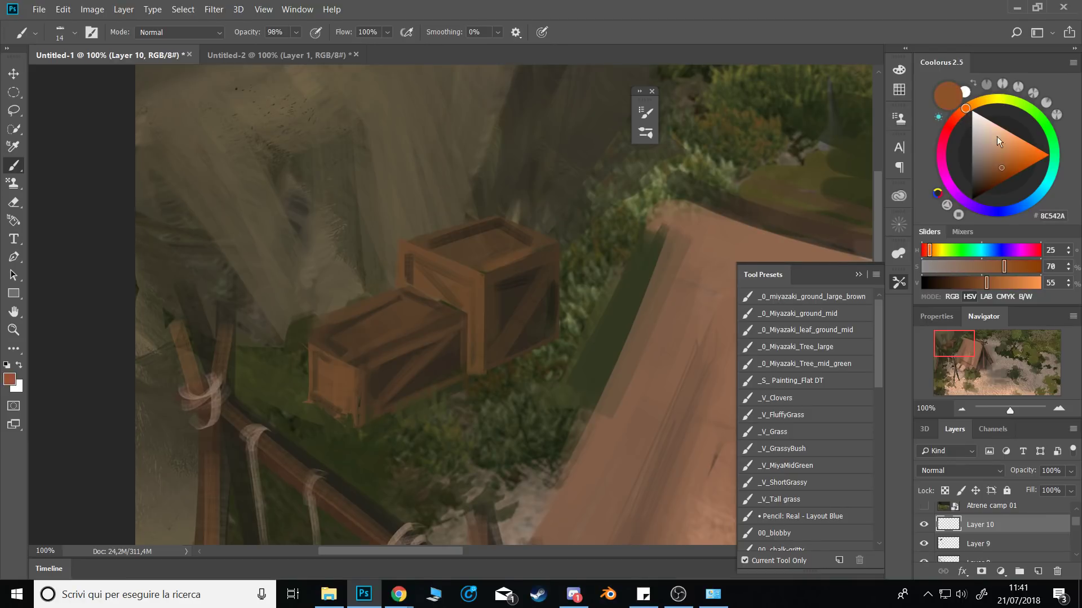
left_click(1009, 170)
left_click_drag(445, 241, 445, 223)
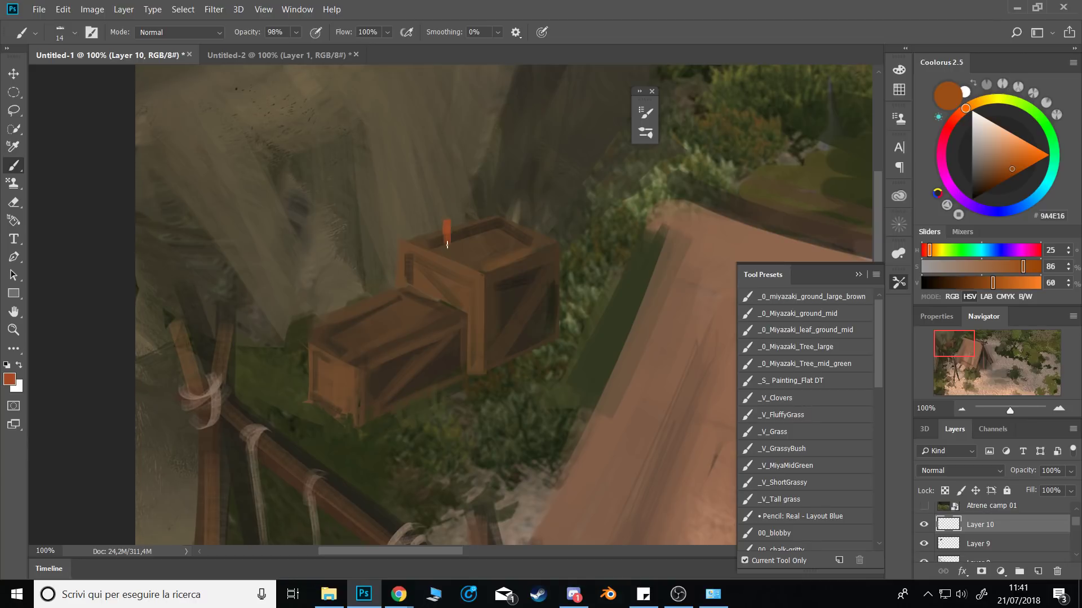
Choose the H_Round brush and shape the orange bottle's shoulders and narrow neck with an 8 px tip.
right_click(460, 235)
left_click(785, 361)
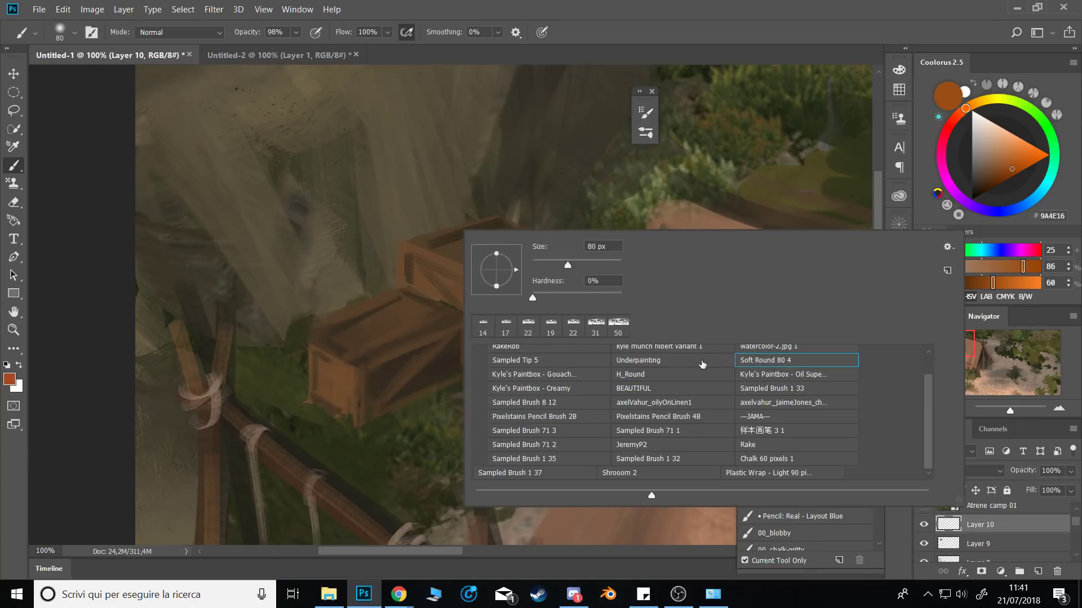
left_click(692, 360)
left_click(630, 374)
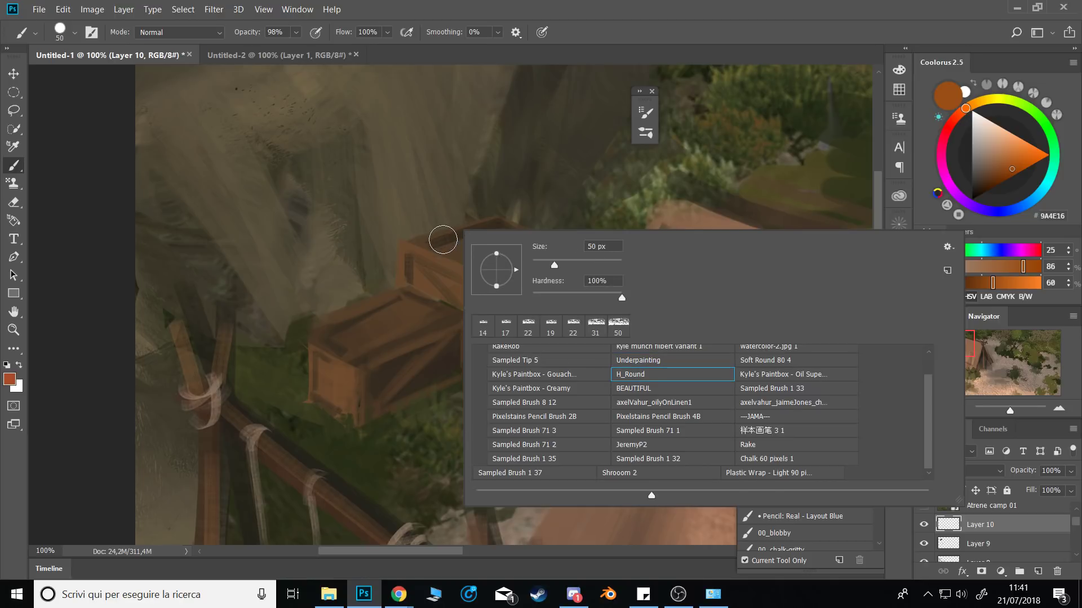
left_click(450, 230)
mouse_move(457, 230)
left_mouse_down()
mouse_move(437, 232)
mouse_move(446, 239)
left_mouse_up()
key("ctrl+z")
mouse_move(453, 224)
left_mouse_down()
mouse_move(443, 231)
mouse_move(446, 222)
left_mouse_up()
left_click_drag(450, 216, 446, 210)
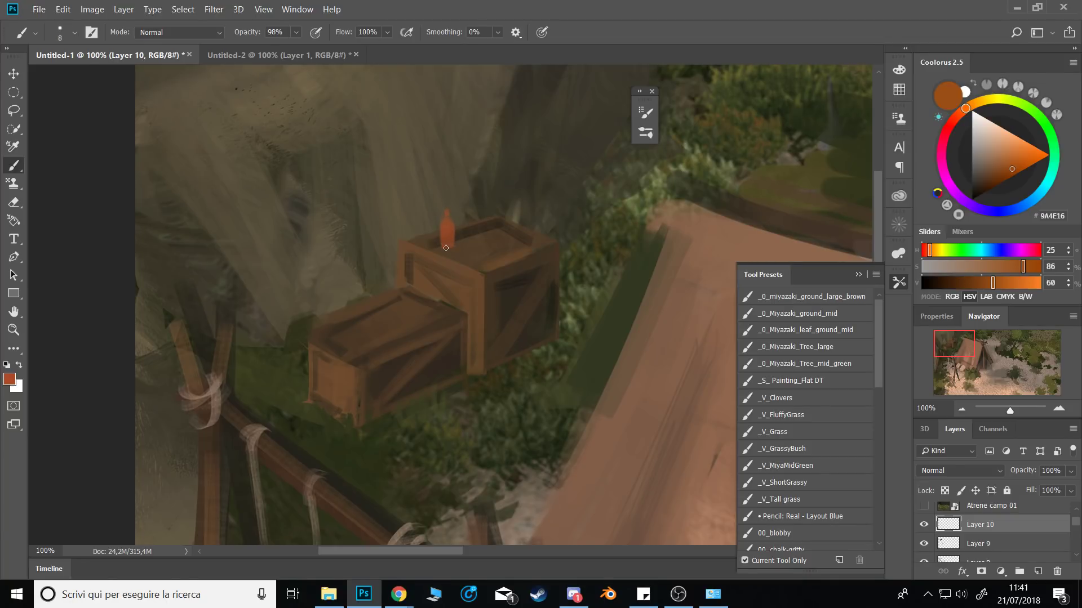
Paint a second upright orange bottle beside the first and erase along the gap to clean up their outlines.
mouse_move(462, 248)
left_mouse_down()
mouse_move(464, 241)
mouse_move(463, 220)
mouse_move(470, 249)
mouse_move(461, 225)
mouse_move(471, 223)
mouse_move(446, 216)
mouse_move(467, 216)
mouse_move(470, 239)
mouse_move(458, 219)
mouse_move(461, 235)
mouse_move(473, 218)
mouse_move(474, 251)
mouse_move(467, 220)
mouse_move(465, 247)
mouse_move(461, 222)
mouse_move(464, 241)
mouse_move(468, 233)
mouse_move(451, 225)
mouse_move(451, 236)
mouse_move(445, 209)
mouse_move(452, 250)
left_mouse_up()
key("e")
key("b")
key("e")
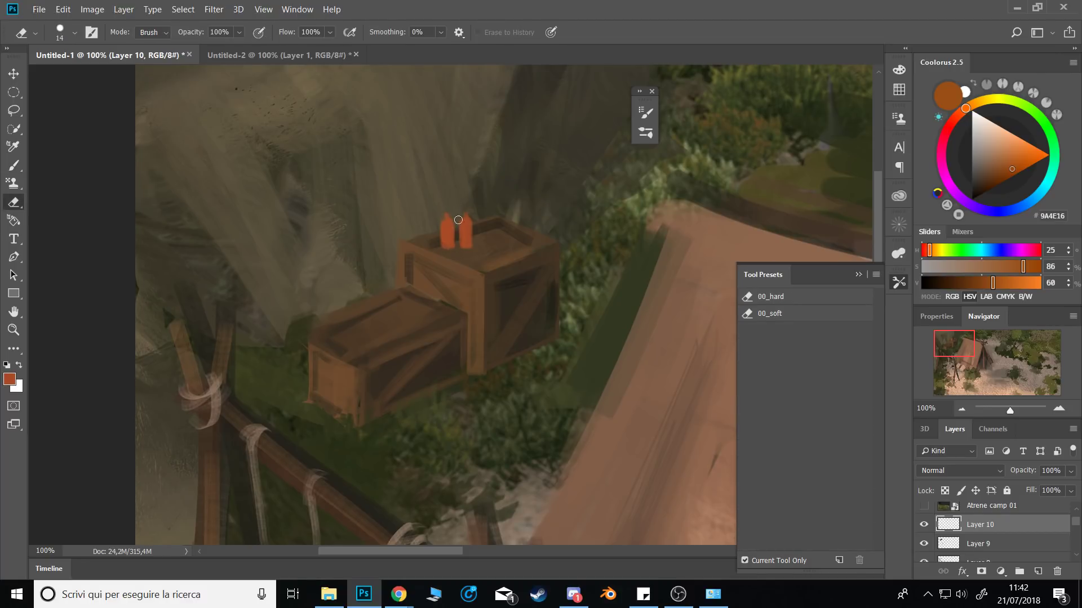
left_click_drag(457, 247, 454, 238)
left_click_drag(453, 225, 454, 248)
Paint a third orange bottle lying on its side on the taller crate's top, reducing the brush to 7 px.
key("b")
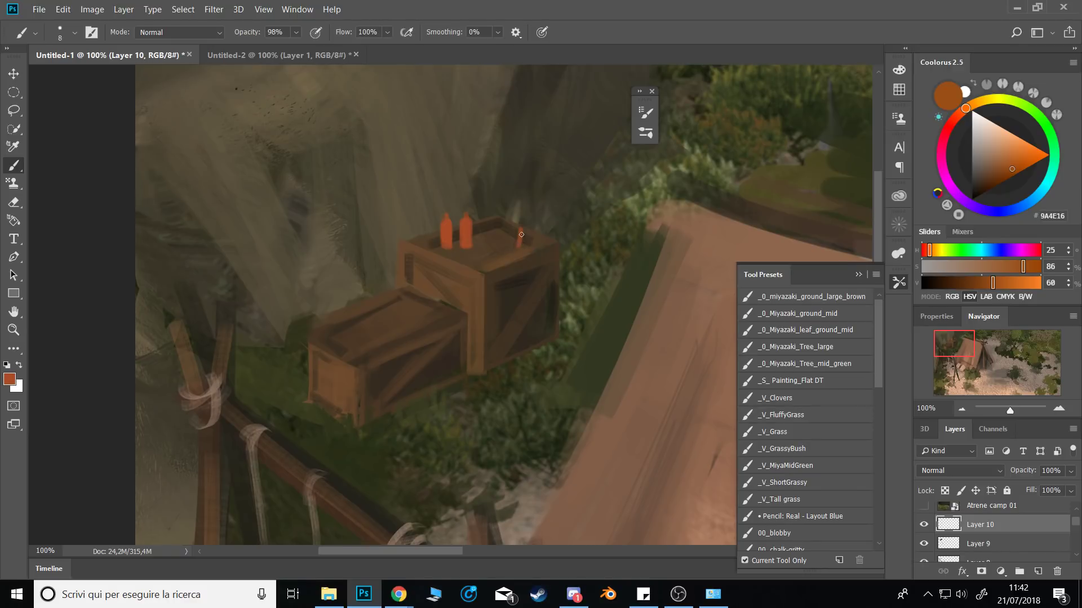
mouse_move(503, 244)
left_mouse_down()
mouse_move(528, 232)
mouse_move(500, 242)
left_mouse_up()
key("ctrl+alt+z")
key("bracketleft")
Lock the bottle layer's transparent pixels and shade the sides of the upright bottles with dark brown #542A0C.
left_click(945, 490)
left_click_drag(984, 157, 975, 206)
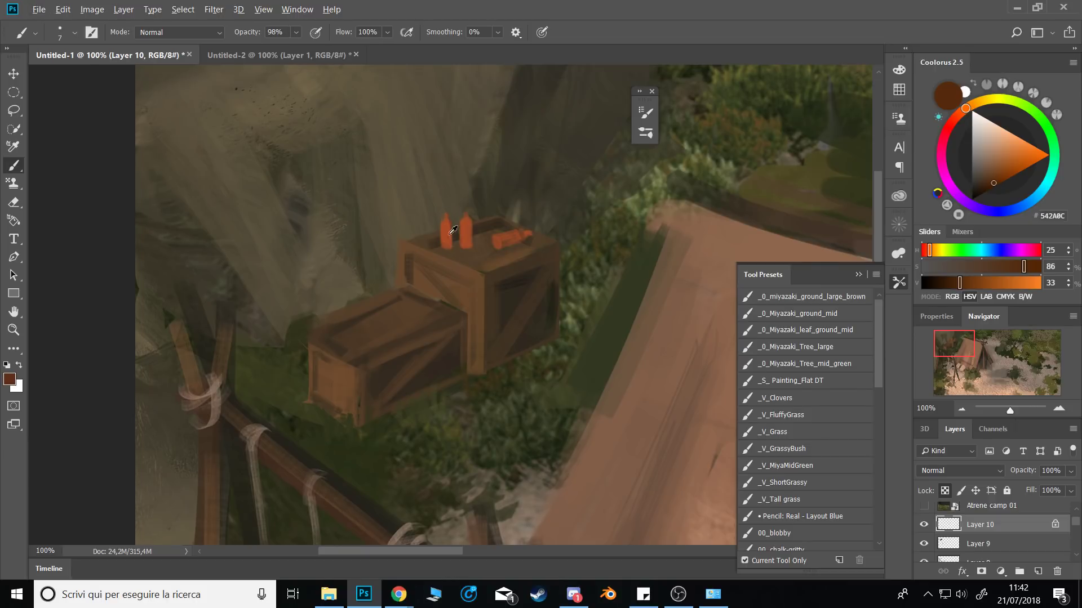
left_click_drag(451, 226, 454, 232)
left_click_drag(470, 225, 462, 246)
Paint pale beige #C4AD9C label bands across the three bottles.
left_click_drag(978, 162, 976, 140)
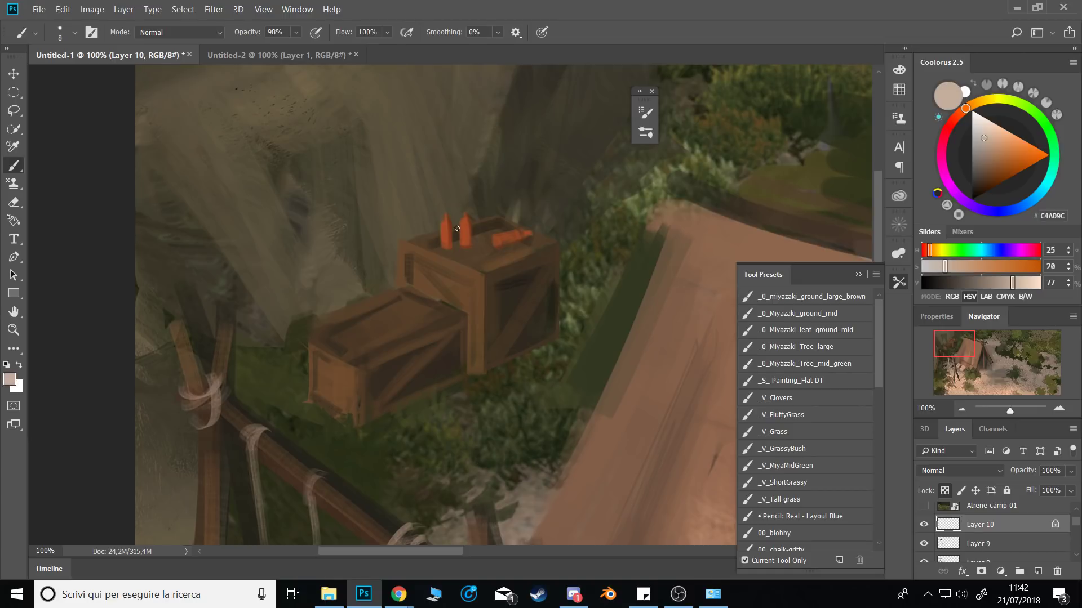
left_click_drag(441, 236, 506, 241)
key("bracketleft")
Add small white highlights to the upright bottles with a 4 px brush.
key("d")
key("x")
right_click(449, 221, "alt")
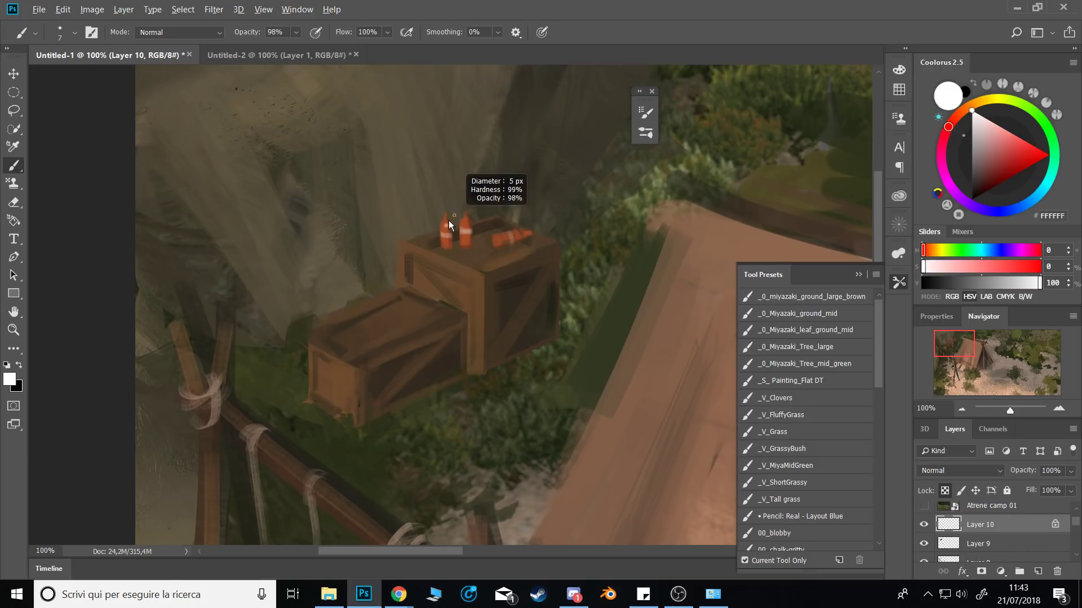
right_click(449, 221, "alt")
key("ctrl+z")
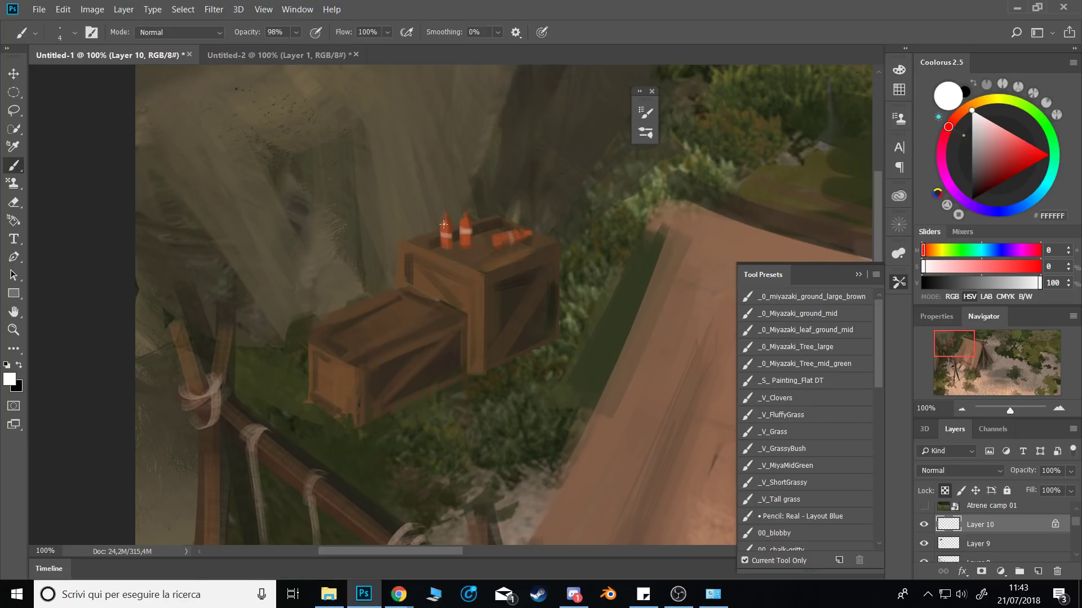
mouse_move(444, 224)
left_mouse_down()
mouse_move(445, 242)
mouse_move(462, 225)
mouse_move(463, 247)
left_mouse_up()
Unlock the layer's transparent pixels and refine the upright bottles' necks and bodies with sampled browns and oranges plus golden #C88728.
left_click(519, 279, "alt")
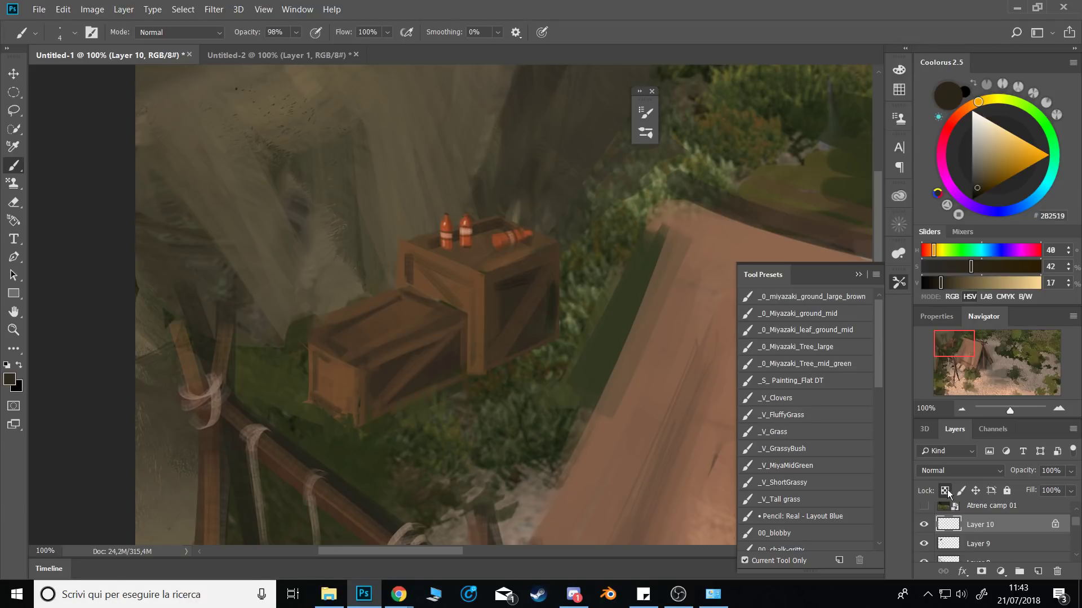
left_click(466, 239, "alt")
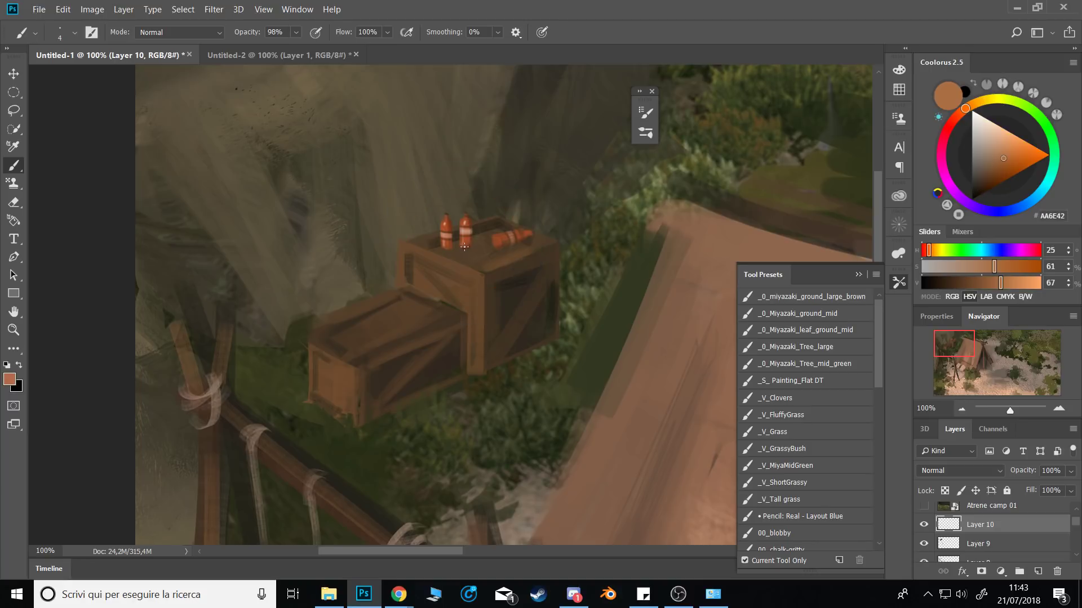
left_click(463, 218, "alt")
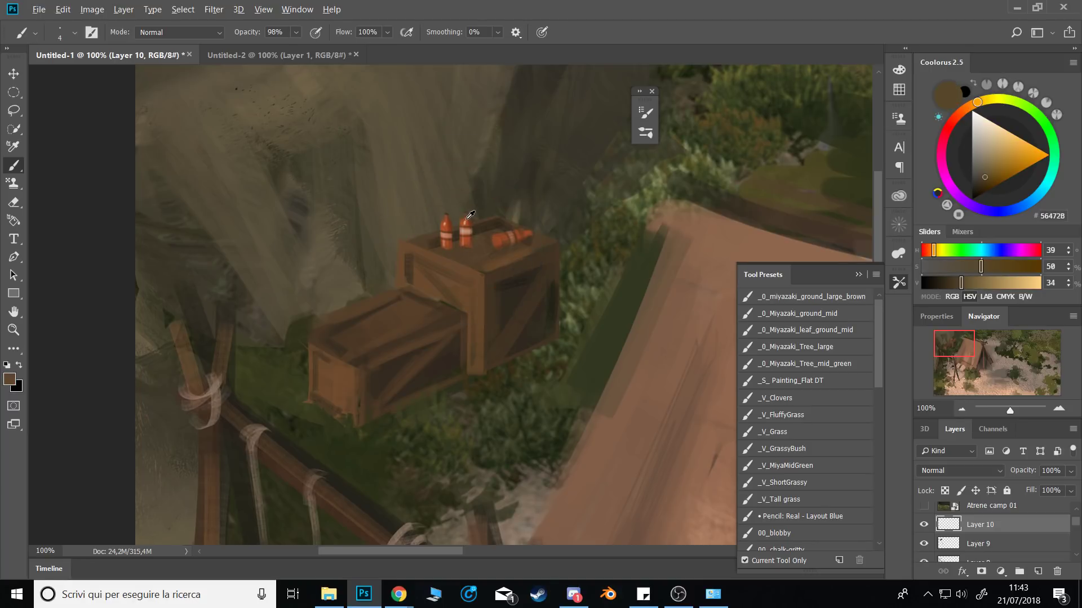
left_click(466, 220, "alt")
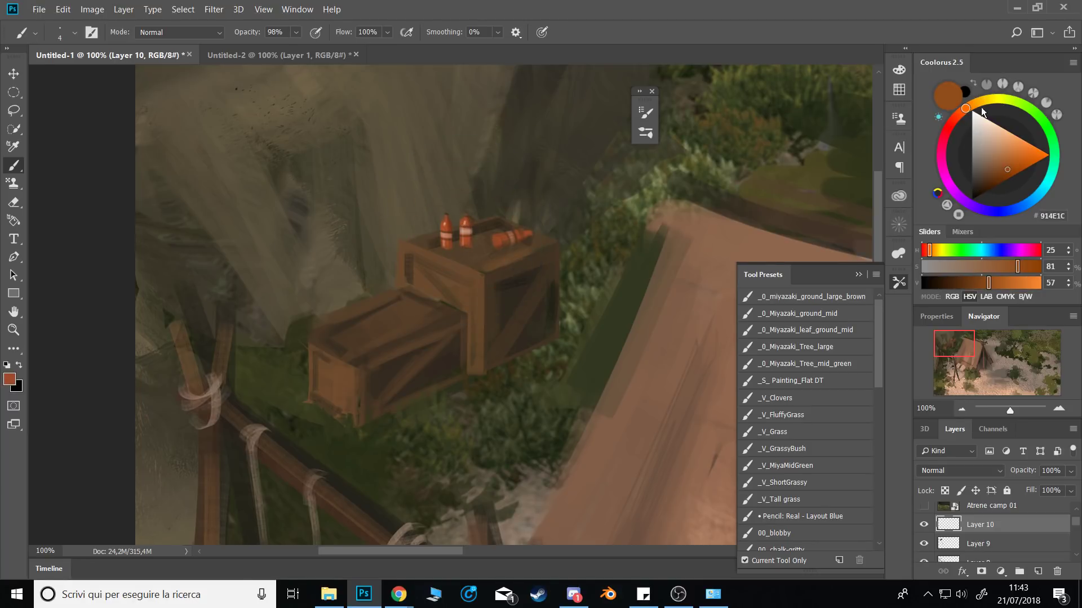
left_click_drag(979, 100, 974, 103)
left_click(1020, 157)
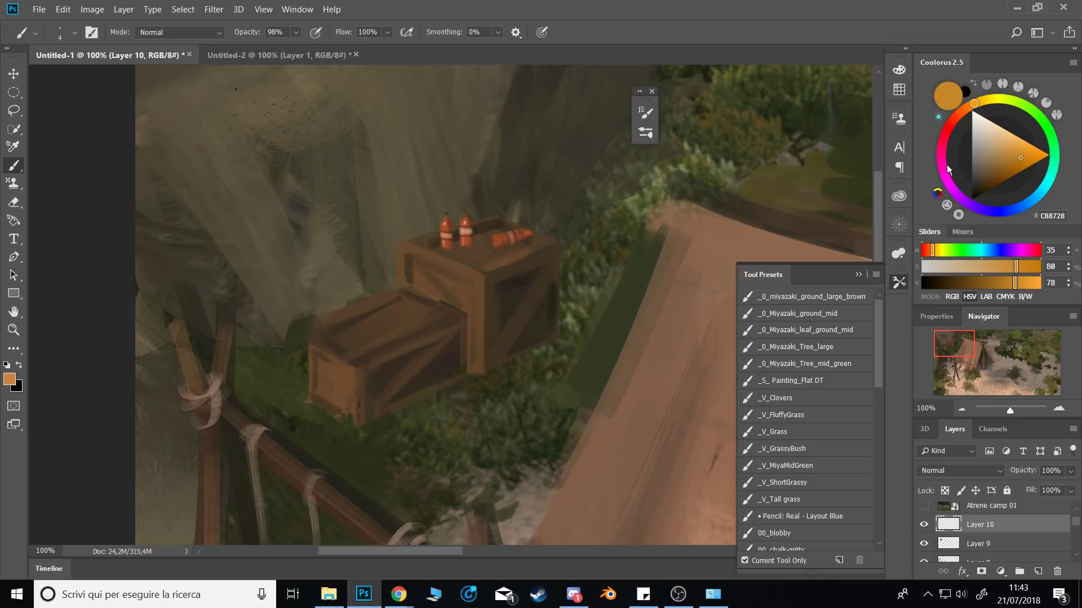
left_click(464, 232, "alt")
left_click(465, 217, "alt")
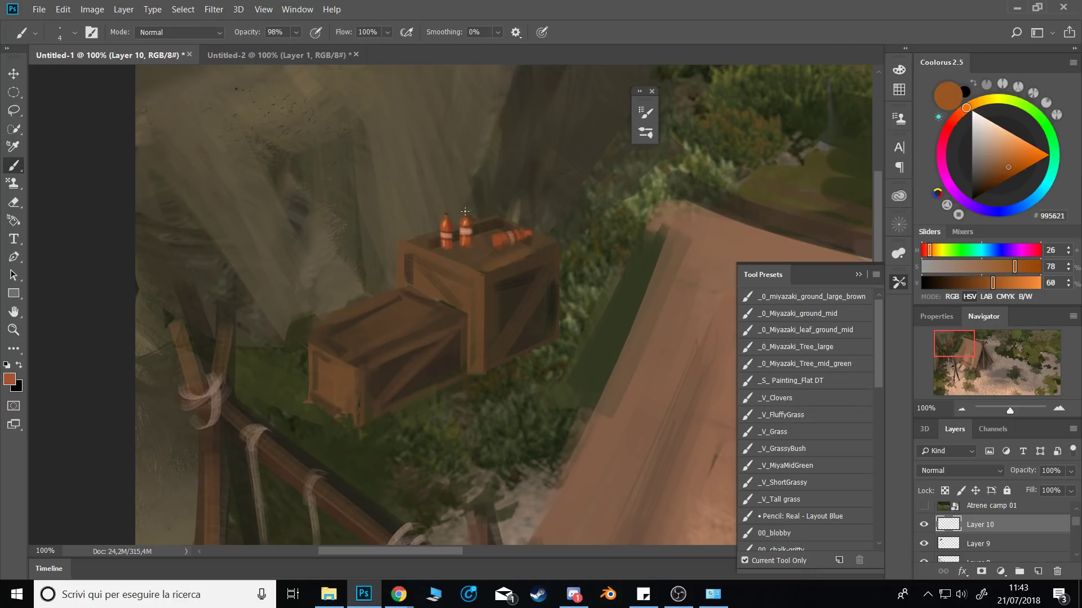
left_click(465, 216, "alt")
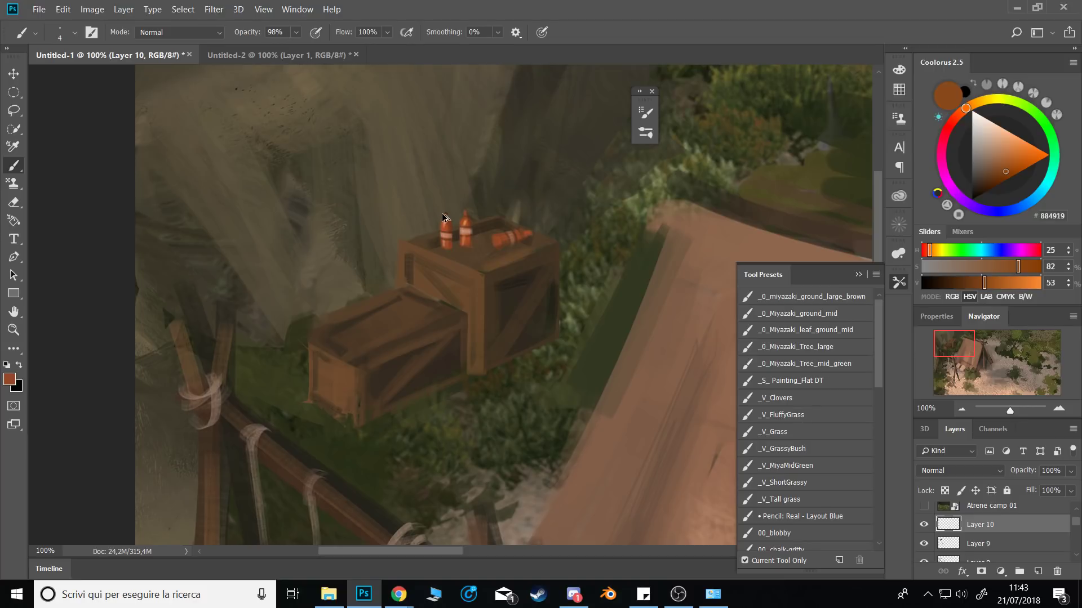
Sample dark brown #4A3921 near the crates and collapse the tool presets list to clear the canvas.
left_click(961, 408)
left_click(961, 408)
left_click(961, 408)
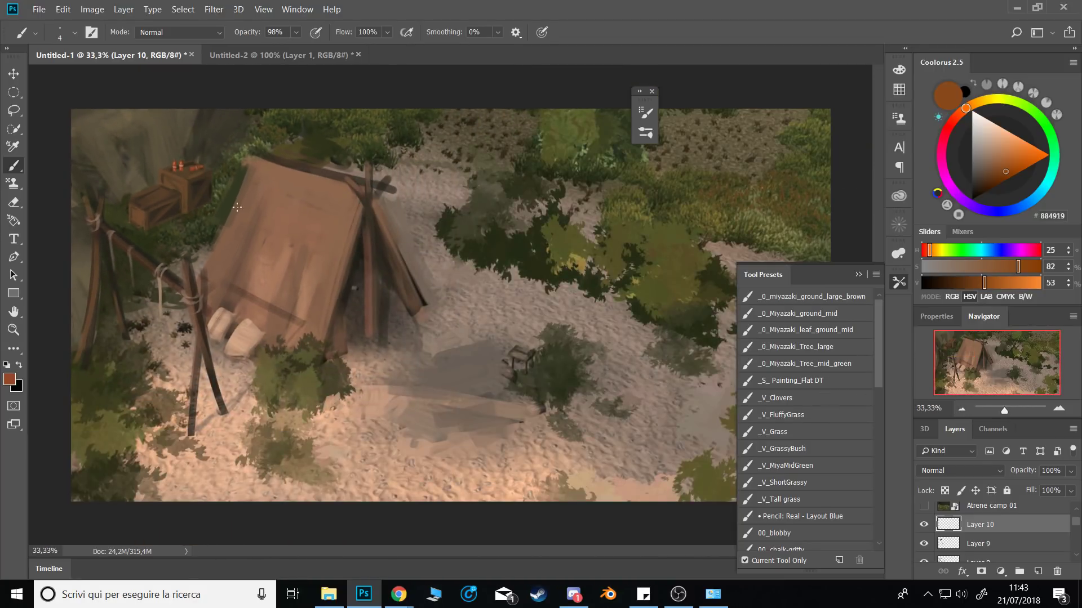
left_click(180, 166, "alt")
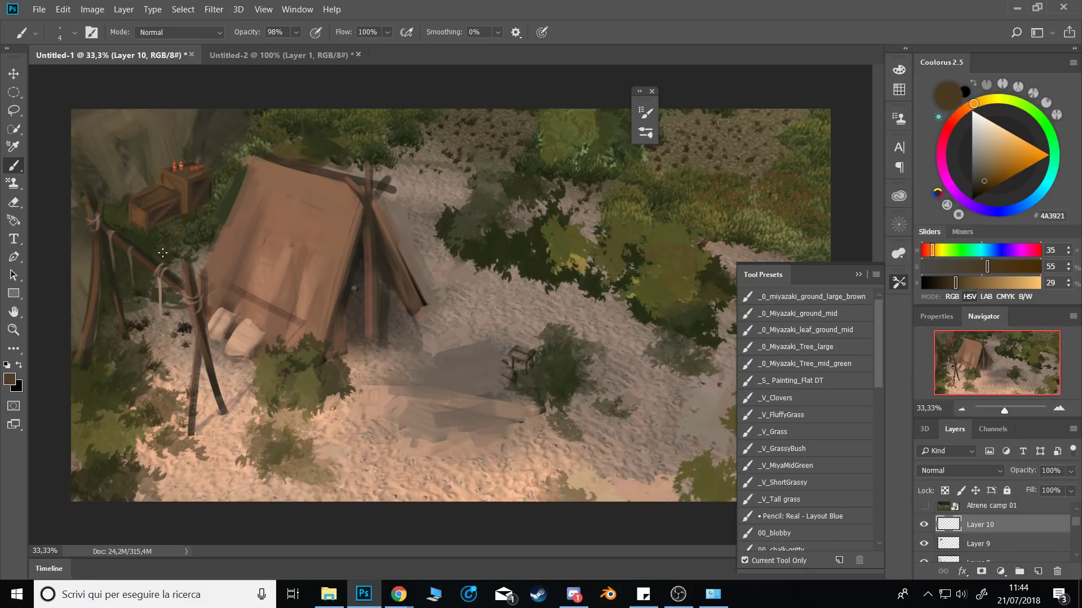
left_click(858, 274)
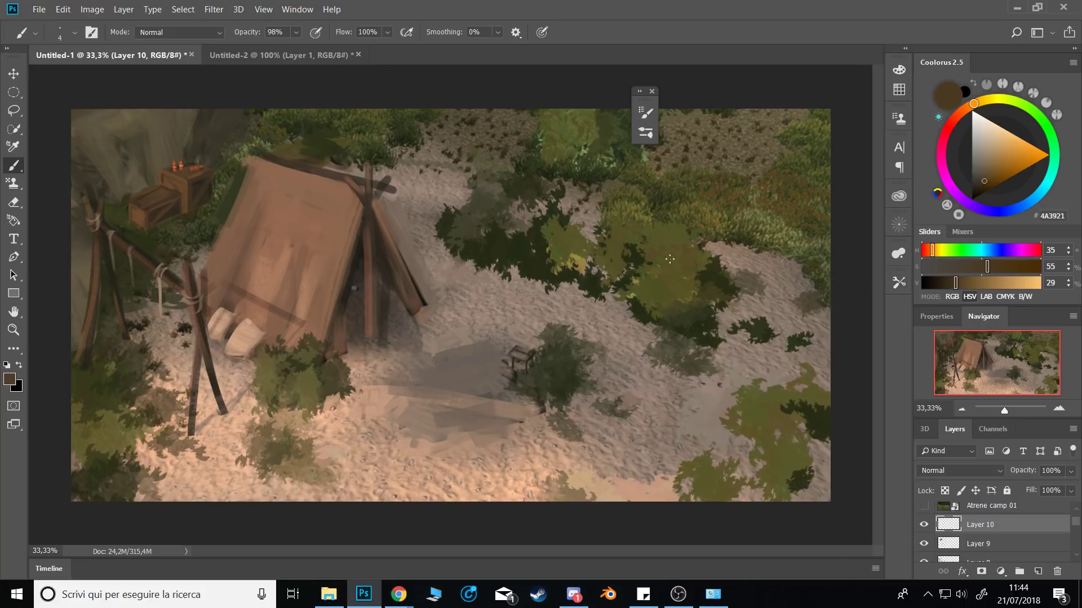
Sample a dark brown beside the crates and shift it to a dark red #4F2D28 for painting.
left_click(202, 192, "alt")
double_click(1059, 411)
left_click(952, 349)
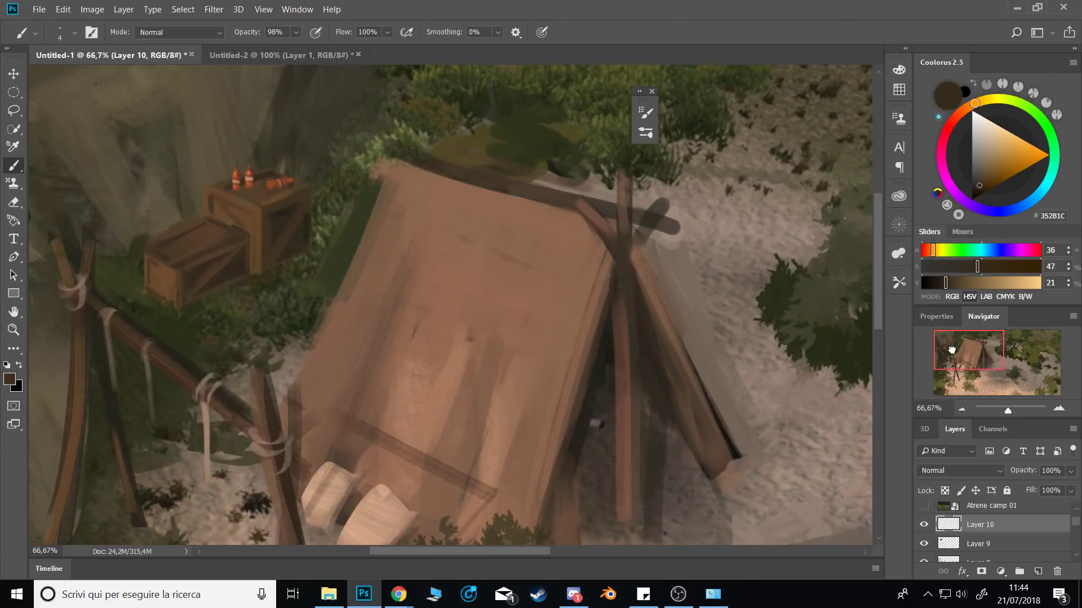
left_click(953, 119)
left_click_drag(993, 177, 988, 180)
key("l")
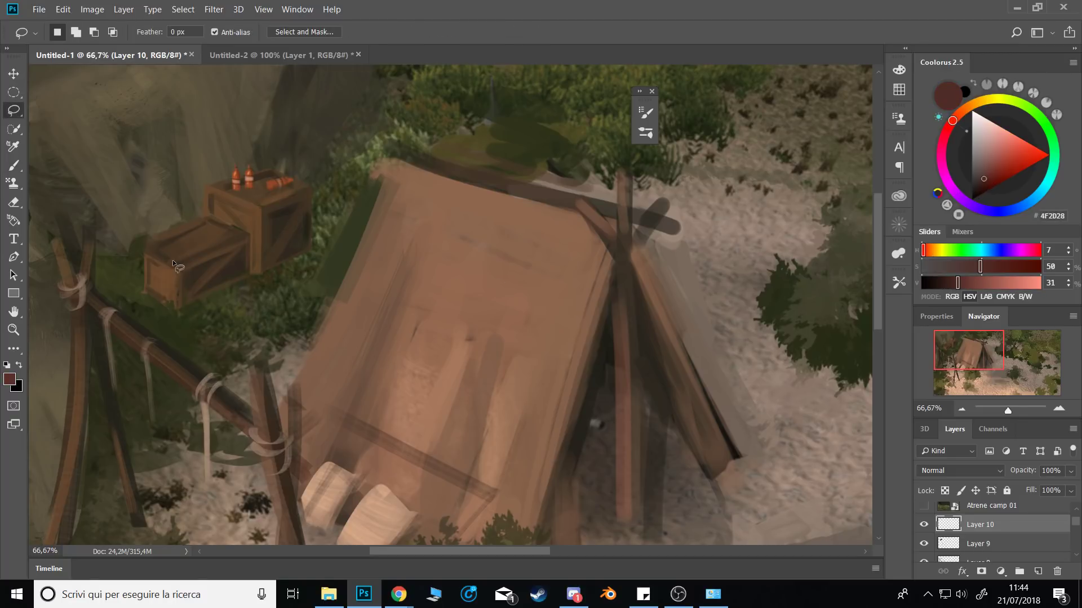
mouse_move(197, 253)
left_mouse_down()
mouse_move(179, 244)
mouse_move(169, 255)
left_mouse_up()
key("shift")
key("alt")
key("shift")
key("ctrl+d")
Paint a small flat dark red shape on the lower crate's top, lightening the red to #6C3730.
key("b")
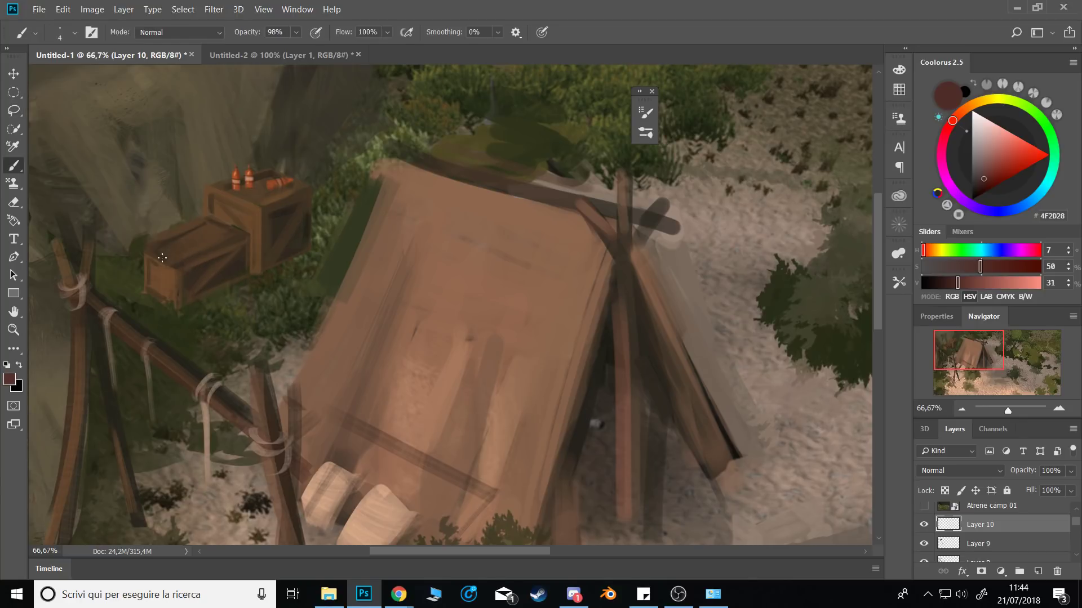
mouse_move(163, 258)
left_mouse_down()
mouse_move(174, 236)
mouse_move(160, 229)
mouse_move(186, 249)
left_mouse_up()
left_click_drag(980, 180, 989, 173)
right_click(172, 243, "alt")
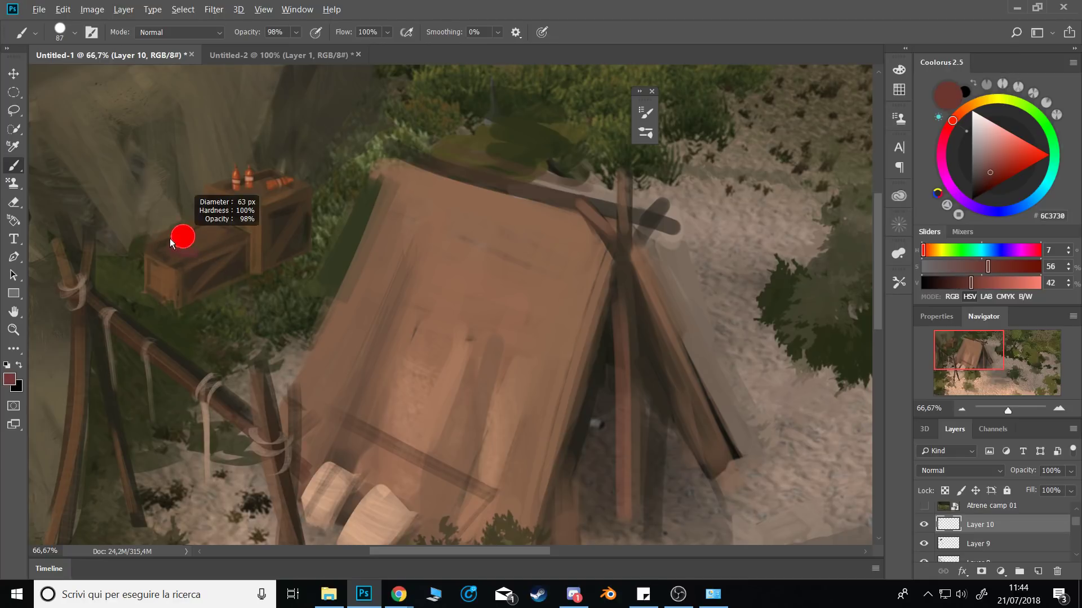
Brighten the red shape on the lower crate with strokes of vivid red #B23E2E.
left_click(1005, 164)
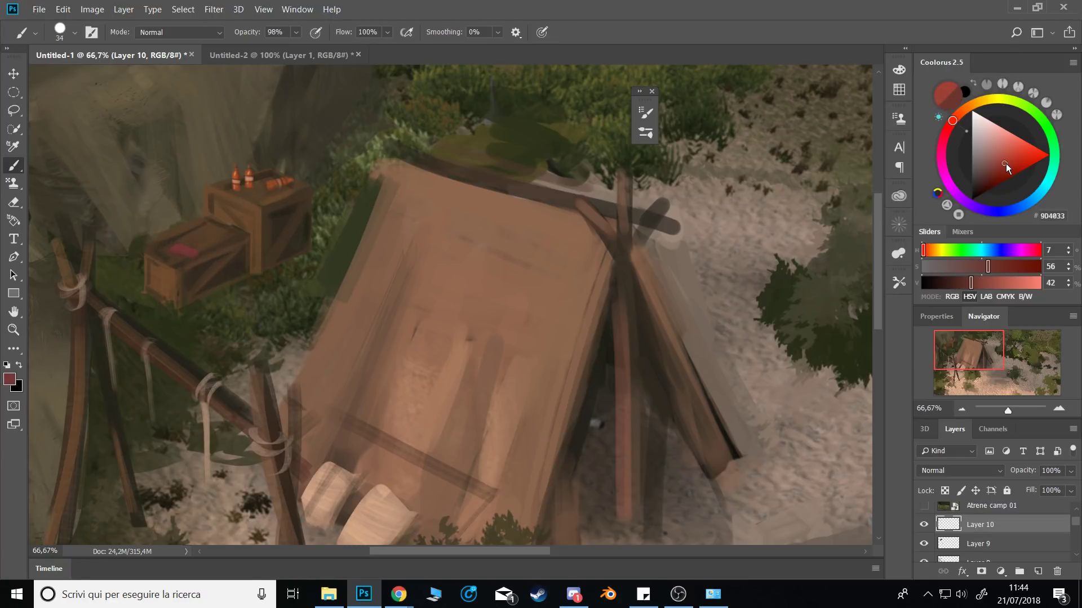
left_click_drag(1006, 163, 1012, 160)
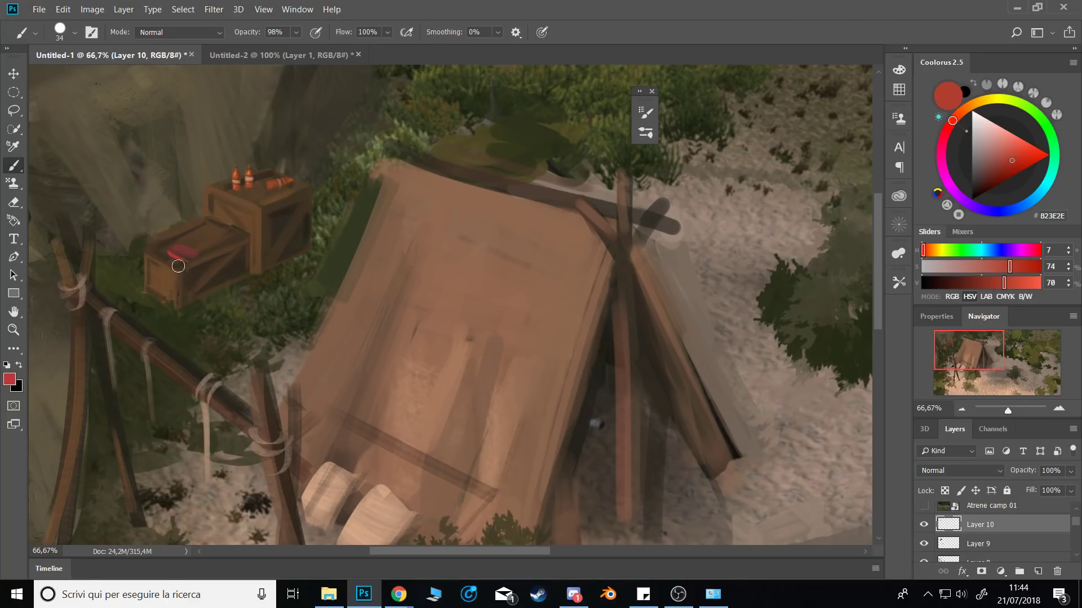
right_click(198, 275, "alt")
left_click_drag(169, 254, 190, 261)
Define the red shape's edges on the lower crate with sampled dark, red and tan tones and a 6 px brush.
right_click(198, 262, "alt")
left_click(197, 275, "alt")
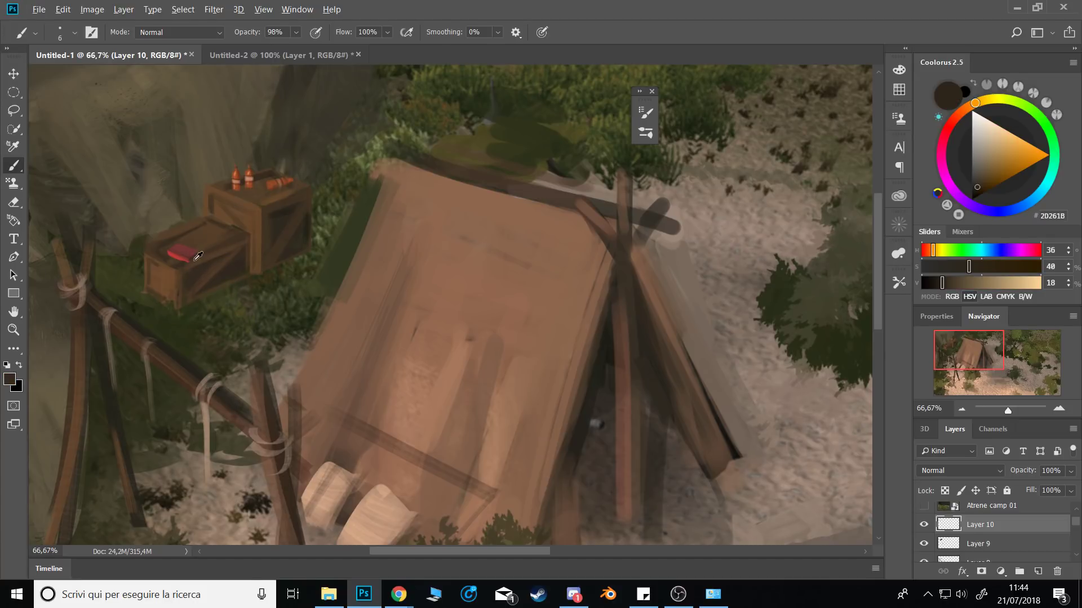
left_click(182, 255, "alt")
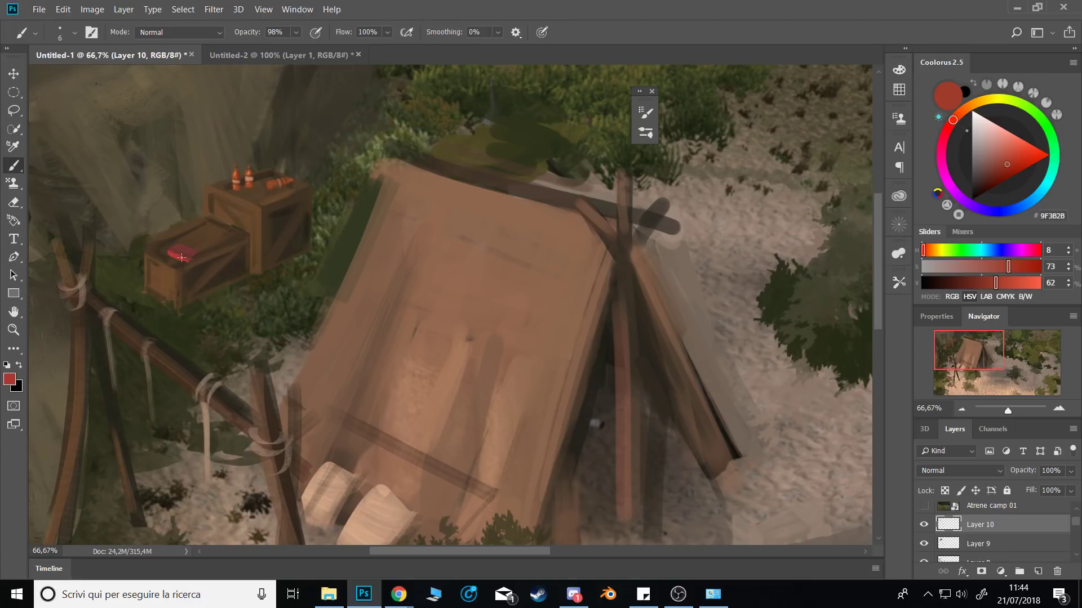
left_click_drag(182, 257, 191, 259)
left_click(193, 260, "alt")
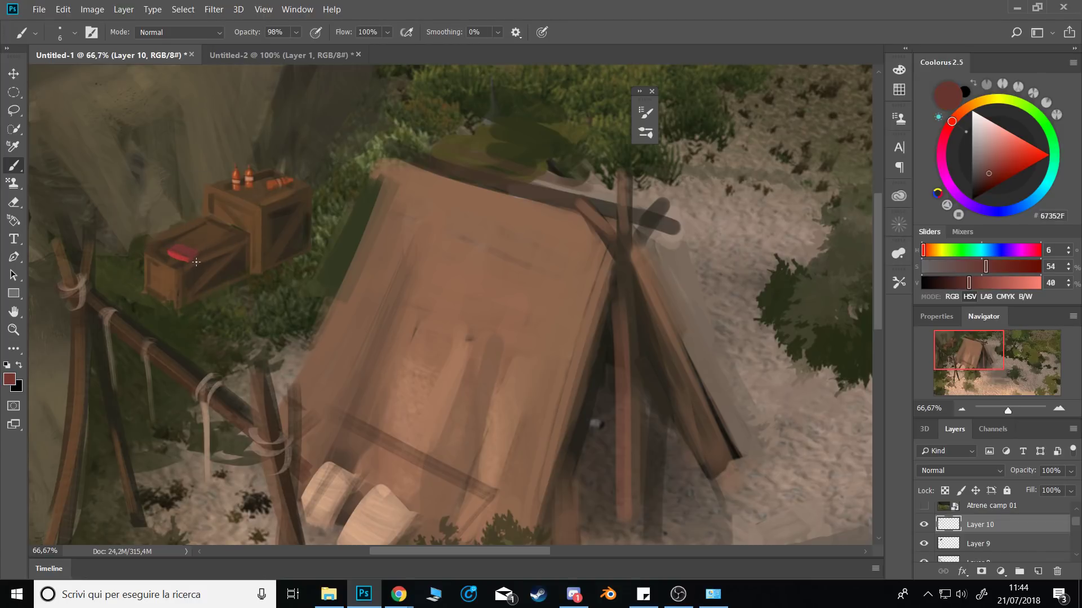
left_click(203, 414, "alt")
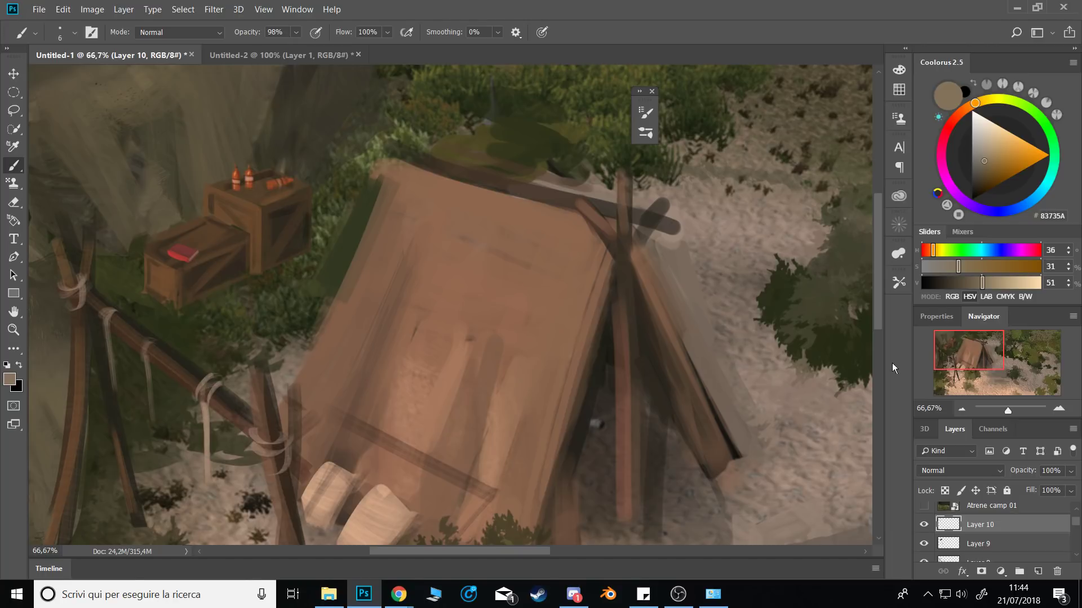
Try to paint a reddish-brown #593626 patch on the sand behind the tent with a 61 px round brush.
left_click(968, 406)
left_click(968, 406)
left_click(968, 405)
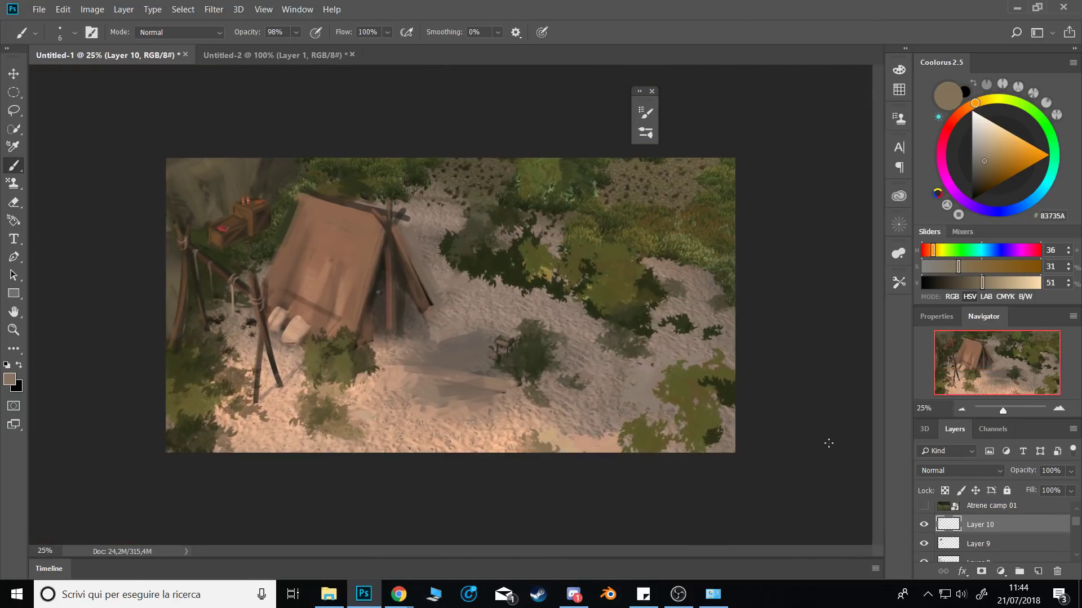
left_click(323, 168, "alt")
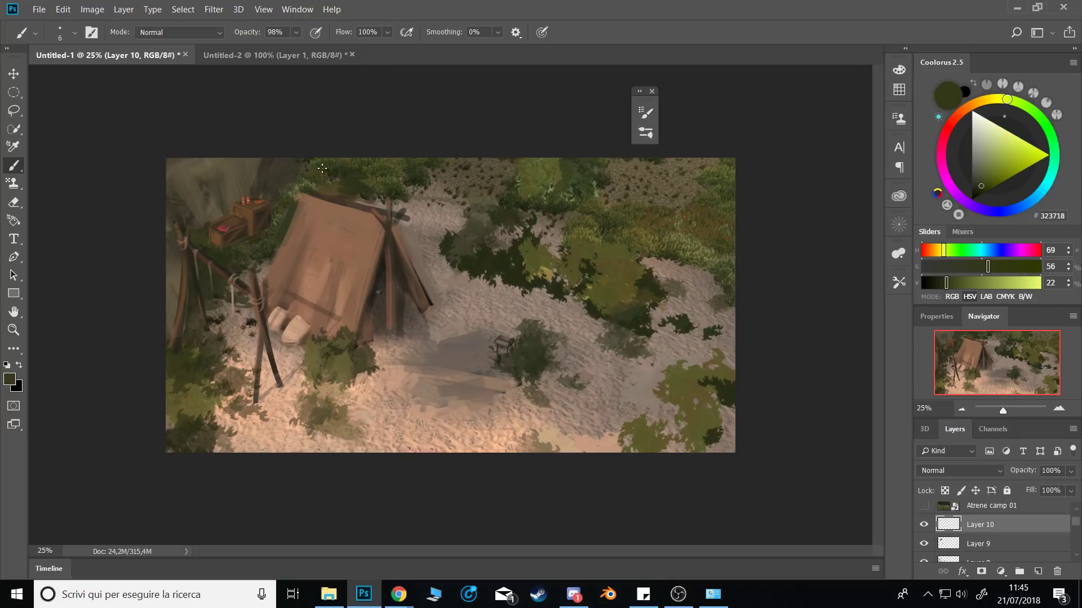
left_click(959, 111)
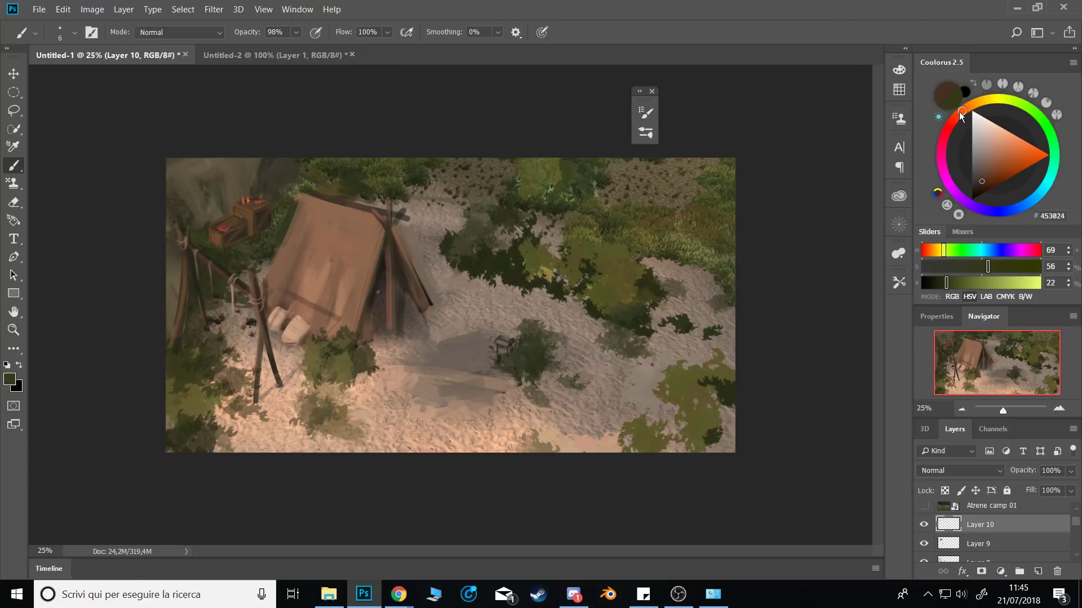
left_click(991, 177)
left_click(1058, 408)
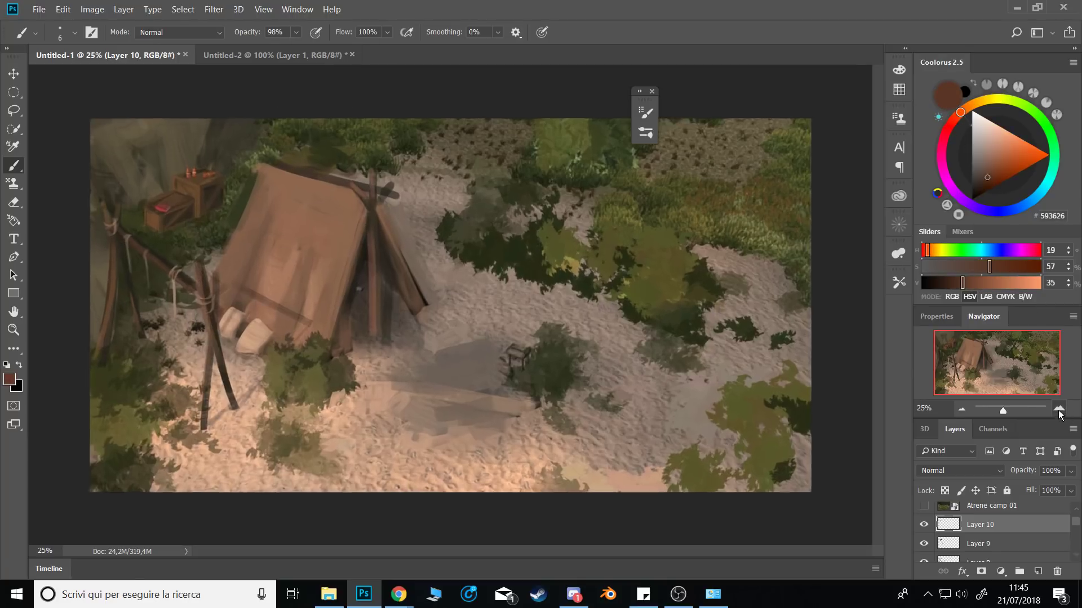
right_click(431, 149, "alt")
mouse_move(438, 137)
left_mouse_down()
mouse_move(418, 139)
mouse_move(434, 151)
mouse_move(430, 132)
mouse_move(448, 143)
left_mouse_up()
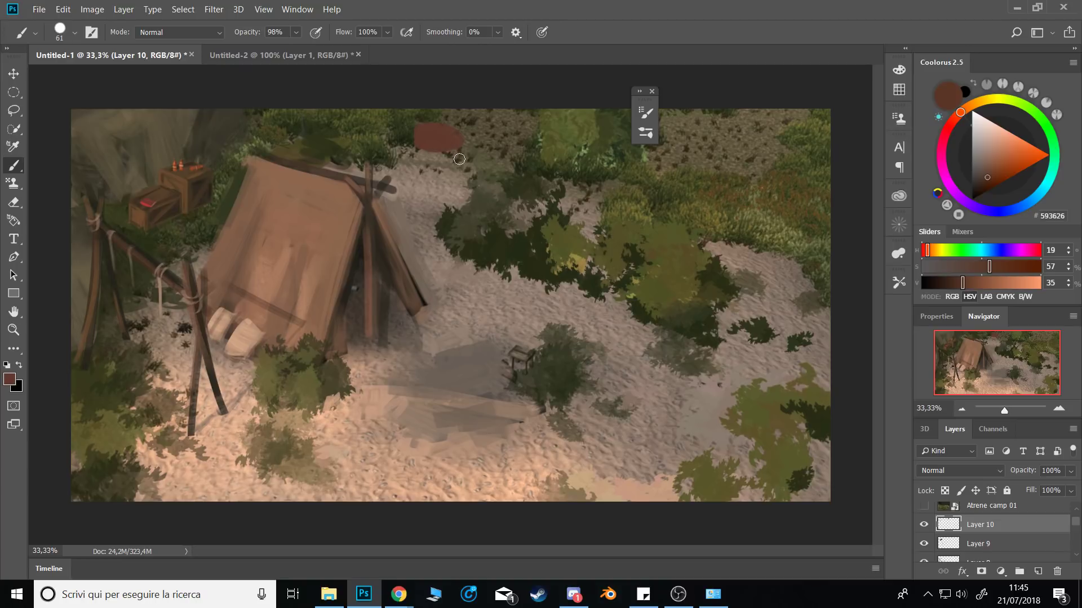
right_click(461, 158, "alt")
Switch to the textured 样本画笔 3 1 brush at 106 px and mix the muted brown #574239.
right_click(442, 148)
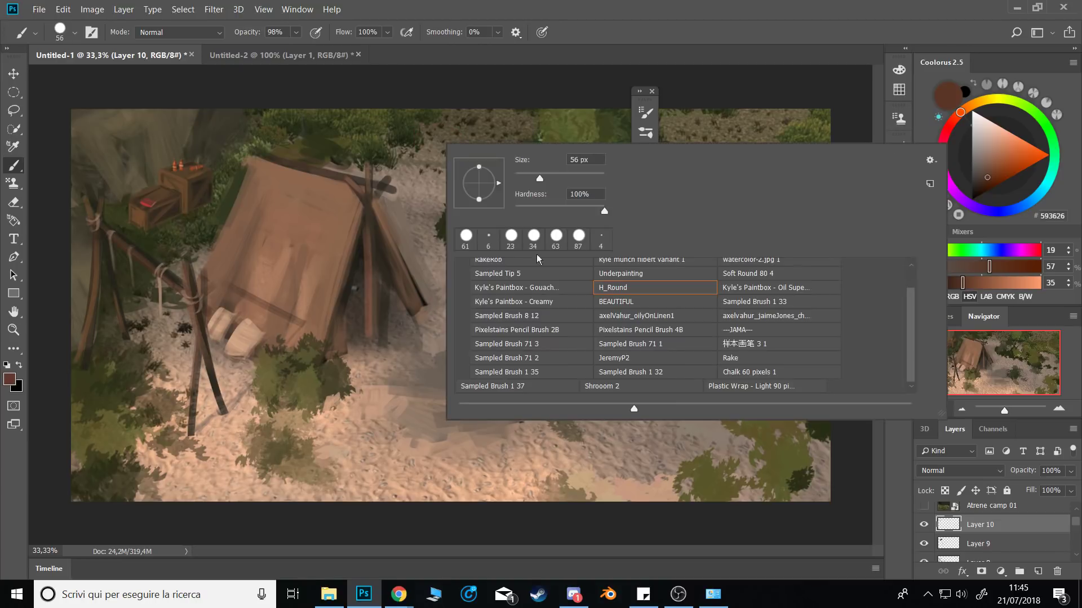
left_click(814, 373)
left_click(793, 345)
left_click(824, 96)
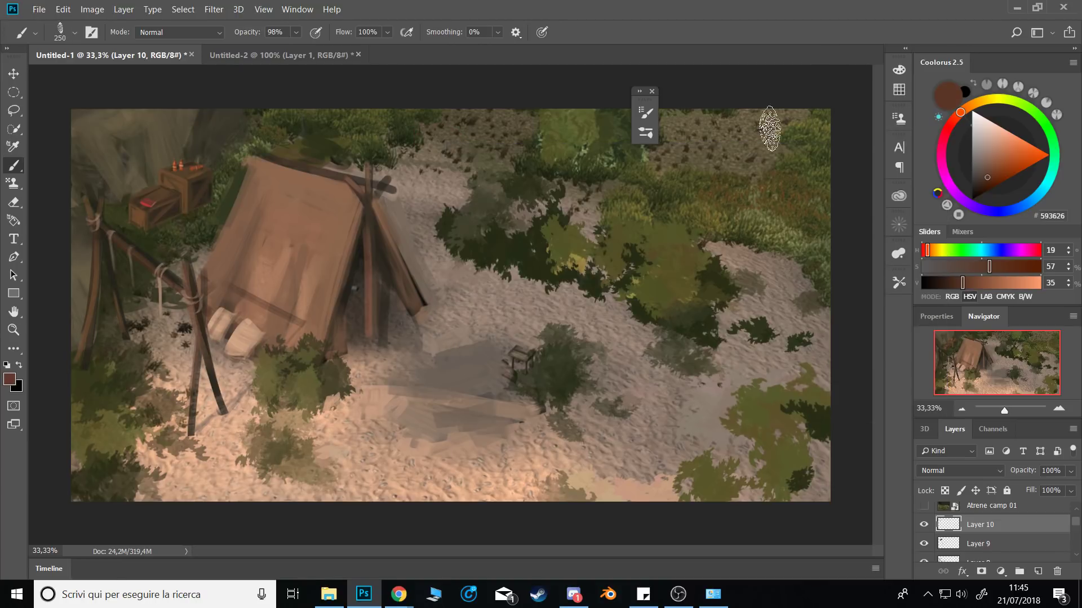
right_click(428, 148, "alt")
left_click(981, 175)
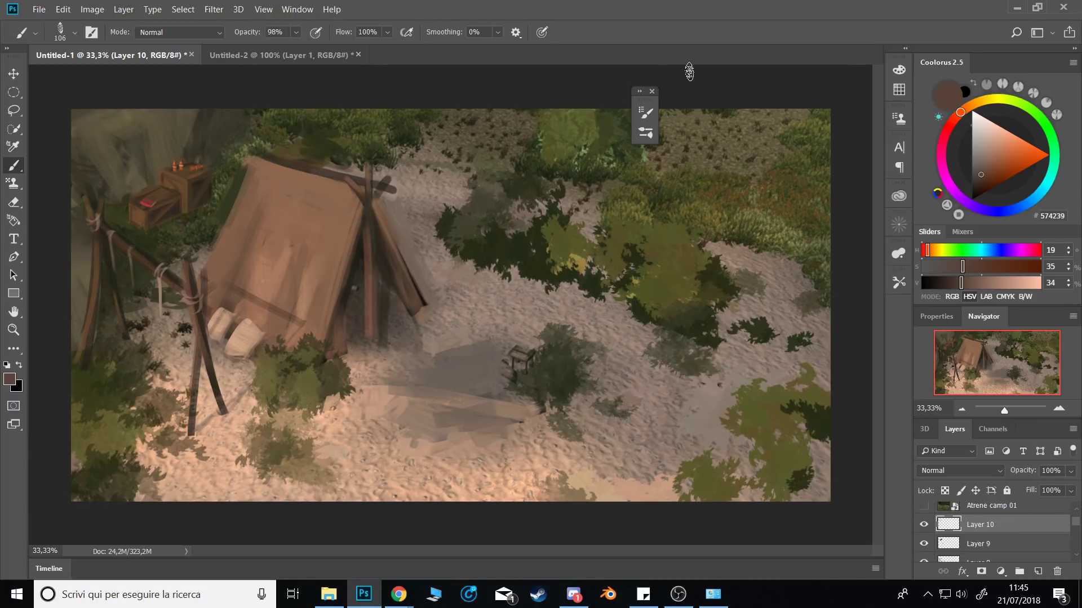
Blend the sand above the grey ground shadow beside the tent with sampled grey-tan strokes at 100% opacity.
left_click(512, 322, "alt")
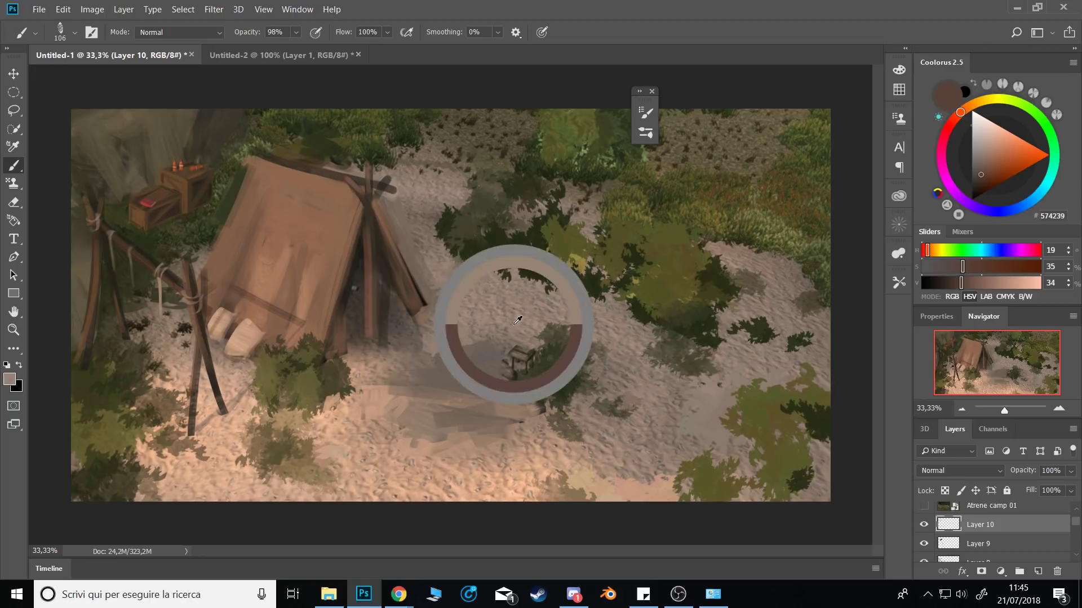
left_click(491, 329, "alt")
mouse_move(479, 355)
left_mouse_down()
mouse_move(442, 359)
mouse_move(472, 345)
mouse_move(454, 350)
left_mouse_up()
key("0")
left_click(415, 350, "alt")
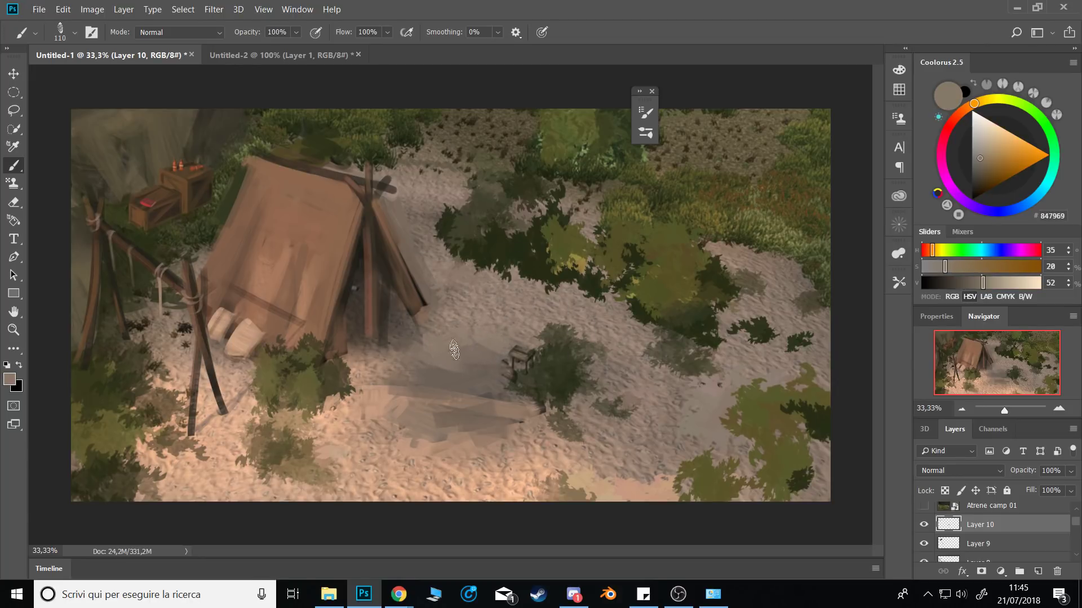
Soften the lower edge of the grey ground shadow in front of the tent with sampled warm sand tones.
left_click(373, 408, "alt")
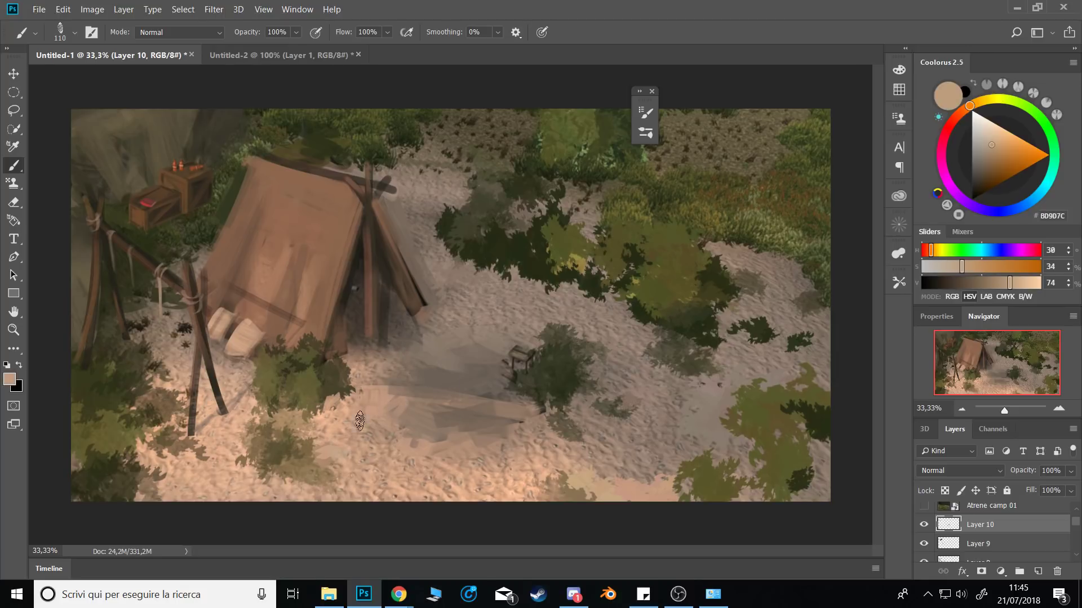
left_click(397, 418, "alt")
left_click(377, 403, "alt")
left_click(458, 395, "alt")
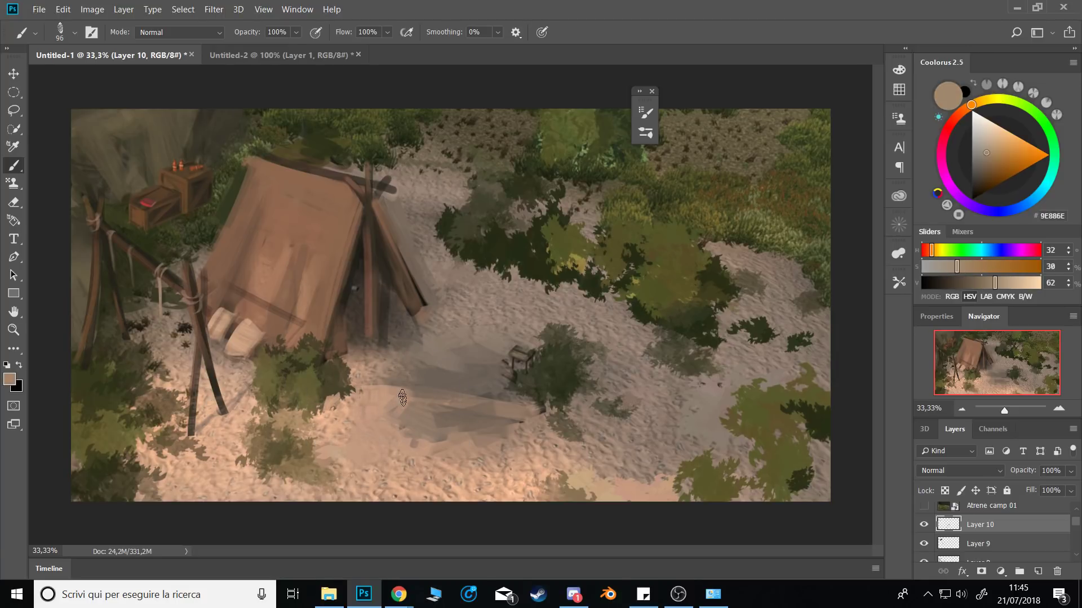
left_click_drag(359, 394, 405, 397)
Paint over the sand between the tent's leaning pole and the bushes, then sample the sand tone #887A6A and enlarge the brush.
left_click_drag(447, 216, 410, 234)
left_click(424, 255, "alt")
key("bracketright")
key("bracketright")
key("bracketright")
key("bracketright")
key("bracketright")
key("bracketright")
key("bracketright")
key("bracketright")
key("bracketright")
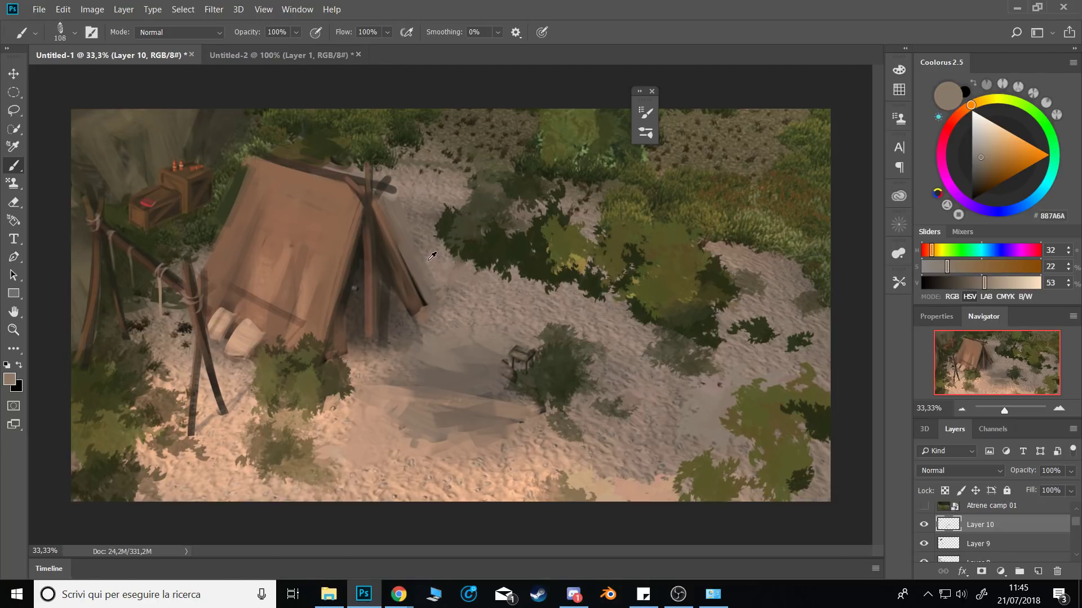
Blend the sand beside the tent's pole top with sampled greyish-brown tones, using a 74 px brush.
left_click(387, 284, "alt")
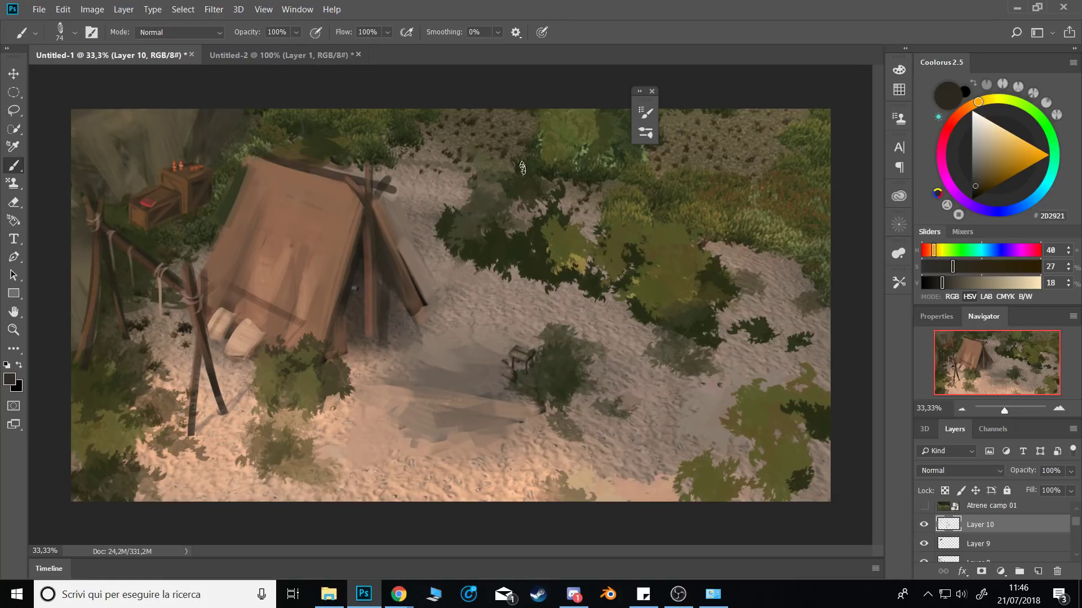
left_click(417, 241, "alt")
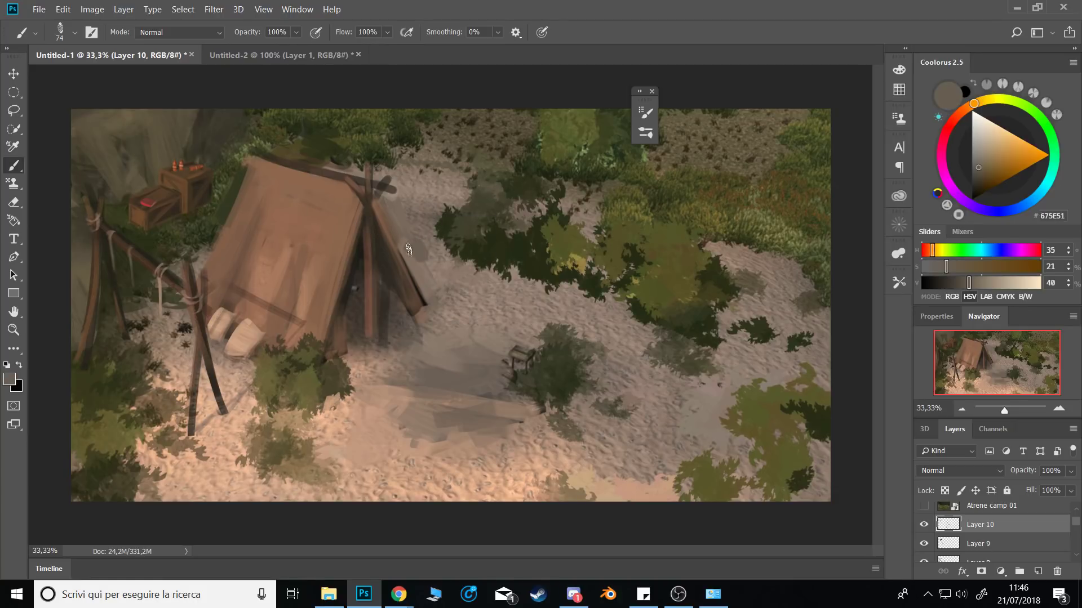
left_click(410, 249, "alt")
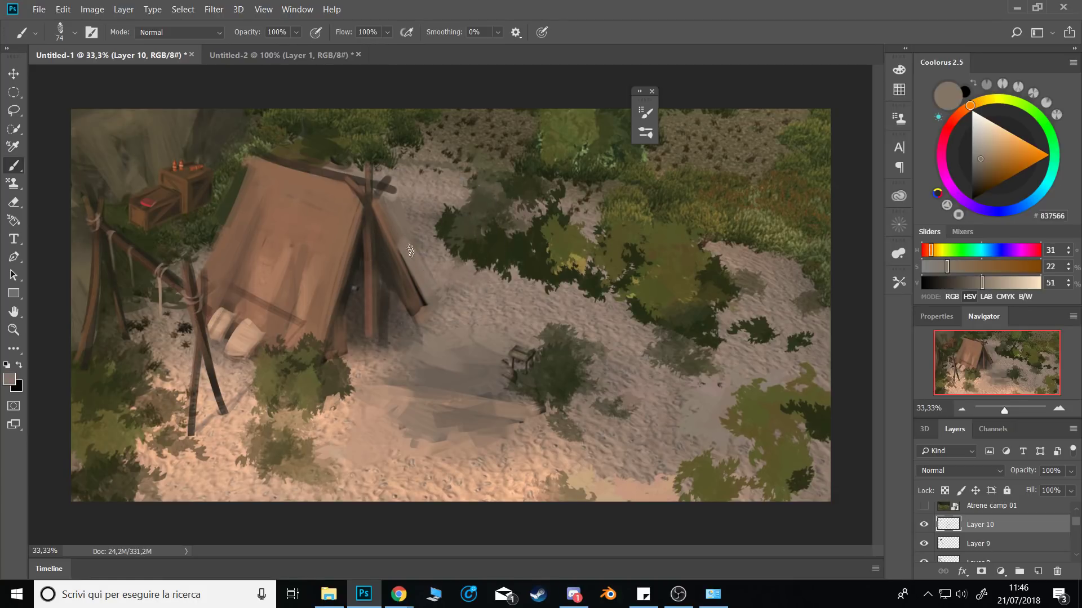
left_click(410, 192, "alt")
left_click_drag(423, 206, 411, 220)
Paint a flat brown oval for a tree stump's top on the sand behind the tent, using an elliptical selection and deselecting it.
left_click(193, 285, "alt")
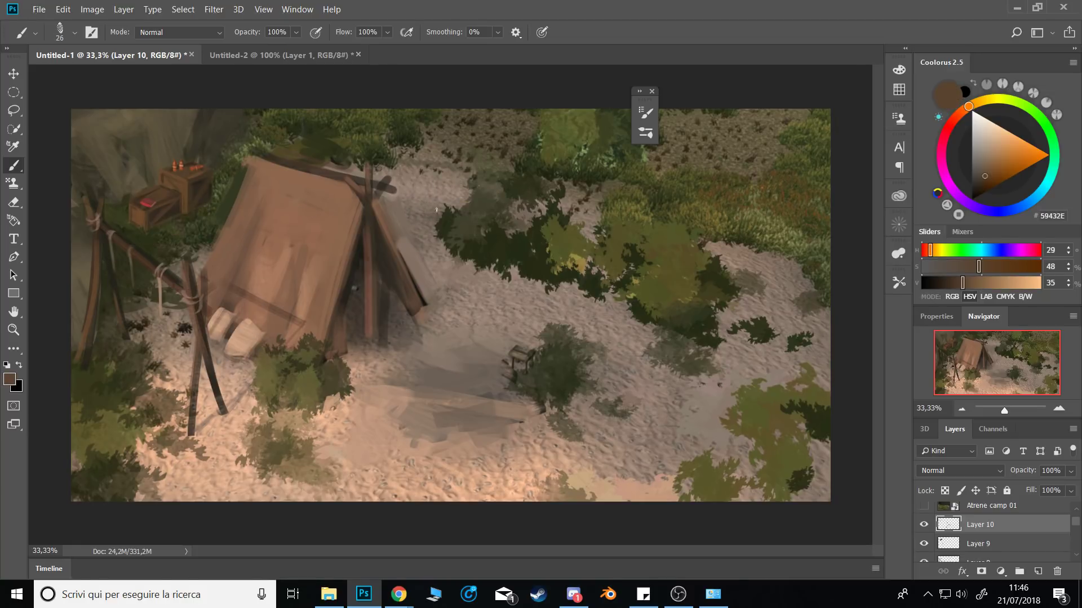
key("m")
mouse_move(411, 157)
left_mouse_down()
mouse_move(459, 170)
mouse_move(447, 155)
mouse_move(466, 157)
left_mouse_up()
key("ctrl+d")
key("b")
key("ctrl+d")
Paint the stump's front side below the oval with the orange-brown #A26F3E.
left_click_drag(985, 181, 1003, 161)
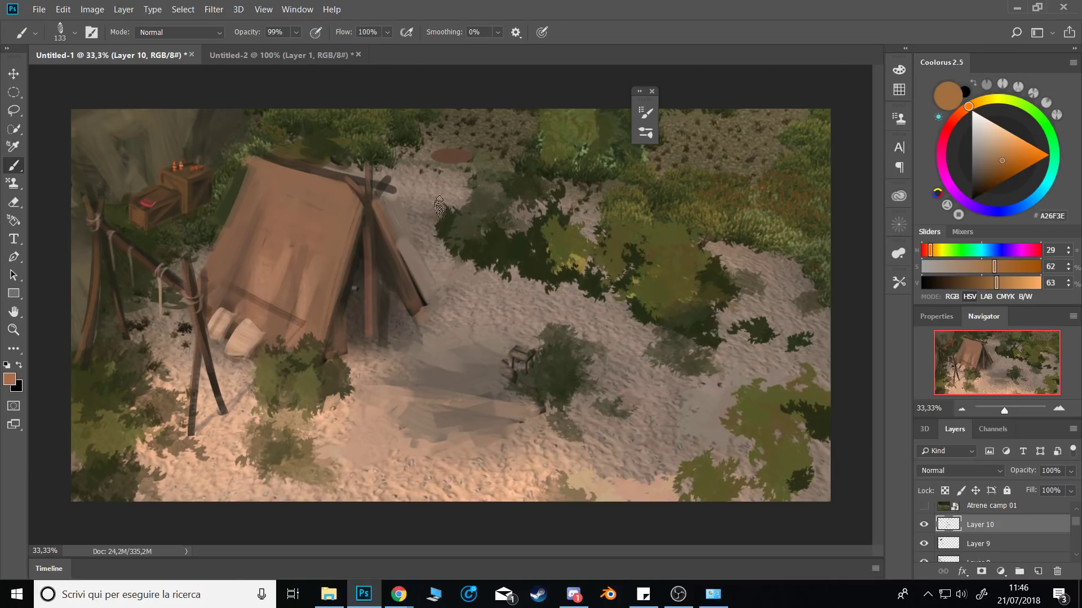
key("bracketleft")
key("bracketleft")
key("bracketleft")
mouse_move(439, 169)
left_mouse_down()
mouse_move(476, 170)
mouse_move(463, 168)
mouse_move(472, 160)
mouse_move(473, 172)
mouse_move(438, 160)
left_mouse_up()
Shade the stump's left side with sampled dark browns, using a 38 px brush at 100% opacity.
left_click(384, 252, "alt")
key("bracketleft")
key("bracketleft")
key("bracketleft")
key("bracketleft")
key("bracketleft")
key("bracketleft")
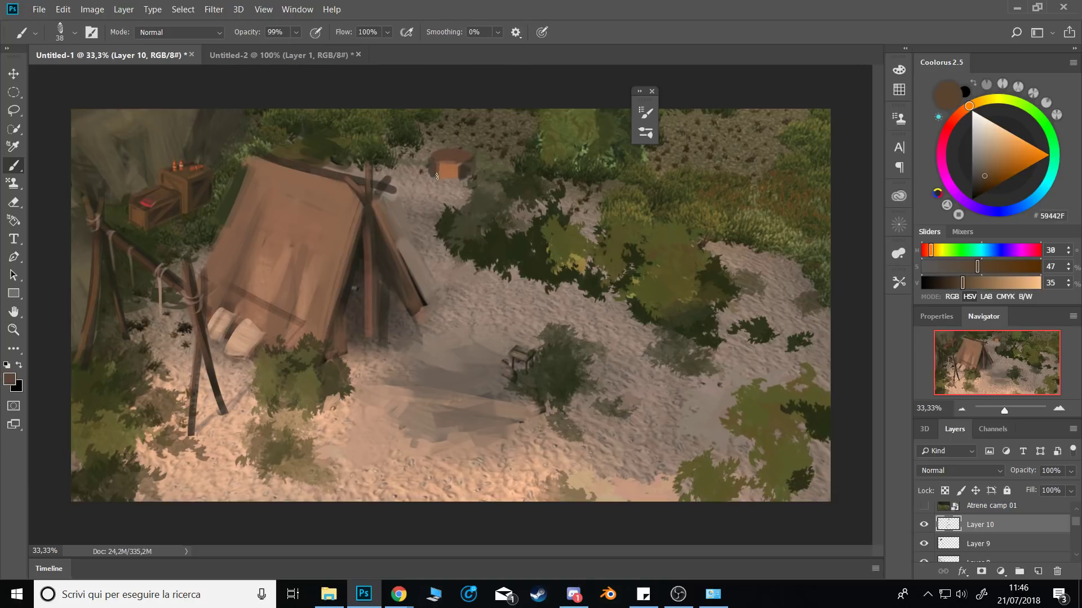
key("0")
left_click_drag(439, 157, 443, 164)
left_click(443, 173, "alt")
left_click(438, 162, "alt")
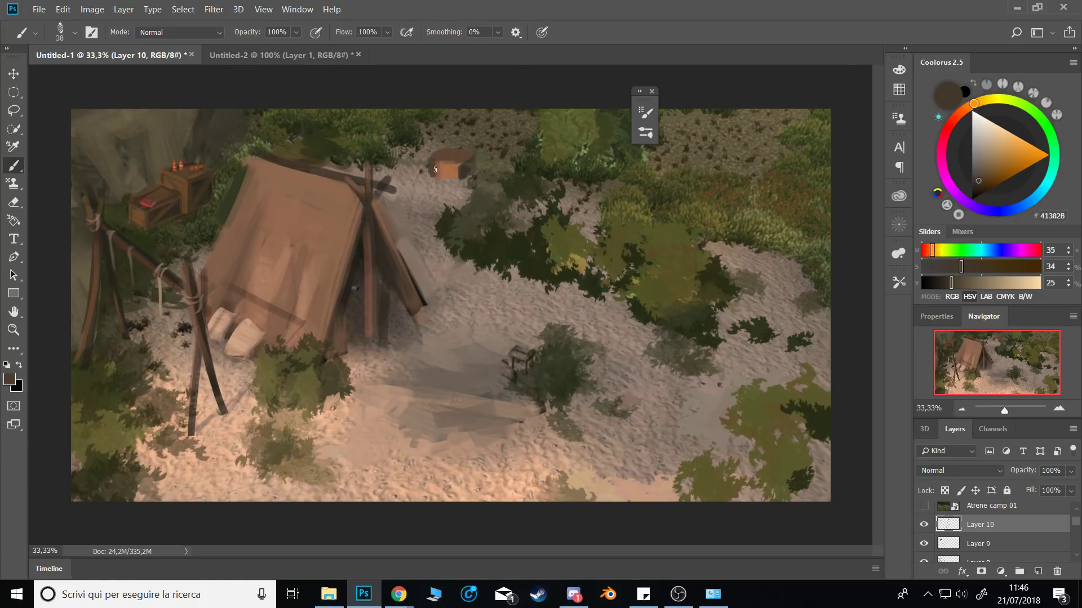
Tone down the stump's orange front with sampled browns and extend its base downward with the dark brown #4F4333.
left_click(441, 162, "alt")
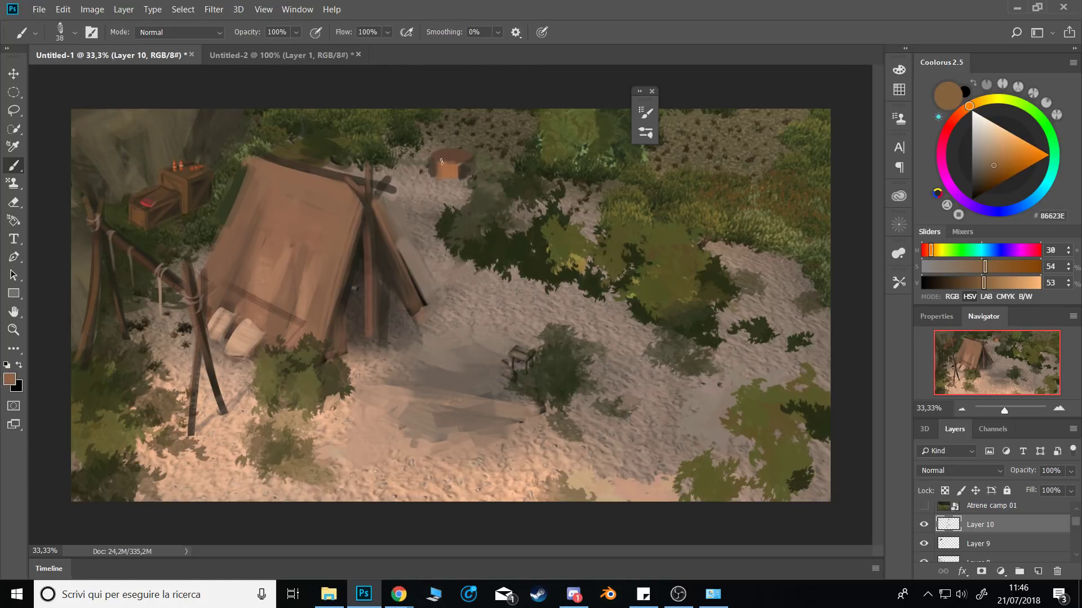
left_click(456, 169, "alt")
left_click(453, 165, "alt")
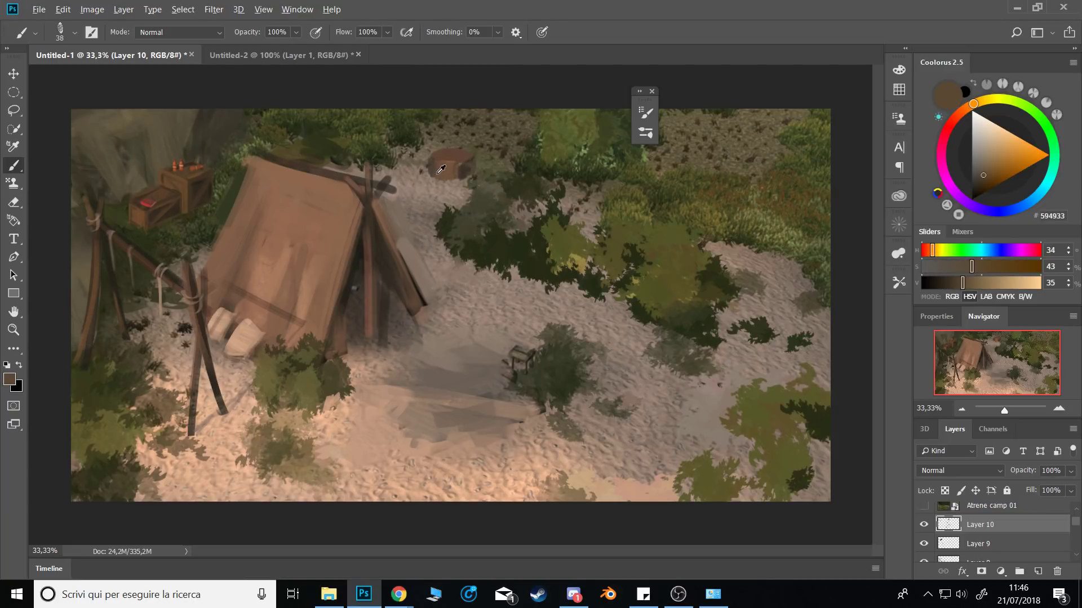
left_click(441, 168, "alt")
left_click(438, 172, "alt")
left_click_drag(432, 175, 457, 179)
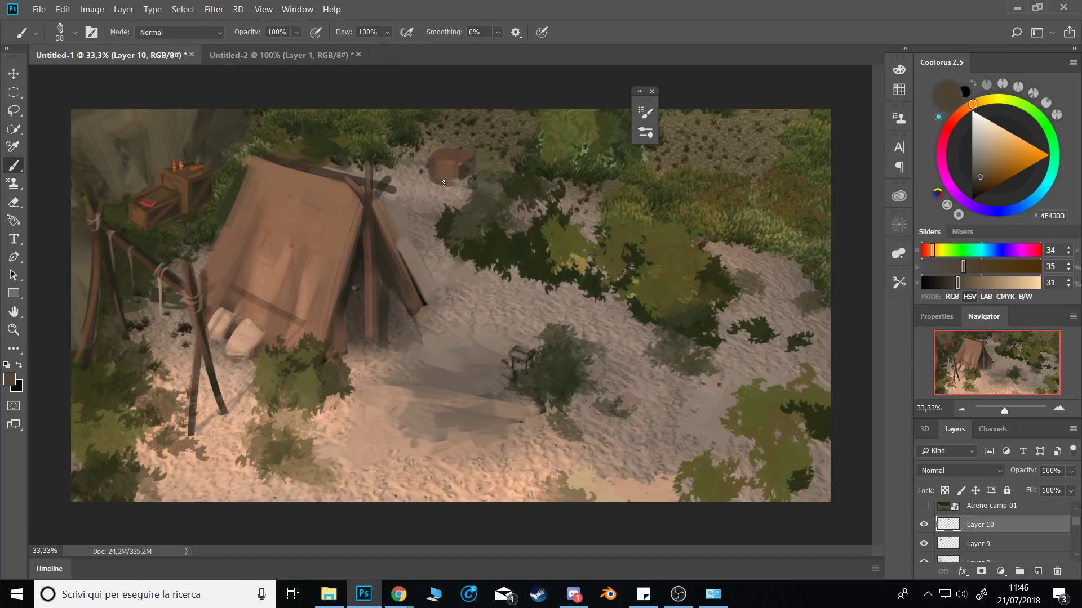
left_click_drag(433, 180, 457, 180)
Add dark vertical bark lines to the stump's front with sampled browns, reducing the brush to 18 px.
key("alt")
left_click(455, 167, "alt")
left_click(451, 169, "alt")
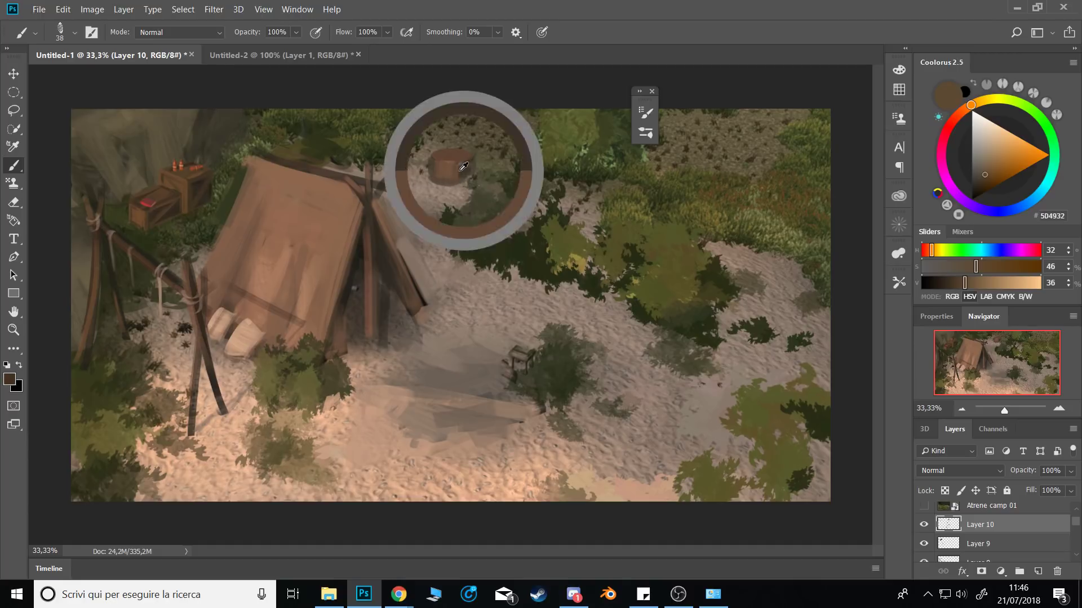
key("bracketleft")
key("bracketleft")
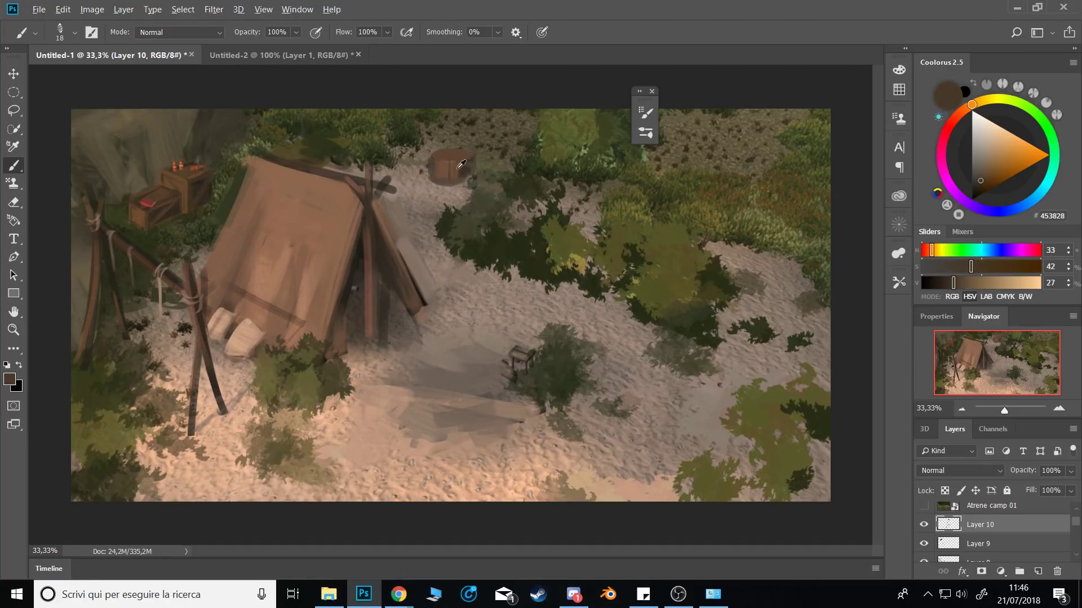
Darken the stump's left and right edges with sampled dark browns to round its form.
left_click(460, 164, "alt")
left_click(471, 164, "alt")
left_click(435, 163, "alt")
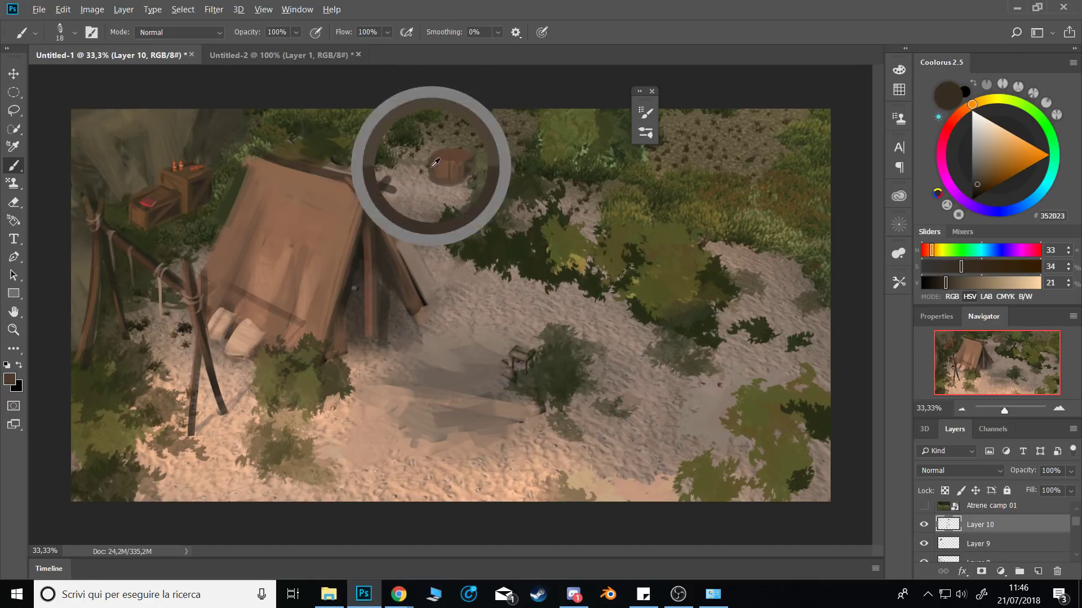
left_click(432, 161, "alt")
left_click(435, 176, "alt")
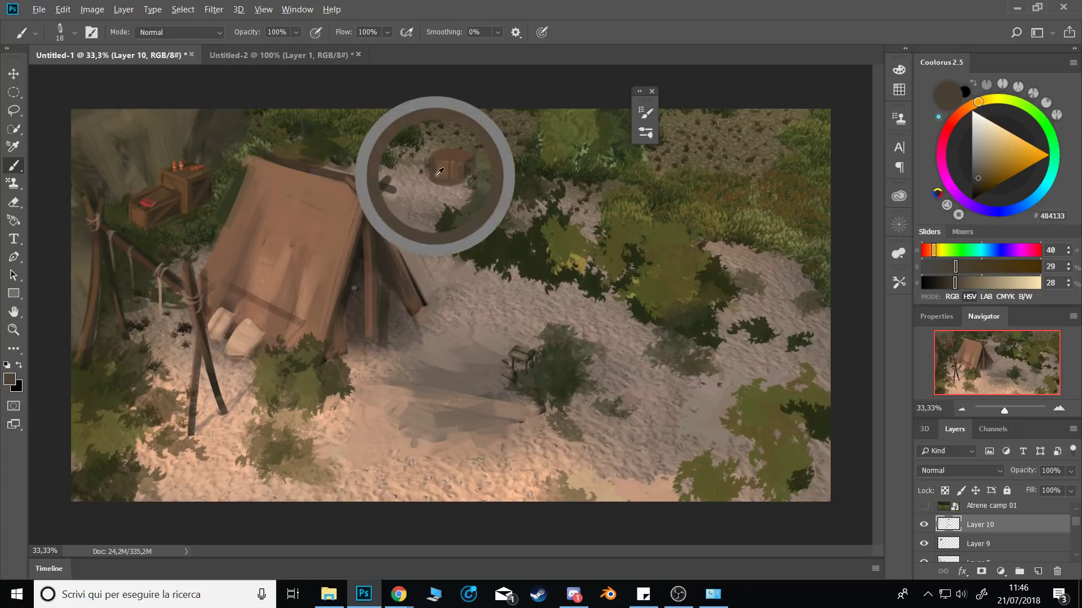
left_click(467, 176, "alt")
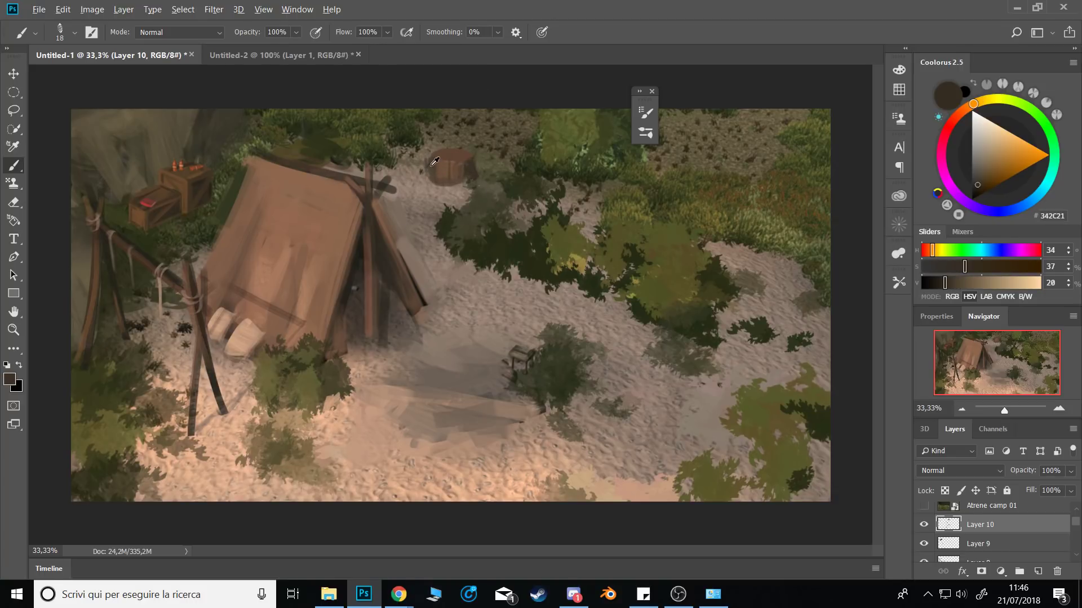
Highlight the stump's top surface with the light greyish brown #806E58.
left_click(434, 160, "alt")
left_click(424, 172, "alt")
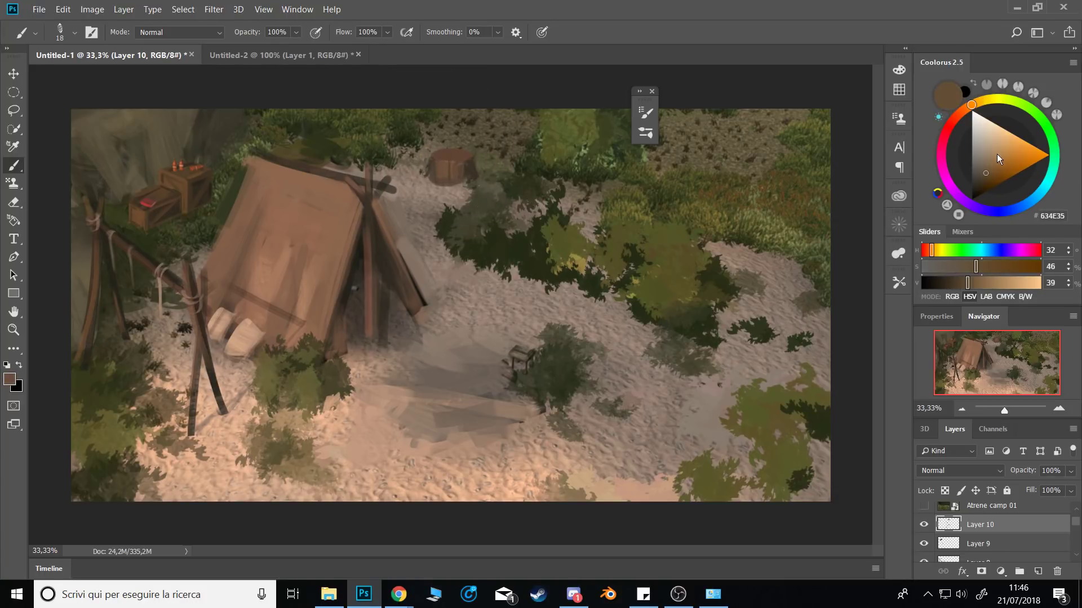
left_click(984, 162)
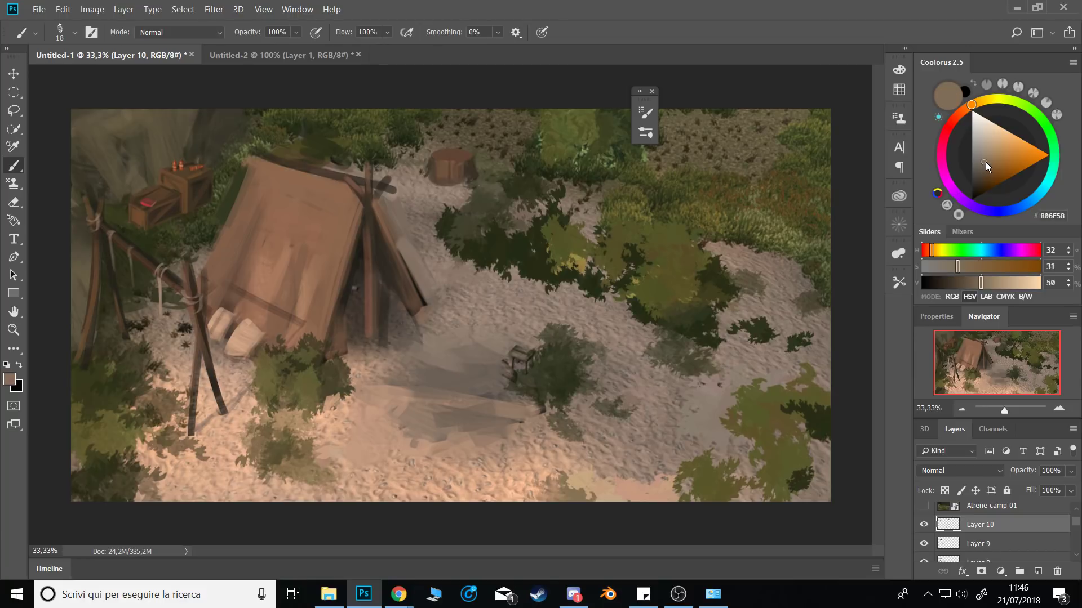
mouse_move(455, 156)
left_mouse_down()
mouse_move(442, 156)
mouse_move(462, 154)
left_mouse_up()
Refine the stump's top and rim with sampled dark and mid browns, softening the highlight.
left_click(437, 152, "alt")
left_click(469, 161, "alt")
right_click(451, 153, "alt")
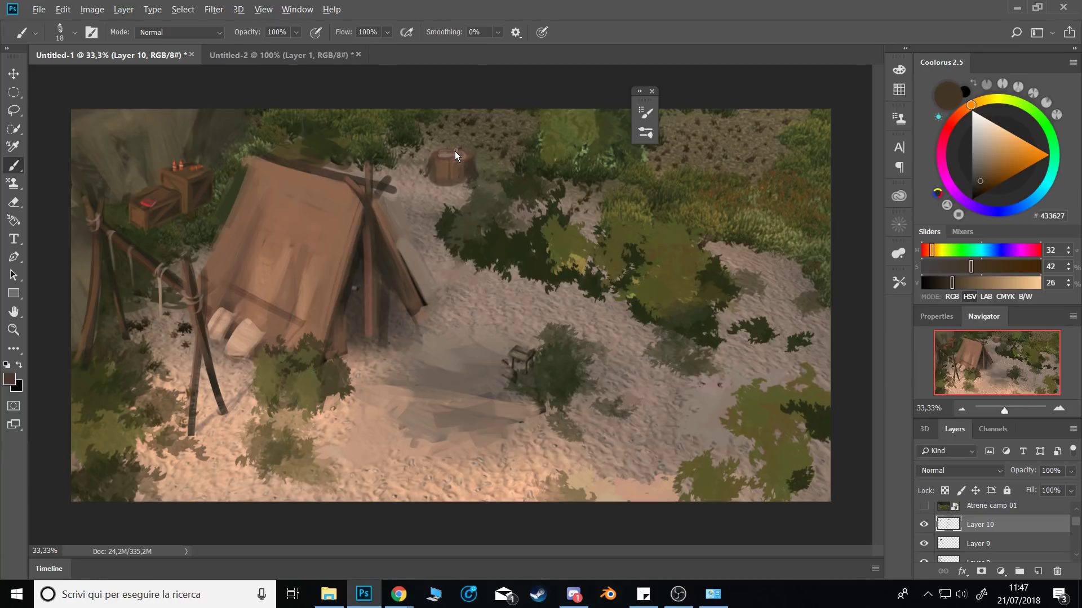
left_click(454, 153, "alt")
left_click(450, 154, "alt")
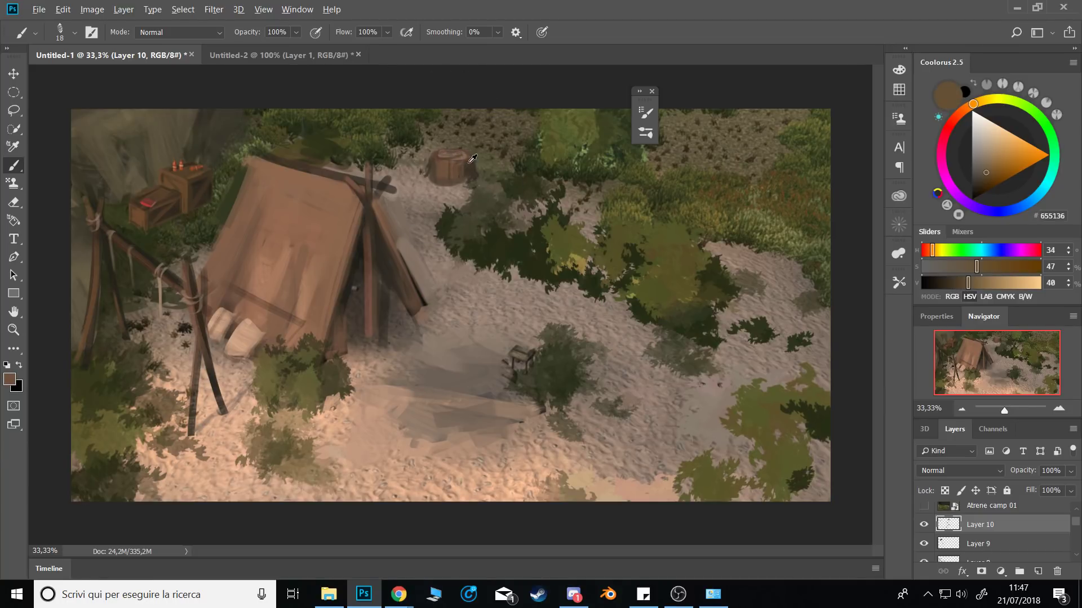
Deepen the shading on the stump's right side and lower edge with sampled dark browns.
left_click(471, 161, "alt")
left_click(468, 167, "alt")
left_click(467, 174, "alt")
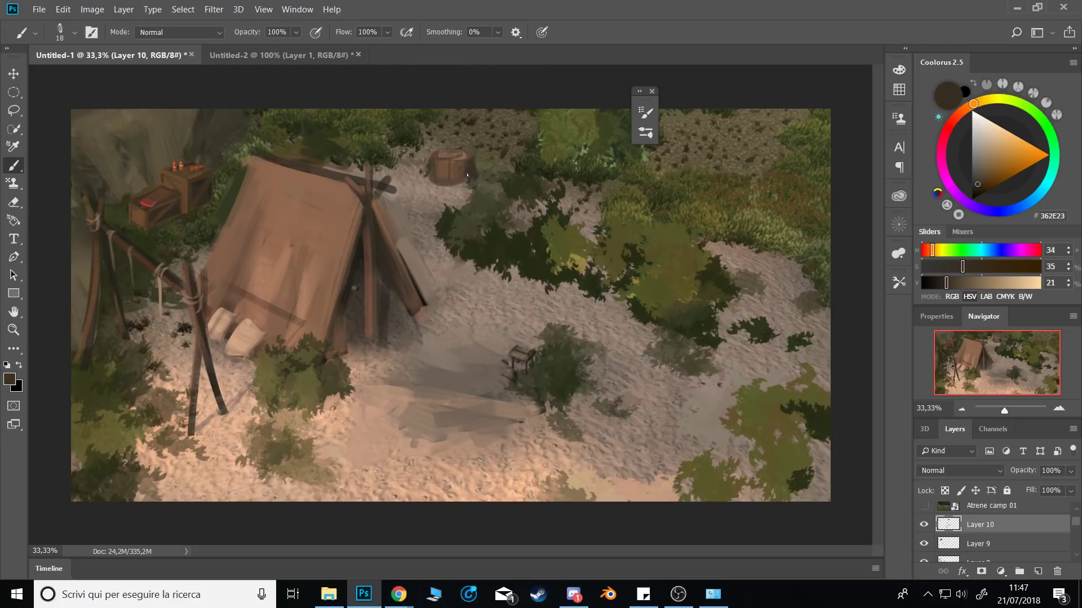
left_click(427, 174, "alt")
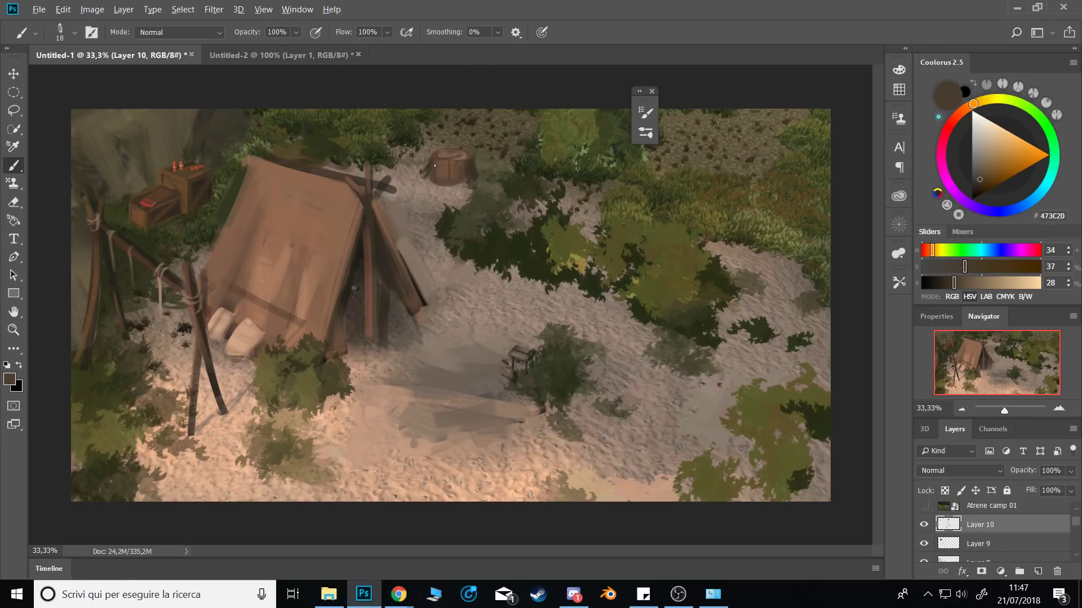
Flare the stump's lower left side outward and add bark strokes to its front with sampled browns.
left_click(433, 176, "alt")
left_click(431, 173, "alt")
left_click(437, 168, "alt")
left_click(436, 167, "alt")
left_click_drag(441, 158, 444, 169)
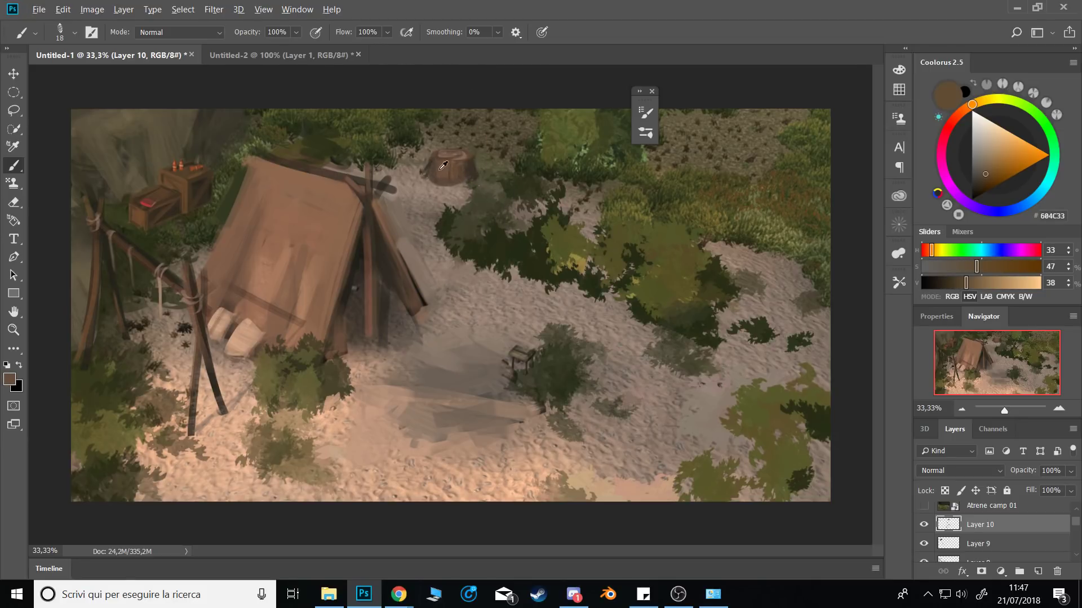
Touch up the stump's bark and lower right edge with sampled browns.
left_click(430, 168, "alt")
left_click(432, 172, "alt")
left_click(458, 179, "alt")
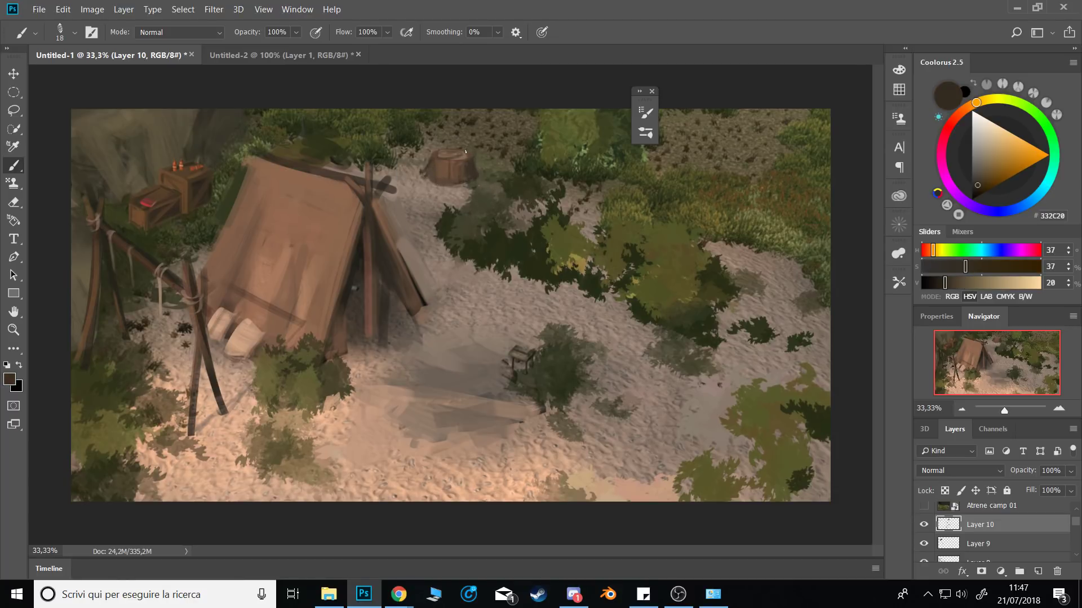
Add a new layer and paint a thin axe handle in dark brown #32291D leaning against the stump, tidying its lower end.
key("l")
key("ctrl+shift+n")
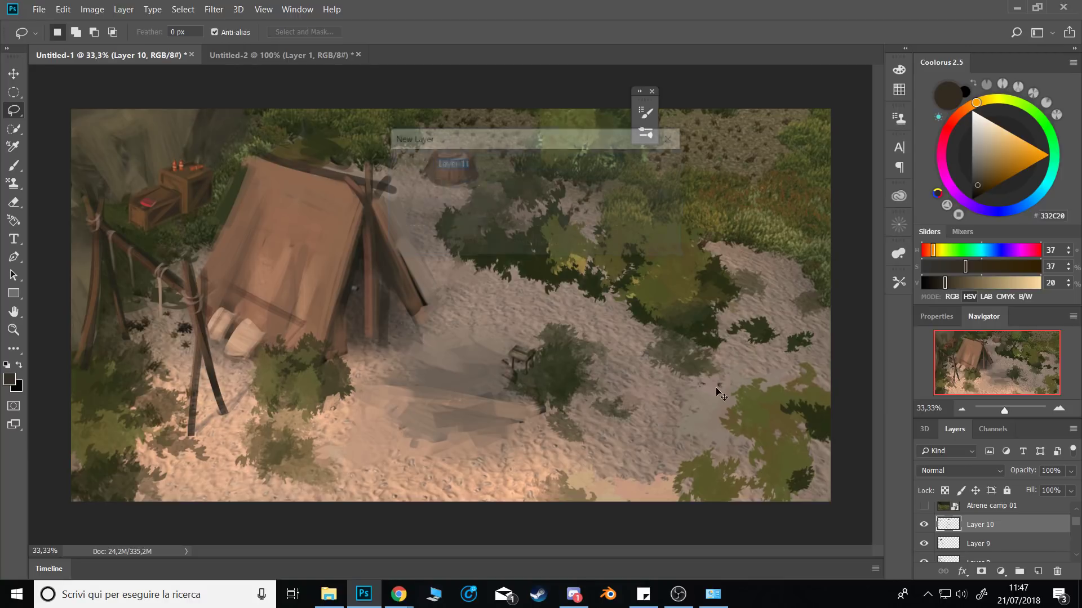
key("Return")
key("b")
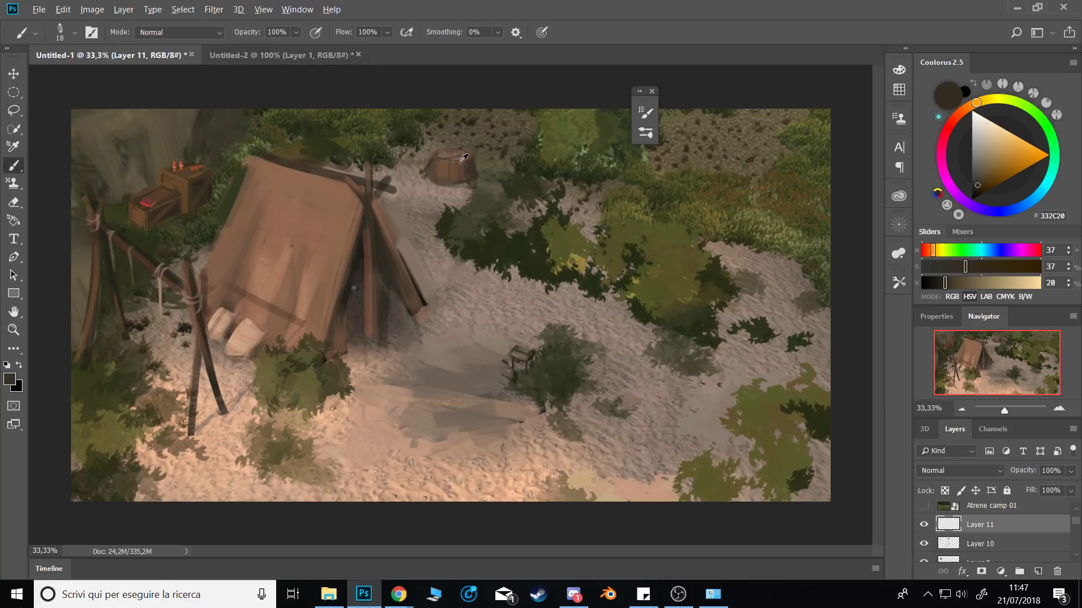
left_click(463, 164, "alt")
left_click(979, 186)
left_click_drag(460, 170, 480, 207)
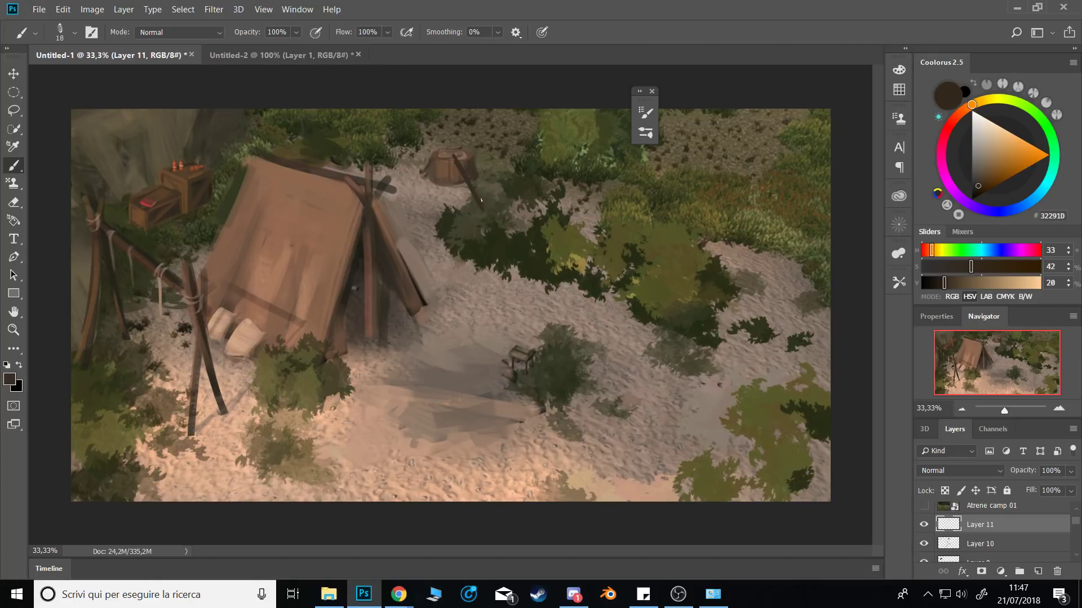
key("e")
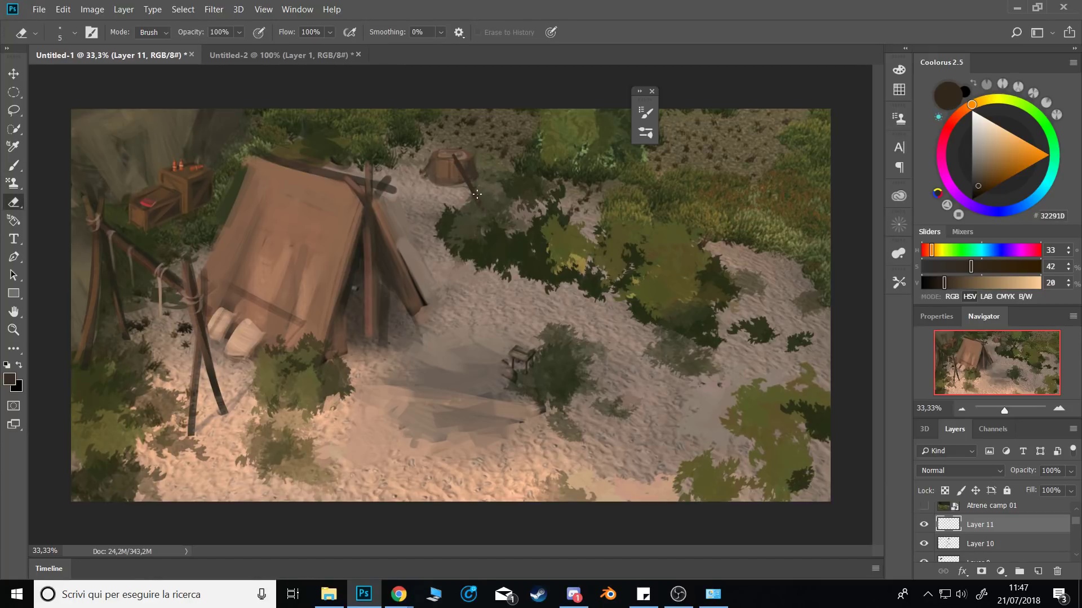
key("b")
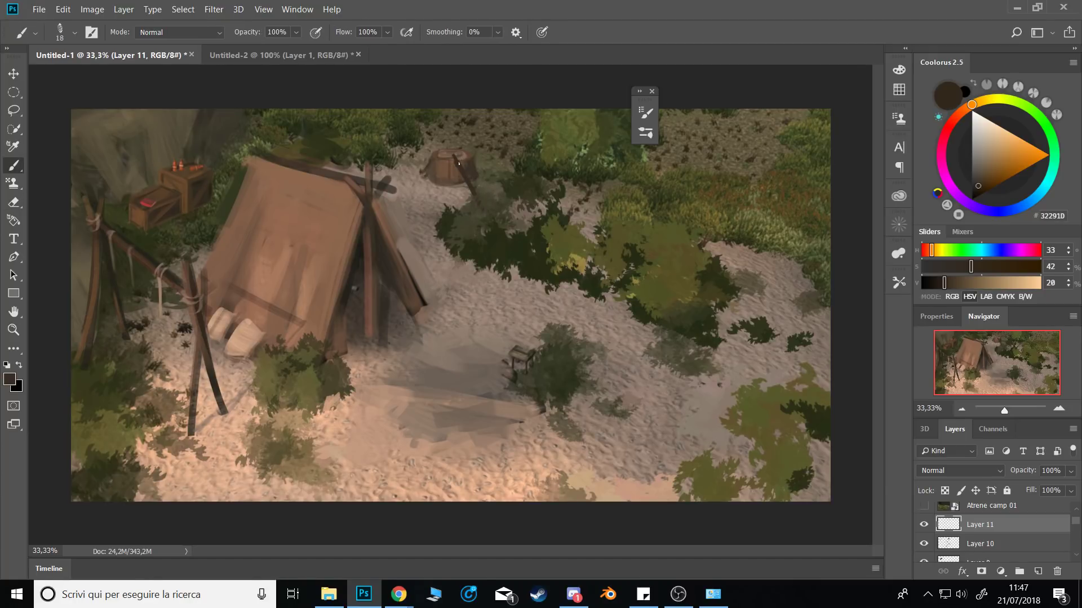
Warm the axe handle's lit edge with the browns #6D563A and #78503E.
left_click(987, 170)
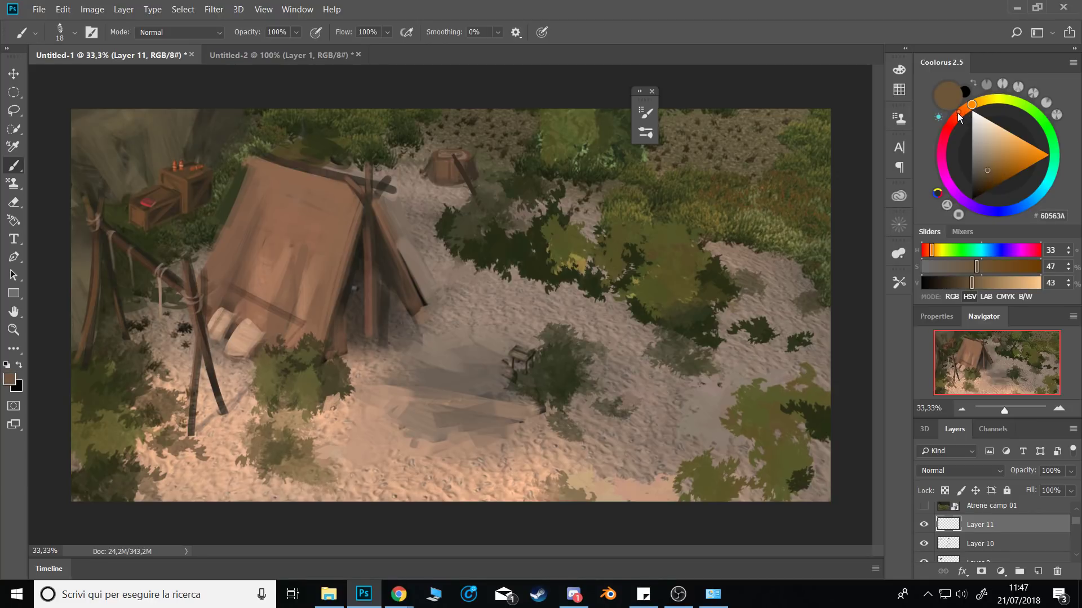
left_click(959, 116)
left_click(991, 168)
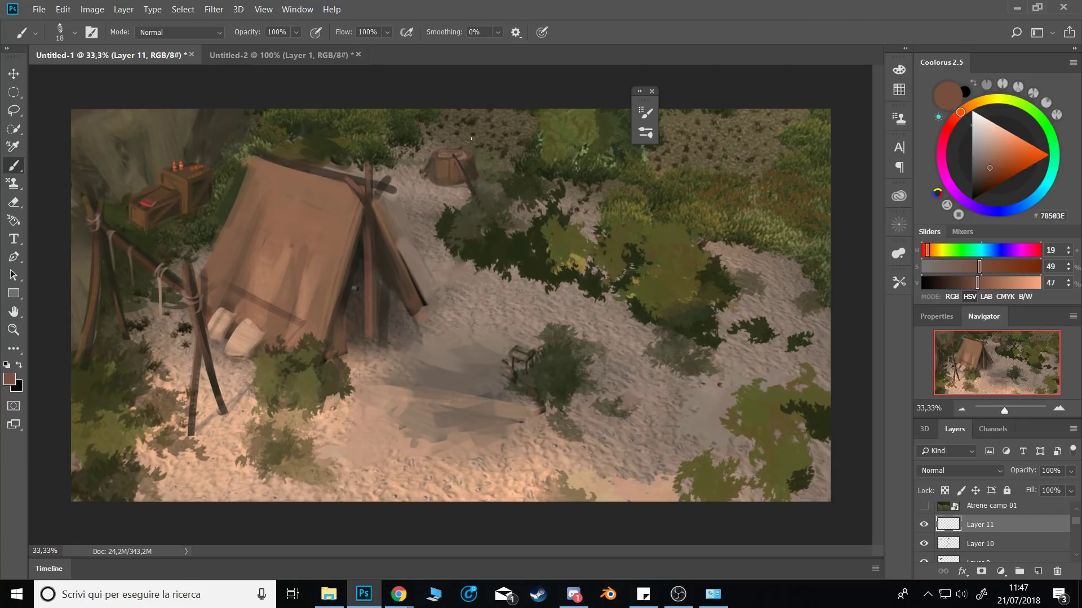
Outline and paint an axe head at the handle's upper end with the greys #6C615C and #817F7F.
key("l")
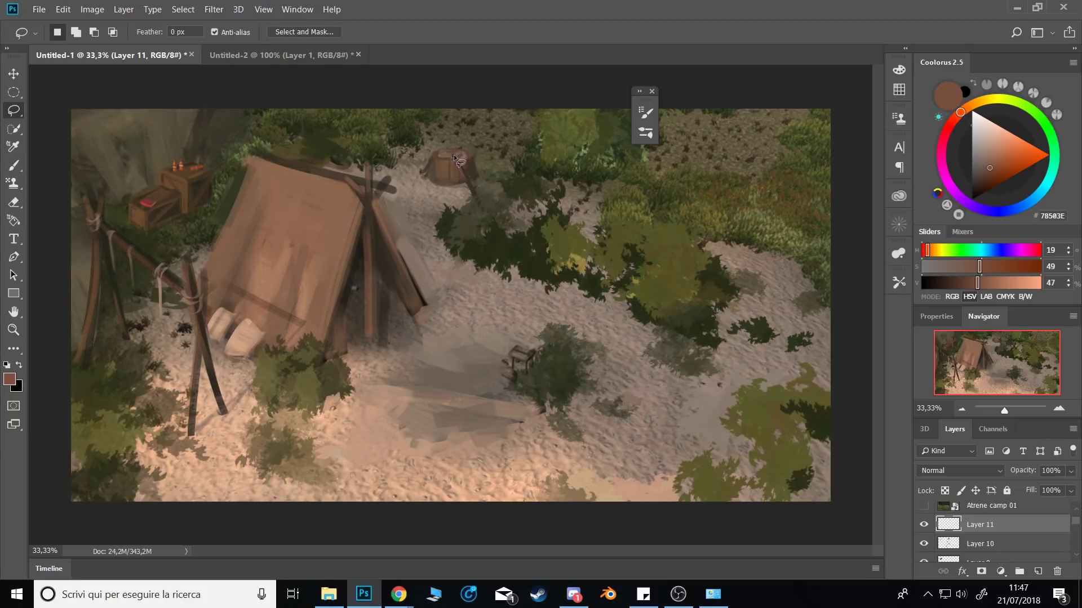
left_click_drag(462, 165, 455, 154)
key("alt")
key("ctrl+d")
key("b")
left_click(978, 165)
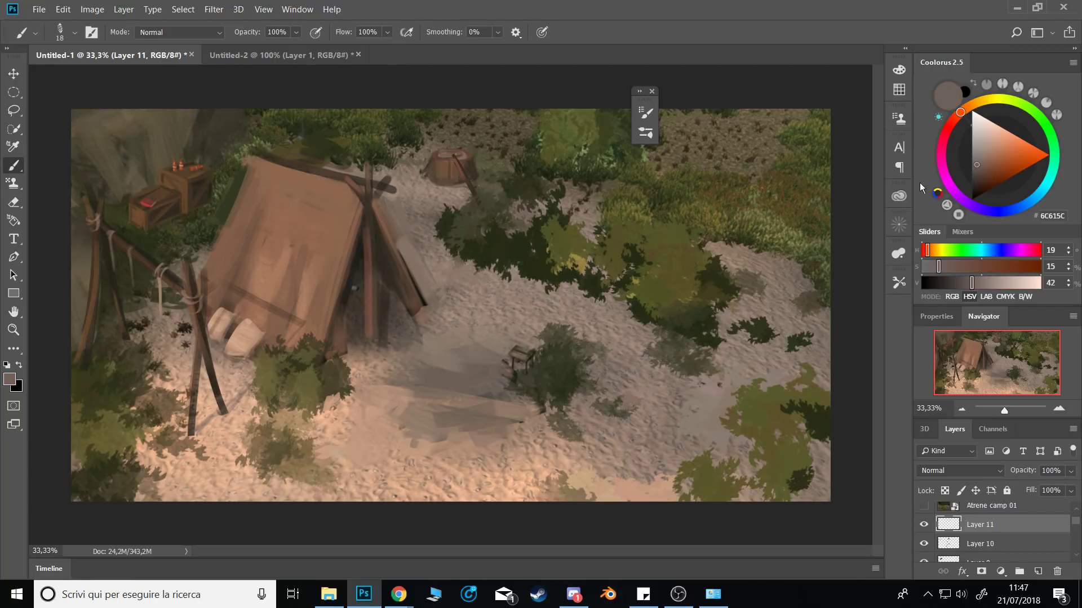
left_click_drag(472, 162, 479, 162)
mouse_move(498, 207)
left_mouse_down()
mouse_move(496, 155)
mouse_move(467, 159)
left_mouse_up()
left_click(972, 155)
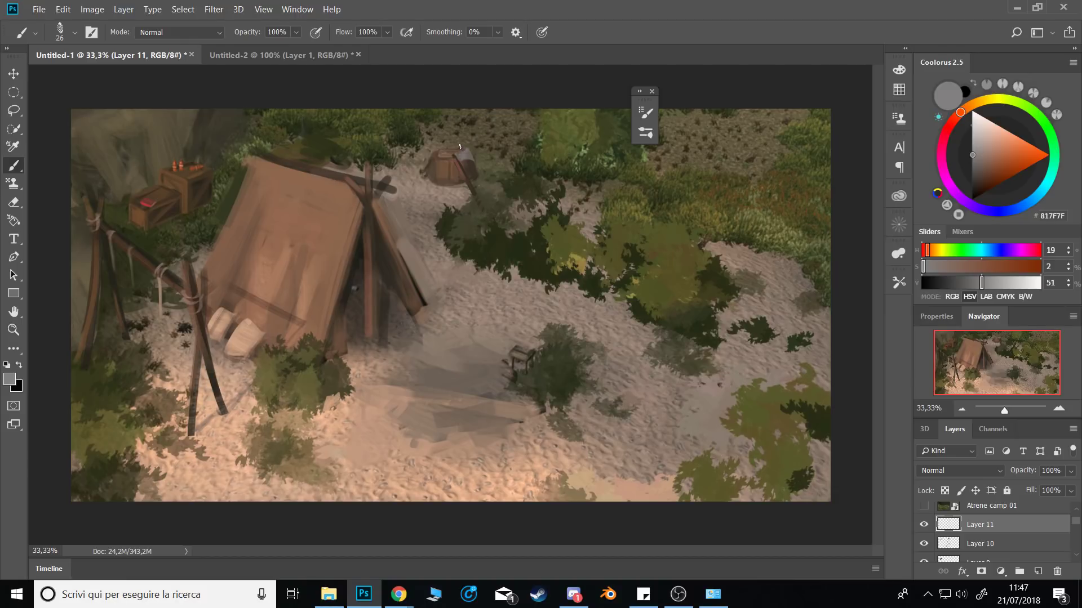
Deepen the shading along the axe handle and the stump behind it with sampled dark brown #32291D.
left_click(453, 167, "alt")
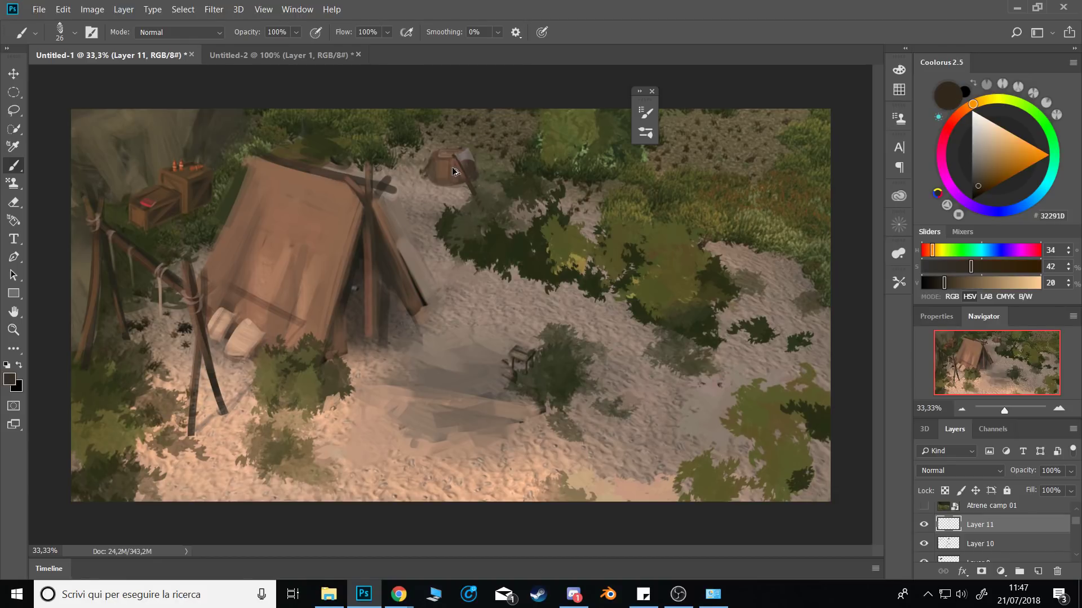
left_click_drag(453, 158, 451, 176)
left_click_drag(457, 186, 467, 200)
Refine the axe head with sampled grey-brown #6D615A and a lighter grey #909090.
left_click(468, 162, "alt")
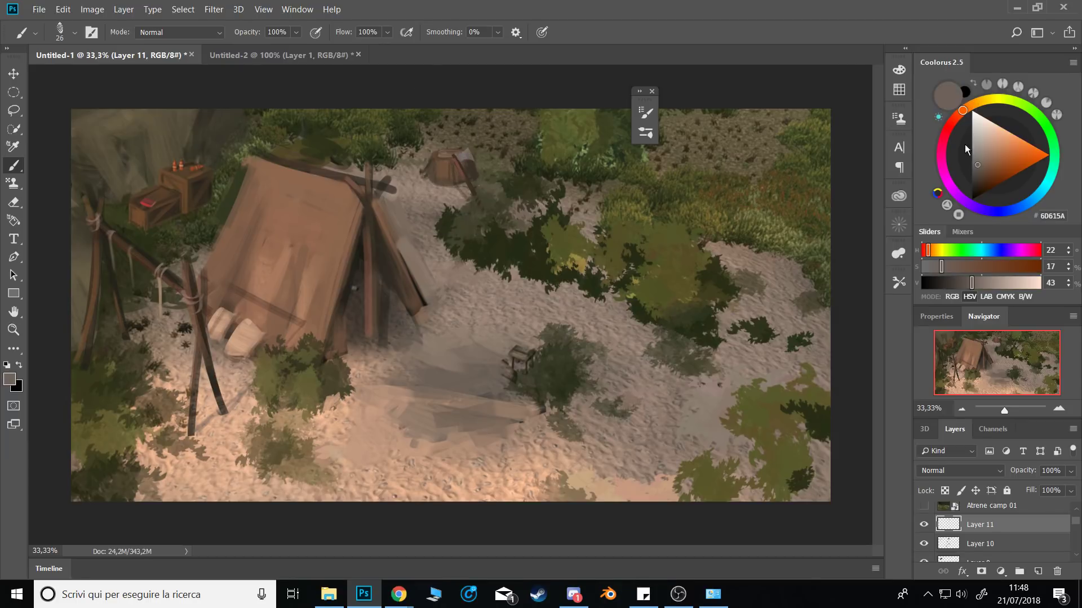
left_click_drag(458, 160, 467, 145)
key("bracketleft")
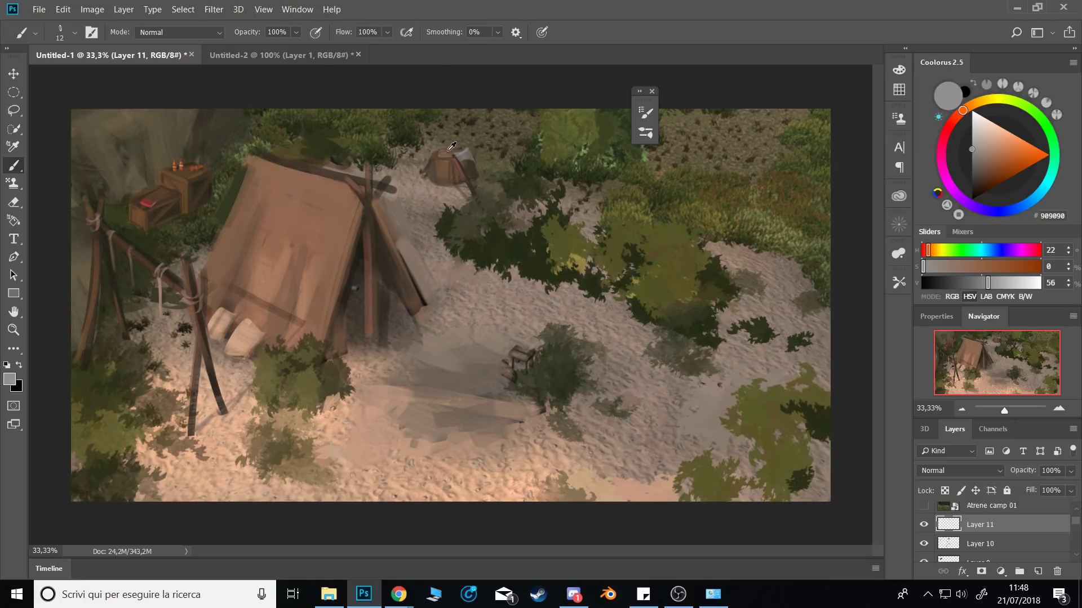
Rework the stump's top around the axe with the sampled browns #7D6B54 and #523F2C.
left_click(453, 147, "alt")
left_click(454, 151, "alt")
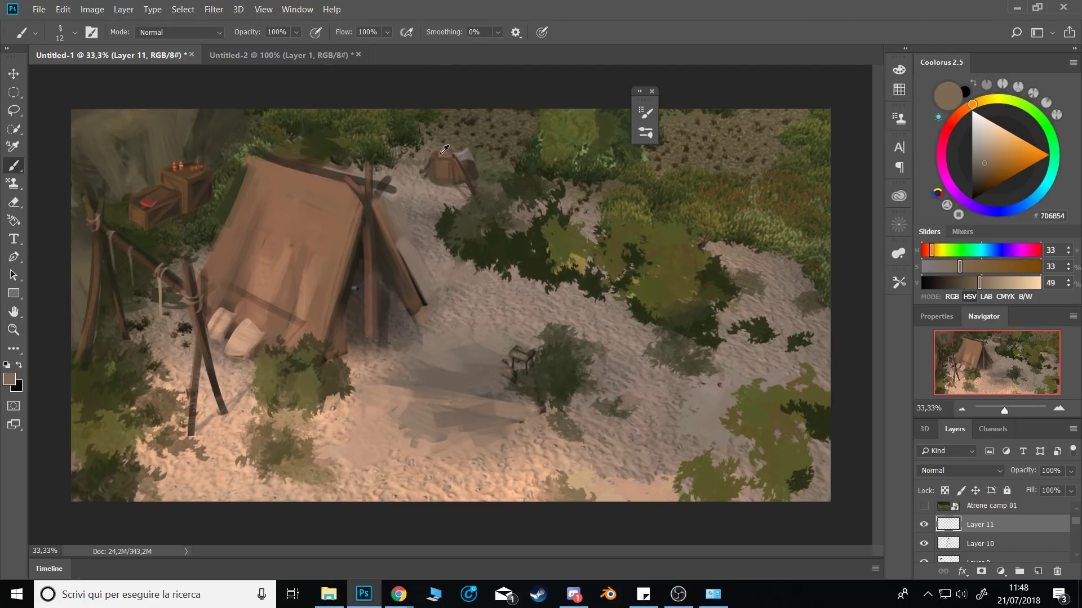
left_click(445, 151, "alt")
key("bracketright")
key("bracketright")
key("bracketright")
key("bracketleft")
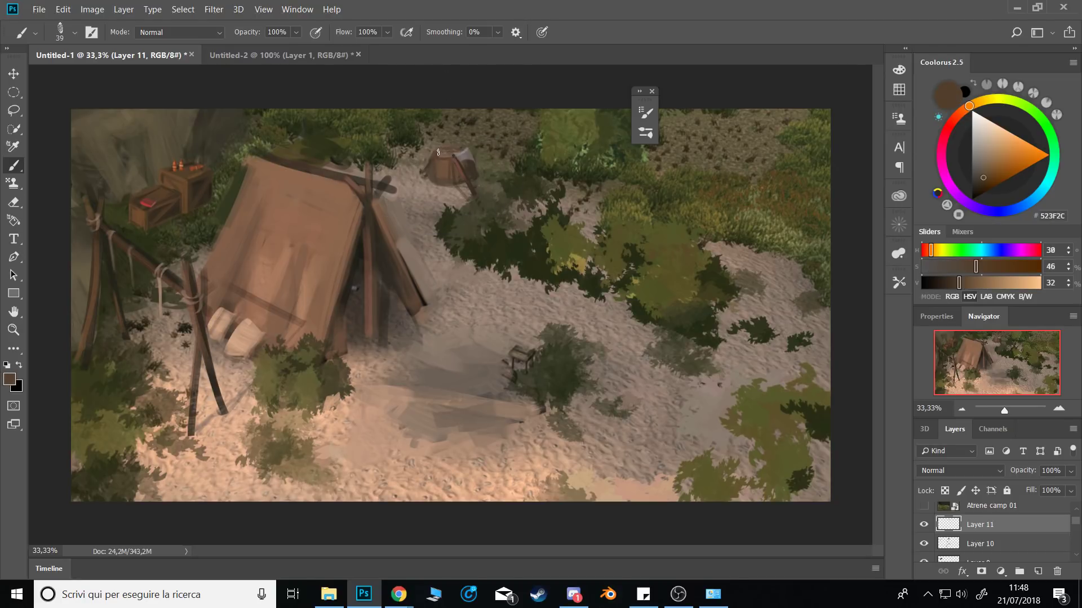
left_click_drag(450, 152, 440, 159)
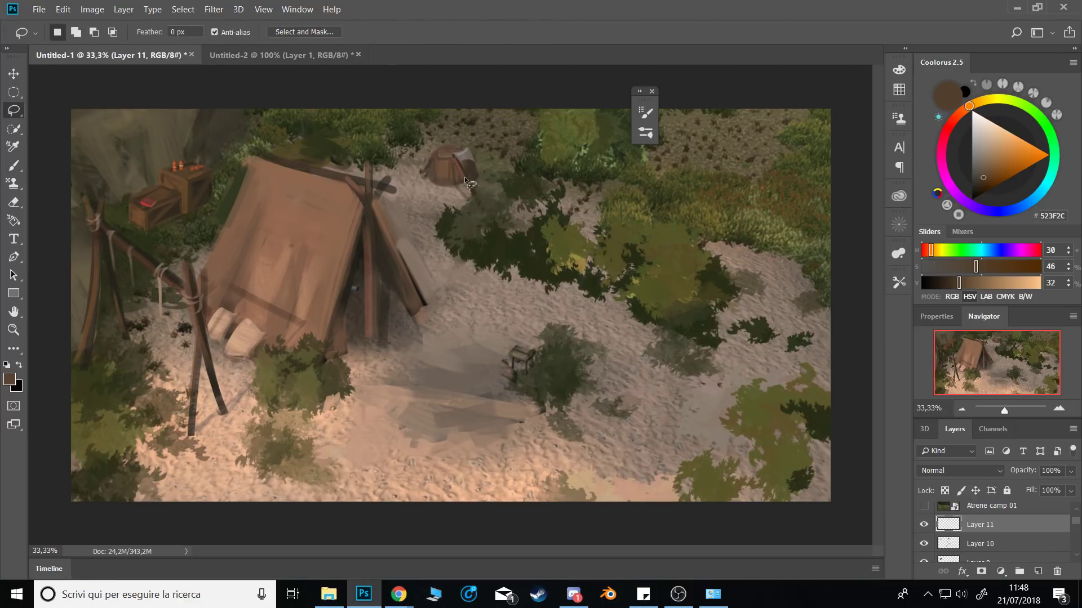
Block in a log in sampled dark brown #342C21 on the ground between the tent's peak and the stump.
left_click(470, 167, "alt")
mouse_move(393, 158)
left_mouse_down()
mouse_move(410, 156)
mouse_move(420, 137)
left_mouse_up()
right_click(403, 151, "alt")
right_click(420, 138, "alt")
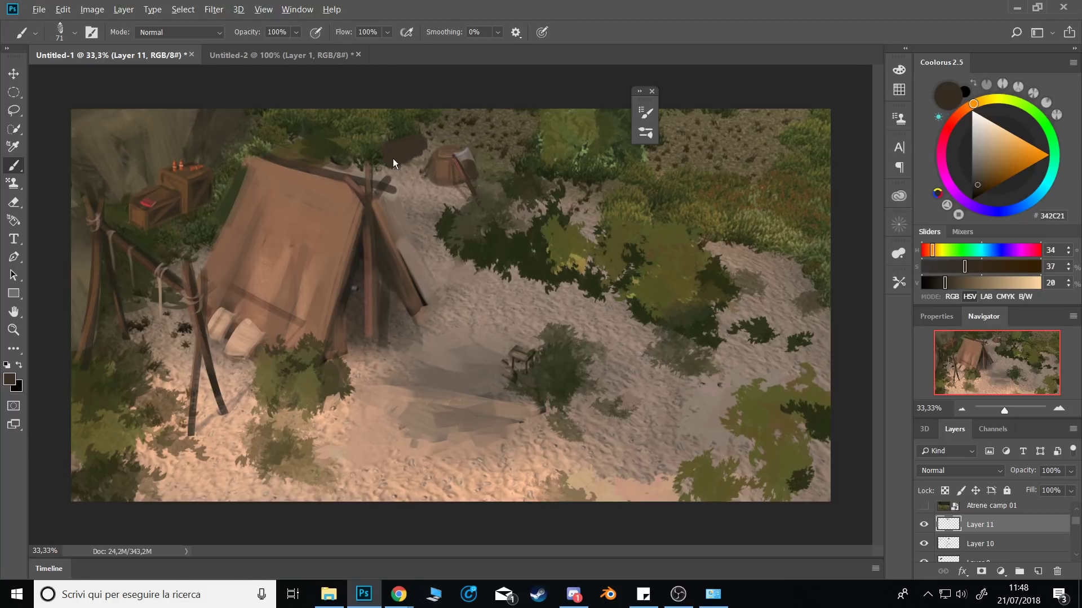
Paint the log's cut ends with brown #675136 and shape its bark with brown #4F3F2C.
left_click(406, 149, "alt")
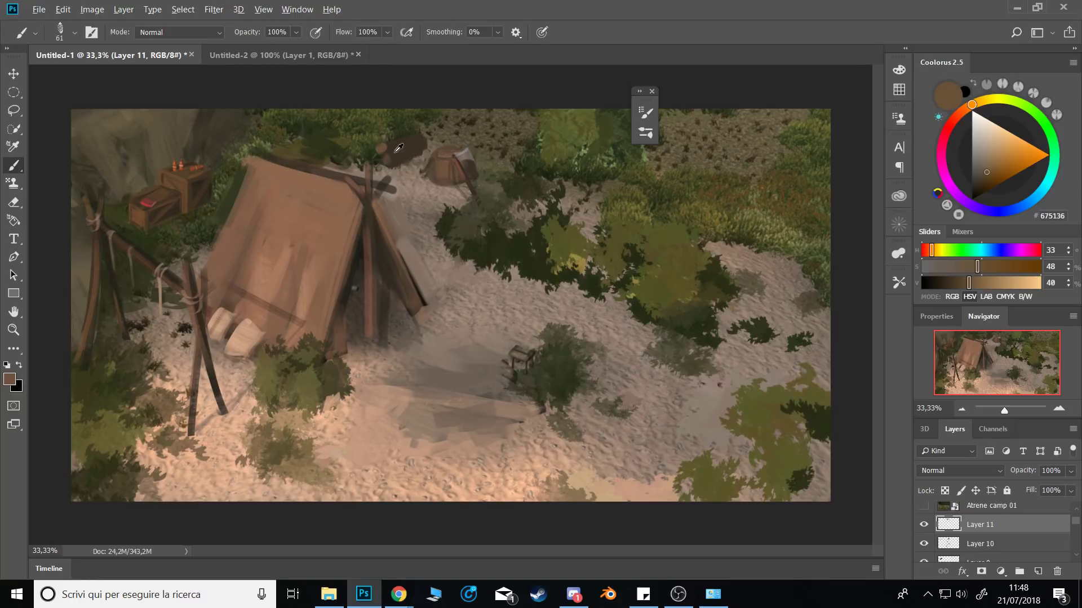
left_click_drag(384, 158, 385, 163)
right_click(389, 159, "alt")
left_click(373, 160)
right_click(398, 154, "alt")
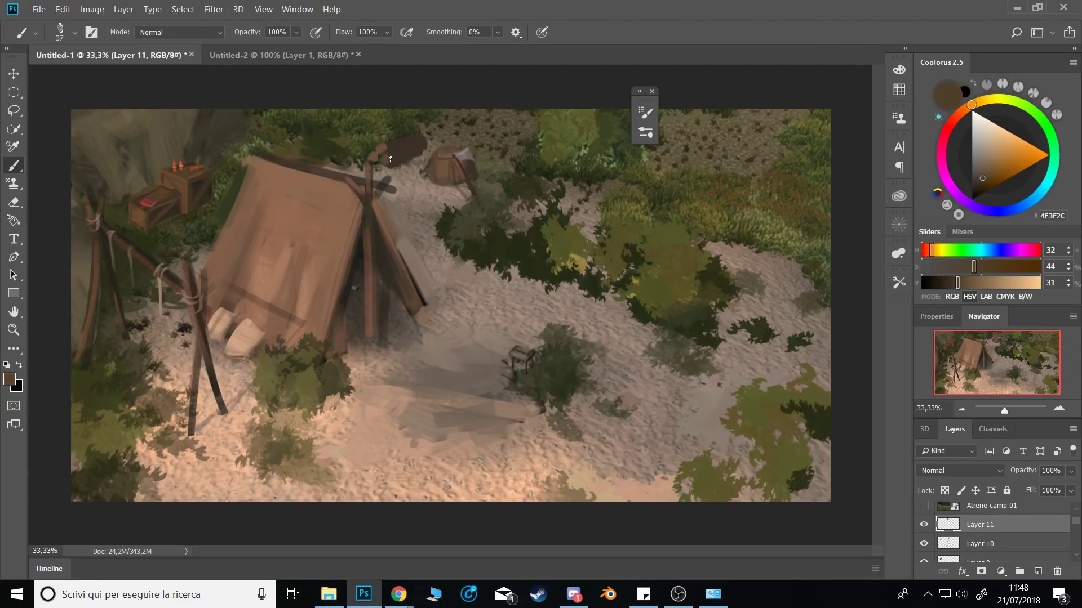
left_click(406, 149, "alt")
Refine the log pile's edges with sampled dark green #212710 while the canvas is mirrored.
key("ctrl+shift+h")
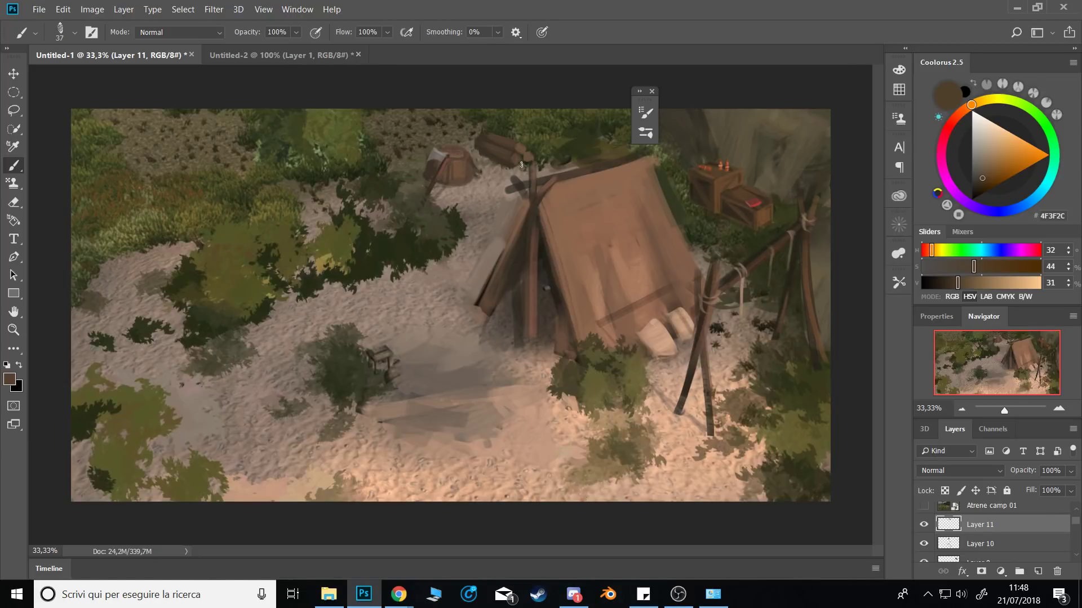
left_click(548, 154, "alt")
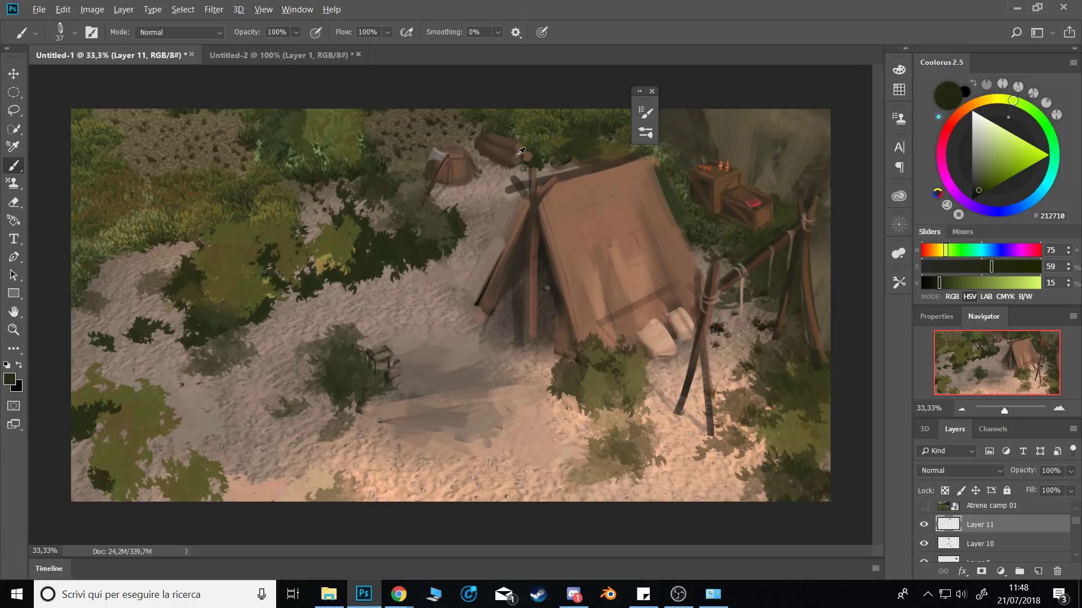
key("ctrl+shift+h")
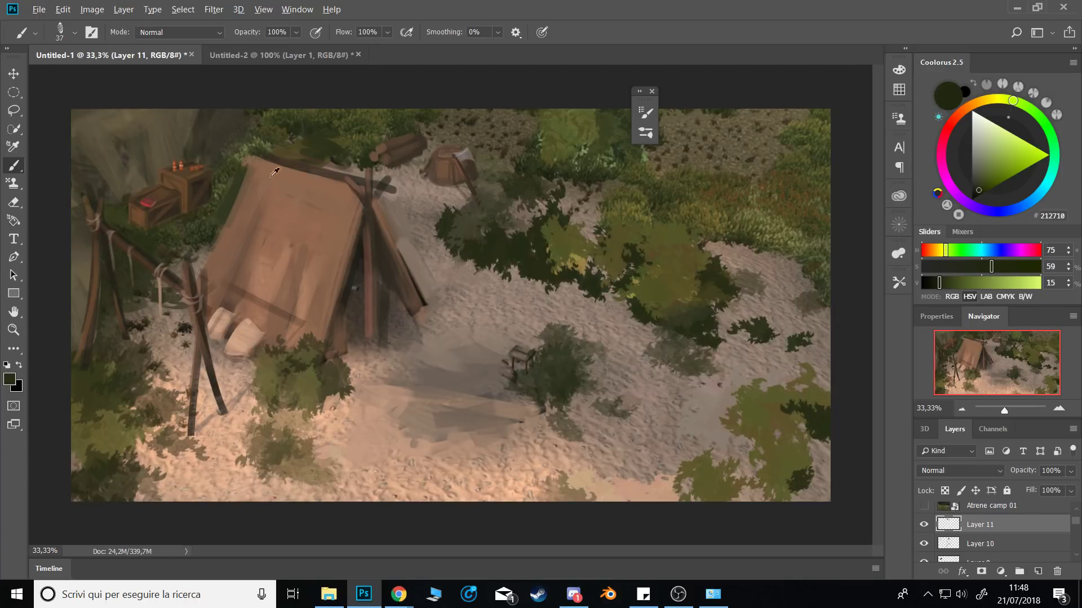
Darken the ground beneath the log pile with the sampled dark brown #2A251A.
left_click(291, 160, "alt")
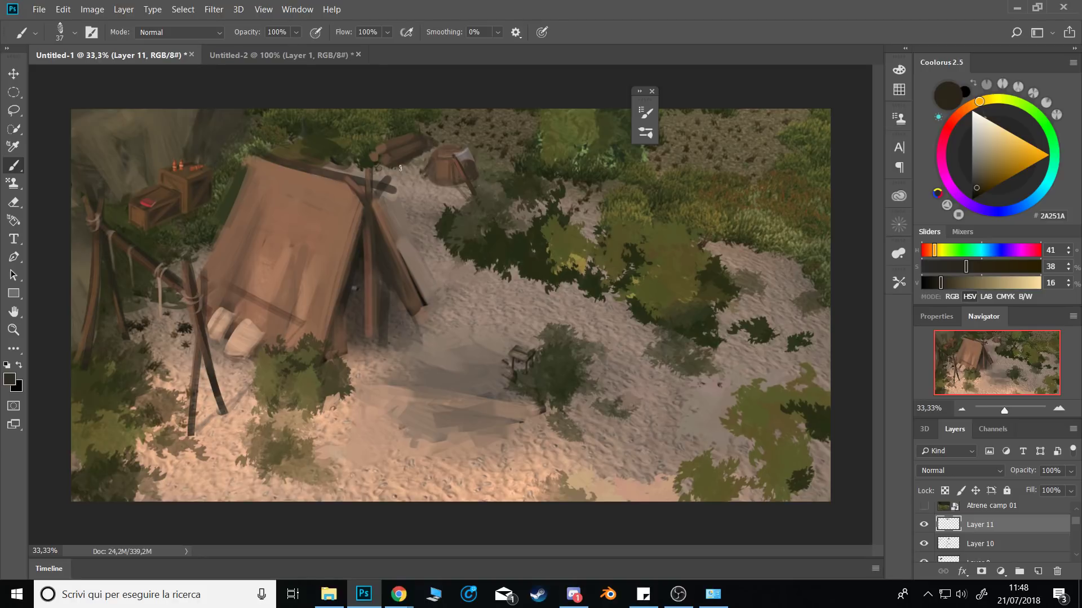
left_click_drag(373, 167, 386, 166)
right_click(387, 162, "alt")
left_click(426, 141, "alt")
Blend the foliage between the crates and the tent with sampled greens such as #33381D, #272C15 and #48502C.
left_click(244, 183, "alt")
right_click(242, 184, "alt")
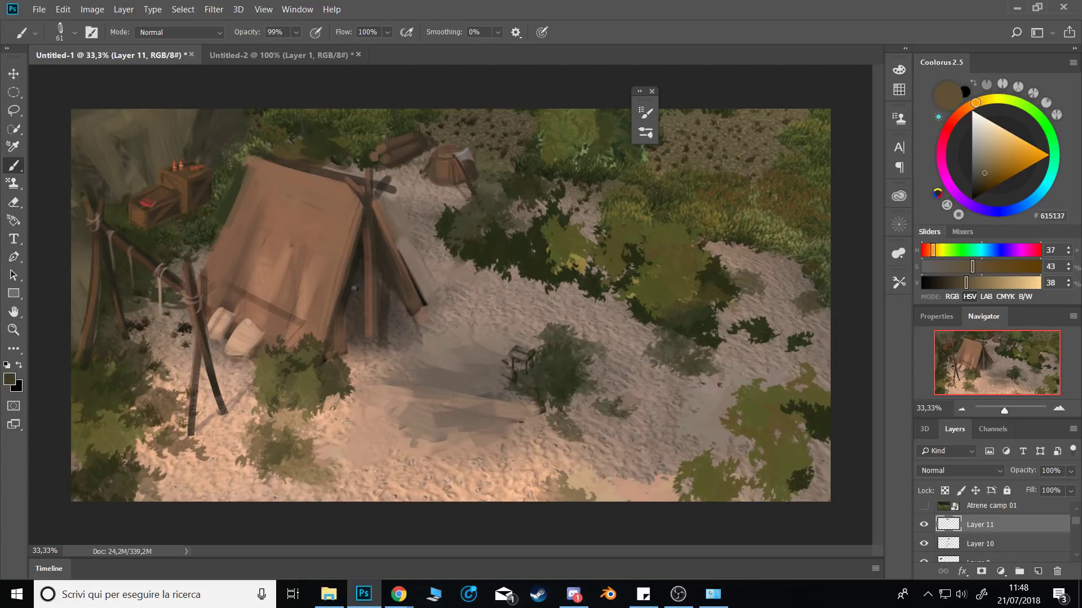
left_click(226, 178, "alt")
left_click(218, 199, "alt")
right_click(205, 209, "alt")
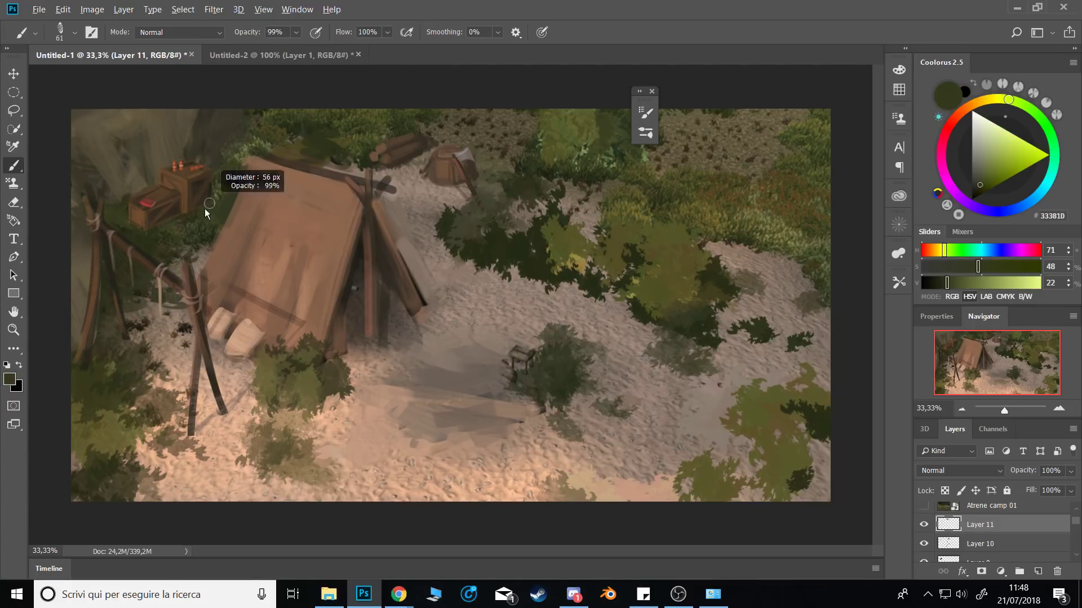
left_click(216, 214, "alt")
left_click(219, 193, "alt")
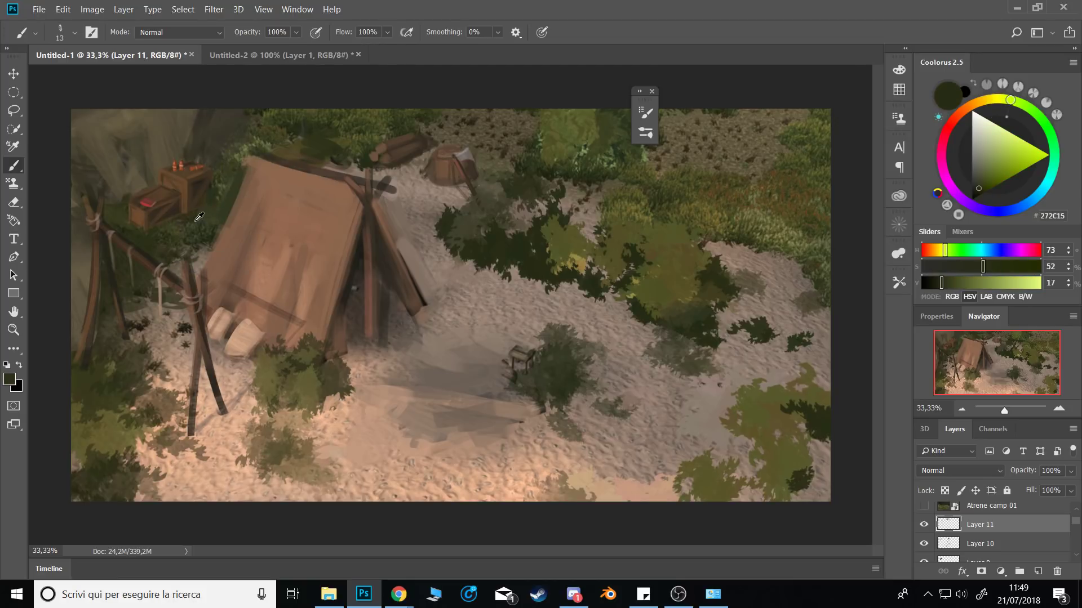
right_click(215, 184, "alt")
left_click(218, 186, "alt")
left_click(219, 190, "alt")
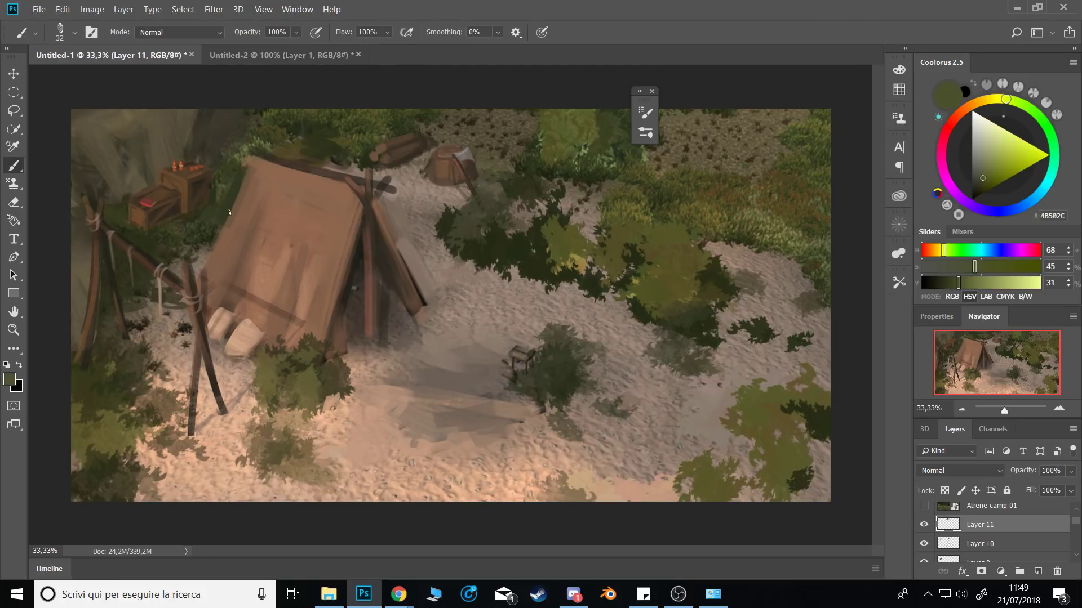
Smooth the sand beside the tent's opening and around the ridge pole's end with sampled #857667 and #7C6E61.
left_click(381, 254, "alt")
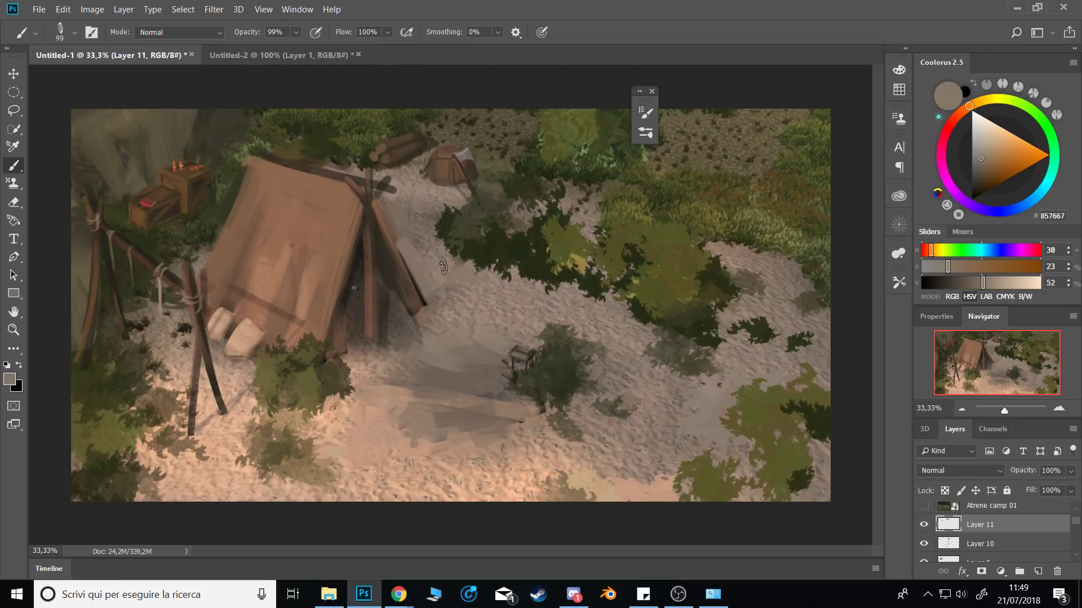
left_click(424, 225, "alt")
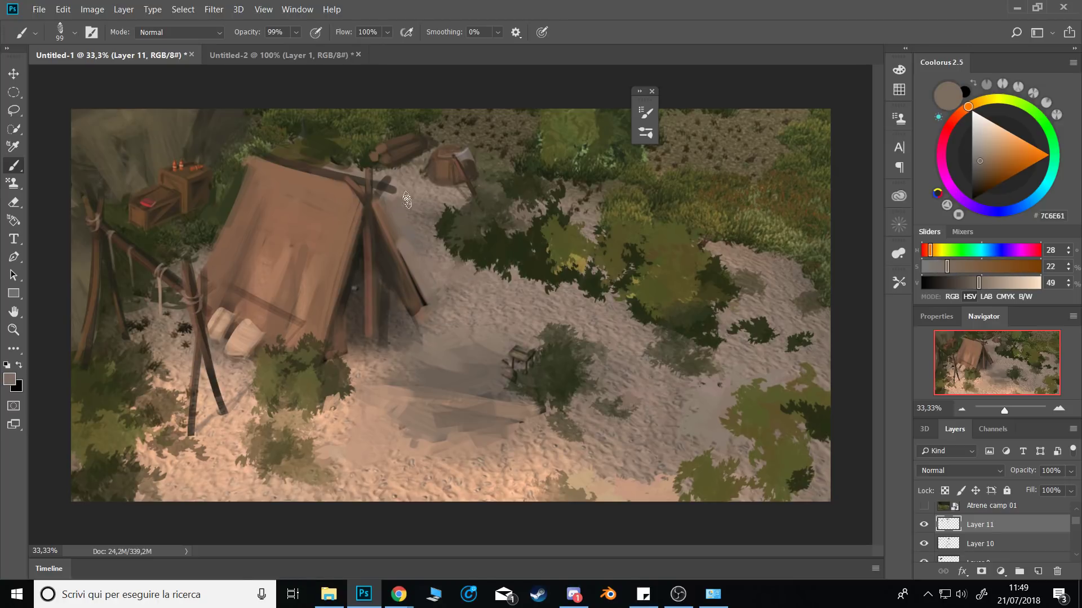
right_click(436, 205, "alt")
left_click(407, 232, "alt")
Repaint the edge of the tent's right support pole with the sampled browns #554431 and #5F4D37.
left_click(389, 239, "alt")
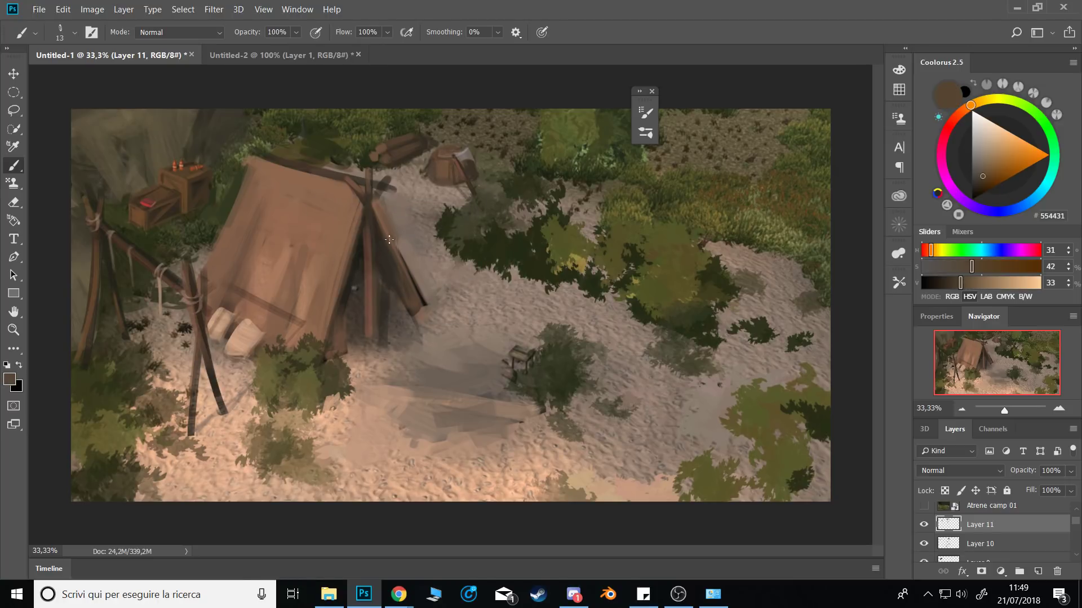
right_click(403, 251, "alt")
left_click(402, 253, "alt")
left_click_drag(402, 255, 420, 293)
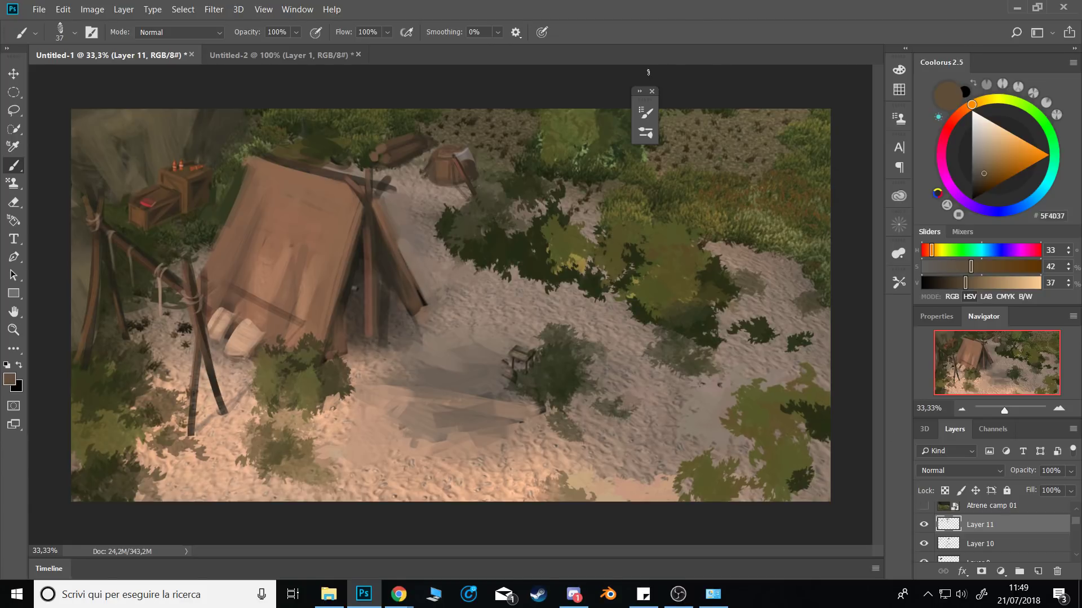
Close the floating brush panel and merge Layers 7 to 11 into a single hidden layer.
left_click(652, 92)
scroll(1009, 540, "down", 3)
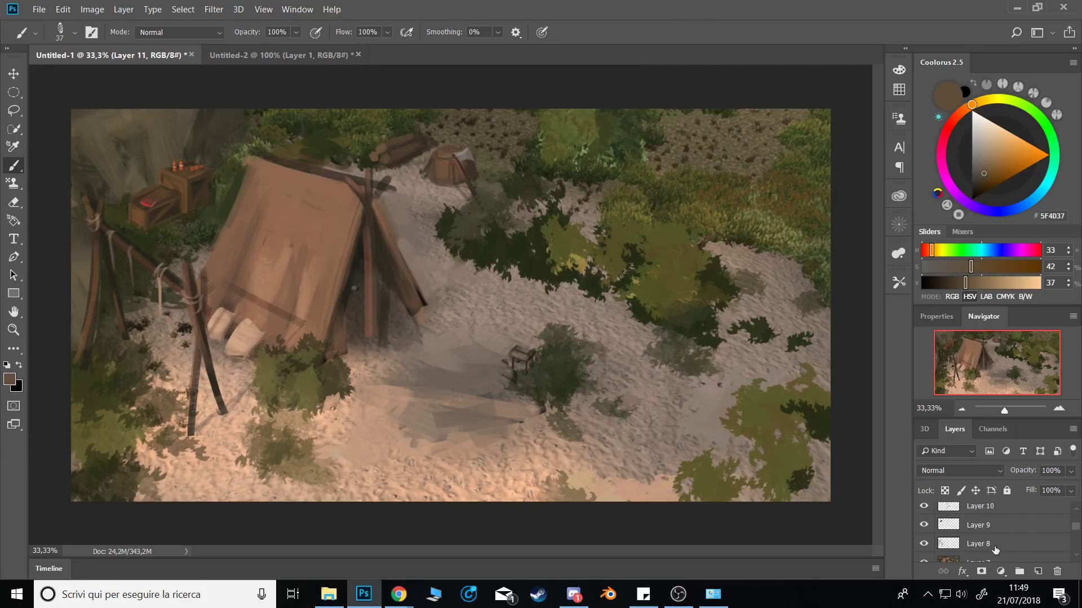
scroll(985, 549, "down", 4)
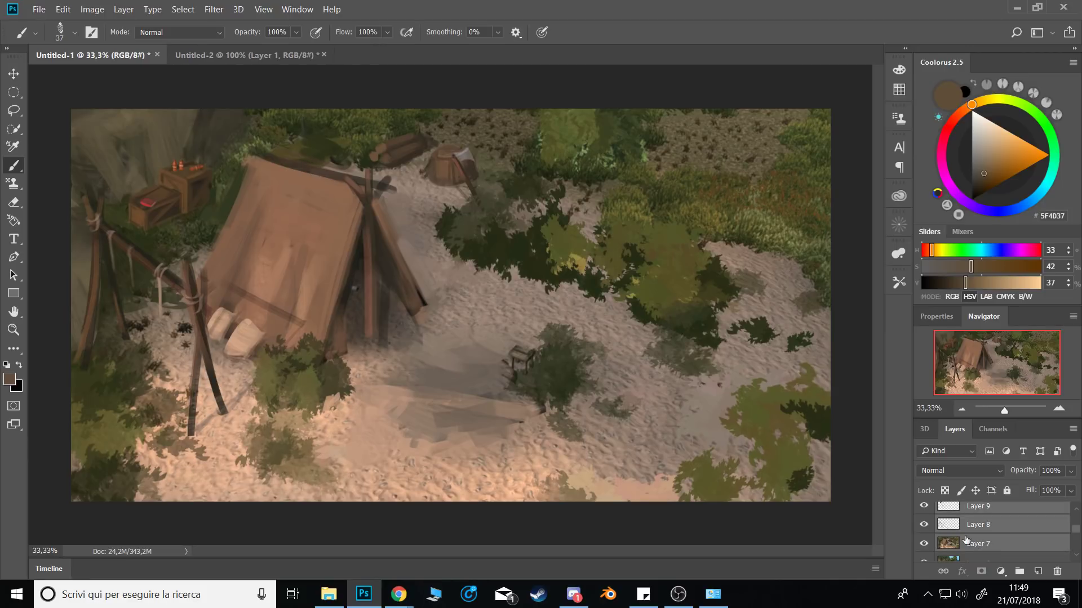
scroll(946, 524, "up", 5)
left_click(924, 525)
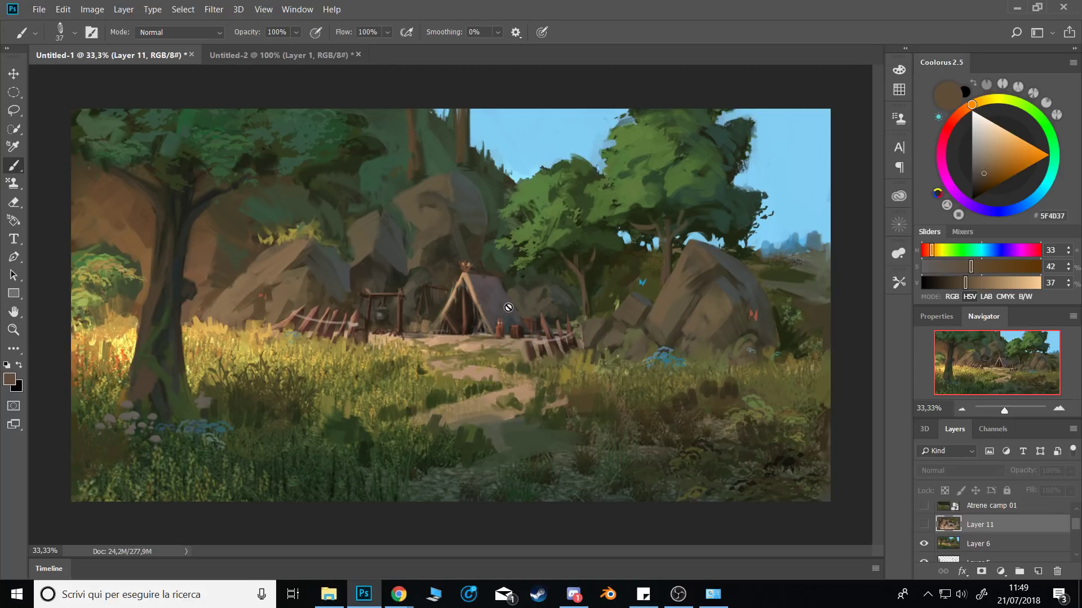
Show Layer 11 and draw thin #B3A99E rope lines around the tent's opening with Pixelstains Pencil Brush 4B.
left_click(923, 524)
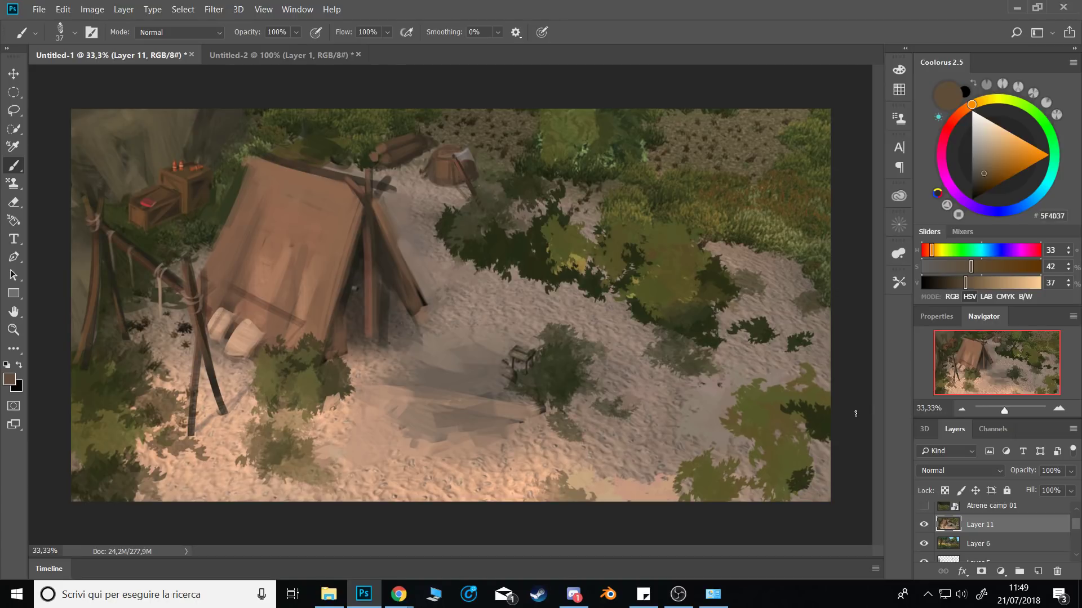
left_click(979, 140)
left_click_drag(351, 289, 345, 293)
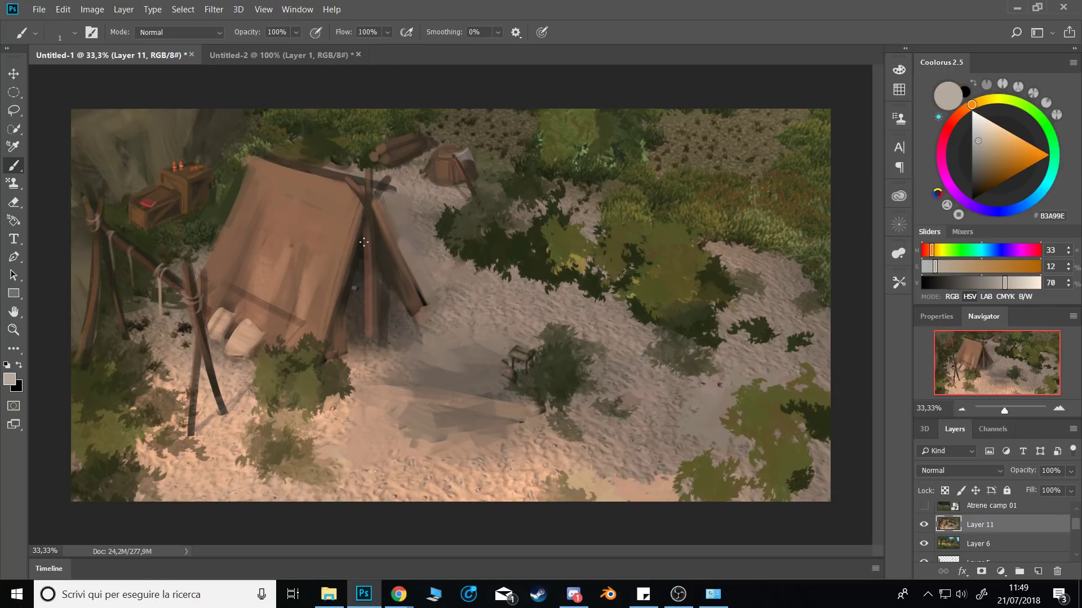
left_click_drag(363, 235, 369, 241)
right_click(364, 241)
left_click(467, 458)
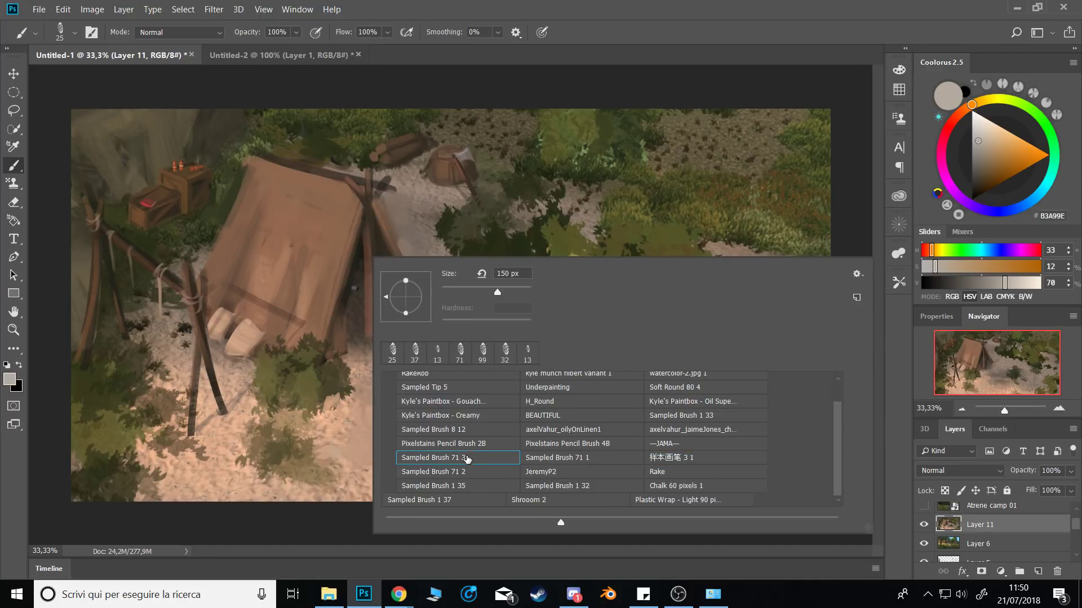
left_click(490, 443)
left_click(614, 443)
left_click(862, 220)
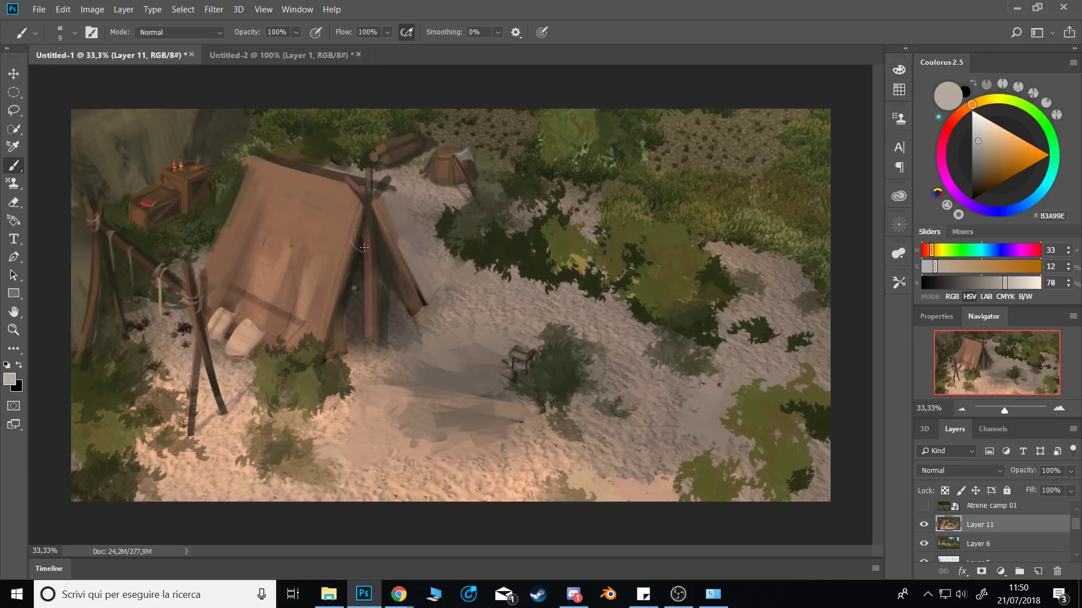
left_click_drag(366, 221, 366, 254)
Choose the axelvahur_jaimeJones brush and paint over the tent's canvas with the sampled browns #7E6146 and #8A6849.
right_click(308, 243, "alt")
left_click(270, 200, "alt")
right_click(295, 242)
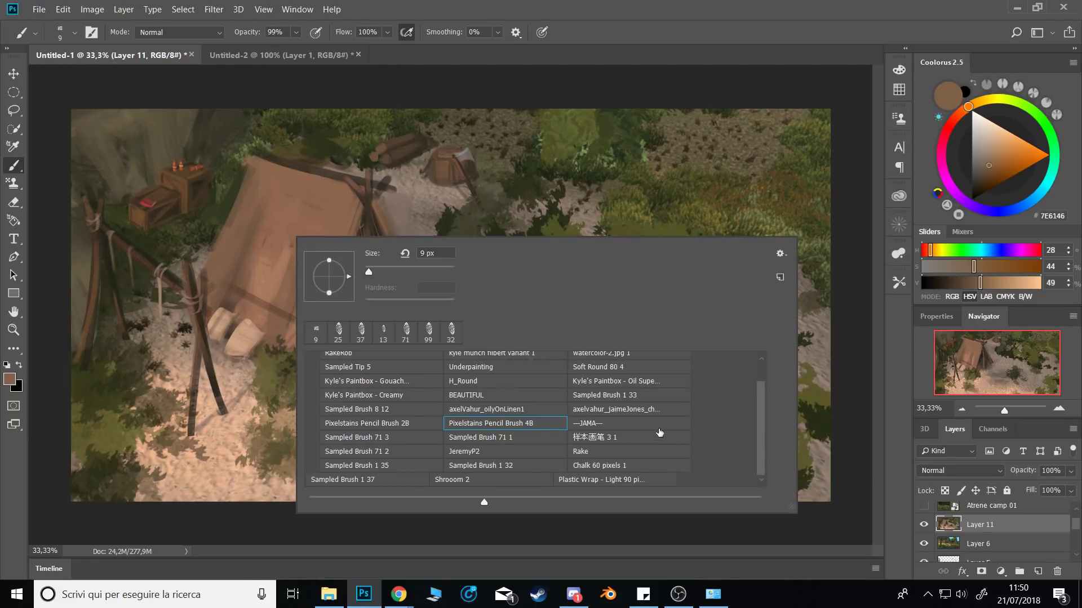
left_click(392, 439)
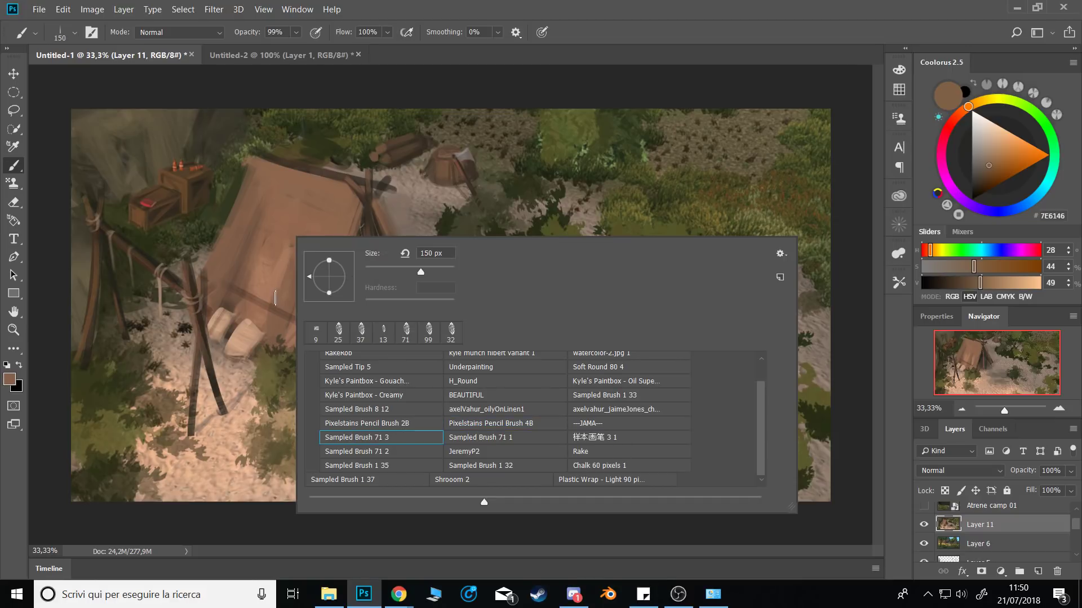
left_click(388, 396)
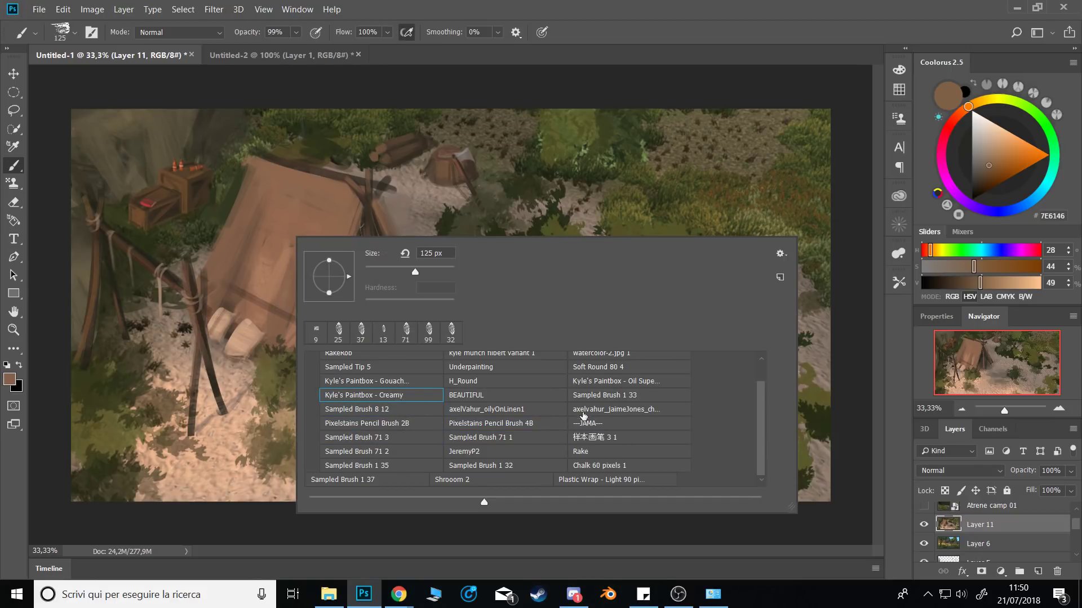
left_click(596, 421)
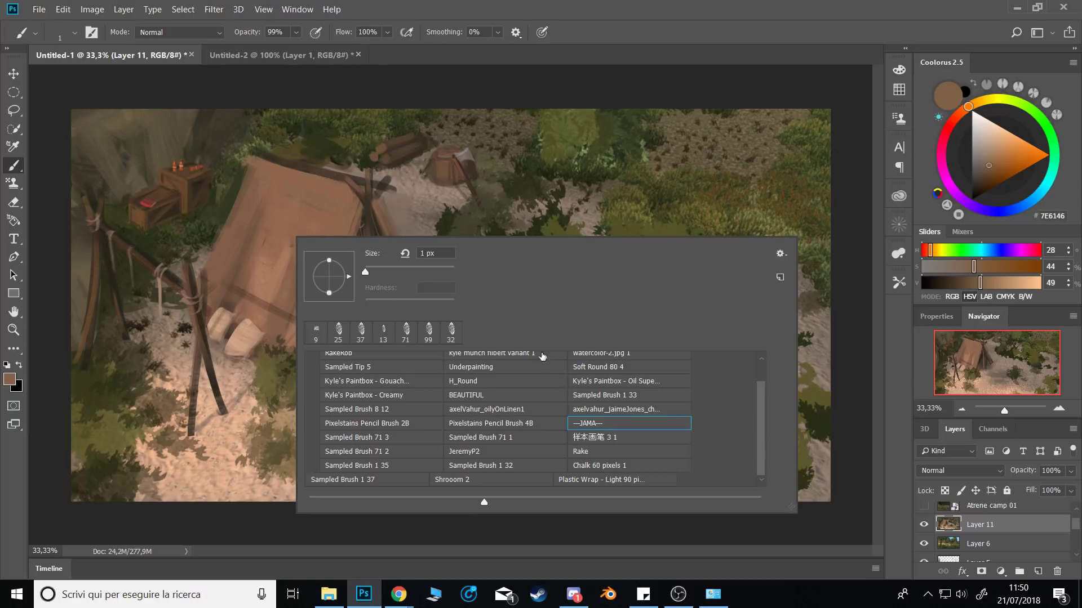
left_click(619, 410)
left_click(328, 201)
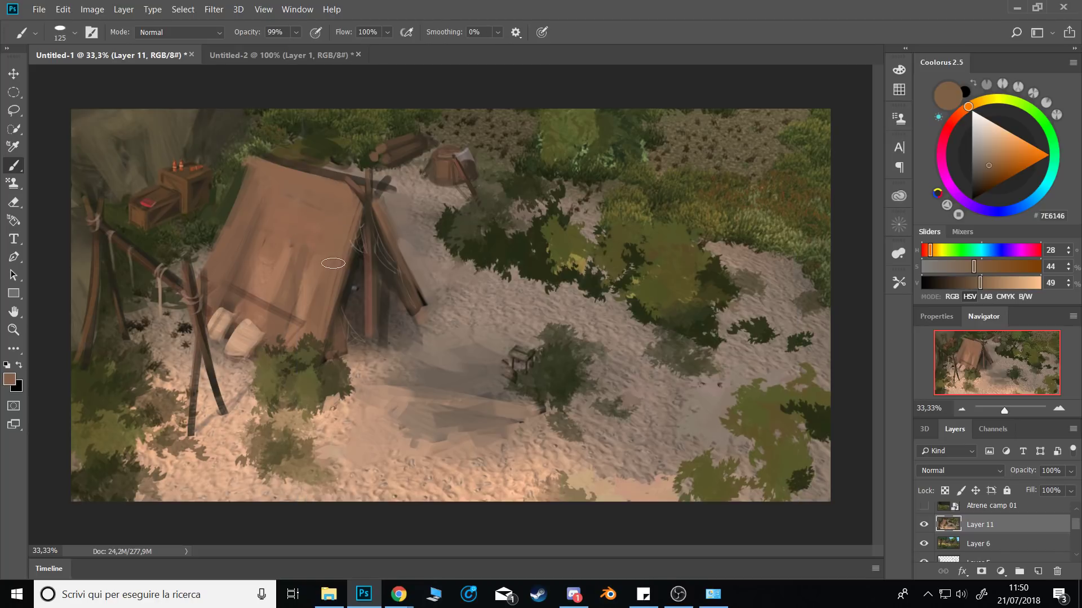
key("alt")
left_click(323, 240, "alt")
left_click_drag(319, 237, 307, 235)
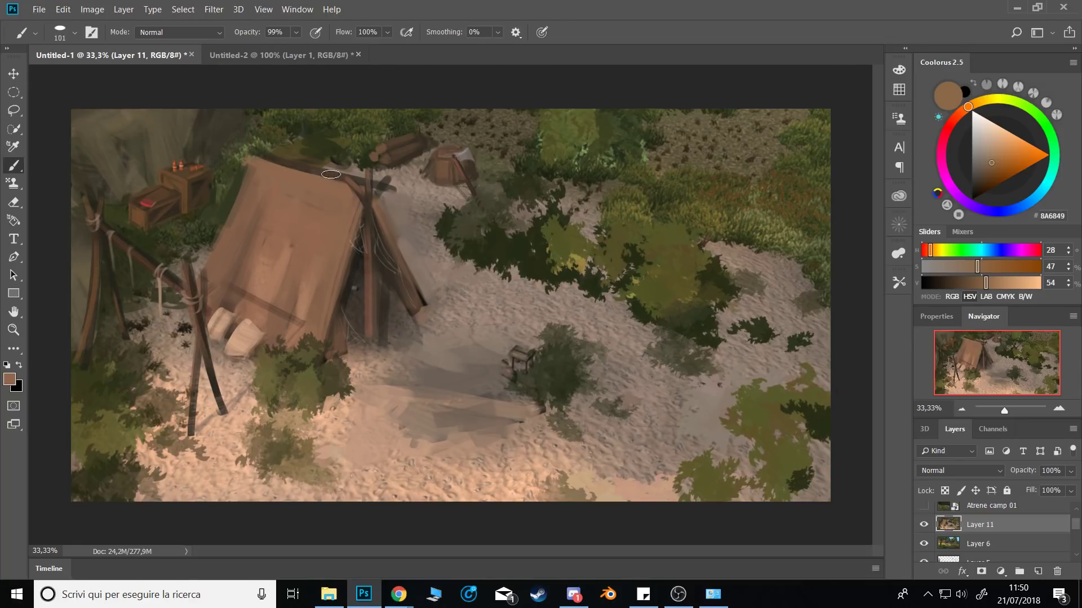
Flip the canvas horizontally and try a dark #3F3323 stroke on the tent's canvas.
key("ctrl+shift+h")
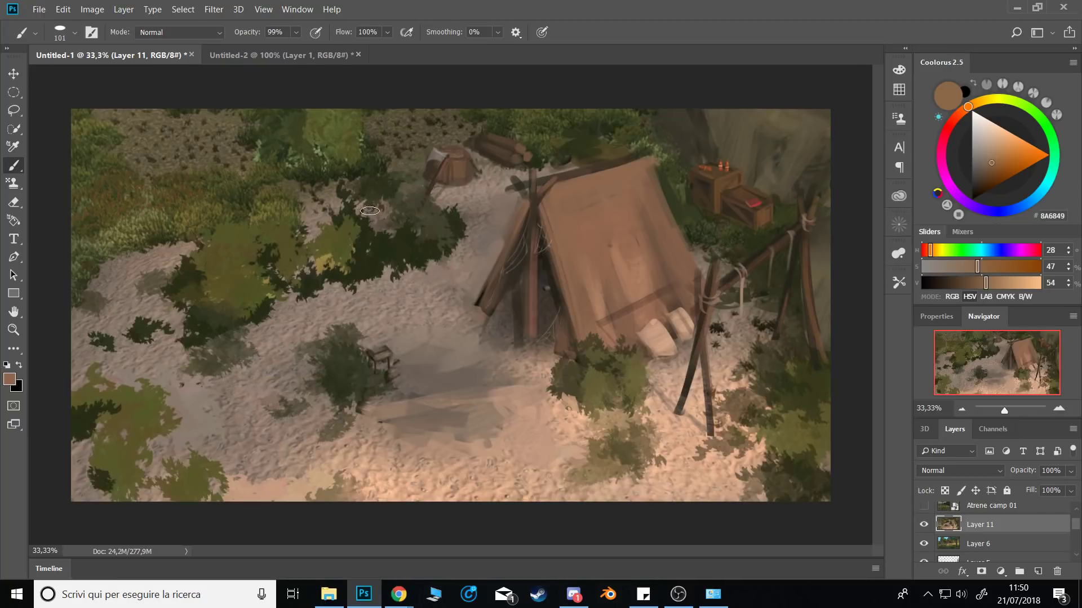
left_click(612, 170, "alt")
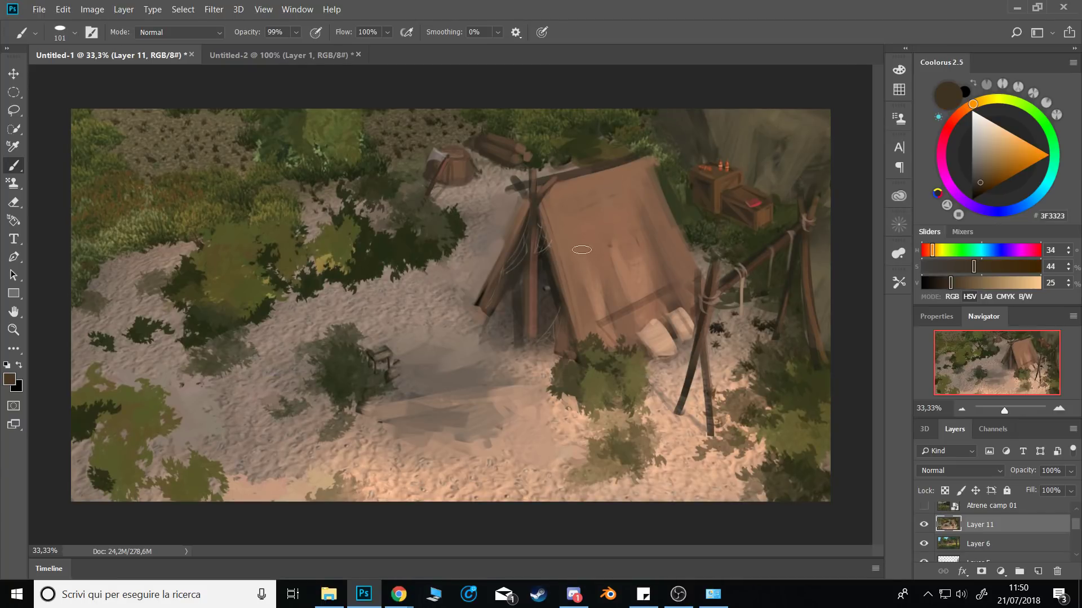
right_click(578, 241, "alt")
left_click_drag(556, 206, 571, 240)
key("ctrl+alt+z")
Add a new layer above Layer 11 and paint mottled #47382C stains across the tent's canvas with a 447 px brush.
right_click(603, 253, "alt")
right_click(613, 248, "alt")
key("ctrl+shift+n")
key("Return")
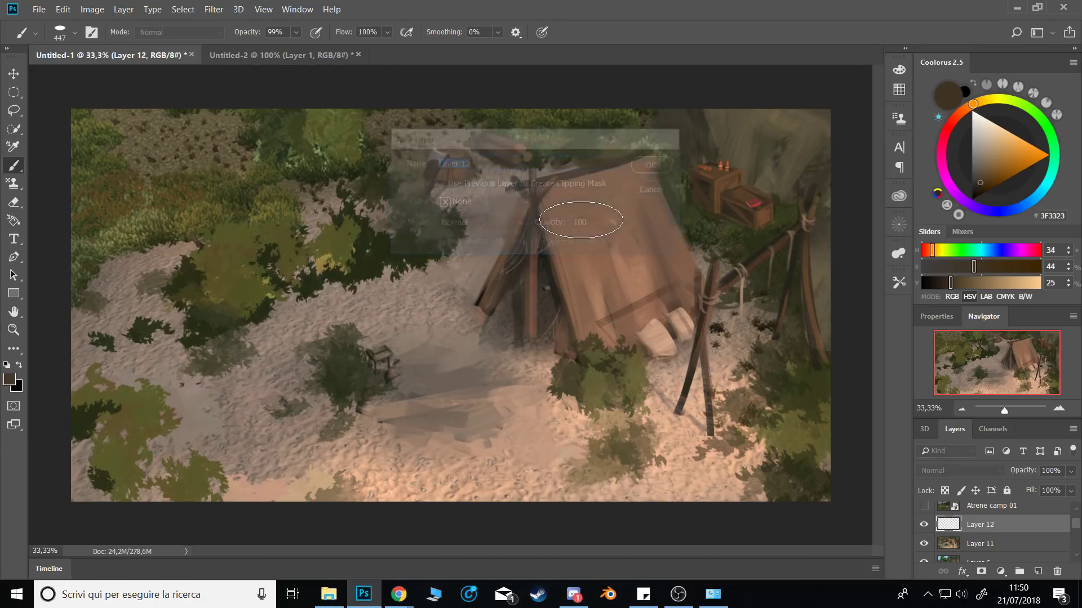
left_click_drag(566, 202, 587, 241)
key("ctrl+z")
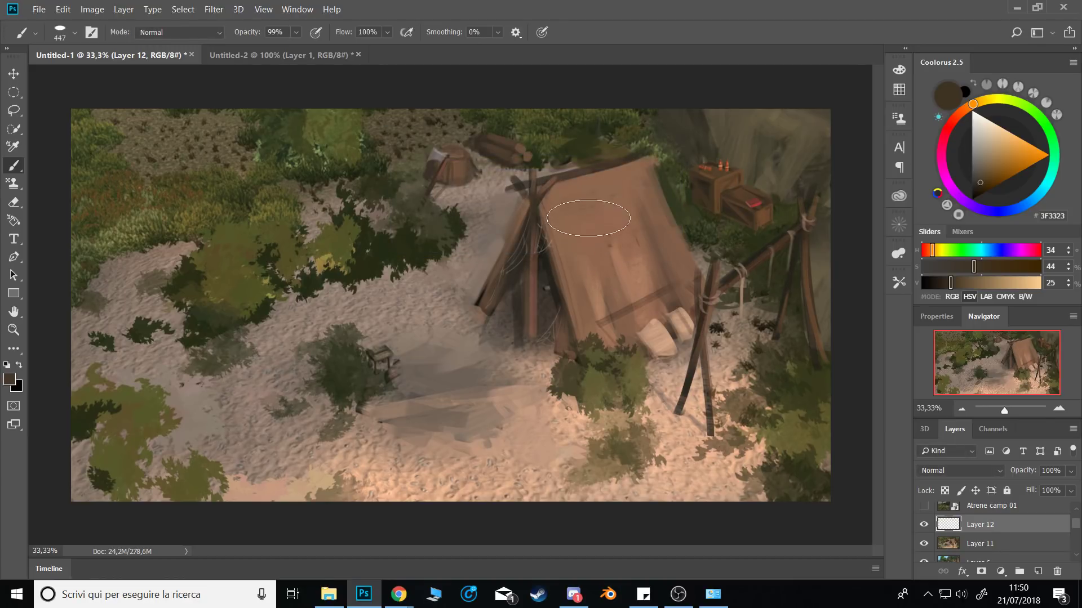
left_click(571, 178, "alt")
left_click_drag(578, 195, 619, 303)
mouse_move(631, 214)
left_mouse_down()
mouse_move(628, 192)
mouse_move(670, 276)
left_mouse_up()
Erase parts of the stains on the tent's canvas and switch the eraser tip to Plastic Wrap - Light 90.
key("e")
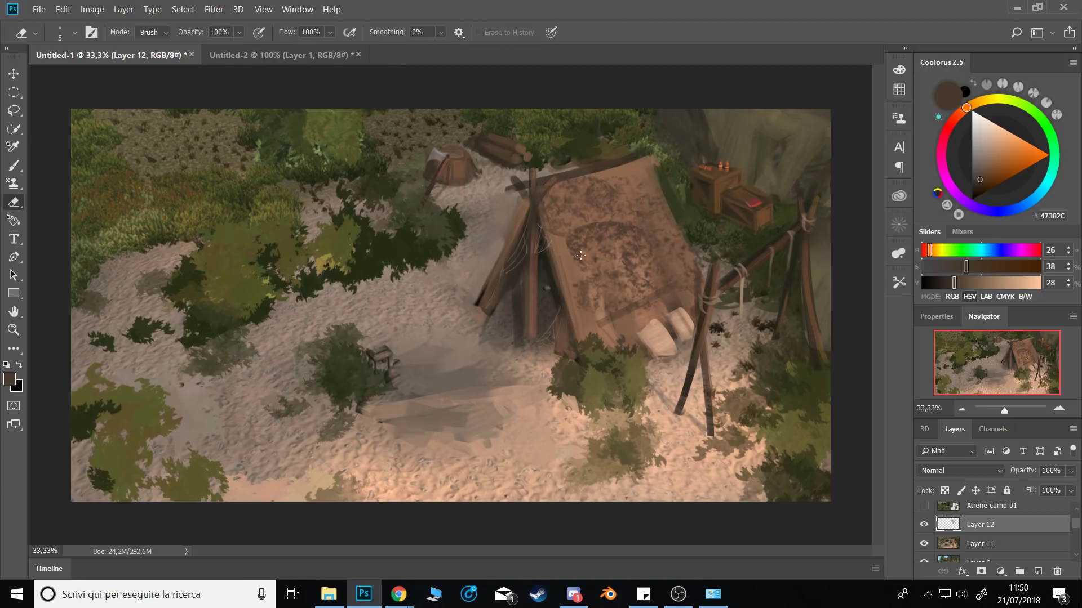
right_click(590, 231, "alt")
mouse_move(578, 233)
left_mouse_down()
mouse_move(577, 253)
mouse_move(589, 227)
left_mouse_up()
mouse_move(612, 235)
left_mouse_down()
mouse_move(634, 185)
mouse_move(658, 204)
mouse_move(595, 183)
left_mouse_up()
right_click(620, 256)
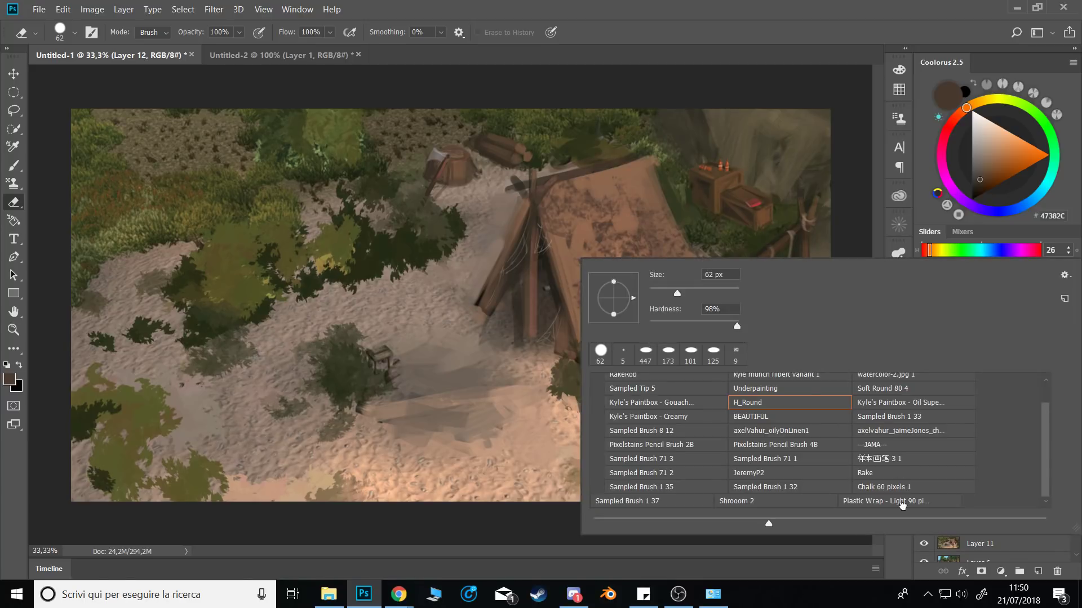
left_click(899, 501)
left_click(649, 222, "alt")
key("Return")
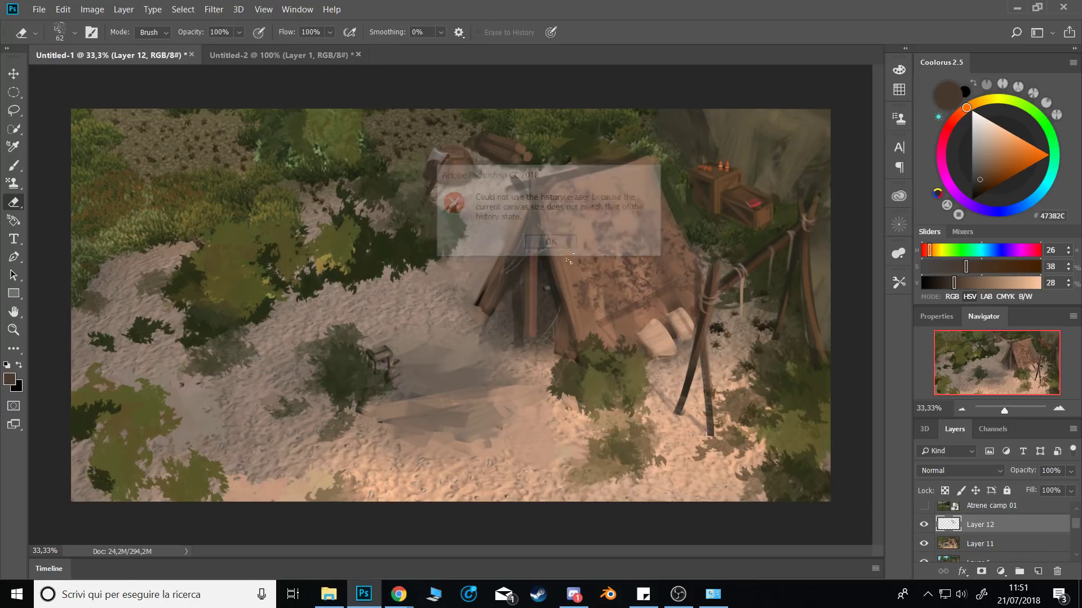
Touch up the tent's stains with the Plastic Wrap - Light 90 brush in sampled #544132 and erase the excess near the ridge.
key("b")
right_click(626, 235)
left_click(868, 477)
left_click(645, 185)
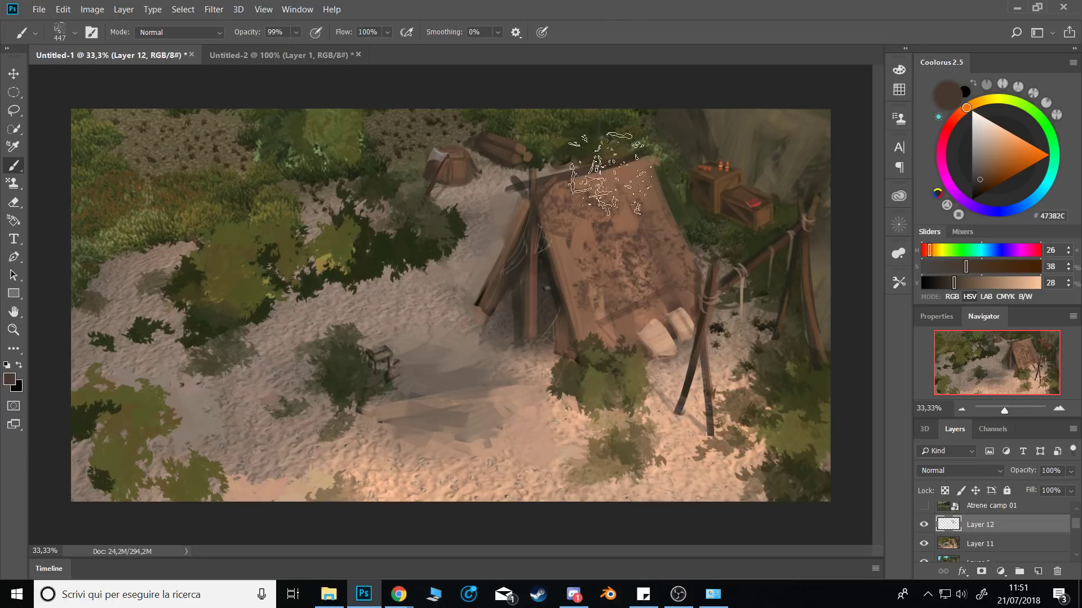
left_click(646, 230, "alt")
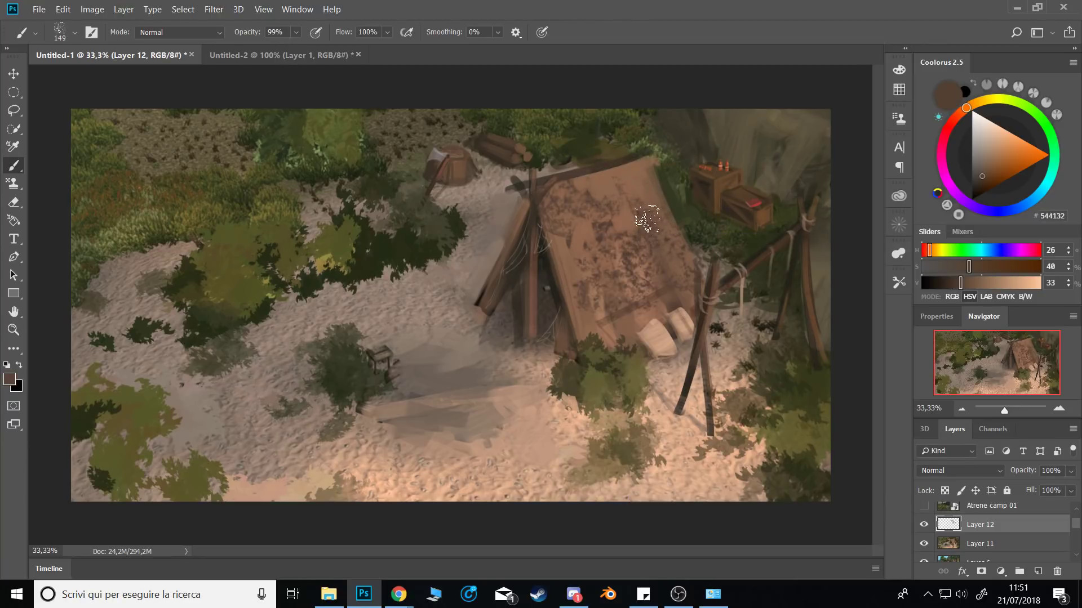
key("e")
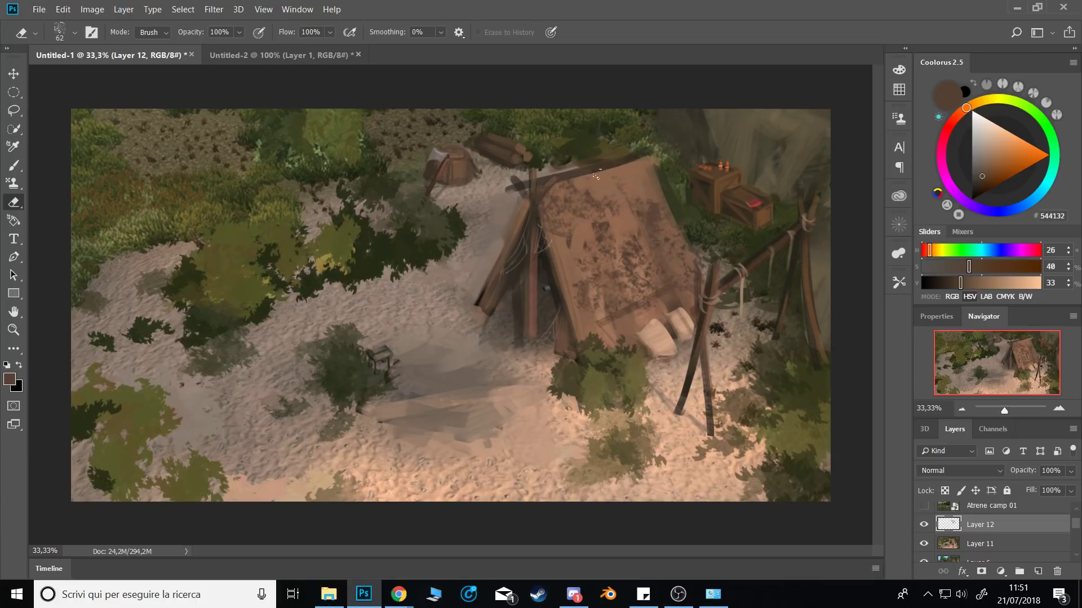
left_click_drag(587, 201, 590, 195)
Set Layer 12's fill to 66% and thin out the stains in the middle of the tent's canvas with the eraser.
left_click(1070, 491)
left_click_drag(1073, 506, 1050, 505)
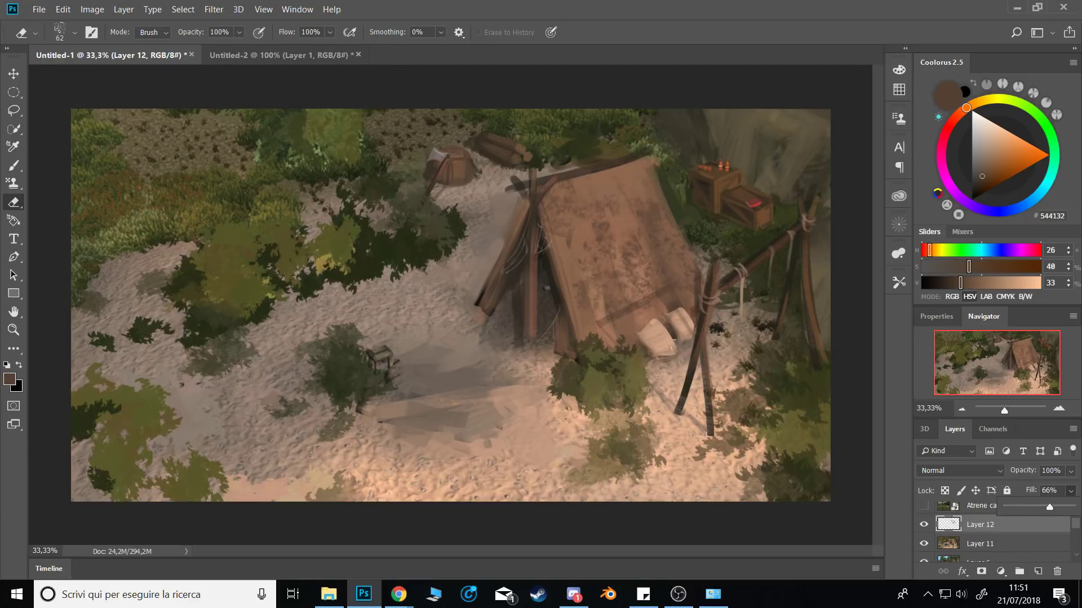
key("b")
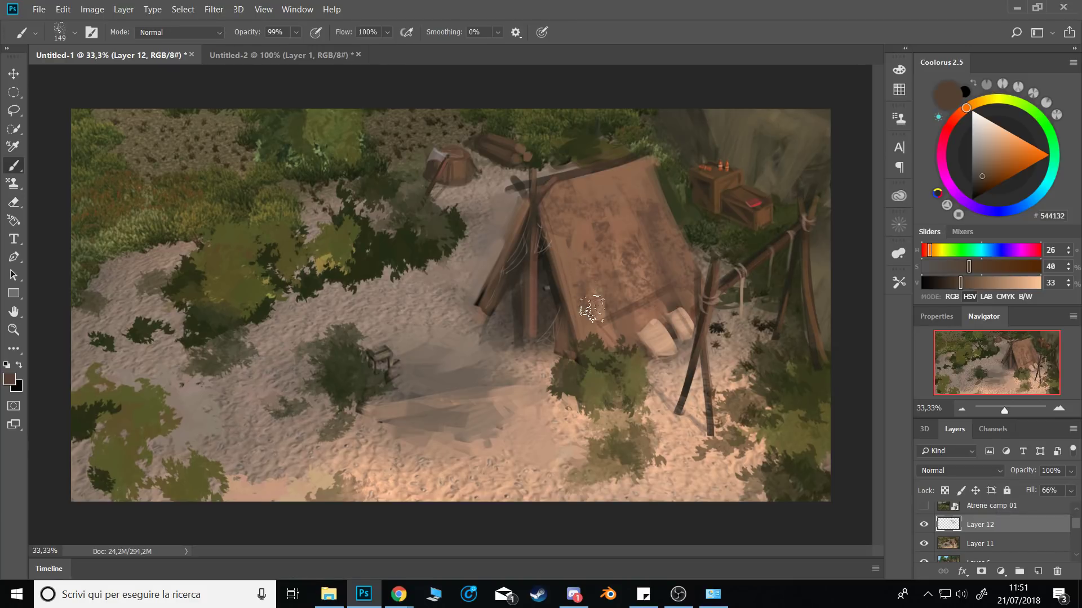
key("e")
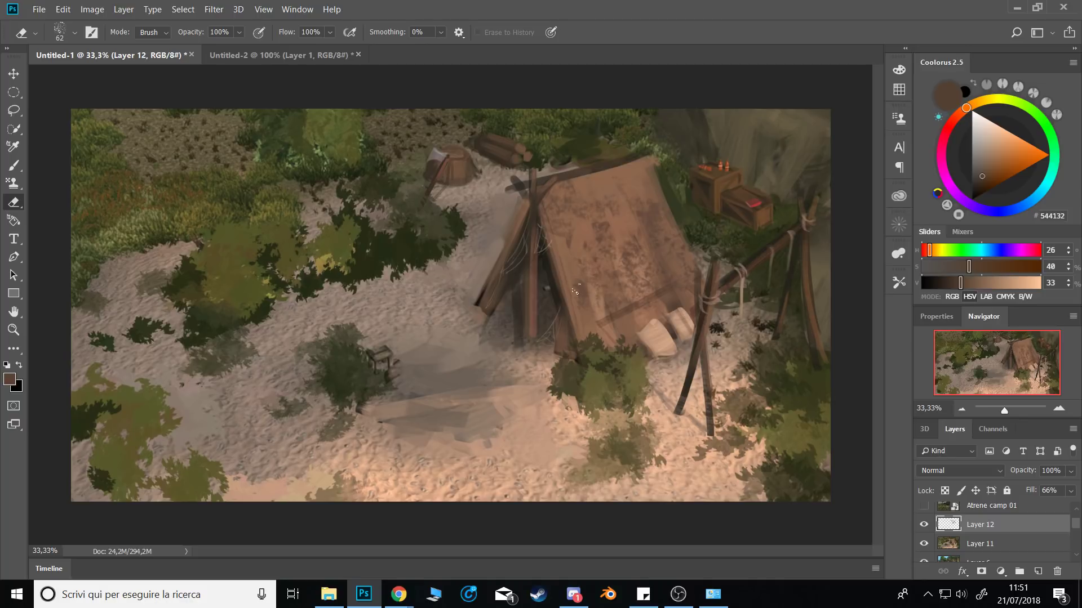
mouse_move(589, 232)
left_mouse_down()
mouse_move(560, 248)
mouse_move(582, 210)
mouse_move(619, 214)
mouse_move(633, 249)
mouse_move(606, 223)
mouse_move(620, 258)
left_mouse_up()
mouse_move(604, 239)
left_mouse_down()
mouse_move(621, 258)
mouse_move(623, 221)
left_mouse_up()
Flip the canvas back horizontally and speckle the tent's ridge and lower edge with the sampled browns #634D39 and #614B38.
key("ctrl+shift+h")
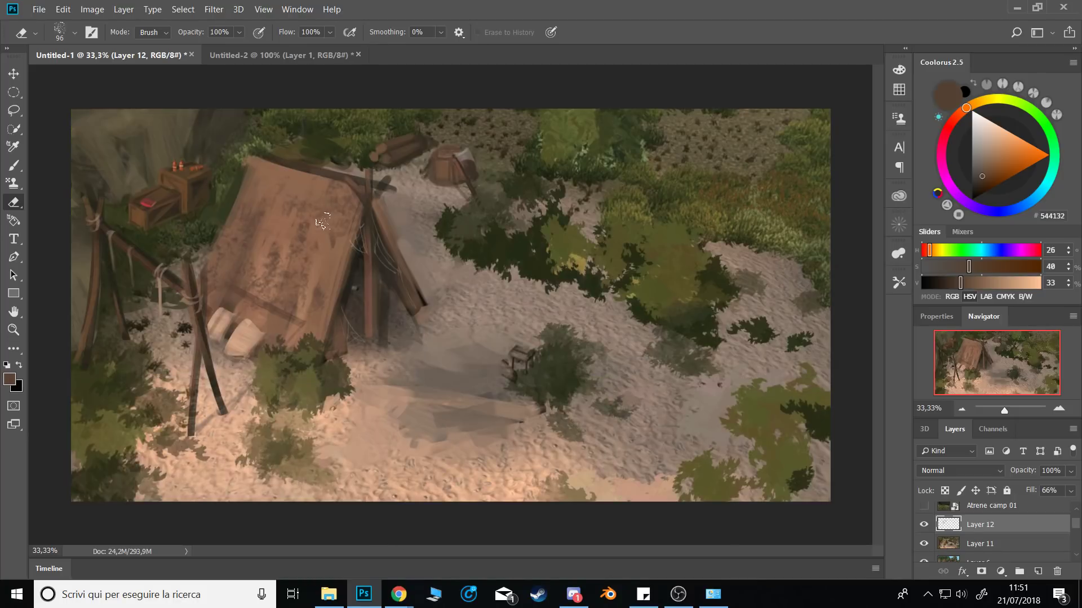
key("bracketleft")
key("bracketleft")
key("b")
left_click(268, 162, "alt")
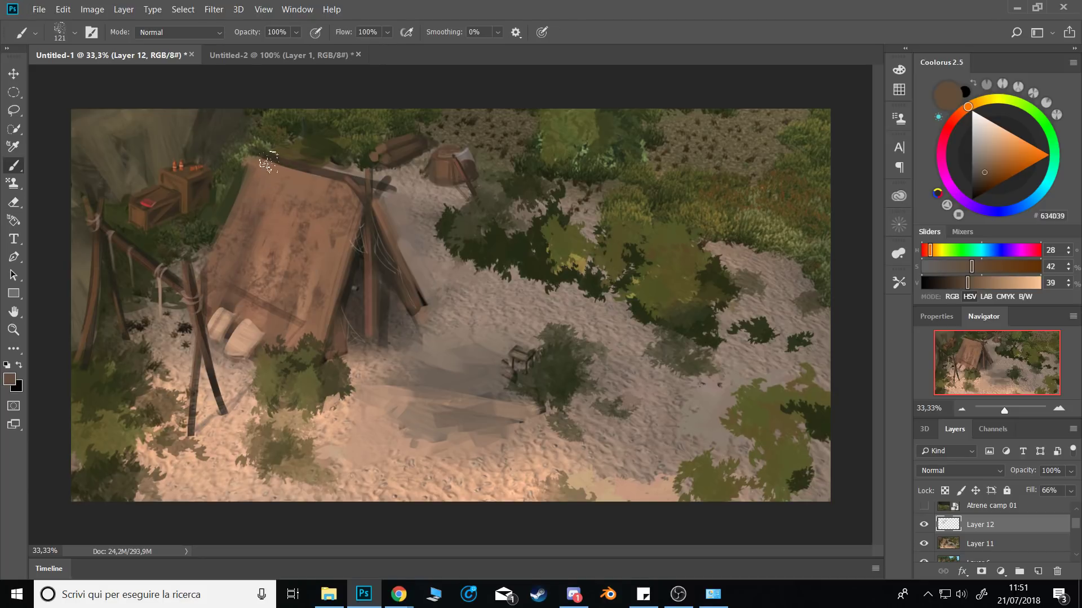
key("bracketleft")
left_click(303, 330, "alt")
key("bracketleft")
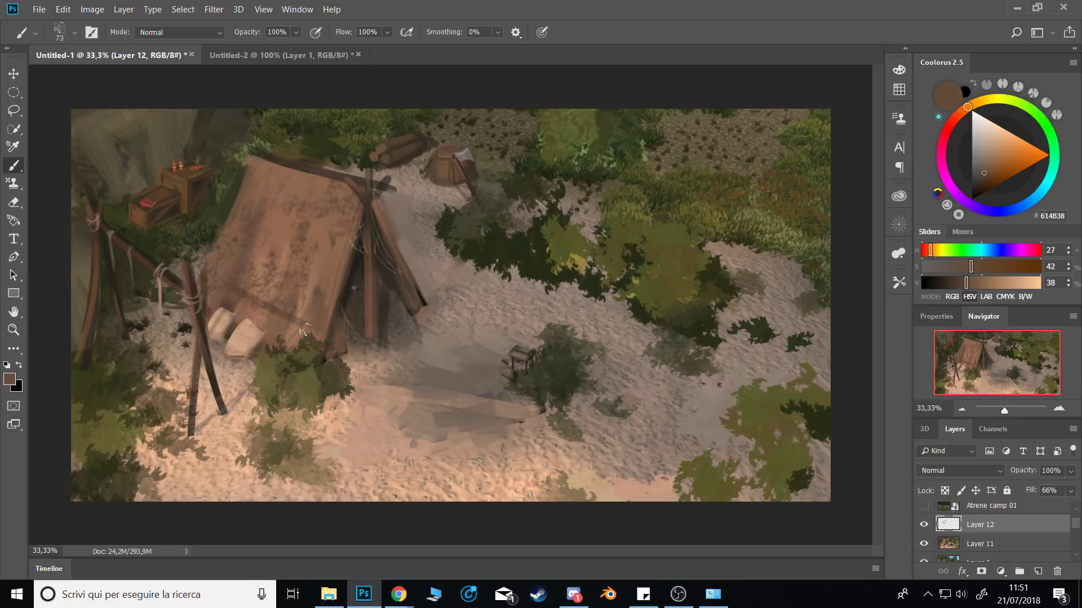
Switch to full screen view with the menu bar and refine the tent's texture with a smaller brush in sampled #2C2620.
key("e")
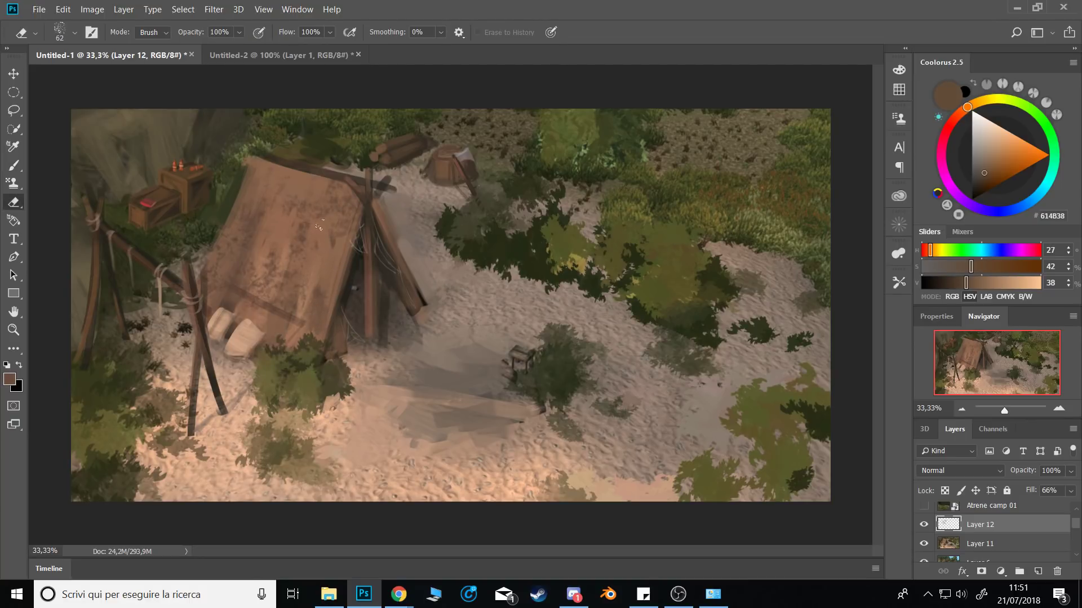
key("b")
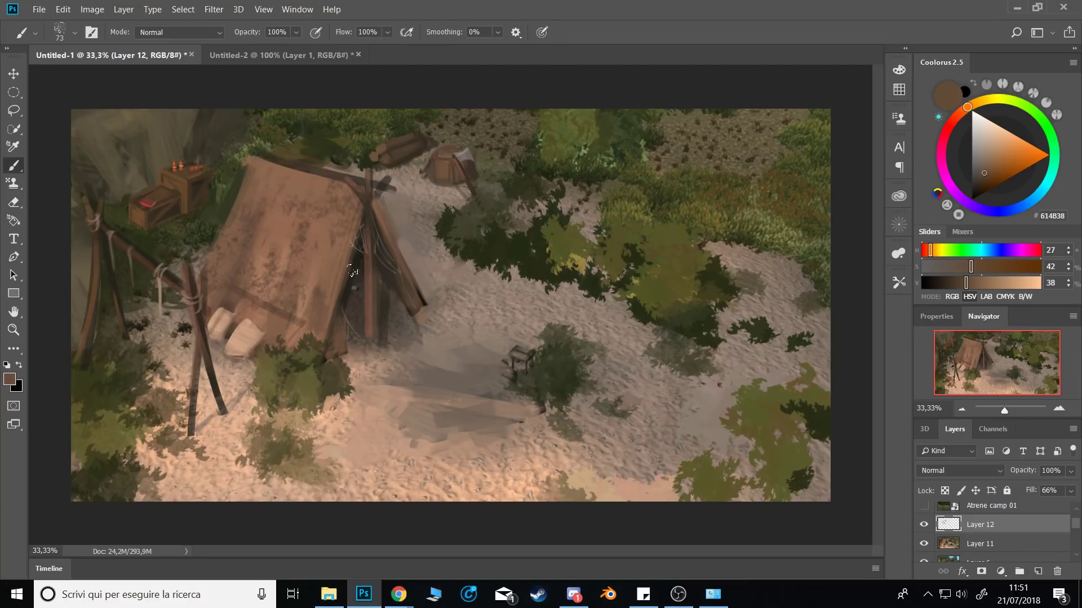
key("bracketleft")
key("f")
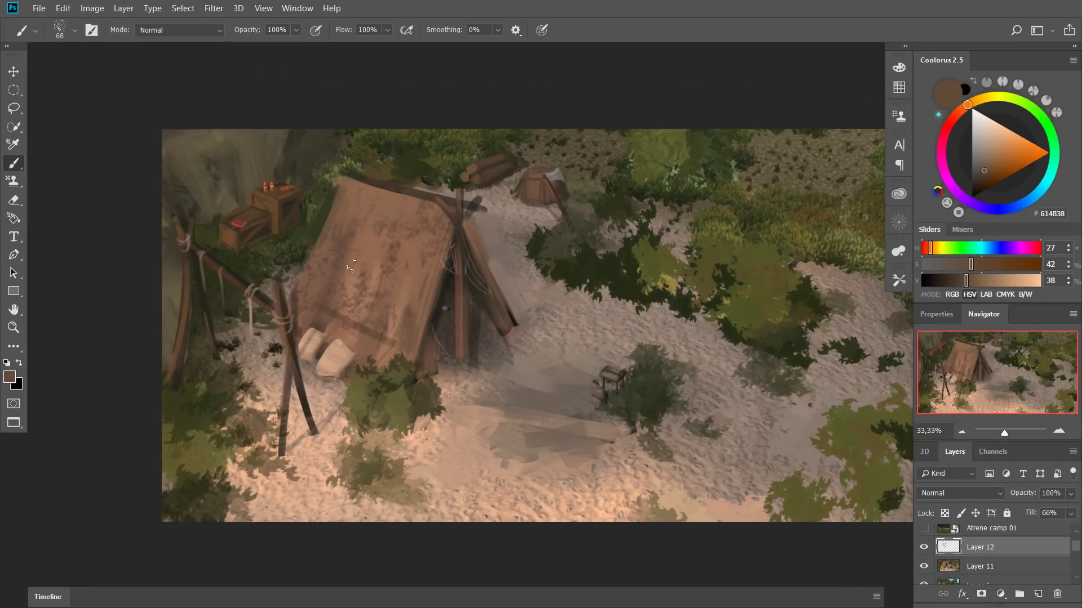
mouse_move(398, 330)
left_mouse_down()
mouse_move(346, 314)
mouse_move(365, 325)
mouse_move(379, 301)
left_mouse_up()
left_click(379, 301, "alt")
key("period")
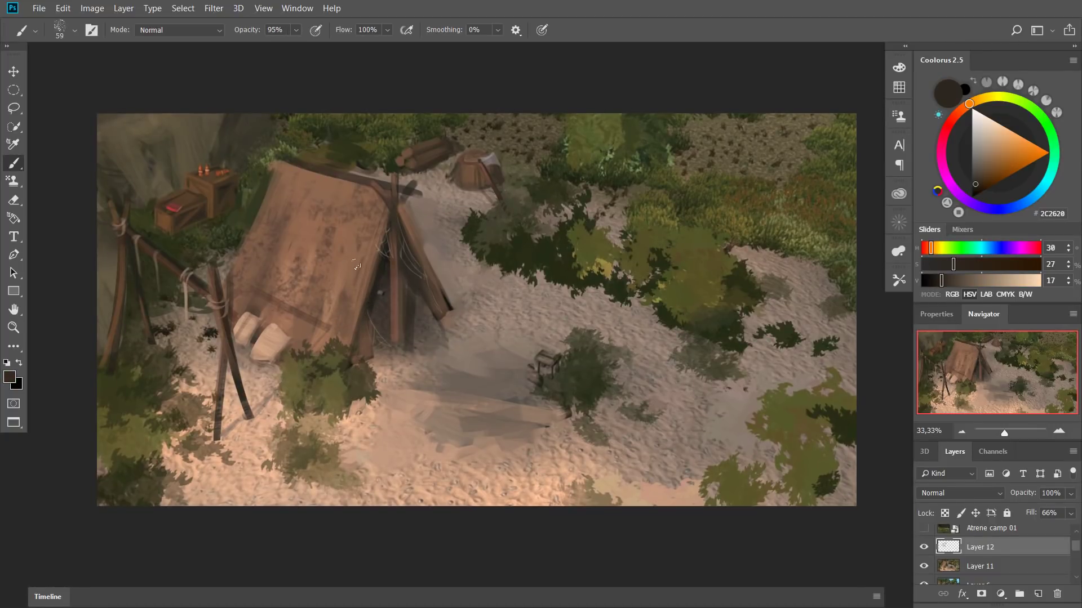
Sample foliage and ground tones, ending on sand color #918371, and choose the 样本画笔 brush preset at 250 px.
left_click(963, 434)
left_click(692, 289, "alt")
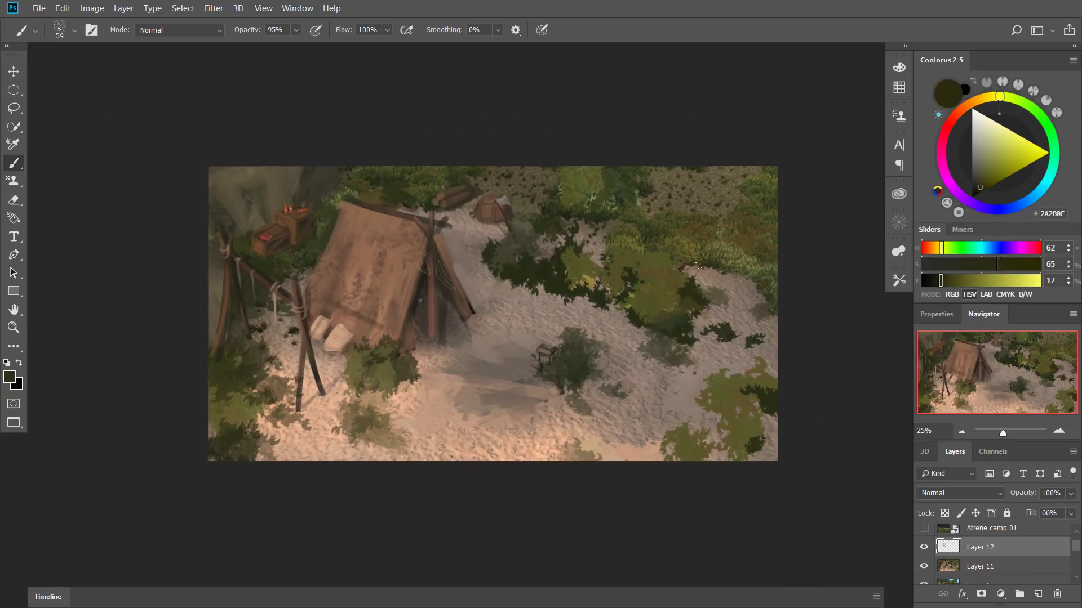
left_click(596, 206, "alt")
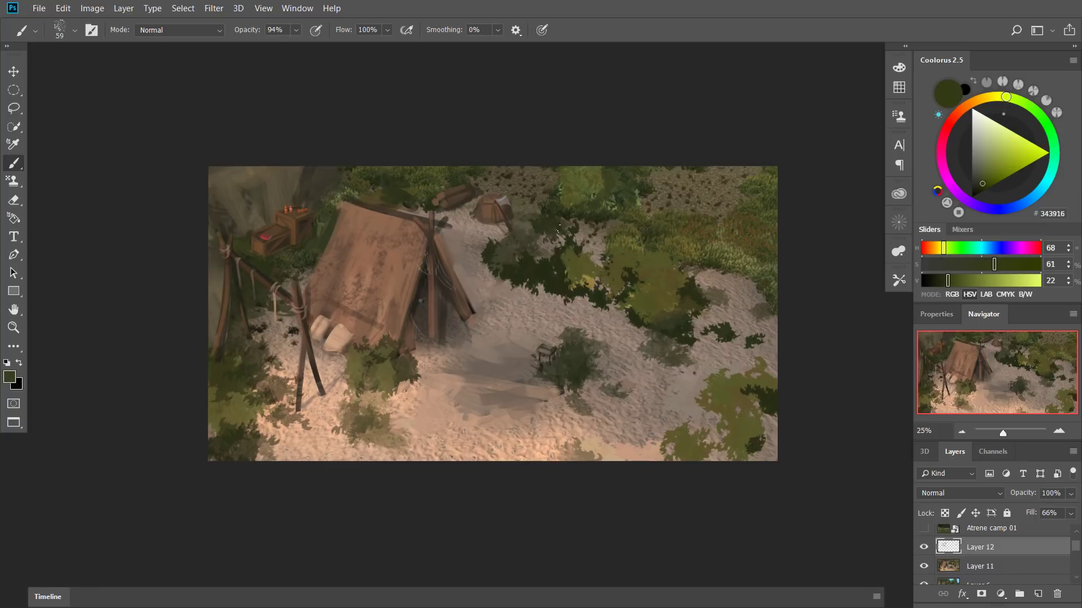
left_click(467, 253, "alt")
left_click(468, 241, "alt")
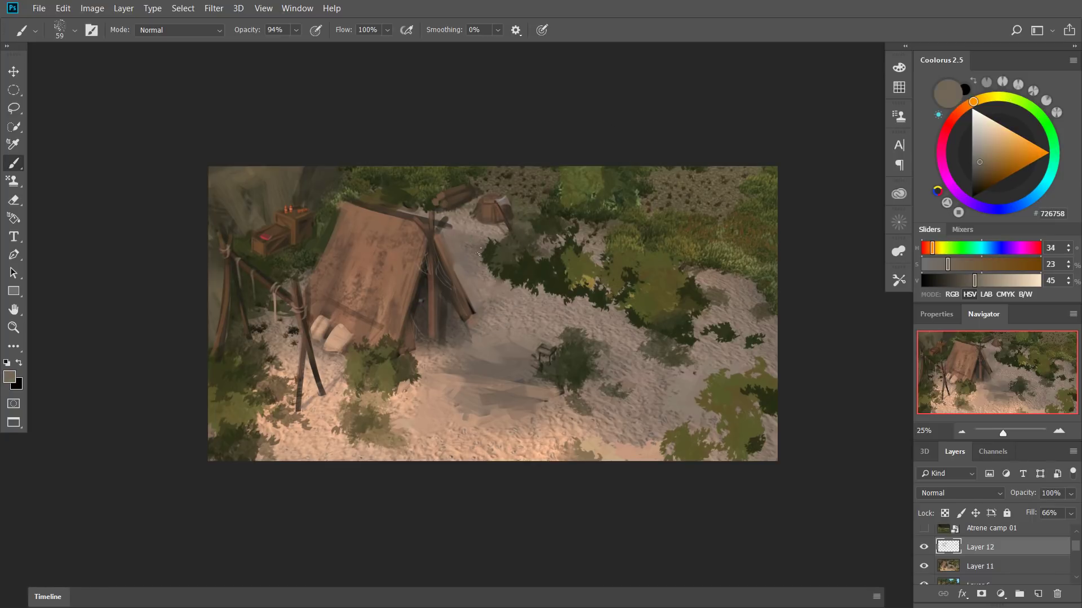
left_click(475, 232, "alt")
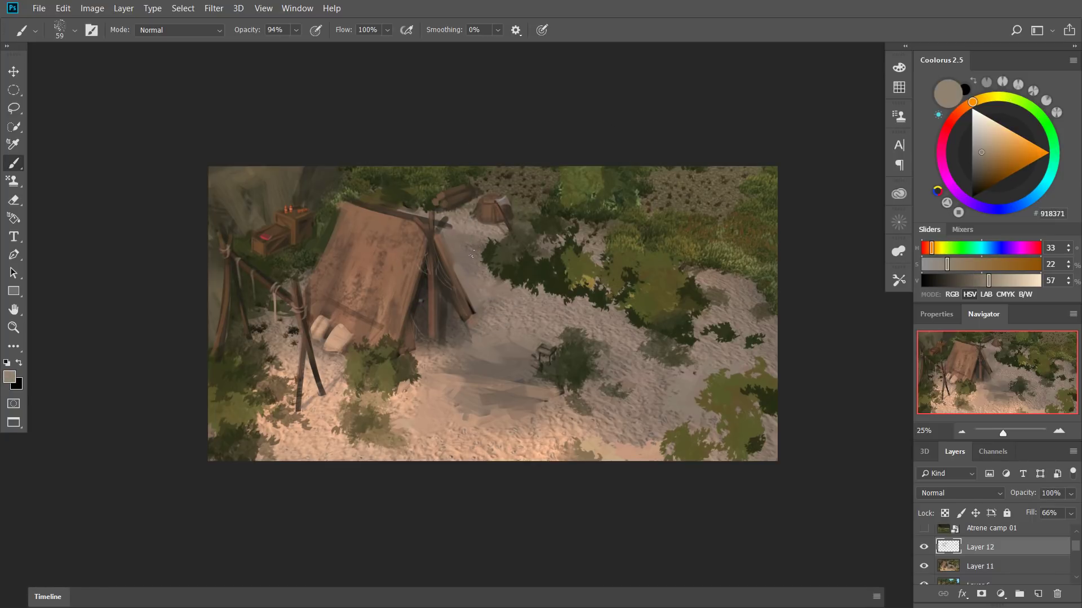
right_click(472, 256)
left_click(792, 492)
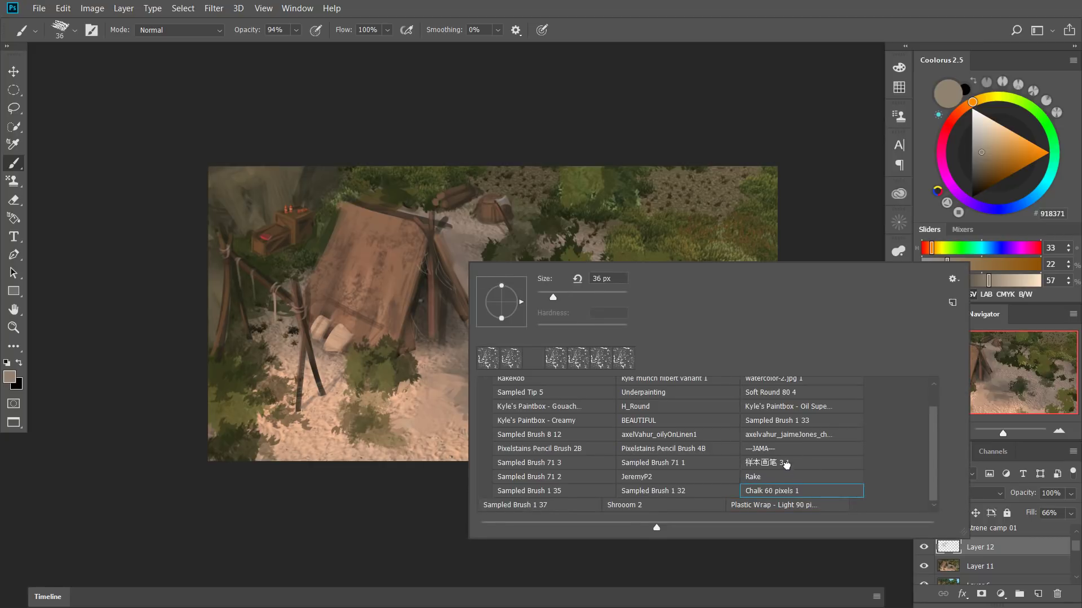
left_click(786, 463)
key("Return")
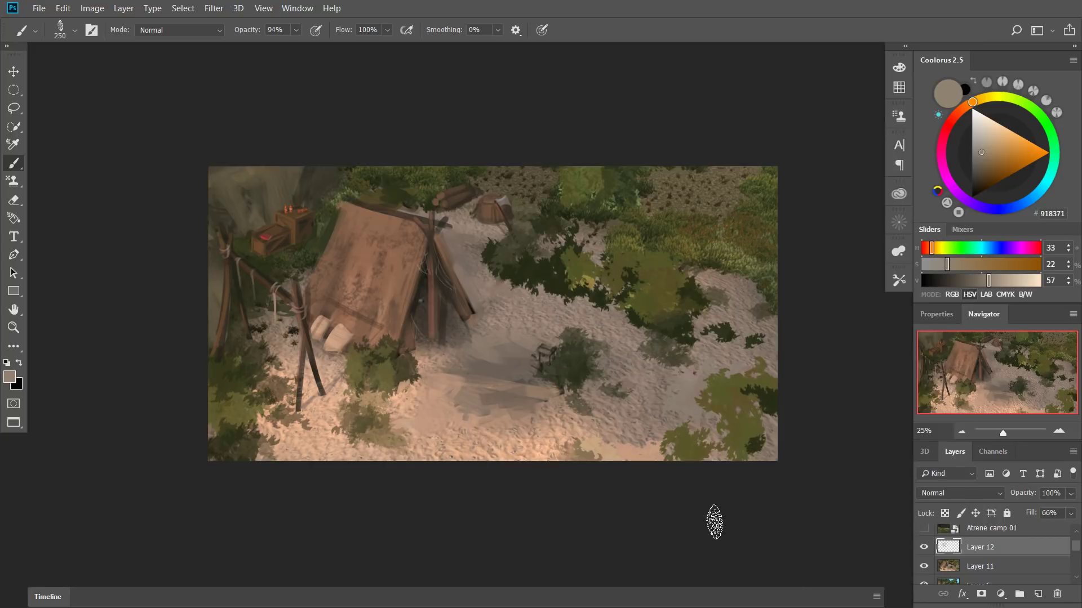
Hide Layer 11 and Layer 12 to examine the forest painting underneath, and show both layers again.
scroll(957, 549, "down", 1)
left_click(923, 547)
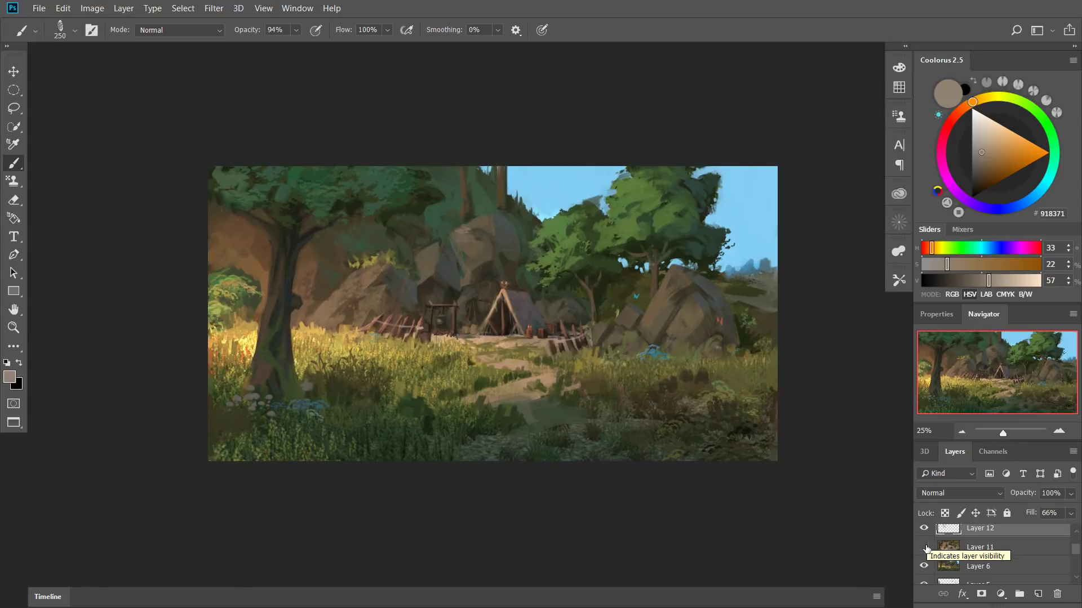
left_click(924, 529)
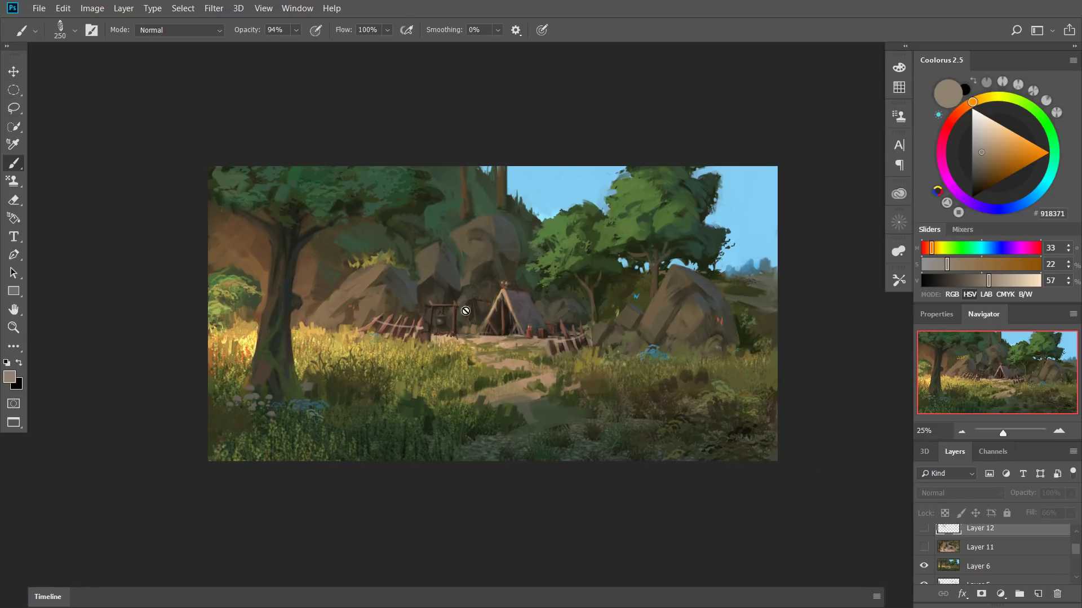
left_click(923, 532)
left_click(924, 546)
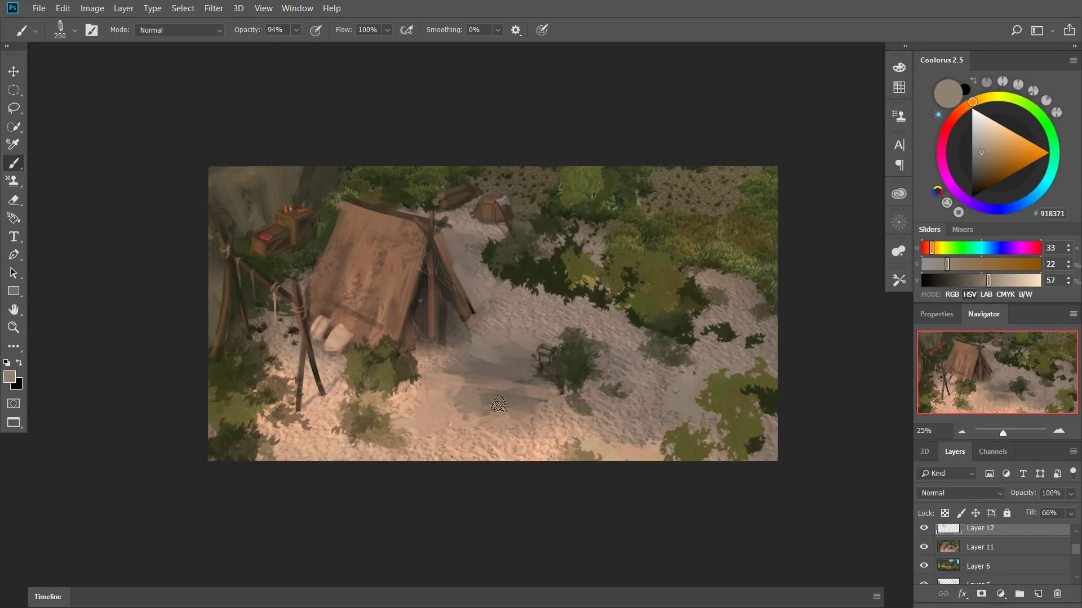
Sample brown #5A442F from the wooden rope rack and set the brush opacity to 100%.
left_click(299, 291, "alt")
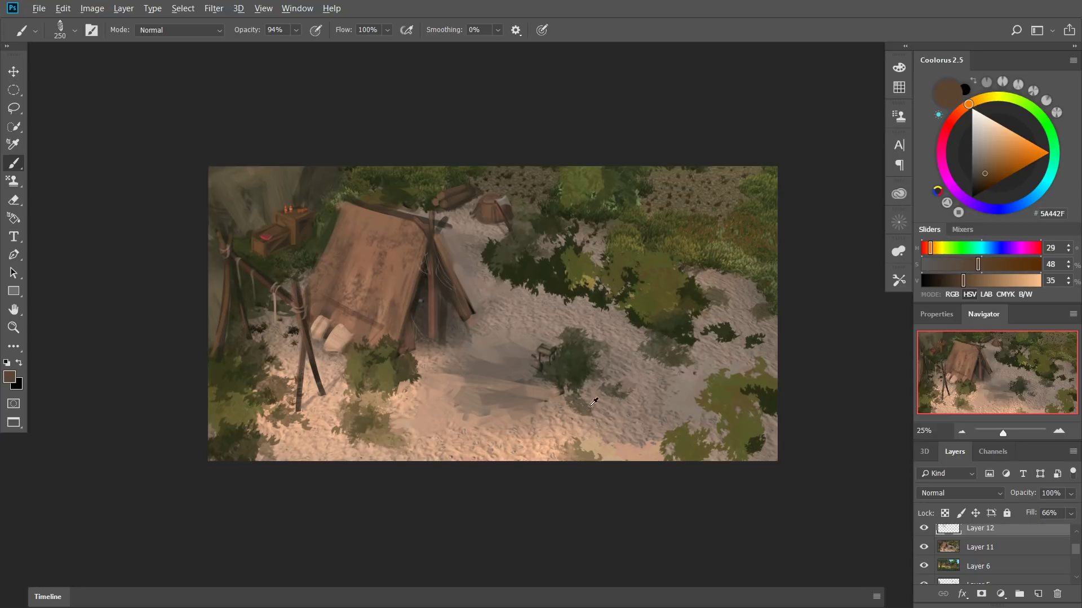
mouse_move(595, 402)
left_mouse_down()
mouse_move(572, 415)
mouse_move(574, 404)
left_mouse_up()
left_click(295, 30)
left_click_drag(310, 46, 325, 93)
Save the document to the Desktop as a Photoshop file named aterne.
key("ctrl+s")
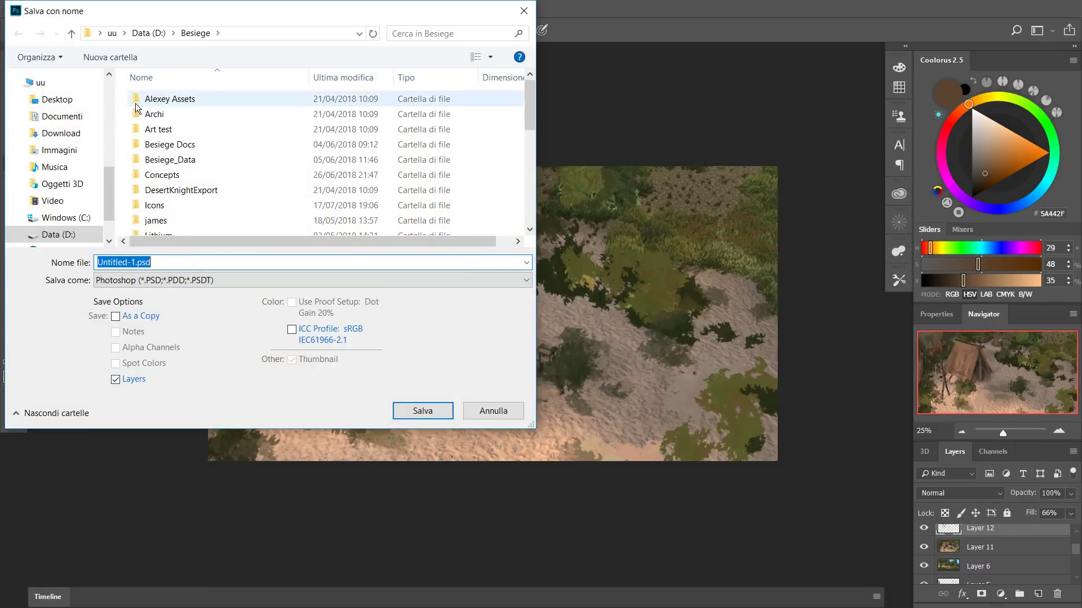
left_click(49, 106)
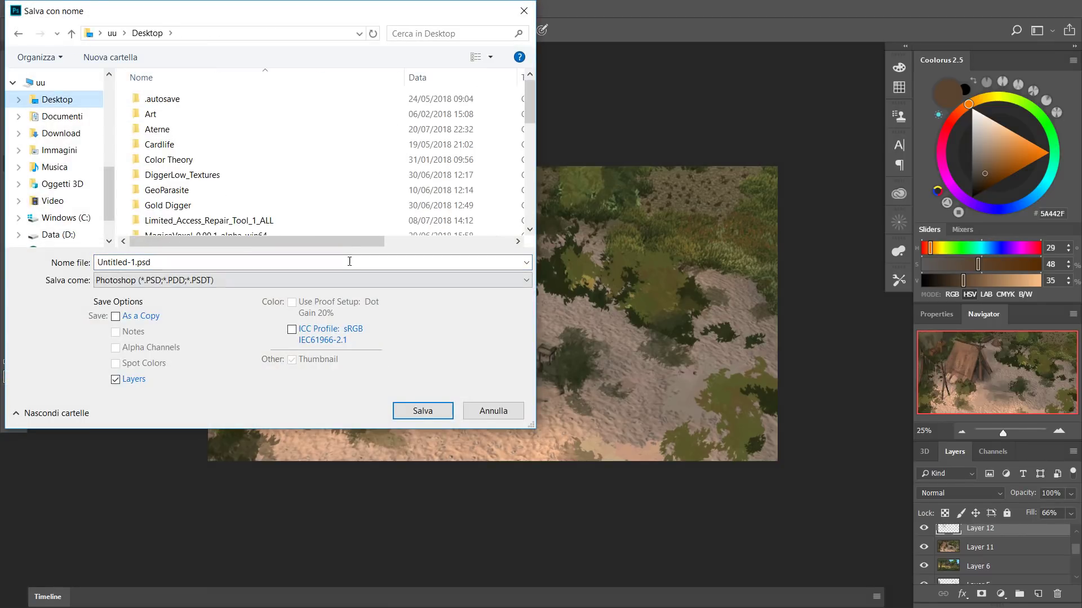
left_click(354, 261)
type("aterne")
key("Return")
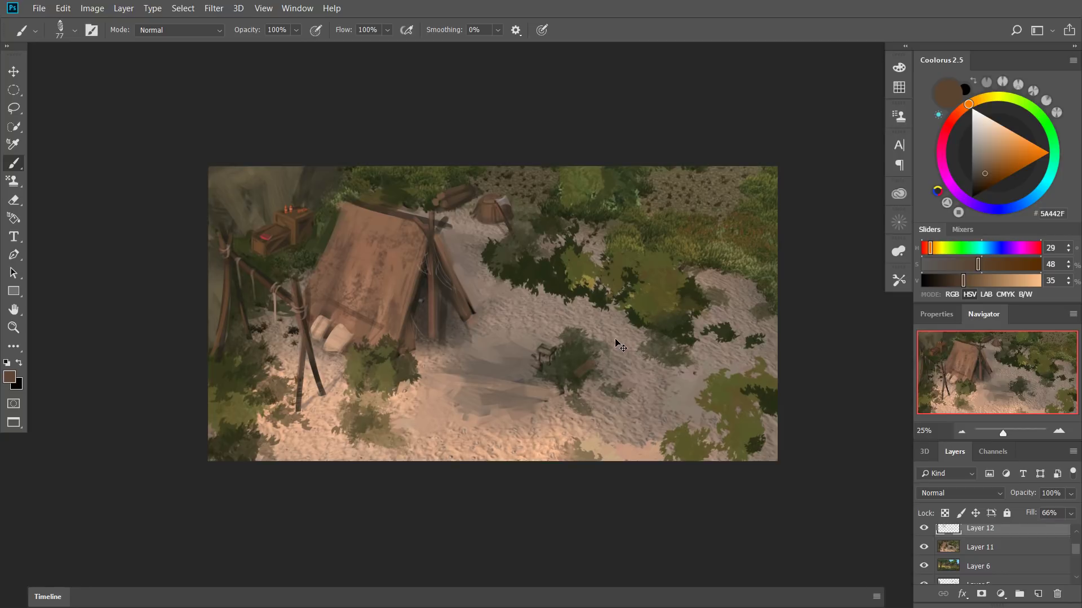
left_click_drag(443, 411, 497, 379)
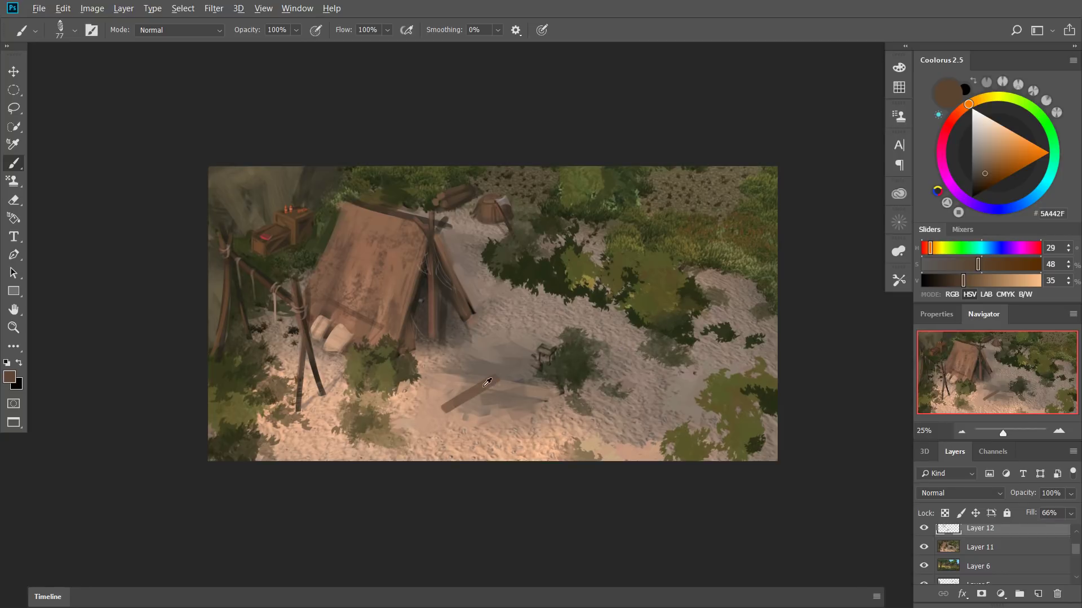
right_click(485, 389, "alt")
key("ctrl+alt+z")
Paint out the small stool beside the middle bush with sampled #766B5E and #635B4D, and sample dark brown #27241B from the rope rack.
left_click(562, 338, "alt")
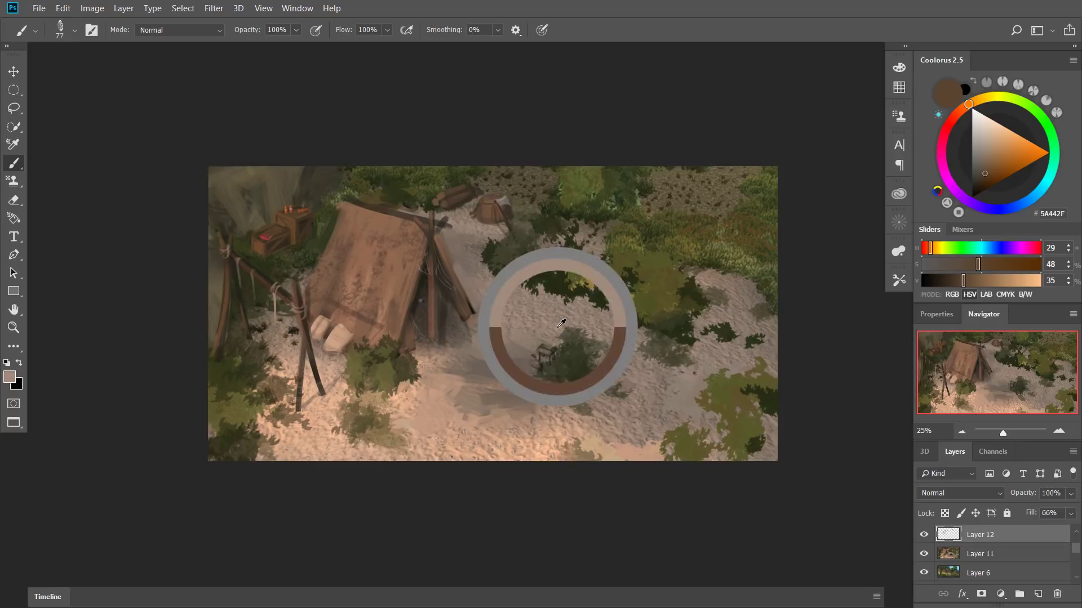
left_click(530, 351, "alt")
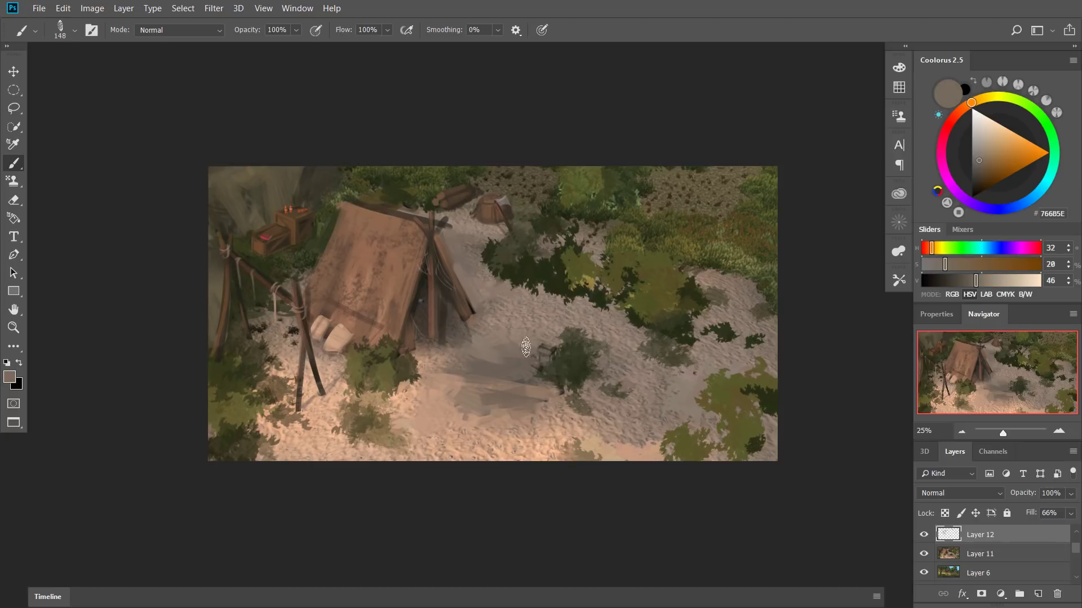
key("bracketright")
left_click(530, 351, "alt")
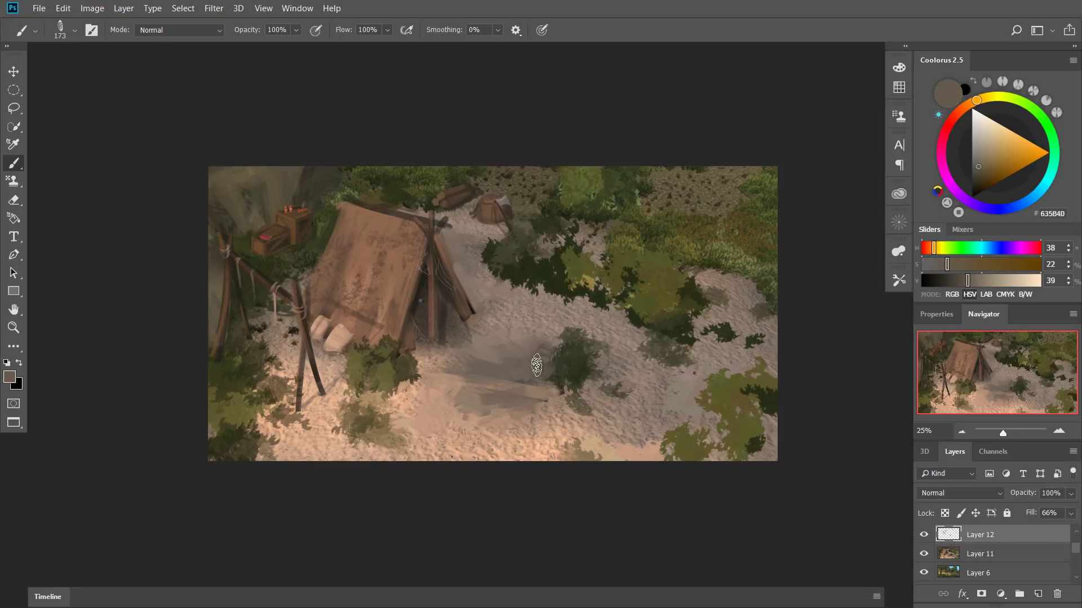
left_click(289, 289, "alt")
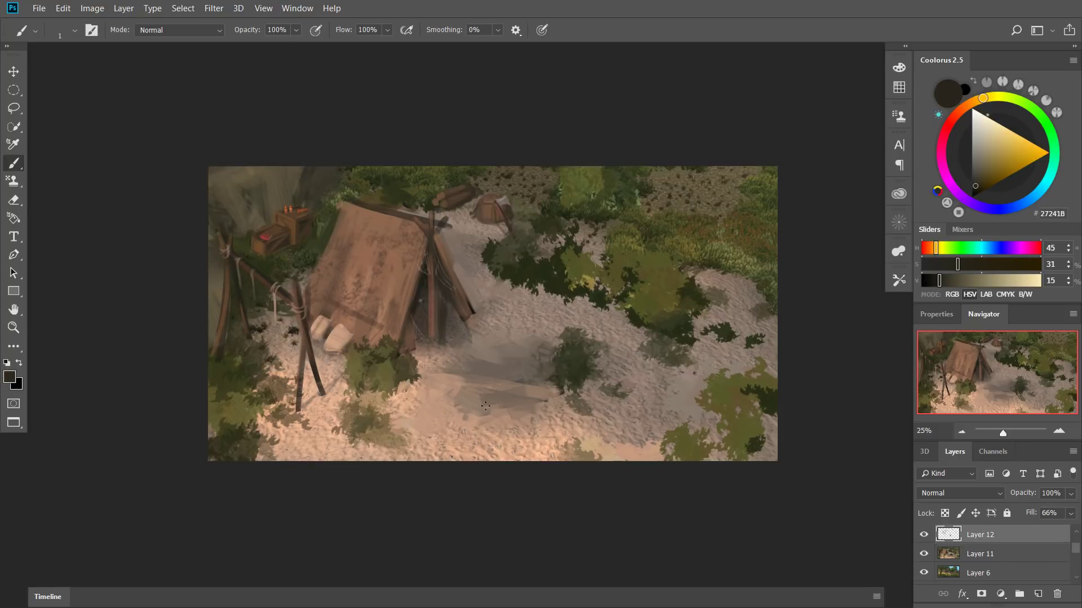
mouse_move(519, 394)
left_mouse_down()
mouse_move(486, 398)
mouse_move(481, 438)
mouse_move(562, 397)
left_mouse_up()
left_click_drag(474, 455, 566, 398)
left_click_drag(454, 458, 571, 392)
key("ctrl+alt+z")
key("ctrl+alt+z")
key("ctrl+alt+z")
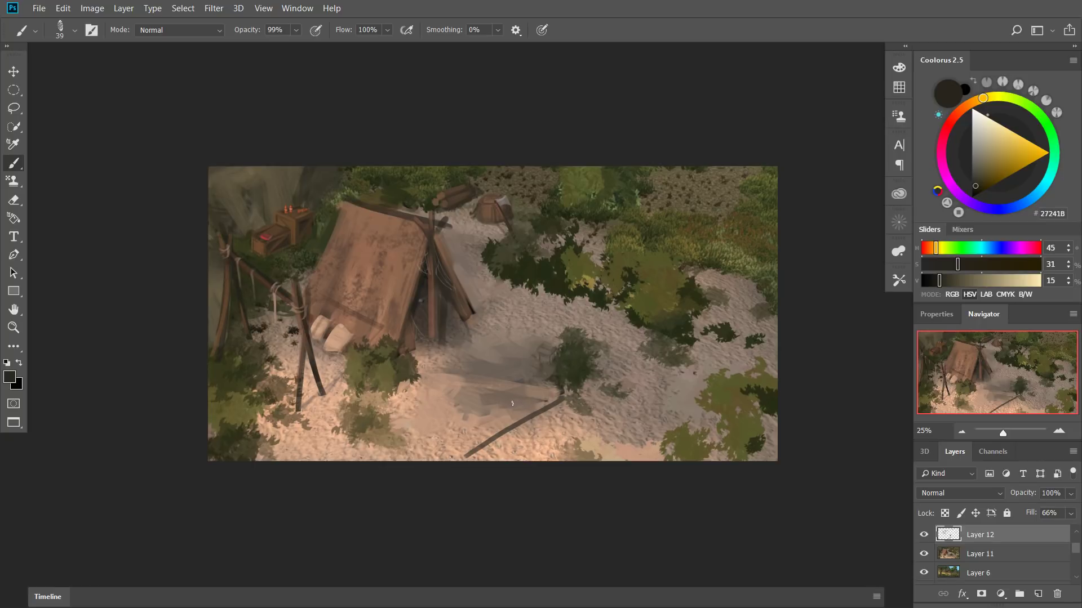
key("ctrl+alt+z")
Paint a wooden frame in #27241B on the sand before the tent, with a slanted crossbar and two upright posts.
left_click_drag(472, 408, 555, 361)
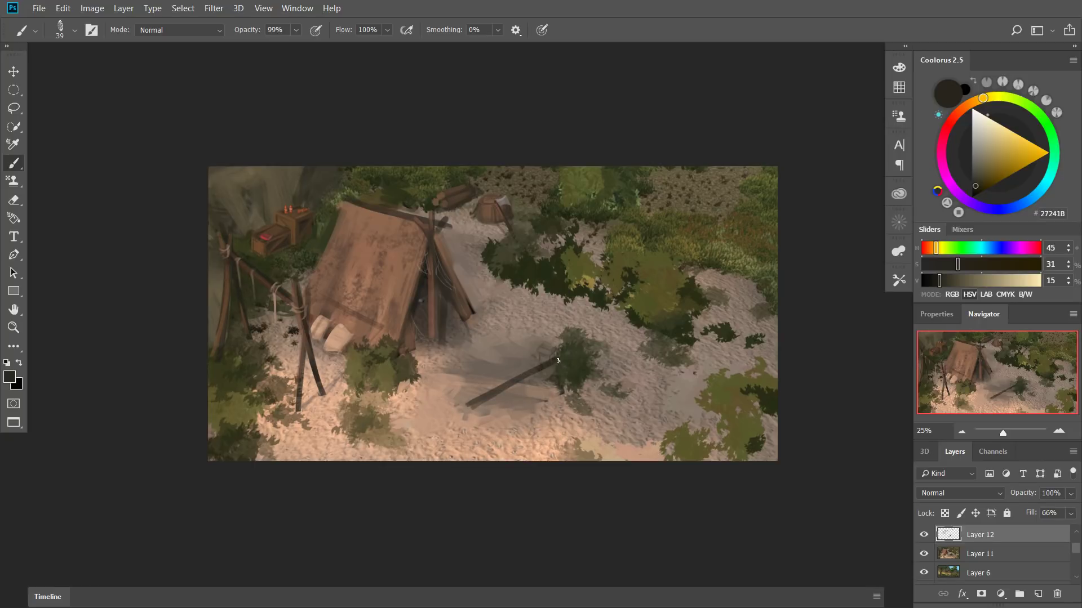
mouse_move(484, 396)
left_mouse_down()
mouse_move(470, 403)
mouse_move(483, 436)
left_mouse_up()
key("ctrl+alt+z")
left_click_drag(470, 387, 476, 460)
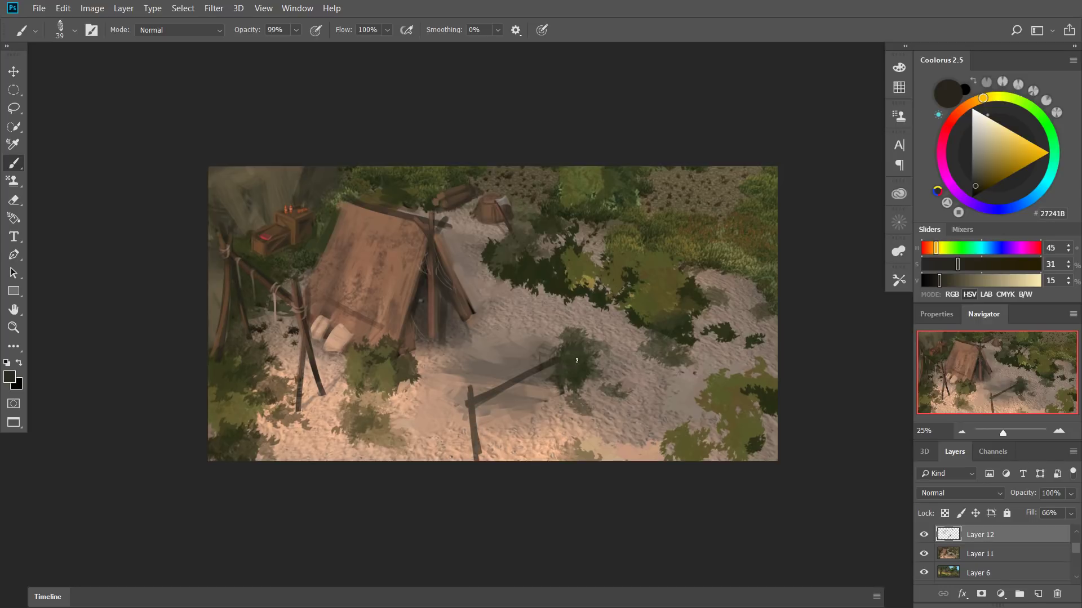
left_click_drag(558, 389, 562, 417)
left_click_drag(554, 340, 565, 444)
mouse_move(555, 387)
left_mouse_down()
mouse_move(563, 447)
mouse_move(557, 420)
left_mouse_up()
Sample the brown of the crates and shift it to the warmer, lighter #70523D.
left_click(259, 276, "alt")
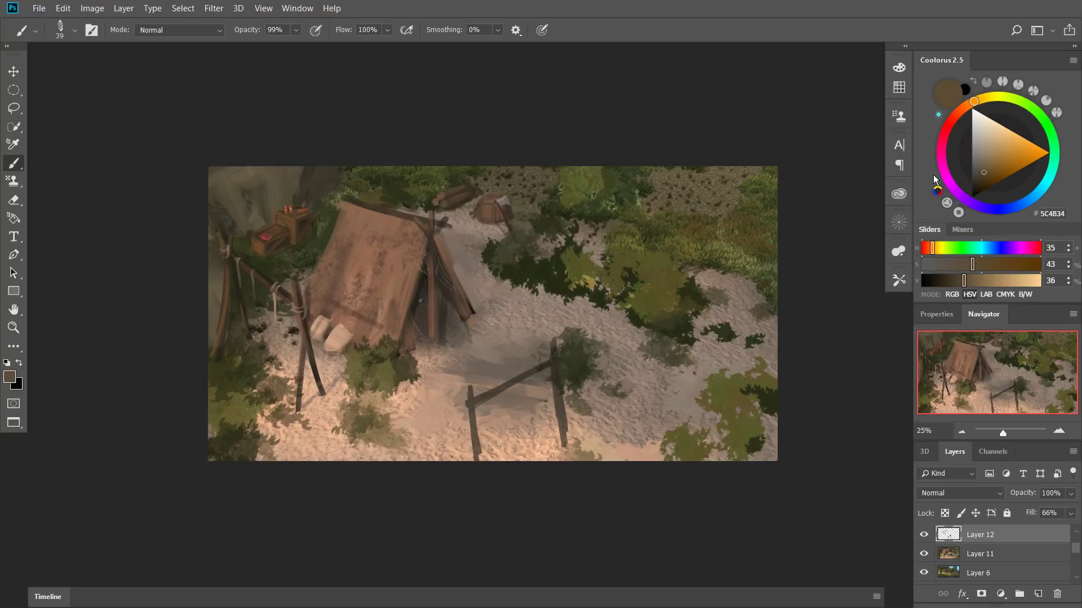
left_click(966, 109)
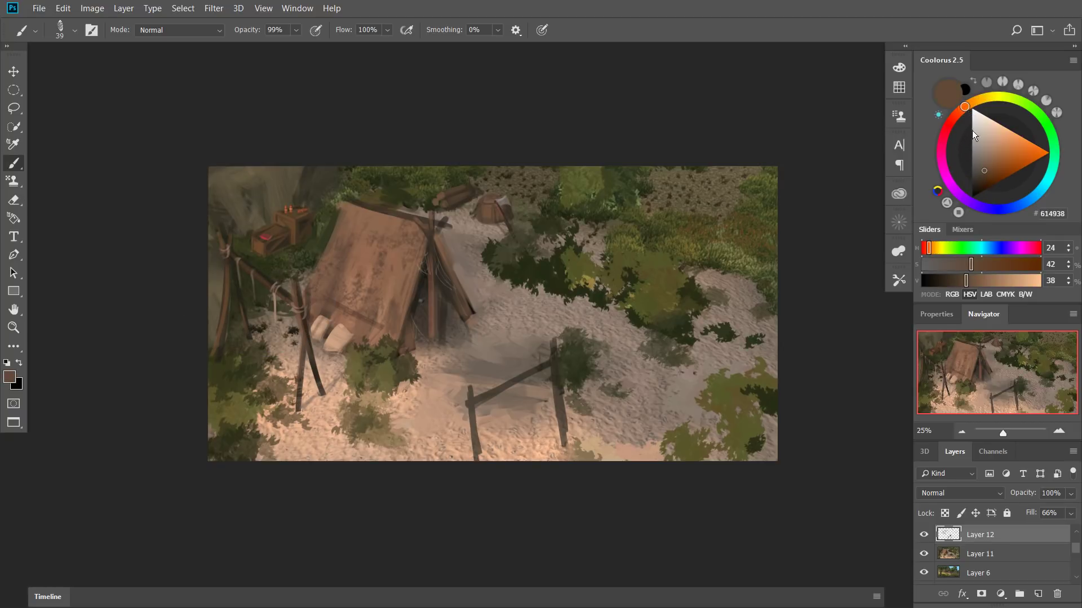
left_click(986, 168)
Flip the canvas horizontally and lasso the new wooden frame on Layer 12.
key("ctrl+shift+h")
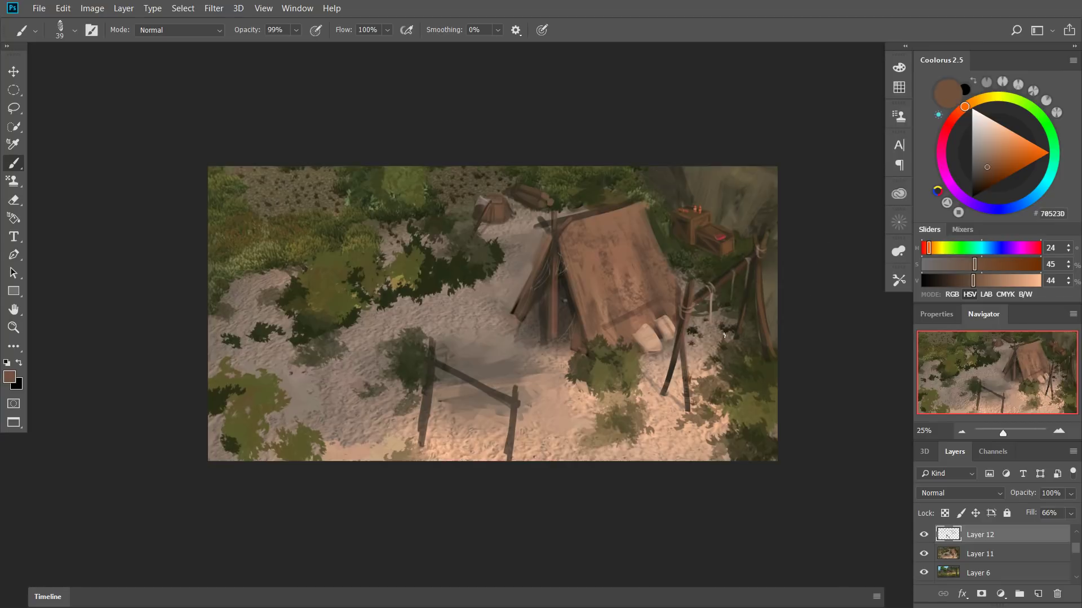
key("ctrl+t")
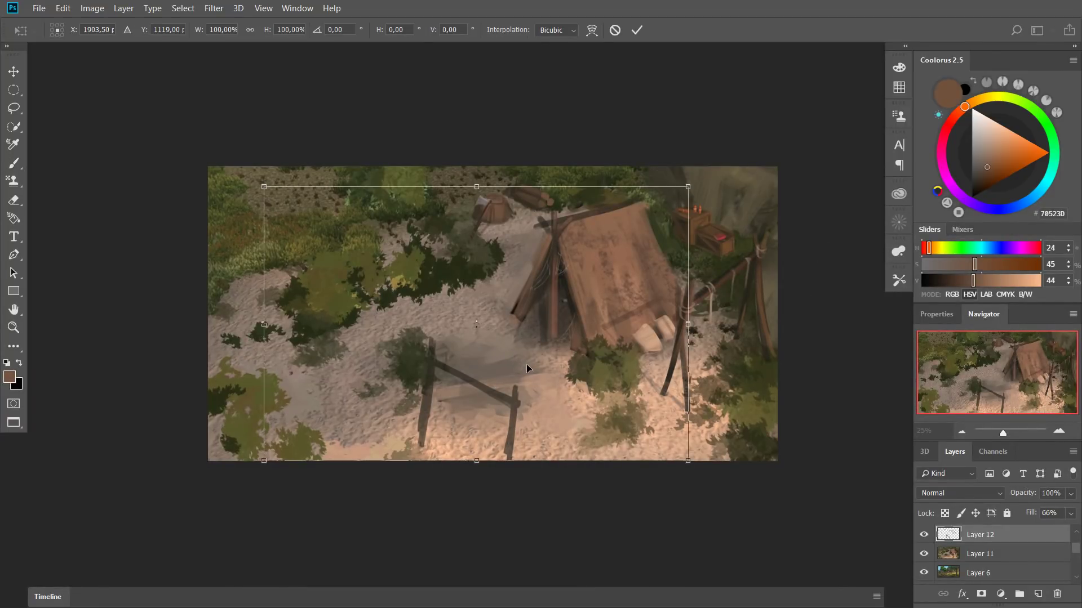
key("Escape")
key("l")
mouse_move(527, 450)
left_mouse_down()
mouse_move(527, 423)
mouse_move(447, 323)
mouse_move(458, 477)
mouse_move(525, 447)
left_mouse_up()
Distort the selected frame to about 117% width and 107% height with -11° rotation, deselect it and flip the canvas back.
key("ctrl+t")
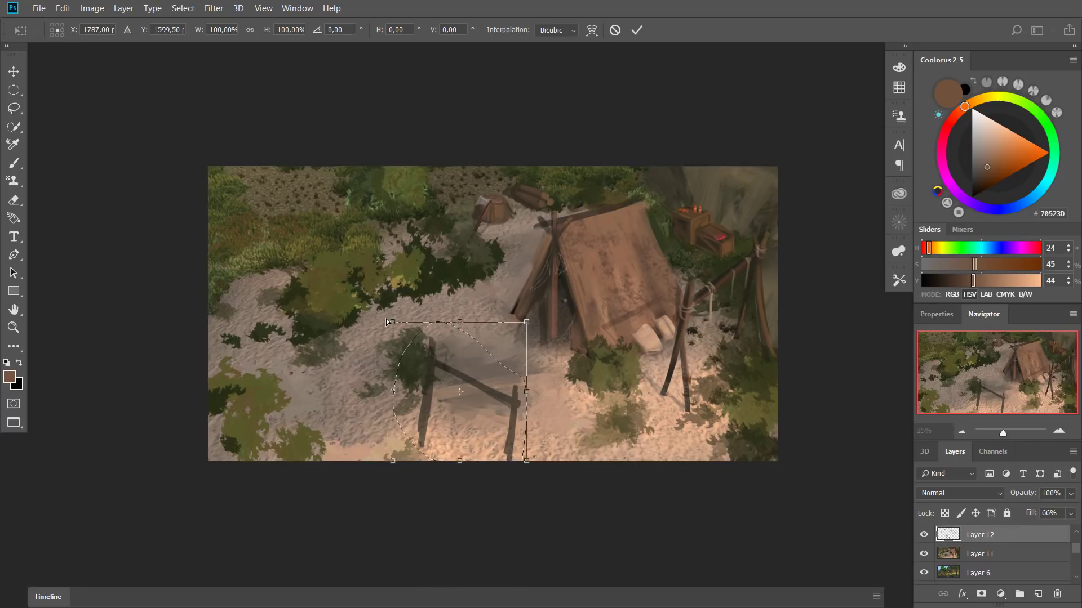
left_click_drag(393, 322, 388, 335)
left_click_drag(524, 339, 527, 316)
left_click_drag(387, 339, 373, 347)
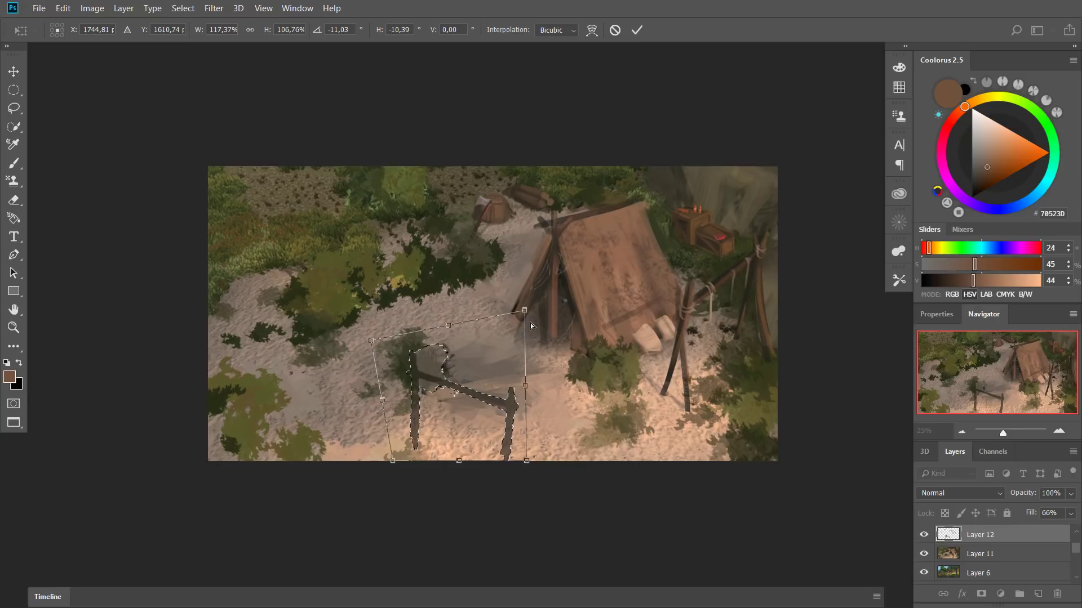
key("Return")
key("ctrl+d")
key("ctrl+shift+h")
key("b")
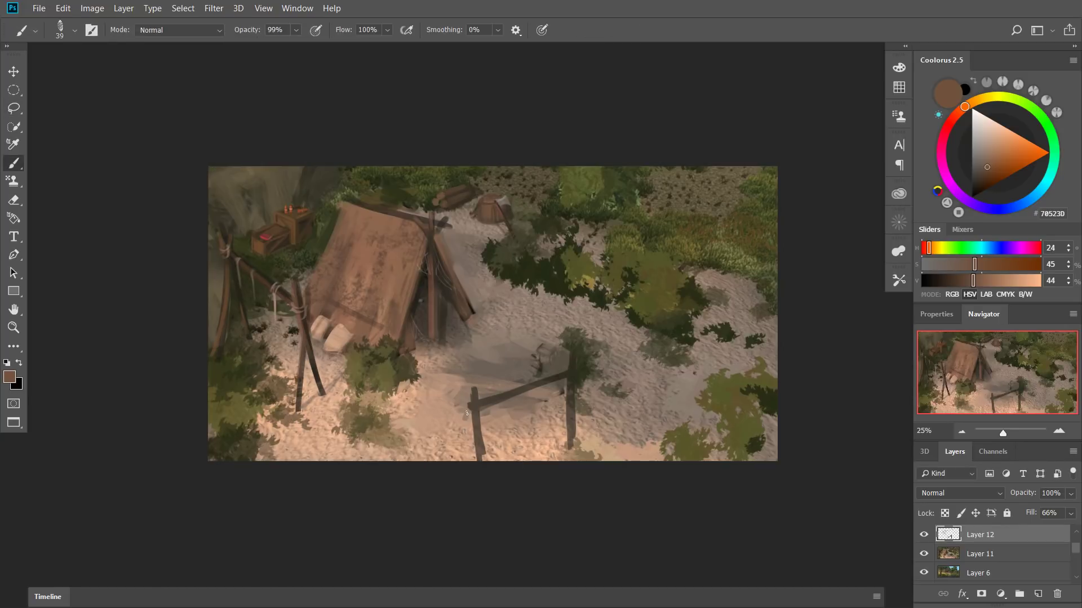
Paint lighter #70523D wood tones along both upright posts of the frame.
mouse_move(567, 367)
left_mouse_down()
mouse_move(572, 352)
mouse_move(570, 419)
left_mouse_up()
left_click_drag(572, 397, 569, 397)
left_click_drag(569, 416, 569, 433)
left_click_drag(568, 382, 566, 421)
key("ctrl+z")
left_click_drag(472, 391, 478, 449)
Refine the posts' light and shadow with a 20 px brush in sampled #484134, #2E2C1E and #655342.
left_click(480, 402, "alt")
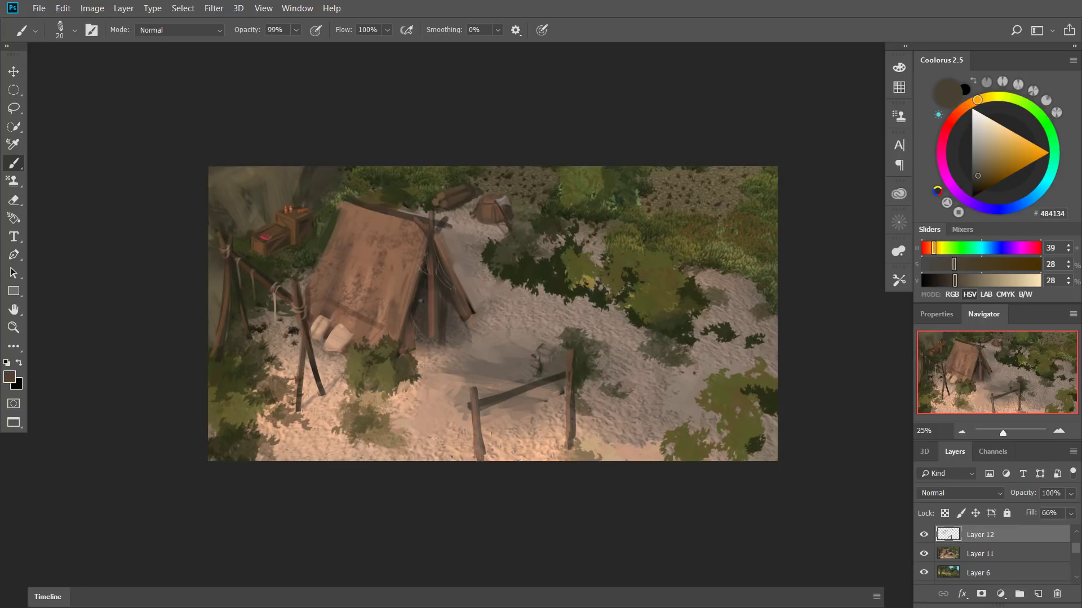
left_click(570, 369, "alt")
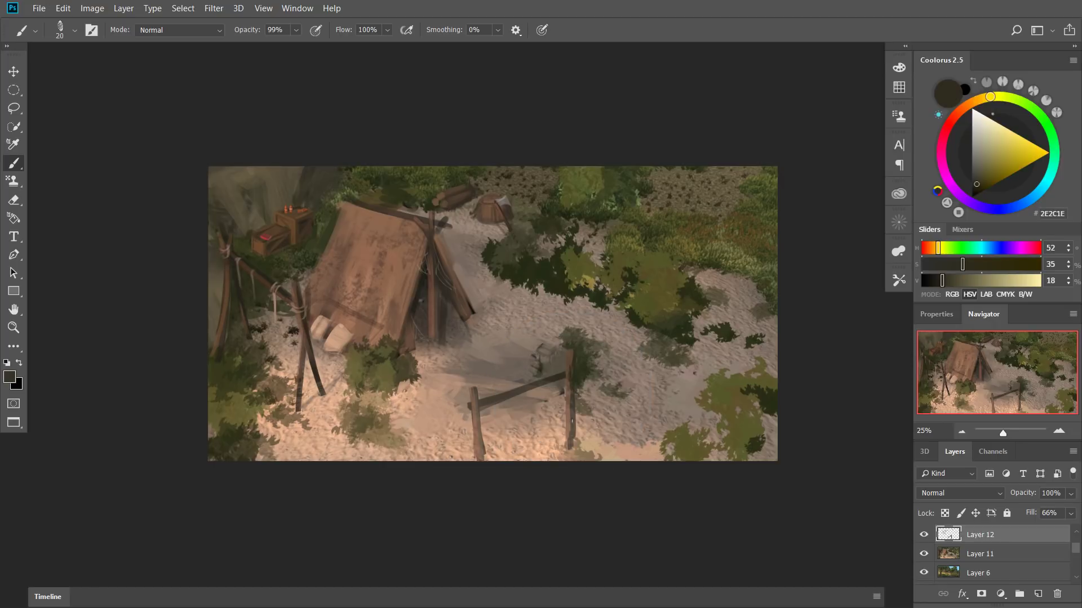
left_click(570, 363, "alt")
left_click(477, 405, "alt")
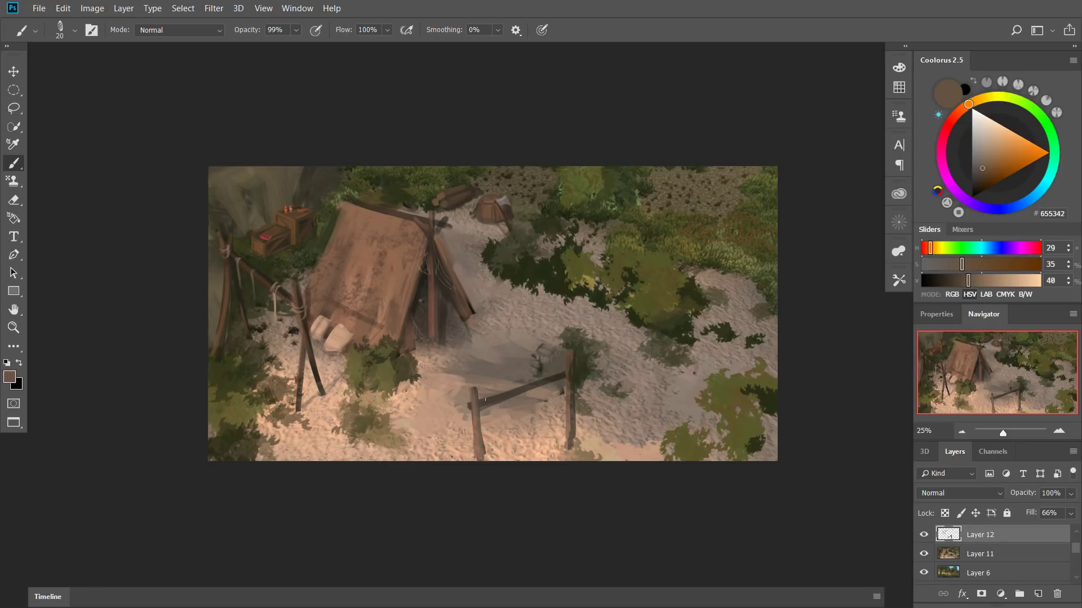
Paint wood tones along the frame's crossbeam in #3D2F1D, #584123, #613D2A and a lighter #875E49.
left_click(263, 272, "alt")
left_click_drag(263, 272, 270, 286)
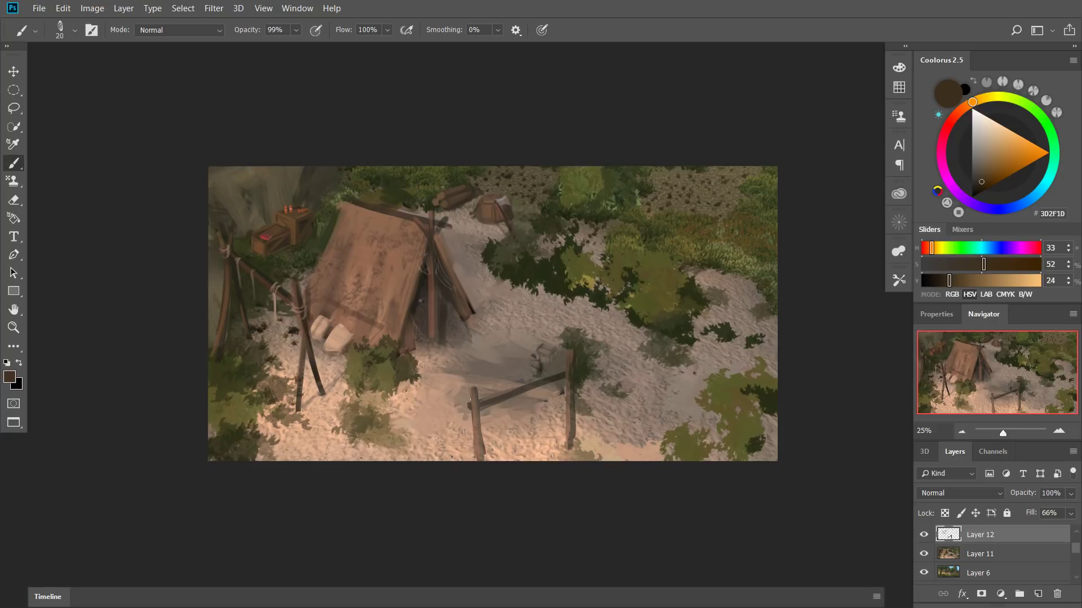
left_click_drag(470, 399, 522, 392)
left_click(988, 174)
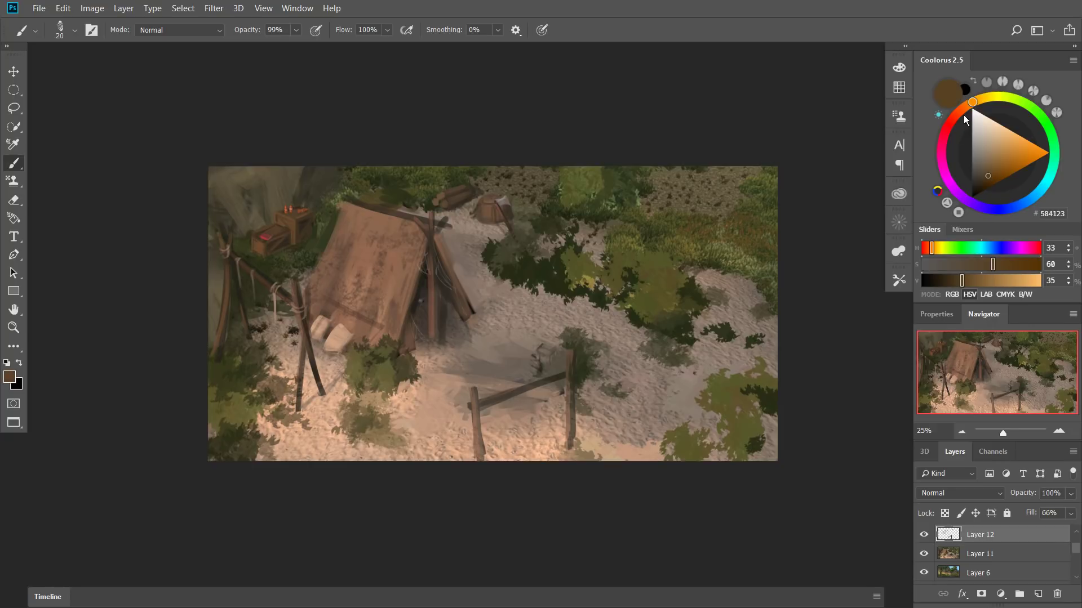
left_click(961, 110)
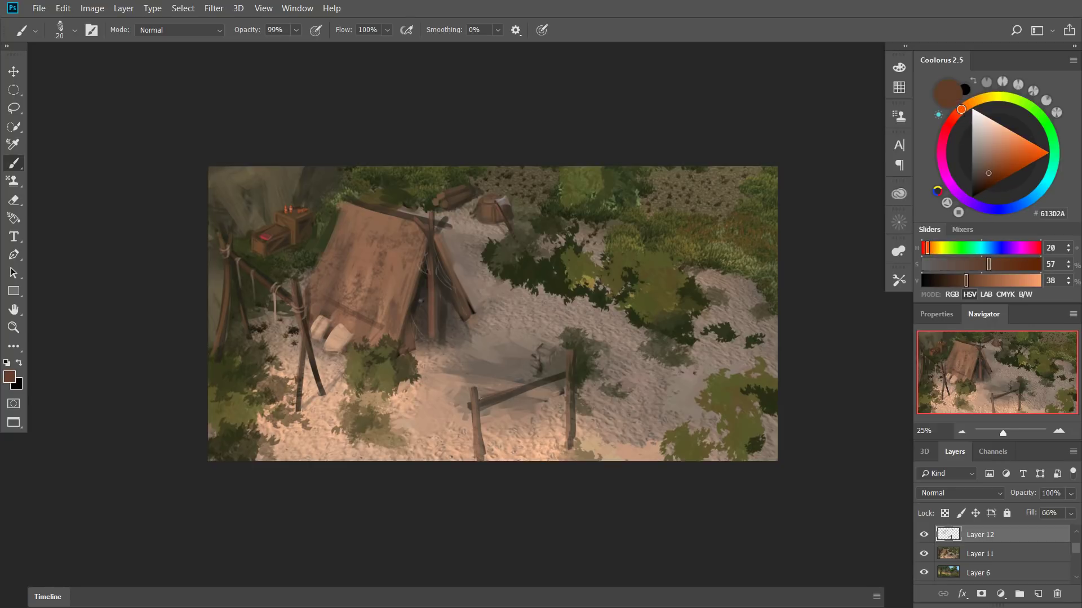
left_click_drag(526, 387, 544, 381)
left_click(990, 162)
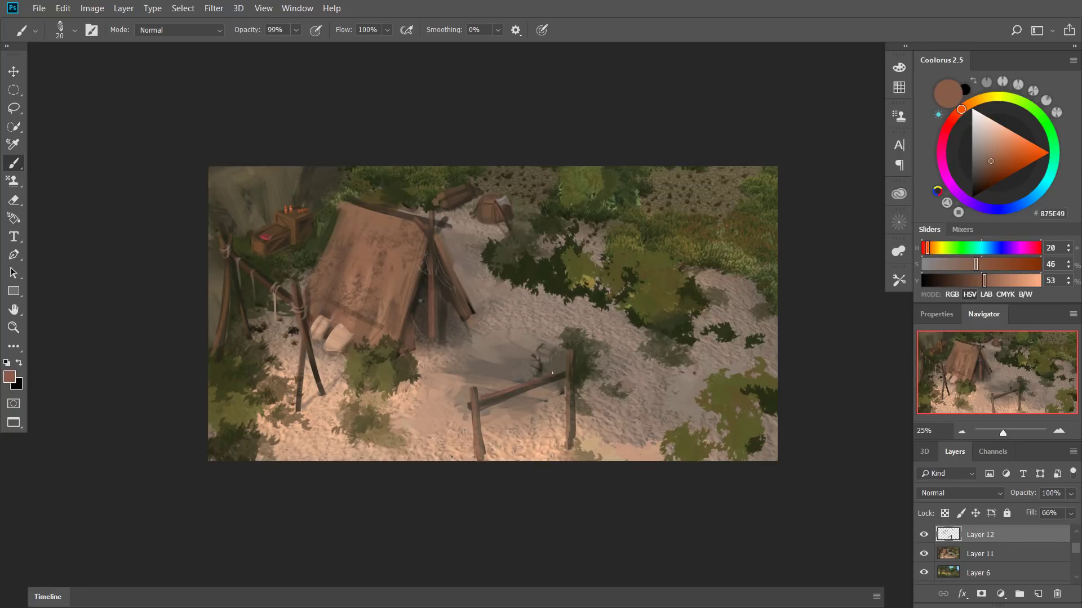
Paint pale #988883 rope lashings where the crossbeam meets the two posts, with dark #2A2A1D shading.
left_click(978, 149)
left_click_drag(469, 399, 477, 411)
key("ctrl+z")
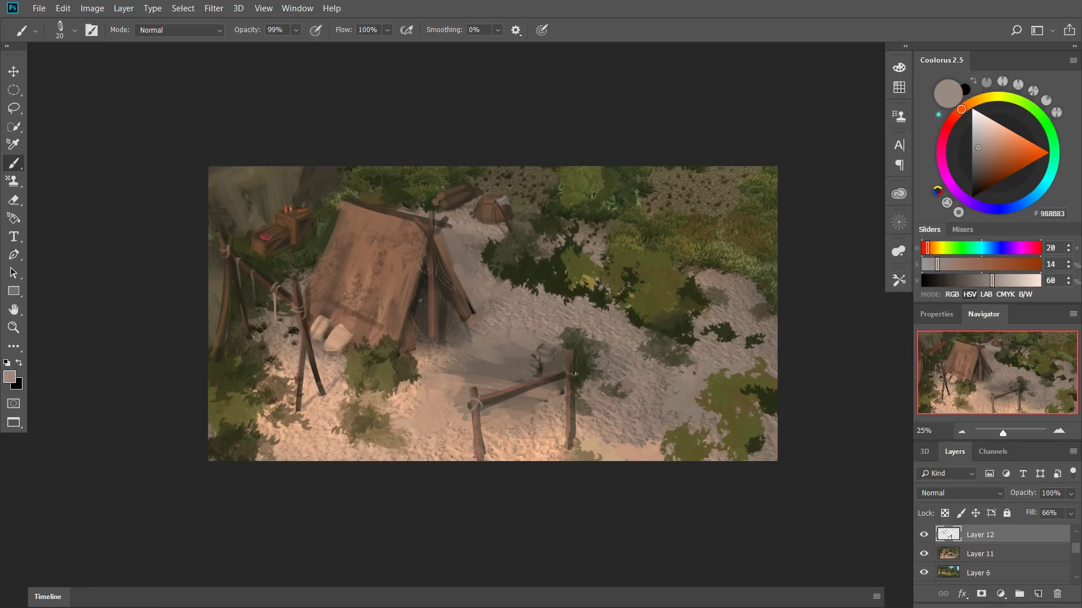
left_click(566, 370, "alt")
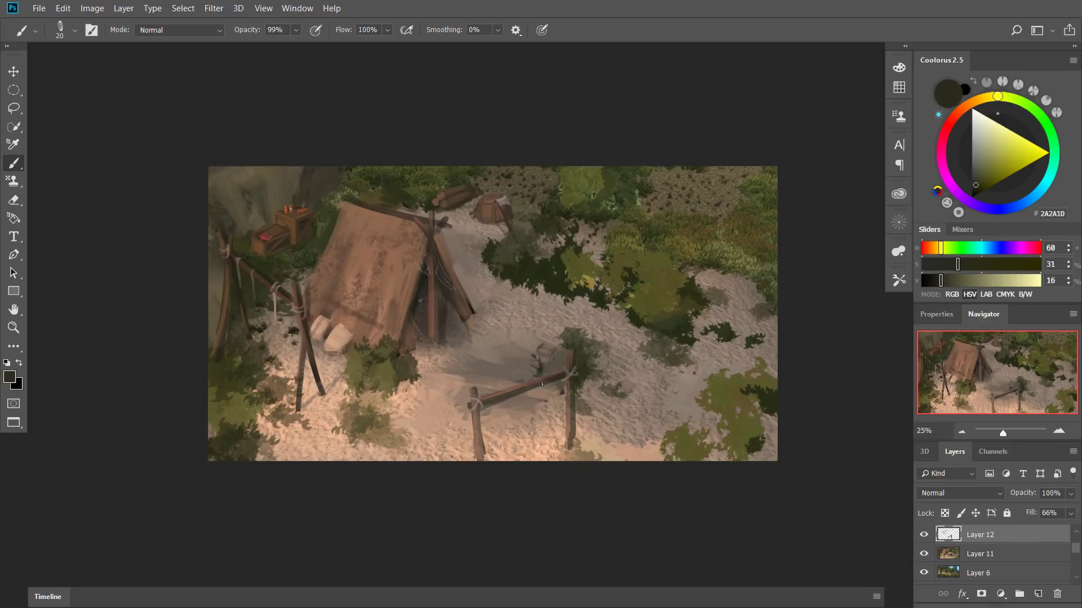
left_click(540, 381, "alt")
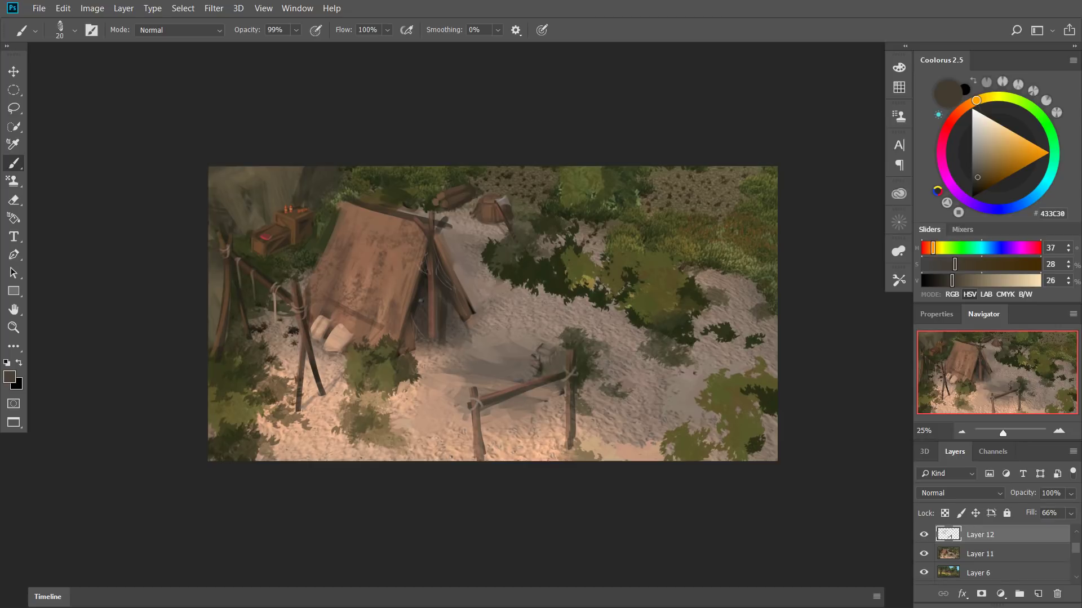
Place the campfire photo with the hanging pot from the Aterne folder as a smart object, scaled to about 214%.
key("alt+Tab")
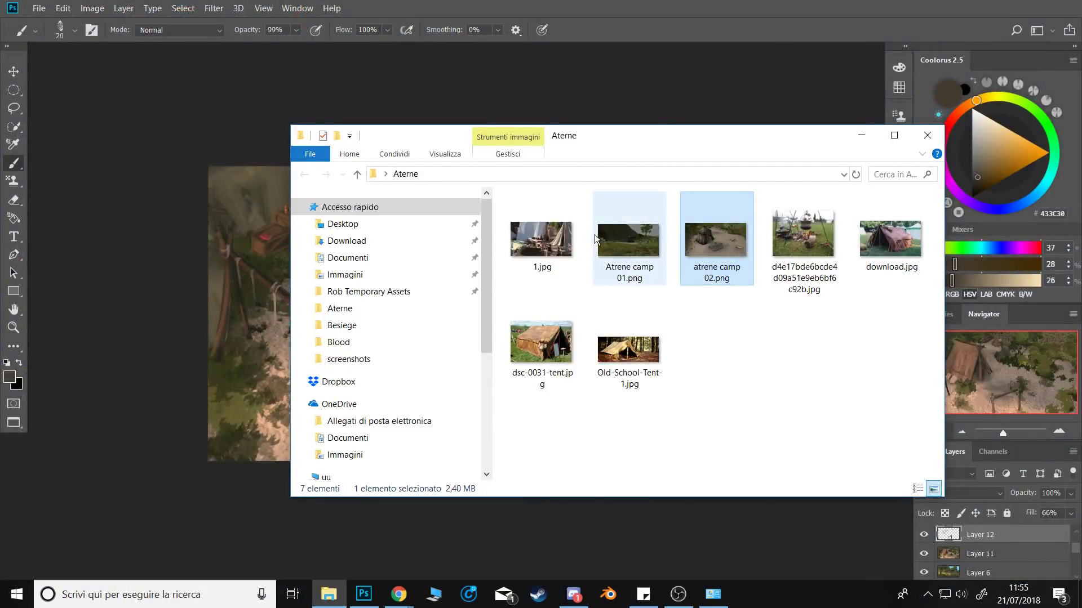
left_click(806, 242)
left_click_drag(809, 245, 253, 237)
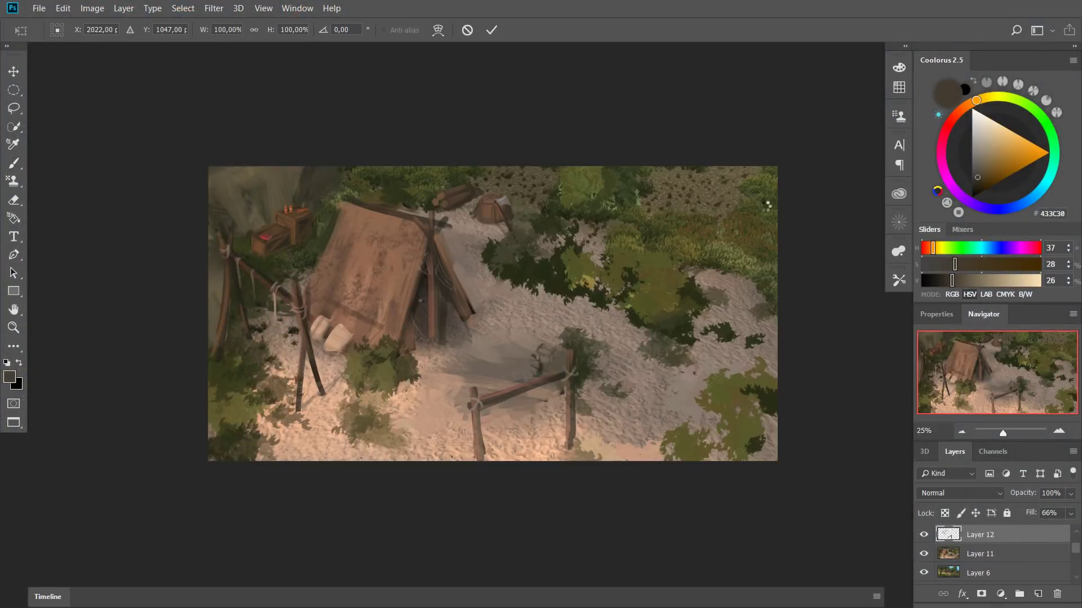
left_click_drag(556, 301, 731, 215)
left_click_drag(635, 280, 707, 214)
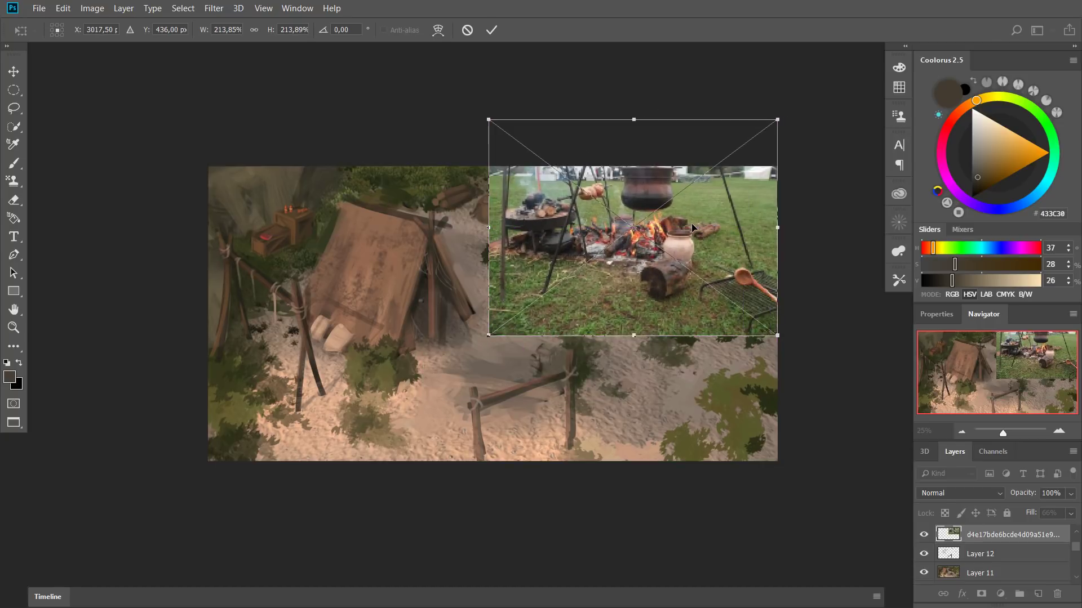
key("Return")
left_click(734, 324)
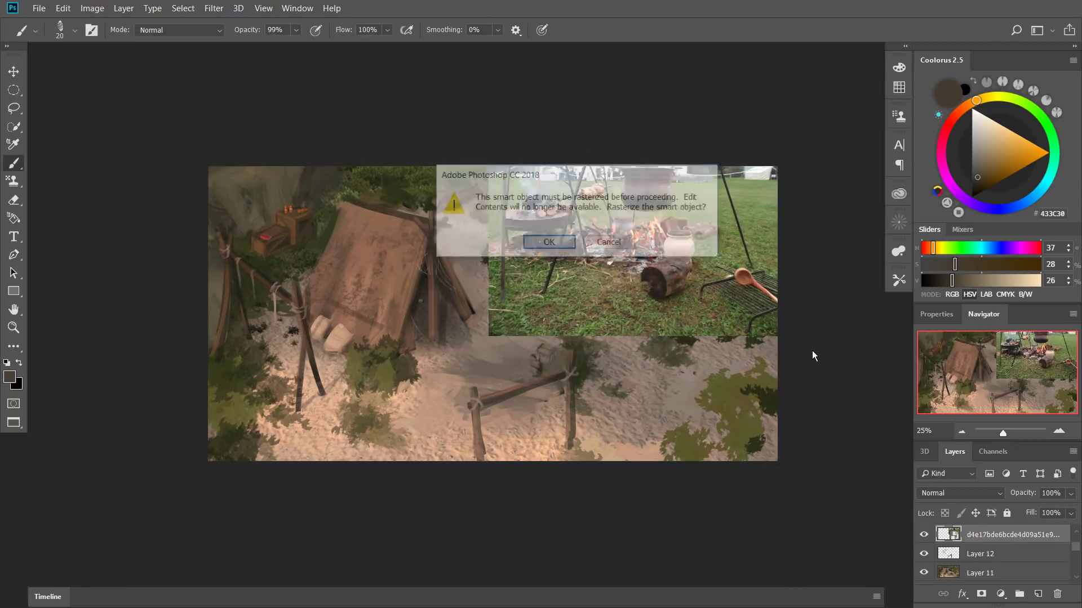
left_click(596, 242)
Move the campfire reference photo over the lower-left part of the painting and hide its layer.
key("v")
left_click_drag(684, 261, 400, 373)
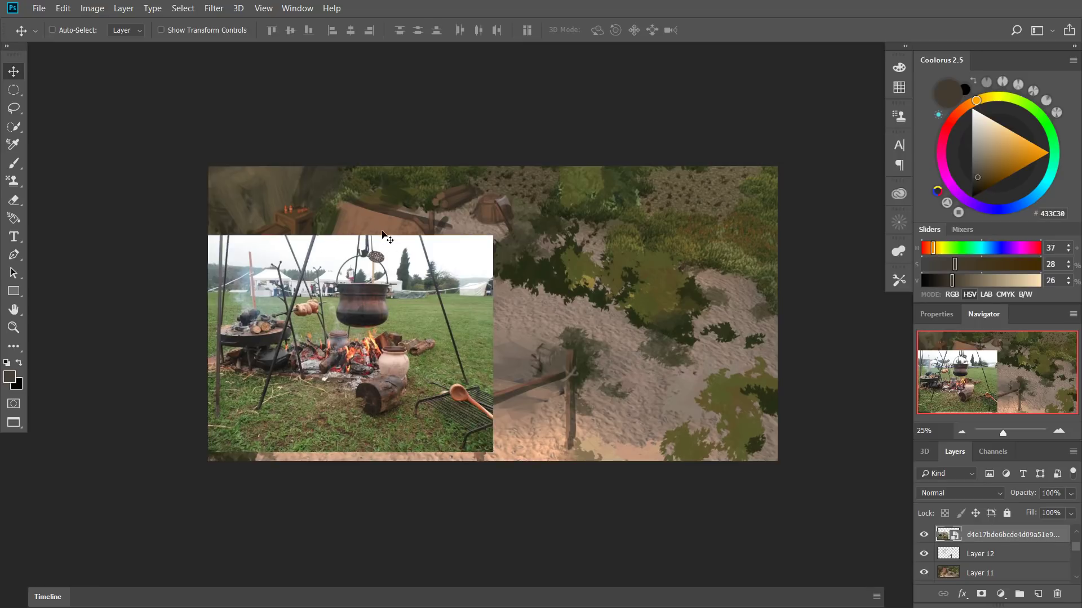
left_click(924, 534)
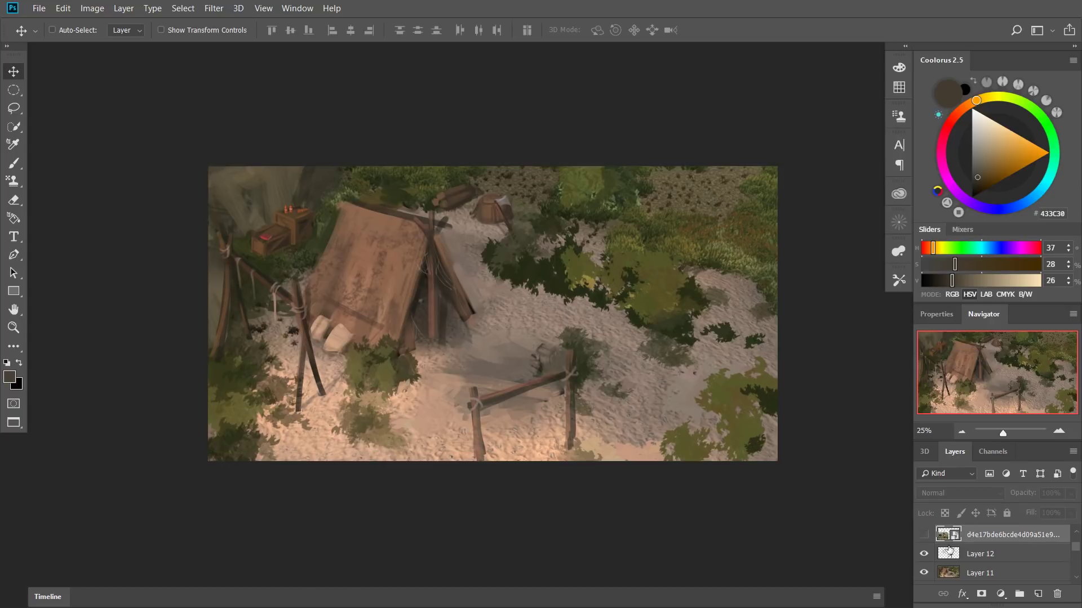
Paint the frame's right post and its joint on Layer 12 with sampled #5C4E3A, #7A5C48 and #433D2C.
left_click(961, 554)
key("b")
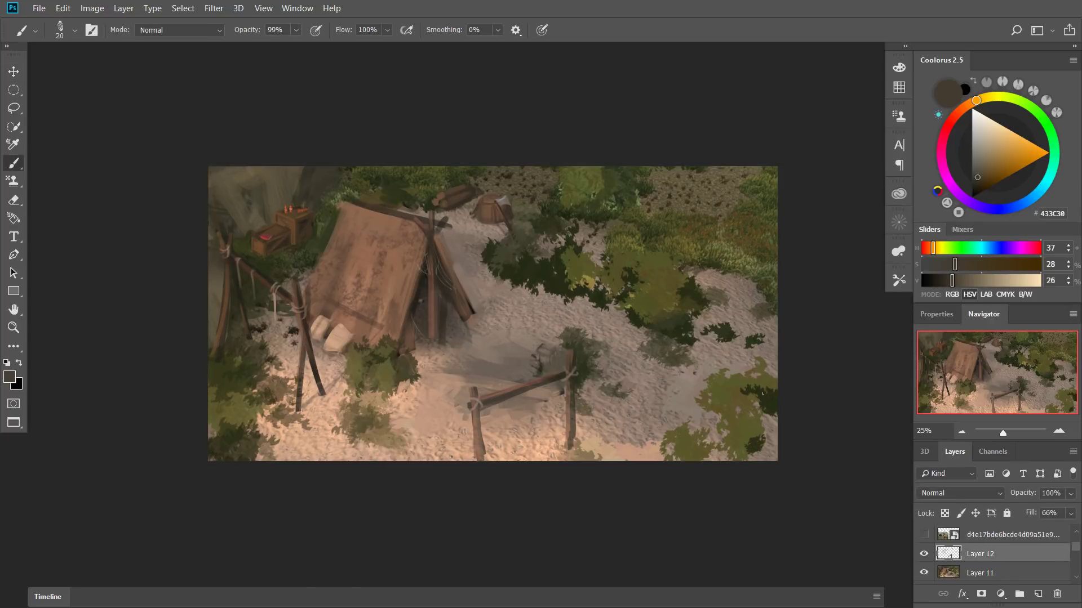
left_click_drag(573, 377, 541, 391)
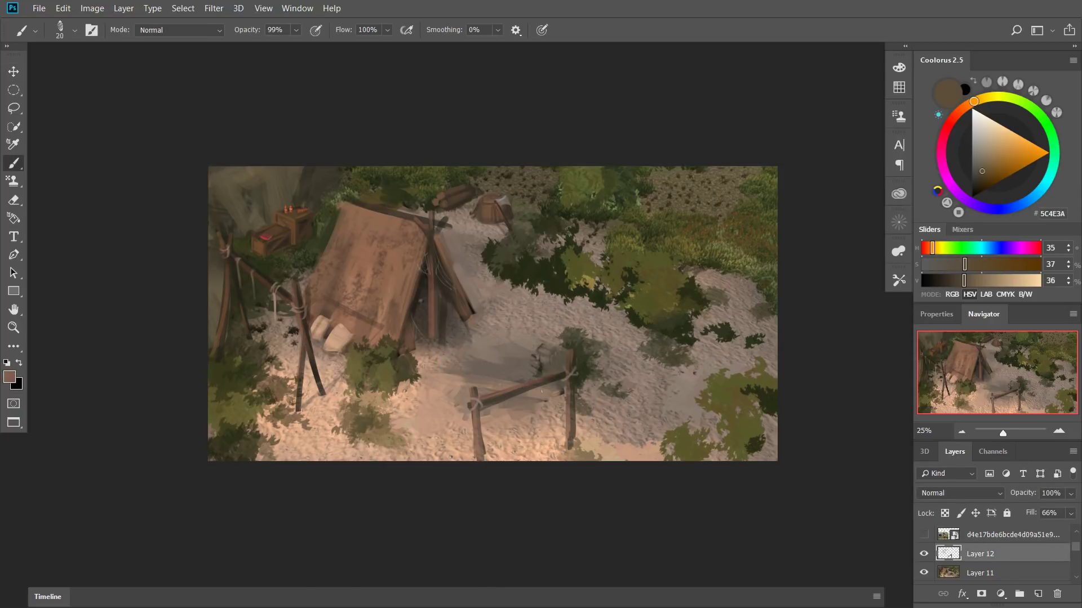
left_click(575, 392, "alt")
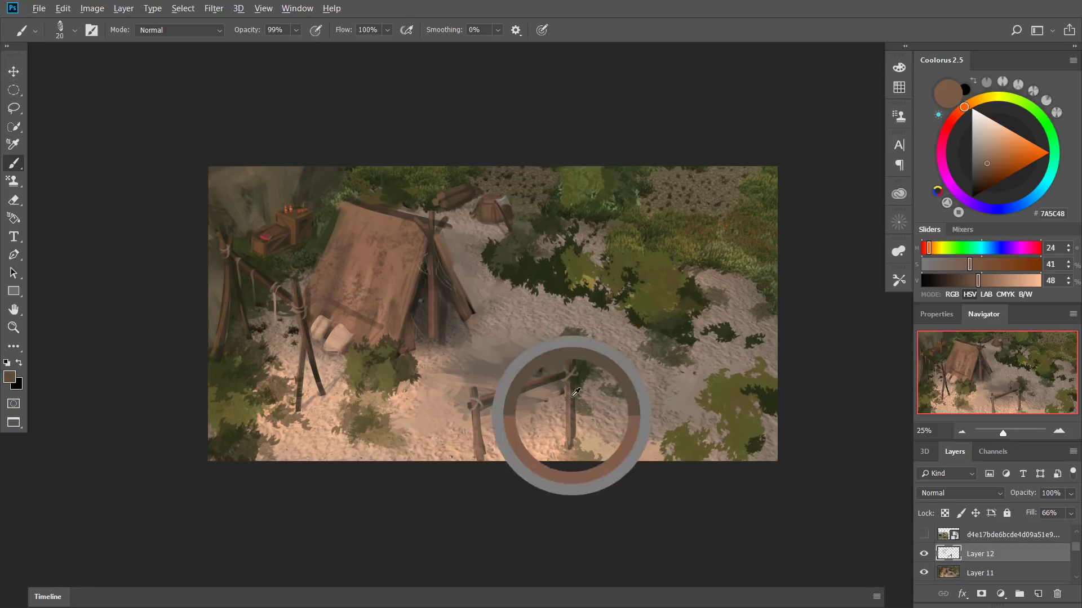
left_click_drag(572, 387, 571, 408)
left_click(572, 412, "alt")
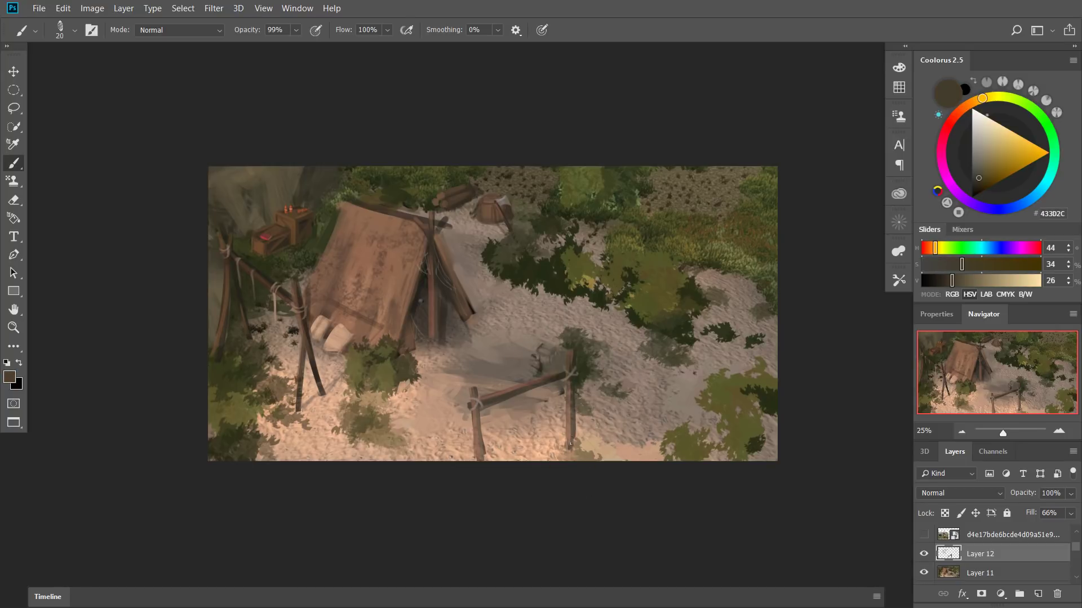
left_click_drag(1075, 547, 1077, 546)
left_click(570, 405, "alt")
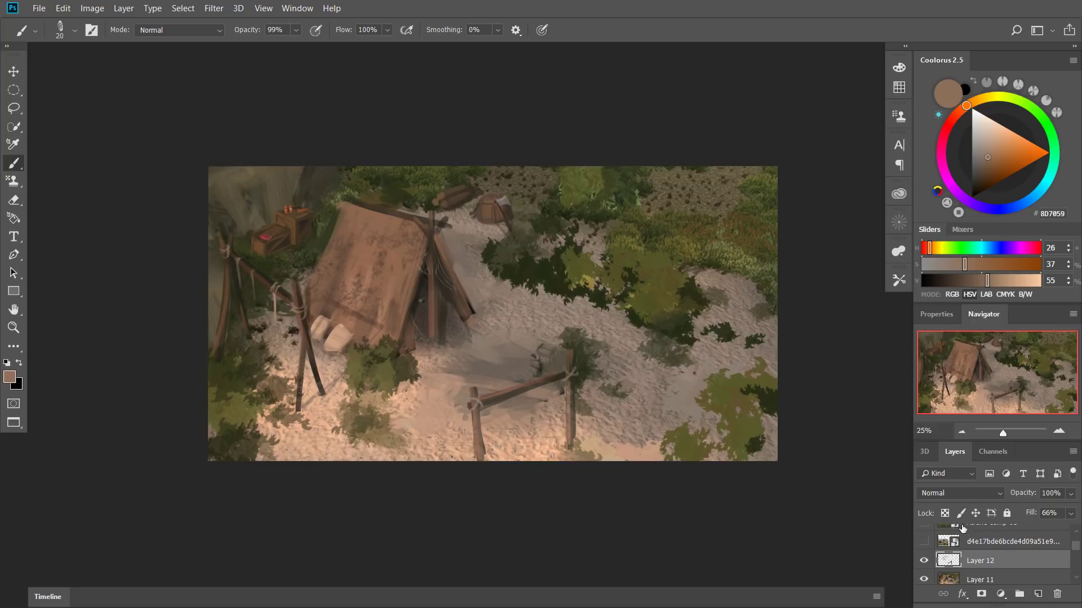
Merge Layer 12 into Layer 11 and darken the right post down to its base with sampled #332F20.
key("ctrl+e")
left_click(571, 387, "alt")
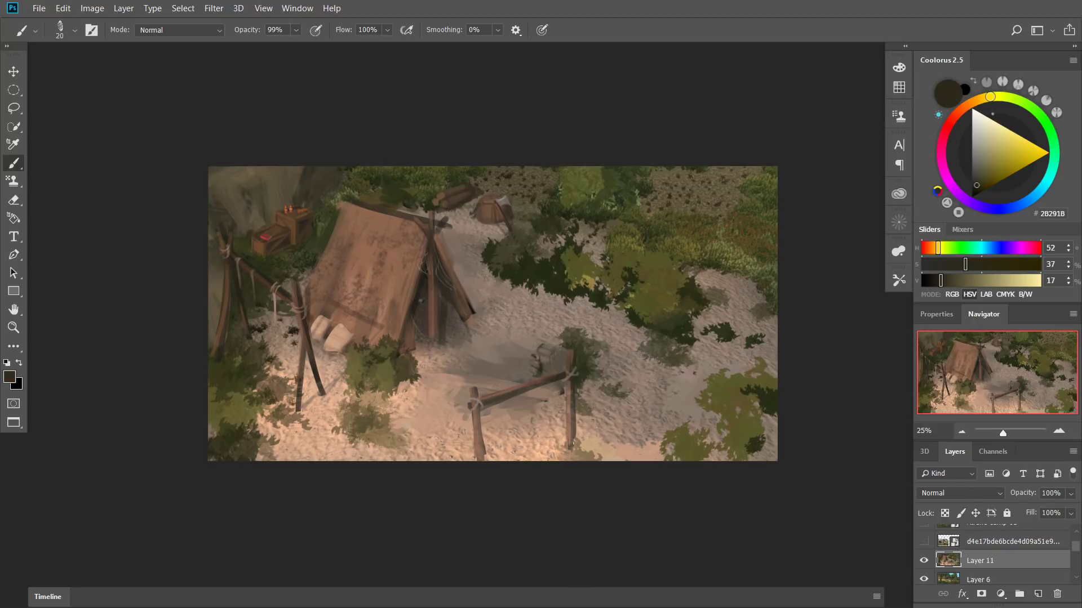
left_click(568, 390, "alt")
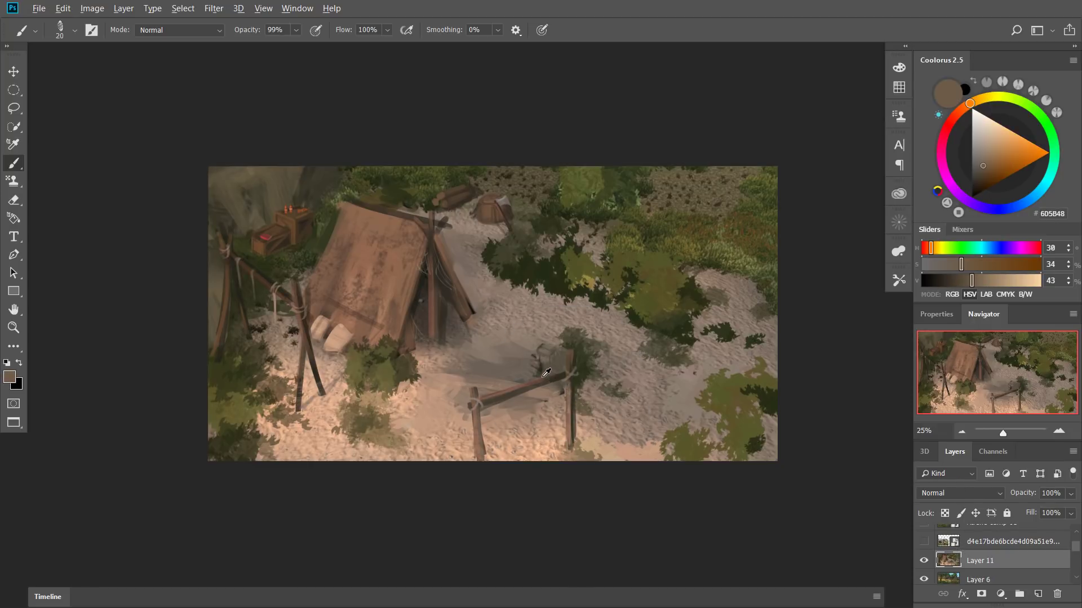
left_click(569, 389, "alt")
left_click(572, 422, "alt")
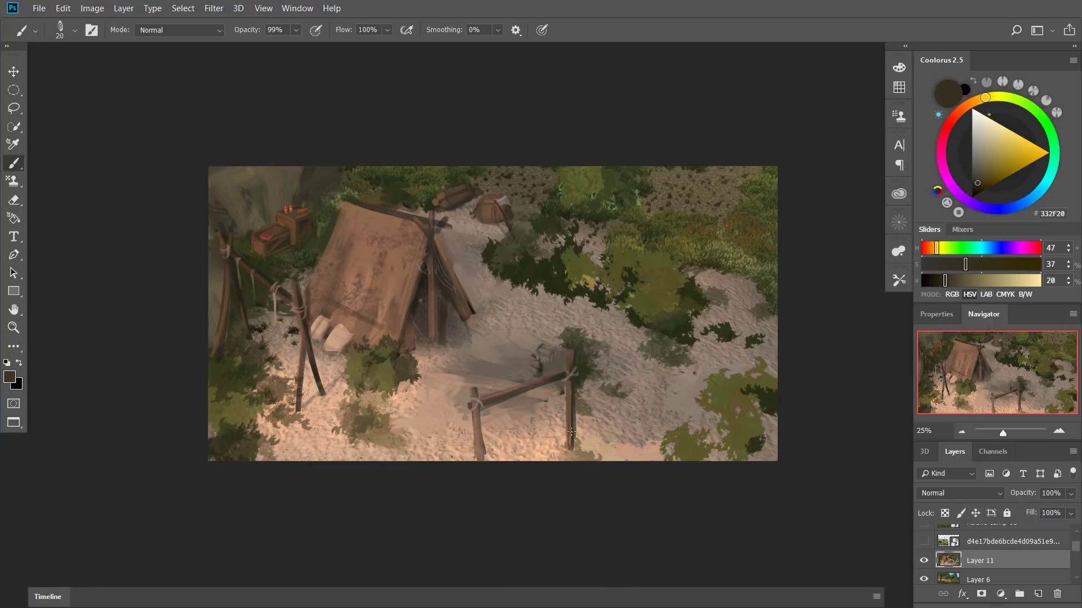
left_click(571, 415, "alt")
left_click_drag(571, 416, 570, 459)
left_click_drag(566, 415, 567, 454)
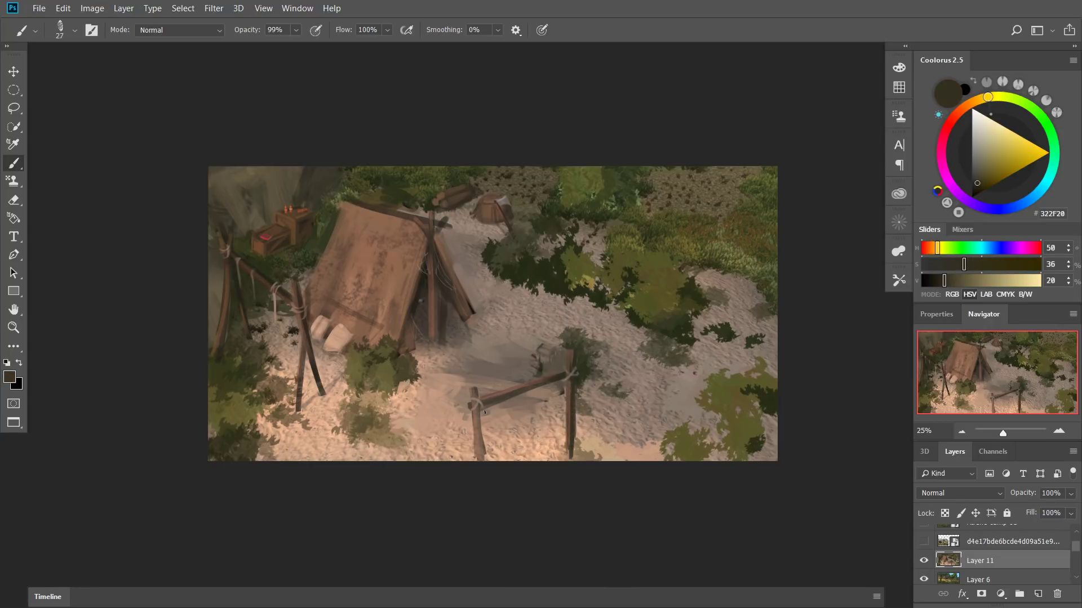
Shade the left post in #2F2316 and paint brown #54412D tones along both posts with a 27 px brush.
left_click(310, 328, "alt")
left_click_drag(480, 417, 483, 446)
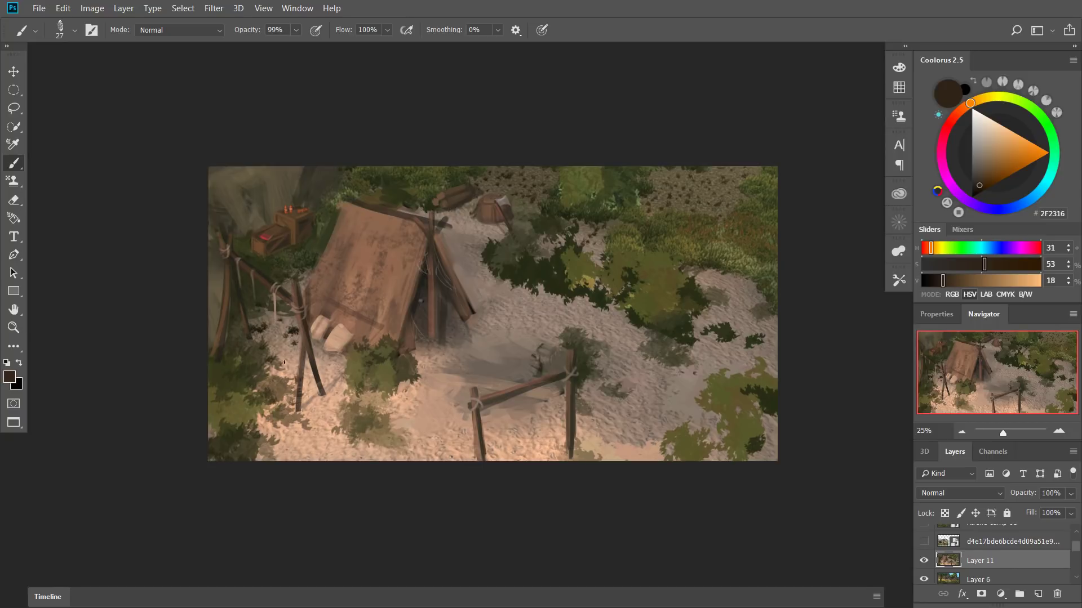
left_click(294, 288, "alt")
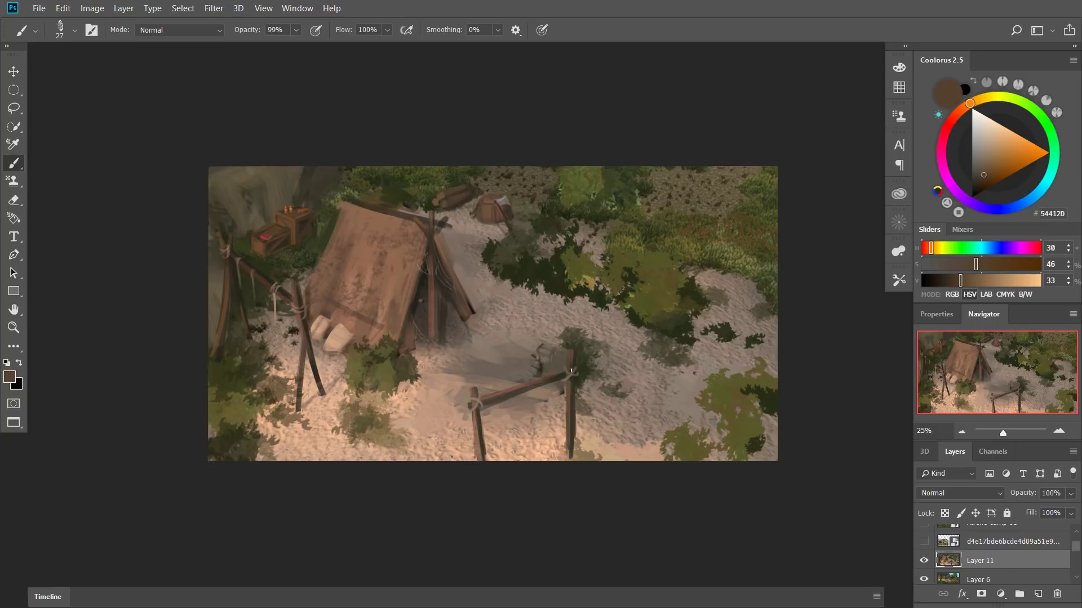
left_click_drag(484, 455, 474, 413)
left_click_drag(567, 384, 564, 459)
left_click_drag(569, 411, 565, 453)
left_click(572, 436, "alt")
left_click(565, 440, "alt")
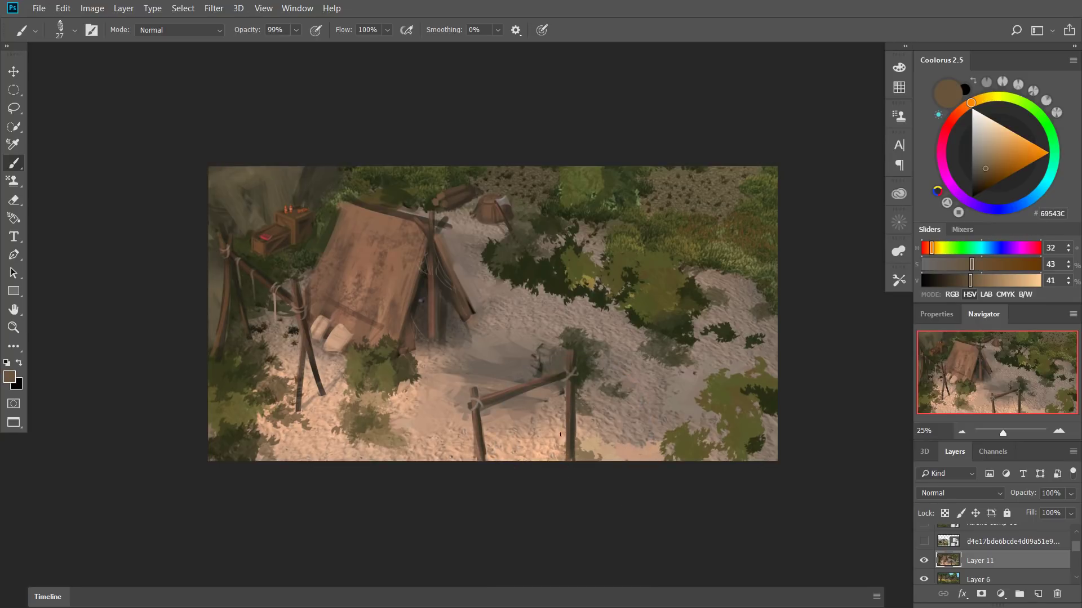
Paint a dark cooking pot hanging by a rope from the middle of the crossbeam, using #2D2C1B and grey #606060.
right_click(529, 386, "alt")
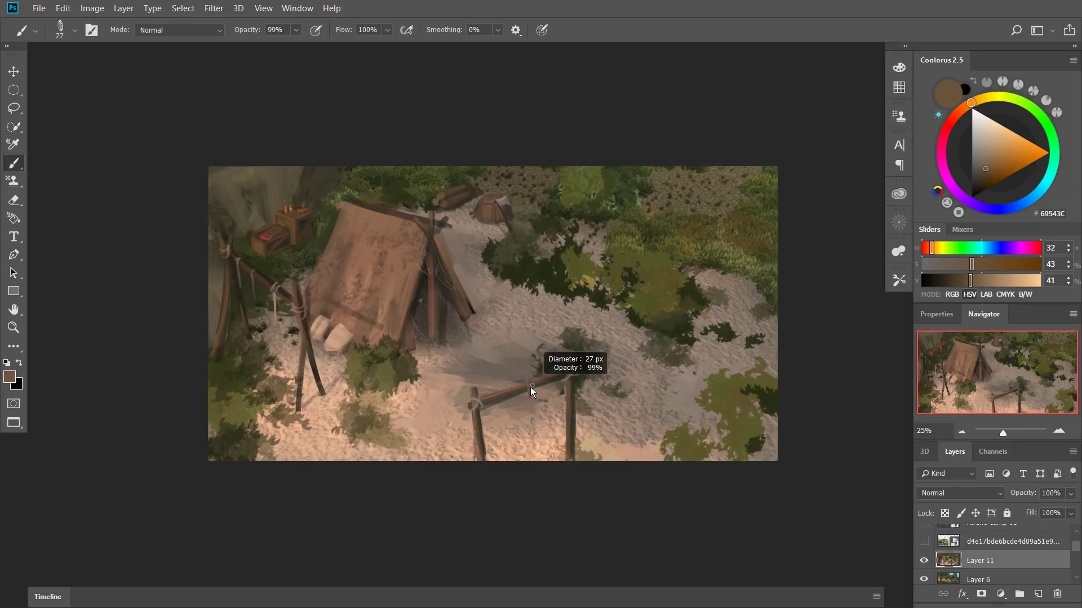
left_click(574, 381, "alt")
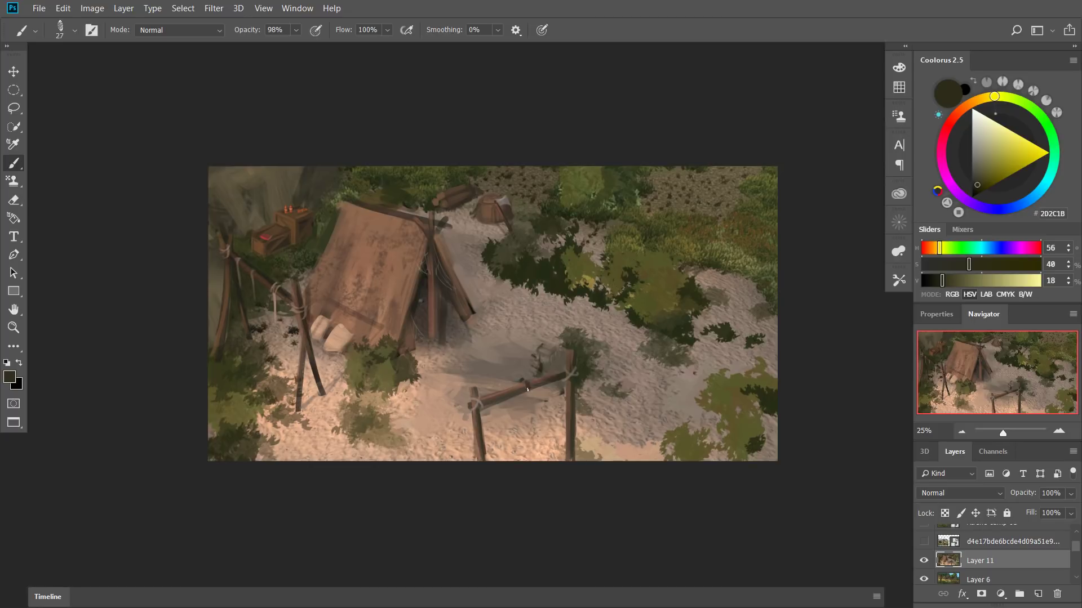
mouse_move(529, 391)
left_mouse_down()
mouse_move(534, 439)
mouse_move(526, 439)
mouse_move(539, 436)
mouse_move(530, 449)
mouse_move(529, 439)
mouse_move(550, 450)
mouse_move(525, 441)
mouse_move(515, 453)
mouse_move(539, 454)
left_mouse_up()
right_click(532, 434, "alt")
key("ctrl+z")
key("ctrl+z")
right_click(521, 450, "alt")
right_click(537, 439, "alt")
left_click_drag(533, 442, 525, 449)
left_click_drag(976, 175, 971, 164)
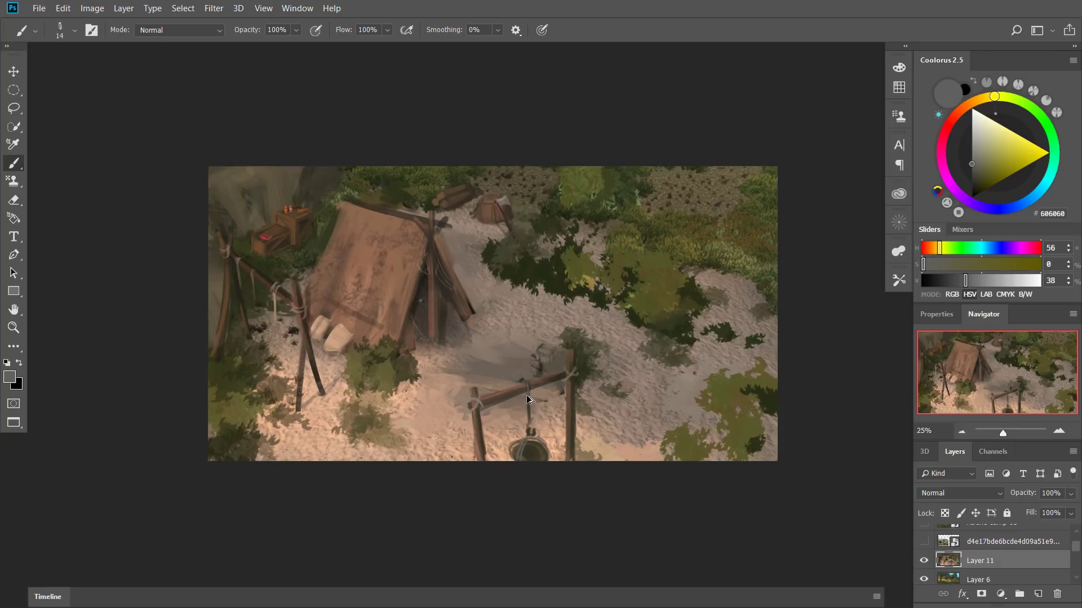
Extend the left post above its lashing with a 20 px brush, using sampled #332F20, #7D644E and #8C6B4E.
left_click(477, 433, "alt")
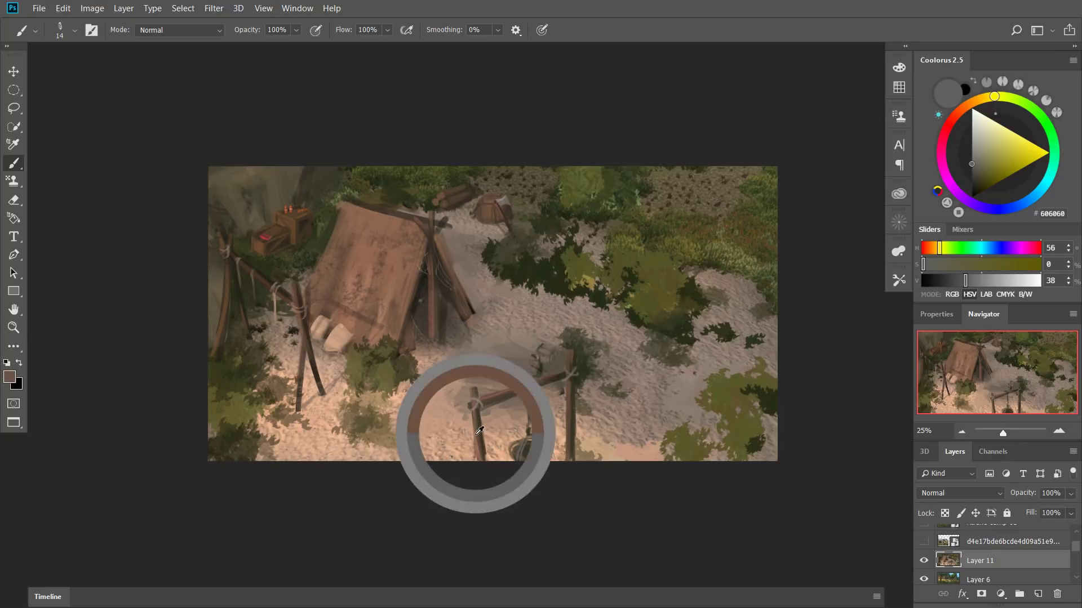
left_click(484, 419, "alt")
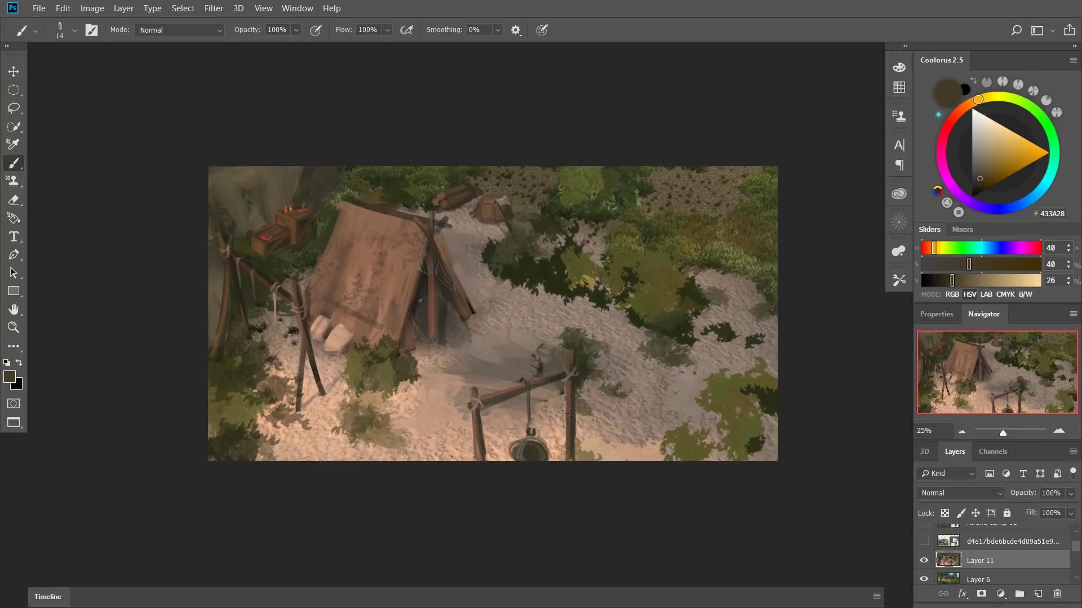
left_click(479, 413, "alt")
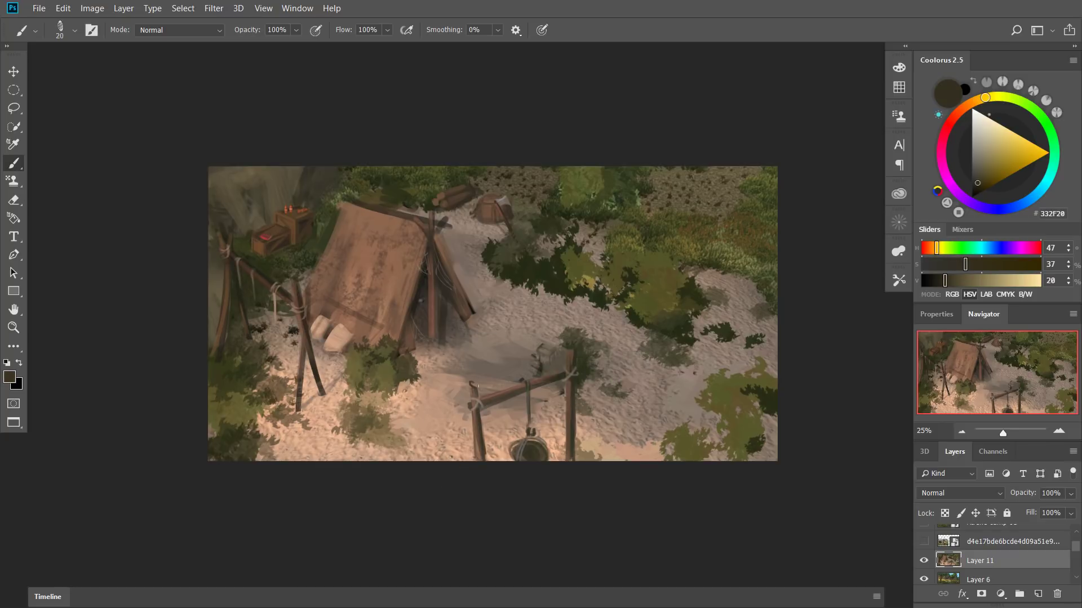
left_click(471, 391, "alt")
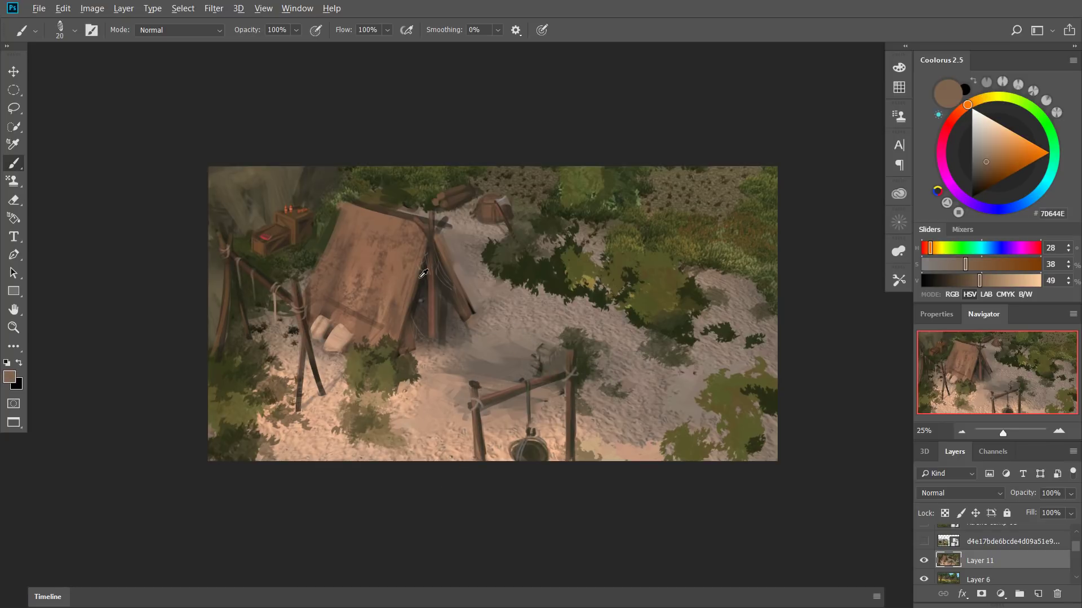
left_click(389, 277, "alt")
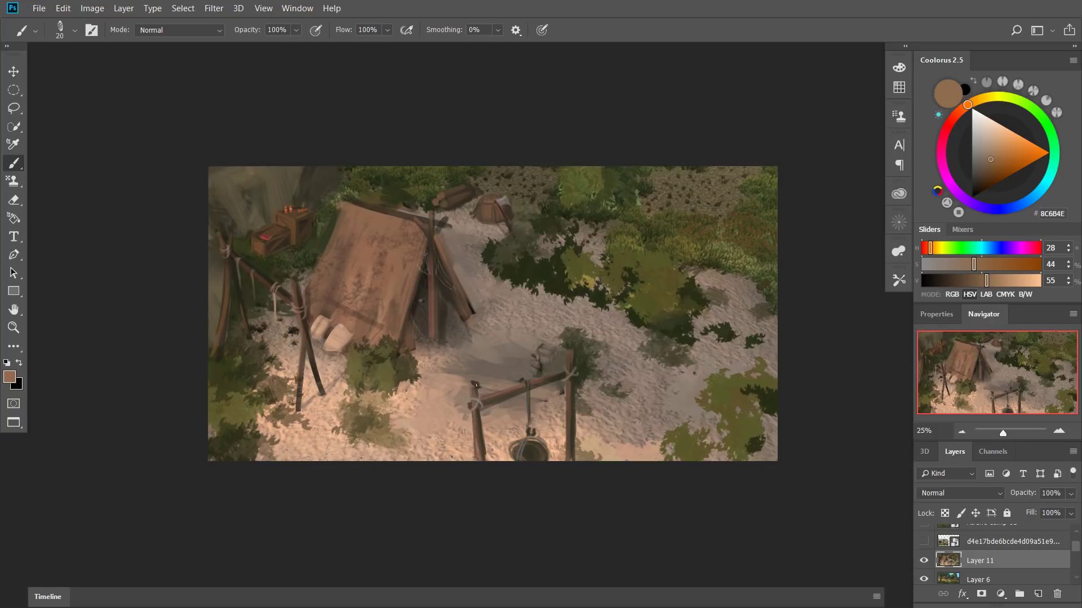
left_click(476, 384, "alt")
left_click(480, 389, "alt")
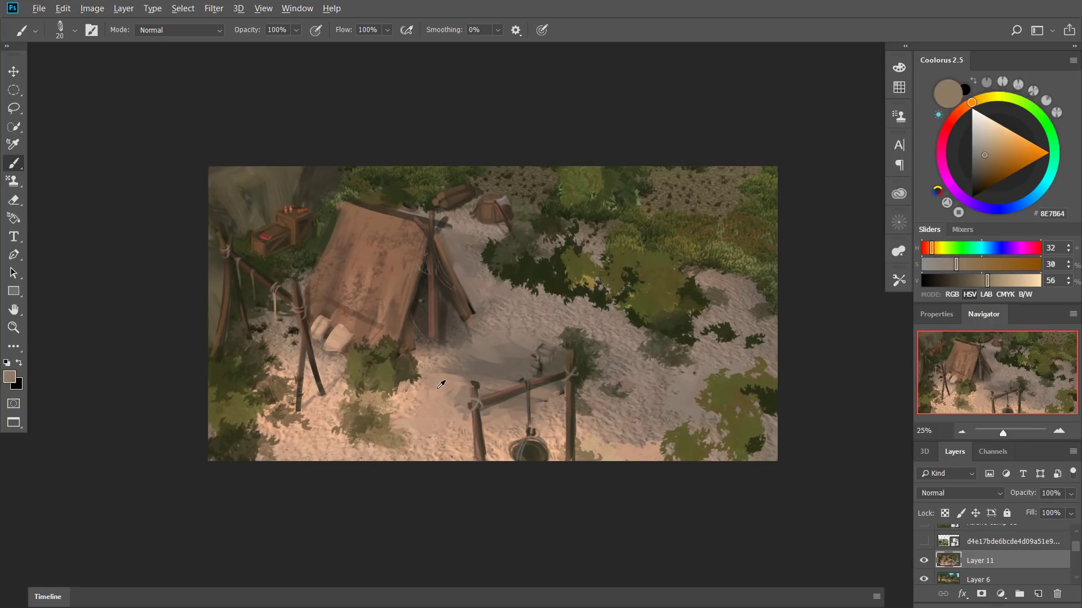
Sample ground and bush tones #51482E and #665649 beside the bush in front of the tent and touch up its edge with a 65 px brush.
left_click(409, 371, "alt")
left_click(410, 383, "alt")
left_click(413, 382, "alt")
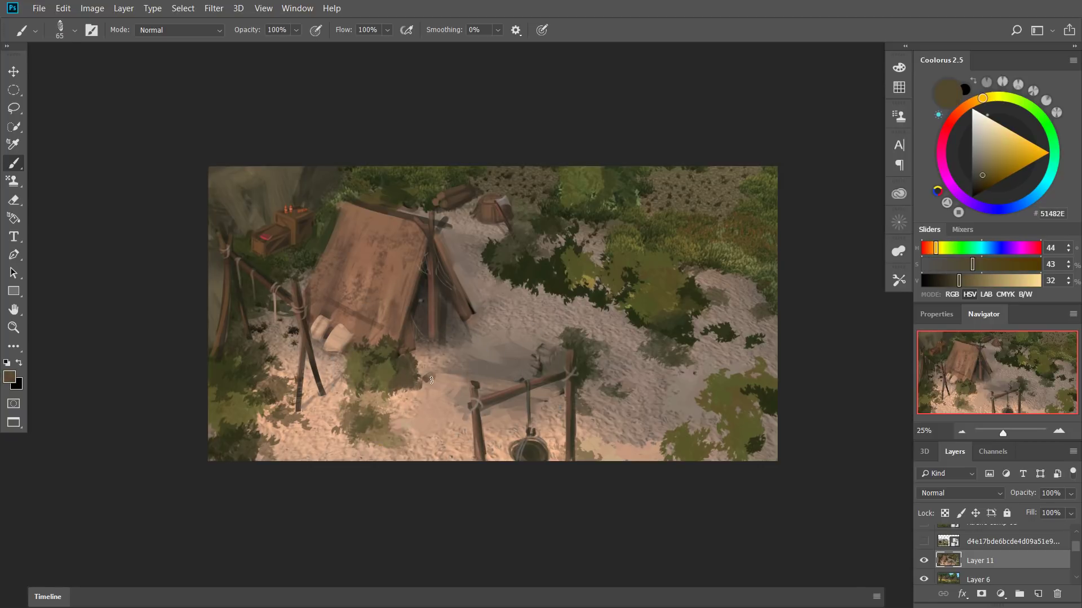
left_click(430, 381, "alt")
left_click(433, 383, "alt")
left_click(424, 384, "alt")
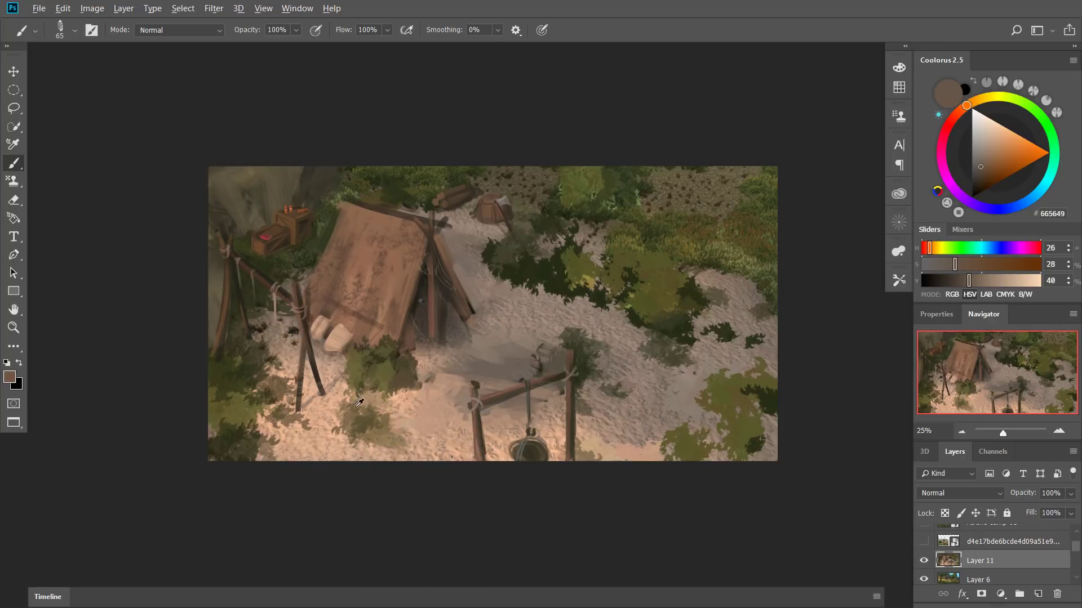
Touch up the lower-left foliage and darken the nearby bottom edge of the painting with sampled #625434 and #3F3820.
left_click(266, 399, "alt")
left_click(268, 406, "alt")
left_click(277, 400, "alt")
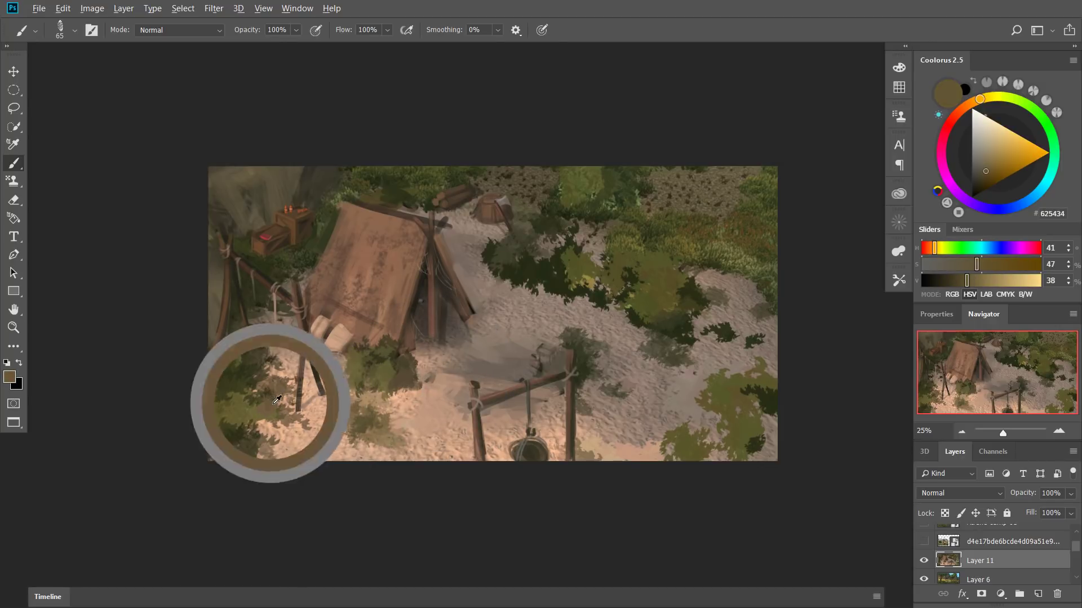
left_click(261, 429, "alt")
left_click(258, 426, "alt")
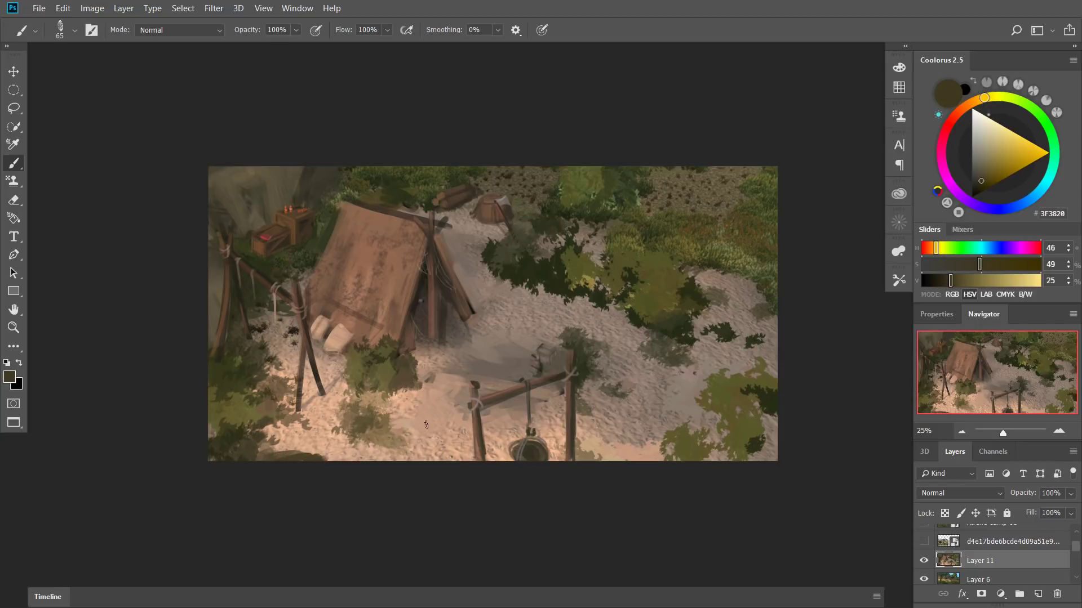
Deepen the shadow below the upper-centre bush with sampled dark green #252A11, and compare the painting with Layer 11 hidden and shown.
left_click(611, 219, "alt")
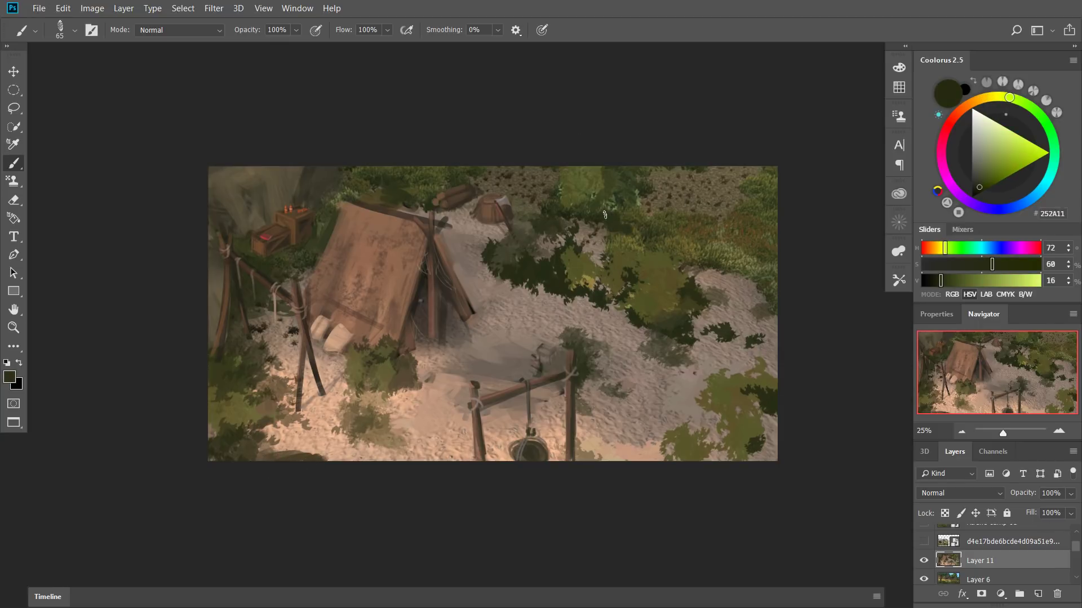
left_click(596, 216, "alt")
left_click(923, 563)
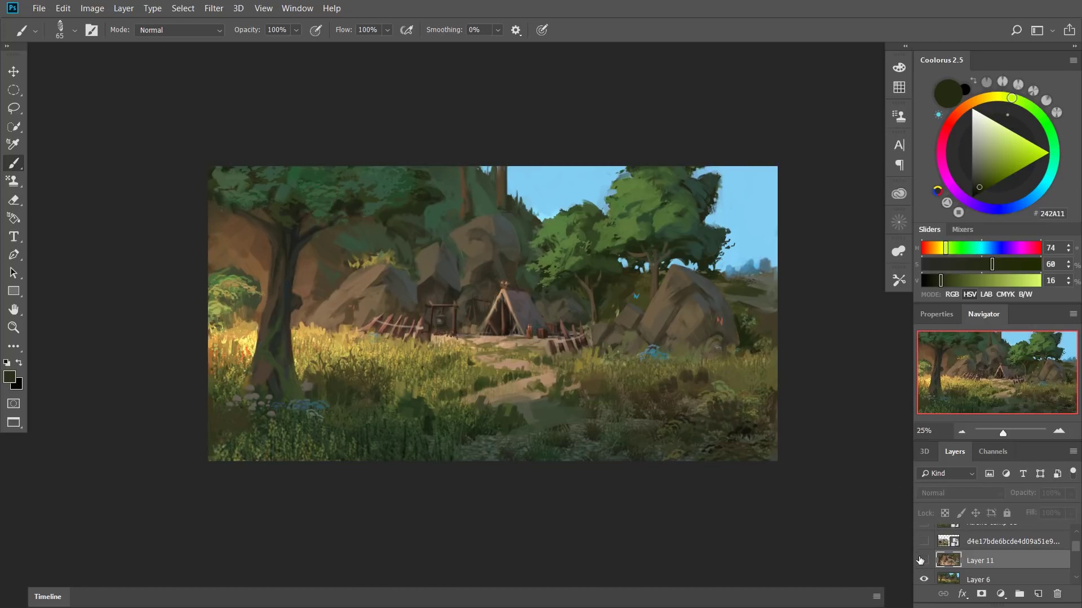
left_click(924, 562)
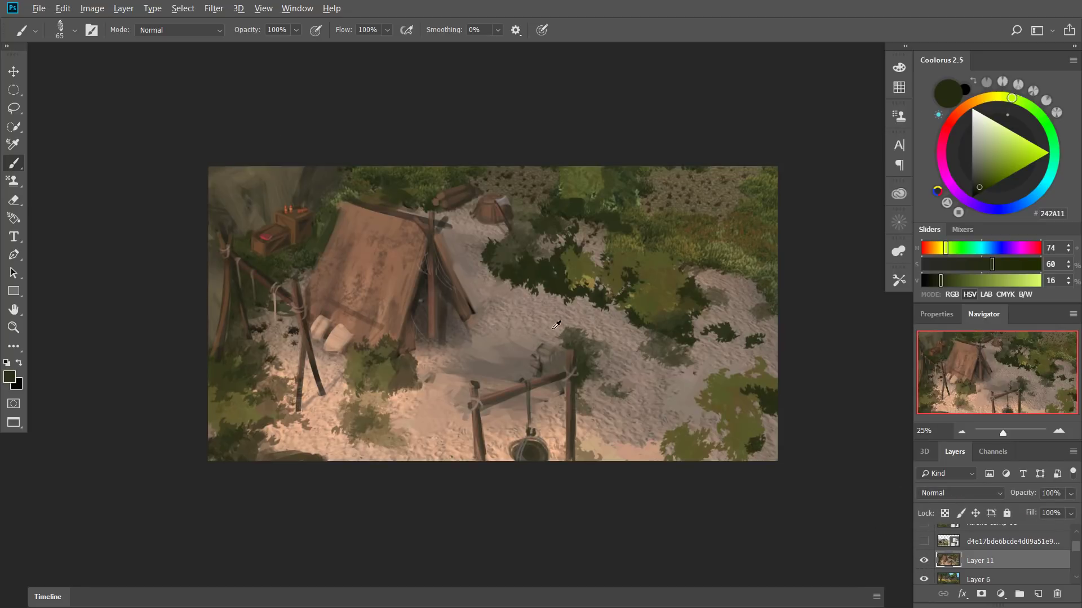
Extend the dark bush behind the wooden frame toward the tent with a 116 px brush, using #3F3E29 and #44422E.
left_click(556, 350, "alt")
left_click(545, 339, "alt")
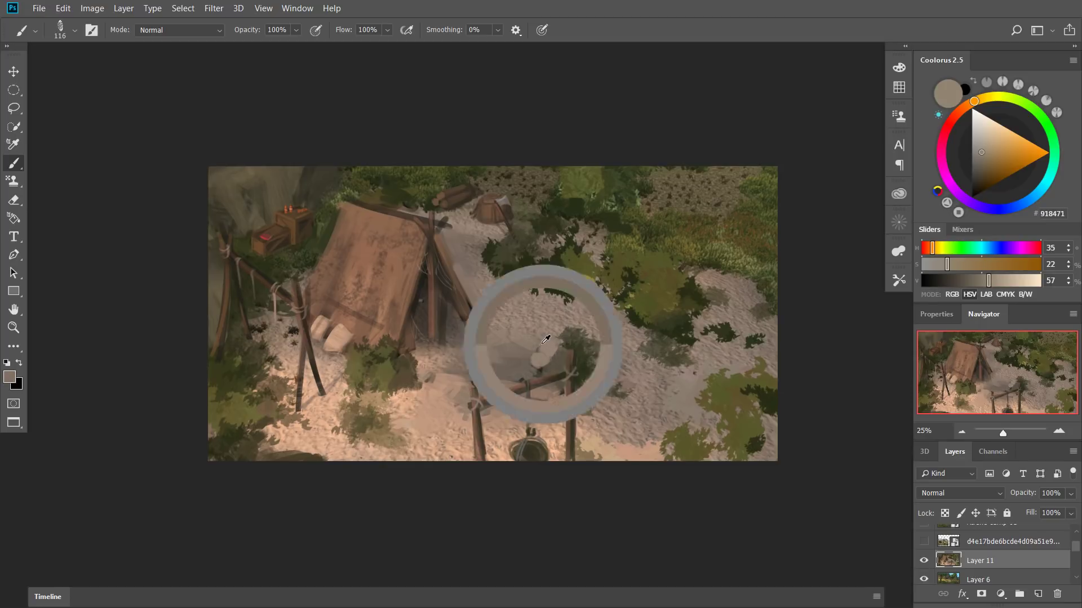
left_click(526, 365, "alt")
left_click(572, 341, "alt")
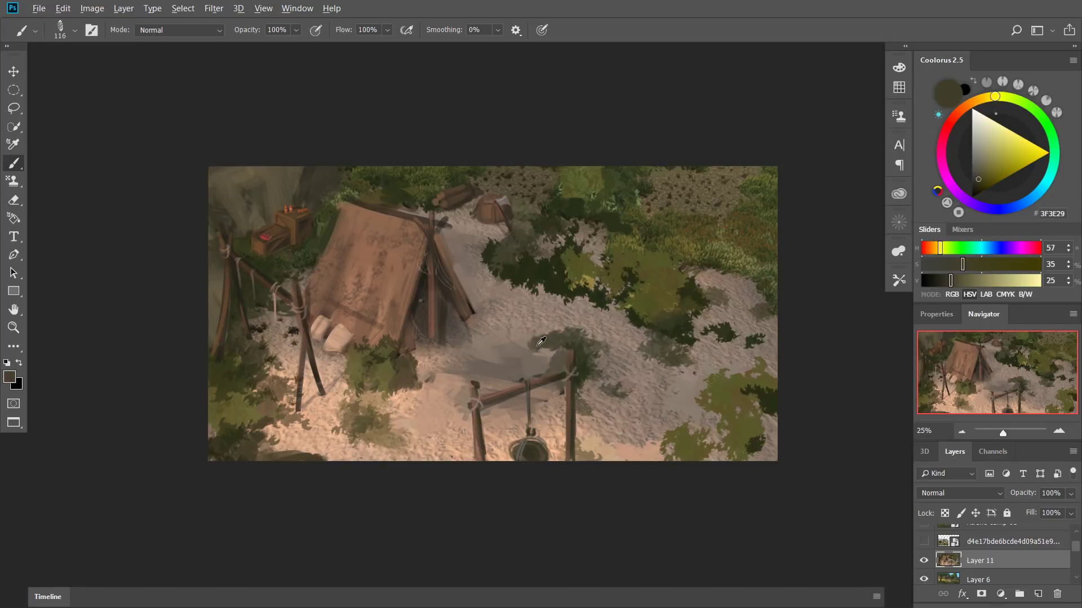
left_click(540, 341, "alt")
mouse_move(543, 352)
left_mouse_down()
mouse_move(535, 360)
mouse_move(495, 336)
left_mouse_up()
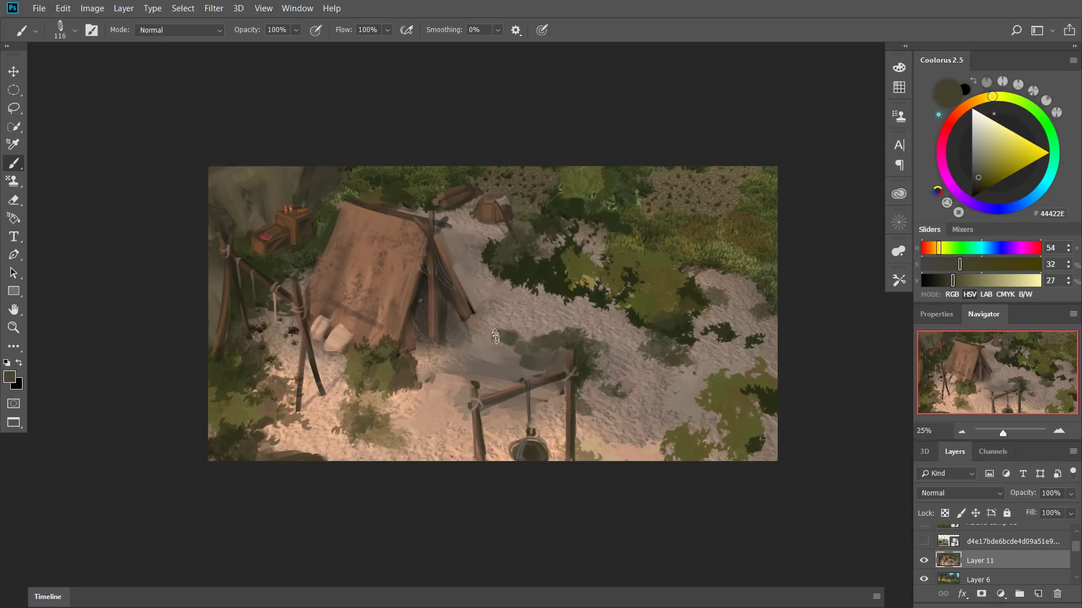
Paint an olive-green bush beside the tent opening with sampled foliage greens and pick dark green #24280F for a 398 px brush.
left_click(537, 285, "alt")
left_click(548, 286, "alt")
left_click_drag(528, 282, 534, 283)
mouse_move(527, 282)
left_mouse_down()
mouse_move(493, 295)
mouse_move(494, 286)
mouse_move(510, 314)
mouse_move(490, 298)
left_mouse_up()
left_click(539, 302, "alt")
left_click(590, 267, "alt")
left_click_drag(492, 302, 488, 301)
mouse_move(491, 287)
left_mouse_down()
mouse_move(476, 287)
mouse_move(479, 271)
mouse_move(507, 263)
left_mouse_up()
left_click(500, 271, "alt")
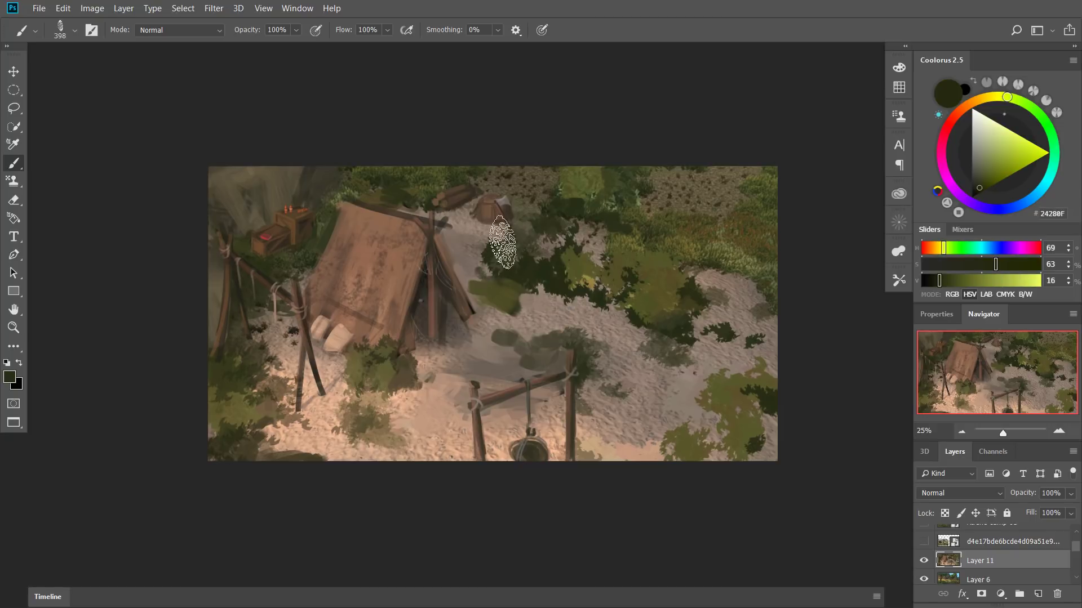
Switch to the Soft Round 80 4 brush in Multiply mode, flip the canvas horizontally and choose blue-grey #778491.
right_click(509, 293)
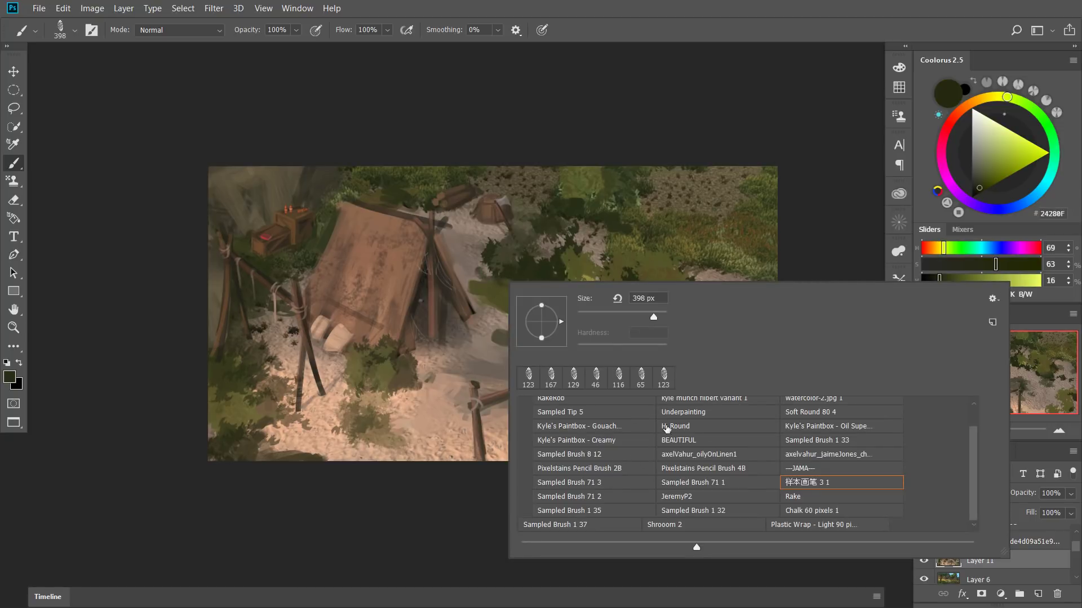
left_click(856, 412)
left_click(178, 30)
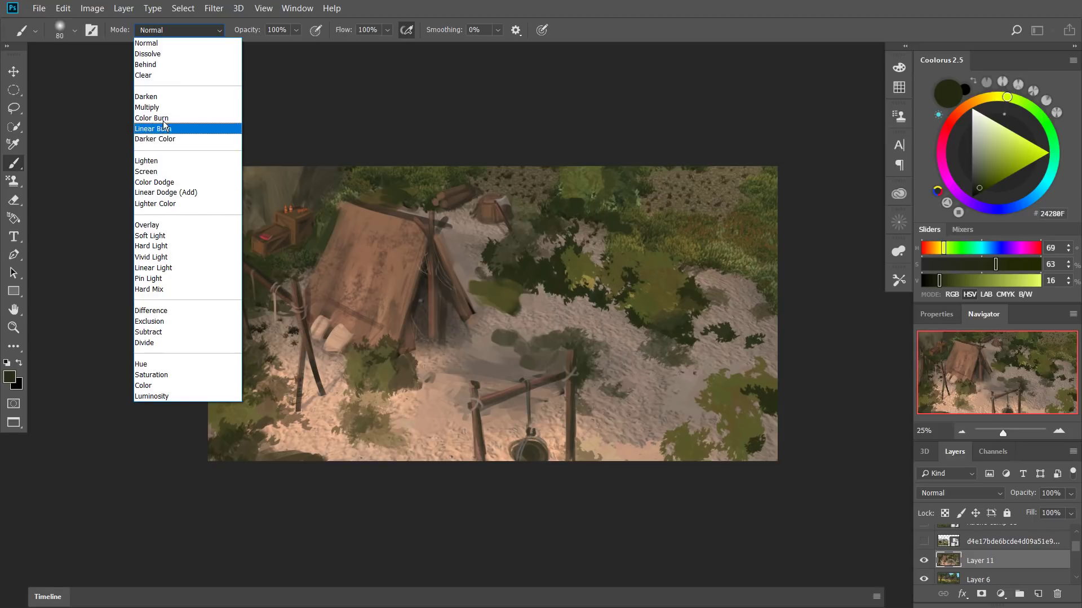
left_click(193, 107)
key("ctrl+shift+h")
left_click(1026, 205)
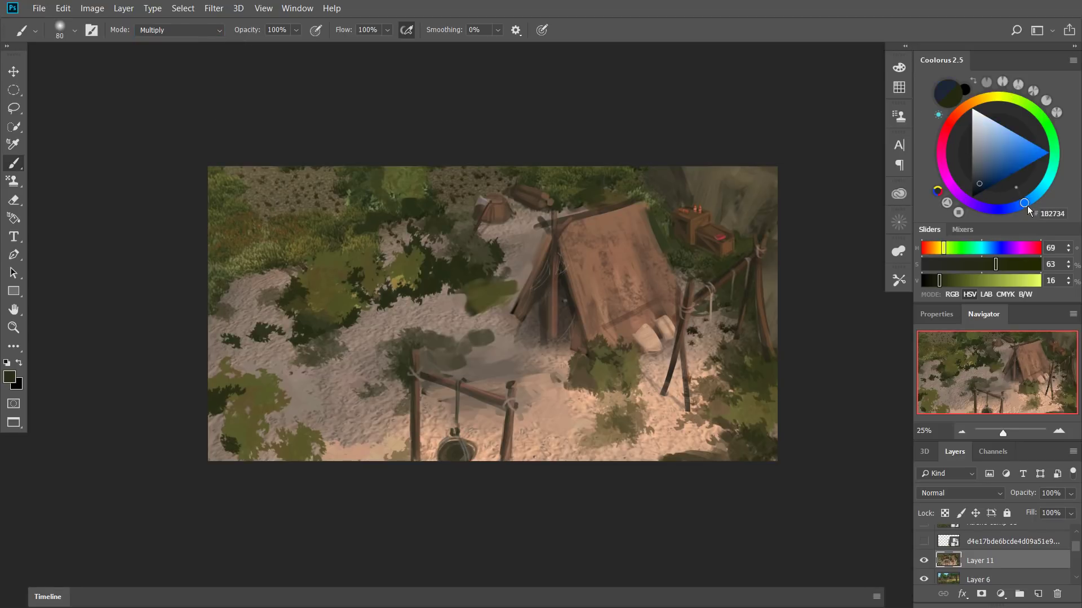
left_click(992, 154)
mouse_move(993, 155)
left_mouse_down()
mouse_move(985, 140)
mouse_move(979, 155)
left_mouse_up()
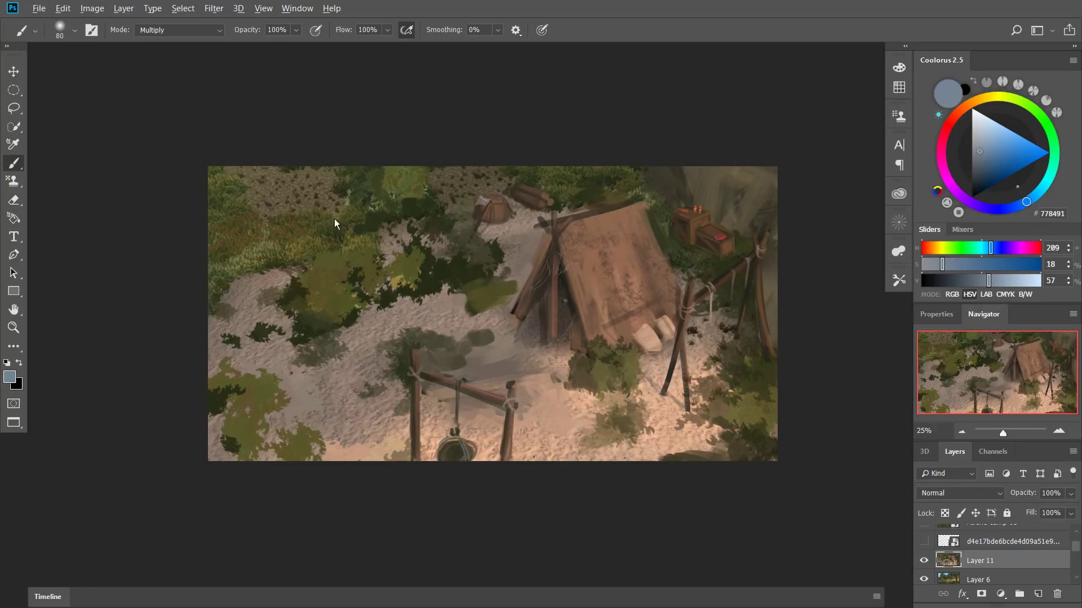
Darken the background grass and foliage with large Multiply strokes at 648 px, and flip the canvas back.
left_click_drag(334, 218, 369, 219)
mouse_move(113, 217)
left_mouse_down()
mouse_move(330, 173)
mouse_move(430, 183)
mouse_move(504, 224)
mouse_move(495, 265)
mouse_move(523, 241)
left_mouse_up()
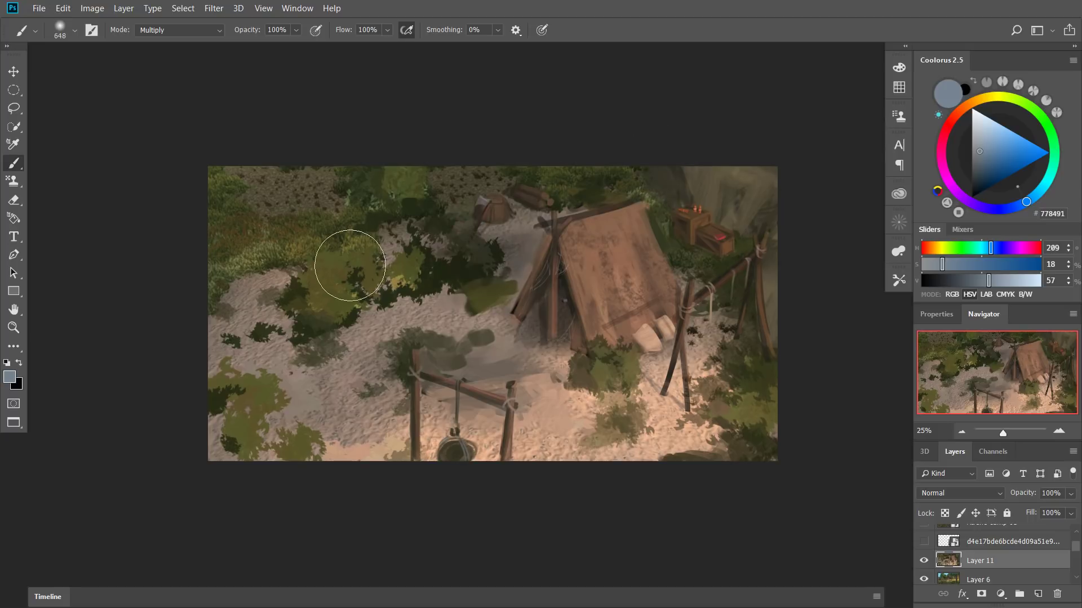
left_click_drag(350, 265, 385, 273)
mouse_move(509, 270)
left_mouse_down()
mouse_move(458, 284)
mouse_move(442, 270)
left_mouse_up()
key("ctrl+shift+h")
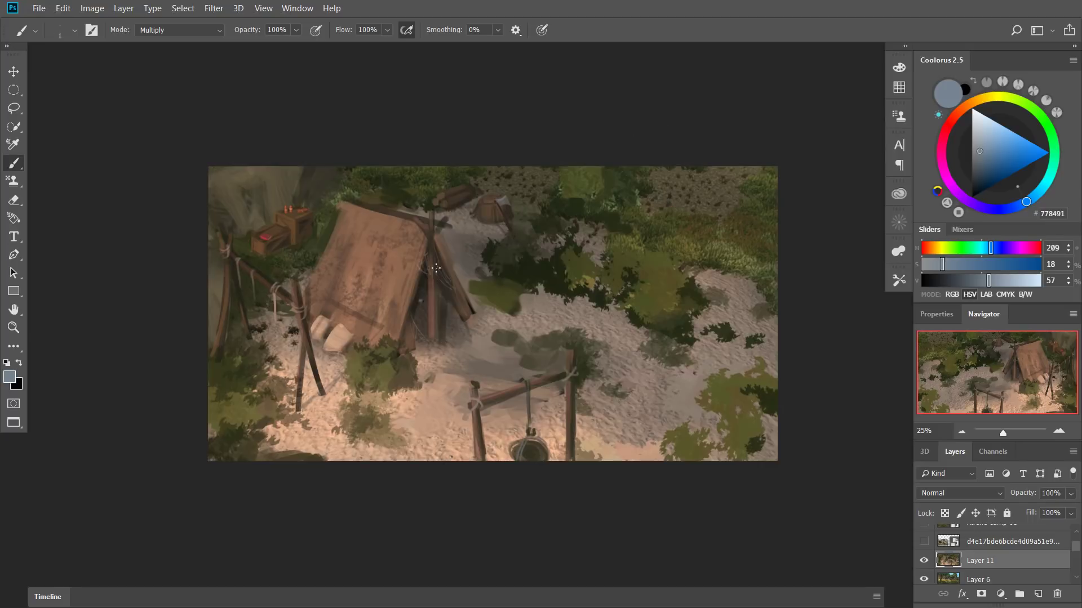
Set the brush mode to Vivid Light with a 137 px size and choose the pale warm colour #DCD4CC.
left_click(169, 30)
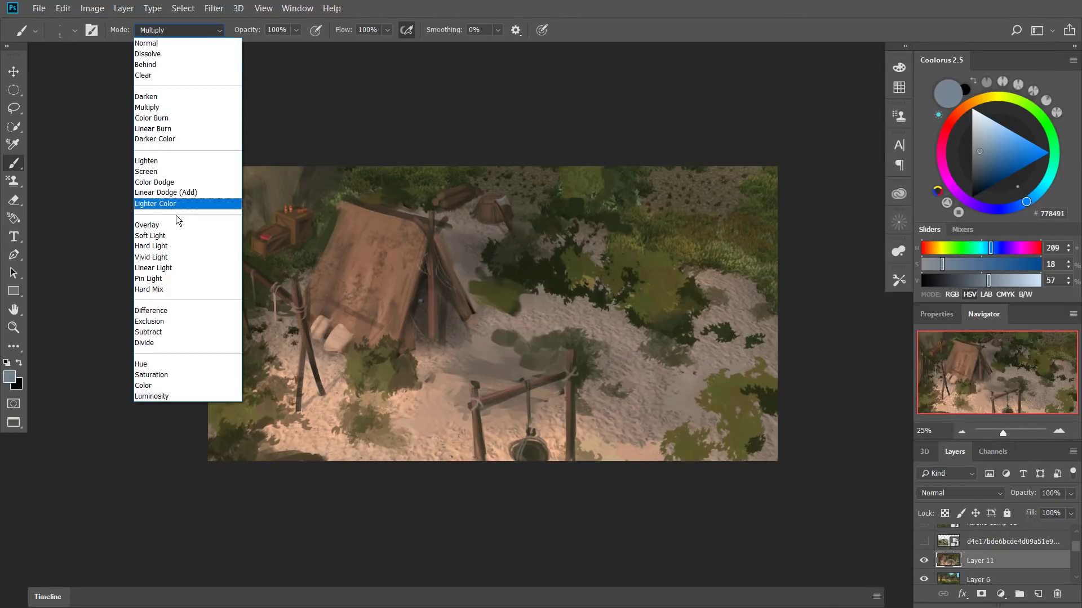
left_click(164, 260)
left_click(694, 269, "alt")
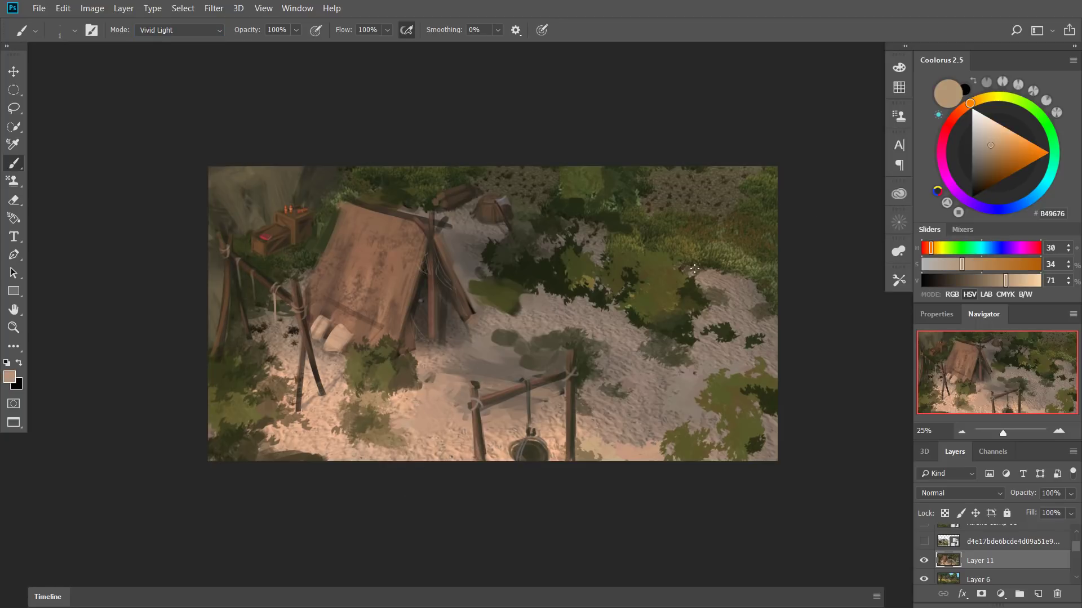
left_click(976, 129)
left_click_drag(496, 341, 509, 336)
left_click(976, 123)
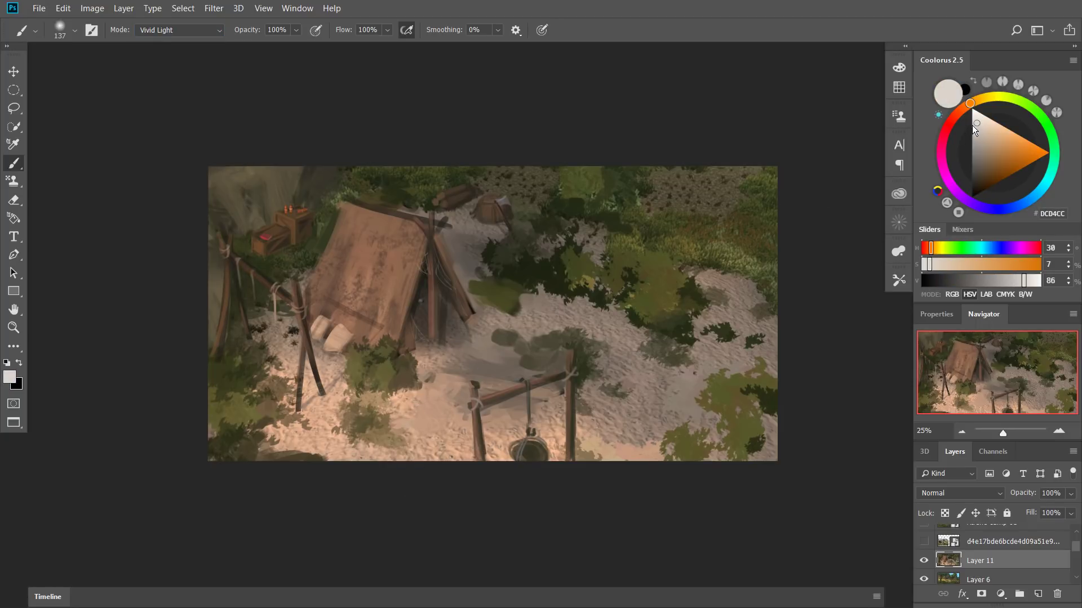
Brighten the sandy ground around and behind the wooden frame with soft strokes, enlarging the brush from 581 to 839 px.
right_click(448, 375, "alt")
right_click(491, 377, "alt")
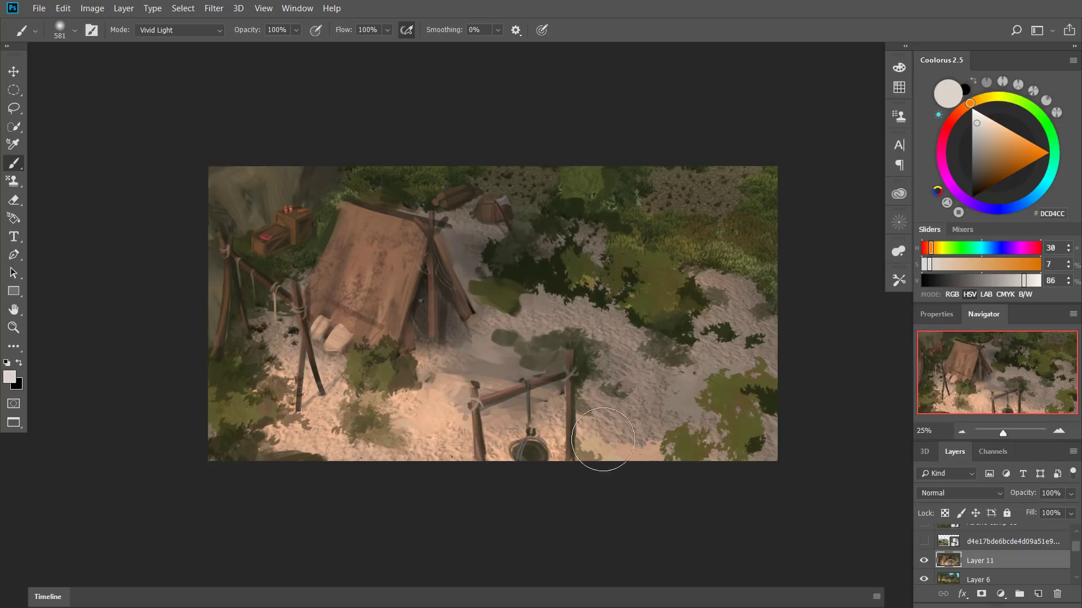
right_click(534, 337, "alt")
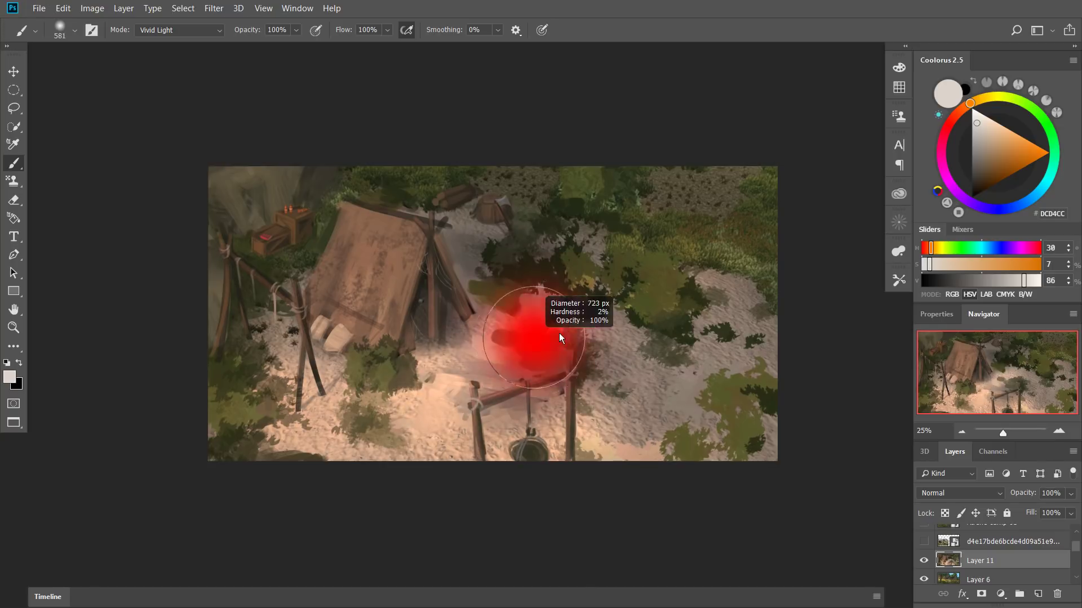
mouse_move(495, 354)
left_mouse_down()
mouse_move(605, 343)
mouse_move(626, 399)
mouse_move(648, 395)
left_mouse_up()
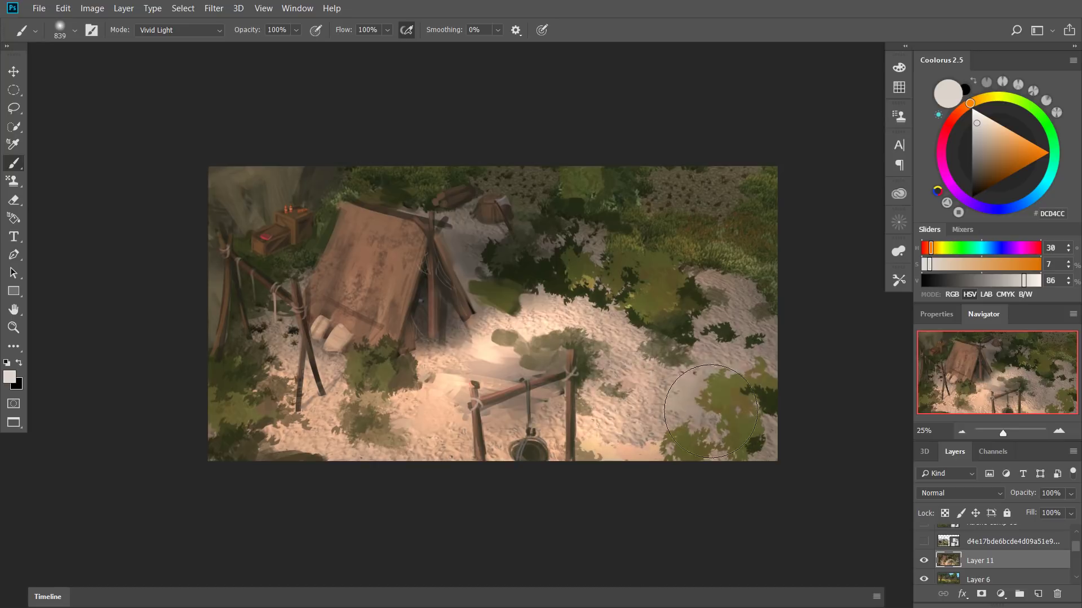
mouse_move(711, 411)
left_mouse_down()
mouse_move(746, 397)
mouse_move(709, 395)
mouse_move(676, 350)
left_mouse_up()
right_click(686, 347, "alt")
key("ctrl+z")
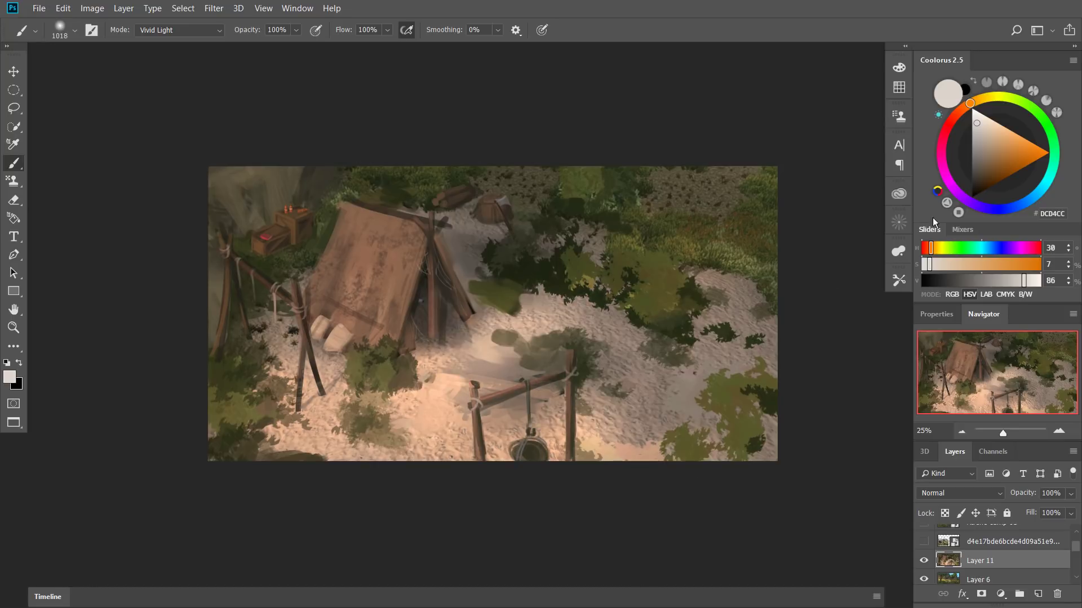
Warm and brighten the ground to the right of the wooden frame with large soft strokes, using #D9C1A8 and #D3C8BE.
left_click_drag(989, 128, 986, 130)
left_click(674, 418)
left_click(640, 417)
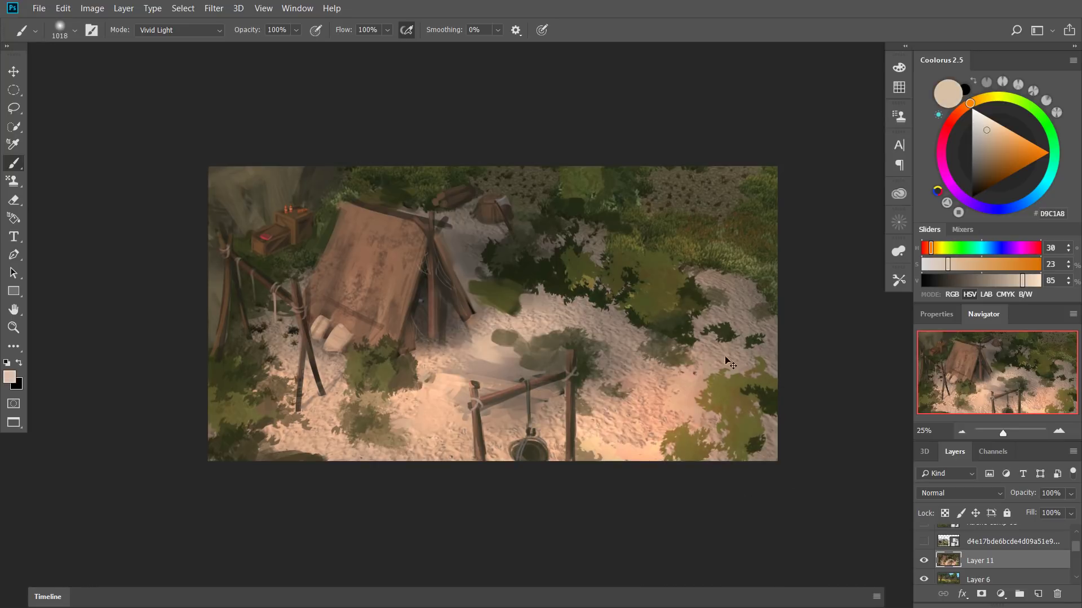
key("ctrl+z")
left_click(978, 127)
right_click(693, 364, "alt")
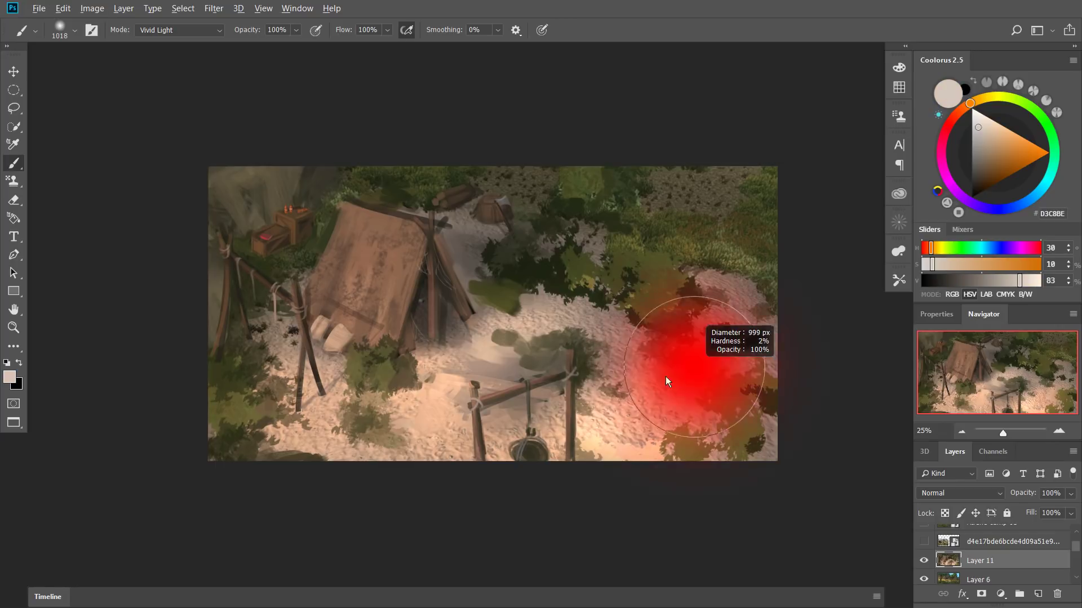
Brighten the ground from the tent opening up to the dark bushes with a smaller soft brush in #D3C8BE.
right_click(484, 338, "alt")
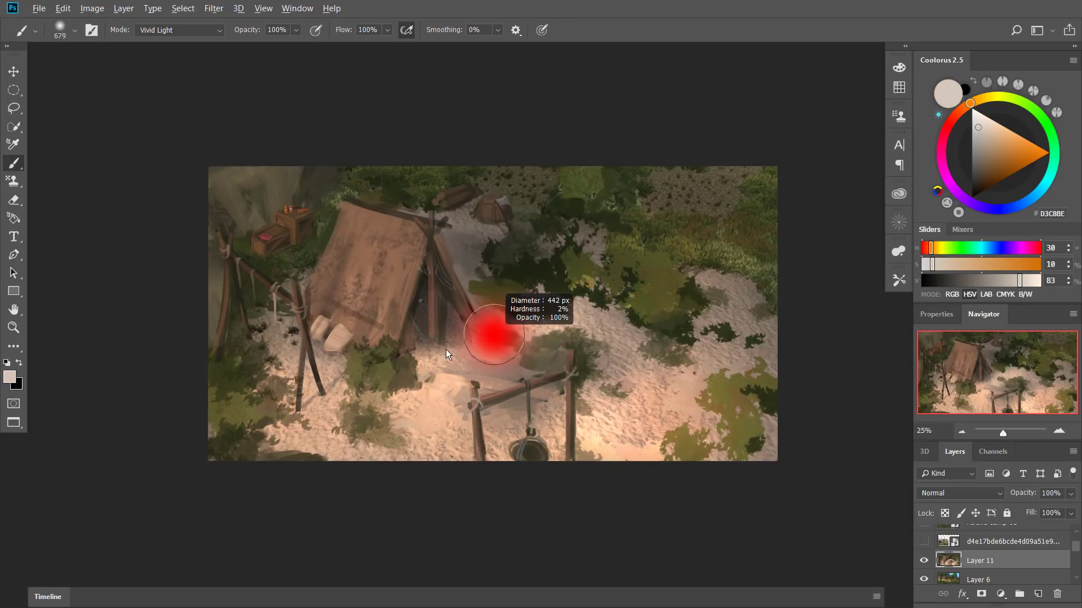
left_click_drag(428, 360, 542, 298)
left_click_drag(453, 356, 543, 299)
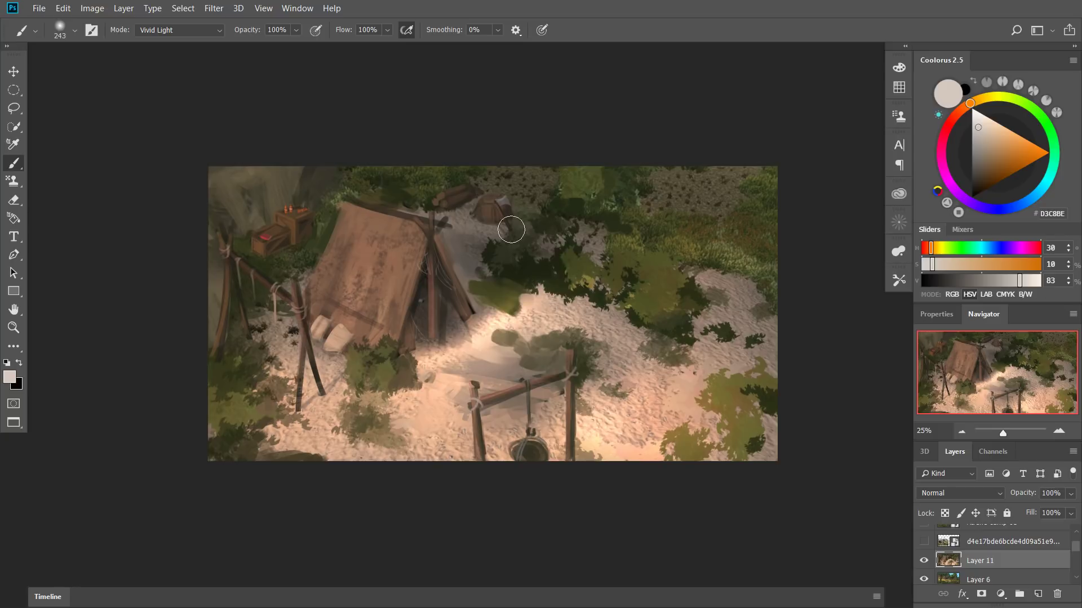
Add light to the sandy gap near the small background tent and to the yellow-green bushes with 243 to 265 px strokes.
mouse_move(490, 223)
left_mouse_down()
mouse_move(581, 254)
mouse_move(559, 257)
mouse_move(588, 222)
mouse_move(523, 217)
left_mouse_up()
right_click(558, 252, "alt")
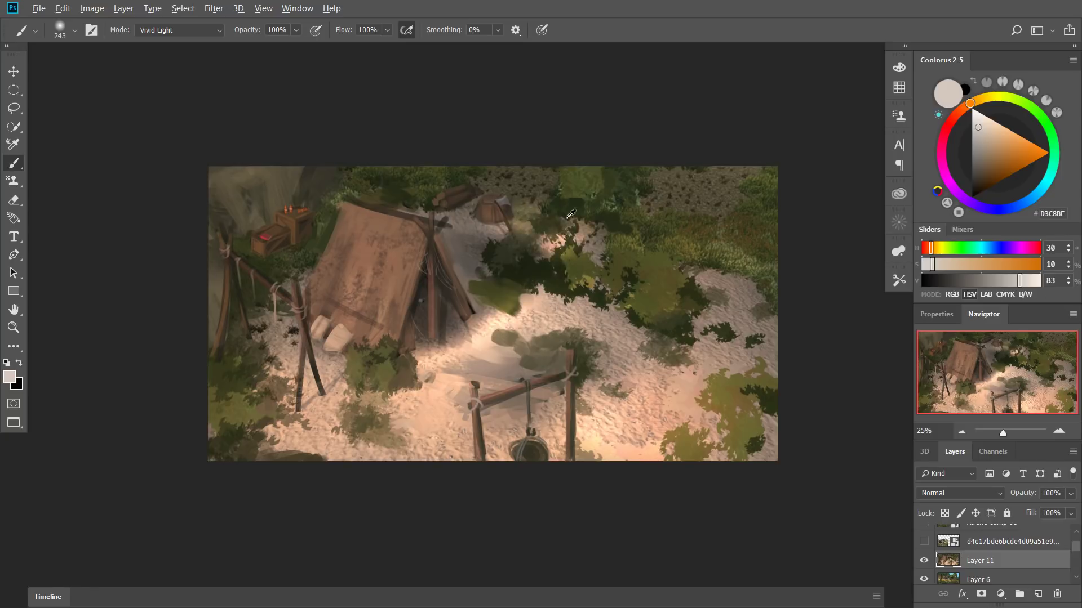
left_click_drag(587, 225, 628, 262)
right_click(635, 263, "alt")
mouse_move(569, 281)
left_mouse_down()
mouse_move(557, 276)
mouse_move(696, 254)
mouse_move(680, 343)
mouse_move(642, 354)
mouse_move(596, 342)
mouse_move(566, 475)
left_mouse_up()
right_click(597, 342, "alt")
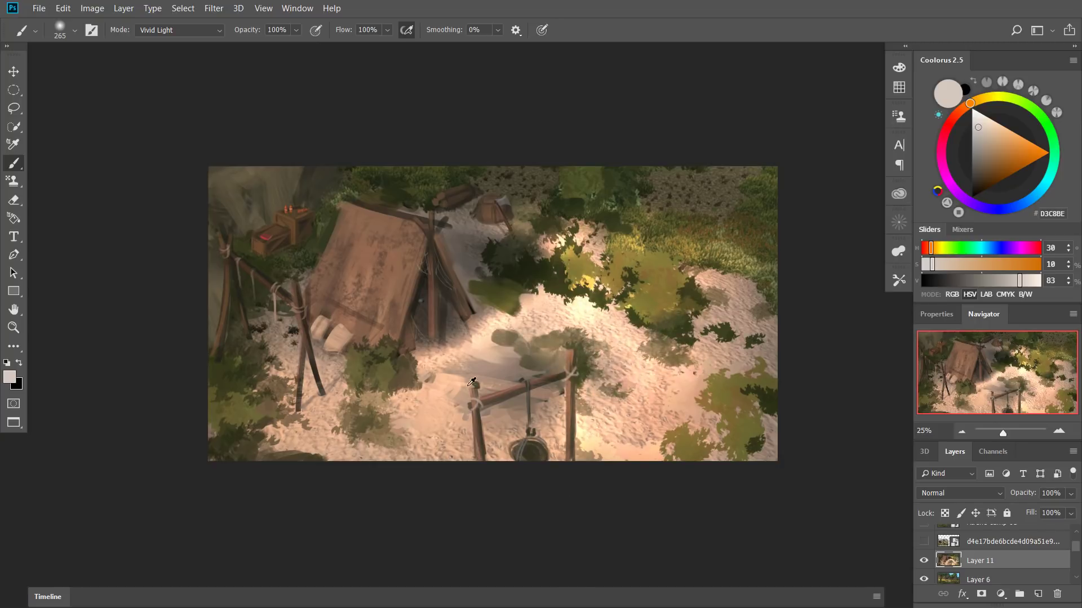
left_click_drag(480, 389, 478, 472)
key("ctrl+z")
right_click(473, 394, "alt")
left_click_drag(475, 397, 480, 451)
key("ctrl+z")
Highlight the wooden frame's left post and crossbeam with a 53 px soft brush in #CFC1B1.
right_click(481, 406, "alt")
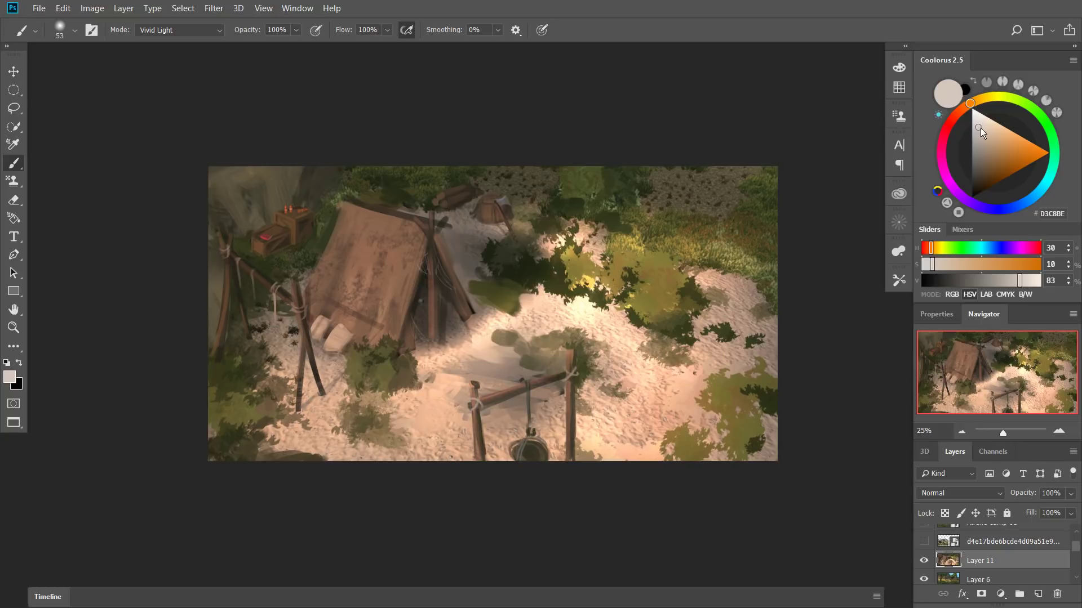
left_click_drag(473, 384, 478, 448)
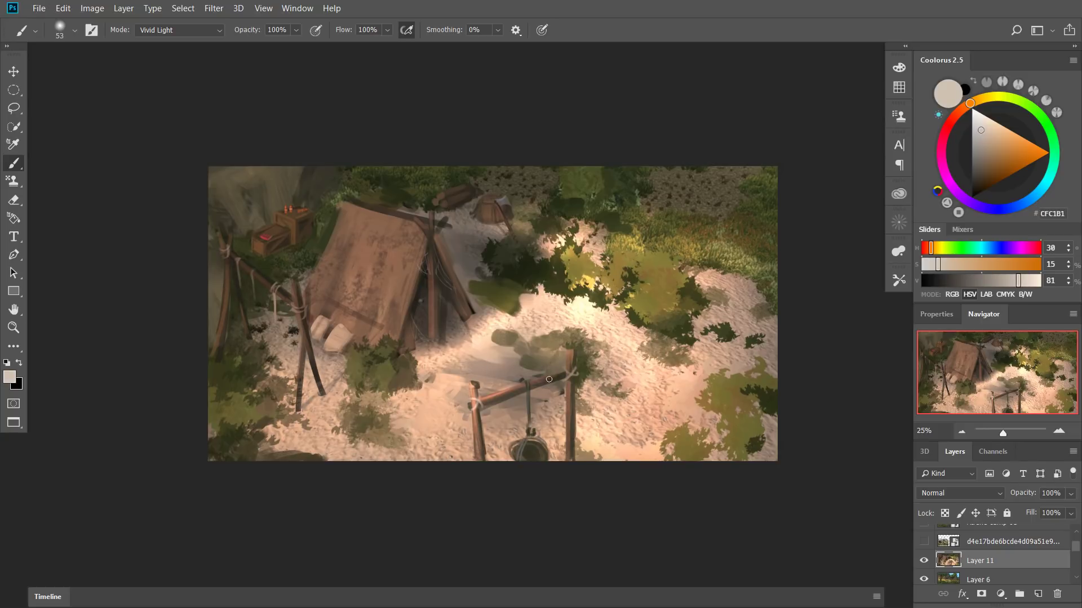
Flip the canvas horizontally and brighten the path and small background tent with a 161 px brush, then enlarge the brush to 542 px.
right_click(541, 268, "alt")
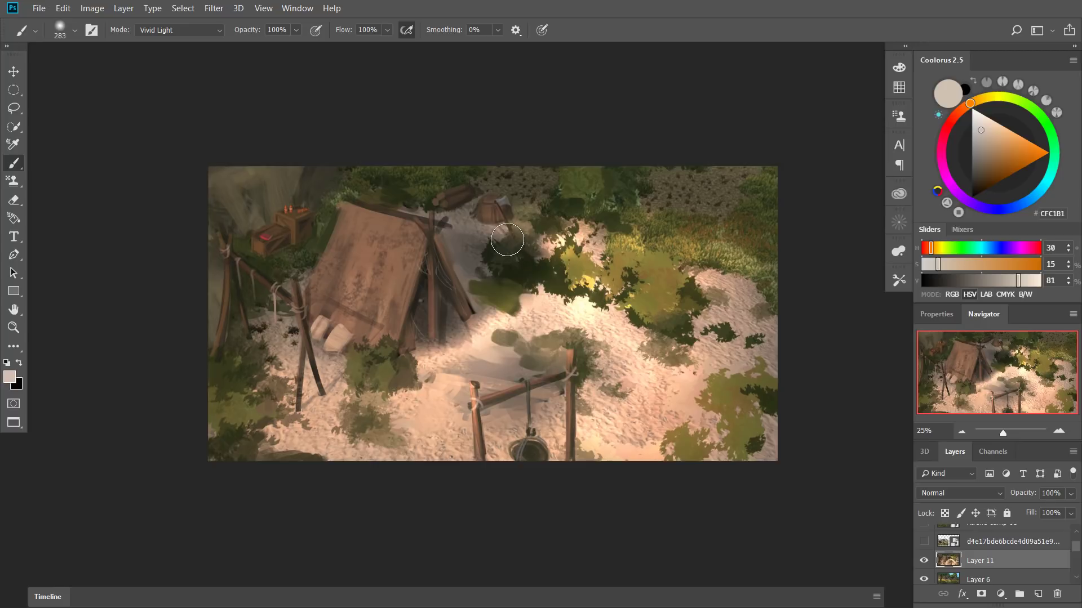
key("ctrl+shift+h")
right_click(465, 254, "alt")
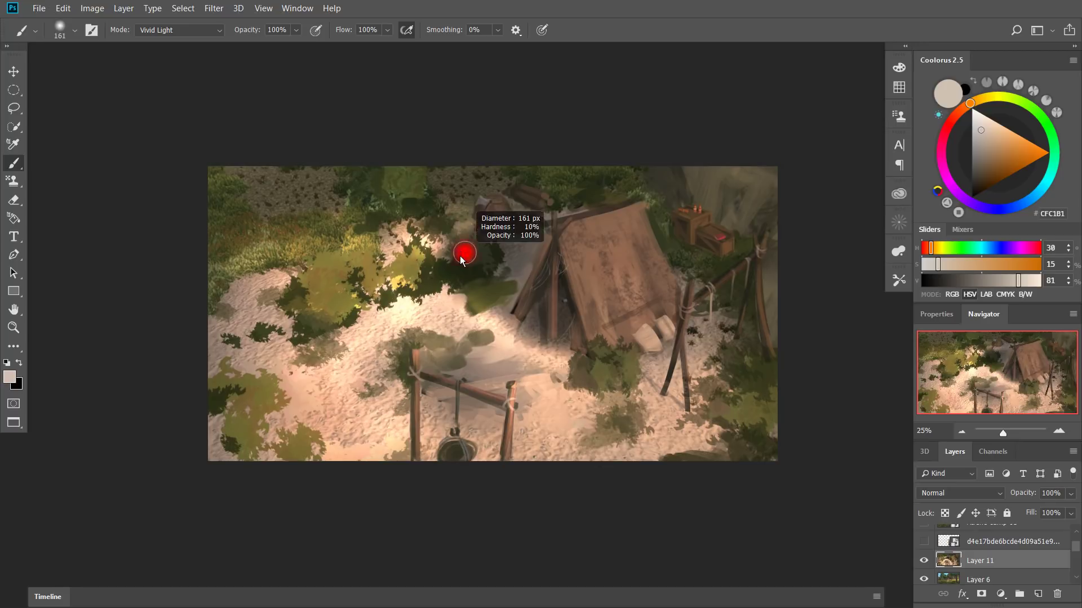
mouse_move(442, 242)
left_mouse_down()
mouse_move(529, 215)
mouse_move(419, 236)
mouse_move(527, 197)
left_mouse_up()
right_click(481, 209, "alt")
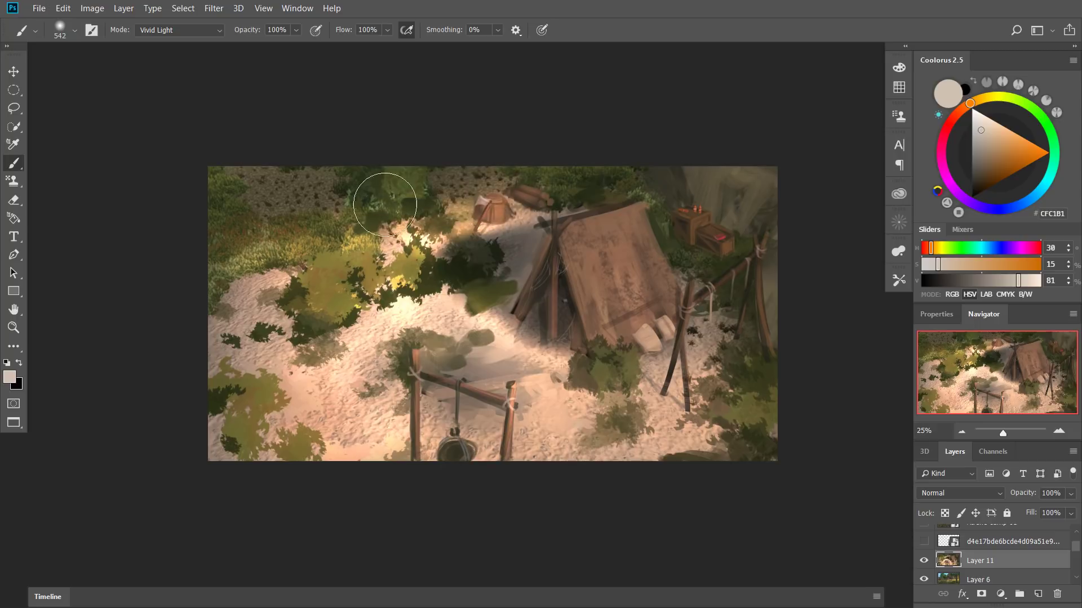
Brighten the grass and the background bush in Vivid Light, reduce the brush to 113 px and flip the canvas horizontally.
right_click(345, 218, "alt")
mouse_move(282, 234)
left_mouse_down()
mouse_move(310, 232)
mouse_move(254, 256)
left_mouse_up()
right_click(375, 231, "alt")
key("ctrl+z")
key("ctrl+z")
mouse_move(388, 243)
left_mouse_down()
mouse_move(338, 242)
mouse_move(234, 272)
mouse_move(254, 317)
mouse_move(264, 397)
mouse_move(244, 457)
mouse_move(313, 450)
left_mouse_up()
right_click(546, 283, "alt")
right_click(467, 239, "alt")
mouse_move(467, 238)
left_mouse_down()
mouse_move(549, 219)
mouse_move(451, 247)
left_mouse_up()
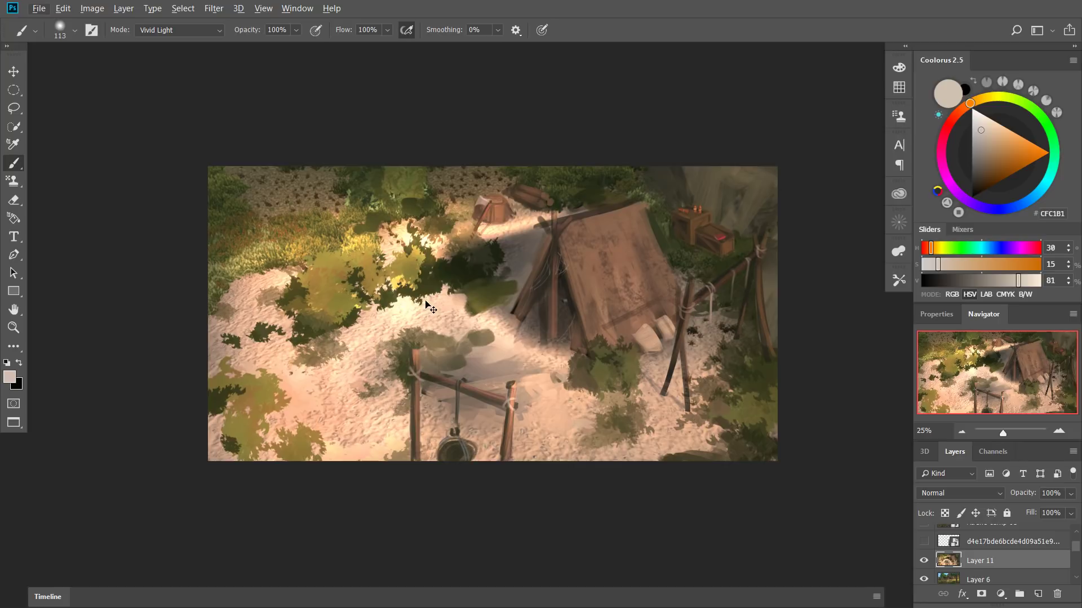
key("ctrl+shift+h")
Soften the dark parts of the central yellow-green bushes and the corner bush with #A6902F in Normal mode, enlarging the brush to 153 px.
right_click(595, 325)
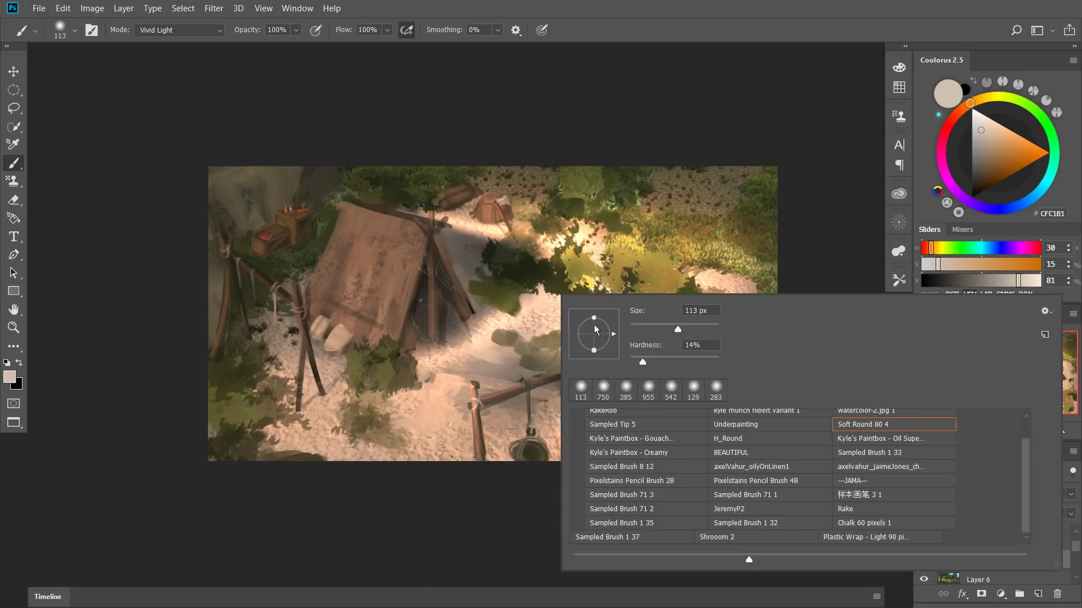
left_click(179, 30)
left_click(169, 37)
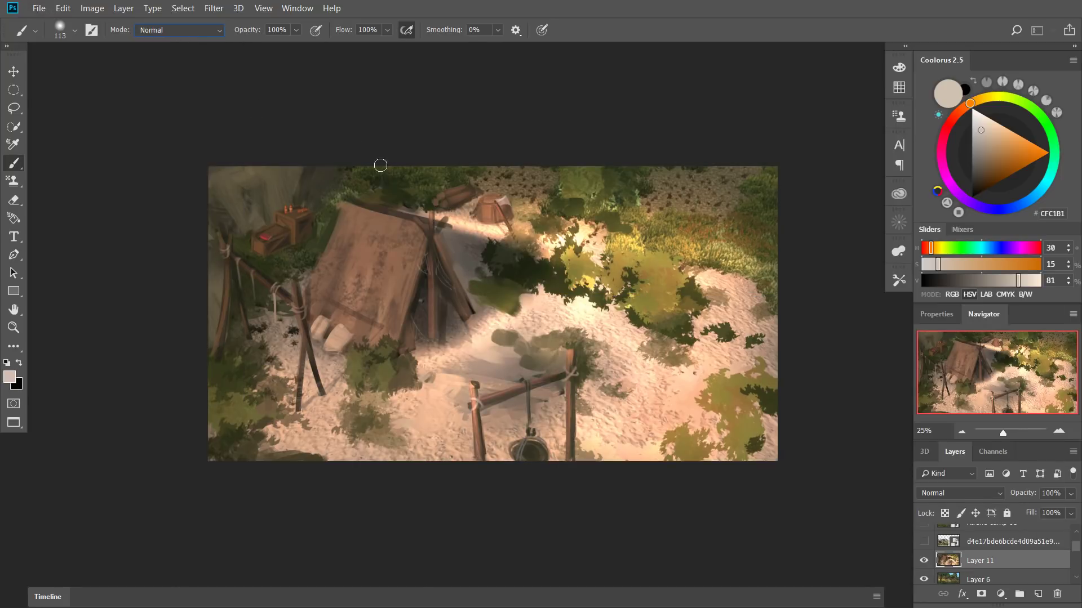
left_click(577, 261, "alt")
mouse_move(565, 267)
left_mouse_down()
mouse_move(547, 273)
mouse_move(599, 291)
mouse_move(619, 279)
mouse_move(630, 321)
left_mouse_up()
key("]")
key("]")
left_click_drag(753, 401, 755, 427)
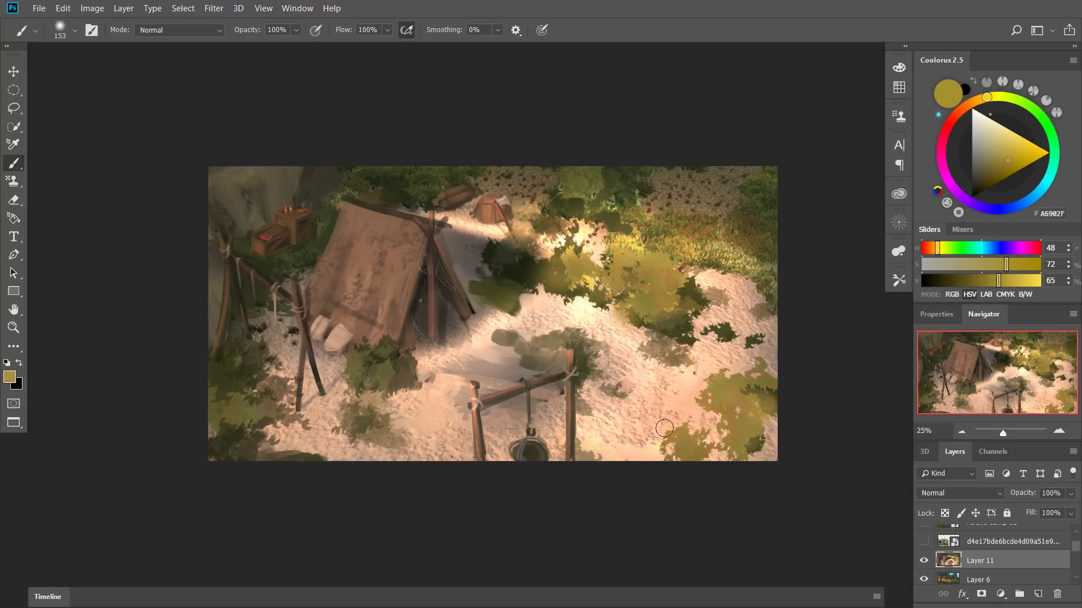
Tint the bush at the tent's foot and the foreground corner bush in #A6902F, enlarging the soft brush to 232 px.
left_click_drag(359, 366, 397, 381)
key("ctrl+z")
right_click(251, 424, "alt")
mouse_move(220, 427)
left_mouse_down()
mouse_move(217, 438)
mouse_move(245, 406)
left_mouse_up()
key("ctrl+z")
Add glowing yellow highlights to the tent-side, corner and central bushes with a 232 px brush in Color Dodge mode.
left_click(181, 30)
left_click(169, 178)
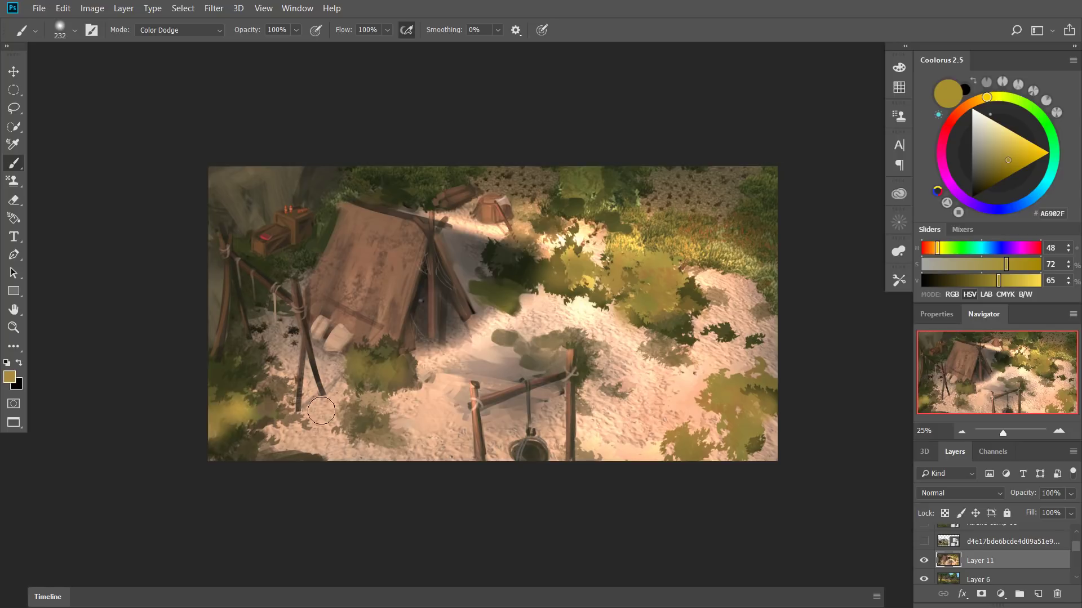
mouse_move(332, 394)
left_mouse_down()
mouse_move(358, 374)
mouse_move(395, 371)
mouse_move(383, 369)
left_mouse_up()
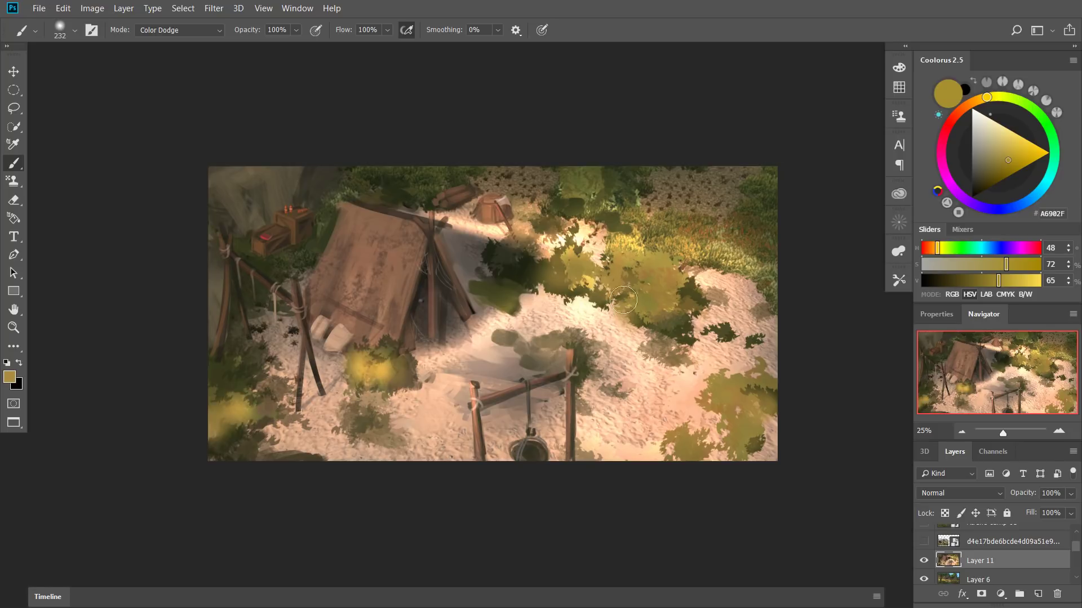
left_click_drag(623, 300, 670, 302)
Try to brighten the grass and background ground with larger Color Dodge strokes, undo them and reduce the brush to 239 px.
left_click_drag(730, 253, 742, 253)
key("ctrl+z")
right_click(743, 248, "alt")
left_click_drag(685, 194, 774, 206)
key("ctrl+z")
left_click_drag(529, 155, 539, 165)
key("ctrl+z")
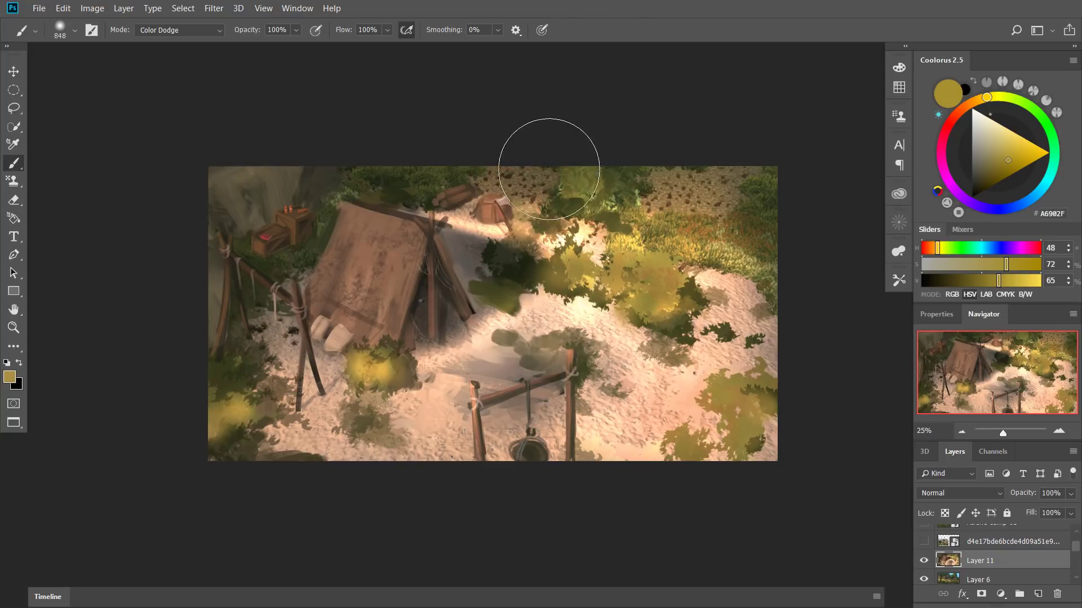
right_click(648, 213, "alt")
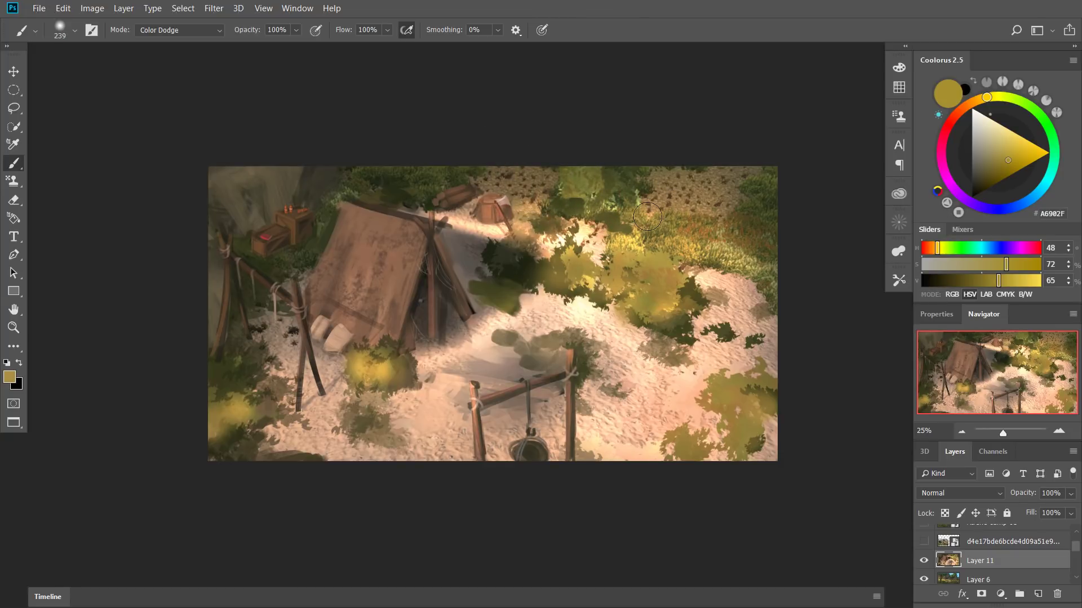
Switch to the textured brush 样本画笔 3 1 at 250 px and set its blending mode to Normal.
right_click(663, 288)
left_click(895, 492)
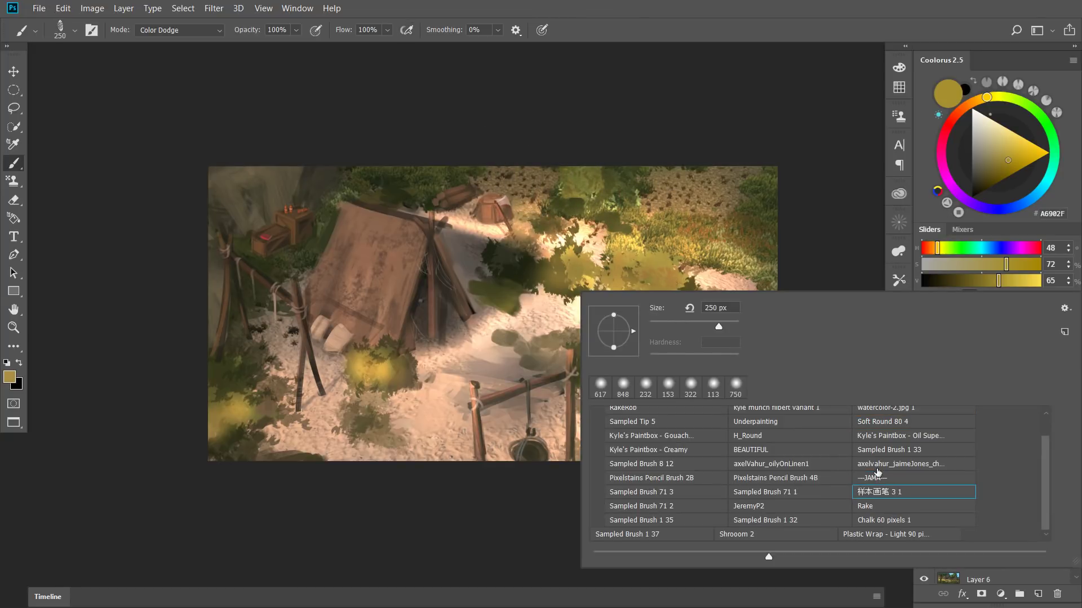
left_click(781, 180)
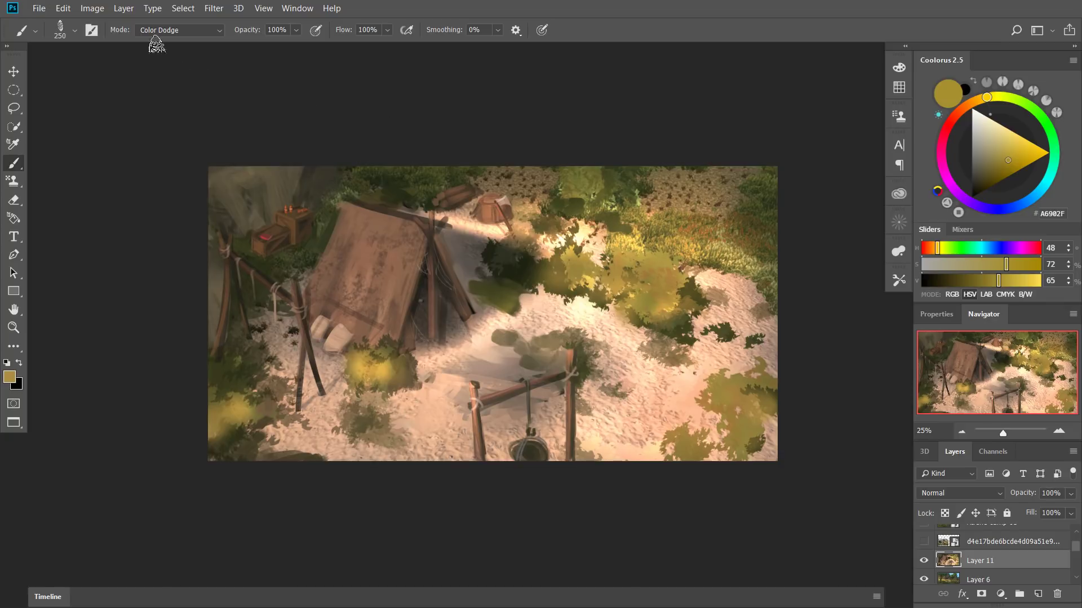
left_click(172, 31)
left_click(176, 39)
Paint smooth light sand from #FFDAAE over the ground beyond the central yellow-green bushes, reducing the brush to 105 px.
right_click(607, 249, "alt")
left_click(704, 276, "alt")
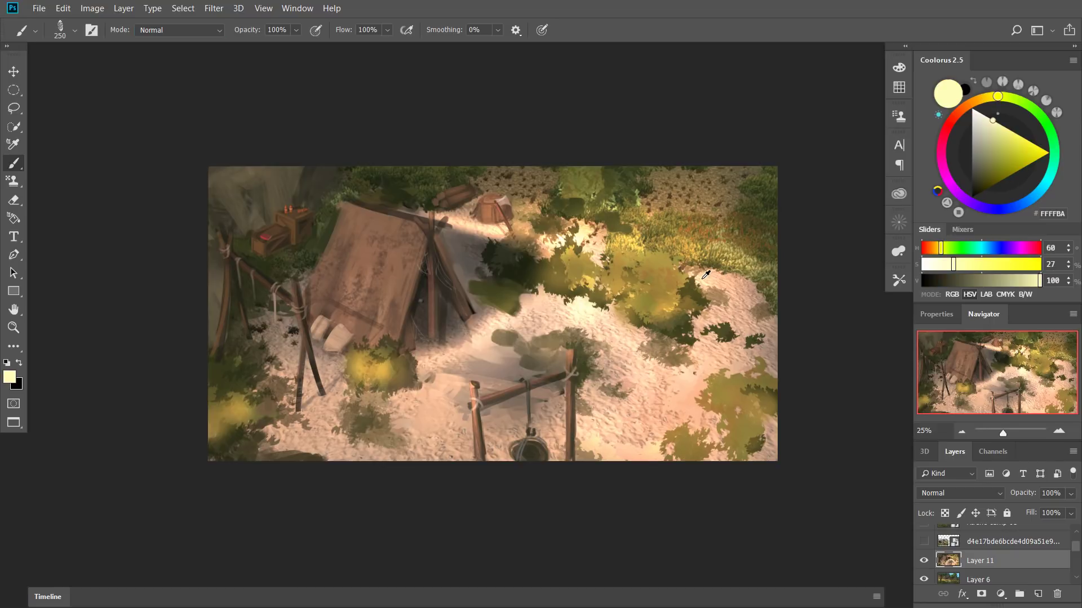
left_click(598, 241, "alt")
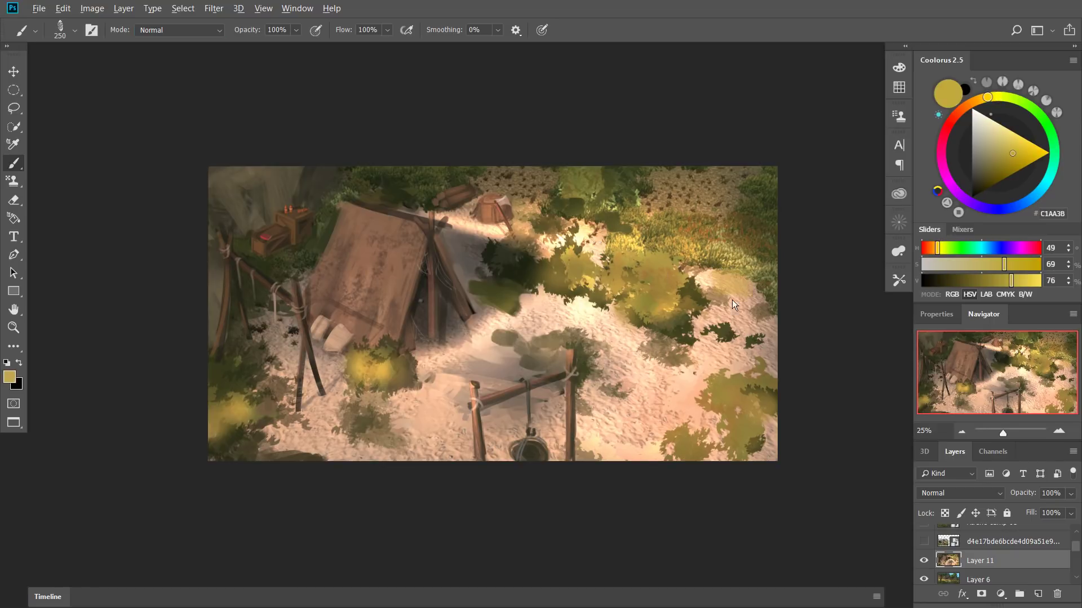
left_click(490, 335, "alt")
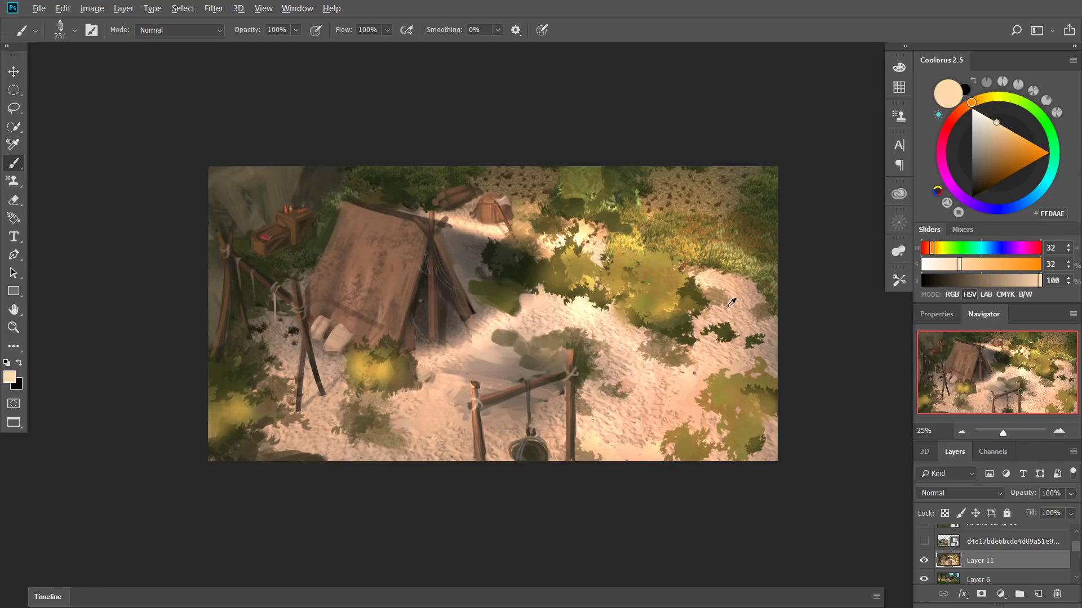
left_click_drag(709, 276, 752, 273)
right_click(721, 287, "alt")
mouse_move(724, 272)
left_mouse_down()
mouse_move(713, 294)
mouse_move(711, 283)
mouse_move(744, 295)
mouse_move(706, 320)
left_mouse_up()
left_click(923, 561)
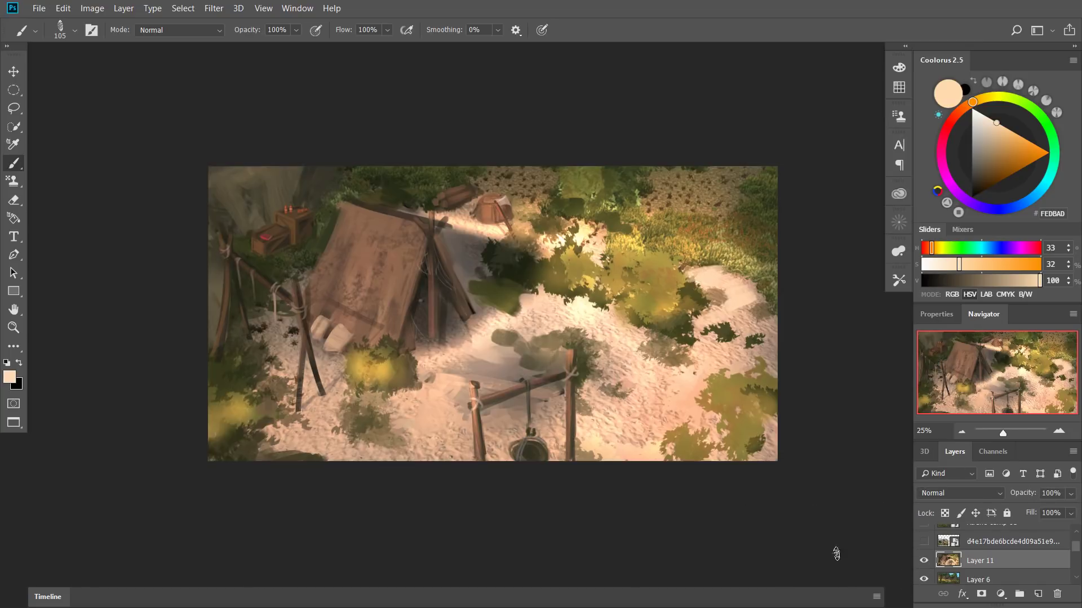
Paint a small light sandy patch behind the grass with a 98 px brush and flip the canvas horizontally.
right_click(648, 257, "alt")
left_click_drag(610, 232, 599, 246)
left_click_drag(661, 195, 656, 208)
left_click(639, 204, "alt")
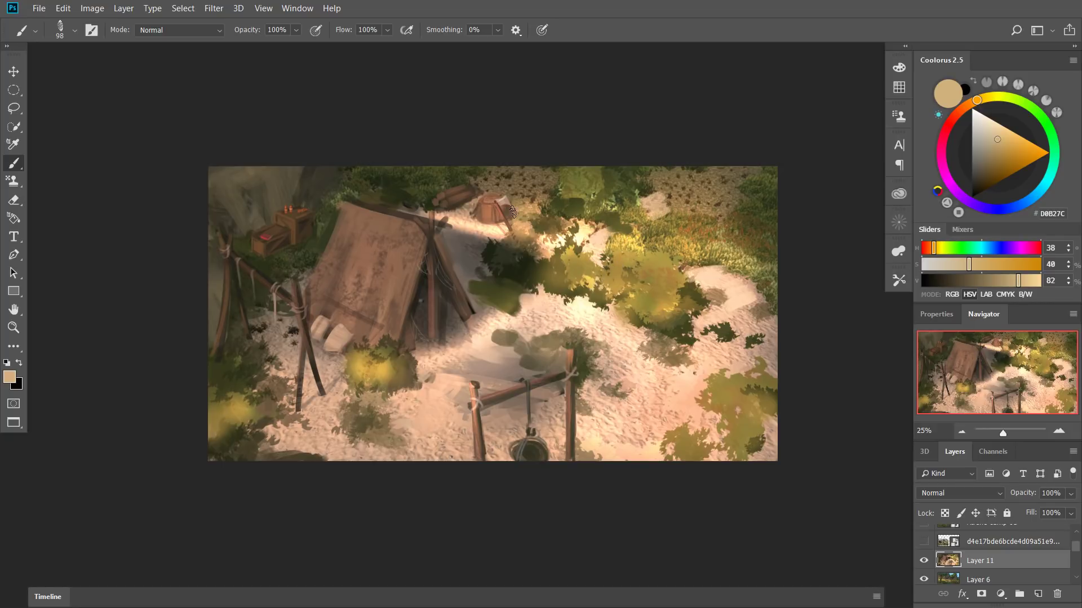
key("ctrl+f")
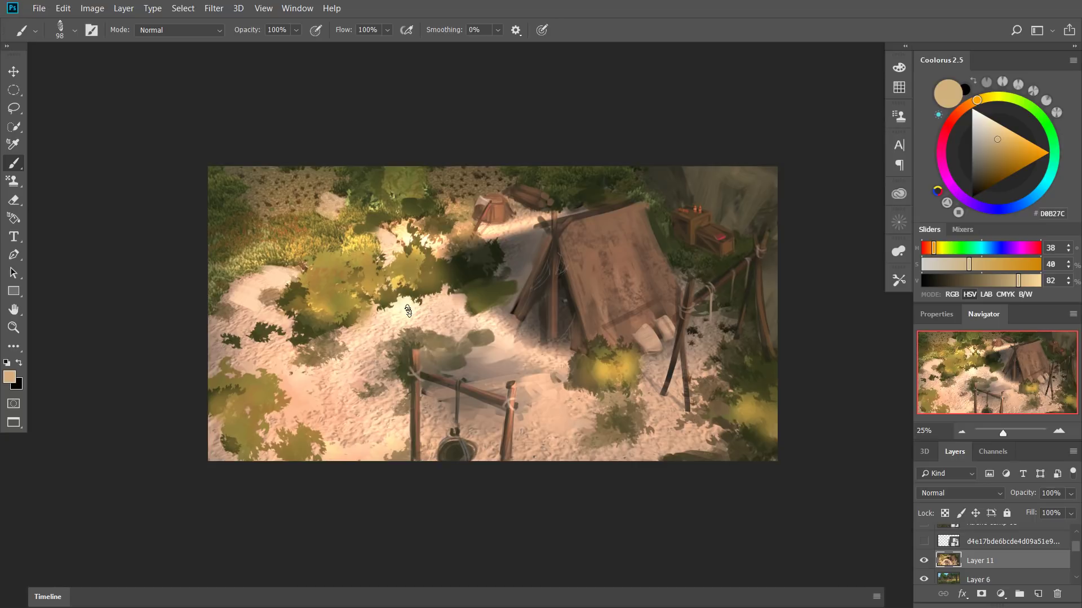
Cover the stray olive patch between tent and cooking frame with sampled sand tones, and clean the nearby bush edge at 54 px.
left_click(502, 328, "alt")
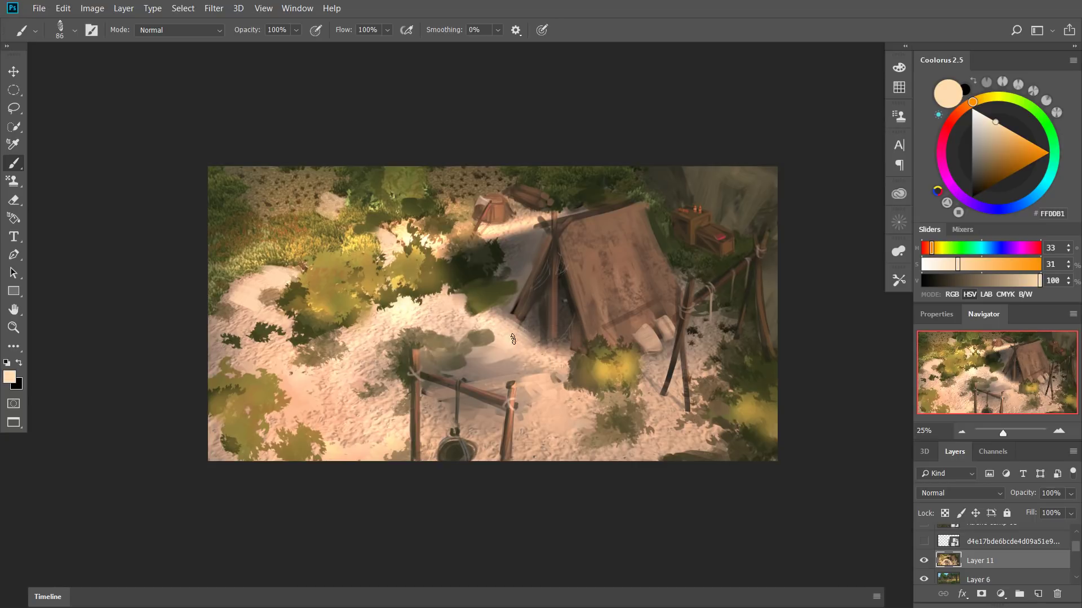
left_click(490, 325, "alt")
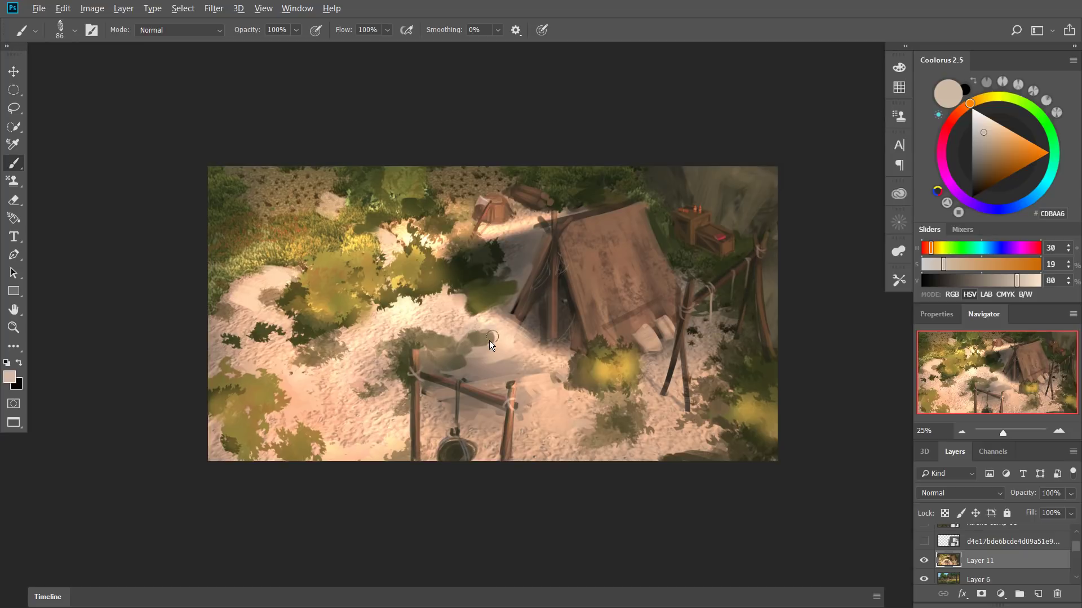
left_click(495, 344, "alt")
left_click_drag(503, 334, 470, 326)
left_click(502, 337, "alt")
left_click(460, 330, "alt")
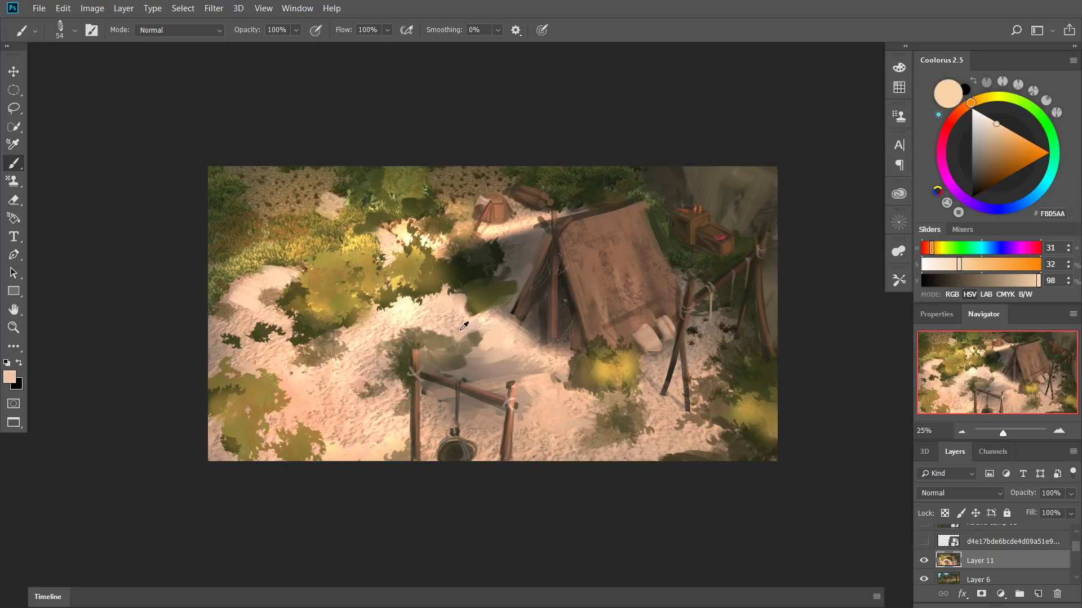
left_click(464, 325, "alt")
left_click(476, 313, "alt")
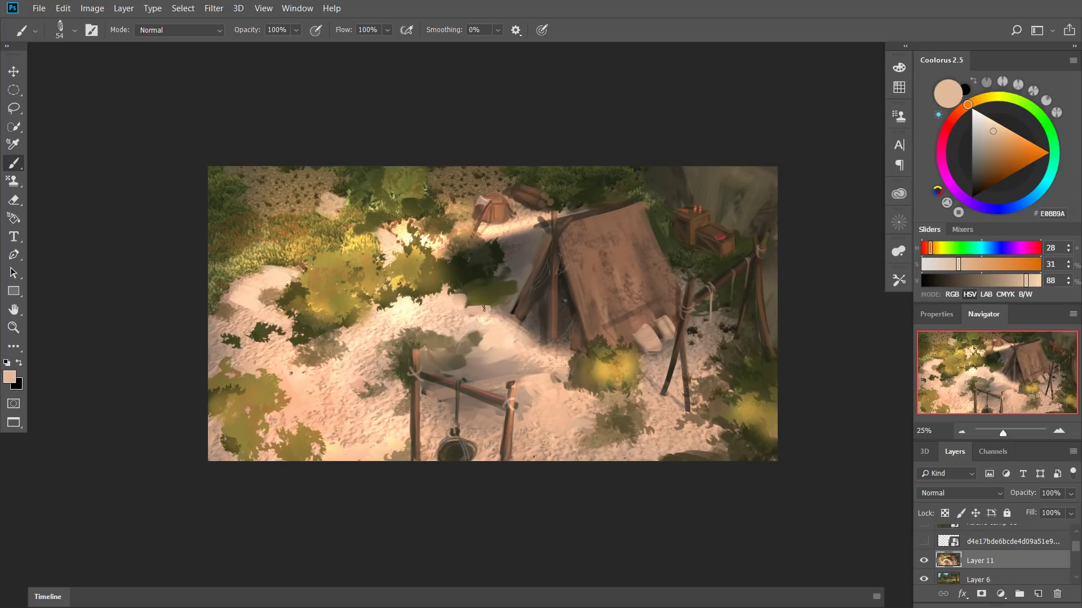
Retouch the foliage of the yellow-green bush beside the dark shrub with sampled olives #98872B to #786A23 at 54 px.
left_click(444, 291, "alt")
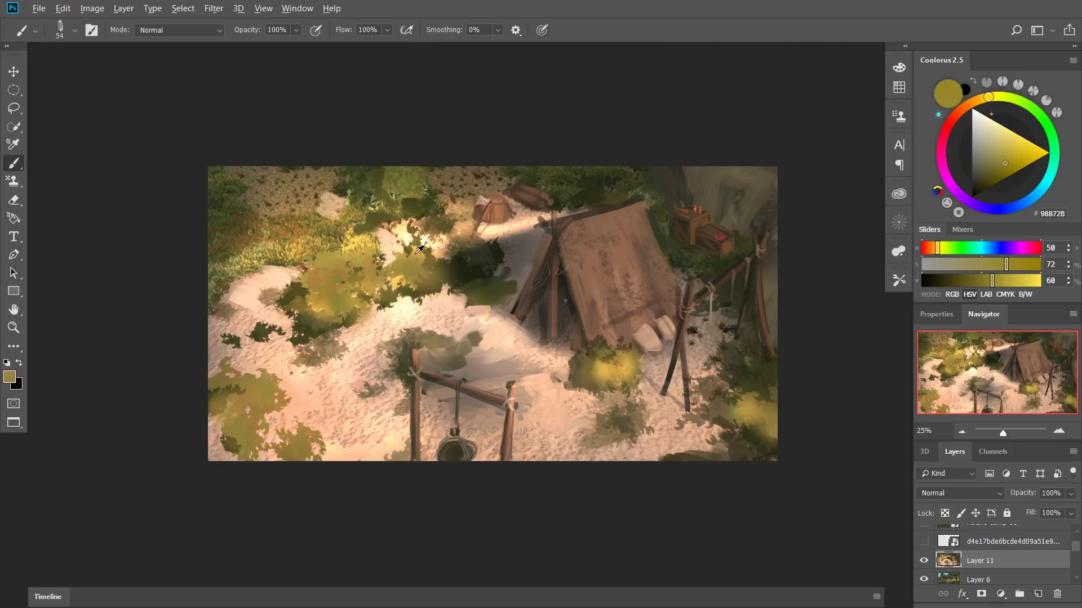
left_click(416, 261, "alt")
left_click(427, 263, "alt")
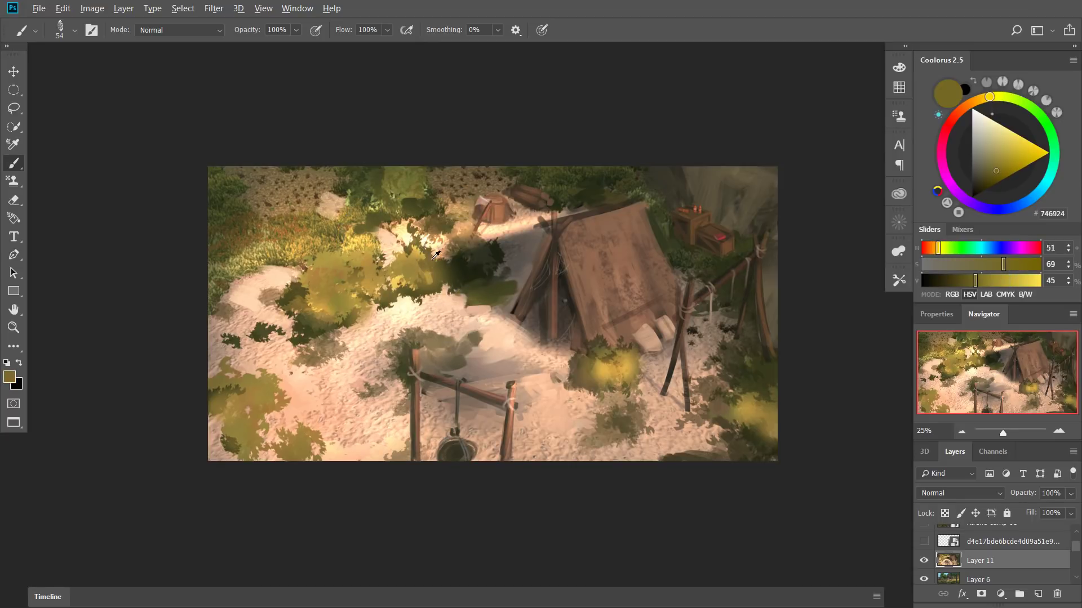
left_click(434, 256, "alt")
left_click_drag(402, 254, 414, 253)
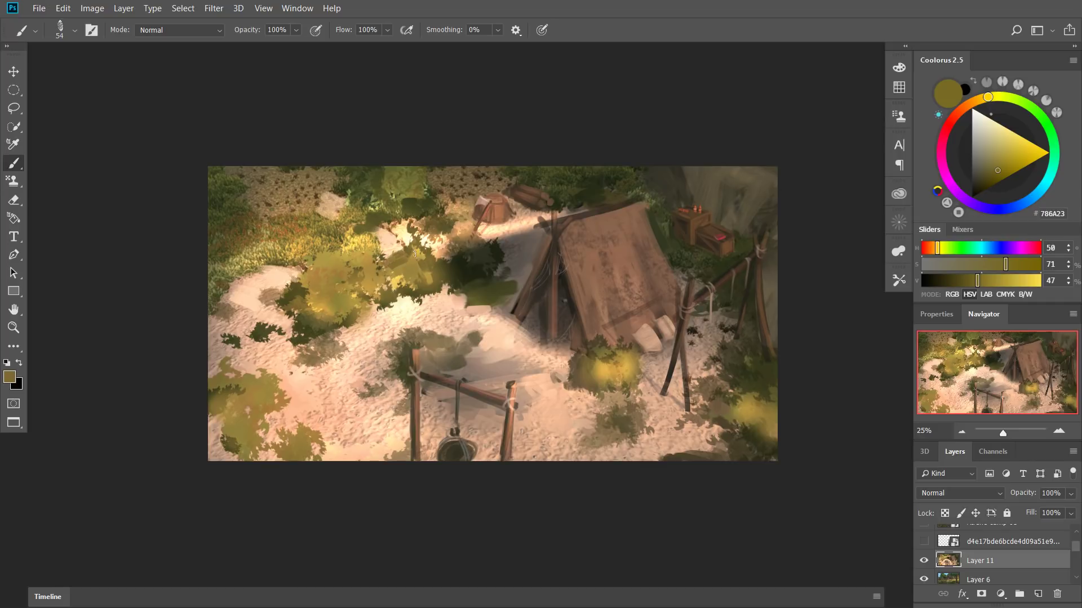
Paint warm sunlight in the sandy gap behind the bushes with #FFEFB0, #FFE489 and #FFC973 at 54 px.
left_click(401, 244, "alt")
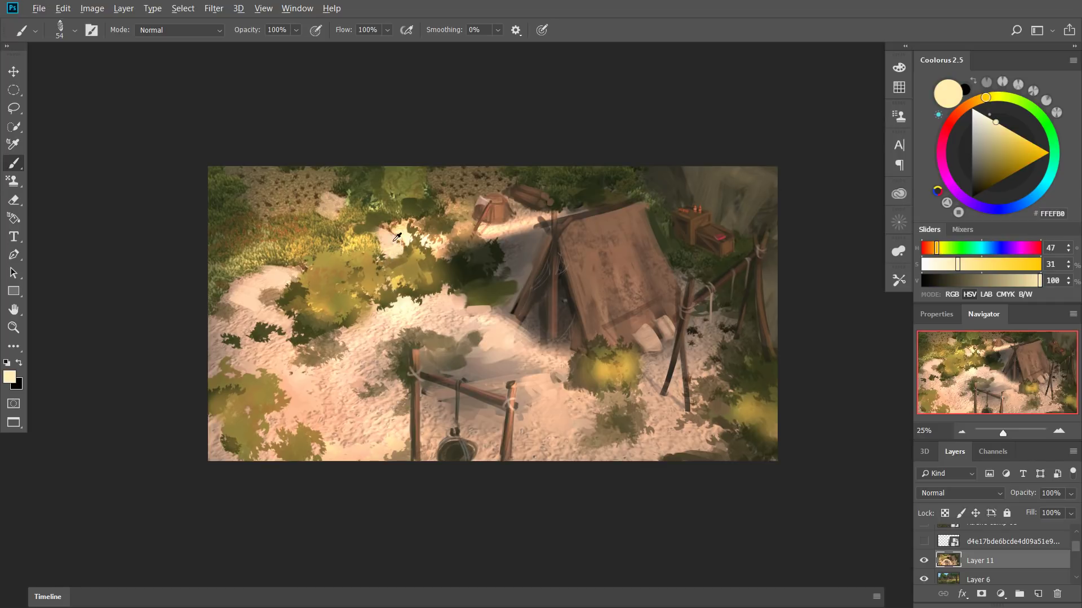
left_click(387, 239, "alt")
left_click(389, 231, "alt")
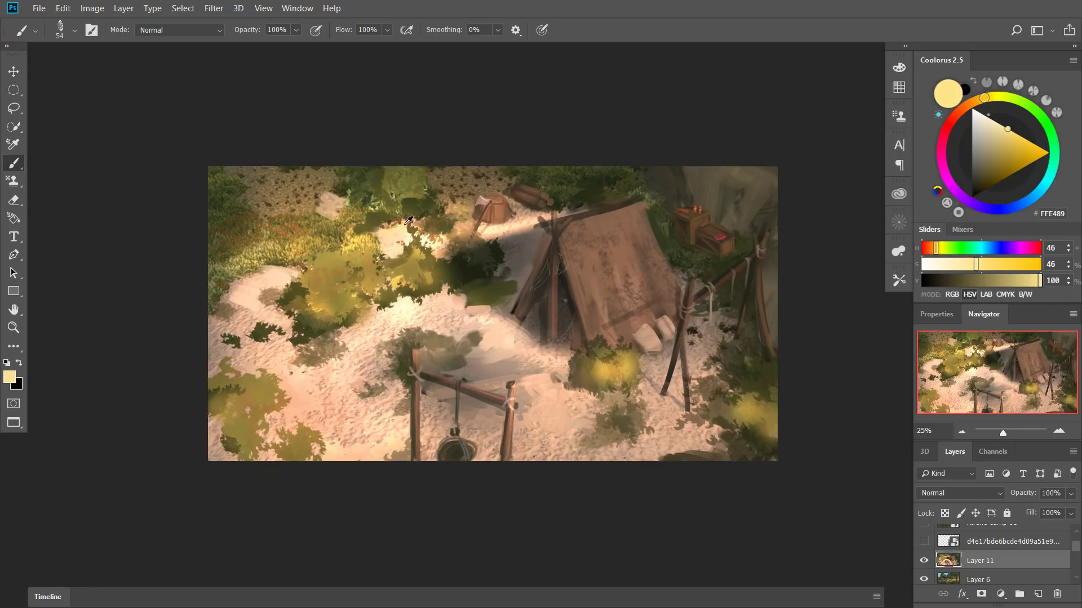
left_click(404, 223, "alt")
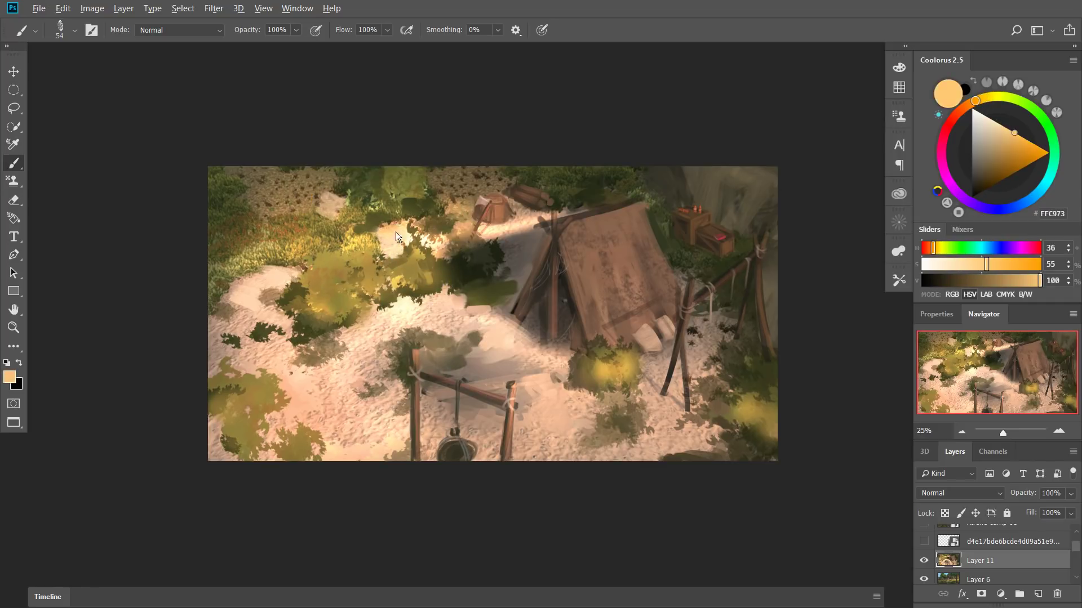
Reshape the lower edge of the large yellow-green bush with sampled sand and olive-green tones at 54 px.
left_click(244, 305, "alt")
left_click(356, 336, "alt")
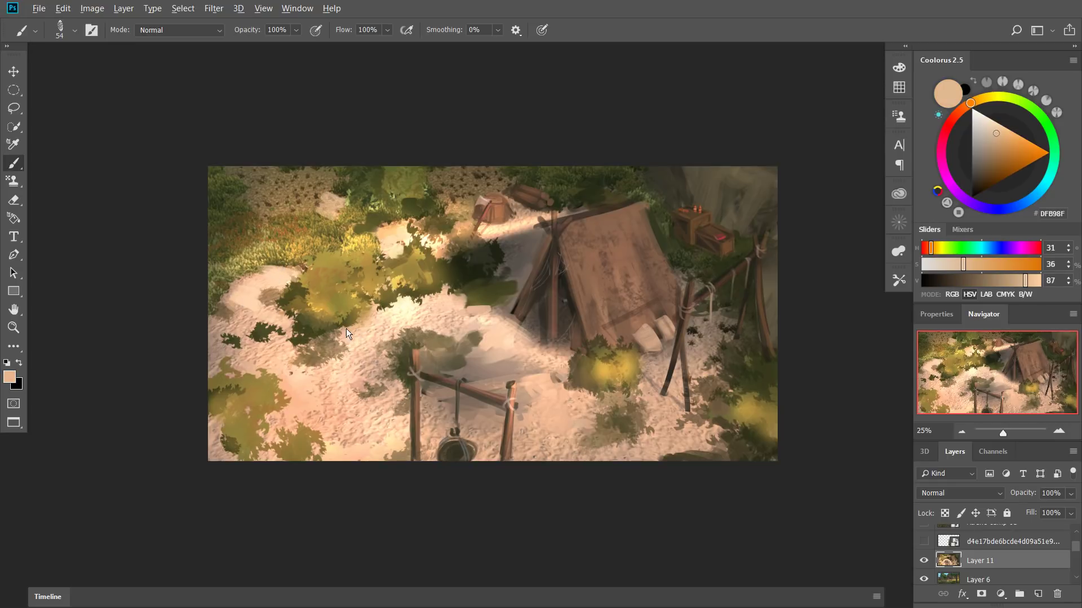
left_click(321, 324, "alt")
left_click(312, 340, "alt")
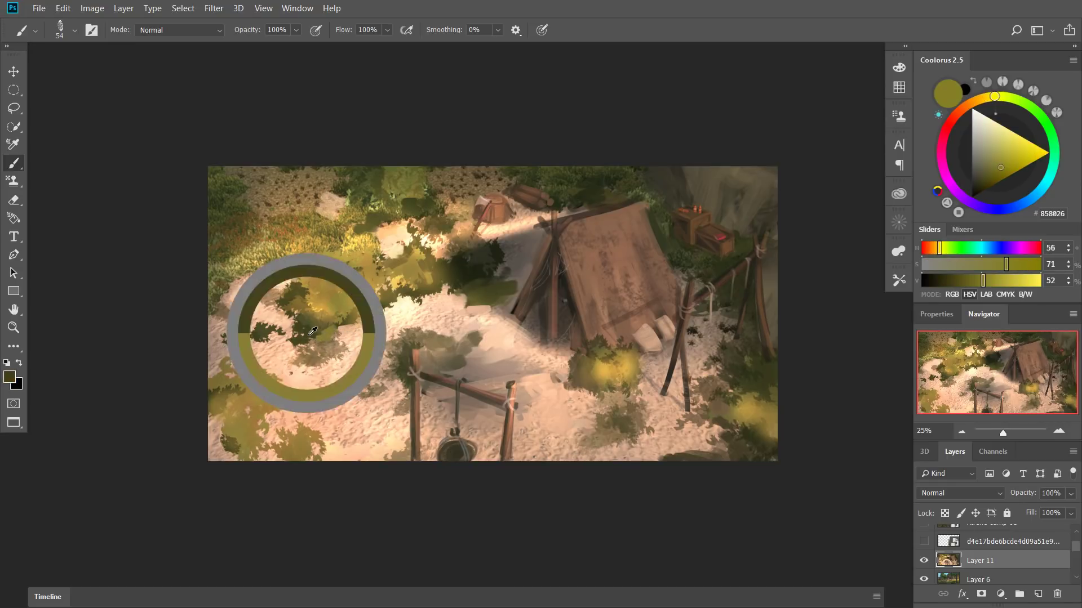
left_click(320, 336, "alt")
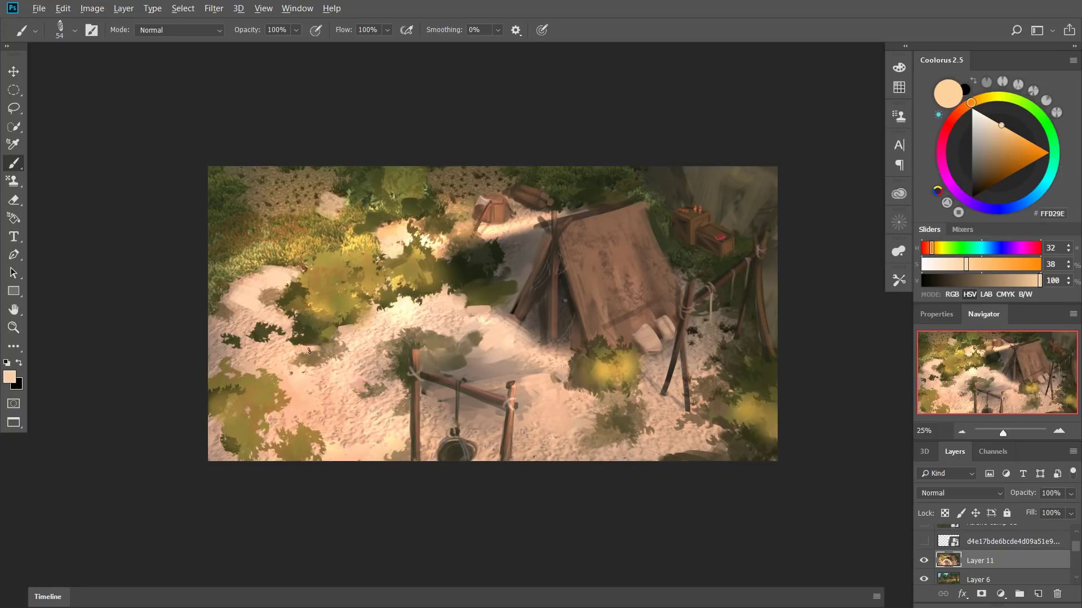
left_click(353, 335, "alt")
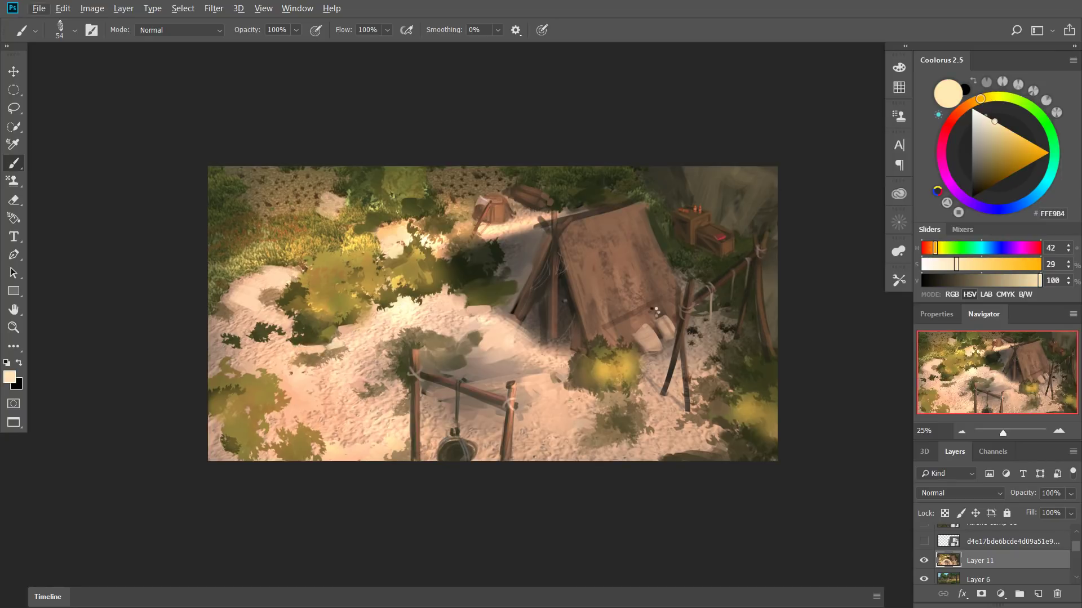
Flip the canvas, blend the ground between tent and cooking frame in #E4BE9A with a 194 px brush, and flip back.
key("ctrl+shift+h")
mouse_move(493, 365)
left_mouse_down()
mouse_move(507, 366)
mouse_move(479, 368)
left_mouse_up()
left_click(465, 354, "alt")
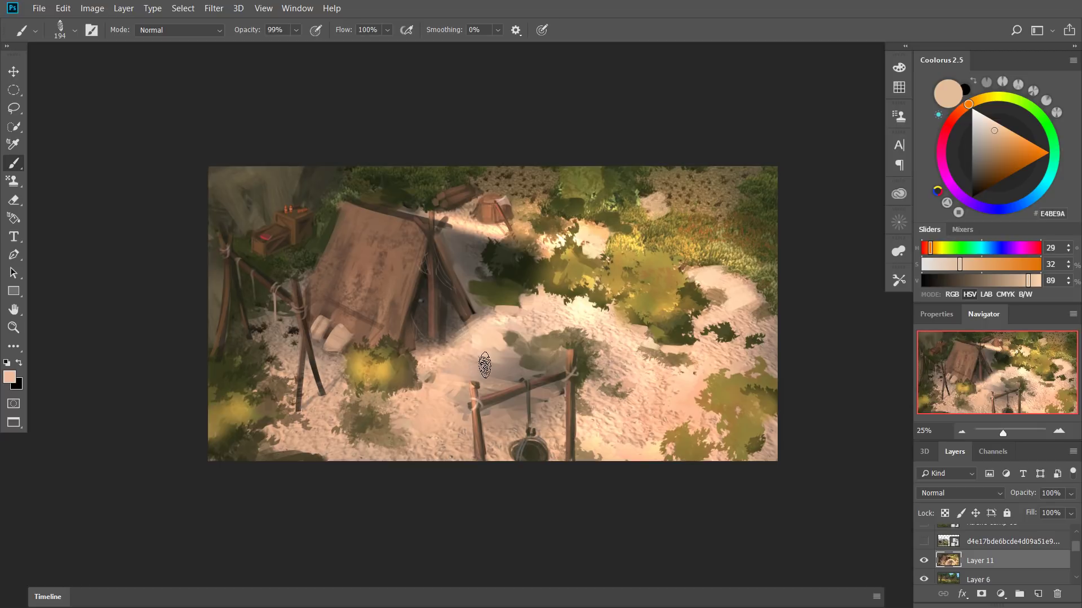
key("h")
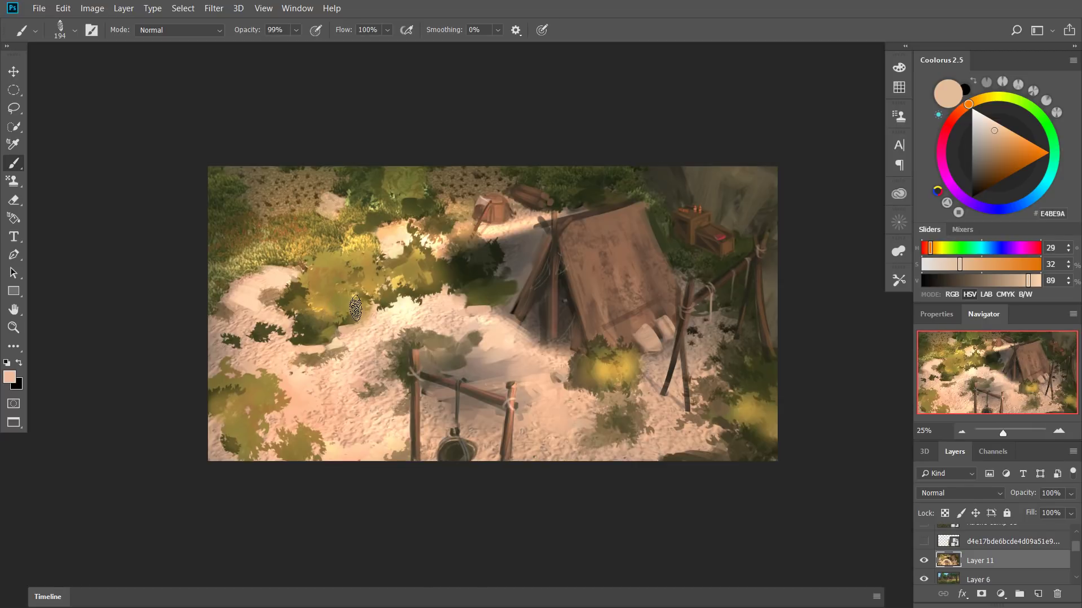
Paint dark leaf shadows into the foreground corner bush with #3F3F12 and #514810, reducing the brush from 86 to 60 px.
left_click(310, 330, "alt")
left_click_drag(310, 330, 303, 345)
mouse_move(215, 389)
left_mouse_down()
mouse_move(241, 381)
mouse_move(237, 408)
mouse_move(253, 384)
left_mouse_up()
left_click_drag(257, 389, 253, 388)
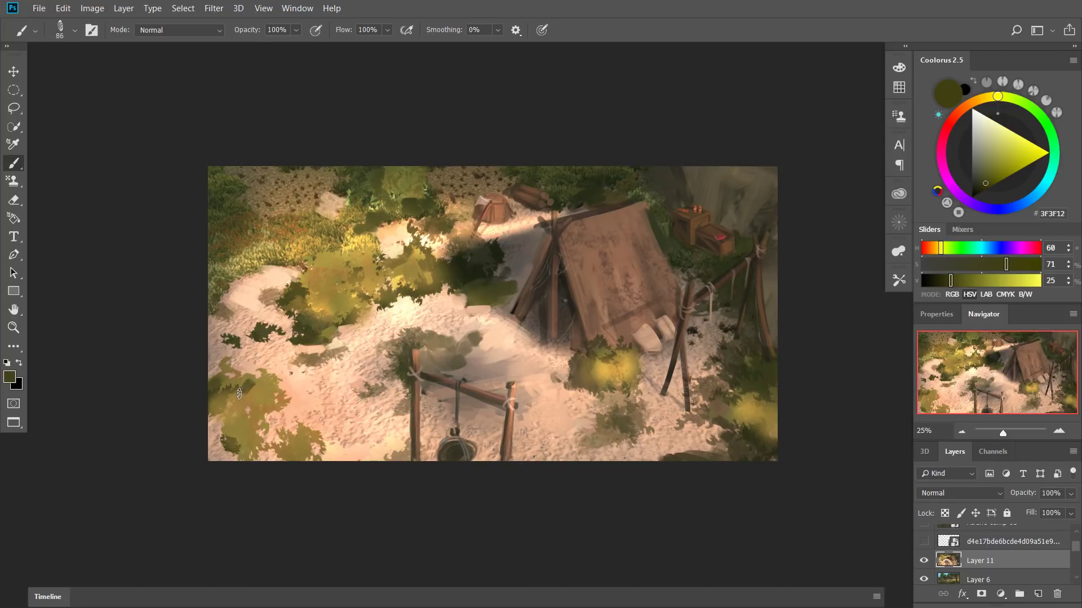
mouse_move(240, 407)
left_mouse_down()
mouse_move(254, 387)
mouse_move(235, 430)
mouse_move(251, 428)
left_mouse_up()
left_click(225, 439, "alt")
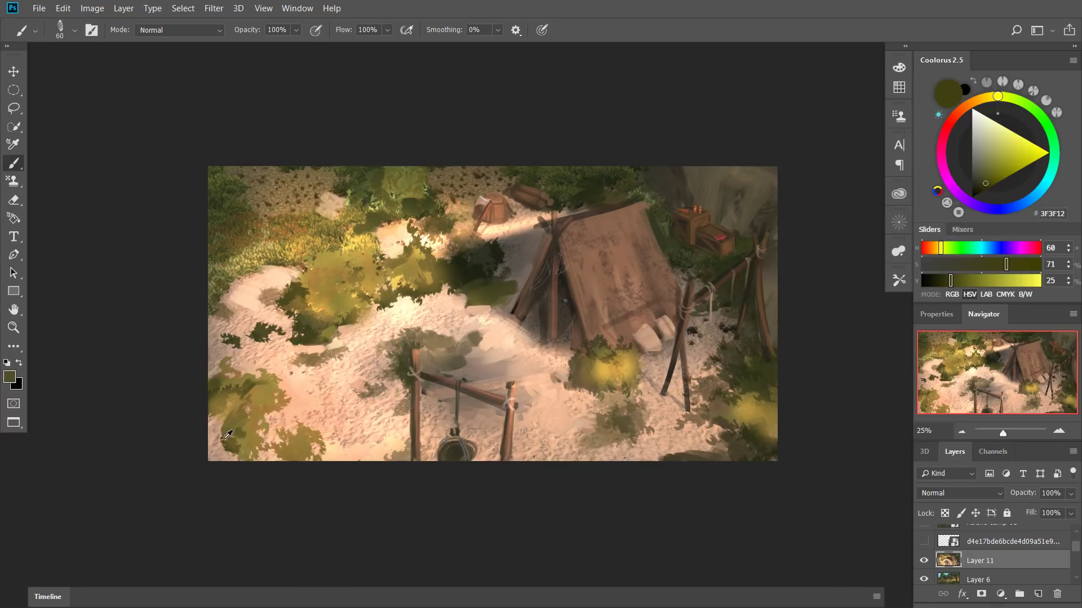
left_click(228, 434, "alt")
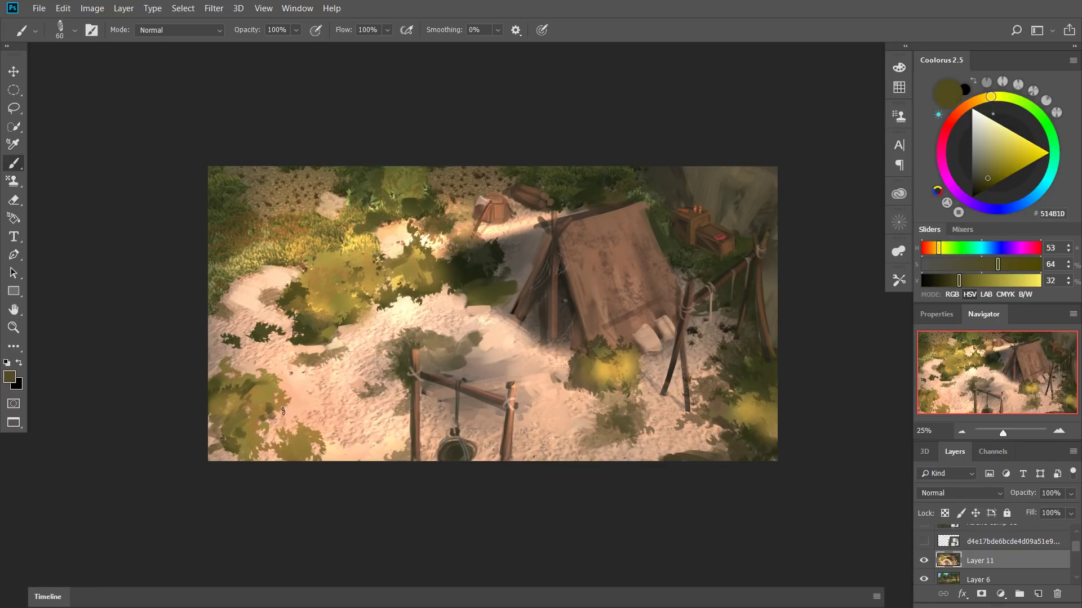
Touch up the shaded lower edge of the large yellow-green bush with #7E712B and #505227 at 60 px.
left_click(313, 330, "alt")
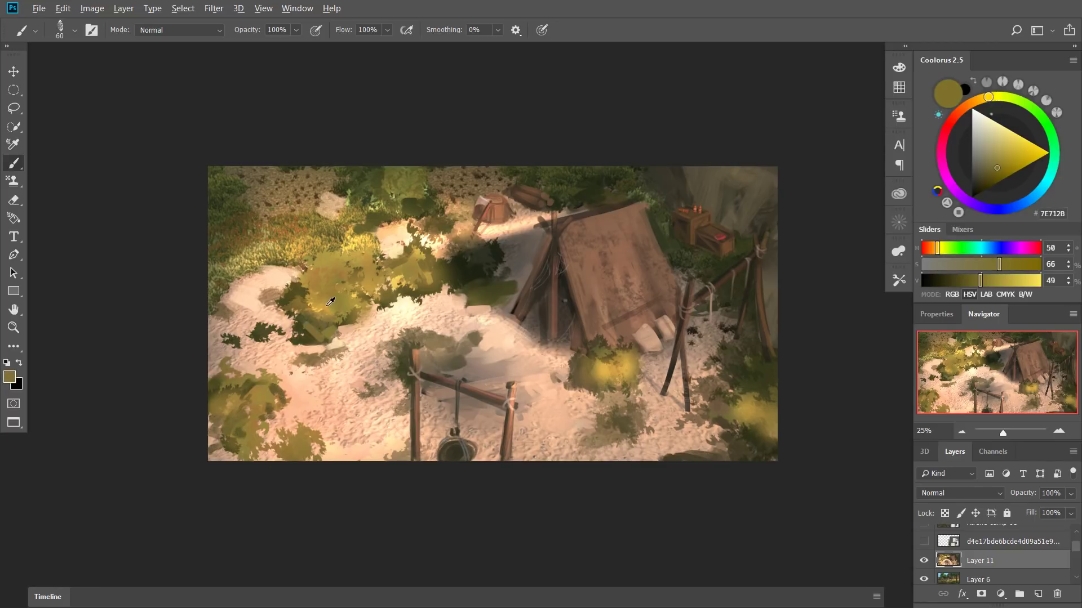
left_click(305, 331, "alt")
left_click(306, 335, "alt")
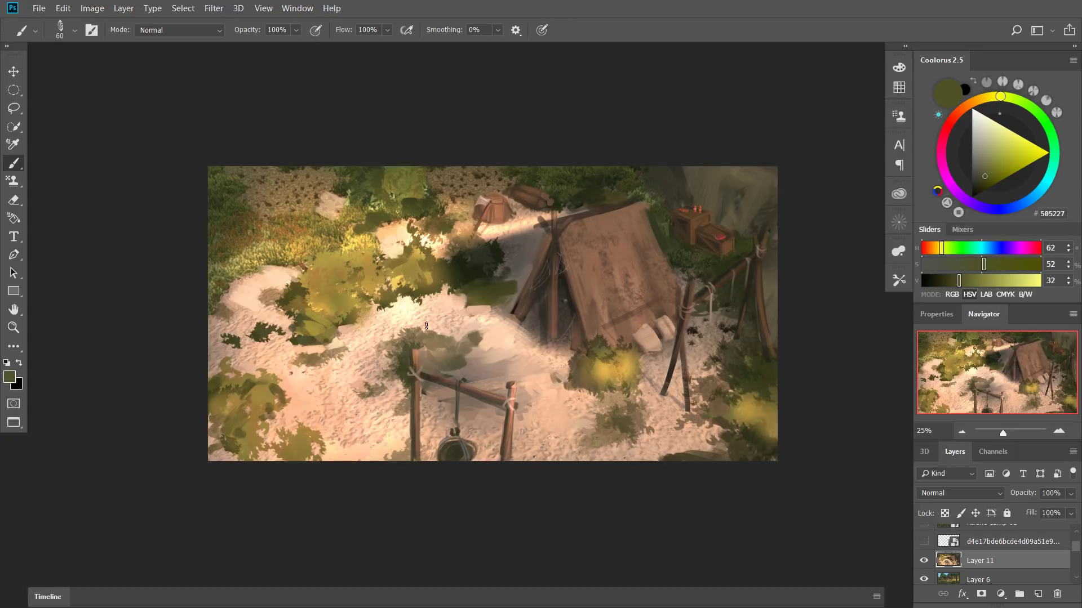
Blend the sand beside the bush behind the cooking frame with #DAB99A at 162 px, and flip the canvas horizontally.
left_click_drag(441, 340, 449, 337)
left_click(448, 337, "alt")
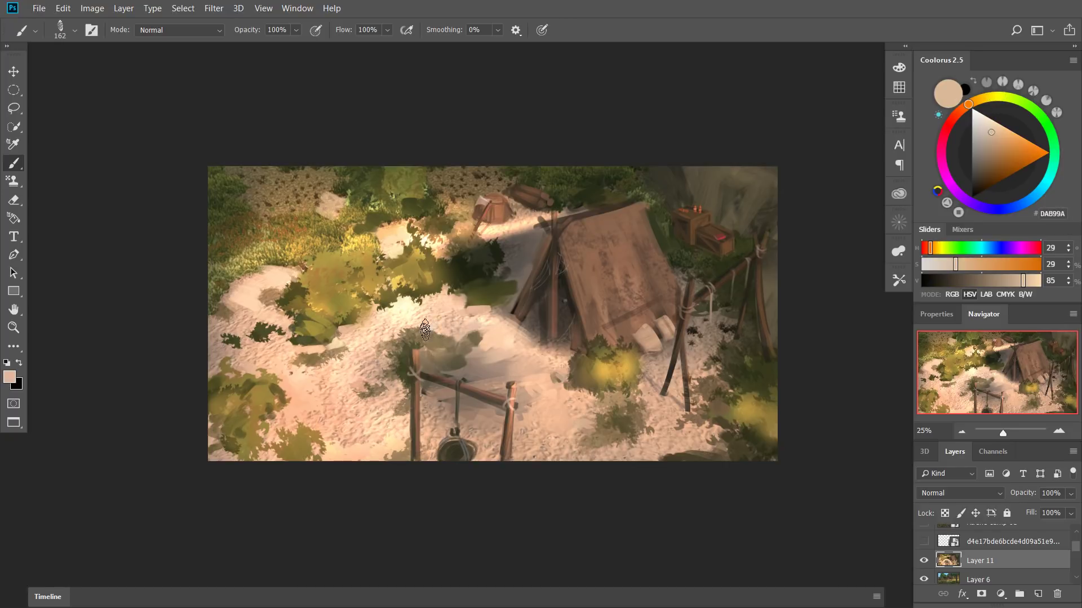
key("ctrl+shift+h")
Paint yellow sunlit highlights onto the small bush behind the cooking frame, using sampled bush tones such as #B69E40.
left_click(371, 381, "alt")
left_click_drag(535, 359, 548, 353)
mouse_move(571, 335)
left_mouse_down()
mouse_move(535, 343)
mouse_move(539, 356)
mouse_move(558, 357)
mouse_move(543, 347)
mouse_move(559, 336)
mouse_move(563, 357)
mouse_move(544, 357)
mouse_move(557, 340)
left_mouse_up()
key("9")
key("7")
left_click(562, 333, "alt")
left_click(553, 352, "alt")
left_click(553, 356, "alt")
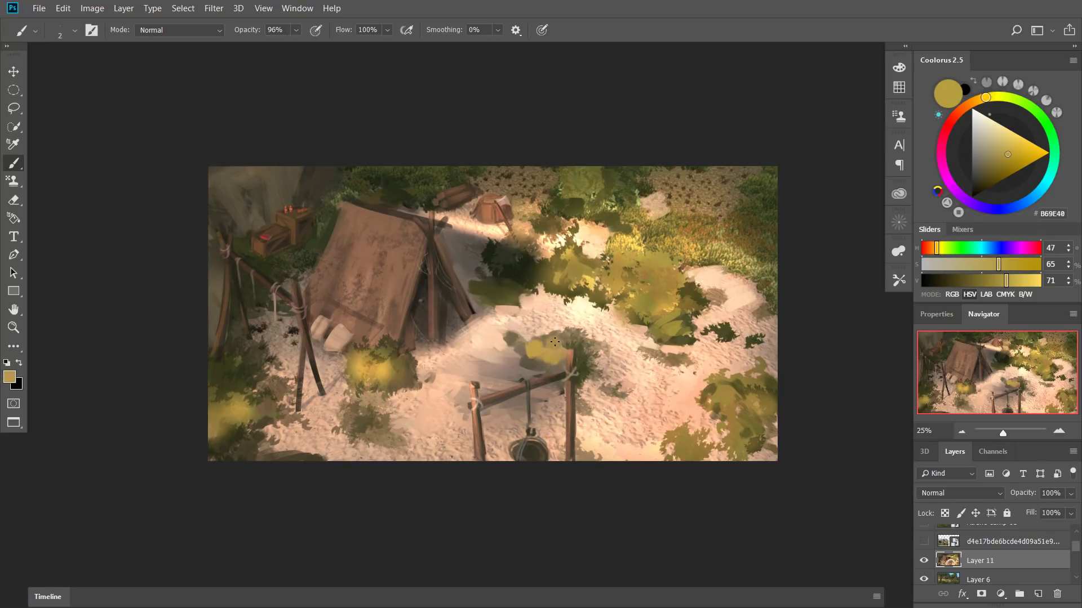
Refine the small bush behind the cooking frame with #796A46 and #AC953B at 94% opacity, and sample sand tone #F8CA9A at 60 px.
left_click(569, 340, "alt")
key("9")
key("4")
left_click(566, 343, "alt")
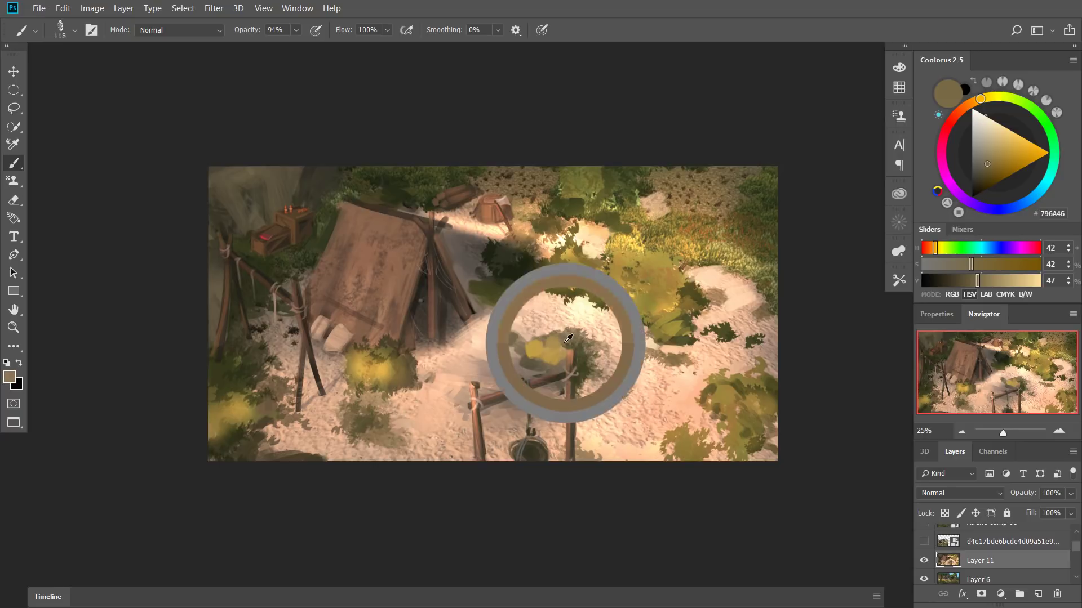
left_click(550, 355, "alt")
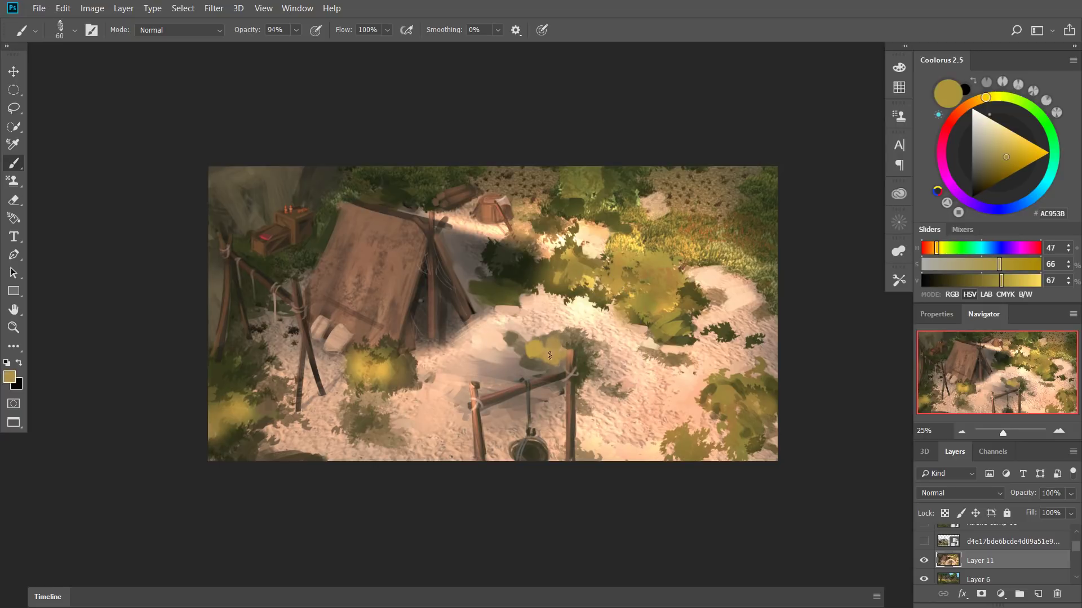
left_click(513, 357, "alt")
left_click(442, 385, "alt")
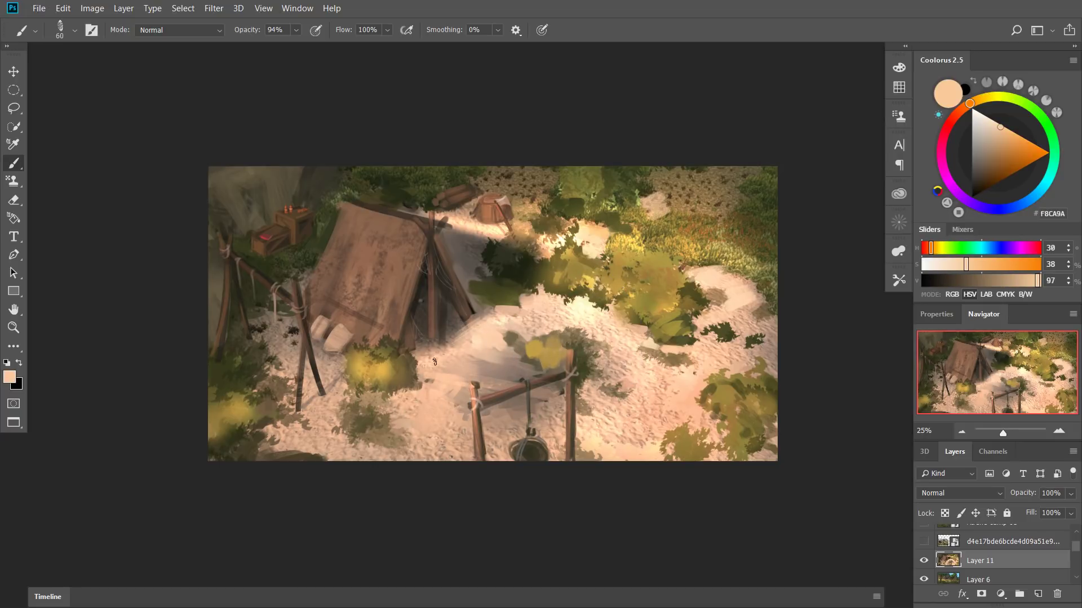
Break up the yellow bush at the tent's foot with leaf shapes in #5A5026, #7D6E2B and #574820 at 60 px.
left_click(397, 349, "alt")
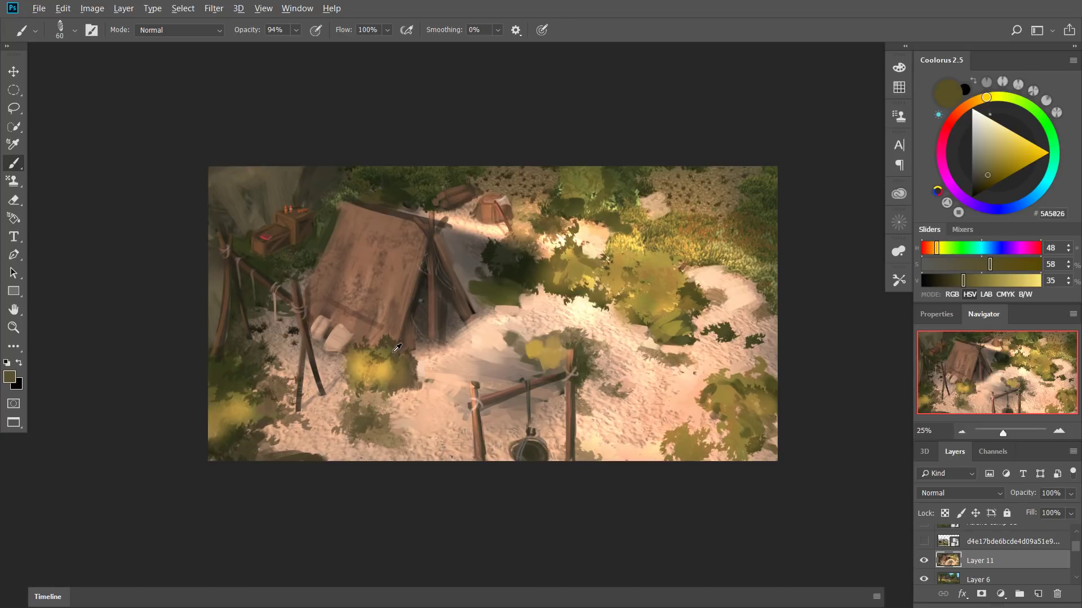
left_click(390, 360, "alt")
left_click(375, 375, "alt")
left_click_drag(367, 386, 386, 389)
left_click(383, 374, "alt")
left_click(391, 370, "alt")
left_click(396, 356, "alt")
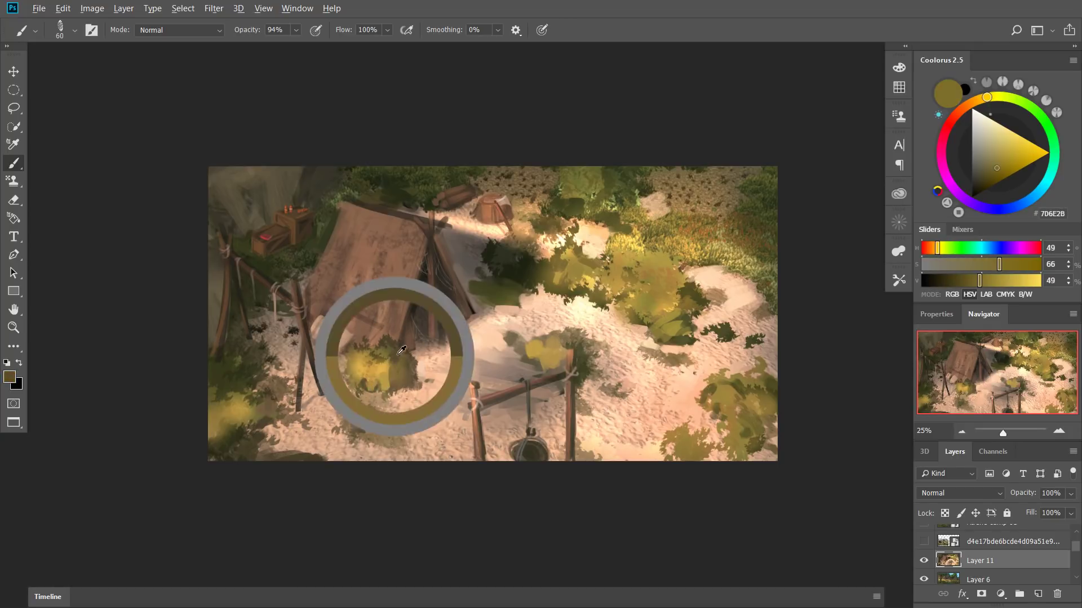
left_click(363, 346, "alt")
key("9")
key("6")
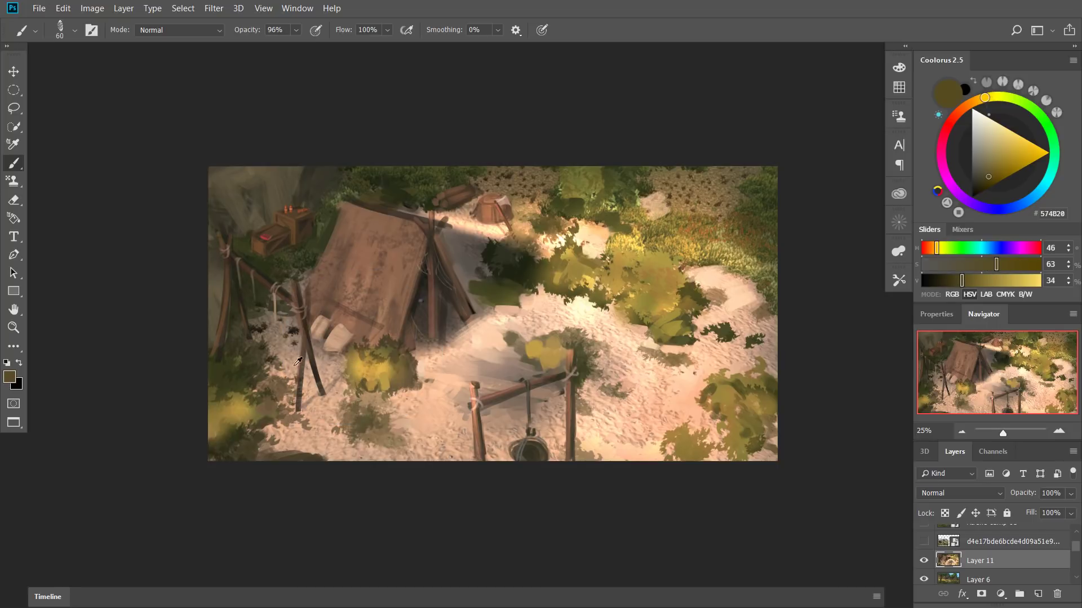
Retouch the wooden poles with a 34 px brush, using #4E3A27 on the crossed legs and #D09161 on the cooking frame.
left_click(299, 381, "alt")
left_click_drag(308, 375, 304, 376)
left_click(303, 328, "alt")
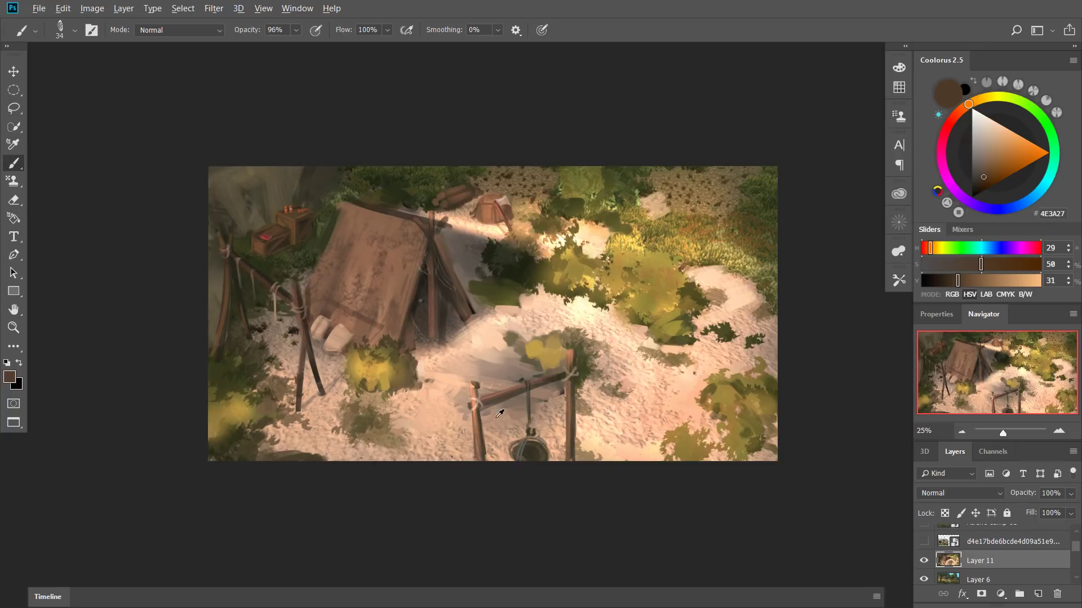
left_click(478, 416, "alt")
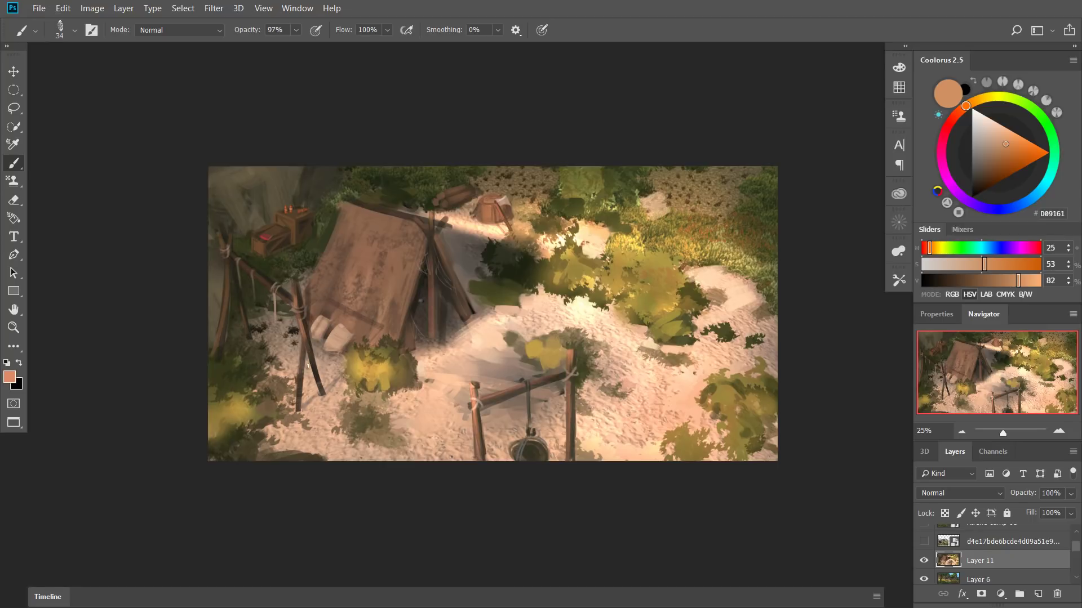
Define leaf clusters in the corner bush beside the poles with #887821, #363714, #4B481C, #2F2E10 and #8F7E2C at 34 px.
left_click(230, 405, "alt")
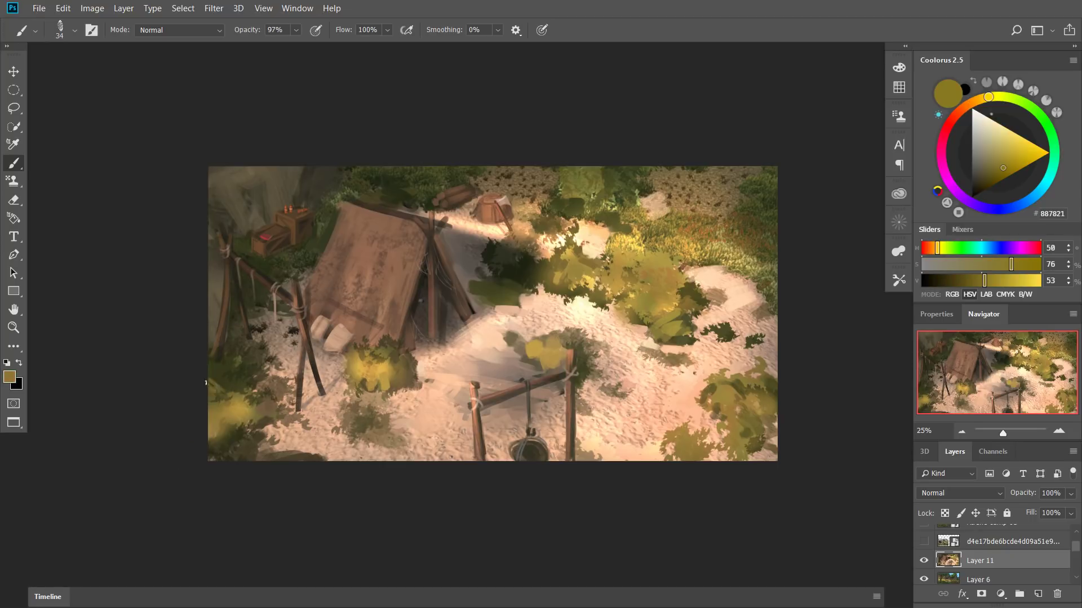
left_click(232, 389, "alt")
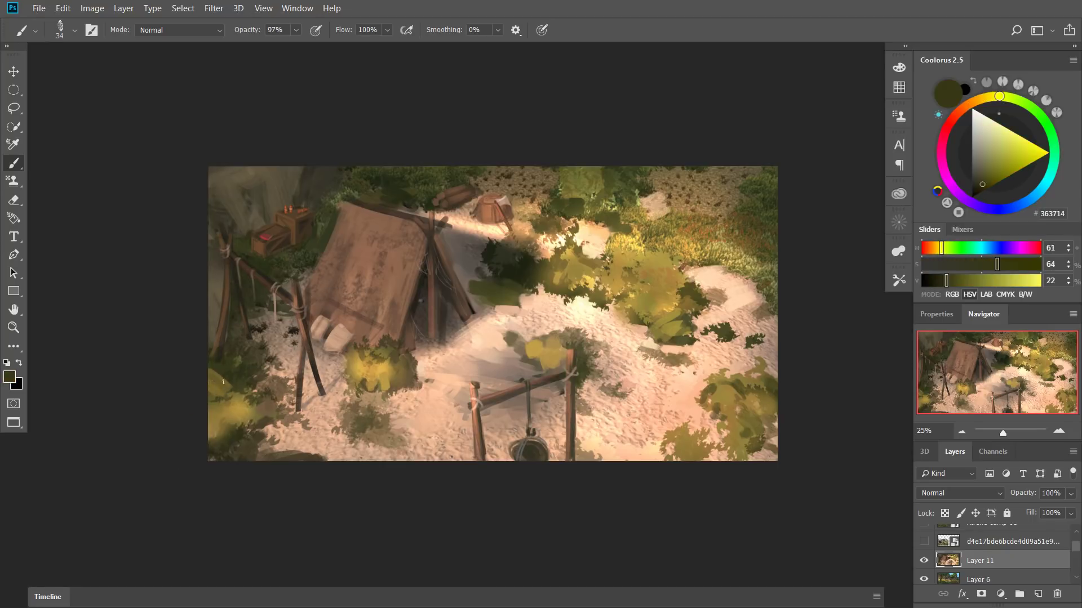
left_click(257, 394, "alt")
left_click(222, 367, "alt")
left_click(227, 428, "alt")
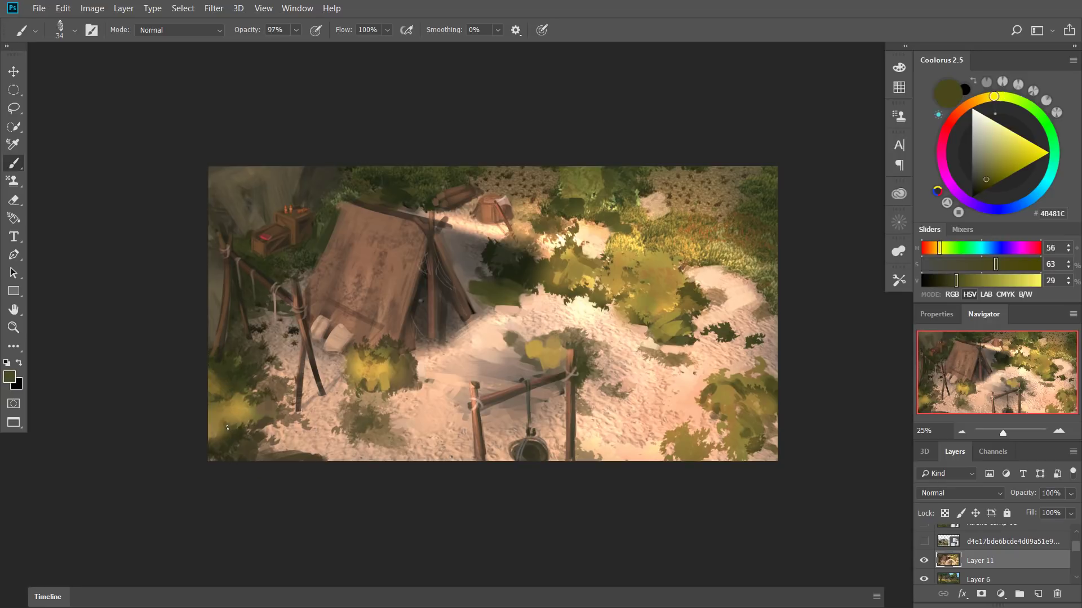
left_click(237, 434, "alt")
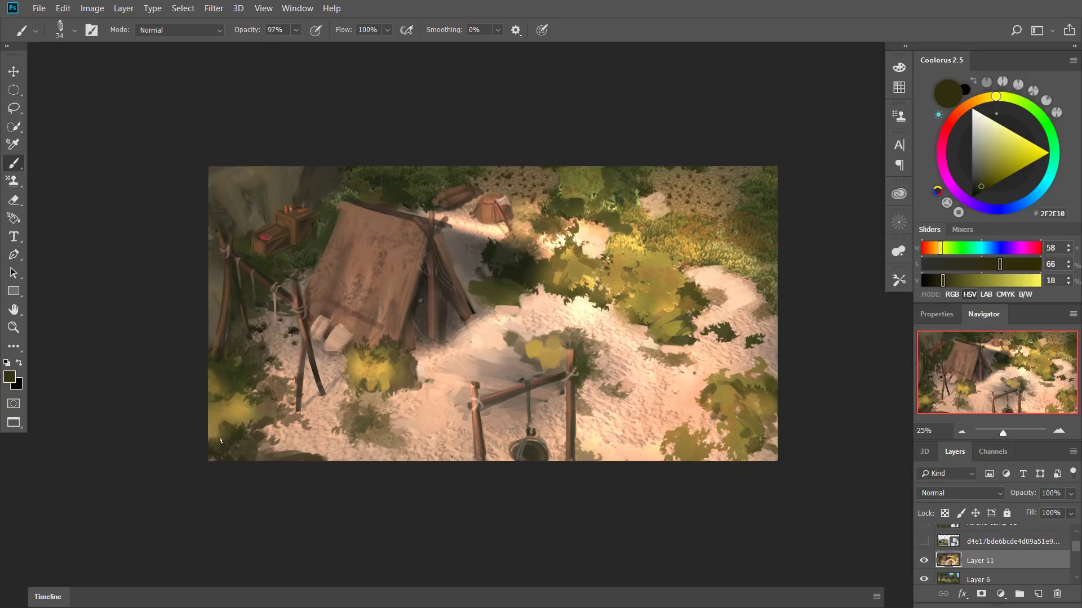
left_click(236, 424, "alt")
left_click(236, 417, "alt")
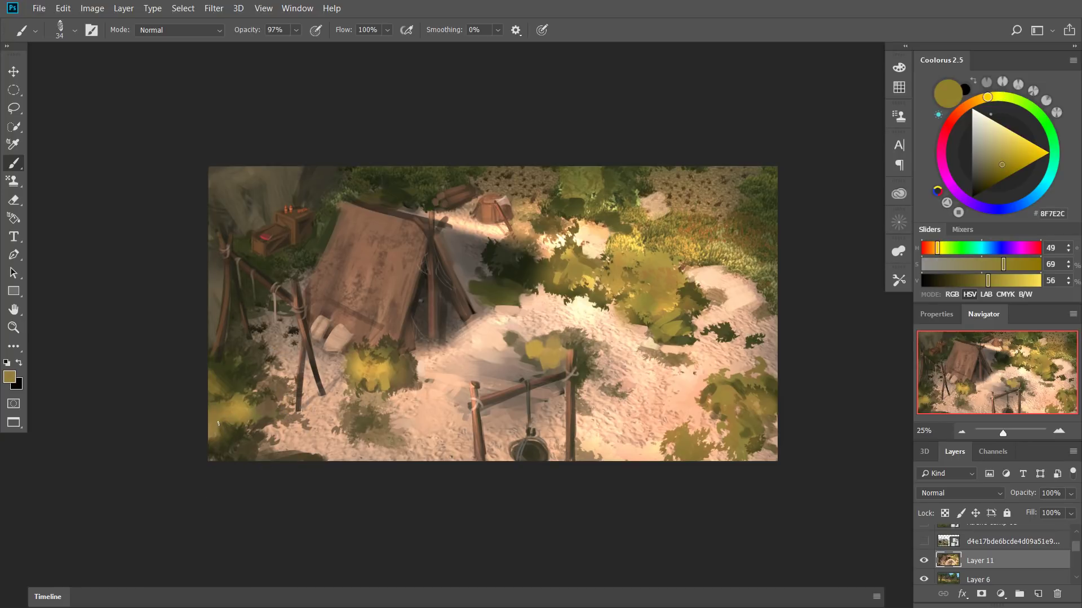
Deepen the shaded side of the bush at the tent's foot with #5B5227 and #433C1F at 34 px.
left_click(382, 369, "alt")
left_click_drag(392, 356, 390, 376)
left_click(401, 362, "alt")
left_click(389, 377, "alt")
left_click(395, 378, "alt")
left_click(395, 378, "alt")
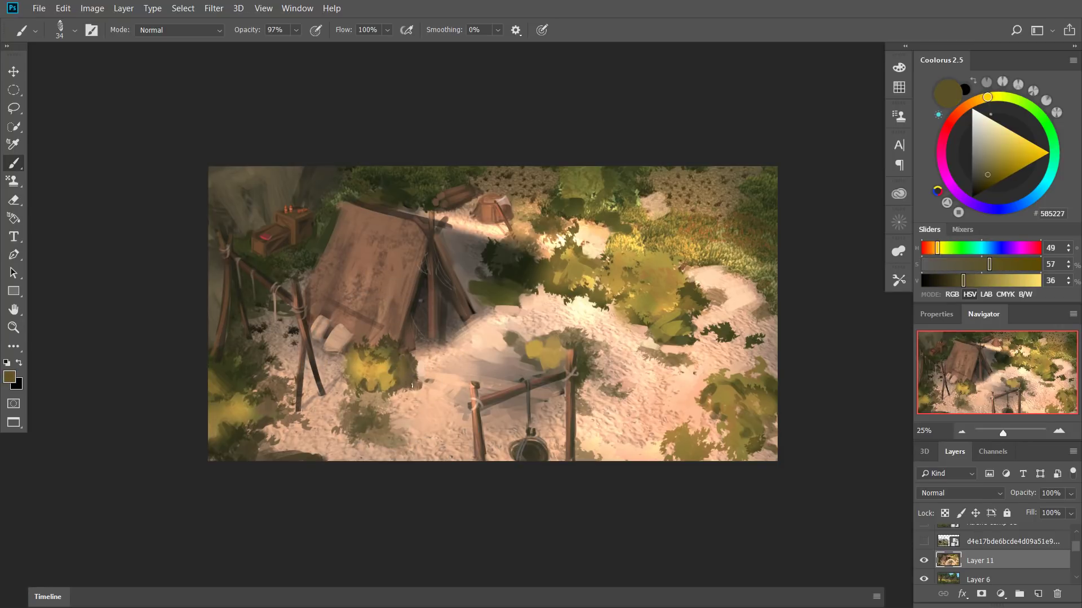
left_click(405, 354, "alt")
left_click(409, 372, "alt")
left_click(401, 347, "alt")
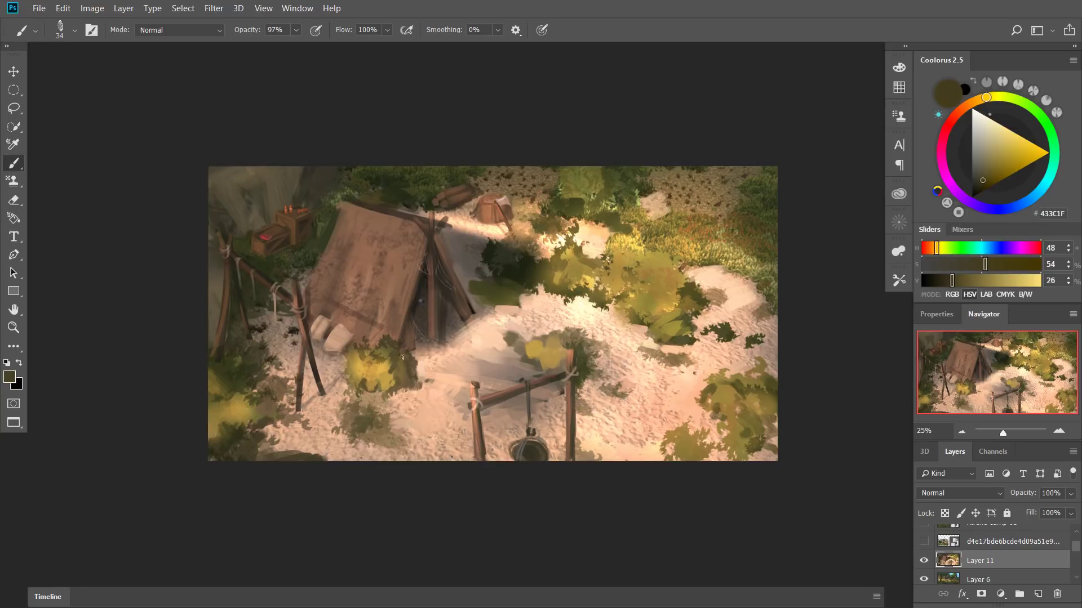
left_click(393, 384, "alt")
Paint the small foreground bush below it with #C1A02F highlights and #524828 shadows at 34 px, softening its edge with #A8835B.
left_click(371, 374, "alt")
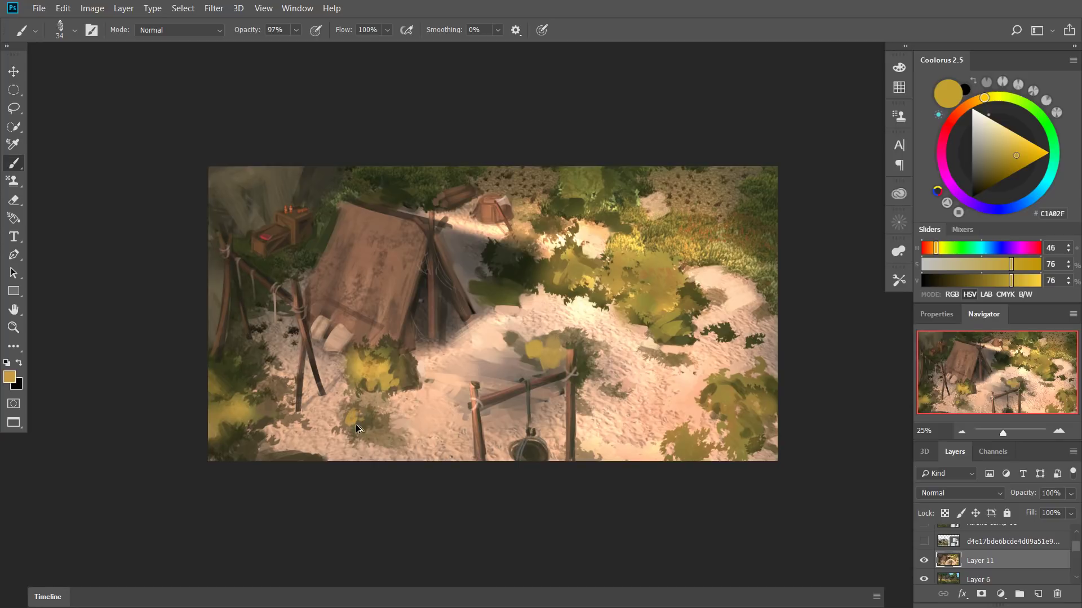
left_click(365, 428, "alt")
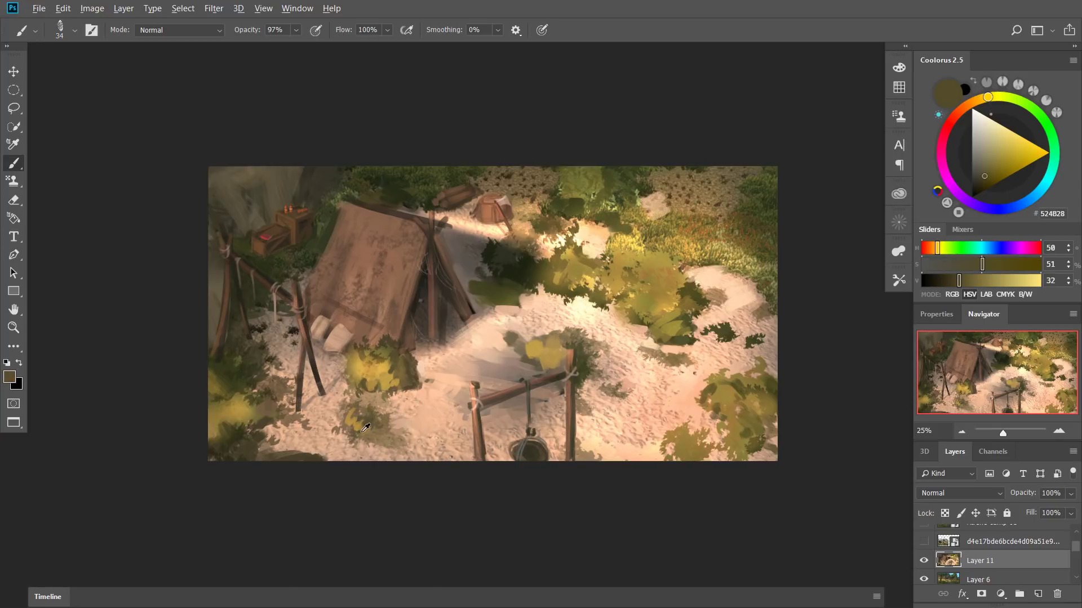
left_click(366, 423, "alt")
left_click(354, 398, "alt")
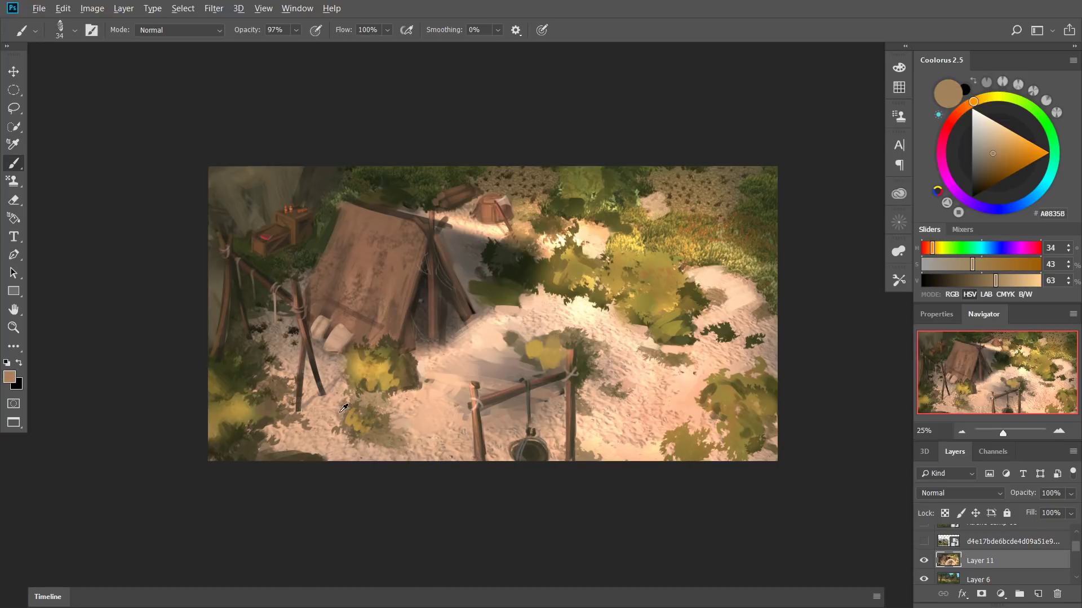
Clean the ground around the small foreground bush with #DAB28A and #C1A885, reducing the brush from 137 to 73 px, and rework its edge in #816E45.
left_click(339, 400, "alt")
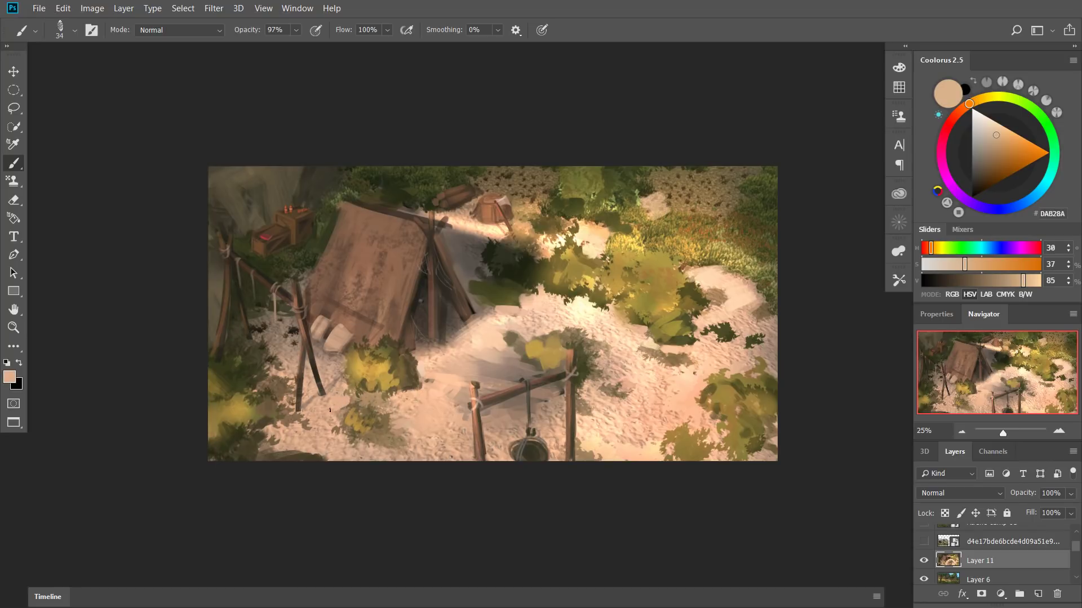
left_click_drag(358, 449, 385, 445)
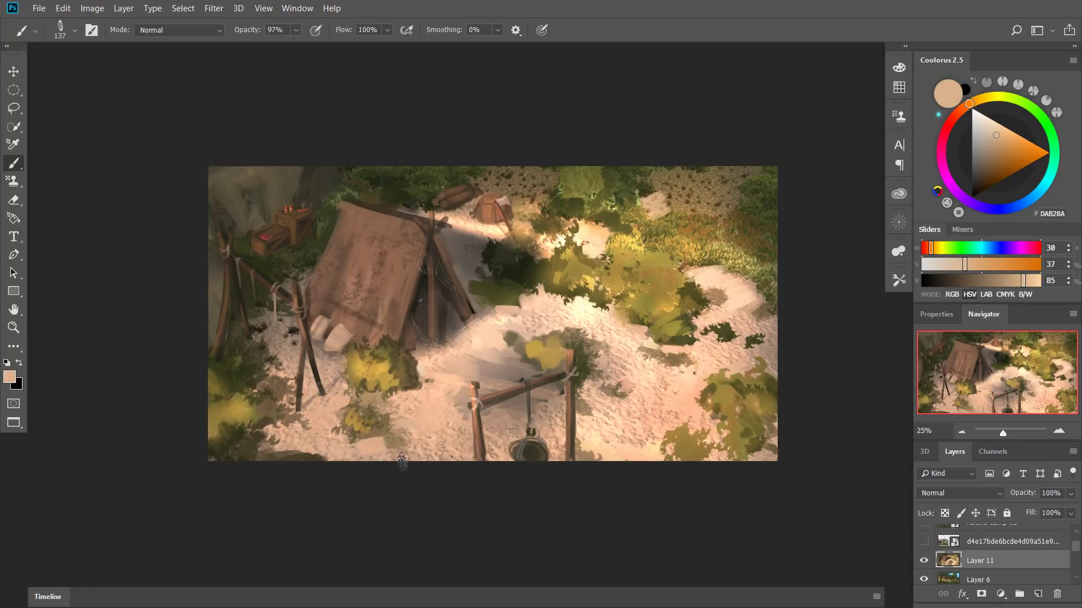
left_click(403, 425, "alt")
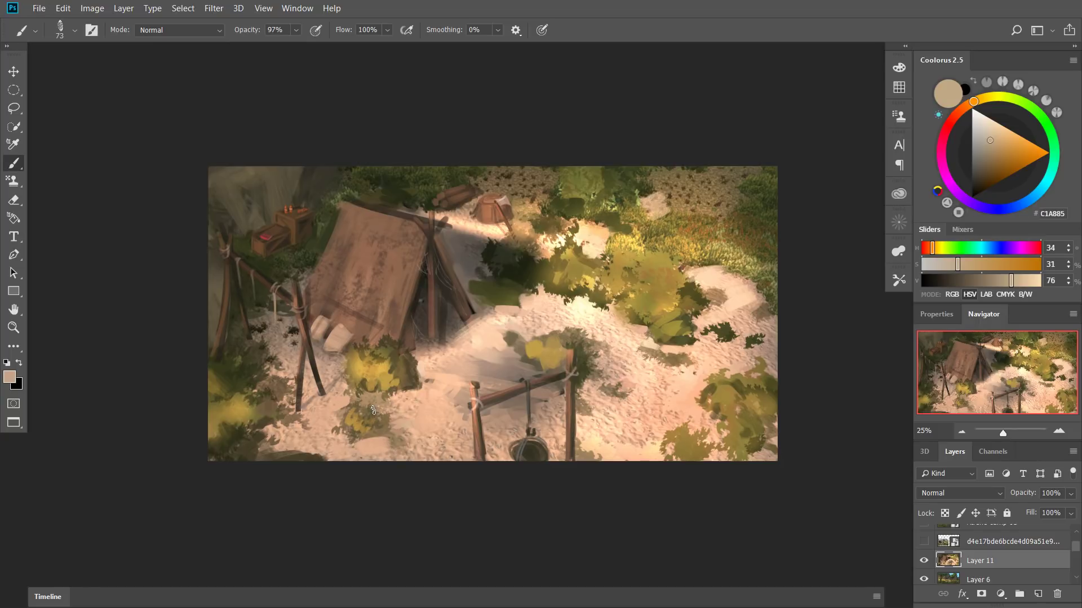
left_click(380, 427, "alt")
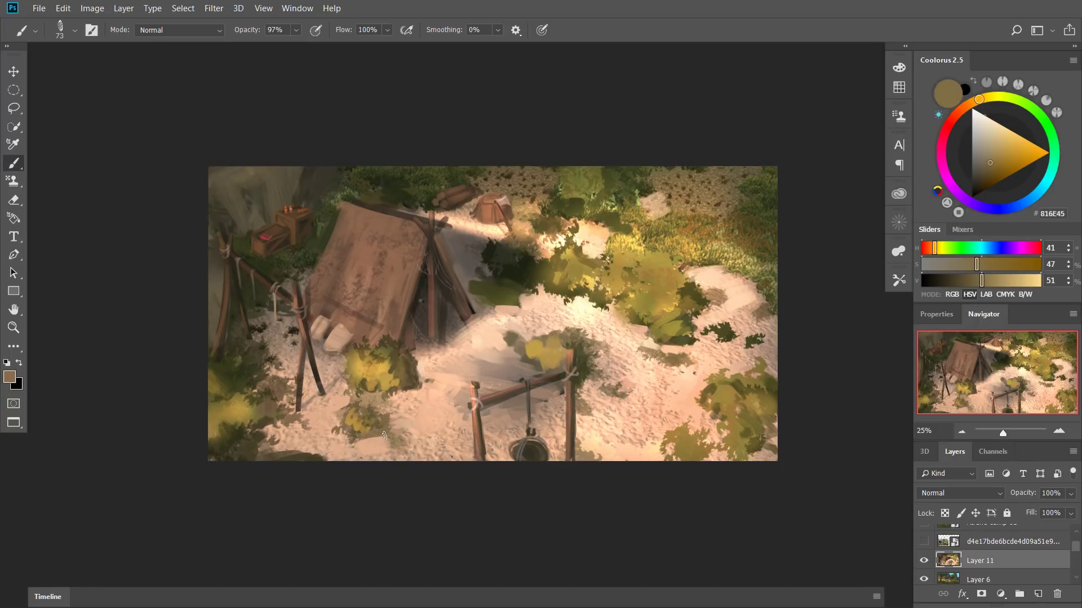
left_click(381, 418, "alt")
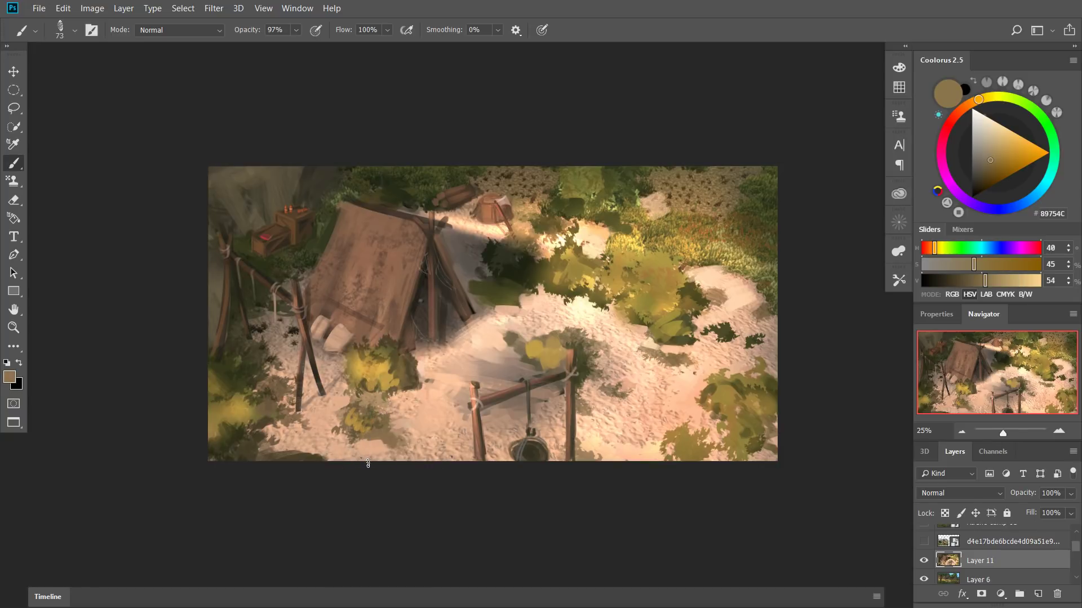
Model the dark bush beside the tent with muted green #484C2A and deep shadow #212310 at 60 px.
mouse_move(495, 272)
left_mouse_down()
mouse_move(498, 286)
mouse_move(492, 276)
mouse_move(518, 275)
mouse_move(521, 247)
left_mouse_up()
left_click(502, 266, "alt")
left_click(432, 184, "alt")
left_click(322, 227, "alt")
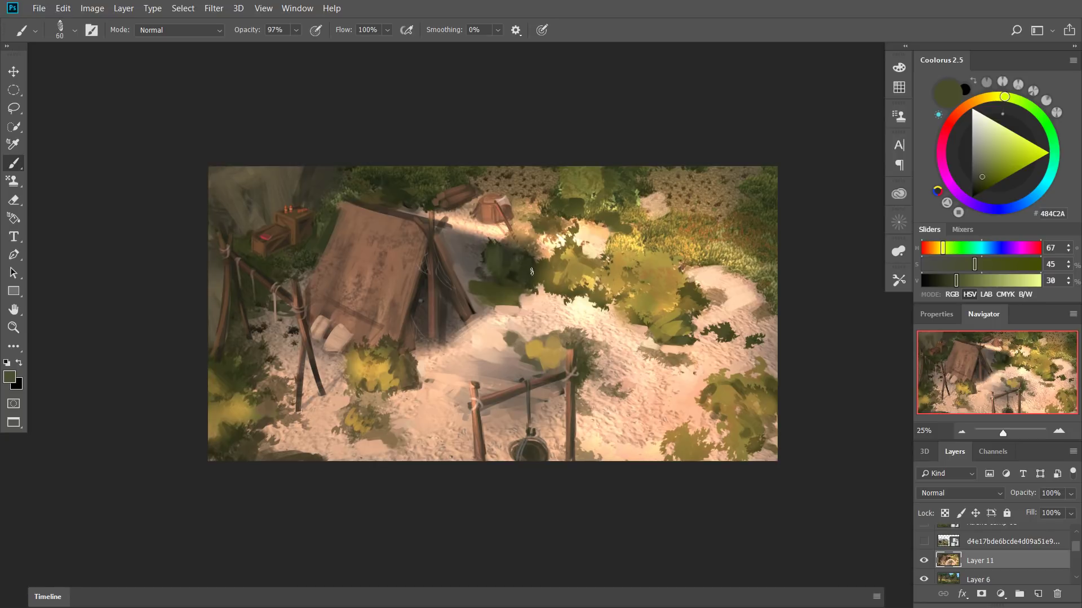
left_click(482, 263, "alt")
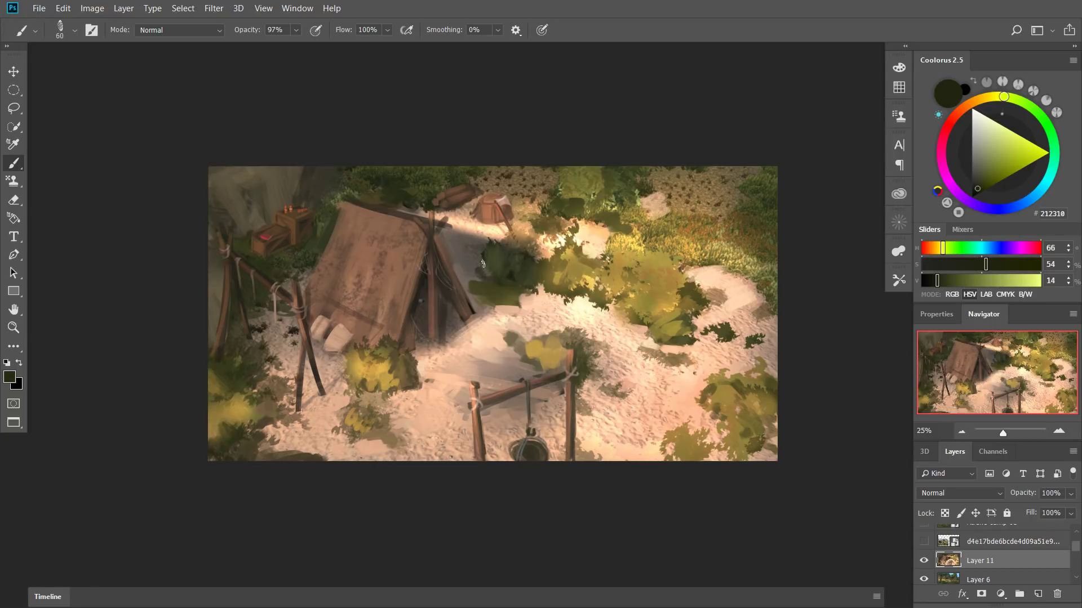
left_click(501, 246, "alt")
left_click(480, 249, "alt")
Blend the shadowed ground between the tent and the dark bush with #463F39 and a 150 px brush.
key("bracketright")
key("bracketright")
key("bracketright")
key("bracketright")
key("bracketright")
key("bracketright")
left_click(465, 267, "alt")
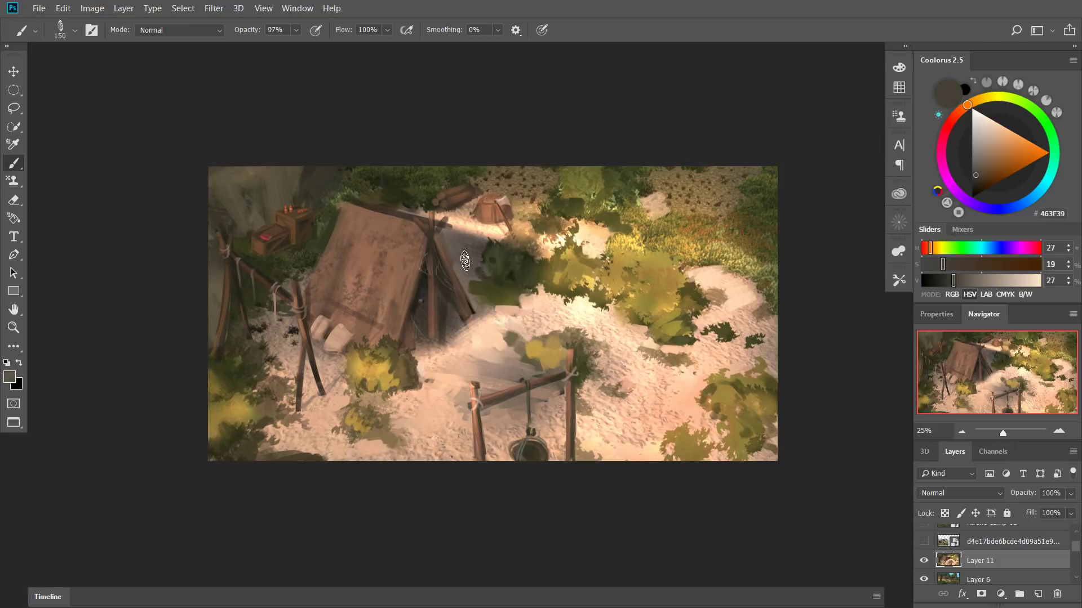
Brighten the sunlit sand near the brown pack with #FFF1AE at 137 px, and the yellow-green bush's lower edge with #B89C2E and #F8F7C3.
left_click(492, 230, "alt")
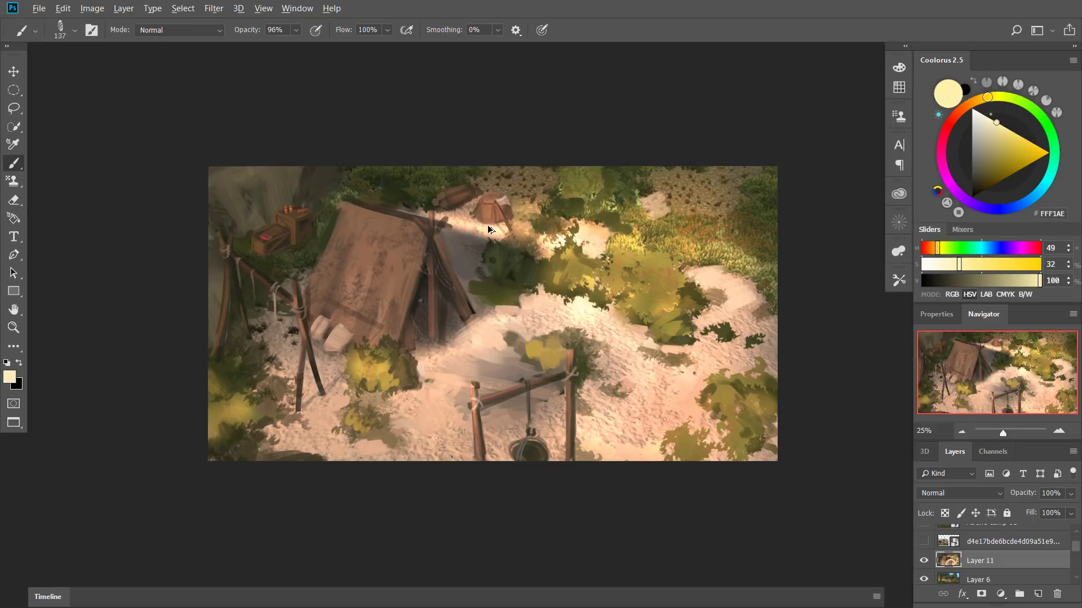
left_click_drag(506, 225, 500, 224)
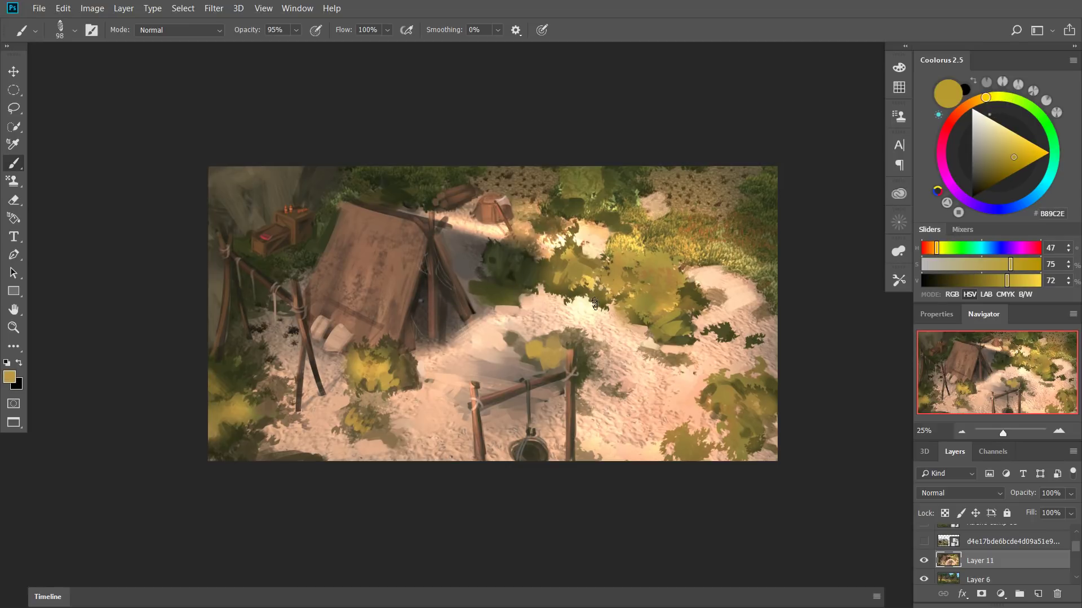
left_click(602, 283, "alt")
key("bracketleft")
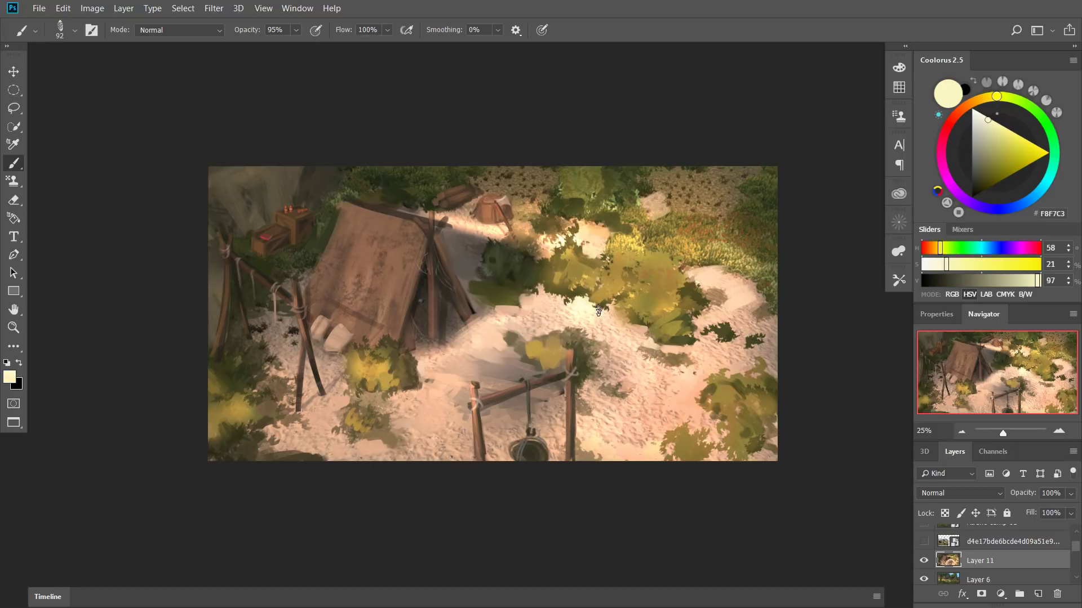
Rework the edges of the small bush behind the cooking frame with #887749, #585532 and #7A6D46, reducing the brush from 54 to 34 px.
left_click(558, 340, "alt")
key("bracketleft")
left_click_drag(558, 337, 546, 339)
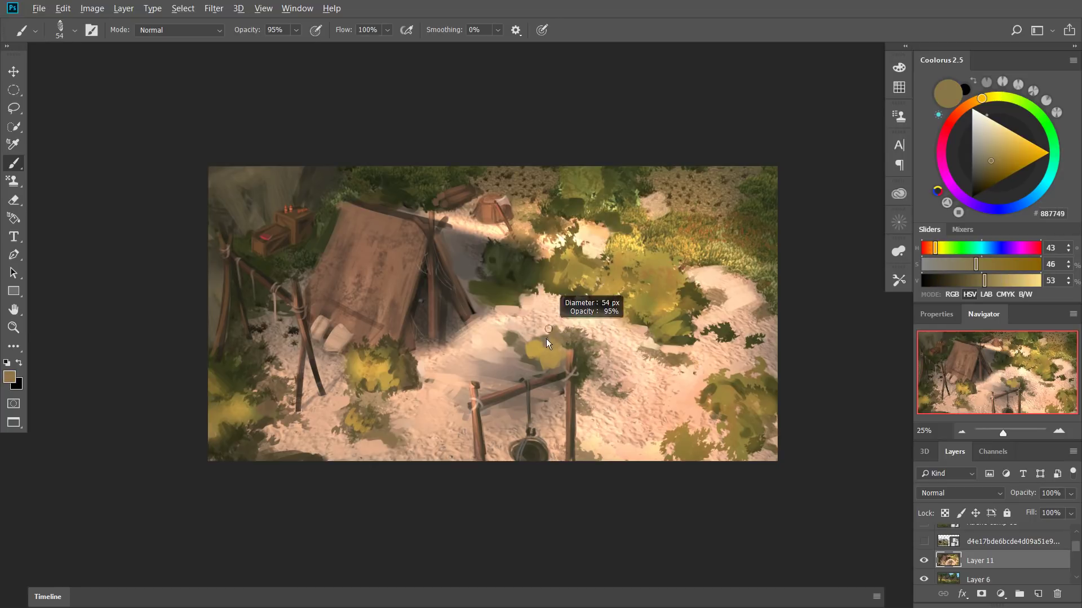
left_click(579, 356, "alt")
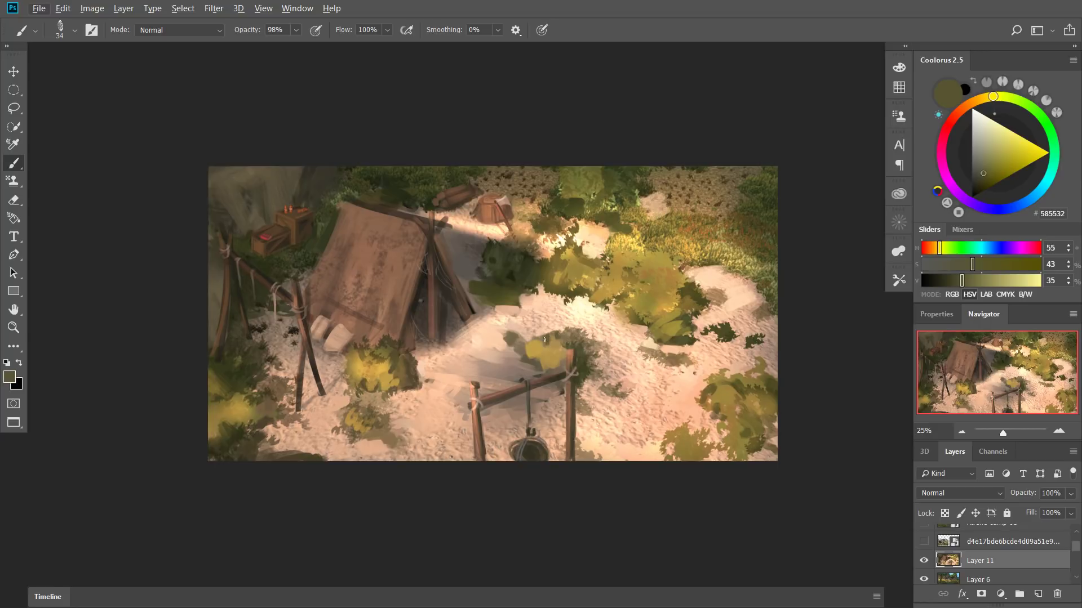
left_click(566, 340, "alt")
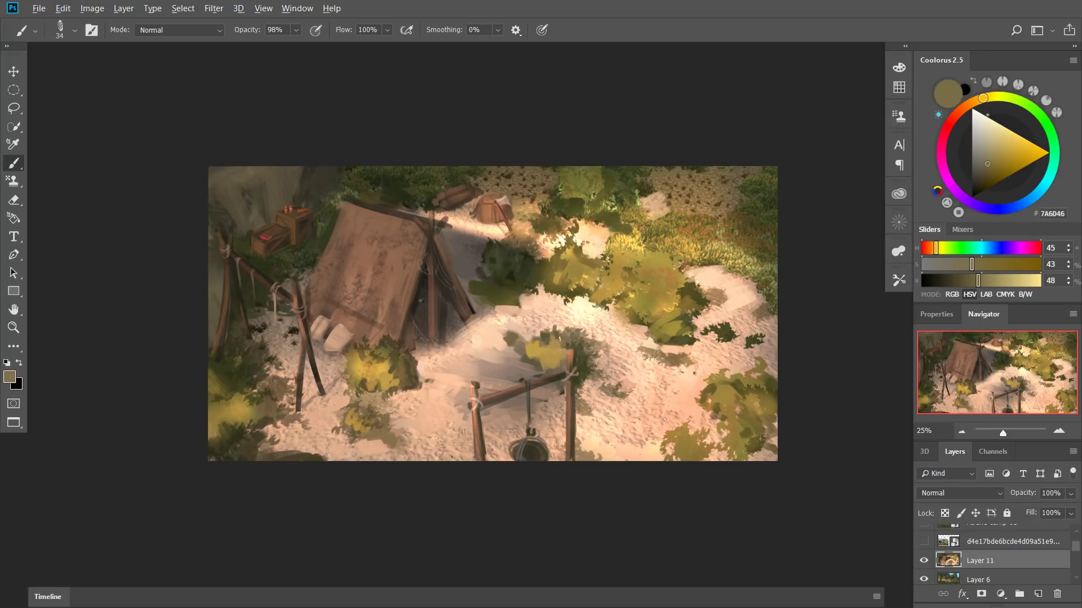
left_click(534, 351, "alt")
left_click(520, 333, "alt")
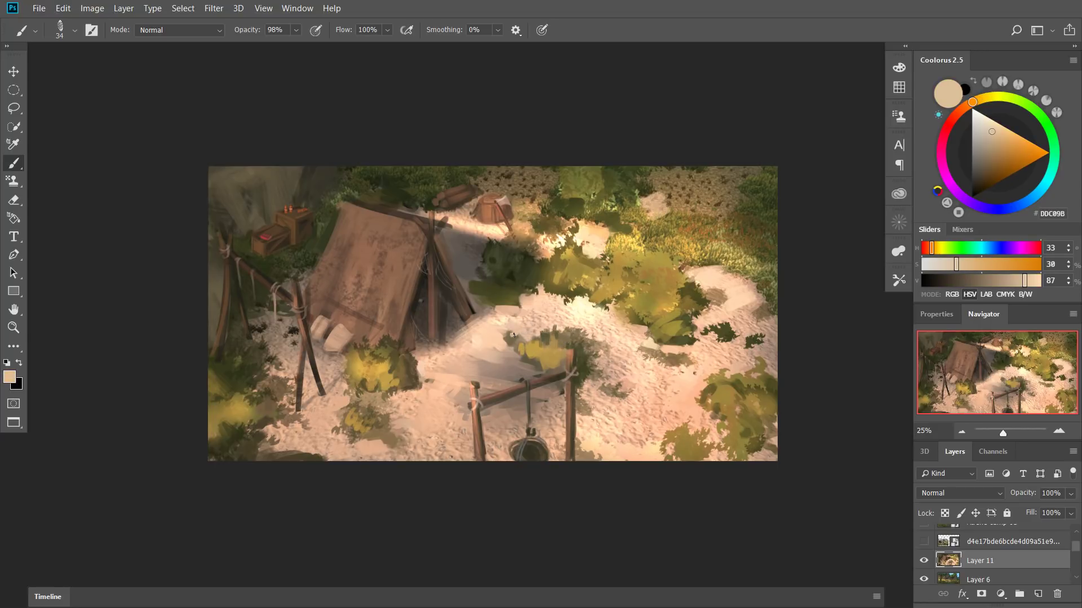
Blend the shadowed sand between the cooking frame and the small bush with #D2AF8B and #9F896A, enlarging the brush to 175 px.
left_click(534, 365, "alt")
left_click(526, 368, "alt")
key("bracketright")
key("bracketright")
key("bracketright")
key("bracketright")
key("bracketright")
key("bracketright")
key("bracketright")
key("bracketright")
key("bracketright")
key("bracketright")
key("bracketright")
key("bracketright")
left_click(451, 398, "alt")
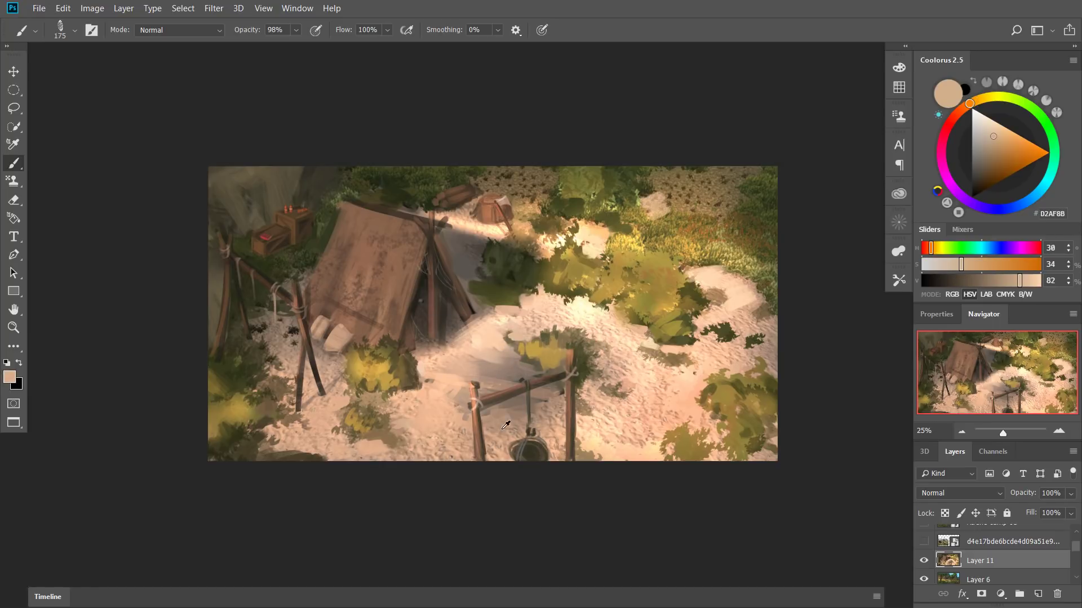
left_click(503, 430, "alt")
left_click(451, 383, "alt")
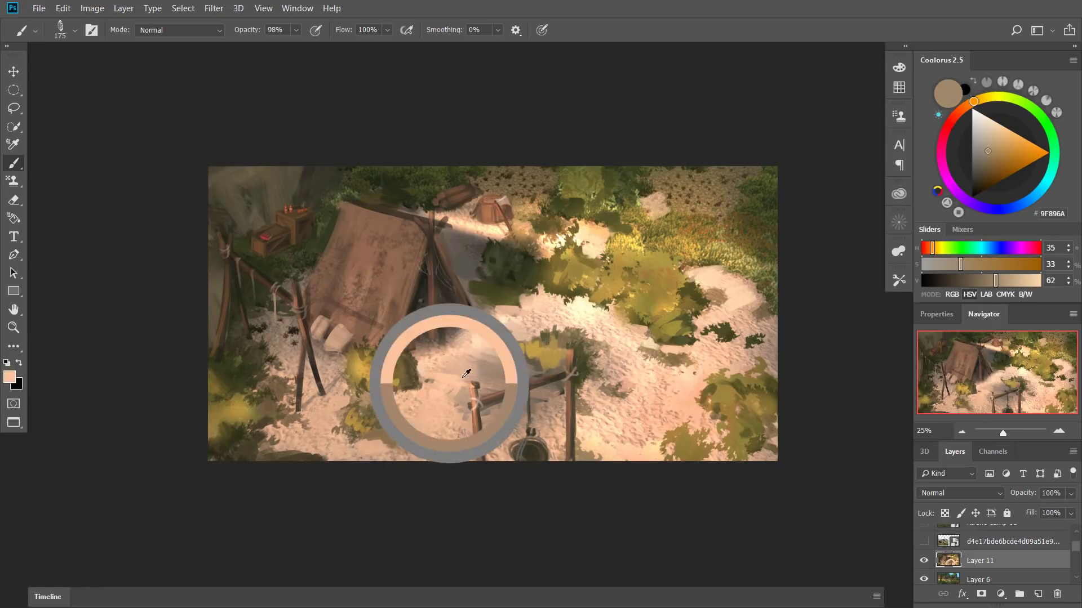
left_click_drag(491, 370, 528, 356)
Clean up the sunlit sand beyond the cooking frame's far pole with #F2C698 and #FFD9A8 at 92 px.
key("bracketleft")
key("bracketleft")
key("bracketleft")
key("bracketleft")
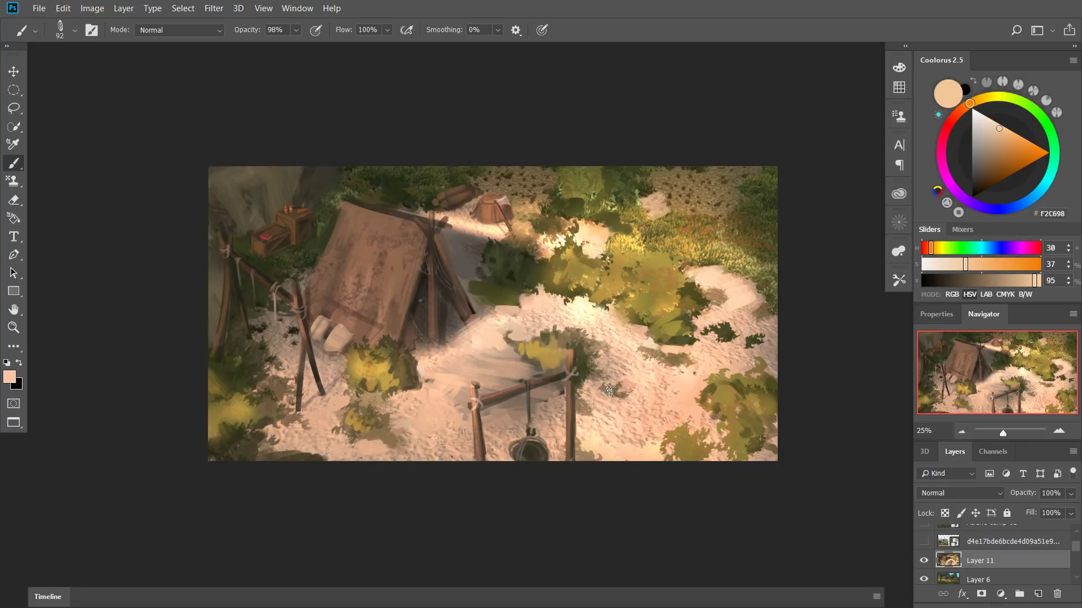
left_click(609, 388, "alt")
left_click(602, 362, "alt")
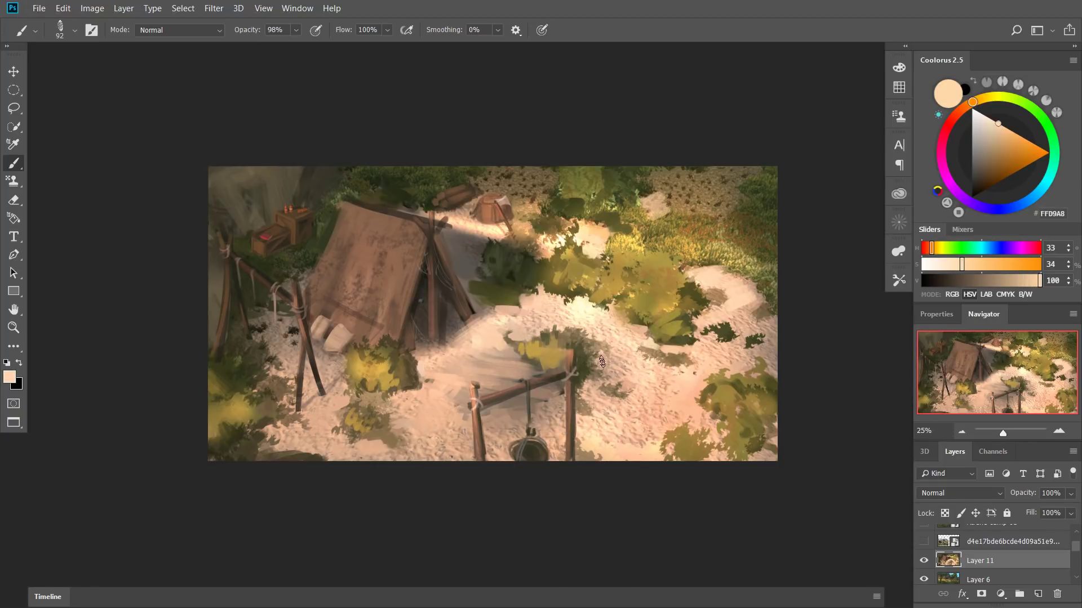
left_click_drag(602, 358, 696, 376)
Smooth the open sand between the cooking frame and the foreground bush with #FFDAA5 at 124 px and #EBBA8D at 271 px.
key("bracketright")
key("bracketright")
left_click(620, 364, "alt")
left_click(649, 372, "alt")
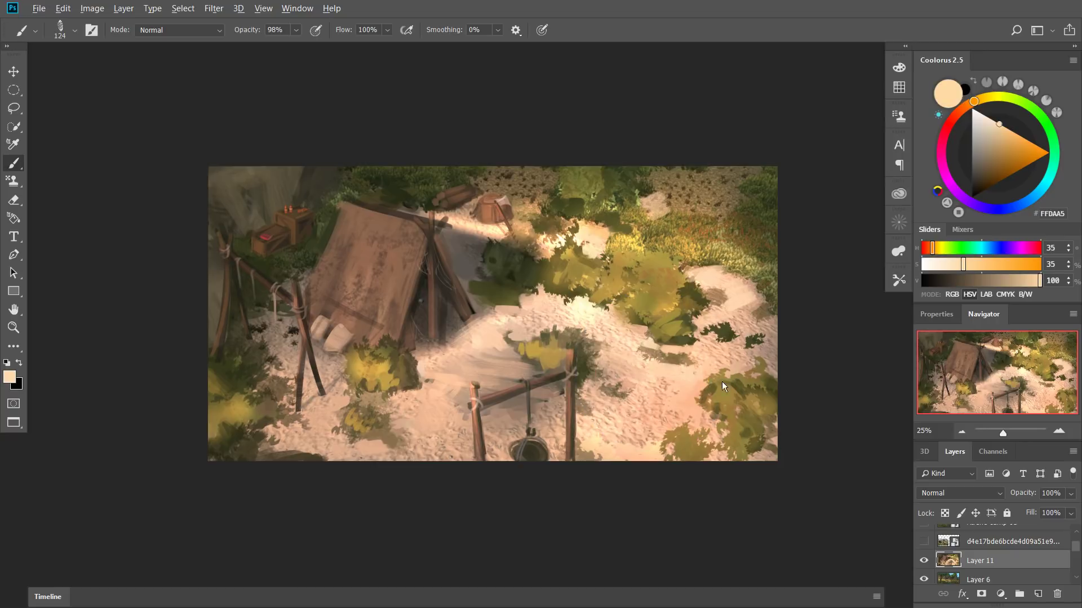
left_click(644, 442, "alt")
key("bracketright")
key("bracketright")
key("bracketright")
key("bracketright")
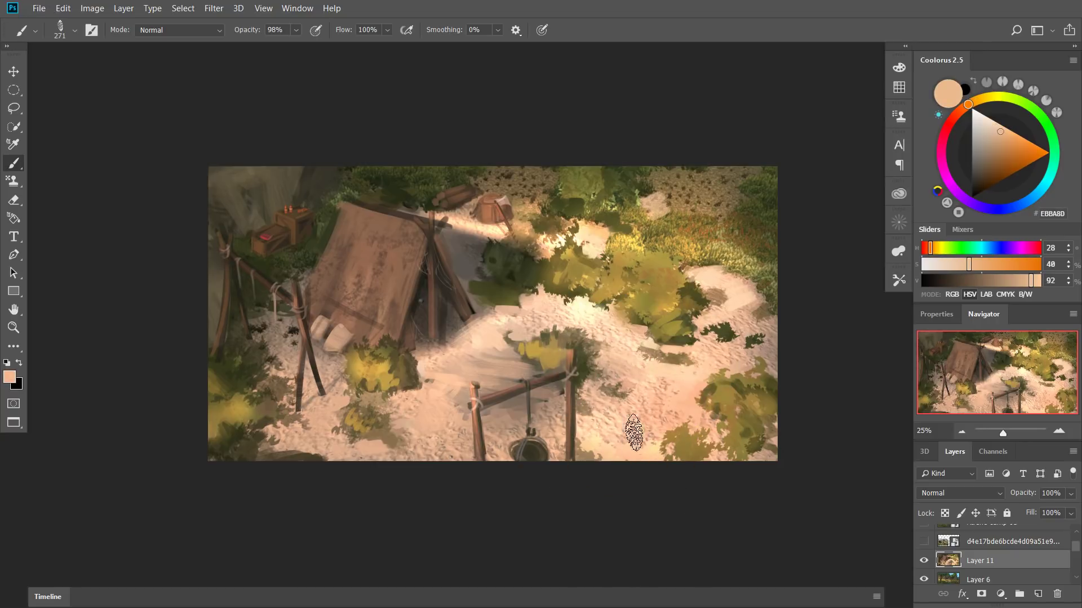
Soften the sand around the cooking frame with #CCAD86 at 137 px and #F7C99A at 124 px.
key("bracketleft")
key("bracketleft")
key("bracketleft")
left_click(592, 387, "alt")
left_click(599, 386, "alt")
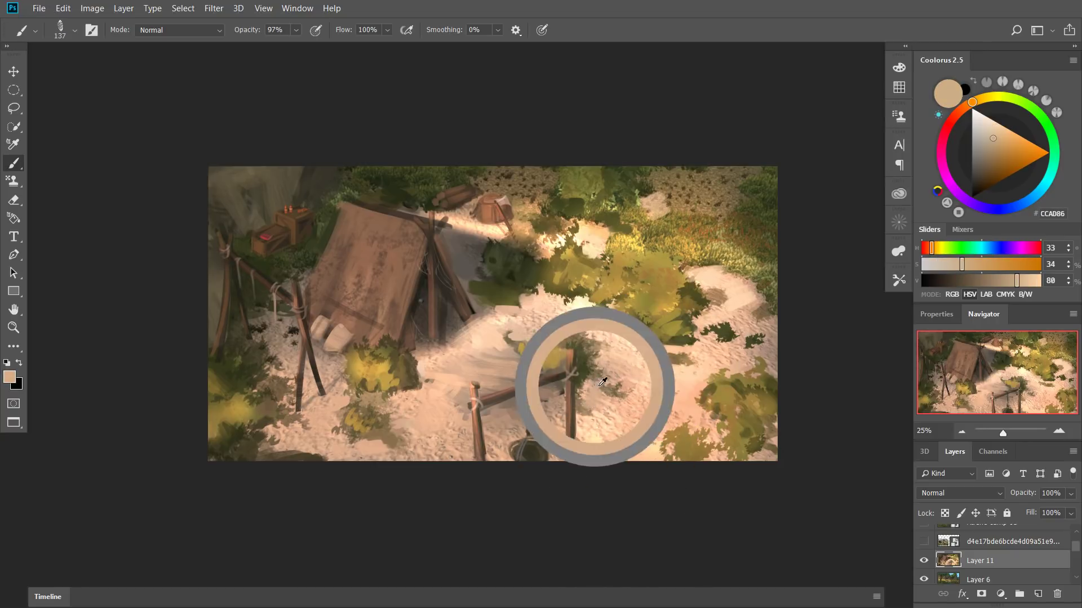
left_click(439, 376, "alt")
key("bracketleft")
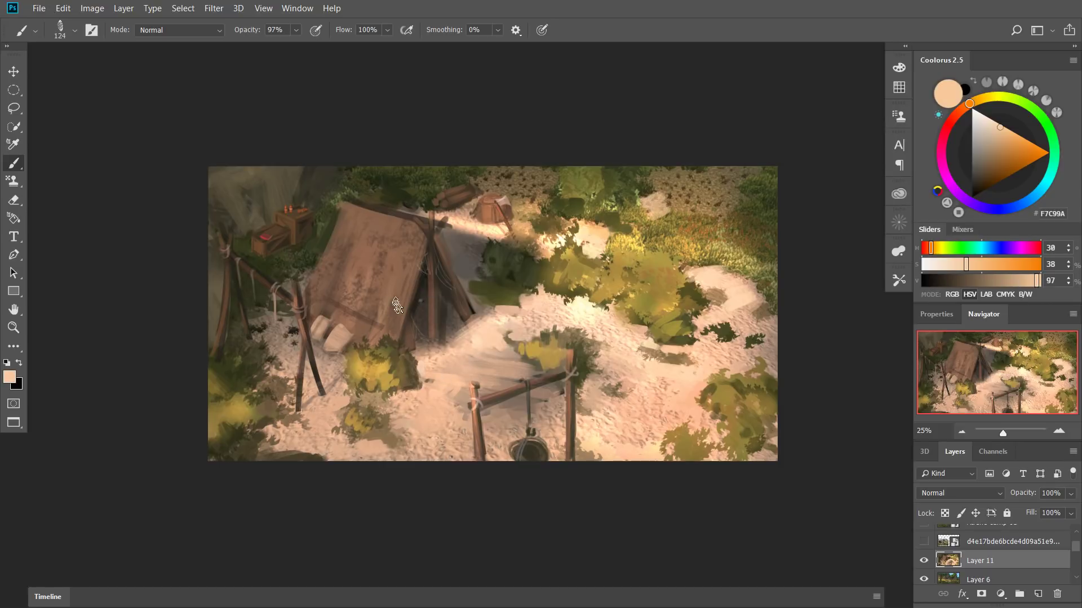
Sample dark brown #614824 from the wooden crates and add a new layer above the painting.
left_click(294, 228, "alt")
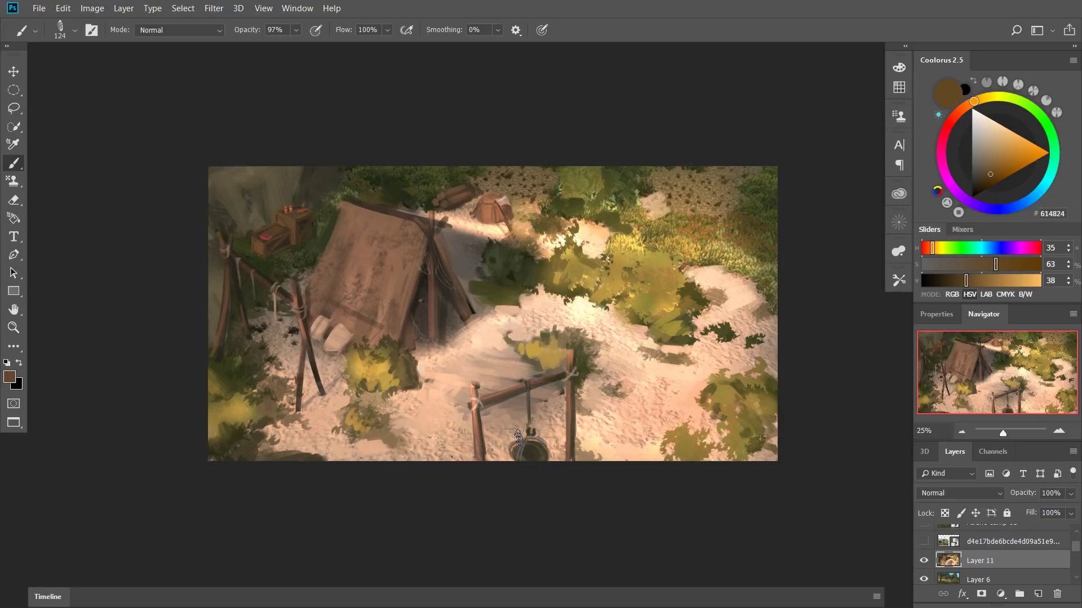
key("ctrl+shift+n")
key("Return")
key("l")
mouse_move(416, 370)
left_mouse_down()
mouse_move(453, 367)
mouse_move(435, 385)
mouse_move(459, 384)
mouse_move(428, 363)
mouse_move(414, 371)
left_mouse_up()
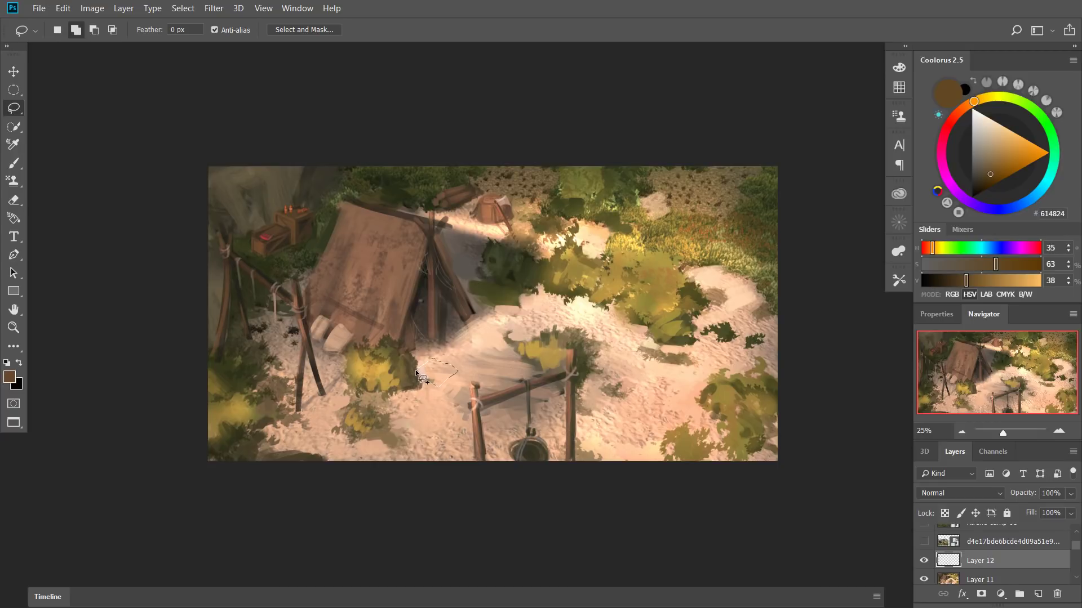
mouse_move(417, 374)
left_mouse_down()
mouse_move(447, 394)
mouse_move(464, 378)
mouse_move(435, 392)
left_mouse_up()
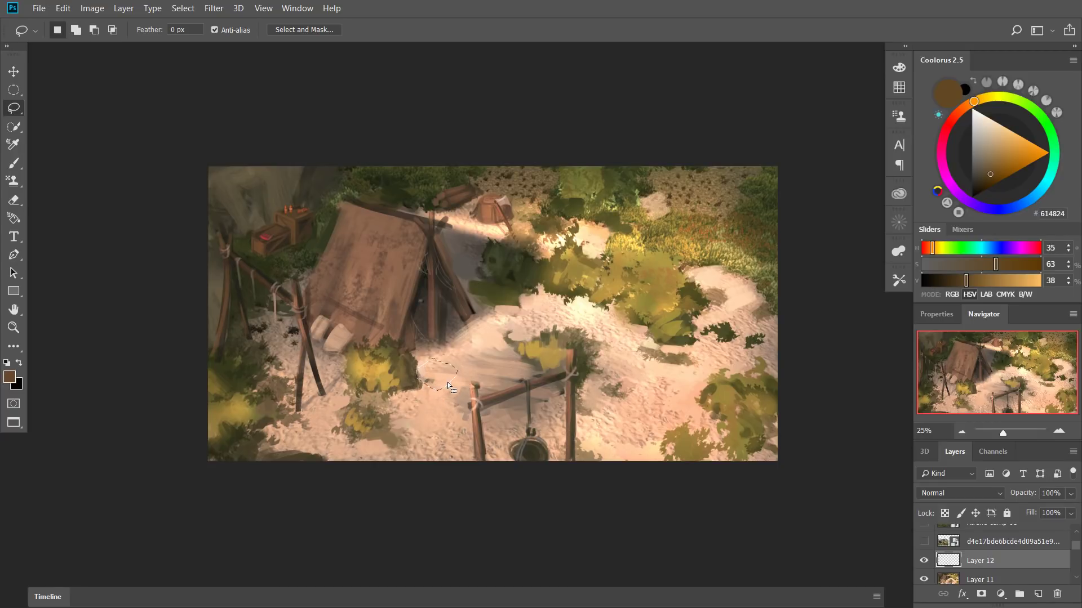
key("alt")
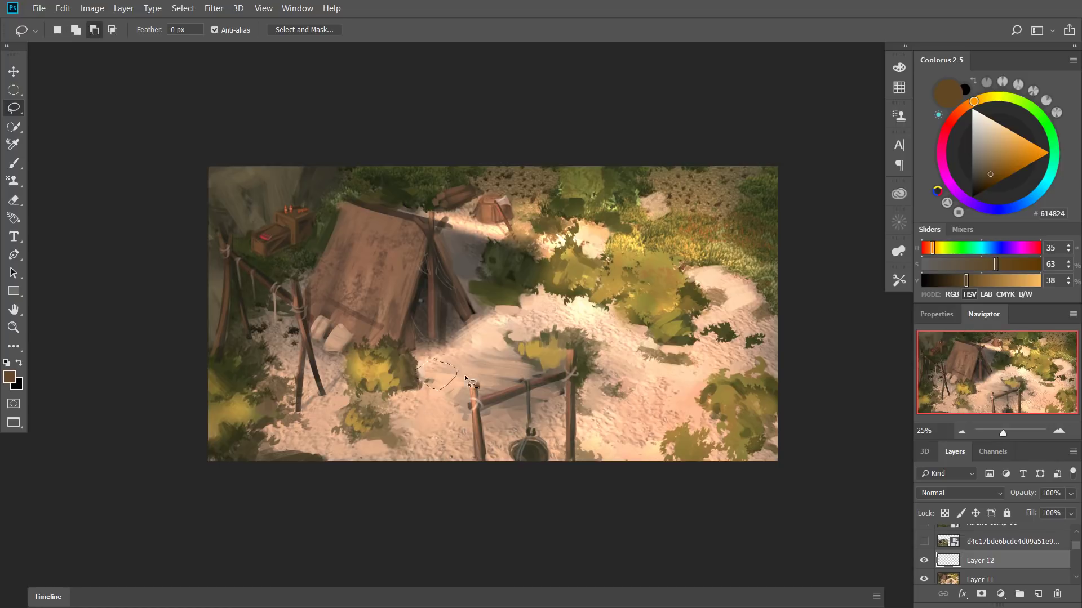
left_click_drag(444, 387, 457, 380)
key("shift")
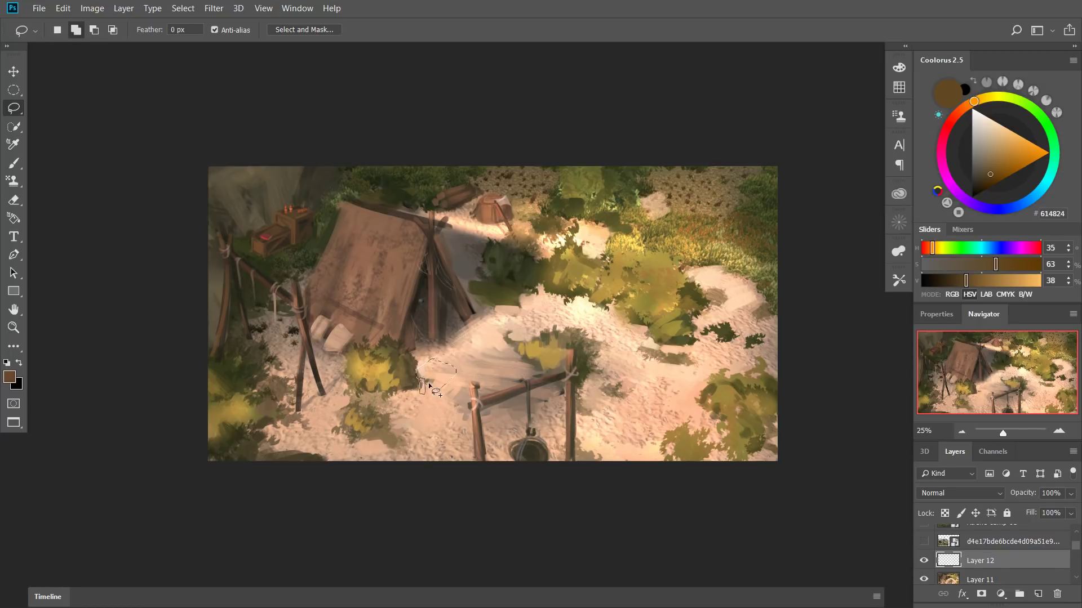
left_click_drag(425, 385, 435, 391)
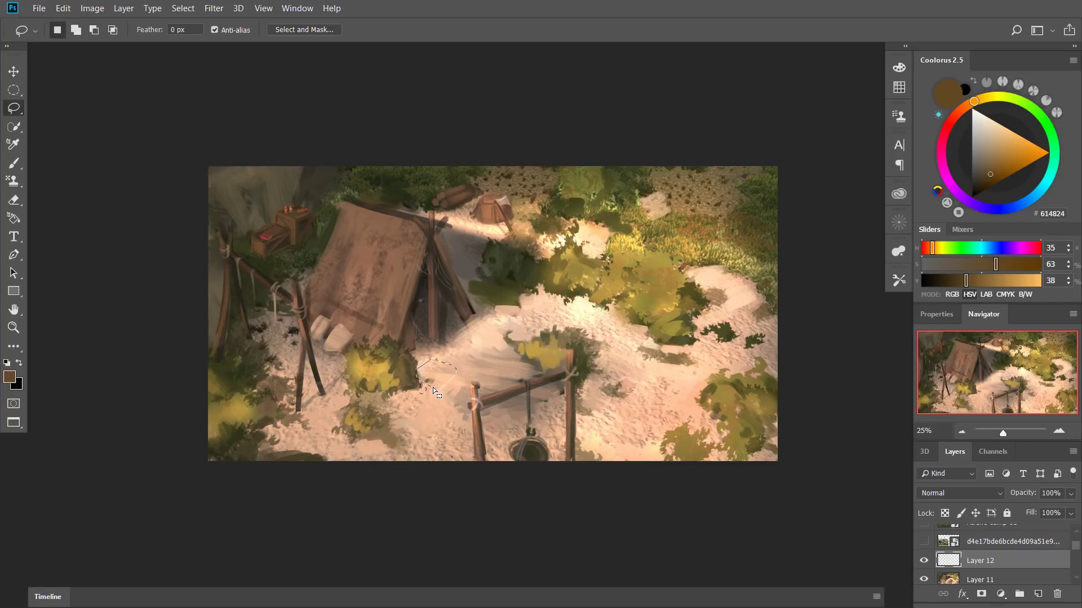
key("shift")
left_click_drag(441, 386, 454, 380)
key("b")
key("ctrl+d")
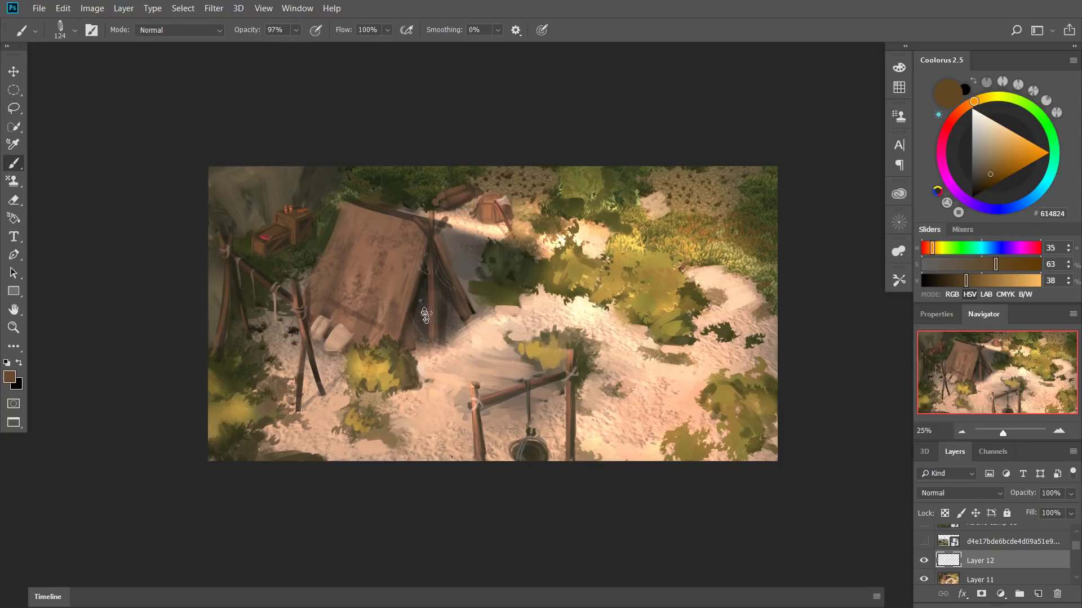
Paint a four-sided wooden stool seat beside the yellow bush in #624925, with lighter #A87444 side edges at 54 px.
left_click(283, 221, "alt")
mouse_move(440, 359)
left_mouse_down()
mouse_move(399, 342)
mouse_move(445, 395)
mouse_move(380, 361)
mouse_move(446, 380)
mouse_move(404, 356)
mouse_move(440, 394)
mouse_move(424, 377)
mouse_move(452, 372)
left_mouse_up()
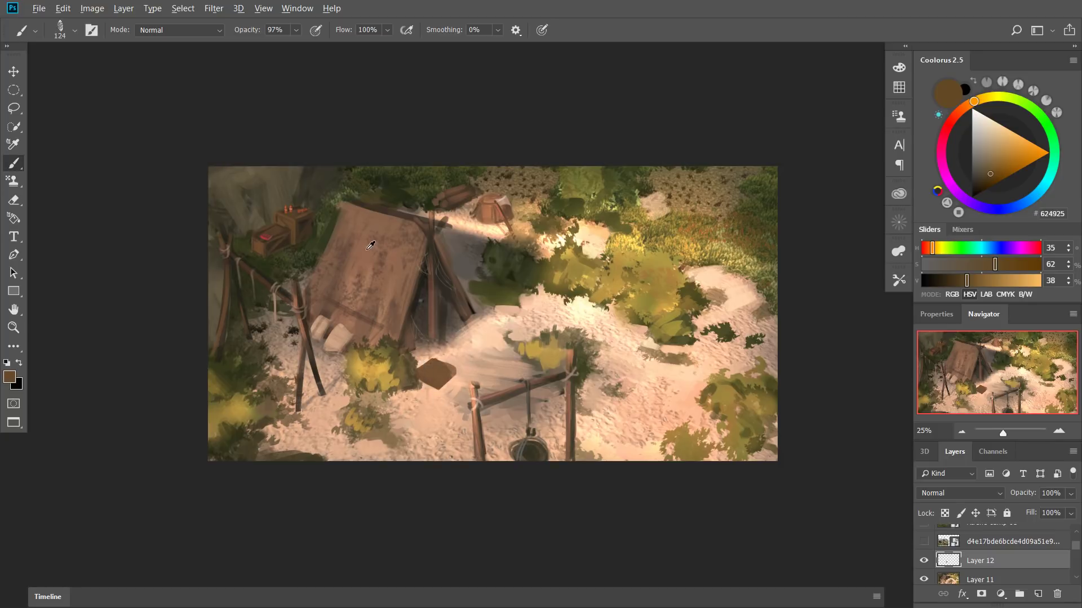
left_click(492, 206, "alt")
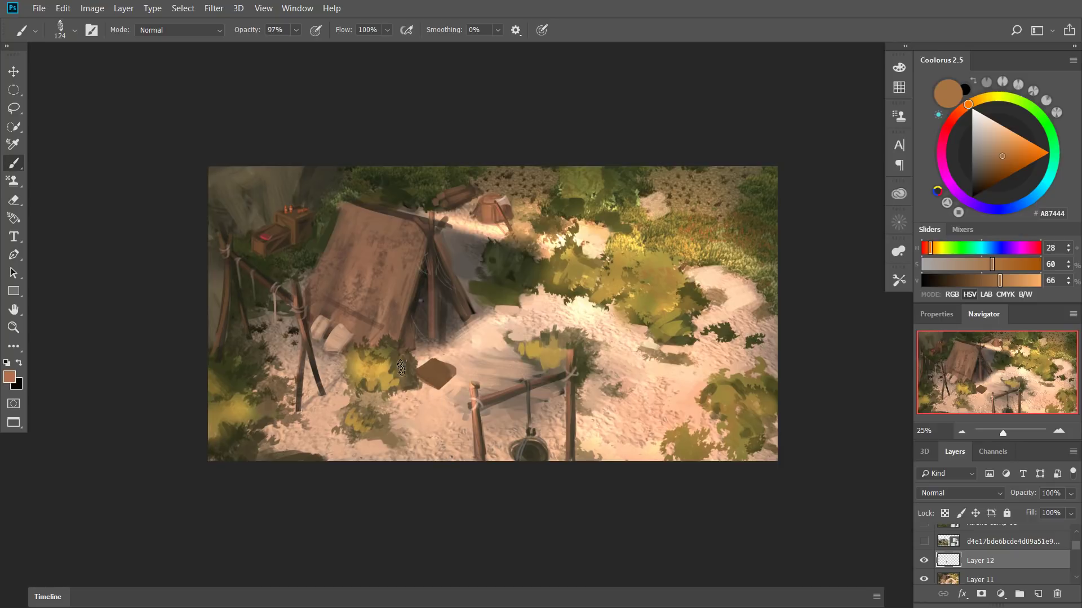
mouse_move(418, 374)
left_mouse_down()
mouse_move(430, 391)
mouse_move(454, 372)
left_mouse_up()
key("0")
Add a layer beneath the seat and paint the stool's short wooden legs with #664C28 and #A67343, reducing the brush to 41 px.
left_click(964, 578)
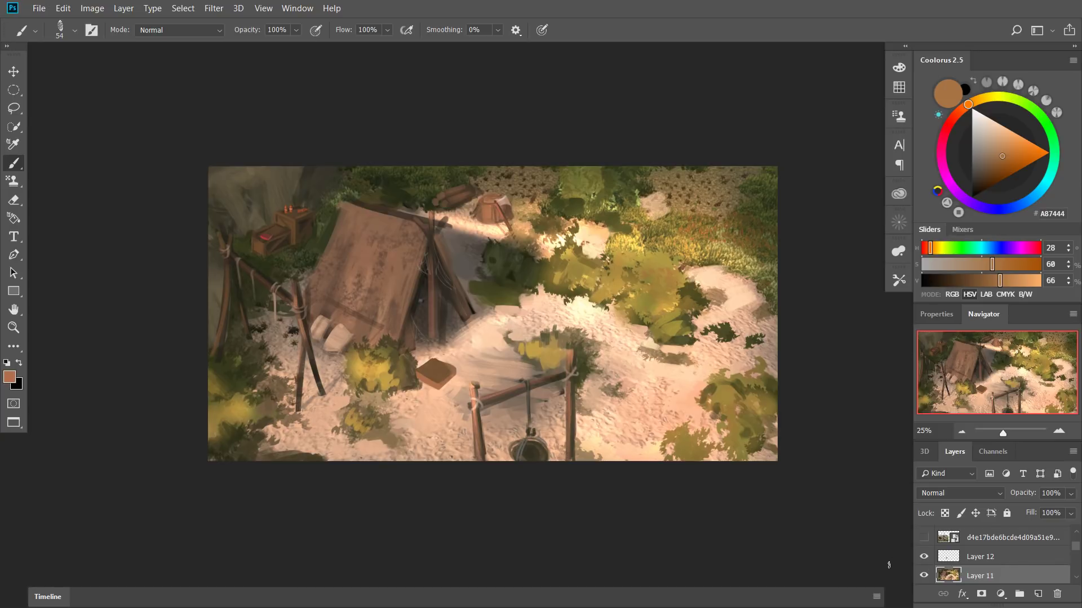
key("ctrl+shift+n")
key("Return")
left_click(426, 364, "alt")
right_click(429, 381, "alt")
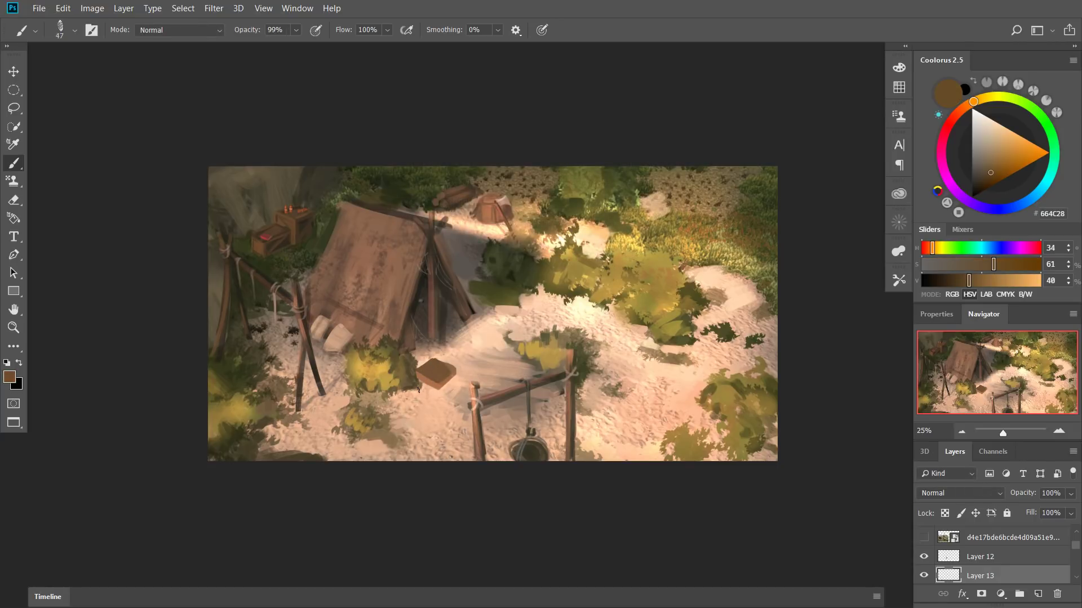
mouse_move(421, 382)
left_mouse_down()
mouse_move(441, 394)
mouse_move(433, 385)
mouse_move(431, 395)
mouse_move(450, 381)
mouse_move(437, 398)
left_mouse_up()
key("ctrl+alt+z")
key("ctrl+z")
left_click(431, 372, "alt")
Merge the stool's seat and leg layers and paint plank detail on the seat with #A67343.
left_click(977, 559)
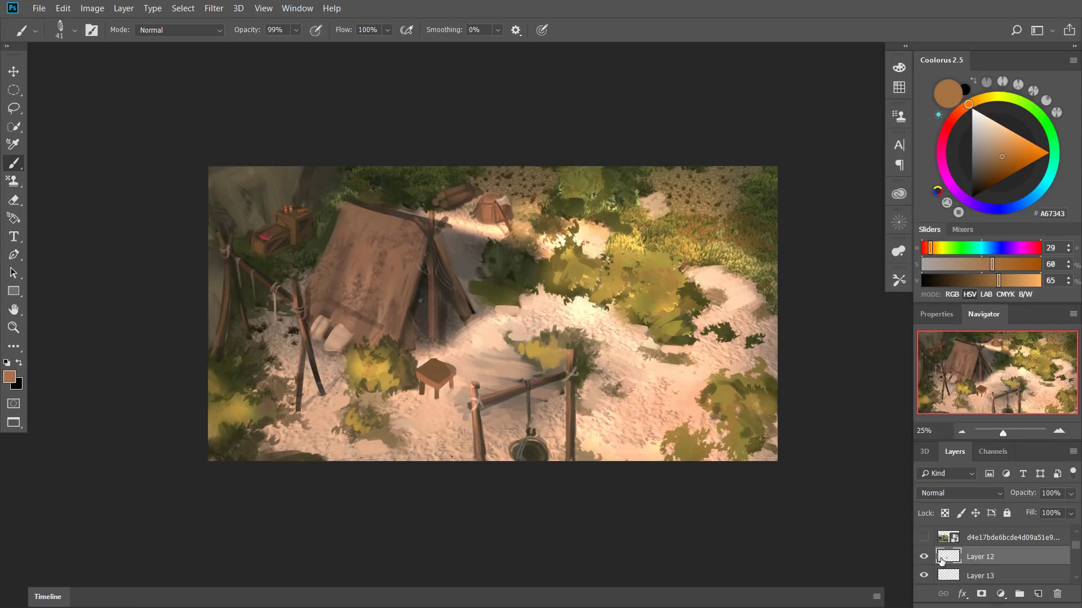
key("ctrl+e")
left_click_drag(424, 366, 445, 372)
Add a layer beneath the stool and paint its cast shadow on the sand with #595049 at 41 px.
key("alt+bracketleft")
key("ctrl+shift+n")
key("Return")
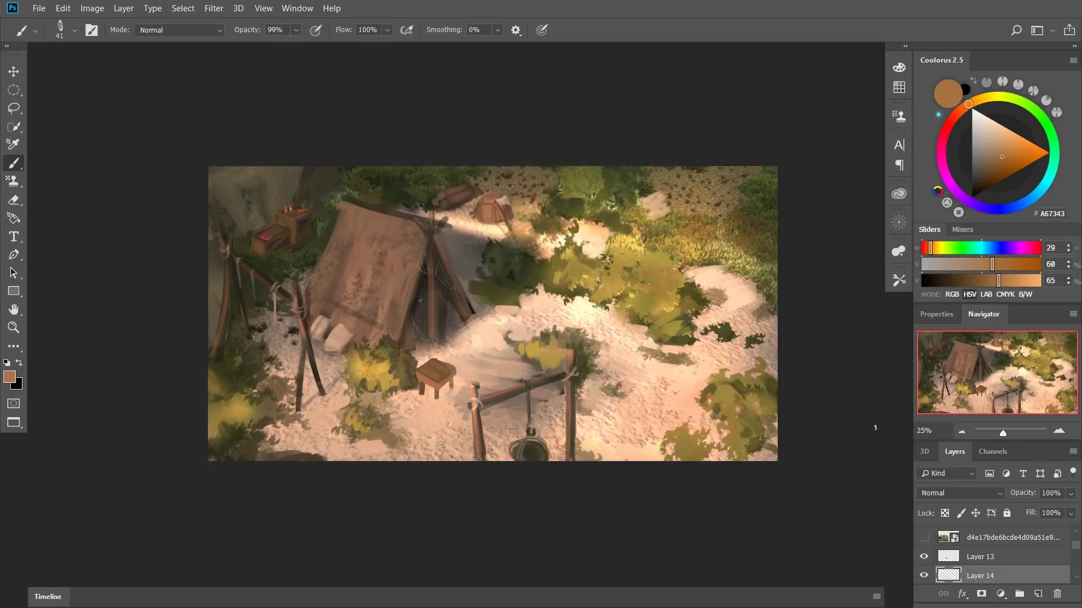
left_click(456, 327, "alt")
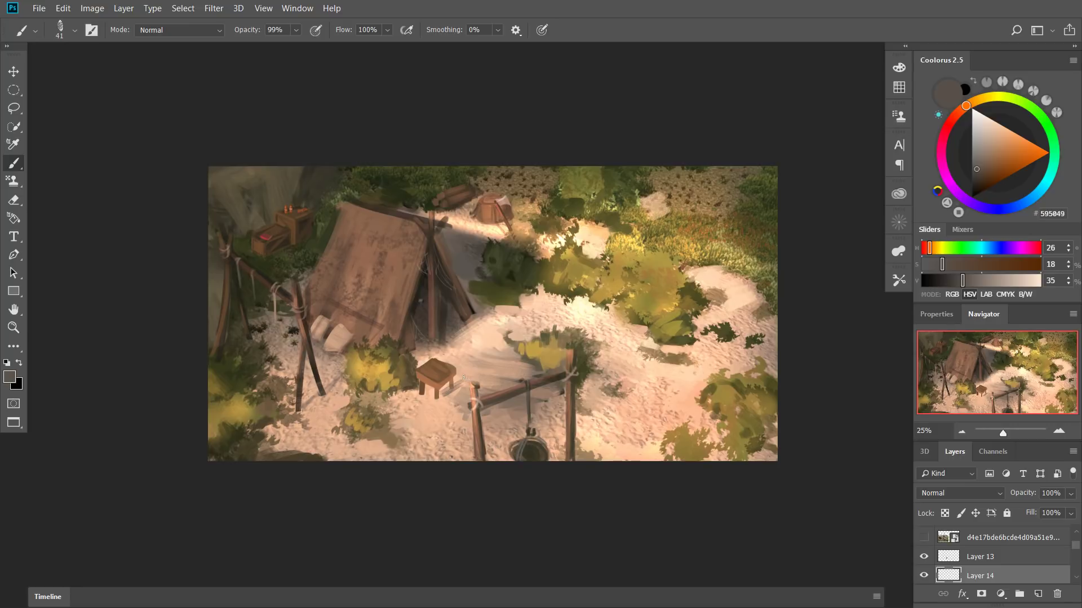
mouse_move(445, 383)
left_mouse_down()
mouse_move(461, 373)
mouse_move(455, 381)
left_mouse_up()
key("0")
Pick grey-brown #8E8479 and paint soft strokes over the shaded ground between the tent and the dark bush.
left_click(457, 378, "alt")
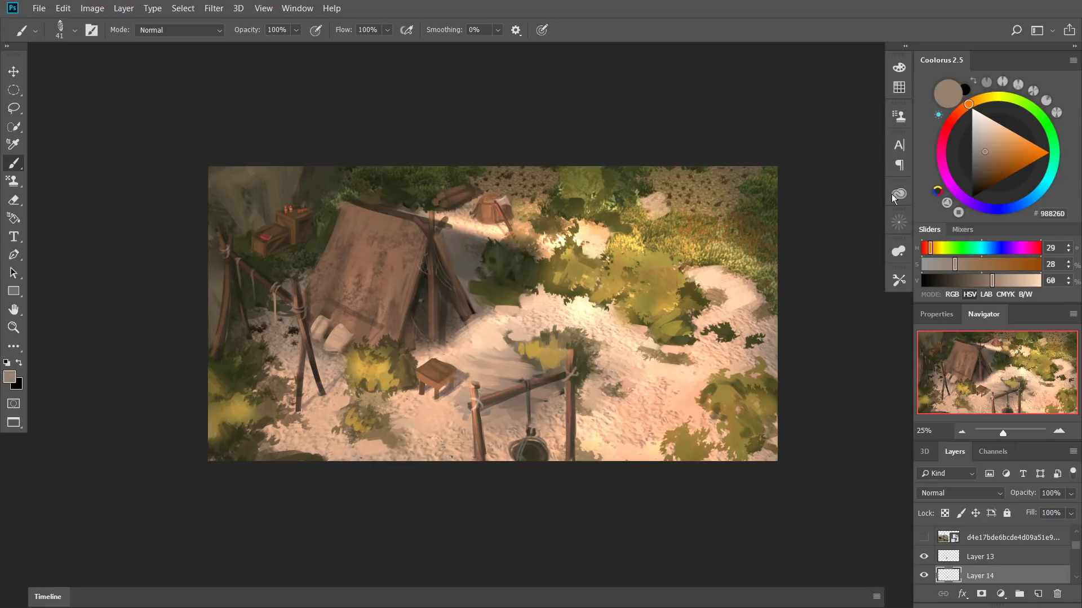
left_click(978, 151)
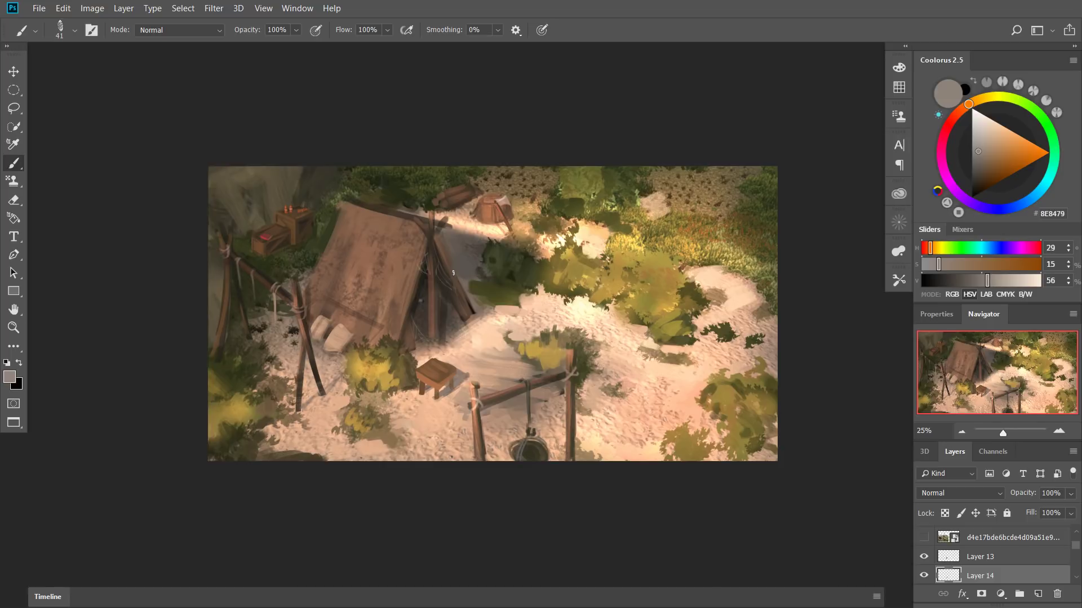
left_click_drag(473, 269, 451, 234)
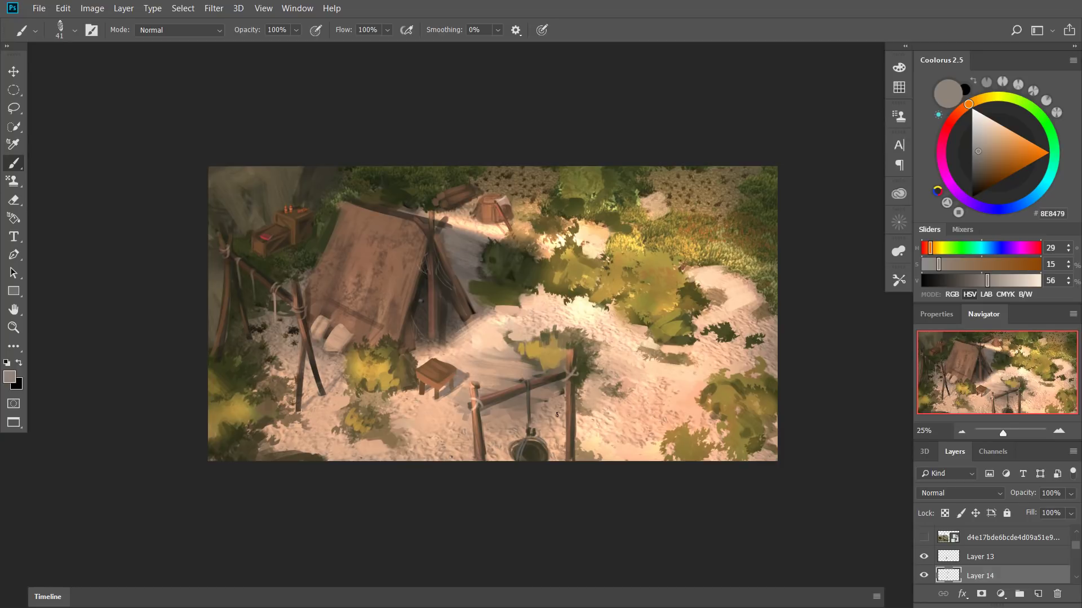
Rework the shaded ground behind the hanging pot with #978269, #8E7C62 and #B59876 at 41 px.
left_click(546, 402, "alt")
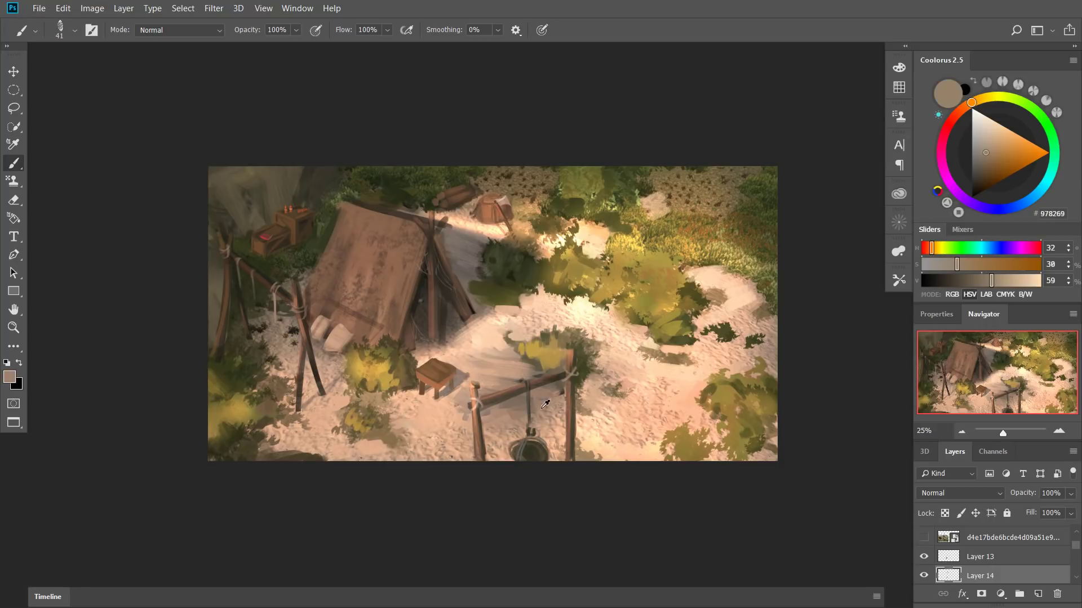
left_click(540, 415, "alt")
left_click(544, 422, "alt")
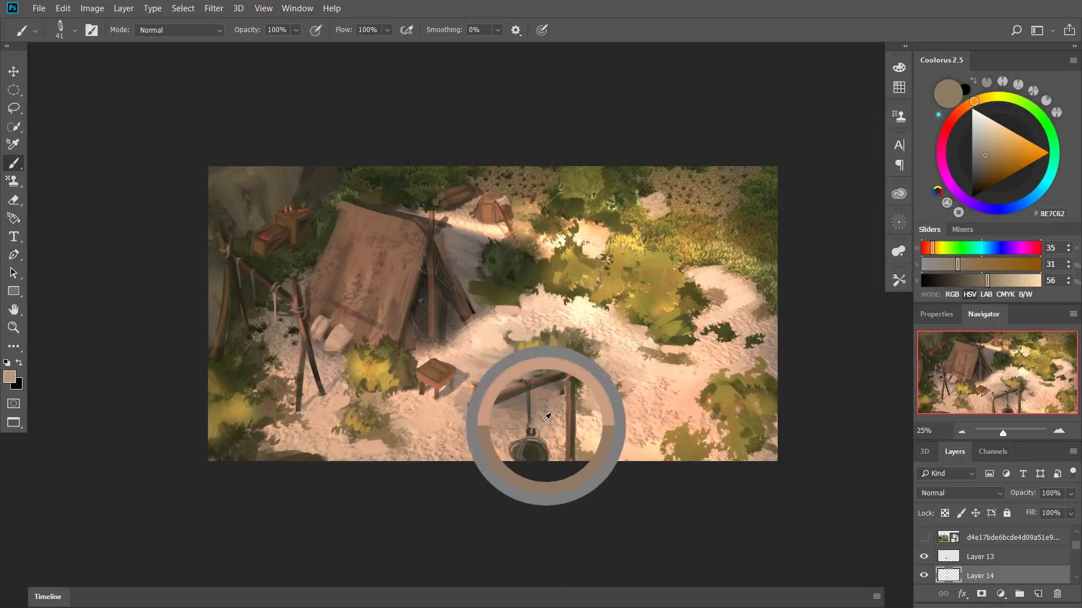
mouse_move(534, 393)
left_mouse_down()
mouse_move(555, 383)
mouse_move(546, 395)
mouse_move(554, 389)
mouse_move(561, 400)
mouse_move(522, 417)
mouse_move(516, 409)
mouse_move(514, 419)
left_mouse_up()
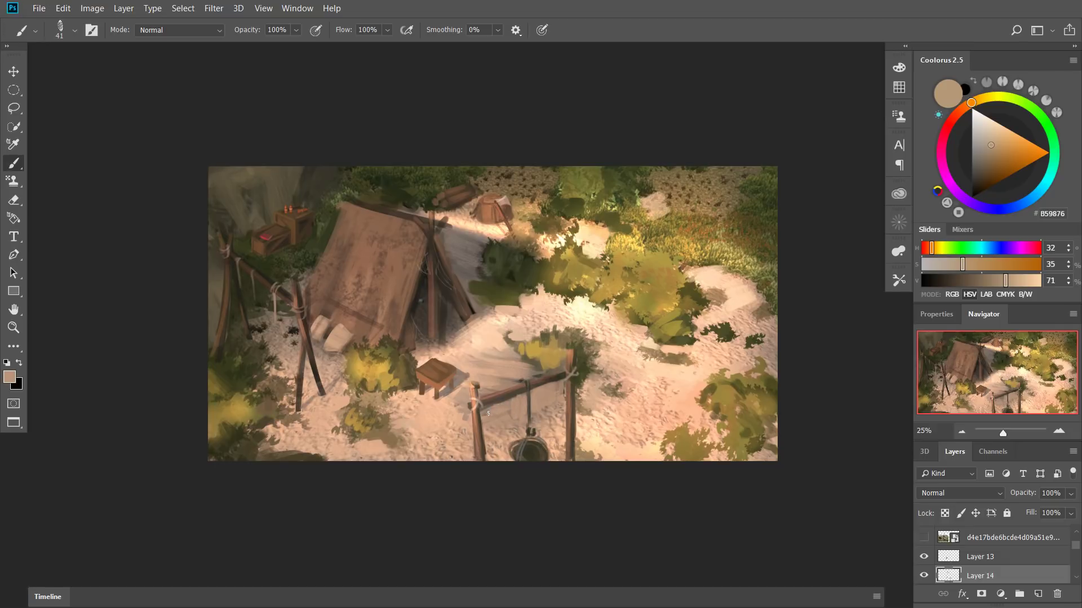
Smooth the foreground sand between the cooking frame and the corner bushes with #D4AE88 at 86 px and #C8A680 and #ECC195 at 73 px.
left_click_drag(470, 427, 474, 426)
left_click(465, 429, "alt")
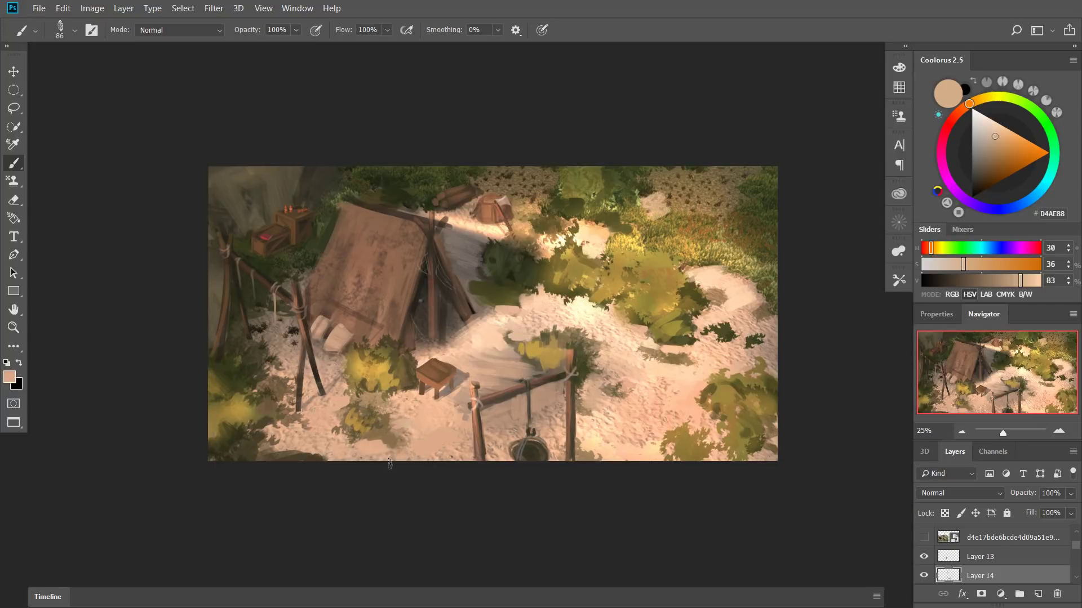
left_click(302, 445, "alt")
left_click(294, 430, "alt")
left_click(255, 429, "alt")
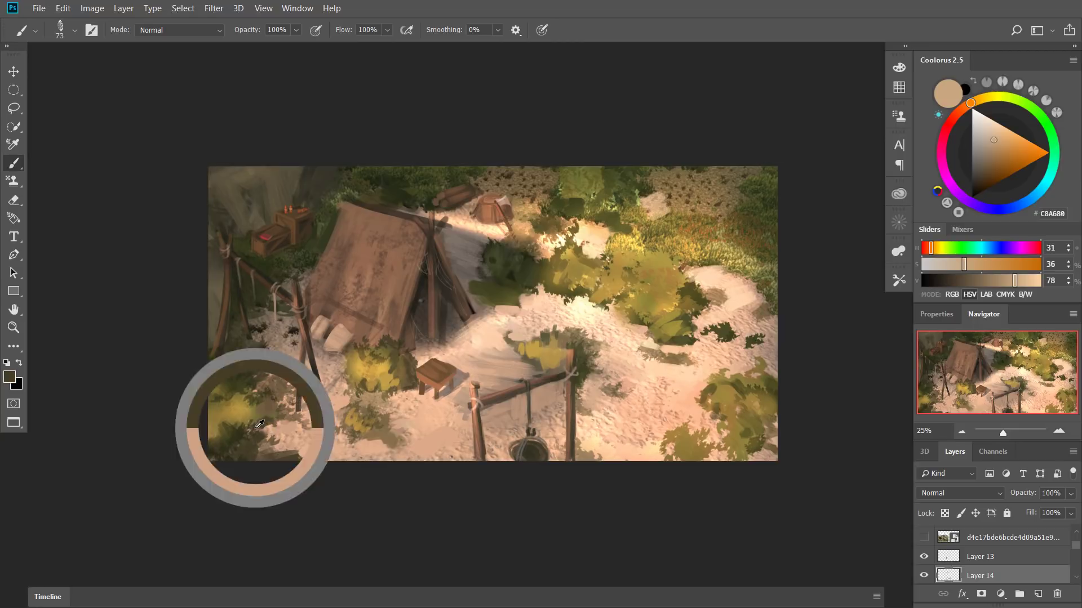
left_click(439, 410, "alt")
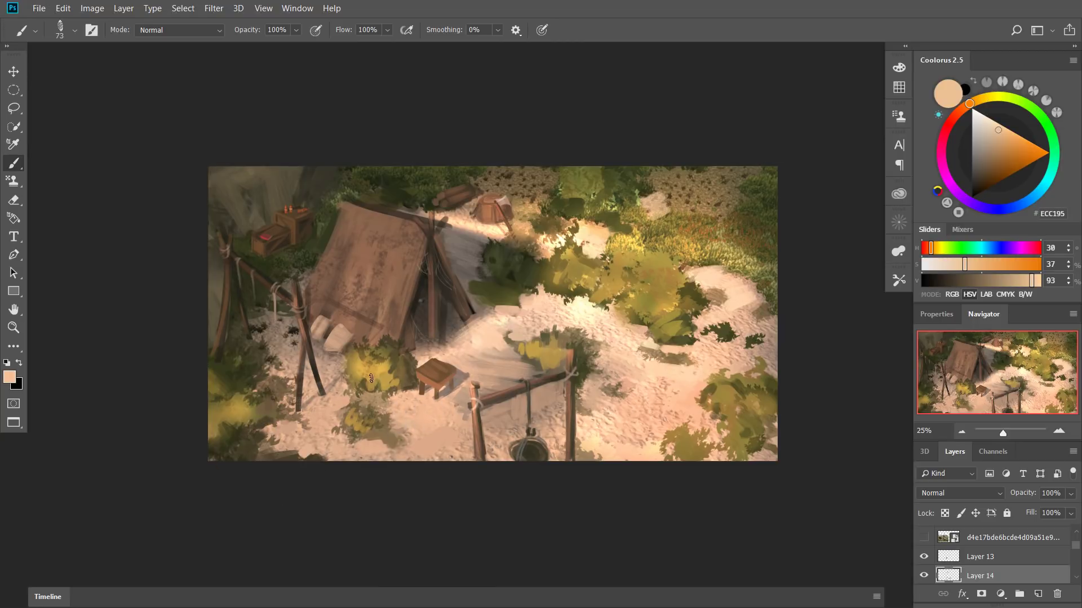
Smooth the sand around the small foreground bush and near the lower corner with #E0BA8F and #C3A27B at 73 px and #D5B08A at 67 px.
left_click(398, 409, "alt")
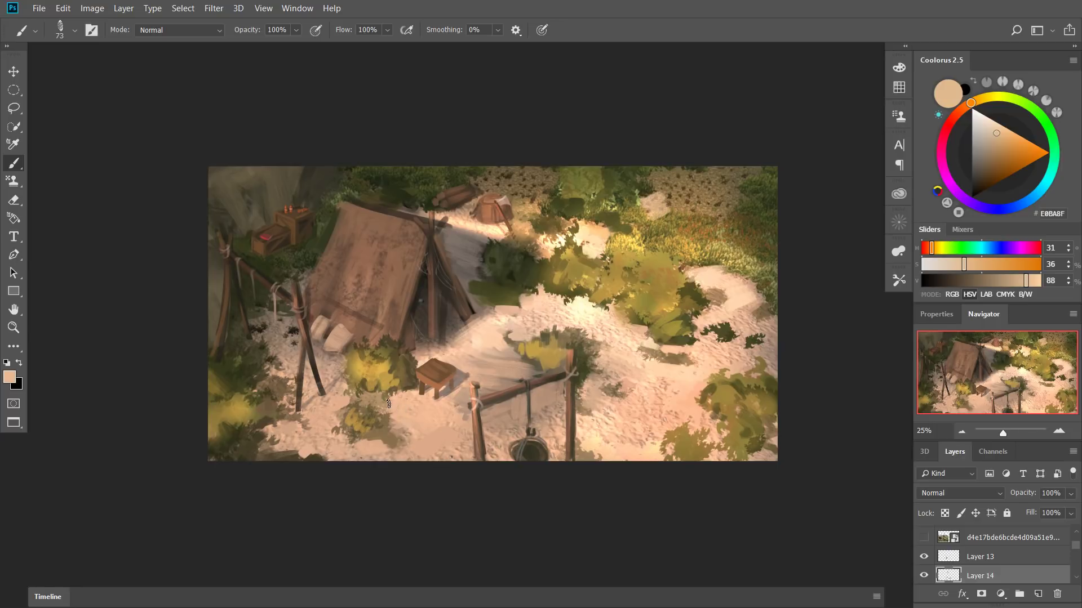
left_click(328, 406, "alt")
left_click(309, 448, "alt")
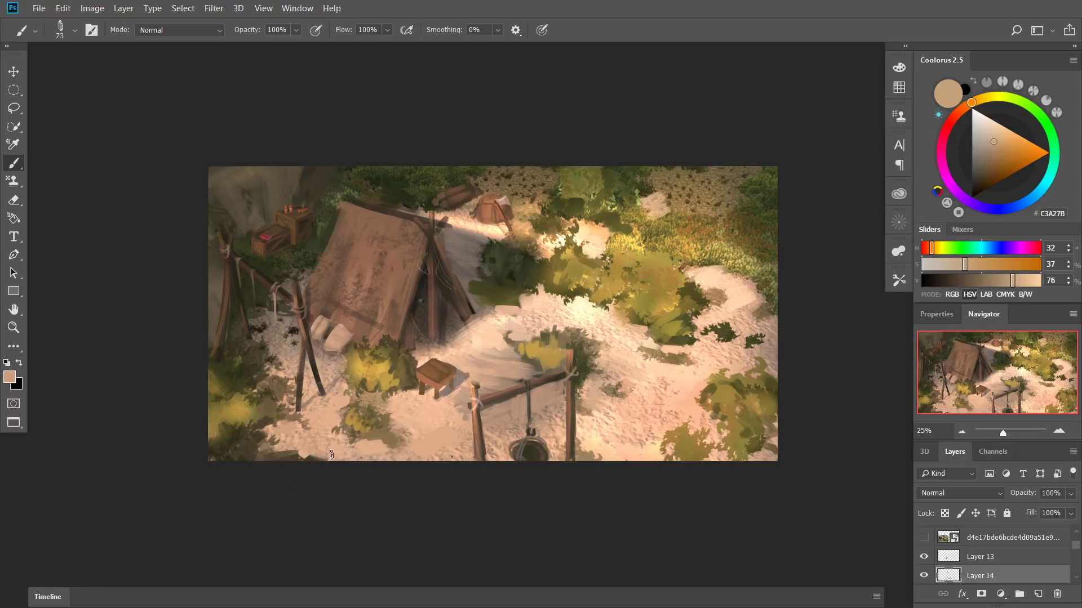
left_click(278, 436, "alt")
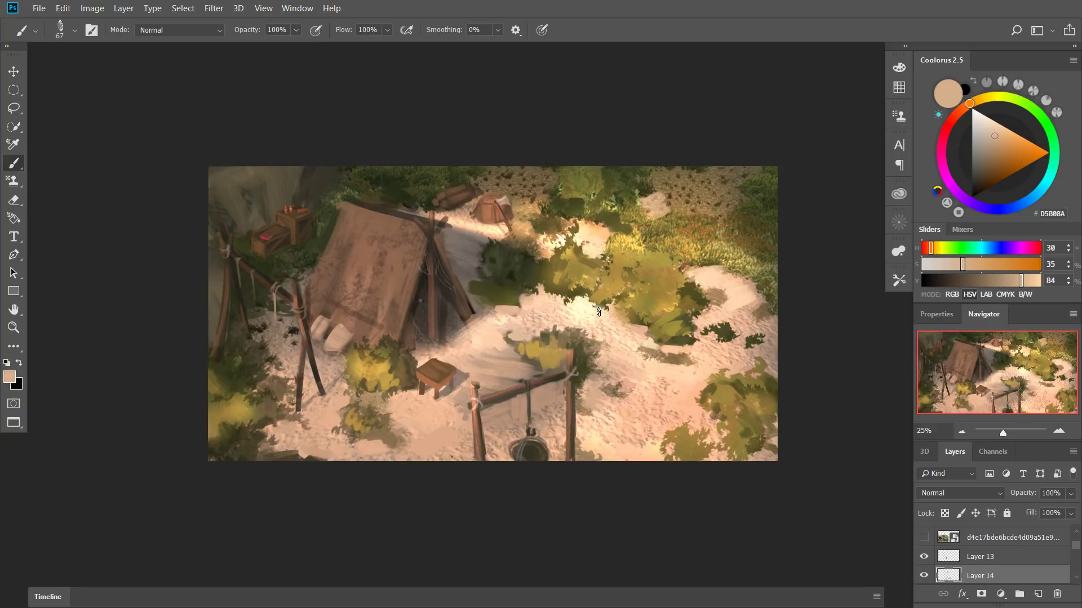
Paint over the sand along the lower edge of the central bush with #E1BA98 at 67 px.
left_click(556, 314, "alt")
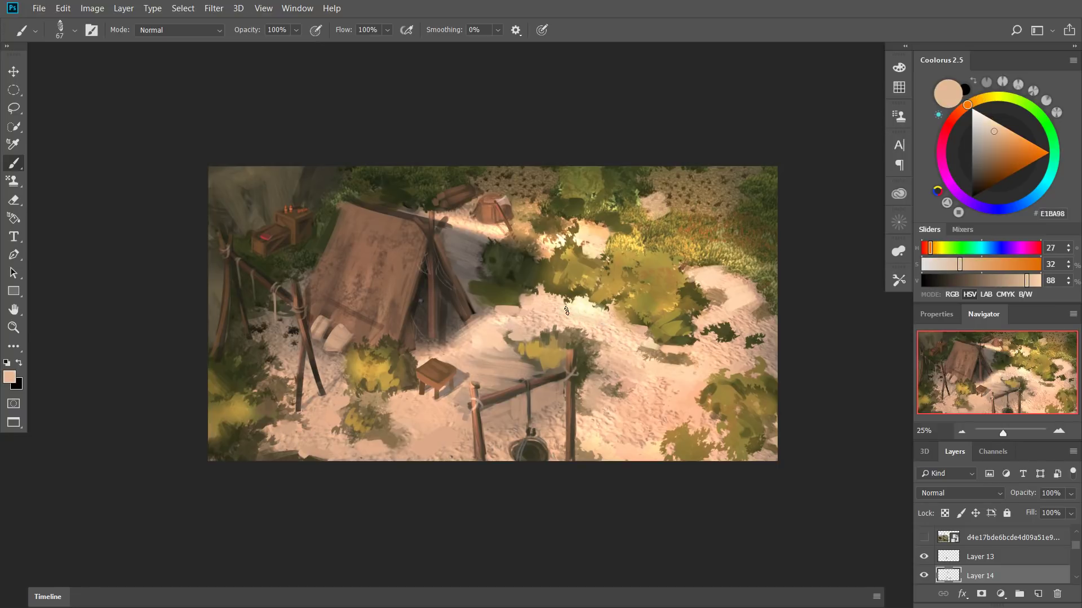
left_click_drag(568, 311, 604, 306)
right_click(602, 316, "alt")
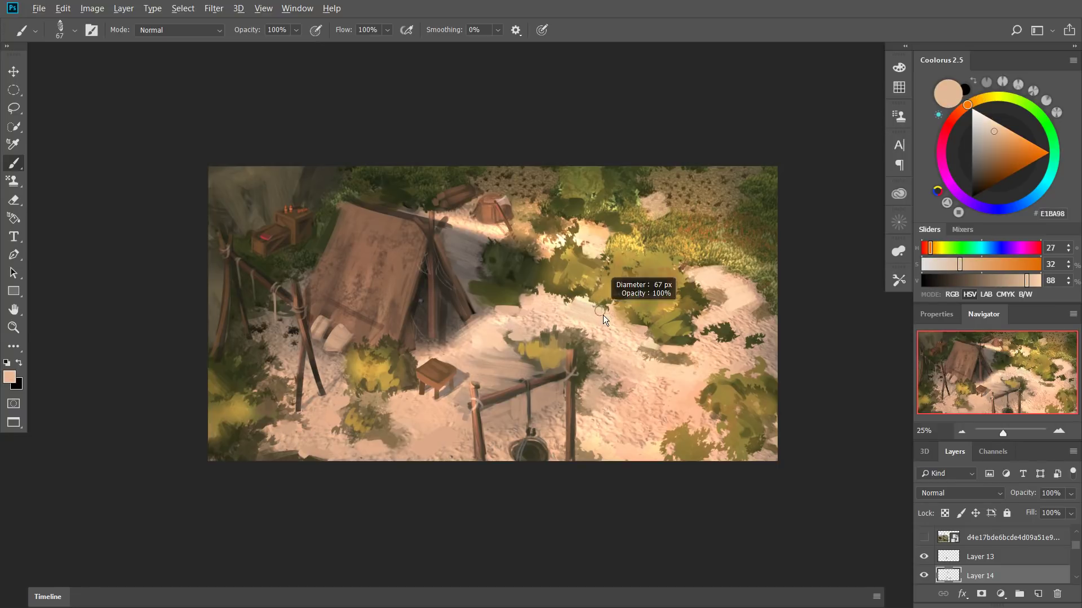
Blend the foreground sand between the cooking frame and the corner bushes with #FFDA9B at 73 px and #F0BC90 and #DDAC83 at 67 px.
left_click(603, 450, "alt")
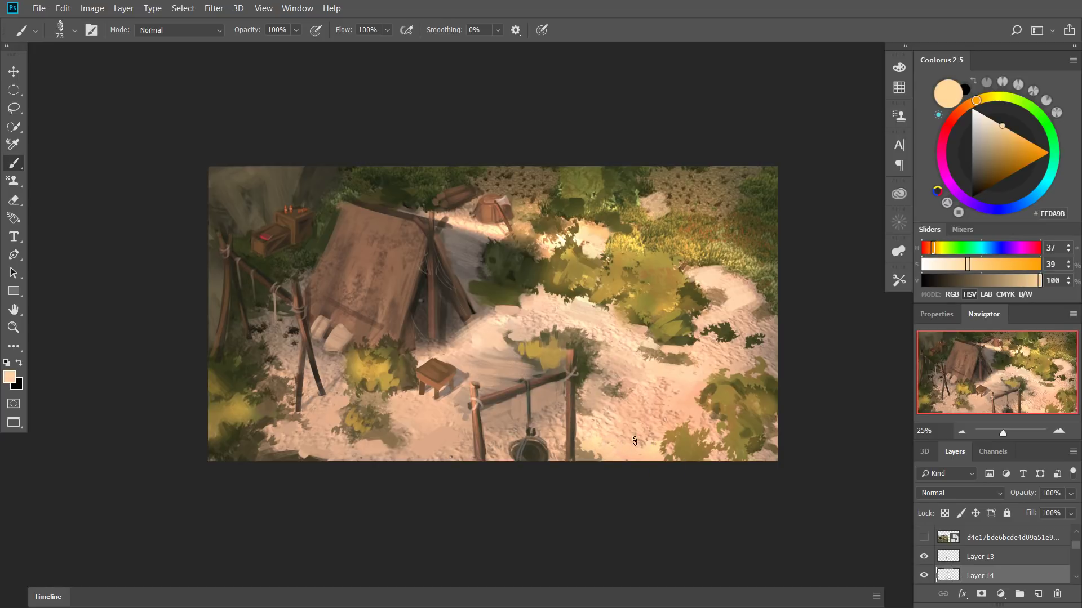
left_click_drag(614, 439, 636, 441)
mouse_move(604, 405)
left_mouse_down()
mouse_move(625, 408)
mouse_move(602, 406)
mouse_move(612, 410)
left_mouse_up()
right_click(596, 399, "alt")
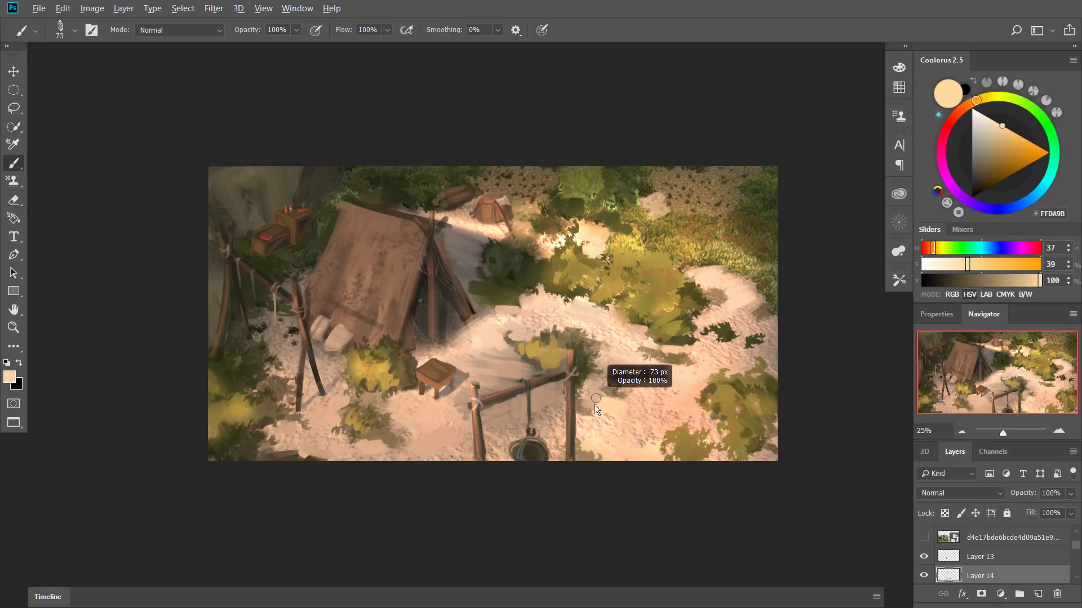
left_click(593, 400, "alt")
left_click(643, 401, "alt")
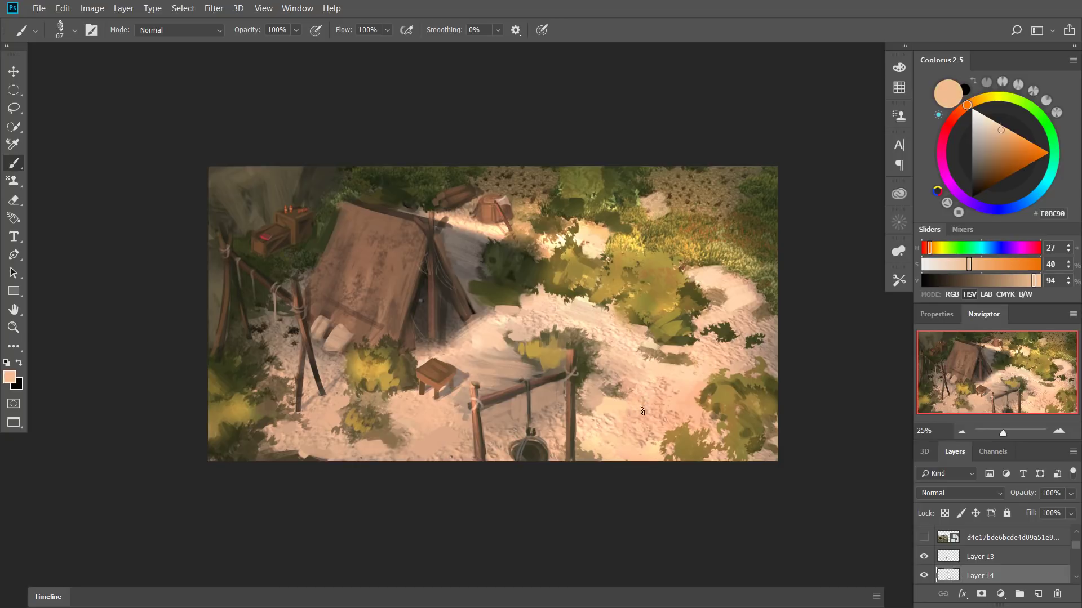
left_click(620, 419, "alt")
left_click(644, 411, "alt")
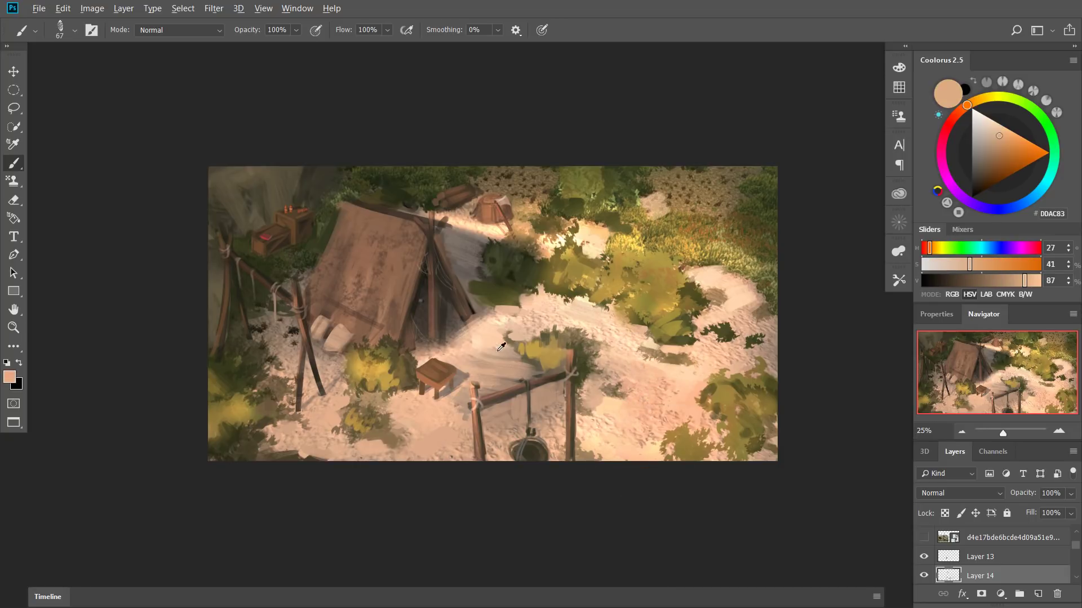
Refine the stool and its cast shadow at 41 px with #98826D for the shadow and browns #785833 and #866036 for the wood.
left_click_drag(455, 375, 449, 376)
left_click(462, 374, "alt")
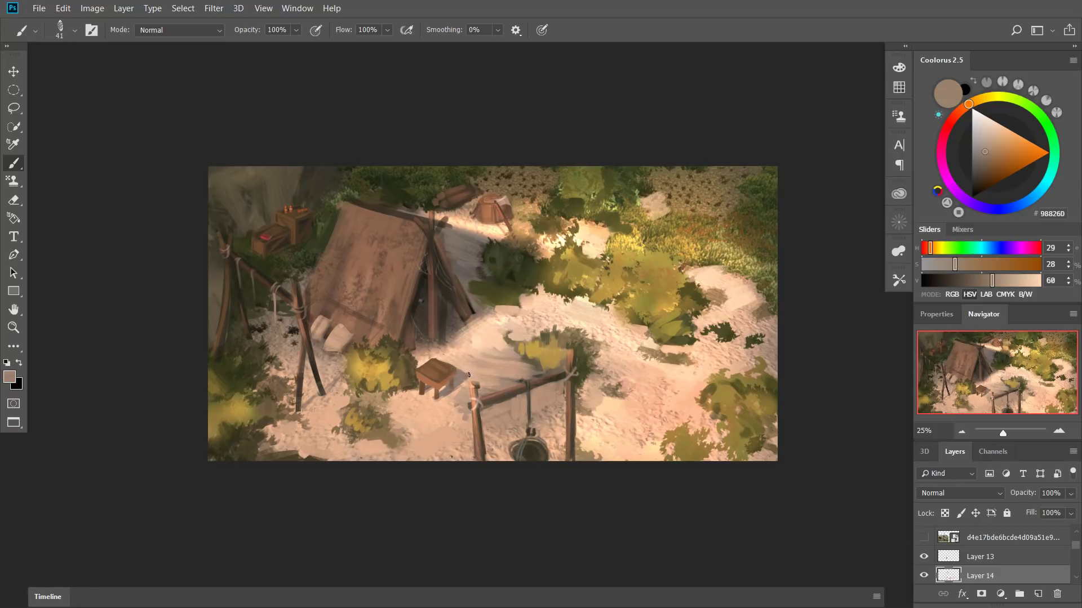
left_click(449, 365, "alt")
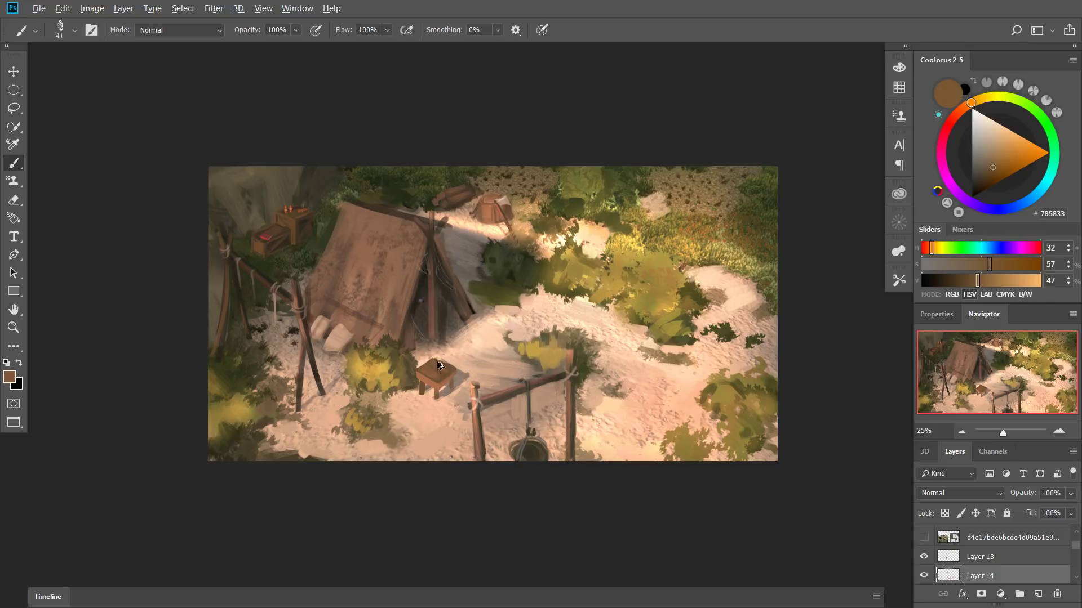
left_click(472, 368, "alt")
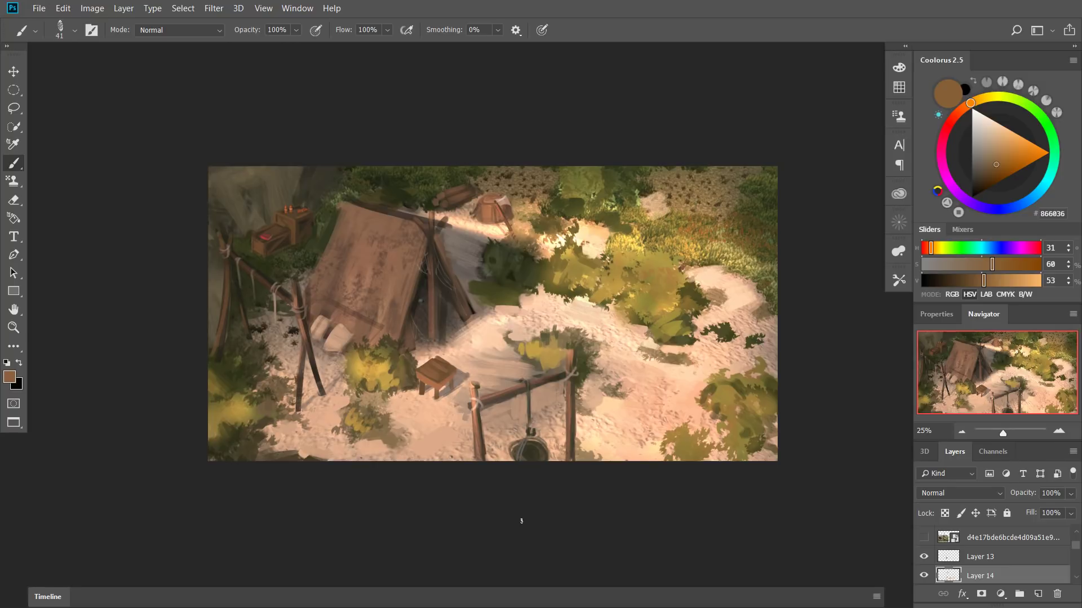
Flip the canvas horizontally and touch up the sand beside the stool with #F9CEA4 at 41 px.
key("ctrl+shift+h")
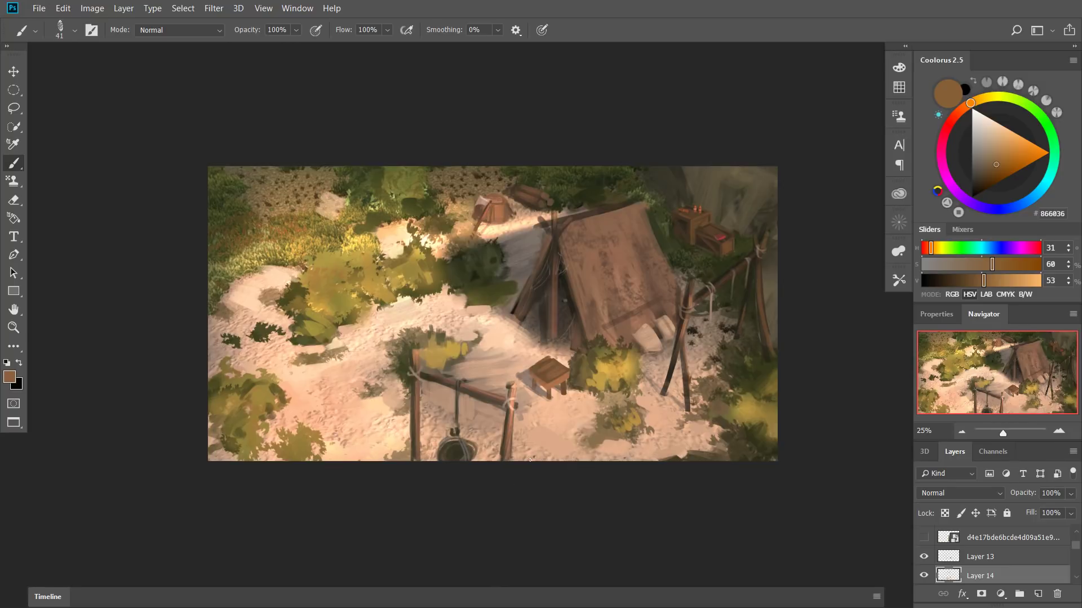
left_click(539, 361, "alt")
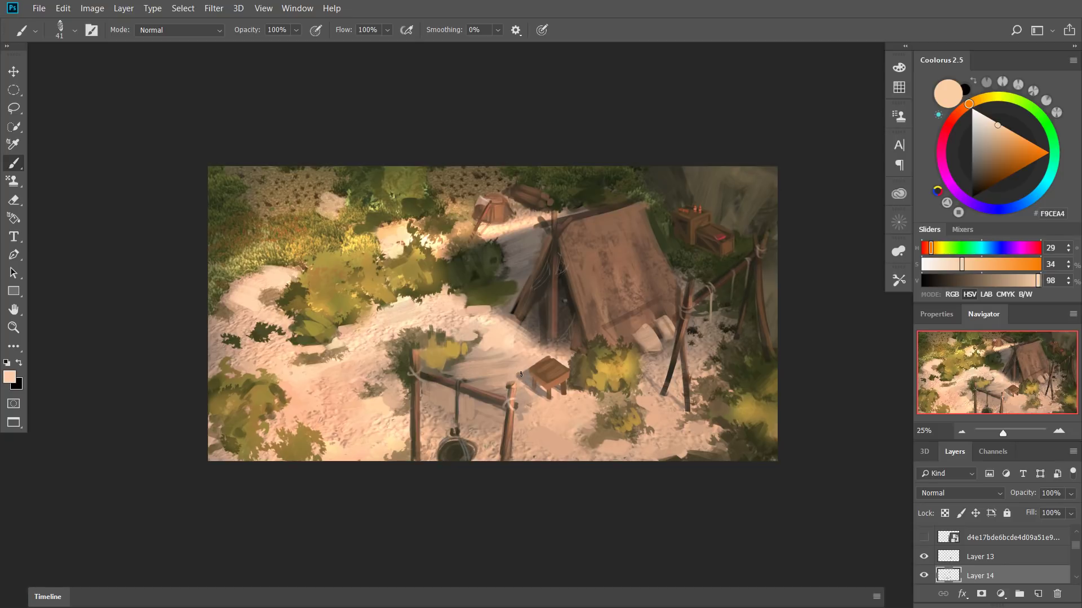
Add darker leaf accents to the large central bush with #786D20 and #584018 at 41 px, and sample #A5874F from the ground behind.
left_click(362, 294, "alt")
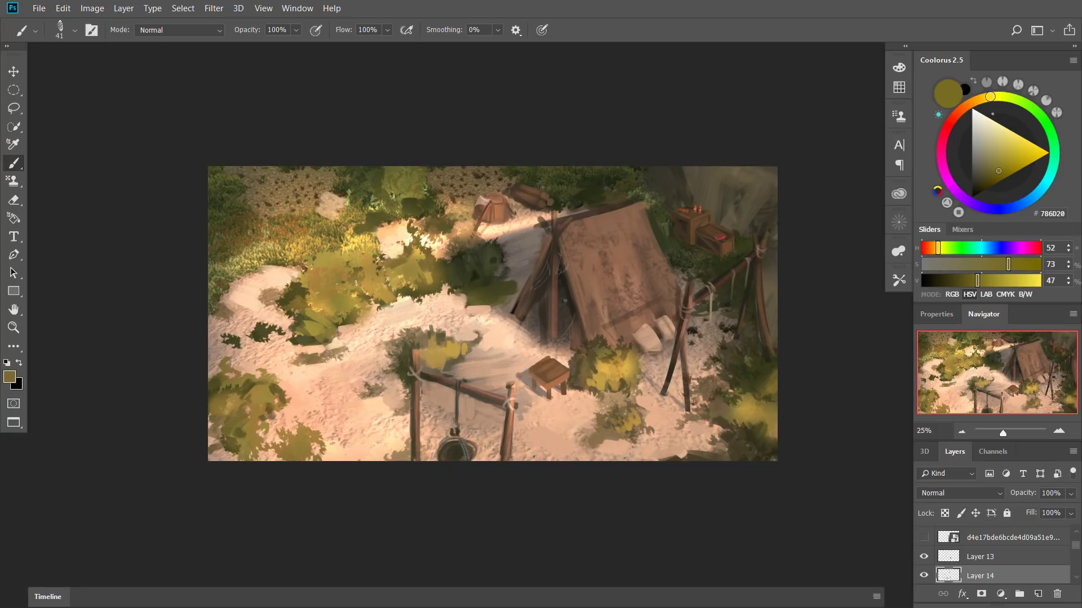
left_click(294, 293, "alt")
mouse_move(303, 287)
left_mouse_down()
mouse_move(313, 298)
mouse_move(338, 256)
mouse_move(362, 270)
left_mouse_up()
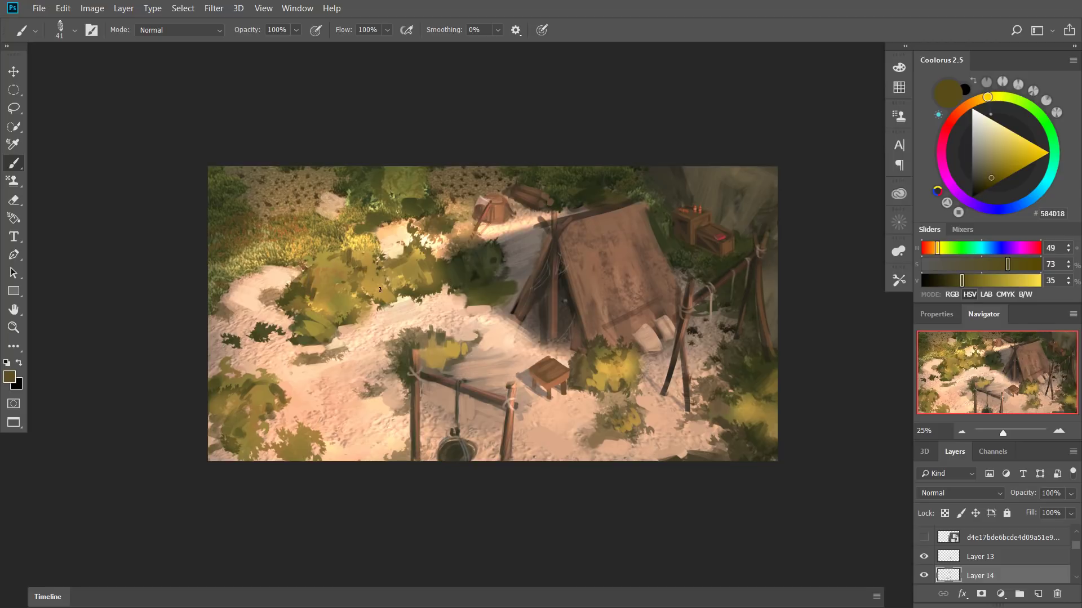
left_click(365, 273, "alt")
left_click(366, 271, "alt")
left_click(319, 189, "alt")
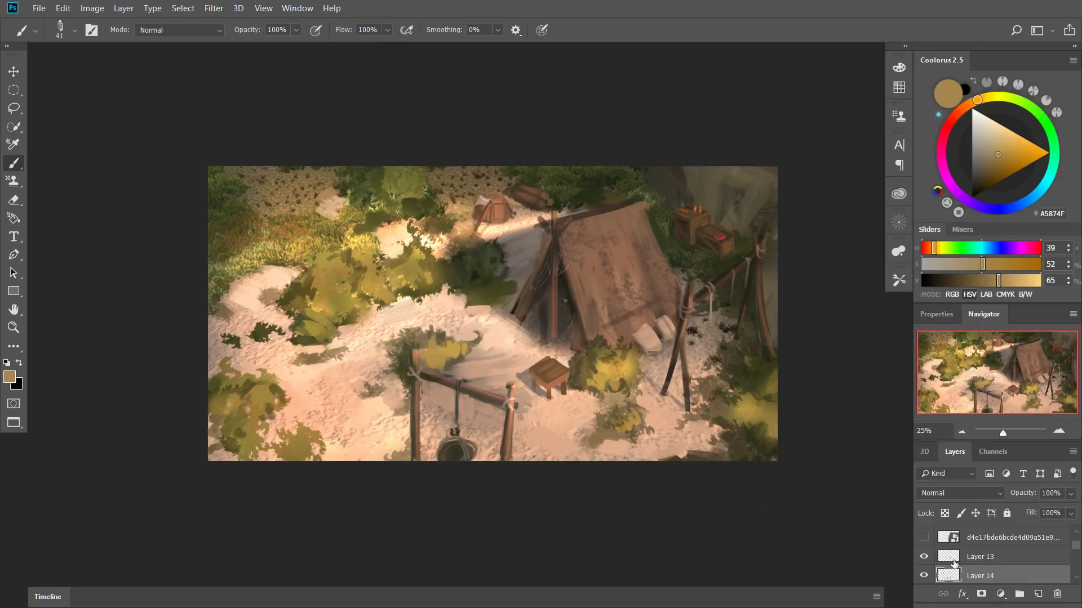
Merge Layer 13, Layer 14 and Layer 11 into one layer and toggle its visibility to compare it with the painting beneath.
scroll(939, 561, "down", 1)
left_click(966, 543)
left_click(969, 578, "shift")
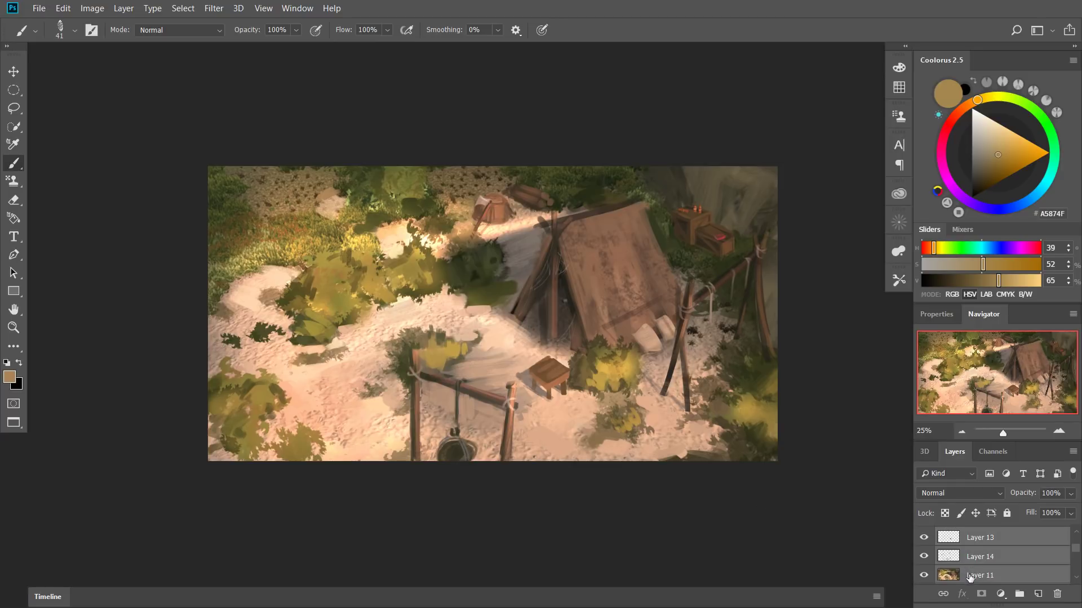
key("ctrl+e")
left_click(924, 539)
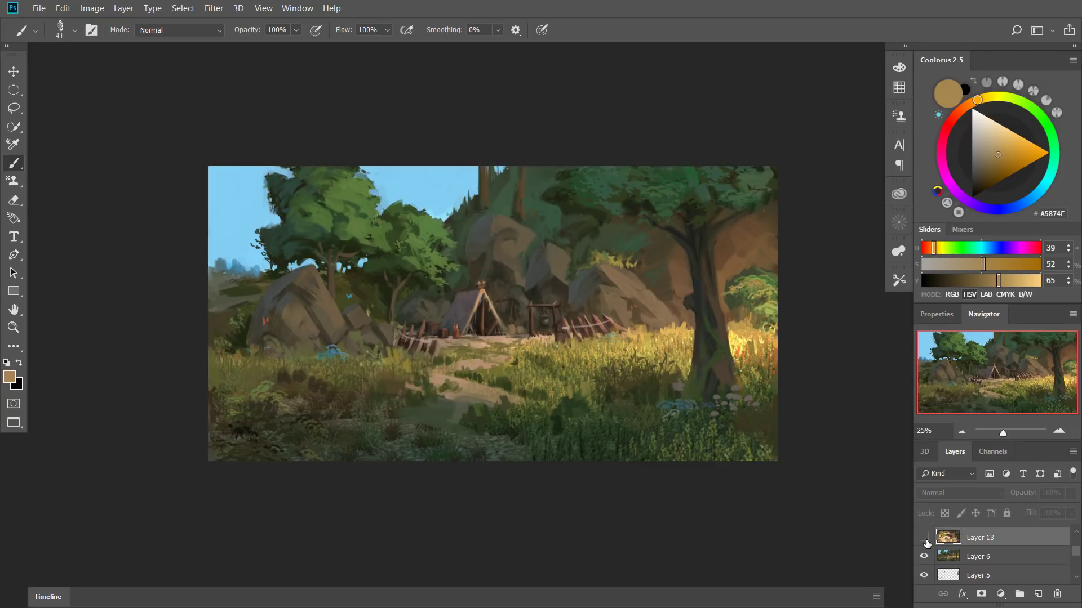
left_click(927, 541)
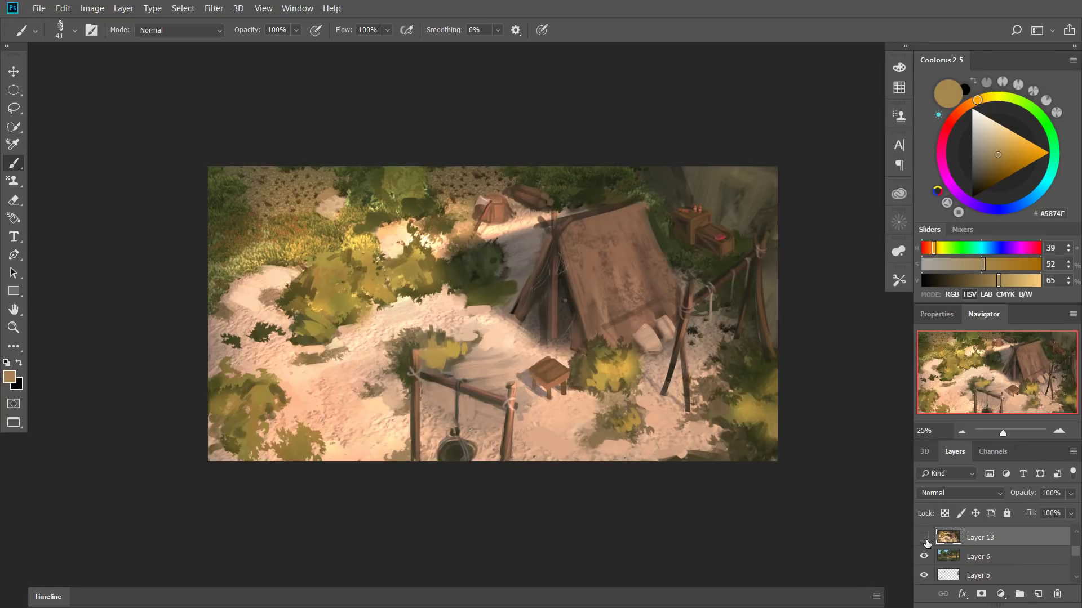
Mirror the campsite painting horizontally and compare it with the forest scene beneath by toggling the visibility of Layer 13.
key("ctrl+shift+h")
left_click(927, 543)
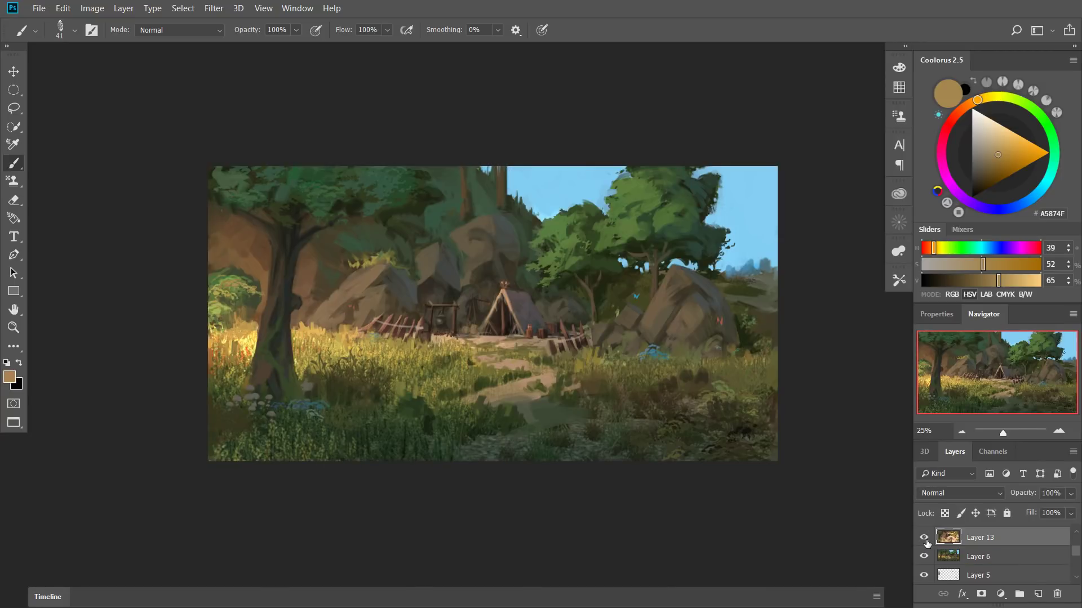
left_click(926, 541)
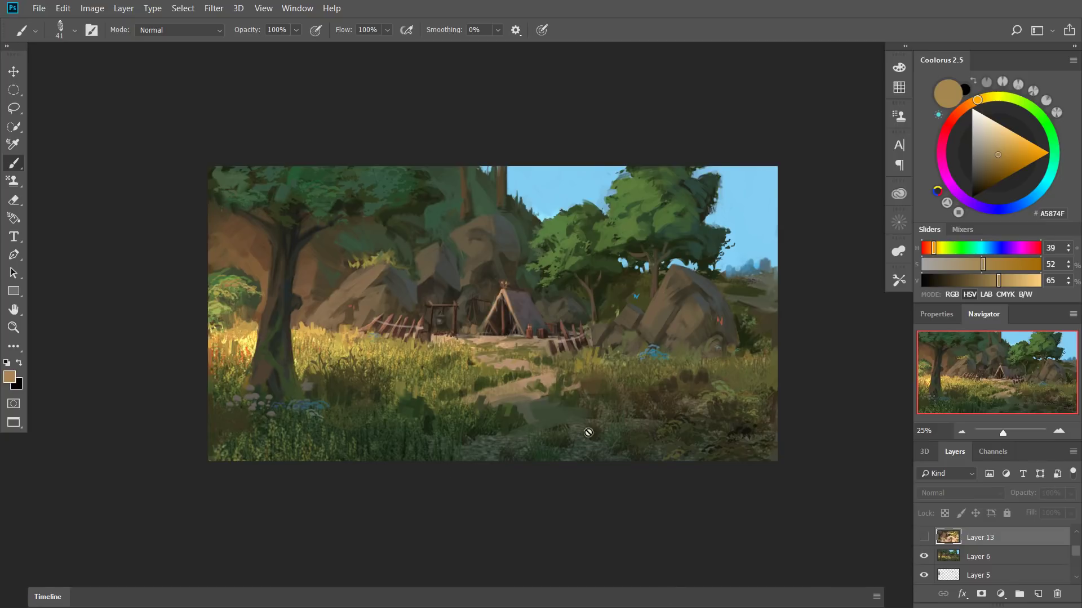
left_click(924, 538)
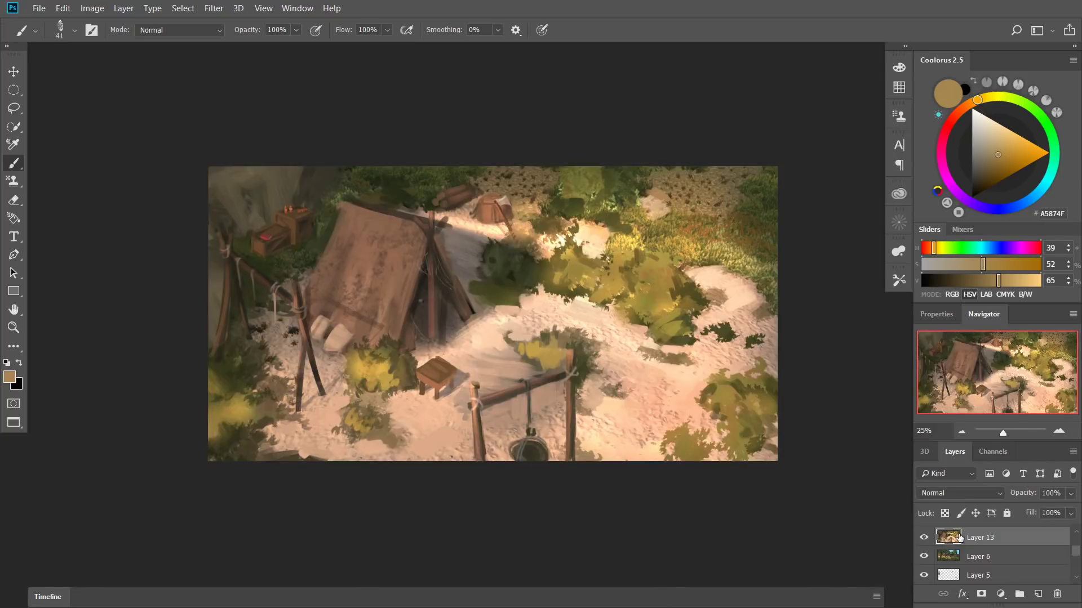
Draw a muted red arrow from the right side of the painting into the clearing, compare with the forest scene, and undo the arrow.
left_click(947, 130)
left_click(992, 161)
mouse_move(781, 319)
left_mouse_down()
mouse_move(669, 338)
mouse_move(788, 323)
mouse_move(669, 328)
mouse_move(665, 357)
mouse_move(662, 330)
mouse_move(633, 353)
mouse_move(676, 360)
left_mouse_up()
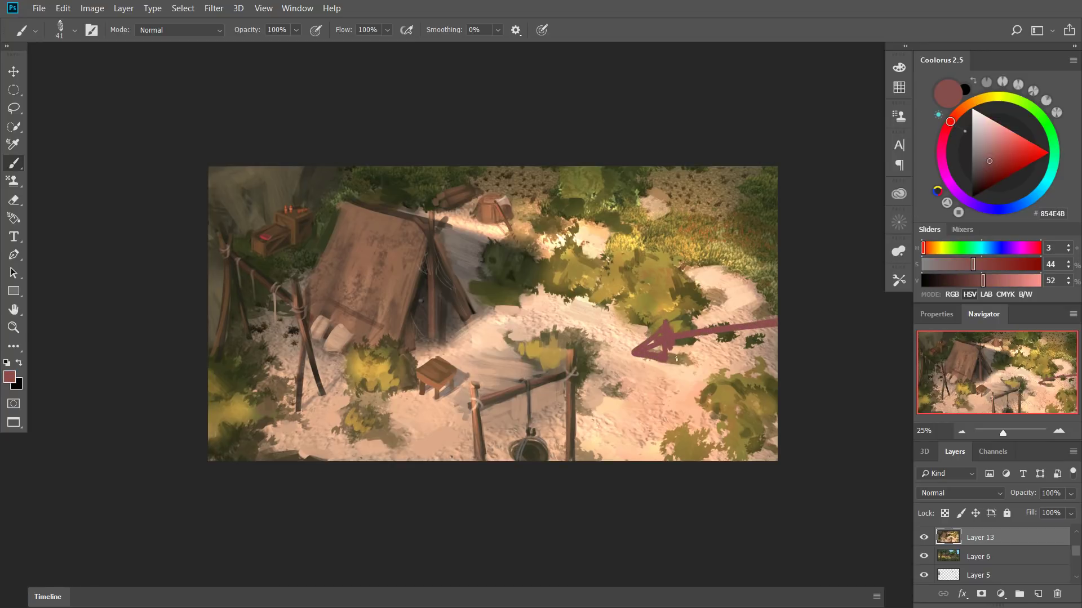
left_click(924, 539)
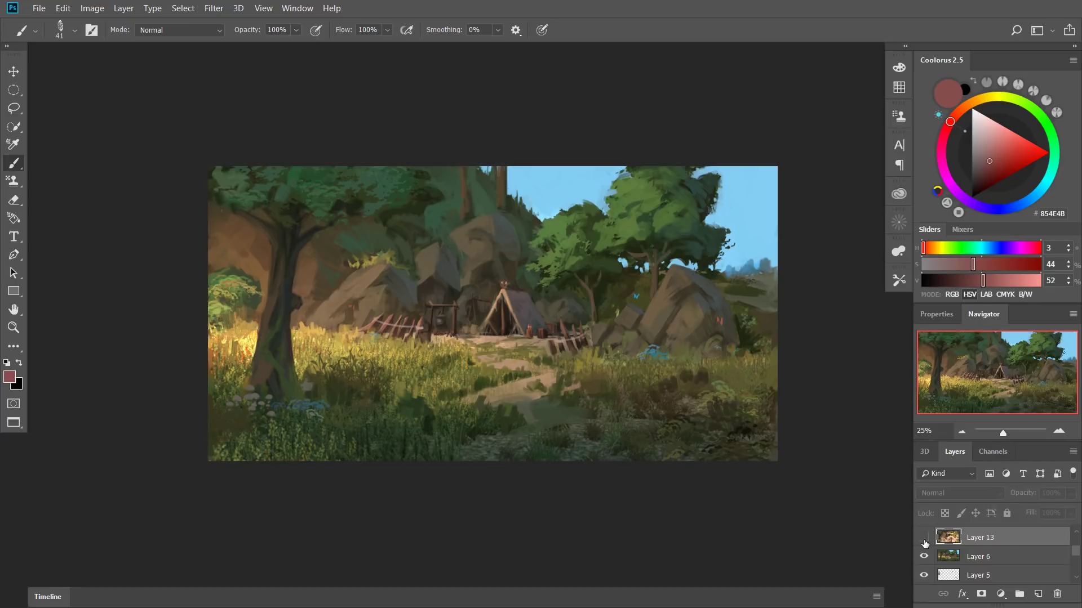
left_click(923, 540)
left_click(924, 542)
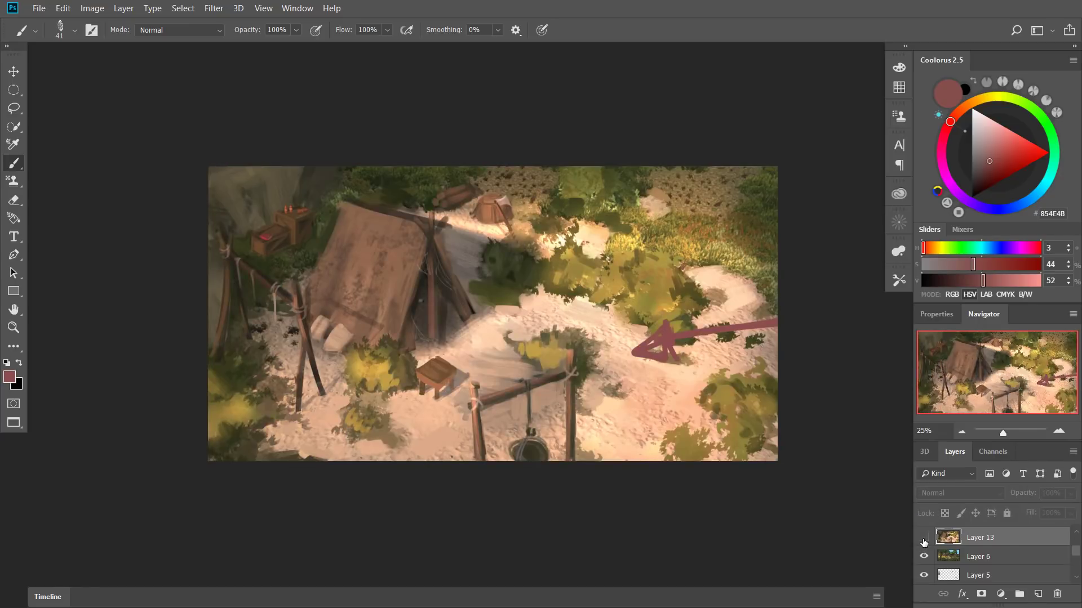
left_click(923, 543)
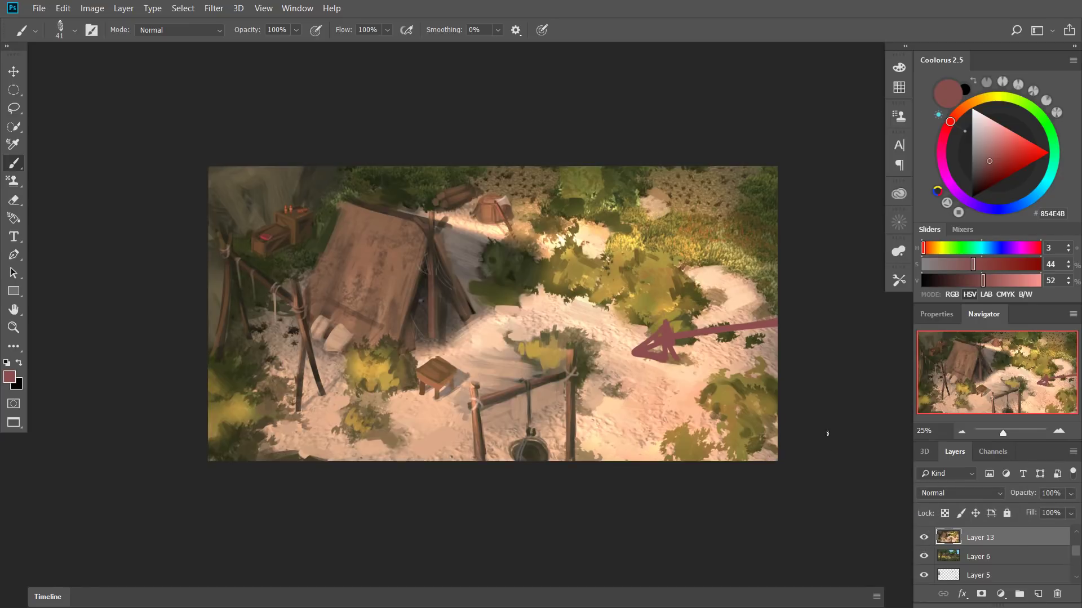
key("ctrl+z")
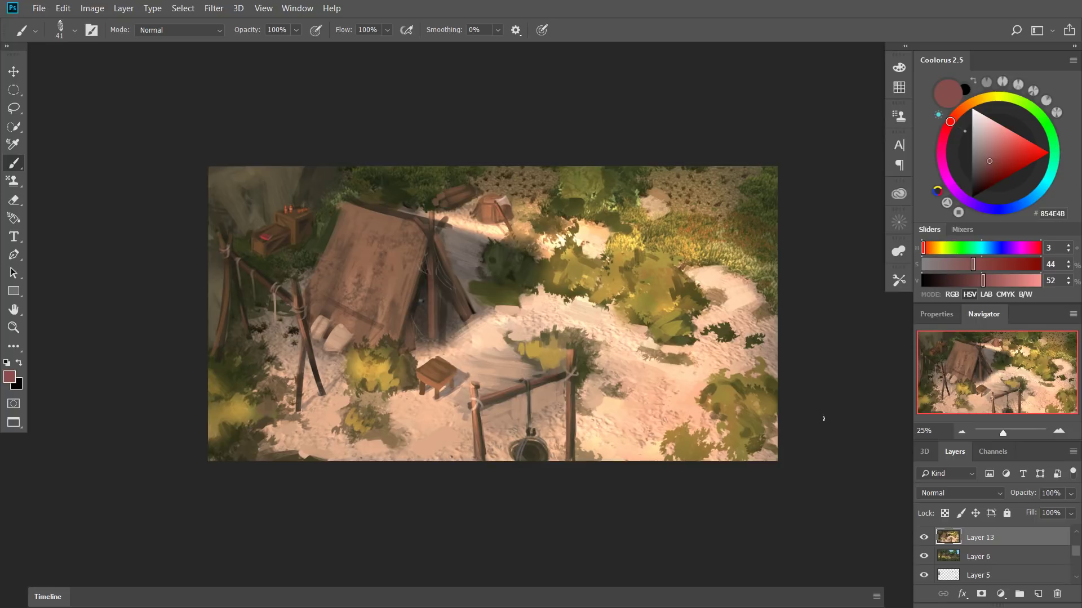
Paint light sand F6D2A7 over the grey ground between the stool and the cauldron frame, and retouch the adjoining bush edge.
left_click(498, 341, "alt")
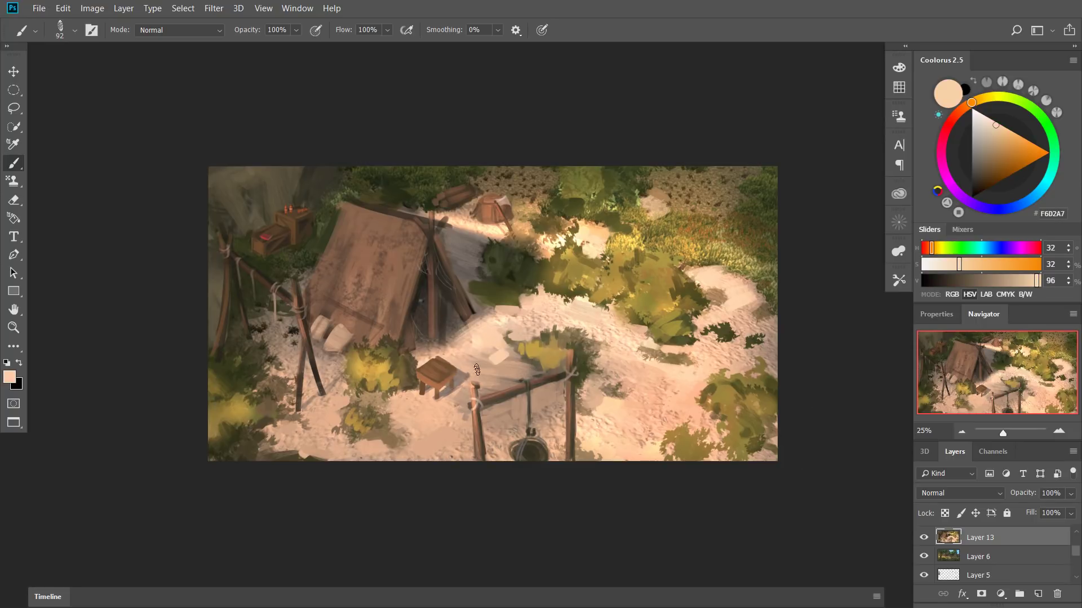
mouse_move(503, 355)
left_mouse_down()
mouse_move(468, 366)
mouse_move(515, 355)
mouse_move(540, 366)
mouse_move(514, 376)
mouse_move(547, 366)
mouse_move(481, 383)
left_mouse_up()
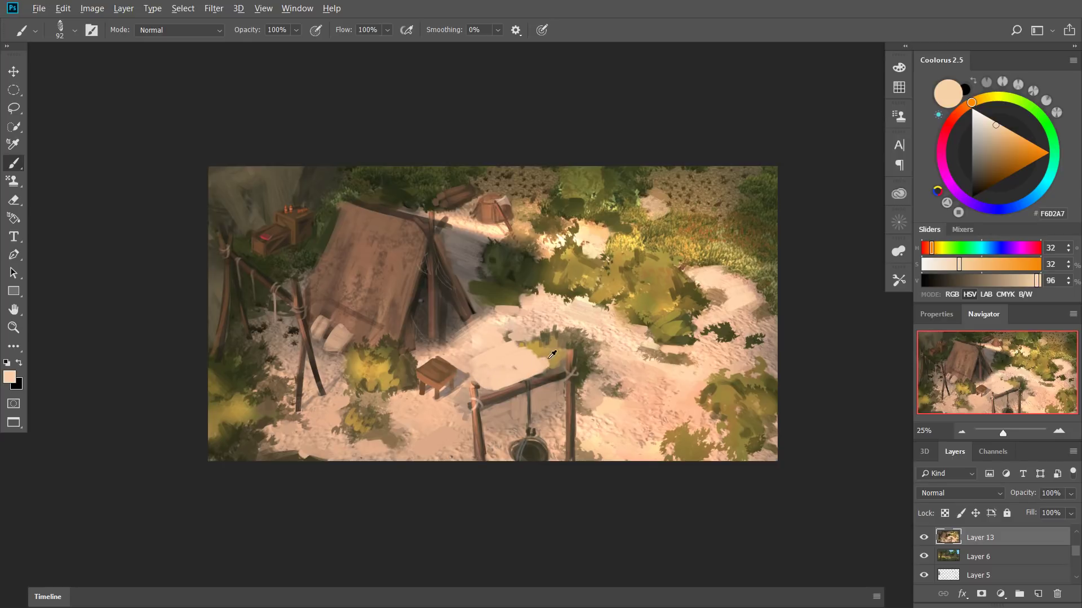
left_click(528, 355, "alt")
left_click(555, 336, "alt")
mouse_move(527, 352)
left_mouse_down()
mouse_move(535, 356)
mouse_move(499, 348)
mouse_move(511, 340)
left_mouse_up()
left_click(480, 352, "alt")
Paint a diagonal wooden brace in brown 70513B across the tent's open entrance.
left_click(437, 366, "alt")
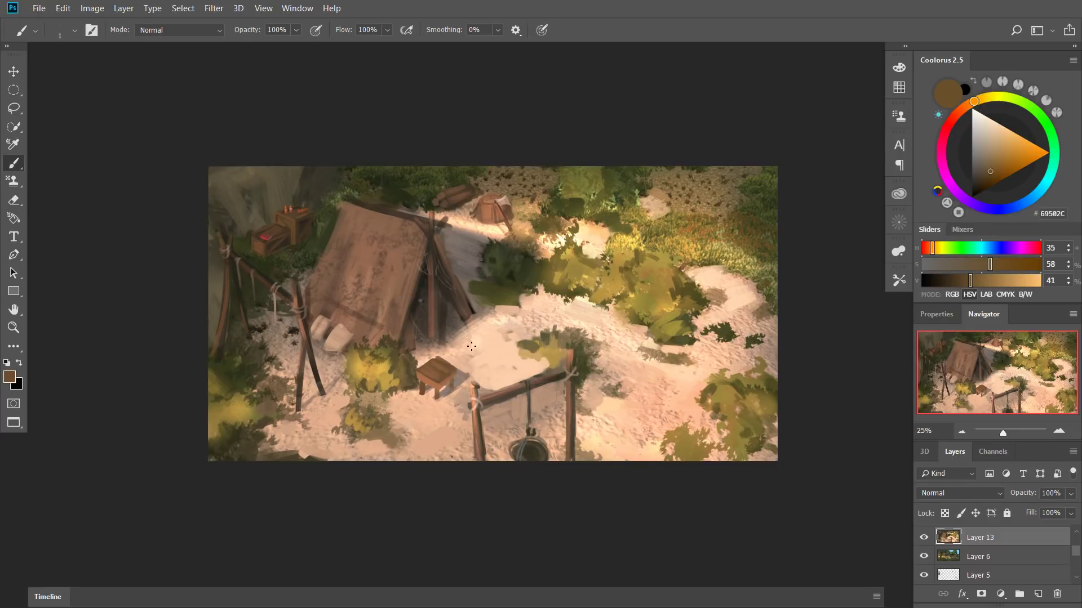
left_click(450, 347, "alt")
left_click(433, 314, "alt")
left_click_drag(444, 327, 454, 303)
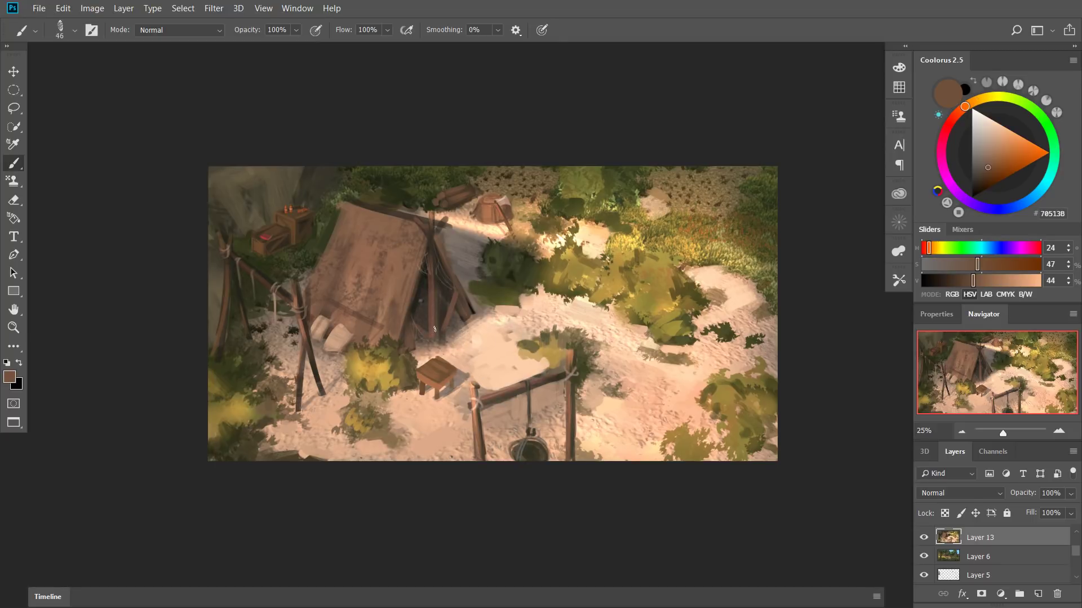
Sample the stool's wood brown and create a new layer above Layer 13.
left_click(445, 376, "alt")
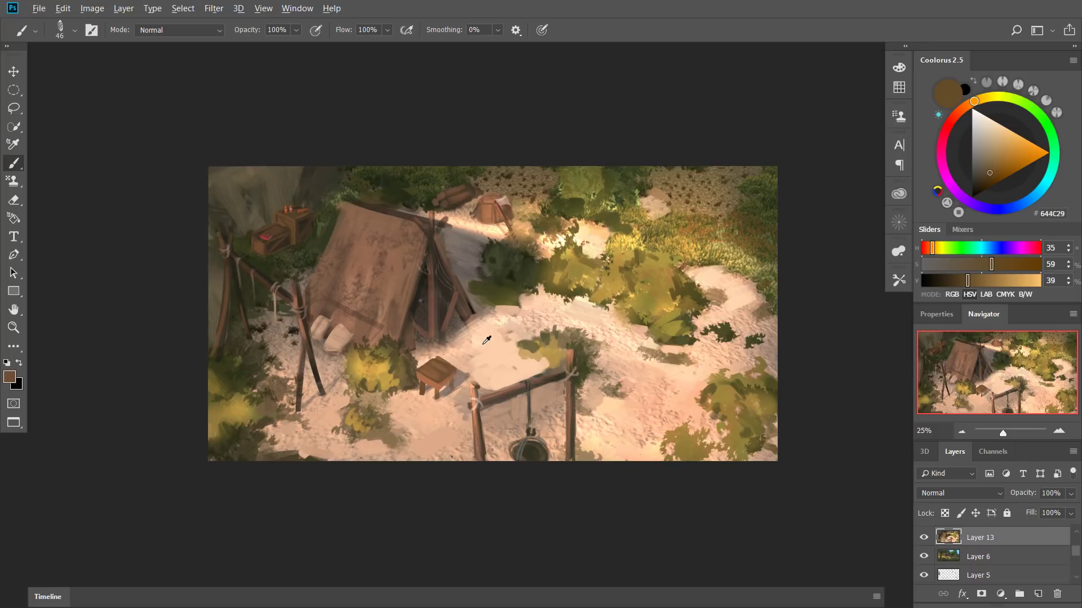
left_click_drag(487, 339, 486, 339)
left_click(449, 370, "alt")
key("ctrl+shift+n")
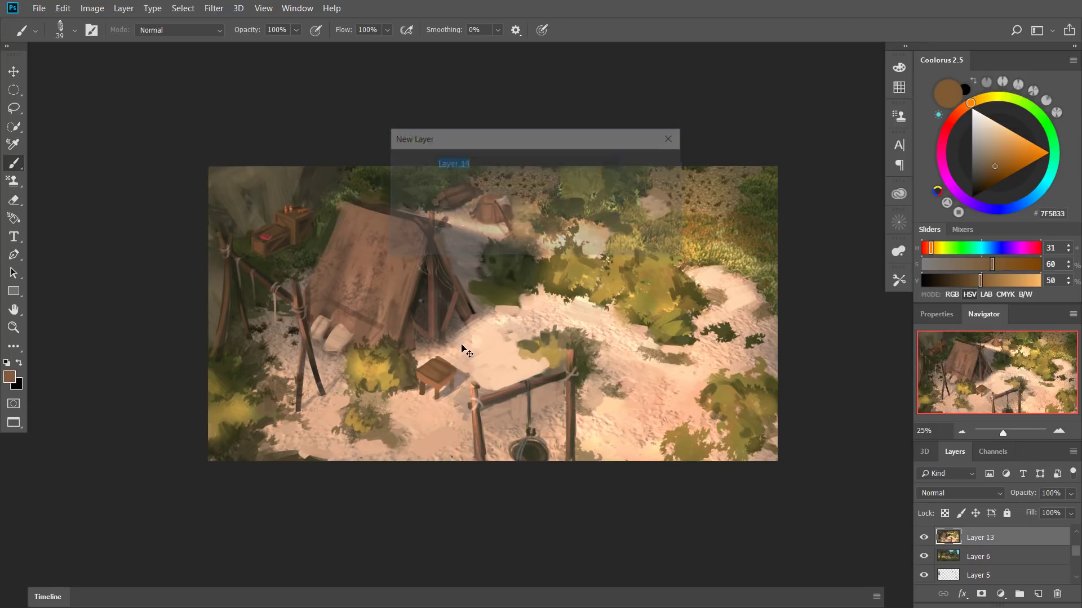
key("Return")
Sketch a small tilted box outline for a cart beside the tent entrance, using near-black 1F1D15 and a 17 px brush.
left_click(1059, 431)
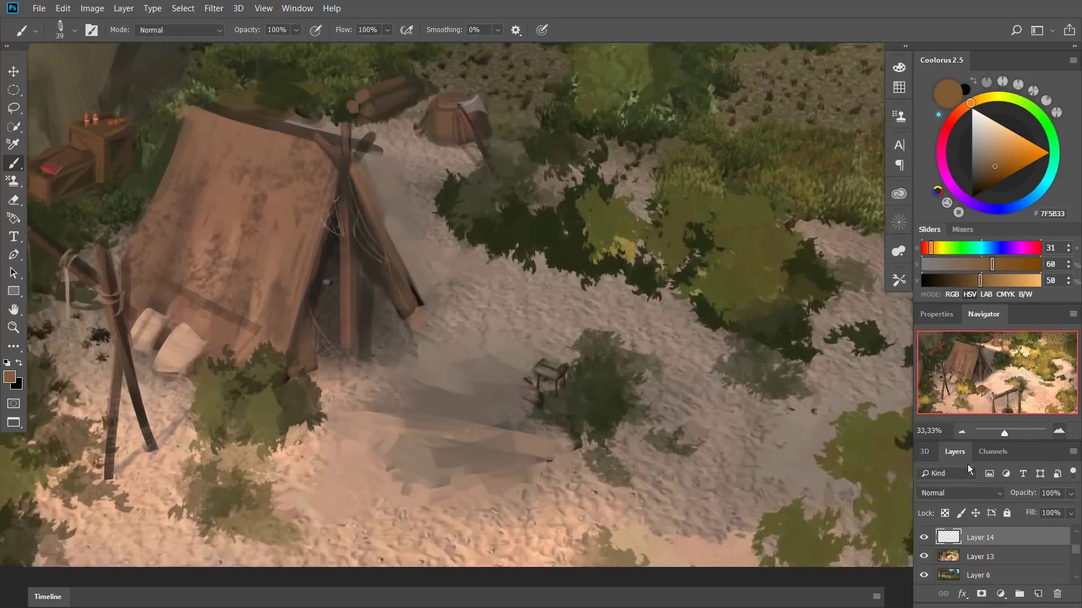
left_click(289, 282, "alt")
right_click(412, 329, "alt")
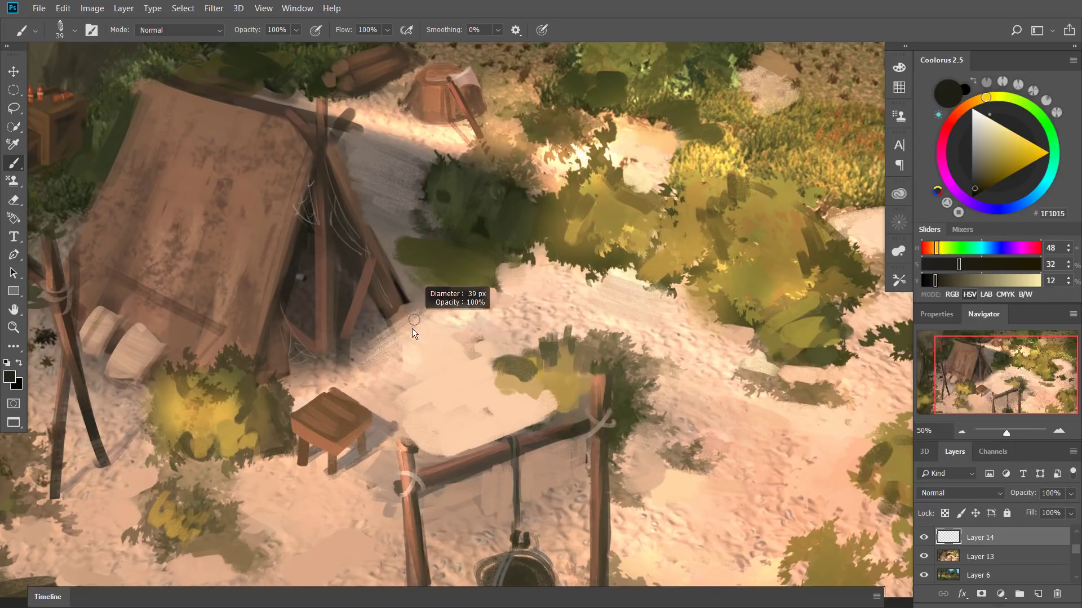
right_click(417, 358, "alt")
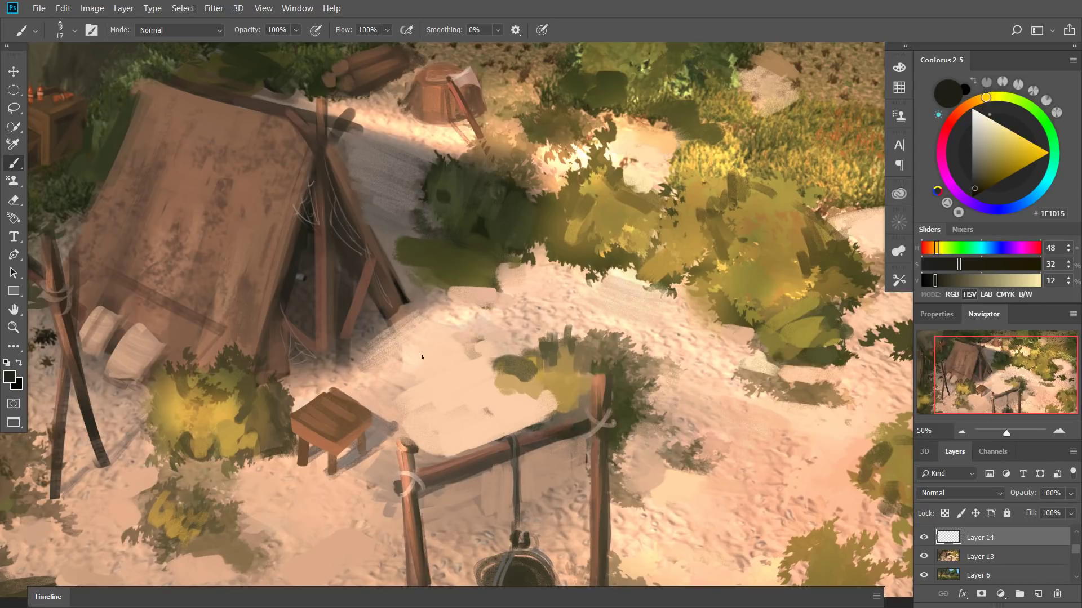
mouse_move(417, 355)
left_mouse_down()
mouse_move(408, 318)
mouse_move(450, 310)
mouse_move(459, 345)
mouse_move(420, 356)
mouse_move(449, 316)
left_mouse_up()
mouse_move(449, 313)
left_mouse_down()
mouse_move(457, 339)
mouse_move(424, 334)
left_mouse_up()
Sketch the cart's wheels and front axle in near-black around the box outline with a finer brush.
right_click(425, 338, "alt")
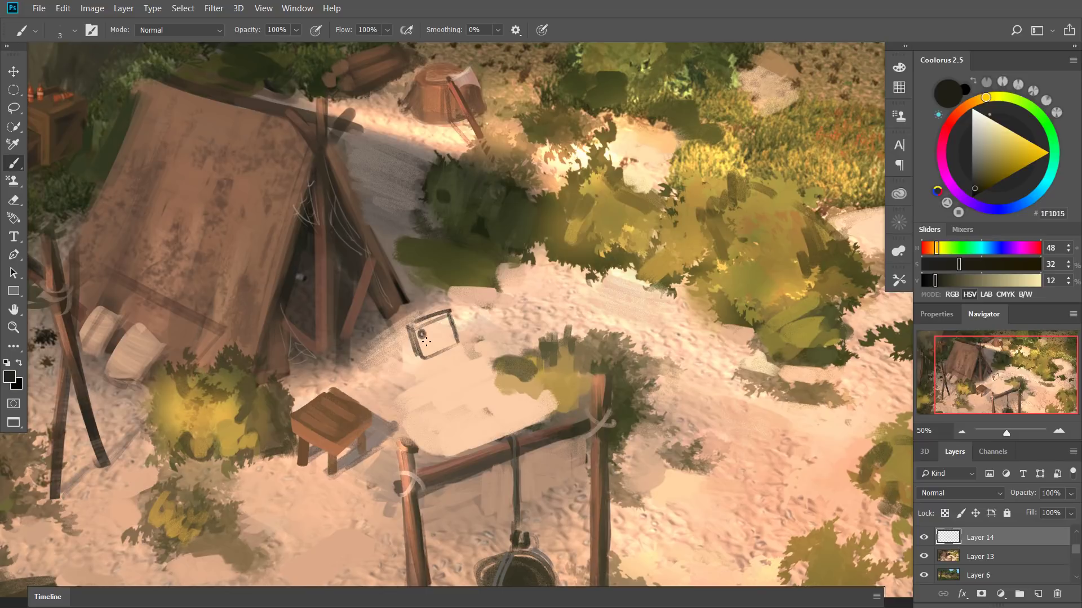
right_click(421, 339, "alt")
right_click(420, 339, "alt")
mouse_move(426, 357)
left_mouse_down()
mouse_move(435, 367)
mouse_move(442, 359)
mouse_move(439, 372)
mouse_move(456, 339)
mouse_move(463, 358)
mouse_move(473, 343)
left_mouse_up()
Rework the front right wheel with a thicker dark outline and add the rear wheel to the cart sketch.
key("e")
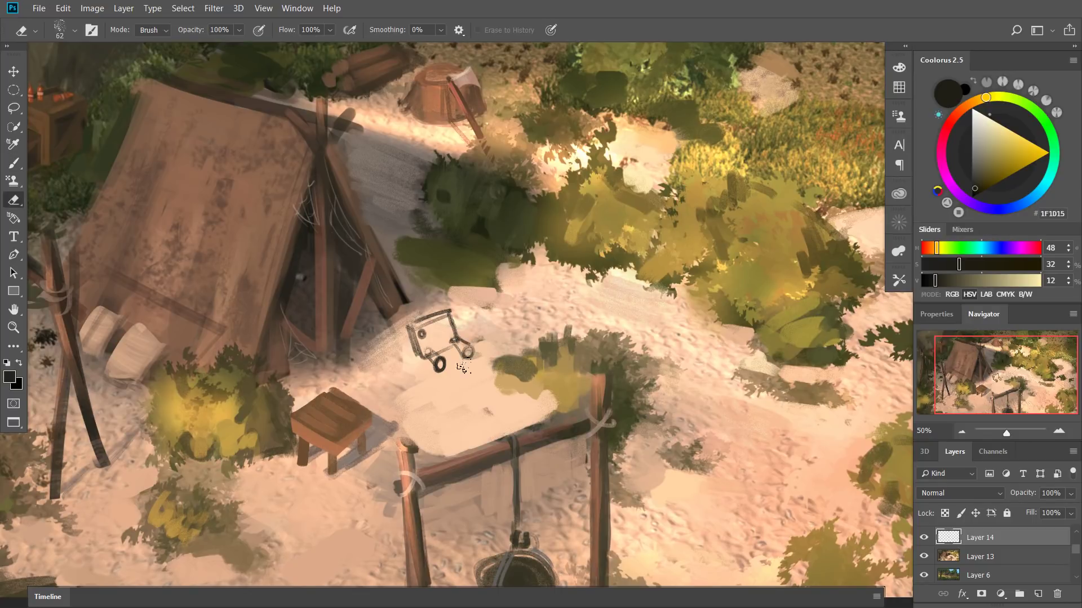
key("b")
left_click_drag(472, 353, 467, 355)
key("ctrl+z")
key("ctrl+z")
key("e")
key("b")
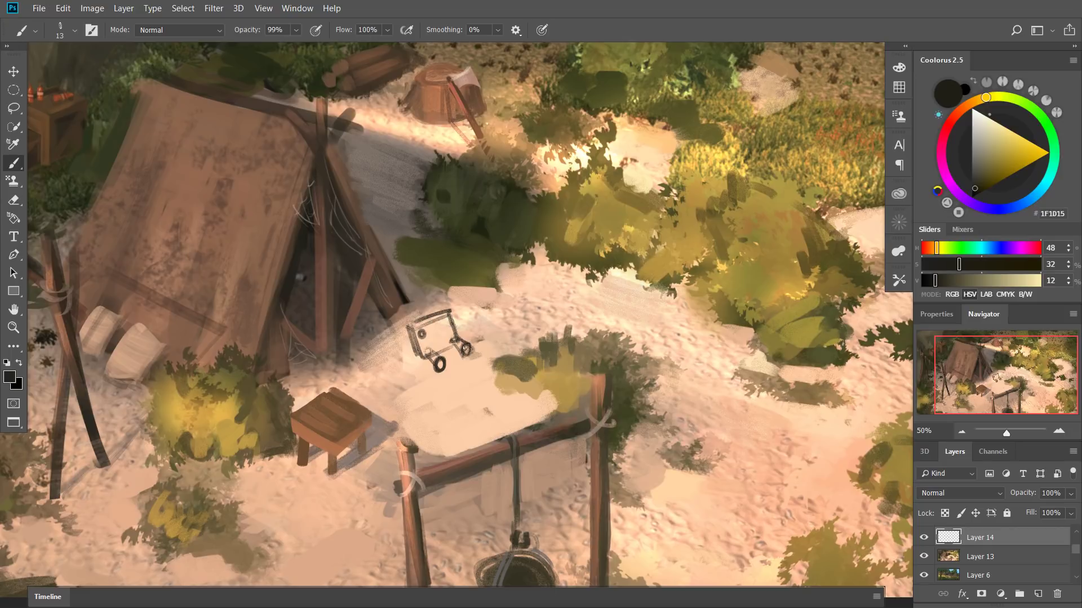
mouse_move(442, 320)
left_mouse_down()
mouse_move(458, 313)
mouse_move(459, 326)
mouse_move(432, 330)
left_mouse_up()
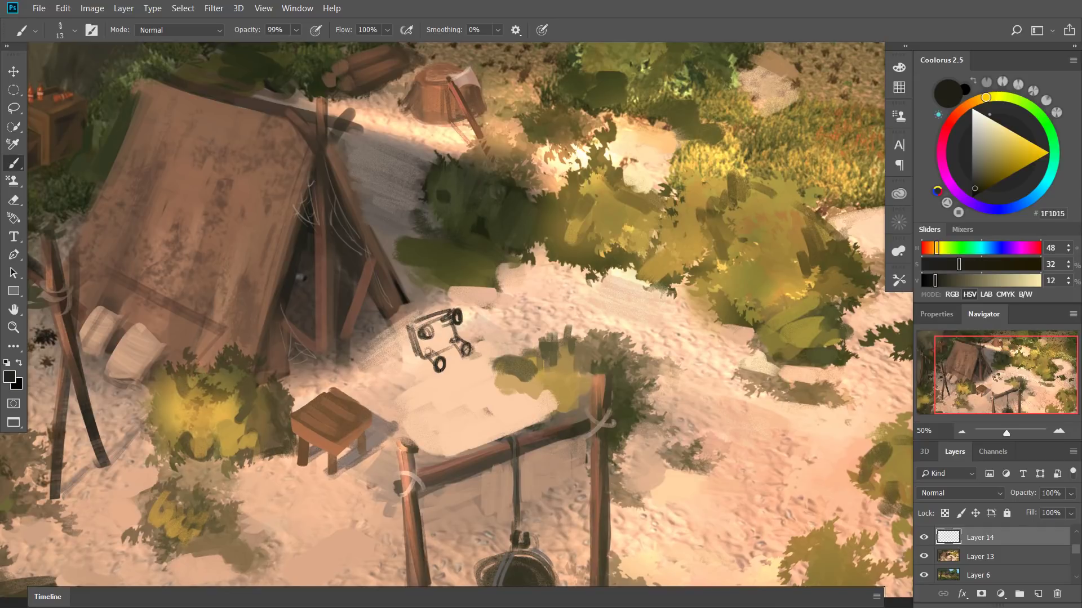
Scale the cart sketch up to about 109% and resume painting with the brush.
key("ctrl+t")
left_click_drag(472, 311, 478, 305)
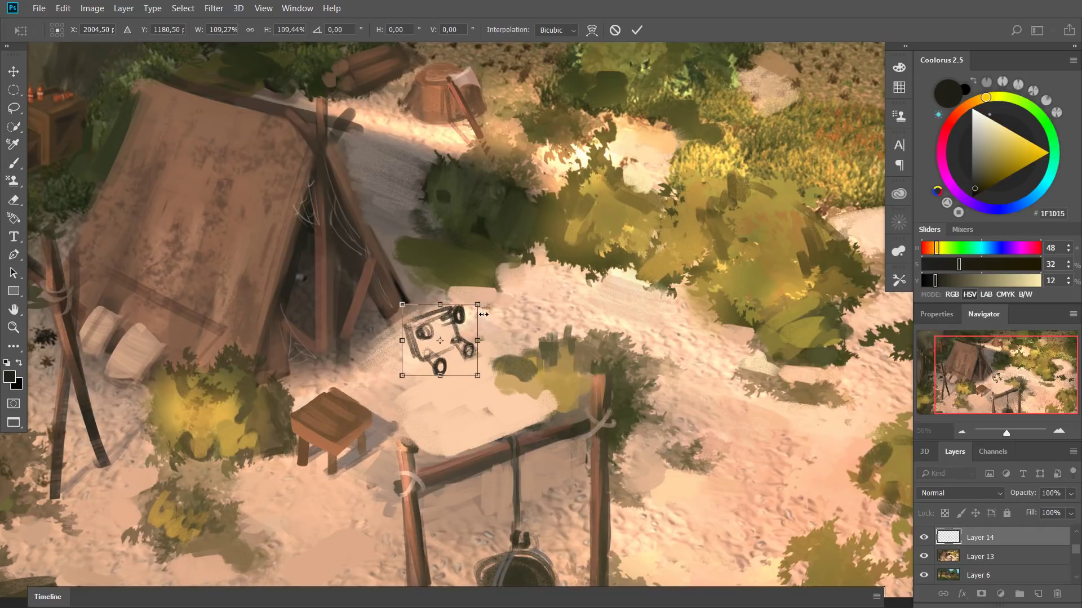
key("Return")
key("b")
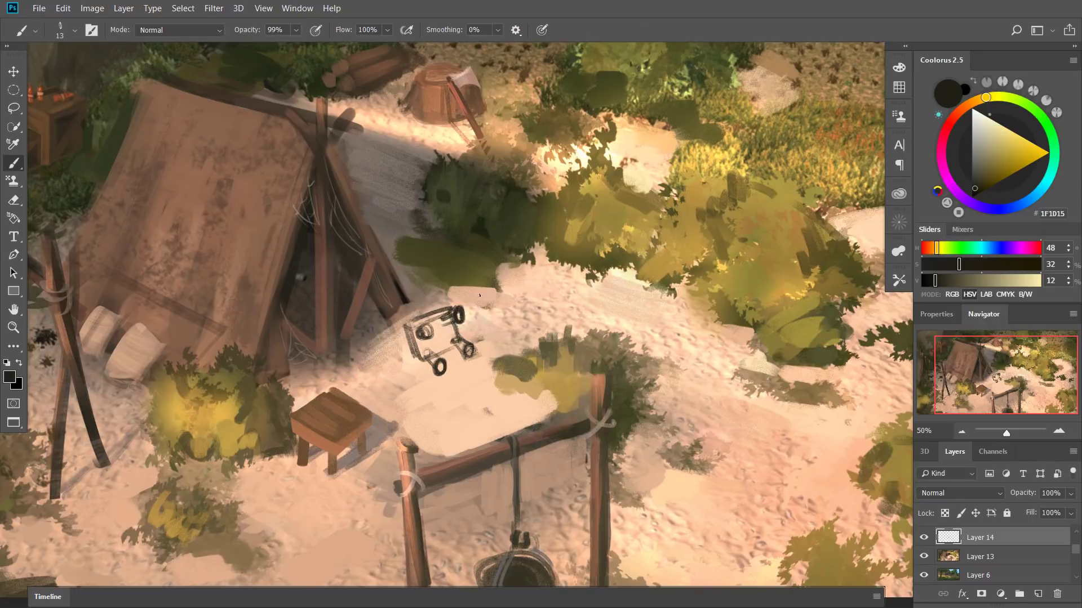
Fill the cart's box with wood tones, using C08A58 along its left board and dark brown 644827 across the bed.
left_click(322, 433, "alt")
left_click(1002, 149)
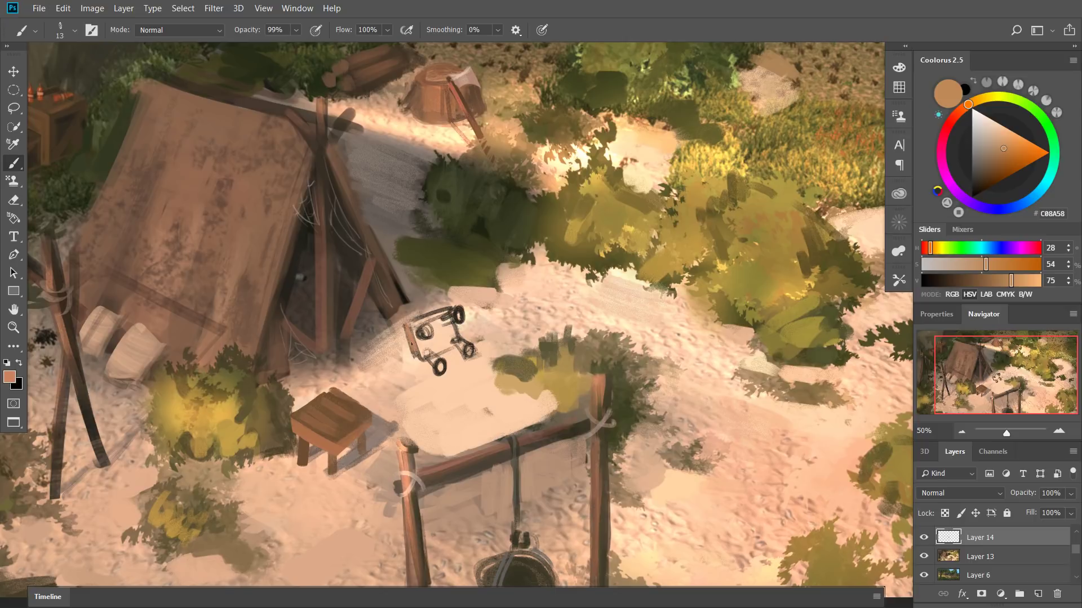
left_click(341, 435, "alt")
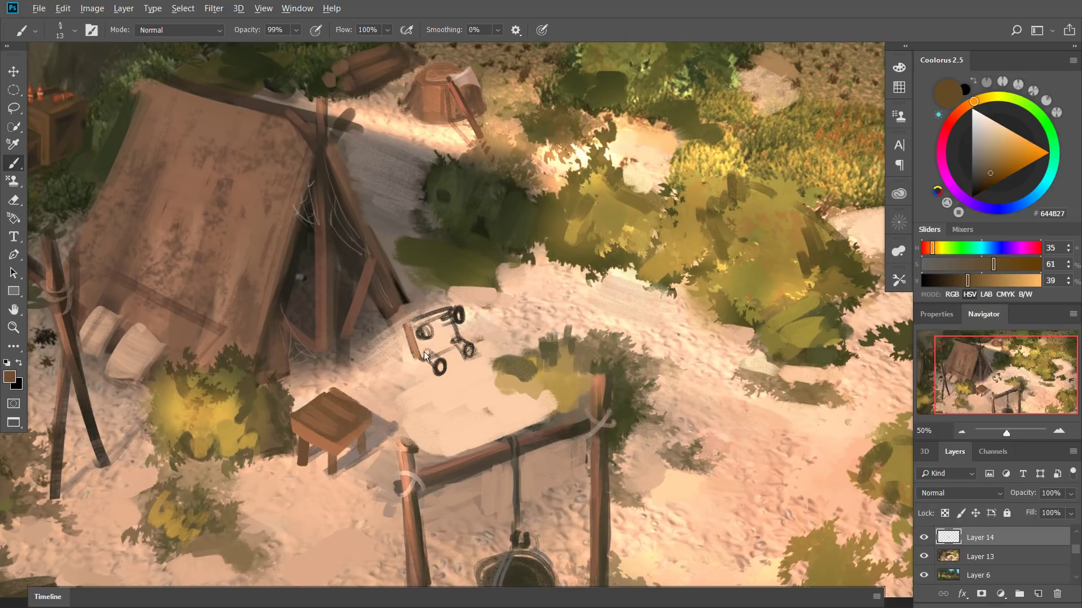
mouse_move(415, 328)
left_mouse_down()
mouse_move(422, 351)
mouse_move(437, 329)
mouse_move(451, 338)
left_mouse_up()
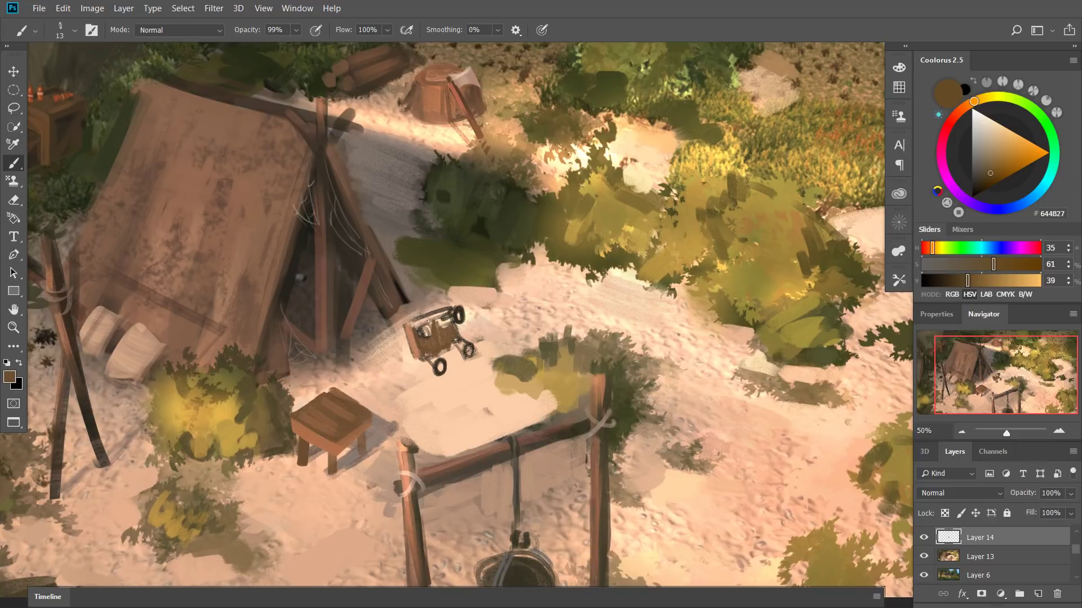
Shade the cart's rear edge and bed with sampled browns such as 584A34, 8D714B and 684F2B, covering the sketch lines.
left_click(414, 327, "alt")
left_click_drag(413, 325, 443, 313)
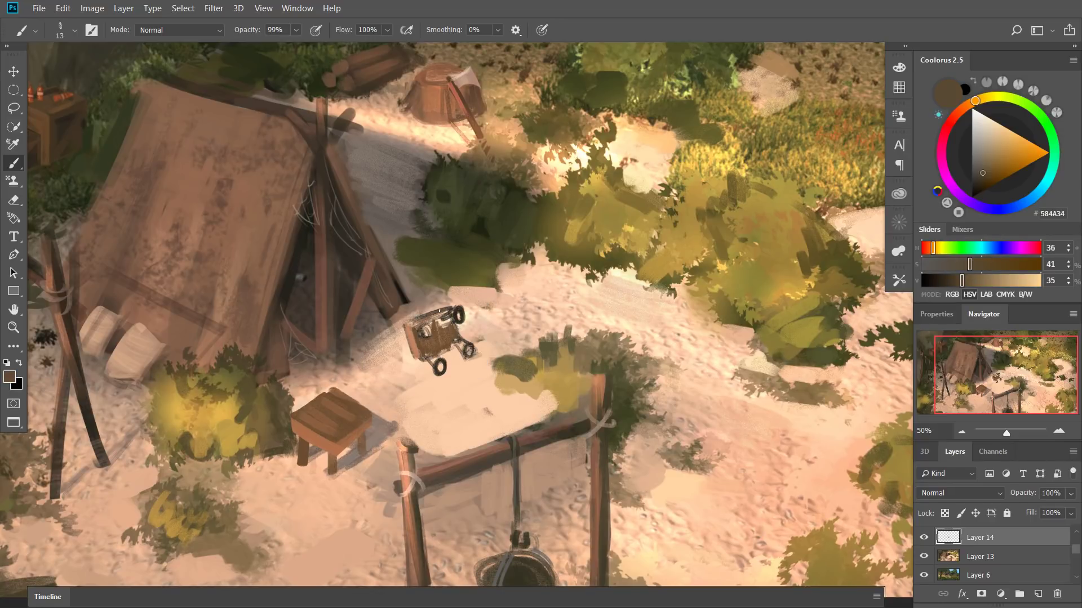
left_click(439, 317, "alt")
left_click(417, 324, "alt")
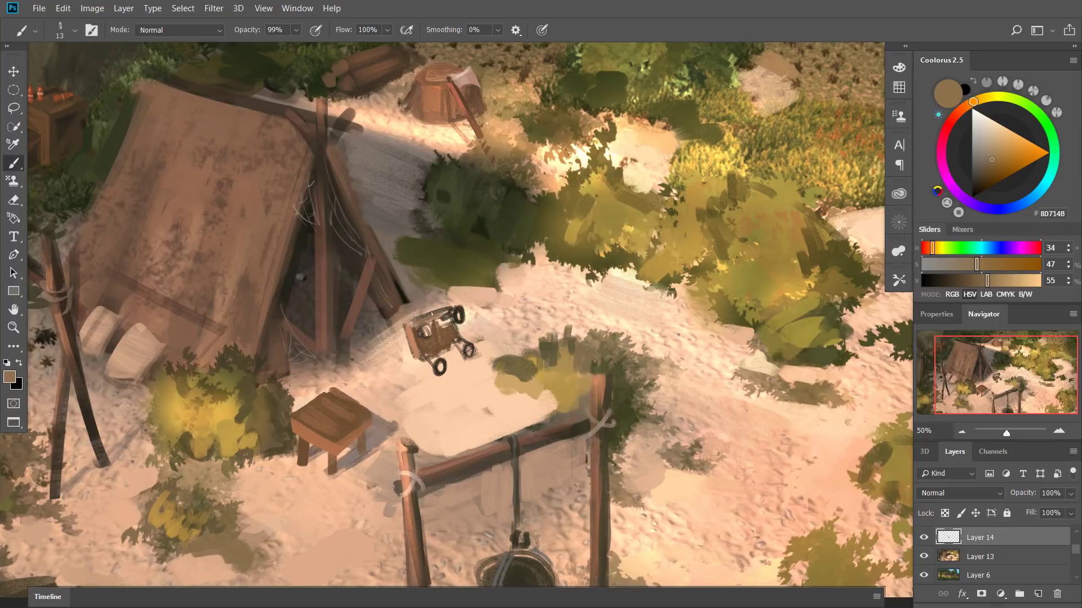
left_click(420, 334, "alt")
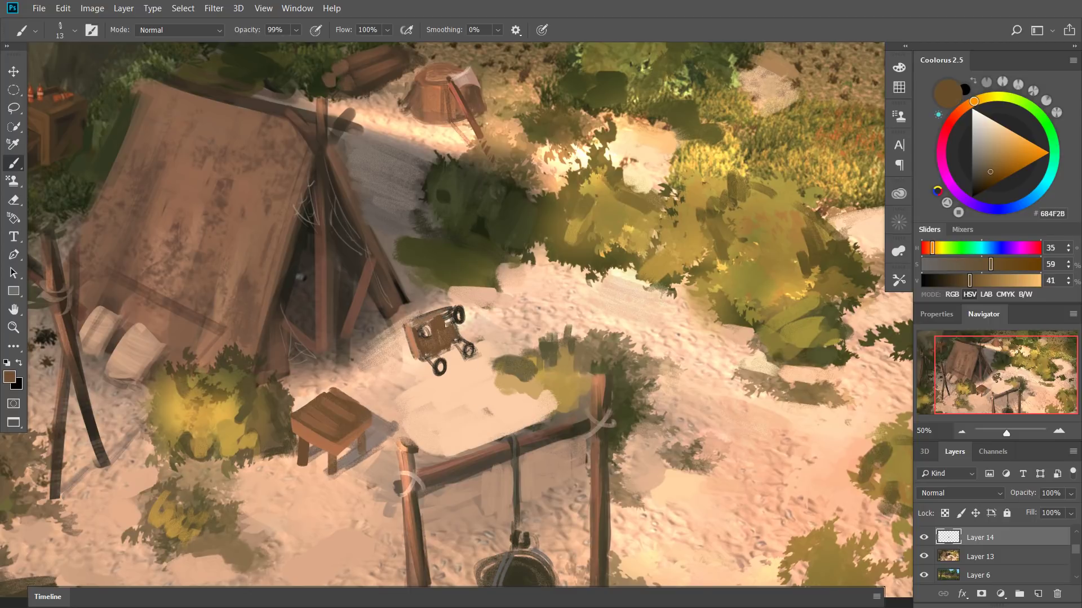
left_click(419, 335, "alt")
left_click(419, 337, "alt")
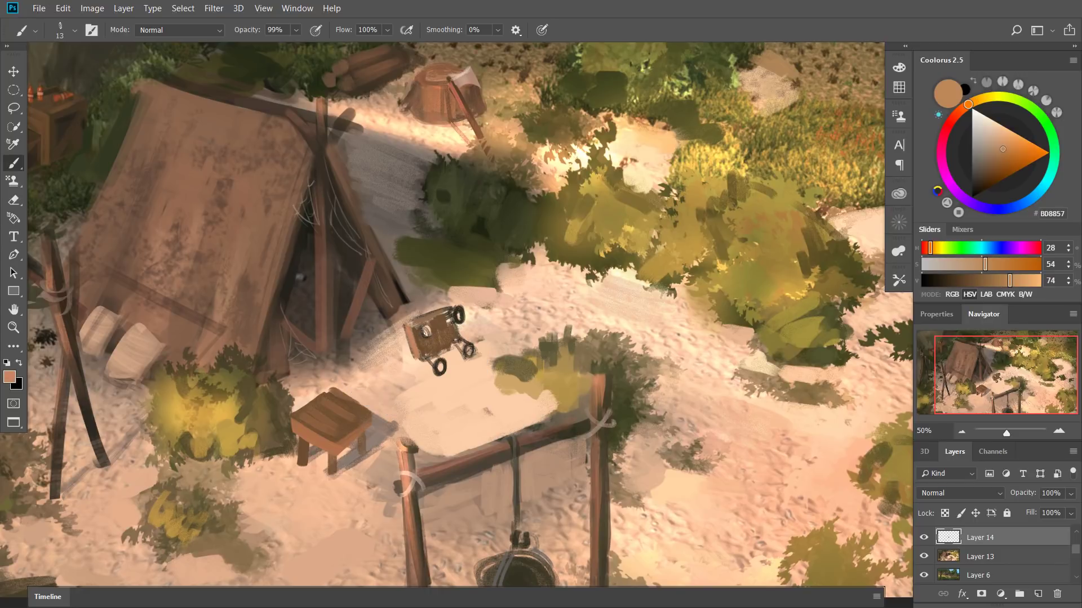
Shade the cart's bed and the dark spot in it with sampled tones such as 221C15, 654C28 and B08155.
left_click(430, 333, "alt")
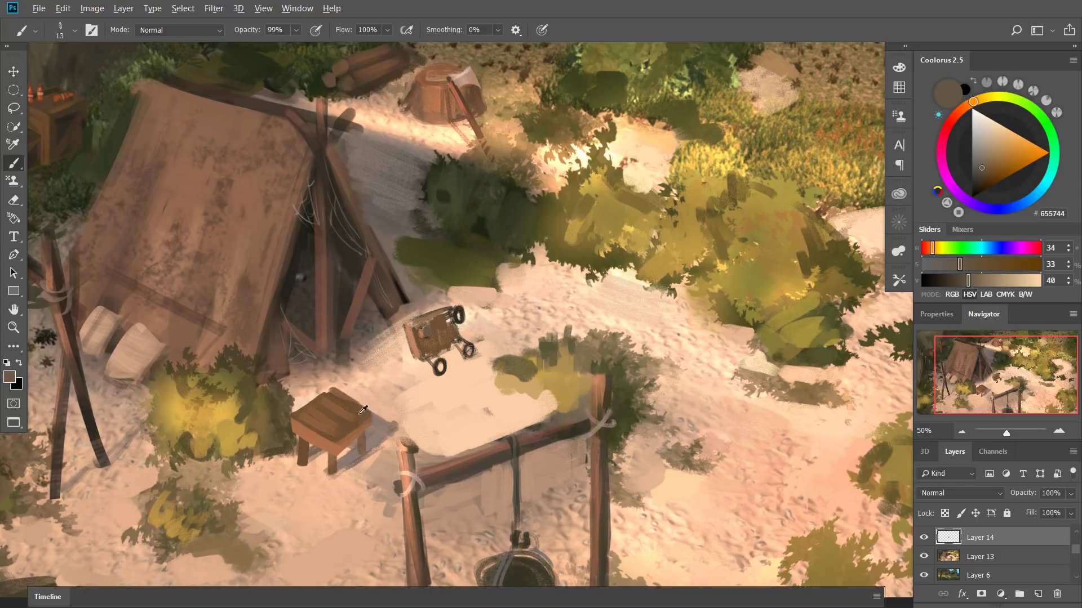
left_click(400, 296, "alt")
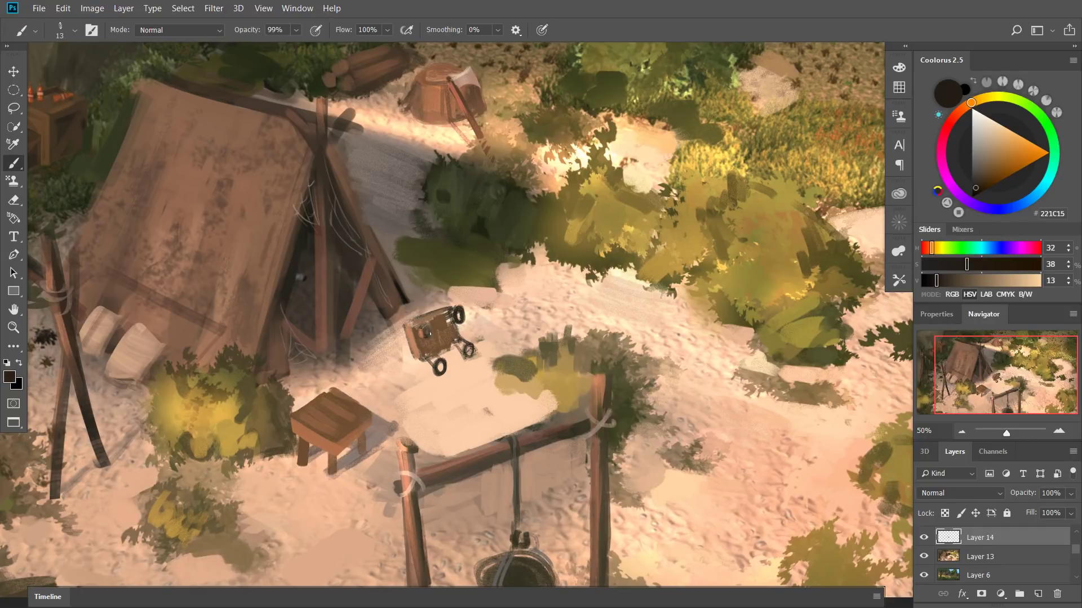
left_click(421, 331, "alt")
left_click(430, 324, "alt")
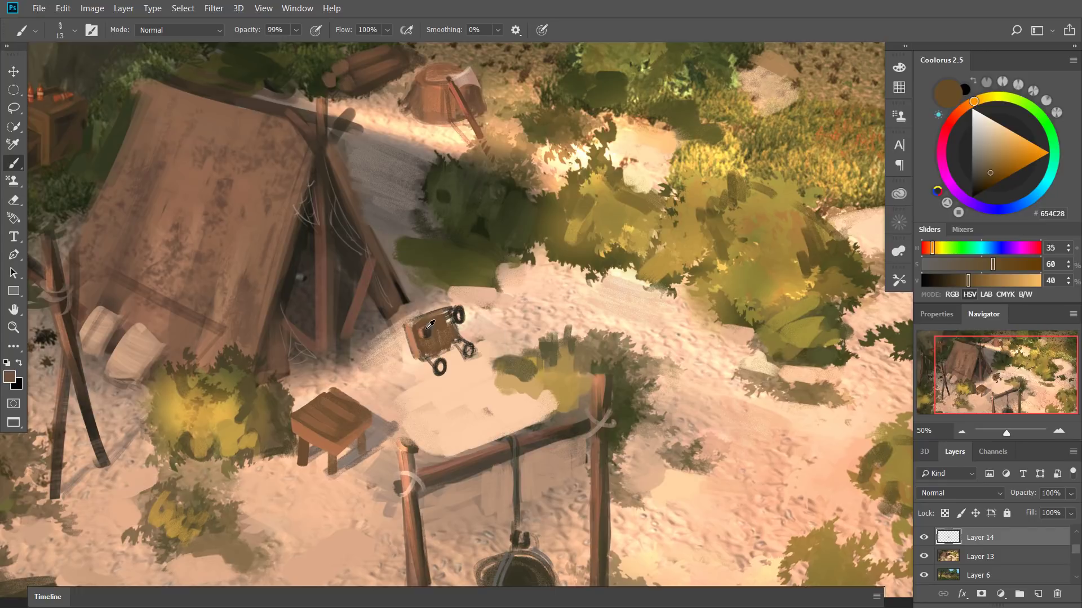
left_click(430, 325, "alt")
left_click(420, 319, "alt")
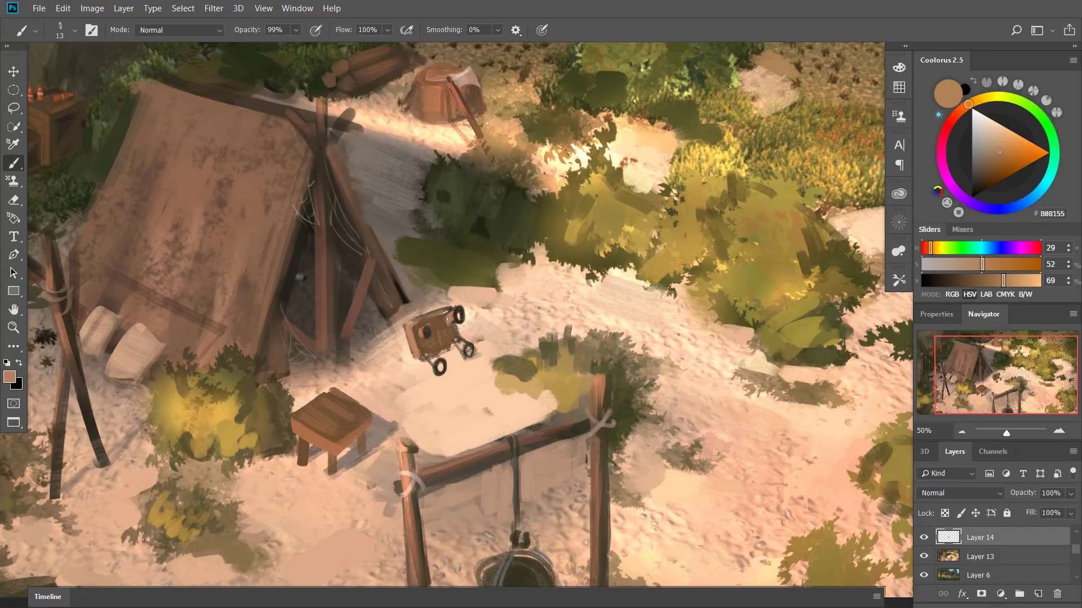
left_click(442, 325, "alt")
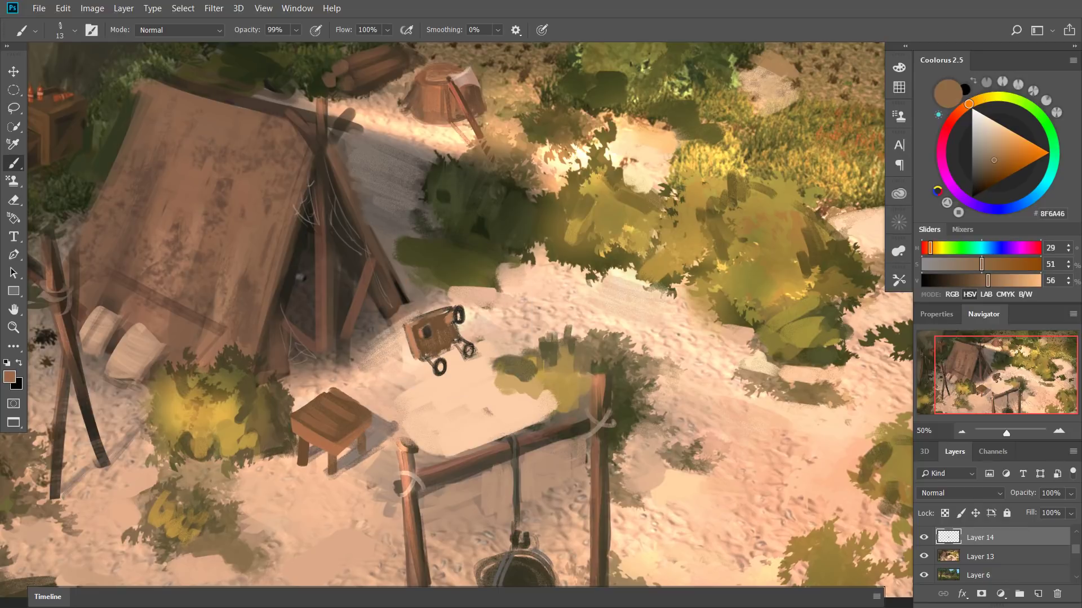
Fill the cart's upper rear wheel with sampled wood browns such as 987651 and 986D47, covering its outlined ring.
left_click(459, 314, "alt")
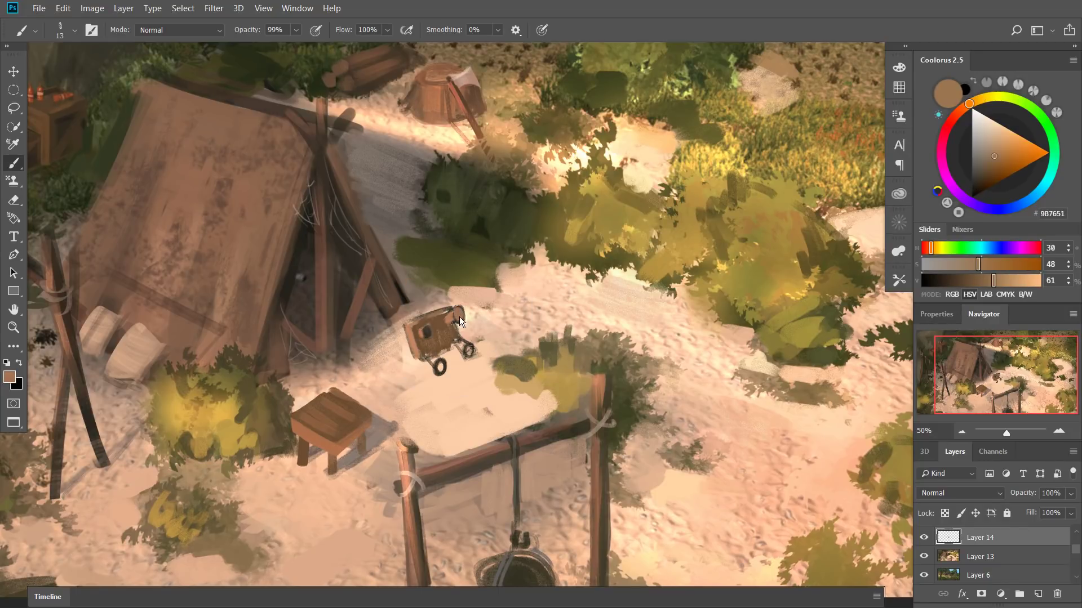
left_click(459, 318, "alt")
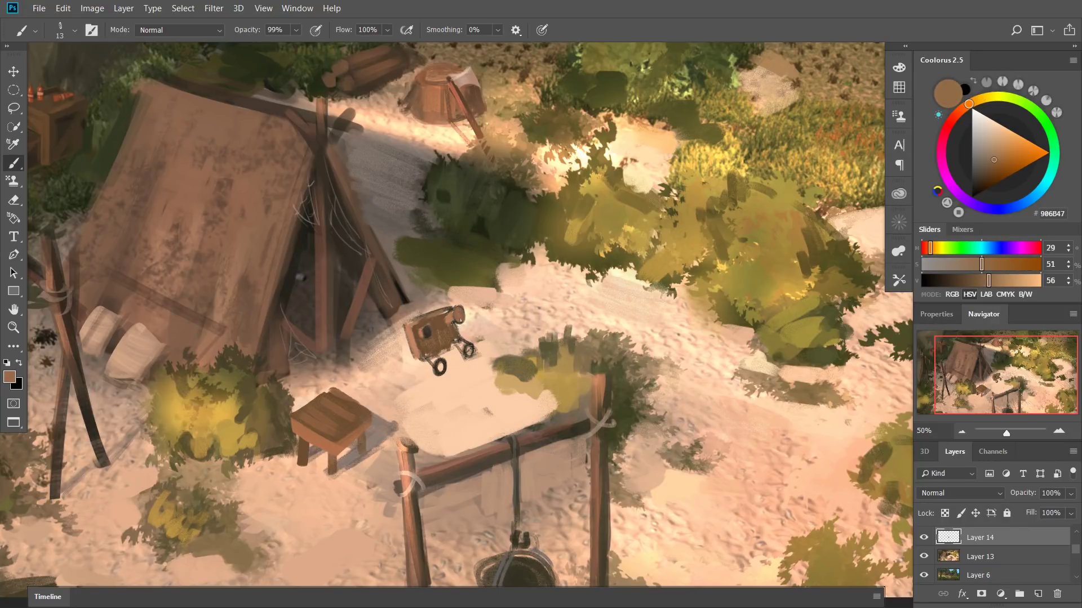
left_click(455, 316, "alt")
left_click_drag(458, 309, 462, 321)
left_click(426, 334, "alt")
left_click(451, 314, "alt")
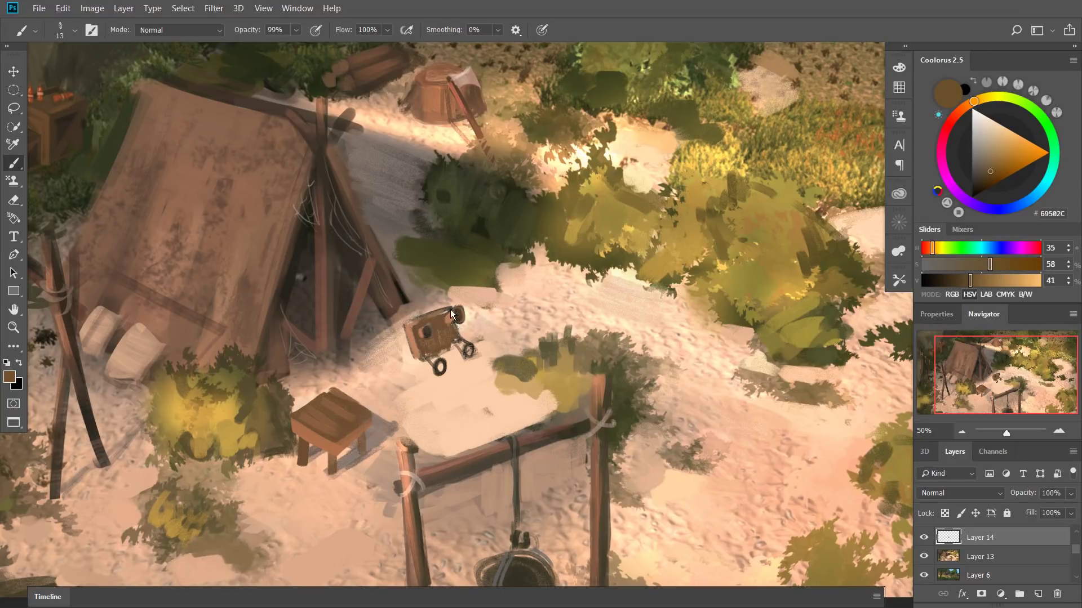
Fill the cart's front wheel with dark brown tones so its open centre is covered.
left_click(438, 363, "alt")
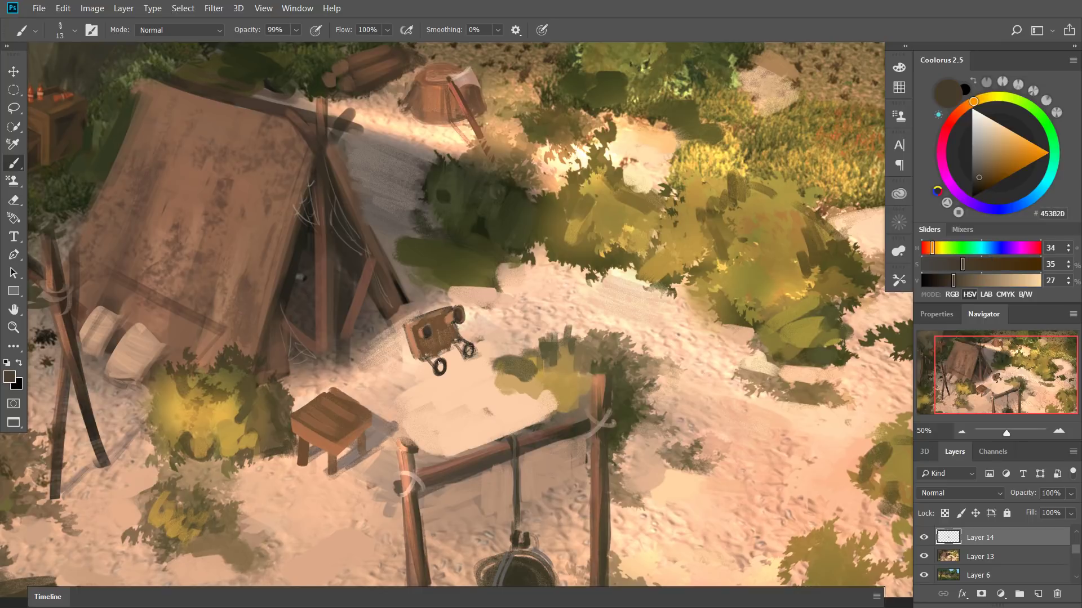
left_click(417, 346, "alt")
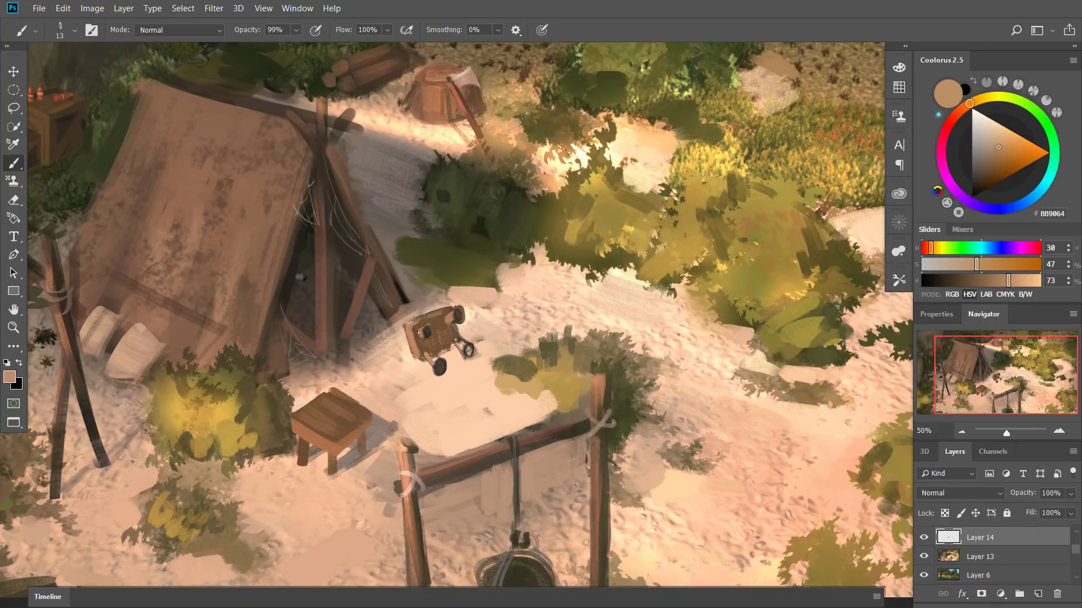
left_click(428, 330, "alt")
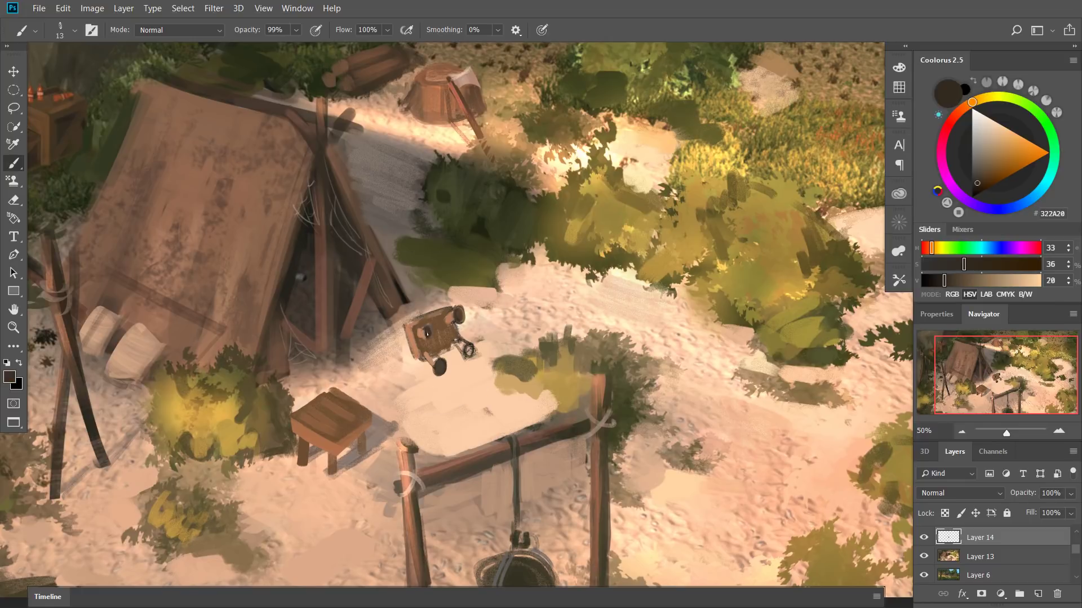
Undo the last stroke and repaint the dark spot in the cart's bed with sampled browns 675841 and 322A20.
key("ctrl+z")
mouse_move(426, 323)
left_mouse_down()
mouse_move(428, 333)
mouse_move(425, 323)
left_mouse_up()
left_click(426, 327, "alt")
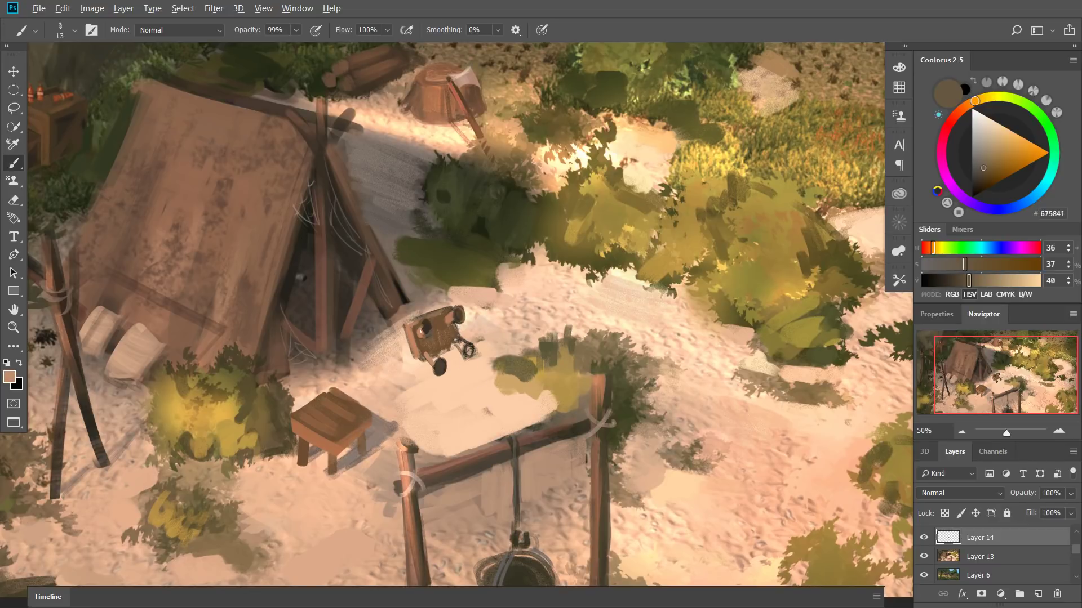
left_click(425, 329, "alt")
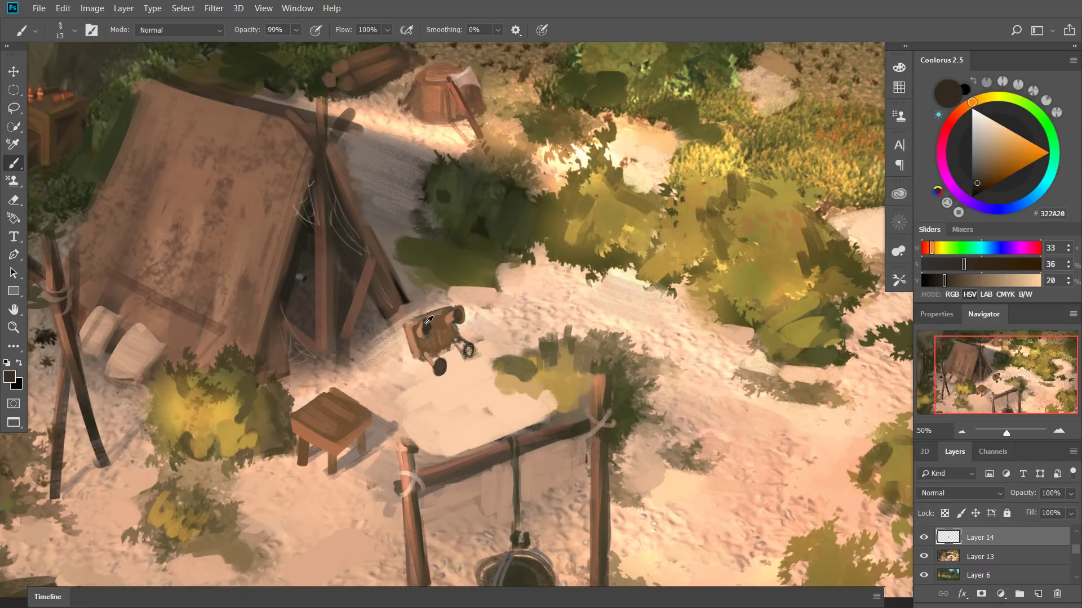
left_click(428, 326, "alt")
Paint the support leading to the cart's front wheel with sampled browns 7C613C and BA8F63.
left_click(432, 351, "alt")
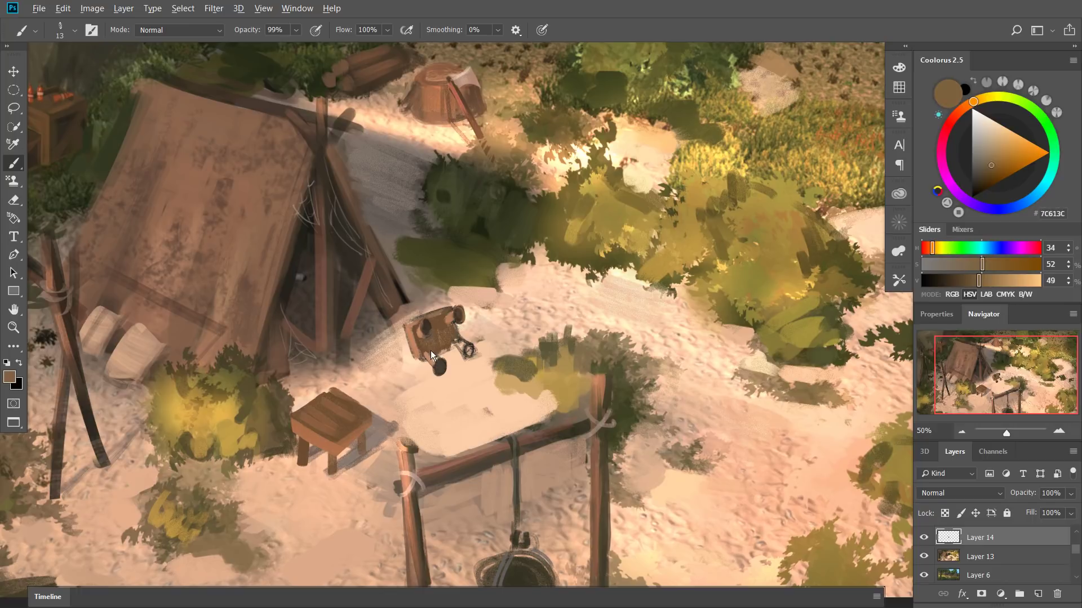
left_click(434, 351, "alt")
left_click(427, 356, "alt")
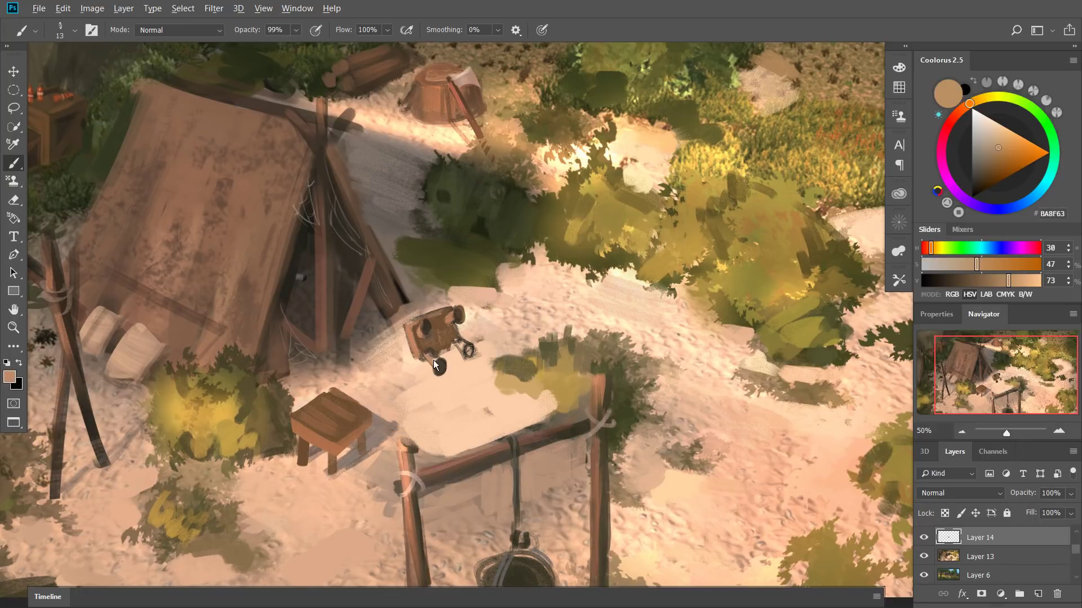
left_click_drag(431, 355, 436, 368)
Fill the cart's lower right wheel and its axle with browns such as 6C522E and 342A1F, covering the sketch lines.
left_click(449, 339, "alt")
left_click(449, 338, "alt")
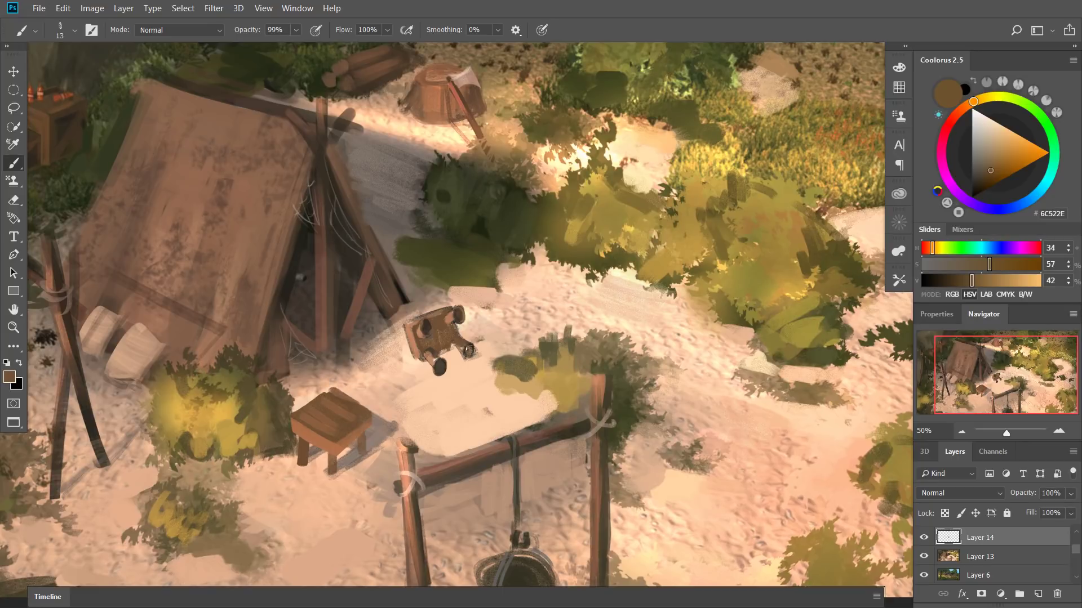
left_click(457, 350, "alt")
left_click(458, 335, "alt")
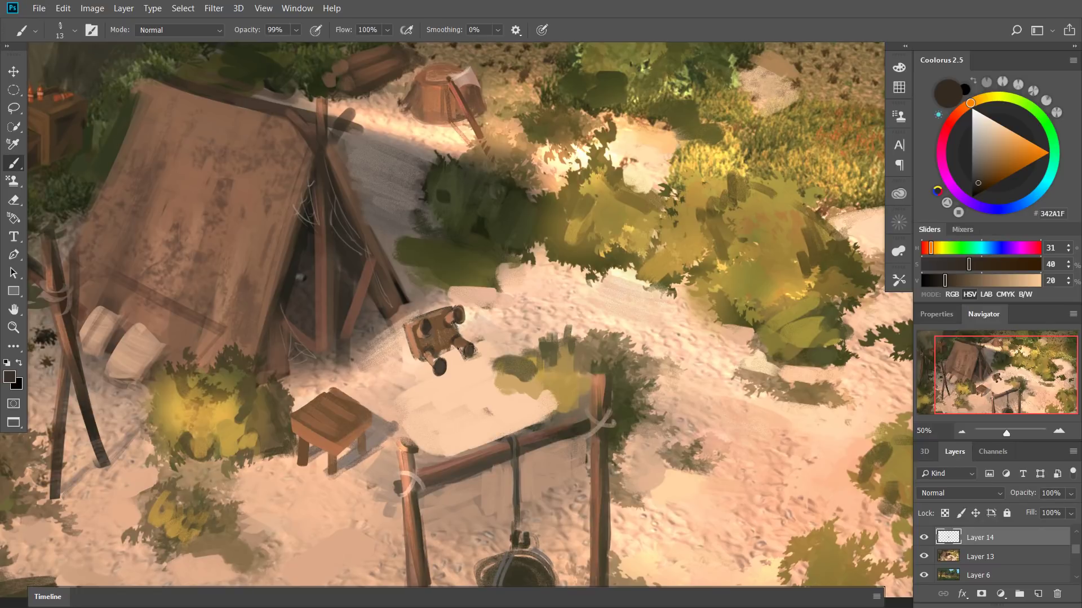
Refine the cart box's boards and edges with sampled light and dark browns, including 8A6E49, 816740, 4B402F and BF8A58.
left_click(444, 341, "alt")
left_click(441, 338, "alt")
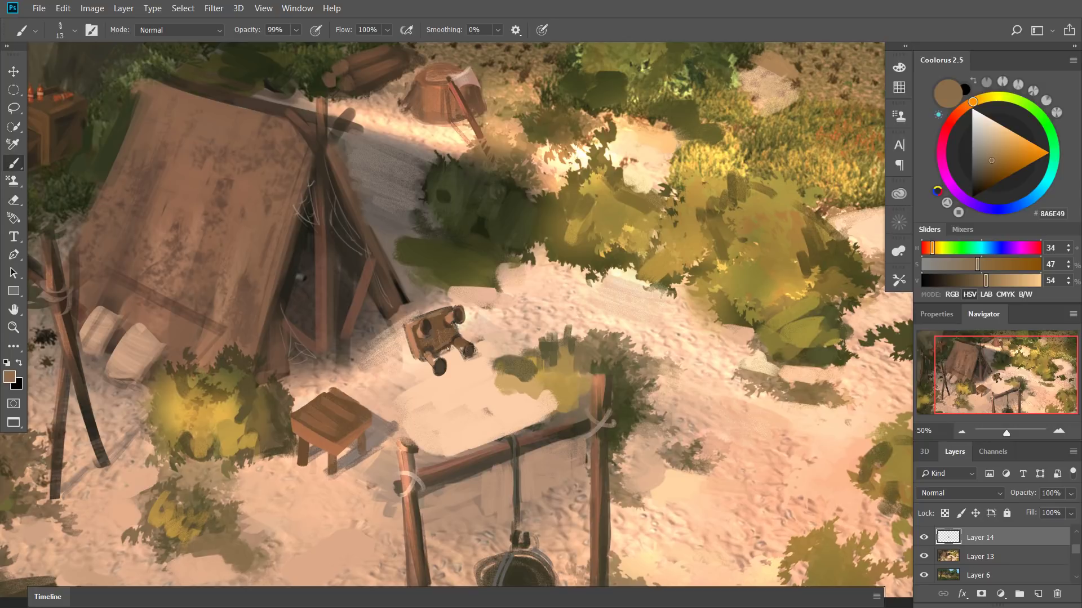
left_click(443, 342, "alt")
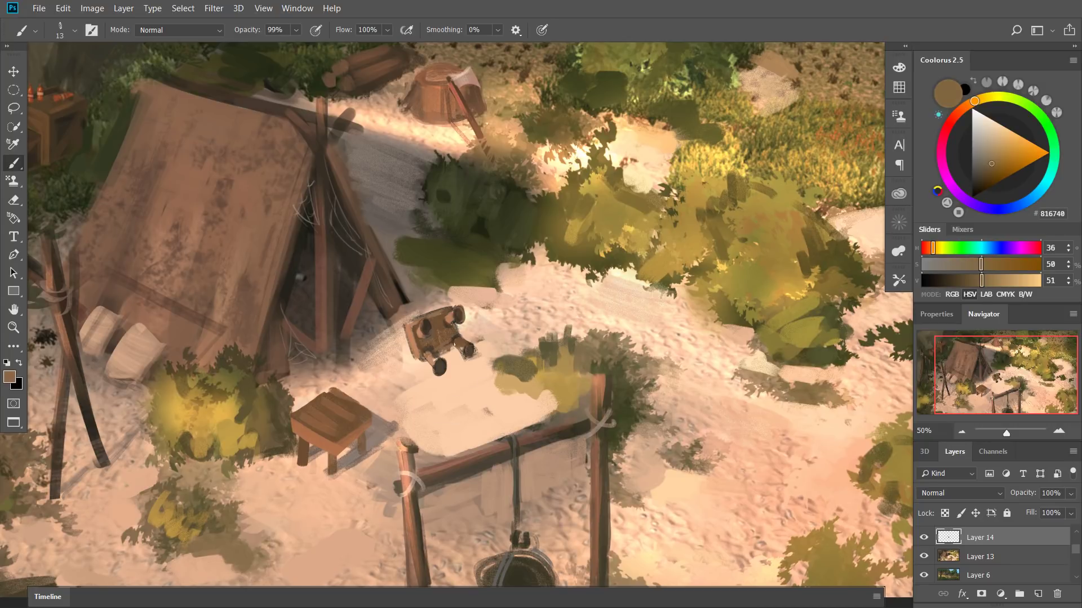
left_click(454, 337, "alt")
left_click(429, 349, "alt")
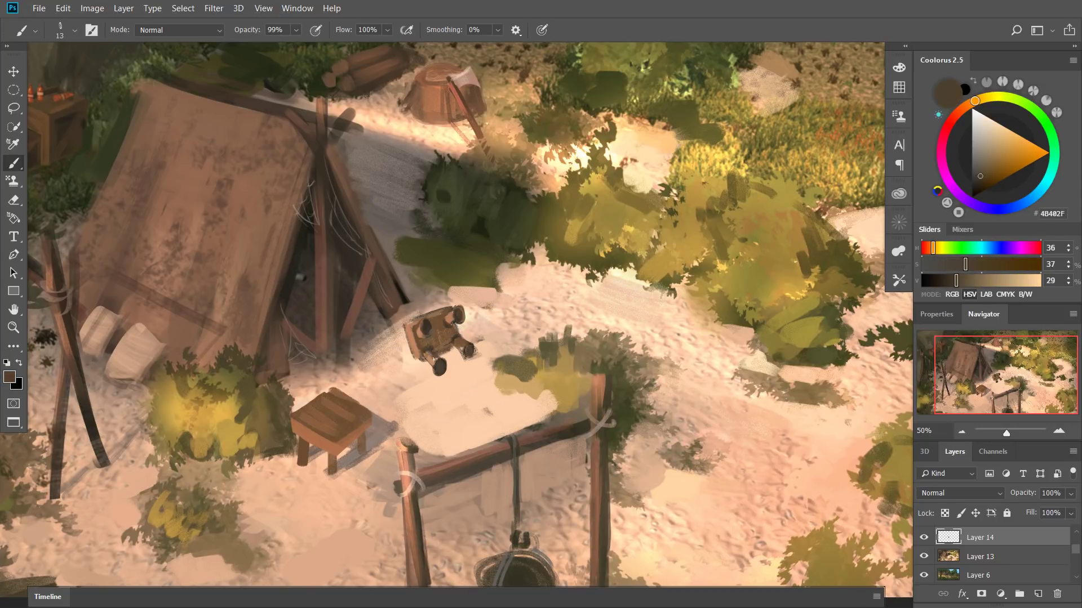
left_click(438, 347, "alt")
left_click(419, 341, "alt")
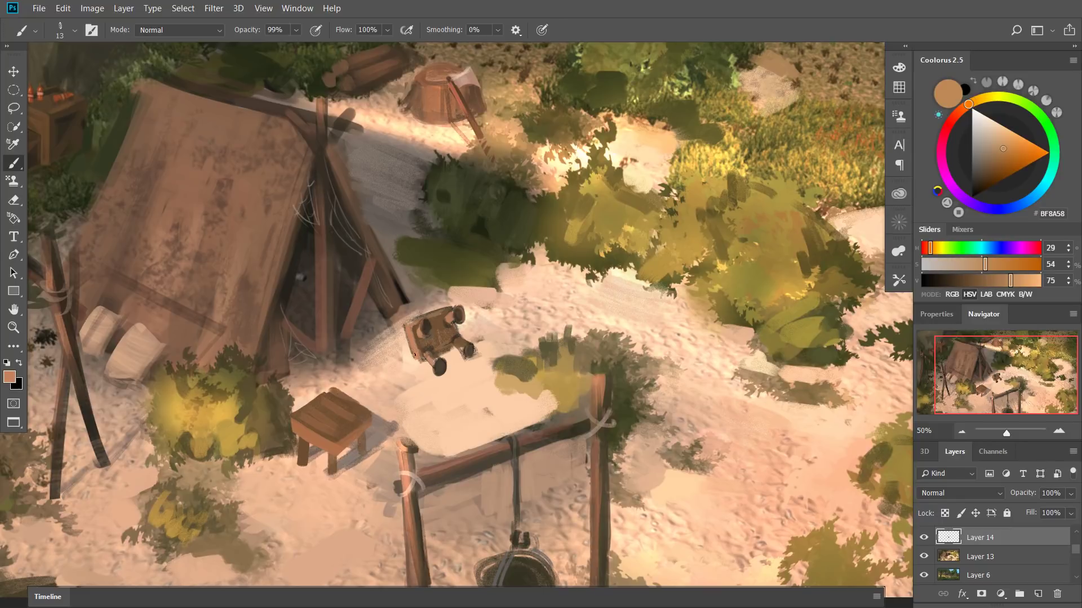
left_click(416, 340, "alt")
left_click(418, 347, "alt")
left_click(428, 323, "alt")
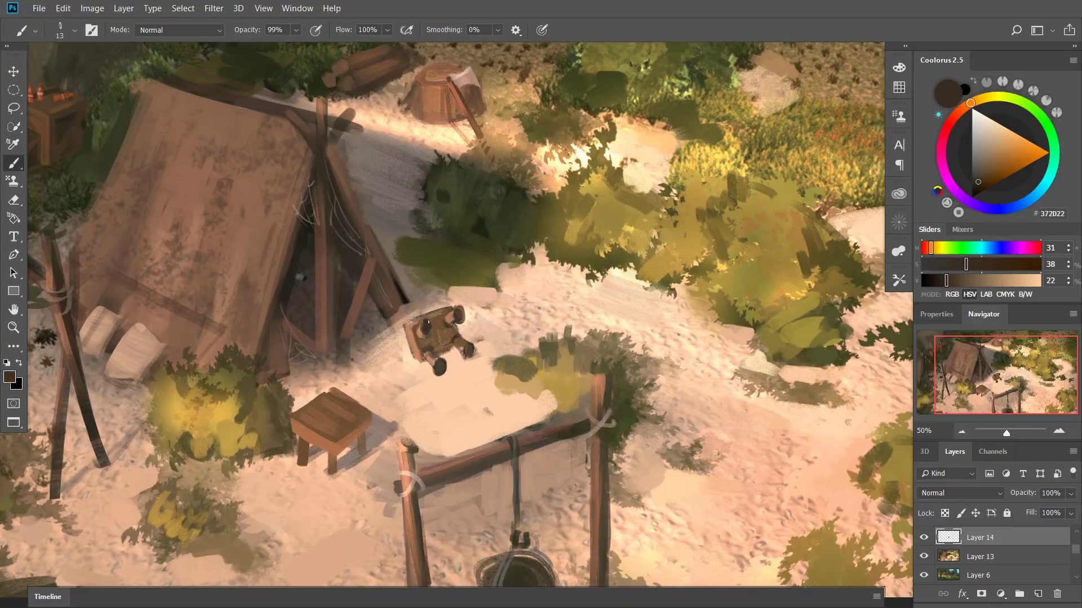
Create a new normal layer between the cart layer and Layer 13.
left_click(979, 557)
key("ctrl+shift+n")
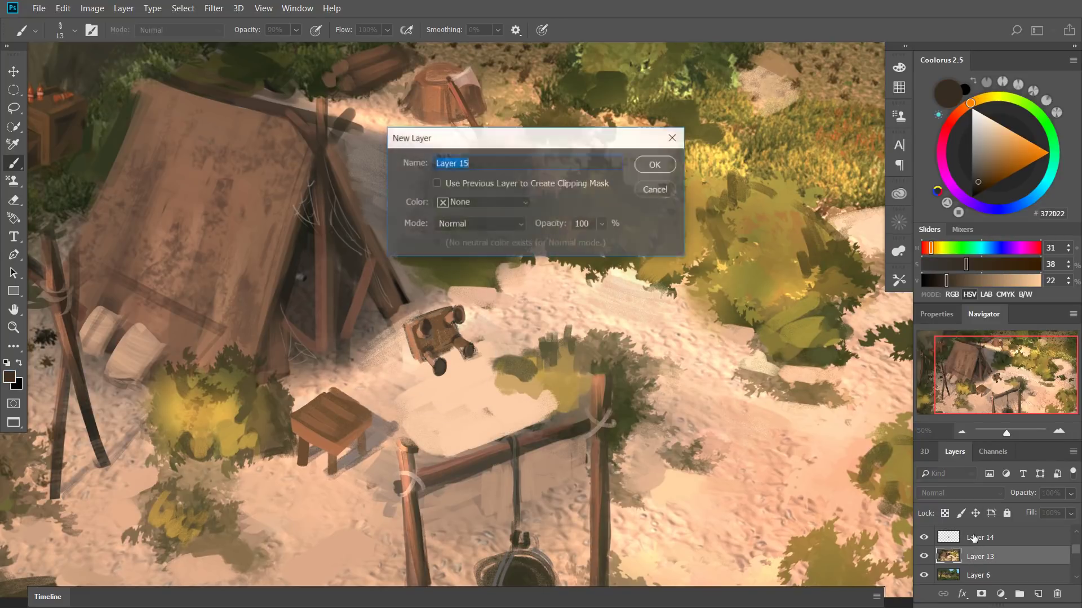
key("Return")
left_click(390, 212, "alt")
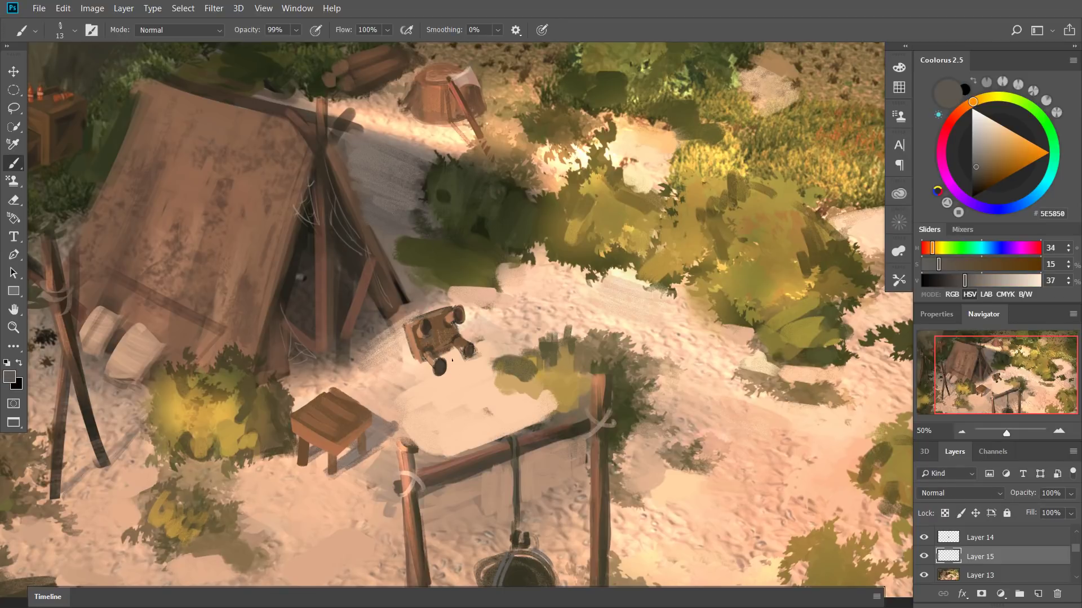
right_click(436, 363, "alt")
left_click_drag(442, 368, 452, 360)
key("ctrl+z")
key("ctrl+z")
Paint the cart's cast shadow on the sand beneath its wheels with greyish brown 8C7F72.
left_click(393, 409, "alt")
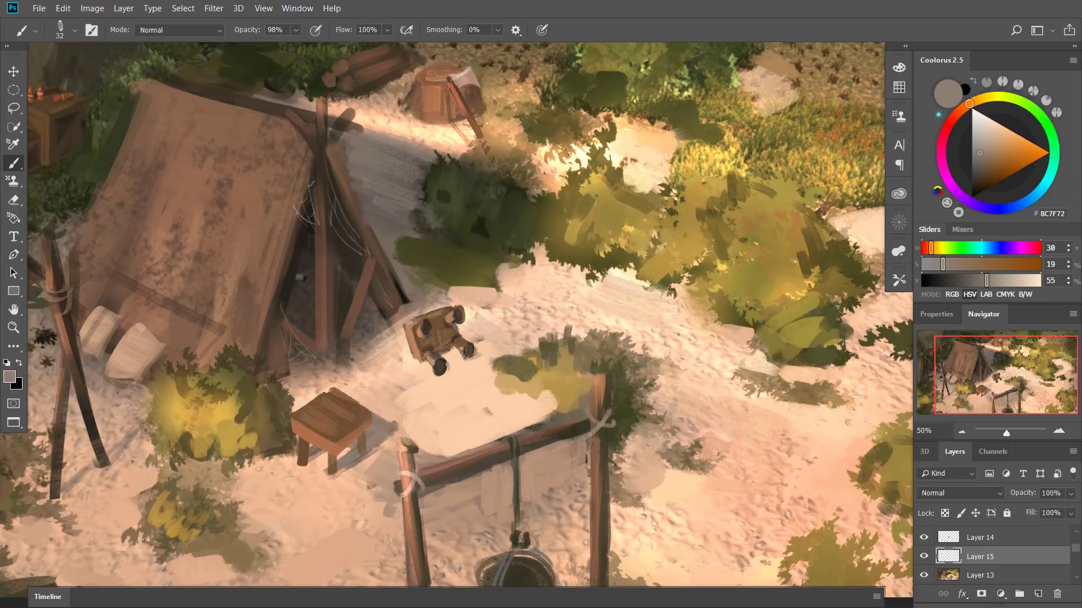
left_click_drag(430, 363, 440, 359)
mouse_move(450, 344)
left_mouse_down()
mouse_move(472, 319)
mouse_move(492, 336)
left_mouse_up()
Merge the cart layer, its shadow layer and Layer 13 into one layer.
left_click(963, 433)
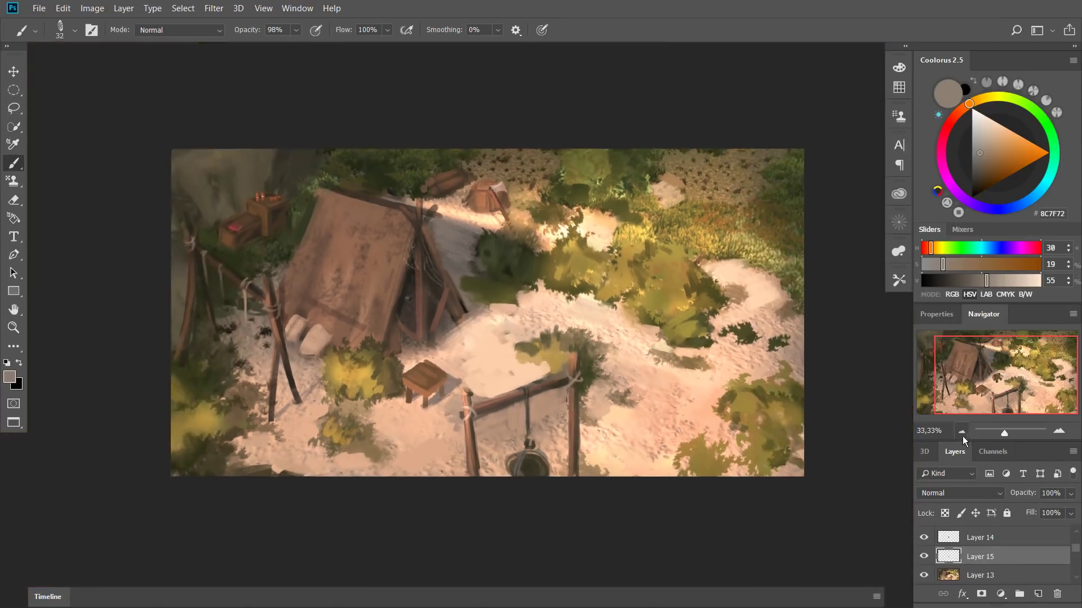
left_click(962, 432)
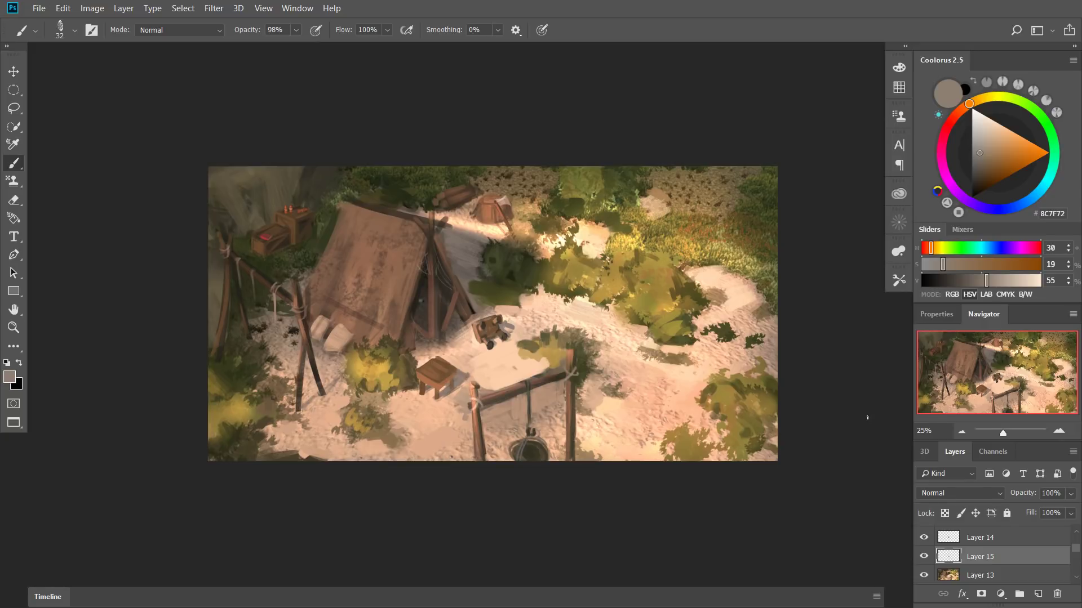
left_click(961, 541)
left_click(972, 573, "shift")
key("ctrl+e")
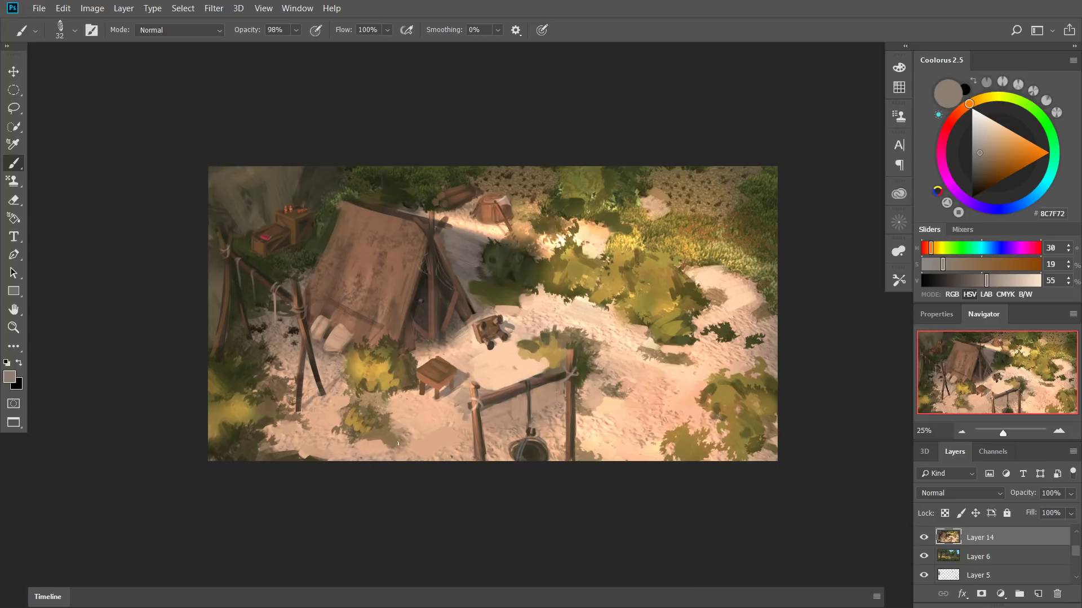
Retouch the sand beside the small bush in the foreground and dab the sandy clearing's edge using sampled colours such as 7D6D44.
left_click(403, 425, "alt")
left_click_drag(391, 430, 409, 439)
left_click_drag(392, 434, 406, 440)
left_click(383, 428, "alt")
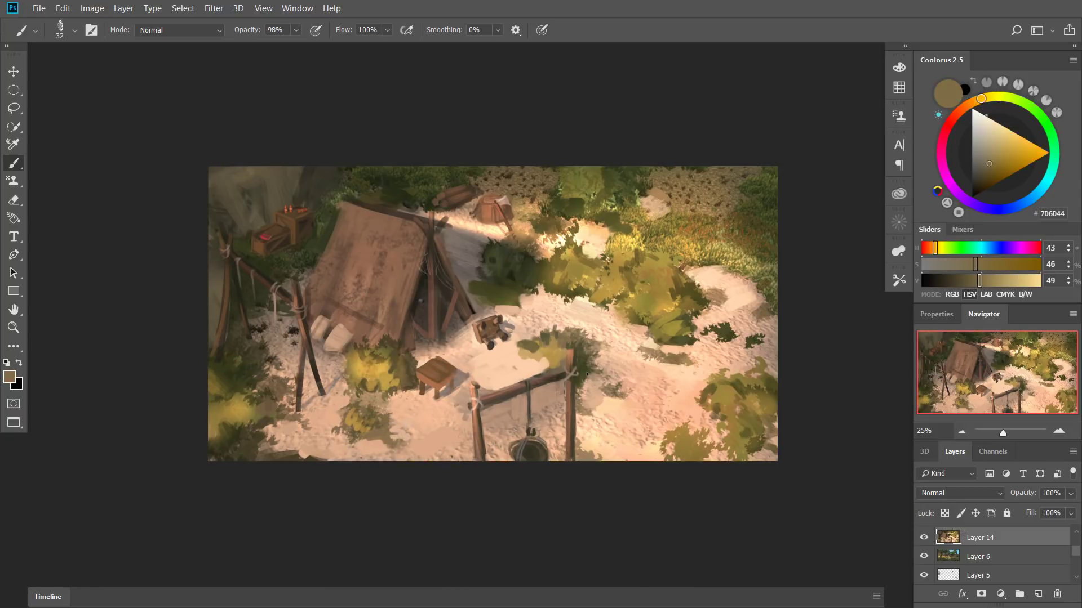
left_click_drag(694, 274, 710, 271)
Lasso a rounded boulder shape over the grass at the painting's upper right and fill it with rock texture using the Pattern Stamp.
key("l")
mouse_move(629, 213)
left_mouse_down()
mouse_move(658, 160)
mouse_move(711, 220)
left_mouse_up()
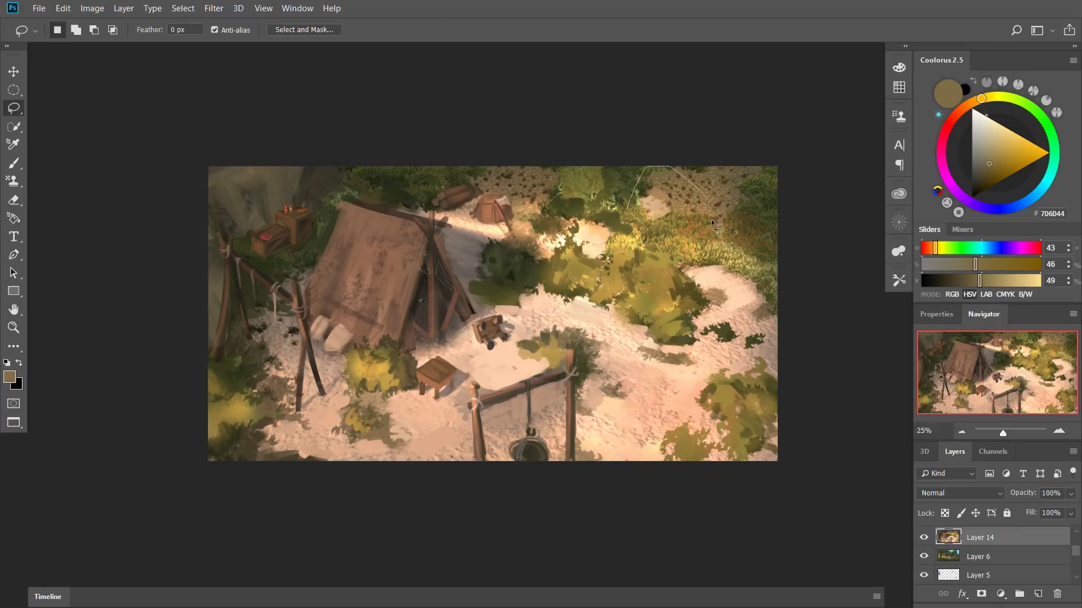
mouse_move(644, 242)
left_mouse_down()
mouse_move(628, 213)
mouse_move(668, 216)
mouse_move(664, 204)
left_mouse_up()
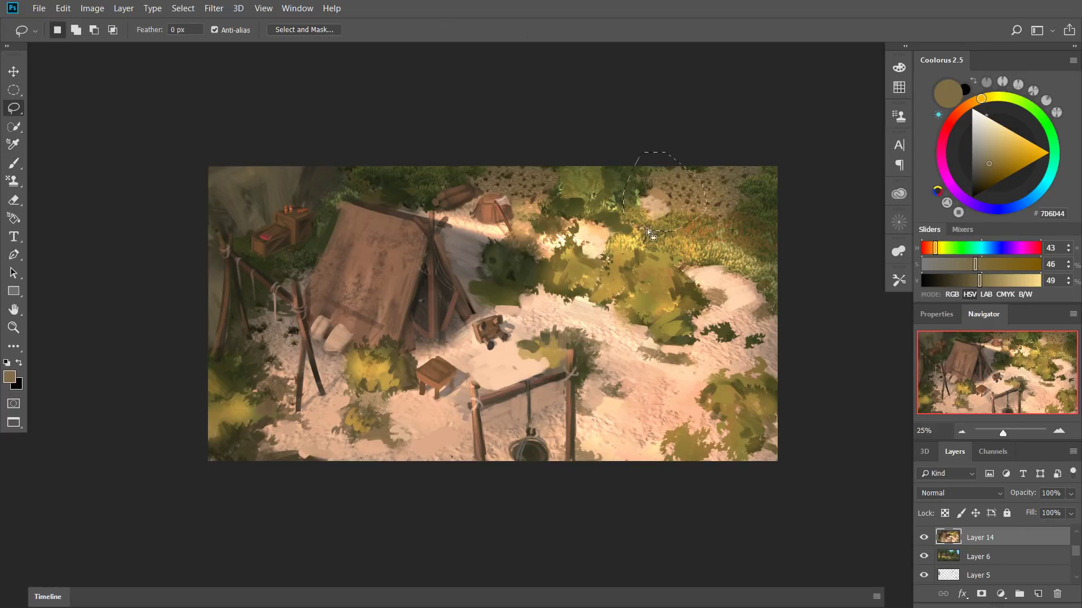
left_click(13, 181)
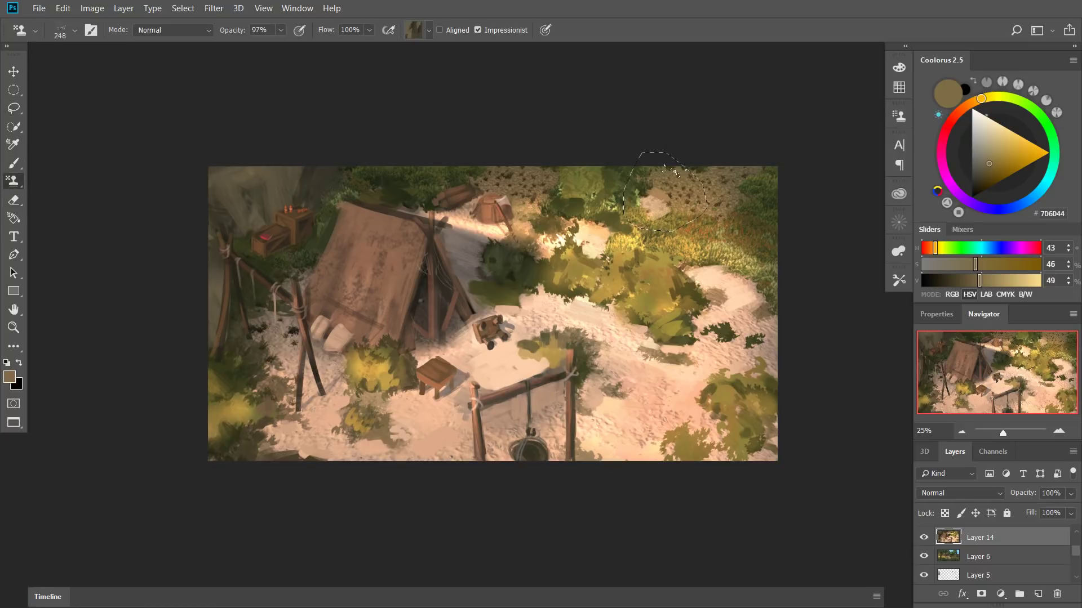
mouse_move(676, 173)
left_mouse_down()
mouse_move(662, 199)
mouse_move(702, 216)
mouse_move(654, 211)
left_mouse_up()
mouse_move(658, 208)
left_mouse_down()
mouse_move(693, 208)
mouse_move(680, 207)
mouse_move(671, 234)
mouse_move(697, 197)
mouse_move(671, 230)
mouse_move(634, 217)
mouse_move(654, 225)
mouse_move(620, 192)
mouse_move(654, 247)
mouse_move(662, 225)
mouse_move(648, 197)
mouse_move(712, 228)
left_mouse_up()
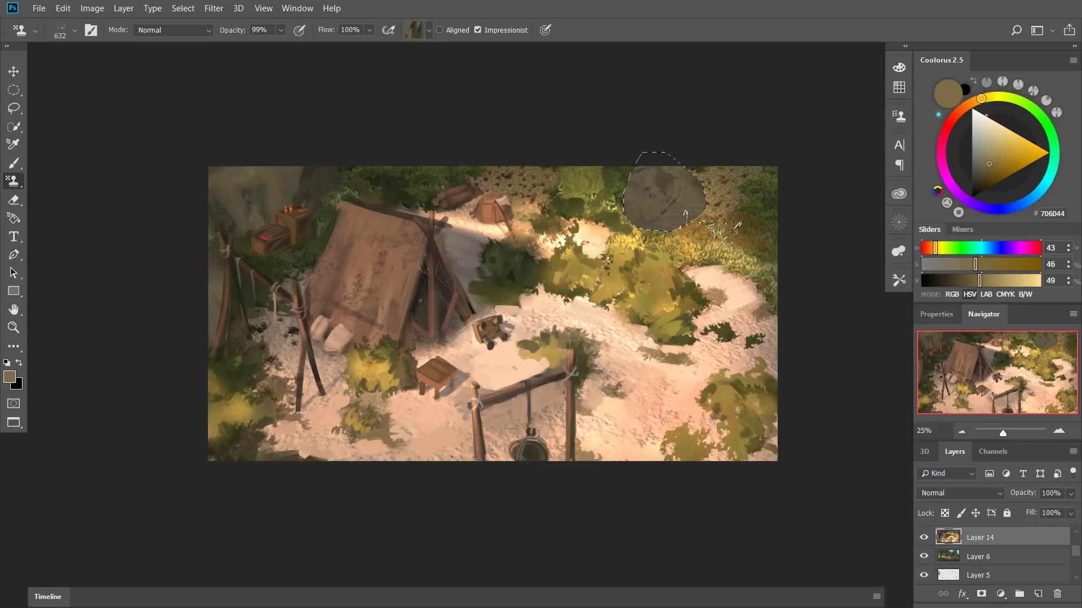
Deselect the boulder and brush over its surface and lower edge with sampled dark rock tones such as 494431 and 524E37.
key("b")
right_click(693, 224)
left_click(755, 143)
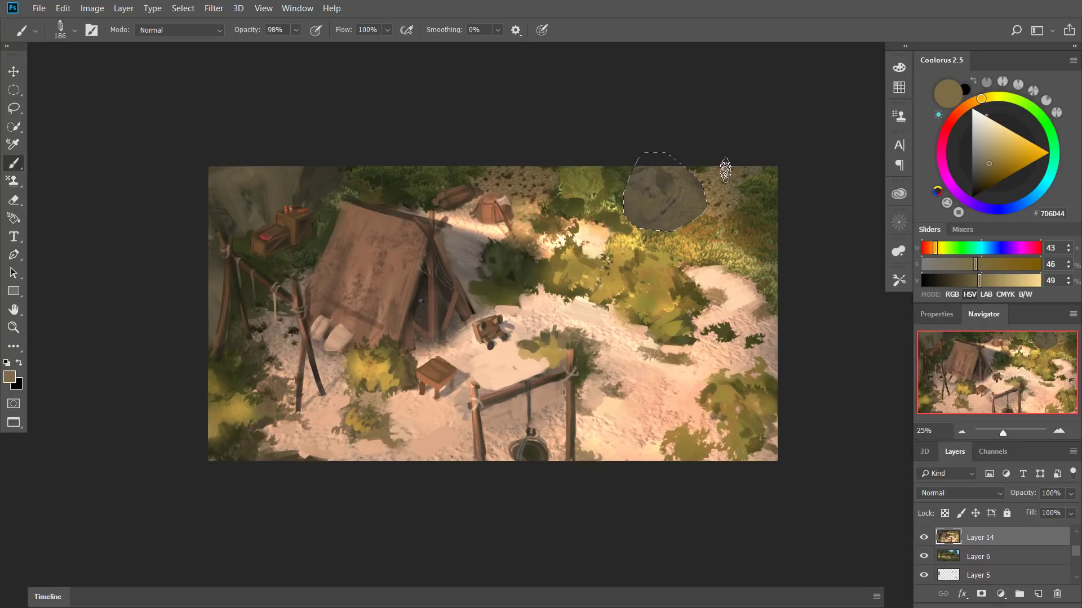
left_click(672, 175, "alt")
left_click(662, 182, "alt")
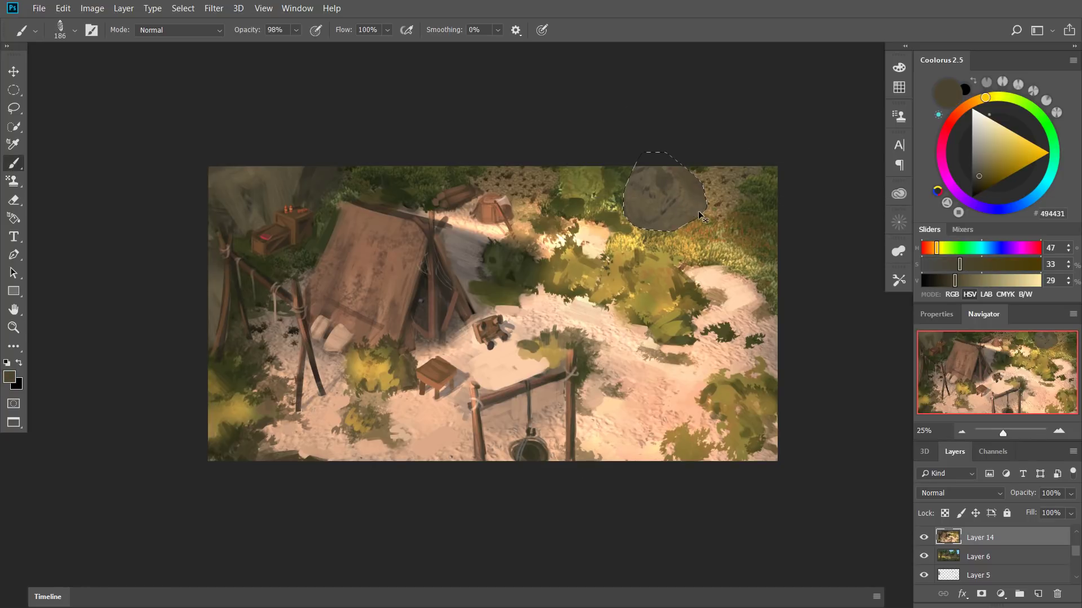
key("ctrl+d")
left_click_drag(687, 217, 664, 218)
left_click(664, 180, "alt")
left_click_drag(659, 181, 657, 190)
left_click(645, 203, "alt")
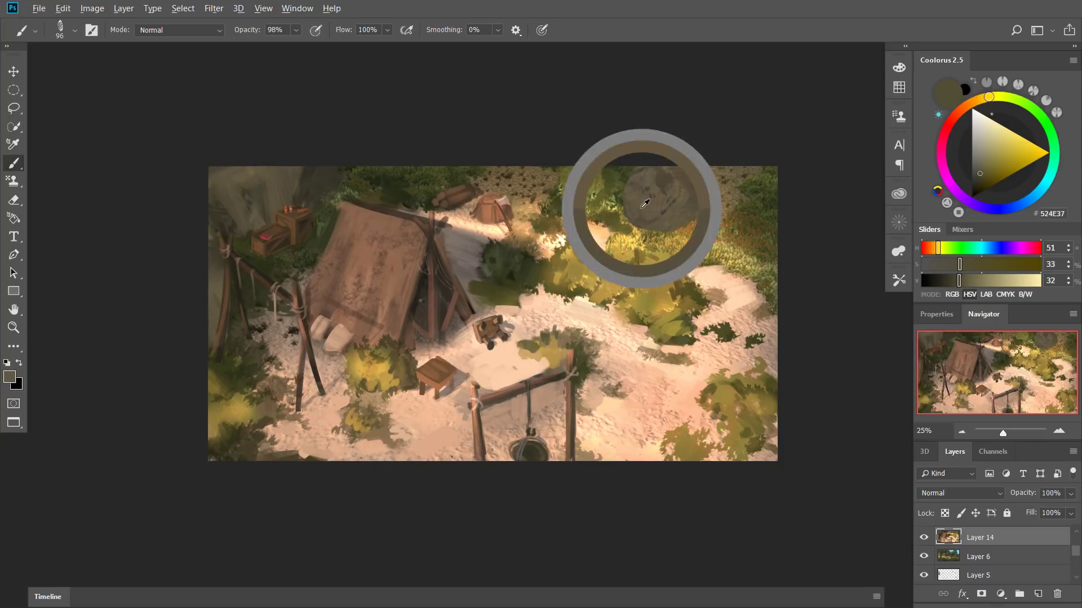
Dab the shrub beside the boulder with sampled olive tones 746A24 and 686721 at 100% brush opacity.
left_click(574, 187, "alt")
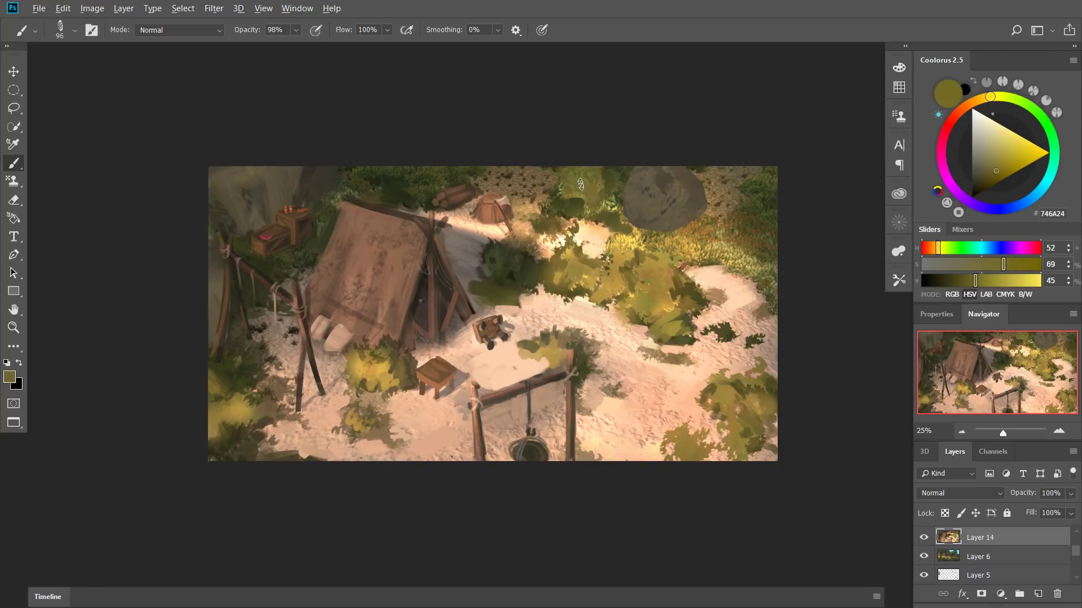
key("0")
left_click(558, 182, "alt")
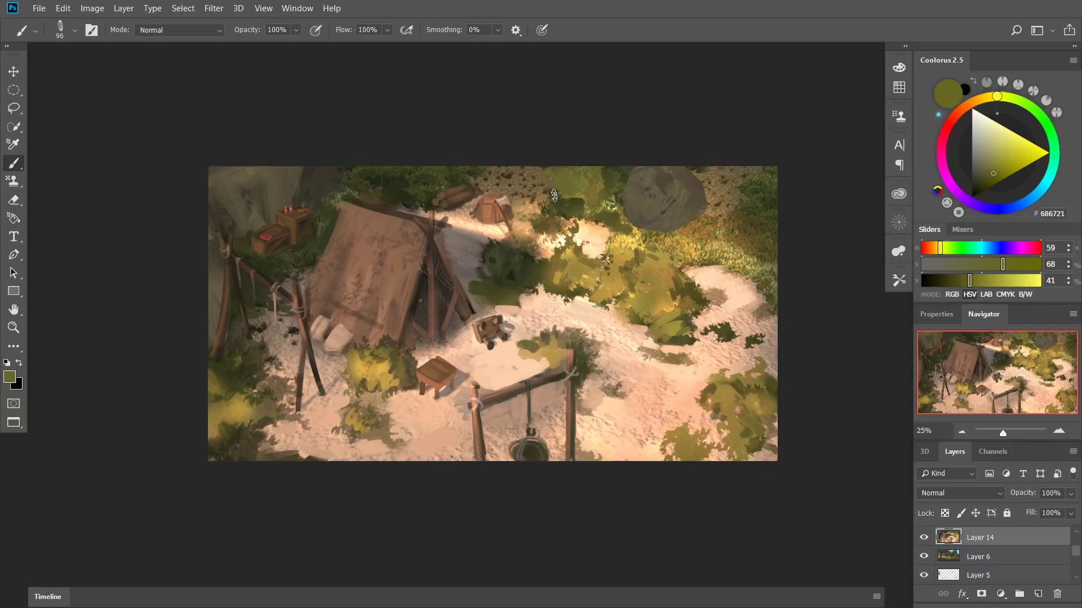
Flip the canvas horizontally and dab olive 797725 foliage where the large bush and grass meet the sandy clearing.
key("ctrl+shift+h")
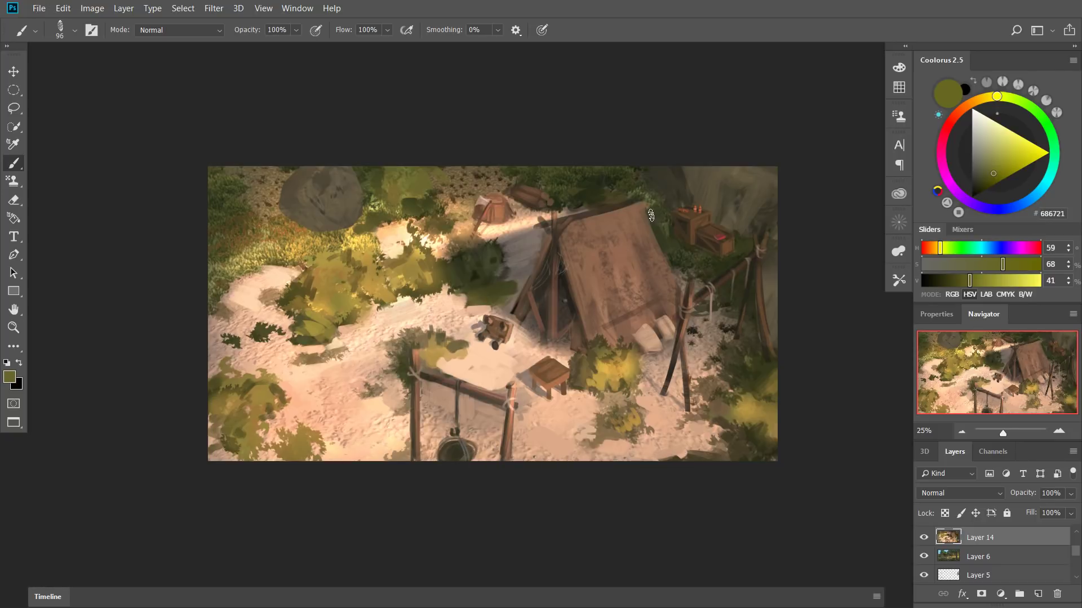
right_click(290, 258, "alt")
left_click(290, 258, "alt")
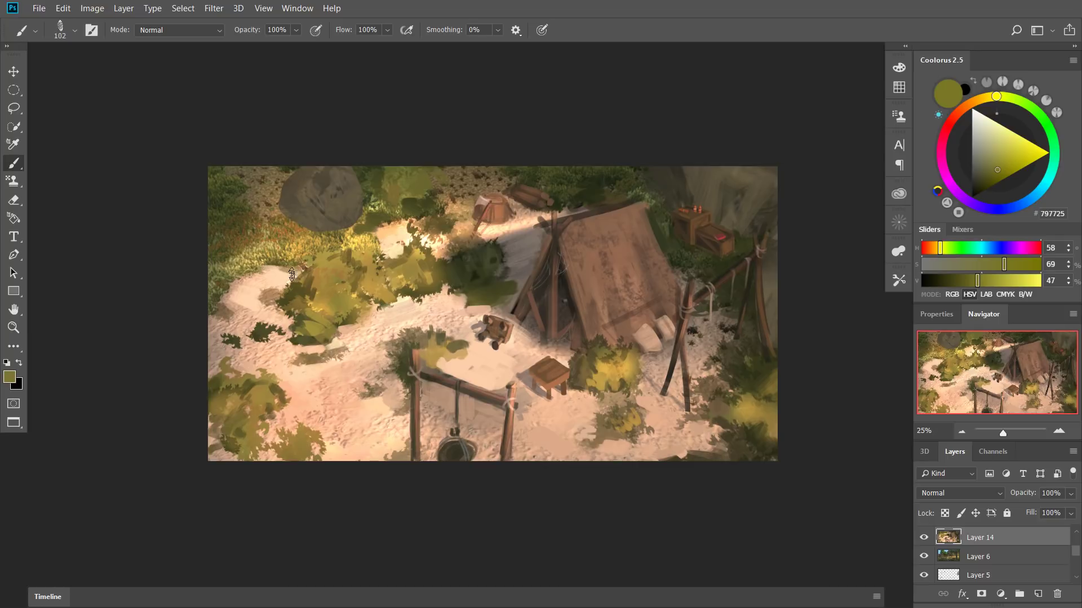
left_click_drag(291, 272, 276, 263)
left_click(265, 260, "alt")
Paint grass tufts over the boulder's base with sampled earthy colours such as 645A3F and 6B611F at brush size 58.
left_click(289, 214, "alt")
right_click(298, 211, "alt")
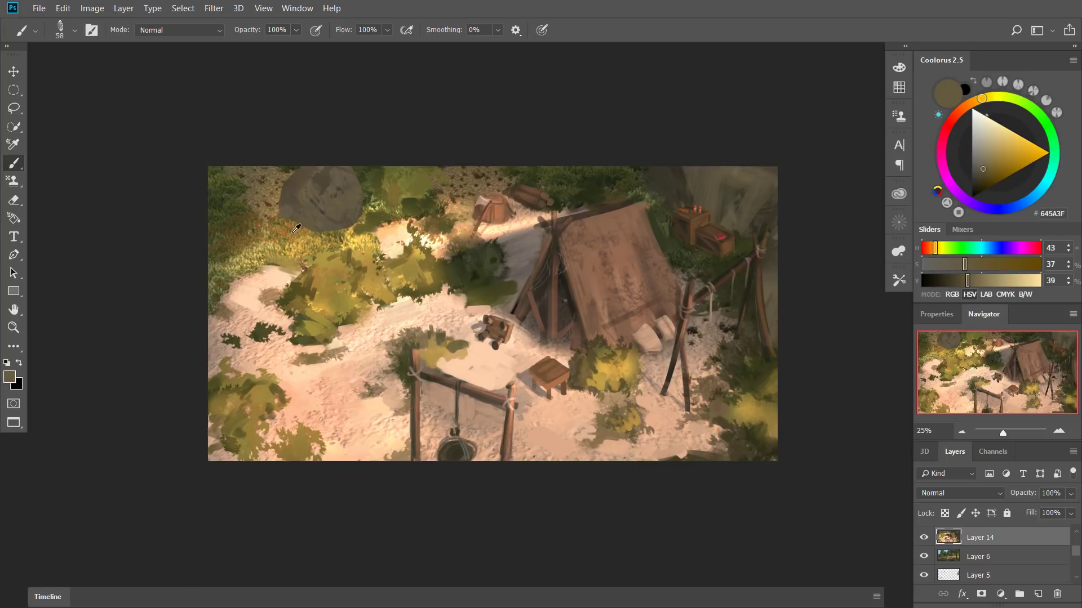
left_click(293, 233, "alt")
left_click_drag(296, 228, 320, 227)
left_click(312, 238, "alt")
left_click_drag(330, 232, 335, 225)
left_click(335, 228, "alt")
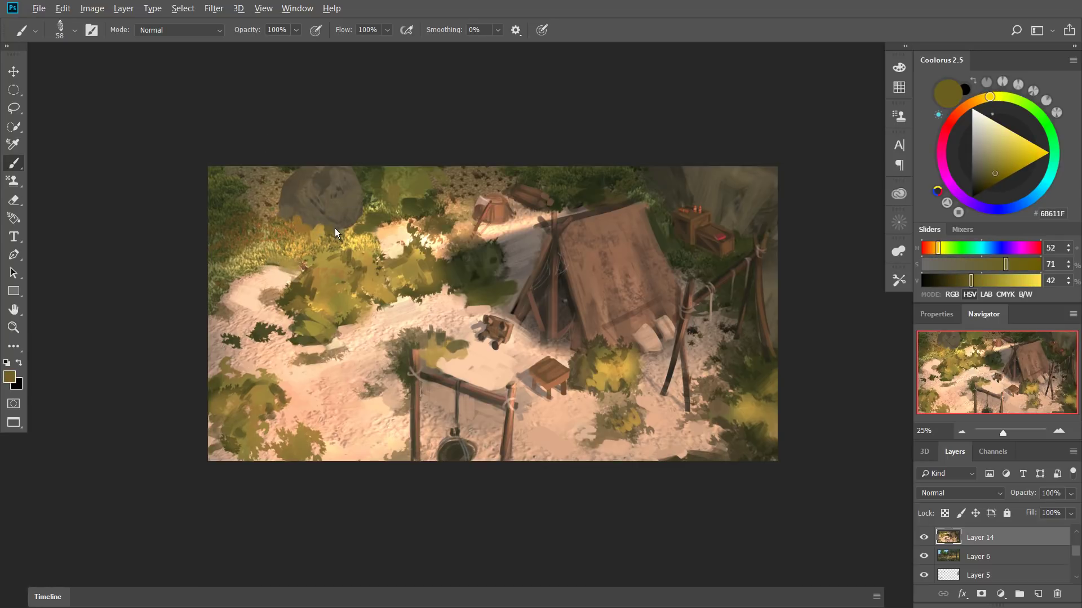
Refine the boulder's edge against the neighbouring shrub with sampled colours 5B513B, 716F24 and 454131 at 99% opacity.
left_click(341, 226, "alt")
key("9")
key("9")
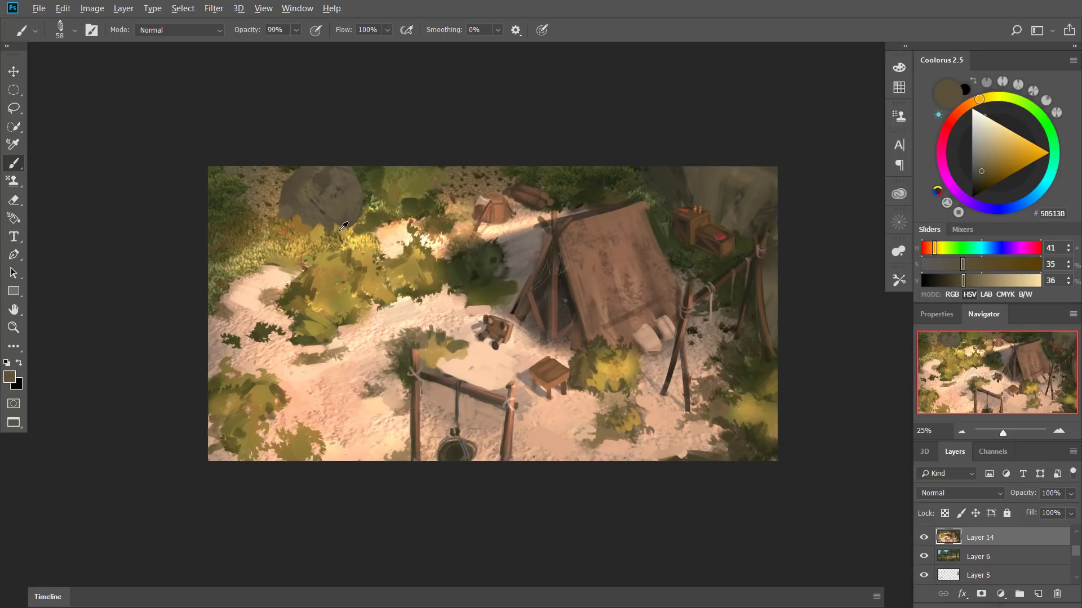
left_click(355, 228, "alt")
left_click(362, 195, "alt")
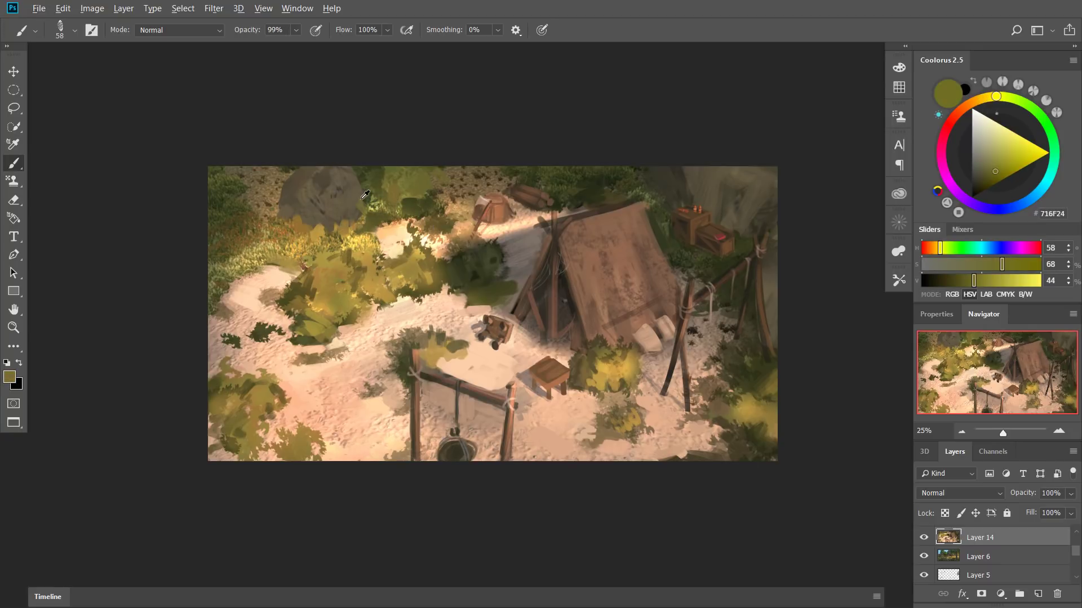
left_click(365, 195, "alt")
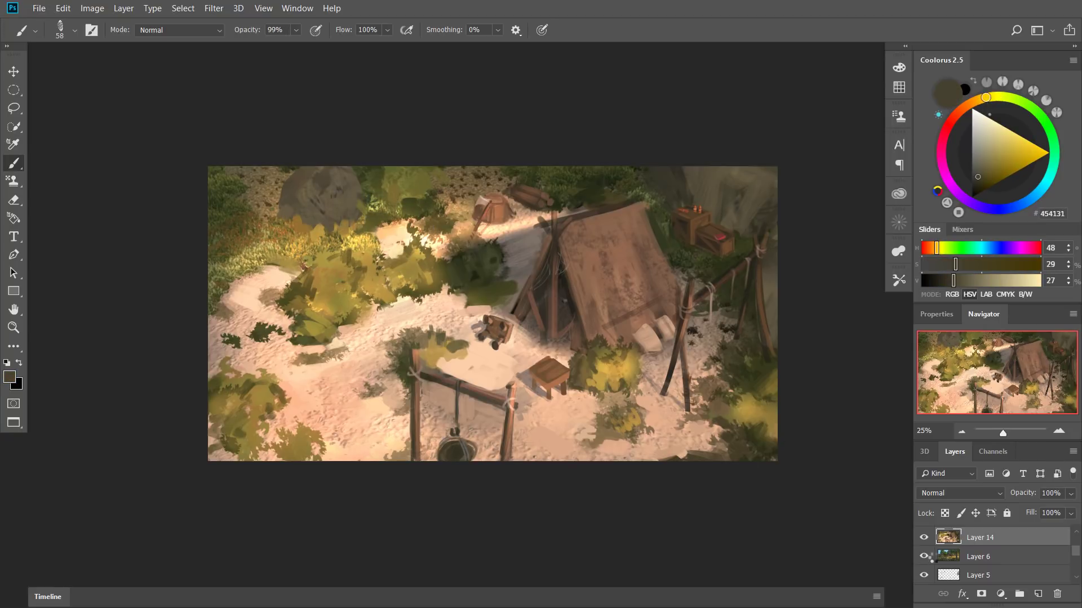
Check the forest camp painting beneath Layer 14, then paint a row of slanted fence stakes beside the boulder in dark brown 371B18.
left_click(924, 538)
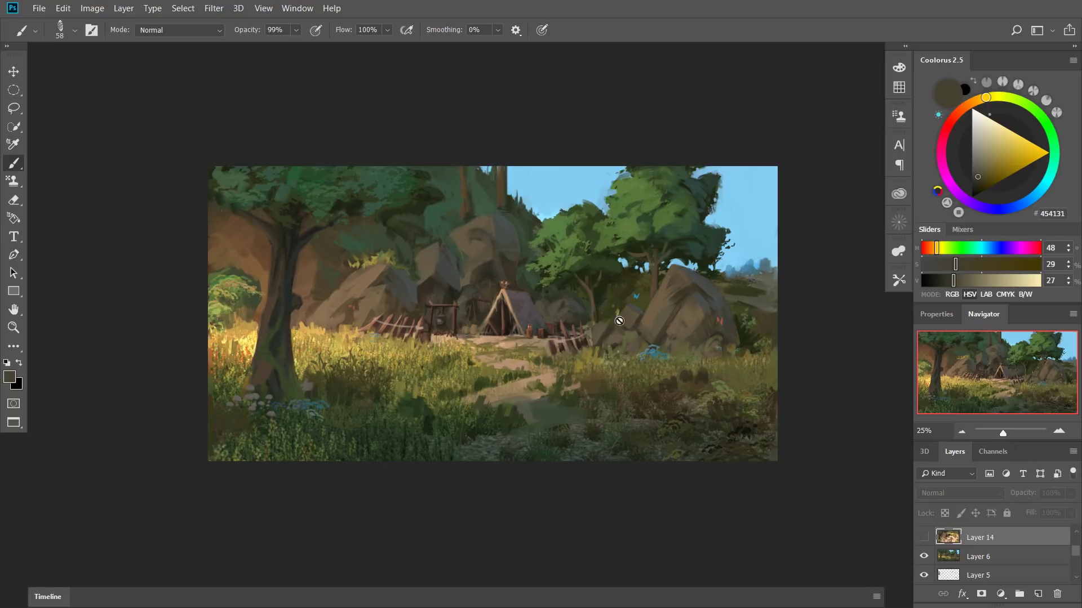
left_click(923, 538)
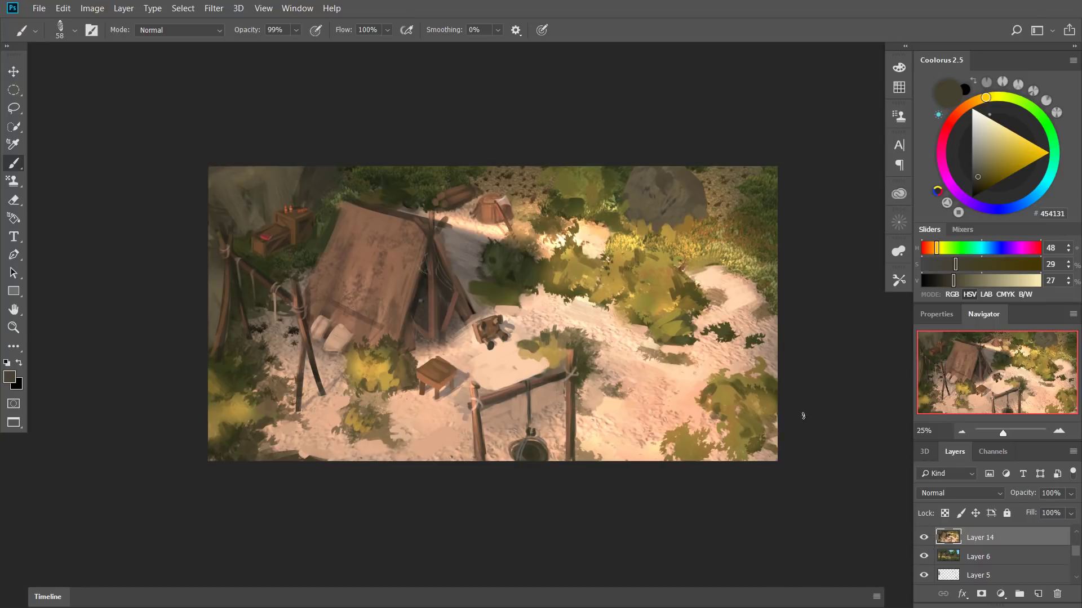
left_click(959, 116)
left_click(977, 177)
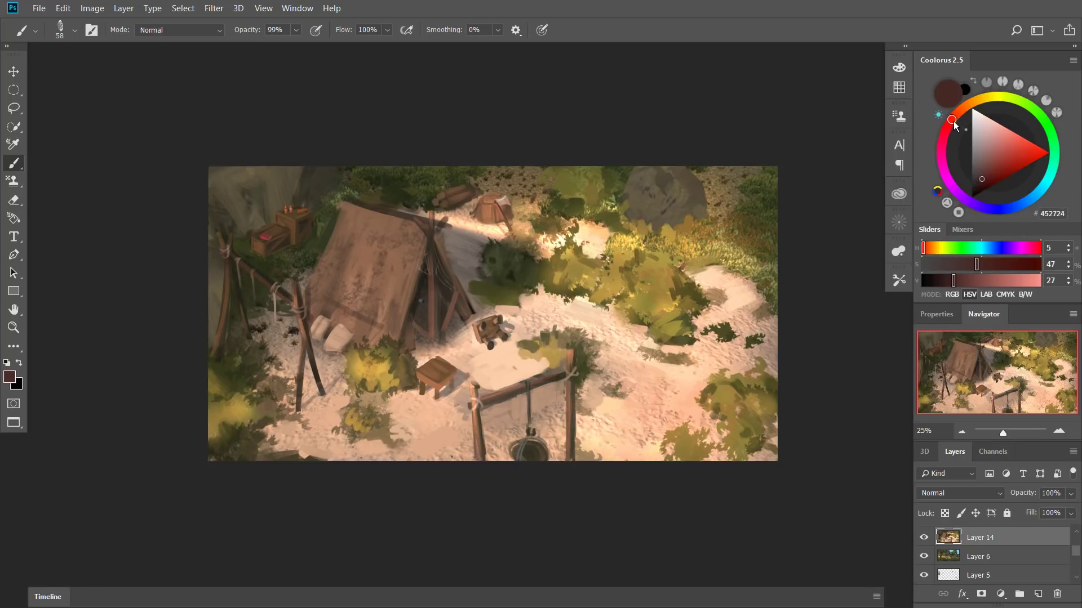
left_click_drag(978, 187, 982, 184)
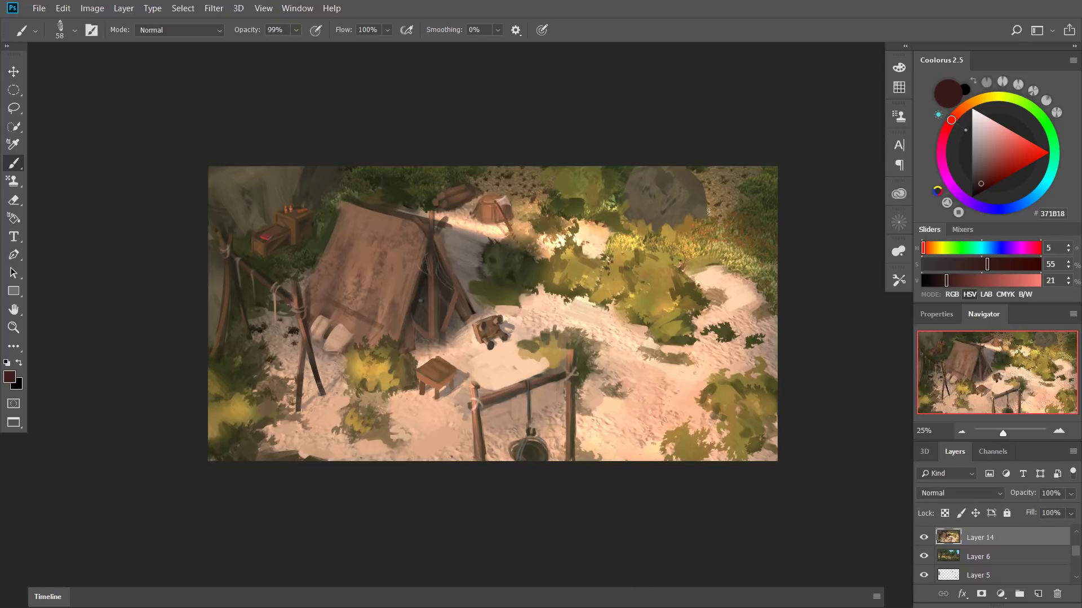
mouse_move(695, 240)
left_mouse_down()
mouse_move(678, 217)
mouse_move(696, 227)
mouse_move(689, 214)
left_mouse_up()
mouse_move(721, 257)
left_mouse_down()
mouse_move(705, 220)
mouse_move(748, 272)
left_mouse_up()
key("0")
left_click_drag(673, 228, 664, 210)
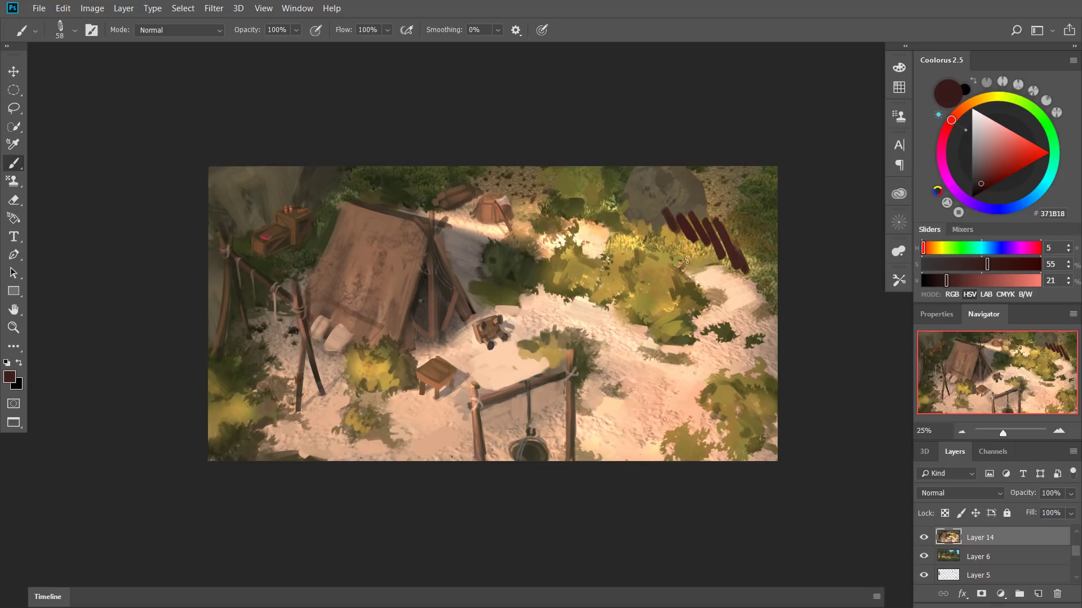
Retouch the boulder's edge and the shrub next to it with sampled olives such as 8E7B27, 54511C and 626021.
left_click(673, 230, "alt")
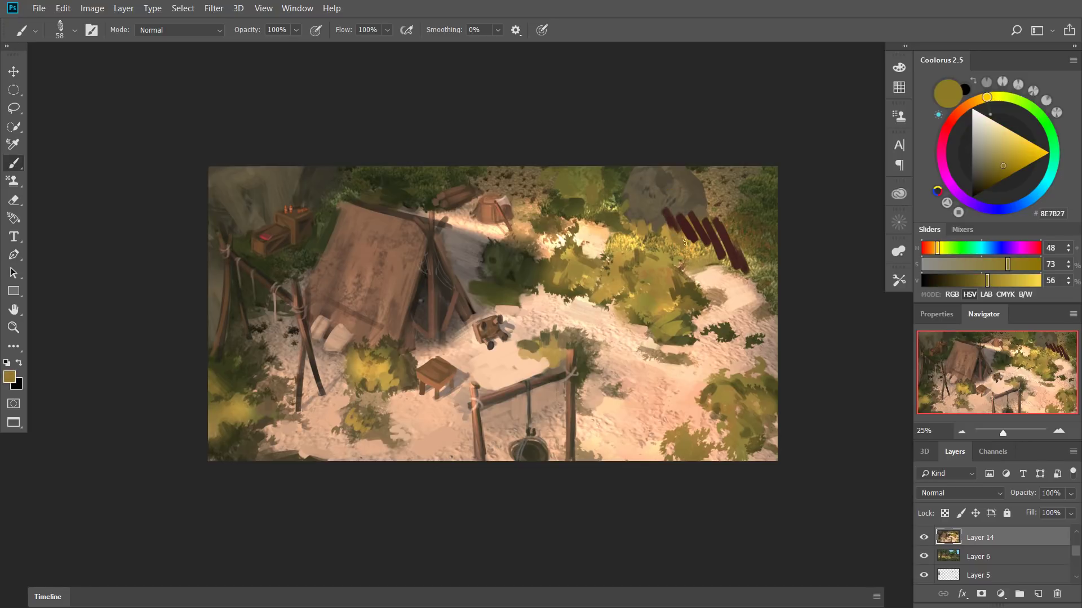
left_click(633, 204, "alt")
left_click(617, 197, "alt")
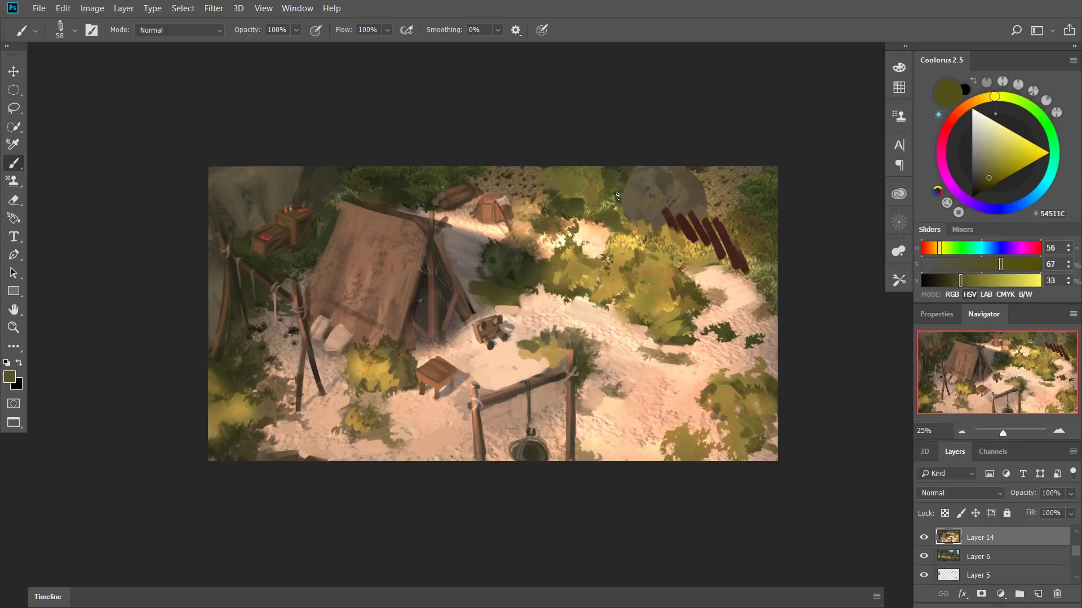
left_click(578, 212, "alt")
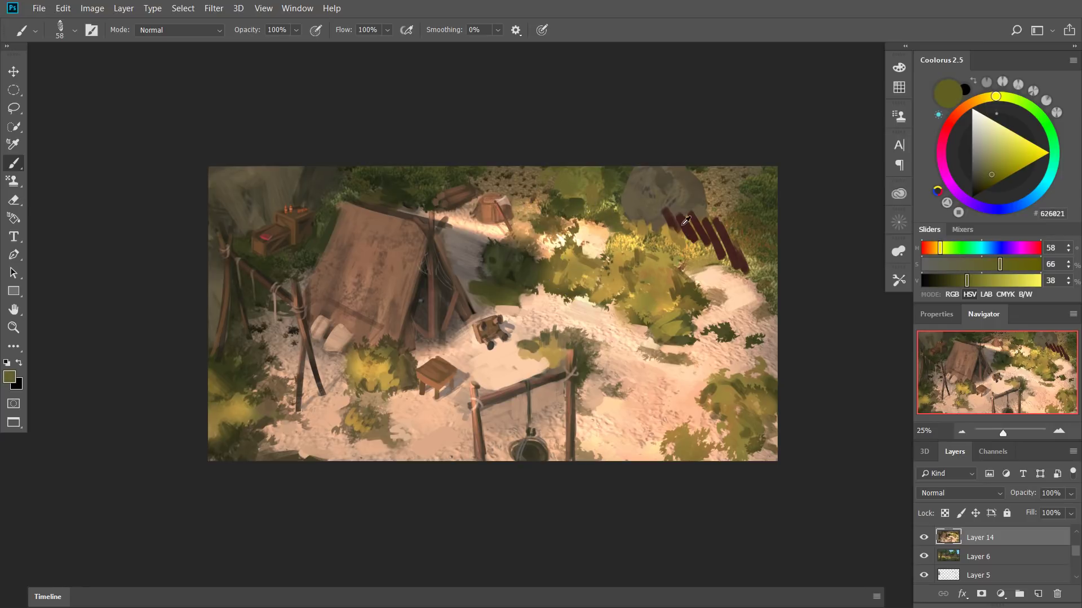
Paint more dark brown 371C18 fence stakes across the background shrub and by the logs behind the tent.
mouse_move(613, 180)
left_mouse_down()
mouse_move(612, 197)
mouse_move(579, 181)
mouse_move(583, 195)
mouse_move(542, 189)
left_mouse_up()
key("bracketleft")
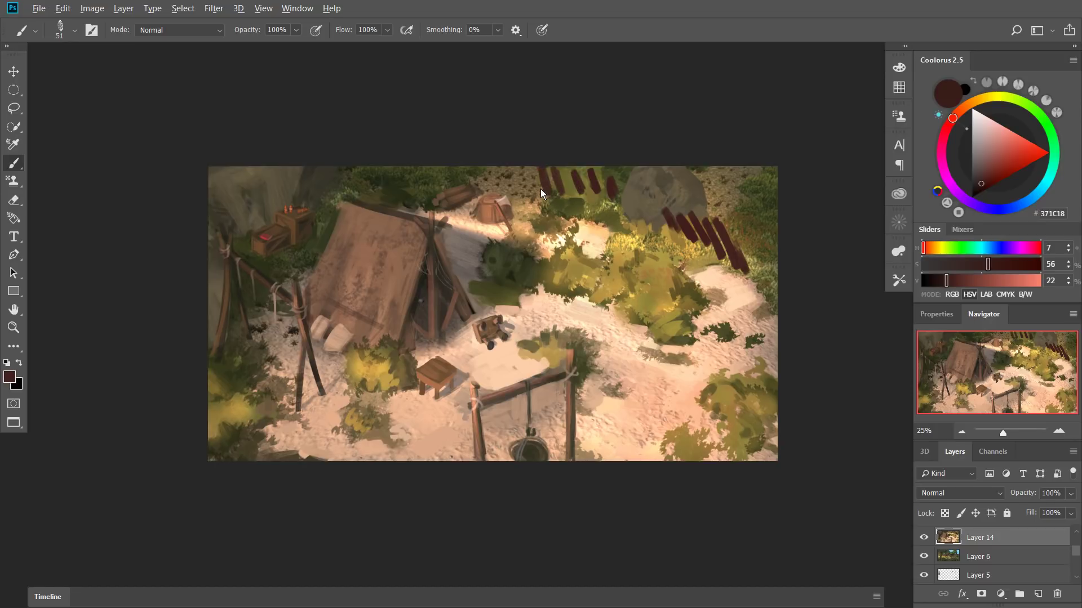
left_click_drag(473, 178, 469, 167)
Try to paint an olive brown 685B20 patch on the sand beside the large bush with a 141-pixel brush.
right_click(705, 357, "alt")
left_click(700, 298, "alt")
left_click_drag(704, 305, 734, 310)
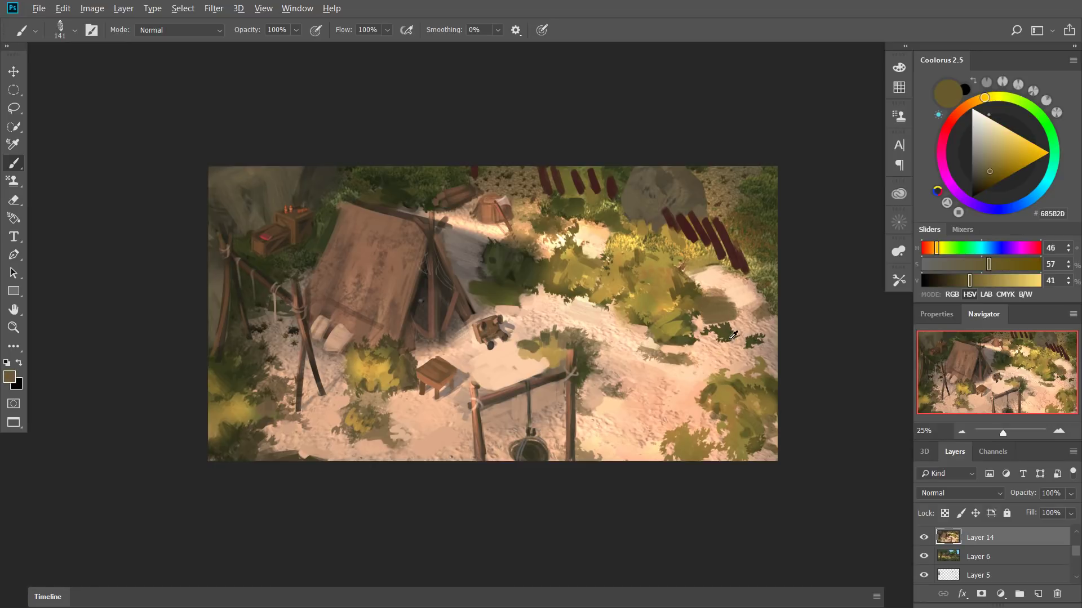
left_click(722, 334, "alt")
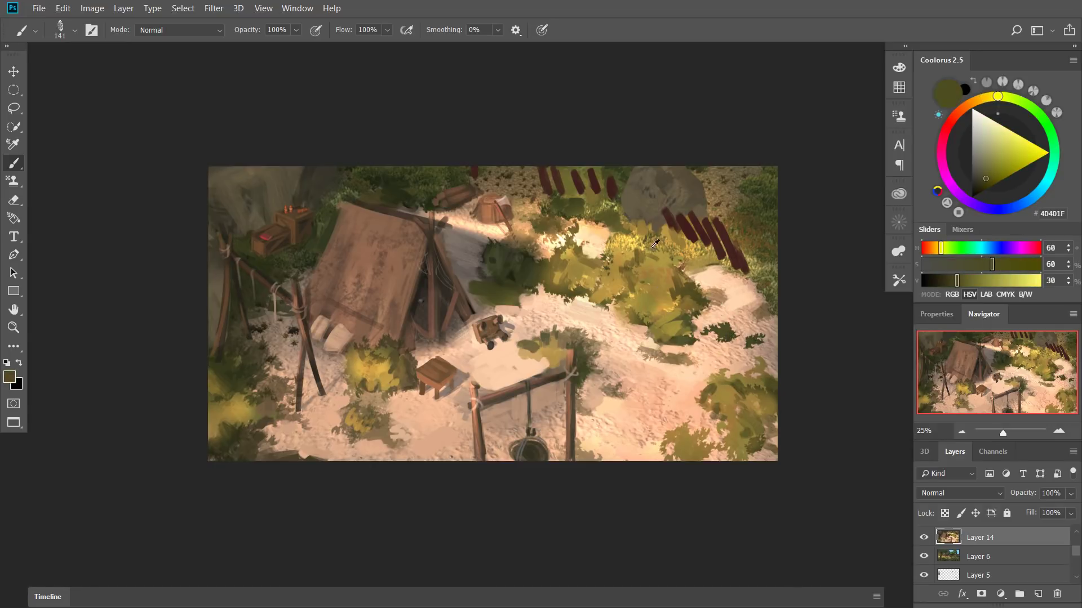
left_click(653, 268, "alt")
left_click(680, 229, "alt")
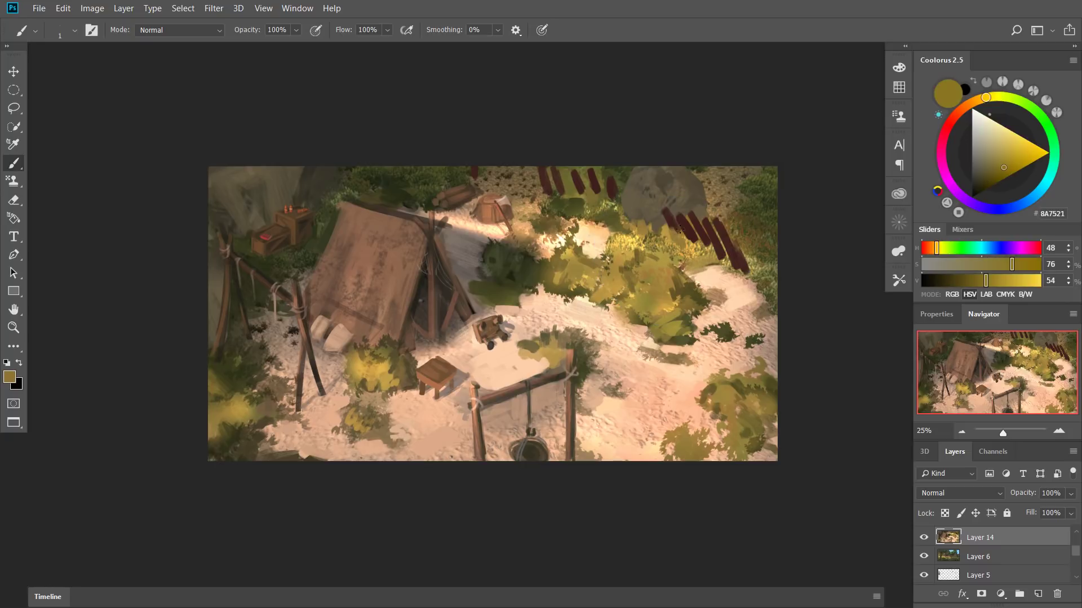
Paint lighter brown highlights along both rows of fence stakes with a 33-pixel brush, using sampled wood colours such as A67343.
left_click(429, 379, "alt")
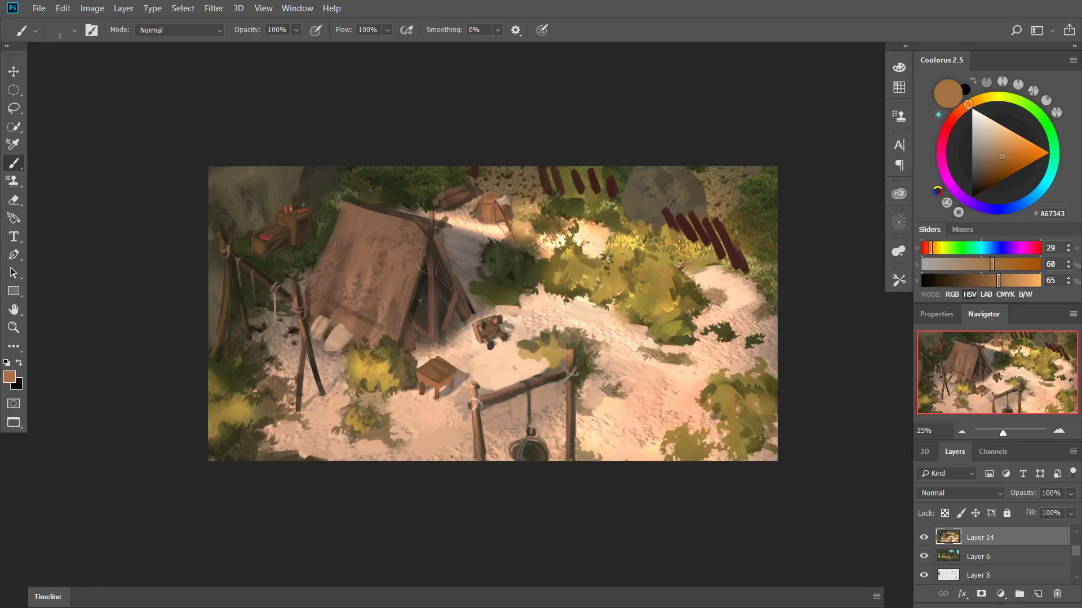
right_click(697, 228, "alt")
right_click(698, 227, "alt")
mouse_move(713, 219)
left_mouse_down()
mouse_move(737, 268)
mouse_move(727, 238)
mouse_move(705, 244)
mouse_move(705, 225)
mouse_move(717, 245)
mouse_move(675, 228)
left_mouse_up()
left_click(608, 203, "alt")
left_click(612, 184, "alt")
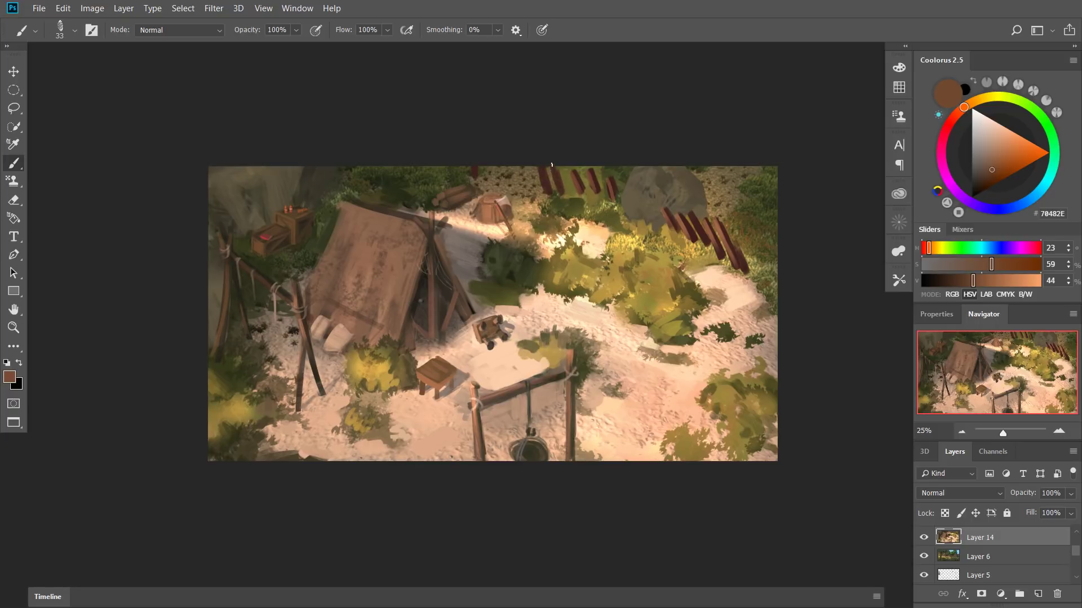
Touch up the foliage around the rear stakes and in the large bush with sampled greens 383C15, 686721 and 5E5219.
left_click(559, 177, "alt")
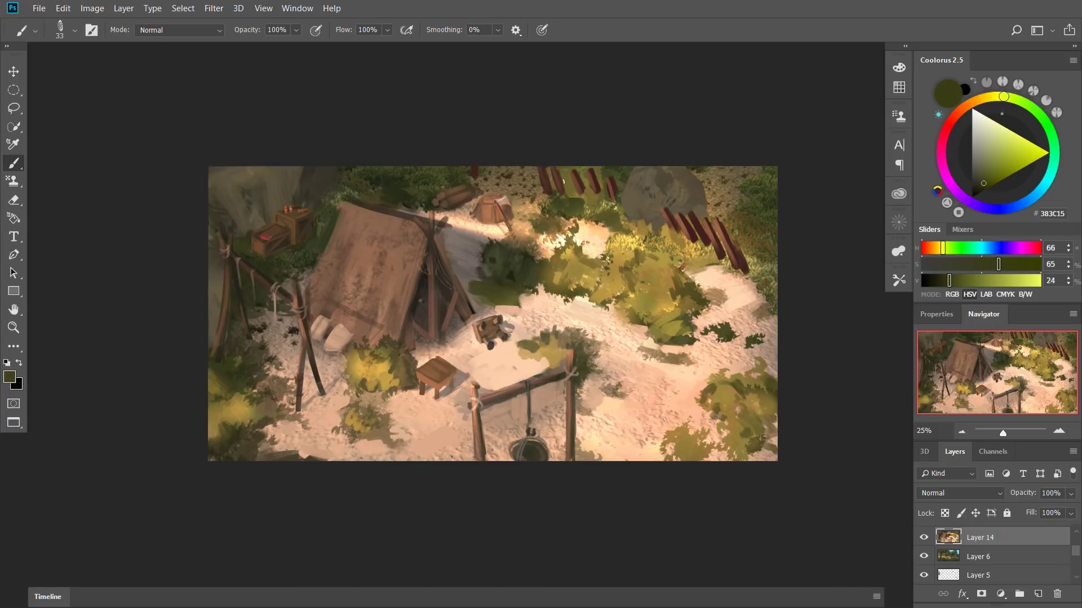
left_click(558, 172, "alt")
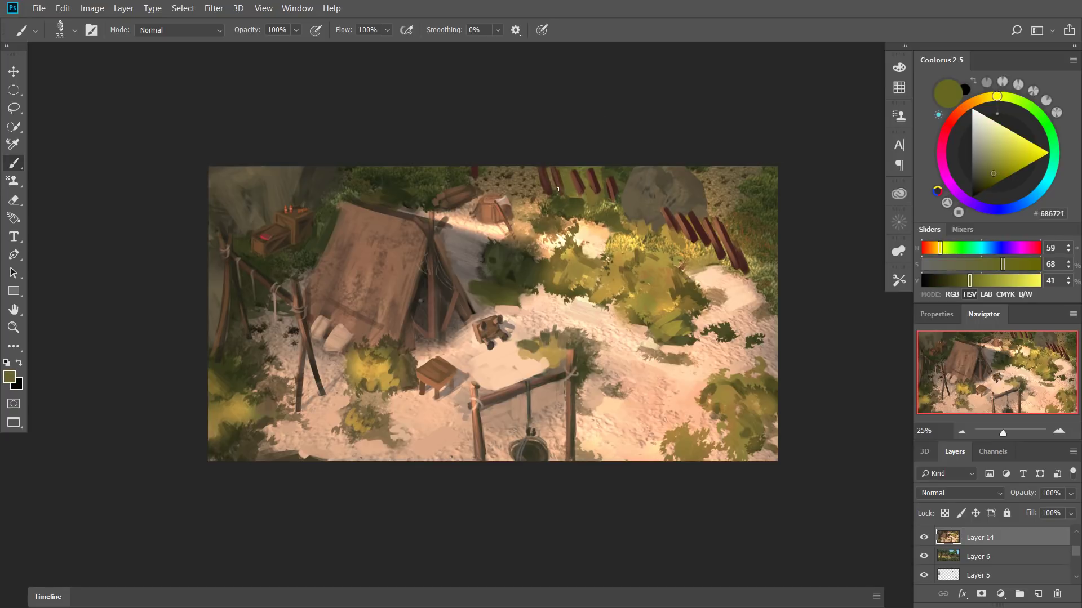
left_click(544, 170, "alt")
left_click(757, 263, "alt")
left_click(675, 296, "alt")
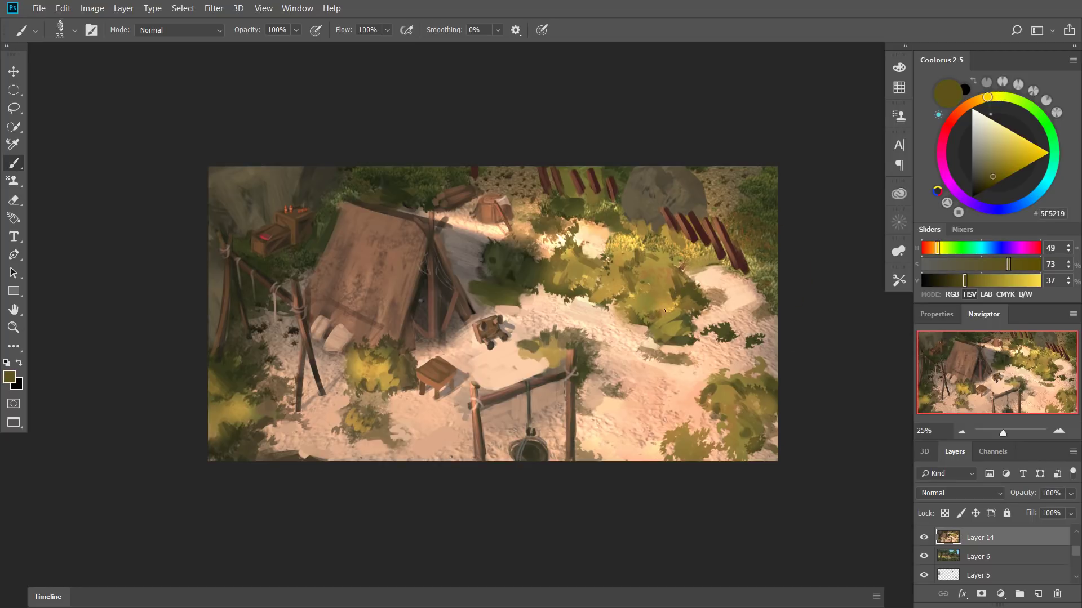
left_click_drag(666, 312, 668, 303)
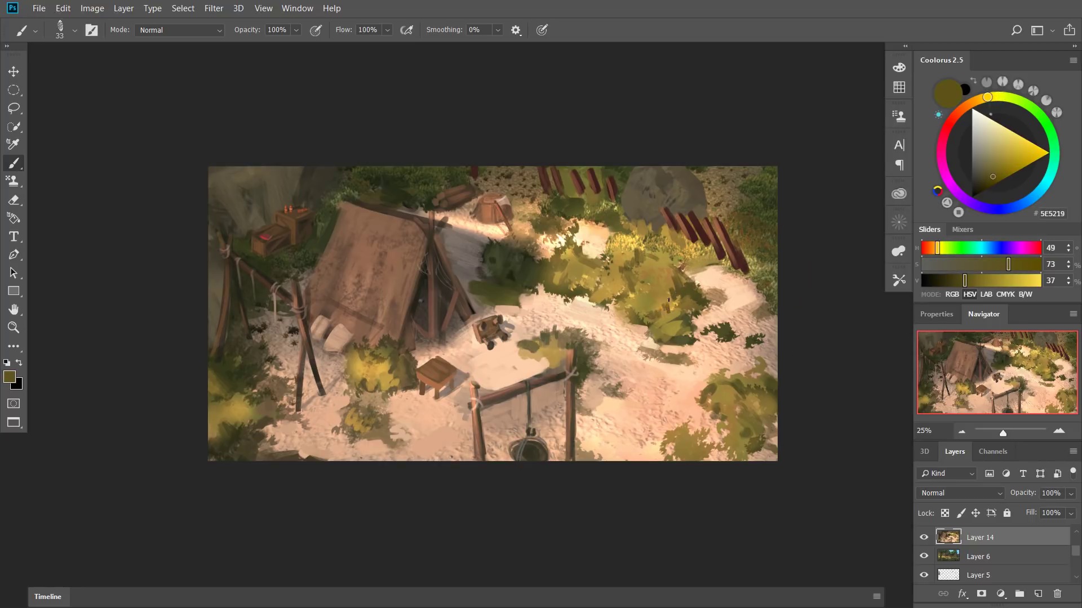
Blend the sunlit sand below the large bush with sampled sand colours such as DFBABE, FFE9B7, F3D9AB and EFCCA8.
left_click(624, 313, "alt")
left_click(616, 322, "alt")
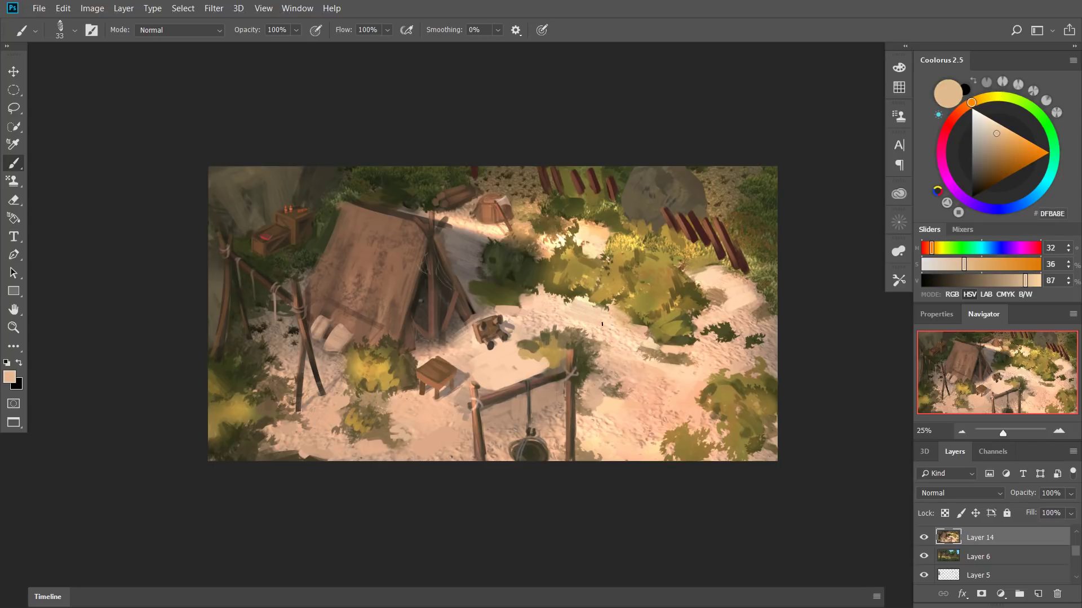
left_click(624, 336, "alt")
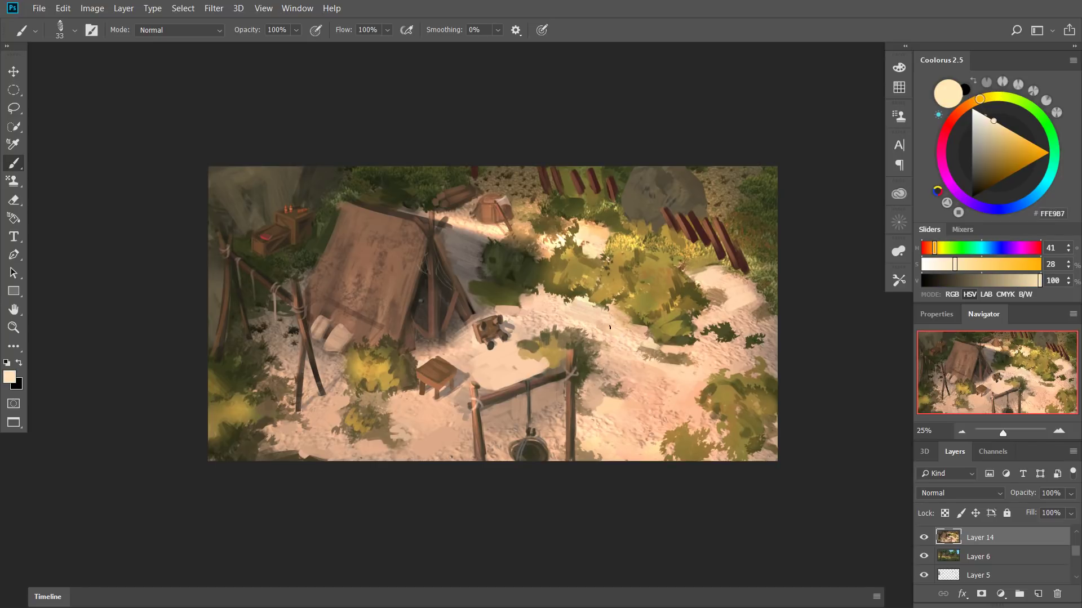
left_click(592, 334, "alt")
left_click(598, 331, "alt")
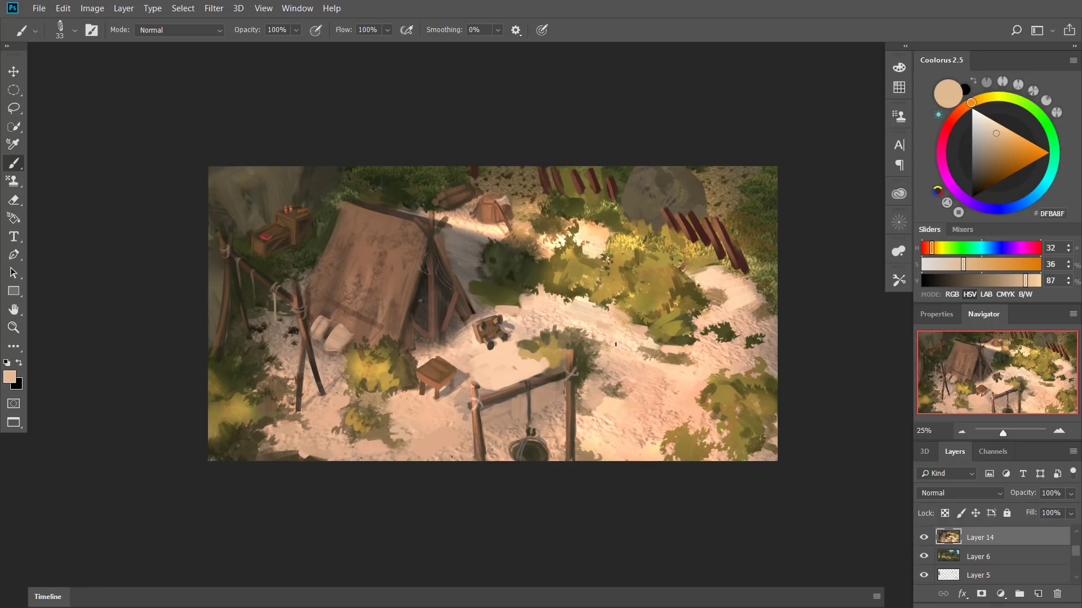
left_click(600, 313, "alt")
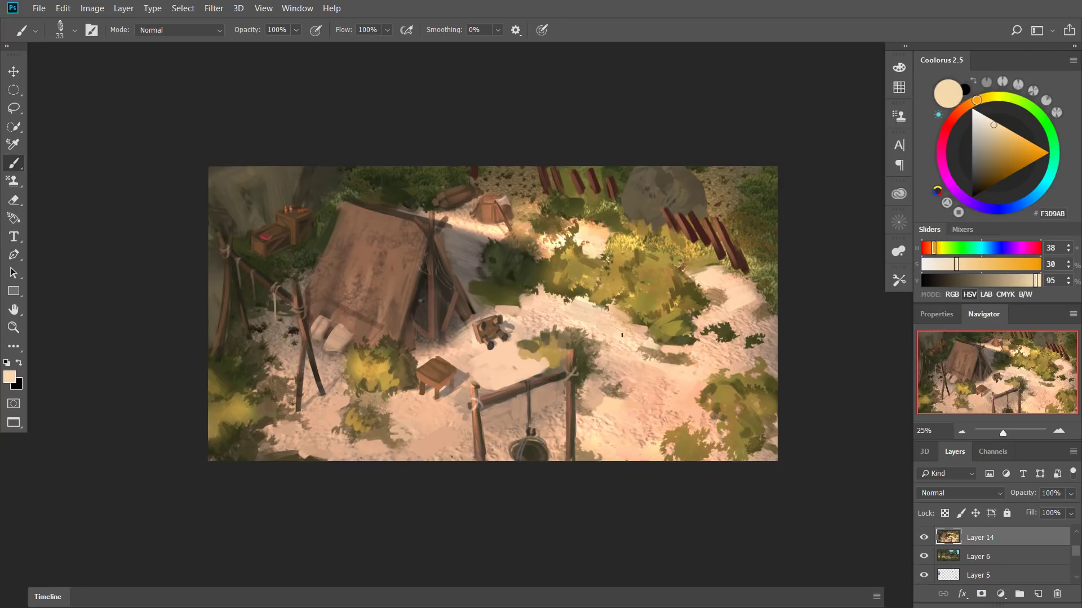
left_click(601, 332, "alt")
left_click(615, 338, "alt")
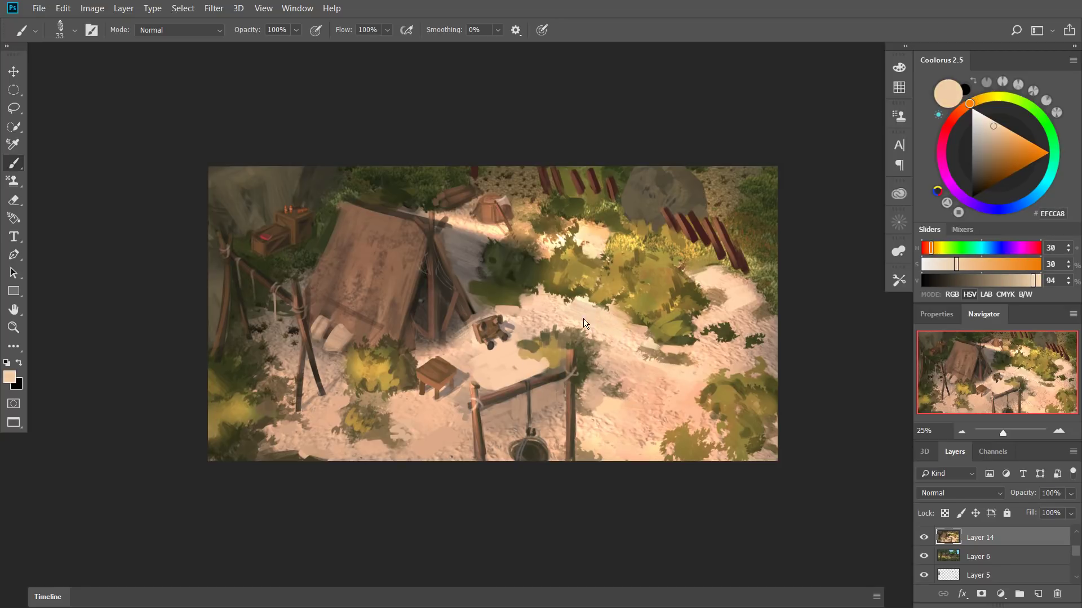
Blend the sunlit sand to the right of the large bush with sampled sand colours such as C4A27D and FDD4A5.
left_click(594, 327, "alt")
left_click(703, 319, "alt")
left_click(718, 311, "alt")
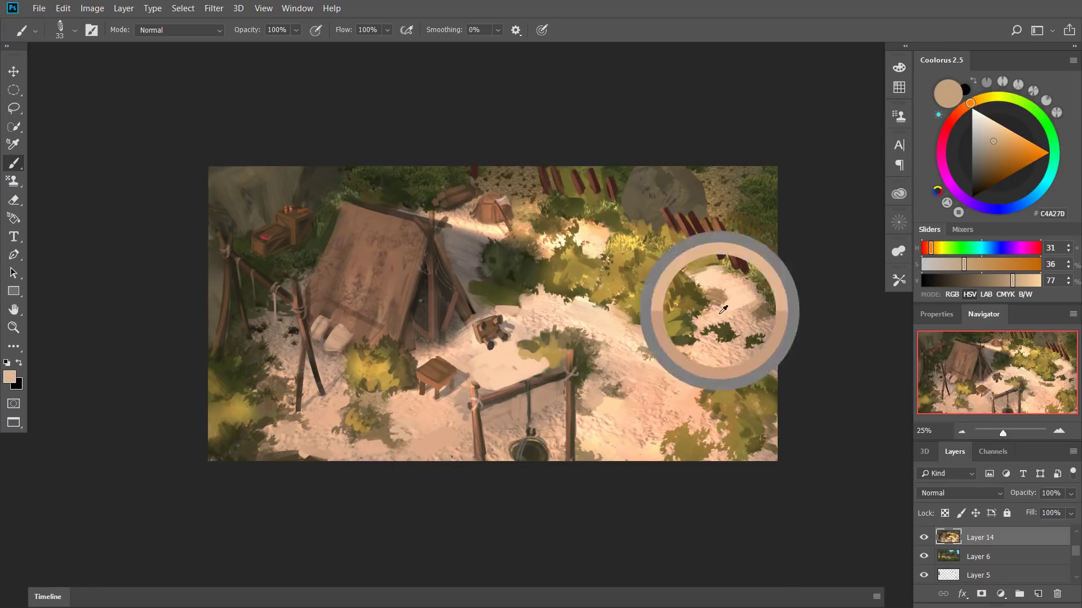
left_click(715, 285, "alt")
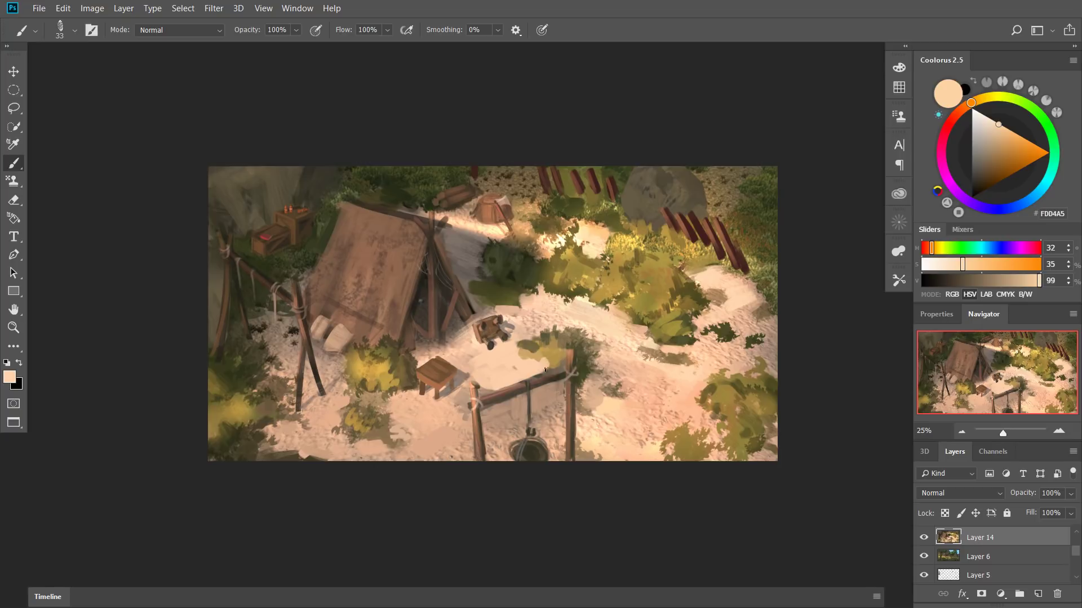
Touch up the wooden poles and shadows at the tent entrance with sampled browns 2A261D, 5F5546, 524230, 312820 and 574231.
left_click(450, 287, "alt")
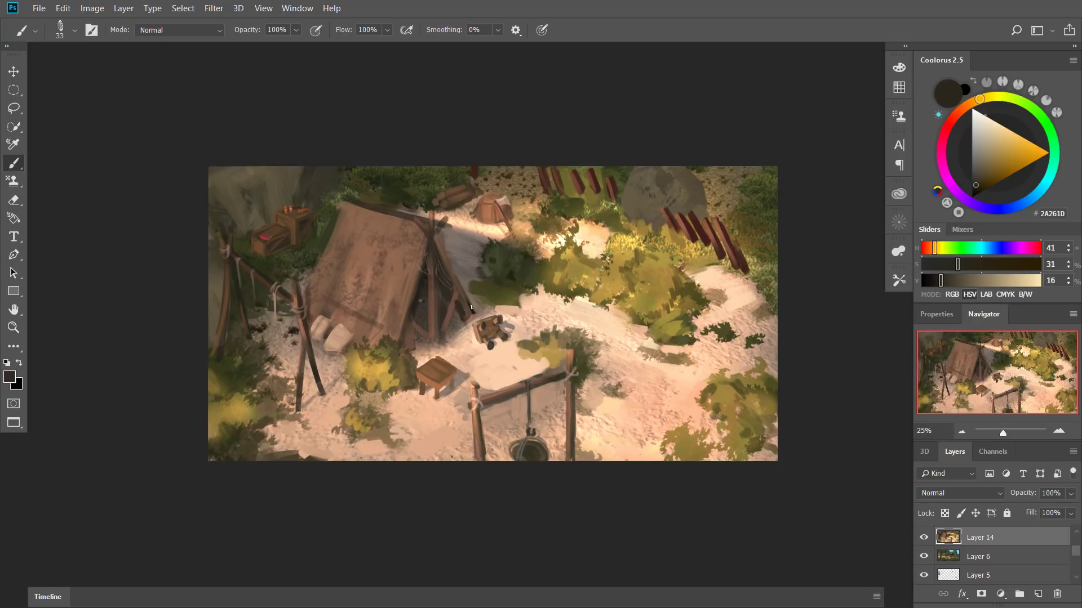
left_click(462, 308, "alt")
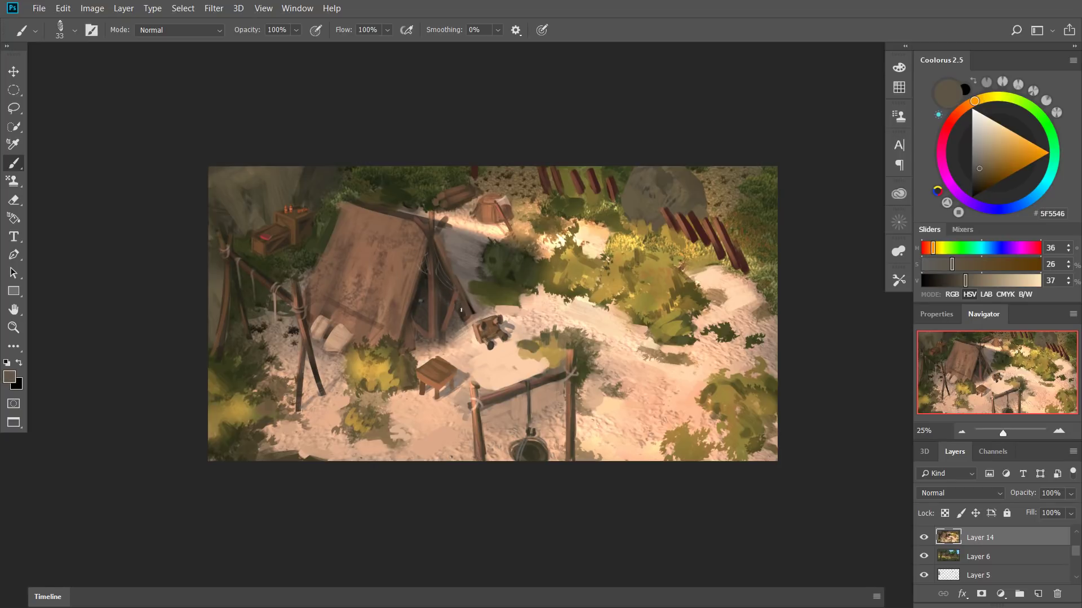
left_click(462, 307, "alt")
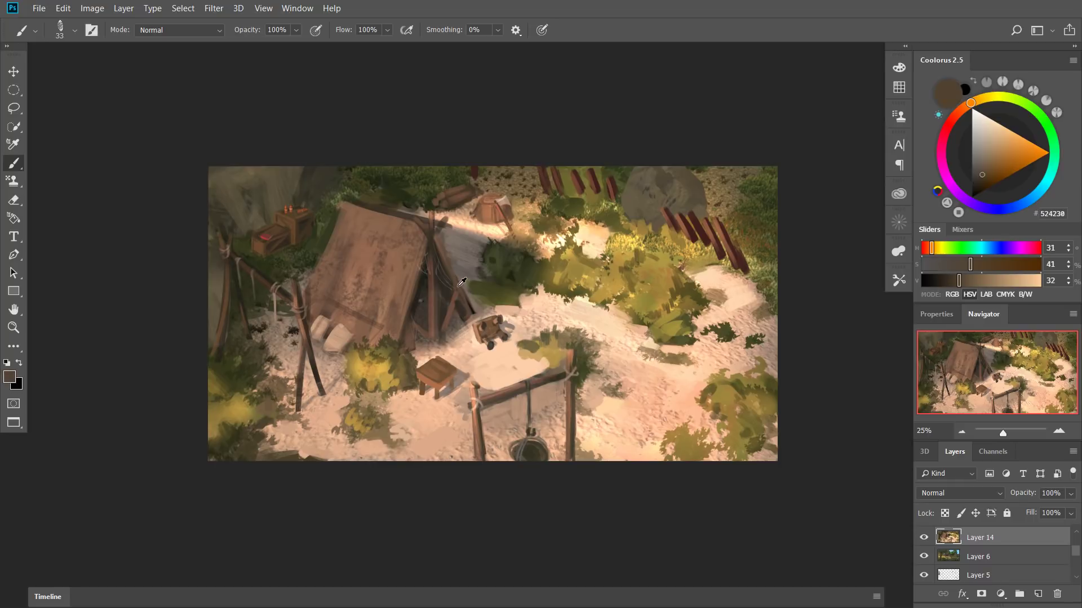
left_click(453, 274, "alt")
left_click(454, 309, "alt")
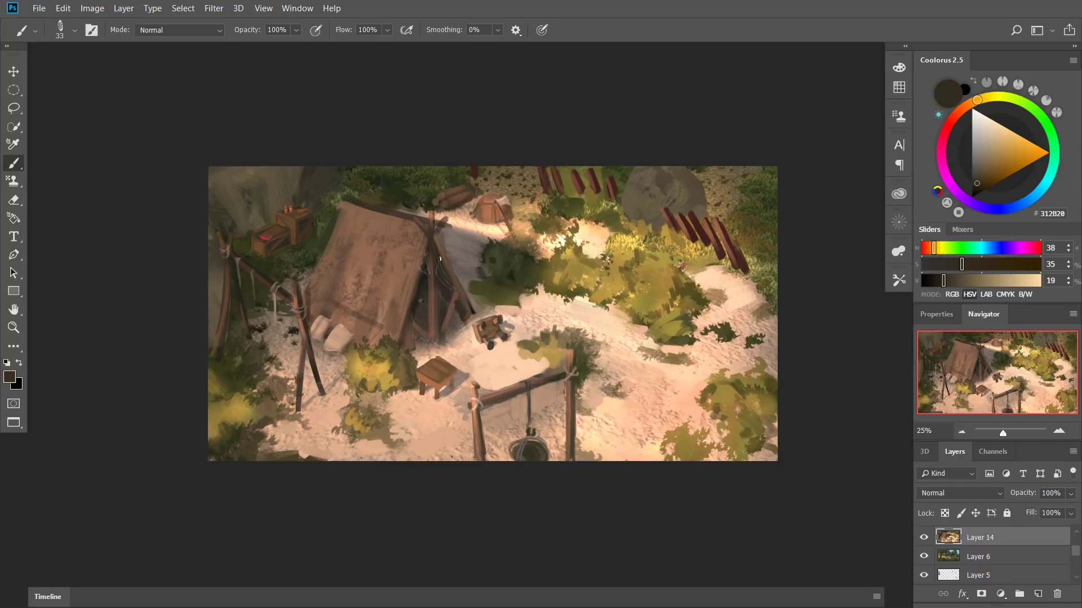
left_click(454, 300, "alt")
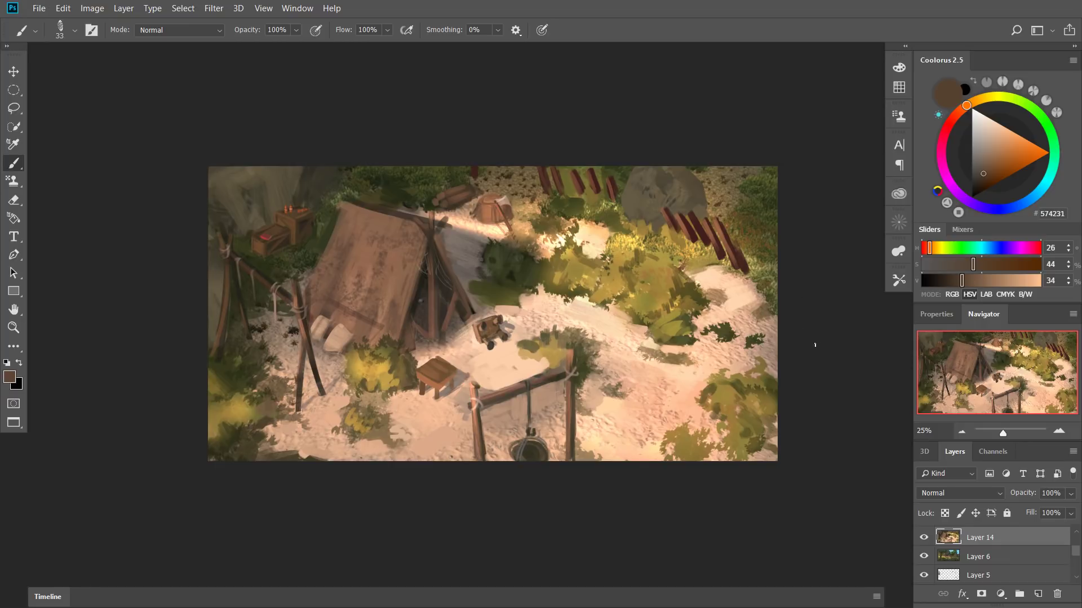
Retouch the foreground cooking frame and the bush behind it with sampled colours E3C28B, A6784B, 695A43 and 3A3F19.
left_click(549, 354, "alt")
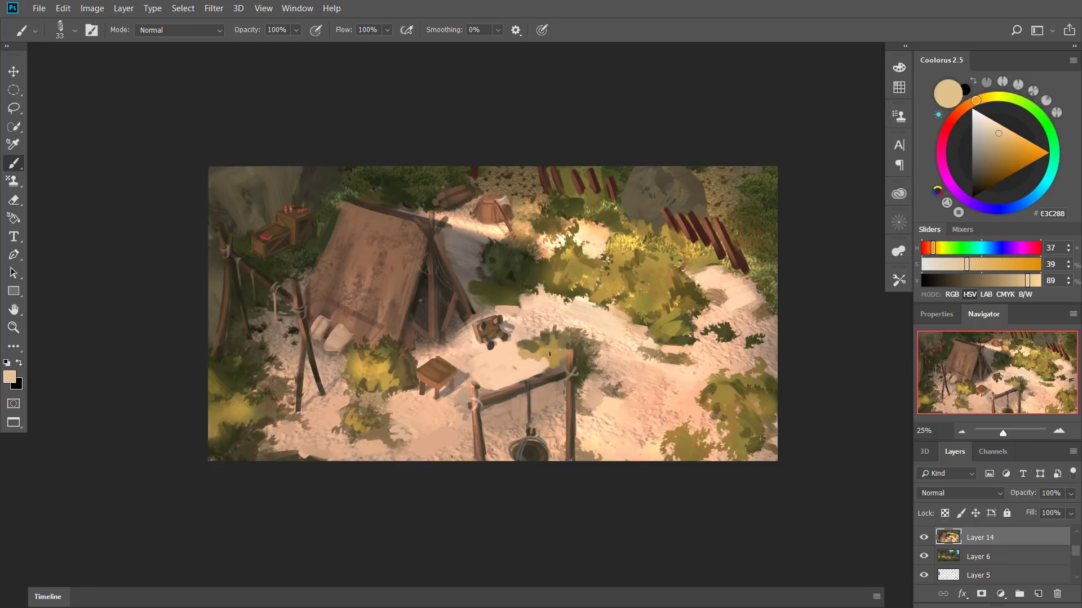
left_click(534, 381, "alt")
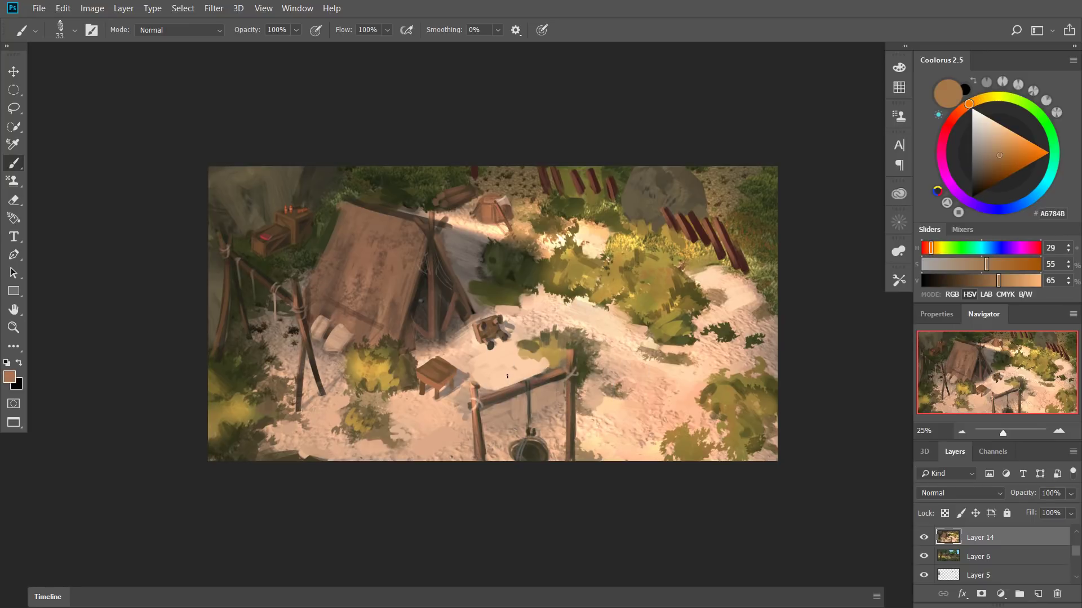
left_click(476, 396, "alt")
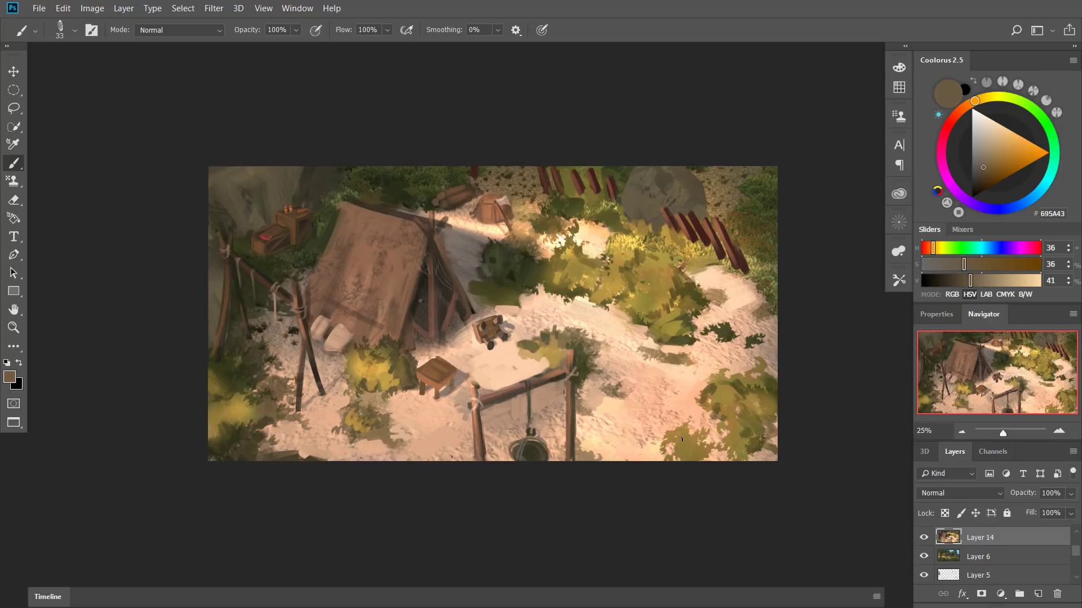
left_click(562, 359, "alt")
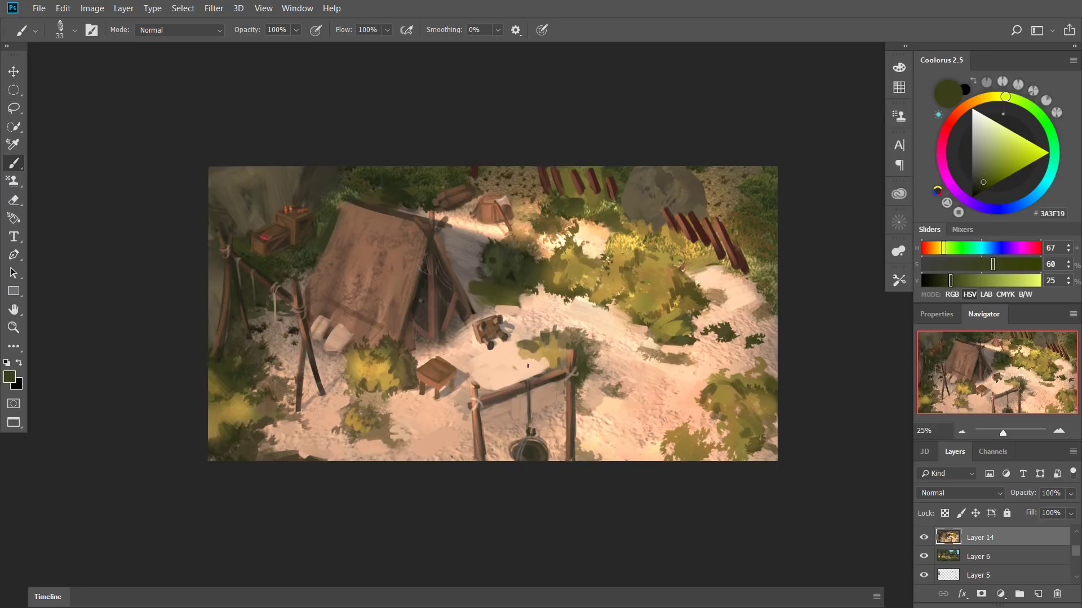
Refine the leaves of the large bush with sampled olive and yellow tones such as 6F641C, 847723, A7922E, C7AB33 and 9E9429.
left_click(629, 291, "alt")
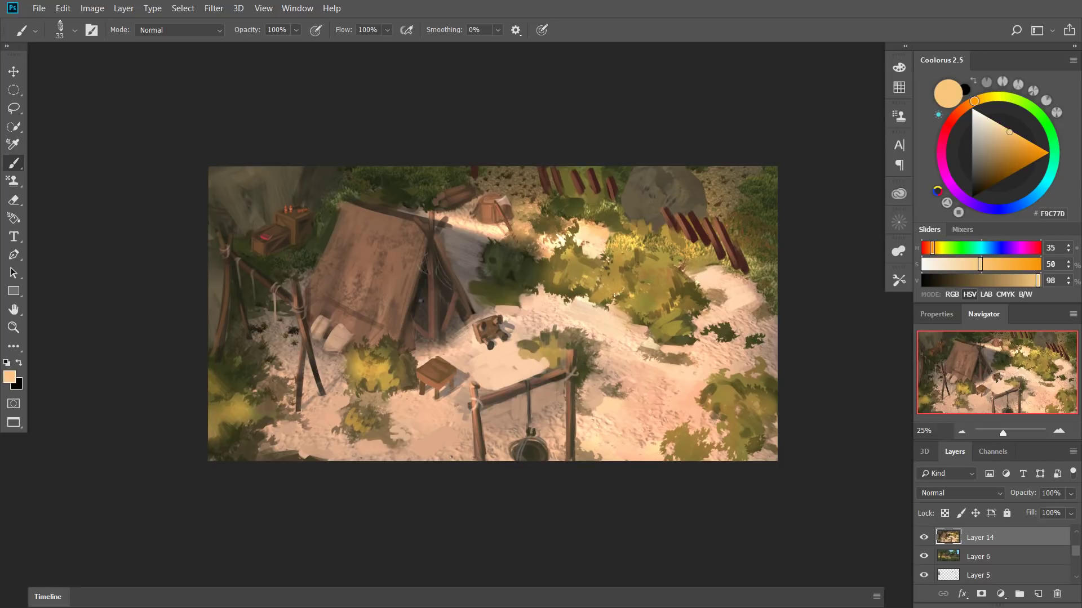
left_click(622, 295, "alt")
left_click(626, 294, "alt")
left_click_drag(625, 294, 614, 293)
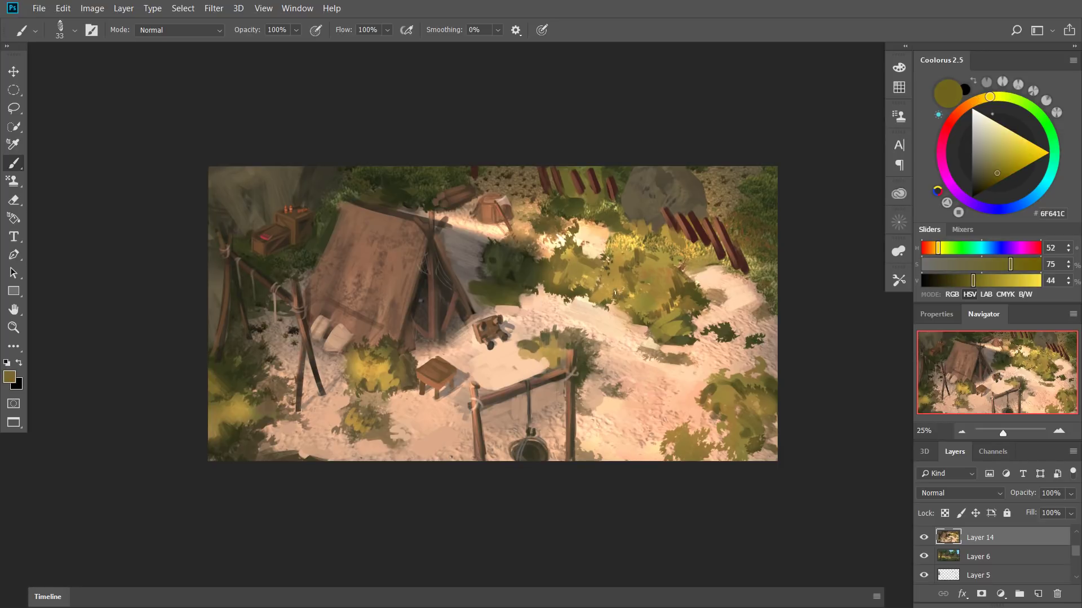
left_click(619, 296, "alt")
left_click(620, 298, "alt")
left_click(615, 283, "alt")
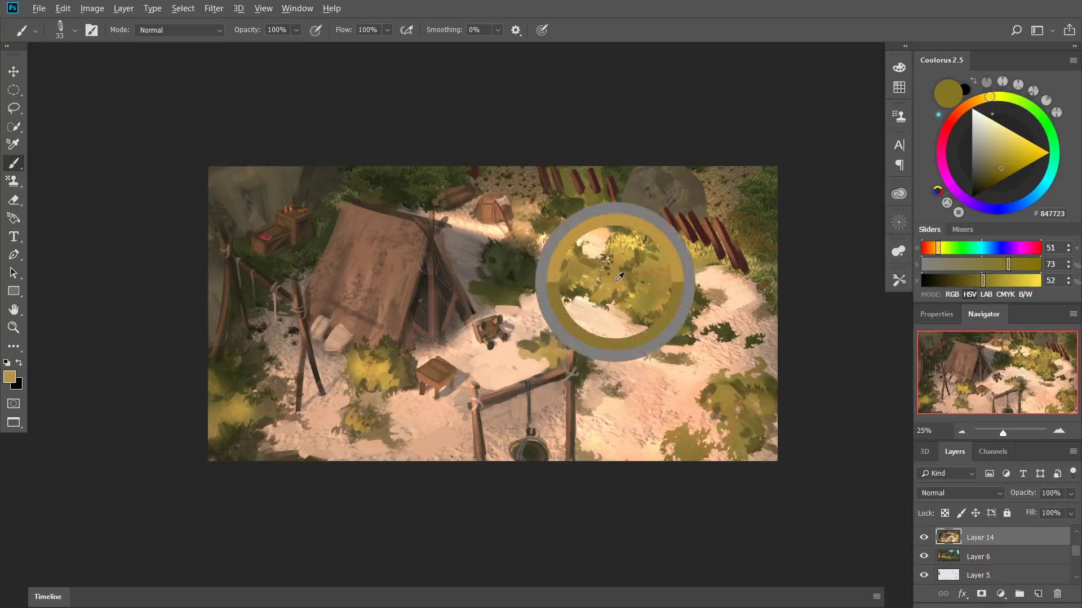
left_click(625, 289, "alt")
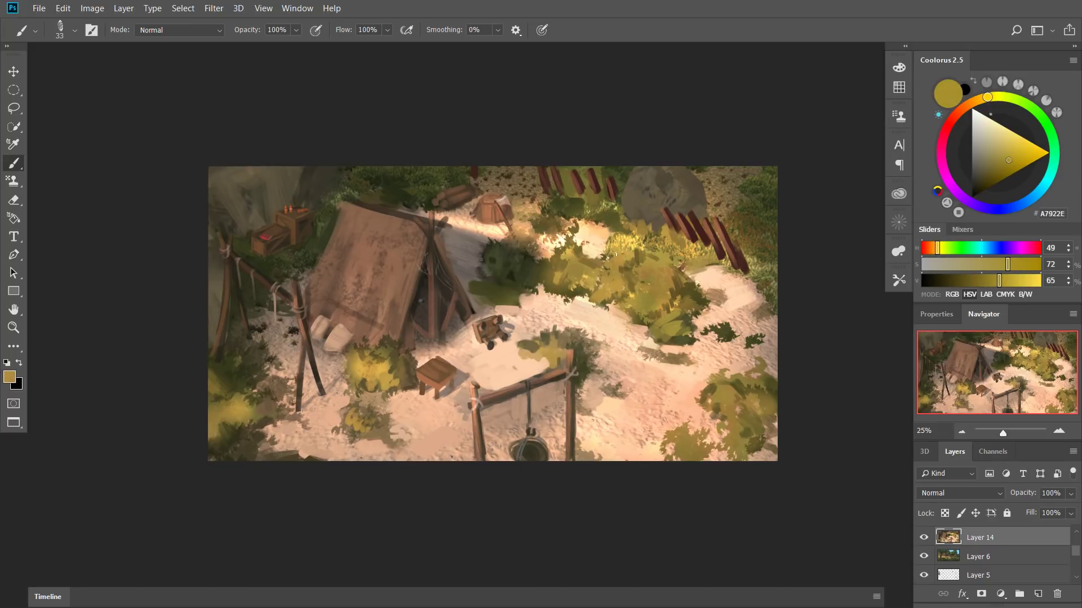
left_click(613, 245, "alt")
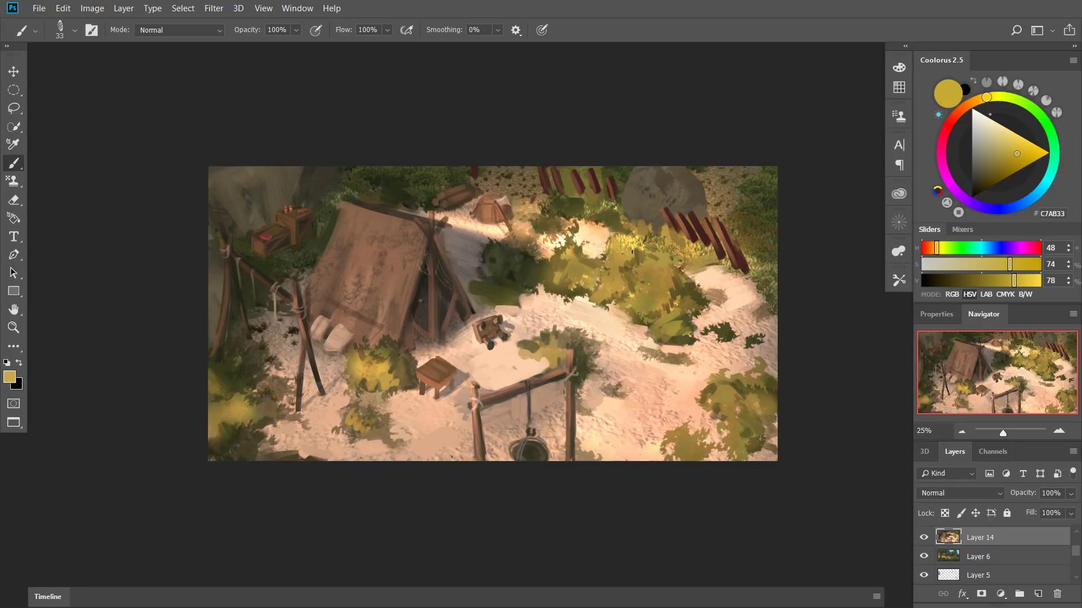
left_click(630, 237, "alt")
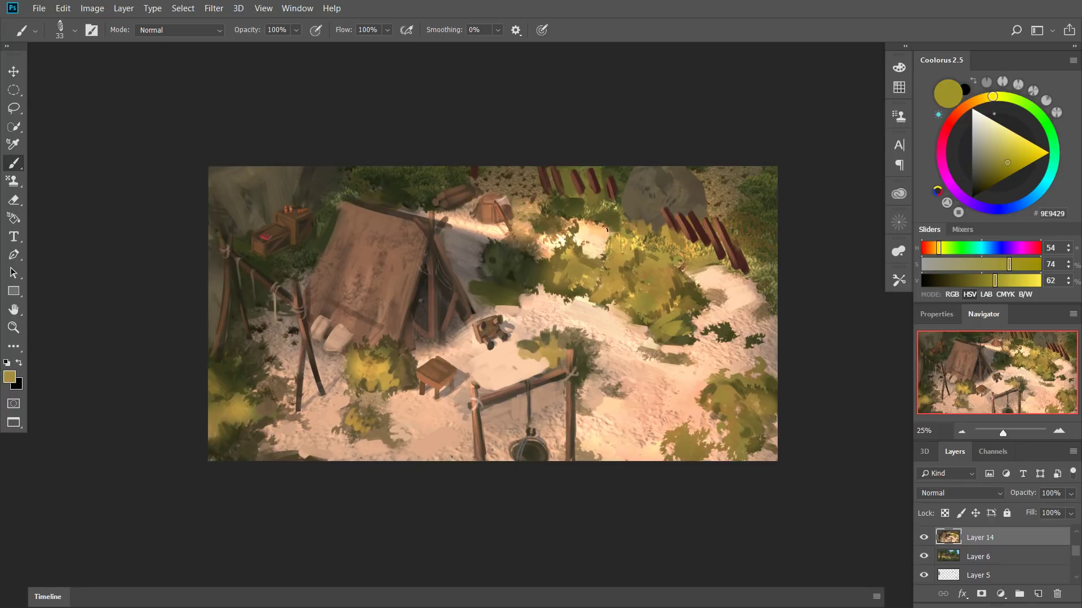
left_click(698, 284, "alt")
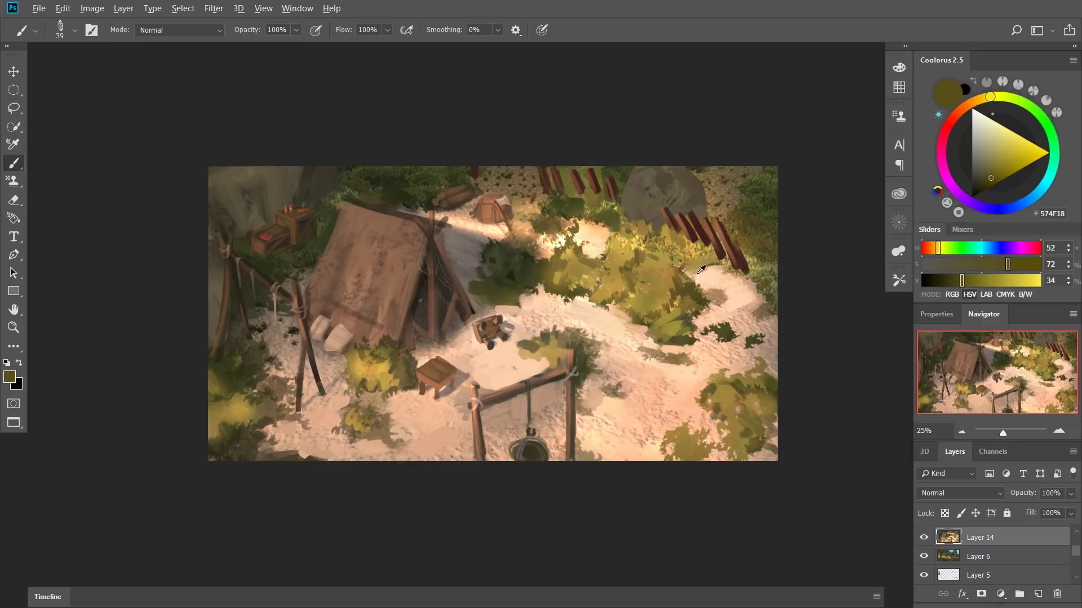
Paint a pale brown 9B7C61 rope across the fence stakes right of the boulder and across the rear row.
left_click(727, 226, "alt")
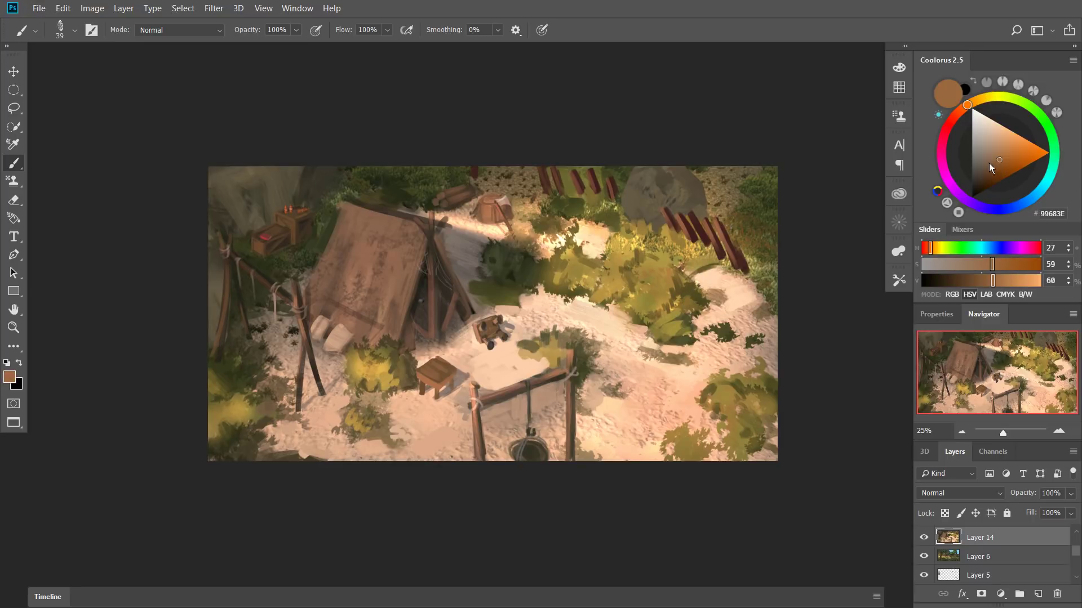
left_click(983, 154)
mouse_move(661, 217)
left_mouse_down()
mouse_move(733, 235)
mouse_move(687, 232)
mouse_move(730, 234)
left_mouse_up()
key("ctrl+z")
key("[")
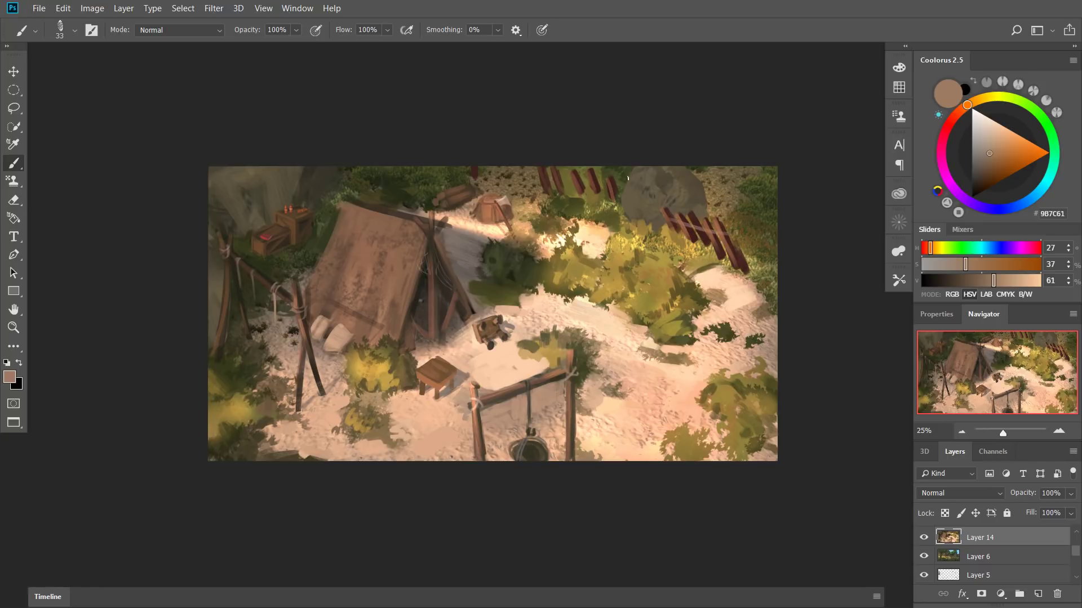
left_click_drag(557, 174, 610, 176)
Paint rope bindings around the stakes in both fence rows with a 33-pixel brush.
right_click(613, 181, "alt")
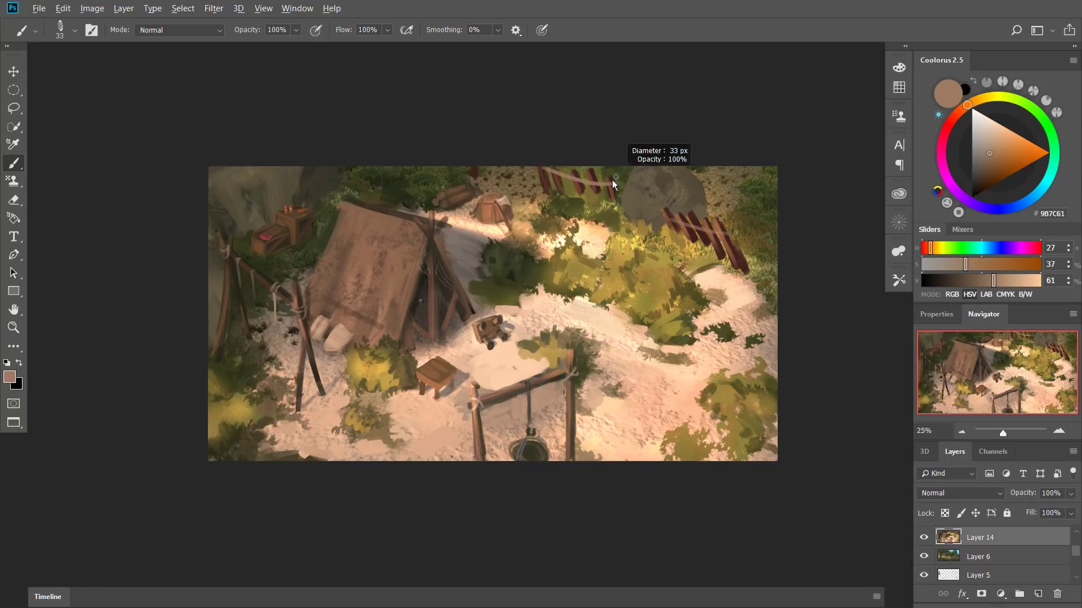
right_click(714, 235, "alt")
right_click(710, 231, "alt")
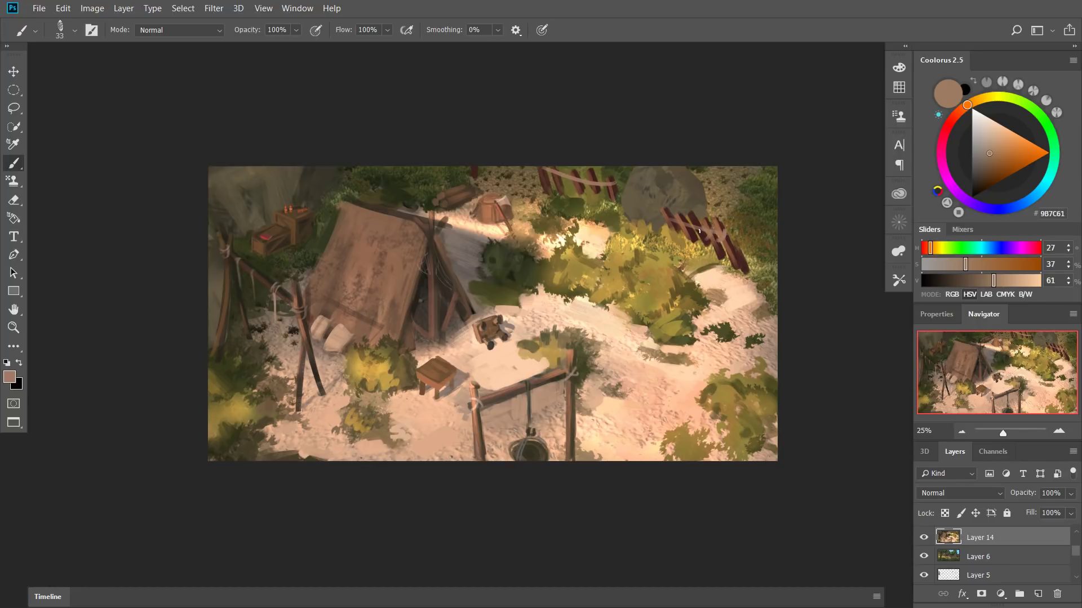
left_click_drag(704, 224, 690, 232)
key("alt")
Set up the Soft Round 80 4 brush at 202 pixels with dark brown 371C18 sampled from the rear fence.
right_click(662, 224)
left_click(890, 350)
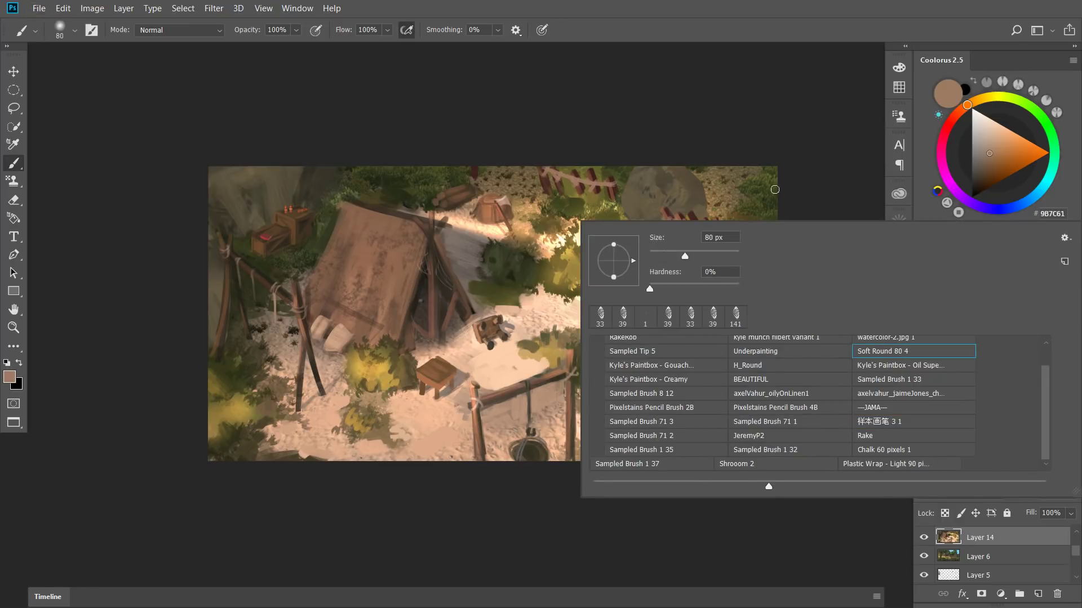
left_click(766, 186)
left_click(609, 192, "alt")
mouse_move(565, 237)
left_mouse_down()
mouse_move(593, 180)
mouse_move(603, 185)
left_mouse_up()
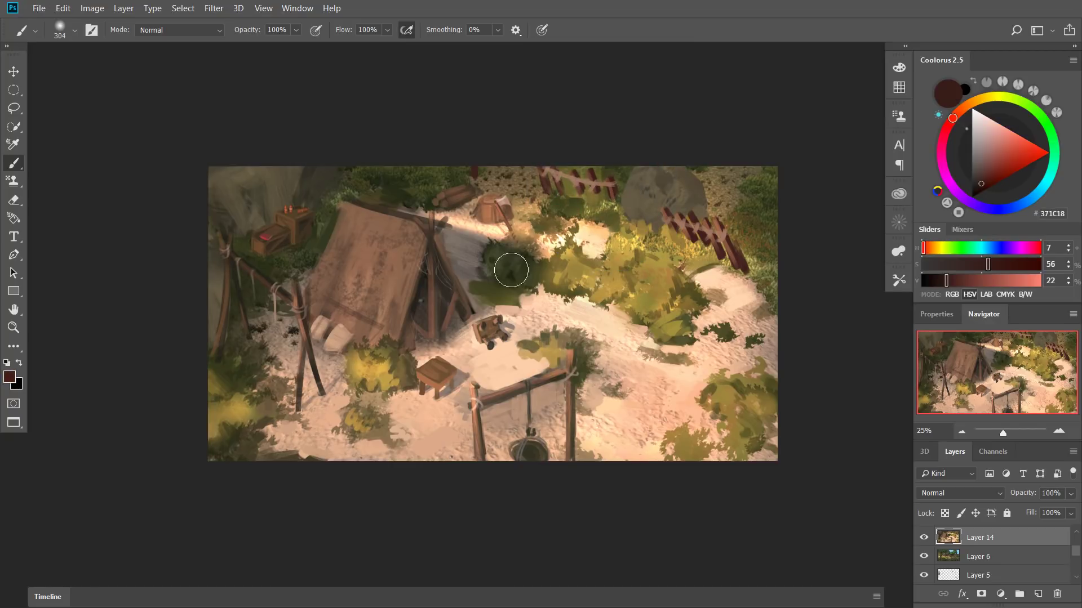
left_click_drag(444, 301, 428, 302)
Try the fluffy grass, clover, flat and large tree brush presets, and load the _0_Miyazaki_leaf_ground_mid preset.
left_click(899, 277)
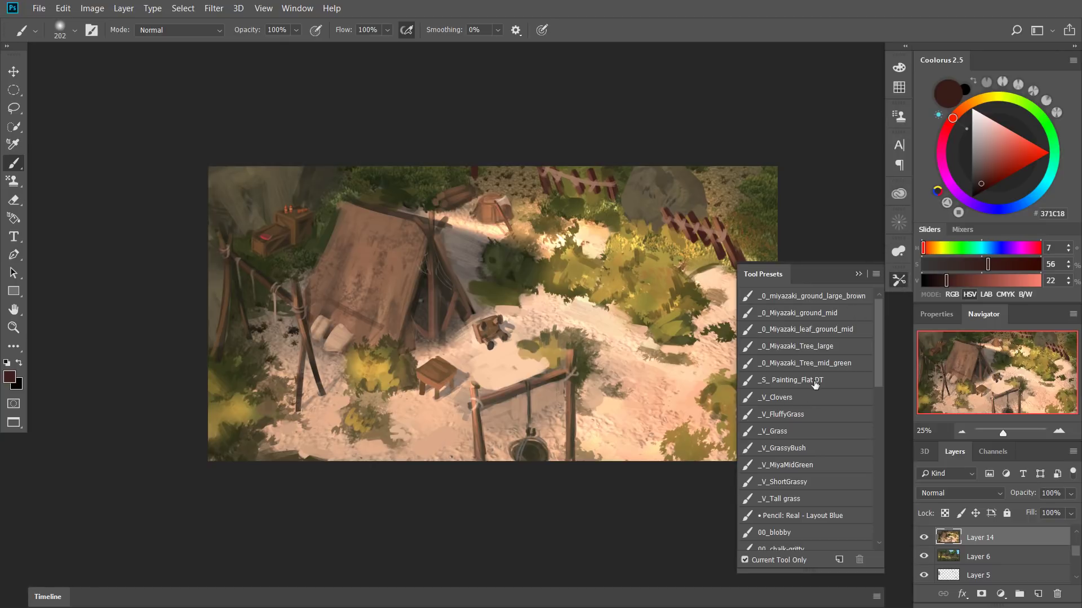
left_click(809, 414)
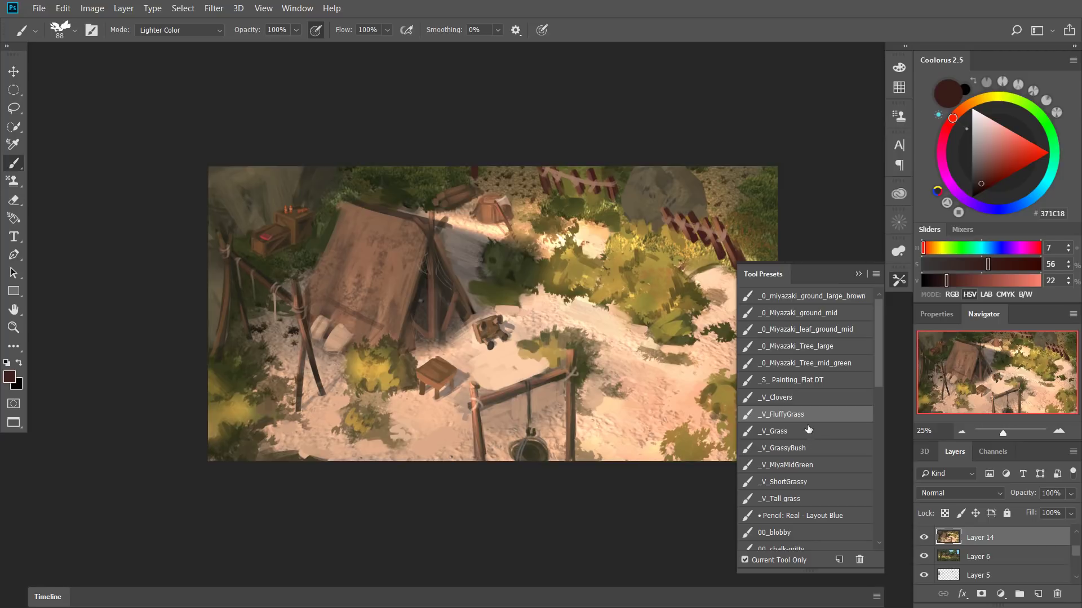
left_click_drag(879, 378, 878, 398)
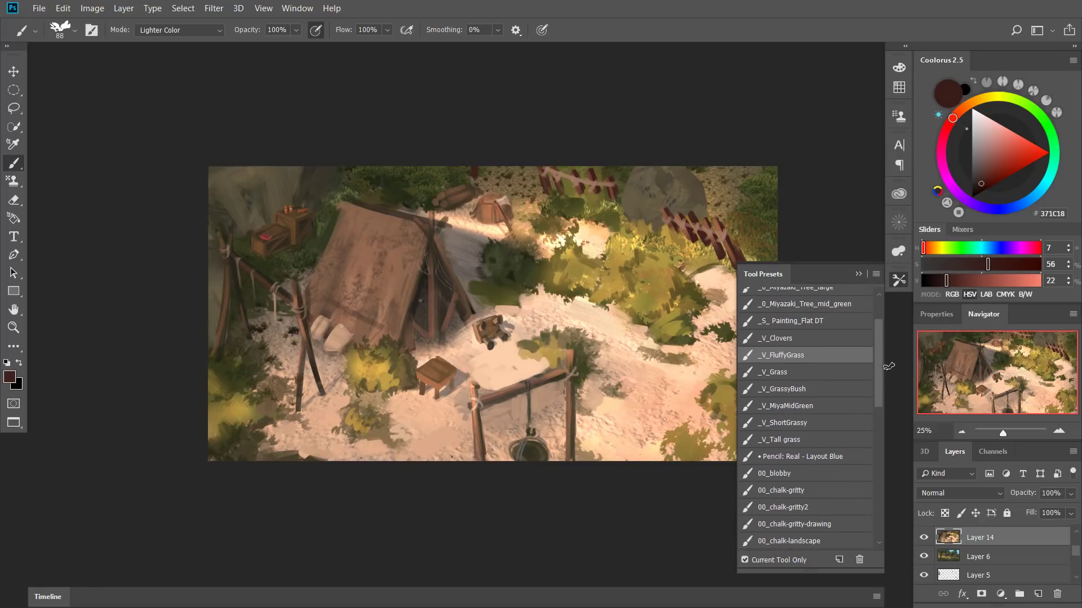
left_click_drag(878, 373, 880, 347)
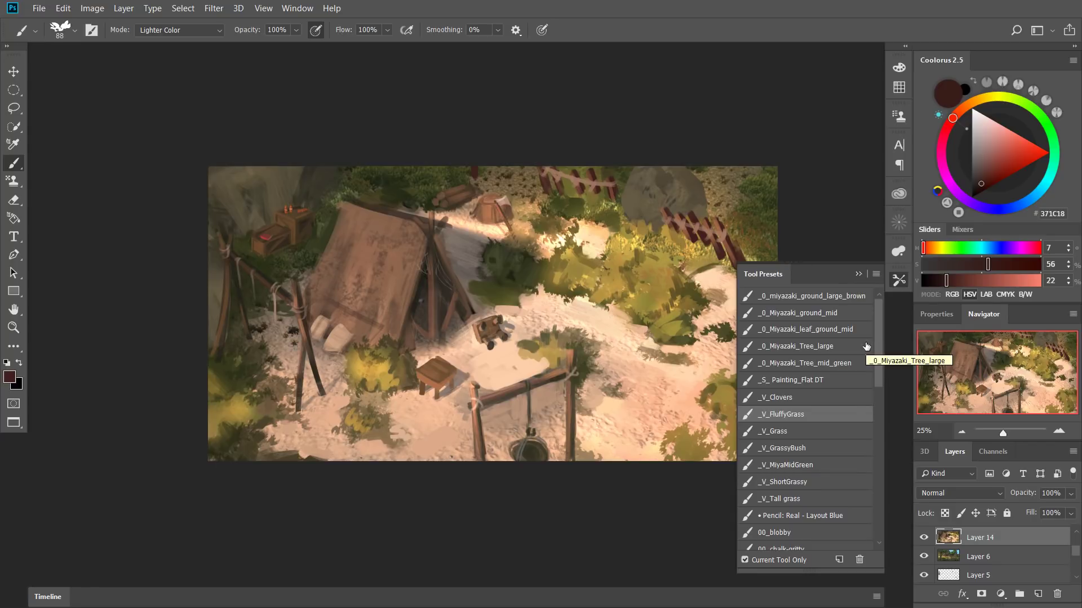
left_click(814, 397)
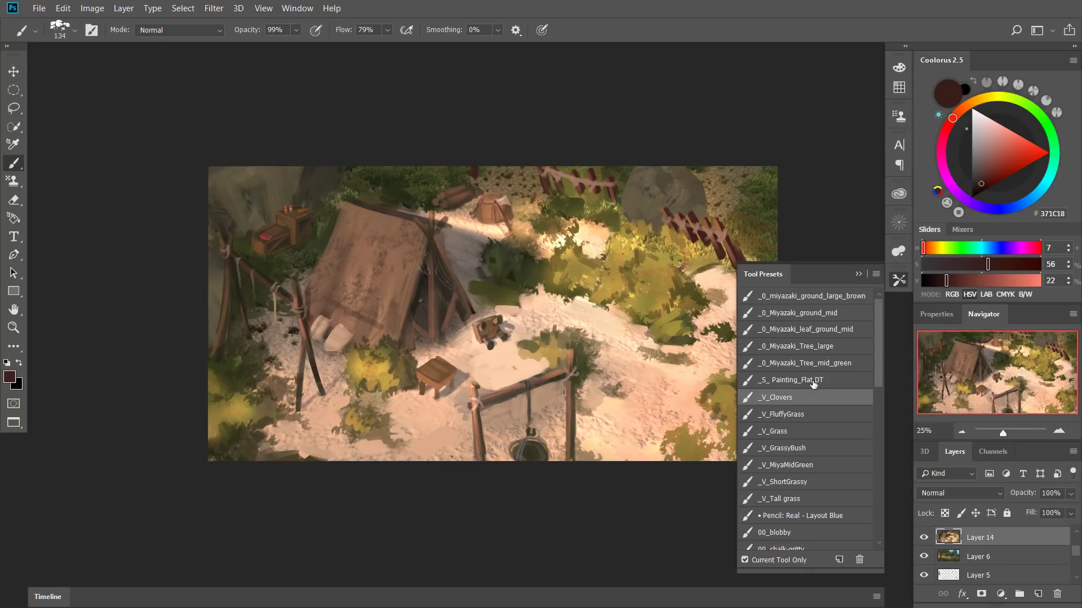
left_click(813, 381)
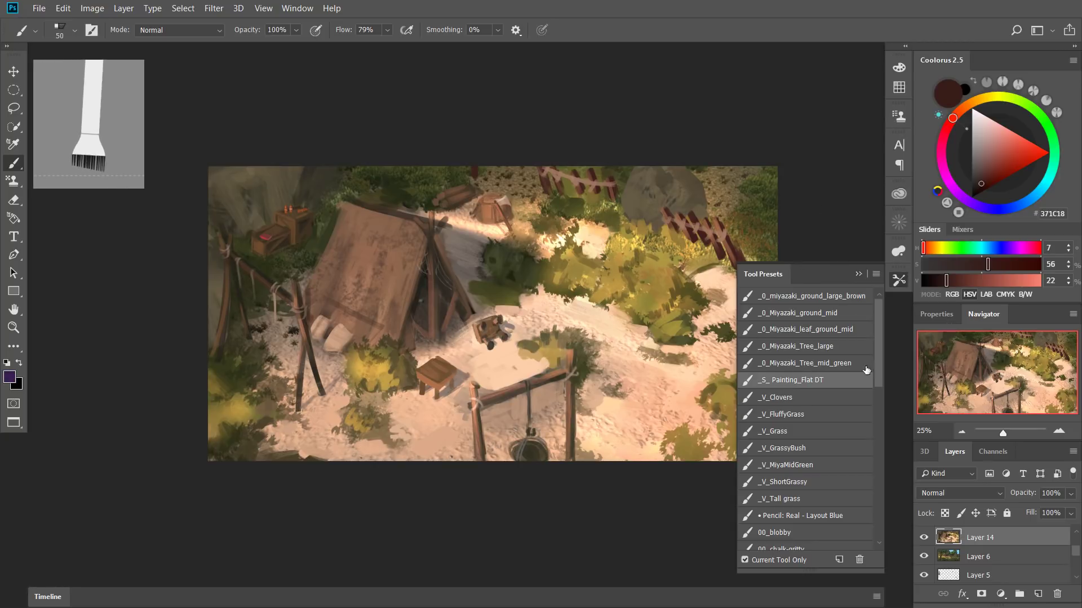
left_click(836, 344)
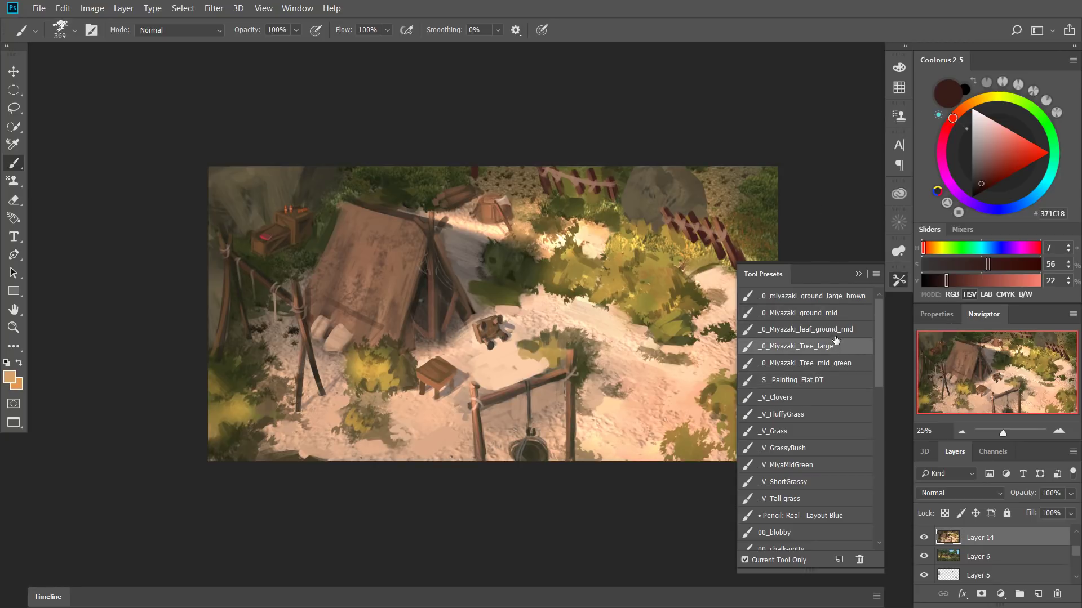
left_click(836, 330)
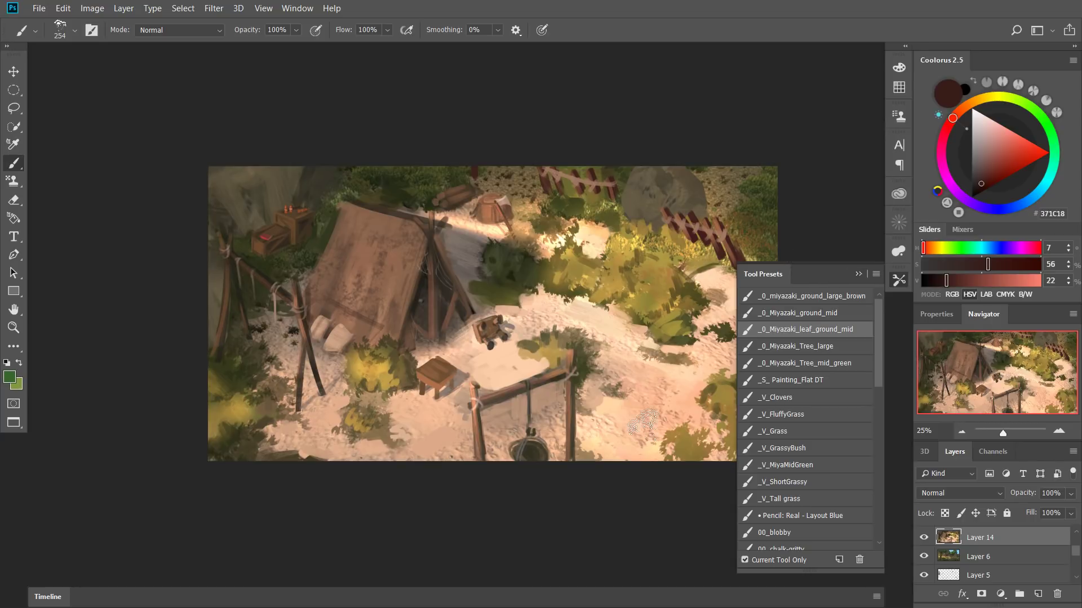
Sample dark olive 514816 as foreground and yellow olive 918227 as background from the large bush for the leaf brush.
left_click(684, 292, "alt")
key("ctrl+z")
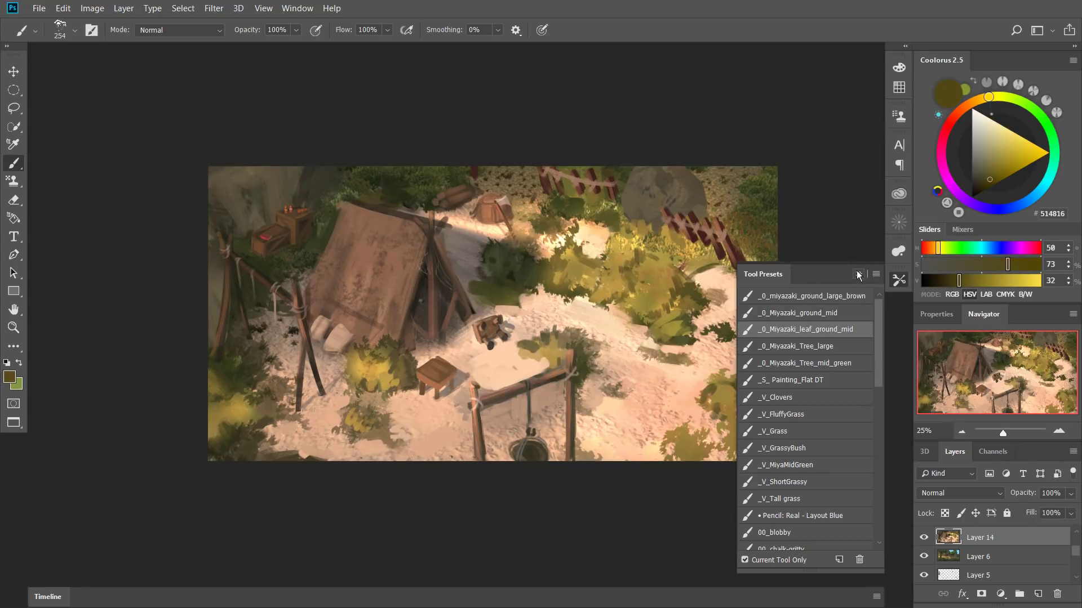
left_click(858, 274)
key("x")
left_click(683, 284, "alt")
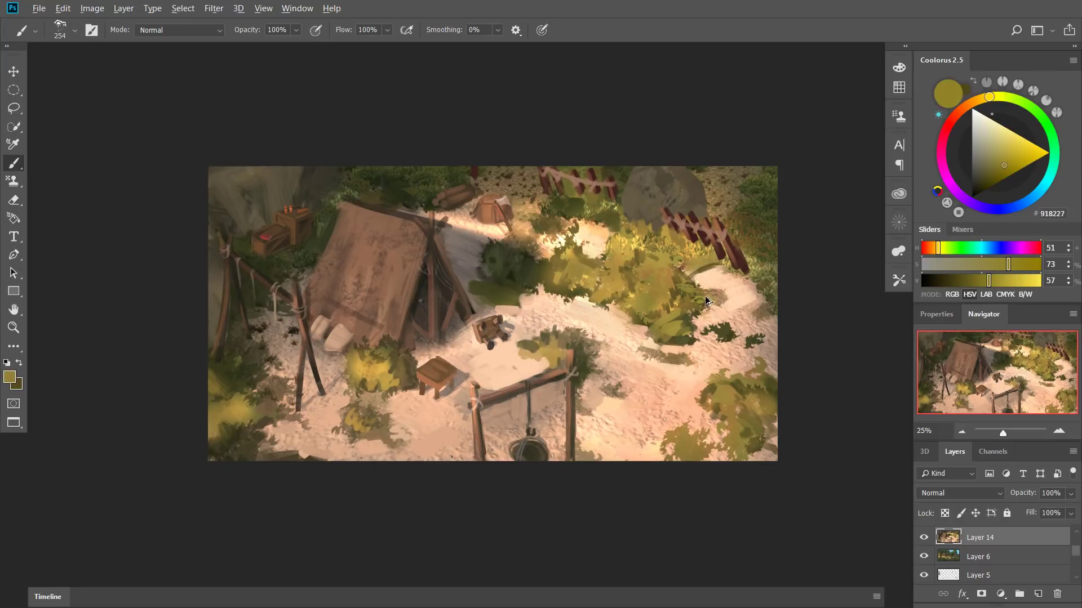
left_click(692, 283, "alt")
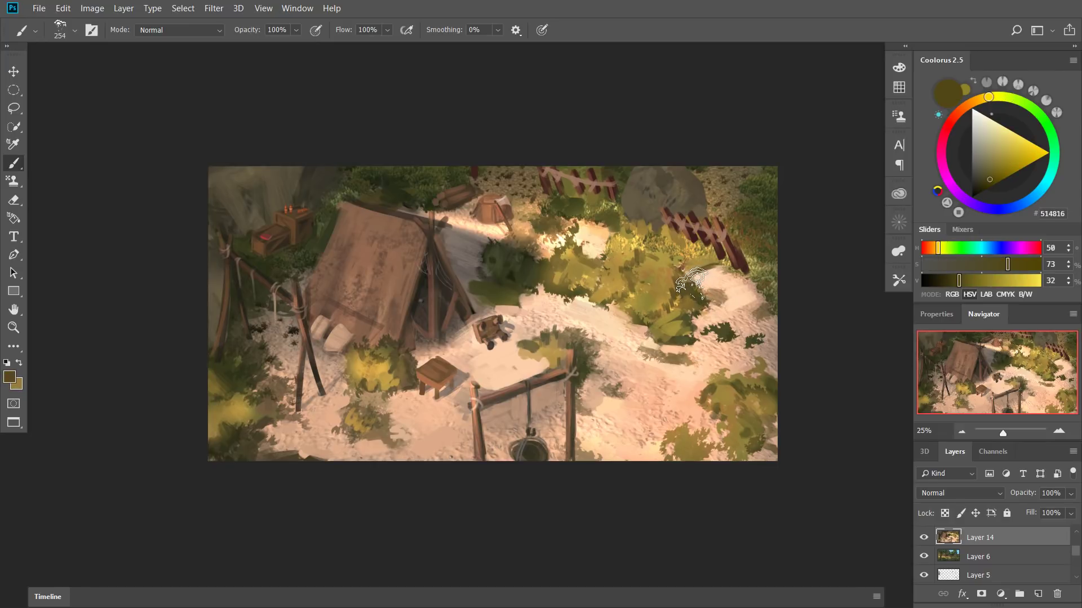
Sample olive 525019 and paint leaf clusters along the lower and right edges of the large bush.
left_click(692, 288, "alt")
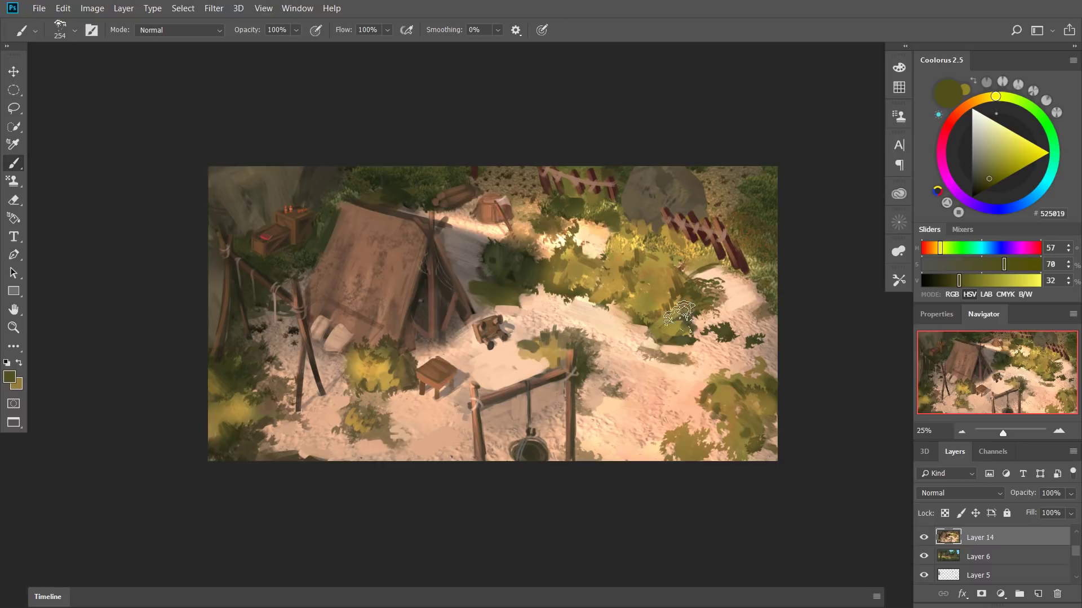
left_click(693, 316)
left_click(640, 312)
left_click(627, 327)
key("ctrl+z")
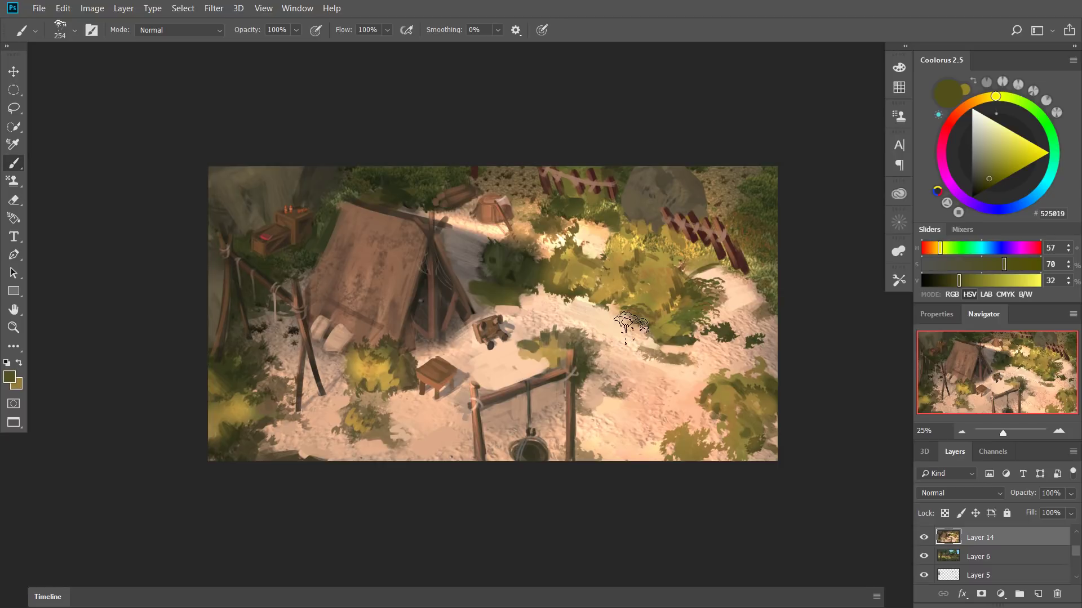
left_click(631, 327)
Paint olive 525019 leaf clusters over the foreground bush beside the sandy path.
left_click(713, 409)
left_click(723, 431)
mouse_move(750, 372)
left_mouse_down()
mouse_move(780, 389)
mouse_move(777, 430)
mouse_move(767, 459)
mouse_move(732, 468)
left_mouse_up()
left_click(760, 358)
Sample yellow olive 9A8426 and brown 654918 and paint leaves at the large bush's end below the front fence.
right_click(697, 301, "alt")
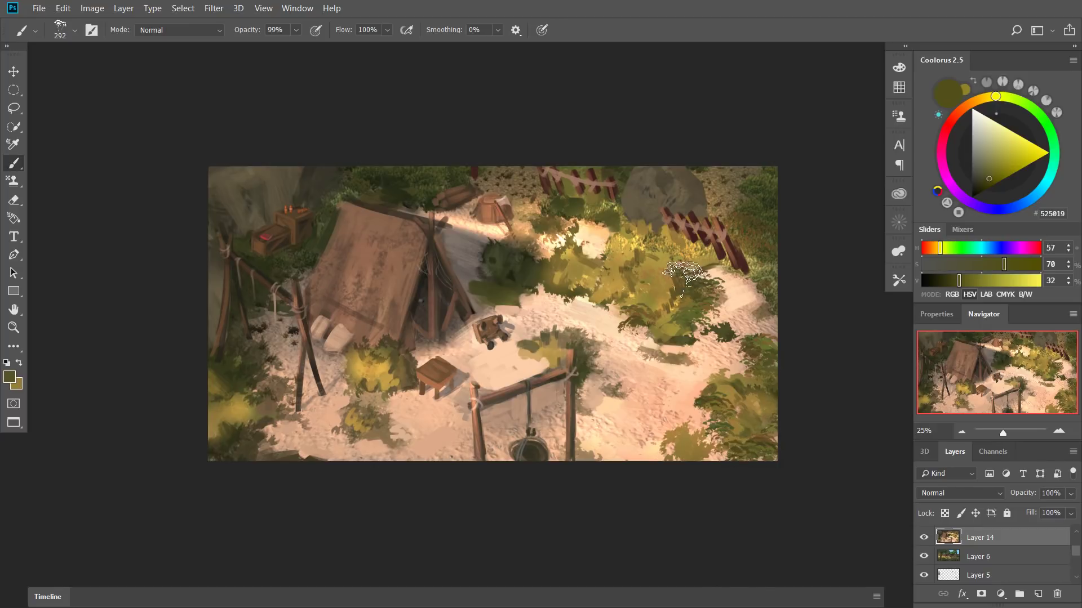
left_click(680, 275, "alt")
left_click(671, 284, "alt")
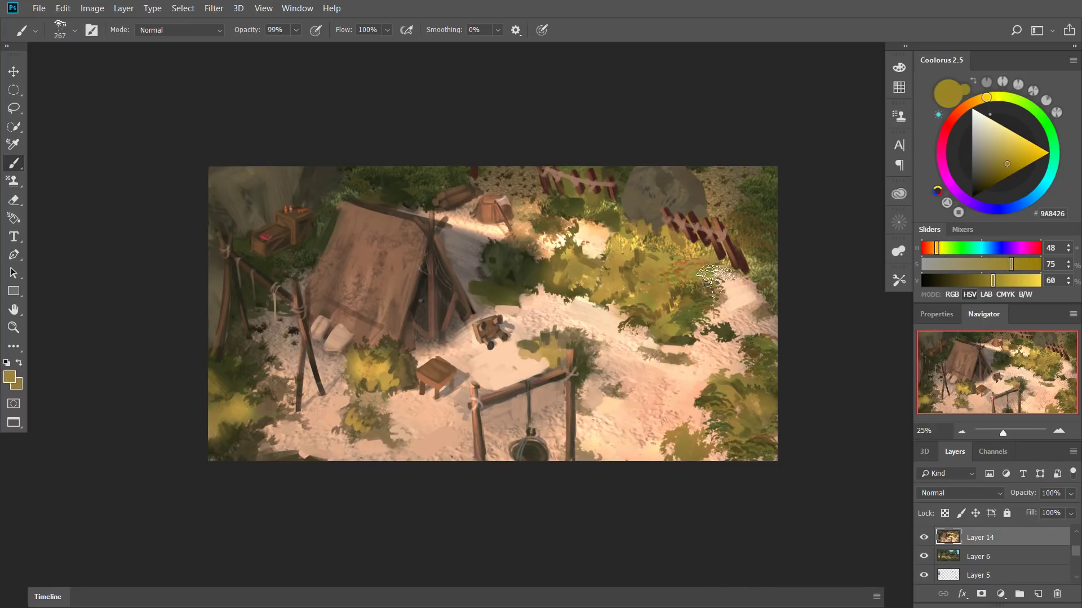
left_click(765, 280, "alt")
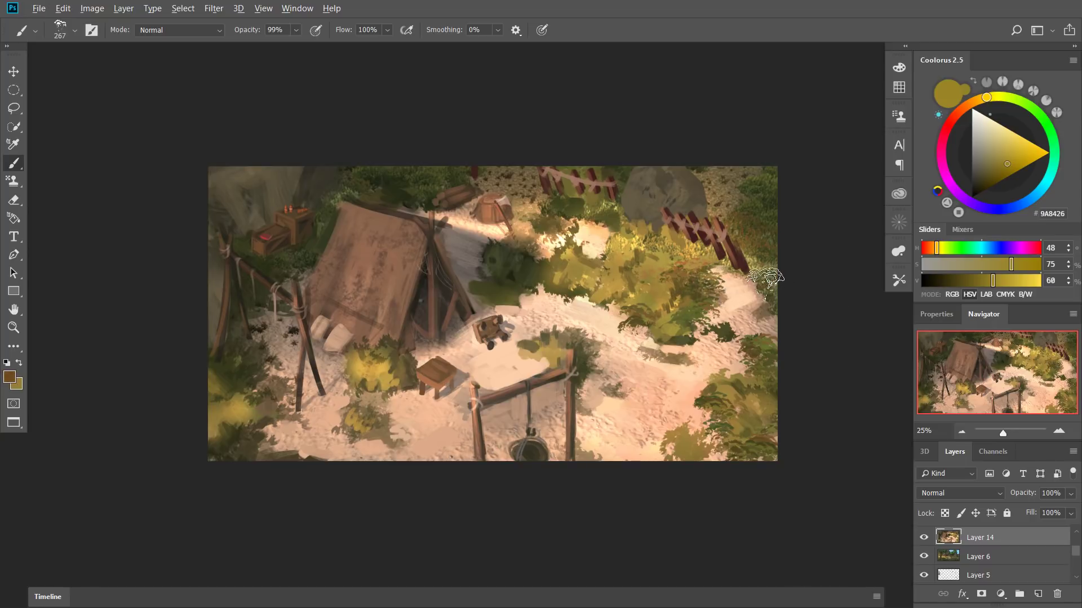
right_click(706, 294, "alt")
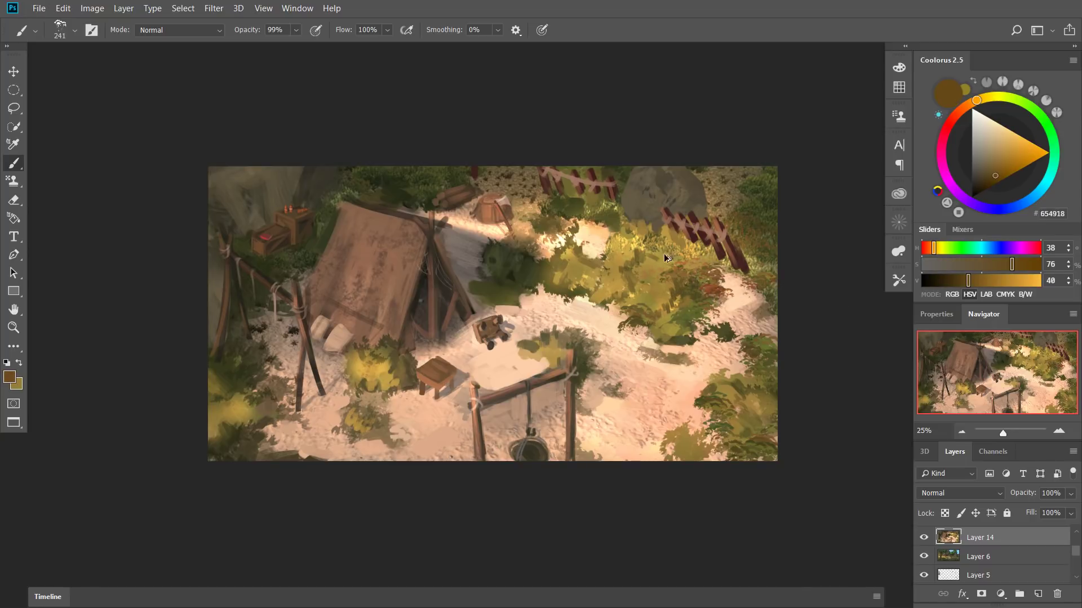
Restore the brush opacity to 100%, sample golden B7982F and try leaf strokes on the small bush in front of the tent.
left_click(641, 243, "alt")
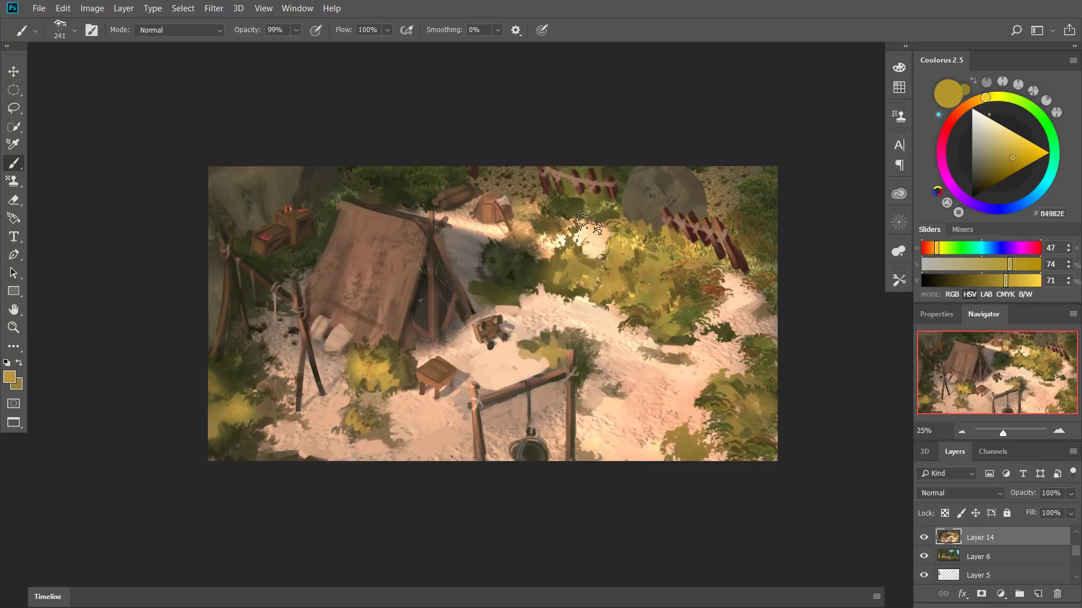
right_click(498, 257, "alt")
left_click(544, 268, "alt")
key("0")
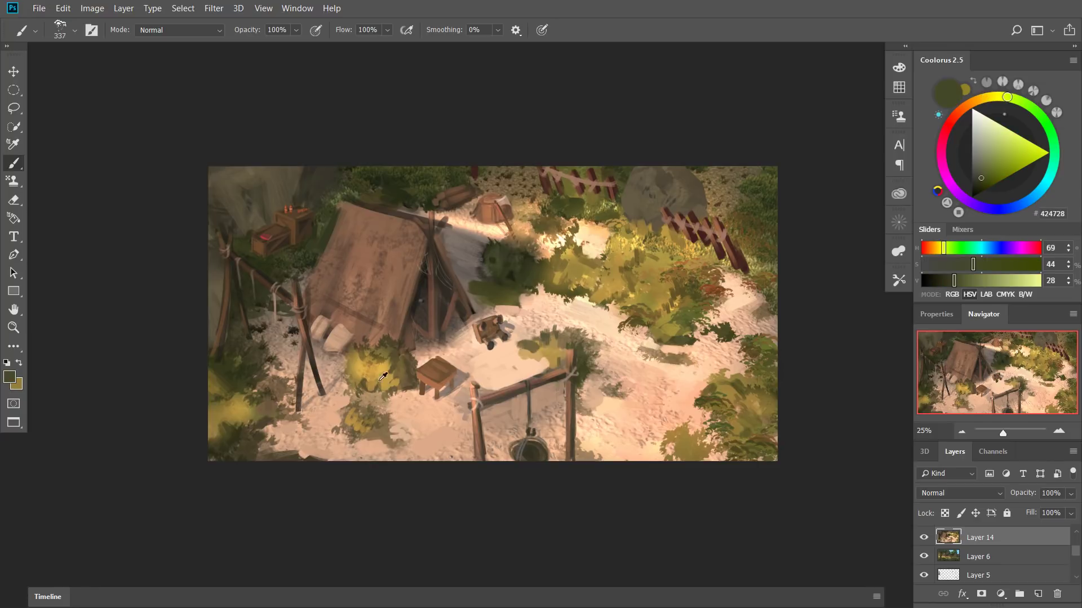
left_click(375, 376, "alt")
right_click(354, 414, "alt")
left_click(353, 414, "alt")
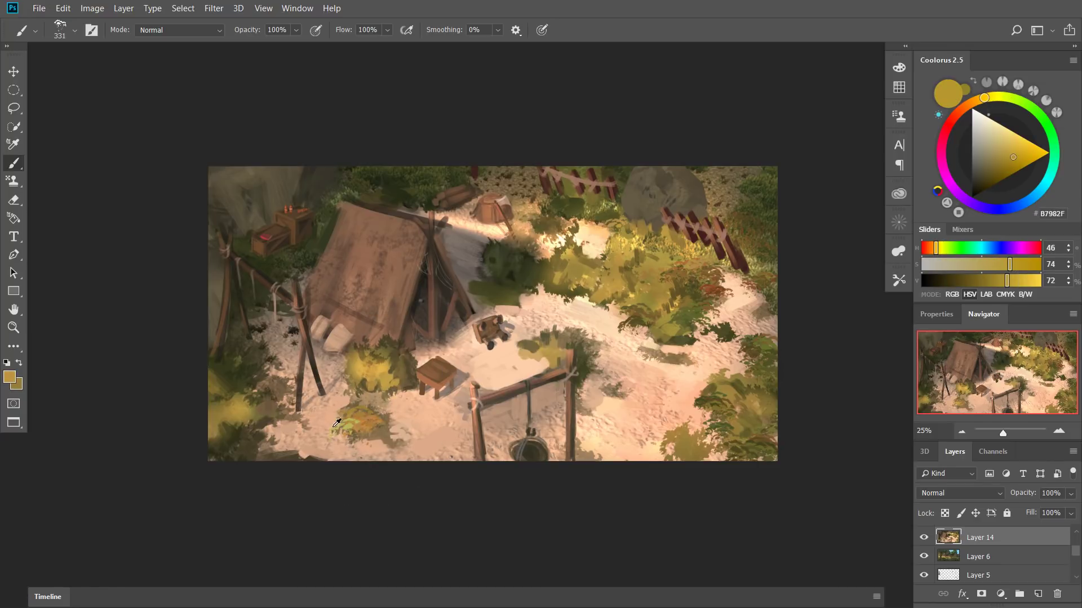
Paint yellow-olive 8A8232 leaves along the edge of the corner bush and on the small bush in front of the tent.
left_click(251, 417, "alt")
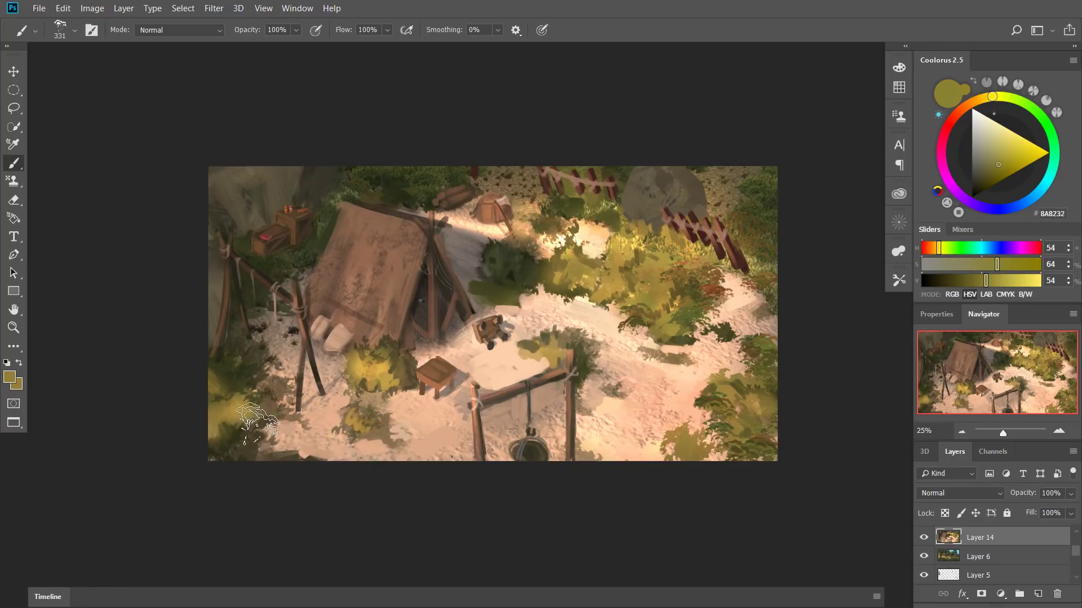
left_click(262, 420, "alt")
mouse_move(276, 455)
left_mouse_down()
mouse_move(251, 454)
mouse_move(261, 453)
left_mouse_up()
right_click(278, 451, "alt")
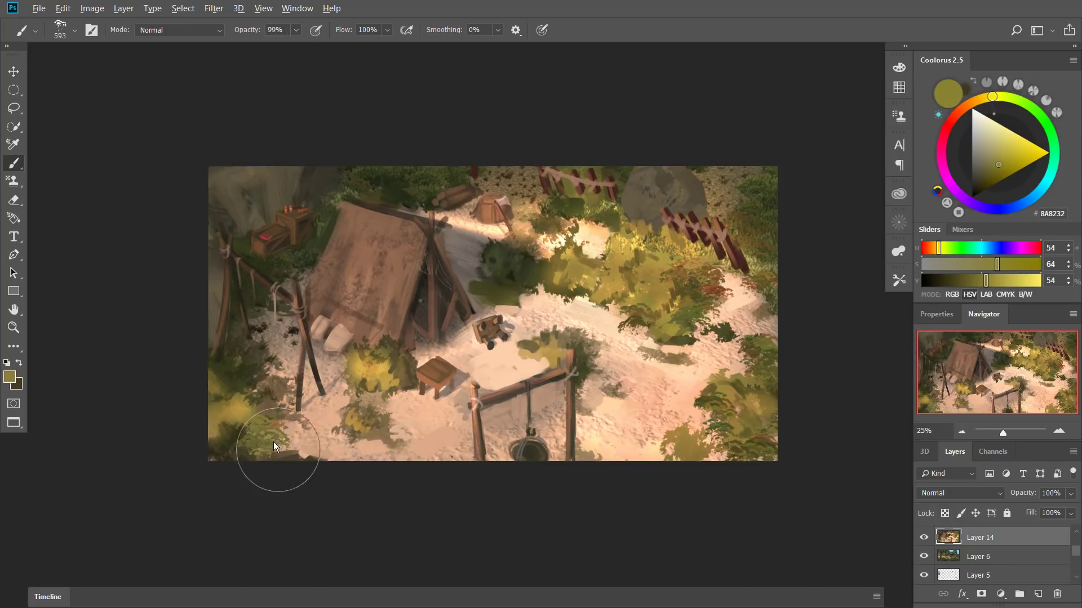
right_click(359, 436, "alt")
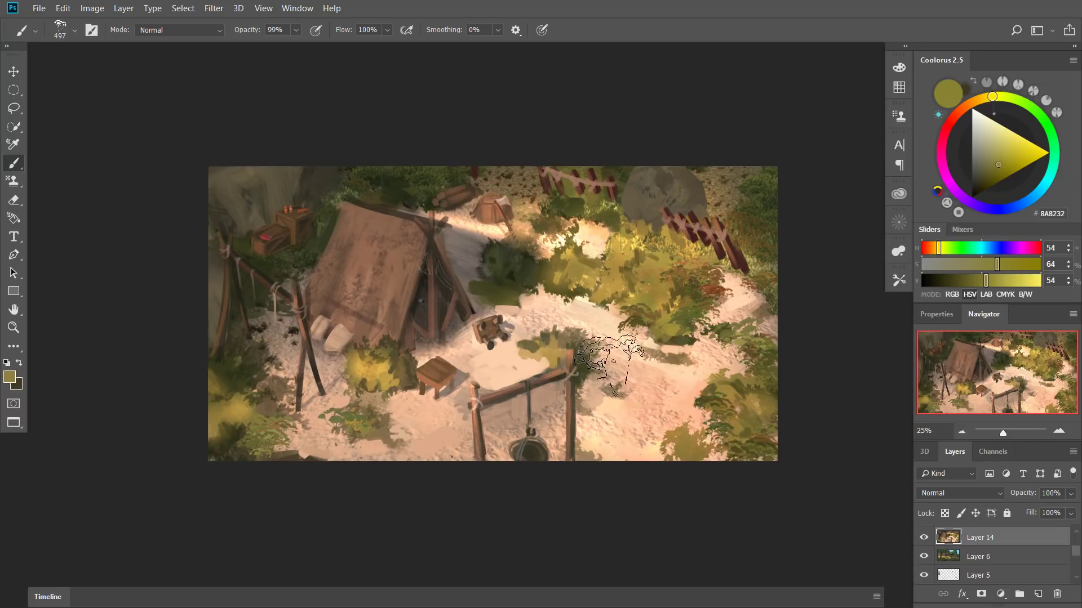
Add leaf clusters in 96872B and 7C6E27 between the dark shaded bush and the large yellow bush at 100% opacity.
left_click(560, 290, "alt")
left_click(506, 279)
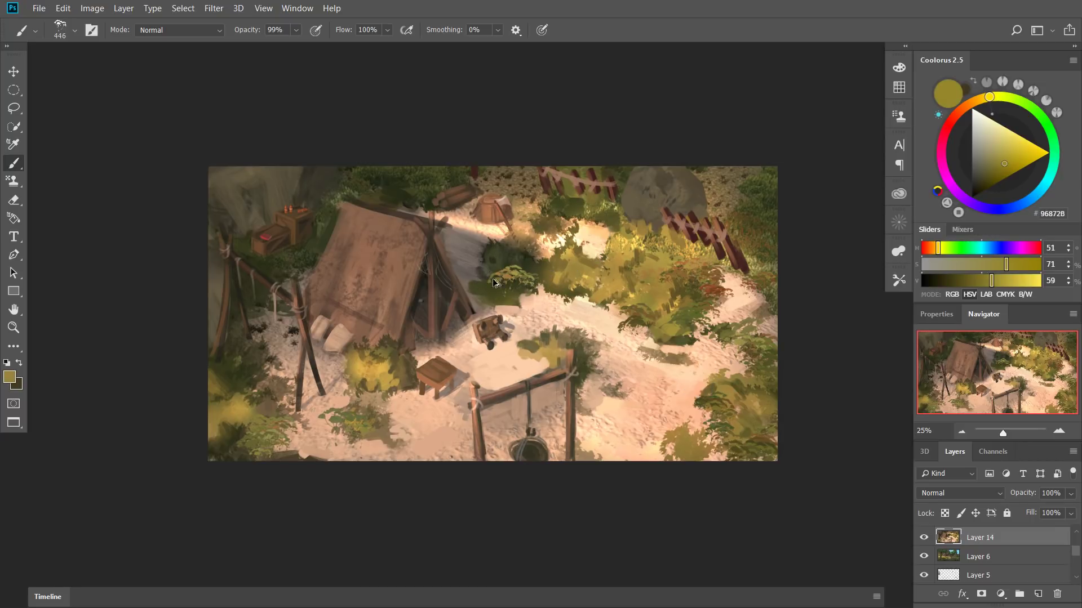
key("ctrl+z")
left_click(512, 279)
key("0")
left_click(553, 274, "alt")
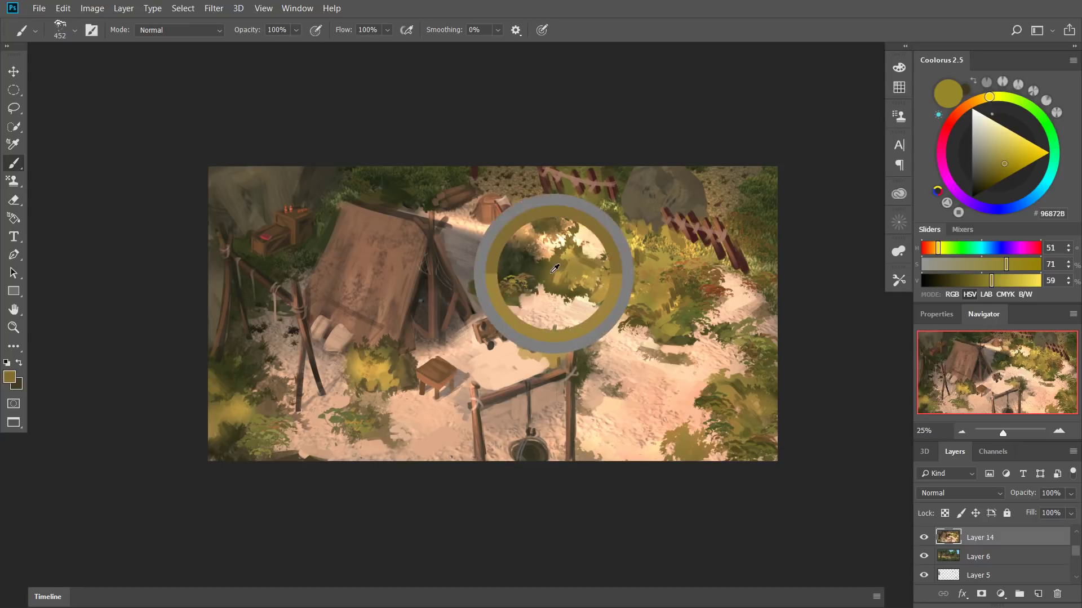
key("bracketleft")
left_click(527, 275)
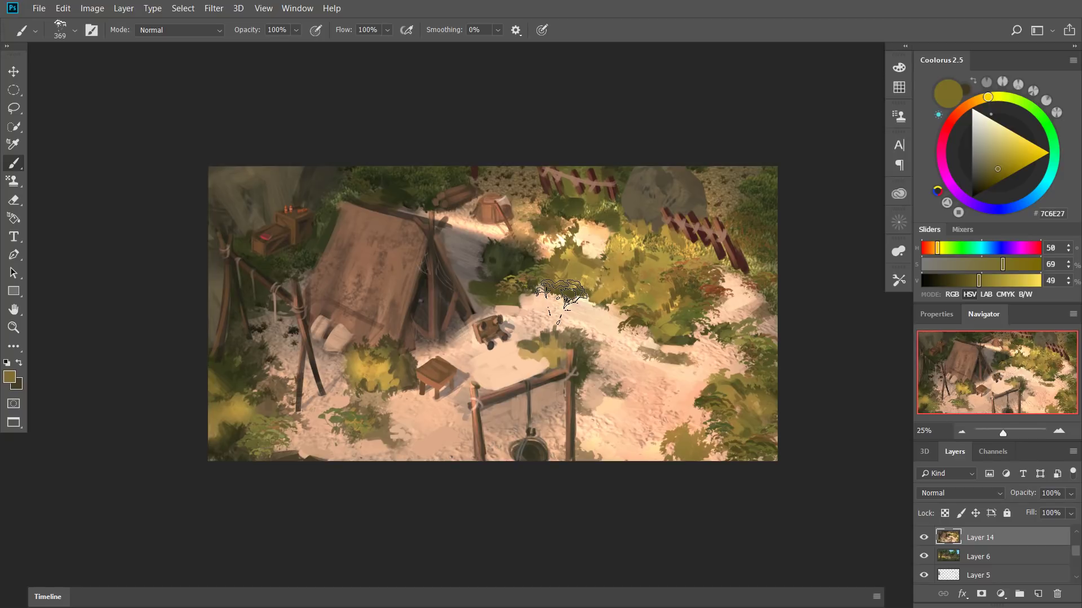
Paint dark olive 272A10 shadow leaves into the shaded bush beside the tent with a 305-pixel brush.
left_click(498, 264, "alt")
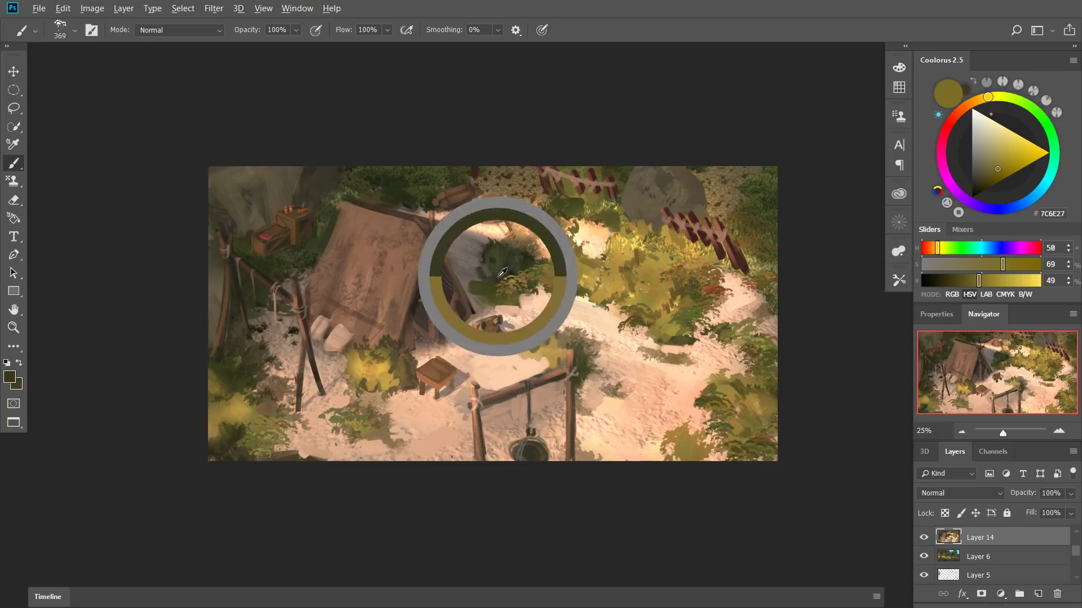
left_click_drag(516, 276, 502, 279)
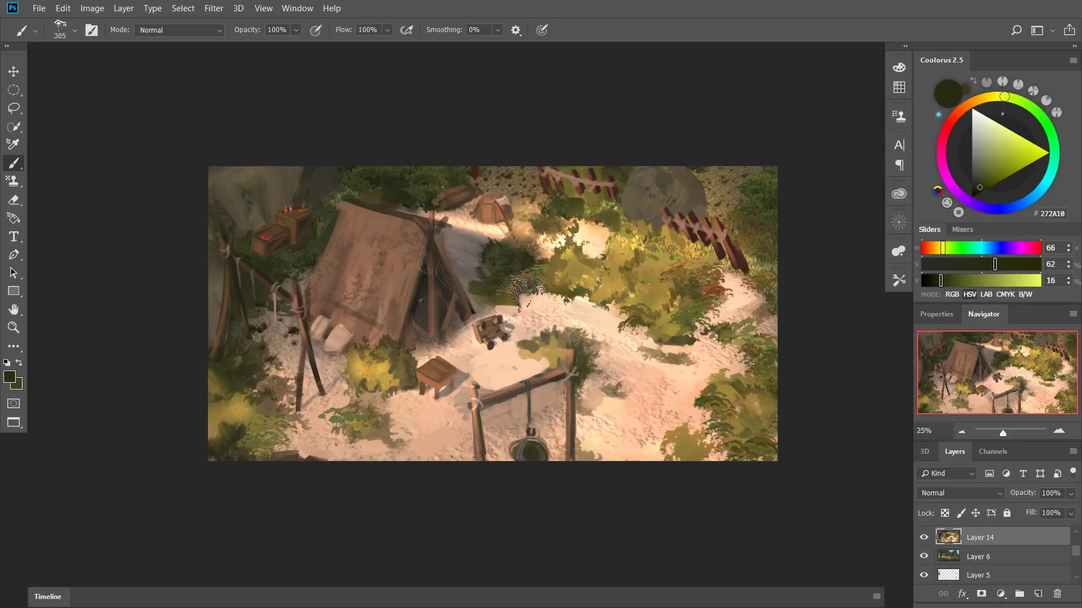
mouse_move(506, 270)
left_mouse_down()
mouse_move(515, 249)
mouse_move(505, 251)
mouse_move(560, 272)
mouse_move(546, 284)
mouse_move(562, 281)
left_mouse_up()
Paint leaf highlights in 9F8D2C on the large bush and in B0993D on the bush behind the cooking frame.
left_click(570, 271, "alt")
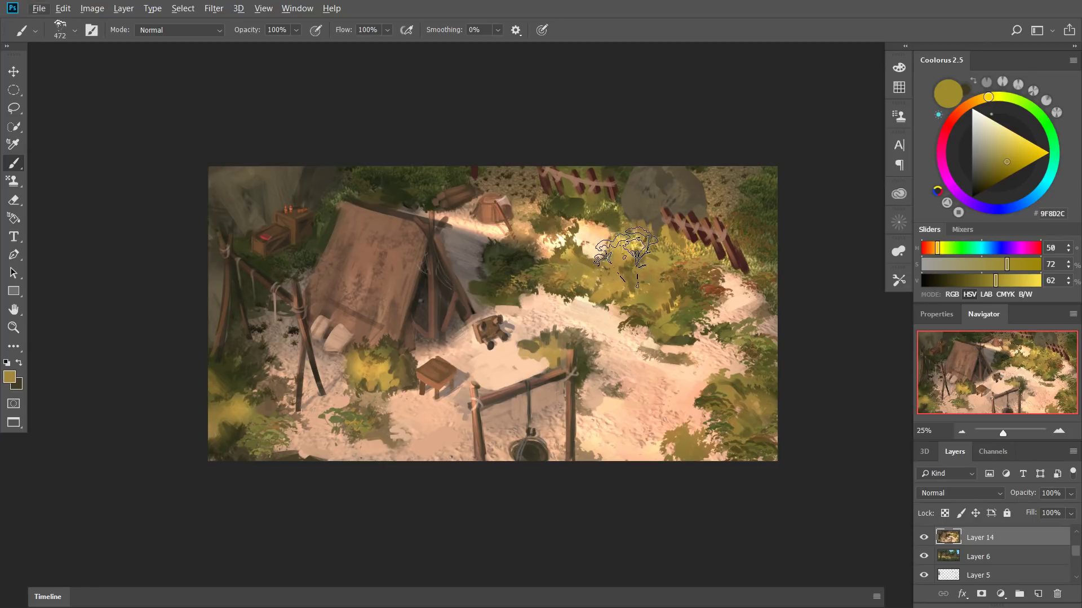
left_click_drag(632, 257, 626, 257)
left_click(550, 354, "alt")
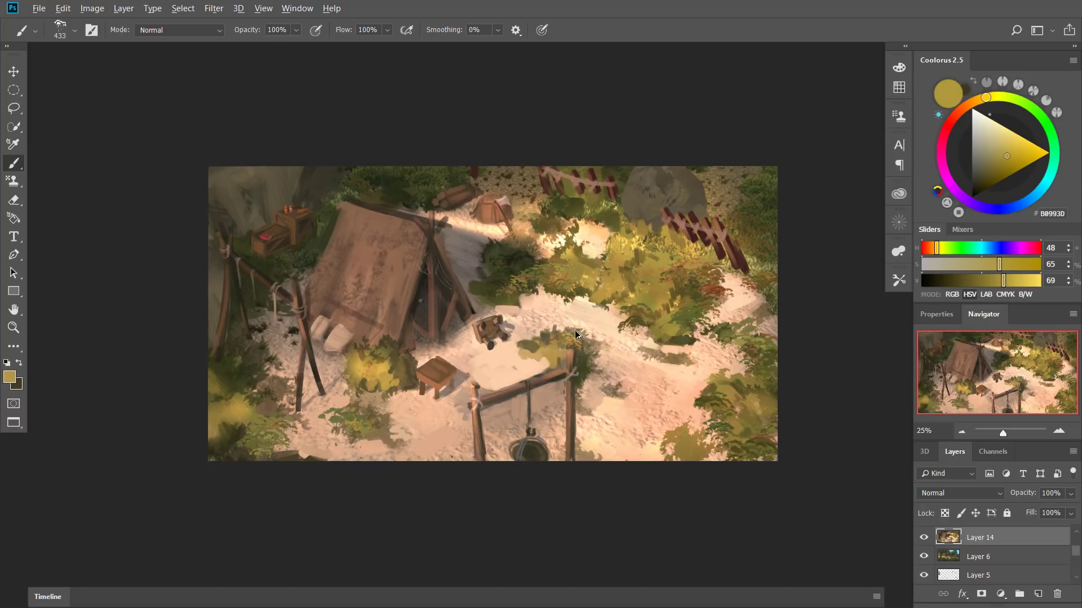
left_click_drag(575, 339, 625, 334)
Set the leaf brush to 254 pixels and 96% opacity, and sample olive 988E25 from the large bush.
right_click(614, 326, "alt")
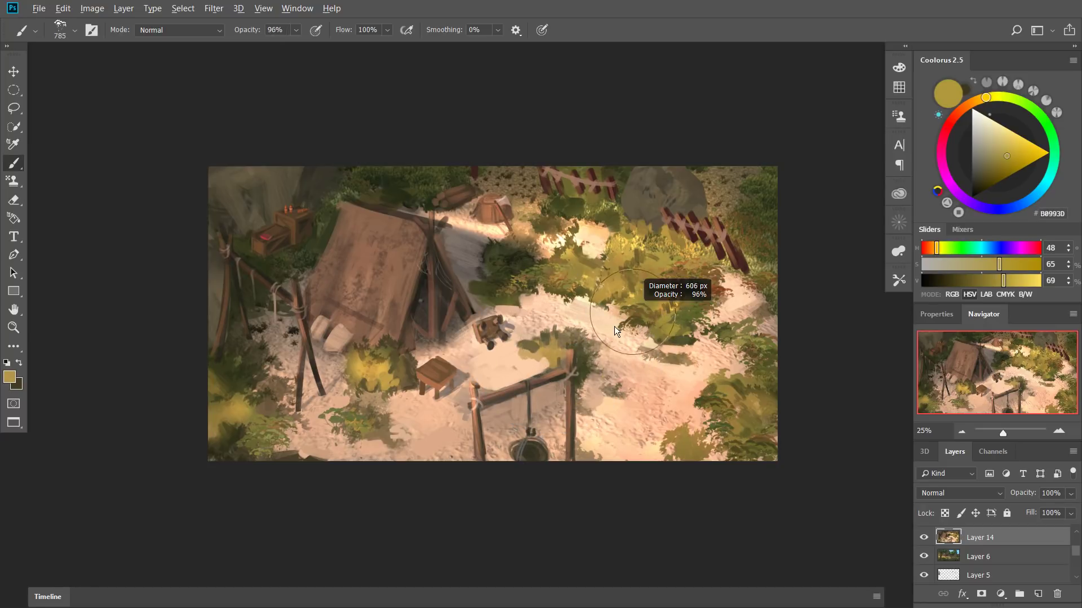
key("9")
key("6")
left_click(656, 317, "alt")
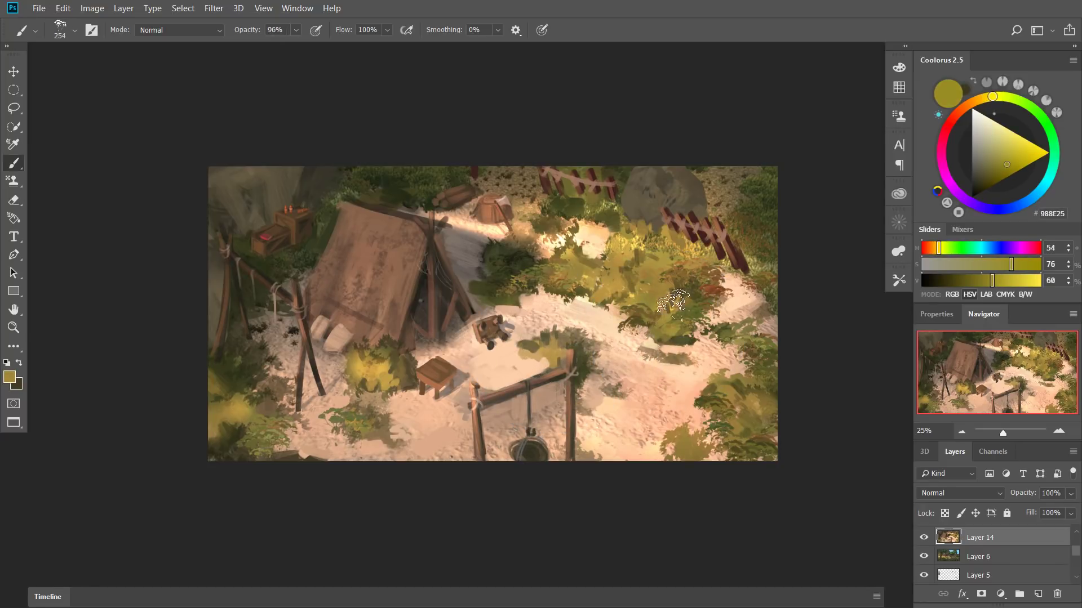
Load the BEAUTIFUL brush preset at 76 pixels and sample light sand colour FFDA9B.
left_click(579, 301, "alt")
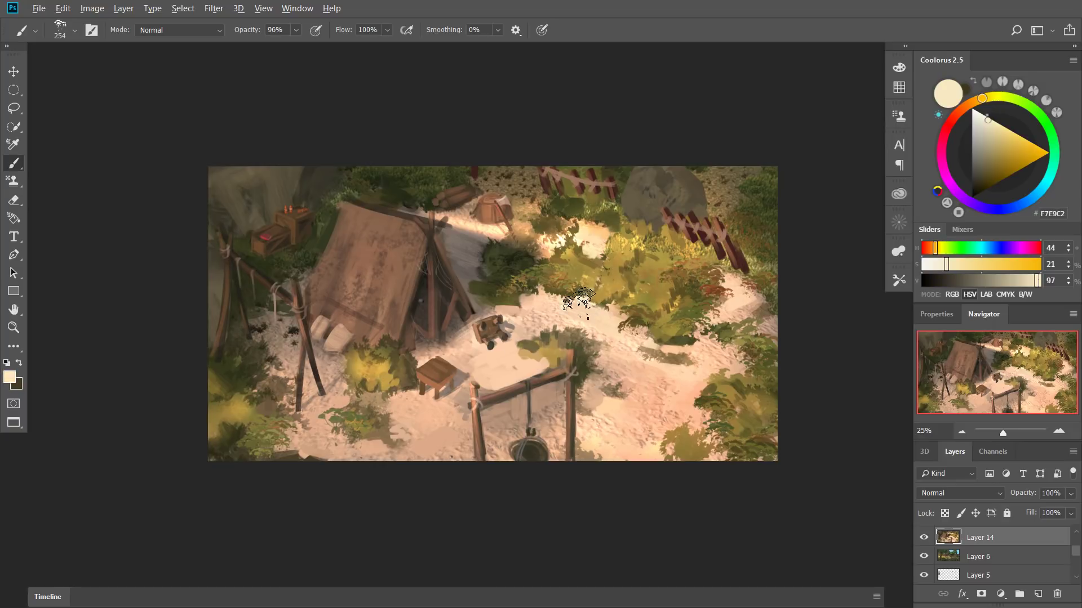
left_click(580, 299, "alt")
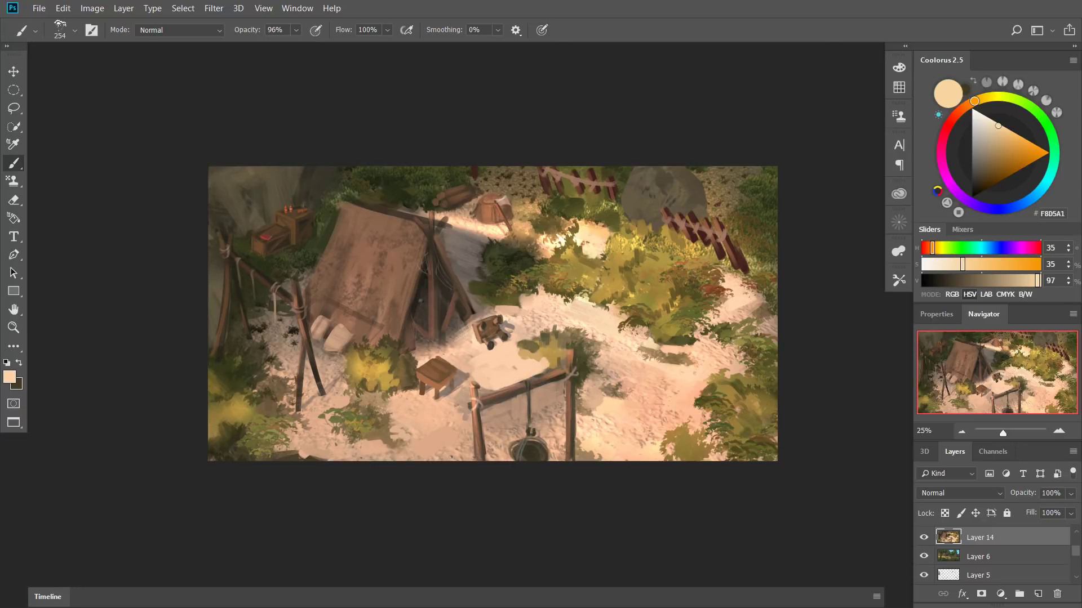
right_click(581, 304)
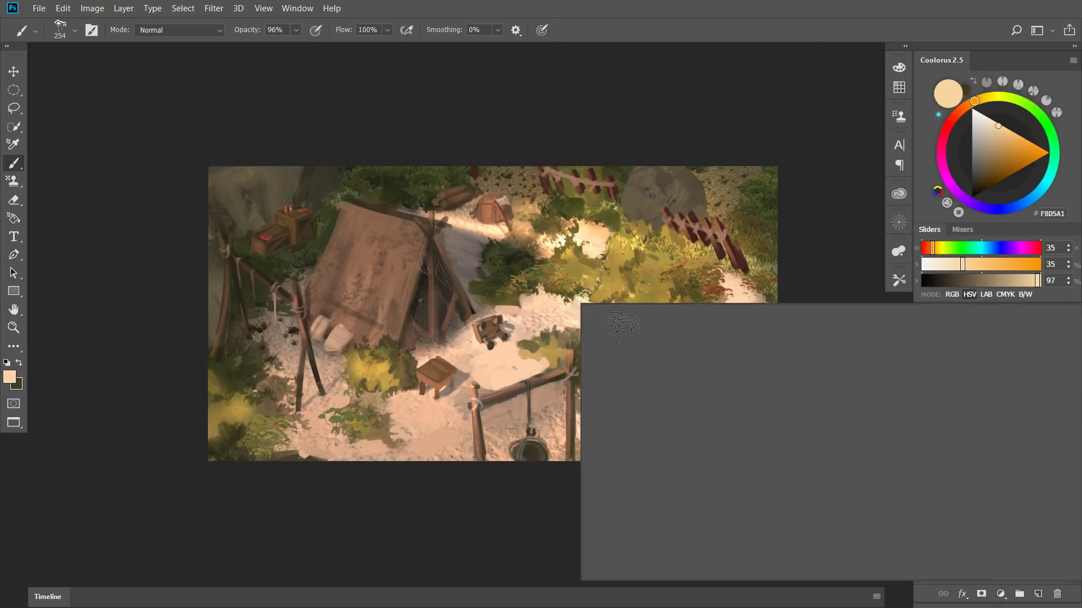
left_click(755, 459)
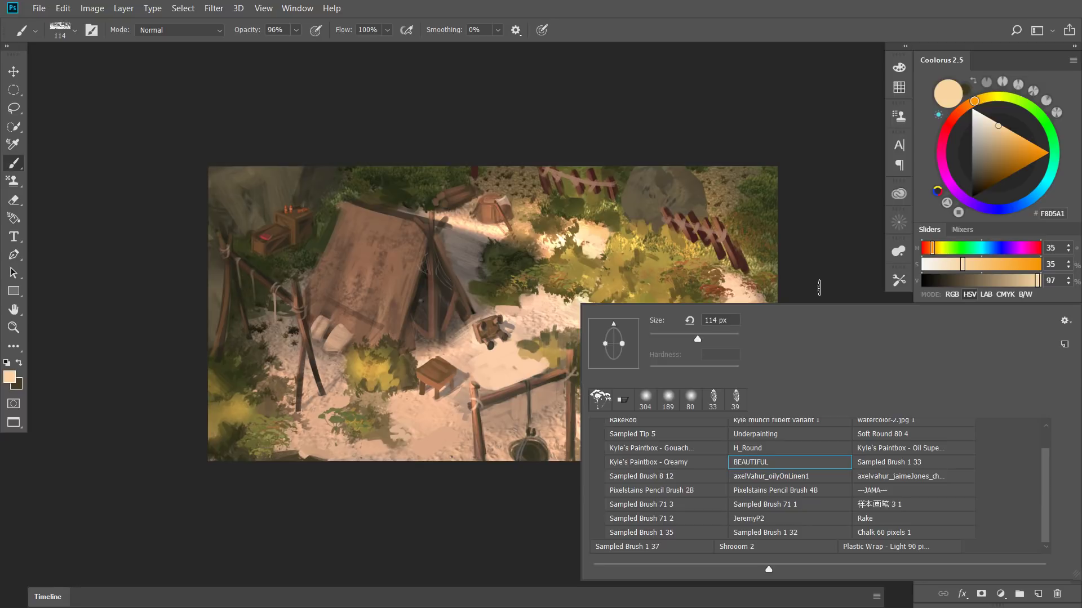
left_click(810, 289)
left_click(615, 408, "alt")
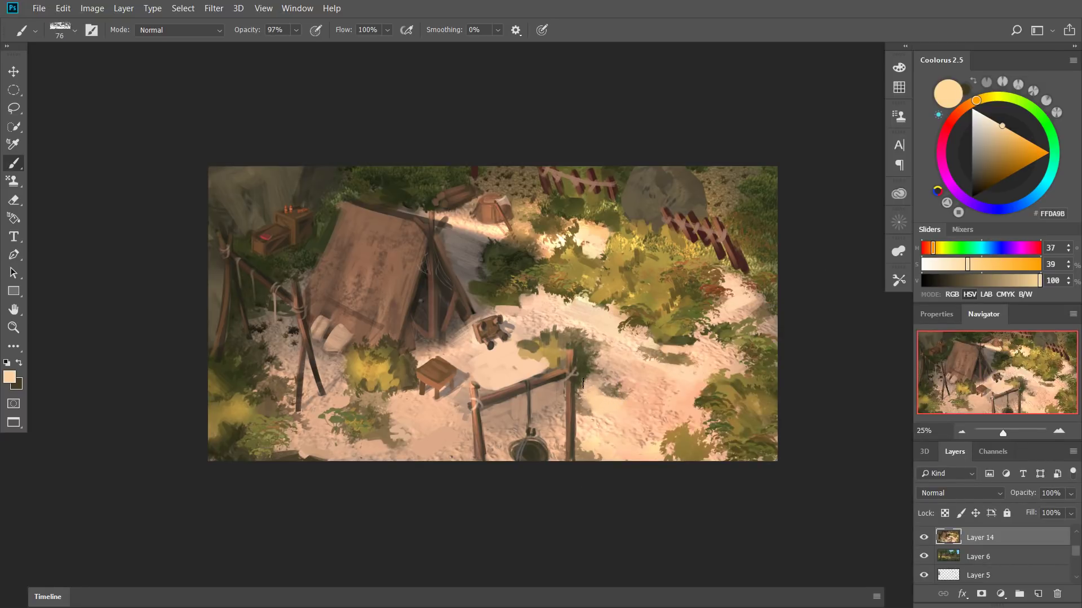
Try painting a light sand patch inside the cooking frame at 98% opacity, and undo it.
key("9")
key("8")
mouse_move(536, 393)
left_mouse_down()
mouse_move(563, 398)
mouse_move(556, 411)
mouse_move(543, 398)
mouse_move(537, 416)
mouse_move(534, 403)
left_mouse_up()
key("ctrl+z")
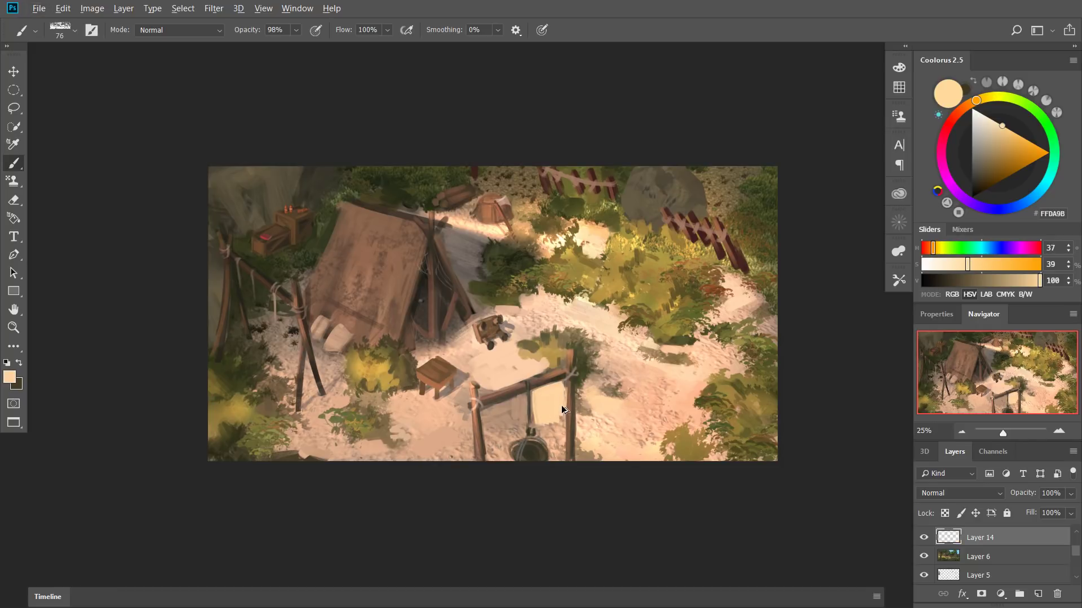
key("ctrl+alt+z")
key("w")
key("d")
key("q")
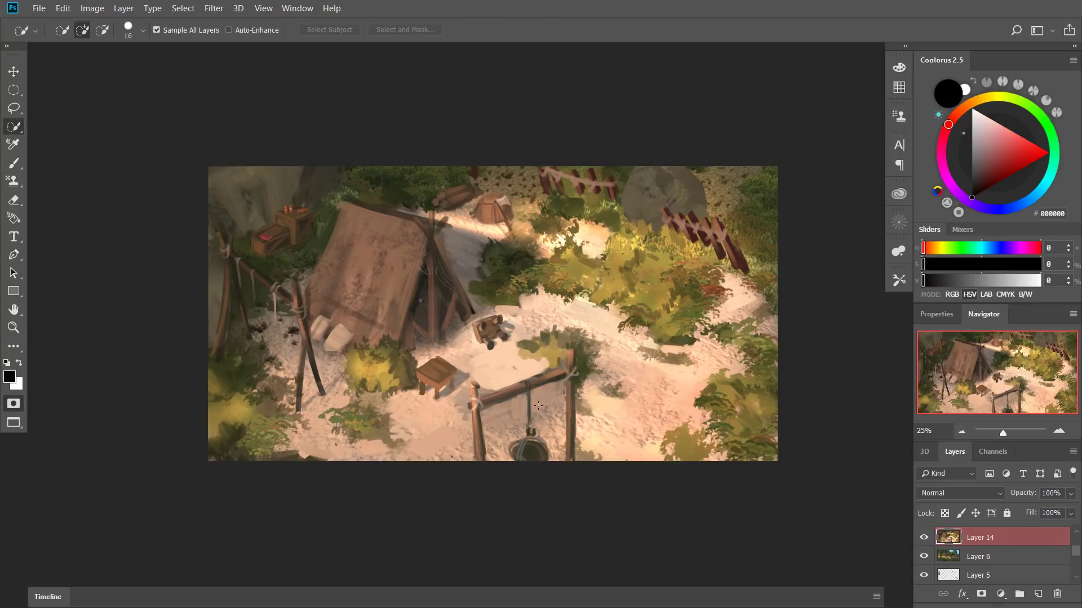
mouse_move(545, 399)
left_mouse_down()
mouse_move(544, 425)
mouse_move(512, 411)
mouse_move(510, 442)
mouse_move(529, 397)
mouse_move(534, 447)
left_mouse_up()
key("alt")
key("ctrl+d")
key("b")
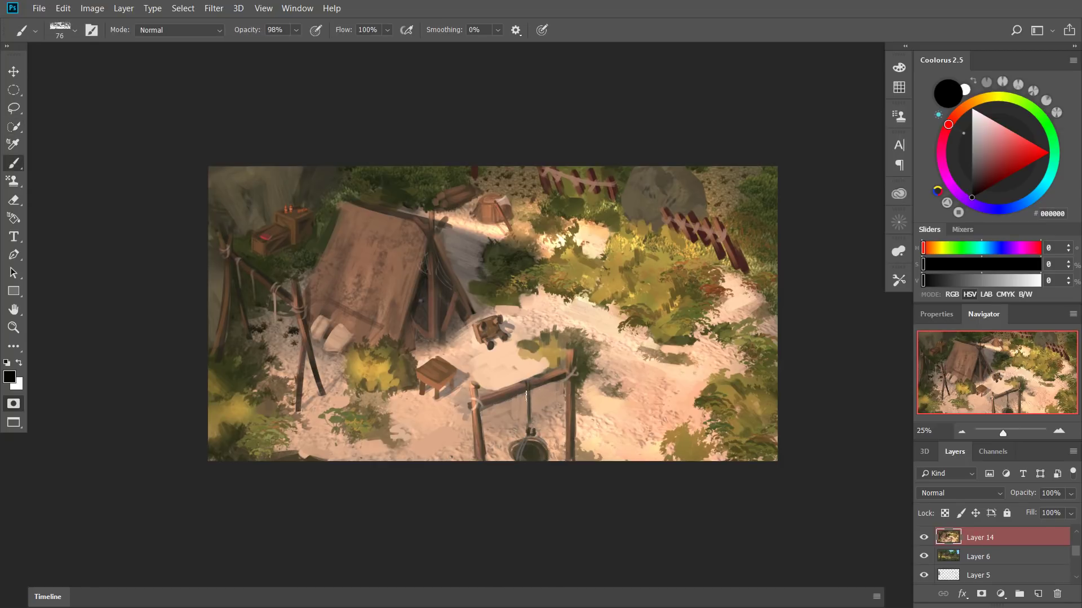
left_click(605, 425, "alt")
key("bracketright")
key("bracketright")
key("bracketright")
key("bracketright")
key("bracketright")
key("bracketright")
key("bracketright")
key("bracketright")
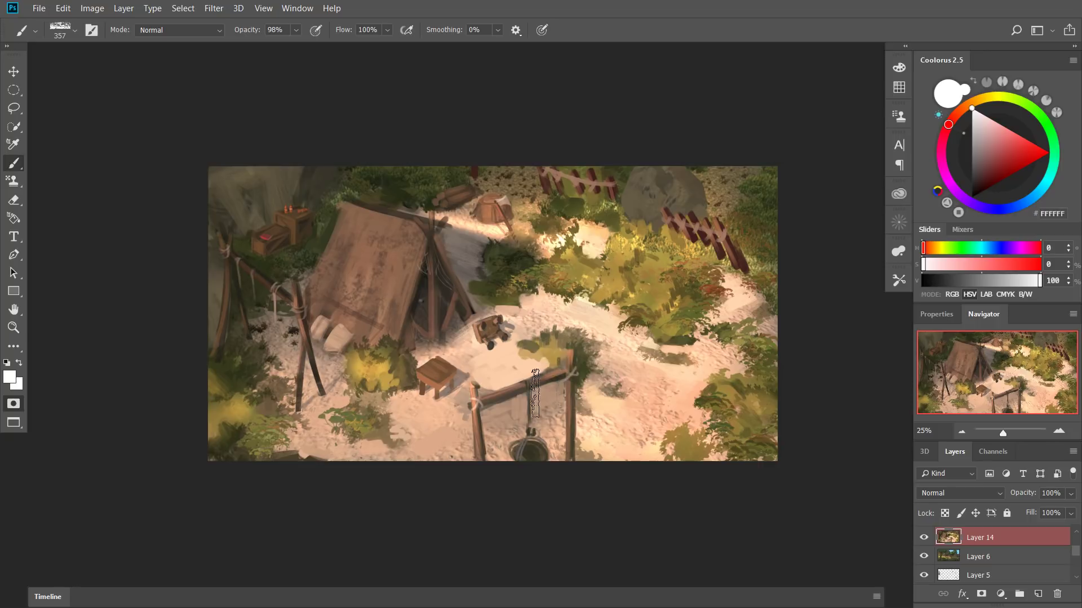
left_click(624, 438, "alt")
left_click_drag(503, 409, 496, 409)
left_click(15, 405)
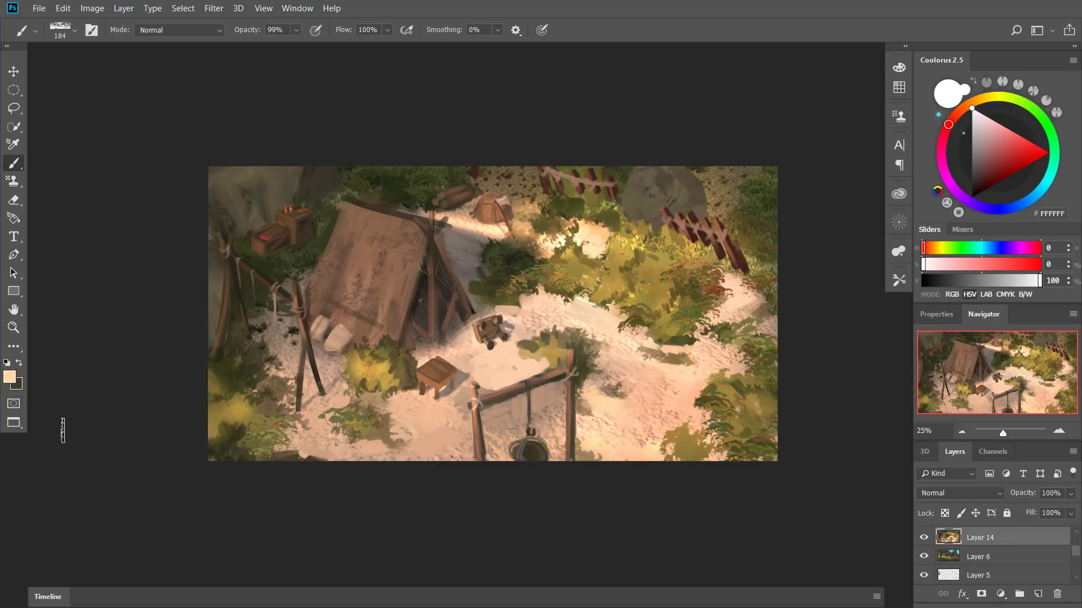
Quick-select the sand area enclosed by the cooking frame, leaving out the hanging rope and pot.
key("w")
mouse_move(490, 408)
left_mouse_down()
mouse_move(524, 459)
mouse_move(546, 431)
mouse_move(553, 453)
mouse_move(547, 404)
mouse_move(551, 448)
left_mouse_up()
mouse_move(529, 392)
left_mouse_down()
mouse_move(533, 446)
mouse_move(526, 435)
left_mouse_up()
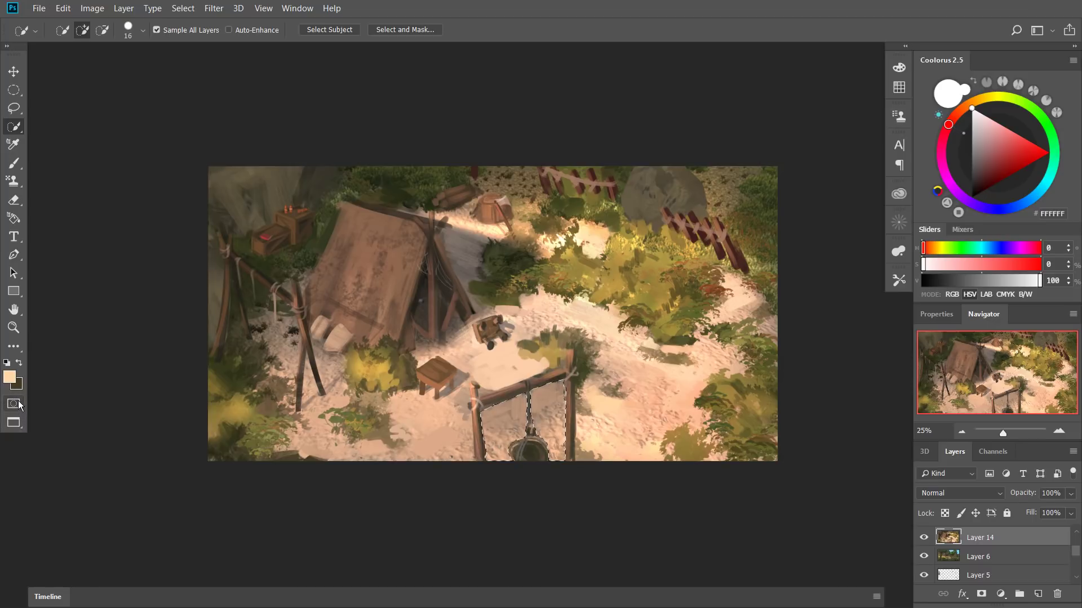
Cover the selected sand inside the cooking frame with light tones such as F9D498 using a 120-pixel brush, and deselect.
key("b")
mouse_move(491, 454)
left_mouse_down()
mouse_move(502, 410)
mouse_move(507, 446)
mouse_move(499, 414)
mouse_move(563, 392)
left_mouse_up()
left_click(489, 423, "alt")
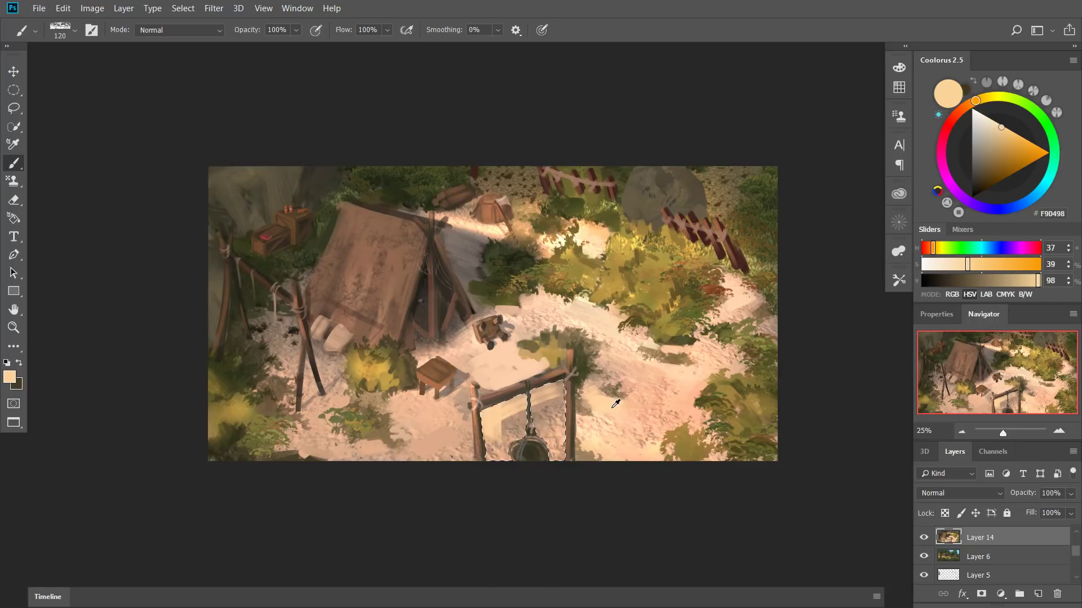
left_click(641, 401, "alt")
mouse_move(505, 425)
left_mouse_down()
mouse_move(560, 399)
mouse_move(500, 448)
mouse_move(550, 426)
mouse_move(546, 402)
mouse_move(510, 420)
mouse_move(507, 437)
left_mouse_up()
left_click(497, 422, "alt")
key("ctrl+d")
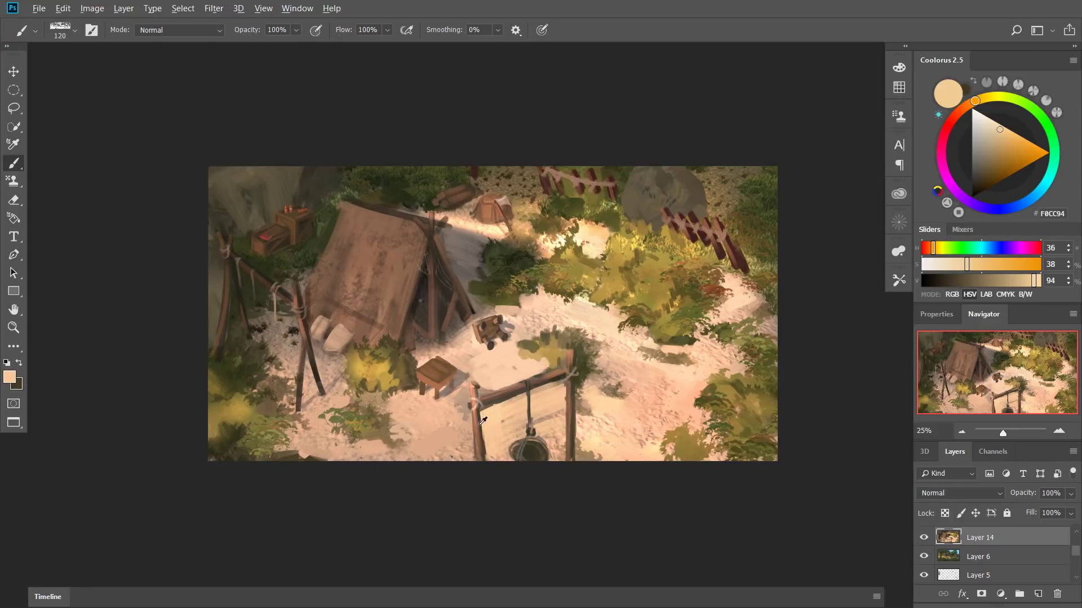
Touch up the sand inside the cooking frame with tan D7B089 using a 95-pixel brush.
left_click(482, 421, "alt")
key("bracketleft")
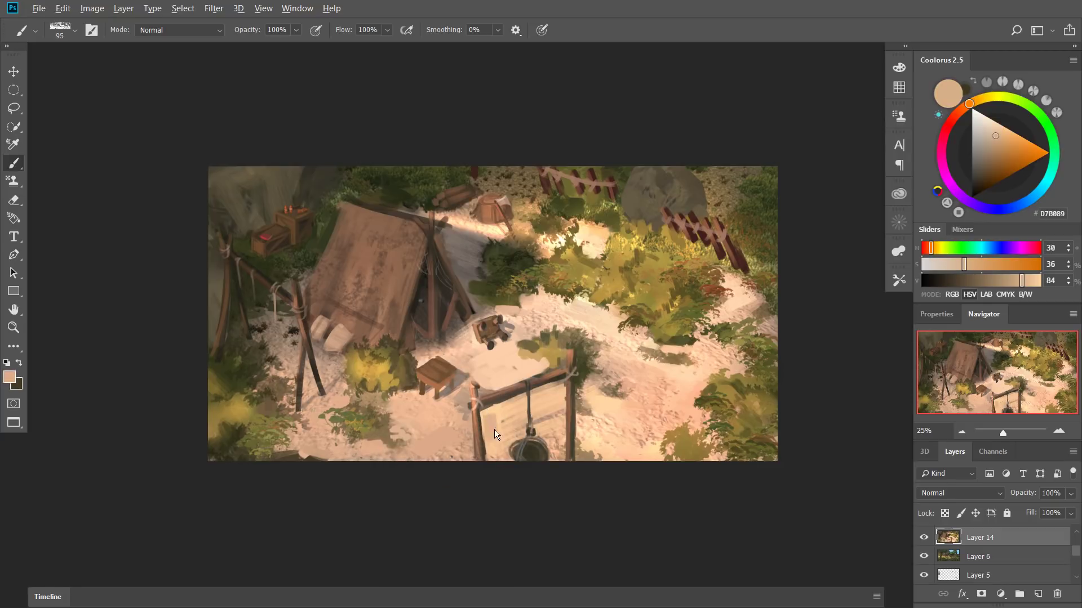
mouse_move(485, 412)
left_mouse_down()
mouse_move(490, 442)
mouse_move(498, 416)
mouse_move(477, 414)
mouse_move(520, 398)
mouse_move(504, 407)
mouse_move(529, 417)
left_mouse_up()
Shrink the brush to 46 pixels and blend the sand between the stool and the cooking frame with DFB890.
key("bracketleft")
key("bracketleft")
key("bracketleft")
key("bracketleft")
key("bracketleft")
key("bracketleft")
key("bracketleft")
key("bracketleft")
key("bracketleft")
key("bracketleft")
key("bracketleft")
key("bracketleft")
key("bracketleft")
key("bracketleft")
key("bracketleft")
key("bracketleft")
key("bracketleft")
key("bracketleft")
key("bracketleft")
key("bracketleft")
left_click(446, 413, "alt")
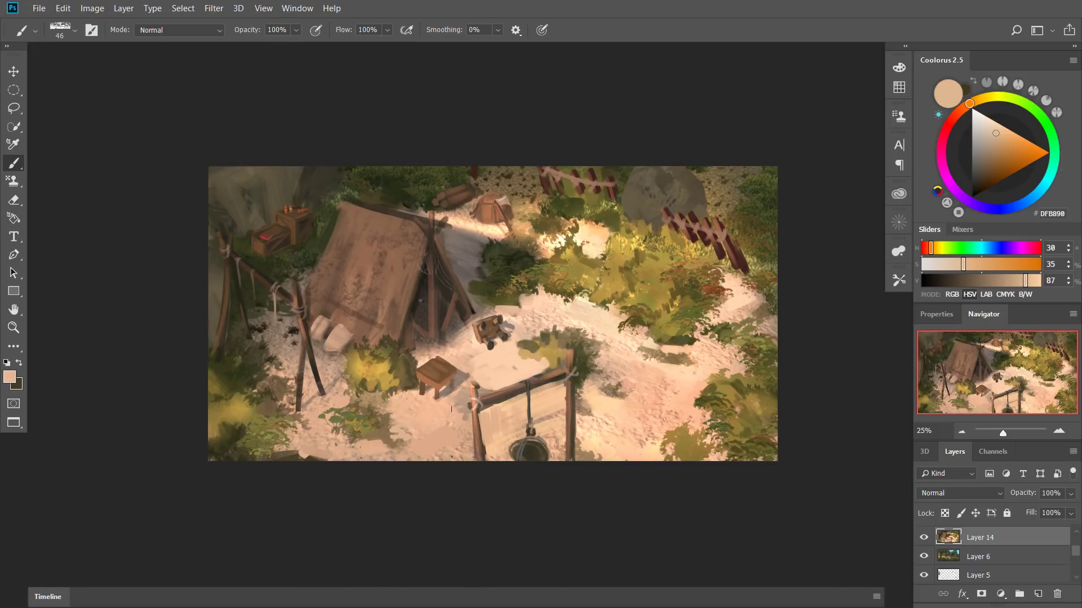
left_click(448, 412, "alt")
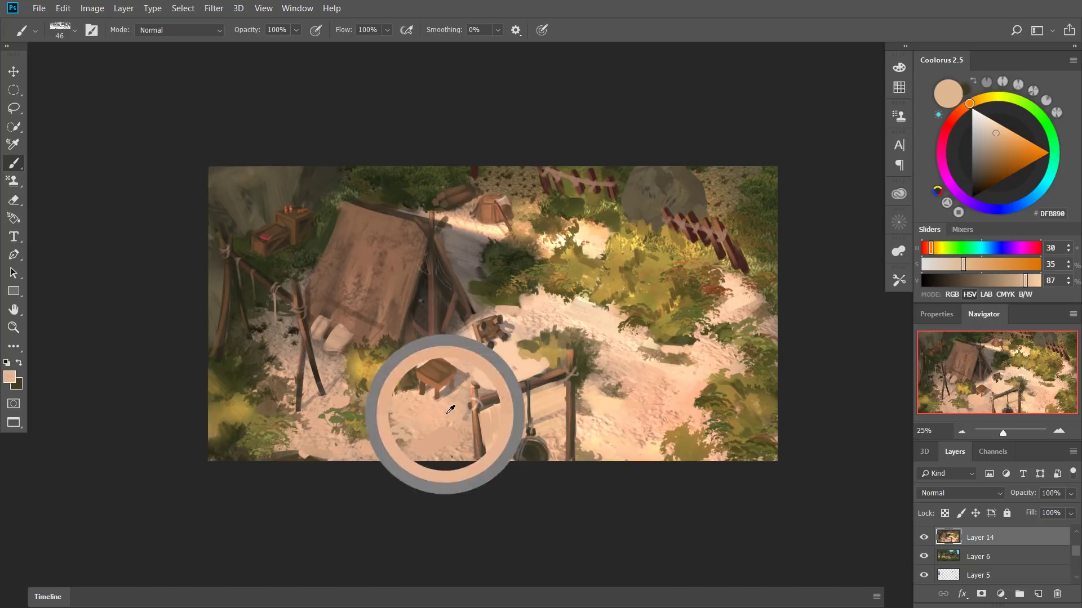
Refine the bush edge beside the wooden rack with sampled dark greens such as 4F4F25 and 413C23, and sand tone A78F6F.
left_click(245, 389, "alt")
left_click(236, 360, "alt")
left_click(238, 365, "alt")
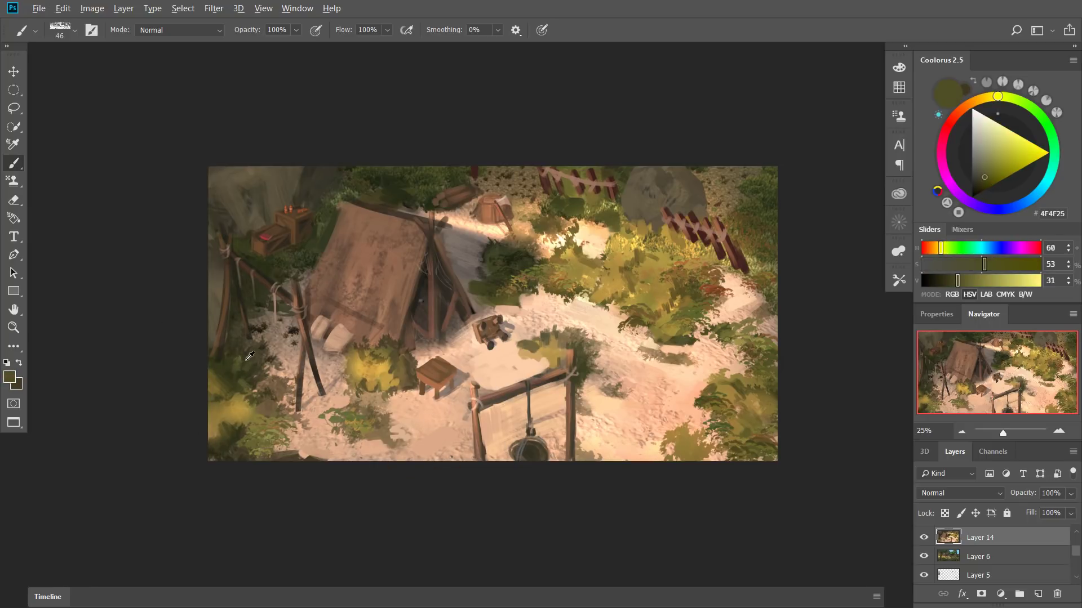
left_click(245, 363, "alt")
left_click(244, 366, "alt")
left_click(257, 361, "alt")
left_click(276, 362, "alt")
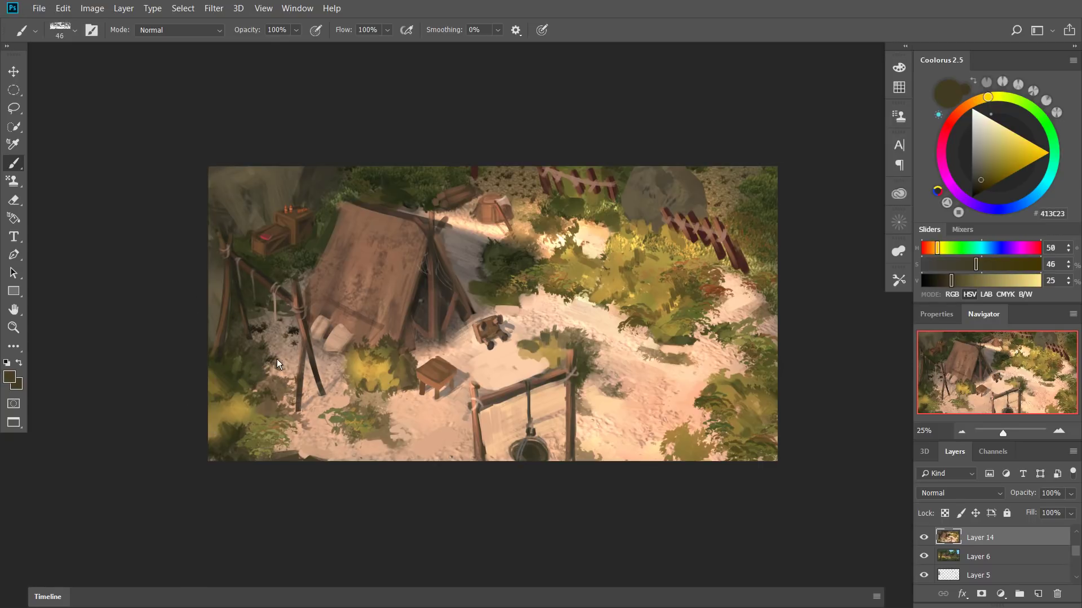
left_click(283, 355, "alt")
left_click(277, 360, "alt")
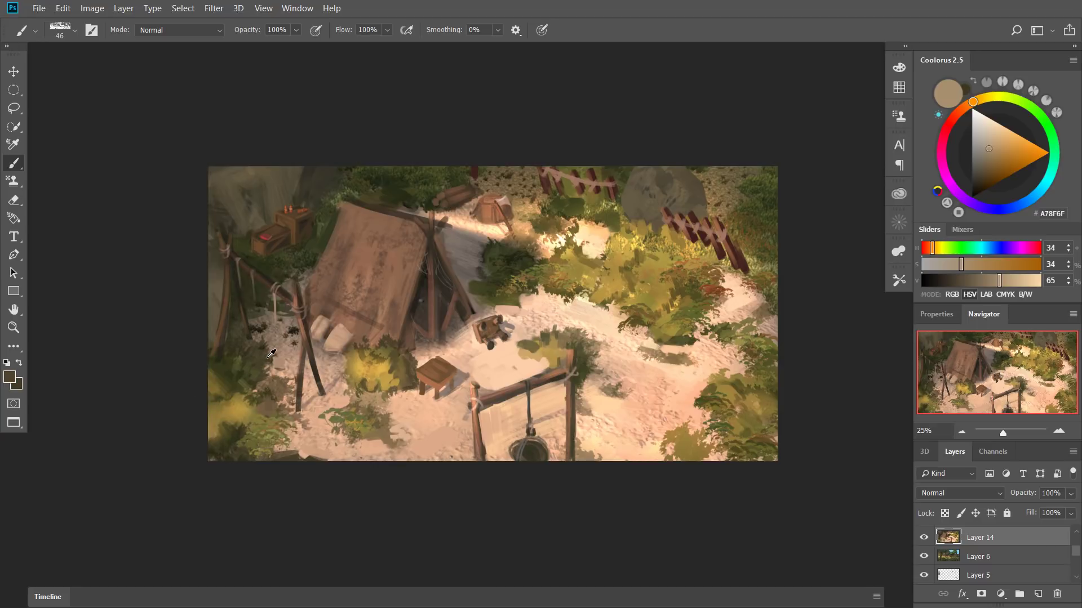
Reshape the lower edge of the large yellow bush with sampled sand F8DFAF and green 50501B, undoing one stroke.
left_click(609, 309, "alt")
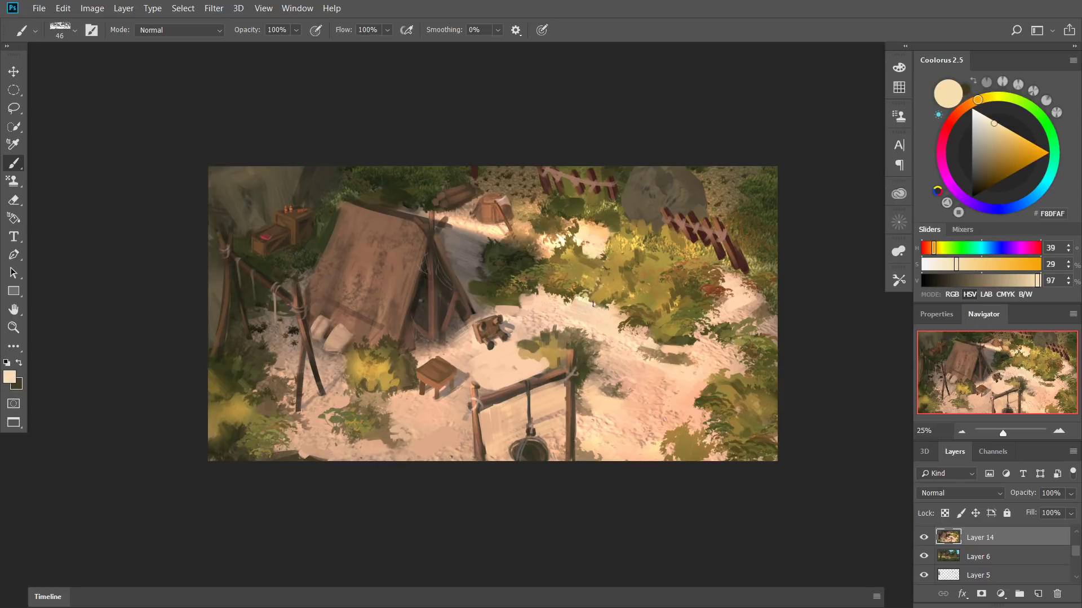
left_click(580, 292, "alt")
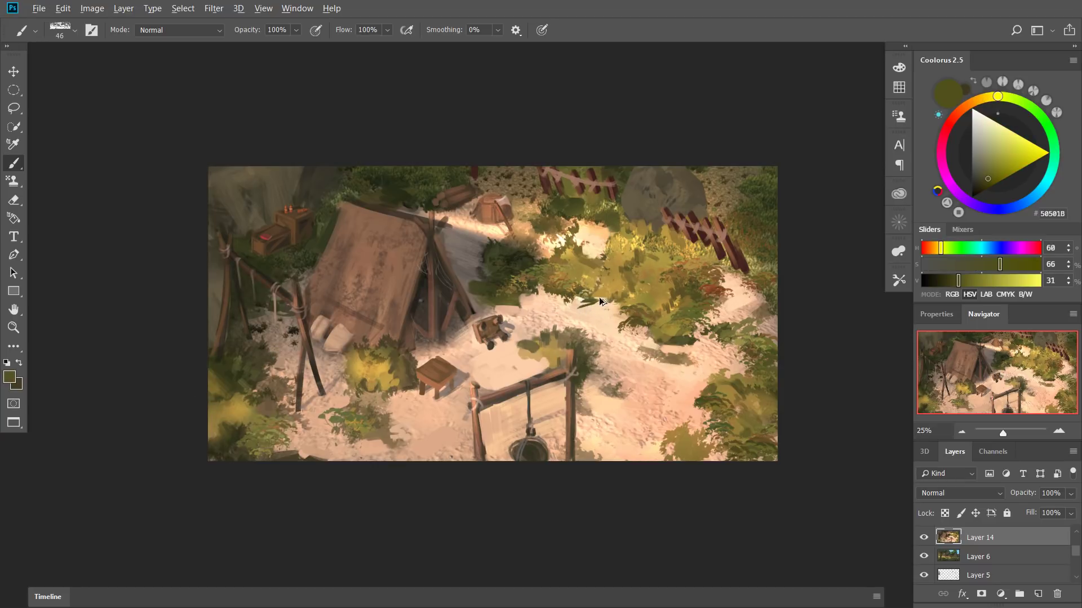
left_click(600, 292, "alt")
mouse_move(600, 292)
left_mouse_down()
mouse_move(596, 317)
mouse_move(580, 323)
left_mouse_up()
key("ctrl+z")
left_click(606, 291, "alt")
left_click(571, 332, "alt")
Clean the sand around the small bush behind the cooking frame with tones such as E1BC98 and EAC89B, using smaller brush sizes.
left_click(525, 364, "alt")
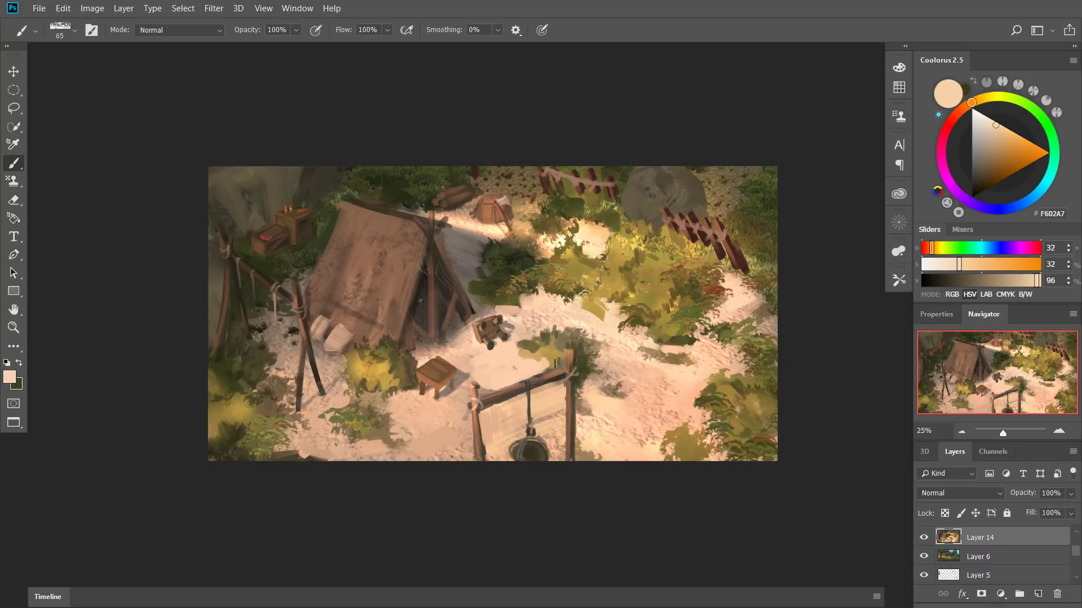
left_click(509, 357, "alt")
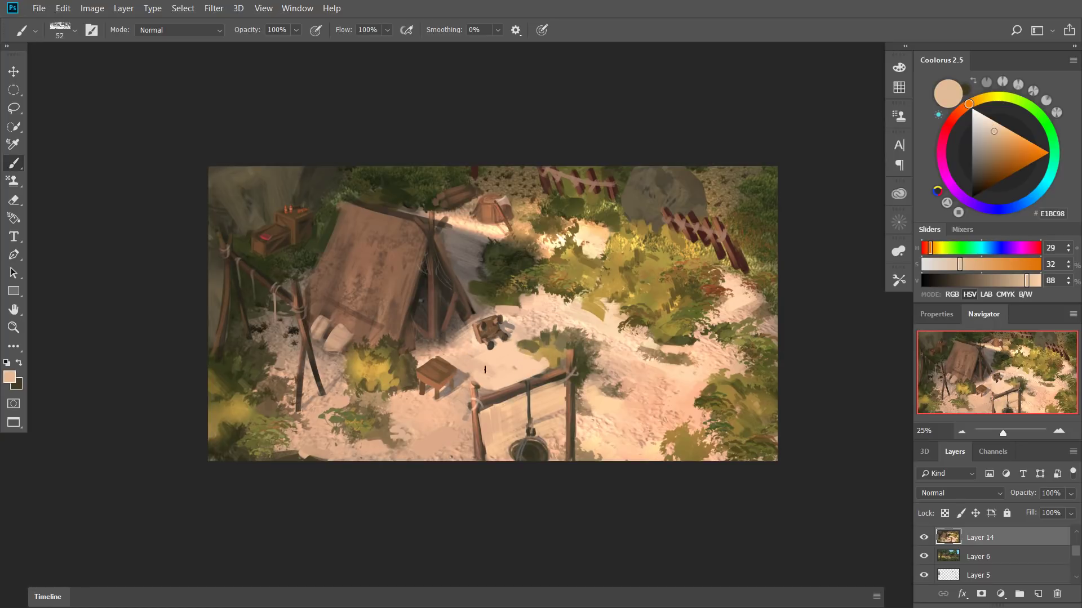
left_click_drag(573, 354, 565, 362)
left_click(541, 371, "alt")
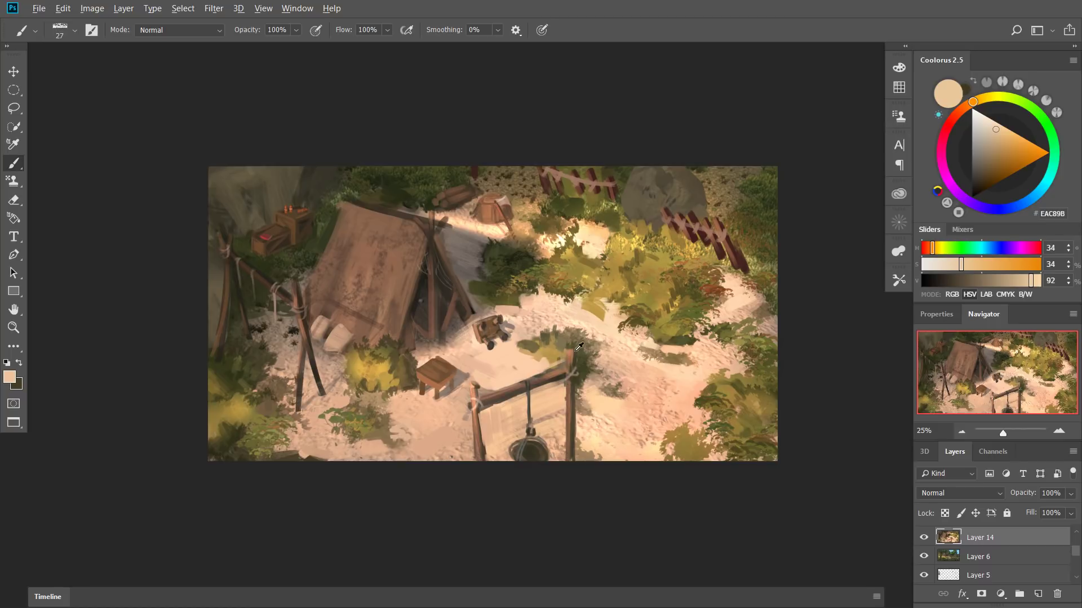
Add 796921 strokes under the large yellow bush and touch up the adjoining sand with light tones such as FFD9AB and FFCE91.
left_click(602, 306, "alt")
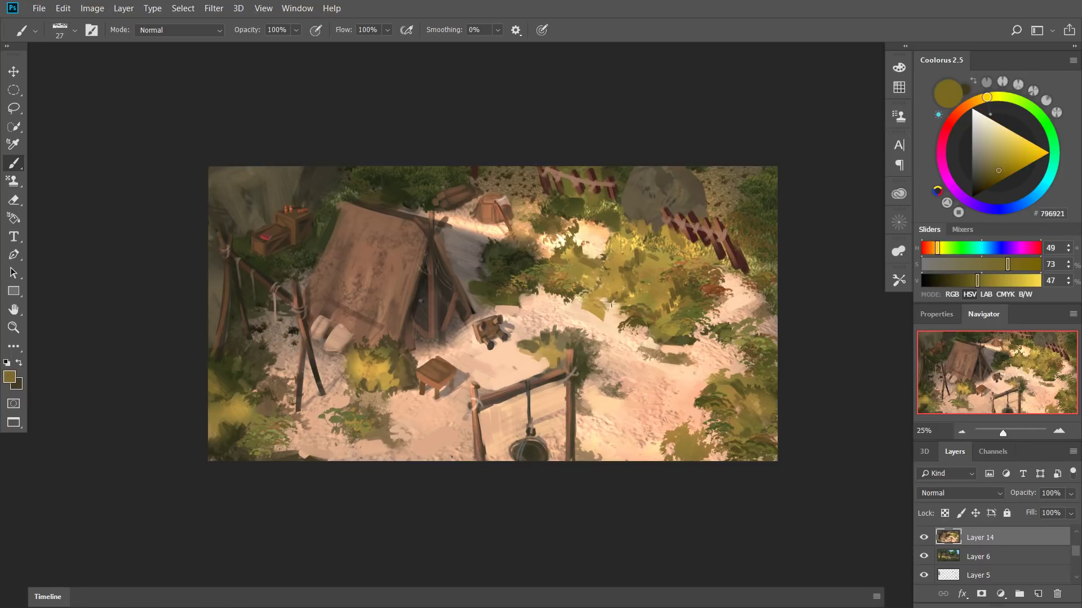
left_click(592, 314, "alt")
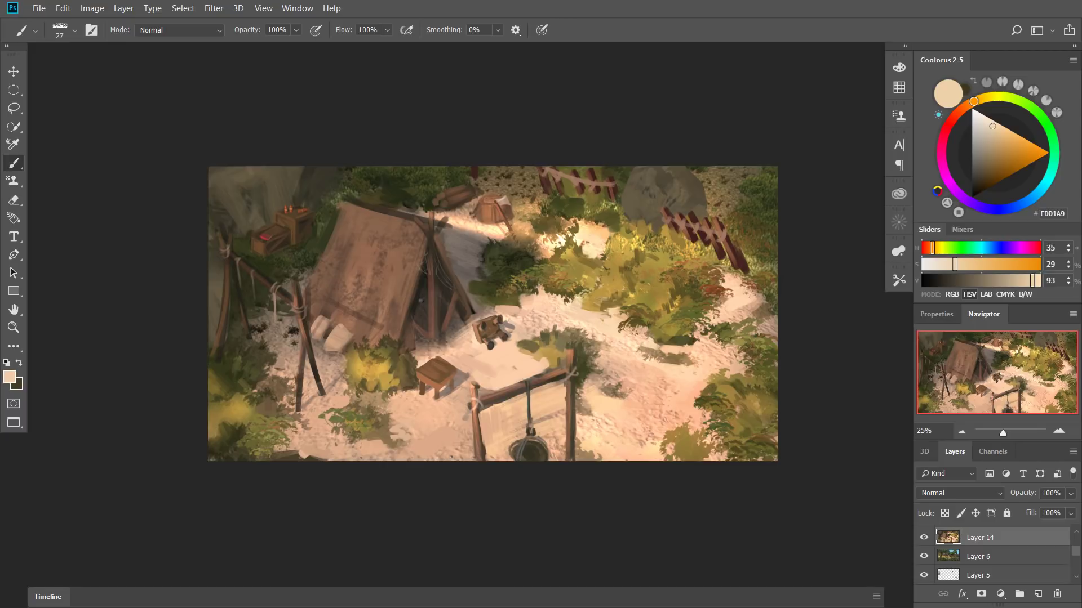
left_click_drag(693, 339, 665, 353)
left_click(635, 347, "alt")
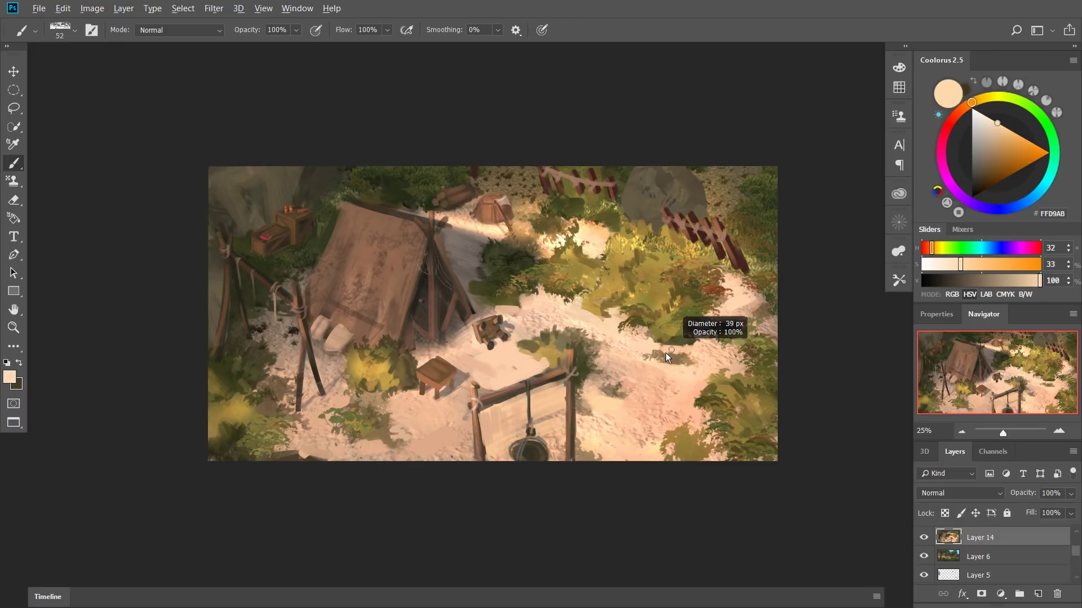
left_click(686, 365, "alt")
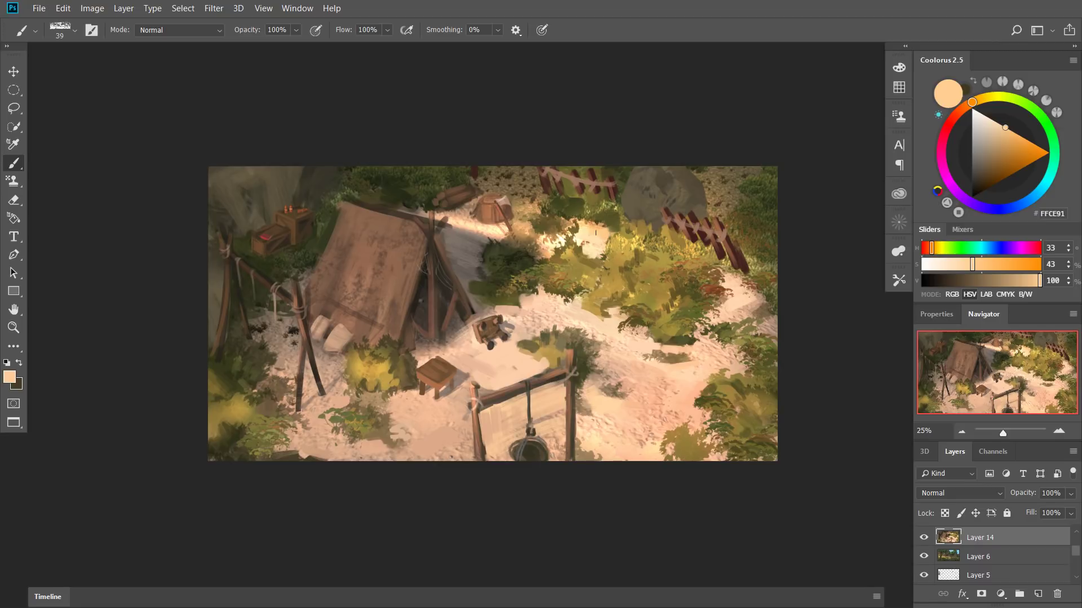
Work sampled foliage tones such as 9D8827 into the large yellow bush and paint reddish-brown leaves near its fence-side edge with a 46-pixel brush.
left_click(583, 273, "alt")
mouse_move(604, 250)
left_mouse_down()
mouse_move(597, 259)
mouse_move(608, 255)
mouse_move(613, 268)
mouse_move(624, 251)
left_mouse_up()
left_click(620, 249, "alt")
left_click(625, 259, "alt")
left_click(659, 284, "alt")
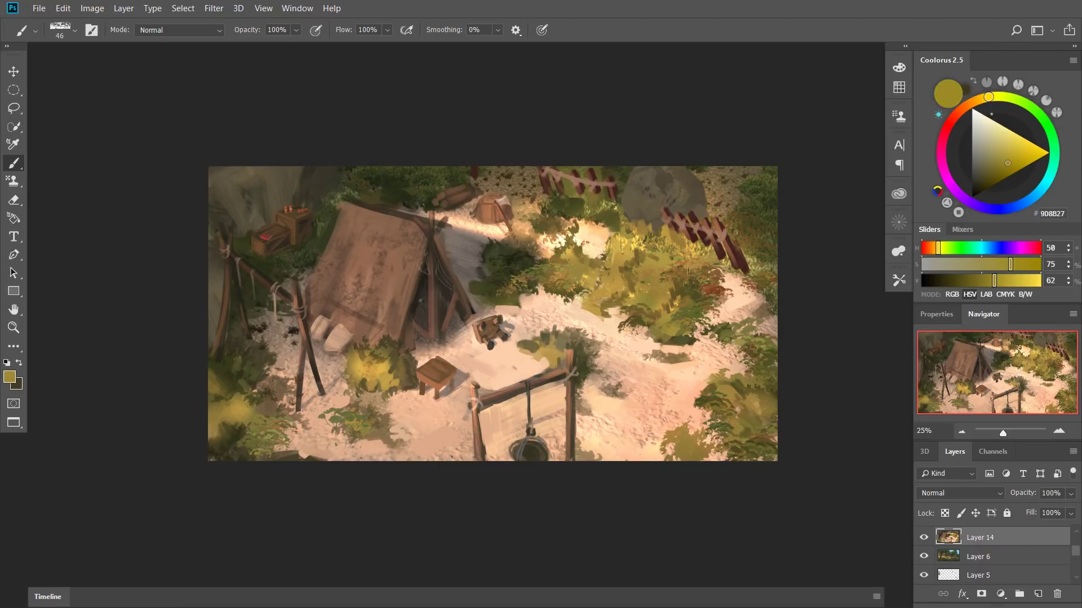
left_click(723, 282, "alt")
left_click(717, 331, "alt")
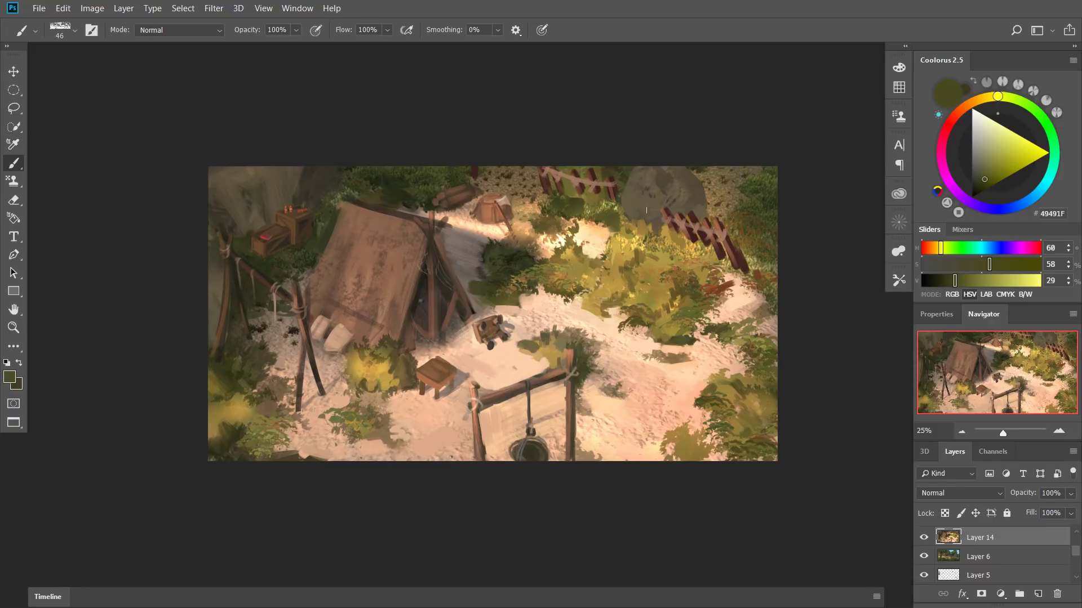
Flip the view horizontally and quick-select the large tent's fabric side.
key("ctrl+shift+h")
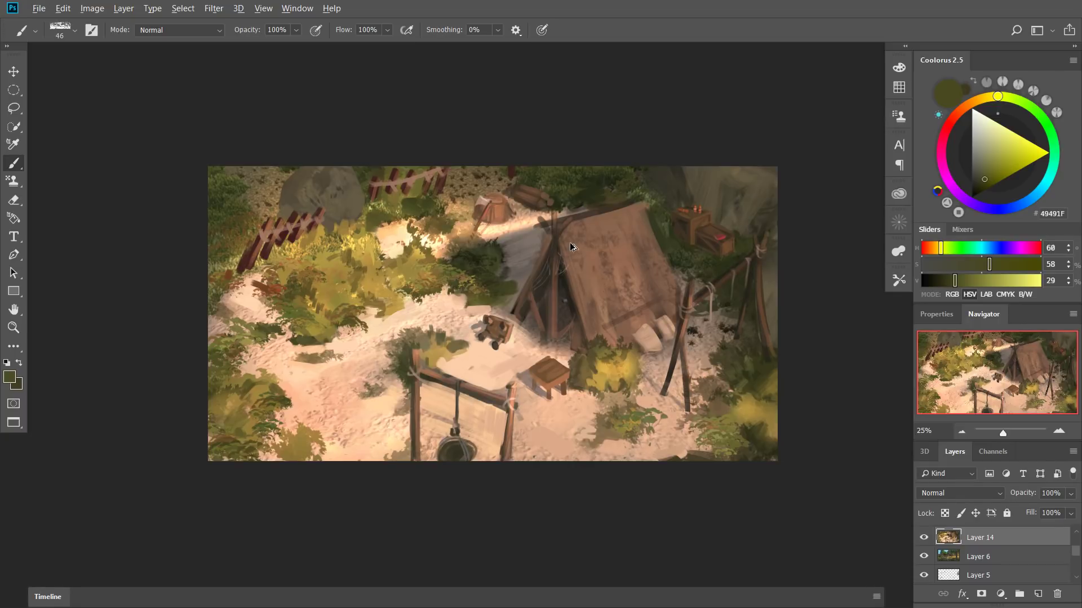
key("w")
mouse_move(578, 238)
left_mouse_down()
mouse_move(614, 242)
mouse_move(636, 228)
mouse_move(648, 248)
mouse_move(611, 290)
mouse_move(604, 274)
left_mouse_up()
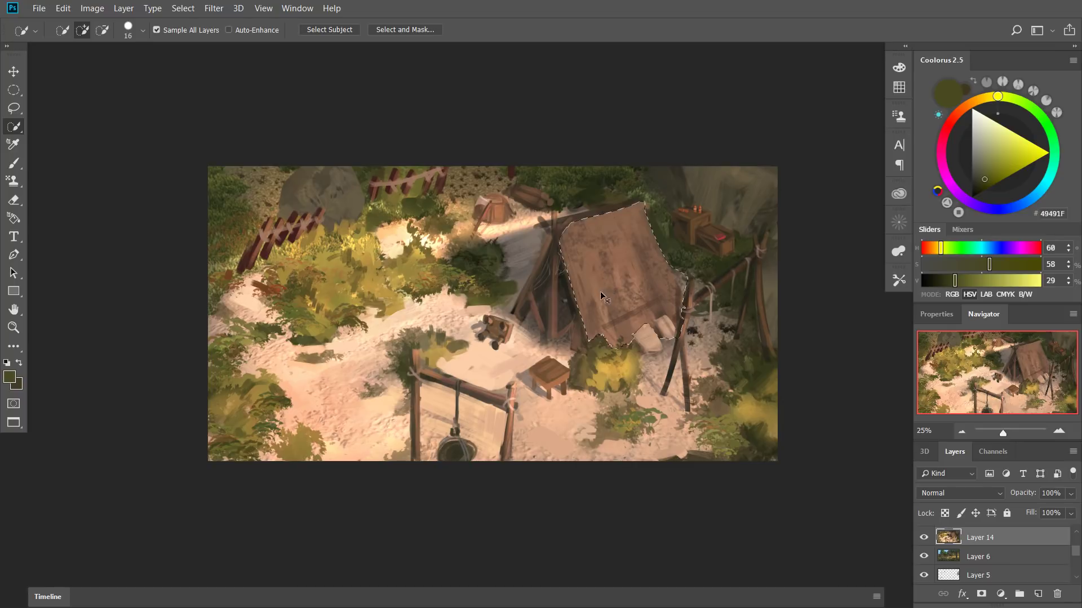
Load the Soft Round 80 4 brush, enlarge it to 361 pixels, and paint lighter brown 9C826C across the tent's upper fabric.
key("b")
right_click(605, 291)
left_click(870, 403)
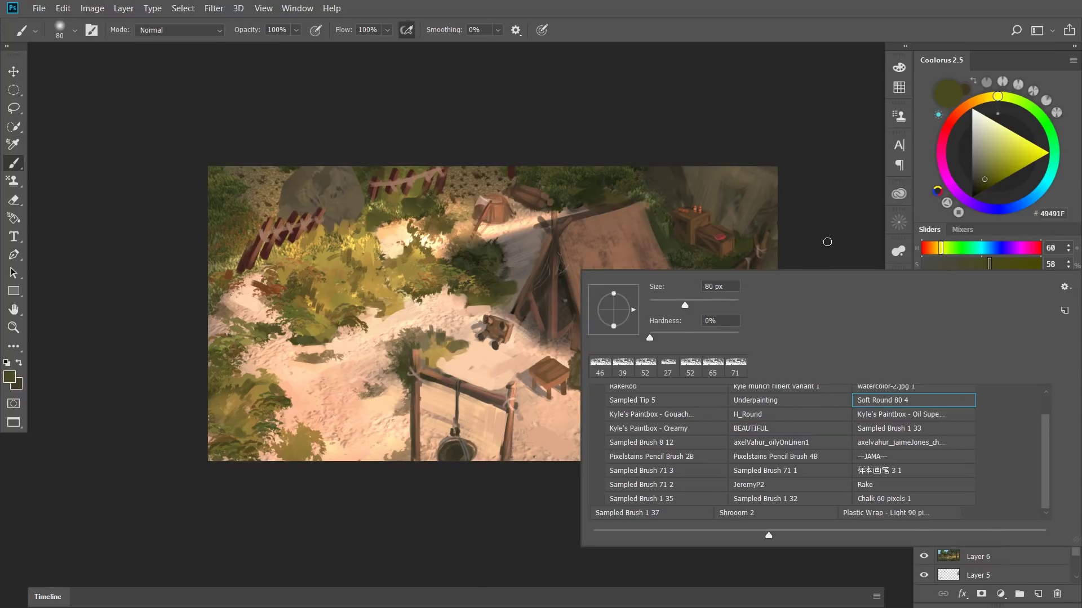
left_click(830, 243)
left_click(624, 241, "alt")
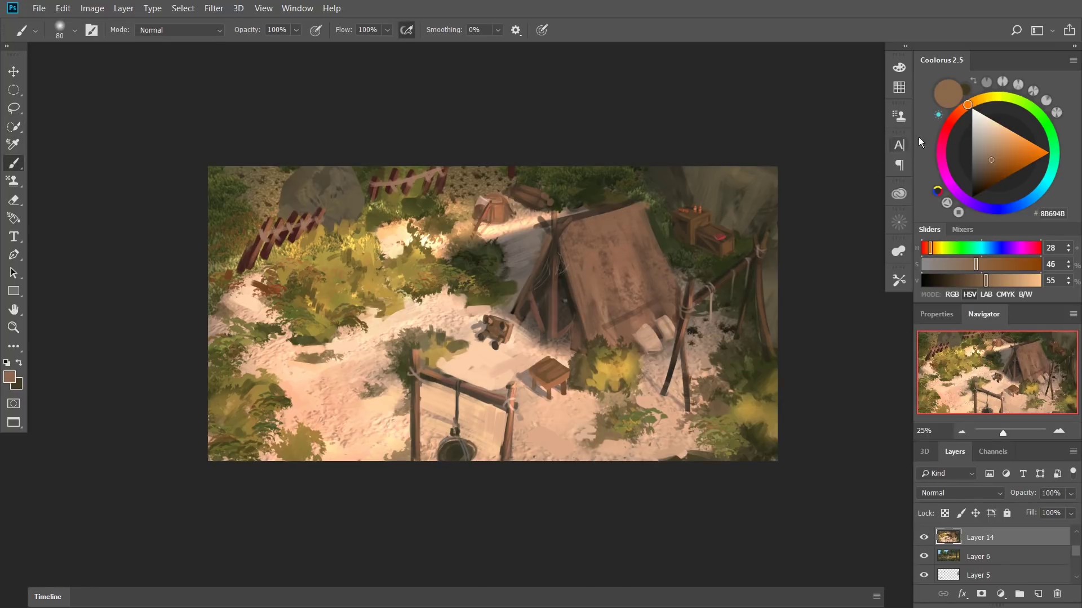
left_click(987, 152)
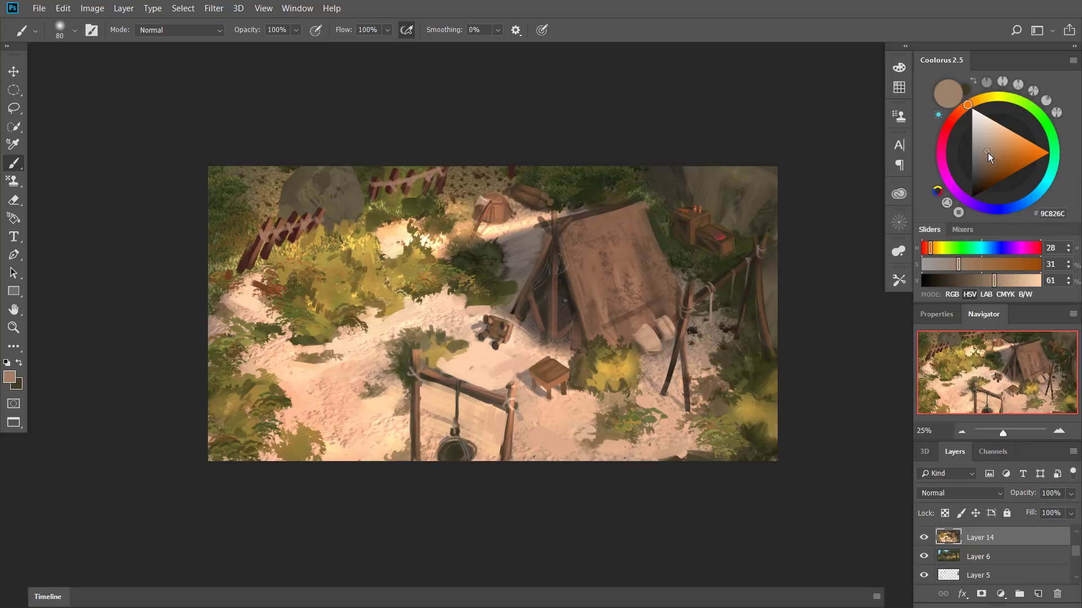
right_click(584, 234, "alt")
mouse_move(568, 232)
left_mouse_down()
mouse_move(652, 203)
mouse_move(584, 221)
mouse_move(619, 219)
mouse_move(577, 234)
mouse_move(644, 229)
left_mouse_up()
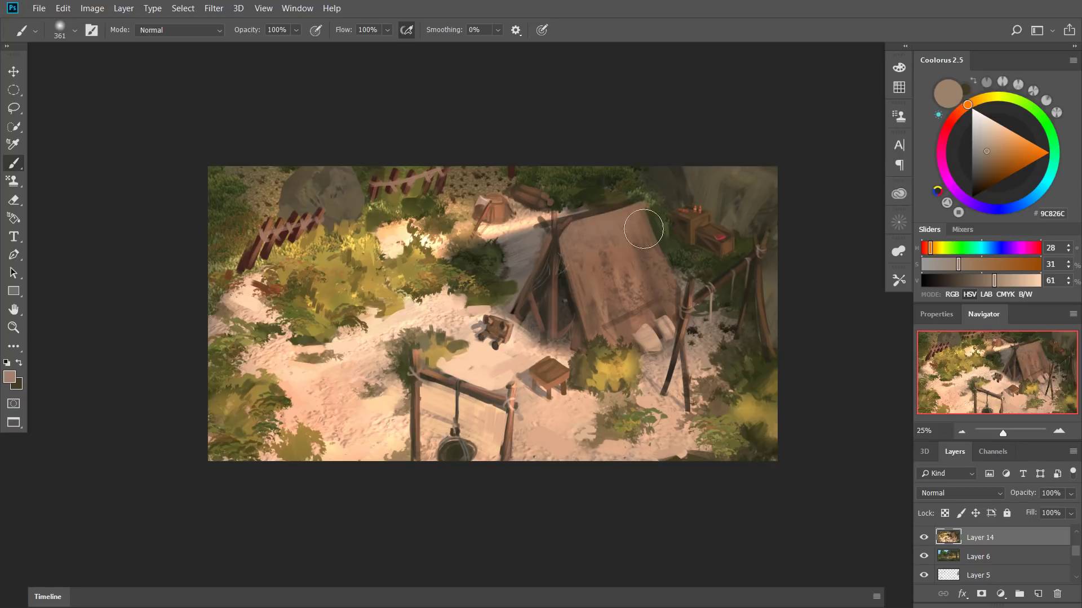
Brighten the tent fabric with a 416-pixel brush in Color Dodge mode, and choose neutral grey 707070.
left_click(154, 31)
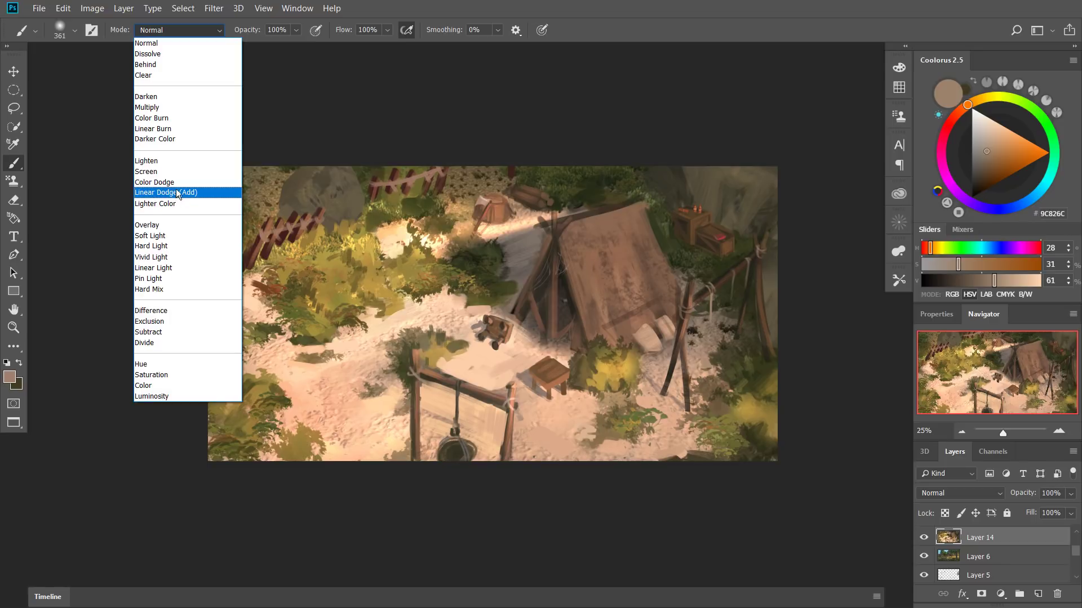
left_click(164, 182)
mouse_move(643, 208)
left_mouse_down()
mouse_move(665, 210)
mouse_move(646, 235)
left_mouse_up()
left_click(971, 158)
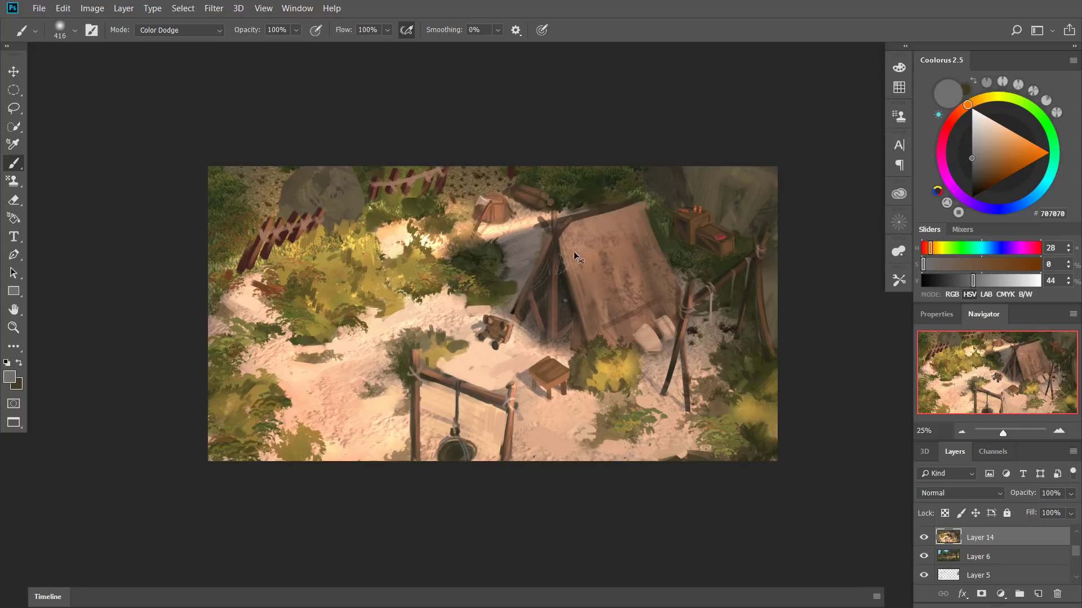
Try shading the bushes by the fence with a Multiply brush, testing a smaller size and blue 496F84, and undo the strokes.
left_click(173, 31)
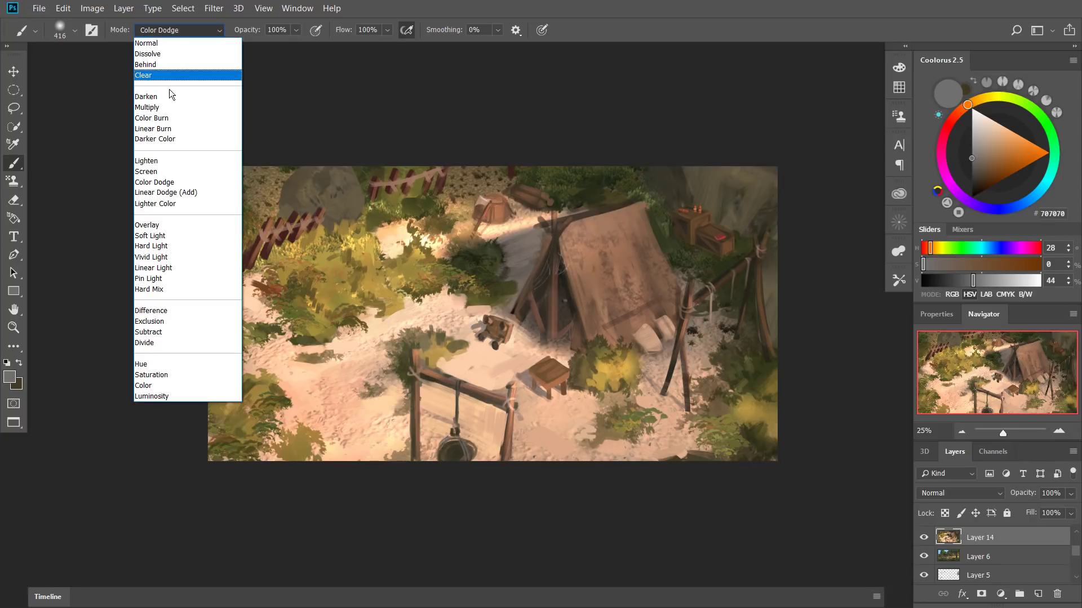
left_click(188, 107)
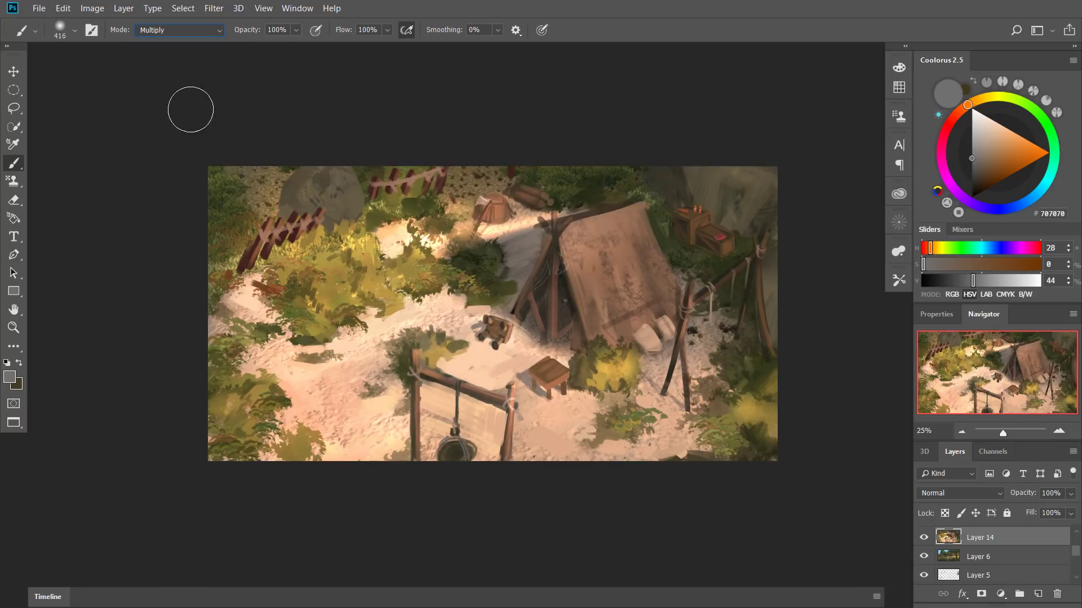
left_click(256, 203, "alt")
mouse_move(274, 250)
left_mouse_down()
mouse_move(310, 250)
mouse_move(305, 241)
mouse_move(231, 264)
mouse_move(290, 254)
left_mouse_up()
key("ctrl+z")
key("ctrl+z")
key("bracketleft")
key("ctrl+z")
left_click(1033, 197)
key("ctrl+z")
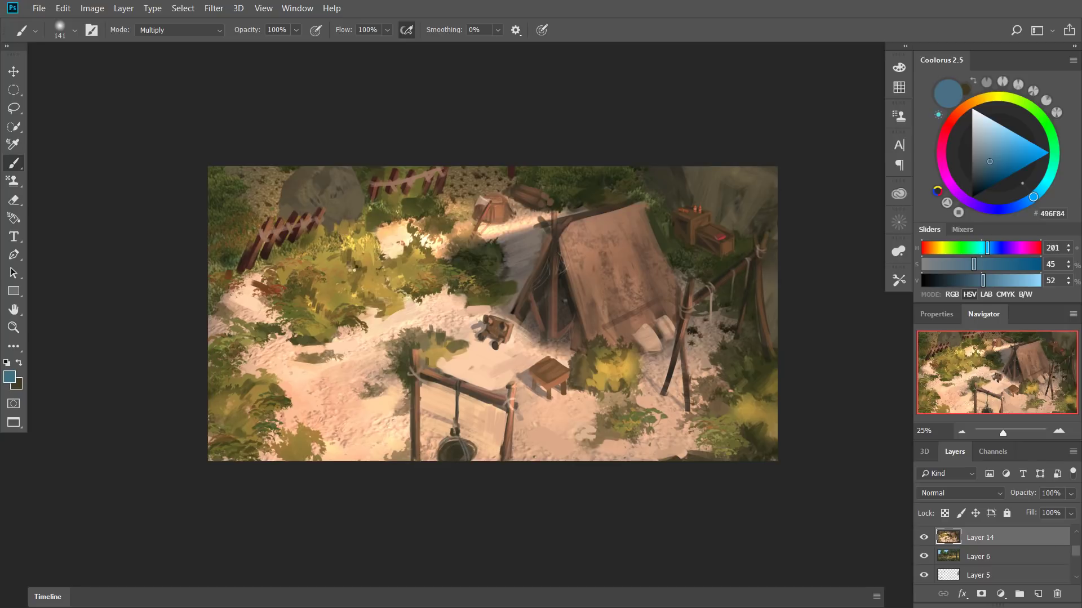
Flip the view back, restore the brush mode to Normal, and load the H_Round brush at 50 pixels.
key("h")
left_click(155, 32)
left_click(151, 44)
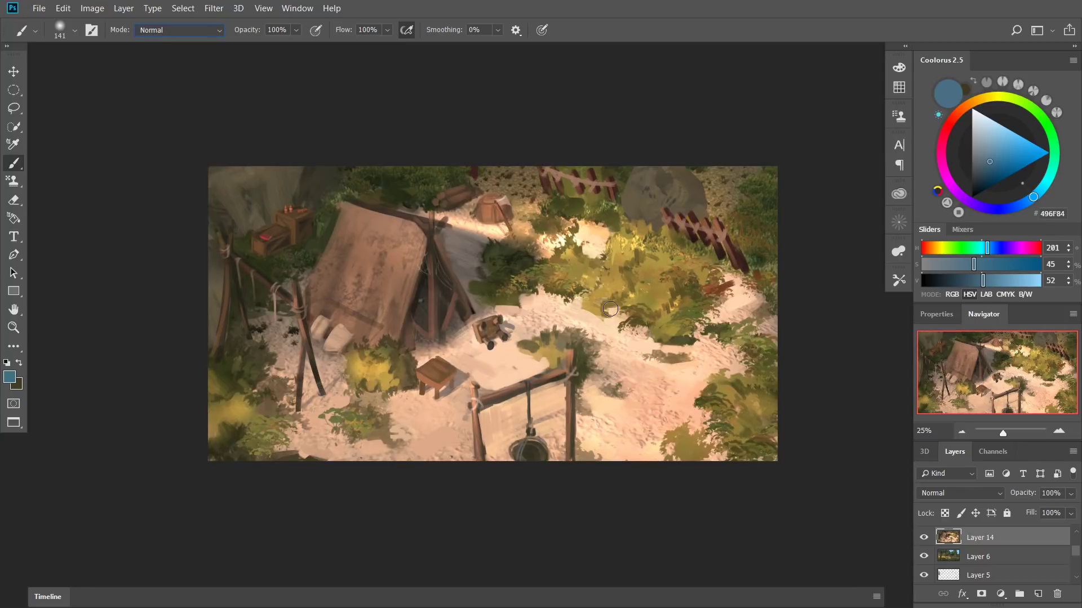
right_click(649, 324)
left_click(800, 449)
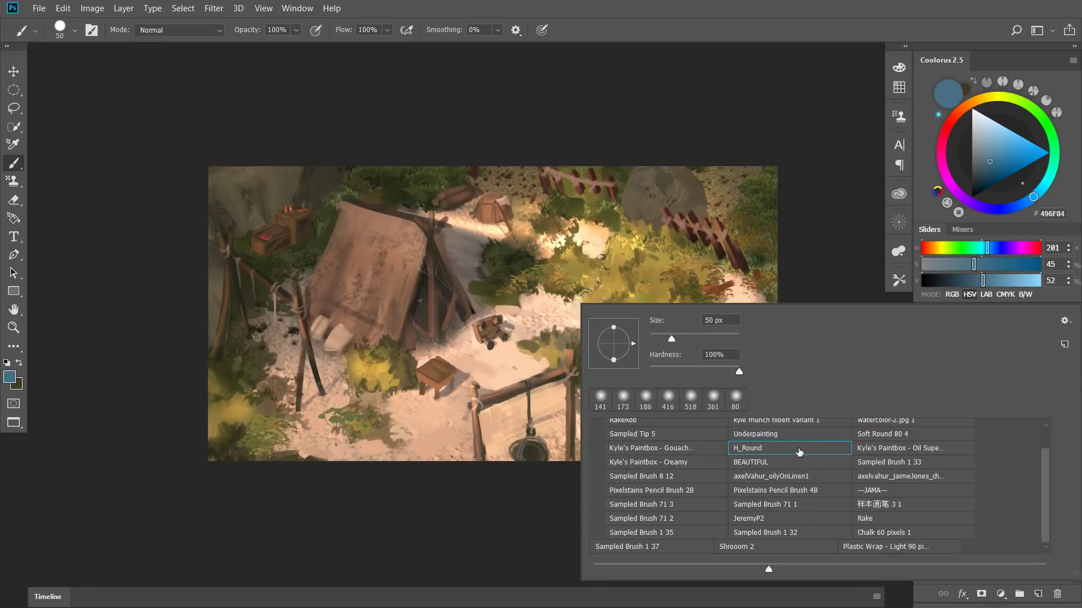
left_click(816, 248)
Clean up the sand along the lower edge of the large yellow bush with sampled light sand F8D09F.
left_click(646, 225, "alt")
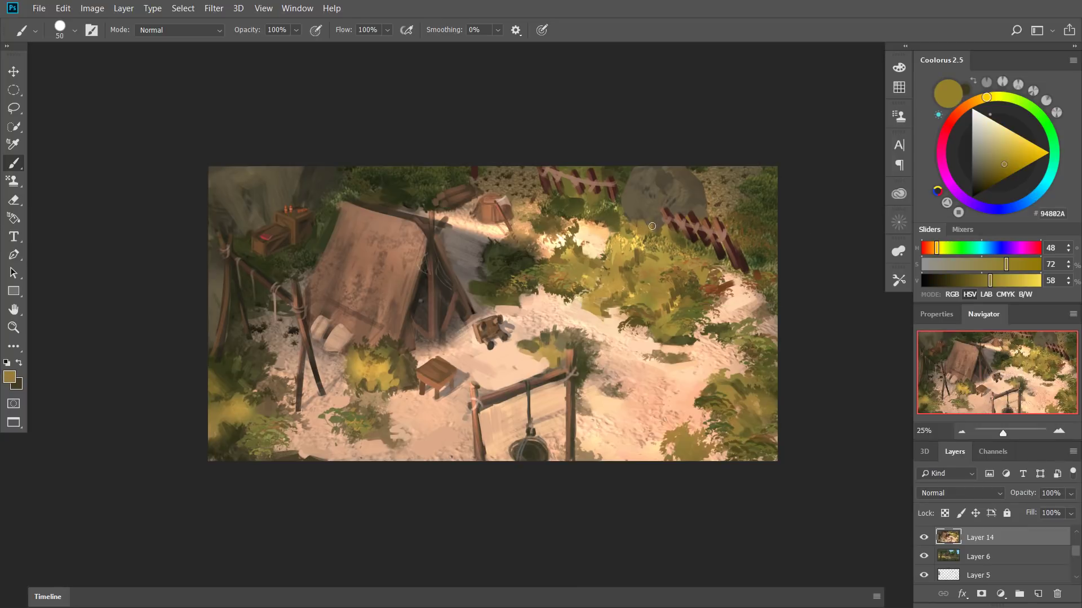
left_click(590, 320, "alt")
left_click(597, 297, "alt")
left_click_drag(597, 297, 589, 309)
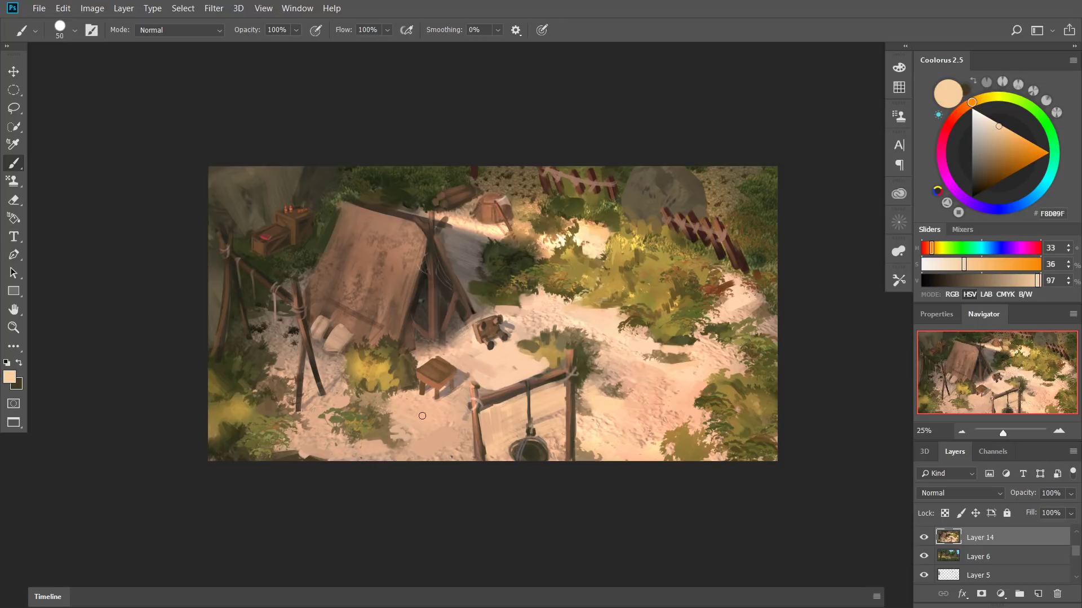
Refine the leafy edge of the bush in the painting's lower-right corner with sampled olive tones 4C4612 and 91802E.
left_click(373, 385, "alt")
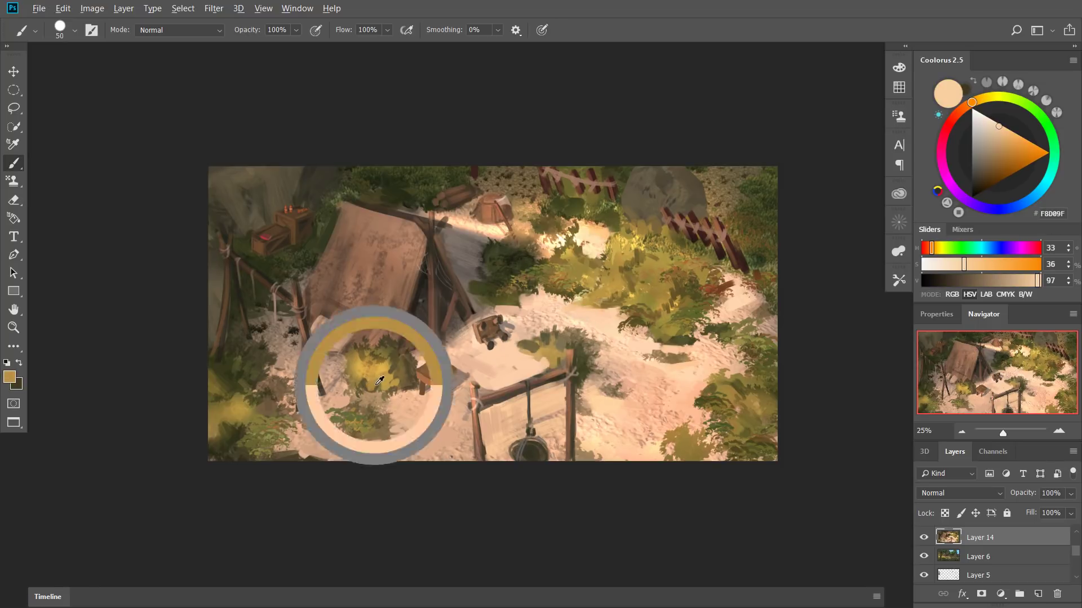
left_click(257, 324, "alt")
left_click(275, 329, "alt")
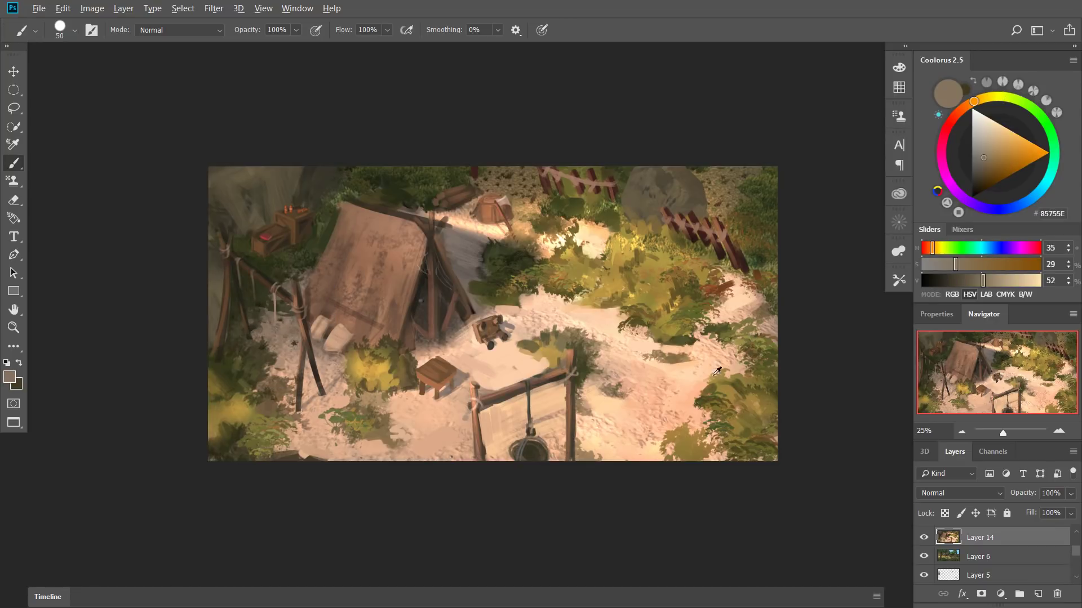
left_click(719, 443, "alt")
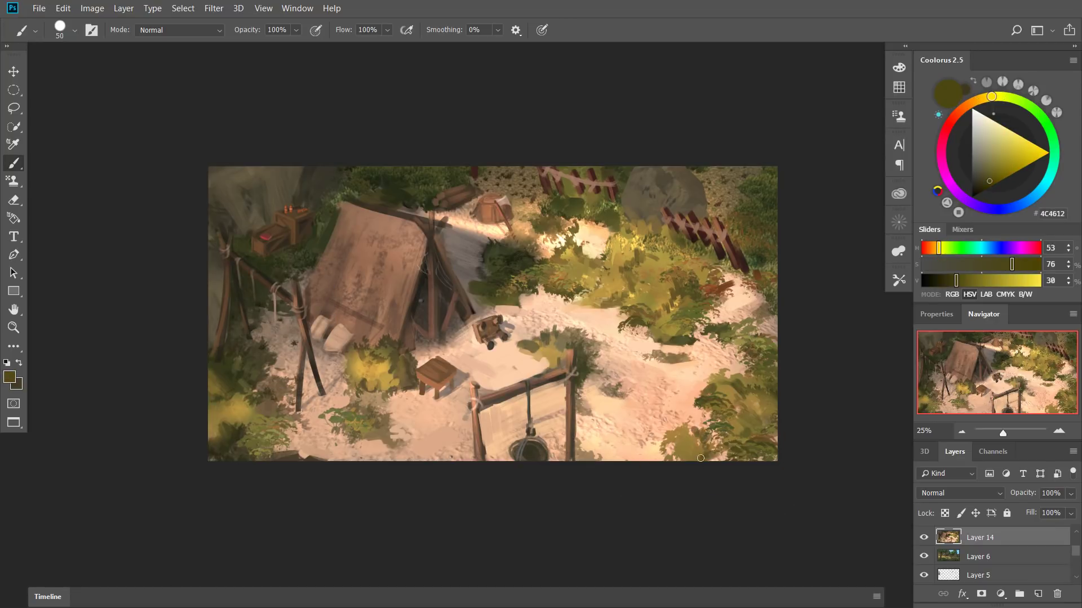
left_click_drag(674, 441, 695, 445)
left_click(700, 431, "alt")
left_click(694, 452, "alt")
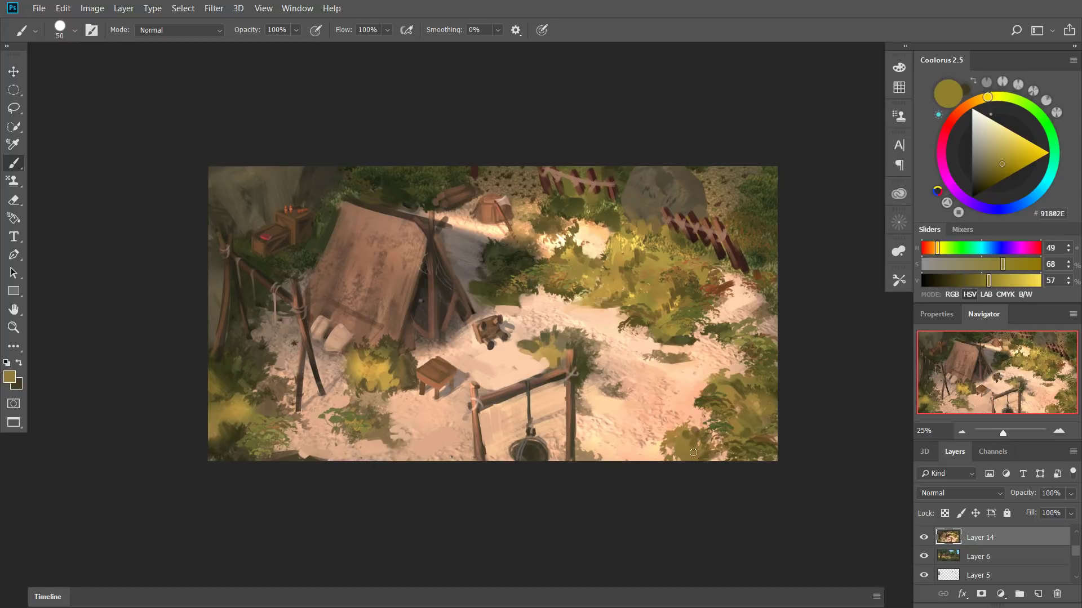
left_click(714, 433, "alt")
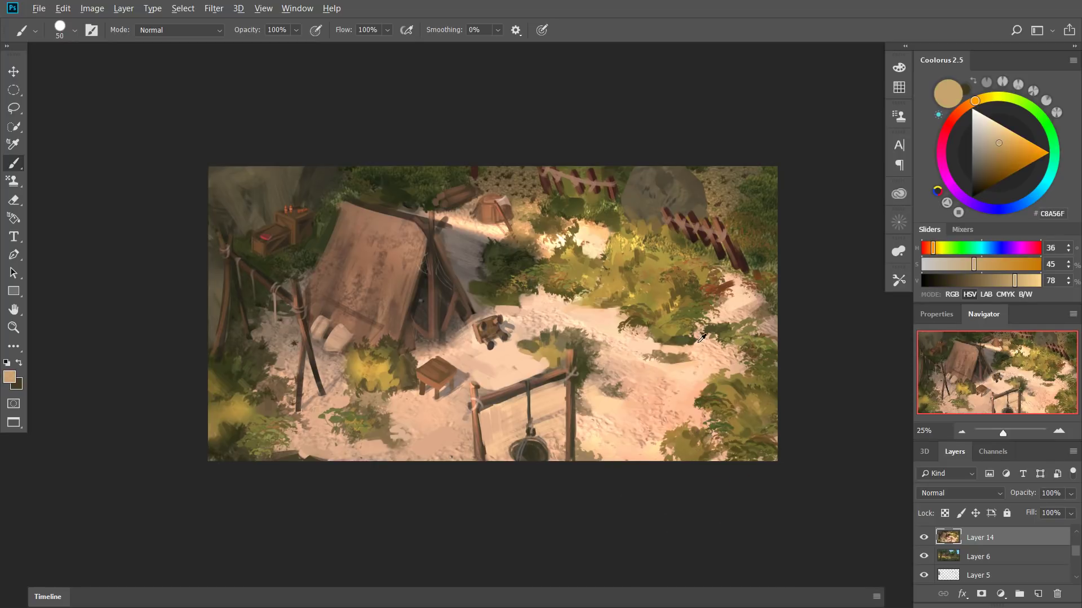
Reshape the small grass patch below the large yellow bush with a 44-pixel brush, using olive 777324 and sampled sand FAC5A0.
left_click(693, 368, "alt")
left_click(682, 331, "alt")
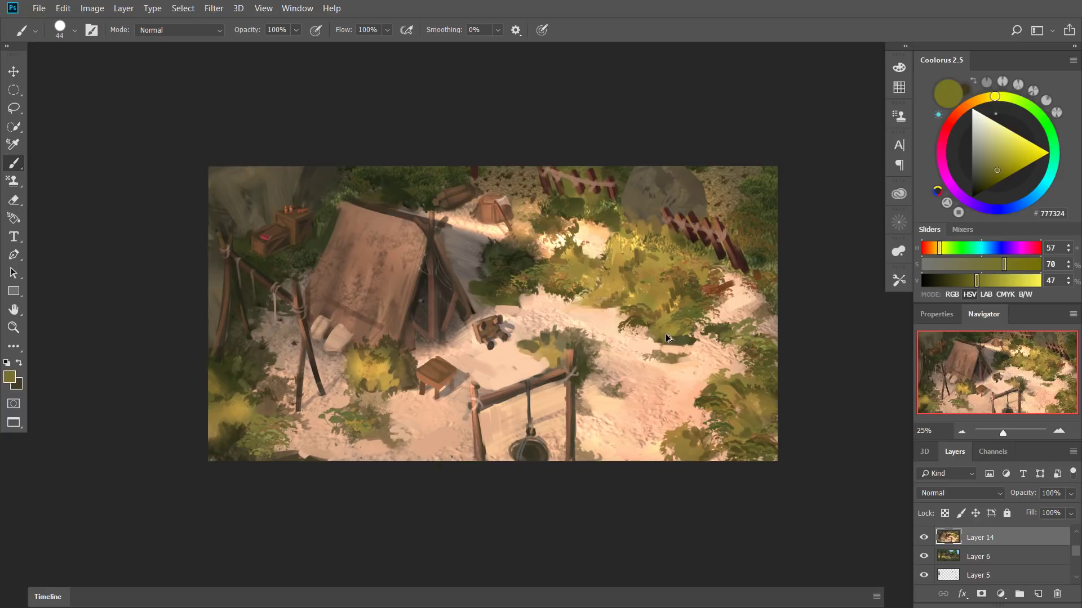
left_click(659, 354, "alt")
left_click(630, 386, "alt")
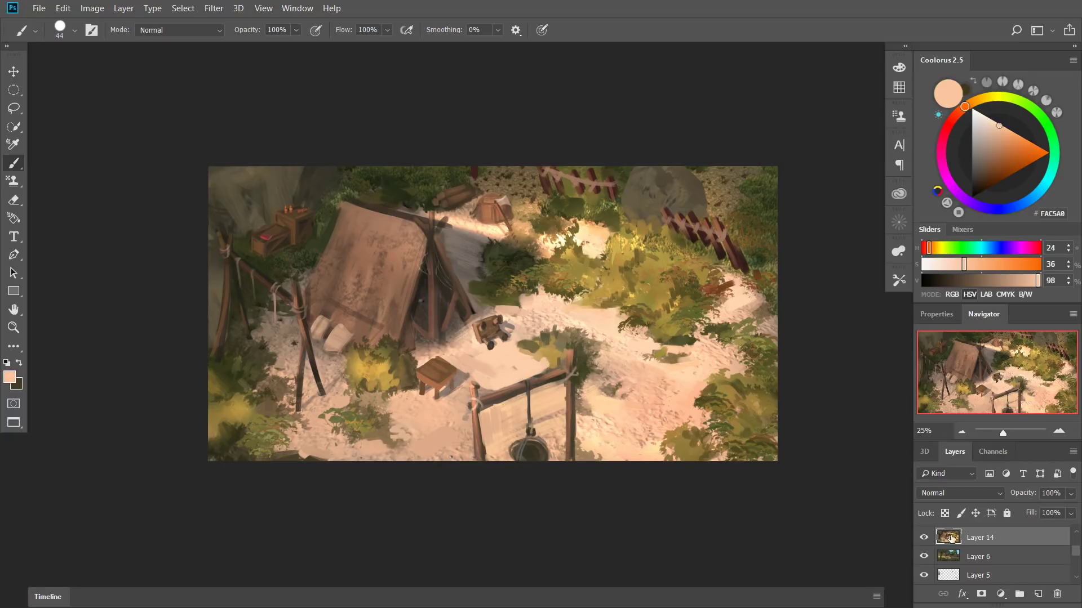
Compare the campsite painting with the forest scene on Layer 6 by switching Layer 14's visibility off and on.
left_click(927, 541)
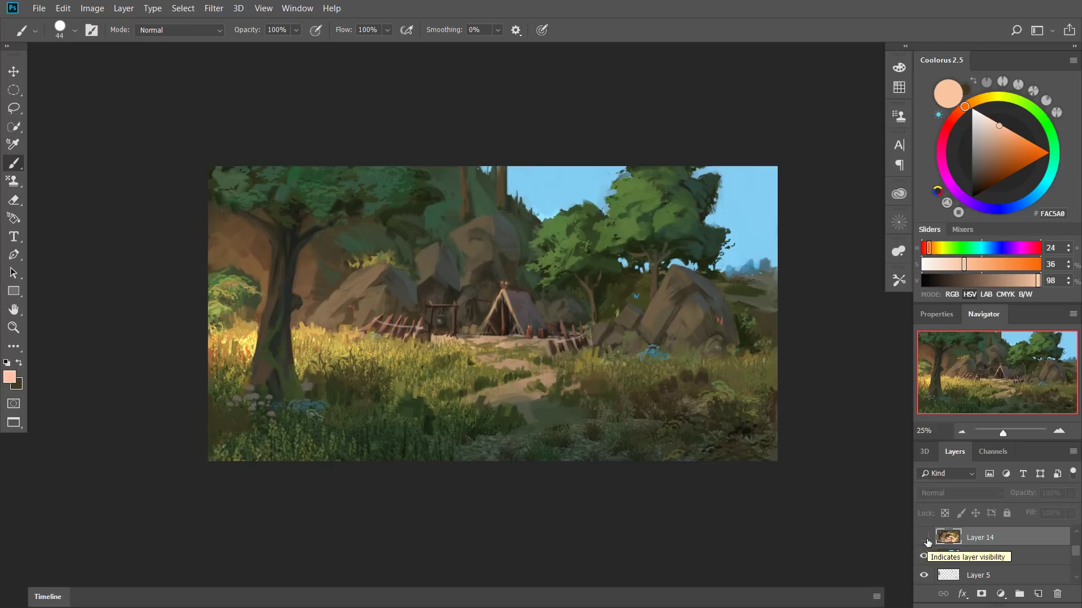
left_click(926, 541)
left_click(927, 541)
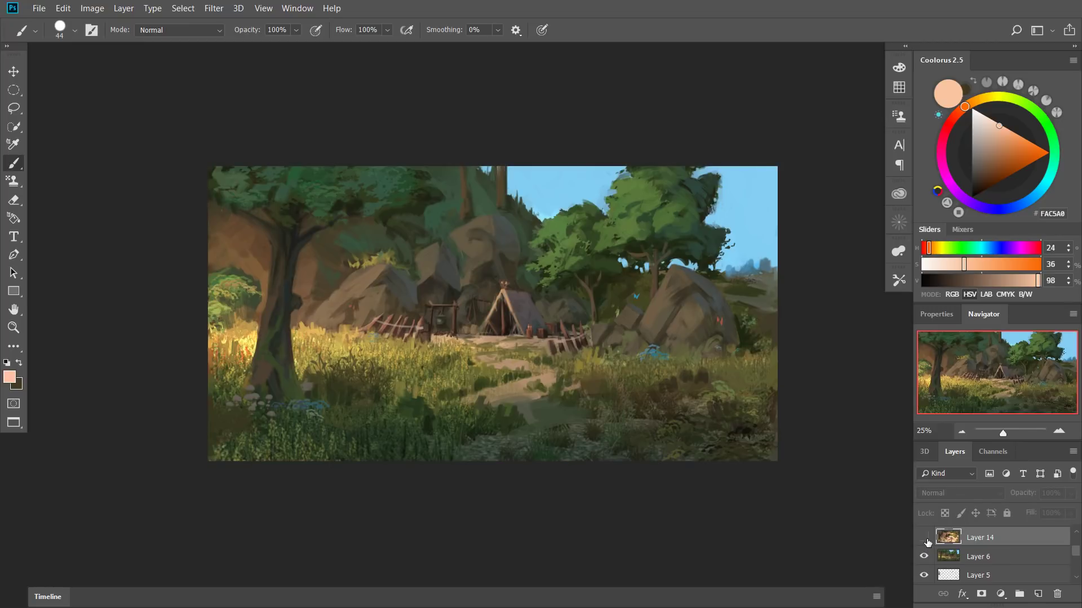
left_click(927, 537)
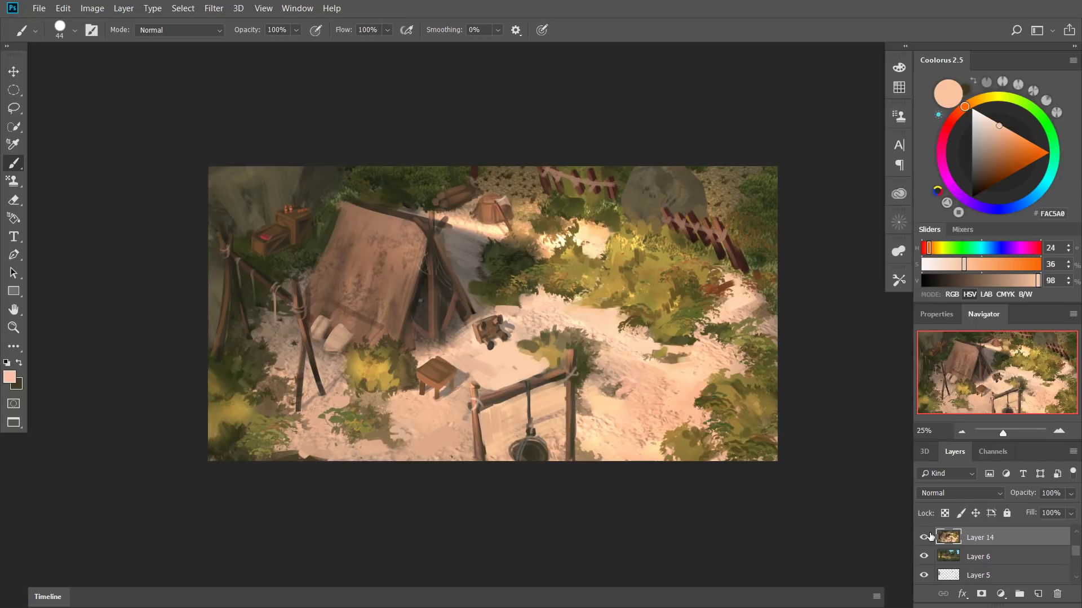
left_click(927, 537)
left_click(927, 537)
left_click(927, 537)
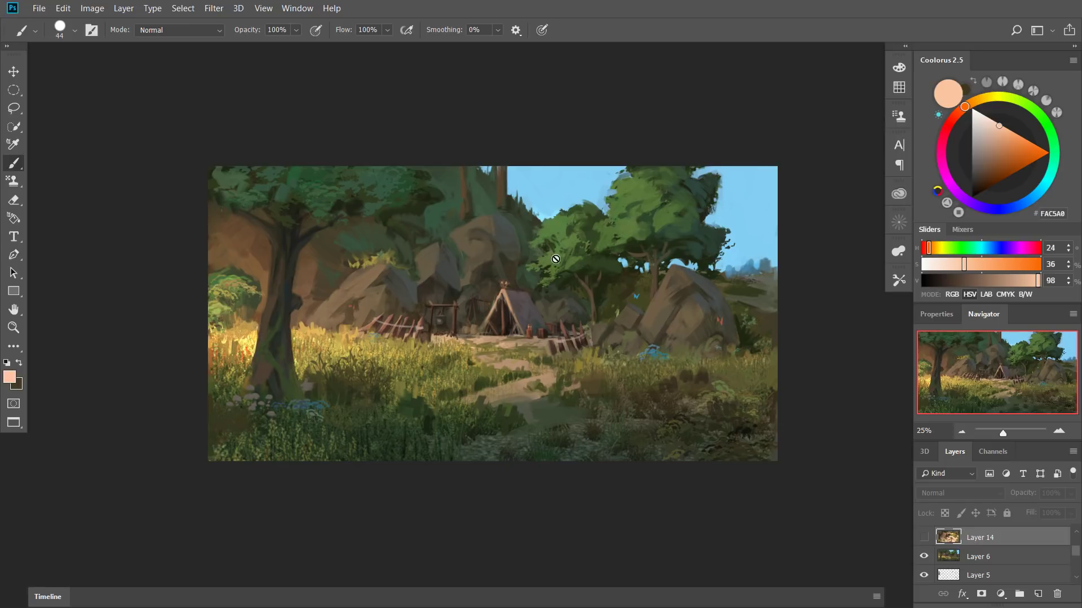
left_click(924, 537)
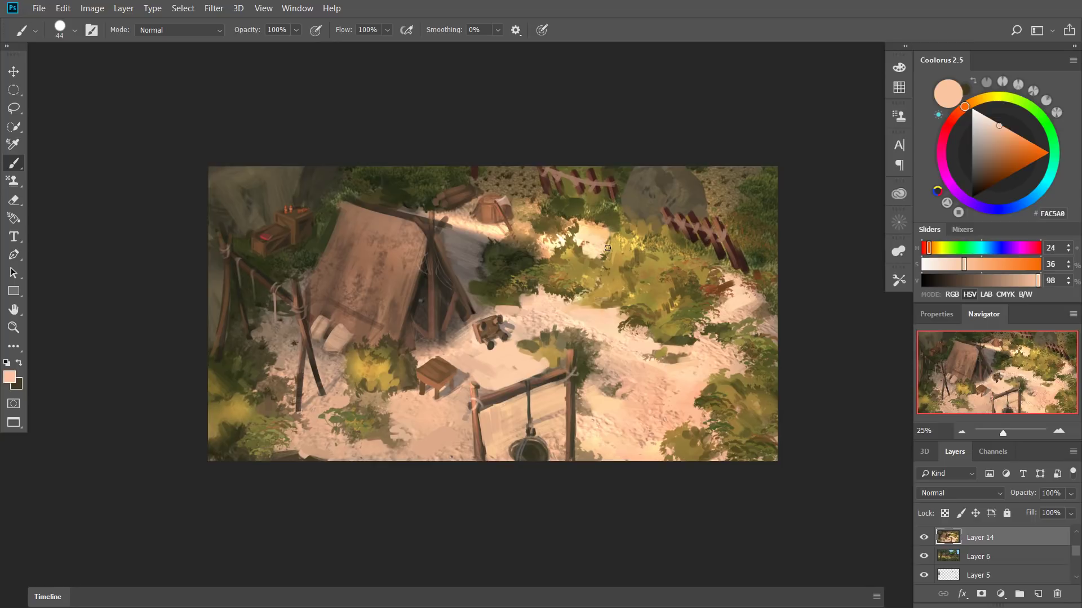
Duplicate Layer 14 and apply a Threshold adjustment at level 93 to the copy.
left_click(92, 8)
mouse_move(116, 42)
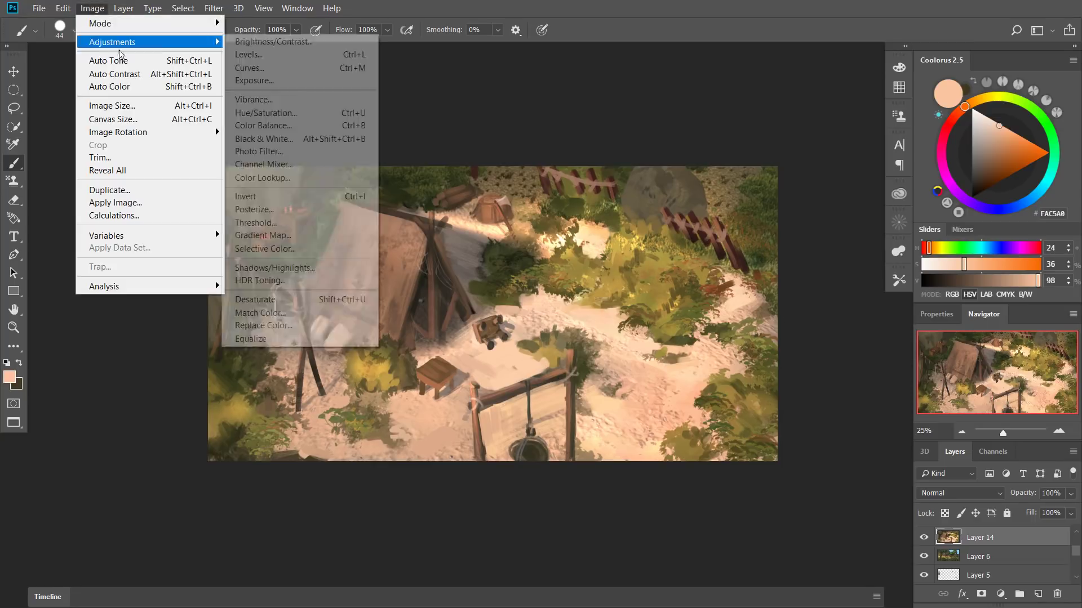
key("Escape")
key("ctrl+j")
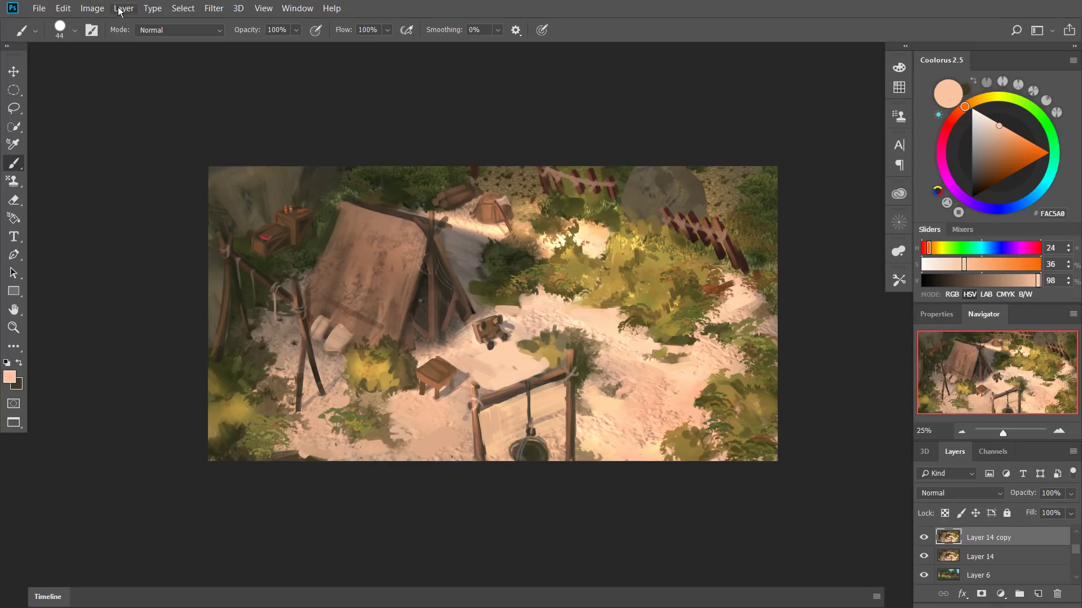
left_click(92, 8)
mouse_move(116, 42)
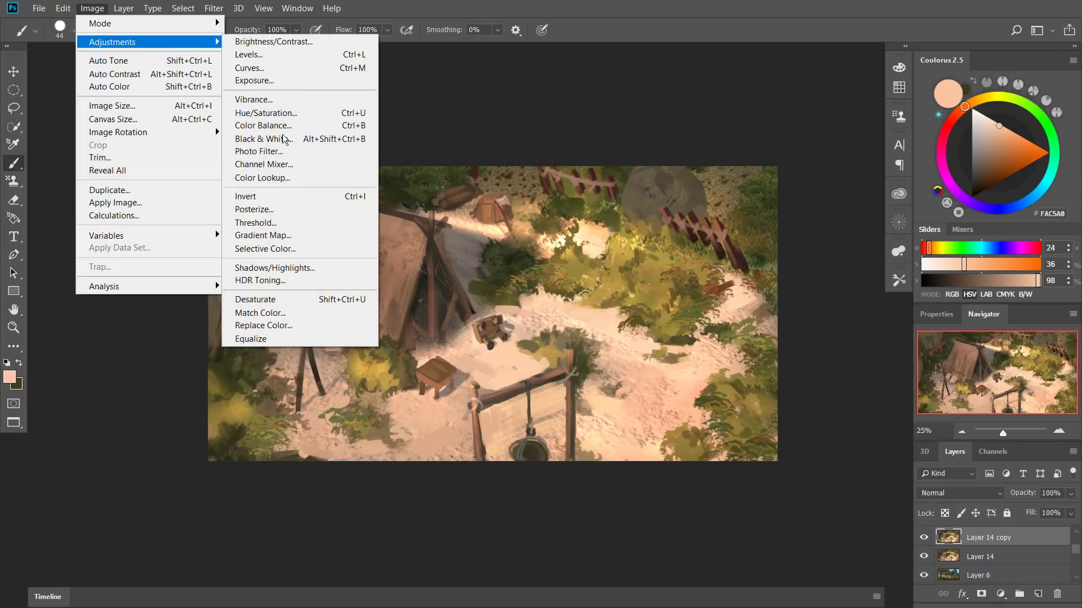
left_click(283, 223)
left_click_drag(755, 216, 727, 222)
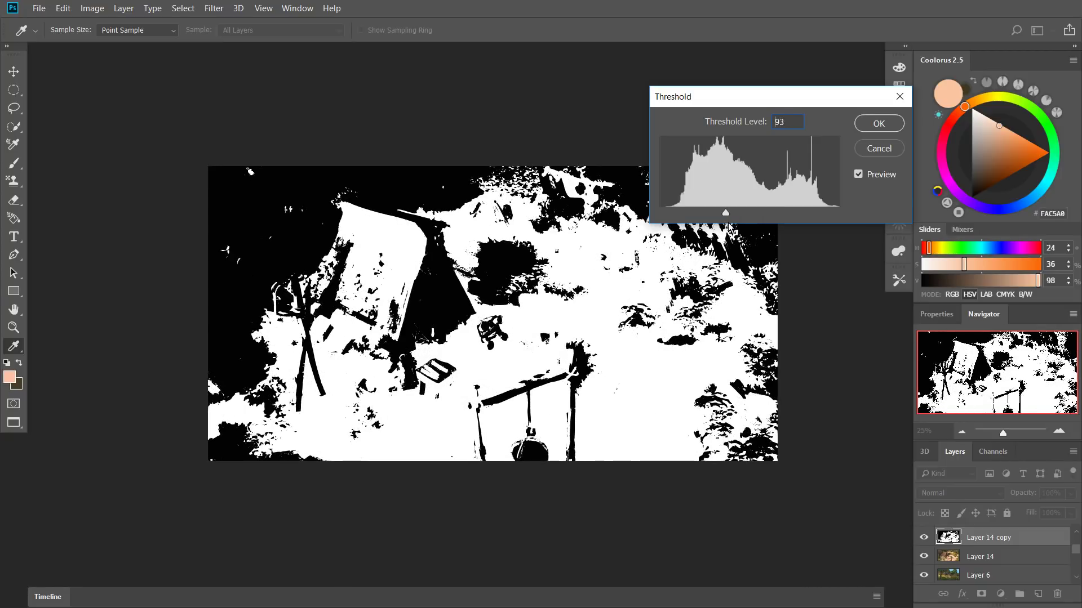
left_click(878, 124)
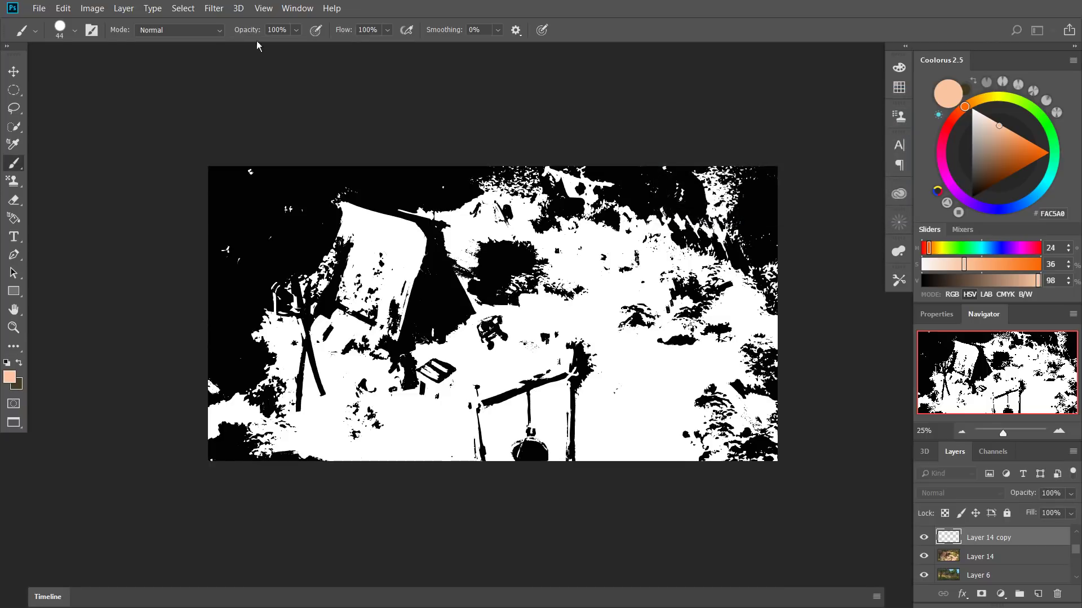
Select the black areas of the threshold copy with Color Range, hide the copy, and copy those shadow areas of Layer 14 to a new layer.
left_click(214, 8)
mouse_move(191, 11)
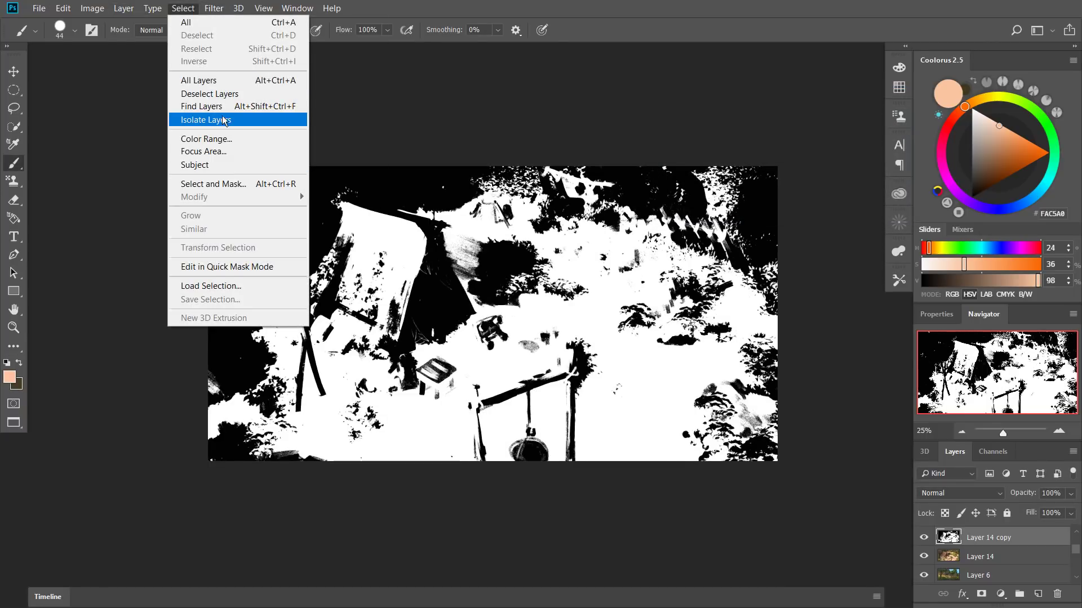
left_click(206, 139)
left_click(371, 180)
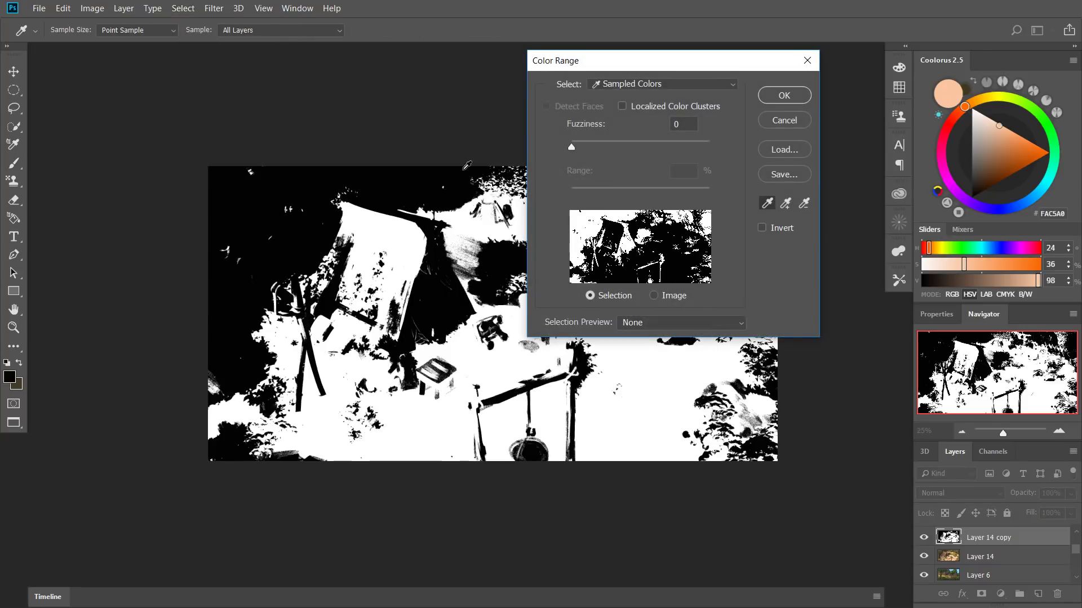
left_click(784, 95)
key("b")
left_click(924, 538)
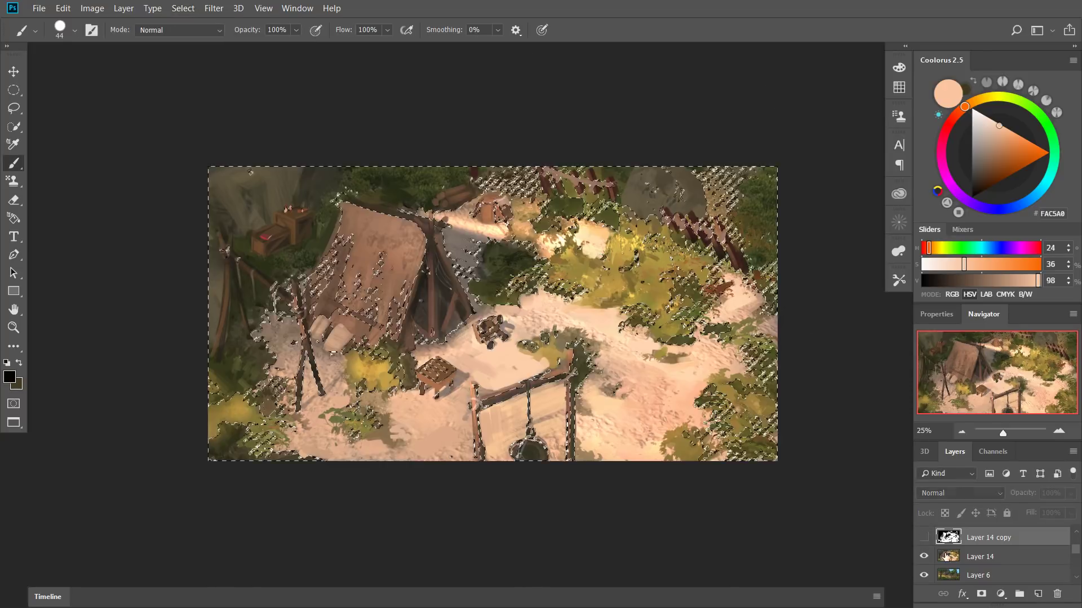
left_click(948, 554)
key("ctrl+j")
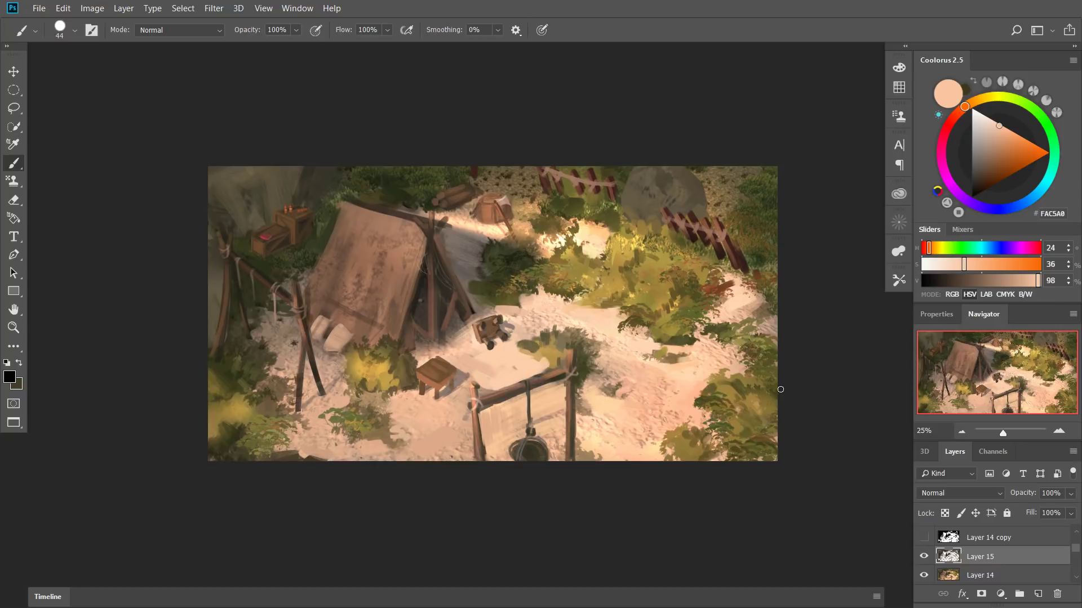
Shift the copied shadow layer toward blue with Color Balance, setting the Shadows yellow-blue level to +10.
key("ctrl+b")
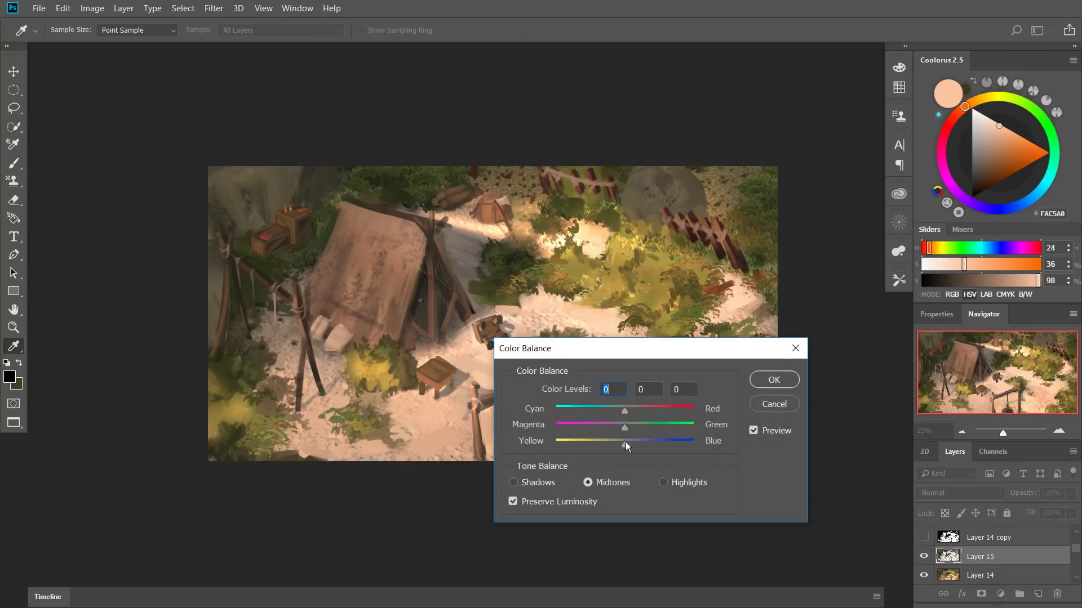
left_click_drag(625, 441, 622, 407)
left_click(540, 482)
left_click_drag(637, 445, 631, 443)
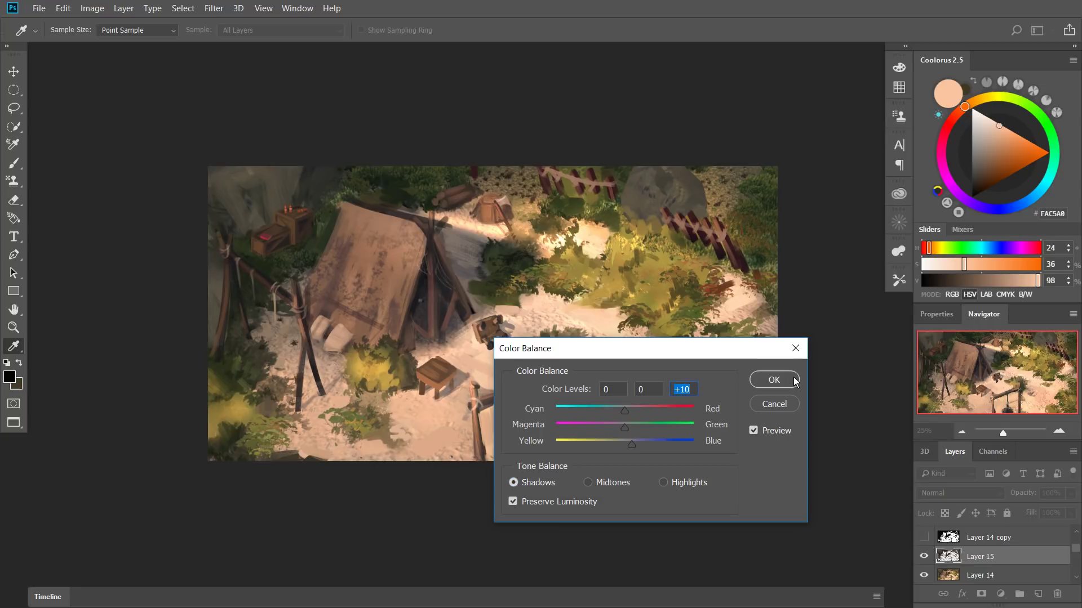
left_click(773, 381)
key("b")
Compare the shadow tint by toggling Layer 15's visibility, and merge it down into Layer 14.
left_click(924, 556)
left_click(924, 556)
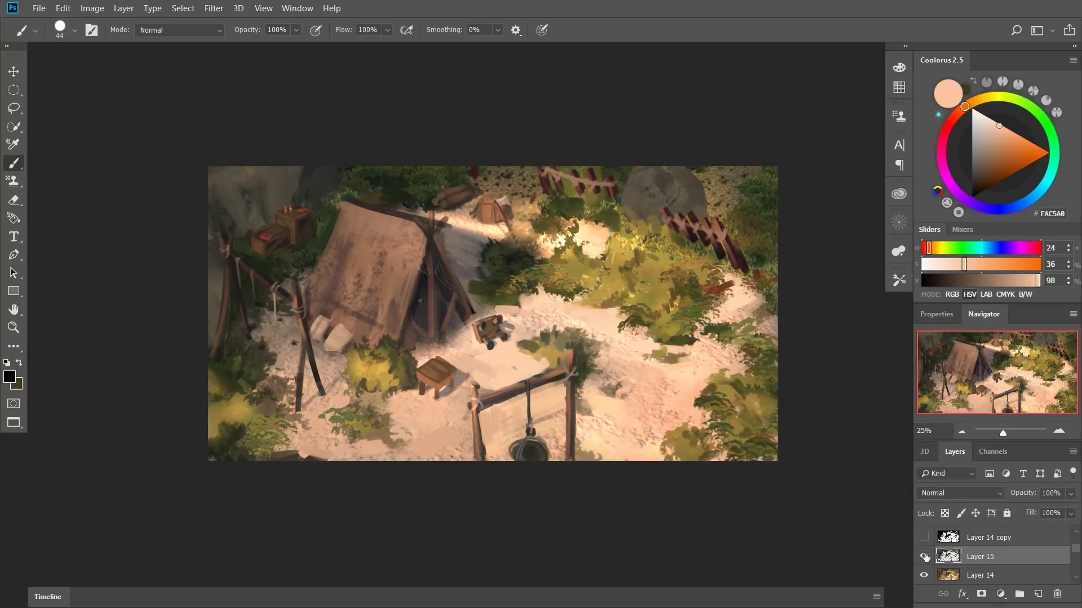
left_click(924, 557)
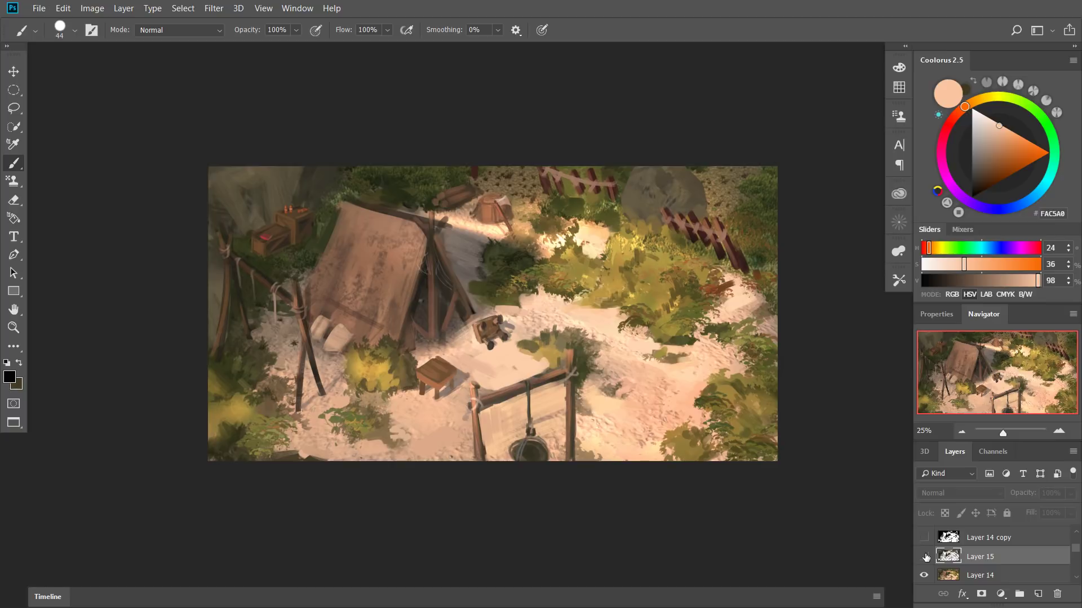
left_click(923, 557)
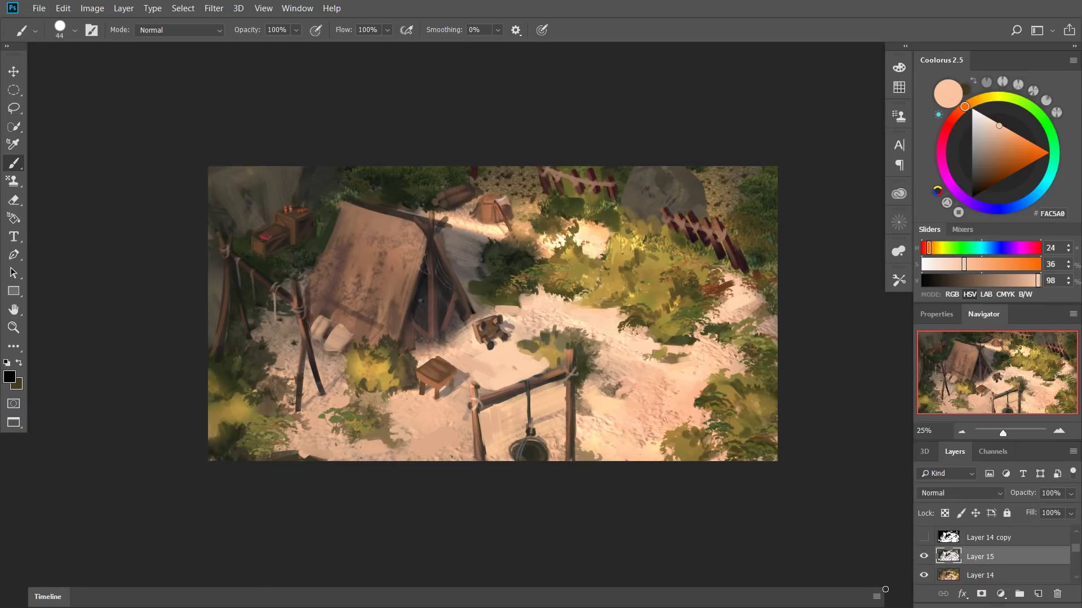
left_click(923, 558)
left_click(923, 557)
key("ctrl+e")
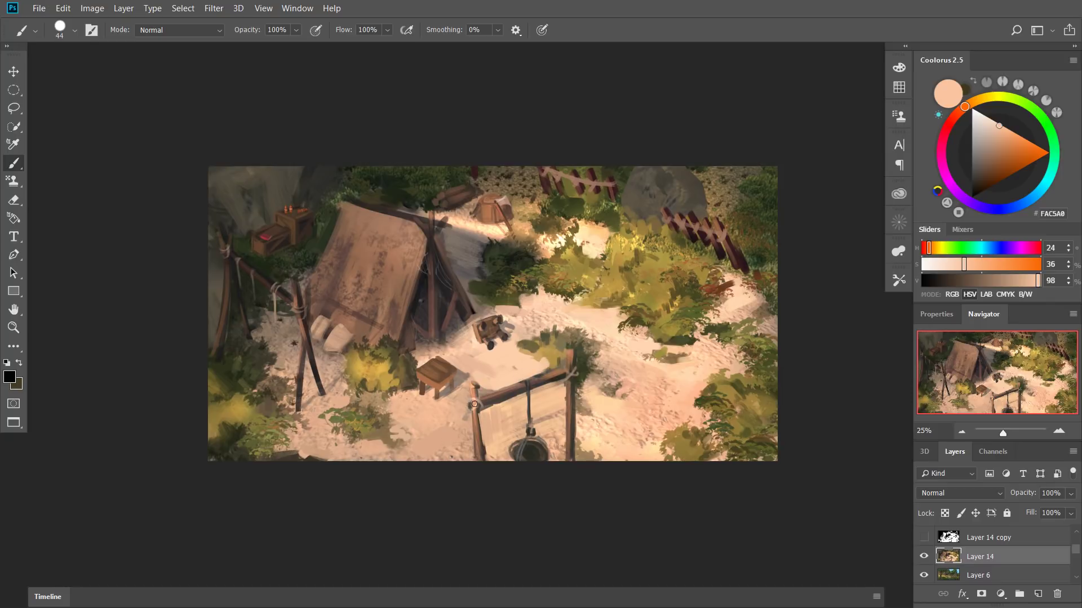
Try a touch-up stroke with sampled sand D4AE88 beside the crossed poles and lower-left bush, and undo it.
left_click(461, 418, "alt")
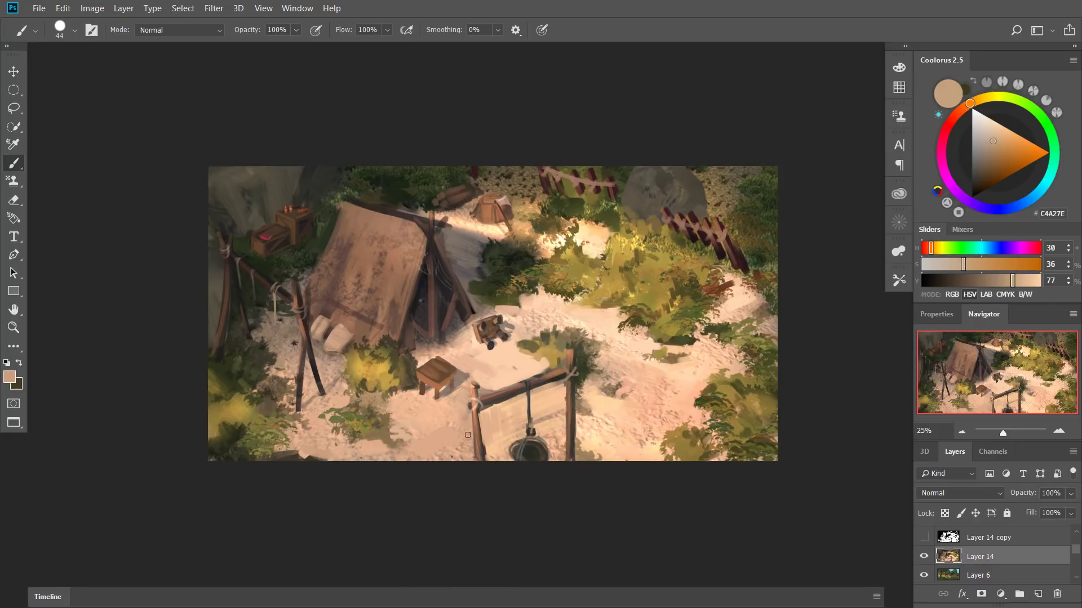
left_click(458, 438, "alt")
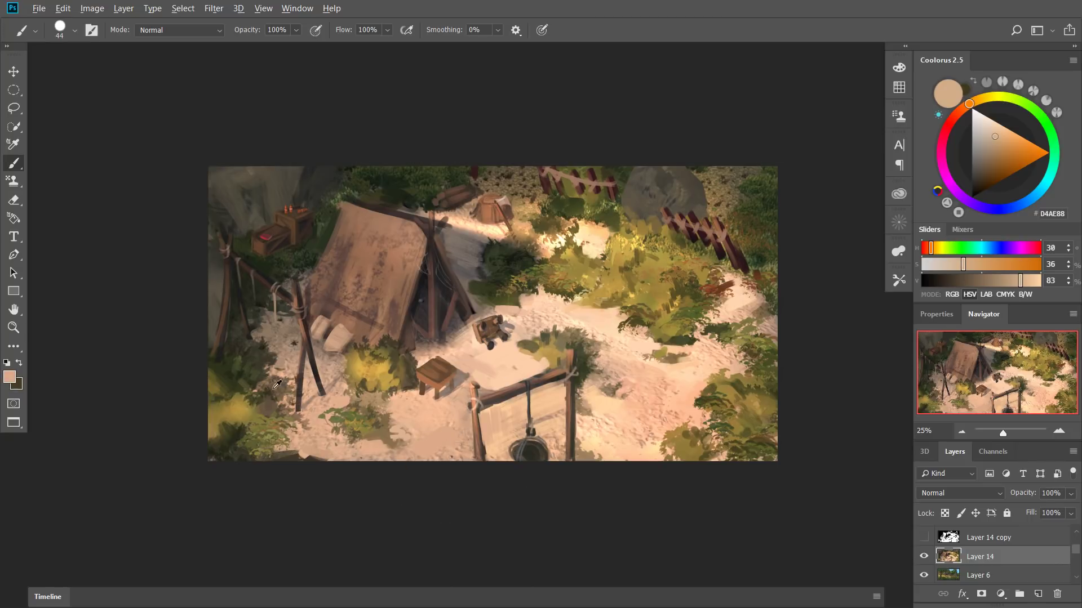
left_click_drag(275, 395, 290, 403)
key("ctrl+z")
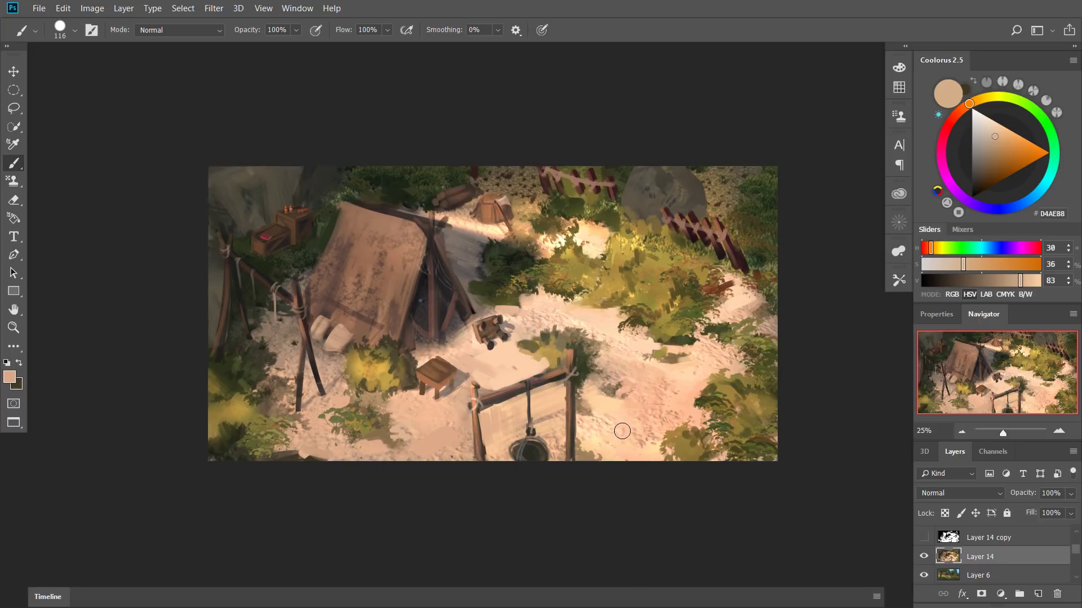
Smooth the sand between the cooking frame and the lower-right bush, sampling FED8A0 and FCCF9D and adjusting the brush size.
right_click(643, 417, "alt")
left_click_drag(643, 417, 620, 421)
left_click(615, 438, "alt")
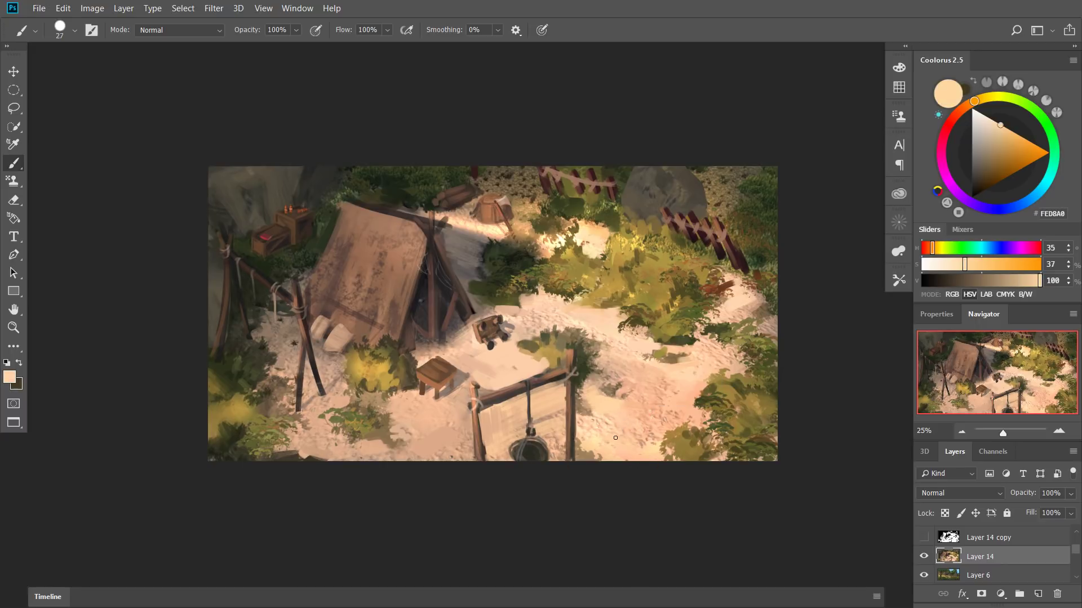
left_click(612, 408, "alt")
mouse_move(637, 412)
left_mouse_down()
mouse_move(682, 405)
mouse_move(620, 416)
left_mouse_up()
left_click(634, 419, "alt")
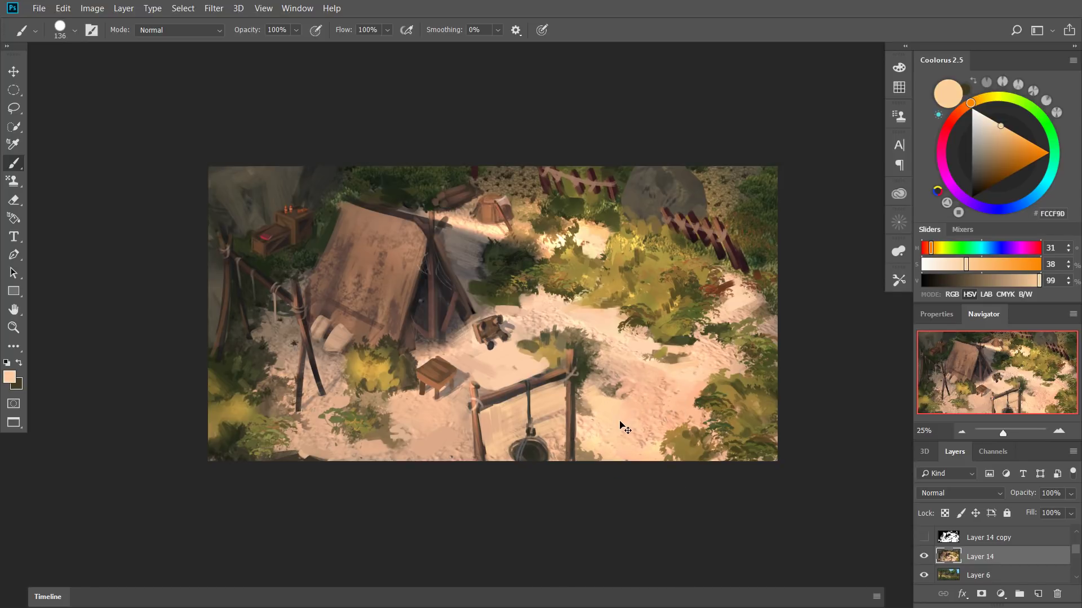
Flip the canvas horizontally and compare the campsite with the forest scene by toggling Layer 14's visibility.
key("ctrl+shift+h")
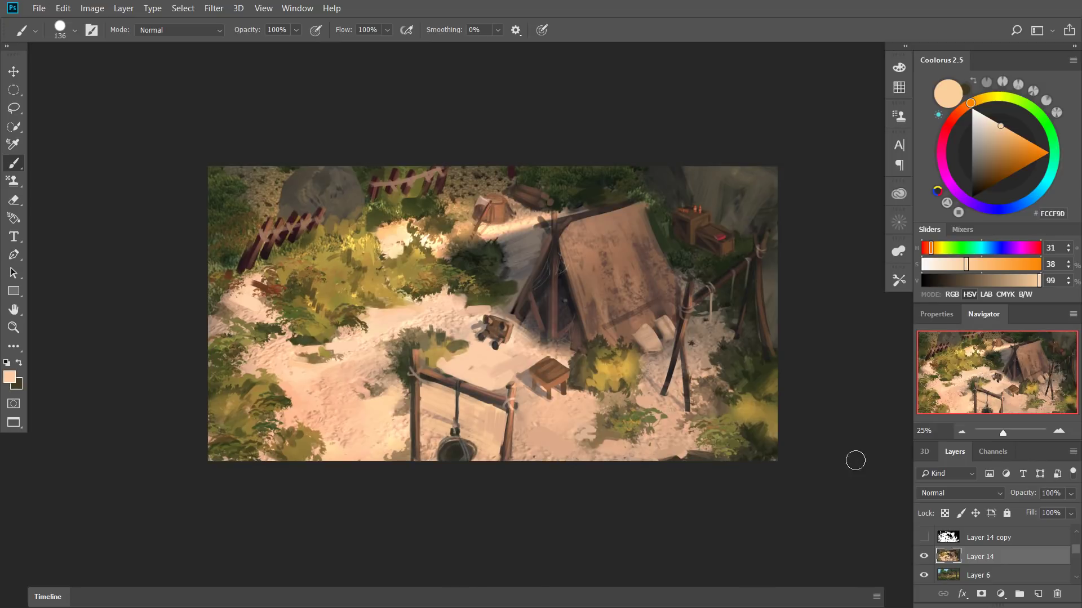
left_click(924, 556)
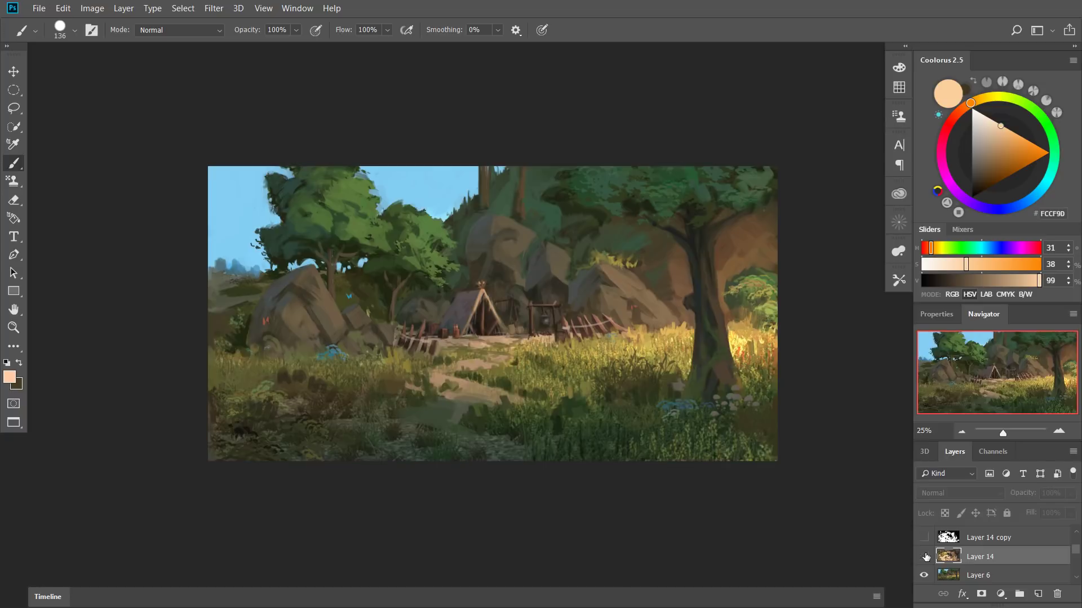
left_click(925, 557)
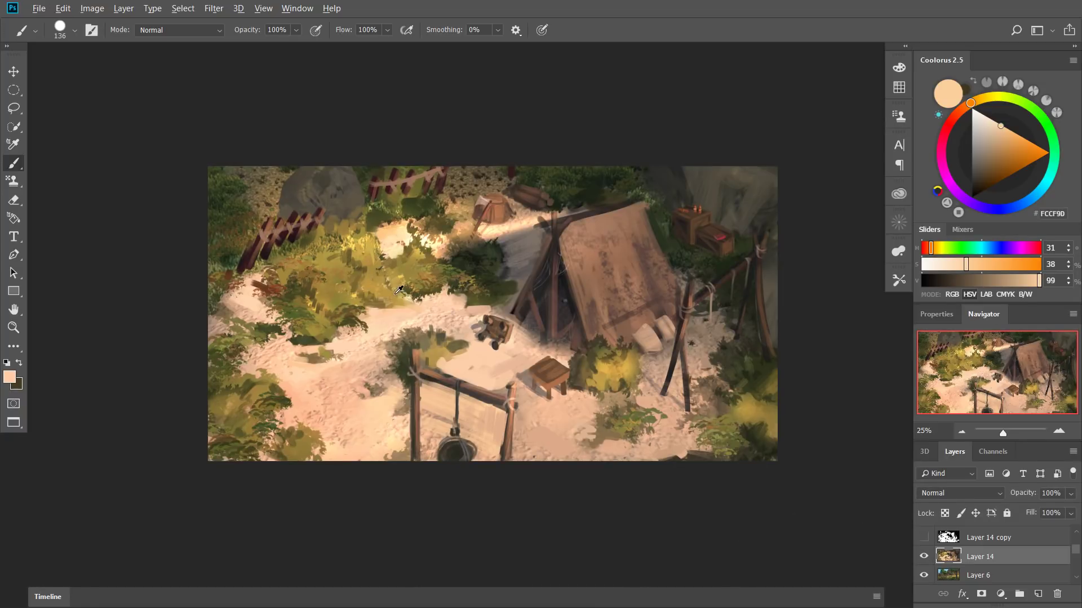
Touch up the sand edge below the large yellow-green bush with a smaller brush, and flip the canvas back horizontally.
key("bracketleft")
left_click_drag(378, 322, 364, 322)
right_click(368, 317, "alt")
key("ctrl+shift+h")
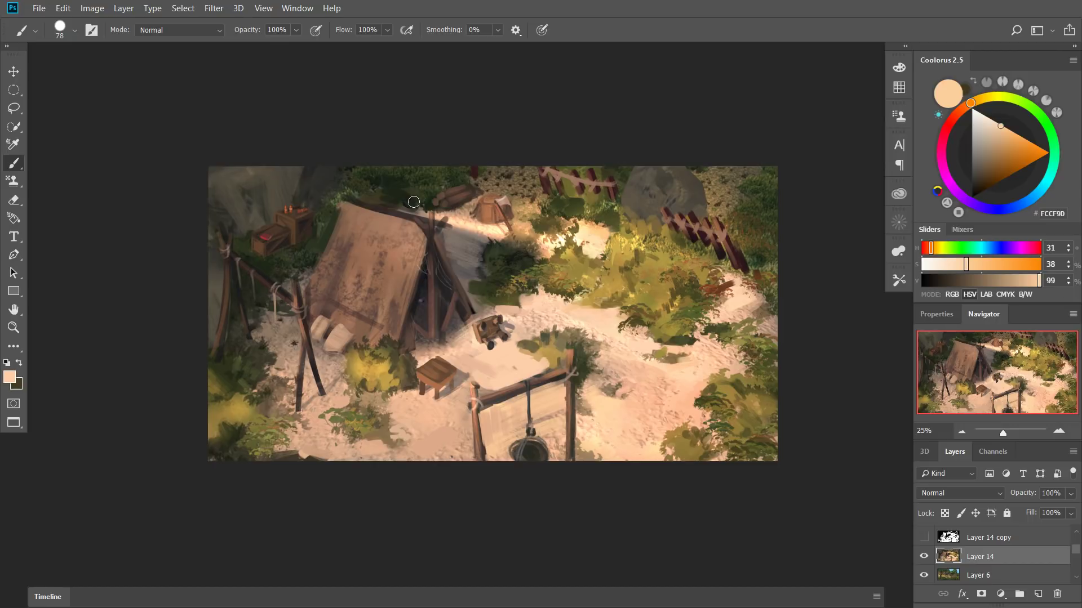
Refine the tent canvas with a 40 px brush, sampling browns such as 826245, A17955, 94714F and 916E4F from the cloth.
left_click(356, 249, "alt")
key("bracketleft")
key("bracketleft")
key("bracketleft")
key("bracketleft")
key("bracketleft")
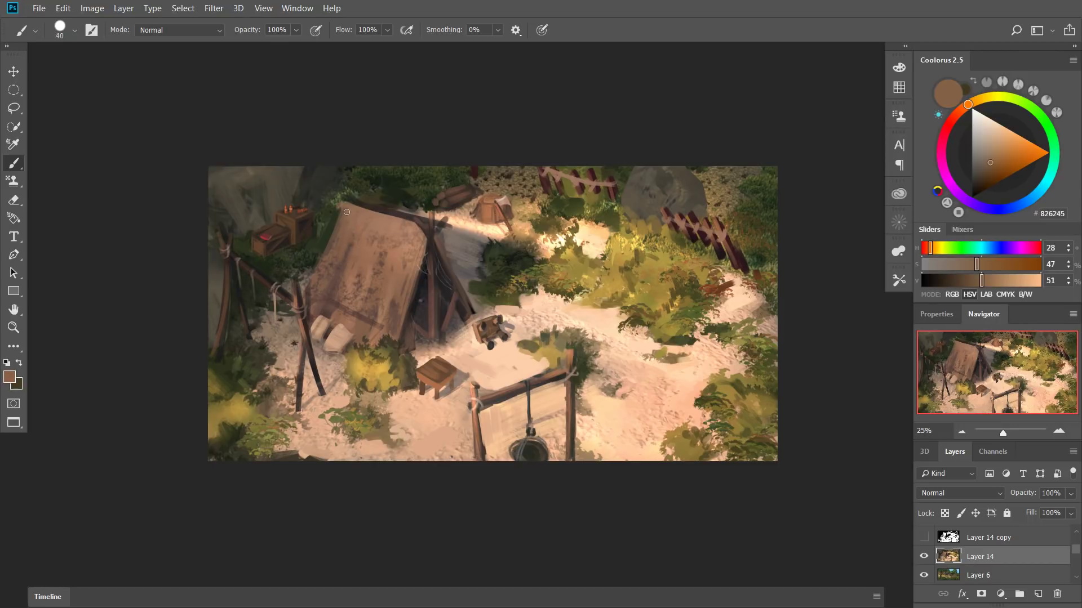
left_click(391, 255, "alt")
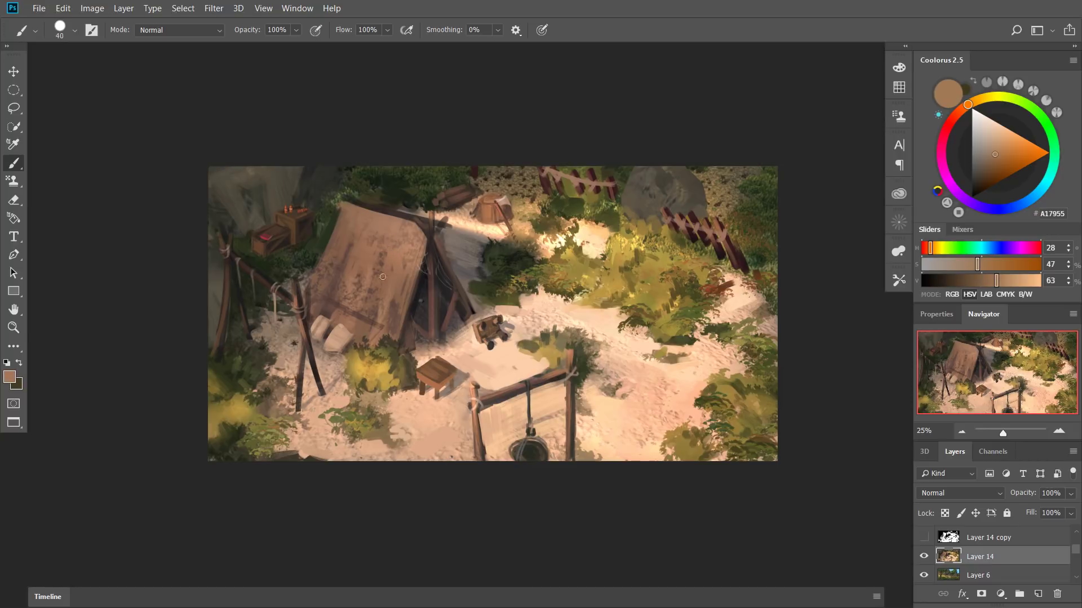
left_click(377, 255, "alt")
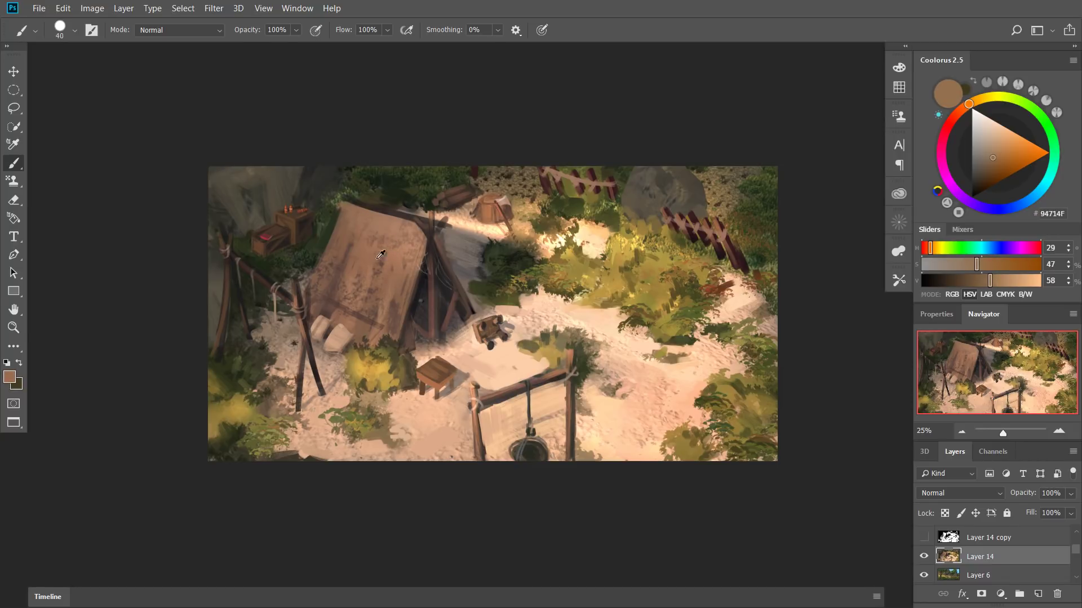
left_click(380, 253, "alt")
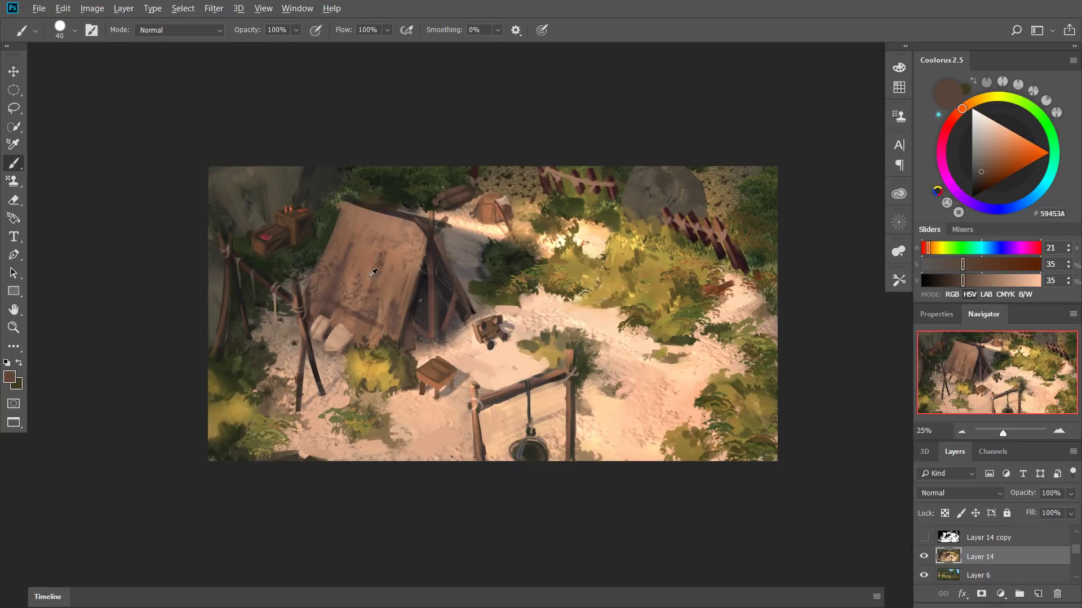
left_click(370, 273, "alt")
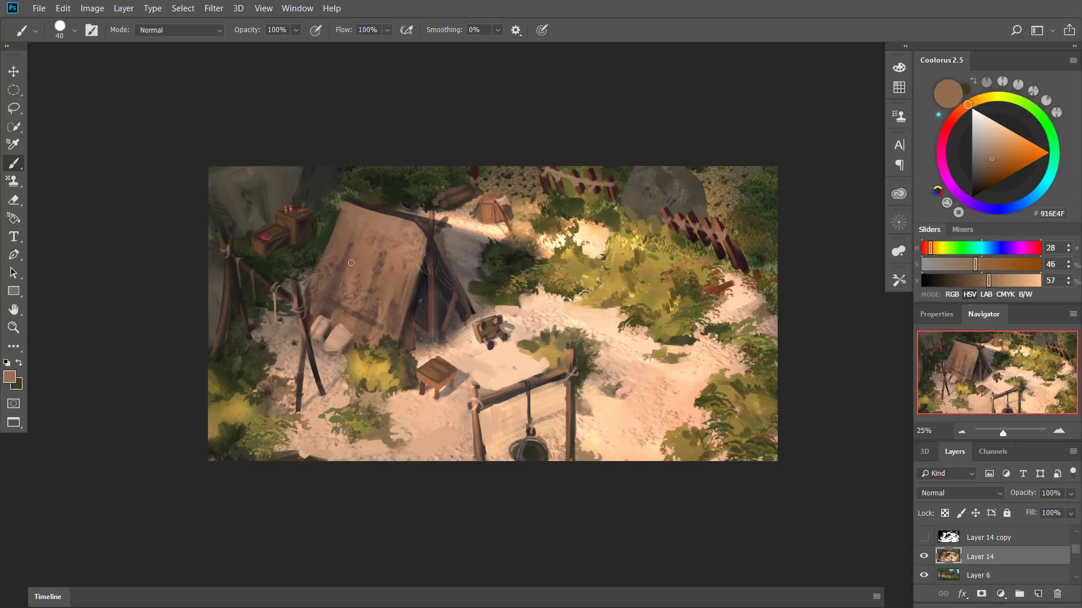
left_click(350, 233, "alt")
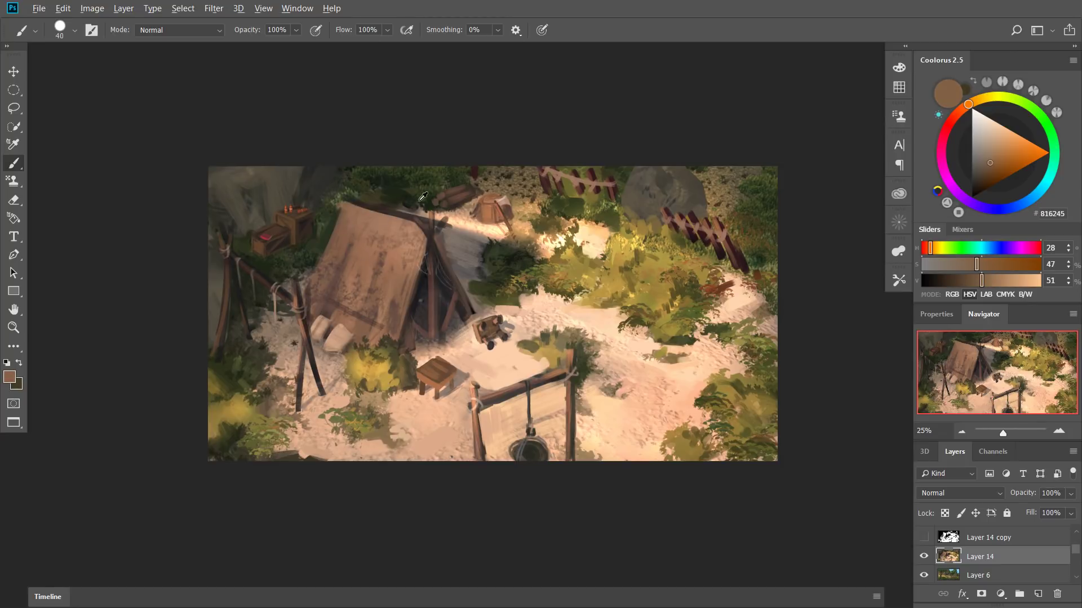
Try brown strokes along the tent's upper edge and ridge pole, and undo them.
left_click(430, 215, "alt")
left_click_drag(365, 219, 411, 218)
mouse_move(352, 203)
left_mouse_down()
mouse_move(410, 218)
mouse_move(347, 201)
mouse_move(405, 215)
left_mouse_up()
key("ctrl+z")
key("ctrl+z")
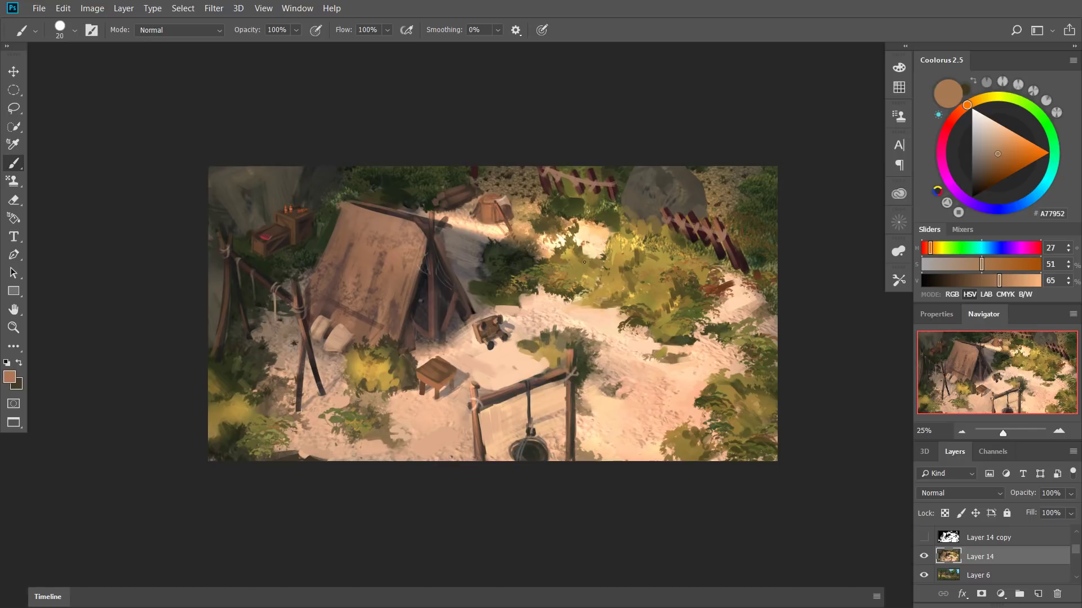
Soften the shadowed ground between the tent and the dark bush with sampled greys 535053 and 555153.
right_click(498, 261, "alt")
left_click(478, 261, "alt")
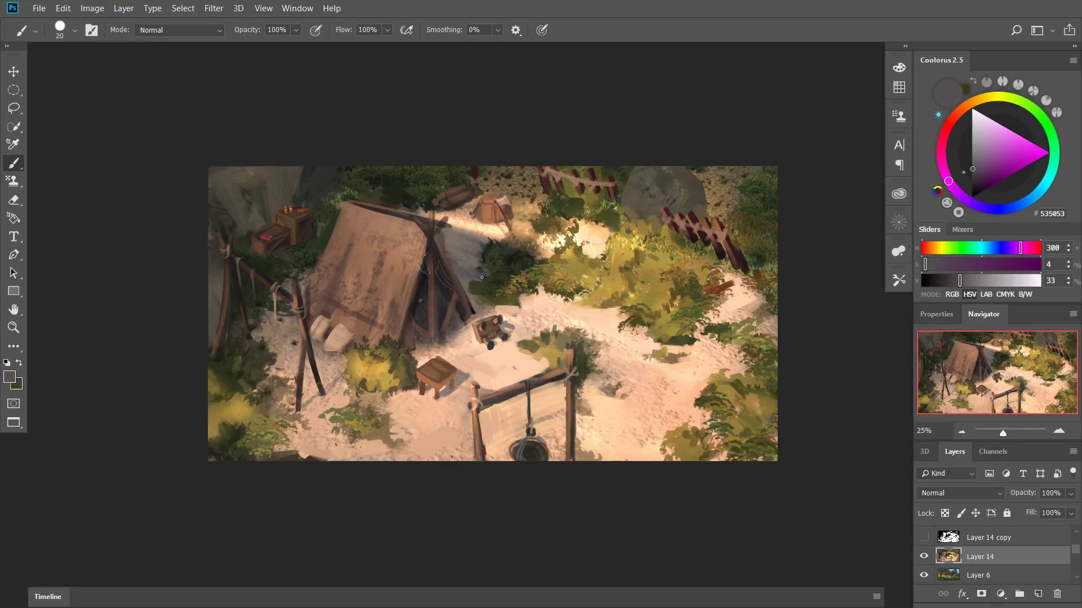
right_click(477, 281, "alt")
left_click(476, 282, "alt")
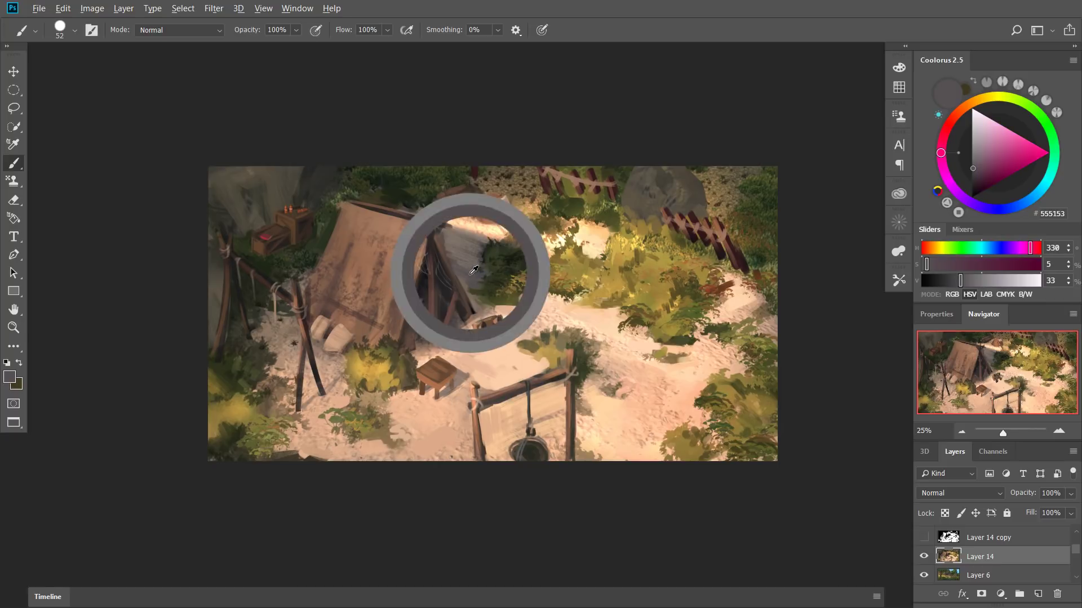
left_click(488, 263, "alt")
Load the _V_Tall grass brush preset, sample olive tones from the large bush, and undo the test stroke.
left_click(567, 276, "alt")
right_click(567, 276, "alt")
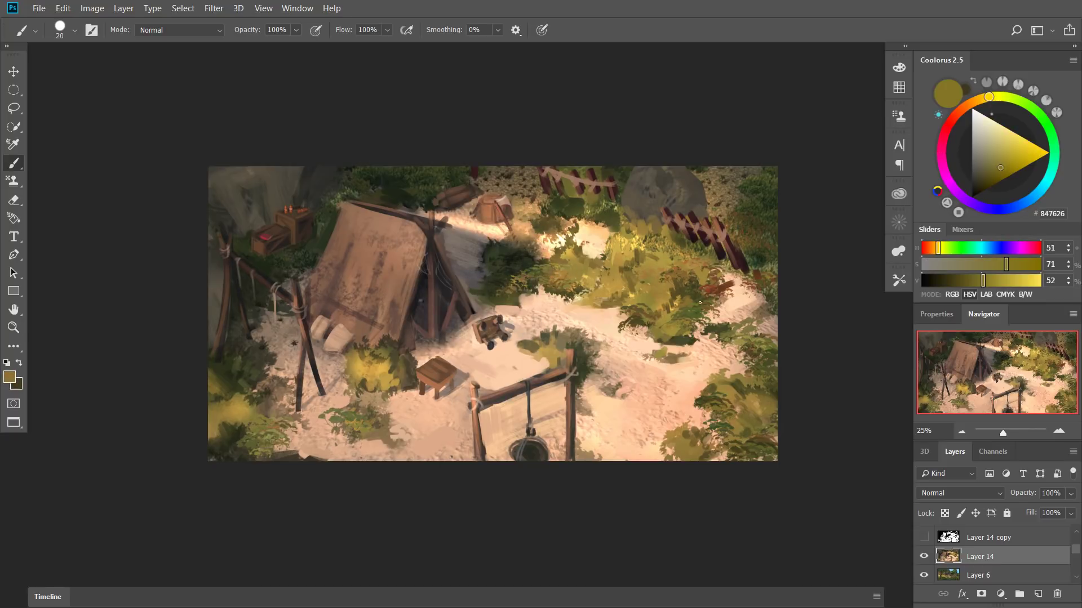
left_click(898, 276)
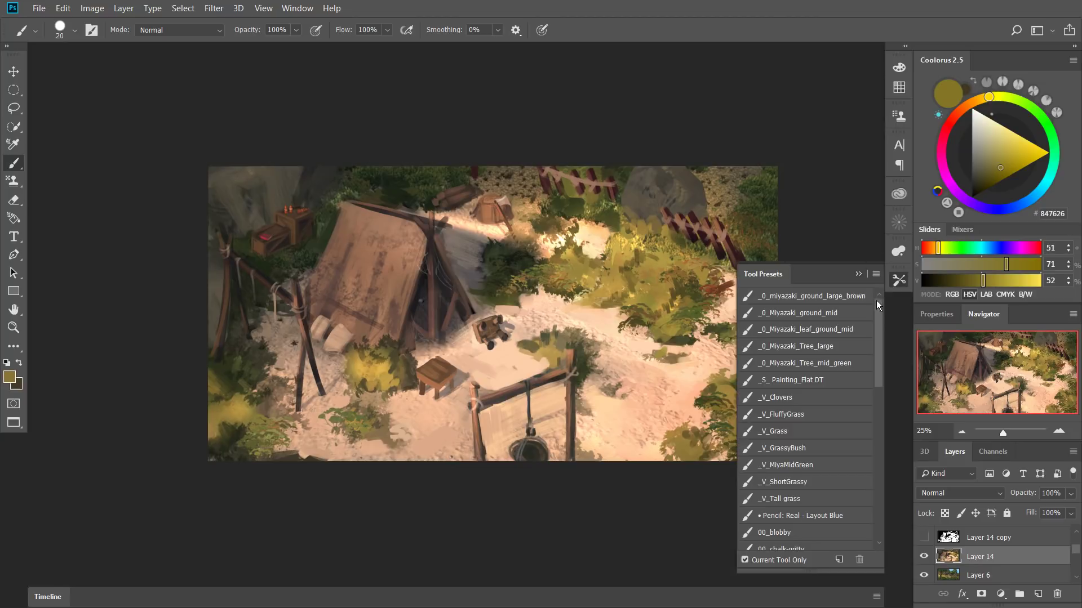
left_click_drag(875, 321, 877, 352)
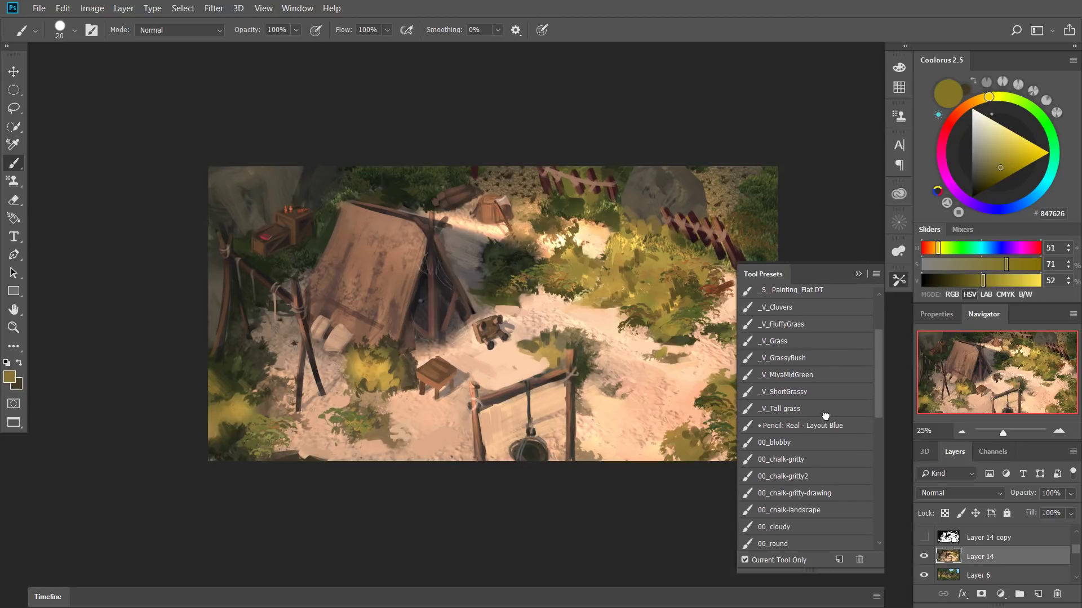
left_click(779, 409)
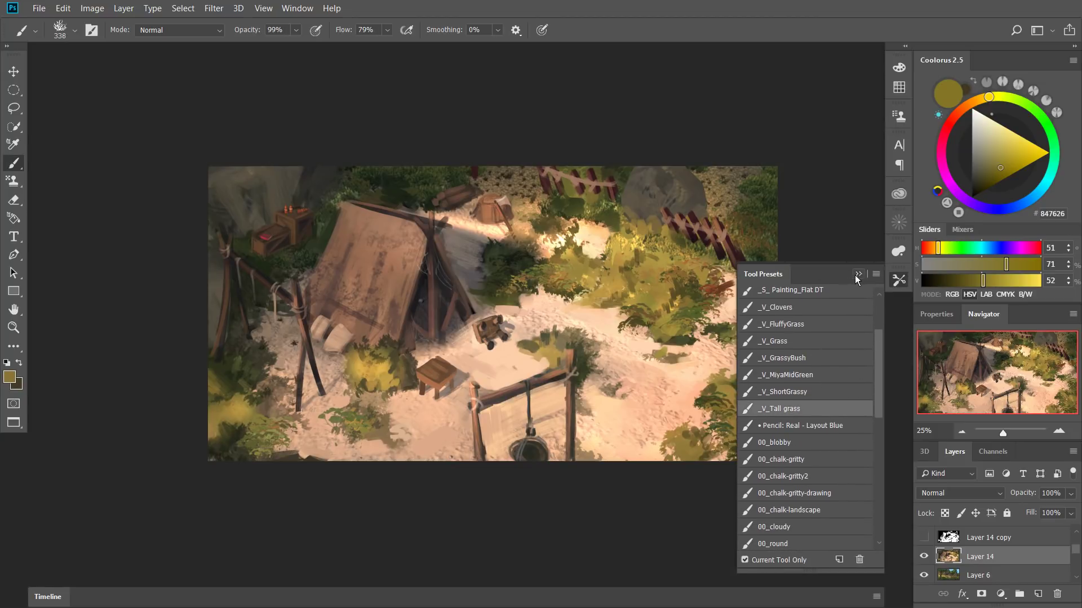
left_click_drag(854, 275, 838, 260)
left_click(869, 258)
left_click(668, 329, "alt")
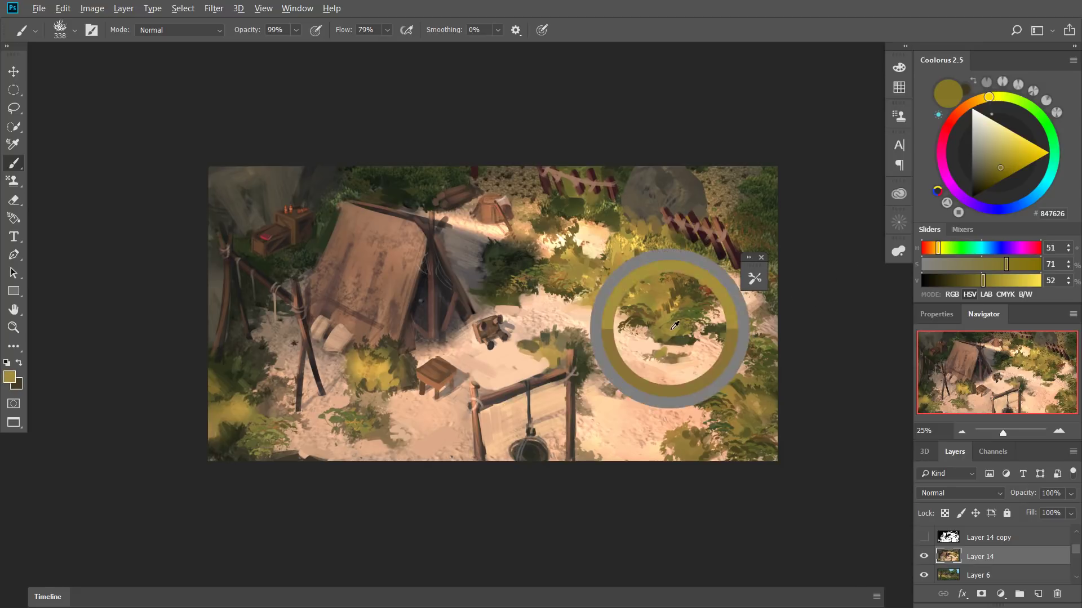
key("ctrl+z")
Paint grass blades over the lower-left bush at 100% opacity, using a yellow-green sampled from the lower-right bush.
left_click(756, 406, "alt")
mouse_move(758, 425)
left_mouse_down()
mouse_move(759, 447)
mouse_move(755, 436)
left_mouse_up()
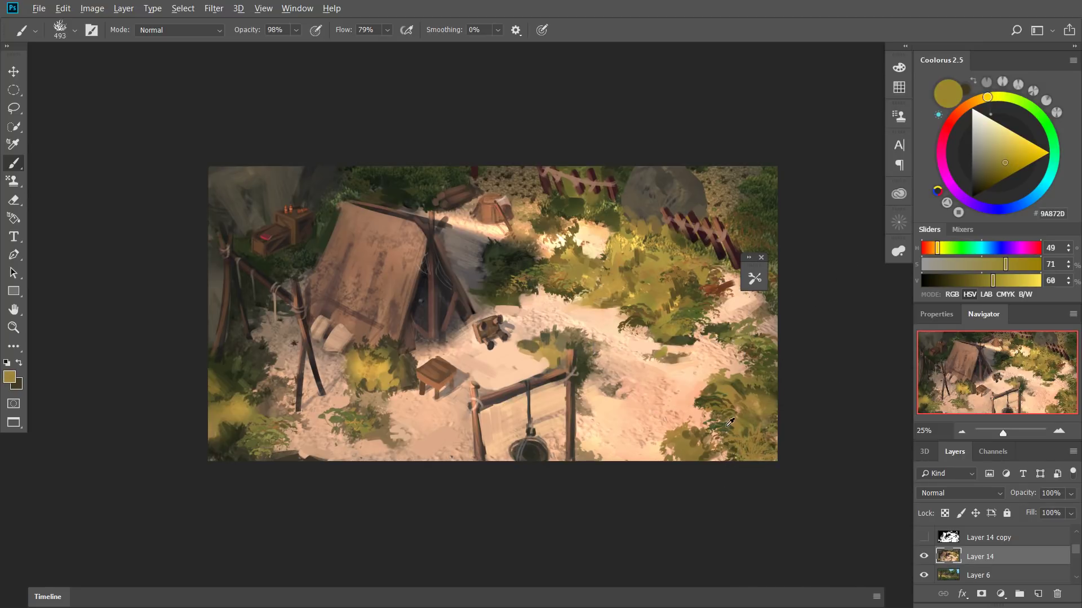
key("0")
left_click_drag(248, 454, 269, 458)
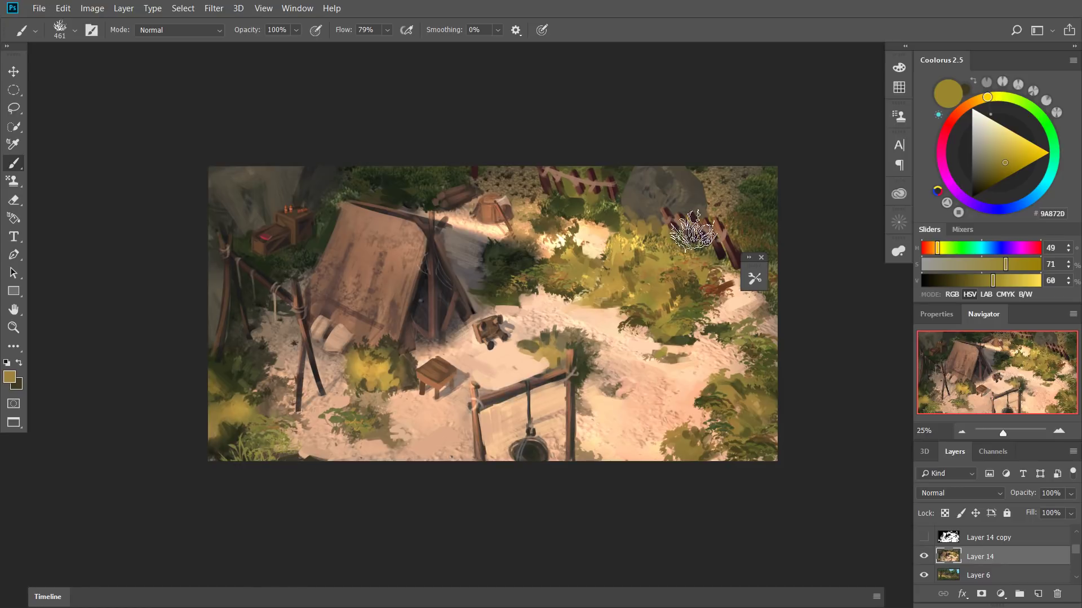
Add grass to the bush below the upper fence with sampled olive 6F6921 at 218 px, and close the floating presets.
left_click_drag(601, 207, 587, 210)
left_click(587, 210, "alt")
left_click(586, 213)
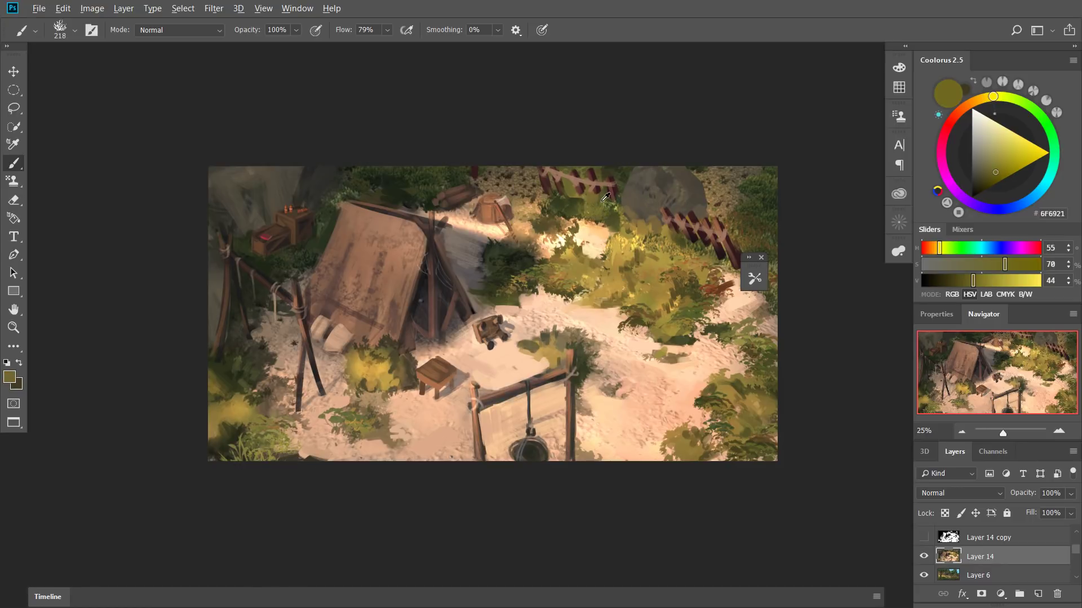
left_click(761, 258)
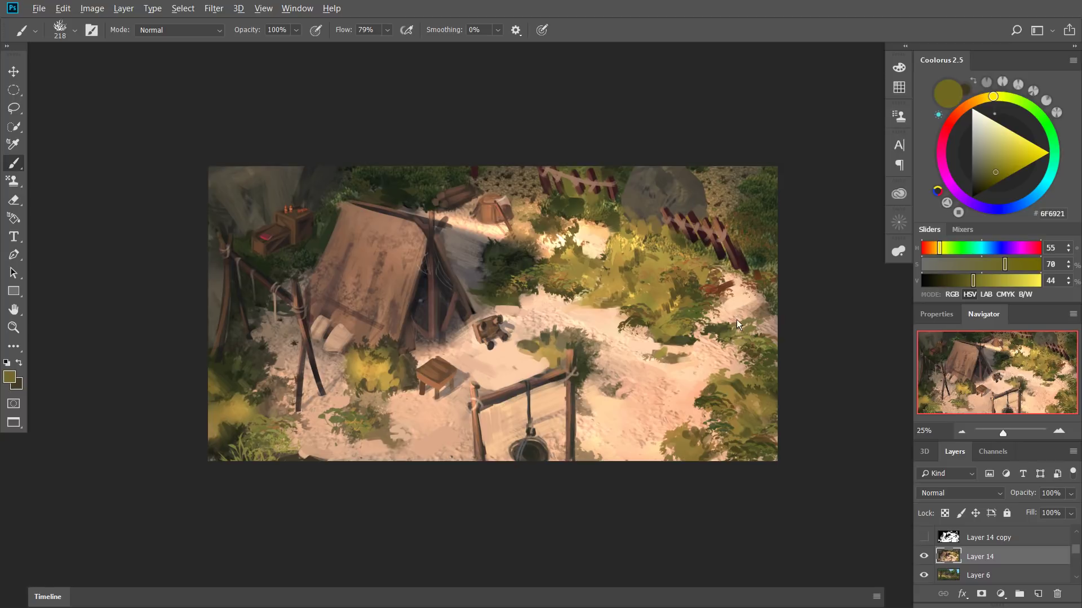
Paint grass tufts where the bush meets the sand below the right fence, sampling 404321 and 7E5F31.
left_click(713, 324, "alt")
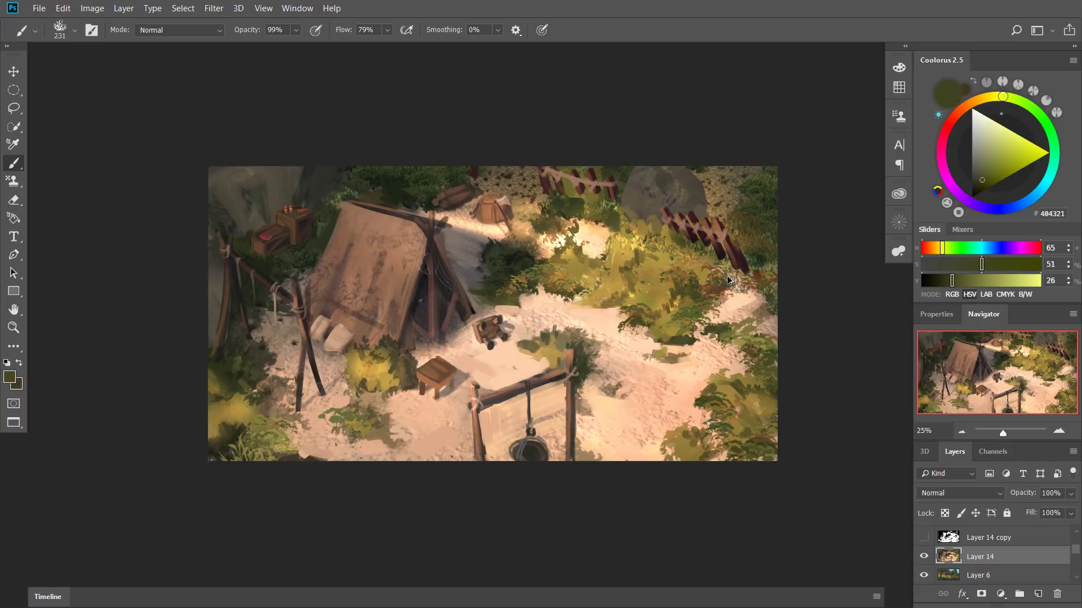
mouse_move(721, 272)
left_mouse_down()
mouse_move(755, 272)
mouse_move(734, 288)
left_mouse_up()
left_click(698, 276, "alt")
left_click_drag(744, 266, 713, 276)
Texture the dark bush beside the tent with grass blades in sampled green 515C20.
left_click(525, 270, "alt")
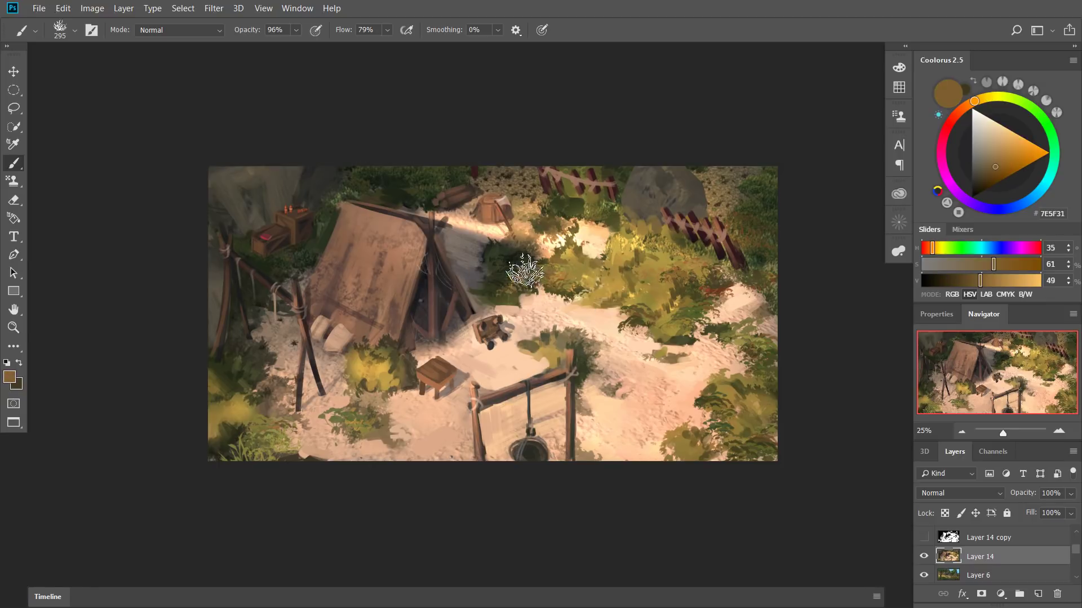
left_click(533, 262, "alt")
left_click_drag(533, 263, 513, 261)
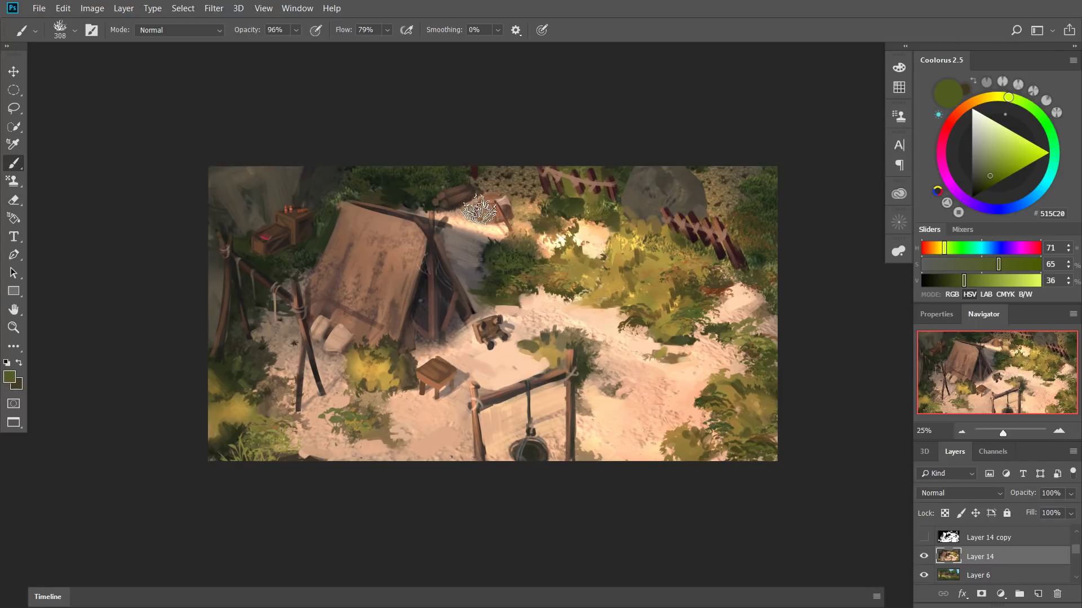
Add grass blades to the foliage behind the tent's upper-left corner, using sampled green 6B7441.
left_click(345, 193, "alt")
mouse_move(365, 179)
left_mouse_down()
mouse_move(373, 174)
mouse_move(335, 207)
left_mouse_up()
left_click(340, 191, "alt")
left_click_drag(332, 196, 346, 193)
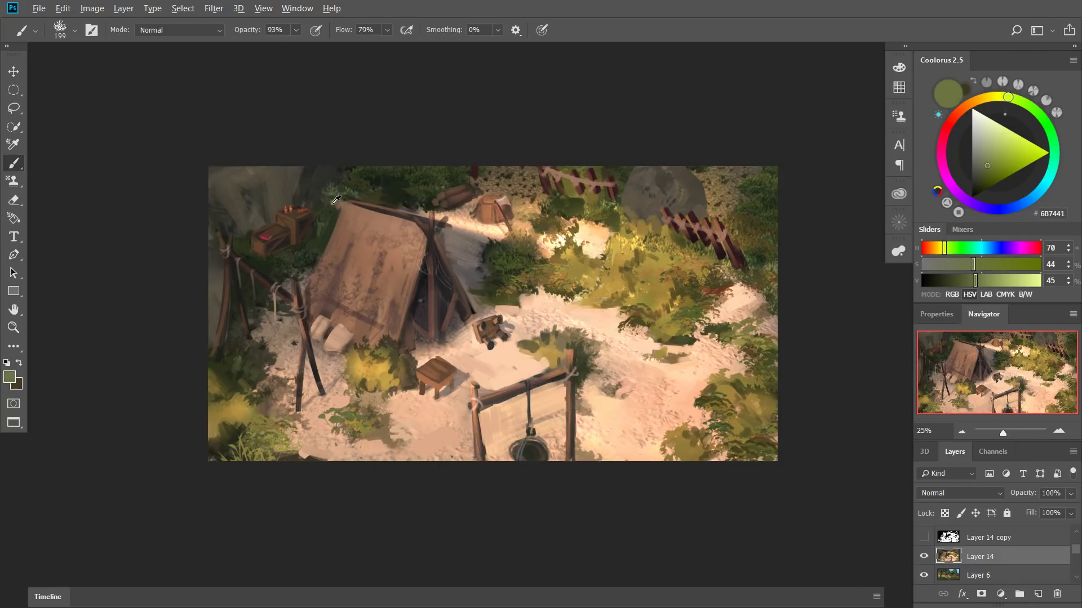
Paint grass blades into the foliage behind the right fence, sampling dark greens including 4E4B1F, 3A411D and 152111.
mouse_move(726, 277)
left_mouse_down()
mouse_move(757, 242)
mouse_move(721, 227)
mouse_move(738, 234)
mouse_move(733, 218)
left_mouse_up()
left_click(753, 209, "alt")
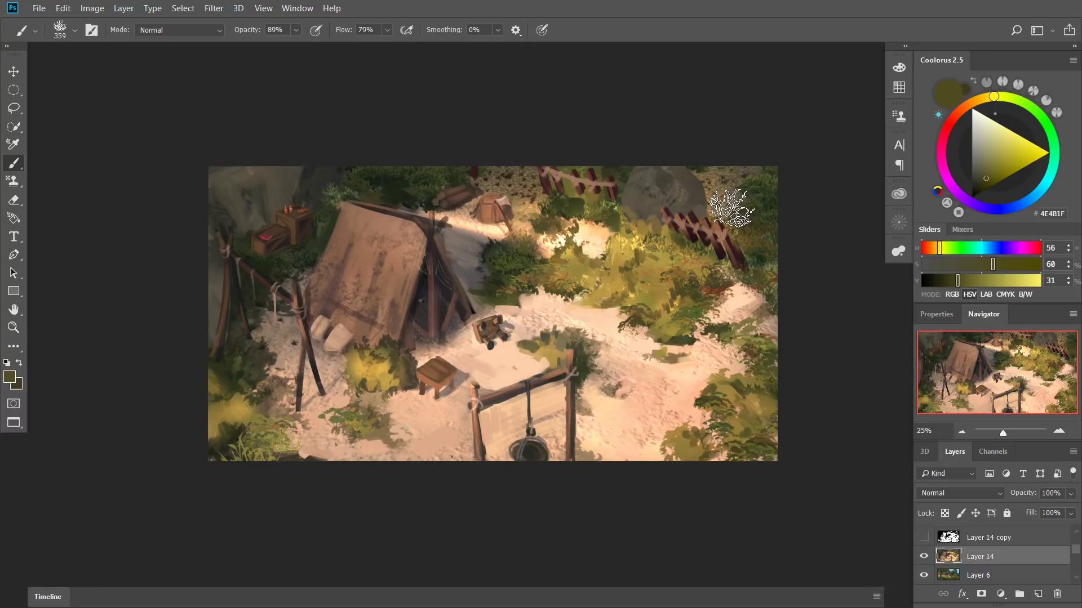
left_click_drag(728, 212, 718, 214)
left_click(749, 205, "alt")
left_click(753, 237, "alt")
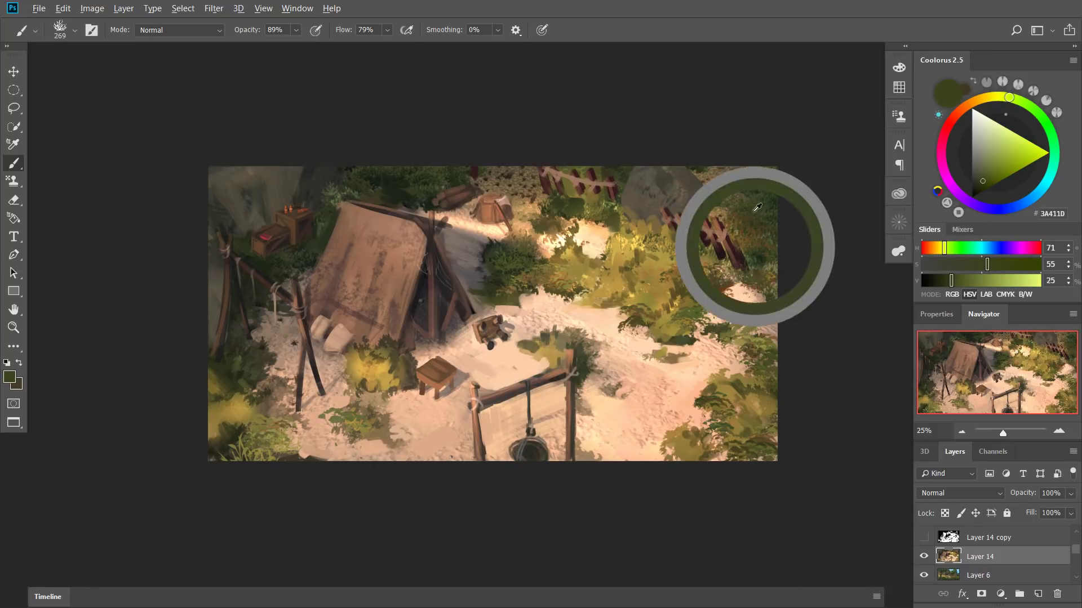
left_click(761, 263, "alt")
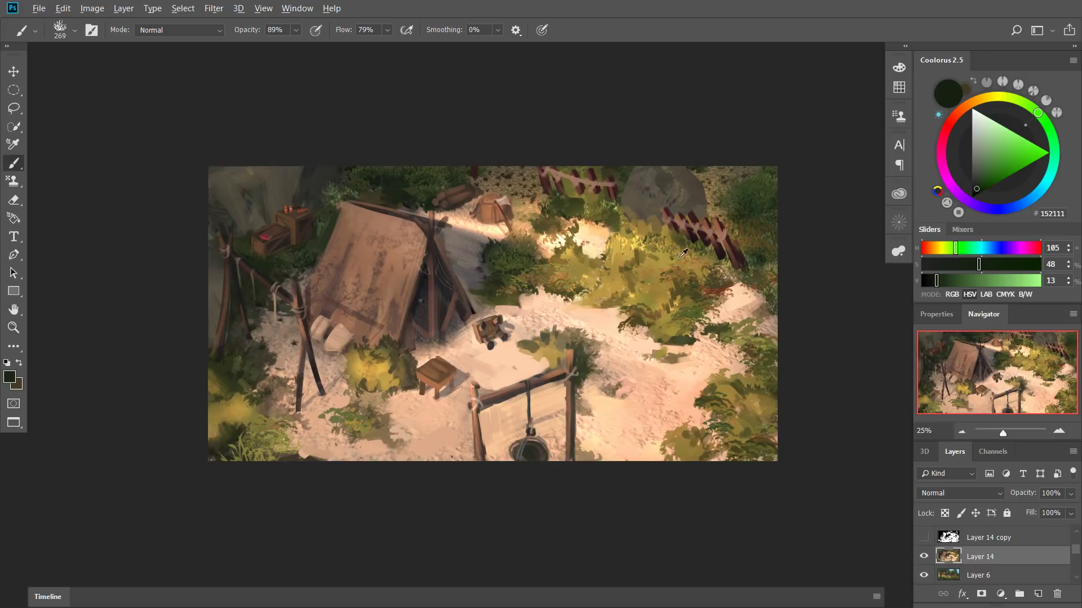
Add grass tufts below the right fence in 454722 and along the yellow bush's upper edge in B8A232.
left_click(723, 326, "alt")
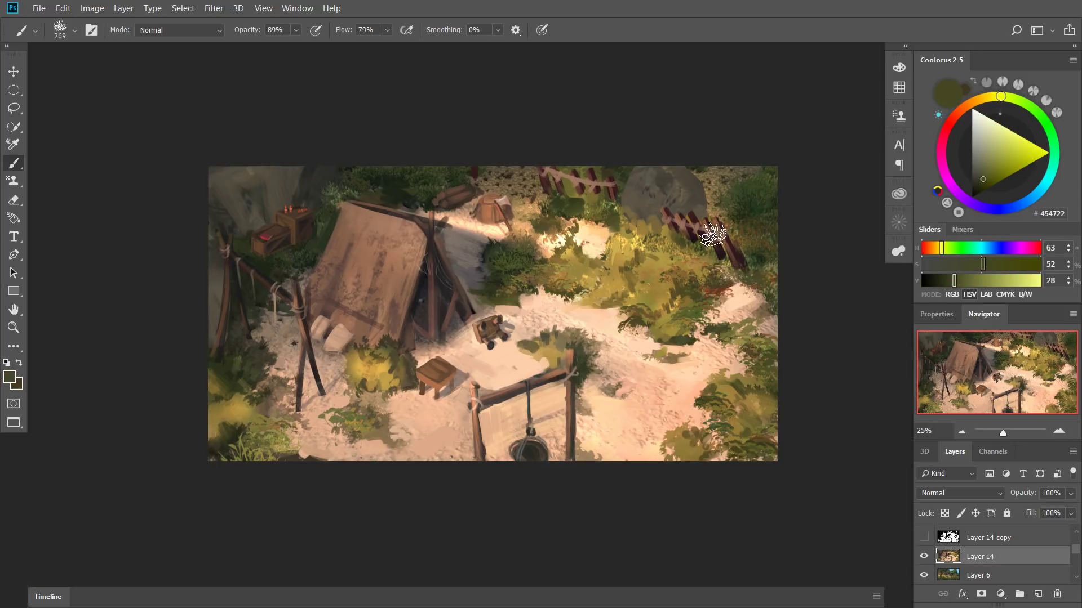
mouse_move(732, 289)
left_mouse_down()
mouse_move(749, 300)
mouse_move(717, 279)
left_mouse_up()
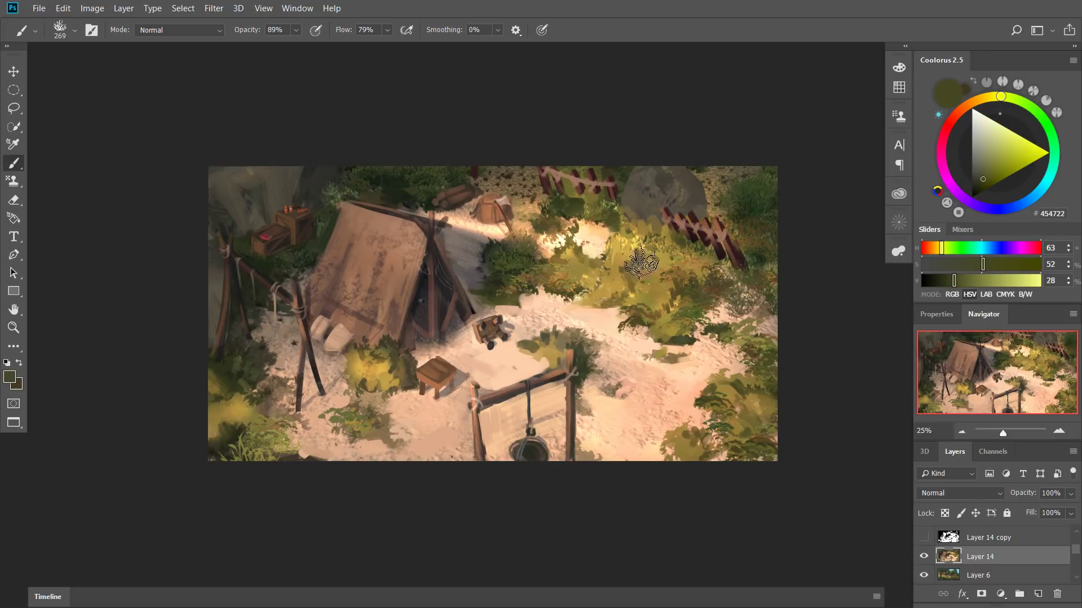
left_click(604, 251, "alt")
left_click(595, 248)
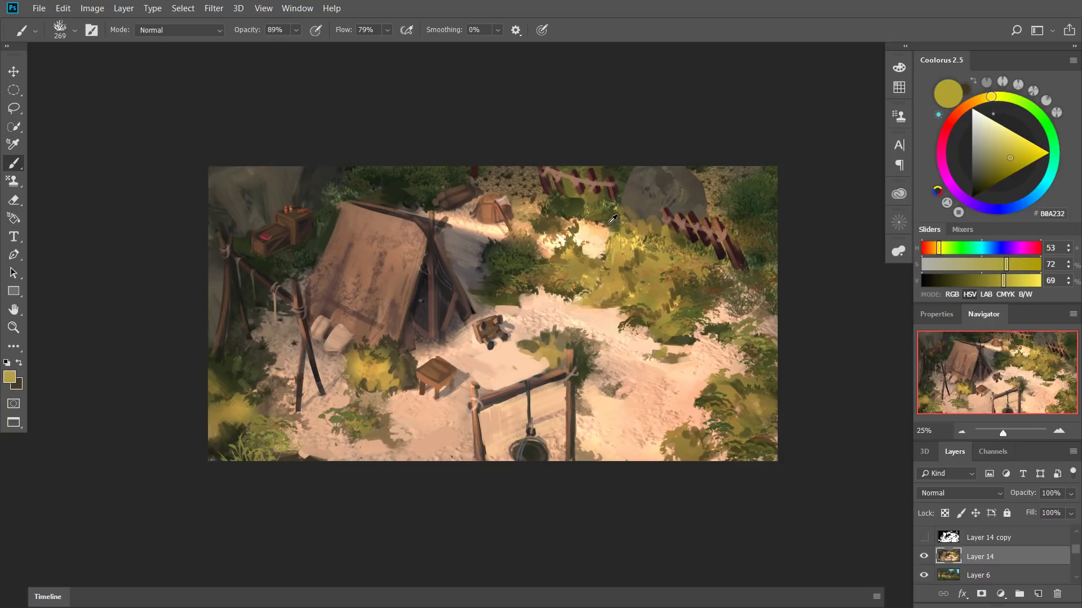
left_click_drag(614, 253, 597, 253)
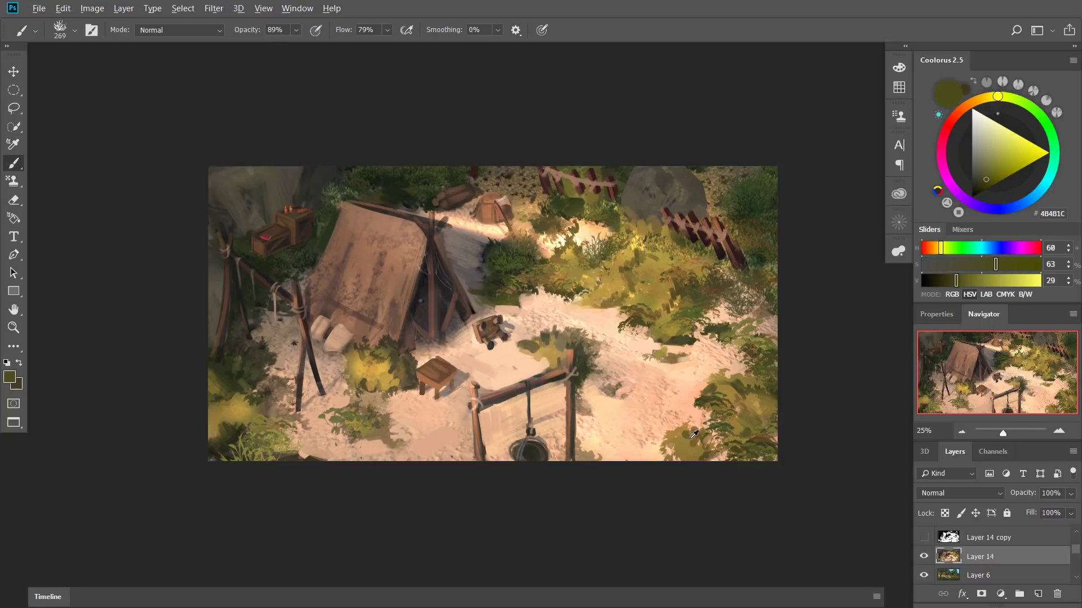
Undo a large grass stroke on the lower-right bush, and add grass tufts to the small bush behind the cooking frame.
left_click_drag(690, 440, 746, 439)
key("ctrl+z")
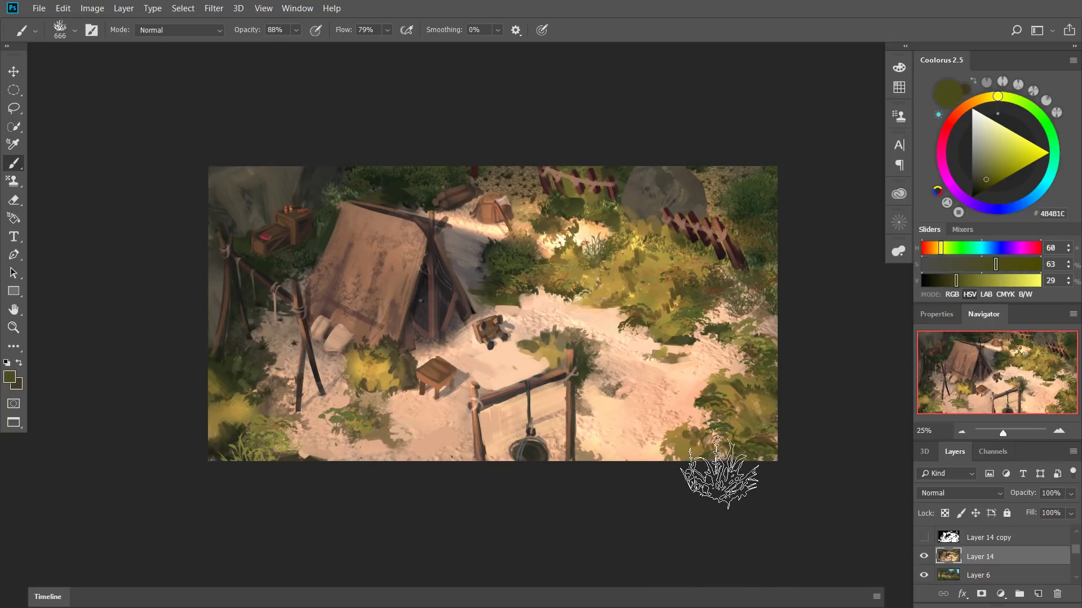
left_click_drag(683, 385, 653, 394)
mouse_move(579, 335)
left_mouse_down()
mouse_move(552, 346)
mouse_move(578, 329)
mouse_move(566, 348)
mouse_move(557, 330)
mouse_move(567, 365)
left_mouse_up()
left_click(584, 341, "alt")
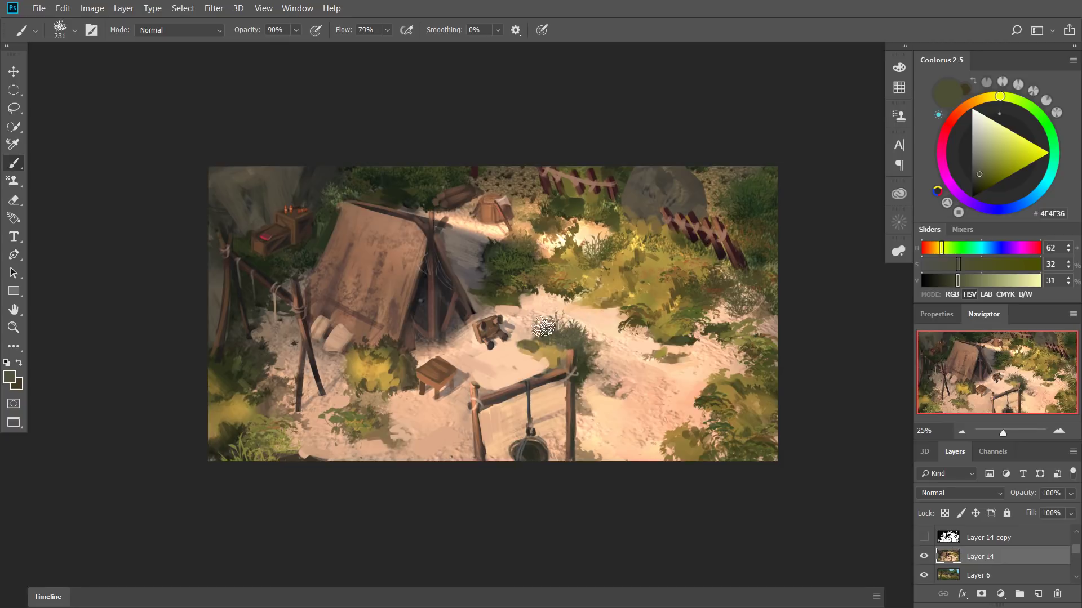
Paint grass blades over the yellow bush in front of the tent, sampling its yellow C7A32F and enlarging the brush.
left_click(384, 344, "alt")
left_click_drag(366, 356, 396, 350)
left_click(377, 366, "alt")
key("bracketright")
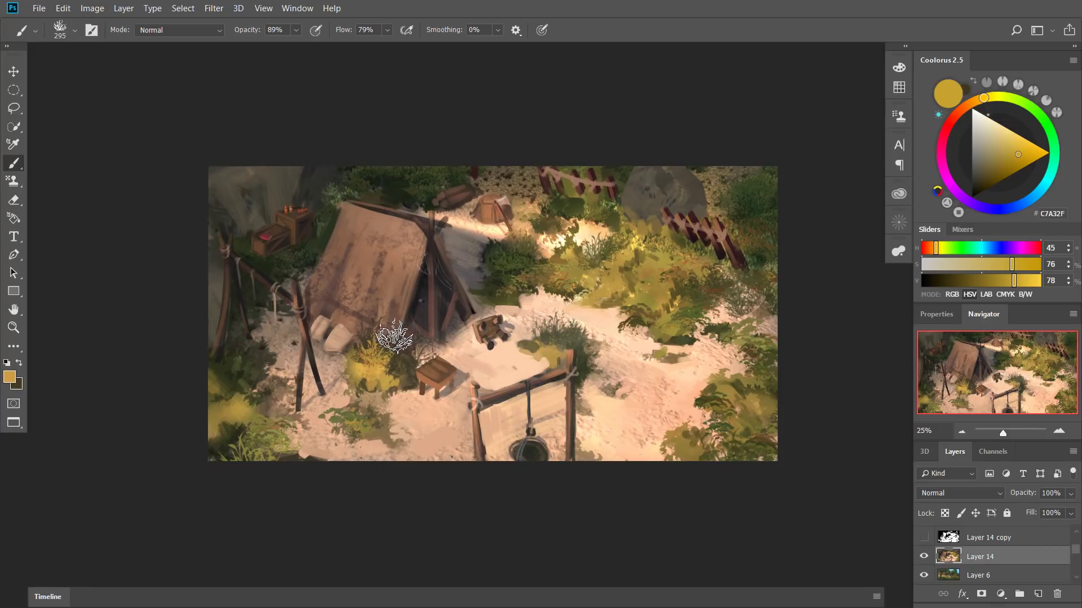
Switch to the BEAUTIFUL brush preset and undo the trial strokes over the central yellow bush.
right_click(735, 261)
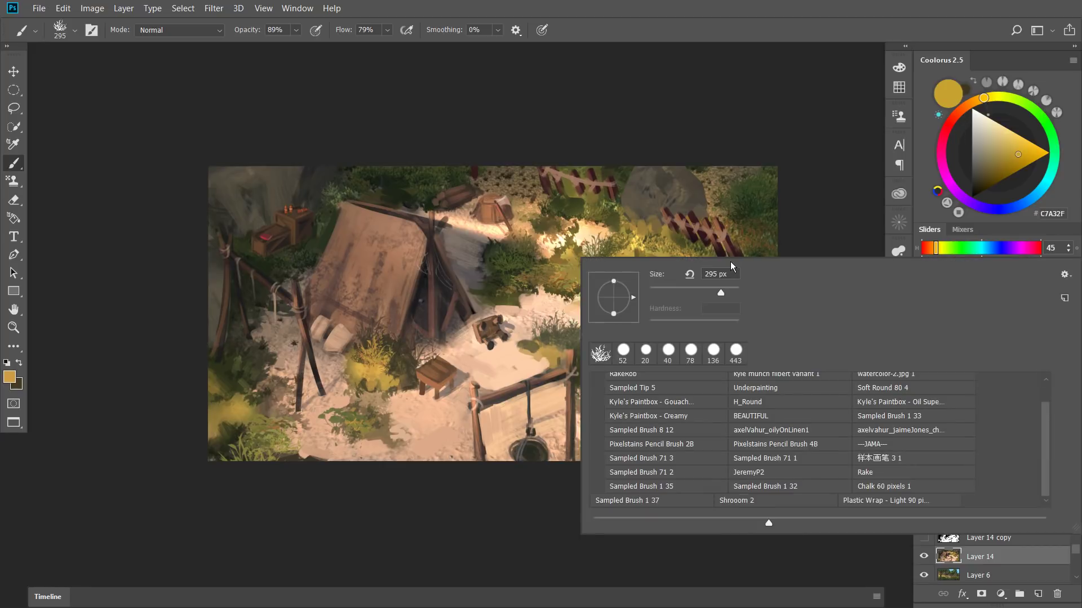
double_click(777, 417)
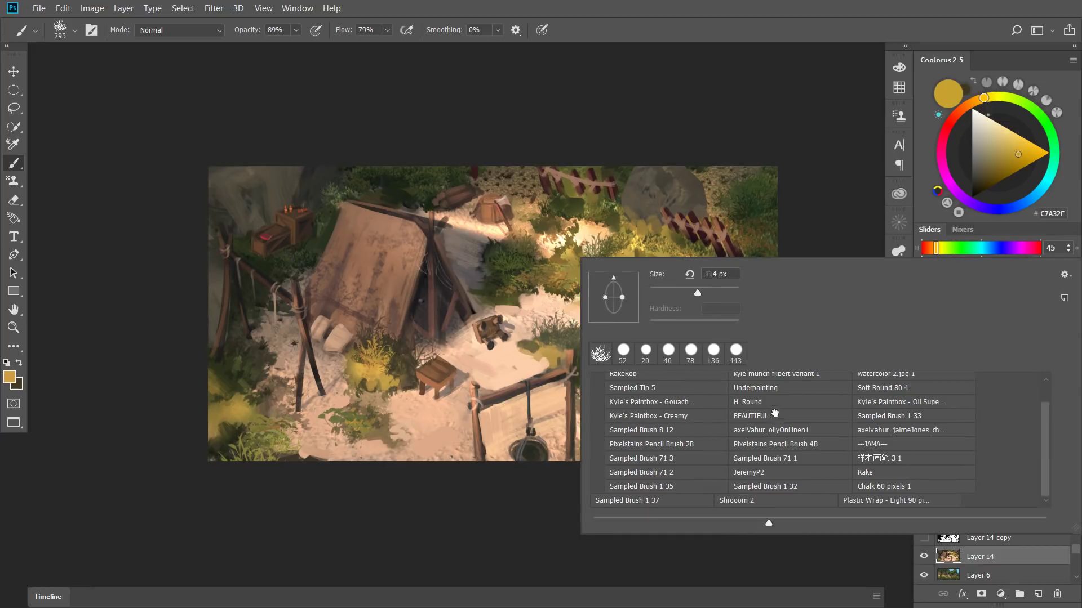
mouse_move(709, 287)
left_mouse_down()
mouse_move(631, 338)
mouse_move(712, 279)
left_mouse_up()
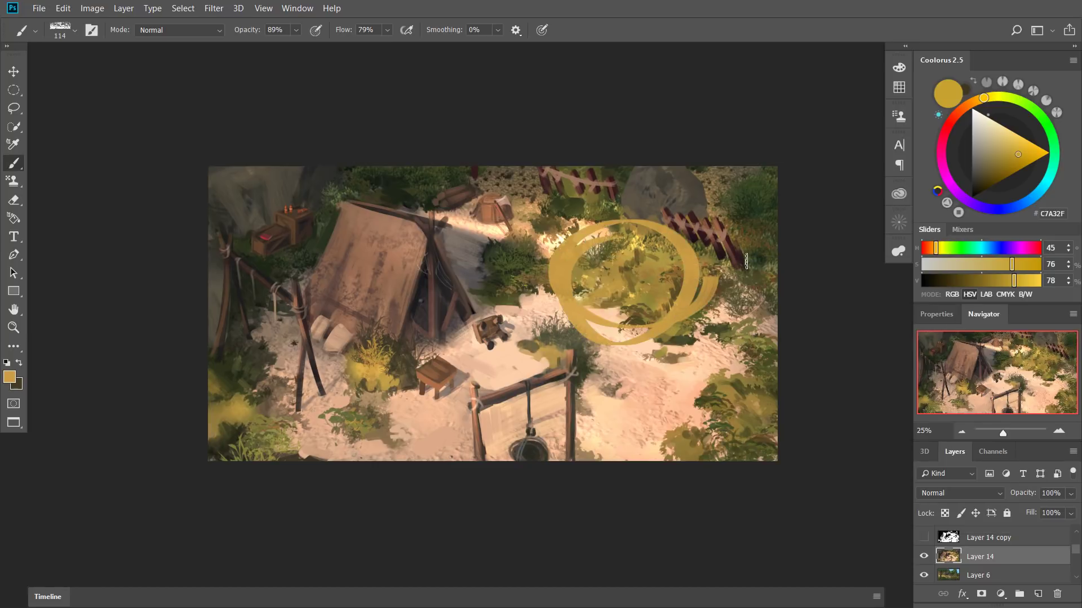
key("ctrl+z")
right_click(667, 276, "alt")
mouse_move(644, 372)
left_mouse_down()
mouse_move(577, 324)
mouse_move(622, 367)
left_mouse_up()
key("ctrl+z")
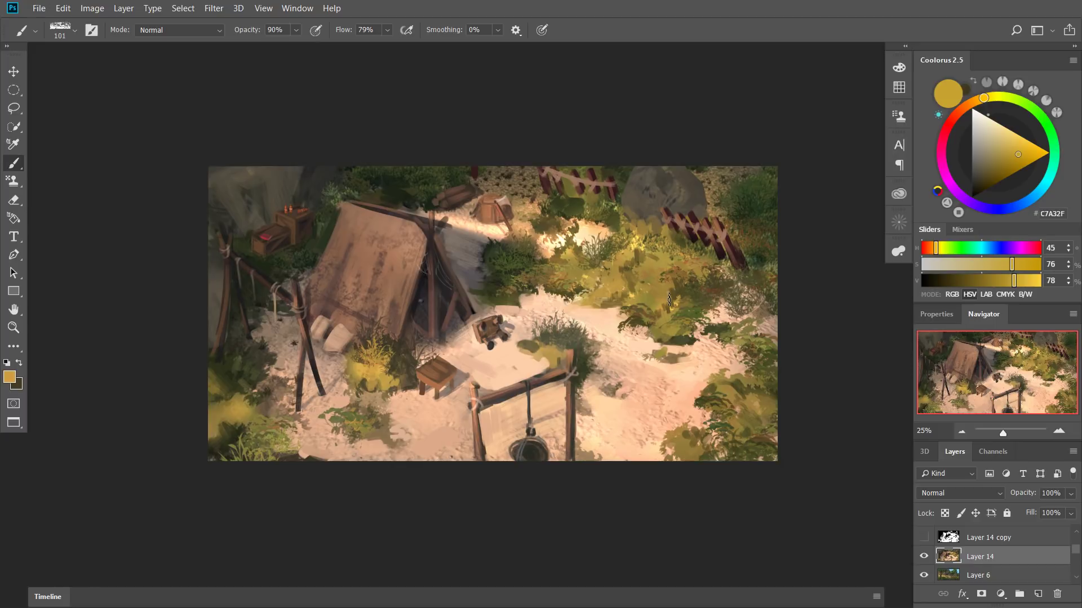
Add thin dark maroon 201319 strokes around the small tent at the back with a 12 px brush.
right_click(687, 274, "alt")
left_click(473, 167, "alt")
left_click_drag(479, 185, 511, 206)
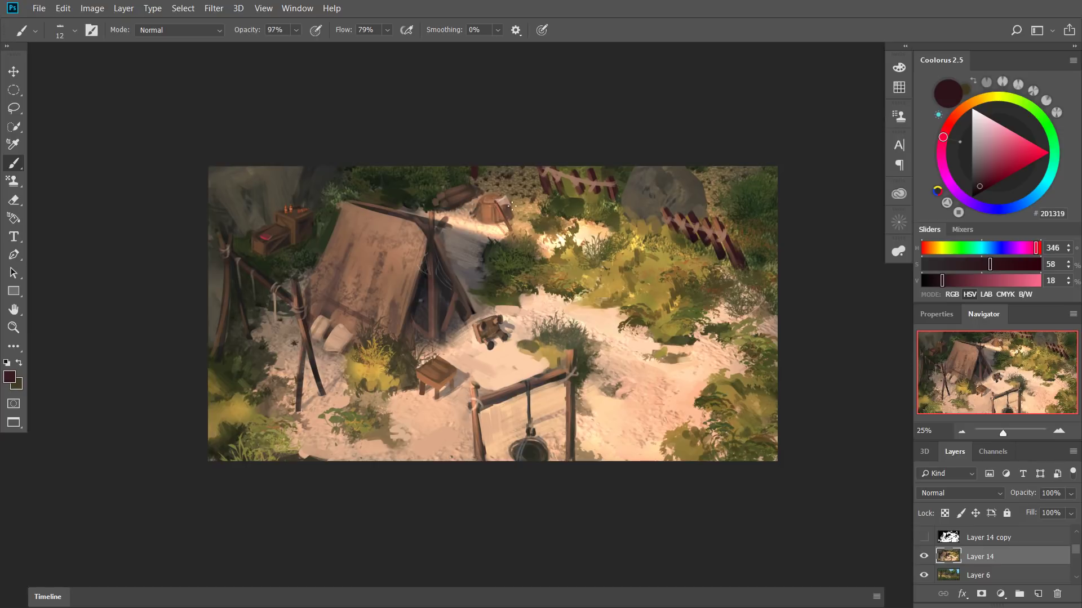
left_click_drag(614, 192, 633, 211)
Paint a sand patch in F9D2A4 inside the central yellow bush and rework its edges with sampled olive.
left_click(622, 246, "alt")
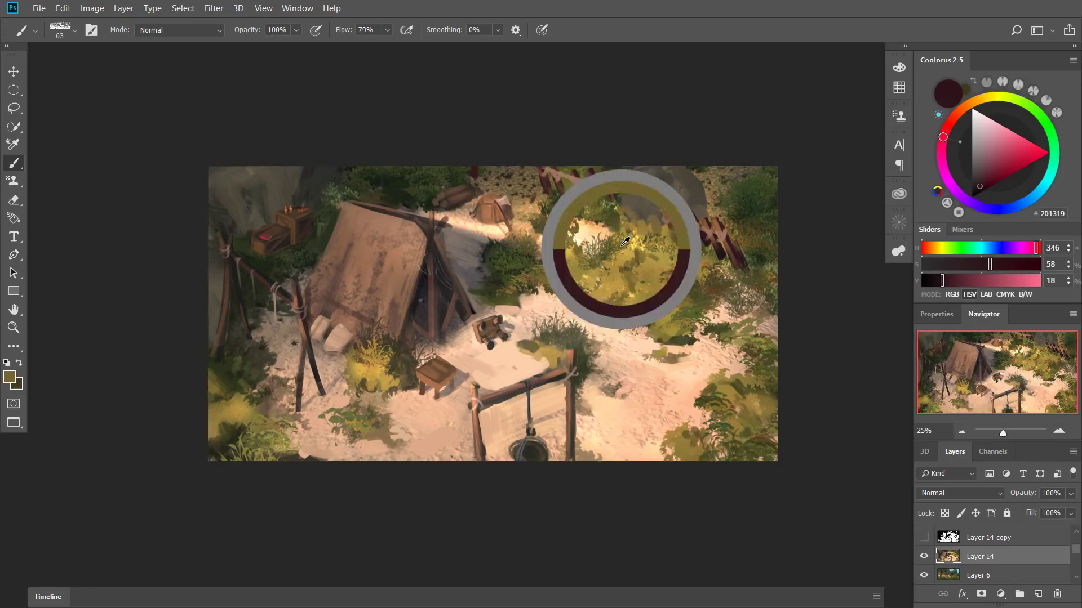
left_click(648, 249, "alt")
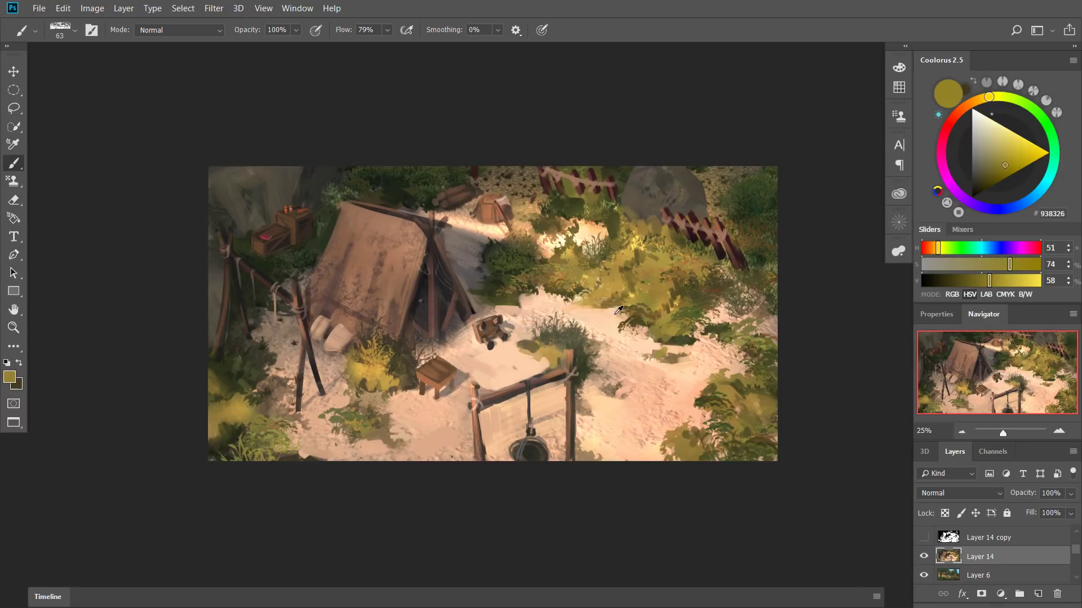
left_click(615, 313, "alt")
mouse_move(632, 283)
left_mouse_down()
mouse_move(629, 272)
mouse_move(648, 270)
left_mouse_up()
left_click(639, 254, "alt")
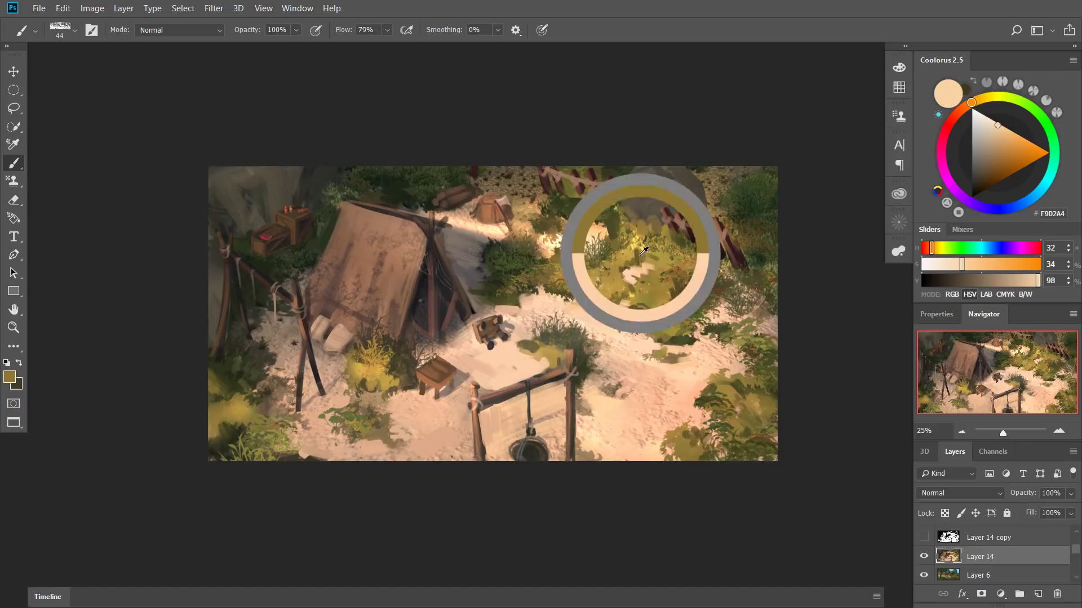
key("bracketleft")
left_click_drag(627, 281, 619, 268)
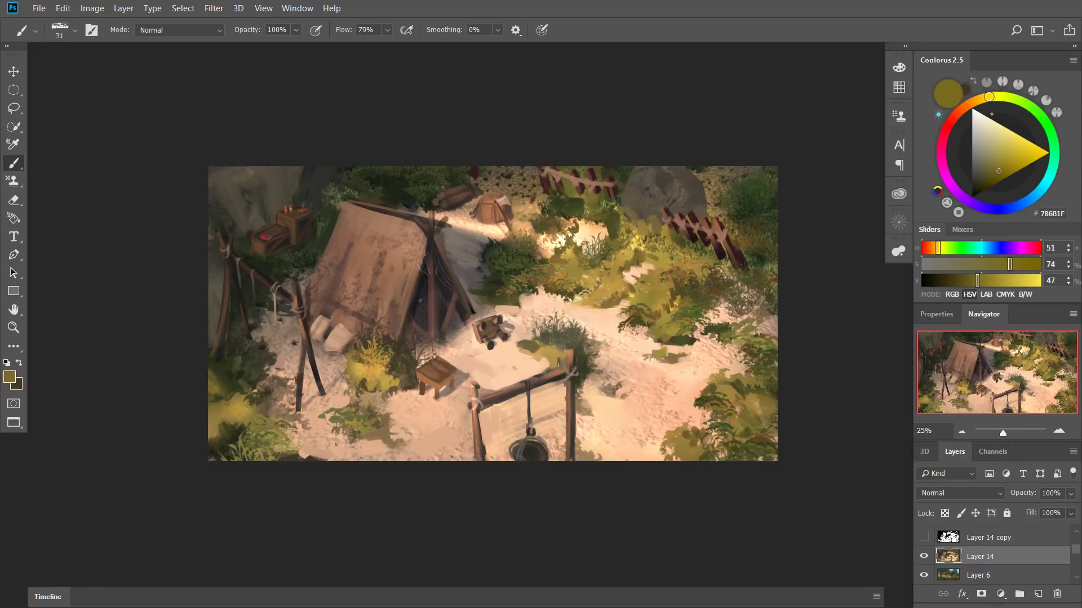
On a new layer, draw a wooden frame with uprights and diagonal braces over the yellow bush in dark 26241E.
left_click(558, 364, "alt")
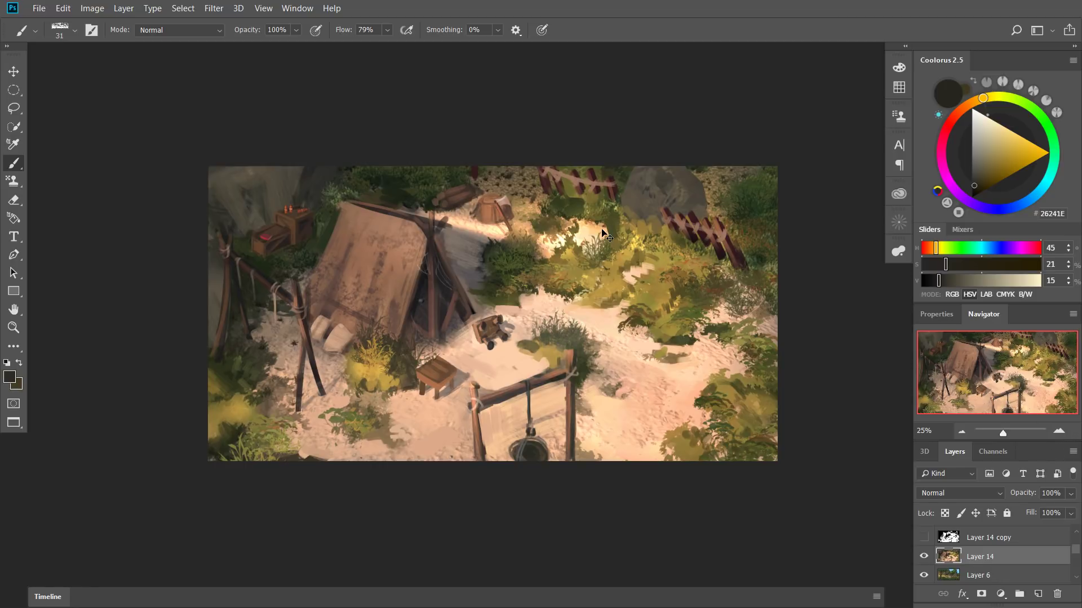
key("ctrl+shift+n")
key("Return")
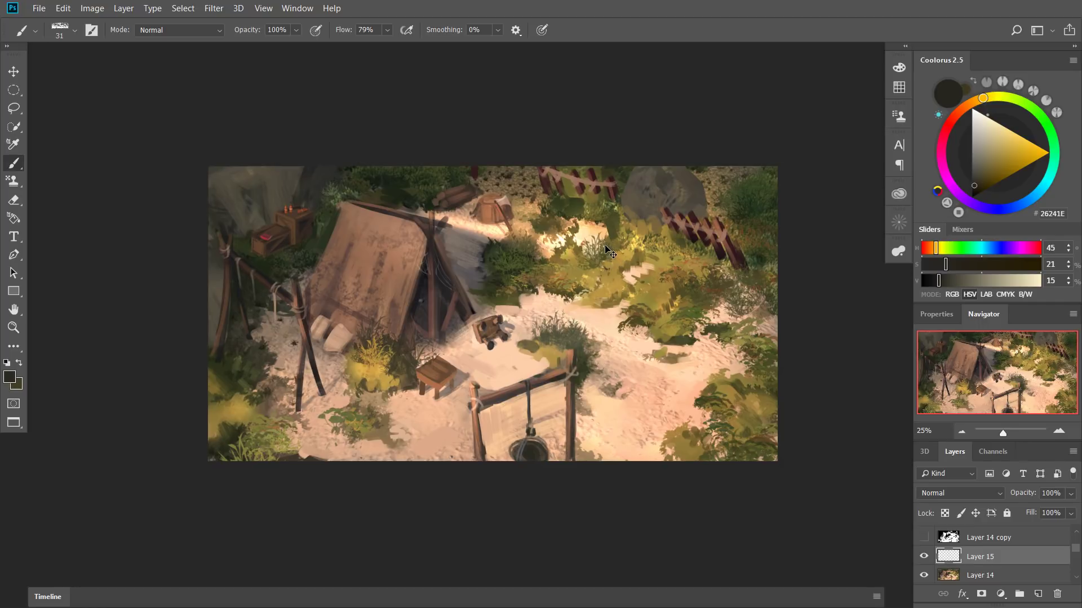
mouse_move(605, 224)
left_mouse_down()
mouse_move(598, 278)
mouse_move(655, 305)
mouse_move(670, 291)
left_mouse_up()
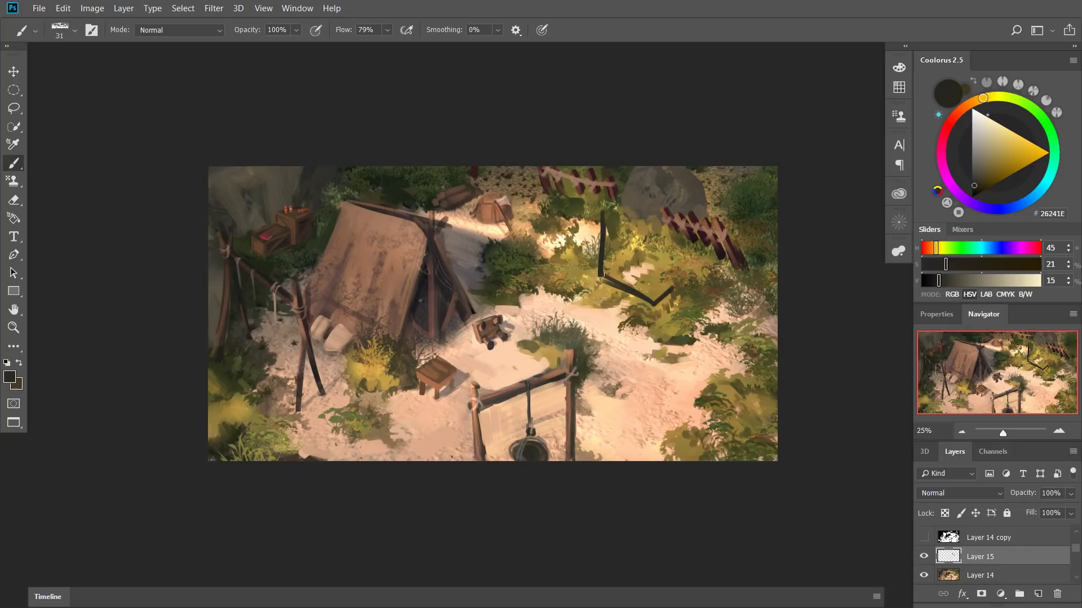
left_click_drag(603, 273, 621, 263)
mouse_move(657, 304)
left_mouse_down()
mouse_move(657, 235)
mouse_move(657, 292)
left_mouse_up()
left_click_drag(658, 236, 673, 284)
left_click_drag(604, 235, 620, 260)
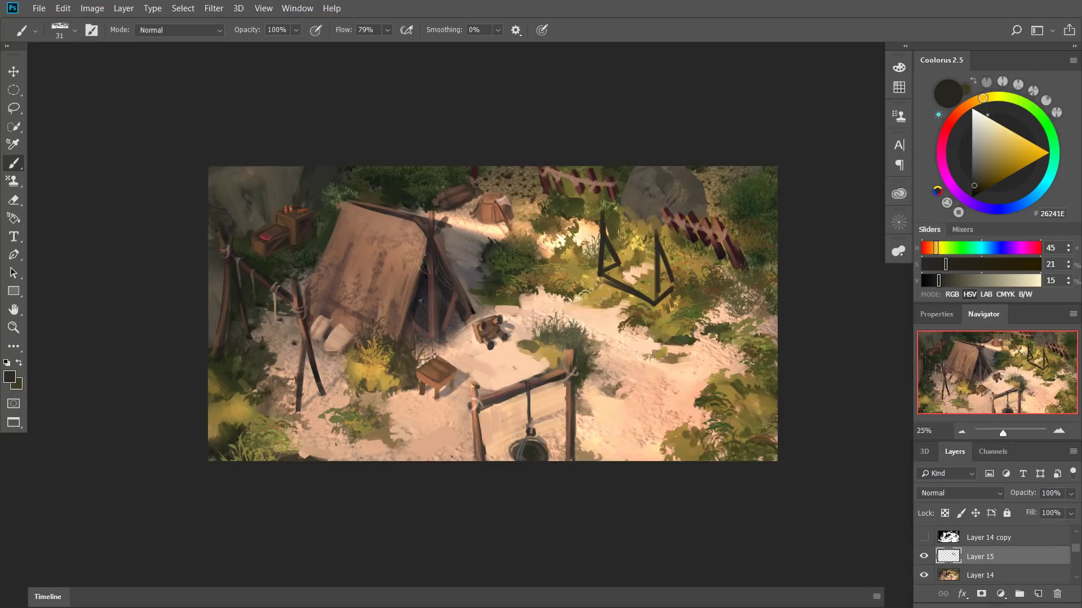
Paint the frame's uprights in brown 845835 with a 24 px brush and shift the frame slightly up and left.
key("alt")
left_click(711, 222, "alt")
key("bracketleft")
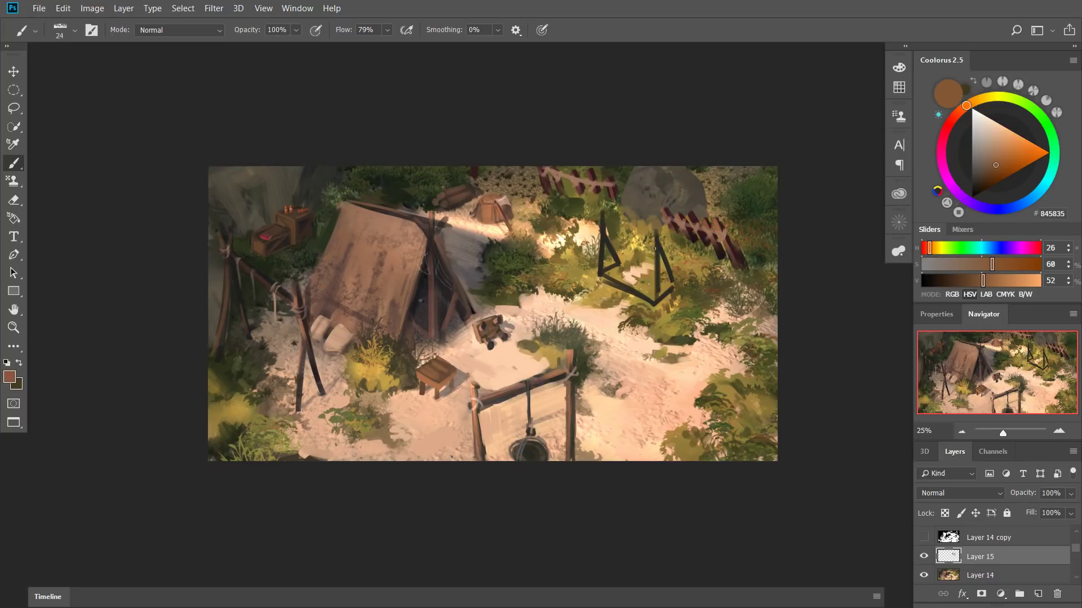
key("ctrl+z")
left_click_drag(656, 231, 656, 300)
key("ctrl+z")
left_click_drag(657, 233, 654, 294)
mouse_move(602, 213)
left_mouse_down()
mouse_move(598, 273)
mouse_move(647, 294)
mouse_move(643, 271)
left_mouse_up()
key("v")
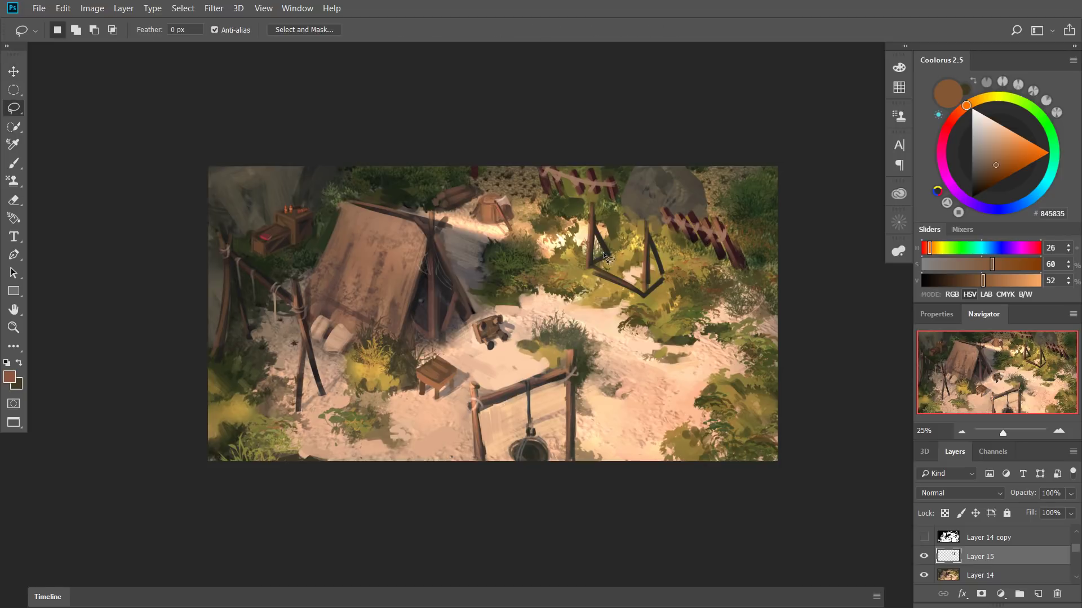
Isolate the frame's left diagonal brace with the Lasso, trim it shorter, and clear the selection.
key("l")
mouse_move(595, 220)
left_mouse_down()
mouse_move(594, 257)
mouse_move(641, 276)
mouse_move(632, 245)
mouse_move(646, 234)
mouse_move(600, 218)
left_mouse_up()
key("shift")
left_click_drag(598, 213, 601, 217)
key("alt")
key("alt")
left_click_drag(621, 265, 640, 264, "alt")
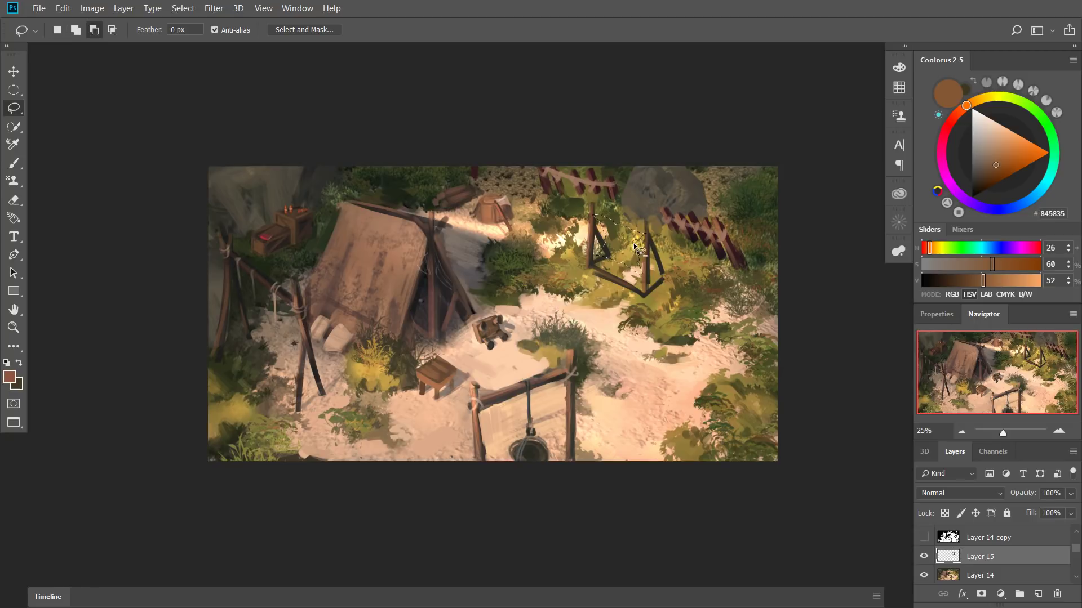
key("ctrl+d")
key("b")
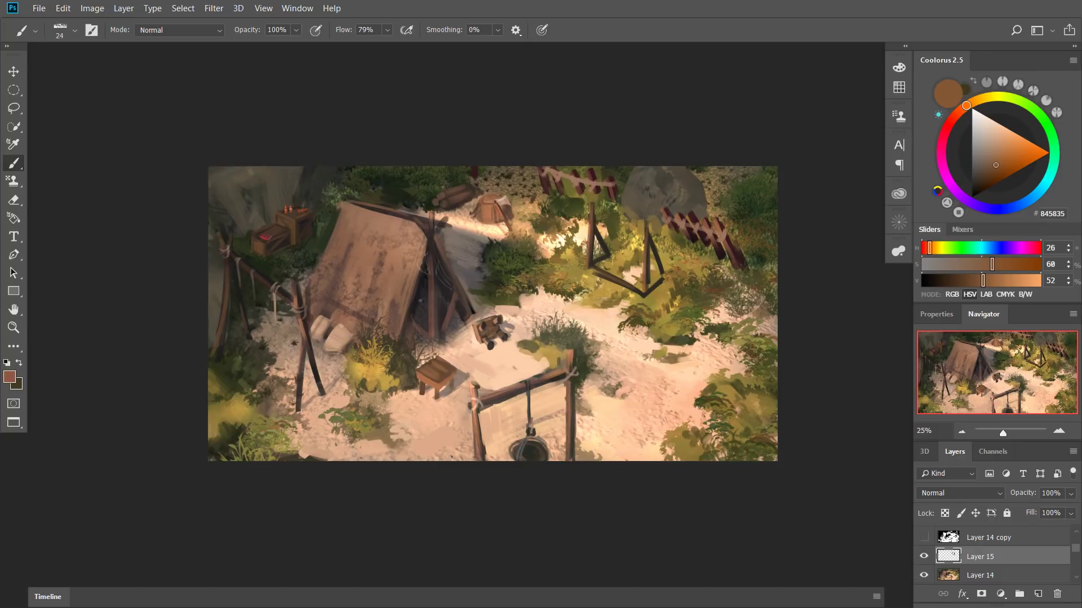
Paint a stretched animal hide between the frame's uprights in reddish brown 613D20.
left_click(611, 194, "alt")
left_click_drag(598, 241, 610, 247)
mouse_move(612, 233)
left_mouse_down()
mouse_move(639, 220)
mouse_move(627, 251)
left_mouse_up()
left_click(651, 246, "alt")
key("0")
key("ctrl+z")
mouse_move(624, 241)
left_mouse_down()
mouse_move(614, 228)
mouse_move(608, 239)
left_mouse_up()
left_click(630, 248, "alt")
left_click(612, 249, "alt")
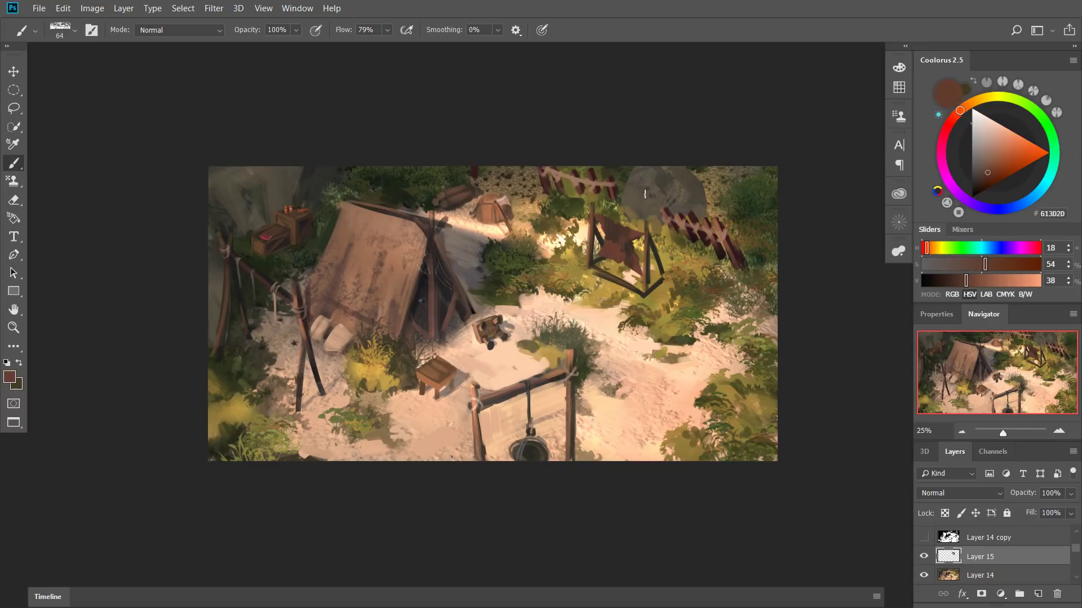
Shade the hide with greyish brown 605550 and blend it with sampled tones such as 5E4D46 using a 25 px brush.
left_click(977, 167)
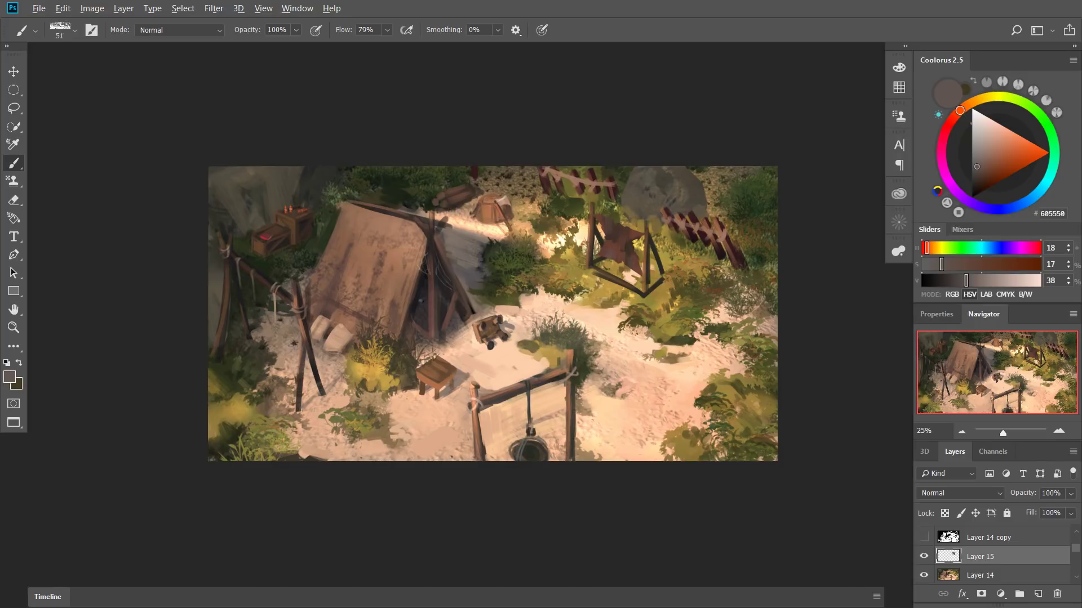
left_click(616, 254, "alt")
key("bracketleft")
key("bracketleft")
key("bracketleft")
left_click(607, 256, "alt")
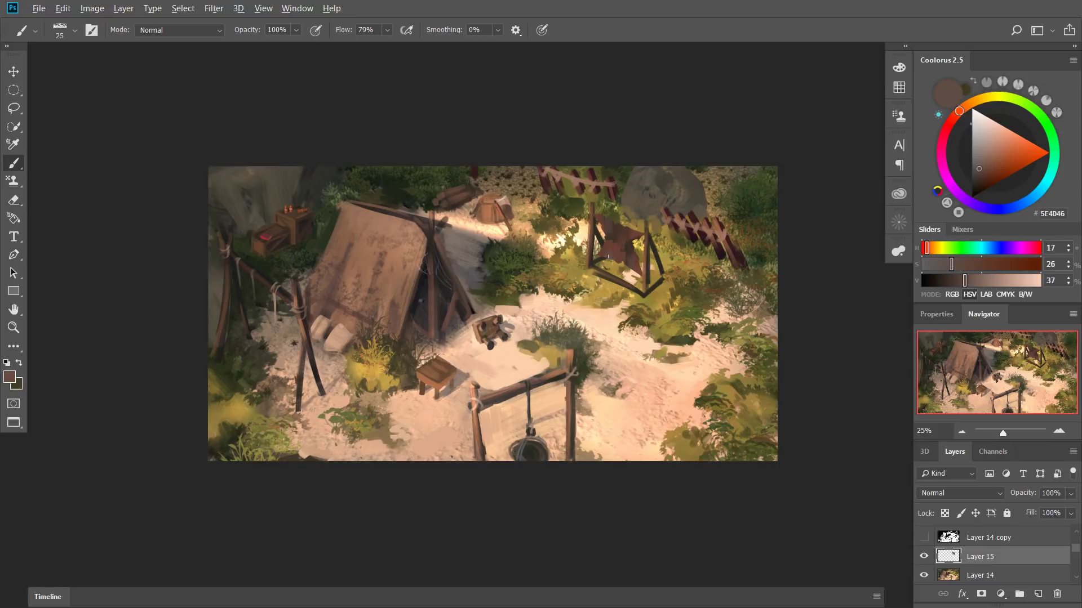
Paint lighter patches on the hide in browns 856A52 and 946943.
left_click_drag(992, 165, 972, 128)
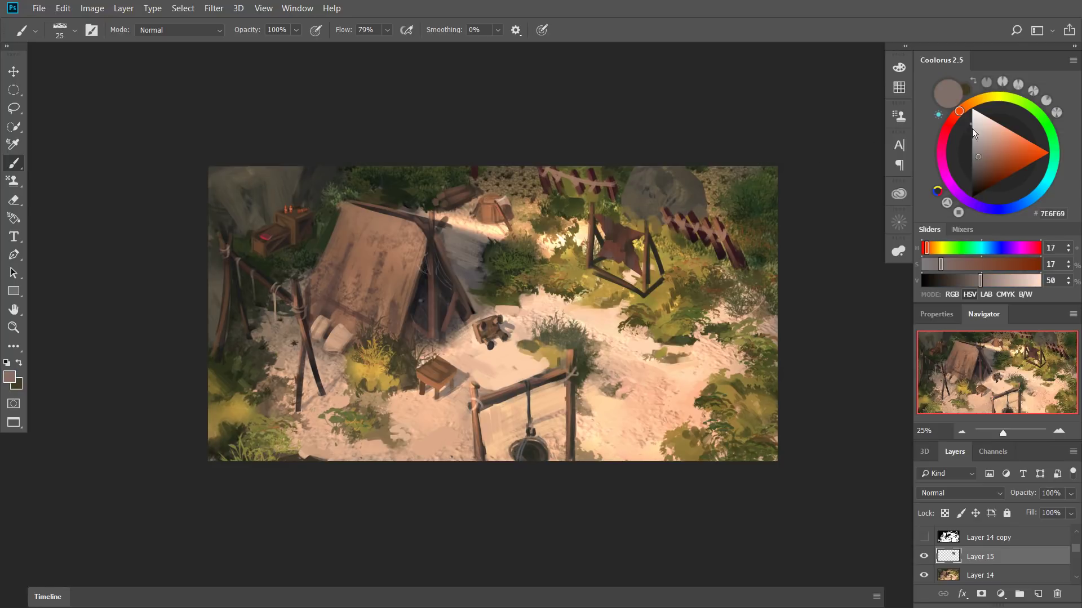
left_click(965, 104)
left_click(979, 158)
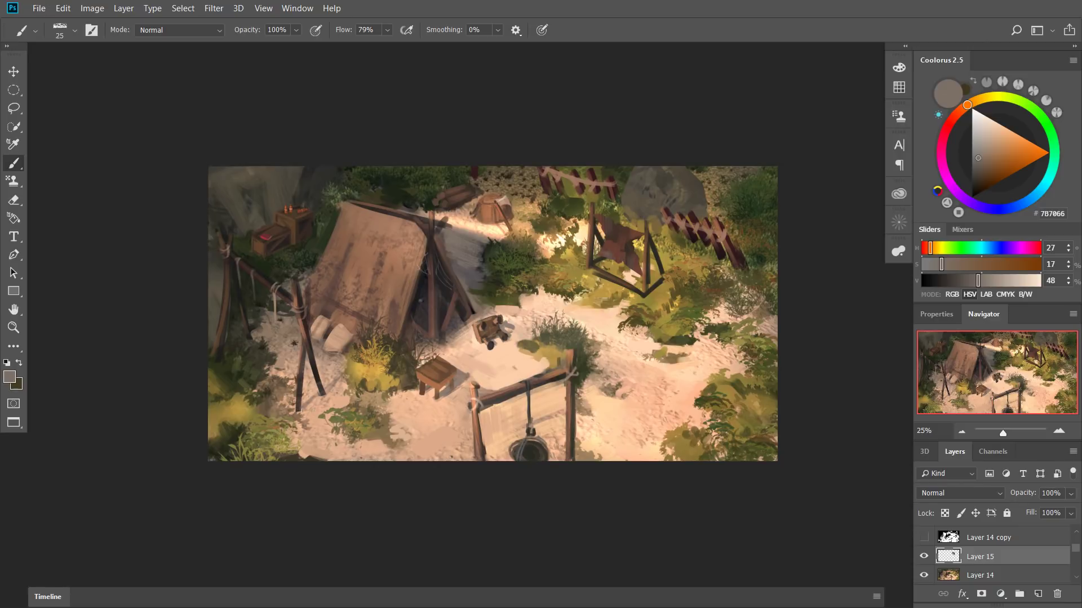
left_click(987, 161)
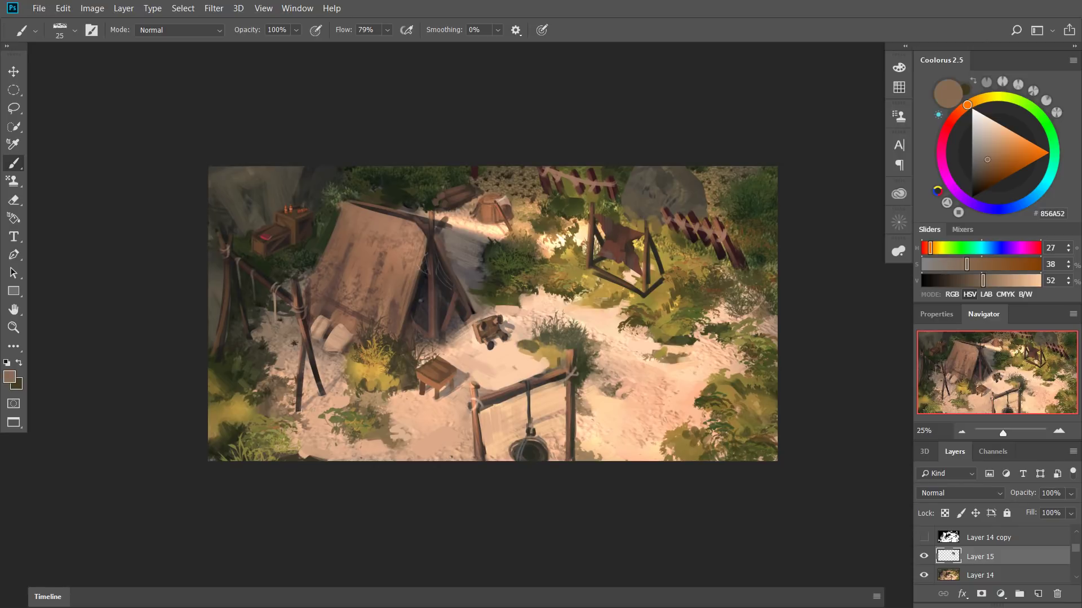
mouse_move(604, 253)
left_mouse_down()
mouse_move(614, 246)
mouse_move(607, 234)
left_mouse_up()
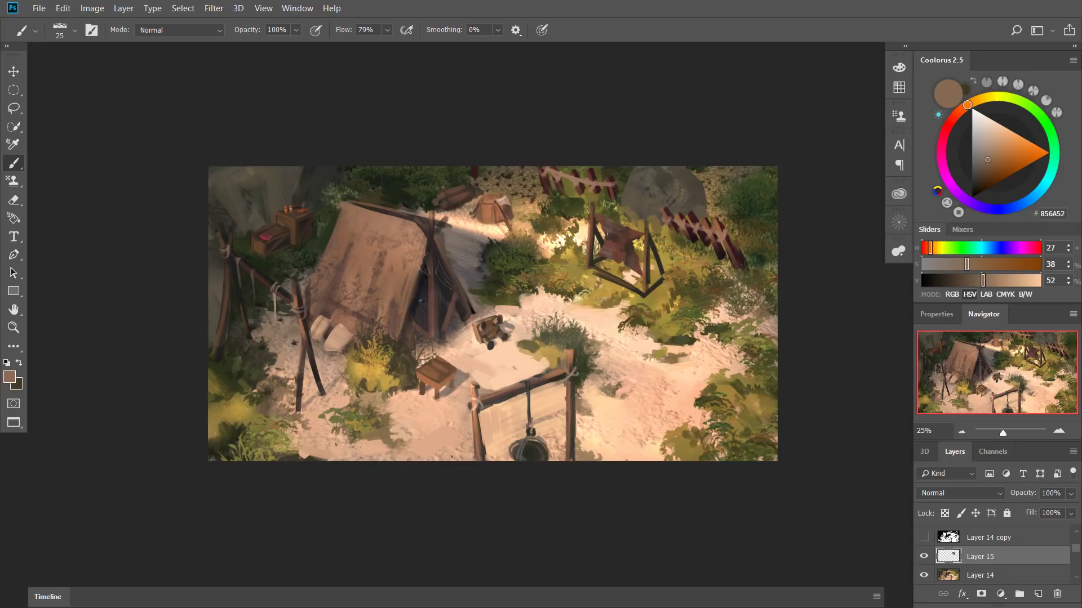
left_click(996, 160)
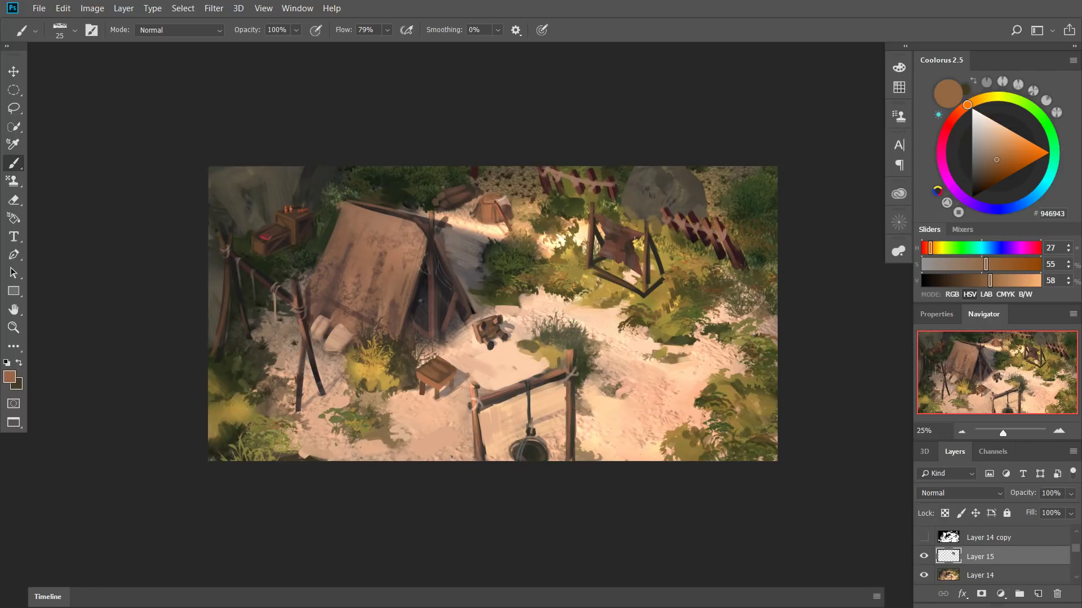
left_click_drag(634, 239, 609, 236)
left_click(632, 244, "alt")
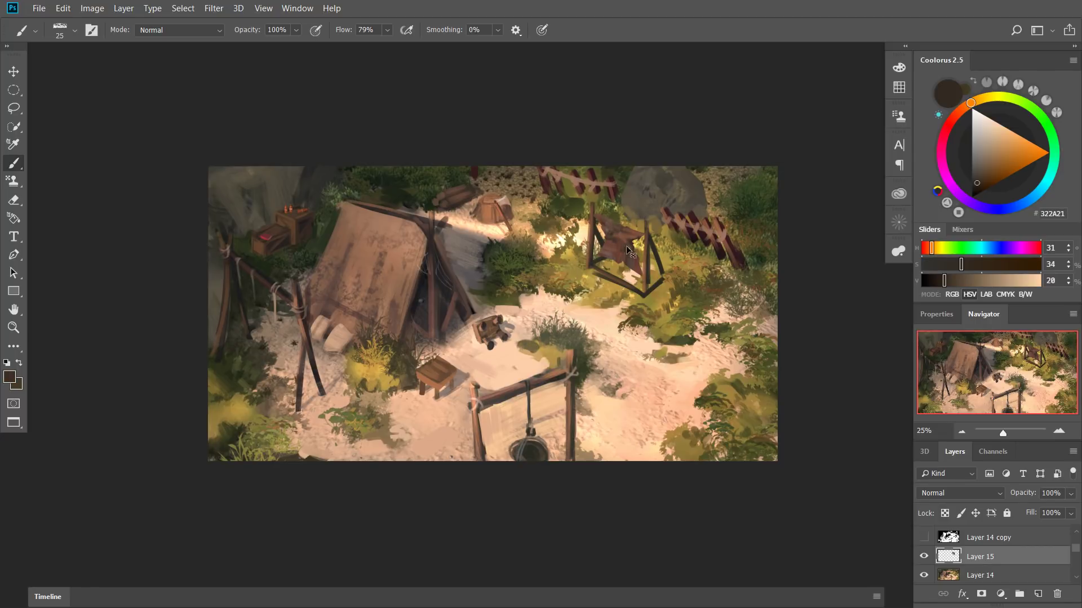
On a new layer beneath the frame, paint its cast shadow over the bush and along its base in dark olive 3C3B1A.
left_click(968, 574)
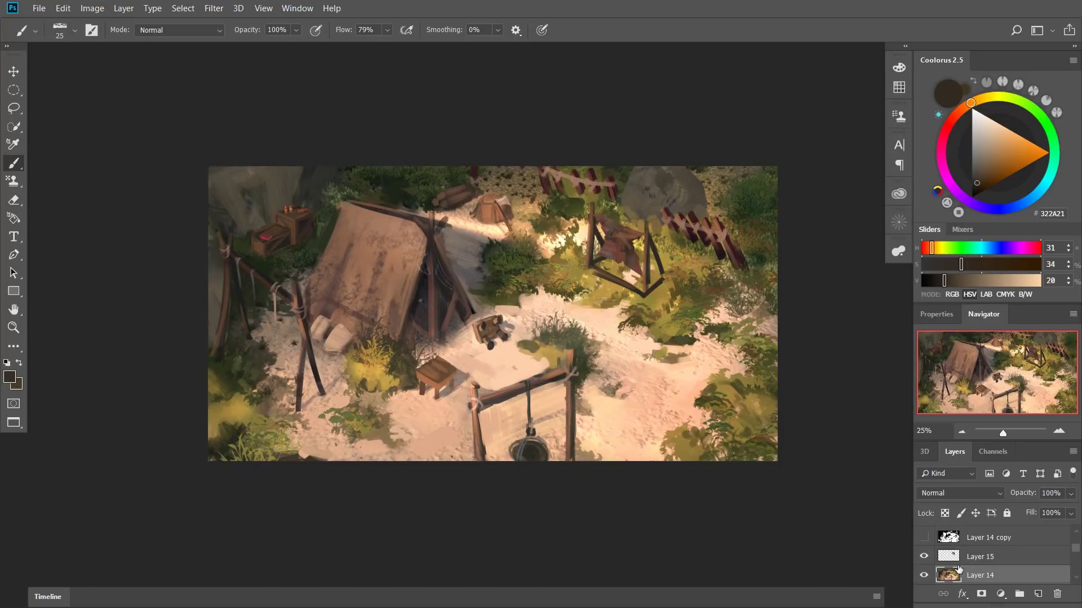
key("ctrl+shift+n")
key("Return")
left_click(620, 298, "alt")
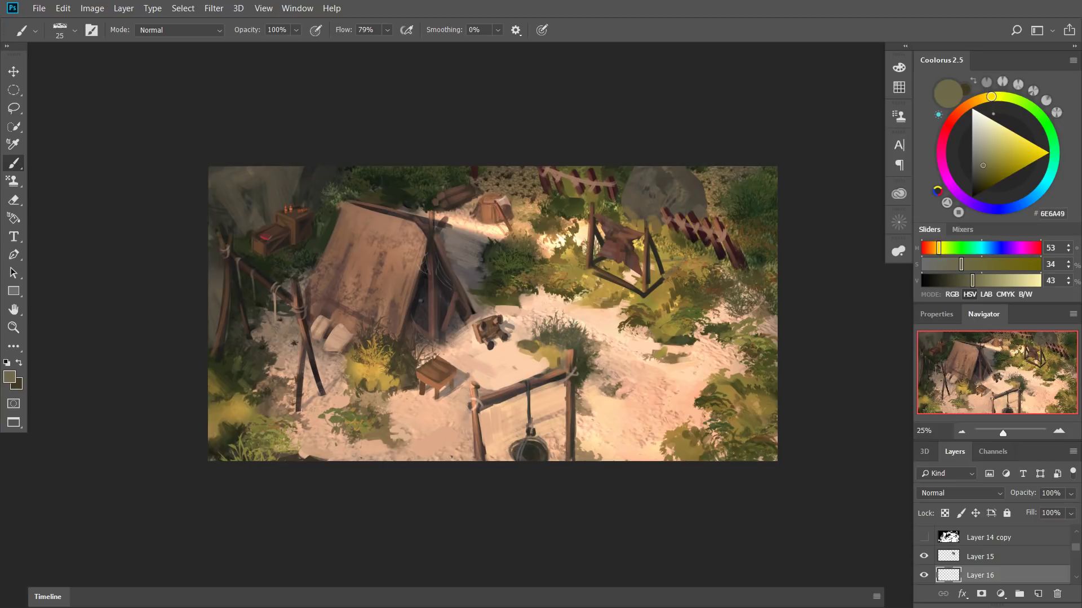
key("ctrl+z")
left_click_drag(672, 278, 690, 280)
left_click(690, 281, "alt")
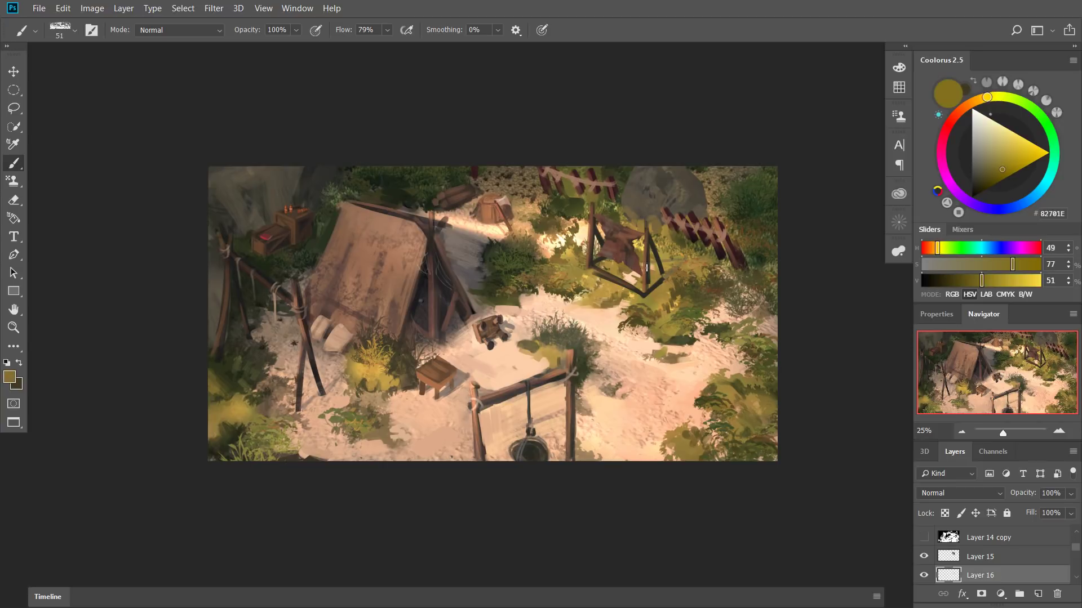
left_click(626, 270, "alt")
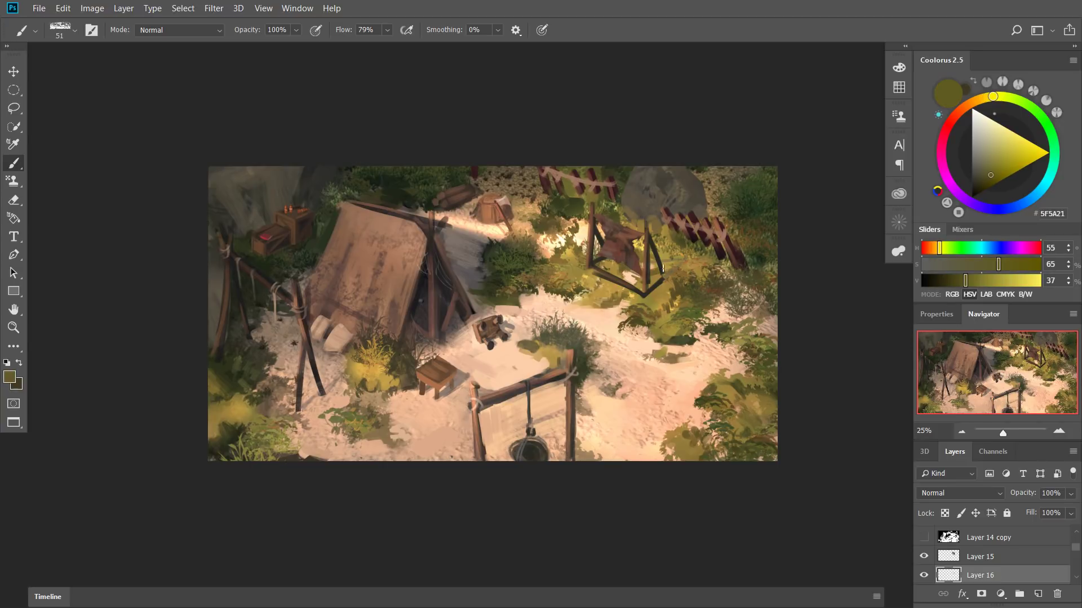
left_click(690, 285, "alt")
mouse_move(667, 275)
left_mouse_down()
mouse_move(677, 263)
mouse_move(670, 274)
left_mouse_up()
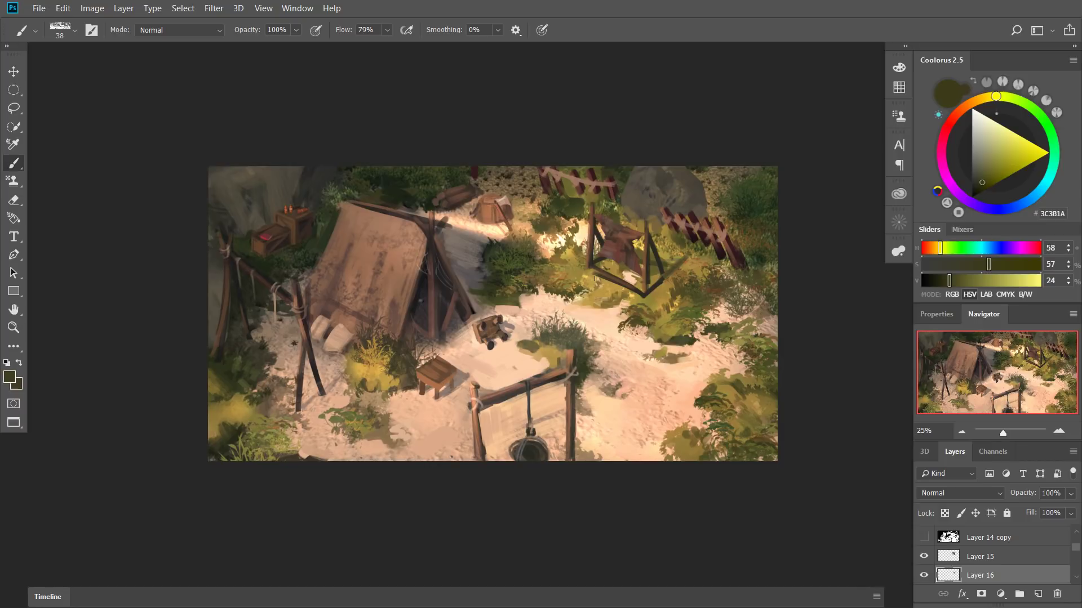
left_click_drag(588, 270, 637, 296)
Lock Layer 15's transparent pixels and paint tan A47F59 light onto the upper part of the hide.
left_click(980, 557)
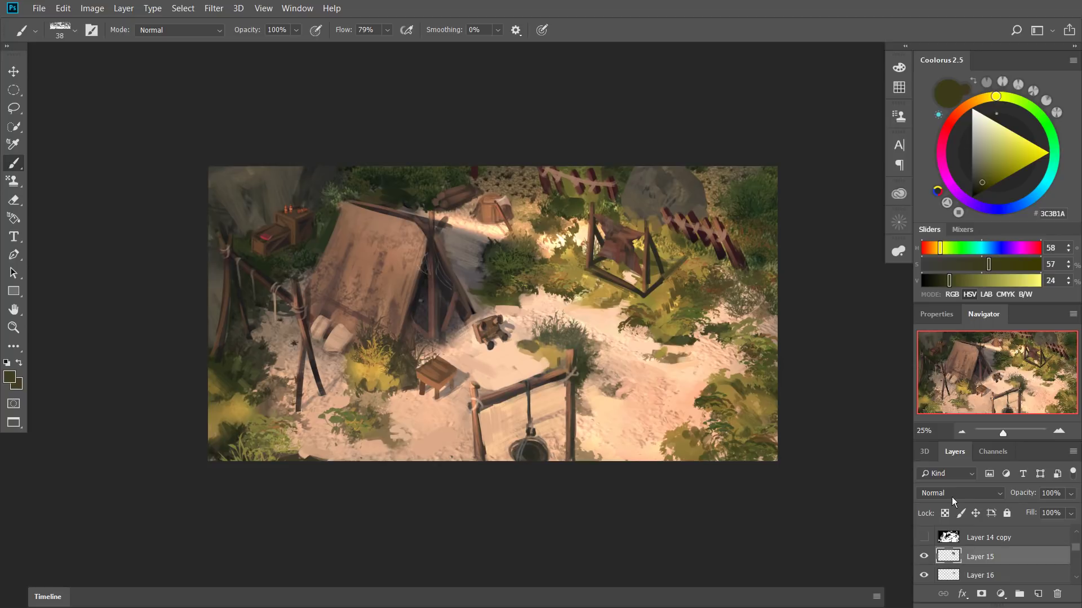
left_click(945, 513)
left_click(441, 242, "alt")
left_click_drag(598, 216, 616, 223)
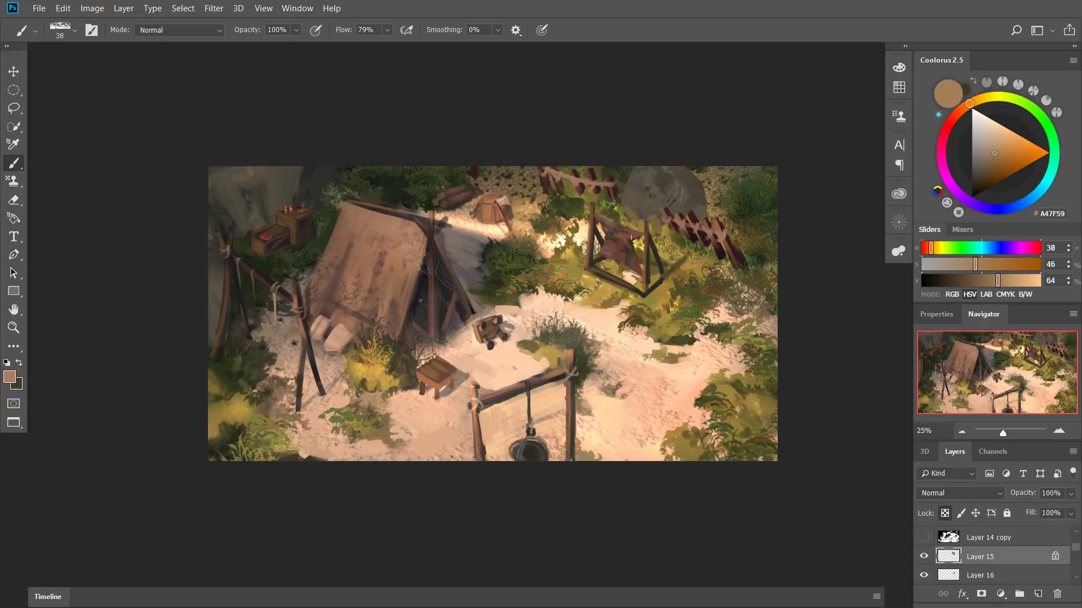
Refine the light upper part of the hide with a 19 px brush in sampled browns 53382A and 76553A.
key("bracketleft")
key("bracketleft")
key("bracketleft")
key("bracketleft")
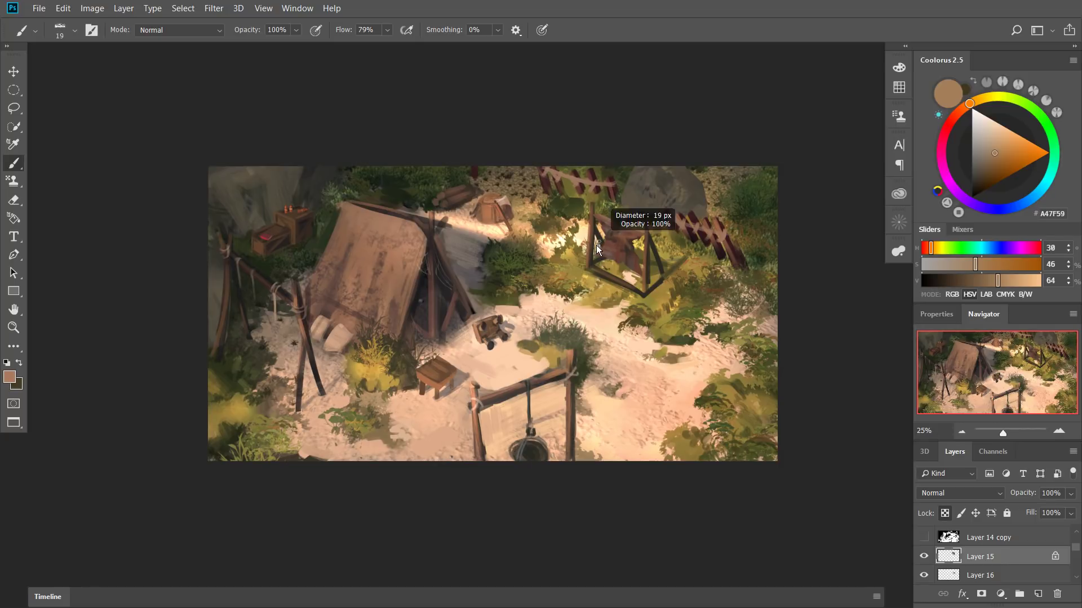
left_click(620, 239, "alt")
left_click(597, 220, "alt")
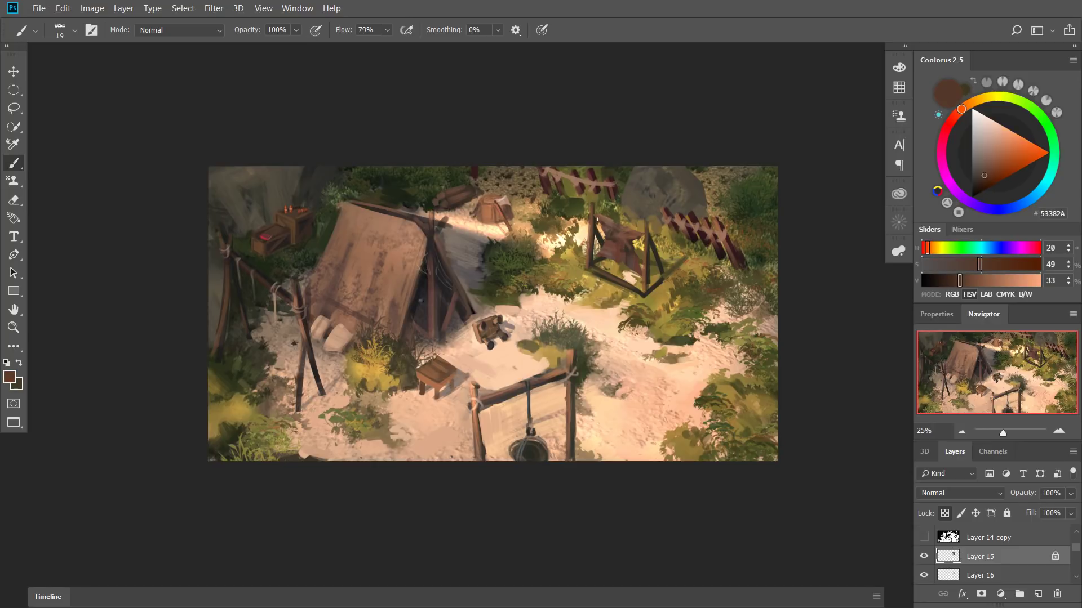
left_click(624, 229, "alt")
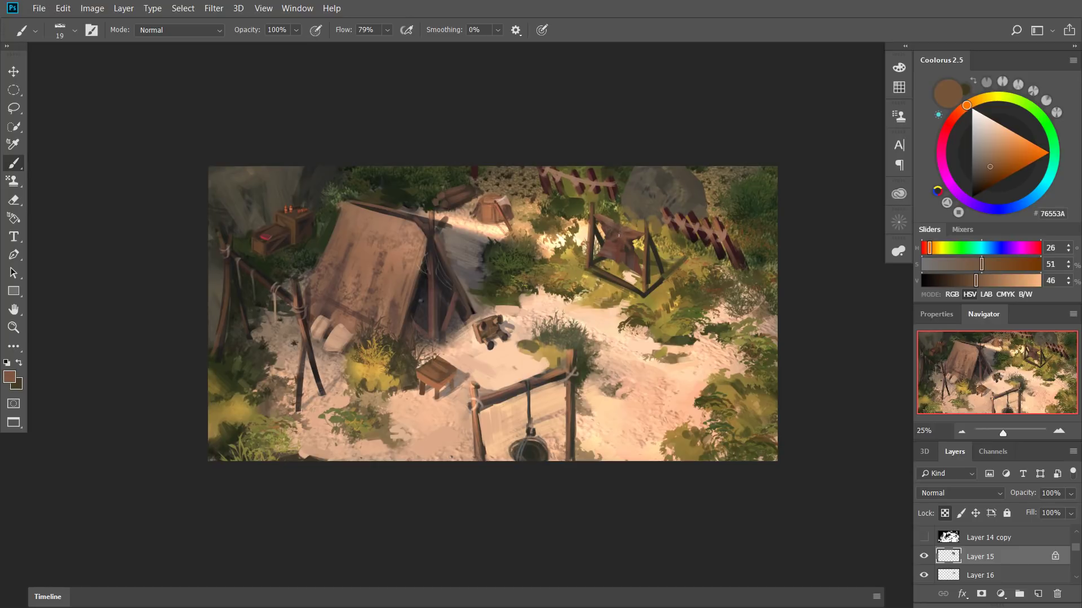
Blend the hide's upper corner and edge with sampled mid-browns 7F634B and 805C3C.
left_click(608, 232, "alt")
left_click(612, 218, "alt")
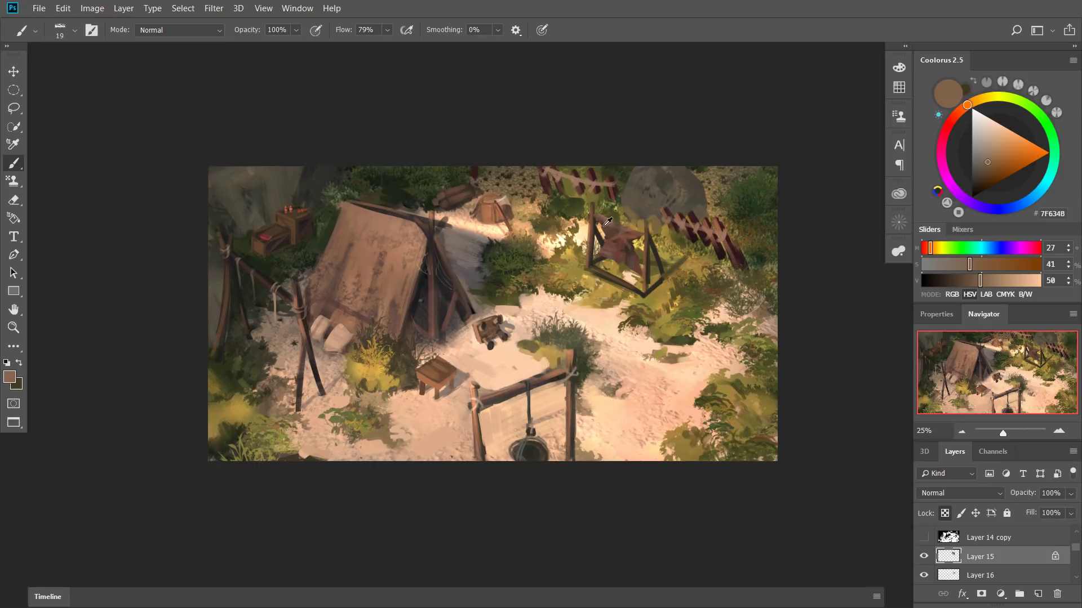
left_click(605, 222, "alt")
left_click(614, 219, "alt")
left_click(622, 235, "alt")
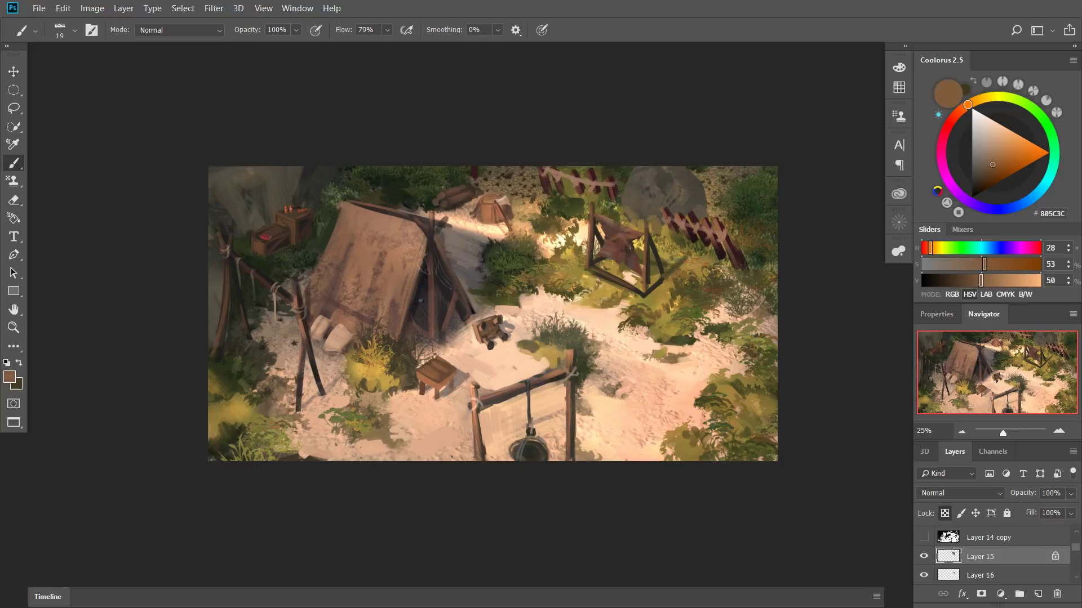
Shade the middle and lower part of the hide with sampled browns 322A21, 795F46, 483426 and 362B22.
left_click(622, 248, "alt")
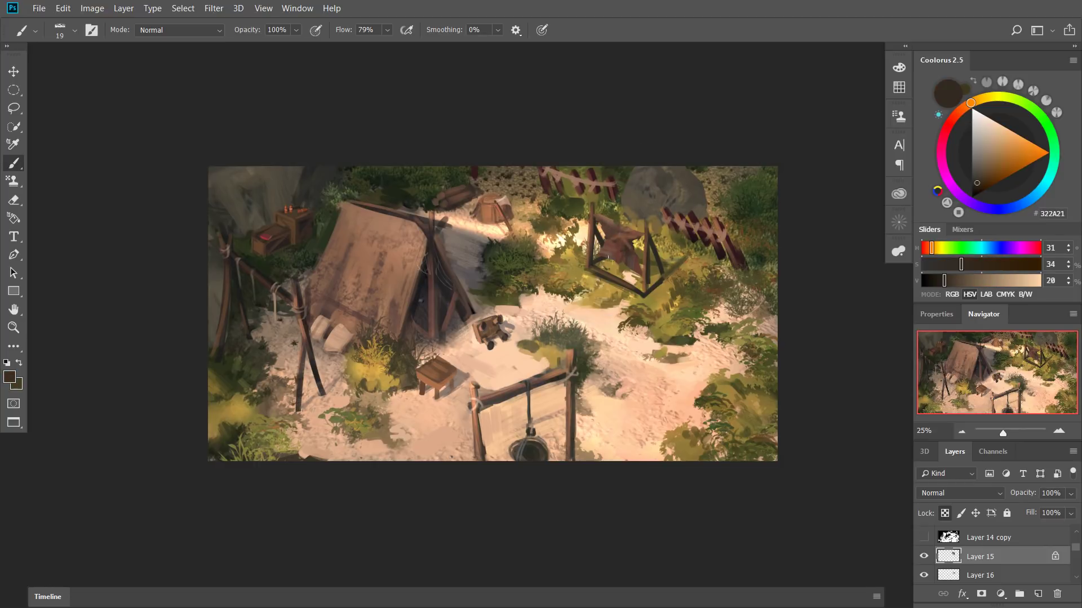
left_click(611, 251, "alt")
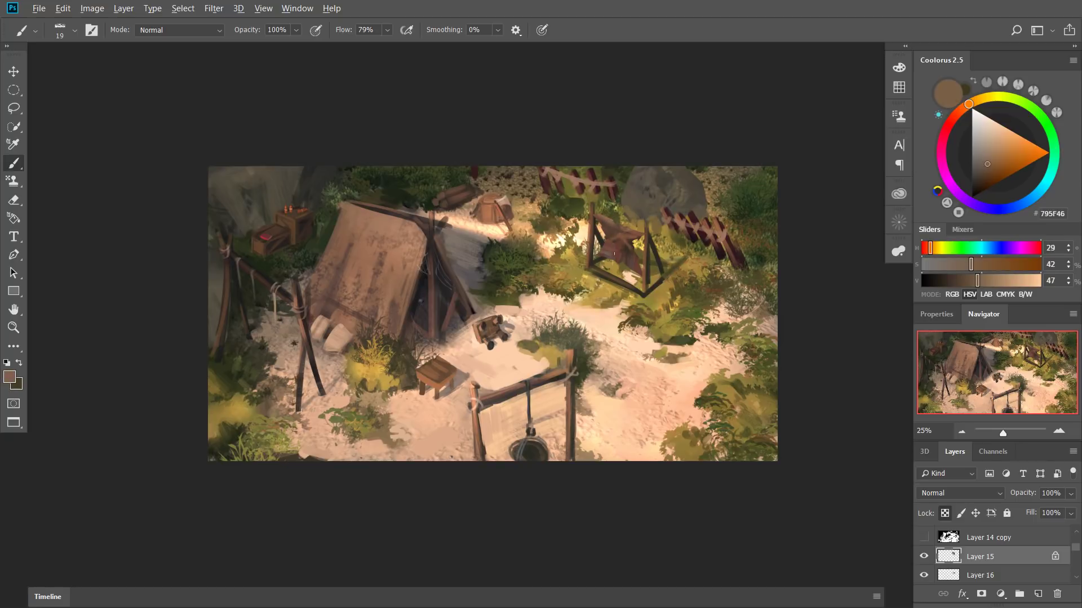
left_click(629, 252, "alt")
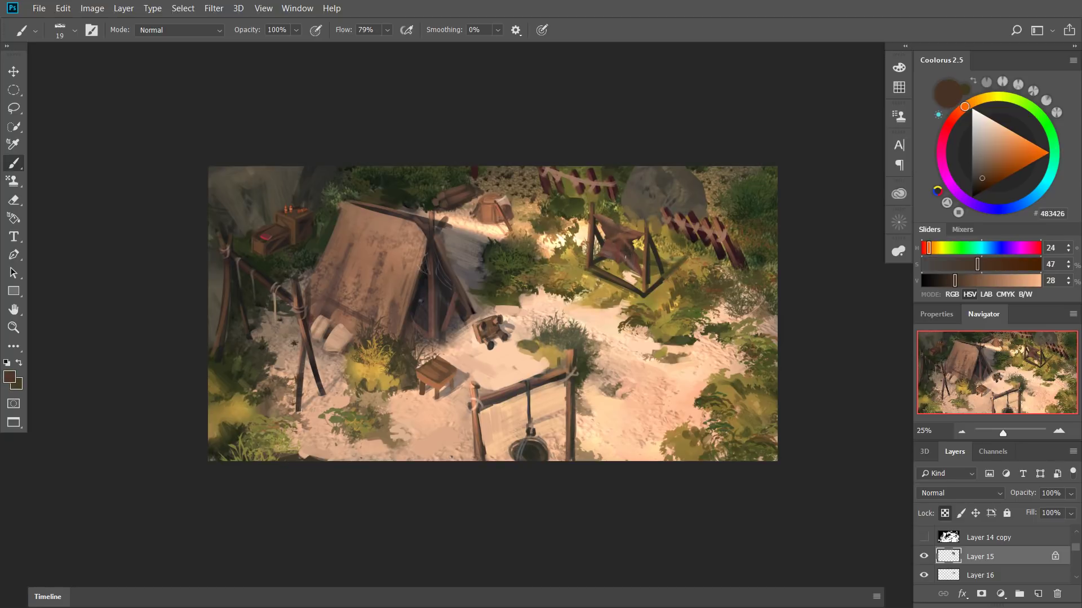
left_click(629, 252, "alt")
left_click(629, 252, "alt")
left_click(626, 255, "alt")
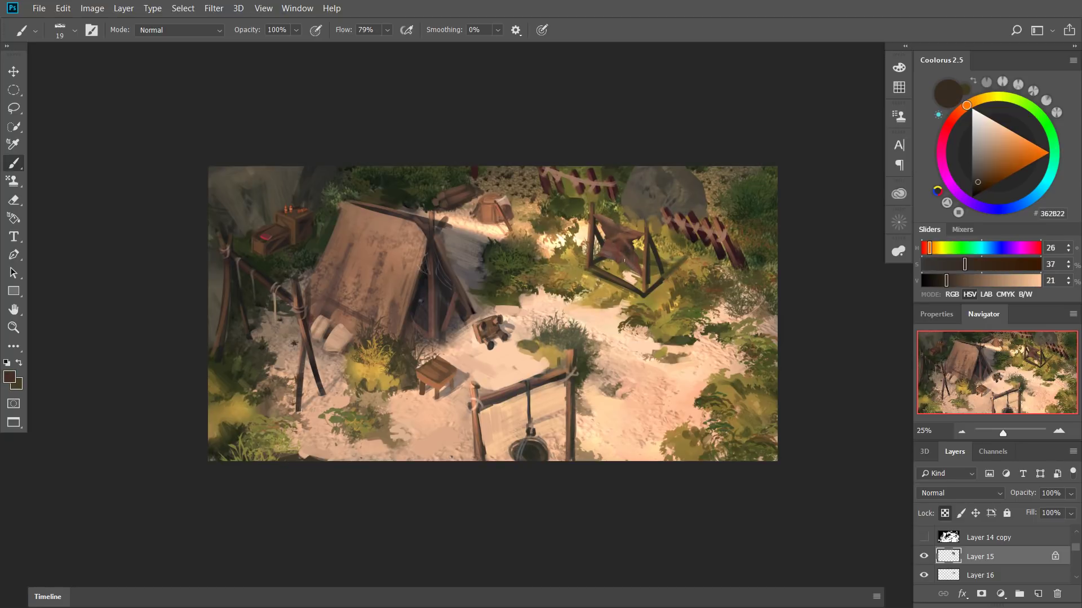
left_click_drag(623, 250, 622, 260)
left_click(624, 256, "alt")
Add a new layer, switch to the greyscale proof view, and touch up the tent's shadow beside the bush with 6A6259 and 434438.
left_click(482, 257, "alt")
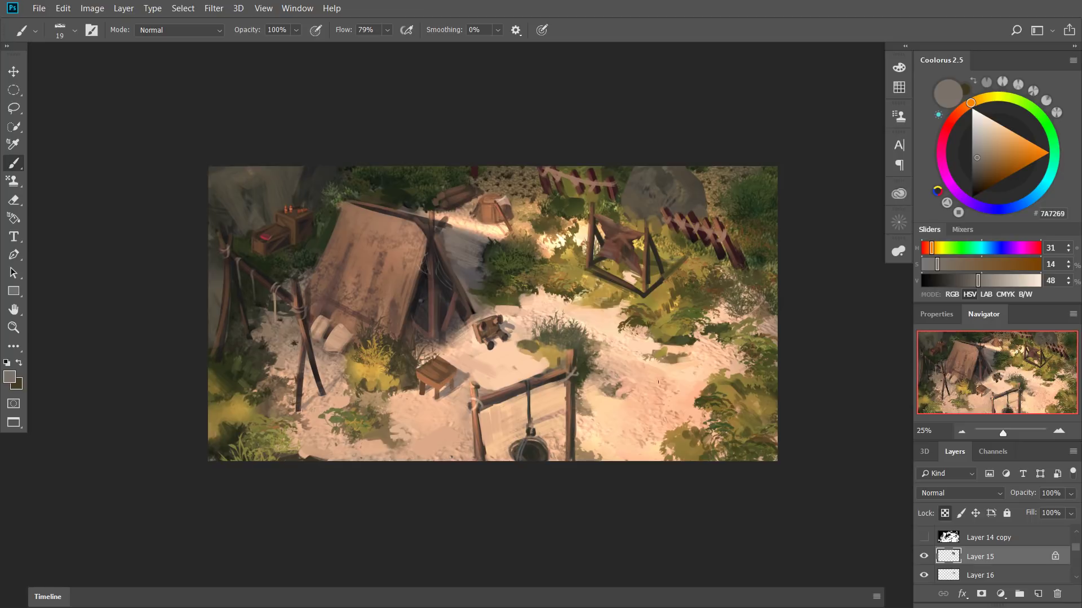
key("ctrl+shift+n")
key("Return")
key("ctrl+y")
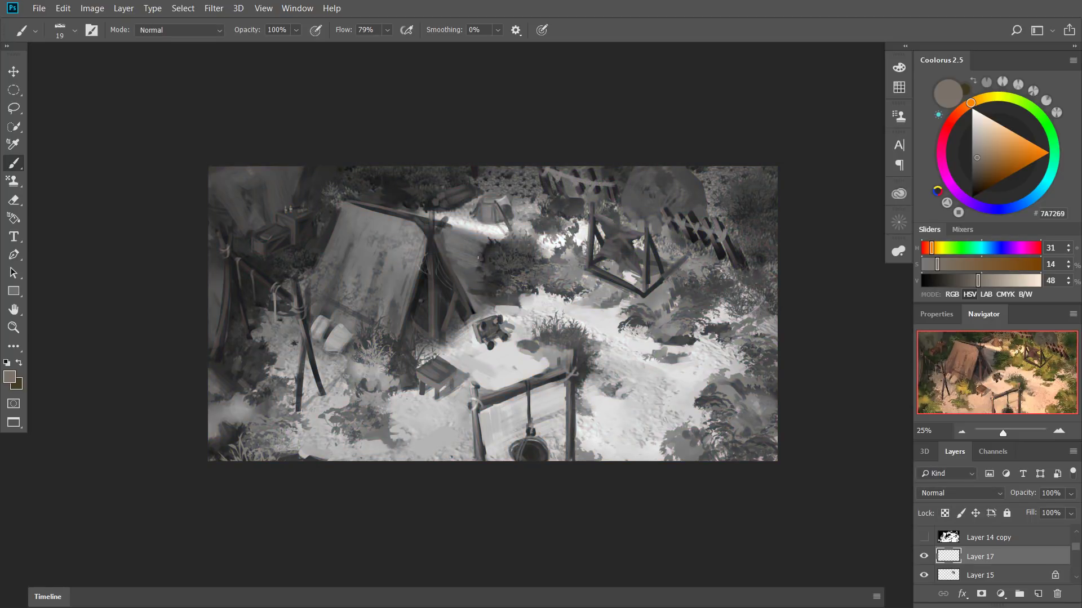
left_click(476, 258, "alt")
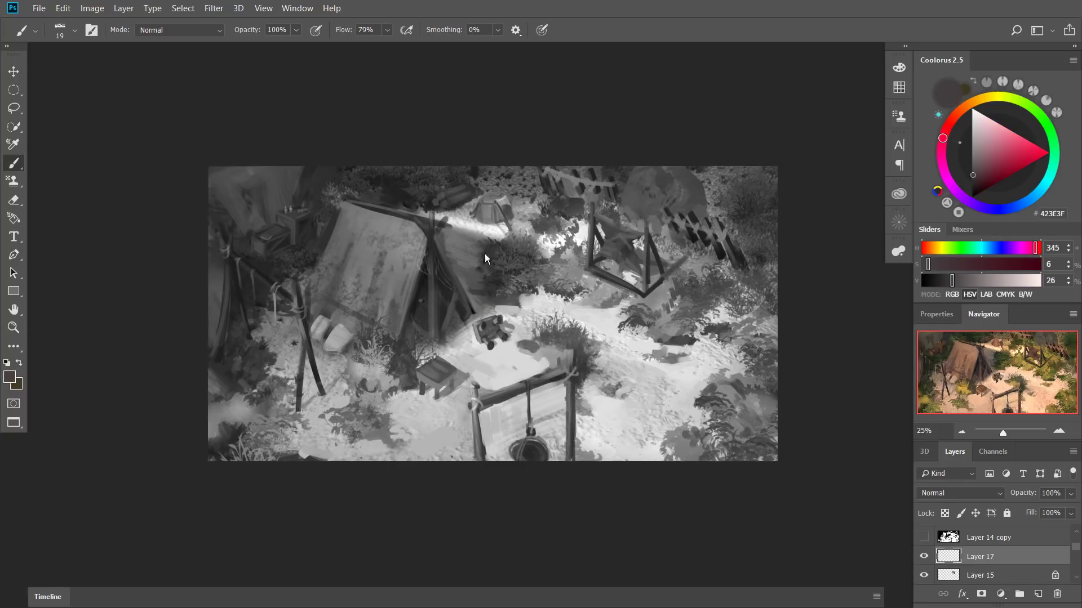
left_click(483, 253, "alt")
left_click(481, 255, "alt")
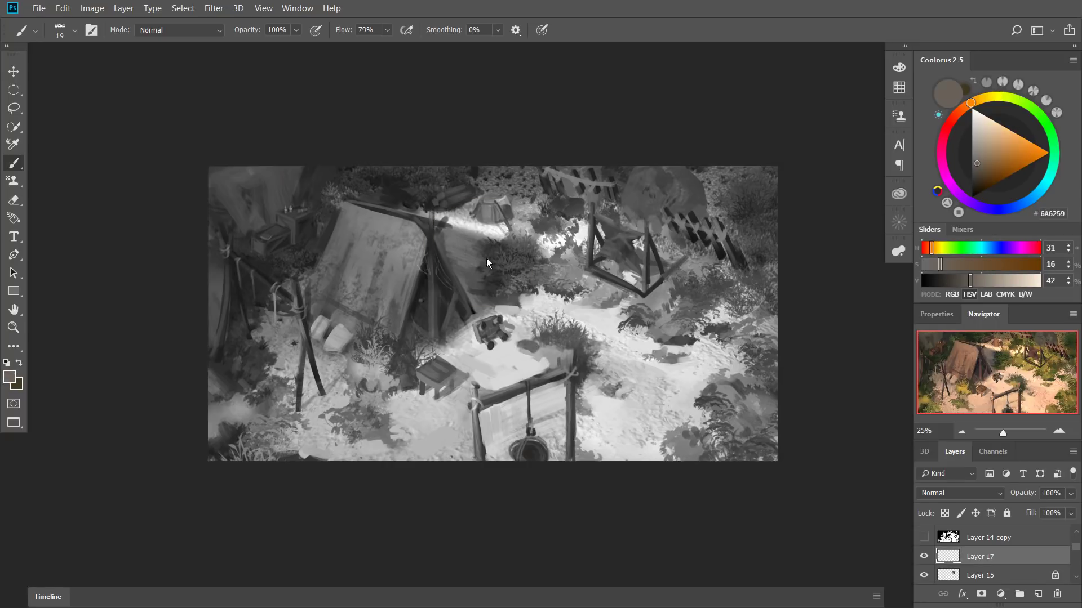
left_click(488, 280, "alt")
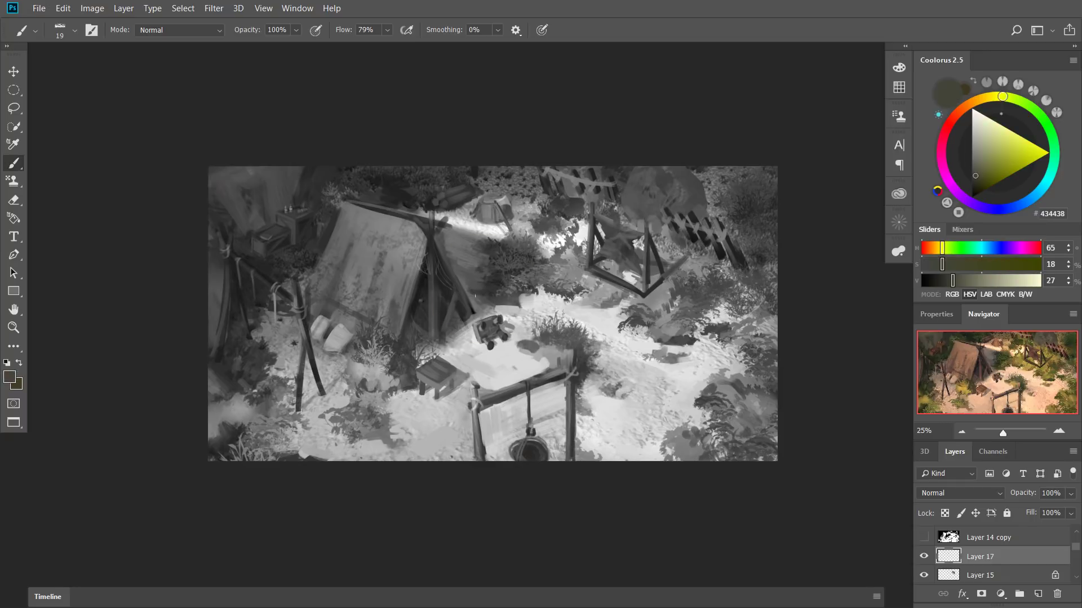
left_click(479, 291, "alt")
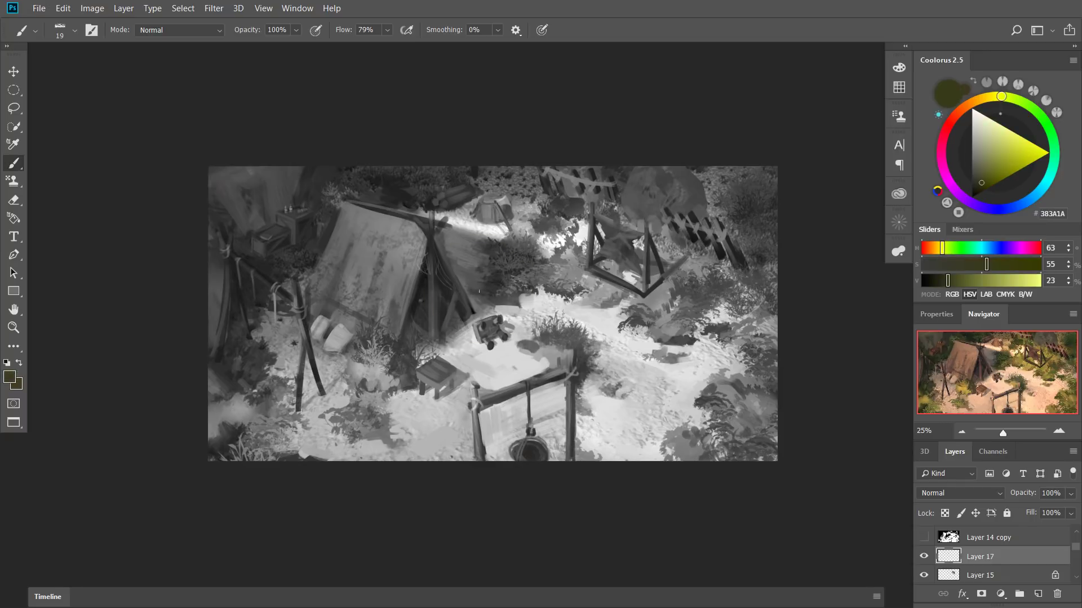
Touch up the ground and logs behind the tent with sampled tones 55504E, B4936C, 332A24 and 66573C.
left_click(476, 247, "alt")
left_click(488, 243, "alt")
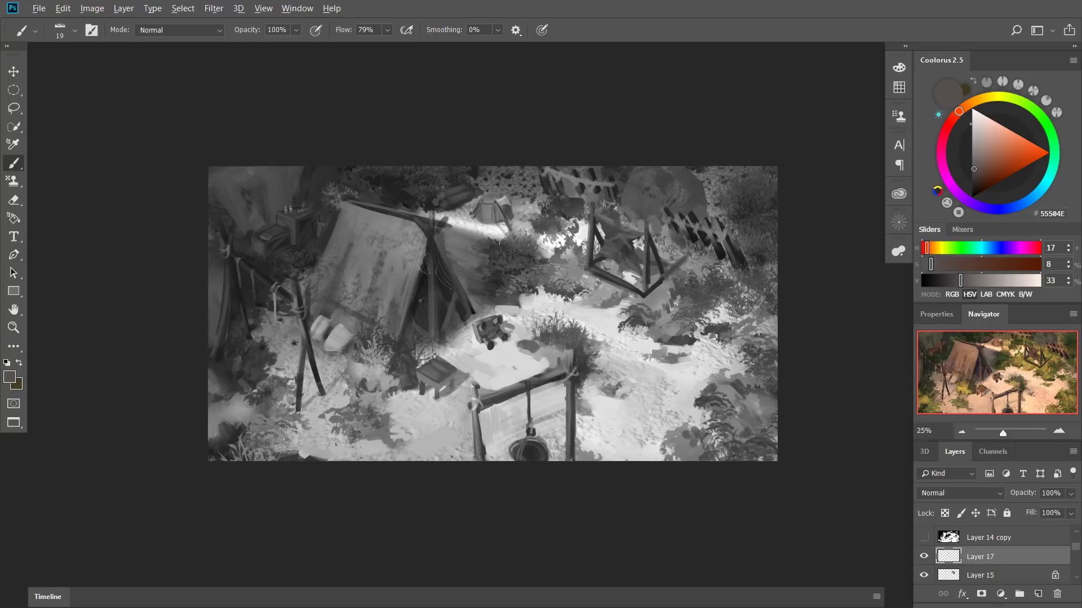
left_click(504, 236, "alt")
left_click(482, 204, "alt")
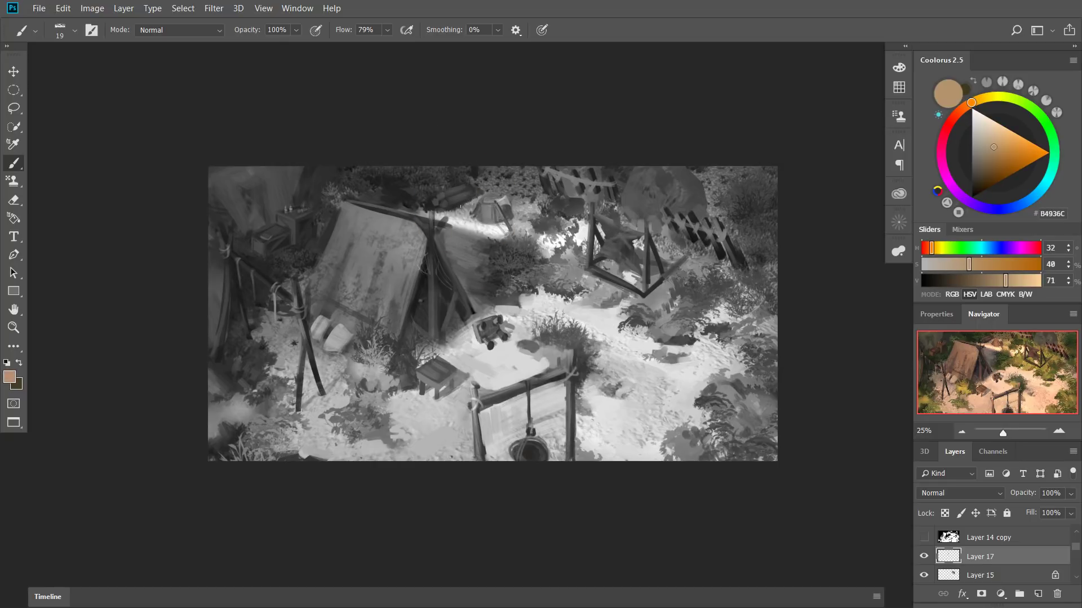
left_click(438, 206, "alt")
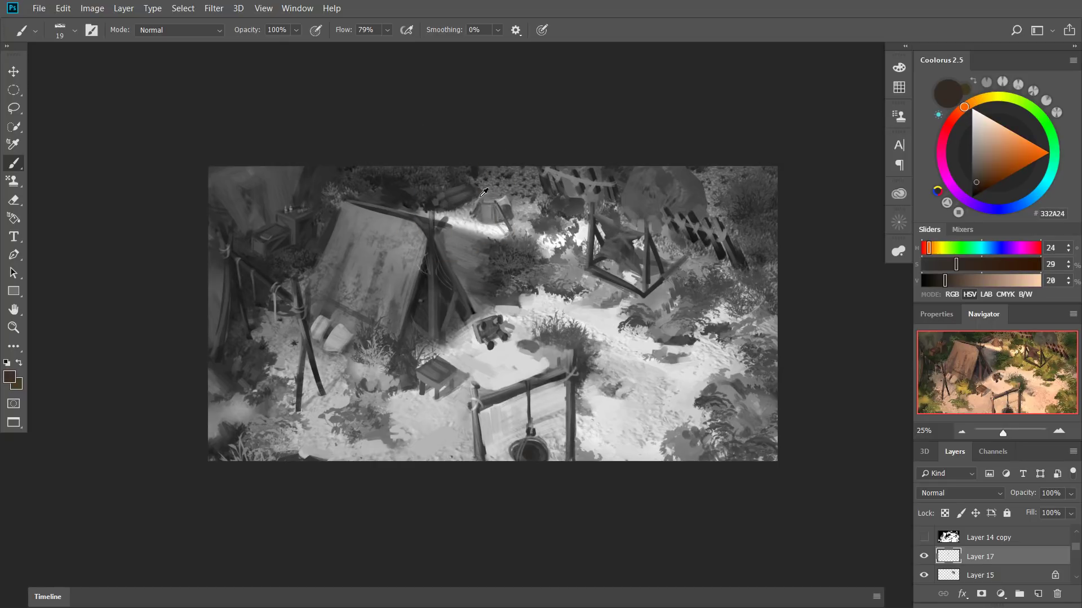
left_click(483, 192, "alt")
left_click(471, 185, "alt")
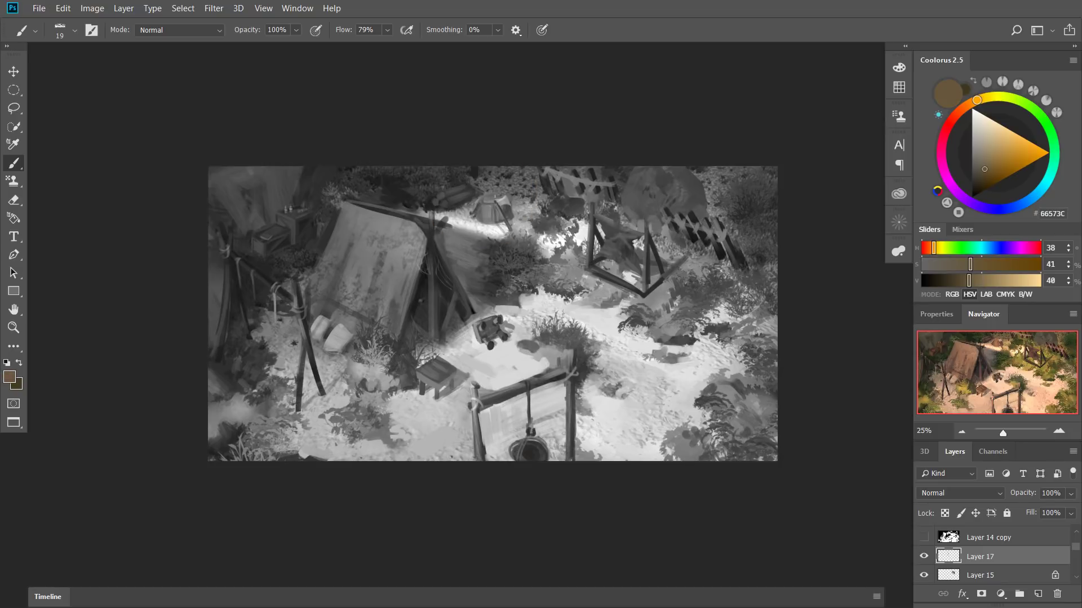
Switch to the 样本画笔 3 1 brush at 32 px and touch up the end of the fence with dark olive 2E2A1B.
right_click(494, 196)
left_click(854, 397)
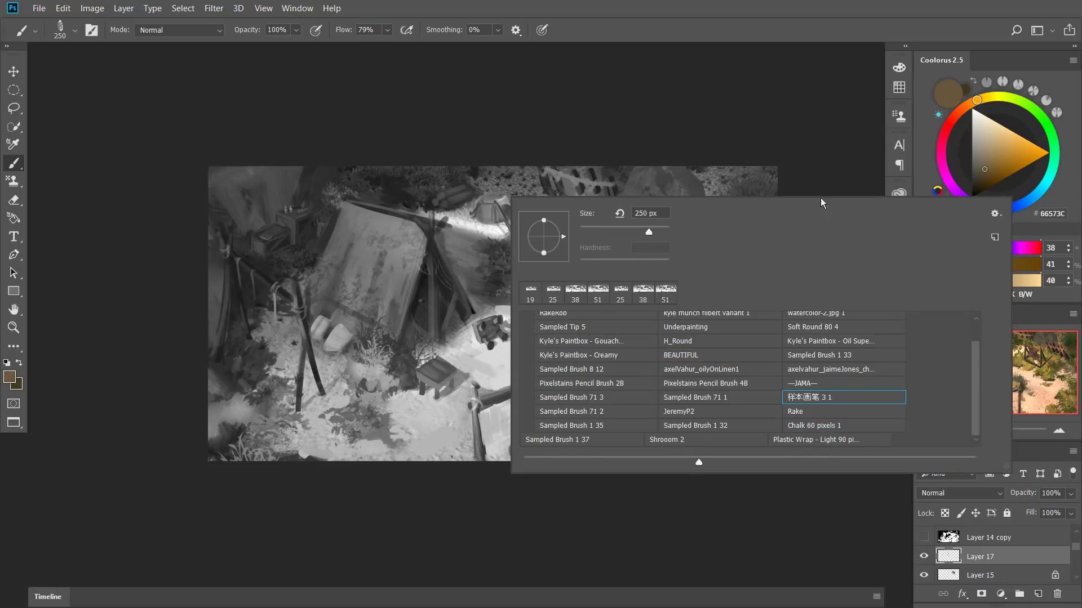
left_click(688, 163)
left_click_drag(634, 206, 626, 205)
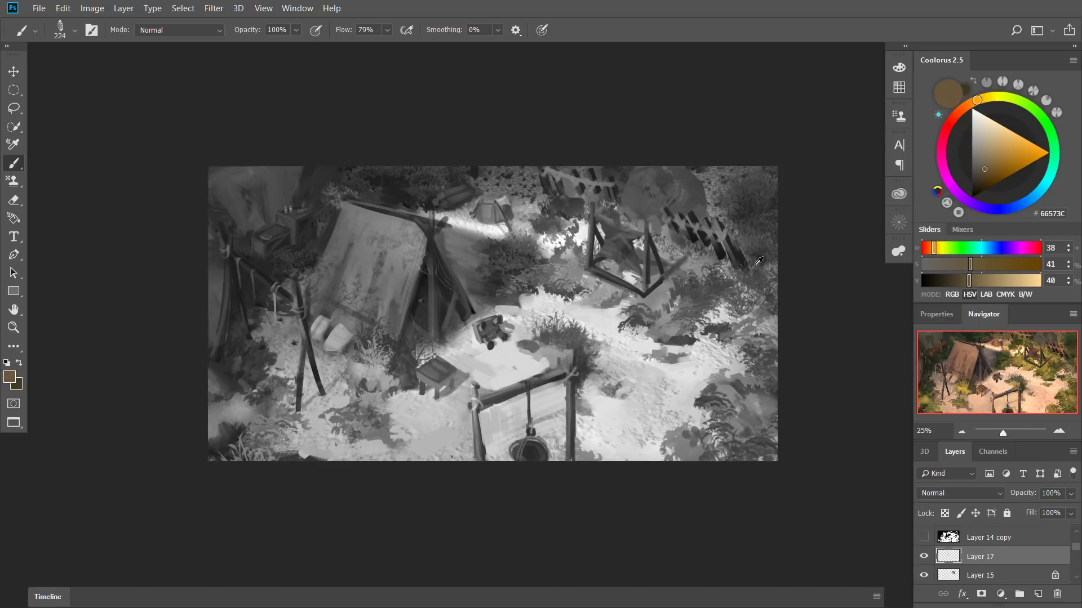
left_click(756, 272, "alt")
left_click(744, 273, "alt")
mouse_move(738, 227)
left_mouse_down()
mouse_move(756, 277)
mouse_move(747, 244)
mouse_move(728, 262)
left_mouse_up()
left_click(753, 241, "alt")
left_click(728, 260, "alt")
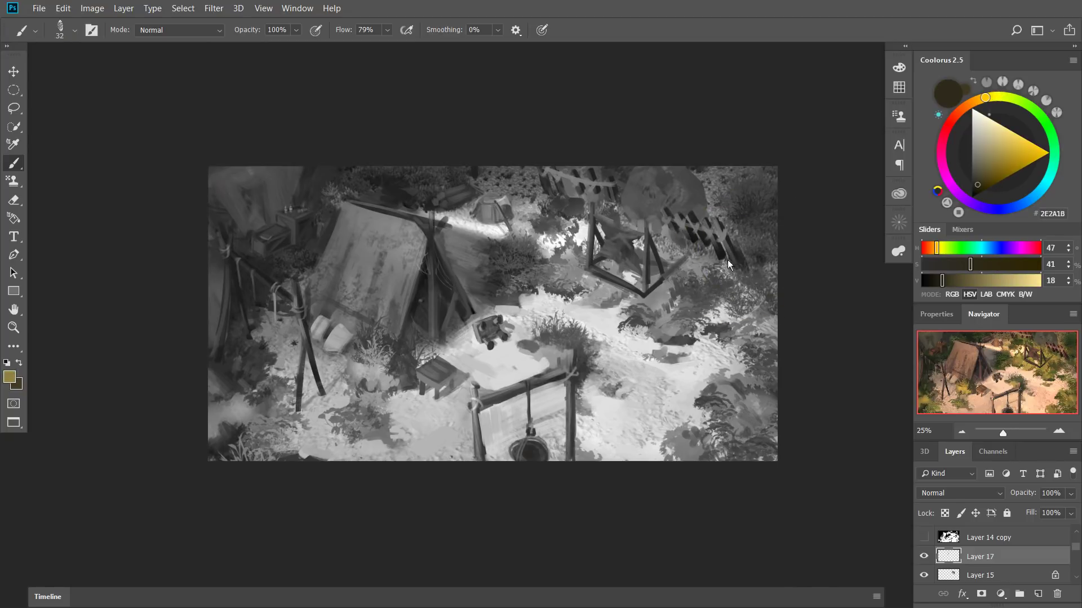
Extend the dark fence stakes up over the edge of the rock with sampled tones 201114, 260F15, 281718 and 3F332B.
left_click(725, 260, "alt")
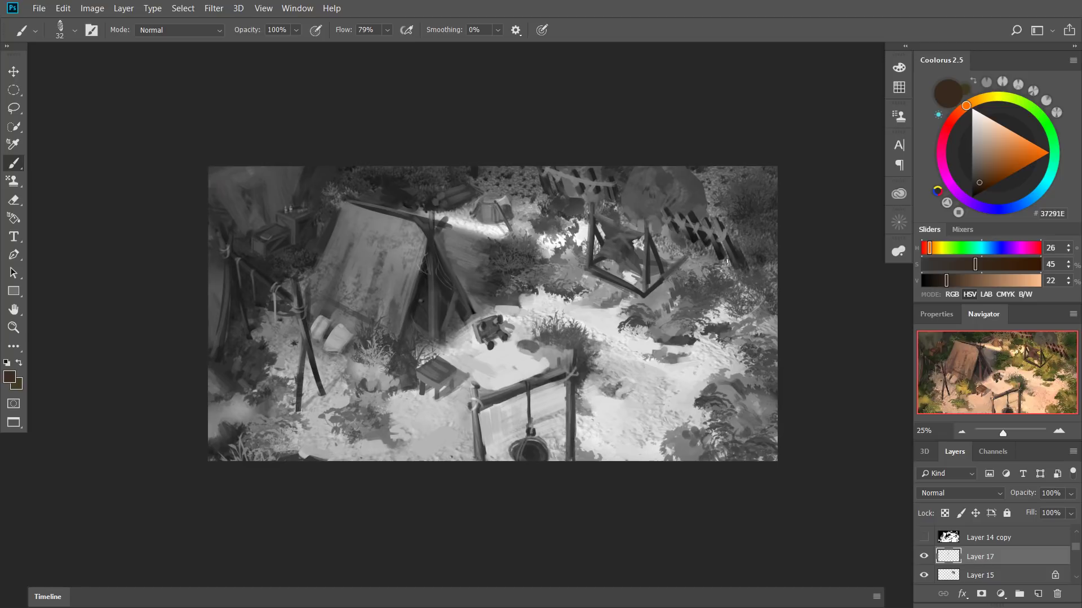
left_click(723, 248, "alt")
left_click(711, 244, "alt")
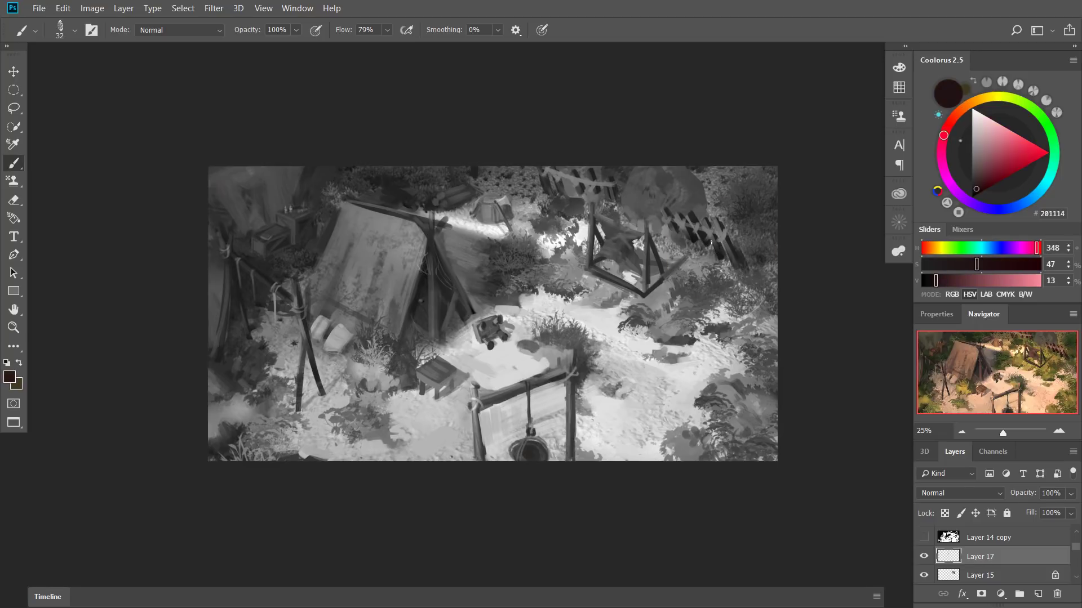
left_click(696, 231, "alt")
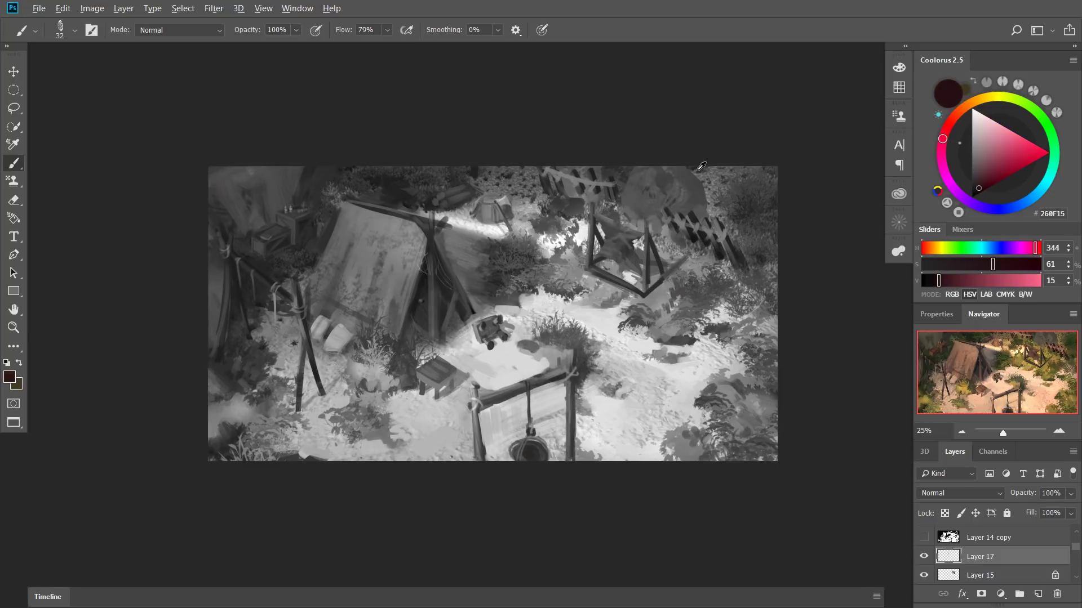
left_click(704, 190, "alt")
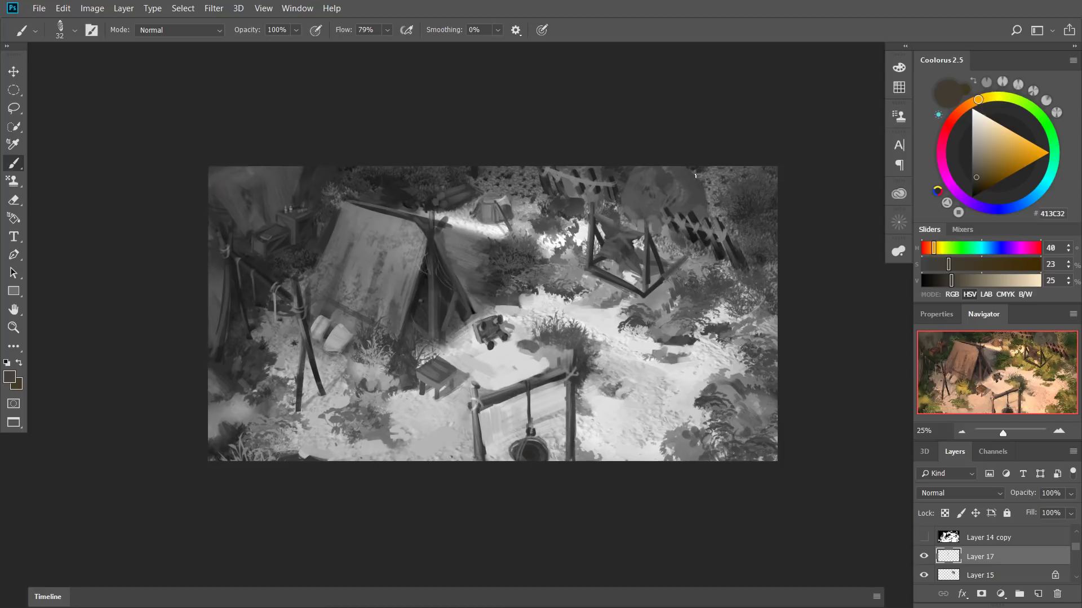
left_click(719, 242, "alt")
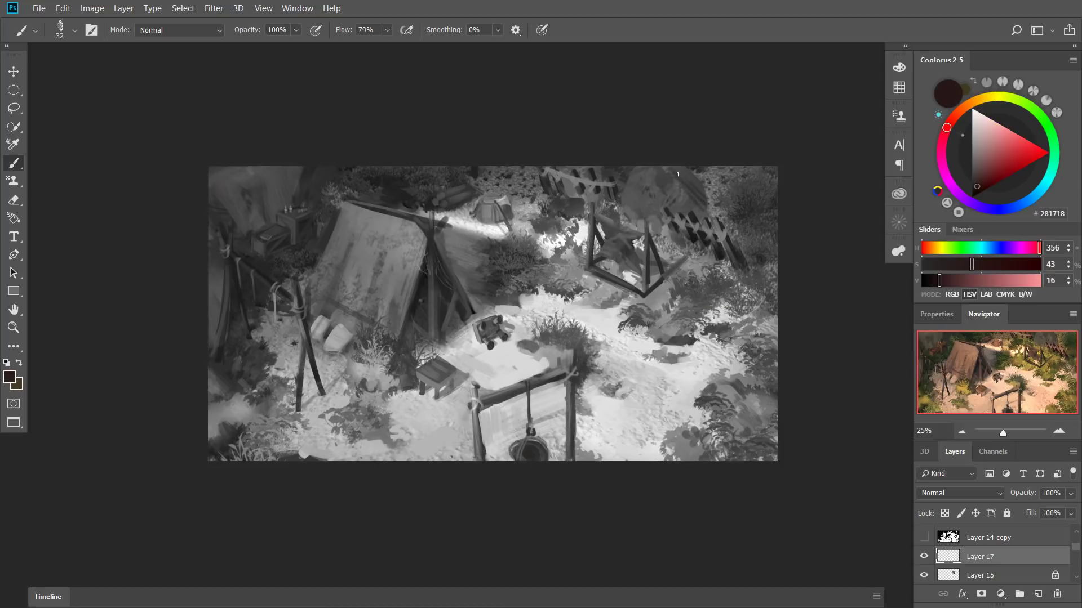
left_click(703, 211, "alt")
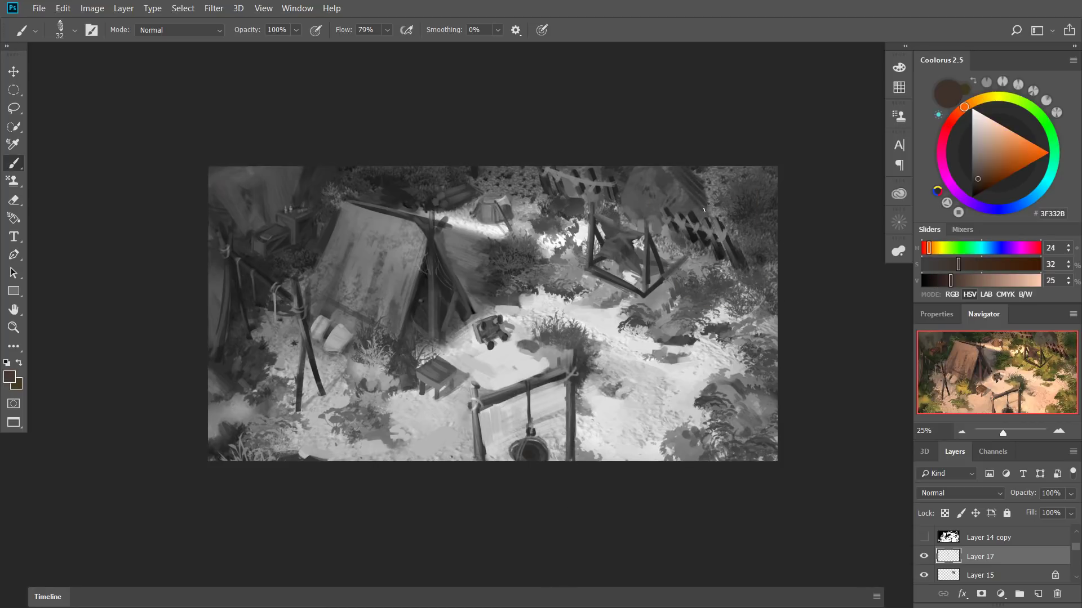
Touch up the sand below the hide frame and the bush behind the pot stand with B69B60, CFB240, 867D4E and 4E5239.
left_click(658, 258, "alt")
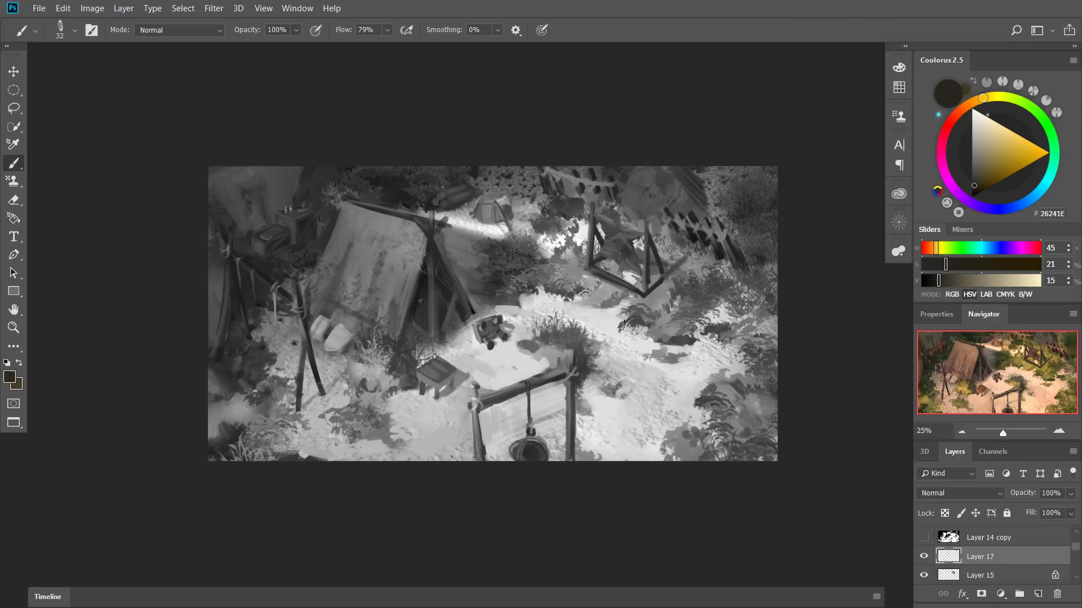
left_click(623, 304, "alt")
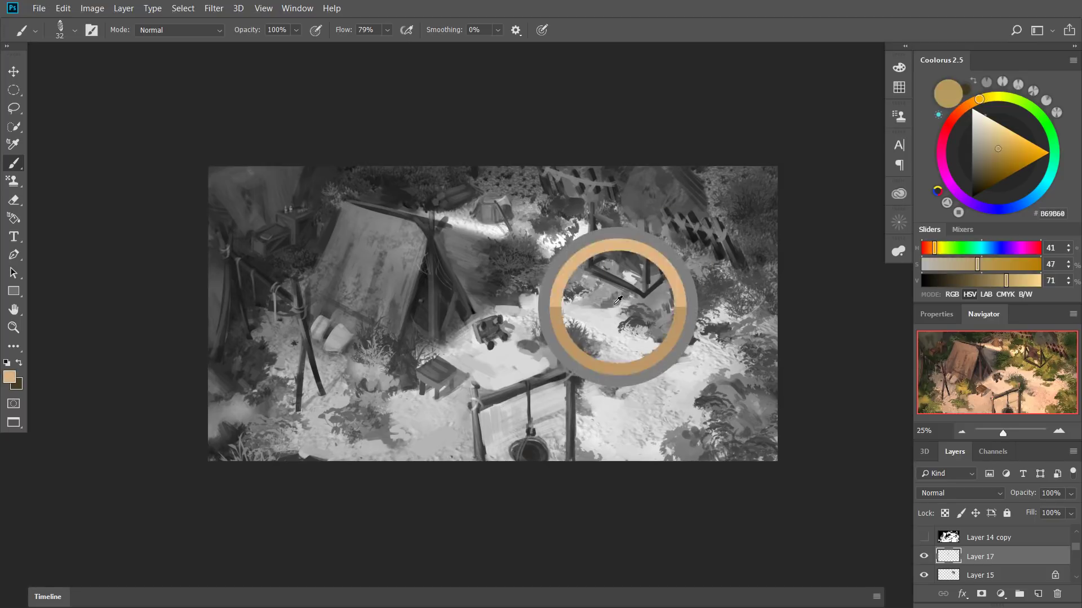
left_click(576, 282, "alt")
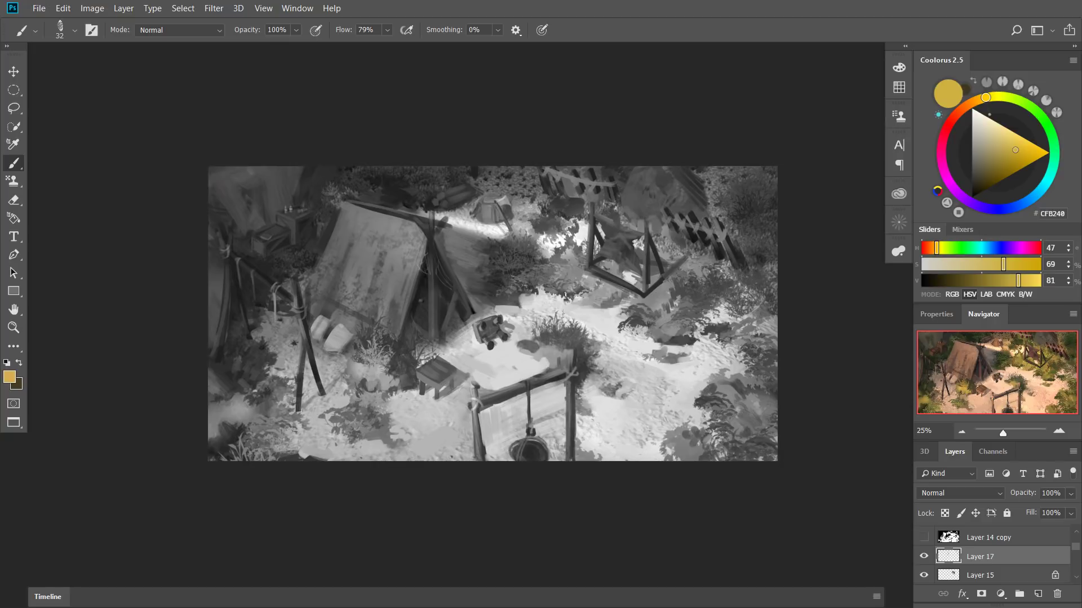
left_click(555, 347, "alt")
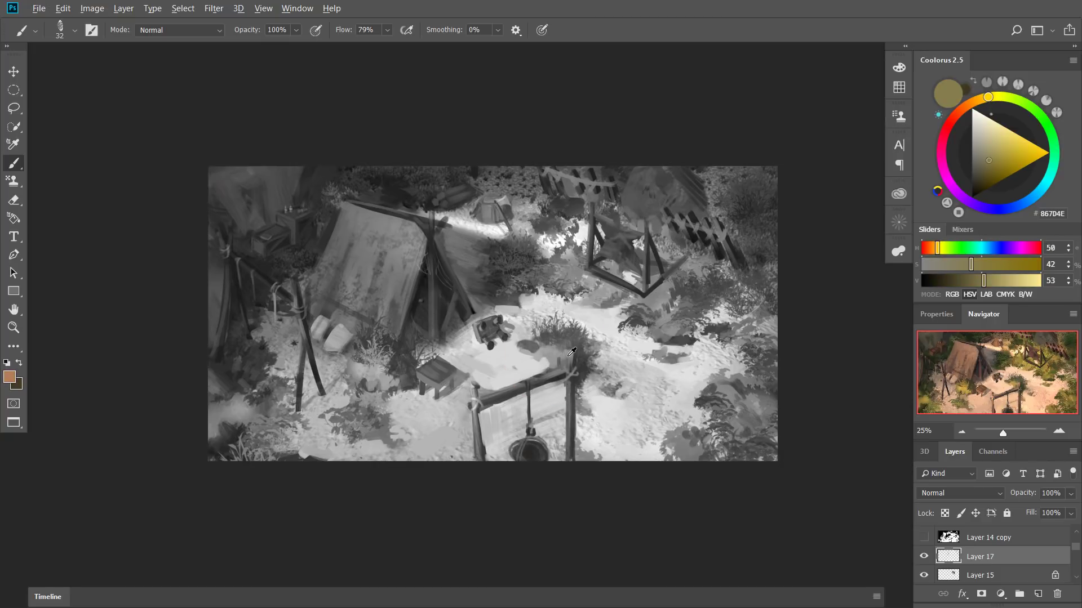
left_click(568, 356, "alt")
left_click(583, 347, "alt")
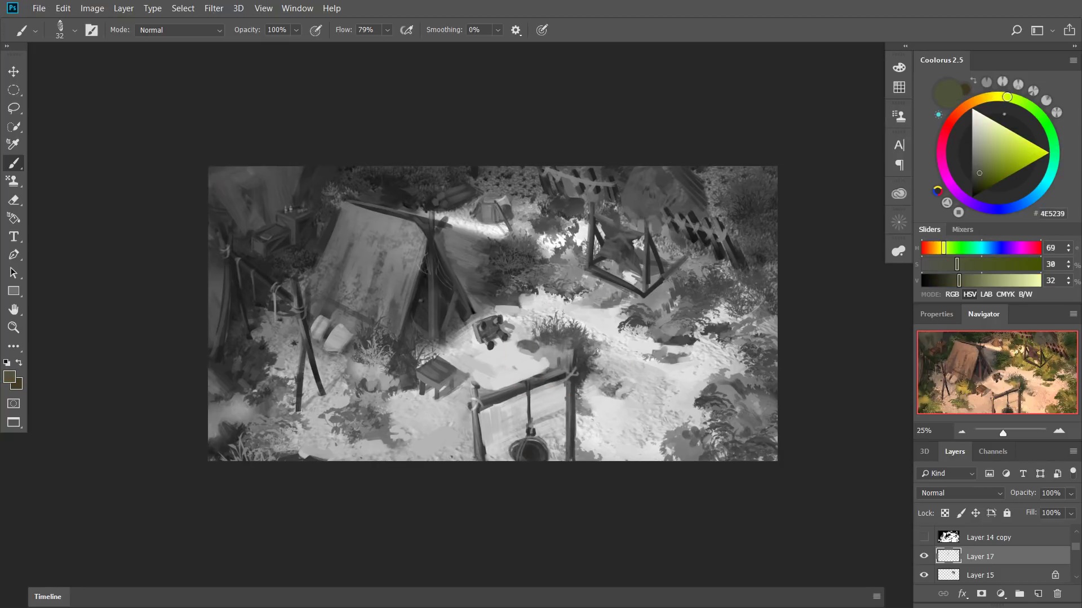
Refine the edges of the foliage below the hide frame with sand tone E9C18E and dark green 444925.
left_click(646, 322, "alt")
left_click(638, 323, "alt")
left_click(672, 347, "alt")
left_click(633, 328, "alt")
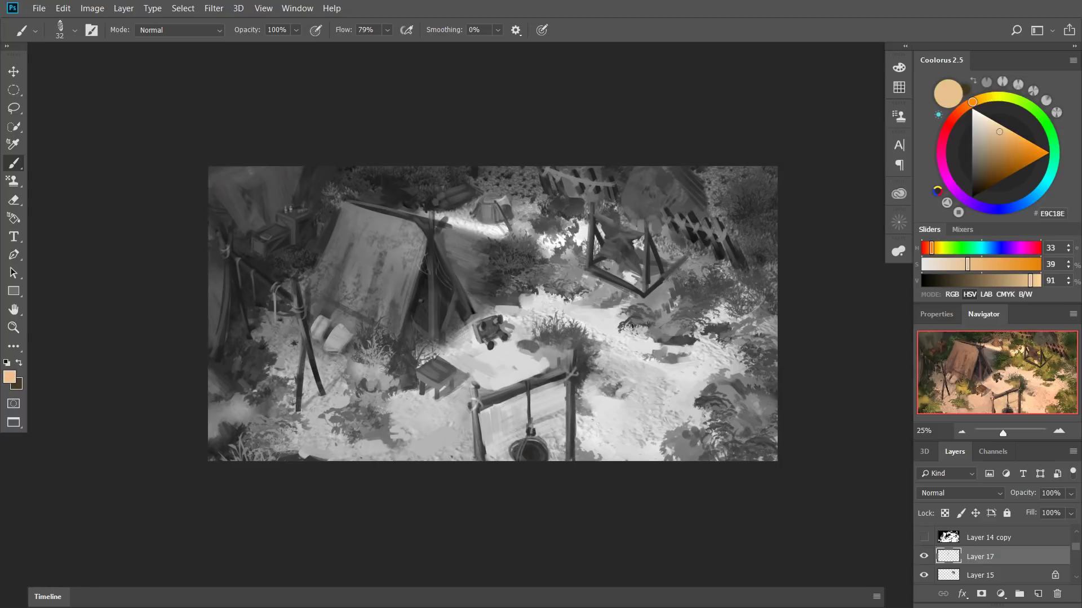
left_click(678, 337, "alt")
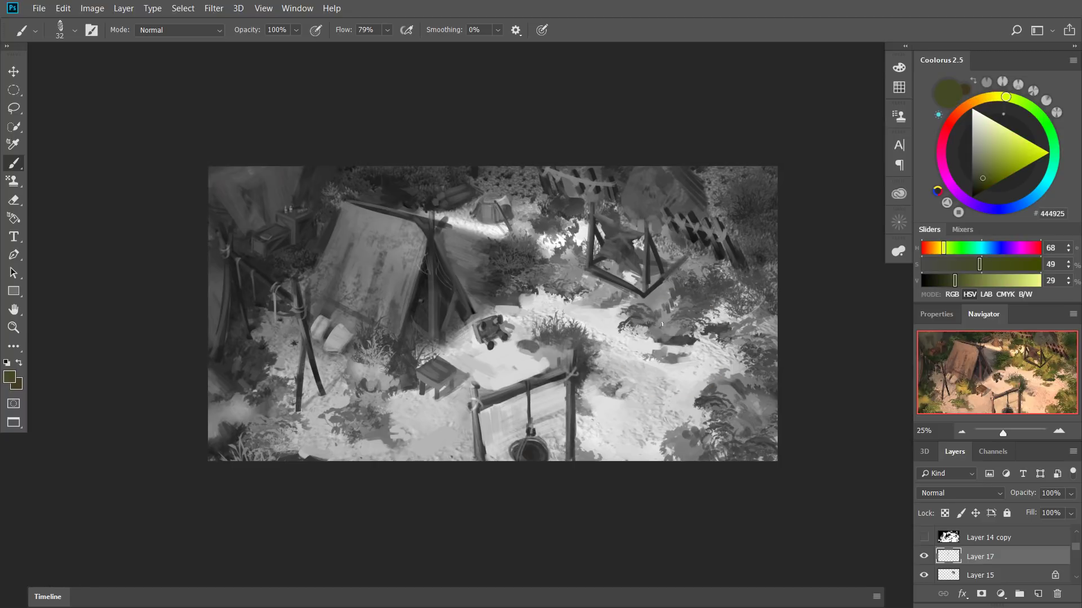
Refine the foliage patch below the hide frame with sand tone FFD8A6 and olive 4F5327 at 32 px.
left_click(678, 333, "alt")
left_click(696, 343, "alt")
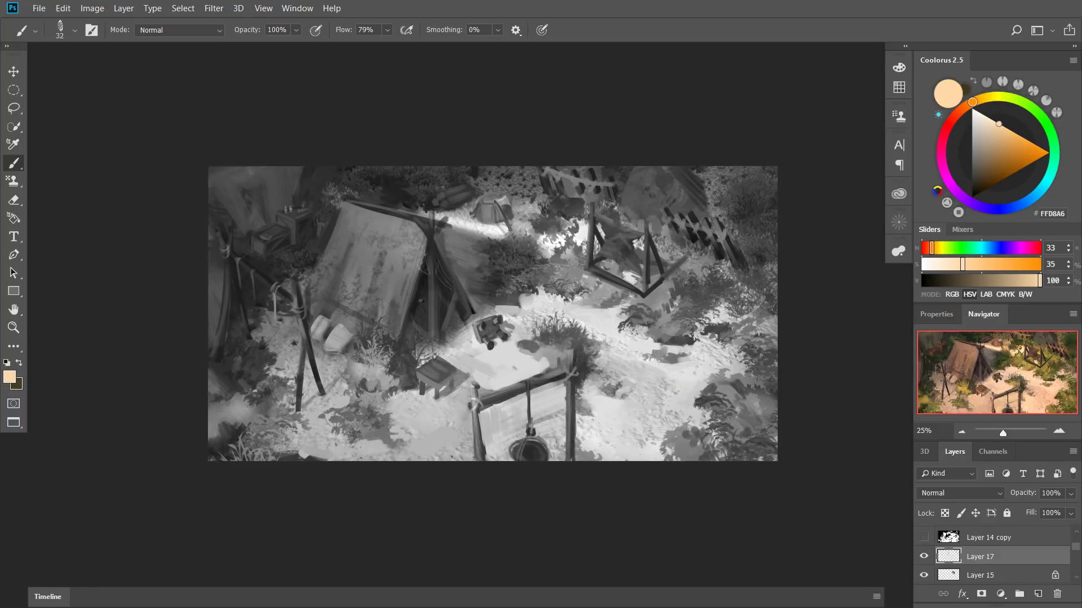
left_click(684, 339, "alt")
left_click(700, 337, "alt")
left_click(700, 325, "alt")
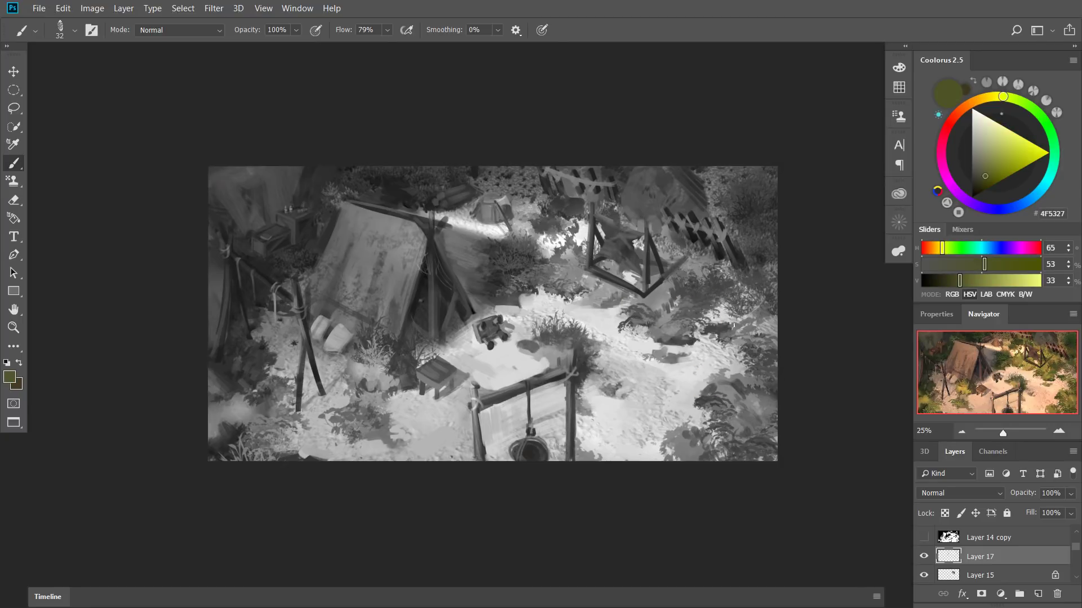
Rework the sand and bush edges right of the path with FFD8A3, 4C4A26 and FFCE9A, using brush sizes of 96 and 205 px.
left_click(728, 331, "alt")
left_click(665, 339, "alt")
mouse_move(724, 331)
left_mouse_down()
mouse_move(660, 339)
mouse_move(742, 333)
mouse_move(709, 342)
mouse_move(711, 319)
left_mouse_up()
left_click(703, 342, "alt")
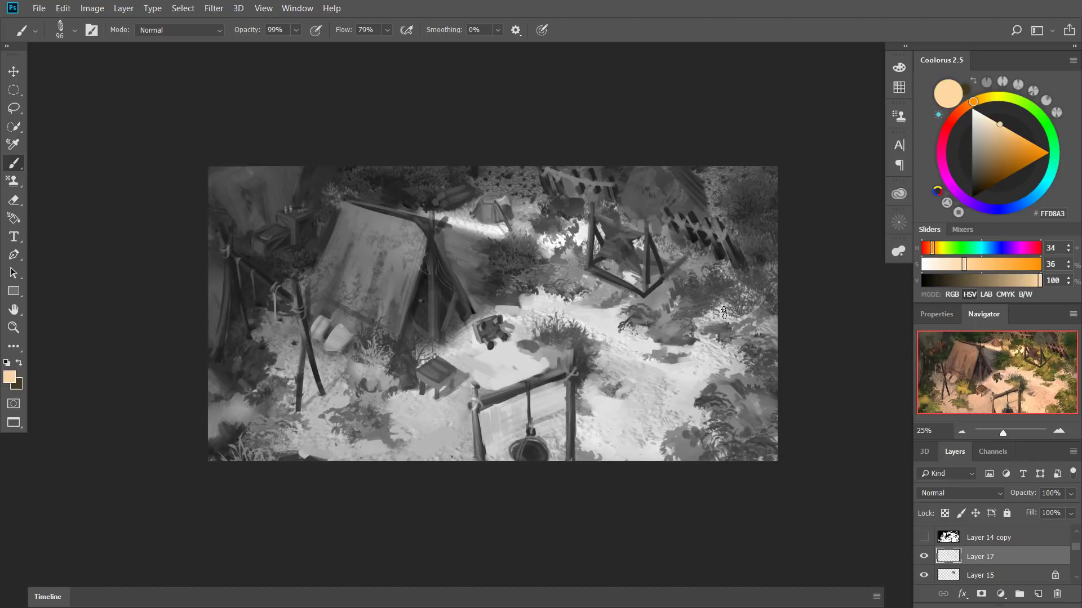
left_click(709, 324, "alt")
mouse_move(667, 282)
left_mouse_down()
mouse_move(722, 313)
mouse_move(712, 315)
left_mouse_up()
left_click(684, 310, "alt")
left_click(708, 298, "alt")
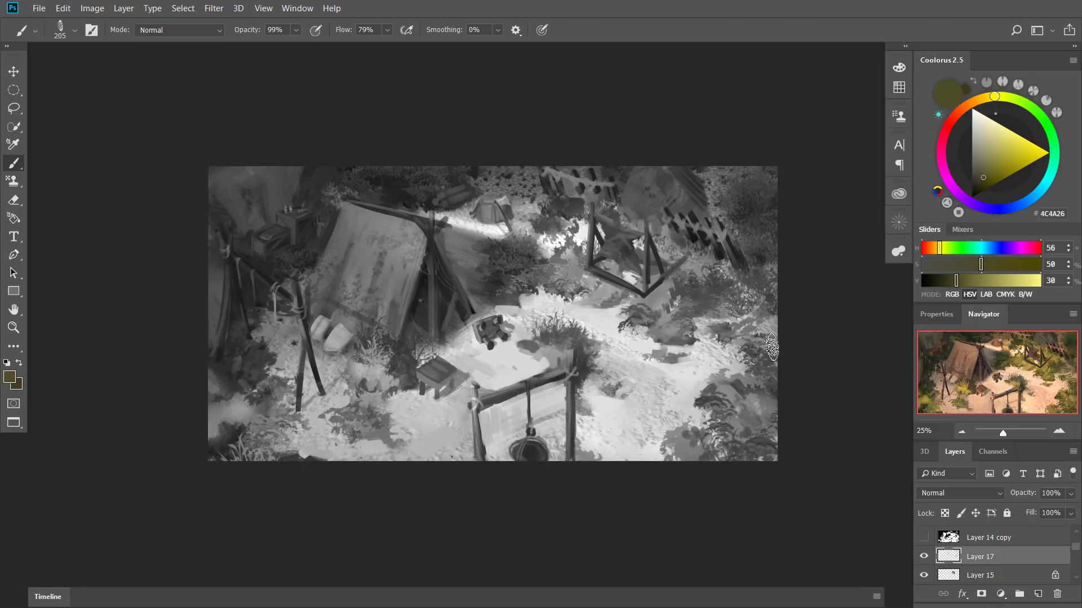
left_click(693, 336, "alt")
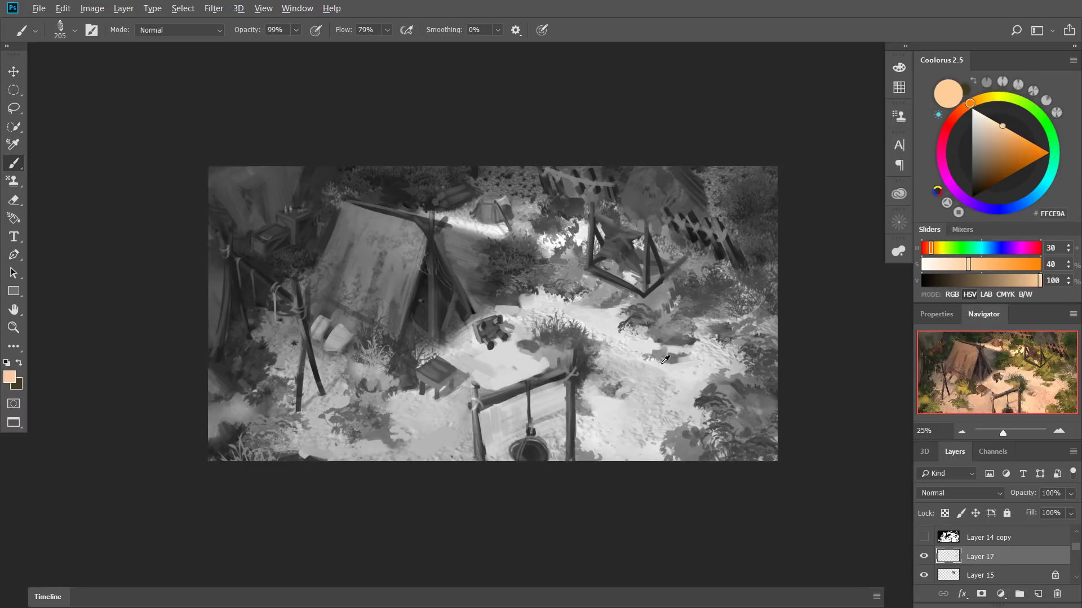
key("0")
left_click(699, 345, "alt")
Tone down the bright sand patch beside the hide frame's left post with olive 7D6C27 and tan D7B28C.
left_click(561, 221, "alt")
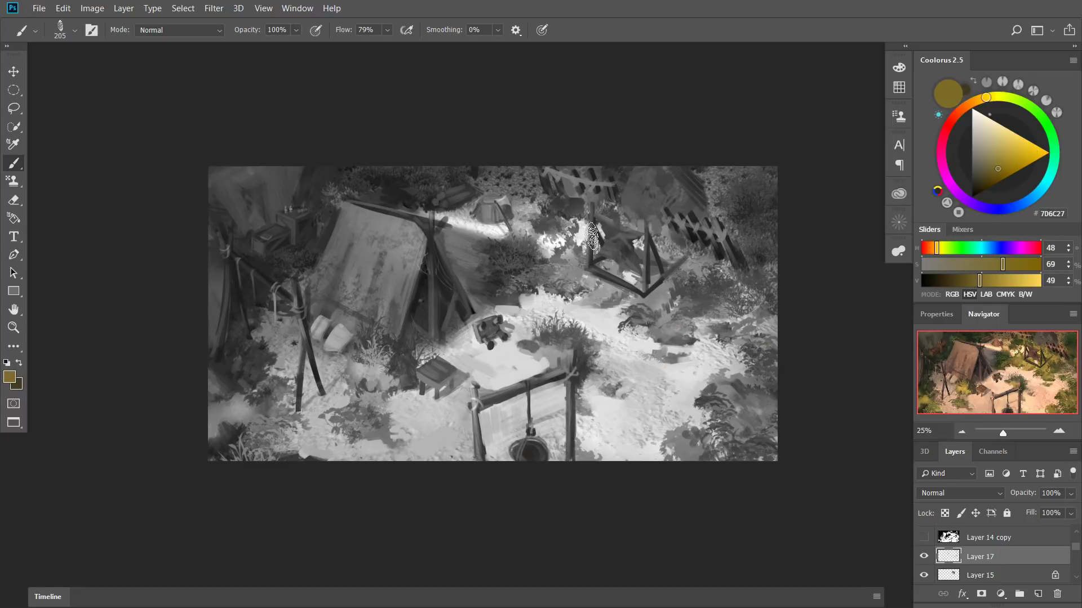
mouse_move(600, 254)
left_mouse_down()
mouse_move(543, 241)
mouse_move(585, 254)
left_mouse_up()
left_click(603, 337, "alt")
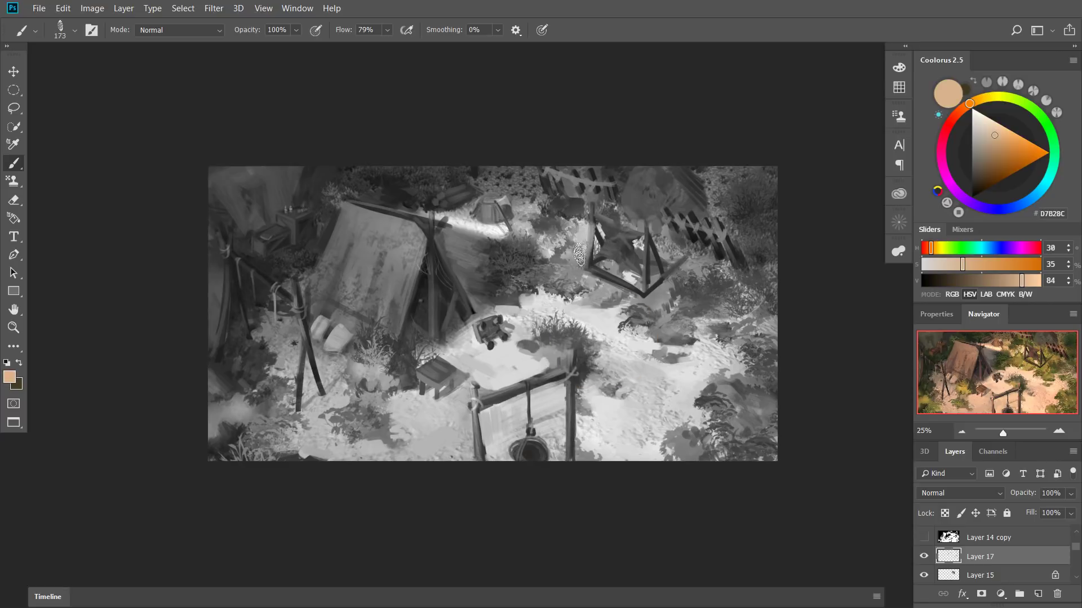
Touch up the sand around the tent and the lower-left foliage with E4C49E and D9B18B, reducing the brush to 71 px.
left_click(494, 241, "alt")
left_click(531, 322, "alt")
left_click(393, 417, "alt")
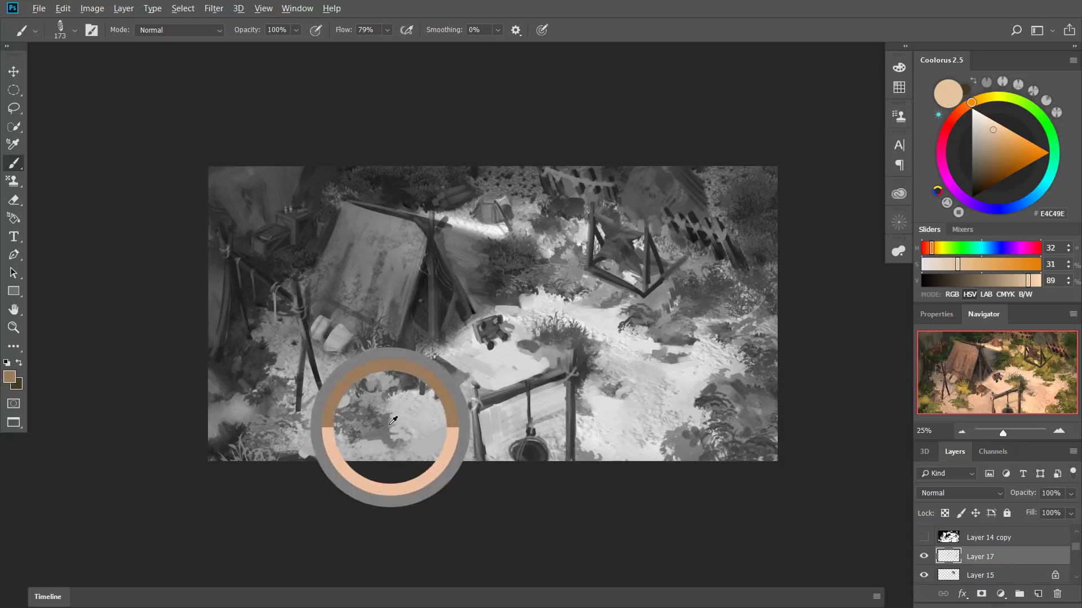
left_click_drag(402, 456, 394, 457)
left_click(326, 398, "alt")
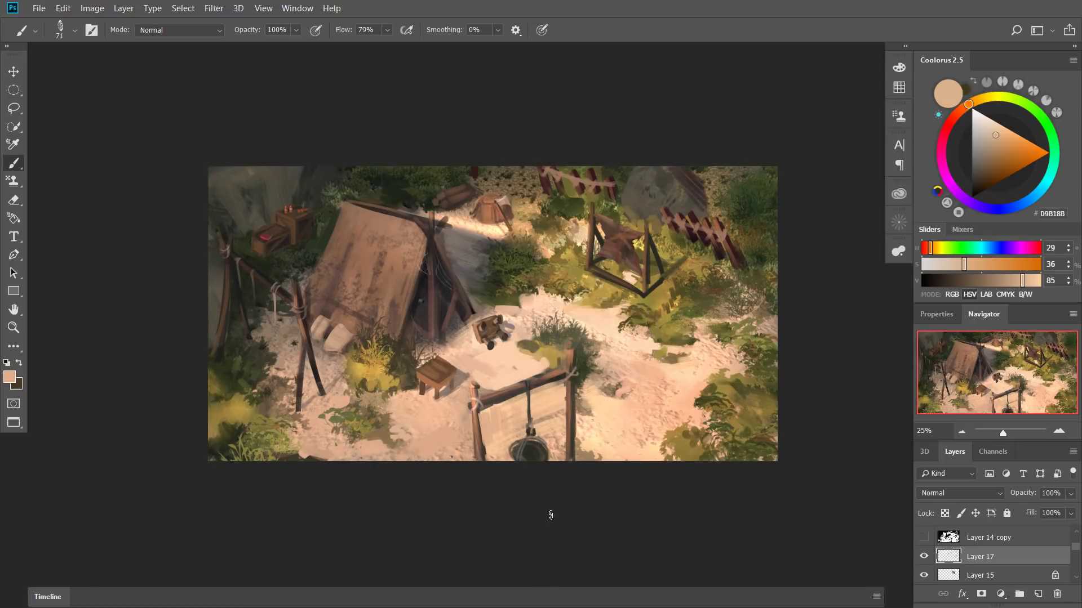
key("g")
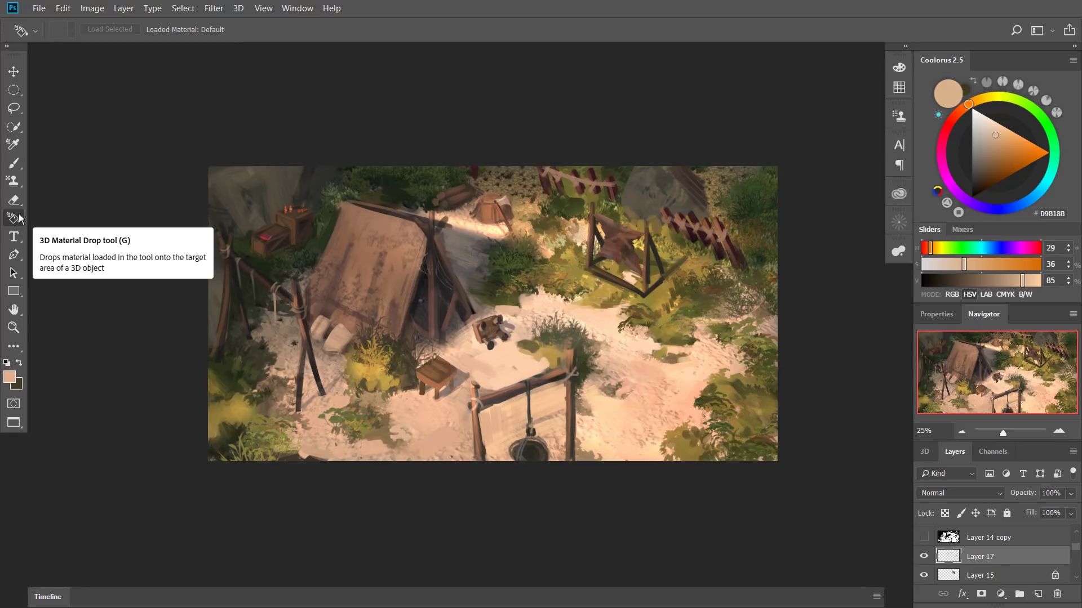
left_click(18, 296)
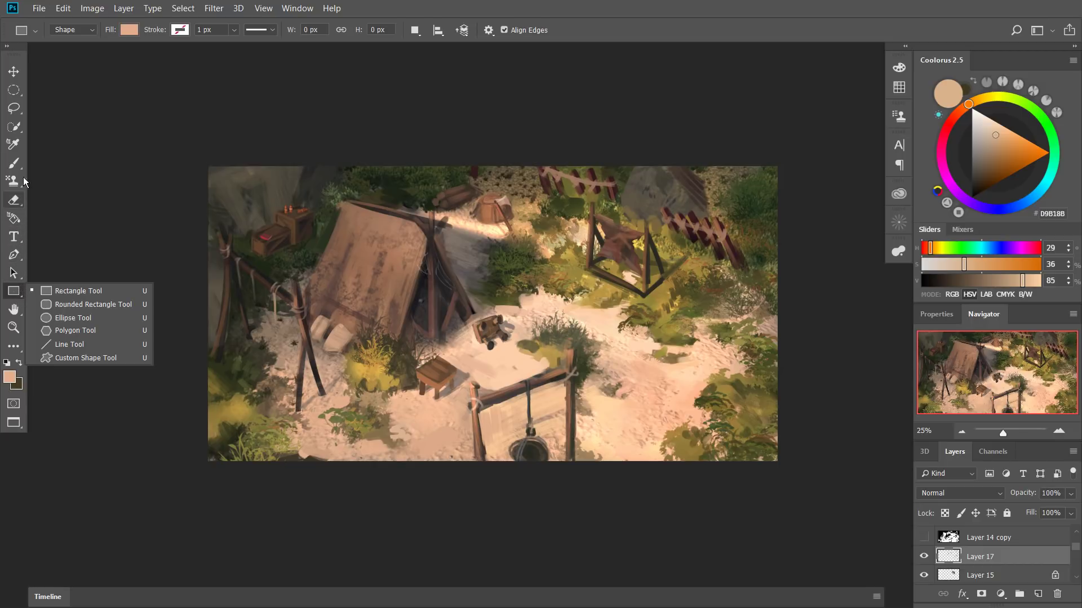
left_click(21, 221)
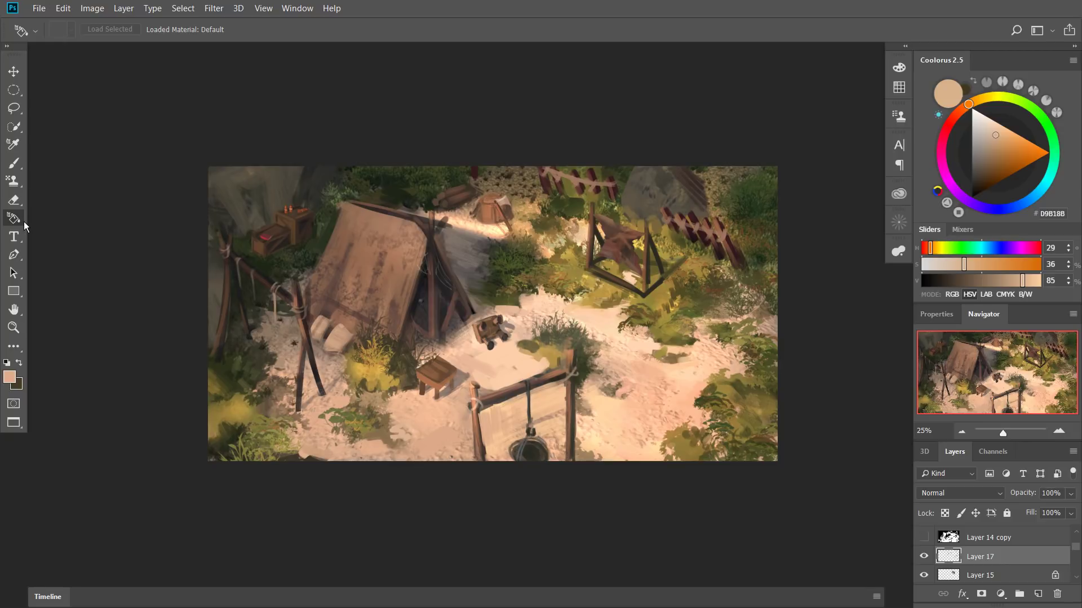
left_click(21, 164)
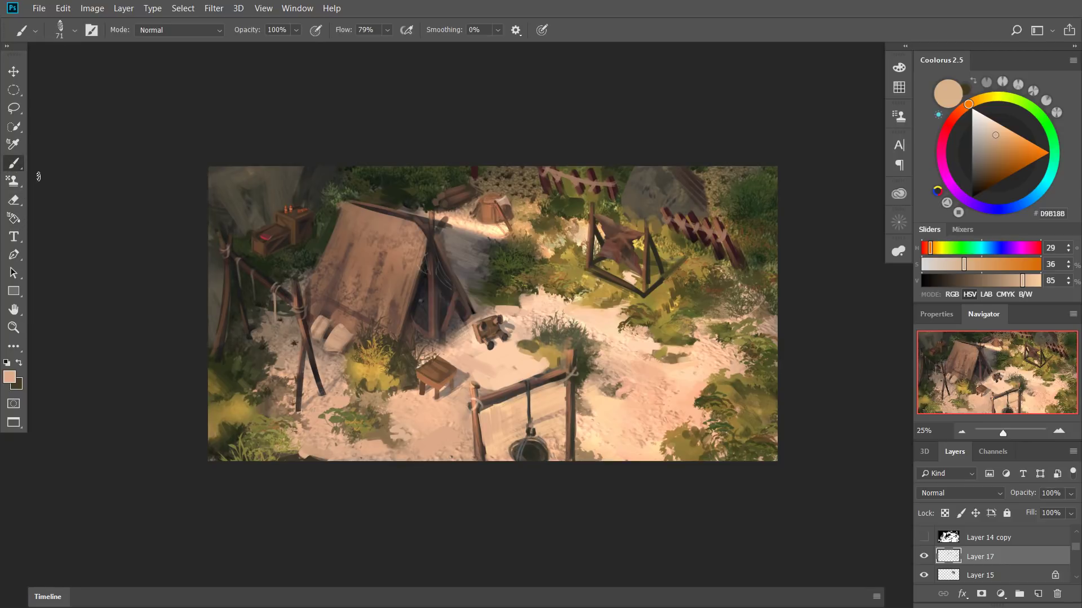
Switch to the Soft Round 80 4 brush at 80 px.
right_click(674, 353)
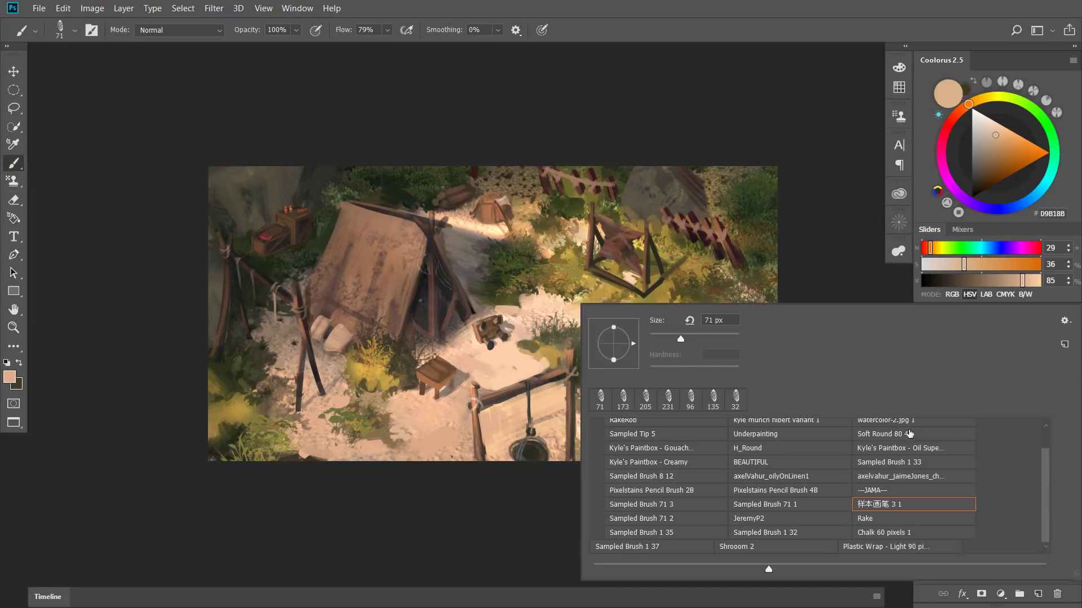
left_click(909, 434)
left_click(803, 278)
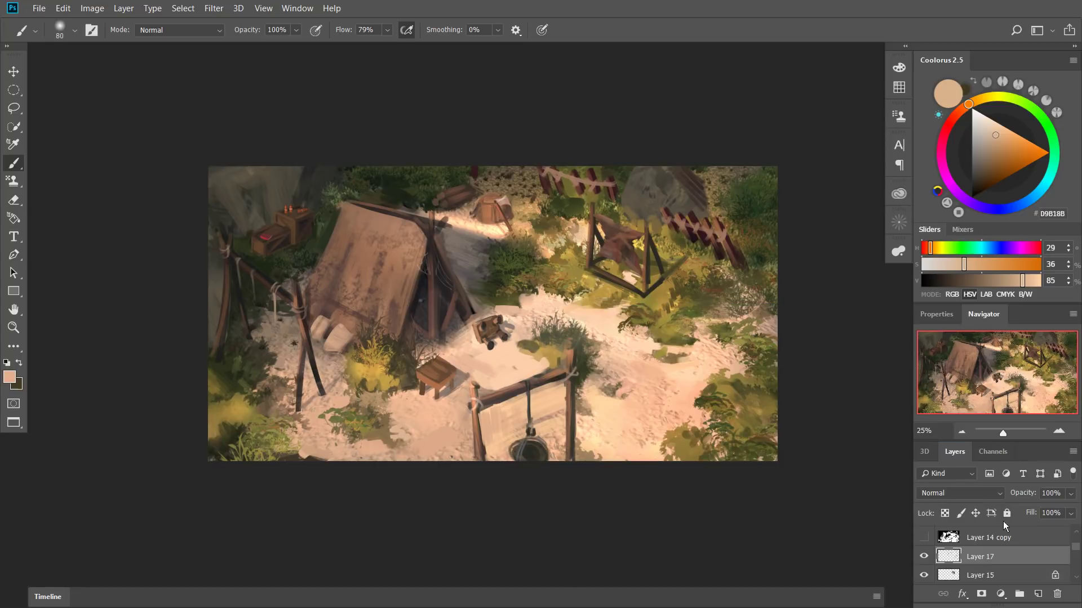
Merge Layer 17, Layer 15, Layer 16 and Layer 14 into one layer.
left_click_drag(1077, 552, 1077, 558)
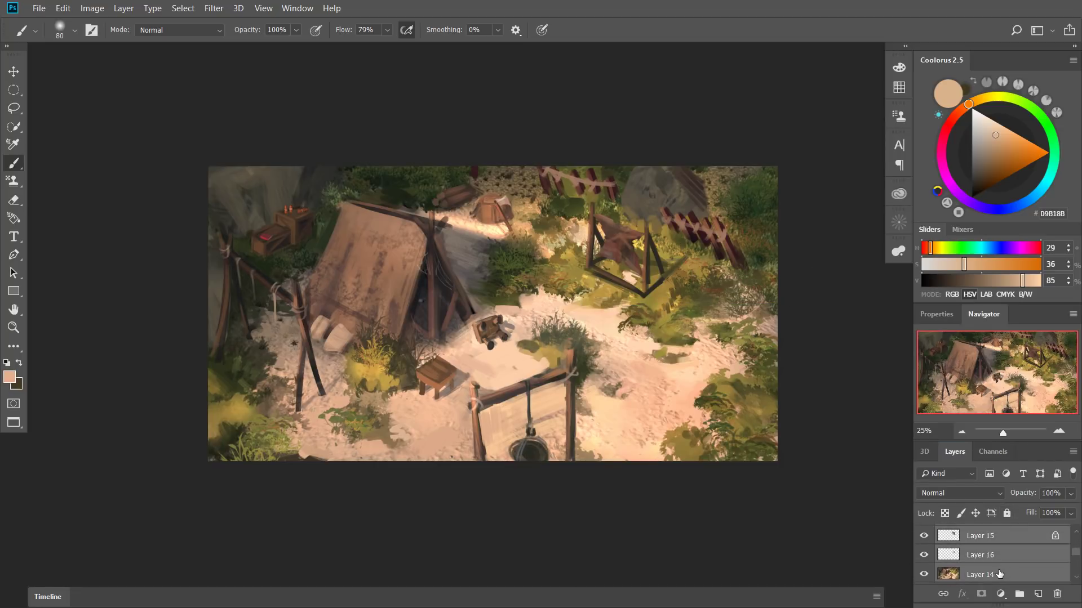
scroll(998, 574, "down", 3)
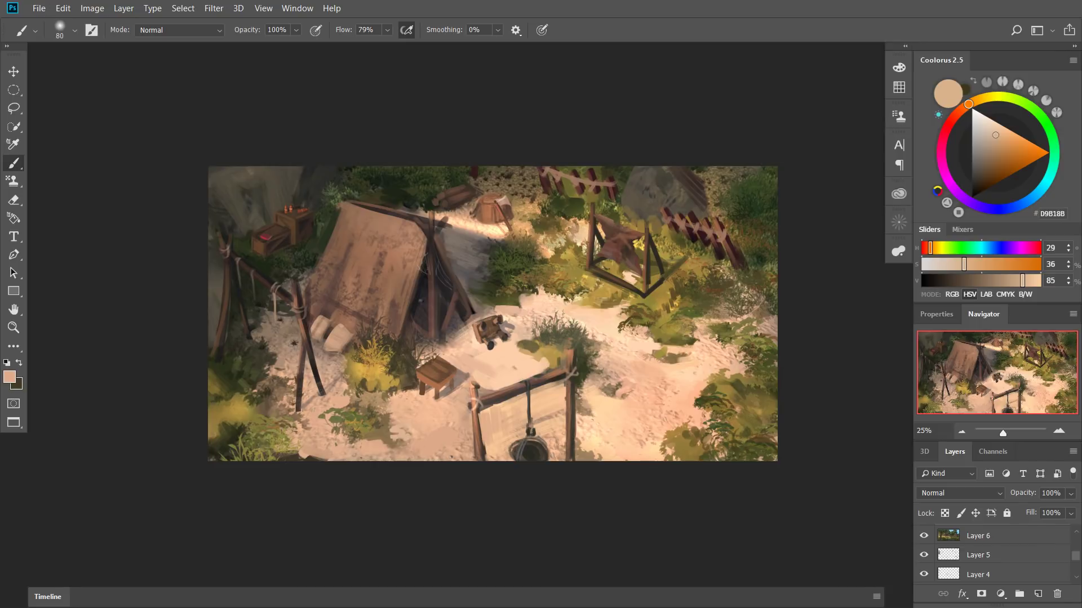
left_click(1074, 532)
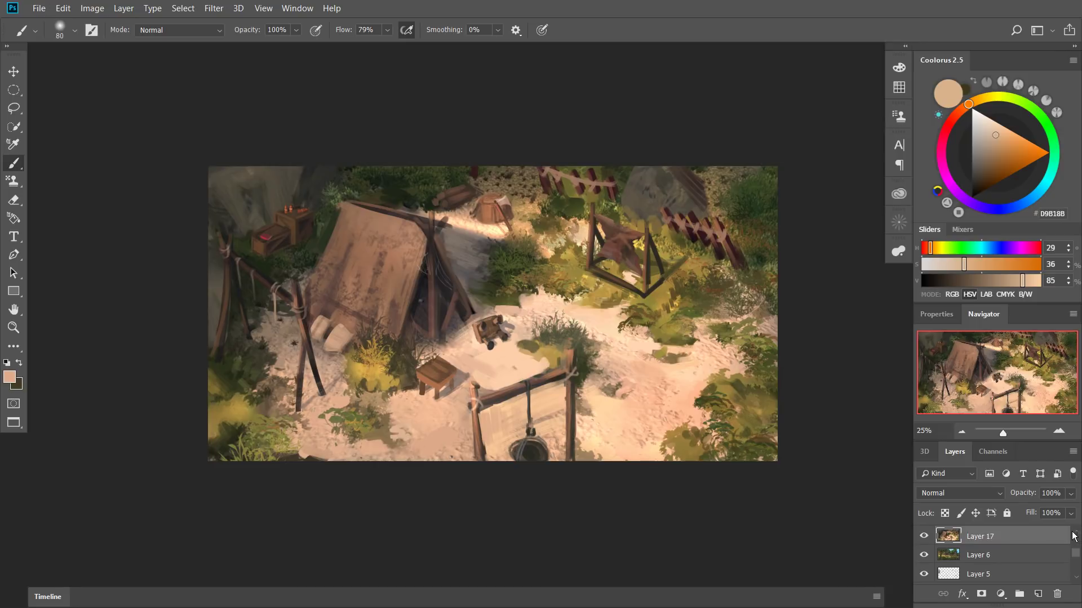
Glaze peach FFD5AC light over the left side of the campsite with a 1494 px brush in Pin Light mode at 10% flow.
right_click(448, 455)
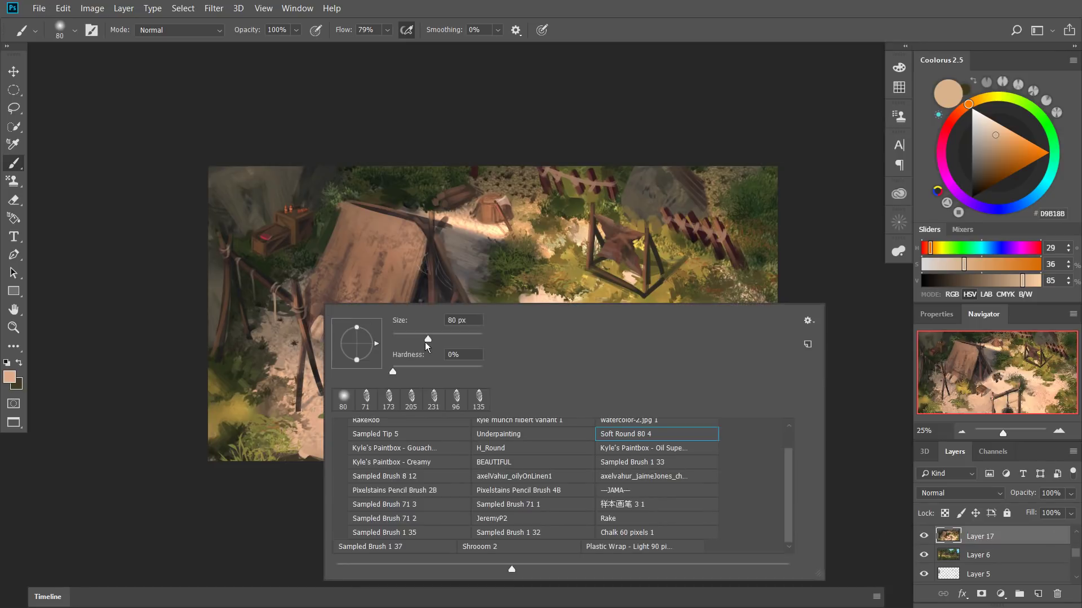
left_click(187, 32)
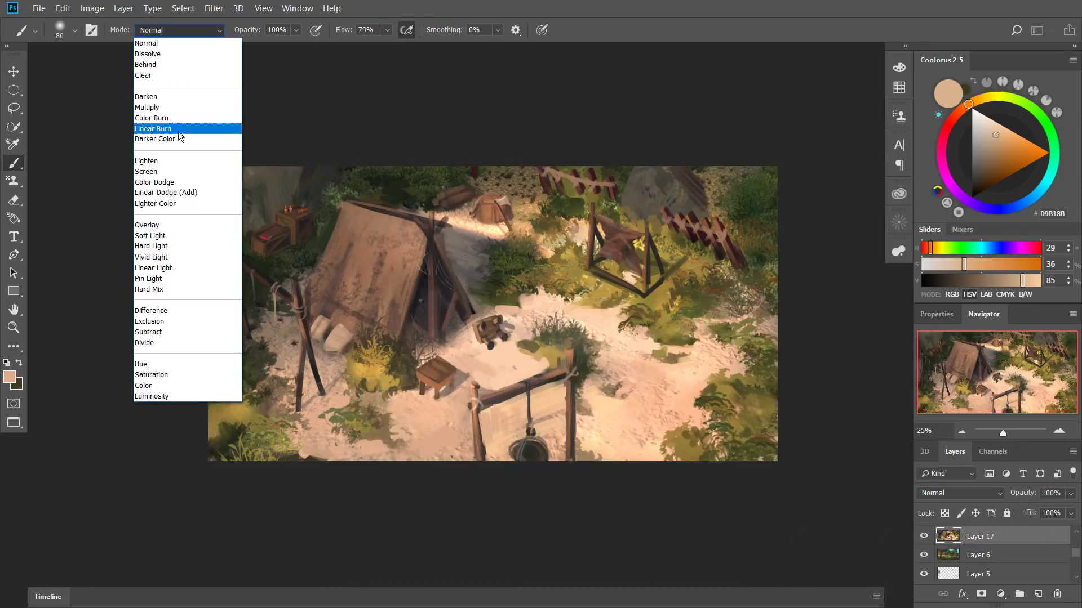
left_click(158, 279)
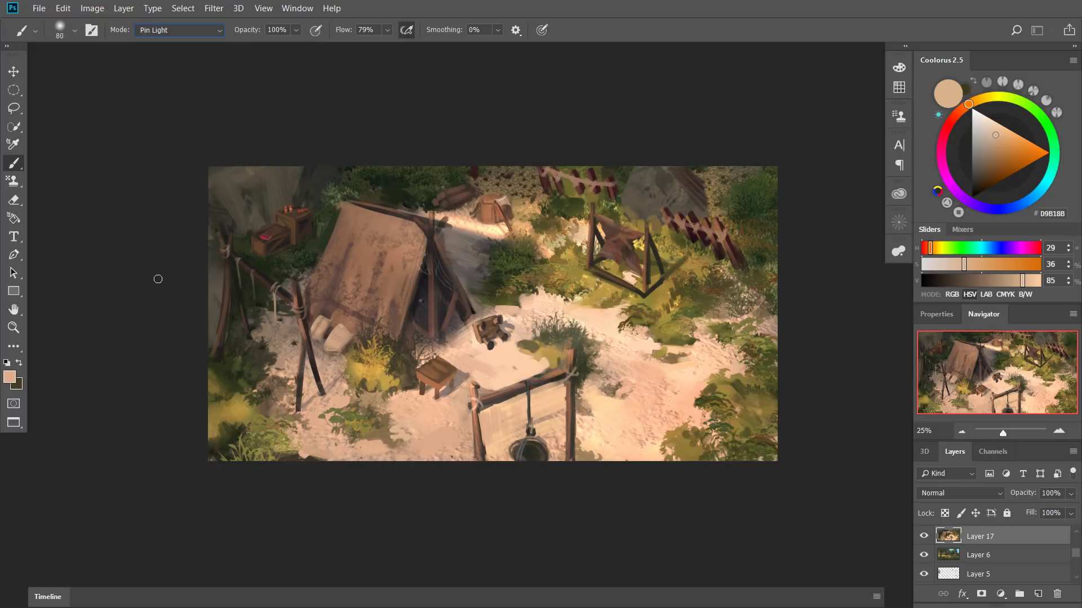
left_click_drag(997, 178, 975, 134)
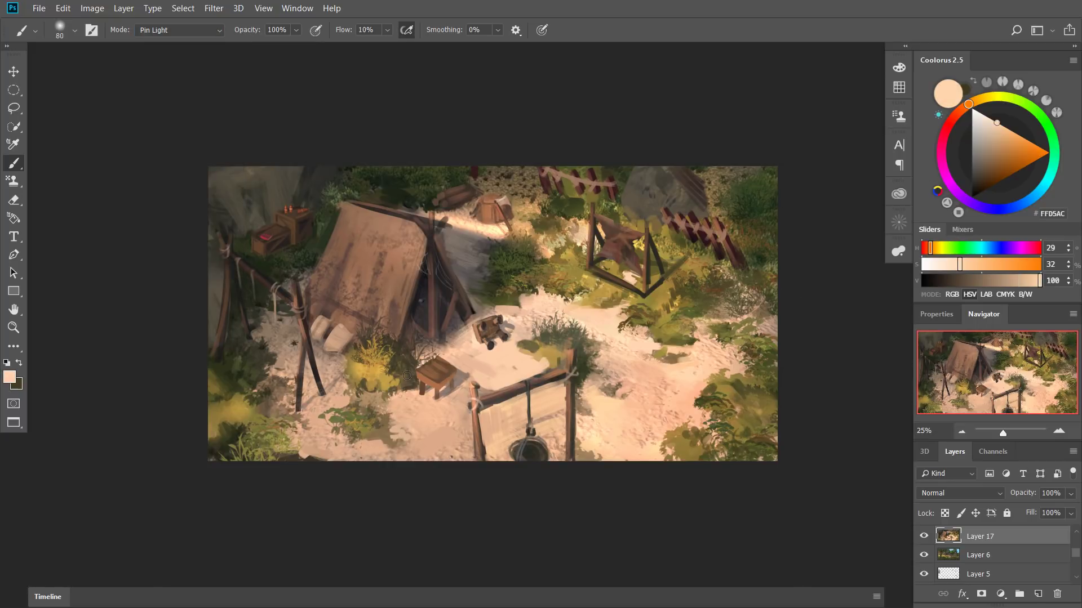
left_click_drag(420, 345, 541, 309)
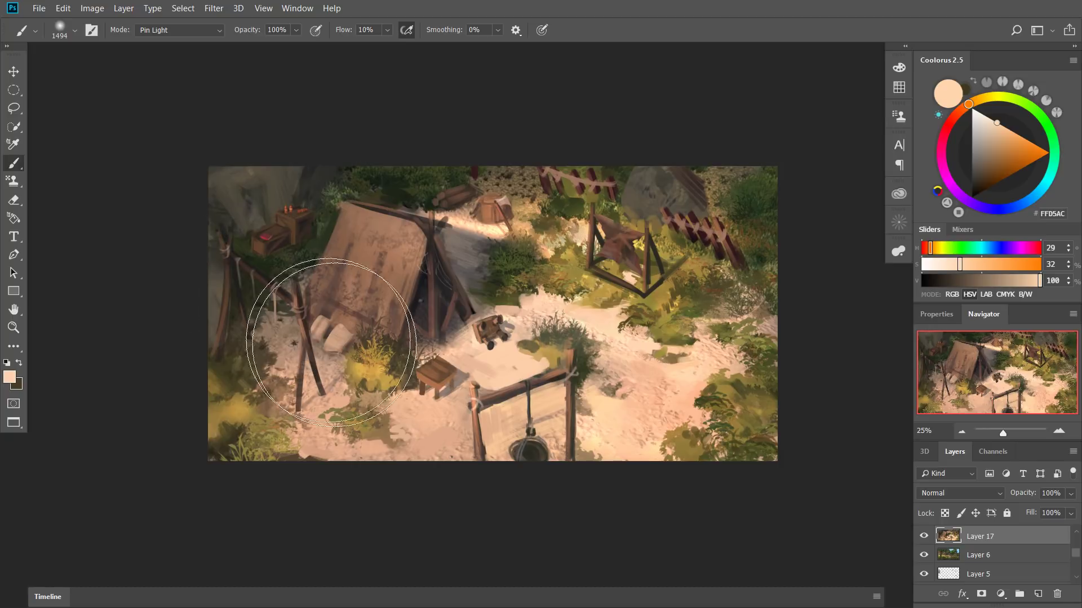
Glaze warmer orange FFBA79 over the tent canvas and nearby ground, reducing the soft brush to 442 px.
left_click(1013, 131)
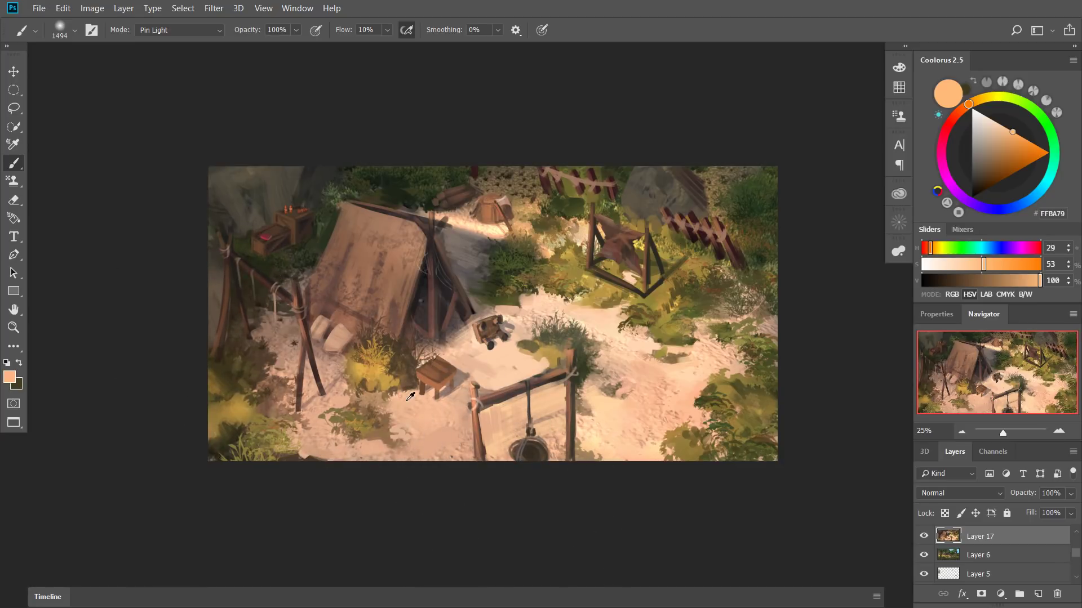
left_click_drag(369, 358, 277, 382)
left_click_drag(373, 336, 345, 362)
left_click_drag(478, 230, 459, 232)
left_click_drag(365, 278, 393, 250)
left_click_drag(389, 309, 417, 267)
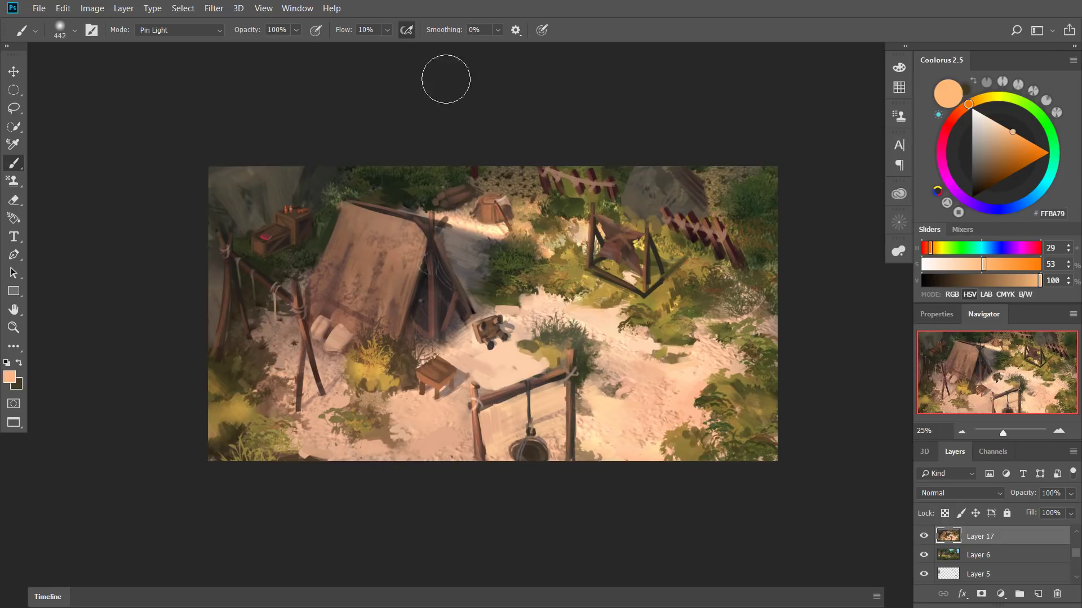
Warm the wooden posts and ground left of the tent in Hard Light mode with a 1000 px brush in FFDBB9 and FFA856.
left_click(166, 32)
left_click(177, 243)
left_click(993, 119)
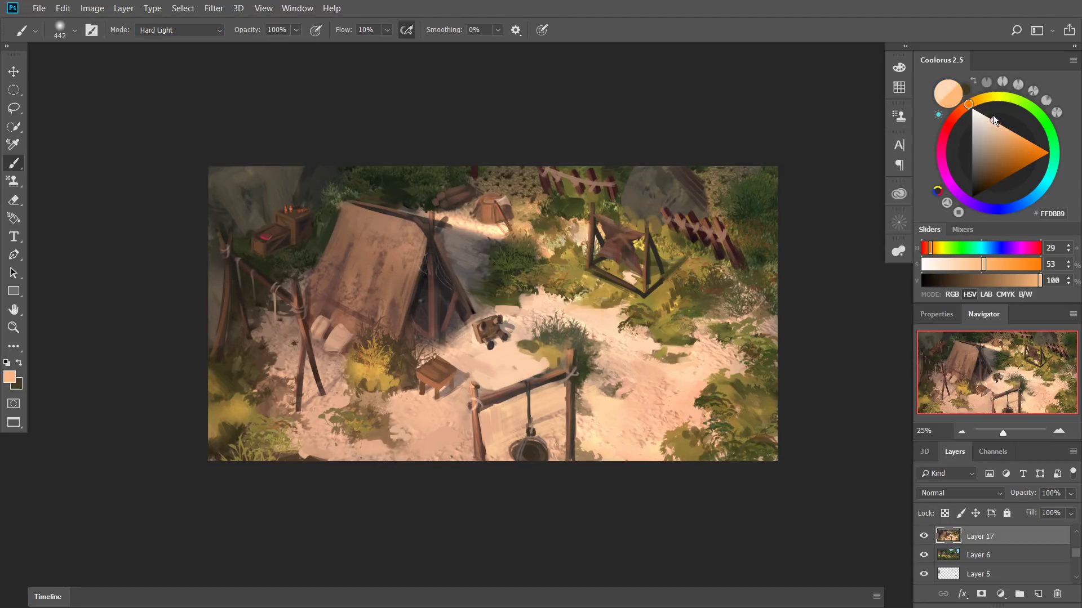
key("bracketright")
key("bracketright")
key("bracketright")
key("bracketright")
key("bracketright")
key("bracketright")
key("bracketright")
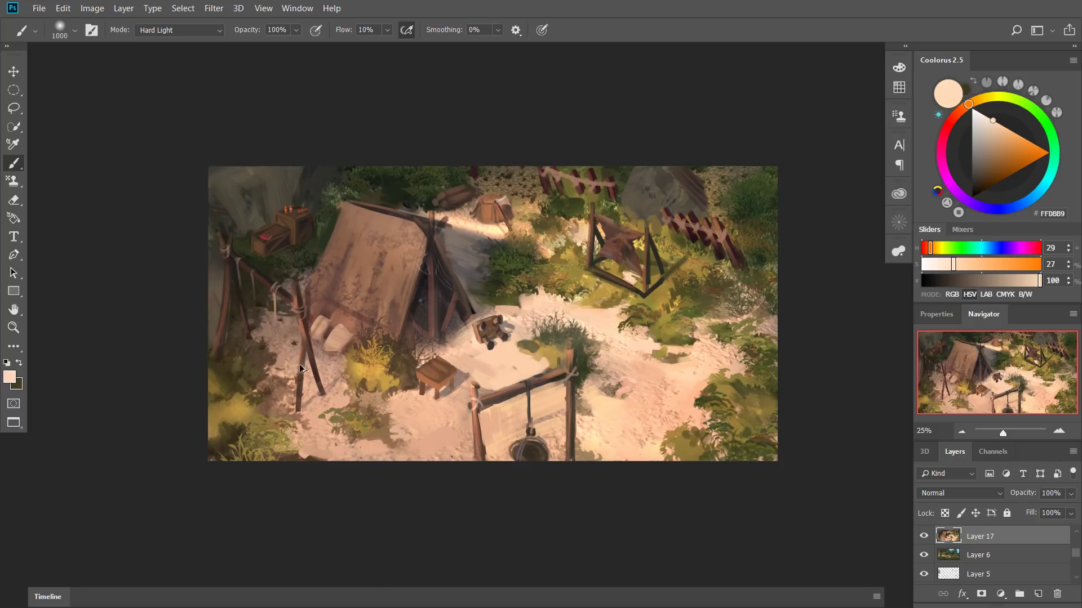
left_click(1021, 139)
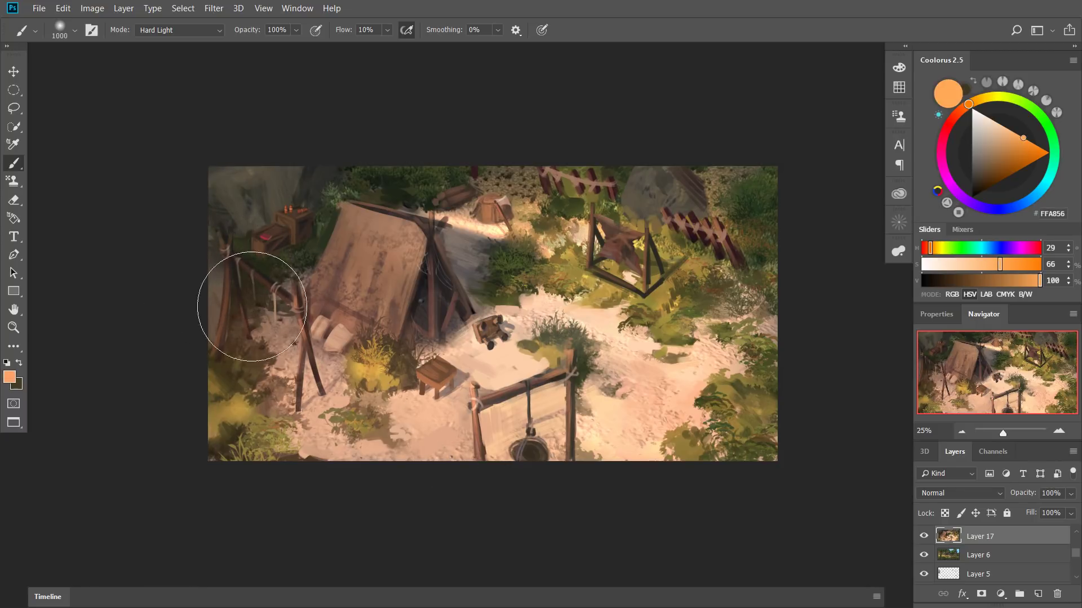
Cool the shadowed rocks behind the crates in Overlay mode with slate blue 506678, reducing the brush to 661 px.
left_click(171, 30)
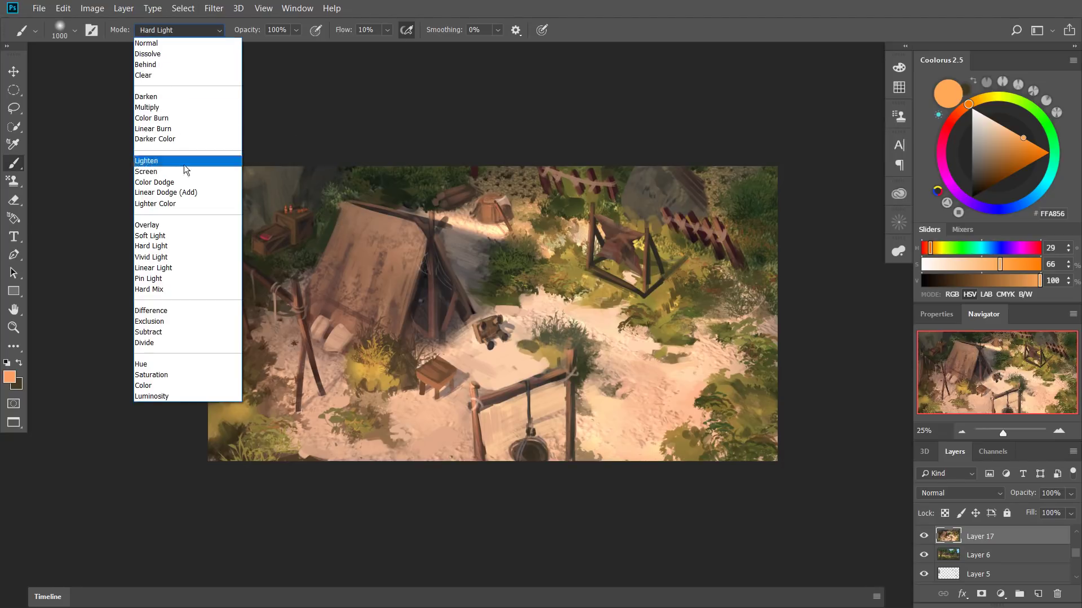
left_click(174, 225)
left_click_drag(1038, 191, 1028, 200)
left_click(1017, 134)
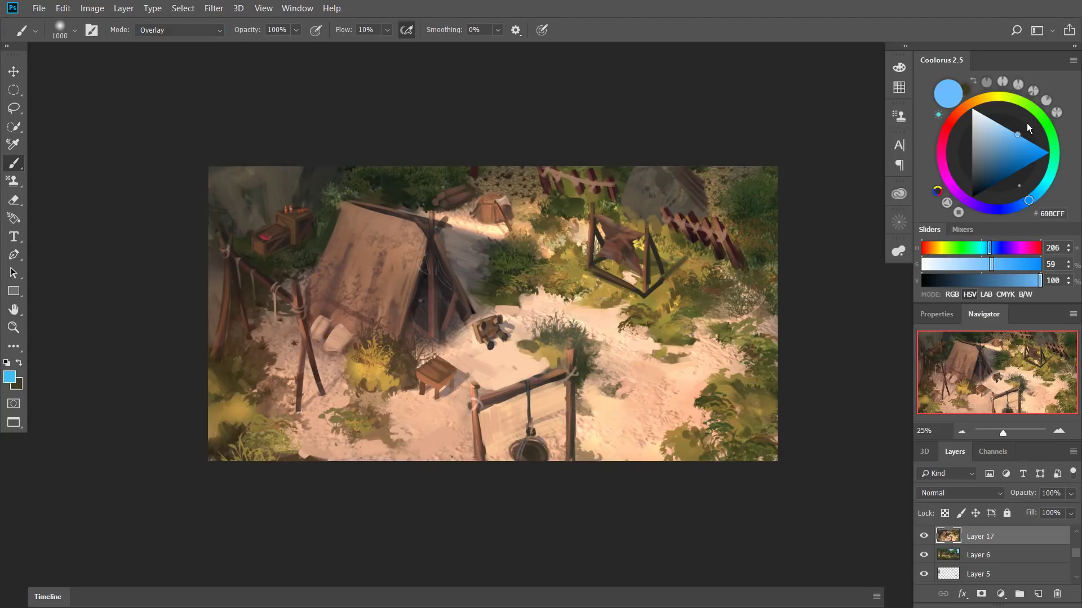
mouse_move(1011, 142)
left_mouse_down()
mouse_move(993, 135)
mouse_move(984, 162)
left_mouse_up()
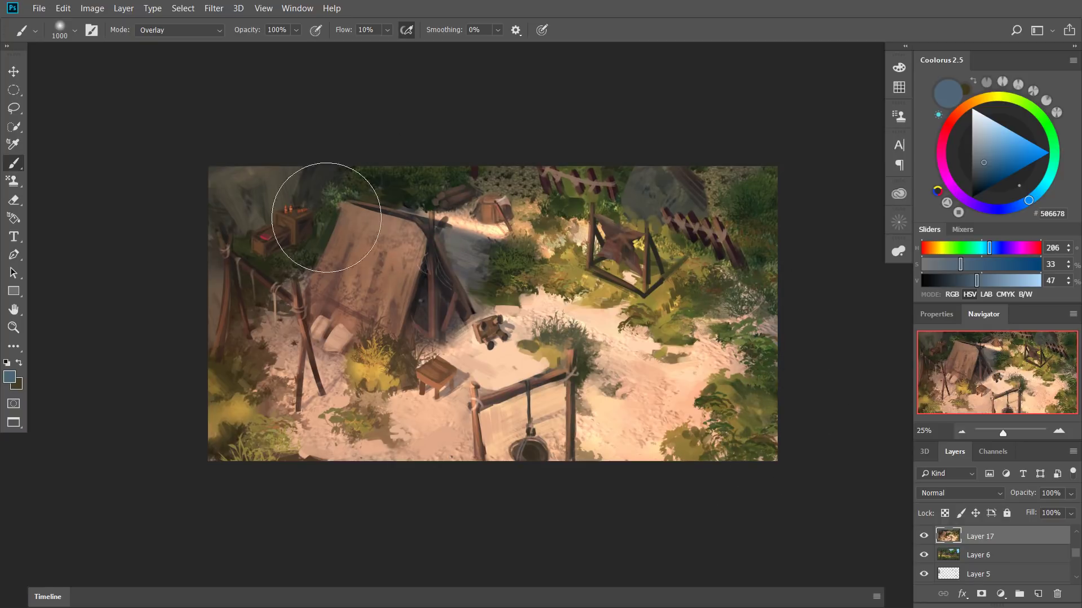
right_click(354, 193, "alt")
left_click_drag(331, 225, 289, 227, "alt")
mouse_move(292, 176)
left_mouse_down()
mouse_move(270, 204)
mouse_move(247, 153)
mouse_move(223, 169)
mouse_move(309, 192)
mouse_move(311, 214)
left_mouse_up()
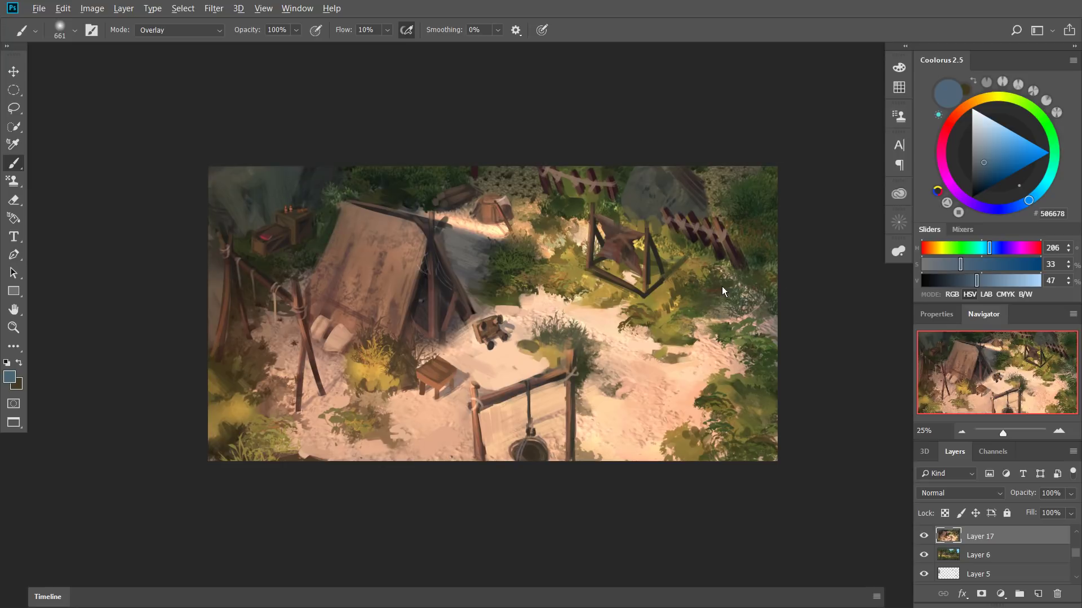
Glaze 506678 over the shaded foliage at 578 and 296 px, and hide and reshow Layer 17 for comparison with the scene beneath.
left_click_drag(723, 294, 712, 294, "alt")
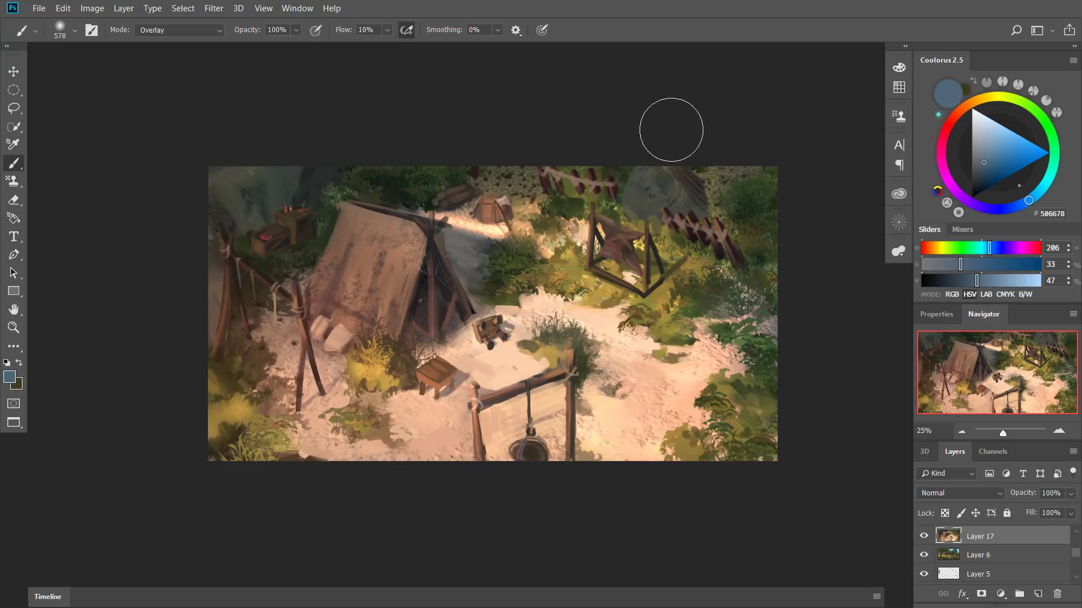
left_click_drag(745, 361, 706, 361, "alt")
key("alt")
left_click(923, 538)
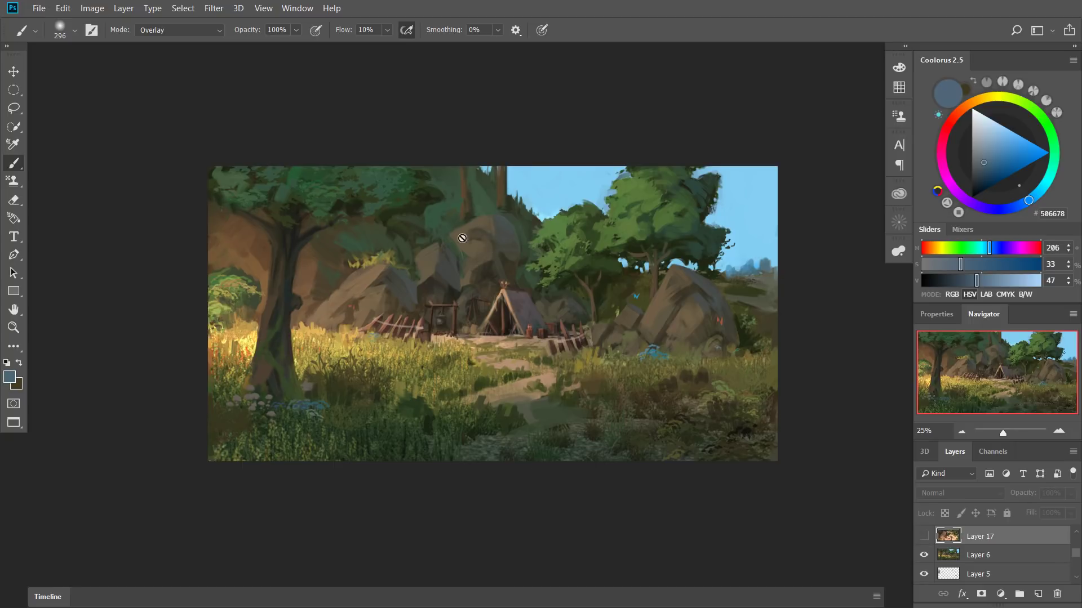
left_click(928, 540)
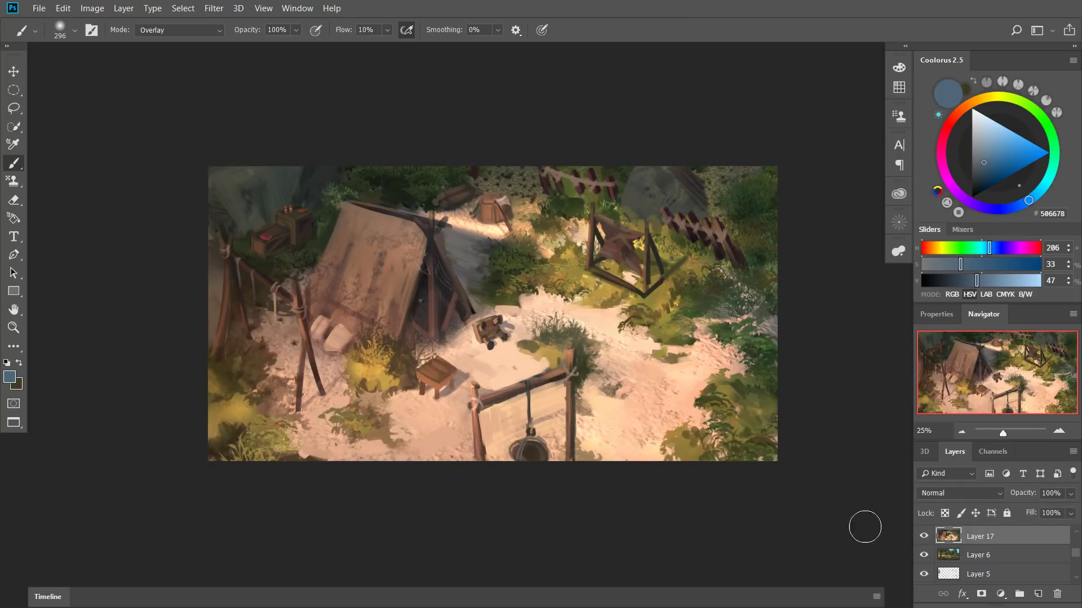
Hide Layer 17 and place Atrene camp 01.png from the Aterne folder, scaled to about 457.6% to cover the canvas.
left_click(924, 539)
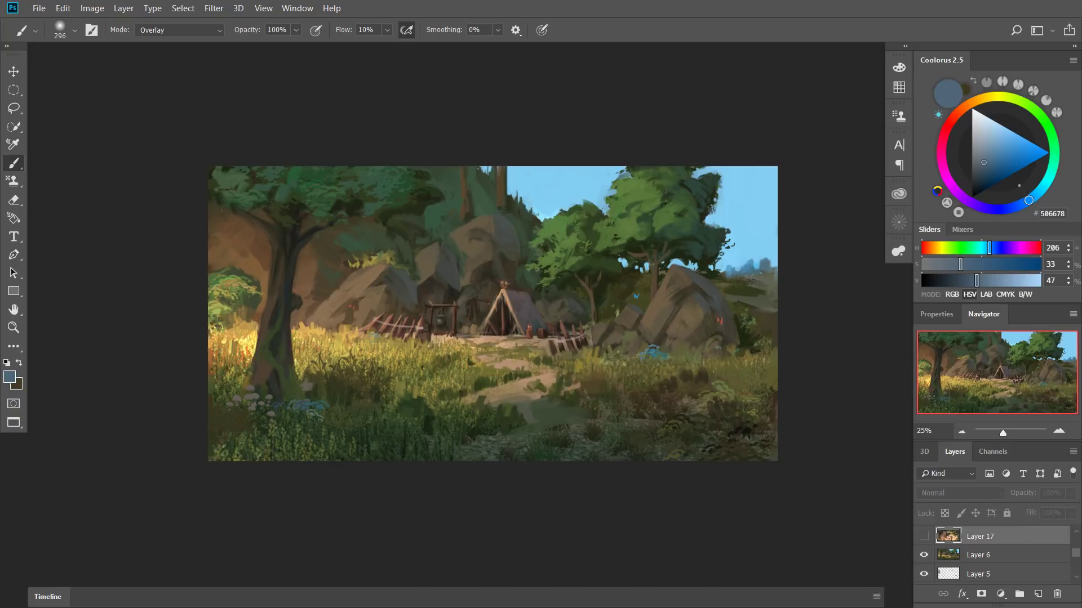
key("alt+Tab")
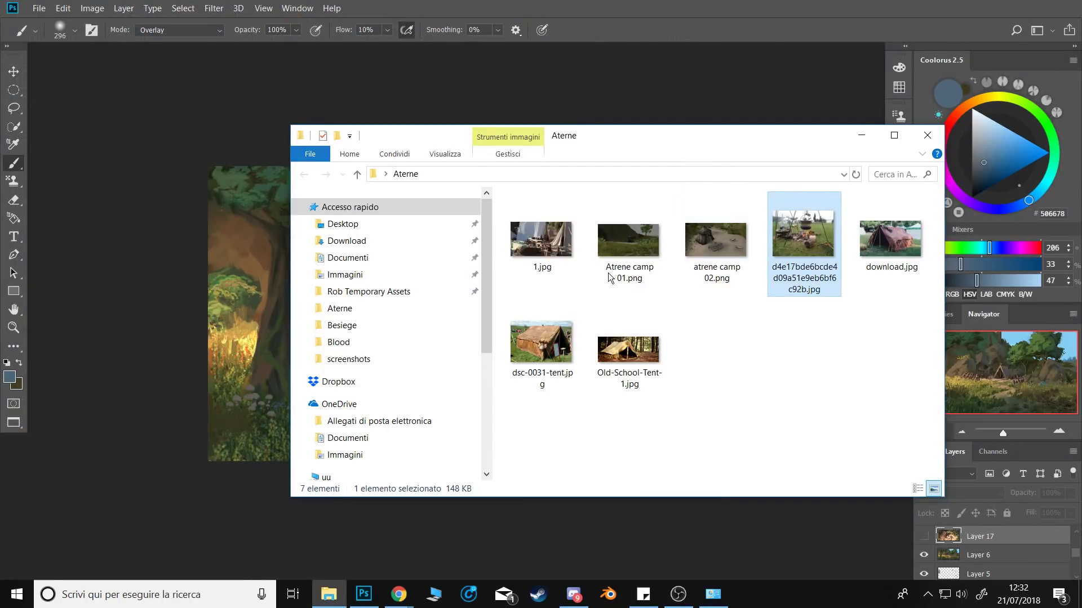
left_click_drag(609, 141, 552, 288)
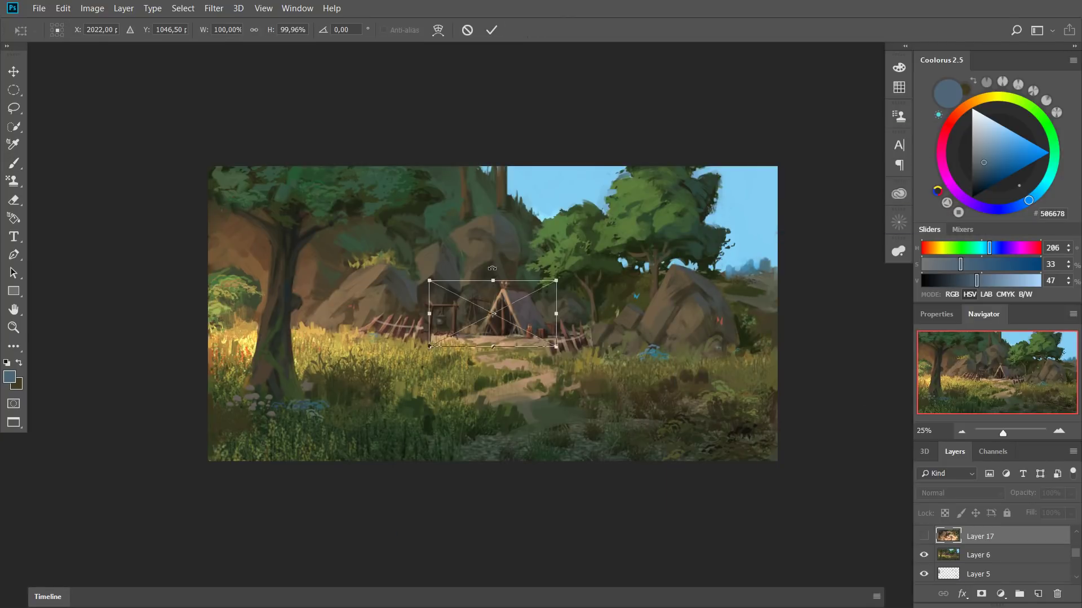
left_click_drag(562, 349, 786, 474)
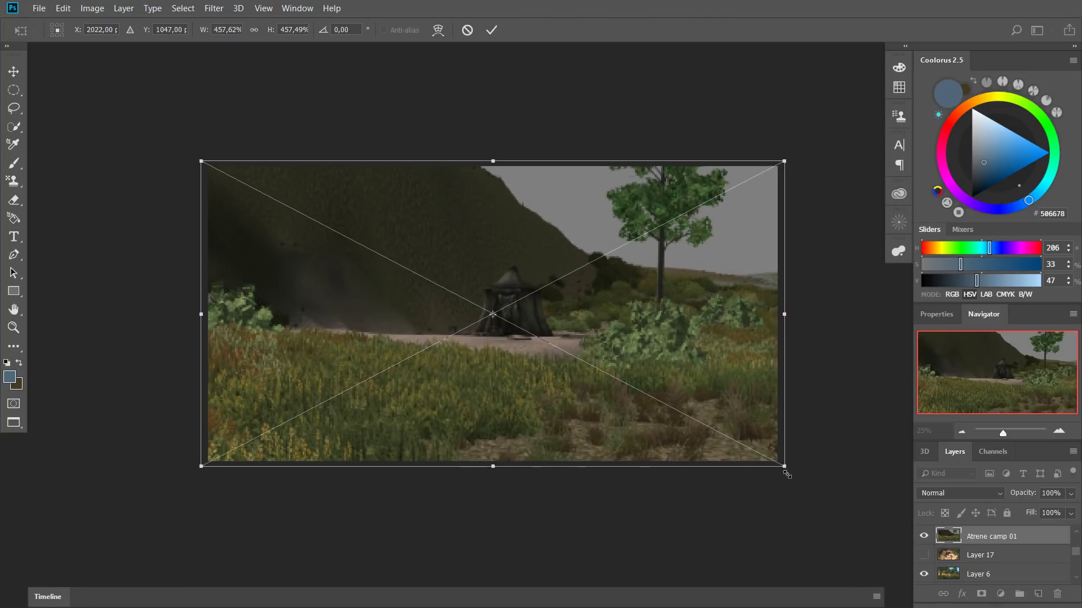
key("Return")
key("b")
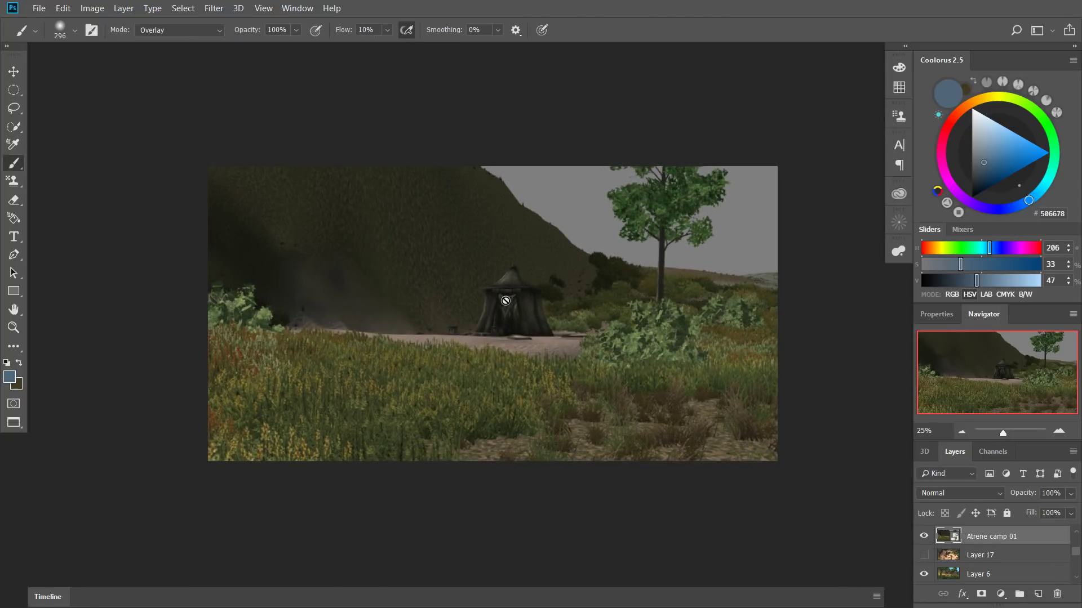
Toggle the Atrene camp 01 layer to compare it with the painted meadow scene, leaving it hidden.
left_click(924, 536)
left_click(924, 540)
left_click(925, 539)
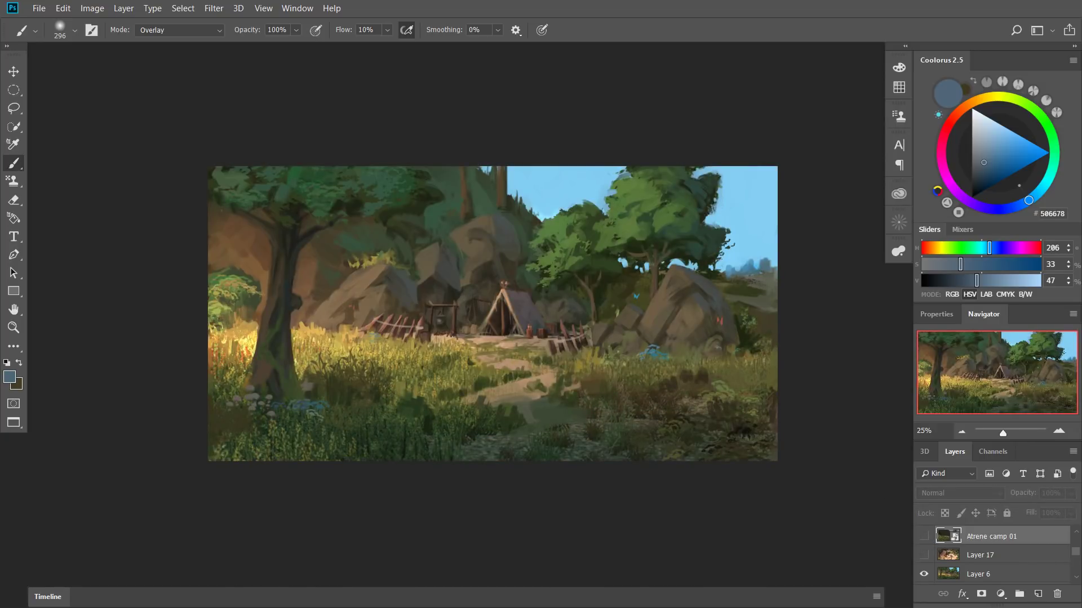
Place atrene camp 02.png from the Aterne folder and enlarge it to cover most of the canvas.
left_click_drag(366, 373, 351, 369)
left_click_drag(553, 353, 775, 449)
key("Return")
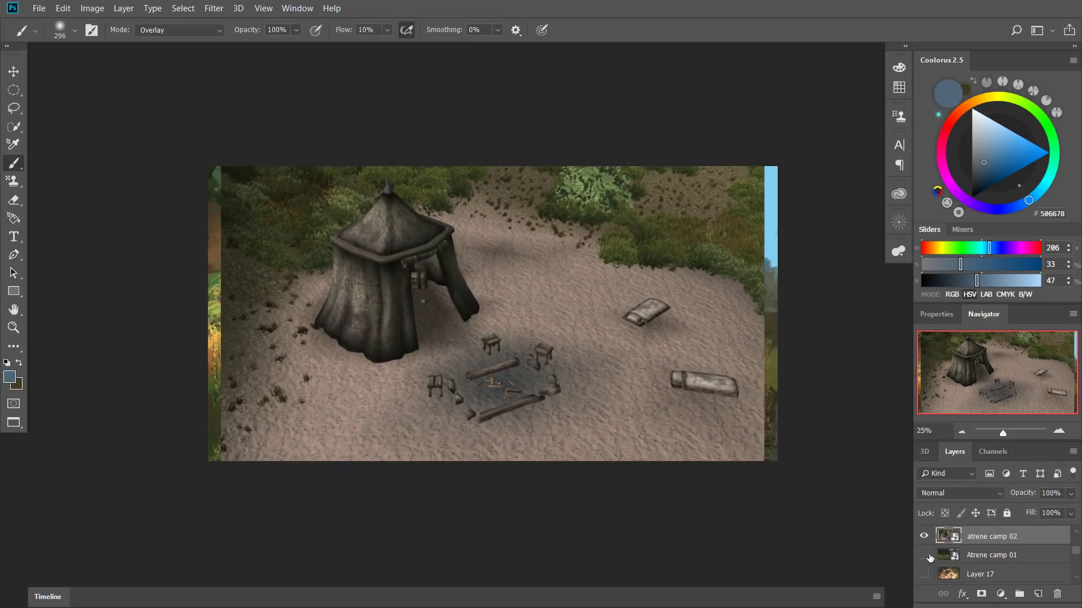
Show Layer 17 and toggle atrene camp 02 to compare it with the painted campsite, leaving the reference hidden.
left_click(924, 574)
left_click(924, 537)
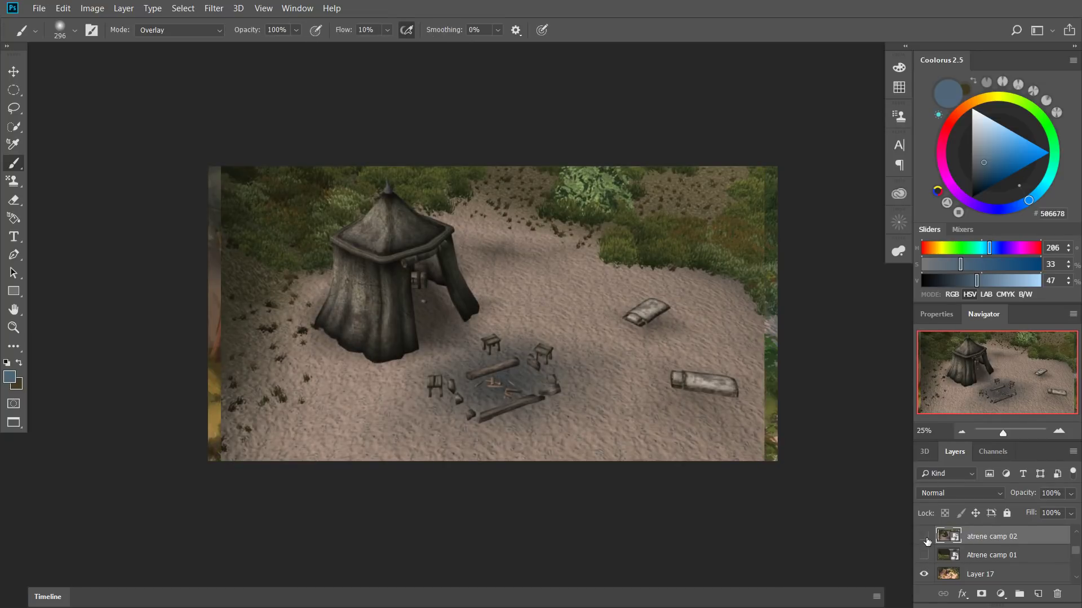
left_click(926, 539)
left_click(926, 538)
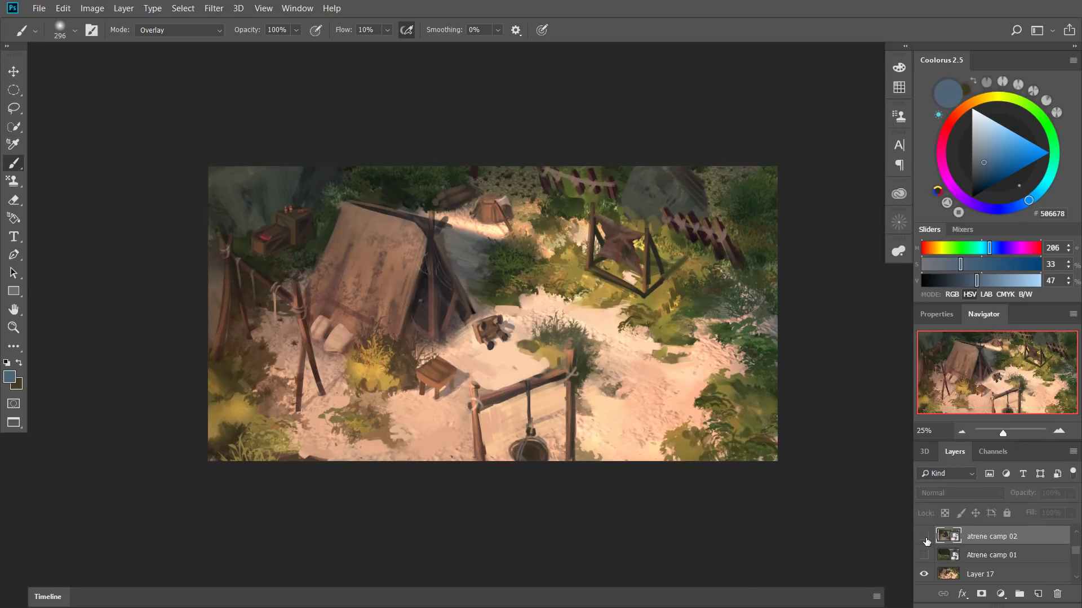
left_click(924, 537)
left_click(925, 539)
Extend the canvas upward with the Crop tool to roughly a square, adding empty space above the campsite painting.
key("c")
left_click_drag(501, 164, 546, 56)
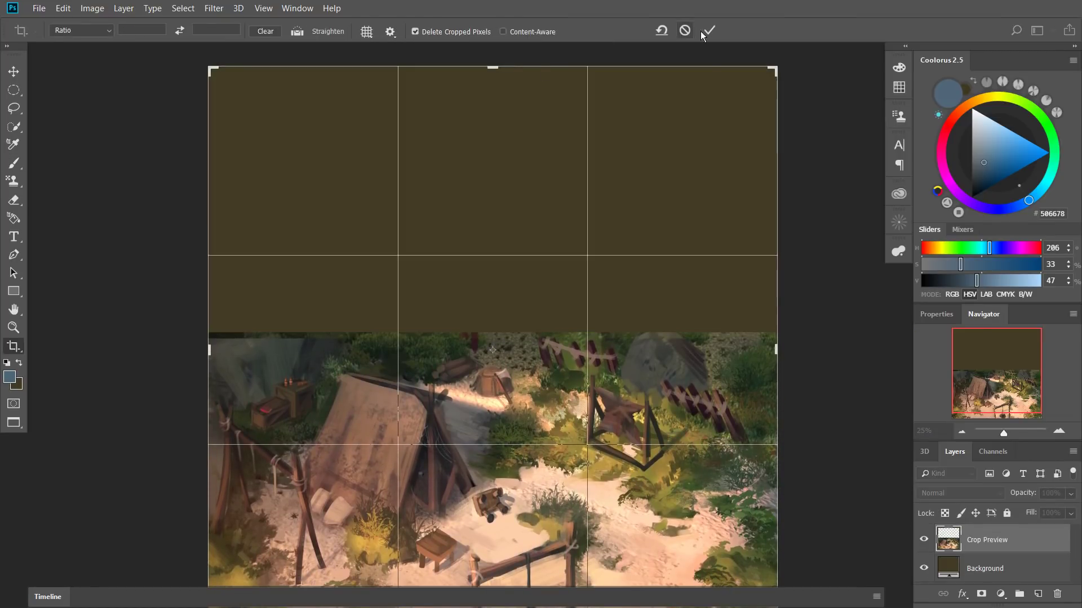
key("Return")
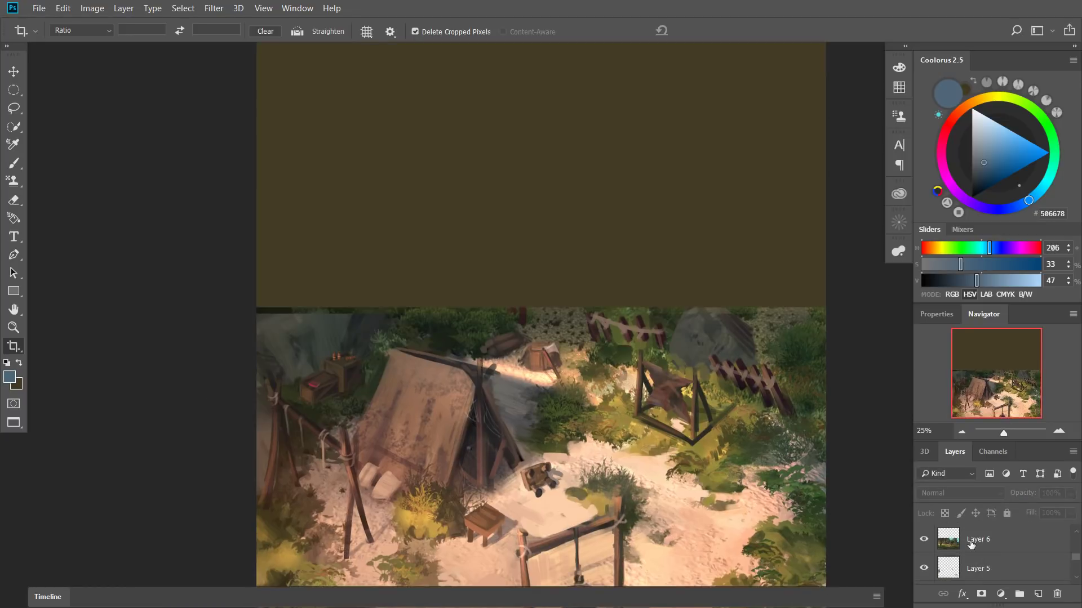
Move the meadow scene on Layer 6 up into the empty area above the campsite painting.
left_click(924, 539)
left_click(958, 541)
key("v")
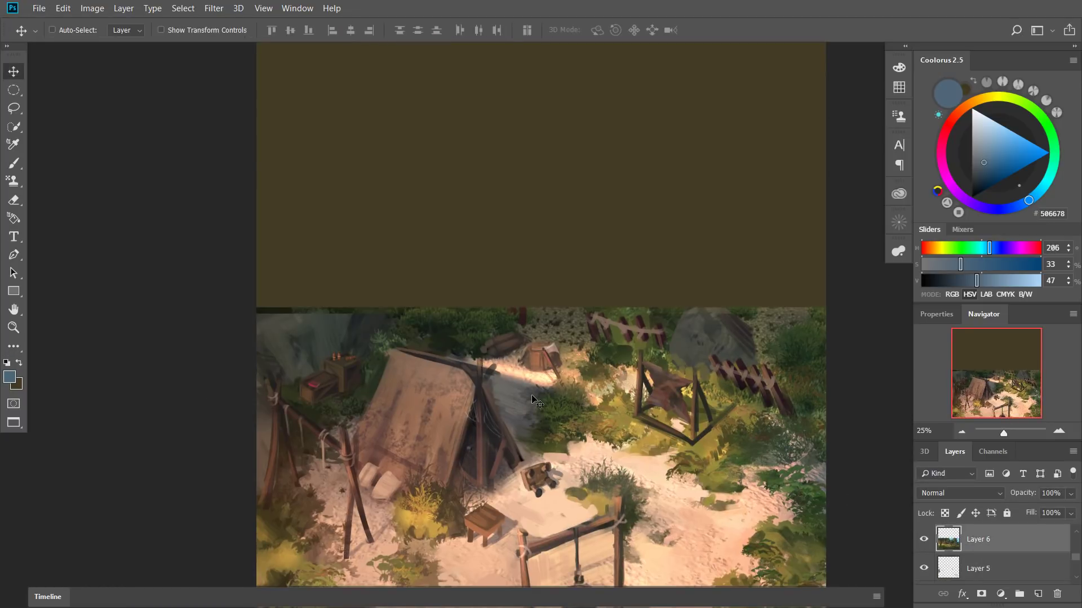
left_click_drag(538, 421, 574, 185)
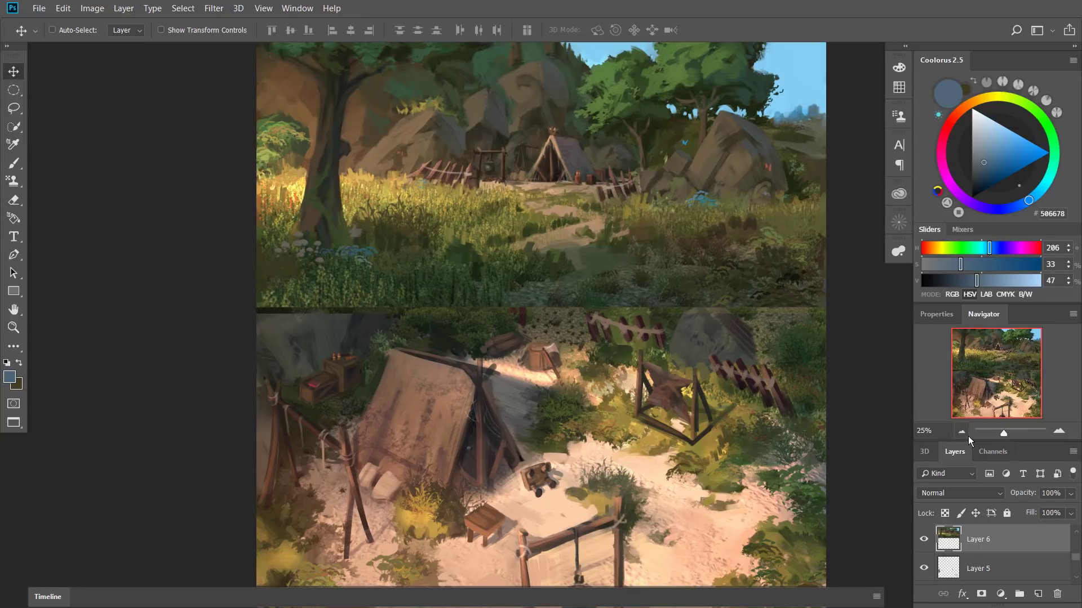
Add a new empty layer above Layer 6.
left_click(963, 432)
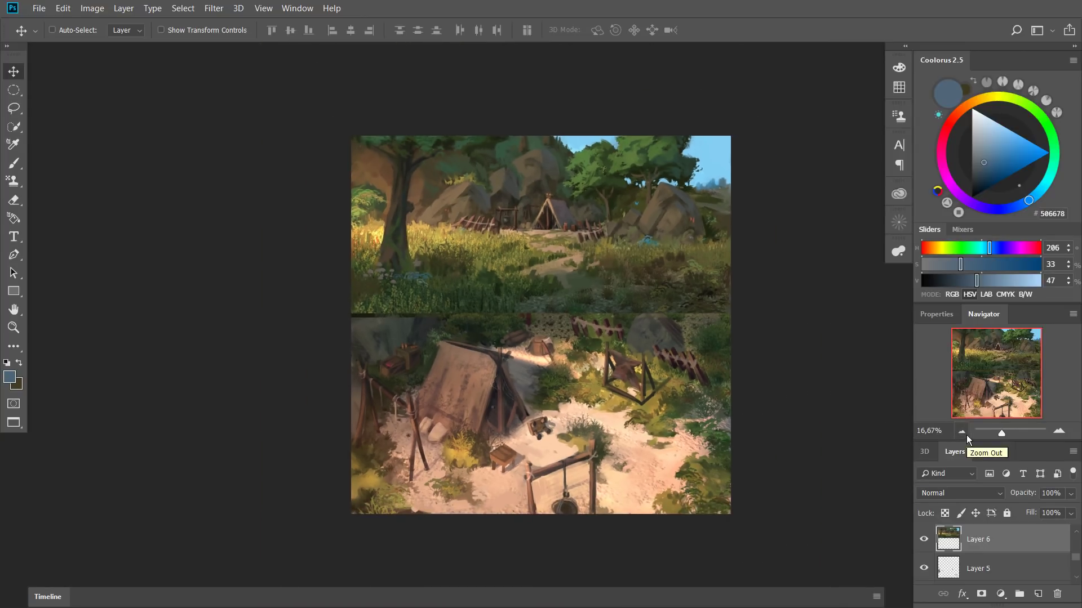
key("b")
key("ctrl+shift+n")
key("Return")
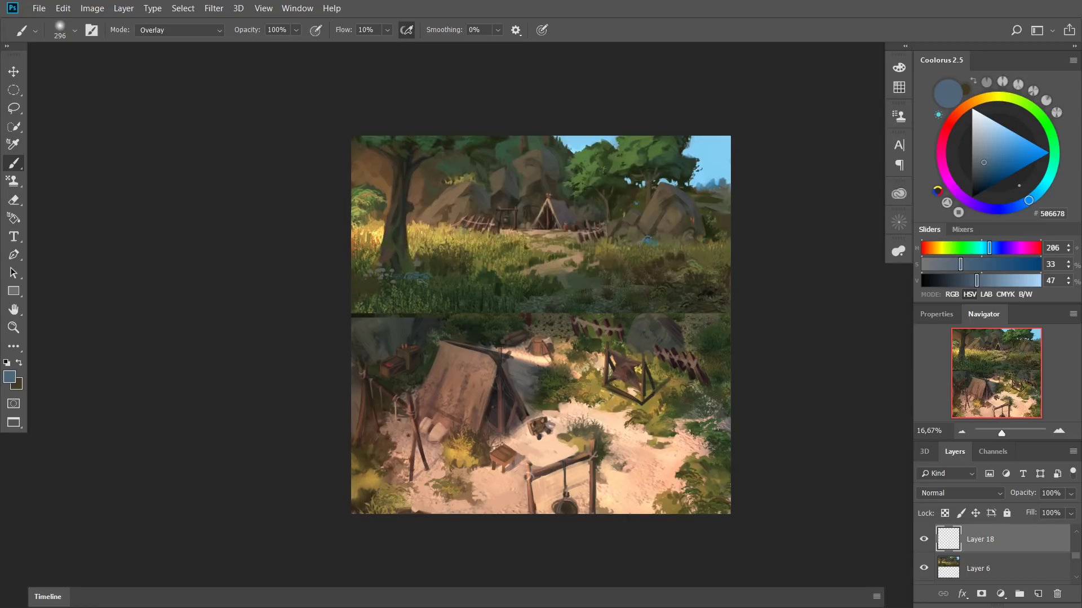
Fill a thin full-width rectangular strip on Layer 17 with black along the seam between the two paintings, and clear the selection.
scroll(1022, 551, "up", 2)
left_click(990, 552)
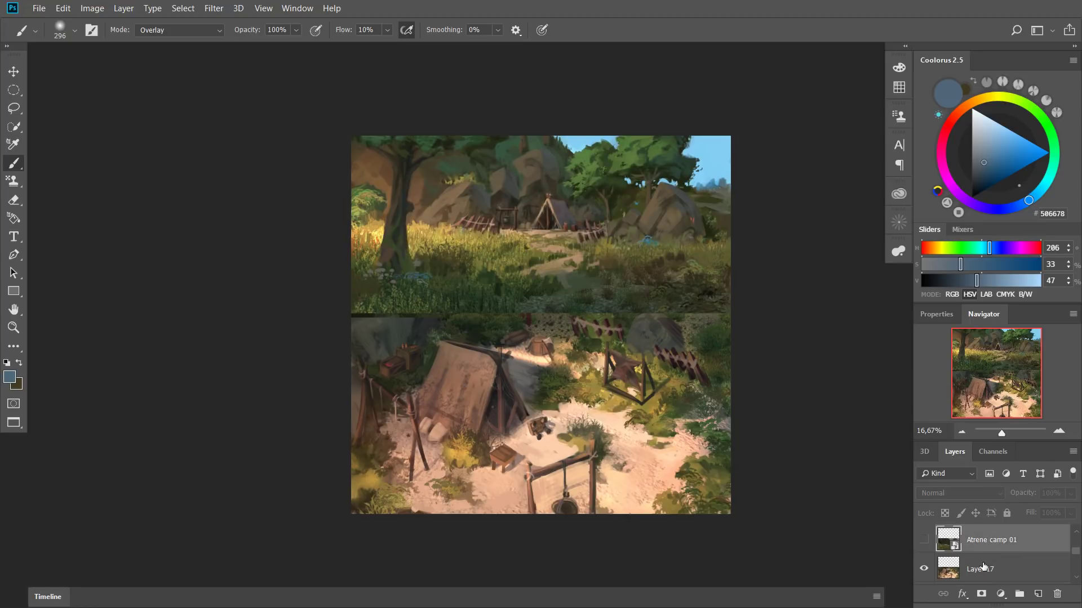
left_click(986, 568)
key("m")
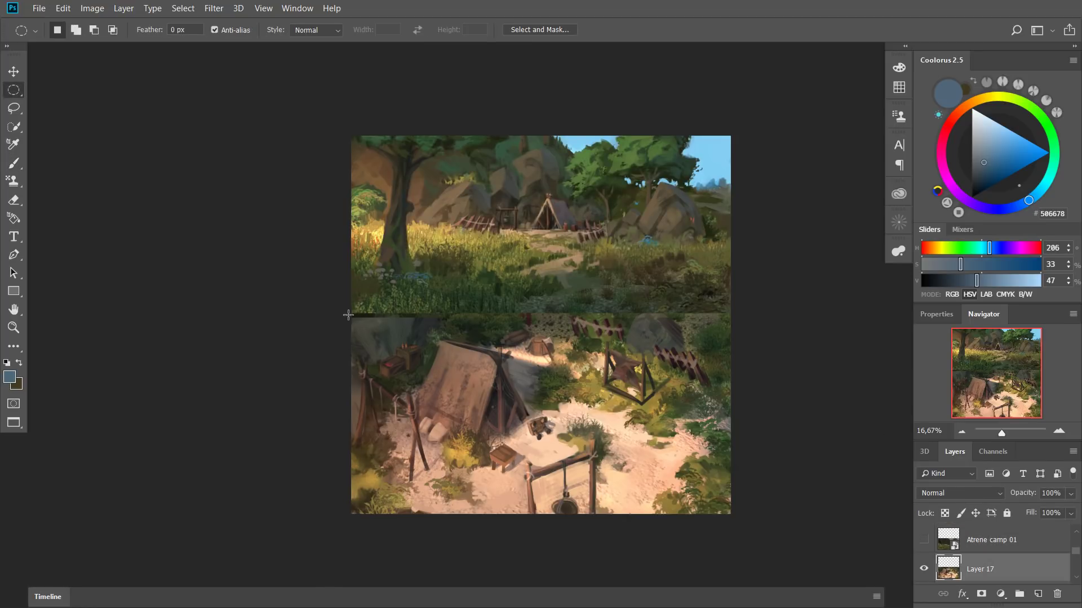
left_click_drag(345, 314, 758, 316)
key("shift+m")
left_click_drag(352, 312, 743, 316)
key("d")
key("alt+BackSpace")
key("ctrl+d")
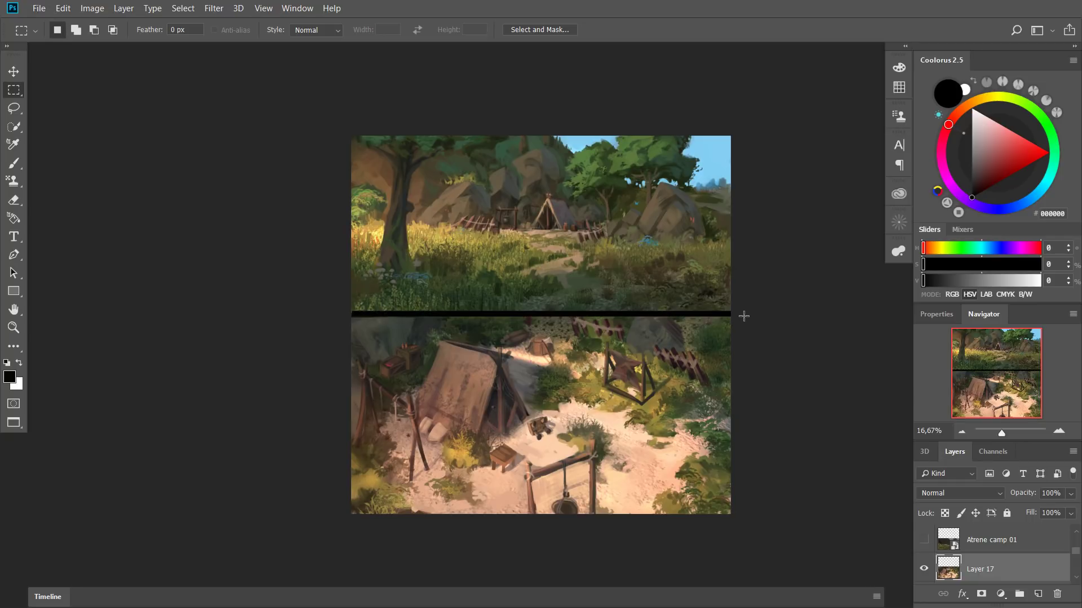